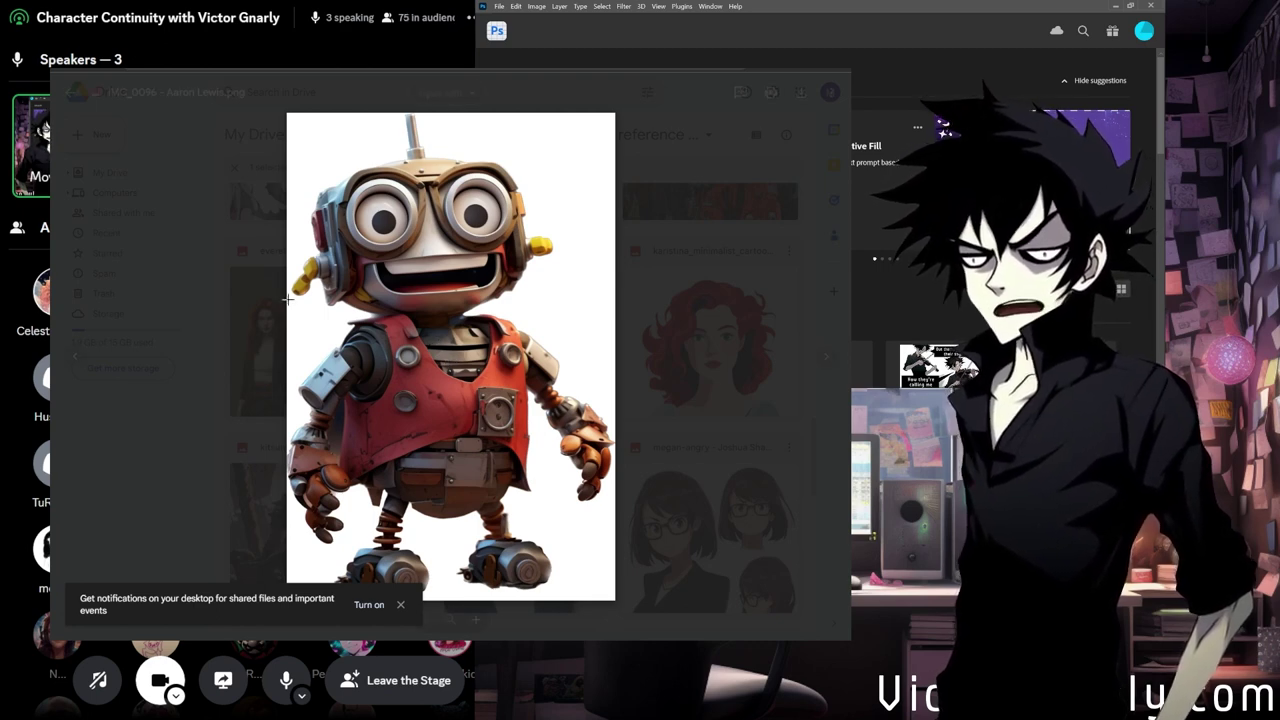
Close the robot image preview and view the kitsunepirate image from the Character art reference folder at full size.
mouse_move(580, 402)
left_click(640, 401)
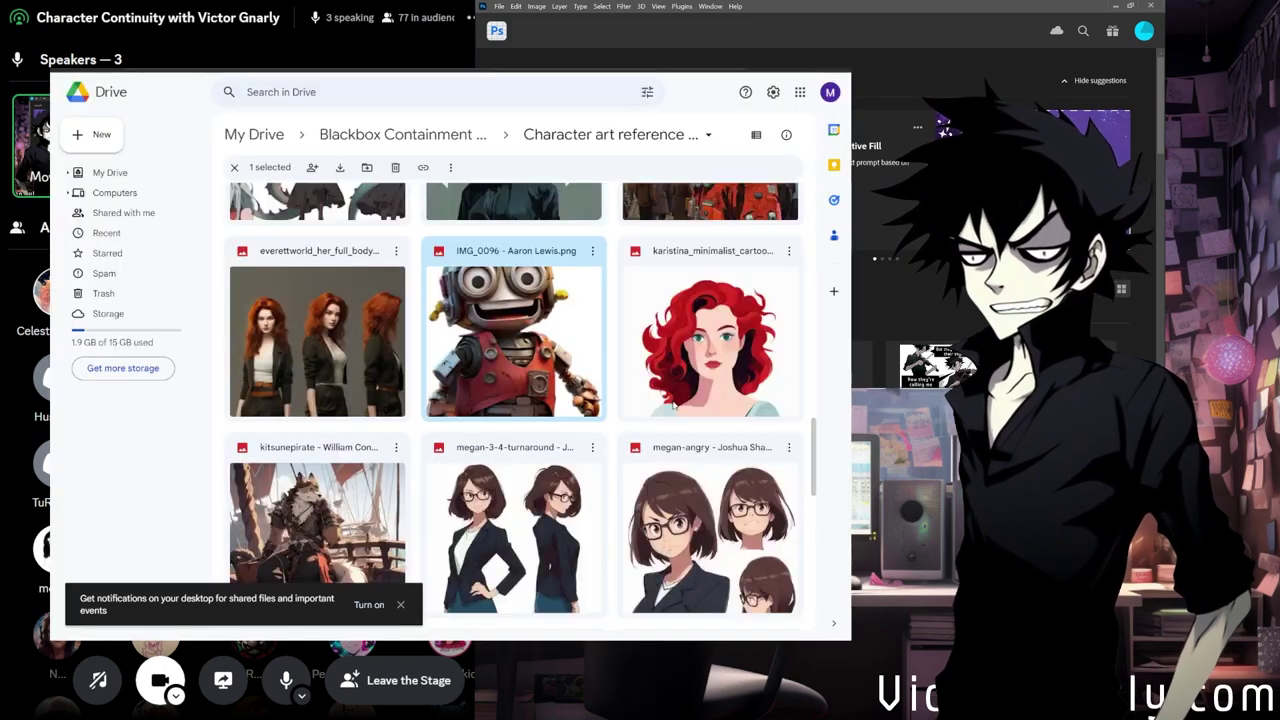
scroll(660, 400, "down", 1)
scroll(510, 395, "down", 1)
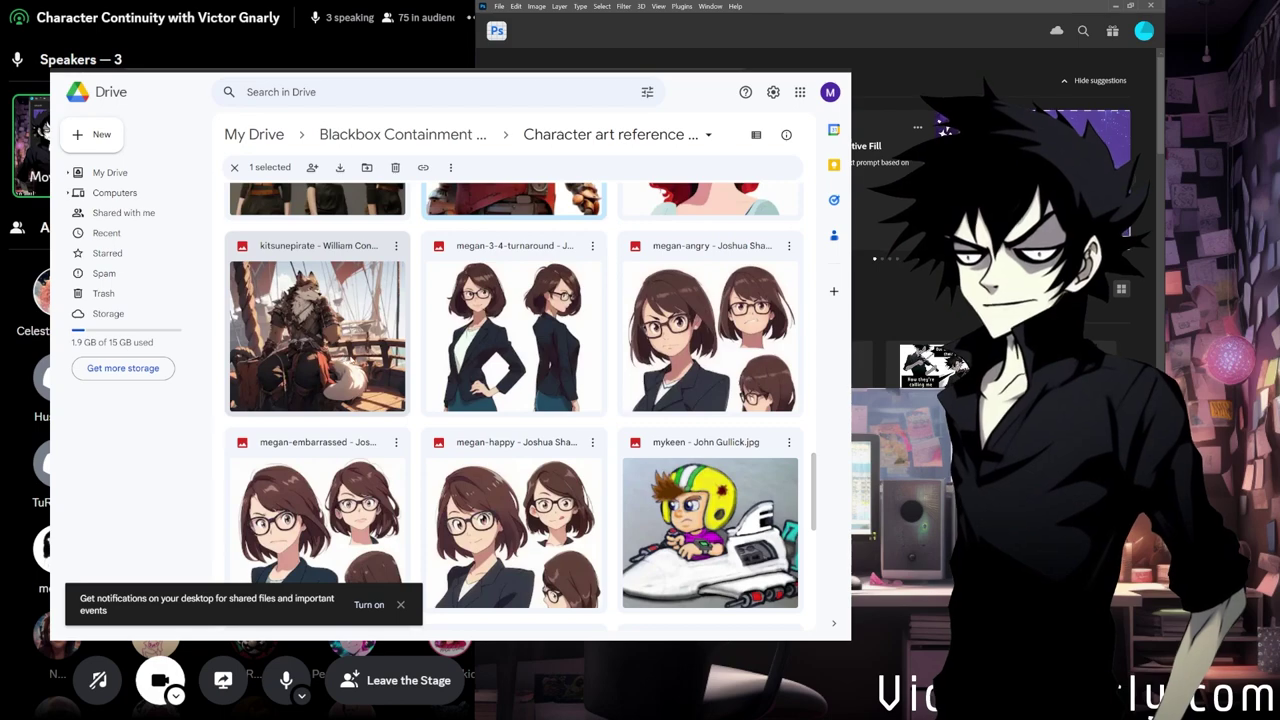
left_click(348, 360)
double_click(345, 360)
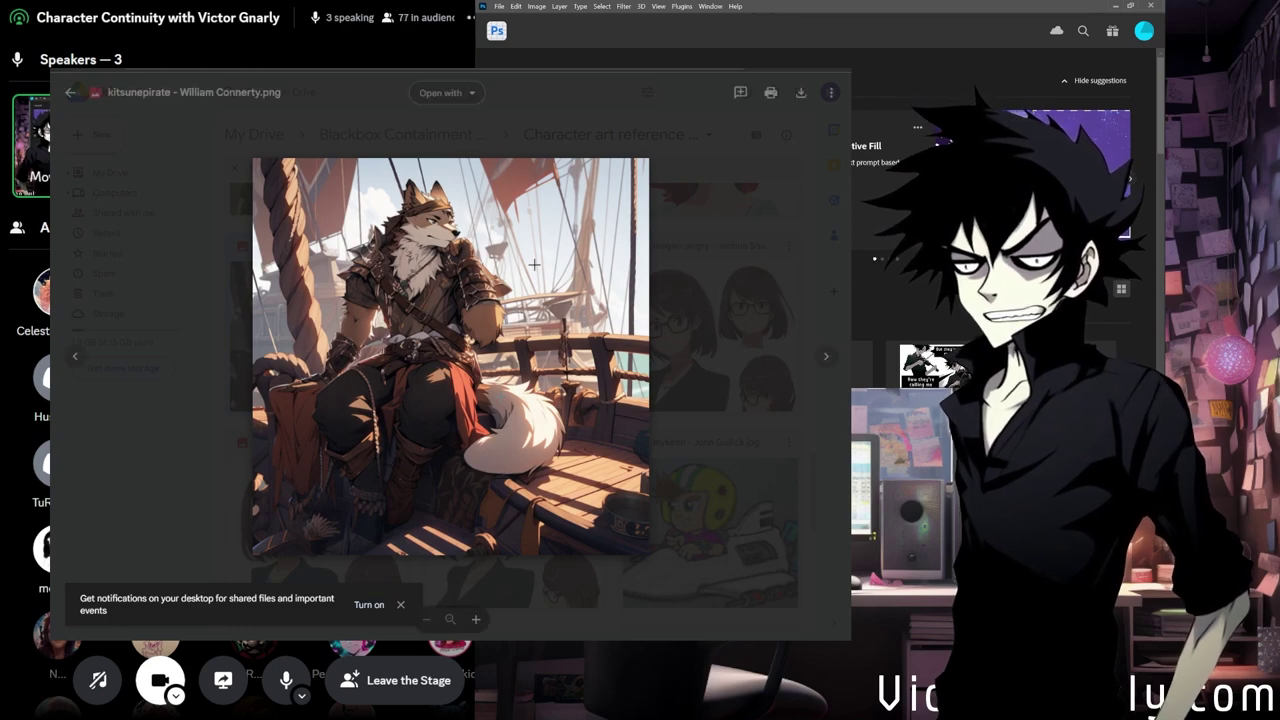
left_click(720, 340)
Browse further down the folder and examine the partturn1 character image at full size.
scroll(613, 403, "down", 5)
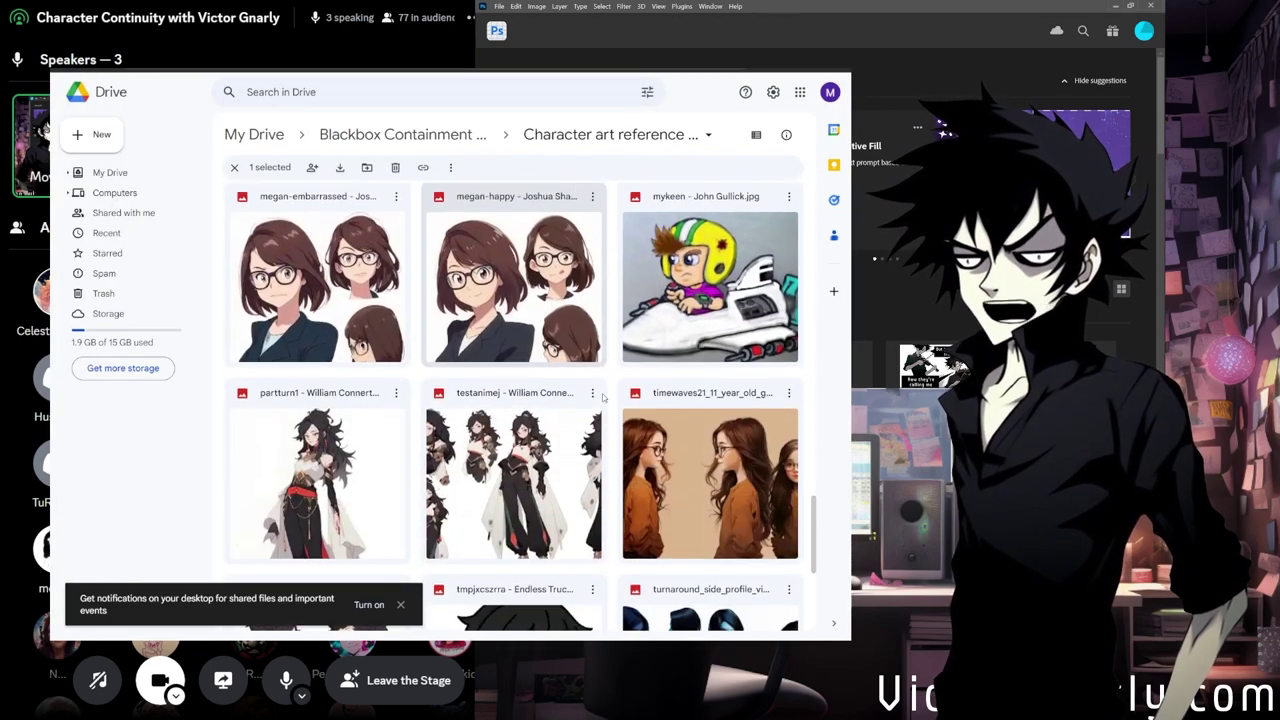
scroll(605, 400, "up", 3)
scroll(603, 398, "up", 2)
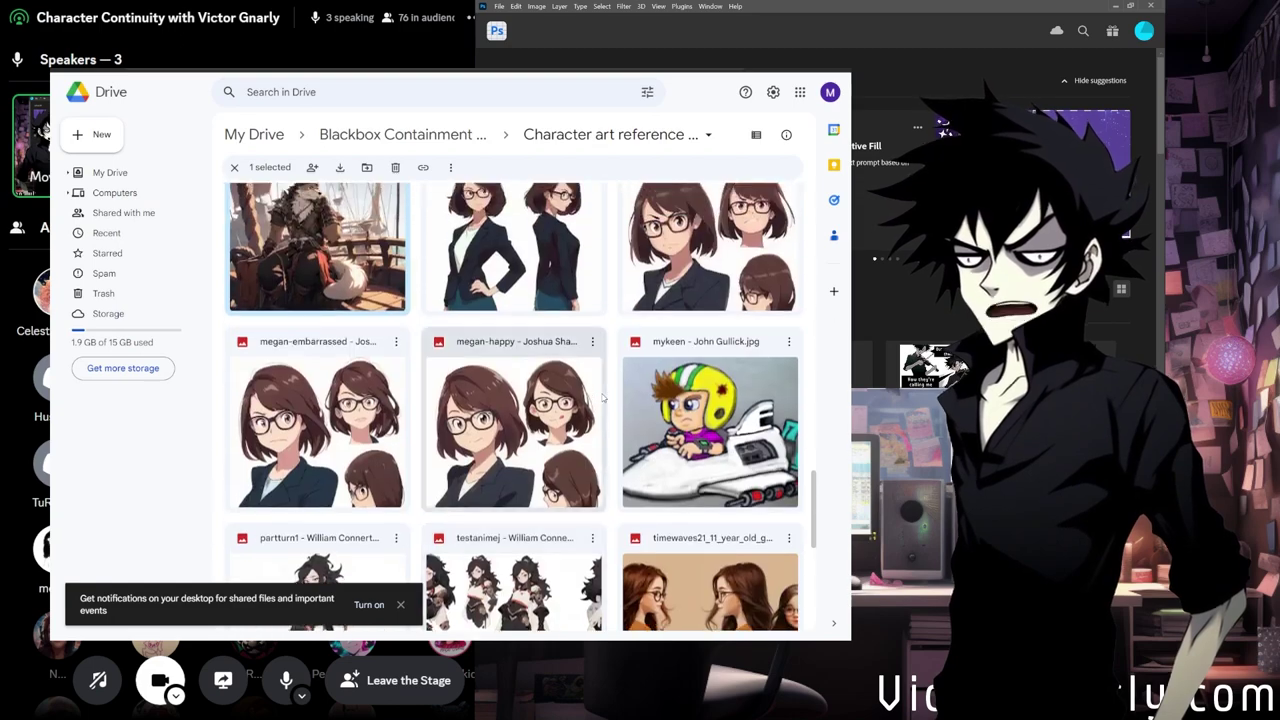
scroll(600, 420, "down", 3)
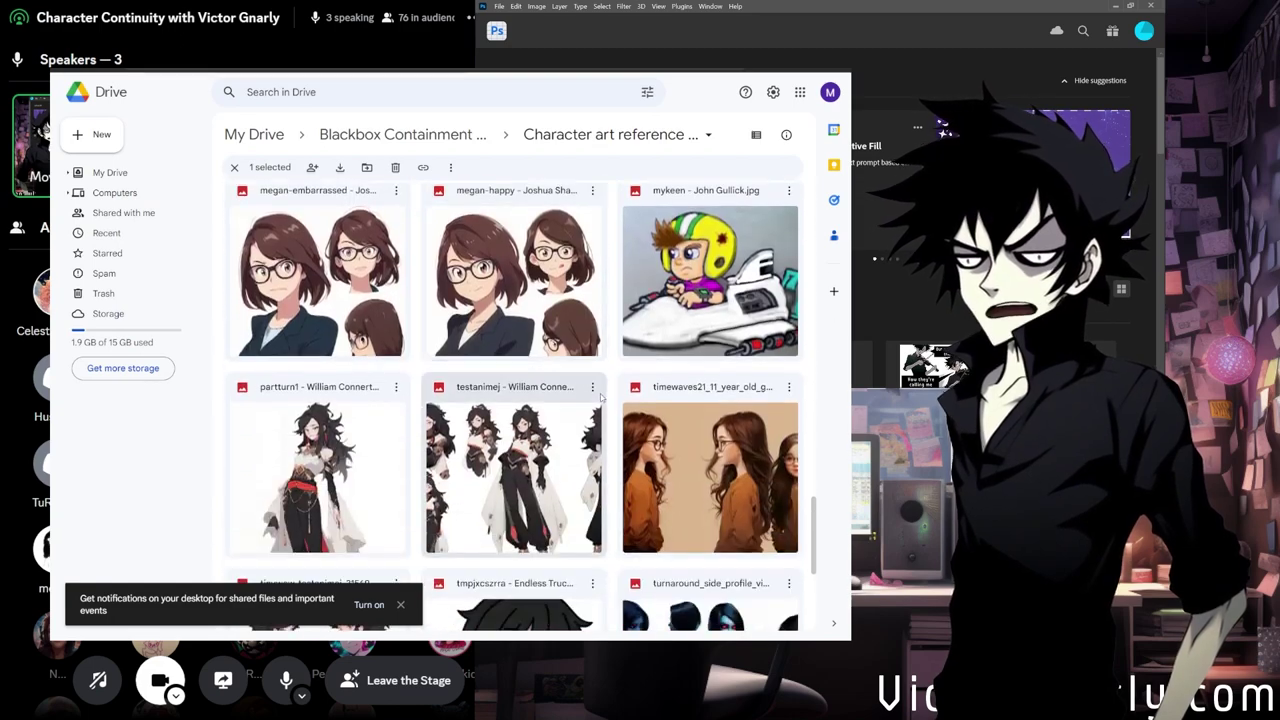
double_click(364, 494)
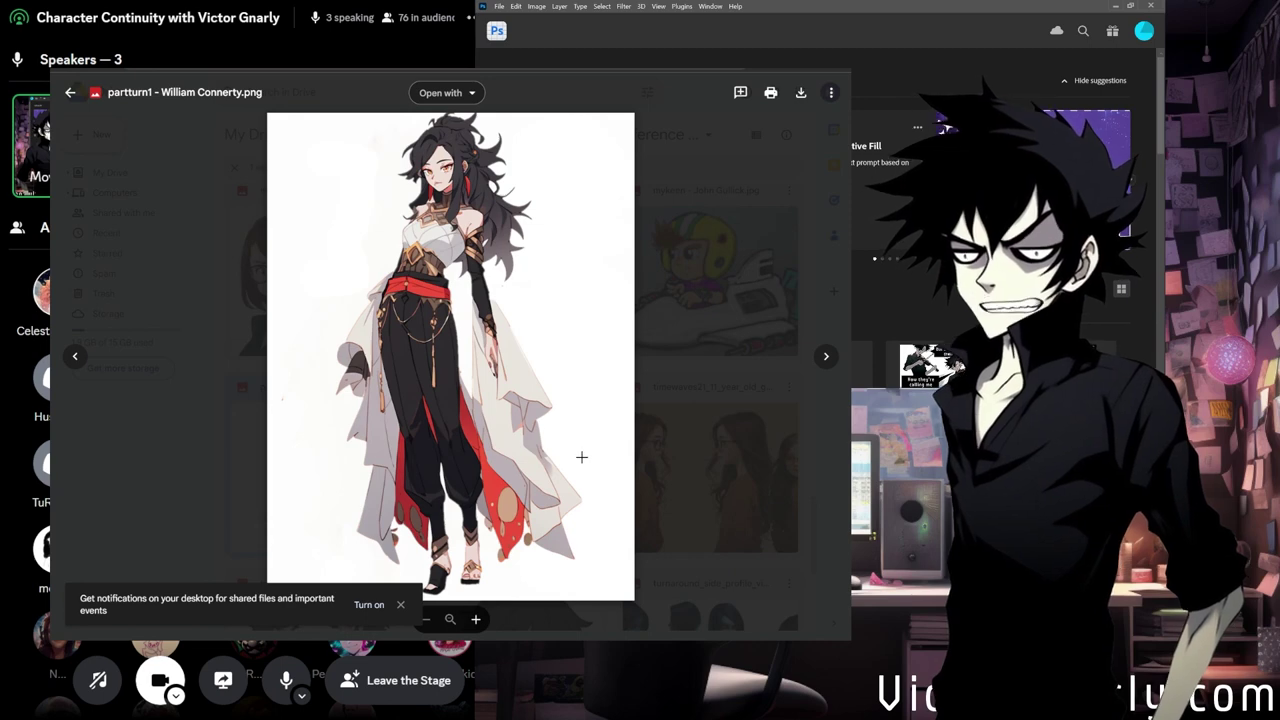
left_click(671, 402)
left_click(540, 476)
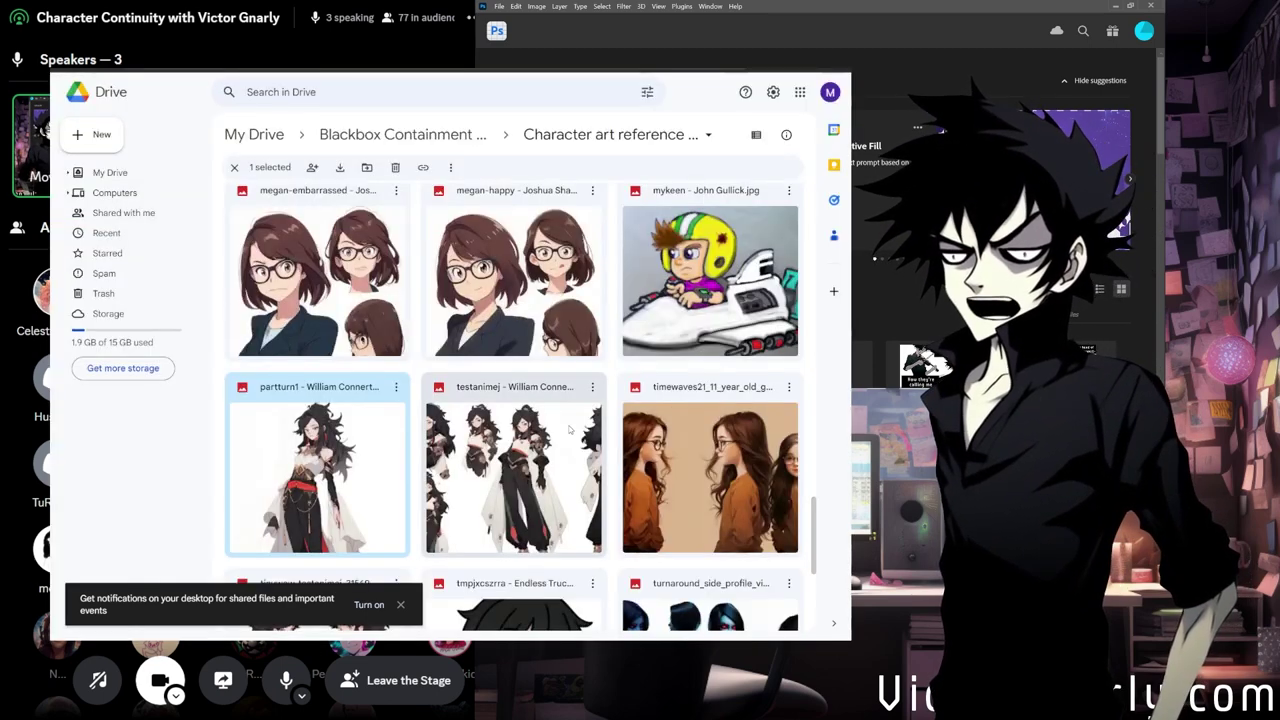
double_click(317, 470)
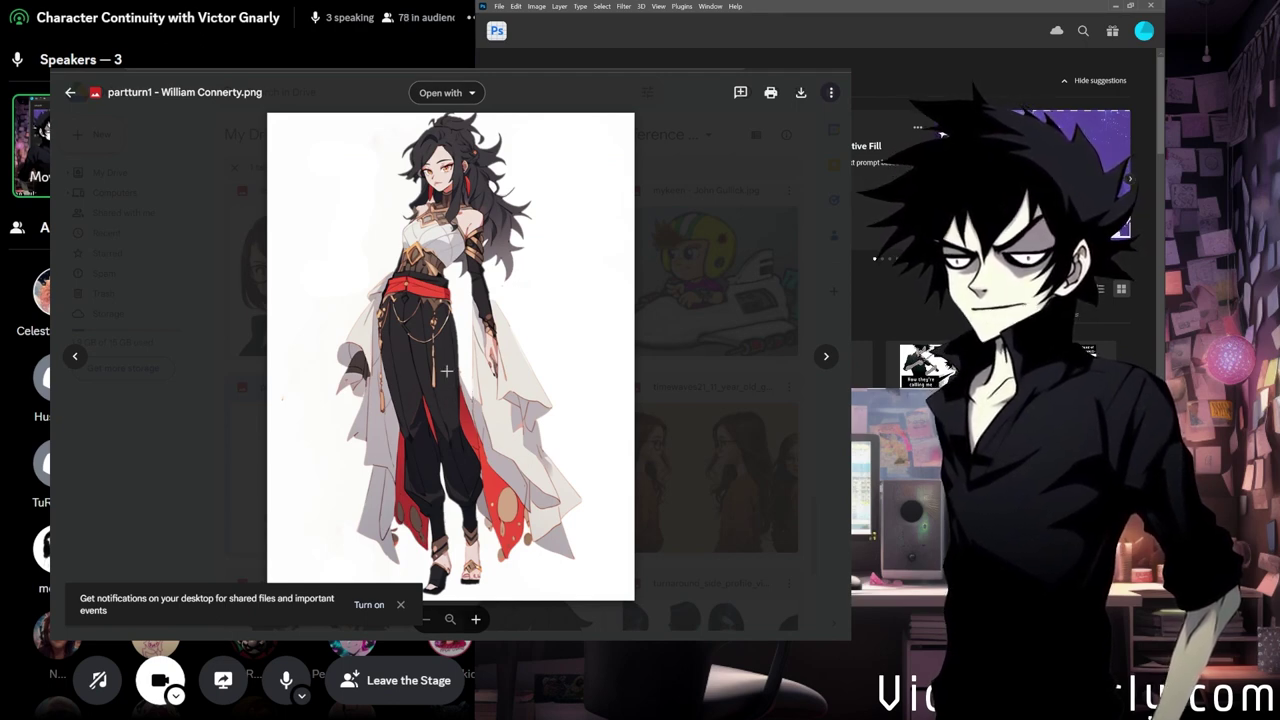
left_click(723, 449)
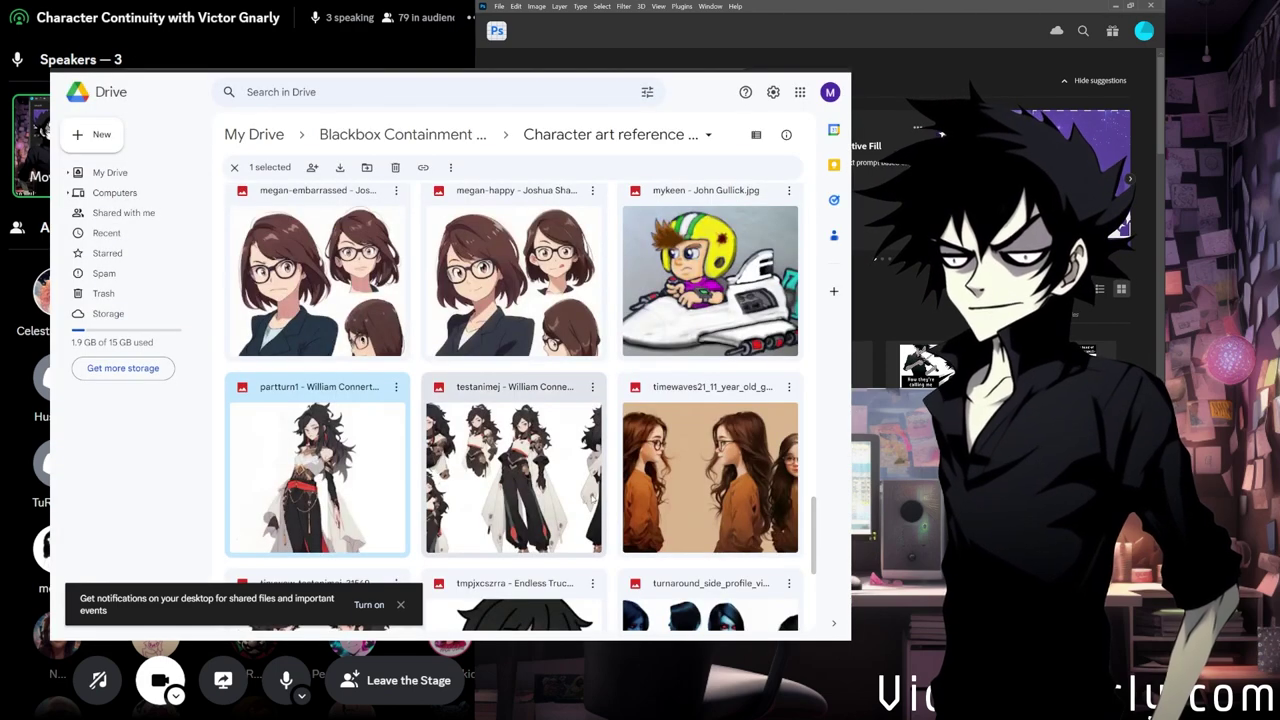
Examine the turnaround_side_profile image of the woman in a suit at full size, then return to the folder.
scroll(582, 487, "down", 5)
scroll(582, 487, "down", 1)
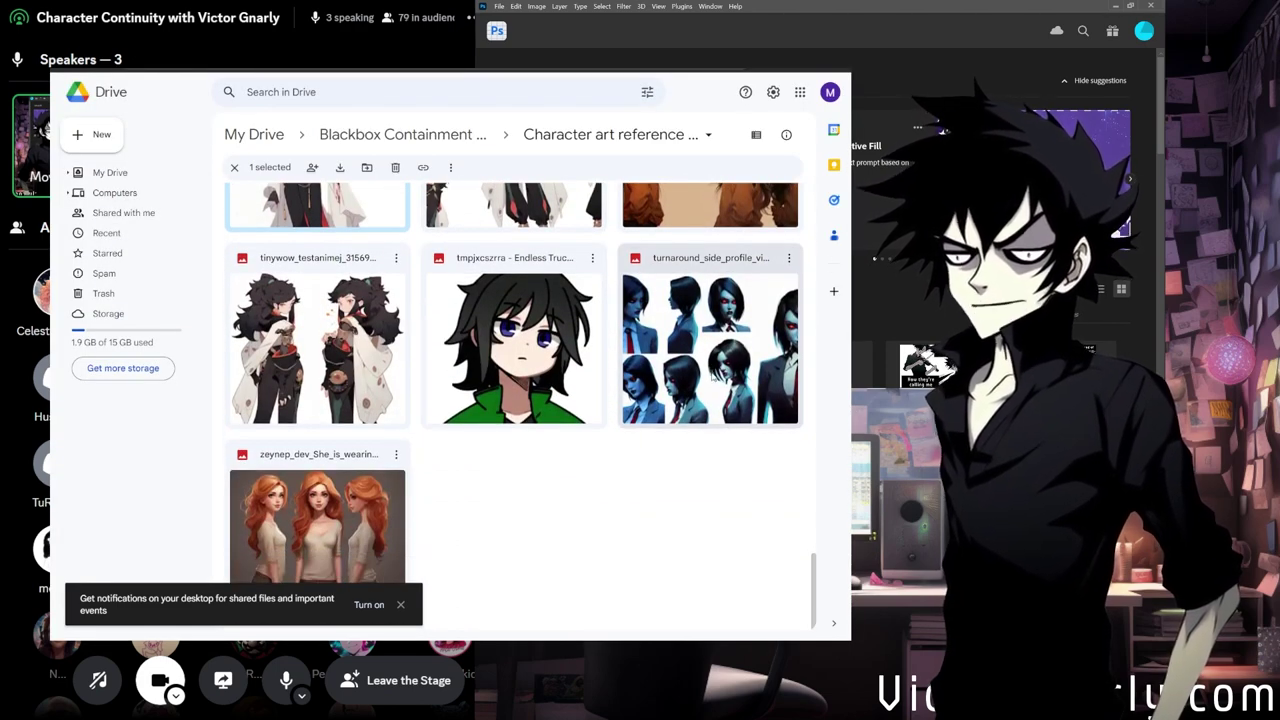
double_click(698, 390)
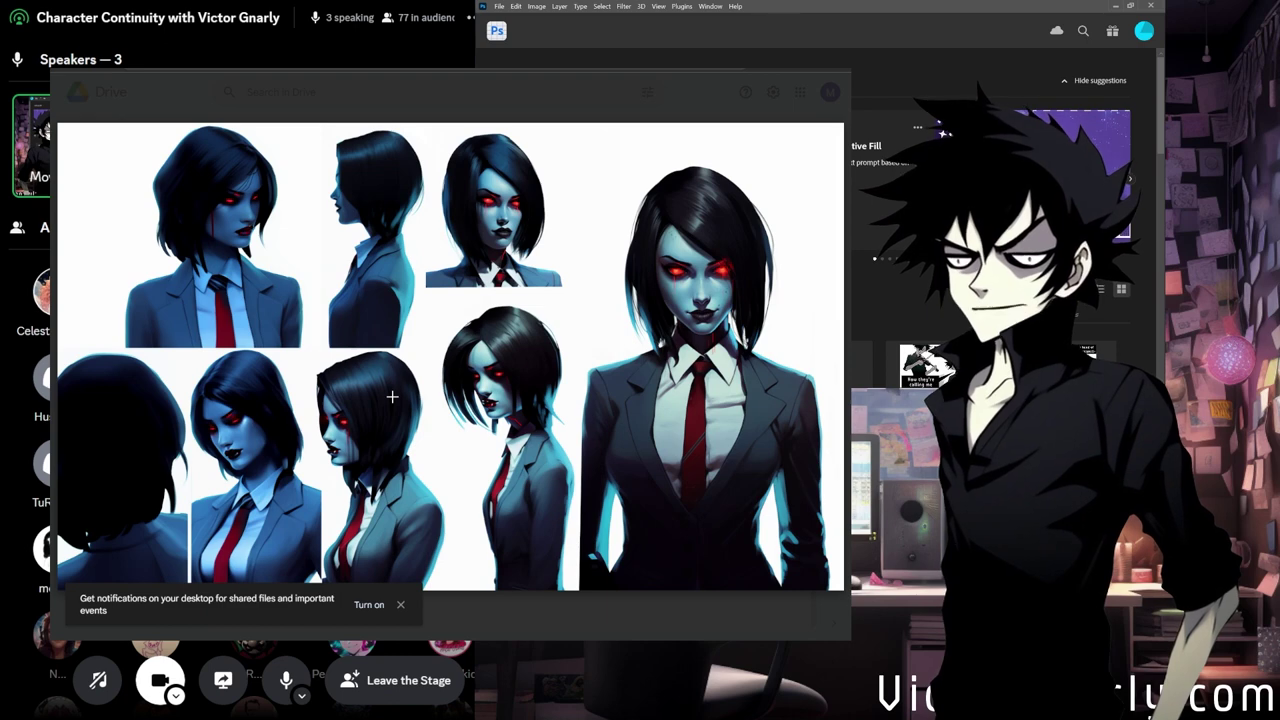
mouse_move(386, 92)
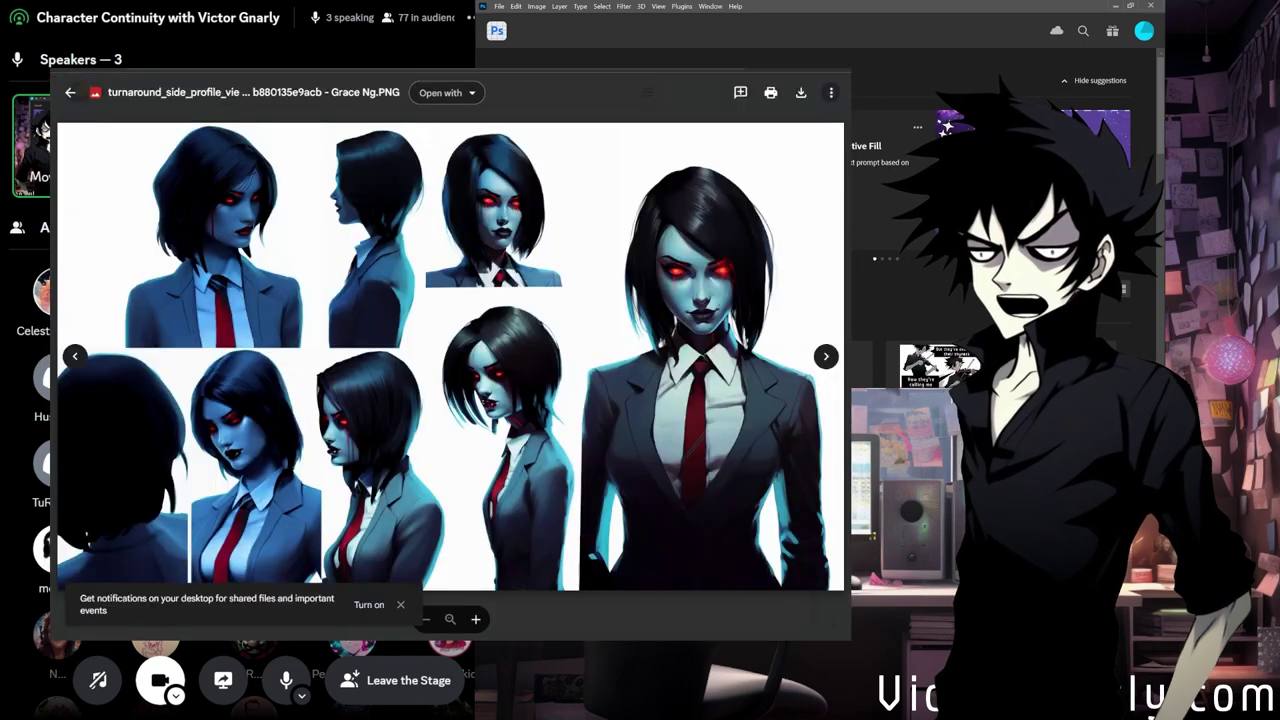
left_click(70, 93)
double_click(700, 374)
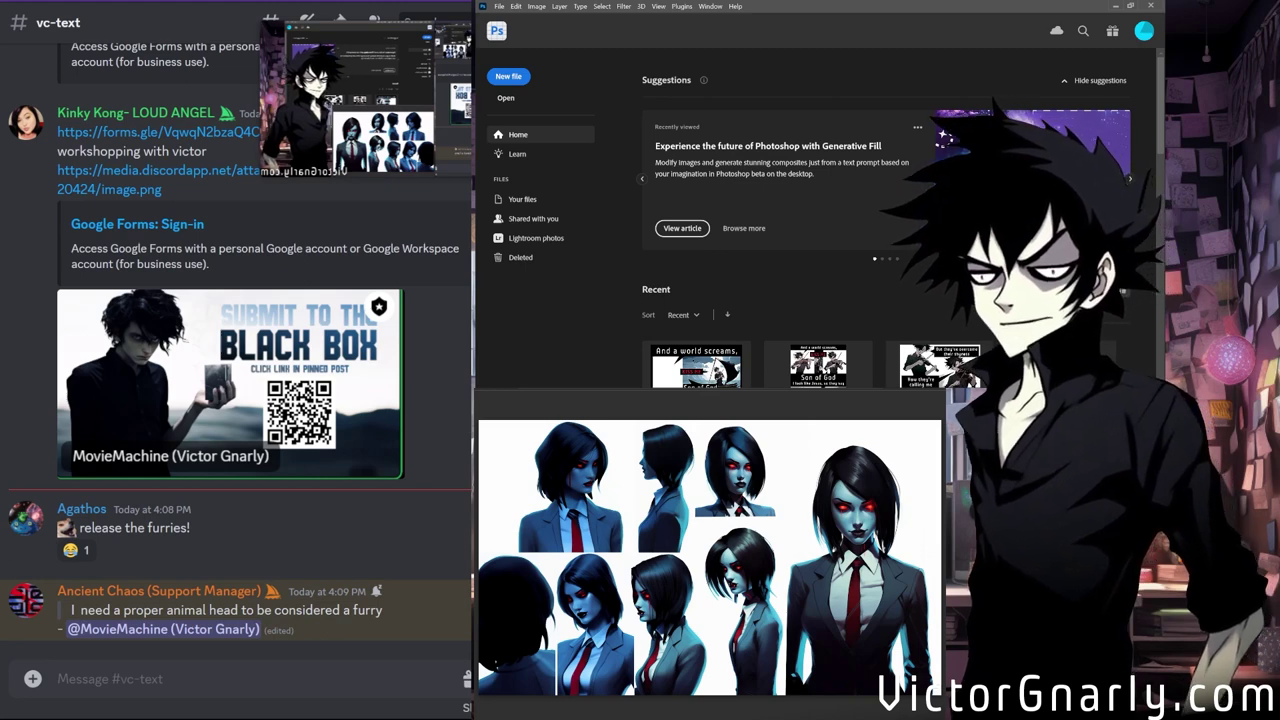
key("Right")
key("Left")
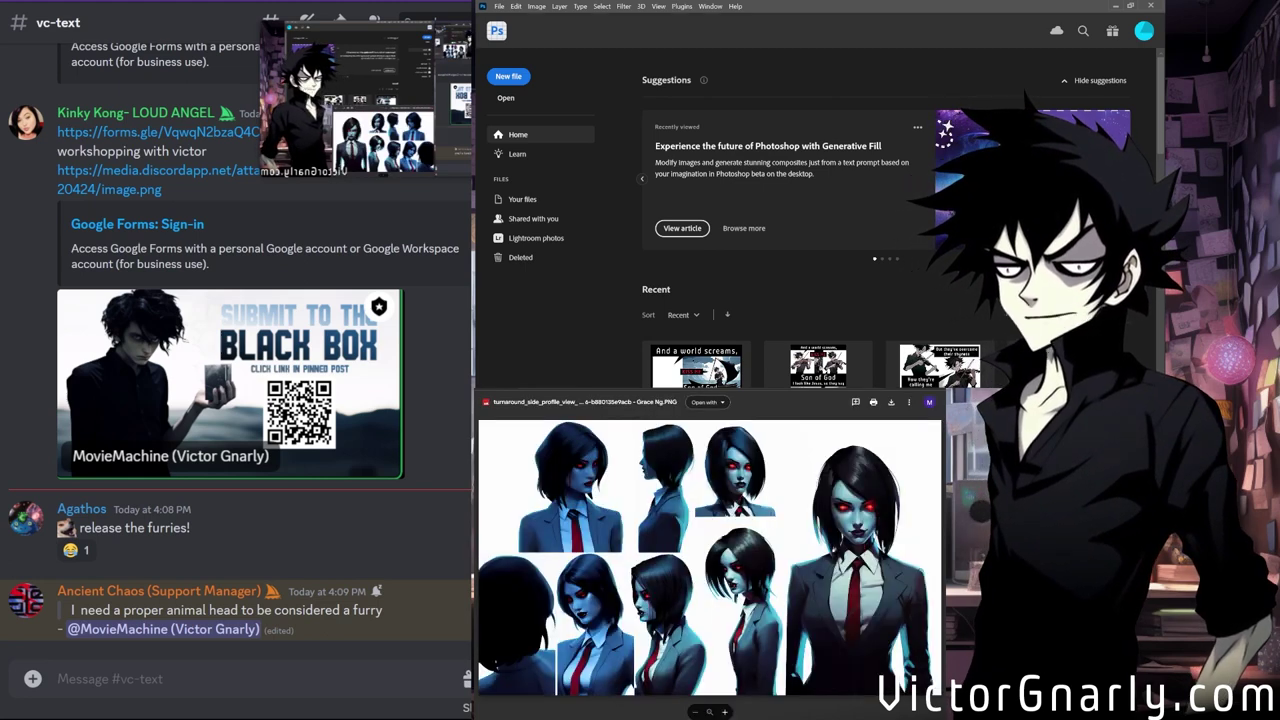
key("Escape")
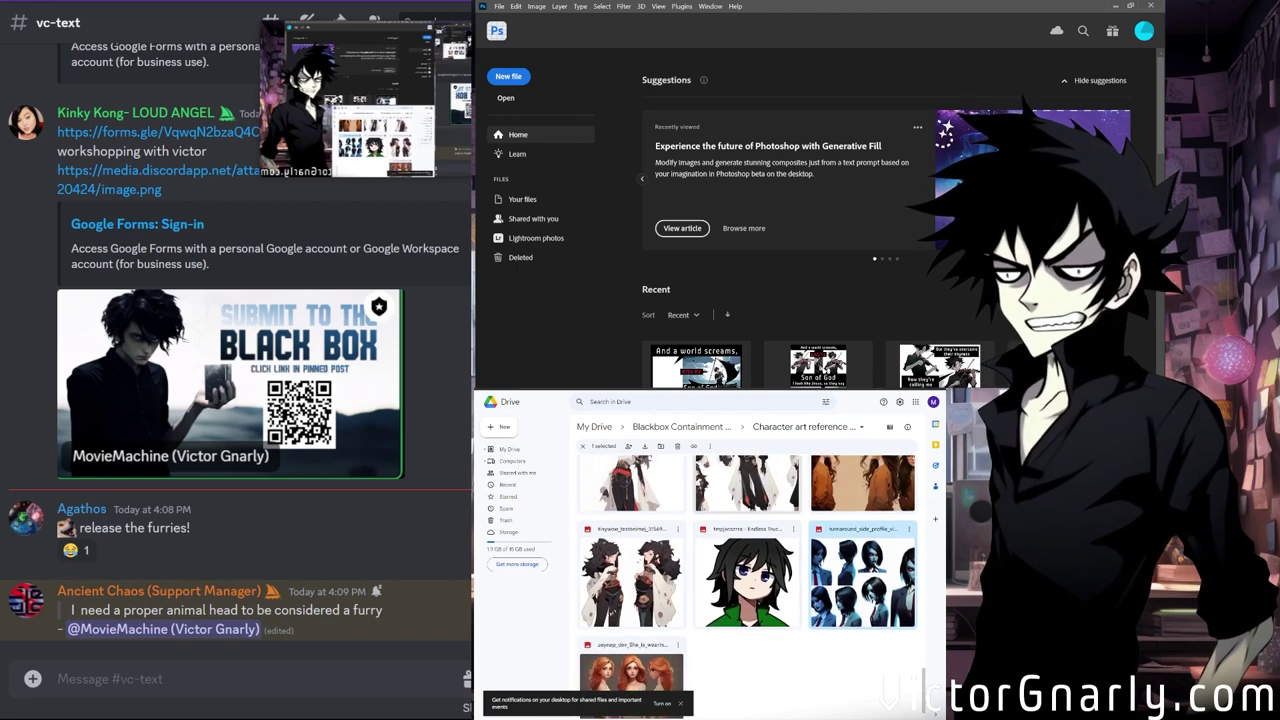
Look through the folder's remaining character reference images for a picture to work on.
scroll(681, 581, "up", 3)
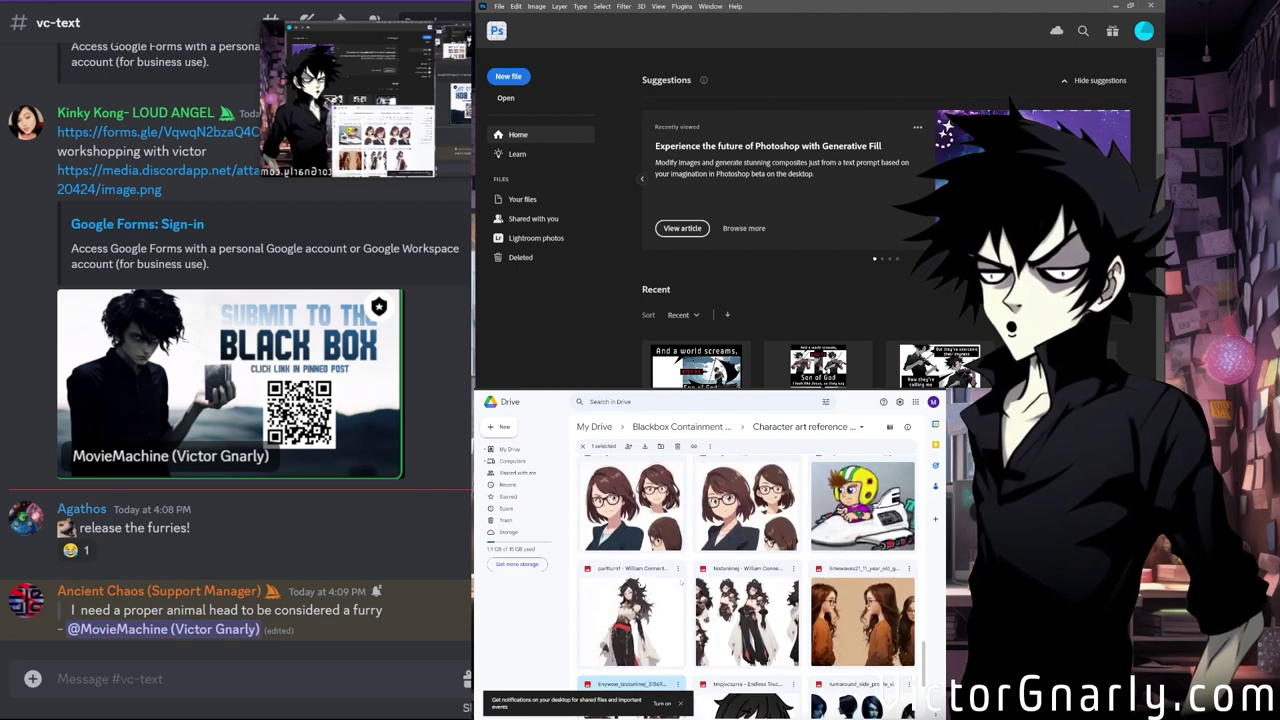
scroll(681, 583, "down", 3)
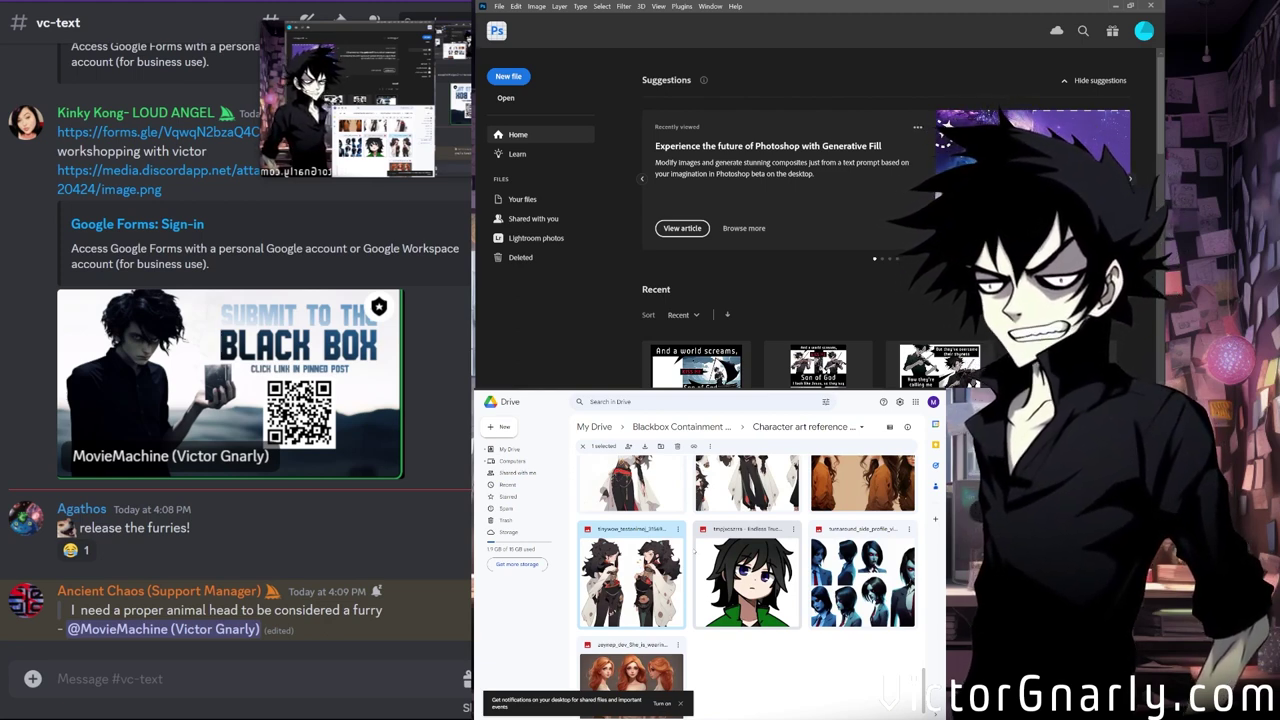
scroll(692, 549, "up", 3)
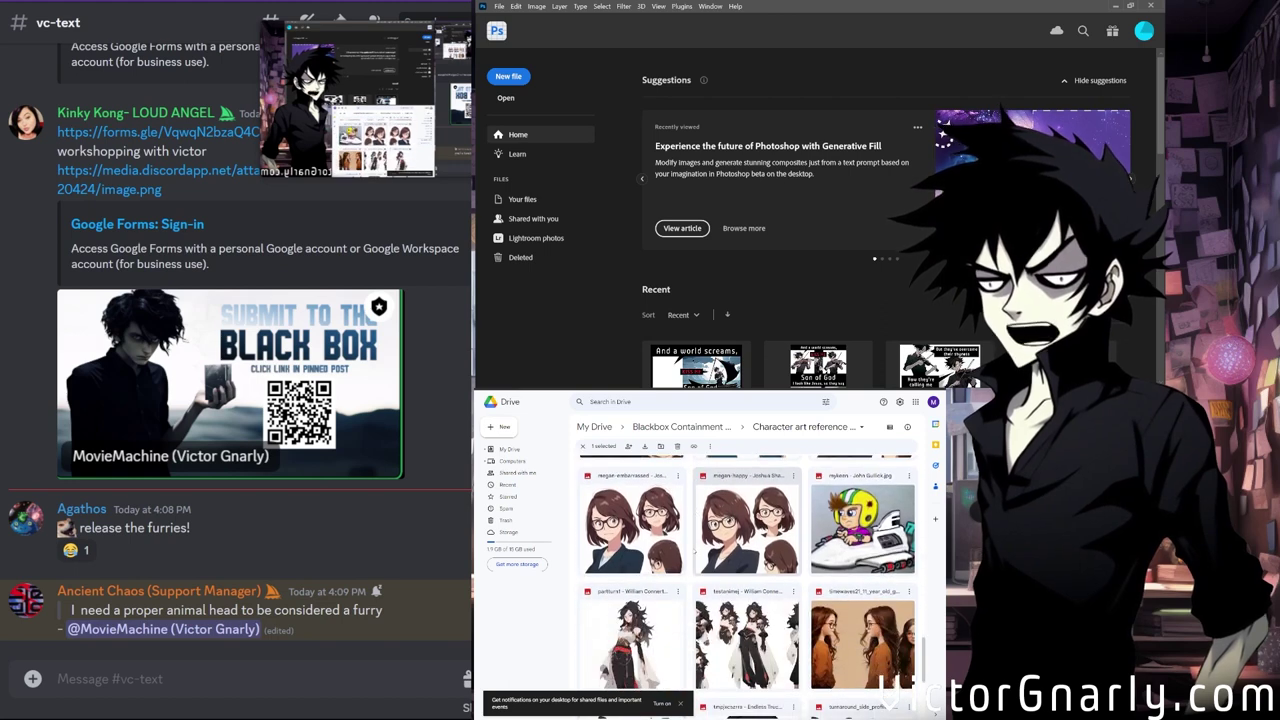
scroll(747, 585, "down", 2)
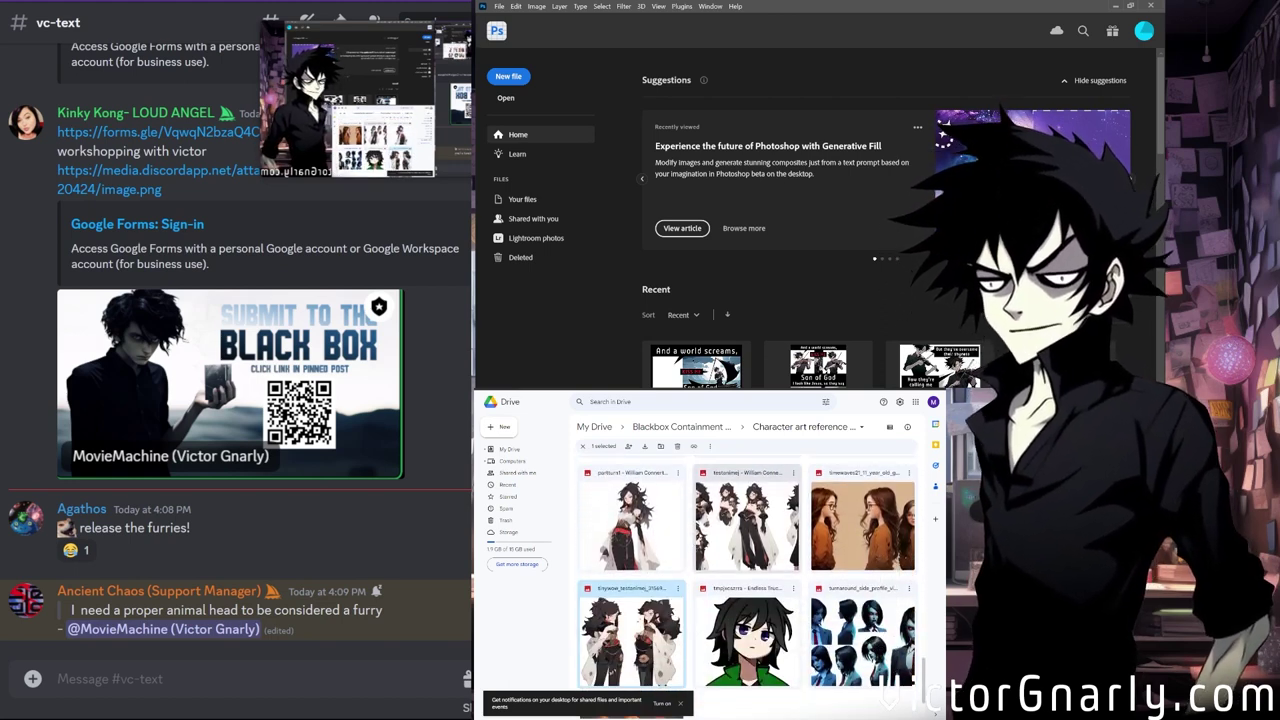
scroll(747, 585, "down", 10)
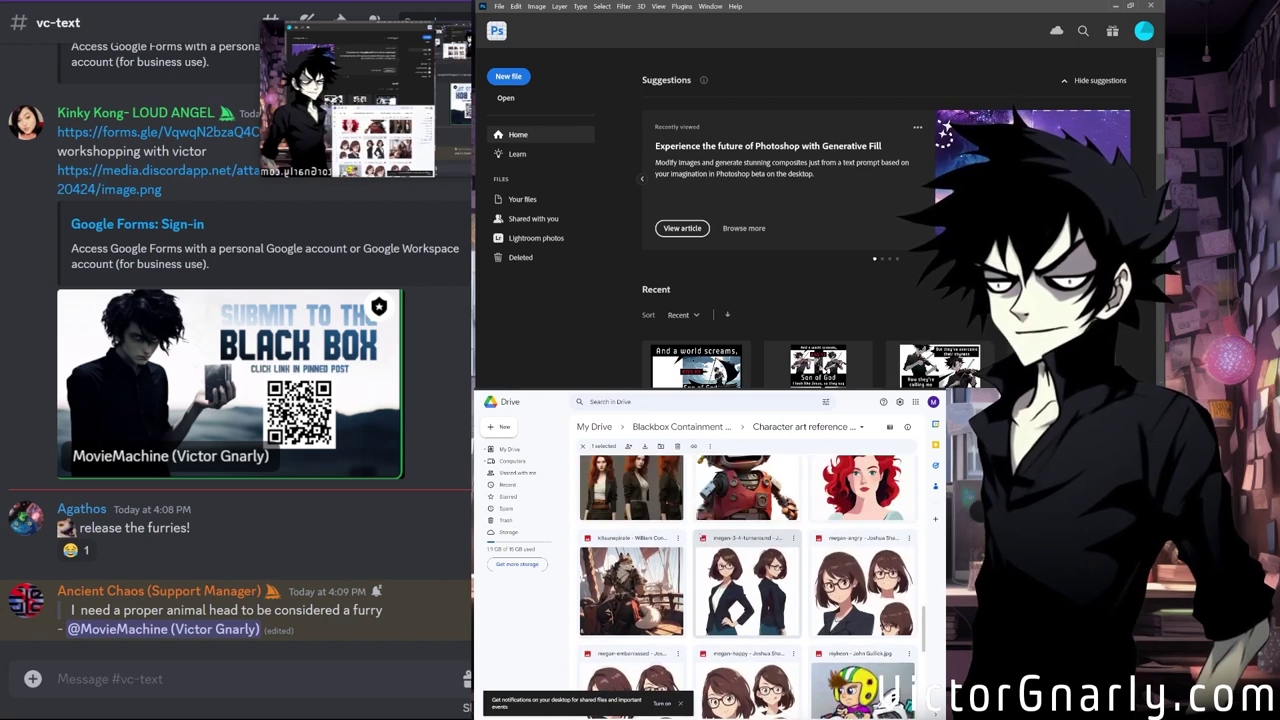
scroll(747, 585, "down", 5)
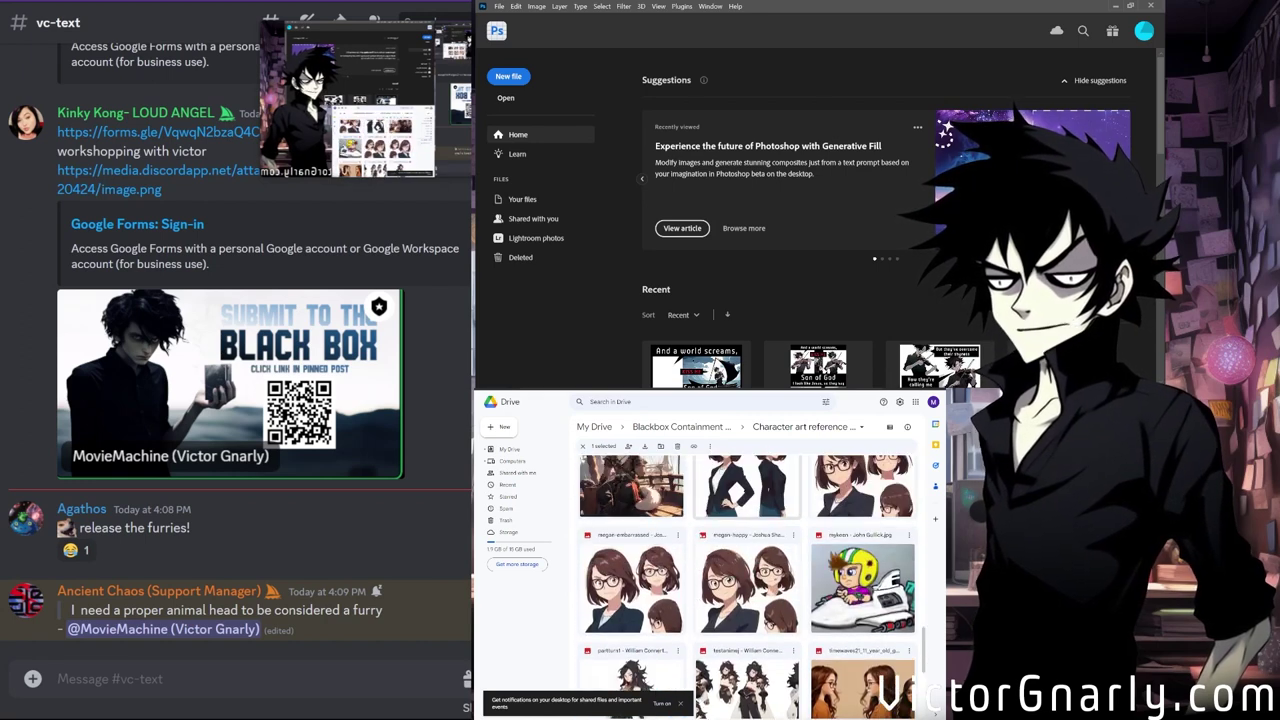
scroll(747, 585, "down", 5)
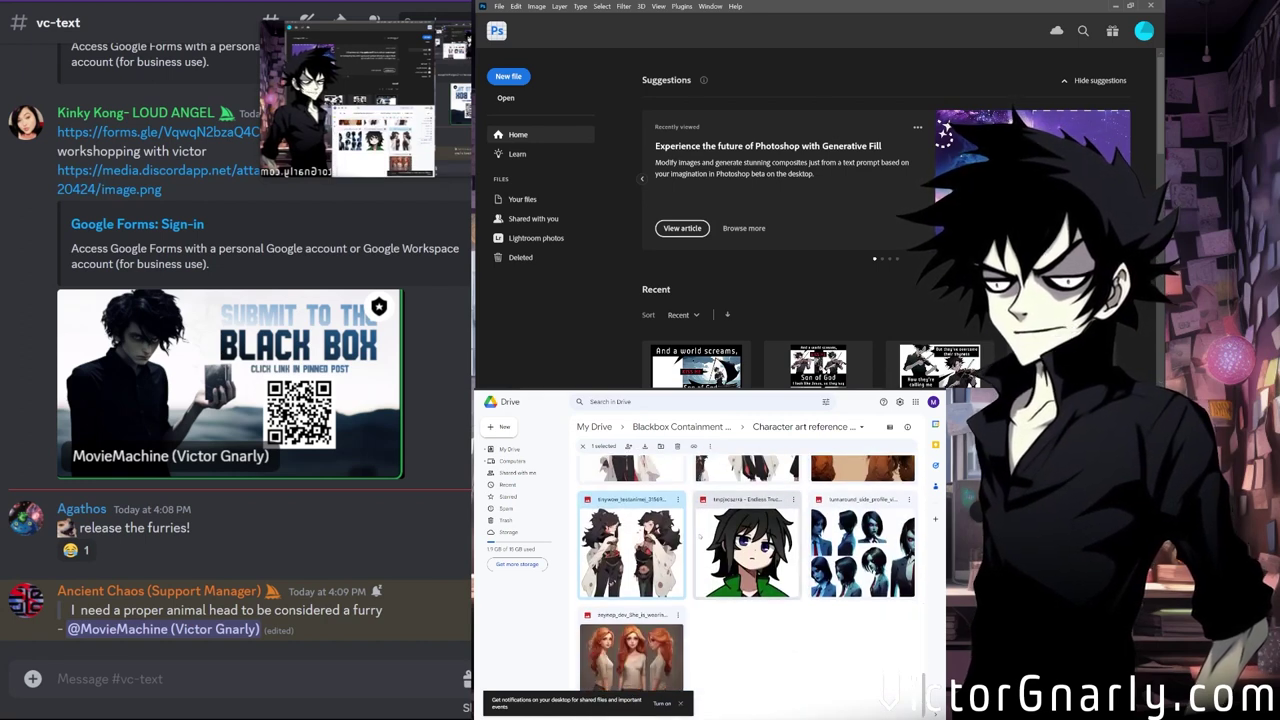
scroll(700, 550, "up", 3)
scroll(700, 580, "down", 2)
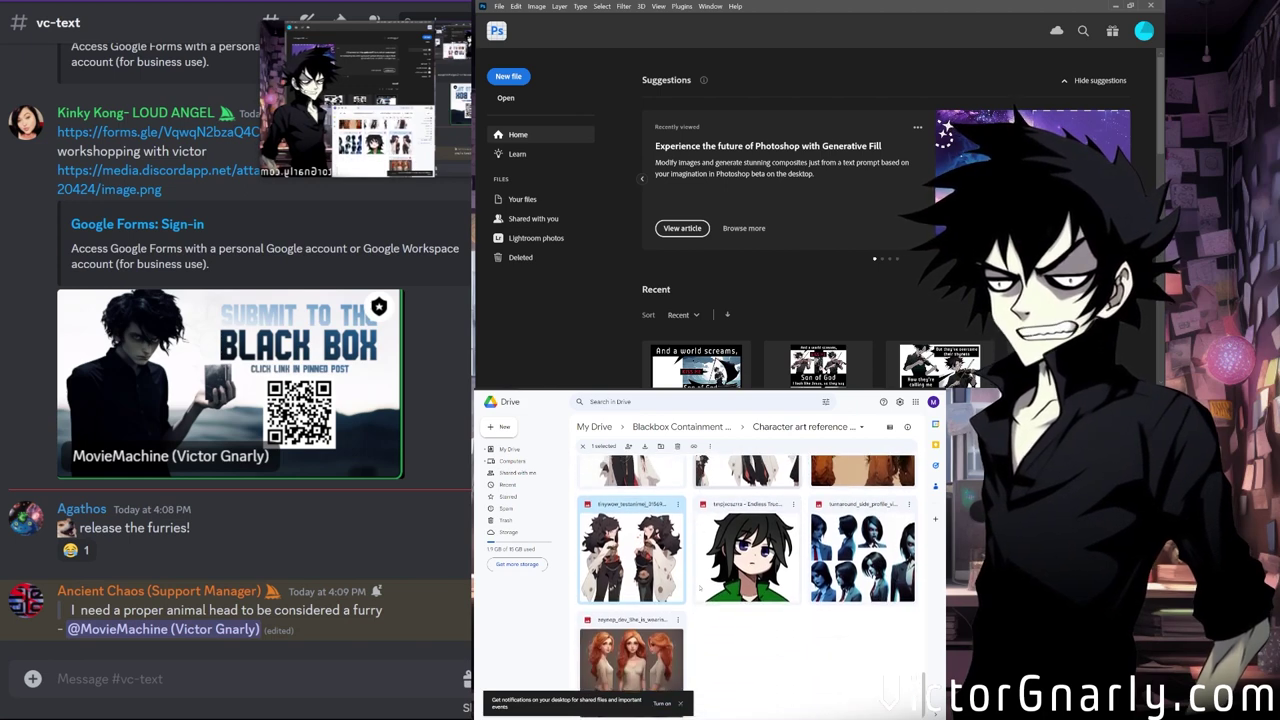
scroll(699, 586, "up", 2)
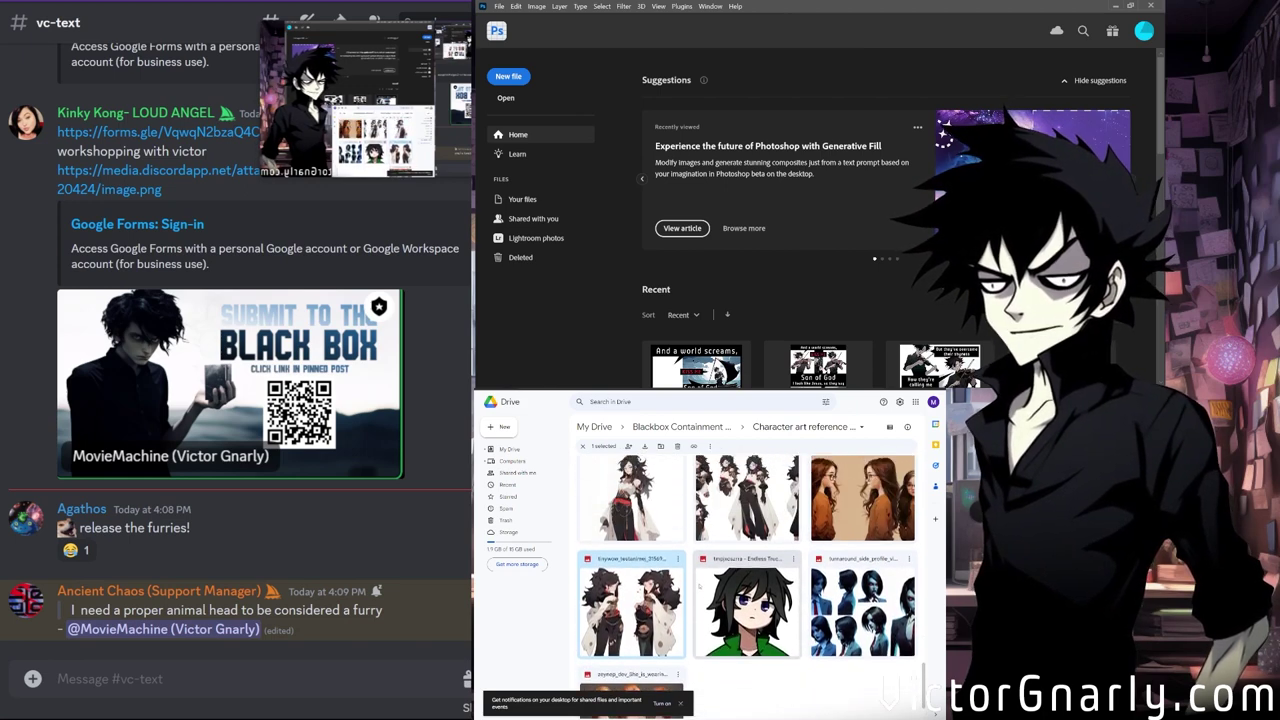
scroll(699, 586, "down", 5)
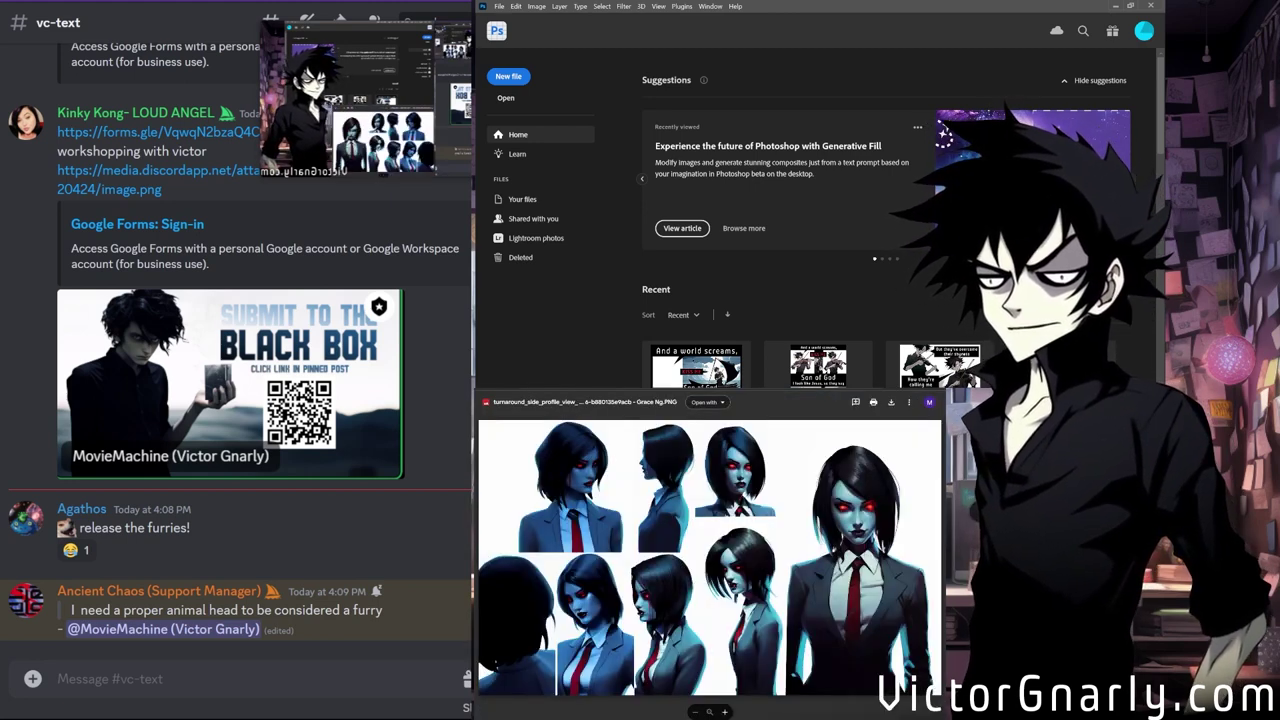
key("Right")
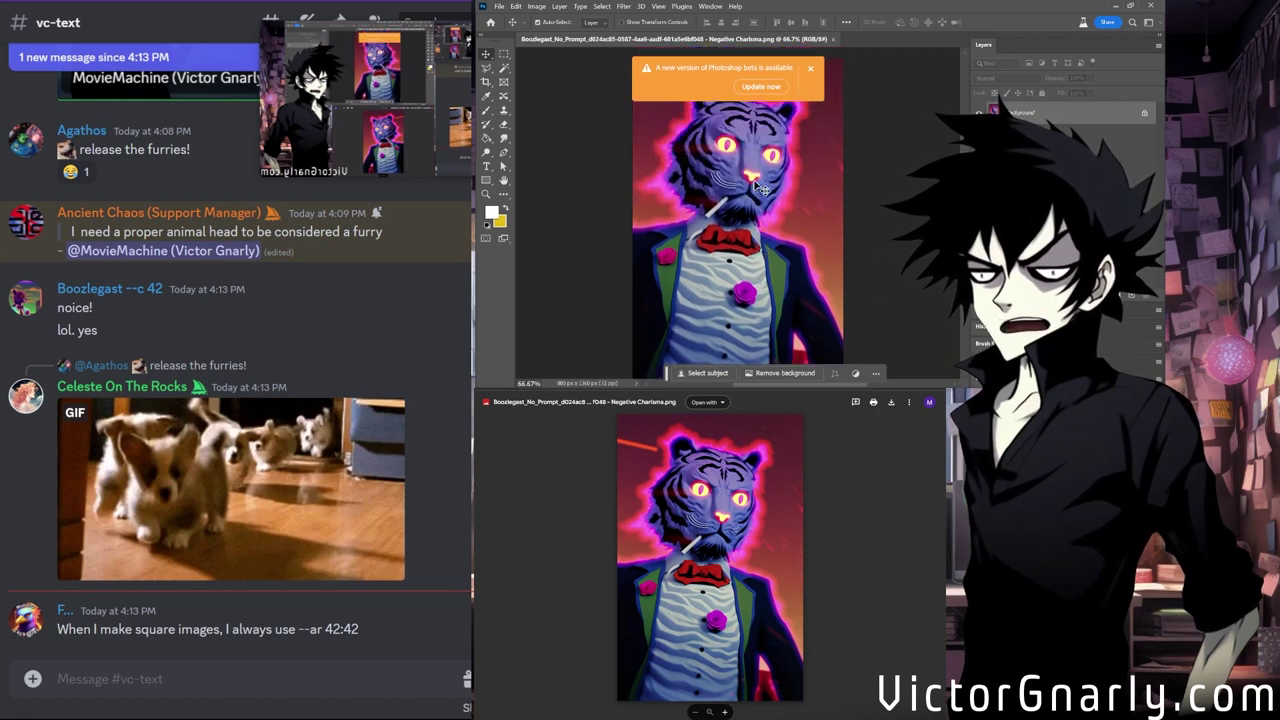
Switch to the tiger image in Photoshop and dismiss the beta update notice covering it.
scroll(758, 186, "down", 2)
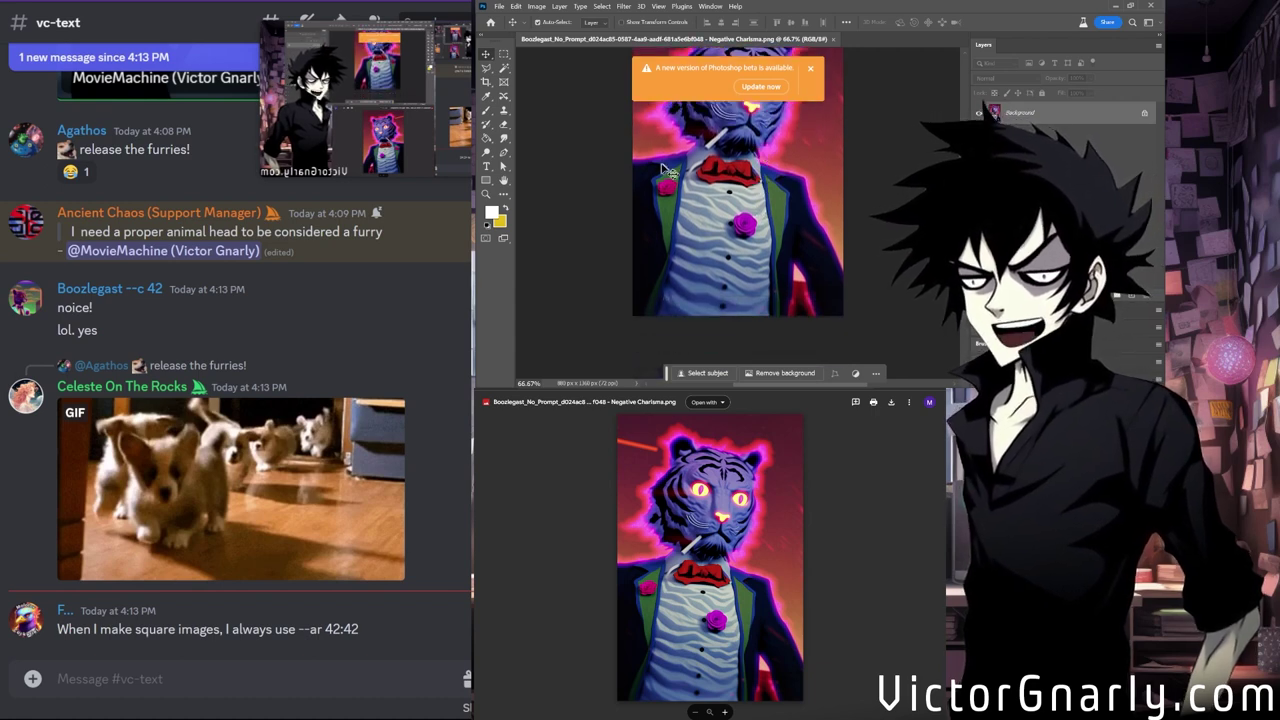
left_click(810, 70)
scroll(799, 136, "up", 2)
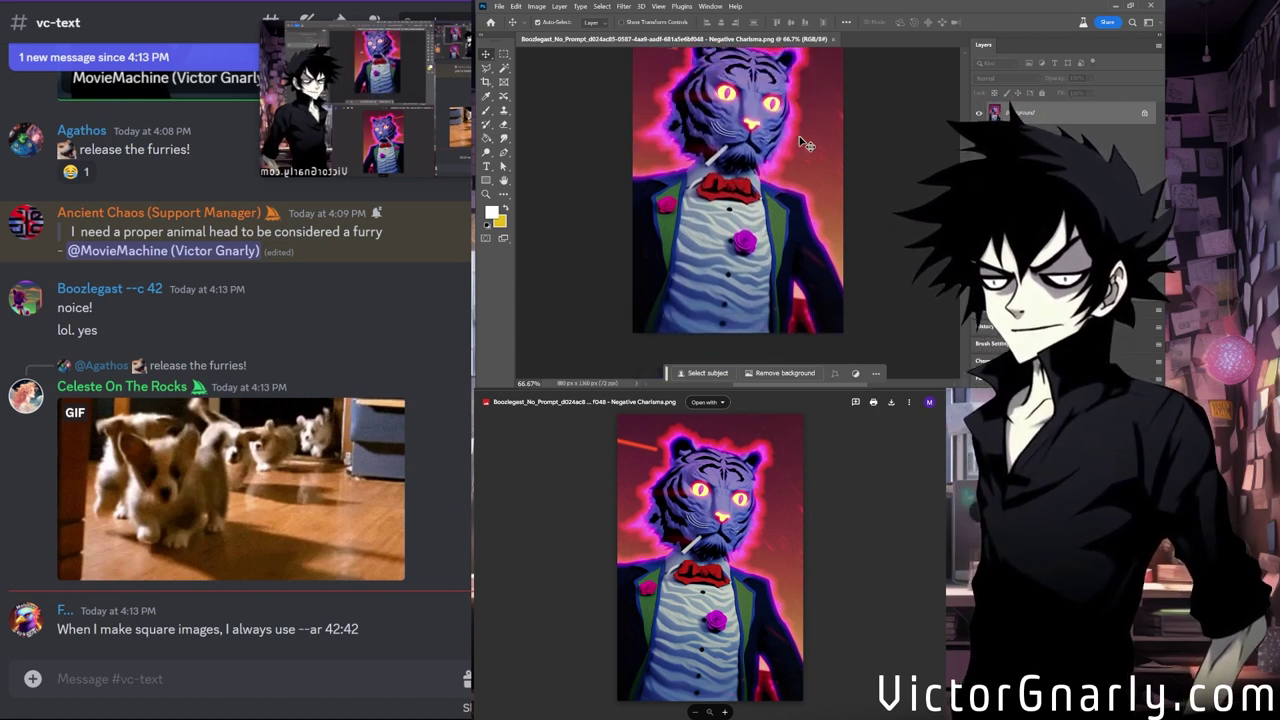
scroll(803, 160, "up", 1)
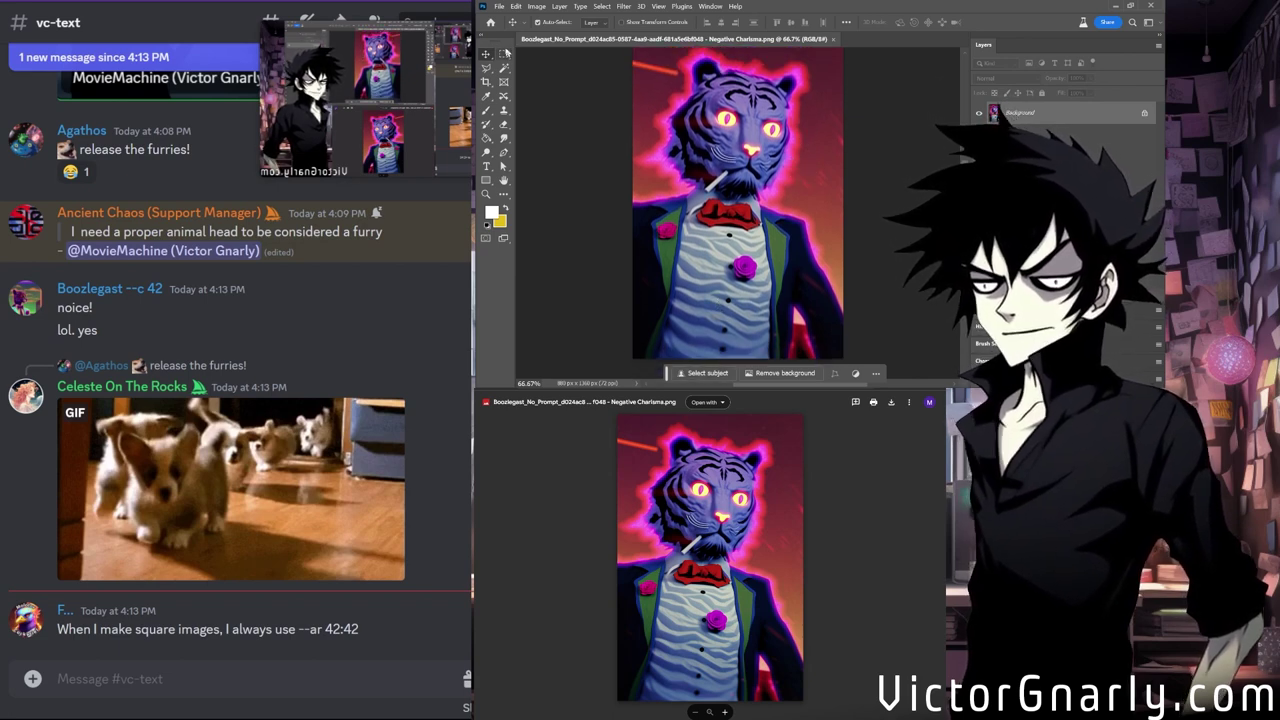
Select the purple rose on the tiger's shirt with a rectangular marquee and remove it using Generative Fill without a prompt.
left_click(505, 53)
left_click_drag(722, 250, 767, 285)
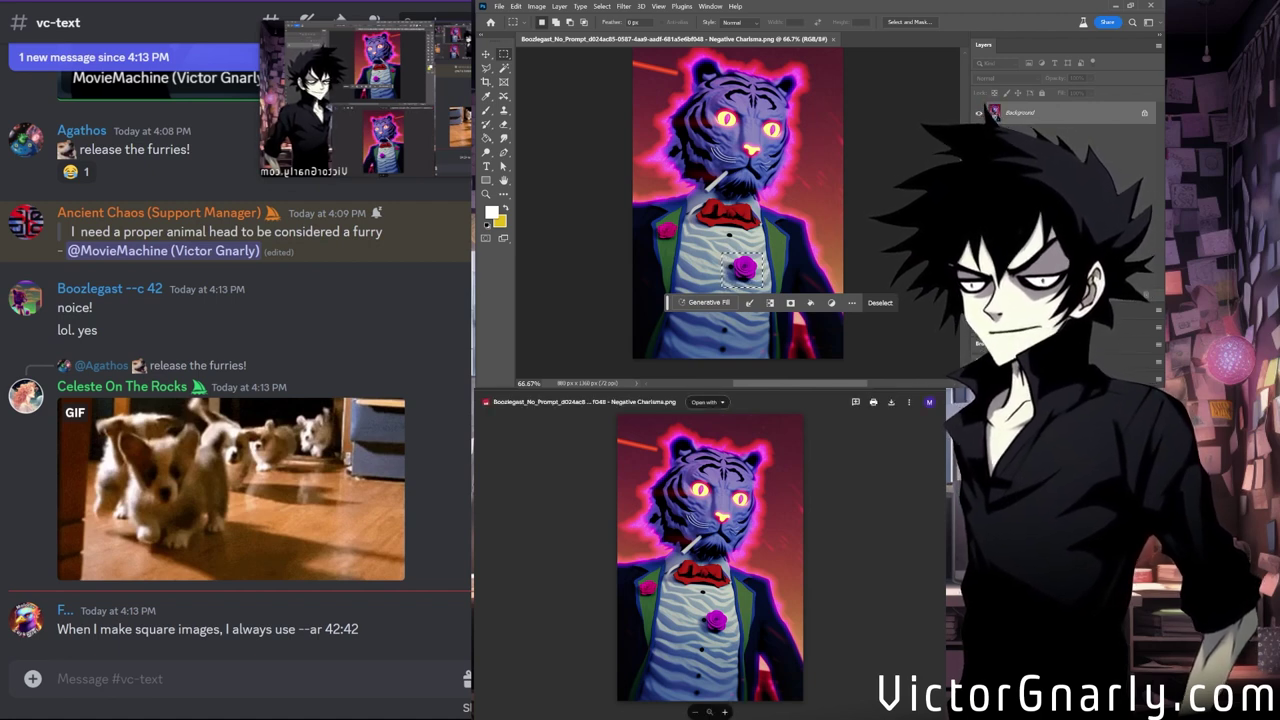
left_click(880, 302)
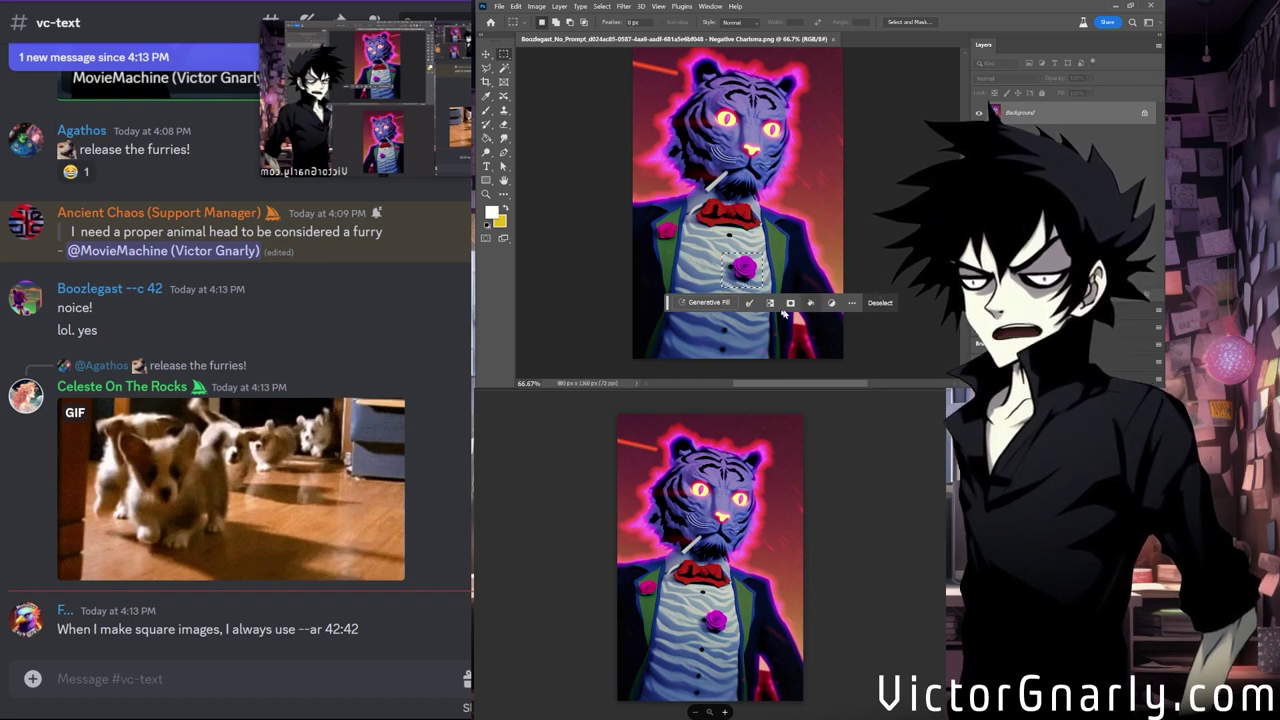
left_click(704, 302)
left_click(893, 303)
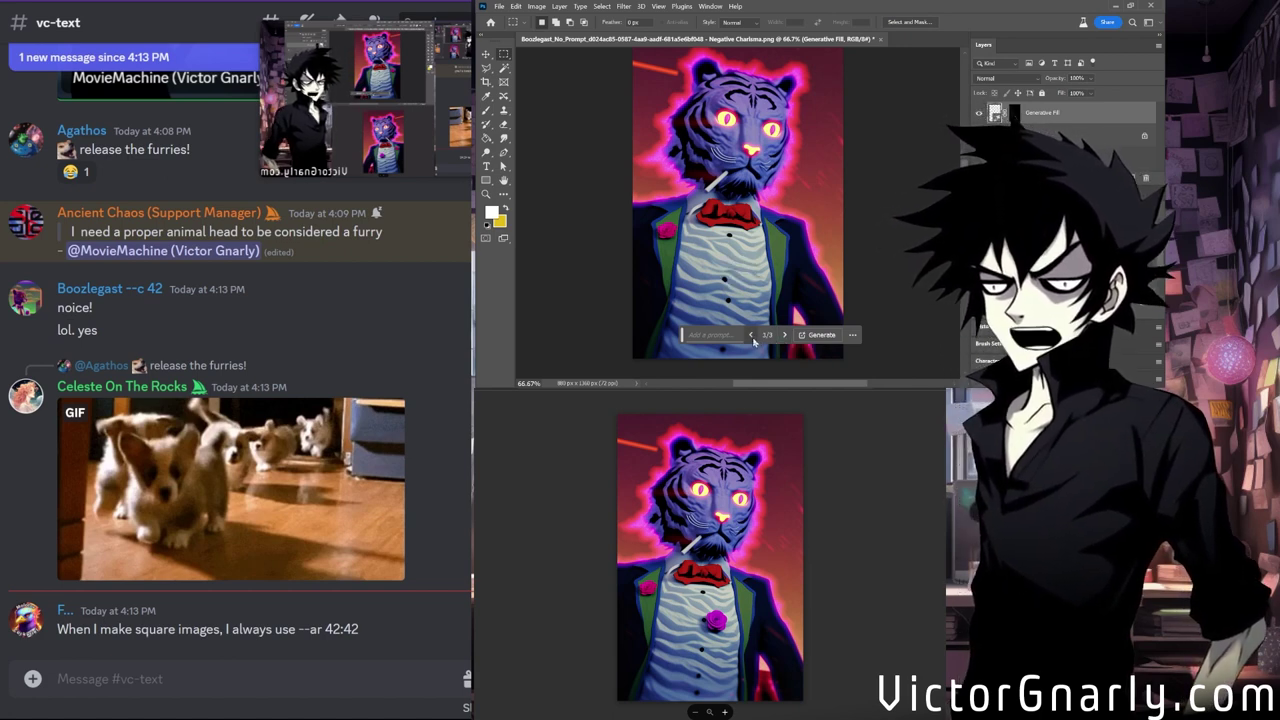
Try to restore the missing button on the shirt by marquee-selecting the spot and running Generative Fill without a prompt.
left_click_drag(687, 343, 777, 248)
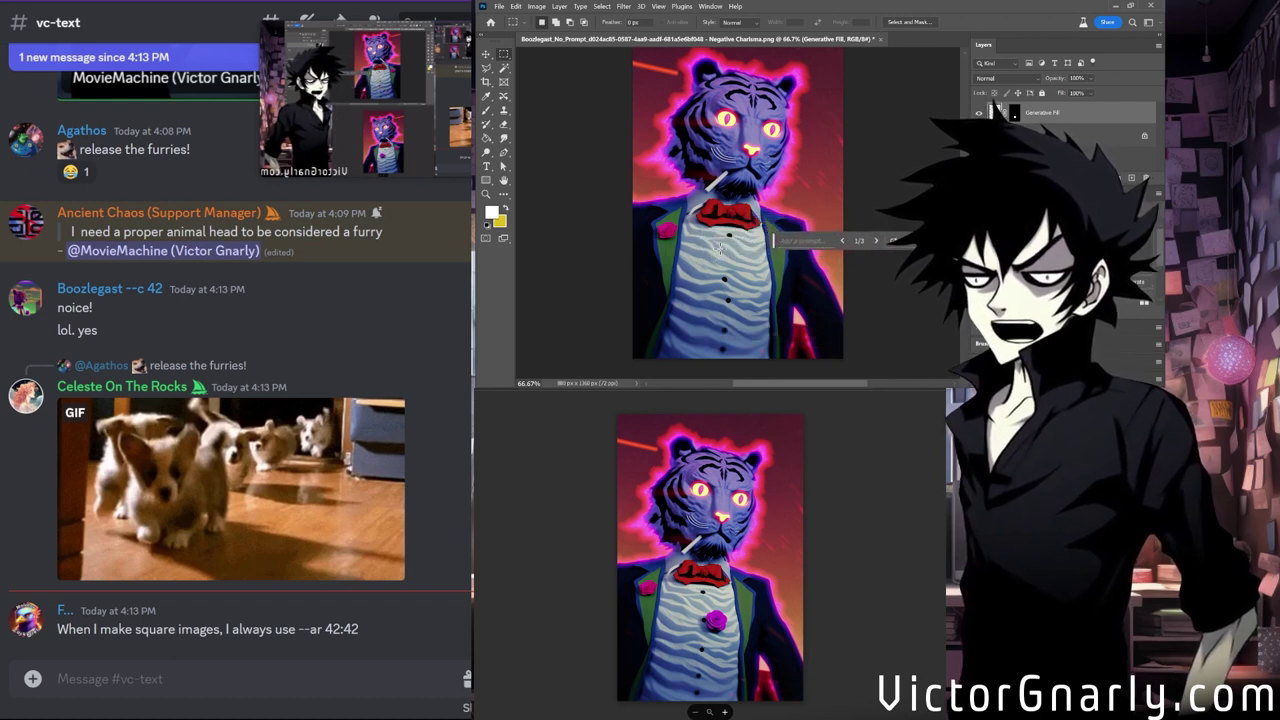
left_click_drag(718, 244, 737, 262)
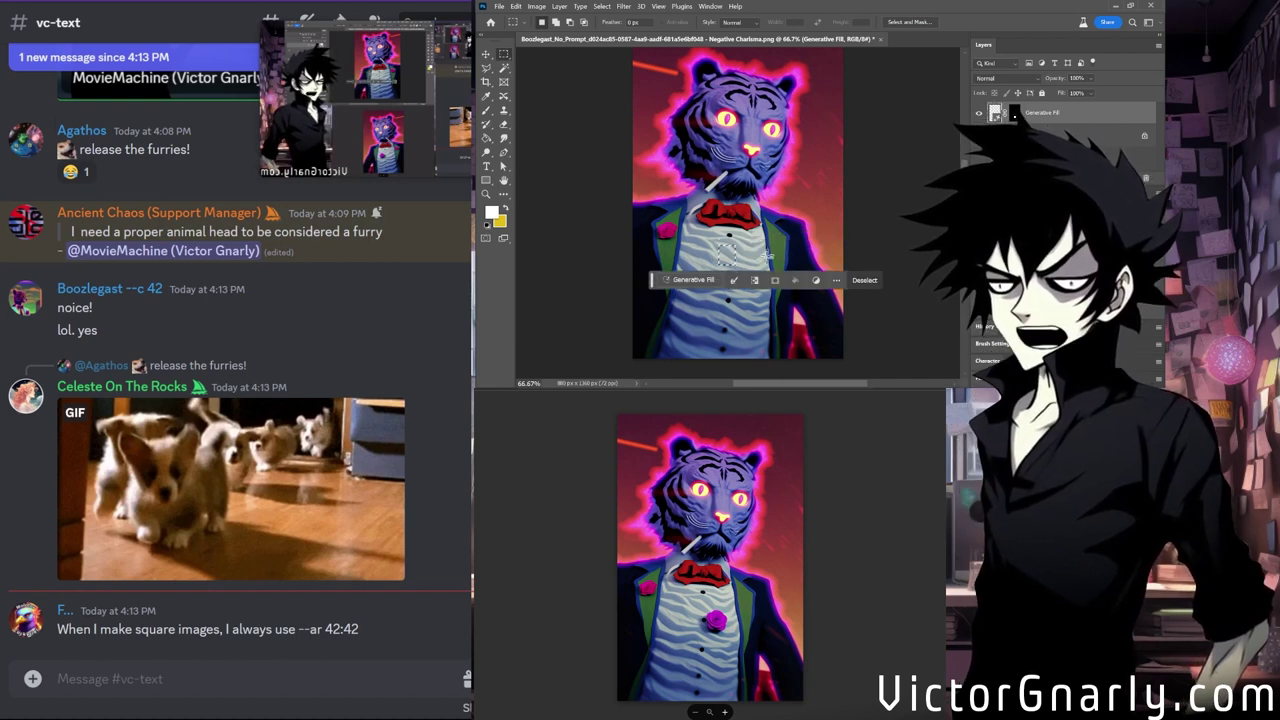
left_click(703, 281)
left_click(845, 280)
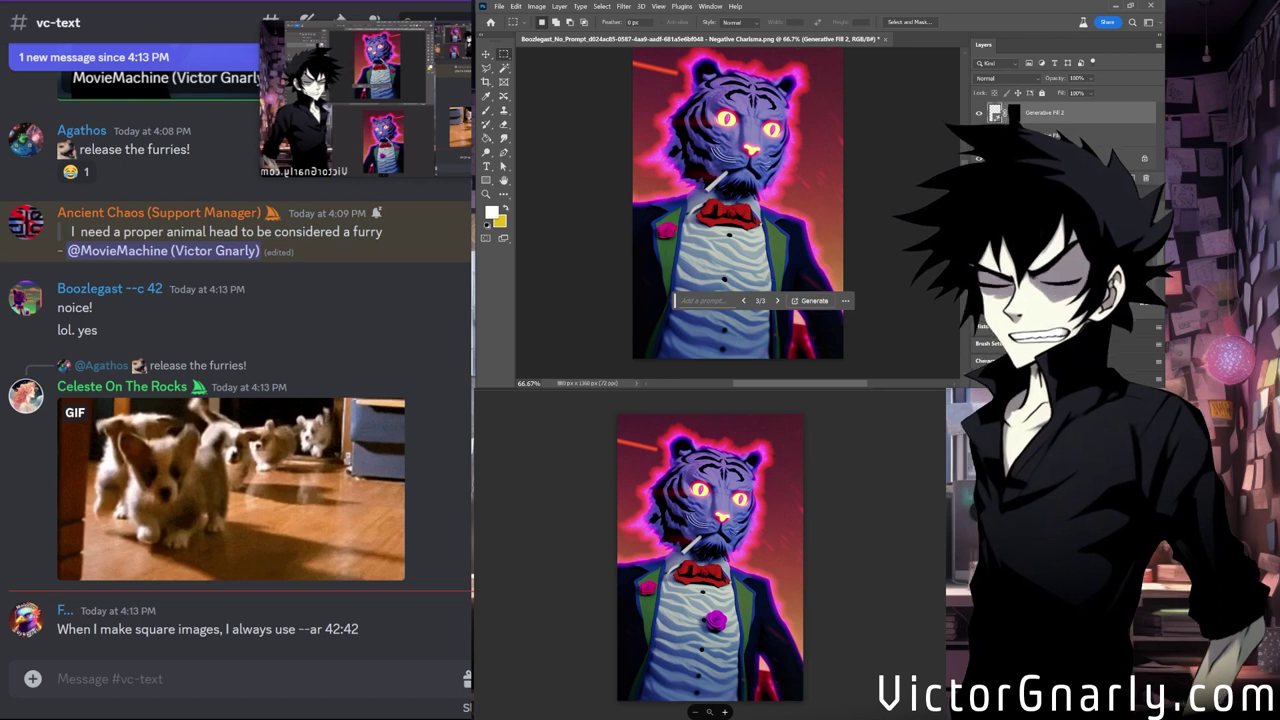
key("ctrl+z")
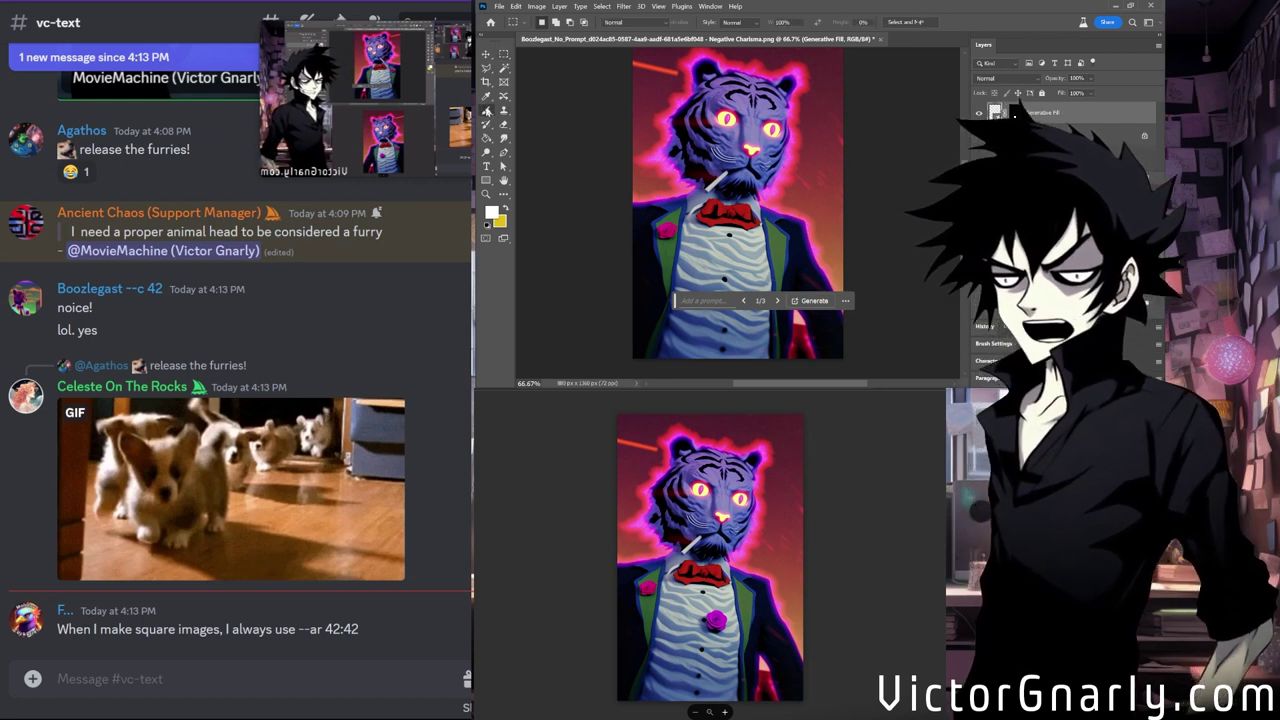
Paint a black button dot in the gap between the shirt's buttons on a new layer, using a larger hard round brush.
left_click(486, 110)
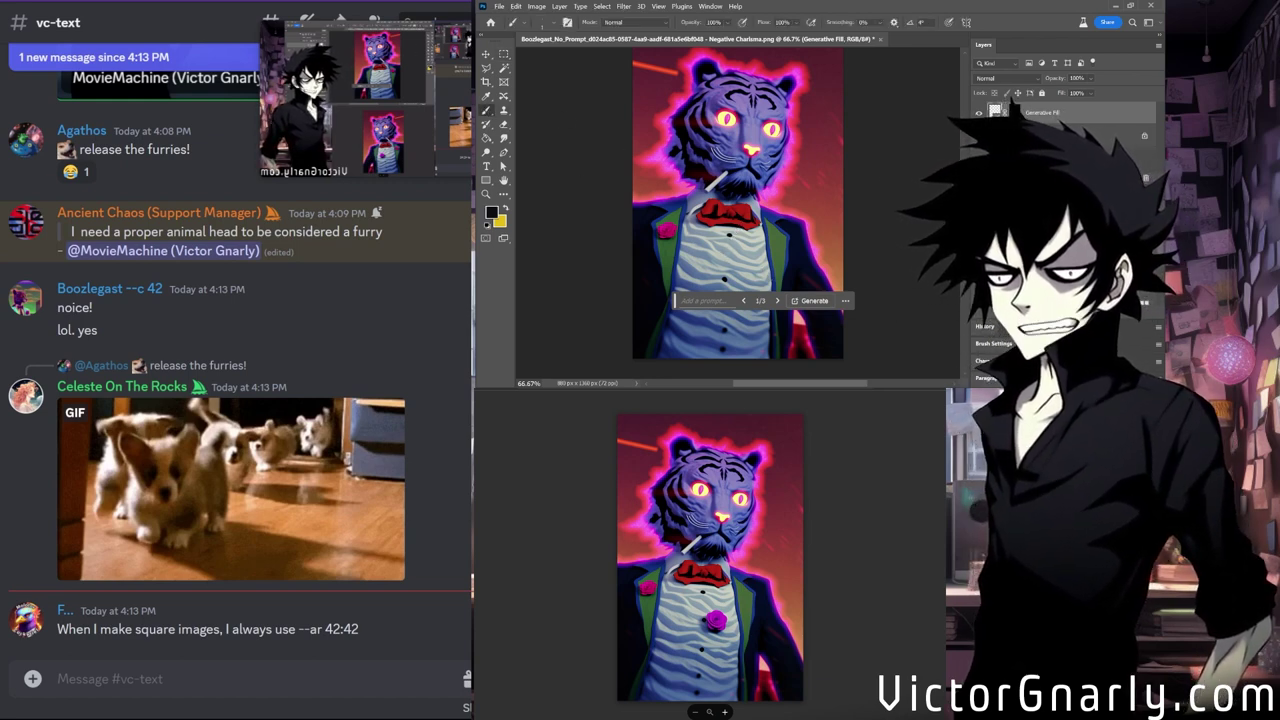
key("ctrl+shift+alt+n")
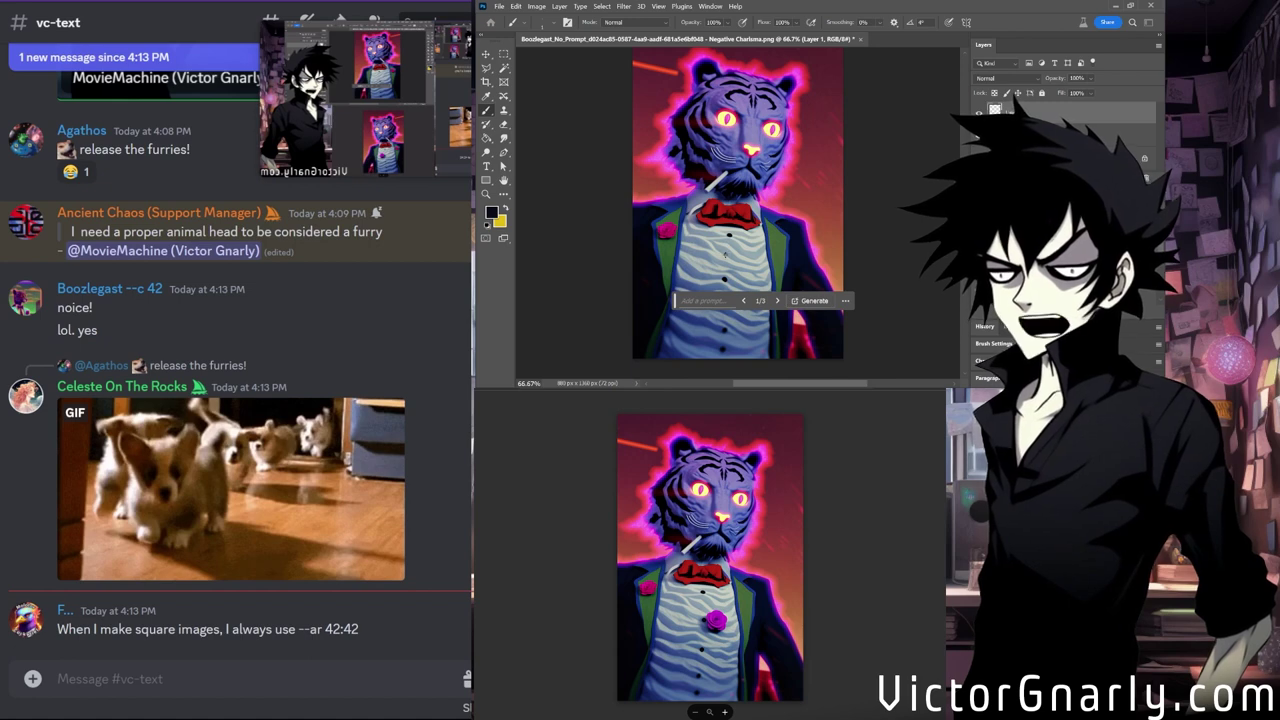
key("ctrl+z")
left_click(524, 22)
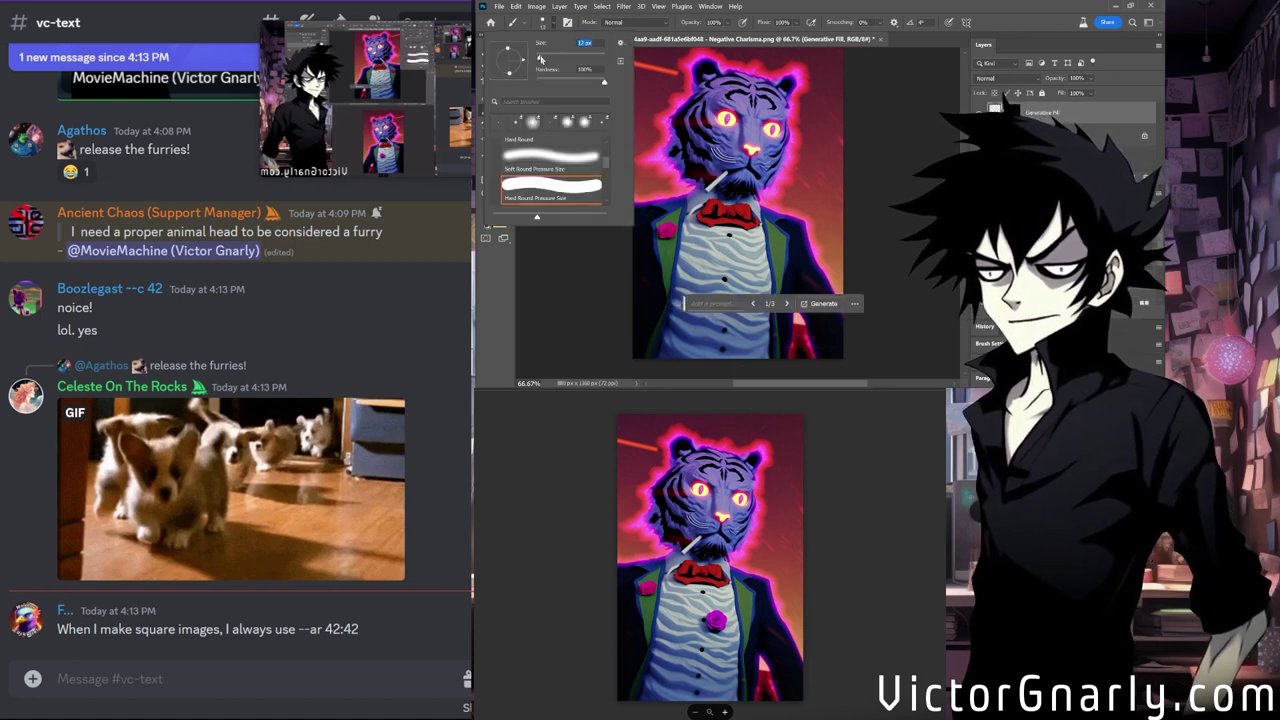
key("Escape")
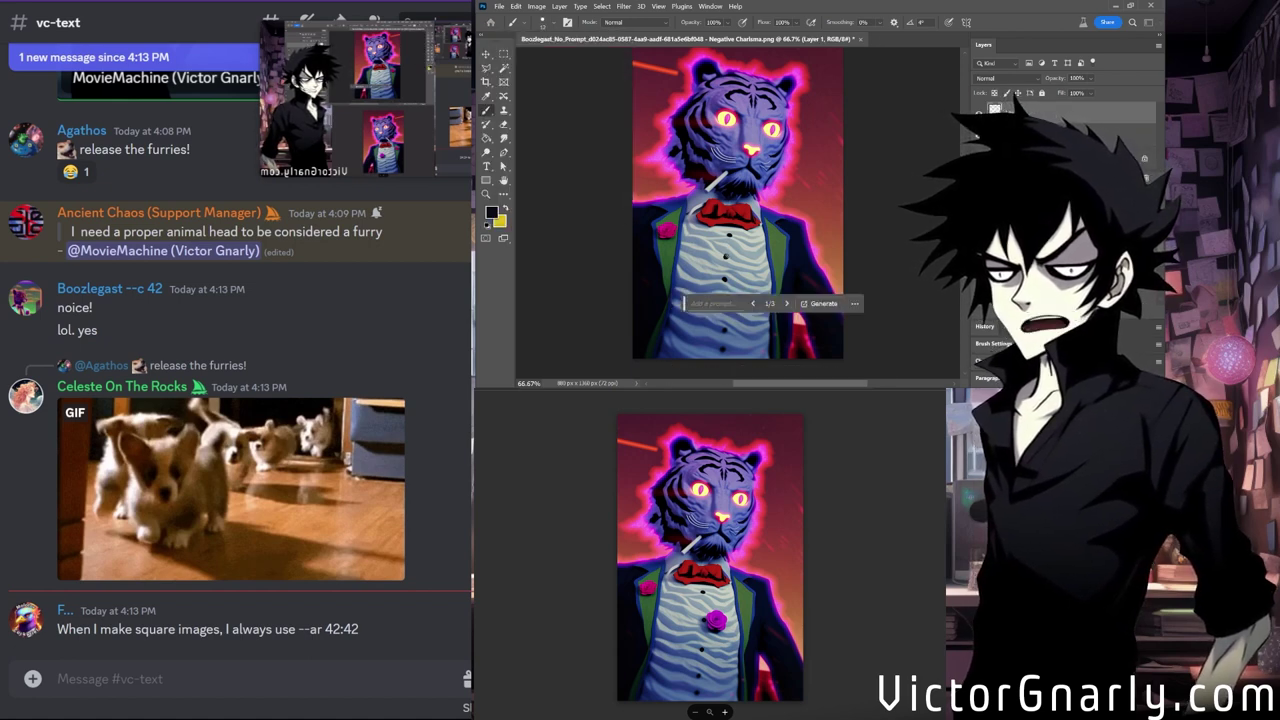
key("ctrl+shift+z")
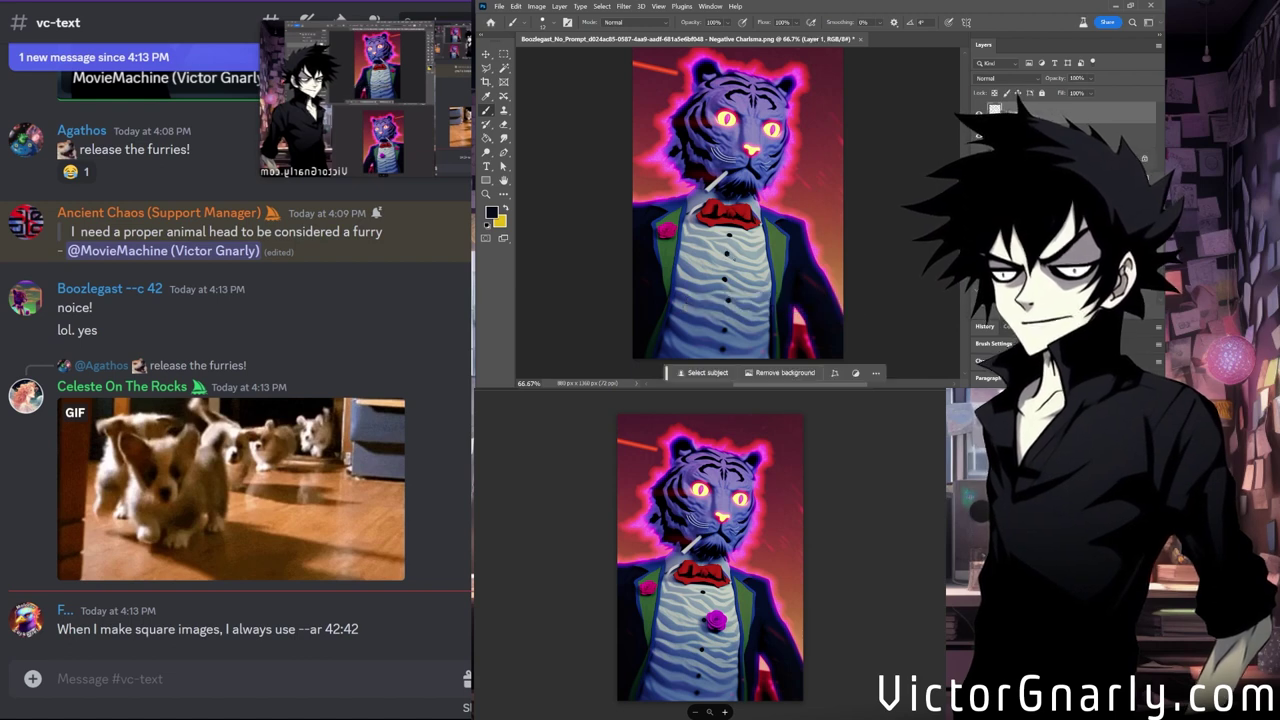
left_click(990, 136)
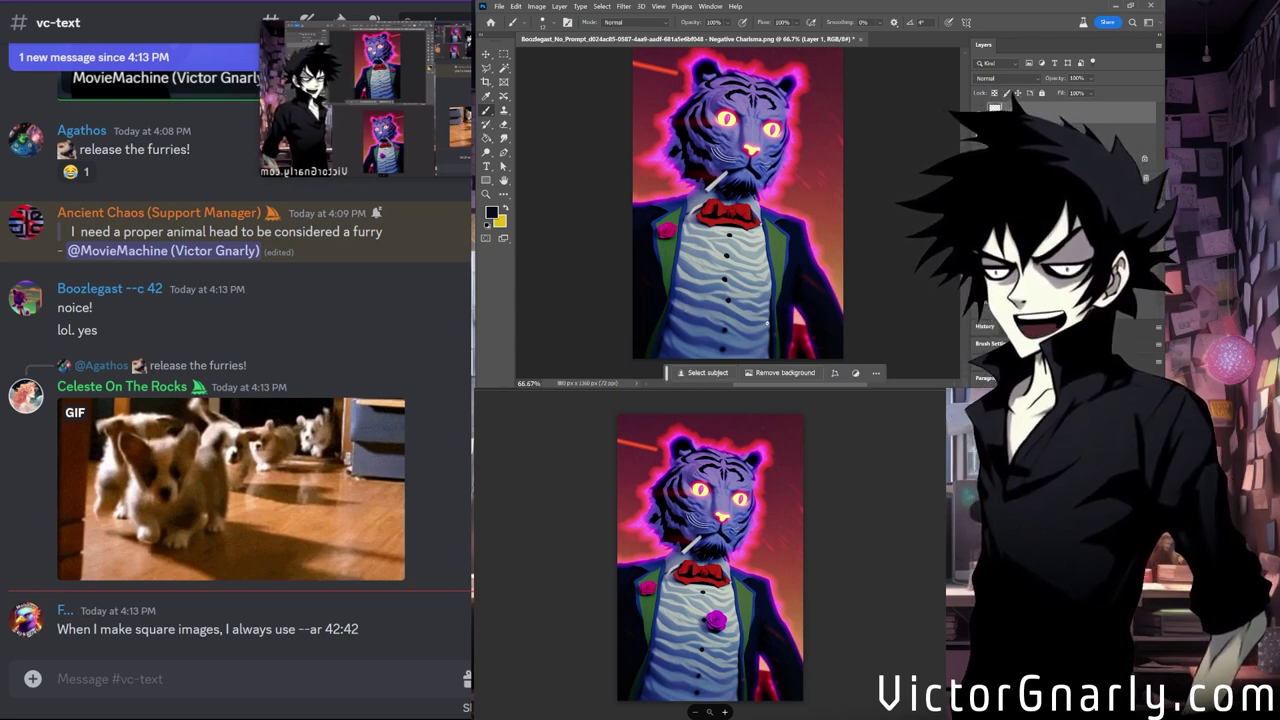
Lasso around the tiger's red bow tie and regenerate it using Generative Fill with the prompt "bow tie".
left_click(485, 68)
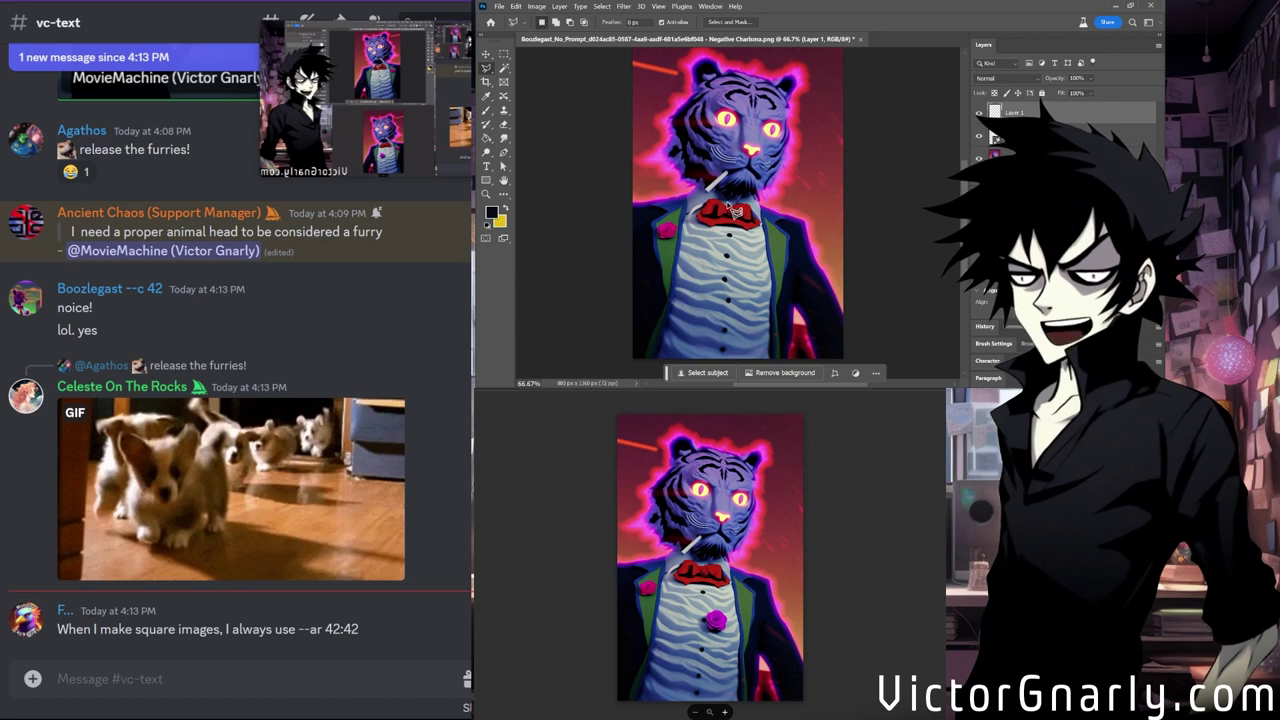
left_click_drag(721, 202, 714, 196)
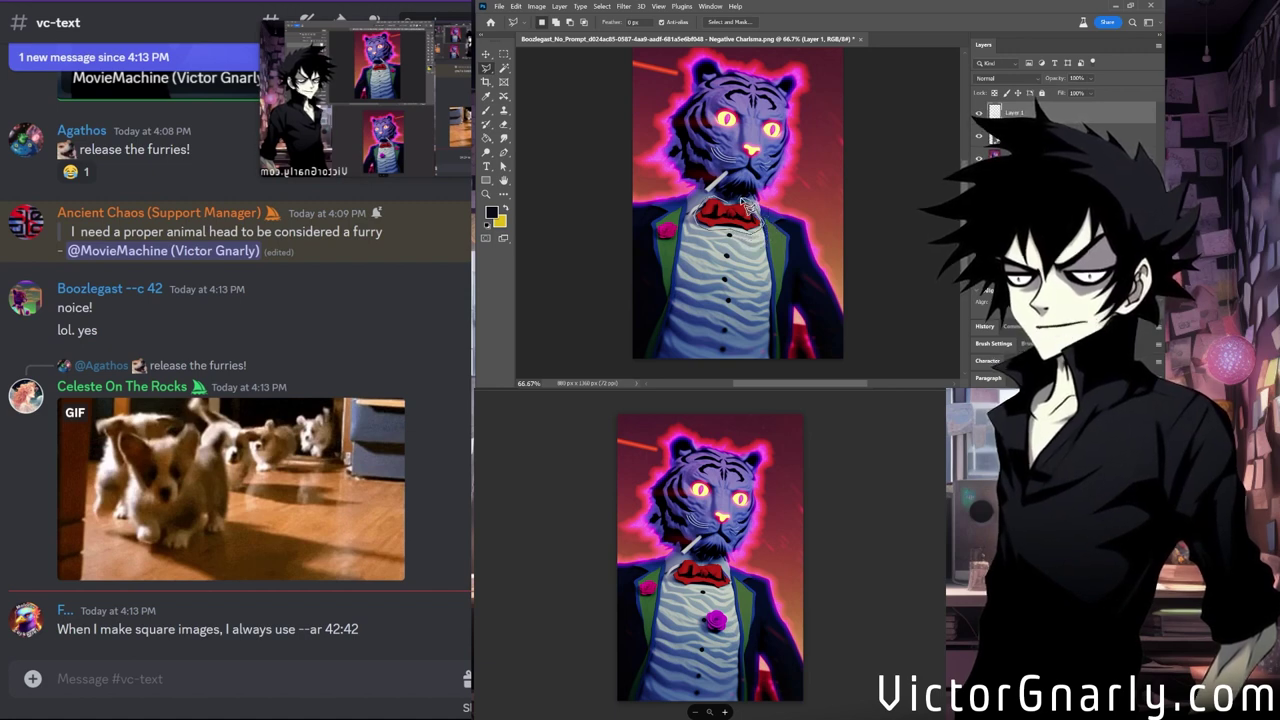
left_click_drag(731, 199, 731, 200)
left_click(755, 249)
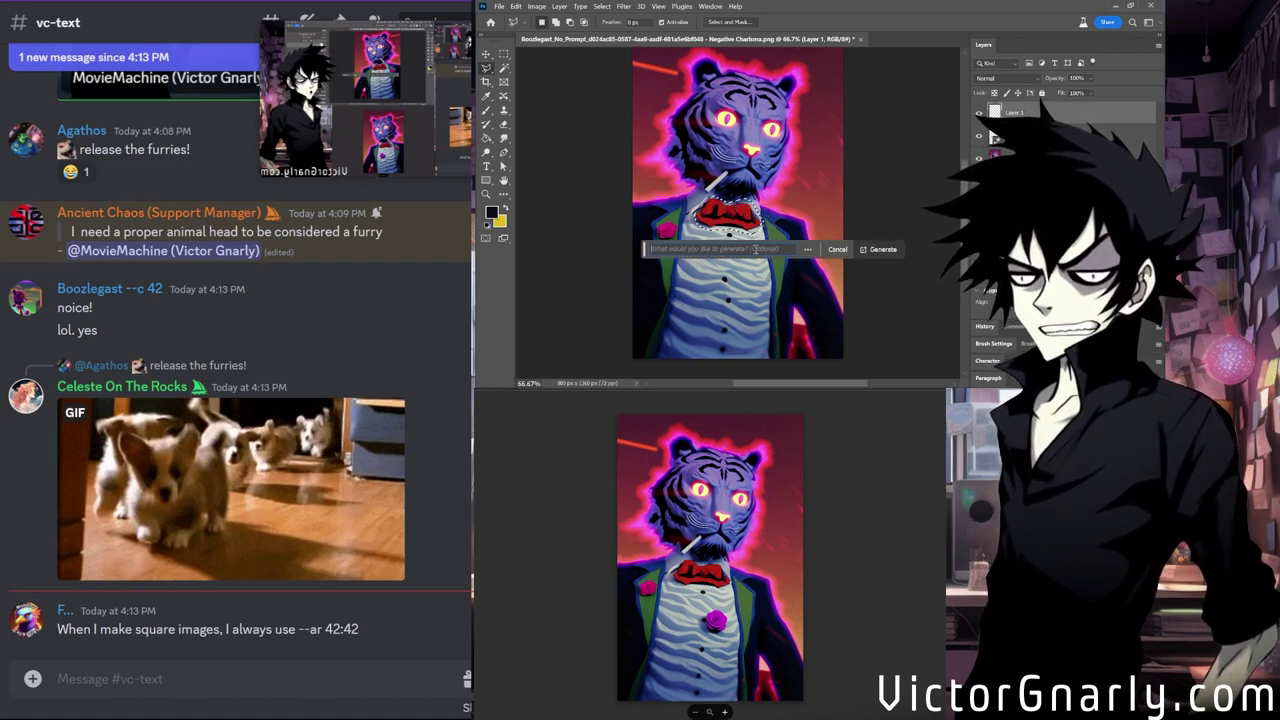
type("bow tie")
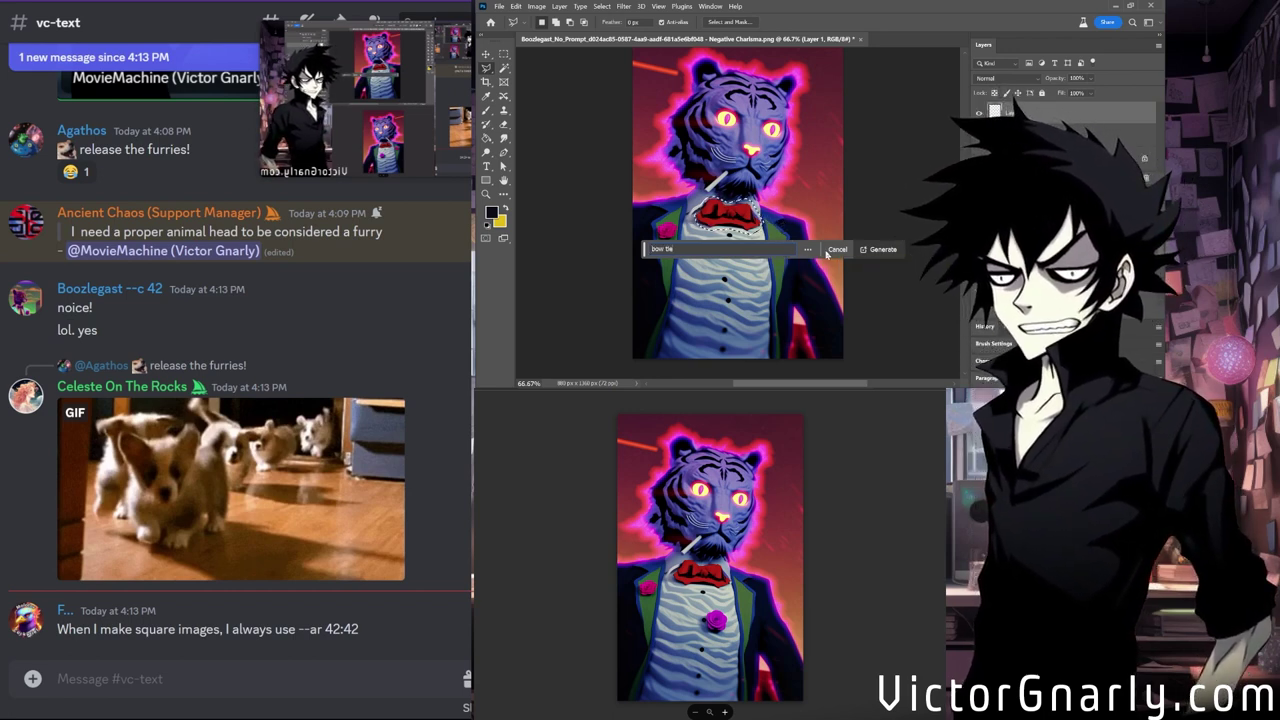
left_click(880, 249)
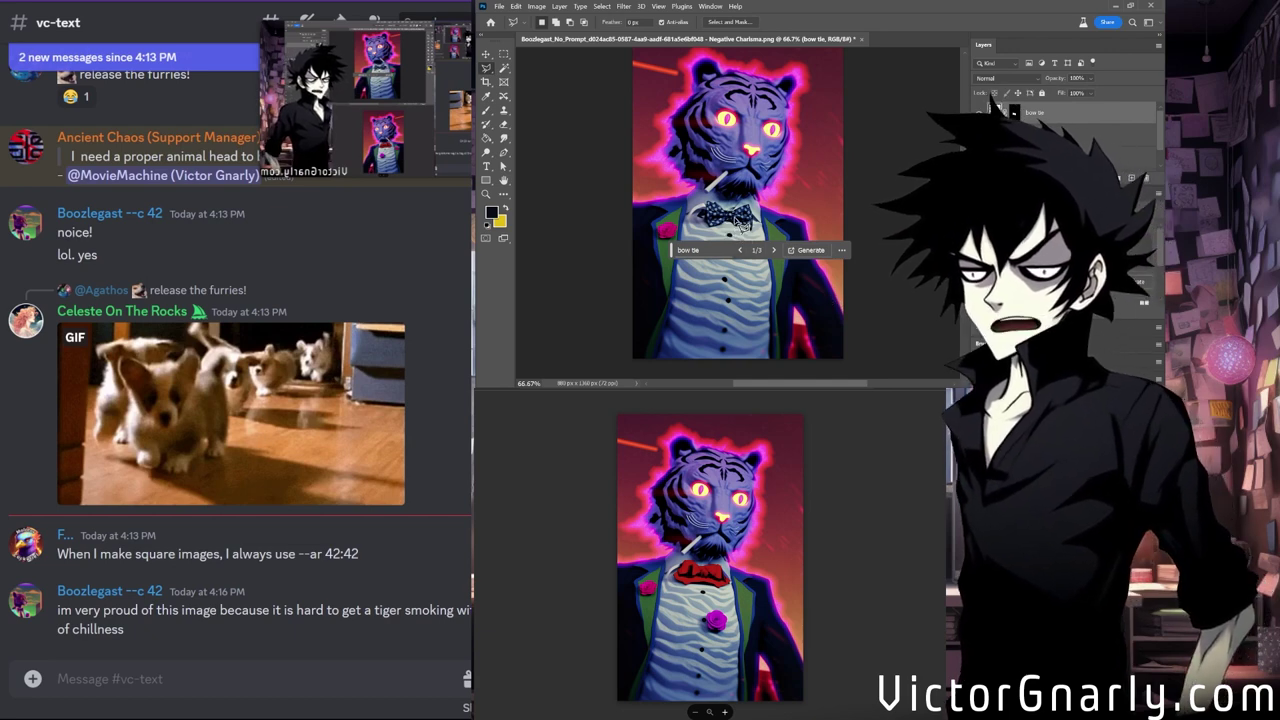
Compare the generated bow tie variations and keep the second one, the red bow tie.
left_click(772, 253)
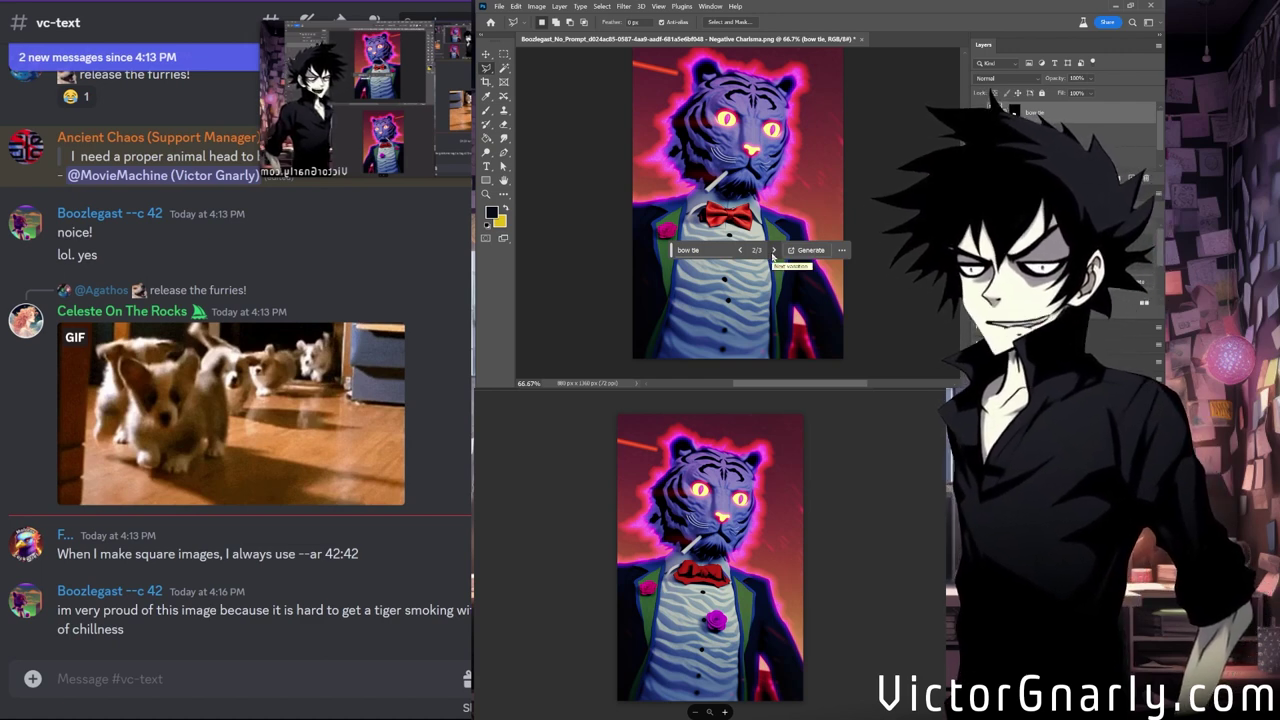
left_click(772, 252)
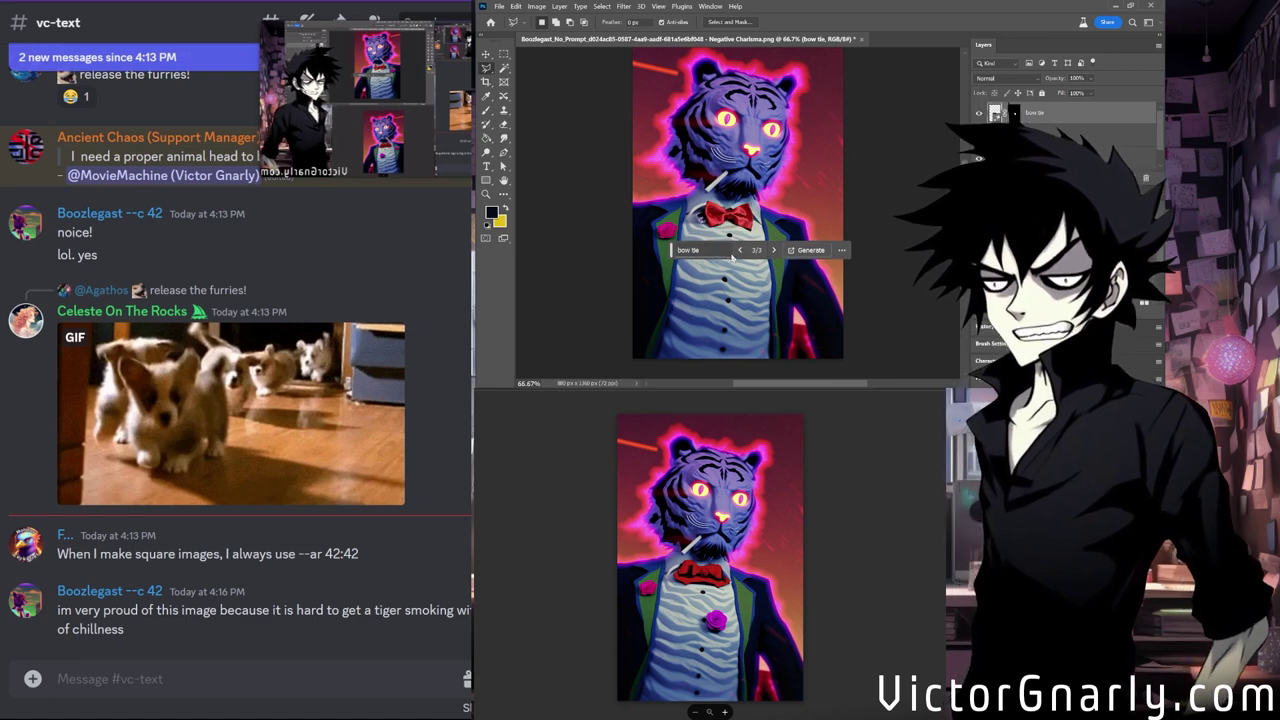
left_click(740, 251)
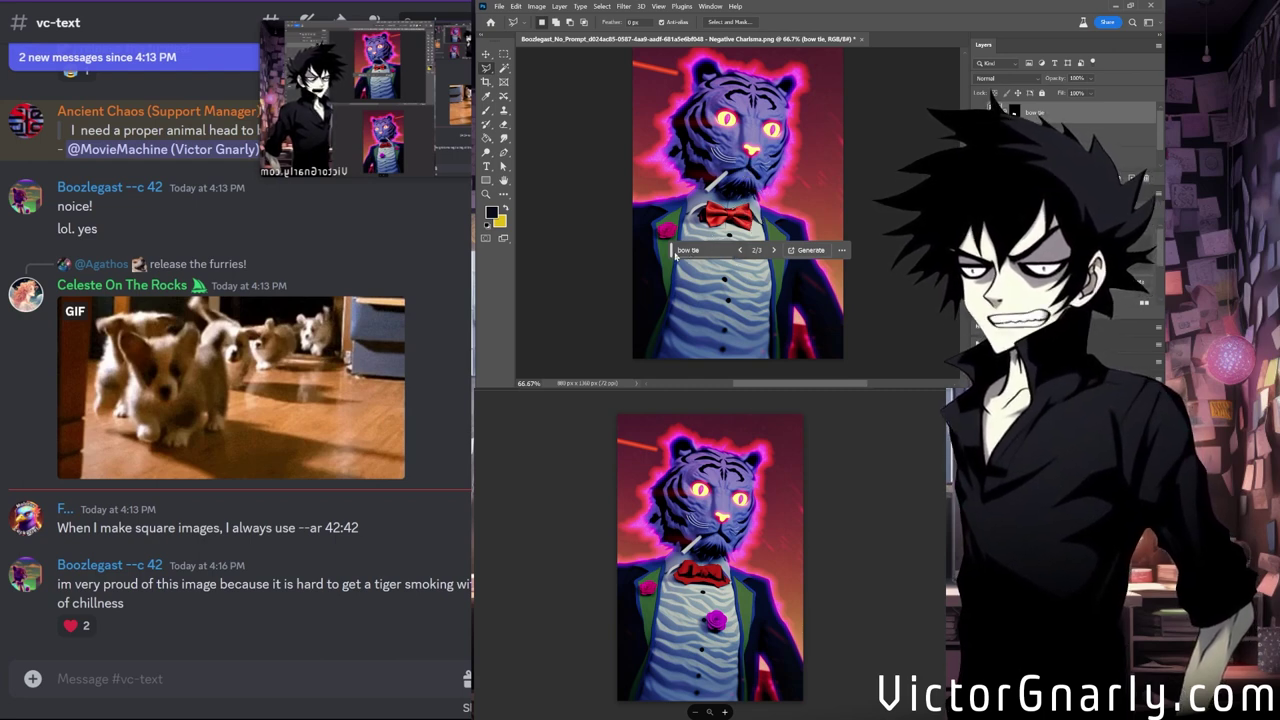
Lasso the leftover area just left of the bow tie, run Generative Fill without a prompt, and choose the second variation.
left_click_drag(672, 250, 677, 297)
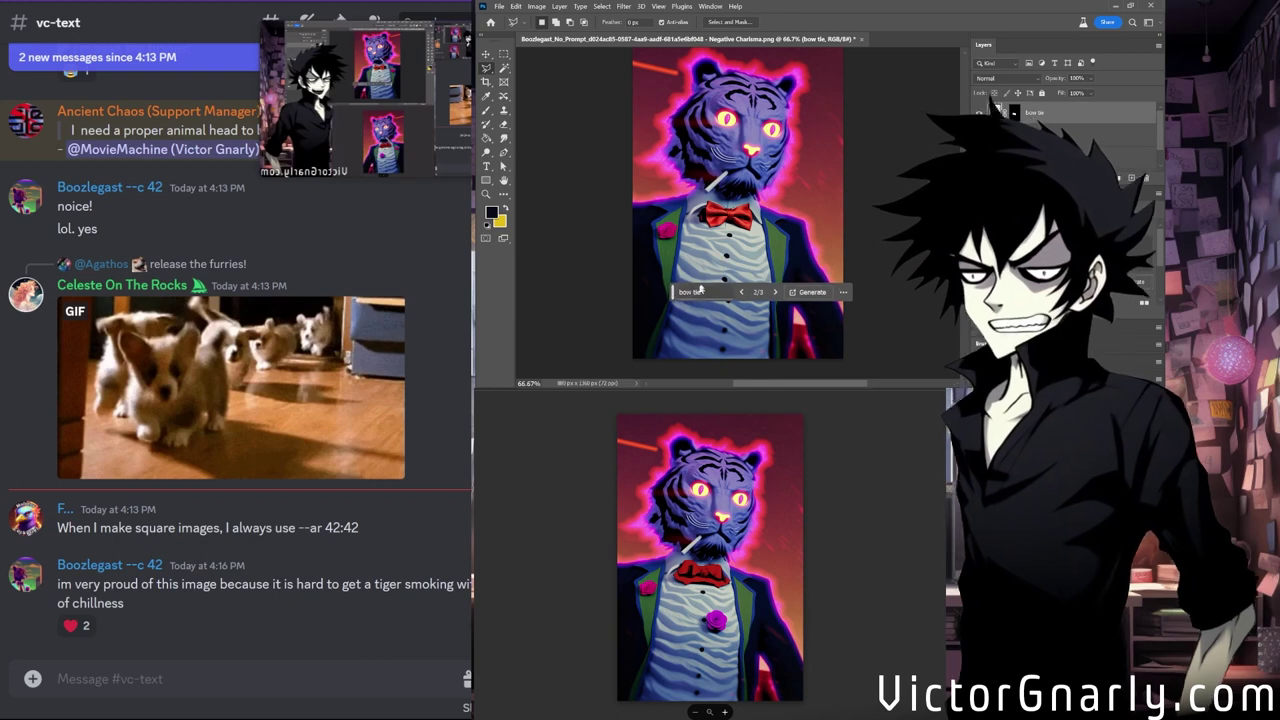
left_click(709, 219)
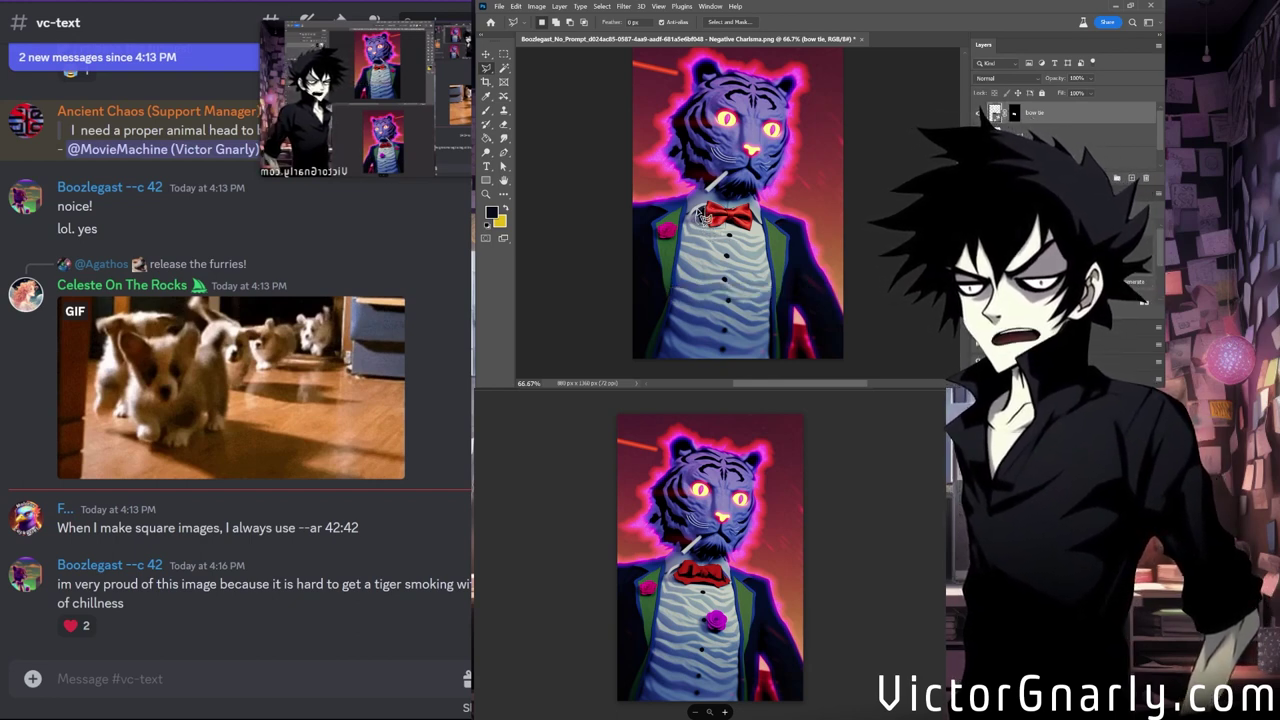
left_click(704, 218)
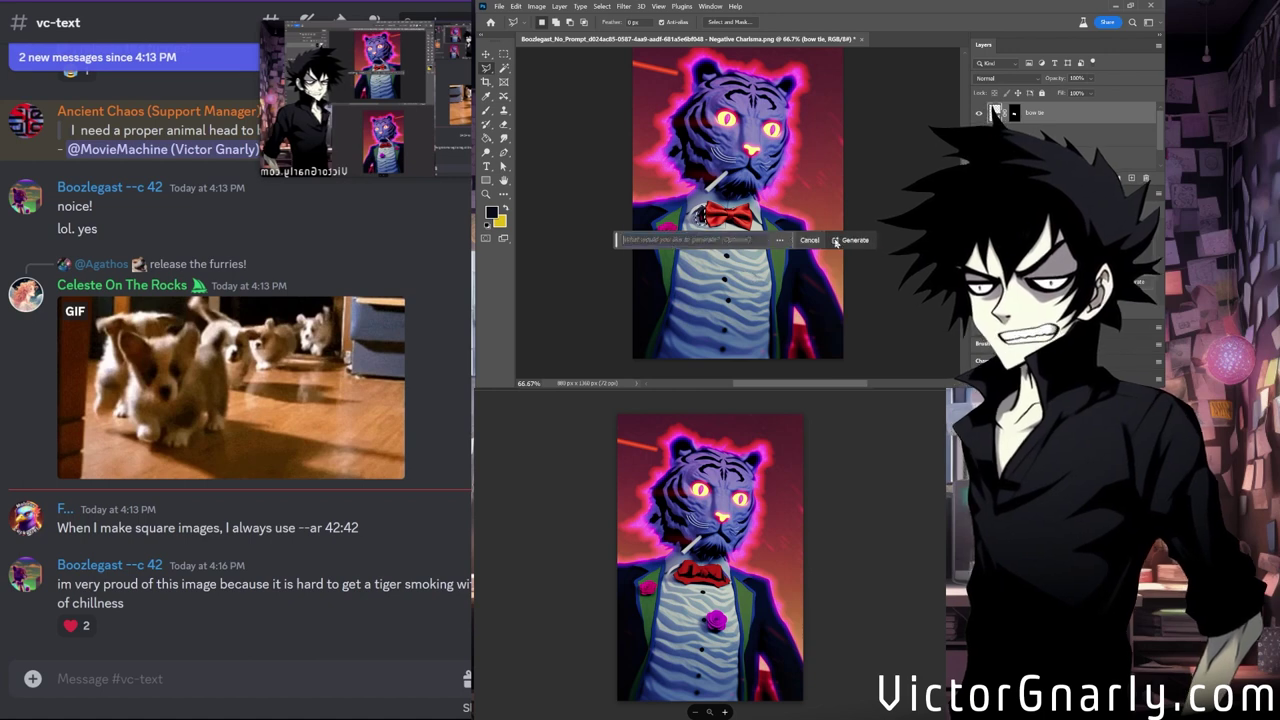
left_click(836, 241)
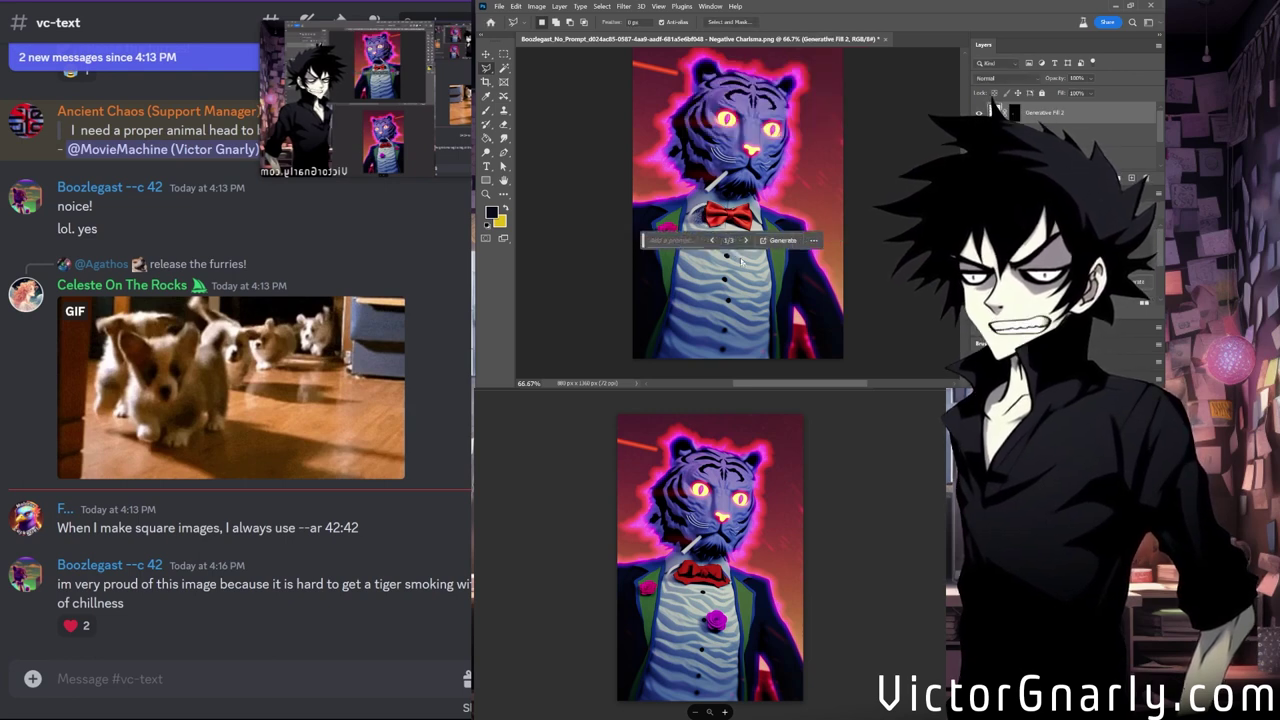
left_click(745, 241)
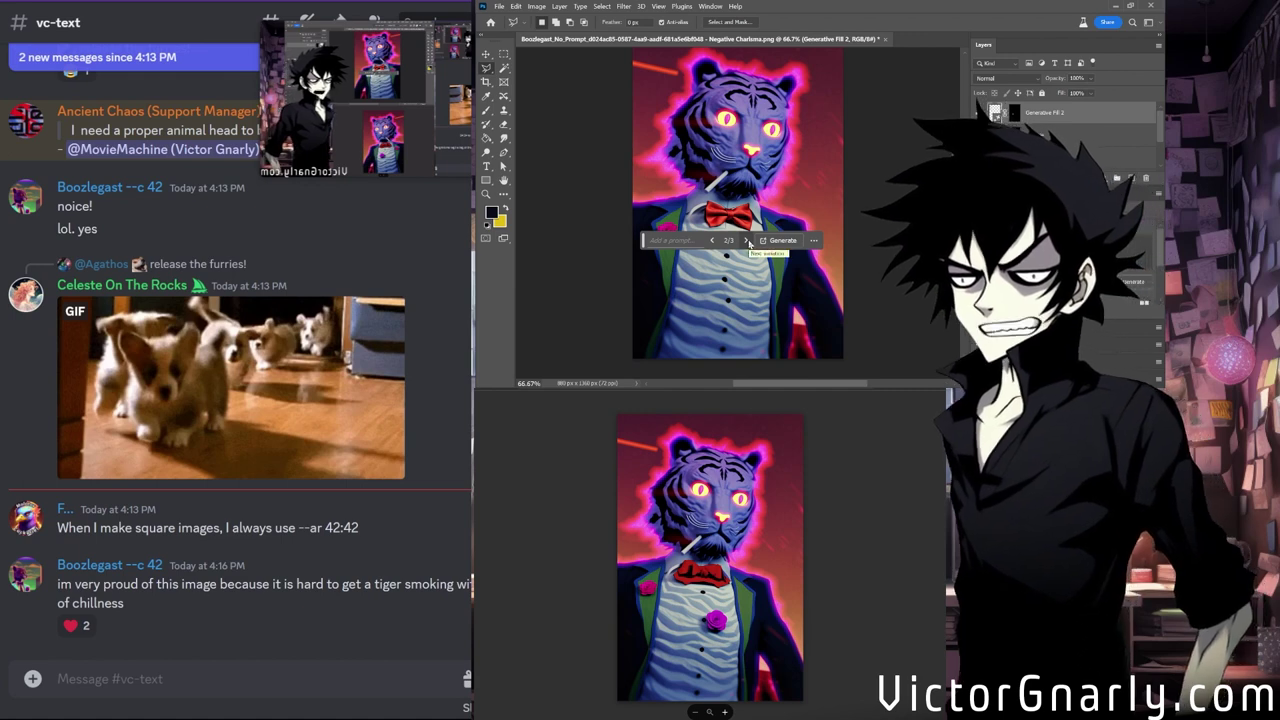
left_click(745, 241)
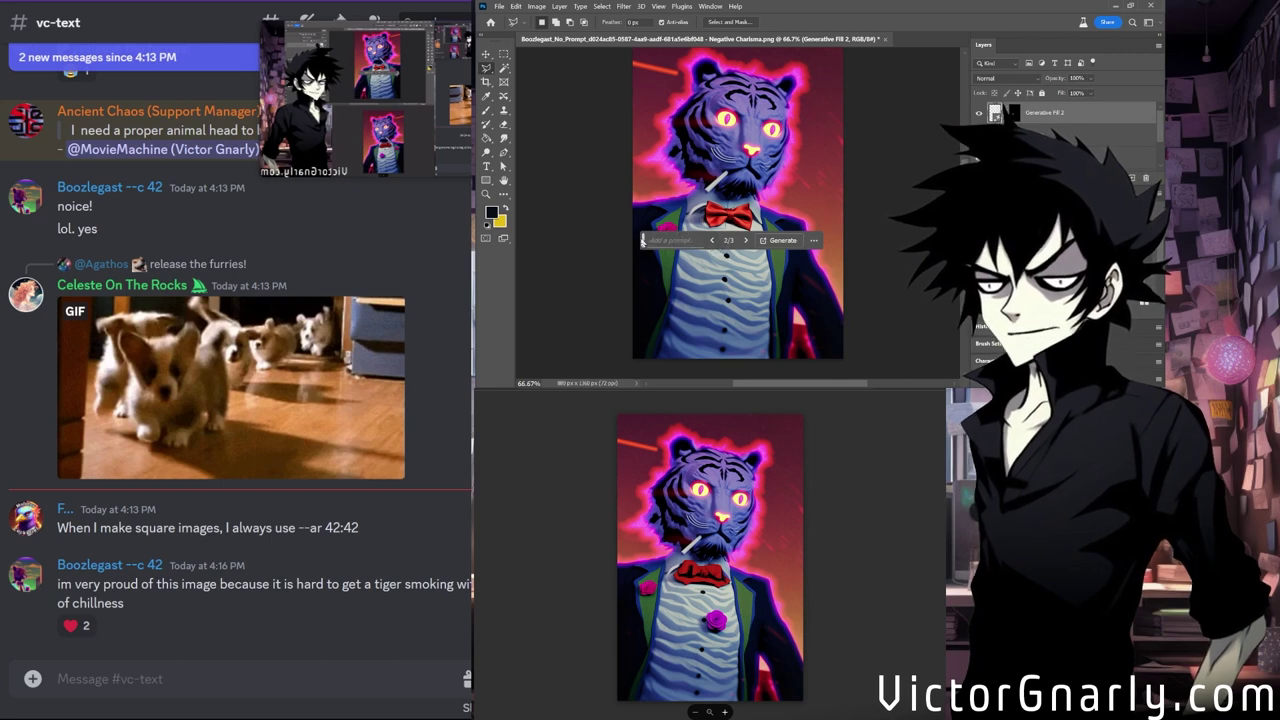
Lasso the left side of the shirt collar, regenerate it using Generative Fill without a prompt, and keep the second variation.
left_click_drag(645, 241, 700, 298)
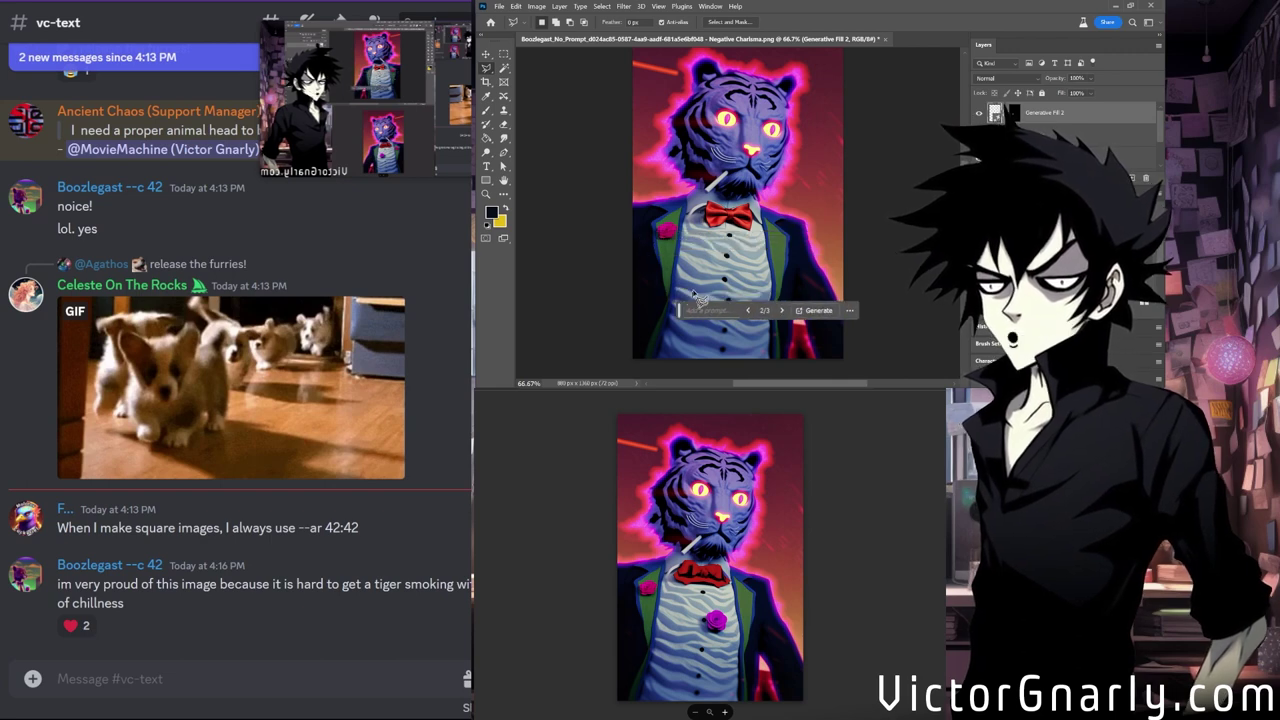
left_click(688, 206)
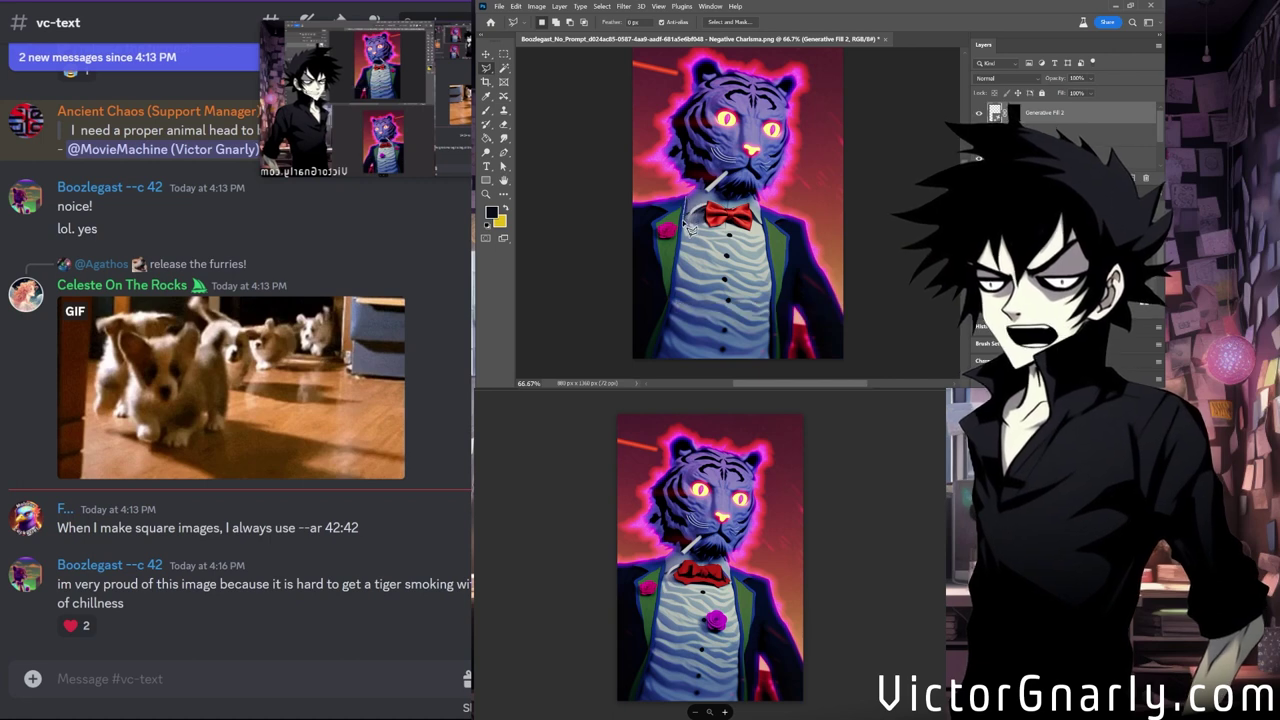
left_click_drag(700, 225, 688, 200)
left_click(656, 239)
left_click(823, 239)
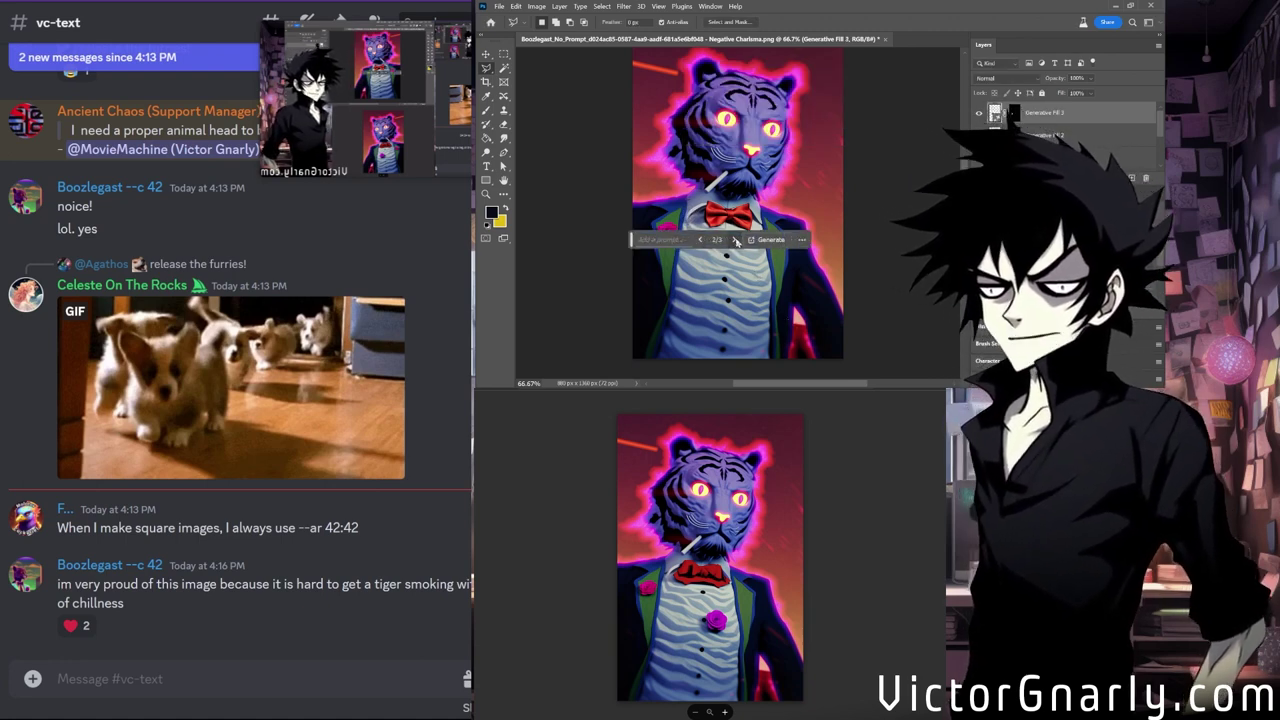
left_click(736, 241)
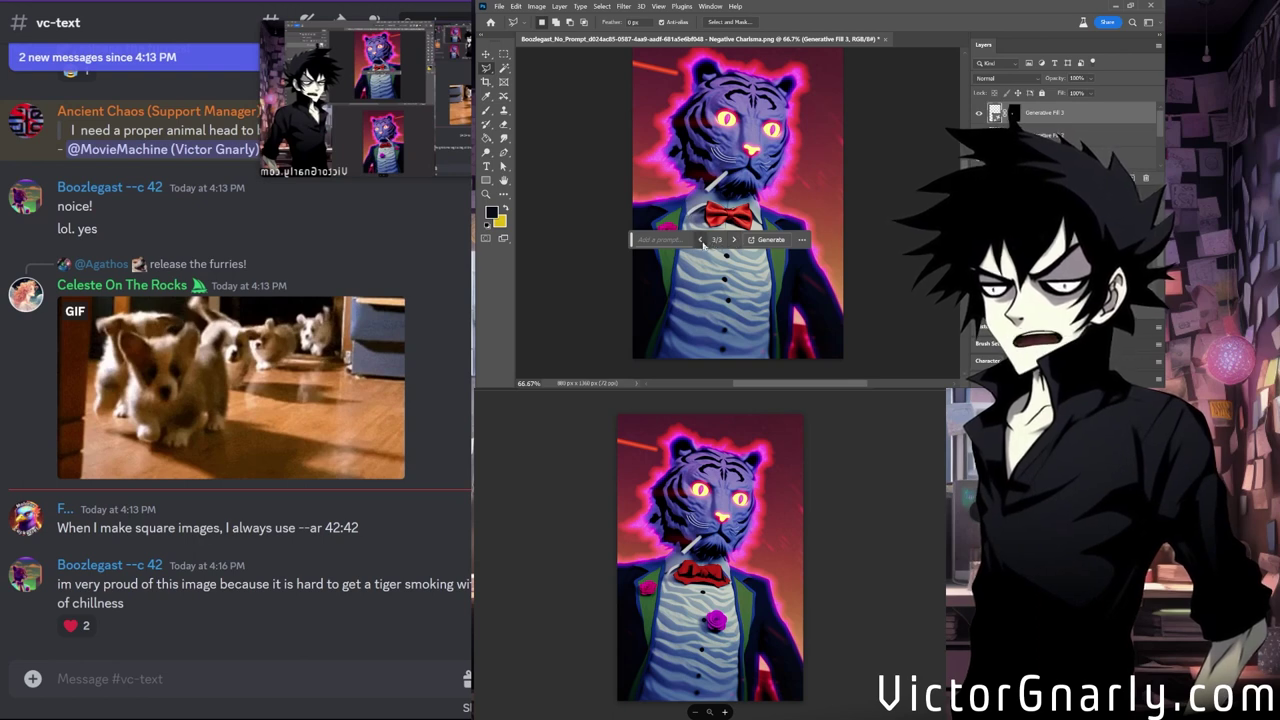
left_click(702, 241)
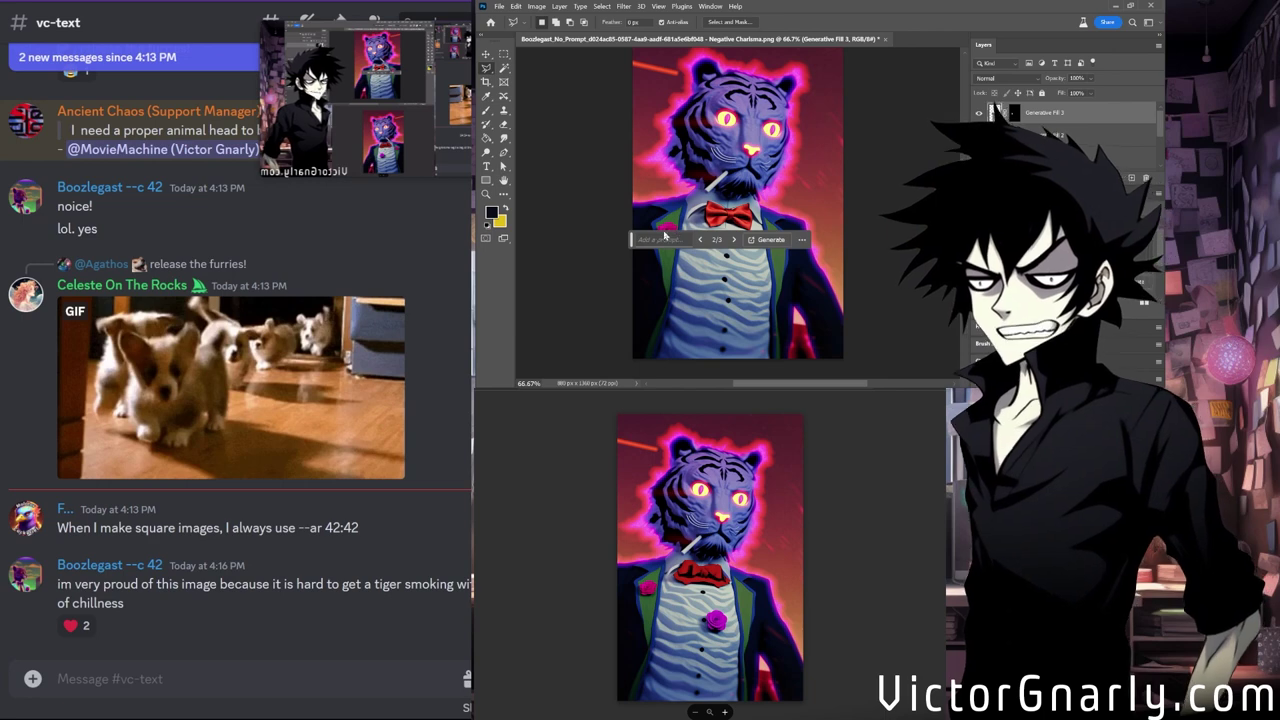
Extend the canvas beyond the tiger image's left edge by about a quarter of the image width using the Crop tool.
left_click_drag(633, 242, 858, 269)
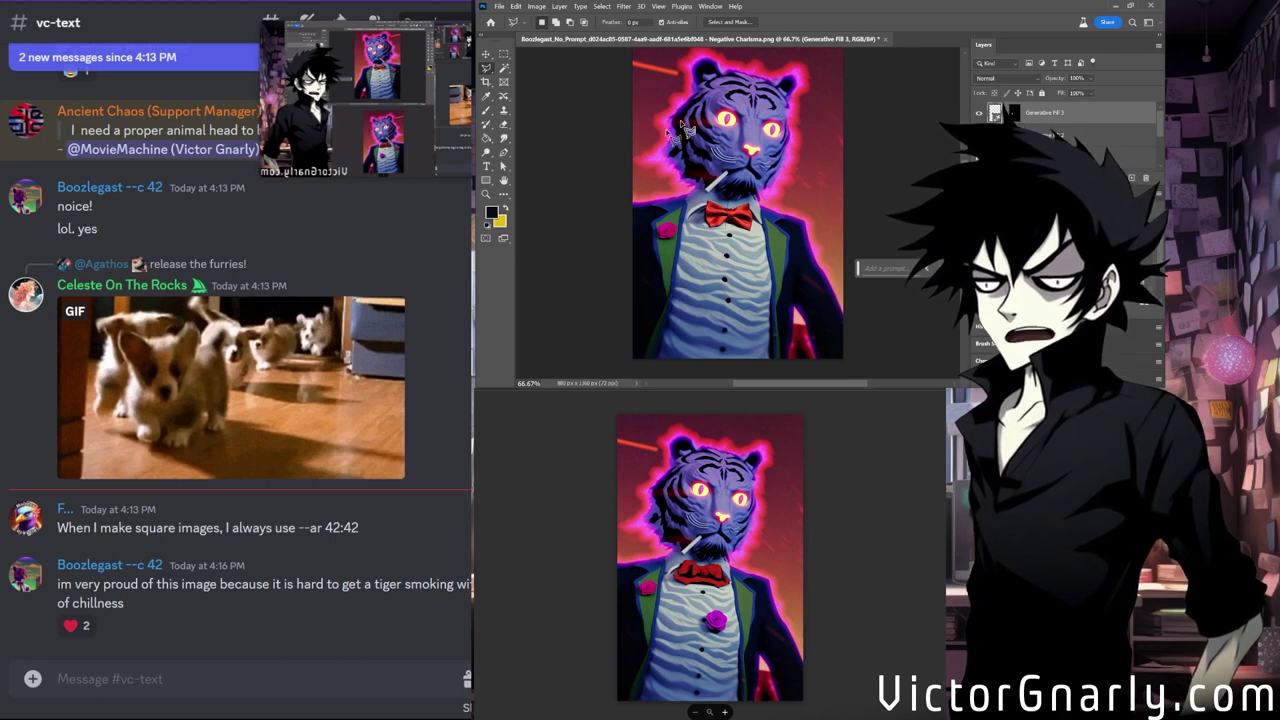
left_click(486, 82)
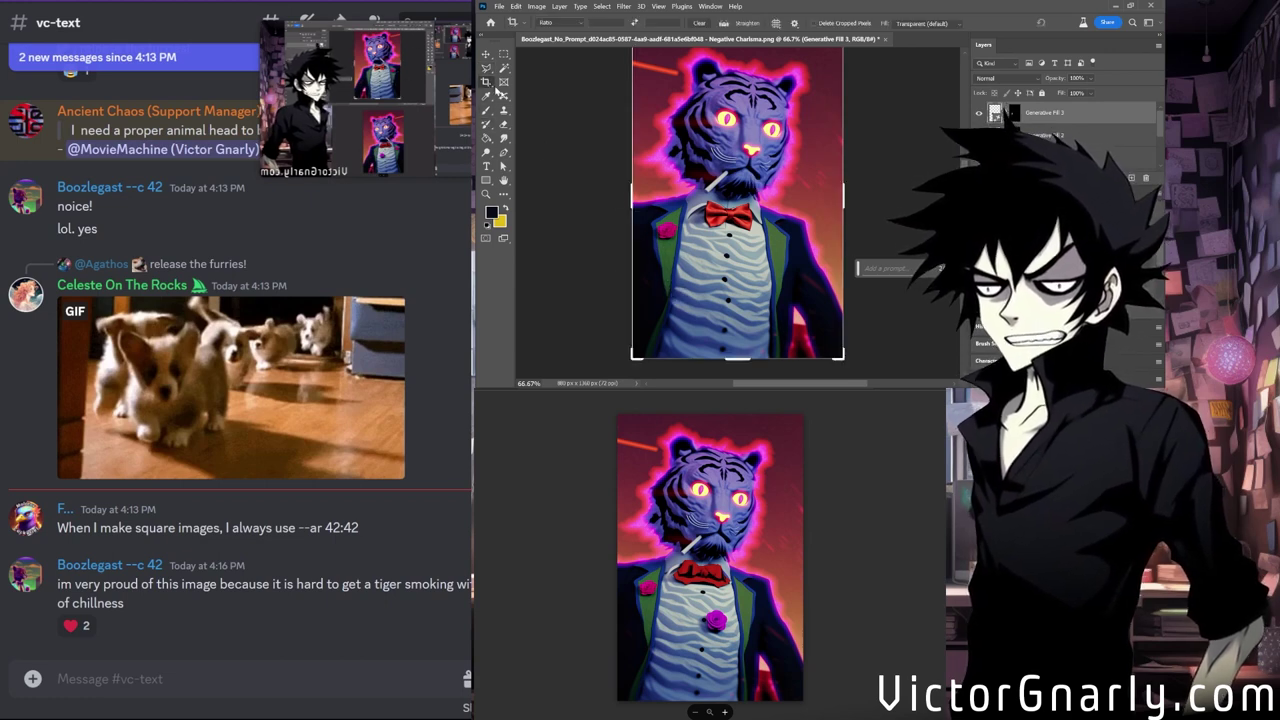
left_click_drag(633, 199, 605, 205)
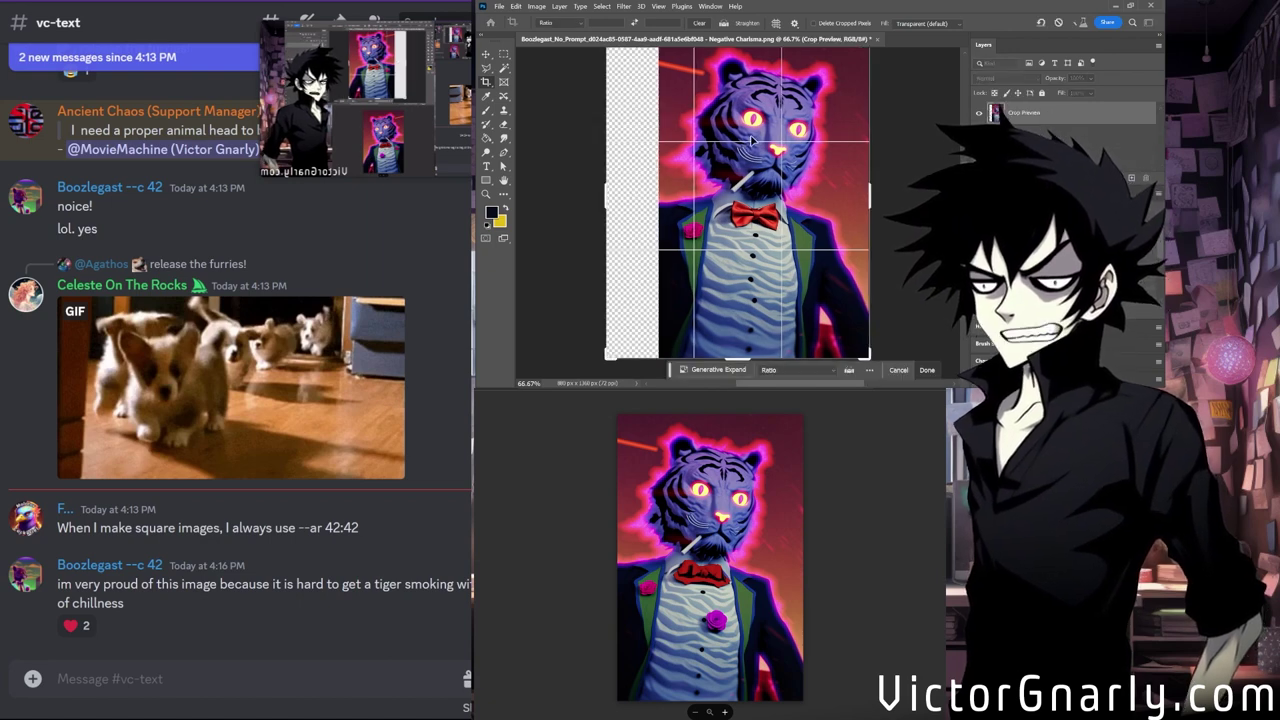
key("Return")
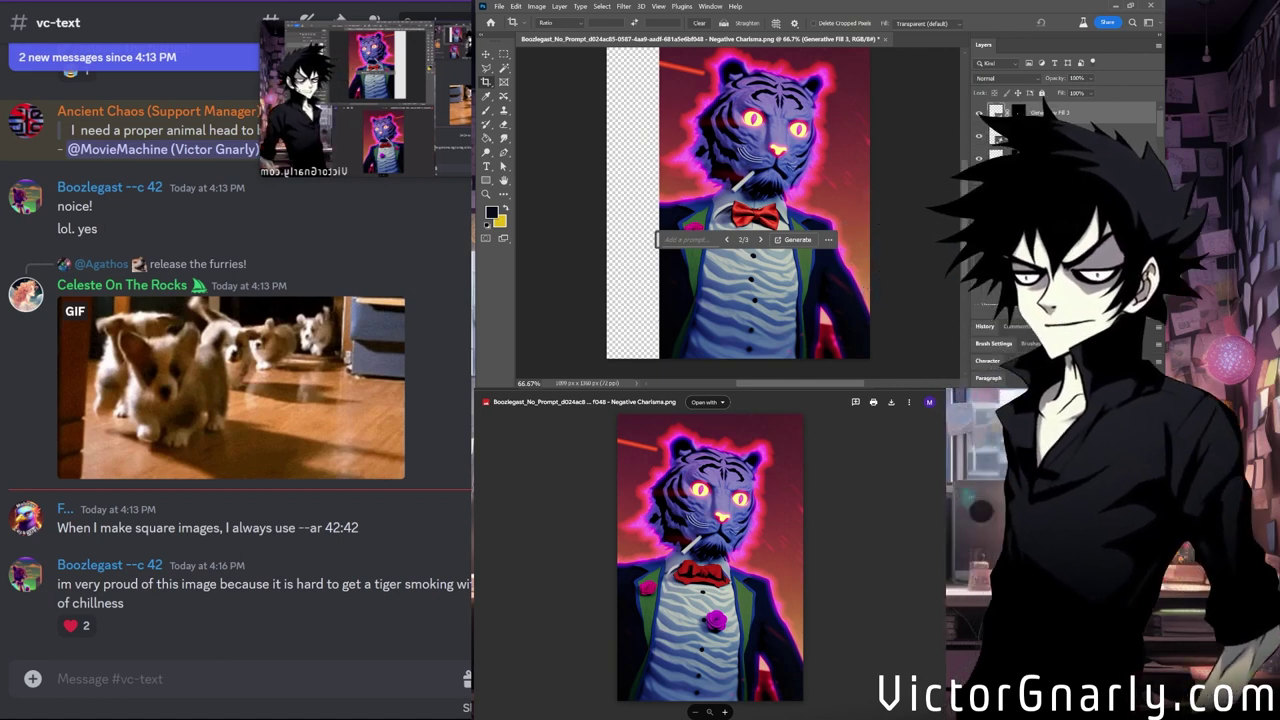
Switch to the original-characters channel in Discord and look over the posted leopard character images.
key("alt+Tab")
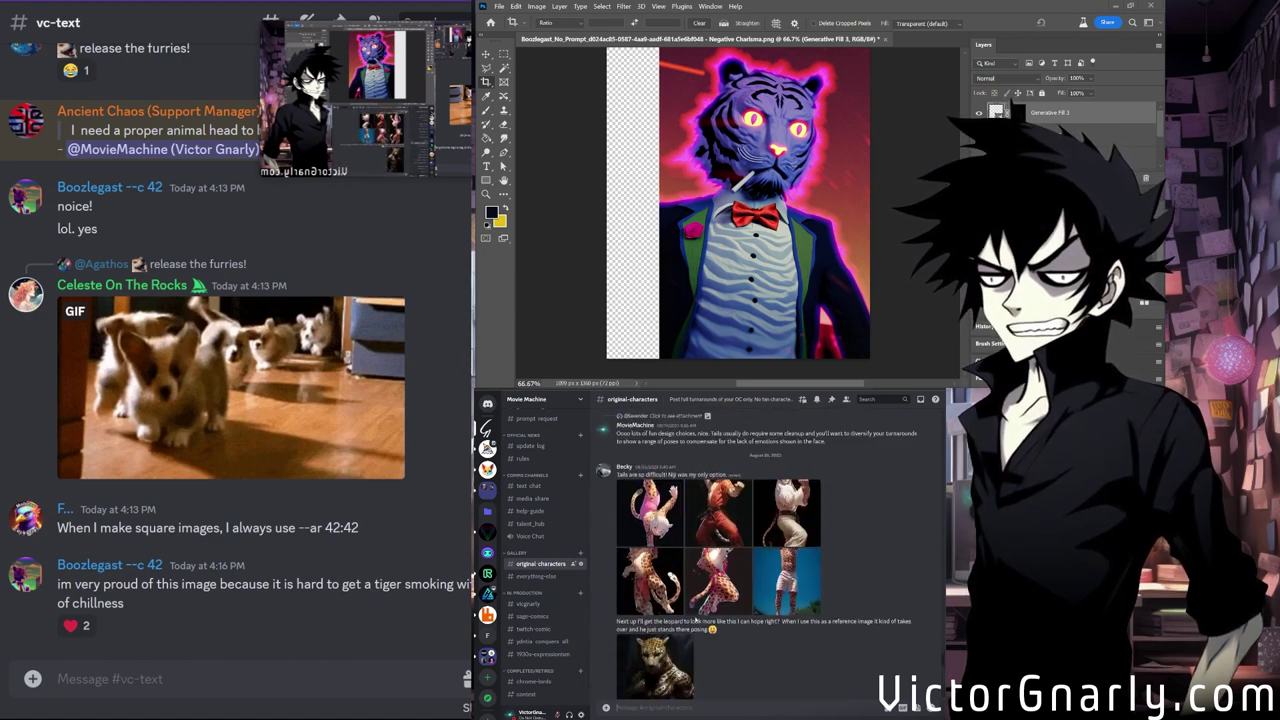
scroll(695, 620, "down", 5)
scroll(695, 620, "up", 4)
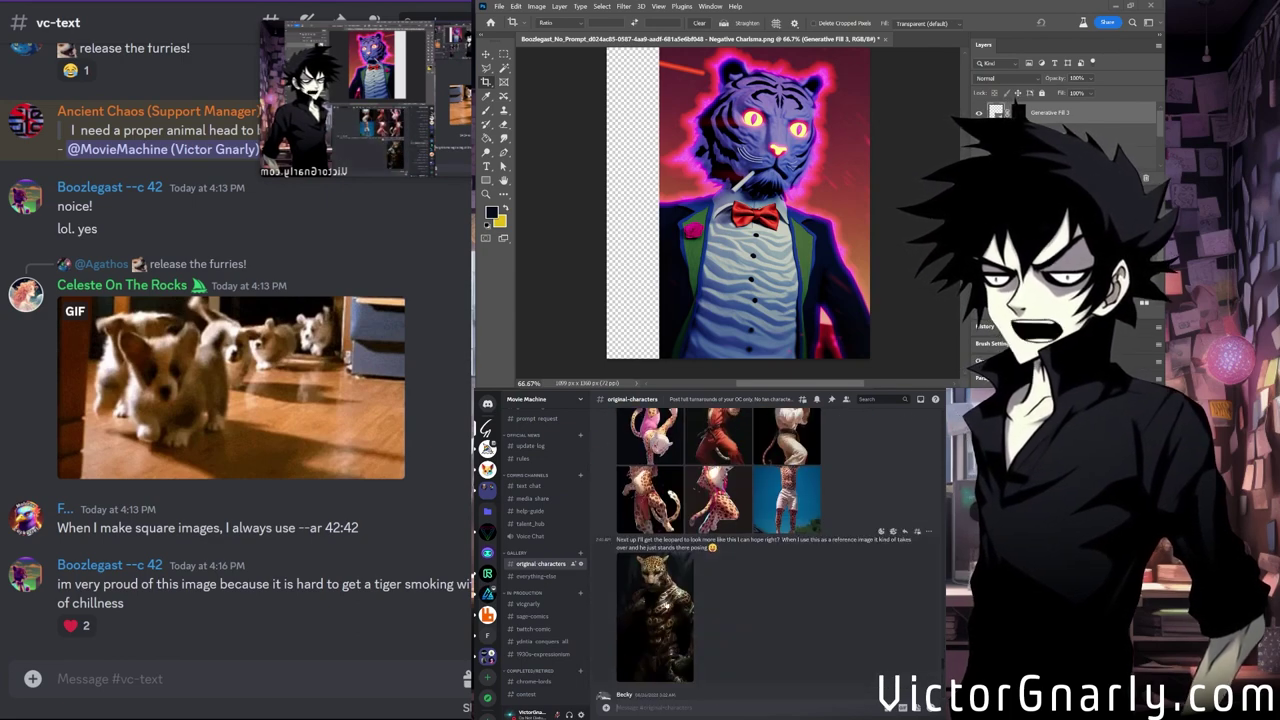
View the leopard-at-a-café-table image and the muscular standing leopard image enlarged in the original-characters channel.
scroll(679, 606, "up", 3)
scroll(679, 606, "down", 3)
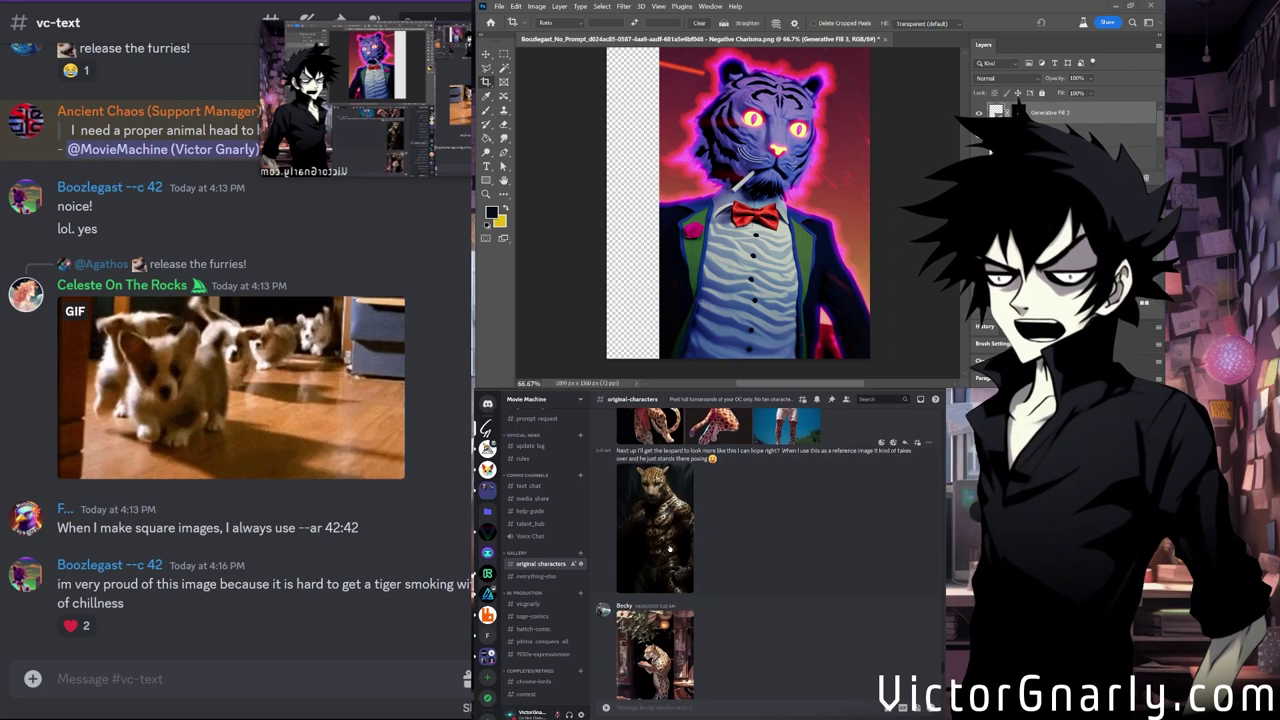
scroll(675, 603, "down", 3)
left_click(675, 603)
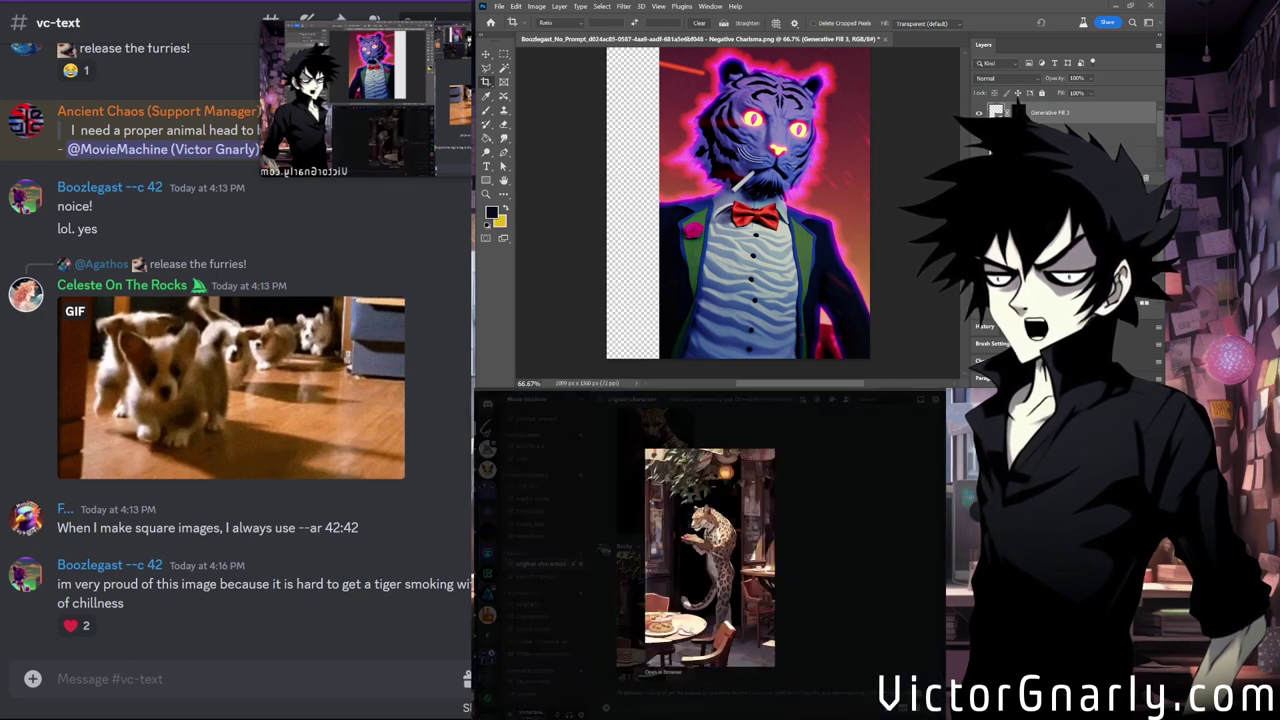
key("Escape")
left_click(658, 470)
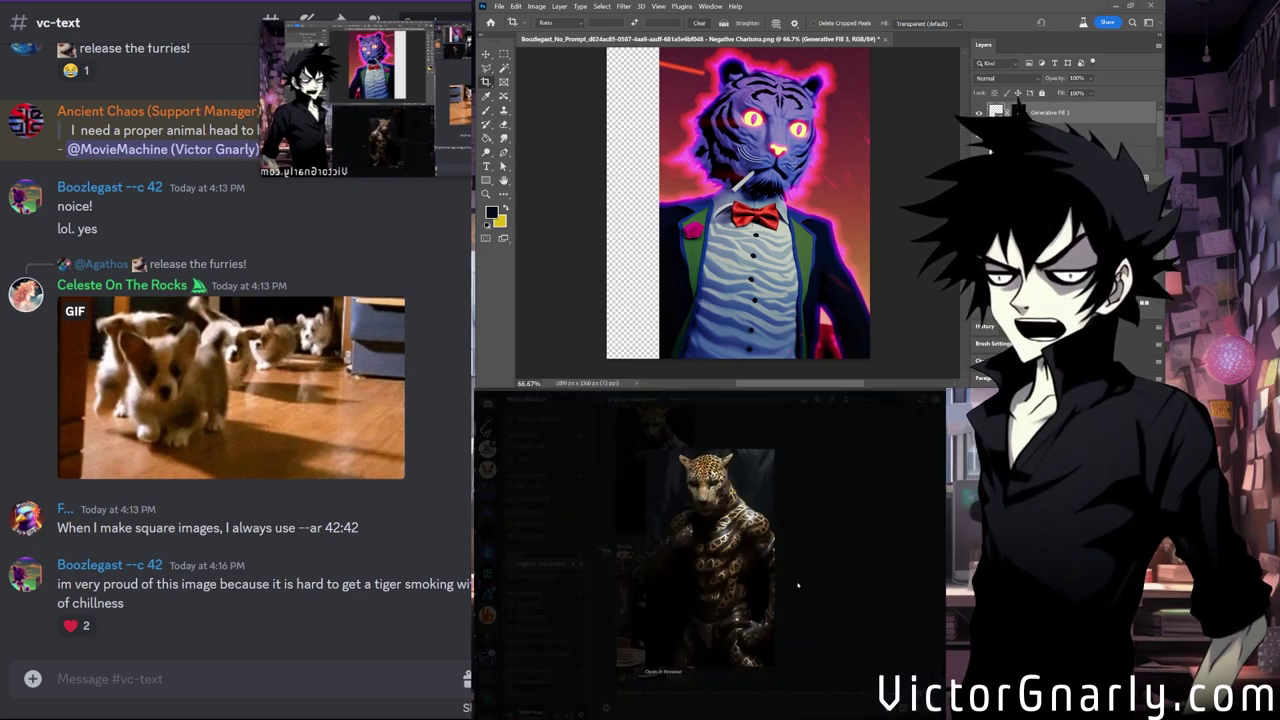
left_click(792, 588)
Browse the older character posts, switch to the sage-comics channel, and view the SAGE character sheet enlarged.
scroll(792, 588, "up", 10)
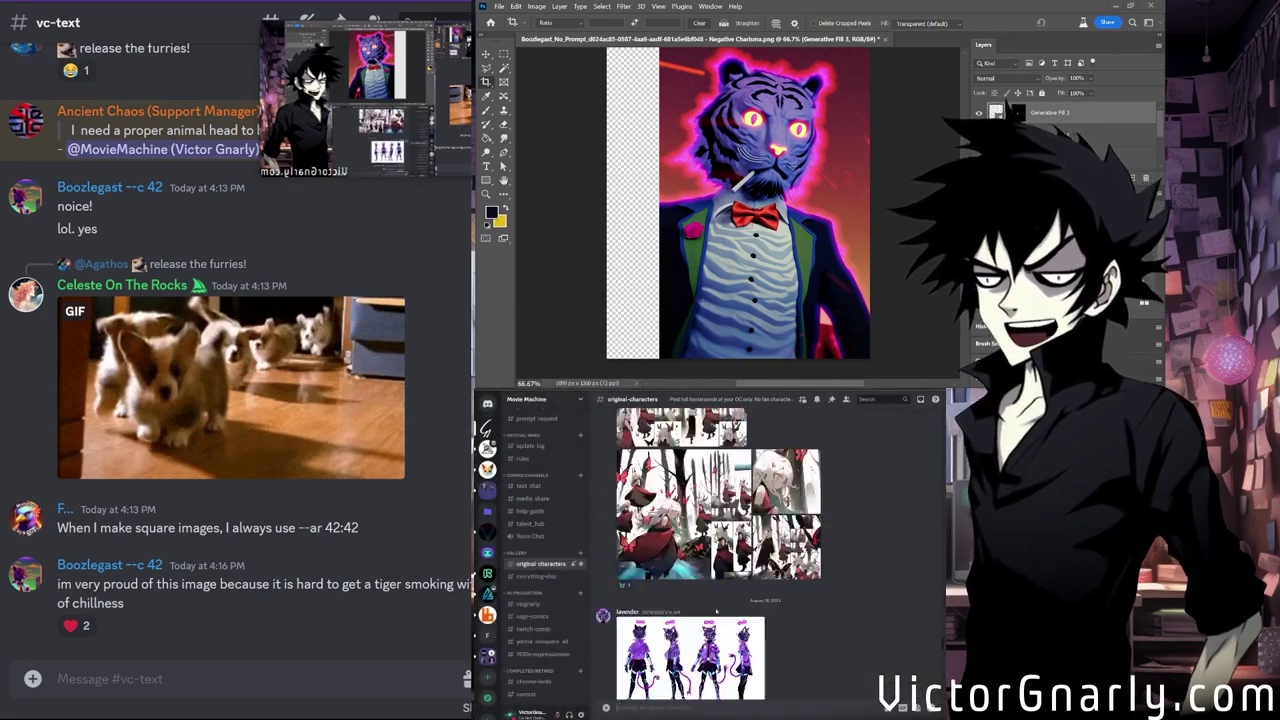
scroll(715, 606, "up", 10)
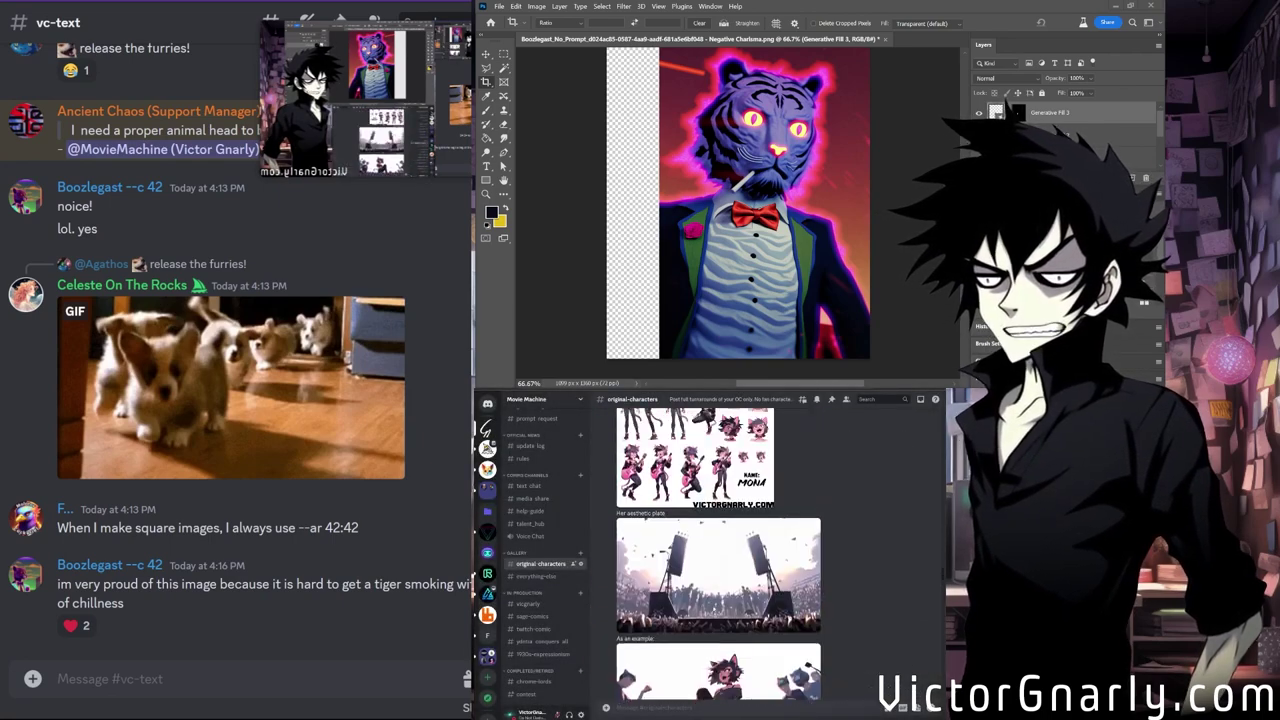
scroll(715, 606, "up", 10)
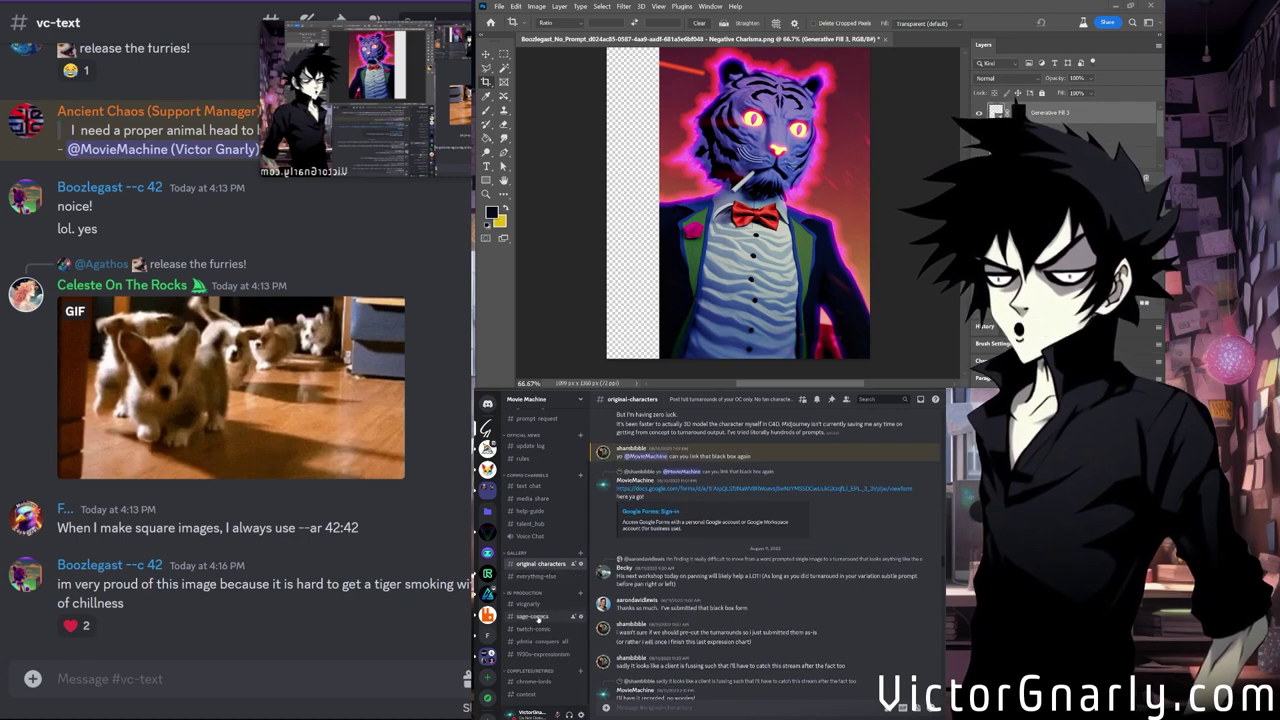
left_click(533, 617)
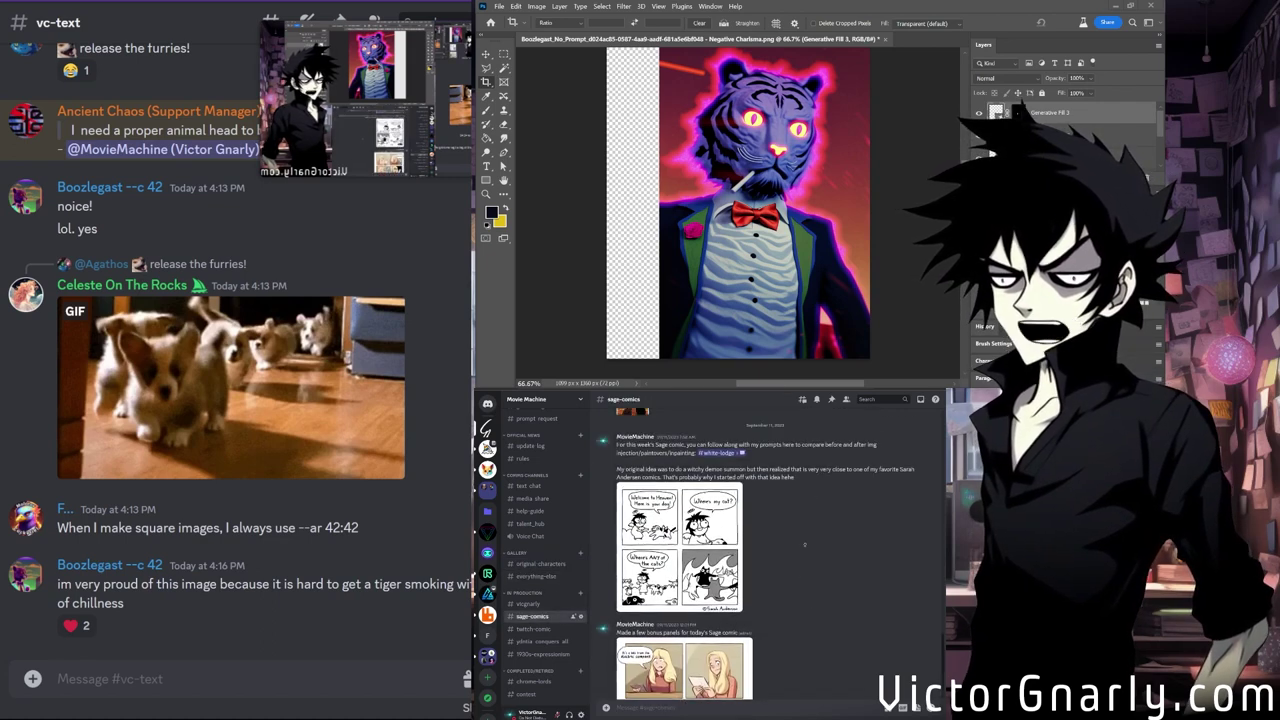
scroll(804, 545, "down", 10)
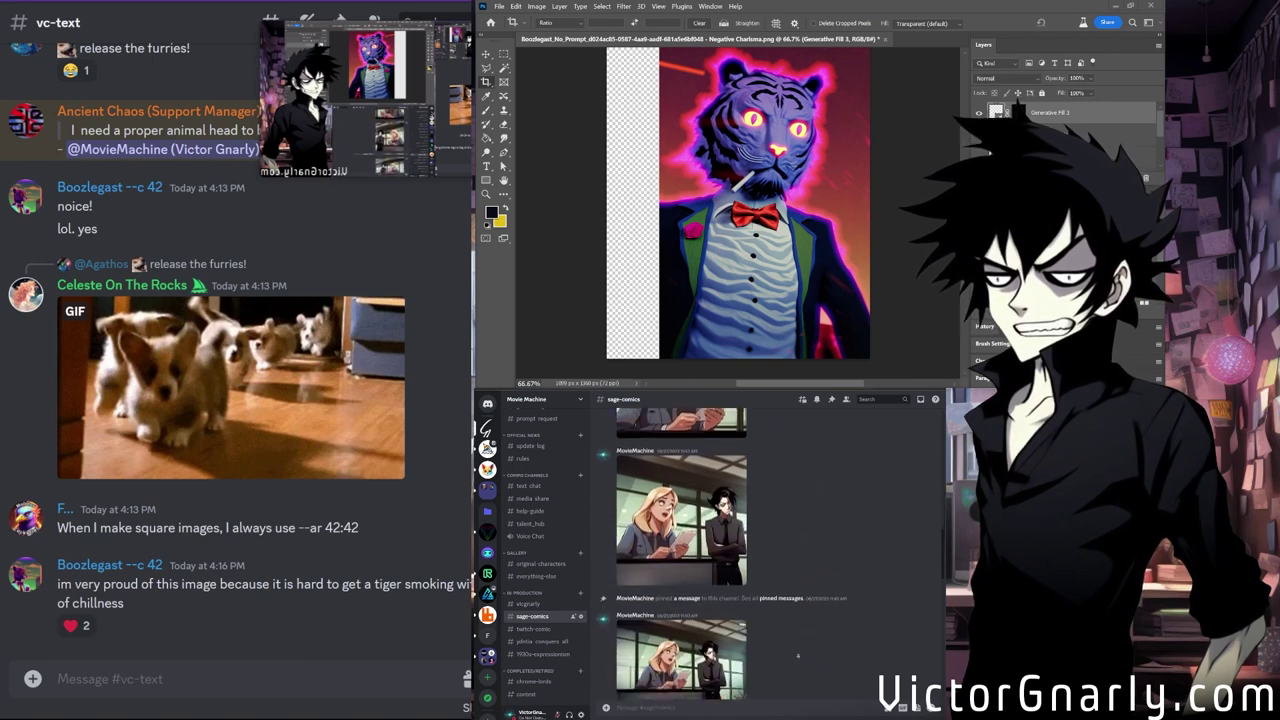
scroll(798, 655, "down", 10)
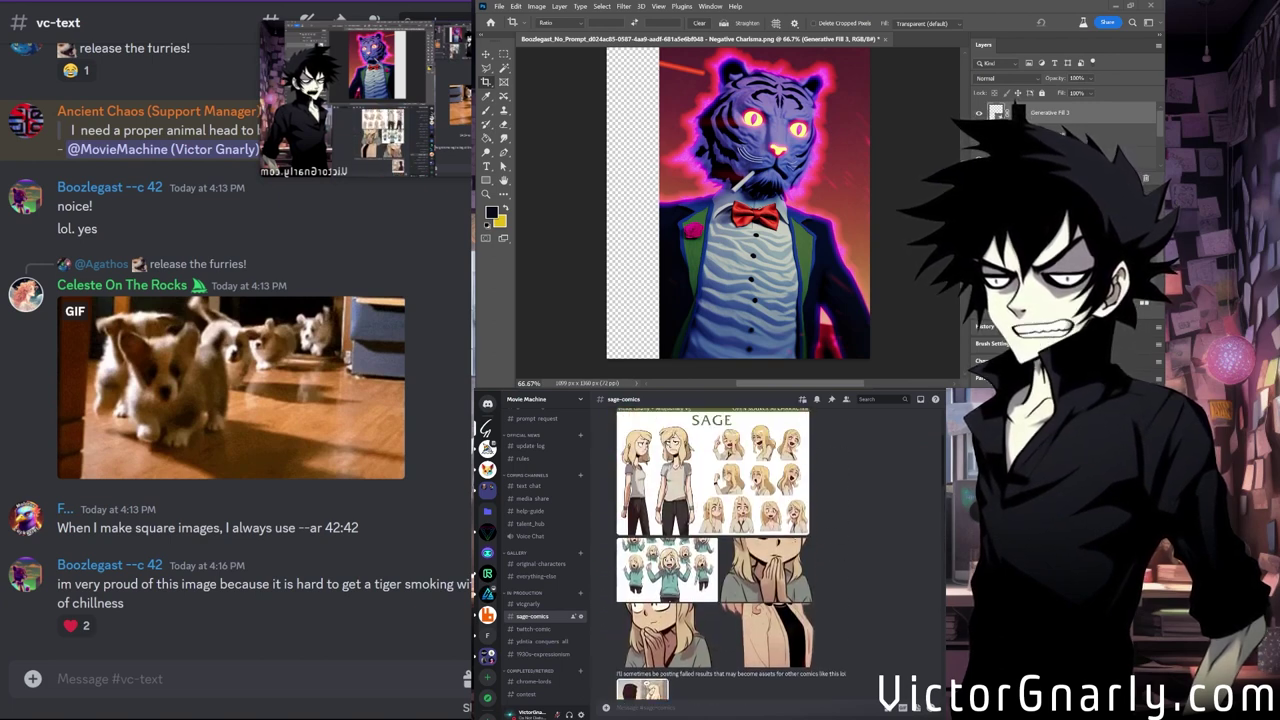
scroll(760, 600, "up", 3)
left_click(805, 643)
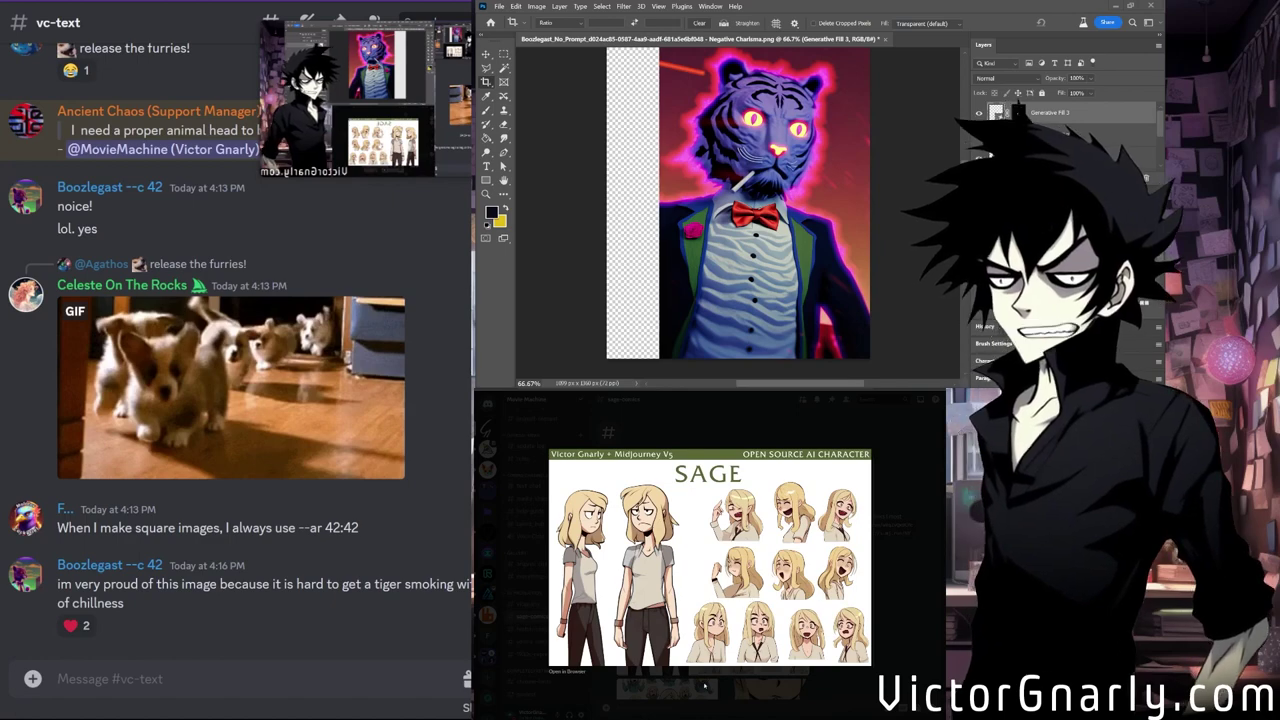
key("Escape")
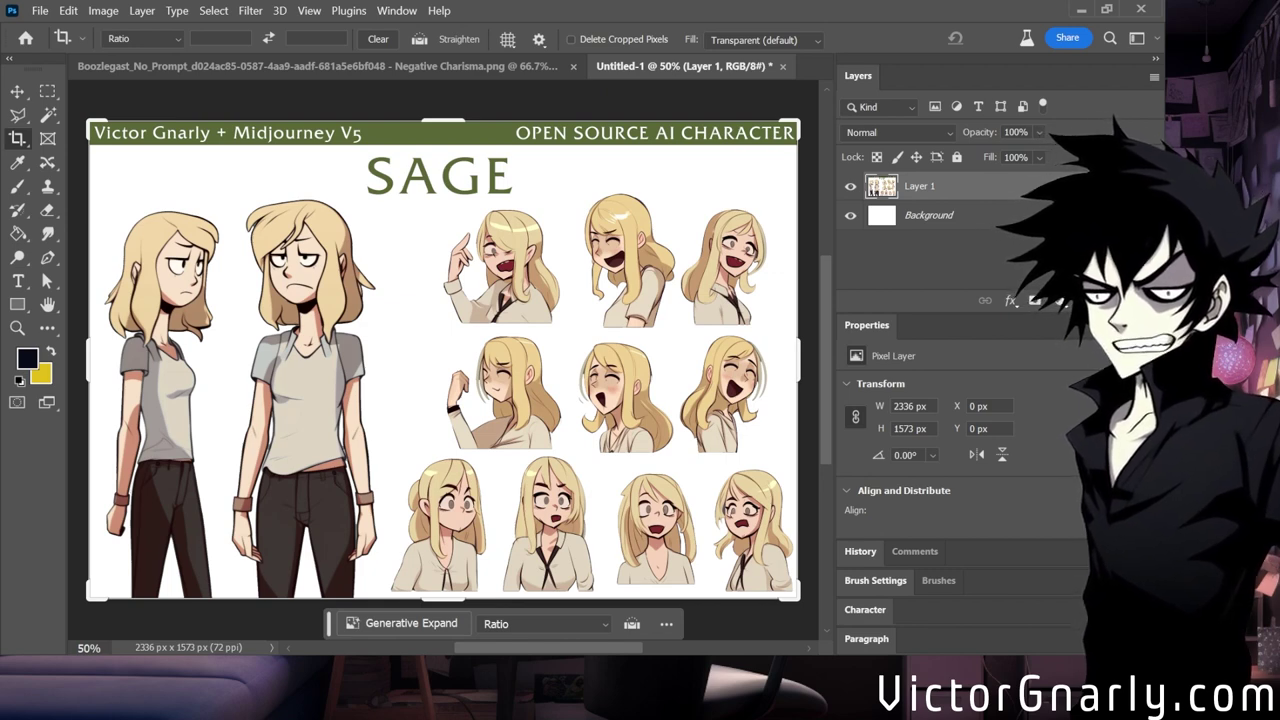
Switch to the SAGE character sheet in Photoshop and examine the laughing and open-mouthed expression heads at 100% zoom.
left_click(633, 424)
key("ctrl+plus")
key("ctrl+plus")
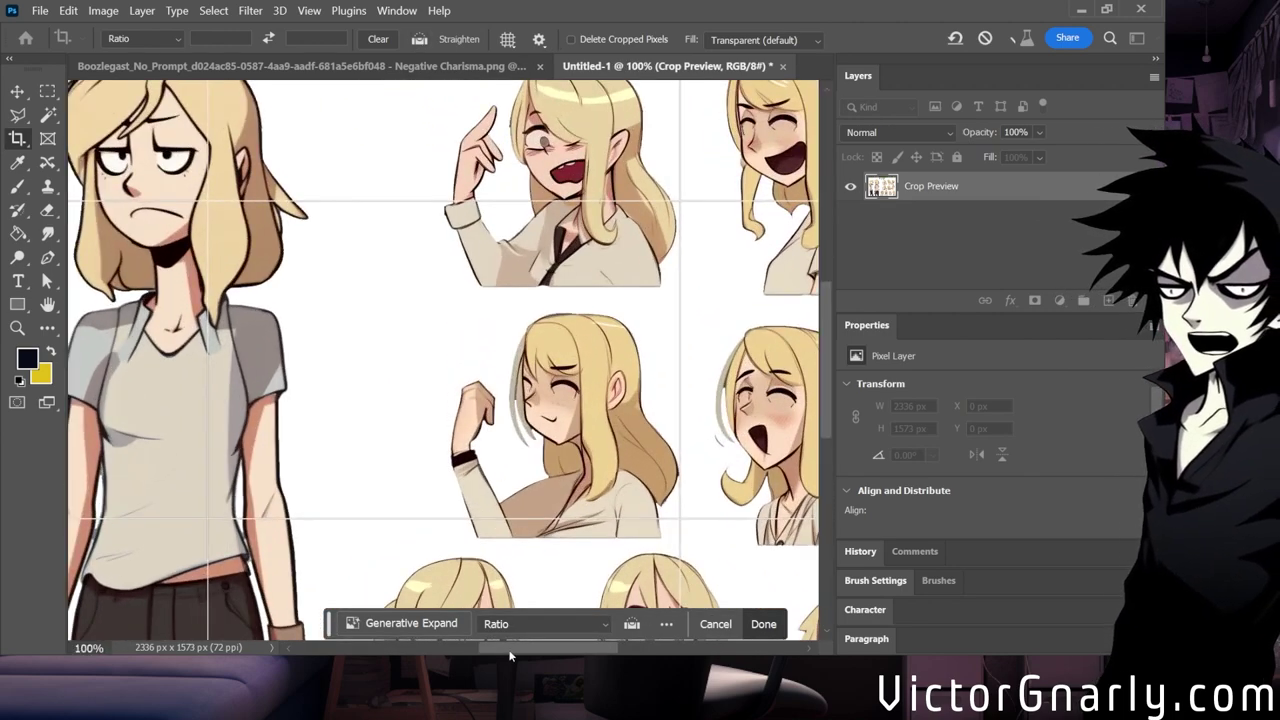
scroll(509, 563, "down", 3)
scroll(509, 563, "right", 3)
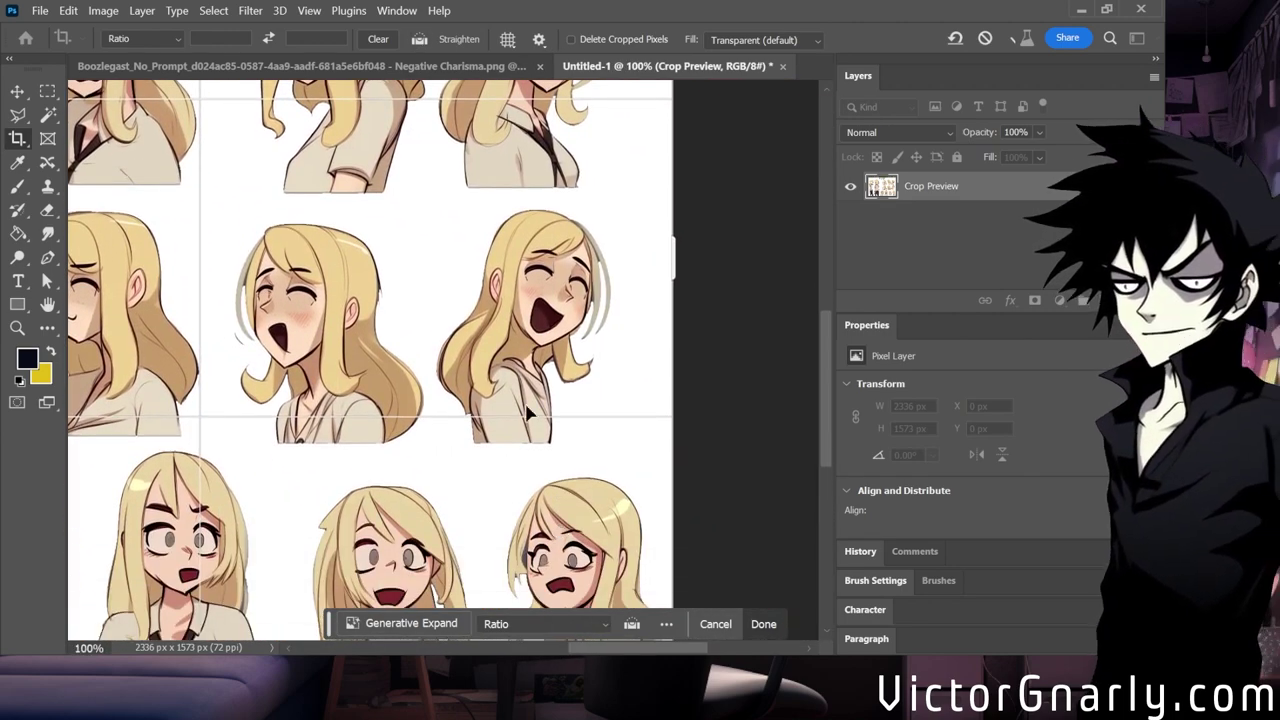
scroll(524, 400, "down", 1)
scroll(524, 400, "up", 1)
key("ctrl+plus")
key("ctrl+minus")
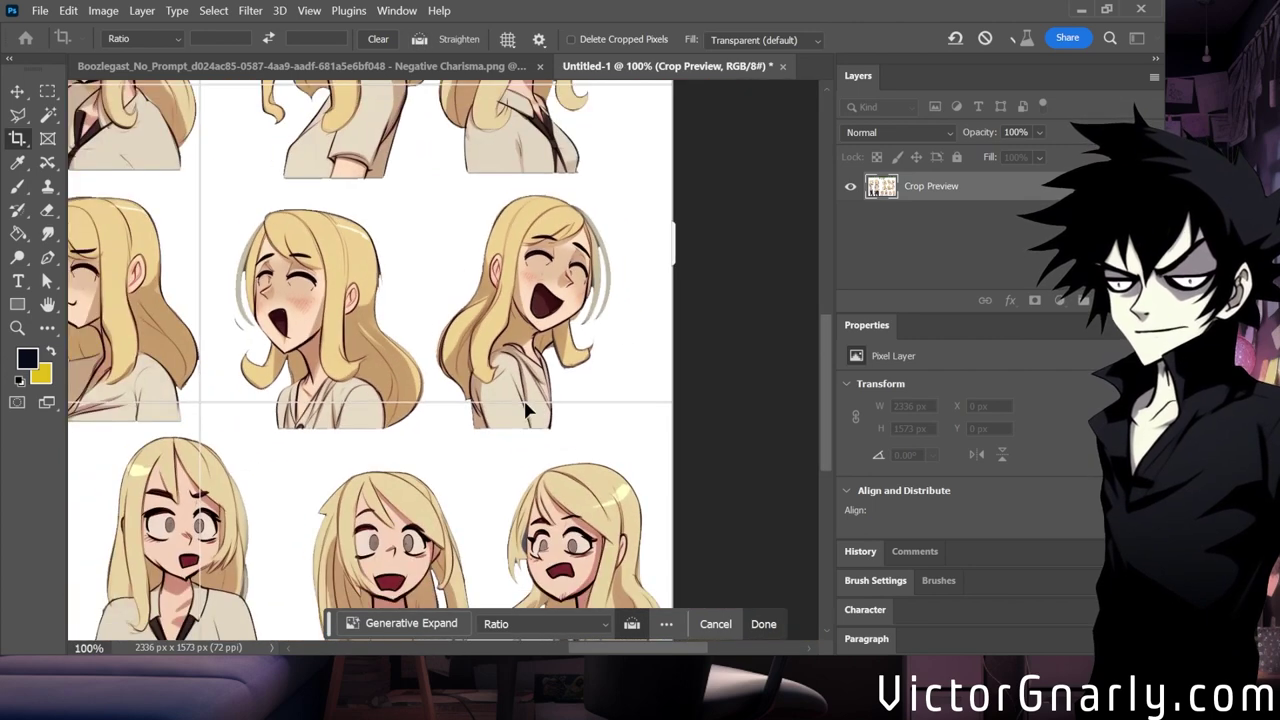
scroll(532, 378, "up", 1)
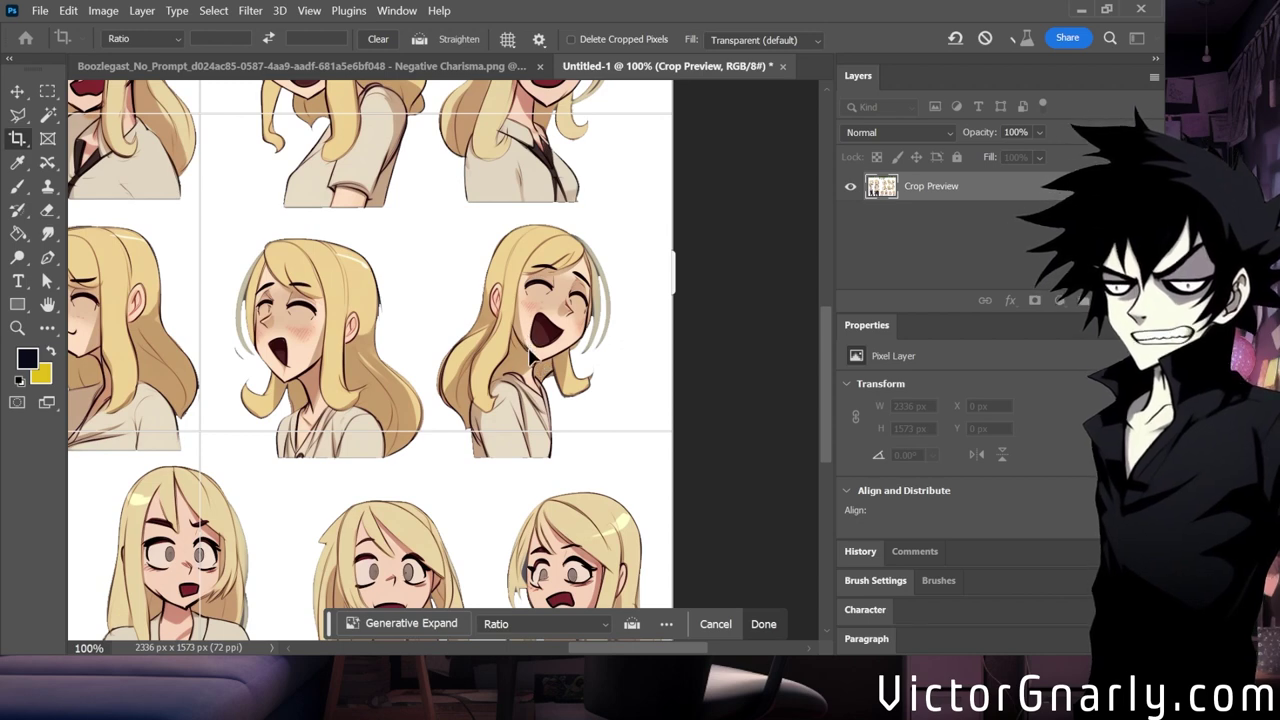
scroll(530, 355, "up", 5)
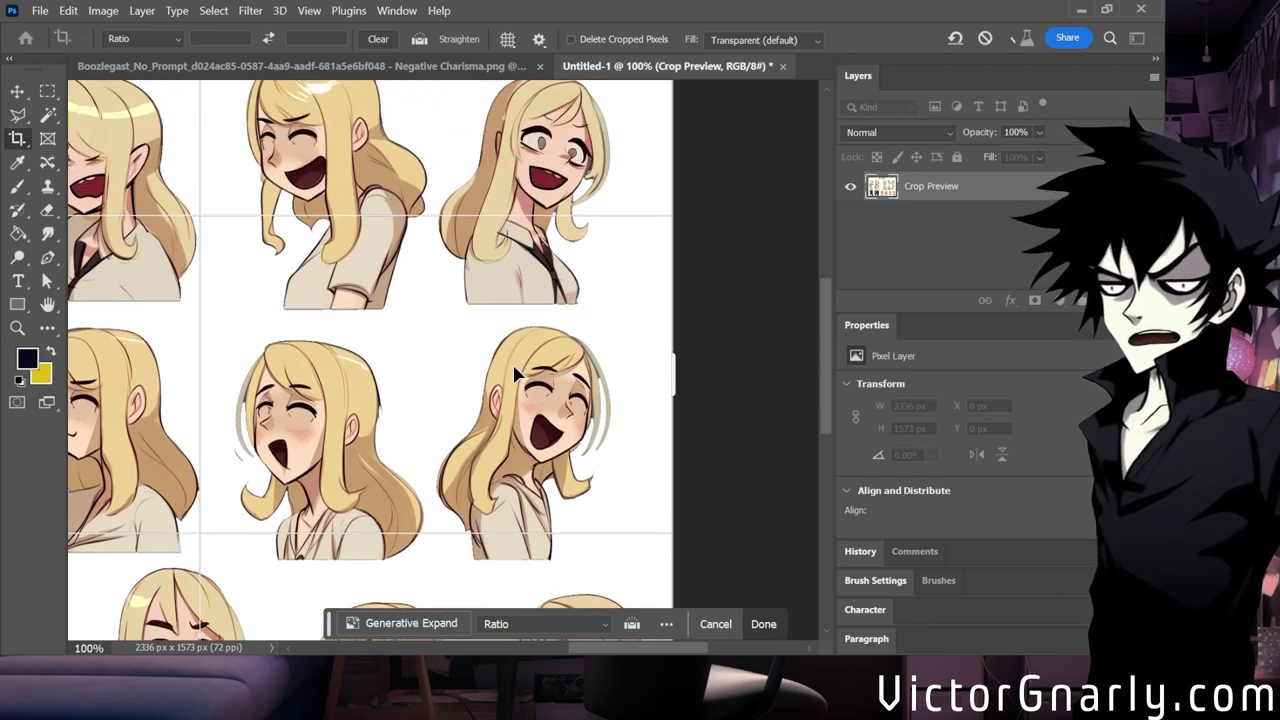
scroll(515, 373, "down", 2)
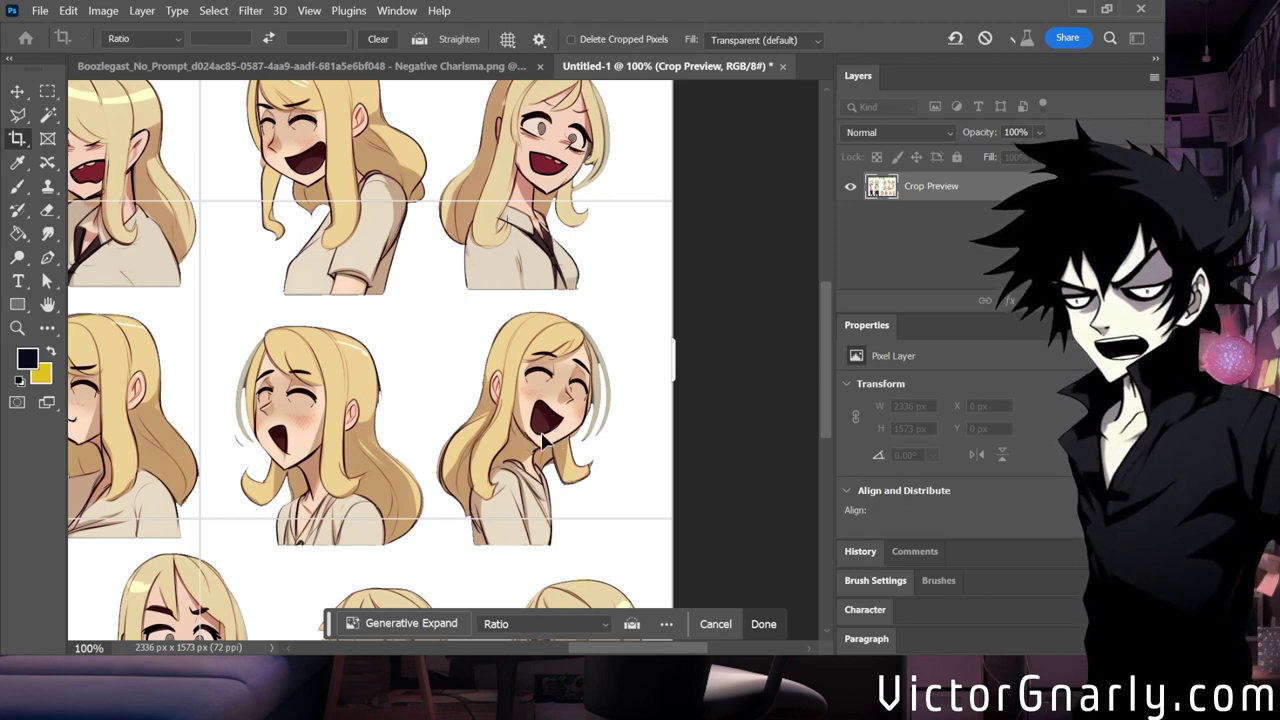
scroll(549, 445, "up", 1)
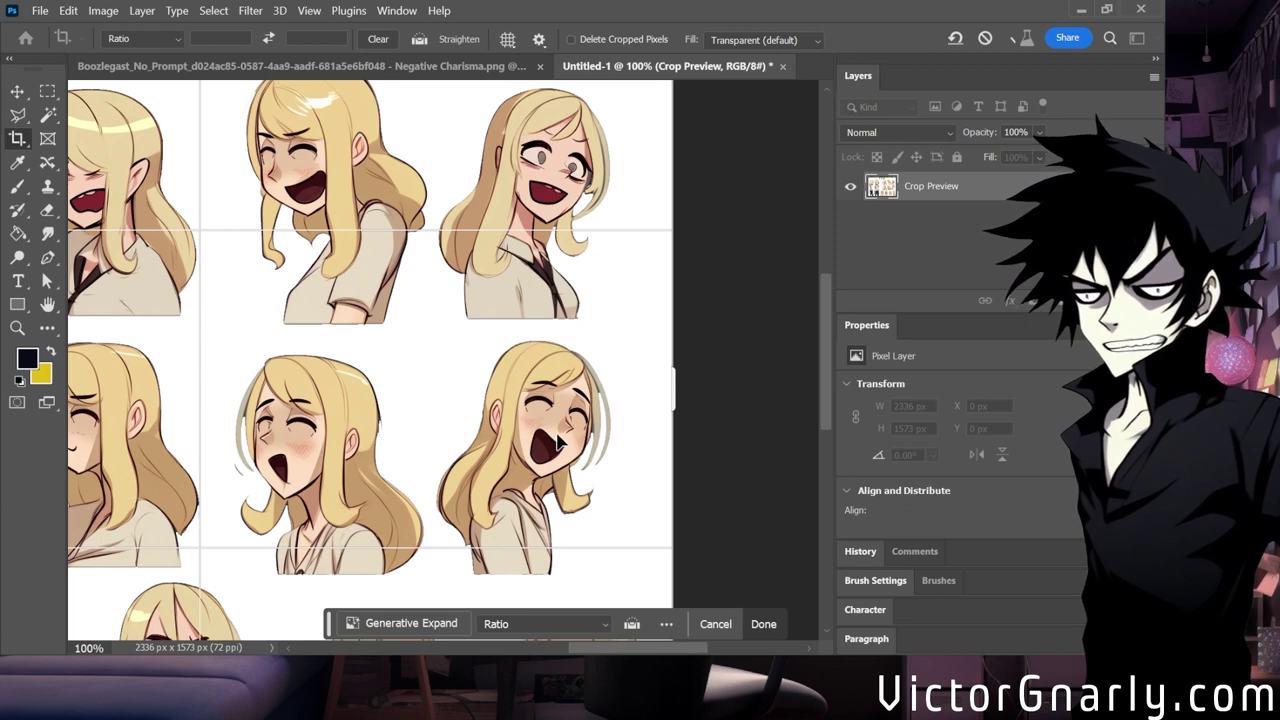
scroll(549, 437, "down", 2)
scroll(547, 445, "up", 2)
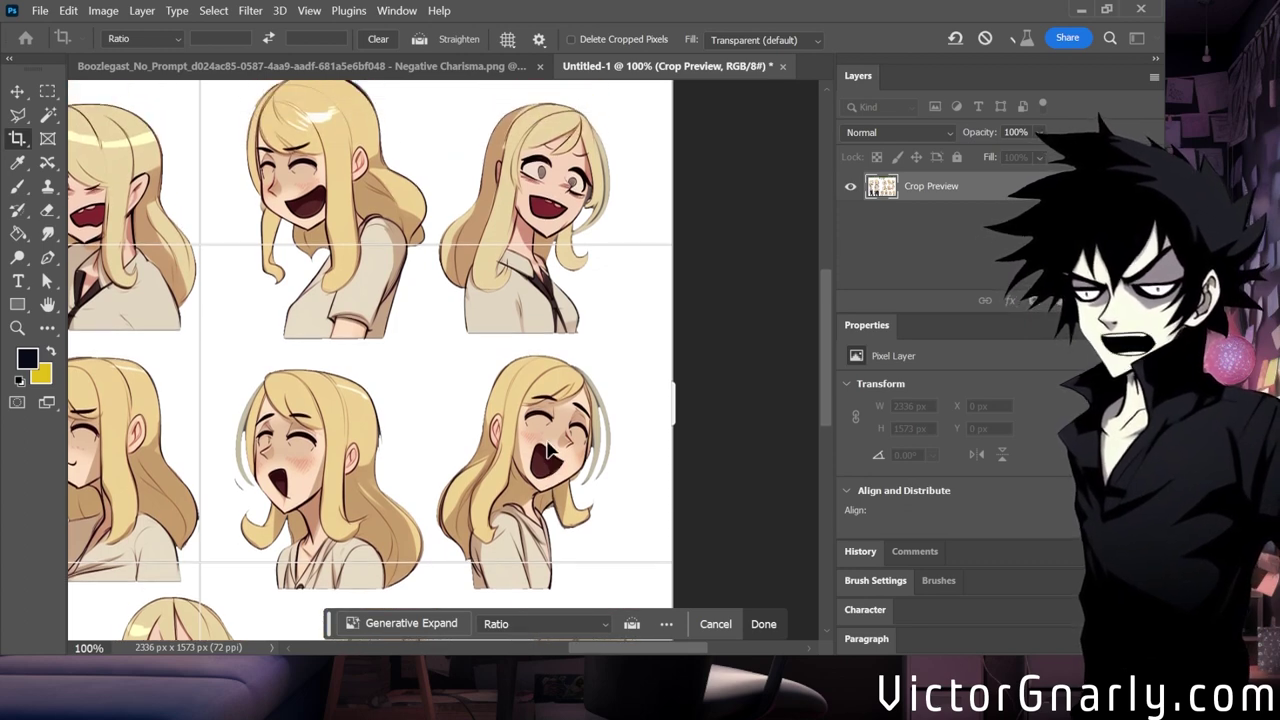
scroll(549, 448, "down", 2)
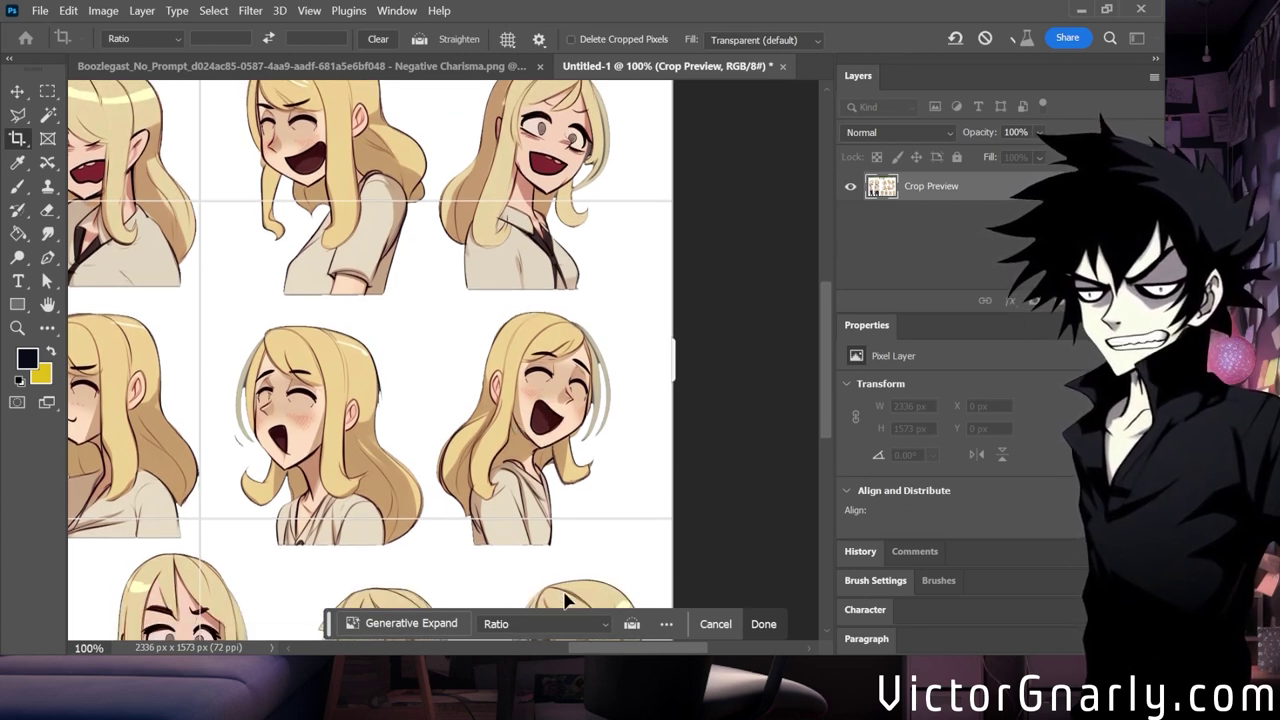
Compare the full-body poses with all the expression heads across the whole SAGE sheet.
scroll(535, 548, "left", 5)
scroll(535, 548, "down", 2)
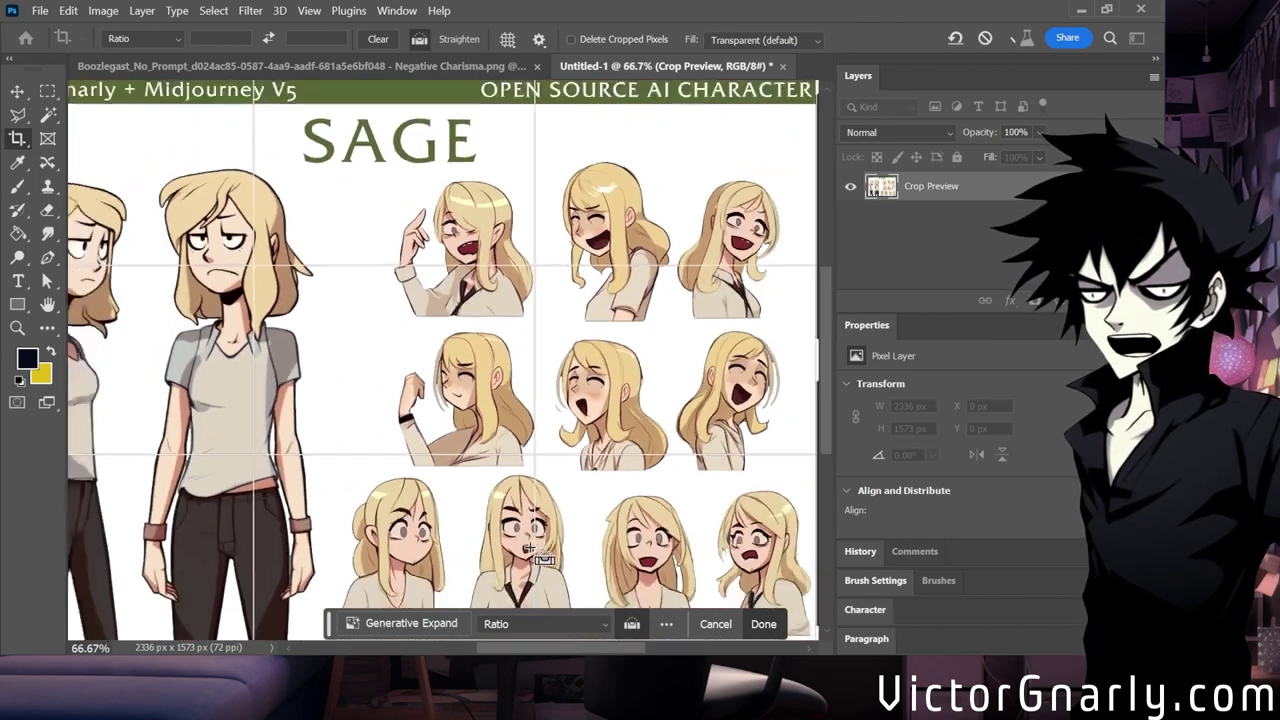
scroll(530, 545, "up", 1)
scroll(506, 461, "down", 2)
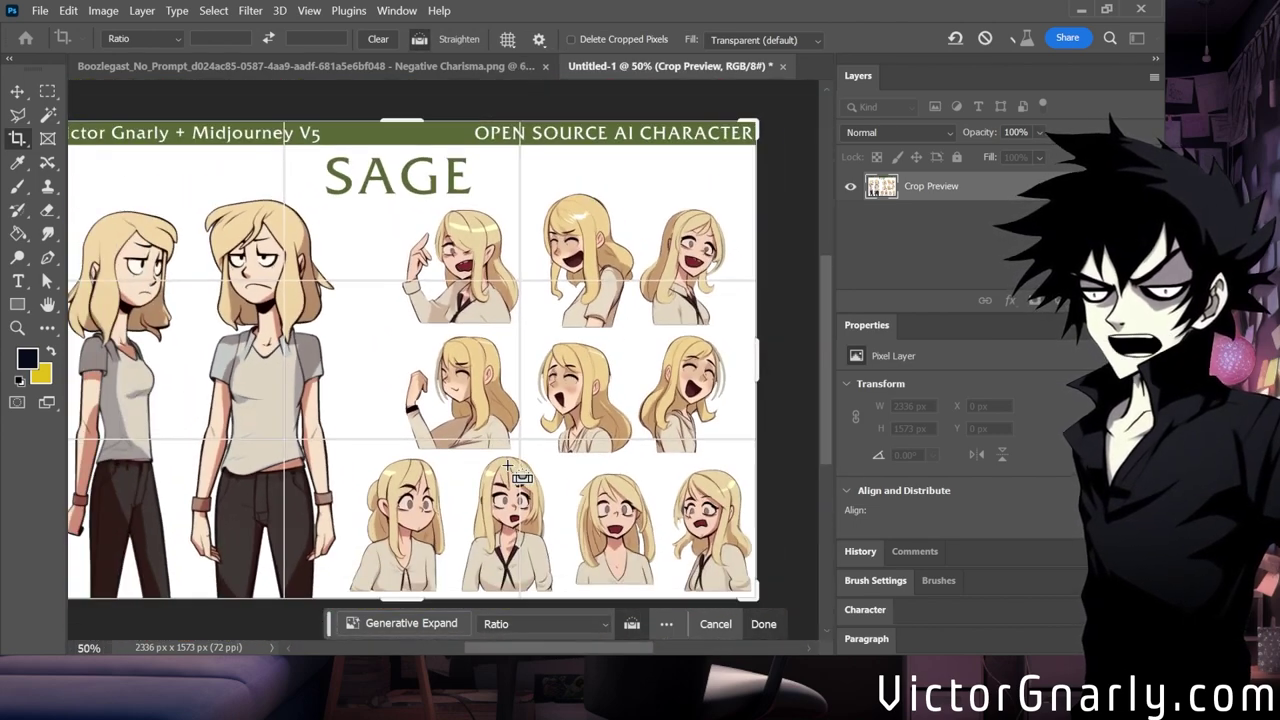
scroll(508, 468, "up", 2)
scroll(510, 480, "left", 3)
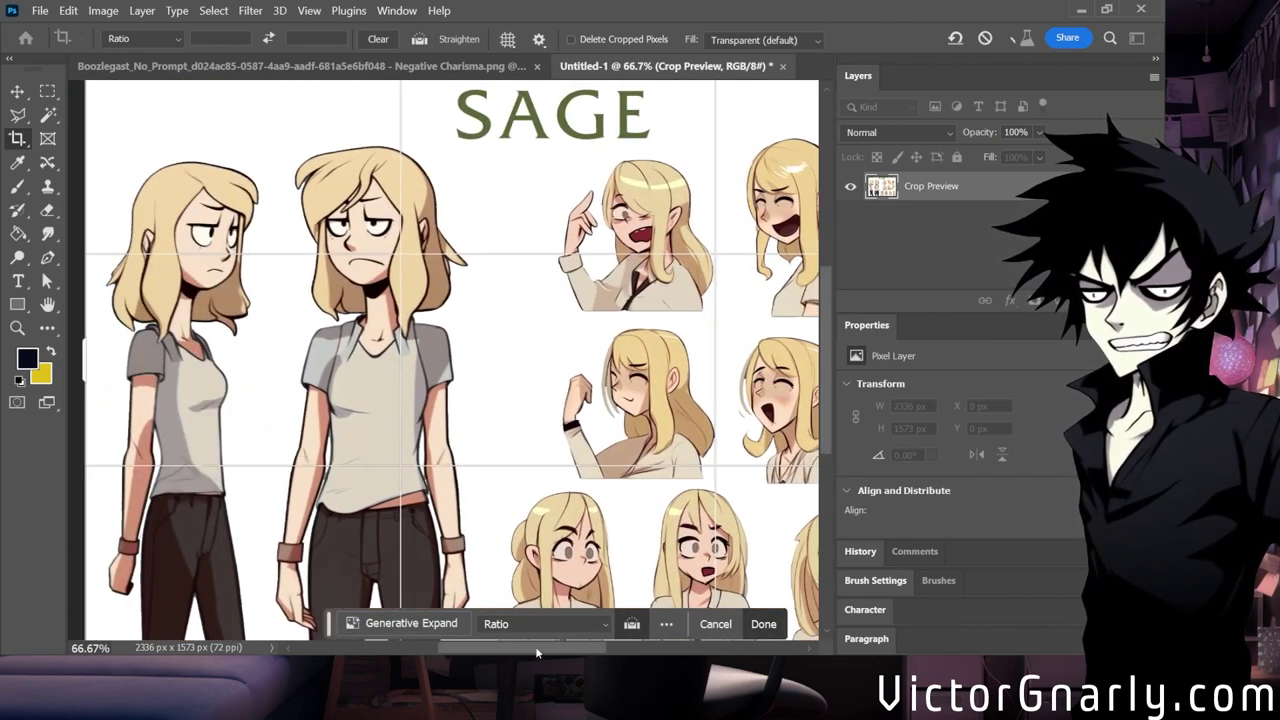
scroll(540, 527, "down", 2)
scroll(540, 527, "up", 2)
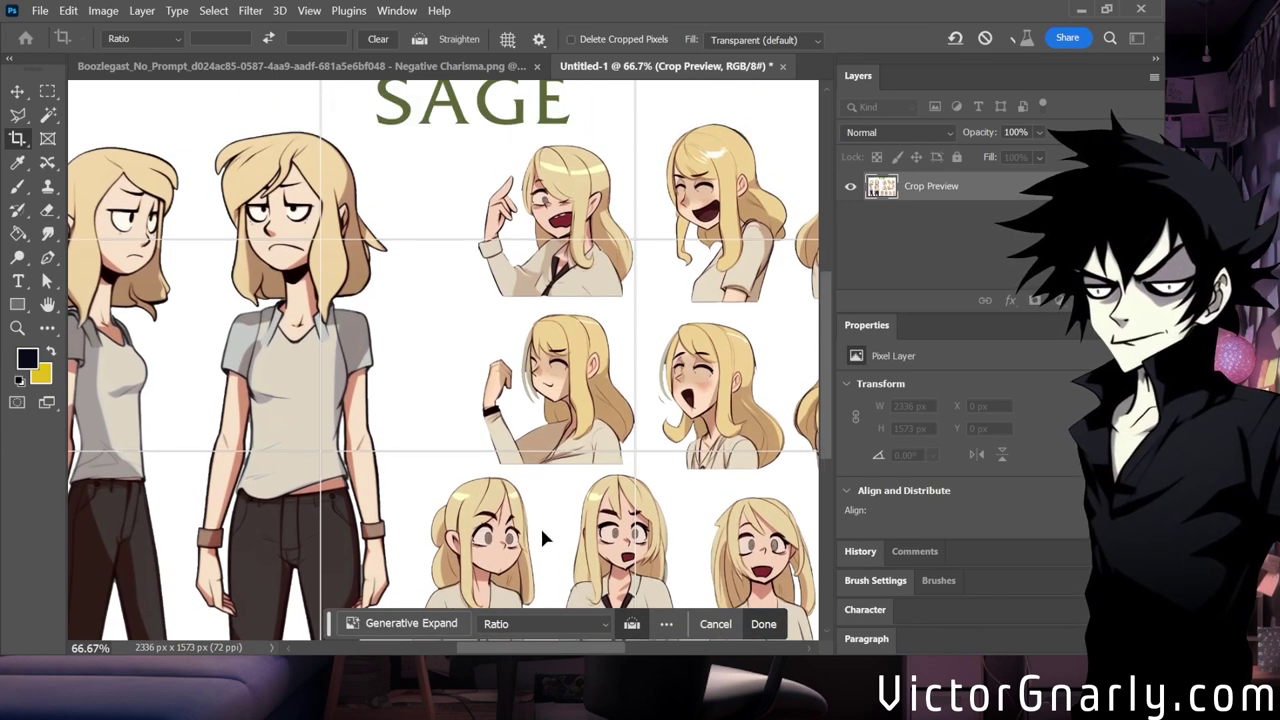
scroll(540, 525, "down", 1)
scroll(541, 515, "down", 1)
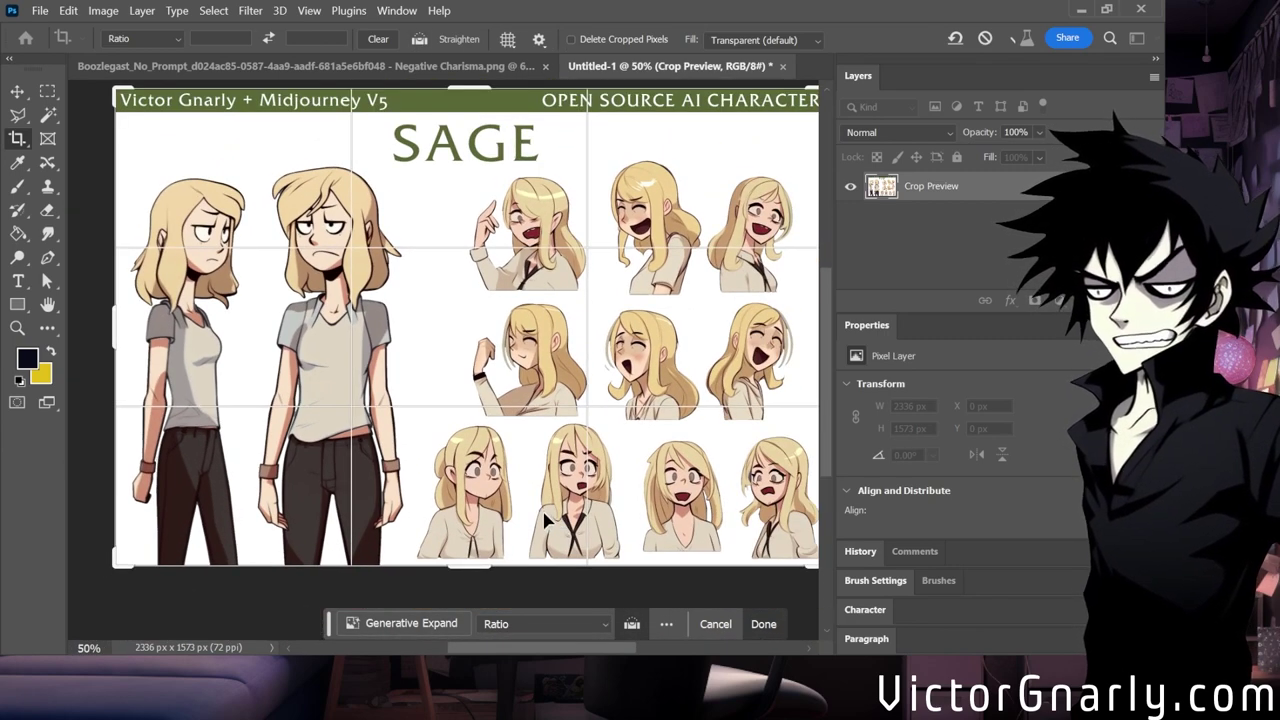
key("Return")
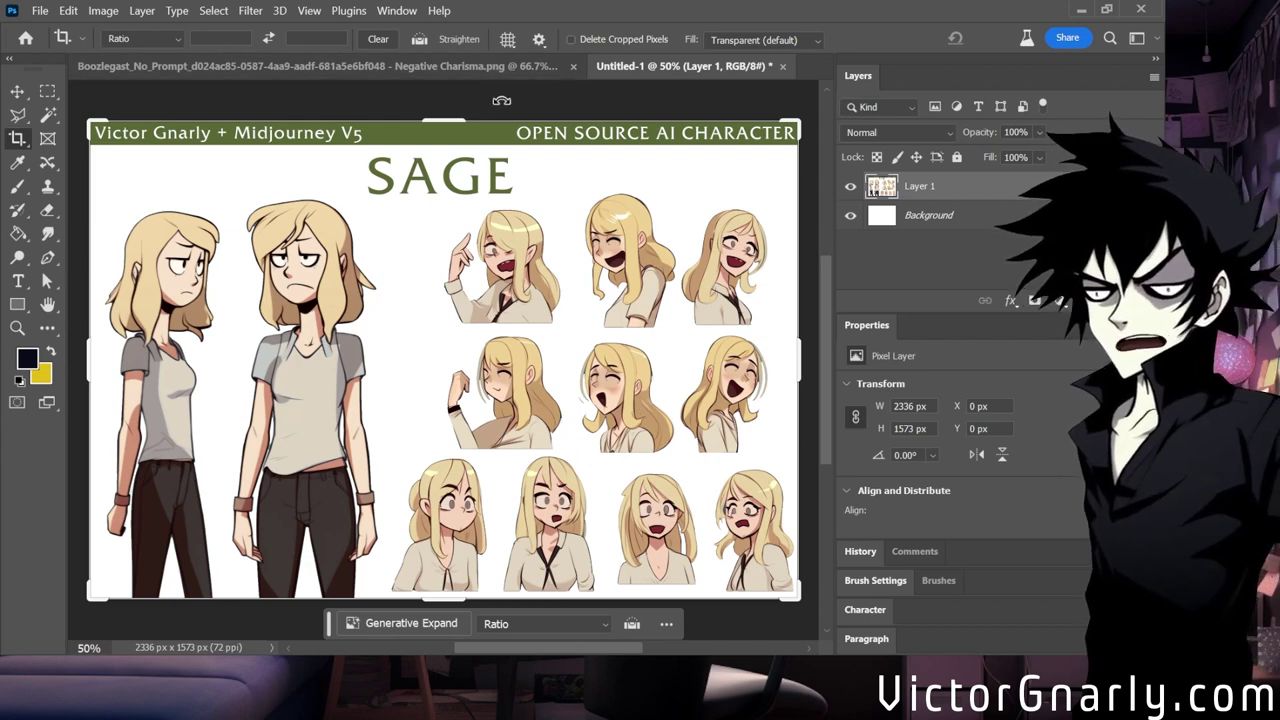
Return to the tiger document and select the blank strip along its left edge with the Rectangular Marquee tool, slightly overlapping the image.
left_click(497, 66)
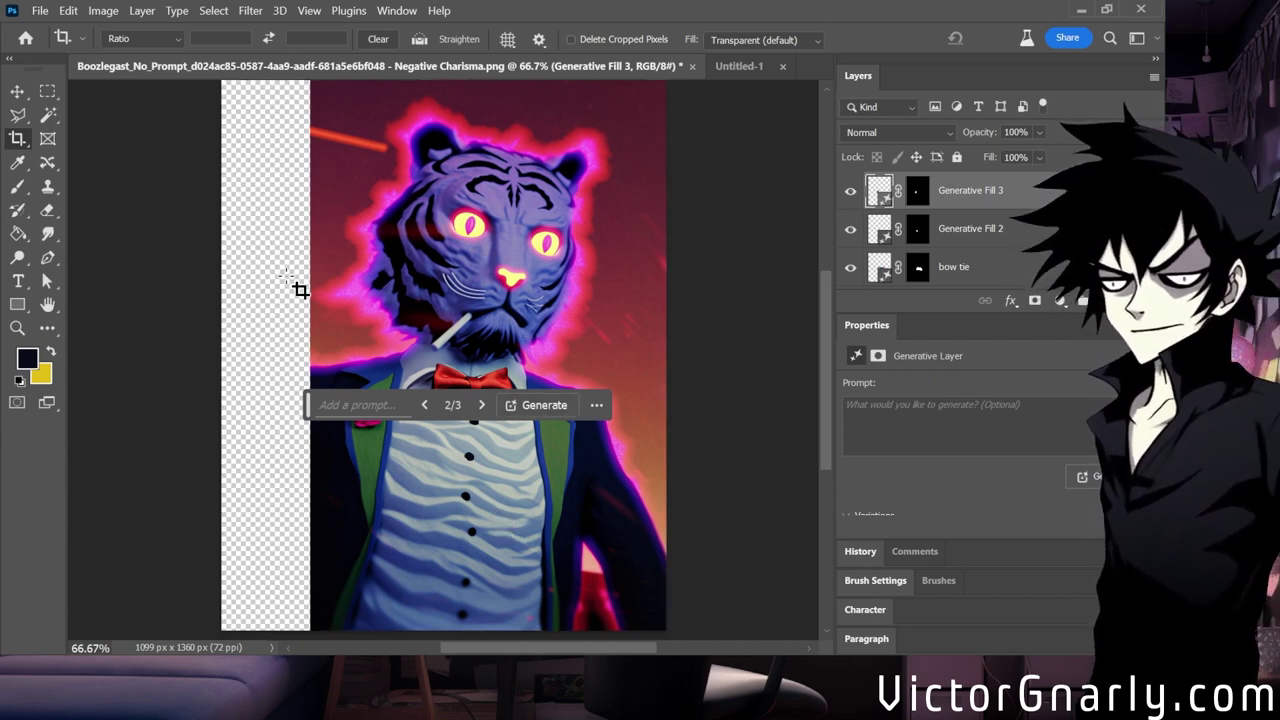
scroll(306, 328, "down", 3)
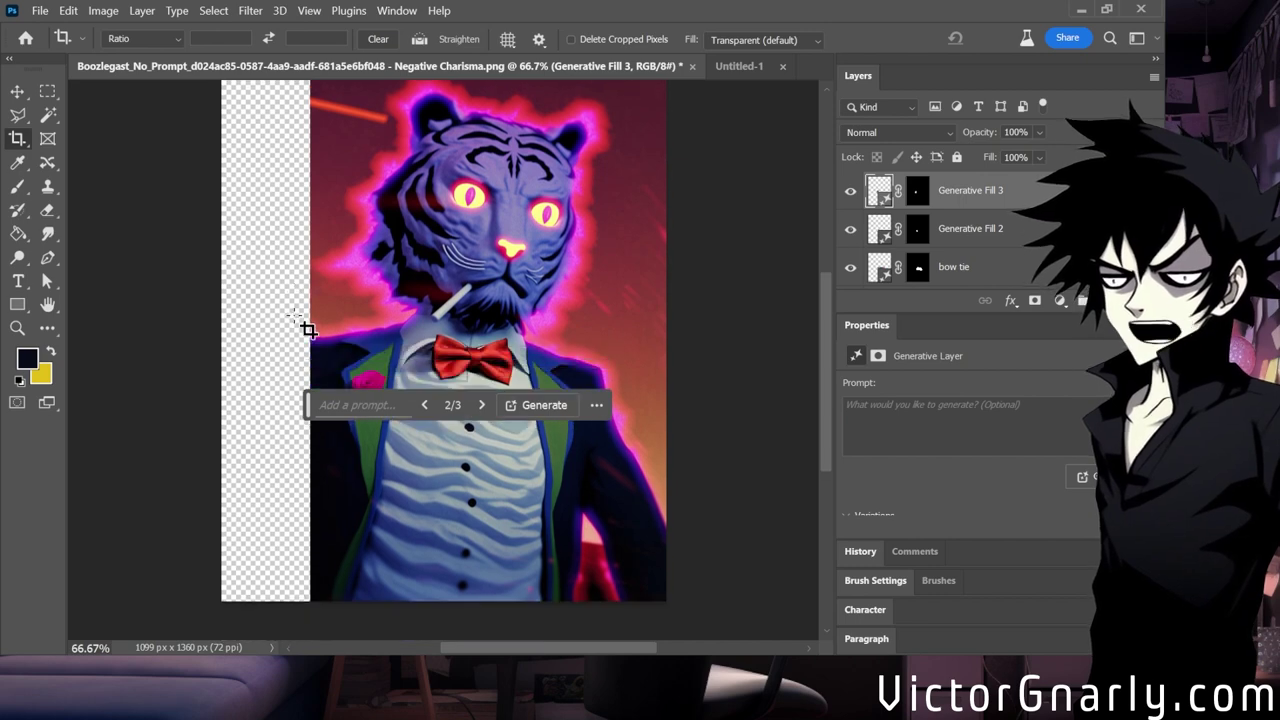
scroll(305, 320, "up", 3)
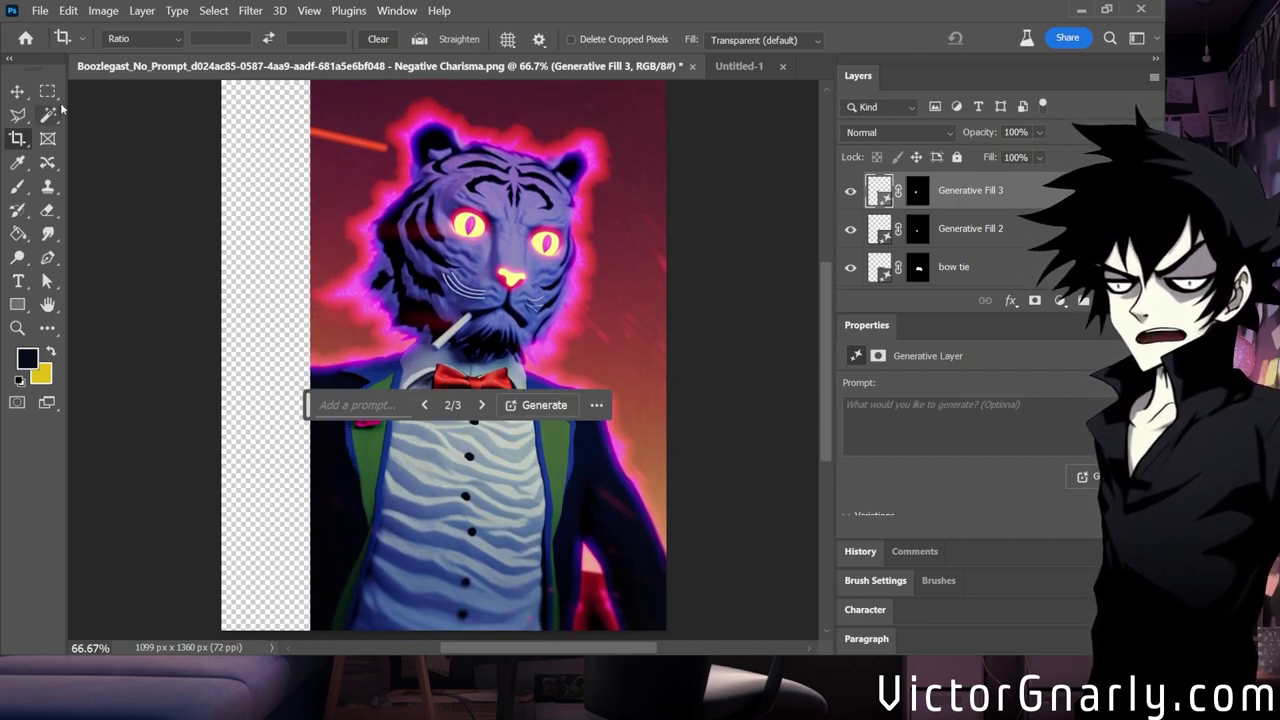
key("m")
scroll(360, 238, "up", 2)
left_click_drag(218, 108, 314, 586)
scroll(323, 460, "up", 3)
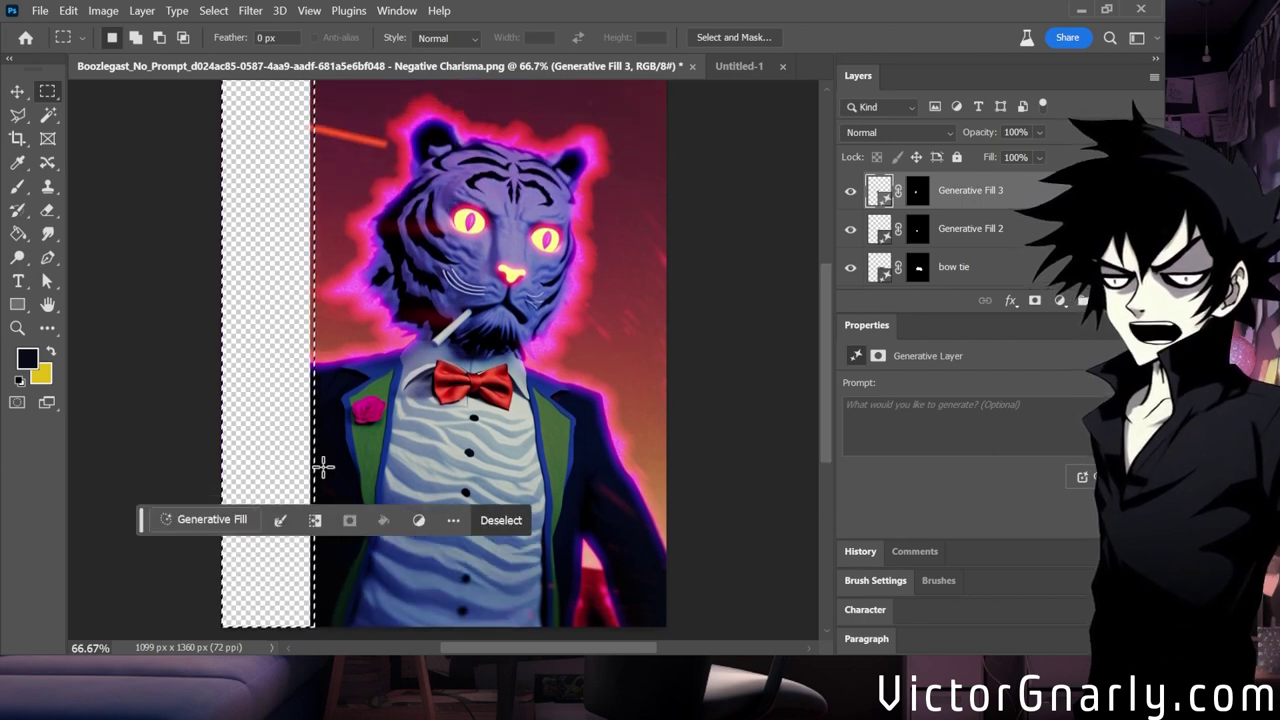
scroll(323, 460, "down", 1)
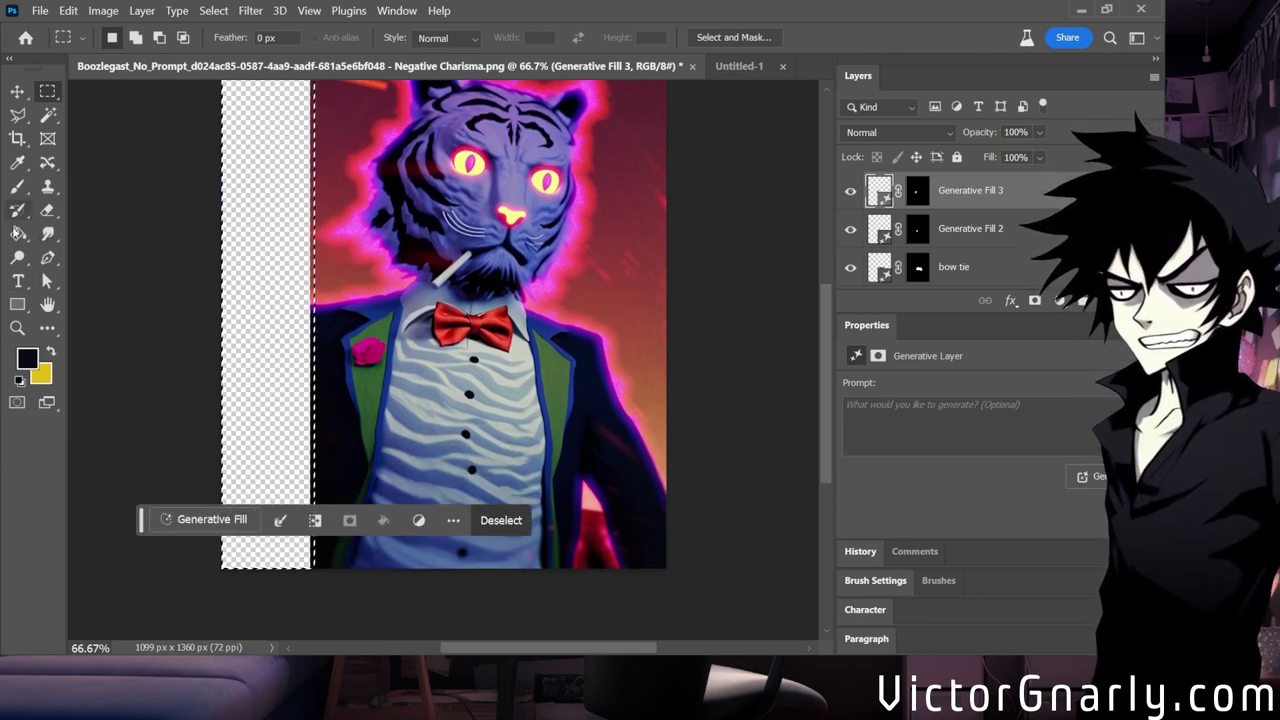
Fill the selected strip beside the tiger using Generative Fill without a prompt, and display the third variation.
left_click(18, 233)
scroll(294, 306, "up", 1)
left_click(253, 517)
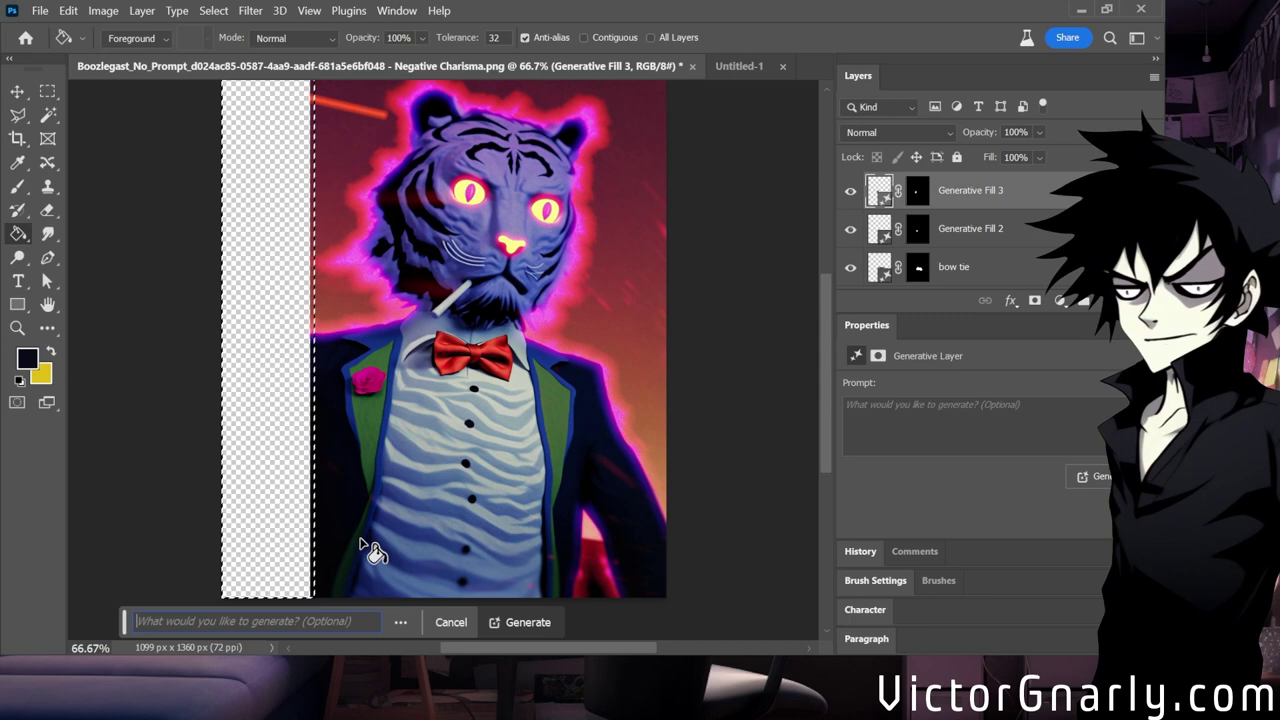
left_click(522, 620)
scroll(601, 314, "up", 1)
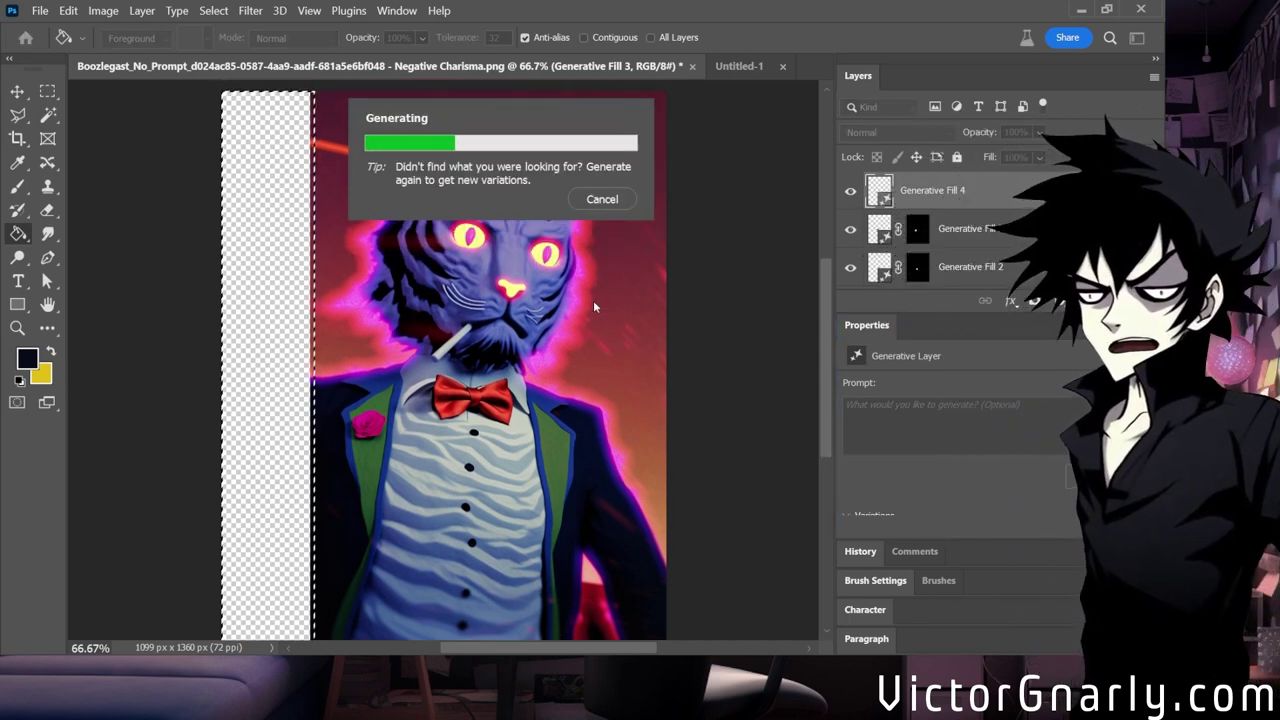
scroll(519, 287, "down", 1)
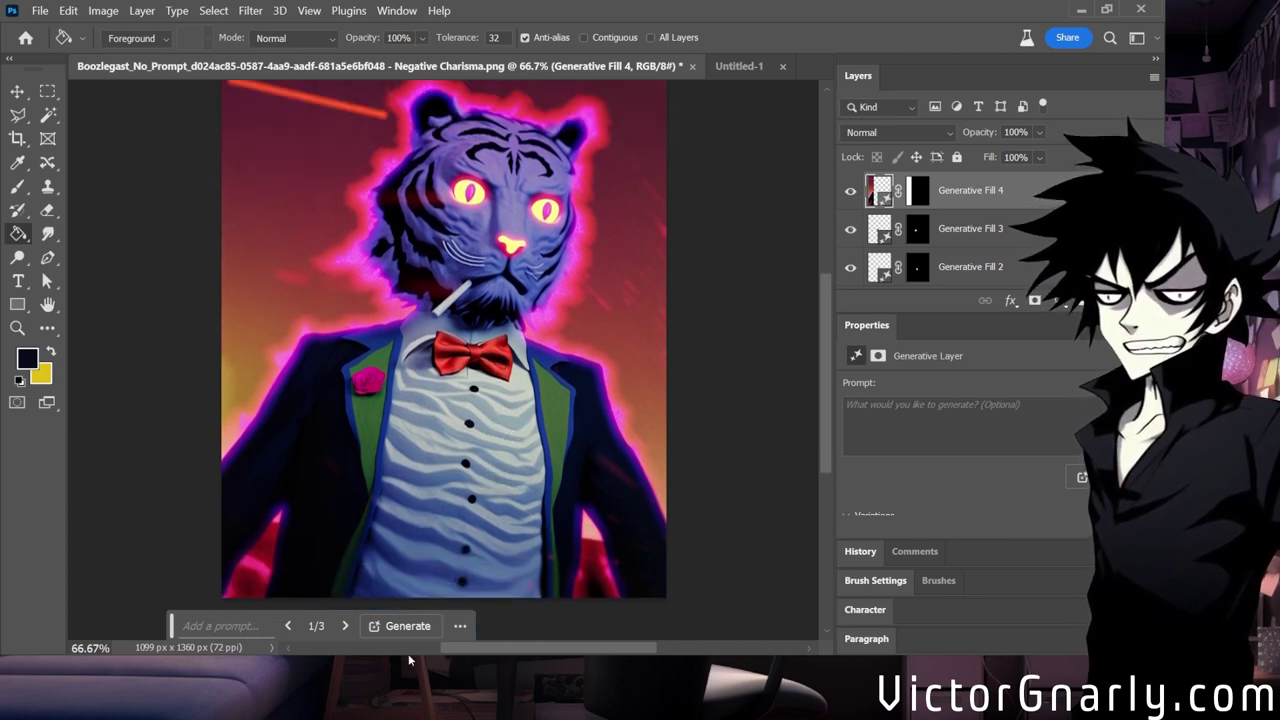
left_click(345, 626)
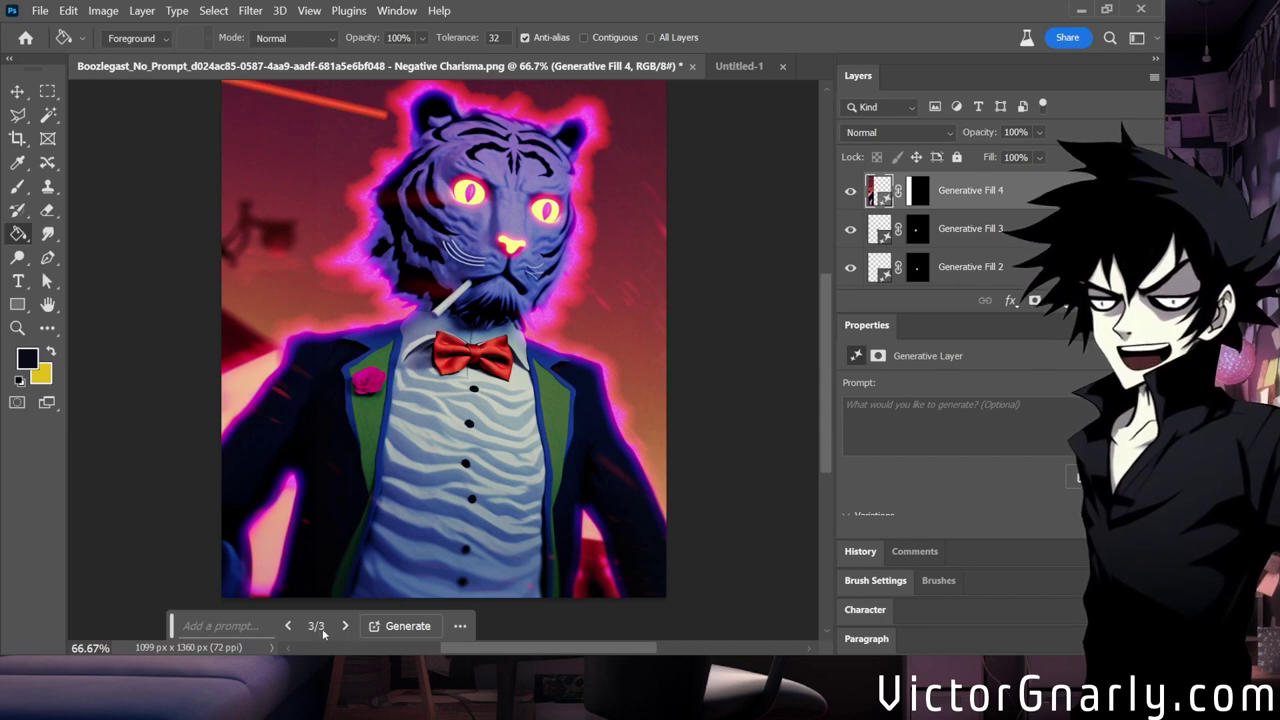
Compare the Generative Fill variations for the strip beside the tiger and keep the second one.
left_click(289, 627)
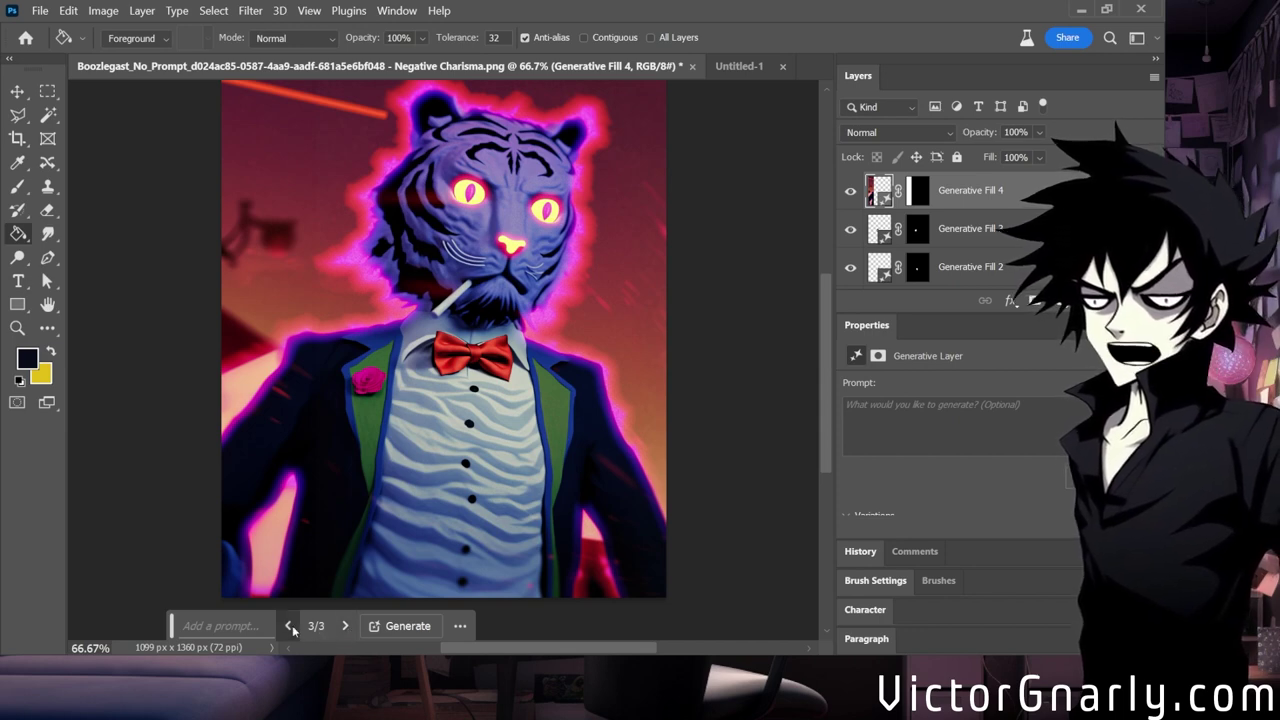
left_click(289, 627)
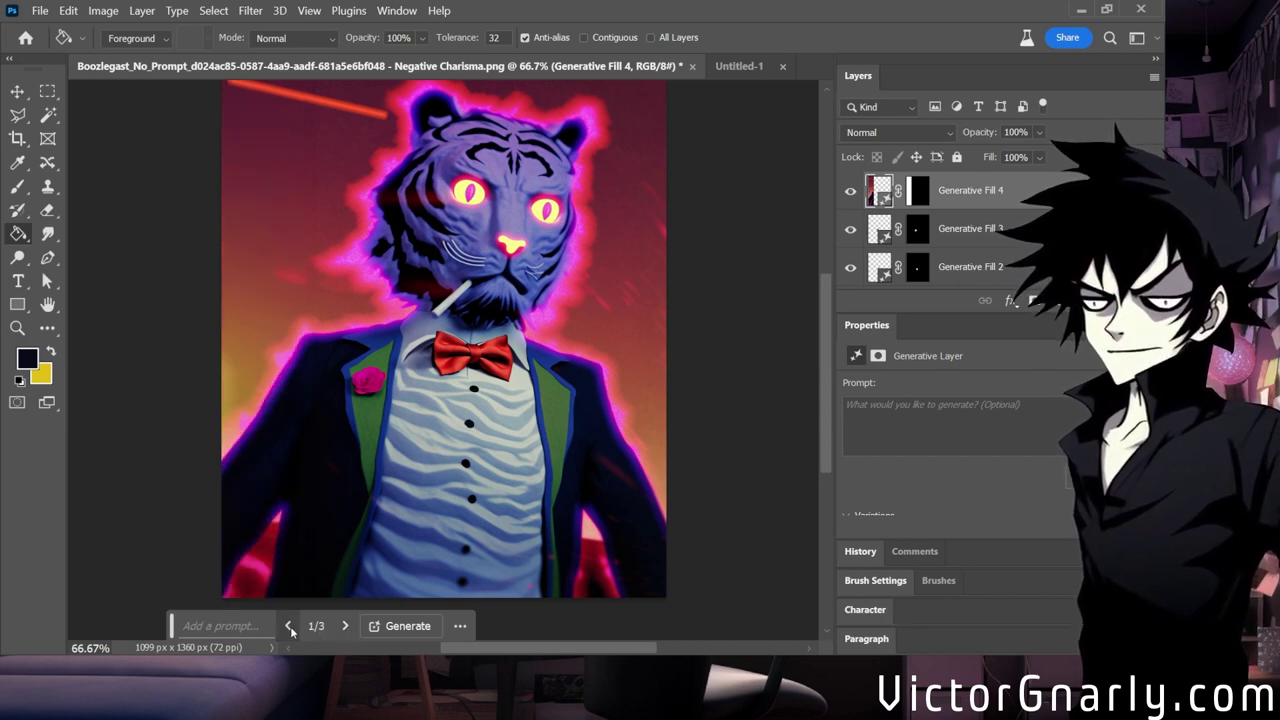
left_click(345, 627)
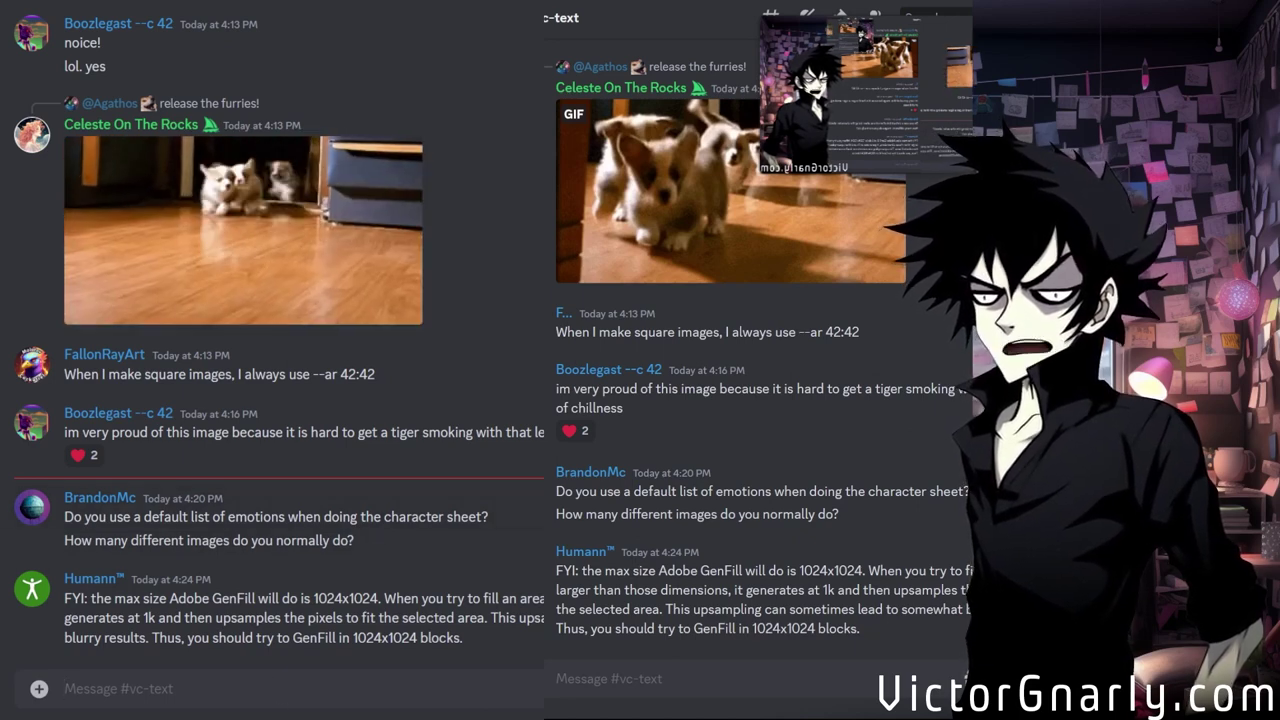
Switch to Discord and go from the vc-text channel to the vc-create channel to view its latest posts.
left_click(64, 688)
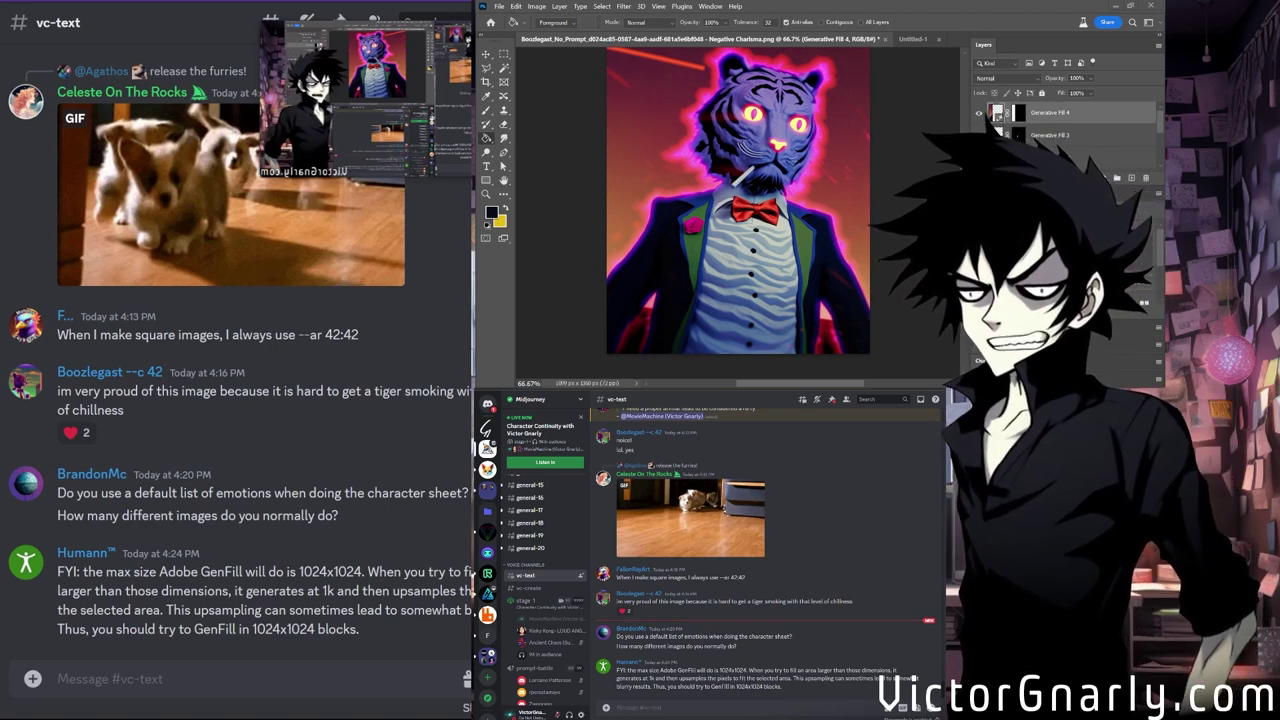
key("alt+Down")
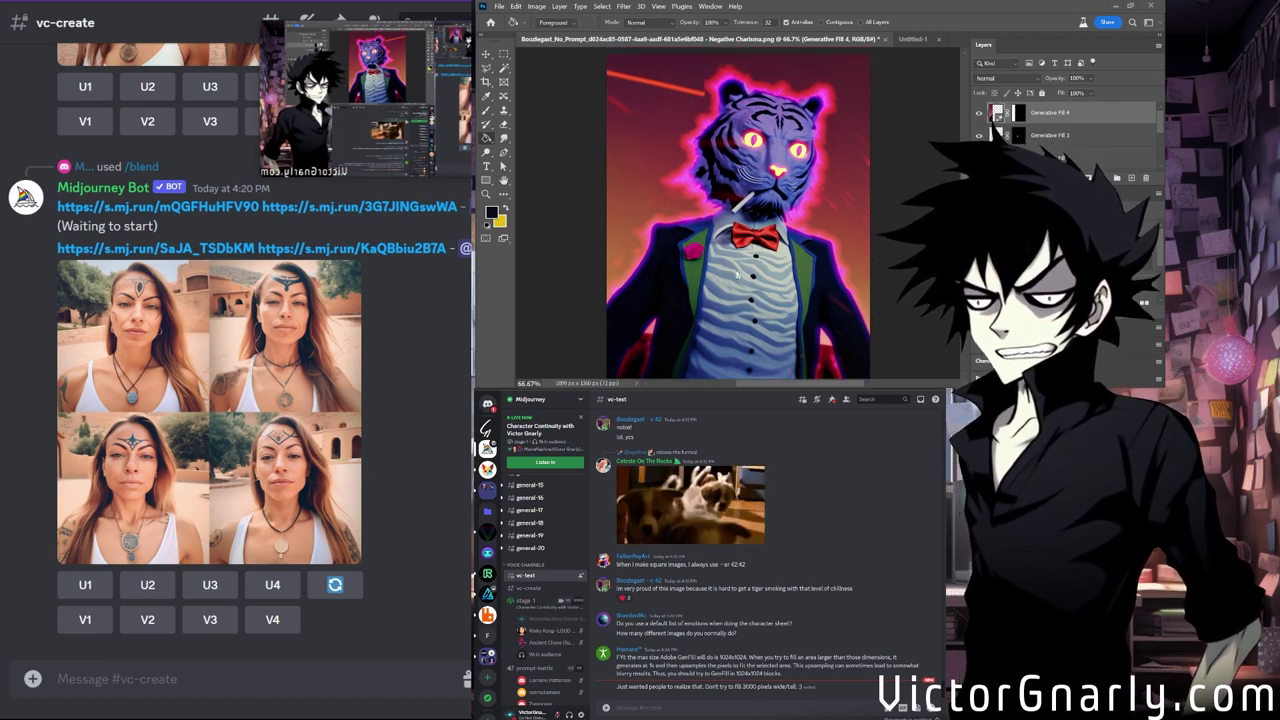
Select the glowing outline around the tiger's head and shoulders with the Polygonal Lasso, subtracting the figure itself from the selection.
scroll(737, 270, "down", 3)
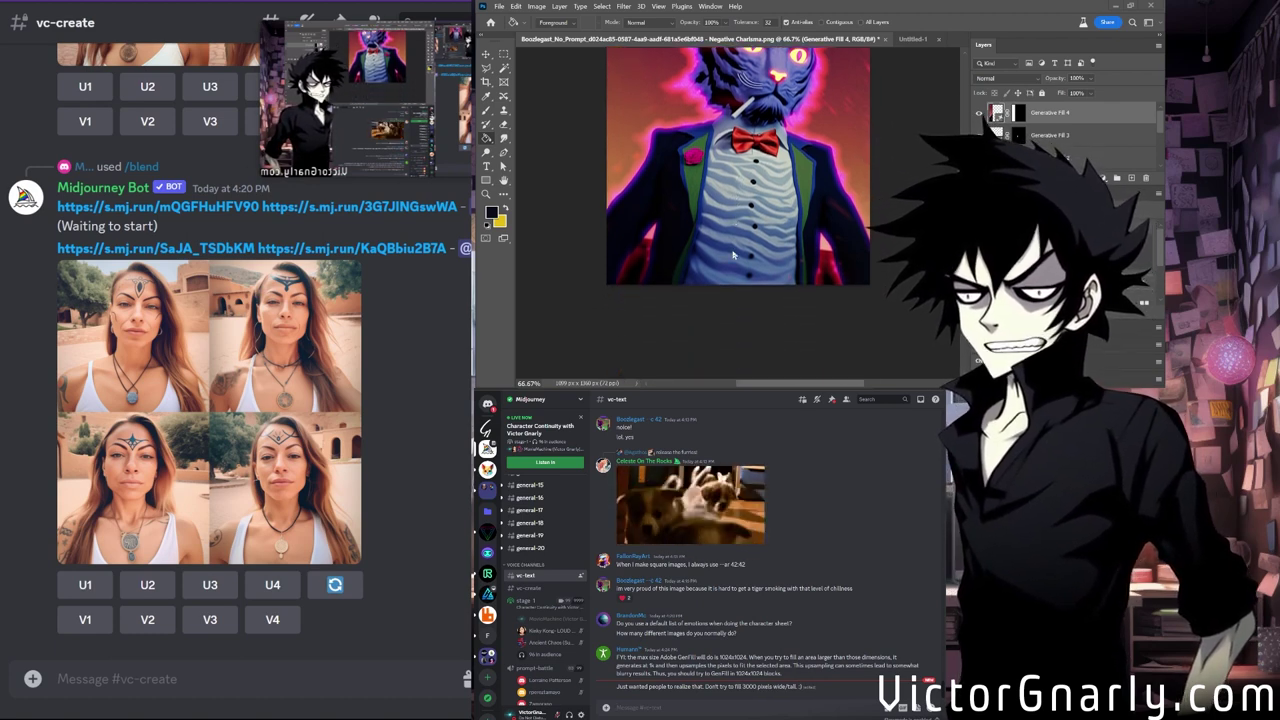
scroll(737, 252, "up", 3)
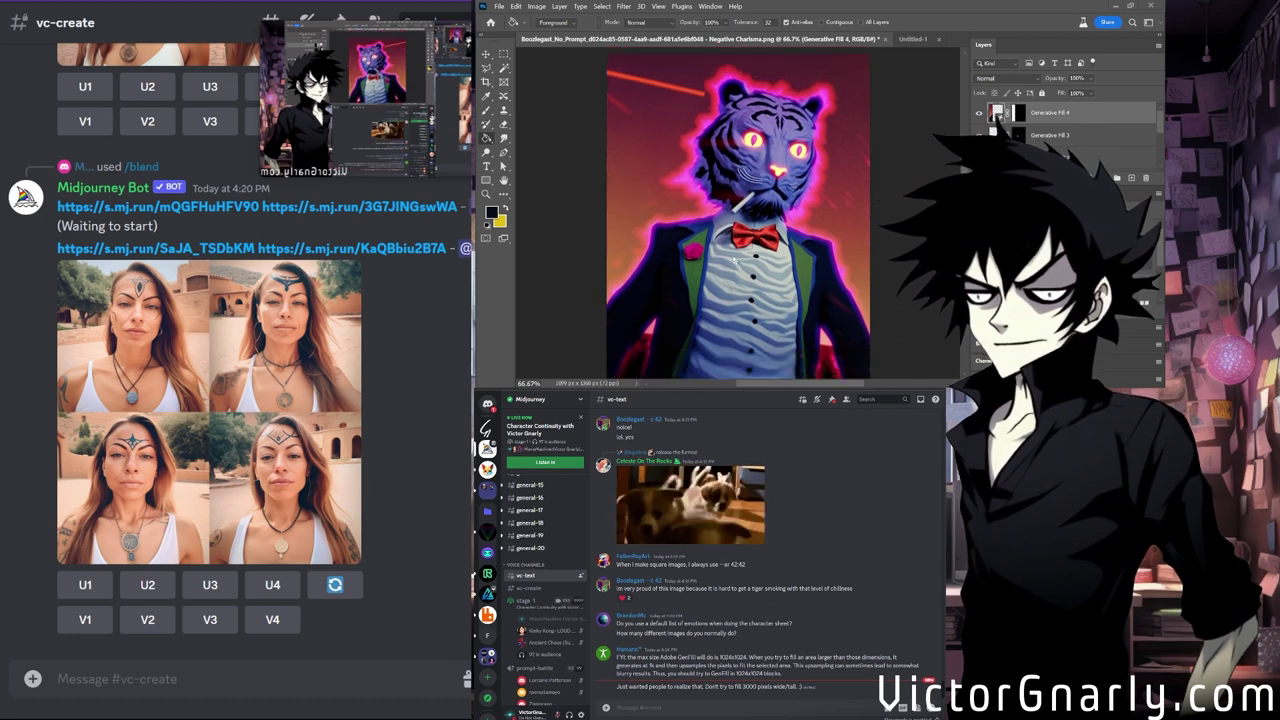
scroll(747, 253, "down", 2)
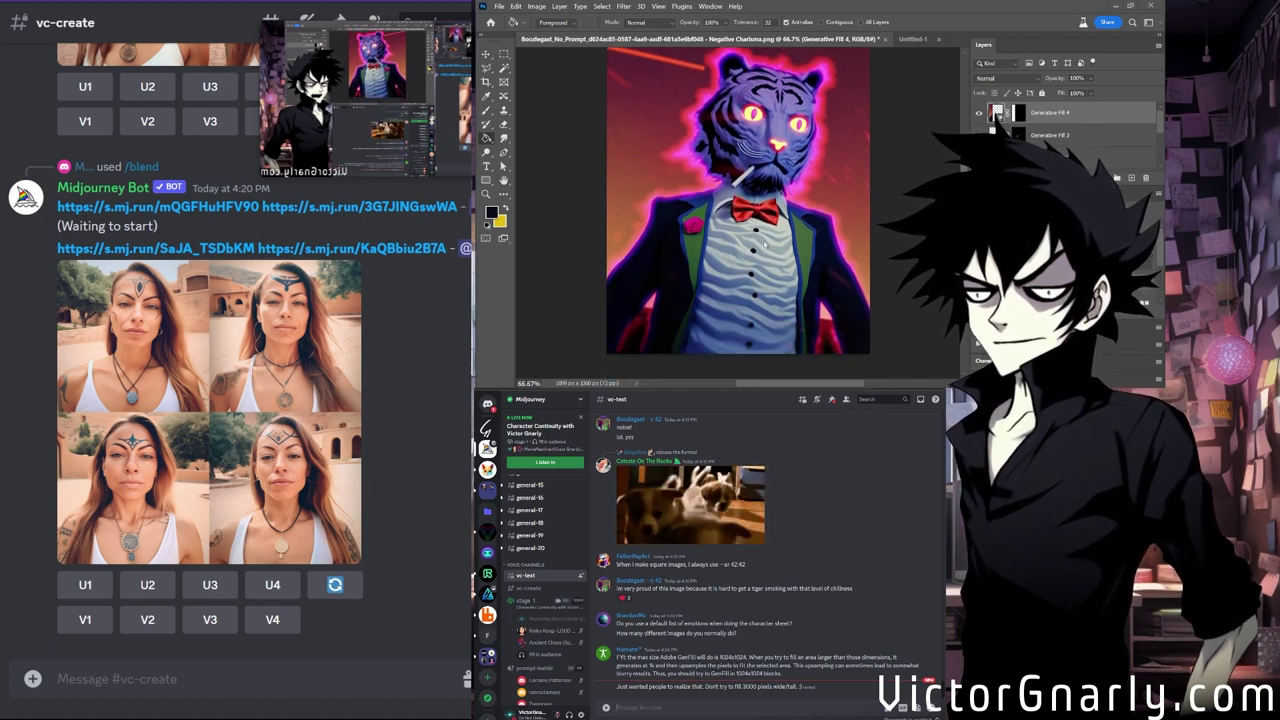
scroll(785, 267, "up", 1)
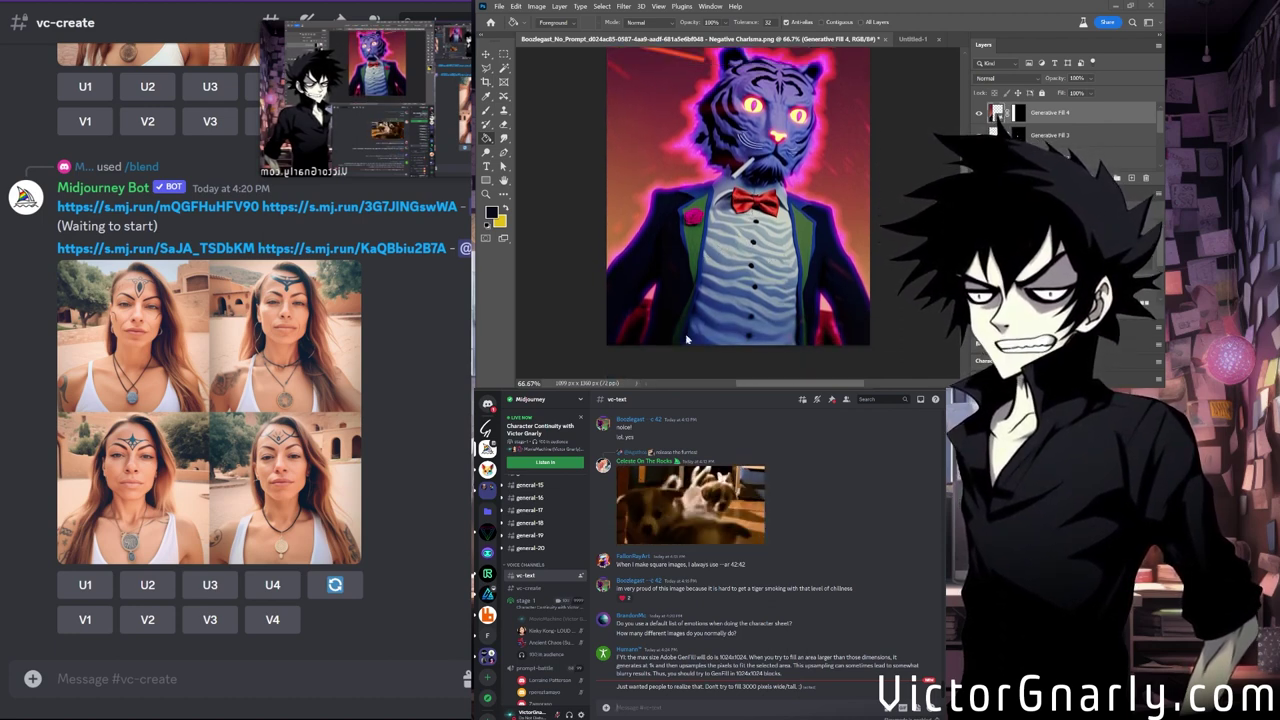
key("l")
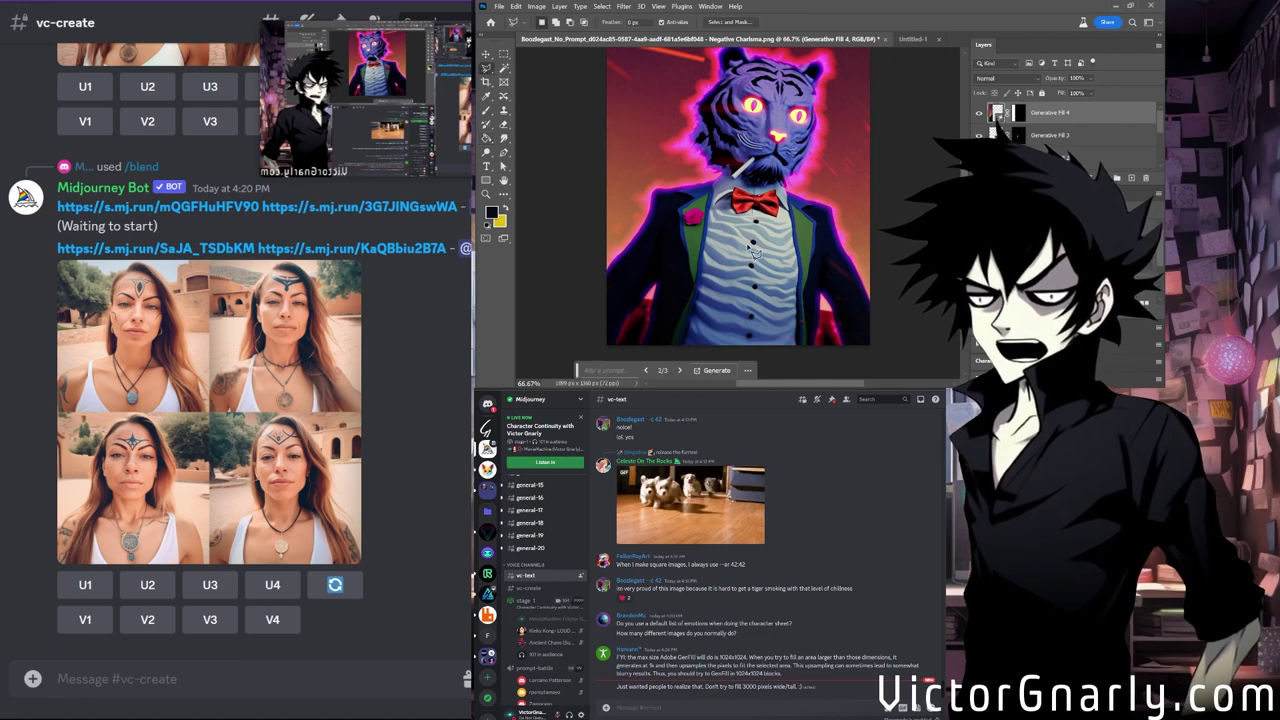
scroll(735, 190, "up", 1)
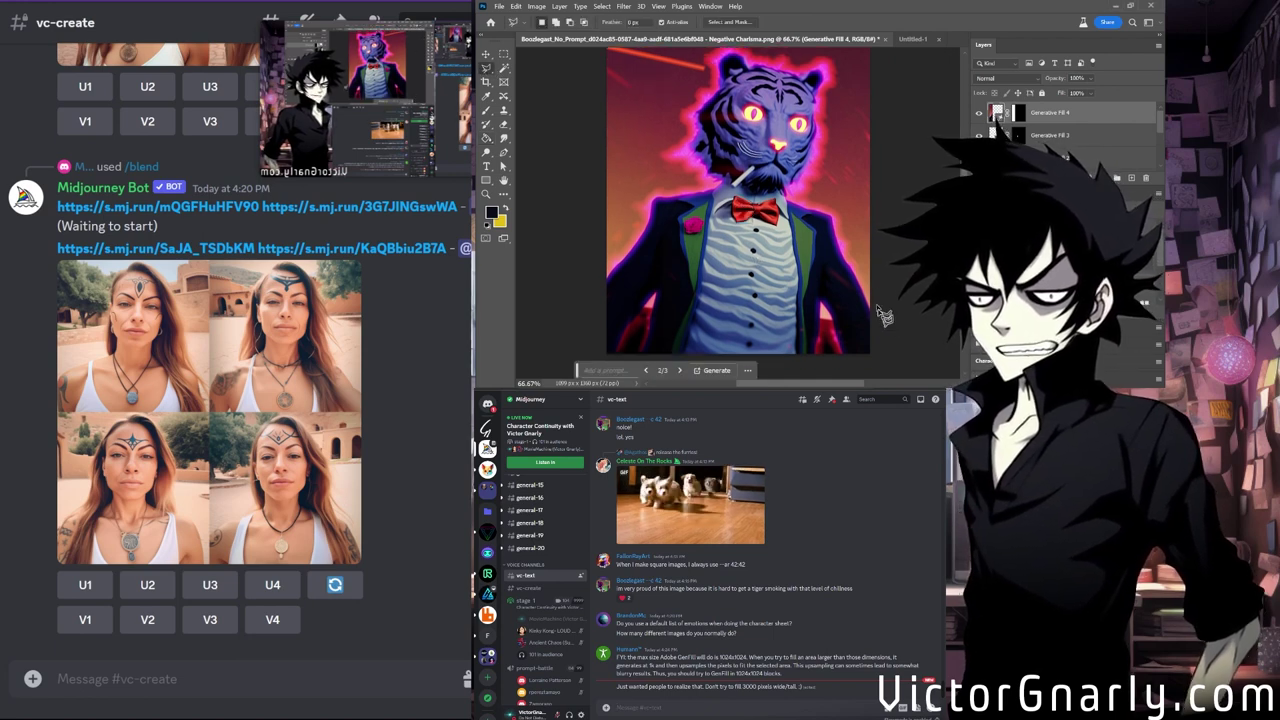
mouse_move(870, 318)
left_mouse_down()
mouse_move(825, 216)
mouse_move(781, 201)
mouse_move(813, 160)
mouse_move(821, 73)
mouse_move(794, 80)
mouse_move(739, 58)
mouse_move(696, 150)
mouse_move(736, 184)
mouse_move(651, 224)
mouse_move(650, 250)
mouse_move(603, 283)
mouse_move(629, 193)
mouse_move(662, 176)
mouse_move(714, 62)
left_mouse_up()
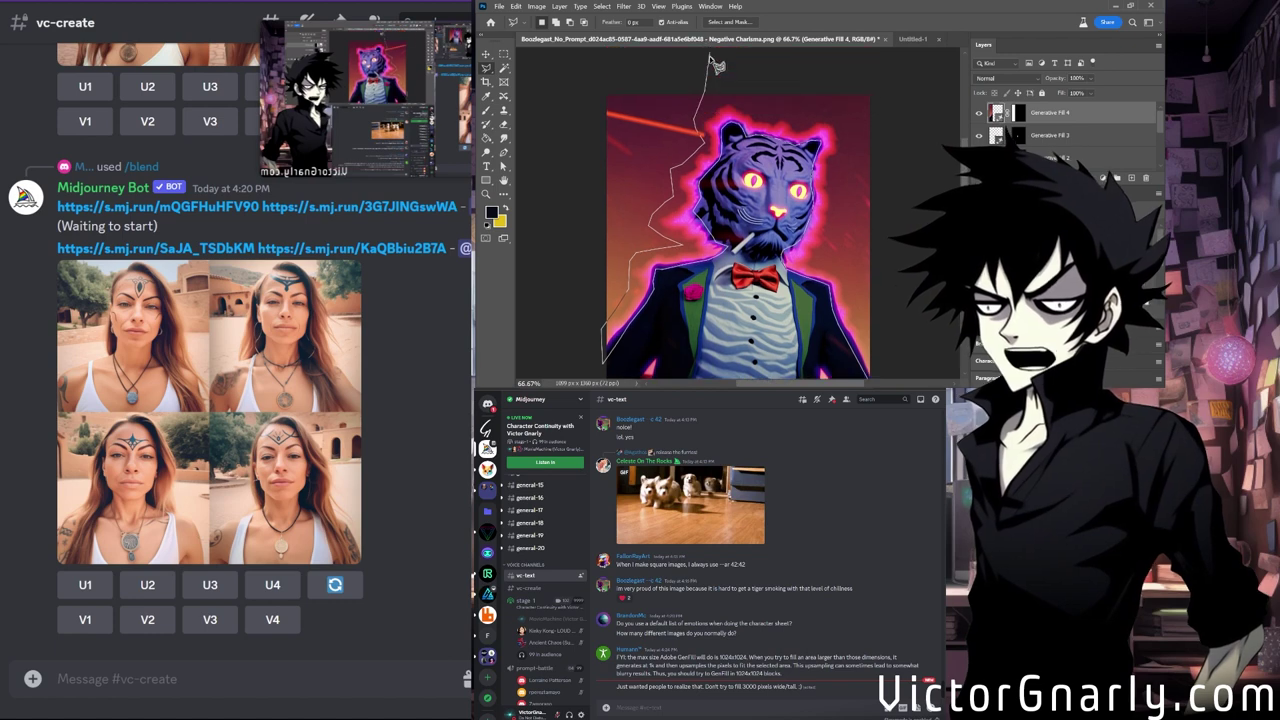
mouse_move(723, 106)
left_mouse_down()
mouse_move(833, 122)
mouse_move(845, 137)
mouse_move(817, 263)
mouse_move(886, 370)
mouse_move(868, 295)
left_mouse_up()
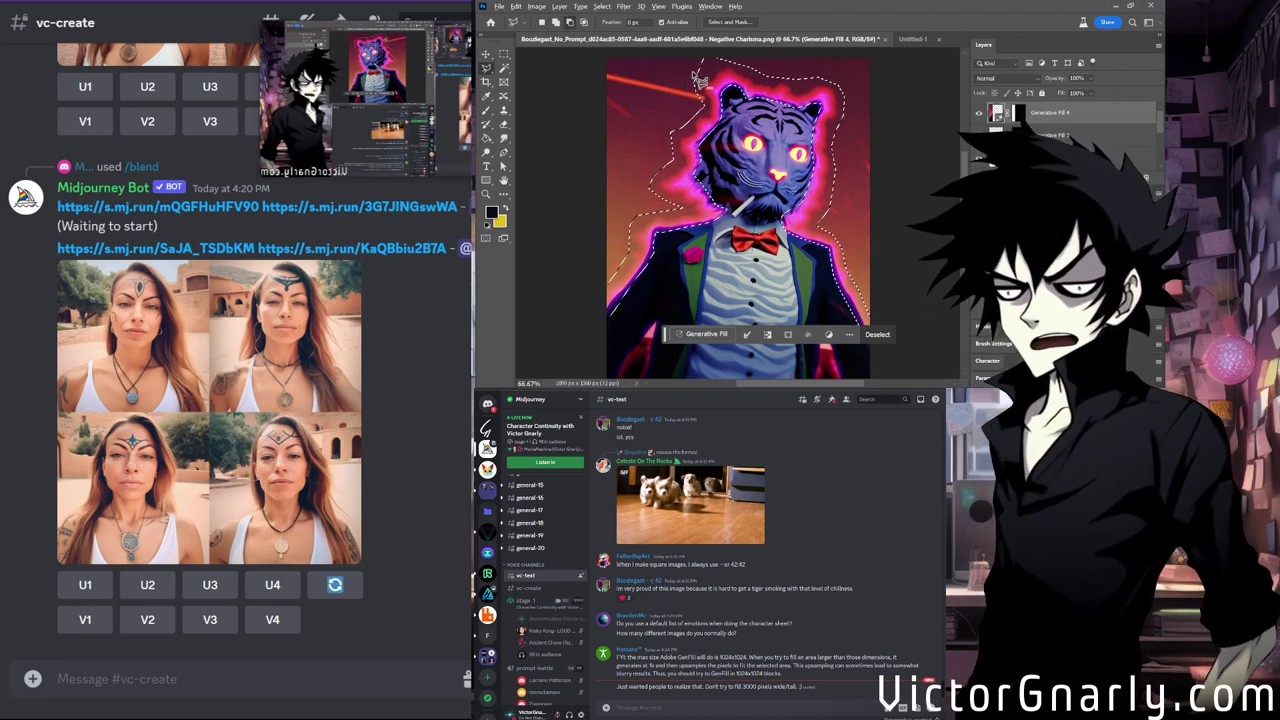
scroll(731, 68, "up", 2)
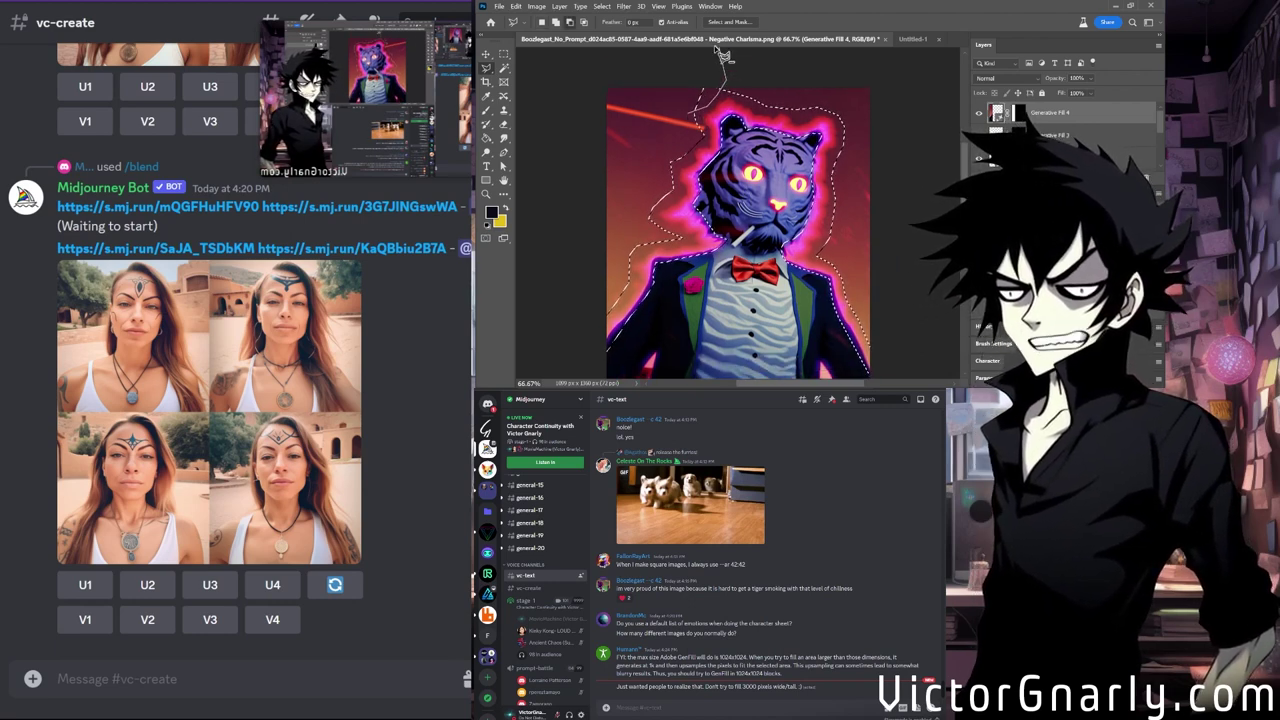
Replace the selected glow around the tiger using Generative Fill without a prompt, and display the third variation.
left_click(703, 334)
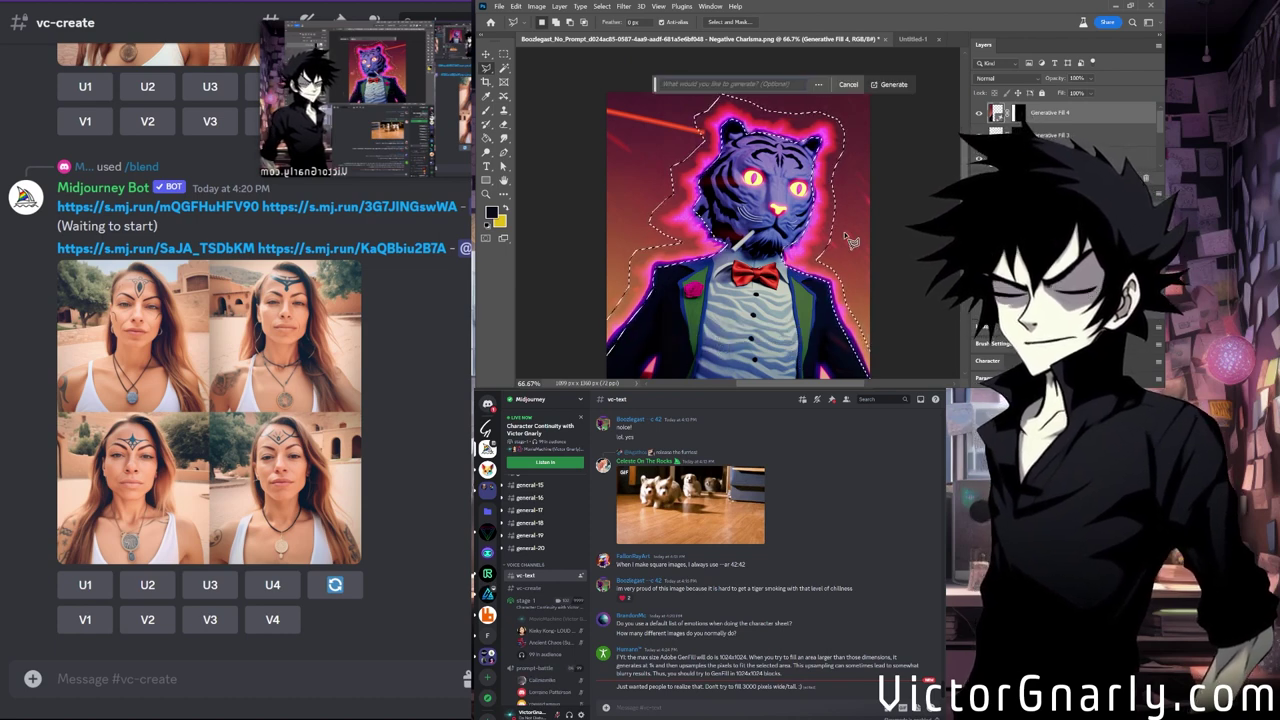
left_click(893, 84)
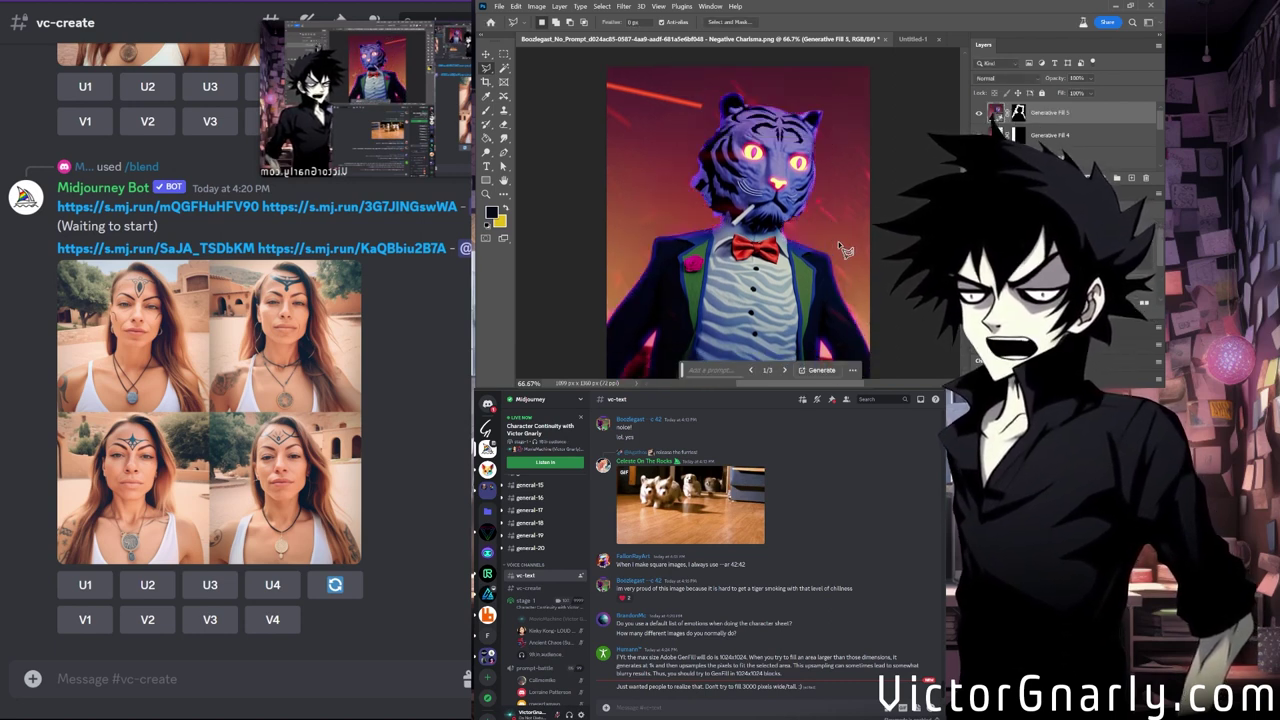
left_click(785, 370)
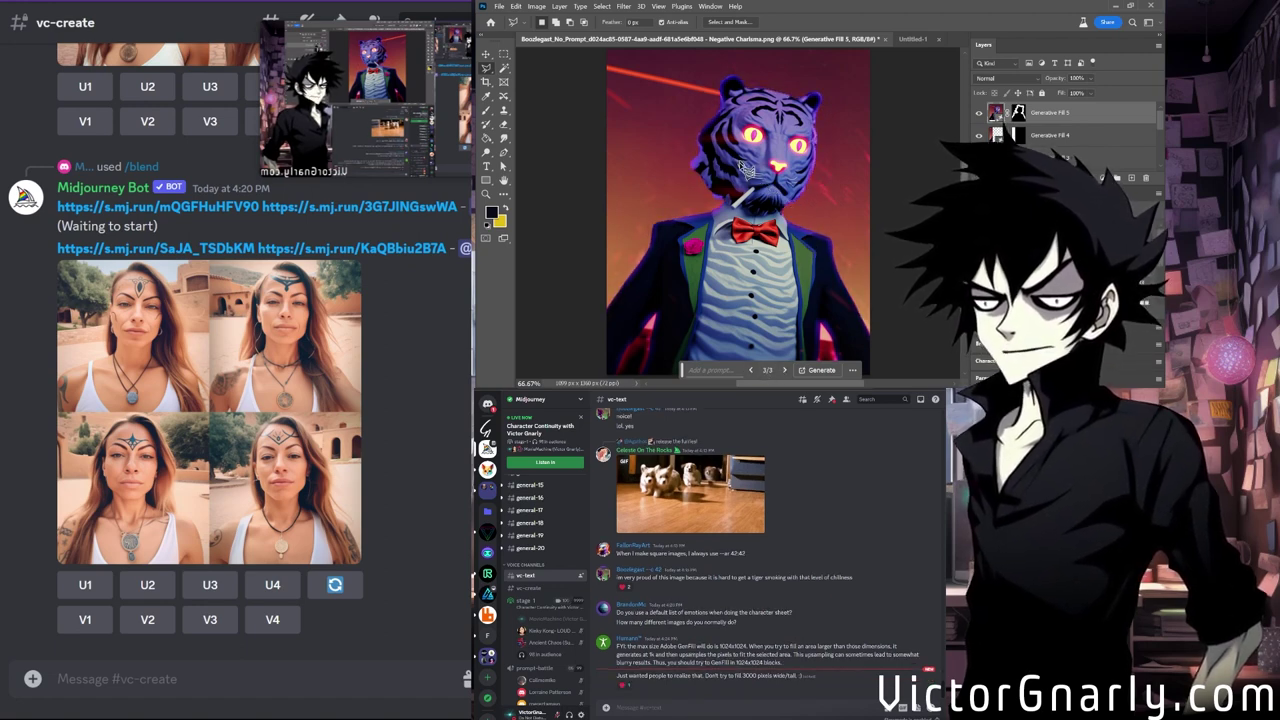
scroll(750, 200, "up", 2)
scroll(740, 210, "down", 3)
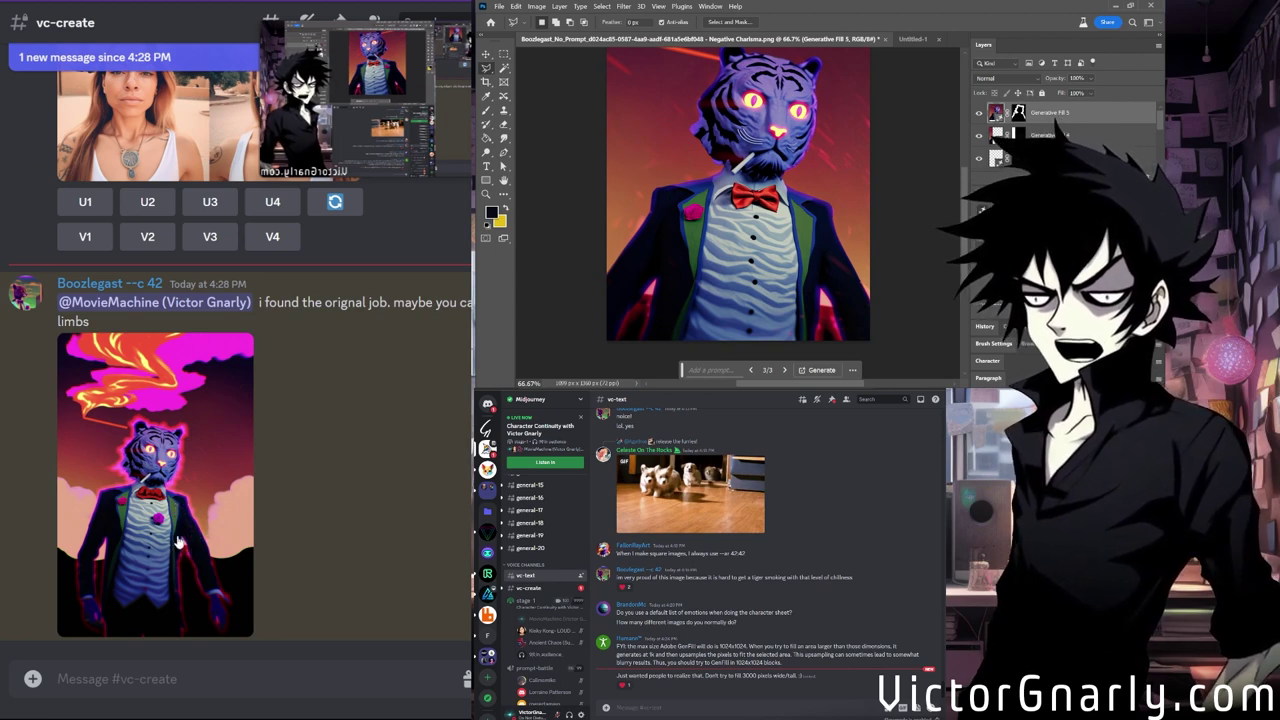
Open the original full-figure tiger image posted in vc-create in a separate window and paste a copy into a new Photoshop document.
left_click_drag(178, 540, 766, 616)
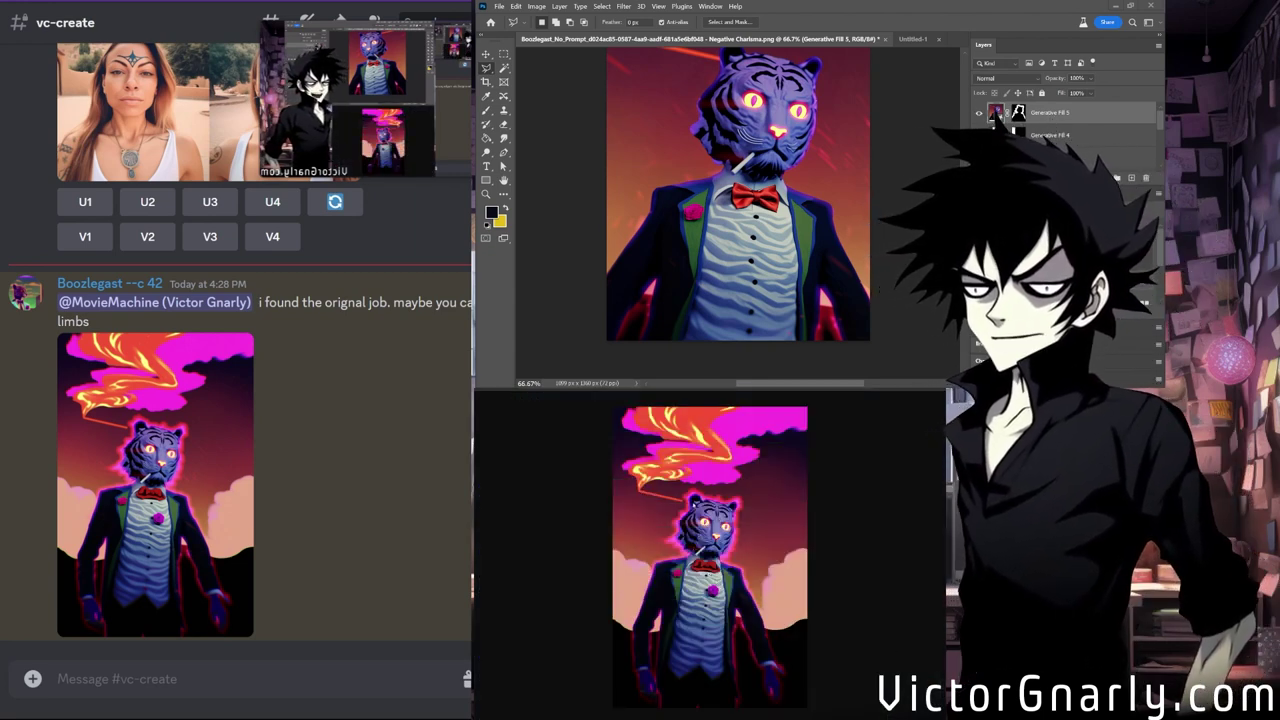
left_click(500, 8)
left_click(522, 108)
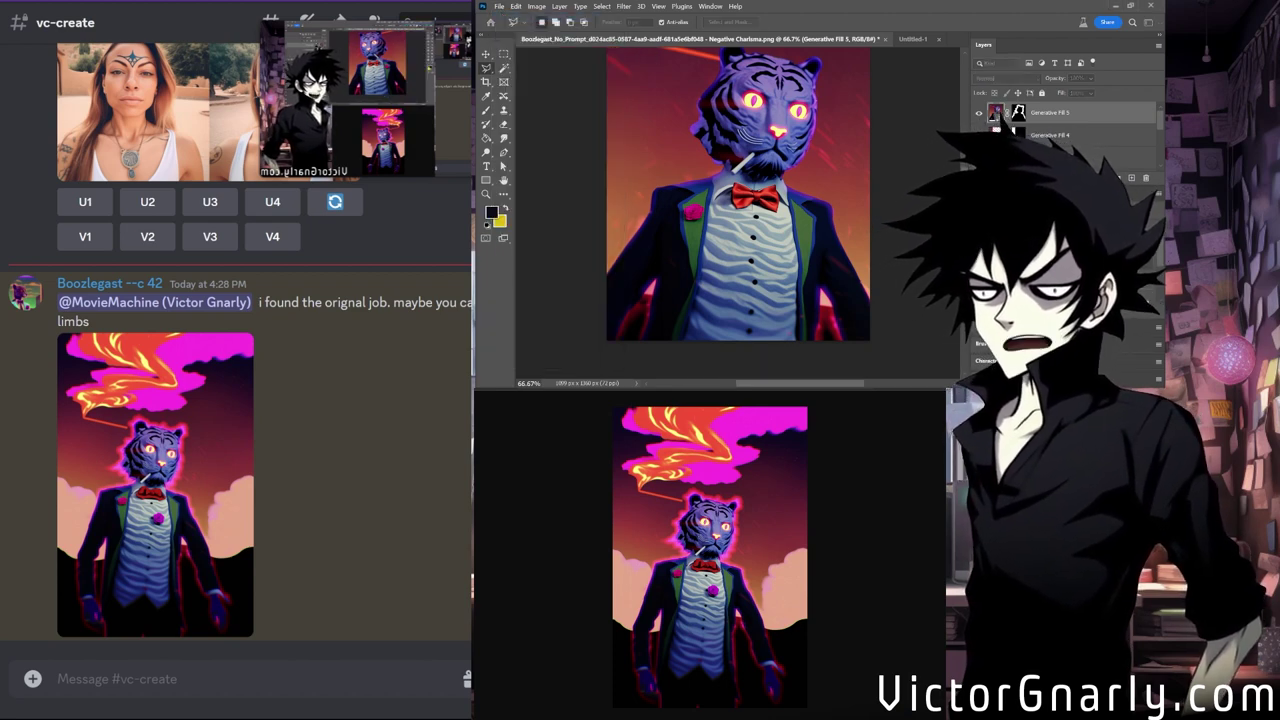
key("Return")
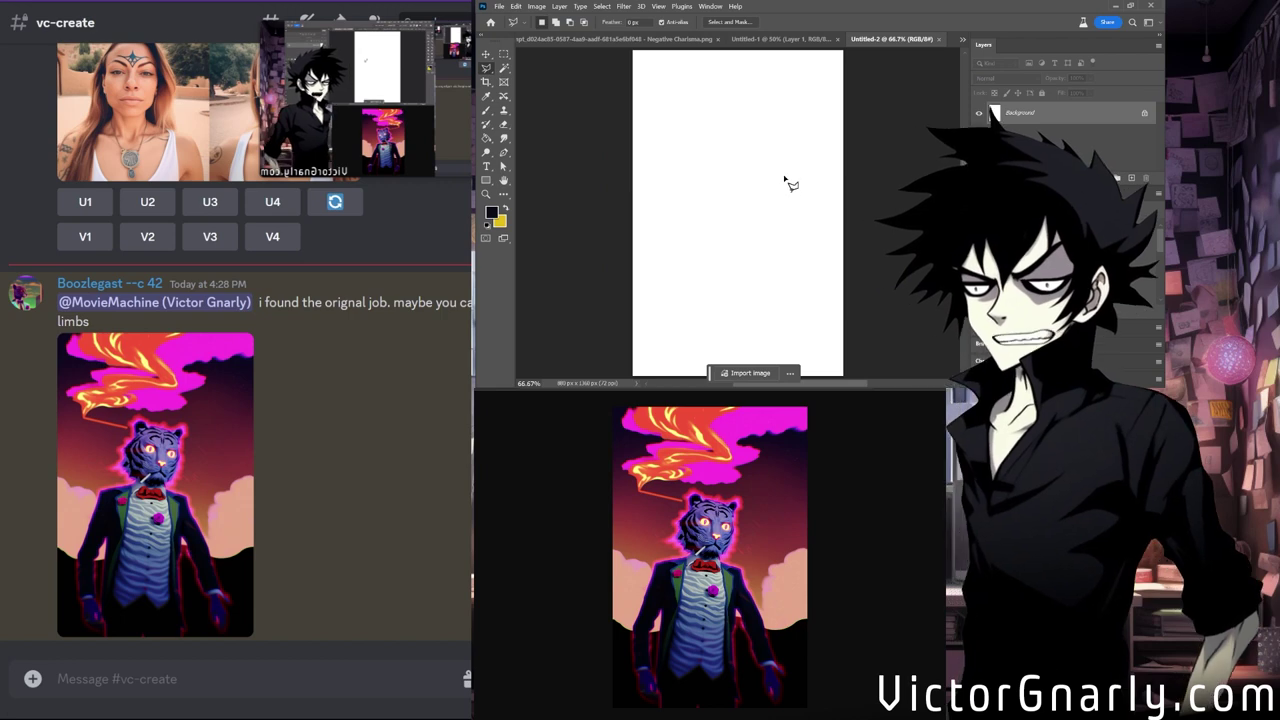
key("ctrl+v")
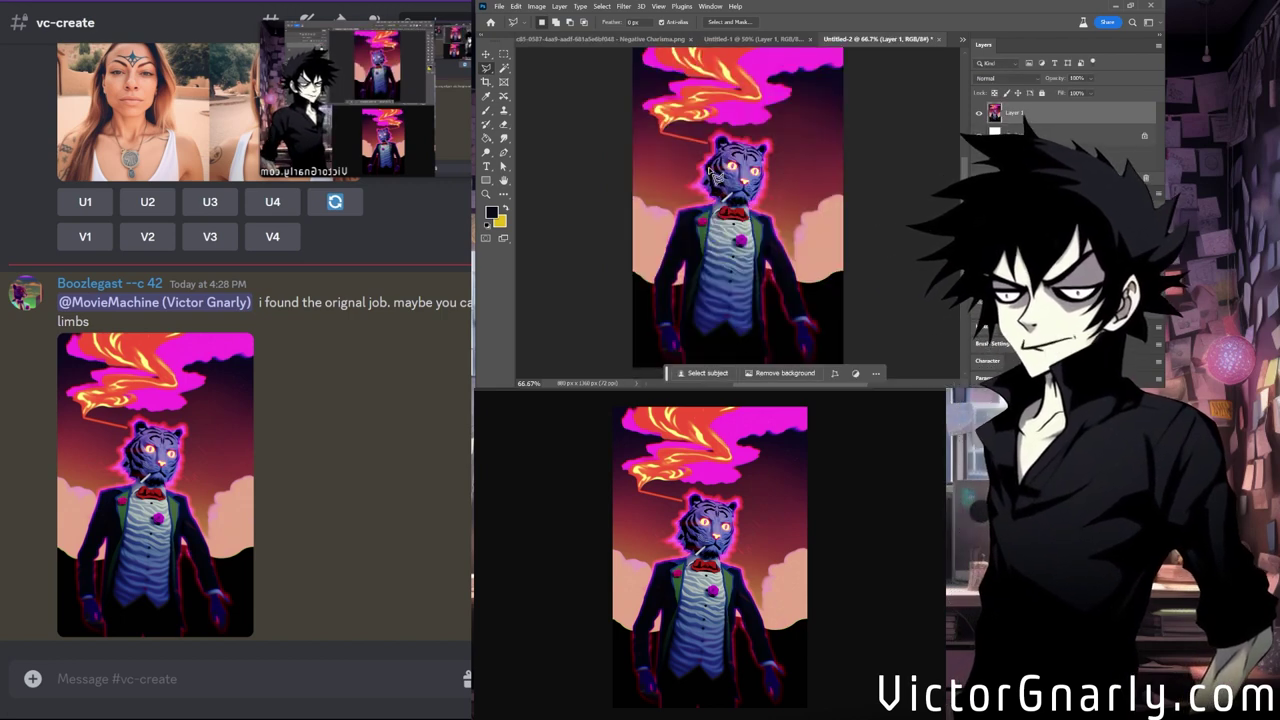
Outline the fiery smoke and sky above the tiger's head with the Polygonal Lasso, including the thin line beside its ear.
left_click_drag(712, 172, 710, 163)
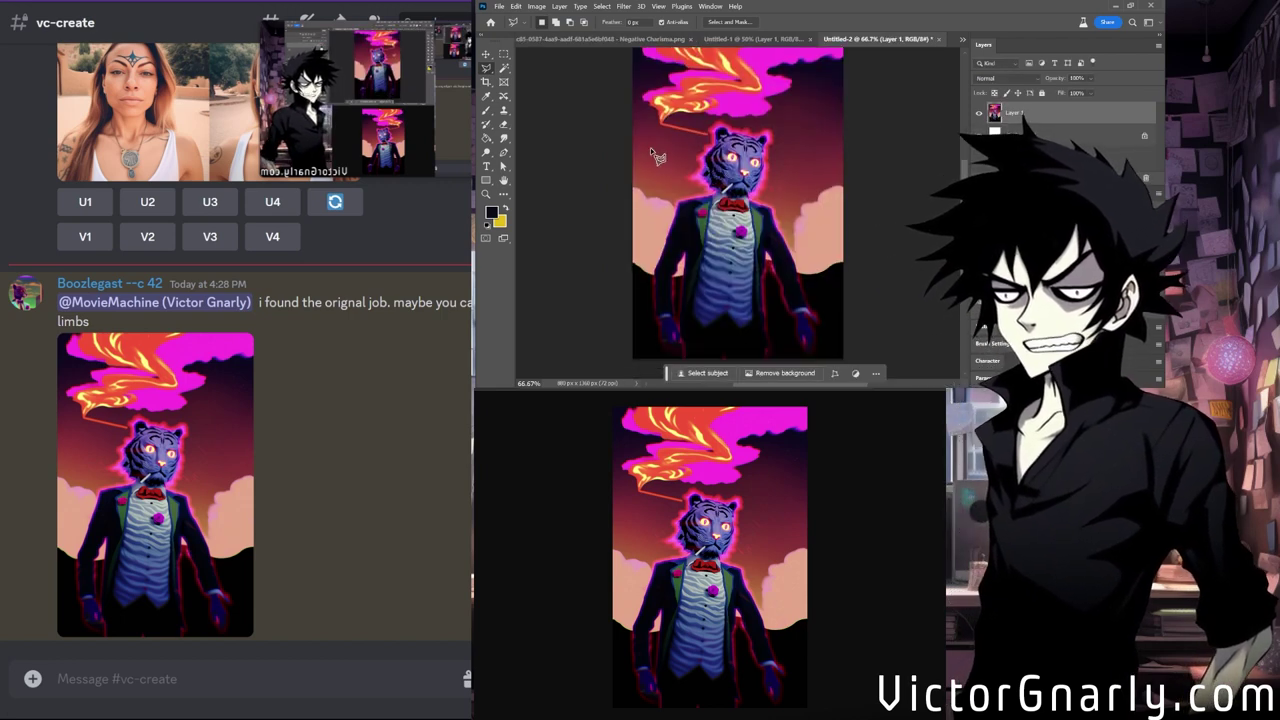
left_click(700, 137)
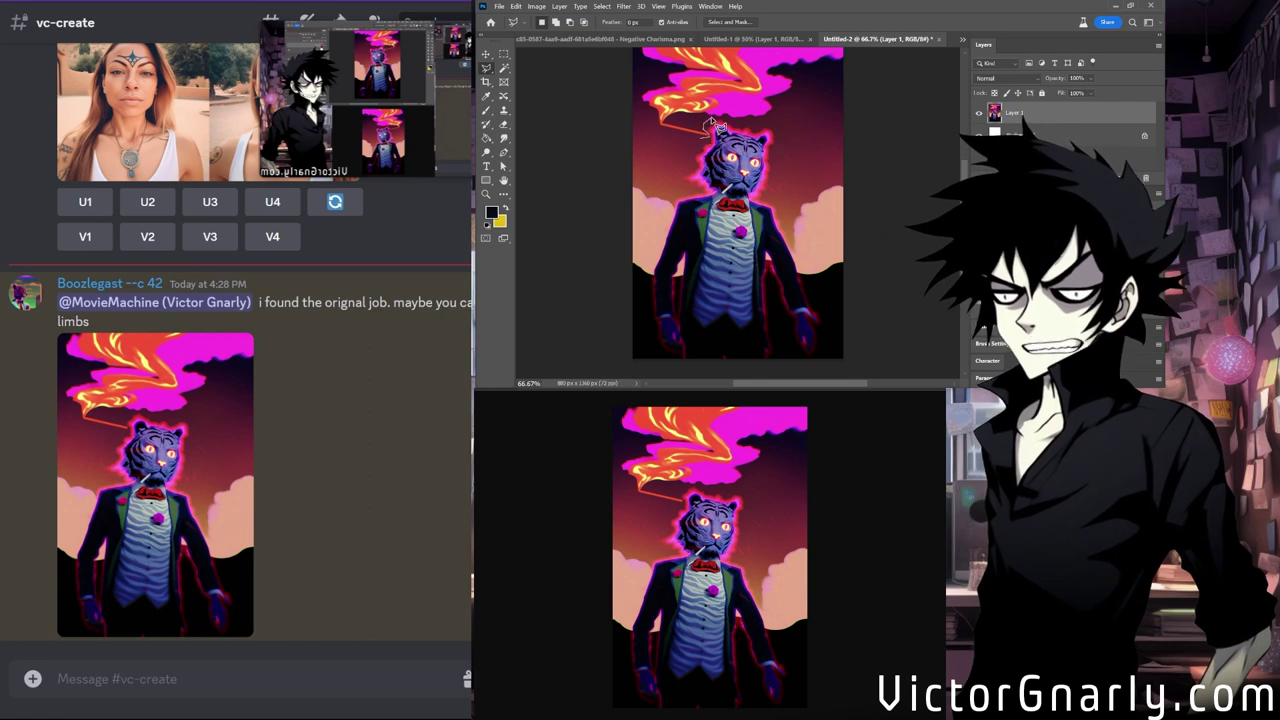
mouse_move(781, 125)
left_mouse_down()
mouse_move(833, 119)
mouse_move(877, 67)
mouse_move(875, 110)
left_mouse_up()
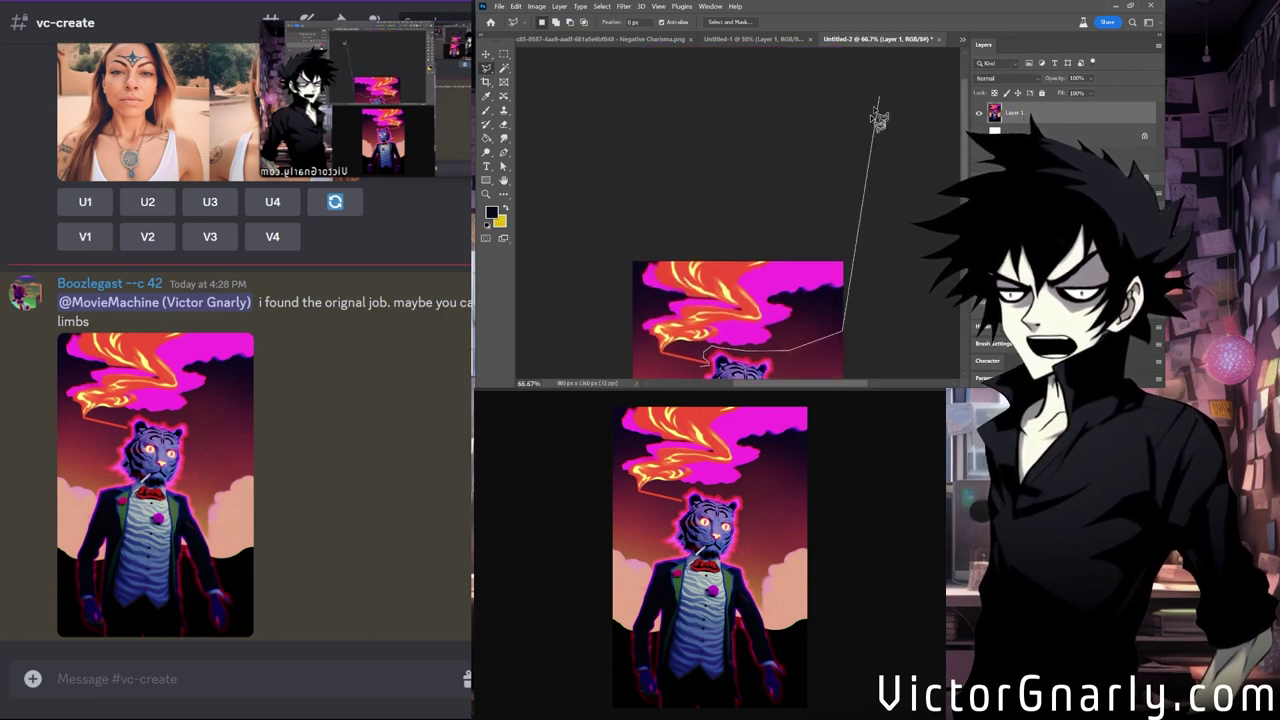
mouse_move(868, 248)
left_mouse_down()
mouse_move(781, 219)
mouse_move(602, 241)
mouse_move(581, 253)
mouse_move(610, 316)
left_mouse_up()
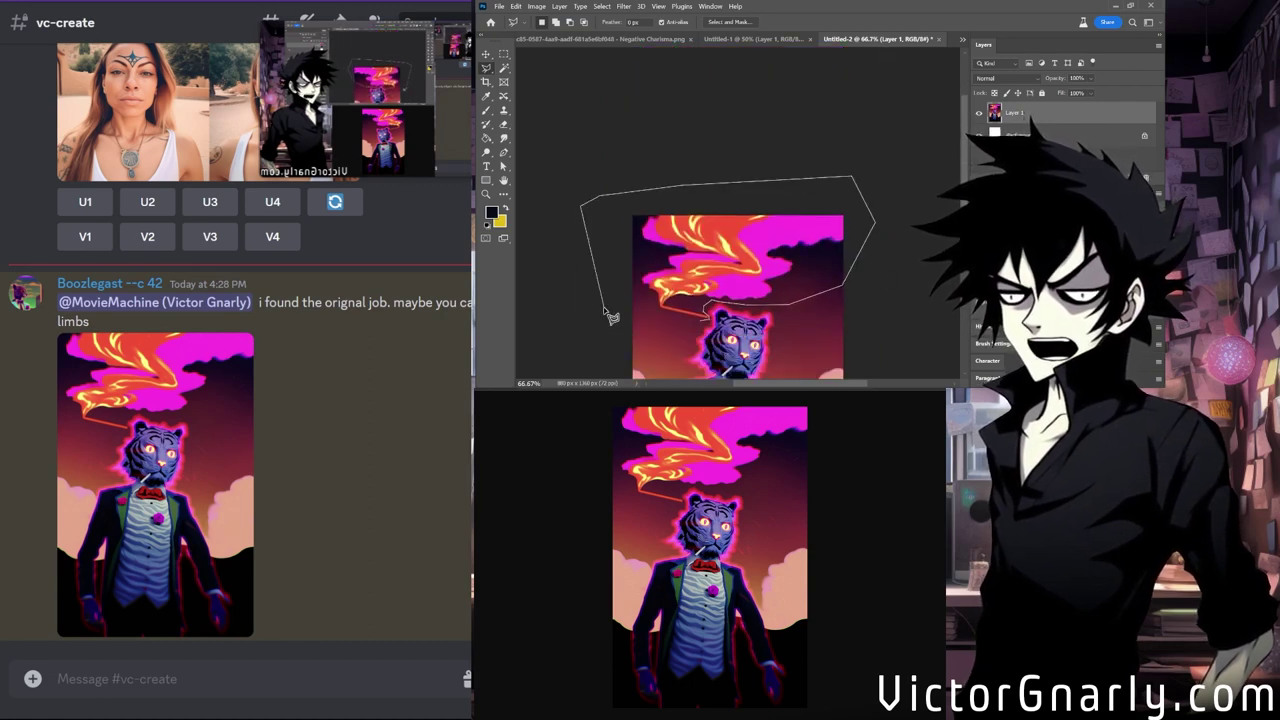
left_click_drag(695, 330, 700, 318)
Replace the selected smoke area using Generative Fill without a prompt, and display the third variation.
left_click(654, 344)
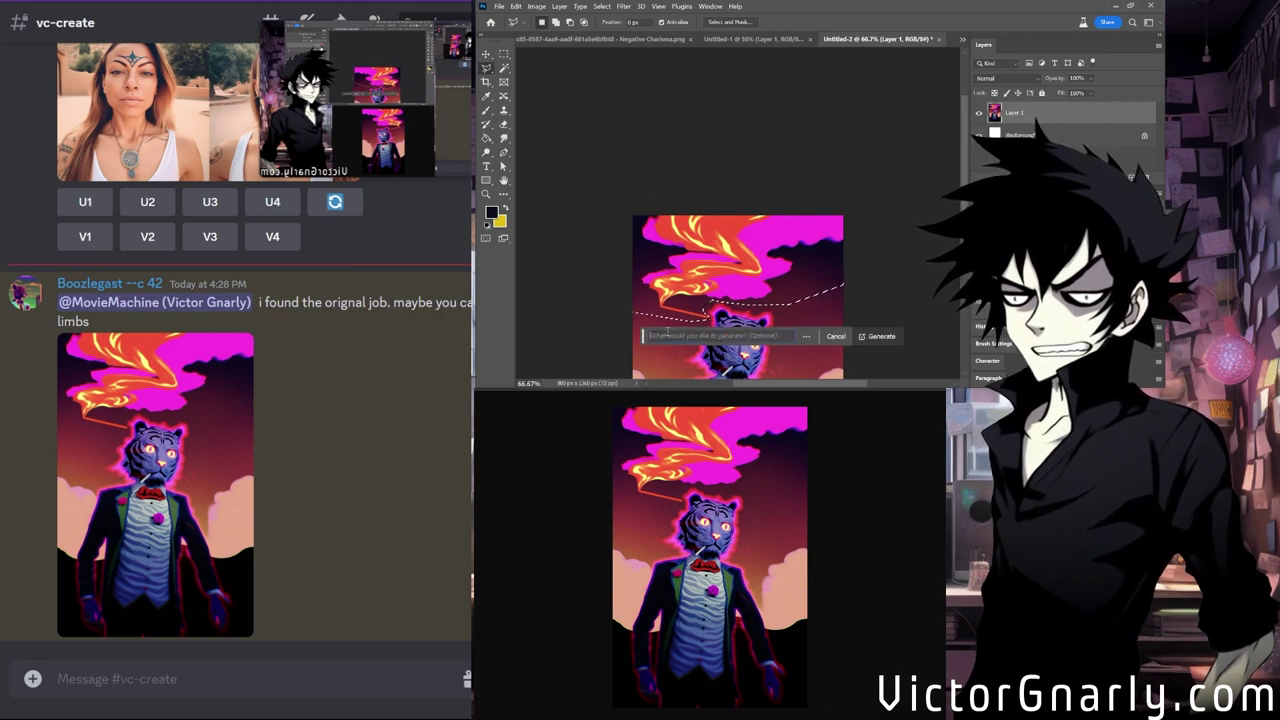
left_click(856, 340)
scroll(895, 343, "down", 3)
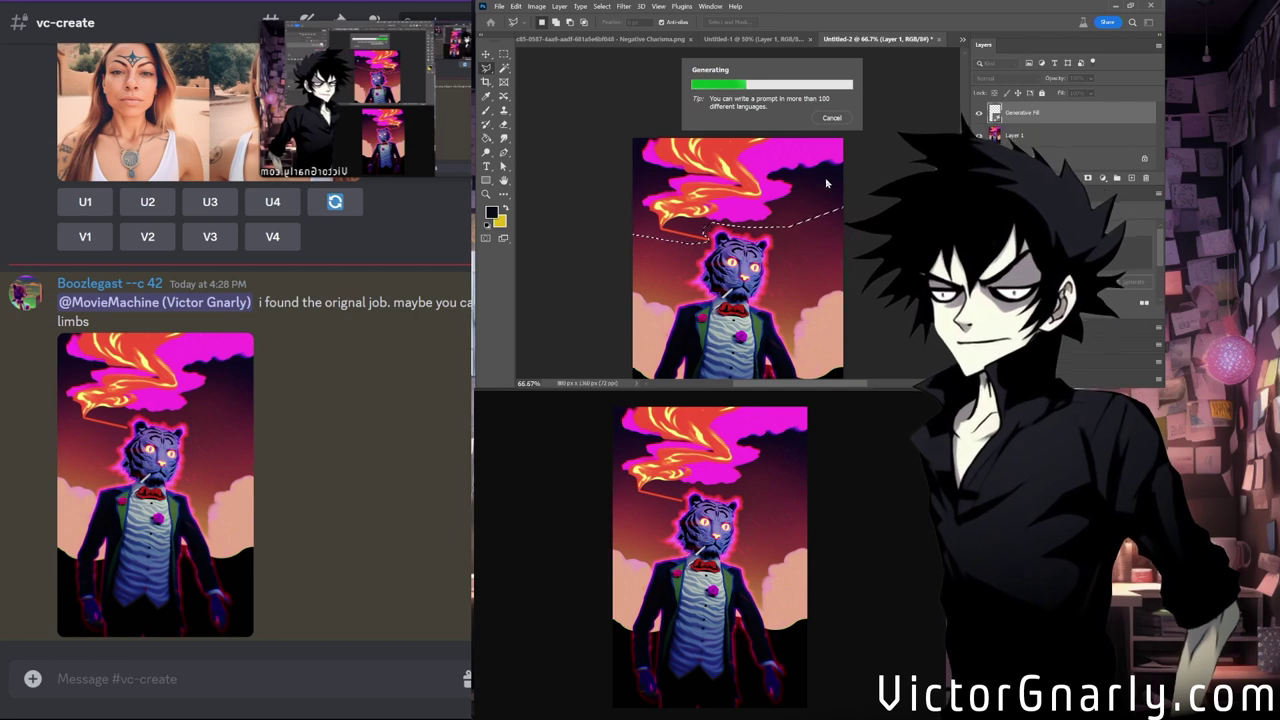
scroll(795, 192, "down", 2)
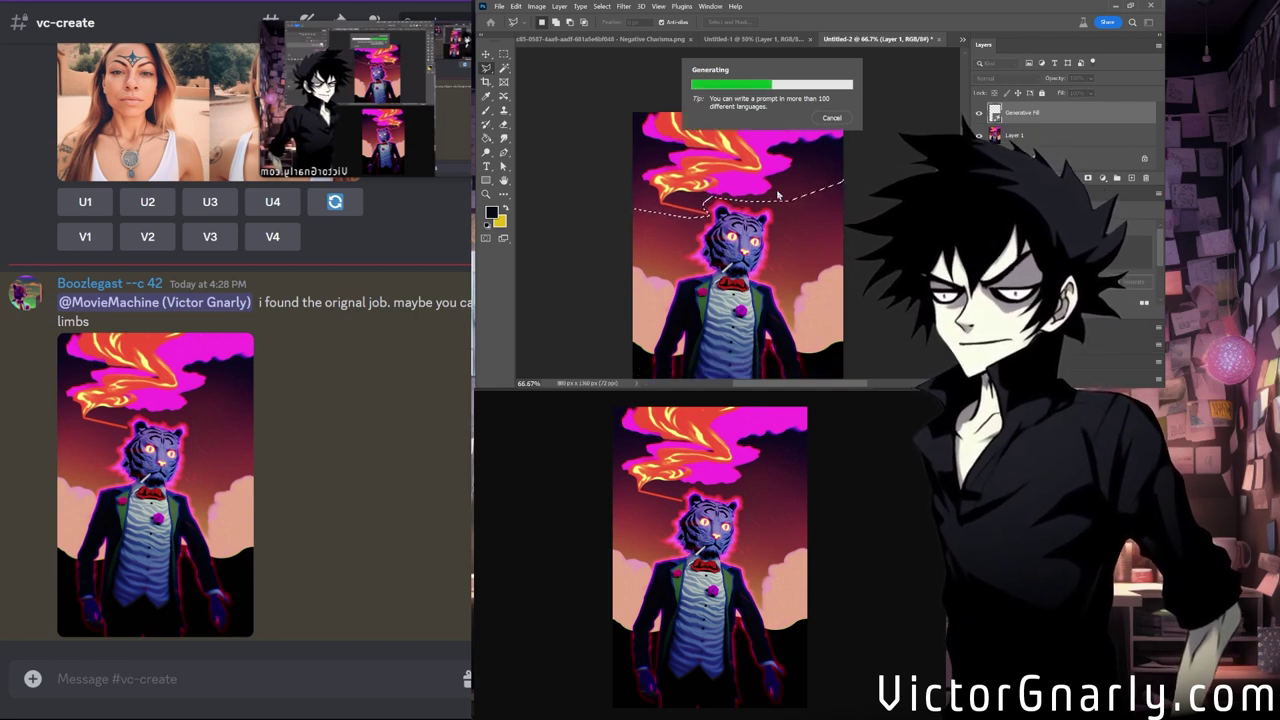
scroll(780, 197, "down", 2)
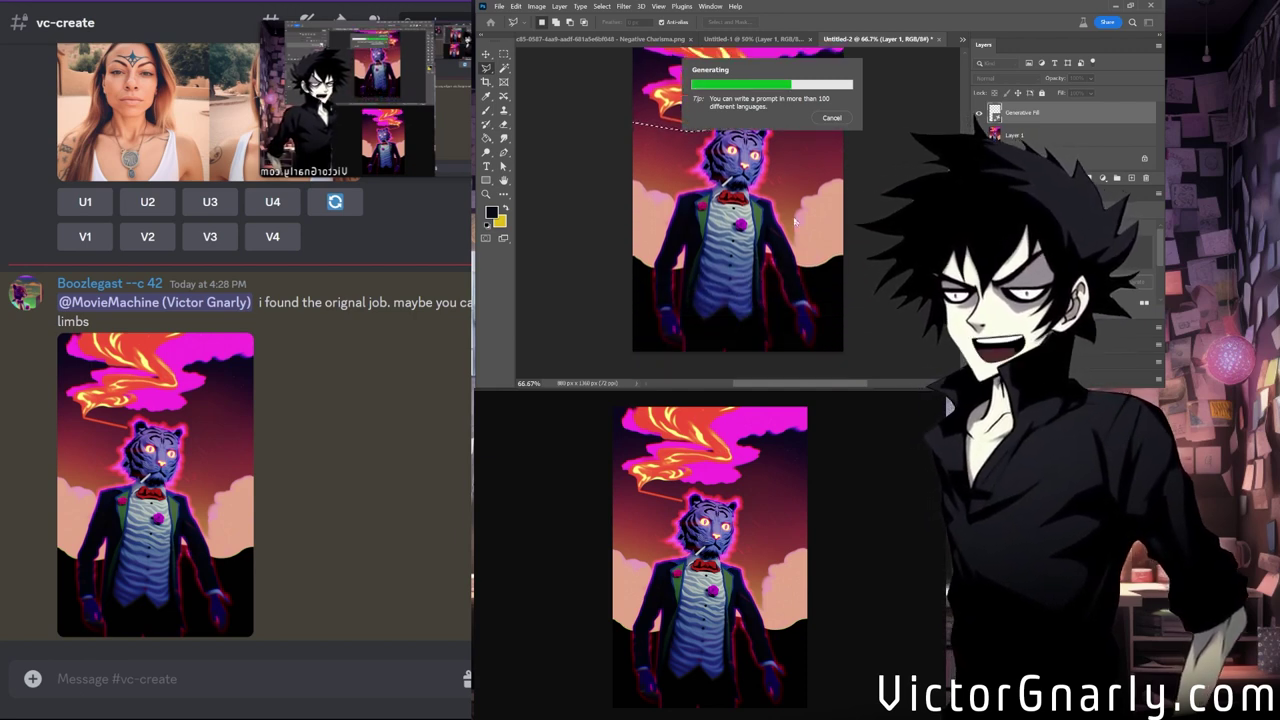
scroll(797, 222, "up", 2)
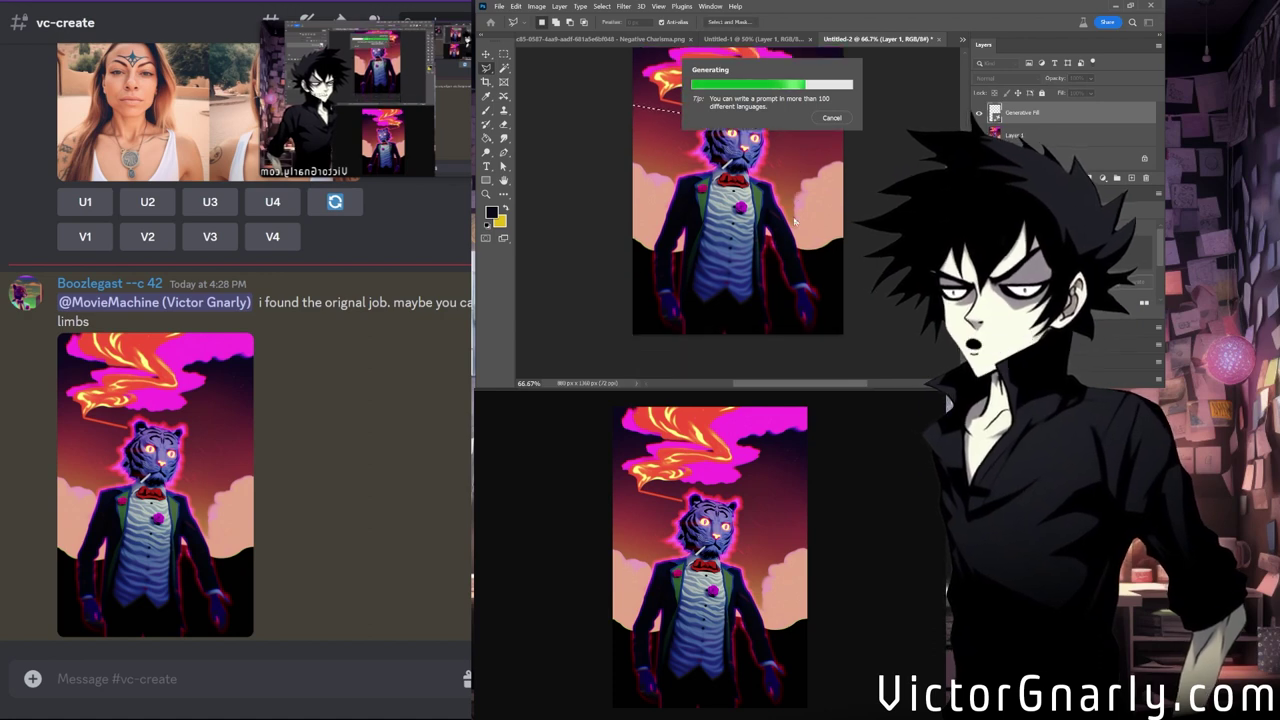
scroll(801, 226, "up", 1)
scroll(779, 217, "up", 3)
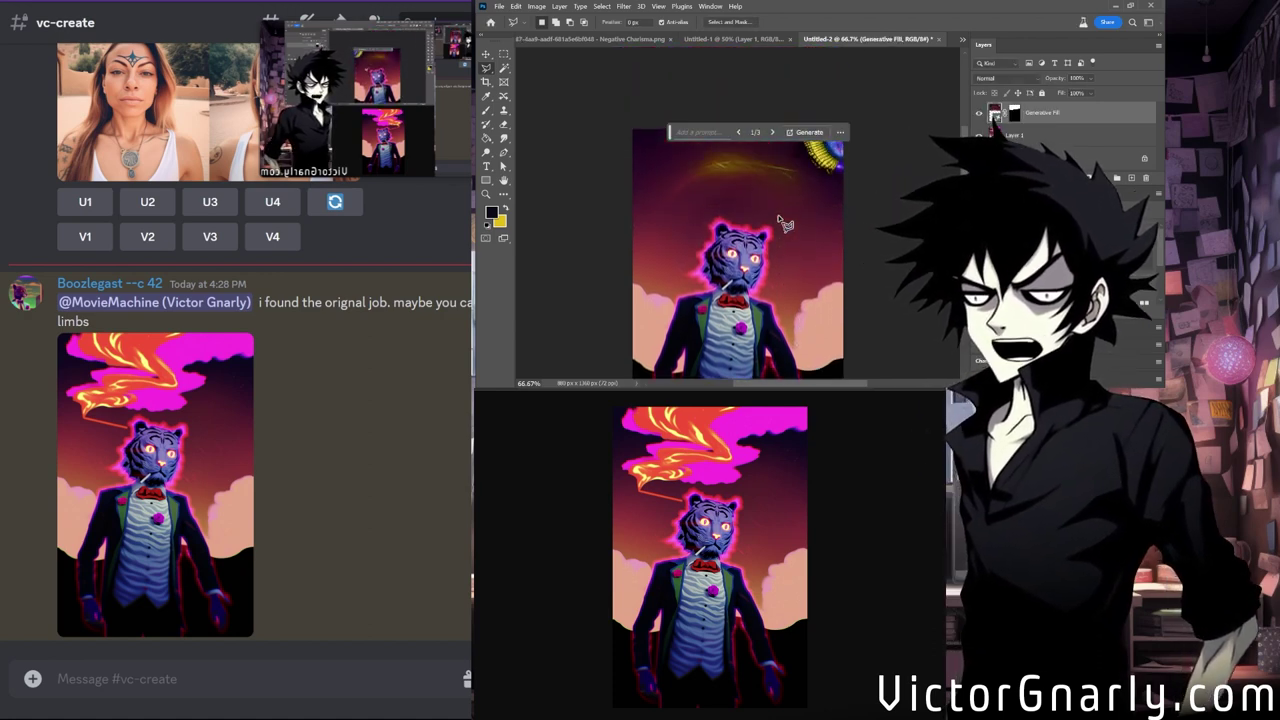
left_click(772, 132)
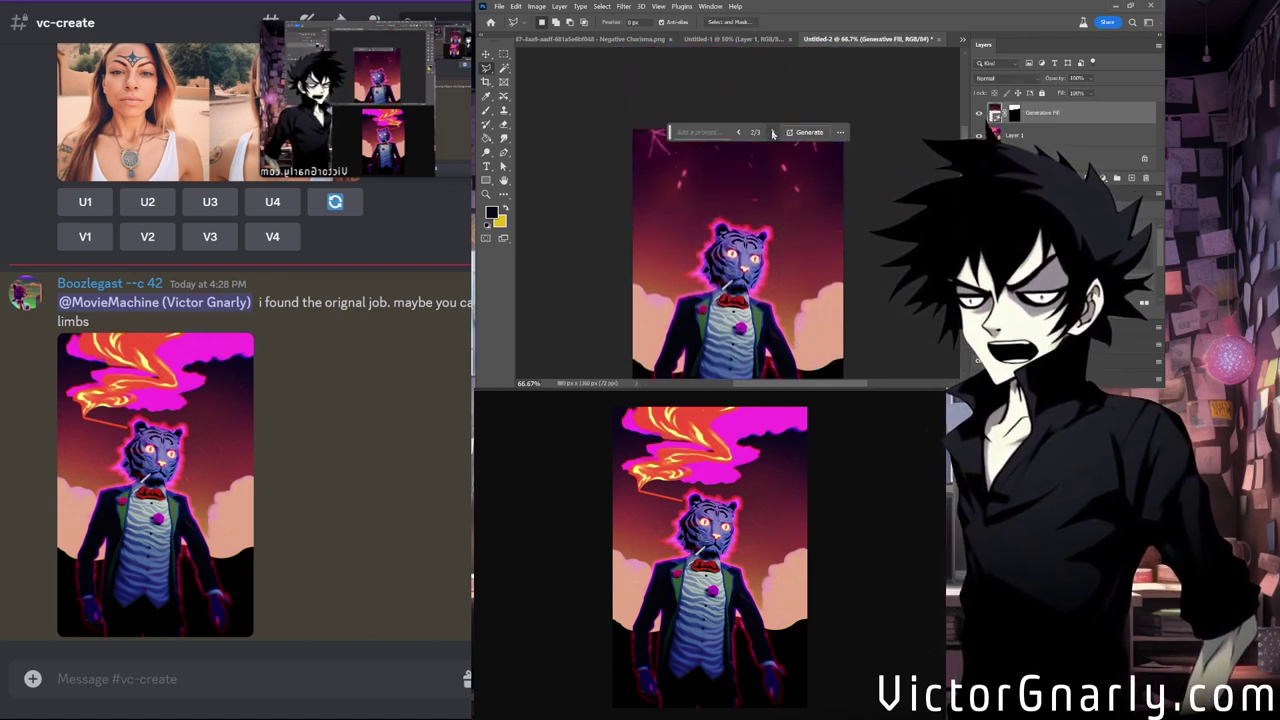
left_click(772, 132)
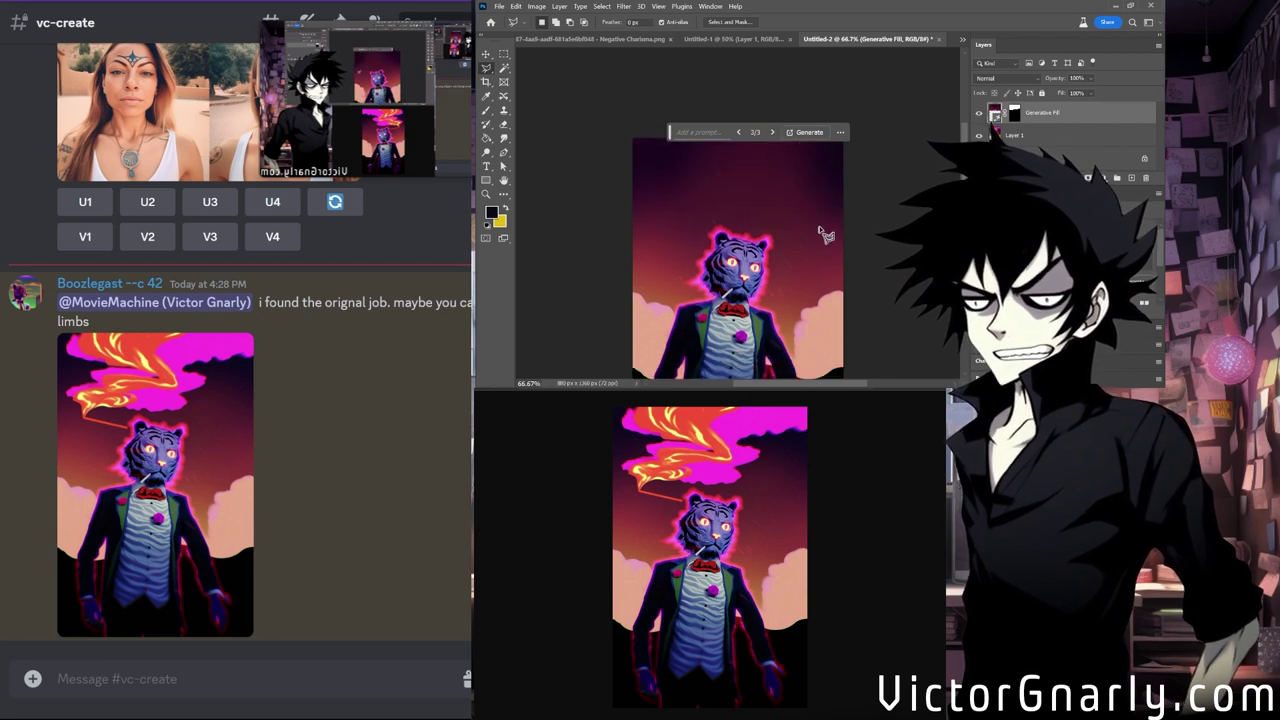
scroll(840, 233, "down", 3)
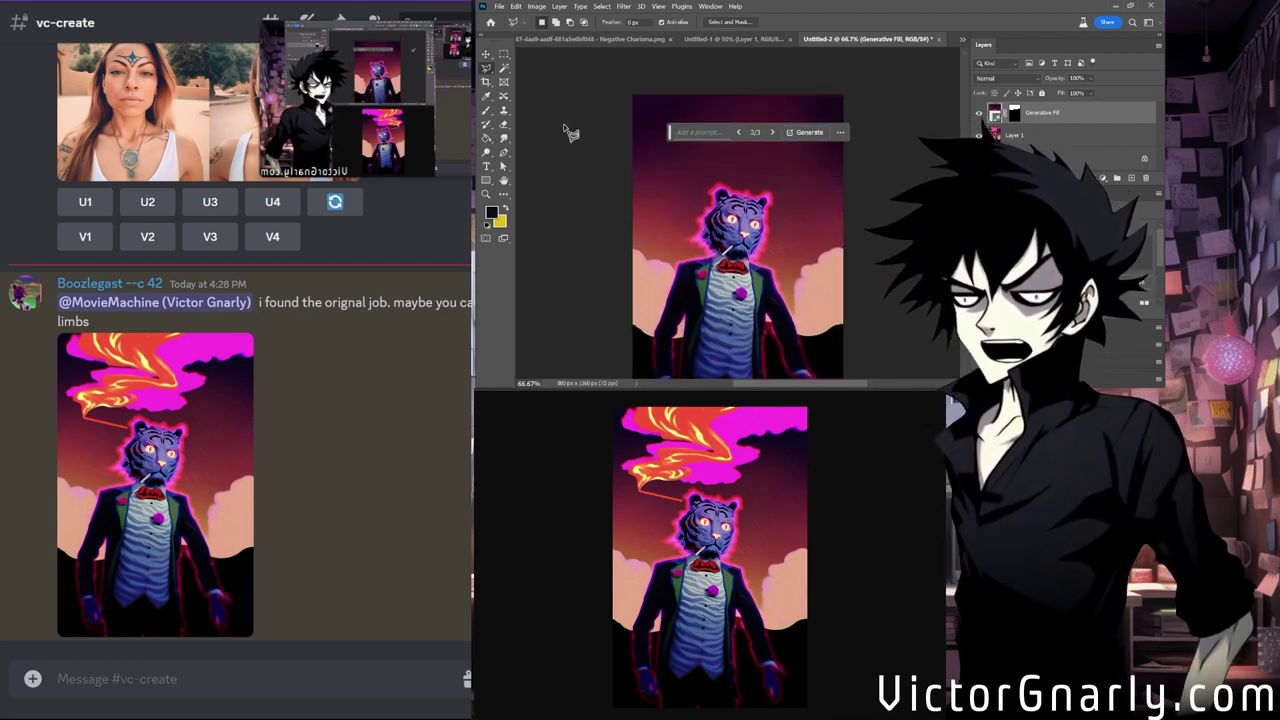
Crop away most of the empty sky above the tiger's head.
left_click(486, 81)
scroll(752, 150, "up", 1)
left_click_drag(740, 123, 748, 160)
key("Return")
scroll(748, 160, "up", 3)
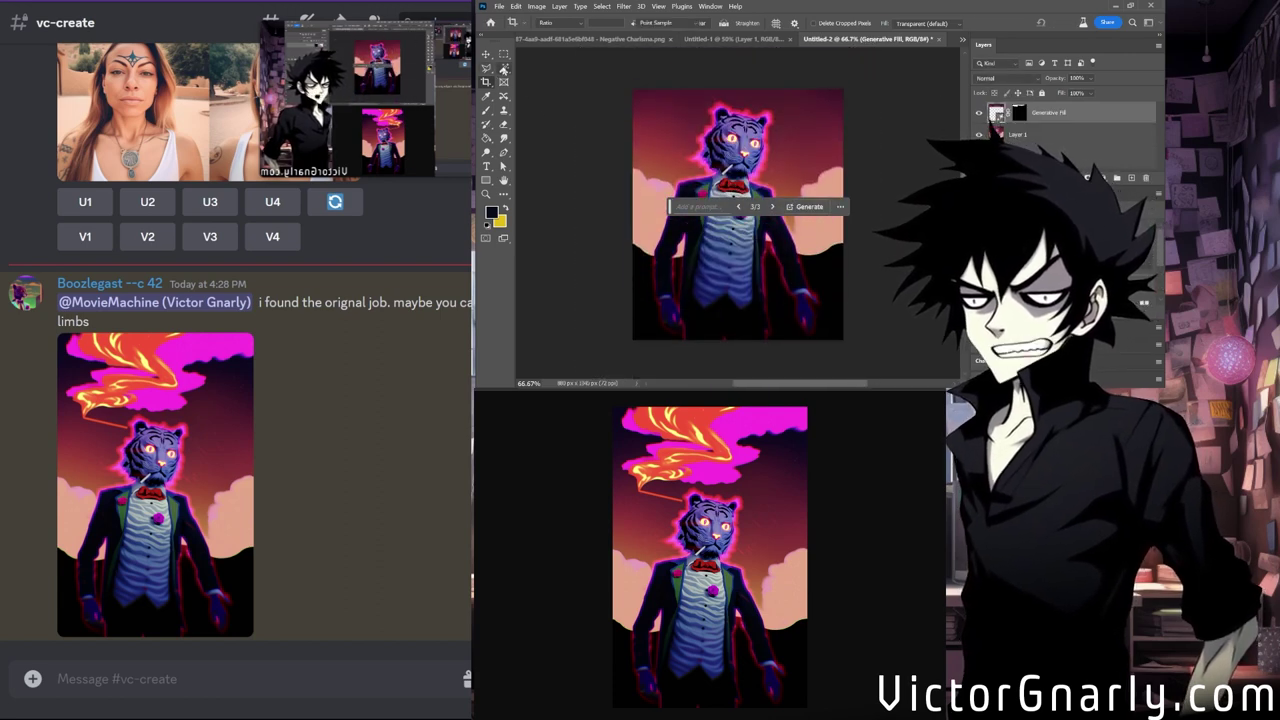
Select the whole tiger figure in its suit with the Object Selection tool.
left_click(503, 68)
scroll(651, 118, "up", 1)
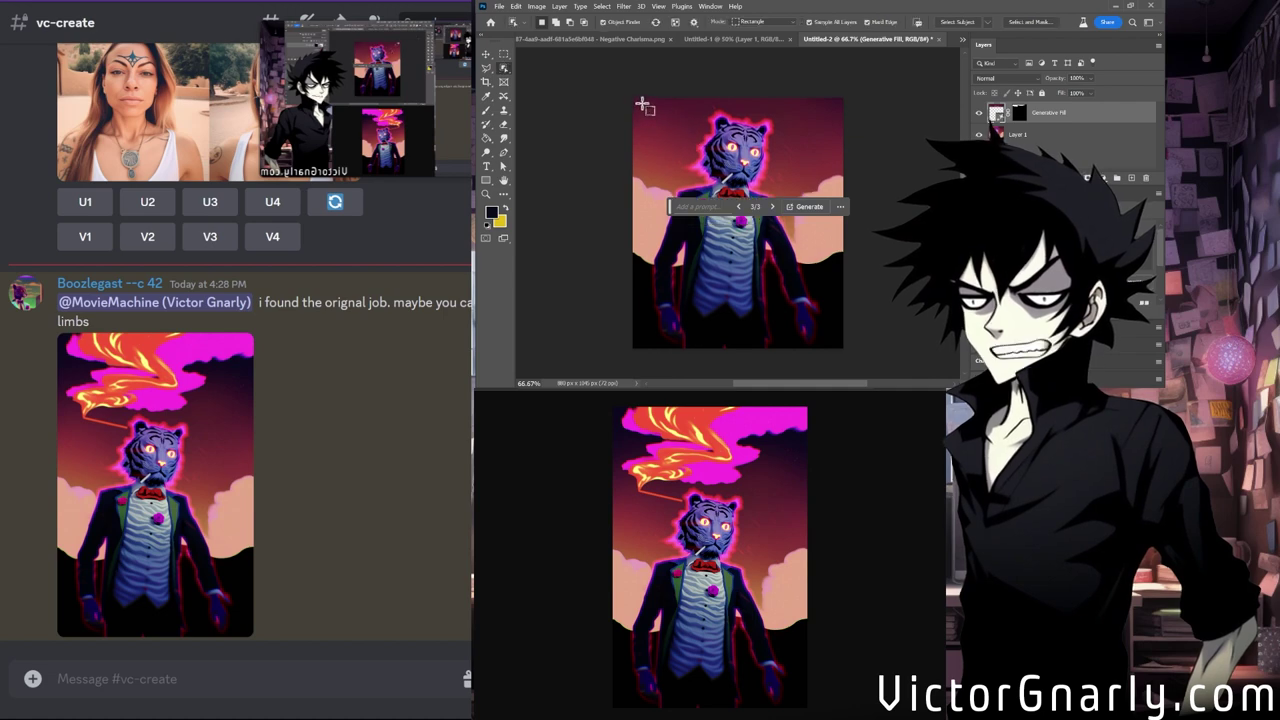
left_click_drag(643, 104, 828, 330)
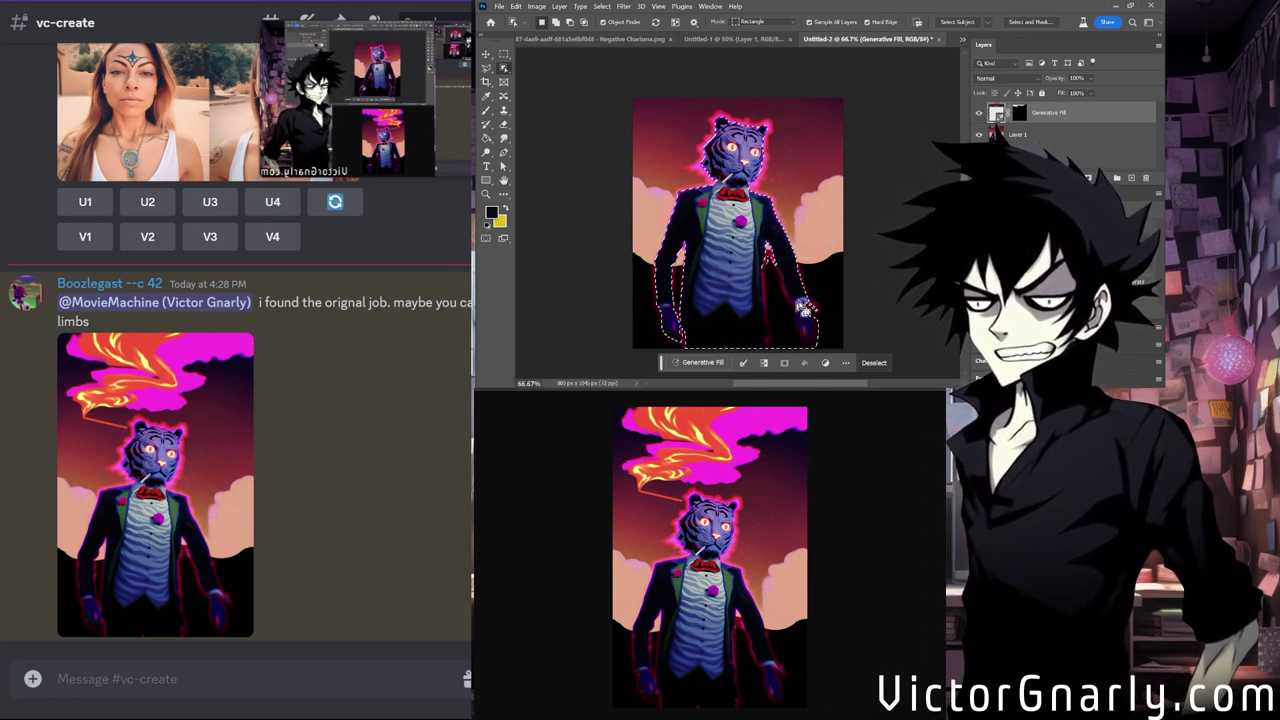
key("ctrl+d")
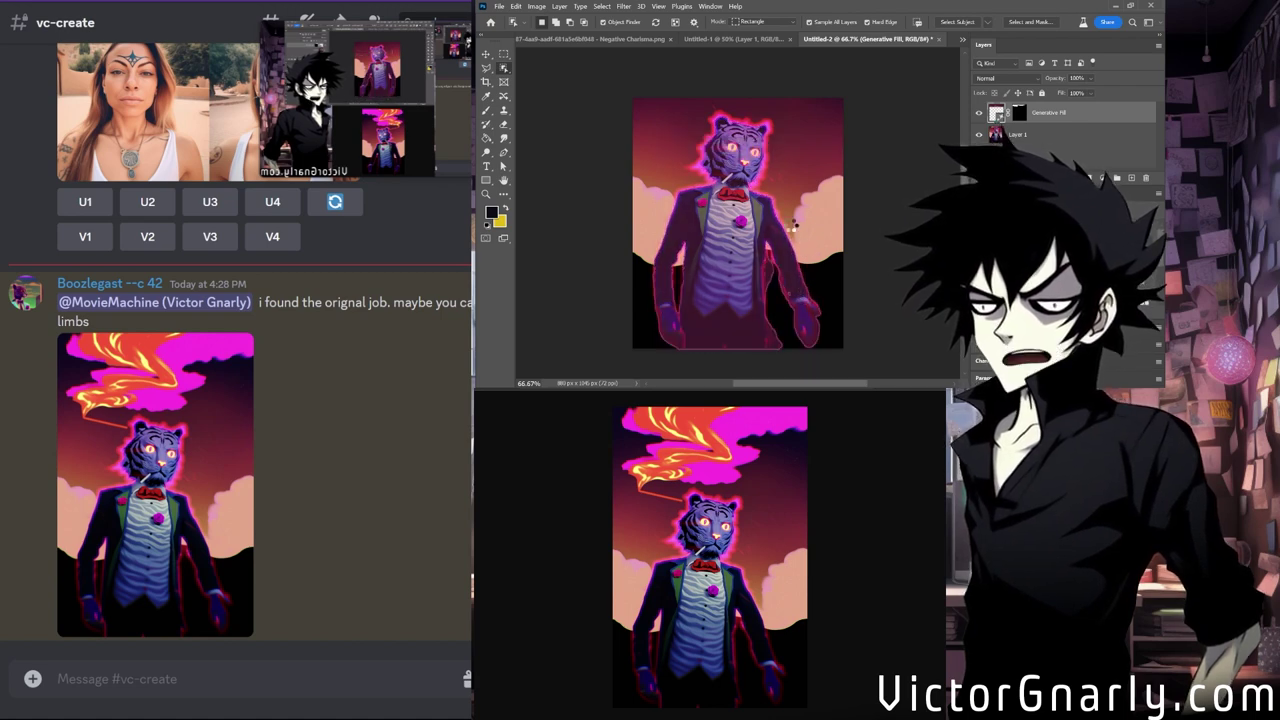
left_click(776, 302)
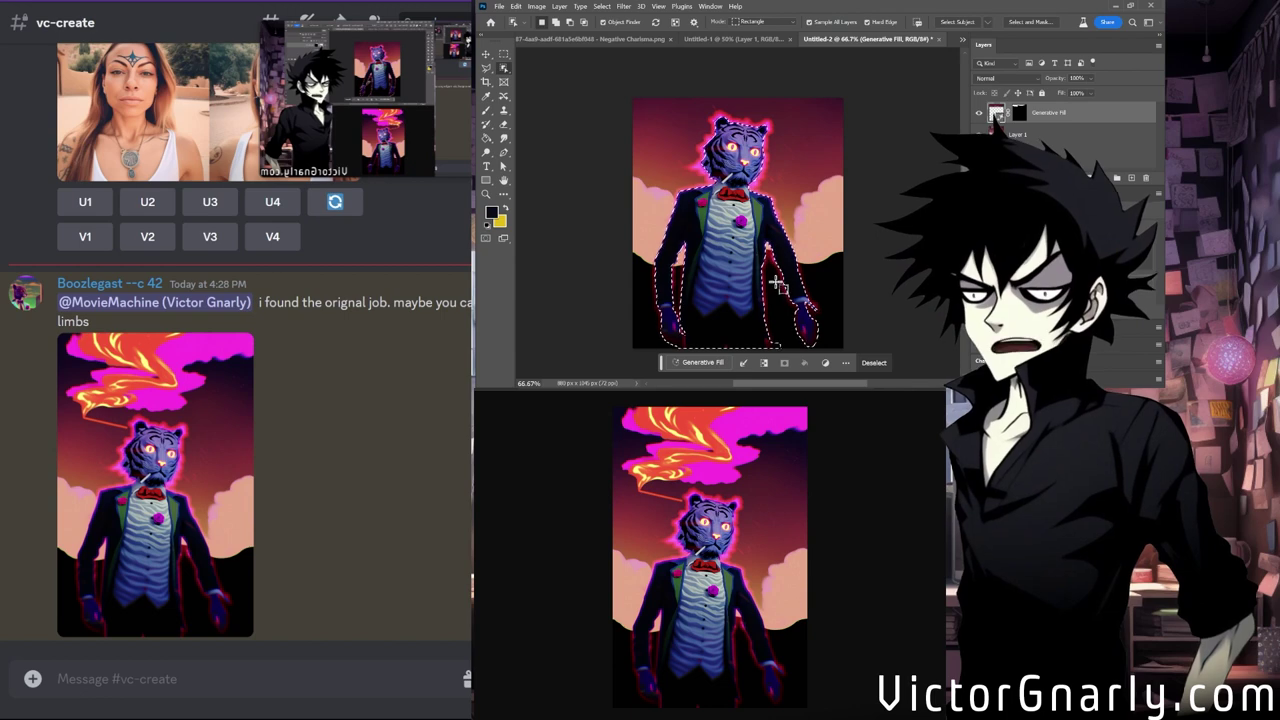
Trim the figure selection with the Polygonal Lasso, subtracting the dark areas beside the hand and trousers and a small notch between the legs.
scroll(776, 285, "up", 2)
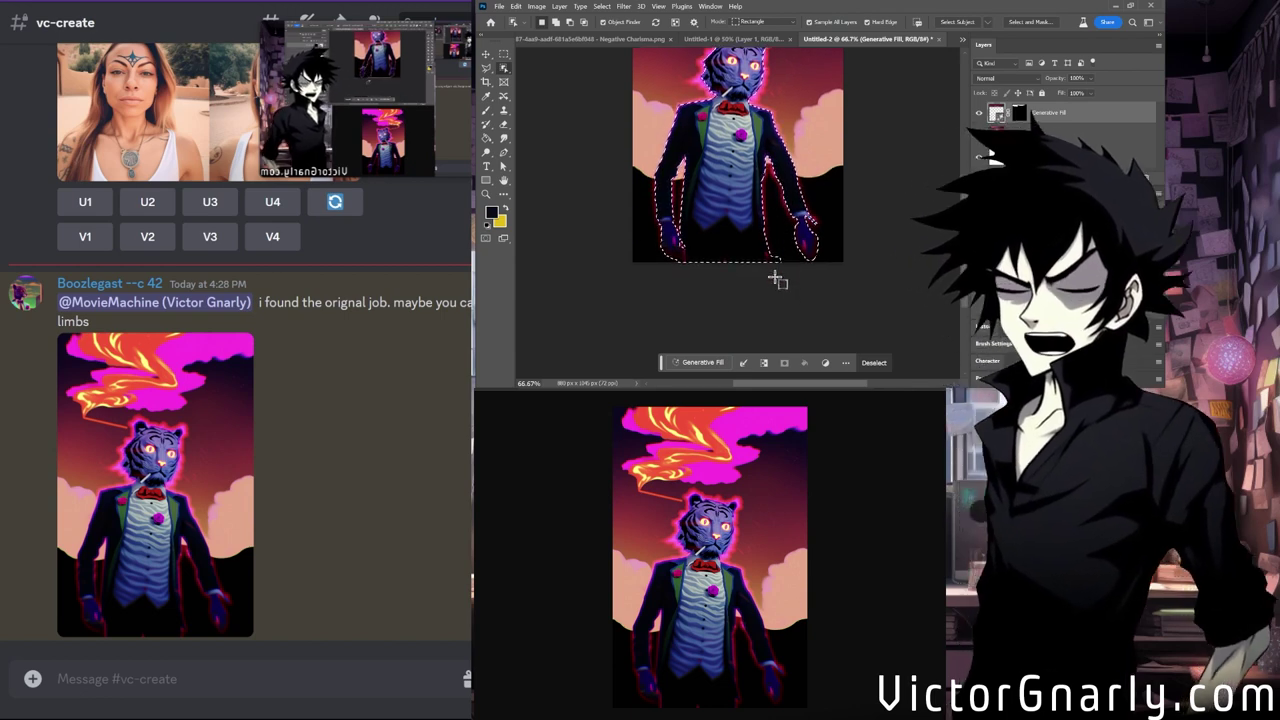
scroll(775, 282, "up", 1)
scroll(778, 283, "up", 1)
scroll(776, 282, "down", 1)
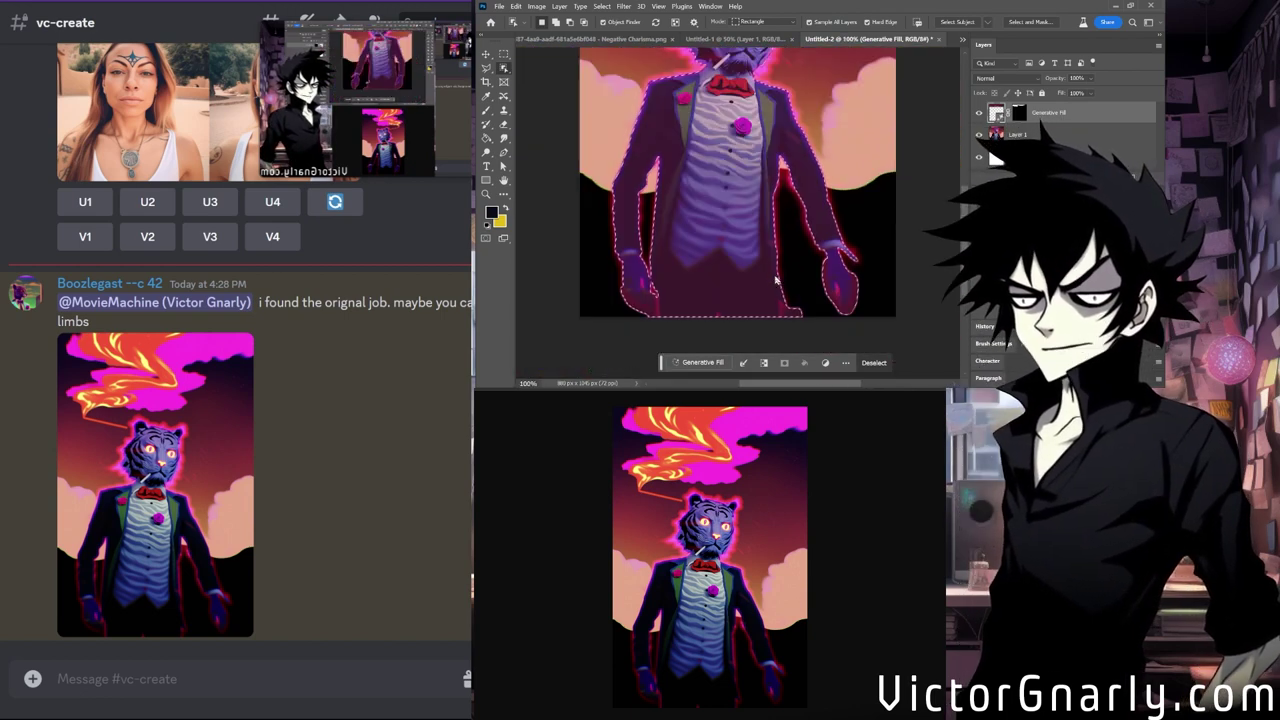
scroll(791, 287, "up", 1)
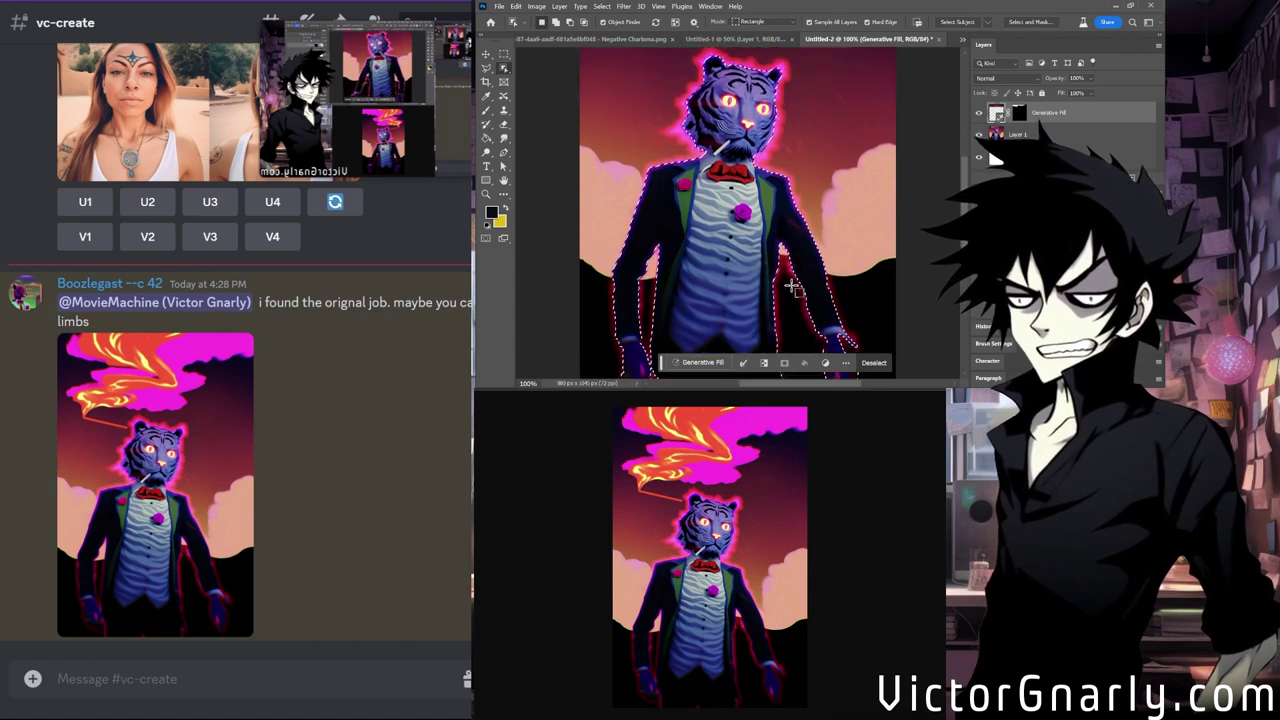
scroll(791, 287, "down", 1)
key("l")
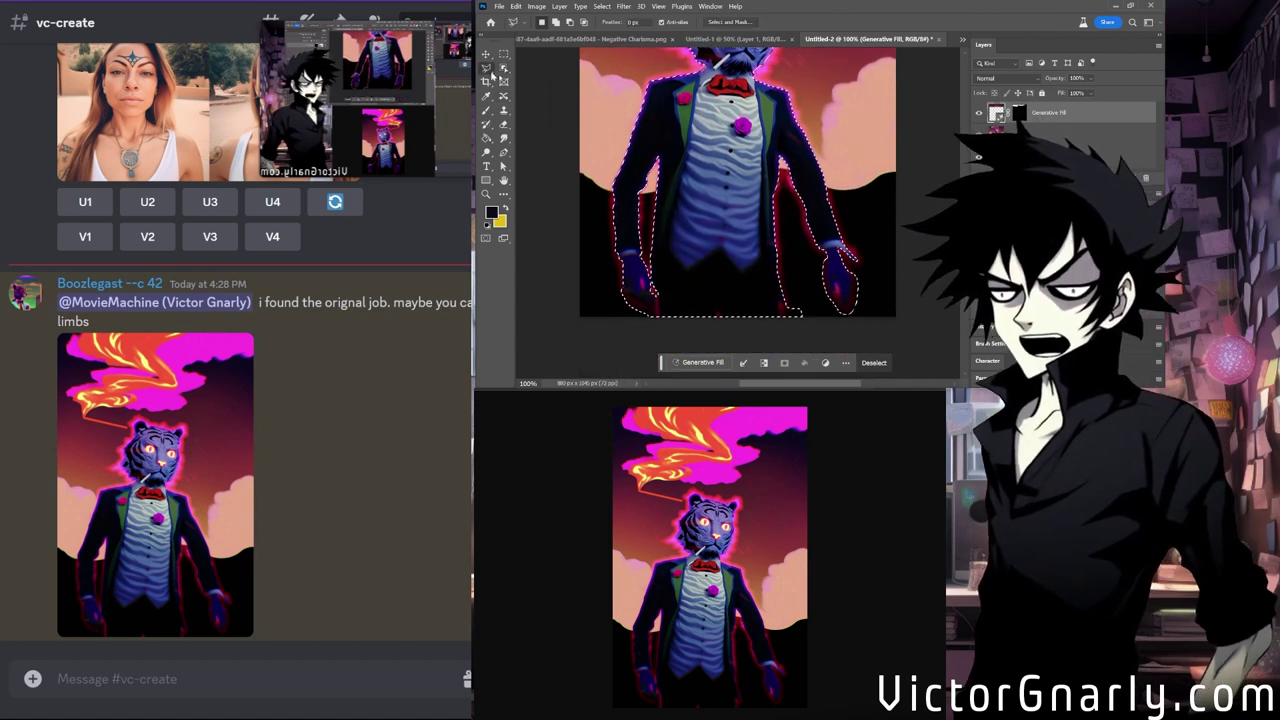
mouse_move(862, 277)
left_mouse_down()
mouse_move(843, 255)
mouse_move(850, 275)
left_mouse_up()
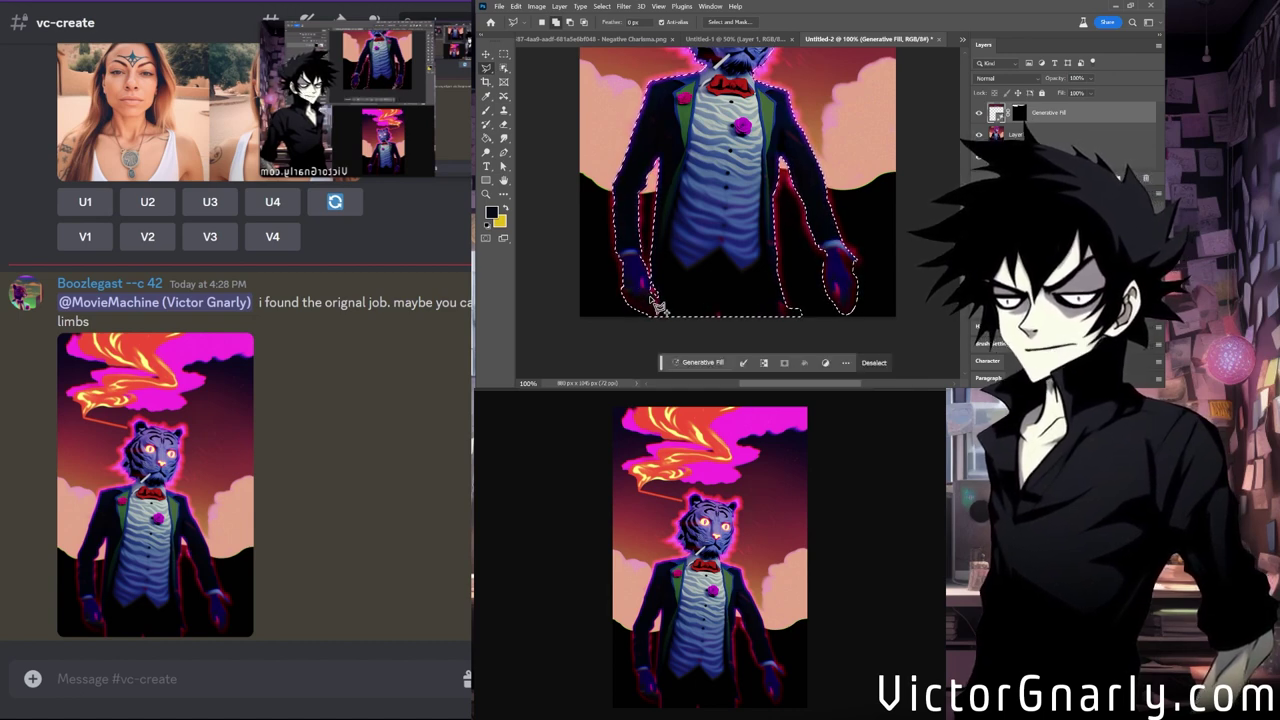
mouse_move(654, 302)
left_mouse_down()
mouse_move(618, 288)
mouse_move(636, 330)
mouse_move(666, 328)
mouse_move(660, 312)
left_mouse_up()
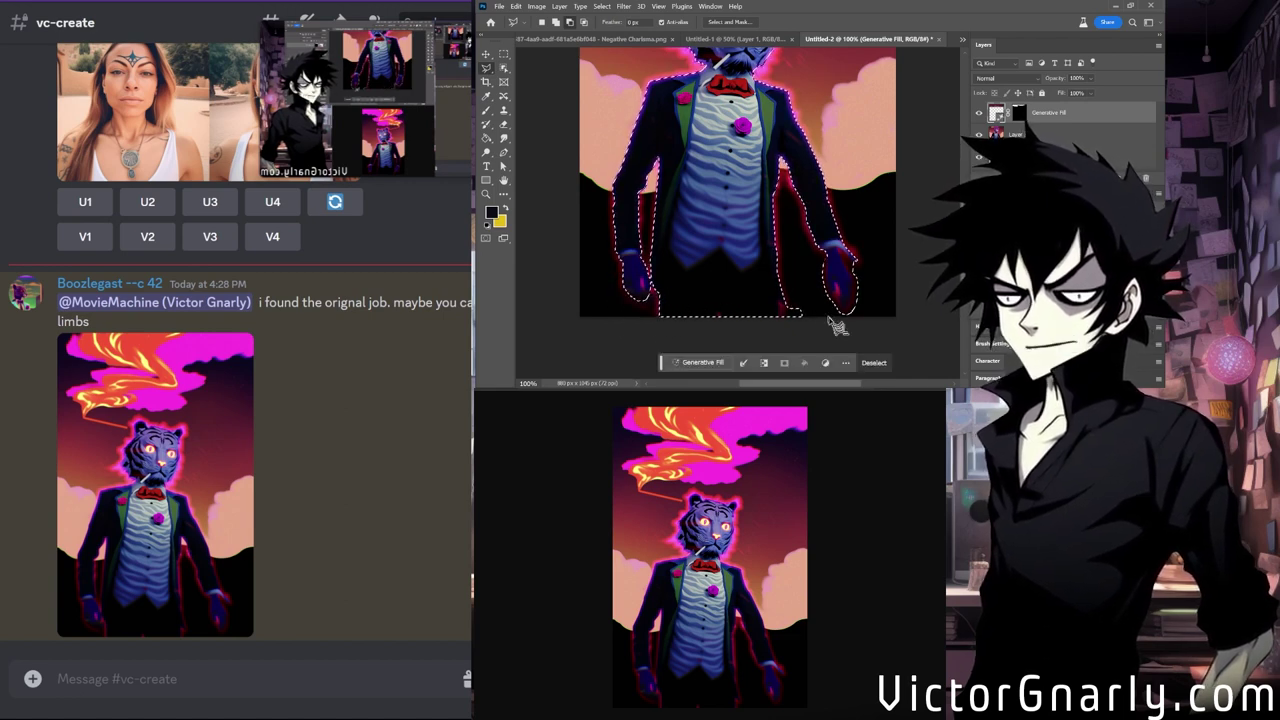
mouse_move(795, 307)
left_mouse_down()
mouse_move(786, 330)
mouse_move(800, 300)
left_mouse_up()
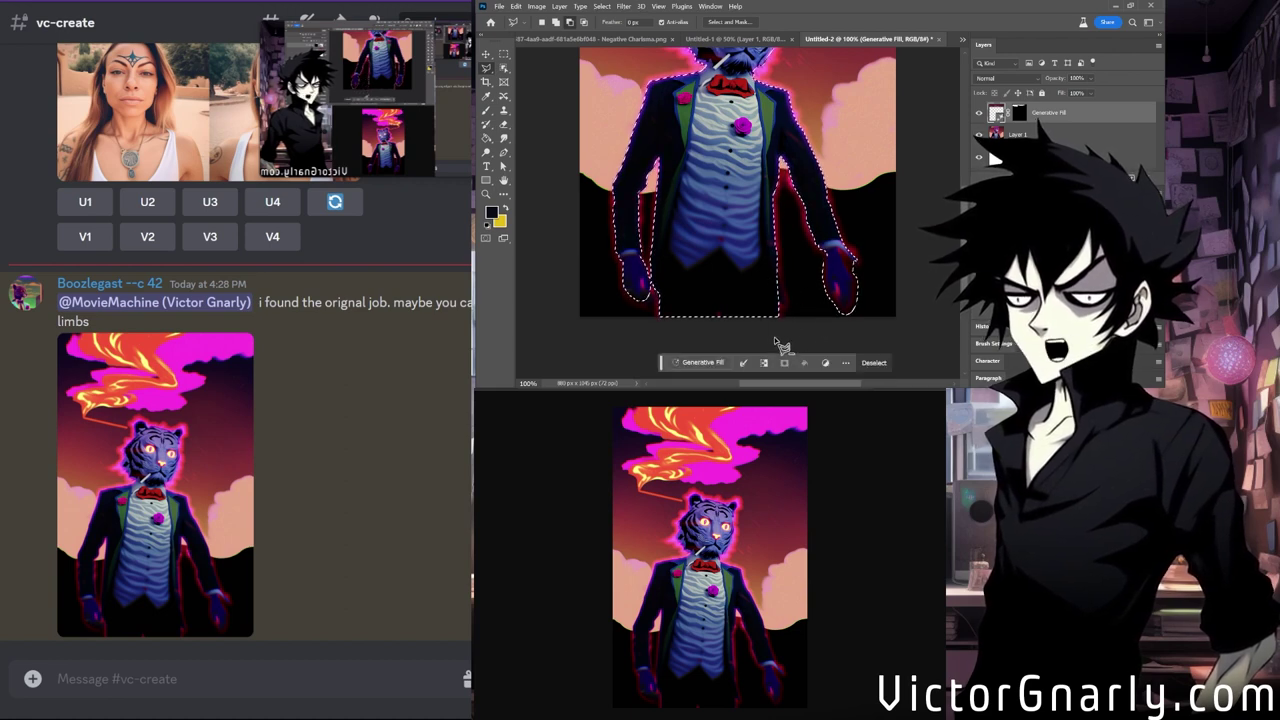
mouse_move(712, 321)
left_mouse_down()
mouse_move(717, 309)
mouse_move(722, 325)
left_mouse_up()
scroll(770, 320, "up", 1)
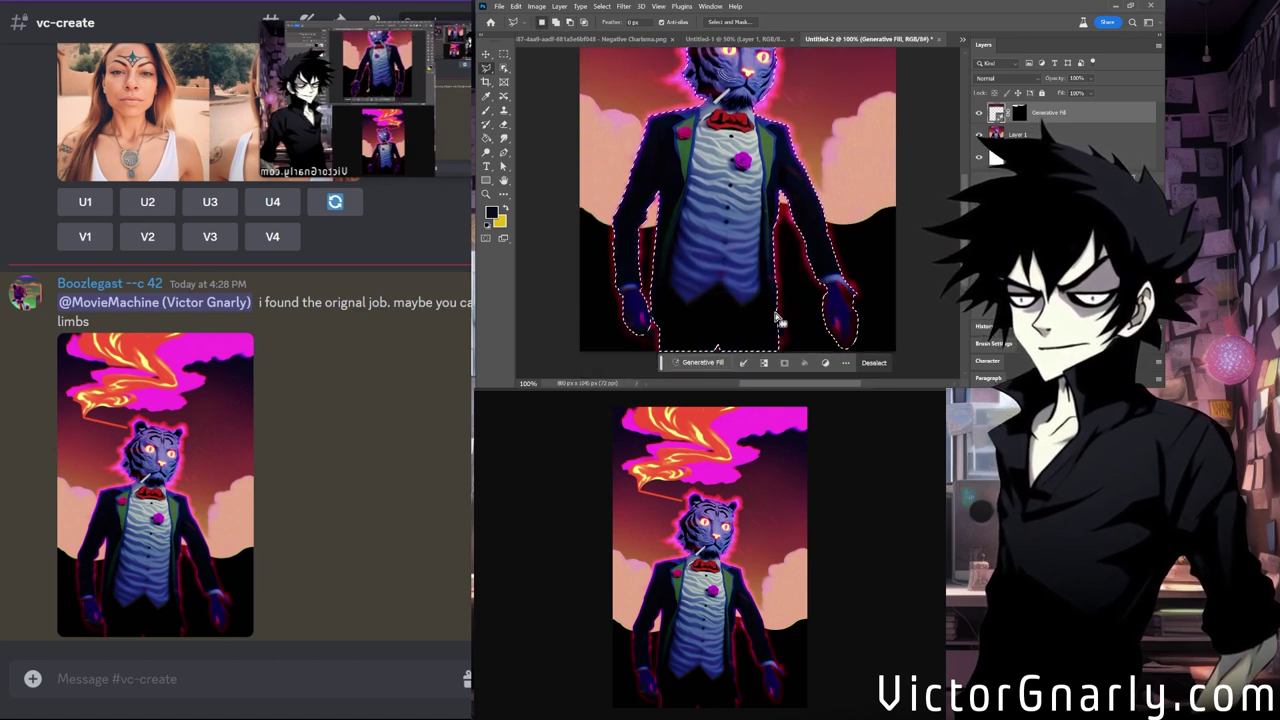
scroll(780, 320, "down", 1)
scroll(780, 320, "up", 1)
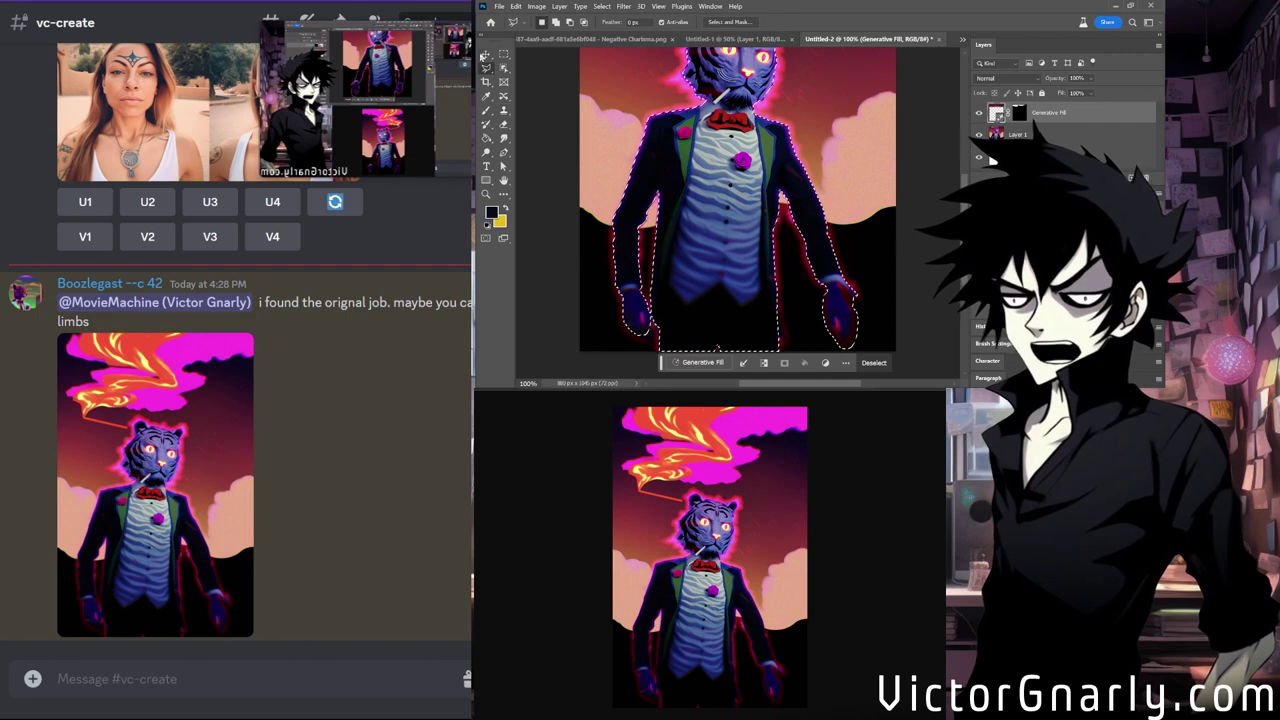
Copy the selected figure from Layer 1 to a new layer, and hide Layer 1 and the Generative Fill layer.
left_click(486, 54)
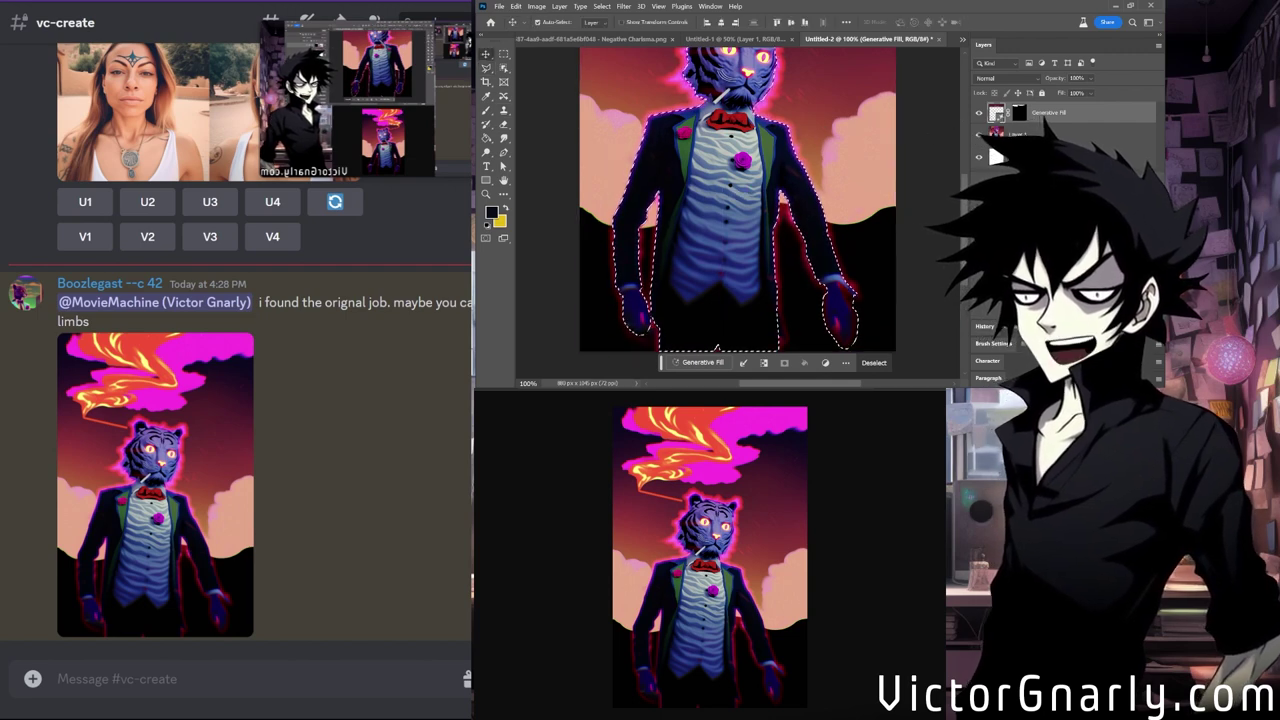
left_click(880, 141)
key("ctrl+j")
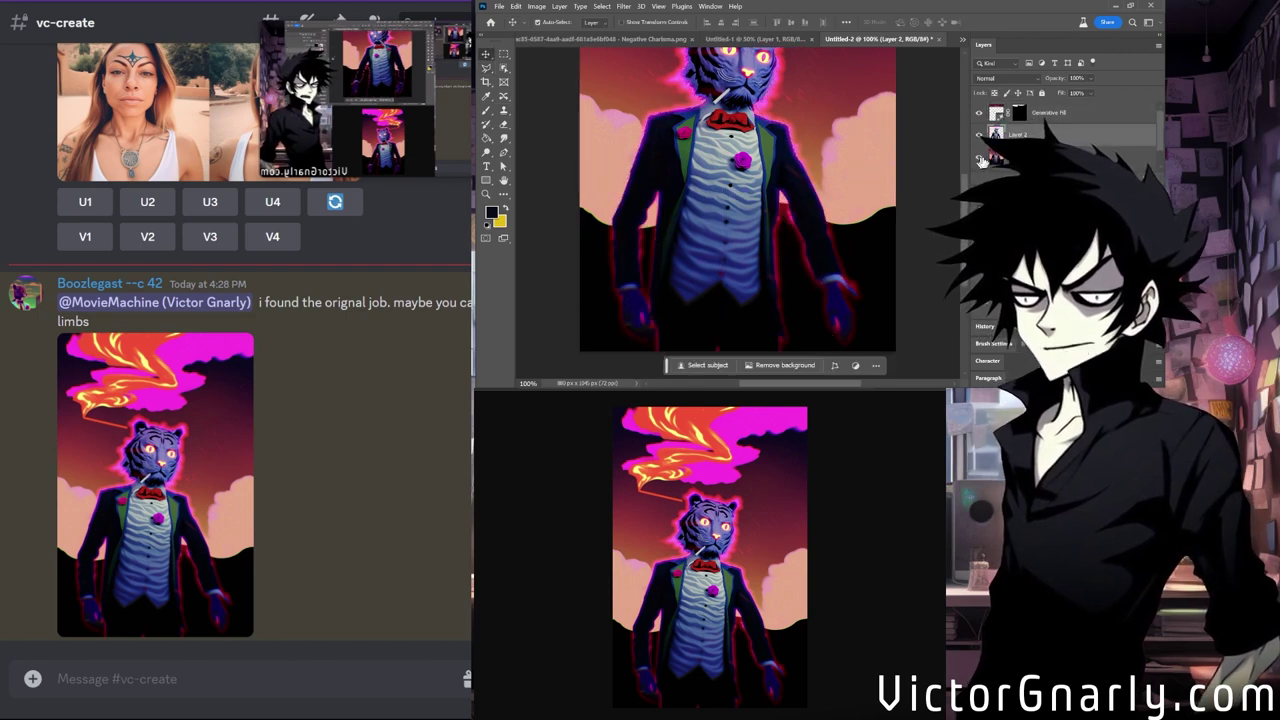
left_click(980, 156)
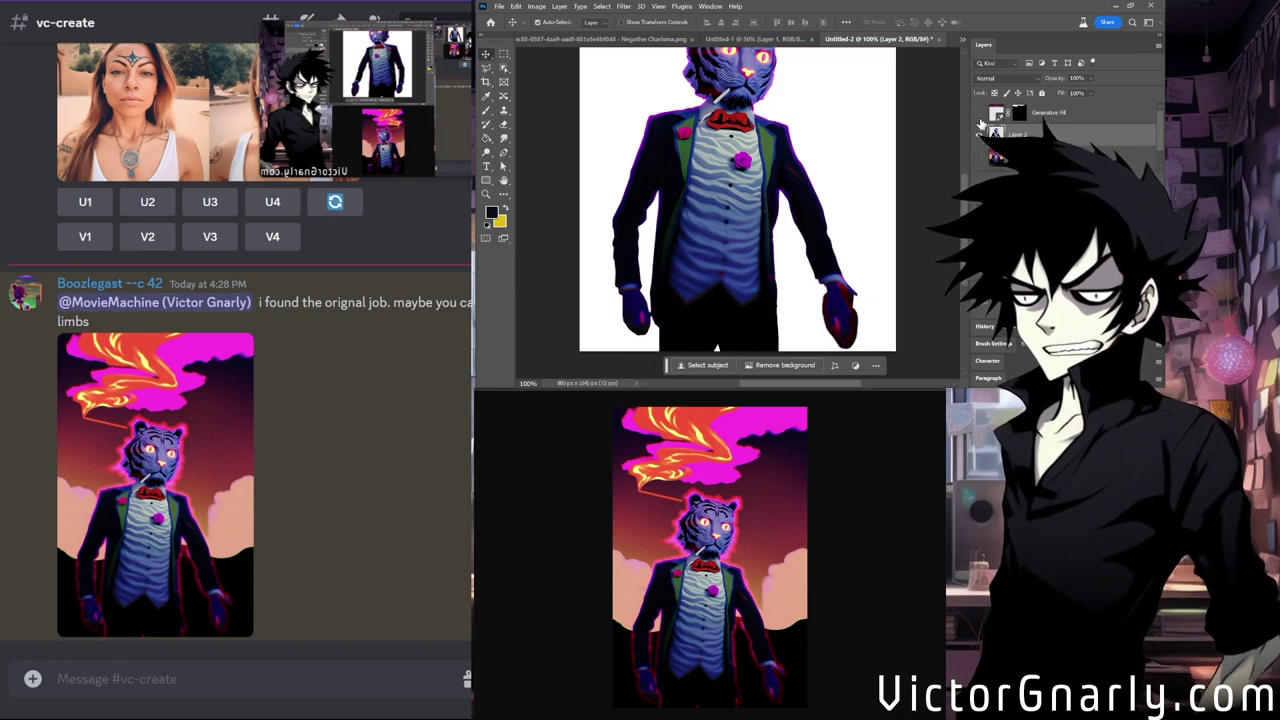
scroll(657, 213, "down", 1)
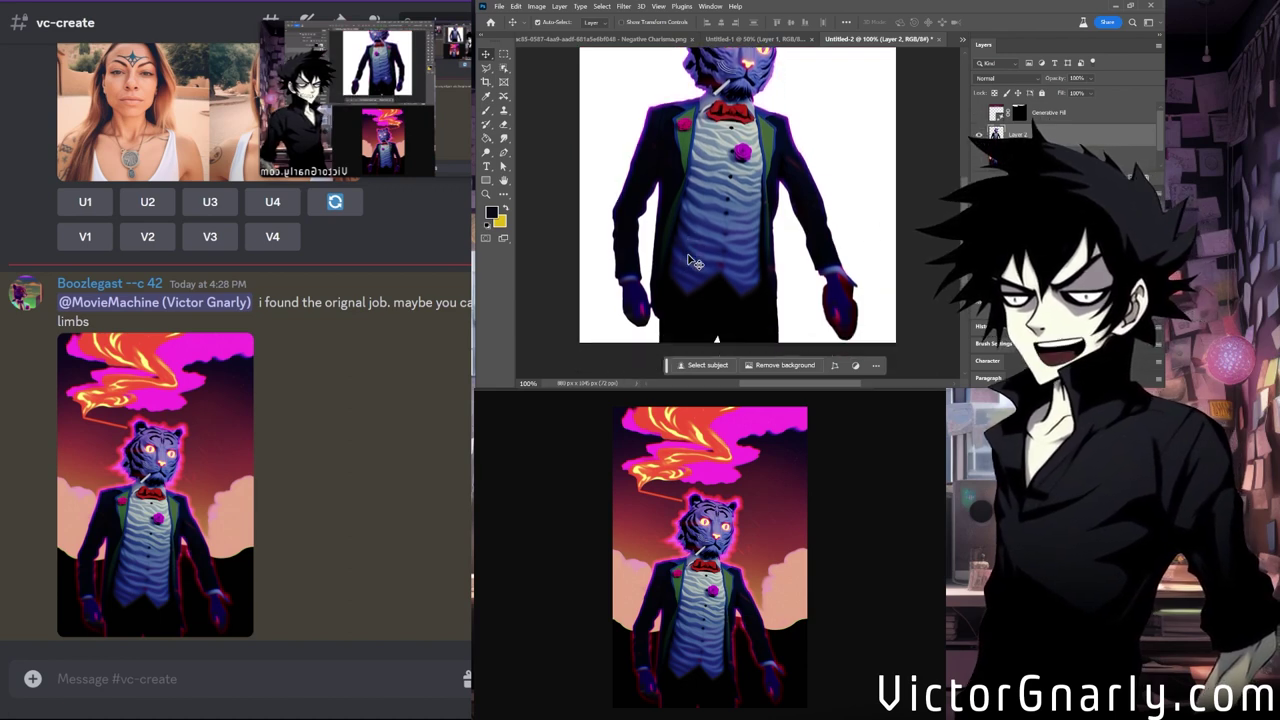
Try to replace the red-edged hand using a rectangular selection and Generative Fill without a prompt.
key("m")
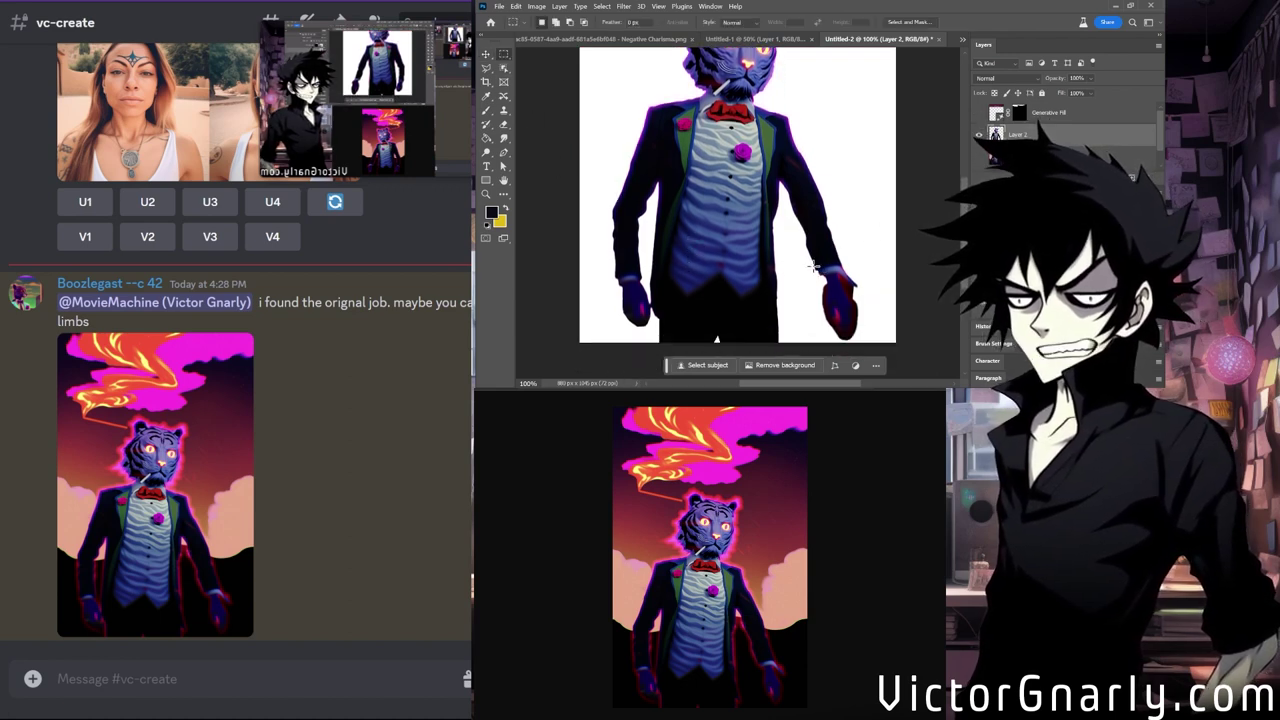
left_click_drag(812, 266, 861, 321)
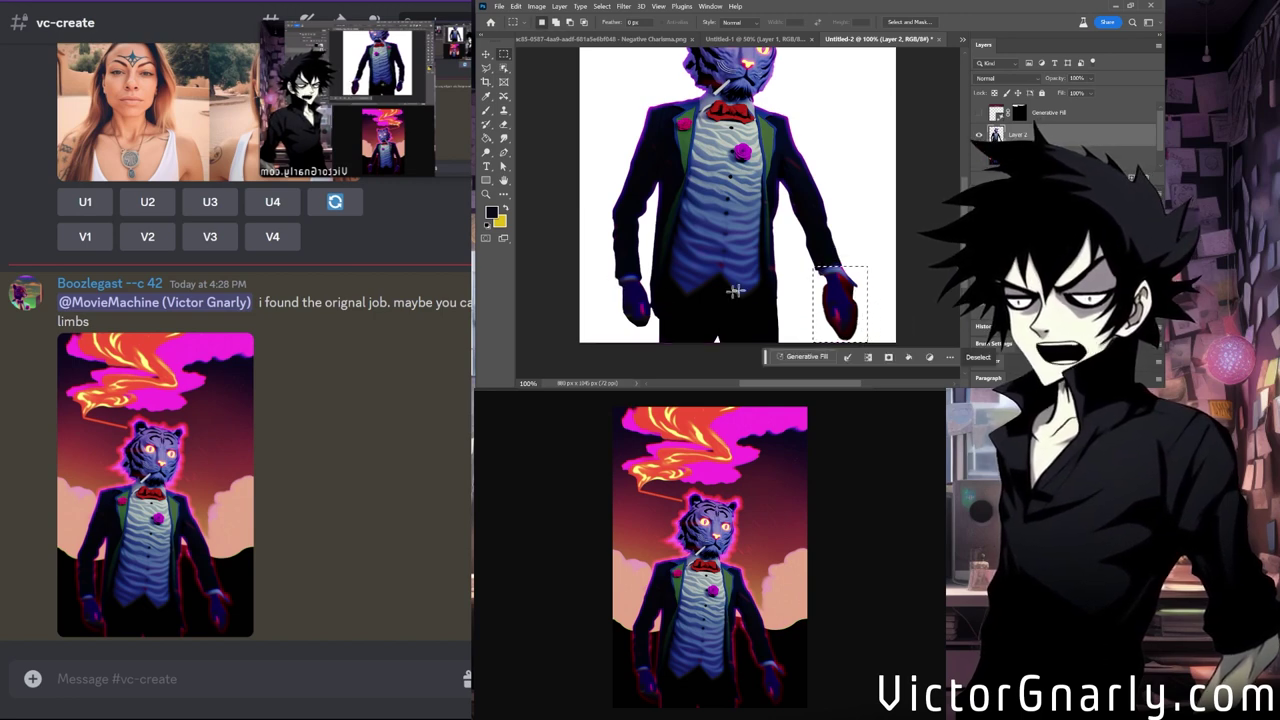
scroll(735, 290, "up", 1)
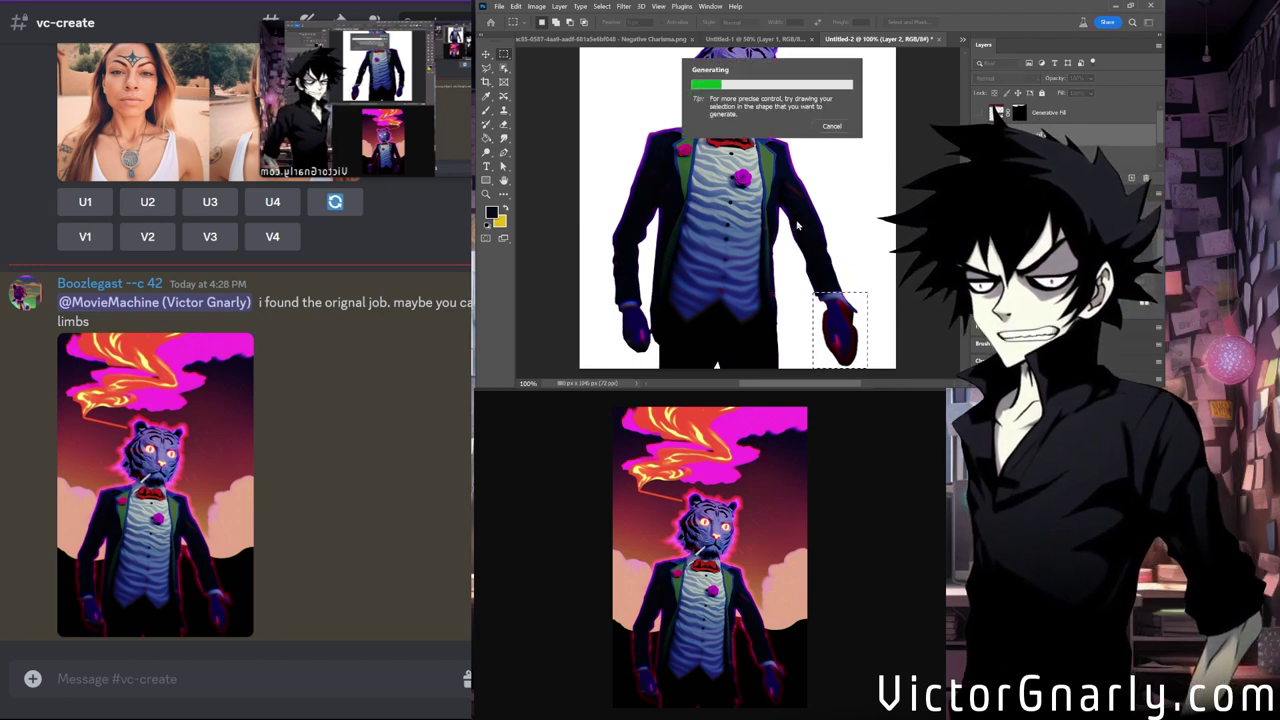
scroll(786, 200, "up", 1)
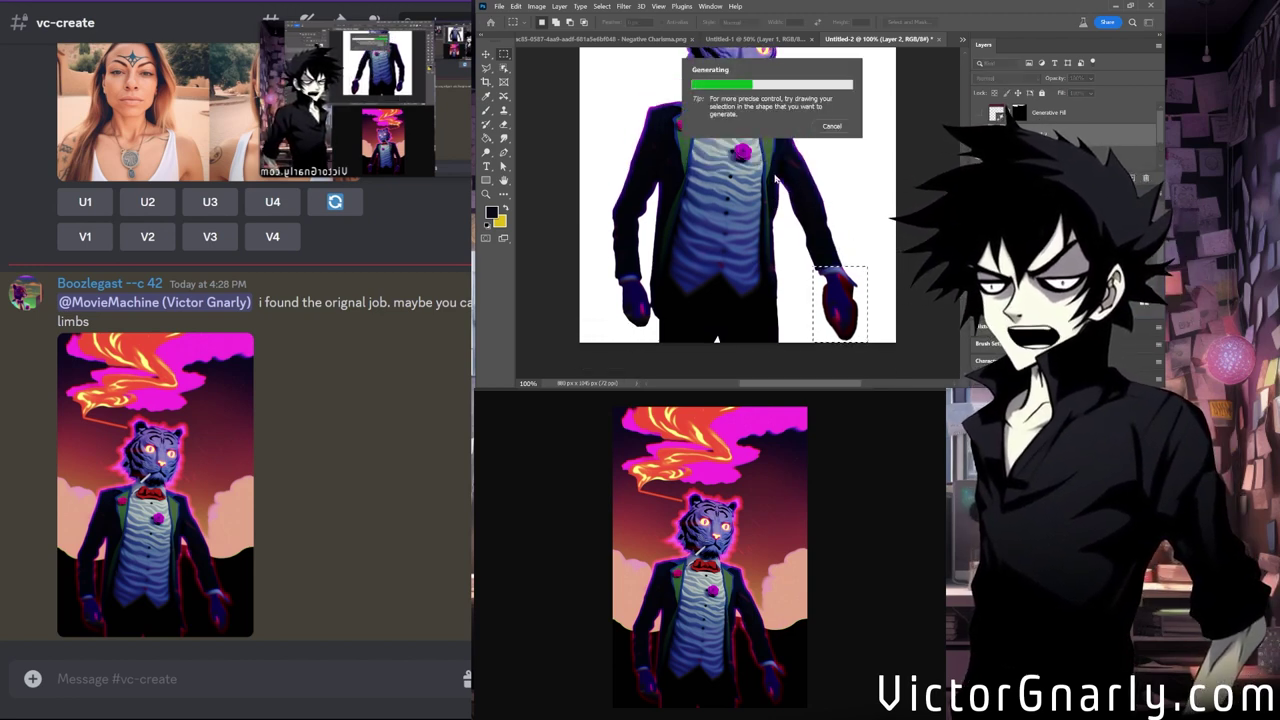
scroll(775, 178, "up", 3)
scroll(775, 178, "down", 4)
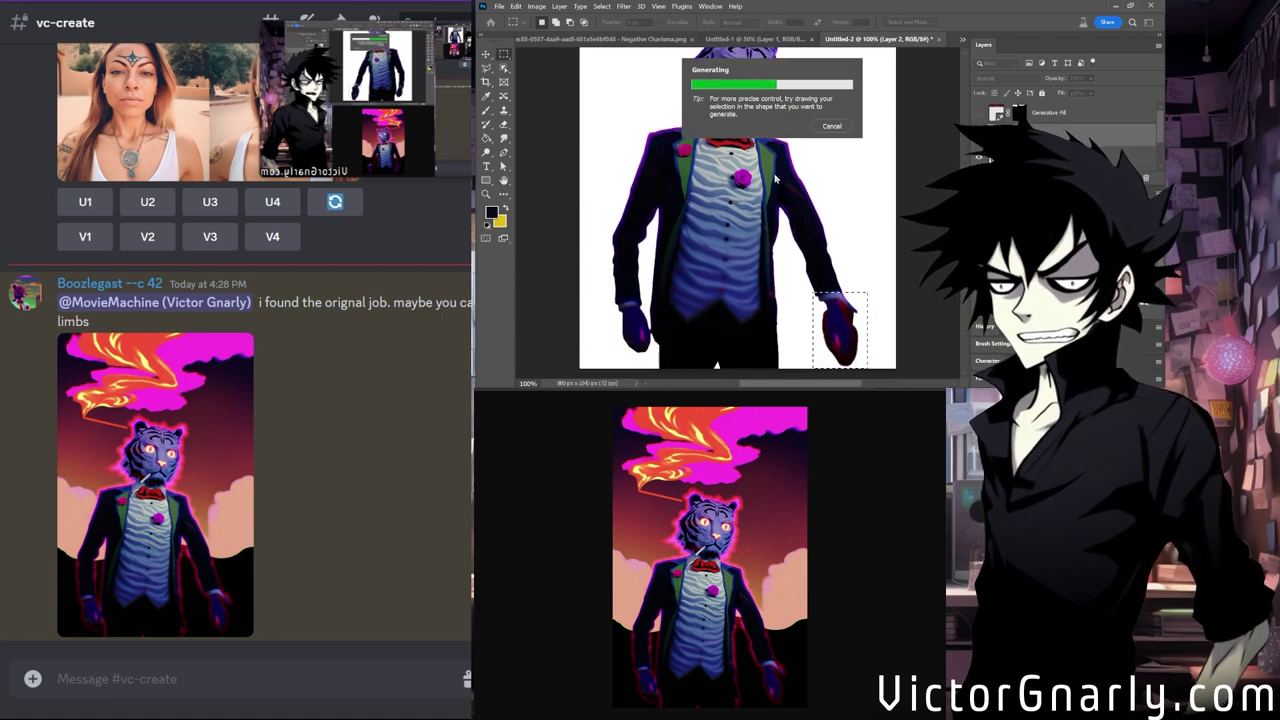
scroll(775, 178, "down", 2)
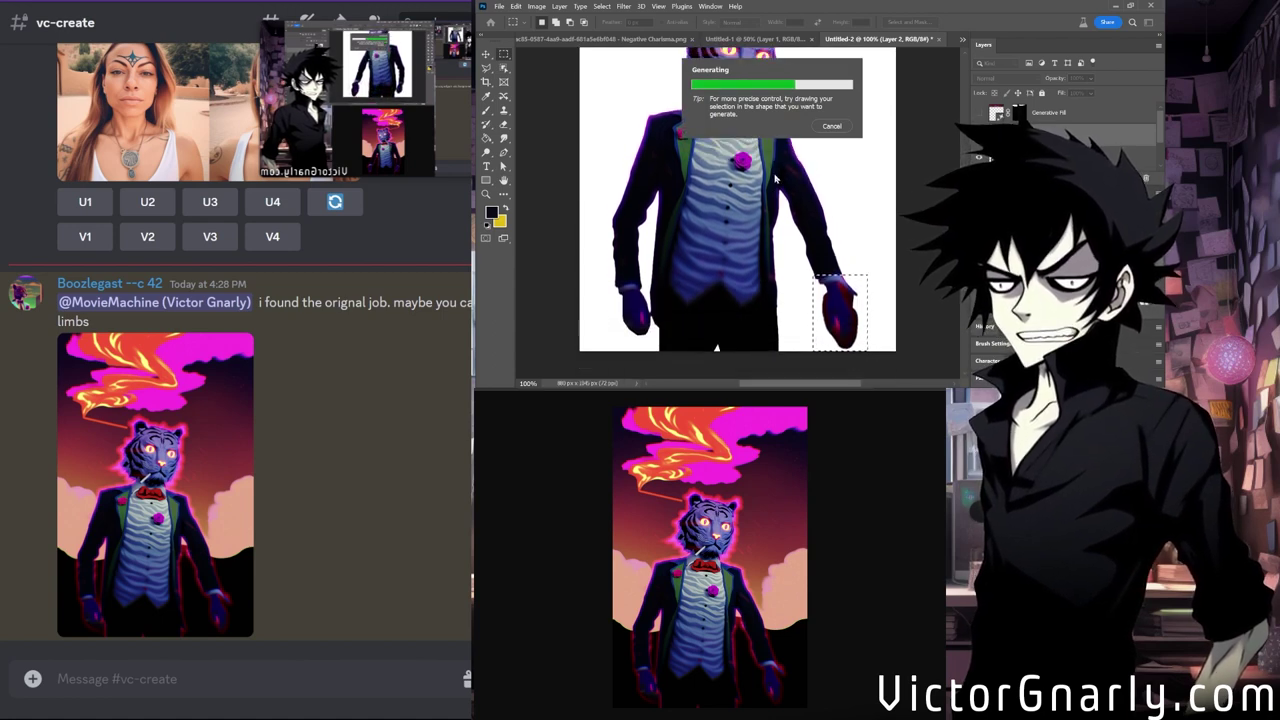
scroll(785, 210, "up", 1)
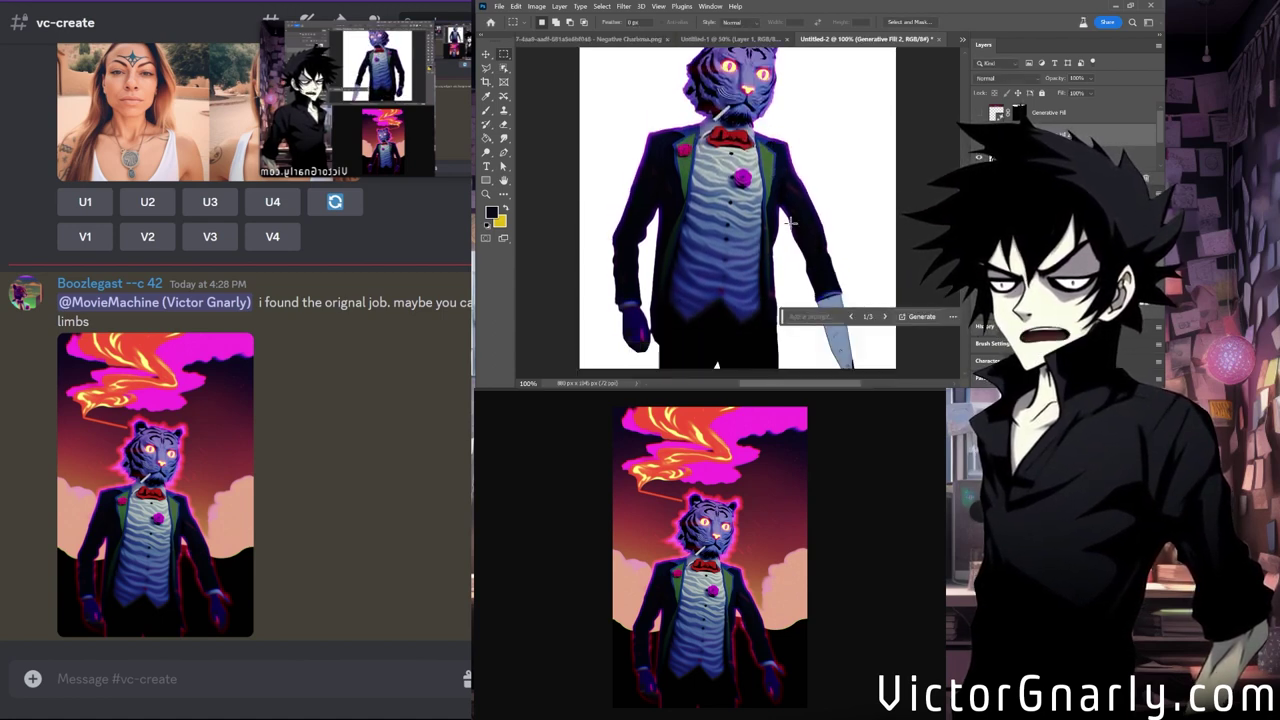
Delete the layer with the generated hand.
left_click(886, 318)
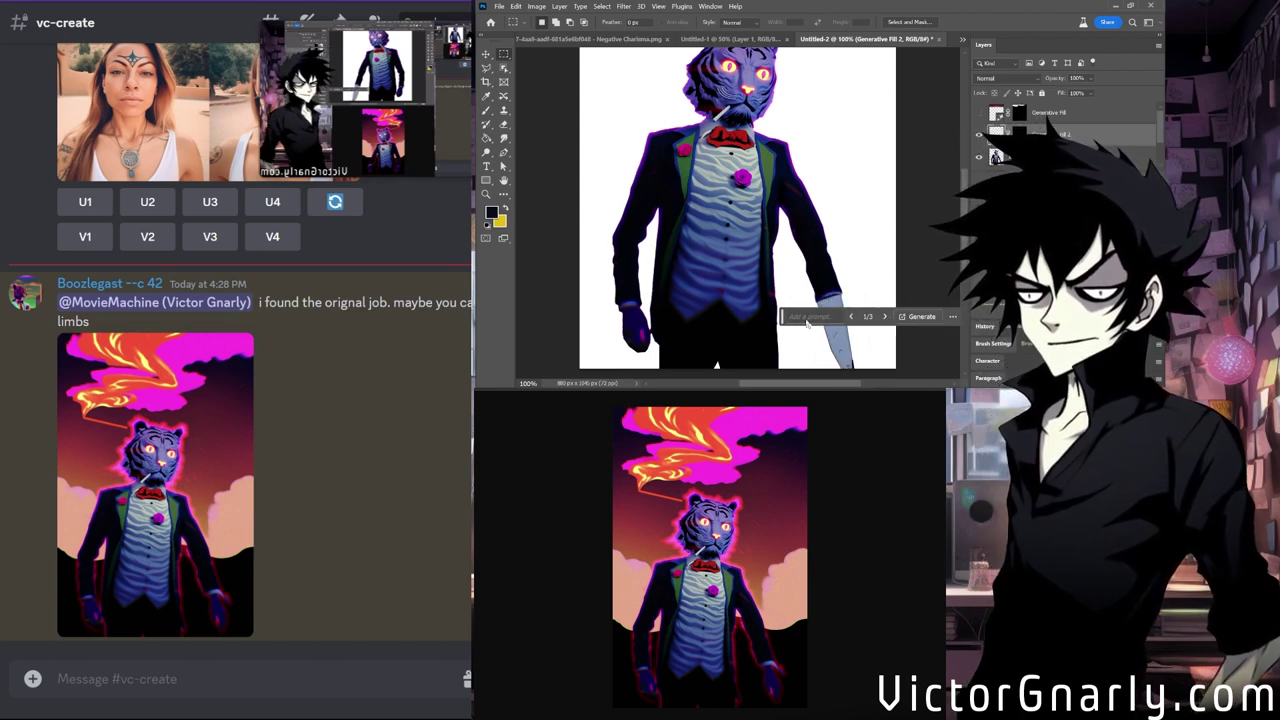
left_click_drag(783, 318, 721, 305)
key("Delete")
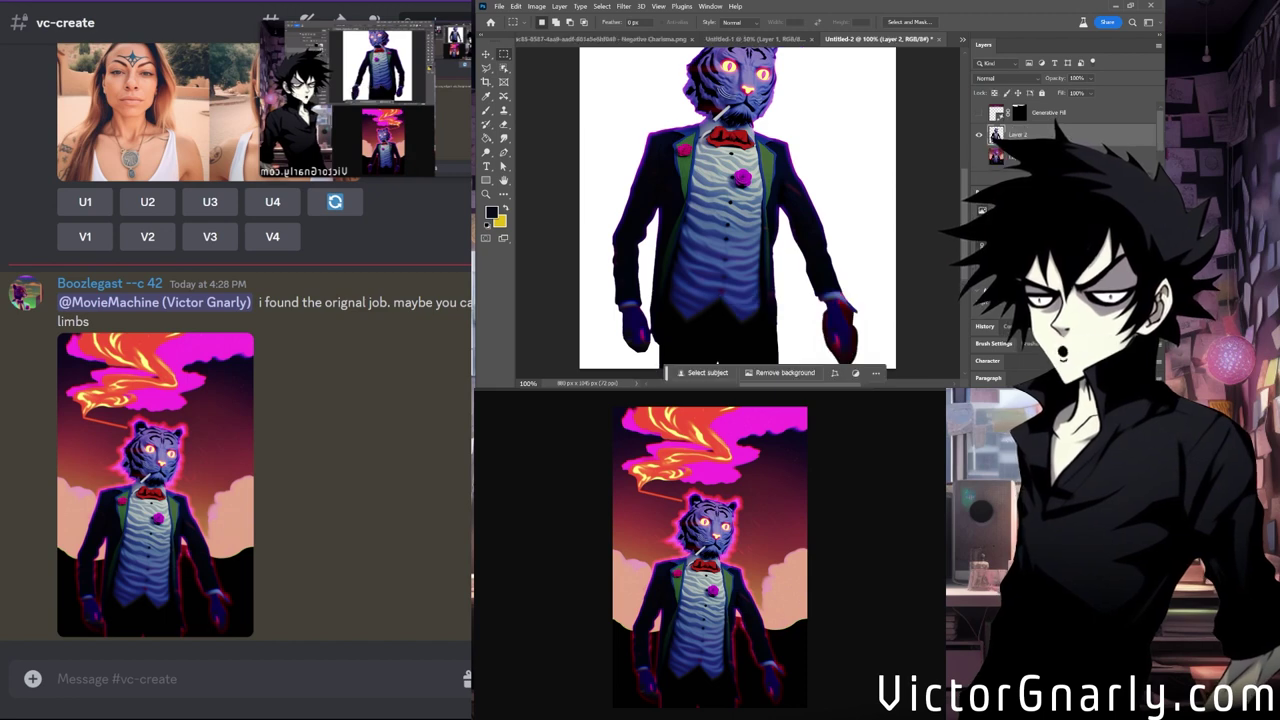
scroll(753, 226, "down", 1)
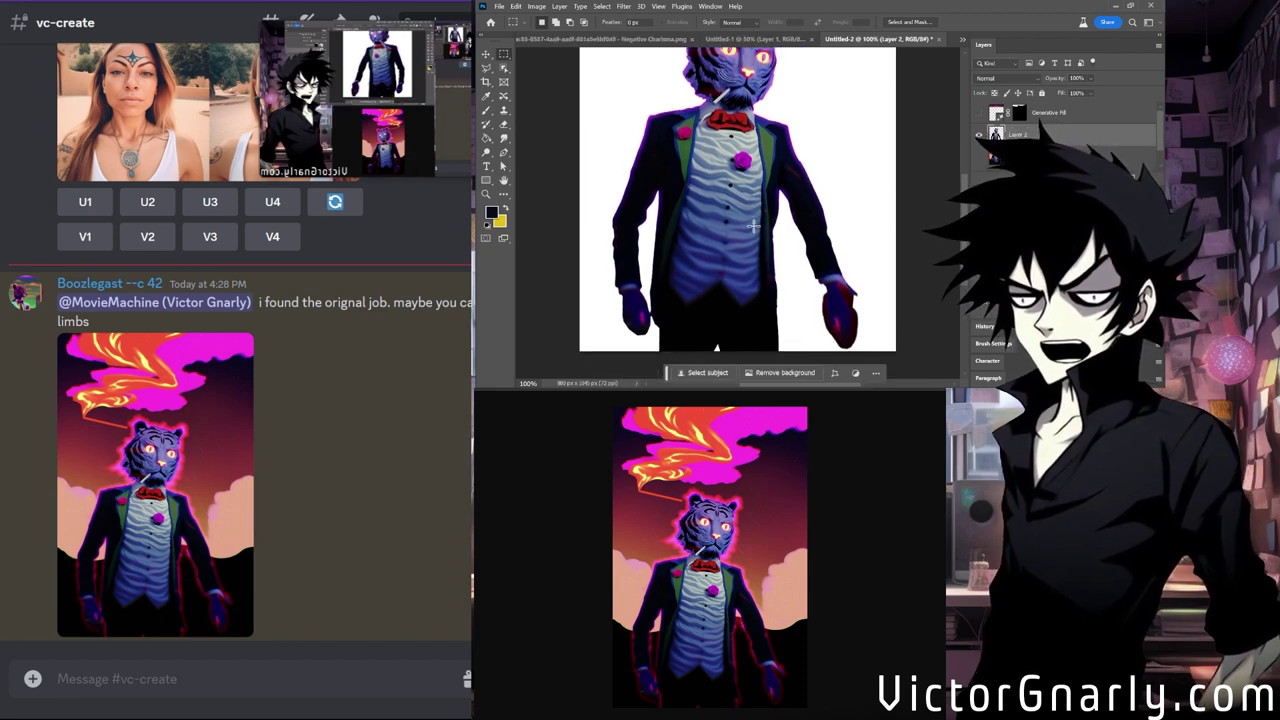
scroll(753, 226, "up", 1)
scroll(753, 226, "down", 1)
scroll(753, 226, "up", 1)
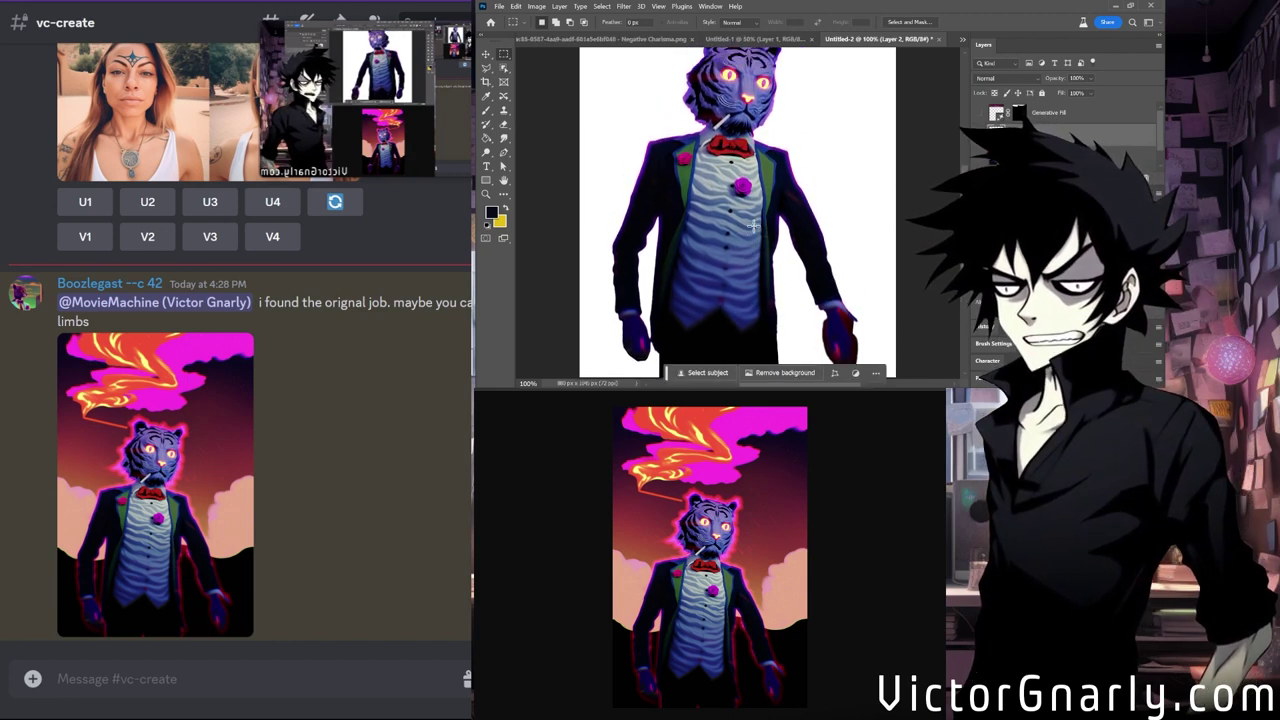
scroll(790, 250, "down", 1)
scroll(843, 299, "up", 1)
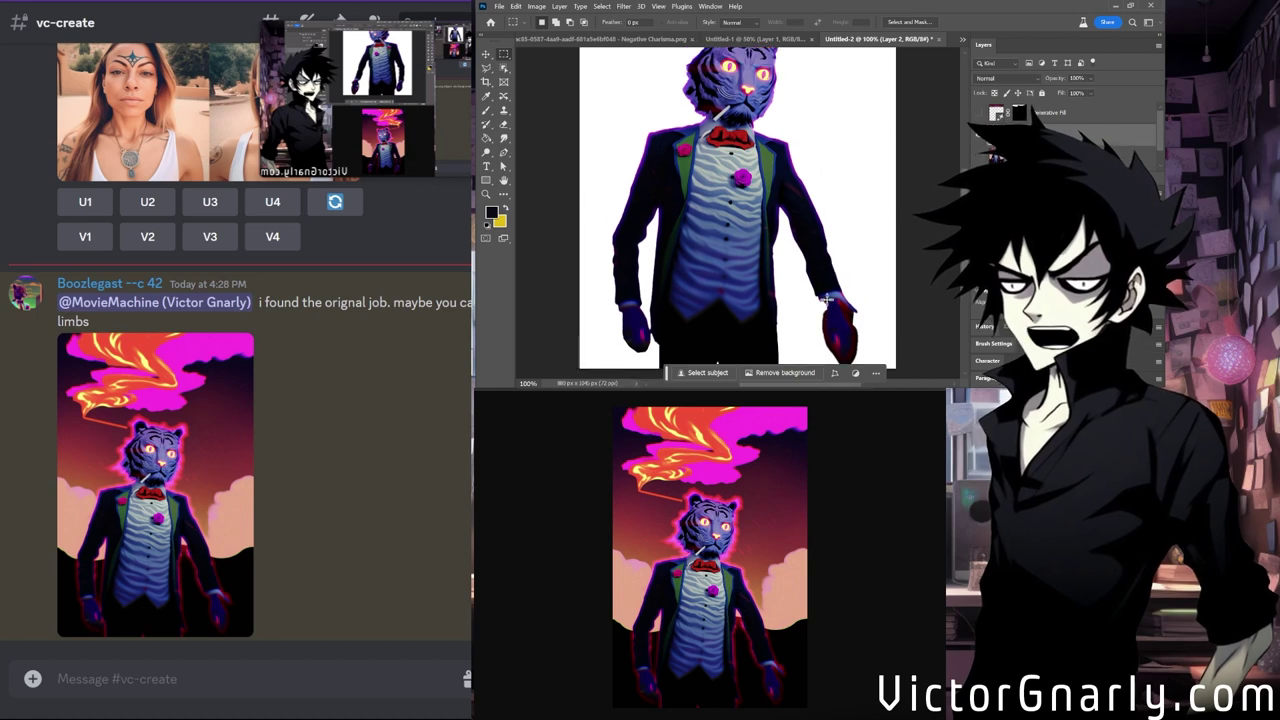
scroll(830, 295, "down", 1)
scroll(815, 290, "up", 1)
scroll(796, 283, "down", 1)
scroll(796, 283, "up", 1)
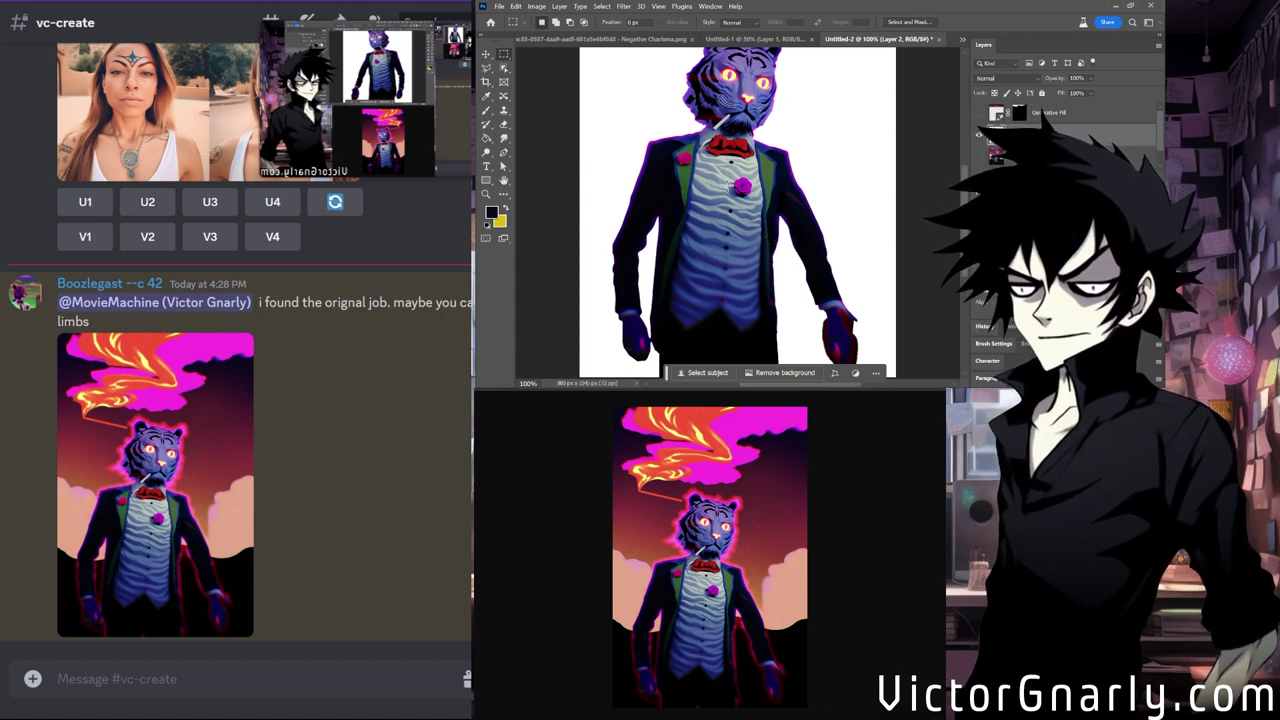
Remove the purple rose from the vest with a rectangular selection and Generative Fill without a prompt, and activate the Brush tool.
left_click_drag(724, 176, 758, 201)
left_click(714, 192)
left_click(890, 218)
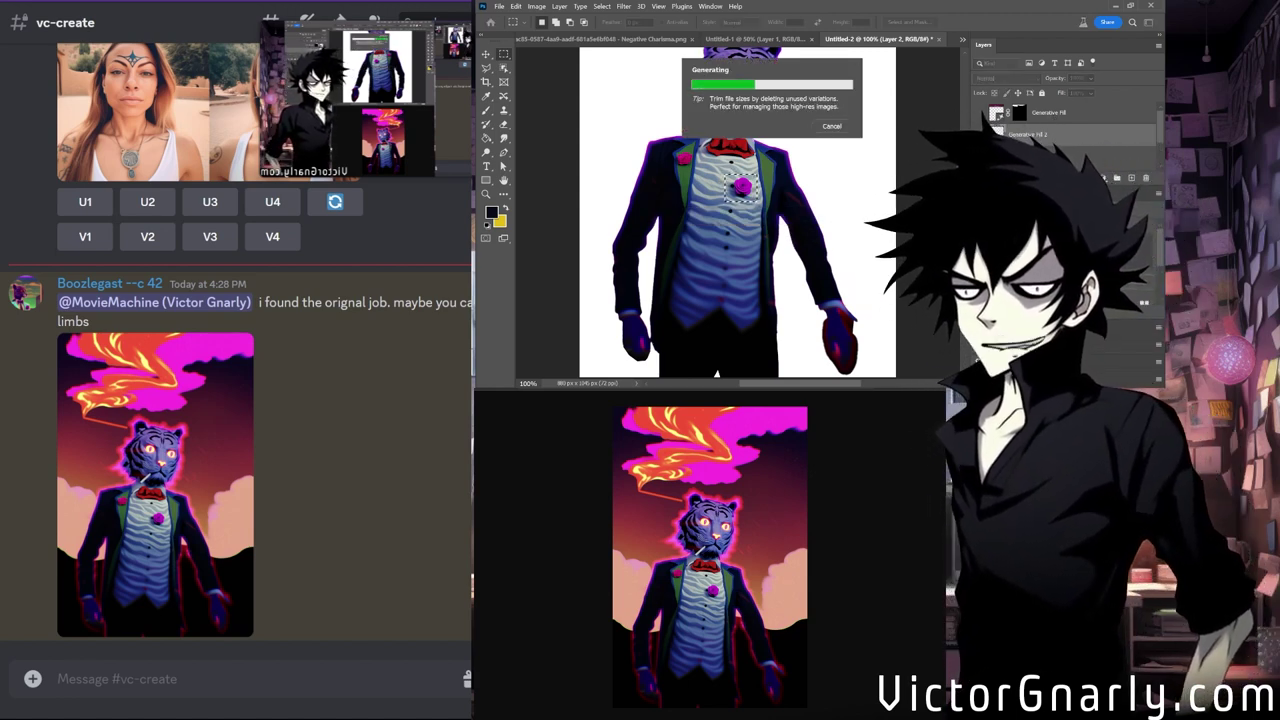
key("Escape")
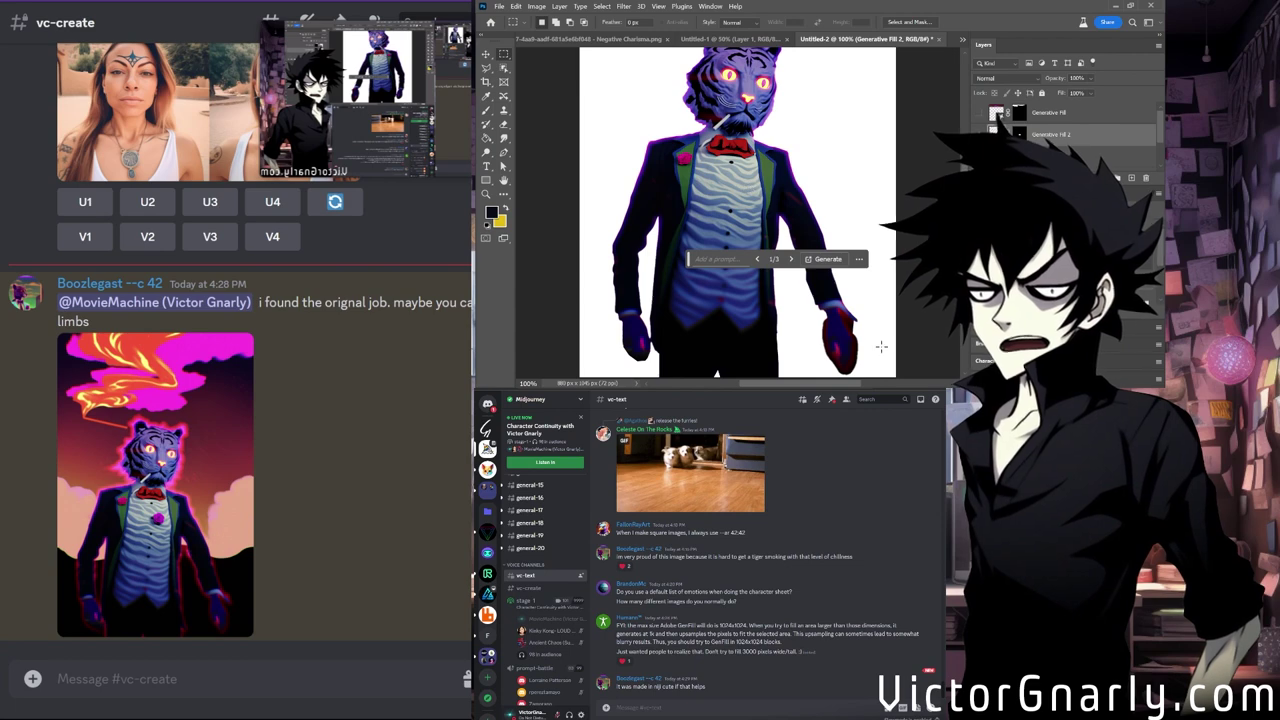
left_click(791, 259)
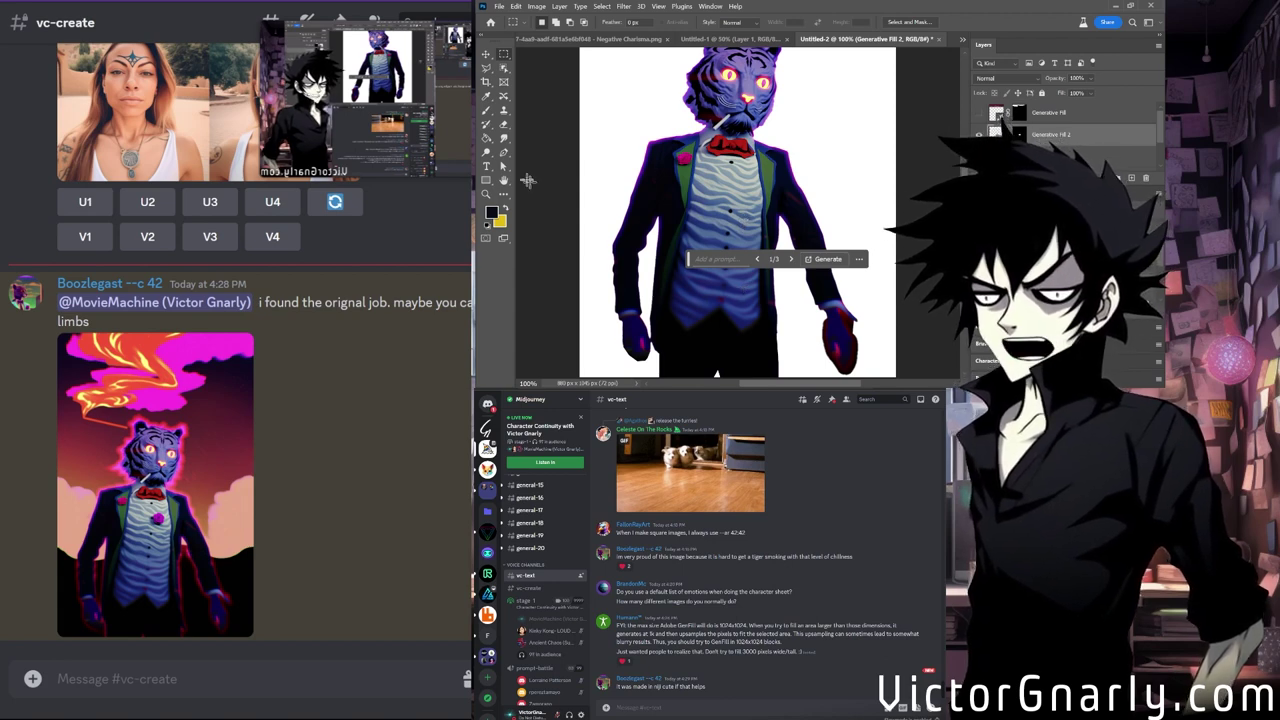
key("b")
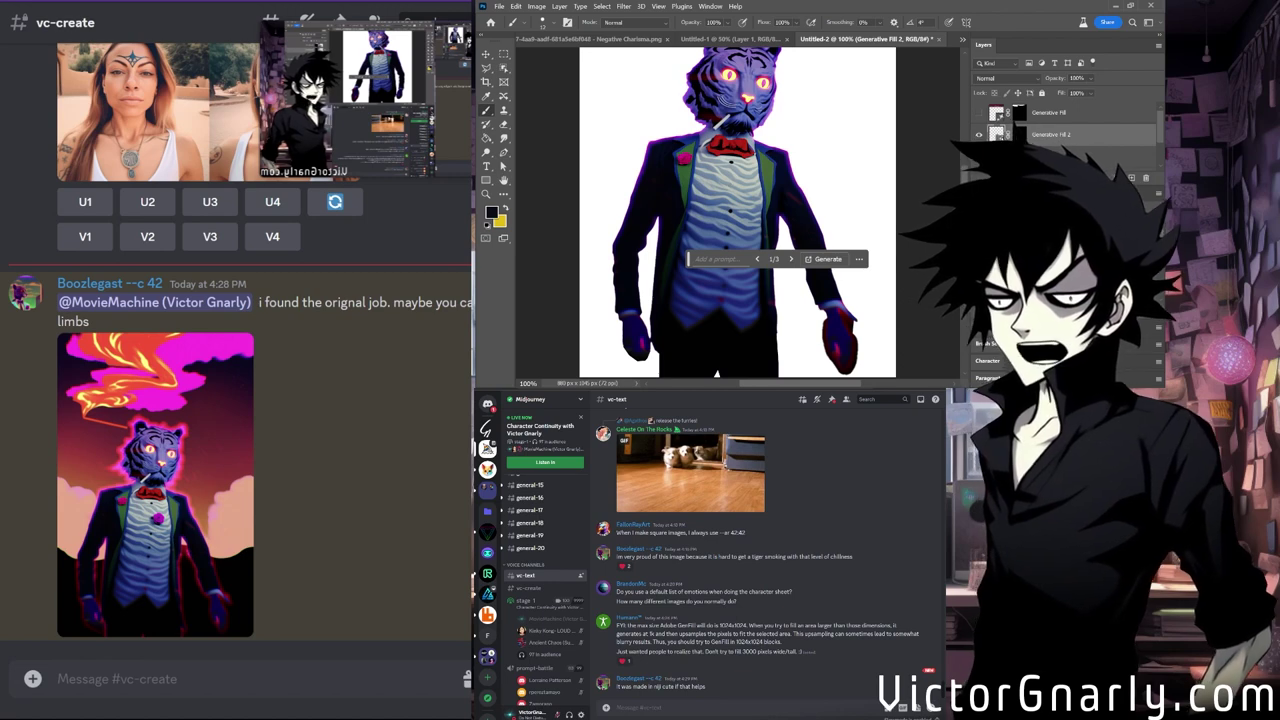
Merge the rose fill into the figure layer, and copy the red bow tie and collar area from the Negative Charisma image into Untitled-2.
key("ctrl+shift+alt+e")
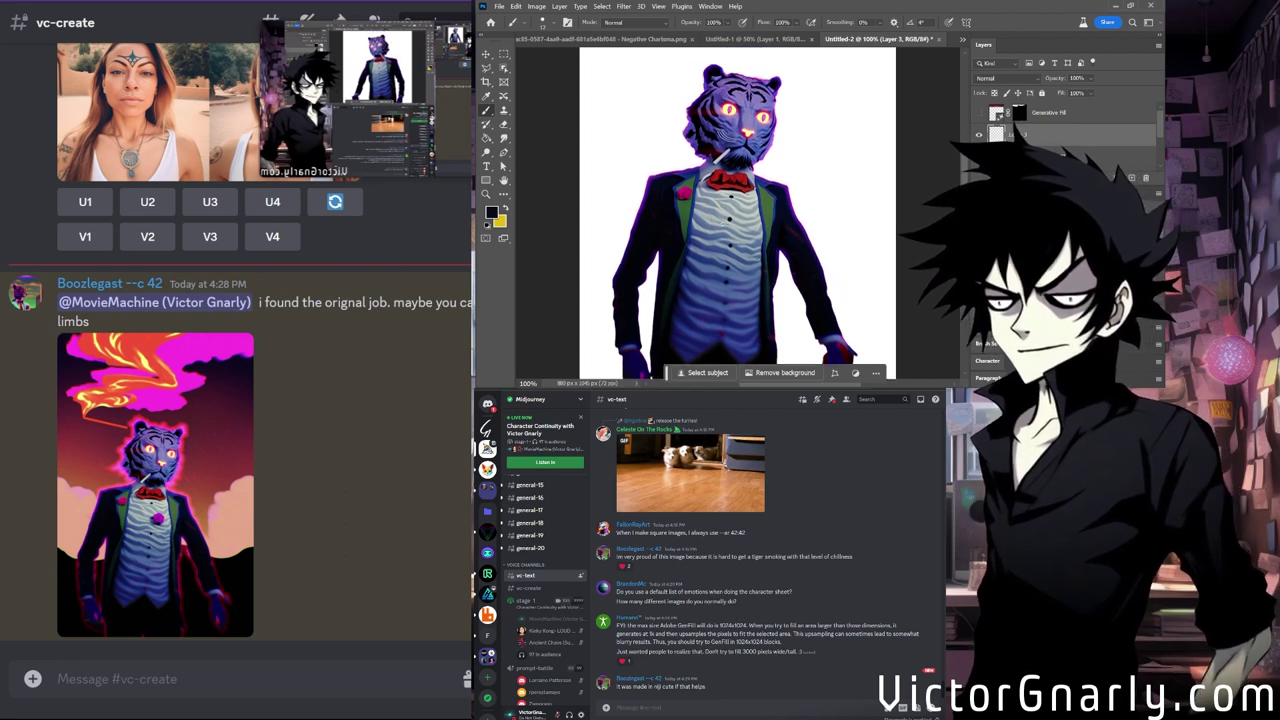
left_click(741, 38)
left_click(536, 38)
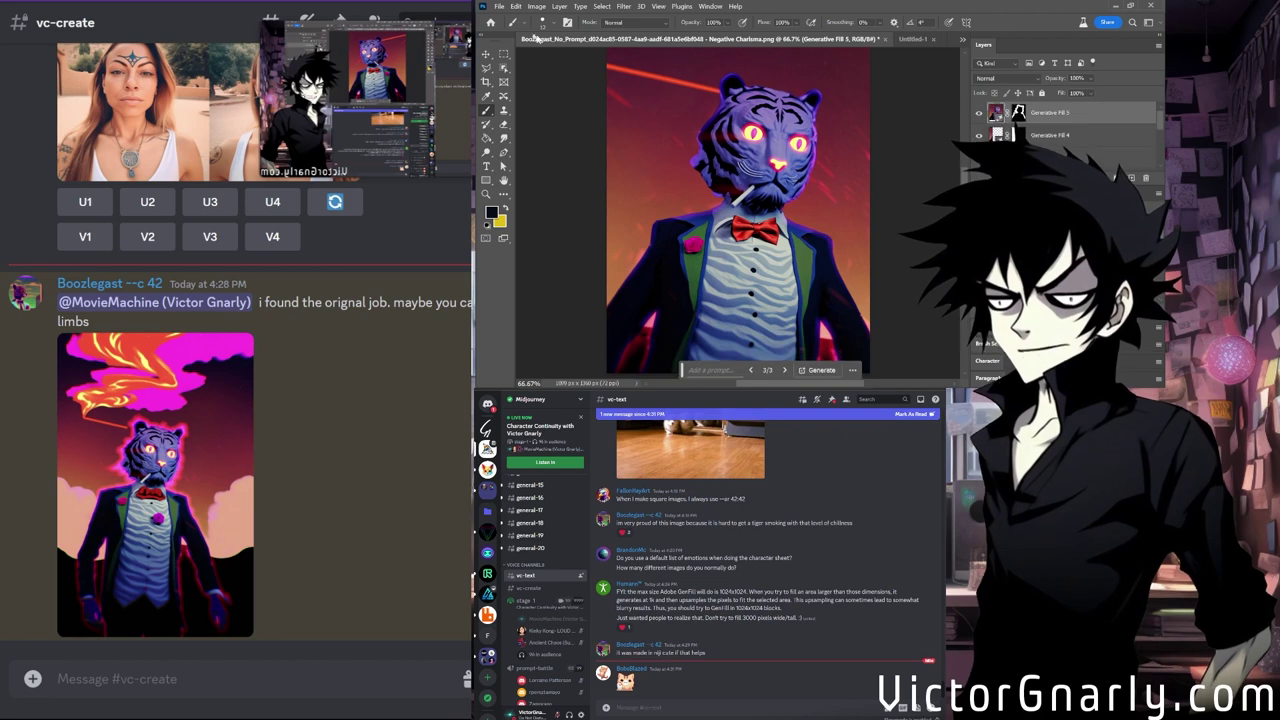
key("m")
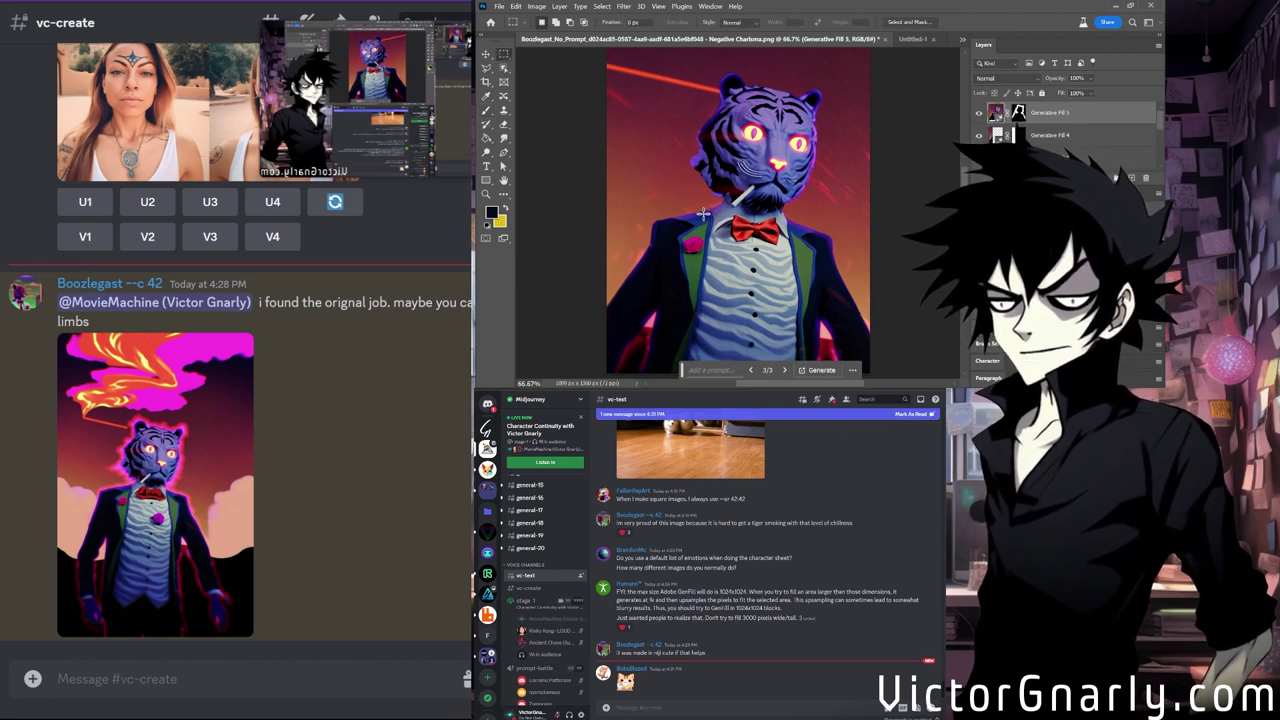
left_click_drag(704, 213, 798, 268)
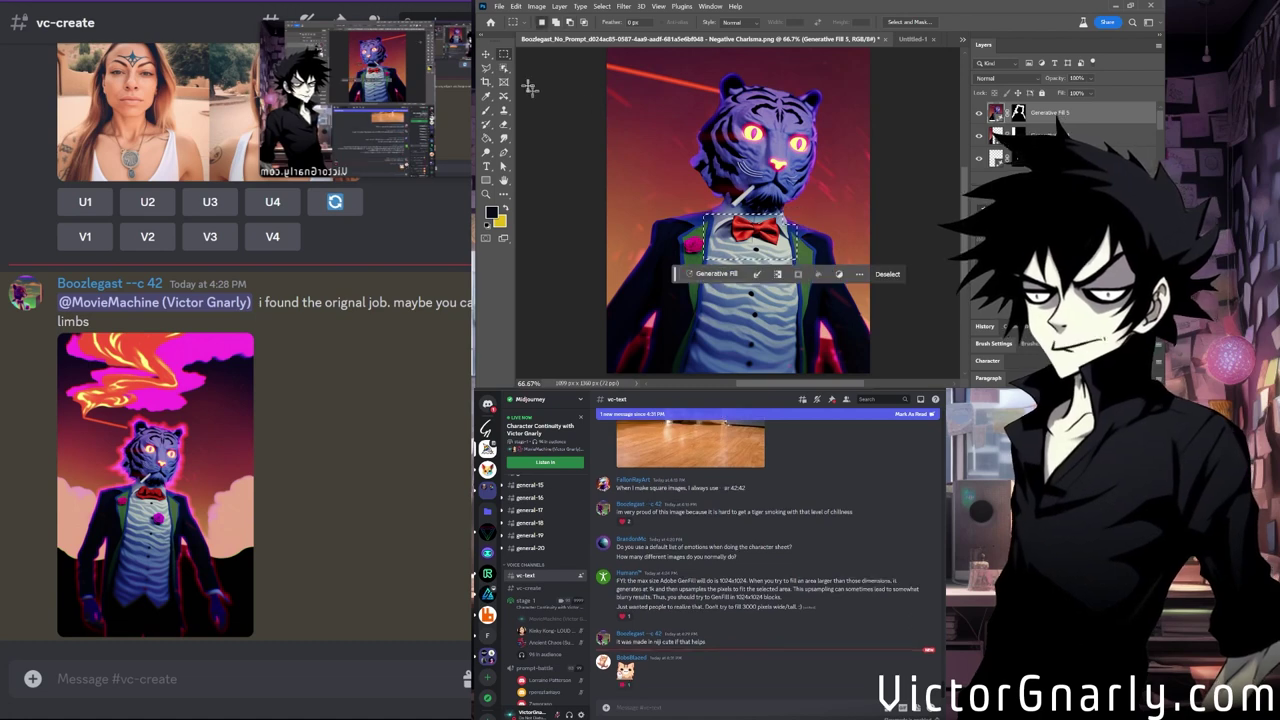
left_click(487, 54)
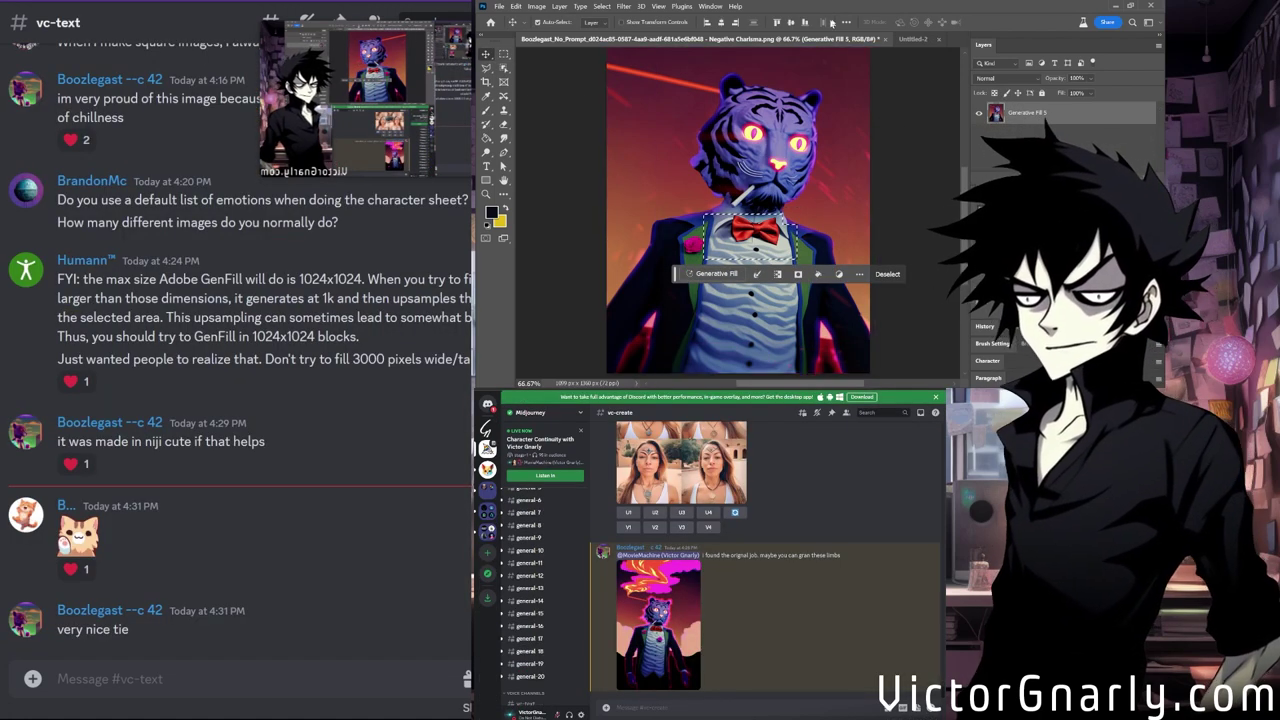
left_click(912, 39)
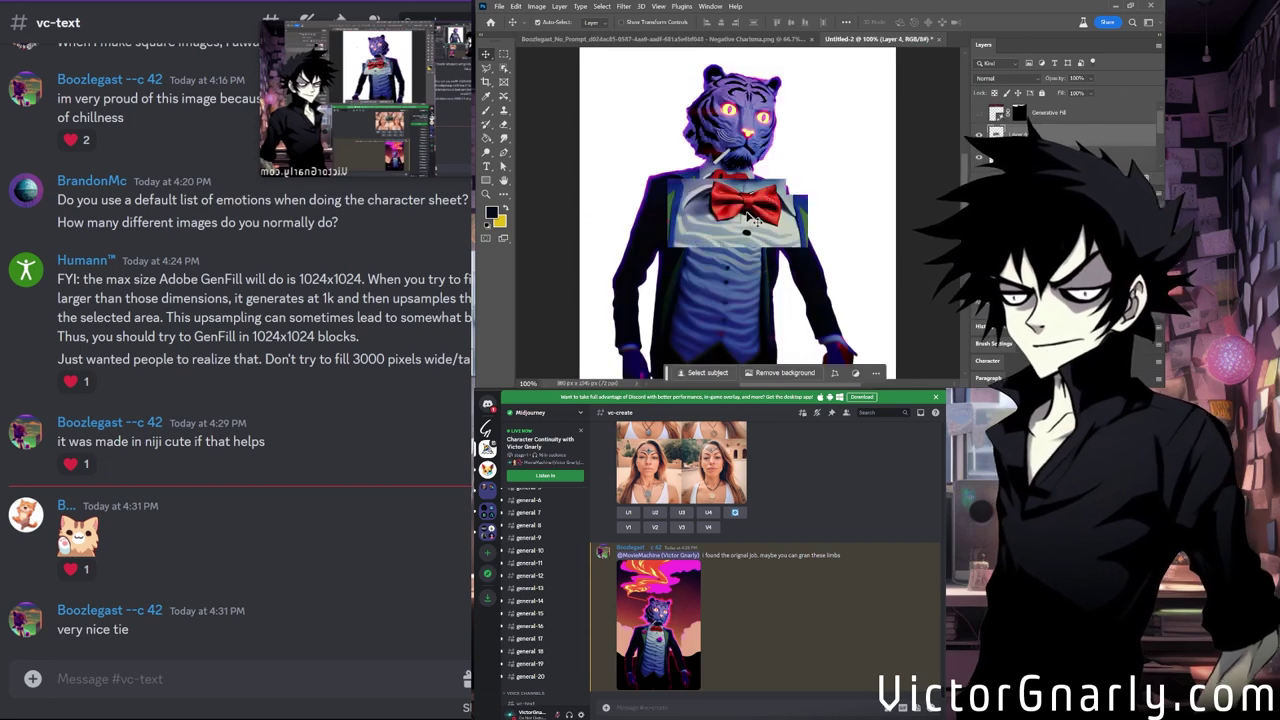
Set the pasted bow tie layer's blend mode to Difference and move the patch over the figure's existing tie.
mouse_move(750, 215)
left_mouse_down()
mouse_move(740, 230)
mouse_move(764, 240)
mouse_move(755, 225)
mouse_move(803, 231)
mouse_move(810, 212)
mouse_move(775, 240)
mouse_move(750, 220)
mouse_move(800, 253)
mouse_move(758, 231)
mouse_move(734, 152)
mouse_move(771, 170)
mouse_move(760, 234)
mouse_move(772, 191)
mouse_move(772, 268)
mouse_move(767, 199)
mouse_move(770, 228)
mouse_move(776, 214)
mouse_move(800, 230)
mouse_move(775, 220)
left_mouse_up()
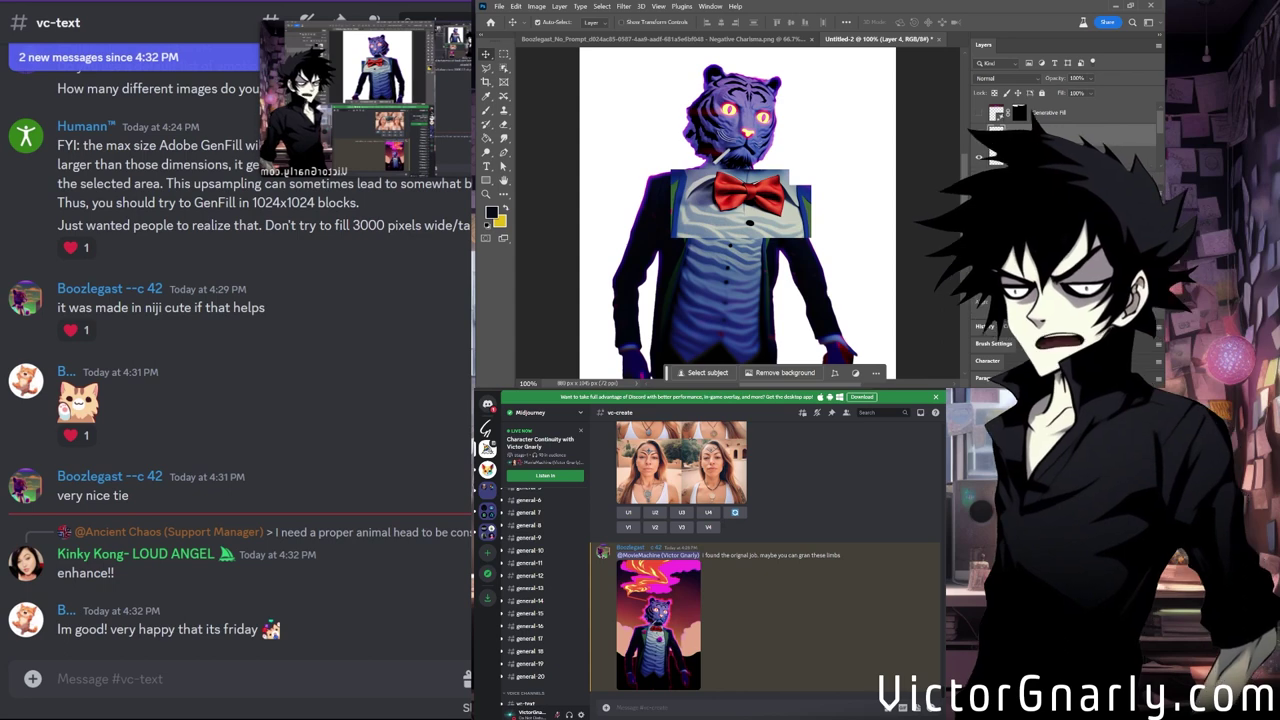
right_click(1050, 155)
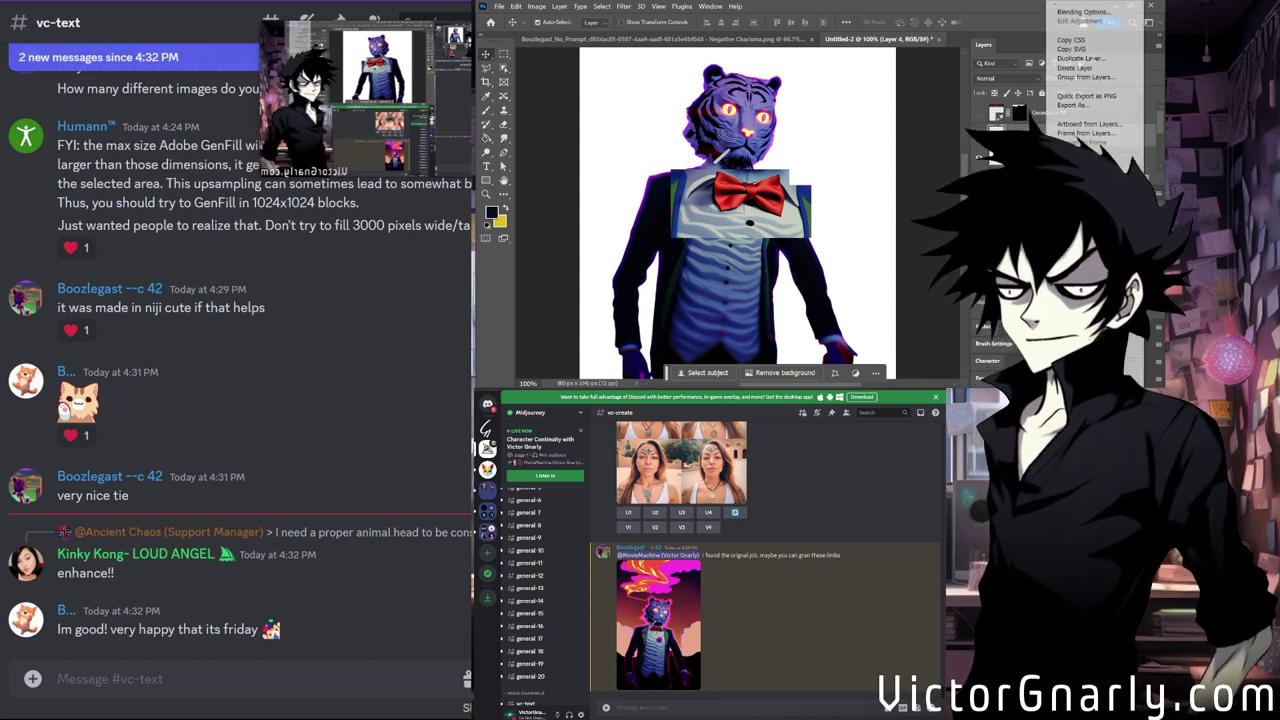
key("Escape")
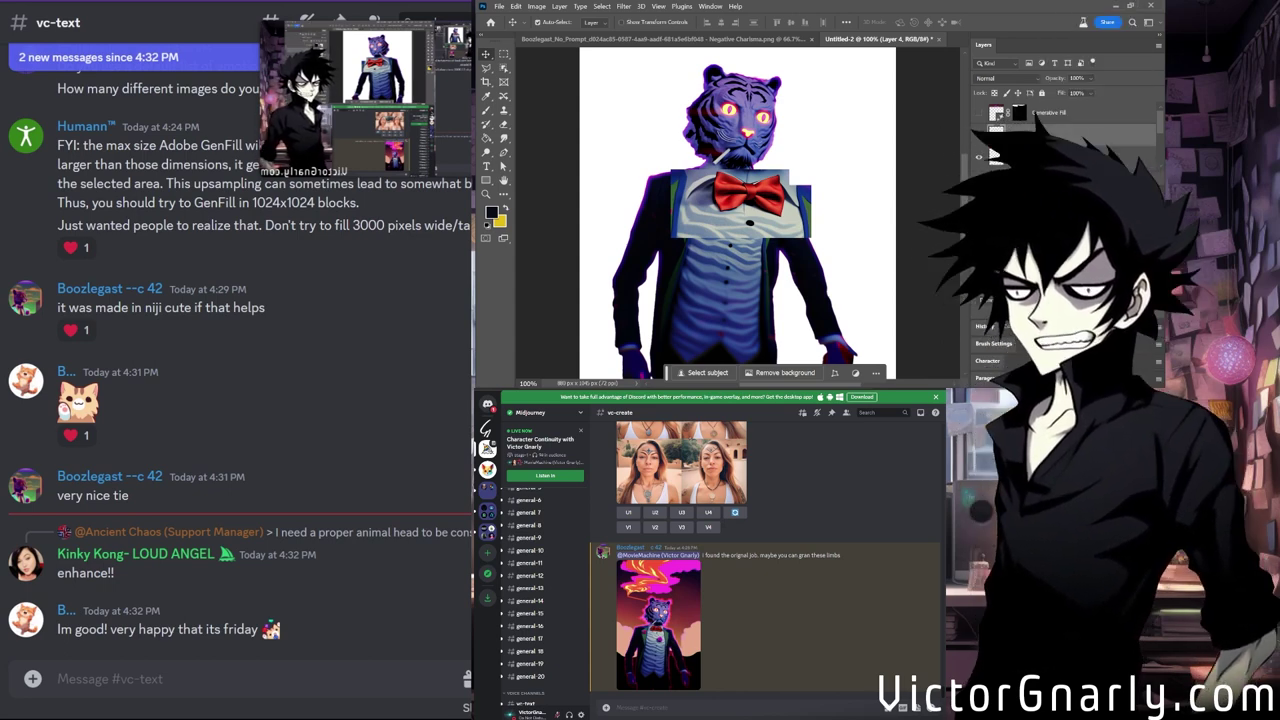
right_click(1050, 150)
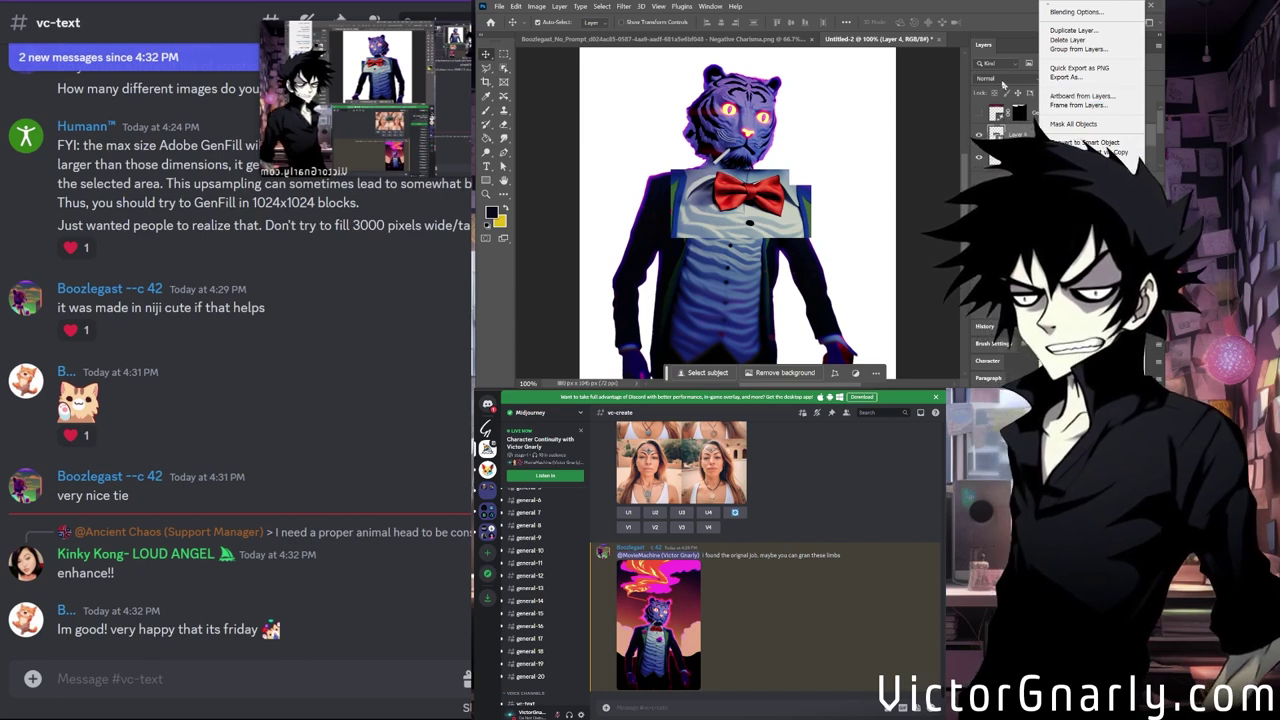
key("Escape")
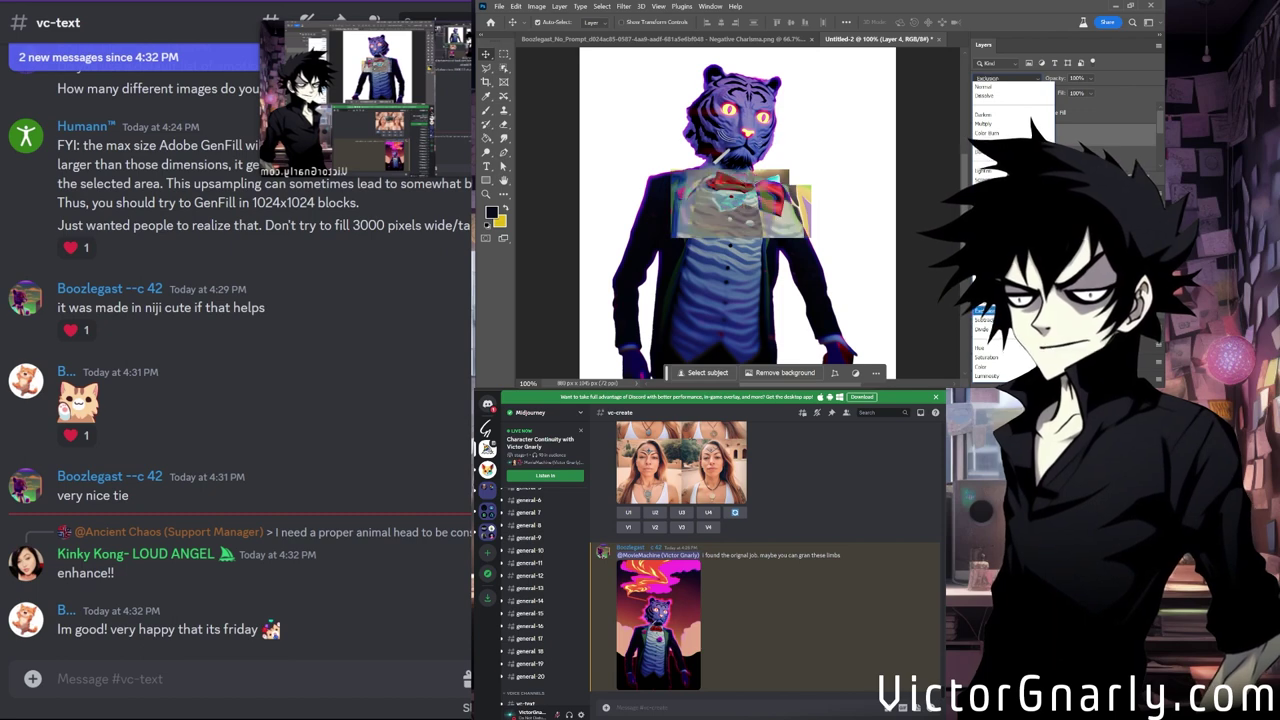
left_click_drag(810, 230, 799, 215)
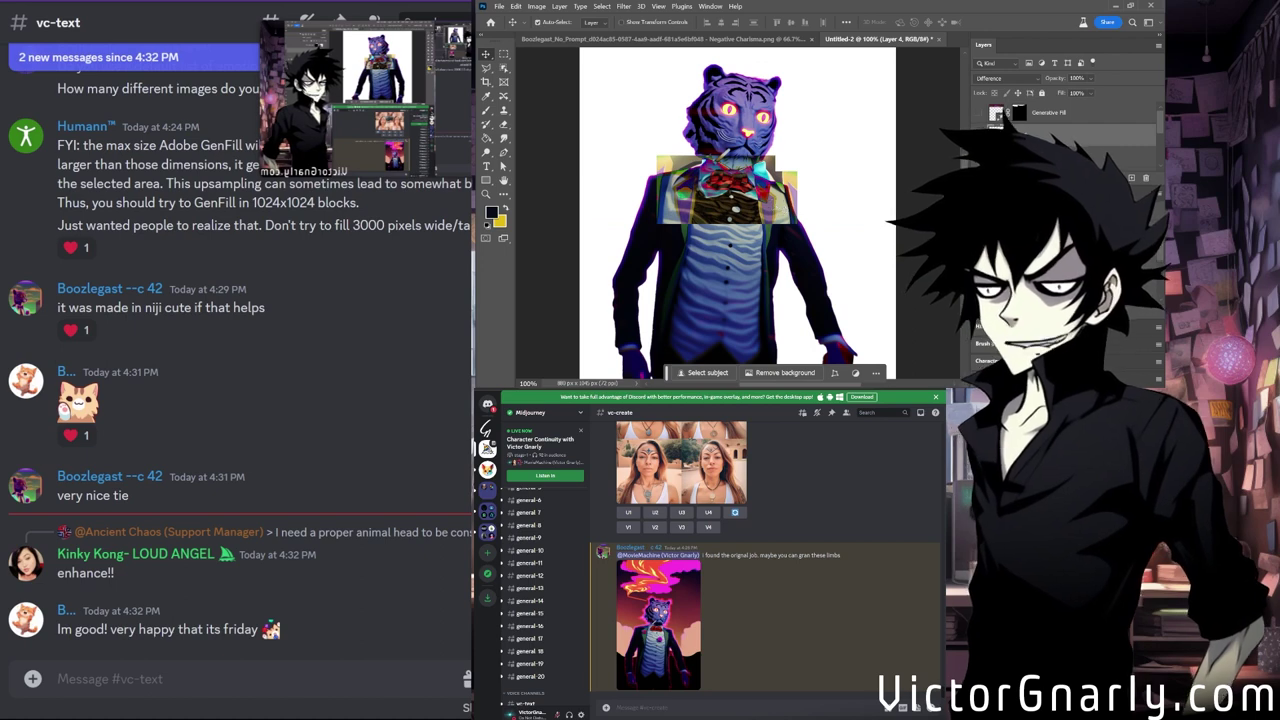
Scale the bow tie patch to line up with the figure's collar and vest, and restore its Normal blend mode.
key("ctrl+plus")
key("ctrl+plus")
key("ctrl+t")
mouse_move(820, 193)
left_mouse_down()
mouse_move(760, 155)
mouse_move(842, 204)
mouse_move(818, 203)
mouse_move(865, 218)
mouse_move(818, 207)
left_mouse_up()
key("Return")
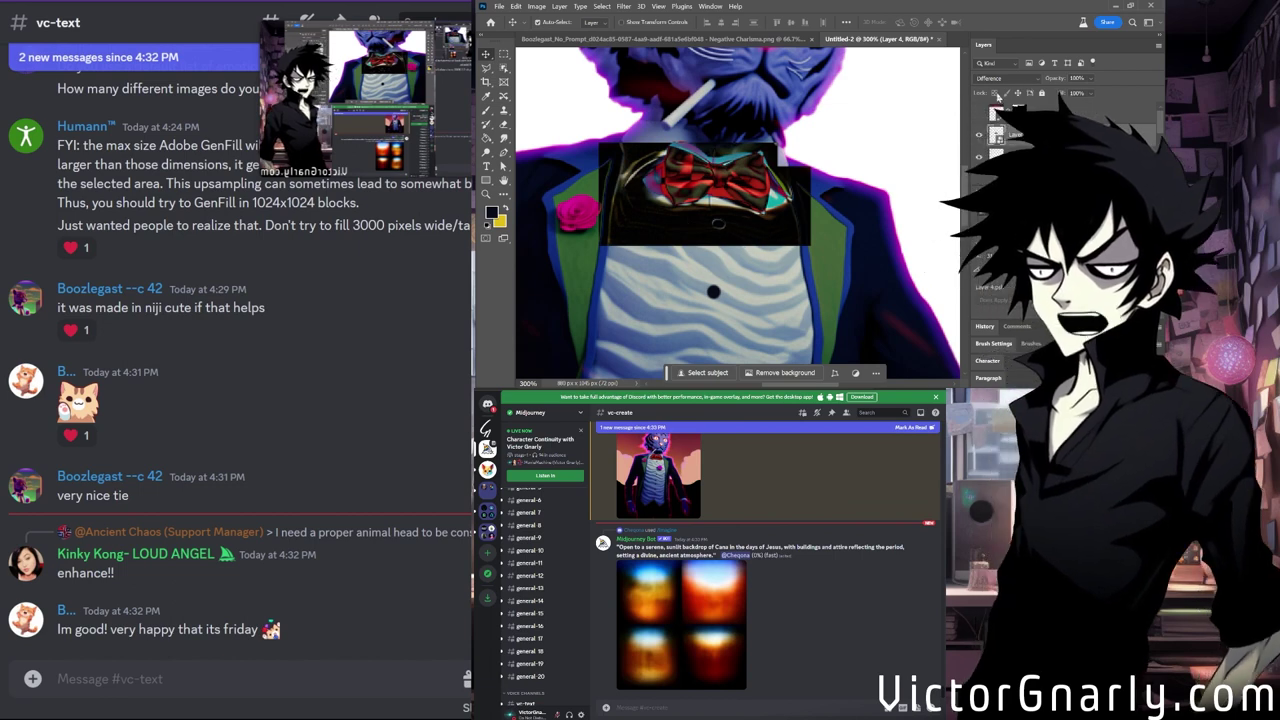
key("ctrl+z")
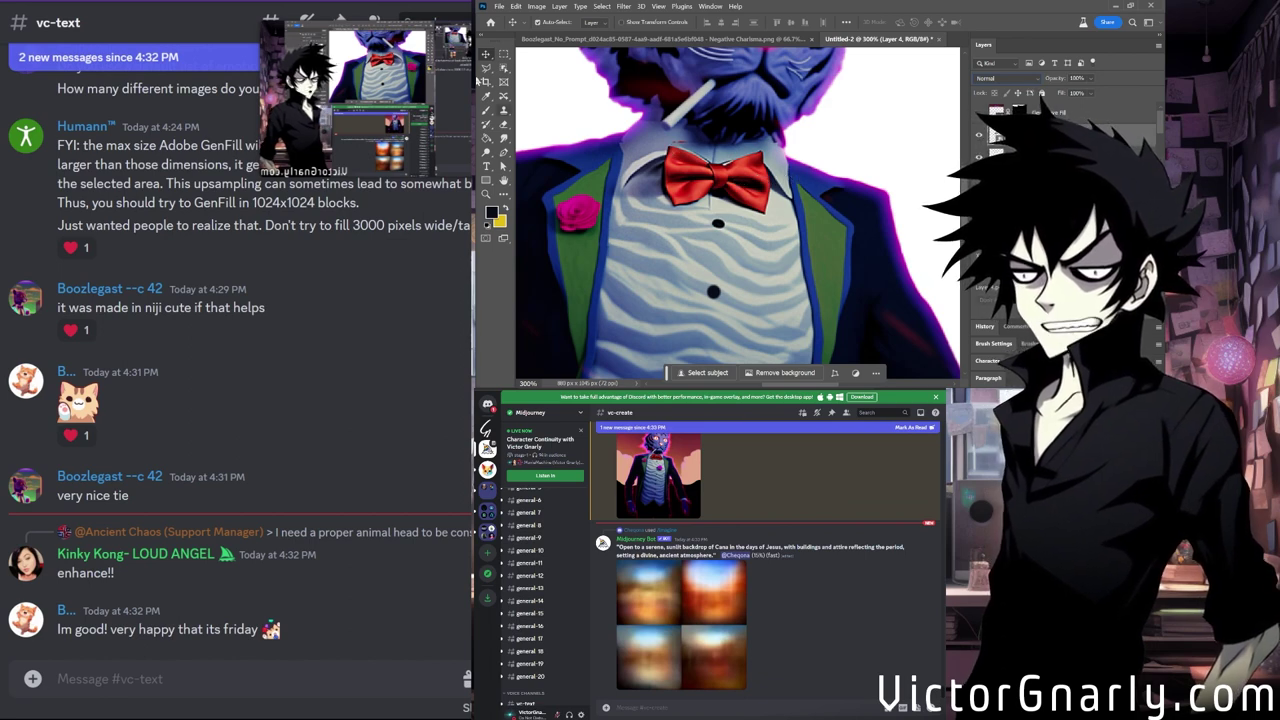
Blend the bow tie patch's upper edges into the collar with lasso selections and promptless Generative Fill on a new top layer, choosing variation 3.
key("l")
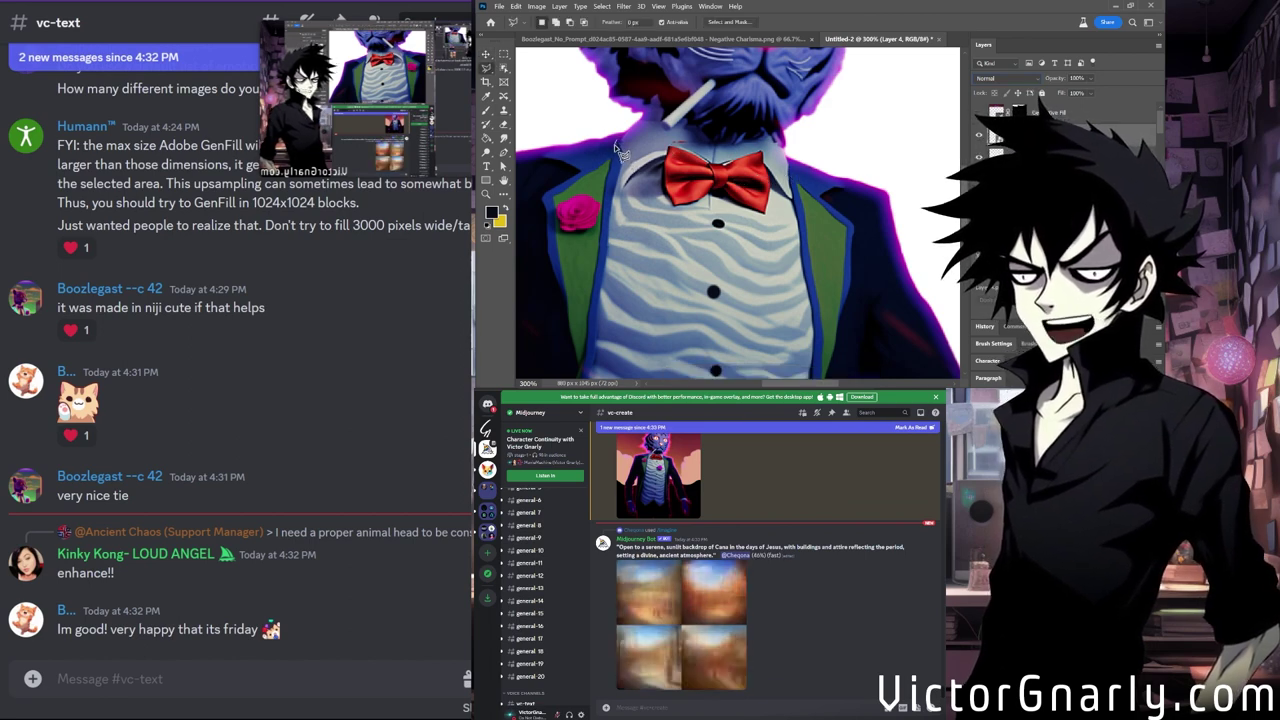
left_click_drag(614, 144, 680, 150)
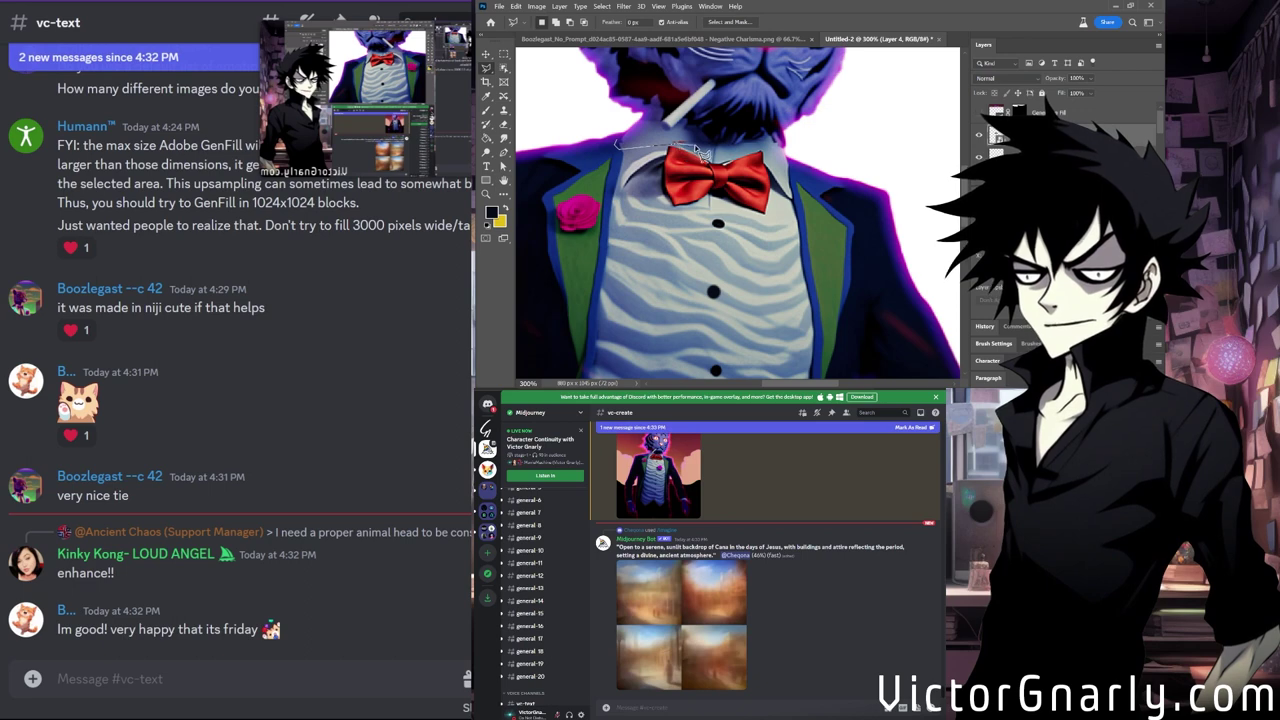
left_click_drag(622, 144, 616, 143)
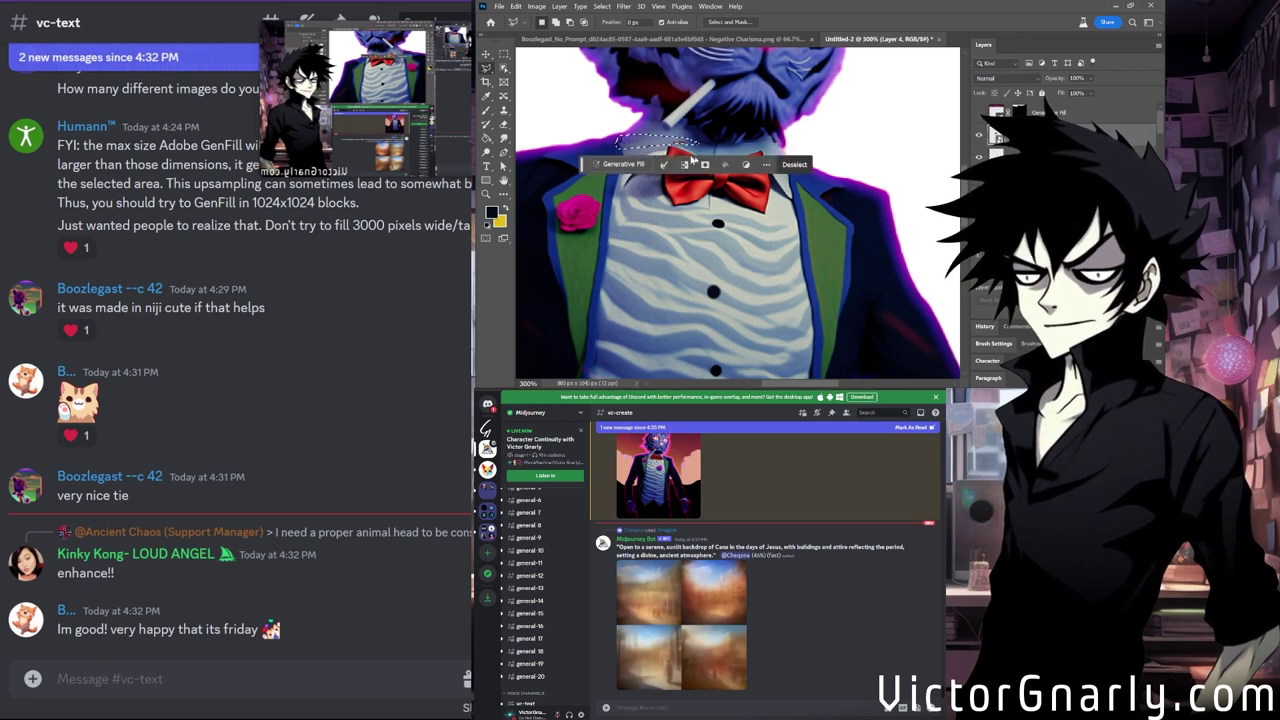
left_click(1082, 115)
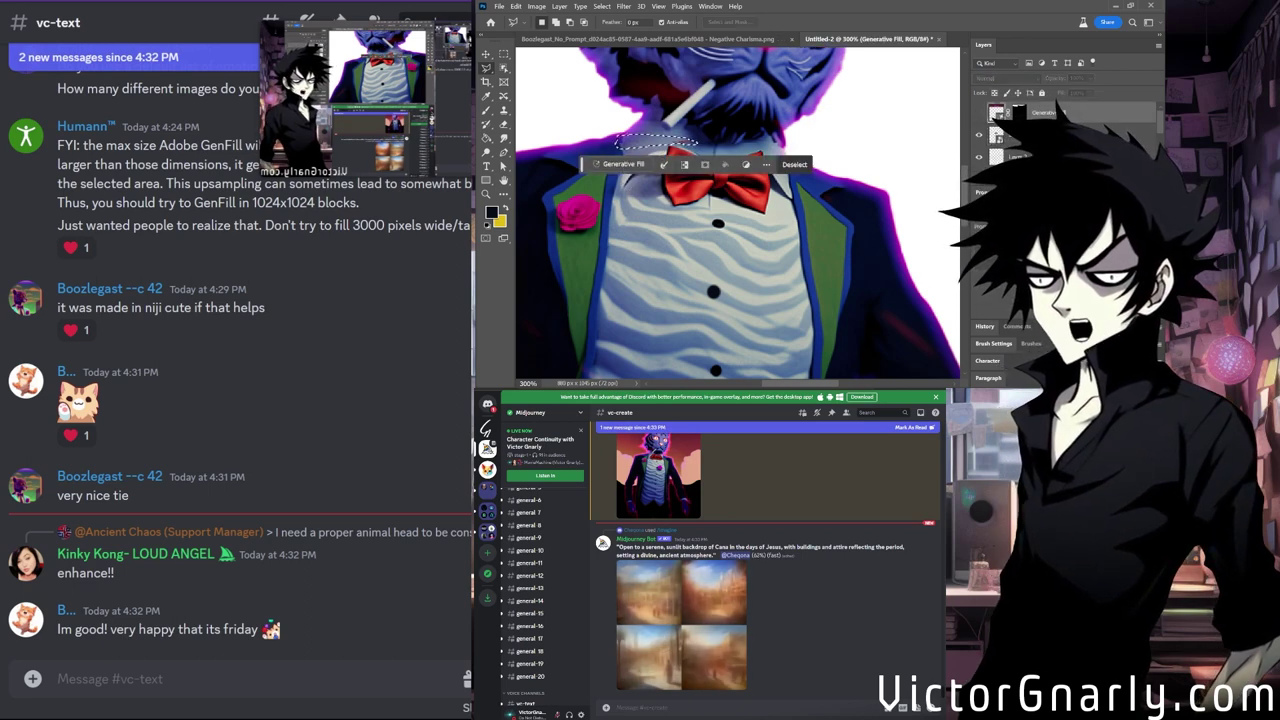
key("alt+bracketright")
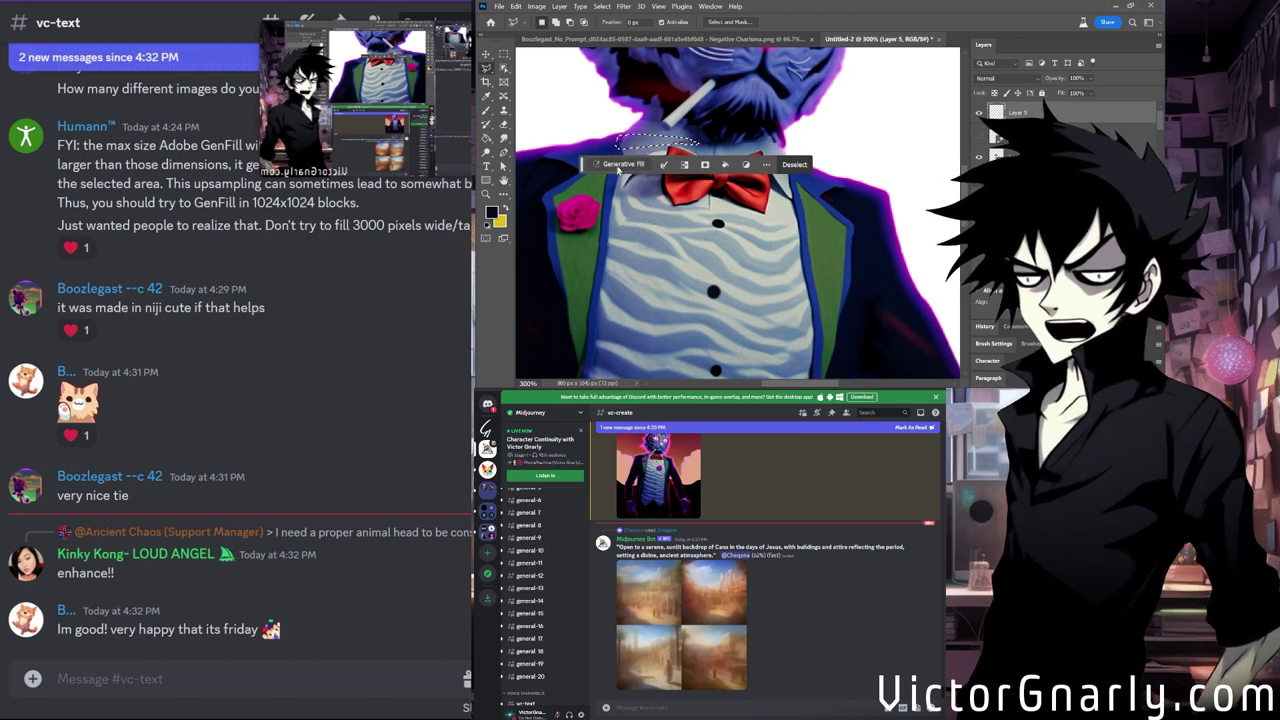
mouse_move(785, 140)
left_mouse_down()
mouse_move(767, 137)
mouse_move(785, 160)
mouse_move(758, 143)
mouse_move(784, 148)
left_mouse_up()
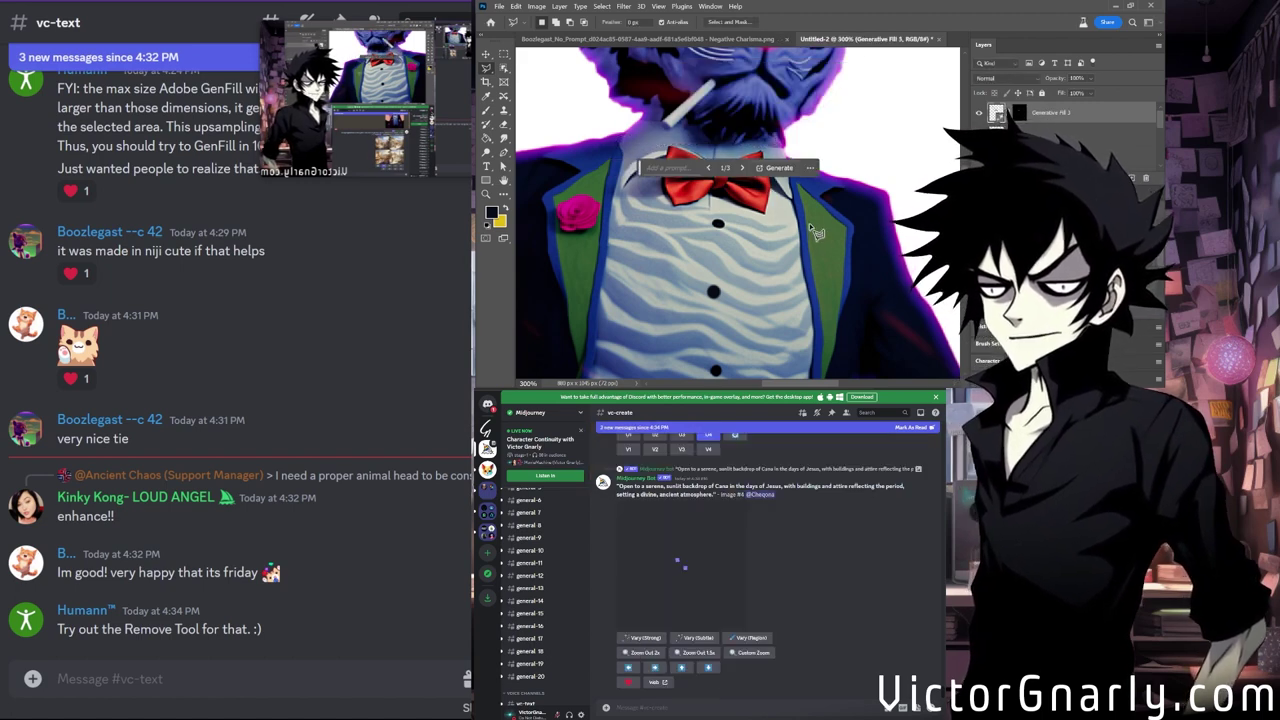
left_click_drag(639, 168, 643, 219)
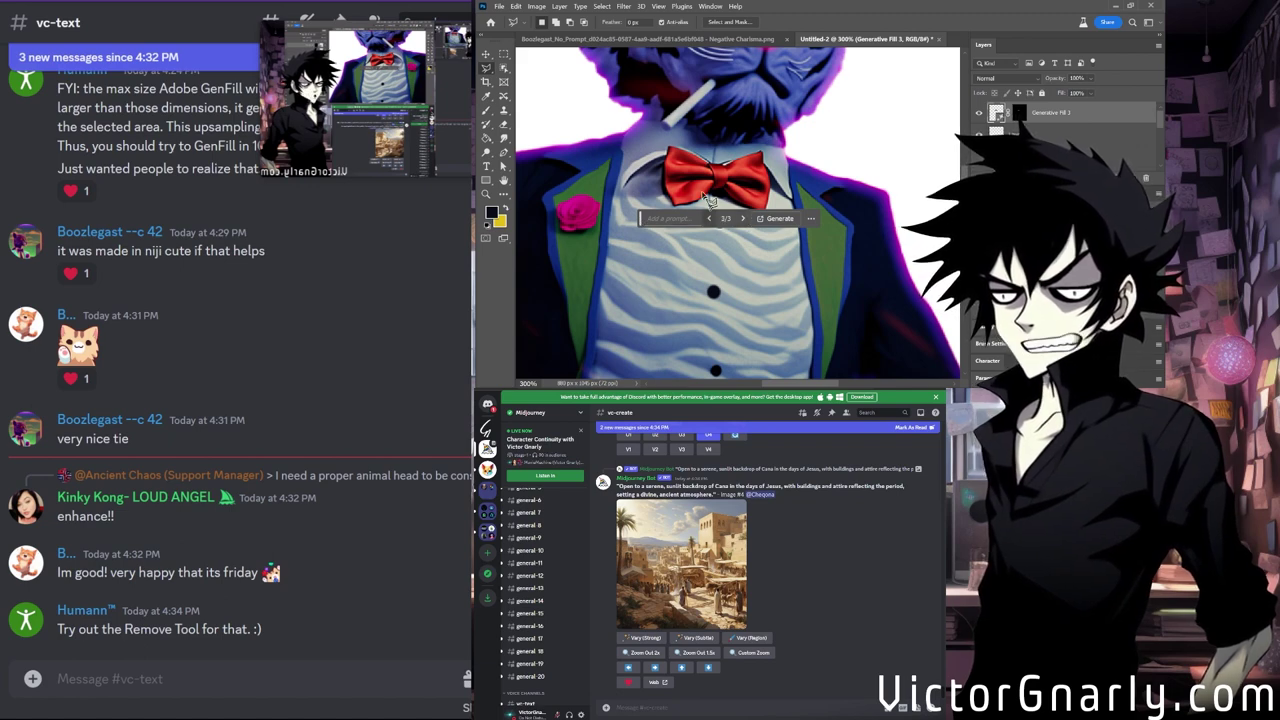
Merge the bow tie and collar fill layers with the figure into one layer, and toggle its visibility as a check.
scroll(710, 200, "up", 2)
scroll(720, 162, "up", 15)
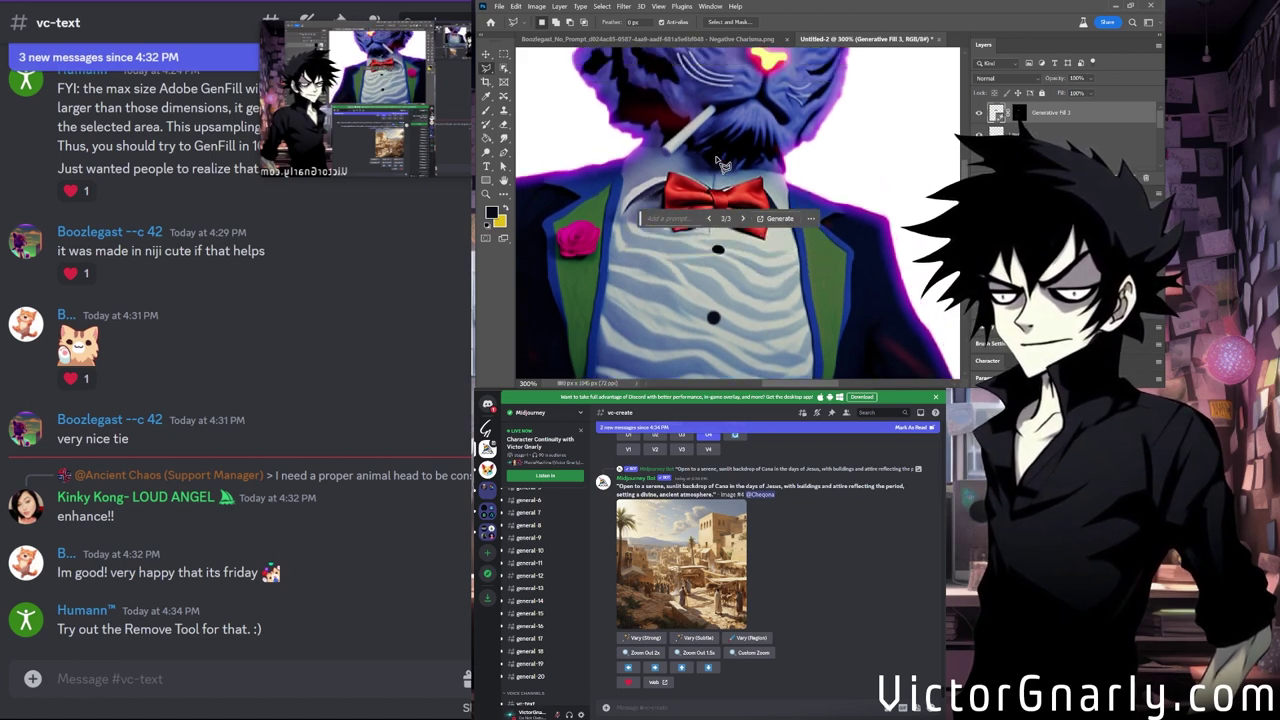
scroll(723, 163, "down", 18)
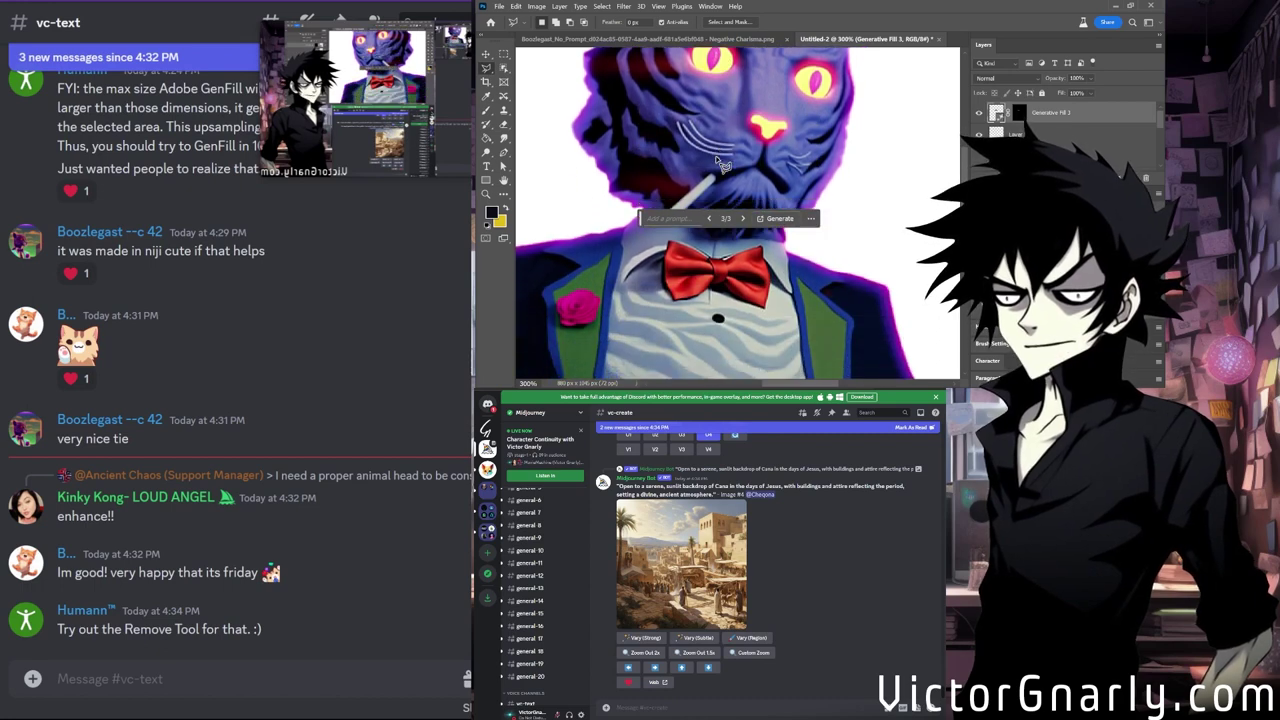
scroll(723, 163, "up", 7)
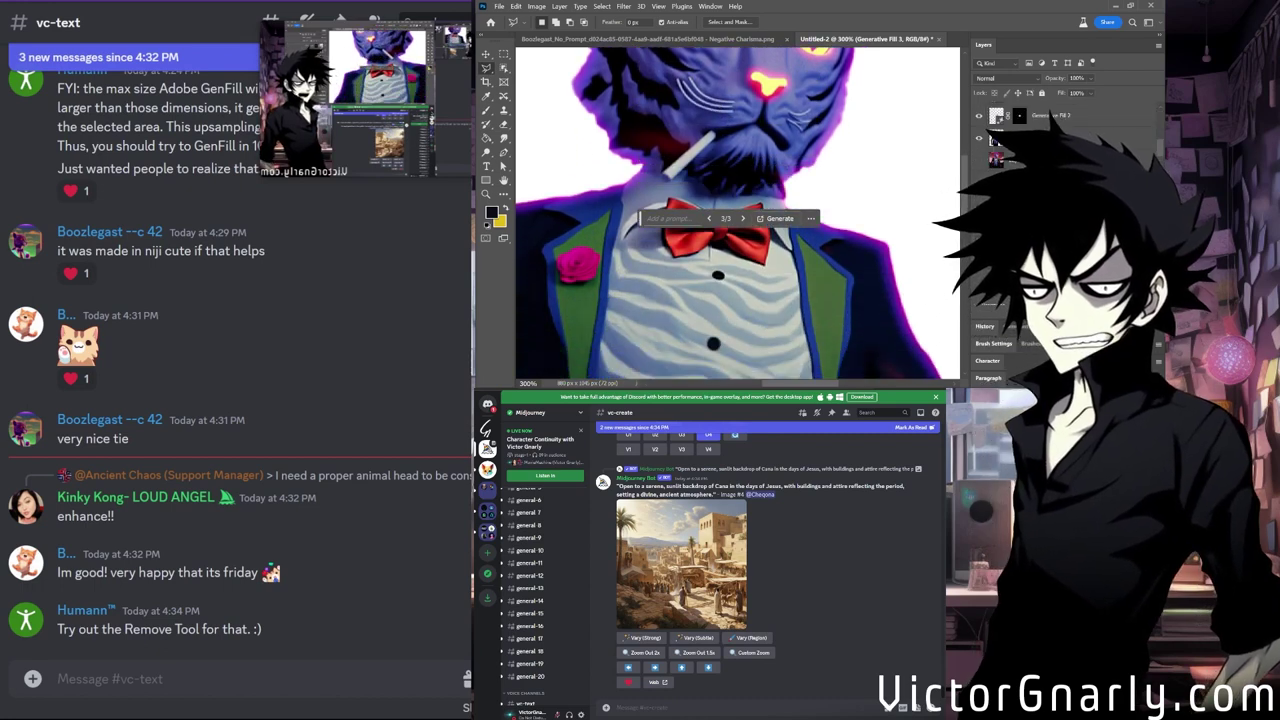
key("ctrl+e")
left_click(979, 113)
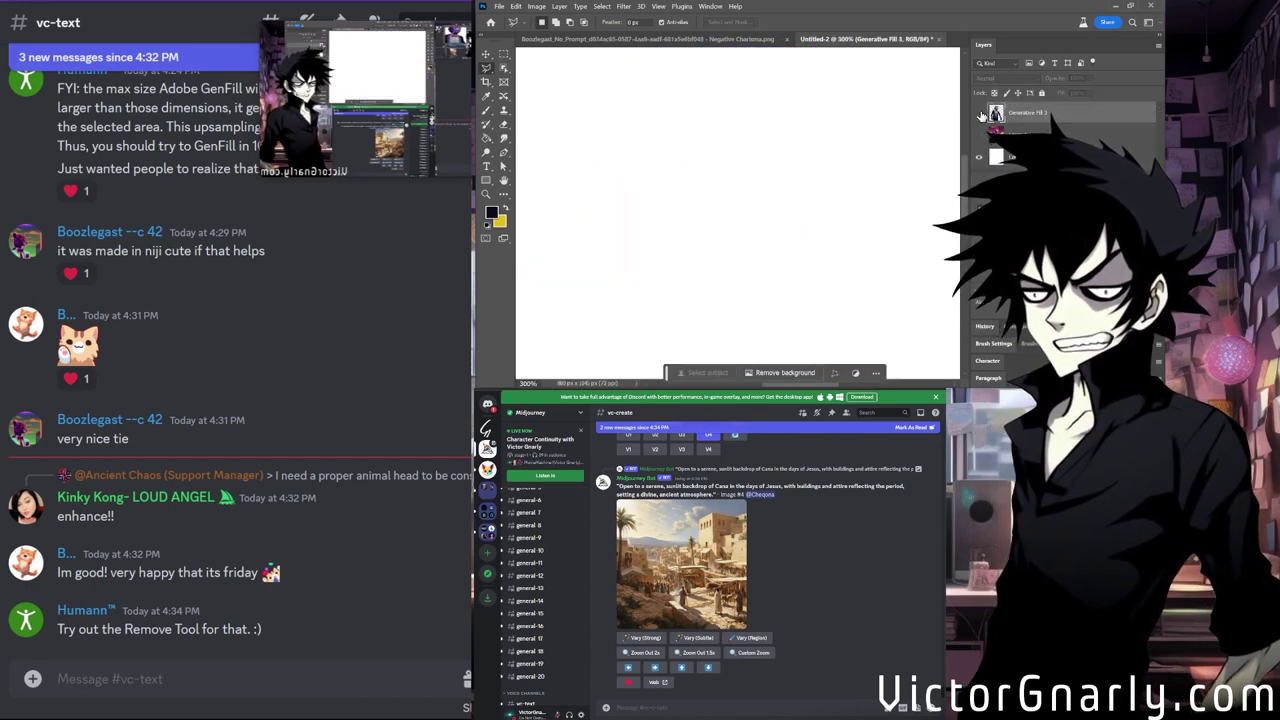
left_click(979, 113)
Load the merged figure layer's outline as a selection, examine the figure from head to hands, and deselect.
left_click(996, 113, "ctrl")
key("ctrl+minus")
key("ctrl+minus")
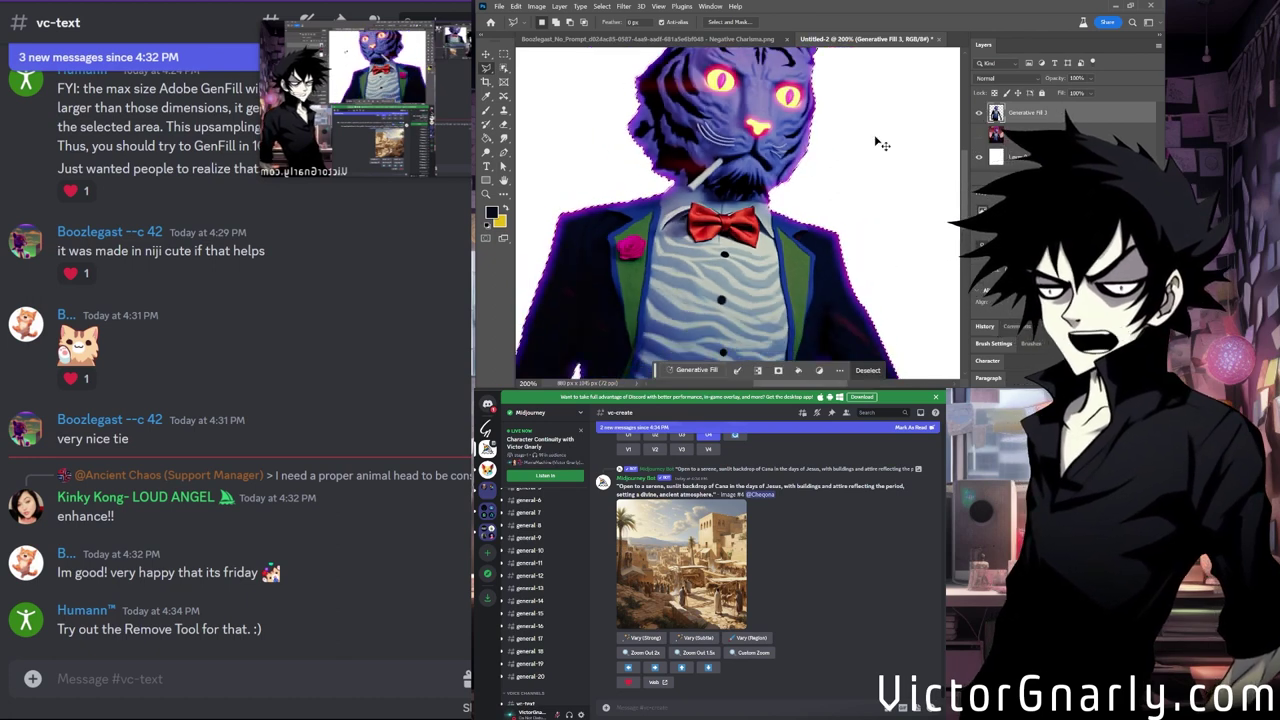
scroll(750, 248, "down", 3)
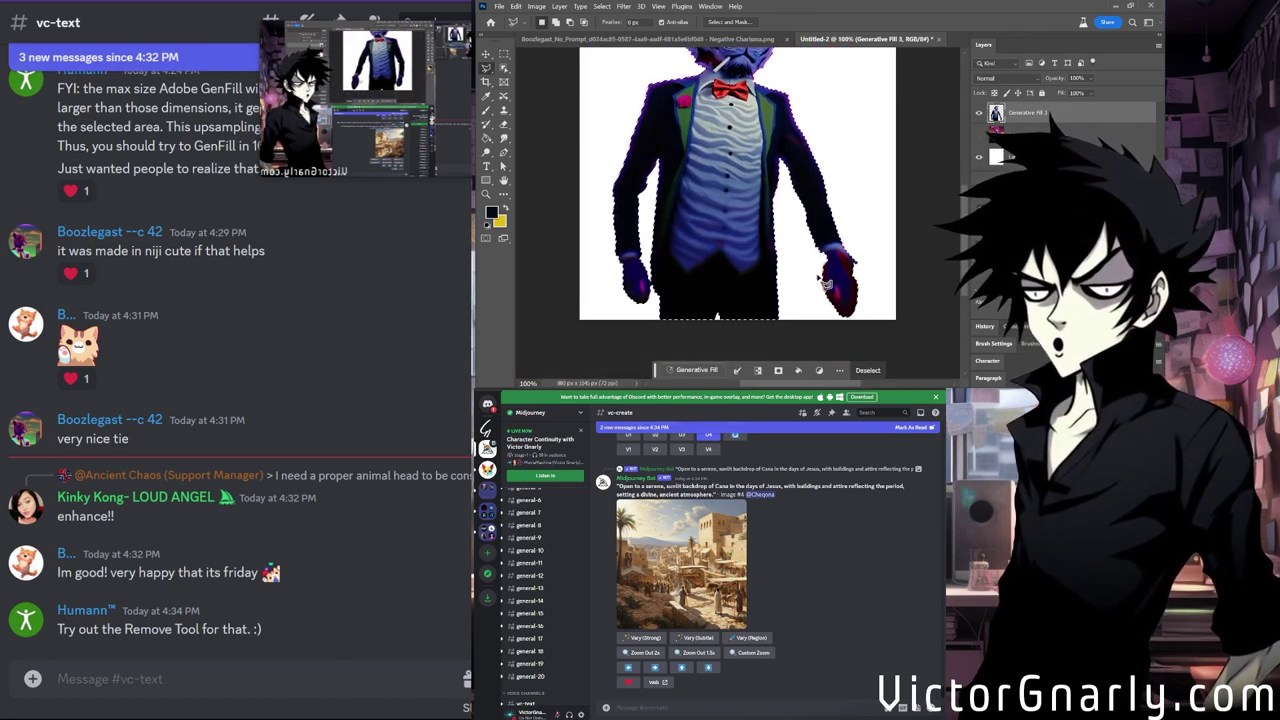
scroll(760, 255, "up", 3)
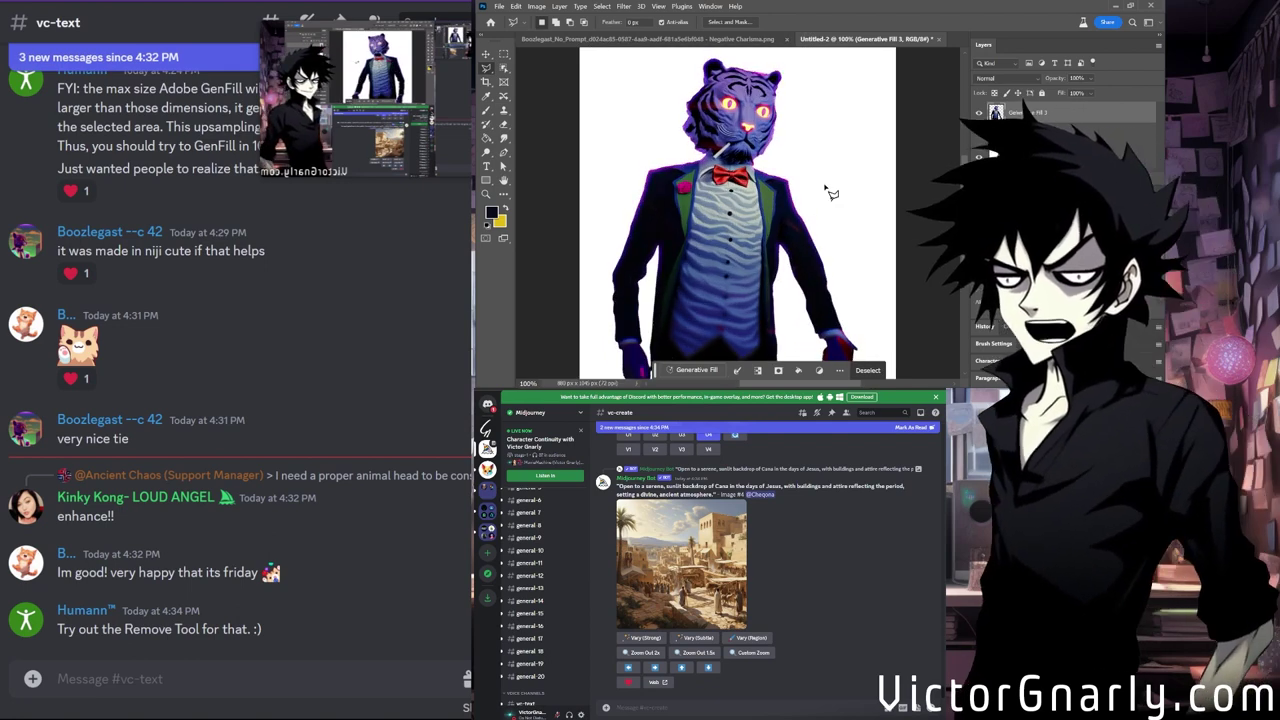
key("ctrl+d")
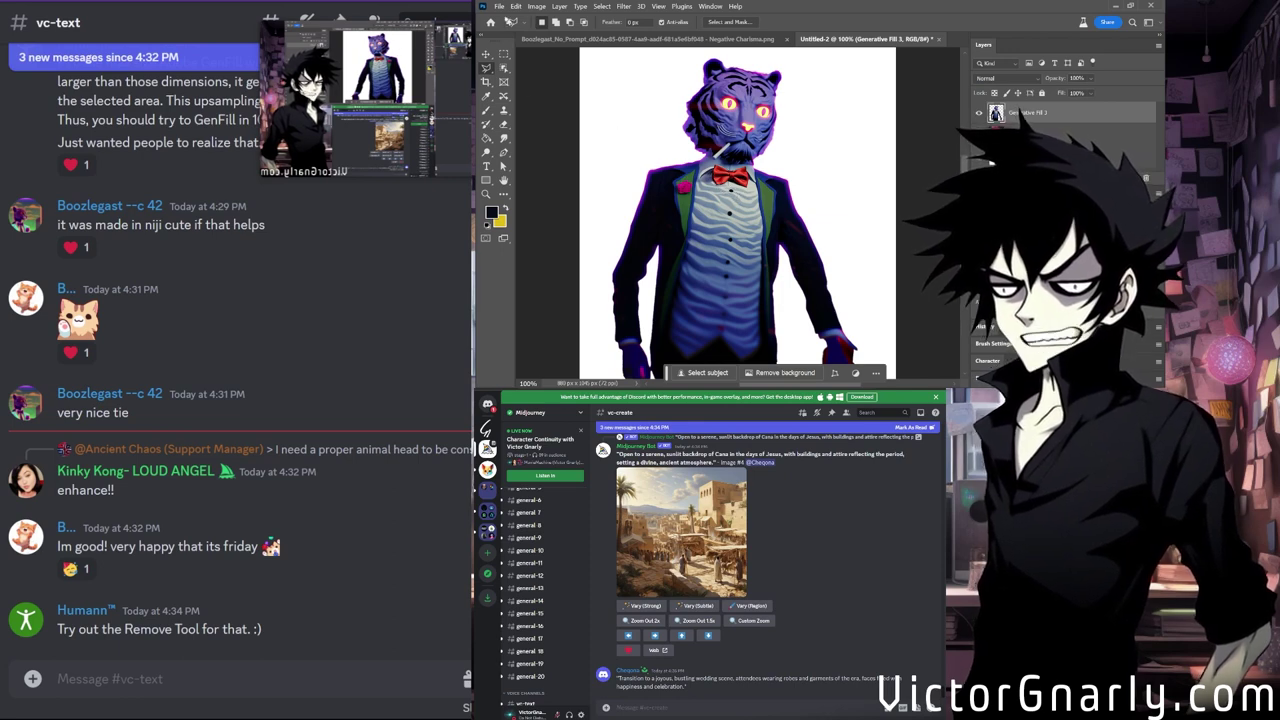
Reload the figure layer's outline as a selection and inspect the figure's extent against the canvas edges.
key("alt+f")
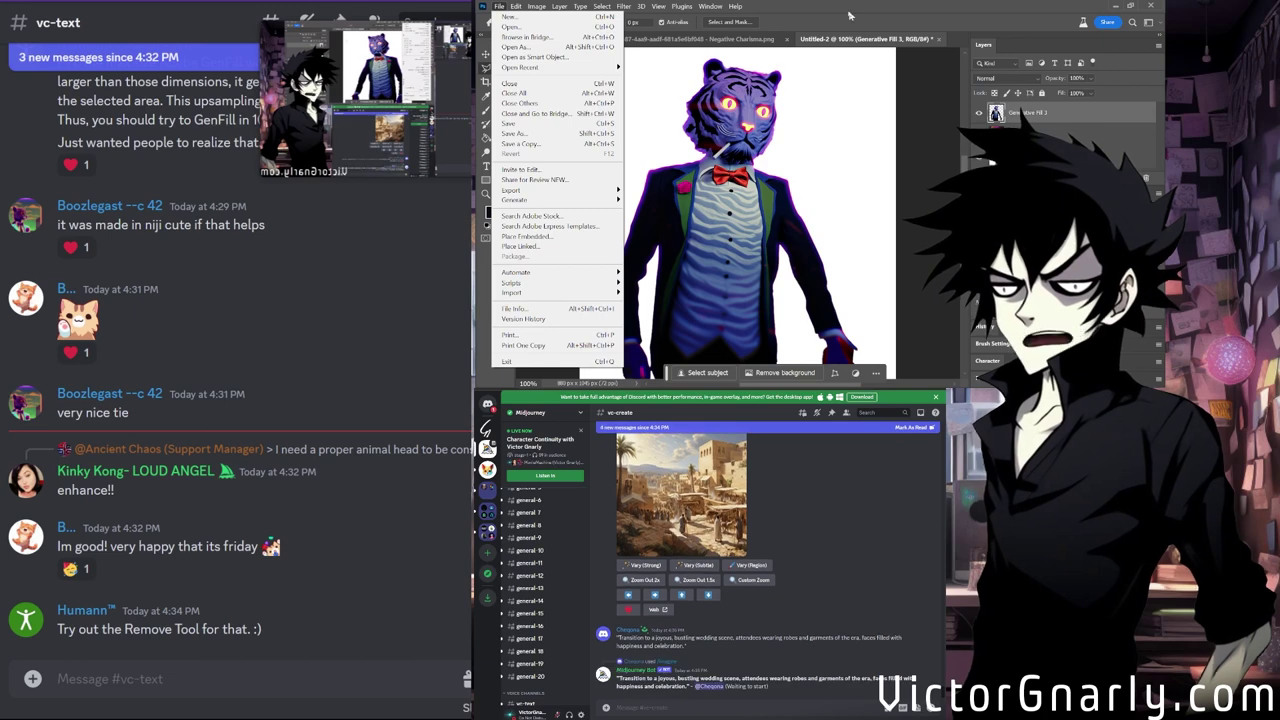
key("Escape")
scroll(806, 233, "down", 3)
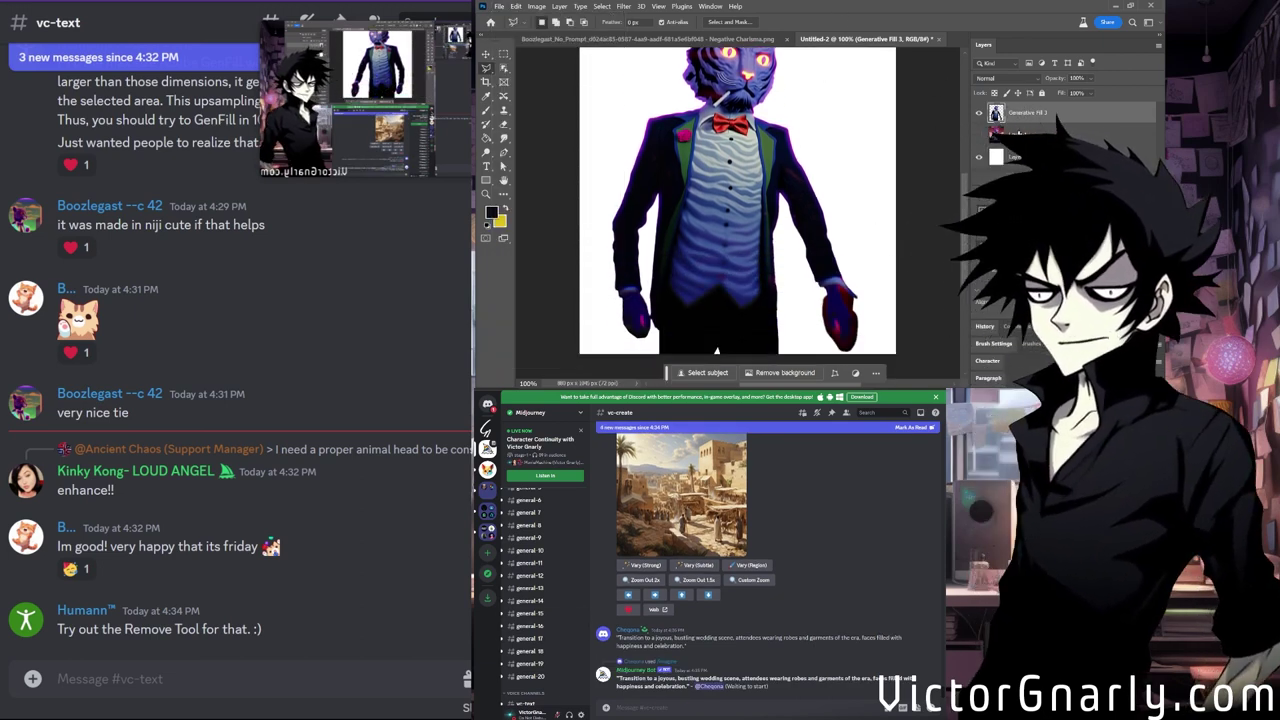
left_click(993, 113, "ctrl")
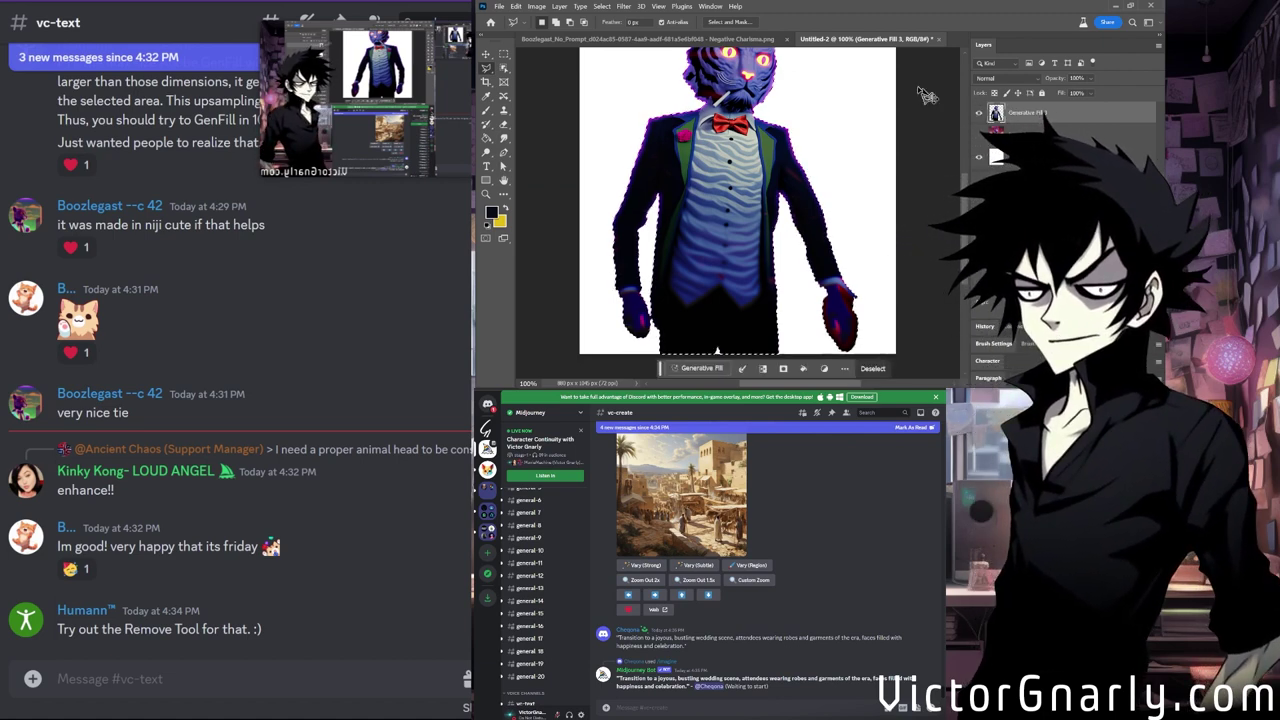
scroll(707, 127, "up", 1)
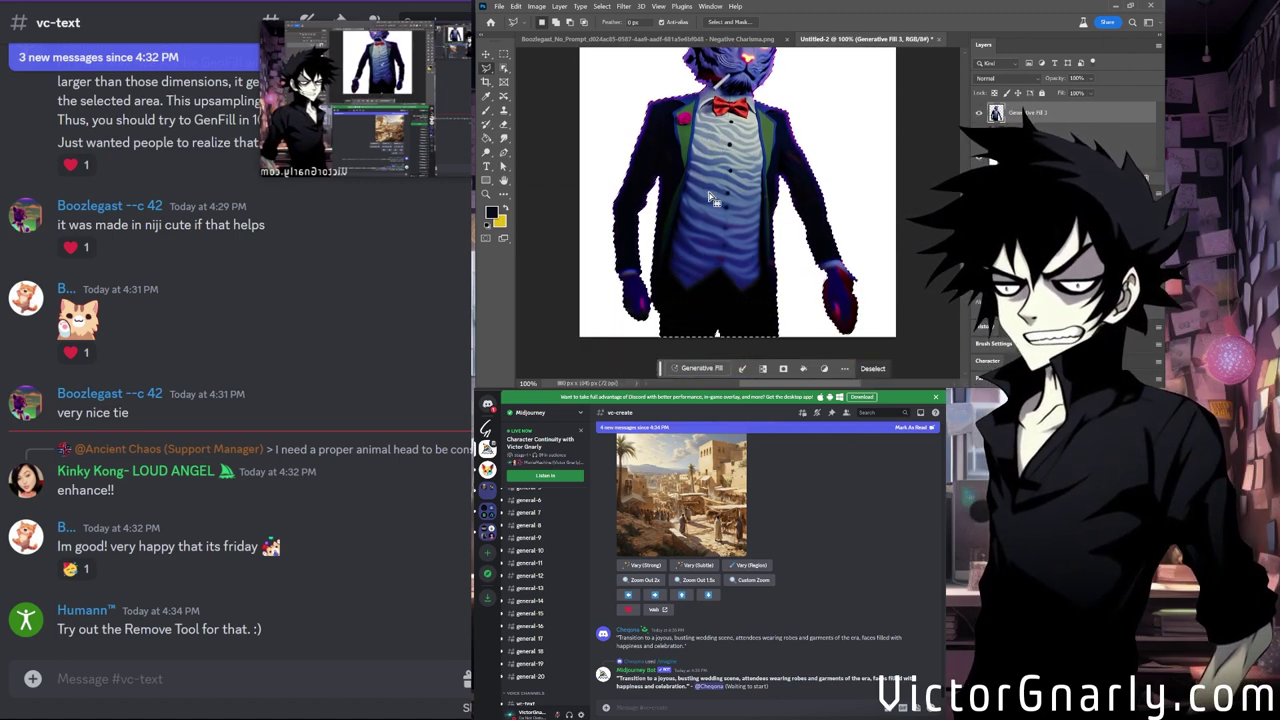
scroll(710, 188, "up", 2)
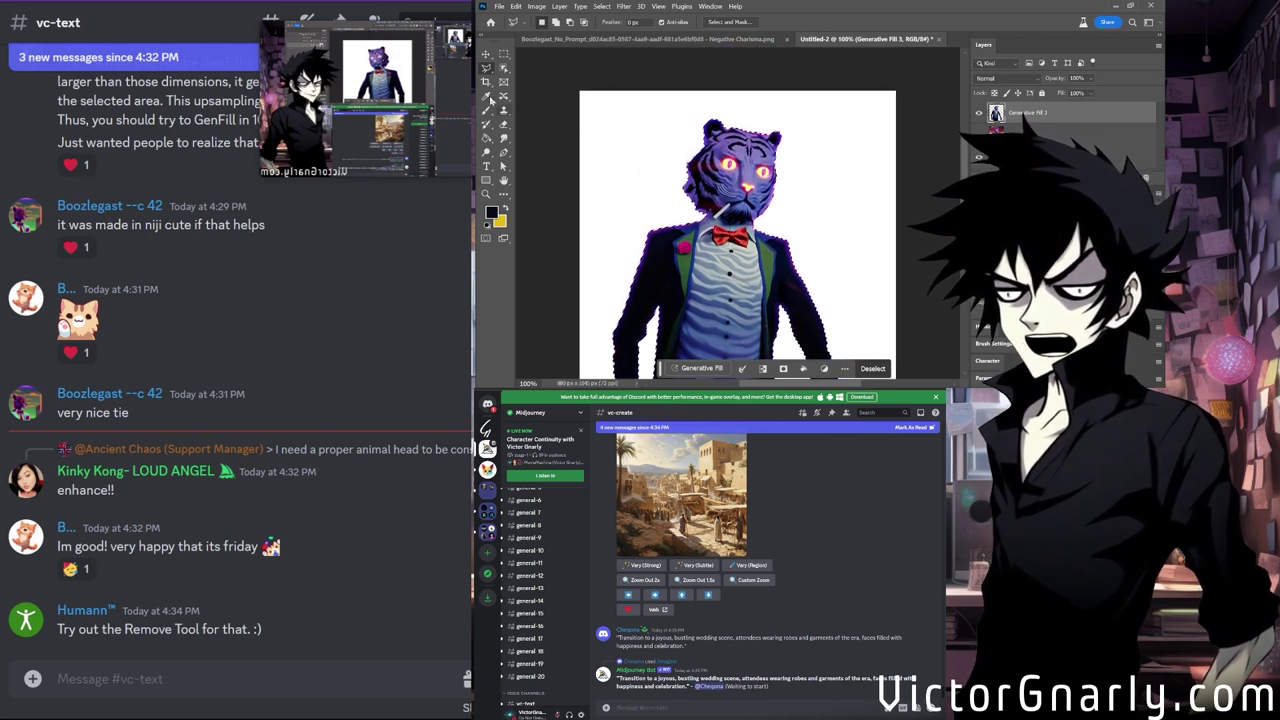
Crop the canvas closer to the figure, trimming the empty space above the head and an equal strip along both sides.
left_click(486, 82)
mouse_move(736, 117)
left_mouse_down()
mouse_move(738, 89)
mouse_move(738, 114)
mouse_move(738, 103)
left_mouse_up()
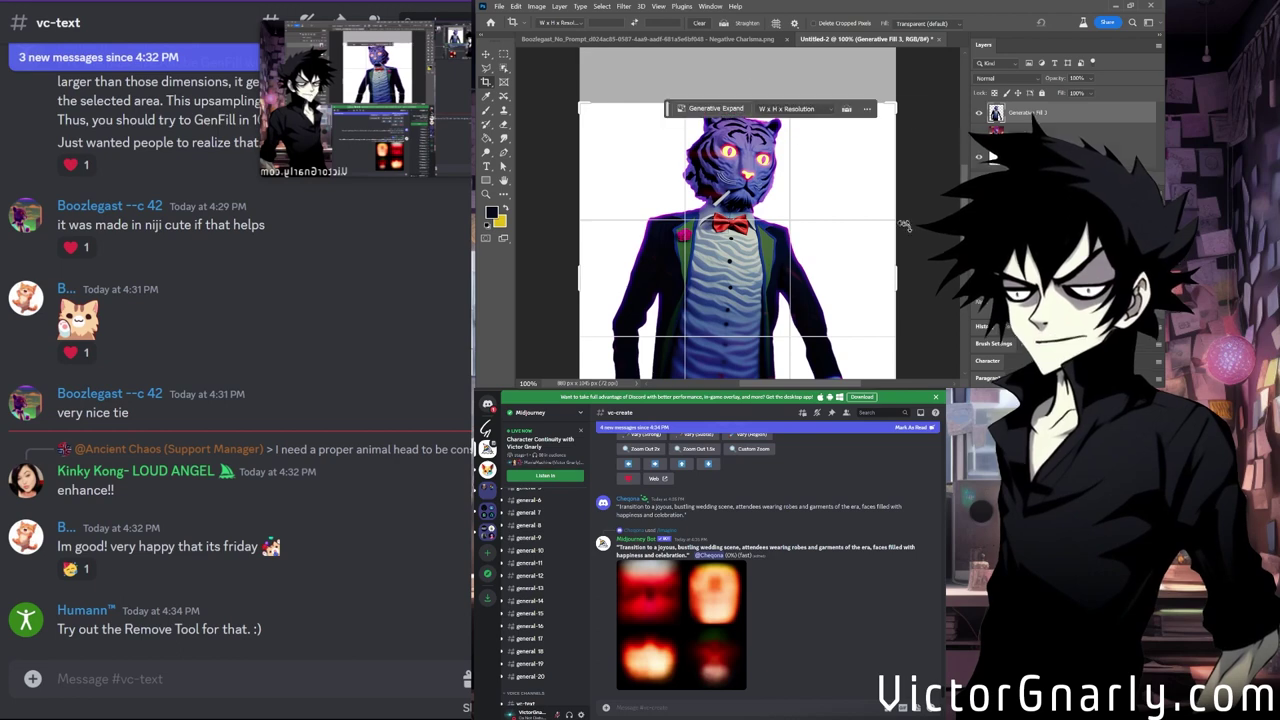
scroll(893, 262, "down", 3)
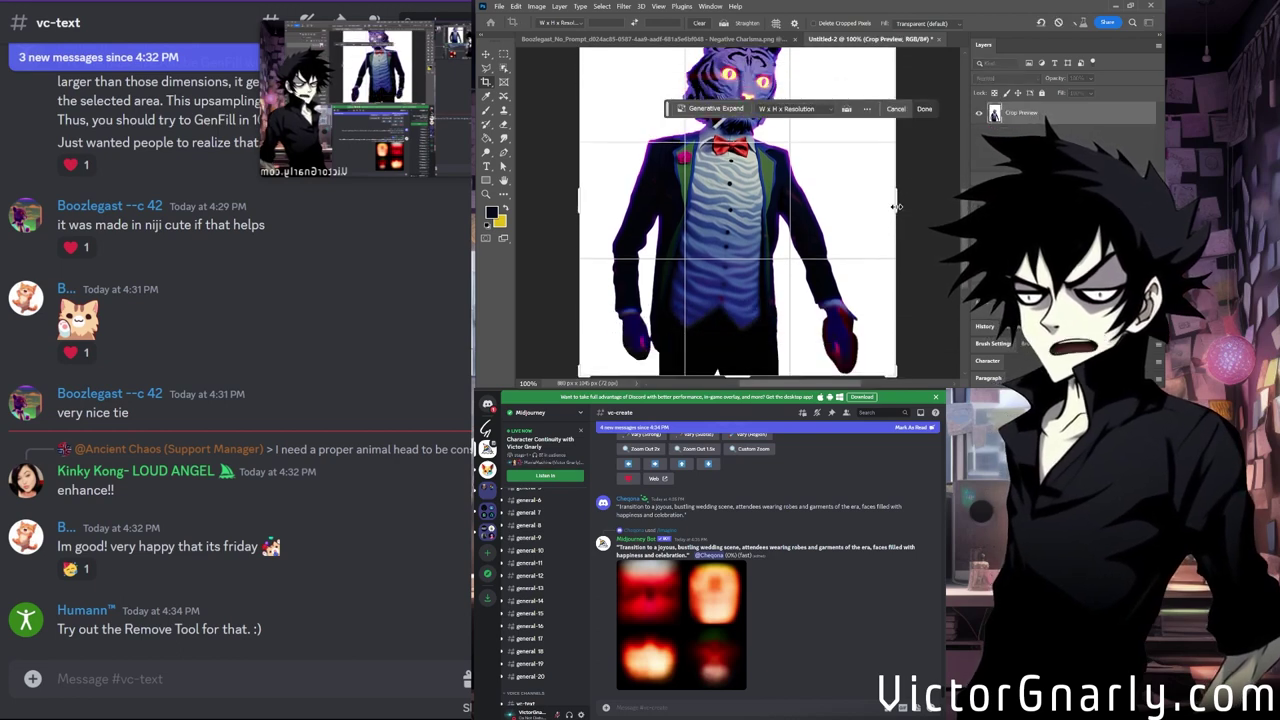
left_click_drag(897, 207, 858, 207)
left_click_drag(594, 201, 601, 203)
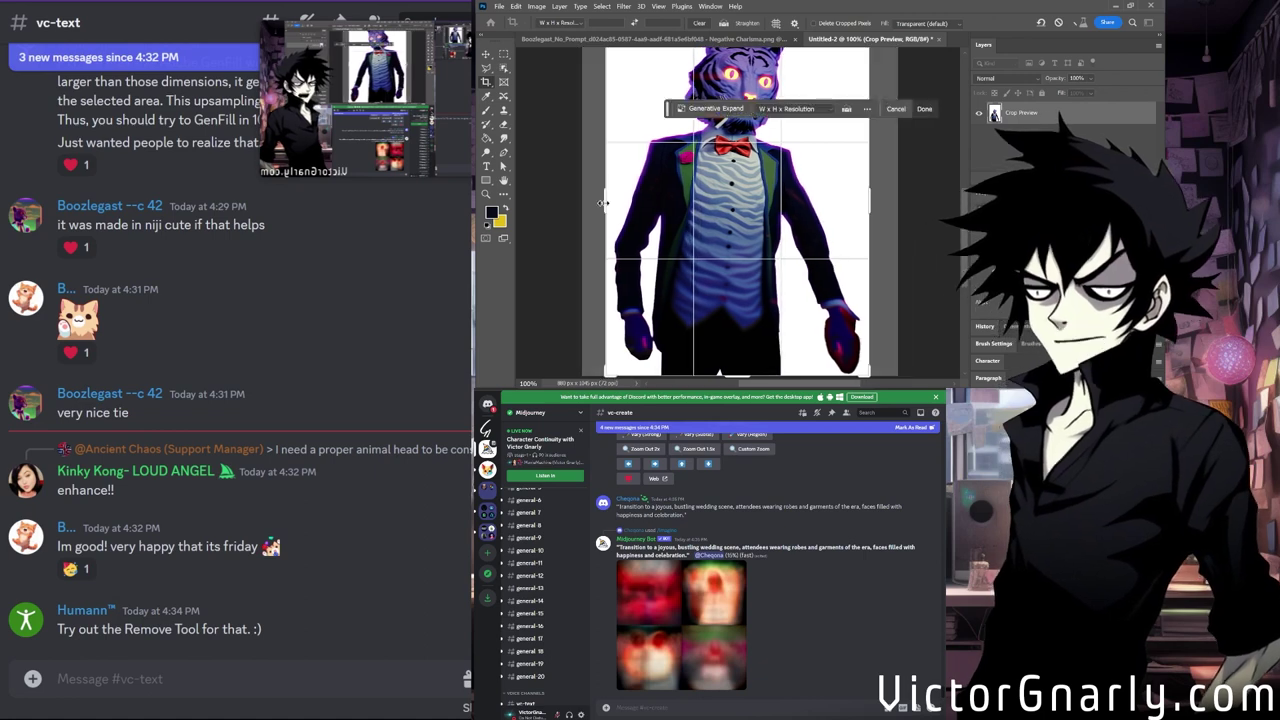
key("Return")
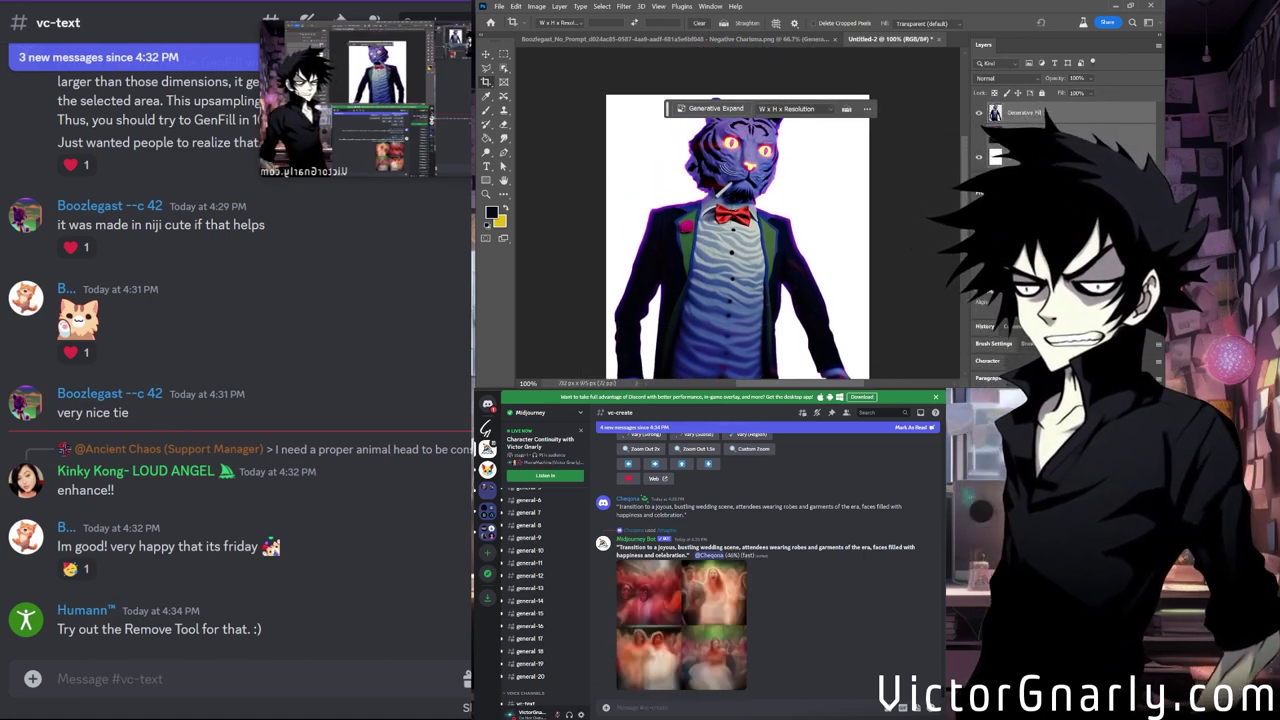
Copy the whole cropped canvas, head to hands, using a rectangular marquee selection, and deselect.
key("m")
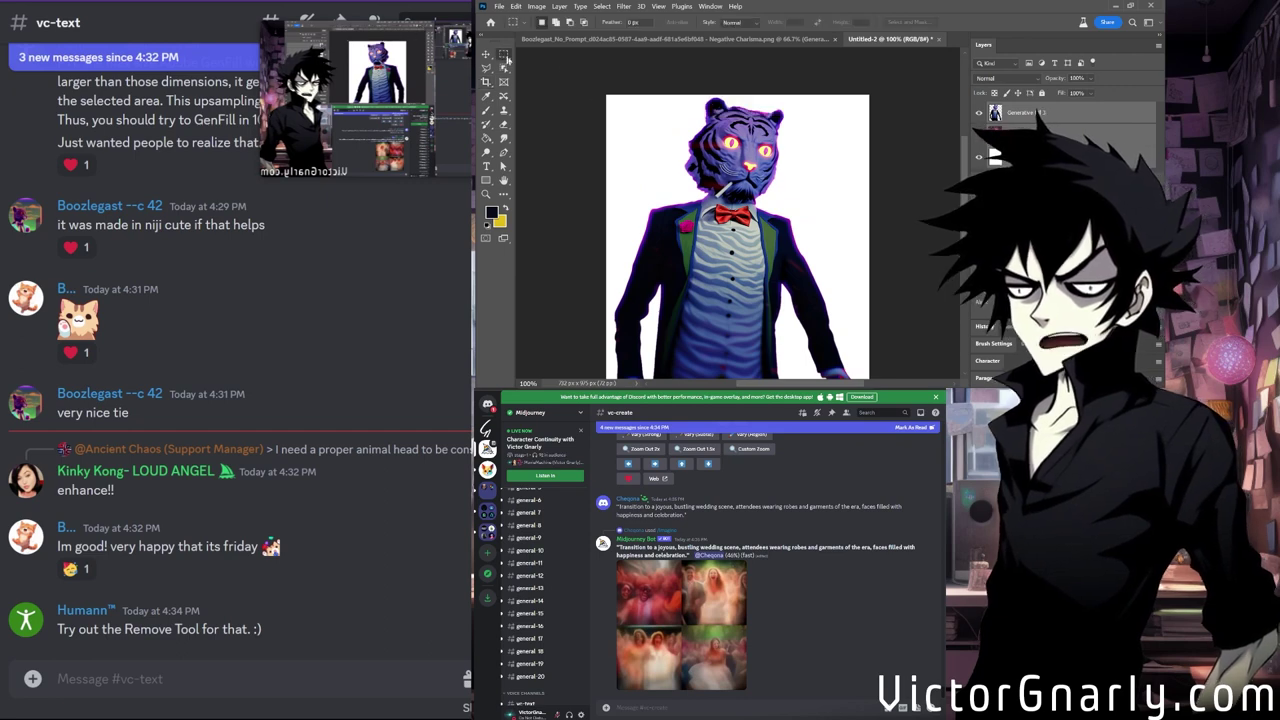
left_click_drag(607, 95, 890, 365)
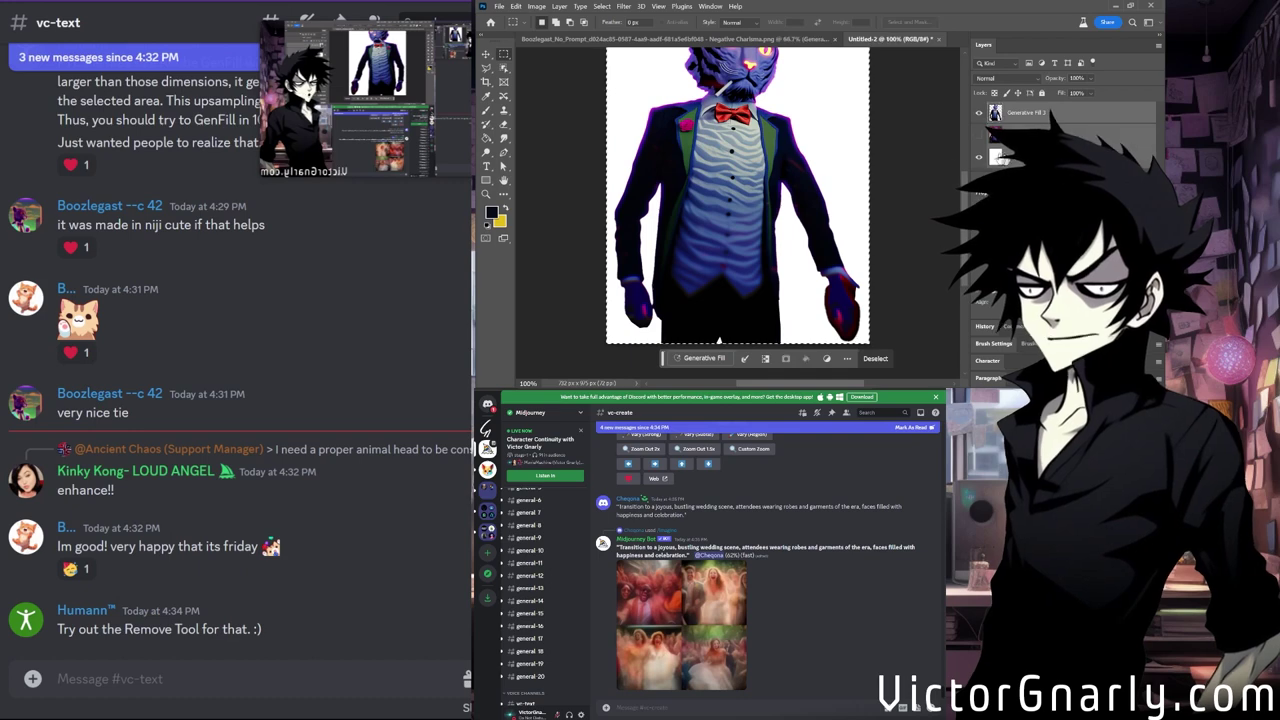
scroll(914, 148, "up", 2)
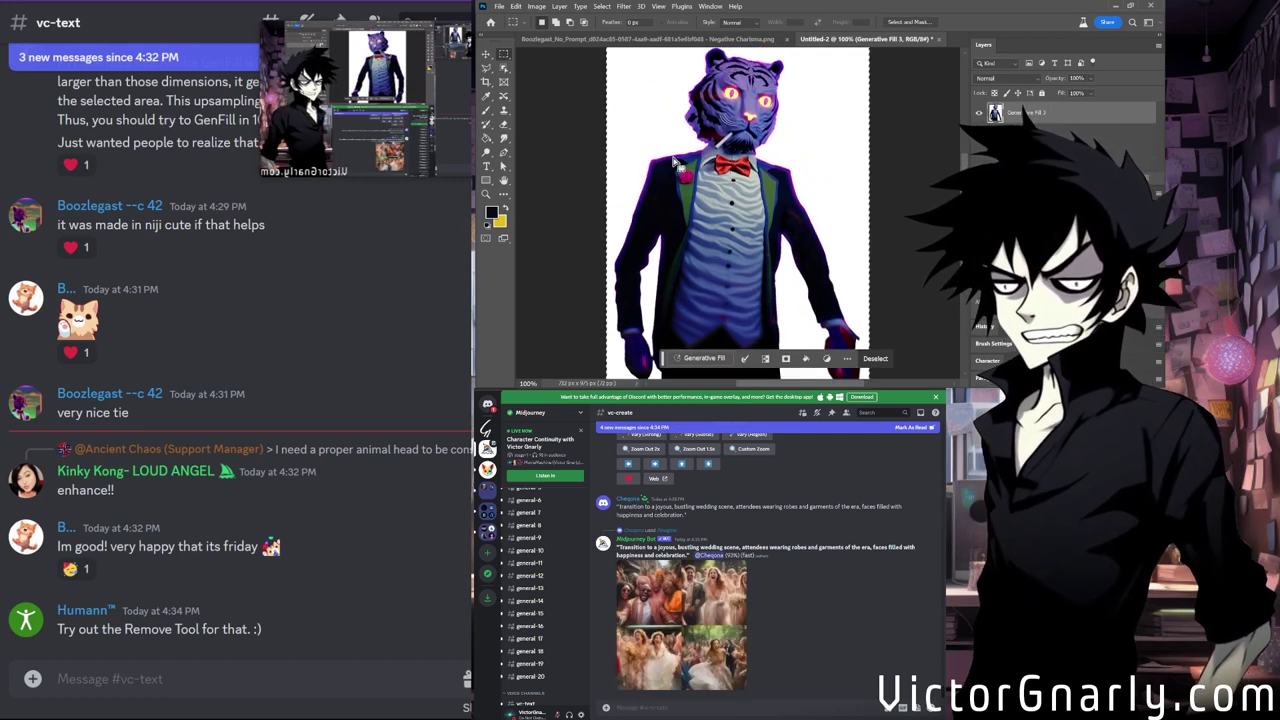
left_click(486, 53)
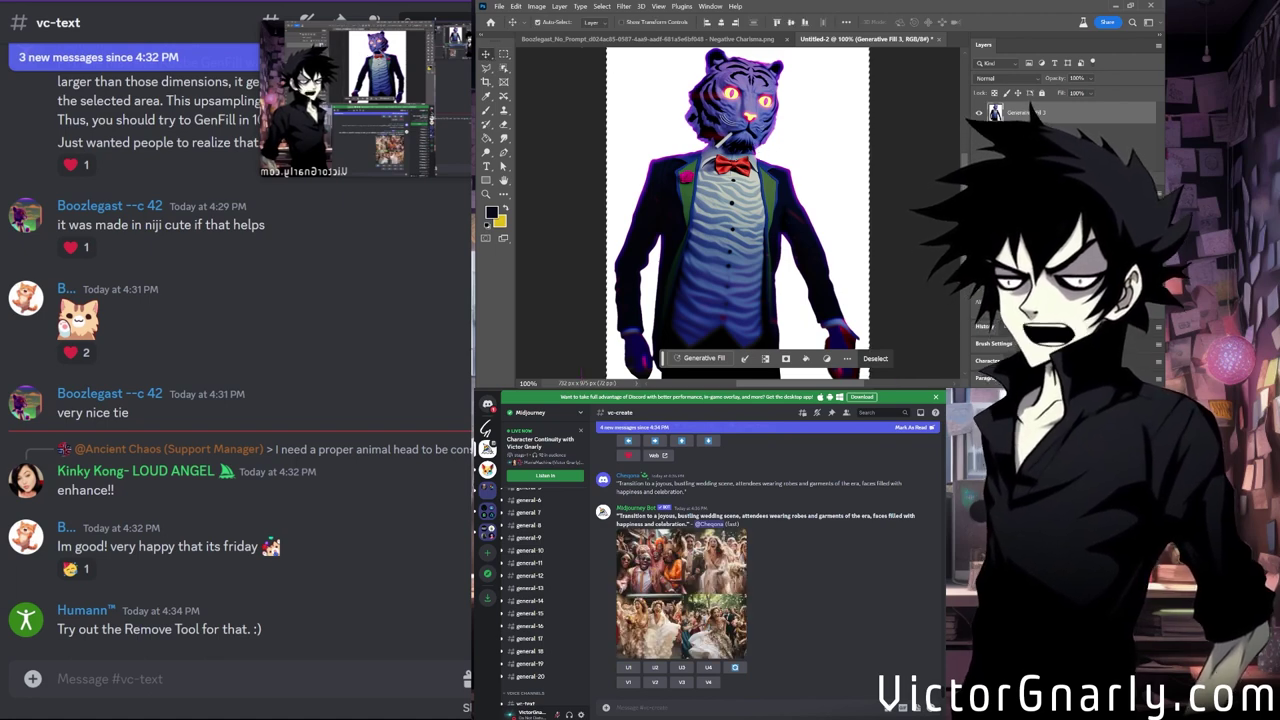
key("ctrl+d")
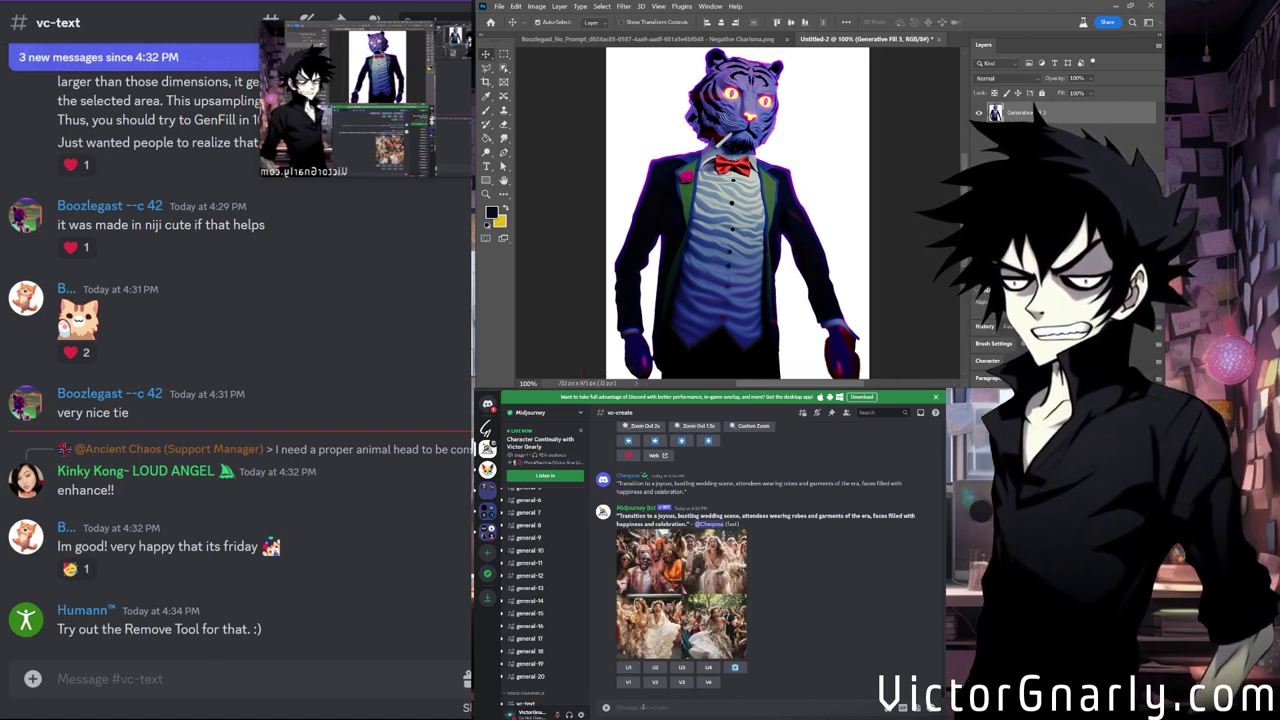
Switch to Discord, post the copied tiger image in the Midjourney vc-create channel, and view it enlarged.
key("ctrl+v")
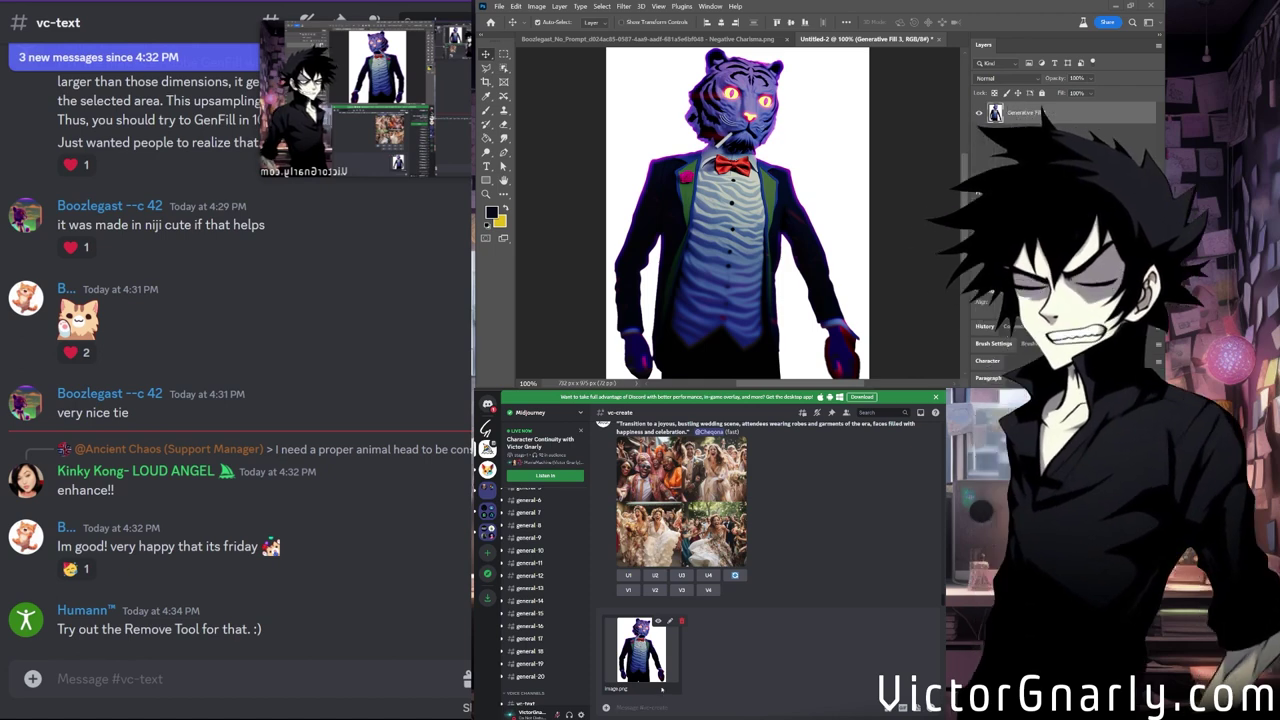
key("Return")
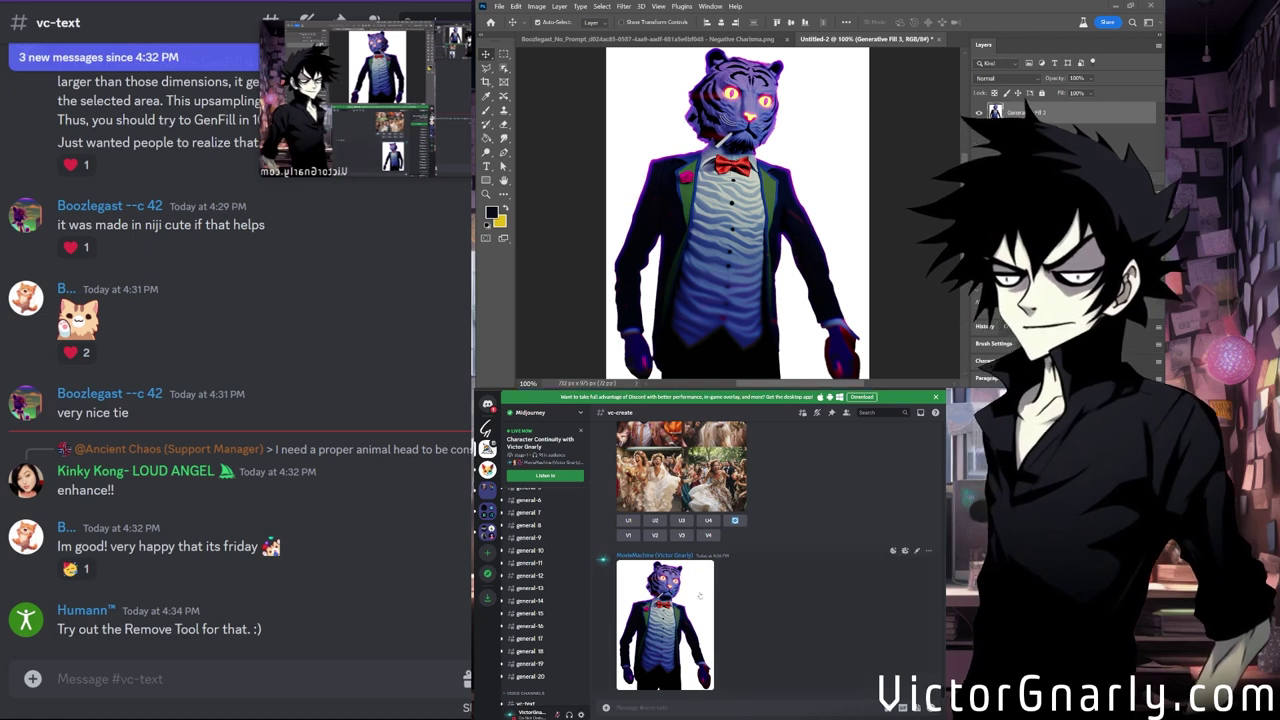
left_click(665, 625)
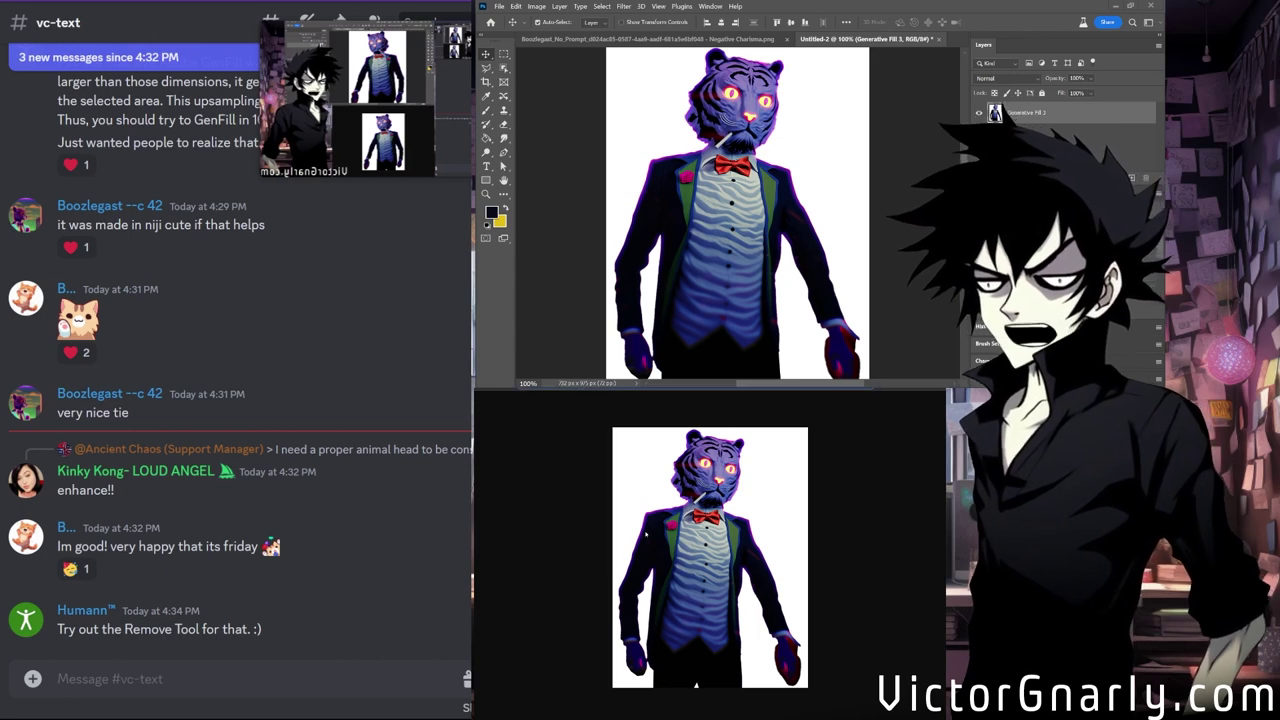
left_click(526, 395)
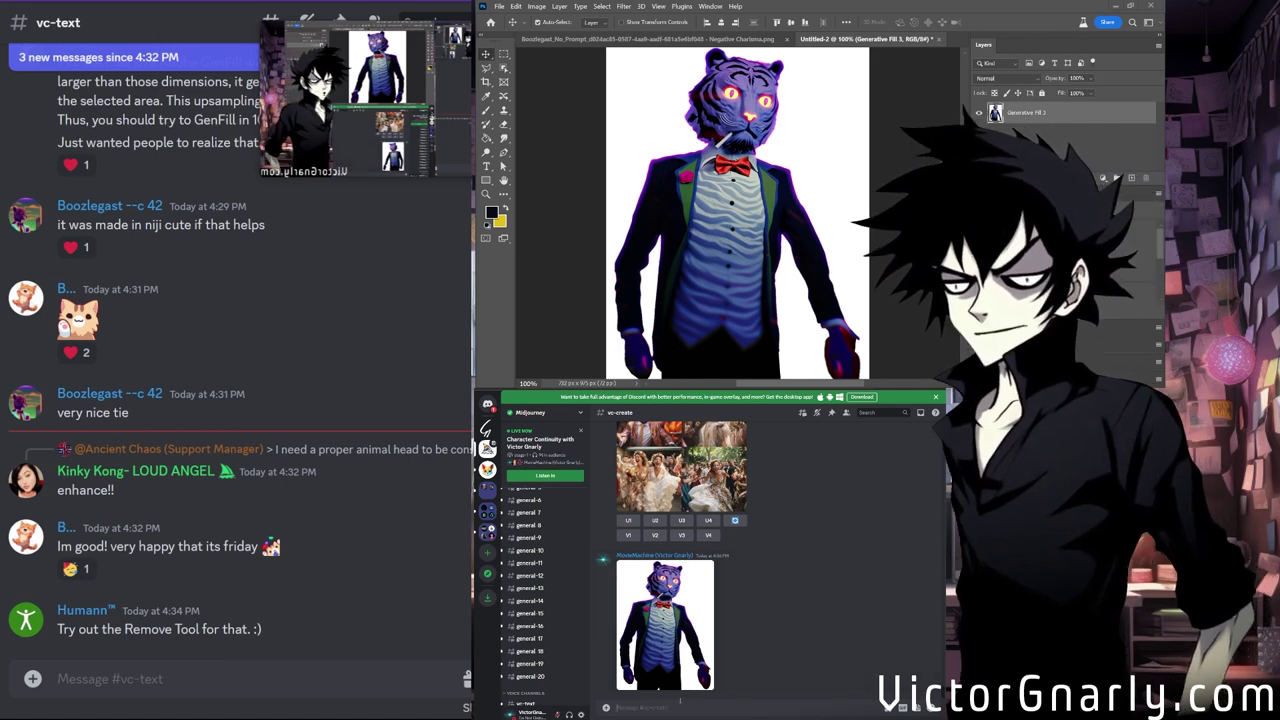
type("/im")
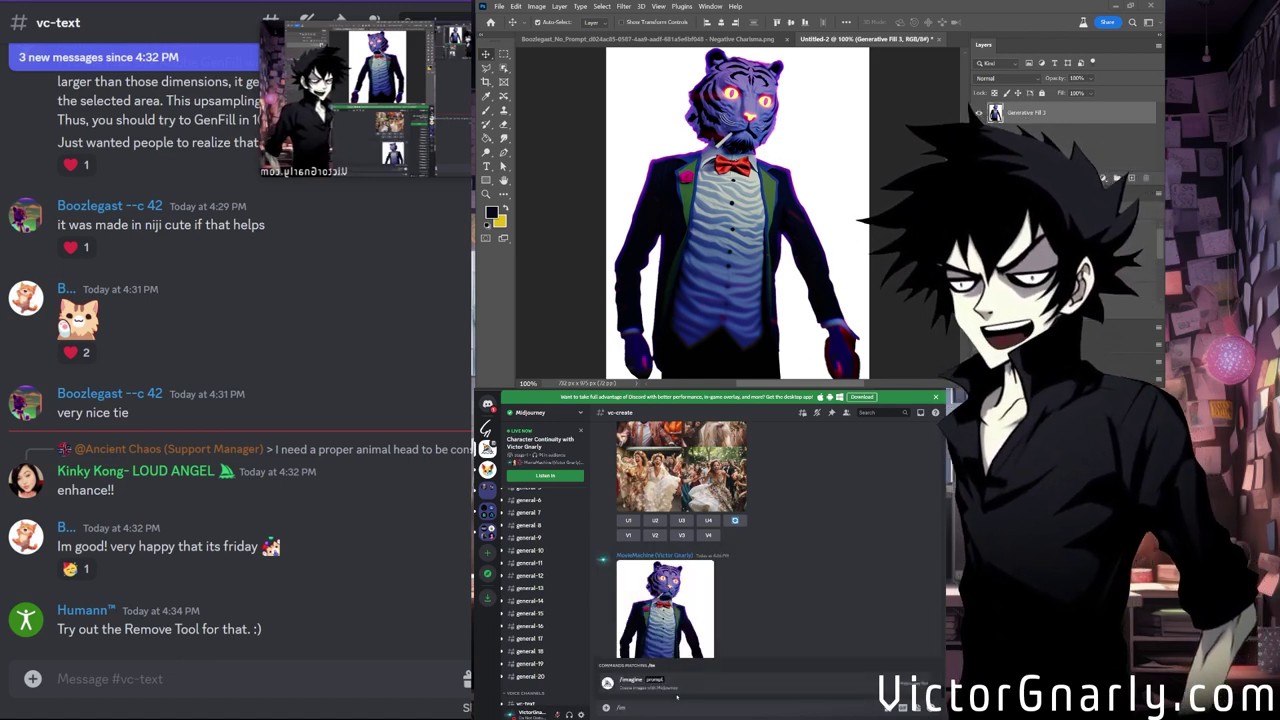
left_click(648, 686)
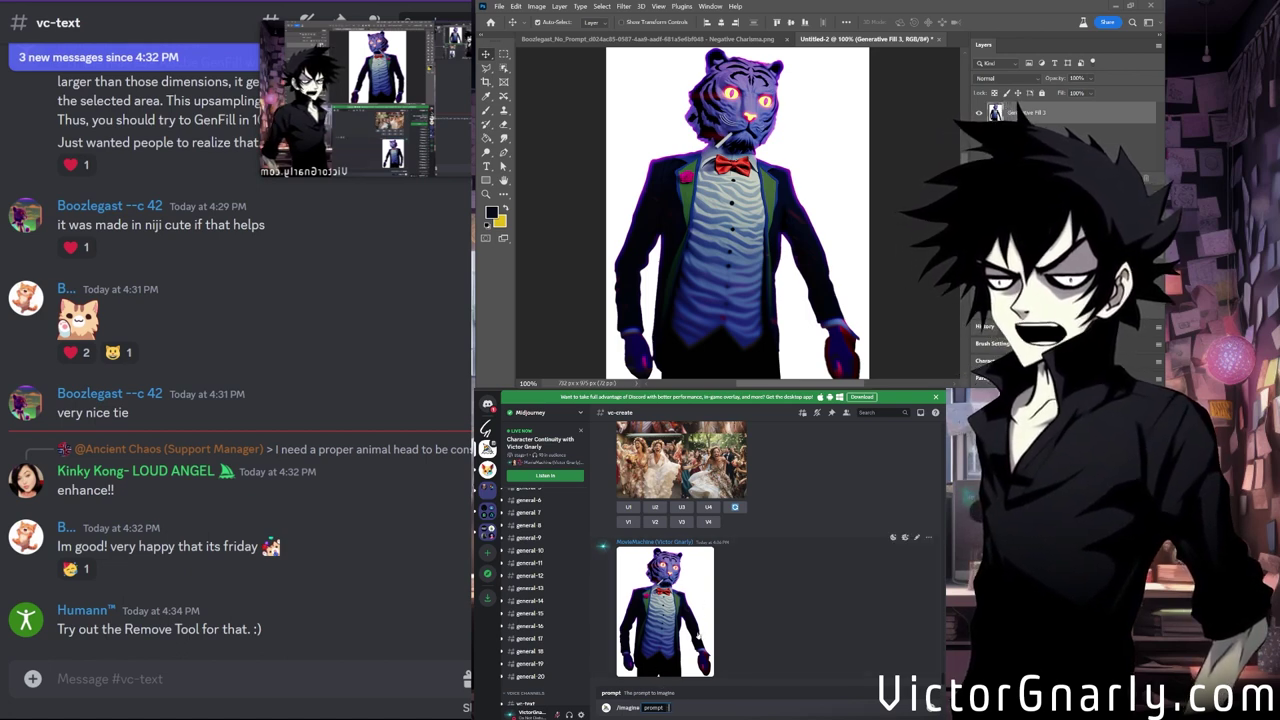
key("BackSpace")
key("BackSpace")
key("BackSpace")
key("BackSpace")
key("BackSpace")
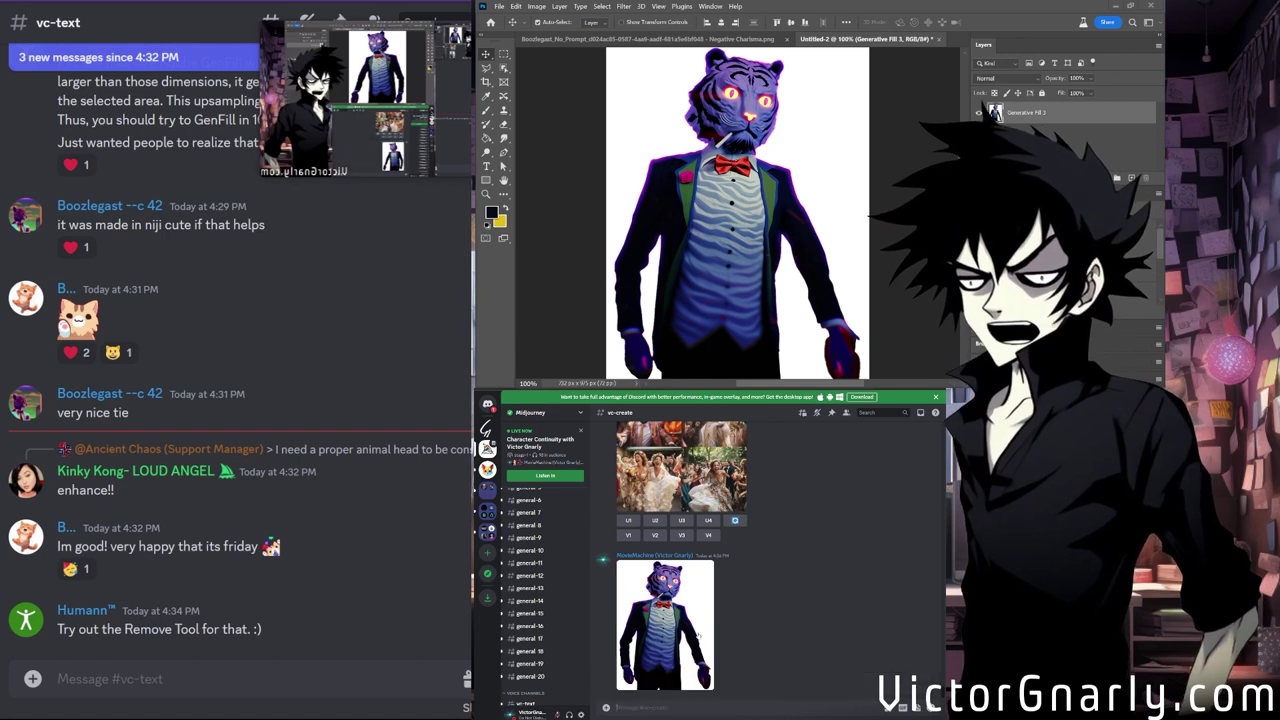
Submit the tiger image to Midjourney's /describe command as image.png.
type("/")
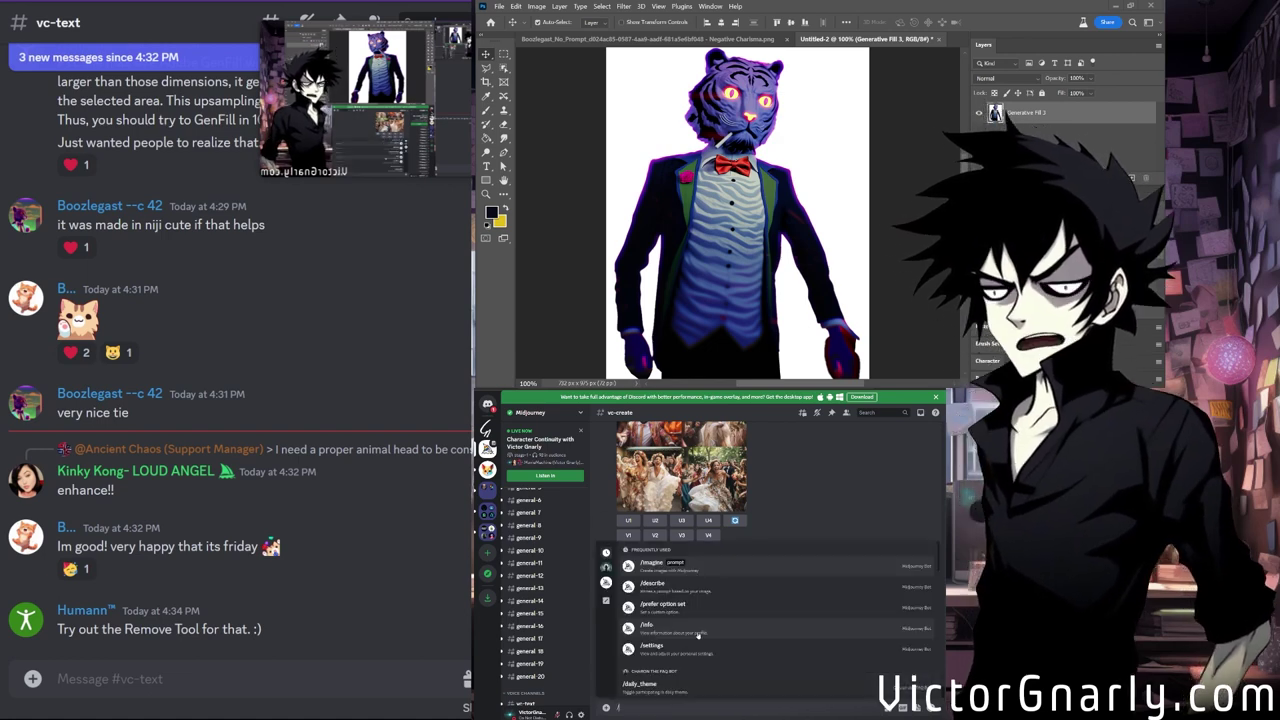
type("describe")
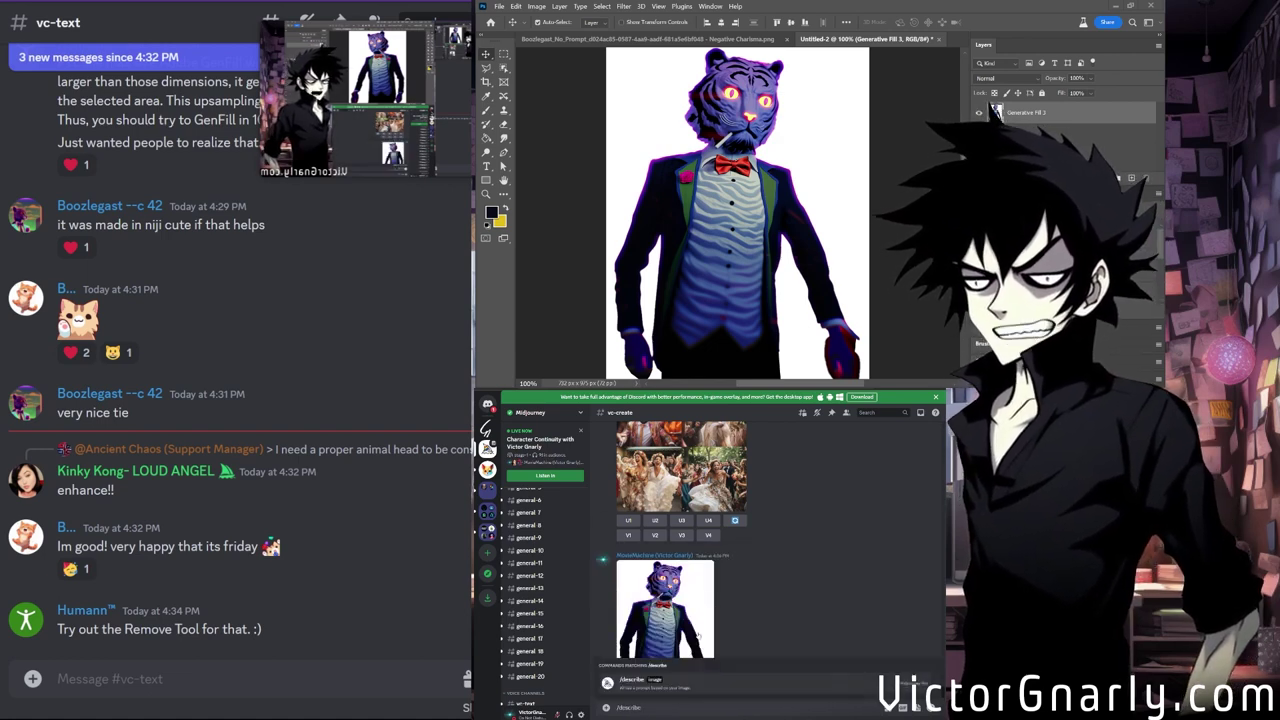
key("Return")
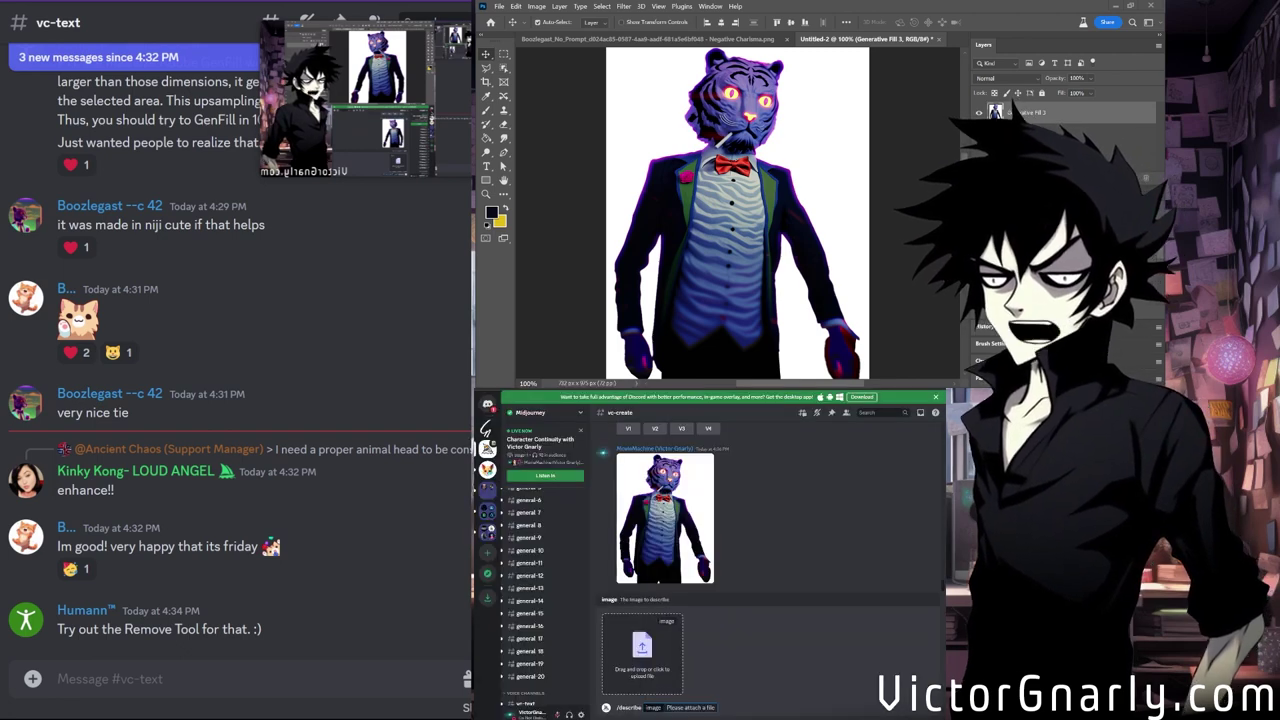
left_click_drag(642, 648, 642, 650)
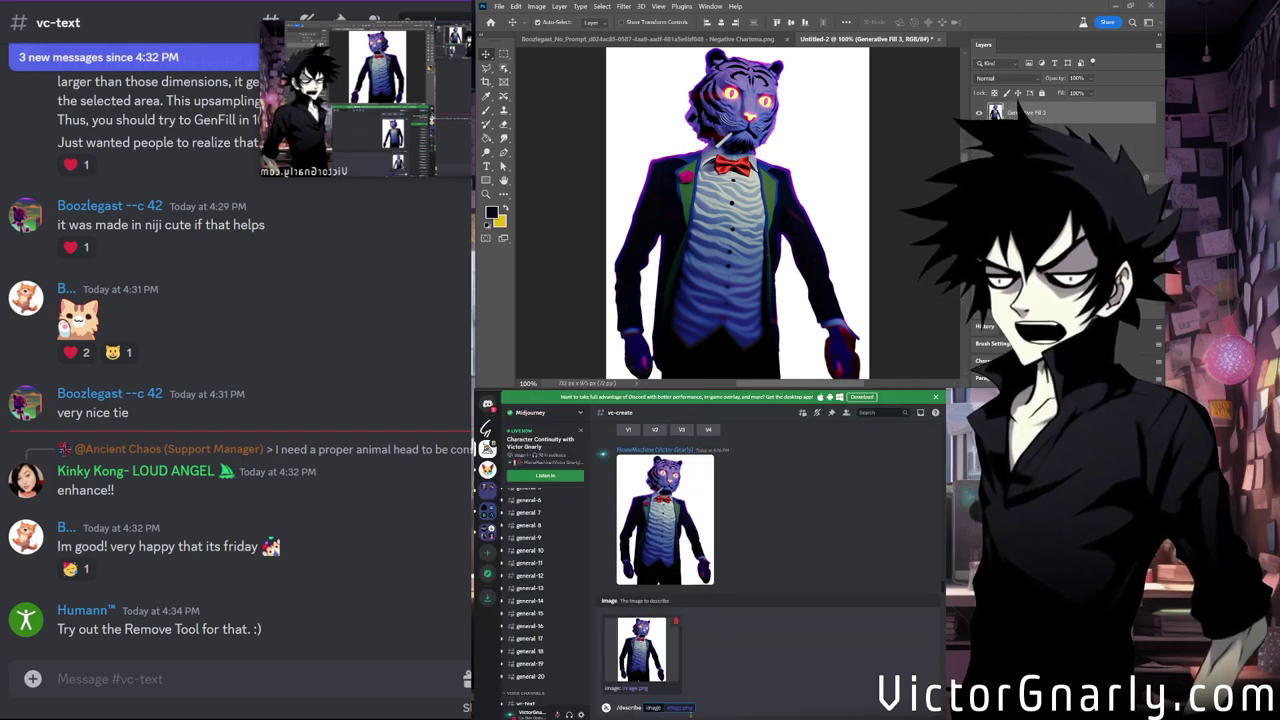
key("Return")
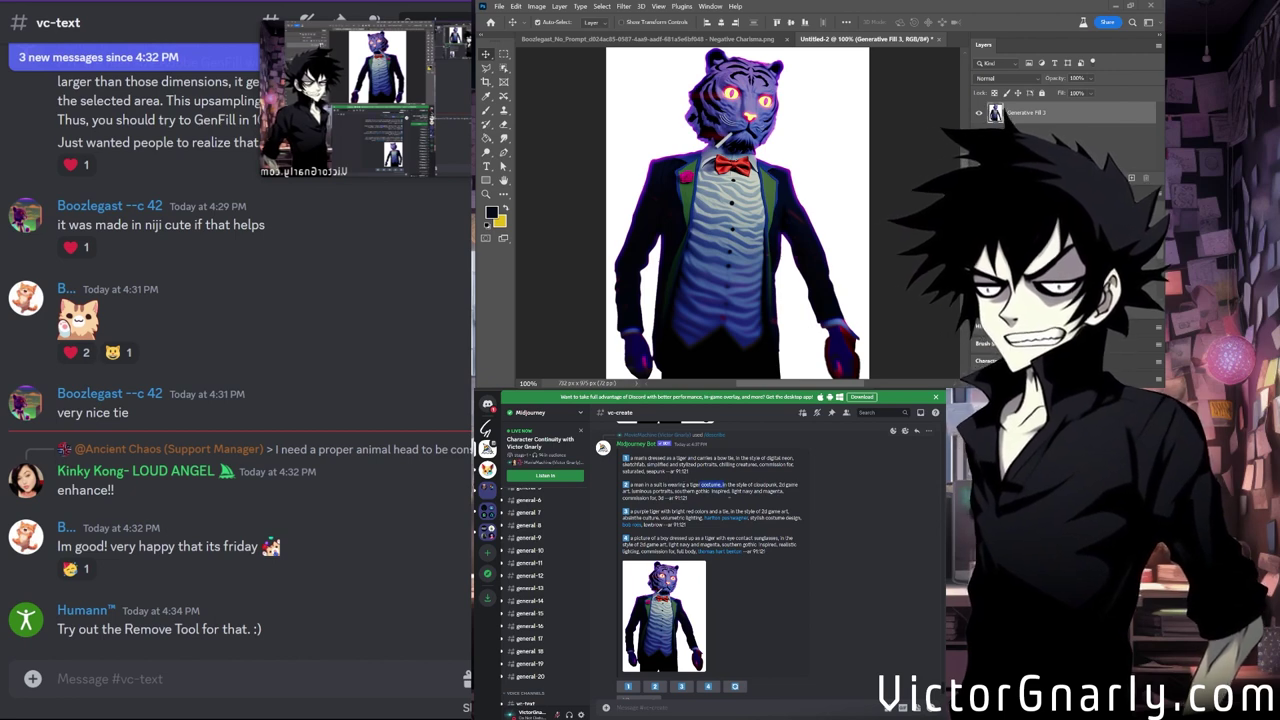
Read the four prompts described from the tiger image and generate images from all of them with Imagine all.
double_click(711, 484)
left_click(746, 570)
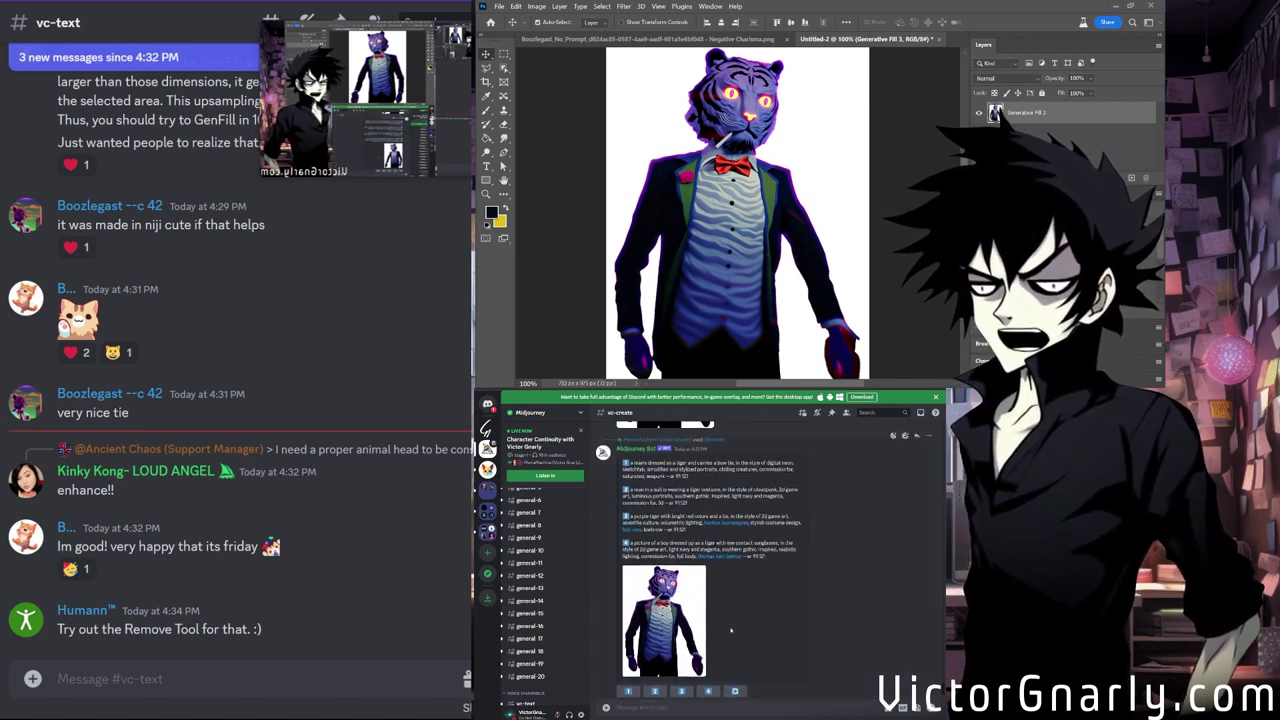
scroll(731, 630, "up", 3)
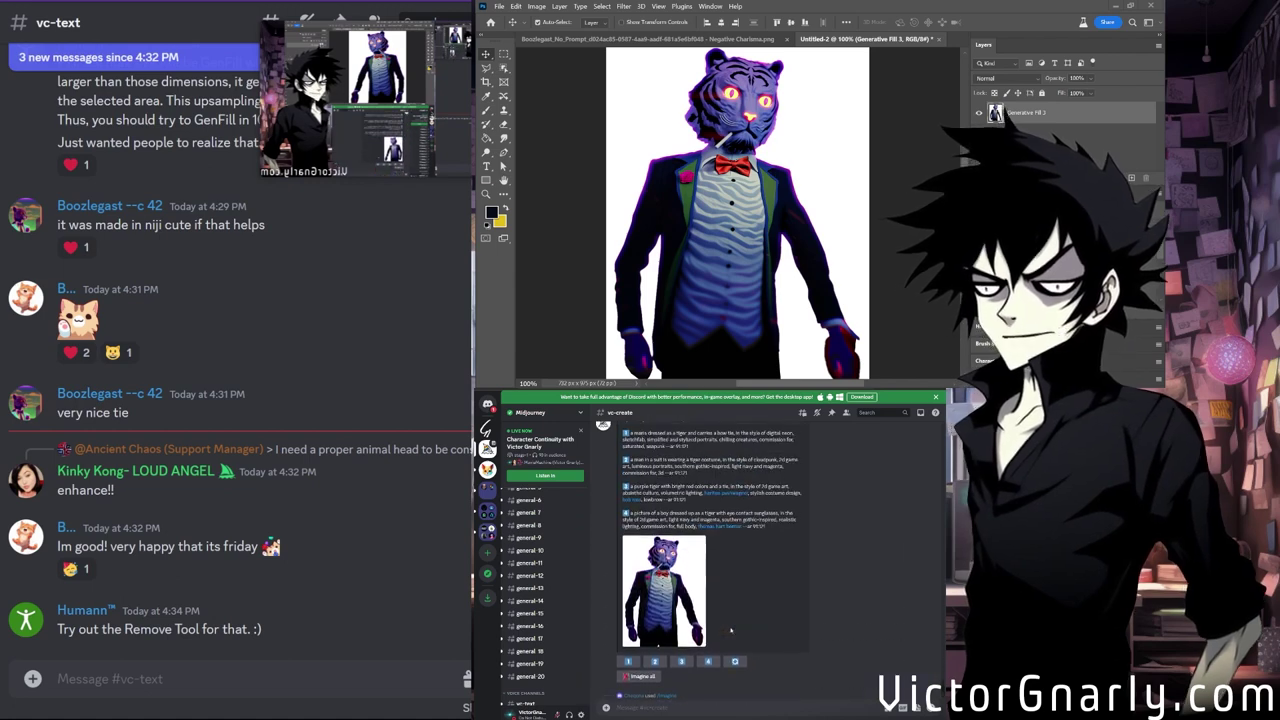
scroll(731, 630, "down", 5)
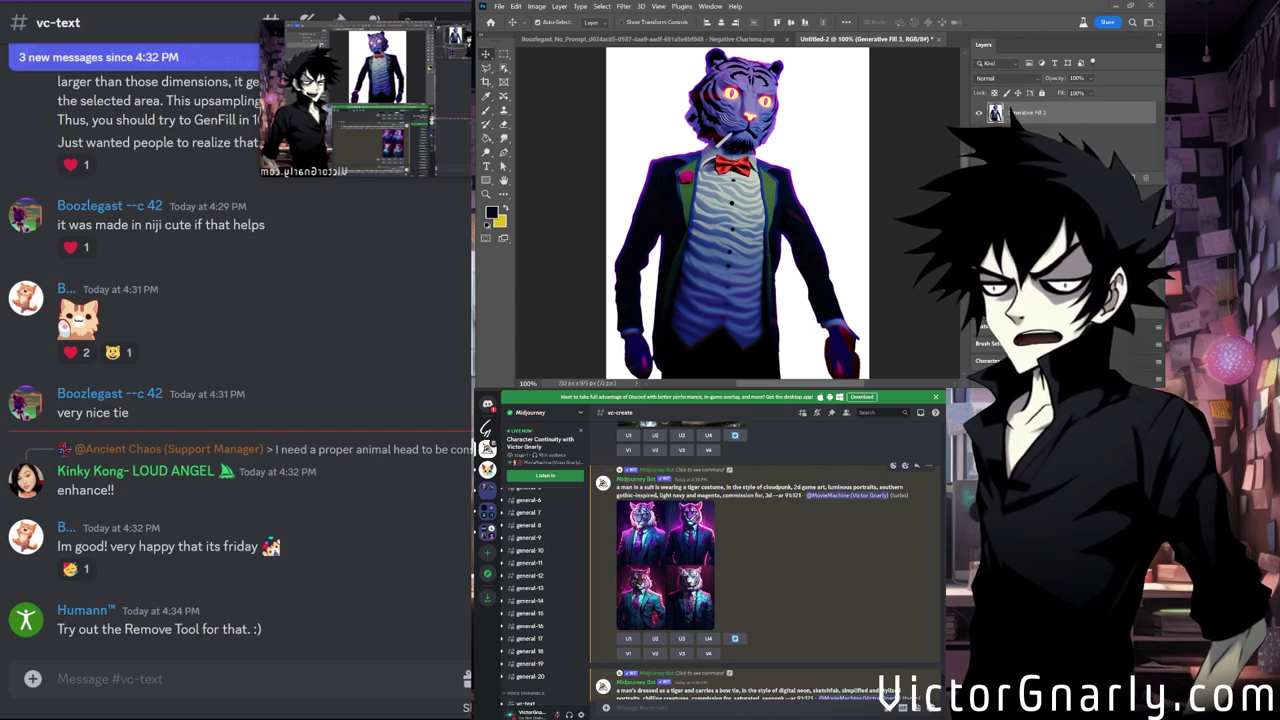
Compare the generated tiger image grids with their prompts, highlighting the cloudpunk tiger-costume prompt text.
left_click(655, 436)
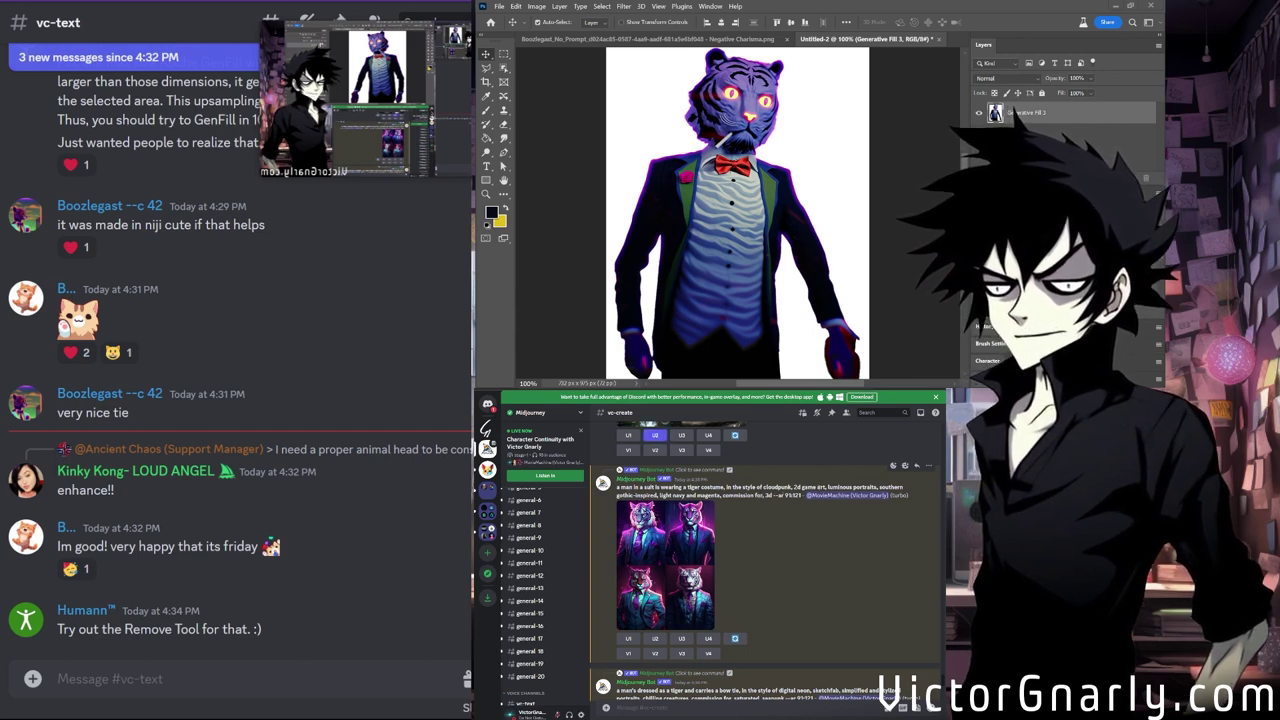
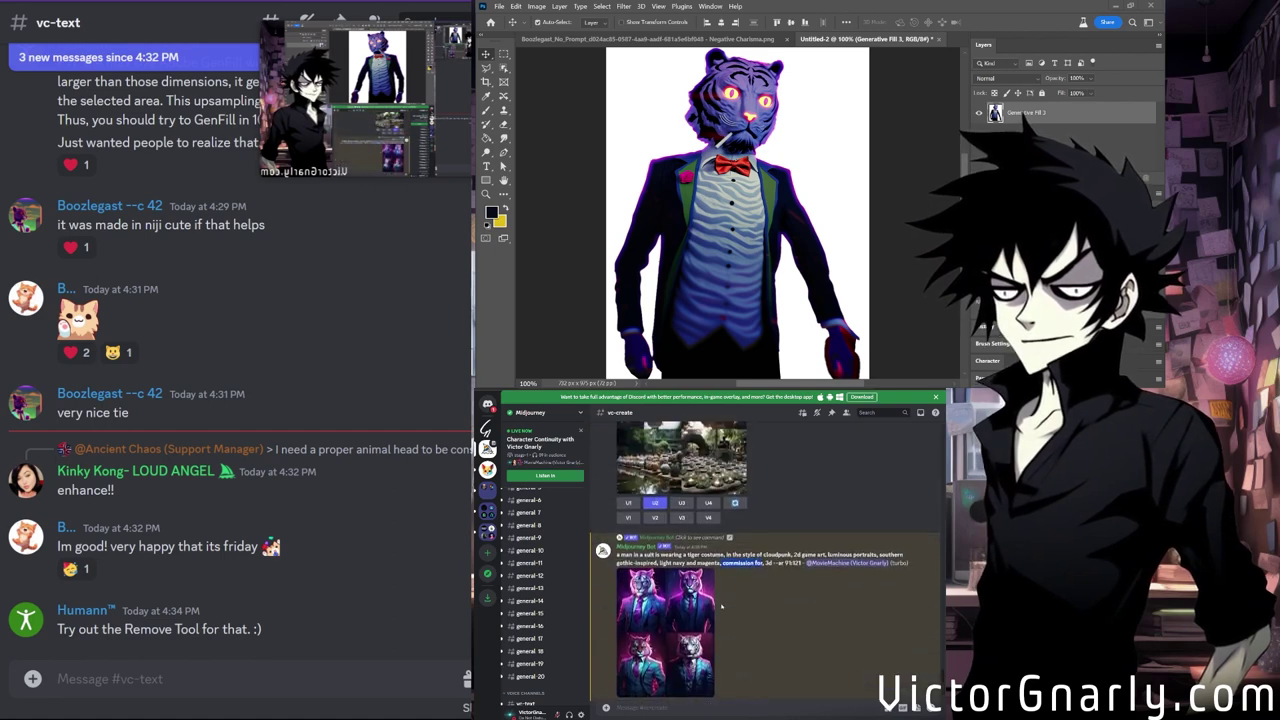
left_click_drag(617, 524, 800, 533)
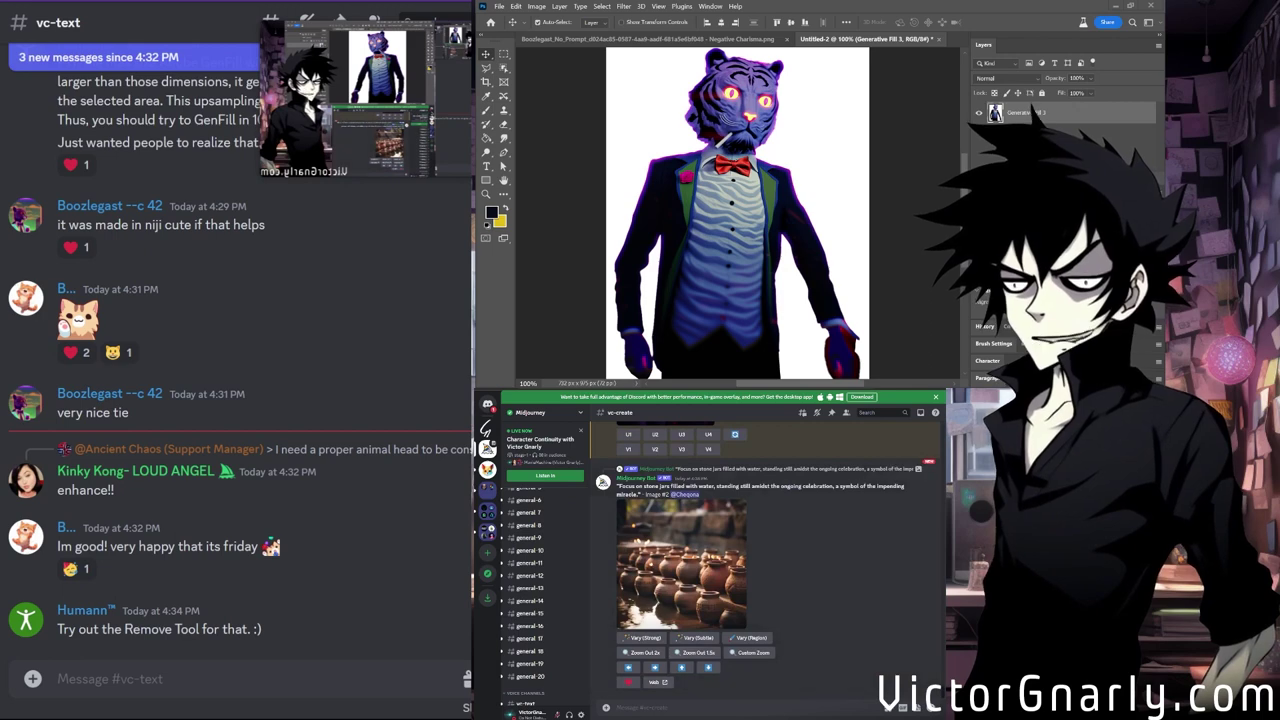
scroll(765, 560, "up", 5)
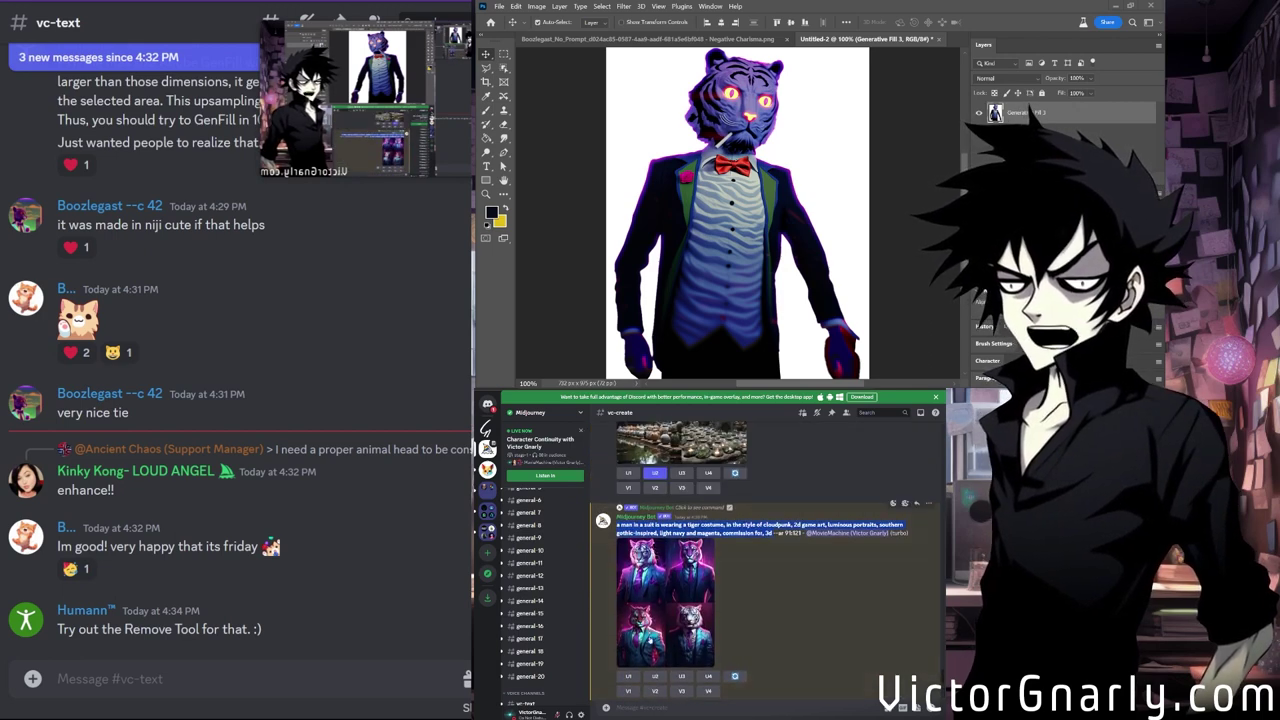
scroll(765, 560, "up", 2)
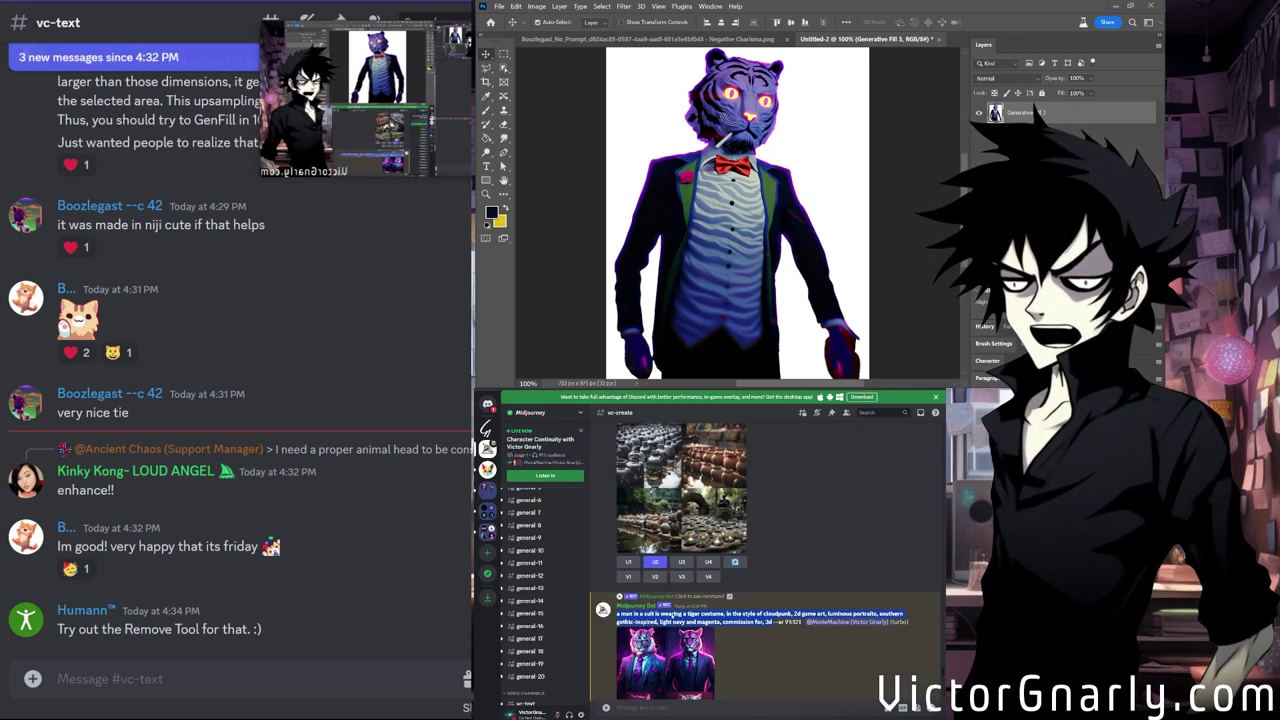
scroll(676, 611, "down", 5)
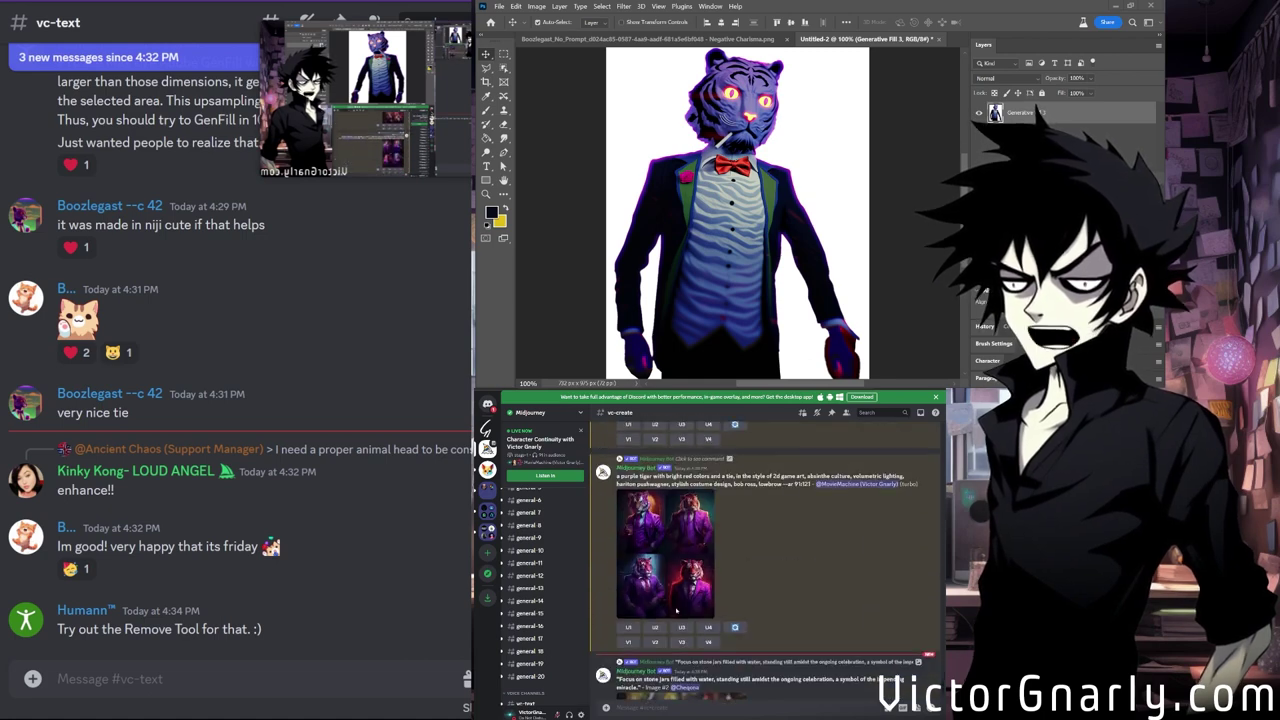
Start an /imagine command in vc-create and paste the copied cloudpunk tiger-costume description as its prompt.
scroll(676, 611, "down", 4)
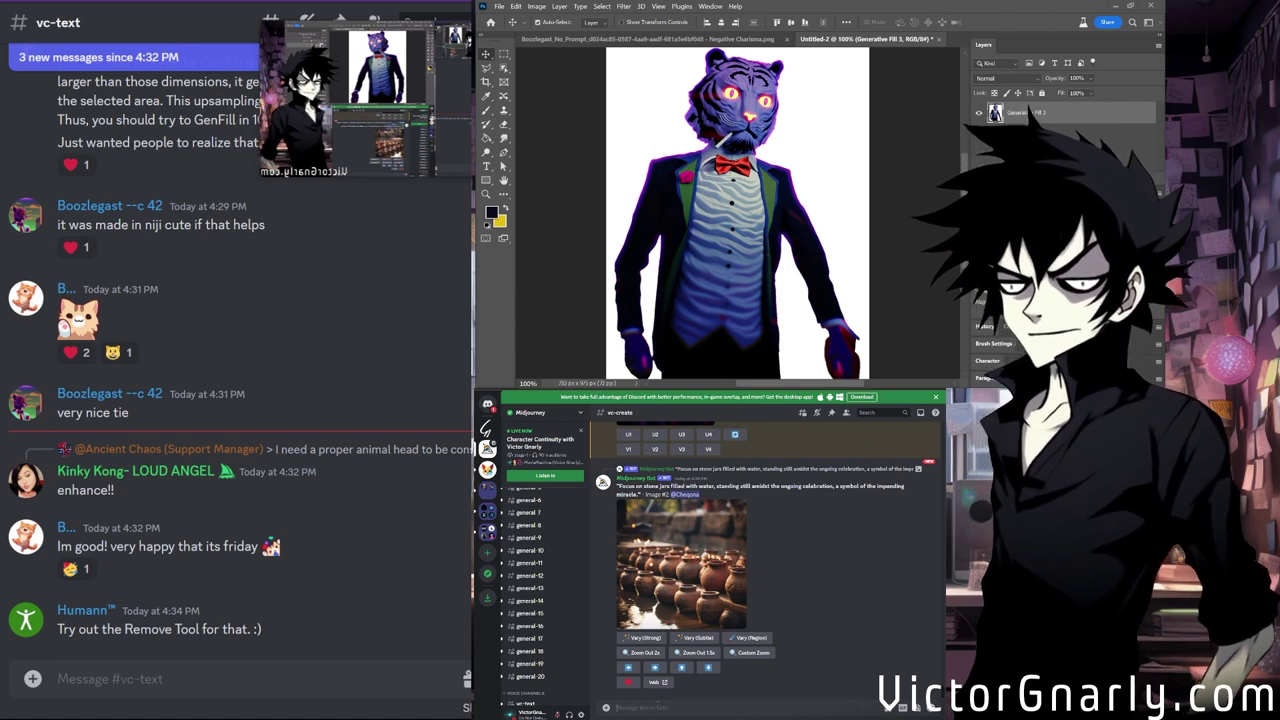
type("/im")
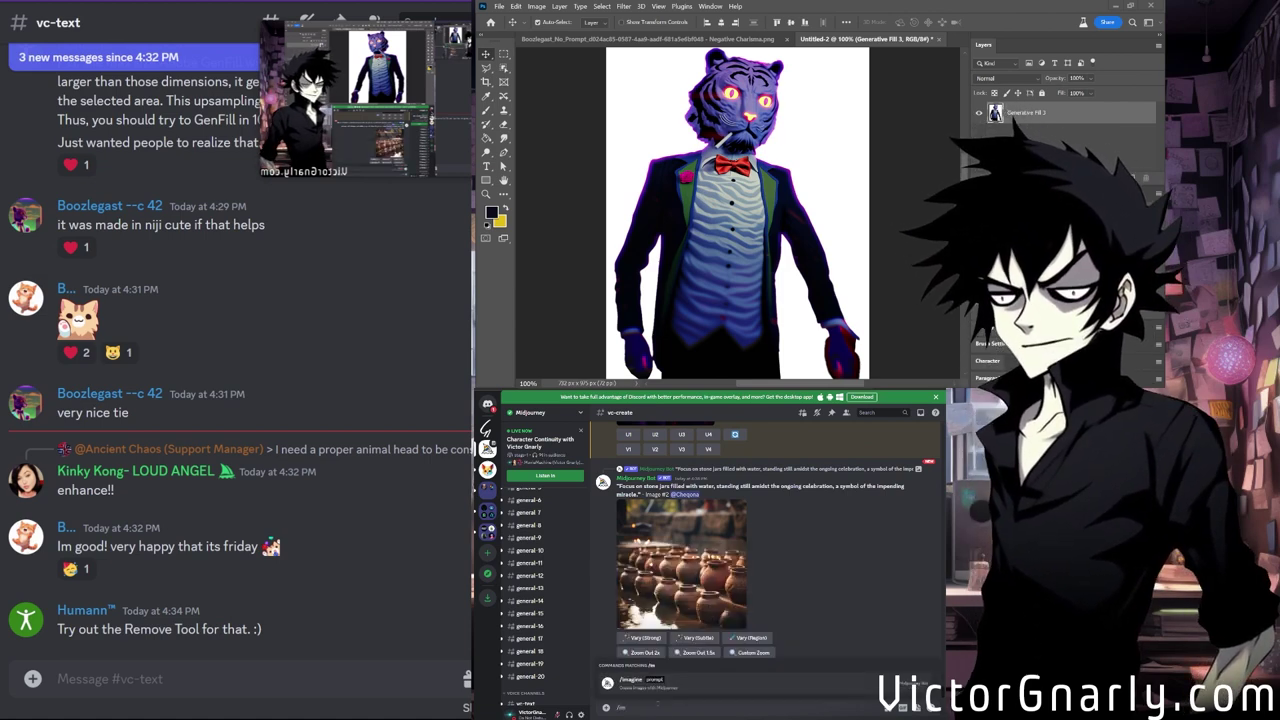
left_click(636, 688)
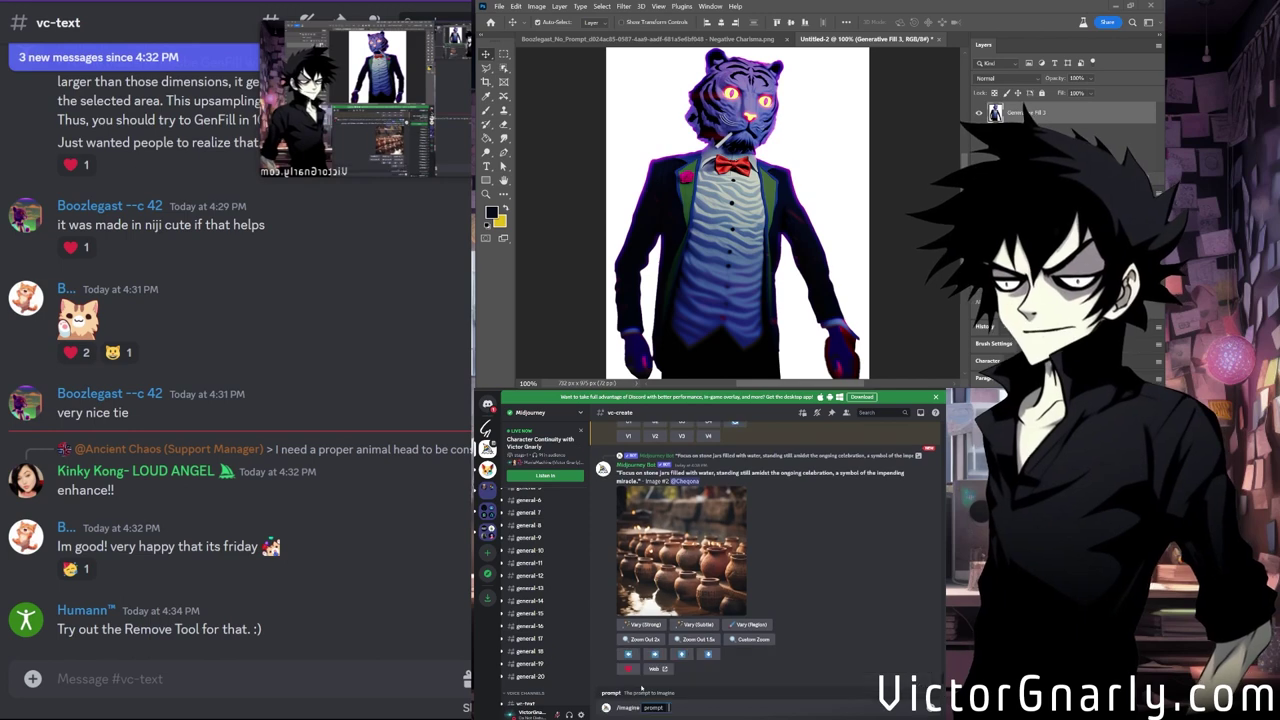
key("ctrl+v")
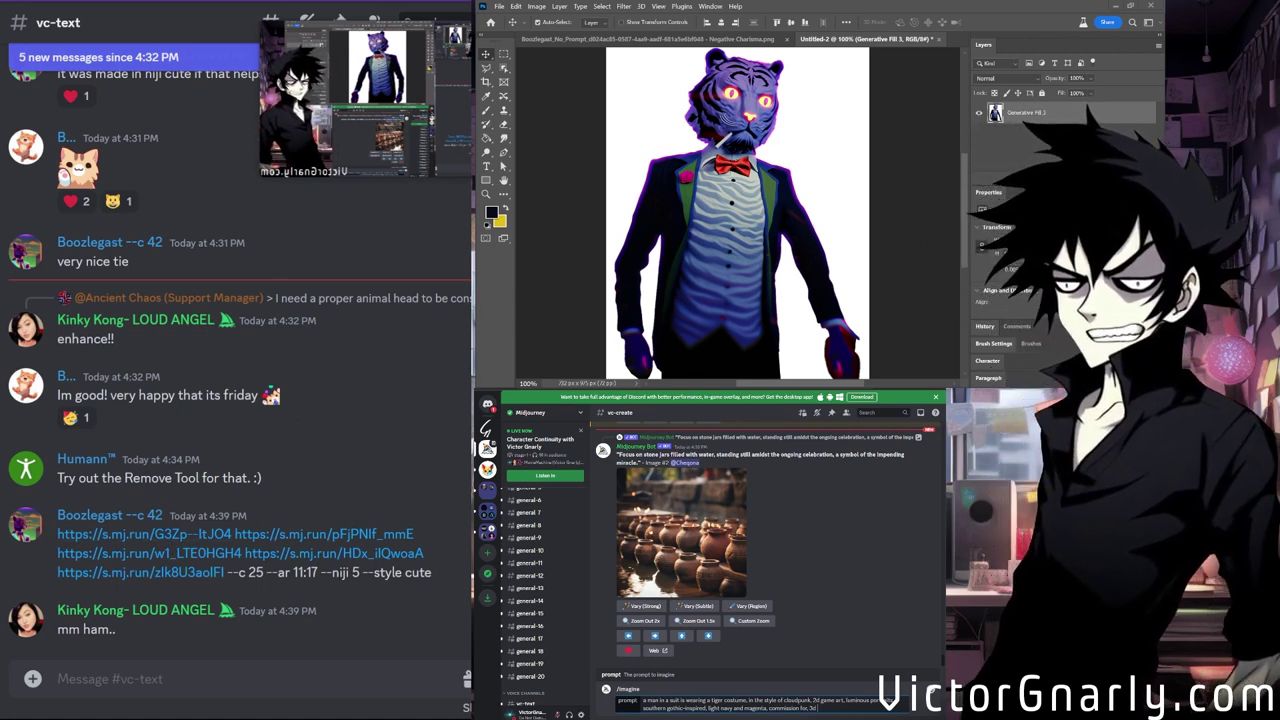
left_click(93, 545)
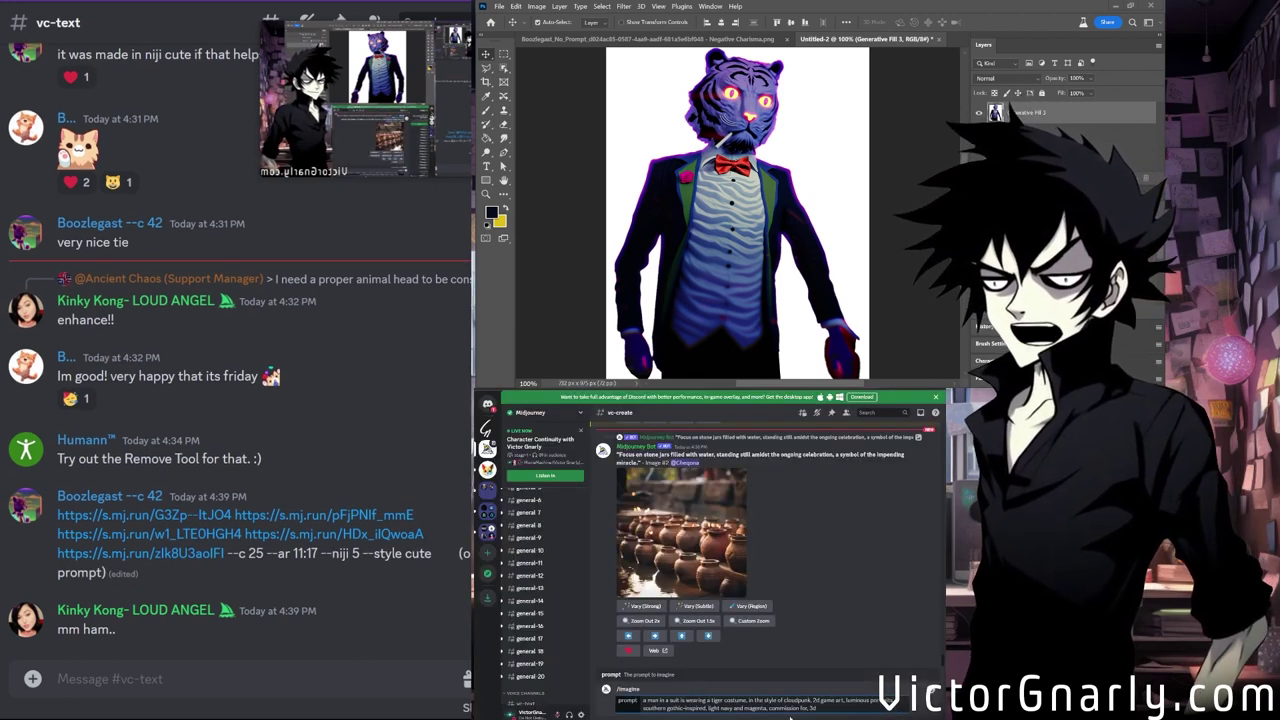
Trim the pasted prompt by removing "2d game art" and everything after "luminous portraits".
mouse_move(817, 708)
left_mouse_down()
mouse_move(762, 700)
mouse_move(813, 700)
left_mouse_up()
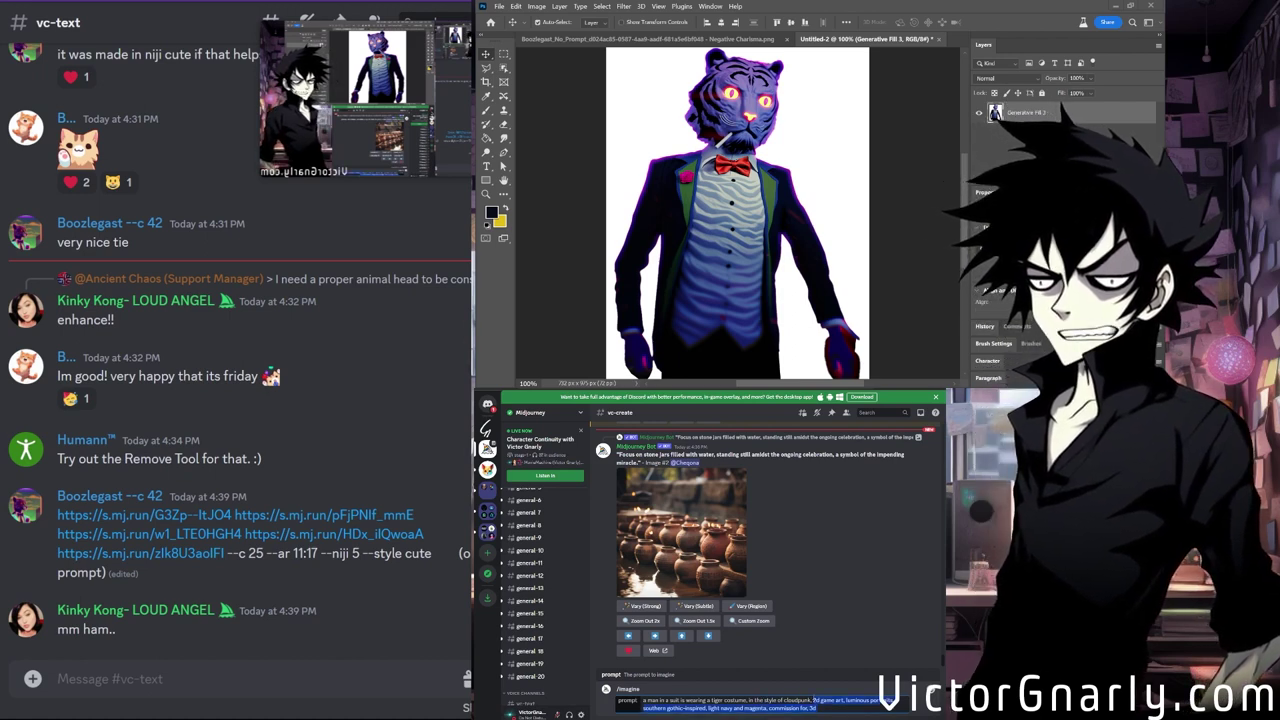
left_click(838, 701)
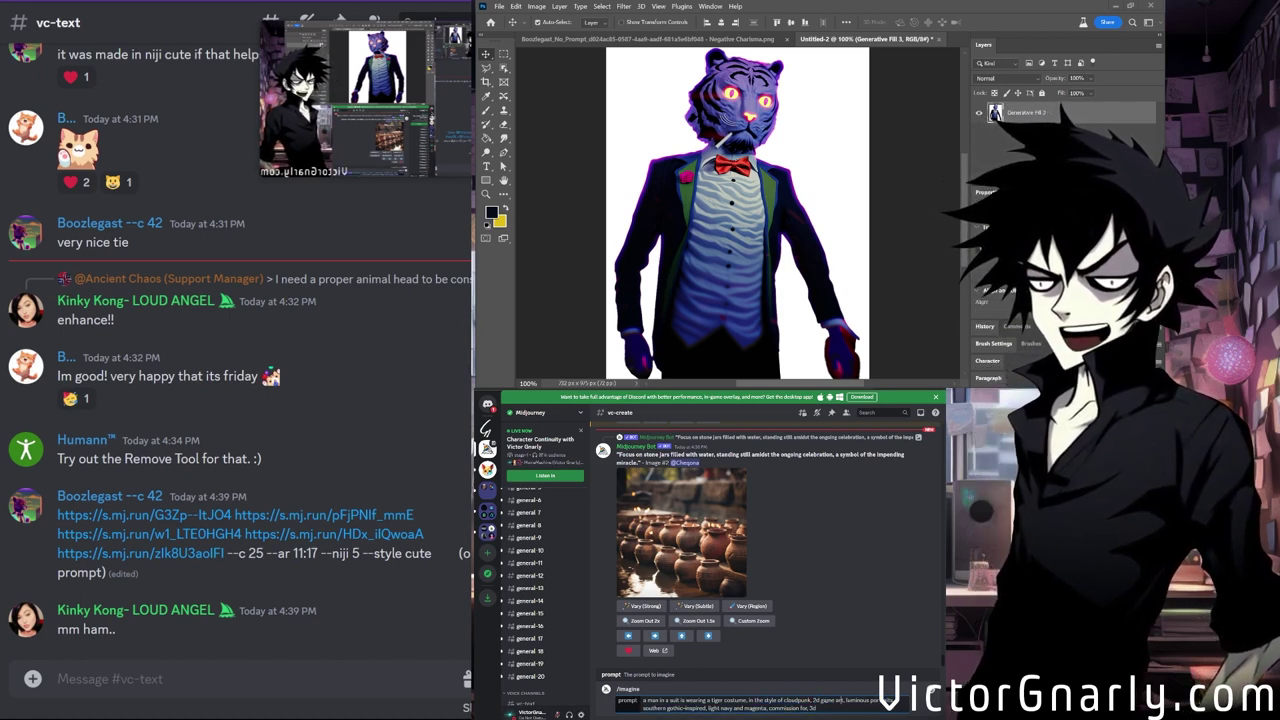
left_click_drag(812, 700, 846, 701)
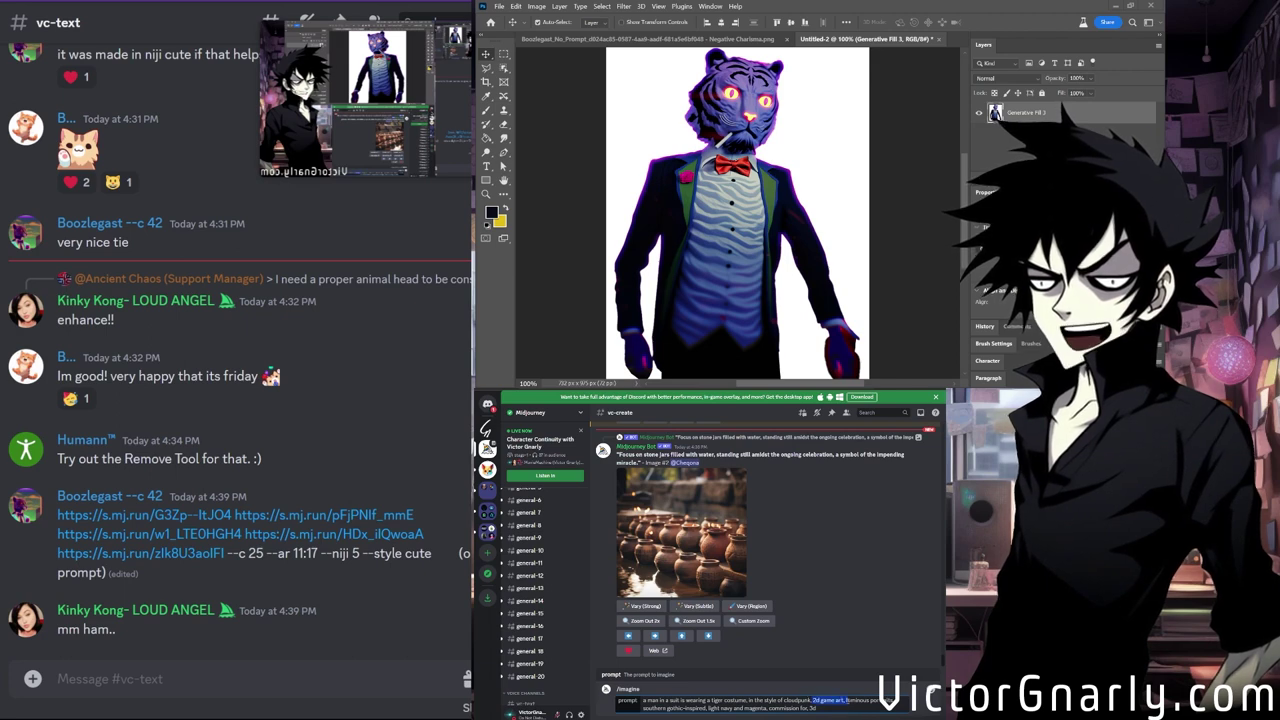
key("BackSpace")
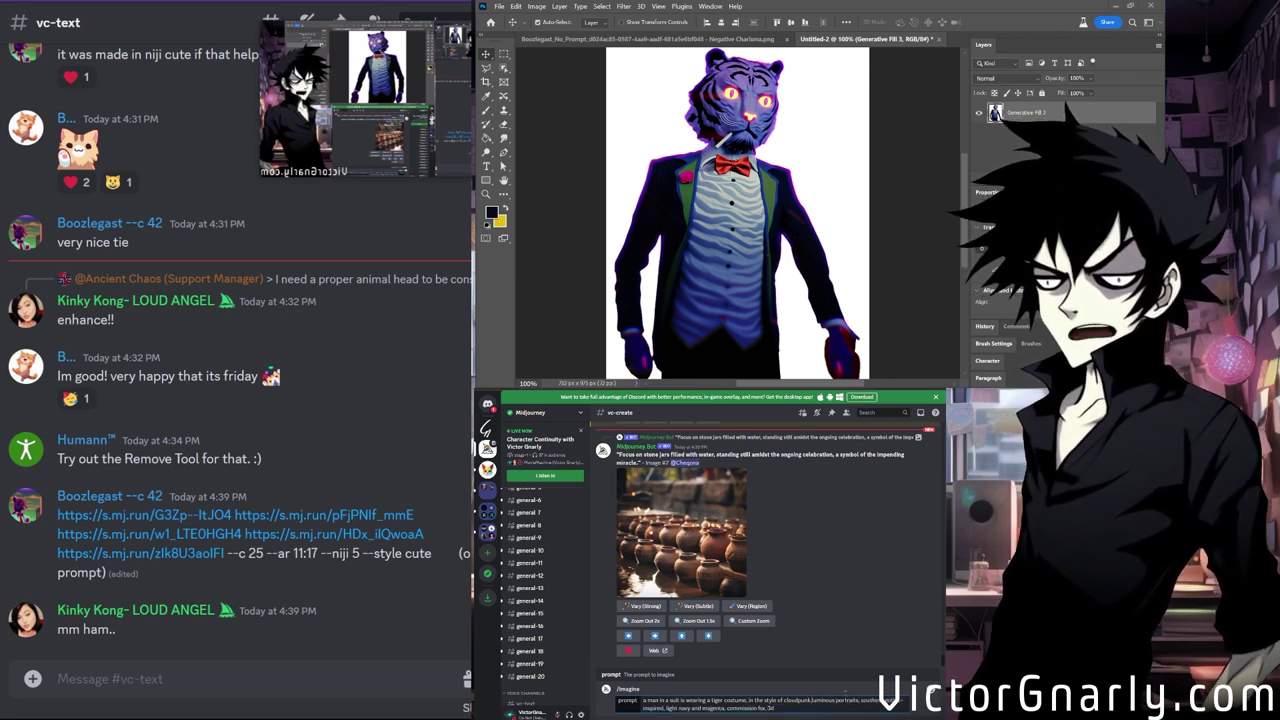
left_click_drag(860, 700, 776, 708)
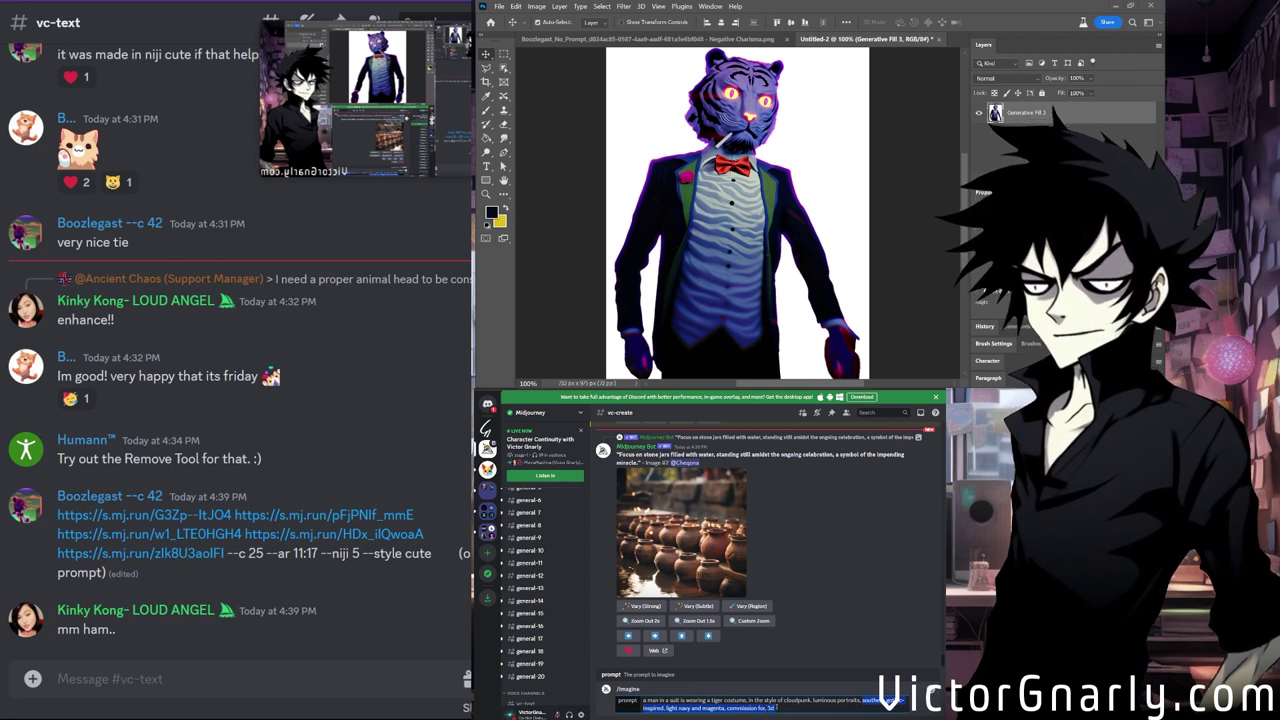
Add "full body turnaround, multiple poses," to the beginning of the tiger-costume prompt and submit it.
left_click(661, 700)
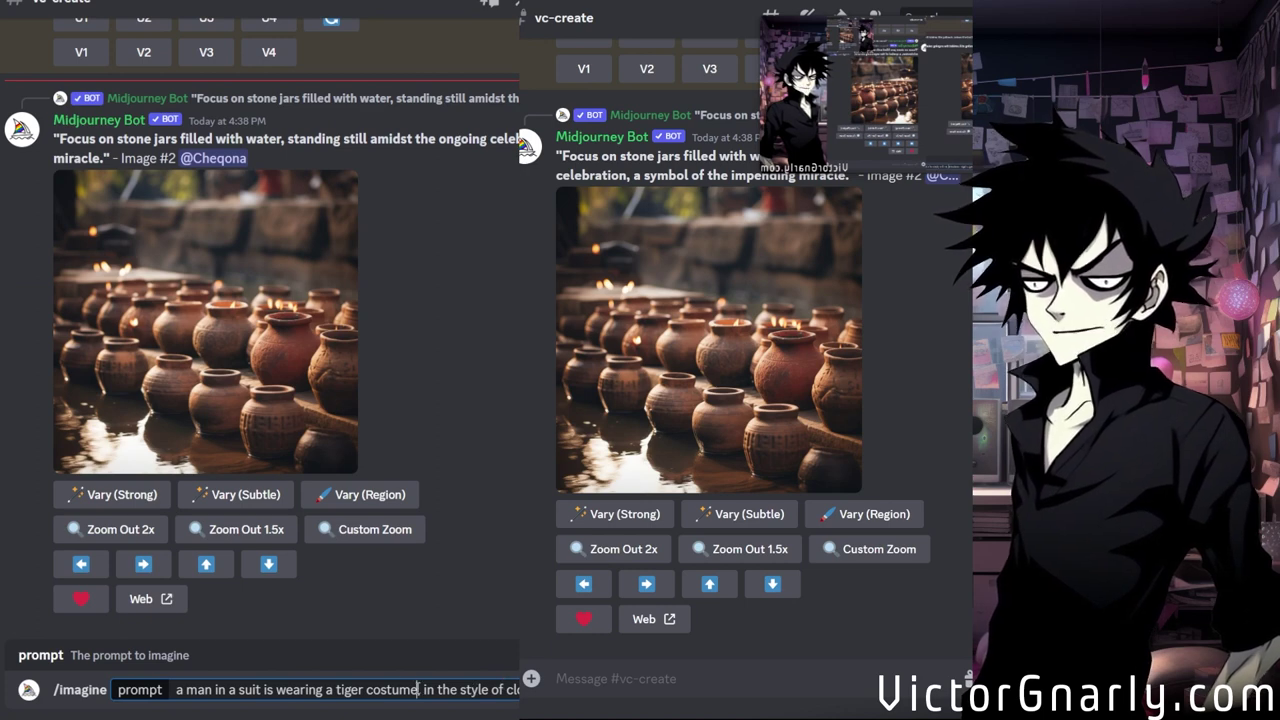
left_click(181, 689)
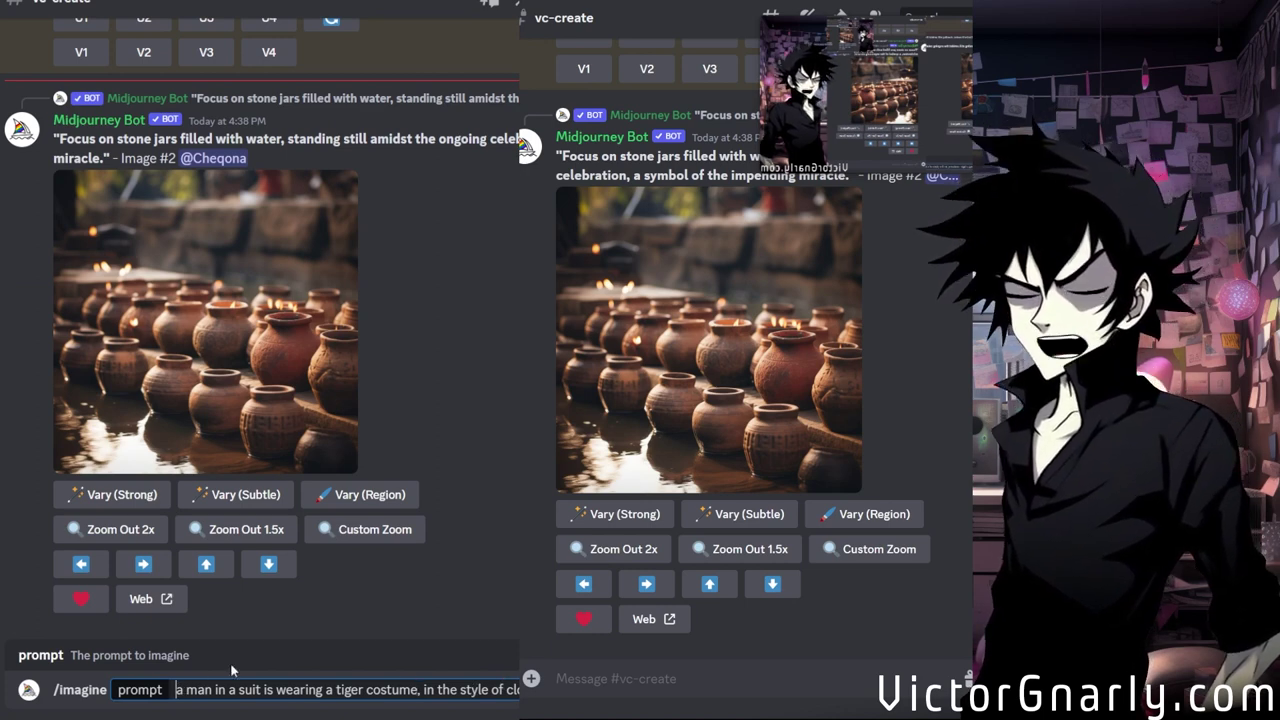
type("full b")
type("ody turnaround")
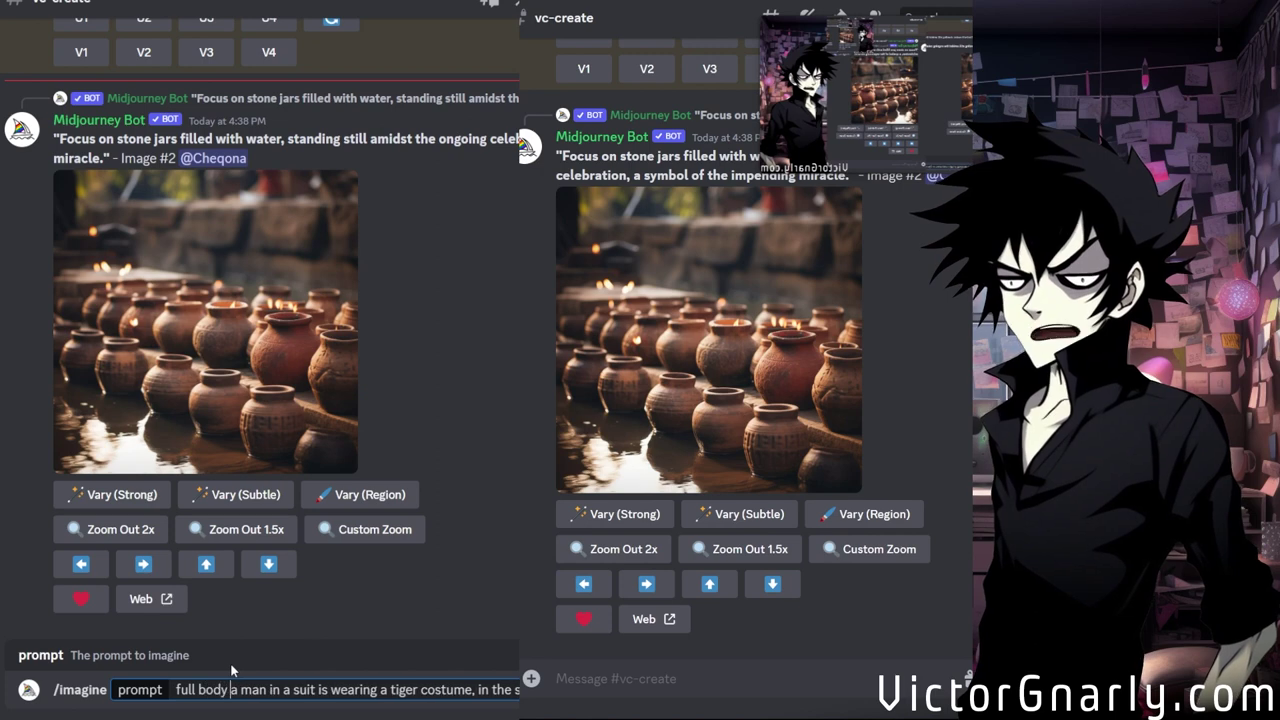
type(", multiple poses")
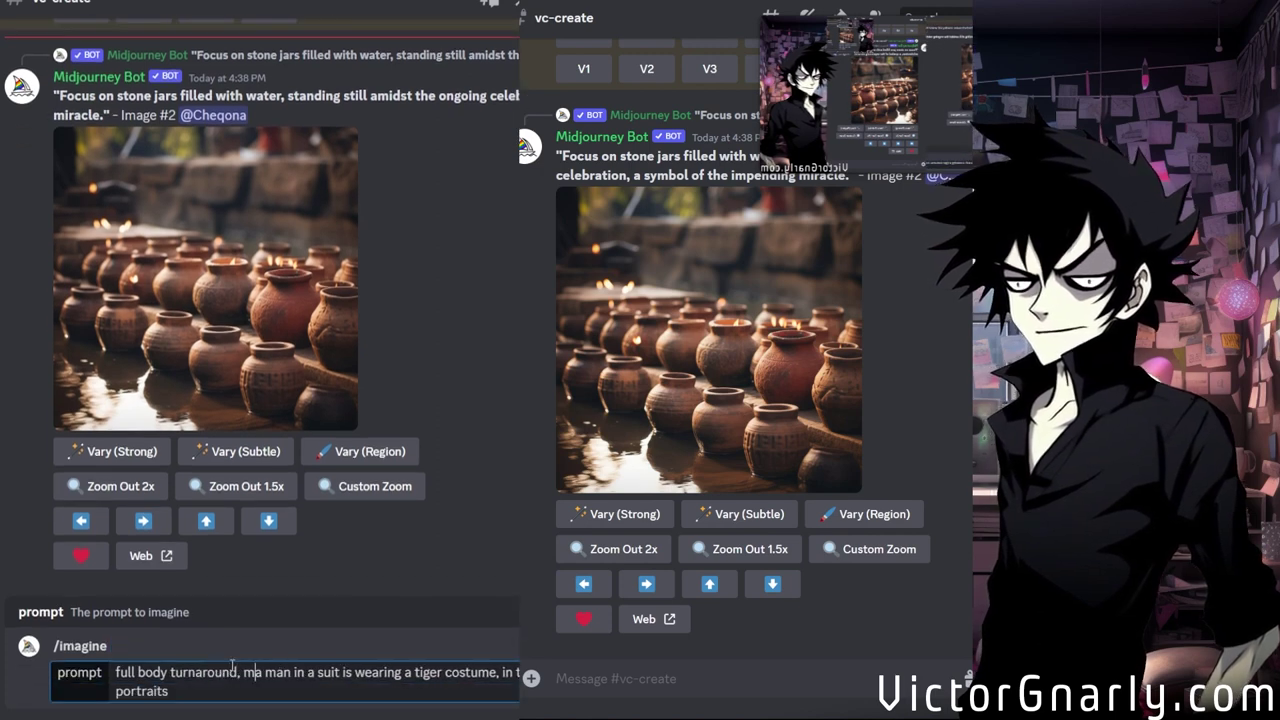
type(",")
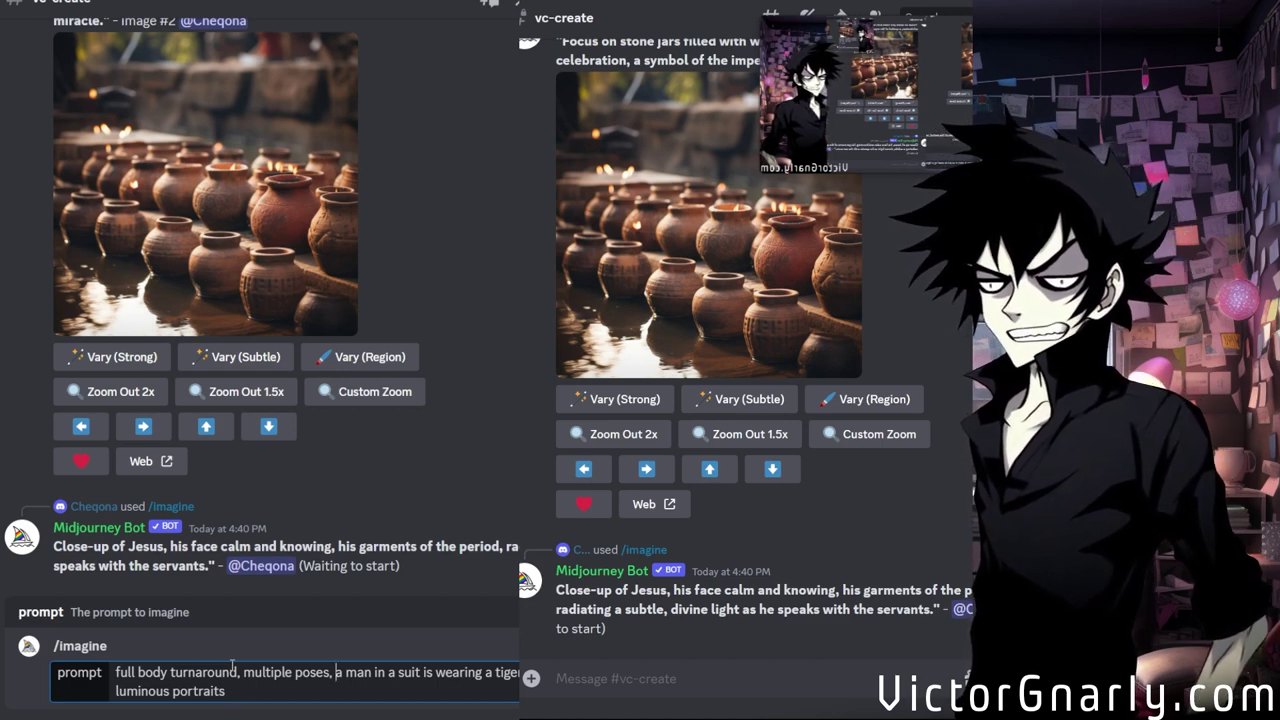
key("Down")
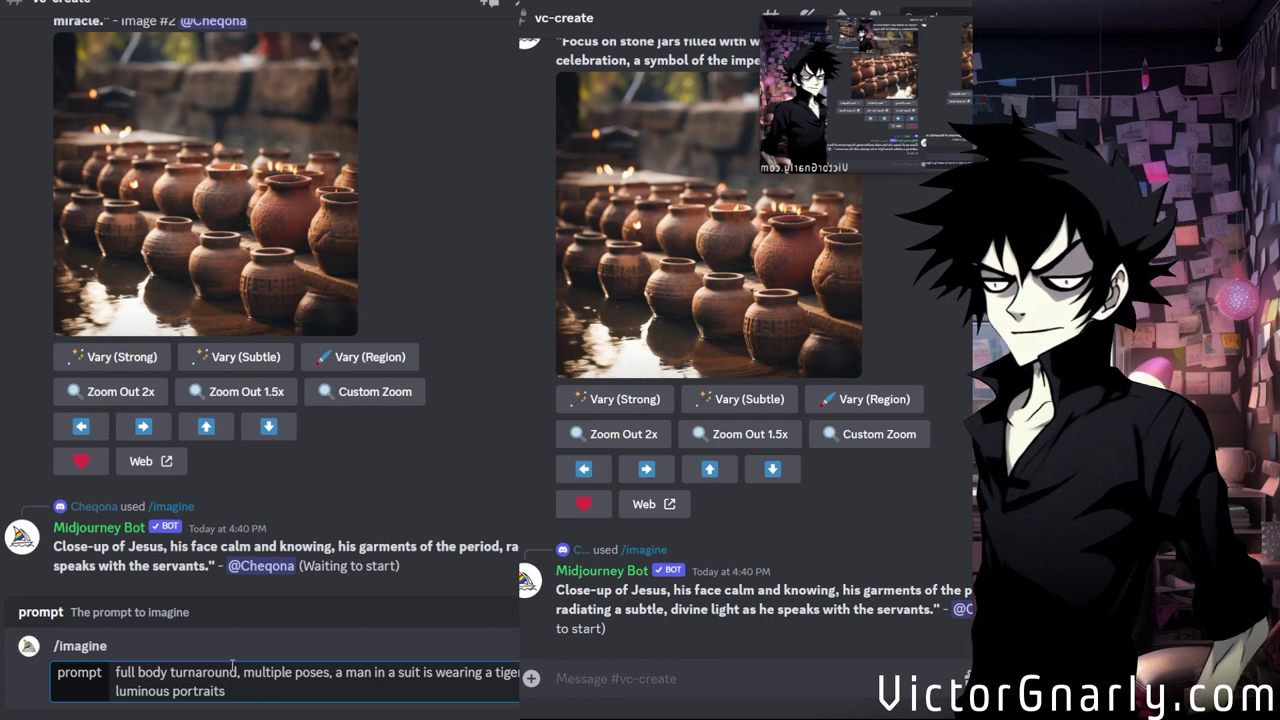
key("Return")
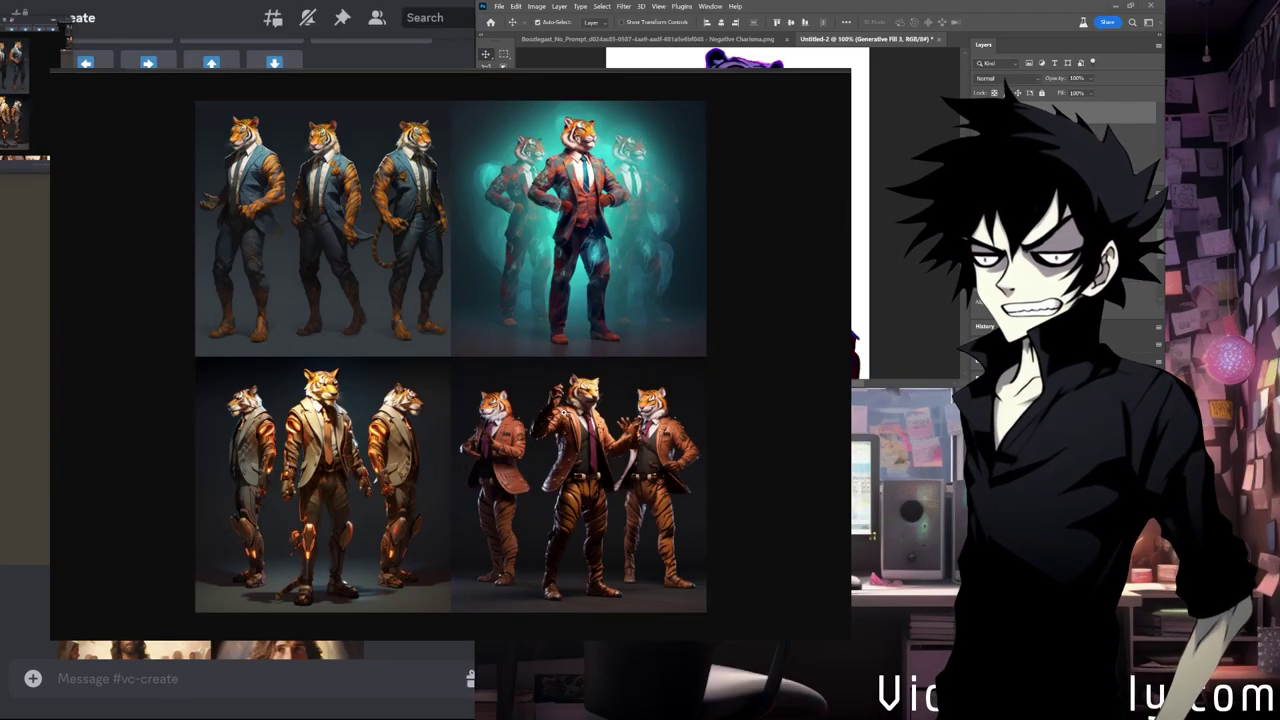
Examine the enlarged turnaround grid up close, comparing the tiger poses and outfits across its four images.
left_click(305, 218)
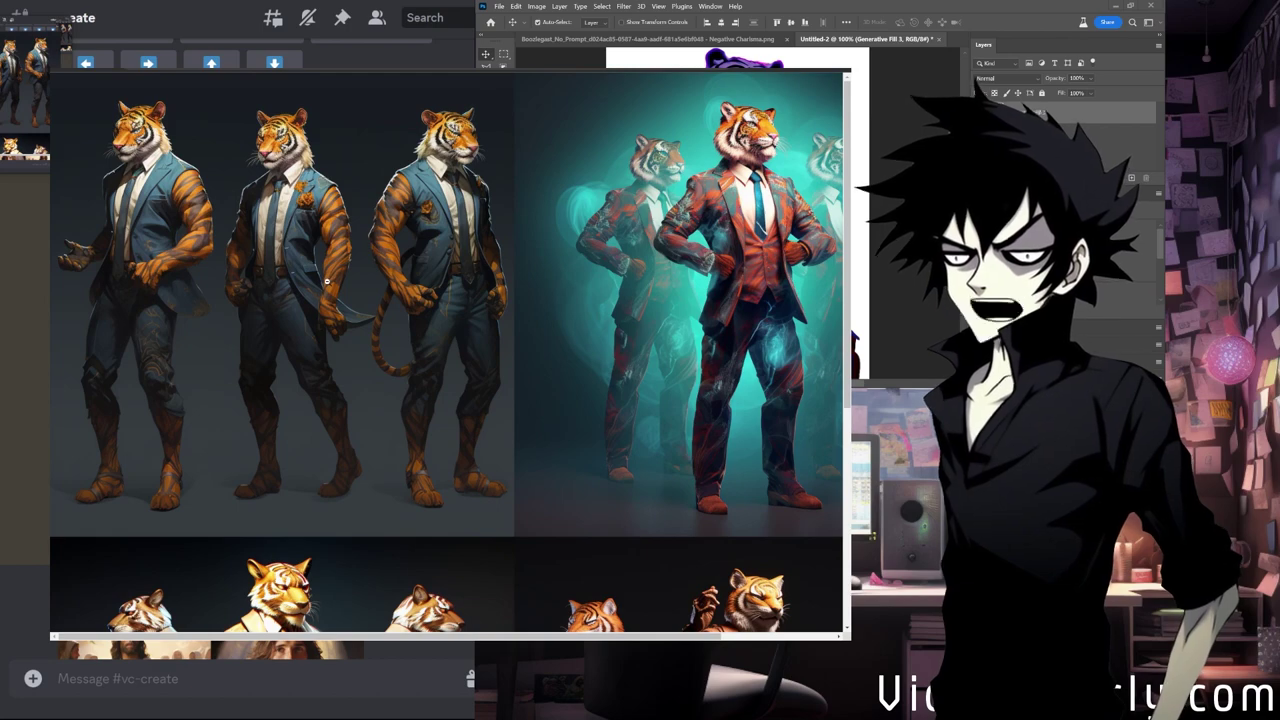
left_click(366, 292)
left_click(371, 427)
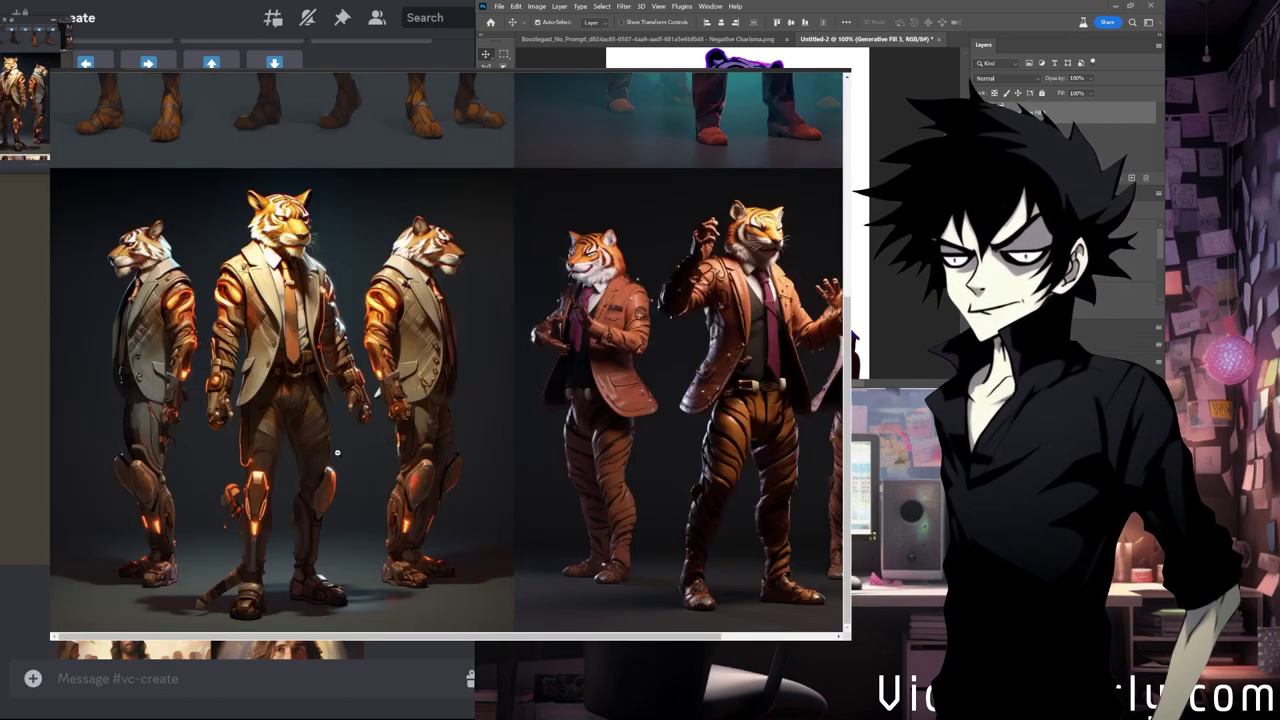
left_click(374, 430)
left_click(550, 364)
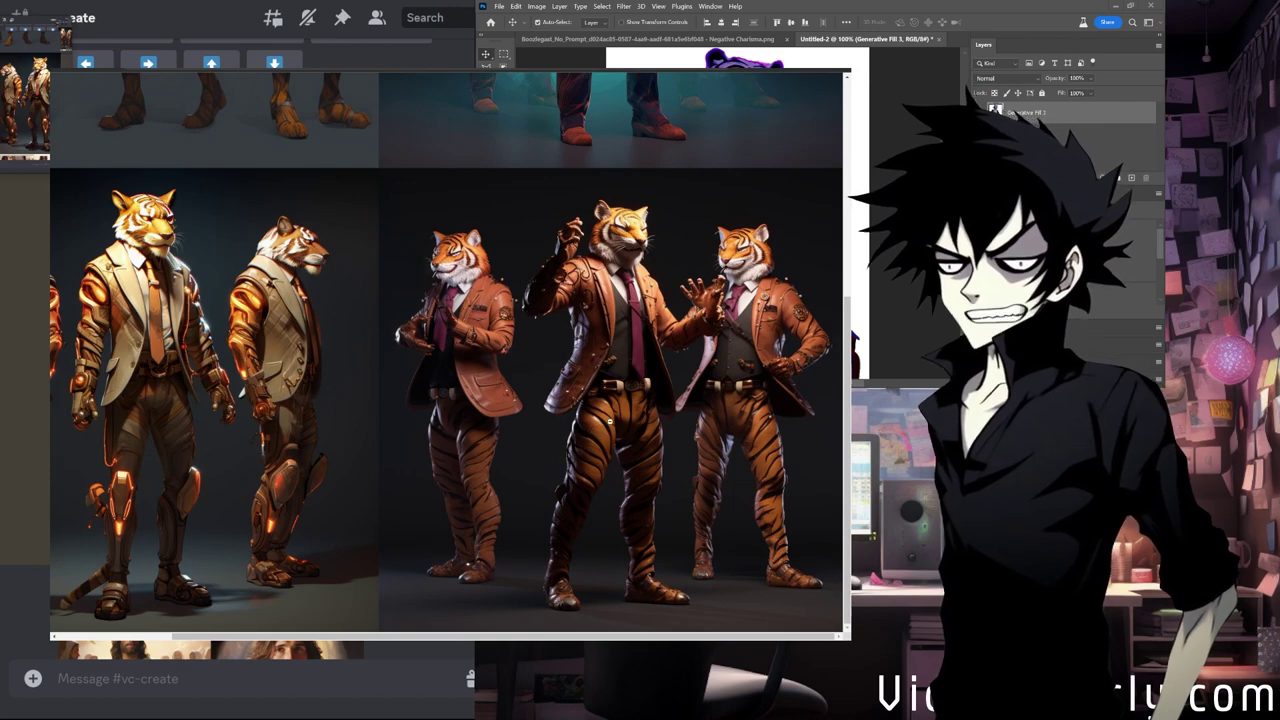
left_click(604, 415)
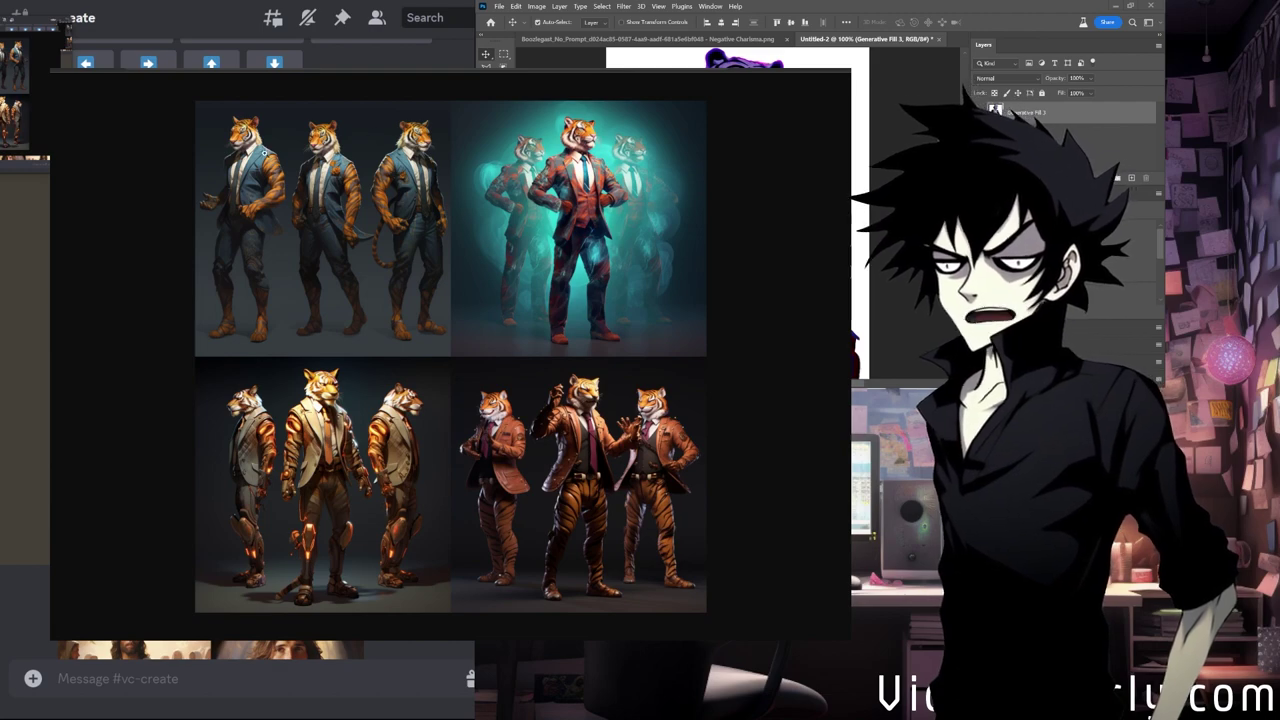
key("Escape")
Submit the turnaround prompt again through /imagine, replacing the comma after "full body turnaround" with the weight ::3.
scroll(392, 440, "down", 5)
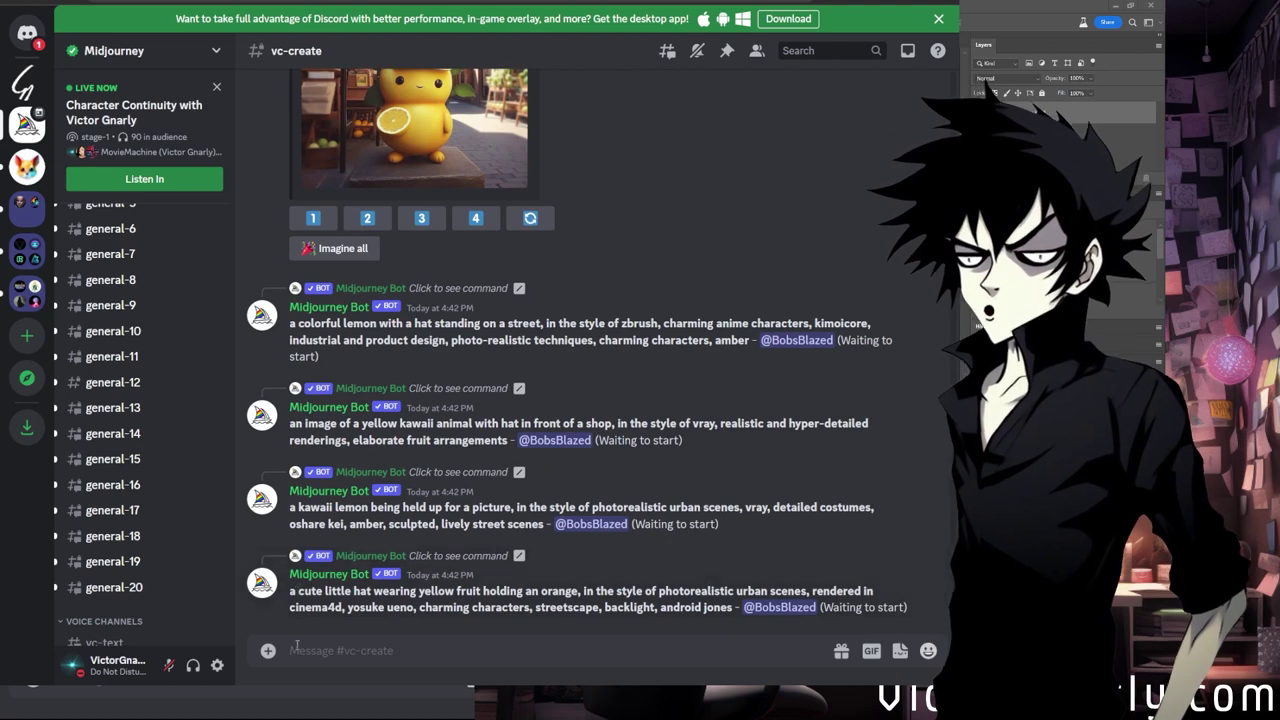
type("/im")
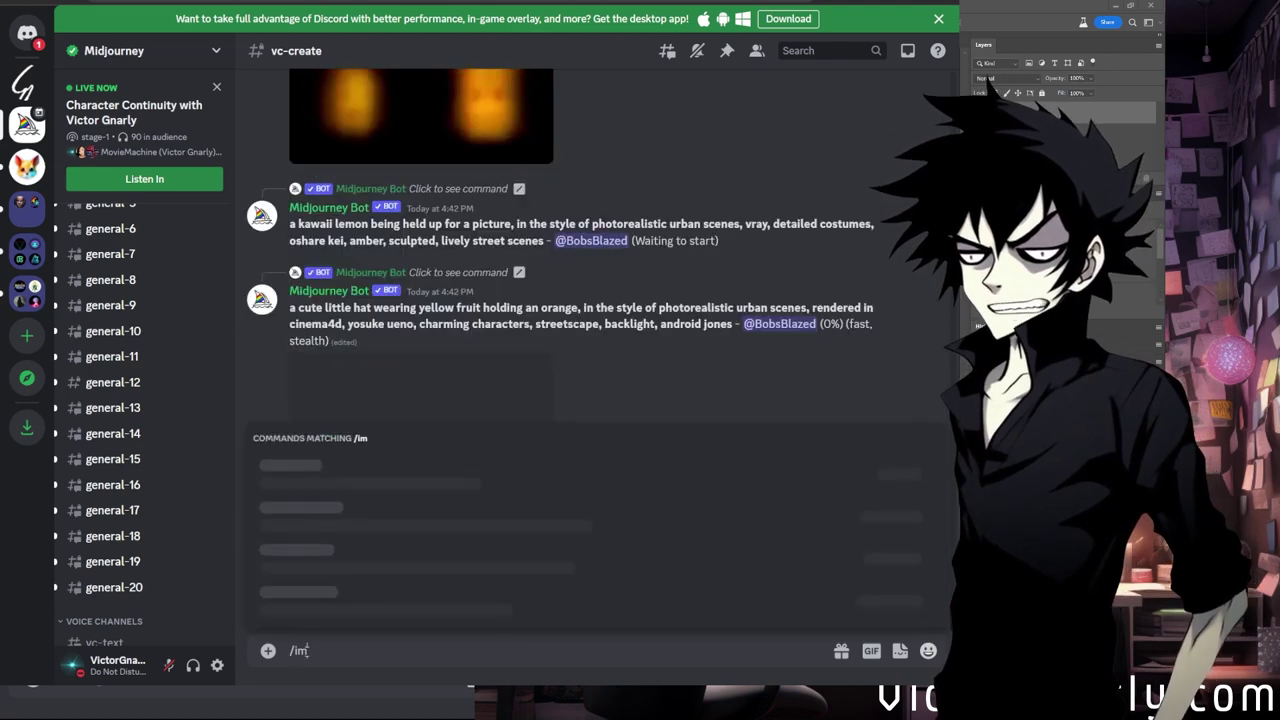
left_click(318, 623)
type("full body turnaround, multiple poses, a man in a suit is wearing a tiger costume, in the style of cloudpunk, luminous portraits")
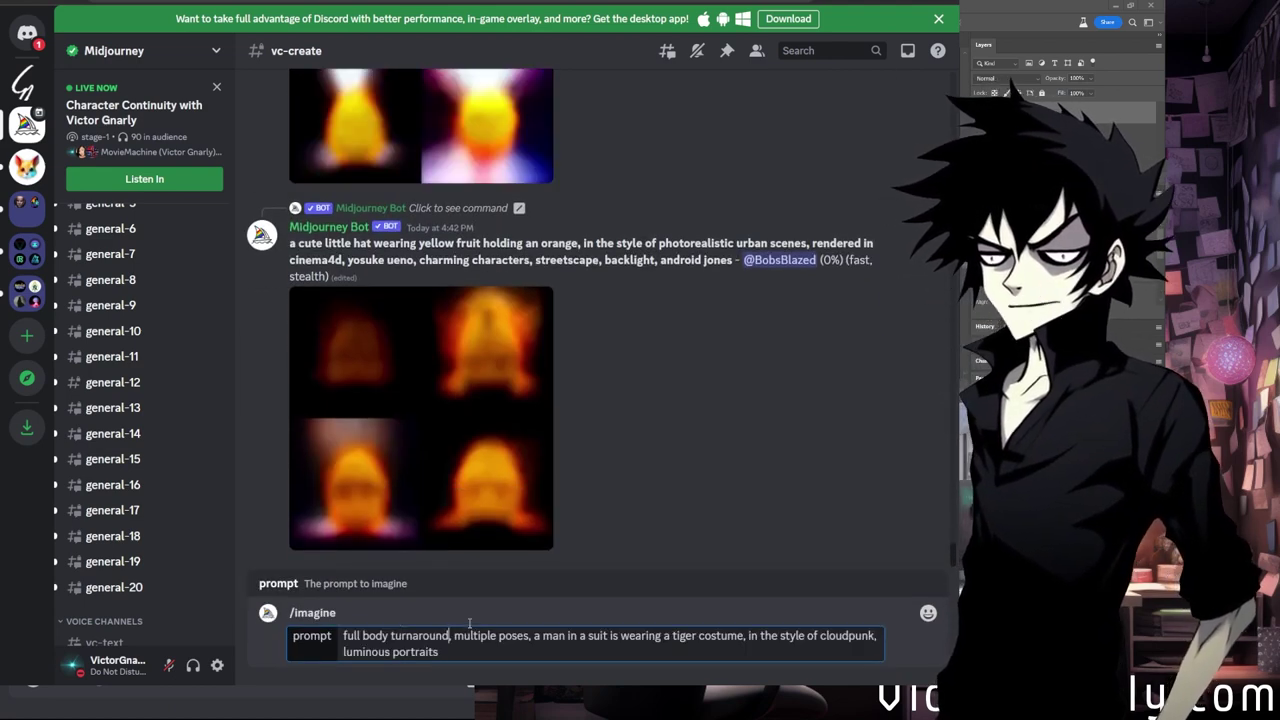
key("BackSpace")
key("BackSpace")
type("::3")
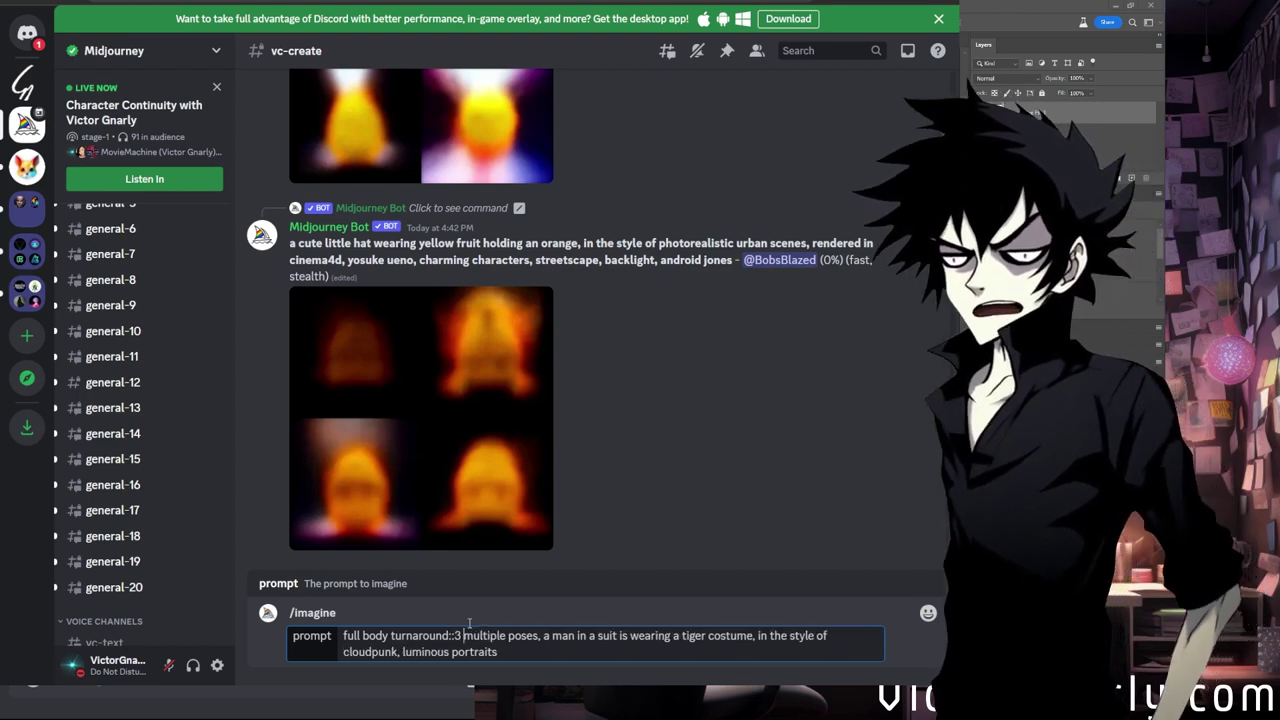
key("Return")
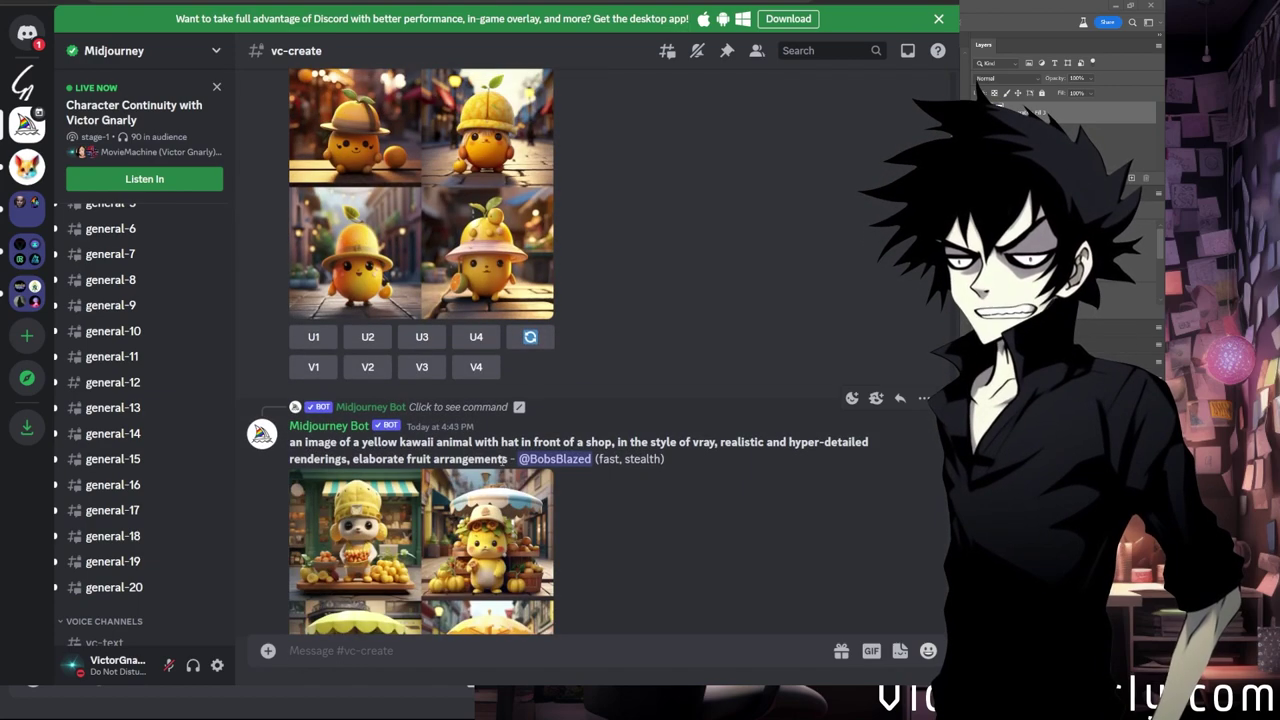
Find the grid generated from the ::3 weighted turnaround prompt and inspect its characters enlarged.
scroll(490, 462, "down", 10)
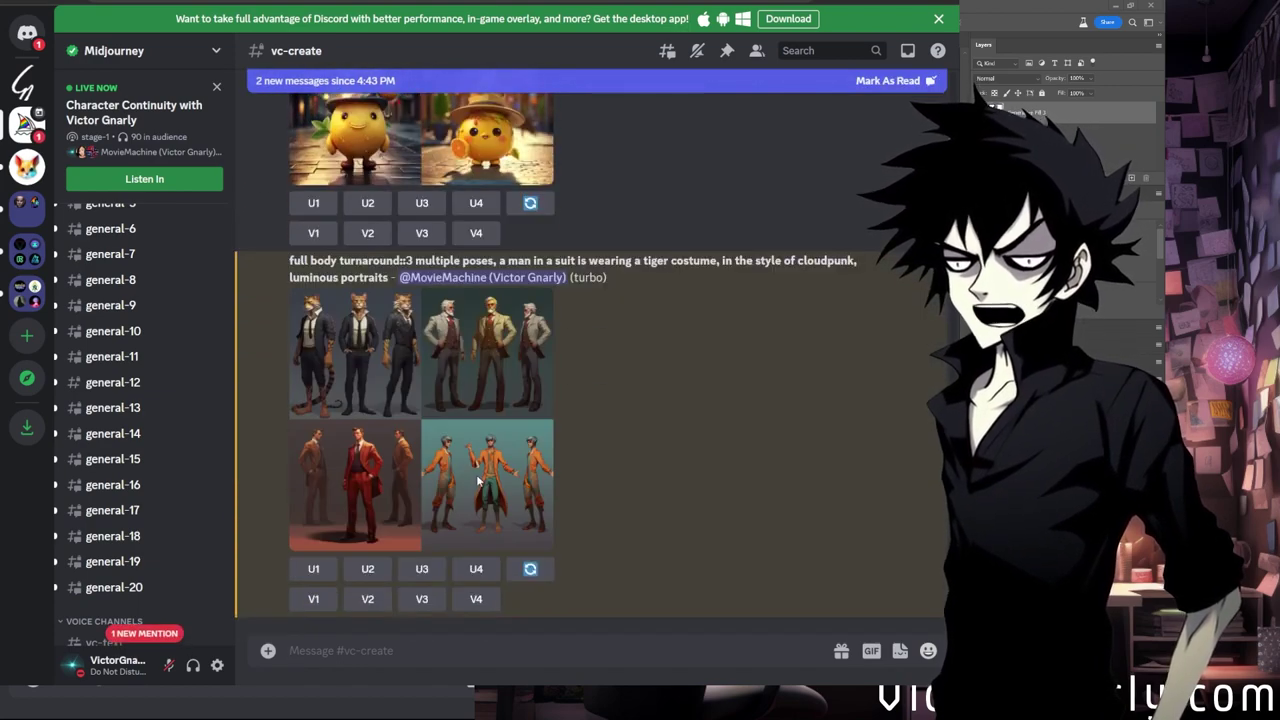
scroll(470, 300, "up", 2)
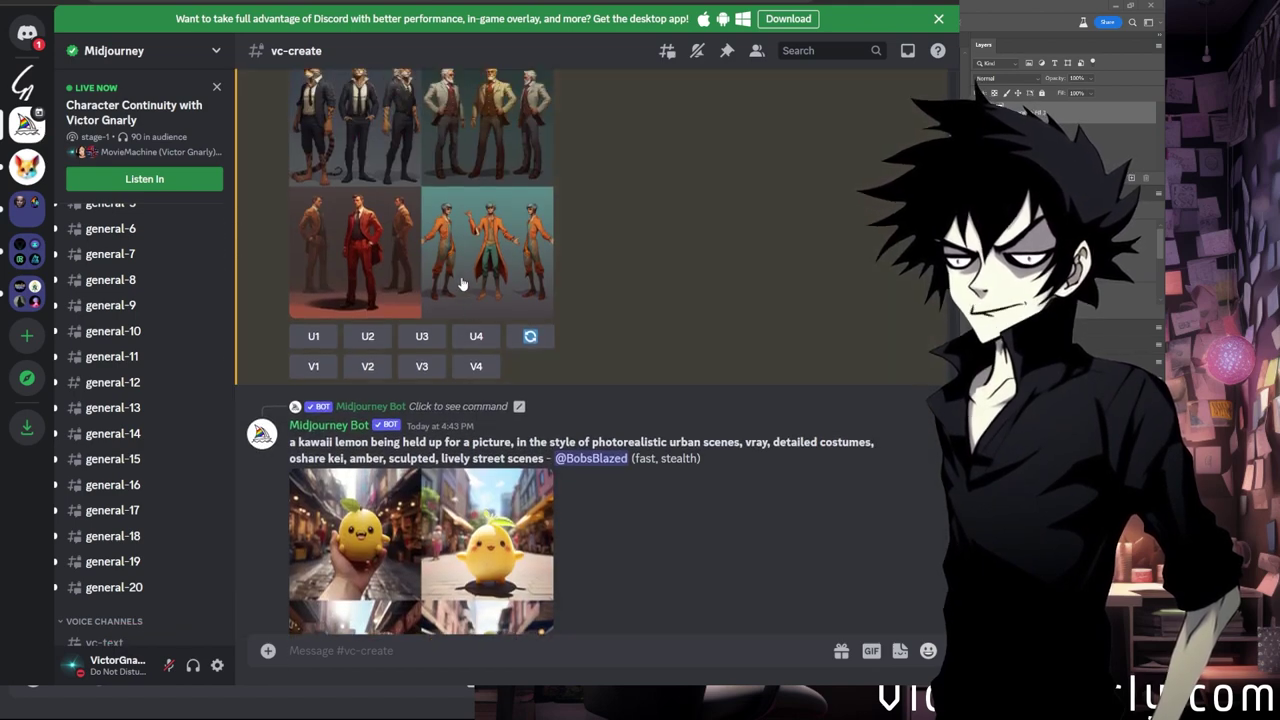
left_click(467, 301)
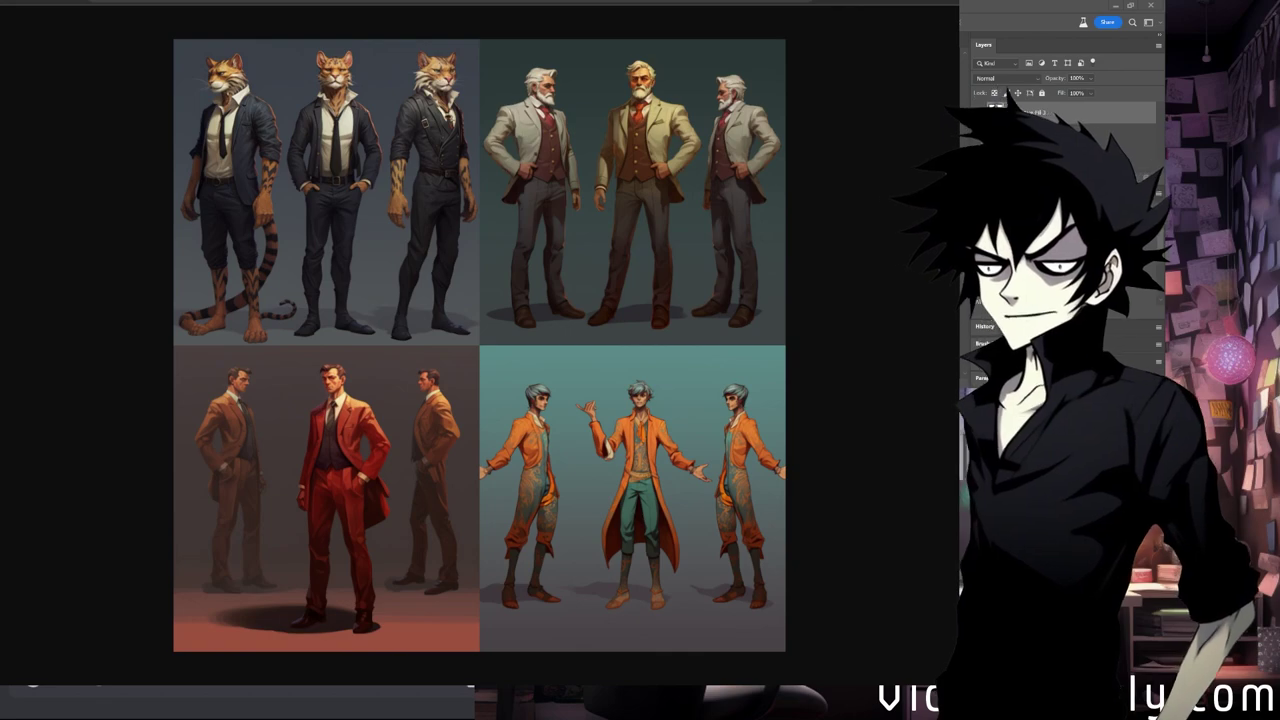
left_click(245, 8)
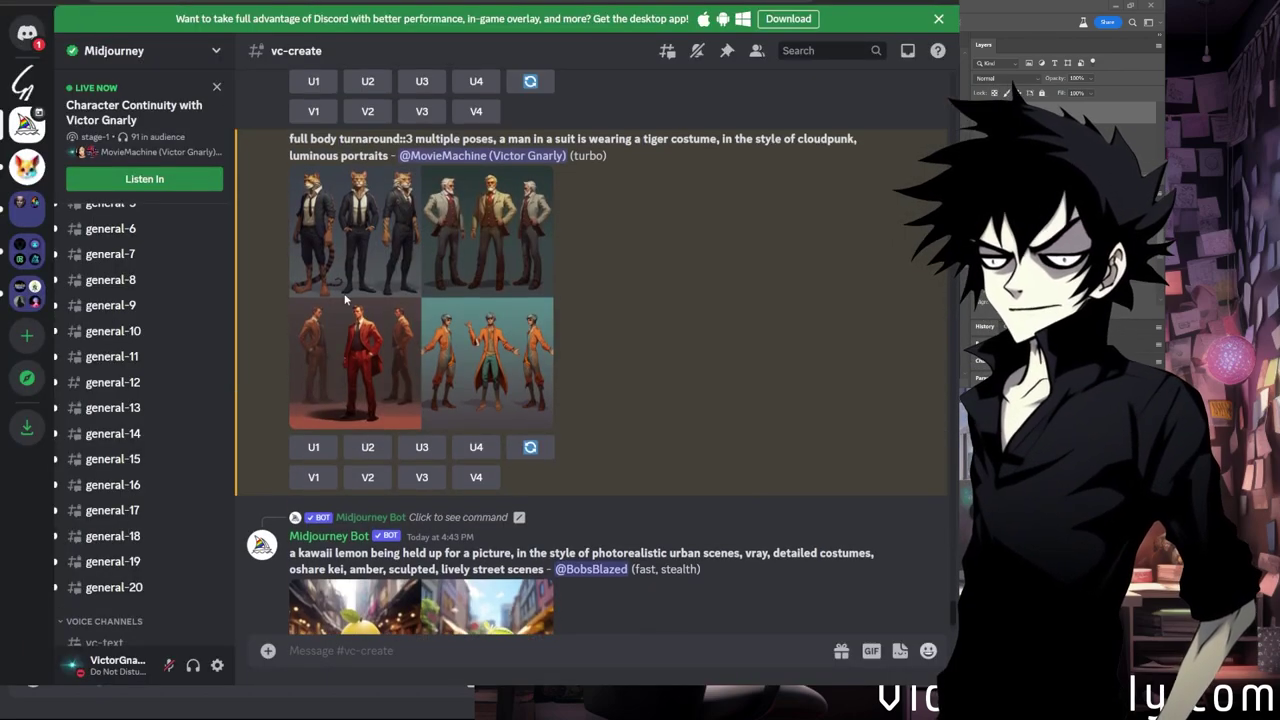
Reroll the ::3 weighted turnaround grid twice and view the original grid enlarged once more.
scroll(362, 312, "down", 2)
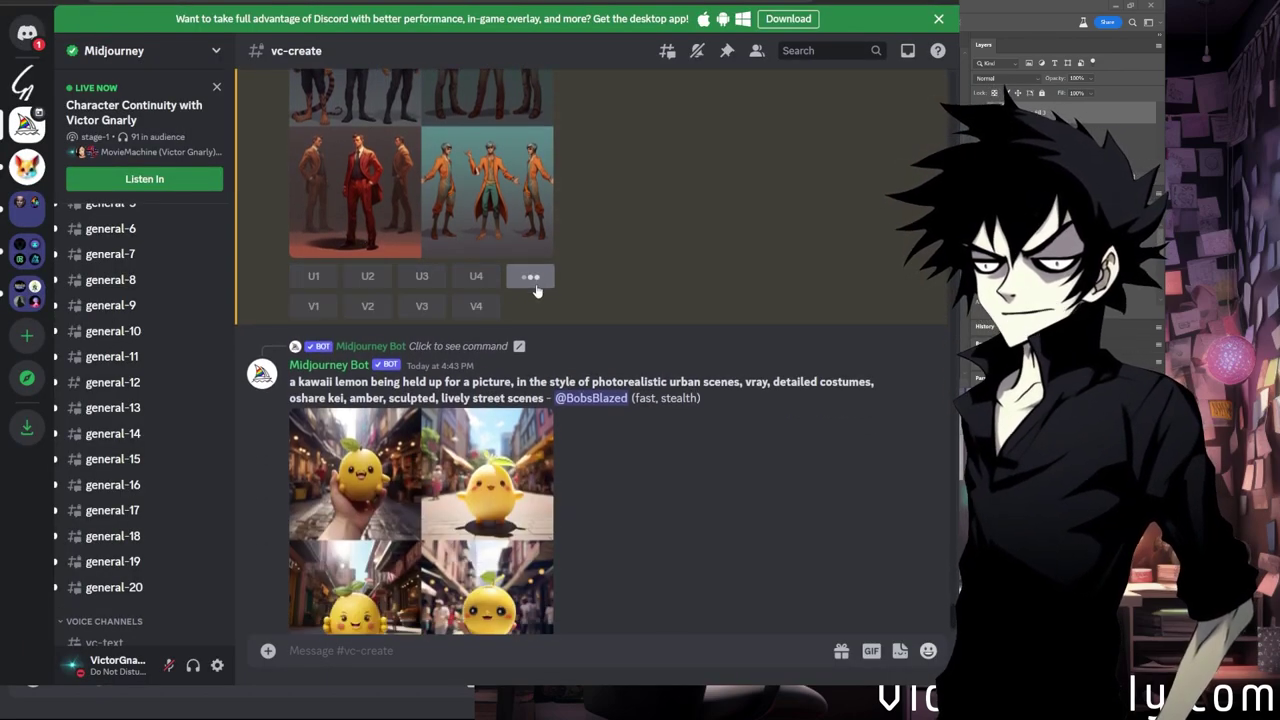
left_click(531, 277)
left_click(598, 442)
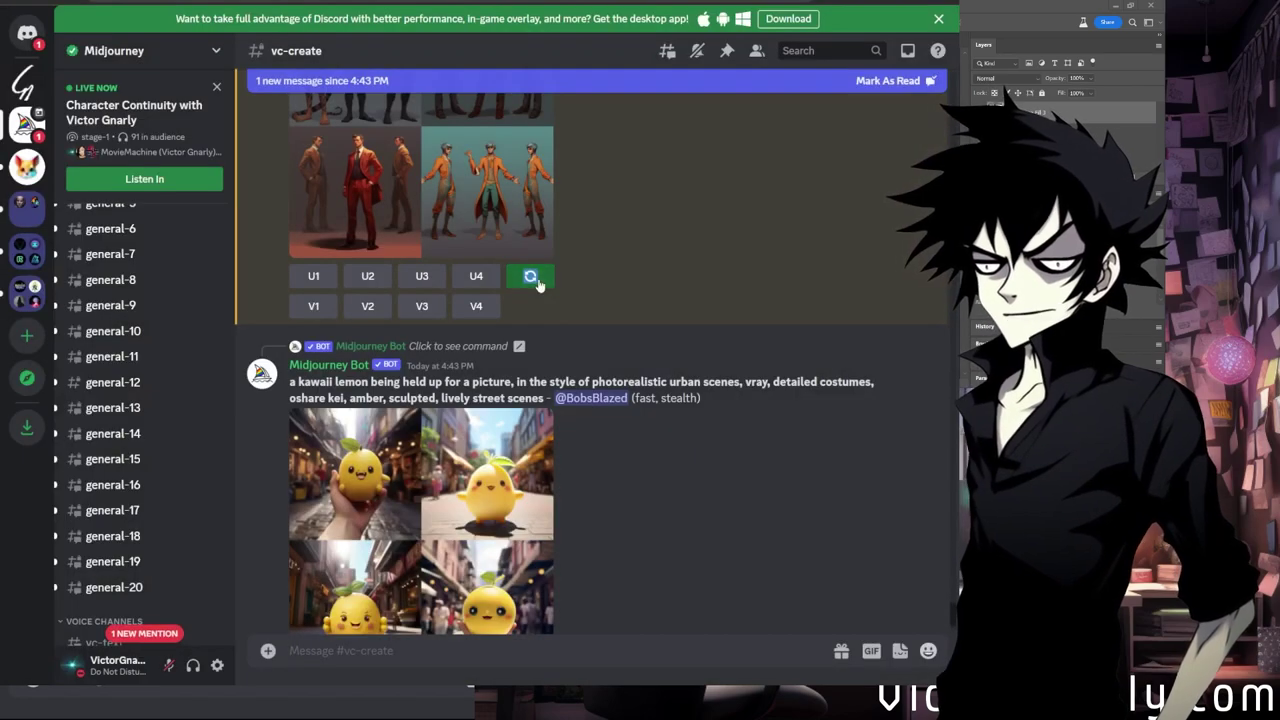
left_click(531, 277)
left_click(586, 445)
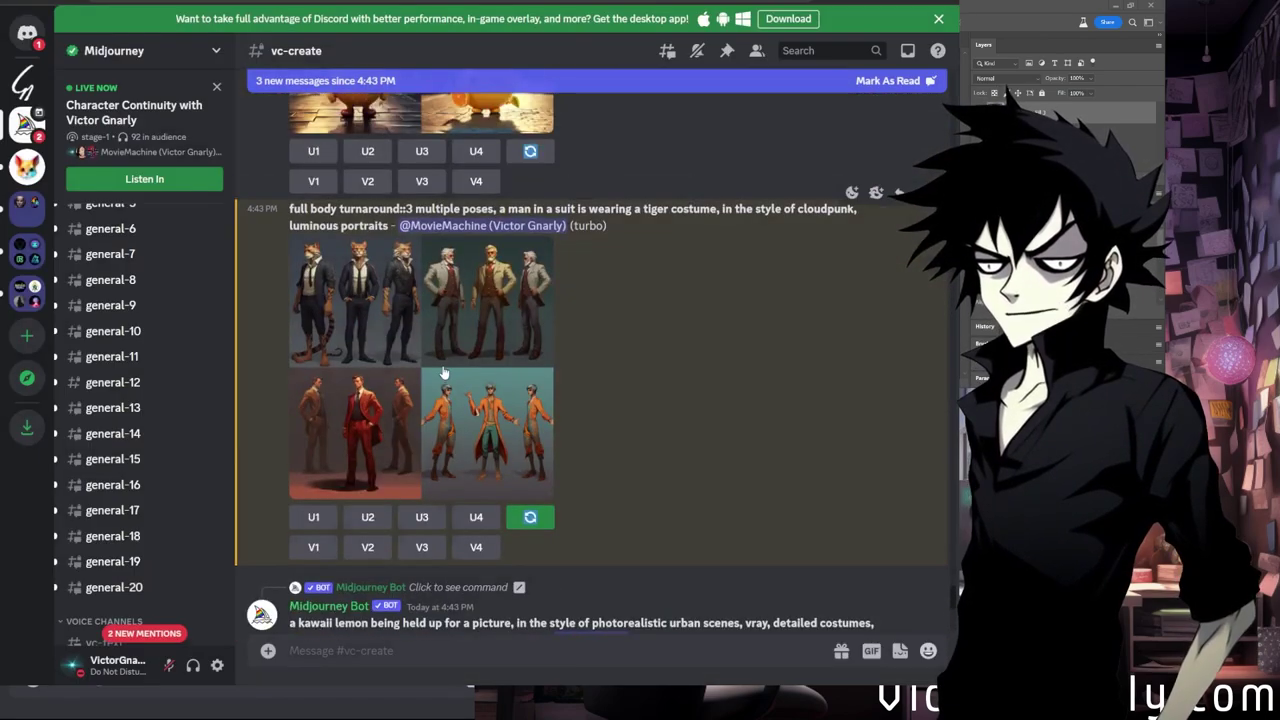
left_click(446, 375)
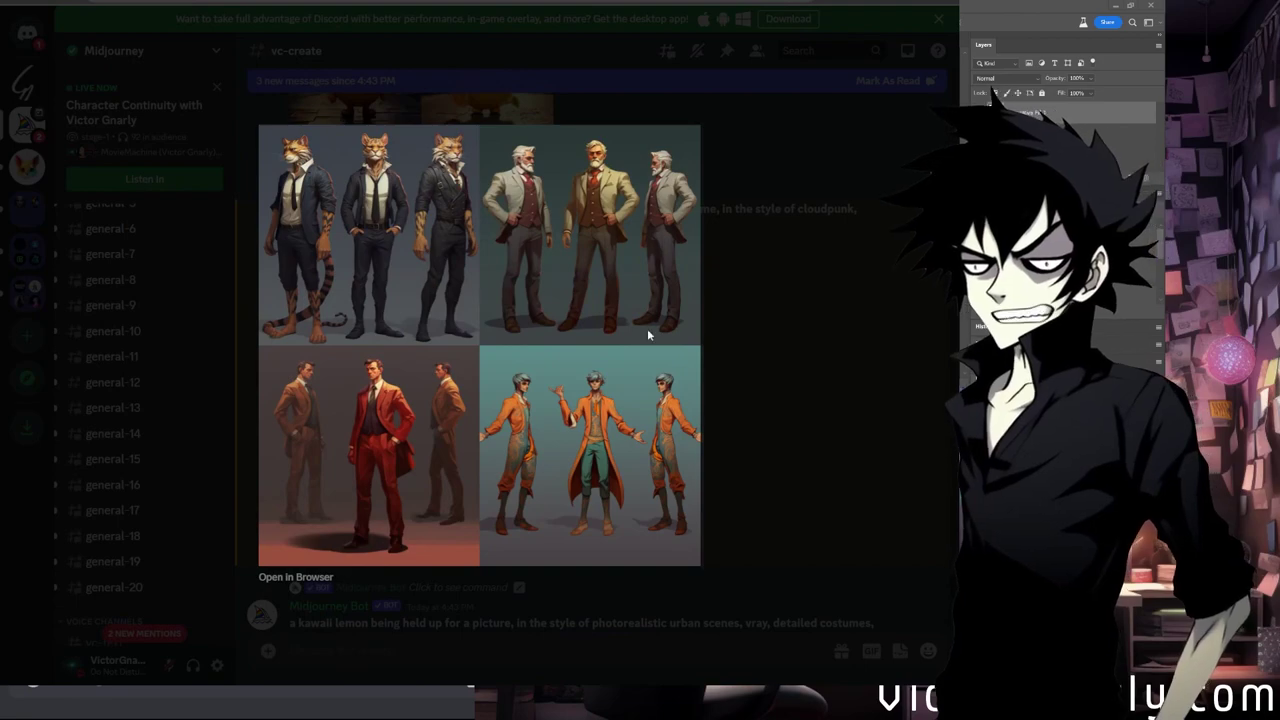
key("Escape")
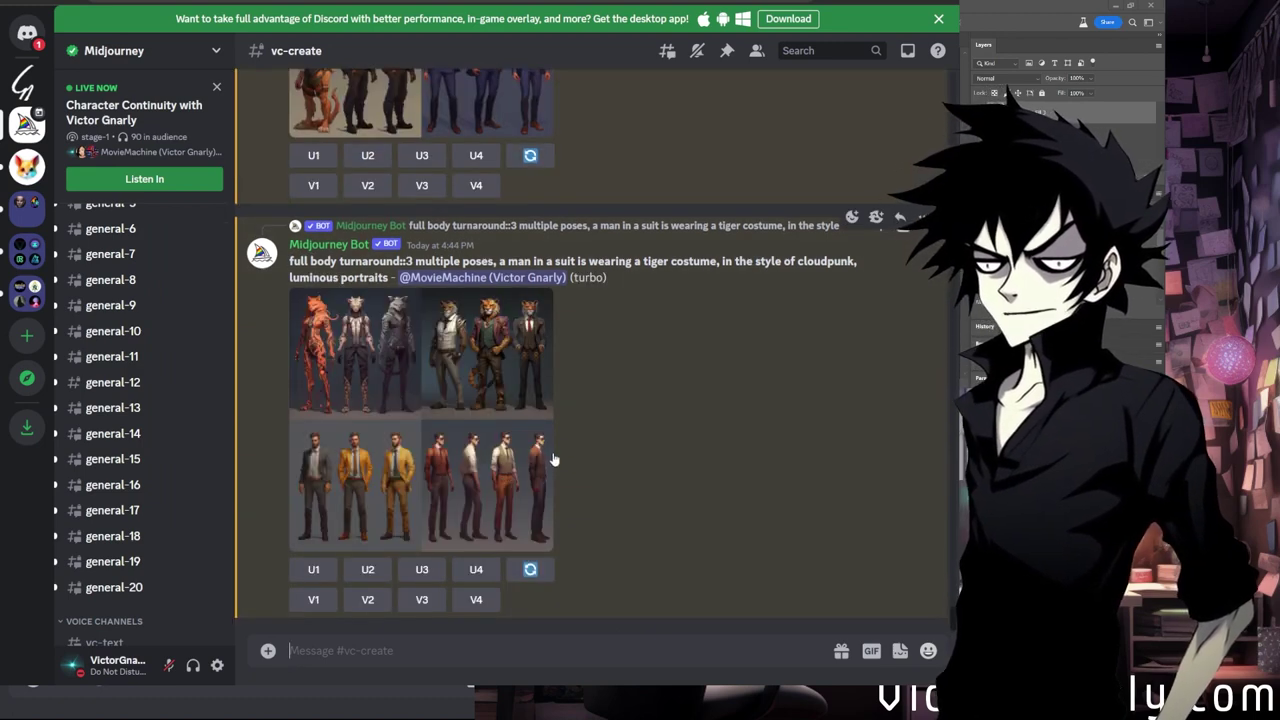
Inspect the latest rerolled ::3 turnaround grid enlarged, comparing the tiger and suited human characters.
left_click(480, 448)
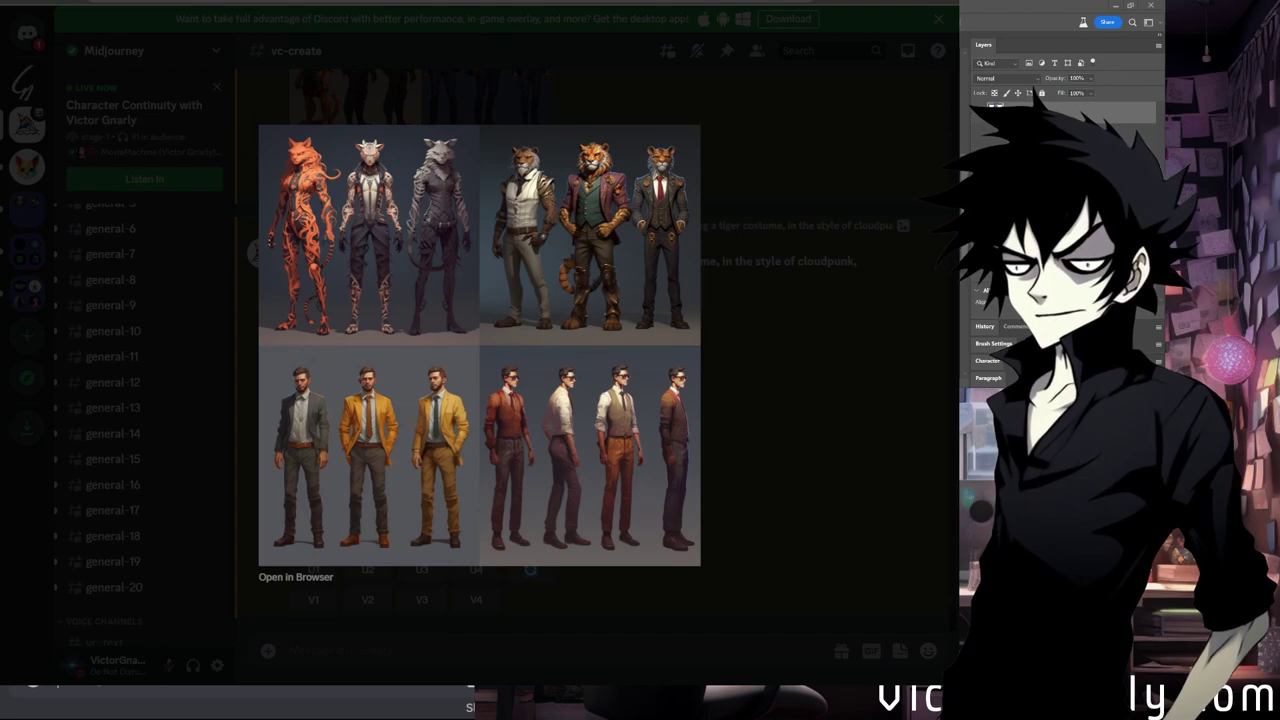
left_click(750, 473)
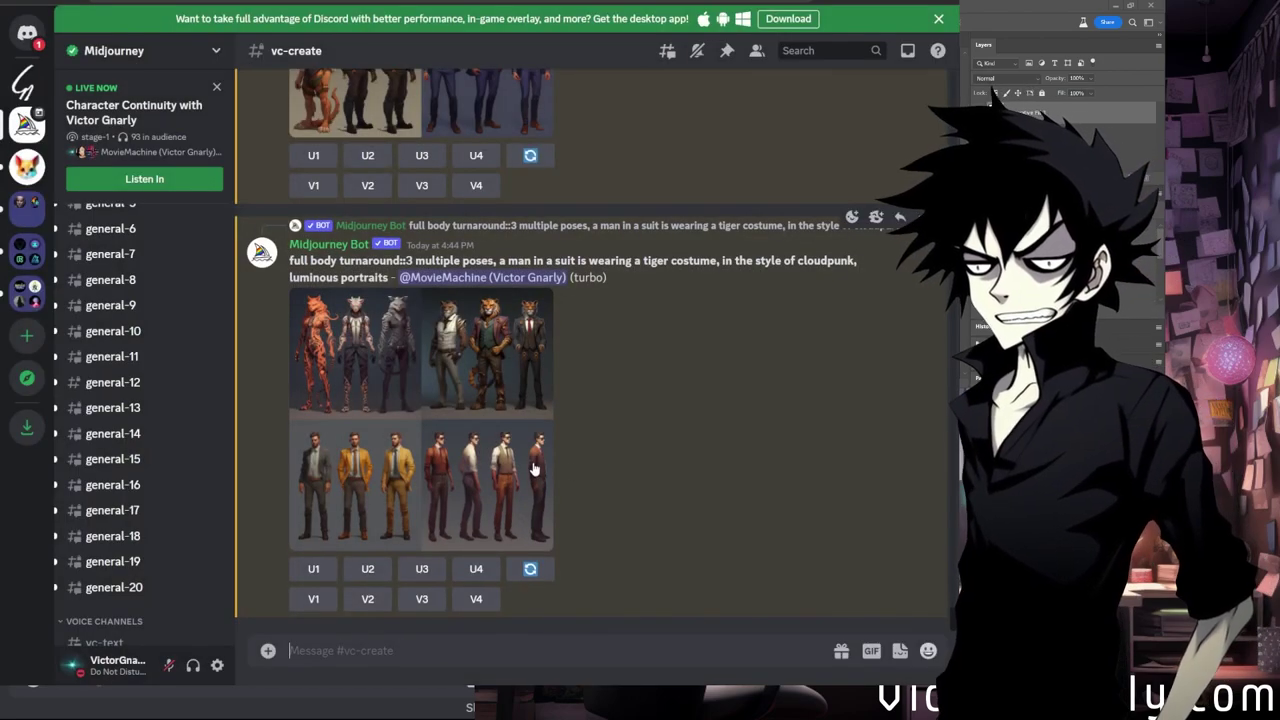
scroll(535, 467, "up", 1)
scroll(535, 467, "down", 2)
left_click(482, 452)
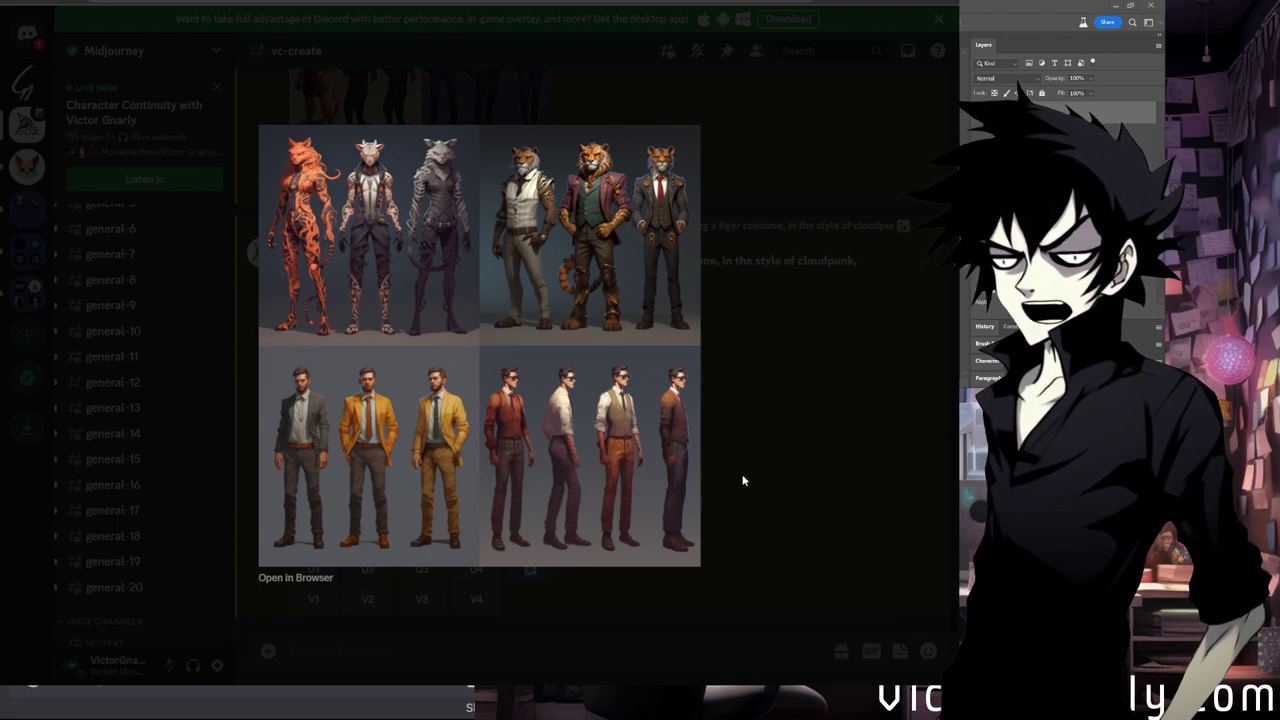
left_click(752, 470)
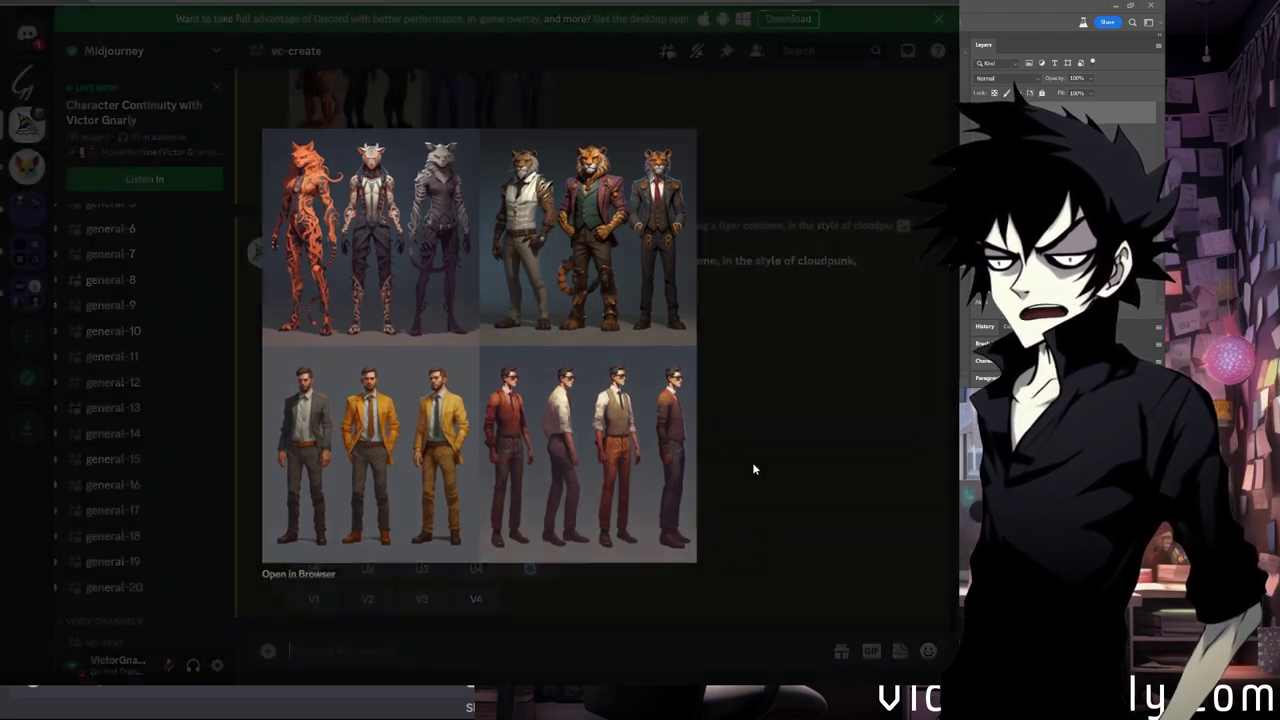
Compare the other rerolled ::3 turnaround grid enlarged and return to the latest one for another look.
scroll(527, 380, "down", 4)
left_click(527, 380)
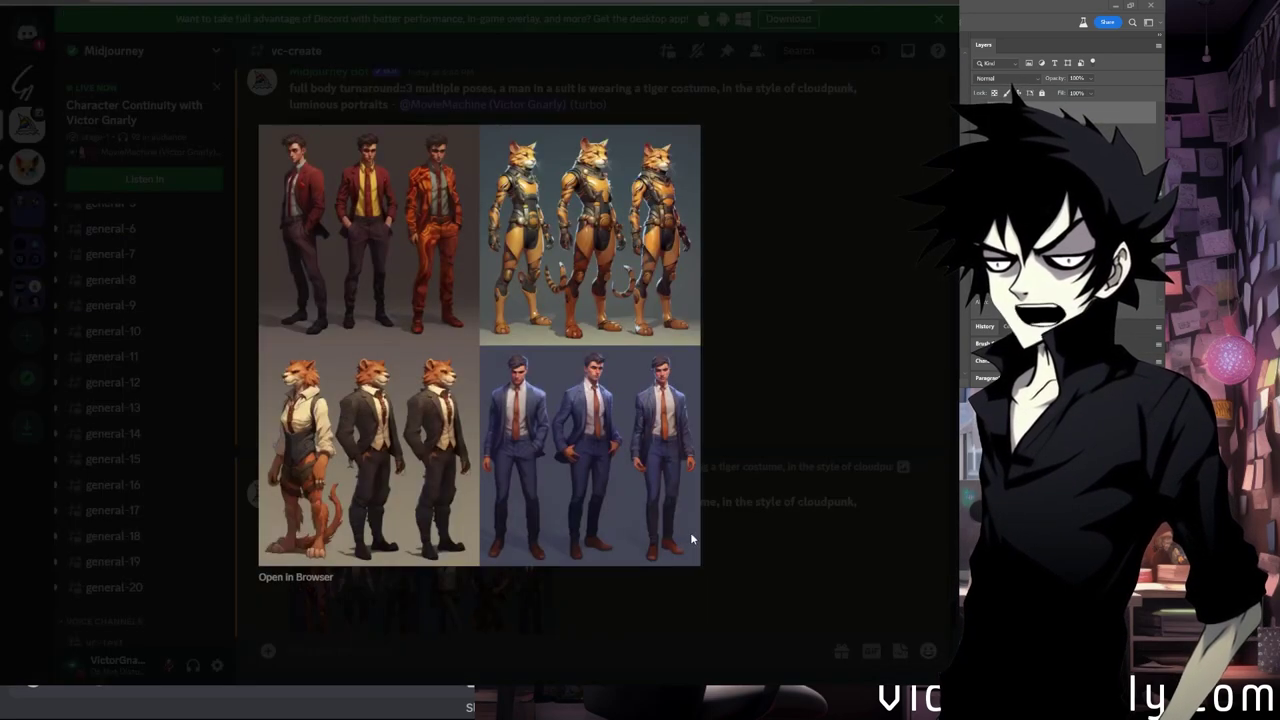
left_click(757, 545)
scroll(475, 510, "up", 5)
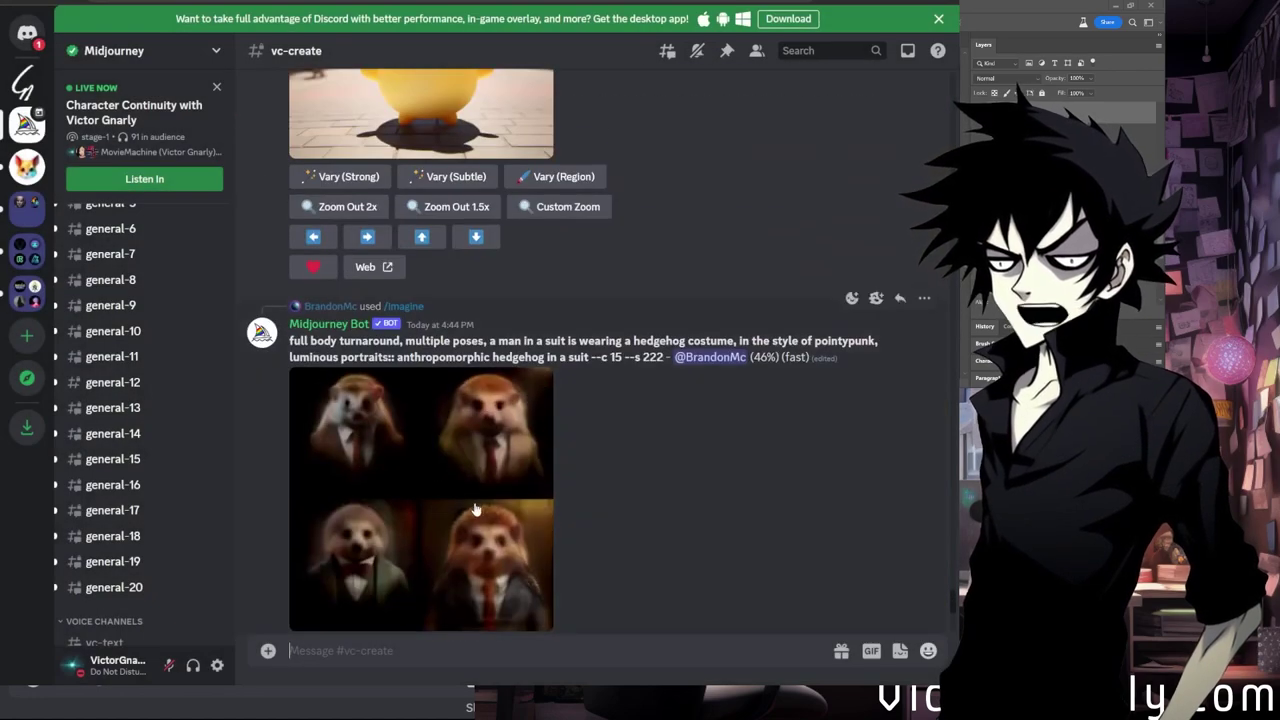
scroll(475, 510, "down", 3)
scroll(475, 510, "up", 10)
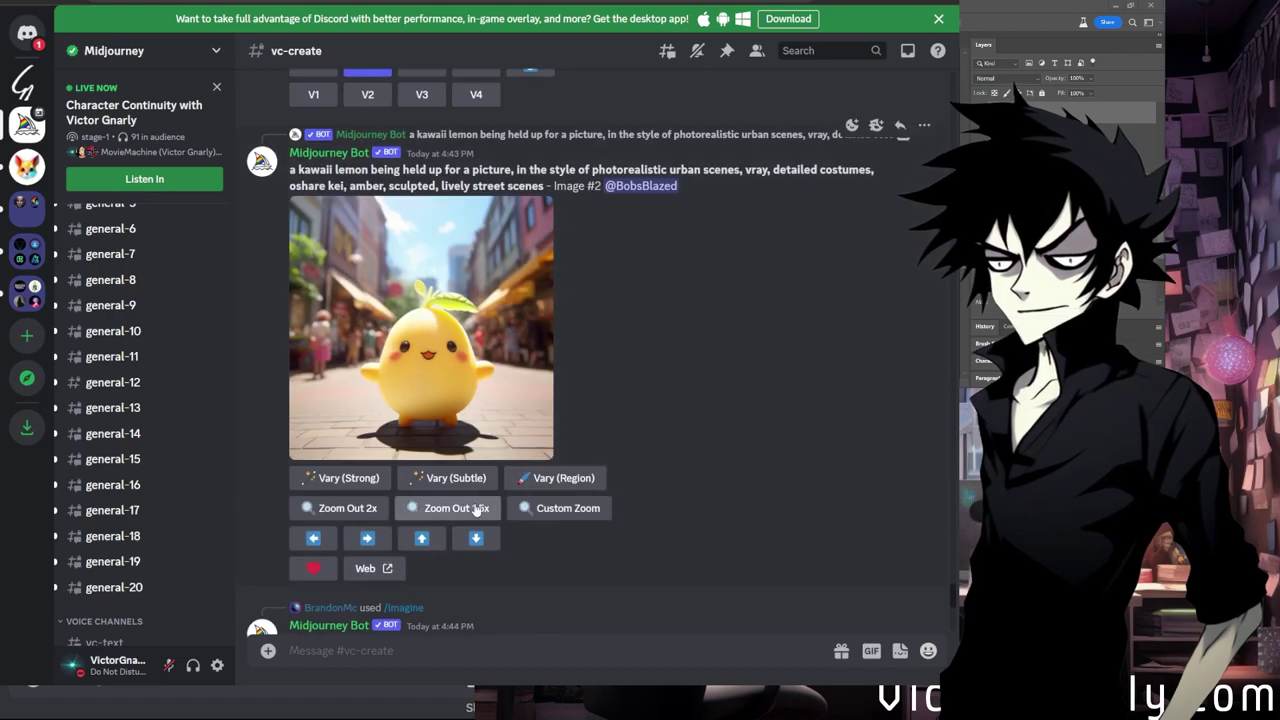
scroll(475, 510, "down", 10)
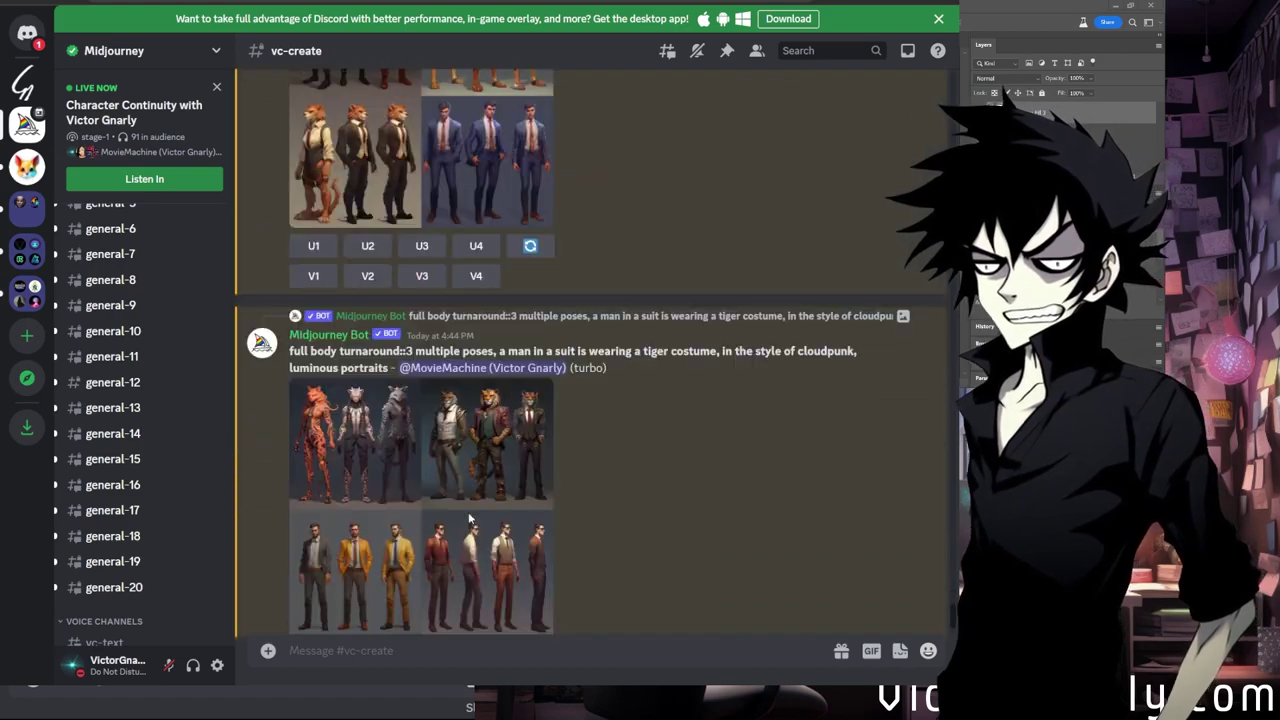
left_click(487, 463)
left_click(775, 484)
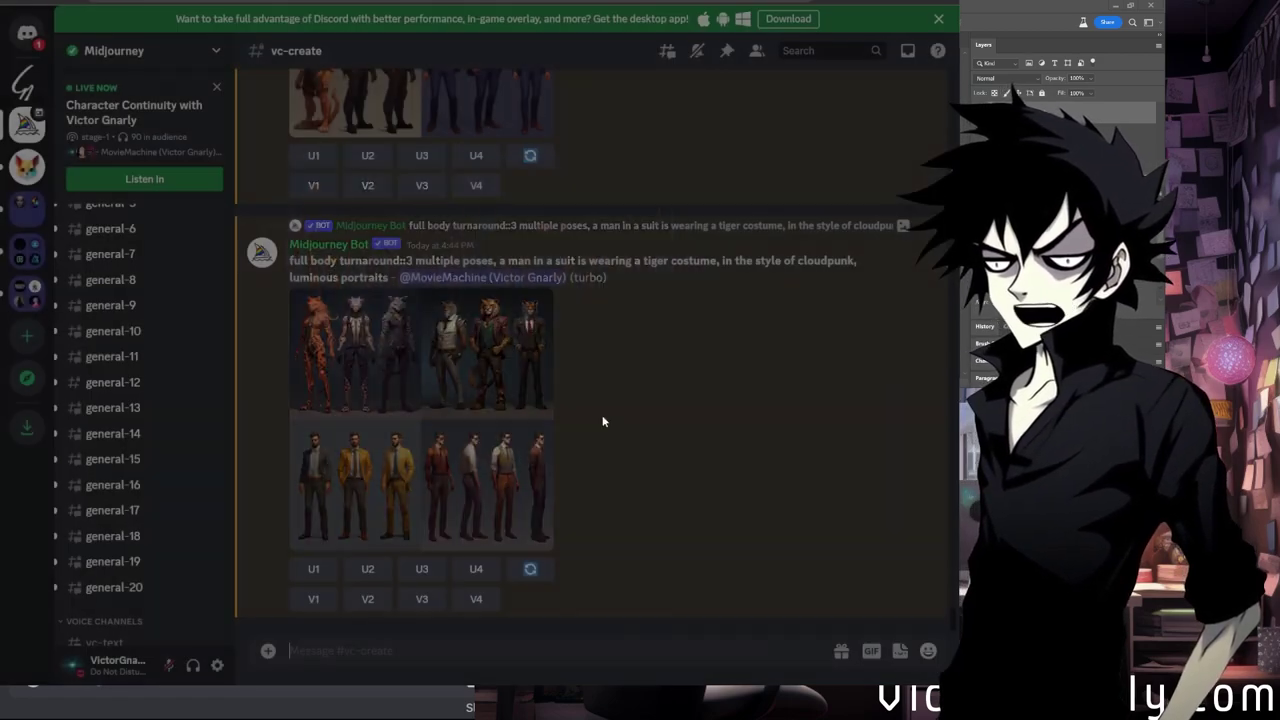
Copy the full ::3 weighted turnaround prompt from the latest grid into a new /imagine command.
left_click_drag(288, 261, 386, 277)
key("ctrl+c")
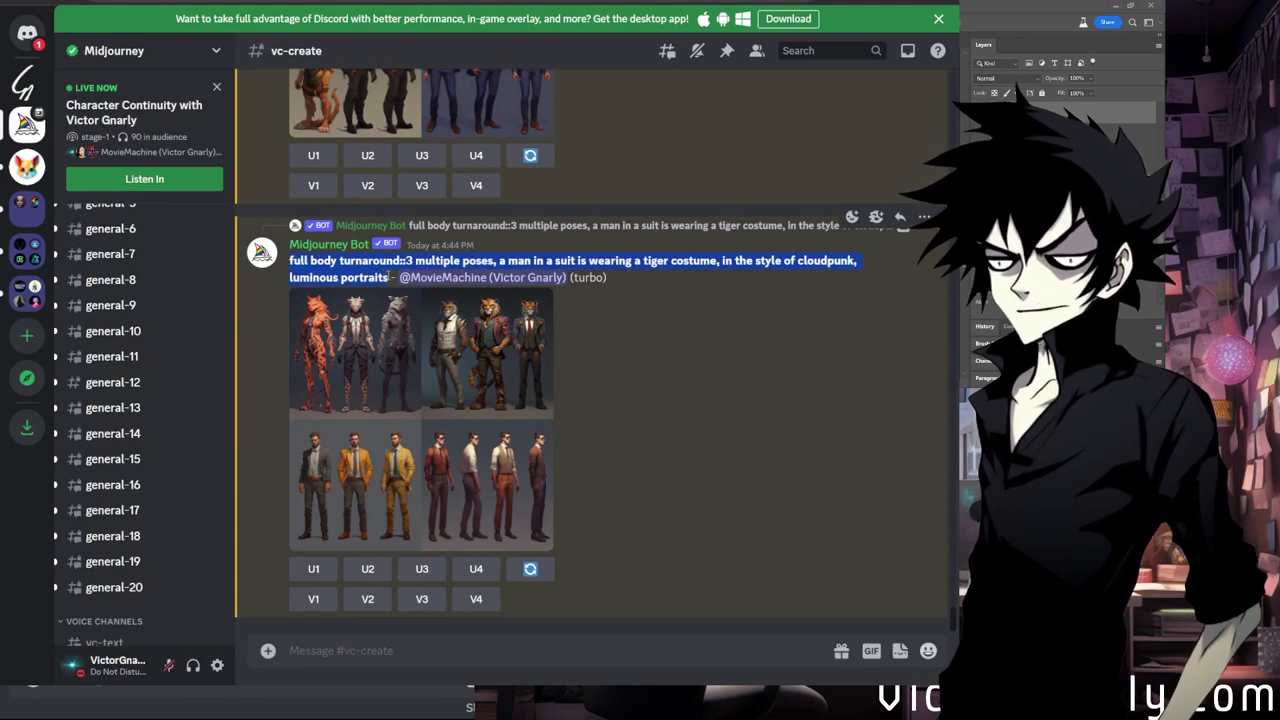
left_click(398, 638)
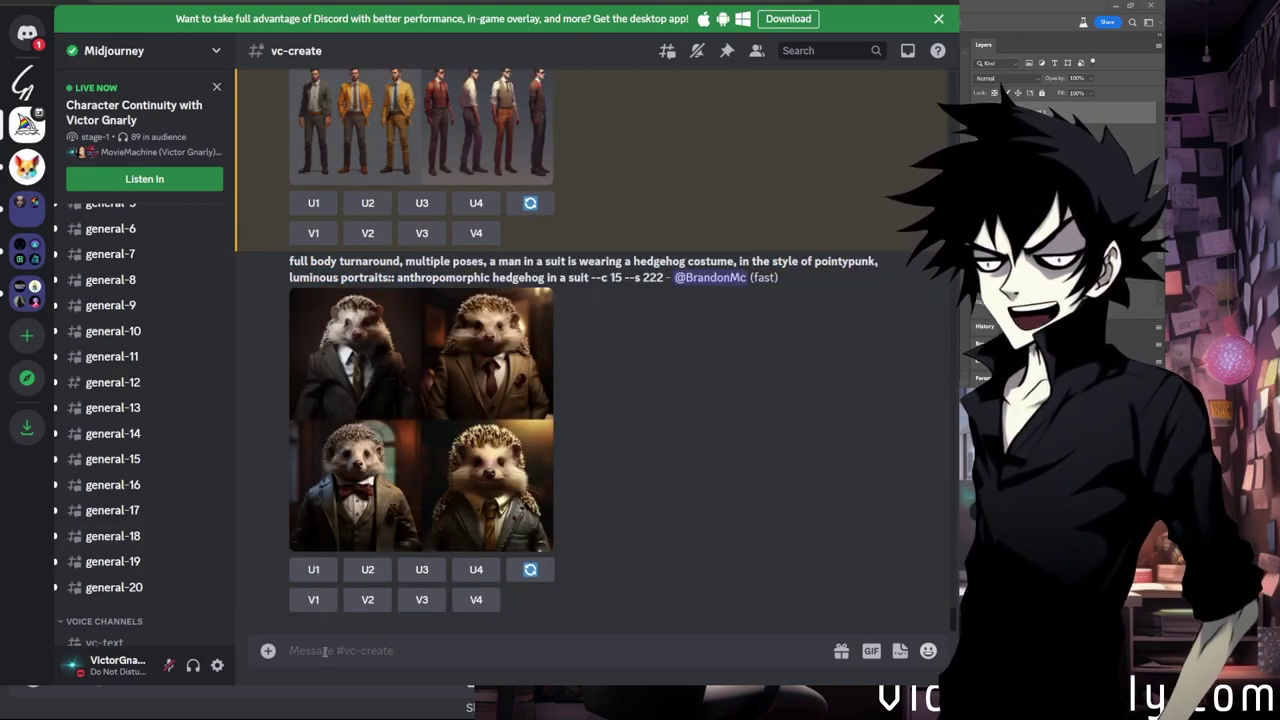
type("/im")
key("Tab")
key("ctrl+v")
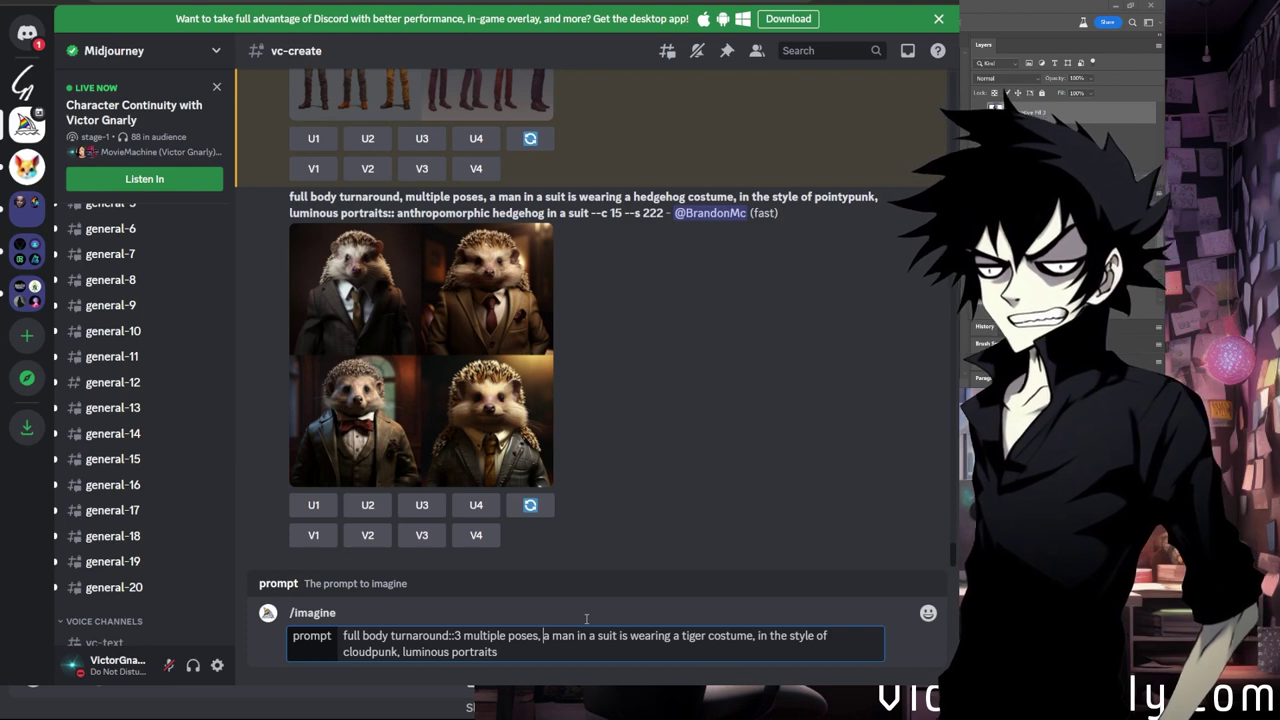
Insert "purple formal attire," after "multiple poses," in the turnaround prompt.
type("purple ")
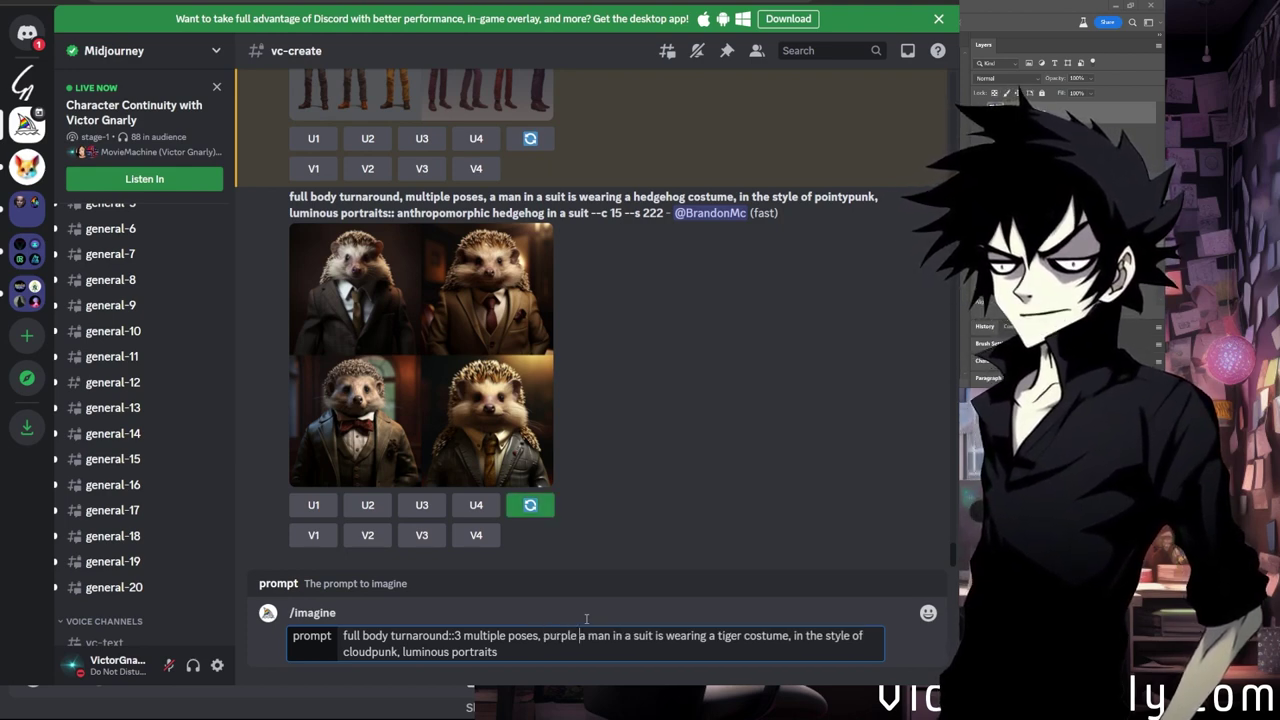
type("vest")
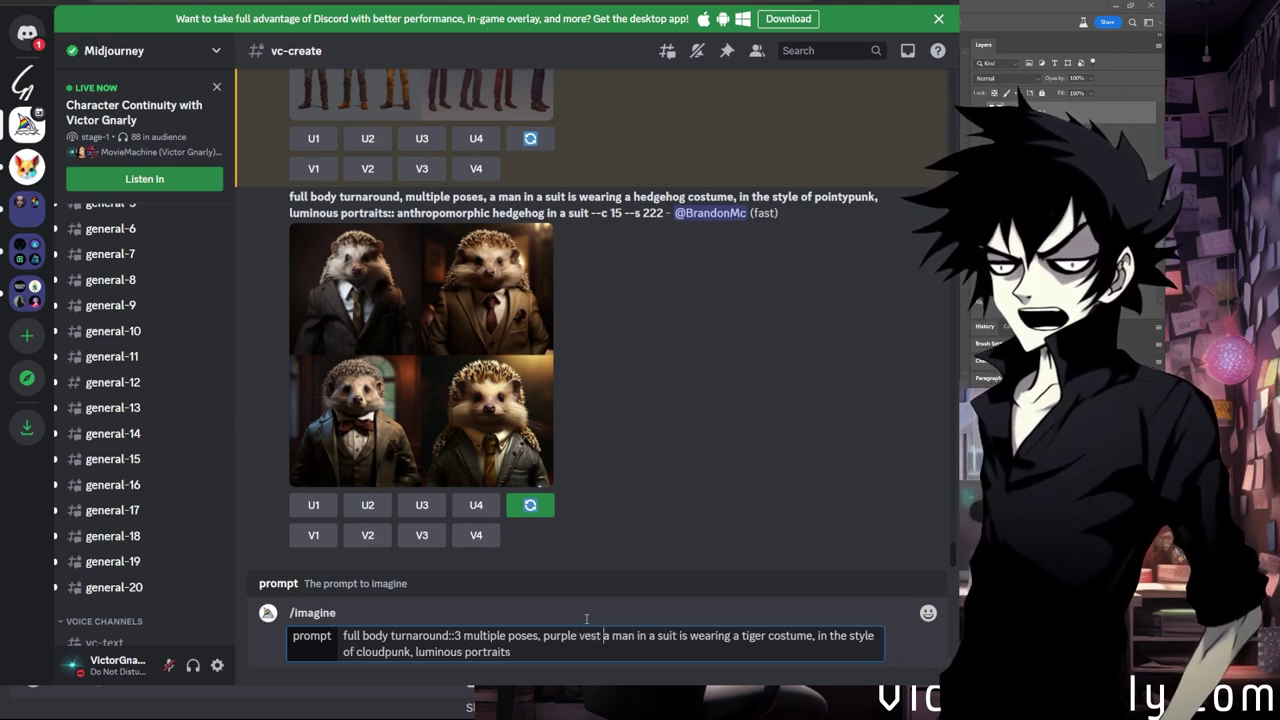
key("BackSpace")
key("BackSpace")
key("BackSpace")
key("BackSpace")
key("BackSpace")
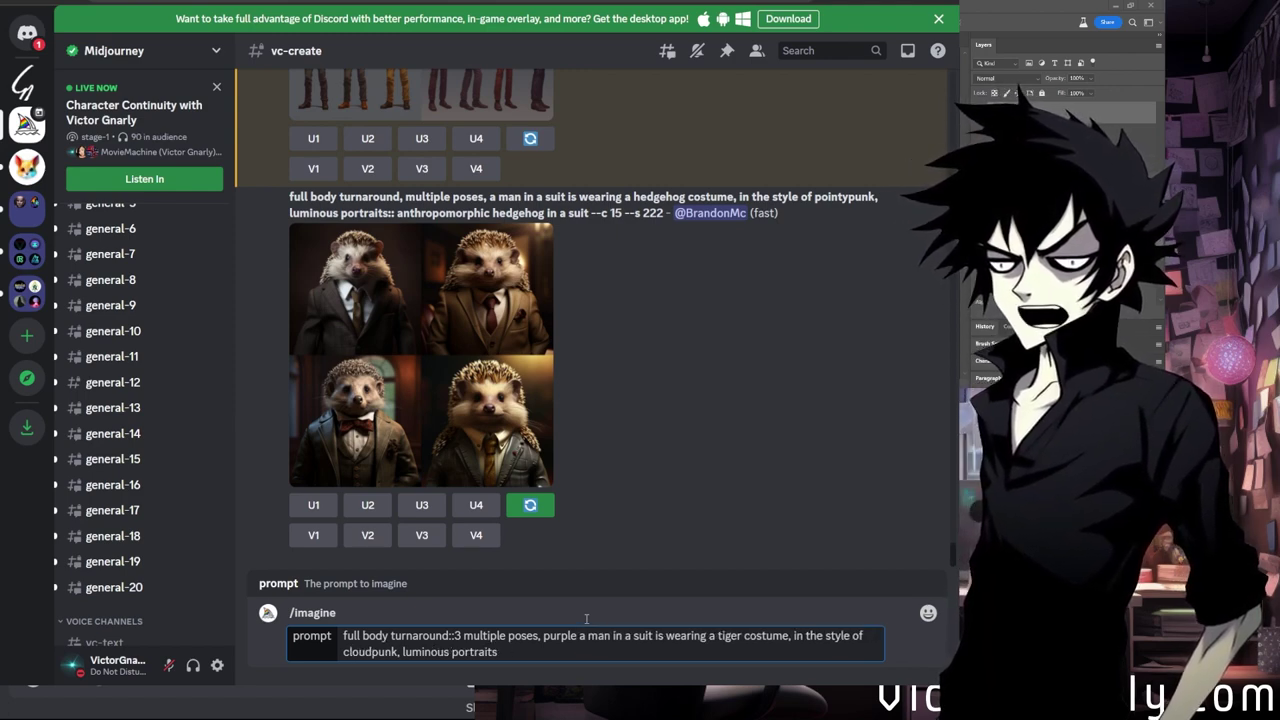
type("formal a")
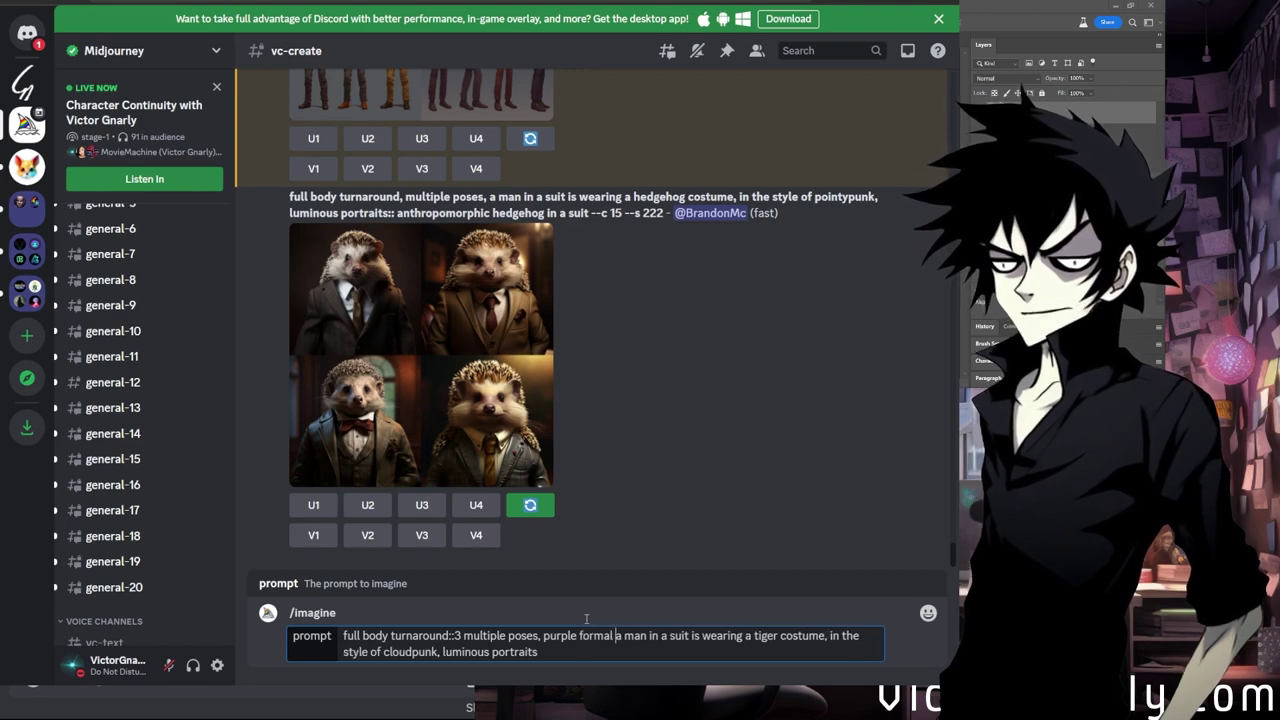
type("ttire a")
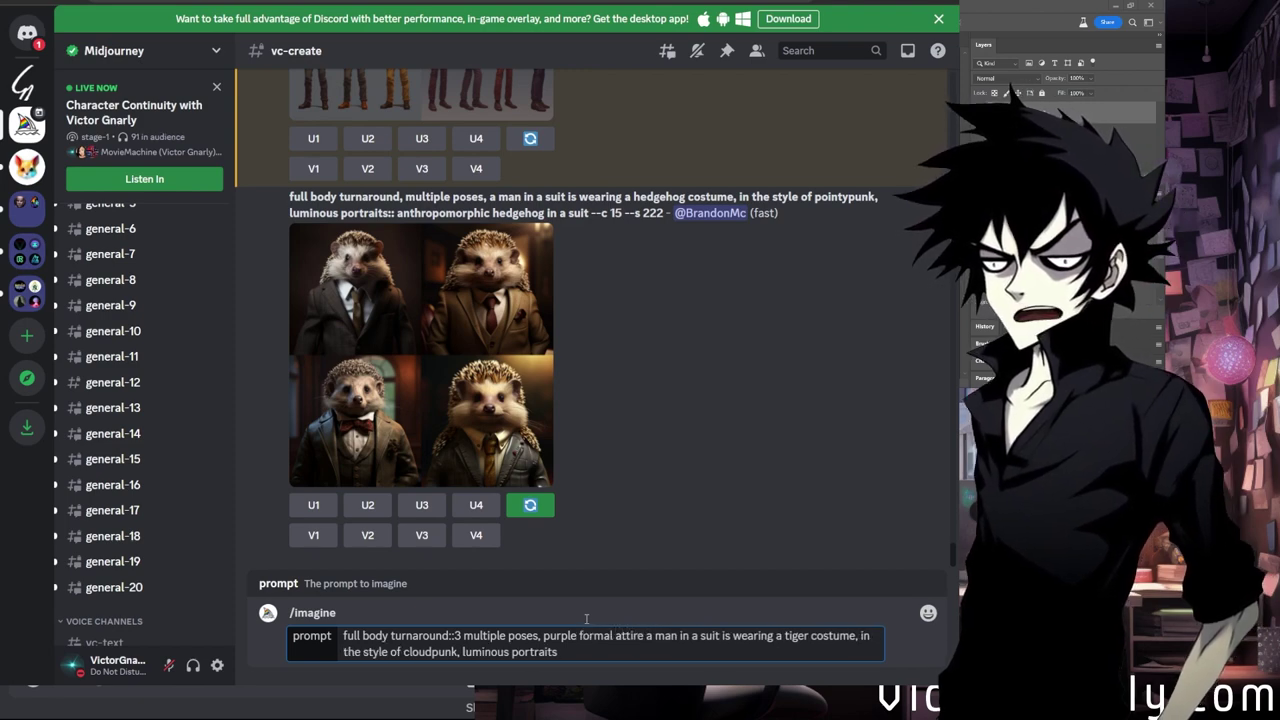
key("BackSpace")
type(", ")
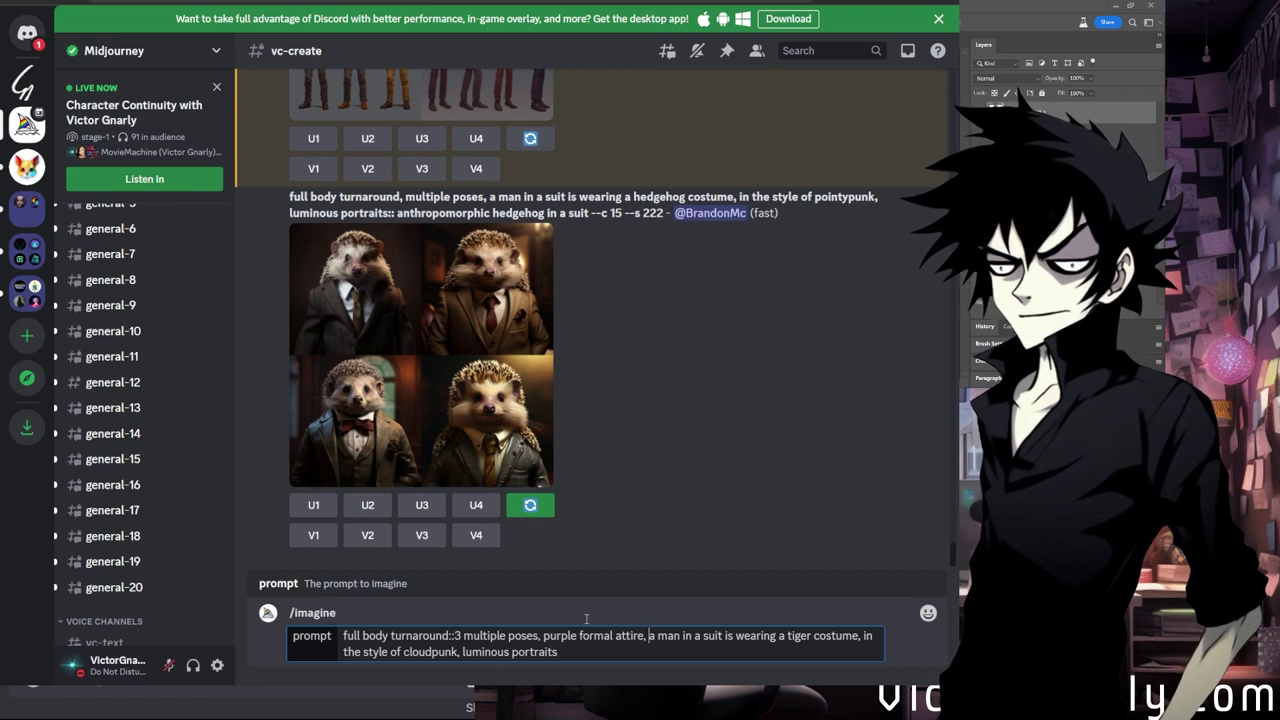
Add "red bowtie, white leopard print shirt," before "a man in a suit" and submit the prompt.
type("red bowtie, ")
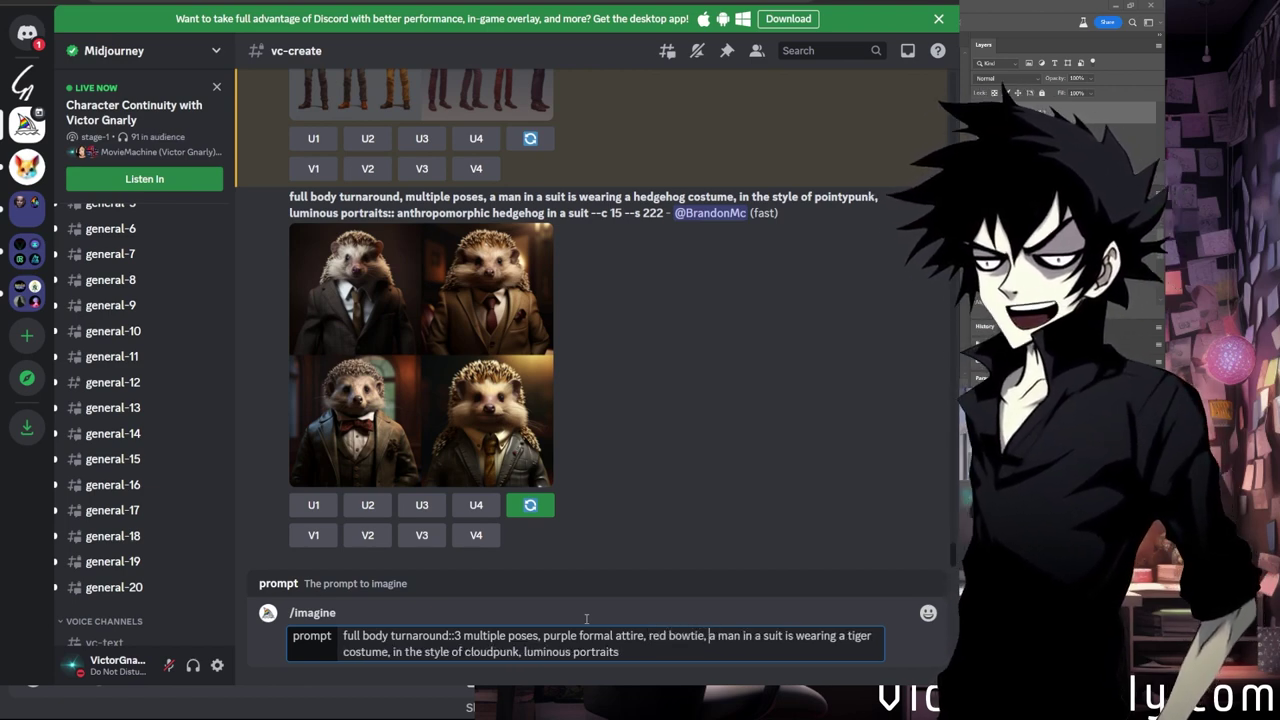
type("white le")
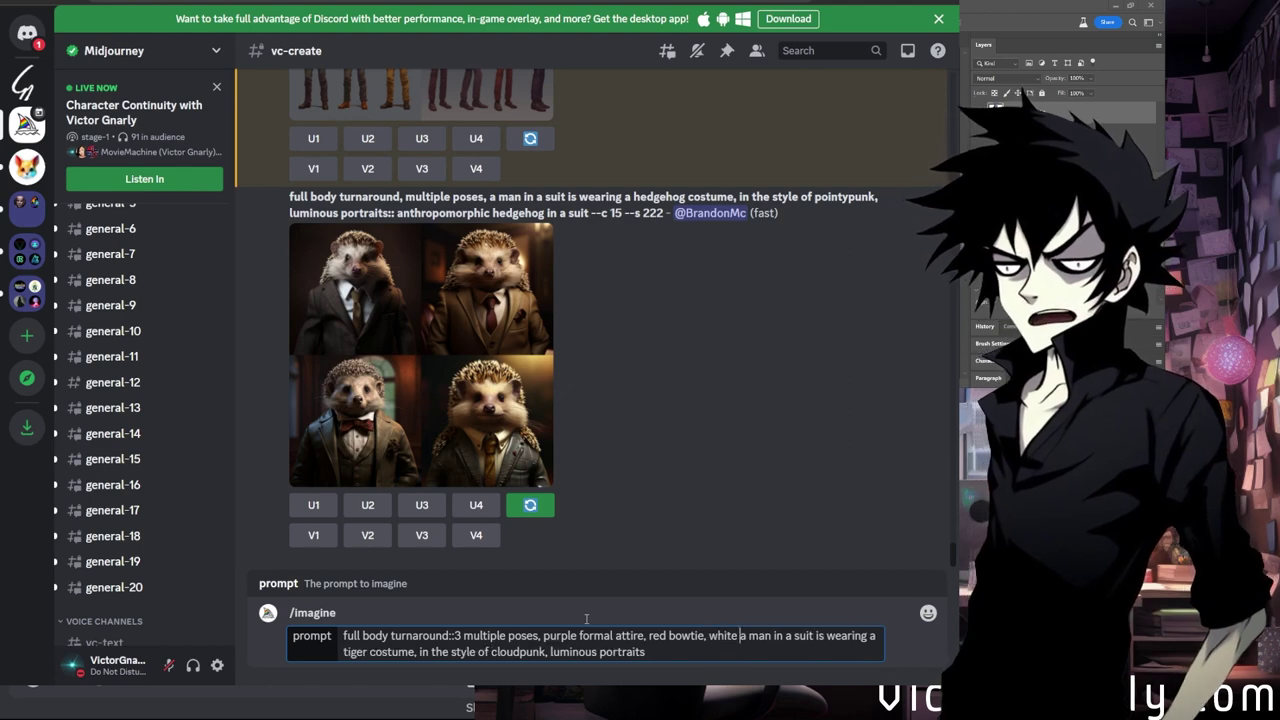
type("opard print ")
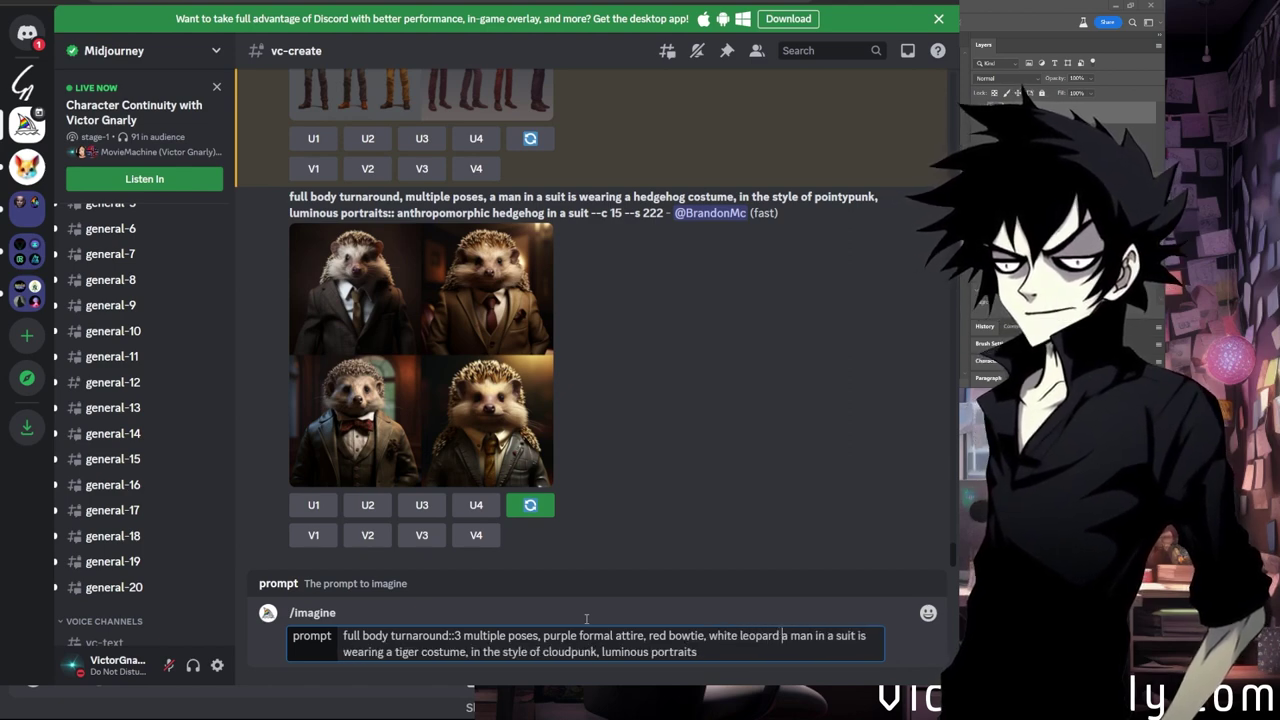
type("shirt,")
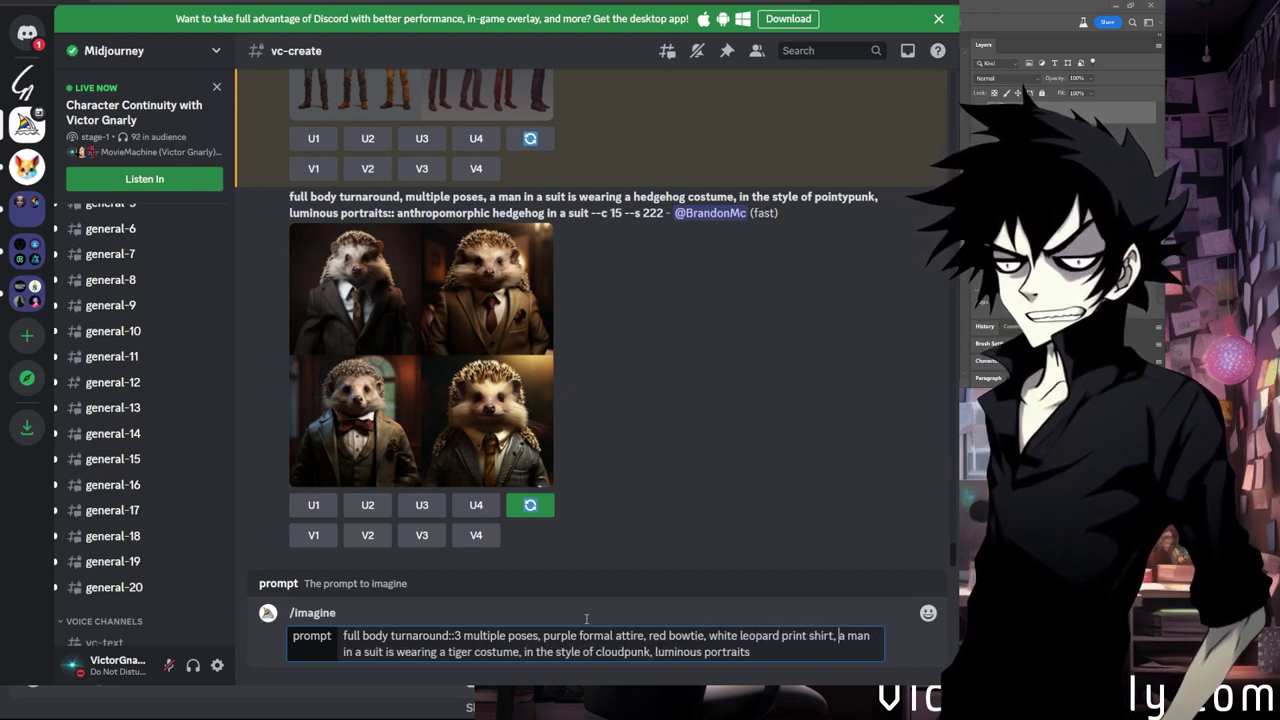
key("Return")
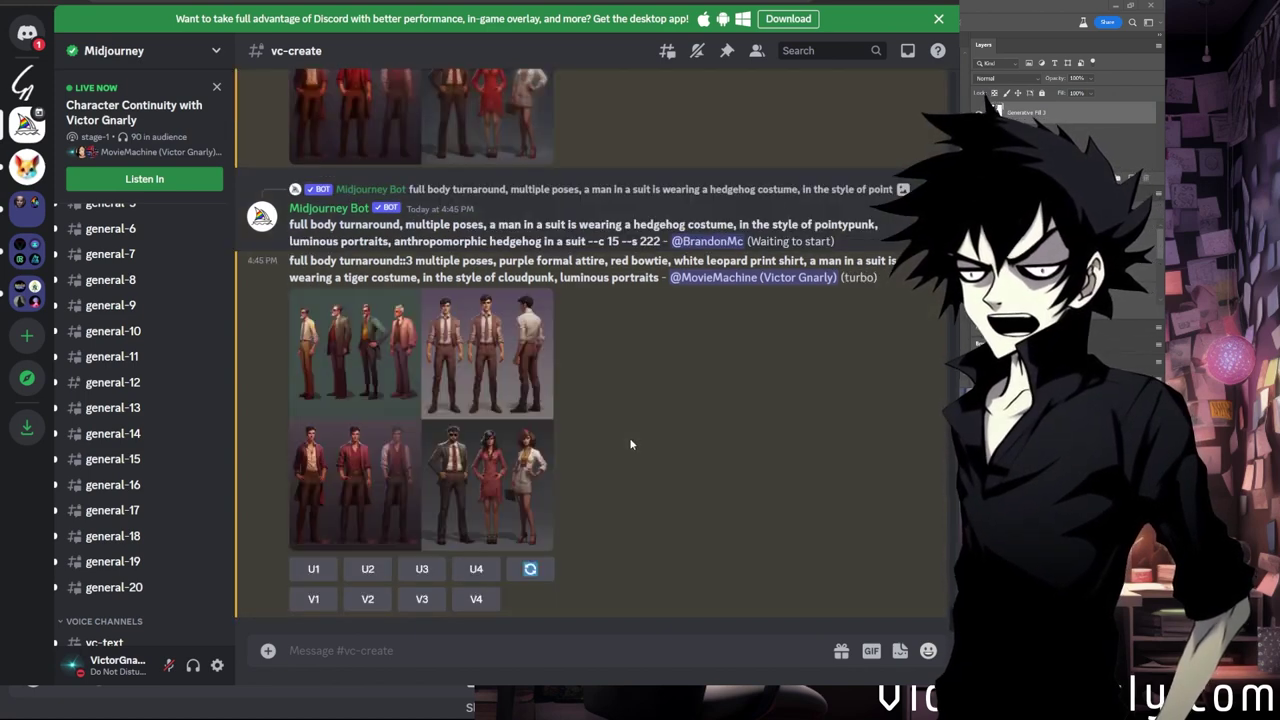
View the purple formal attire grid enlarged and copy its full prompt into a new /imagine command.
left_click(530, 486)
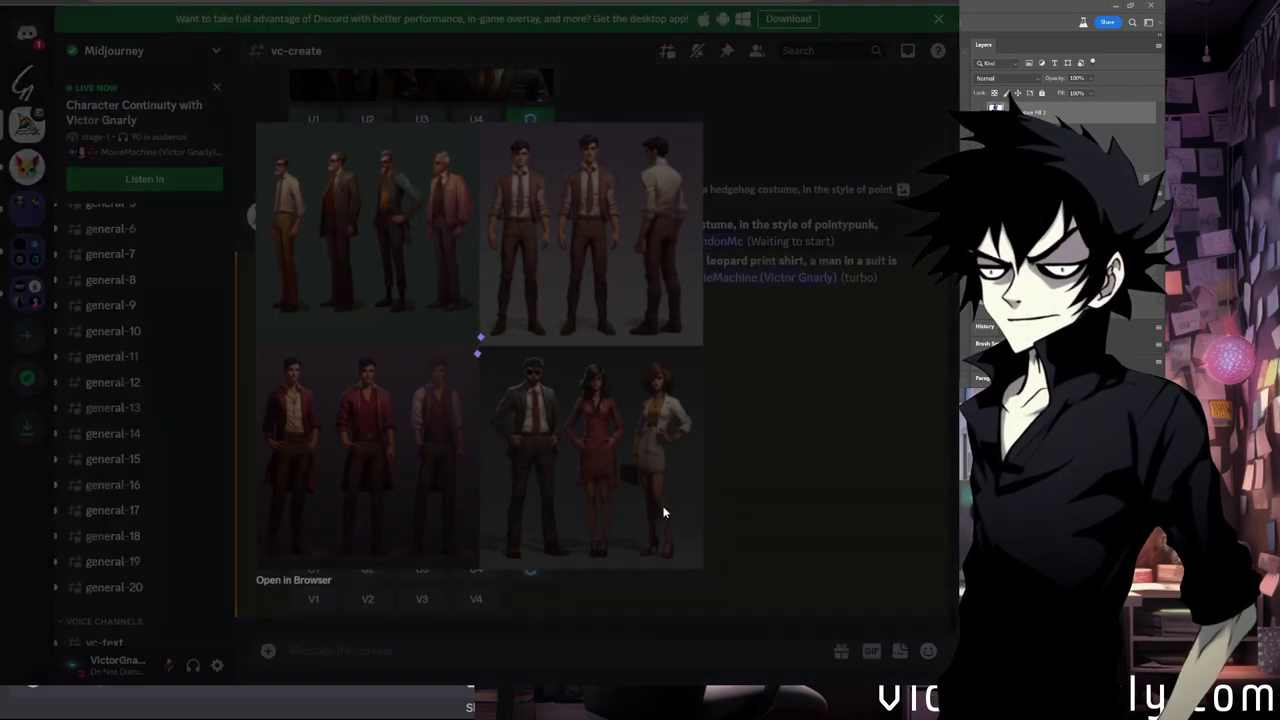
left_click(761, 466)
left_click_drag(289, 261, 660, 277)
key("ctrl+c")
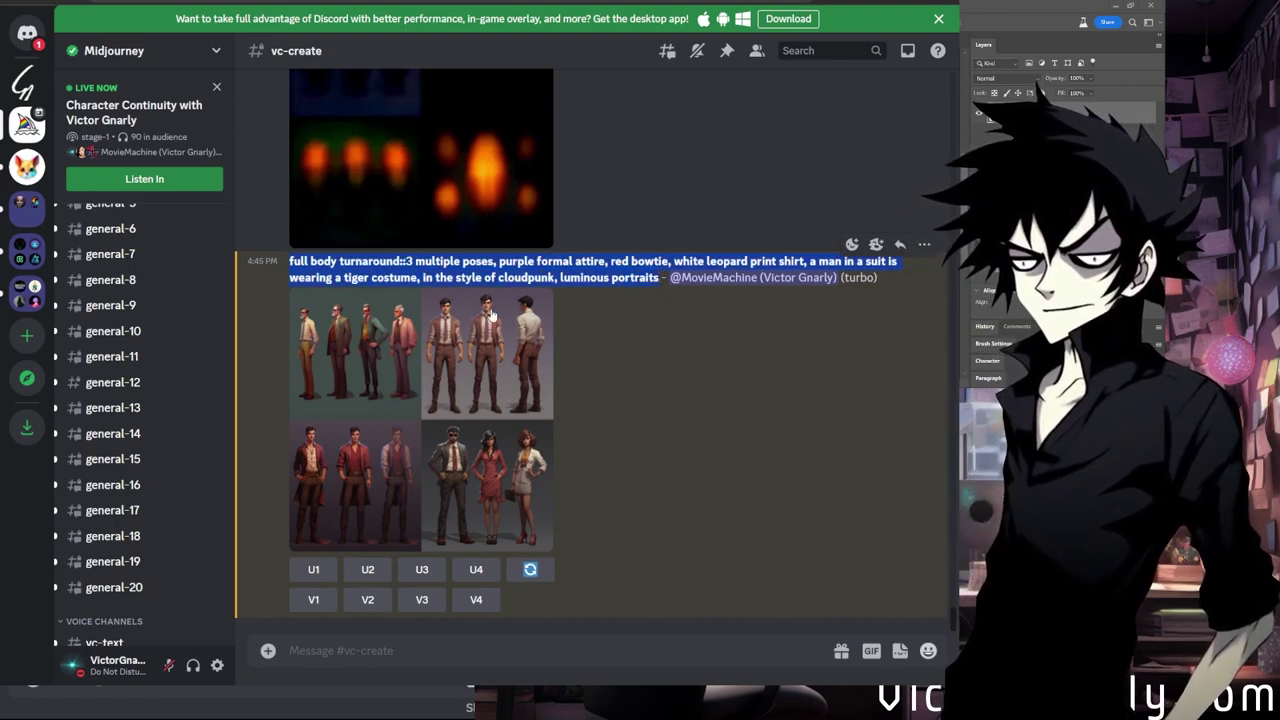
left_click(376, 654)
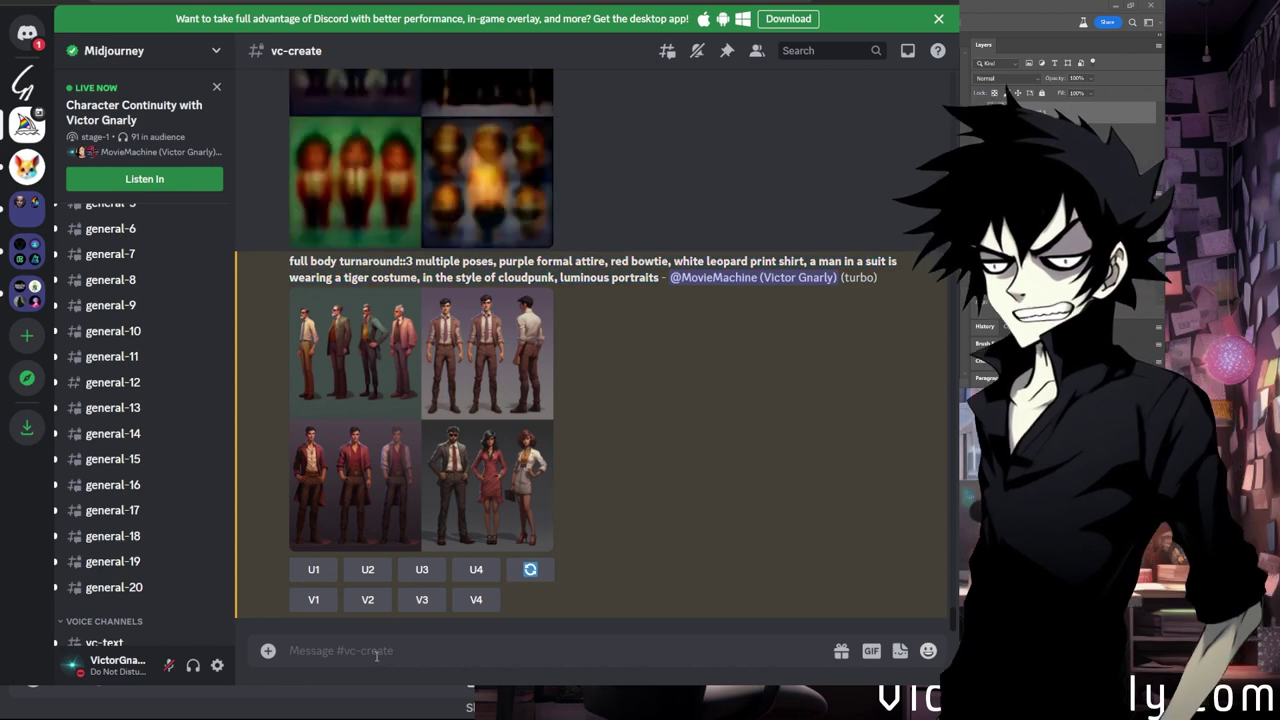
type("/im")
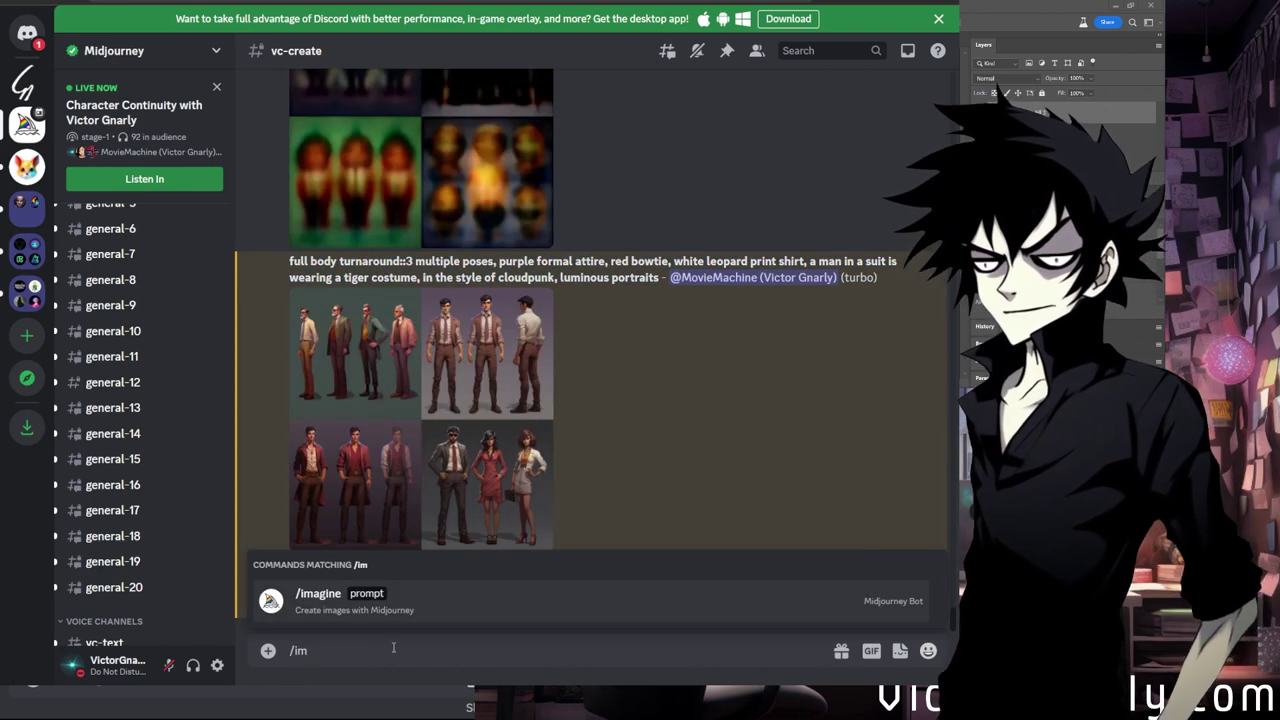
left_click(354, 622)
key("ctrl+v")
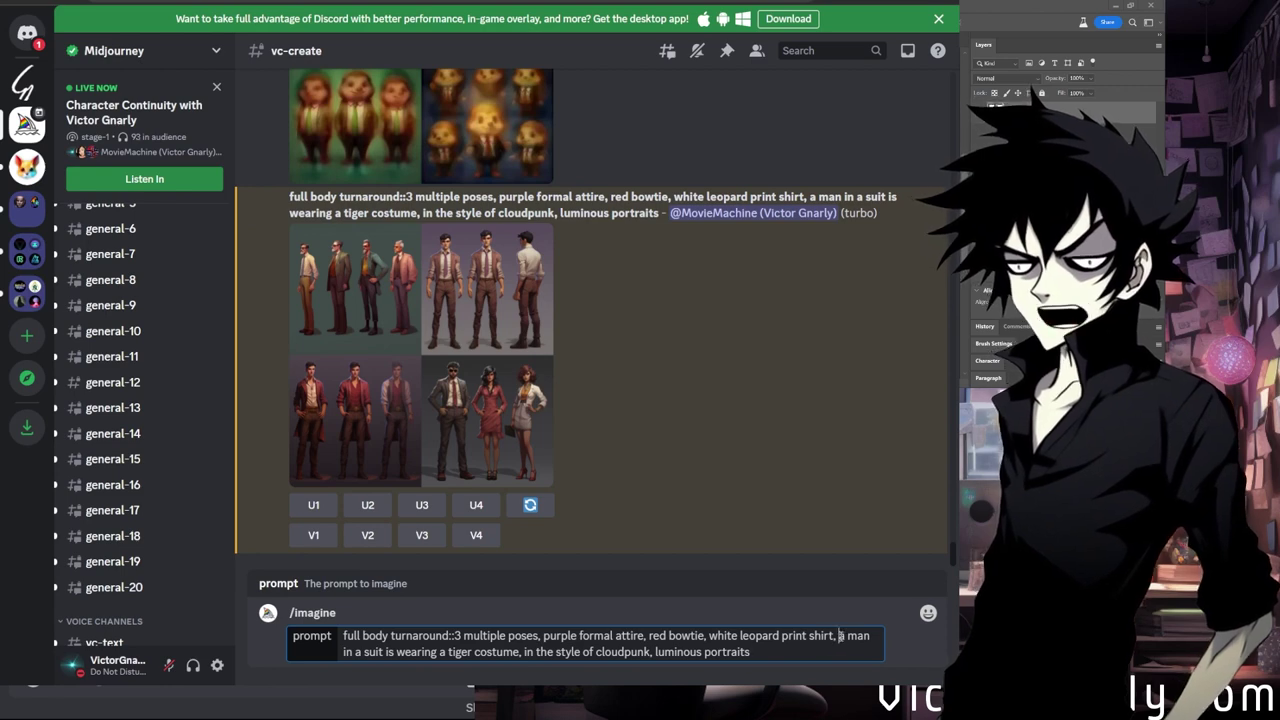
Copy the phrase "a man in a suit is wearing a tiger costume" to the start of the prompt, followed by a comma.
left_click_drag(839, 635, 516, 651)
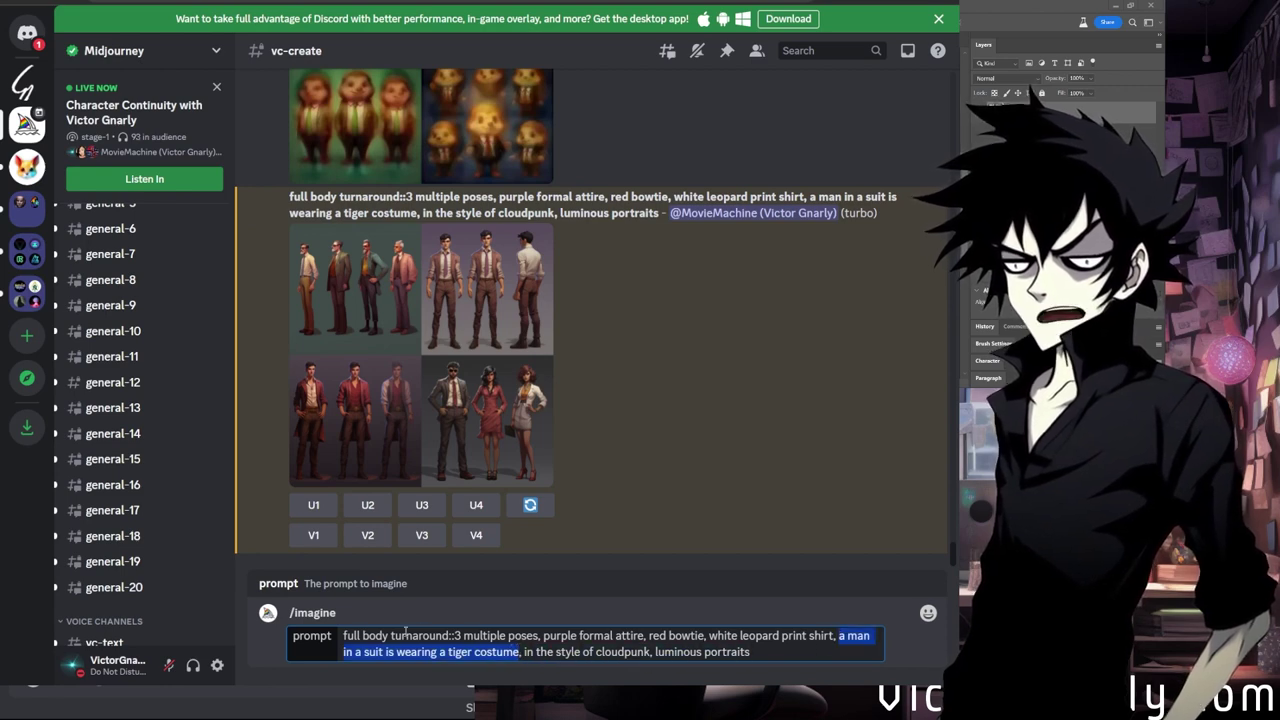
key("ctrl+c")
key("Home")
key("ctrl+v")
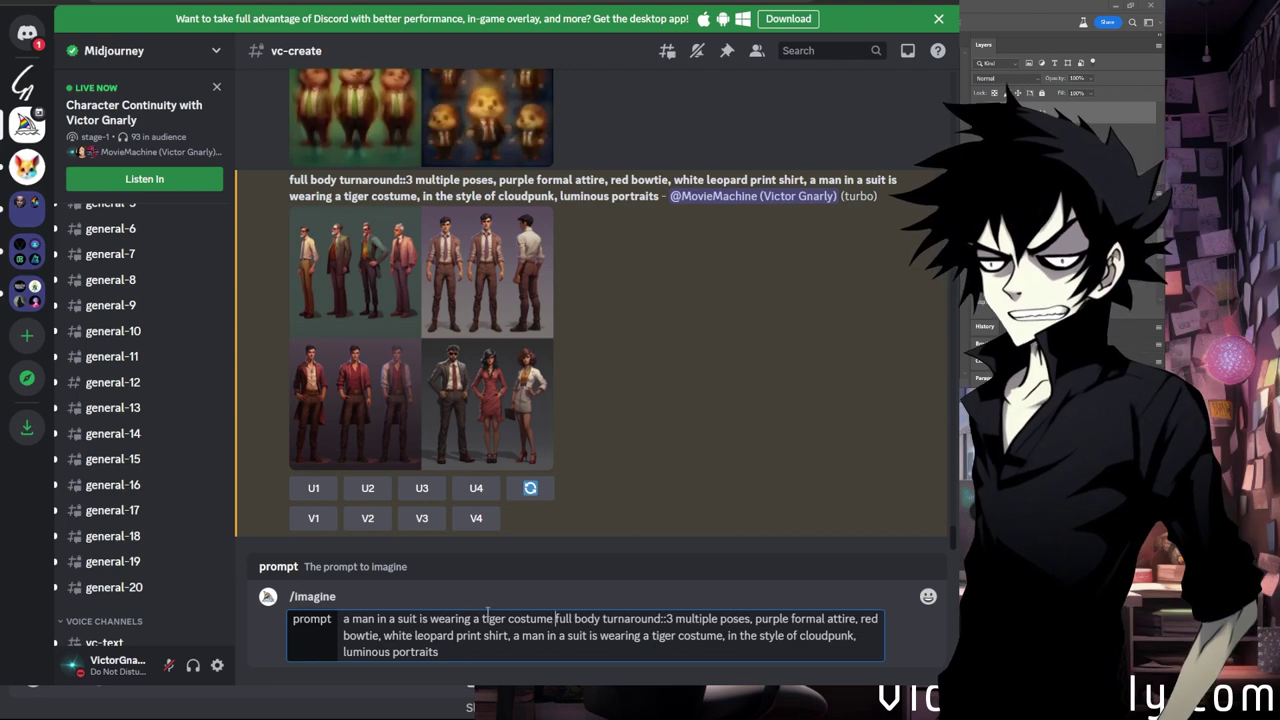
type(",")
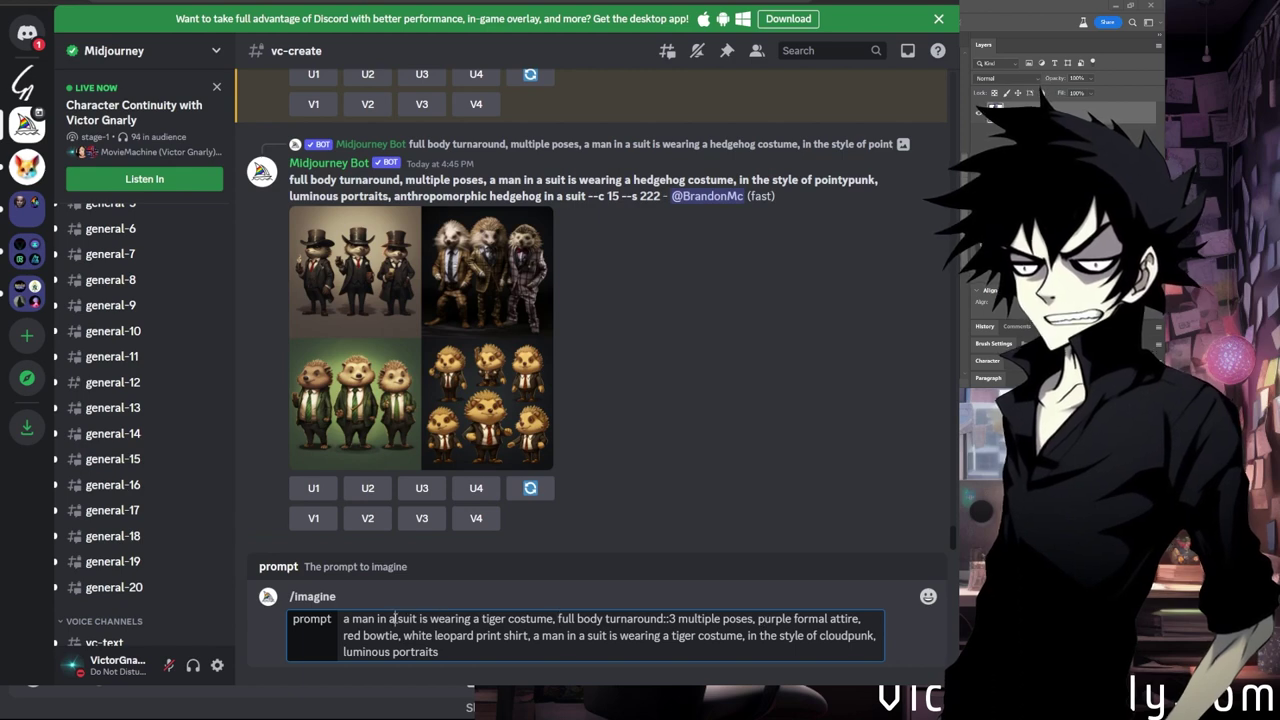
Change the opening phrase to "a man in a purple suit", remove "purple formal attire," and submit the prompt.
left_click(394, 618)
type("purple")
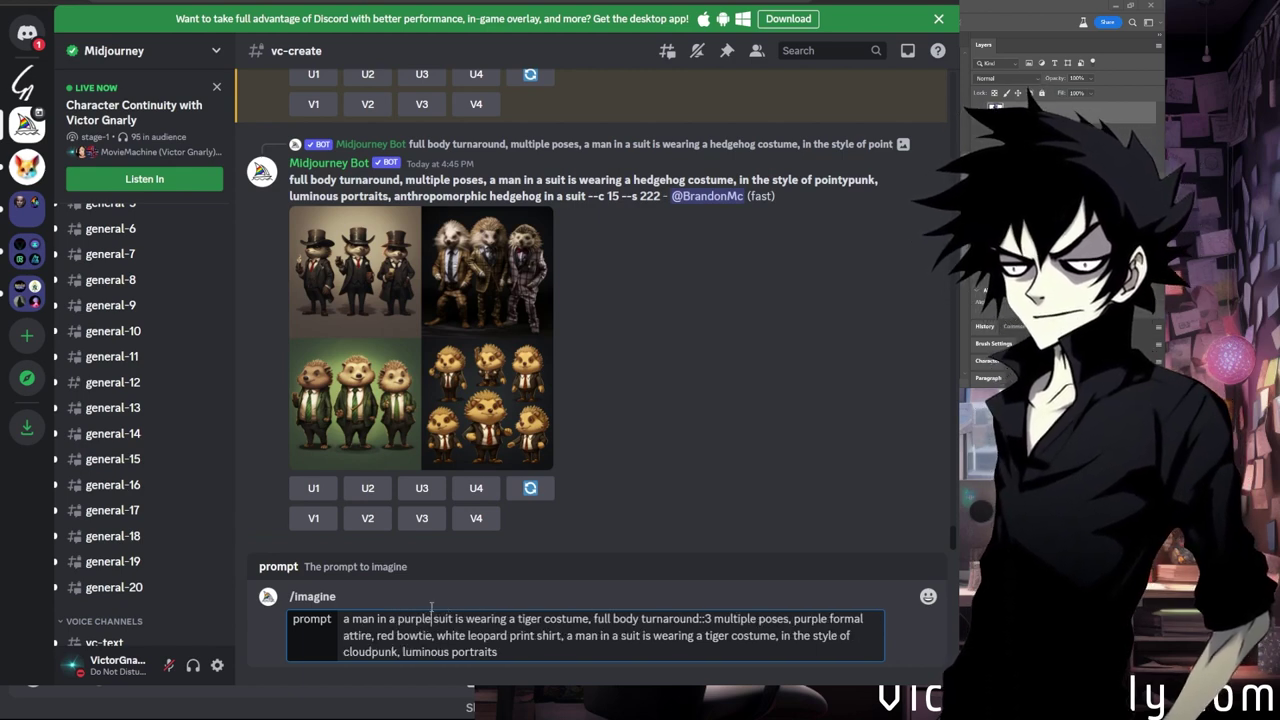
left_click_drag(794, 618, 378, 636)
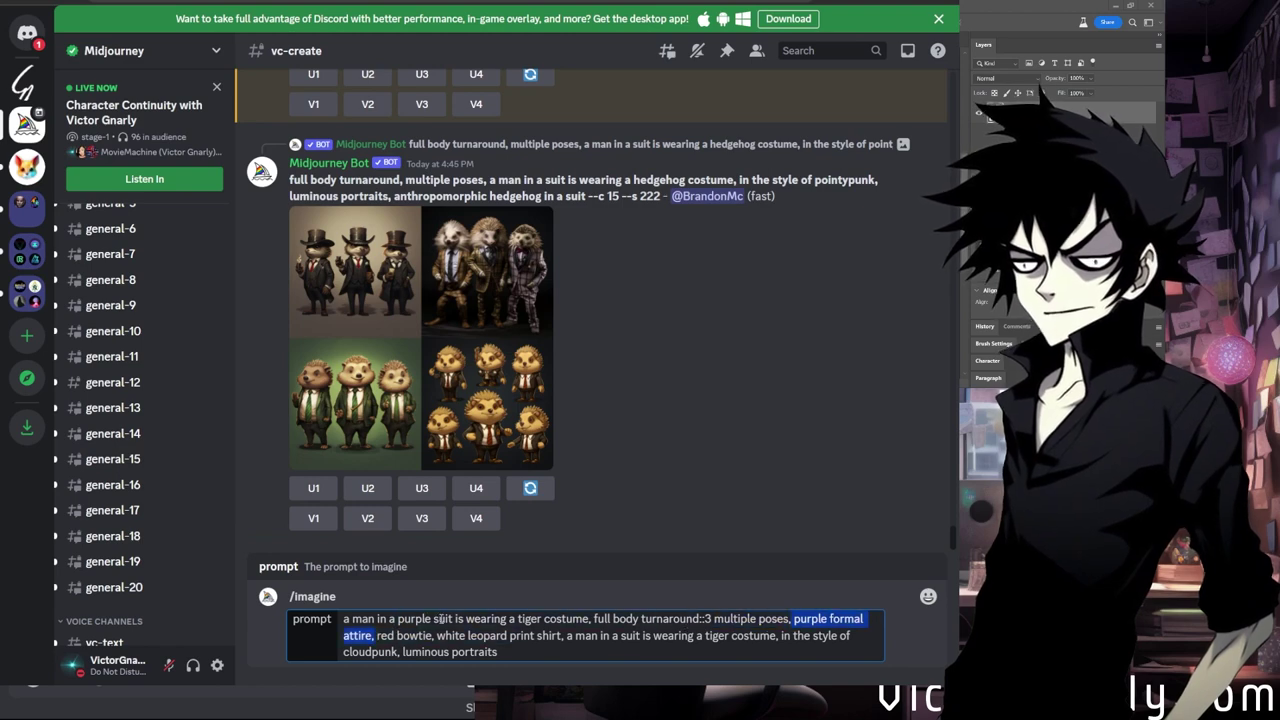
key("BackSpace")
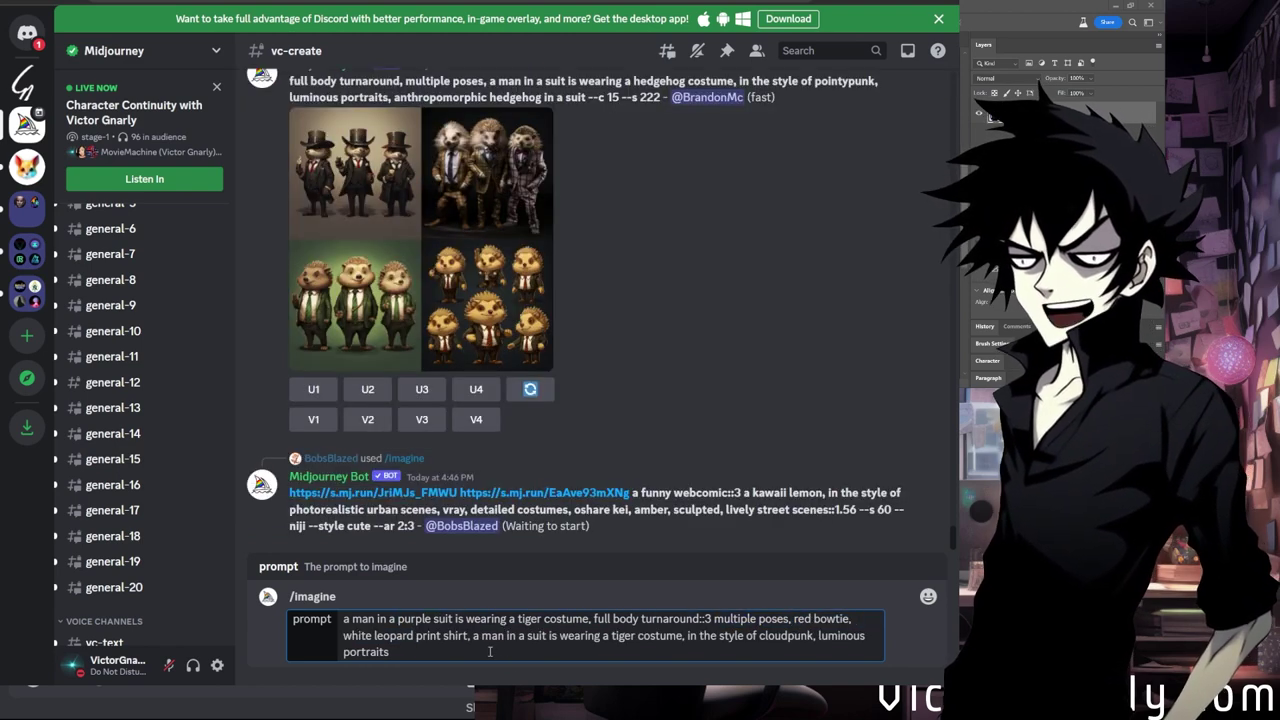
key("Return")
scroll(474, 503, "up", 3)
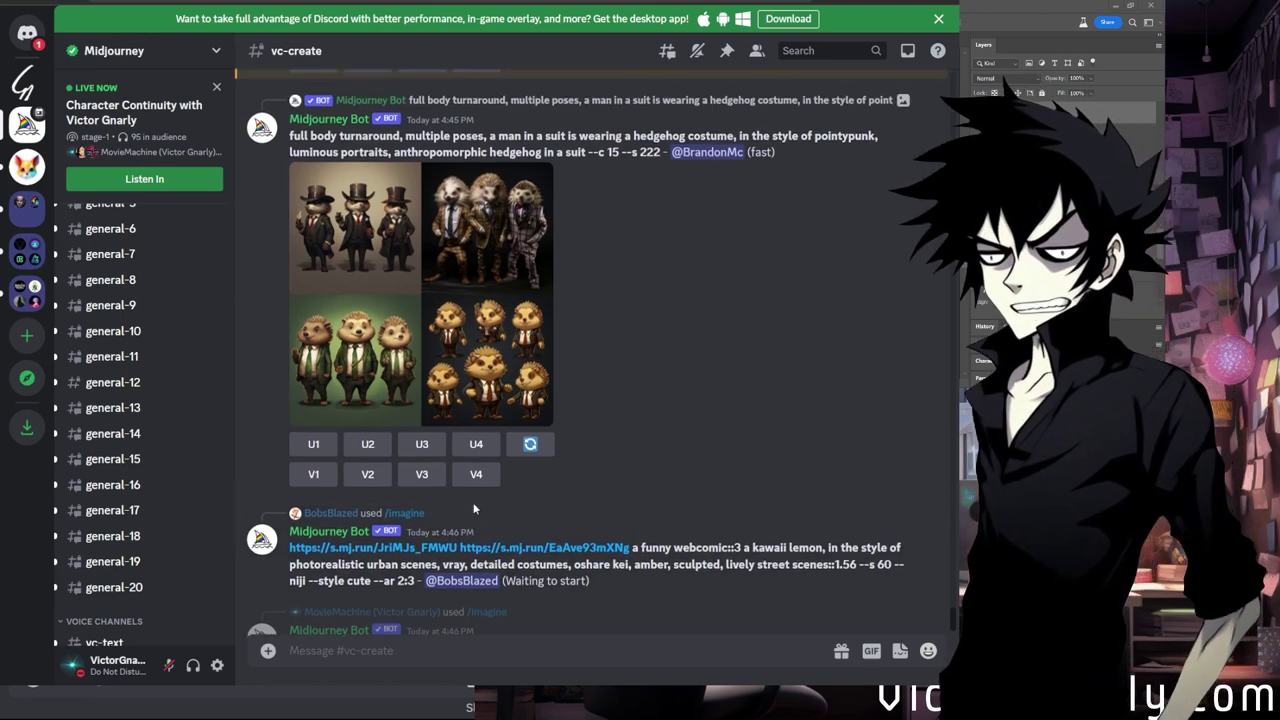
View the hedgehog-in-a-suit grid and the new purple-suit tiger grid enlarged to compare their poses.
scroll(474, 503, "down", 2)
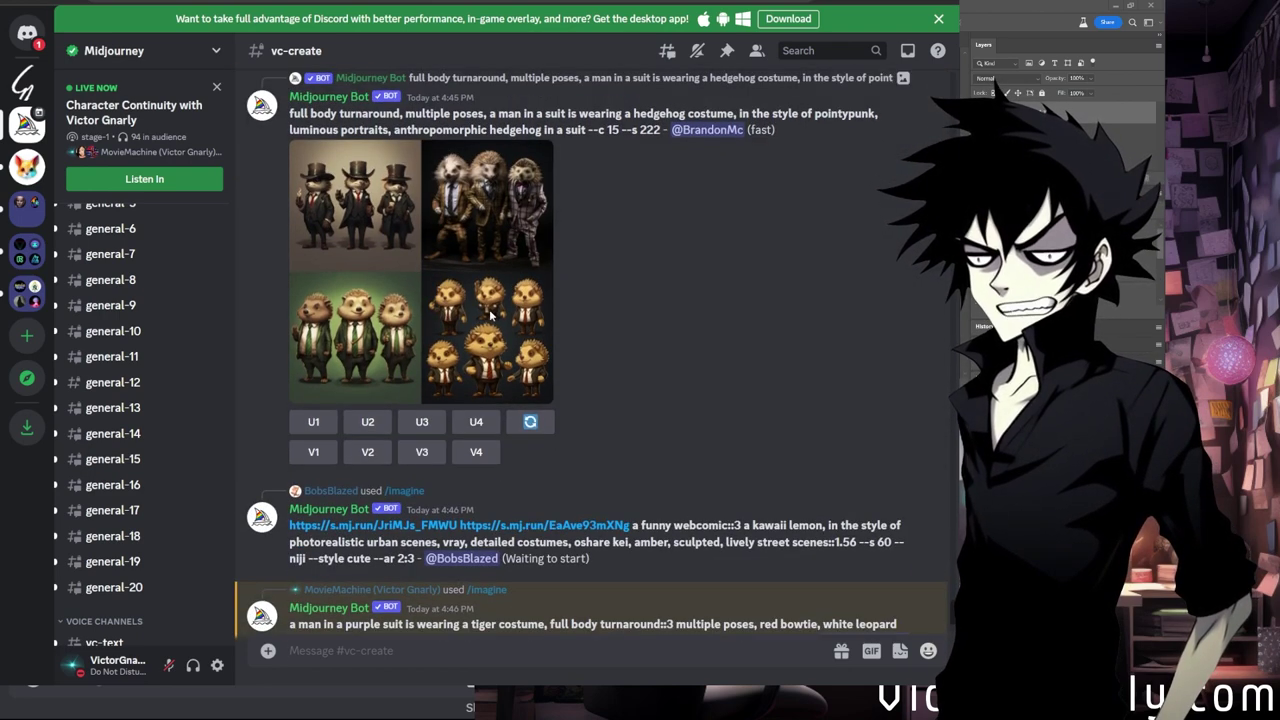
left_click(512, 318)
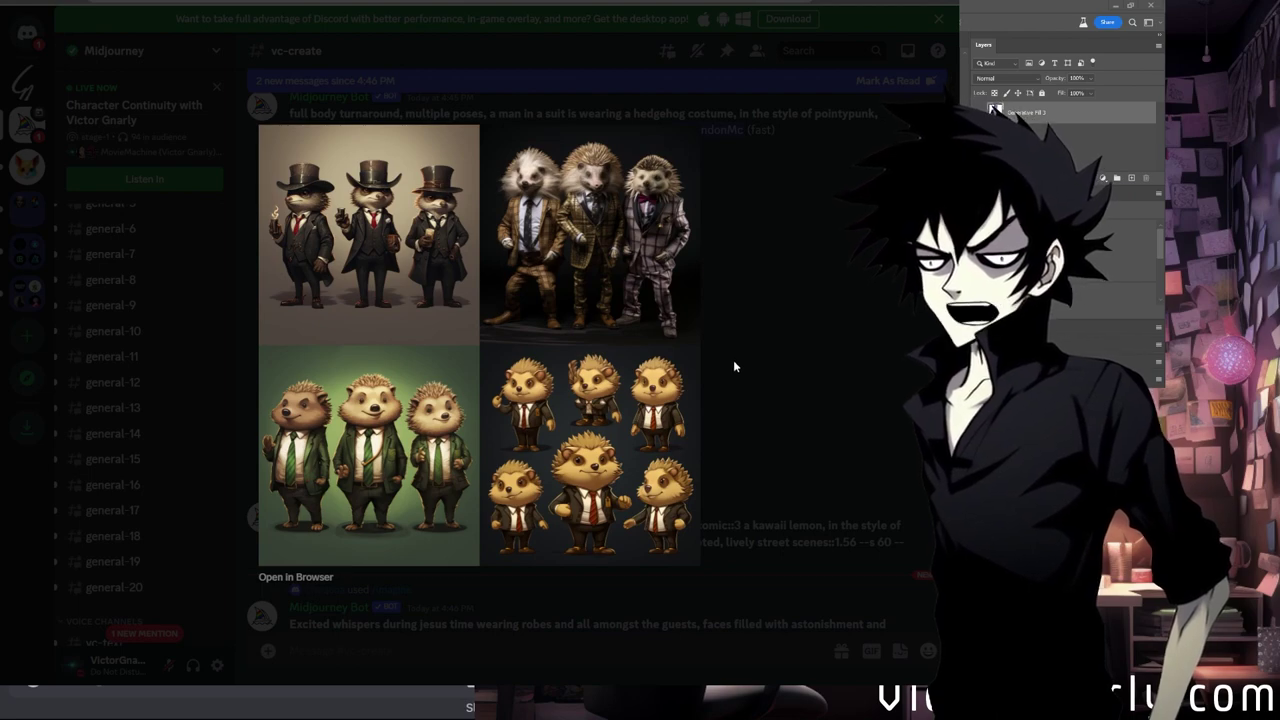
left_click(731, 363)
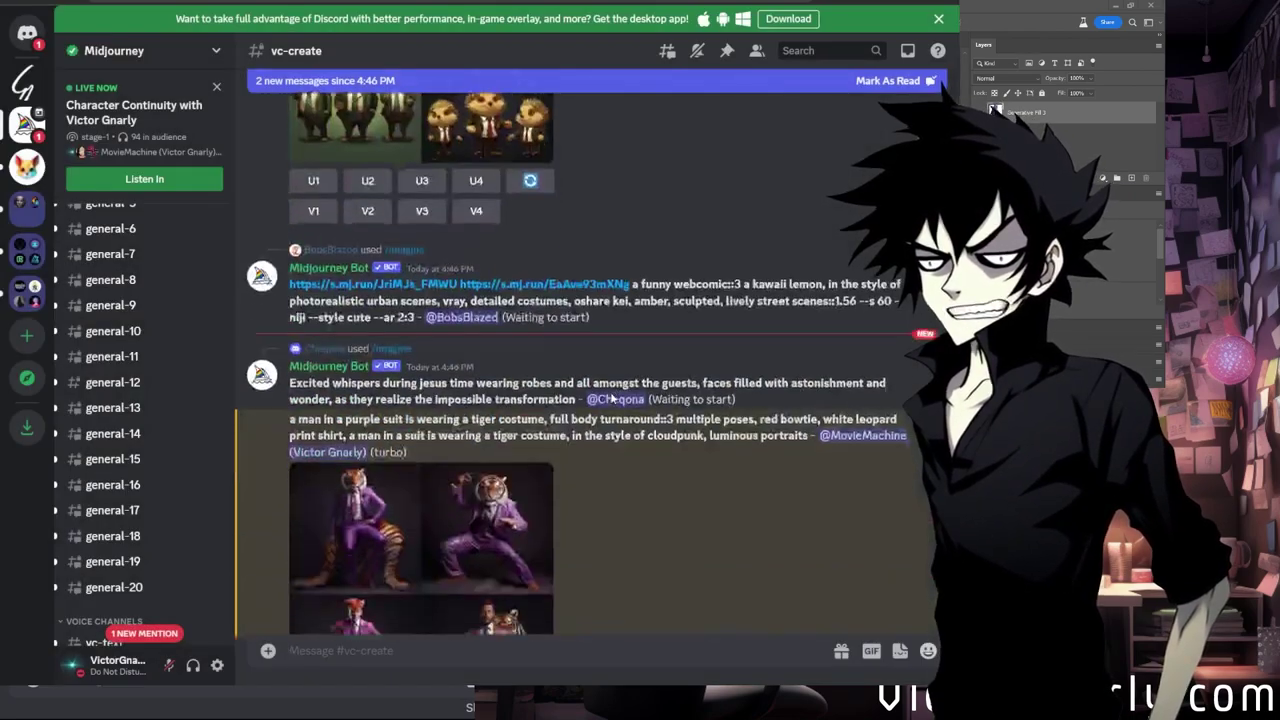
left_click(508, 450)
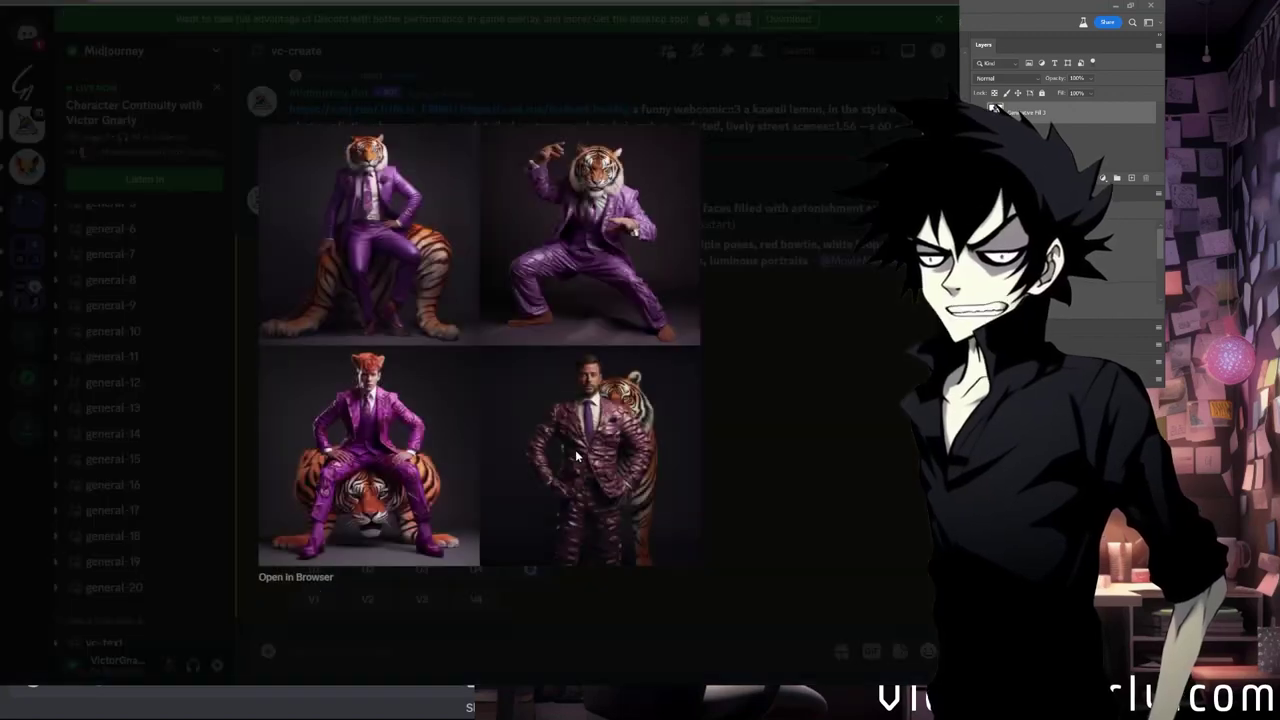
left_click(699, 476)
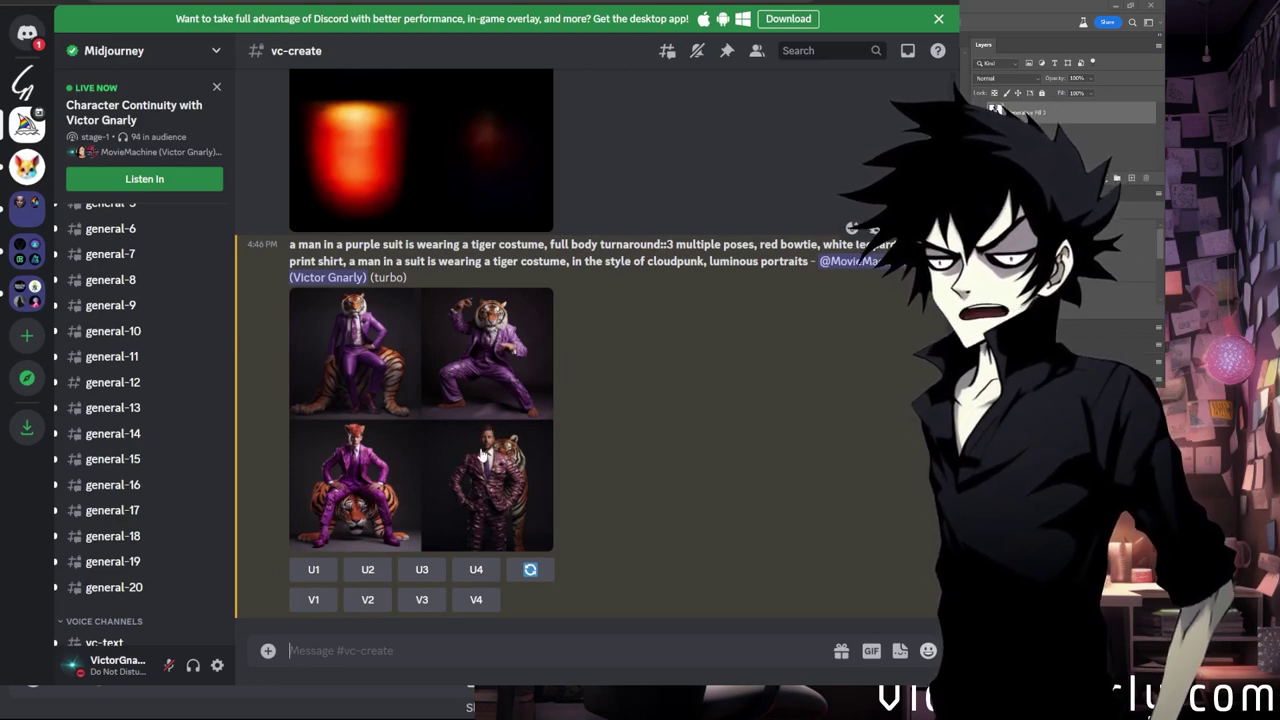
left_click(484, 411)
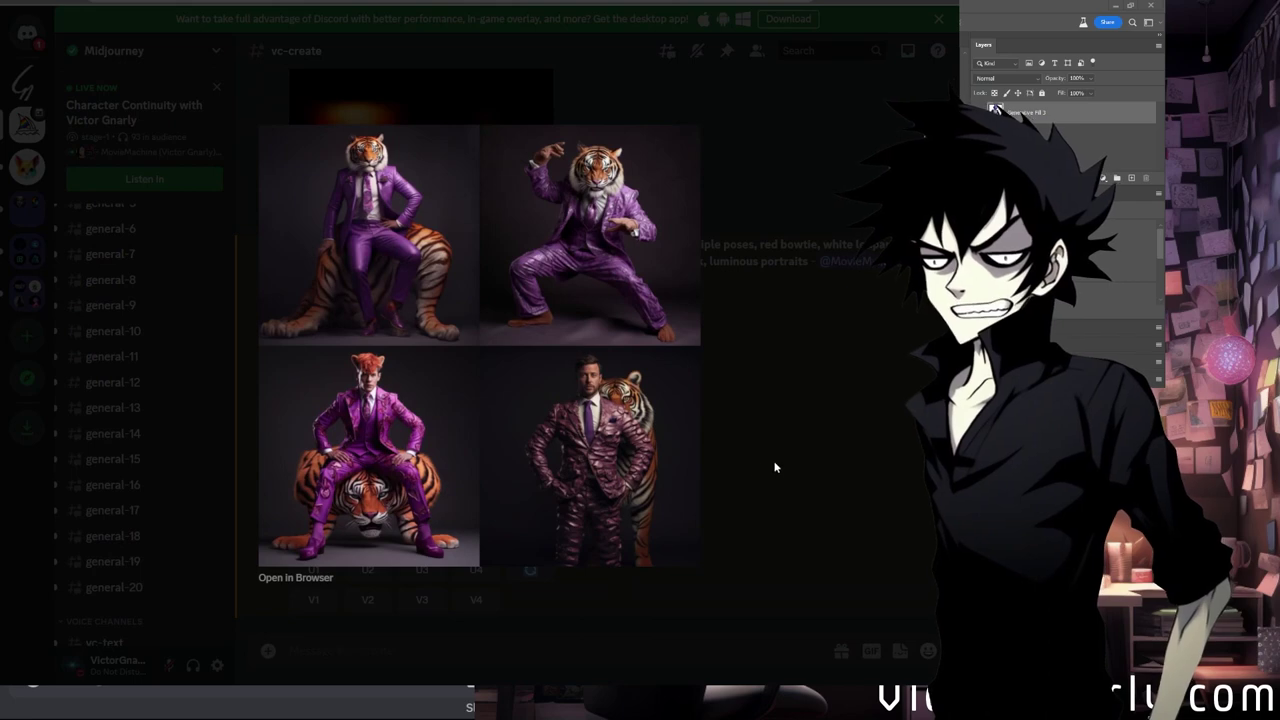
left_click(773, 467)
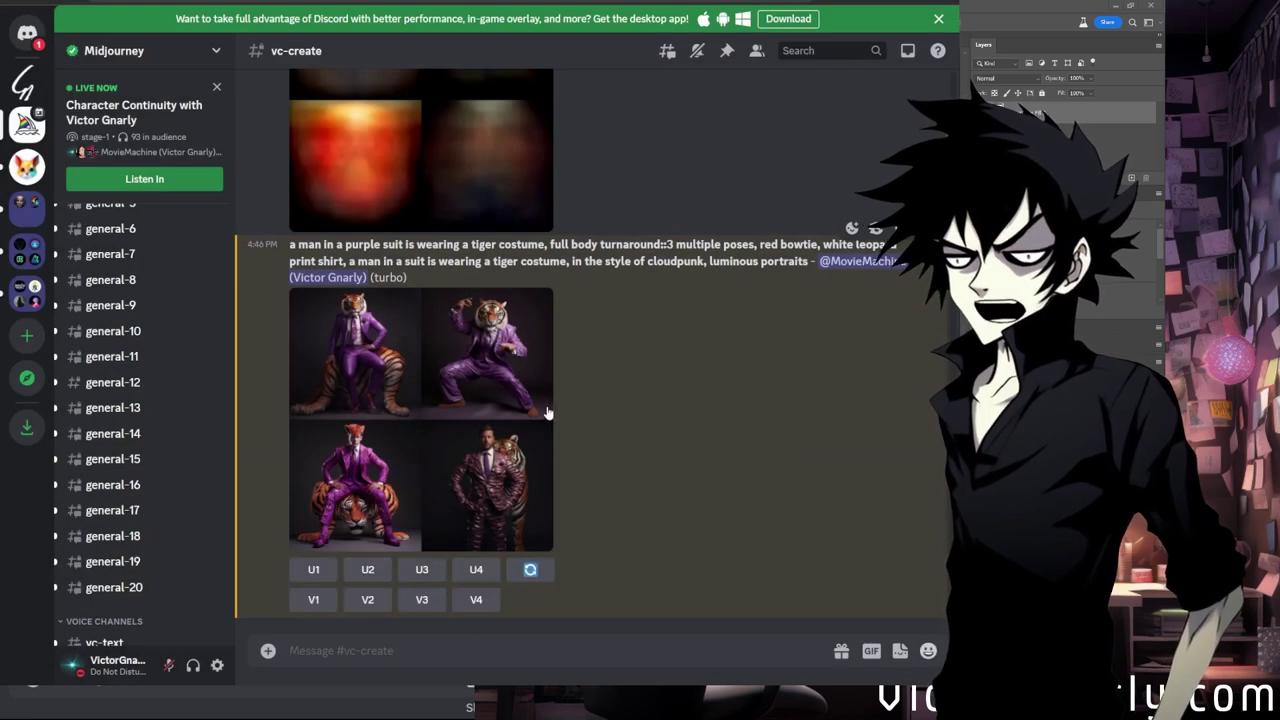
Upscale image 2 of the purple-suit tiger grid and view the result enlarged.
left_click(367, 569)
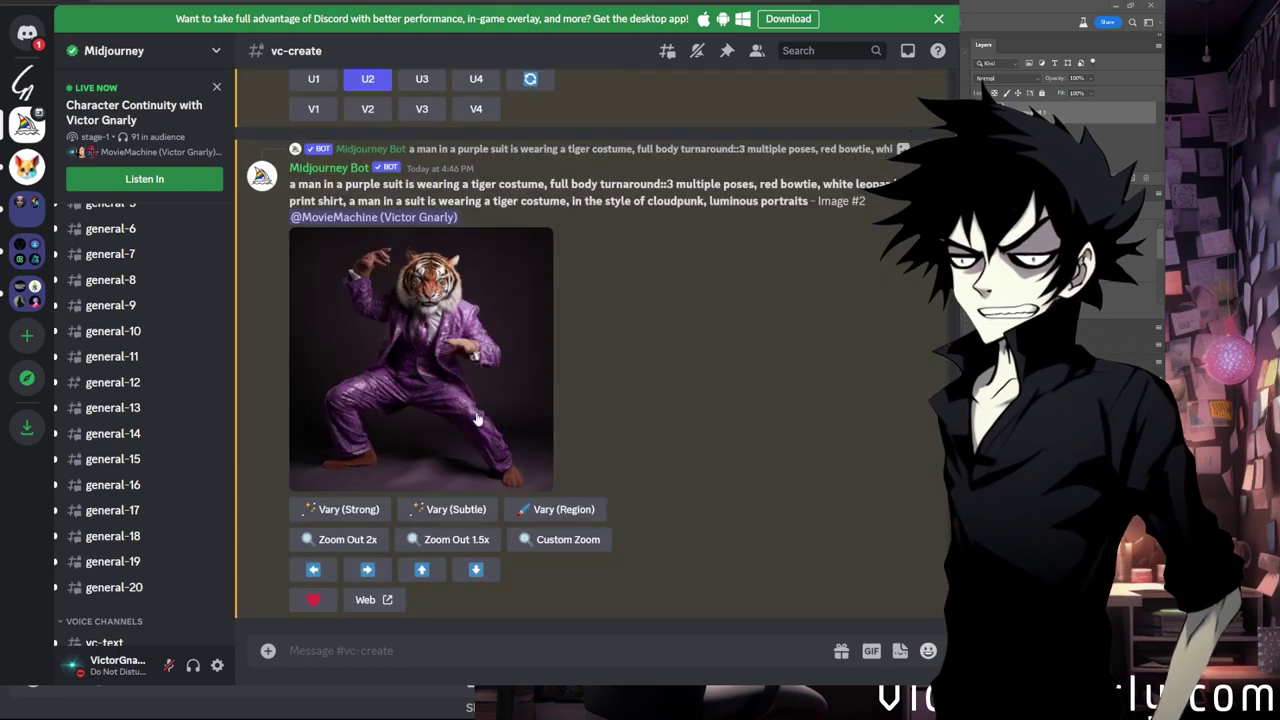
left_click(477, 418)
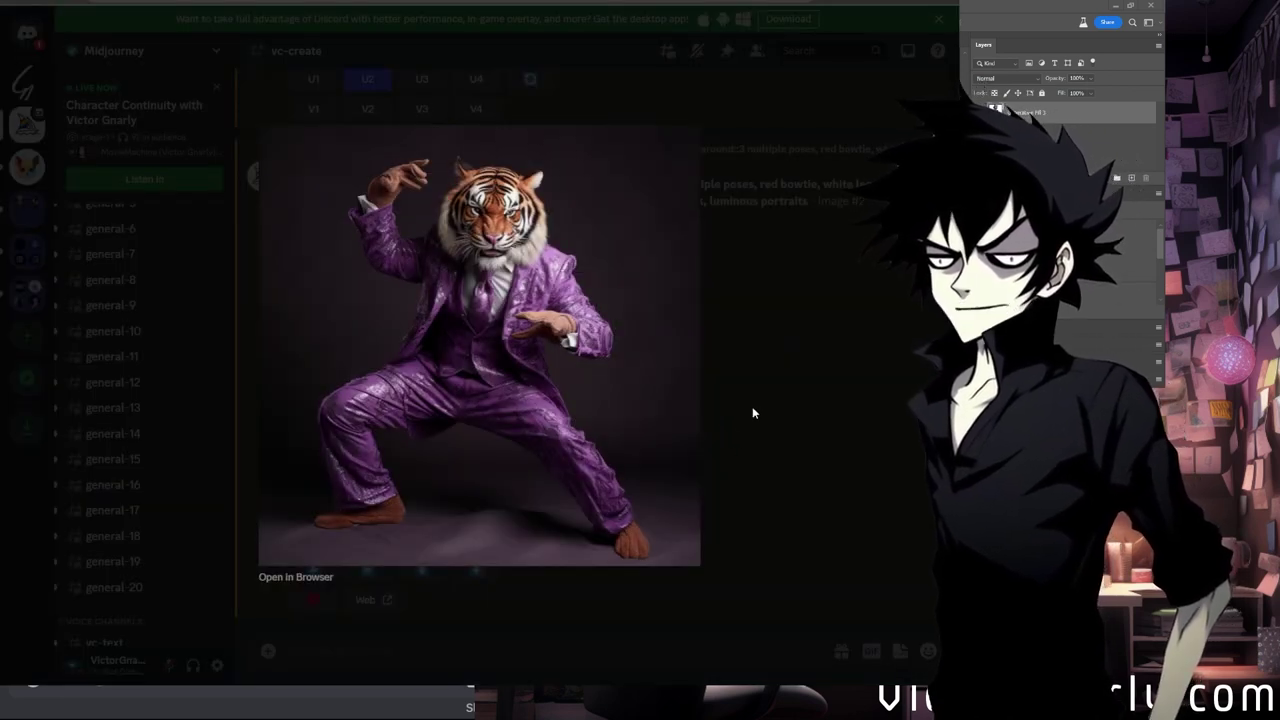
left_click(754, 412)
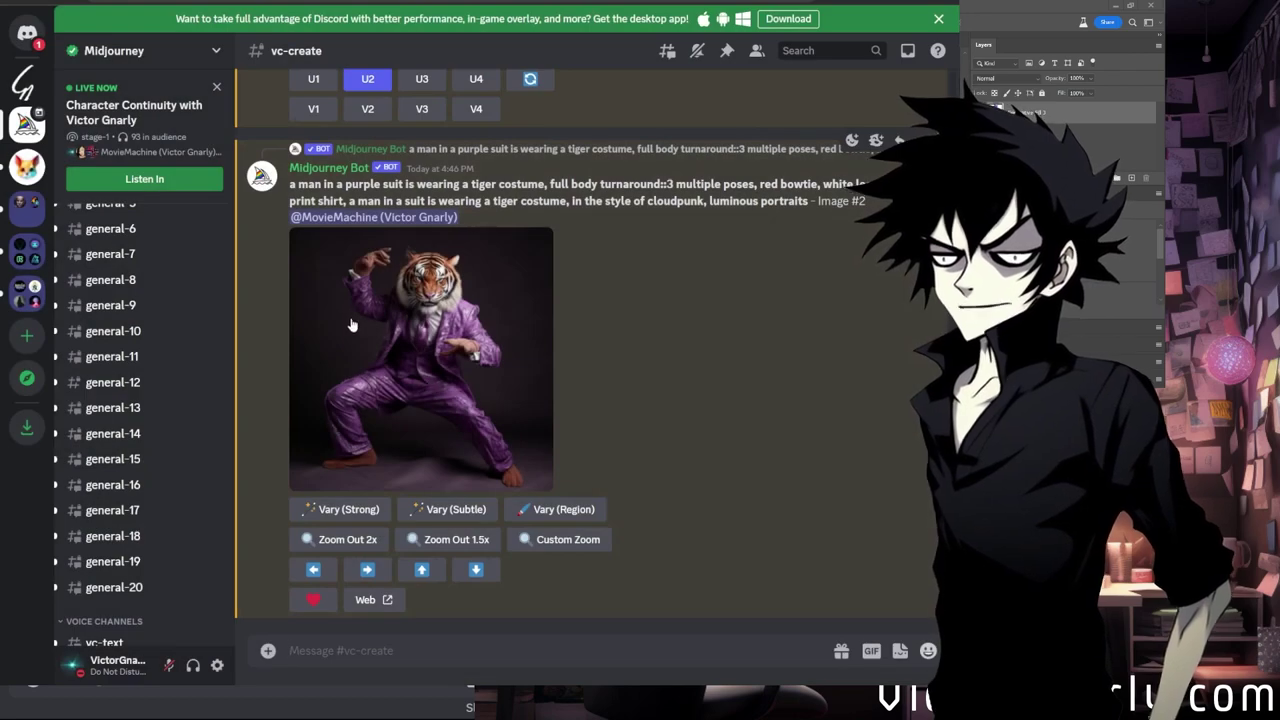
Copy the full prompt of the upscaled purple-suit tiger into a new /imagine command.
left_click_drag(286, 187, 708, 211)
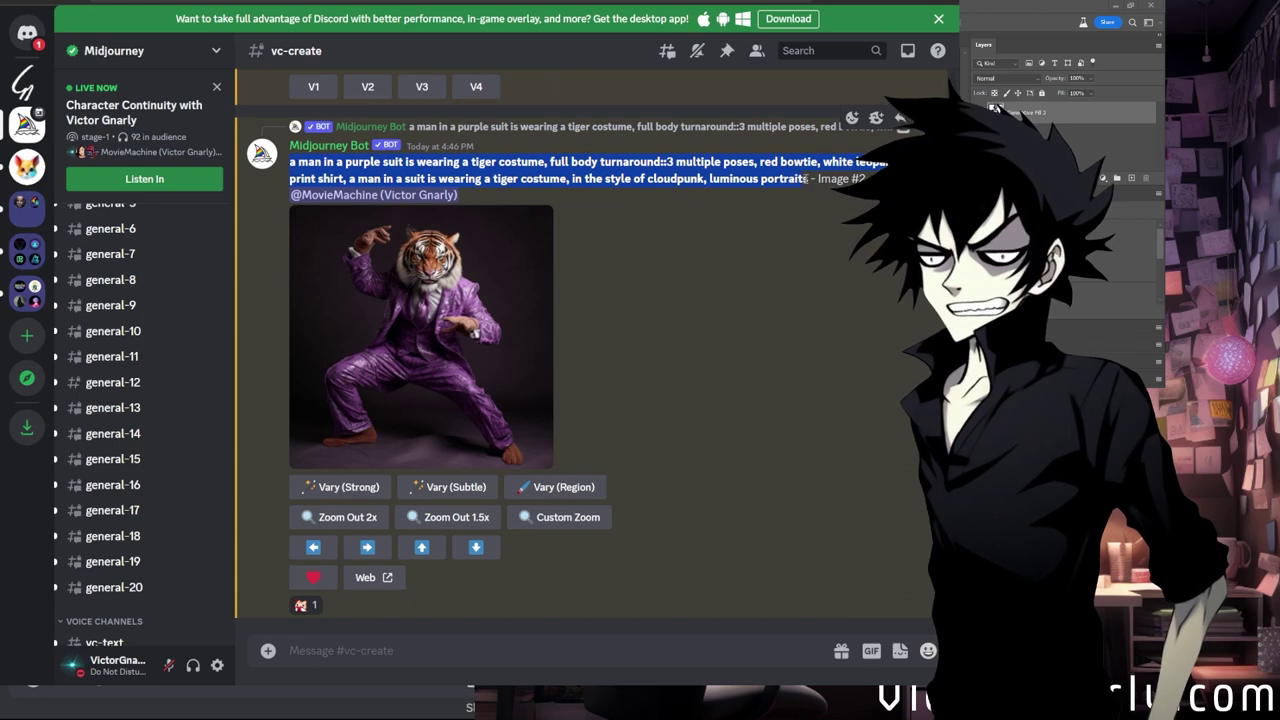
scroll(819, 404, "up", 5)
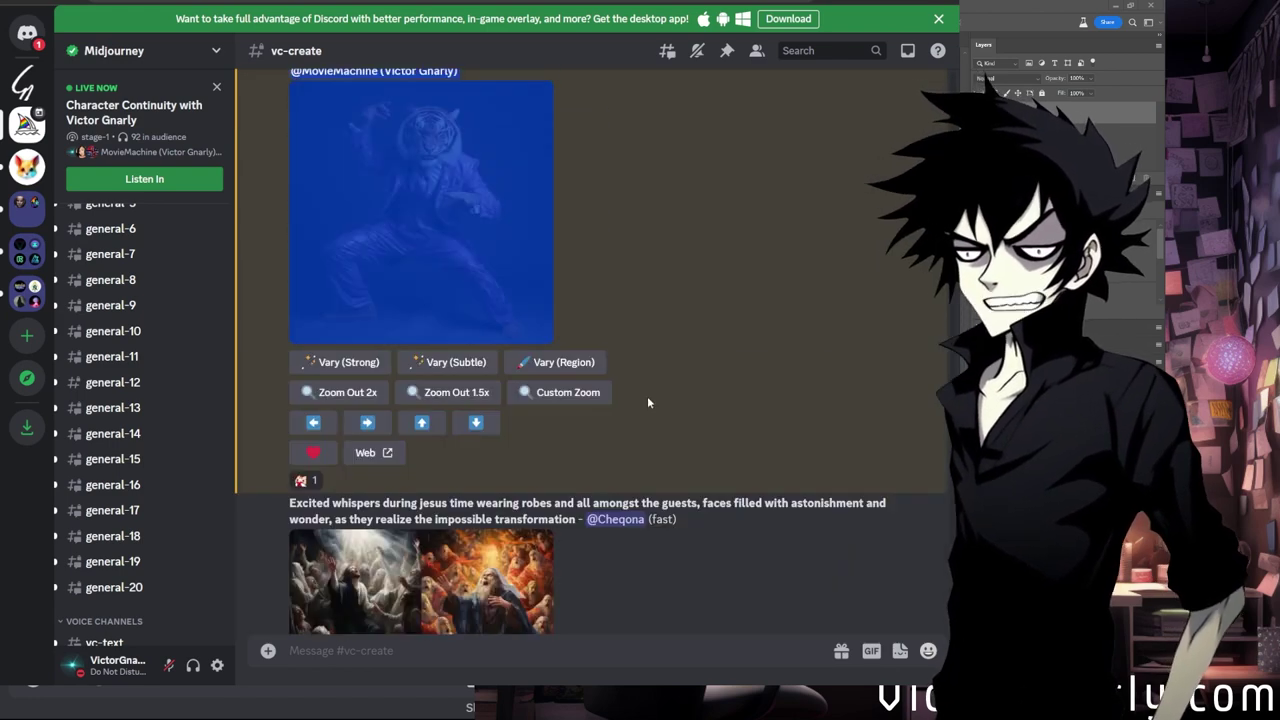
left_click_drag(291, 158, 811, 174)
key("ctrl+c")
scroll(600, 400, "down", 5)
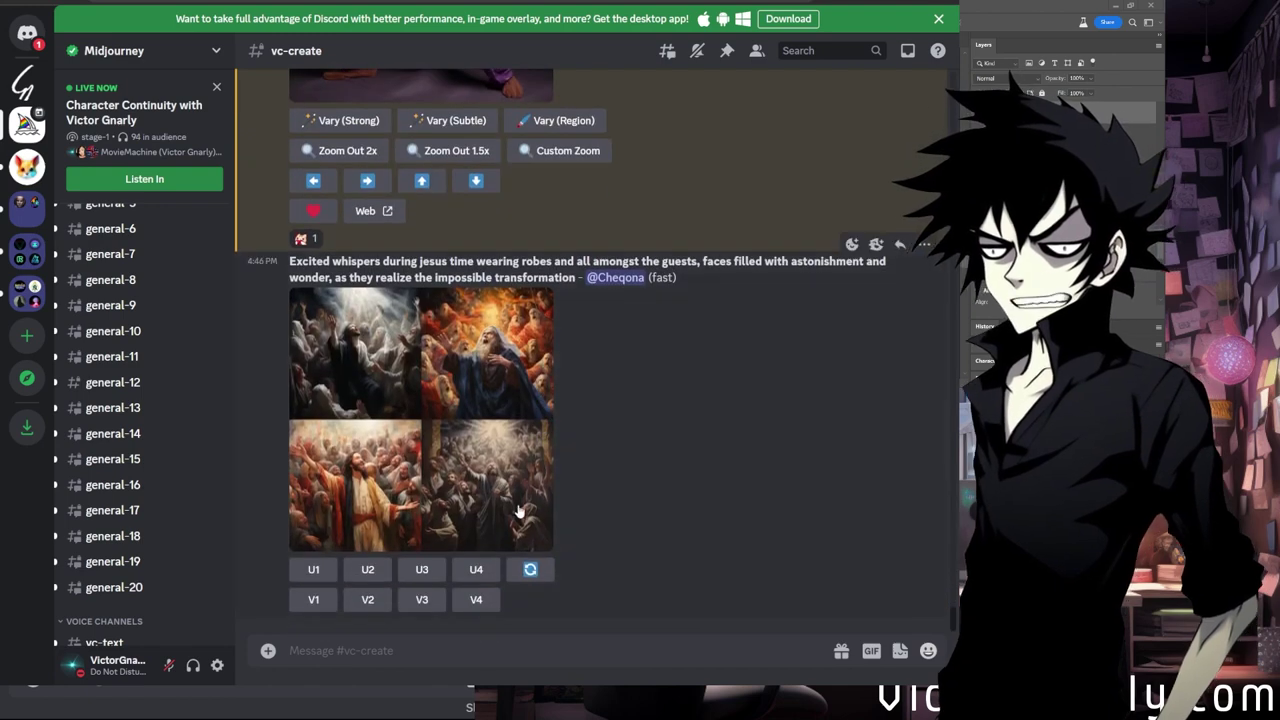
type("/im")
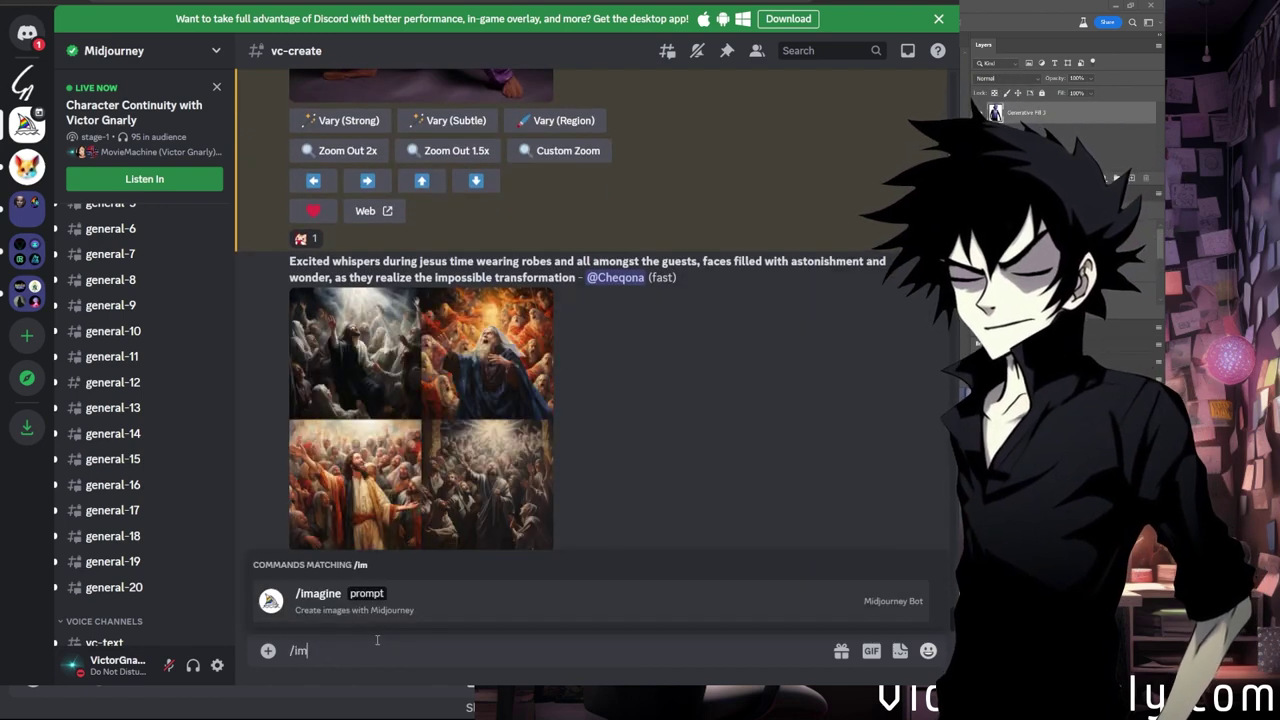
key("Tab")
key("ctrl+v")
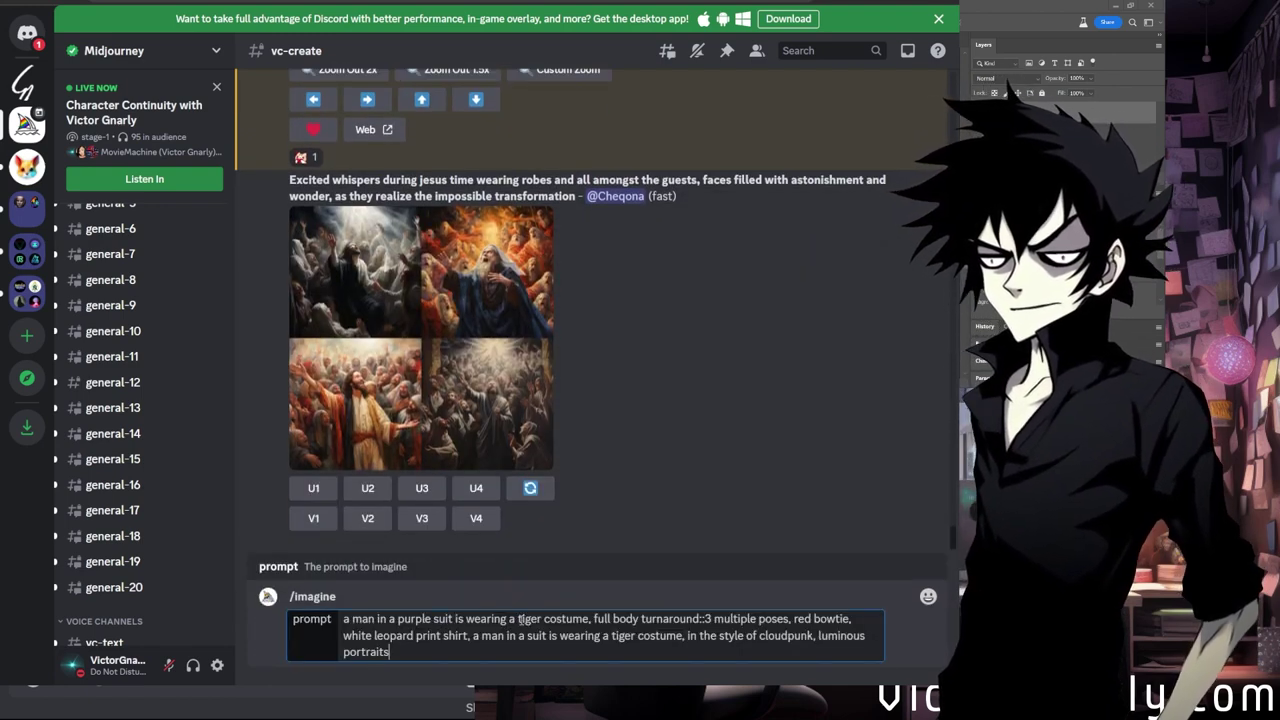
Insert "pruple" before the first "tiger costume" and remove "white leopard print shirt," from the prompt.
type("pruple")
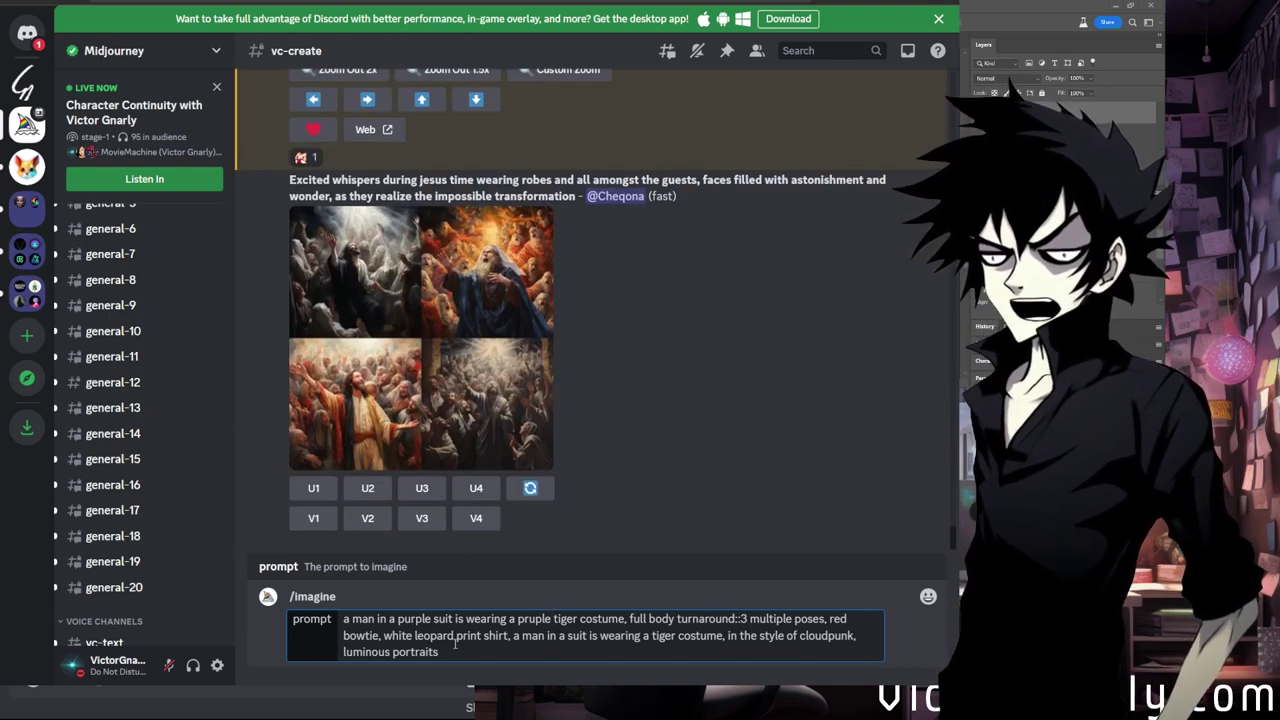
left_click_drag(382, 635, 510, 635)
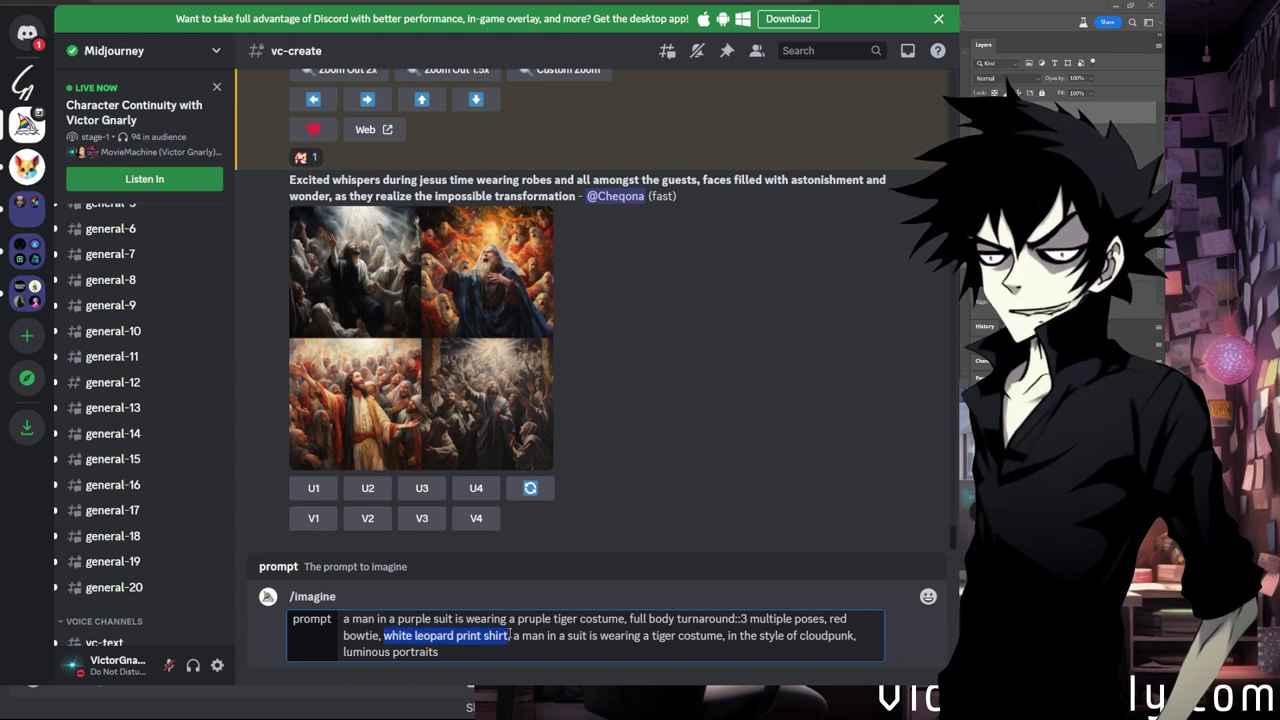
key("BackSpace")
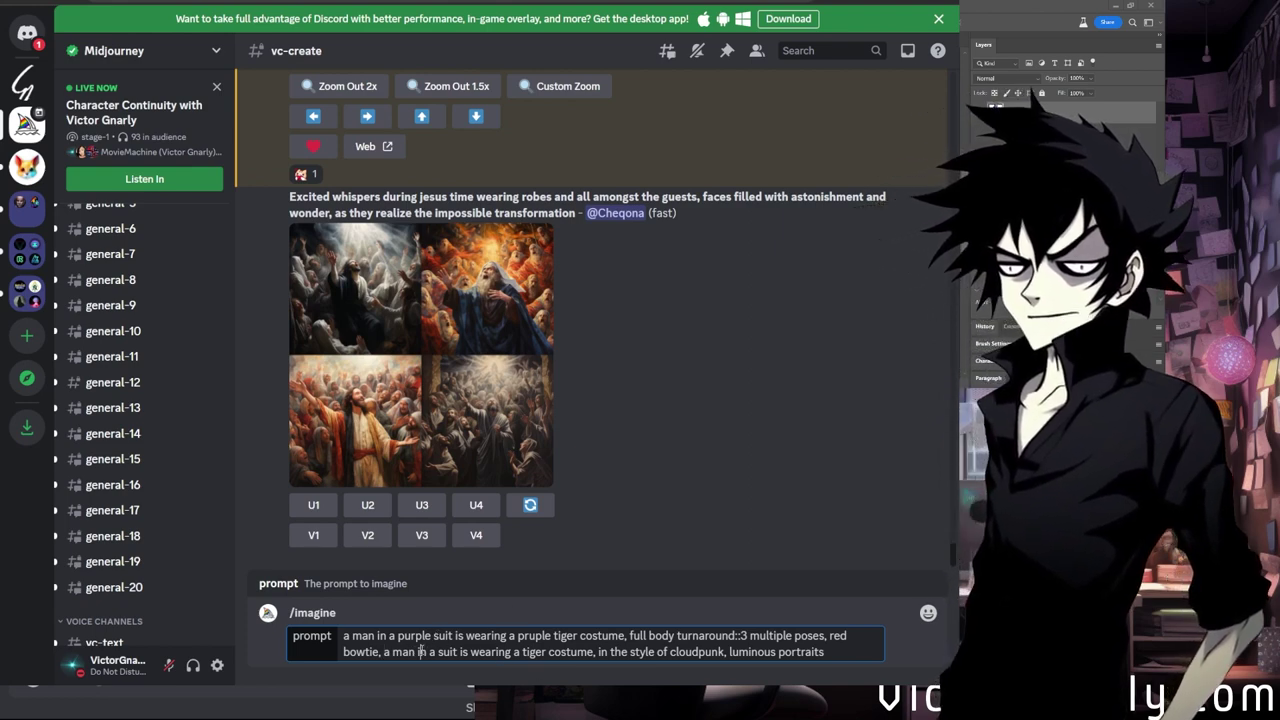
Remove the repeated phrase "a man in a suit is wearing a tiger costume," after "red bowtie," and submit the prompt.
left_click_drag(389, 651, 582, 651)
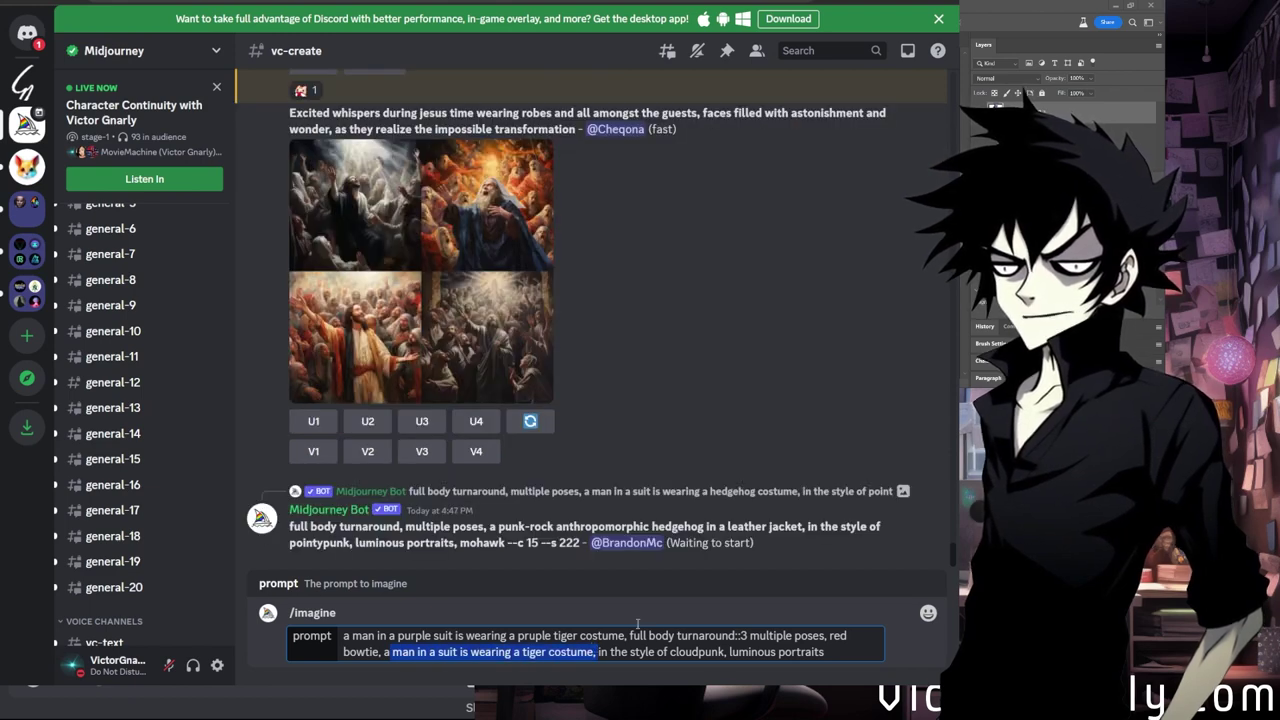
key("BackSpace")
key("BackSpace")
key("BackSpace")
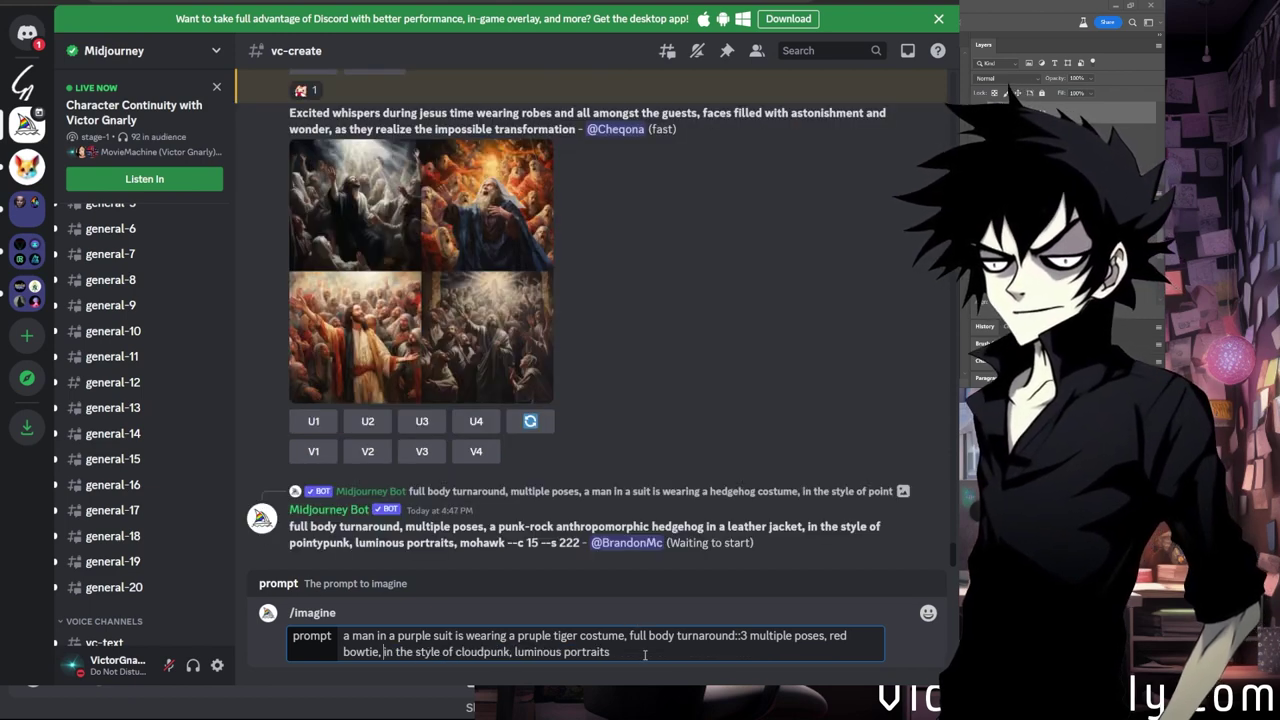
key("Return")
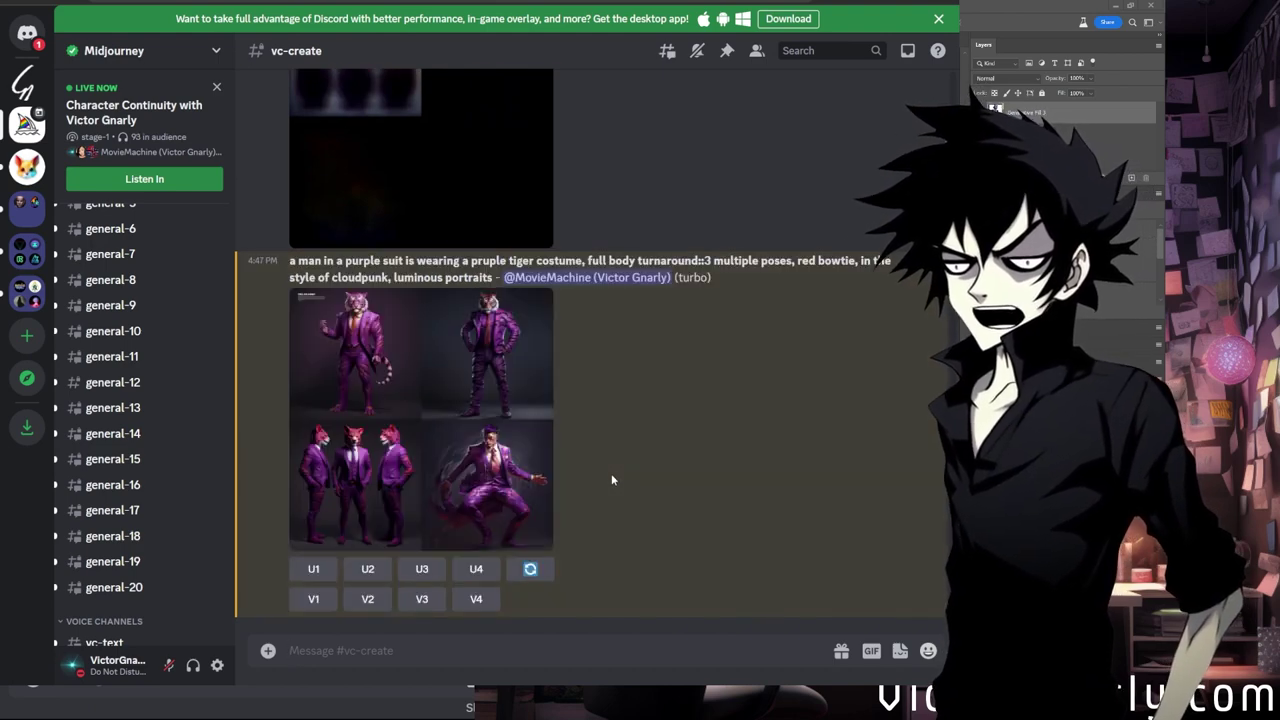
Upscale image 3 of the new grid, the one with three standing tigers, and view it enlarged.
left_click(530, 510)
left_click(797, 465)
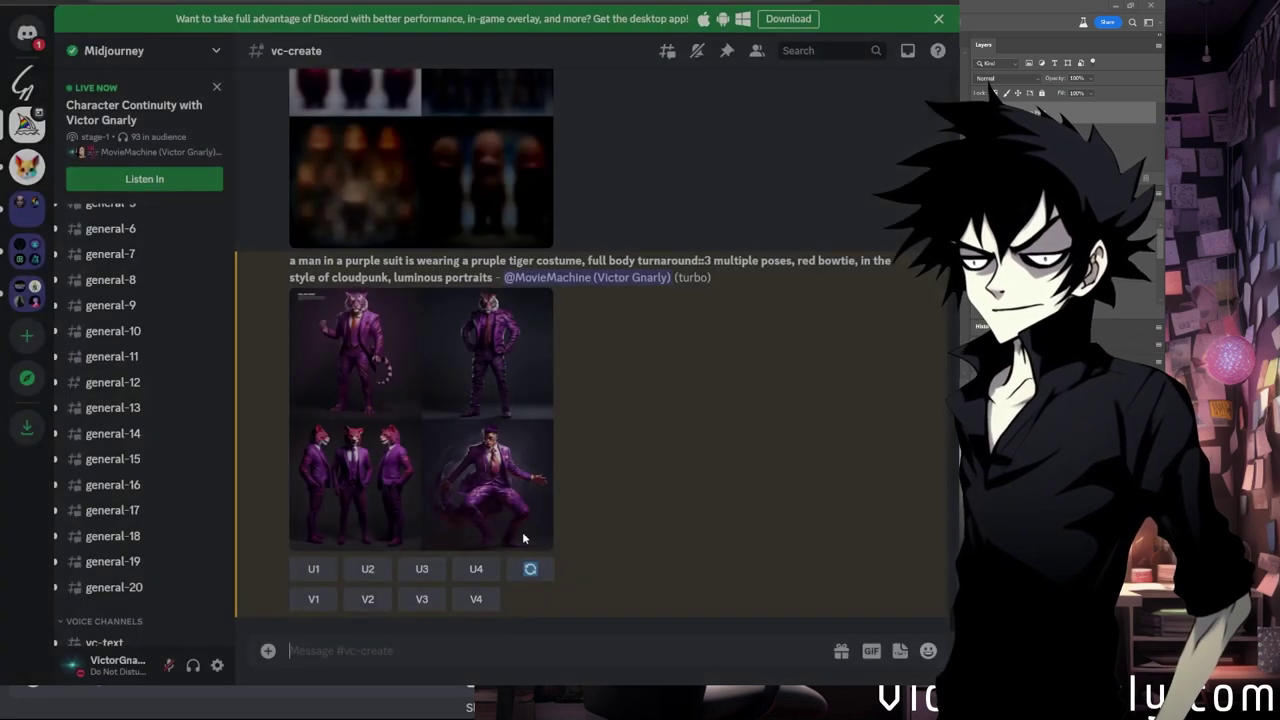
left_click(422, 569)
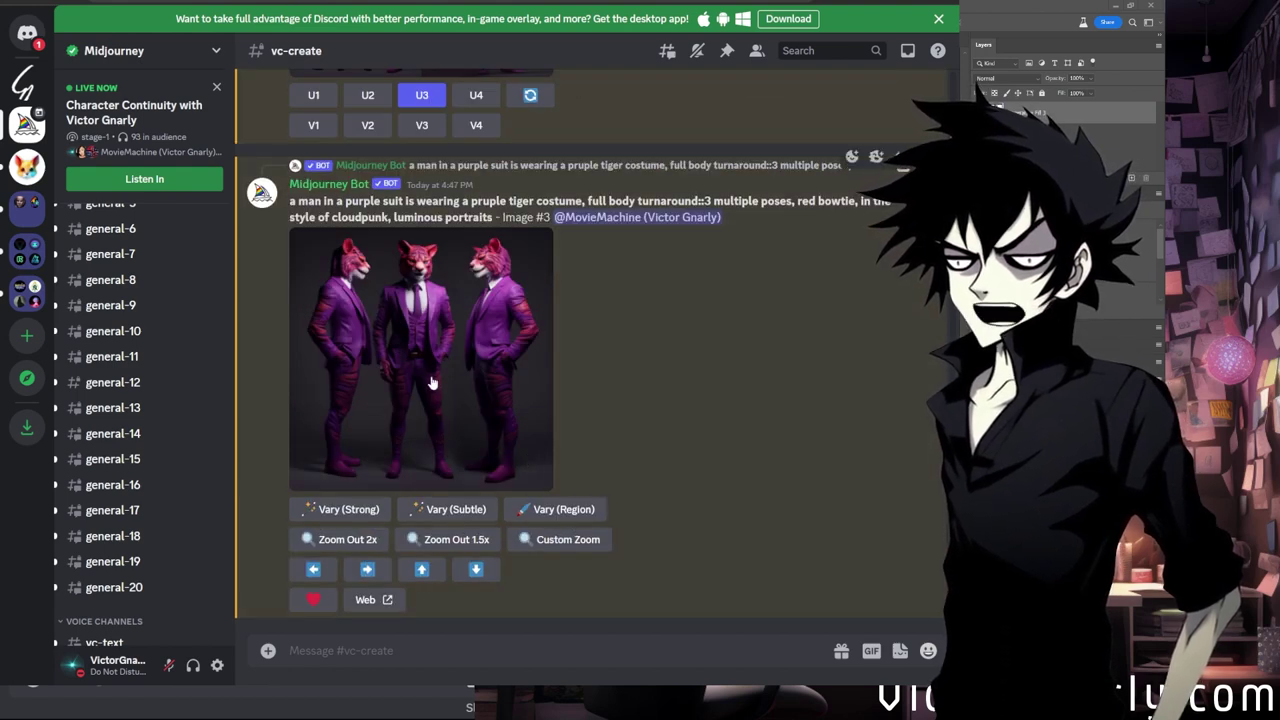
left_click(467, 383)
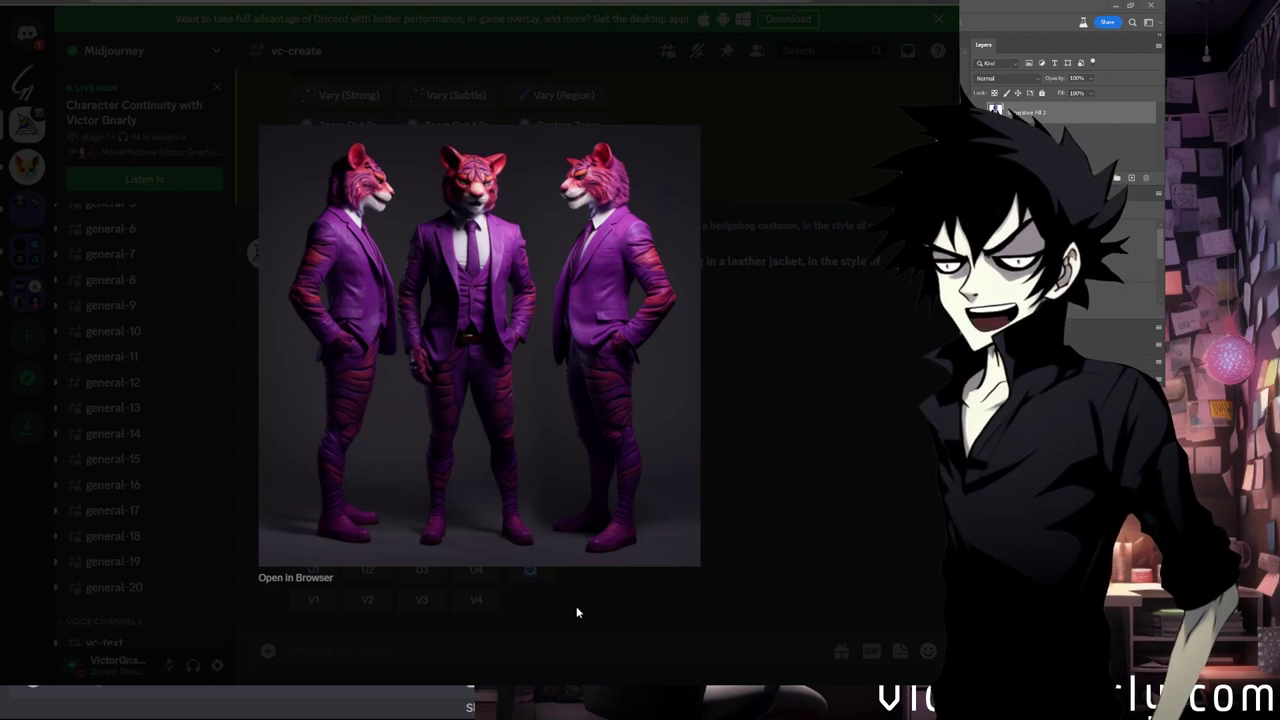
left_click(576, 606)
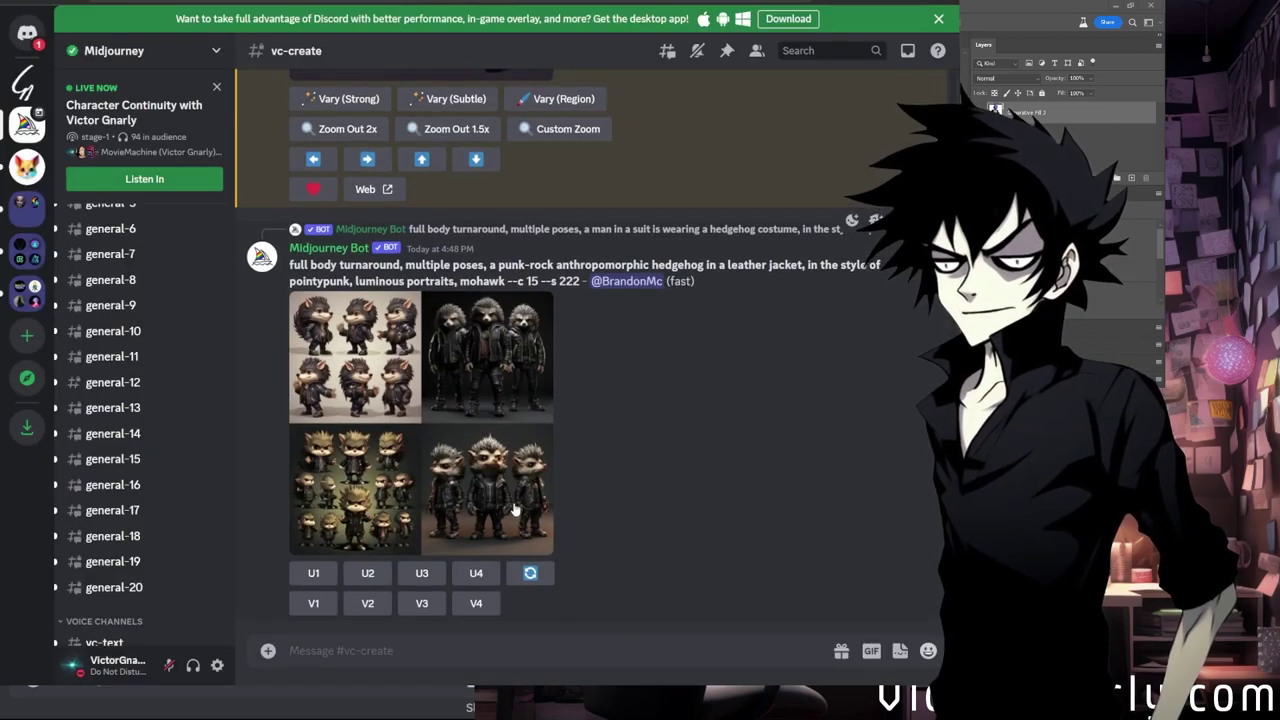
scroll(516, 510, "up", 5)
left_click(504, 406)
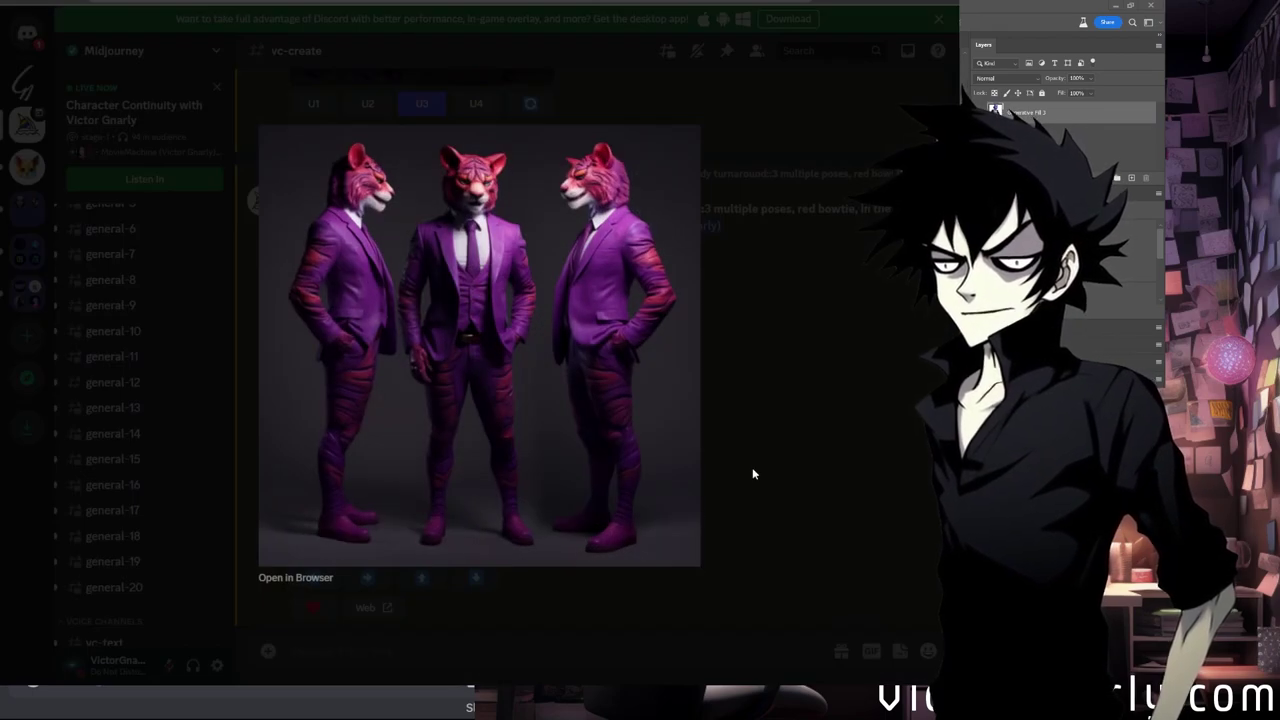
left_click(752, 473)
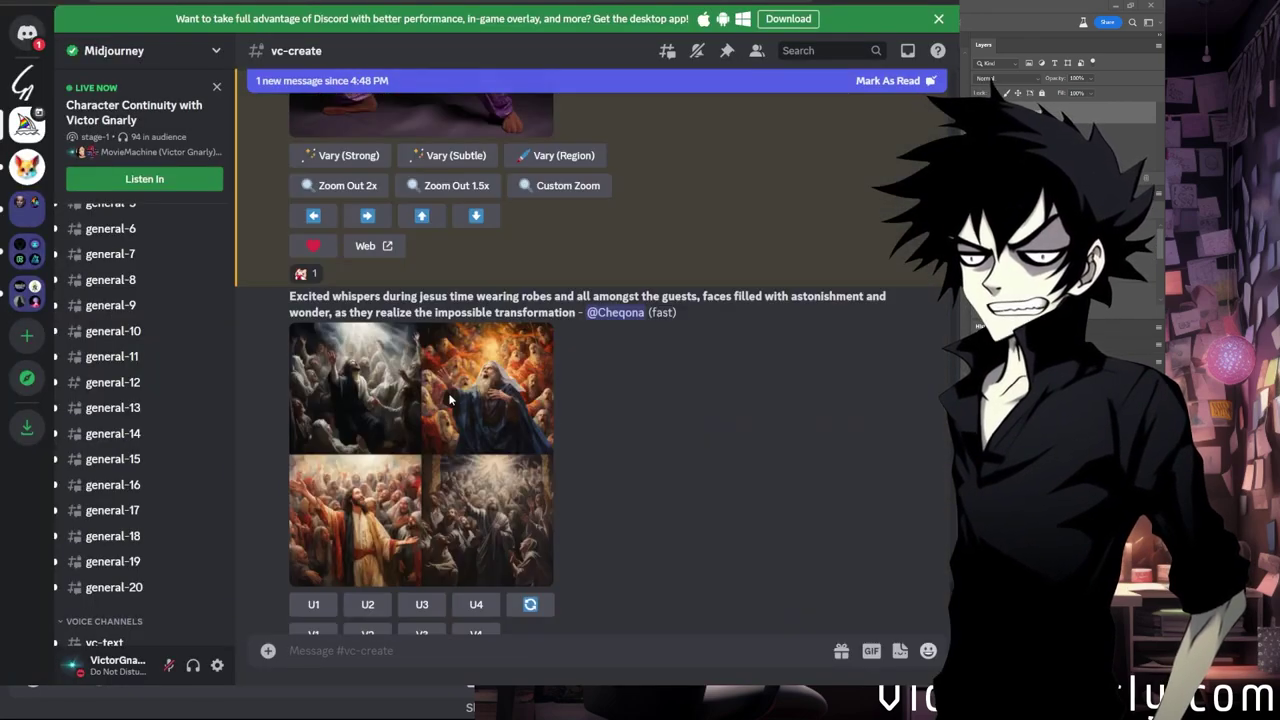
Look back through the earlier generations up to the /describe result of the tiger, and return to the upscaled purple turnaround.
scroll(448, 393, "up", 8)
scroll(448, 398, "up", 15)
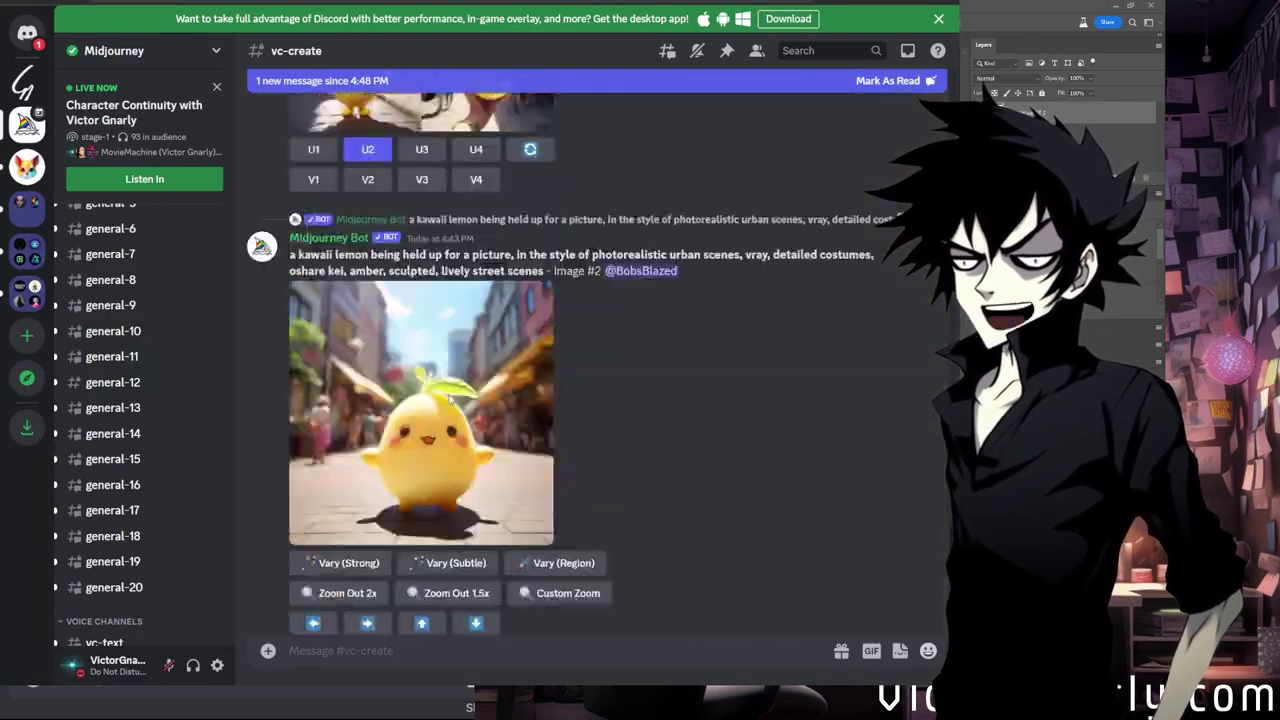
scroll(448, 398, "up", 15)
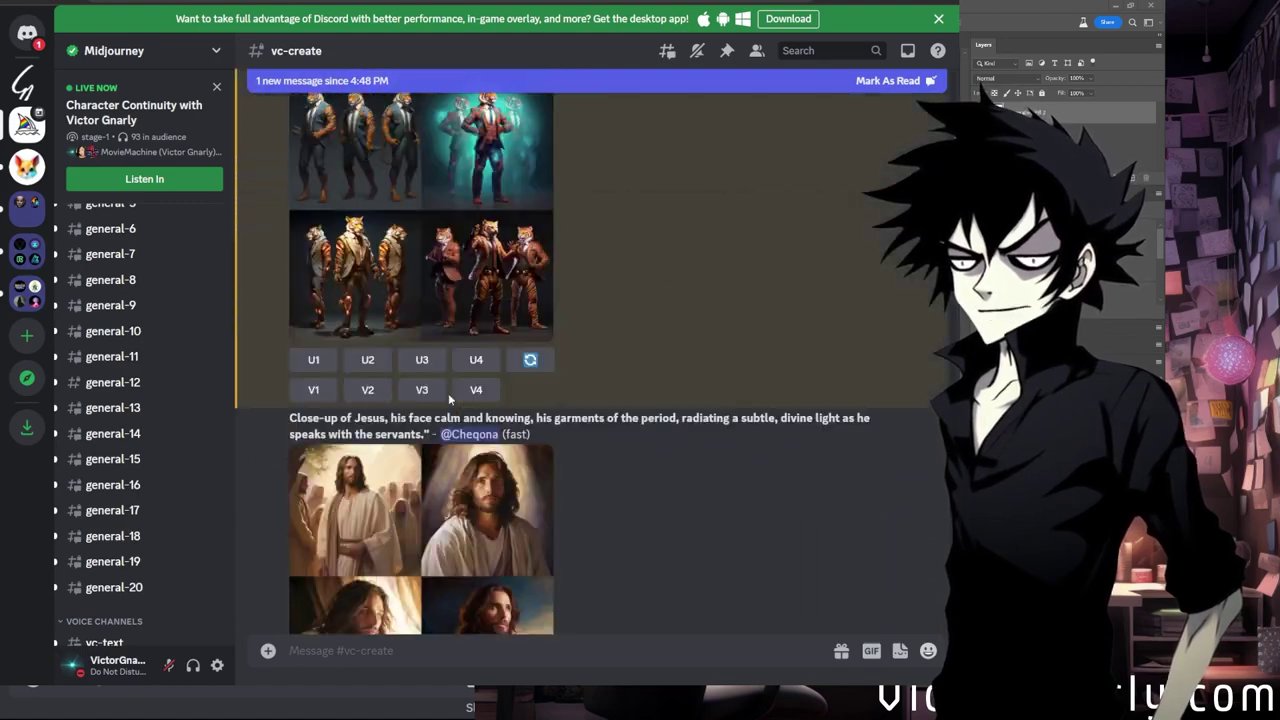
scroll(447, 393, "up", 15)
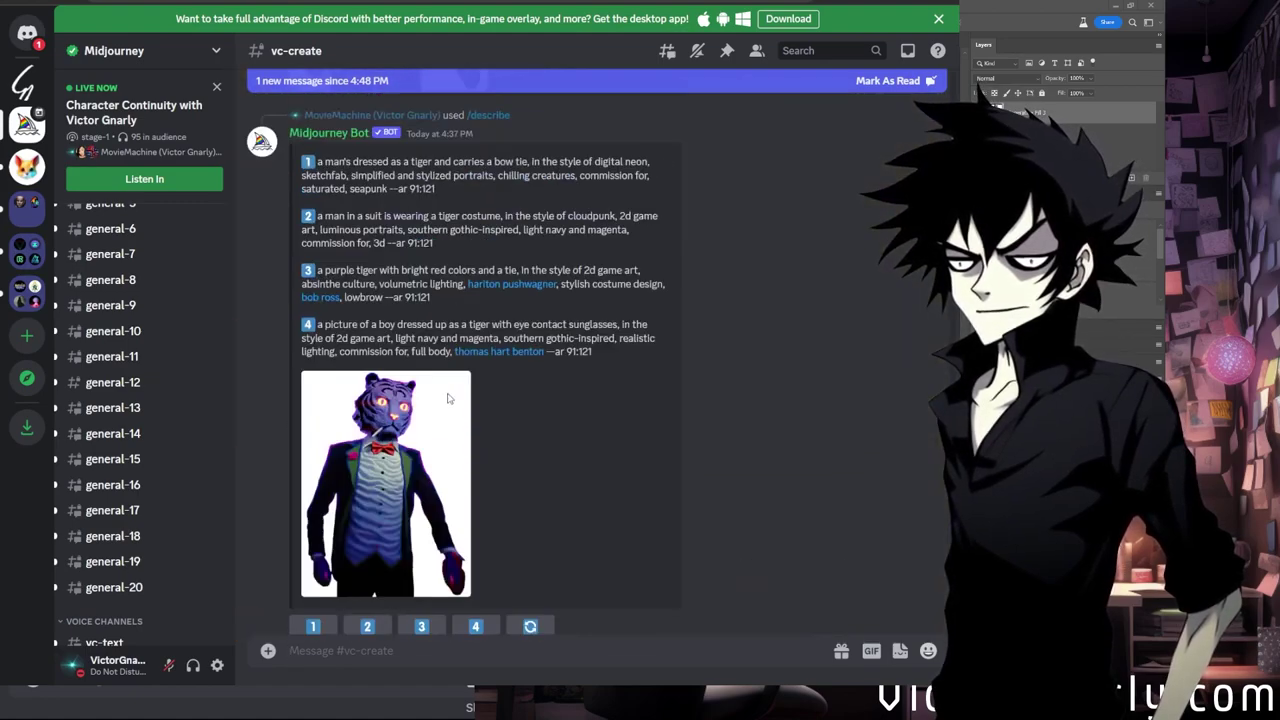
scroll(430, 380, "down", 3)
scroll(669, 340, "down", 15)
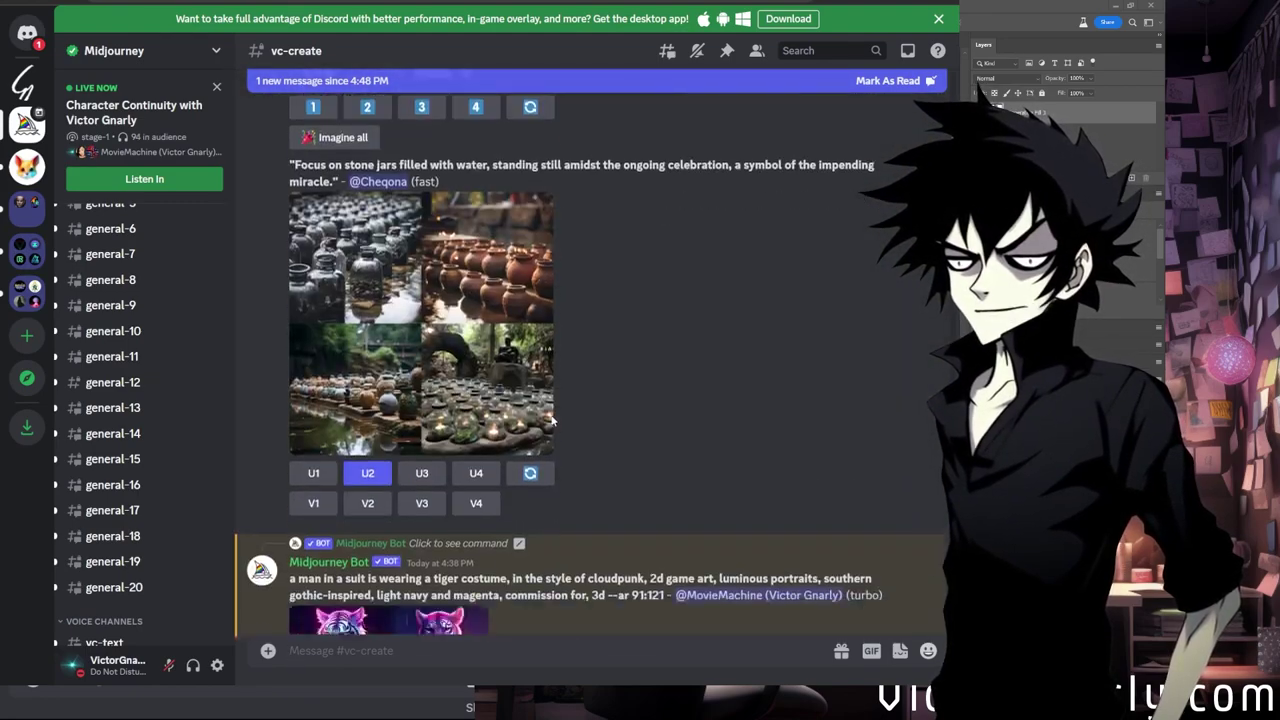
scroll(649, 576, "down", 10)
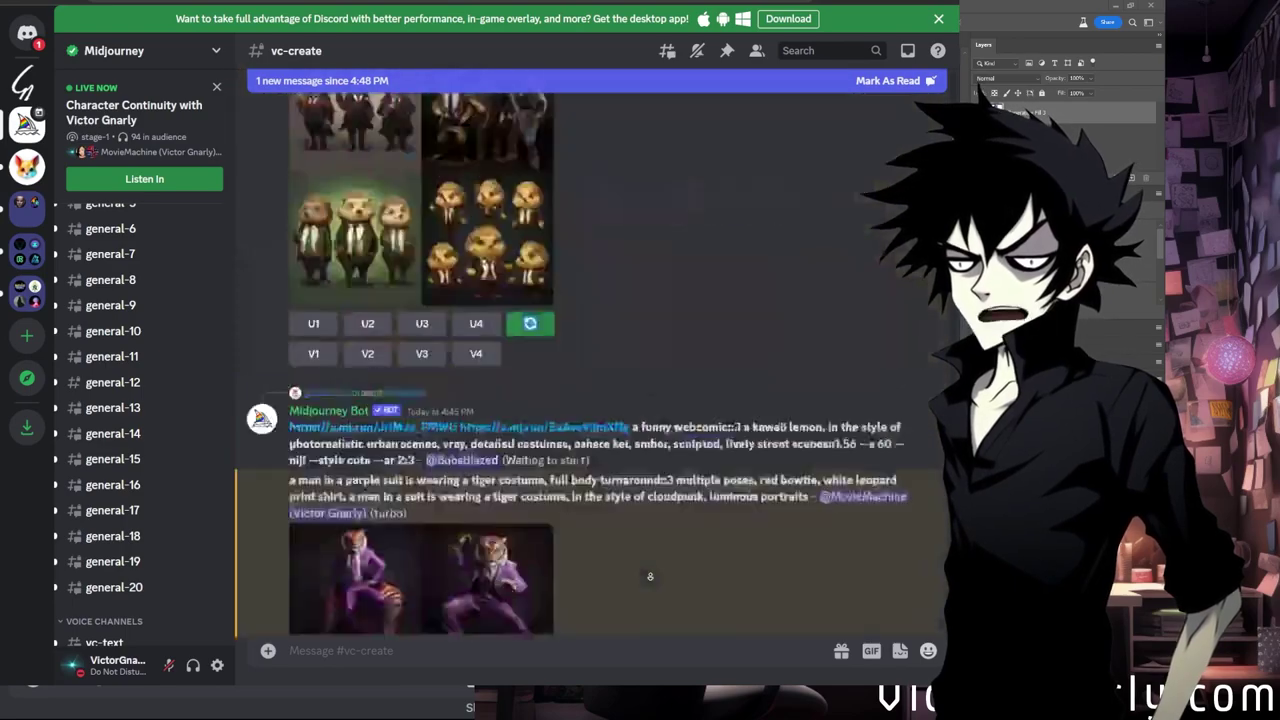
scroll(622, 472, "up", 3)
scroll(610, 465, "up", 5)
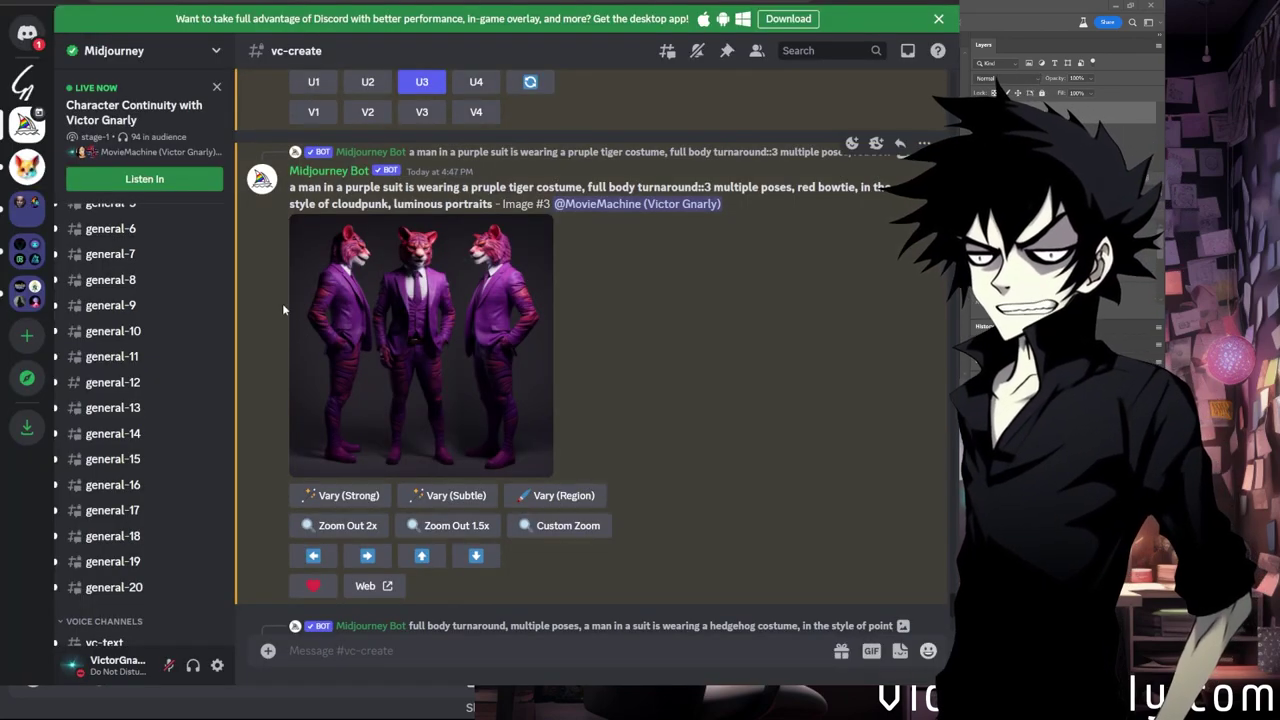
Submit a Vary (Strong) remix of the upscaled turnaround with three purple-suited tigers.
left_click(331, 497)
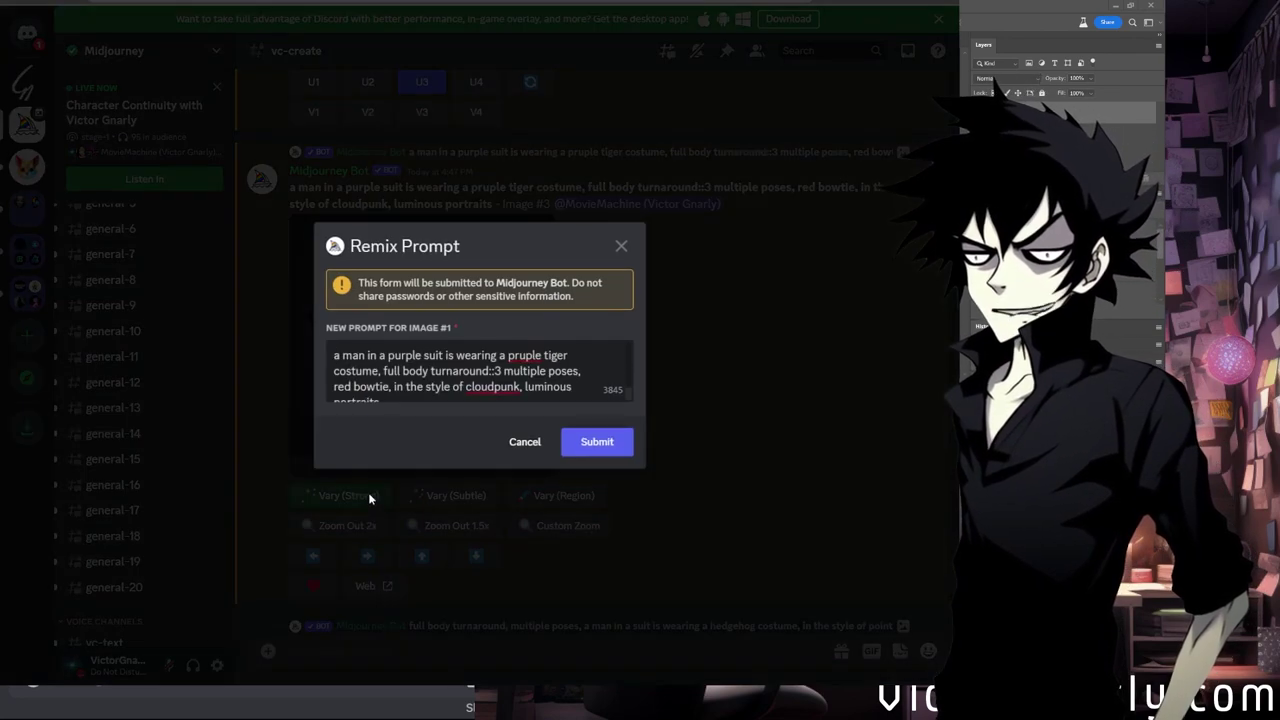
key("ctrl+v")
left_click(592, 441)
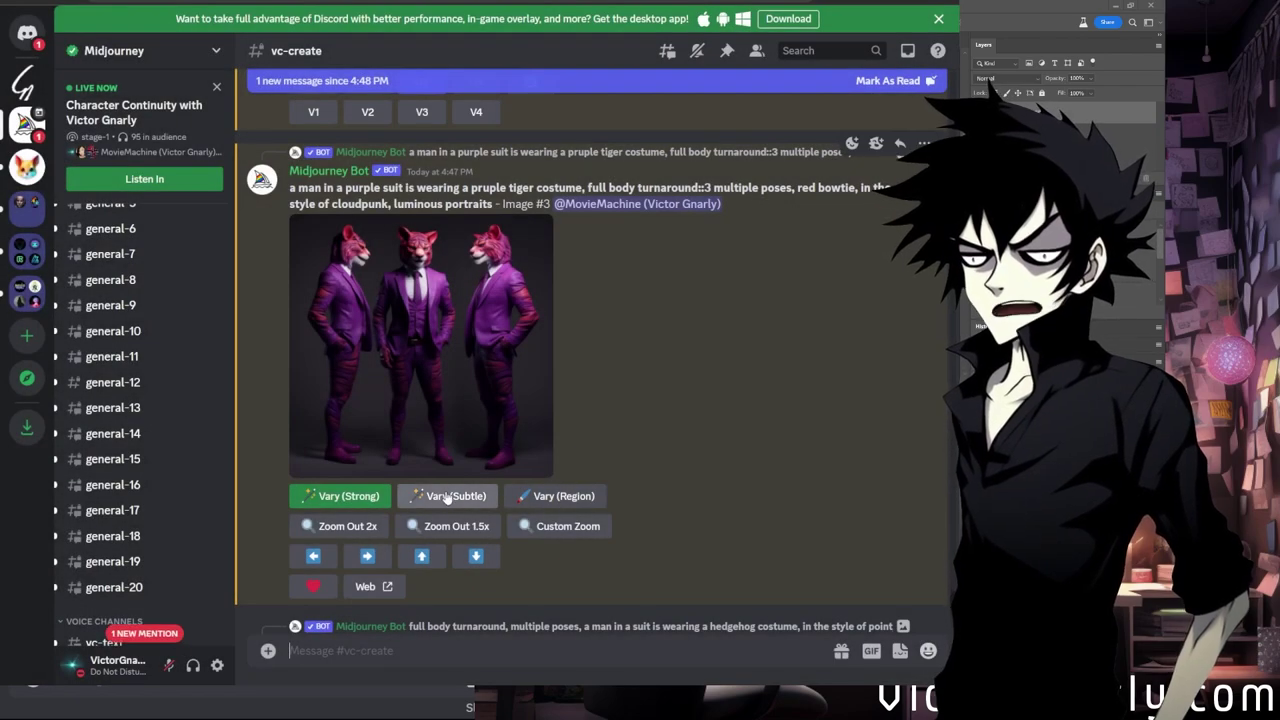
Submit a Vary (Subtle) remix of the upscaled purple turnaround with the copied reference image URL placed before the prompt.
left_click(447, 497)
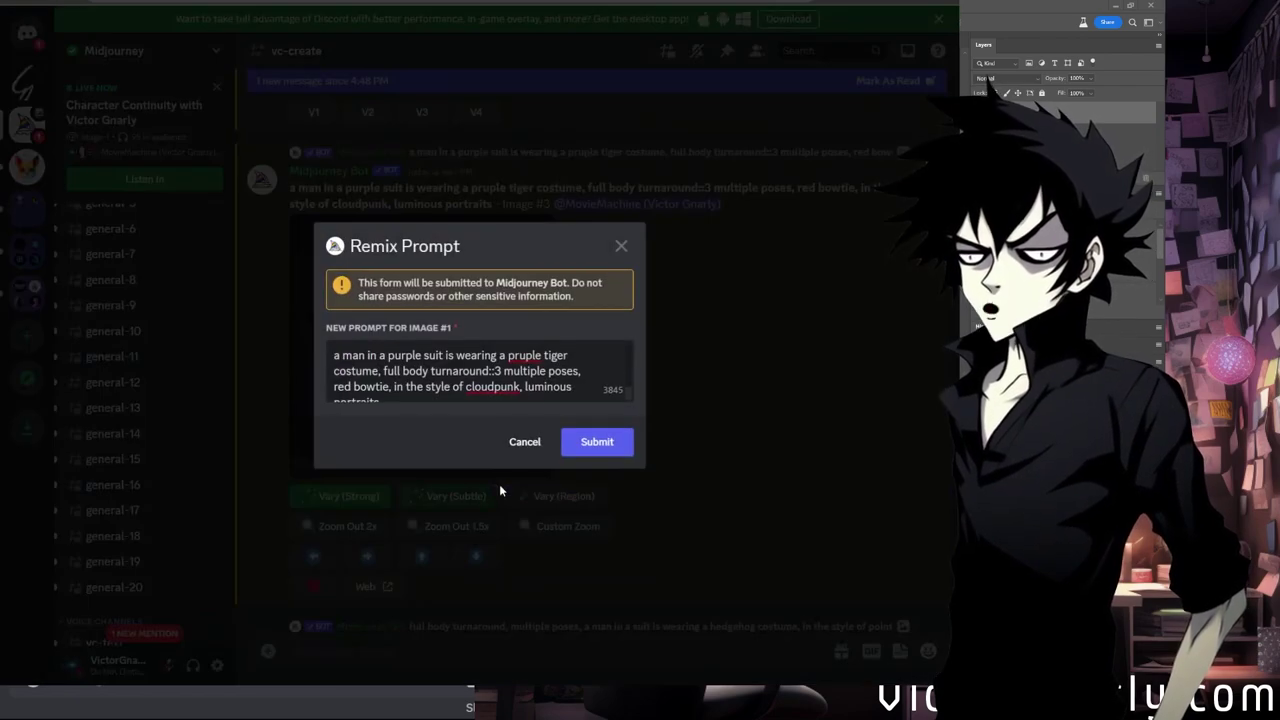
key("ctrl+v")
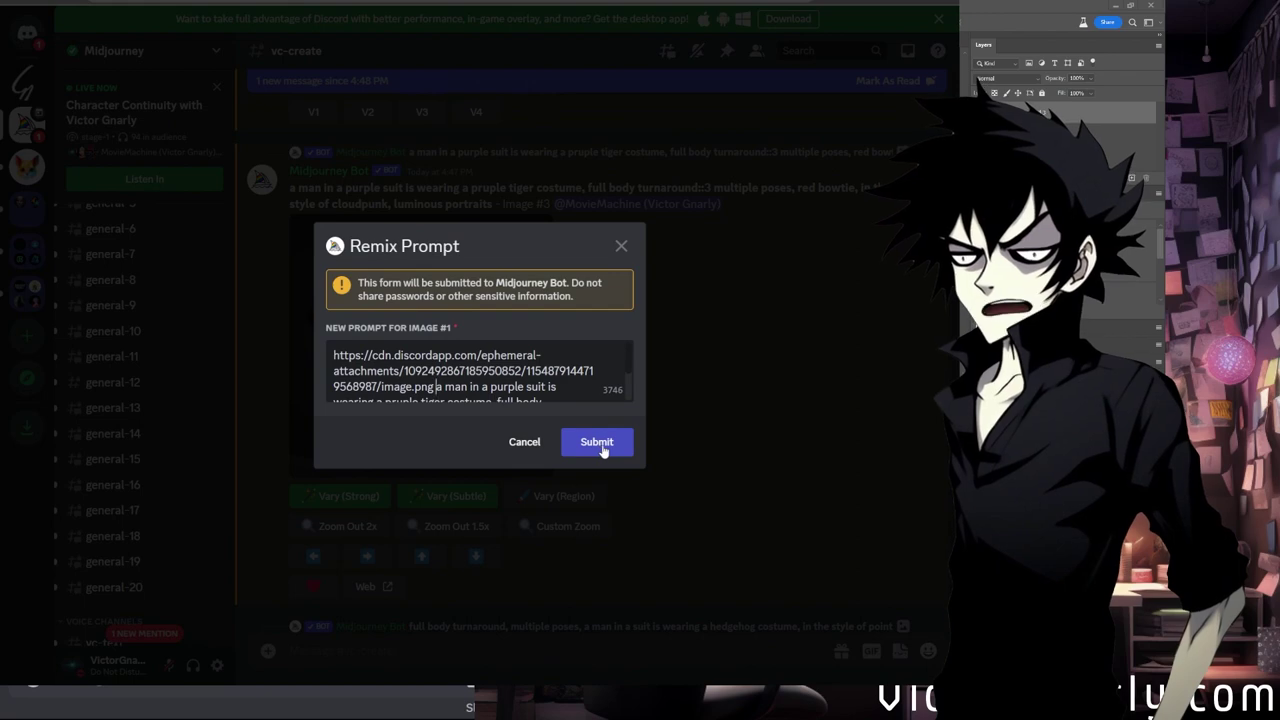
left_click(600, 443)
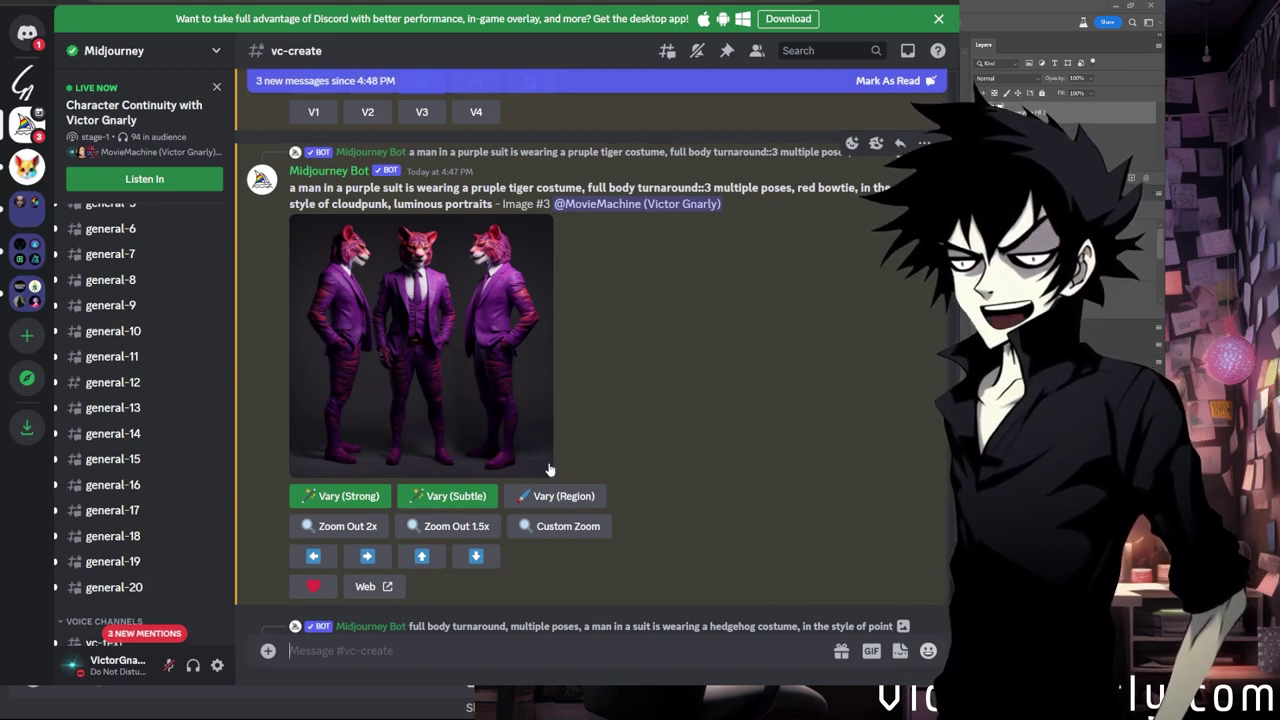
Submit a Vary (Strong) remix of the purple turnaround with the reference image URL before the prompt and "--niji 5" at its end.
left_click(349, 496)
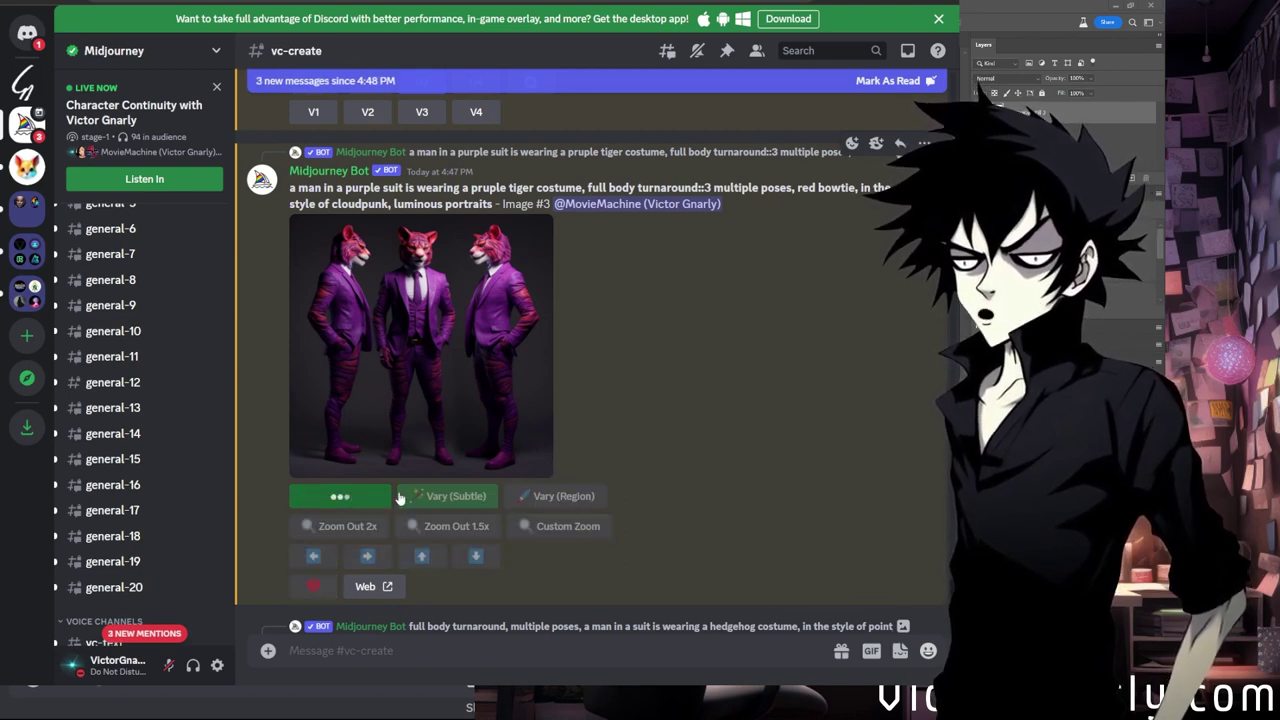
key("ctrl+v")
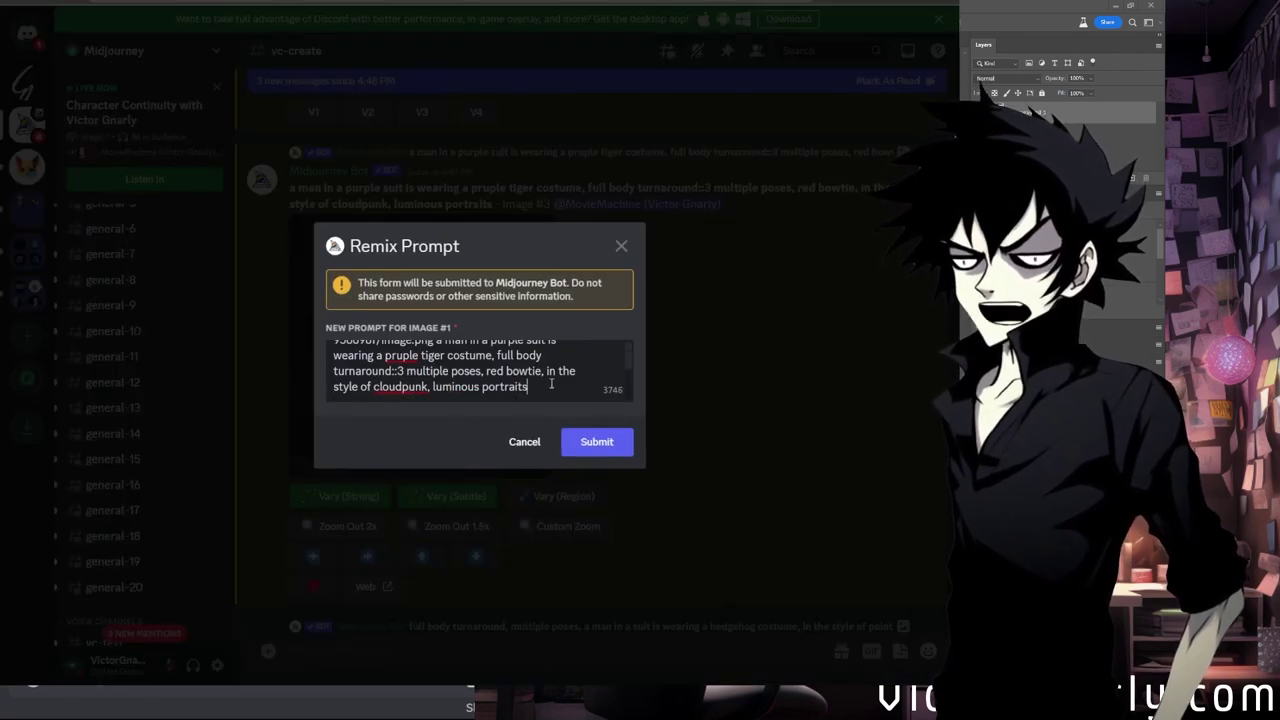
type("--niji 5")
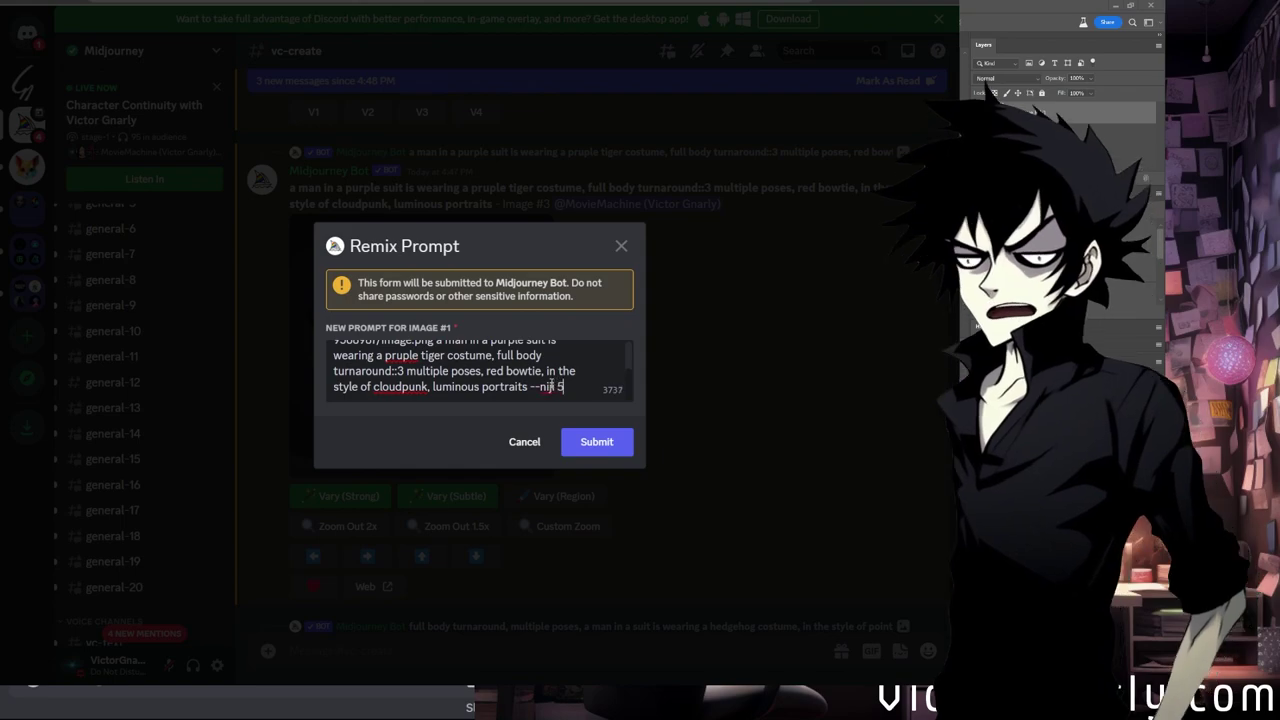
left_click(591, 440)
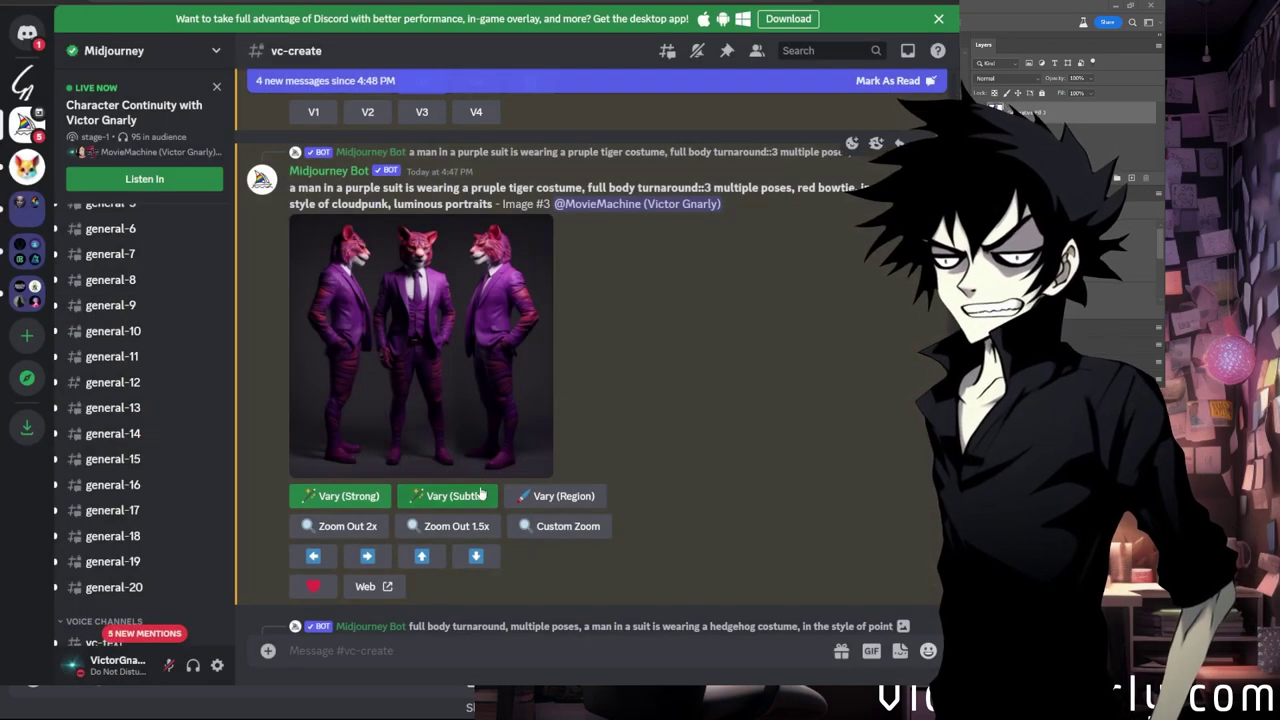
Submit a Vary (Subtle) remix of the purple turnaround with the reference image URL in front and "--niji 5" appended.
left_click(481, 494)
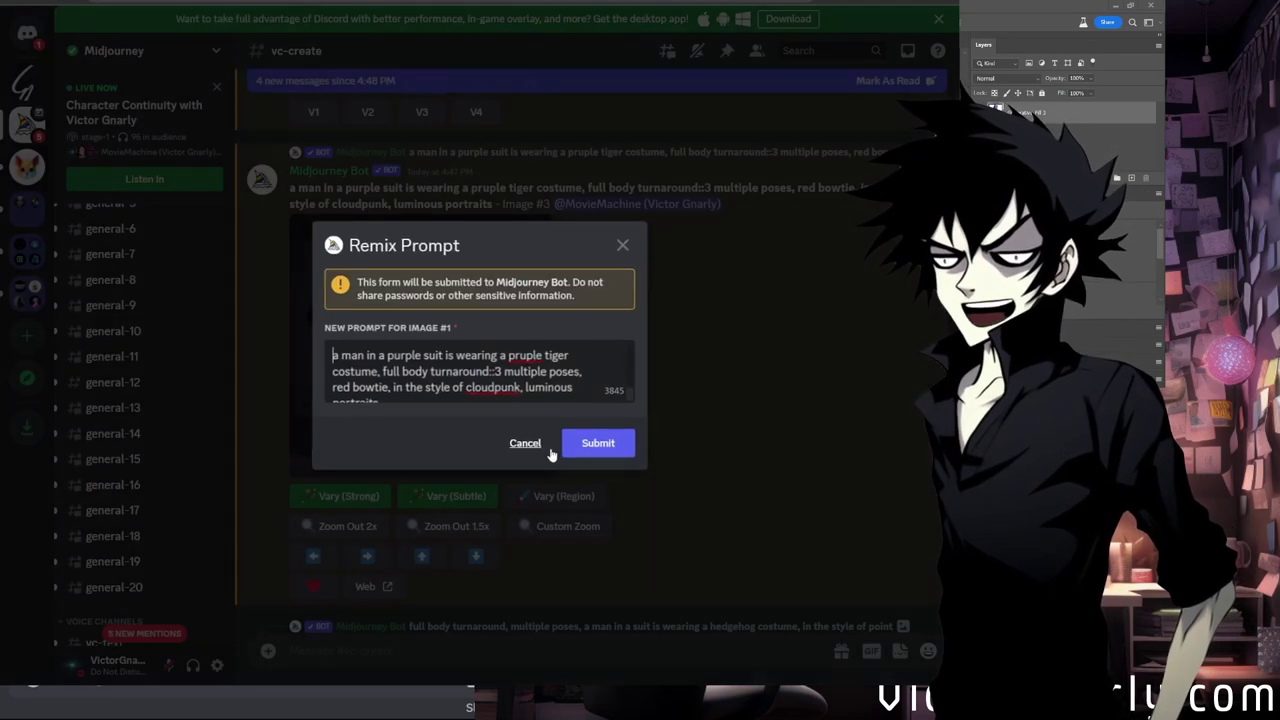
key("ctrl+v")
scroll(478, 396, "down", 2)
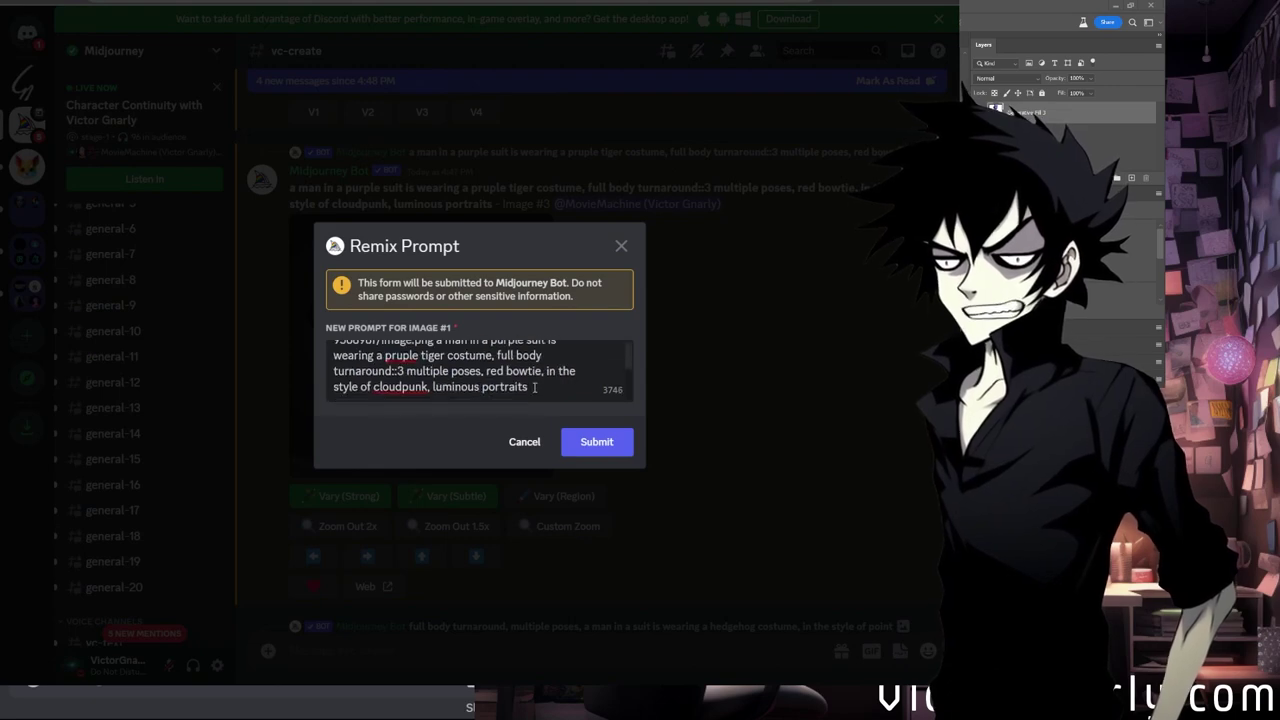
type("--niji 5")
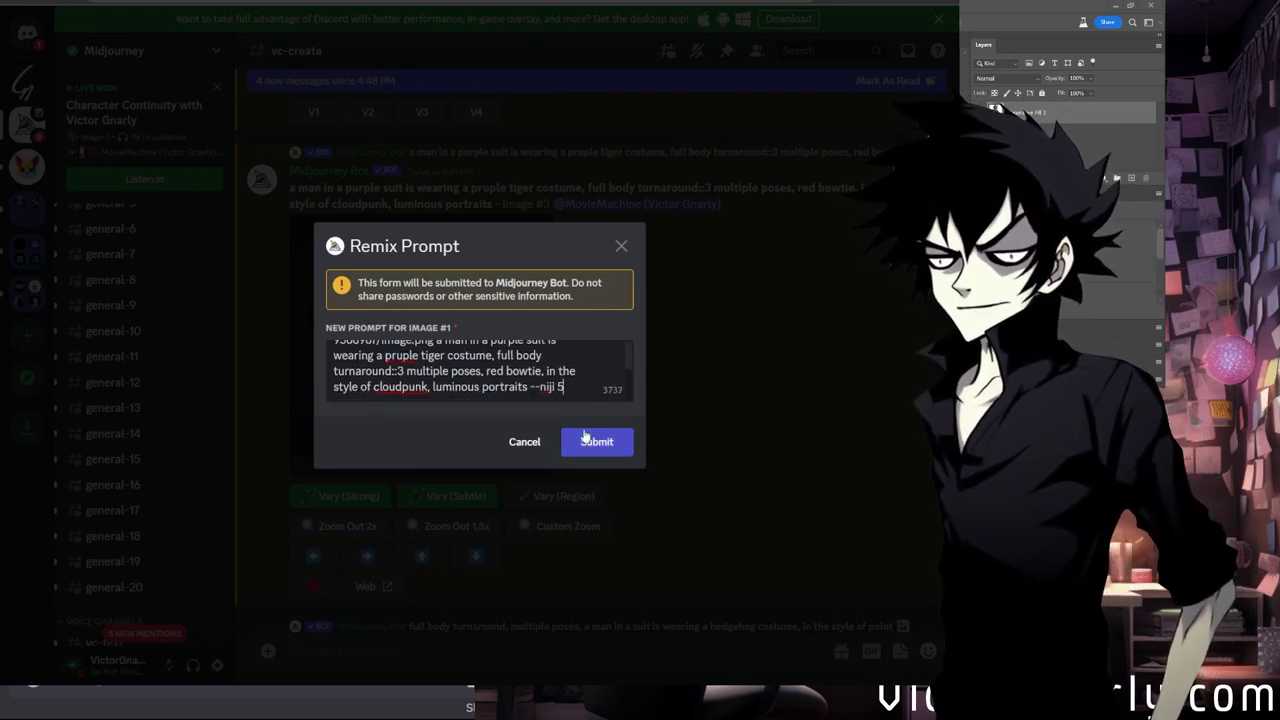
left_click(597, 446)
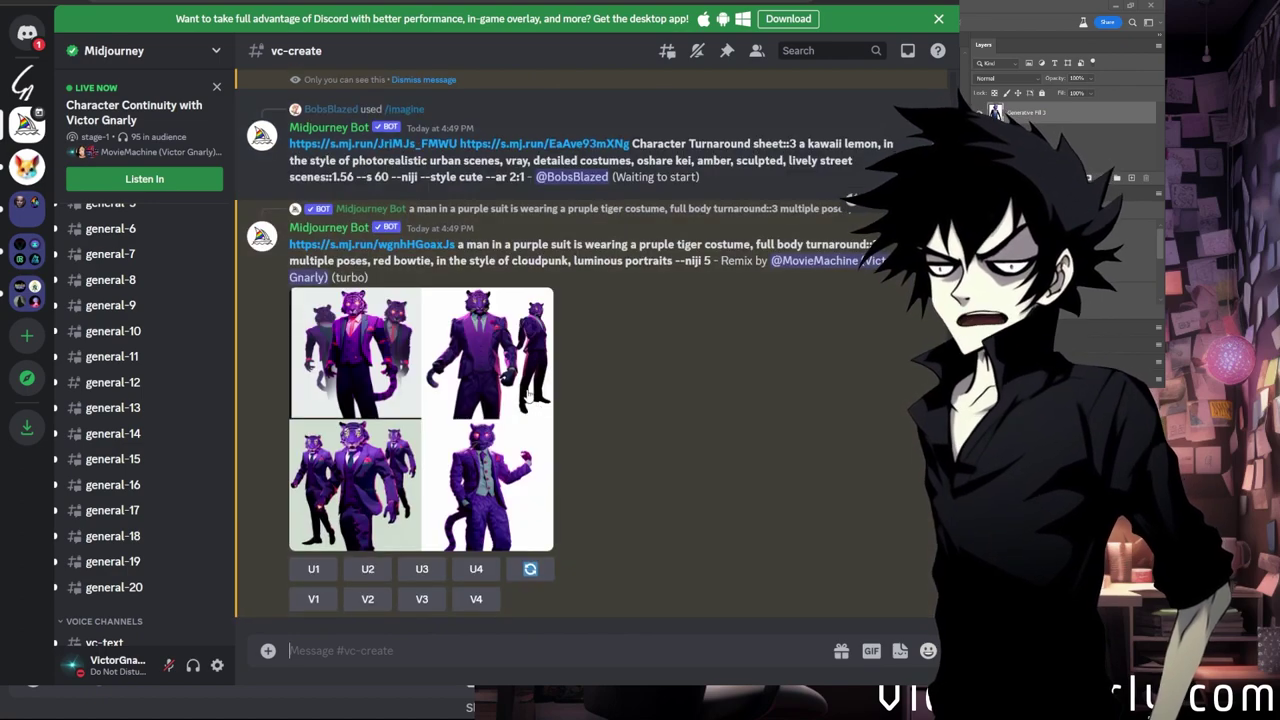
View the two new "--niji 5" remix grids of the purple-suited tigers enlarged, one after the other.
left_click(502, 438)
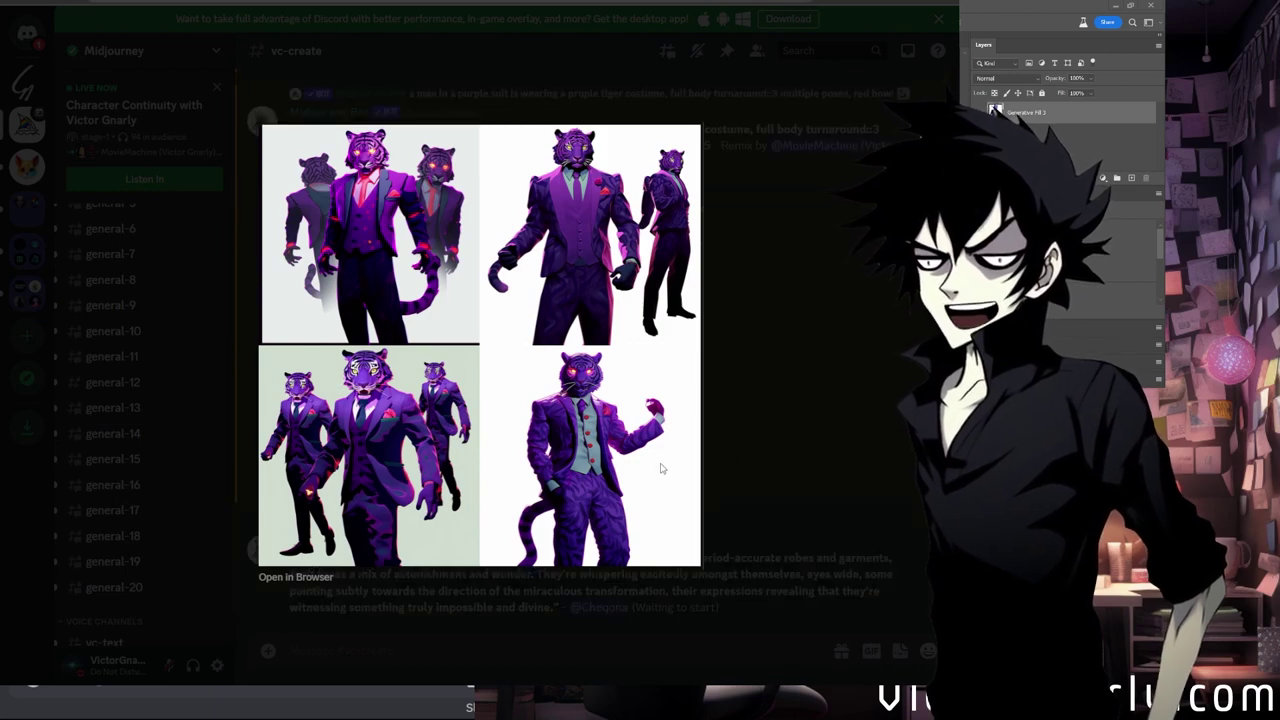
left_click(757, 450)
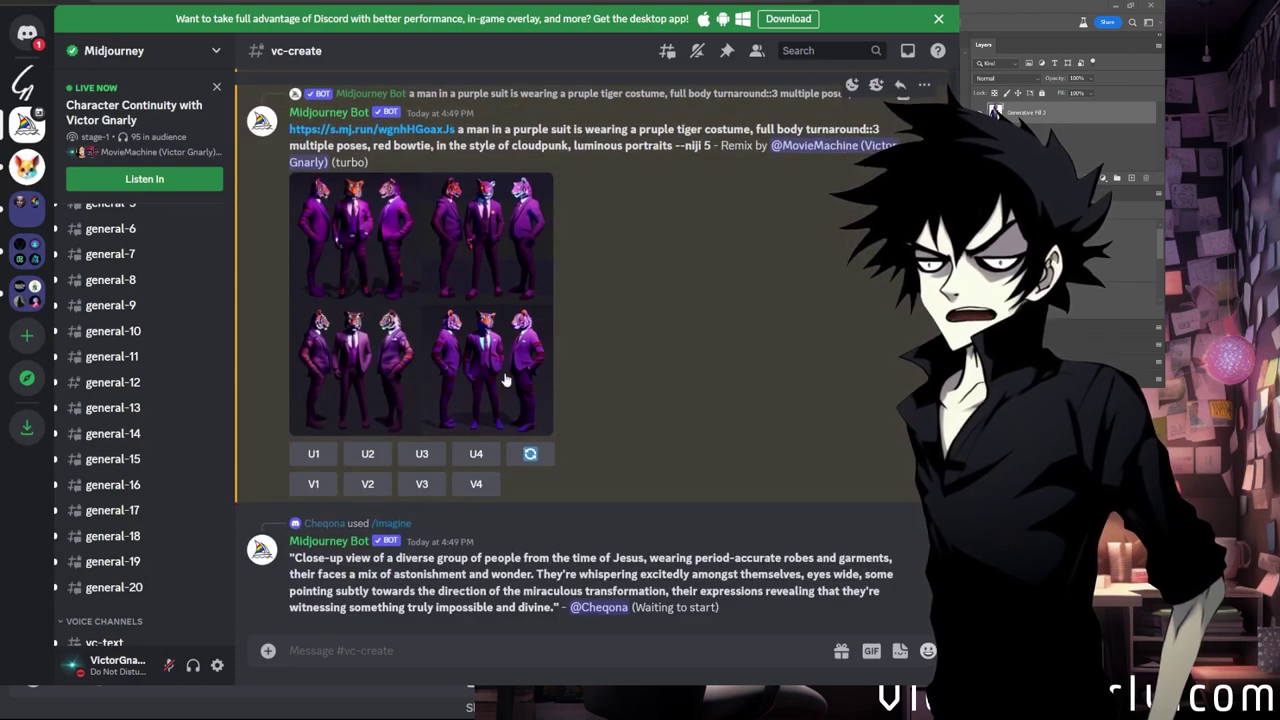
left_click(376, 205)
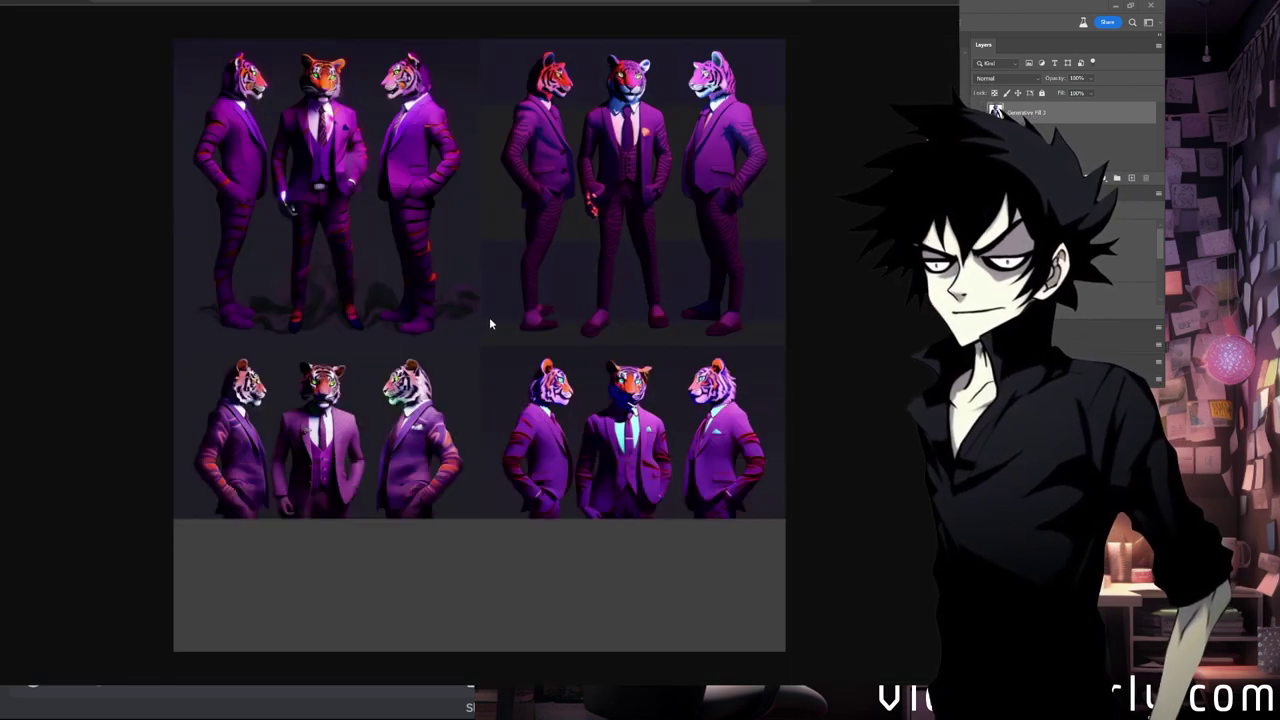
Enlarge the open Midjourney turnaround grid and compare the purple-suited tiger's poses, heads, sleeves and legs across all four variations.
left_click(597, 515)
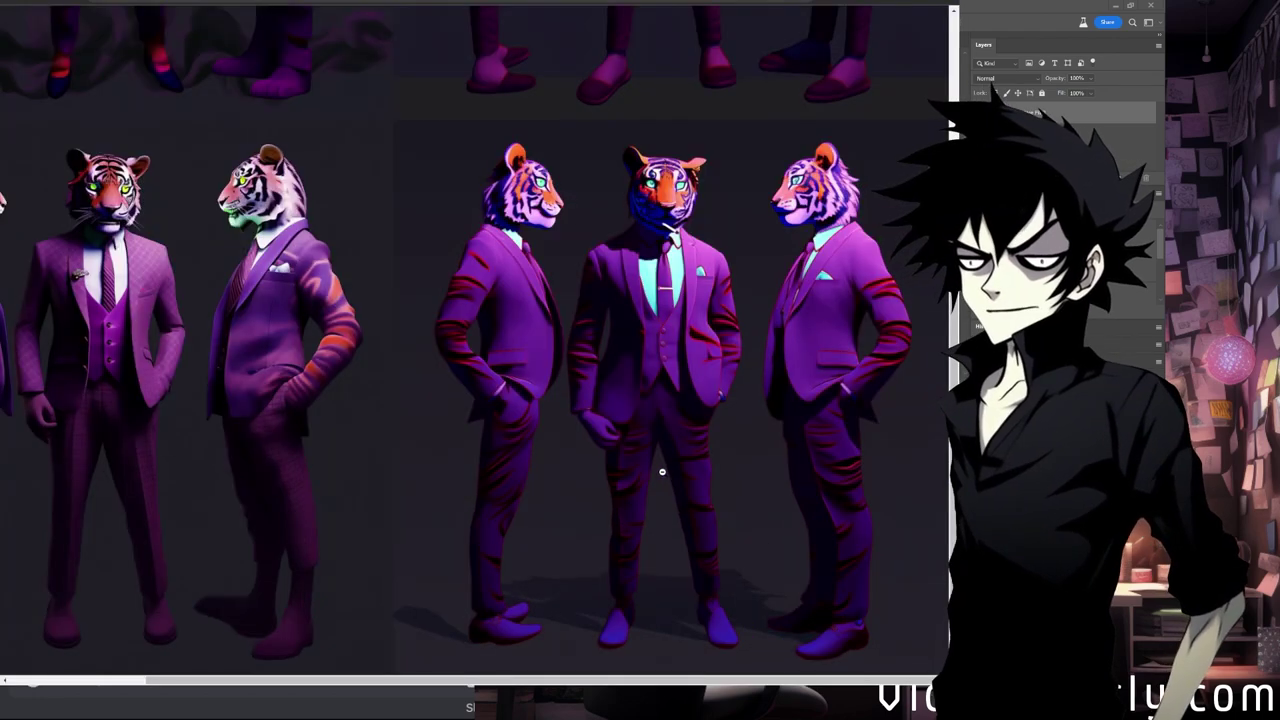
scroll(662, 472, "up", 4)
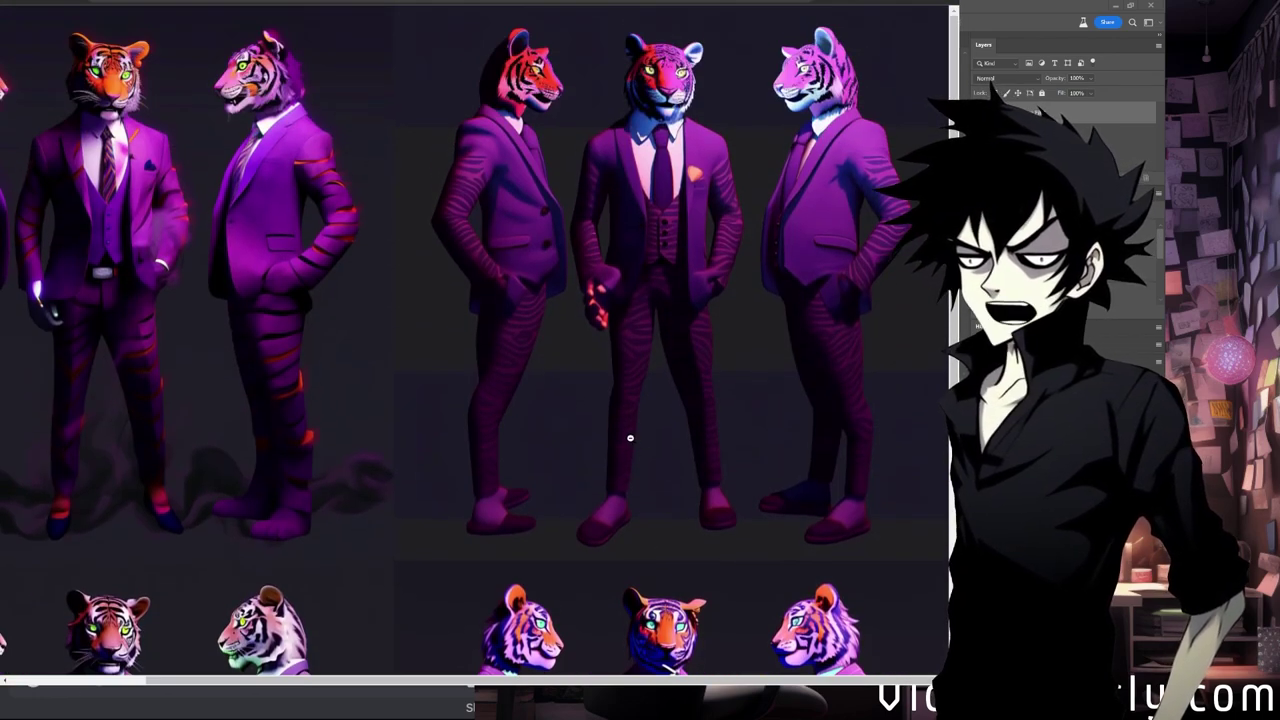
scroll(484, 618, "left", 5)
scroll(484, 618, "down", 2)
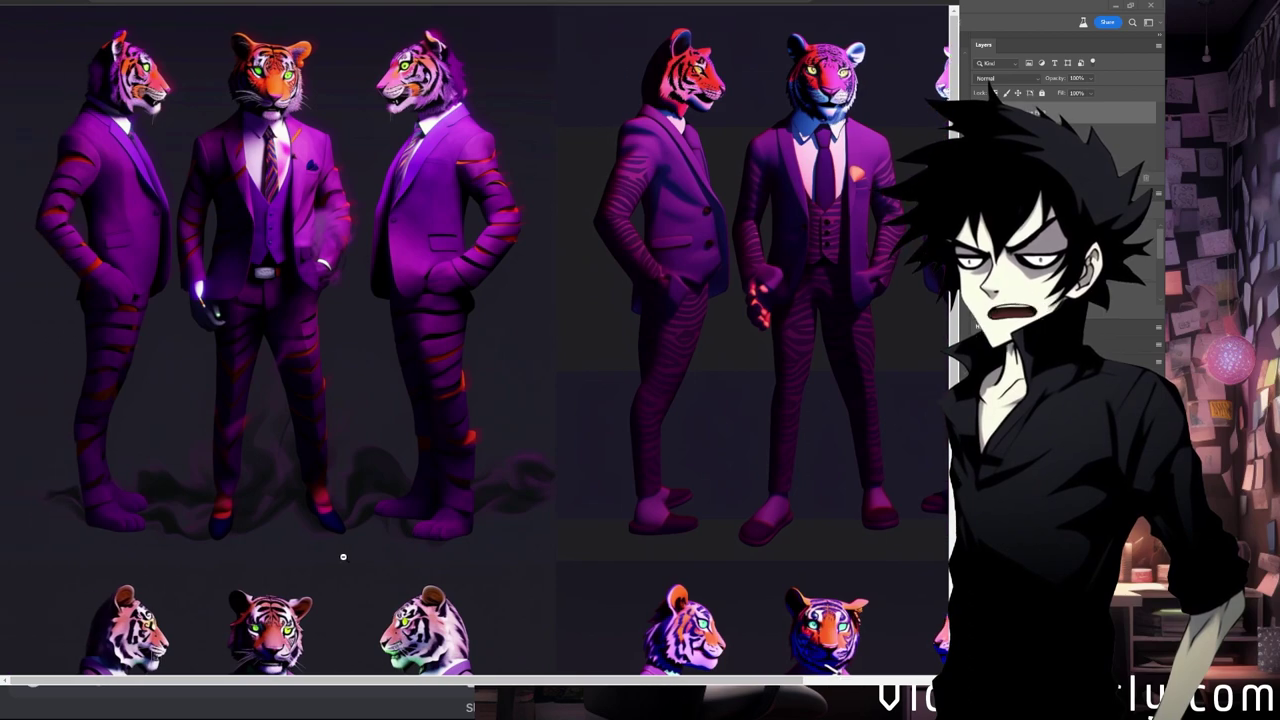
scroll(346, 531, "down", 4)
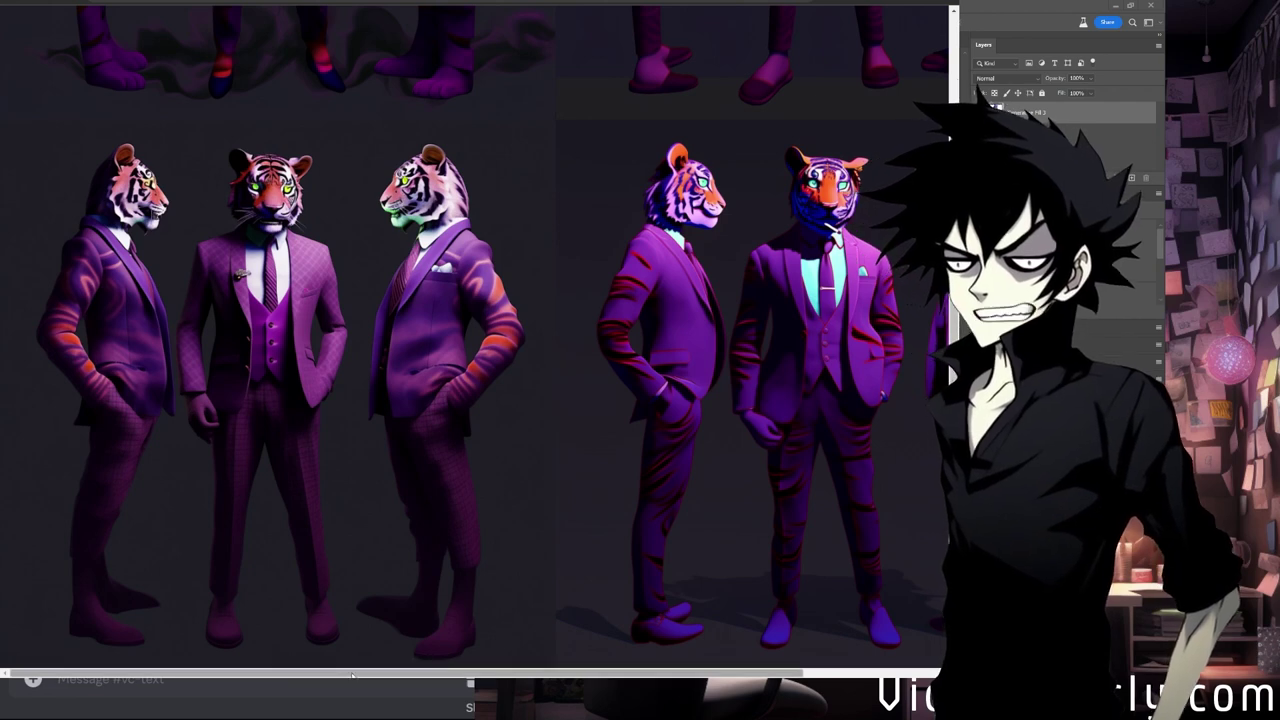
scroll(463, 675, "right", 3)
scroll(463, 675, "right", 1)
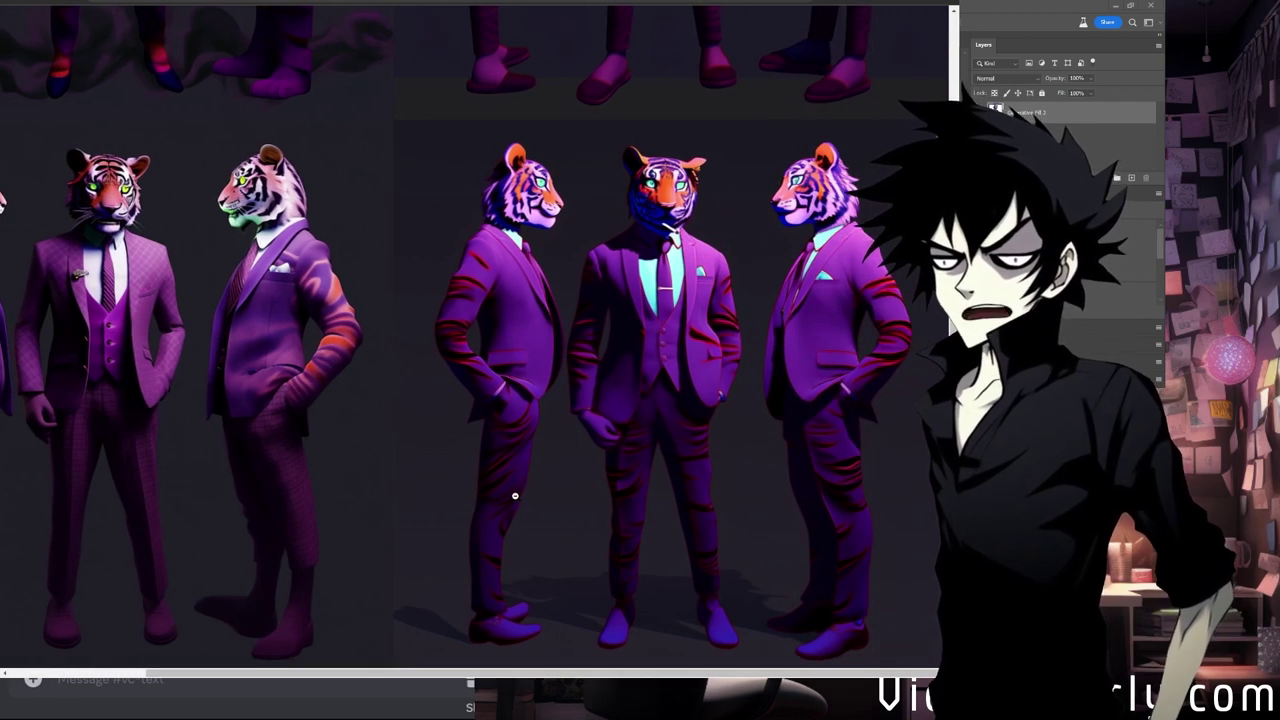
scroll(513, 494, "up", 3)
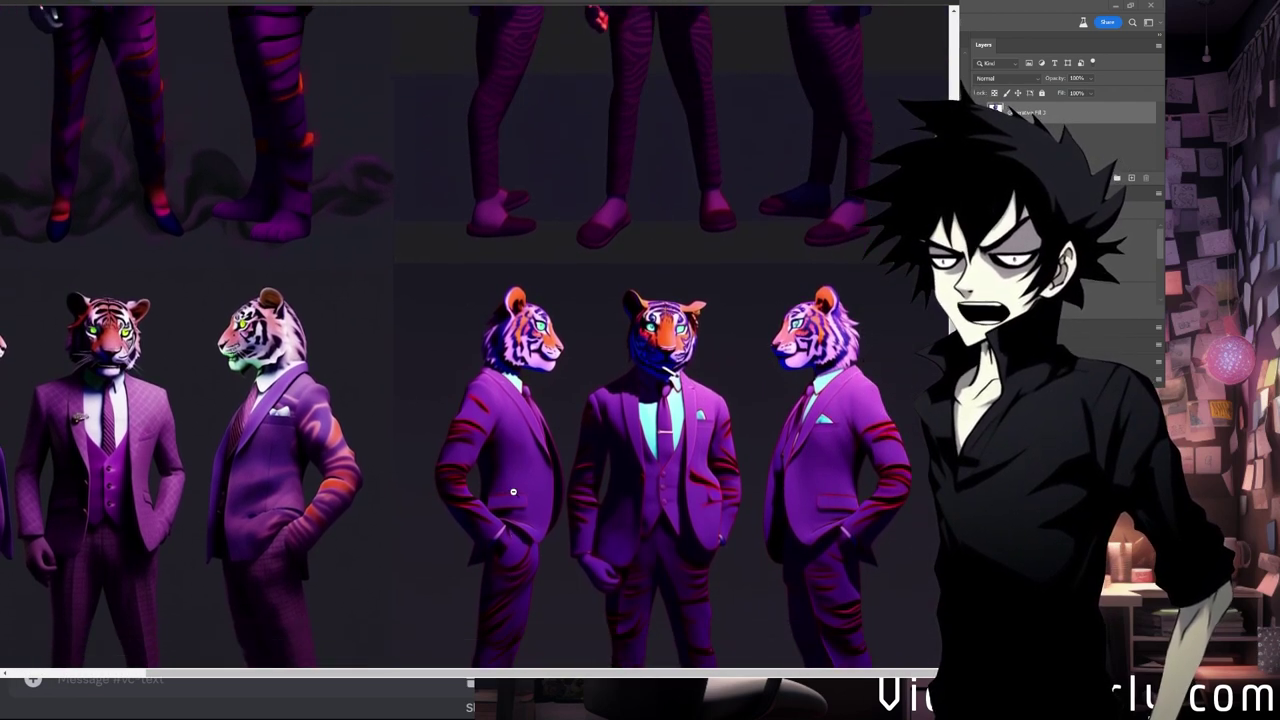
scroll(513, 492, "down", 3)
scroll(513, 492, "up", 6)
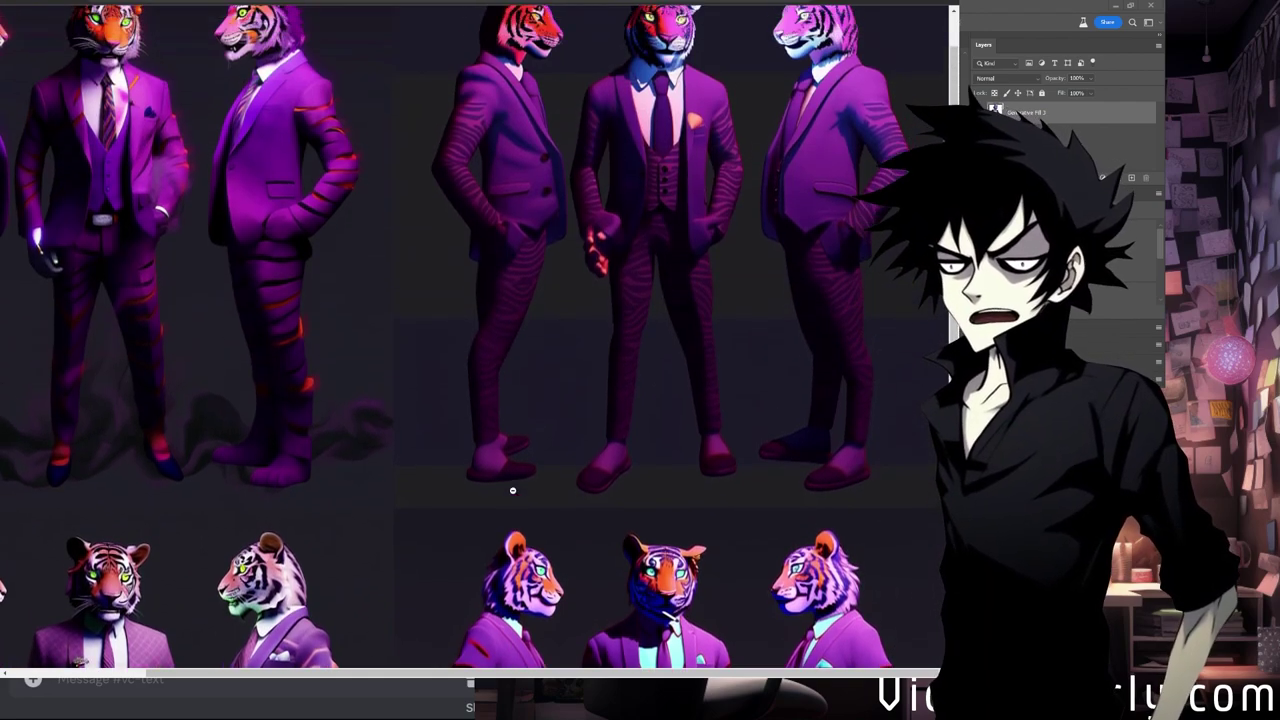
scroll(512, 489, "down", 3)
scroll(512, 489, "down", 4)
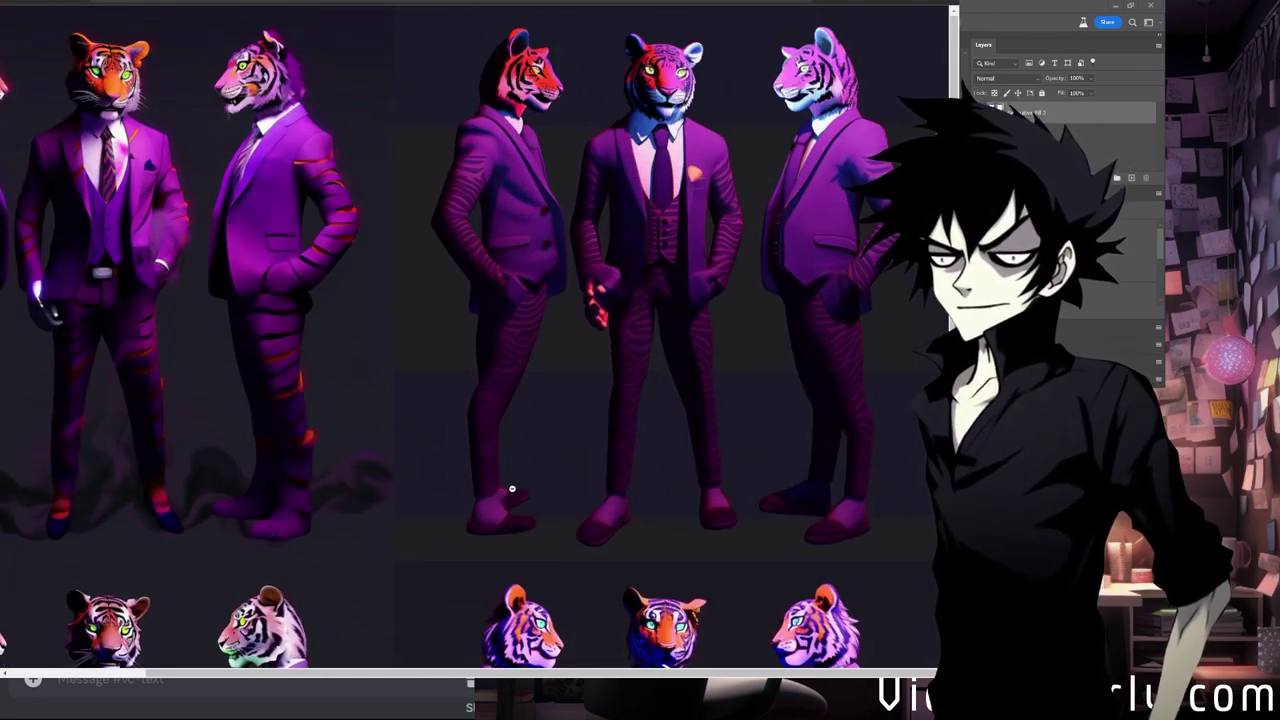
scroll(398, 494, "left", 3)
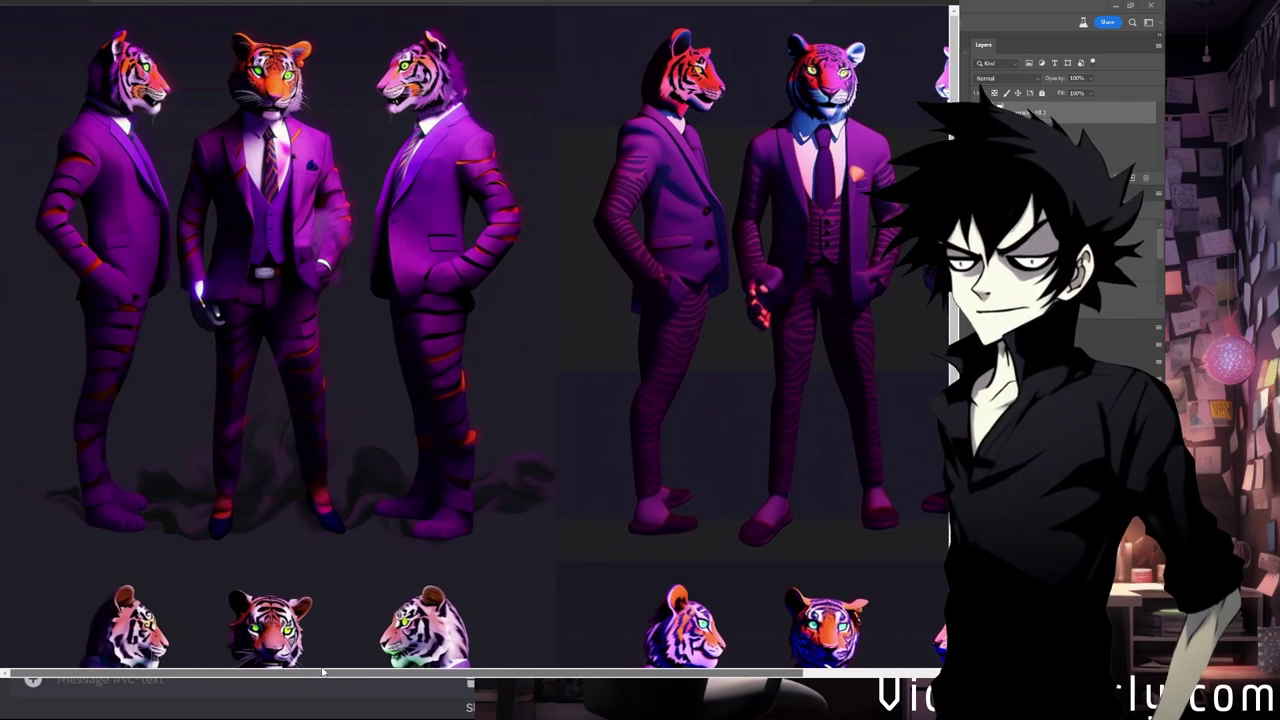
scroll(398, 494, "down", 4)
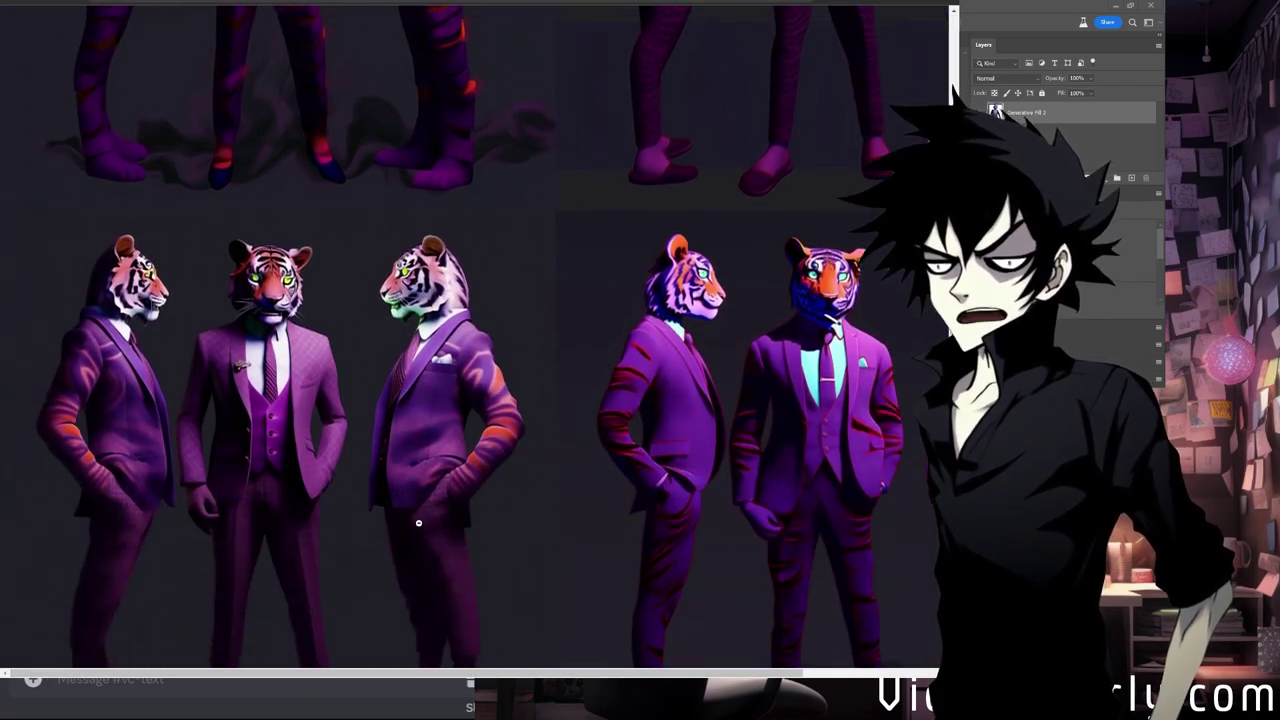
scroll(419, 521, "up", 3)
scroll(419, 521, "down", 4)
scroll(419, 521, "up", 1)
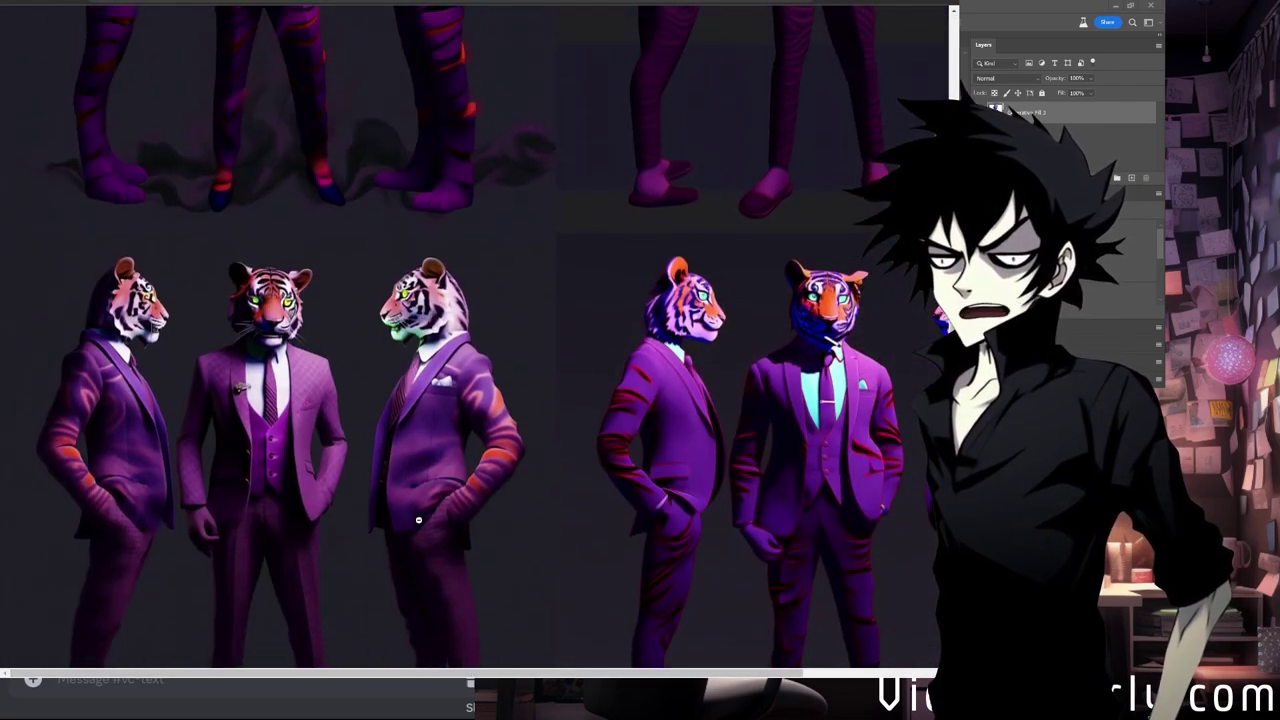
scroll(418, 520, "down", 1)
scroll(416, 515, "up", 5)
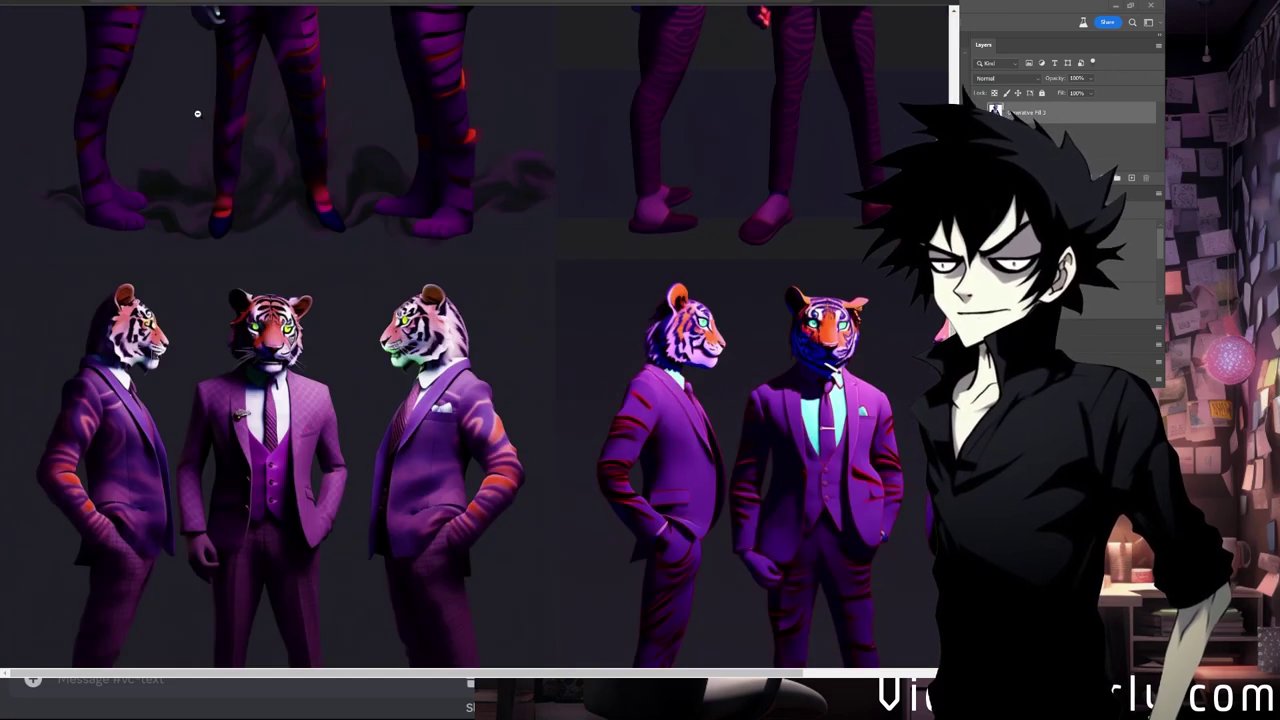
Close the image preview and open the earlier tiger turnaround grid, made without --niji 5, from the vc-create channel at full size.
key("alt+Tab")
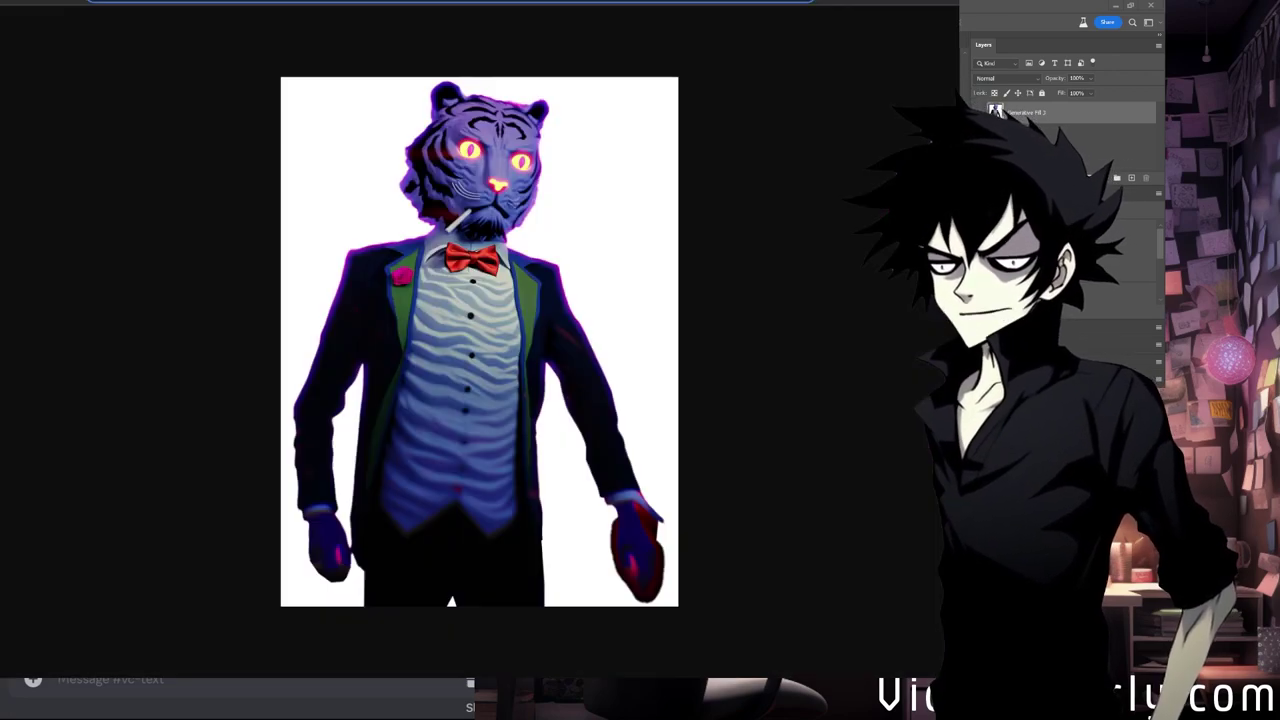
key("Escape")
scroll(370, 332, "up", 3)
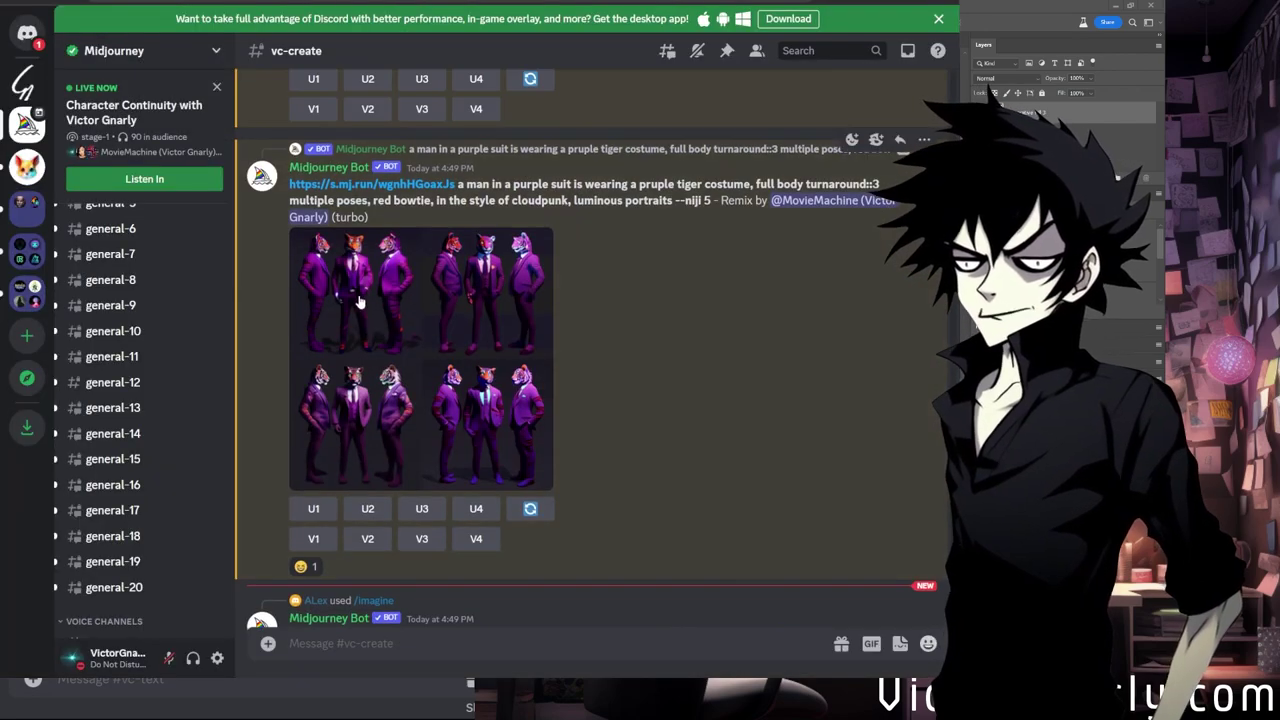
scroll(436, 340, "up", 5)
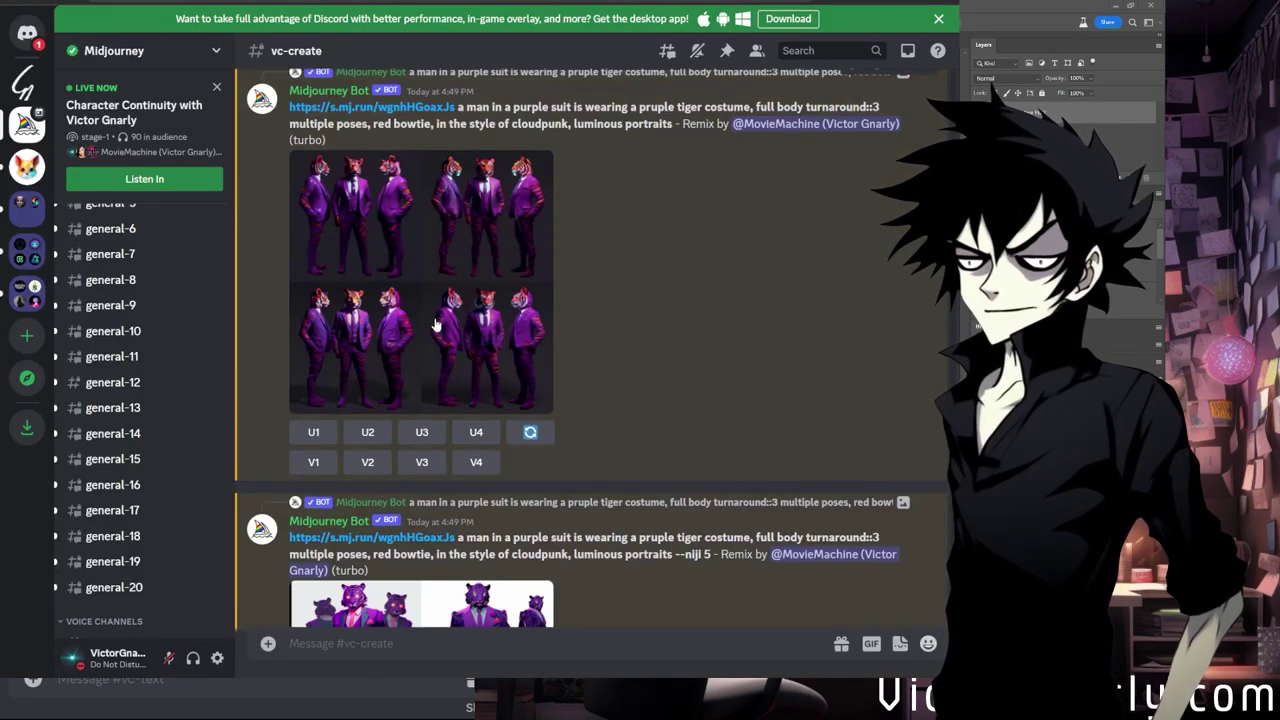
left_click(436, 325)
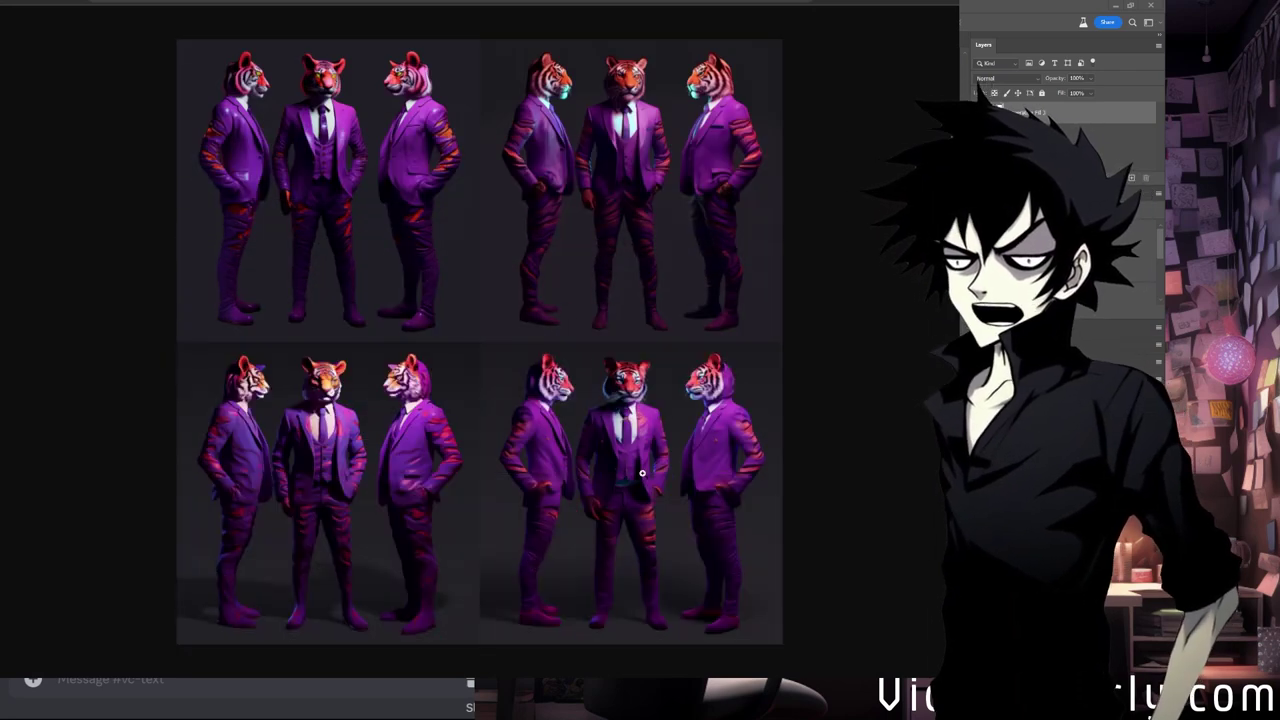
left_click(644, 473)
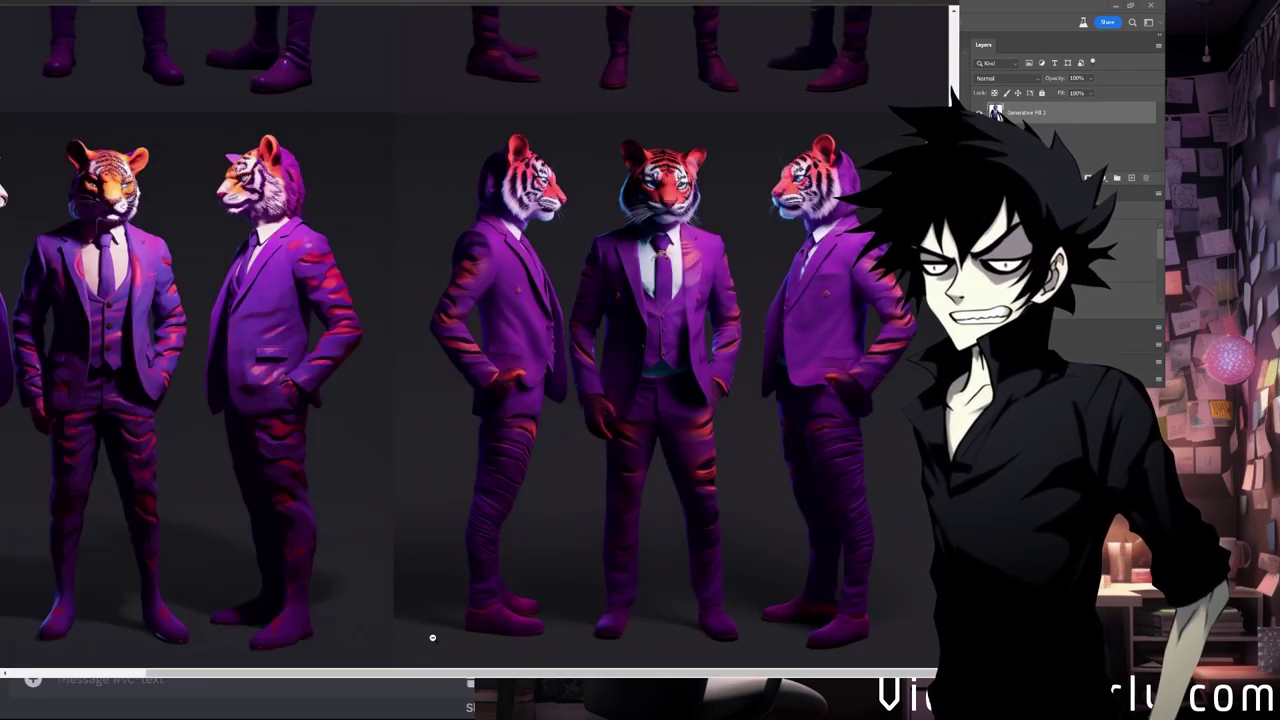
Examine the four turnaround variations in the enlarged grid, comparing the tiger heads, striped suits and footwear for consistency between views.
scroll(312, 660, "left", 3)
scroll(290, 600, "up", 1)
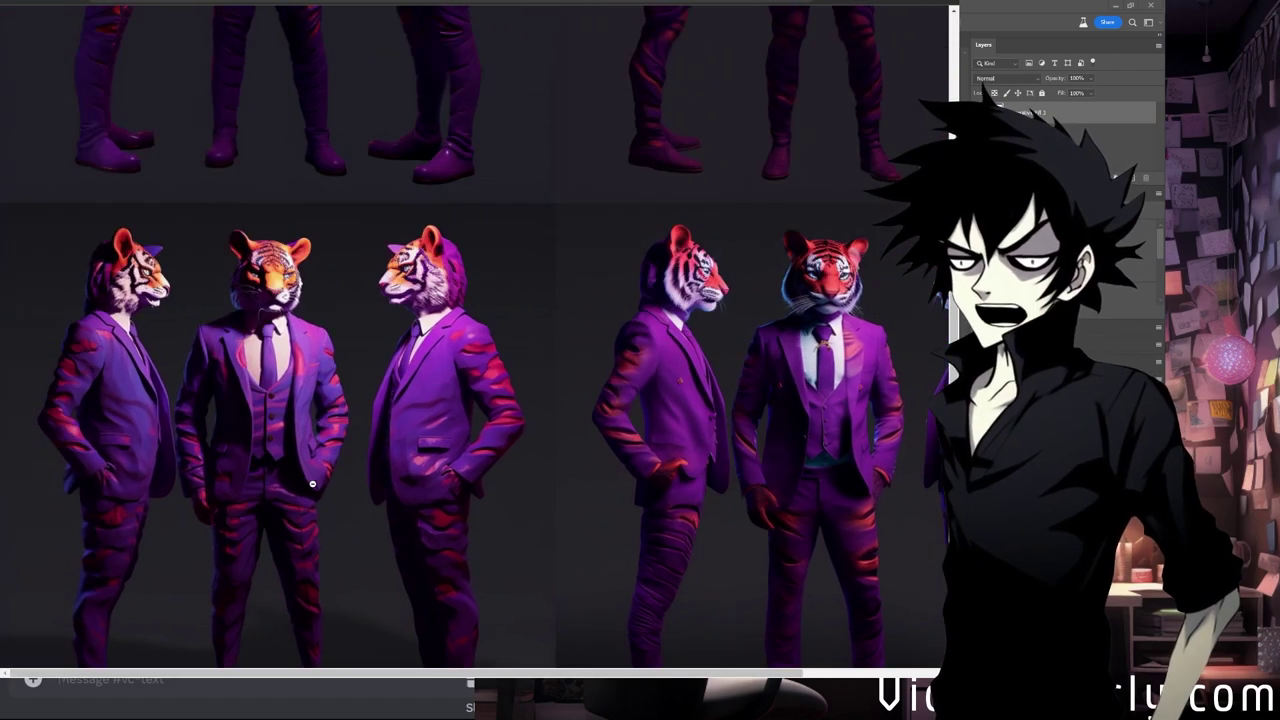
scroll(312, 484, "down", 3)
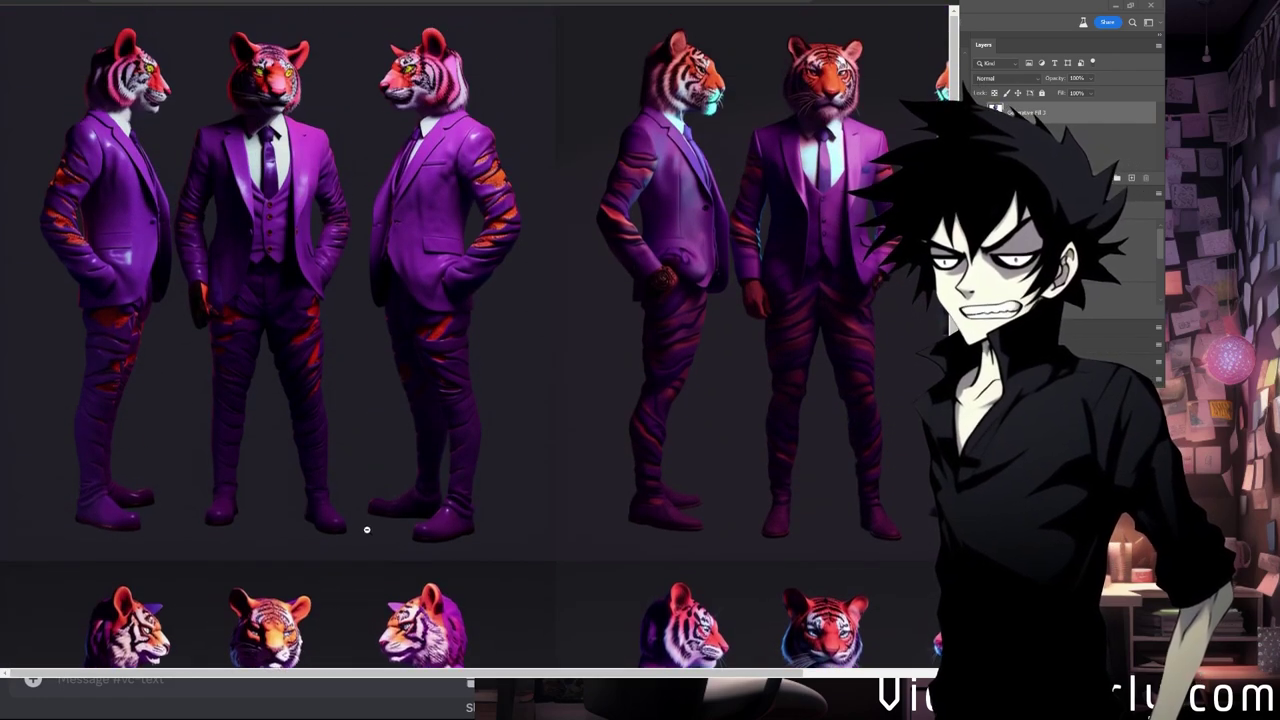
scroll(351, 535, "down", 3)
scroll(351, 535, "up", 3)
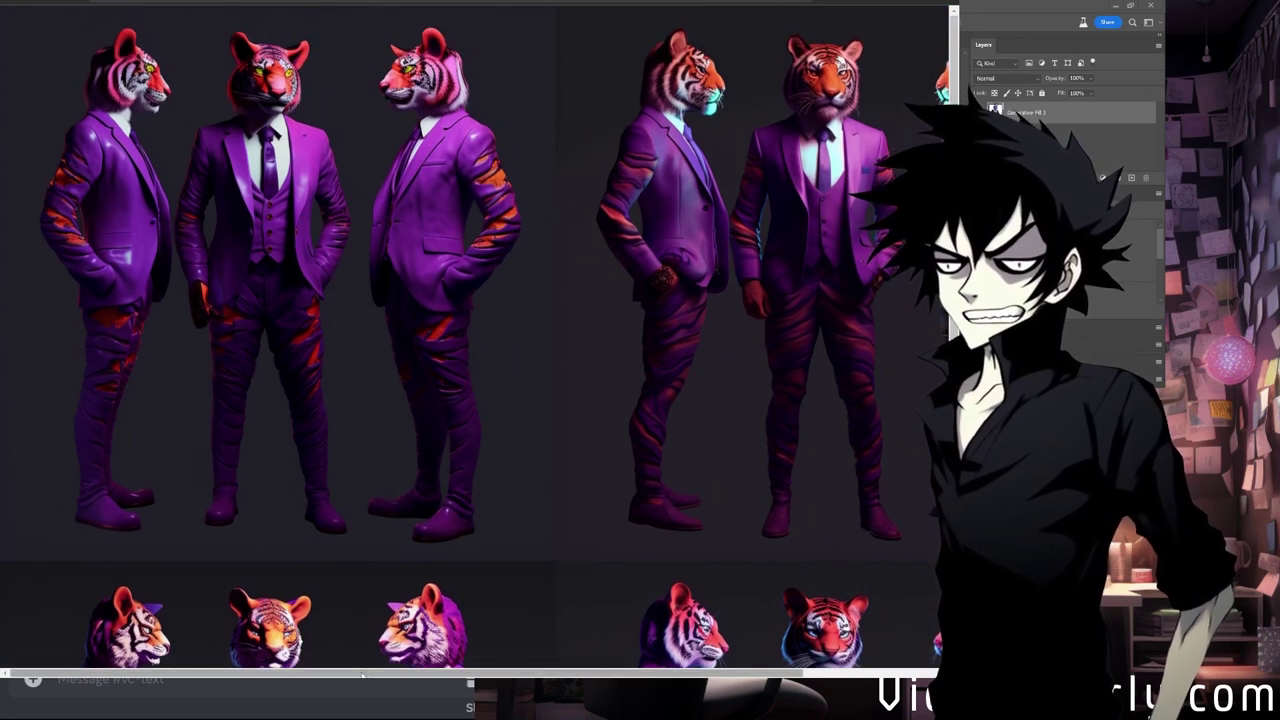
scroll(364, 634, "right", 3)
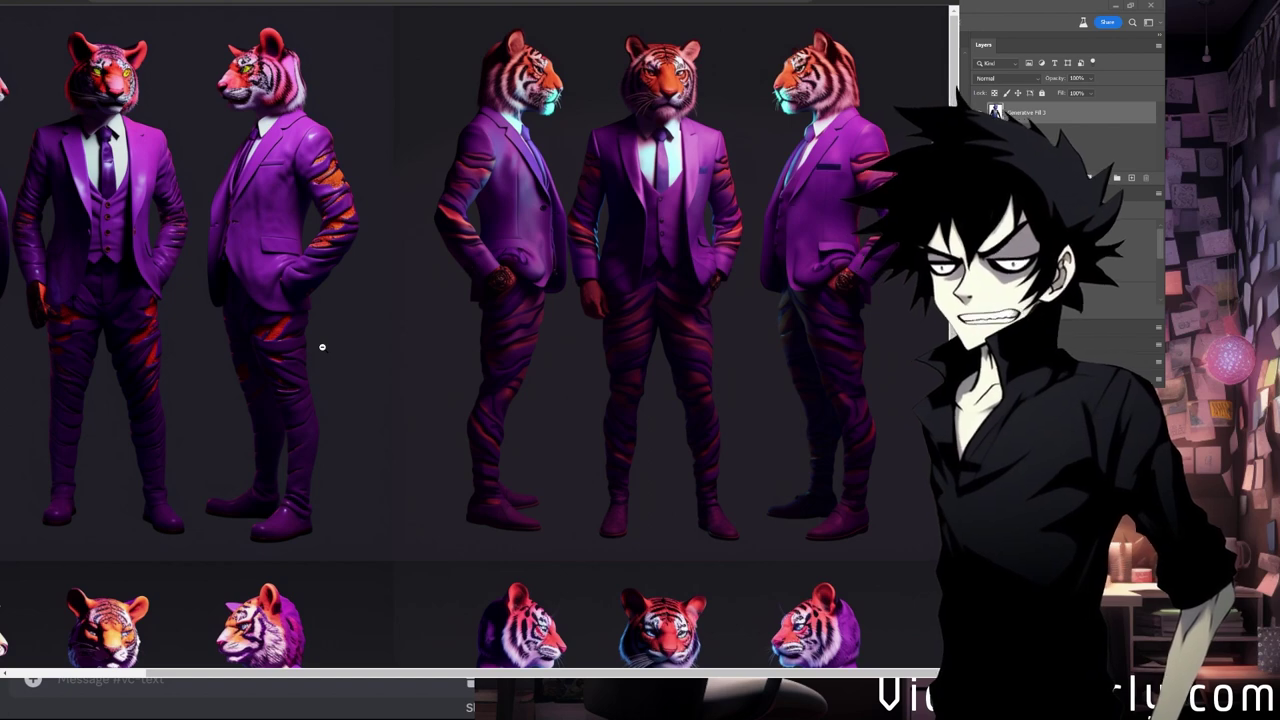
scroll(335, 352, "down", 5)
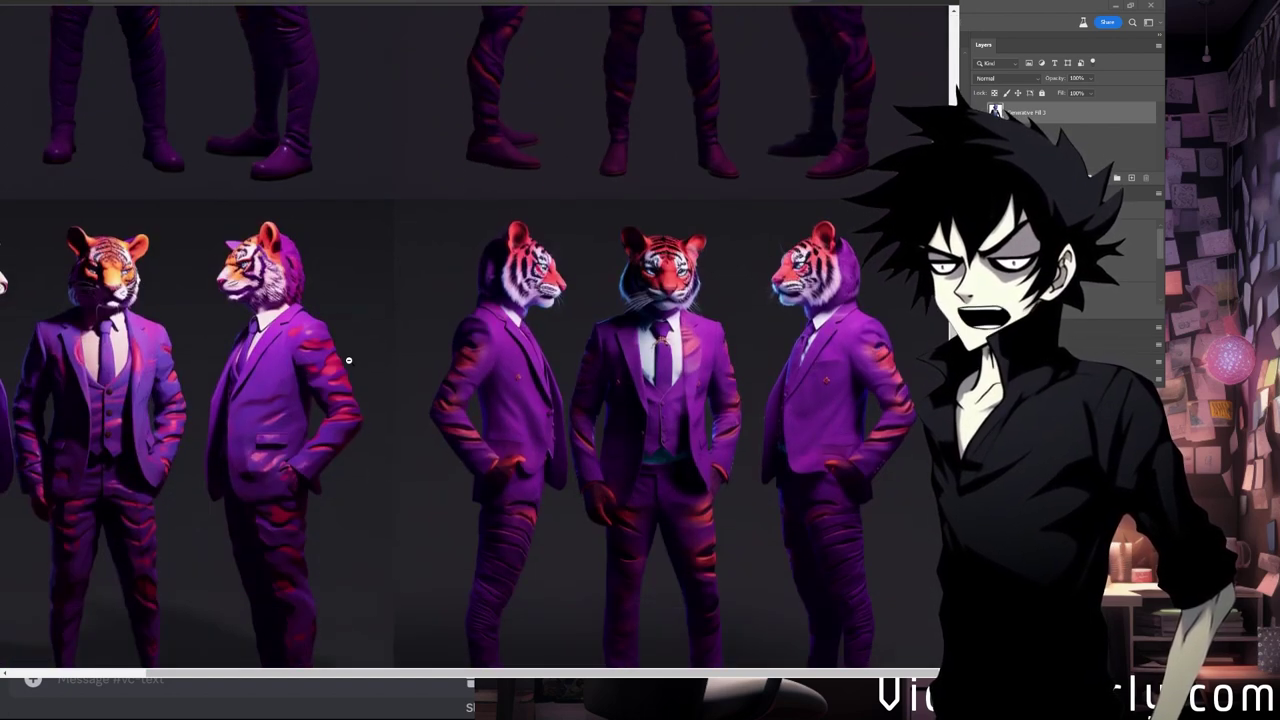
scroll(348, 360, "up", 1)
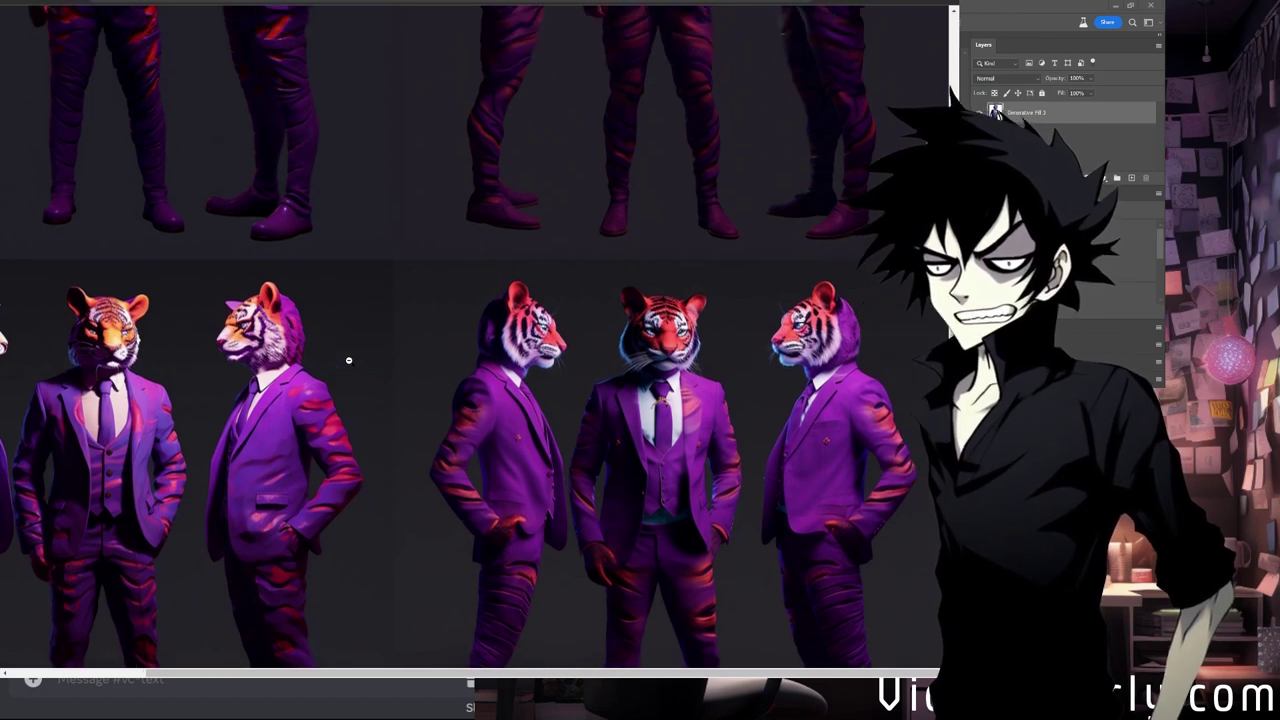
scroll(348, 360, "down", 2)
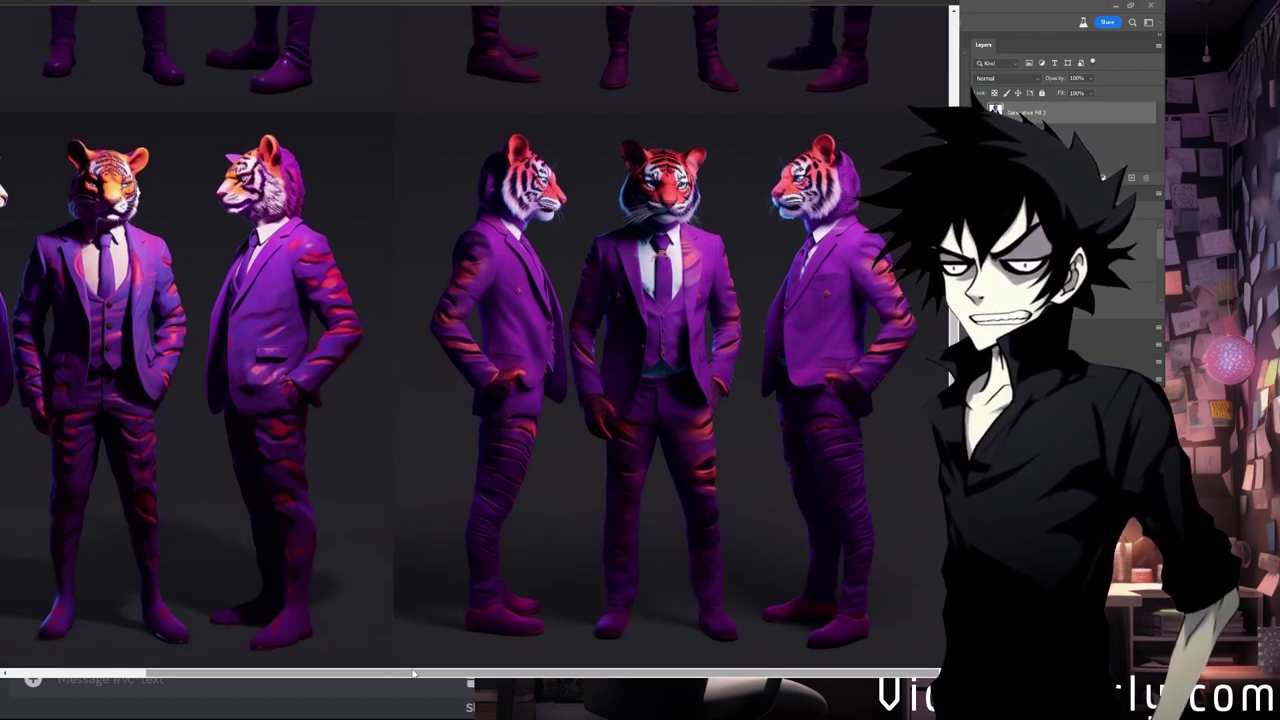
scroll(391, 653, "left", 4)
scroll(216, 590, "up", 6)
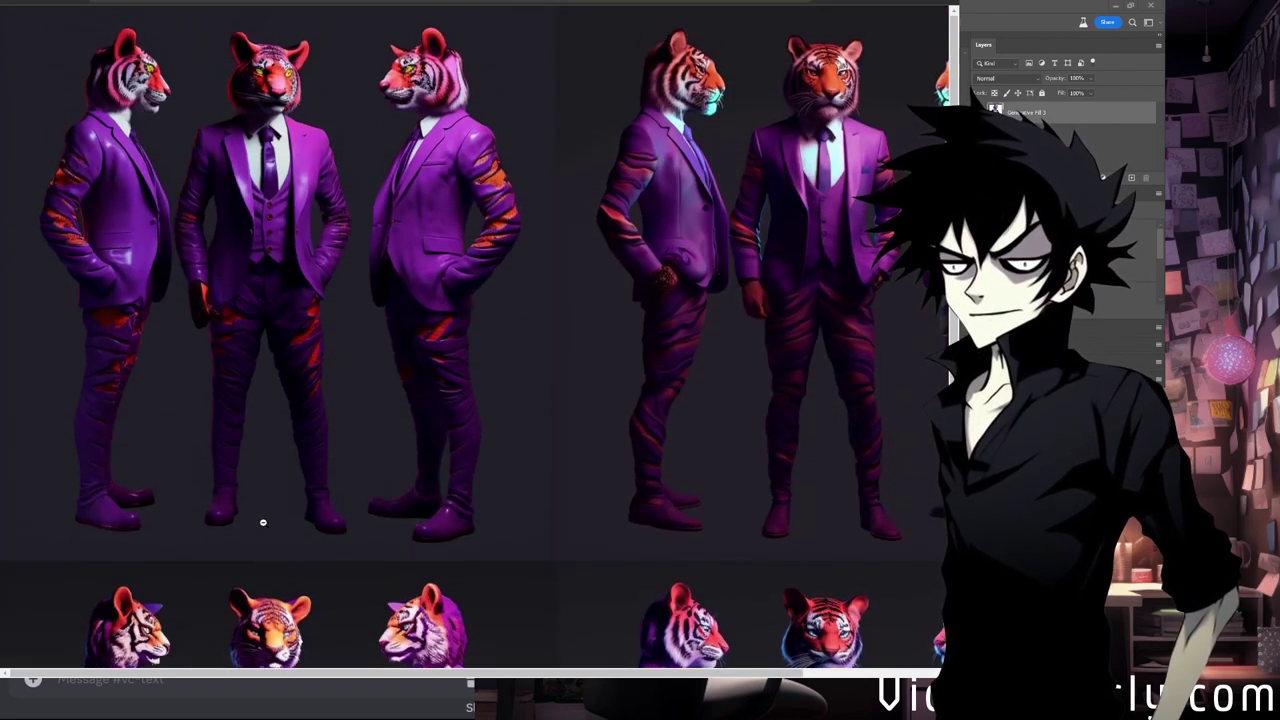
scroll(401, 437, "down", 6)
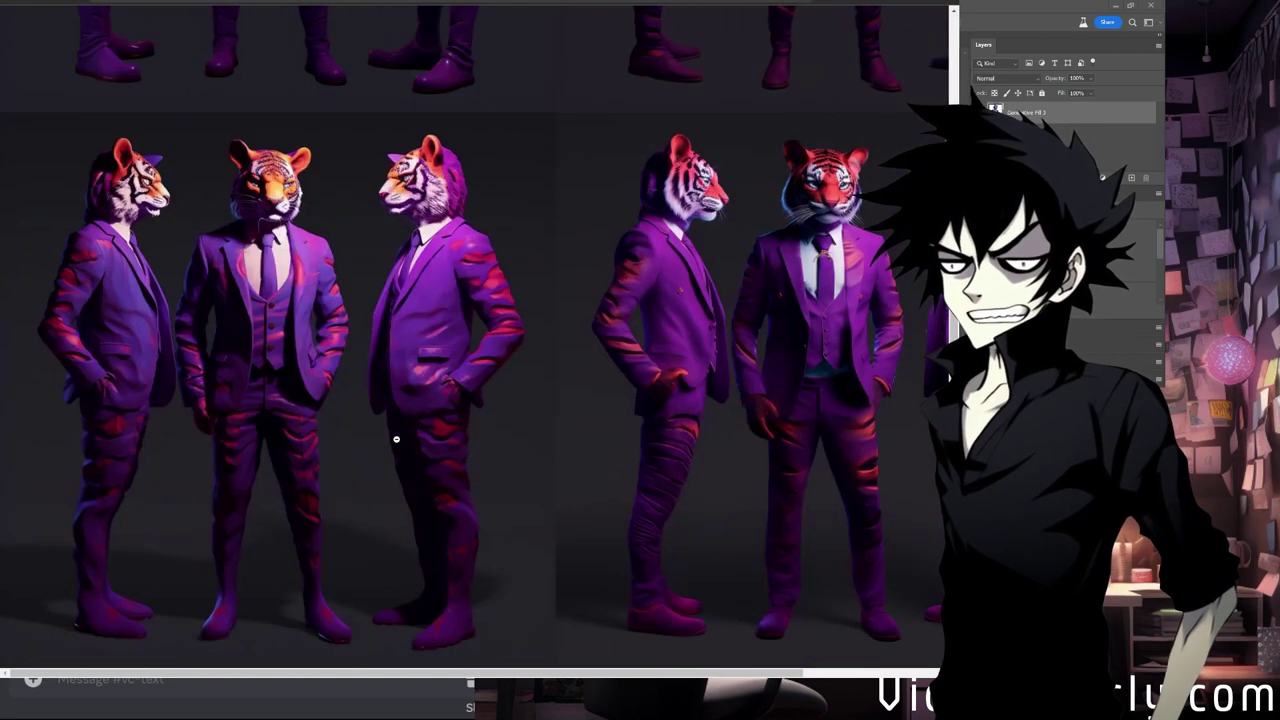
scroll(386, 661, "right", 4)
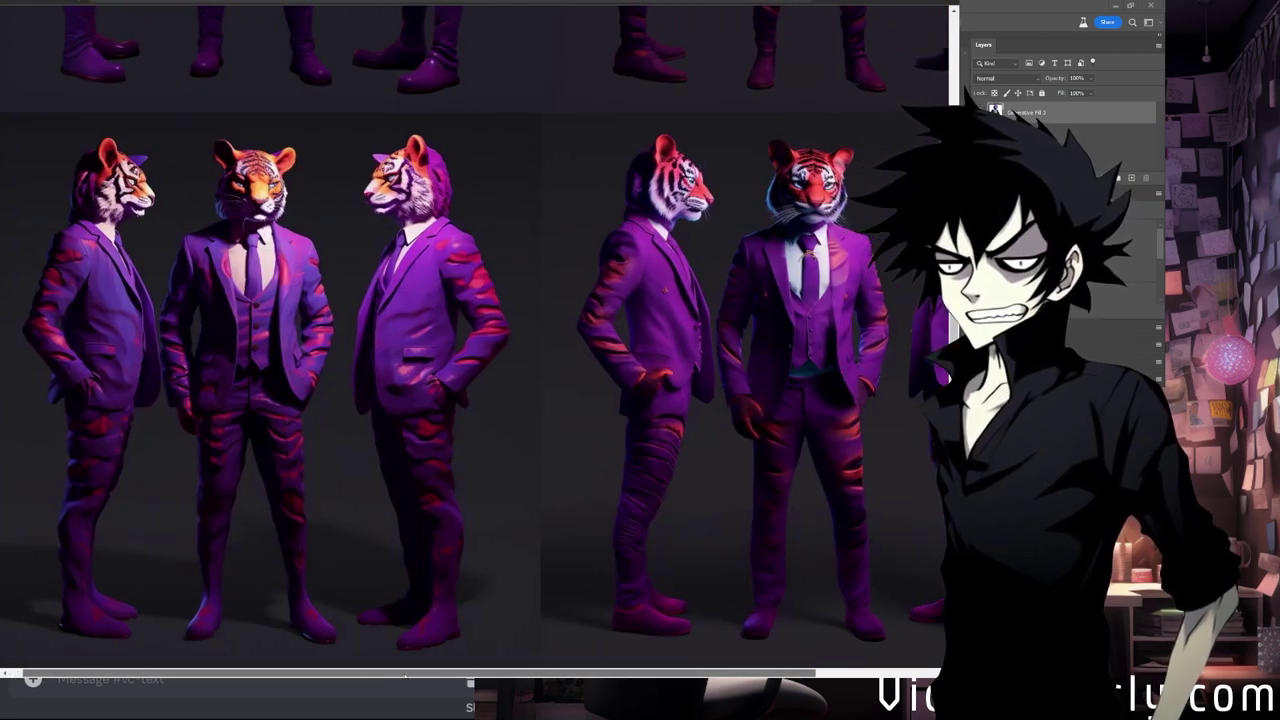
scroll(557, 520, "down", 6)
scroll(557, 520, "up", 1)
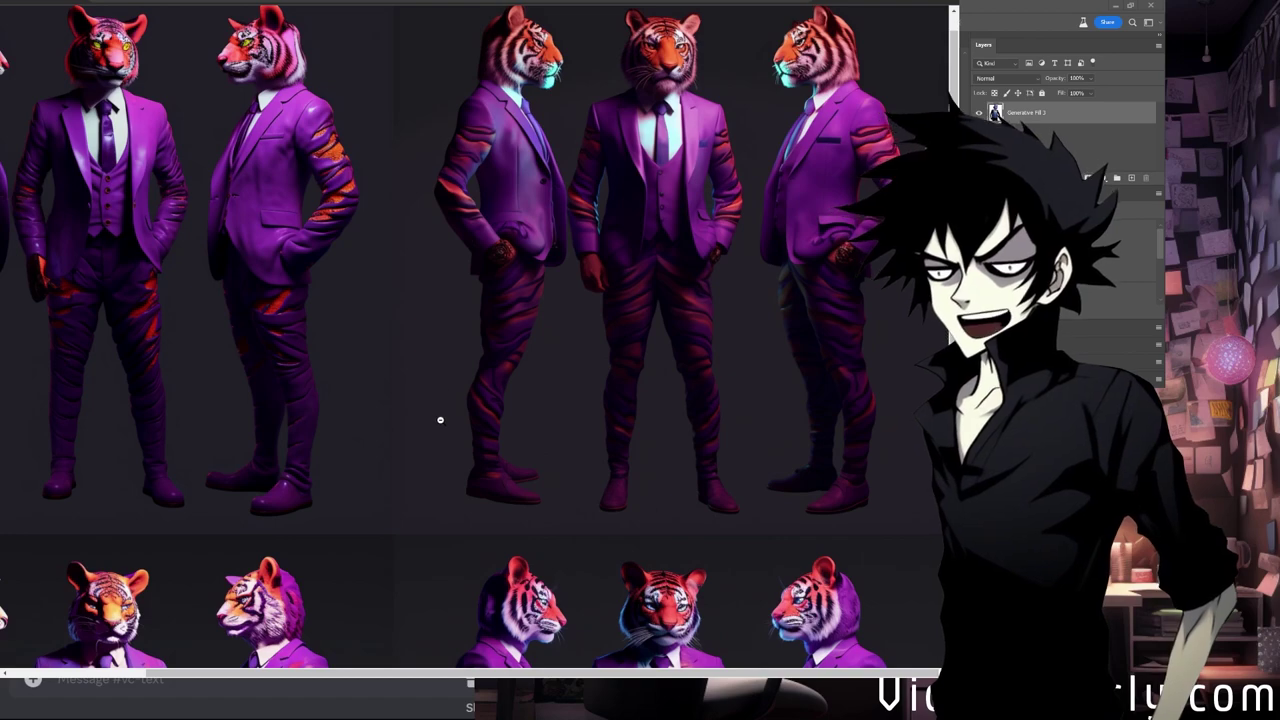
scroll(440, 420, "up", 1)
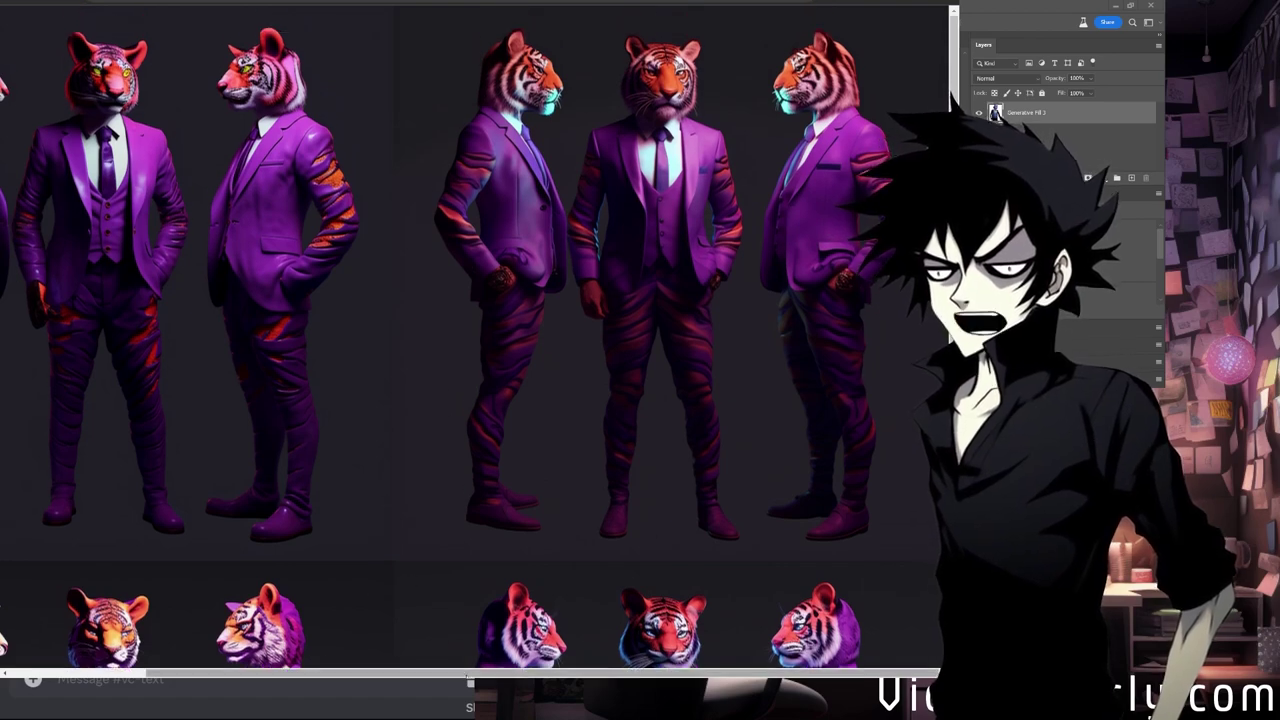
scroll(420, 555, "left", 2)
scroll(427, 533, "down", 5)
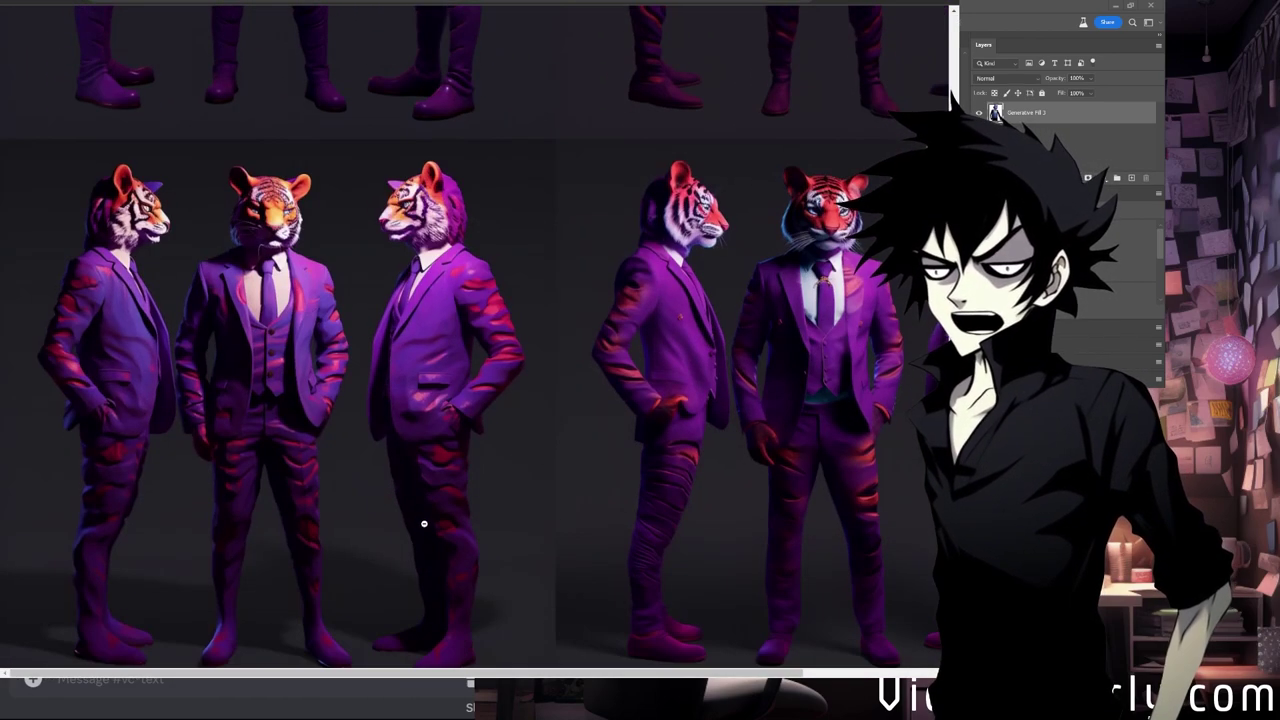
scroll(423, 523, "up", 3)
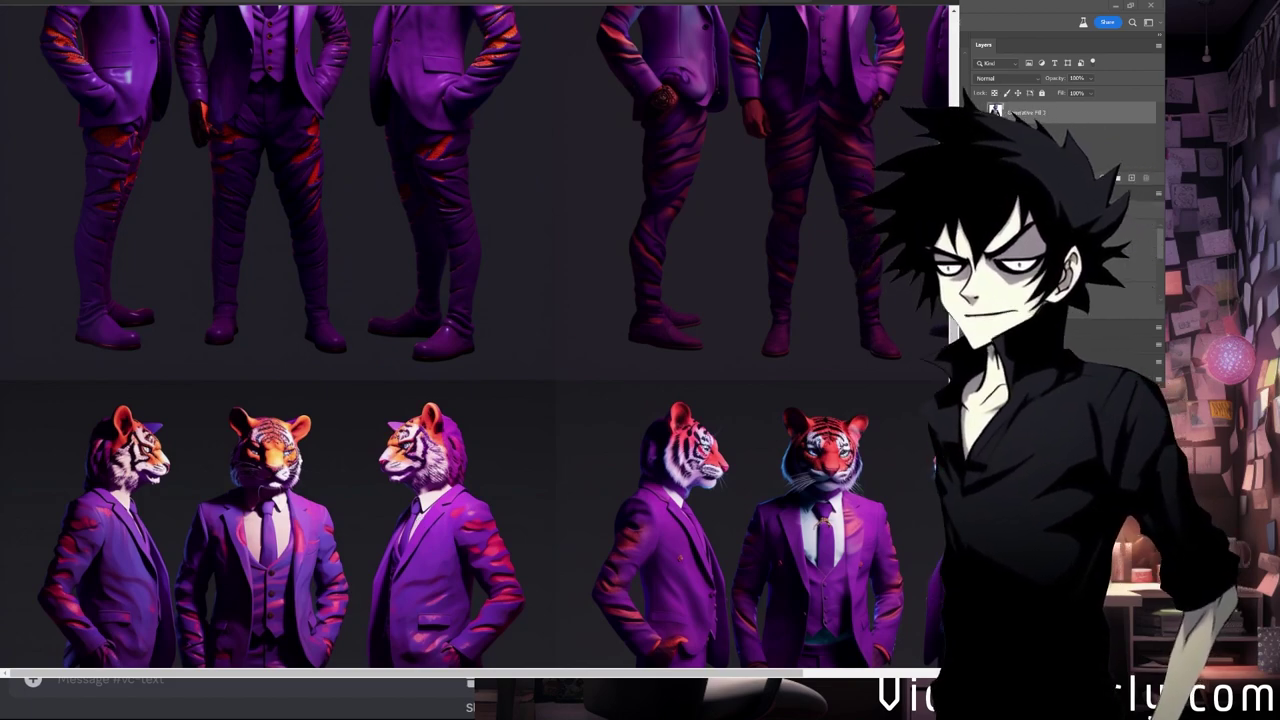
Close the turnaround grid, then open the grid of four single-pose tigers in purple suits and inspect it enlarged.
key("Escape")
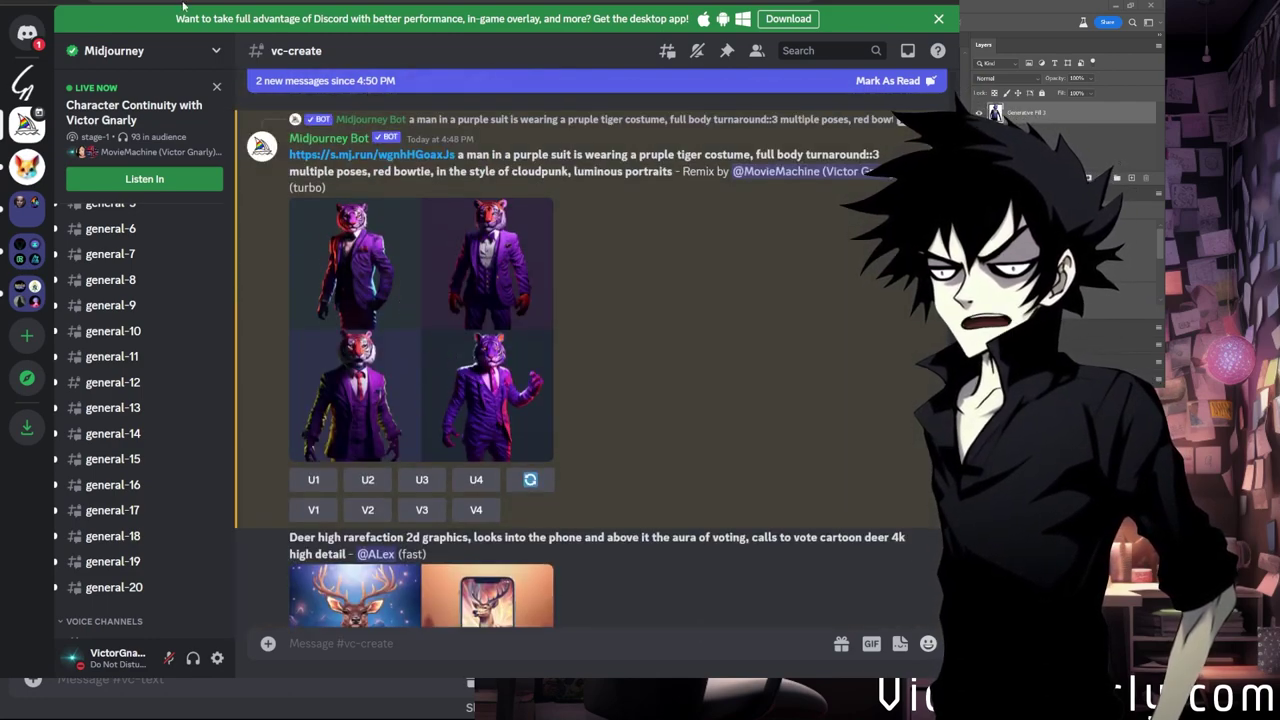
left_click(355, 265)
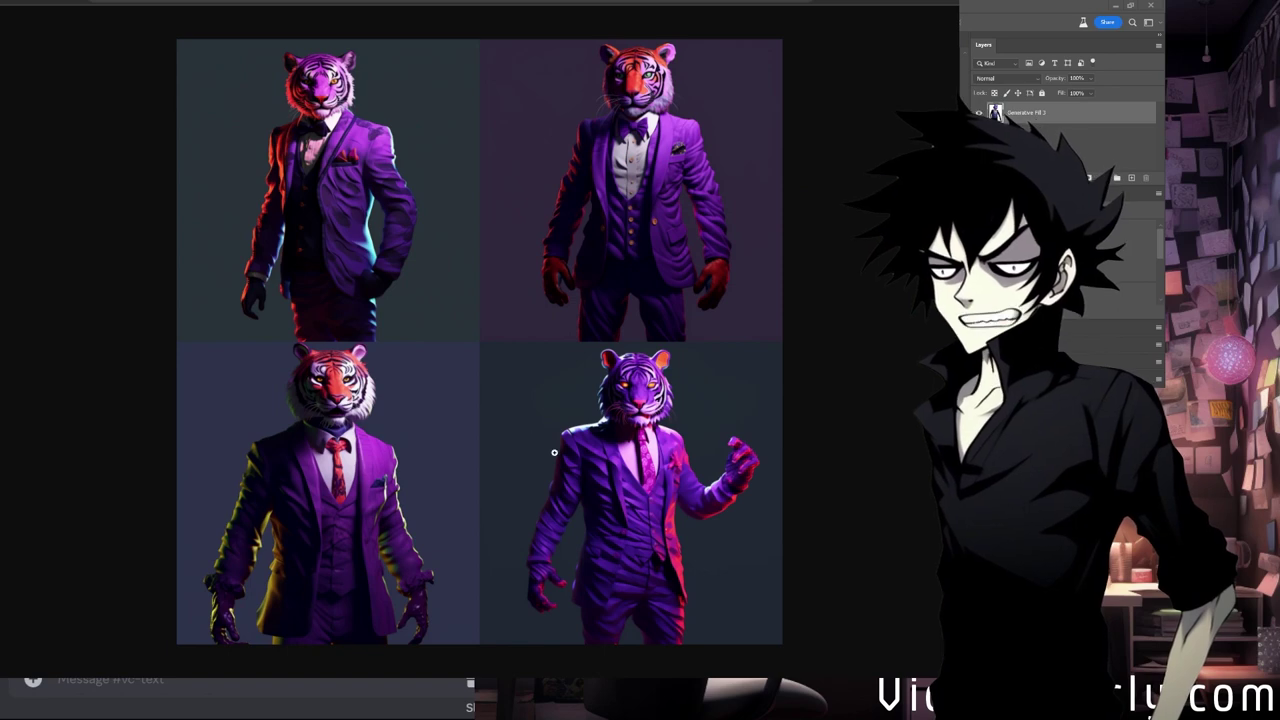
left_click(688, 486)
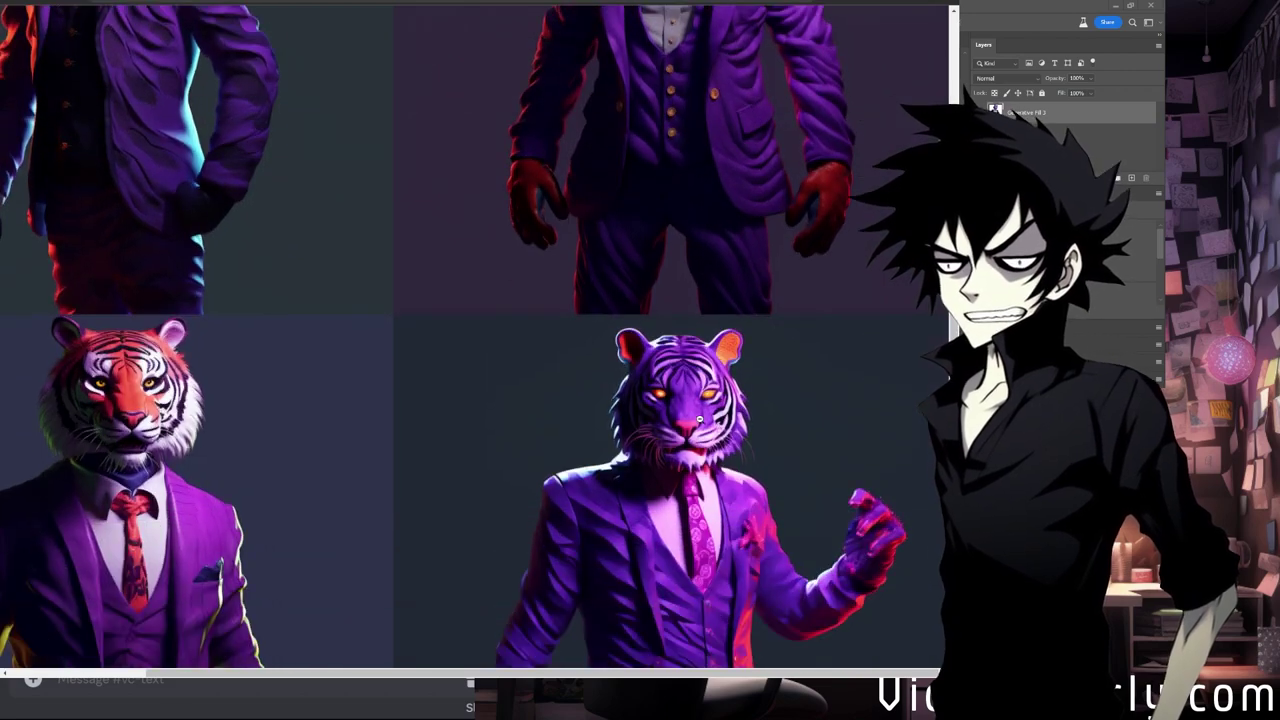
scroll(702, 390, "up", 3)
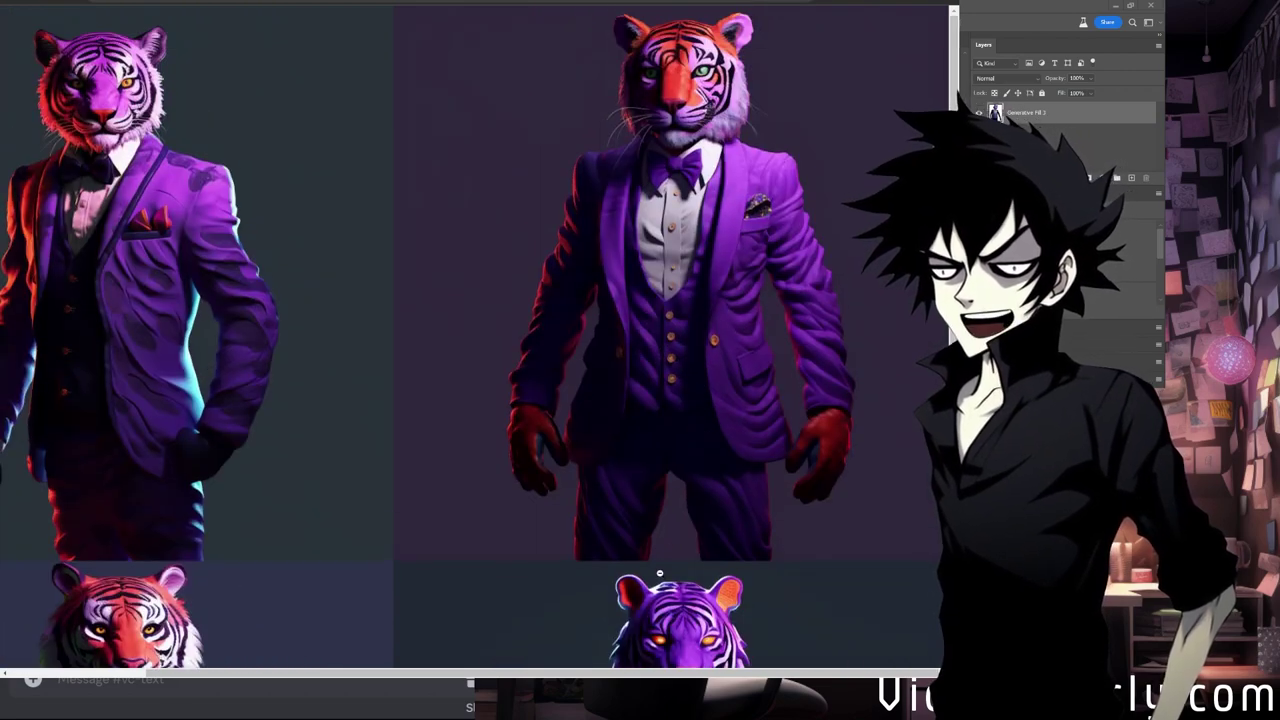
Inspect the lower two tigers in the enlarged single-pose grid, view the whole grid again and close the preview.
scroll(582, 633, "down", 5)
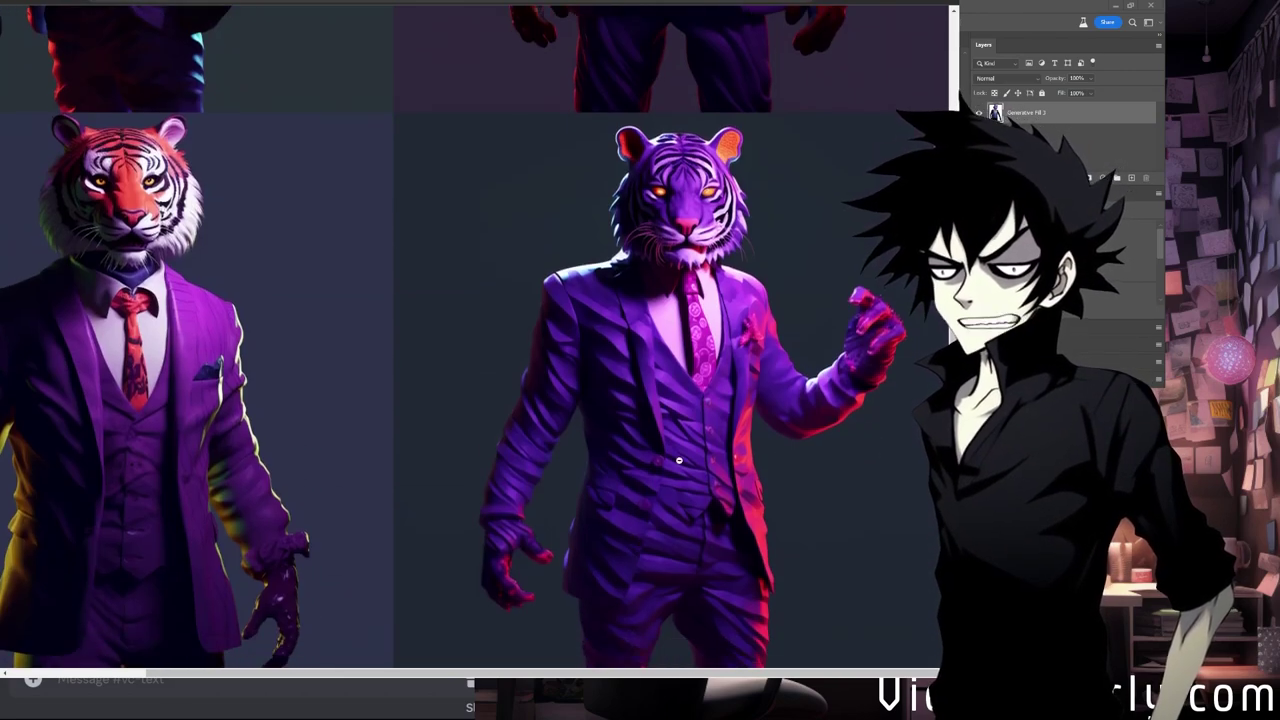
left_click(761, 375)
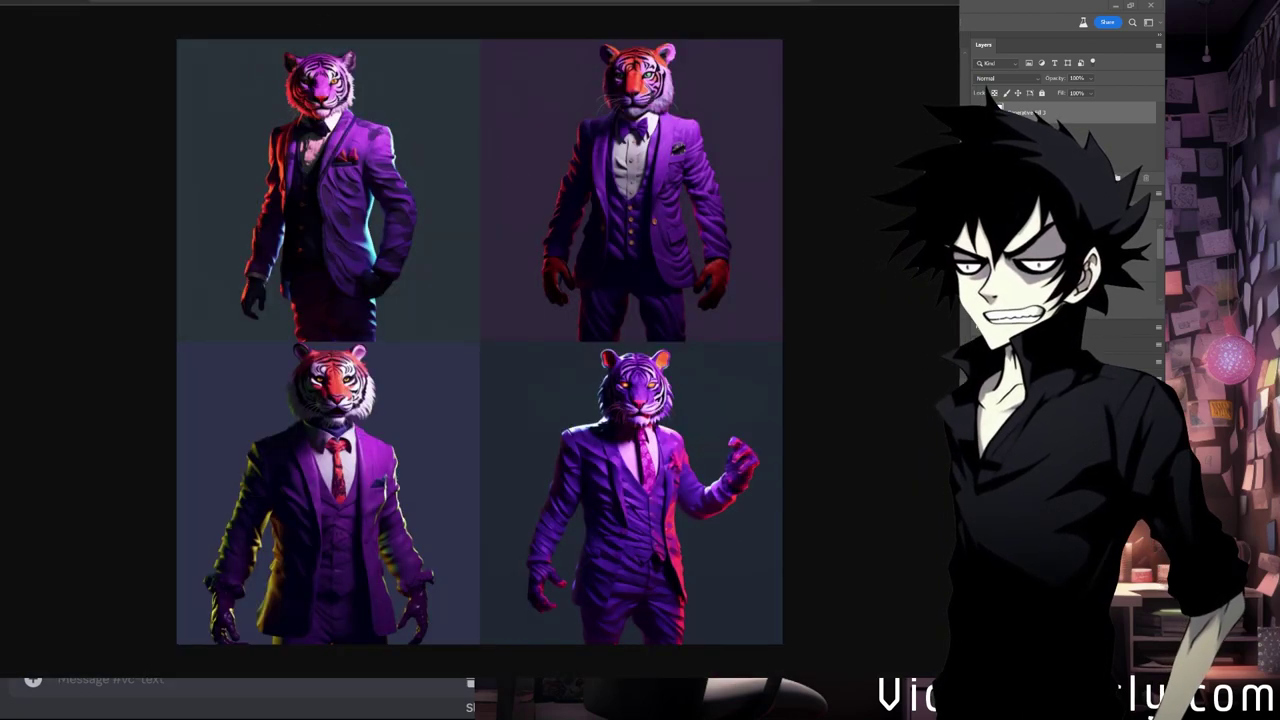
key("Right")
key("Right")
key("Escape")
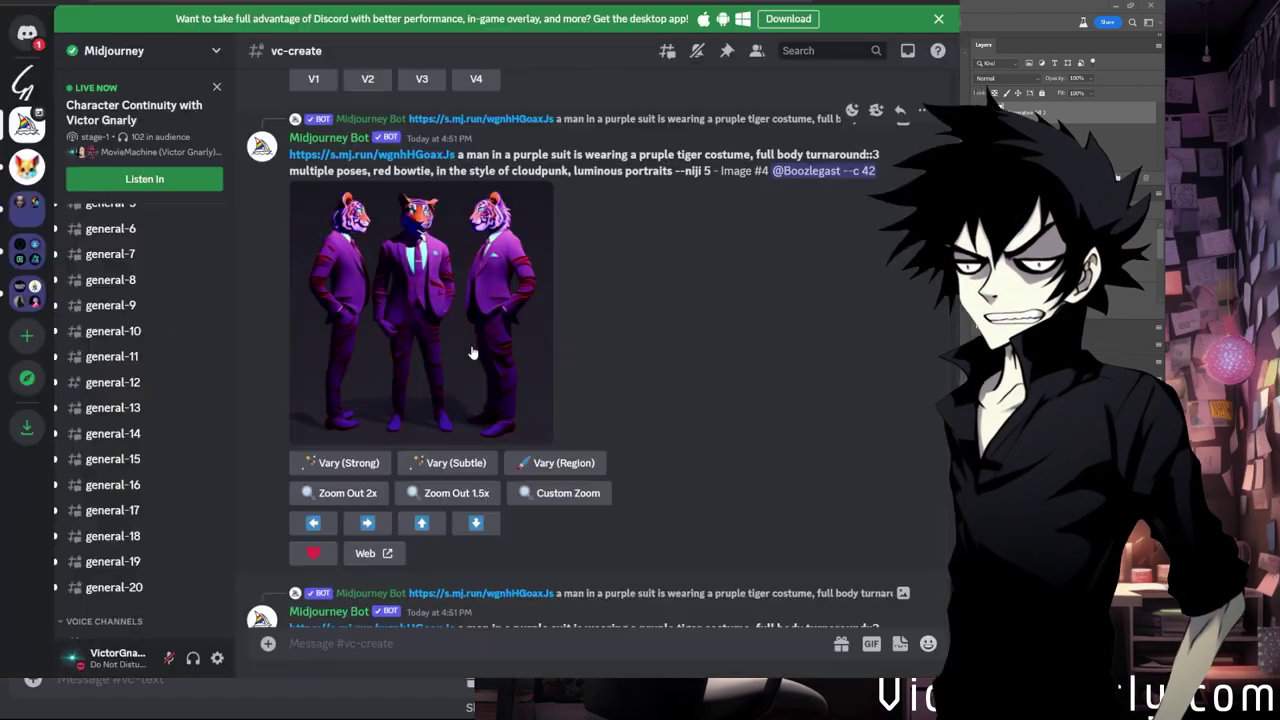
Find the upscaled Image #4 with three purple-suited tigers in vc-create, view it enlarged and close the preview.
scroll(485, 363, "up", 10)
scroll(488, 378, "down", 10)
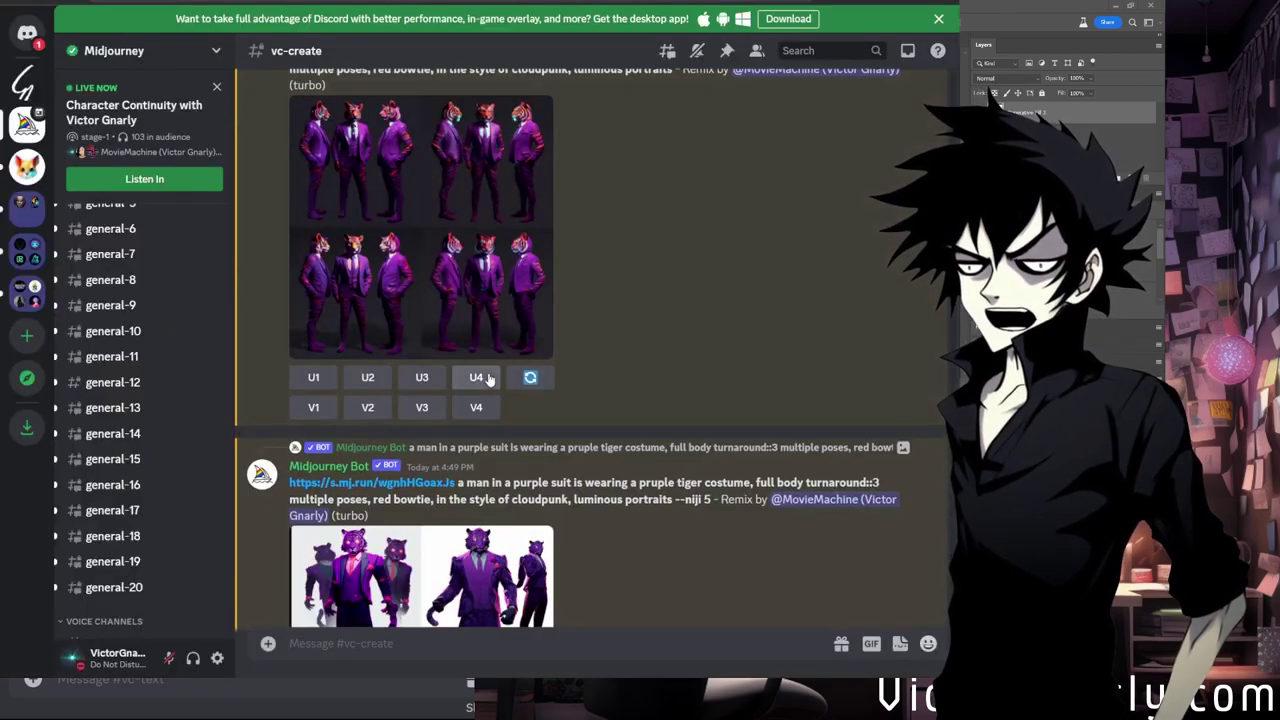
scroll(483, 420, "down", 4)
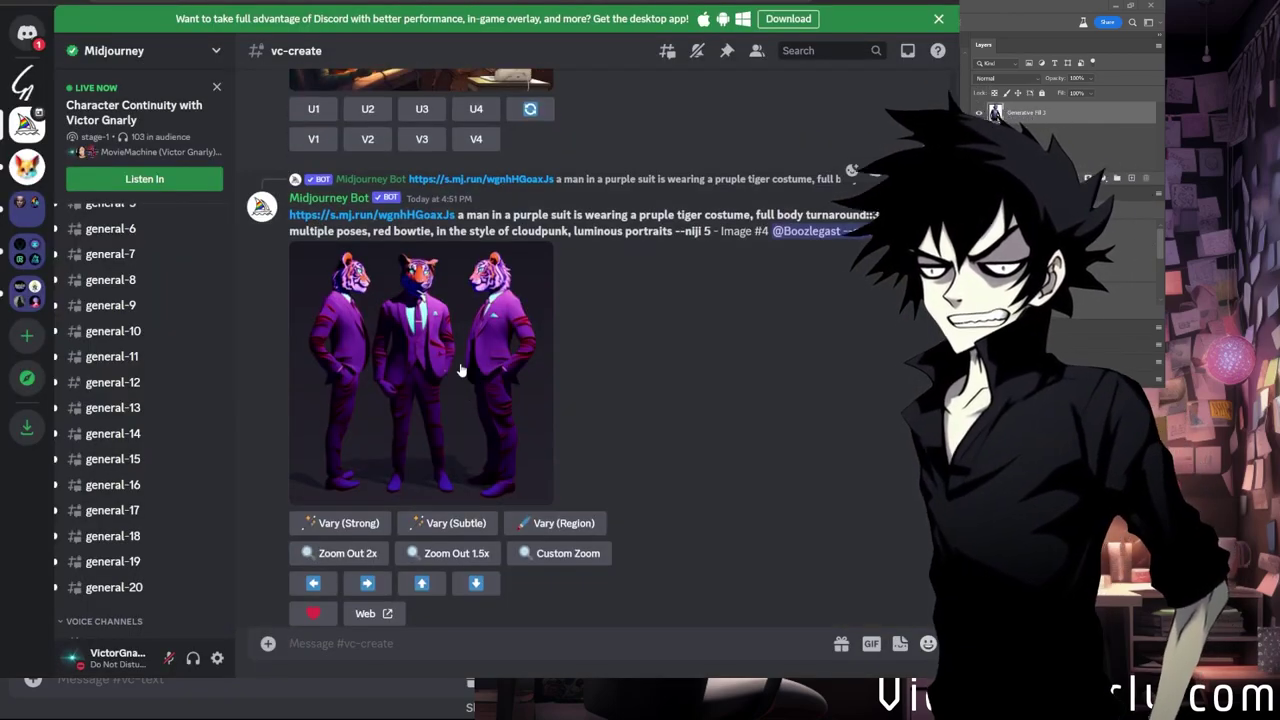
left_click(483, 376)
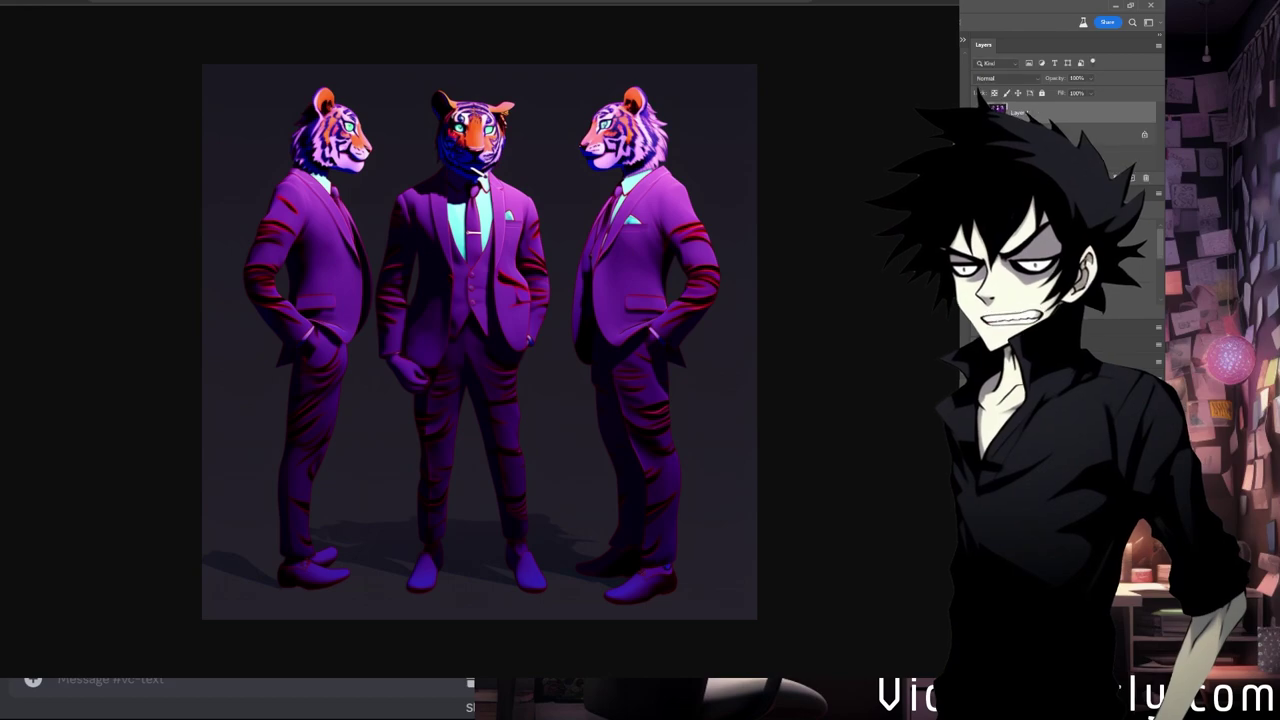
key("Escape")
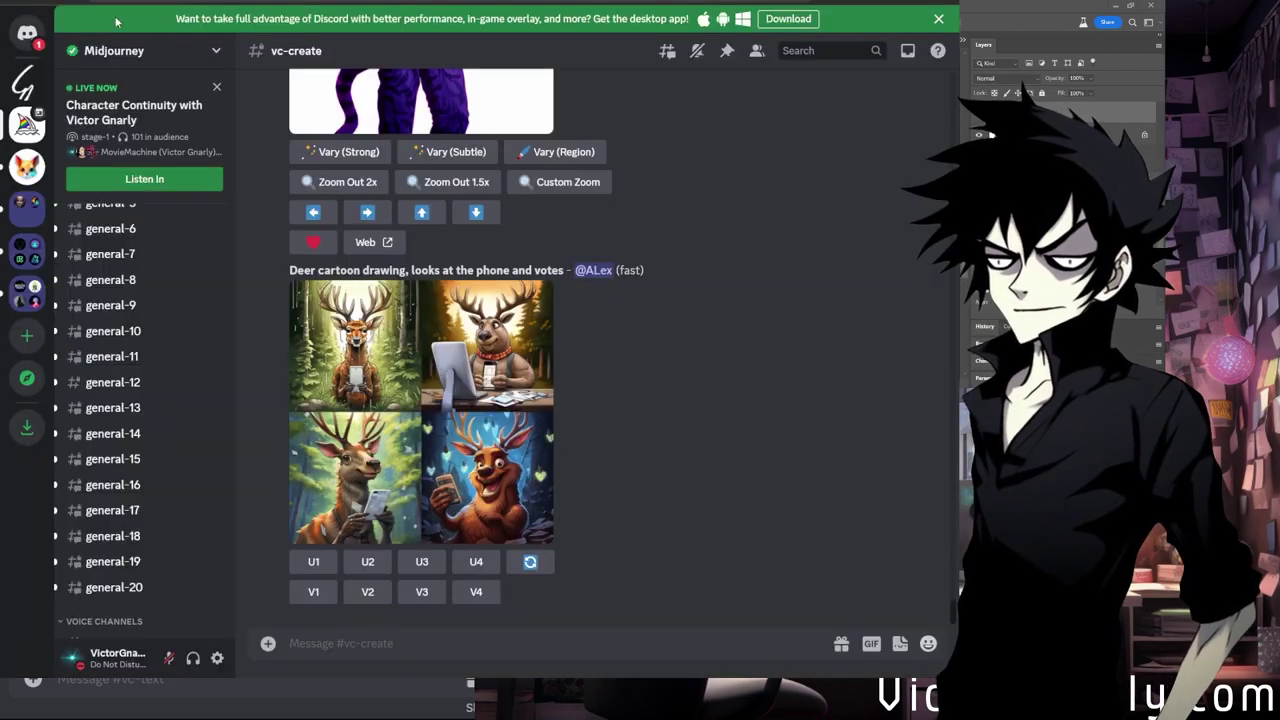
Return to the three-tiger Image #4 message in vc-create and request both its 2x and 1.5x zoom-outs.
scroll(425, 418, "up", 10)
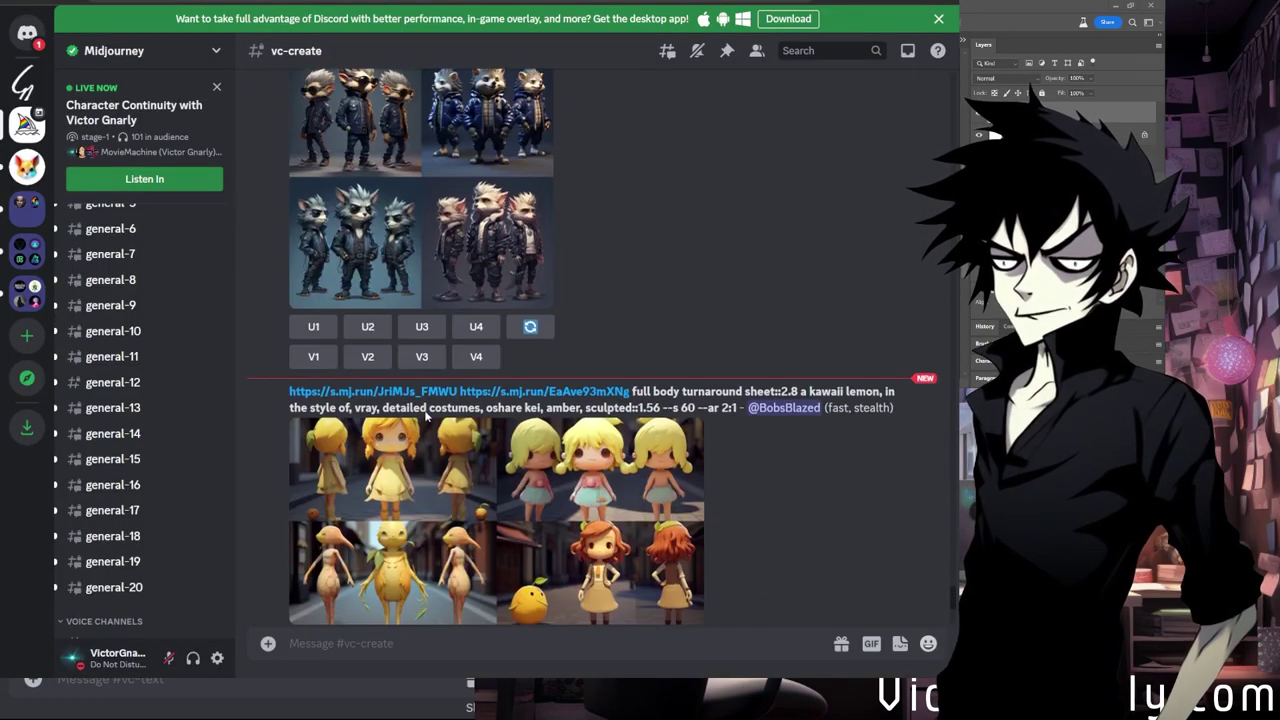
scroll(425, 418, "up", 4)
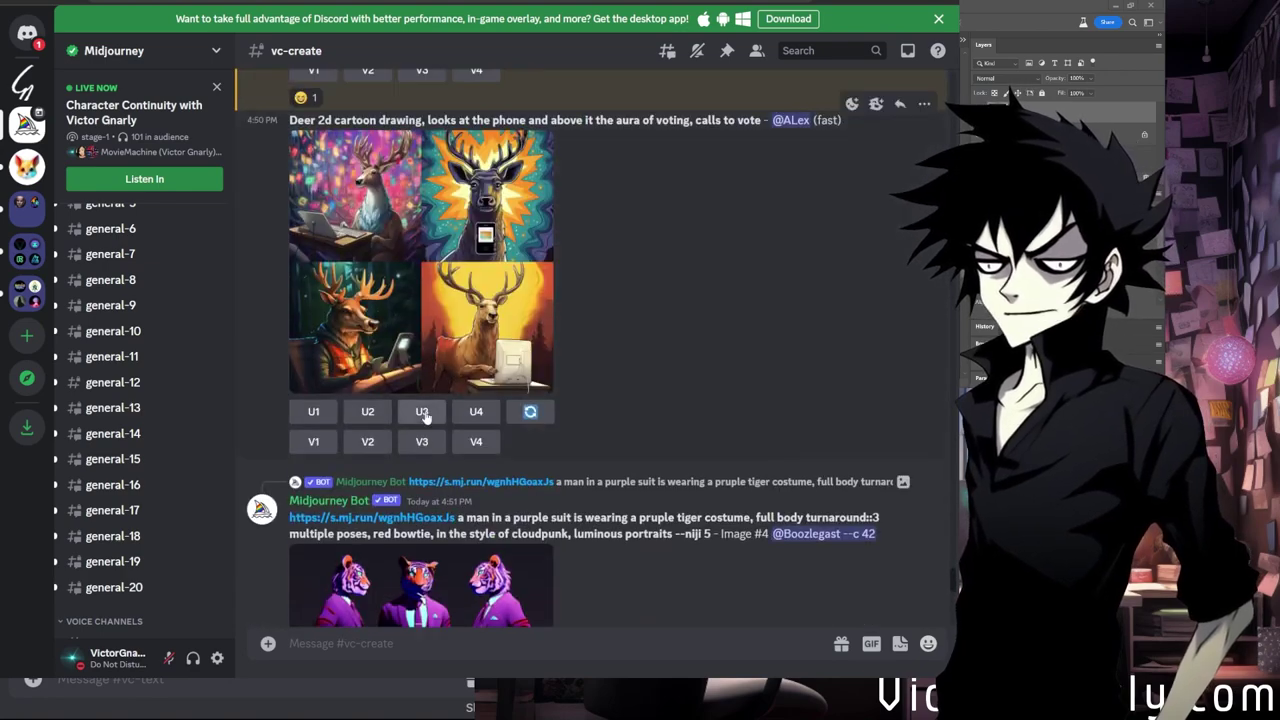
scroll(425, 410, "down", 4)
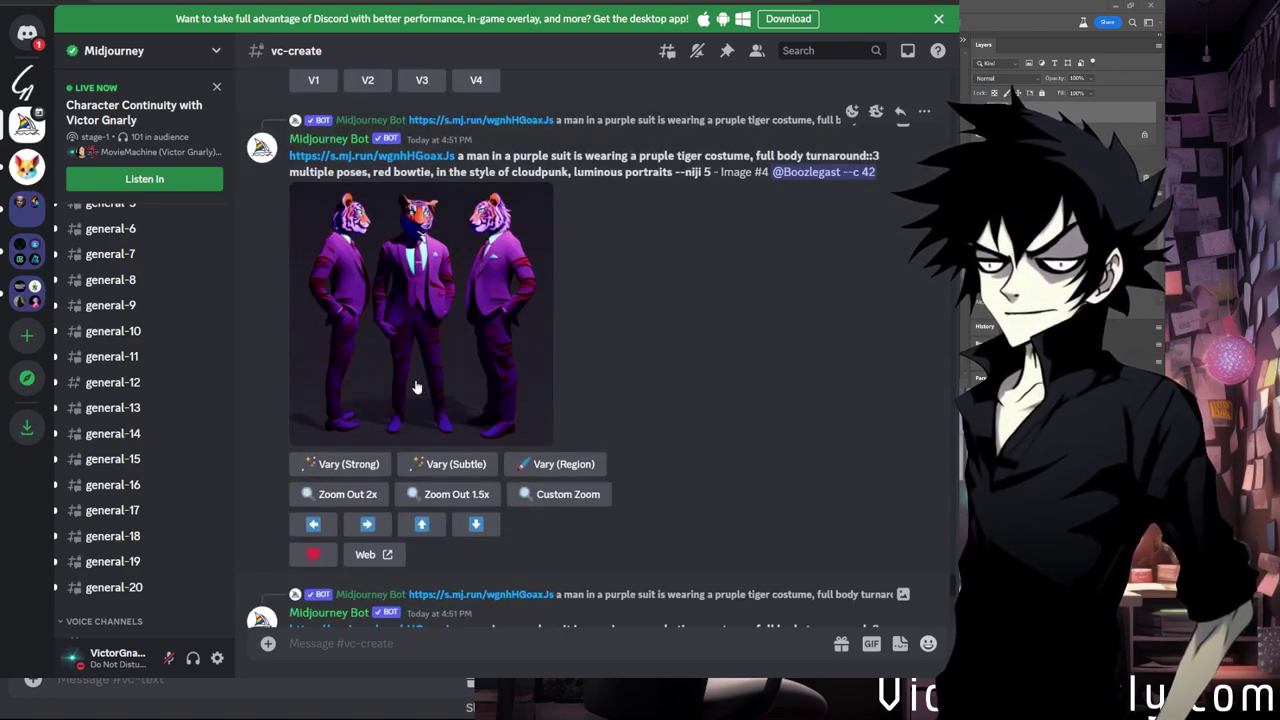
scroll(425, 390, "up", 2)
scroll(425, 390, "down", 4)
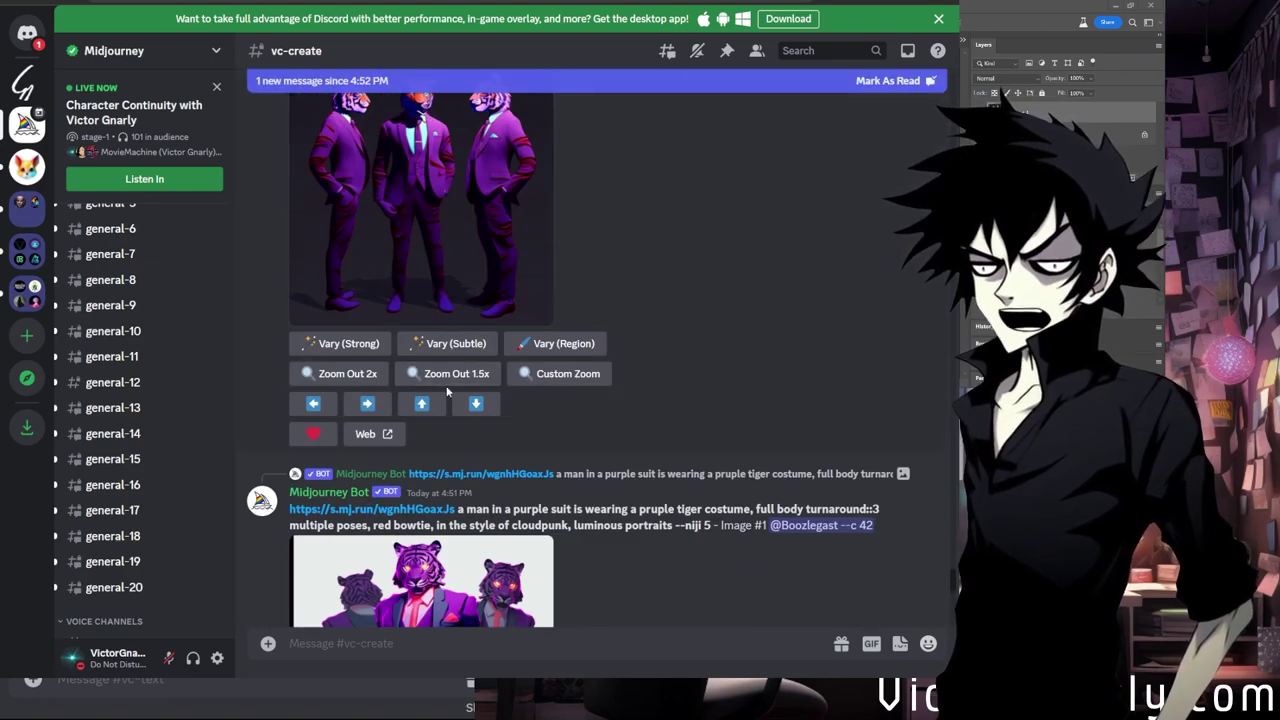
scroll(444, 391, "up", 2)
scroll(441, 393, "down", 1)
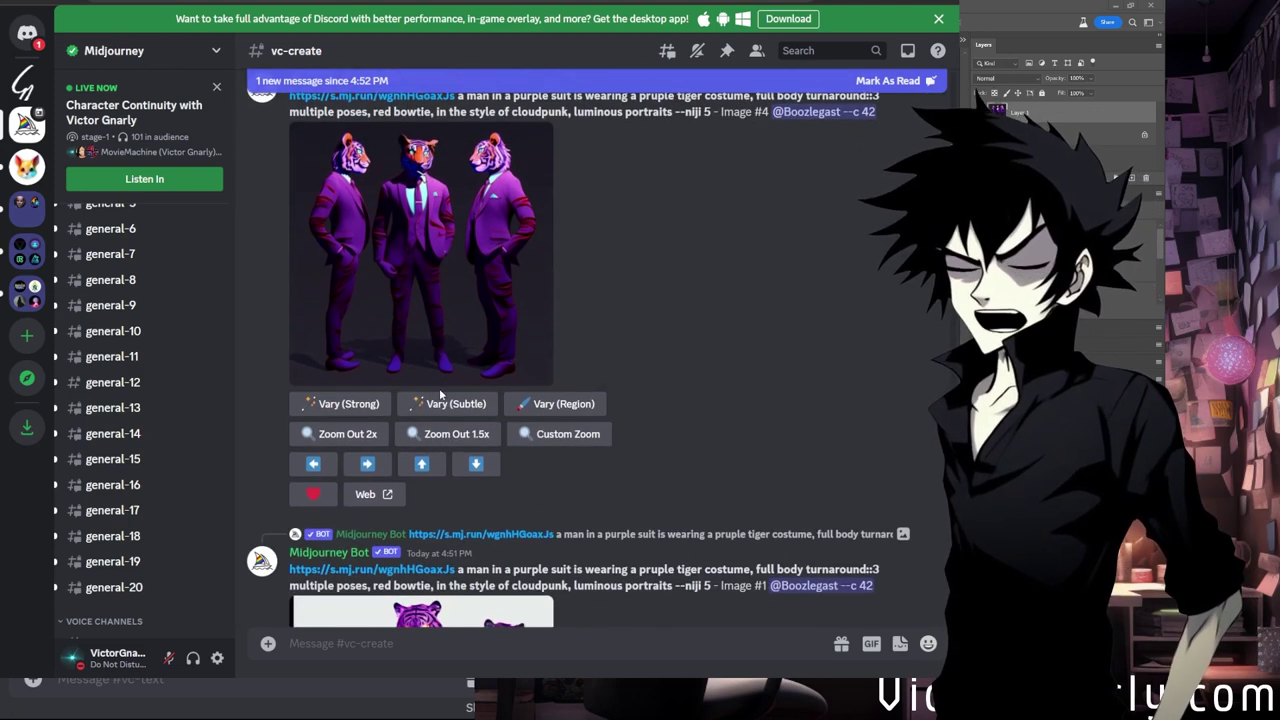
left_click(458, 440)
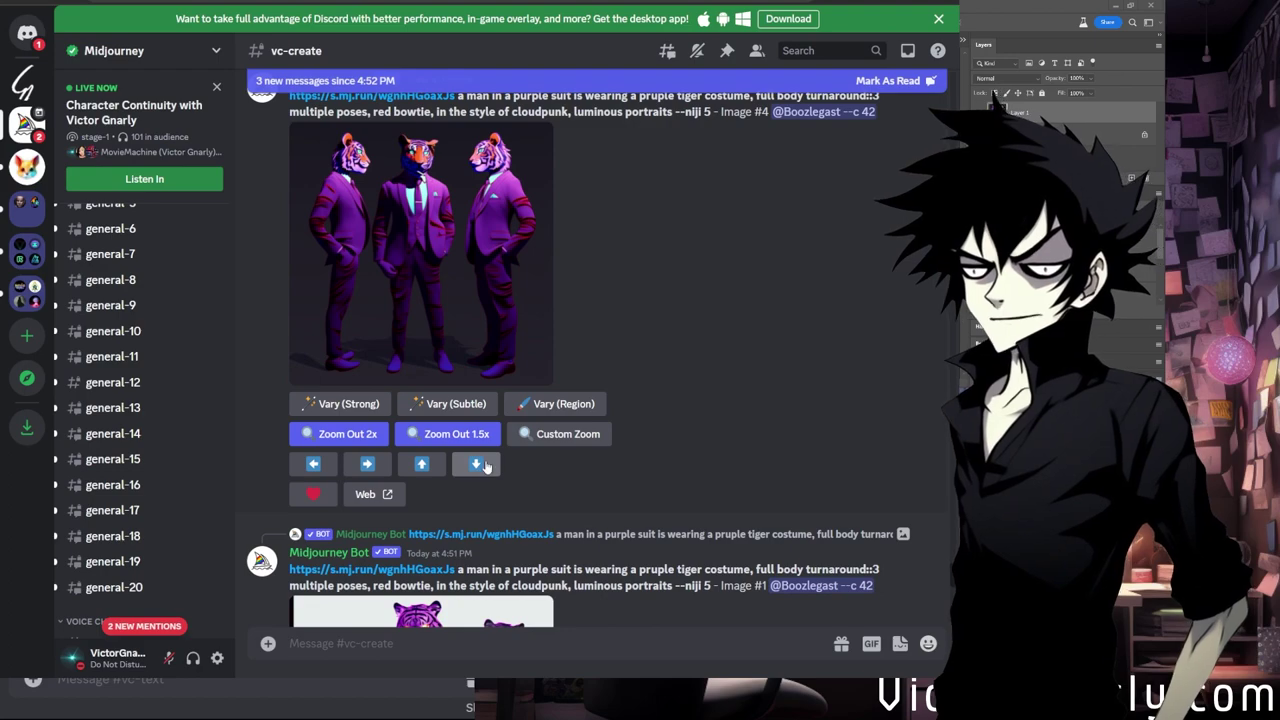
Request a Pan Left and a Pan Right of the three-tiger Image #4, submitting both with the existing prompt.
left_click(313, 464)
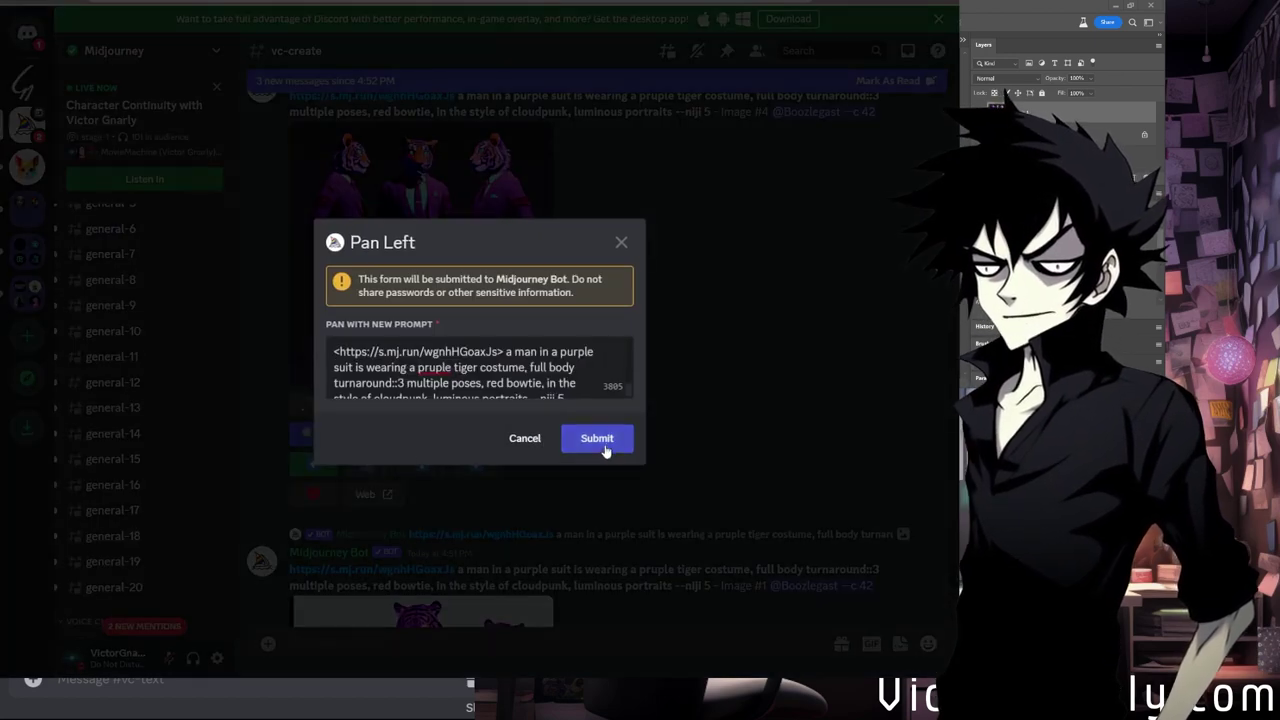
left_click(597, 440)
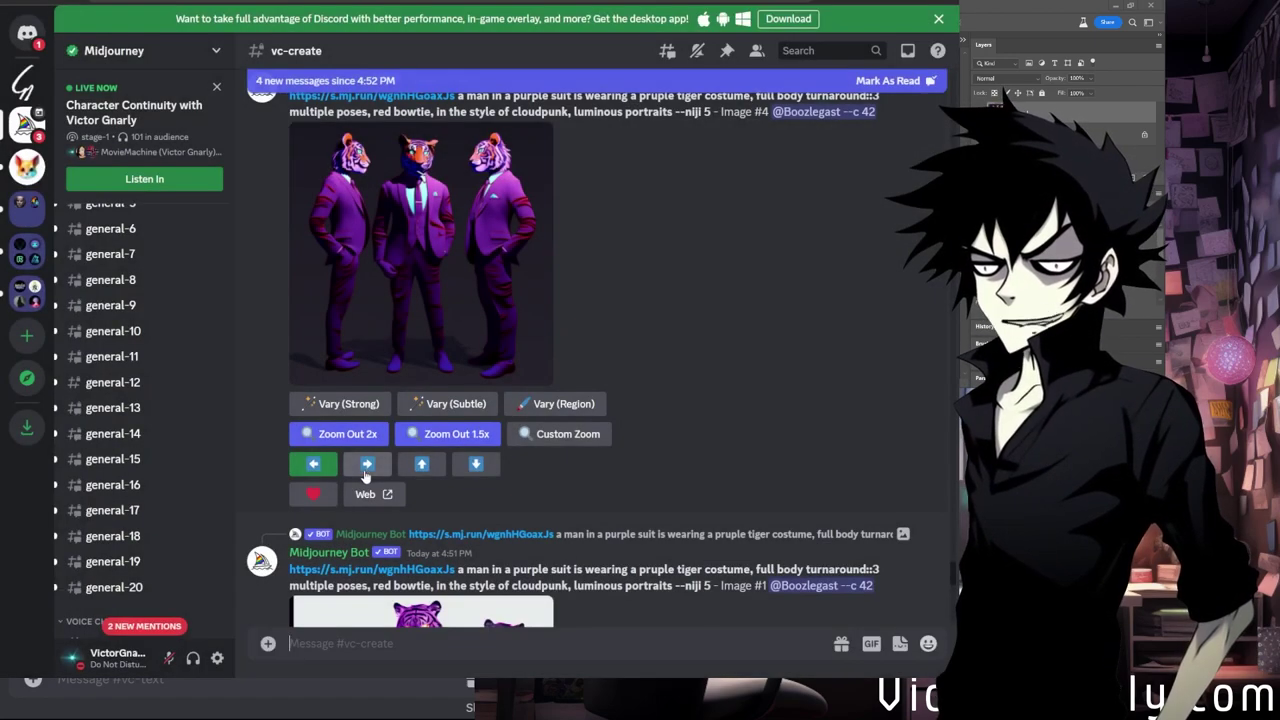
left_click(358, 464)
left_click(617, 439)
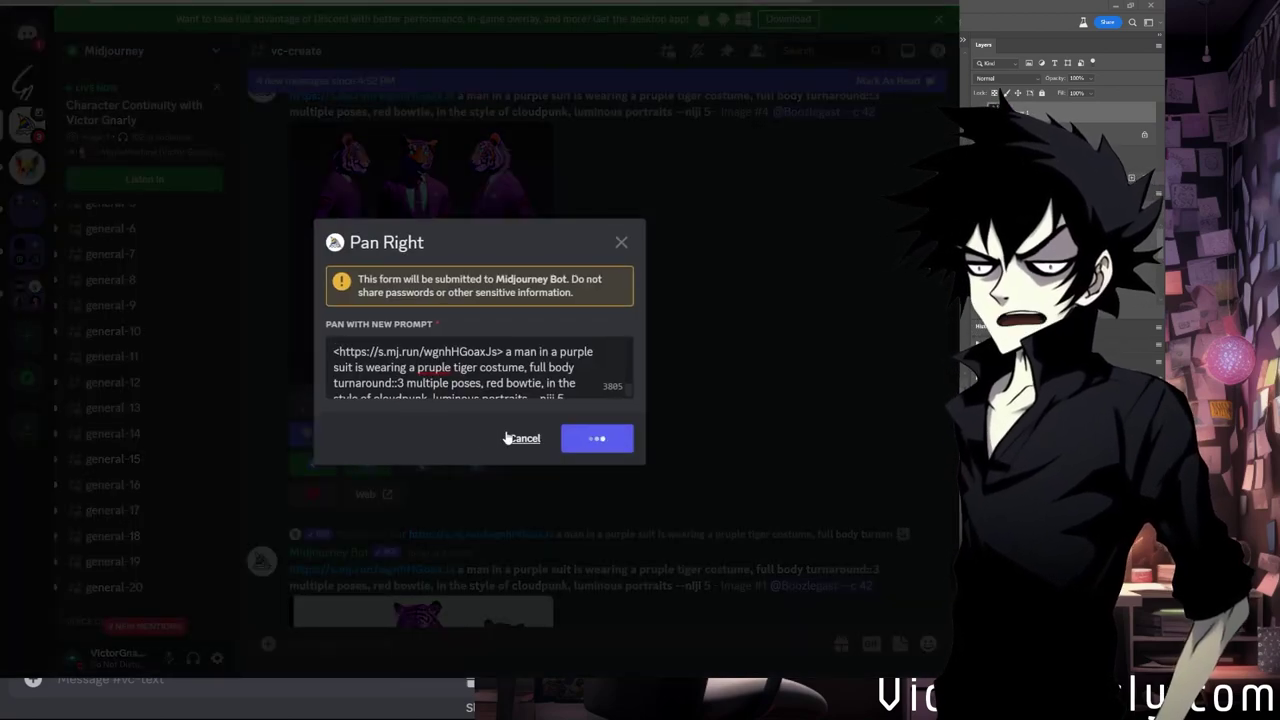
Look through the finished zoom-out and pan grids, then inspect the added fourth tigers in the enlarged Pan Right grid.
scroll(520, 436, "down", 10)
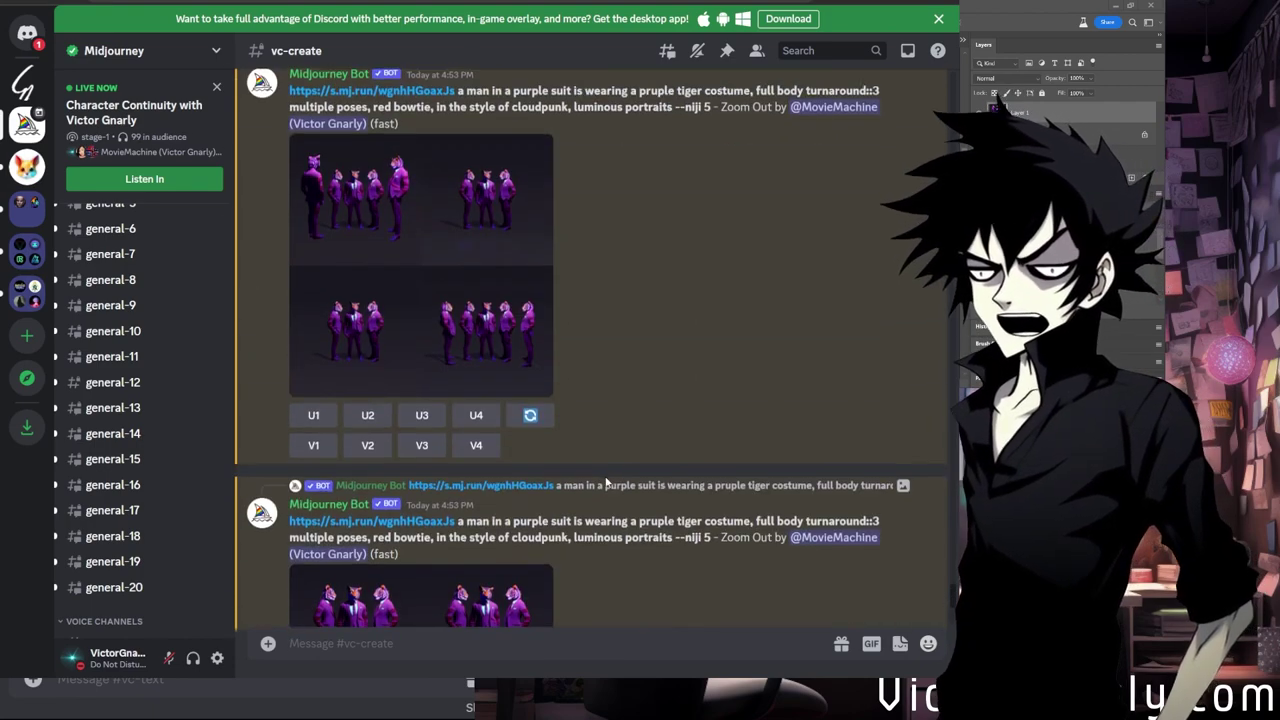
scroll(605, 483, "up", 8)
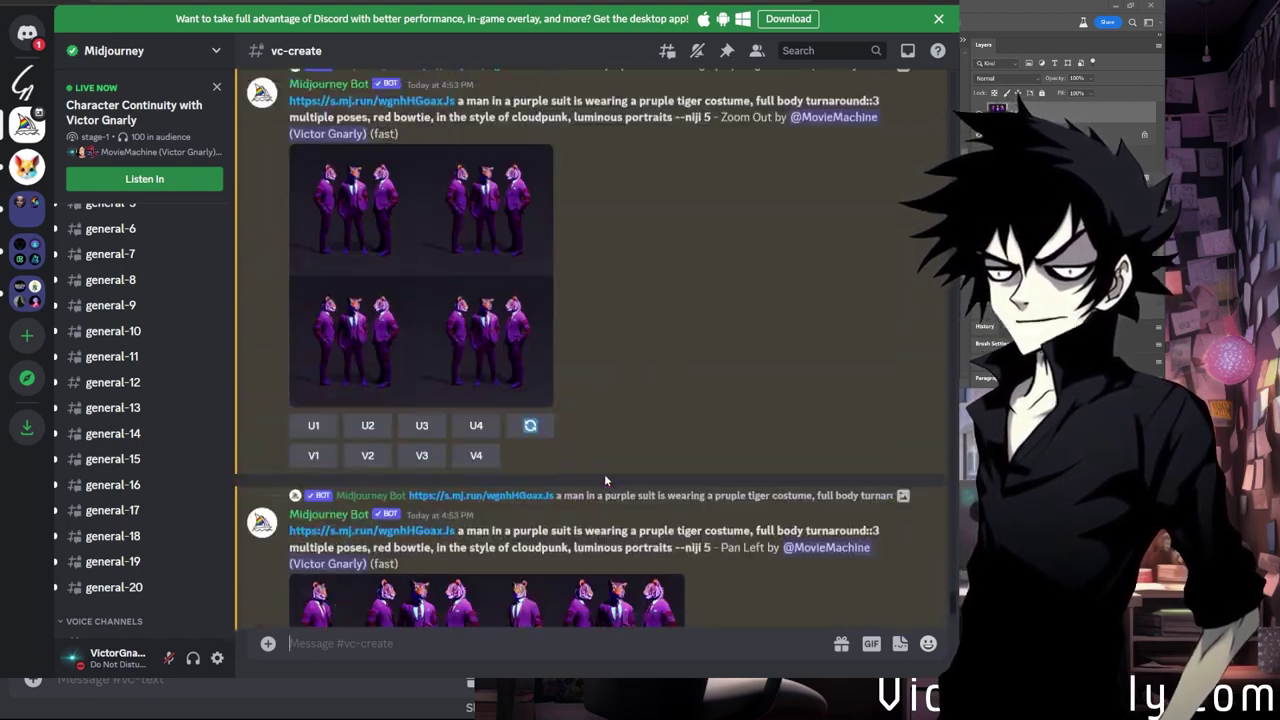
scroll(603, 478, "down", 6)
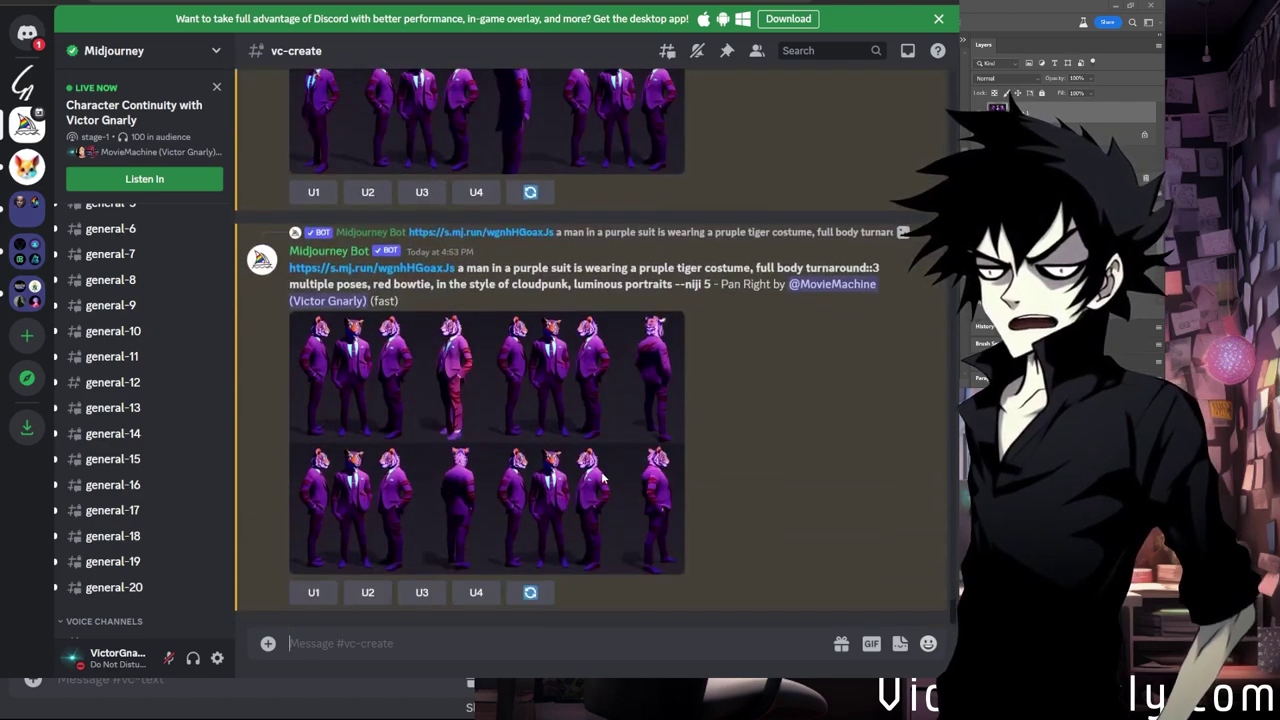
left_click(655, 533)
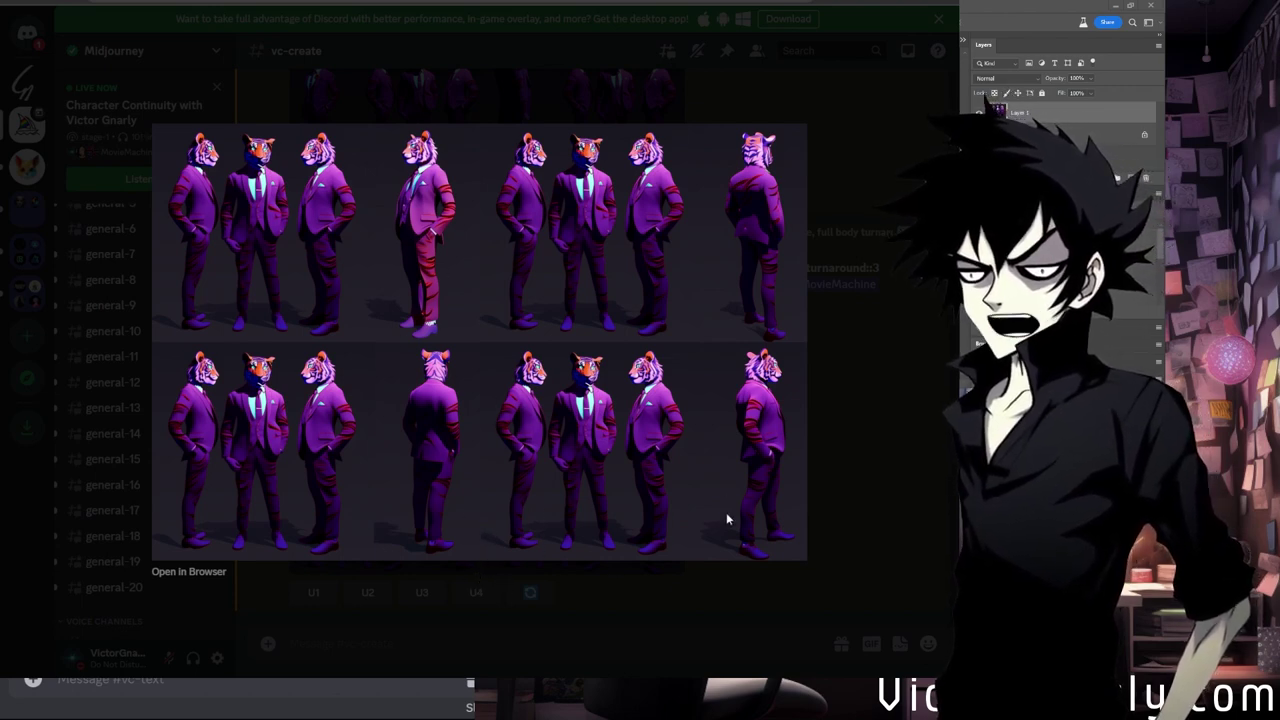
left_click(640, 608)
Compare the Pan Left grid with the neighbouring results, examine its added tigers enlarged, and close the preview.
scroll(420, 445, "up", 2)
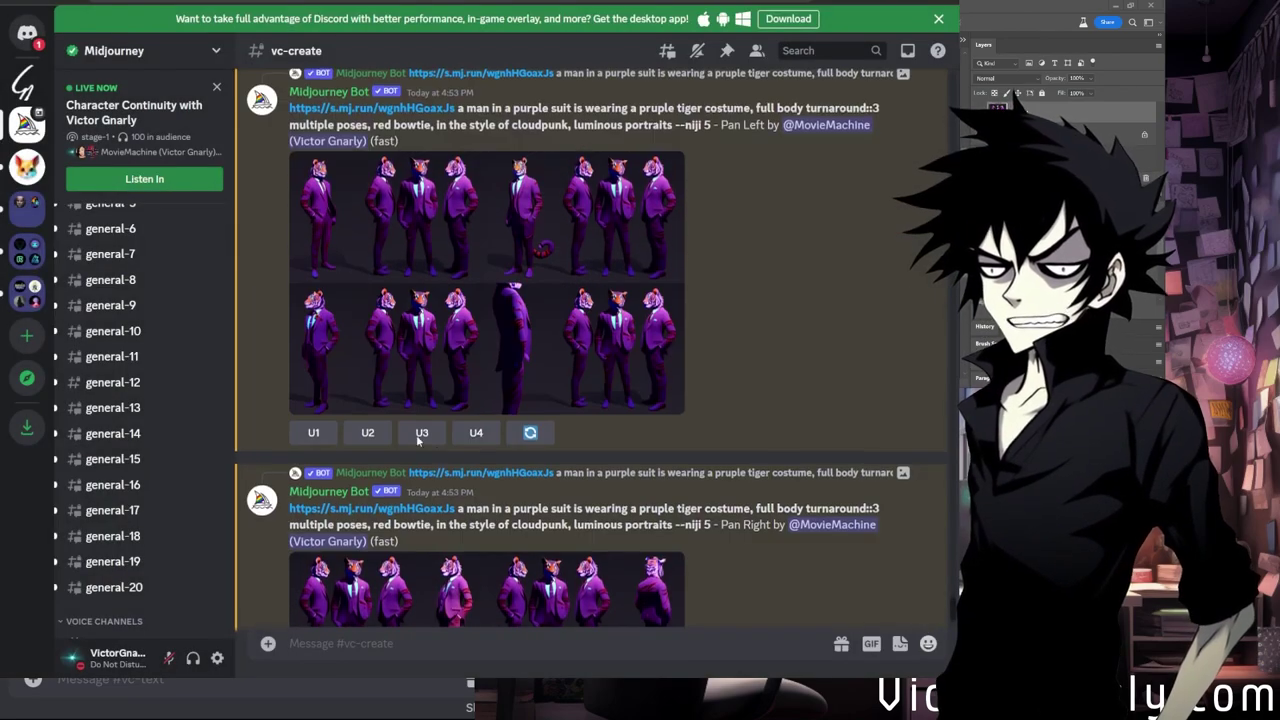
scroll(450, 445, "up", 2)
scroll(468, 431, "down", 2)
scroll(500, 440, "up", 2)
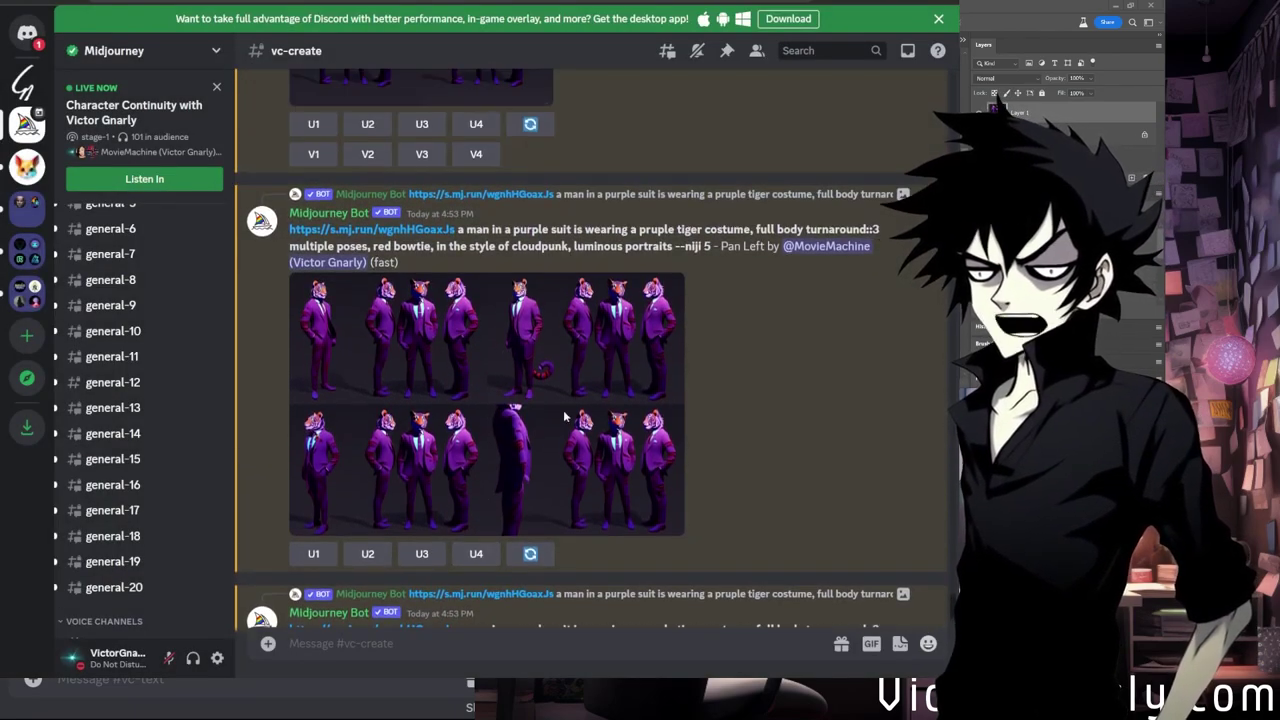
scroll(530, 440, "down", 2)
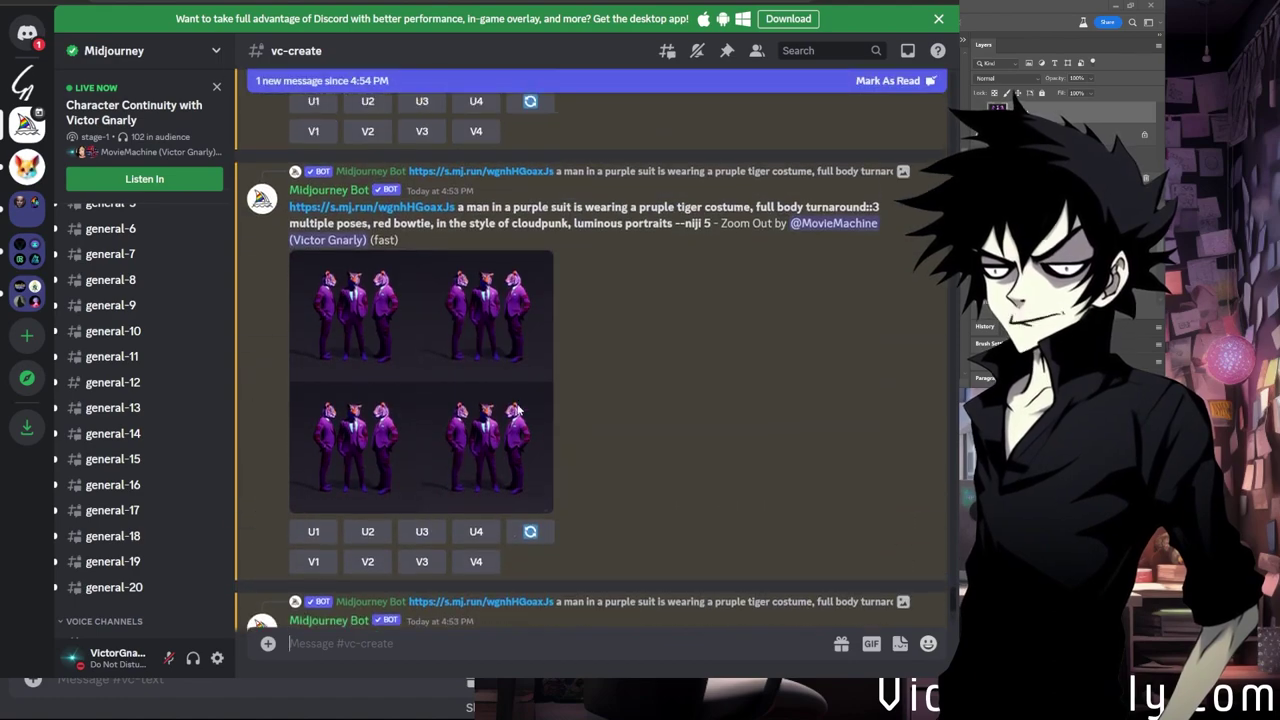
scroll(520, 420, "down", 3)
scroll(520, 420, "up", 3)
left_click(537, 528)
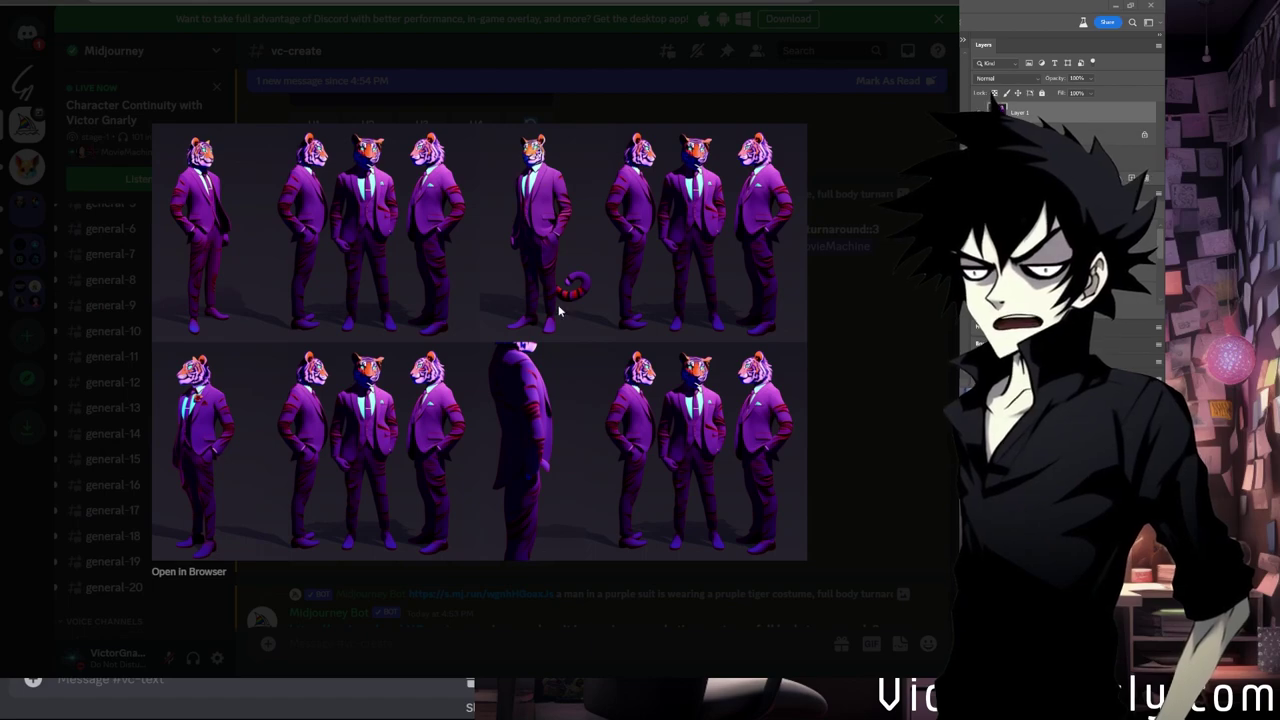
left_click(545, 565)
View the zoom-out grid with five tigers in its first variation enlarged, then upscale that first variation.
scroll(439, 467, "down", 5)
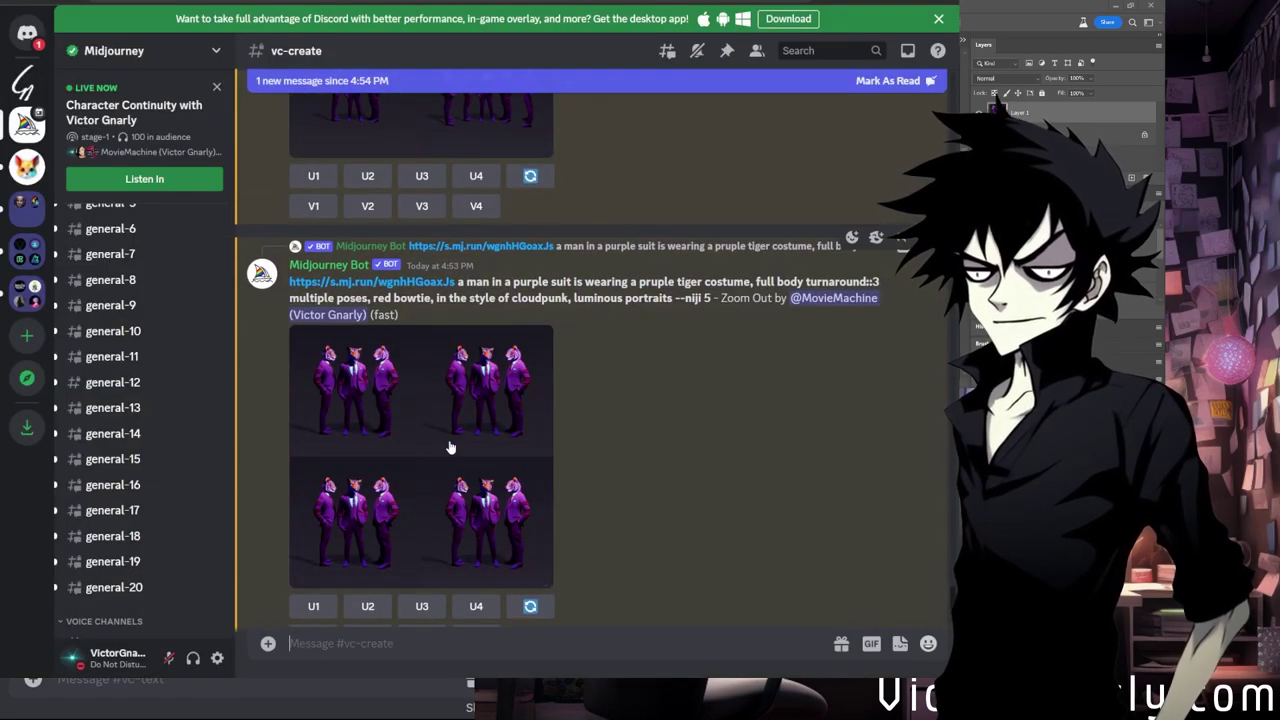
scroll(439, 467, "down", 3)
left_click(444, 372)
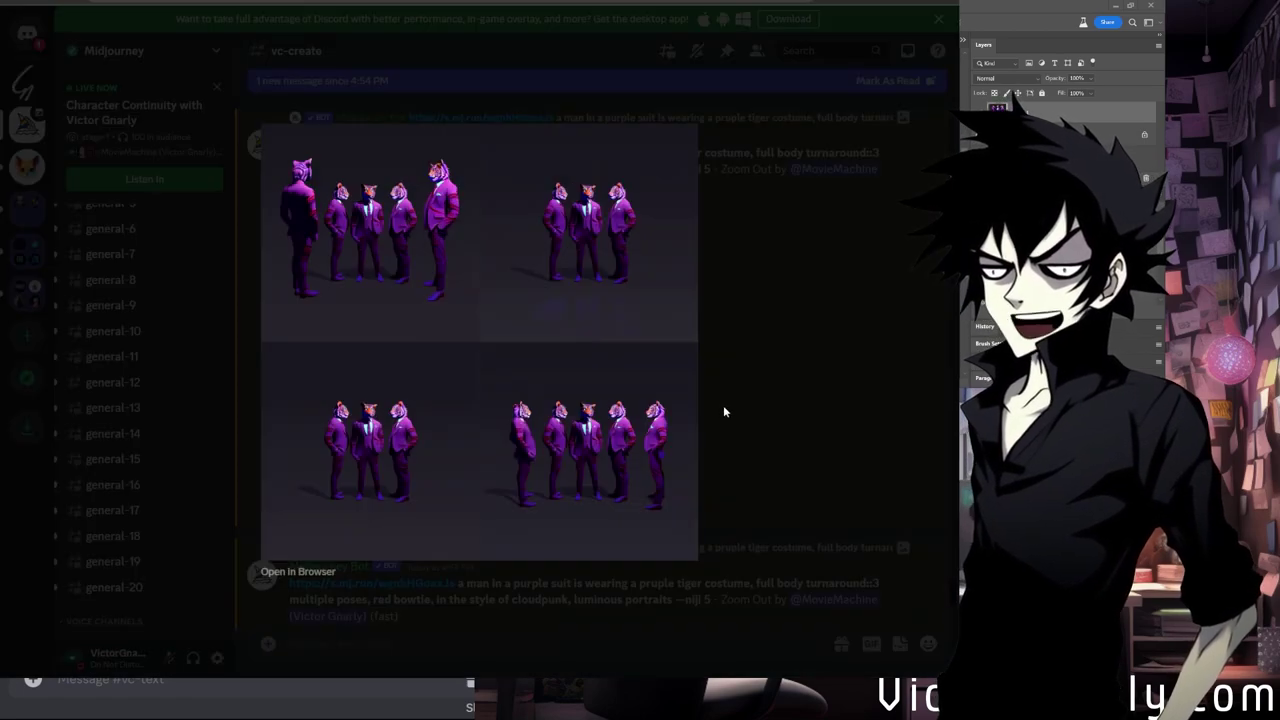
left_click(732, 367)
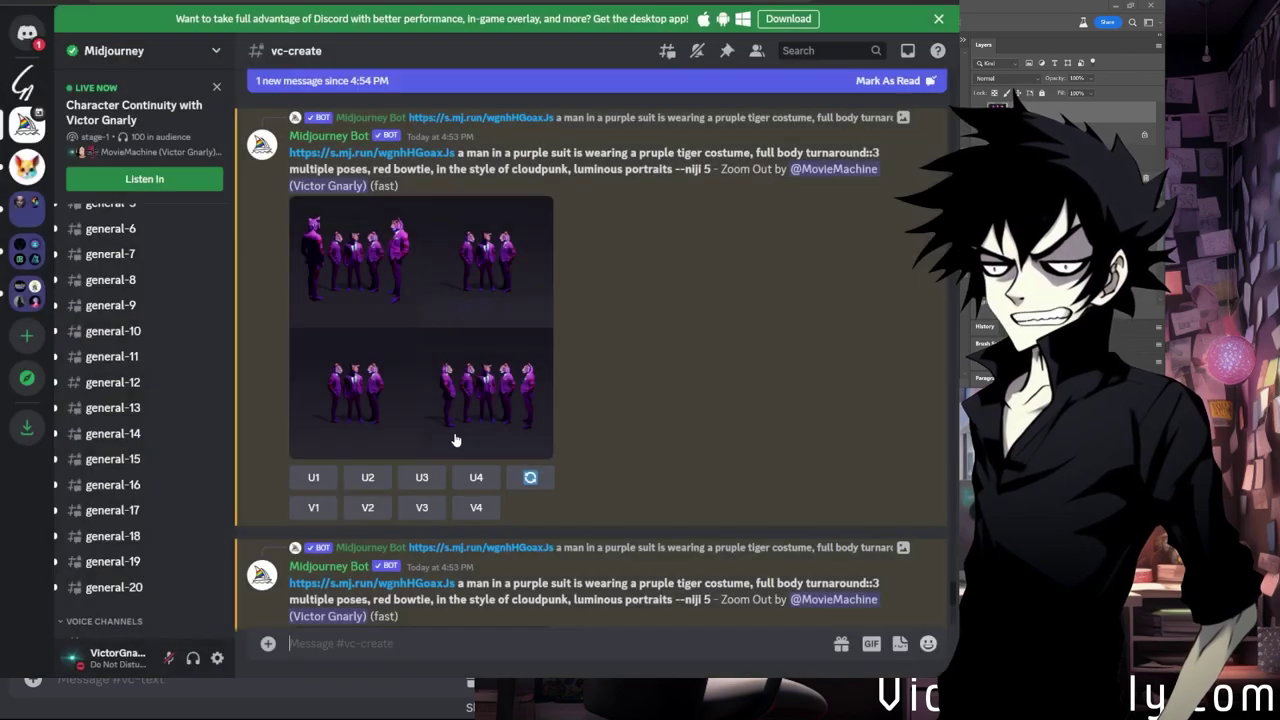
left_click(314, 478)
Upscale the third variation of the Pan Left grid and check the grid enlarged once more.
scroll(360, 470, "down", 5)
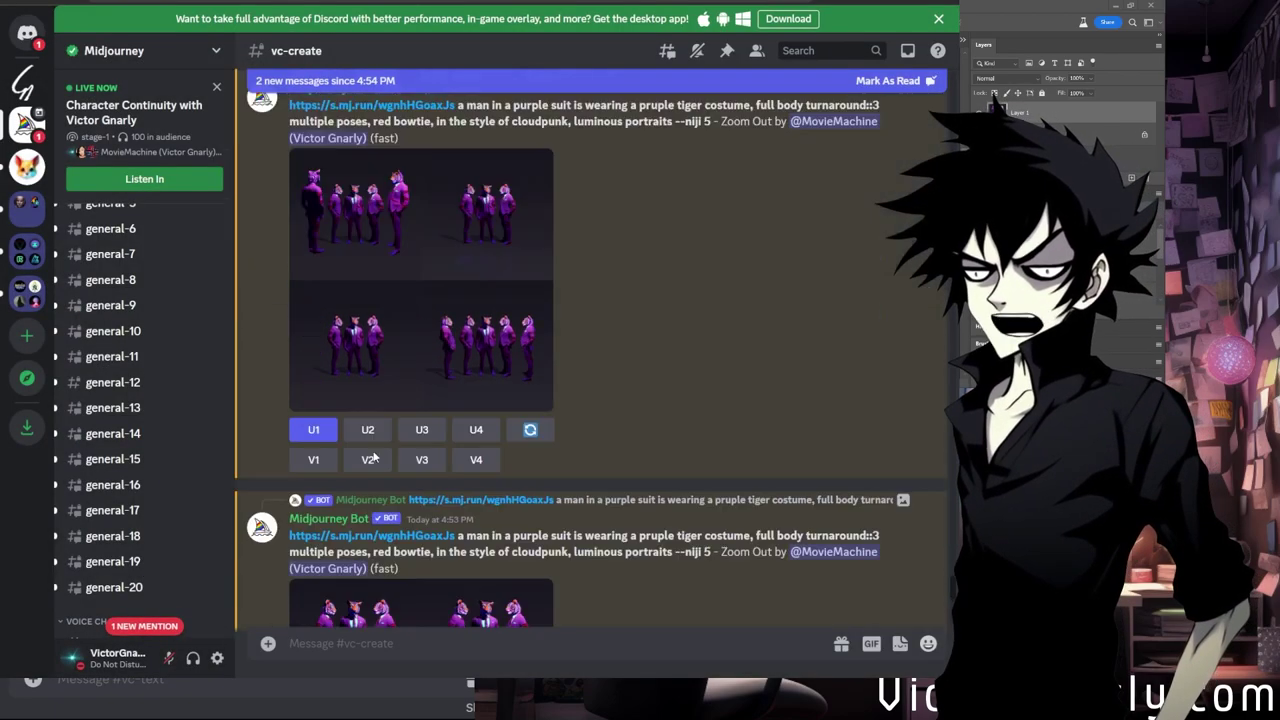
scroll(375, 455, "down", 4)
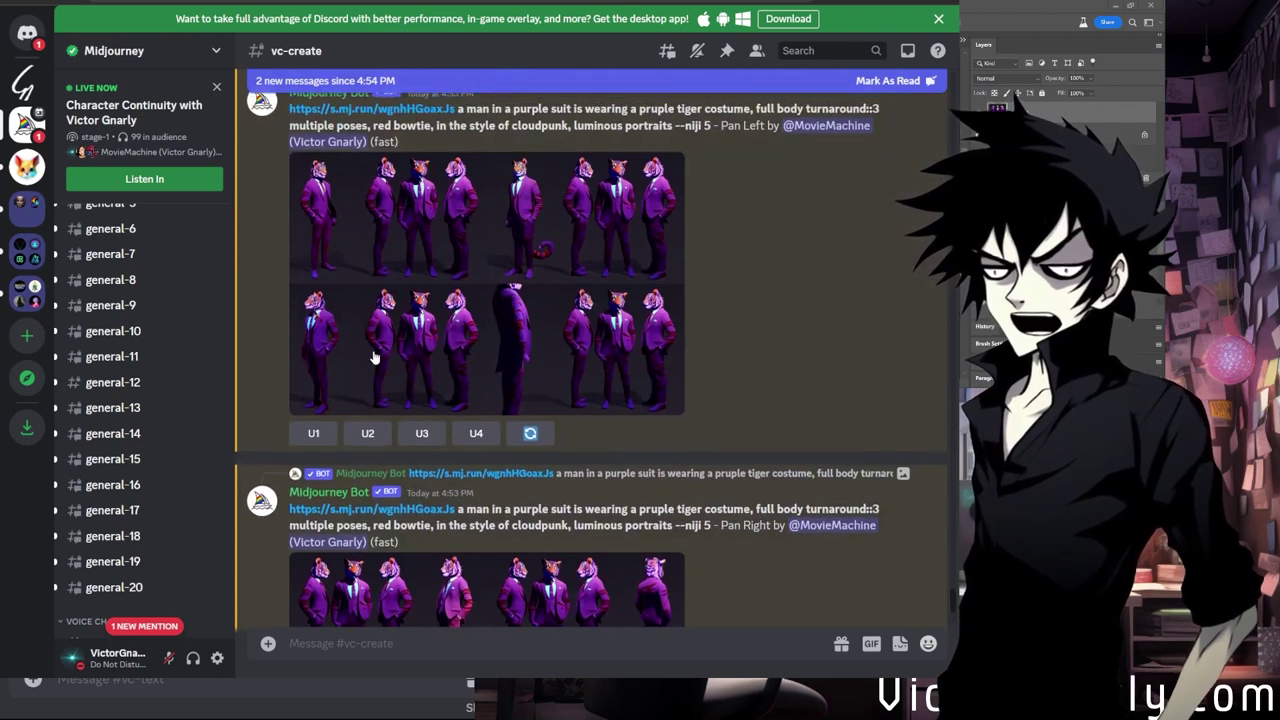
left_click(424, 436)
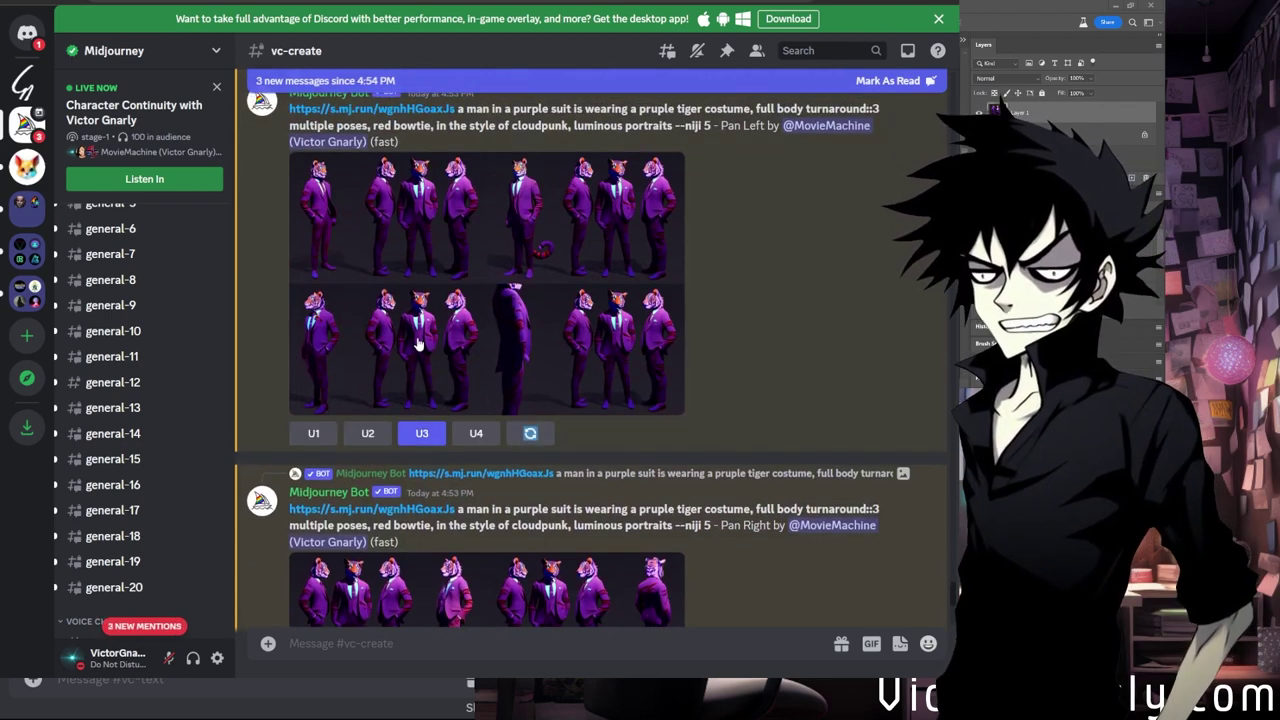
left_click(320, 395)
left_click(872, 360)
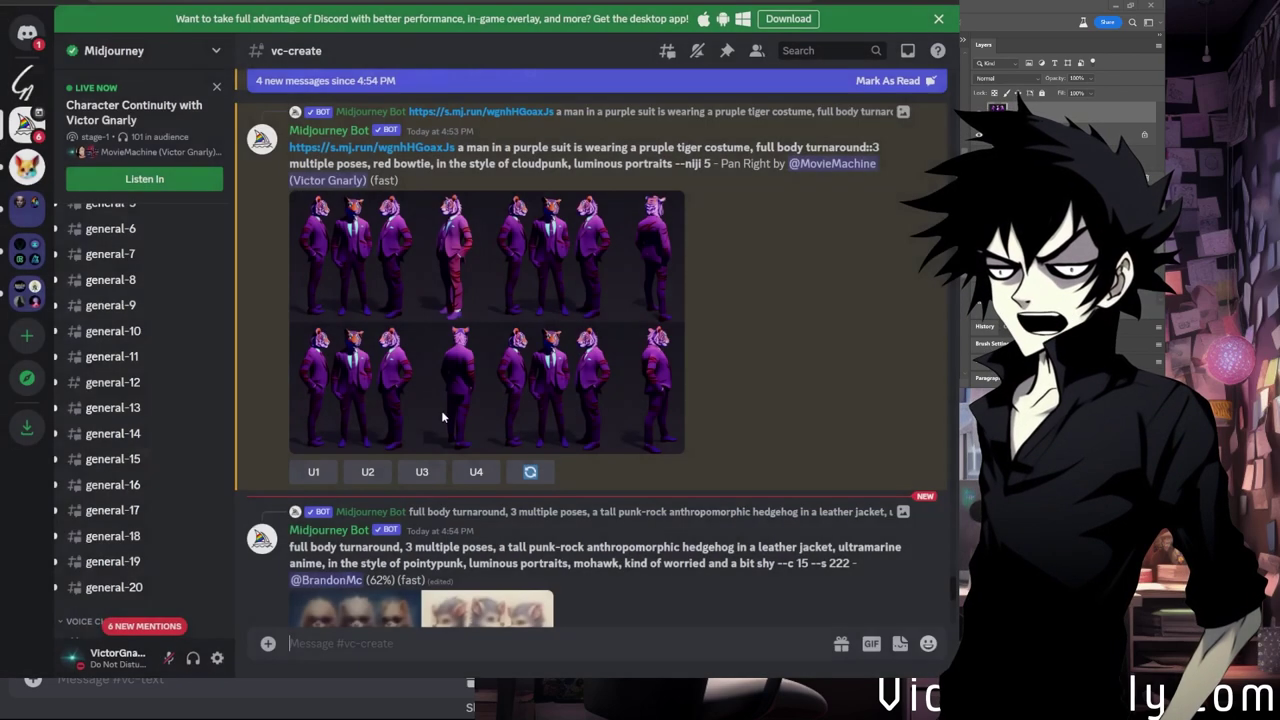
Locate the upscaled Image #1 with four purple-suited tigers among the newest vc-create messages.
scroll(374, 430, "down", 10)
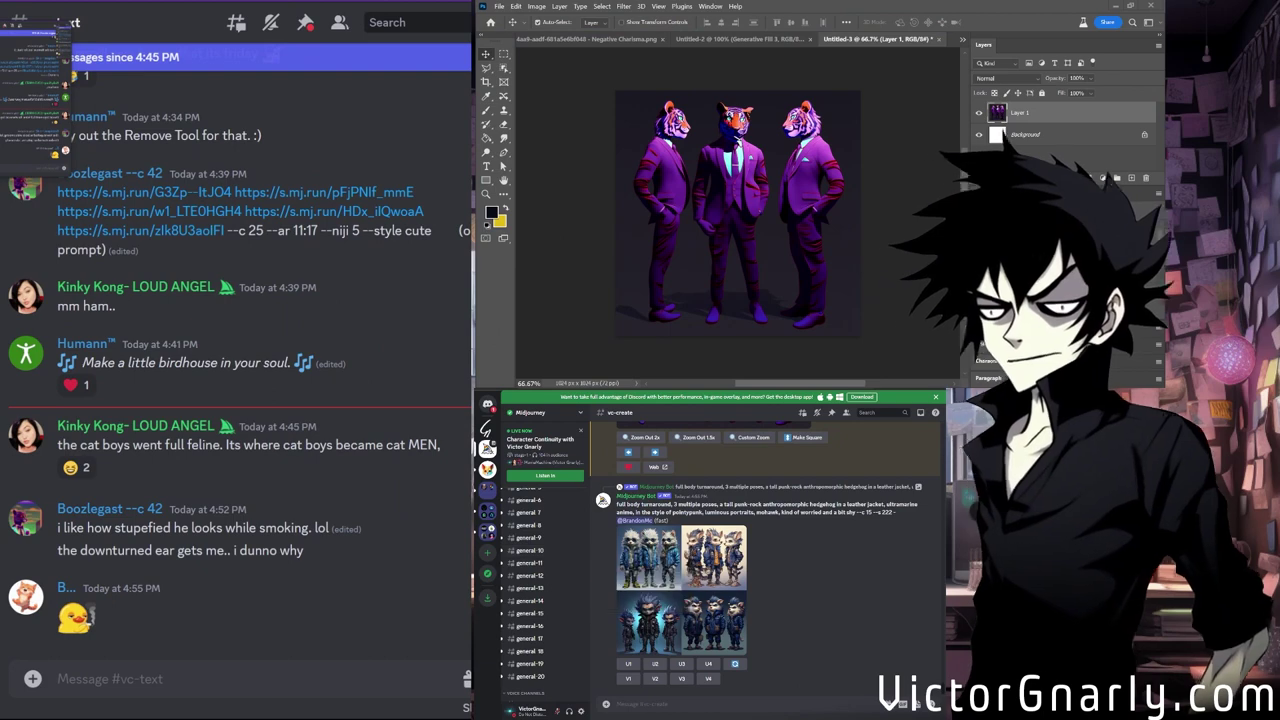
scroll(765, 560, "up", 2)
scroll(765, 560, "up", 2)
scroll(765, 560, "down", 1)
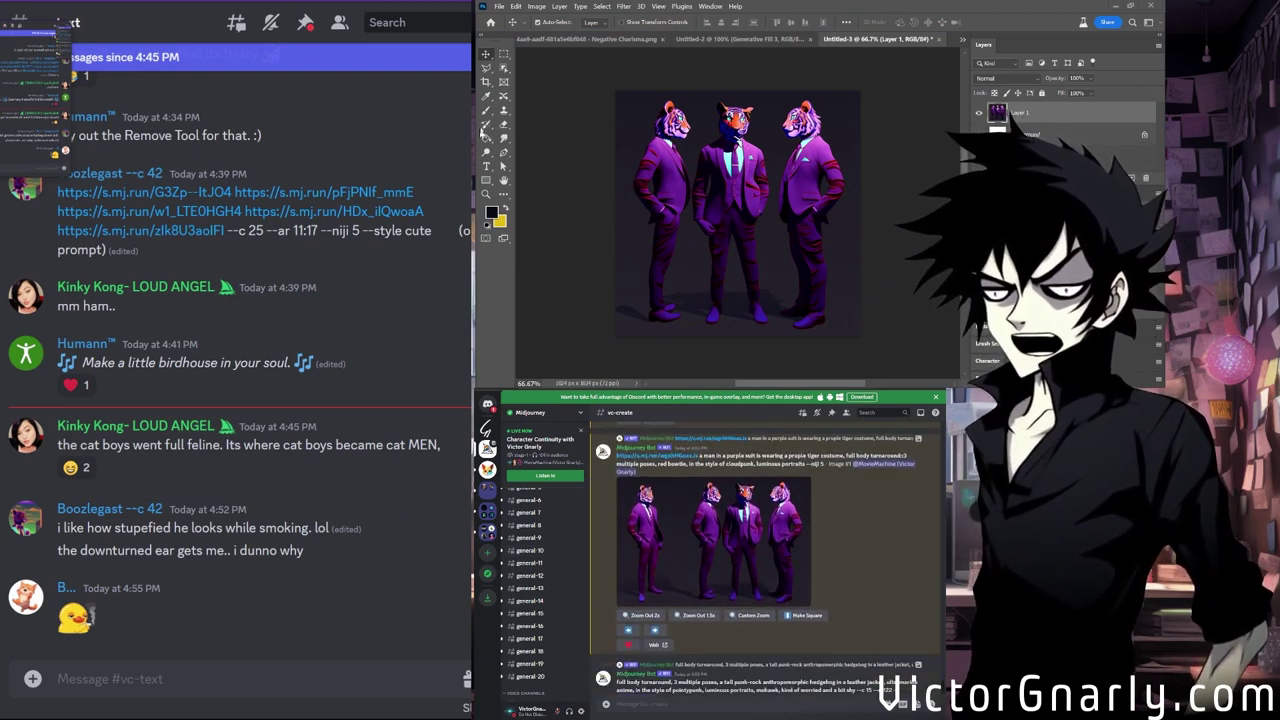
Extend the canvas on all four sides around the three-tiger image with the Crop tool.
left_click(487, 83)
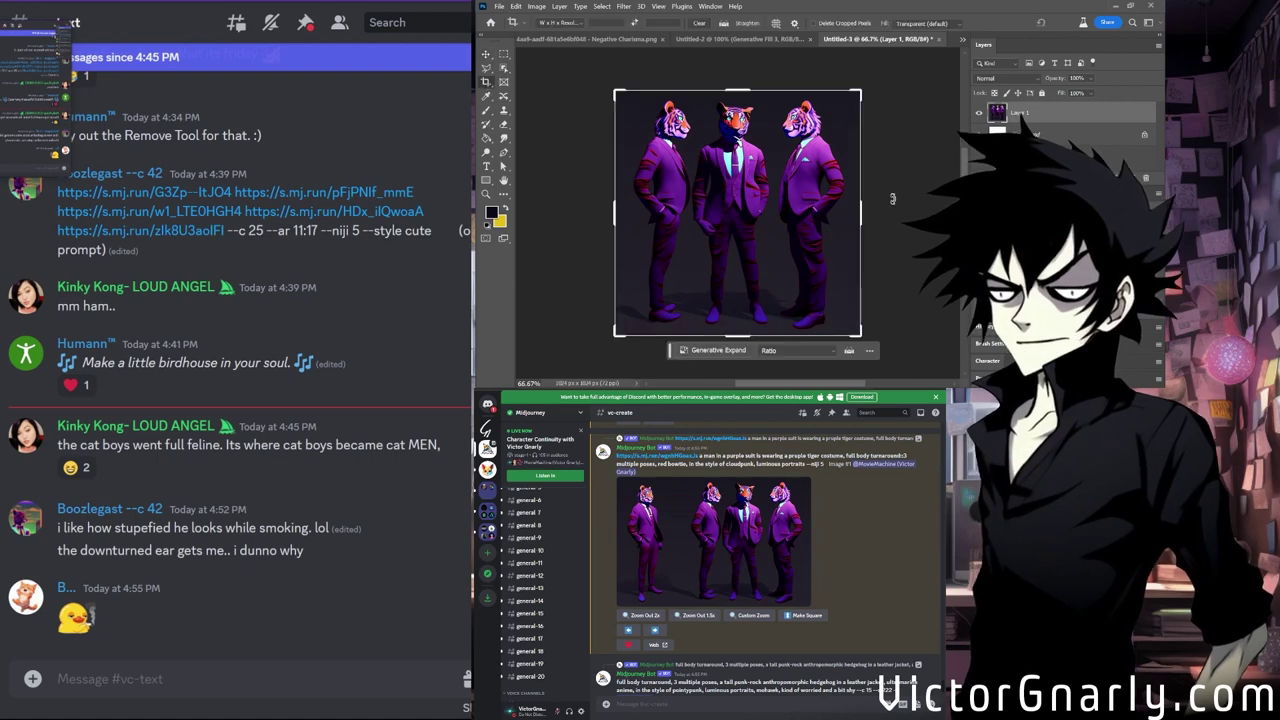
key("ctrl+minus")
key("ctrl+minus")
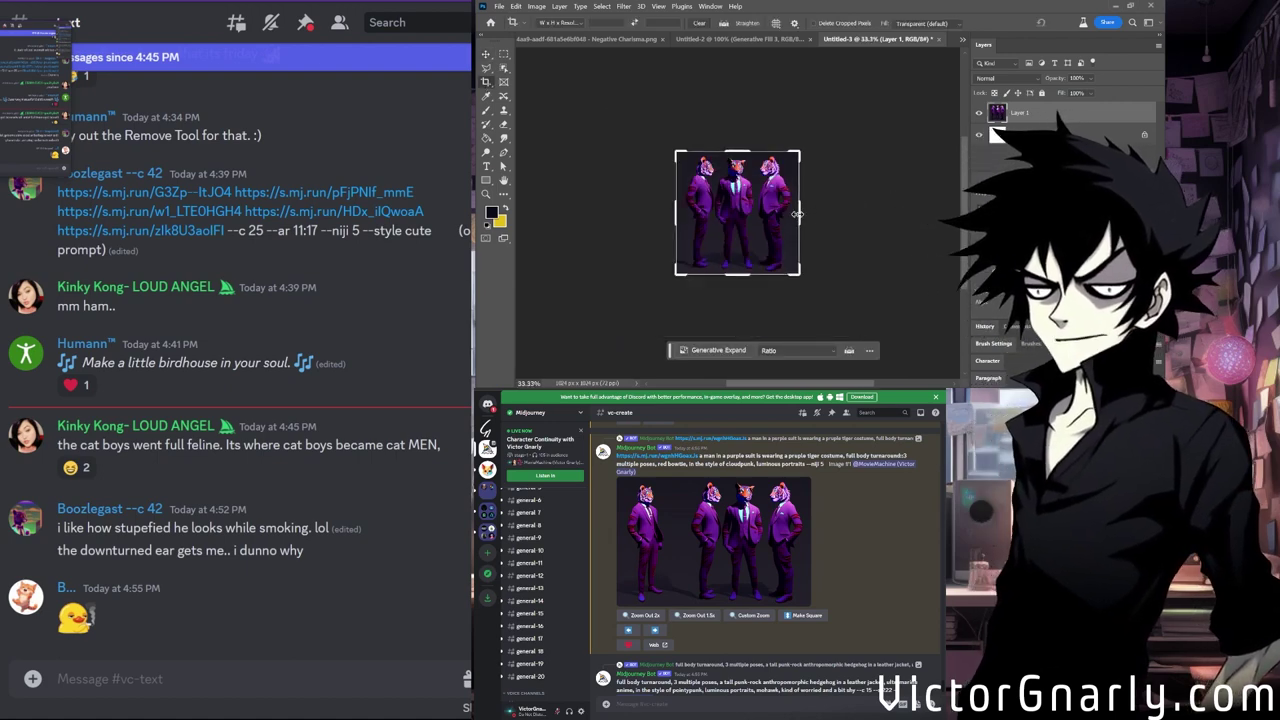
left_click_drag(797, 214, 850, 214)
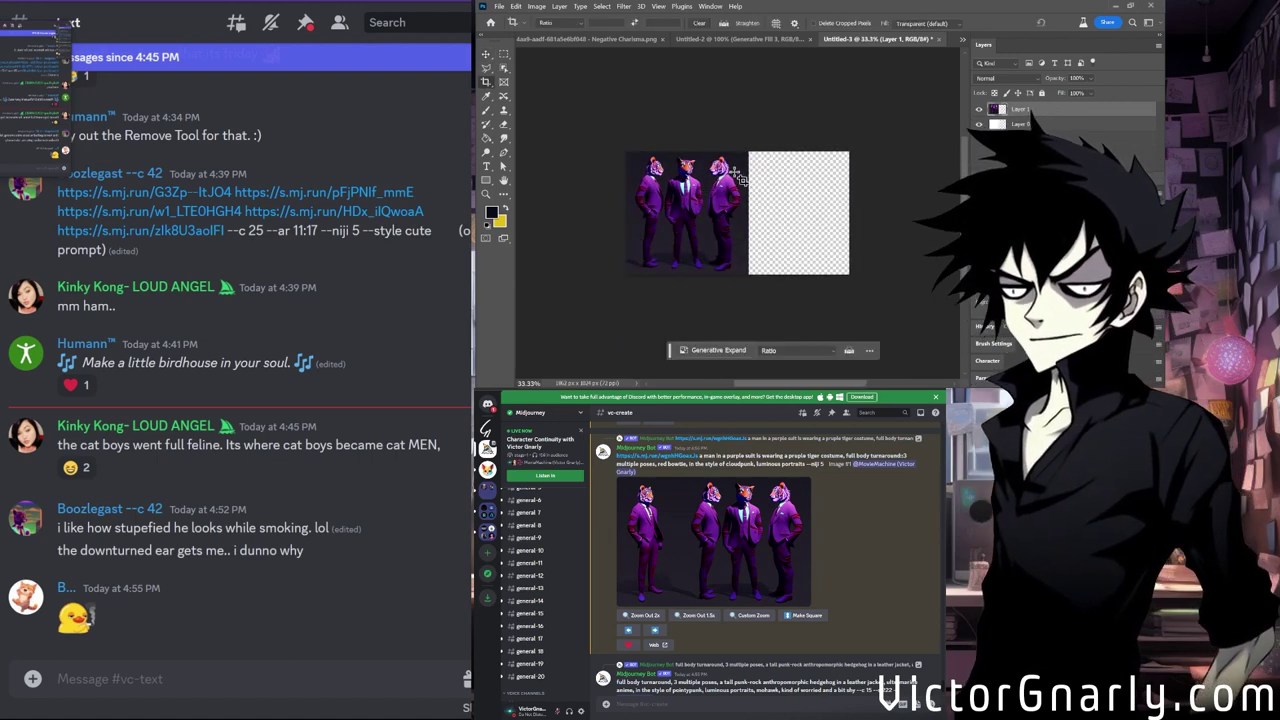
left_click_drag(732, 153, 730, 56)
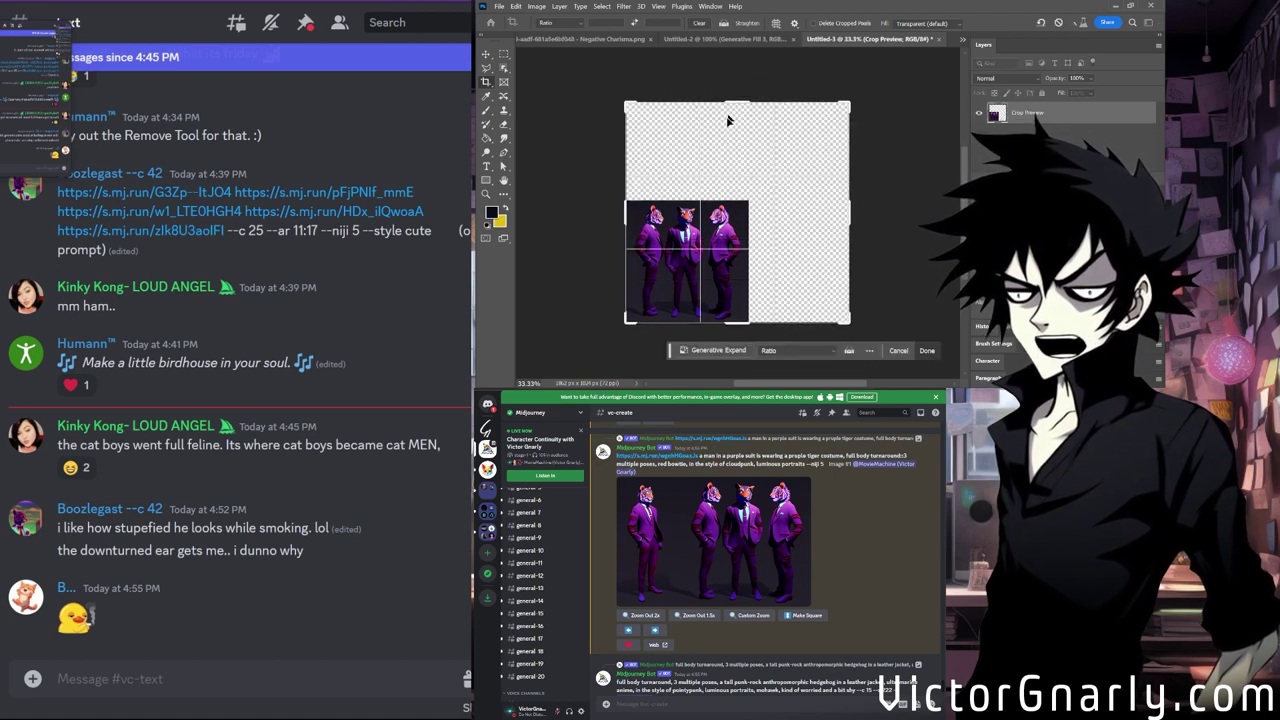
left_click_drag(623, 214, 540, 220)
left_click_drag(742, 323, 743, 380)
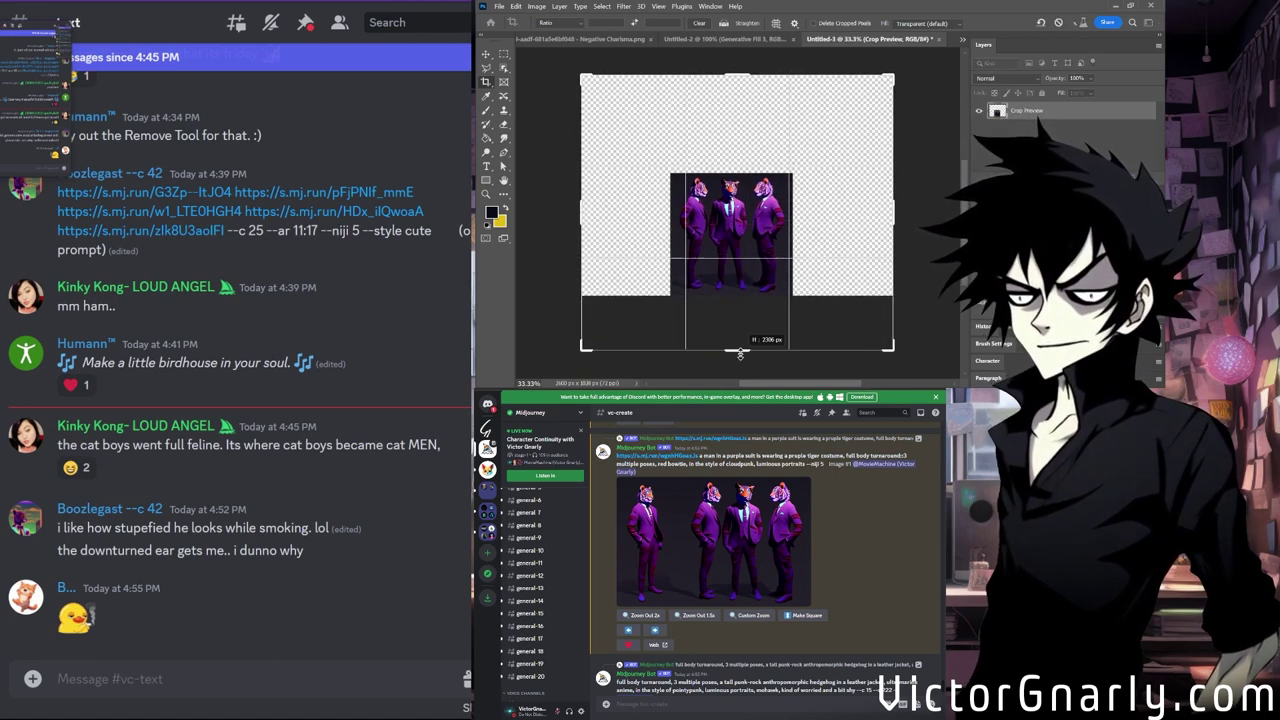
key("Return")
Move the three-tiger image toward the canvas's upper-left area and delete the white background layer.
key("v")
left_click_drag(760, 230, 705, 169)
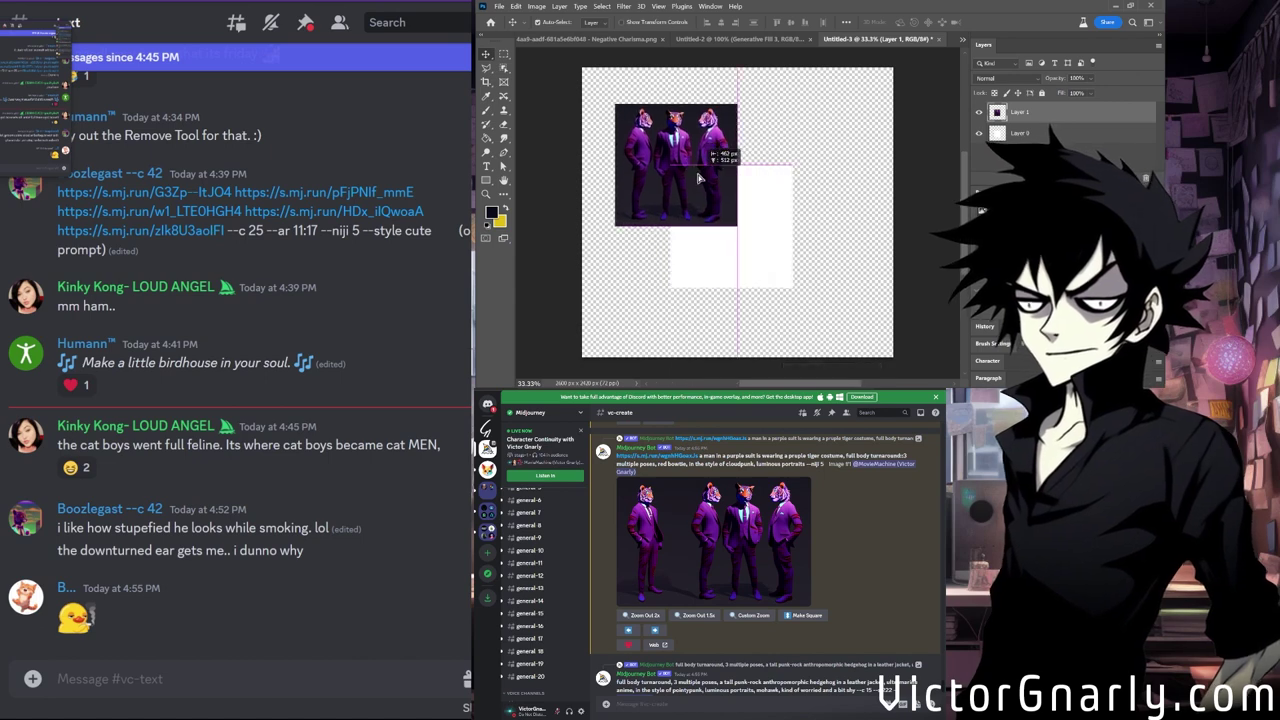
key("Delete")
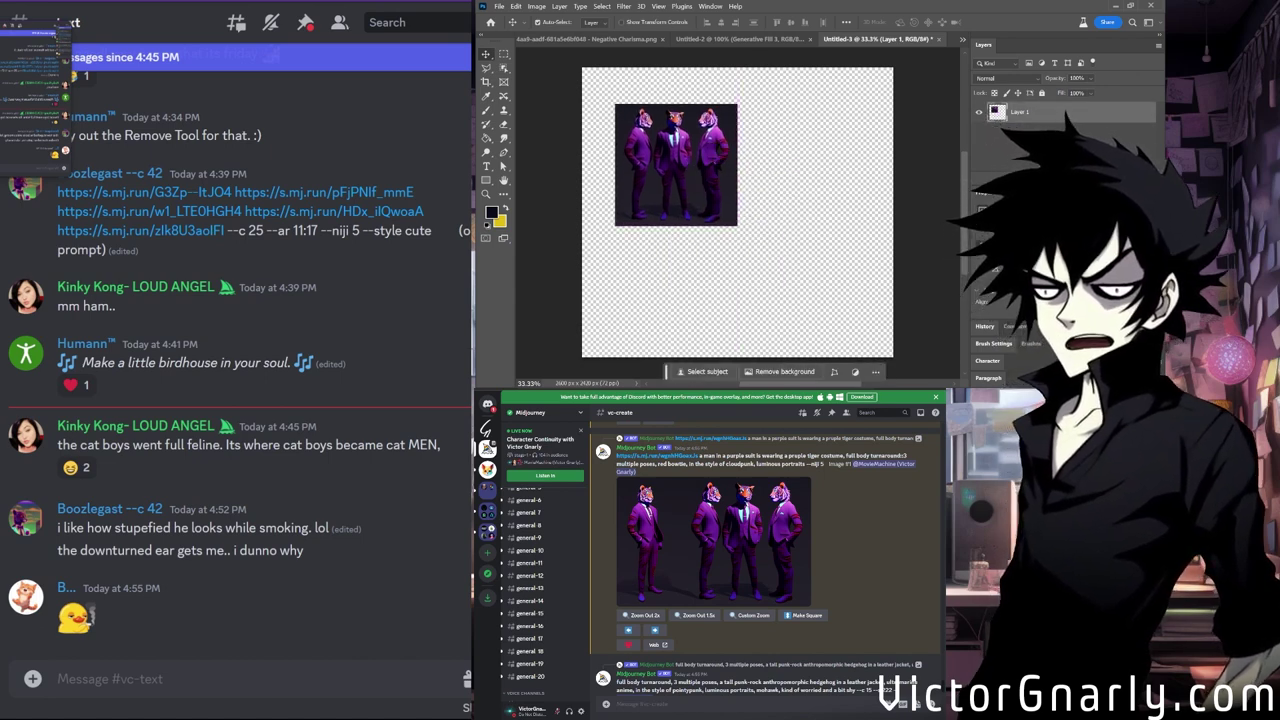
Copy the enlarged four-tiger image from Discord into the Photoshop canvas and place it to the right of the three-tiger image.
left_click(714, 540)
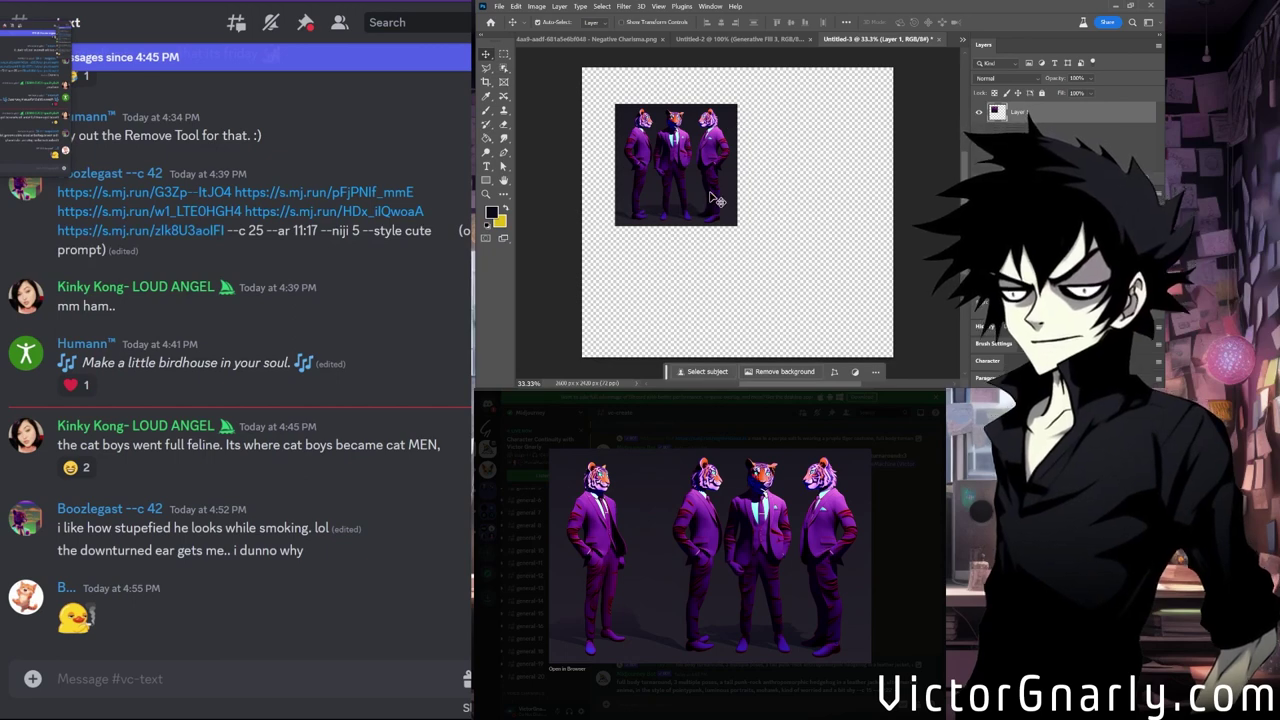
key("ctrl+v")
left_click_drag(738, 229, 790, 180)
left_click_drag(672, 177, 653, 177)
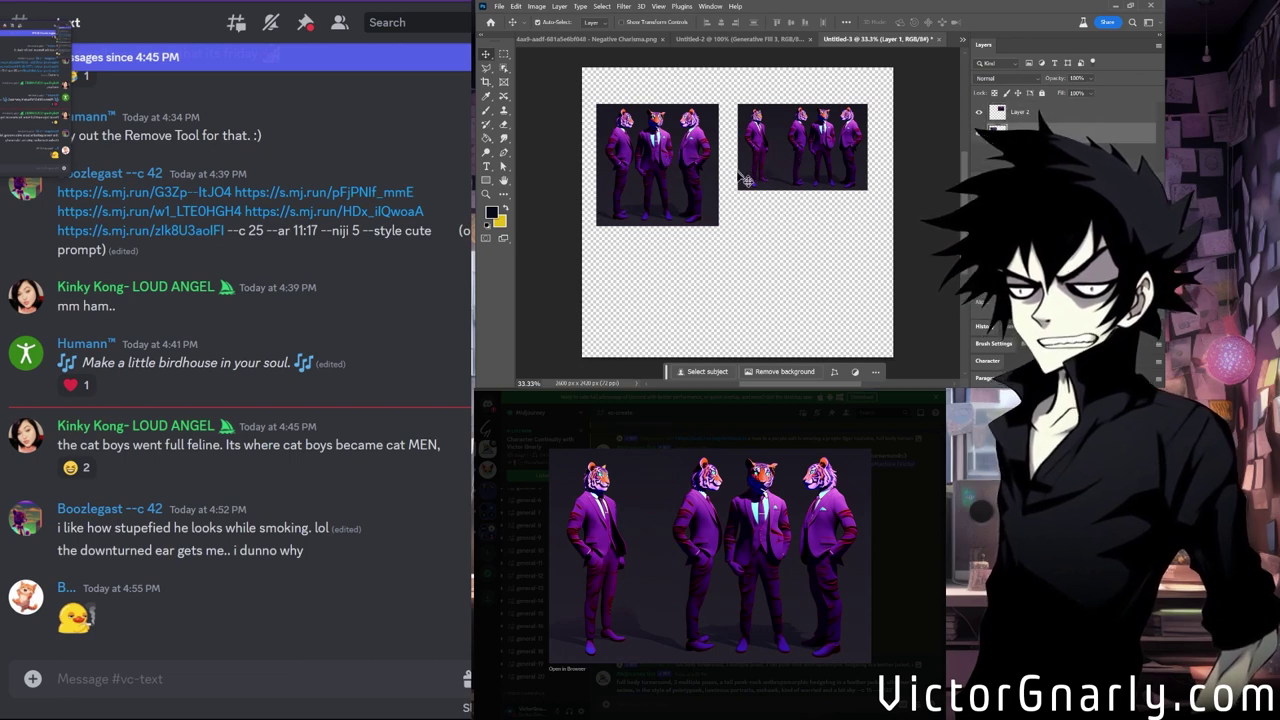
Shift both tiger images upward so their upper edges line up near the canvas's upper edge.
left_click(678, 200)
left_click_drag(678, 200, 679, 183)
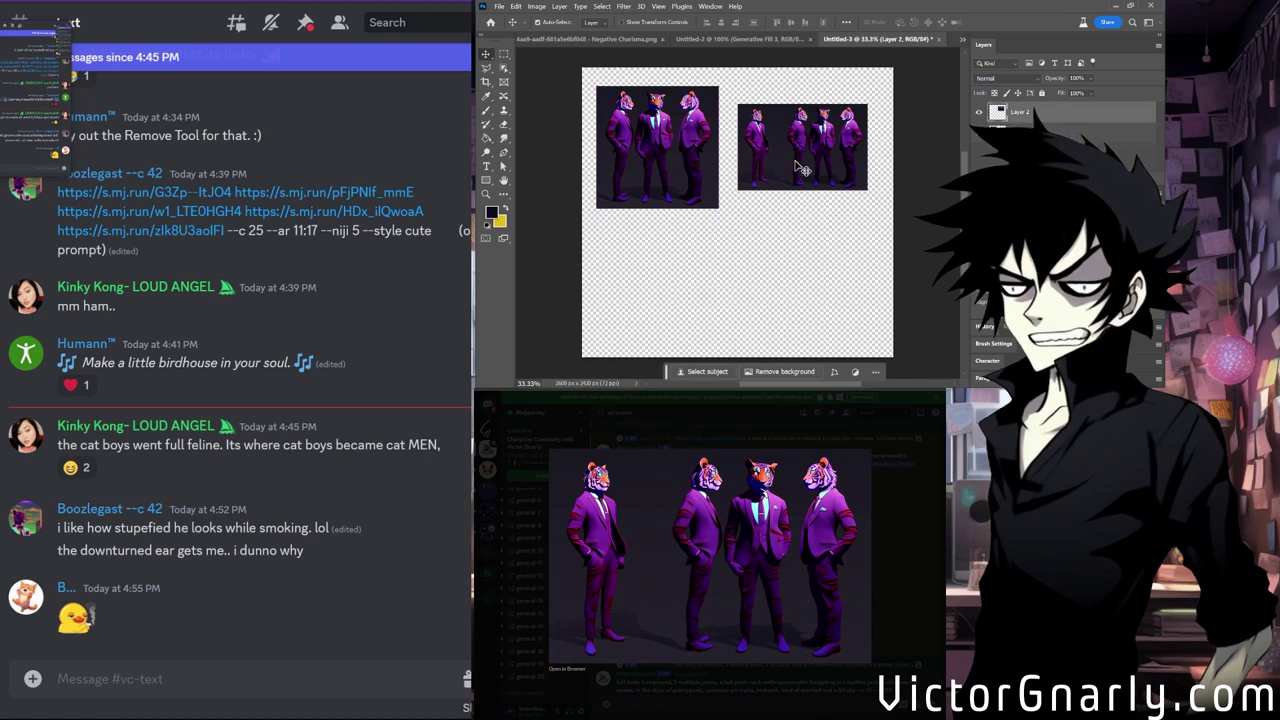
left_click_drag(797, 167, 800, 157)
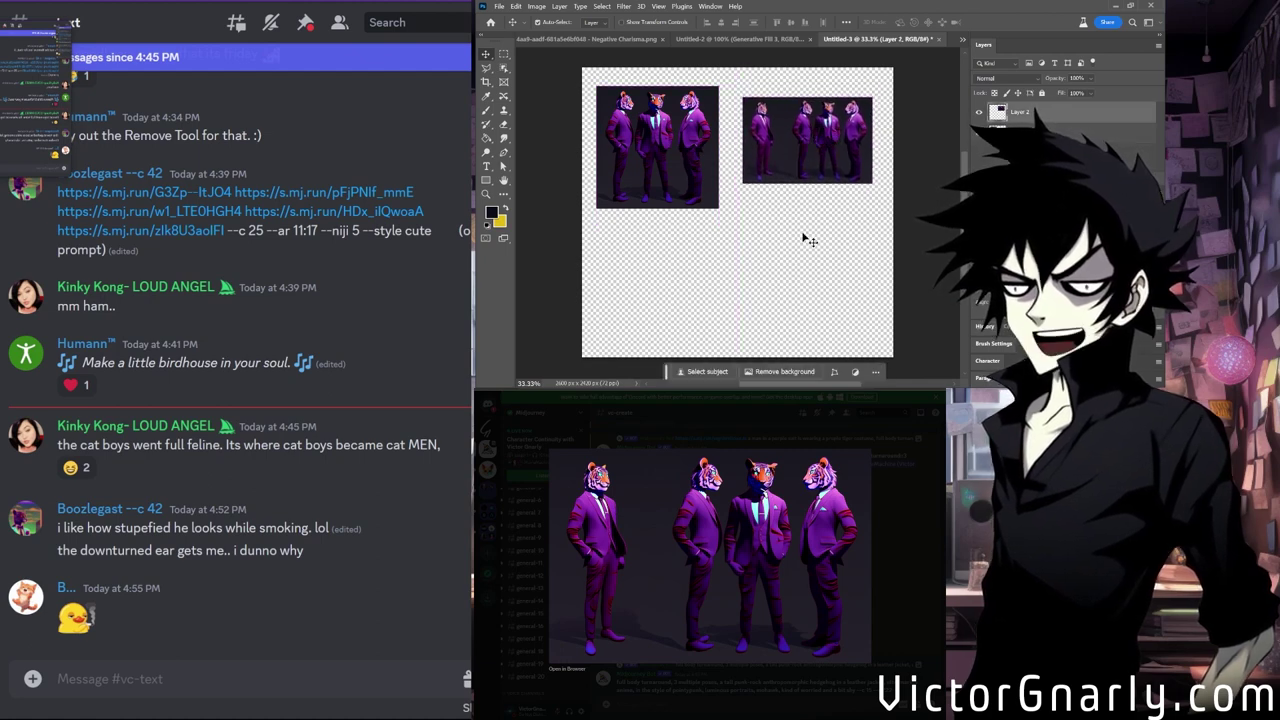
scroll(855, 273, "up", 2)
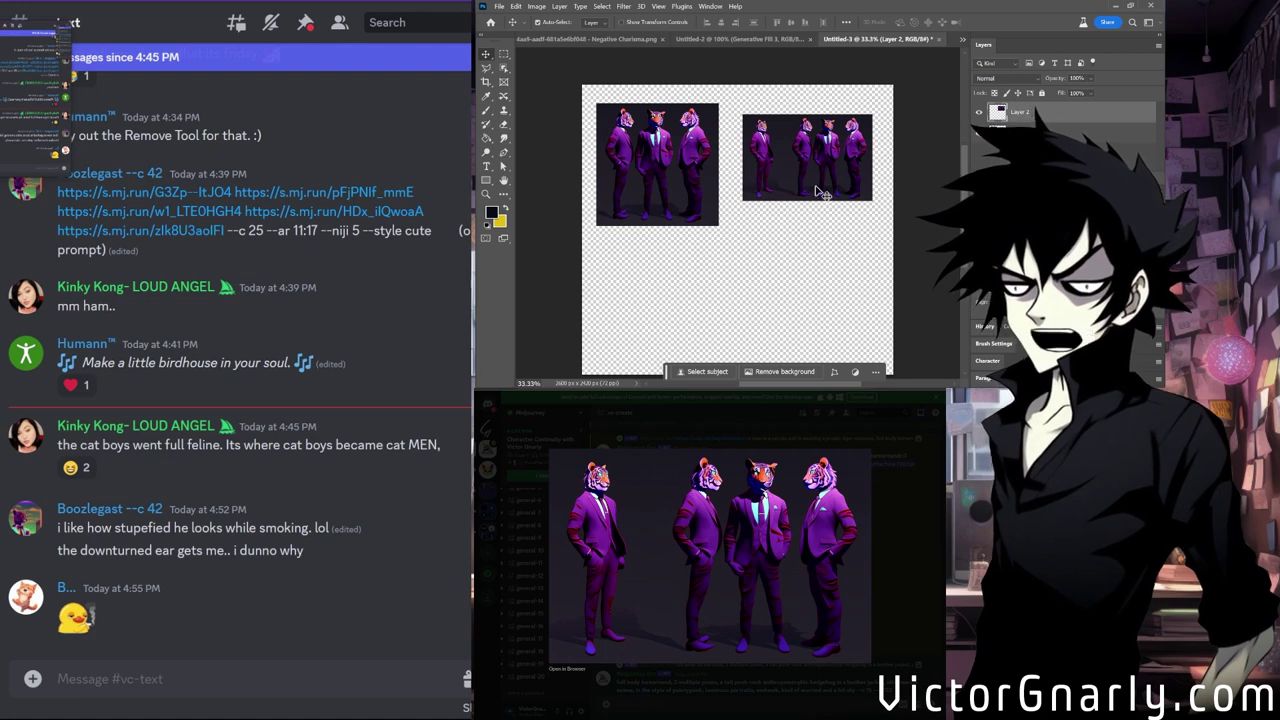
left_click_drag(818, 192, 810, 181)
scroll(794, 217, "up", 3)
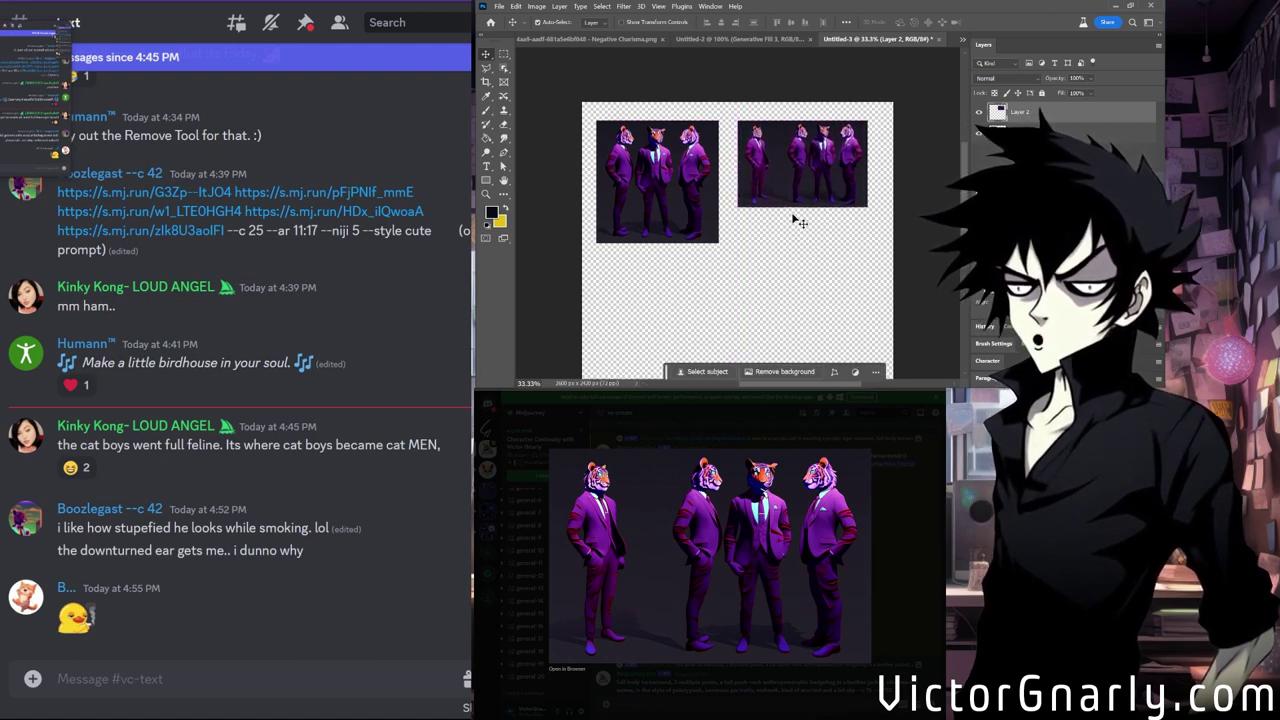
scroll(775, 160, "down", 1)
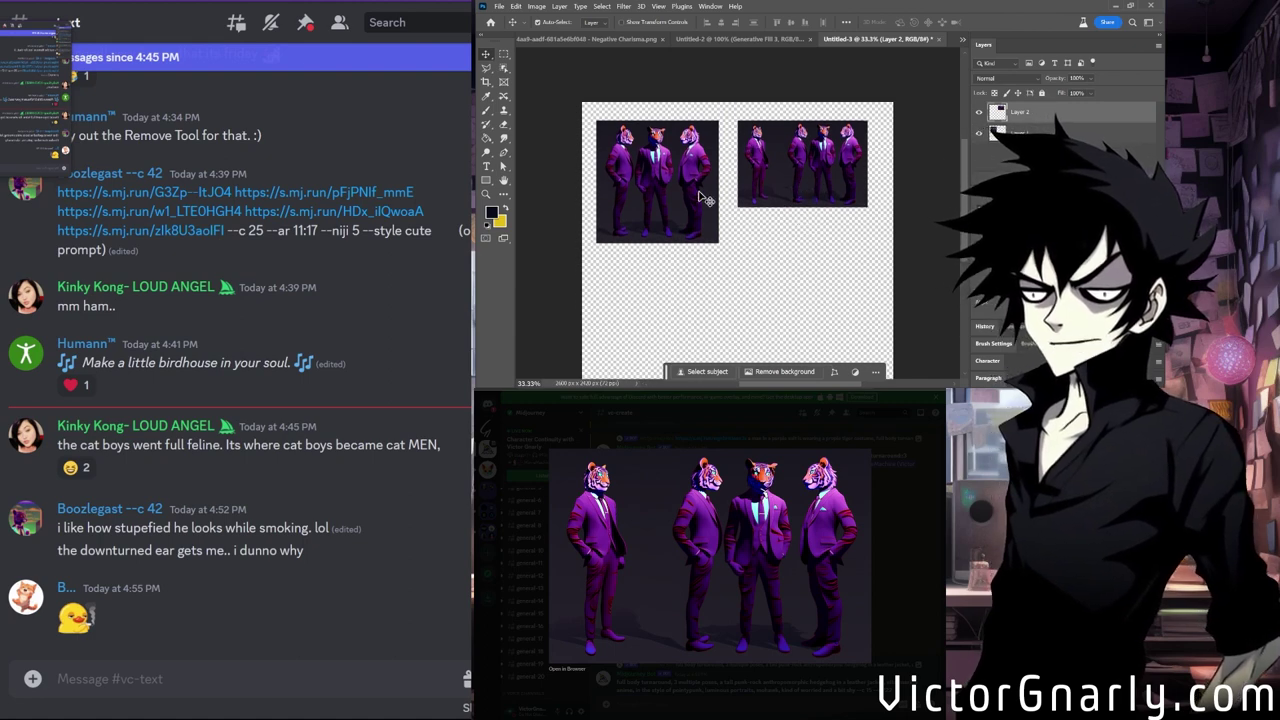
Erase the three right-hand tigers from the pasted image and move the remaining front-facing tiger close beside the three-tiger image.
left_click(504, 52)
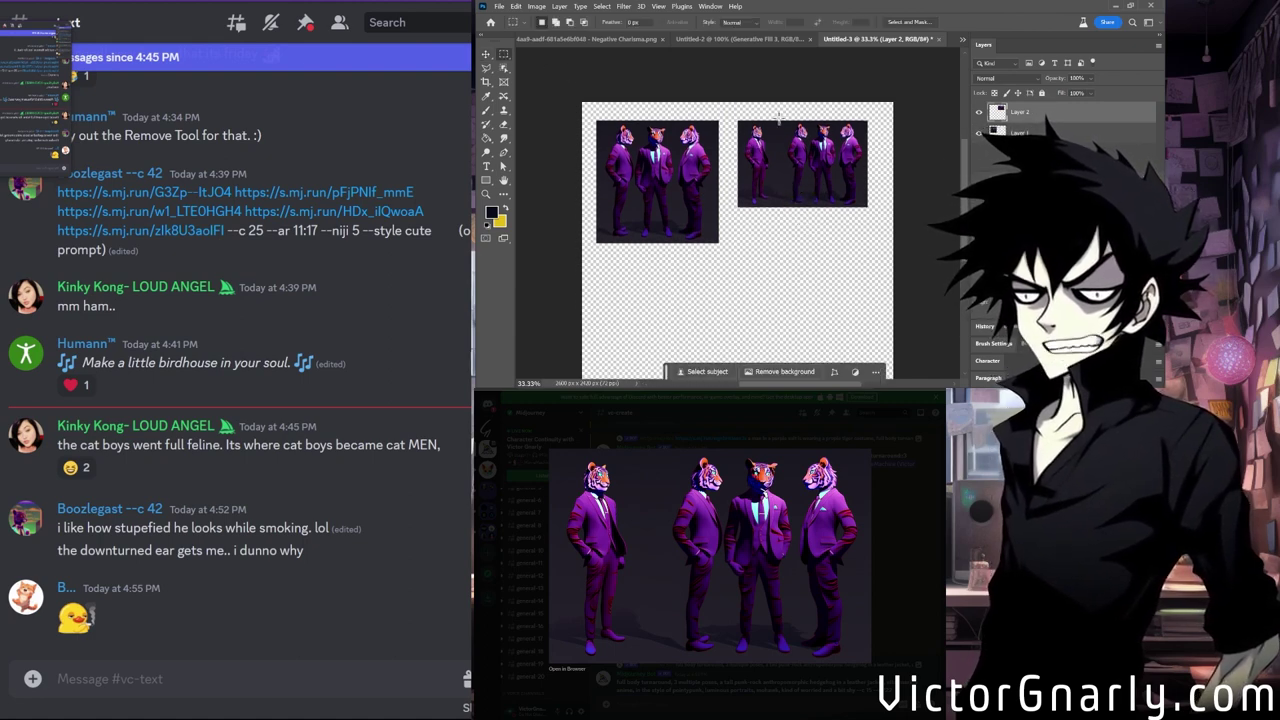
left_click_drag(779, 116, 898, 226)
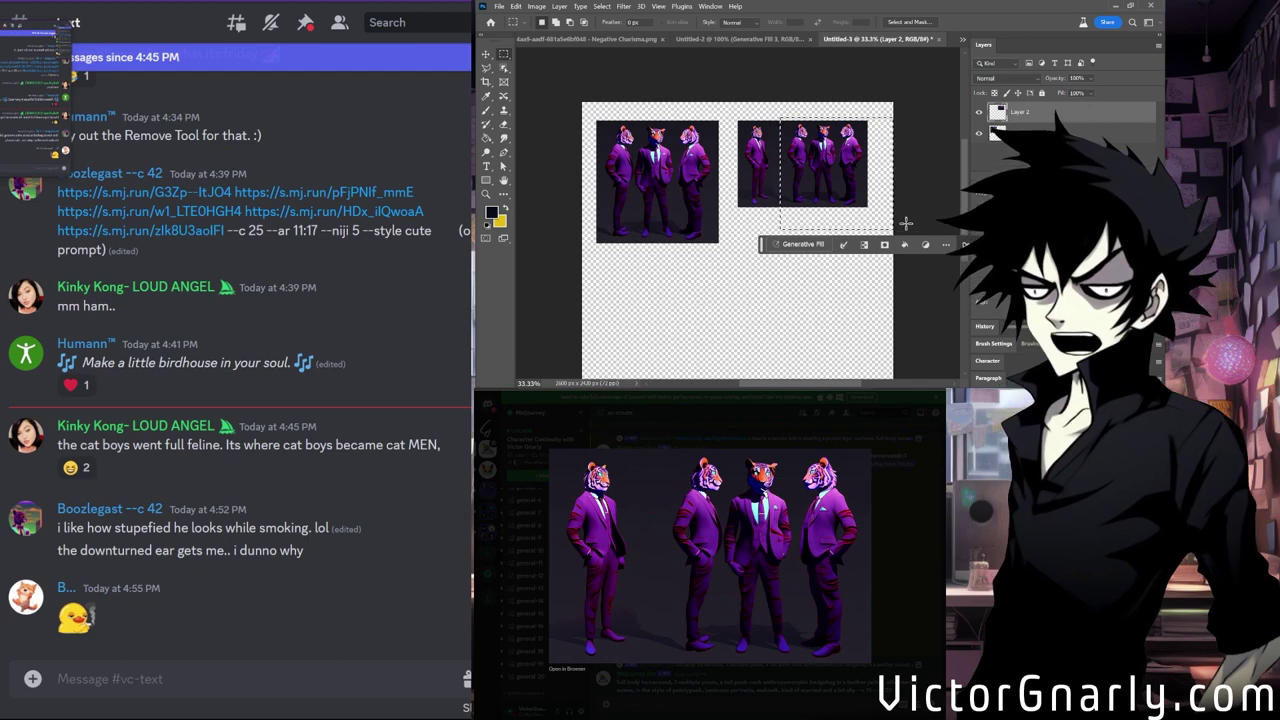
key("Delete")
left_click(776, 200)
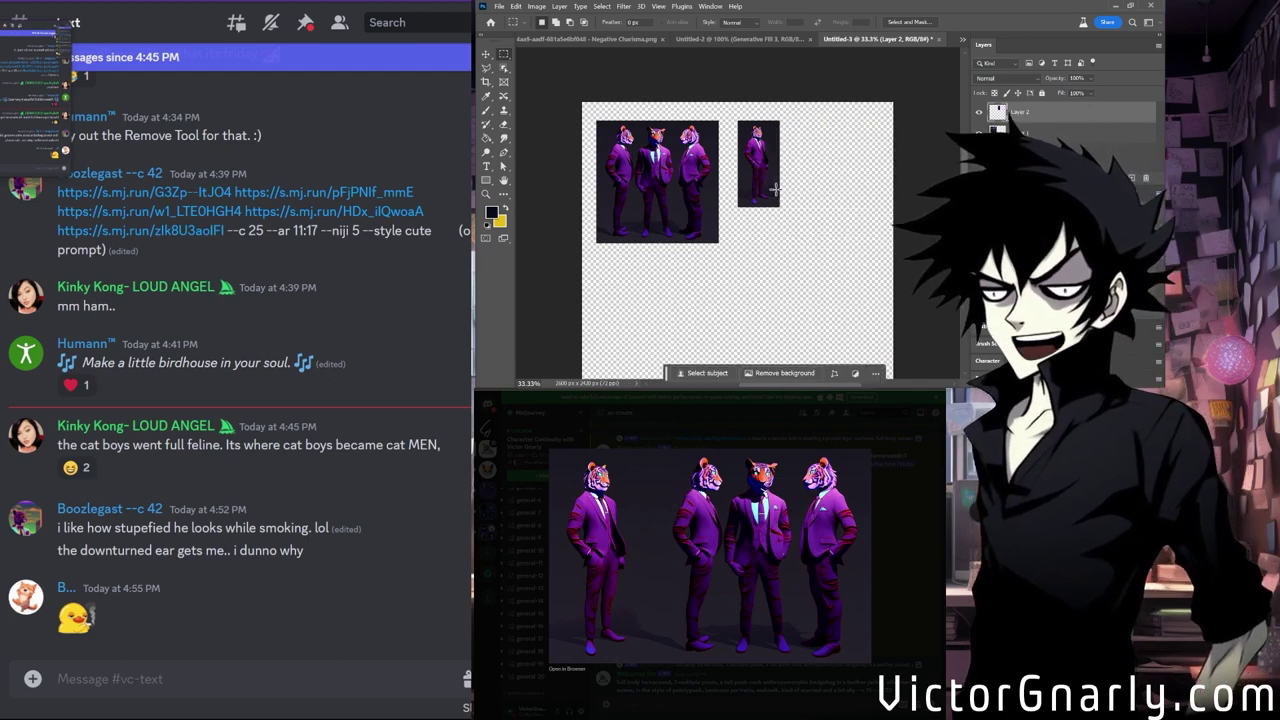
key("v")
left_click_drag(776, 188, 762, 188)
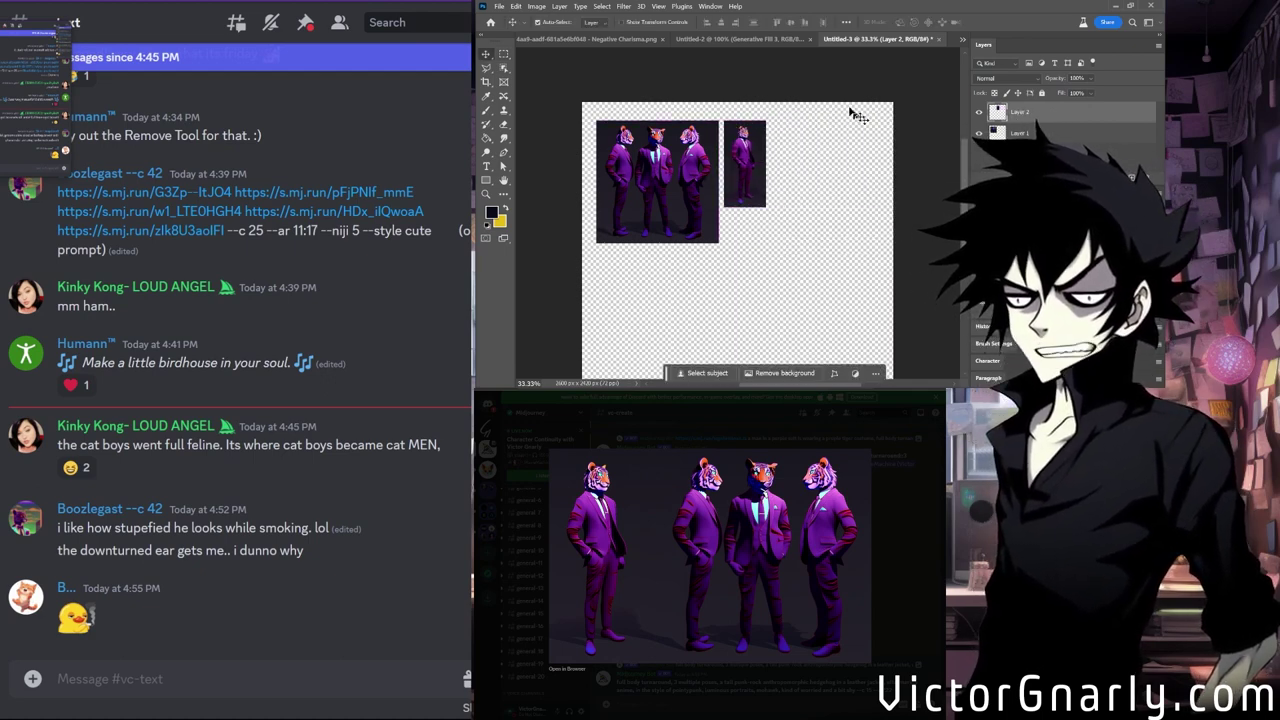
Close the Negative Charisma image and bring the bow-tied tiger from Untitled-2 into the lower-right corner of Untitled-3.
left_click(766, 40)
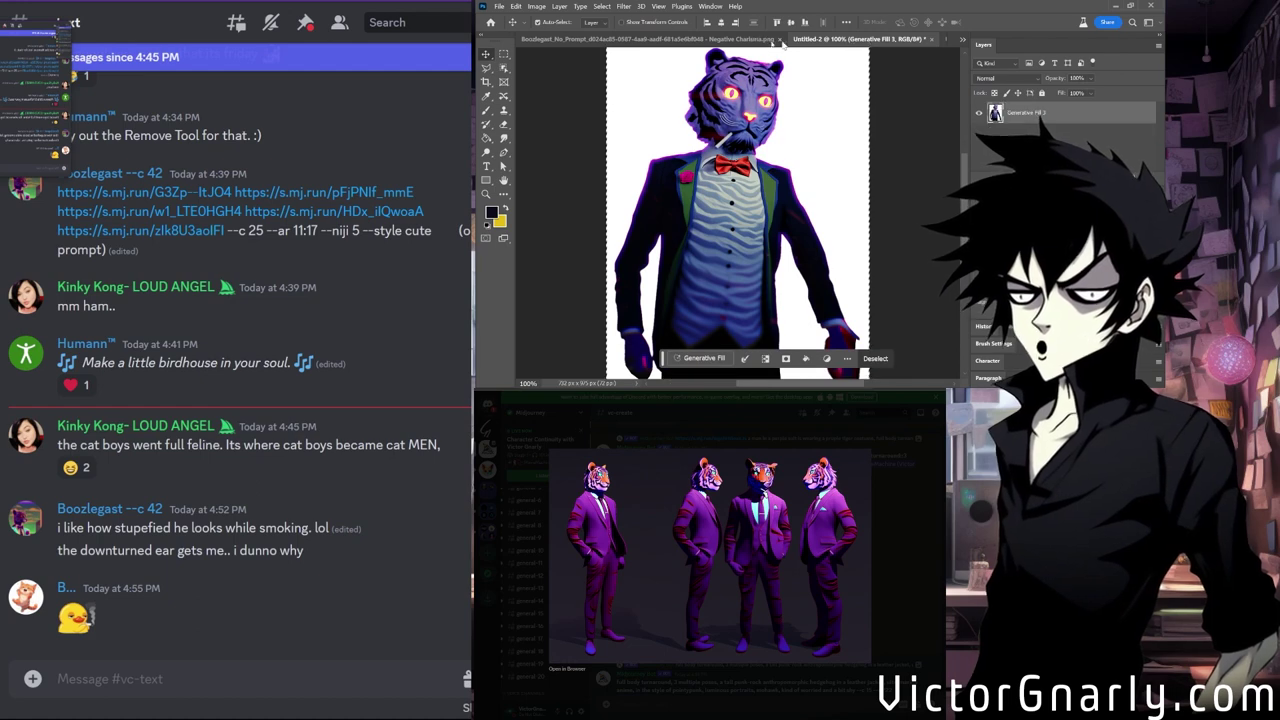
left_click(751, 44)
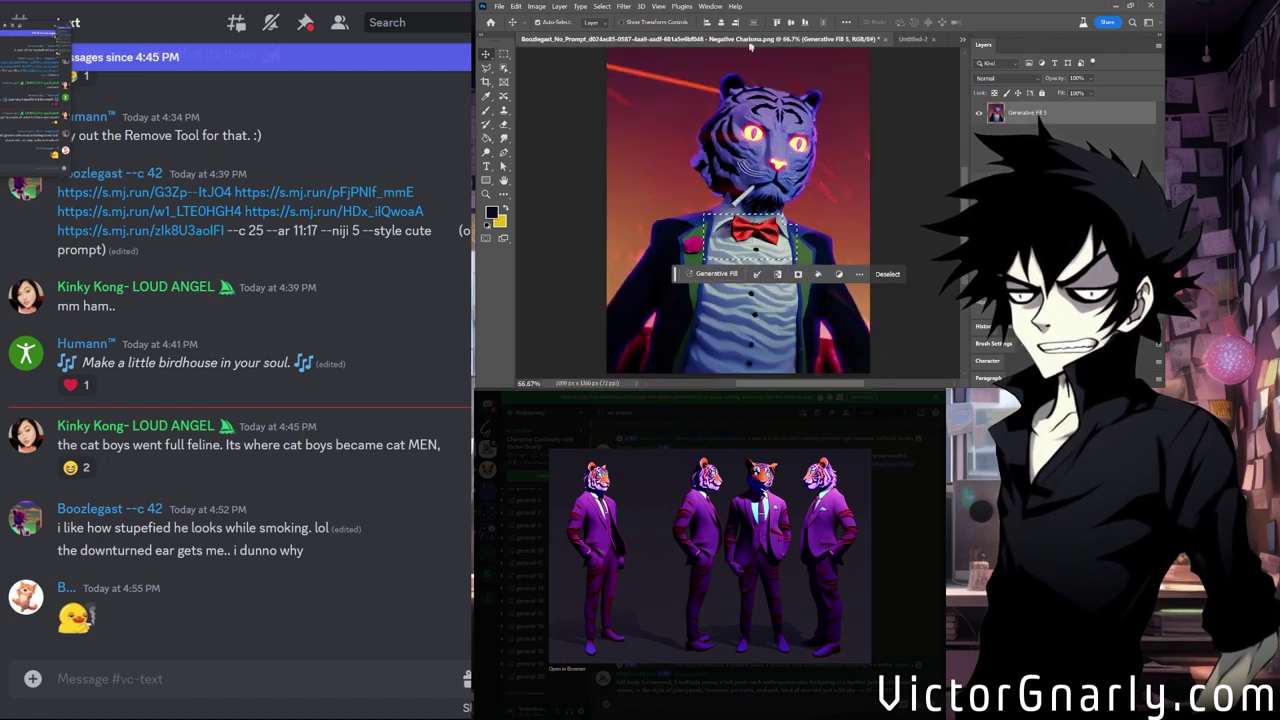
left_click(884, 39)
left_click(851, 168)
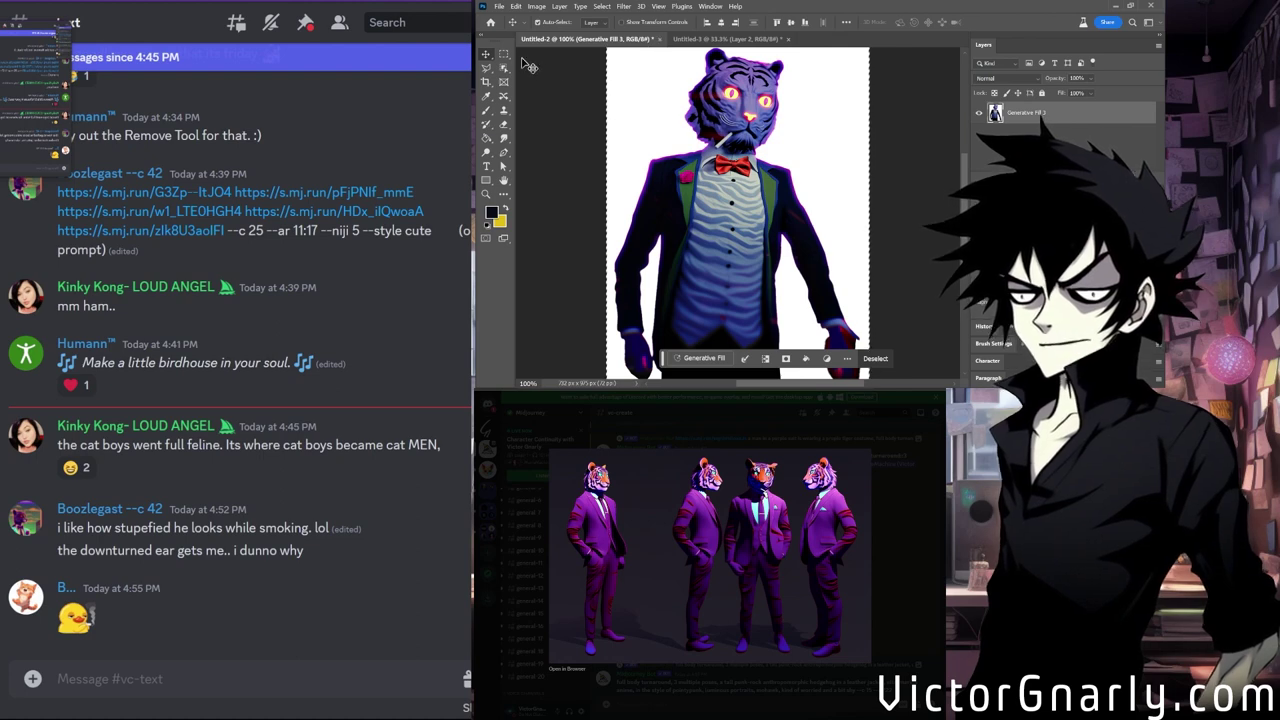
left_click_drag(735, 72, 847, 247)
scroll(778, 178, "up", 3)
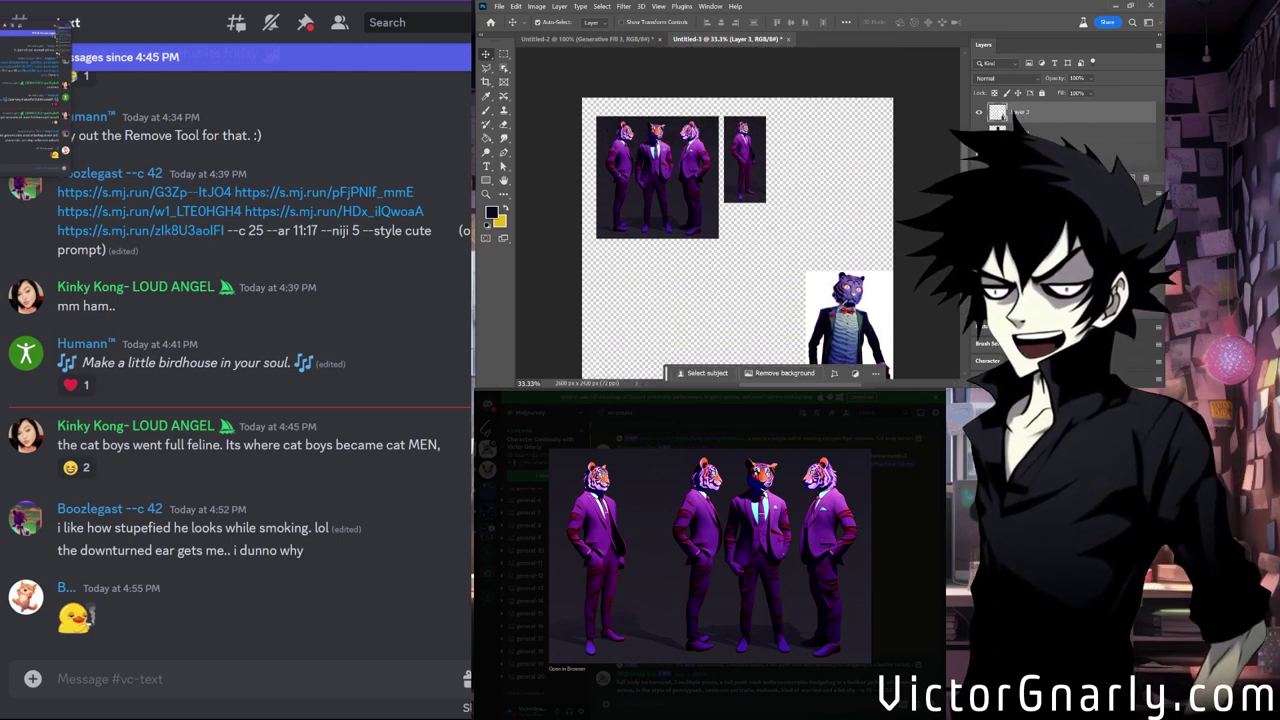
Copy the other four-tiger variation, with a bow tie on its leftmost tiger, from Discord and place it below the three-tiger image in Photoshop.
left_click(681, 583)
scroll(681, 583, "down", 3)
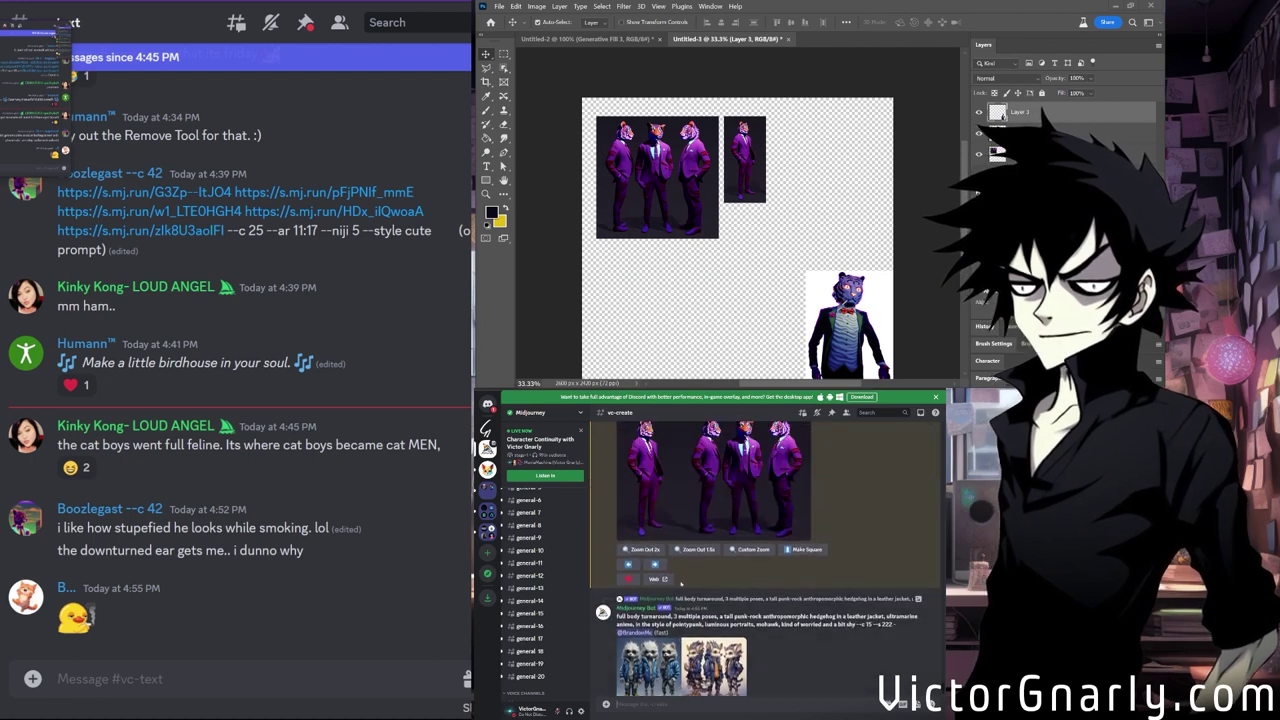
scroll(681, 583, "up", 3)
left_click(681, 583)
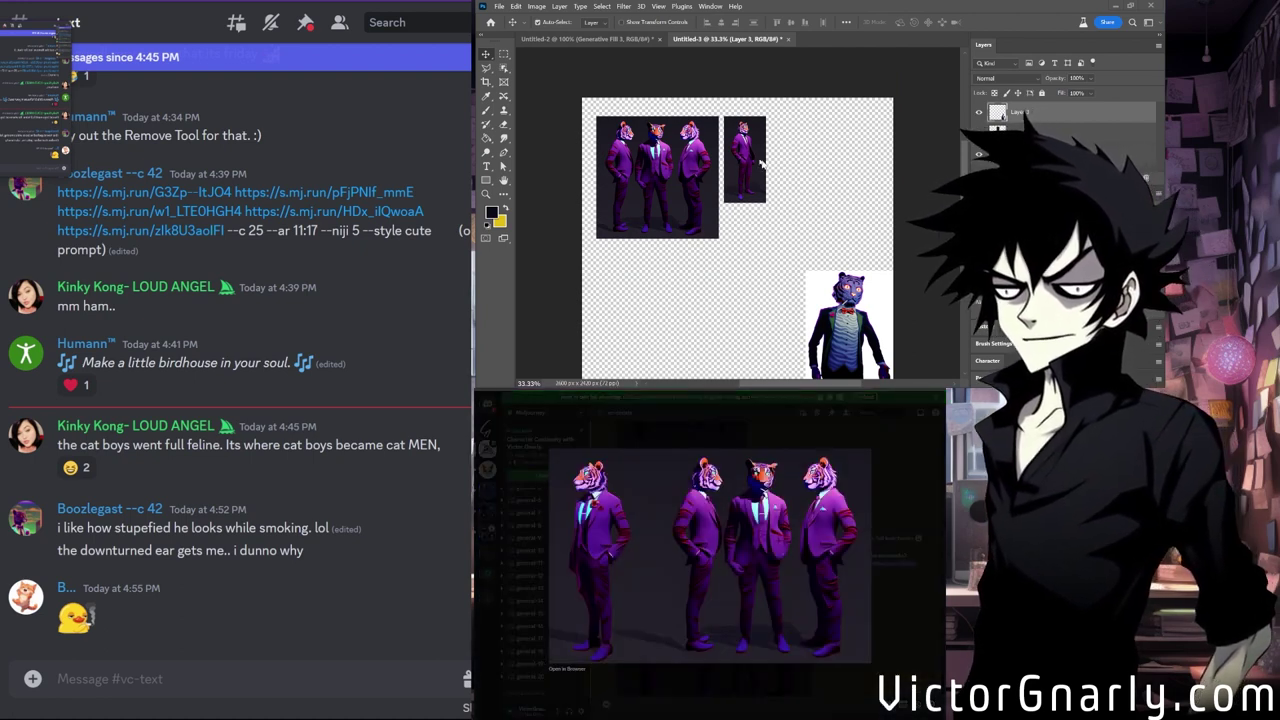
key("ctrl+v")
scroll(748, 207, "down", 1)
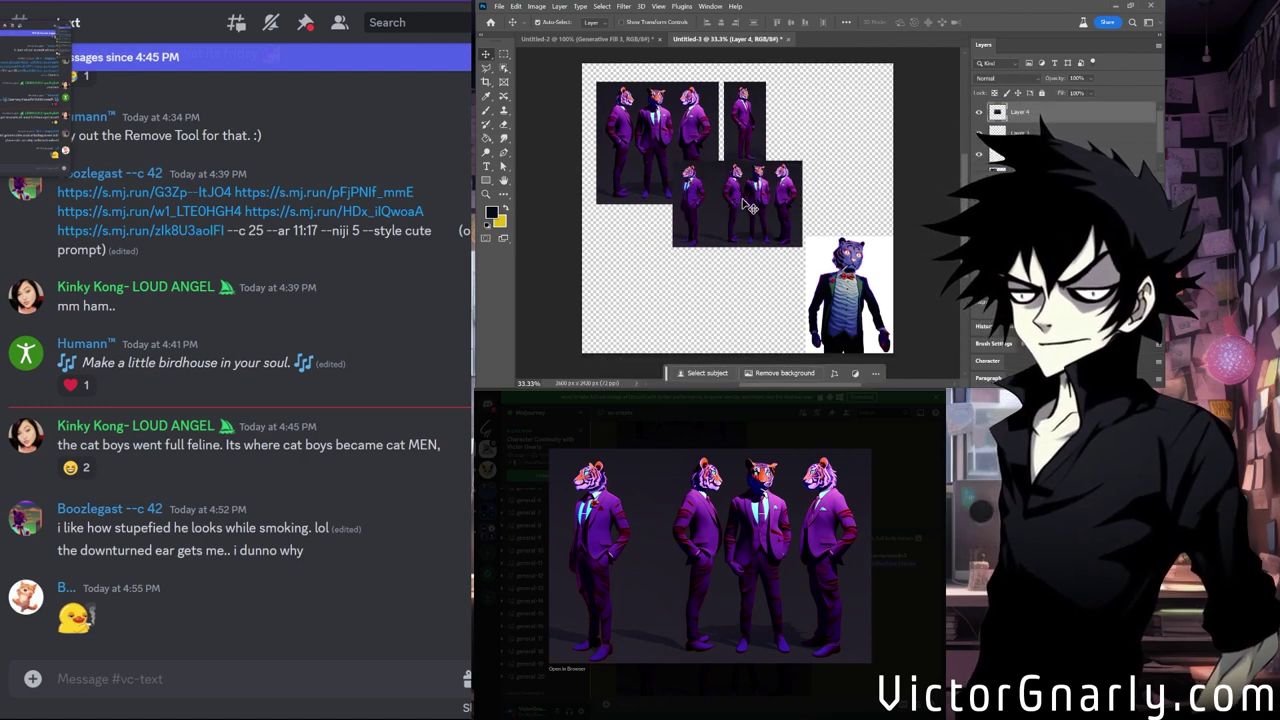
left_click_drag(748, 207, 700, 258)
Erase all but the leftmost tiger from the second four-tiger image and move that tiger to the end of the upper row.
left_click(503, 54)
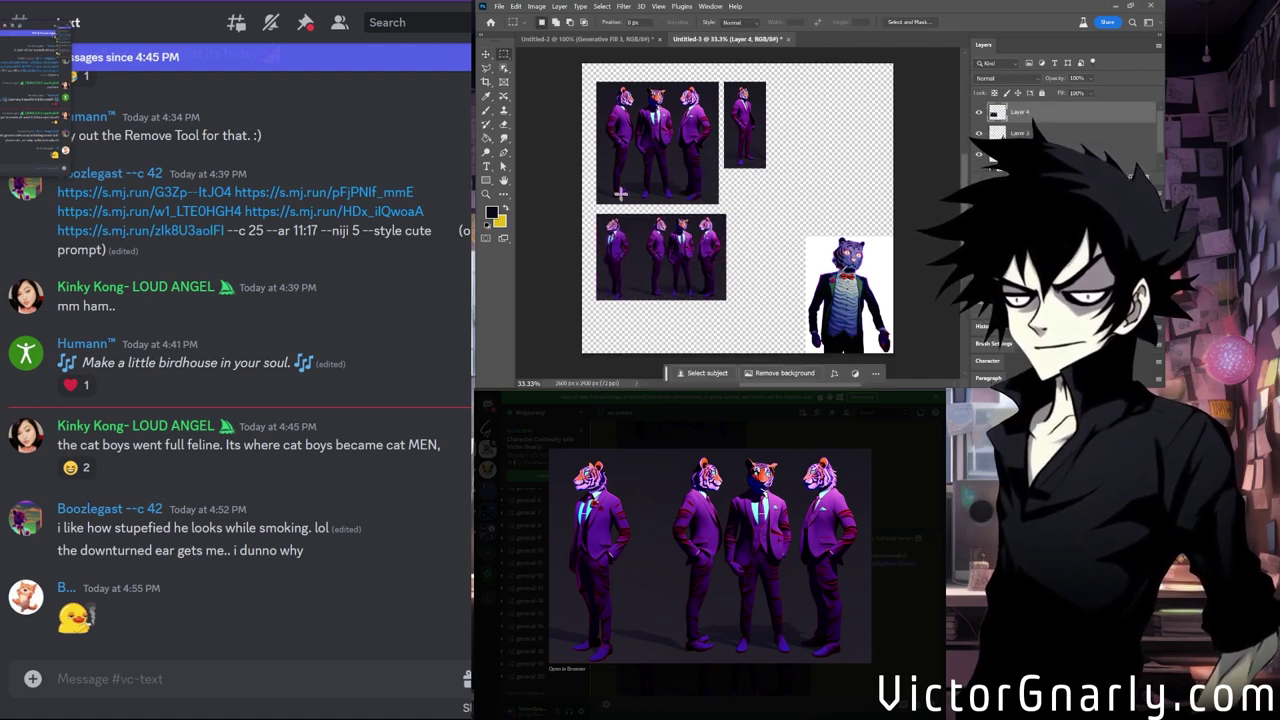
left_click_drag(635, 210, 759, 303)
key("Delete")
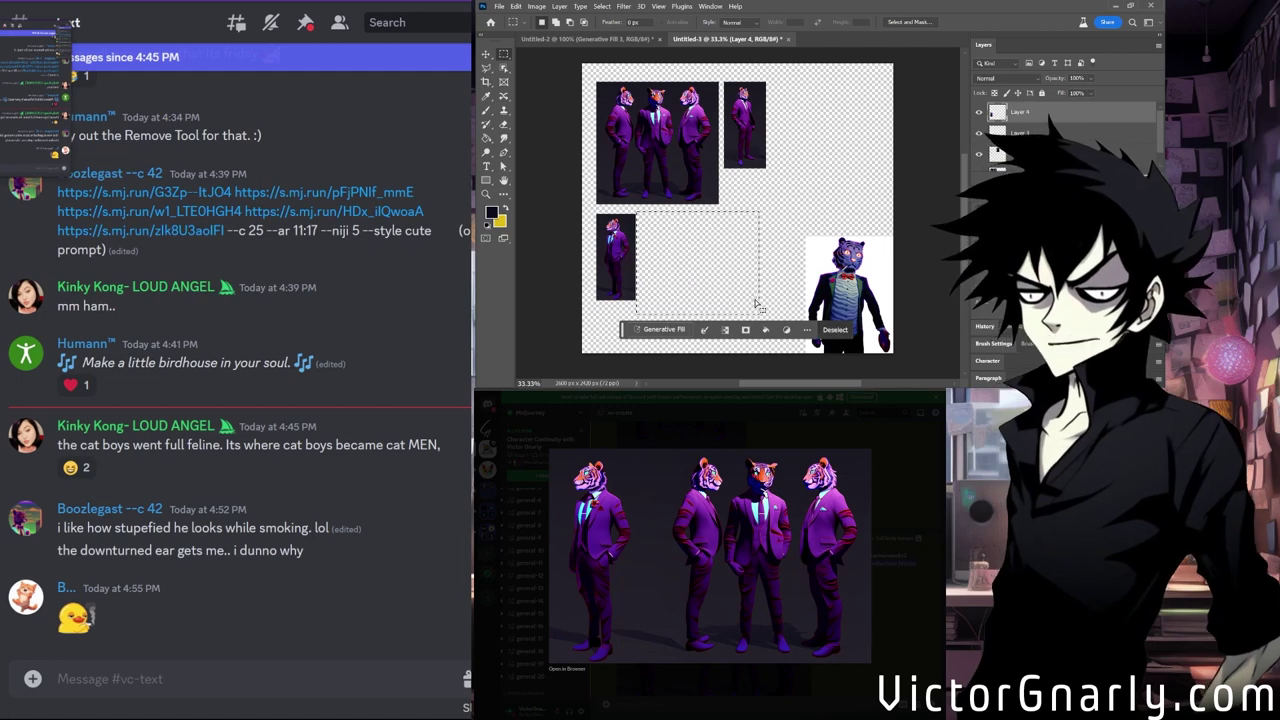
key("ctrl+d")
key("v")
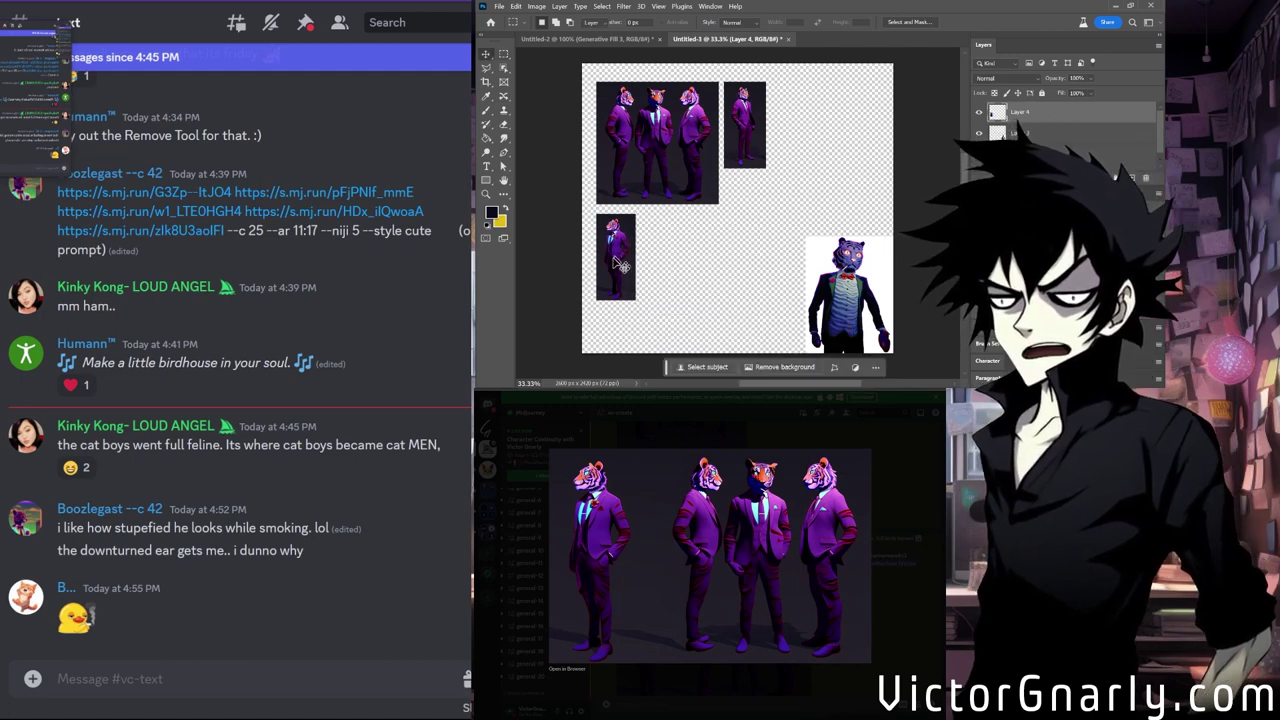
left_click_drag(614, 275, 790, 162)
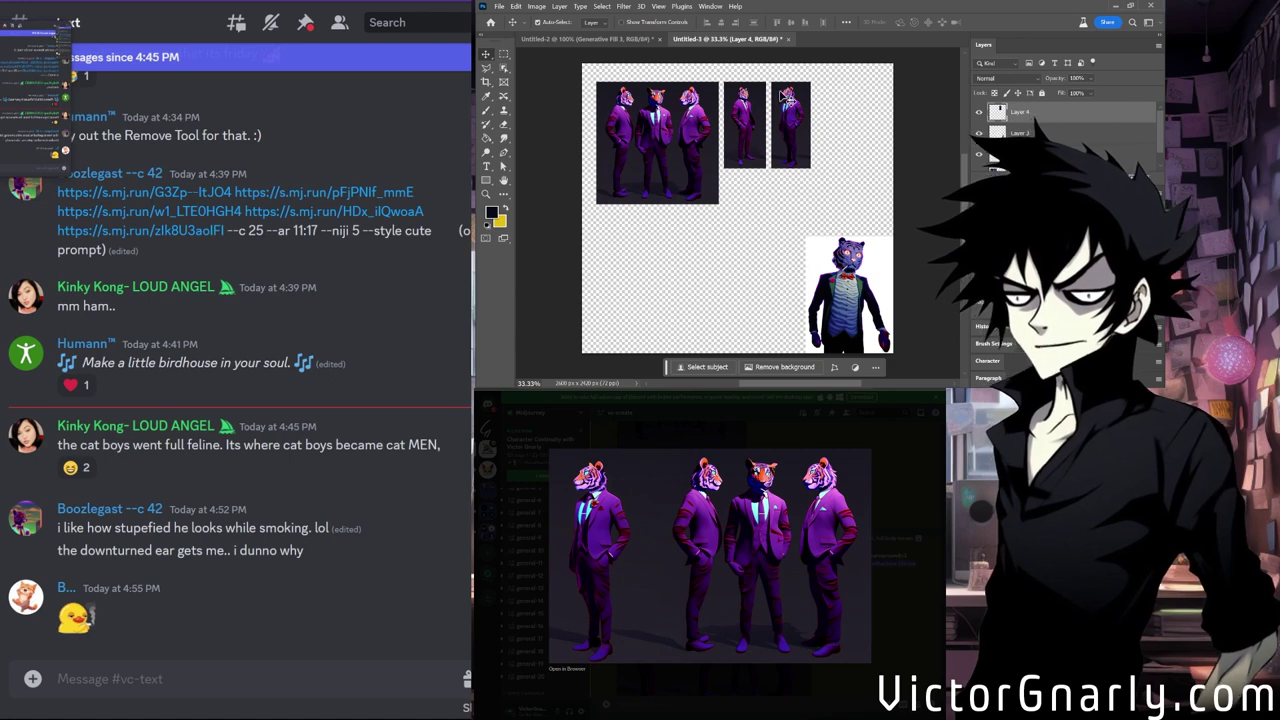
Copy the upscaled five-tiger image from Discord and place it below the three-tiger image in the Photoshop canvas.
key("Escape")
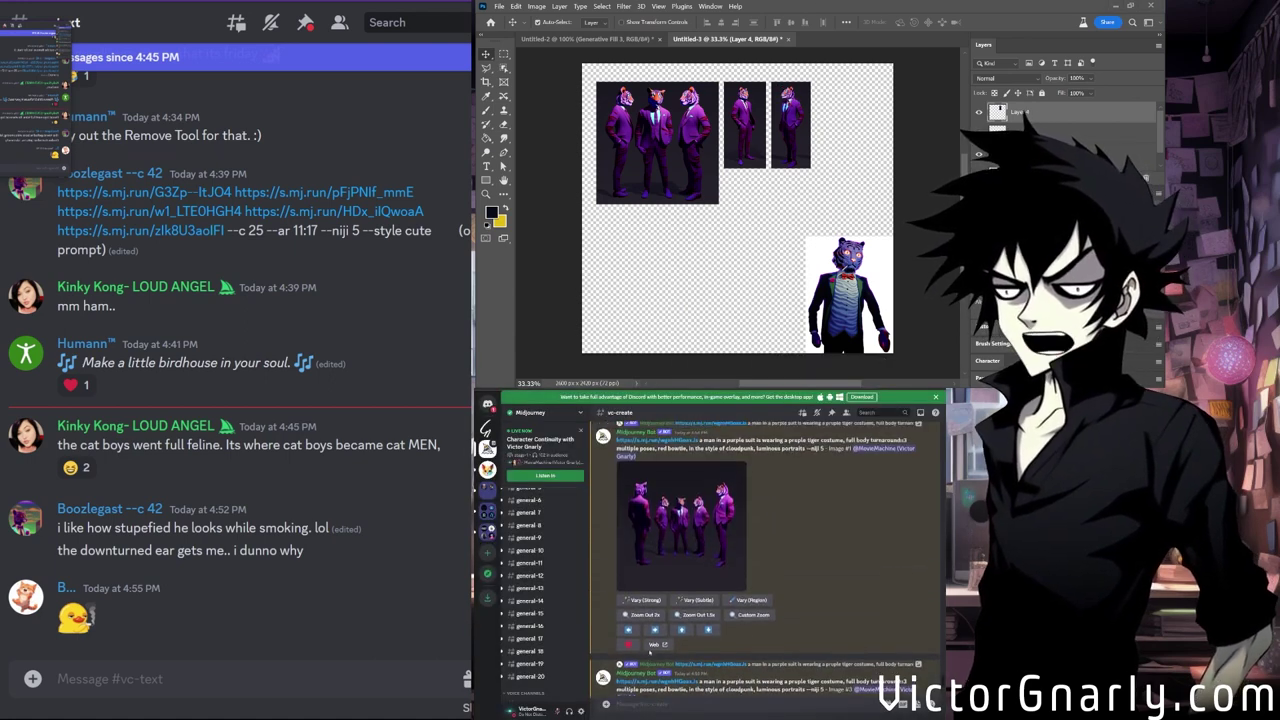
left_click(673, 644)
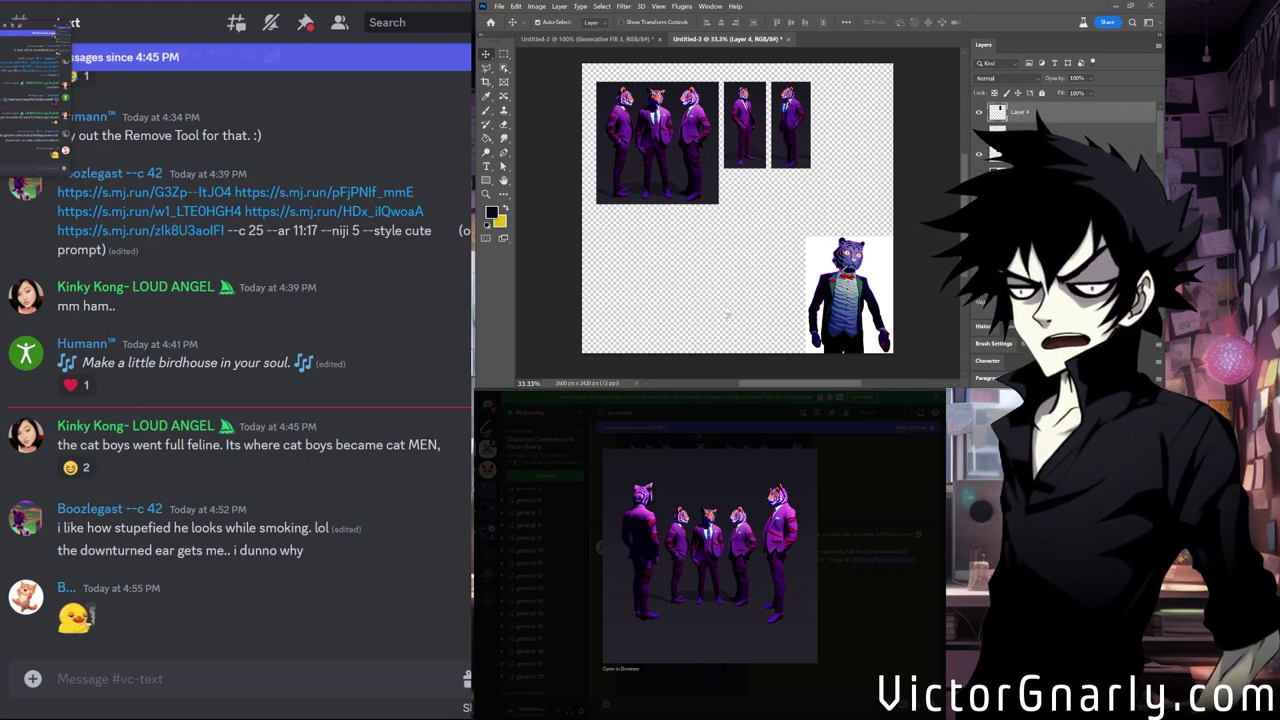
key("ctrl+v")
left_click_drag(750, 214, 712, 300)
scroll(676, 253, "up", 1)
scroll(676, 253, "up", 2)
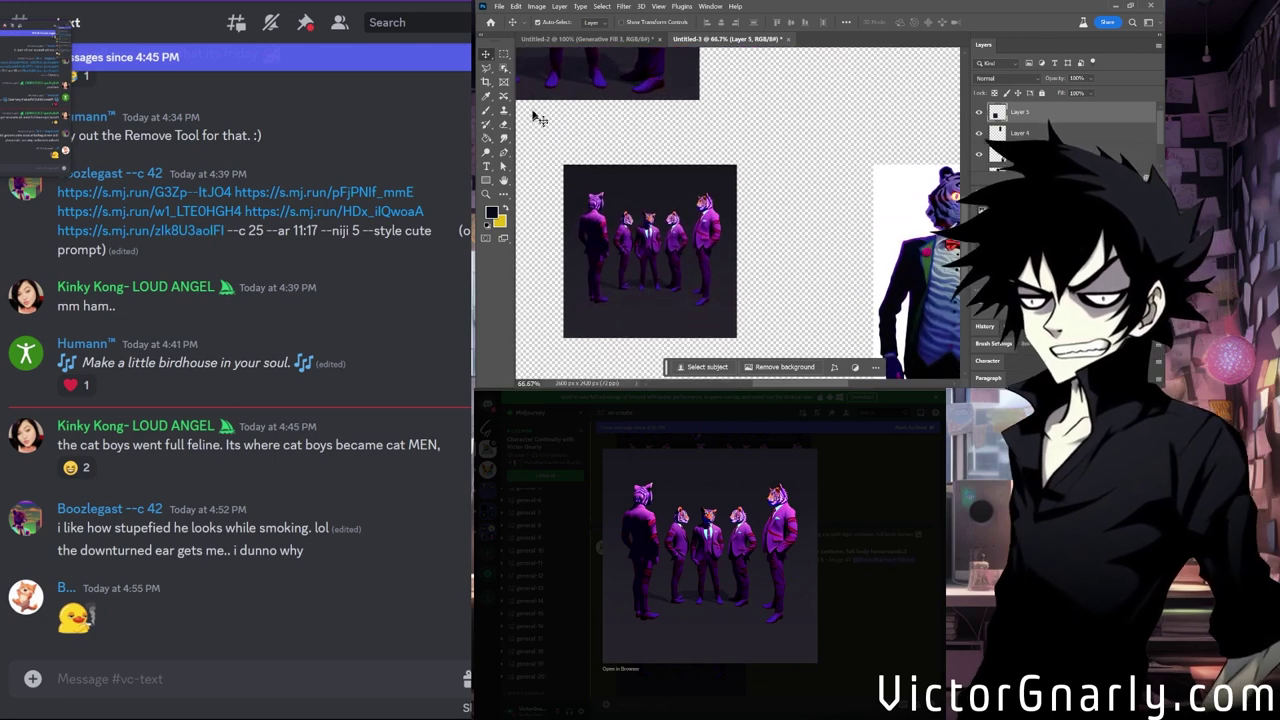
Duplicate the leftmost back-facing tiger of the five-tiger image onto its own layer and move it above that image's right side.
key("m")
left_click_drag(573, 186, 613, 309)
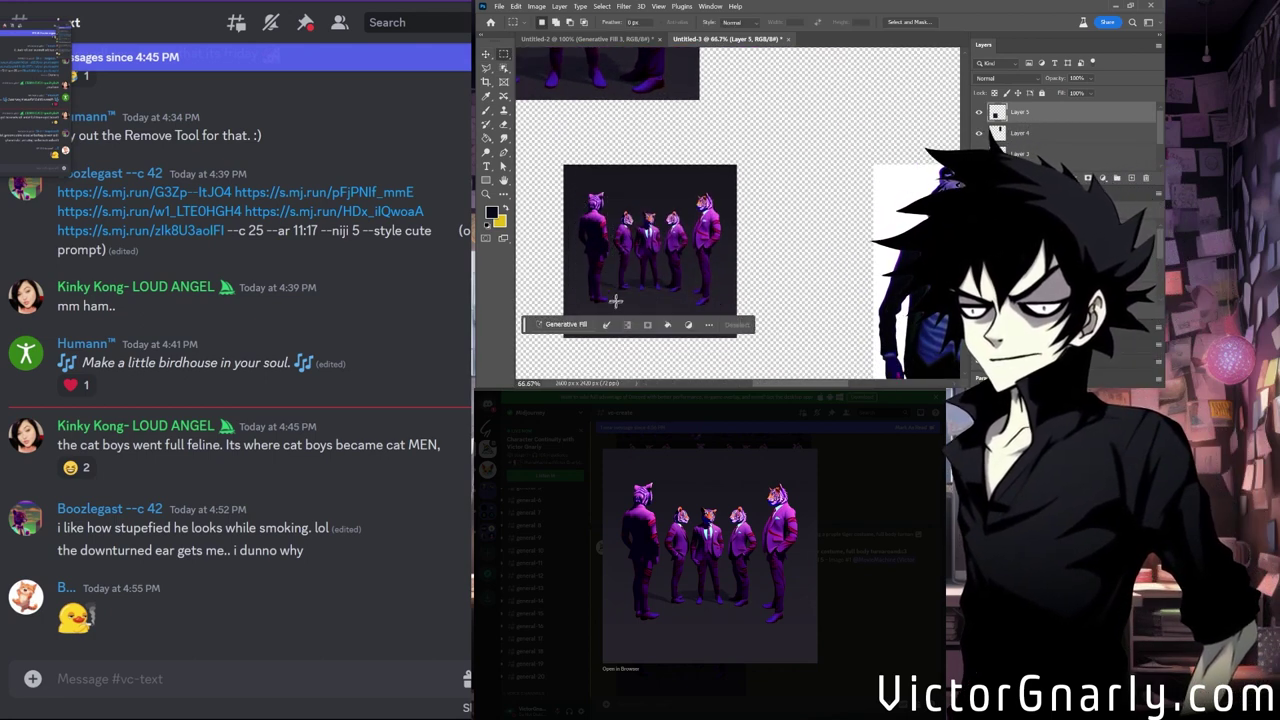
key("v")
key("ctrl+j")
left_click_drag(608, 211, 755, 187)
scroll(683, 286, "down", 1)
scroll(683, 286, "down", 1)
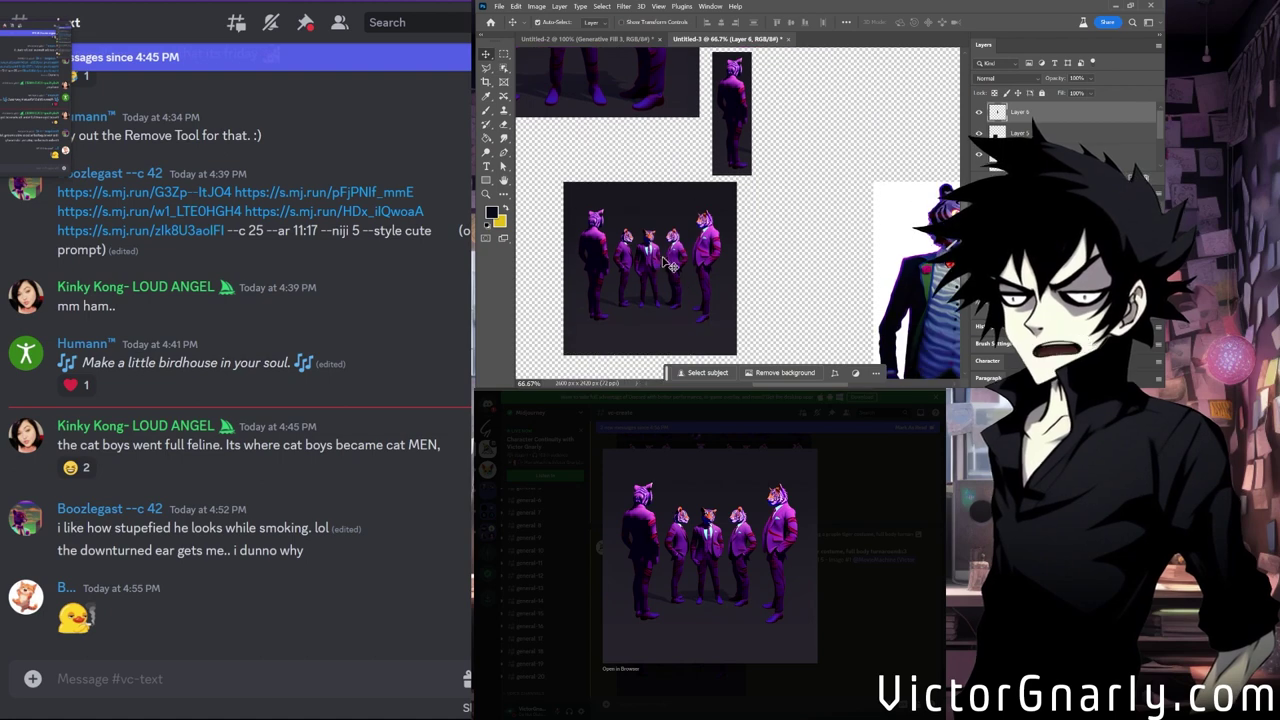
Duplicate the rightmost side-facing tiger of the five-tiger image onto its own layer and place it beside the extracted back-facing tiger.
left_click_drag(683, 286, 665, 314)
key("m")
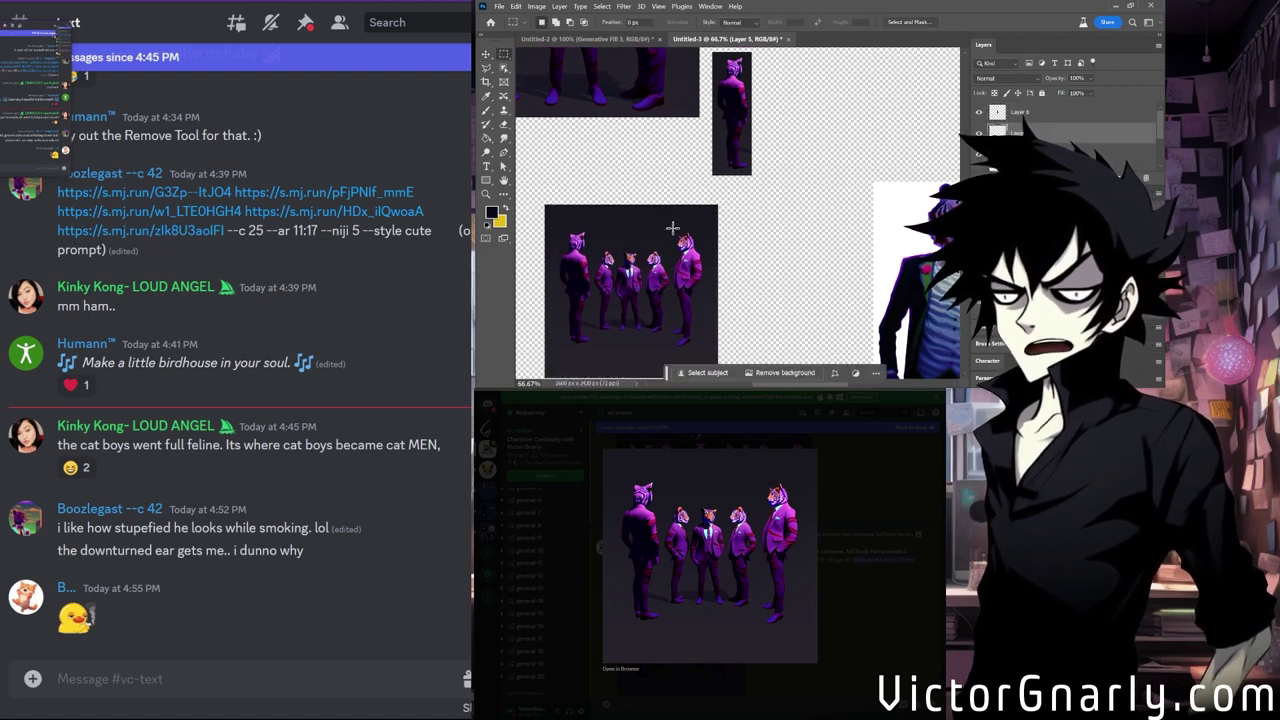
left_click_drag(673, 228, 670, 241)
left_click_drag(710, 349, 710, 349)
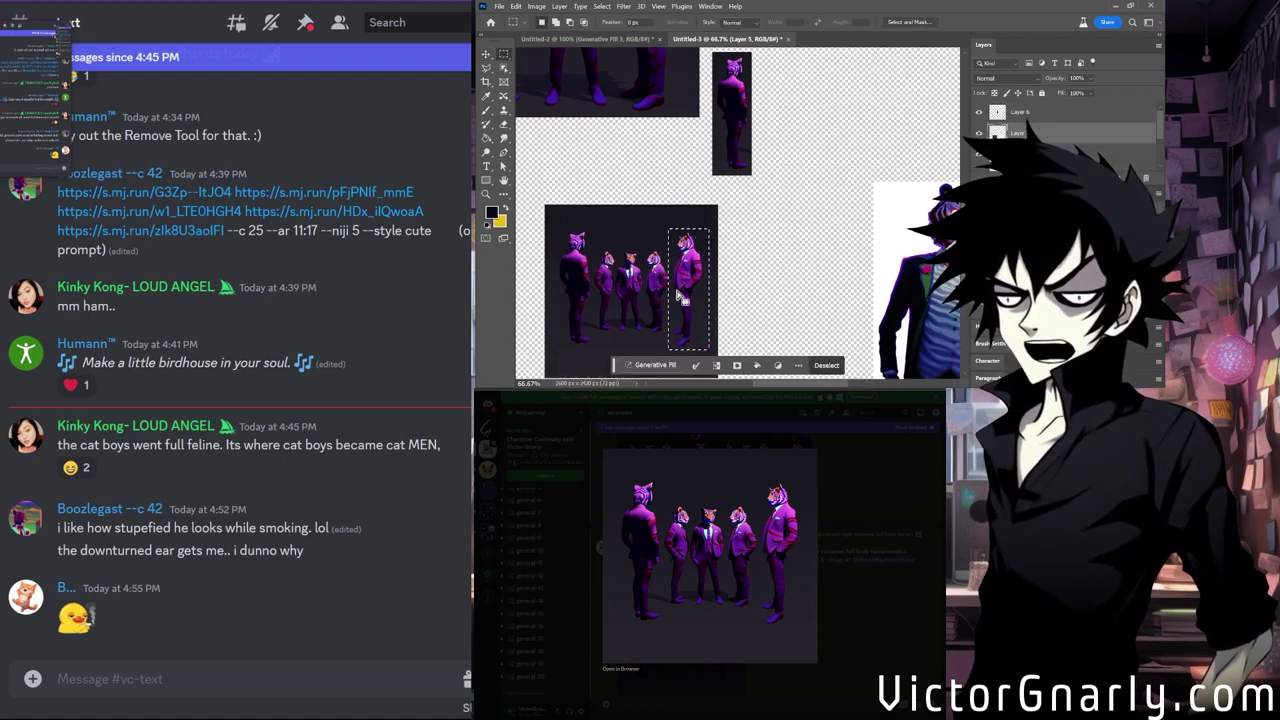
left_click_drag(646, 217, 672, 362)
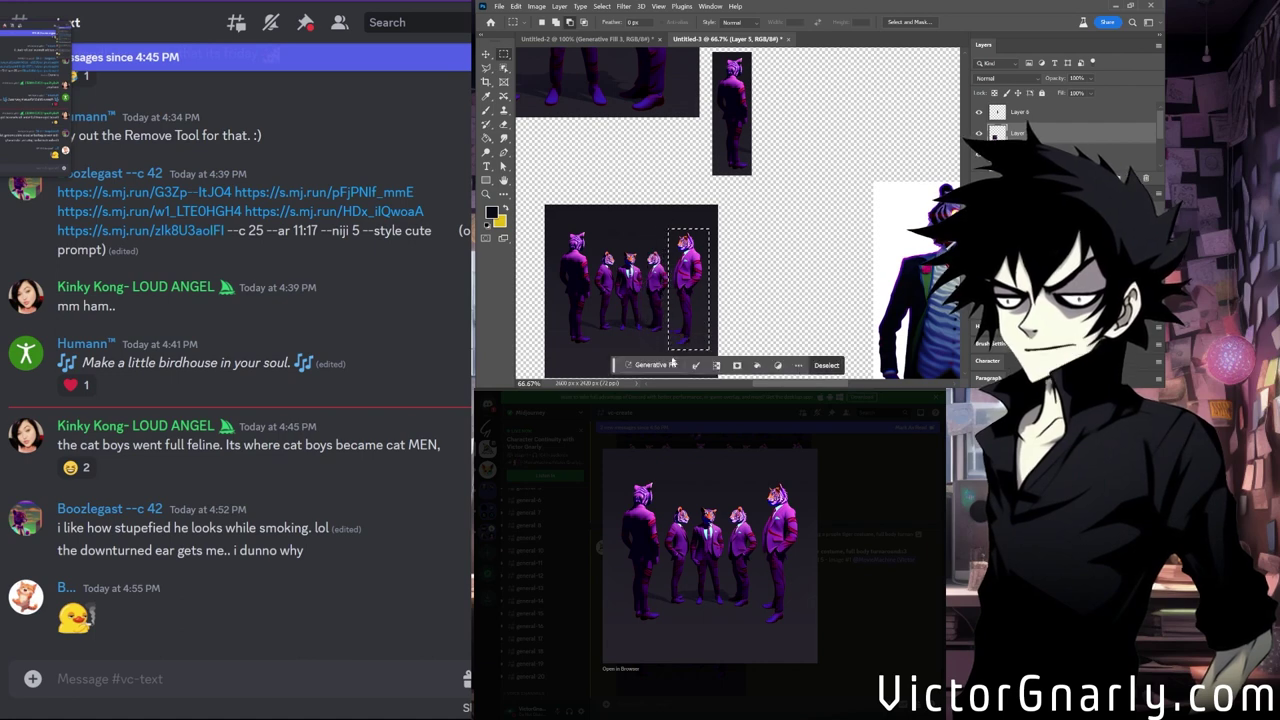
left_click_drag(729, 214, 707, 358)
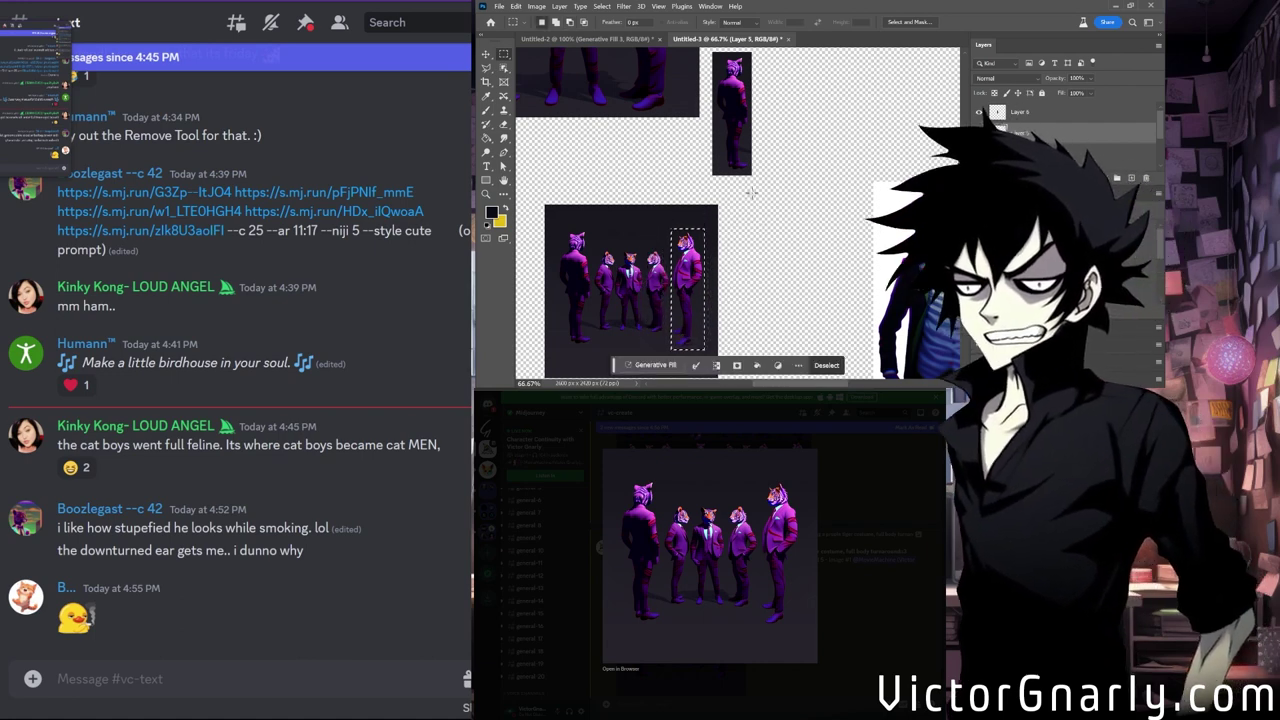
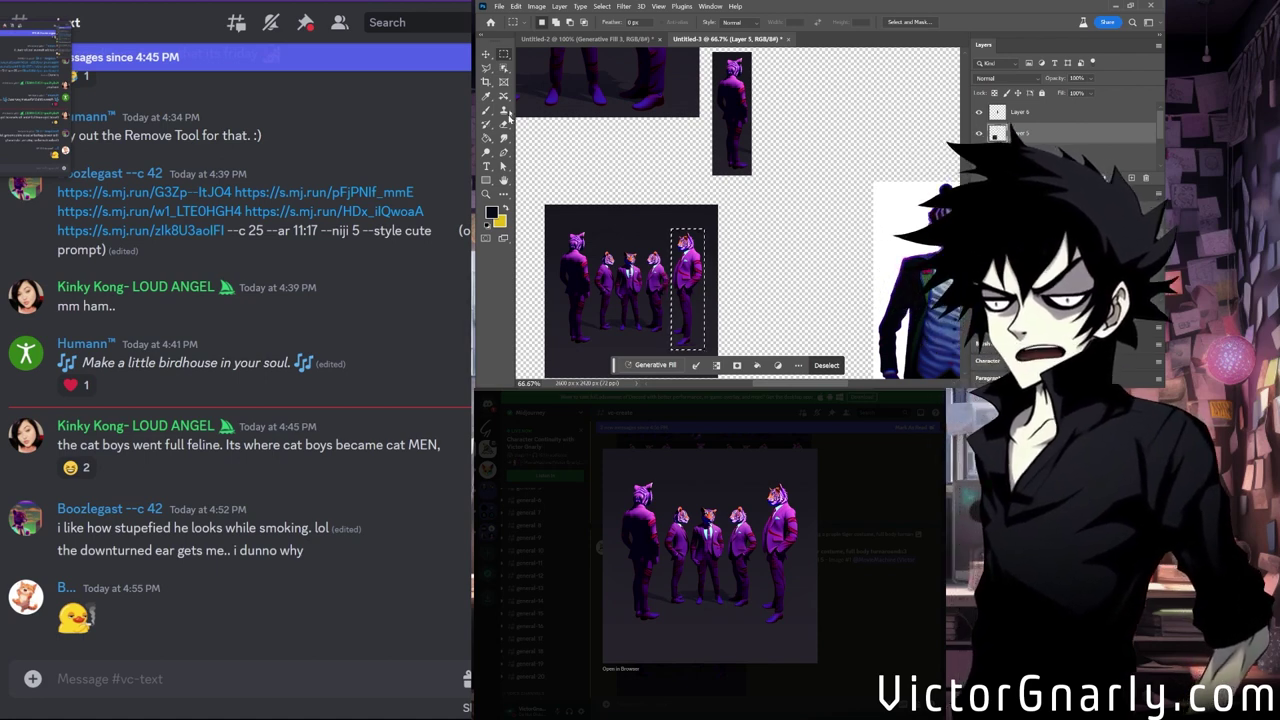
key("v")
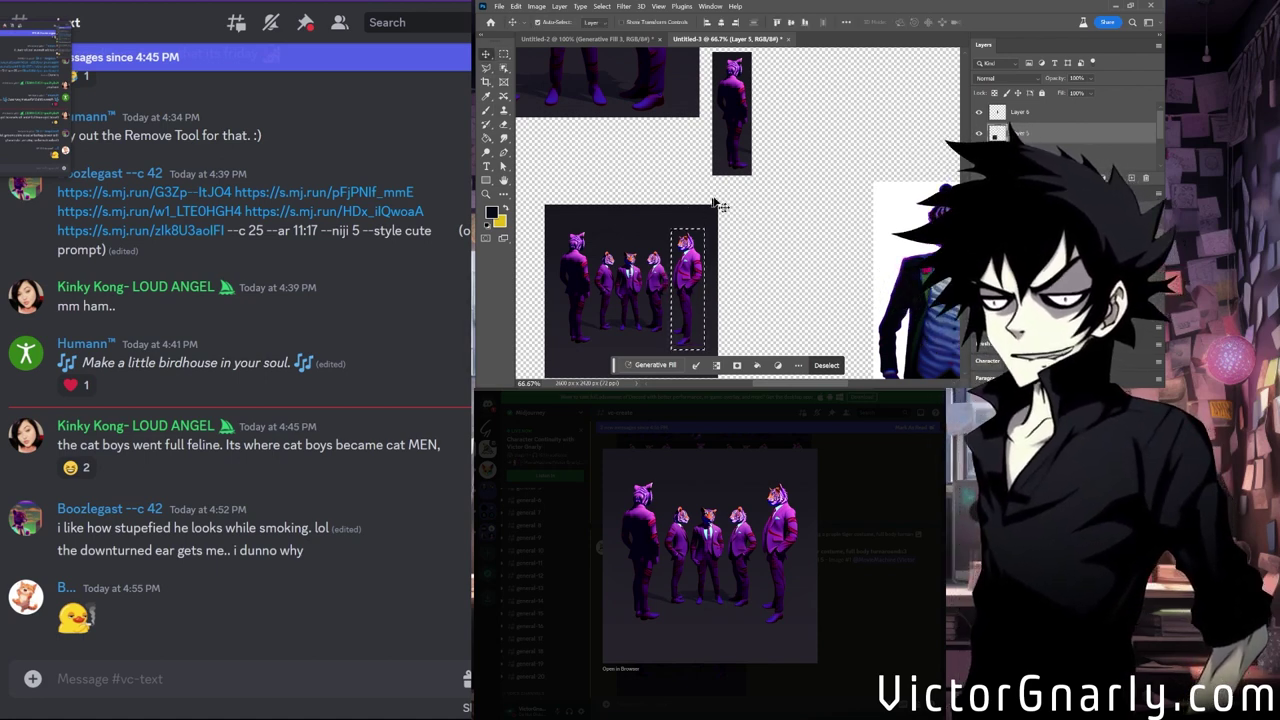
scroll(712, 230, "down", 1)
key("ctrl+j")
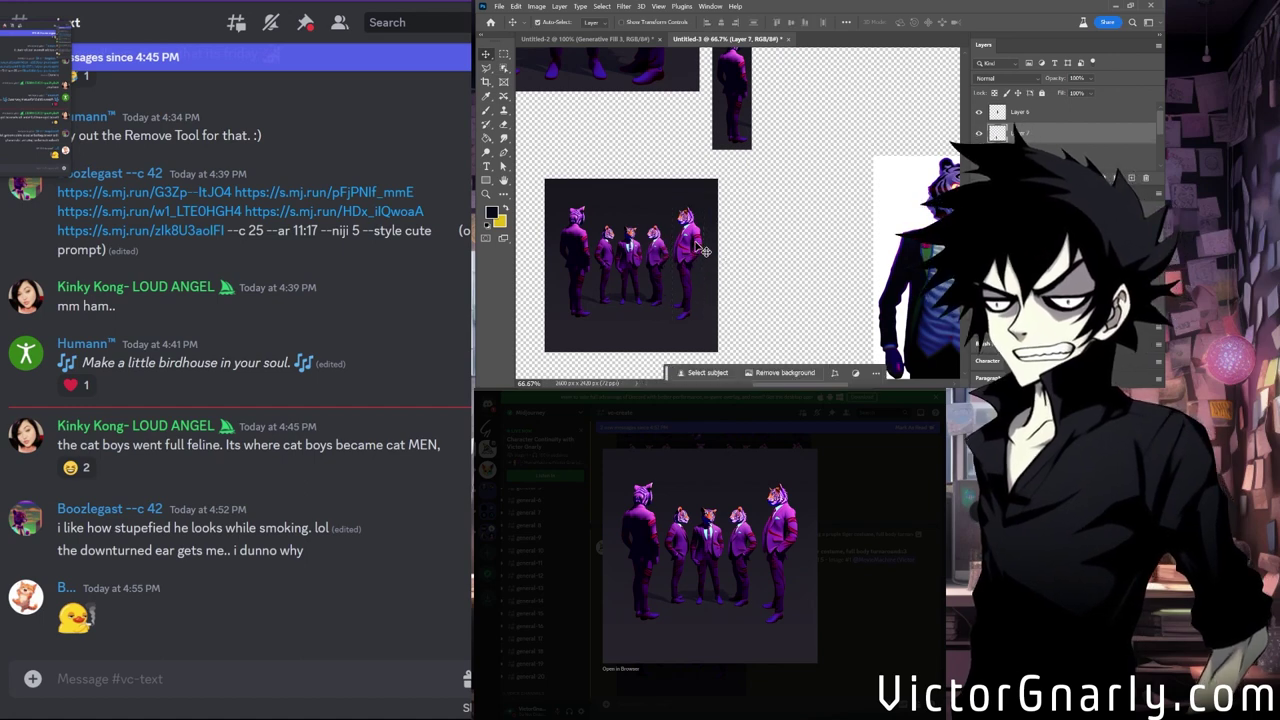
left_click_drag(705, 251, 786, 135)
scroll(783, 185, "up", 3)
scroll(800, 190, "up", 3)
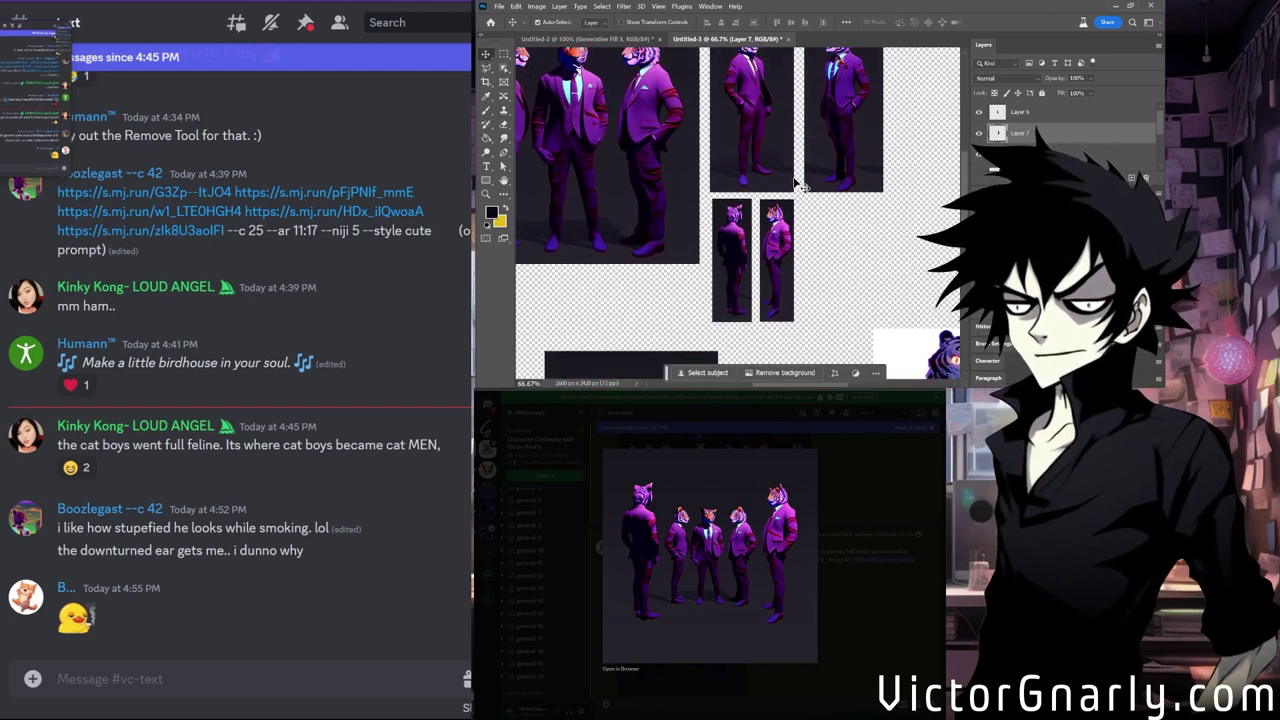
scroll(806, 224, "down", 1)
scroll(806, 224, "down", 3)
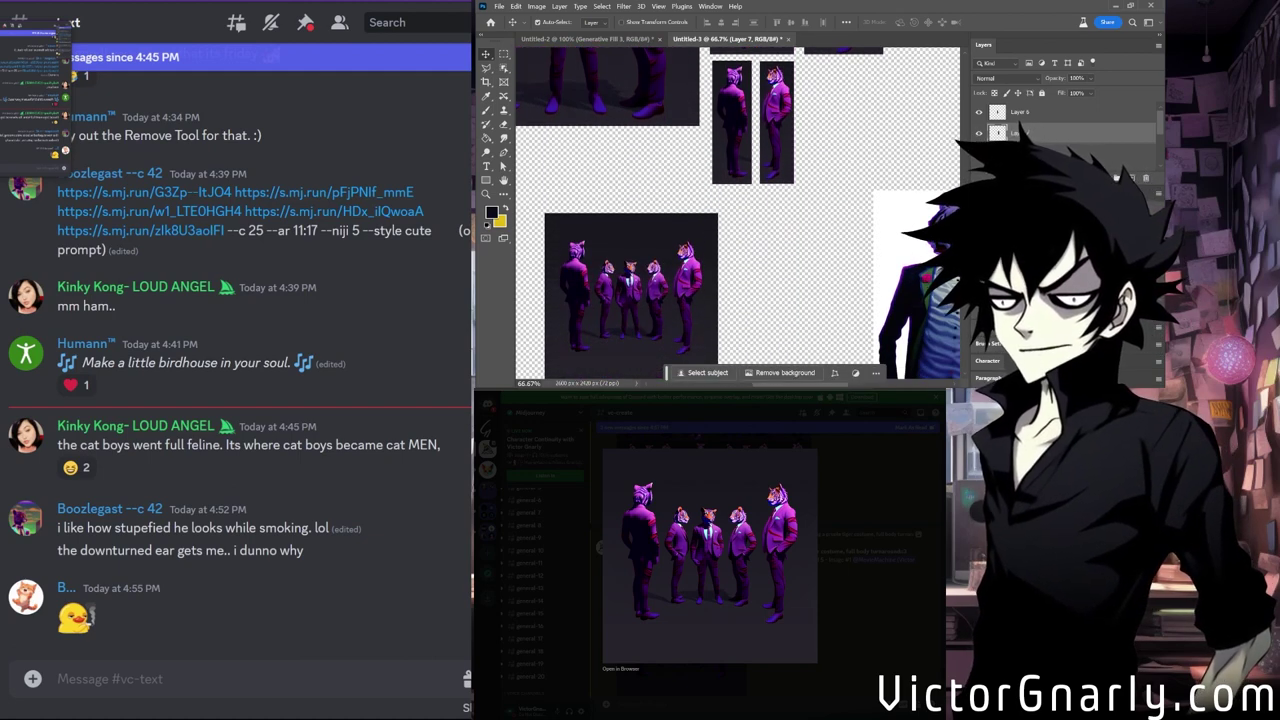
Close the enlarged five-tiger image in Discord and examine the zoom-out and pan grids for further usable poses.
key("Escape")
scroll(675, 600, "down", 3)
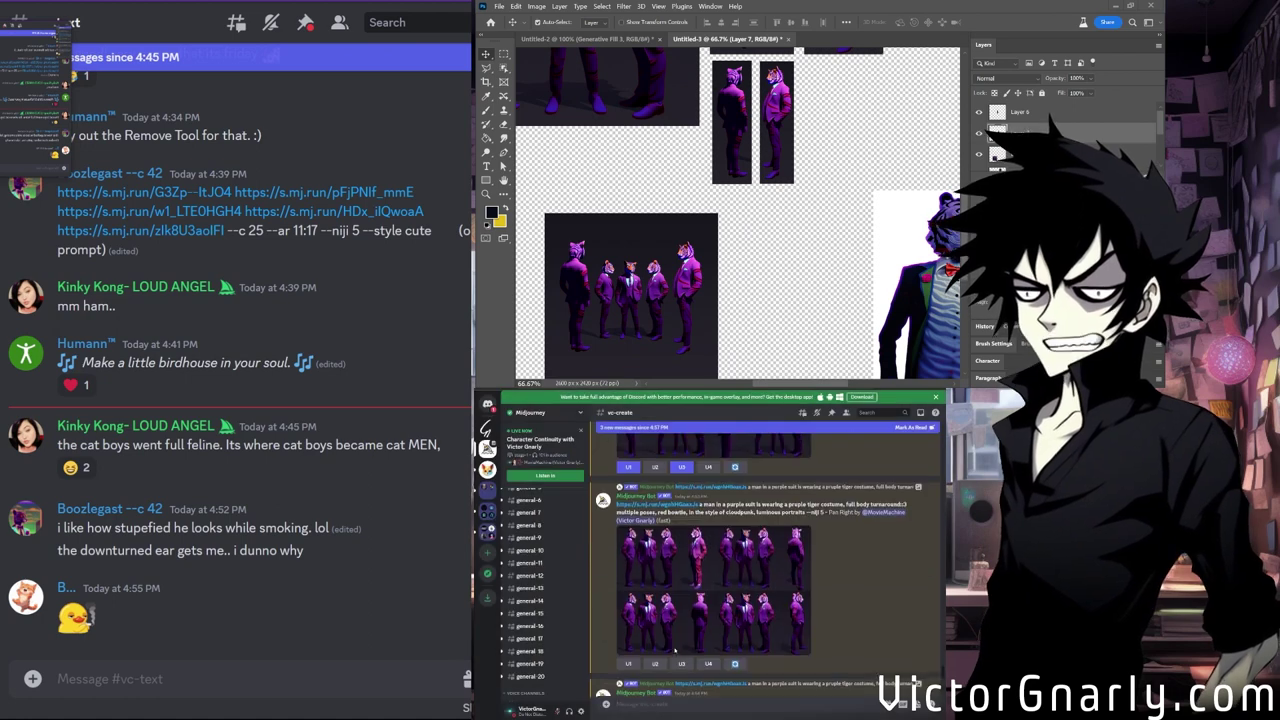
scroll(675, 650, "down", 3)
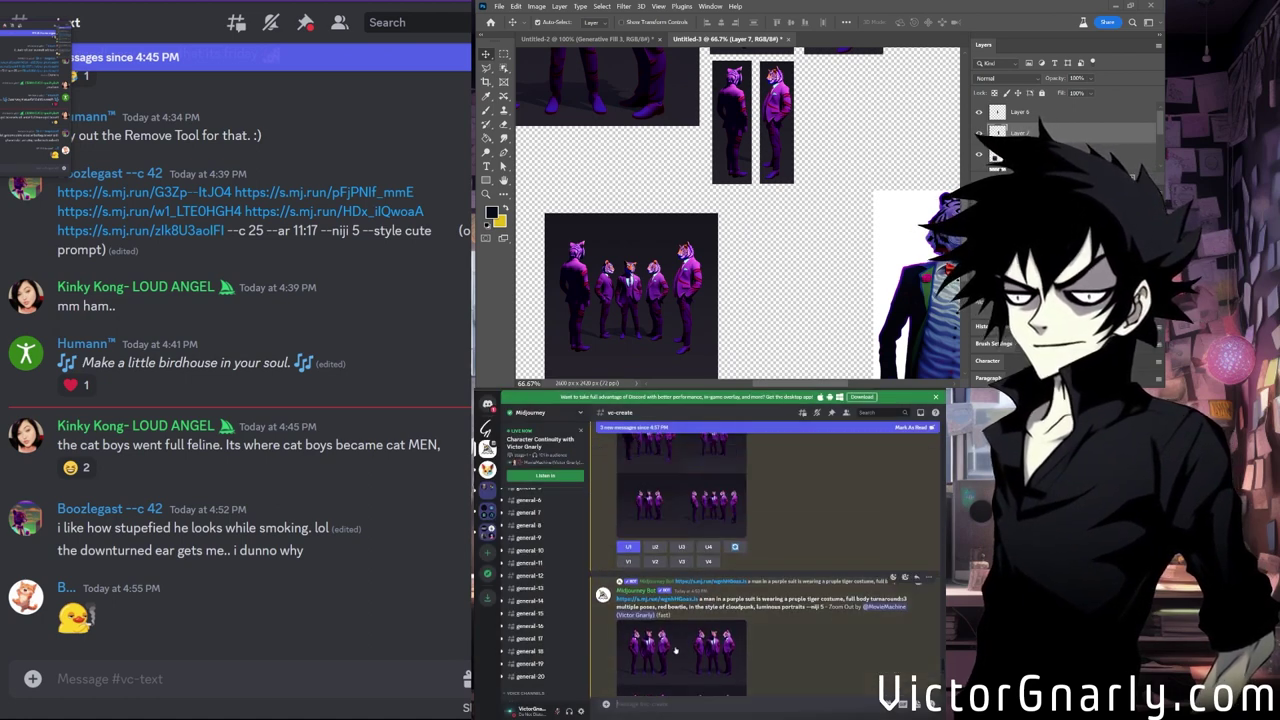
scroll(765, 565, "down", 5)
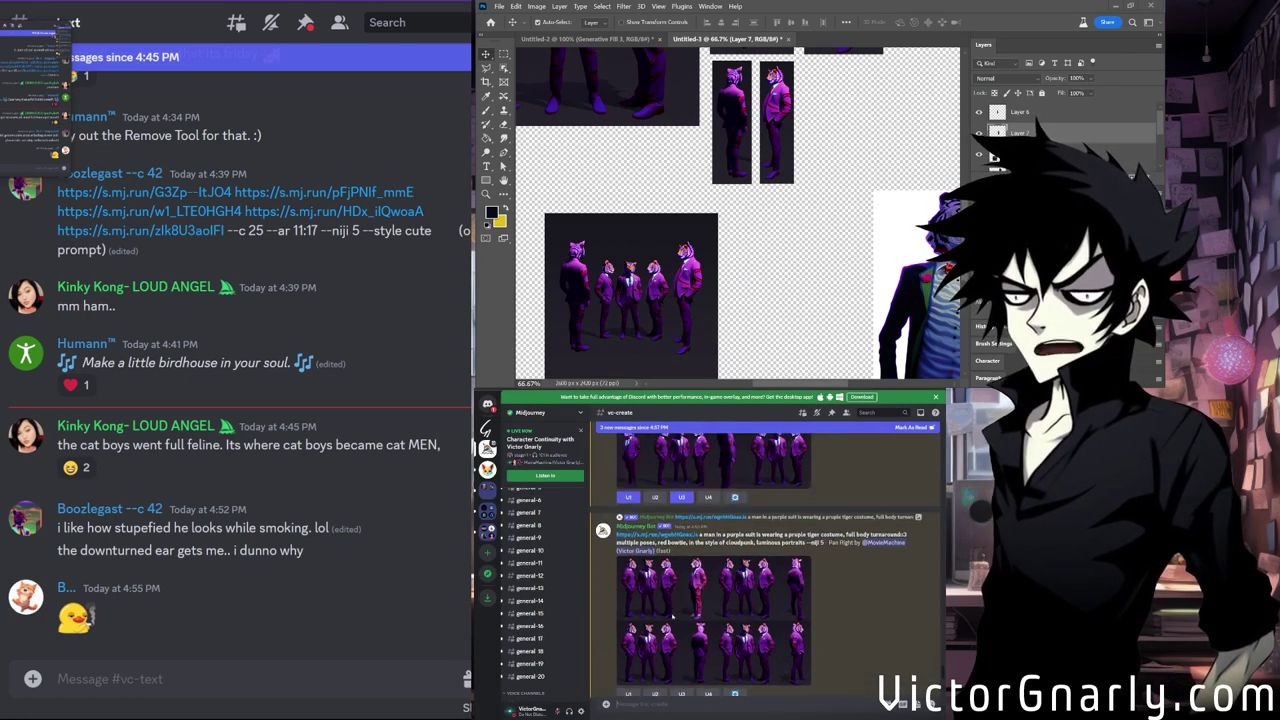
scroll(674, 613, "down", 5)
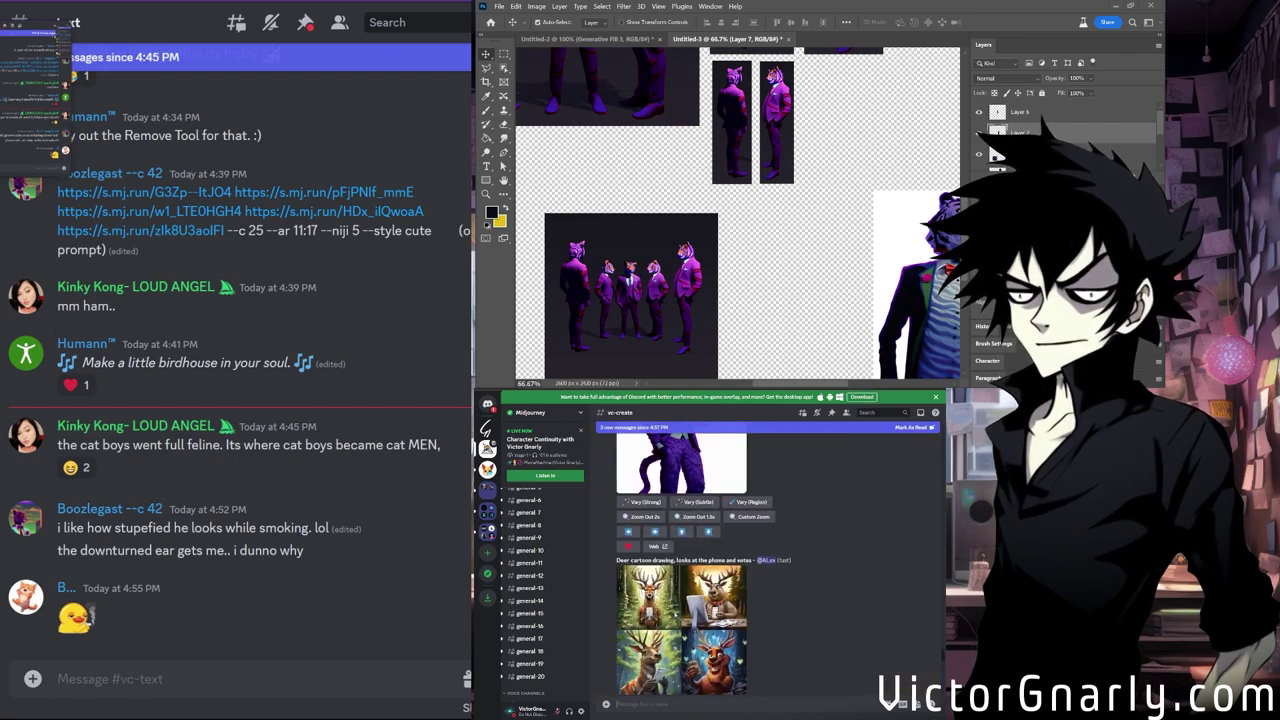
scroll(674, 613, "down", 2)
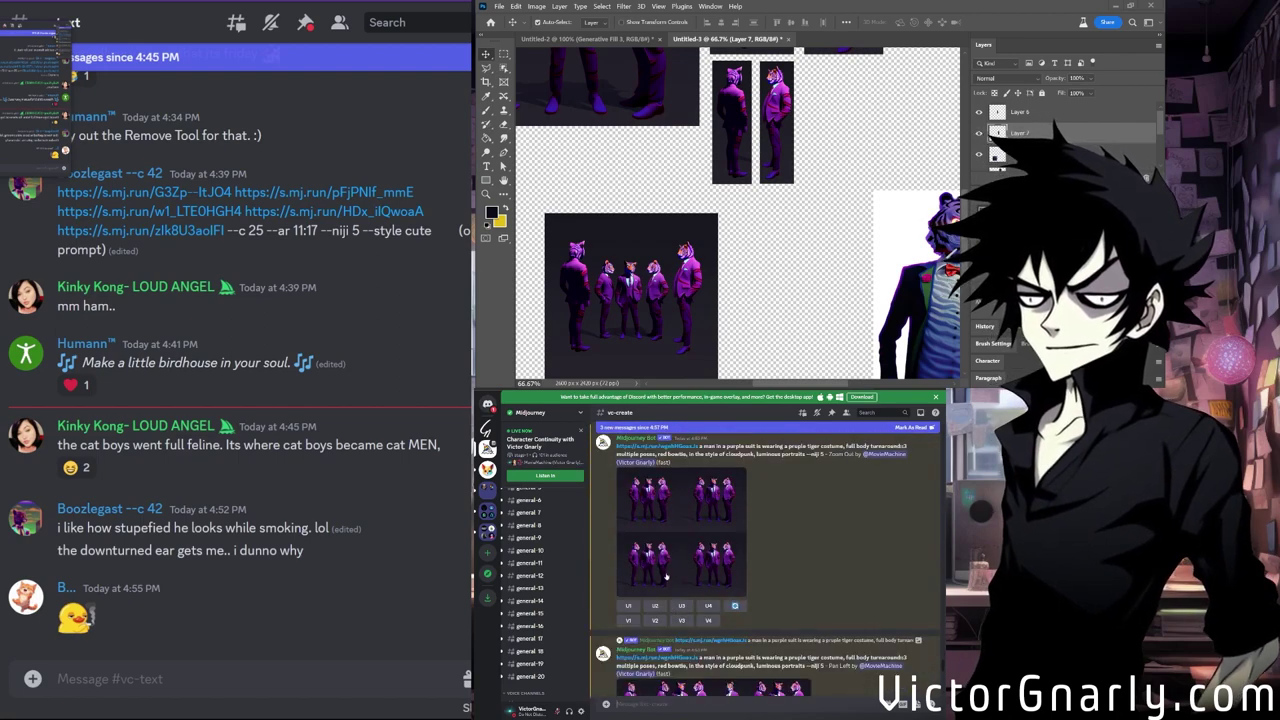
left_click(674, 600)
left_click(849, 567)
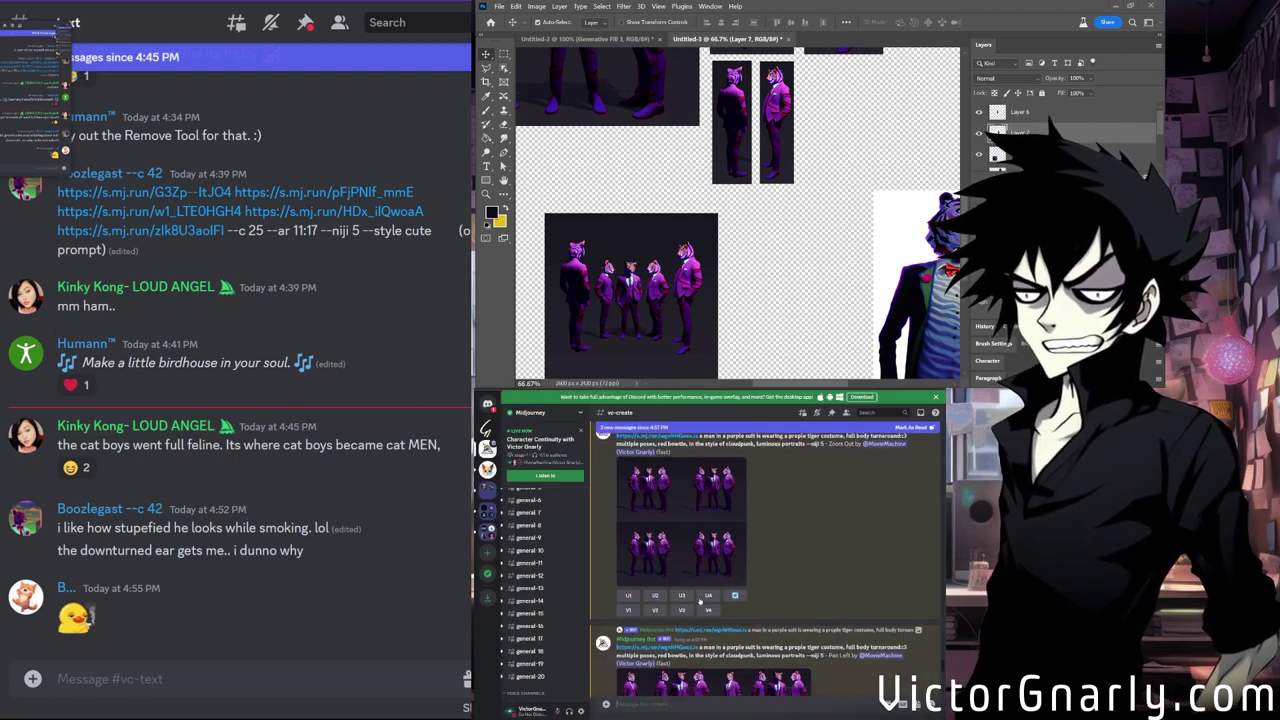
scroll(699, 600, "down", 5)
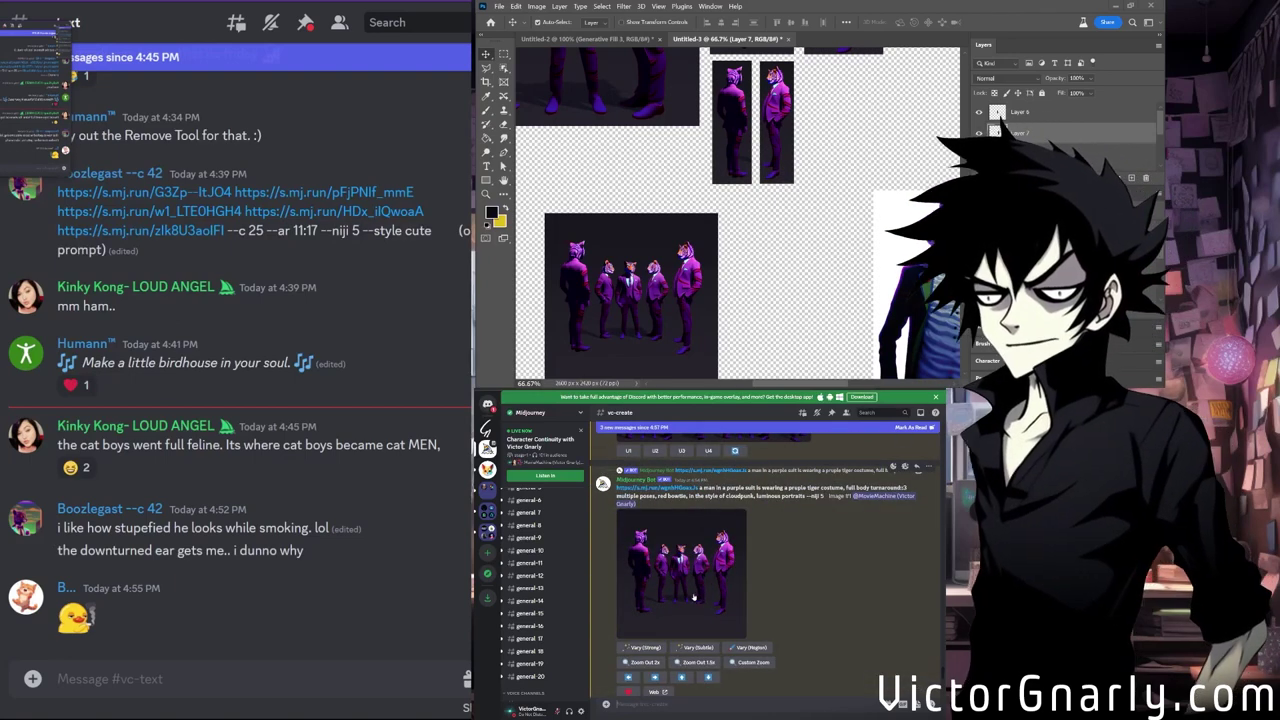
Select the dark background around the large three-tiger image in Photoshop with the Magic Wand.
scroll(789, 100, "up", 5)
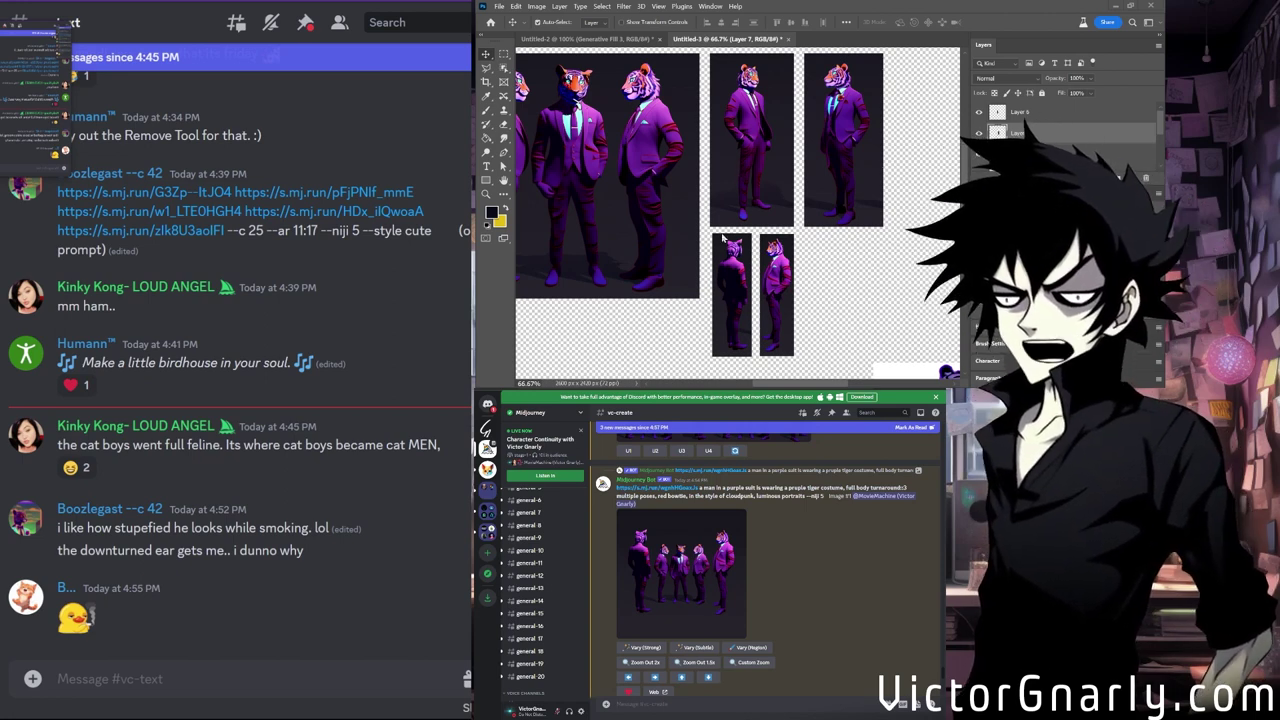
scroll(815, 240, "down", 3)
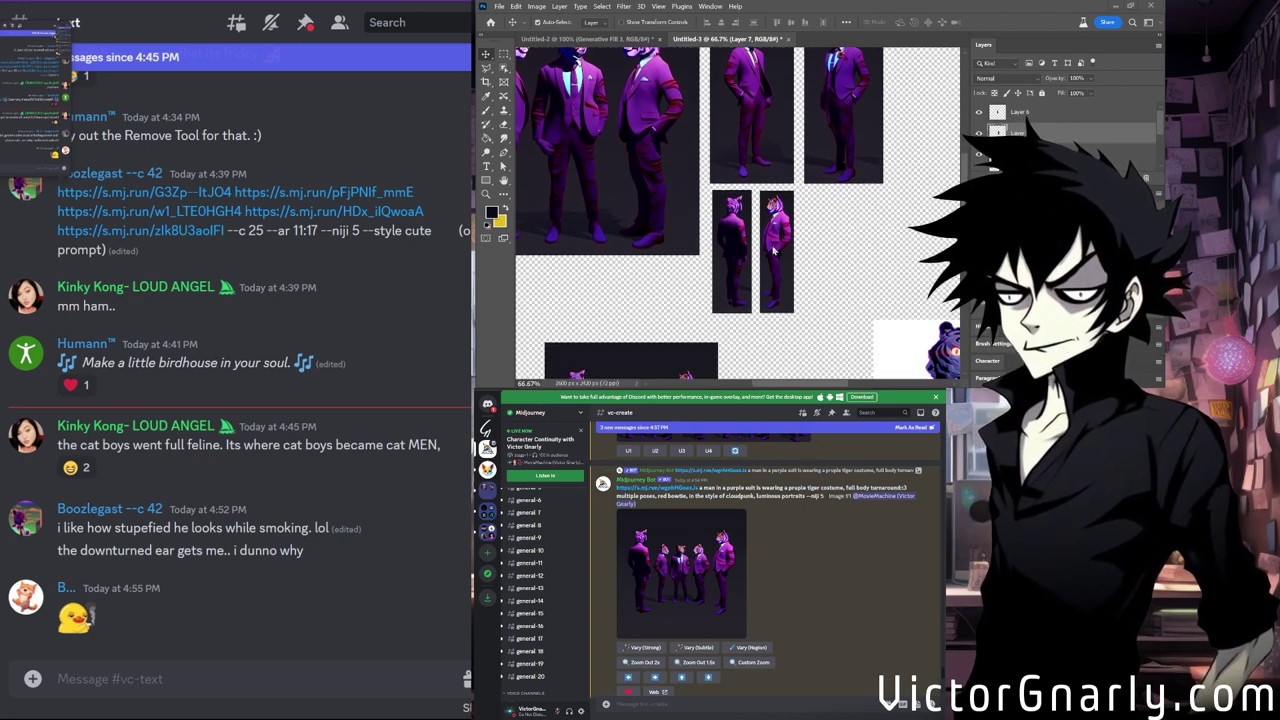
scroll(772, 250, "up", 5)
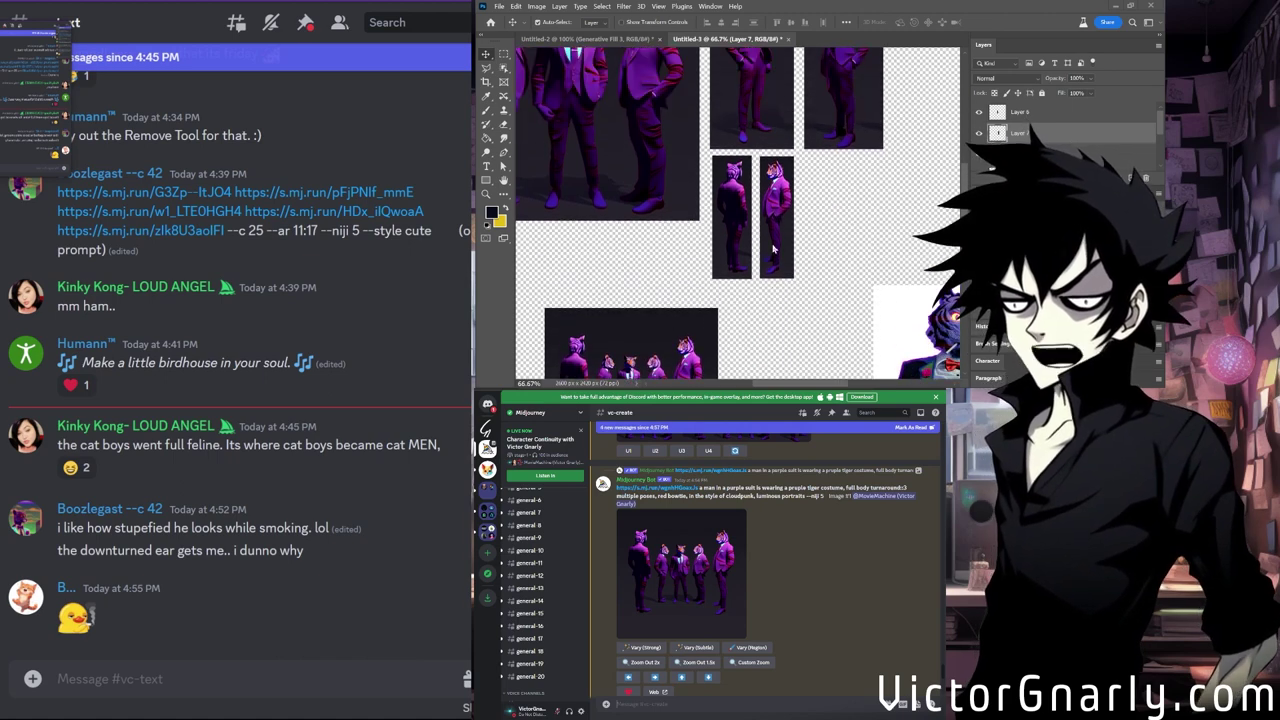
scroll(773, 250, "down", 2)
scroll(773, 250, "up", 2)
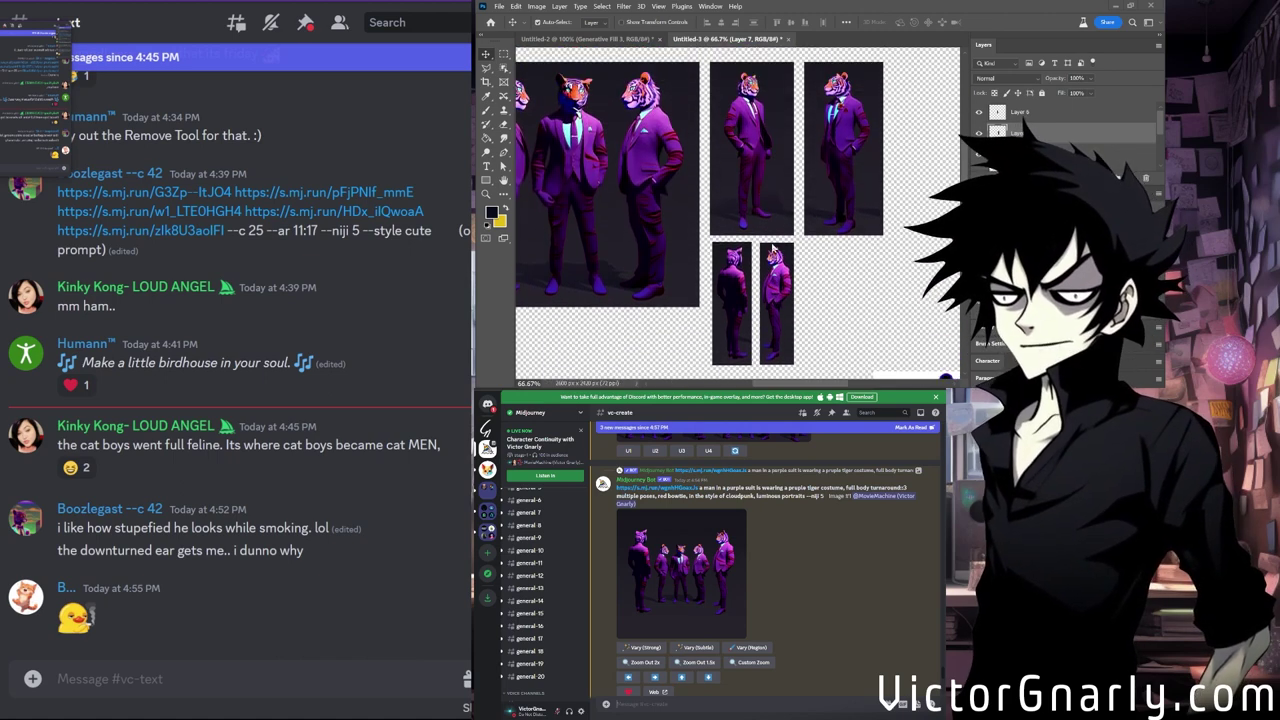
left_click(504, 68)
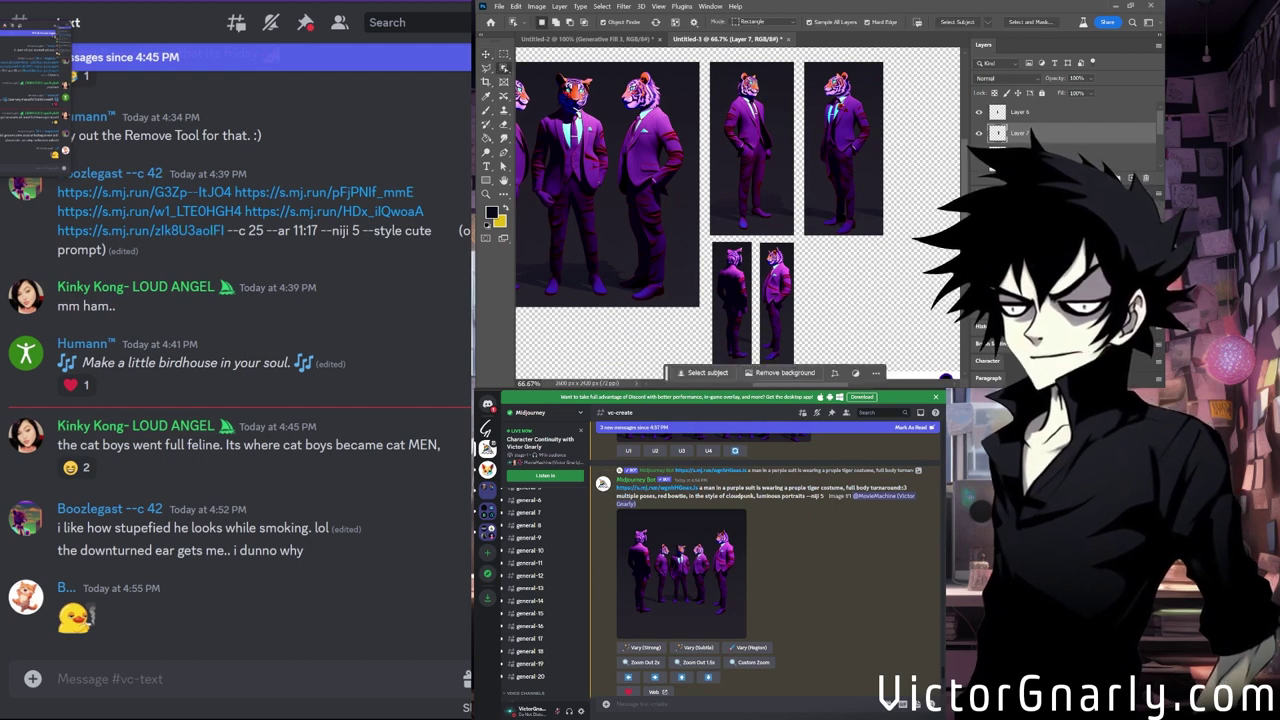
scroll(767, 385, "left", 3)
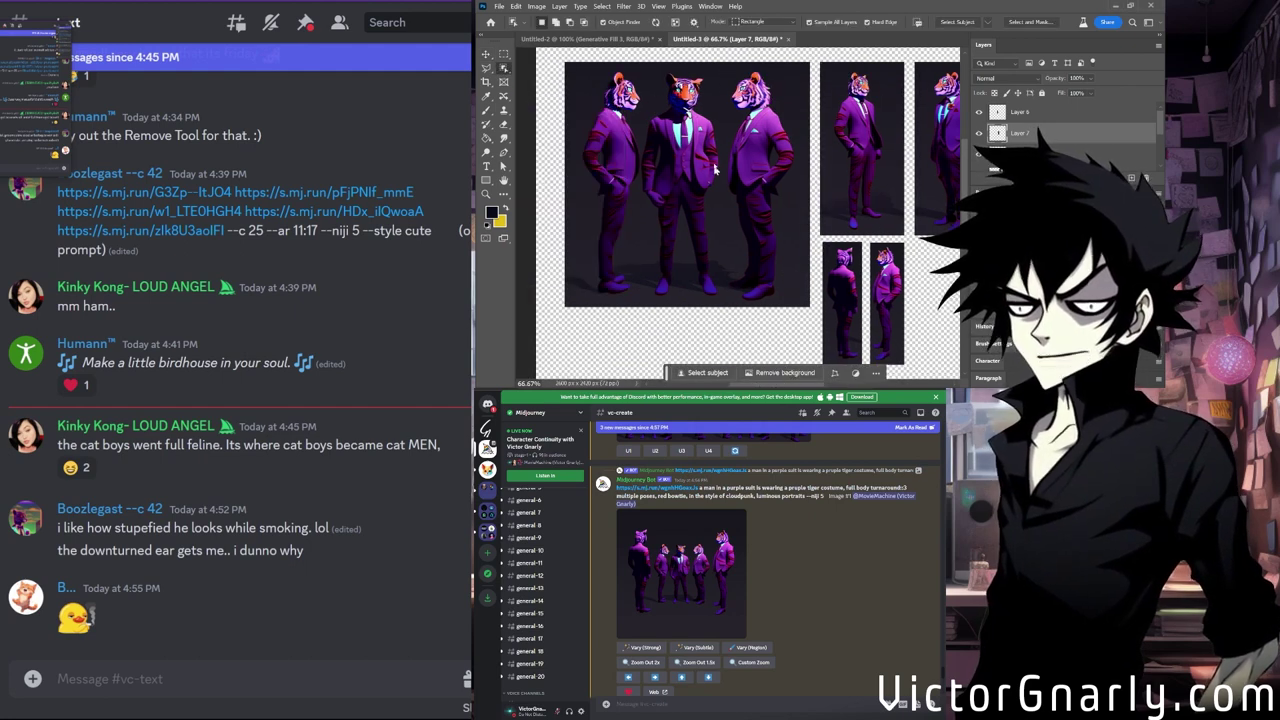
scroll(714, 103, "left", 2)
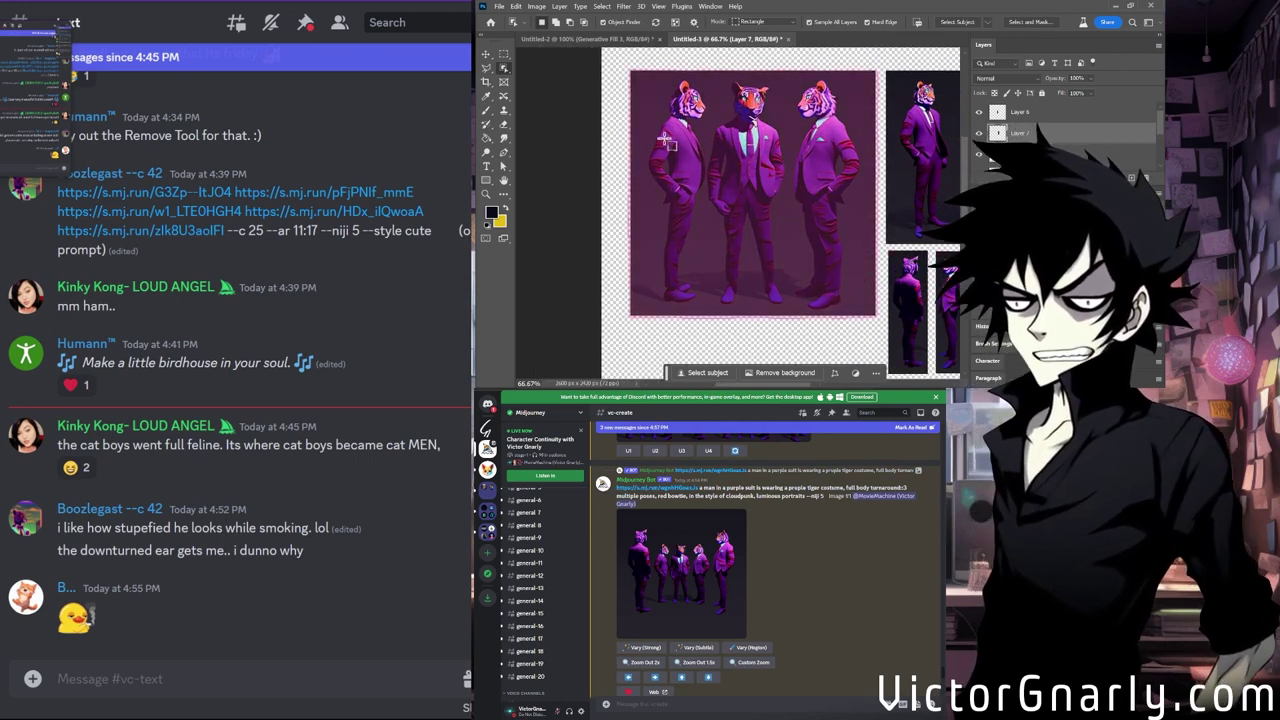
left_click(504, 54)
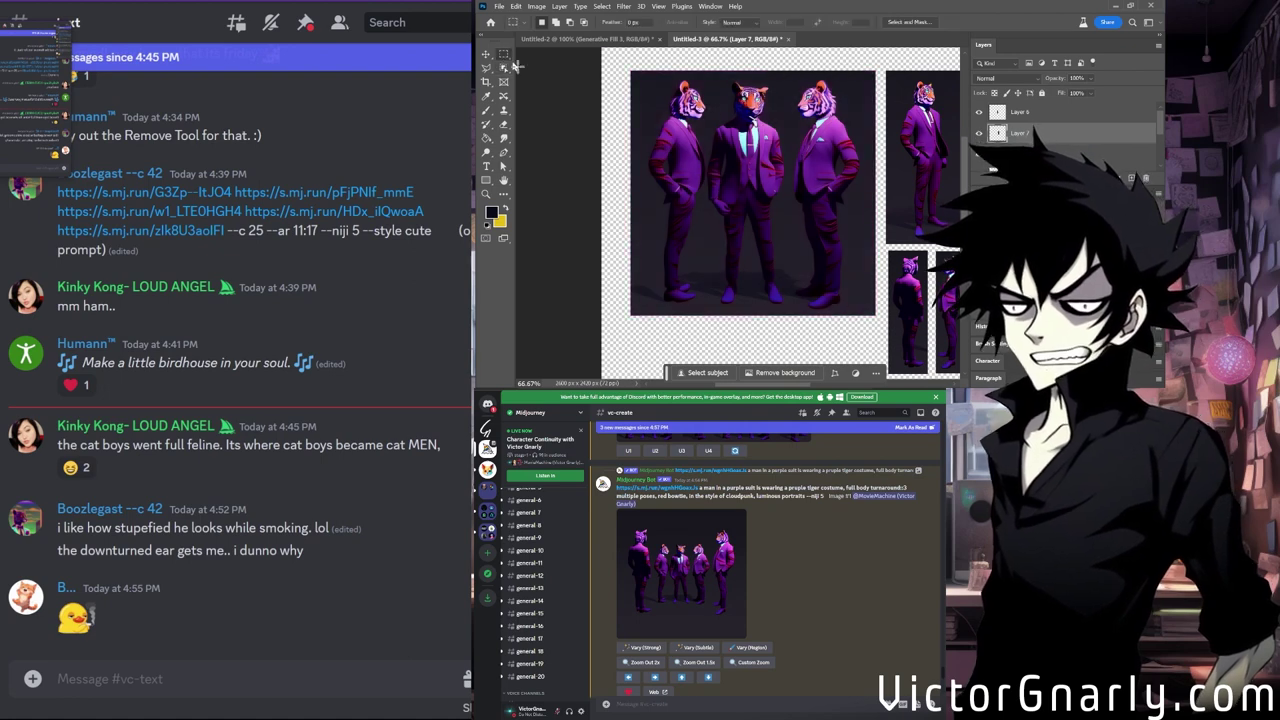
scroll(670, 190, "up", 1)
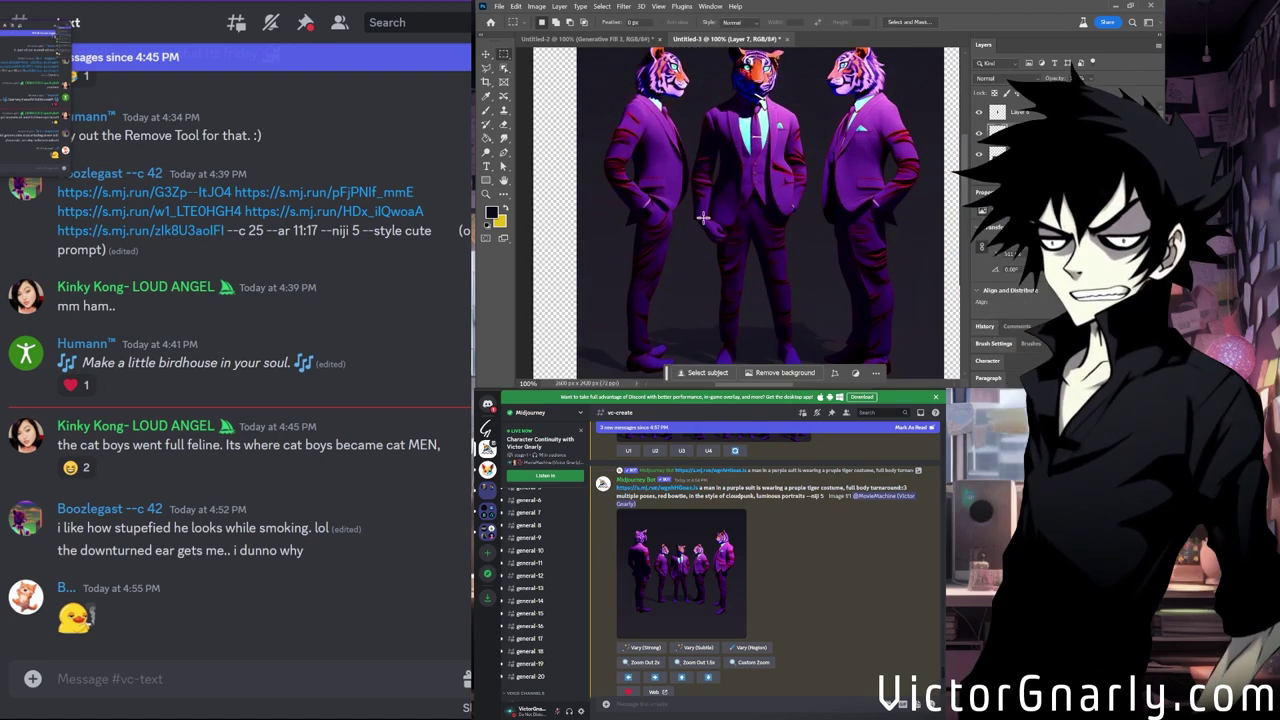
right_click(504, 67)
left_click(556, 88)
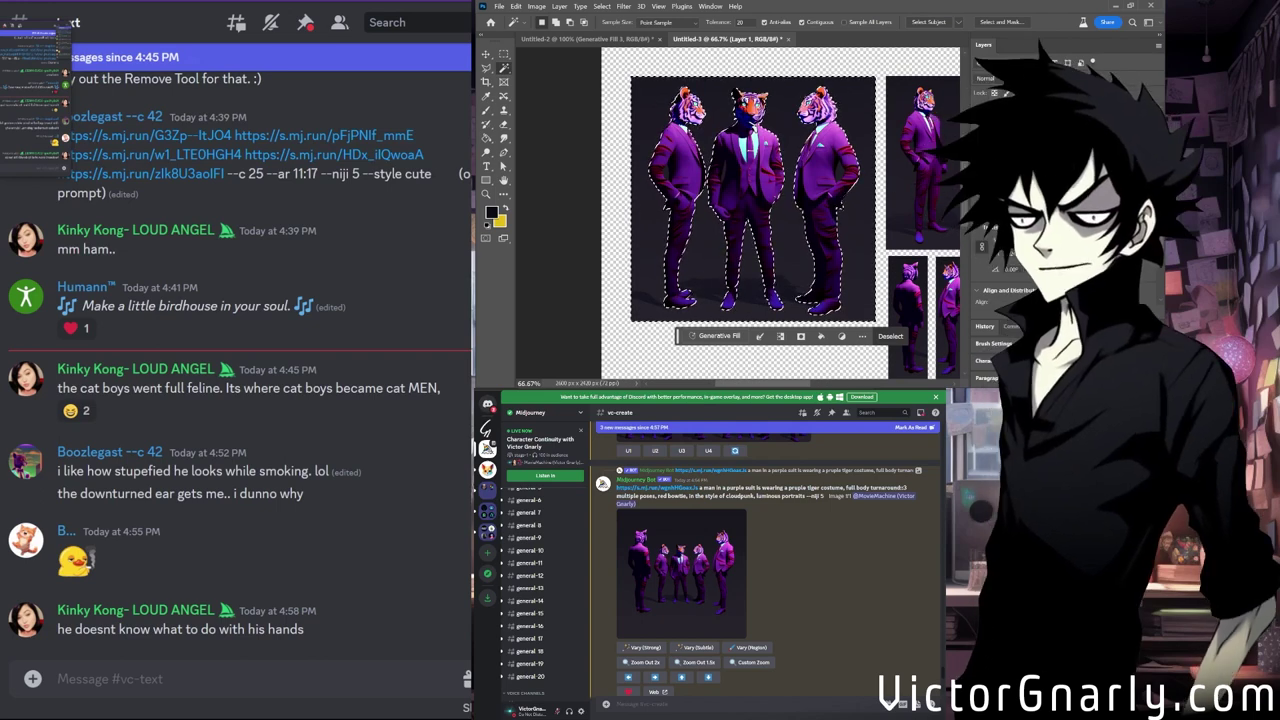
Duplicate the complete three-tiger layer and hide the original, keeping the background selection active on the copy.
key("ctrl+j")
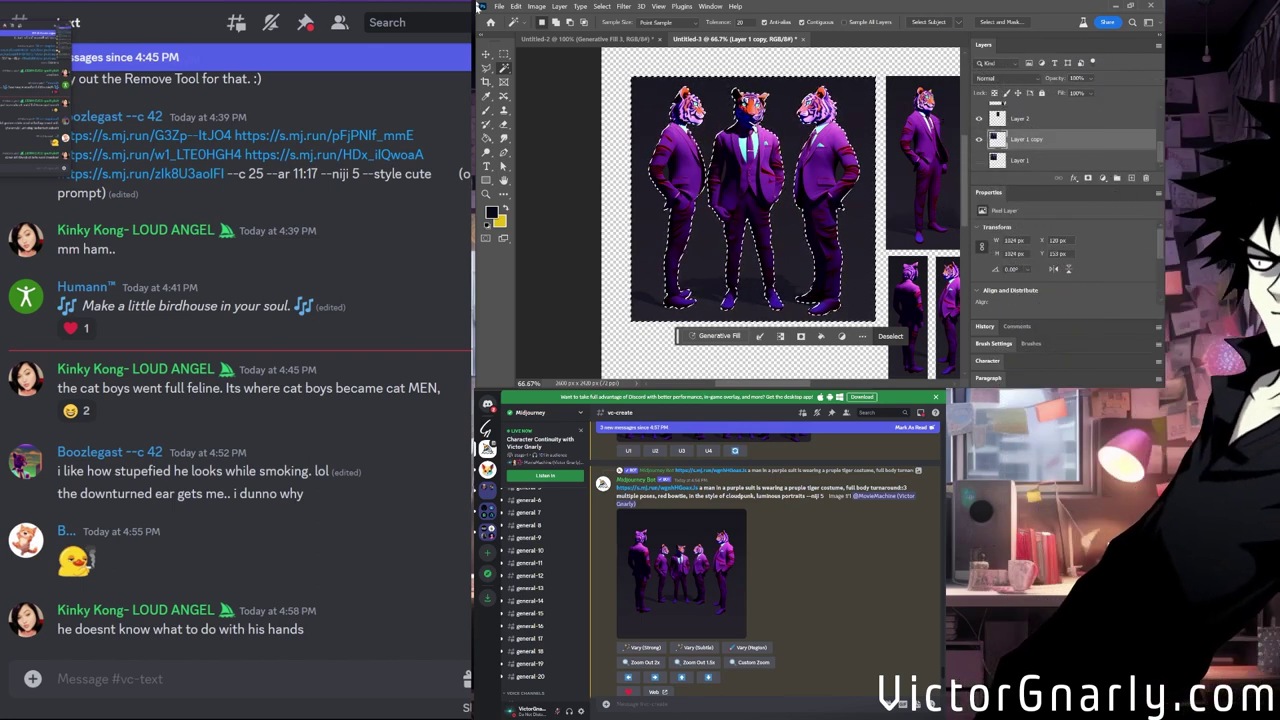
key("ctrl+d")
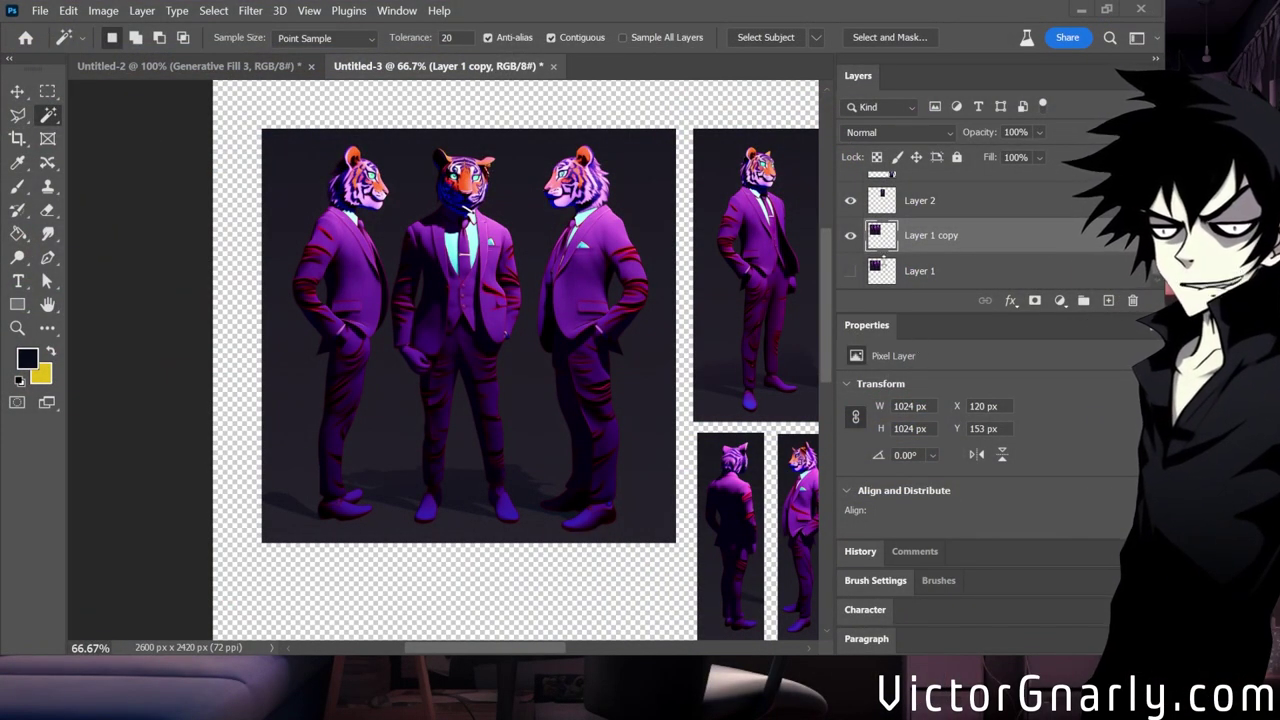
key("ctrl+z")
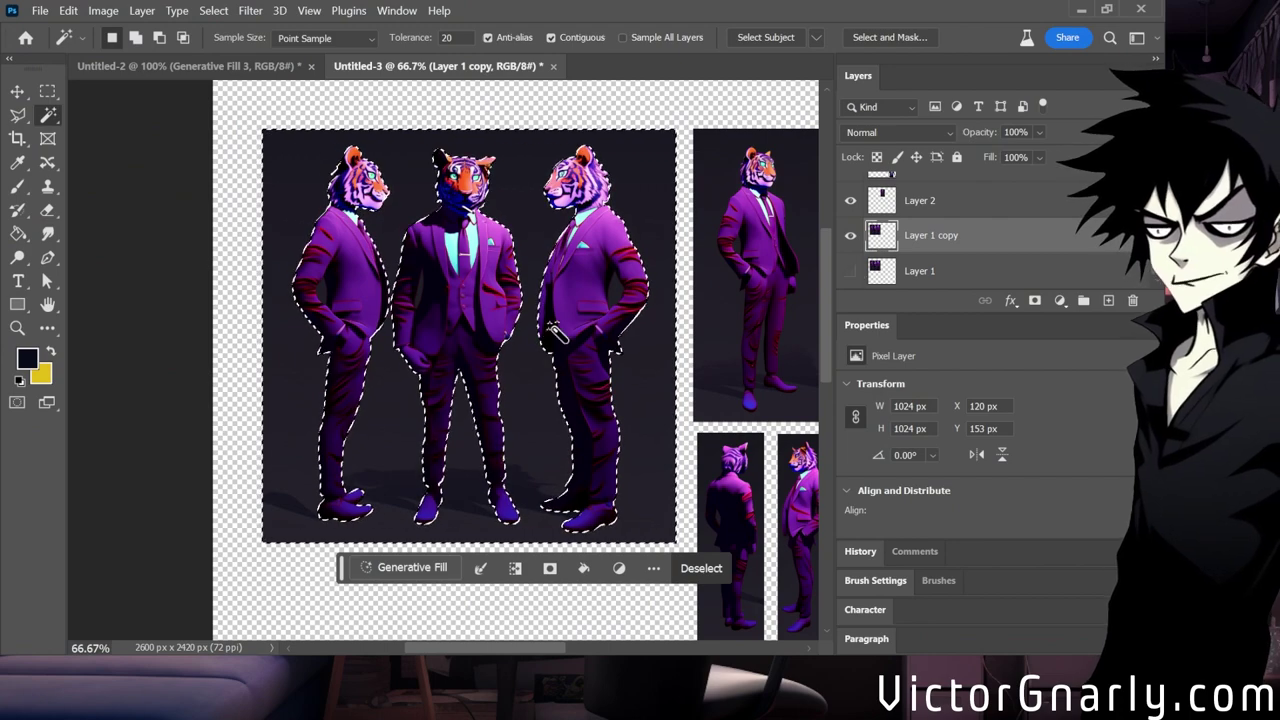
left_click(850, 271)
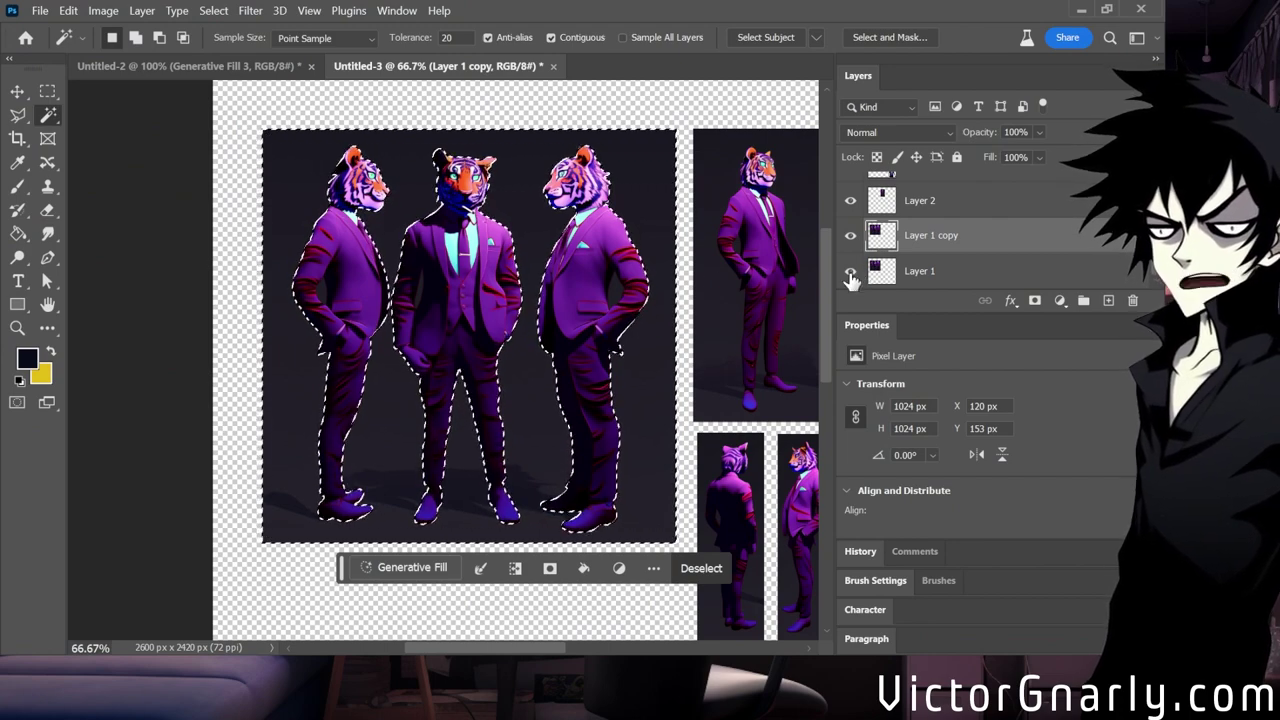
left_click(850, 271)
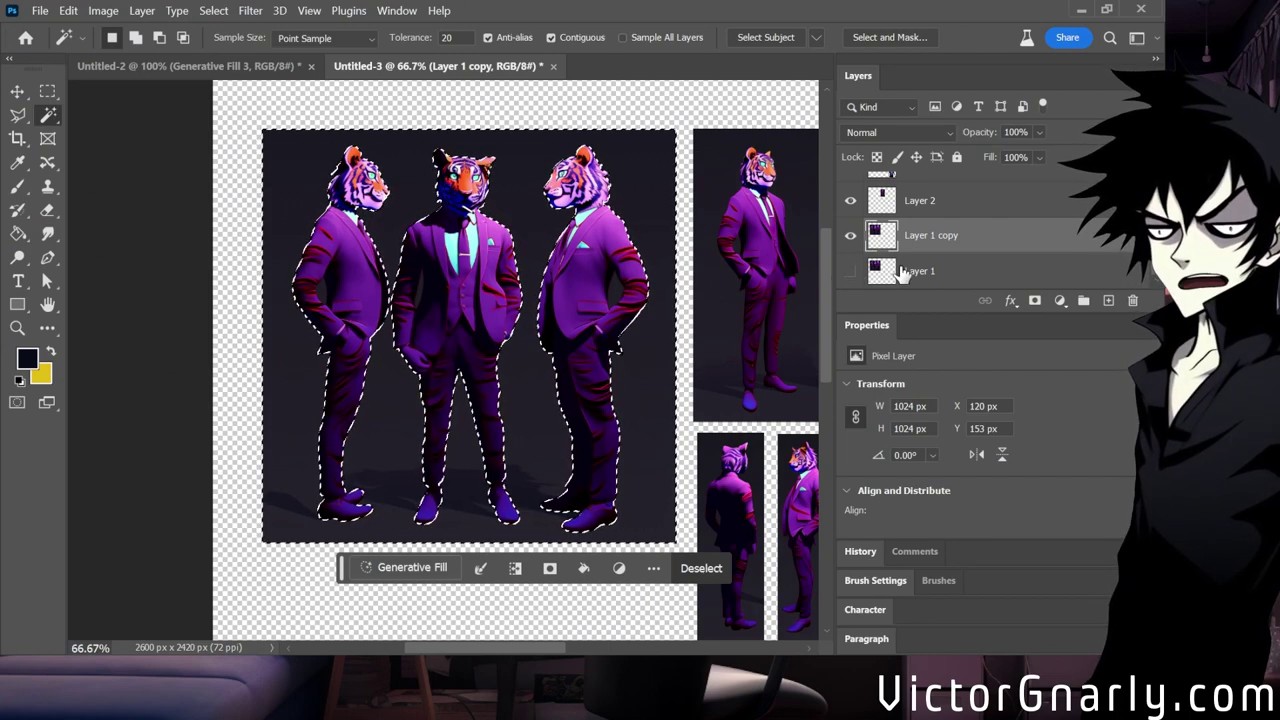
Delete the selected dark background from the copied three-tiger layer and clear the selection.
key("ctrl+shift+i")
key("Delete")
scroll(548, 368, "down", 2)
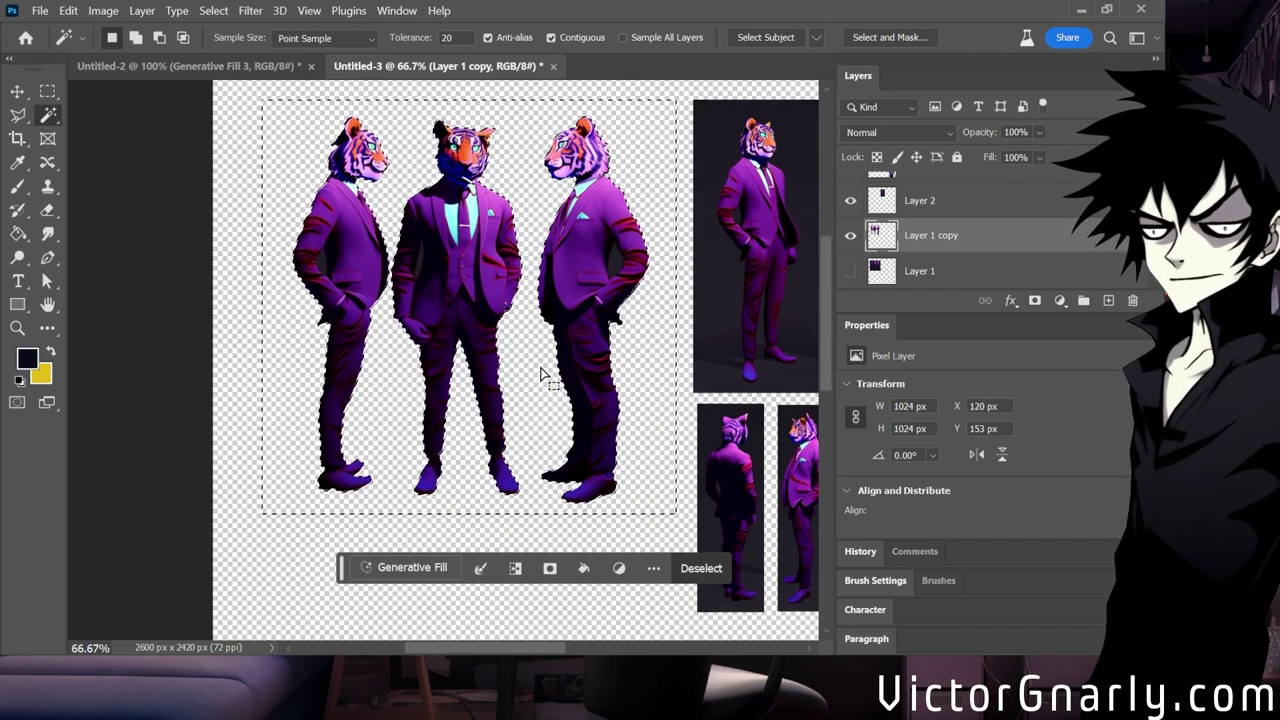
key("ctrl+d")
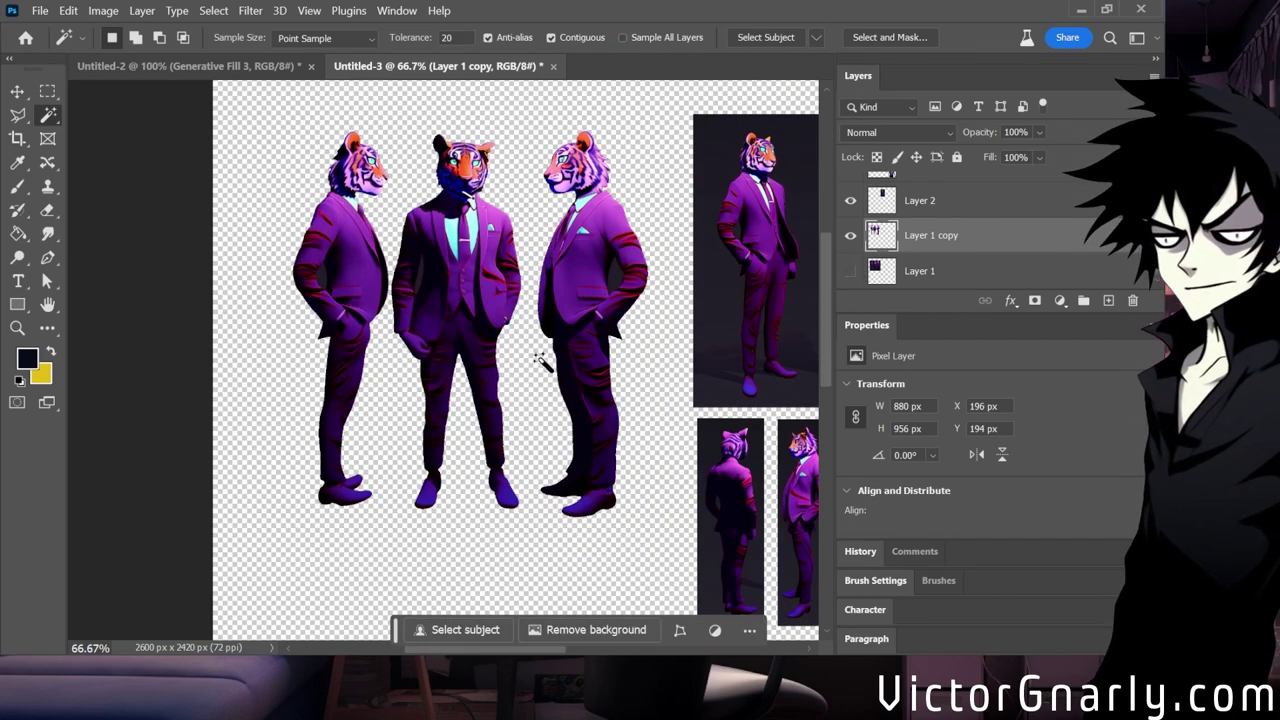
scroll(541, 362, "up", 2)
scroll(541, 362, "down", 3)
scroll(613, 335, "up", 1)
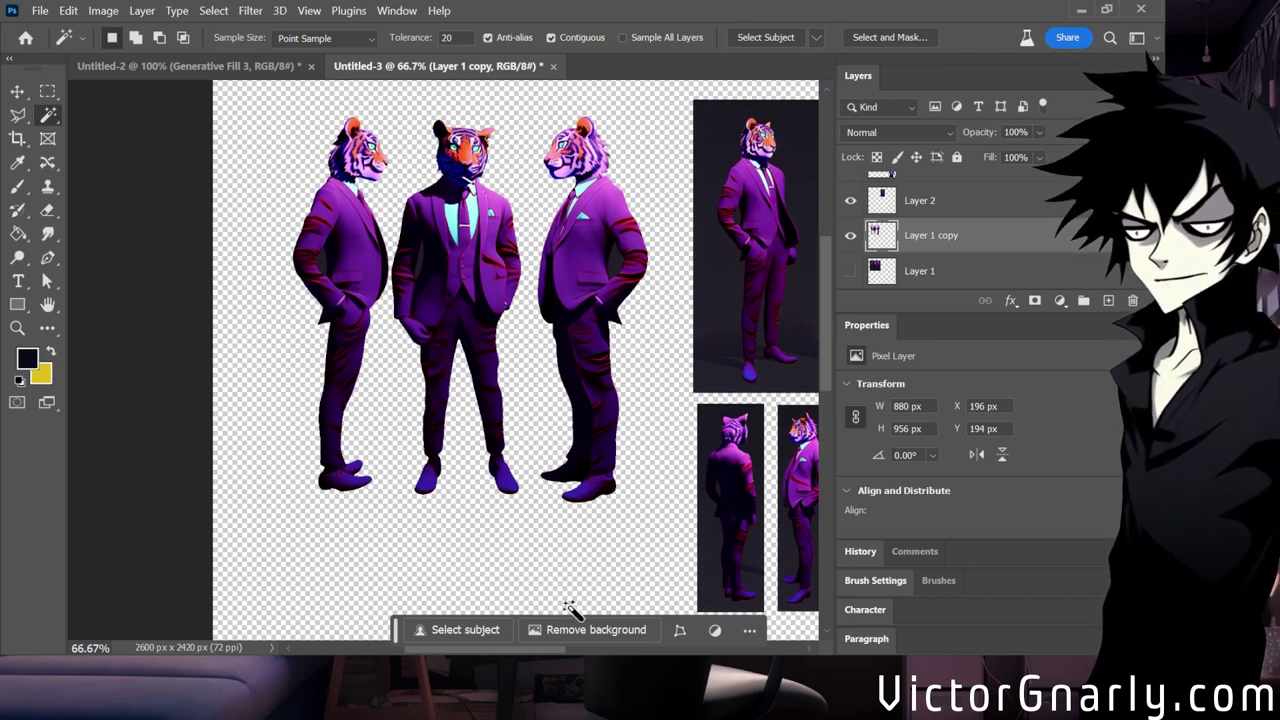
left_click_drag(531, 654, 578, 648)
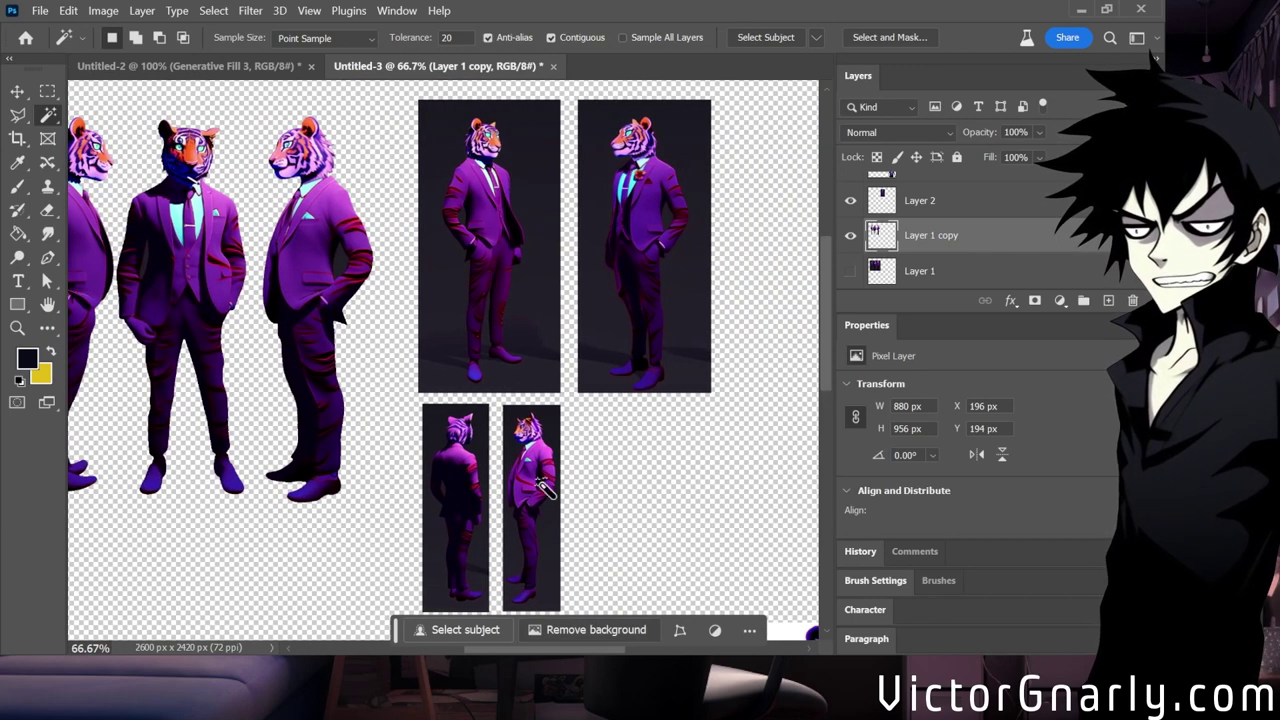
Cut the front-facing tiger on Layer 2 out of its dark background with the Magic Wand and clear the selection.
key("v")
left_click(509, 314)
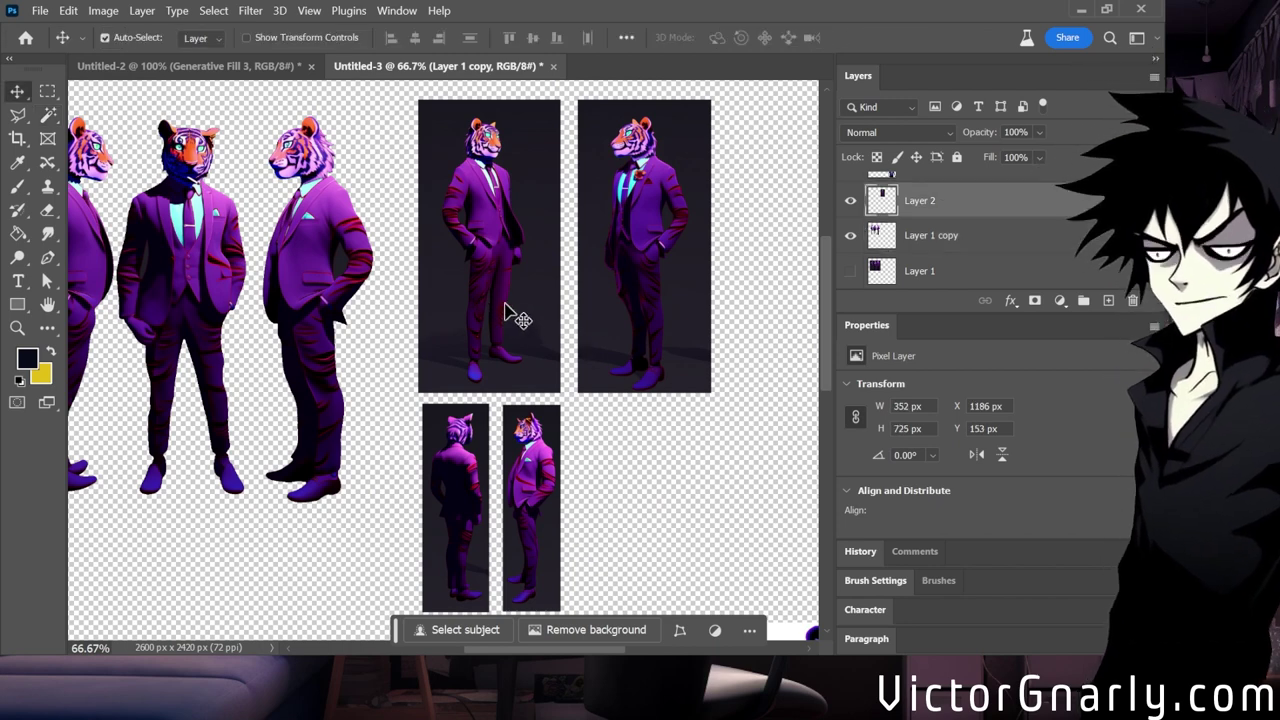
left_click(48, 116)
left_click(432, 268)
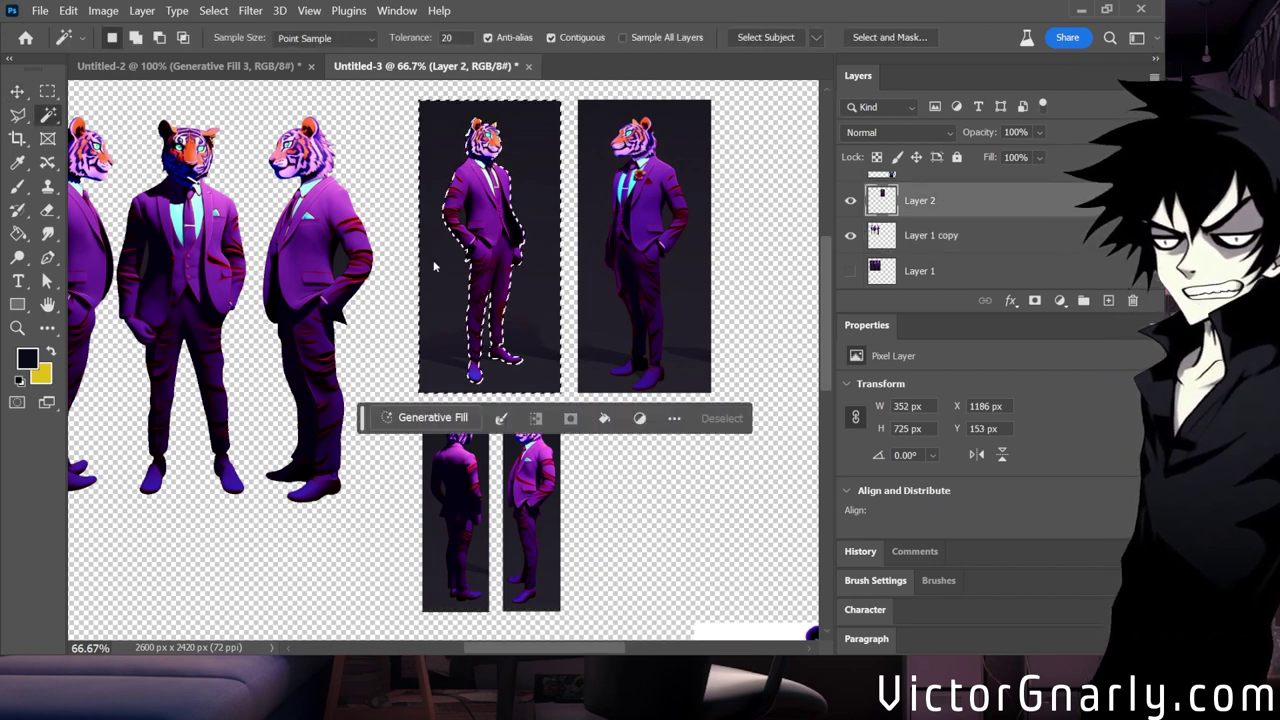
key("Delete")
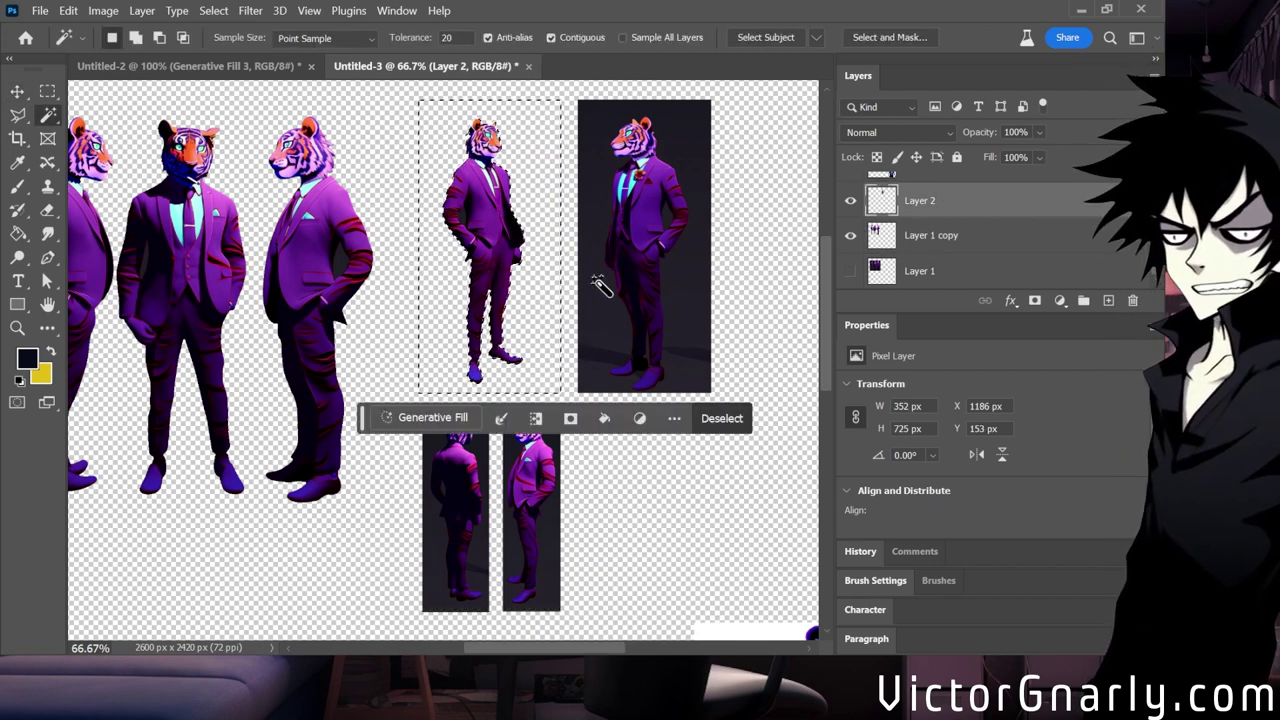
key("v")
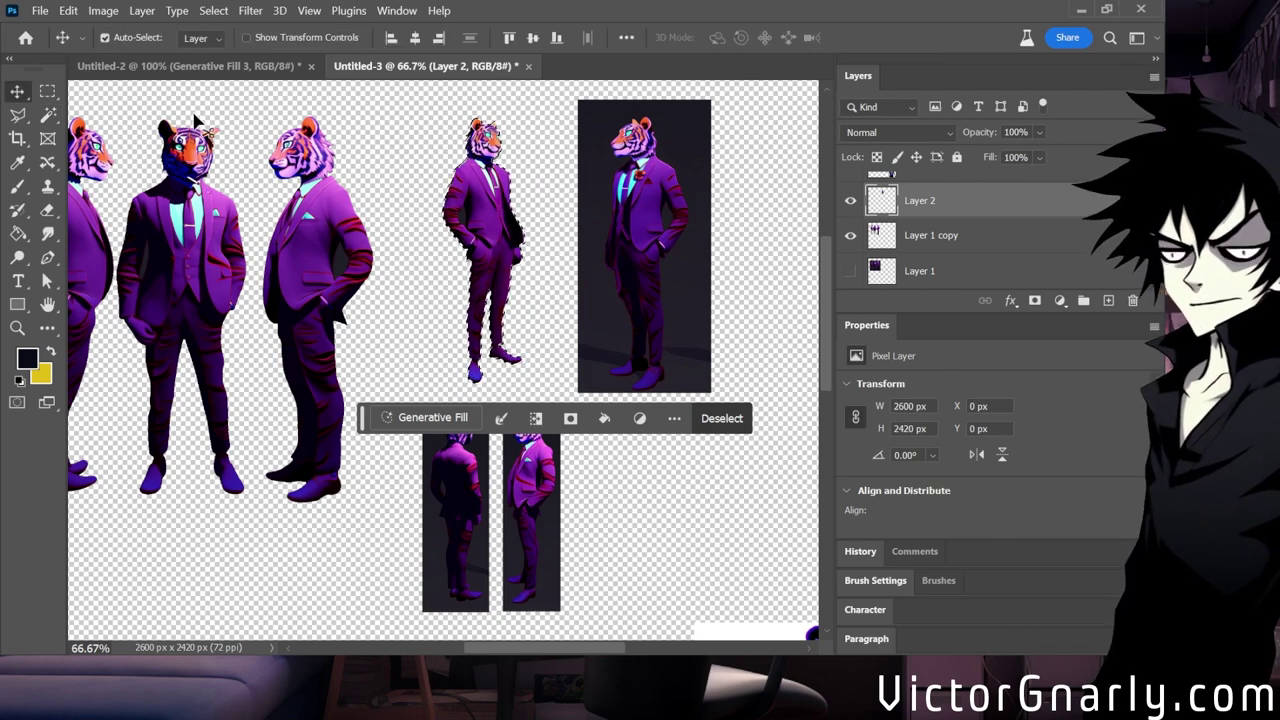
left_click(48, 116)
key("ctrl+d")
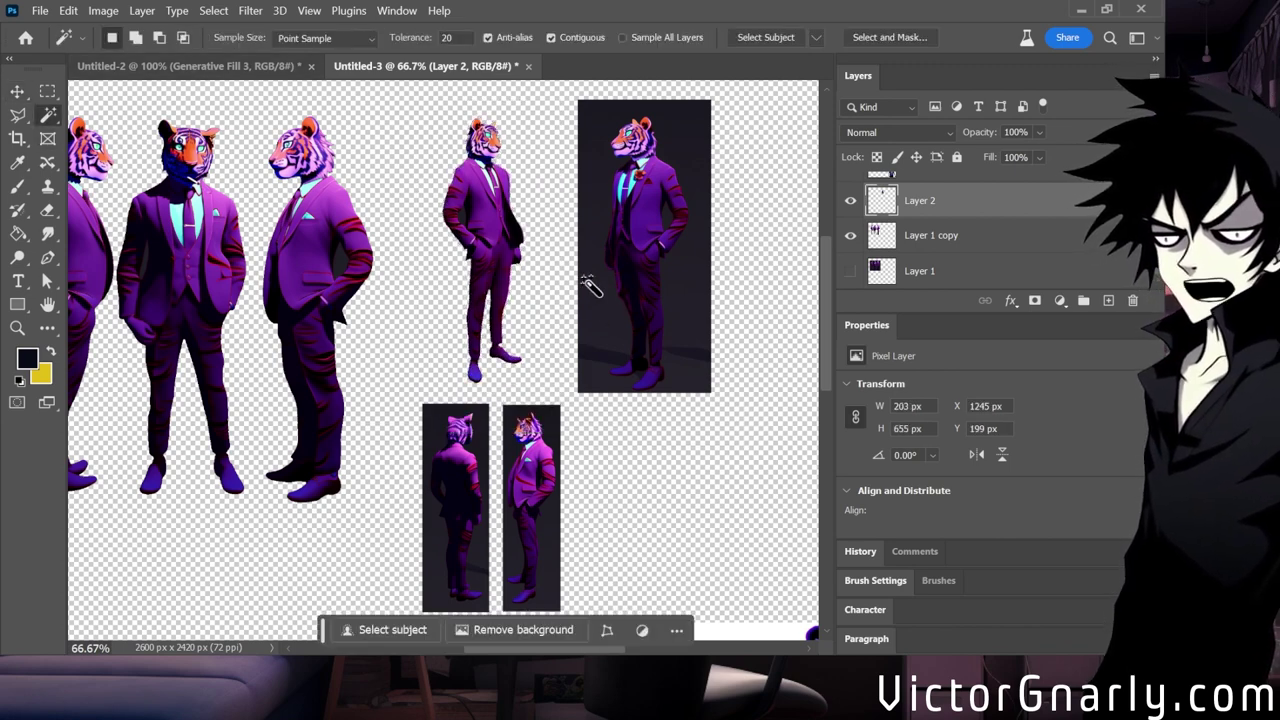
Remove the dark background around the left-facing tiger on Layer 4 with the Magic Wand and deselect.
left_click(597, 300)
key("ctrl+j")
key("v")
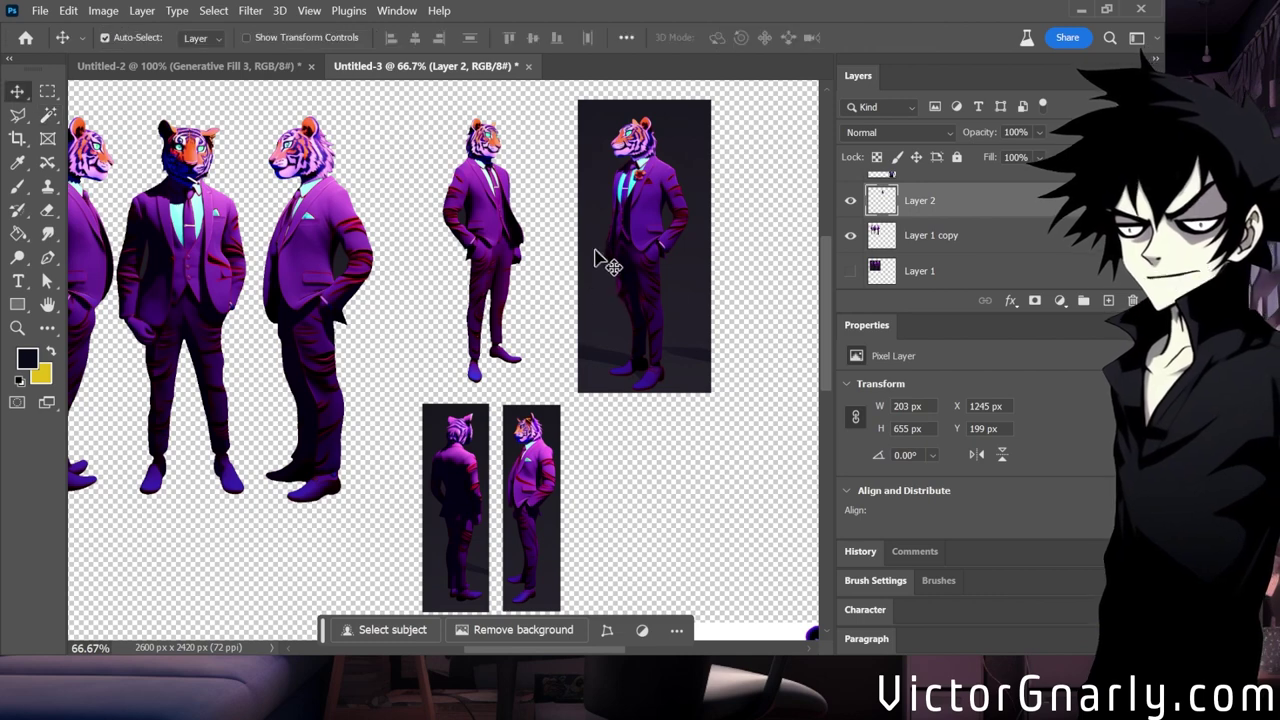
left_click(50, 116)
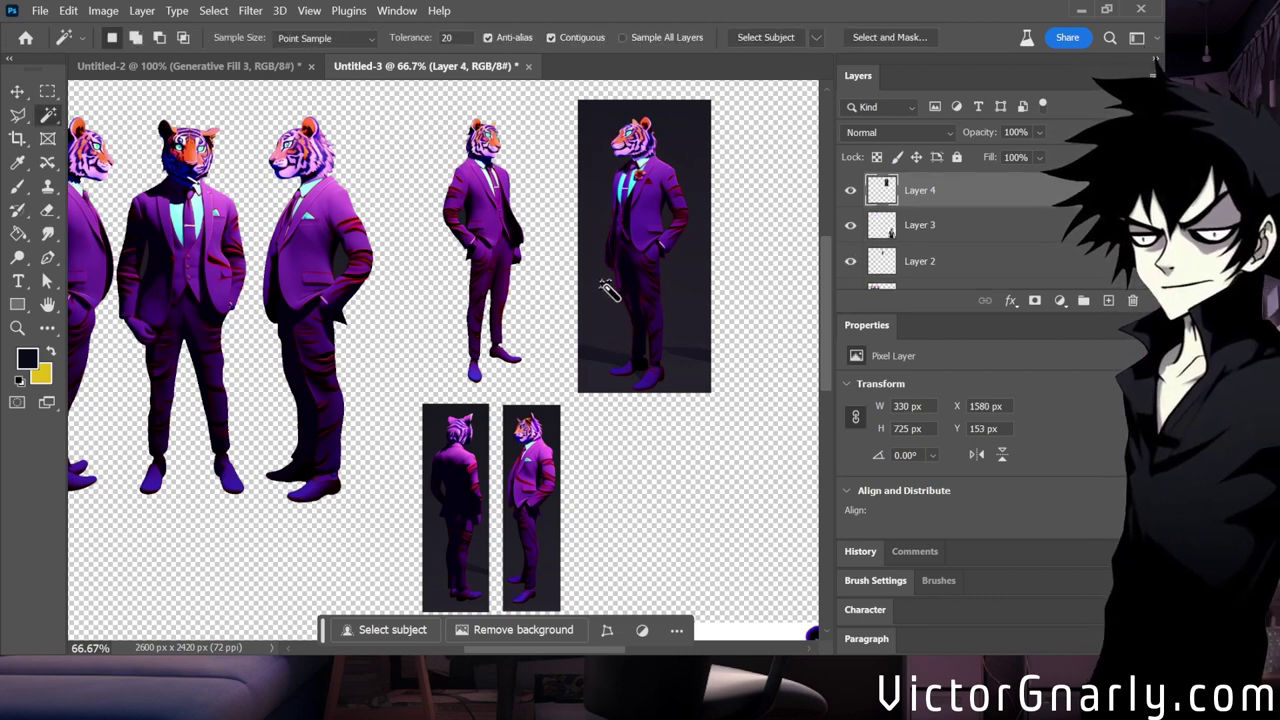
left_click(603, 305)
key("Delete")
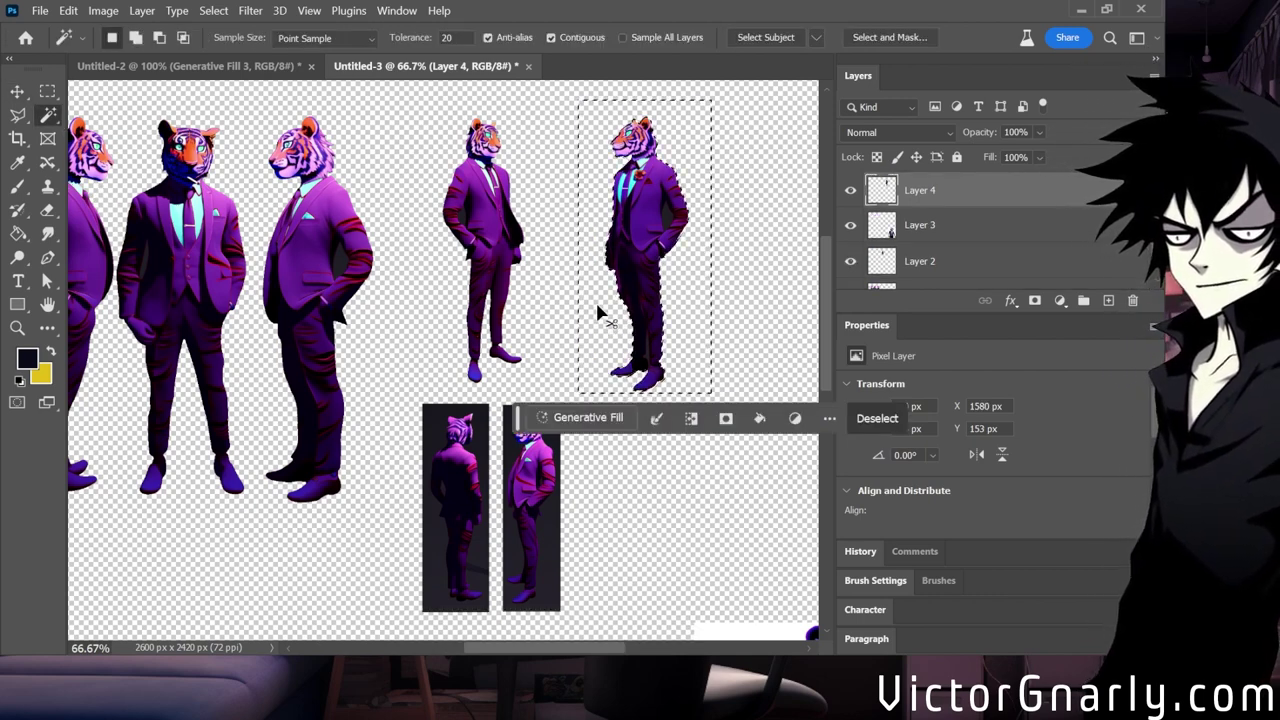
key("ctrl+d")
Delete the dark background behind the small back-view tiger on Layer 6 and clear the selection.
scroll(566, 357, "down", 1)
left_click(18, 93)
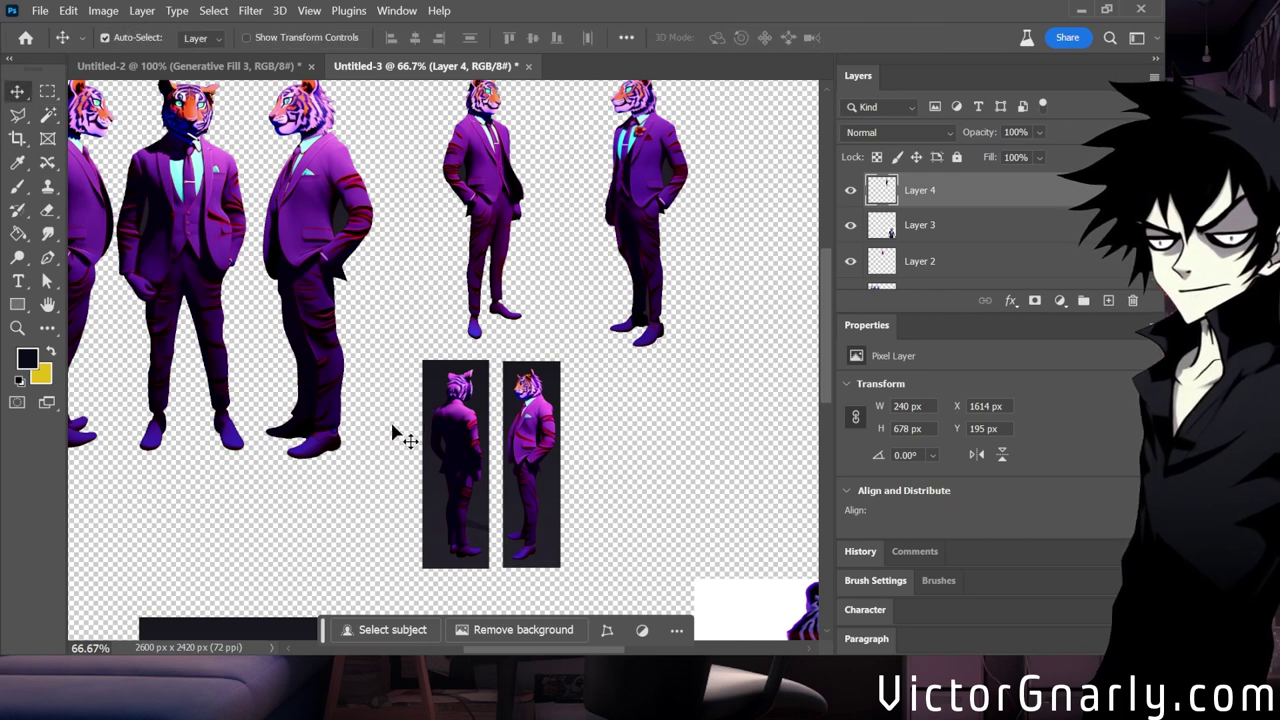
left_click(362, 366)
left_click(47, 116)
scroll(530, 355, "down", 1)
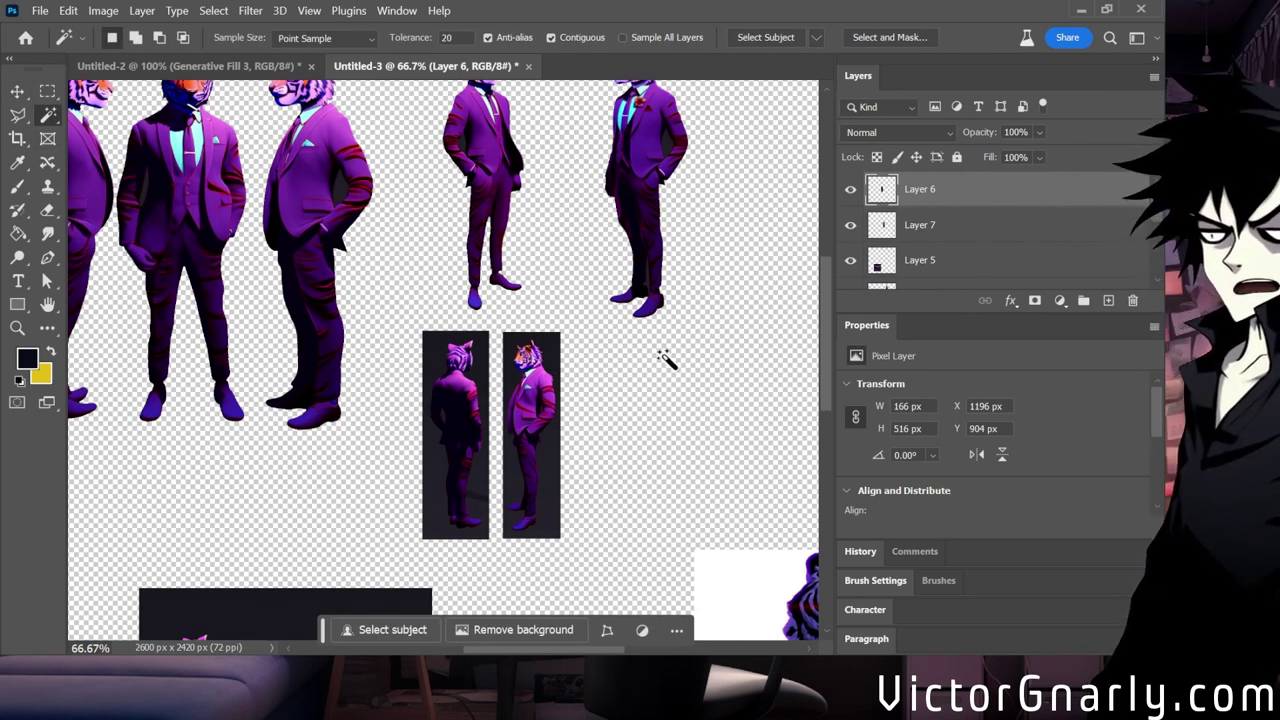
left_click(437, 357)
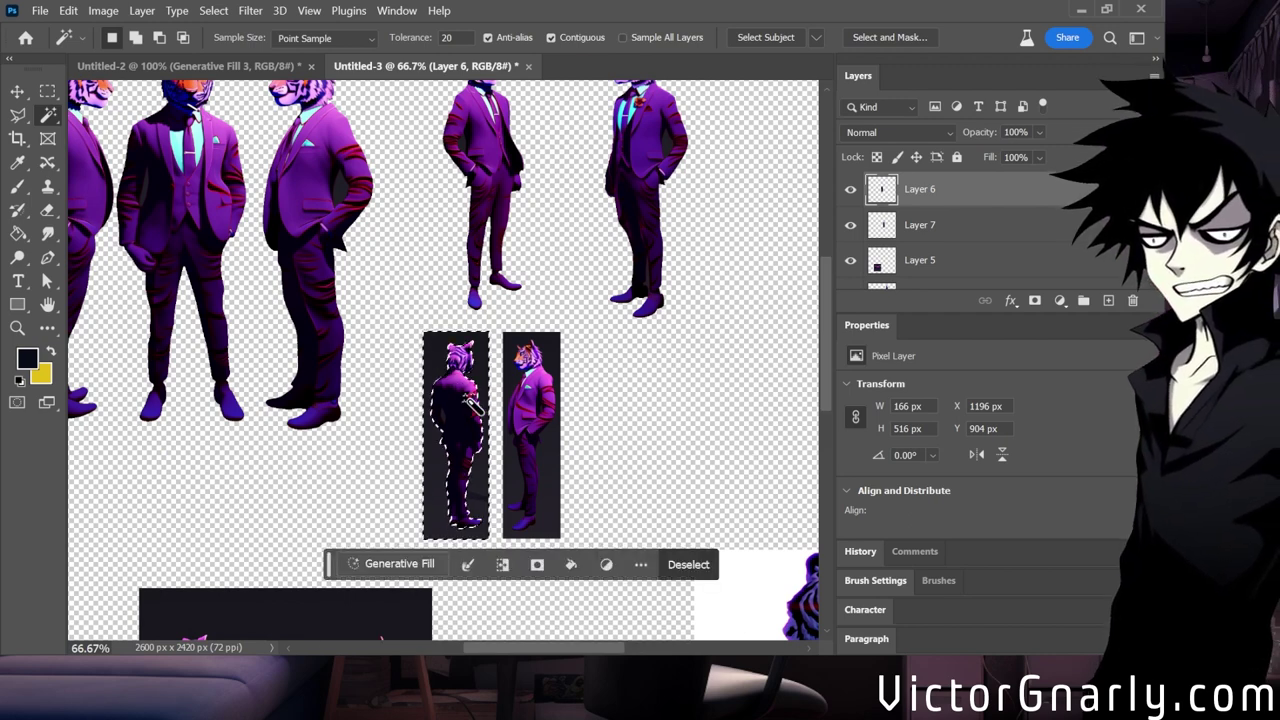
key("Delete")
key("ctrl+d")
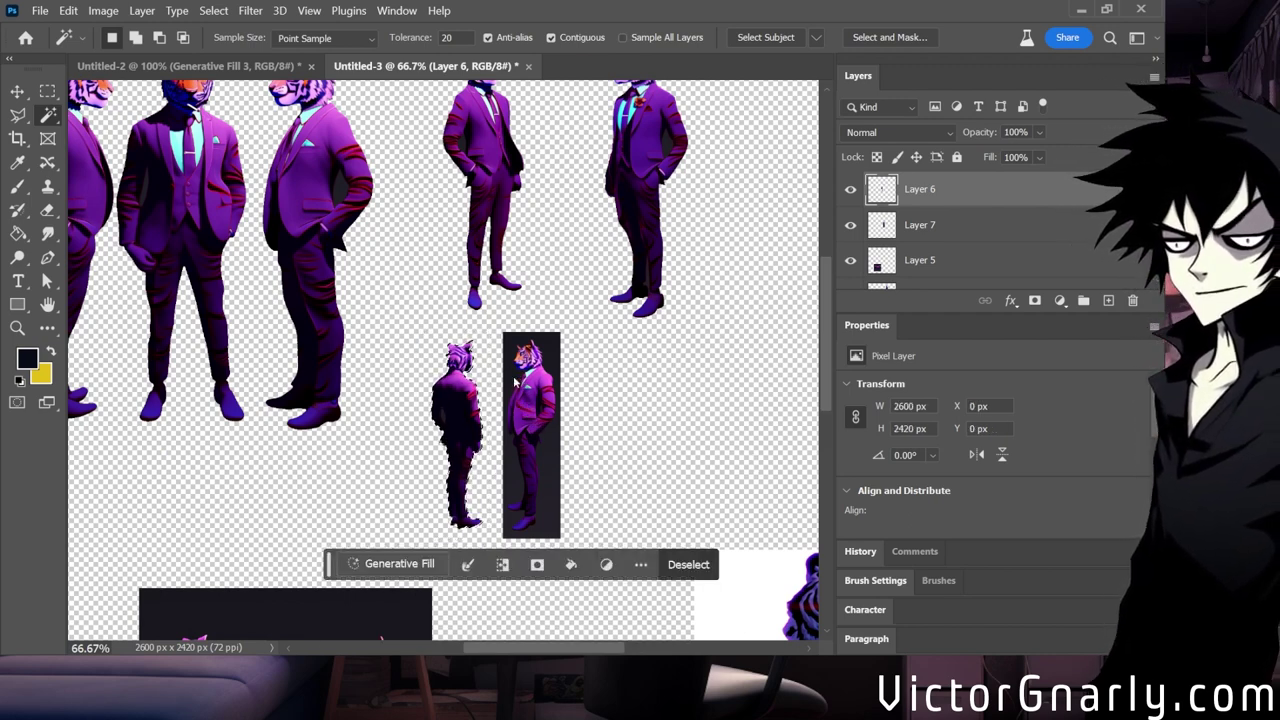
key("ctrl+d")
Isolate the small side-view tiger on Layer 7 by deleting its wand-selected dark background, and deselect.
key("v")
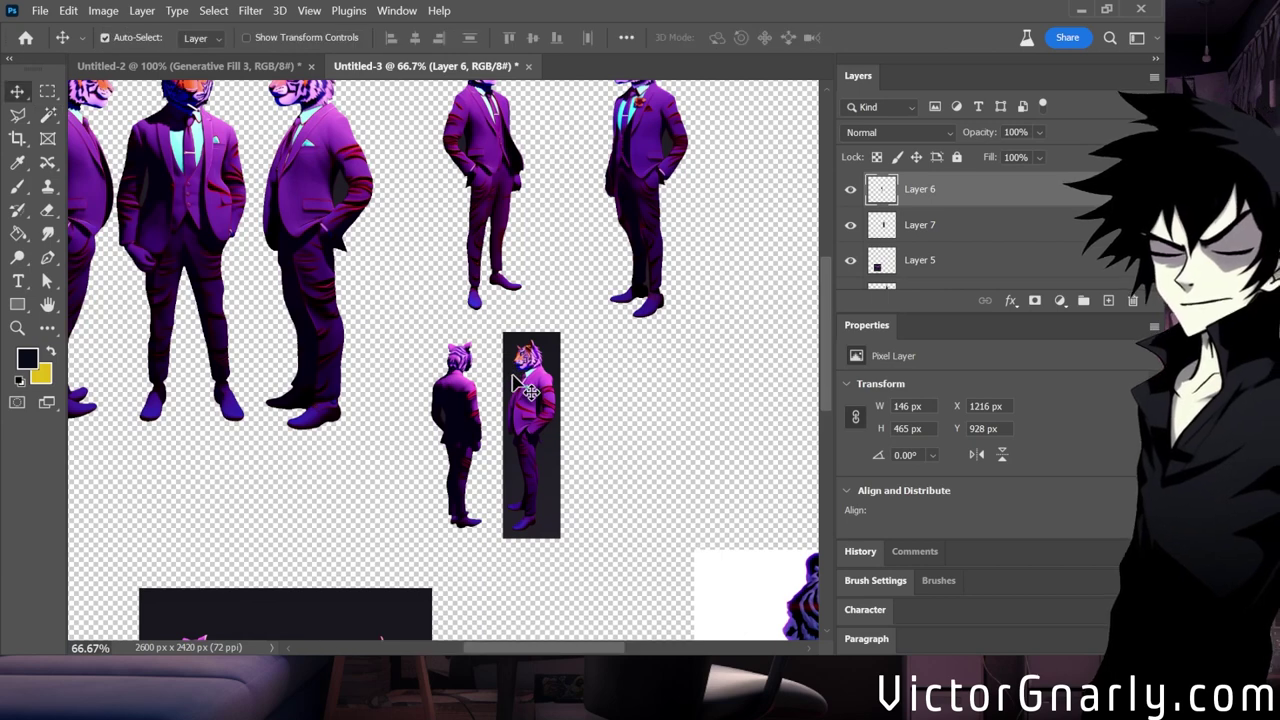
left_click(516, 380)
left_click(49, 116)
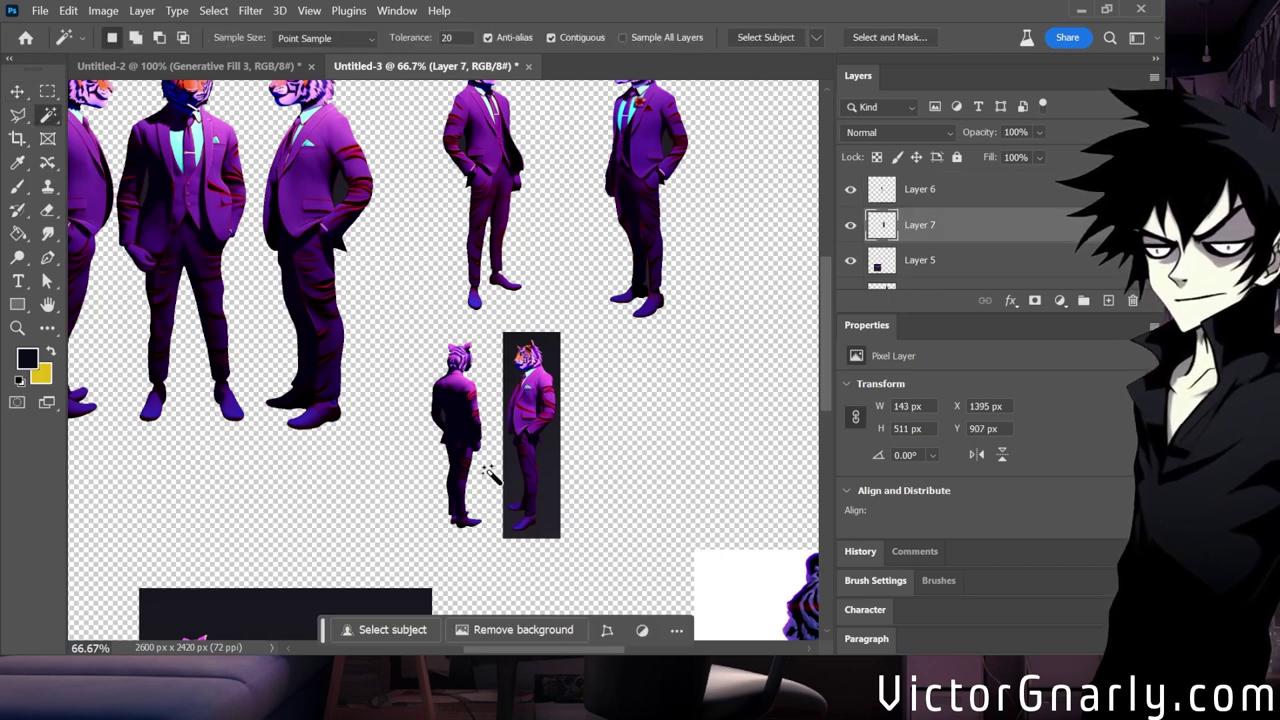
left_click(545, 467)
key("Delete")
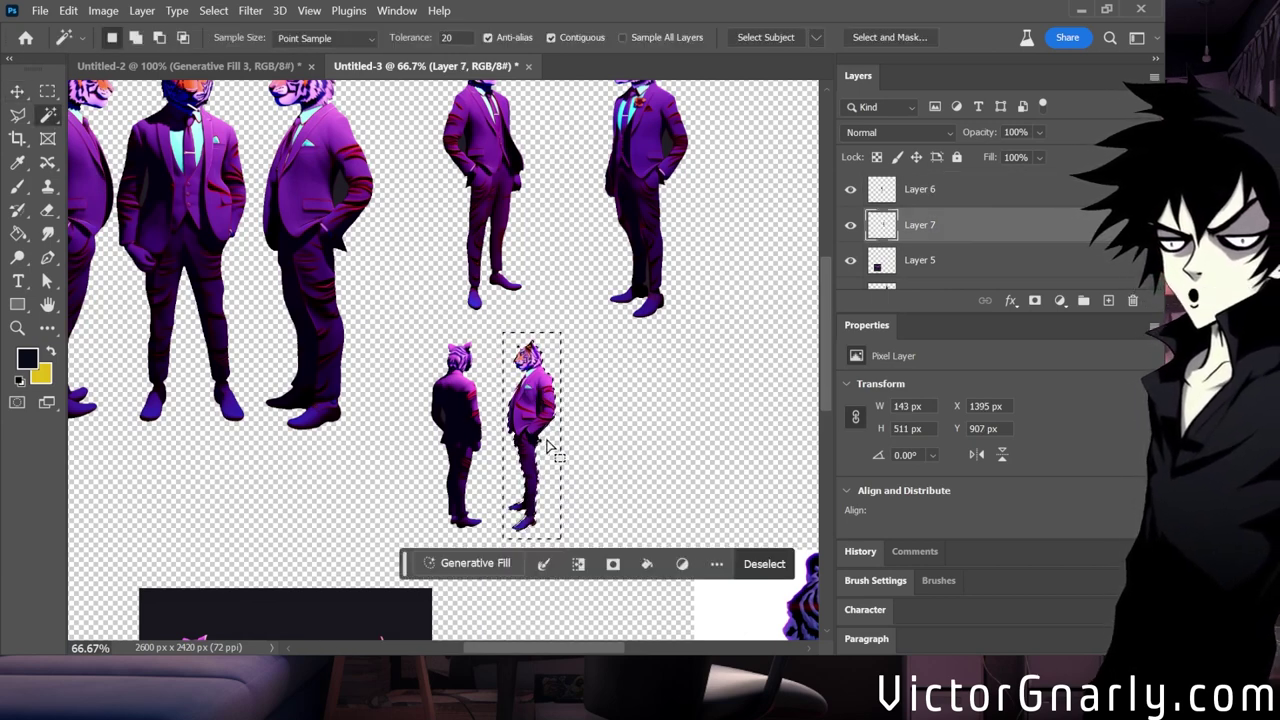
key("ctrl+d")
Delete the leftover dark image of five tigers from the lower part of the canvas.
scroll(490, 376, "down", 5)
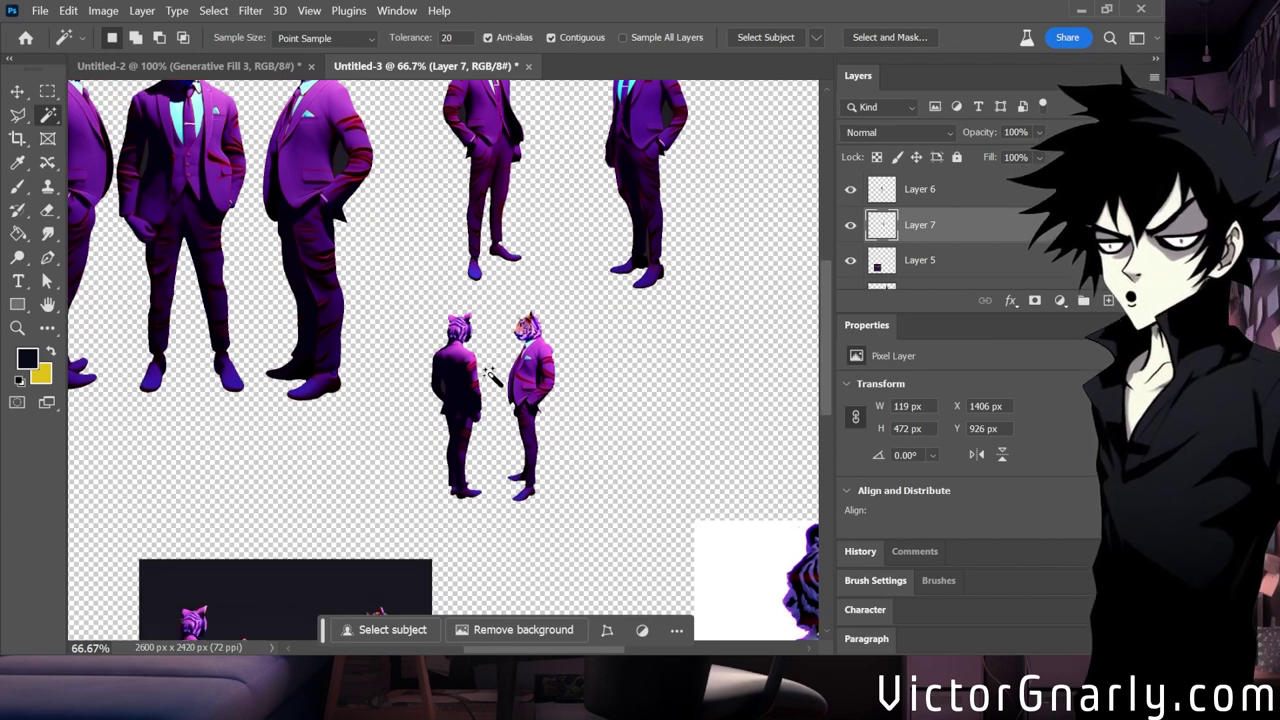
scroll(490, 376, "up", 5)
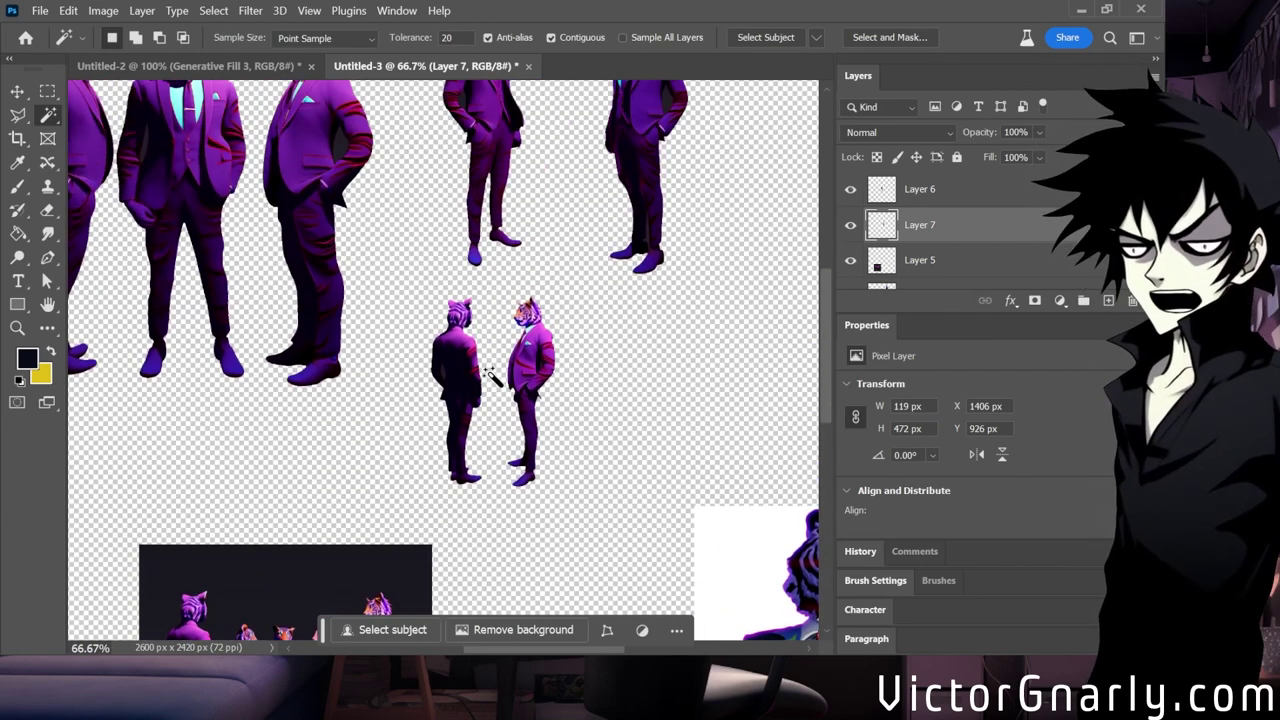
scroll(490, 376, "down", 6)
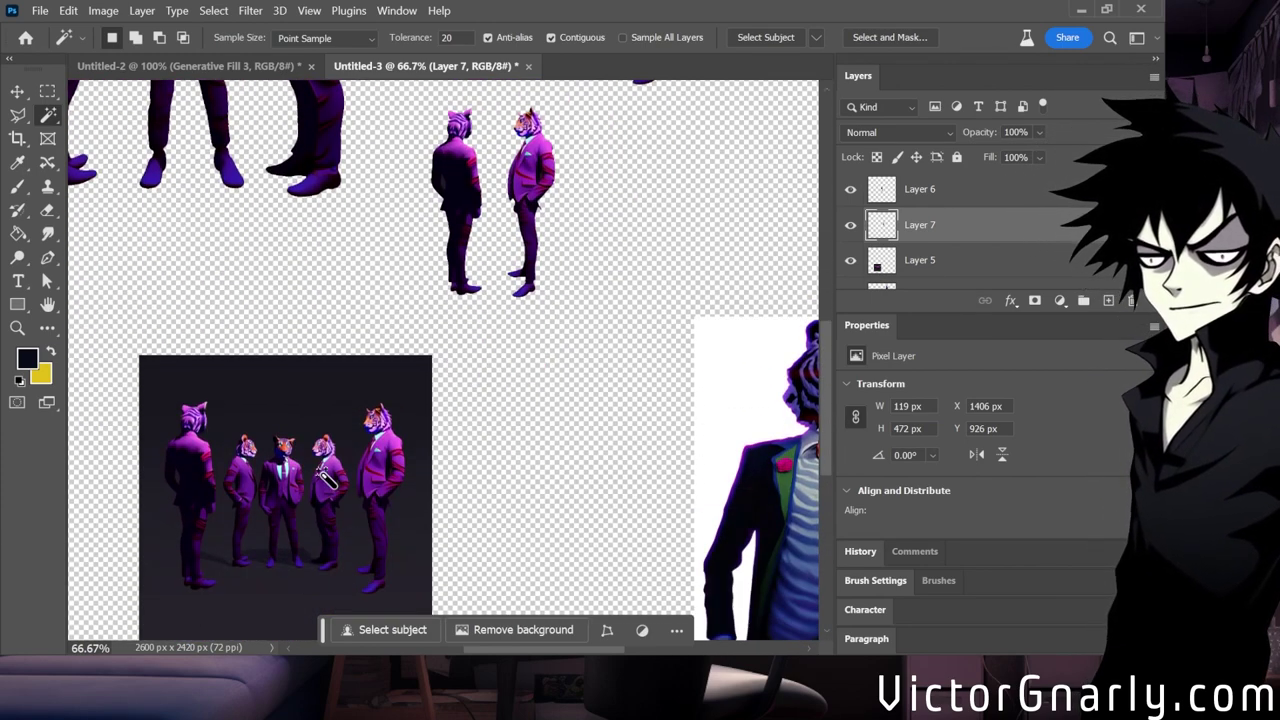
key("v")
left_click(342, 470)
key("Delete")
scroll(374, 428, "up", 8)
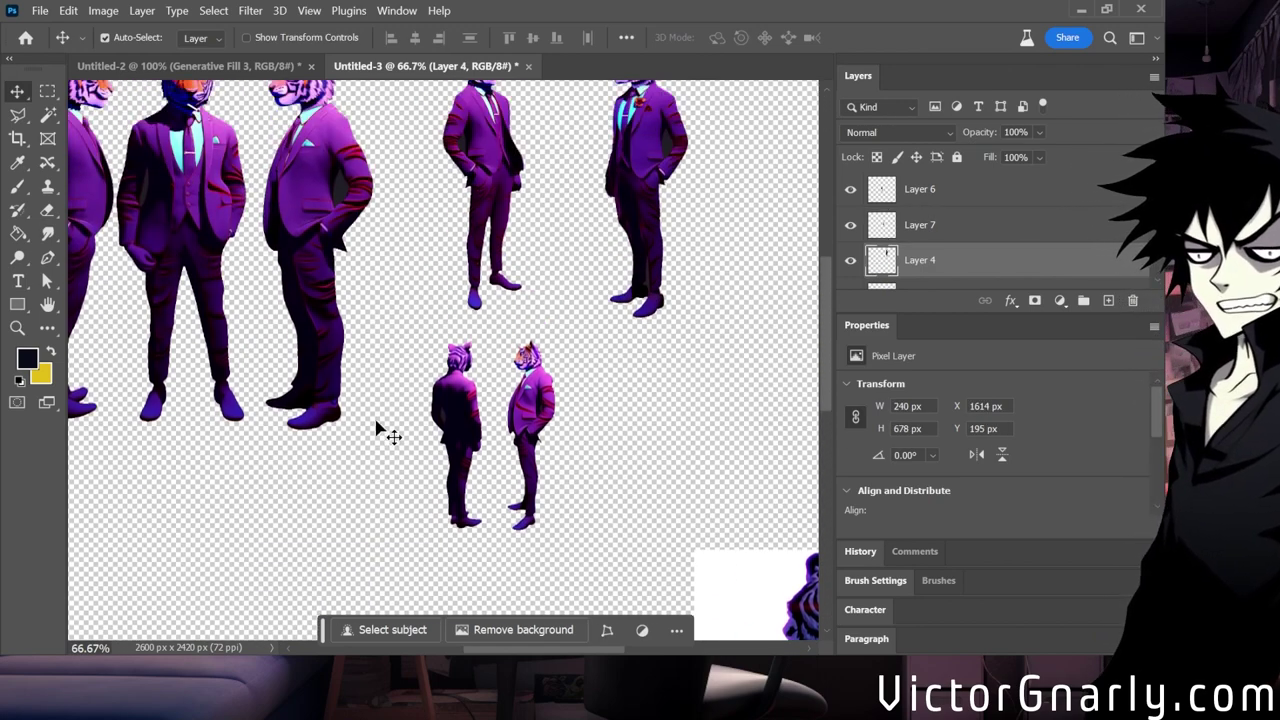
Line up the four single cut-out tigers in one row beside the large three-tiger group, the two small ones last.
scroll(385, 428, "down", 2)
scroll(494, 329, "up", 1)
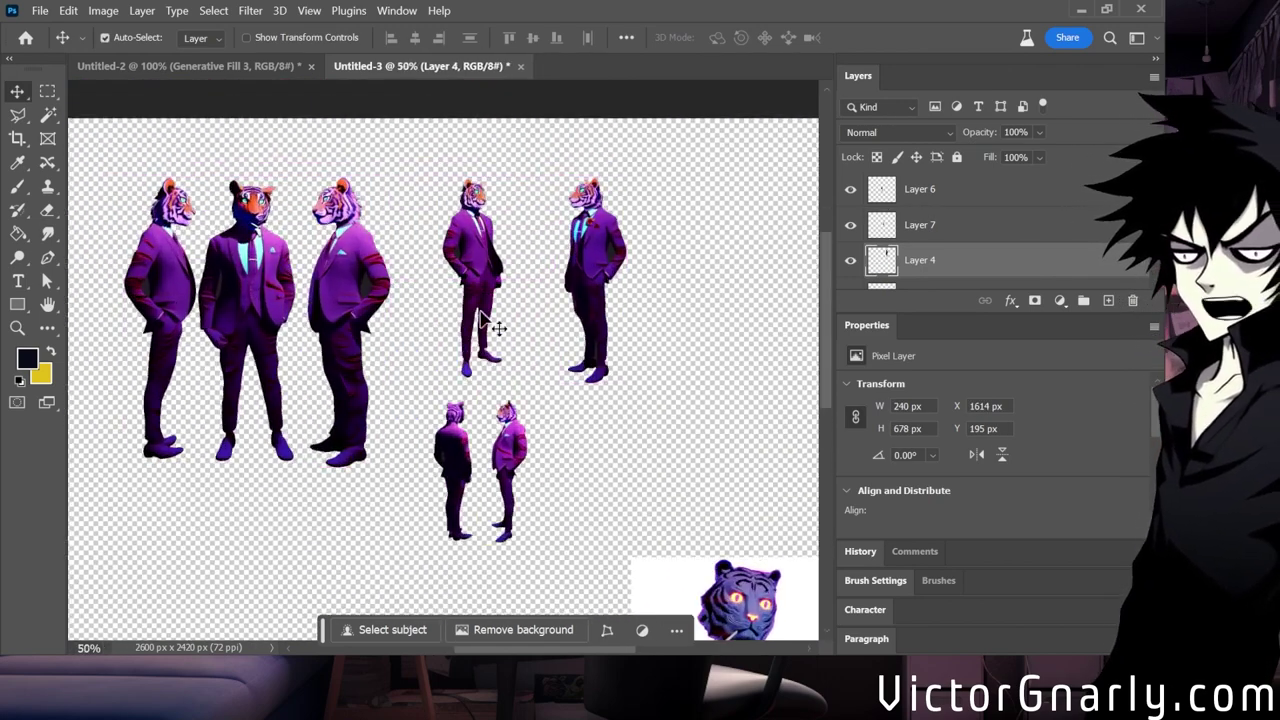
left_click_drag(500, 286, 450, 284)
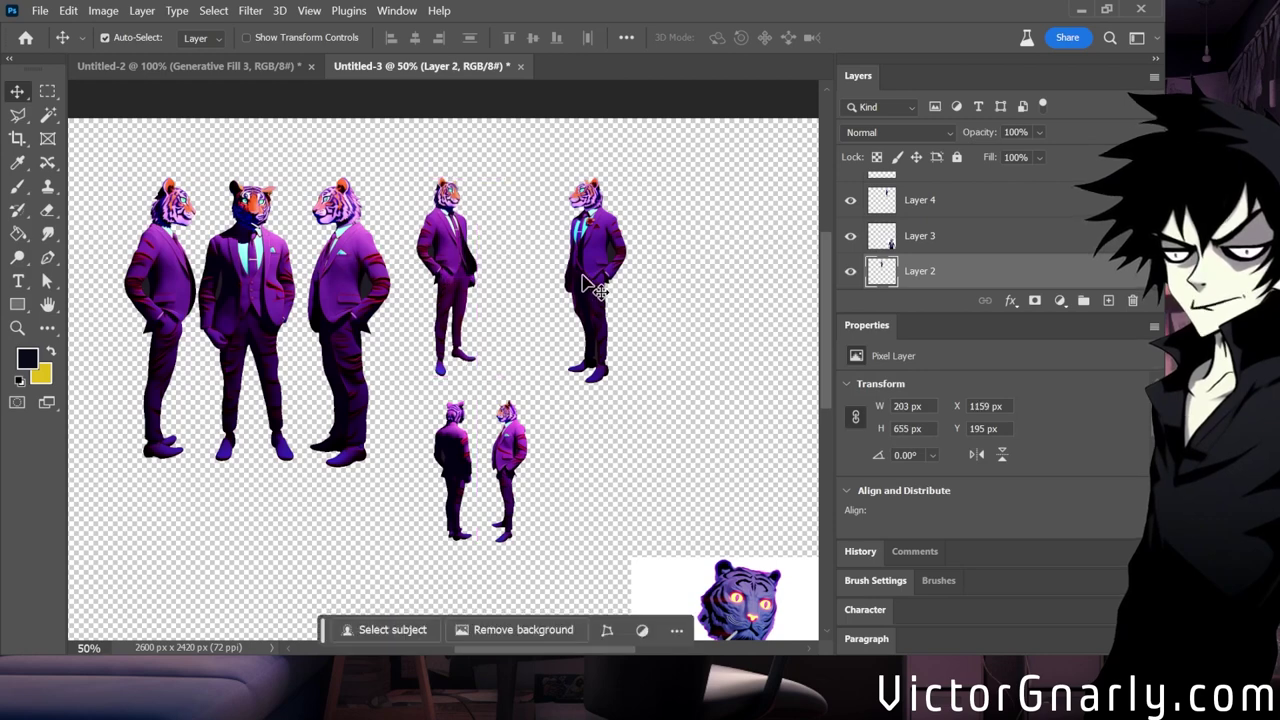
left_click_drag(591, 280, 532, 285)
left_click_drag(455, 465, 622, 284)
left_click_drag(512, 462, 696, 276)
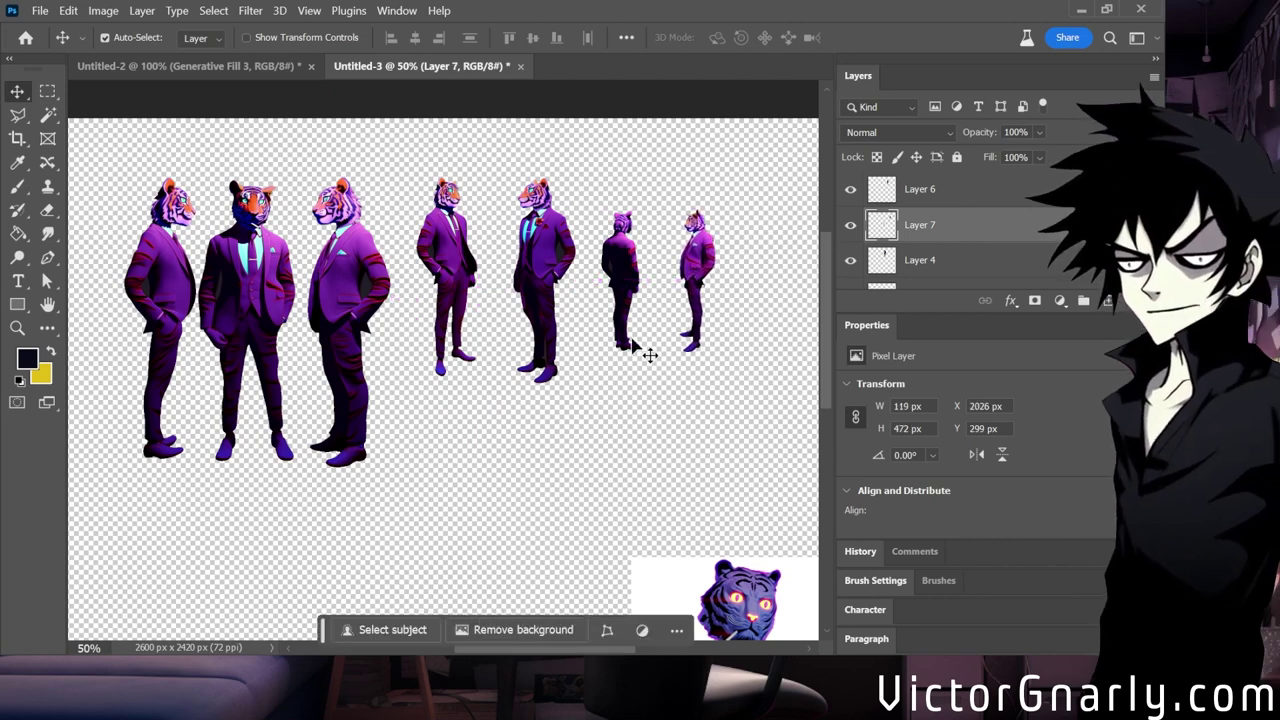
Compare the row of cut-out purple-suited tigers with the bow-tied blue tiger reference image lower on the canvas.
scroll(440, 396, "down", 3)
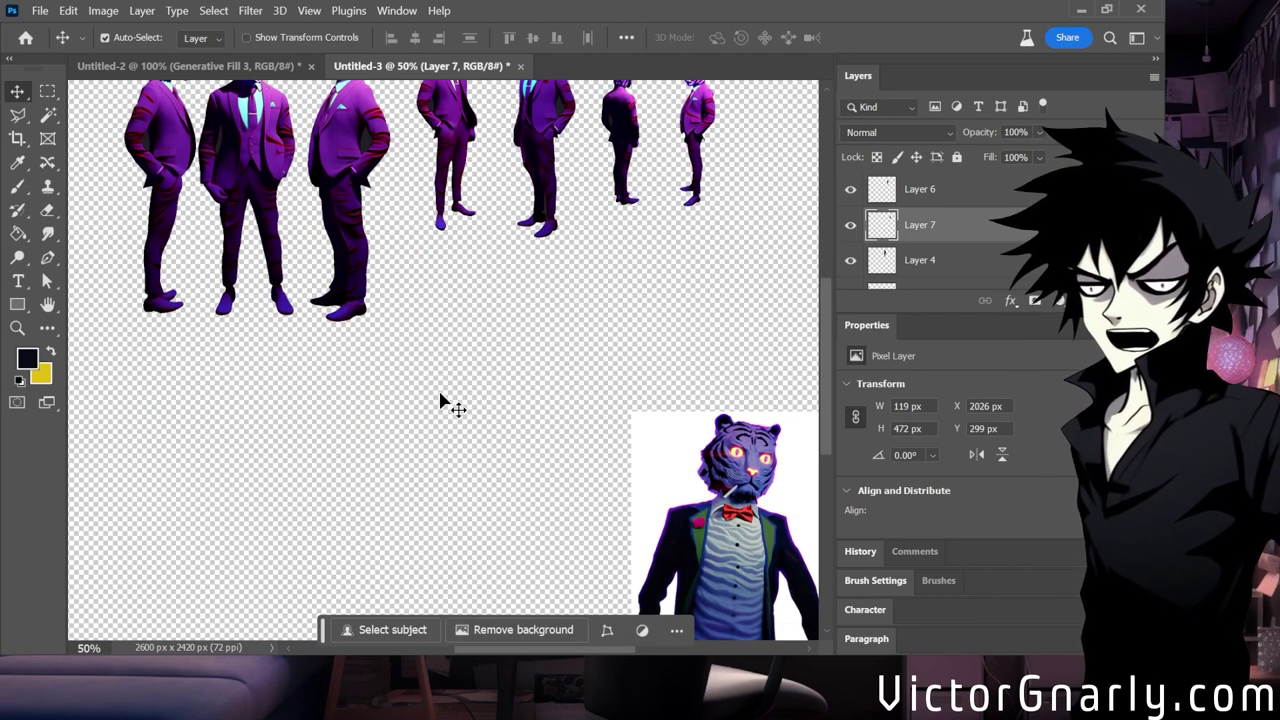
scroll(440, 396, "up", 2)
scroll(440, 396, "down", 1)
scroll(441, 400, "down", 2)
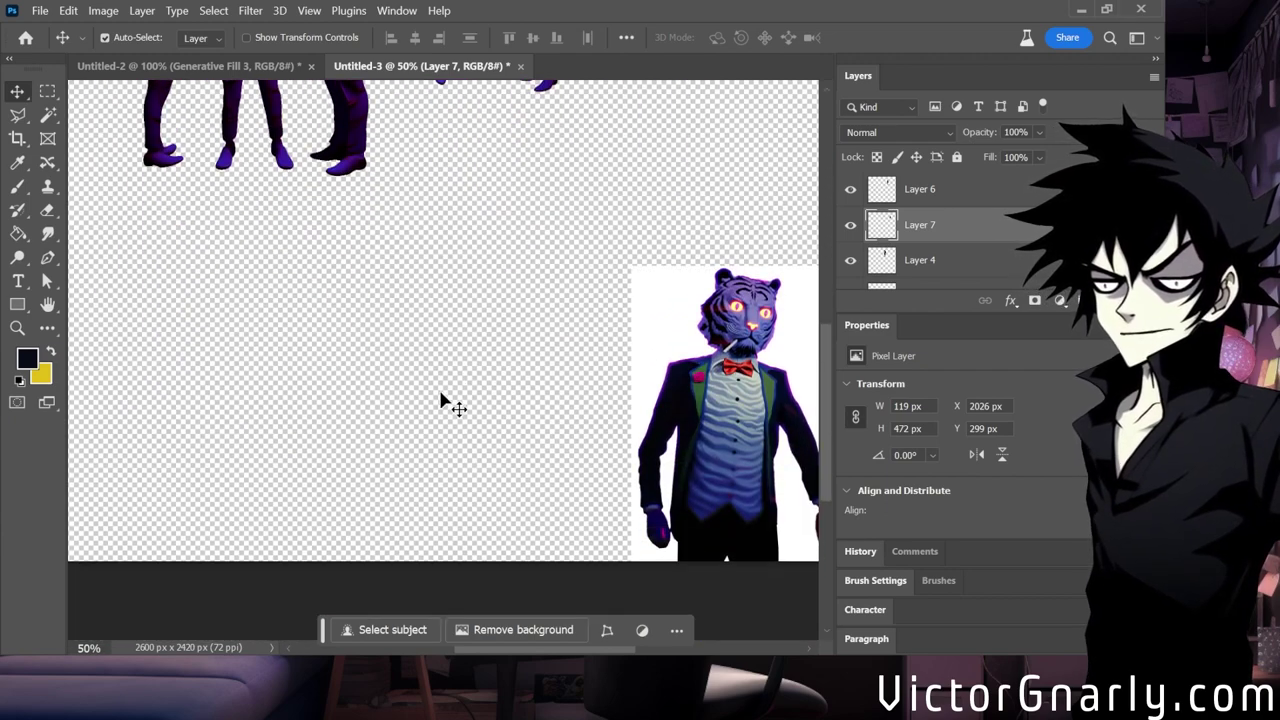
scroll(440, 400, "up", 1)
scroll(442, 400, "up", 2)
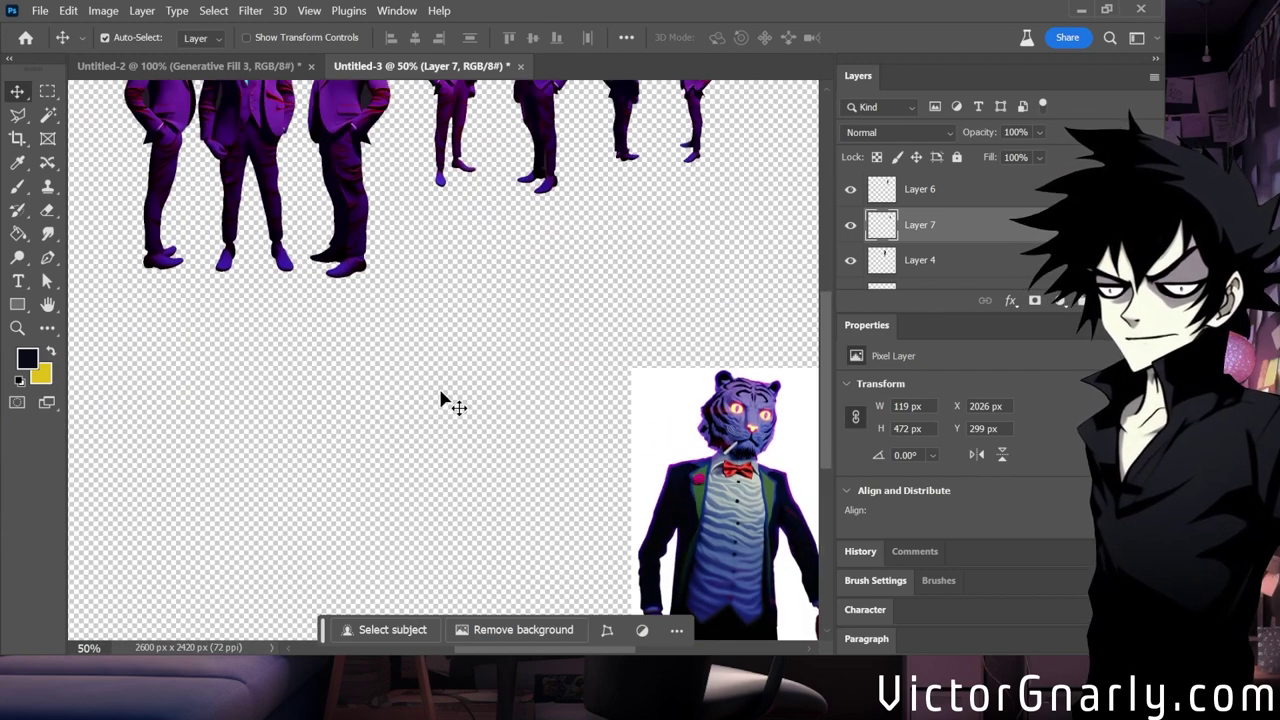
scroll(442, 400, "down", 2)
scroll(668, 490, "down", 1)
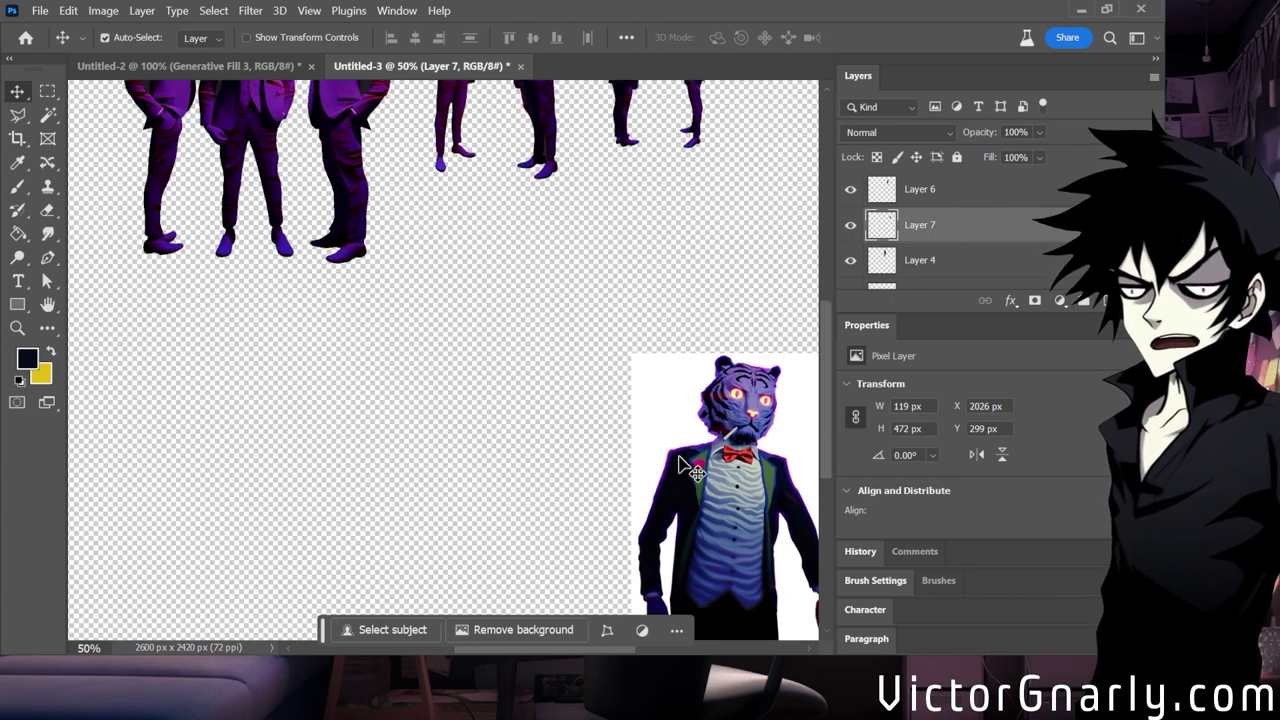
scroll(690, 495, "up", 3)
scroll(712, 505, "down", 1)
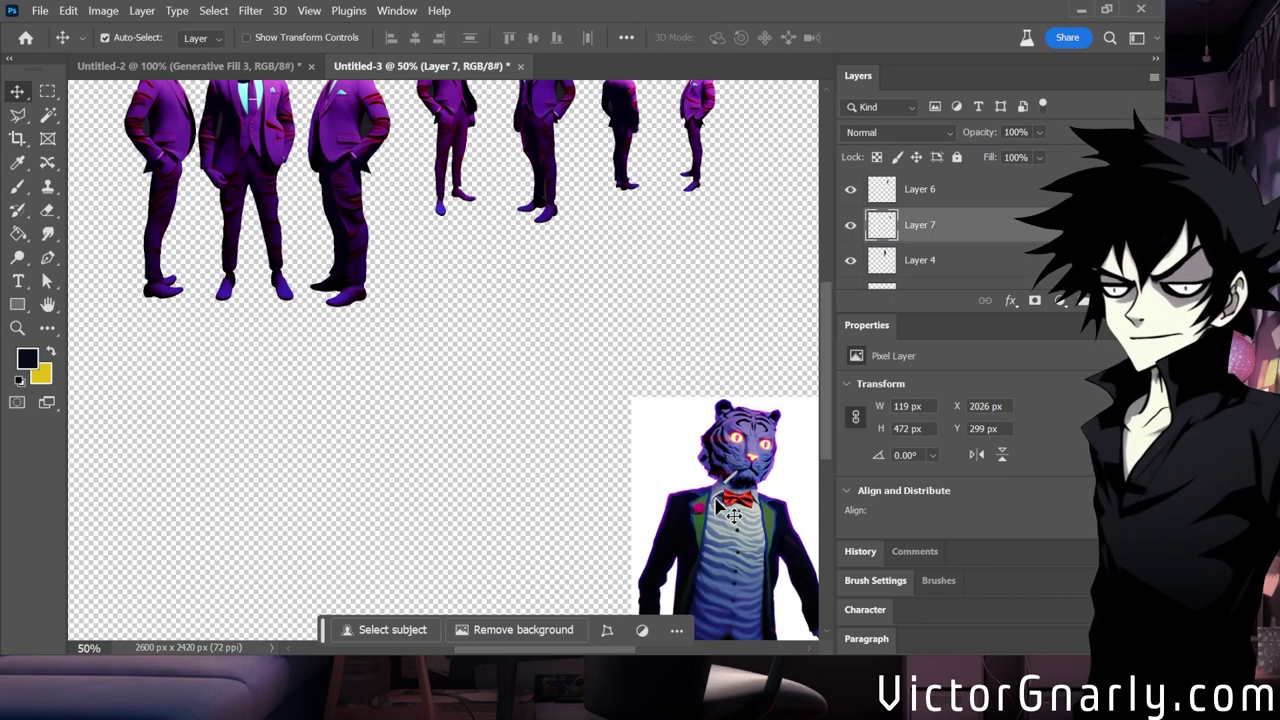
scroll(718, 508, "down", 1)
scroll(715, 505, "up", 2)
scroll(714, 500, "down", 2)
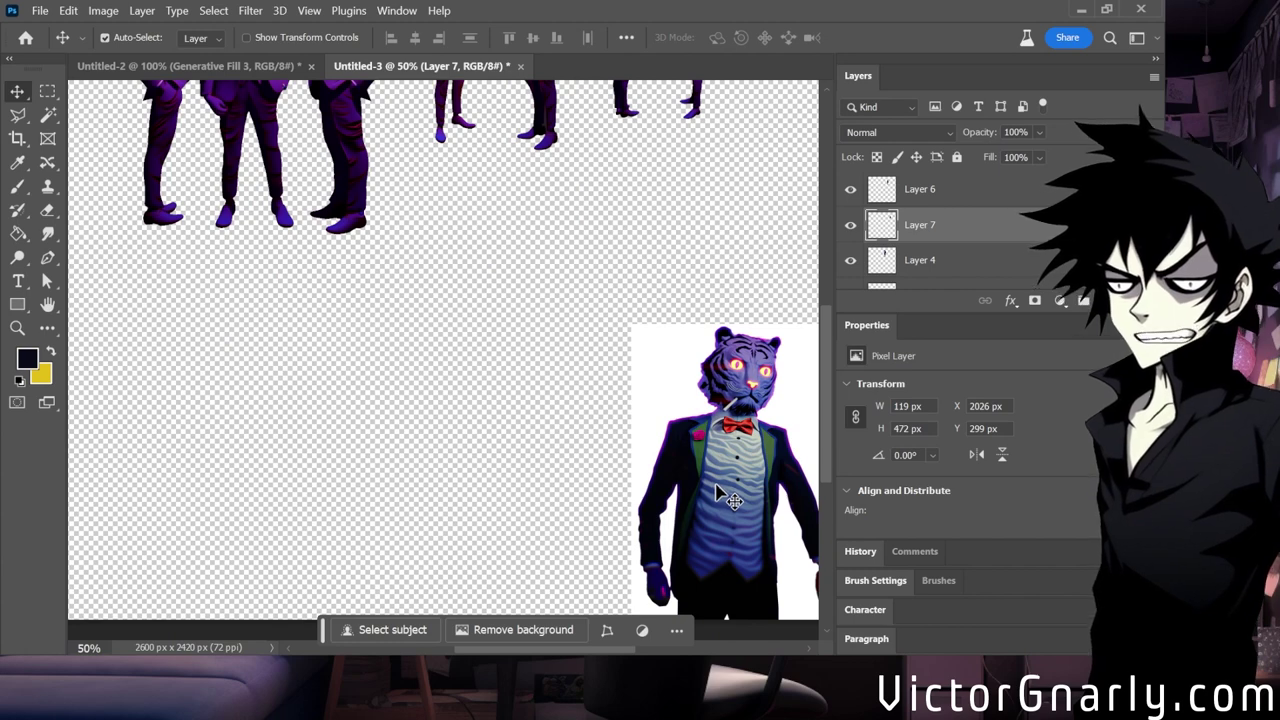
scroll(714, 490, "up", 3)
scroll(710, 486, "down", 3)
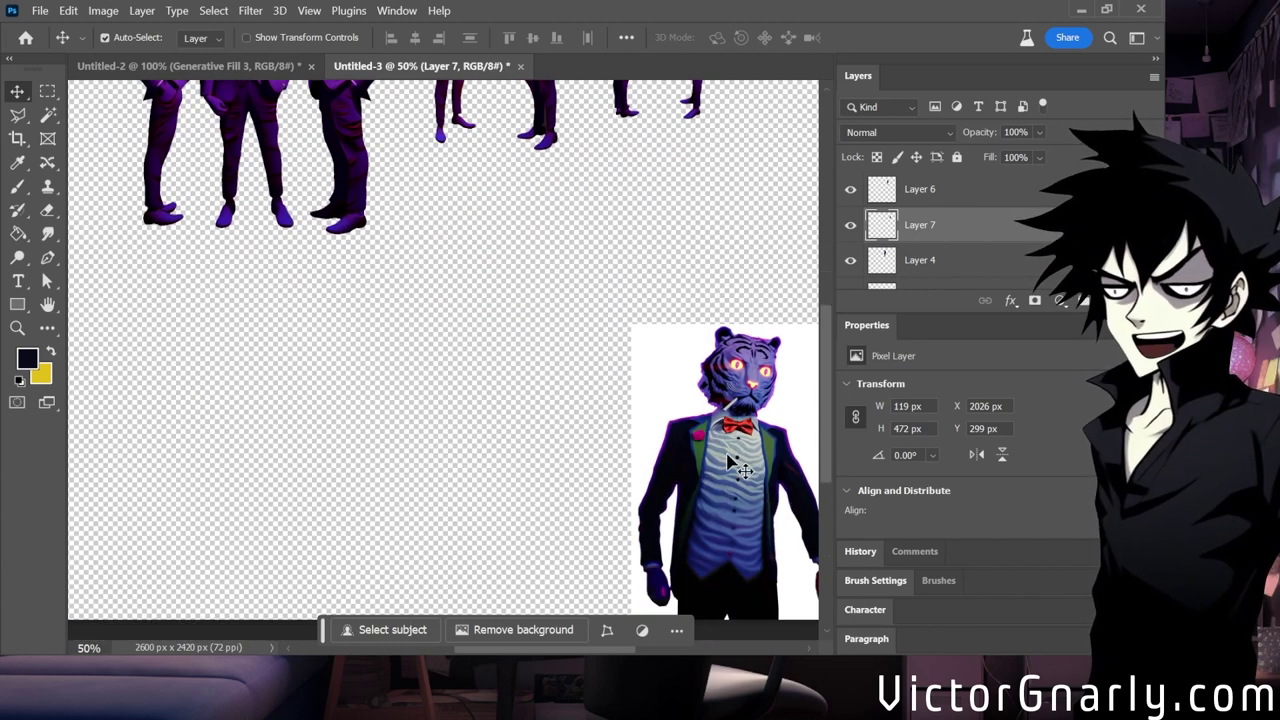
scroll(618, 455, "up", 3)
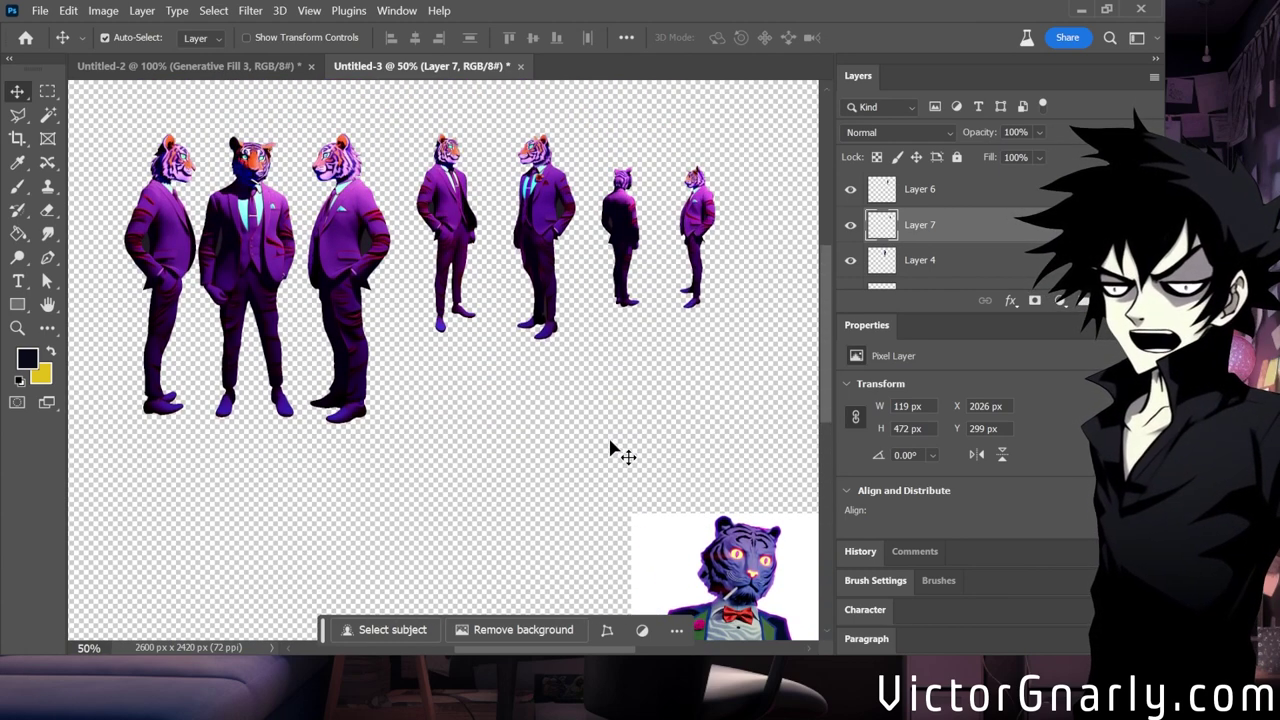
scroll(610, 448, "down", 1)
scroll(610, 450, "up", 2)
scroll(515, 322, "up", 1)
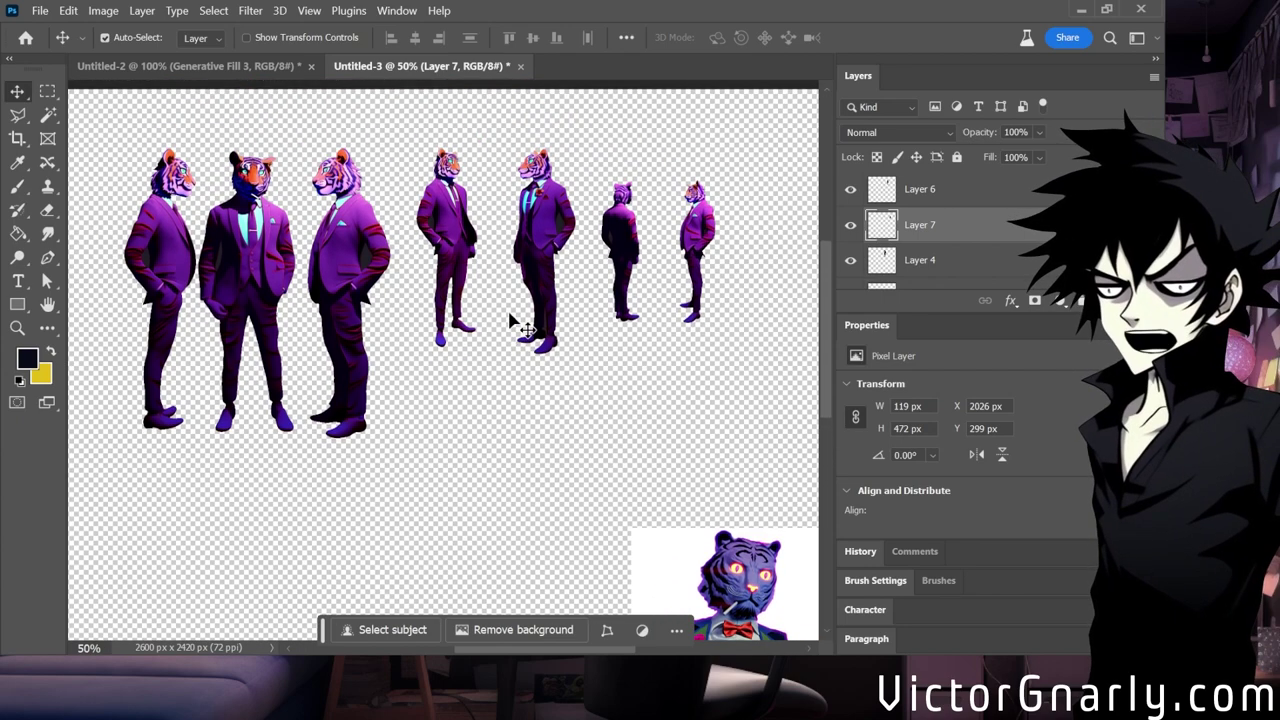
scroll(505, 300, "up", 1)
scroll(494, 343, "up", 2)
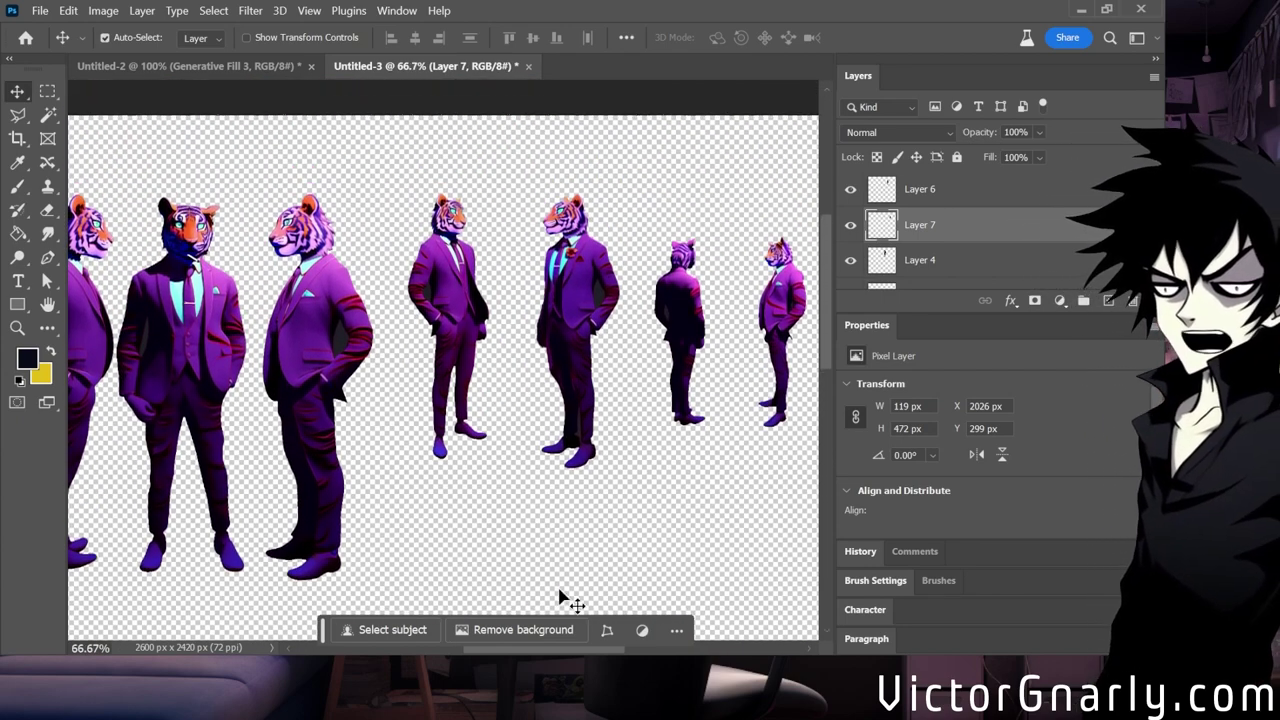
Move the bow-tied blue tiger reference image up and closer to the large three-tiger group for comparison.
scroll(480, 520, "up", 3)
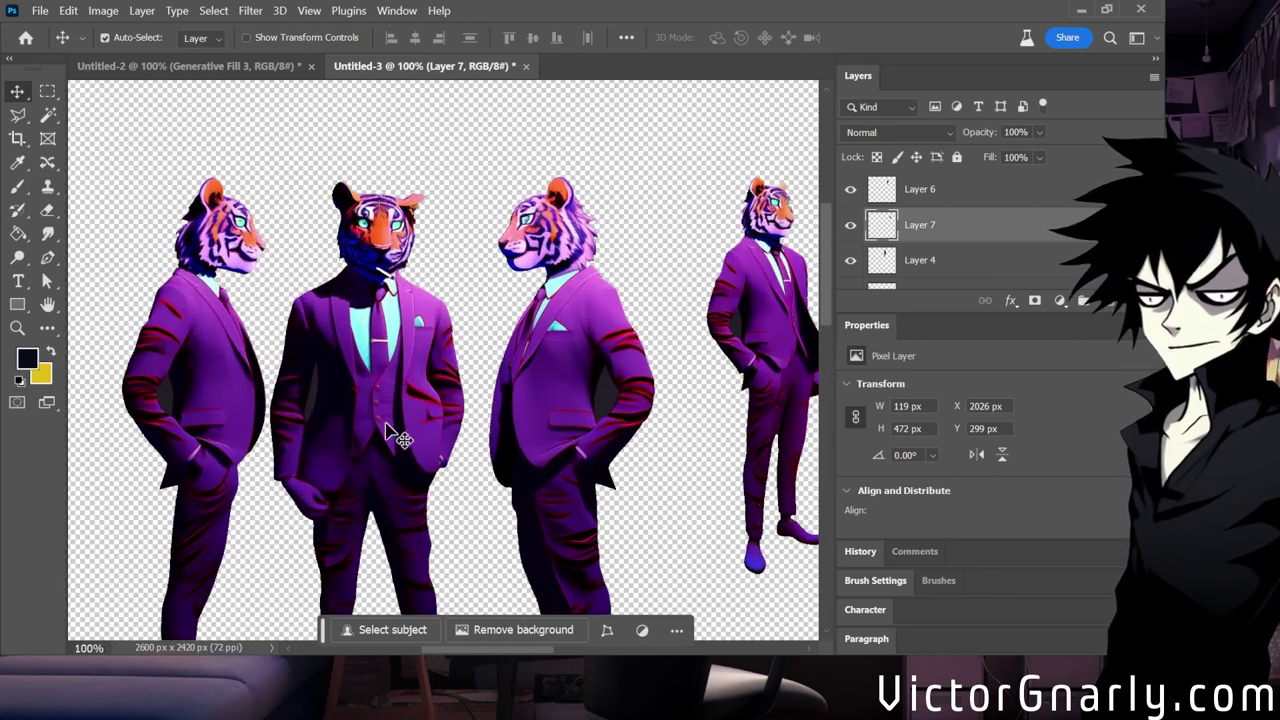
scroll(395, 415, "down", 2)
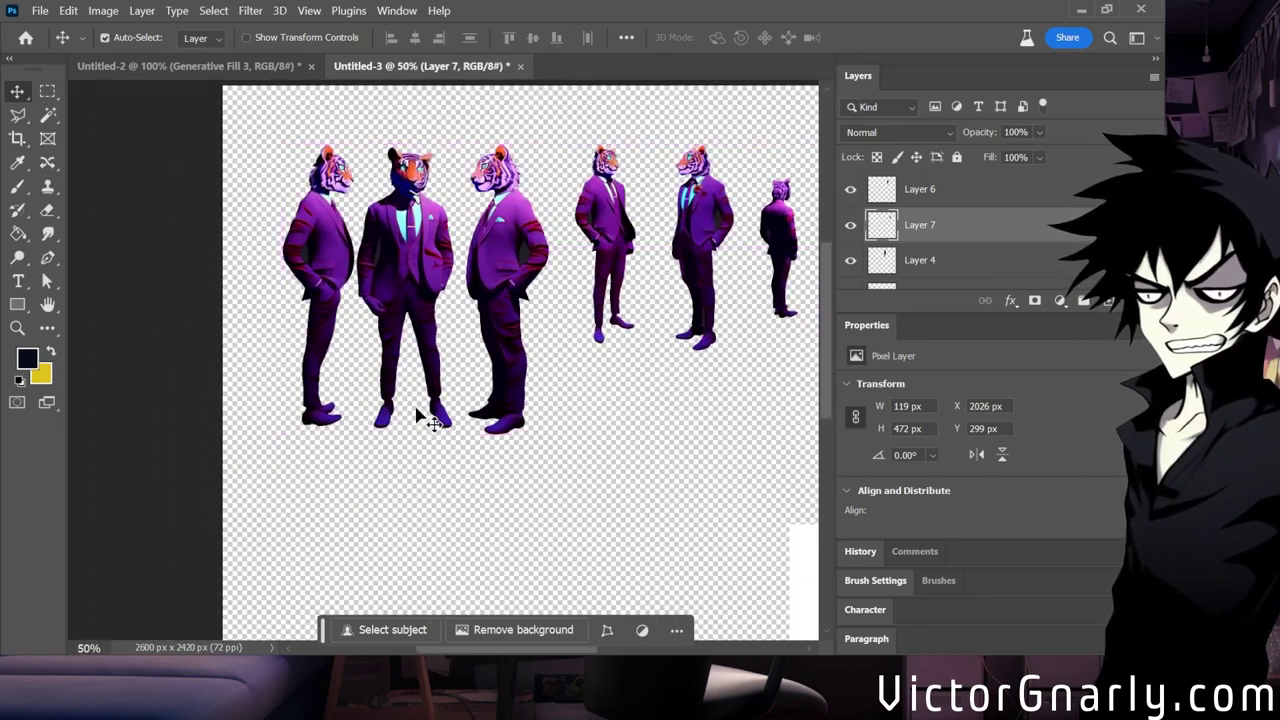
left_click_drag(814, 534, 570, 320)
scroll(465, 401, "up", 1)
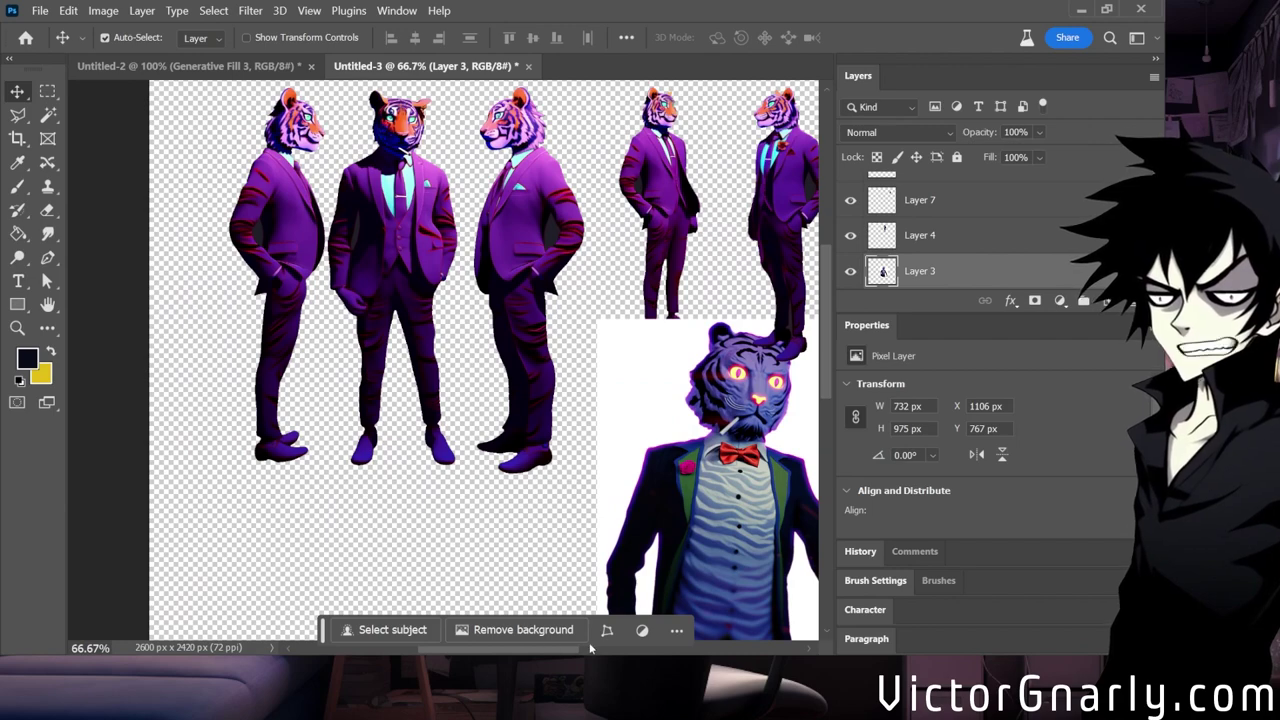
Move the bow-tied blue tiger reference image down, clear of the feet of the single cut-out tigers.
left_click_drag(501, 644, 538, 647)
left_click_drag(557, 385, 518, 438)
scroll(530, 450, "down", 1)
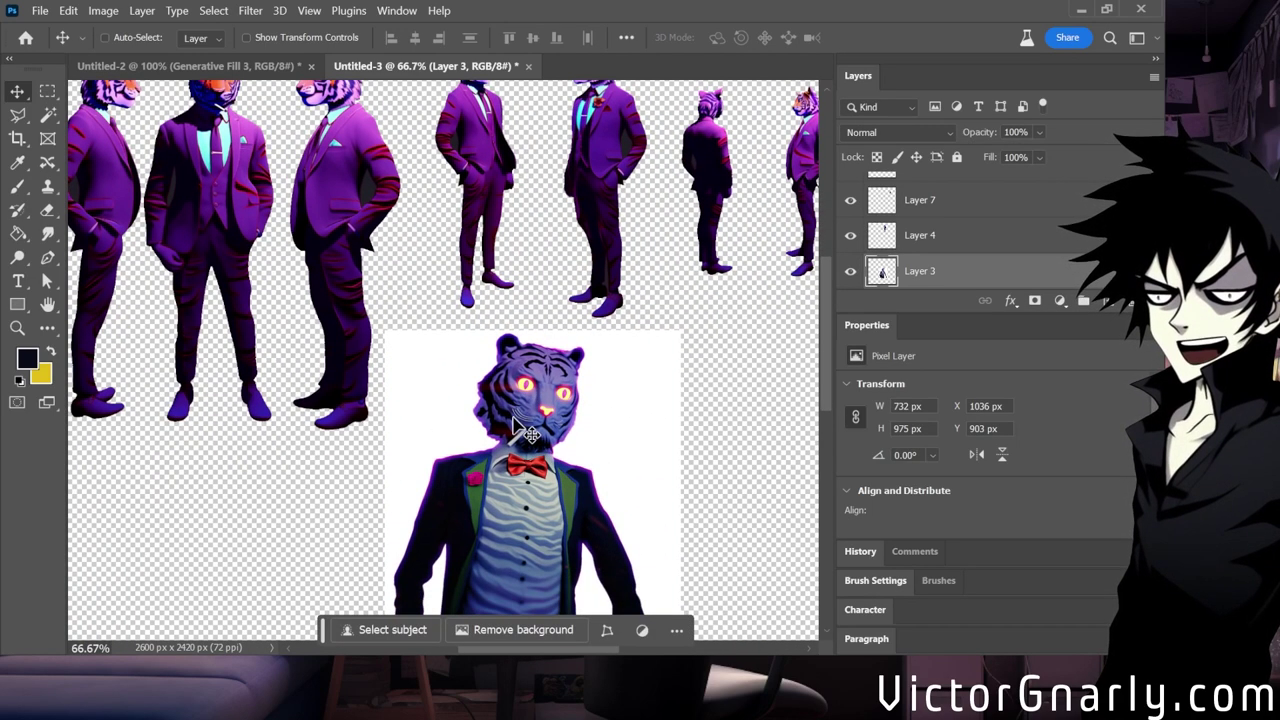
scroll(500, 305, "down", 1)
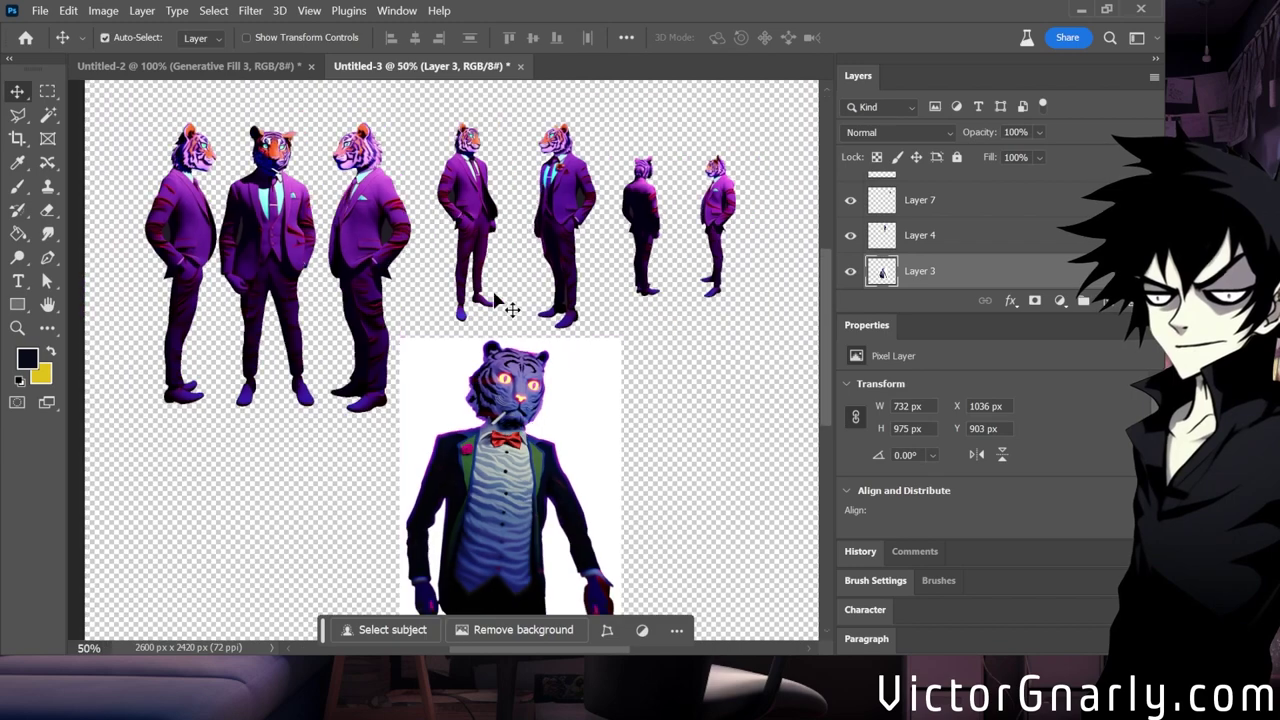
Crop the empty margin off the lower and right edges of the canvas, leaving about 2280 × 1948 px.
left_click(20, 114)
scroll(257, 282, "up", 1)
scroll(257, 282, "down", 2)
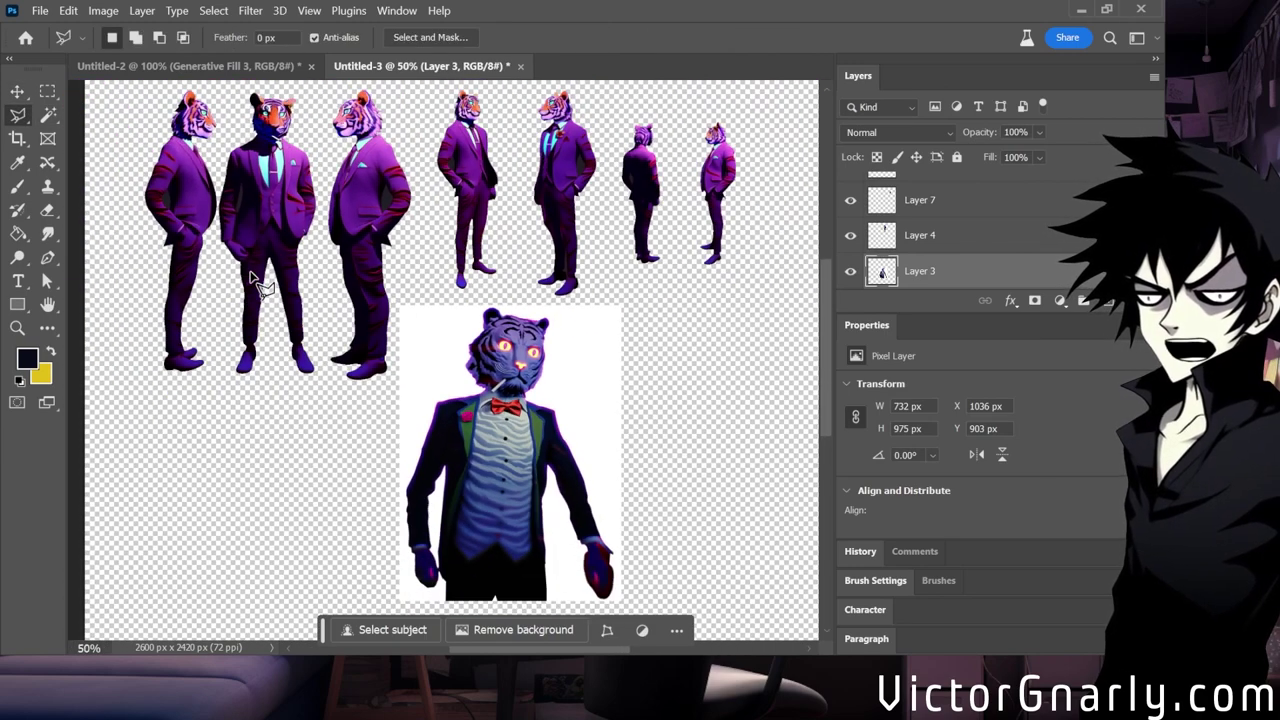
scroll(491, 400, "down", 1)
scroll(302, 331, "down", 2)
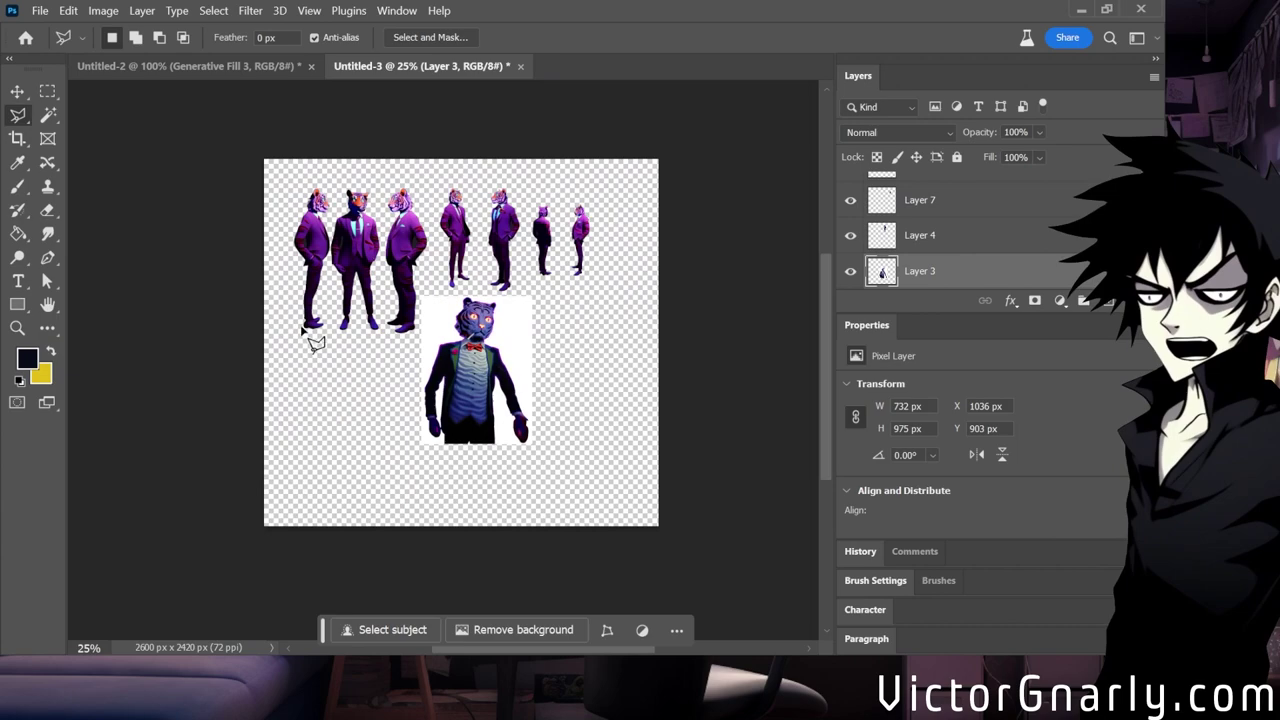
left_click(29, 145)
left_click_drag(657, 527, 627, 488)
key("Return")
Outline the shirt, tie and vest of the front-facing tiger in the large group with a polygonal lasso selection.
scroll(470, 425, "up", 3)
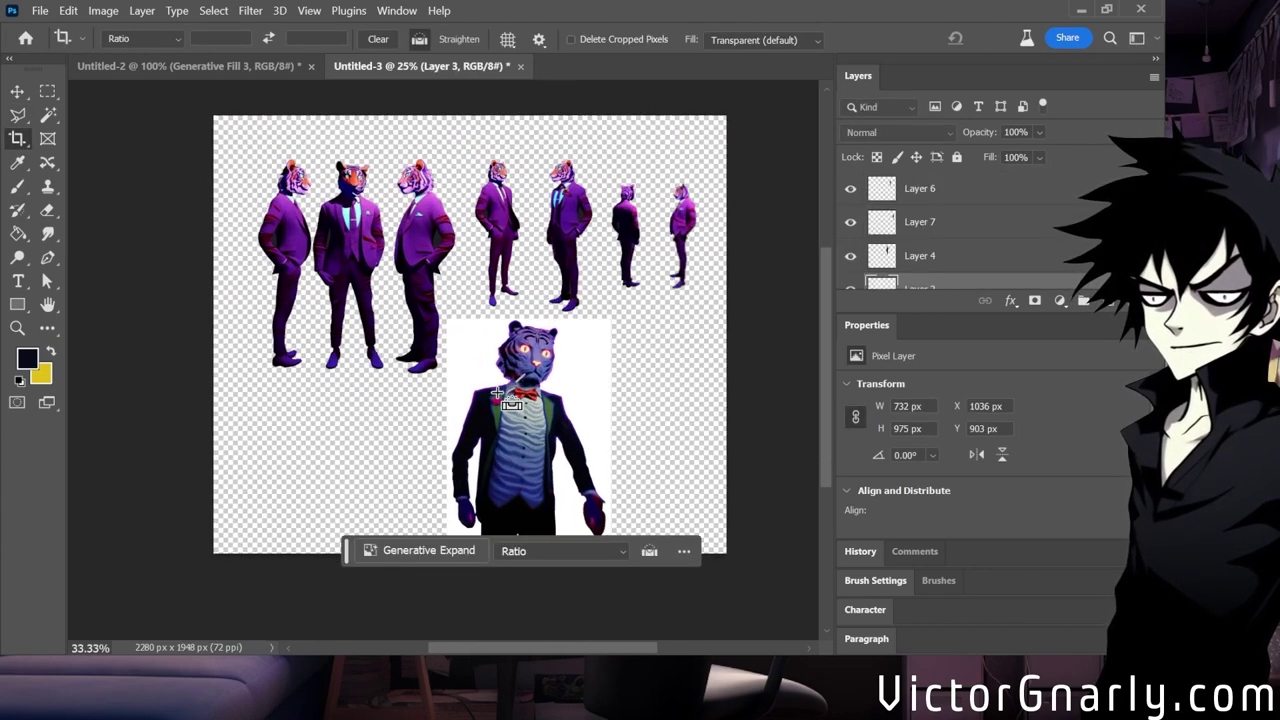
scroll(471, 440, "up", 3)
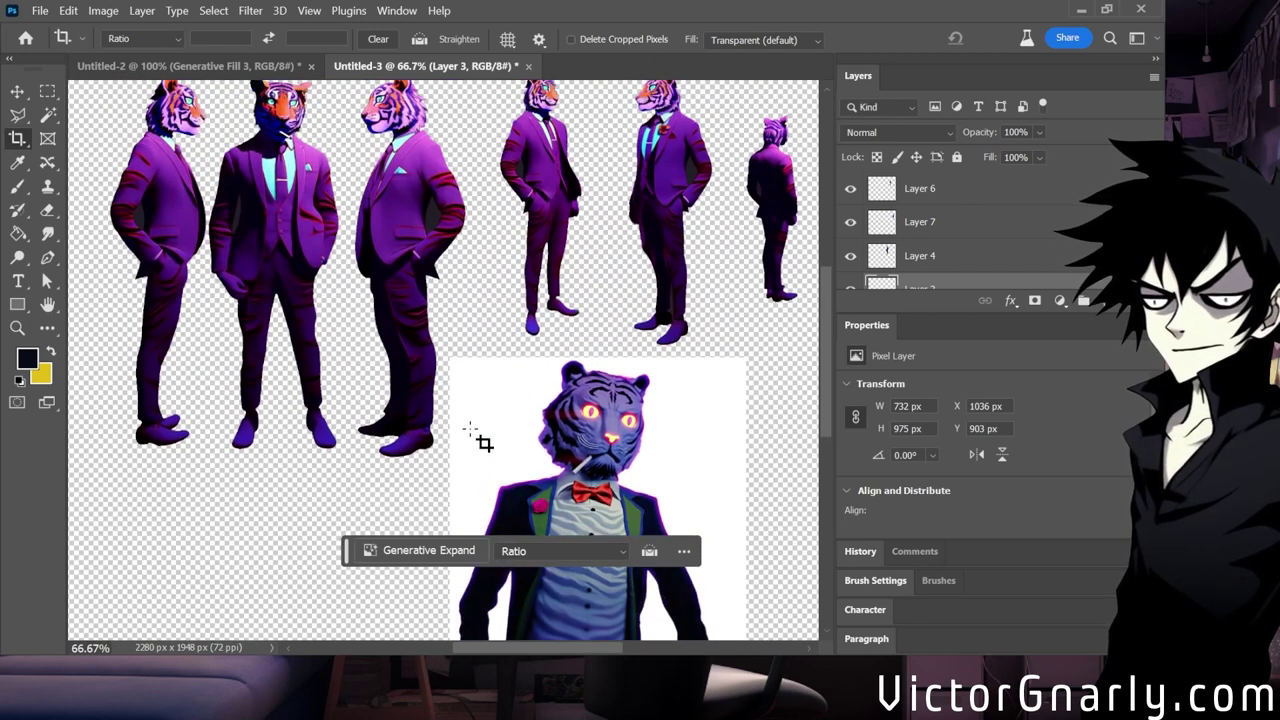
scroll(510, 445, "up", 3)
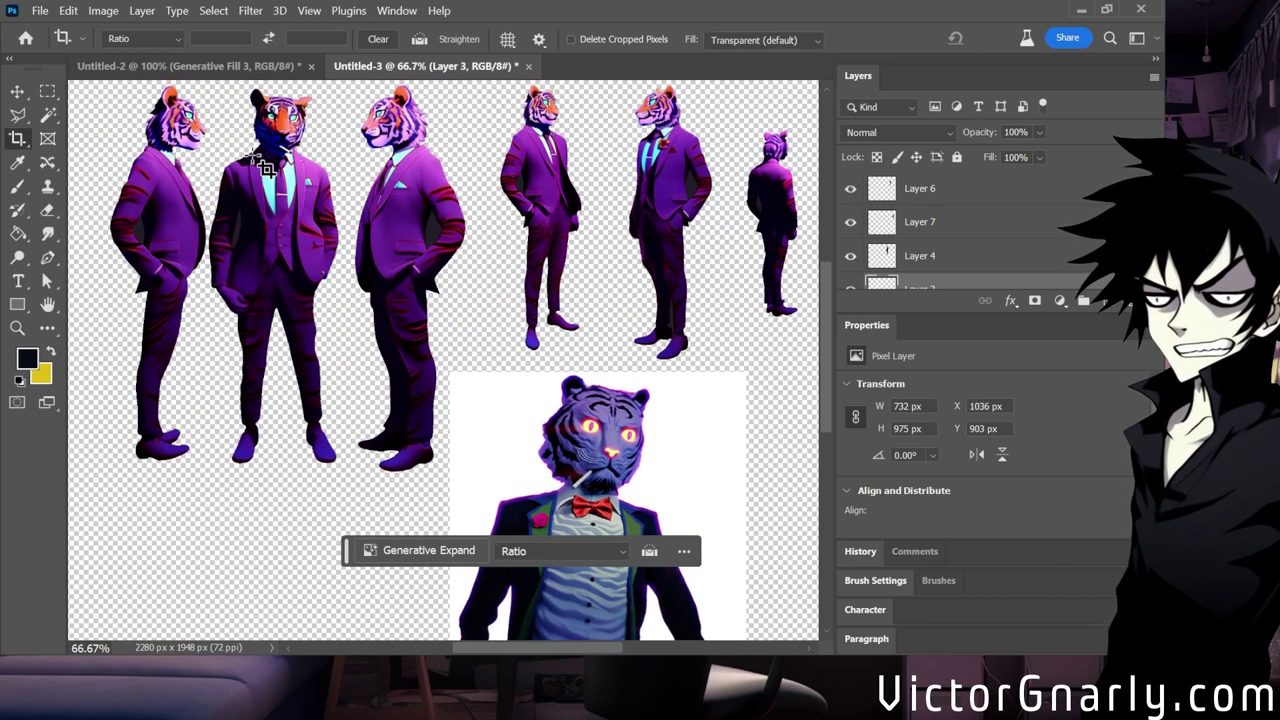
left_click(18, 113)
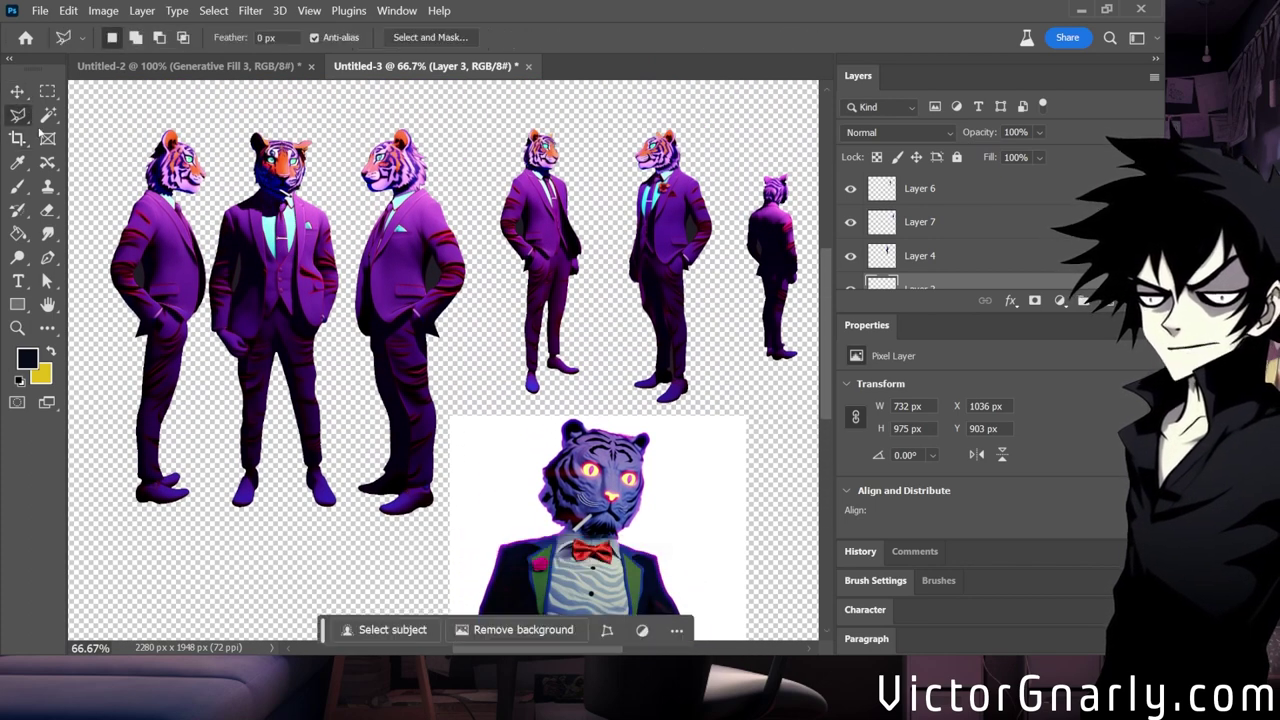
left_click_drag(285, 205, 266, 214)
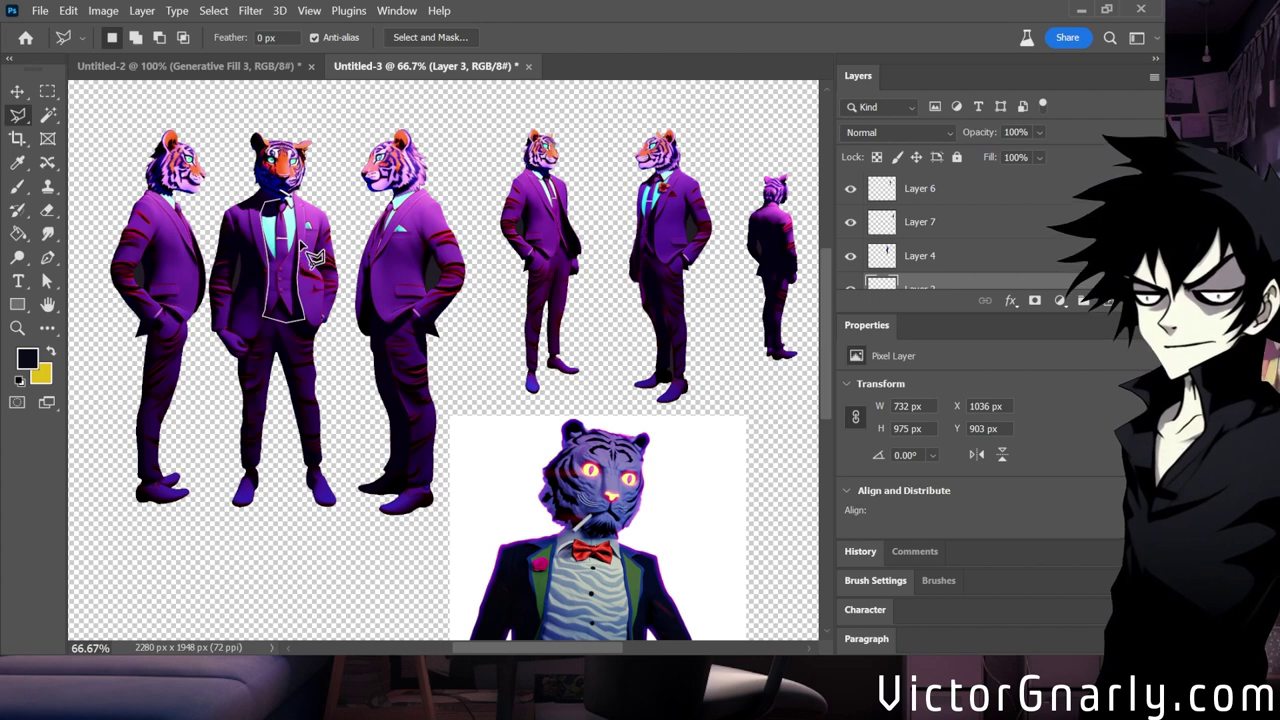
left_click_drag(293, 208, 290, 268)
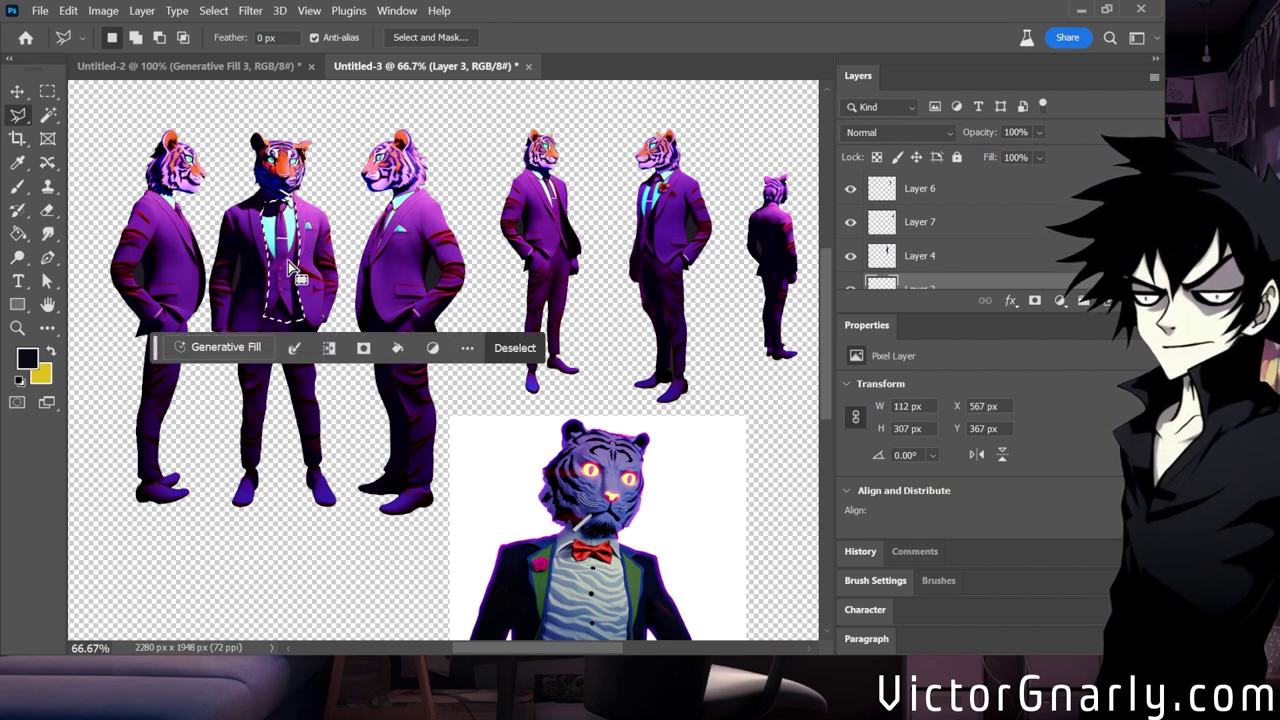
Add a new layer above Layer 6 and run Generative Fill on the selected shirt area with the prompt "white button up, red bowtie".
scroll(757, 357, "down", 3)
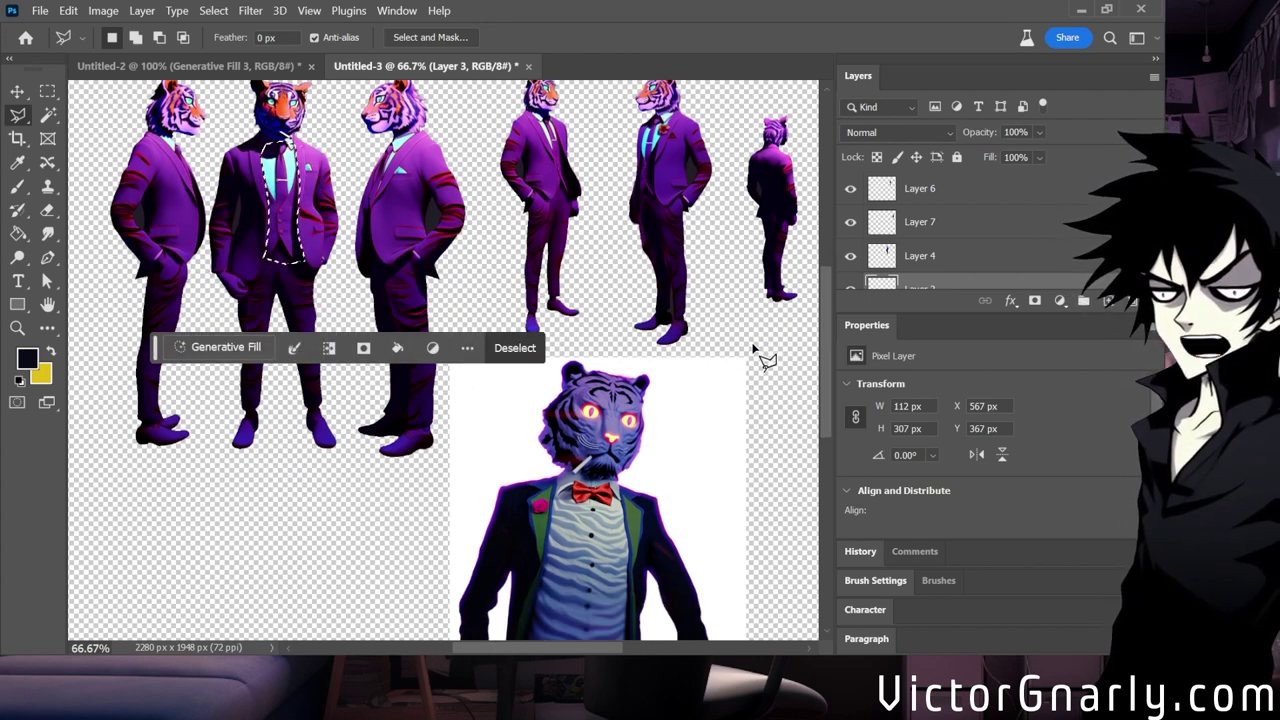
scroll(678, 437, "up", 2)
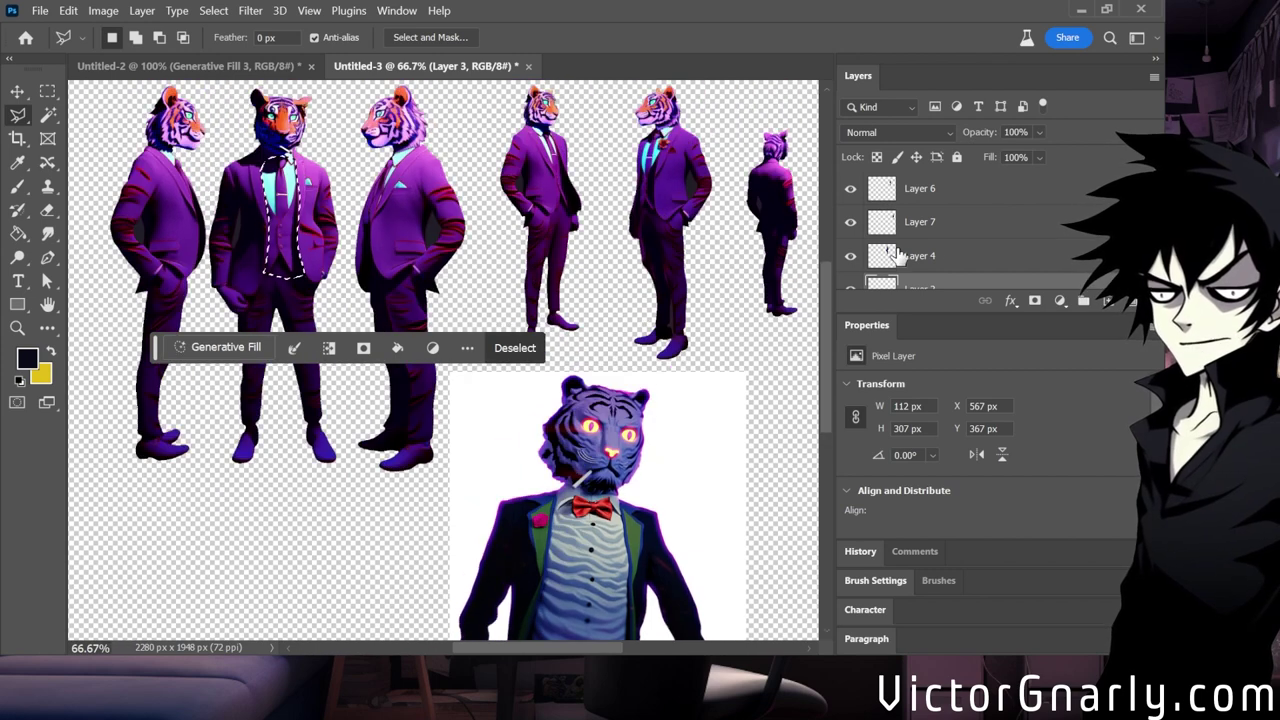
left_click(950, 190)
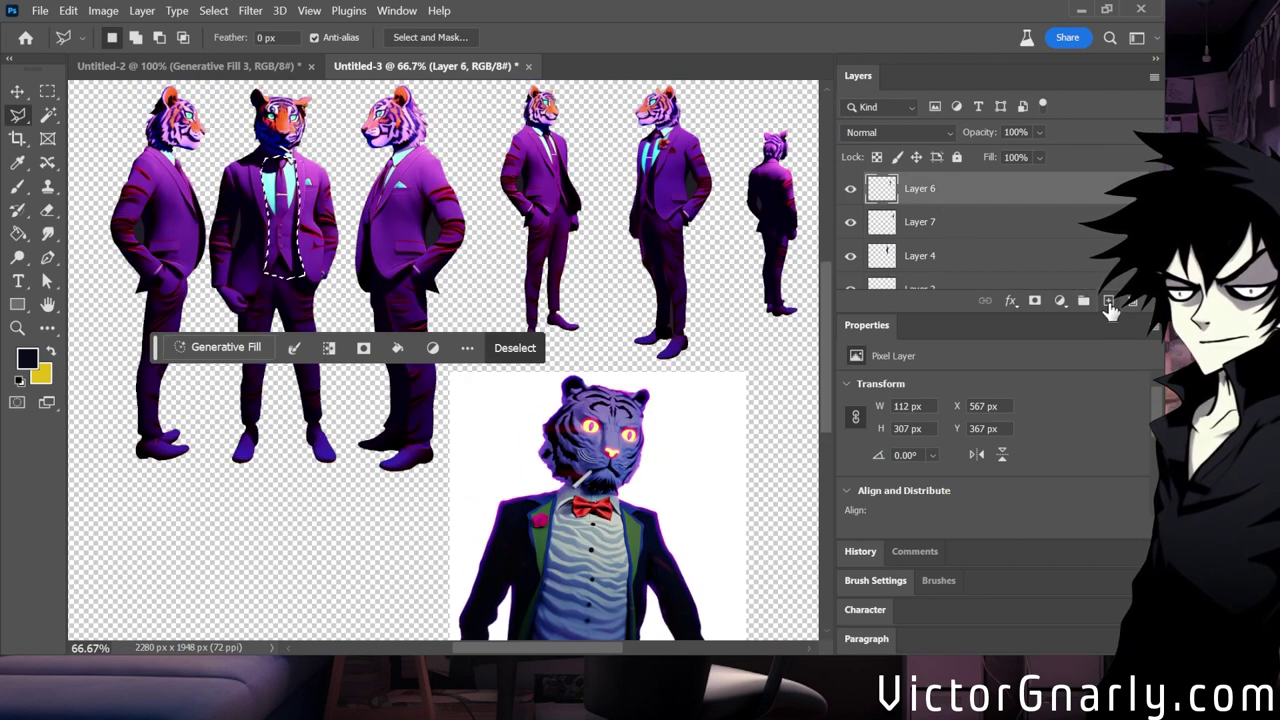
left_click(226, 347)
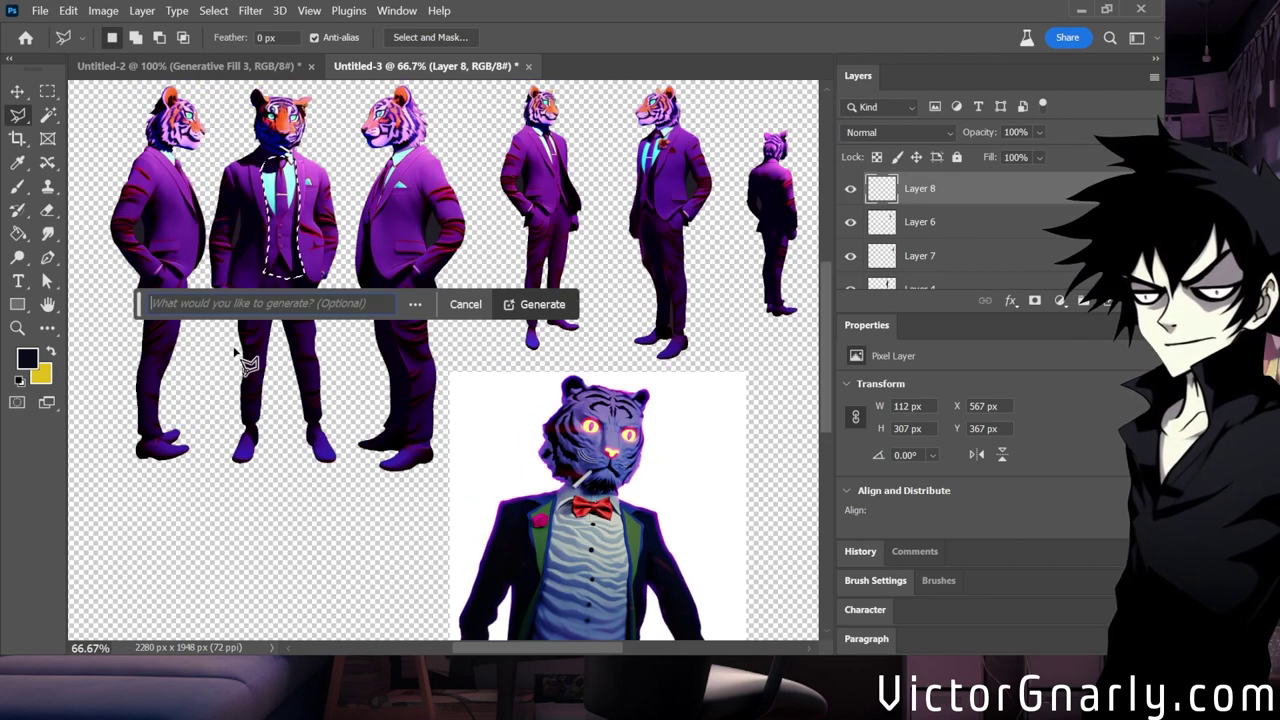
type("white ")
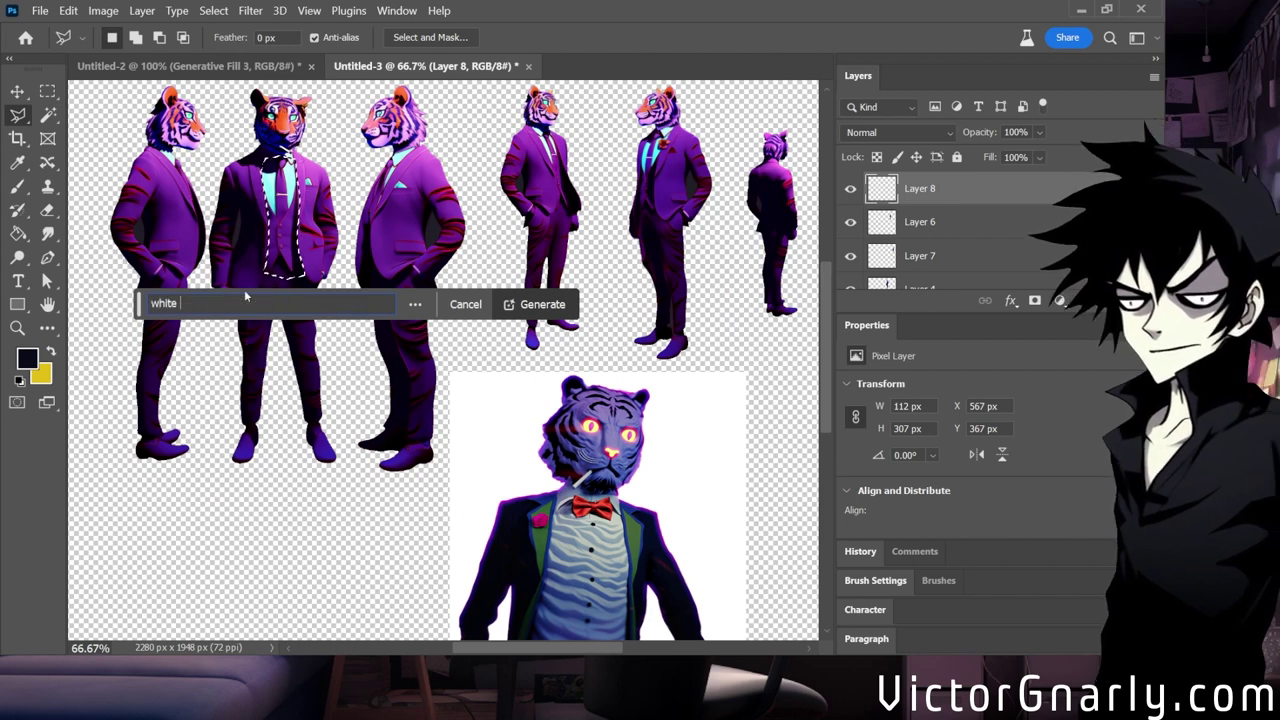
type("button up,")
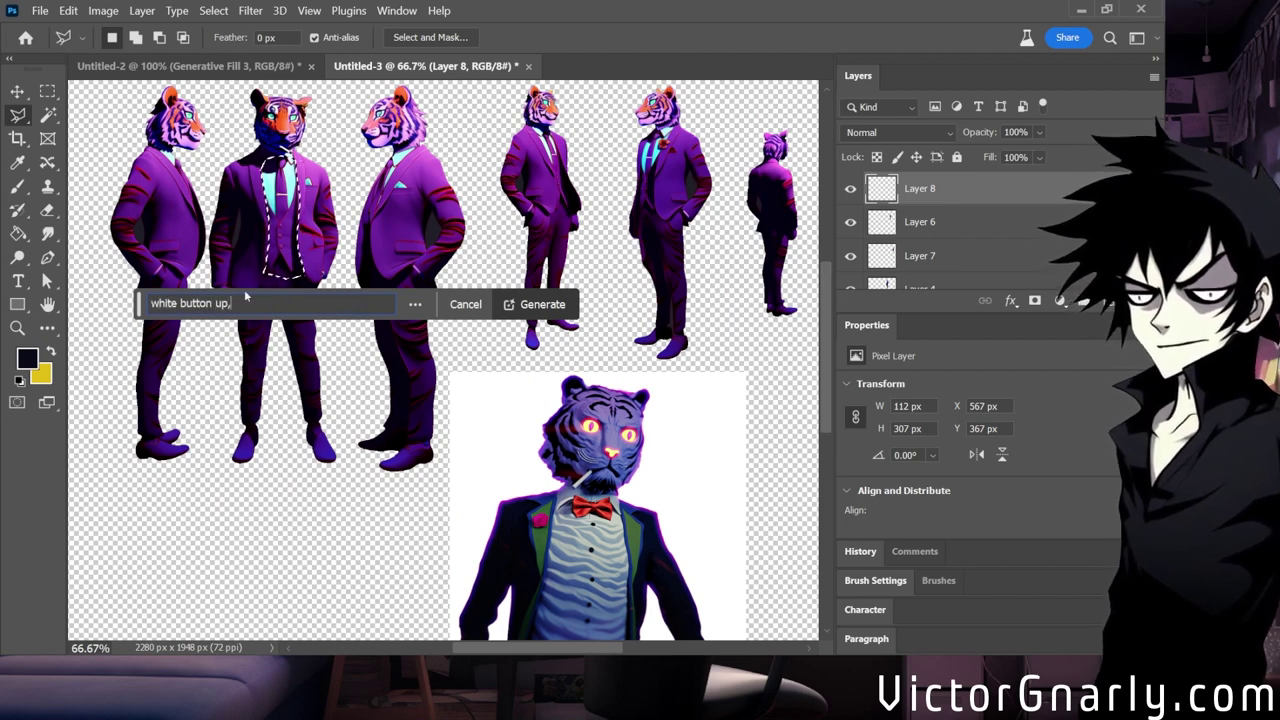
type(" red bowtie")
key("Return")
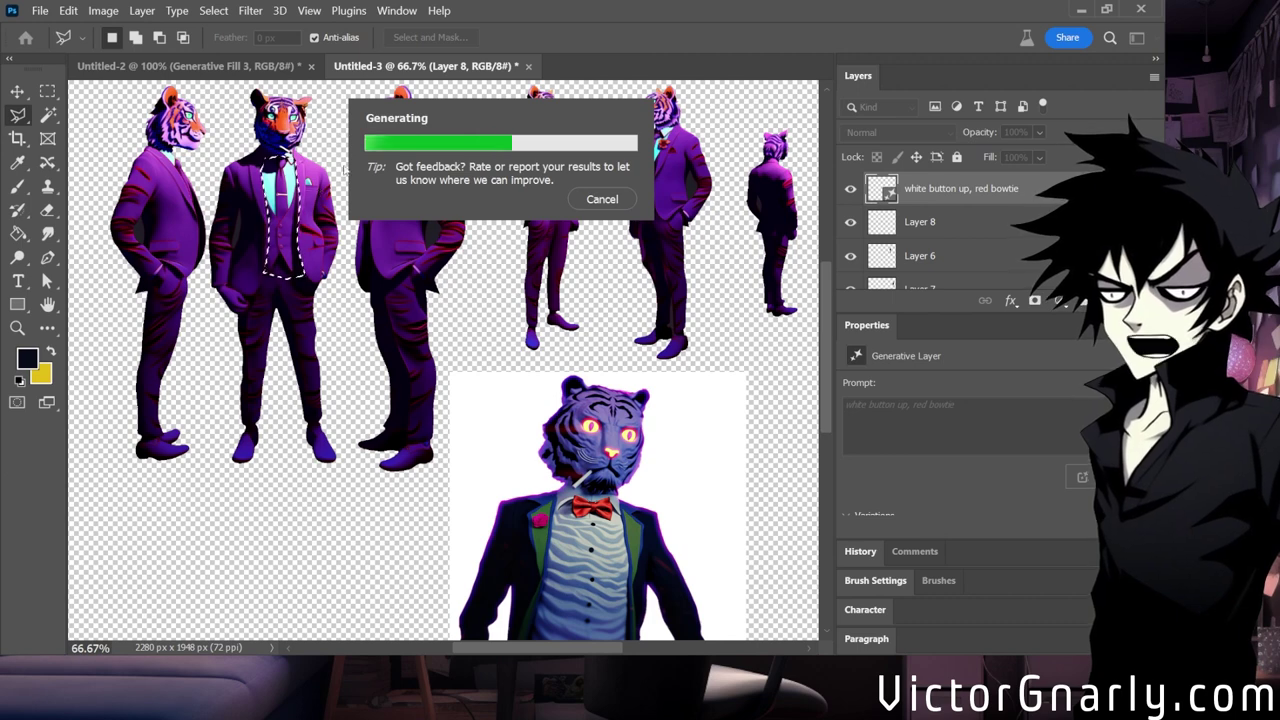
scroll(407, 357, "down", 3)
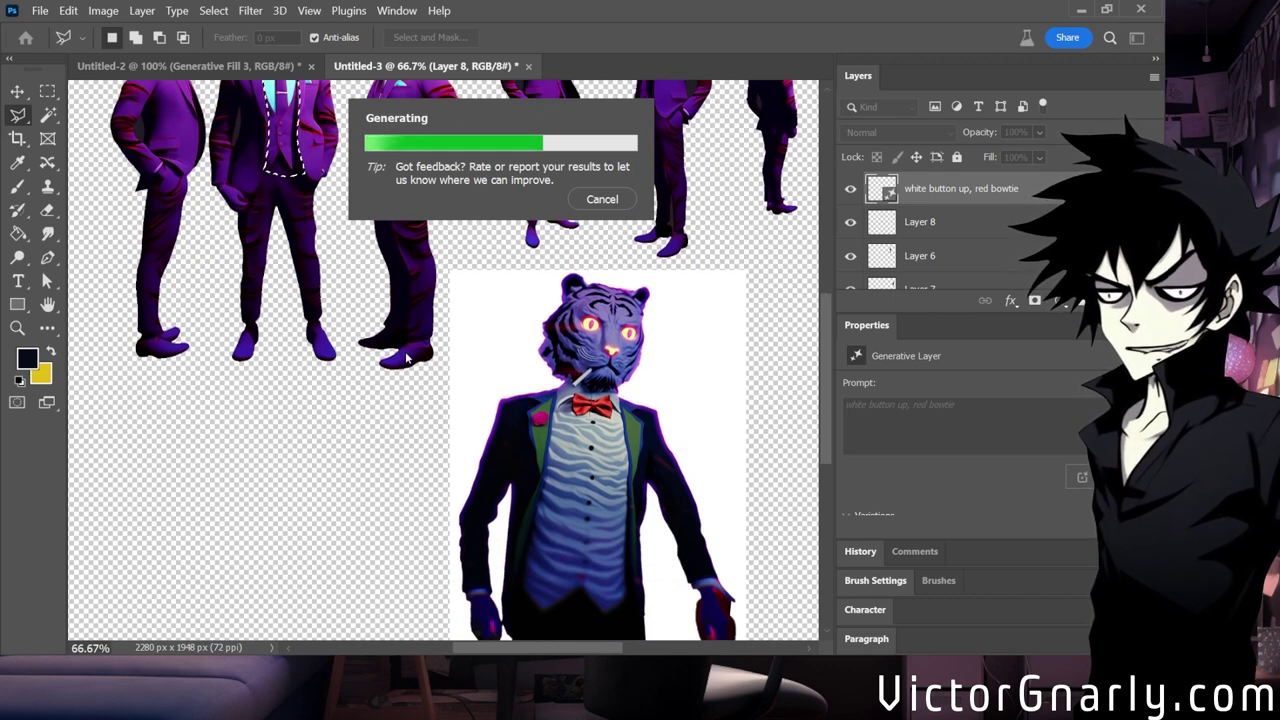
scroll(407, 357, "up", 5)
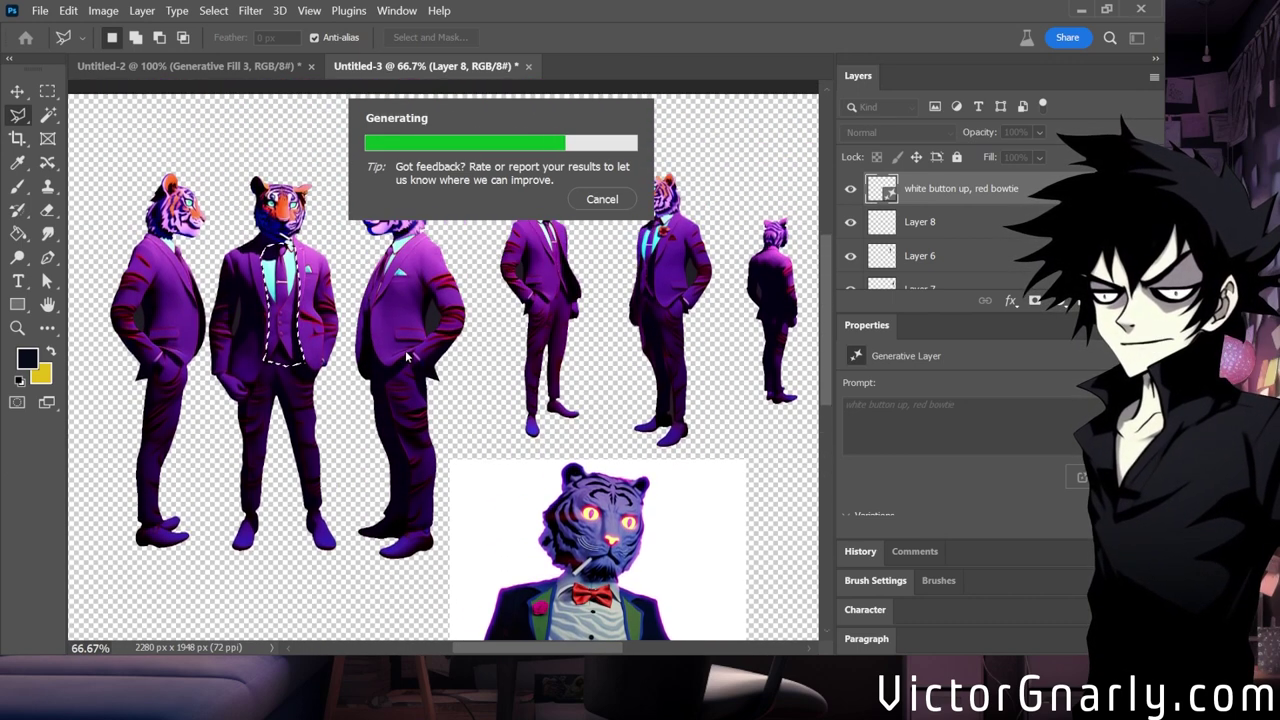
scroll(405, 350, "down", 2)
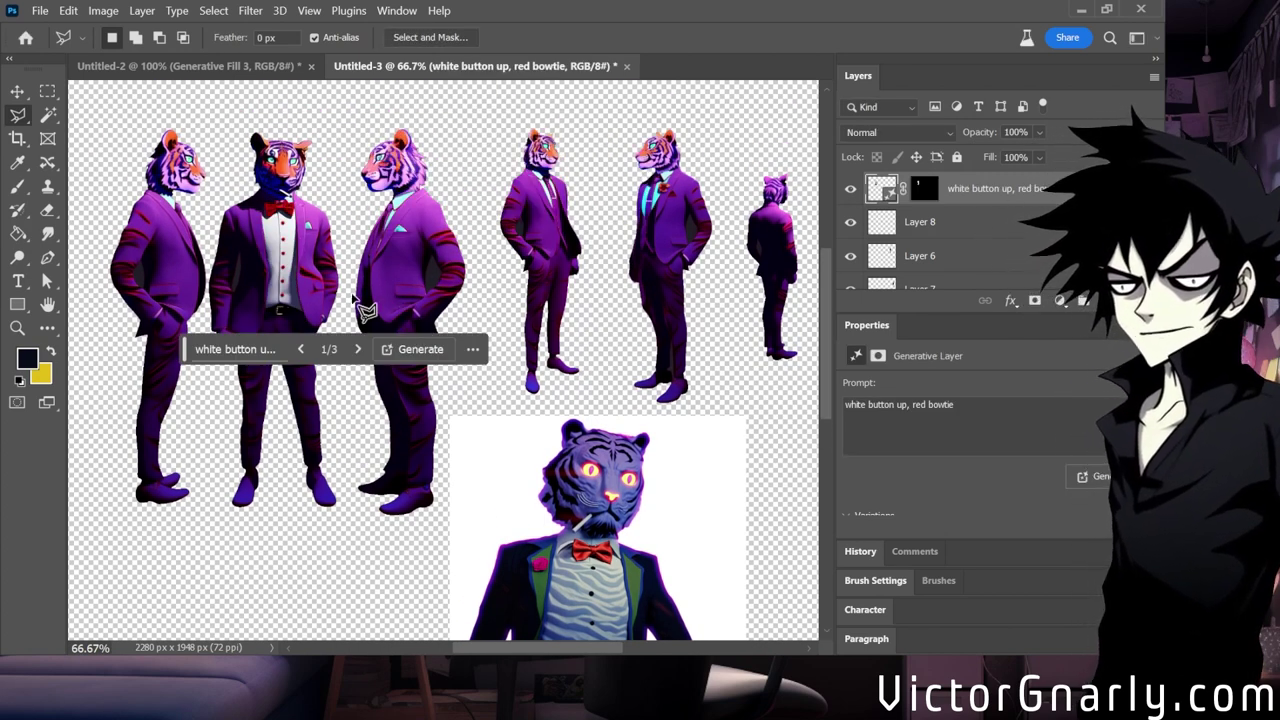
Compare the generated shirt and bowtie variations with the blue tiger reference and keep variation 2 of 3.
scroll(365, 305, "down", 2)
scroll(357, 287, "down", 3)
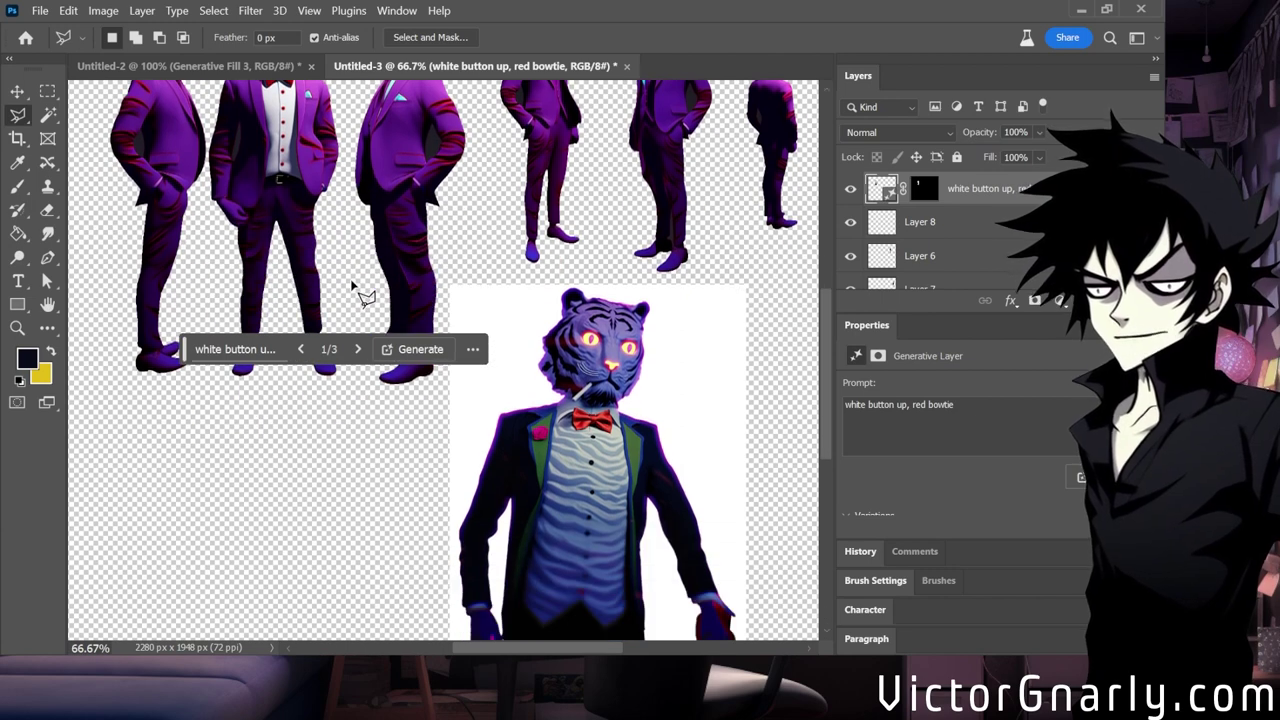
scroll(357, 287, "up", 2)
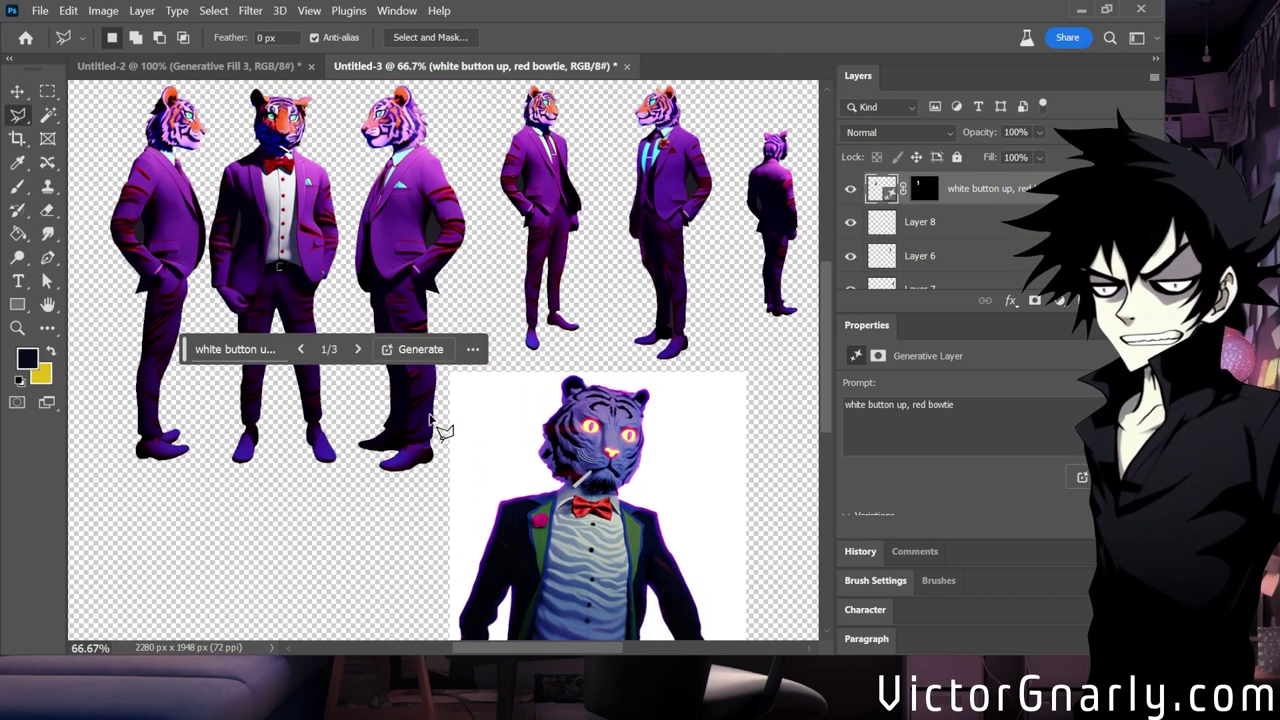
left_click(357, 349)
left_click(357, 349)
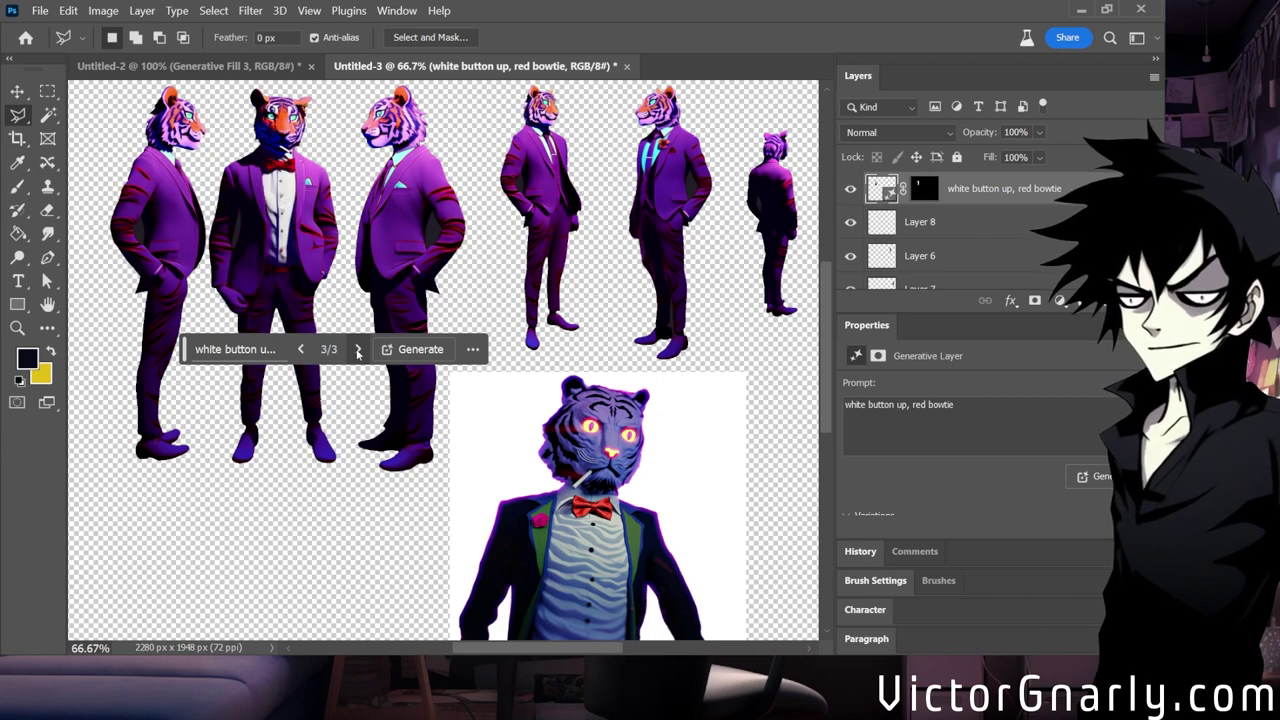
left_click(357, 349)
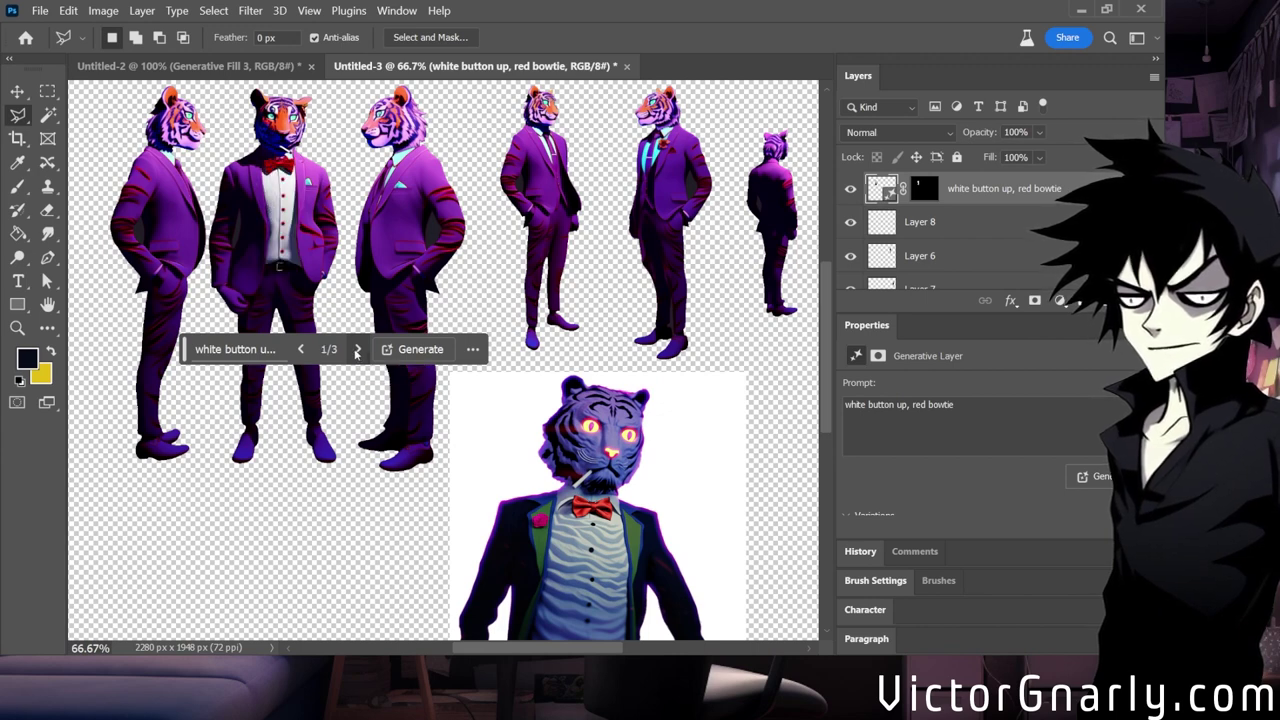
left_click(357, 349)
left_click(357, 349)
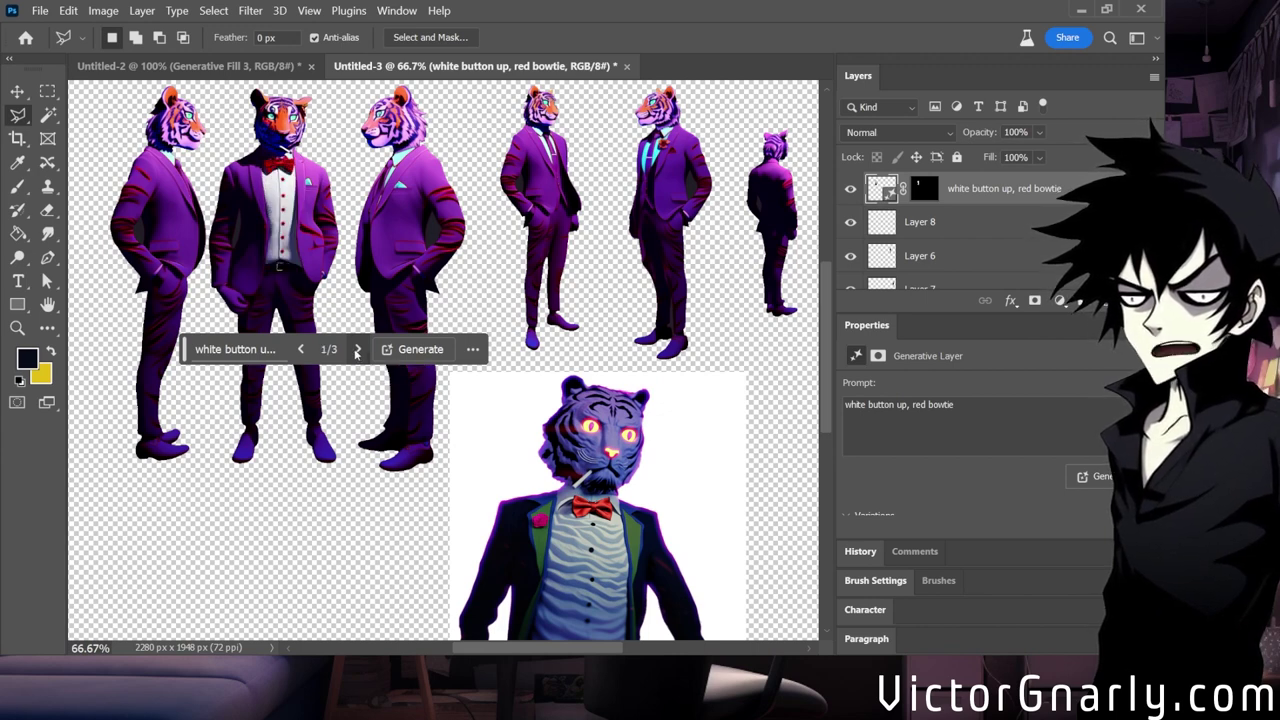
left_click(357, 349)
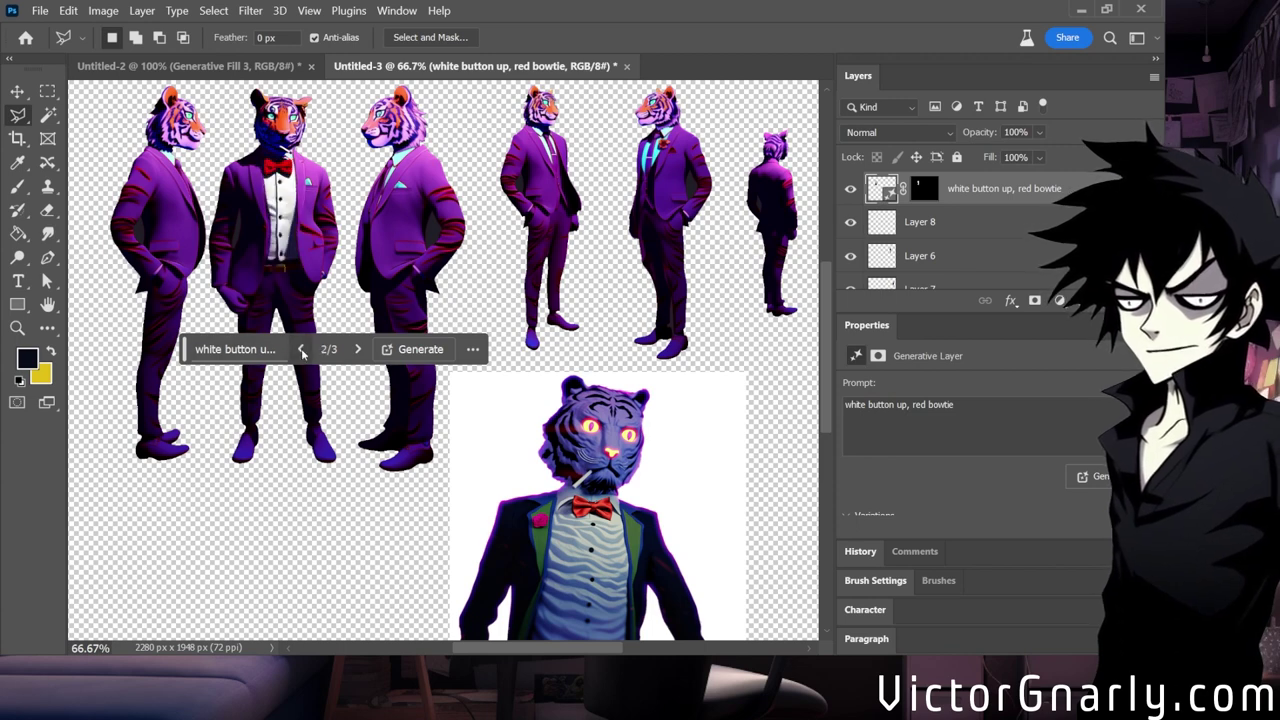
scroll(325, 275, "up", 2)
scroll(325, 275, "down", 1)
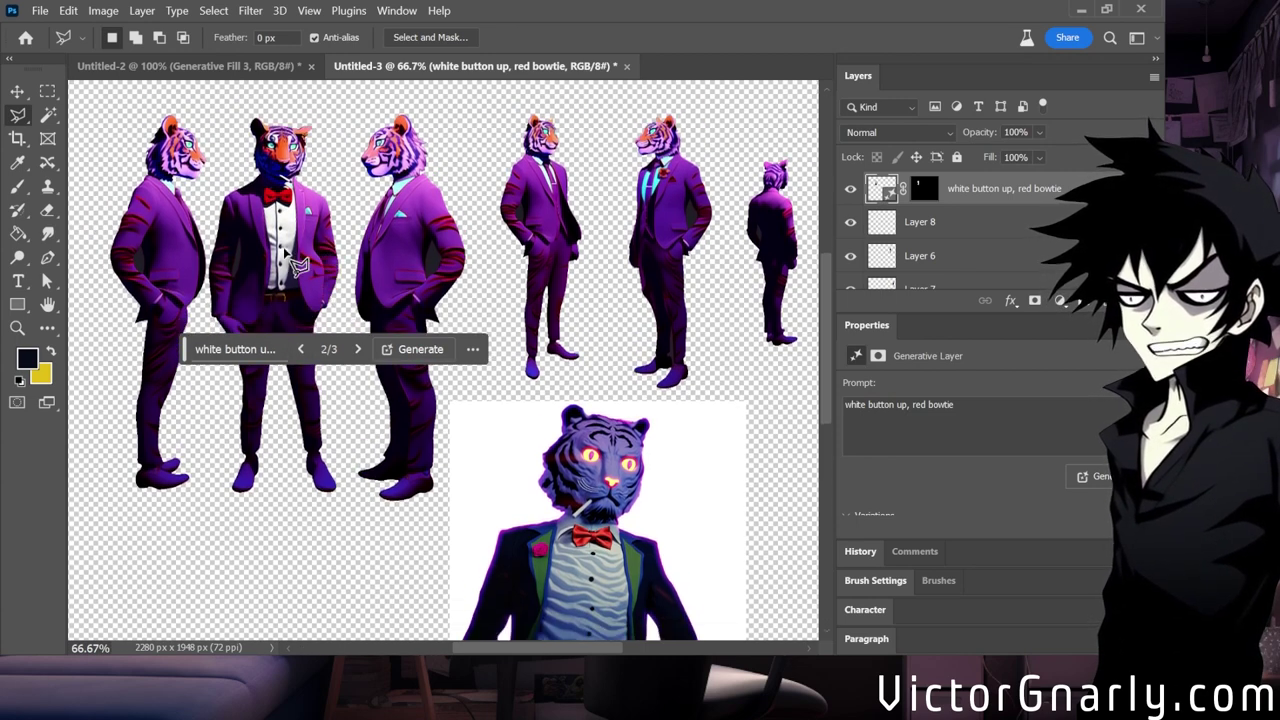
Lasso the collar and tie of the left-facing tiger in the large group and Generative Fill it with "white button up, red bowtie".
scroll(352, 338, "up", 1)
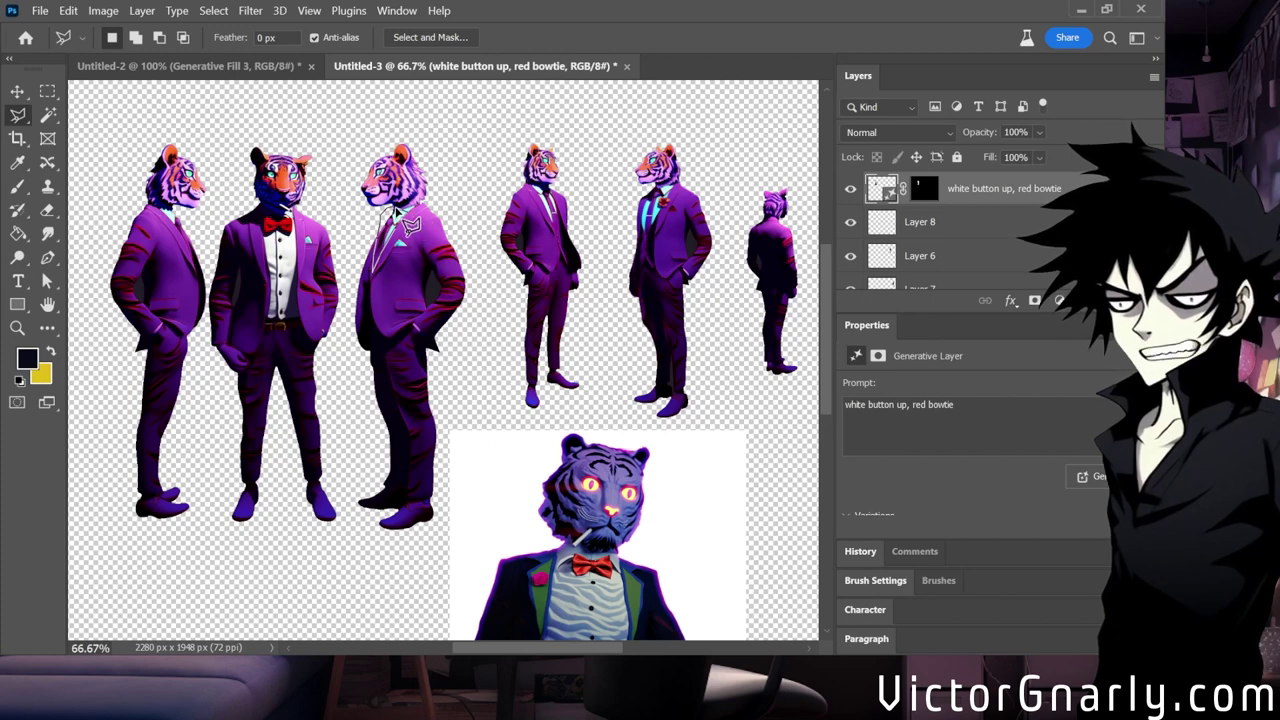
left_click_drag(397, 213, 392, 245)
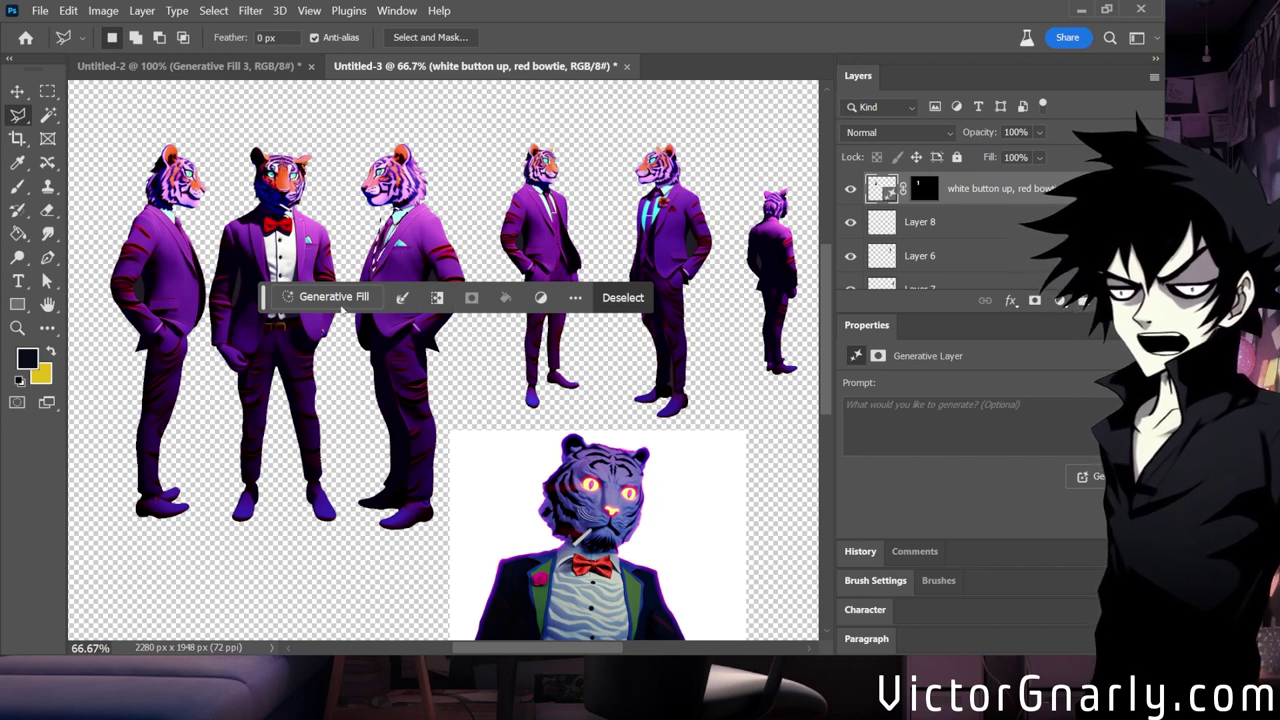
left_click(340, 297)
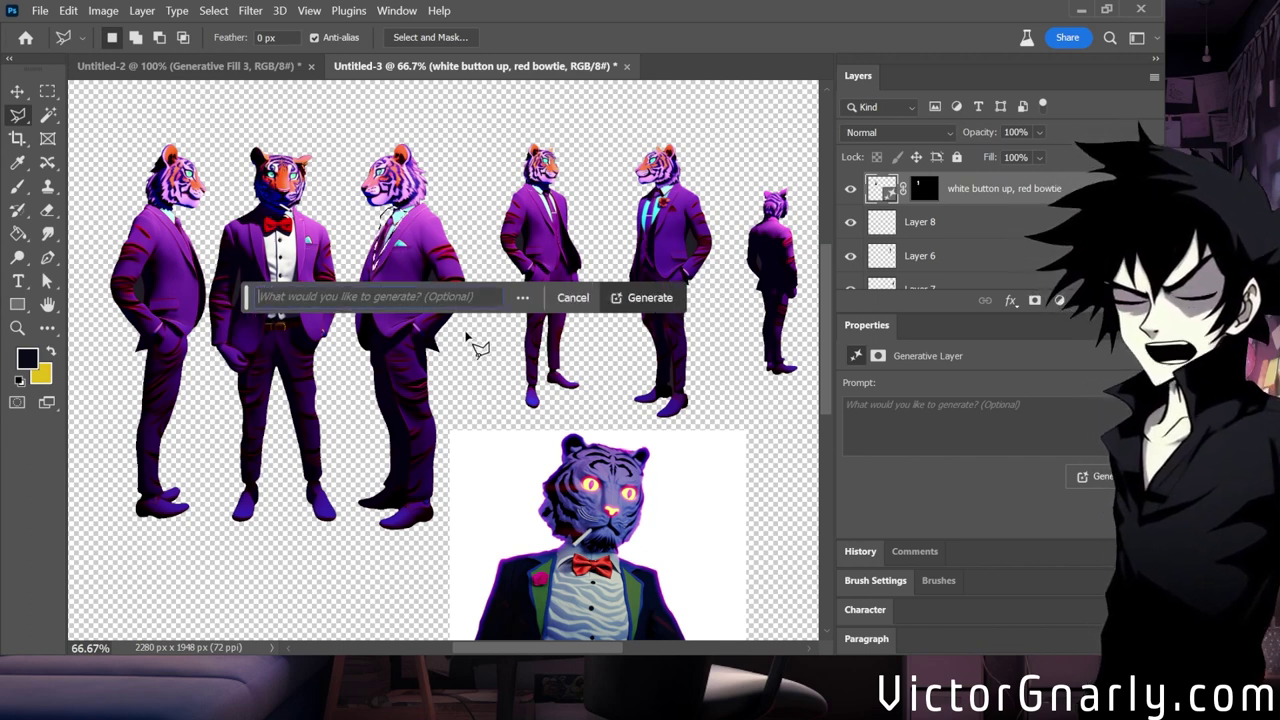
type("whit")
key("BackSpace")
key("BackSpace")
key("BackSpace")
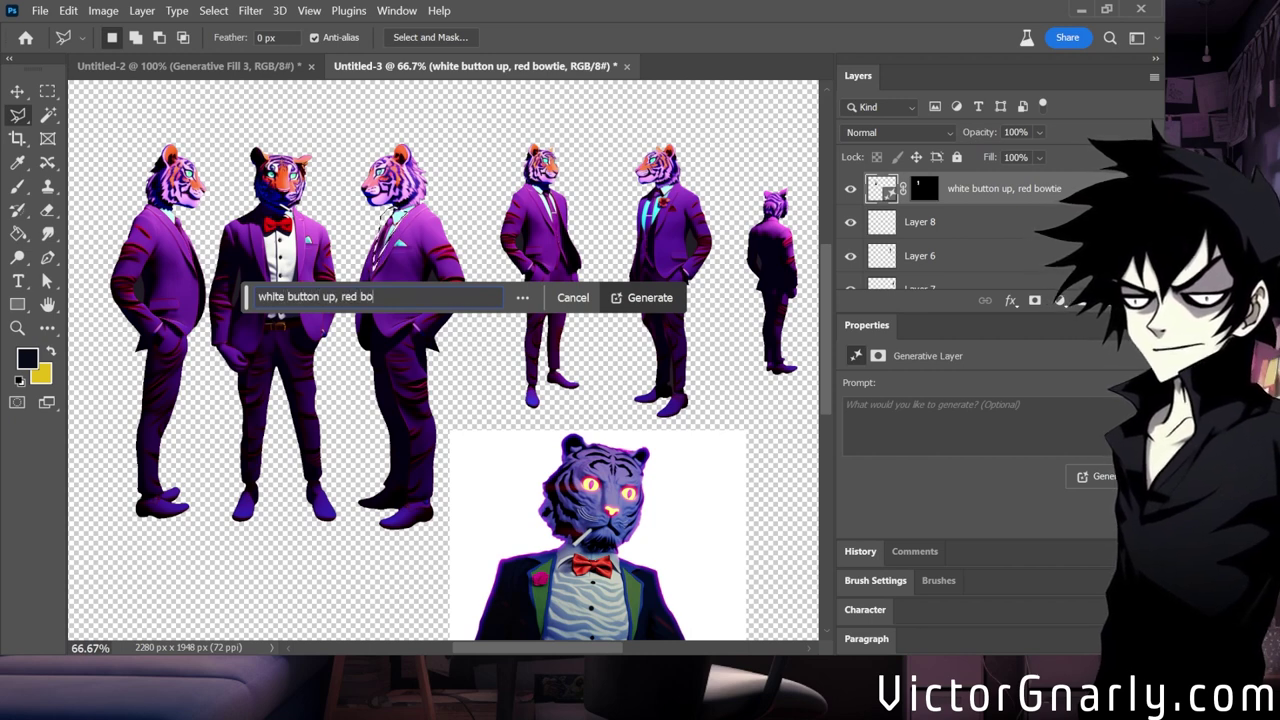
key("Return")
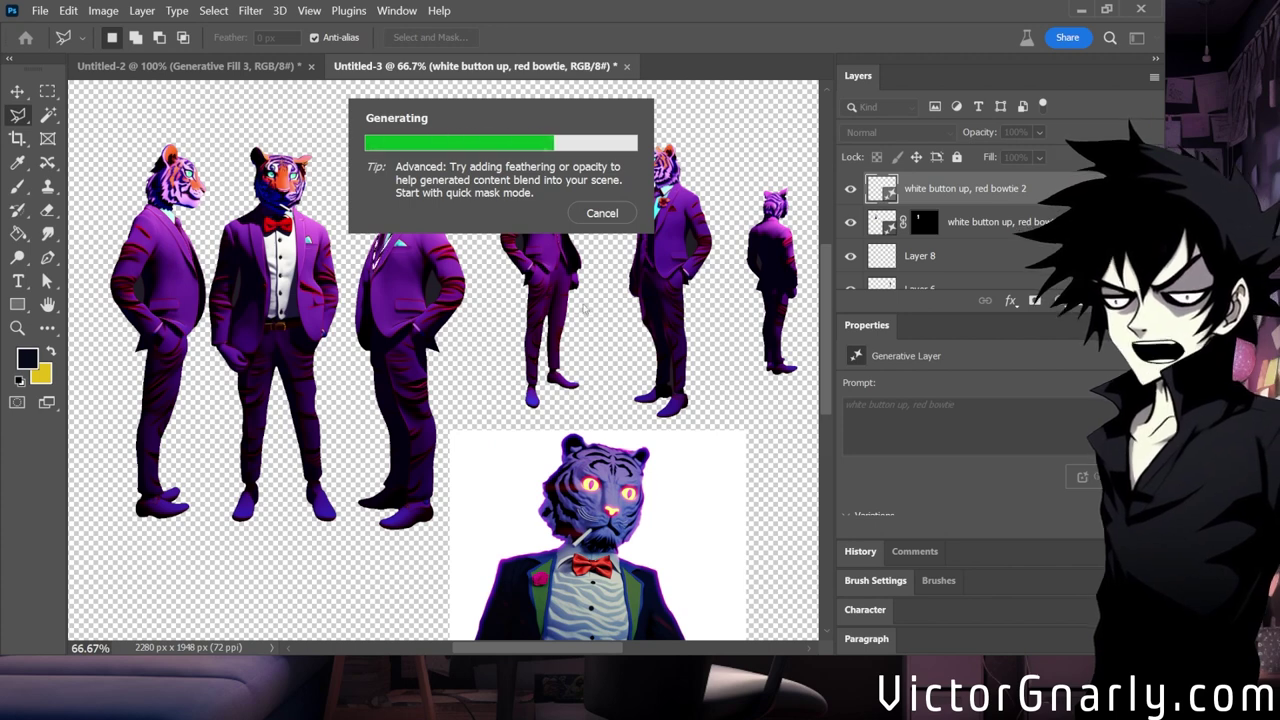
scroll(522, 262, "down", 4)
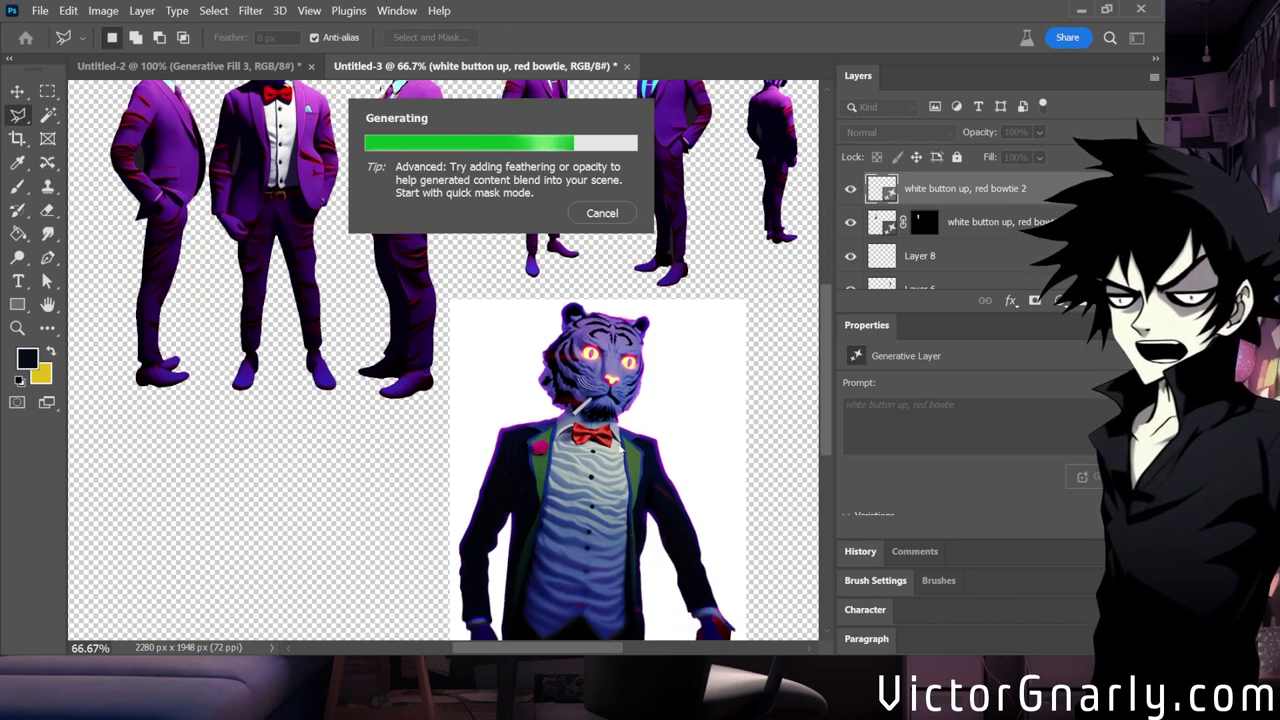
scroll(609, 430, "up", 3)
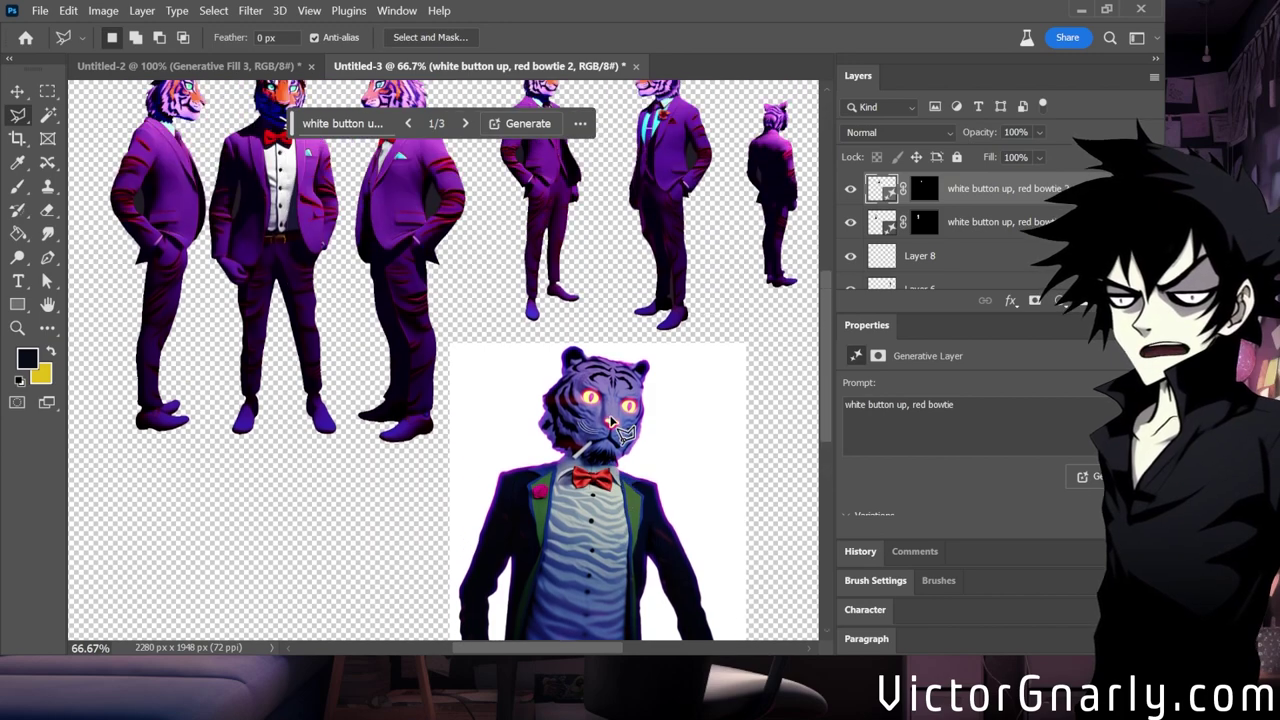
scroll(612, 421, "down", 3)
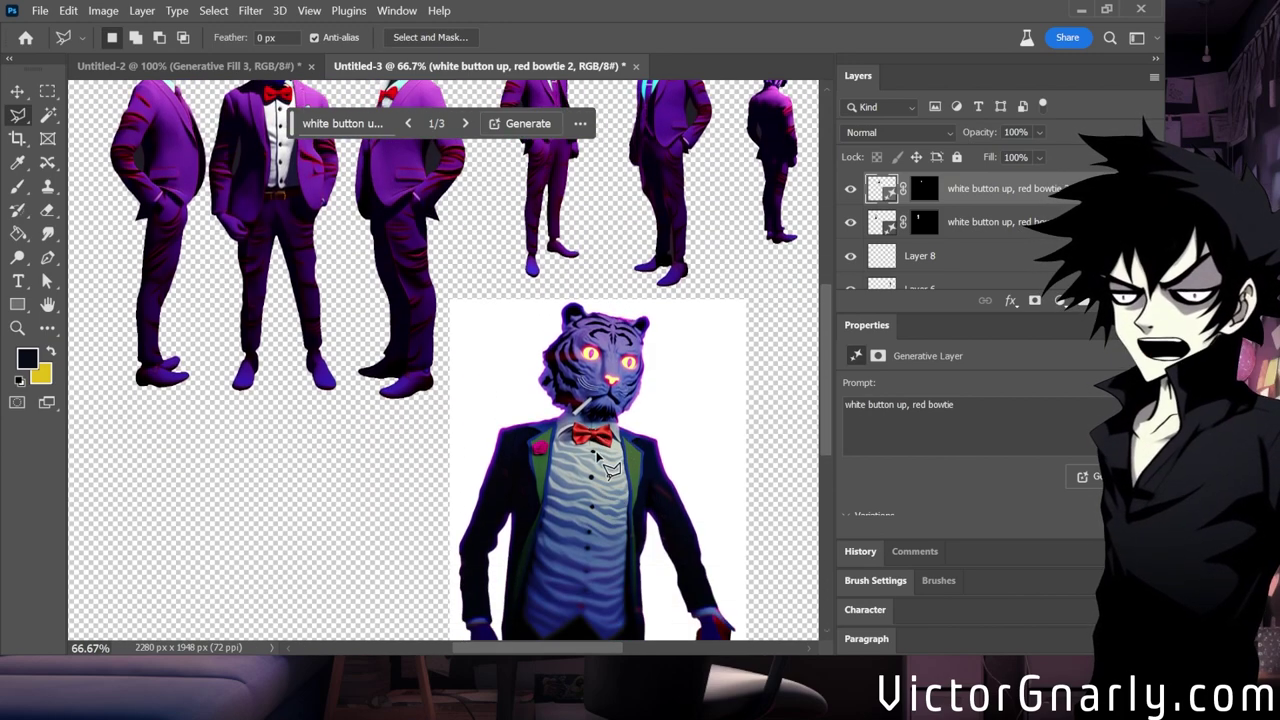
Compare the "white button up shirt, red bowtie" variations on the right-facing tiger in the small group with the blue tiger reference.
scroll(597, 474, "up", 4)
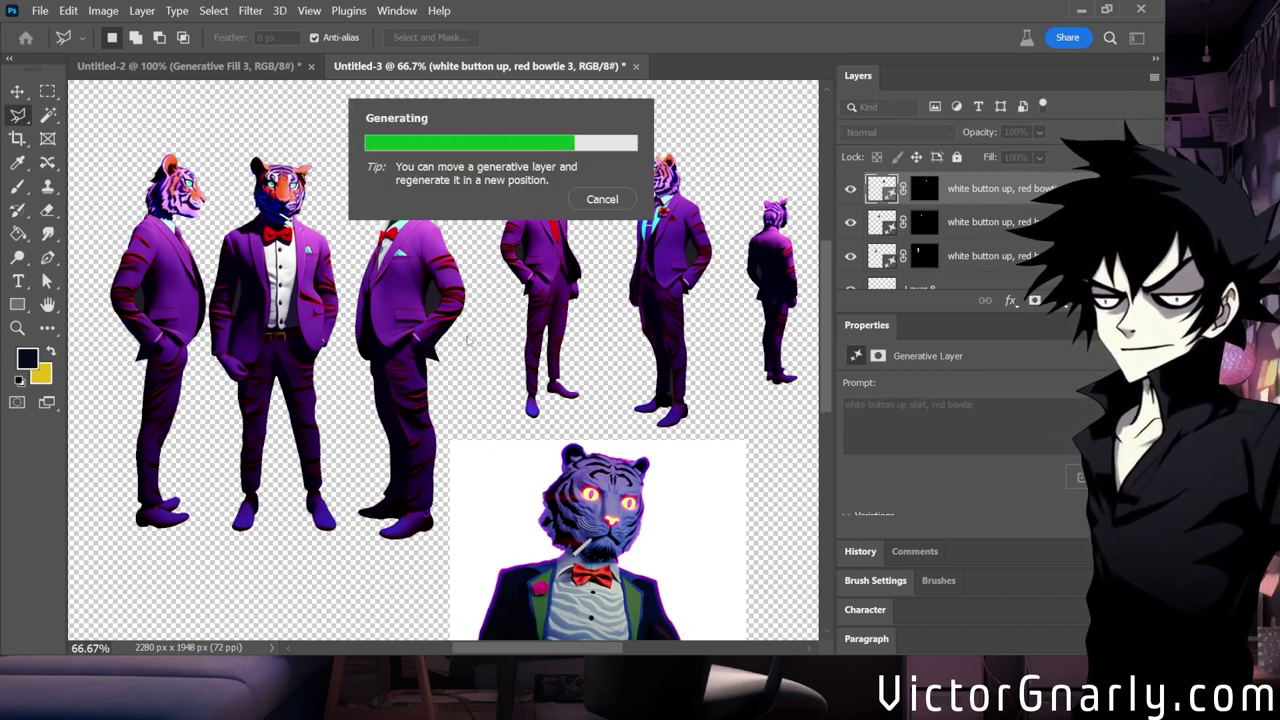
scroll(584, 436, "down", 1)
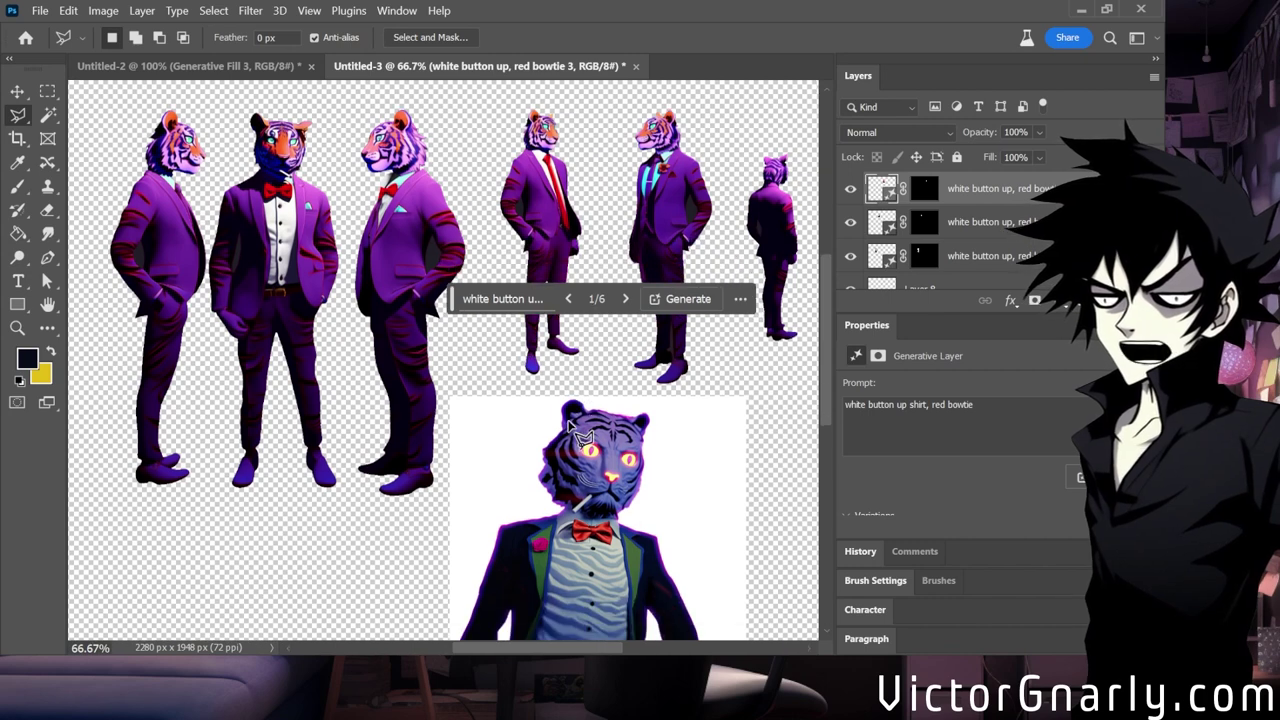
scroll(570, 470, "up", 1)
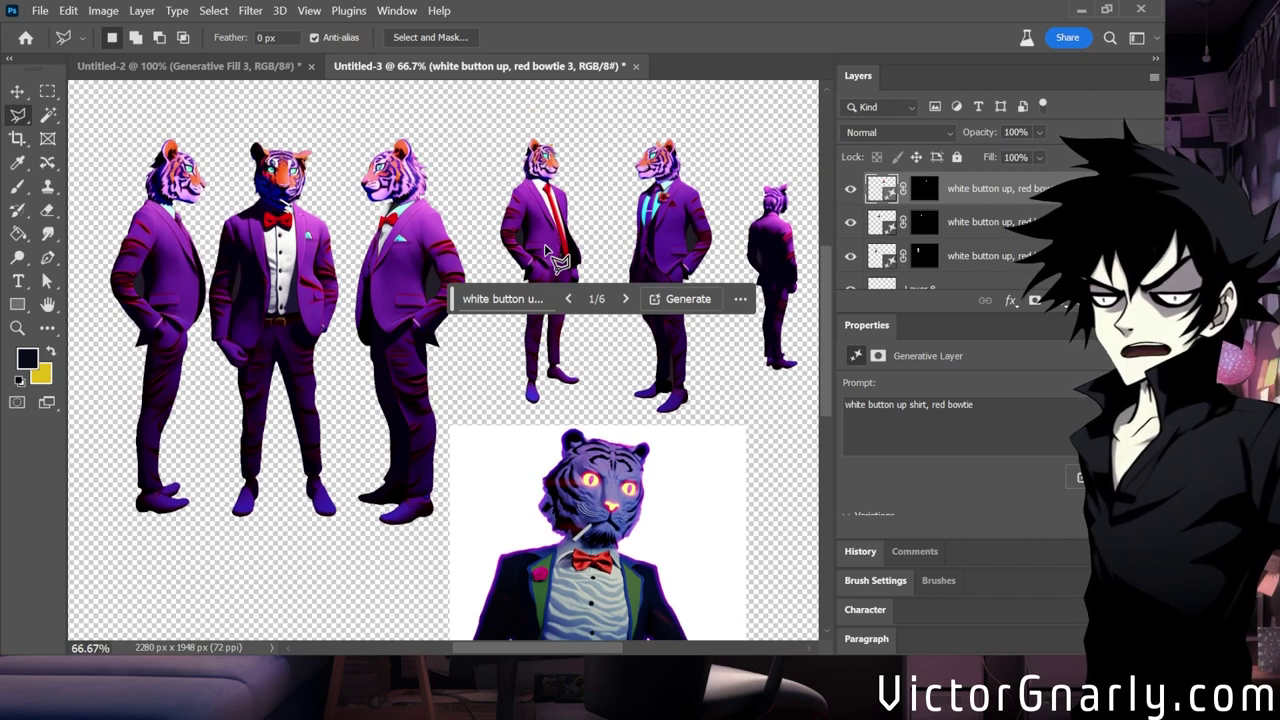
scroll(568, 484, "down", 2)
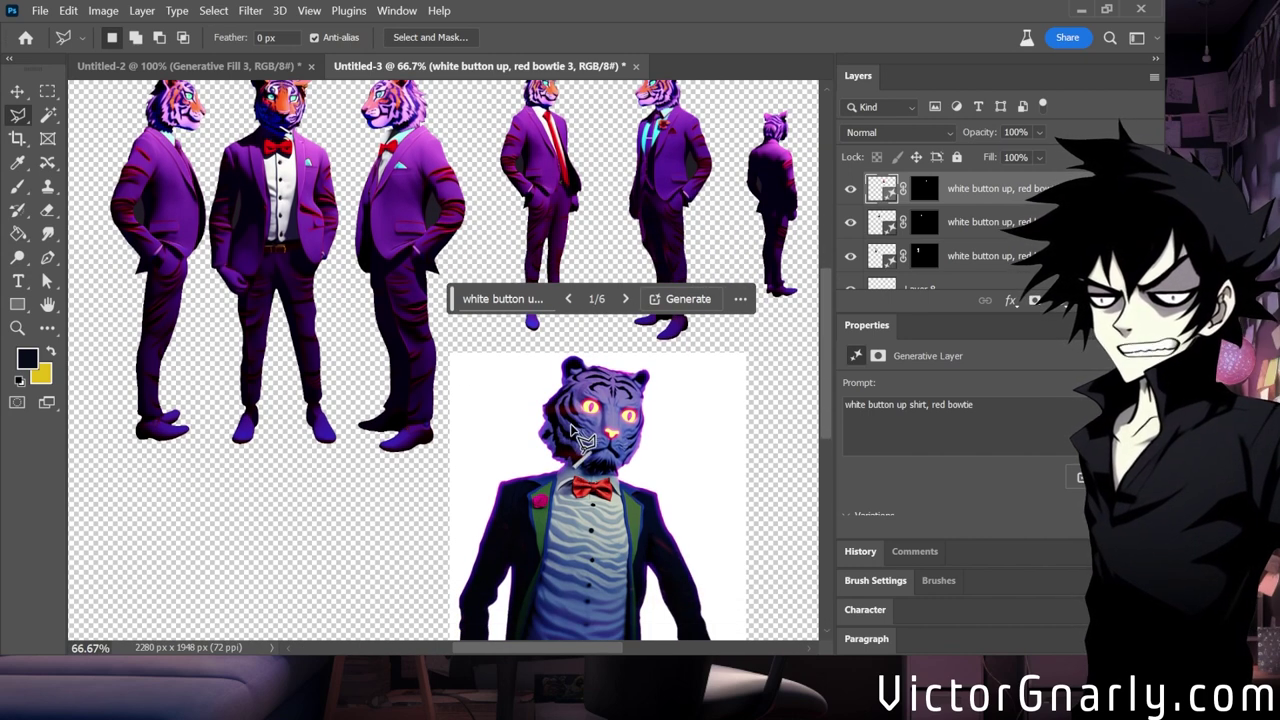
scroll(588, 470, "up", 2)
left_click(625, 298)
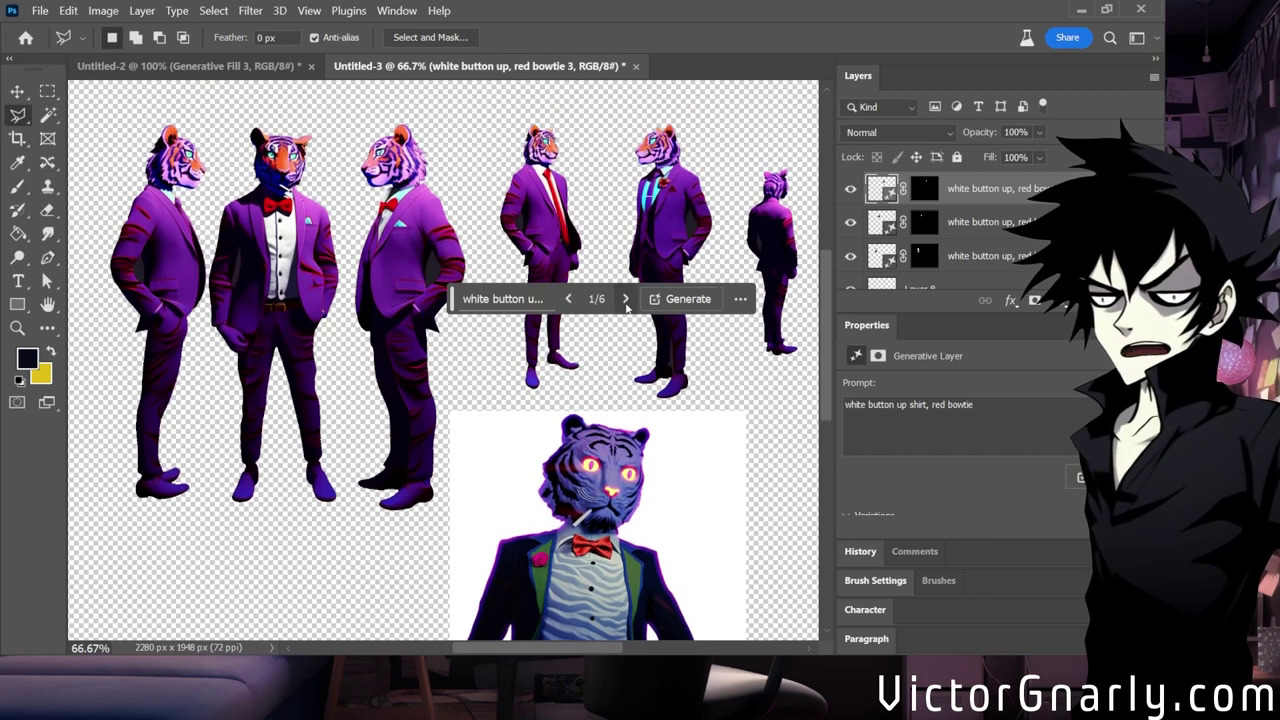
left_click(625, 298)
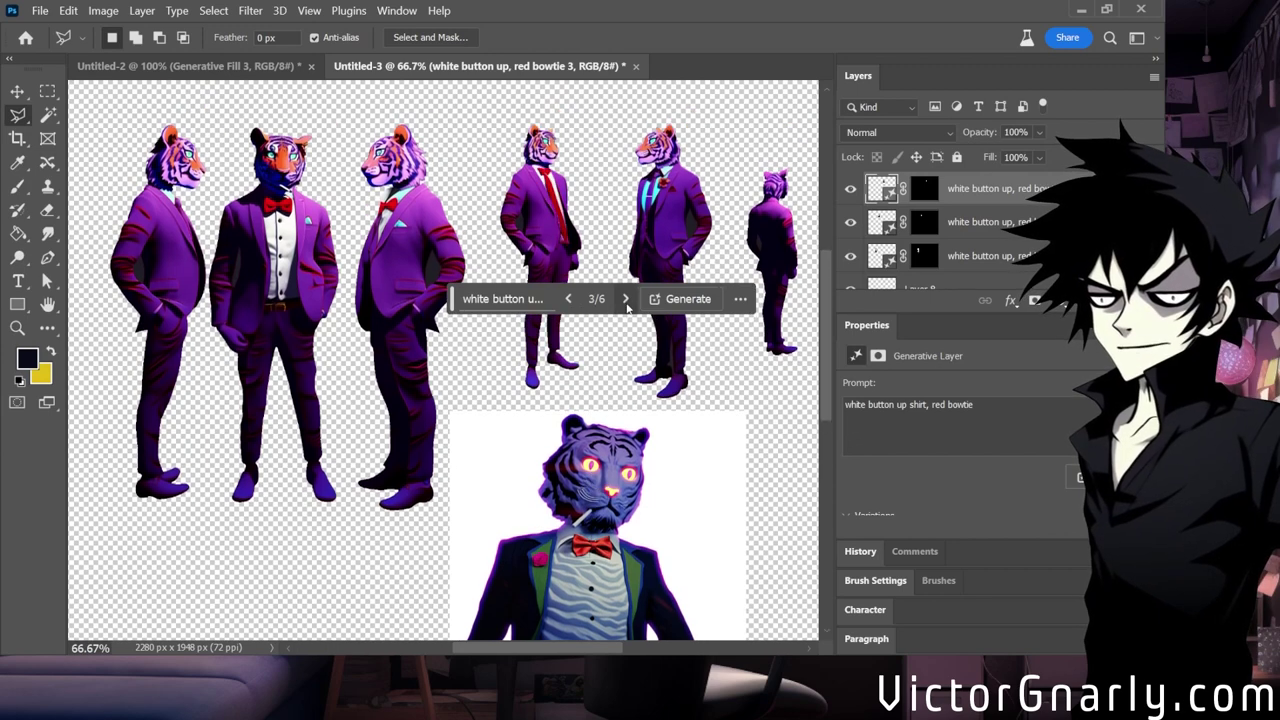
left_click(568, 298)
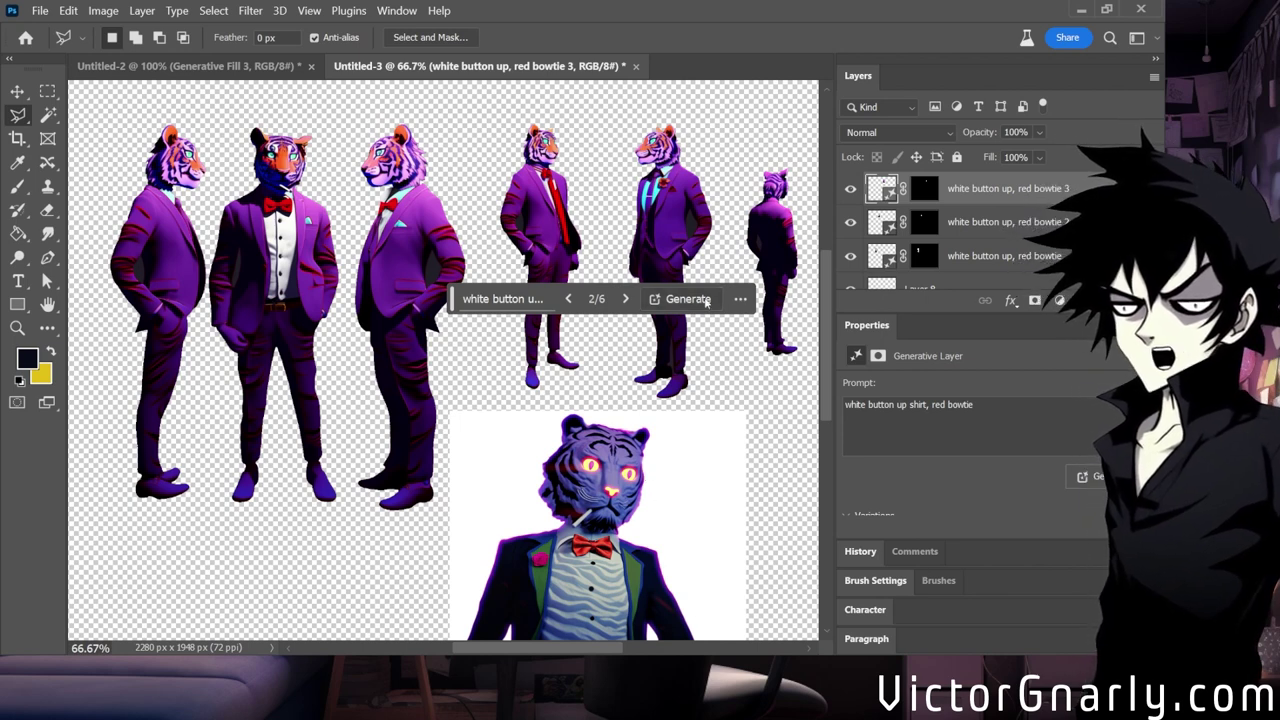
left_click(625, 298)
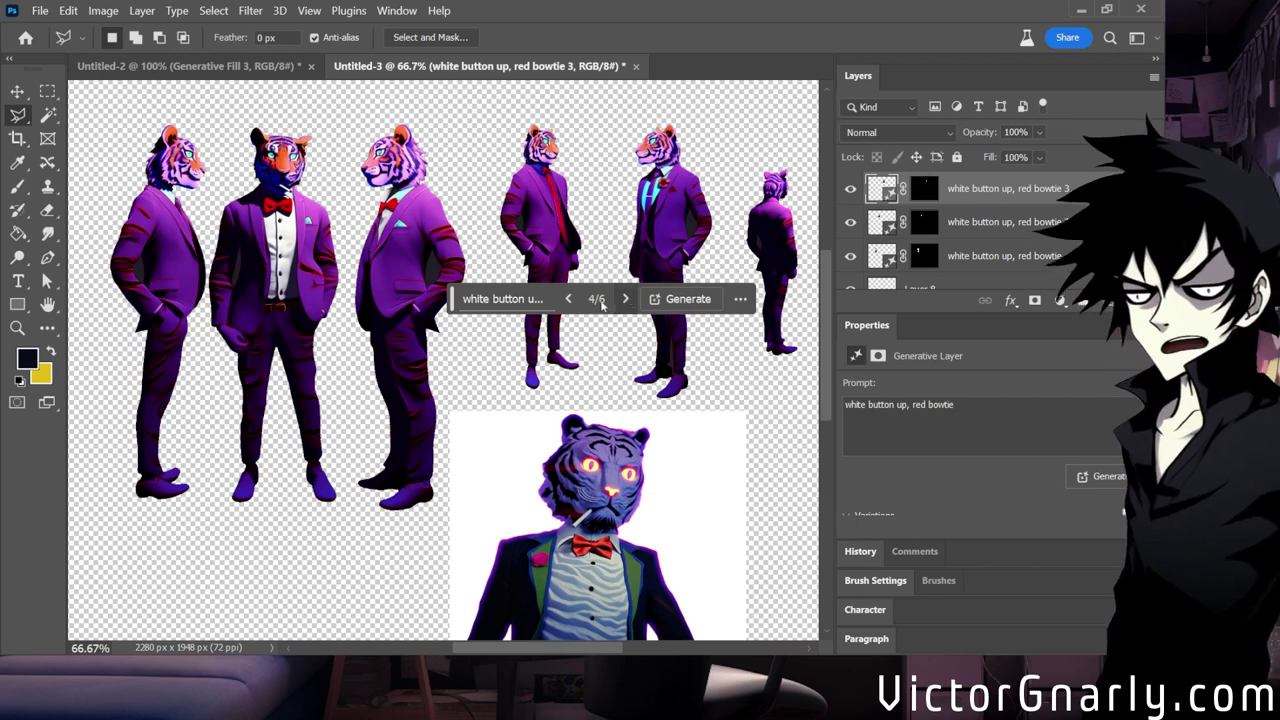
Lasso the shirt and tie of the right-facing tiger in the small group and Generative Fill it with "white button up".
left_click(561, 191)
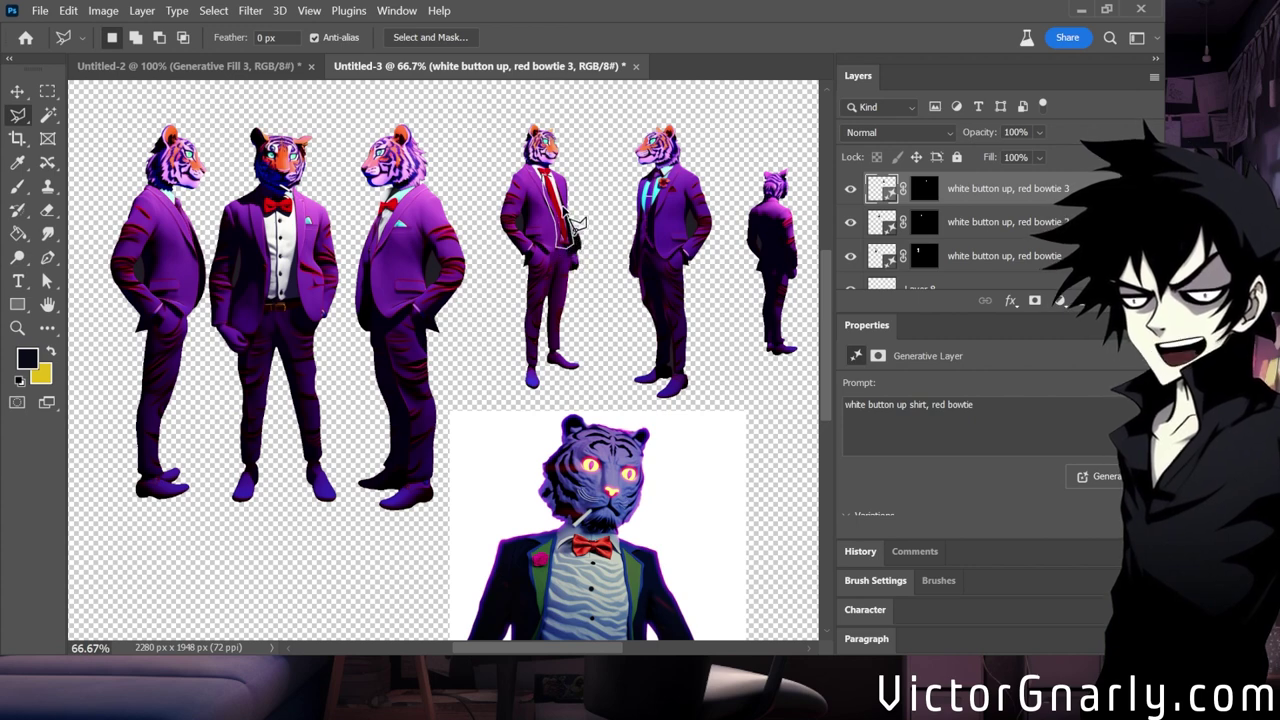
left_click_drag(563, 190, 560, 188)
left_click(494, 273)
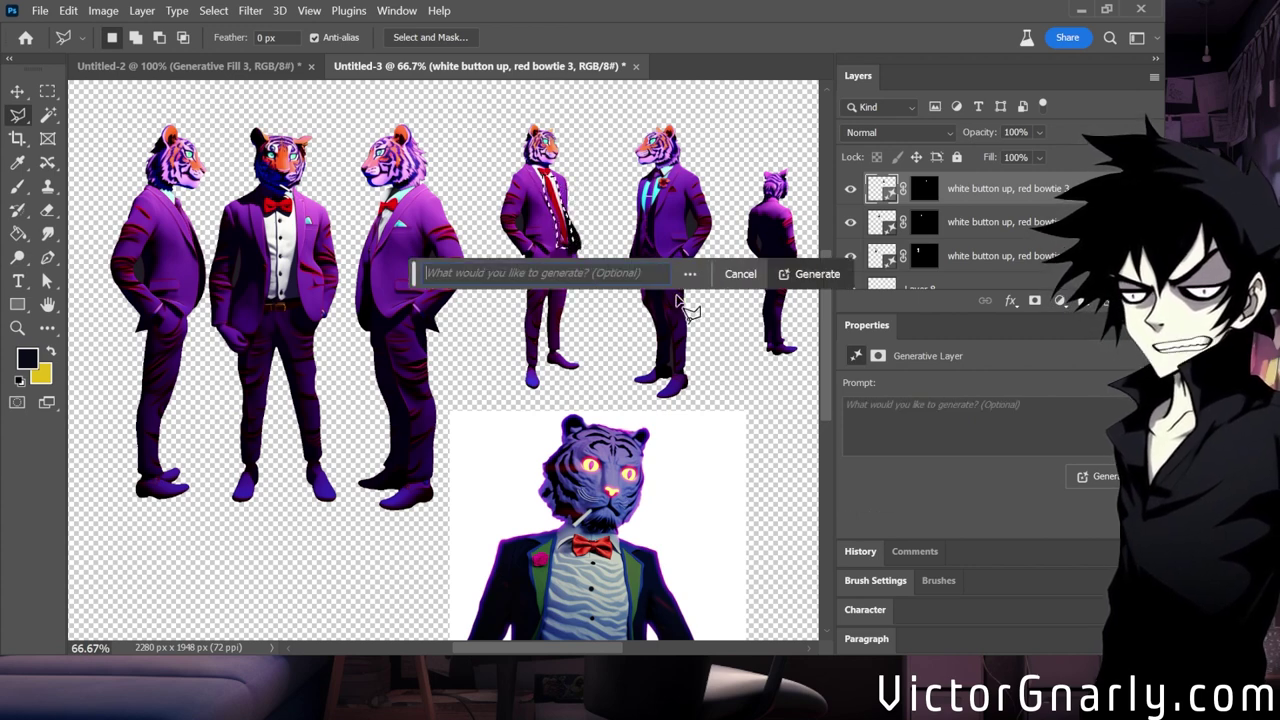
type("tie b")
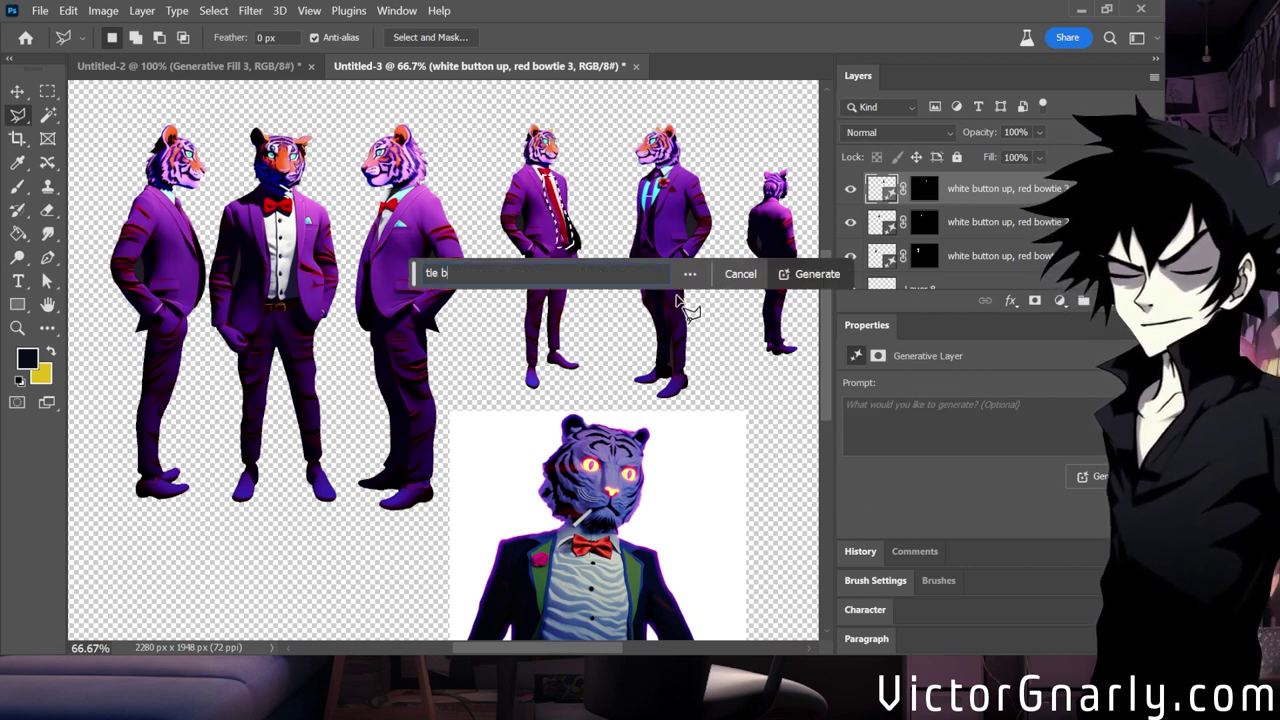
type("white button up")
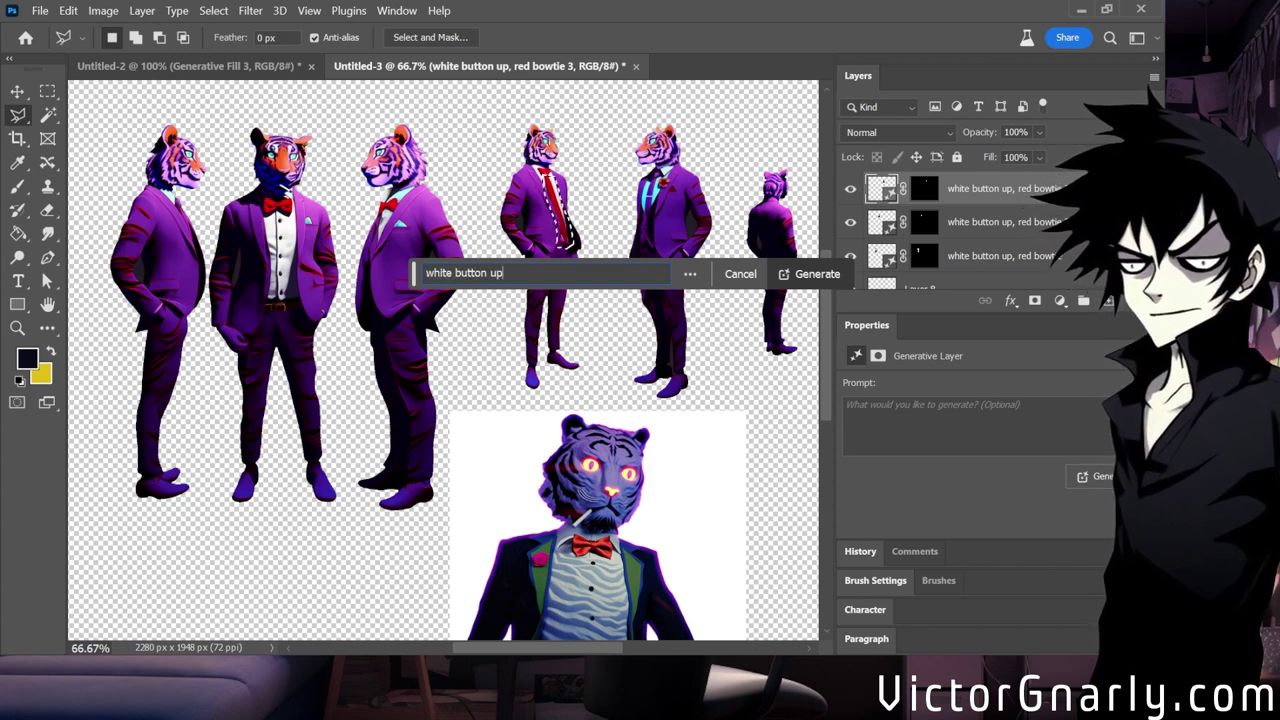
key("Return")
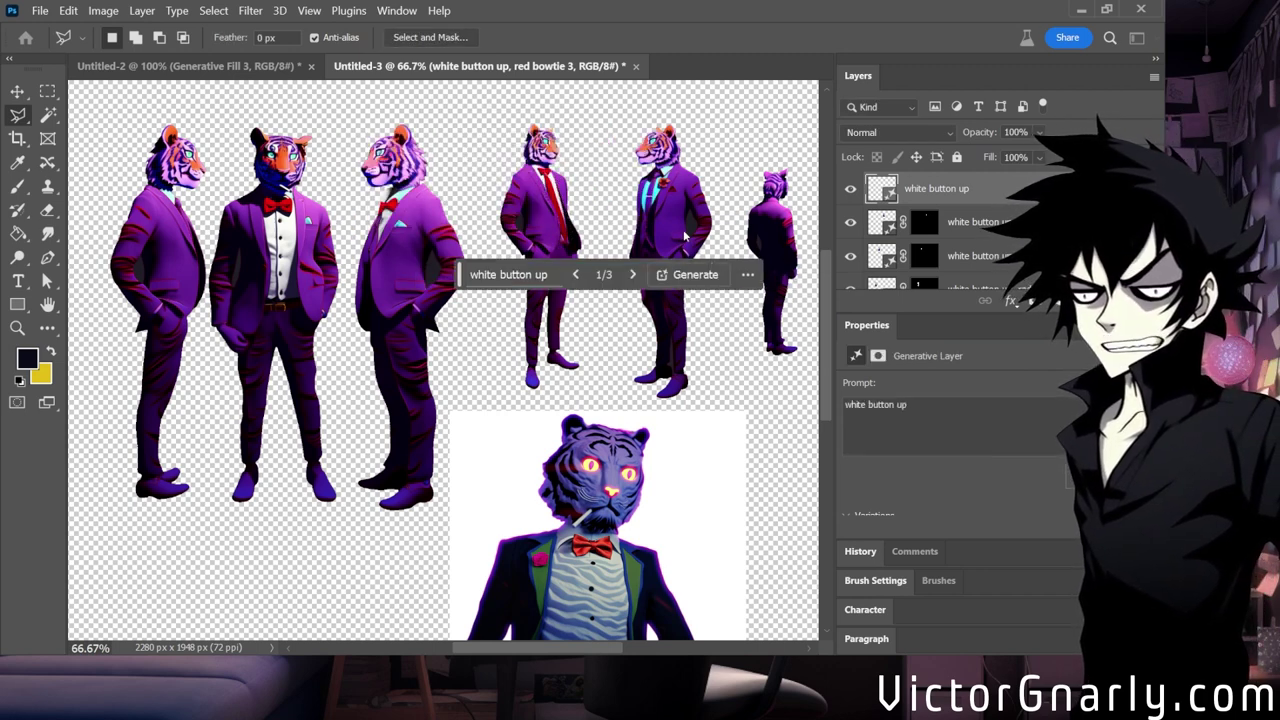
Review the right-facing small tiger's shirt variations, generate another batch and keep variation 3 of 6.
left_click(627, 285)
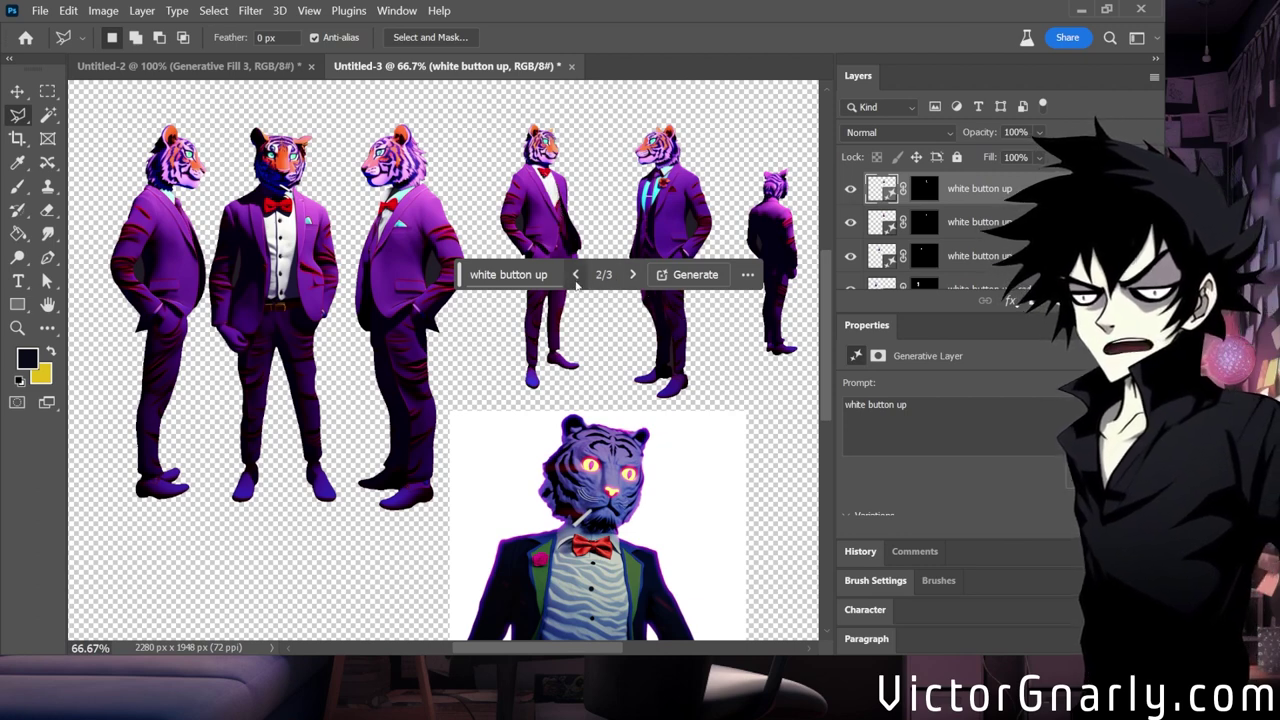
left_click(631, 282)
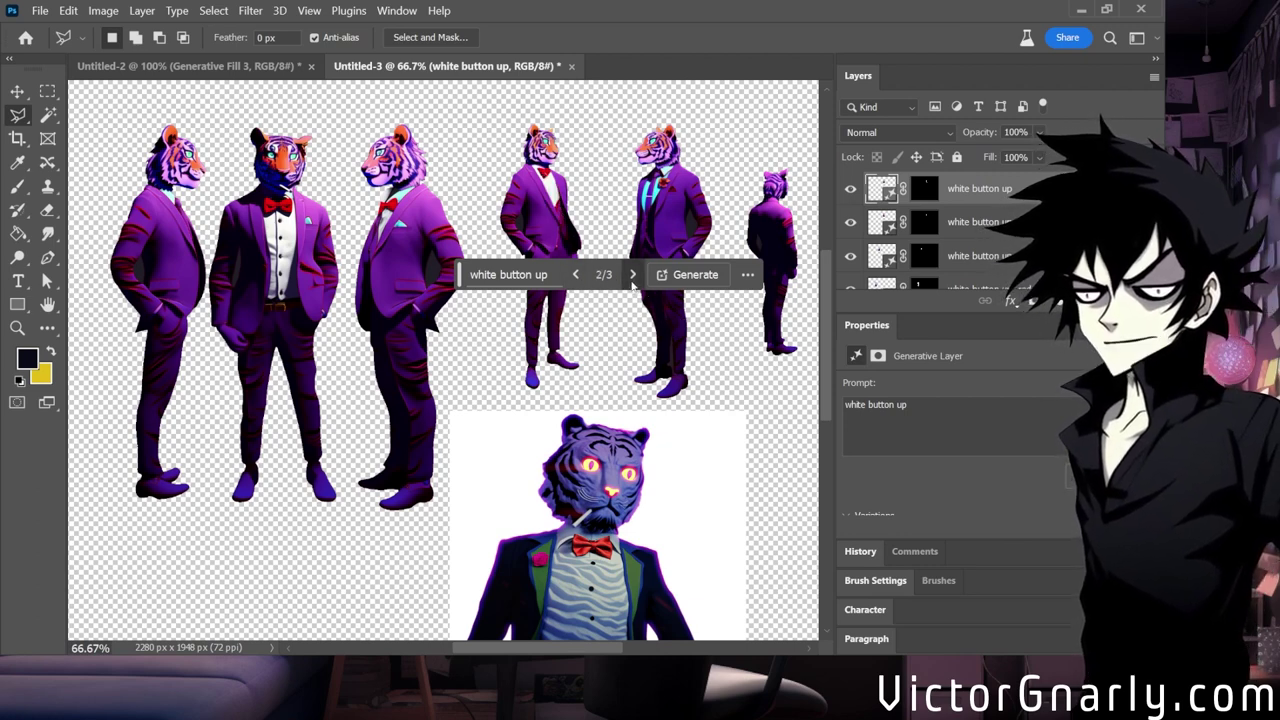
left_click(631, 282)
left_click(695, 274)
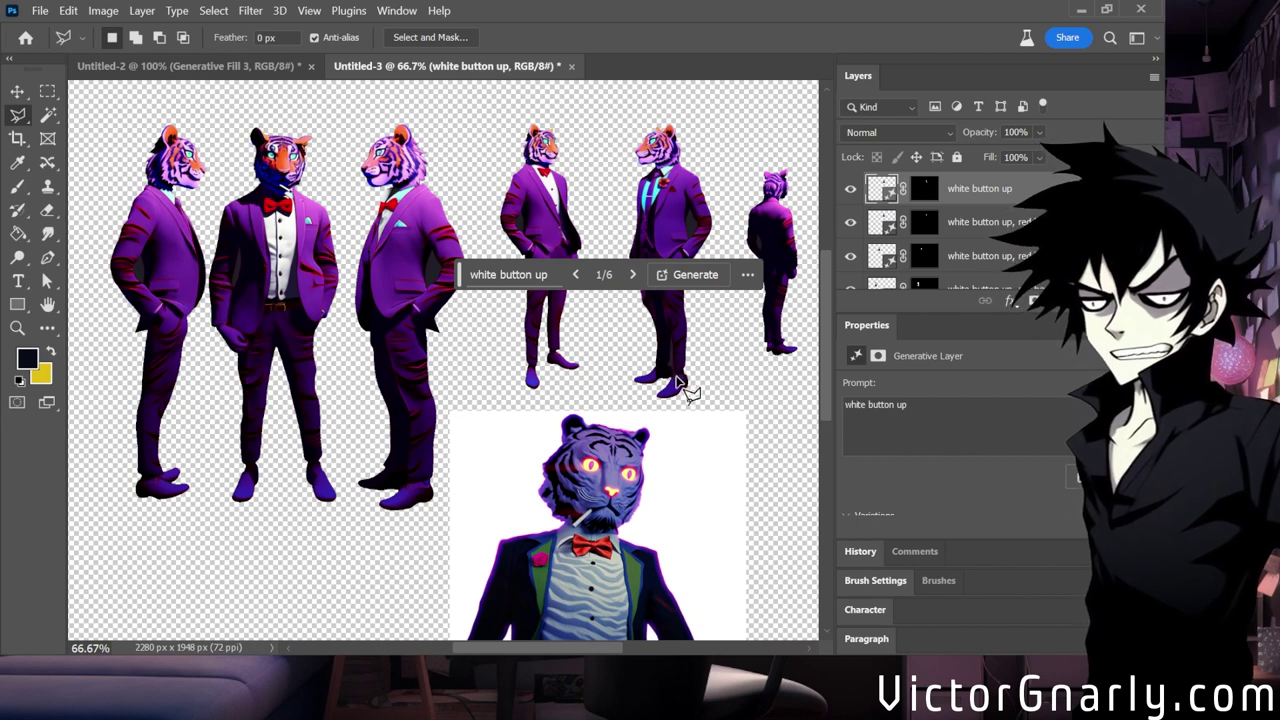
left_click(632, 274)
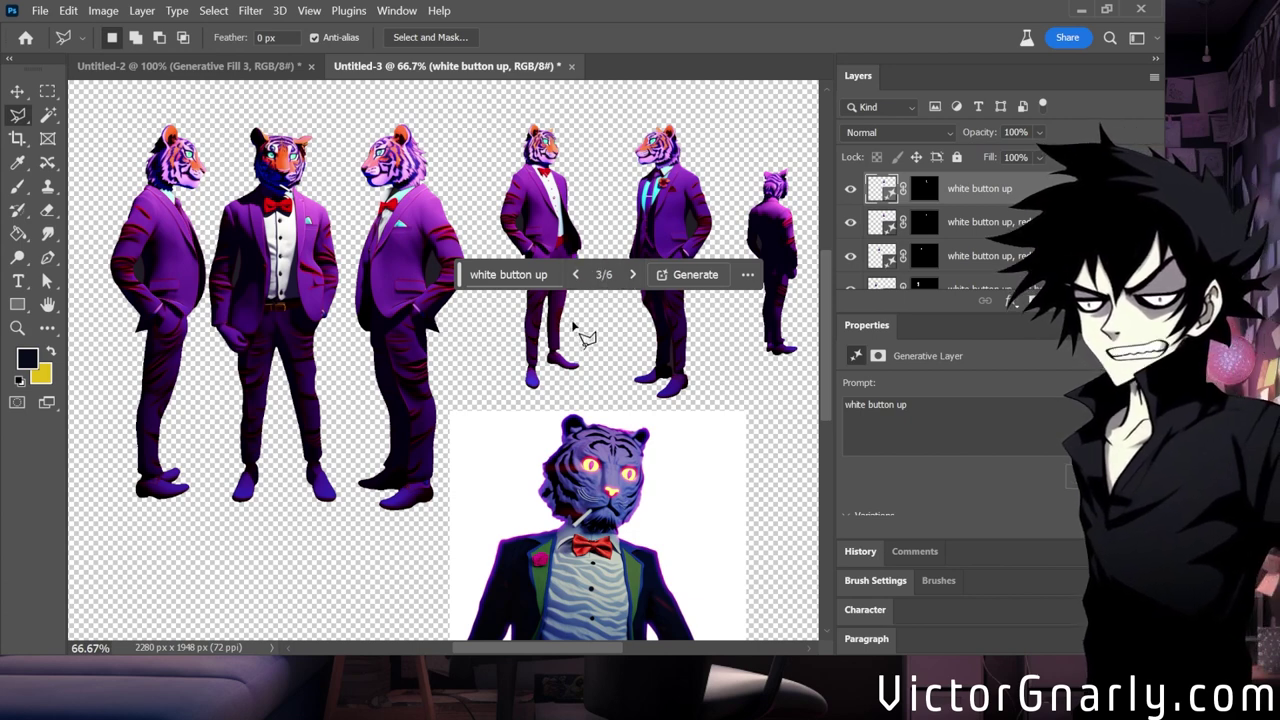
Lasso the shirt and tie of the left-facing tiger in the small group and Generative Fill it with "white button up, red tie".
left_click(680, 190)
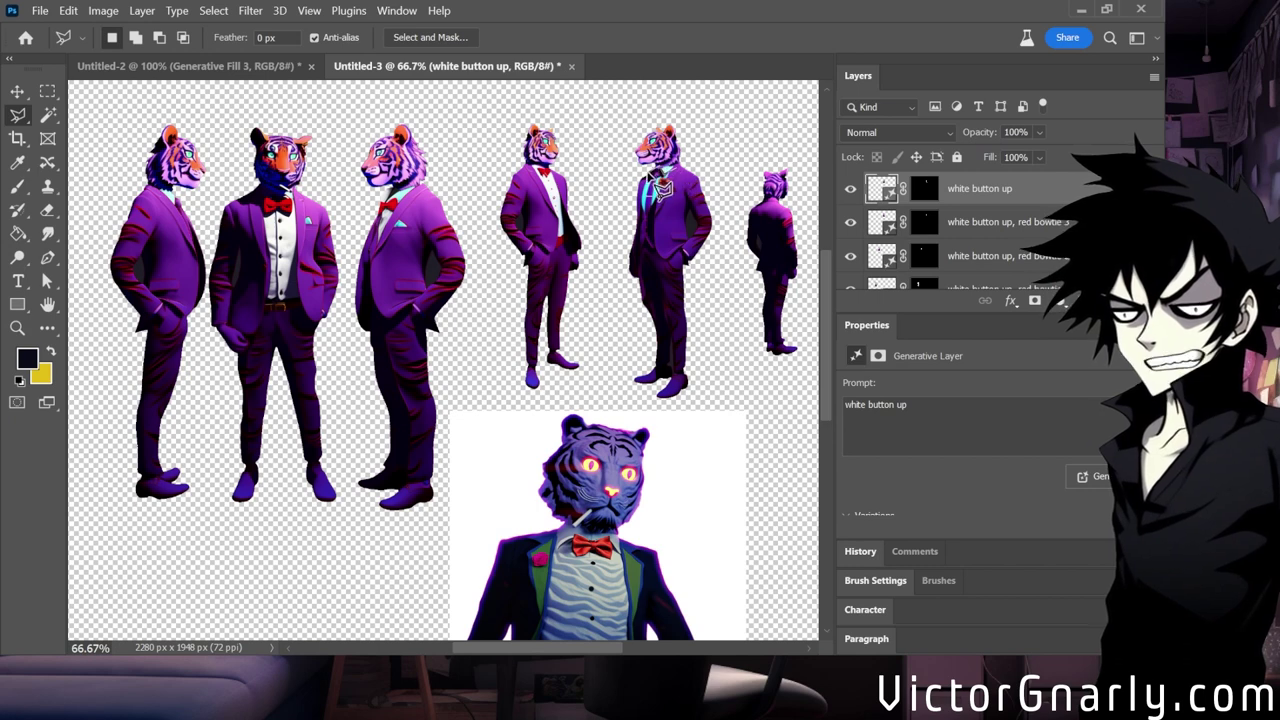
mouse_move(641, 178)
left_mouse_down()
mouse_move(636, 258)
mouse_move(650, 260)
mouse_move(660, 205)
mouse_move(680, 184)
left_mouse_up()
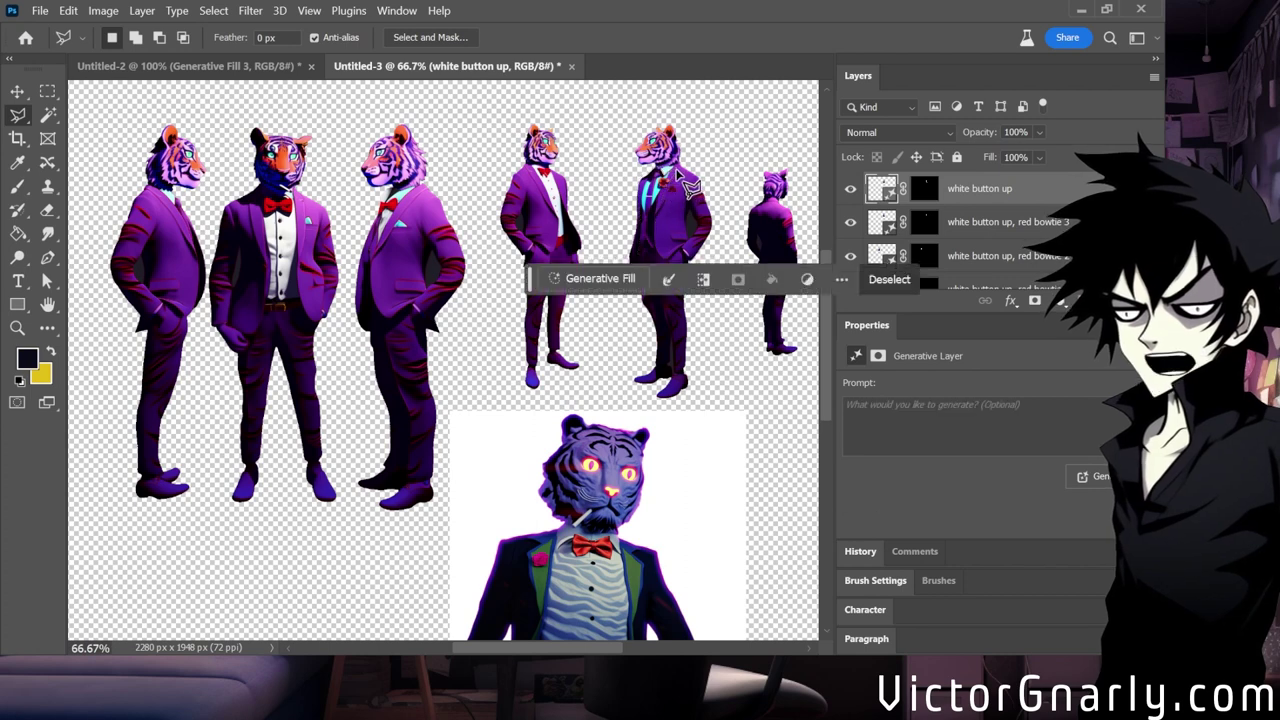
left_click(598, 278)
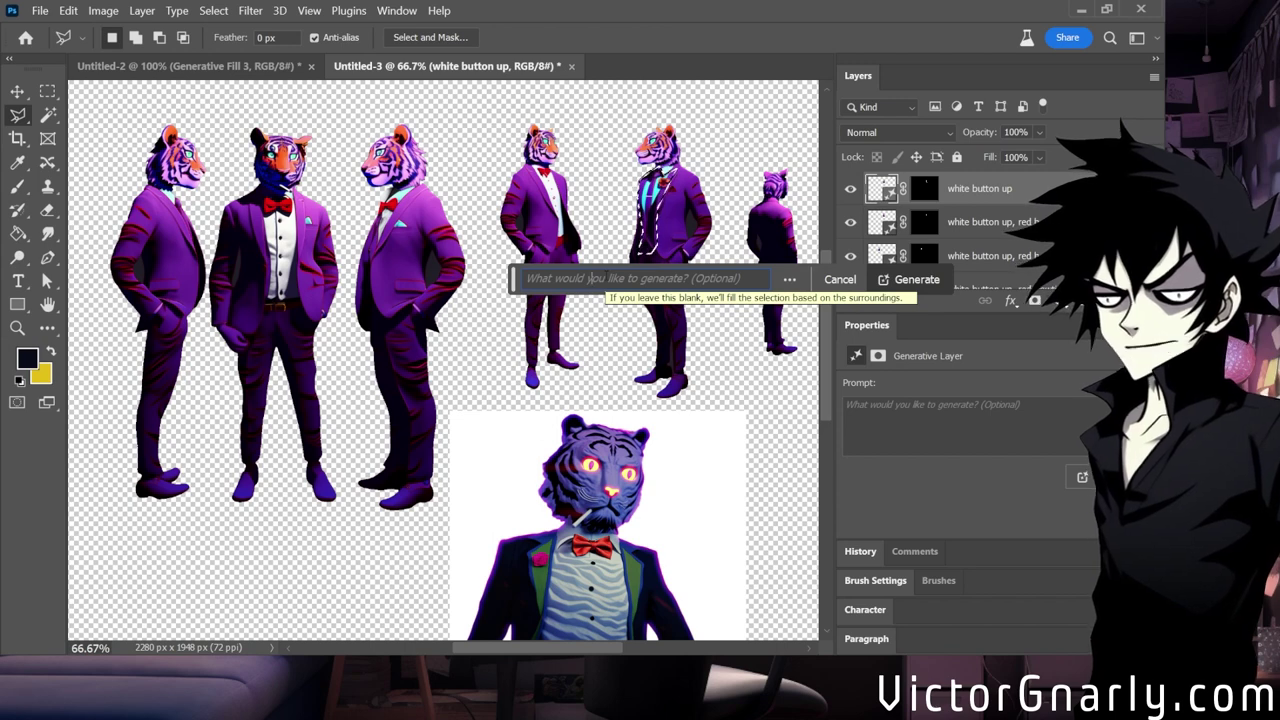
type("white button up, red tie")
key("Return")
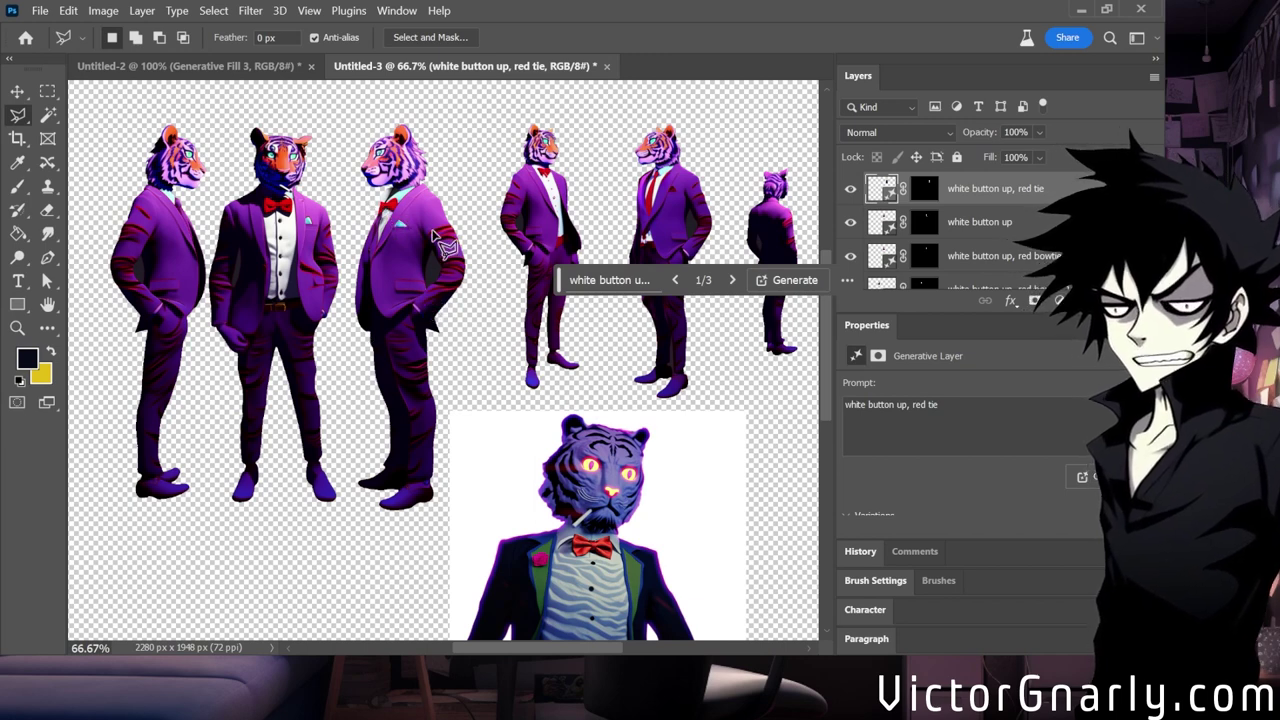
Review the left-facing small tiger's shirt and tie variations, generate another batch and keep variation 3 of 6.
left_click(732, 280)
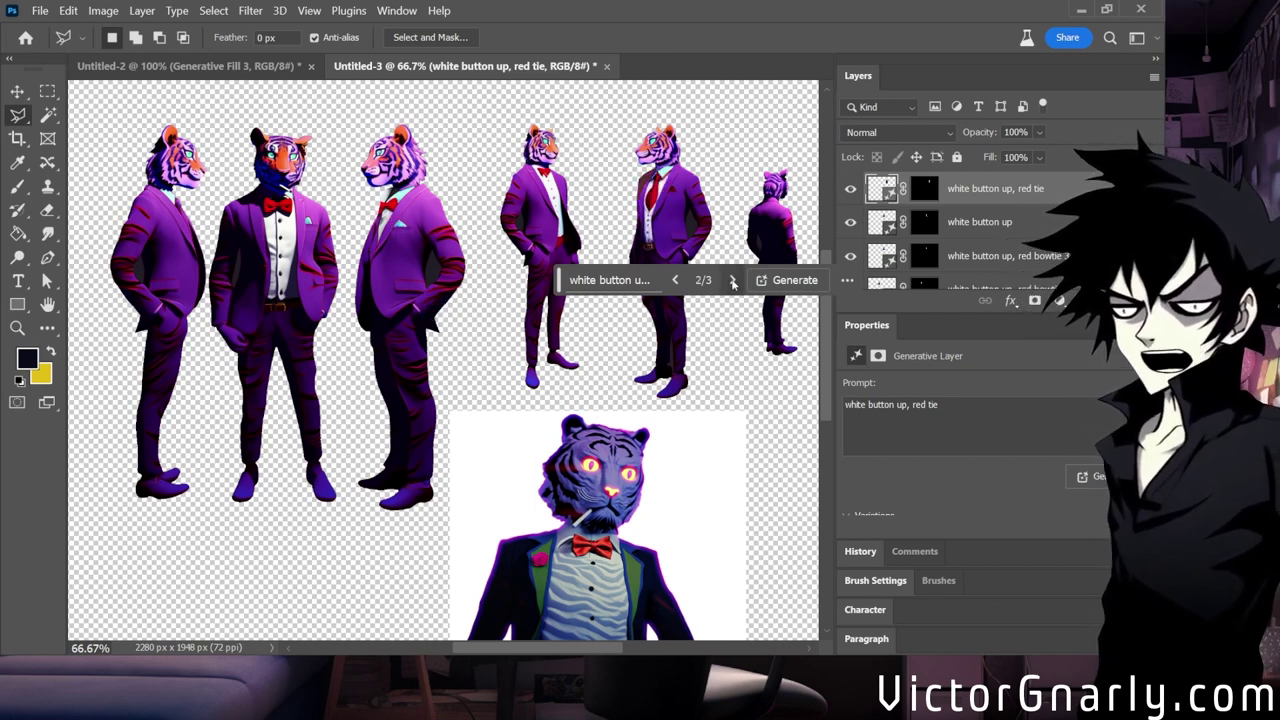
left_click(732, 280)
left_click(732, 280)
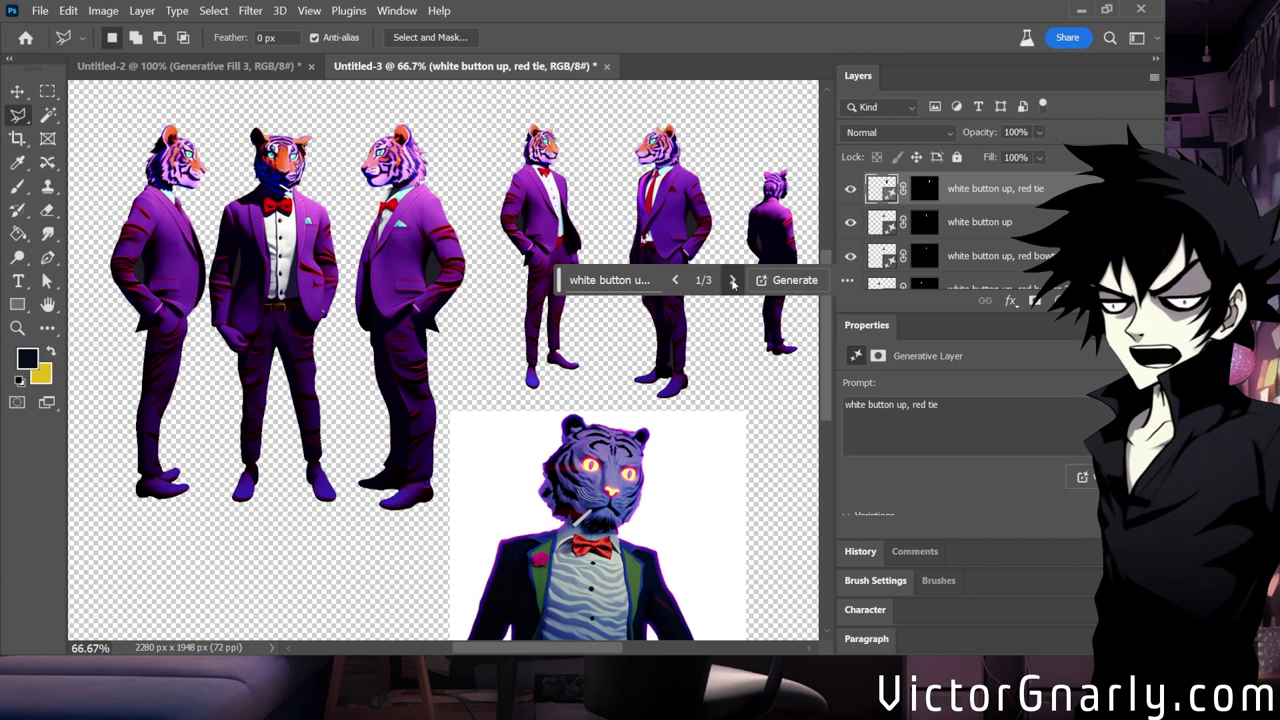
left_click(732, 280)
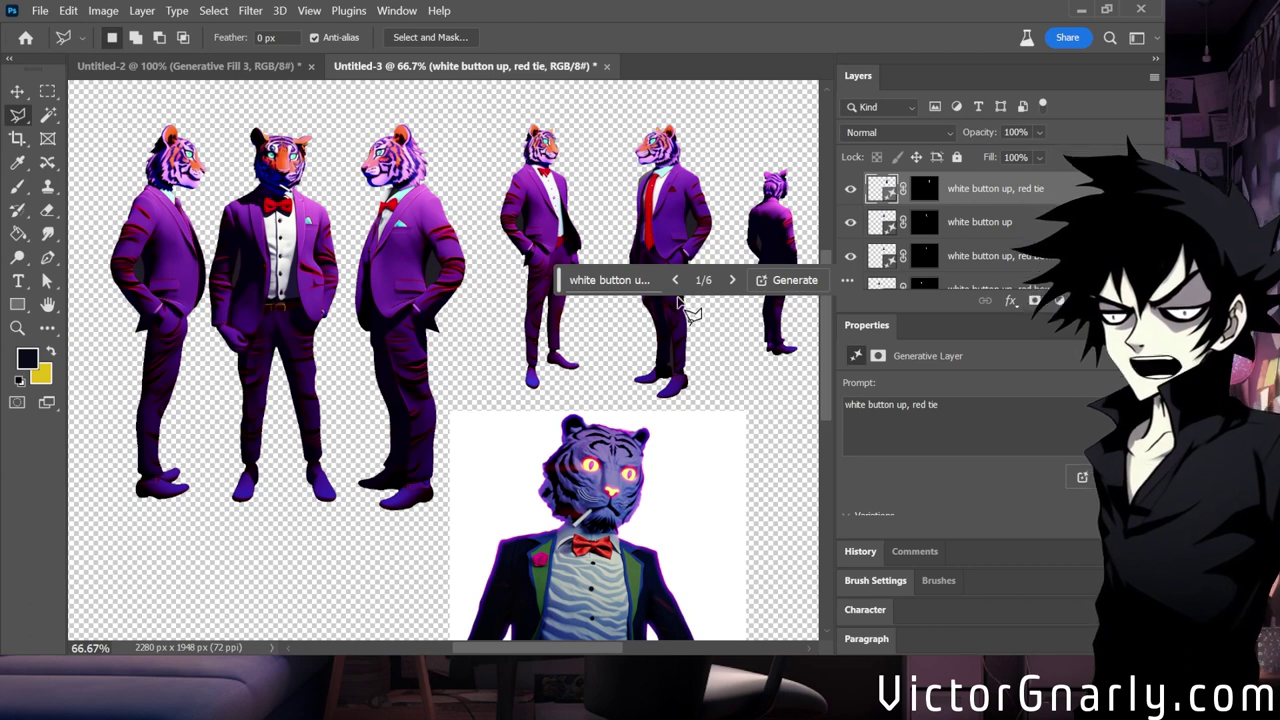
left_click(733, 281)
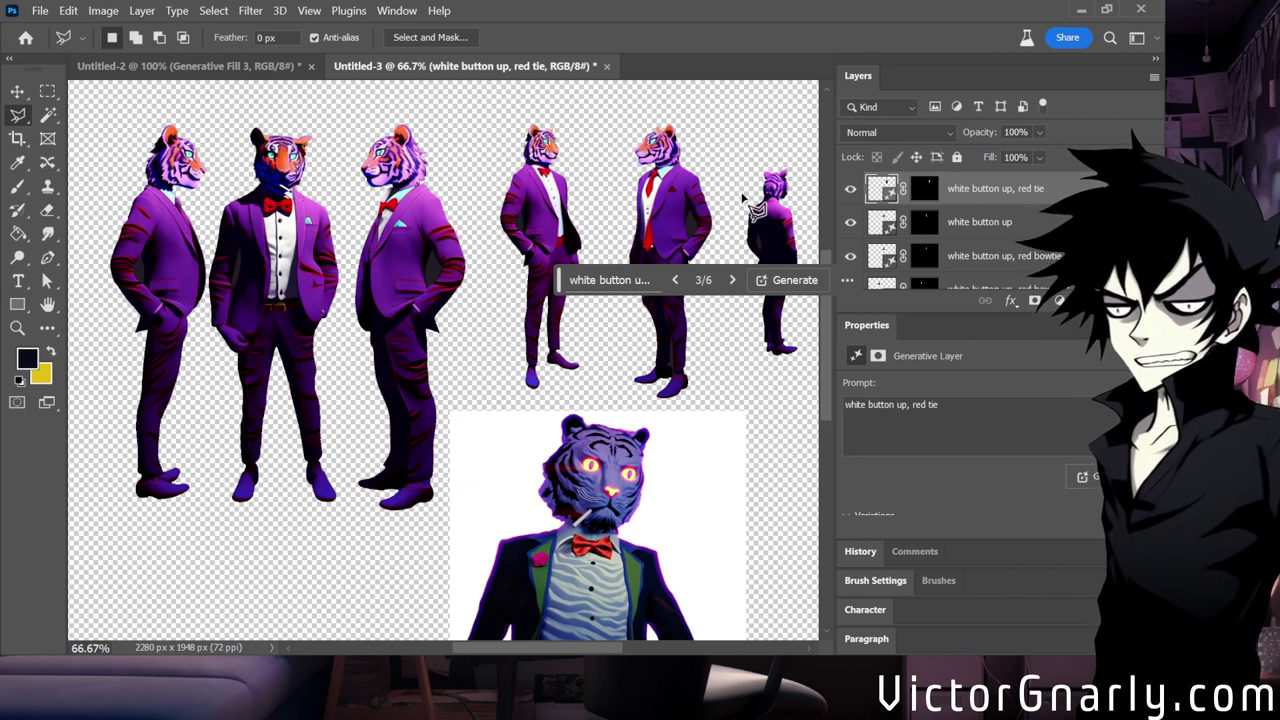
Lasso the lower part of the left-facing small tiger's red tie, Generative Fill it without a prompt and keep variation 1 of 2.
left_click(648, 232)
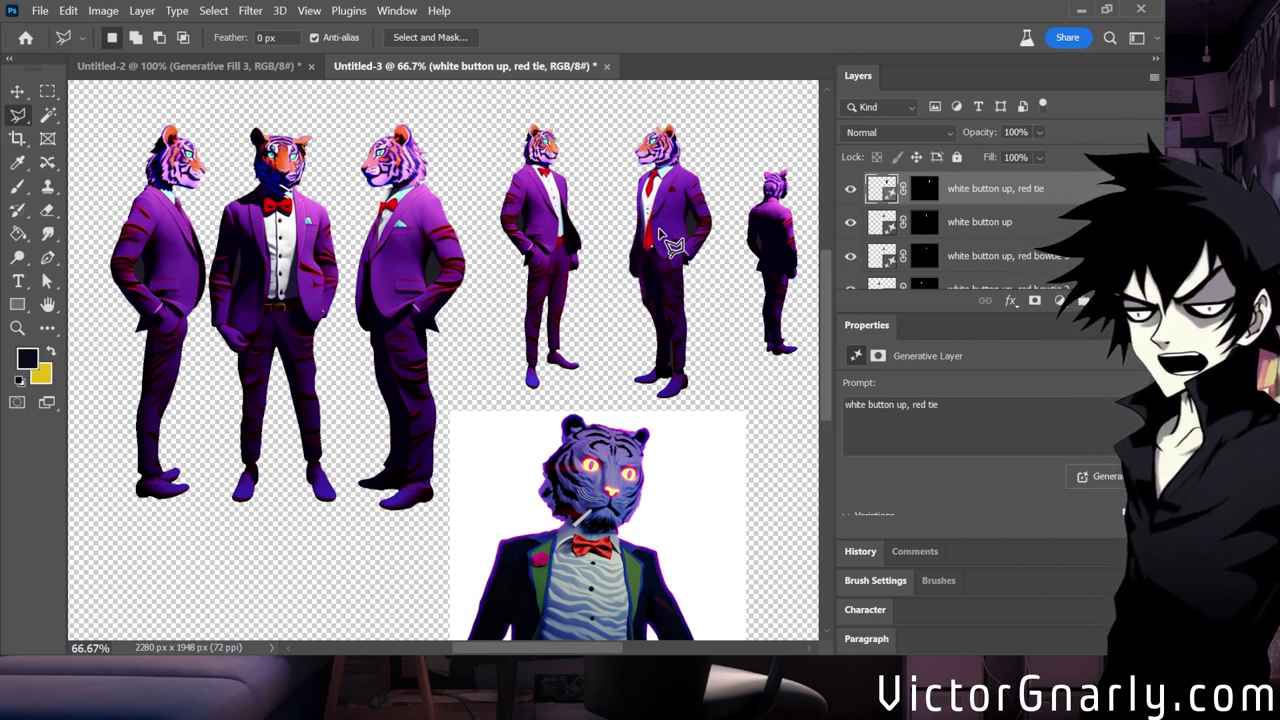
left_click(600, 281)
left_click(862, 282)
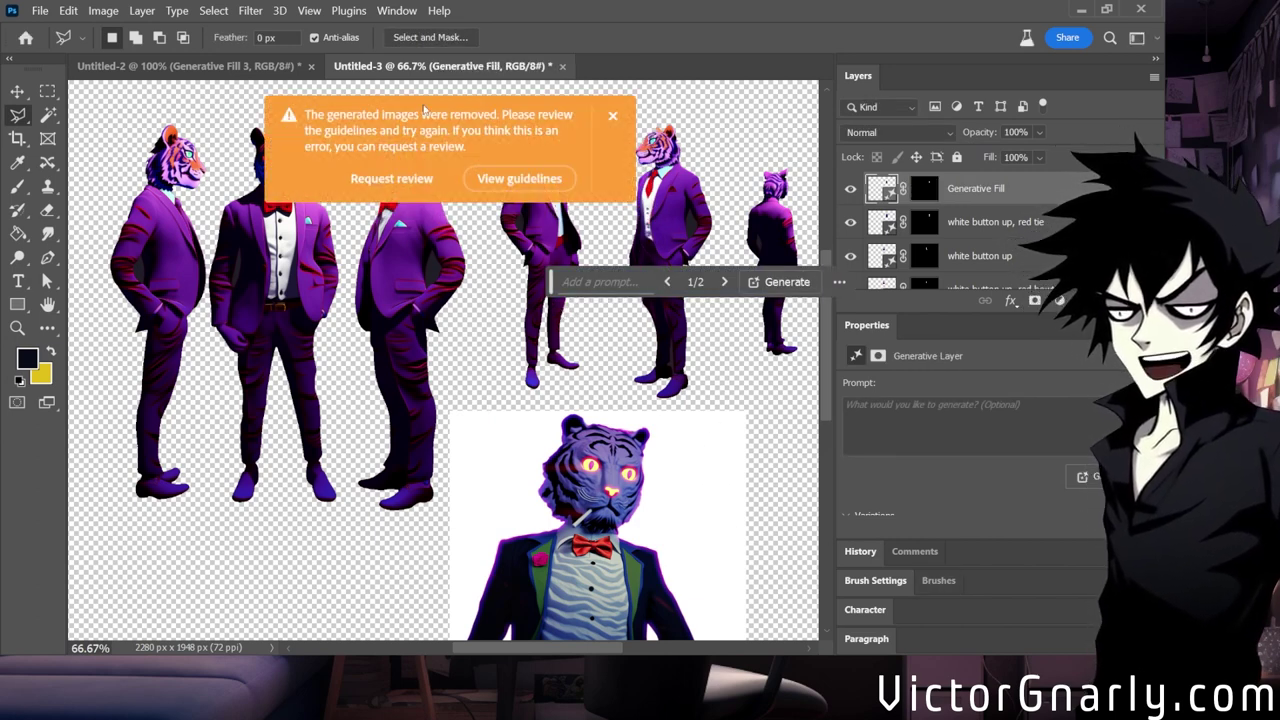
left_click(614, 124)
scroll(578, 462, "down", 2)
scroll(680, 302, "up", 1)
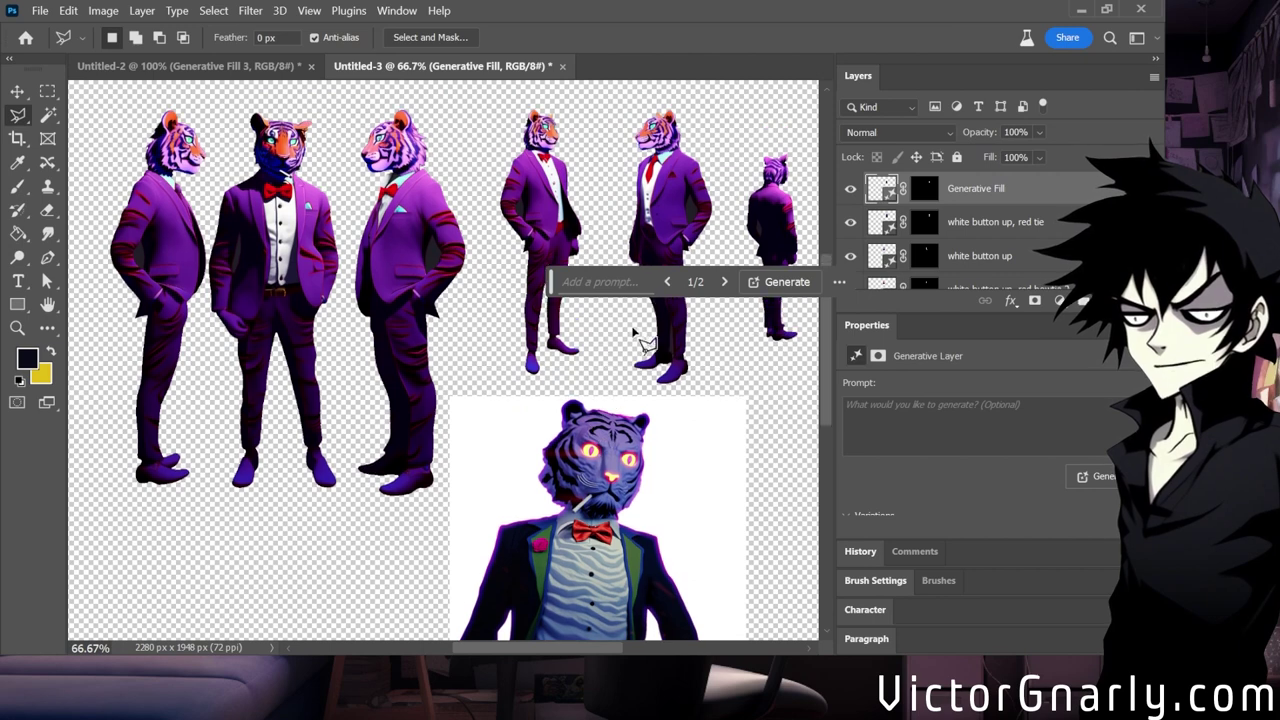
left_click(724, 282)
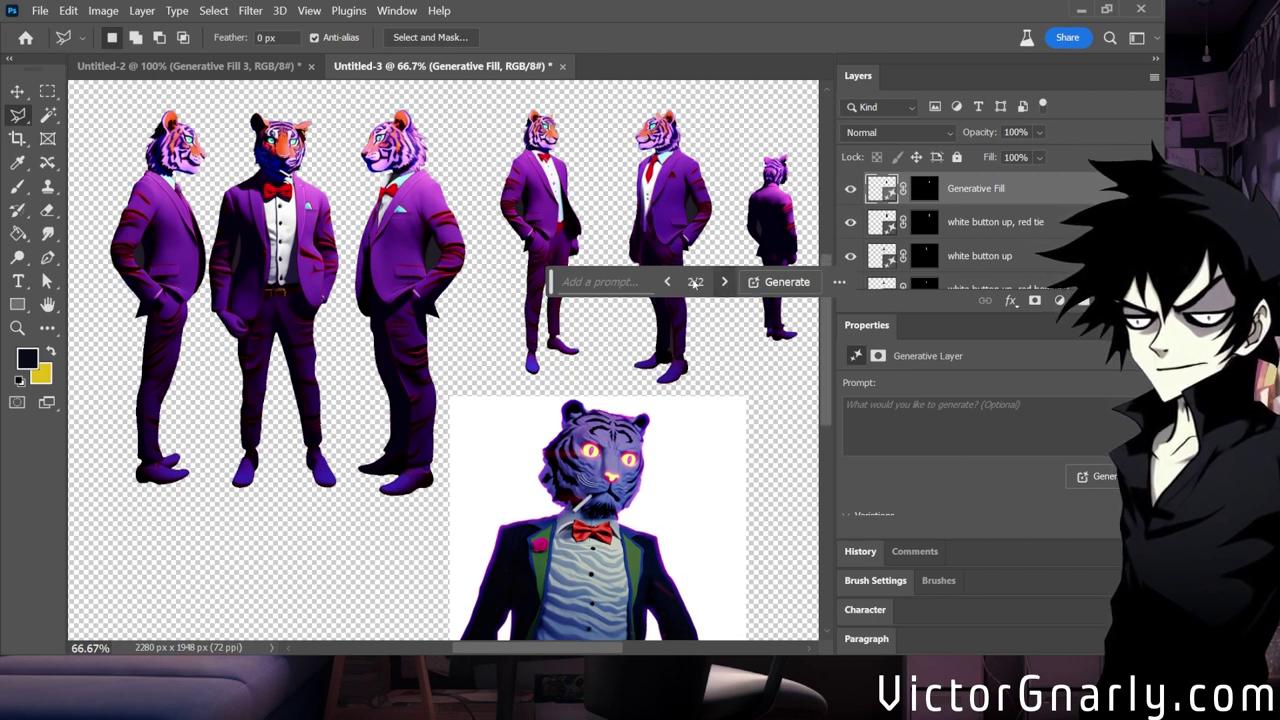
left_click(668, 282)
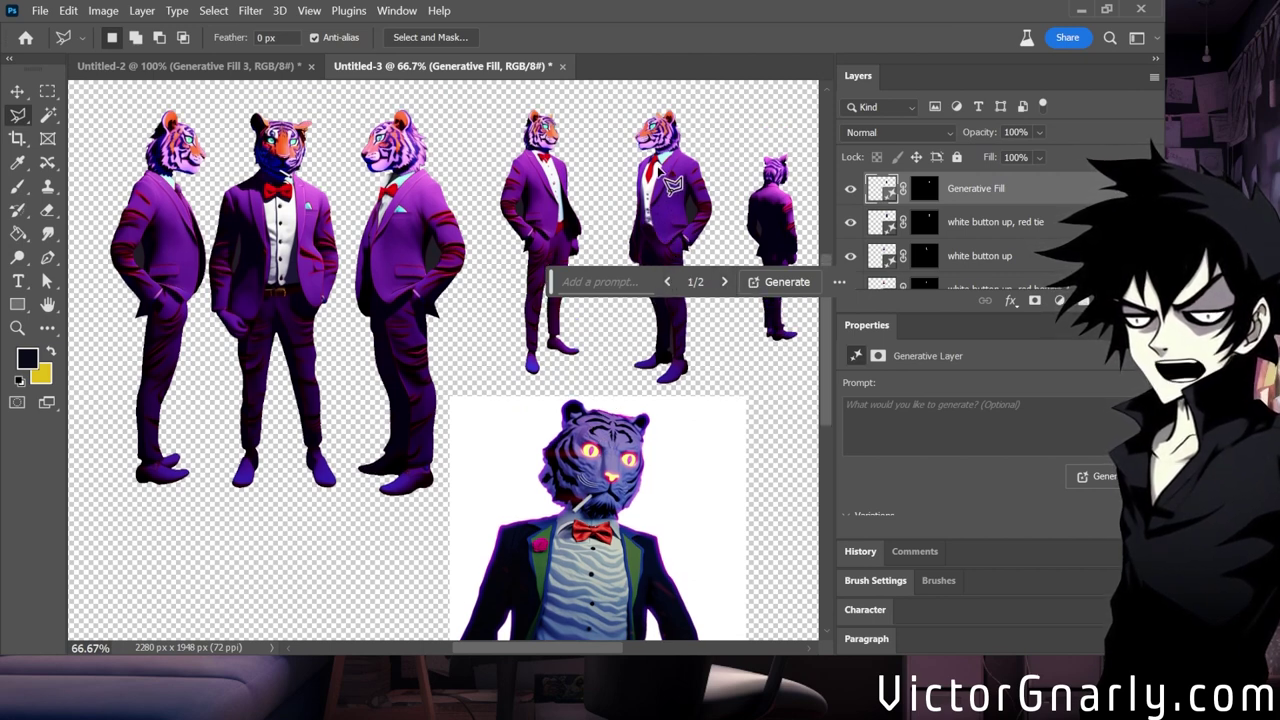
Lasso the remaining red tie on the left-facing small tiger, Generative Fill it without a prompt and switch to variation 2 of 3.
left_click(661, 160)
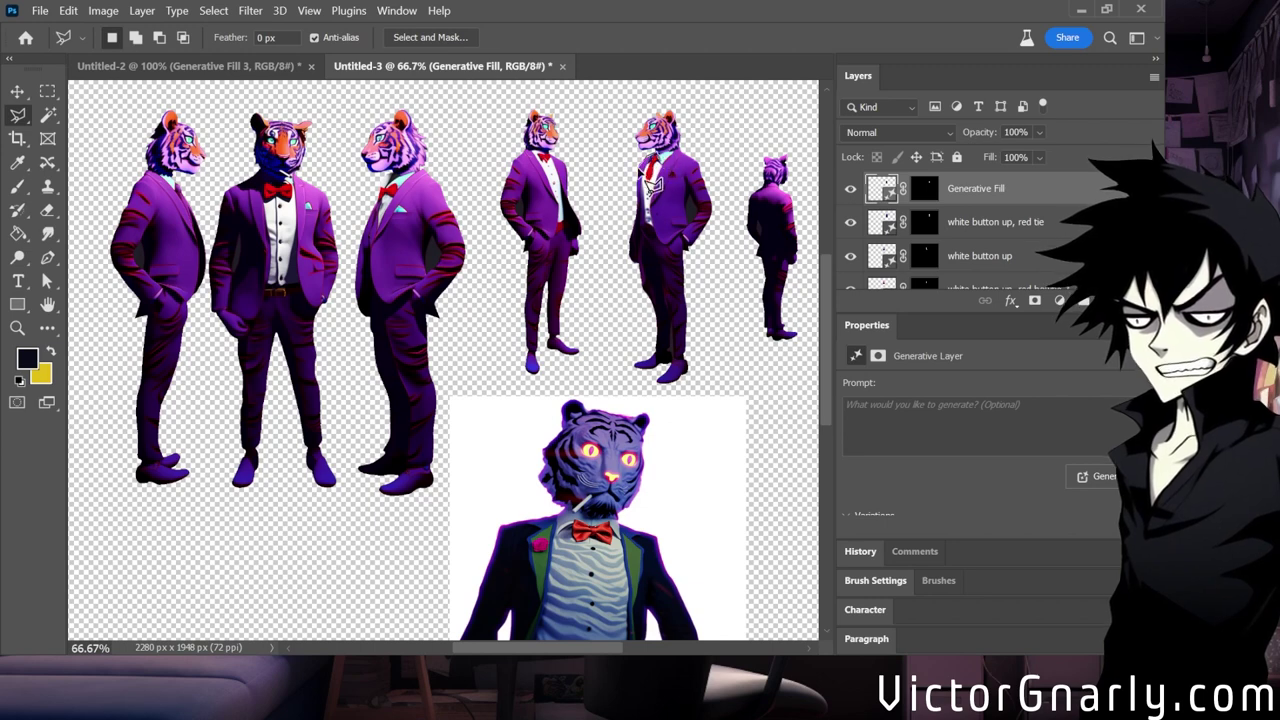
mouse_move(657, 208)
left_mouse_down()
mouse_move(662, 165)
mouse_move(645, 195)
left_mouse_up()
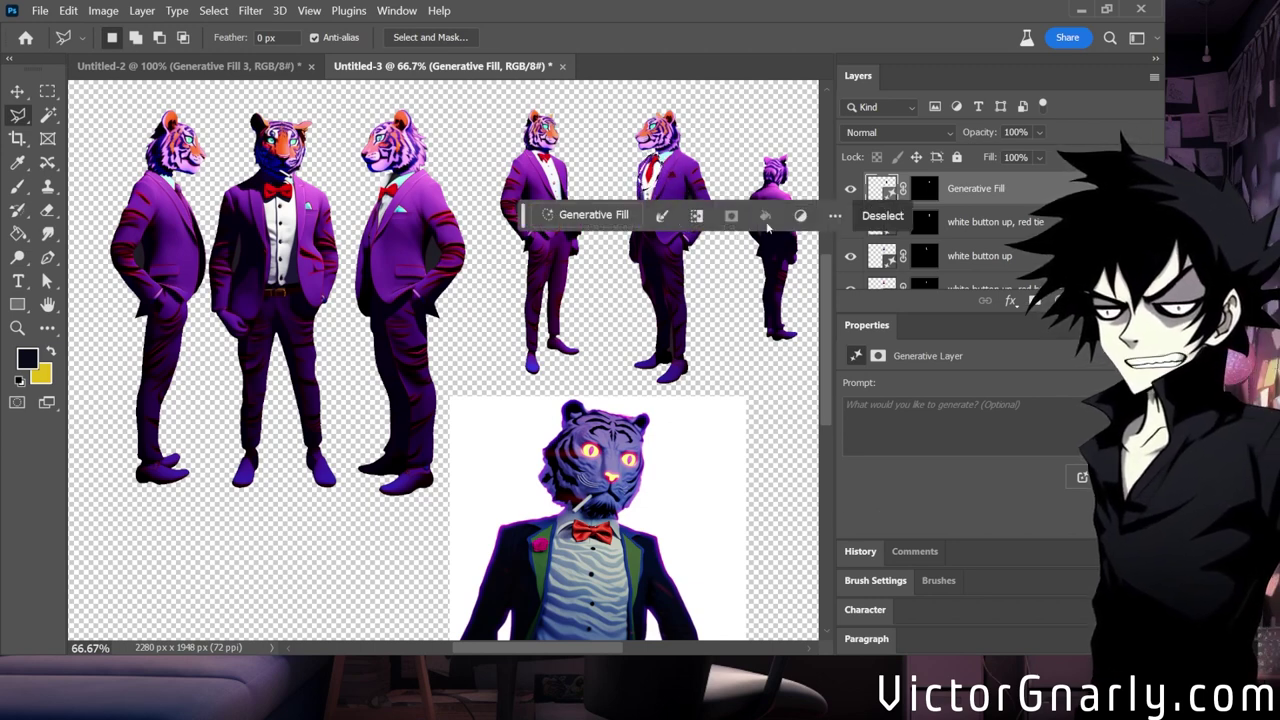
left_click(593, 214)
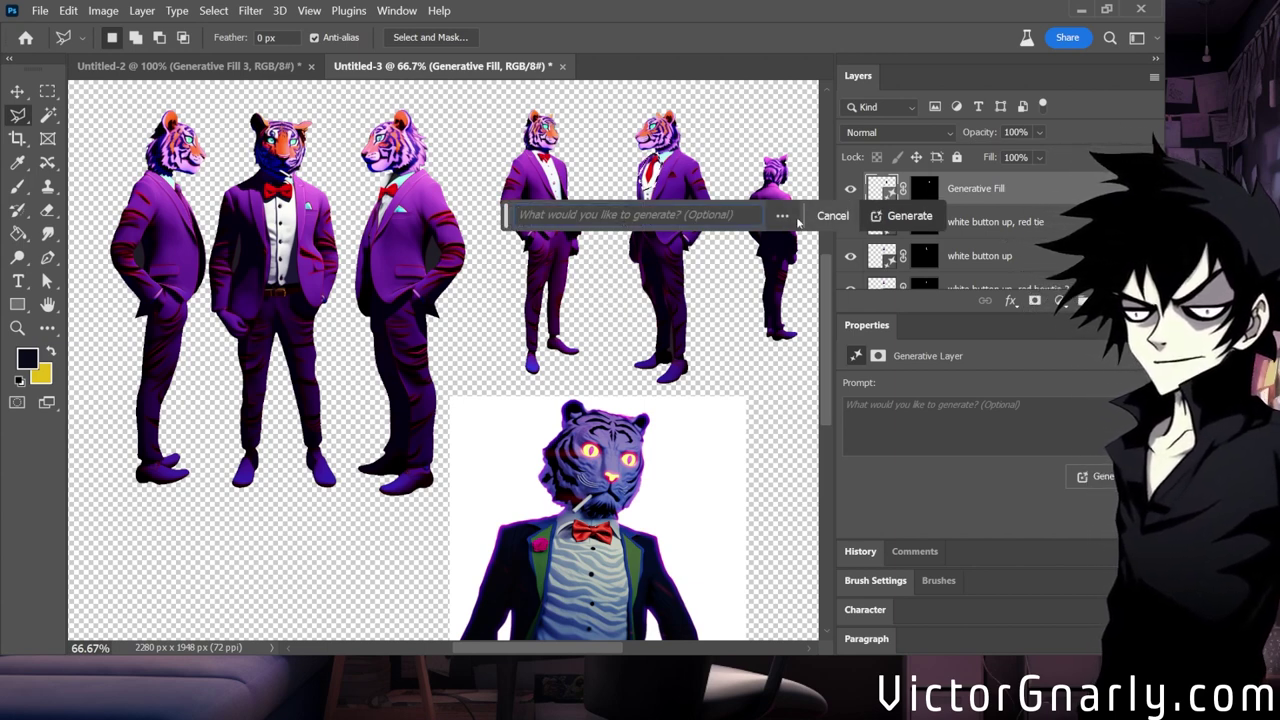
left_click(905, 215)
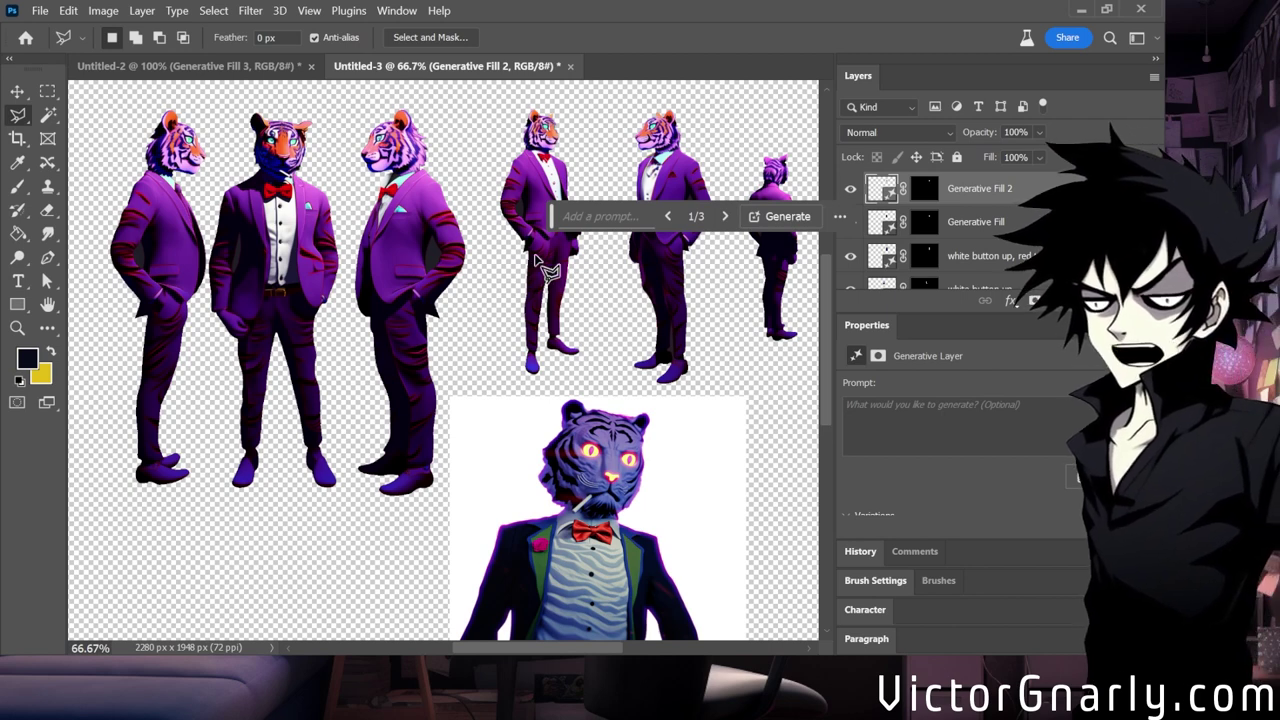
left_click(727, 218)
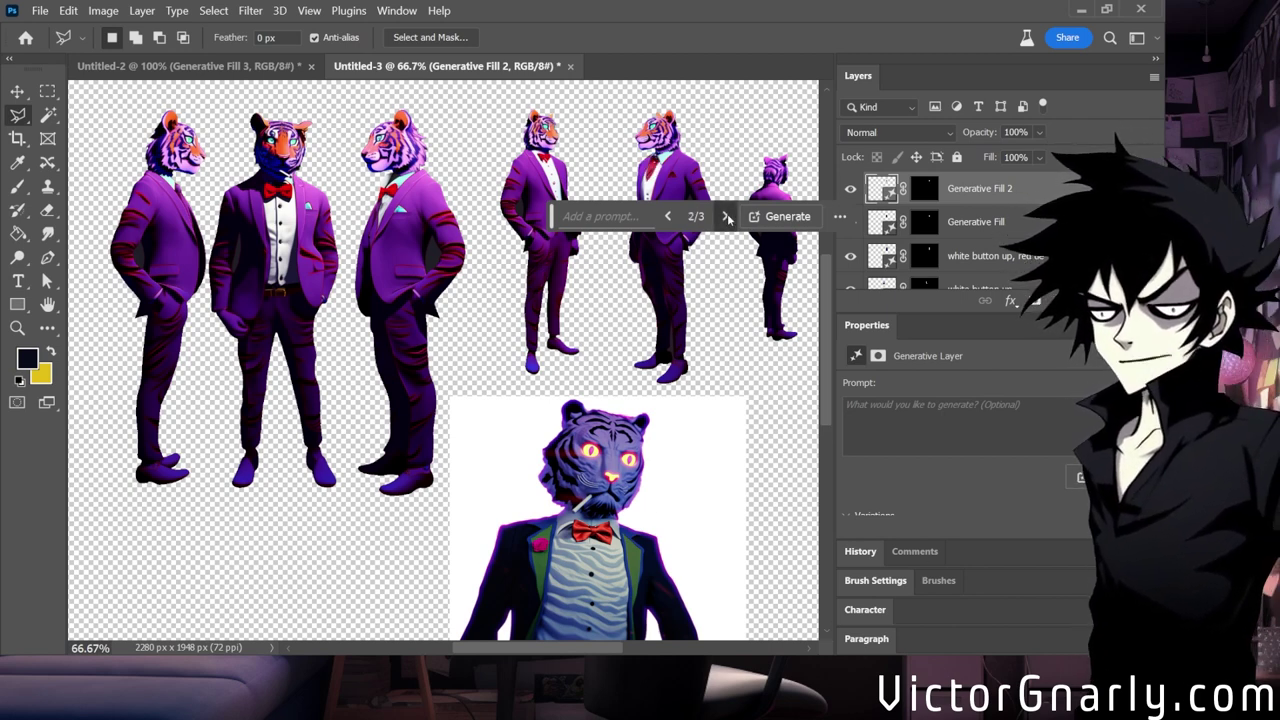
Compare the promptless fill variations on the left-facing small tiger's red tie and keep variation 2 of 3.
left_click(670, 218)
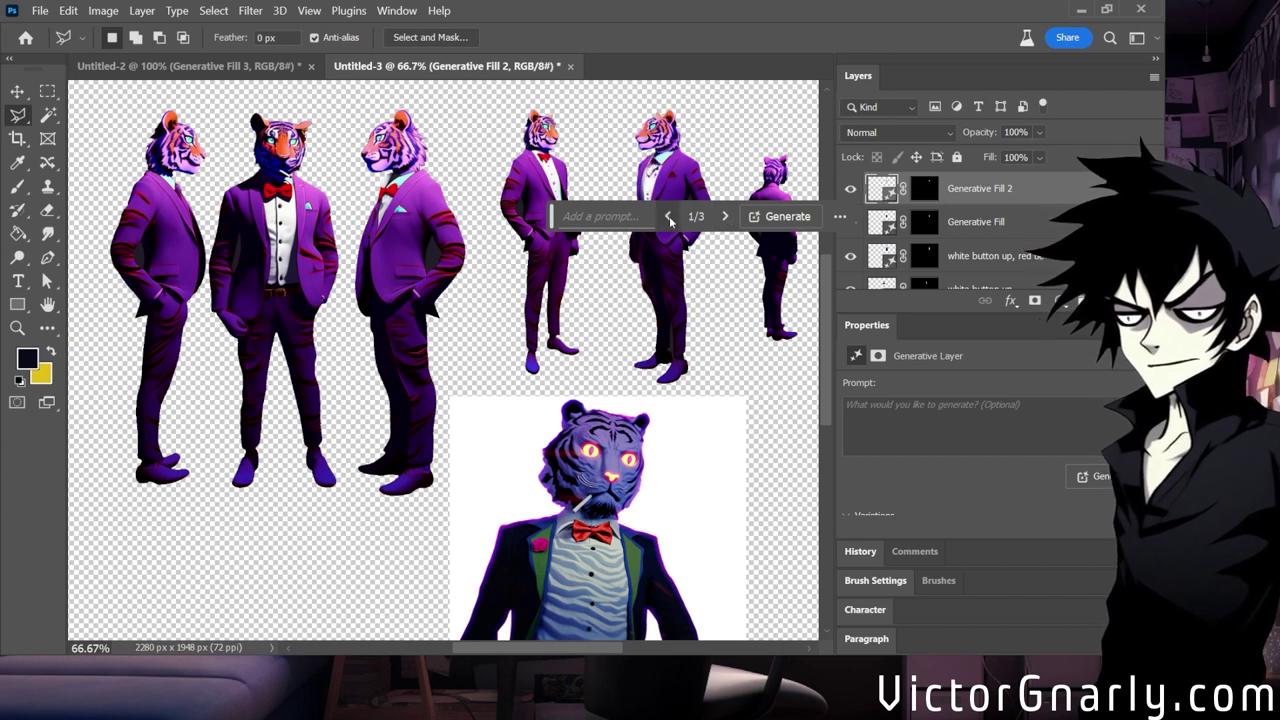
left_click(726, 218)
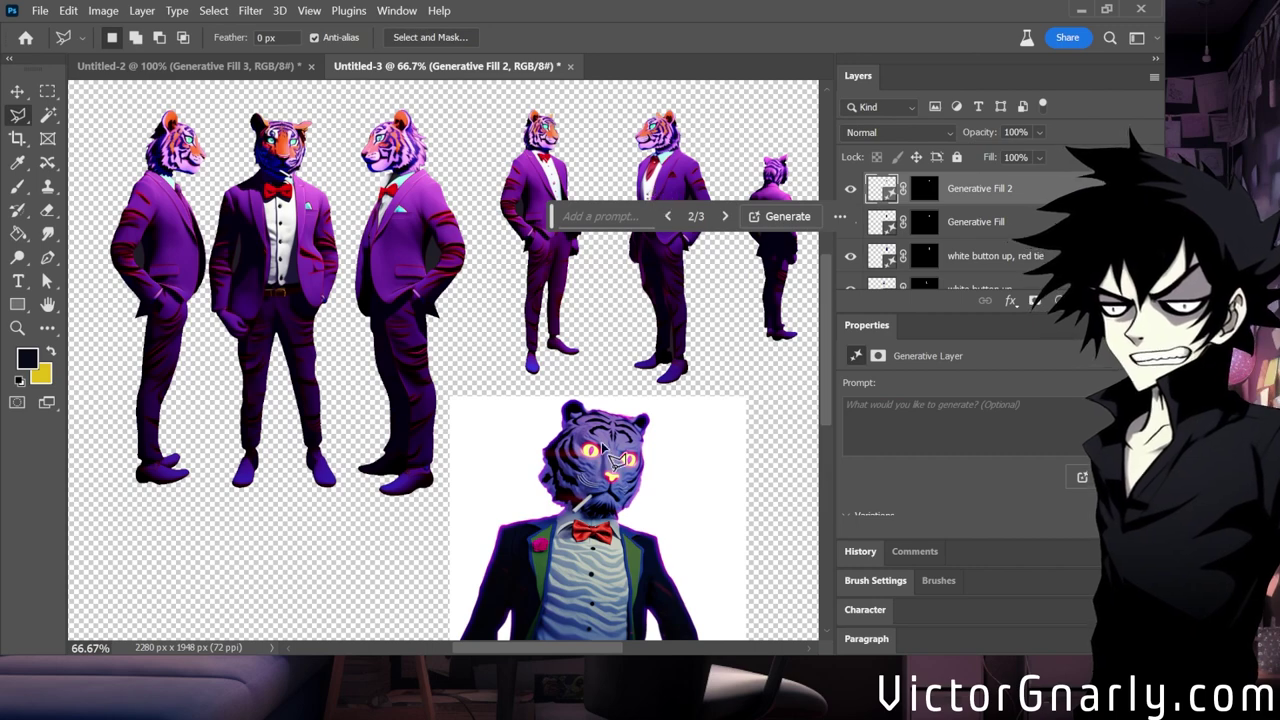
scroll(612, 450, "down", 3)
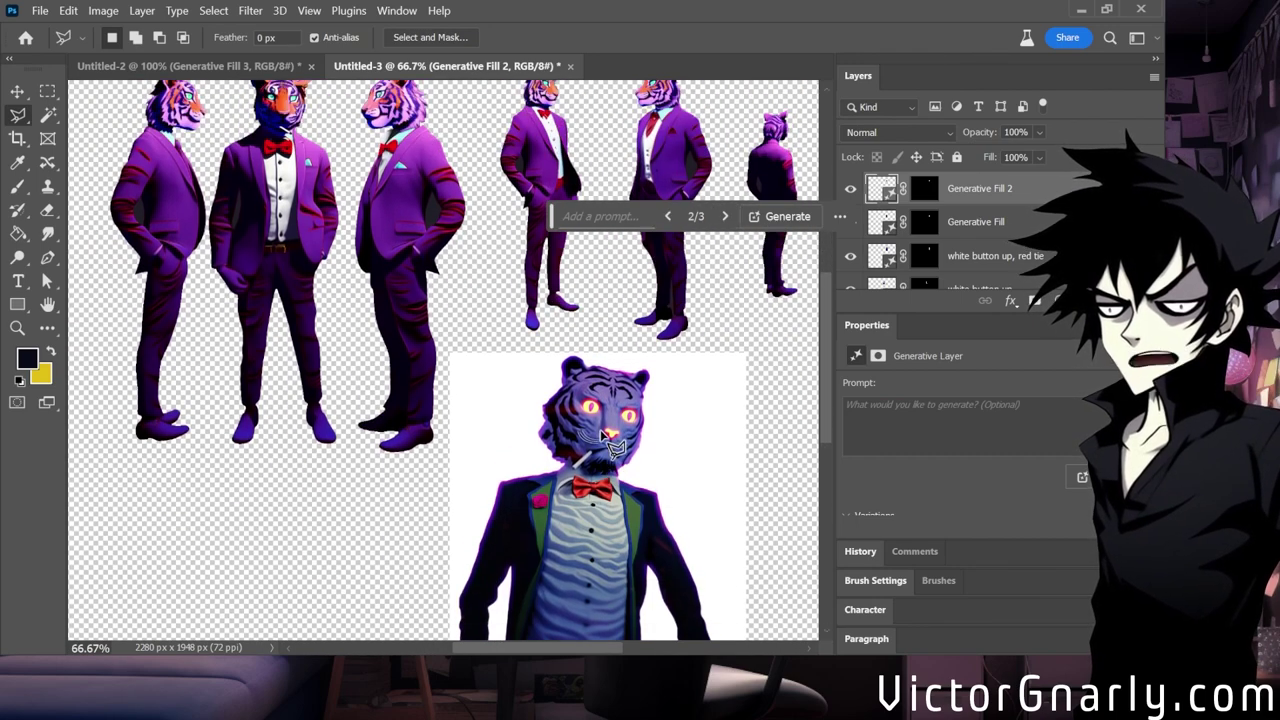
scroll(612, 445, "up", 2)
scroll(612, 445, "down", 5)
scroll(672, 184, "up", 2)
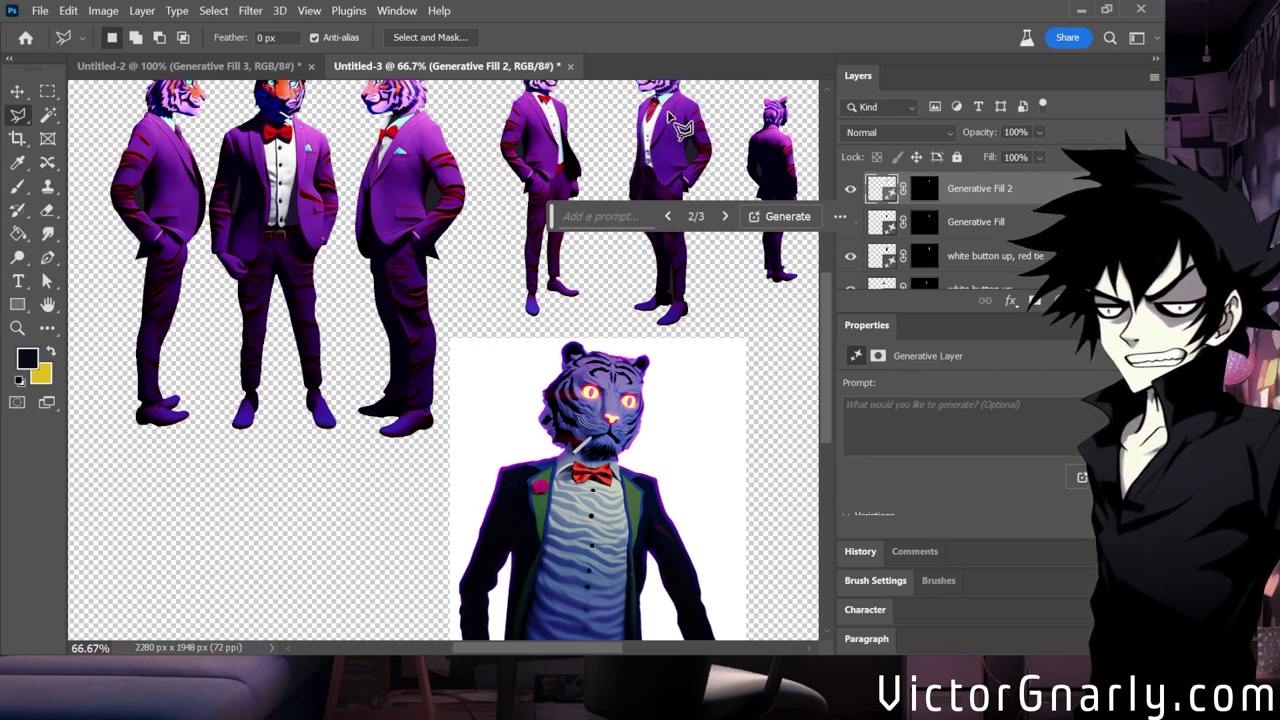
Lasso the left-facing small tiger's leftover tie and shirt area, Generative Fill it without a prompt and keep variation 3 of 3.
scroll(674, 140, "up", 2)
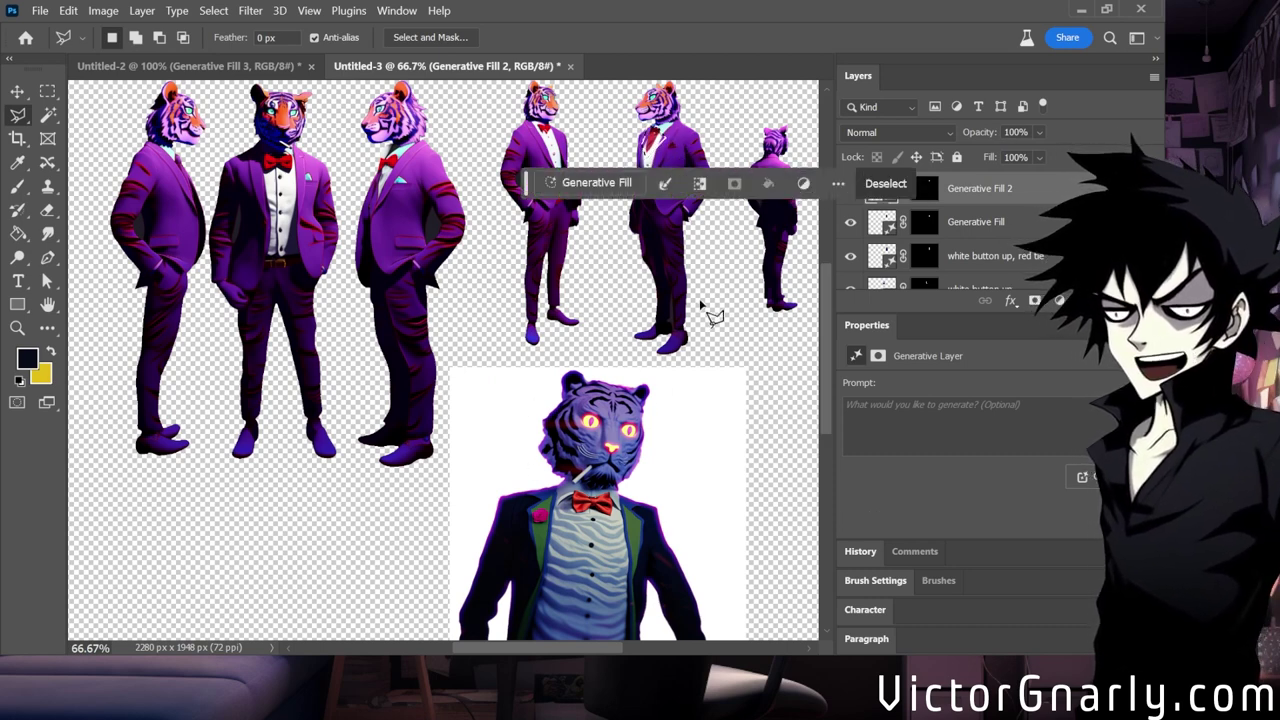
left_click(592, 182)
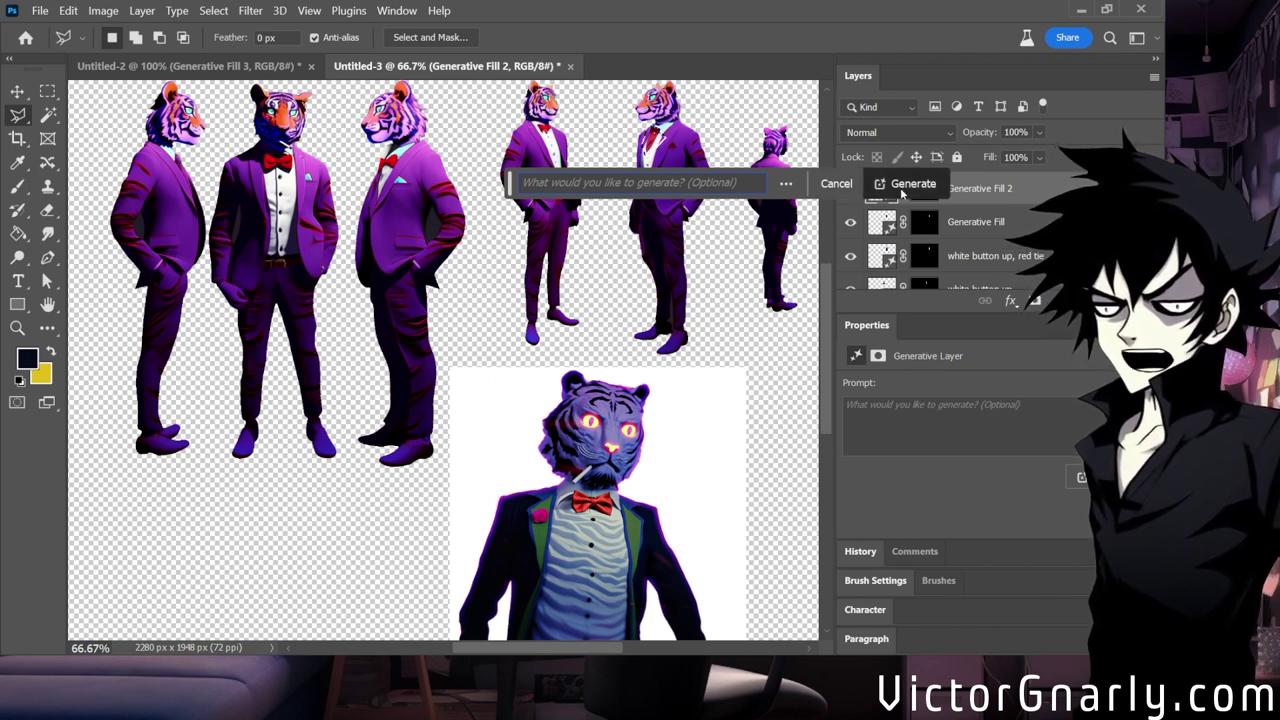
left_click(900, 186)
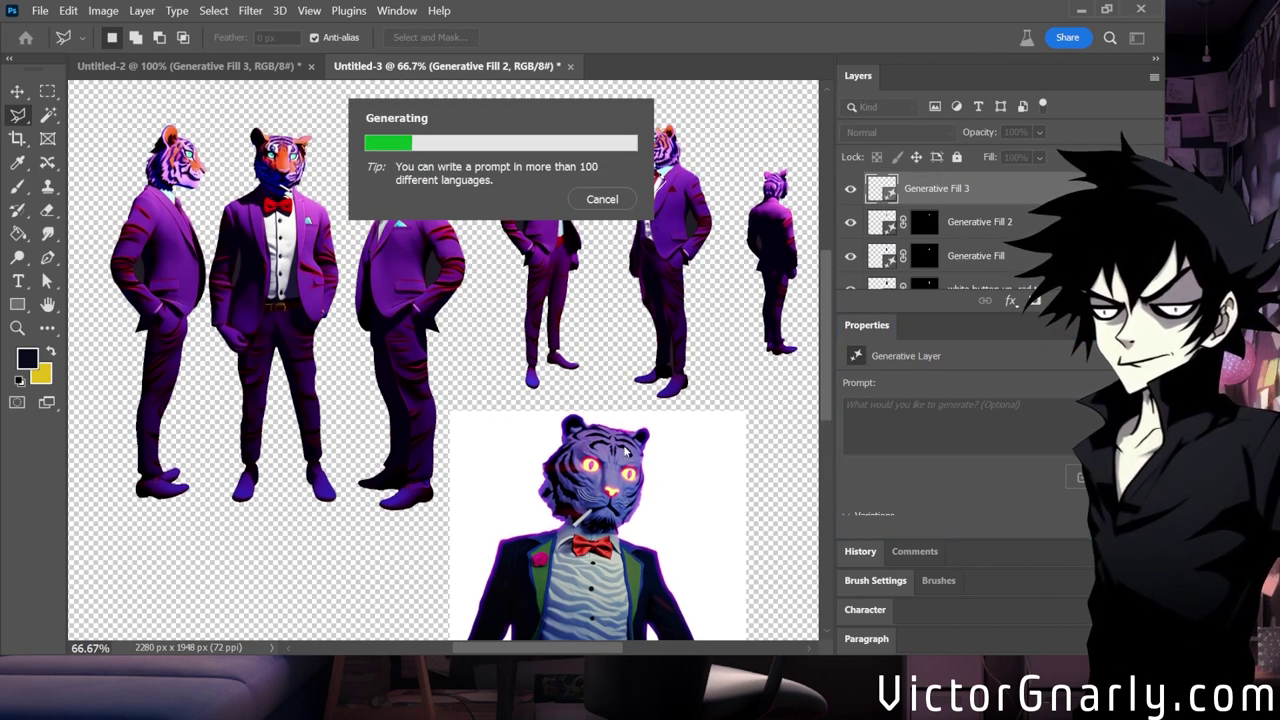
scroll(627, 452, "down", 3)
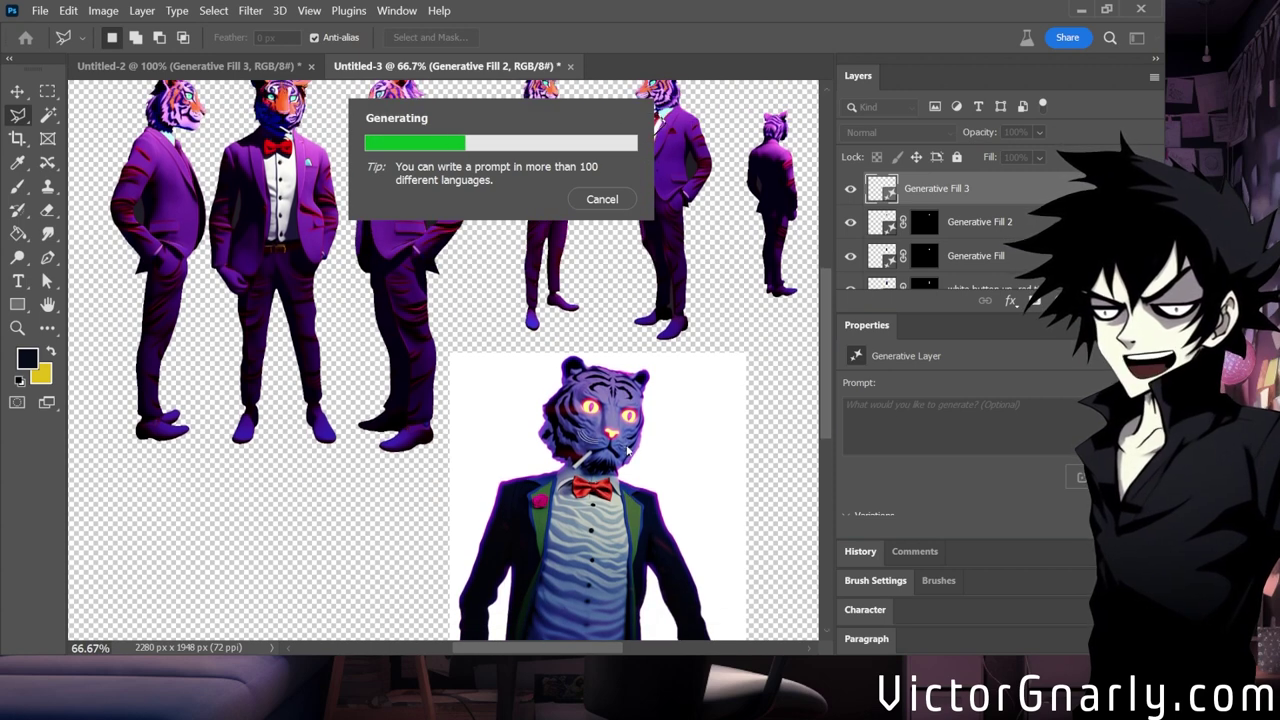
scroll(627, 450, "up", 3)
scroll(634, 430, "down", 2)
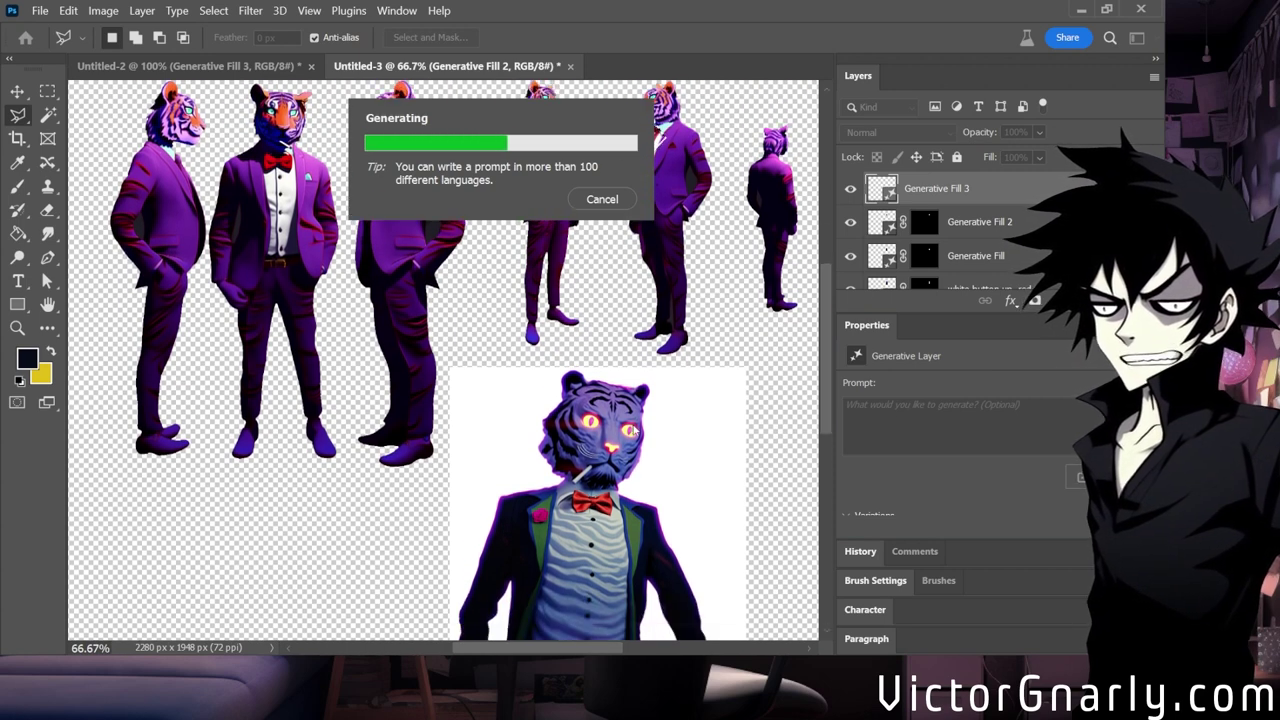
scroll(634, 430, "down", 2)
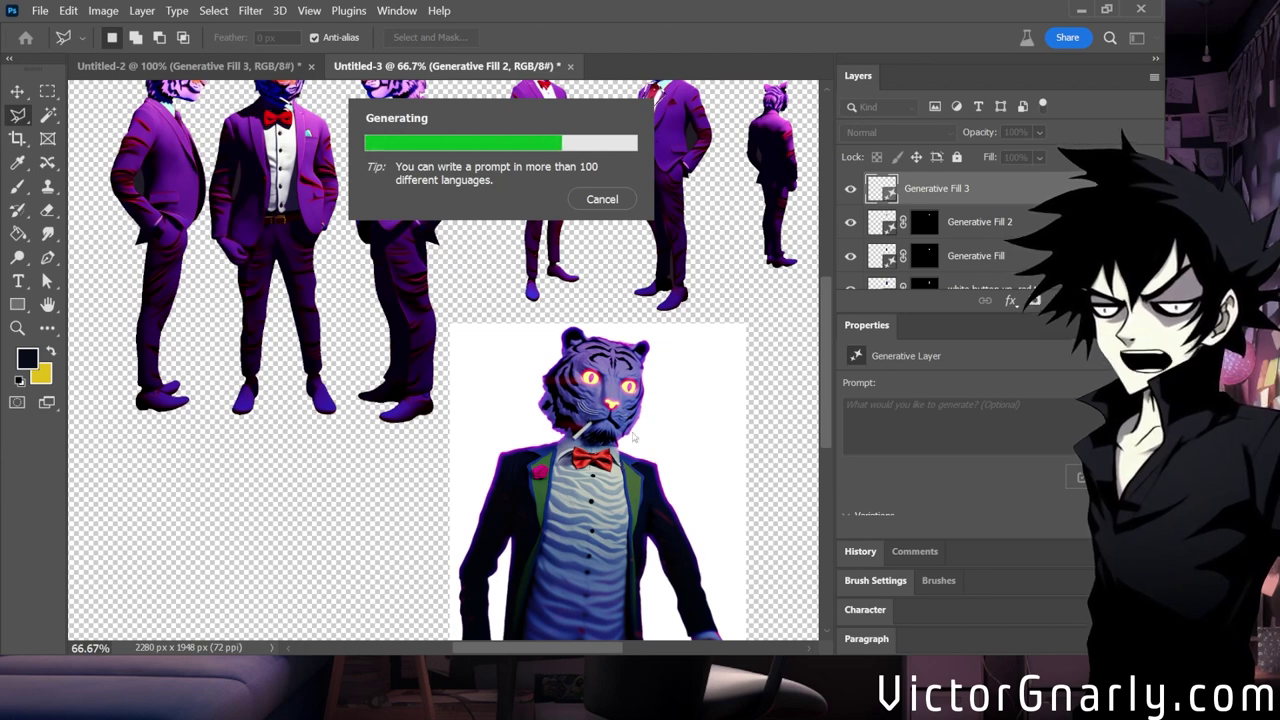
scroll(621, 457, "up", 5)
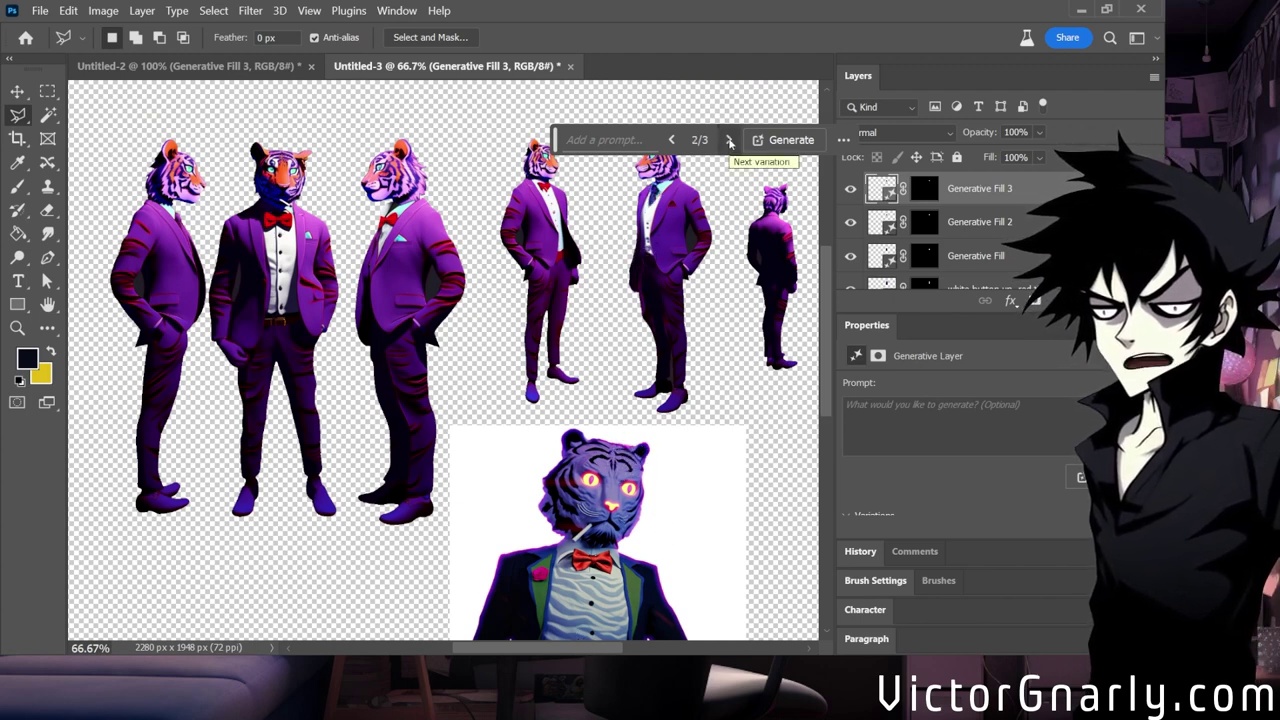
left_click(729, 141)
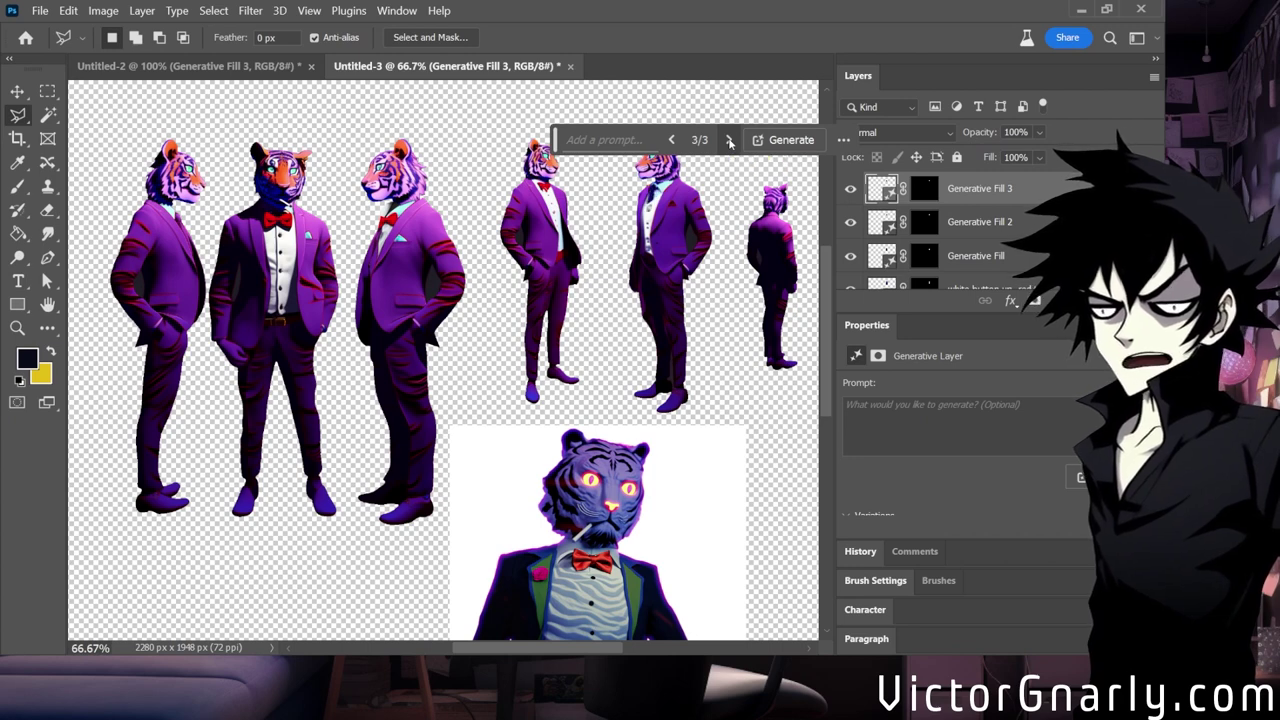
left_click(673, 141)
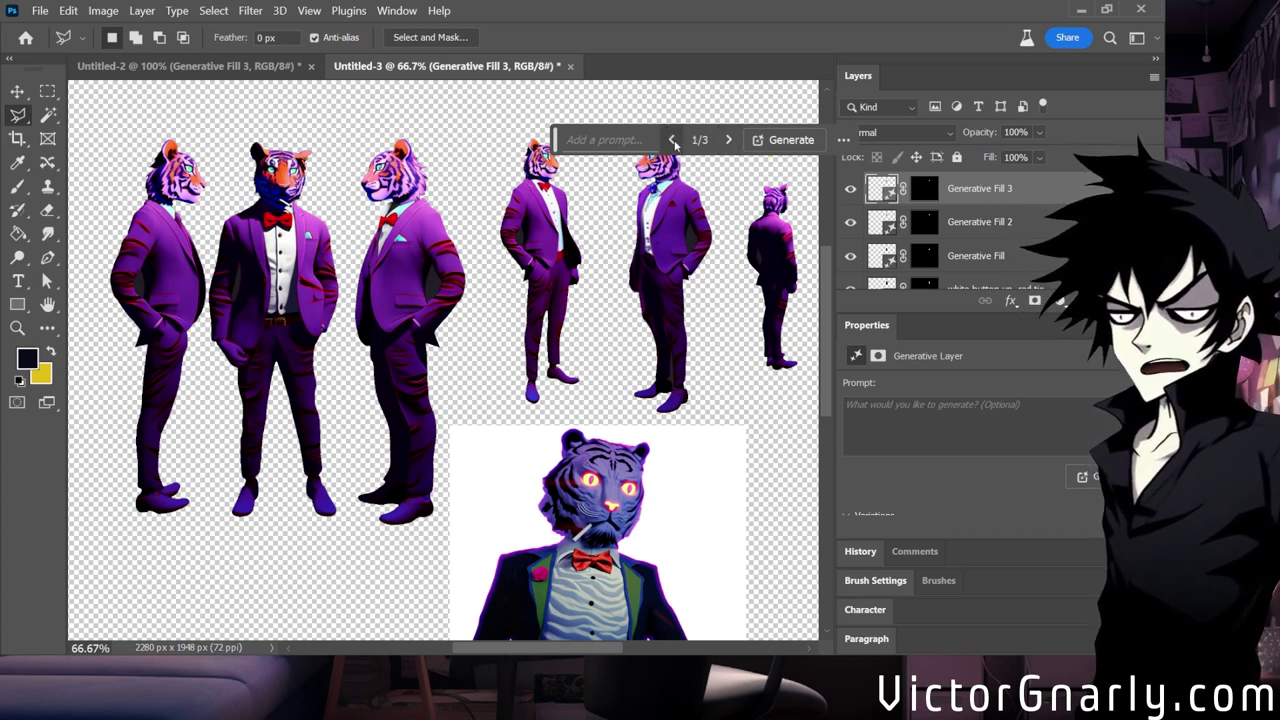
left_click(729, 141)
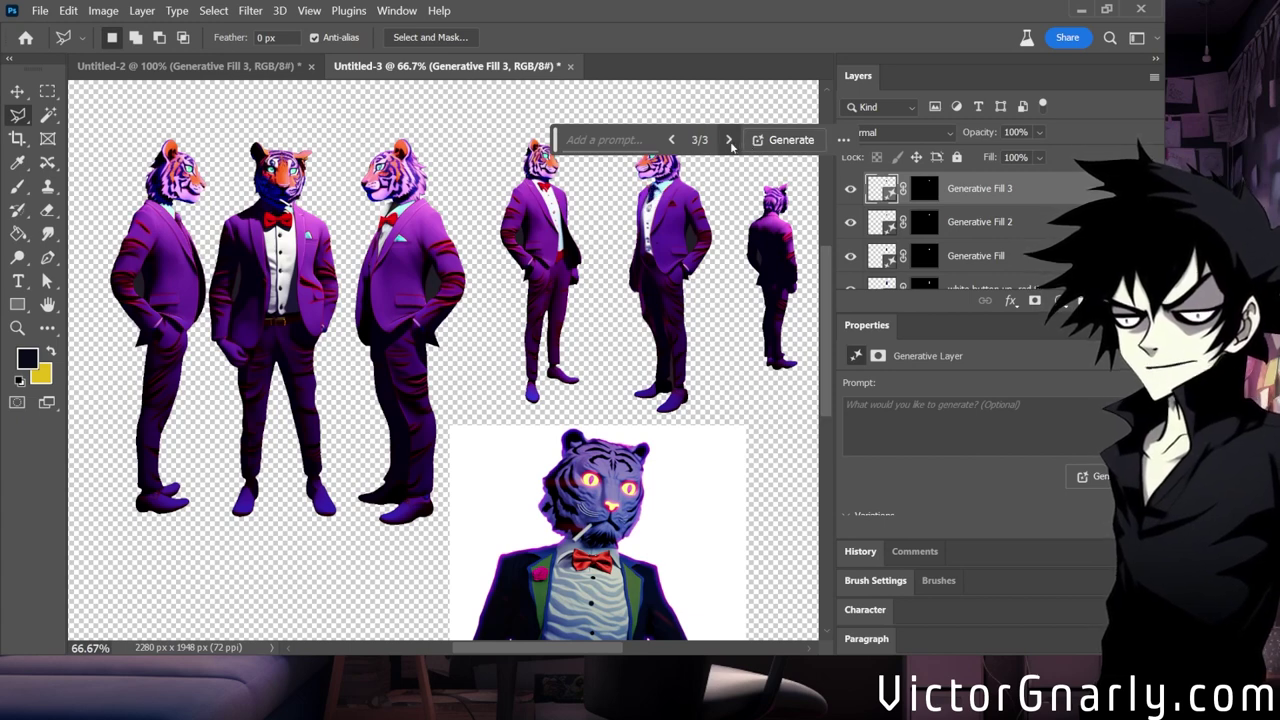
Lasso the collar of the left-facing small tiger, Generative Fill it with "red bowtie" and keep variation 1 of 3.
left_click(662, 192)
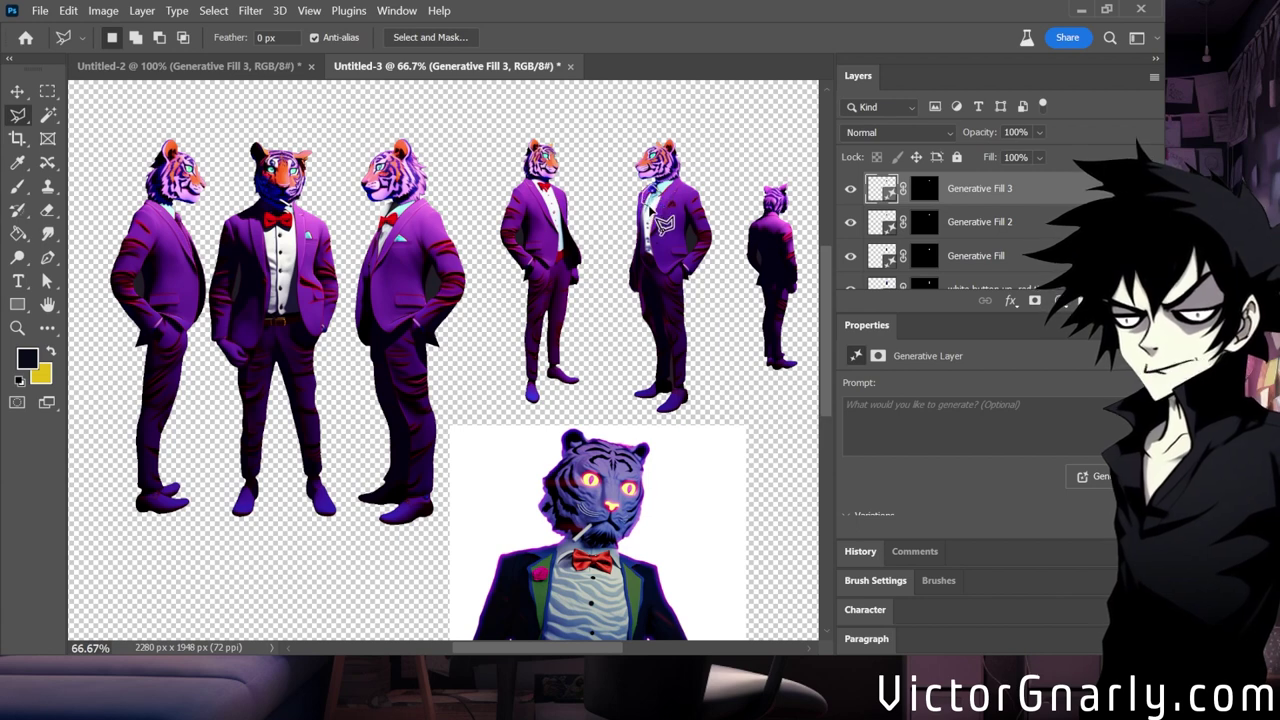
left_click(583, 228)
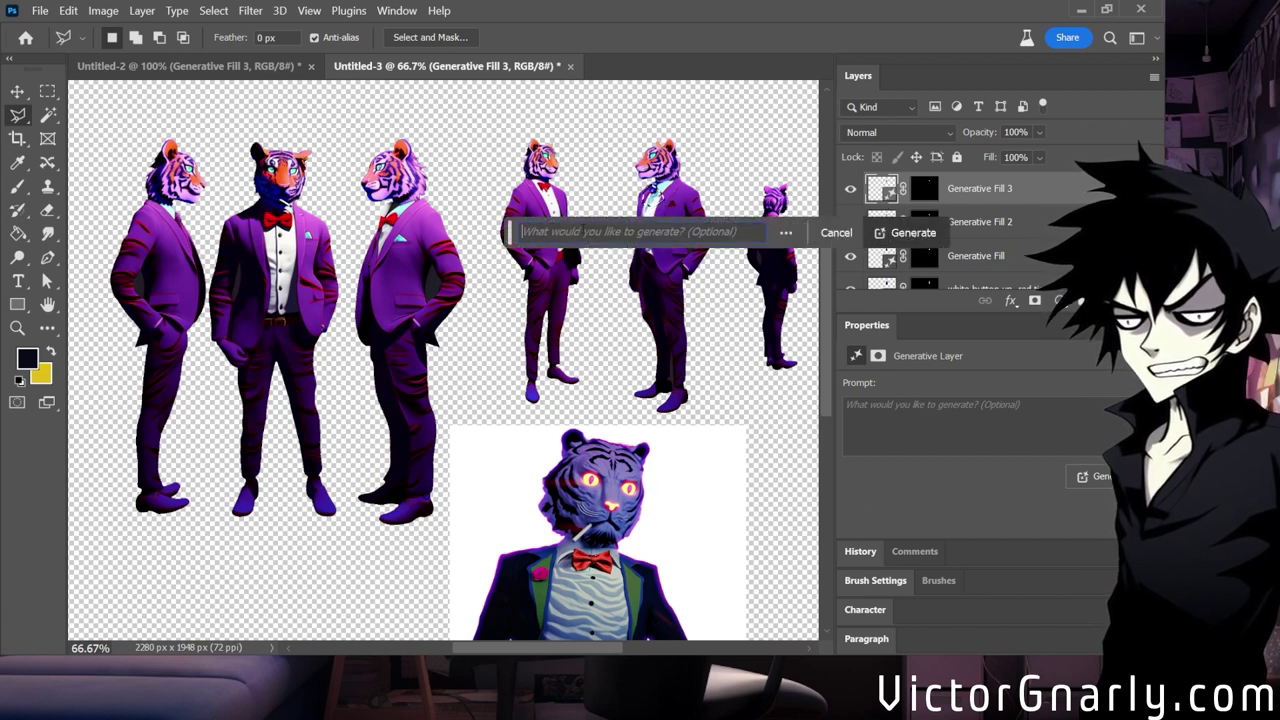
type("red bowtie")
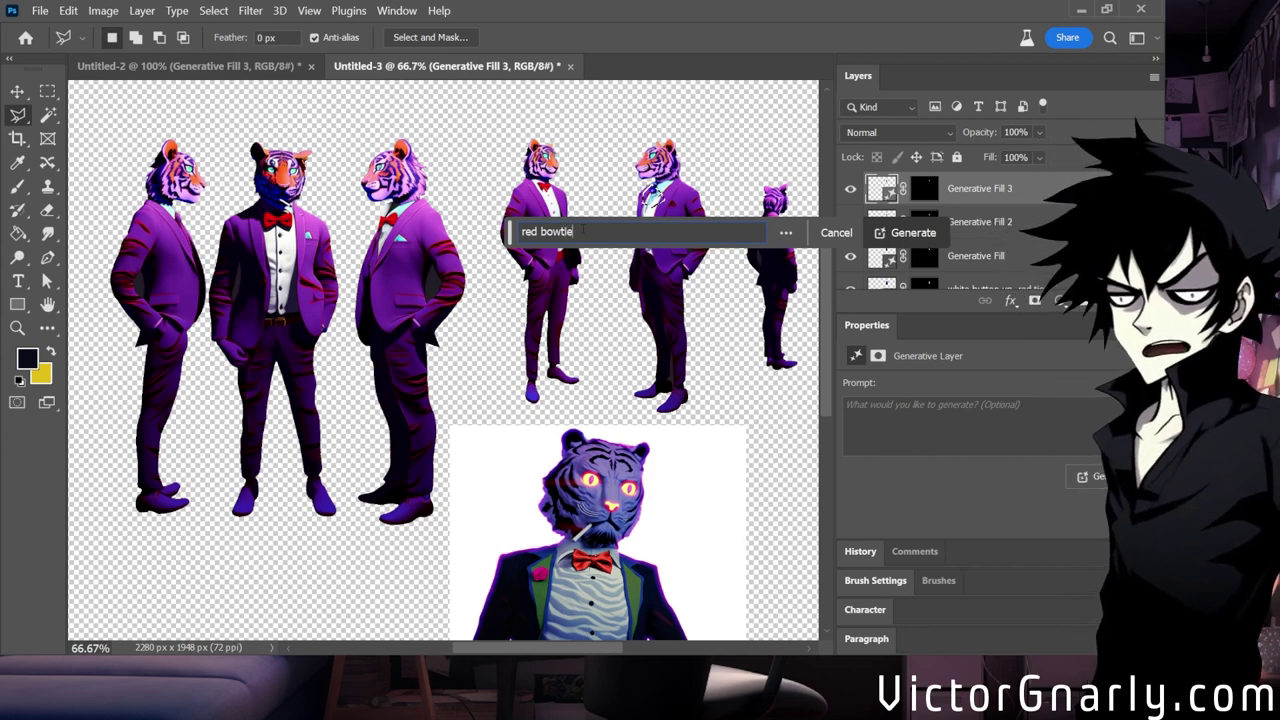
key("Return")
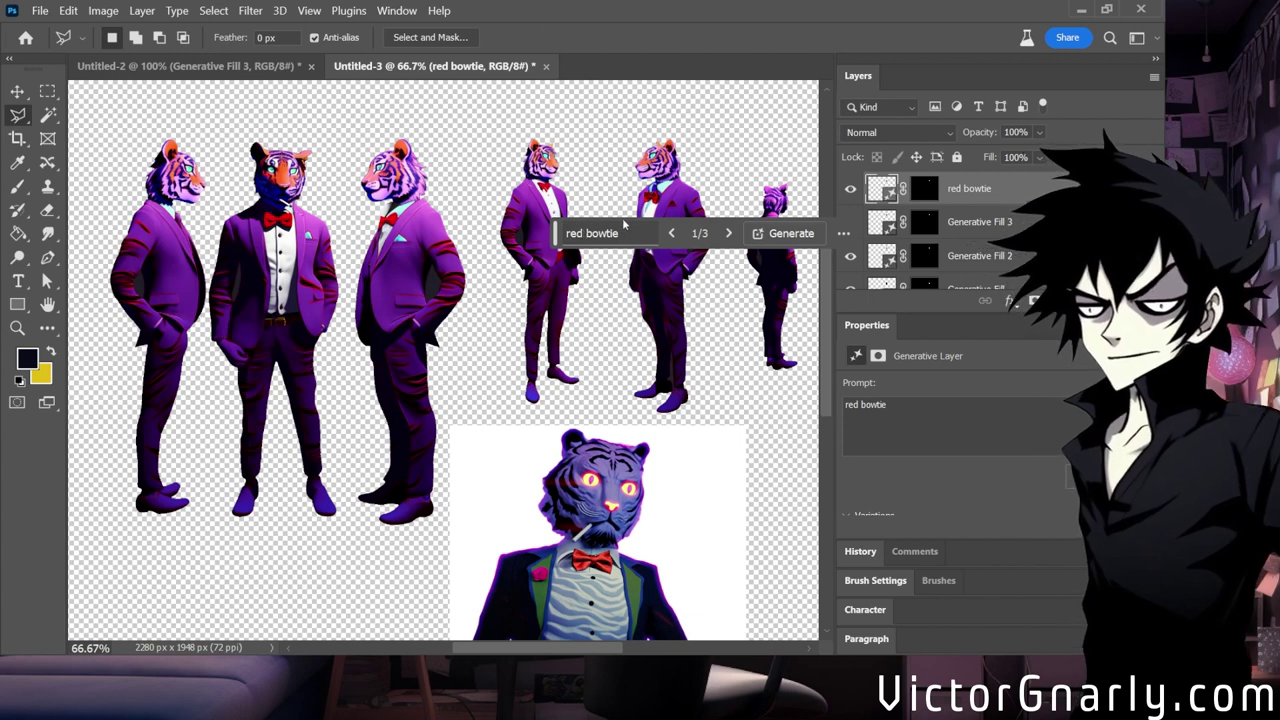
left_click(729, 233)
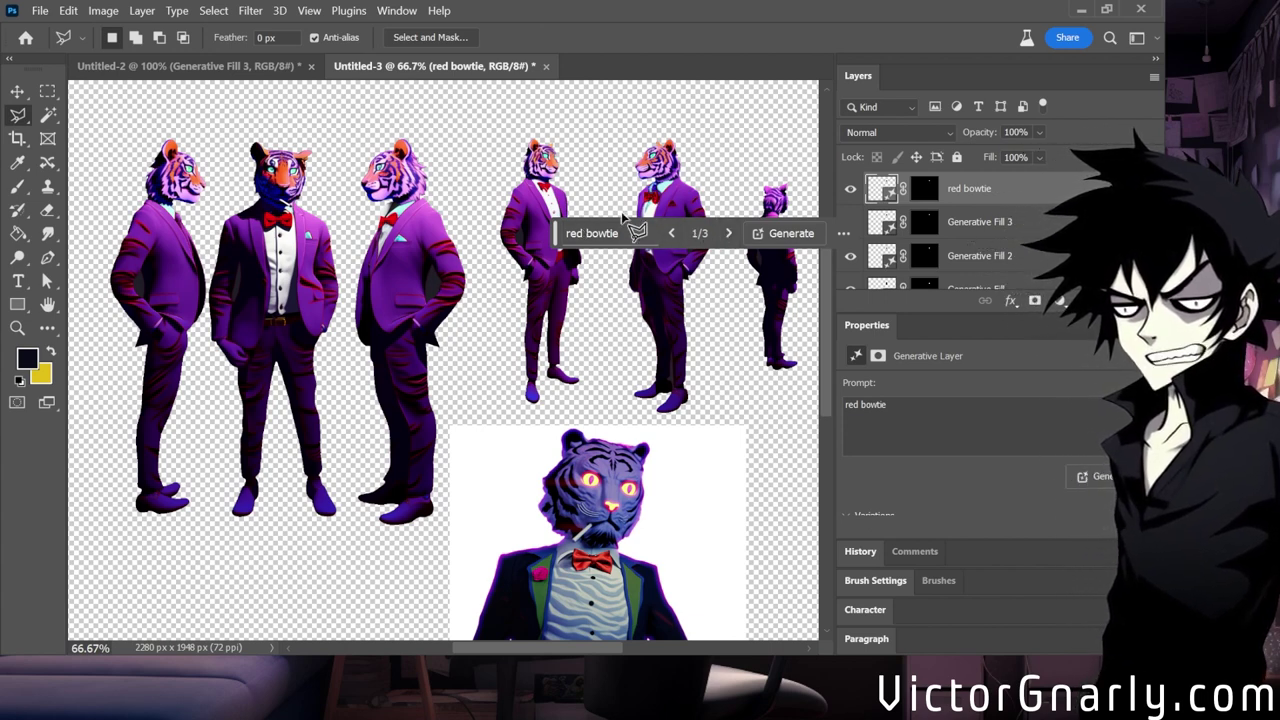
Compare the shirts and bowties of all tiger poses with the reference tiger below them.
scroll(486, 277, "down", 2)
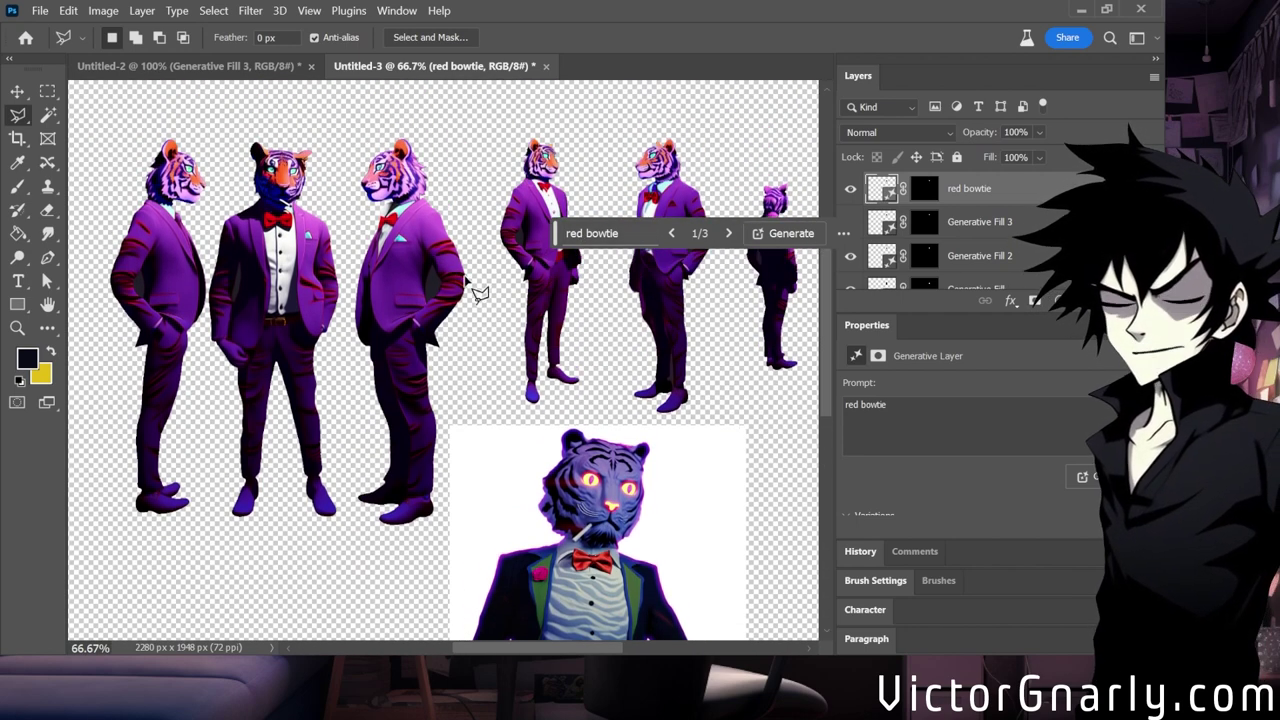
scroll(488, 277, "down", 1)
scroll(540, 262, "up", 2)
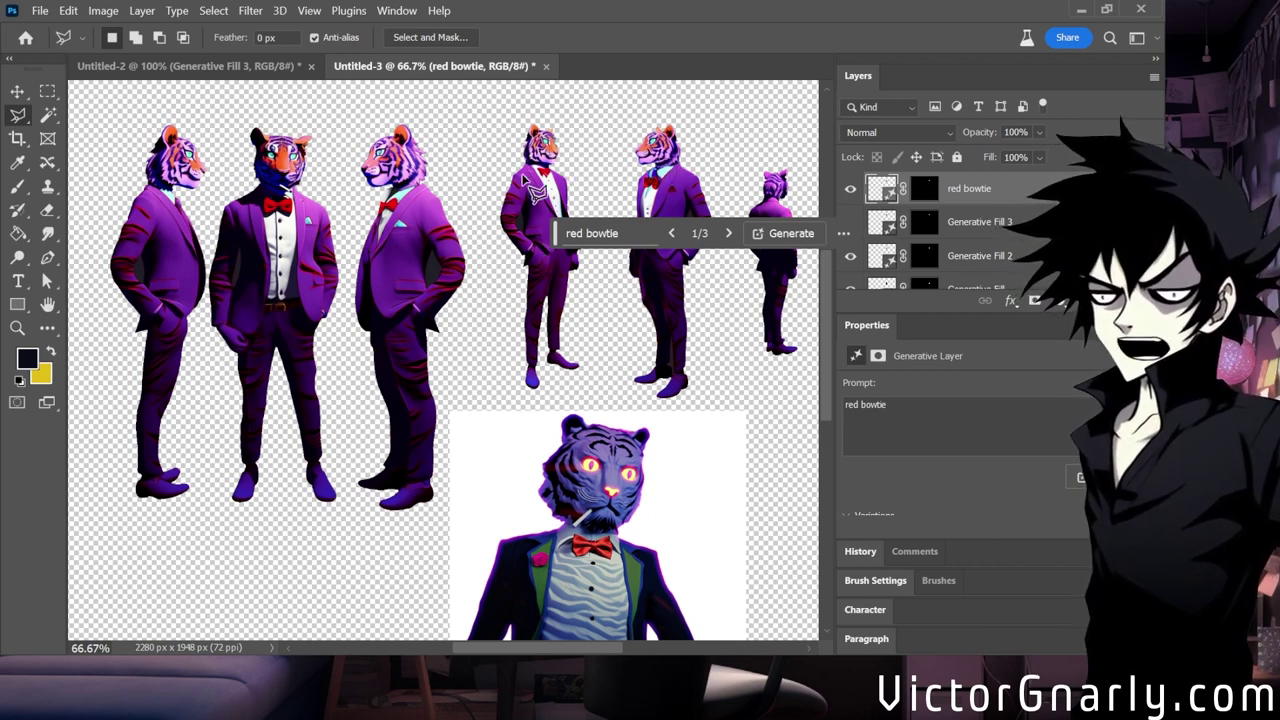
scroll(345, 272, "up", 2)
scroll(485, 370, "down", 4)
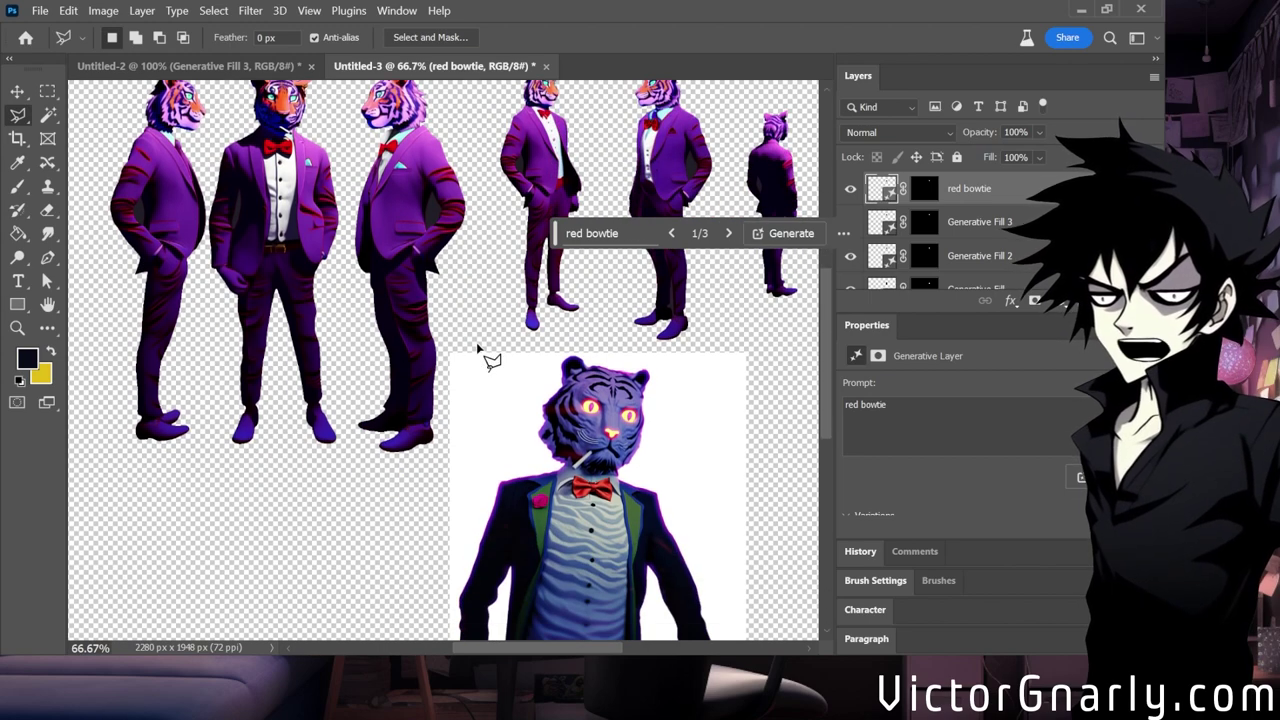
scroll(476, 342, "up", 3)
scroll(484, 354, "down", 4)
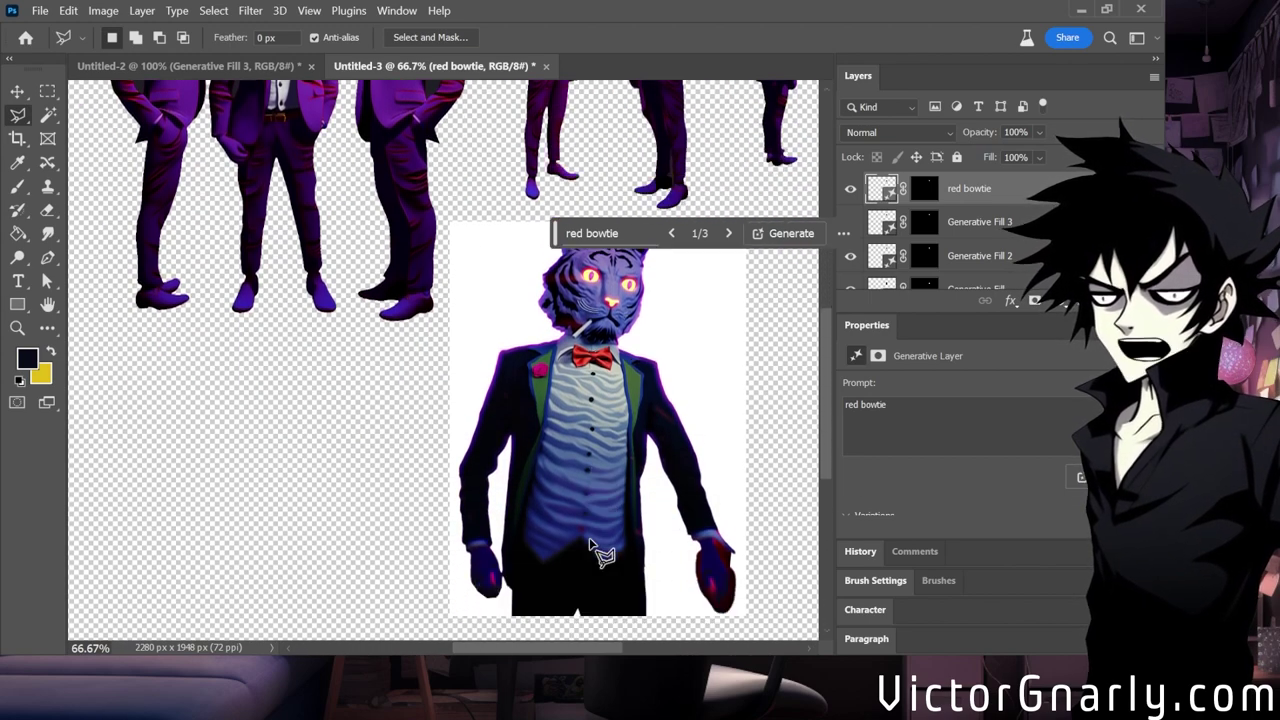
scroll(612, 550, "up", 1)
scroll(582, 396, "up", 1)
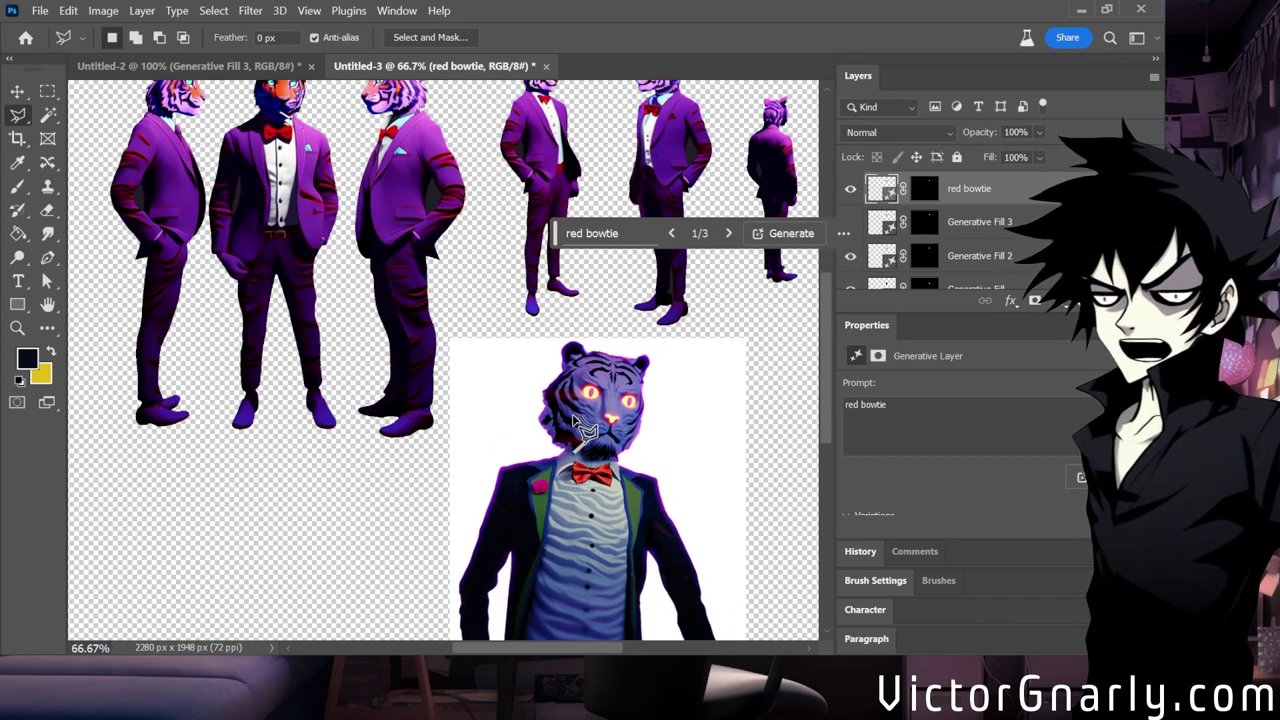
scroll(578, 418, "up", 1)
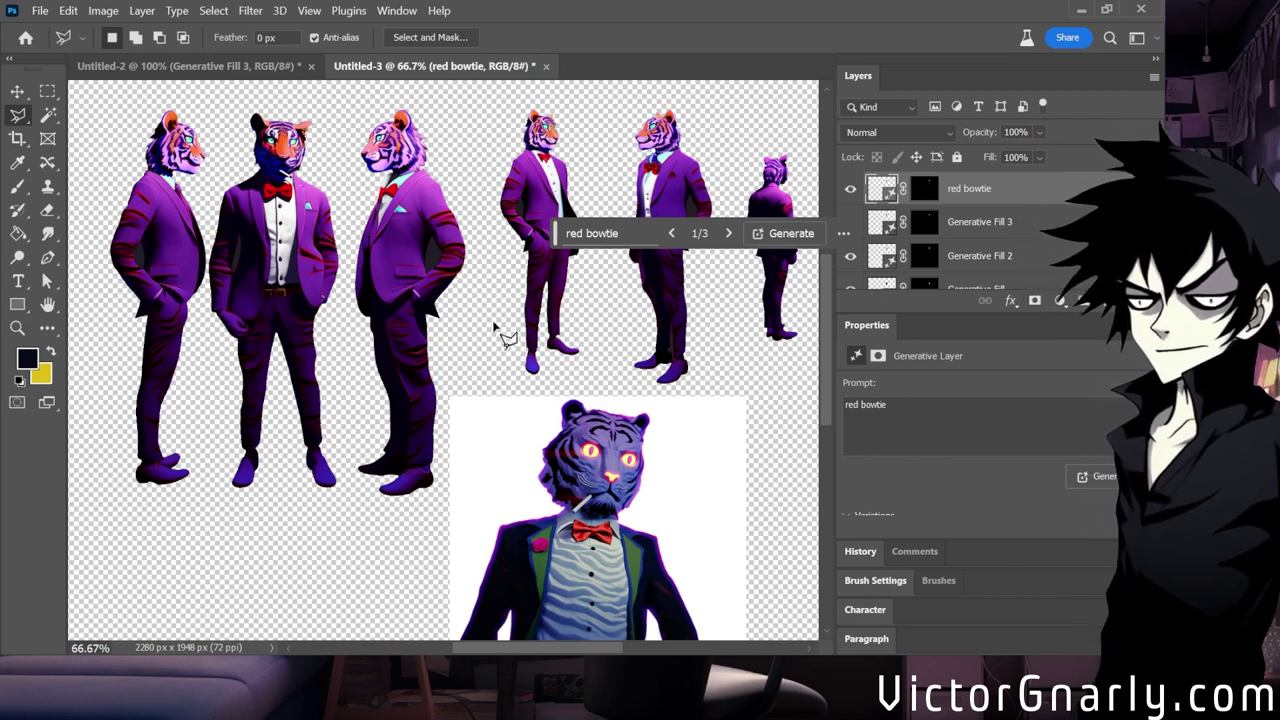
scroll(586, 250, "up", 1)
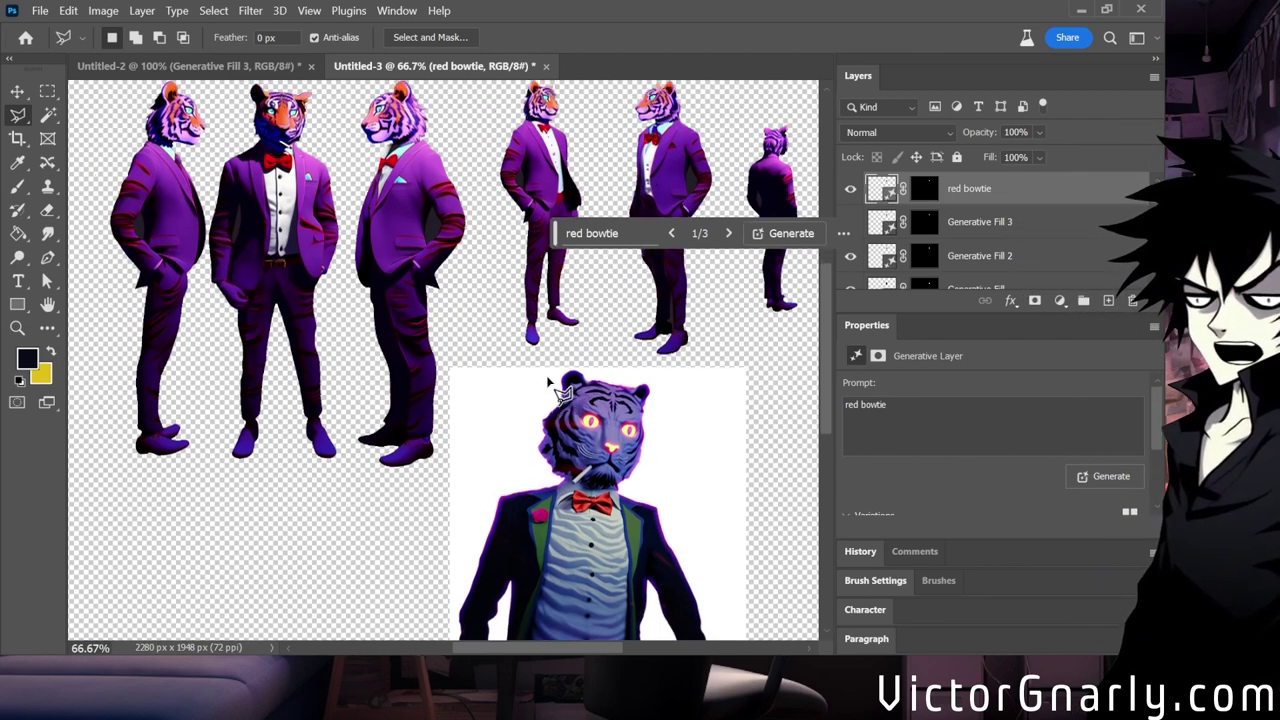
Select all the cut-out tiger poses together with their generative fills and merge them into one layer, leaving the reference tiger separate.
key("v")
left_click(292, 178)
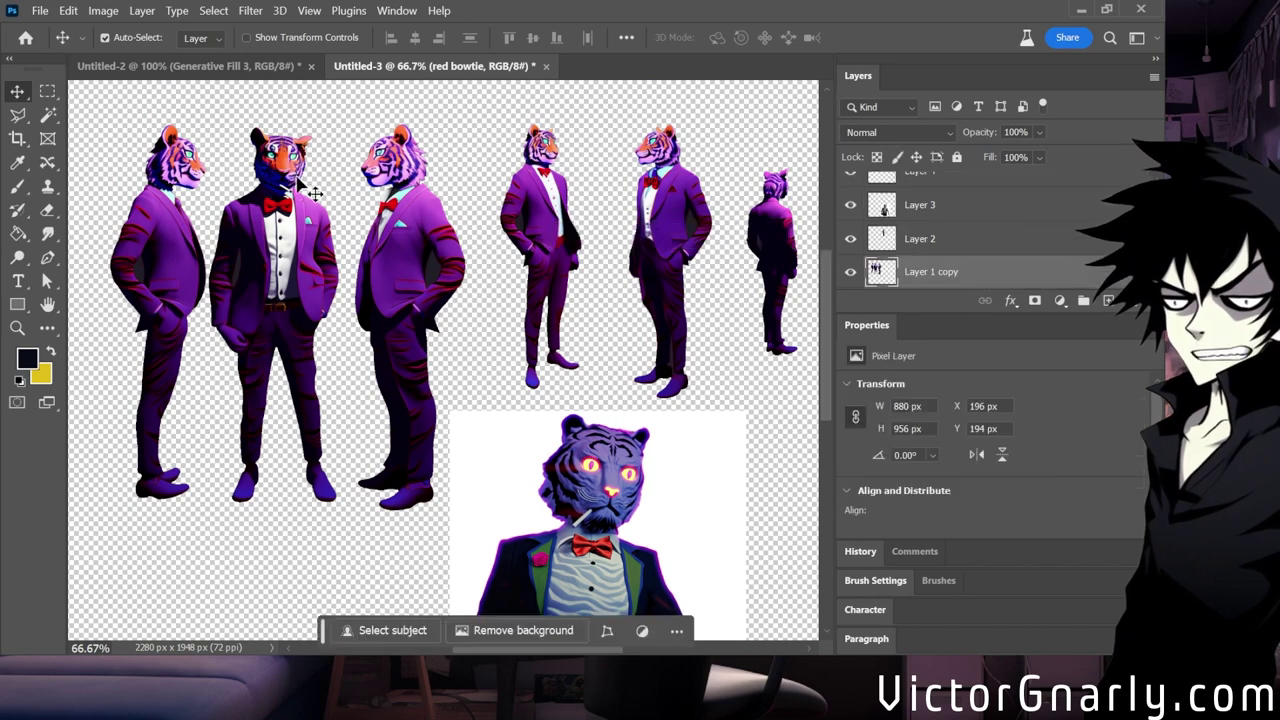
left_click(103, 10)
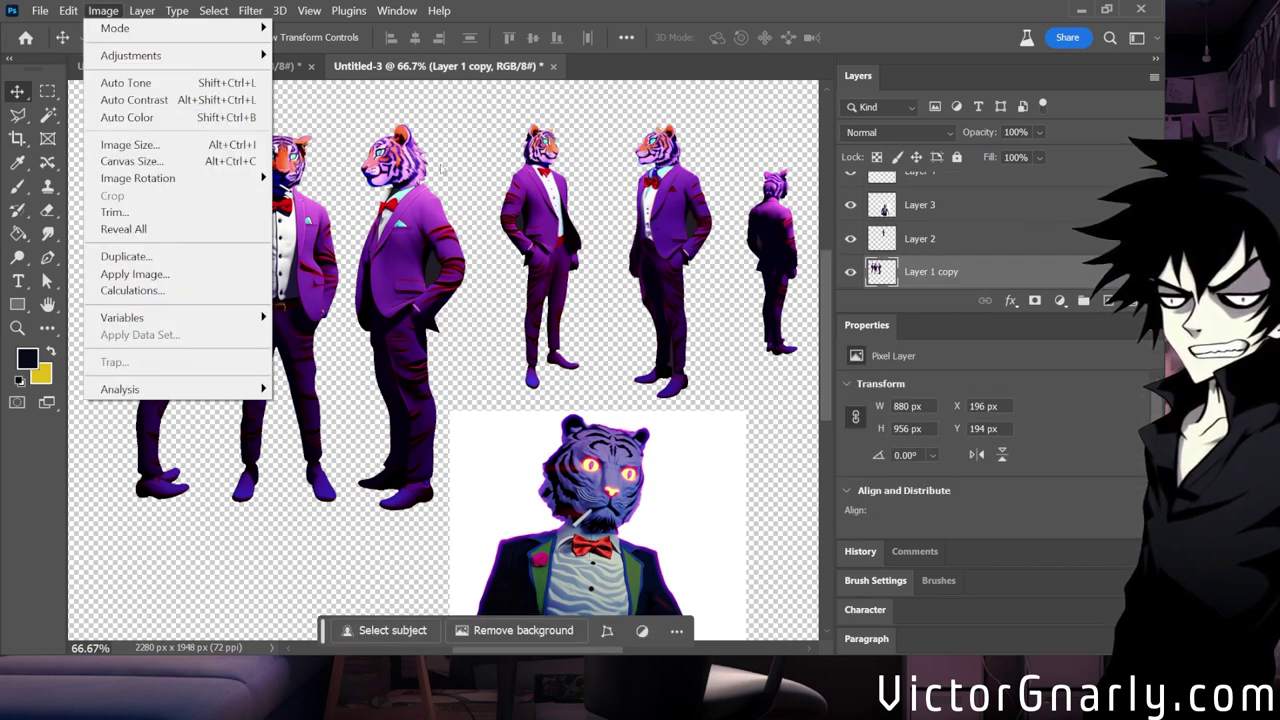
left_click(447, 205)
left_click(752, 242)
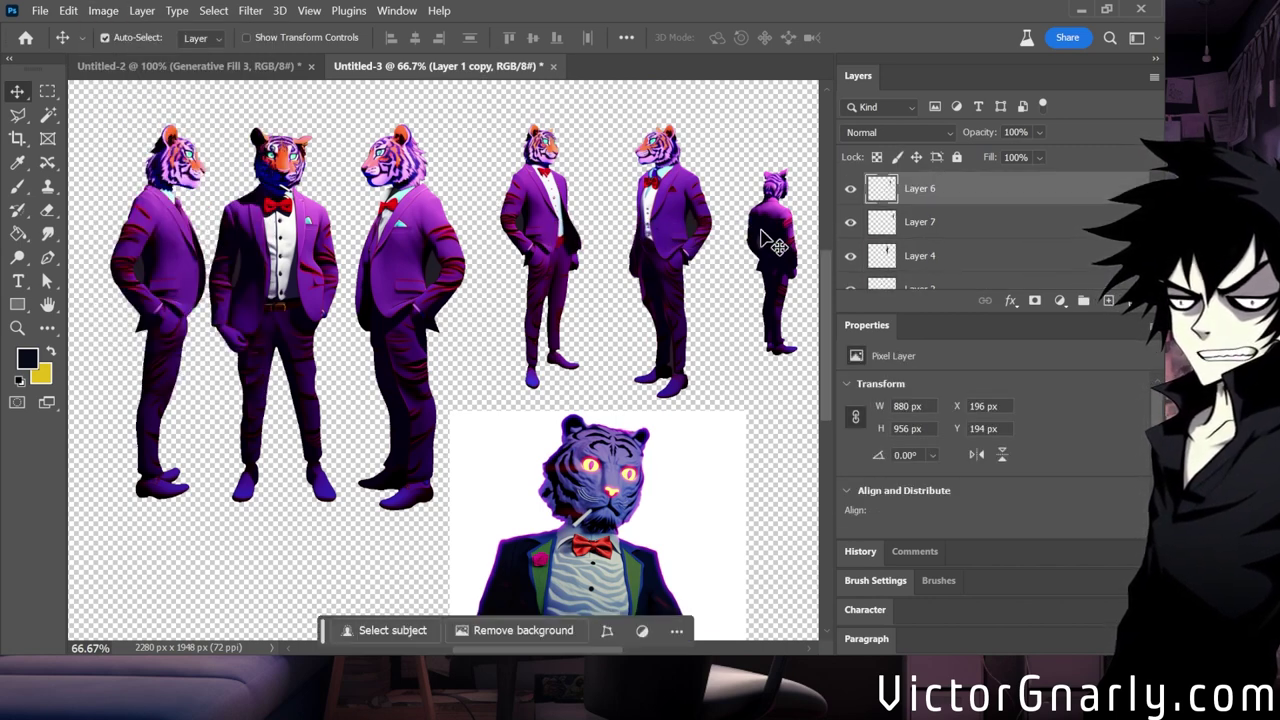
left_click(586, 230, "shift")
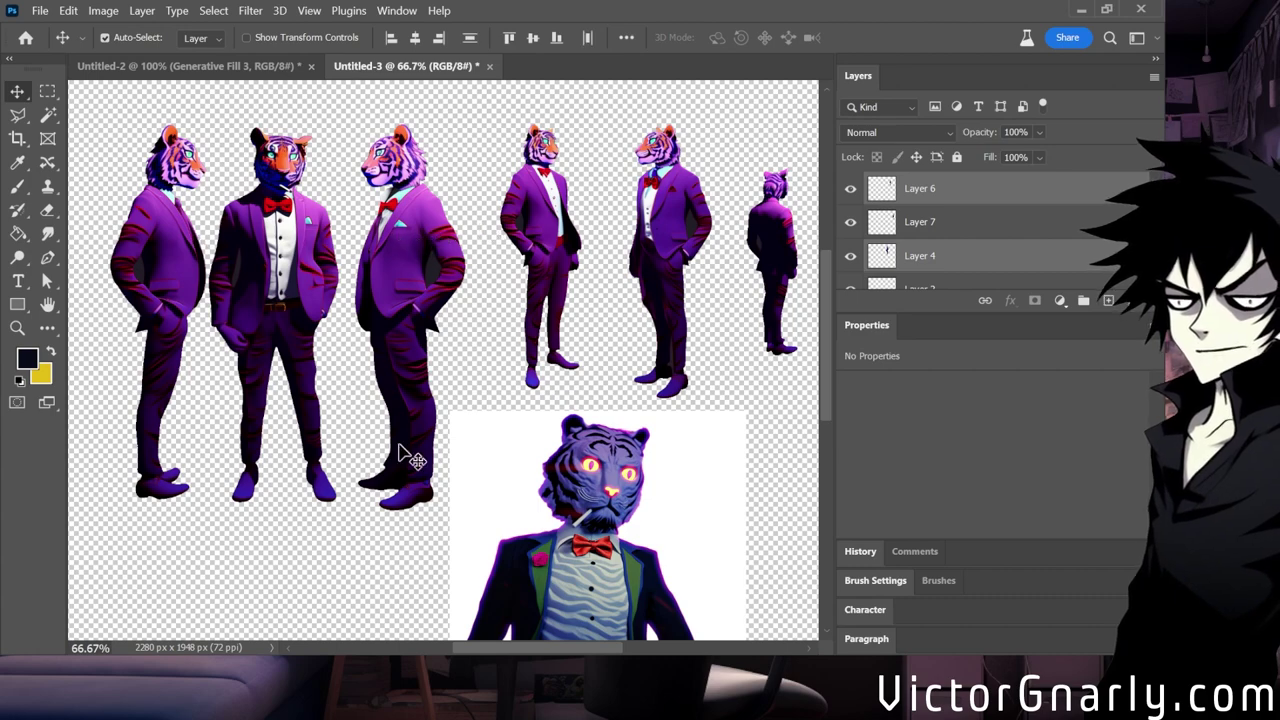
key("ctrl+minus")
key("ctrl+minus")
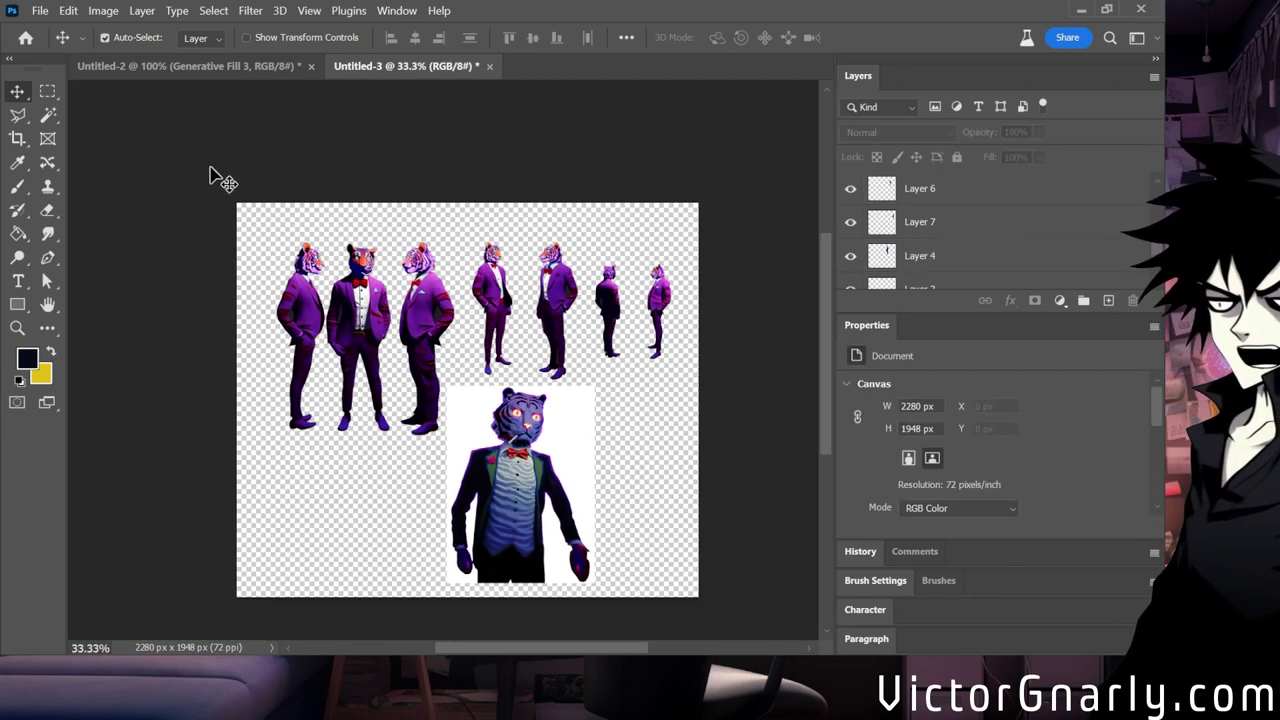
left_click_drag(197, 162, 711, 349)
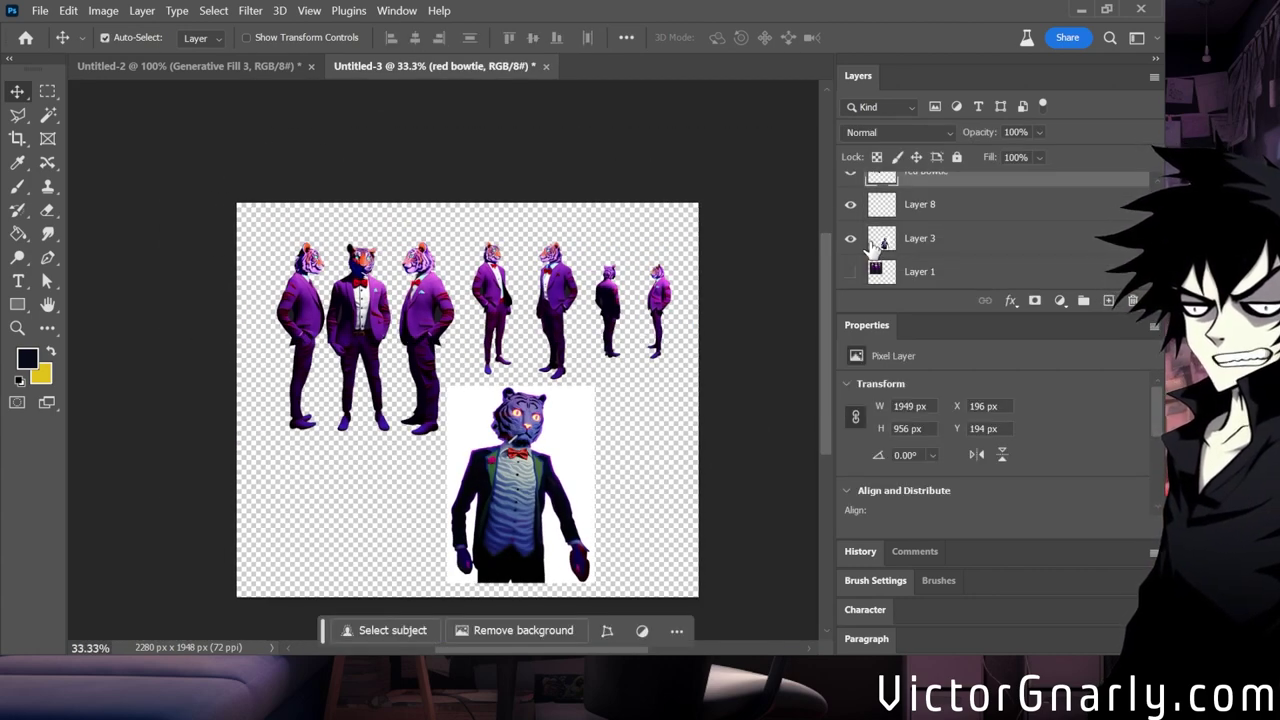
Toggle the merged tiger layer's visibility off and on to check which poses it contains.
left_click(851, 177)
left_click(851, 177)
left_click(851, 177)
left_click(851, 177)
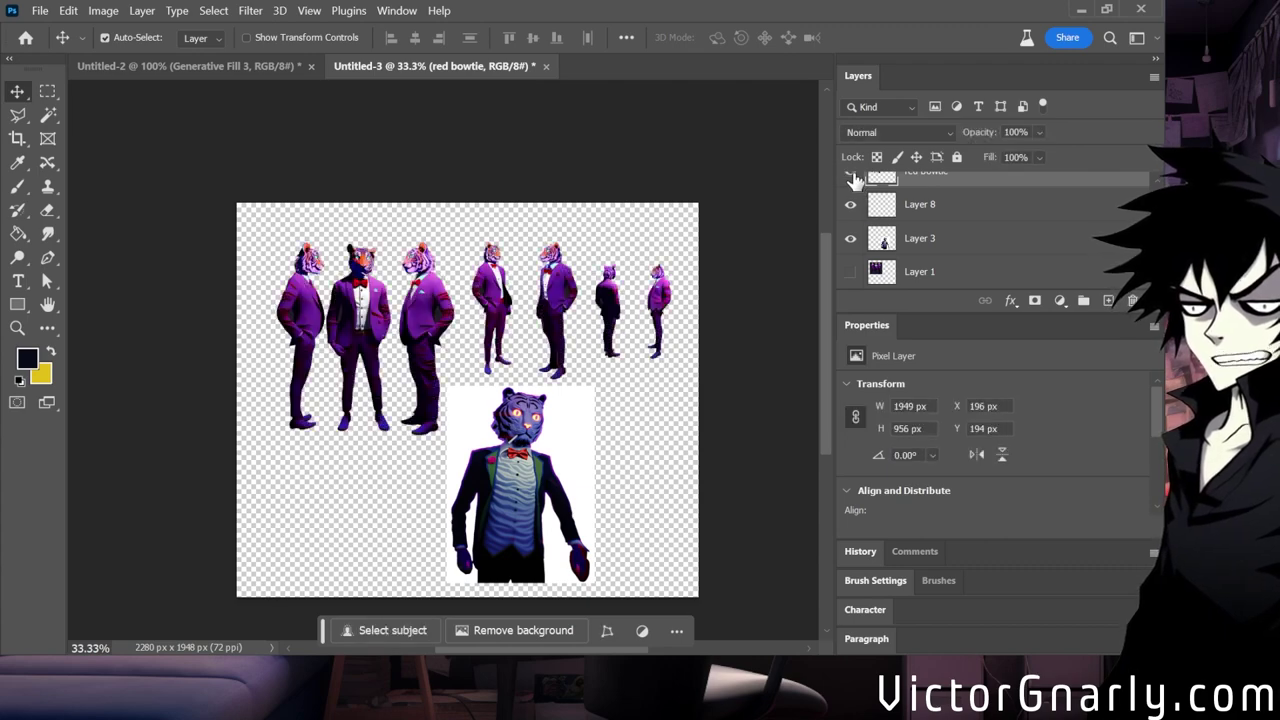
left_click(851, 177)
left_click(851, 177)
Start Replace Color on the merged tigers with the front-facing tiger's orange fur sampled, Fuzziness 200 and Hue -79.
key("ctrl+plus")
key("ctrl+plus")
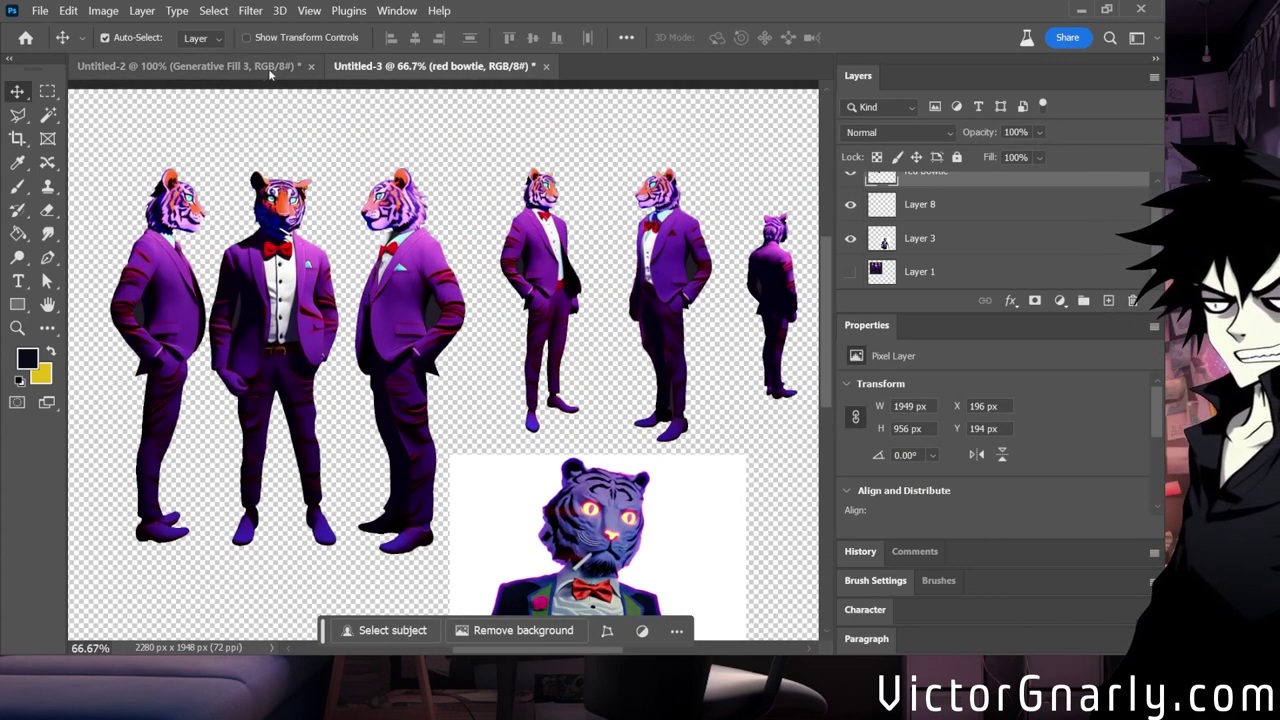
left_click(103, 10)
mouse_move(160, 55)
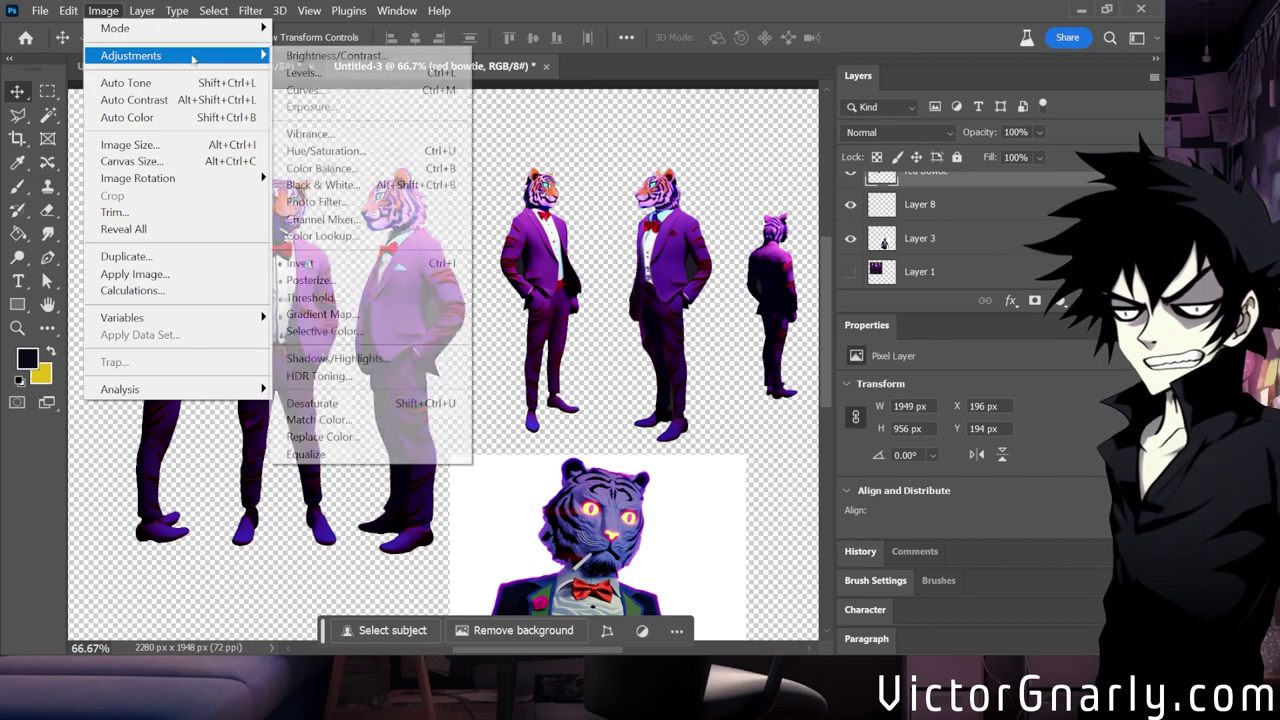
left_click(348, 438)
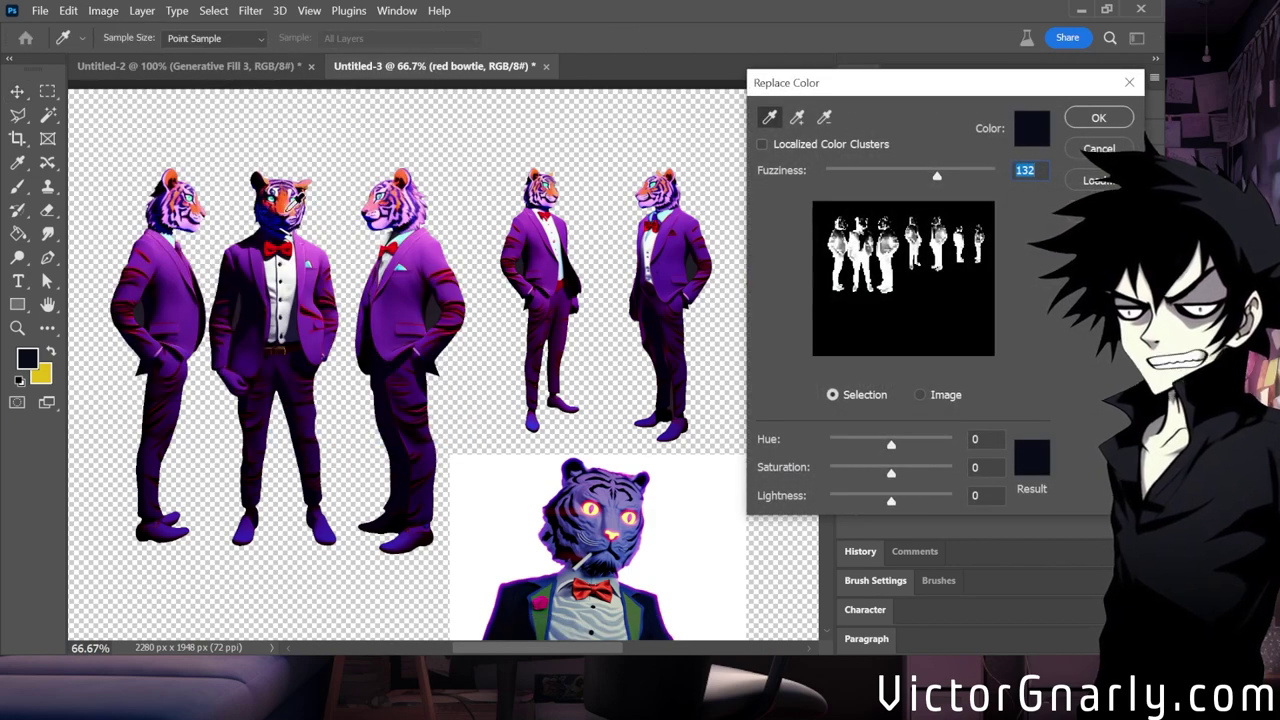
left_click(288, 201)
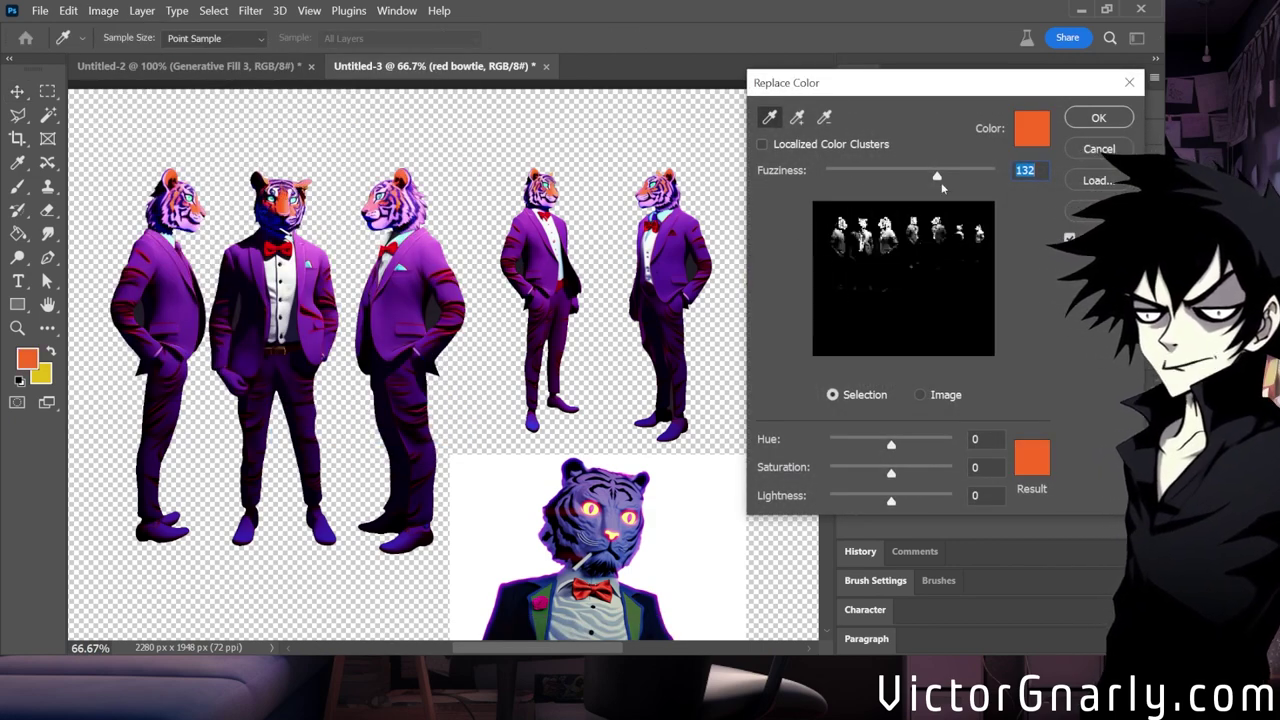
mouse_move(935, 175)
left_mouse_down()
mouse_move(914, 175)
mouse_move(925, 177)
left_mouse_up()
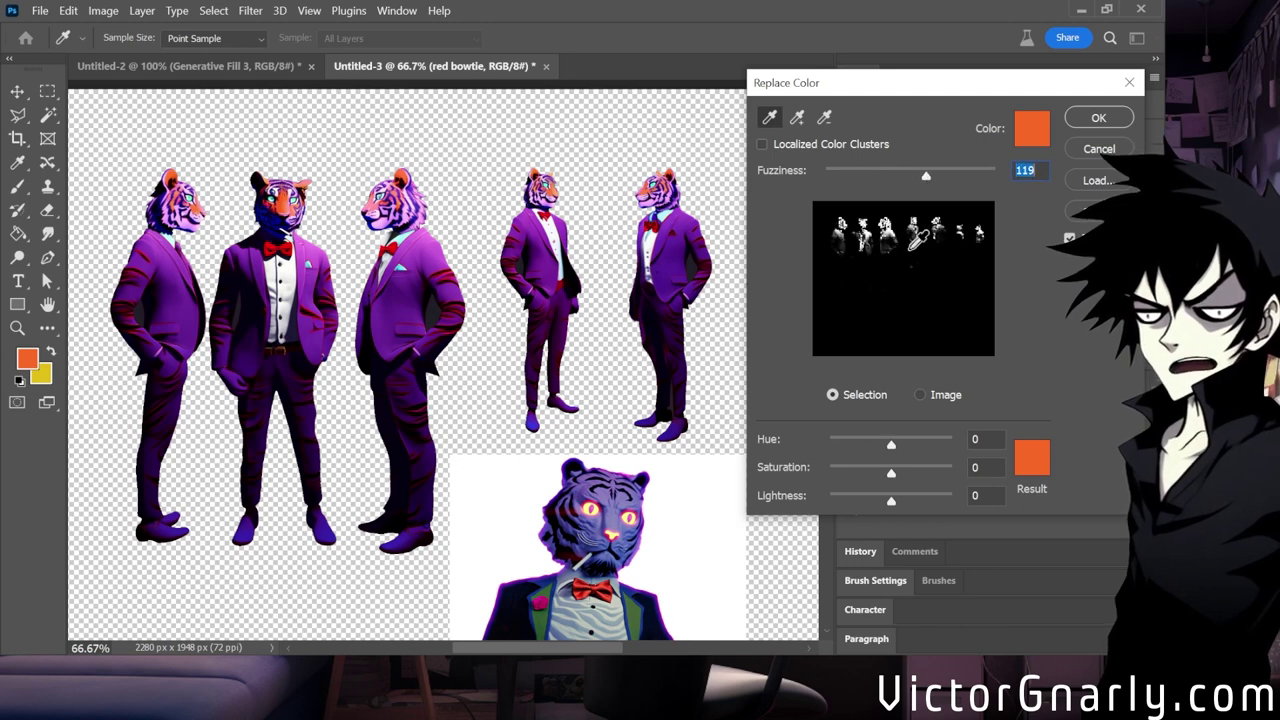
left_click_drag(898, 448, 860, 450)
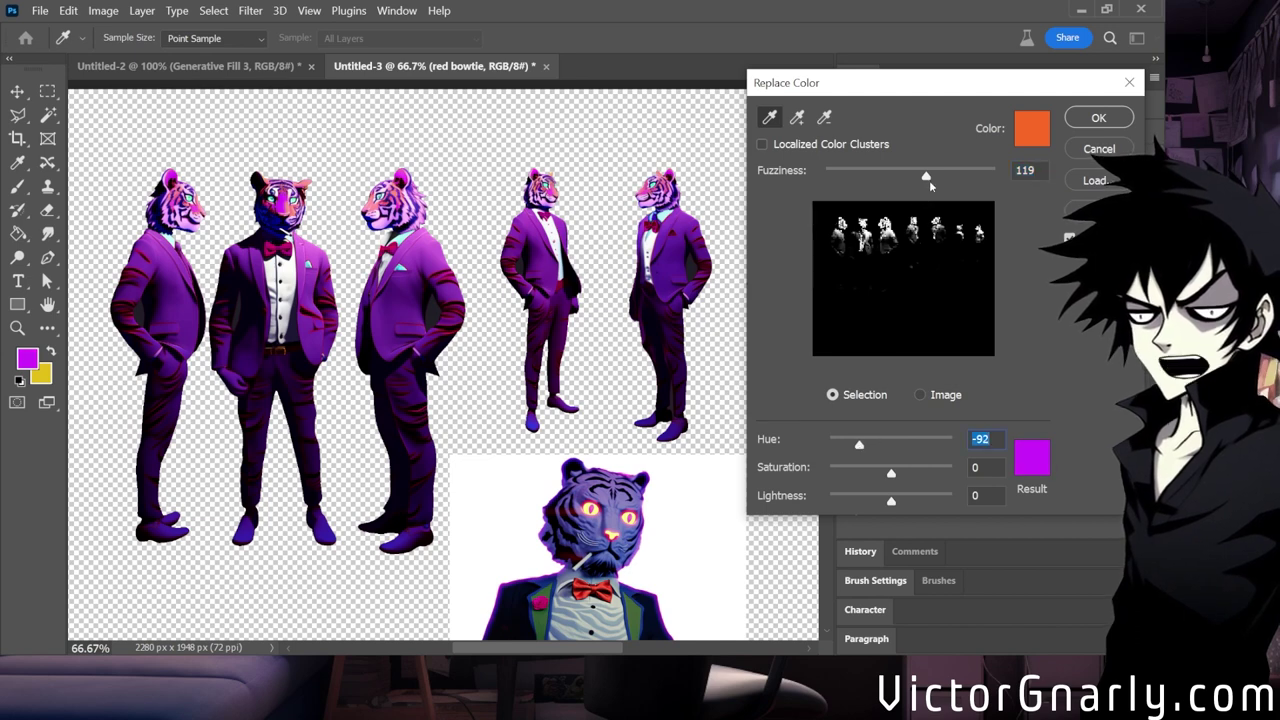
left_click_drag(927, 177, 1025, 175)
left_click_drag(859, 444, 865, 447)
Change the Replace Color selection color to the darker orange bb5e31 and apply the replacement.
left_click(1032, 128)
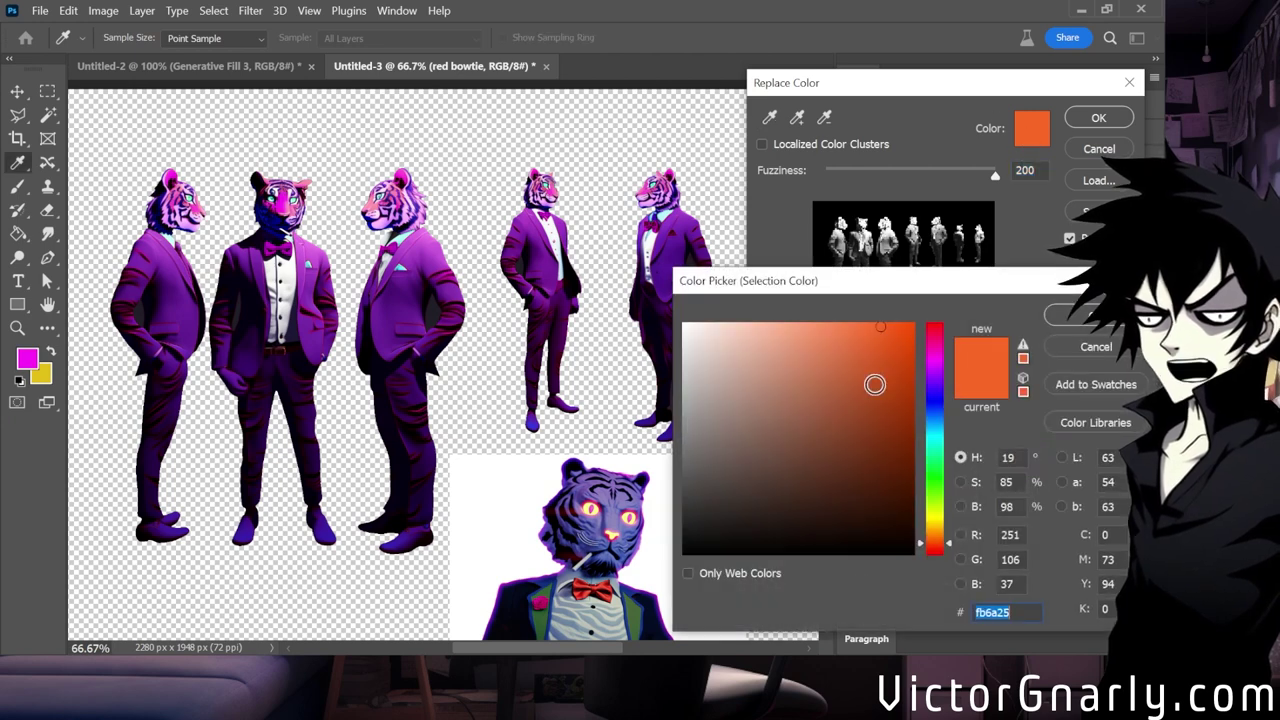
mouse_move(889, 334)
left_mouse_down()
mouse_move(844, 340)
mouse_move(851, 360)
mouse_move(860, 346)
mouse_move(852, 383)
left_mouse_up()
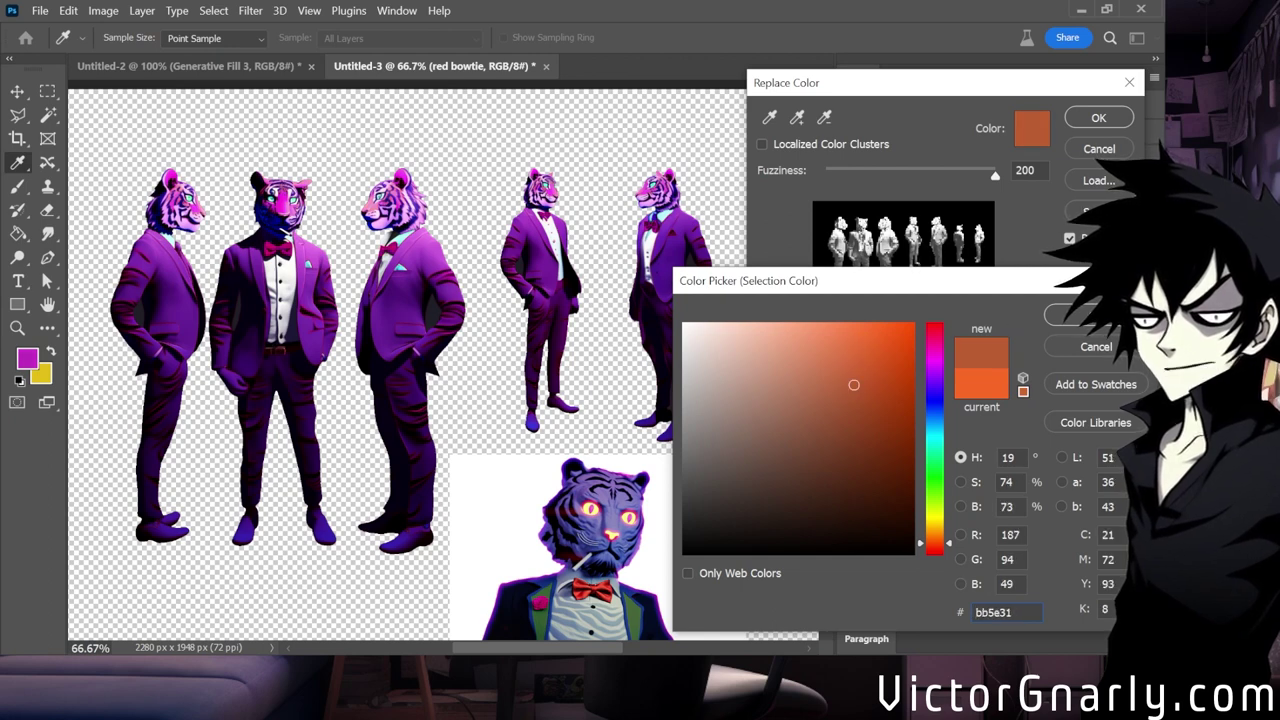
left_click(1075, 314)
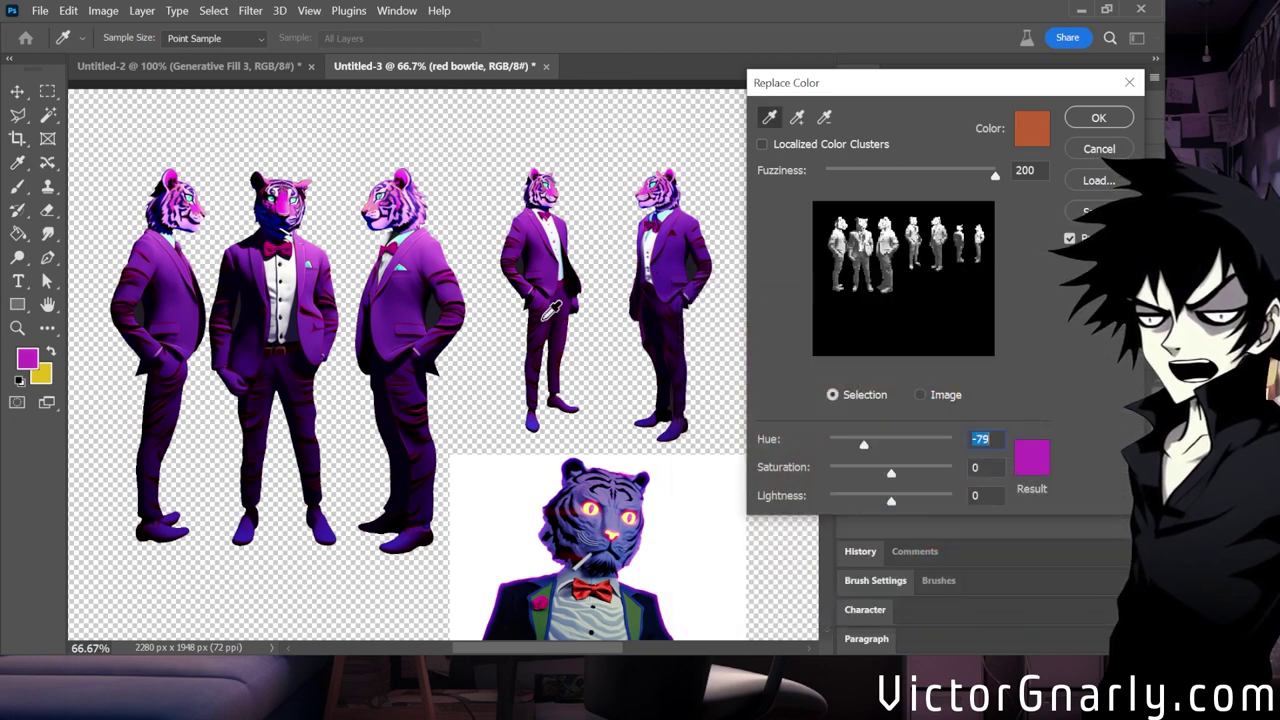
left_click(1098, 118)
key("v")
Apply a second Replace Color to the merged tigers' magenta tones with Fuzziness 200 and Hue -33.
scroll(495, 300, "down", 1)
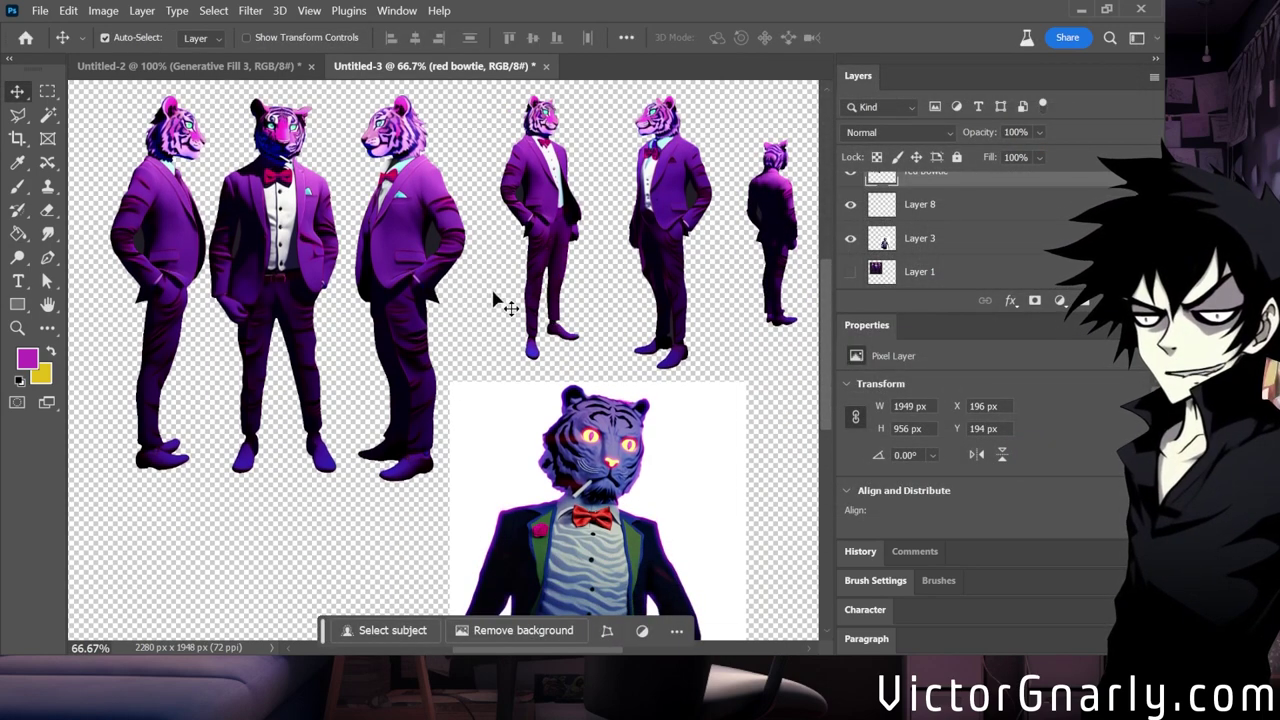
scroll(495, 300, "up", 2)
scroll(243, 131, "down", 1)
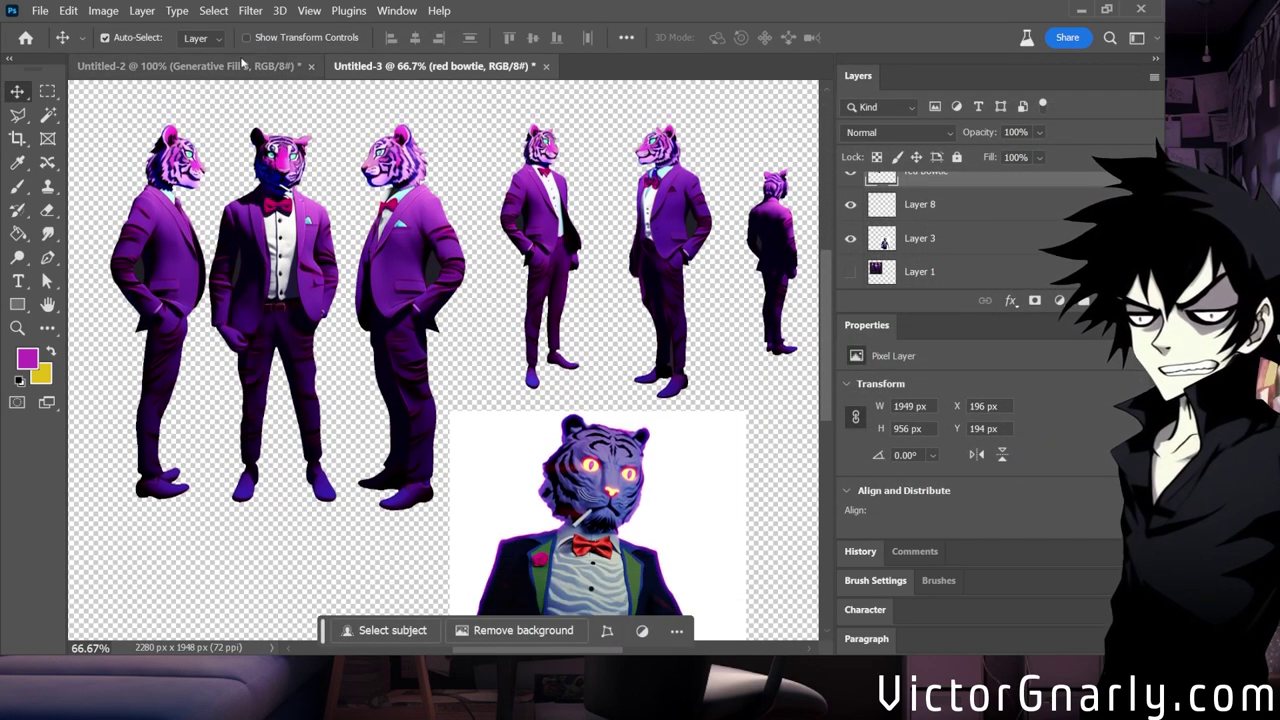
left_click(103, 10)
mouse_move(130, 55)
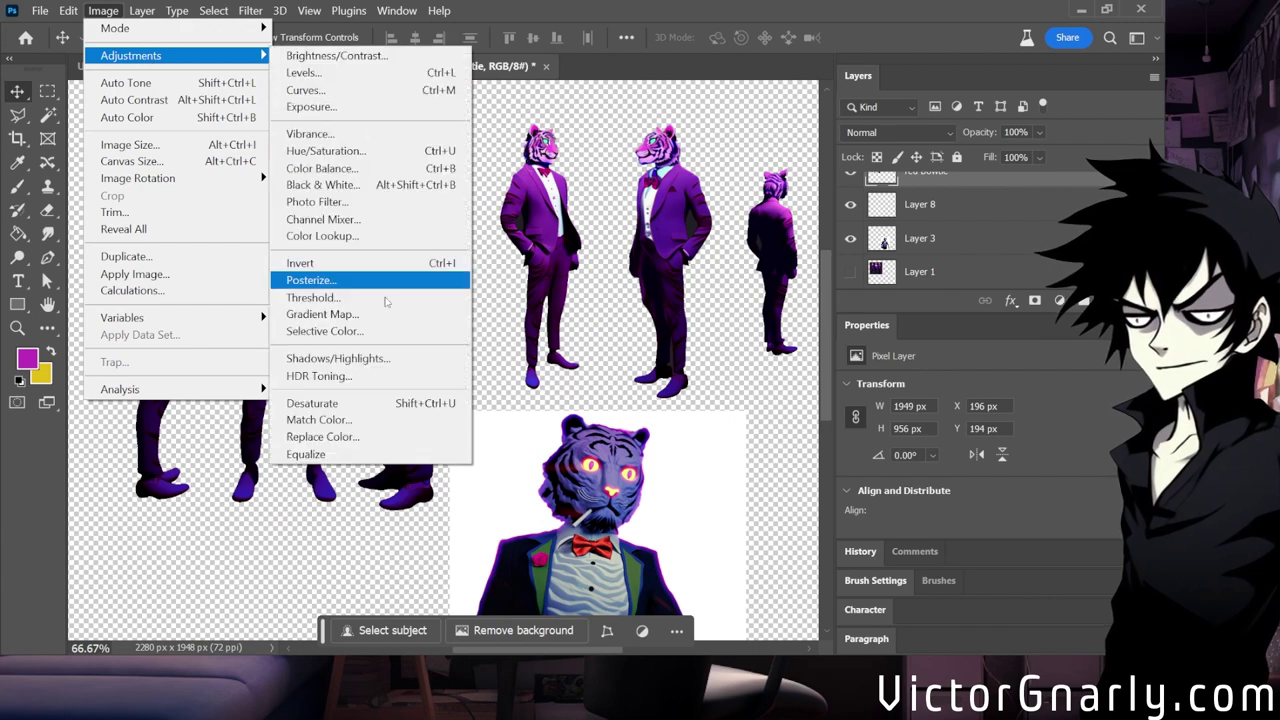
left_click(322, 437)
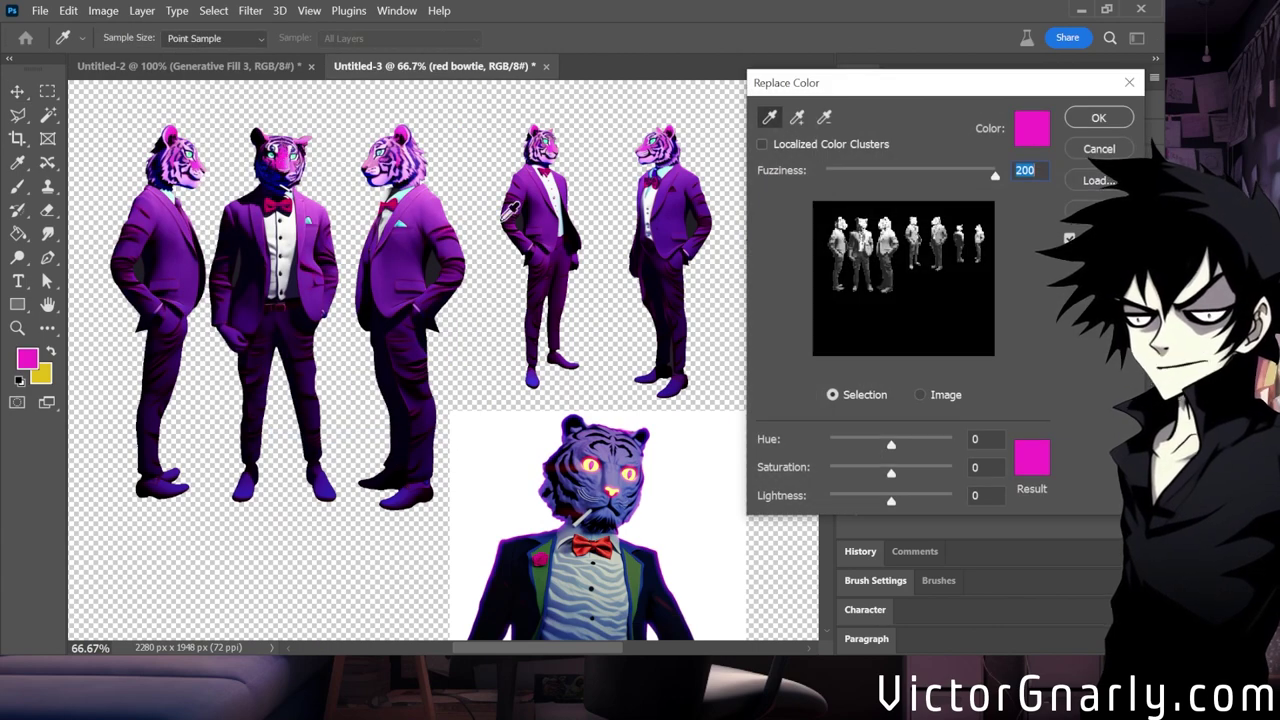
left_click_drag(995, 175, 1062, 184)
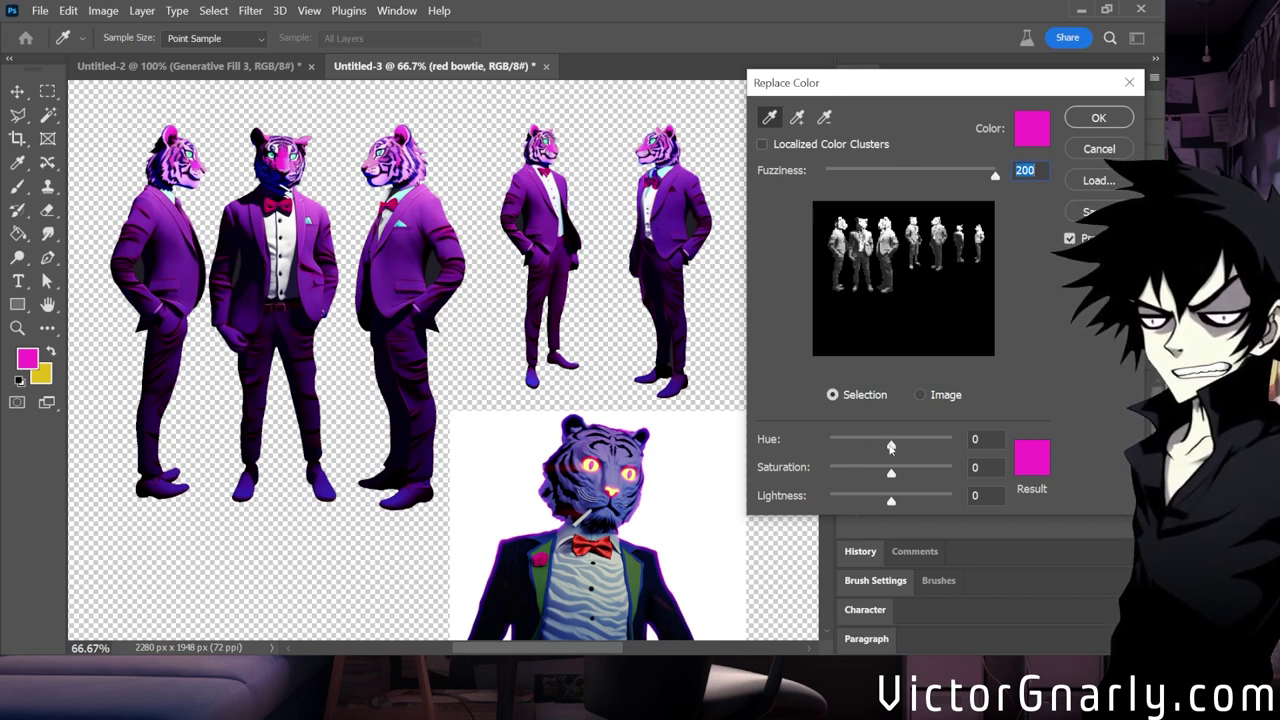
left_click_drag(887, 453, 883, 454)
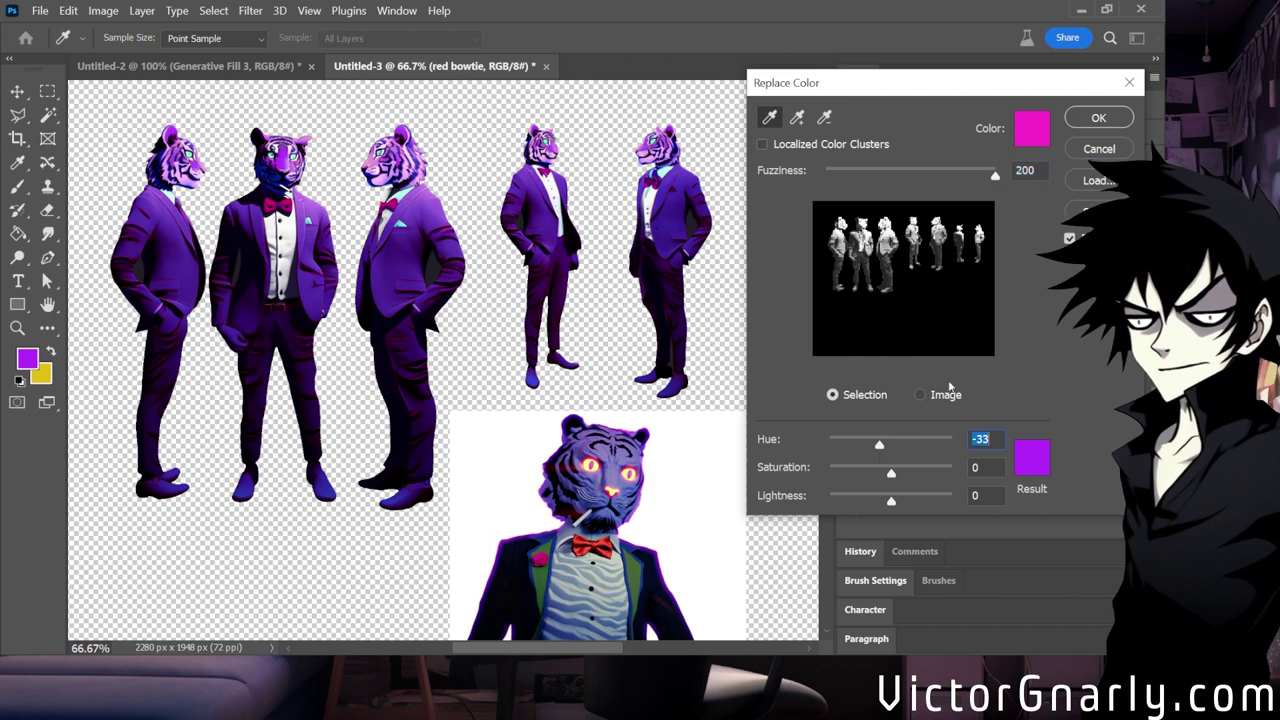
left_click(1099, 116)
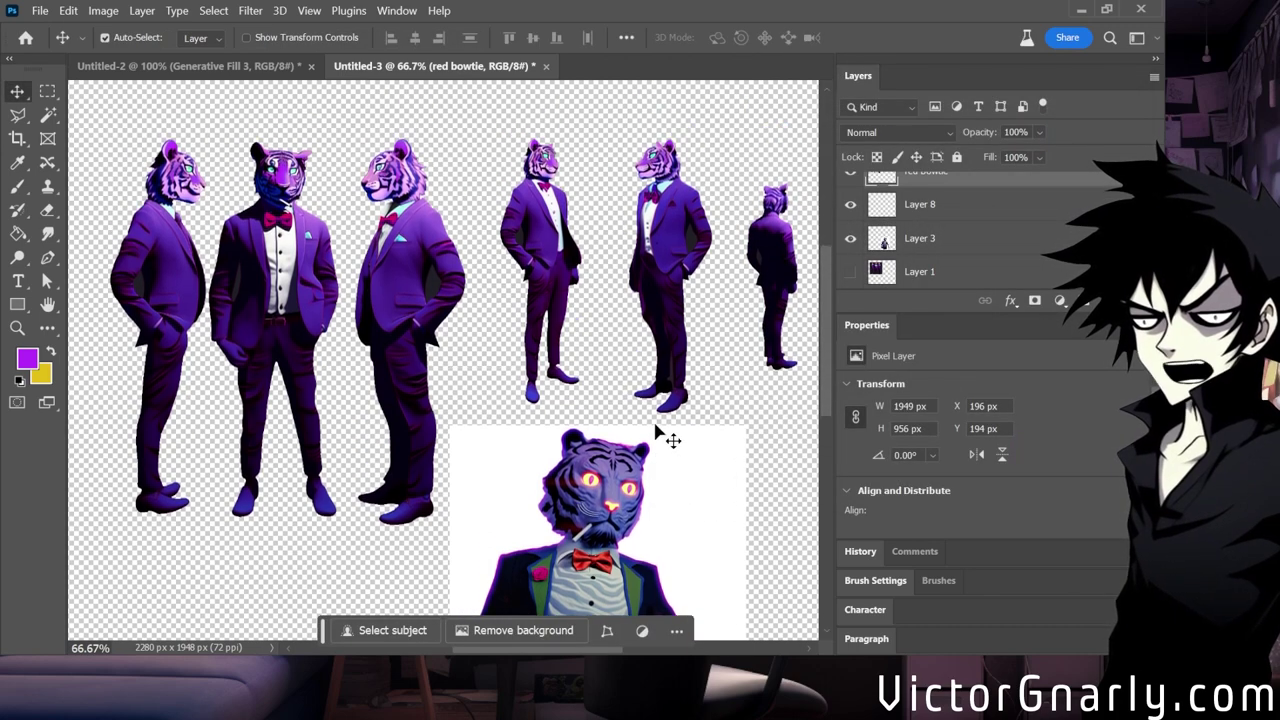
Undo and redo the color replacements to compare the tigers before and after.
key("ctrl+z")
key("ctrl+z")
key("ctrl+shift+z")
key("ctrl+shift+z")
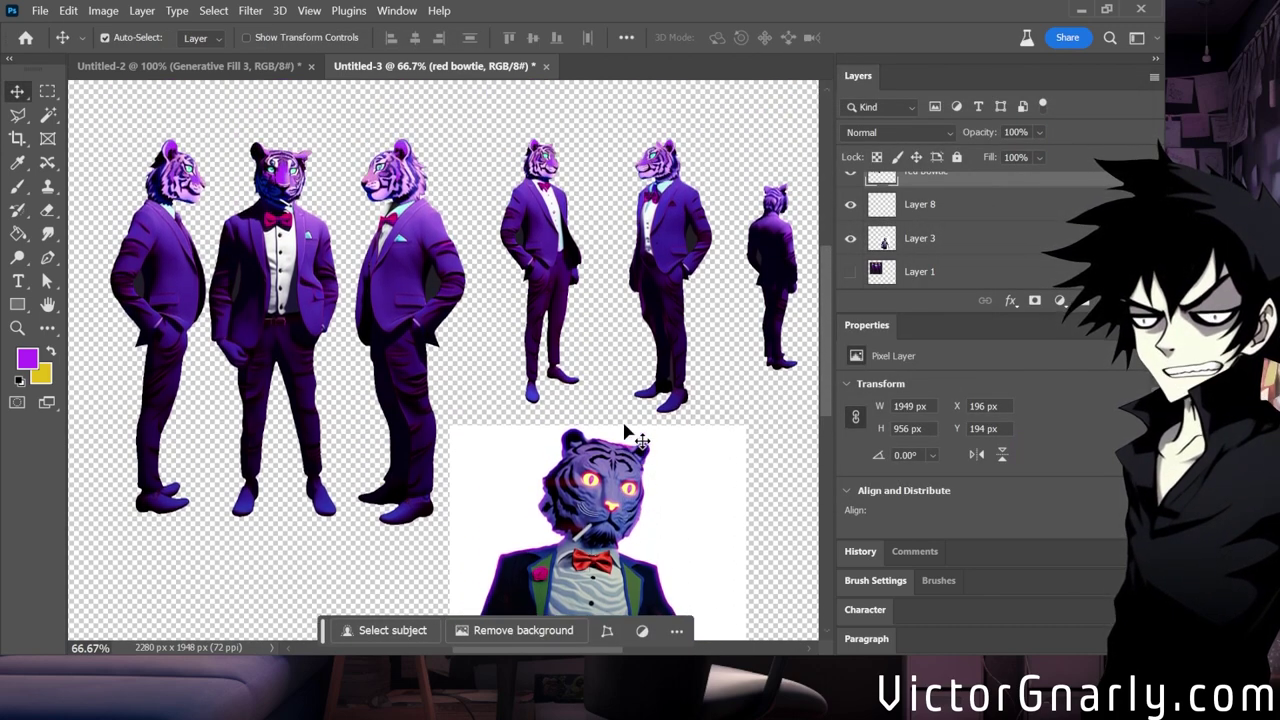
key("ctrl+z")
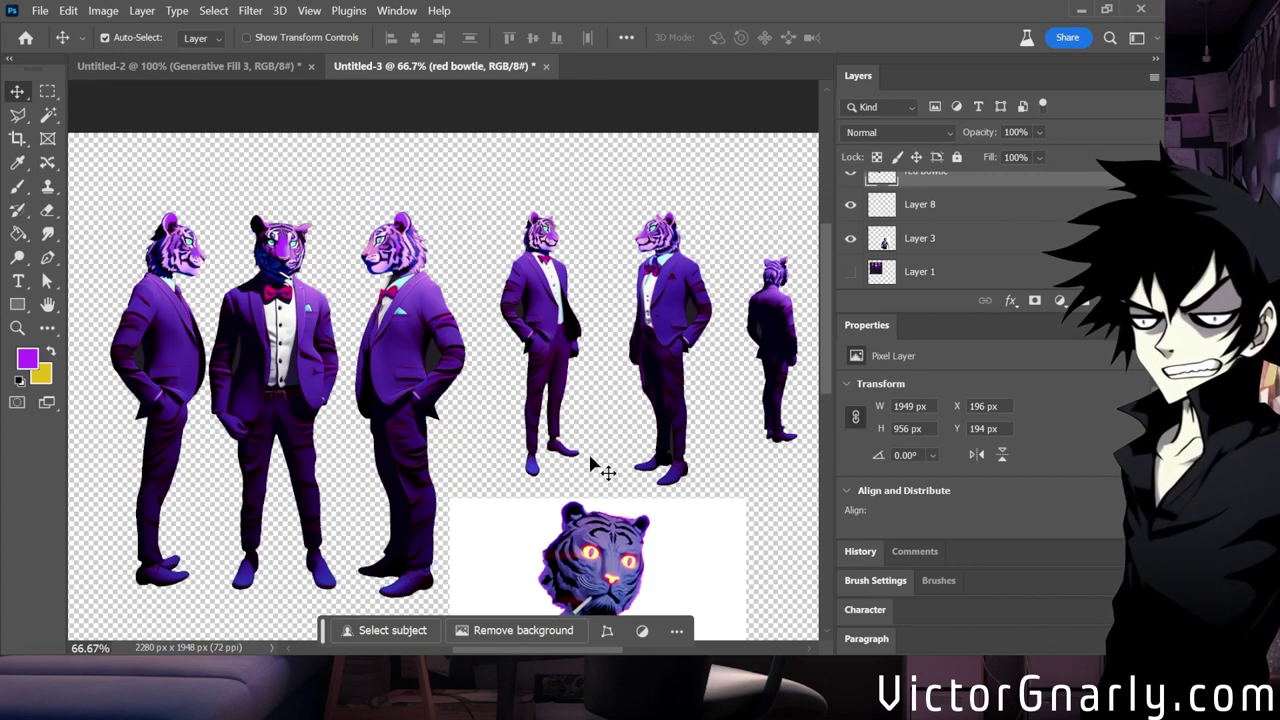
key("ctrl+z")
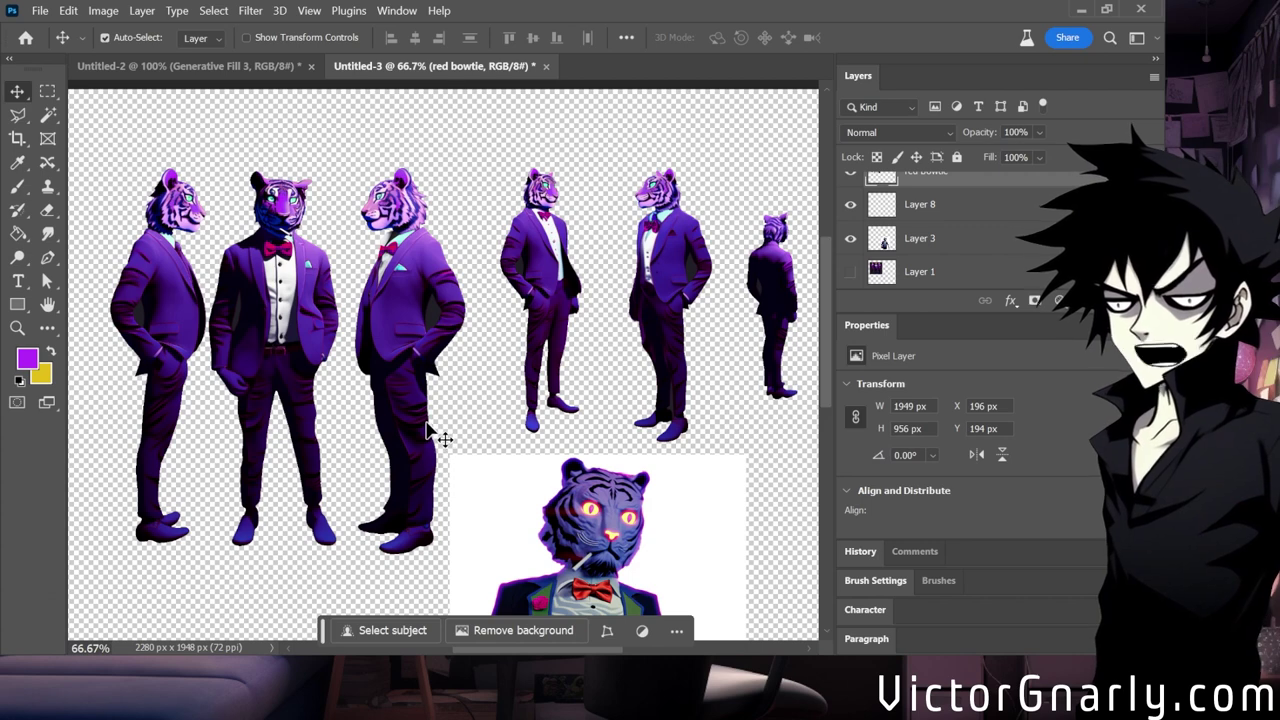
Compare the recolored suits and faces of the tiger poses with the reference tiger below them.
scroll(430, 420, "up", 1)
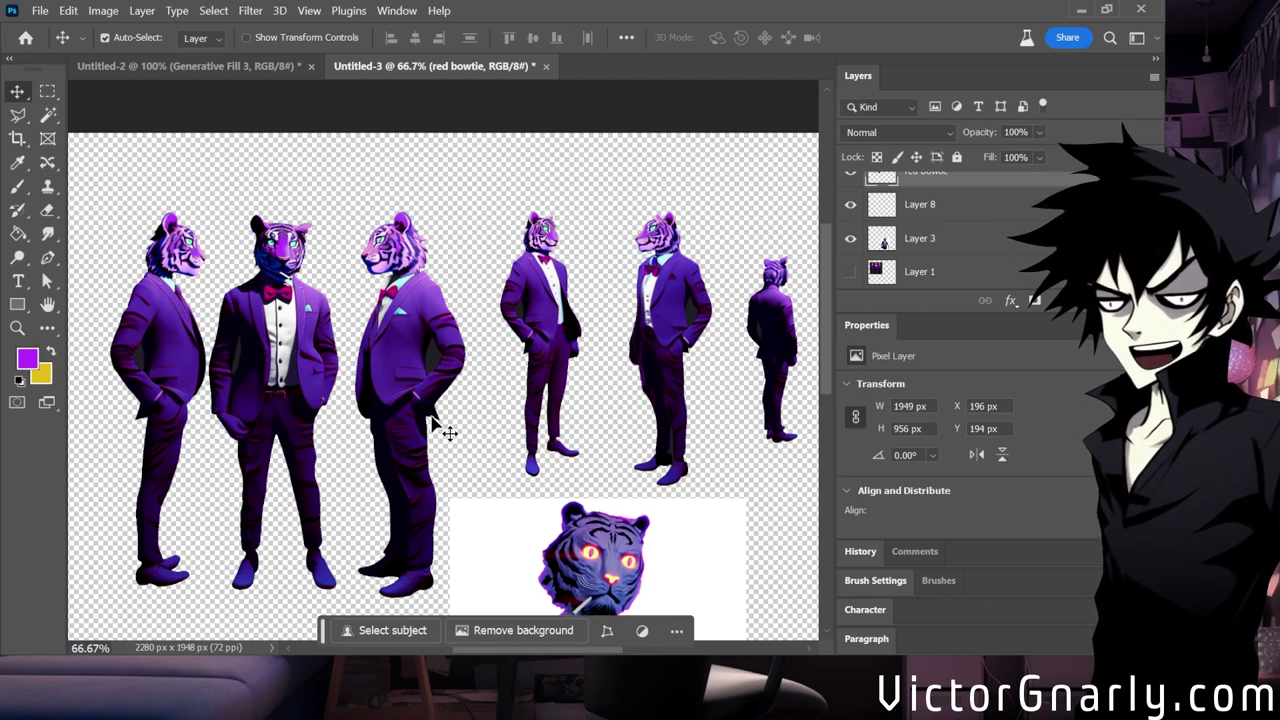
scroll(506, 372, "down", 3)
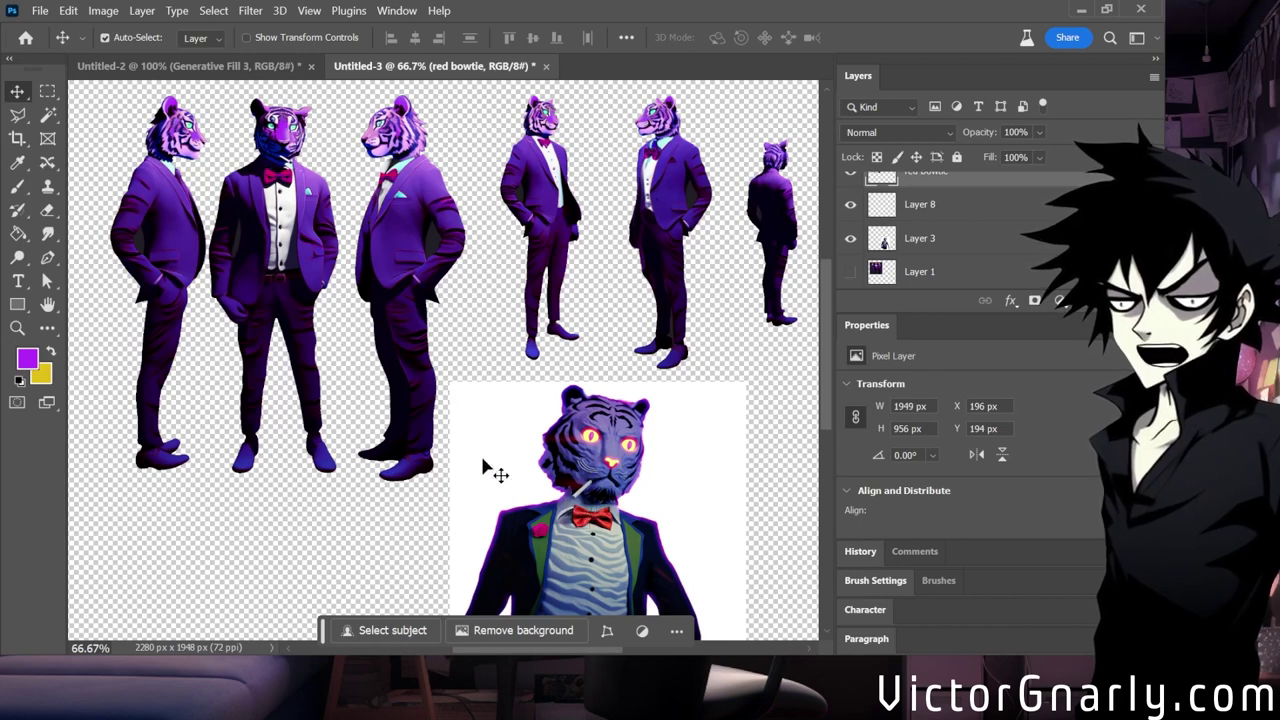
scroll(482, 440, "up", 3)
scroll(483, 440, "down", 3)
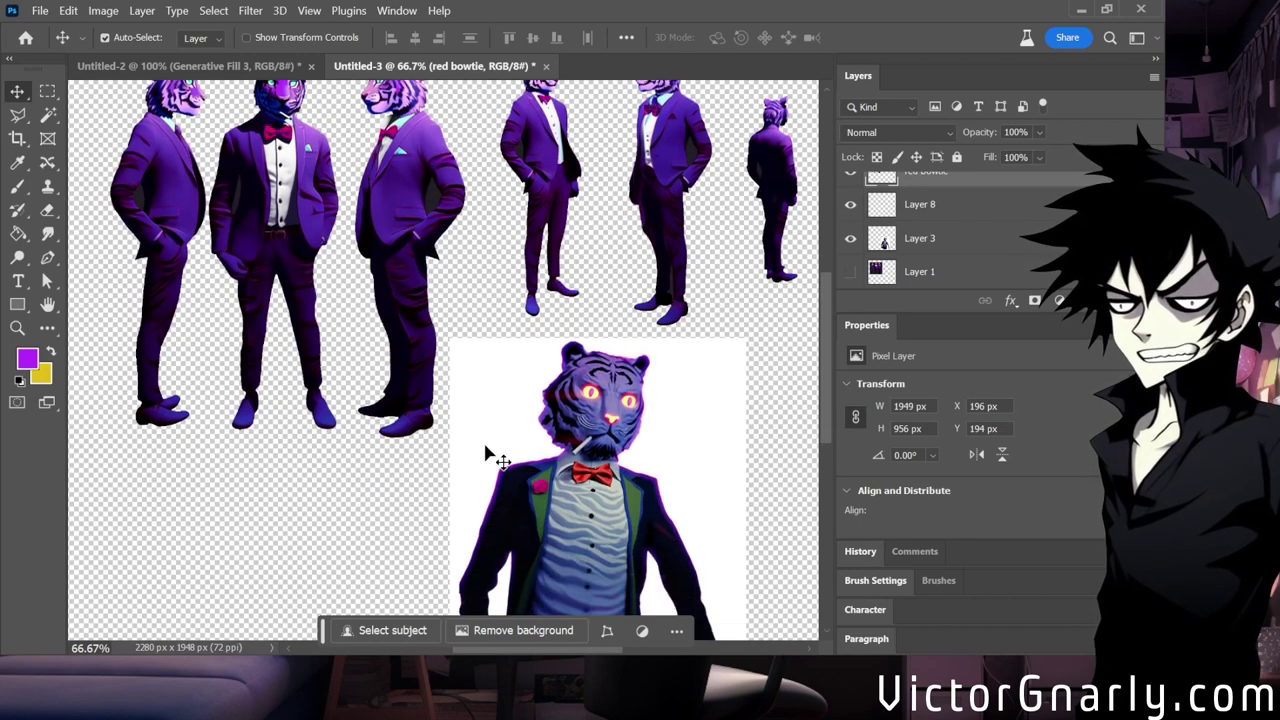
scroll(487, 450, "up", 2)
scroll(486, 453, "down", 1)
scroll(417, 377, "up", 1)
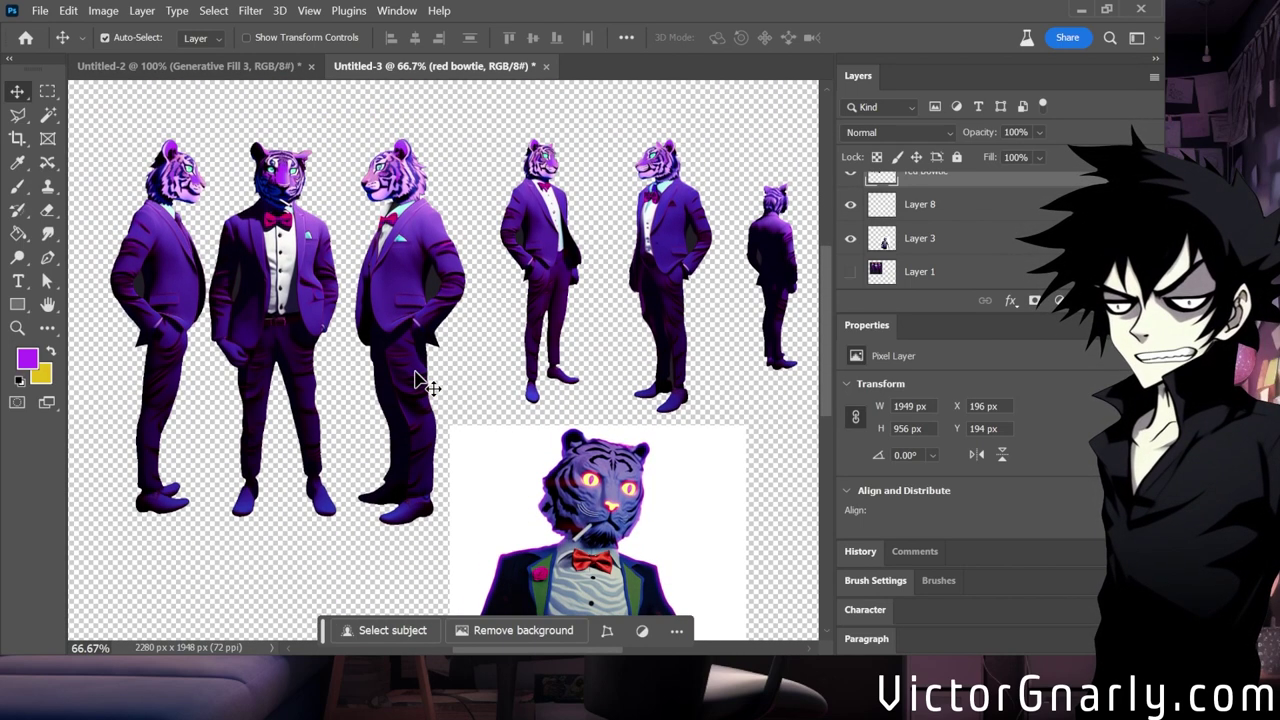
scroll(471, 374, "up", 1)
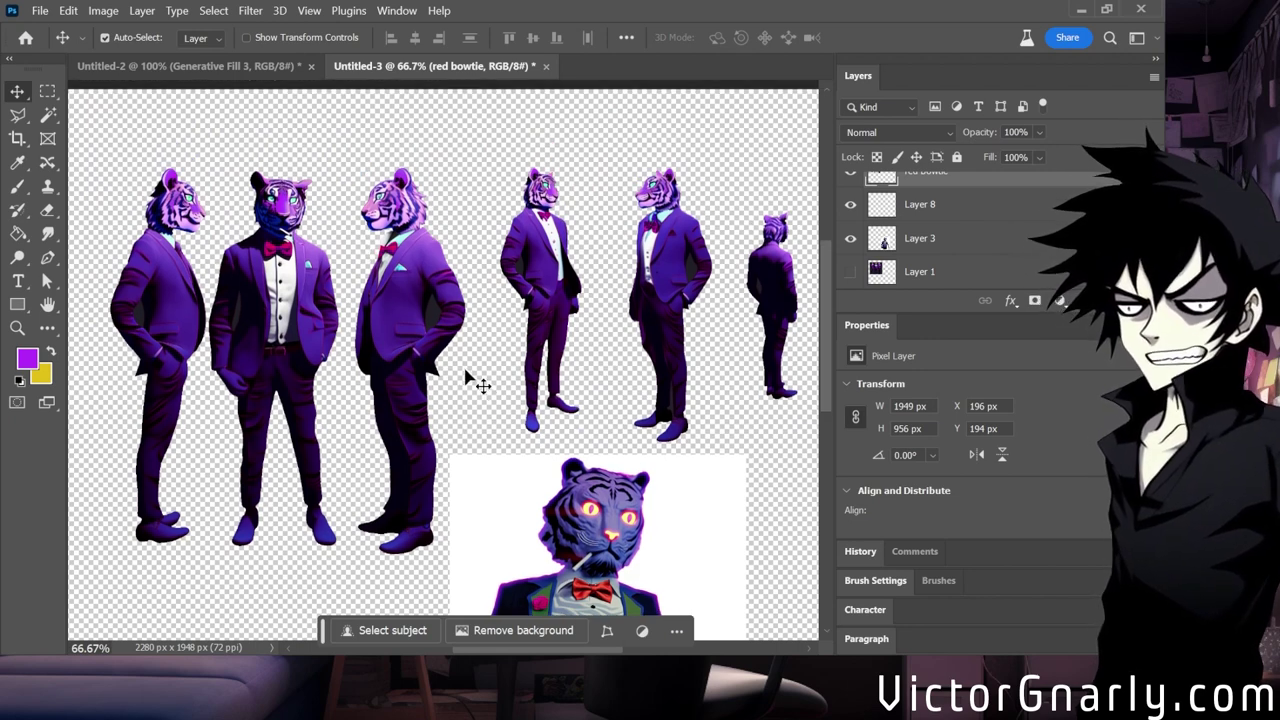
scroll(503, 428, "down", 2)
scroll(495, 424, "down", 2)
Set the foreground color to the pale yellow fcfd8a sampled from the reference tiger's glowing nose.
left_click(27, 358)
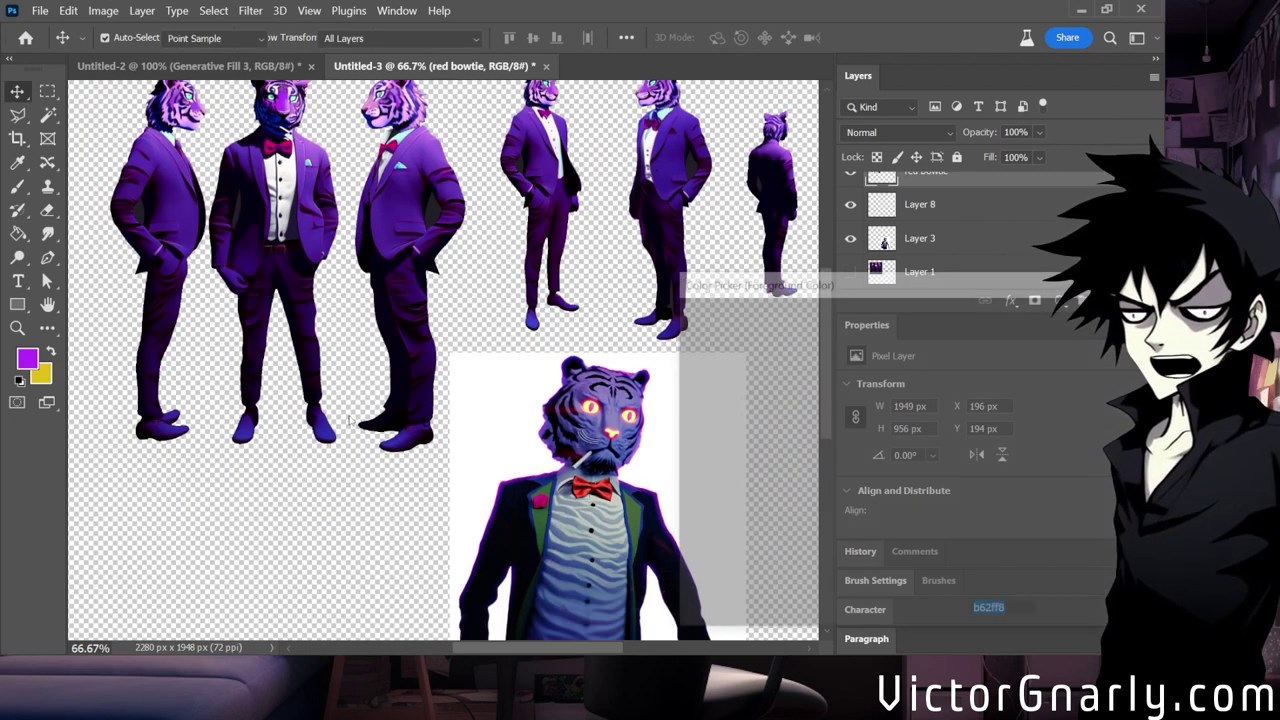
left_click(611, 432)
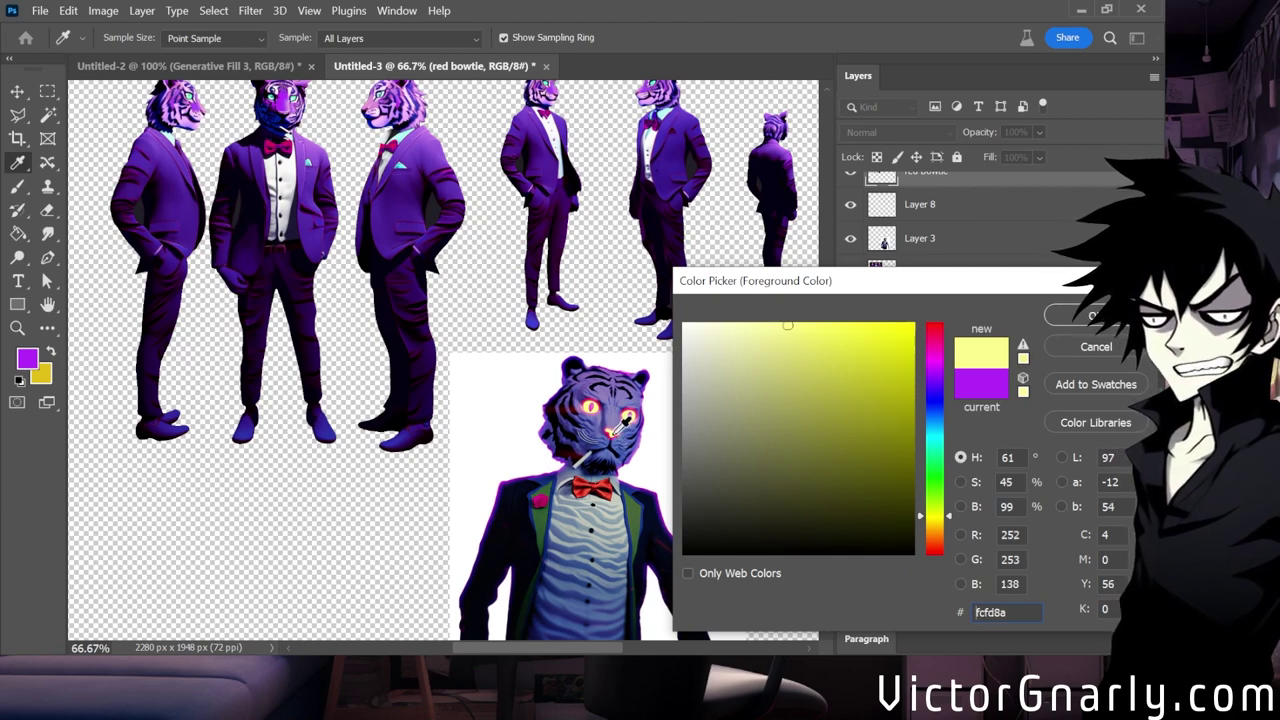
left_click(1052, 316)
key("v")
Add a new empty layer above the merged tiger layer.
scroll(283, 275, "up", 2)
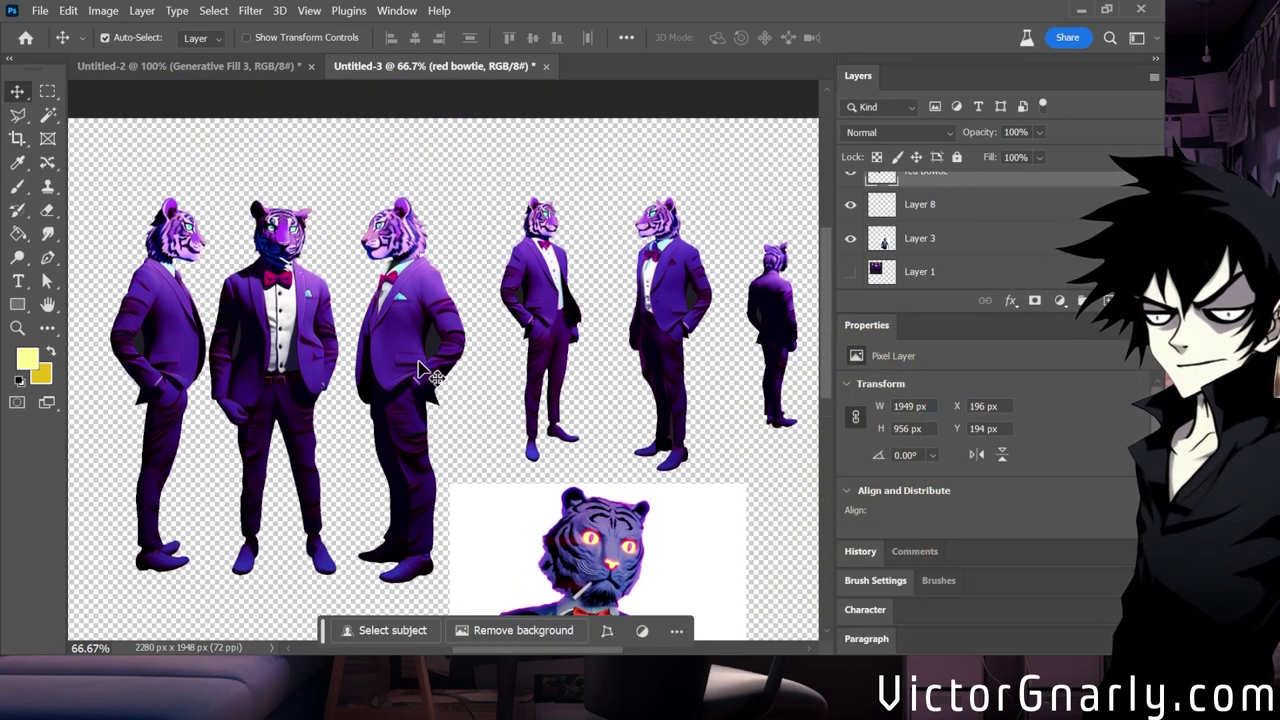
scroll(918, 195, "up", 1)
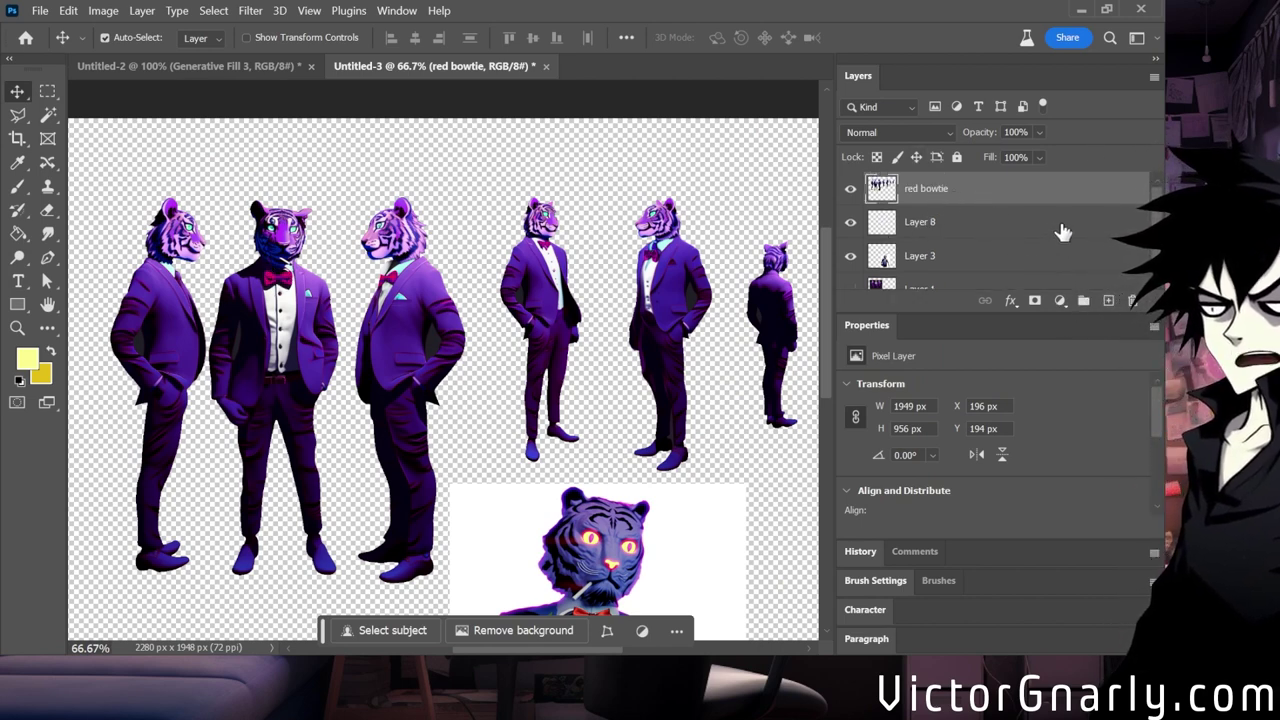
left_click(1108, 301)
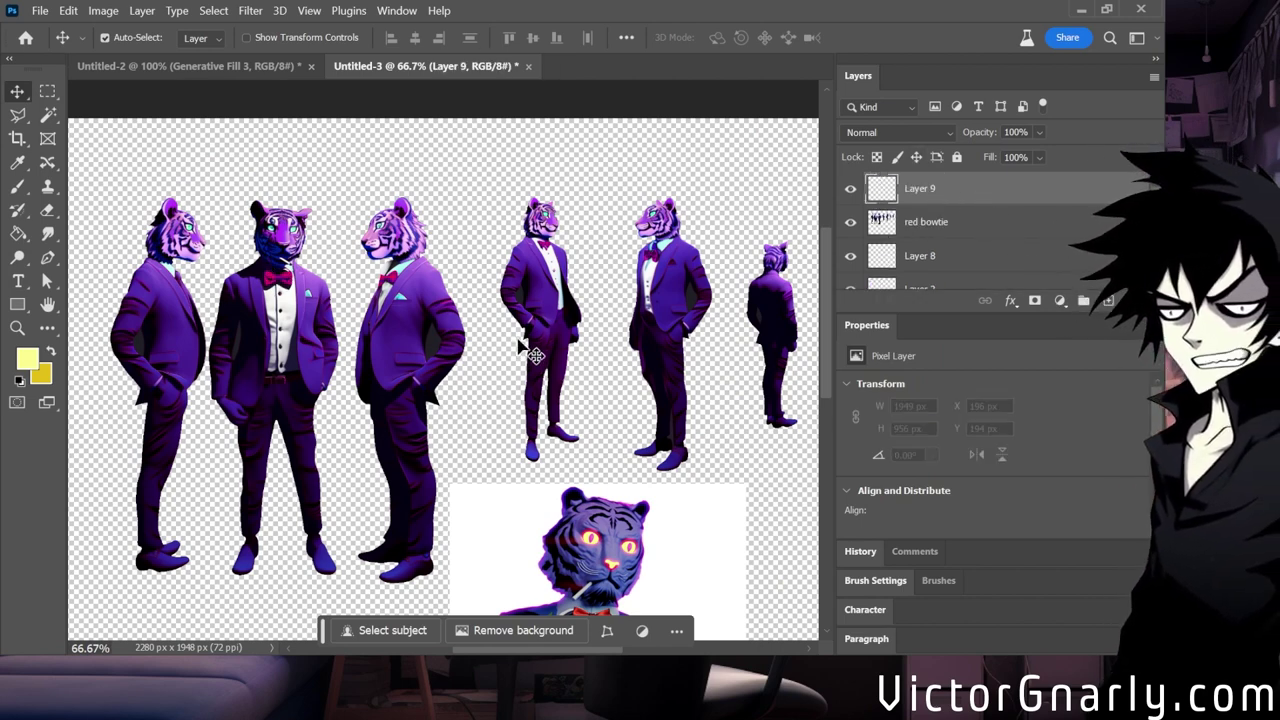
Paint the front-facing tiger's nose and both eyes pale yellow on the new layer with a 6 px hard round brush.
scroll(520, 350, "up", 5)
scroll(343, 357, "up", 2)
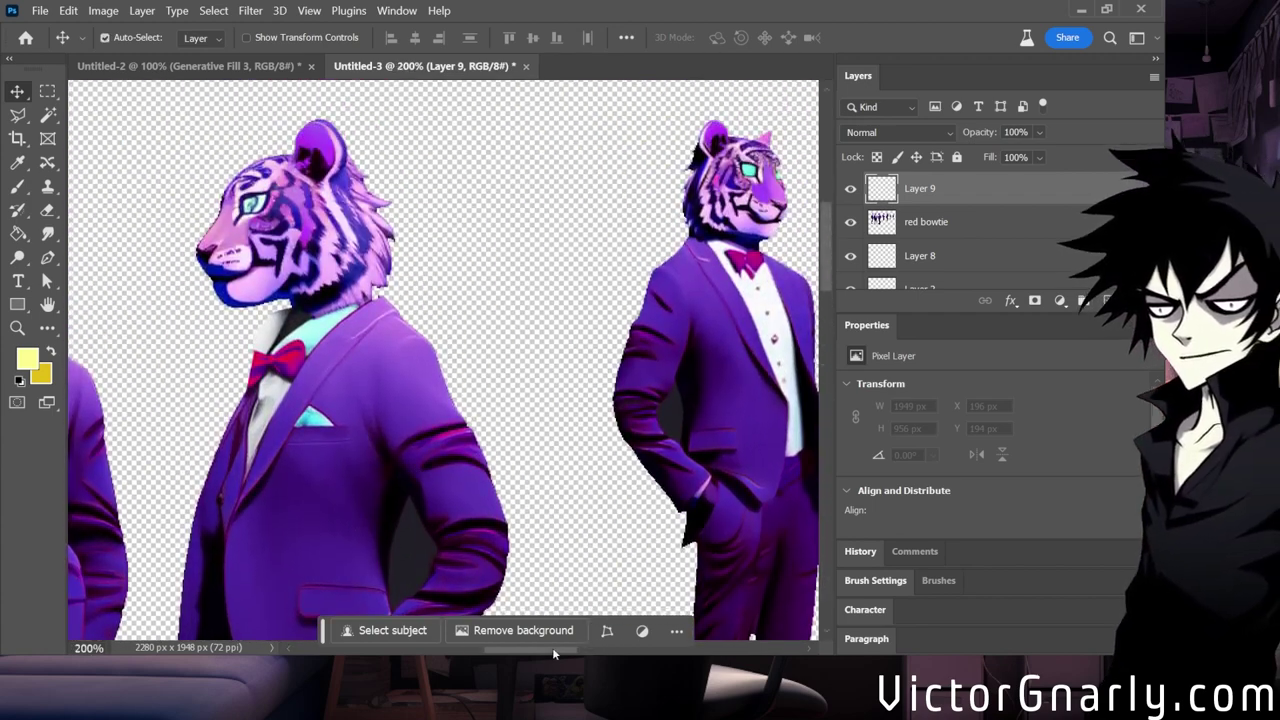
left_click_drag(552, 647, 481, 645)
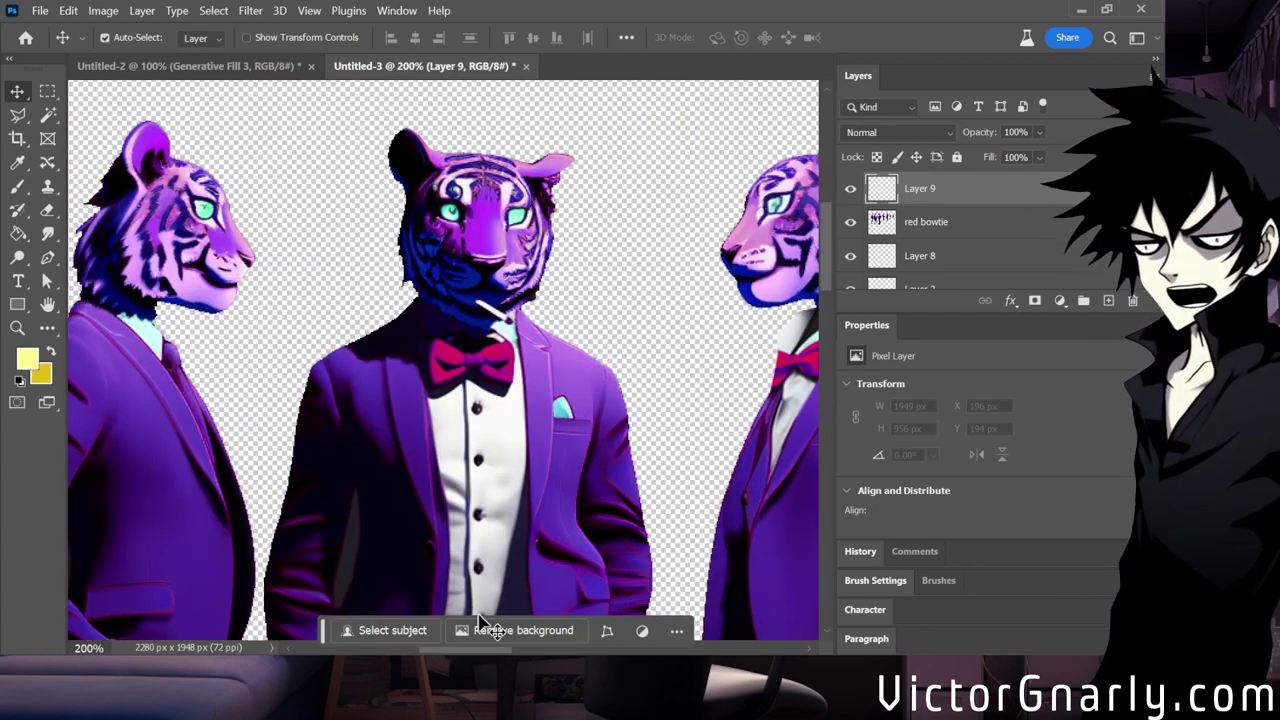
left_click(18, 188)
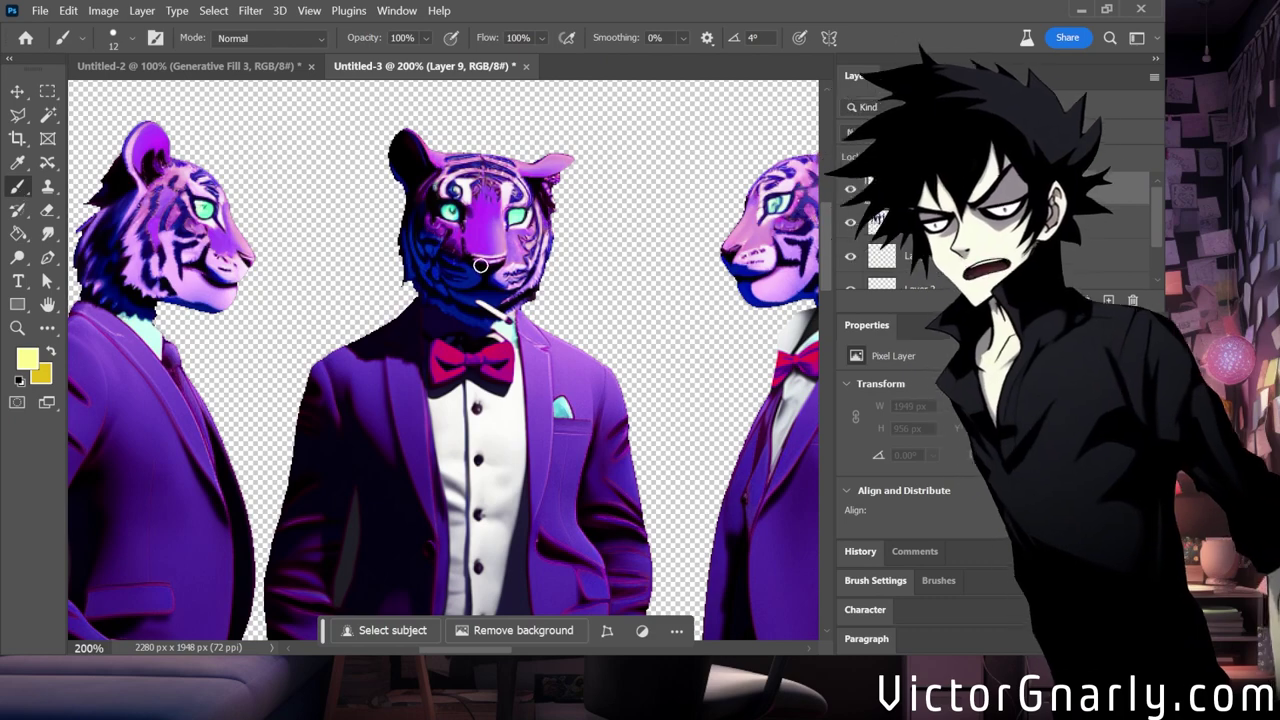
left_click(112, 38)
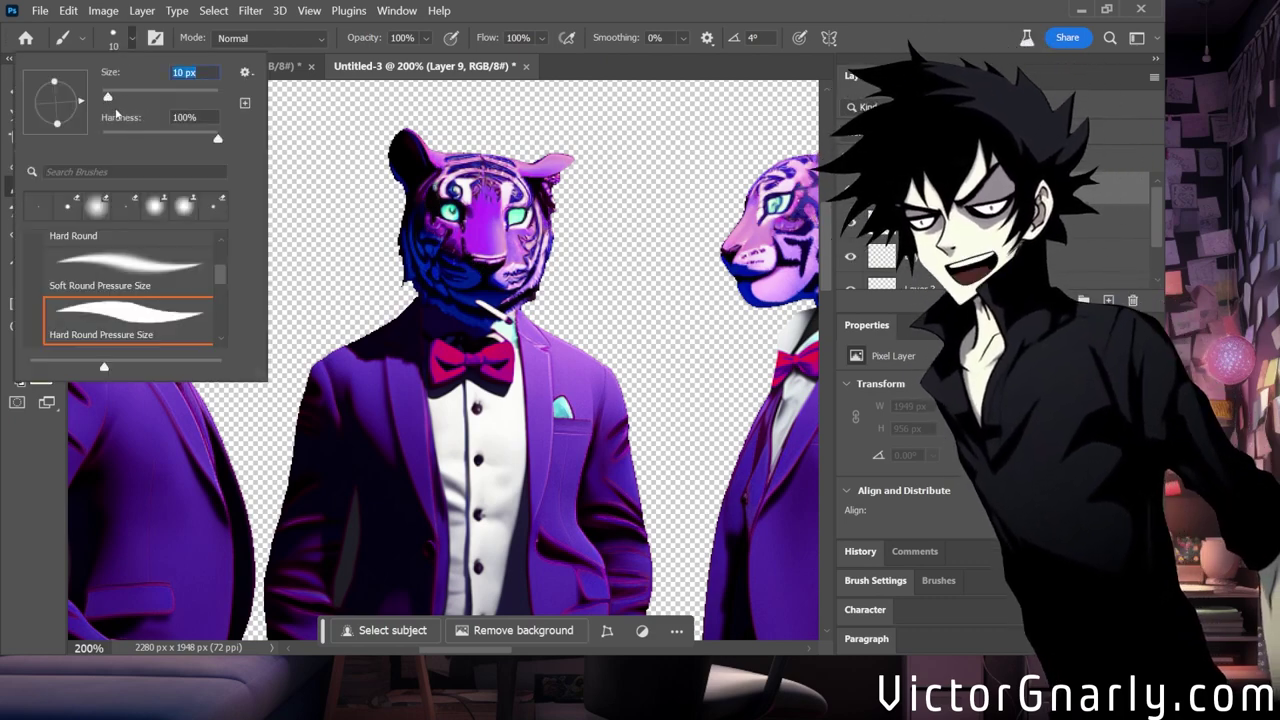
left_click_drag(110, 97, 106, 97)
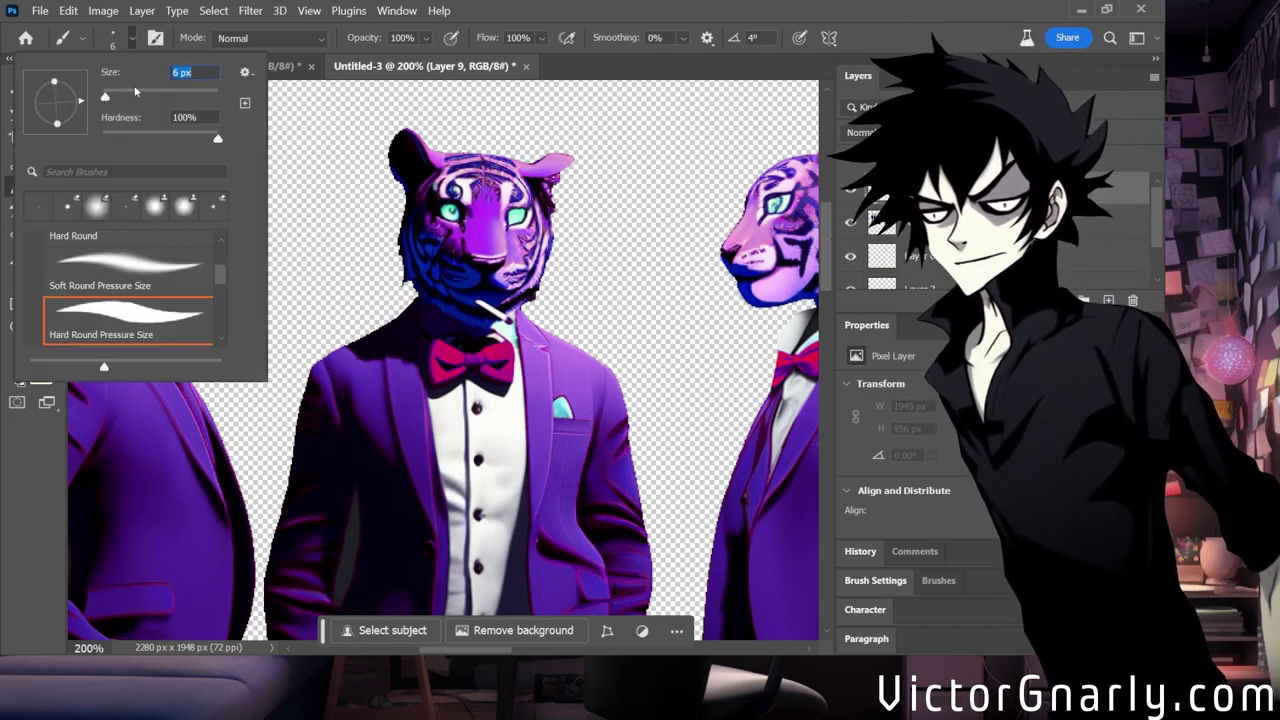
left_click(483, 265)
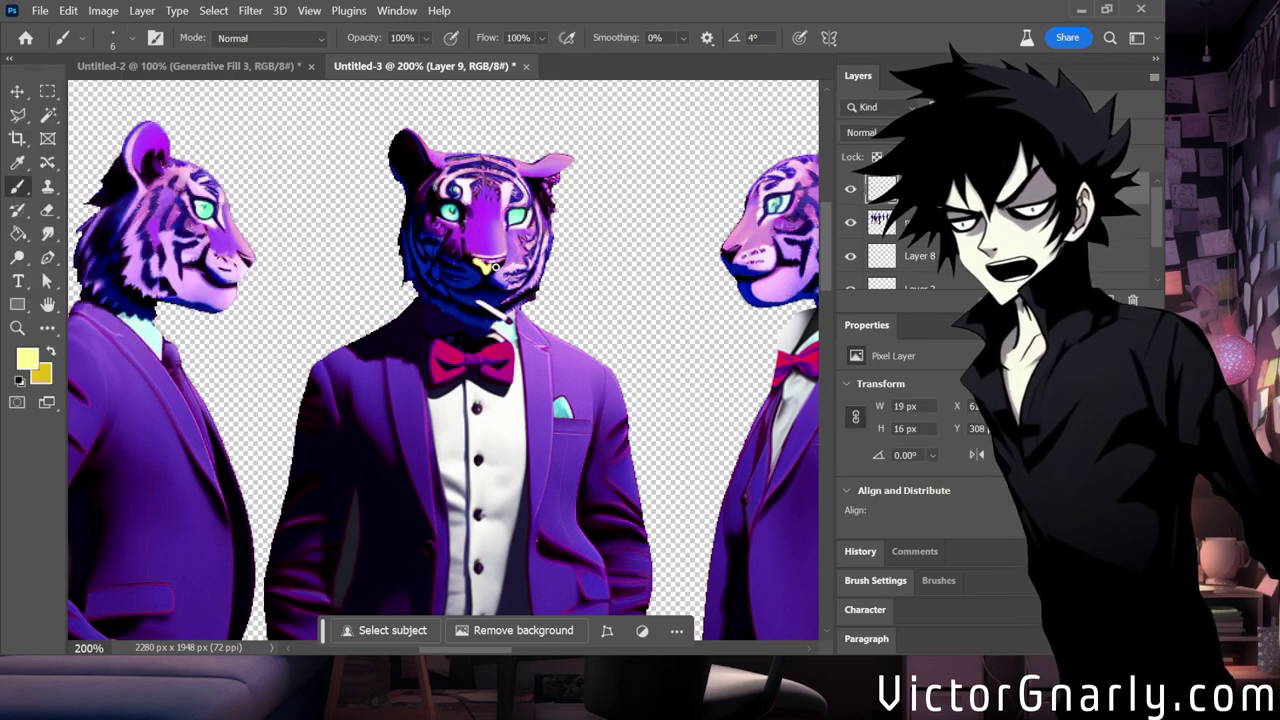
left_click_drag(494, 265, 501, 263)
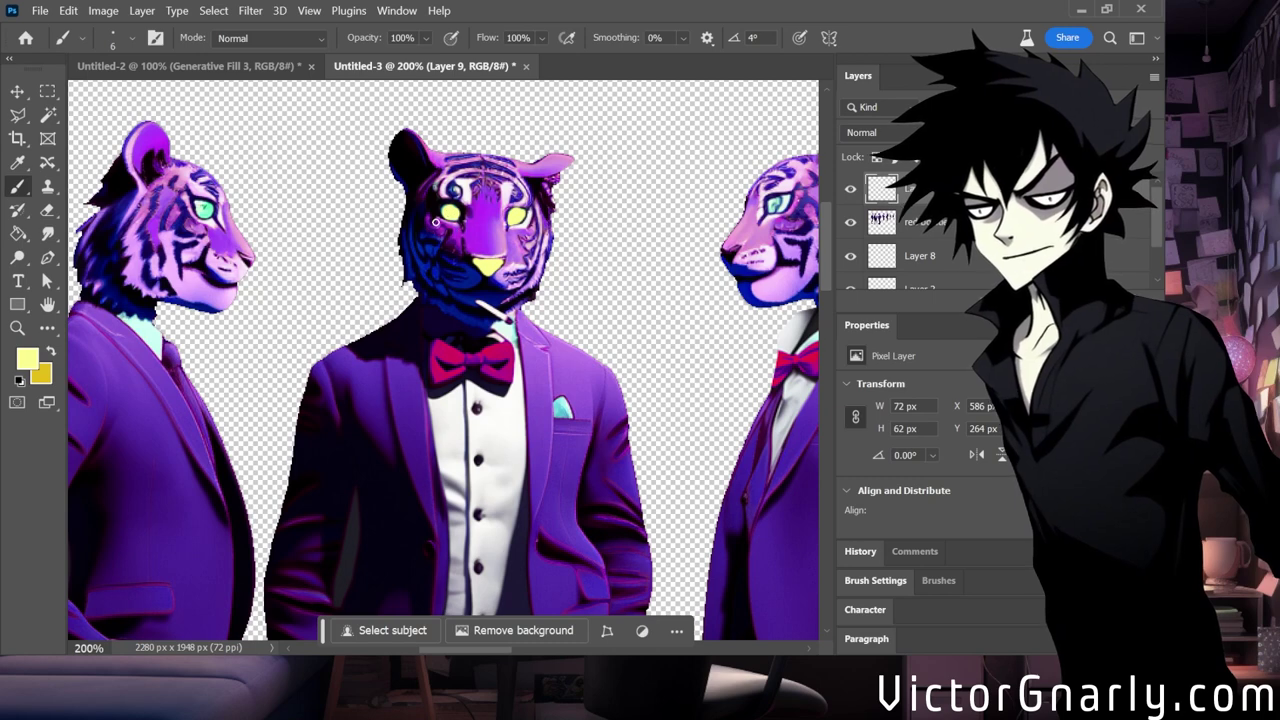
Paint the nose and eye of the two large side-view tigers beside the front-facing one in the same pale yellow.
left_click(249, 262)
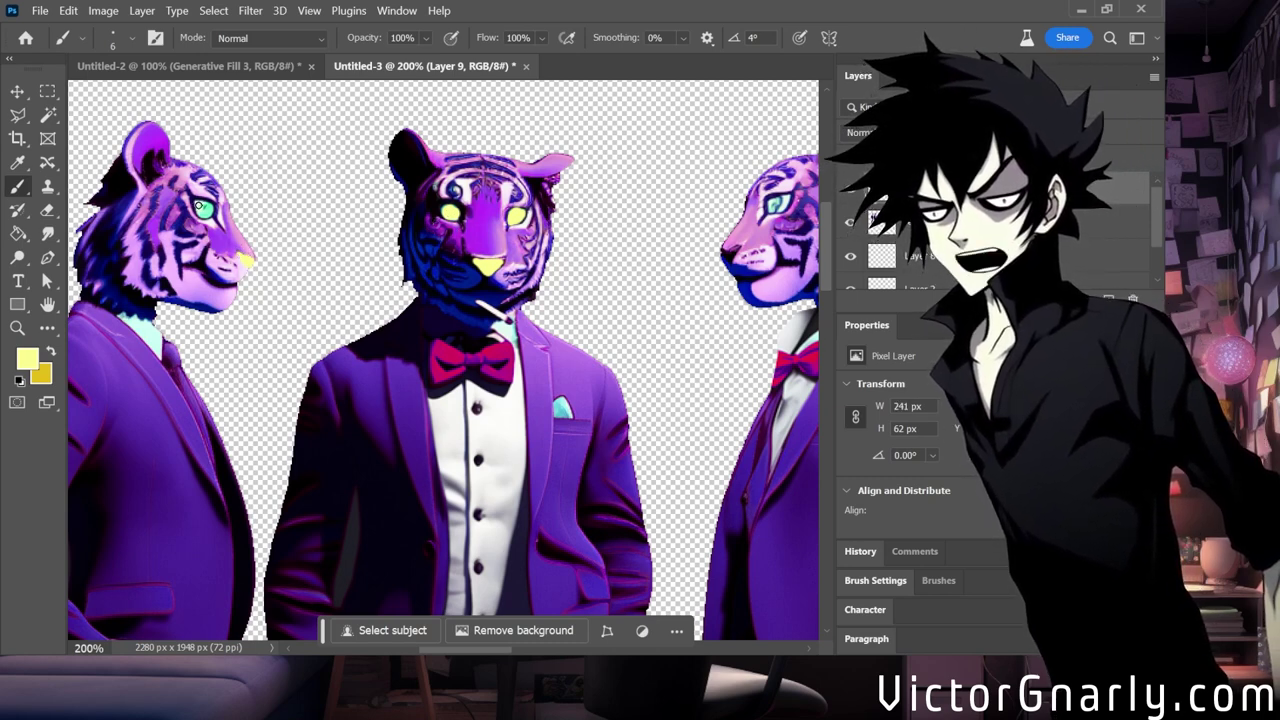
left_click(201, 209)
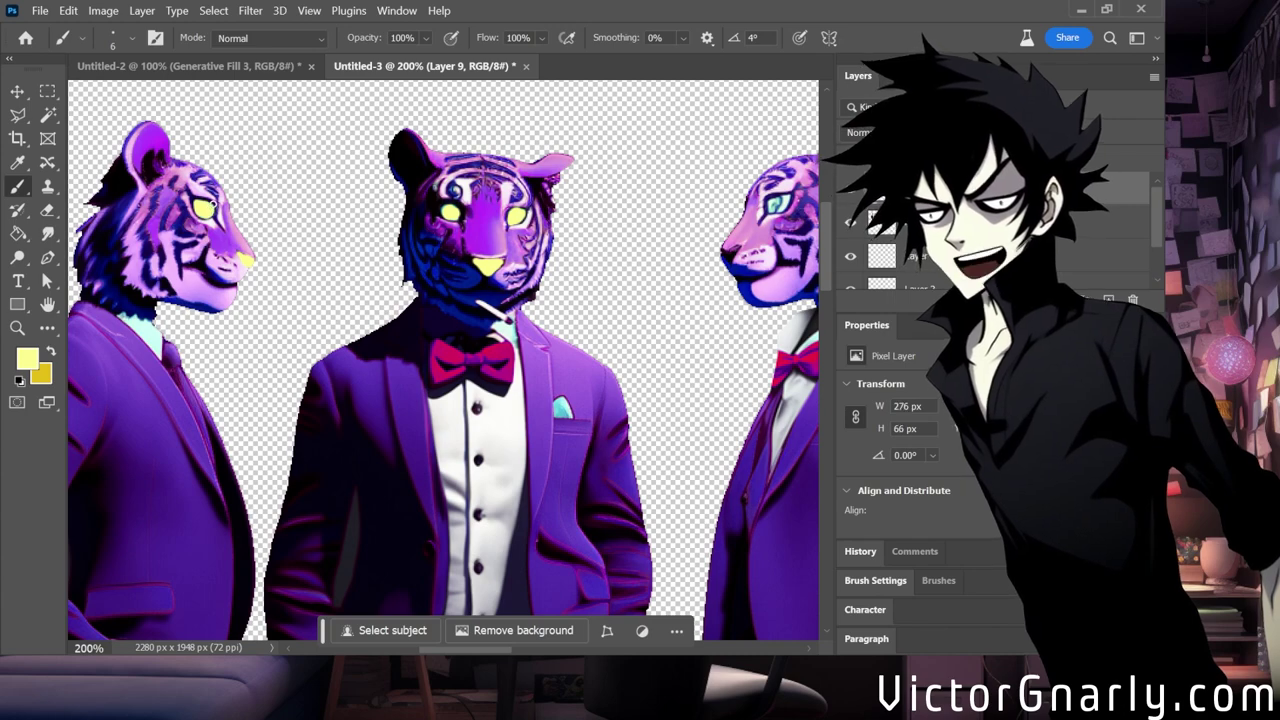
scroll(446, 238, "right", 5)
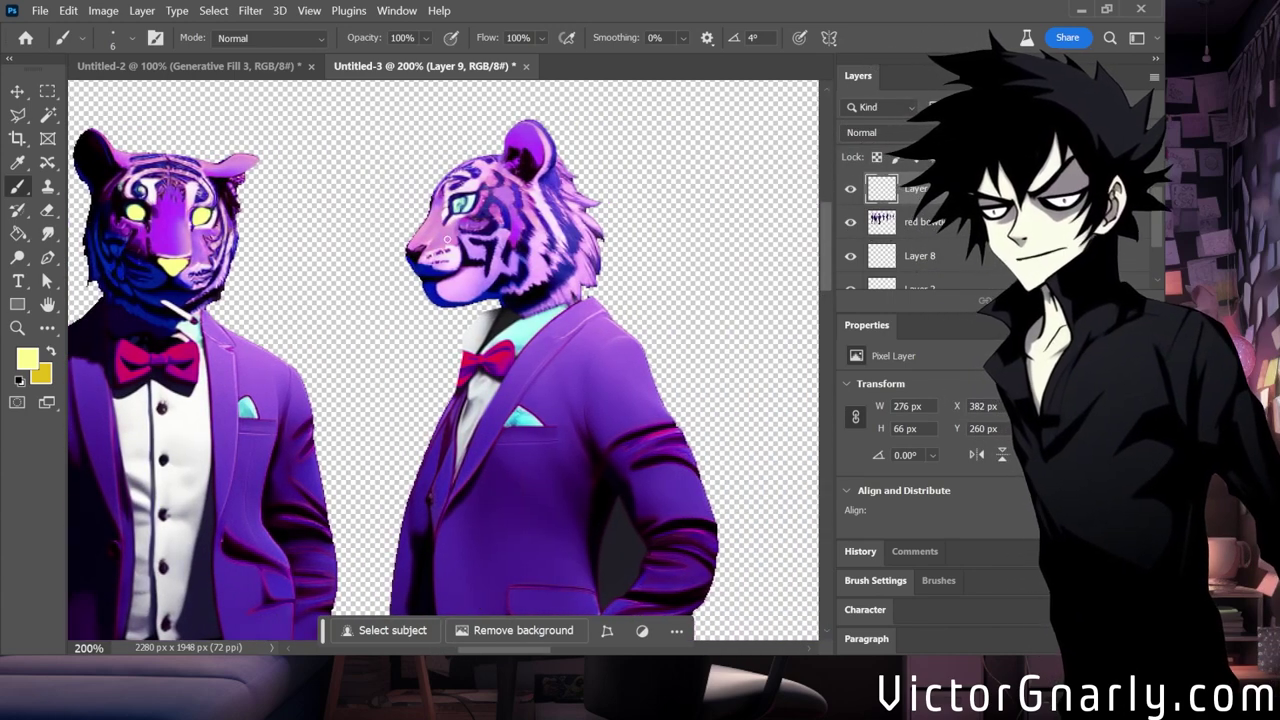
left_click(411, 252)
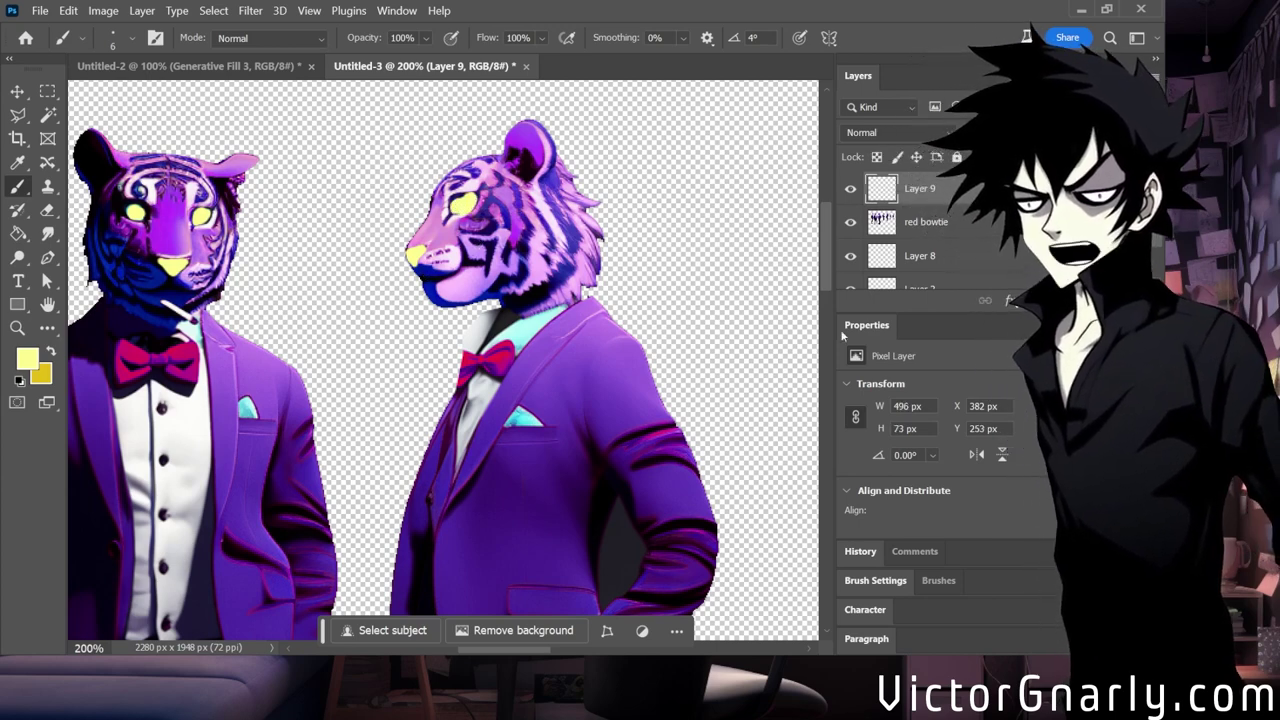
Paint the noses and eyes of the two smaller three-quarter-view tigers pale yellow.
left_click_drag(512, 650, 599, 653)
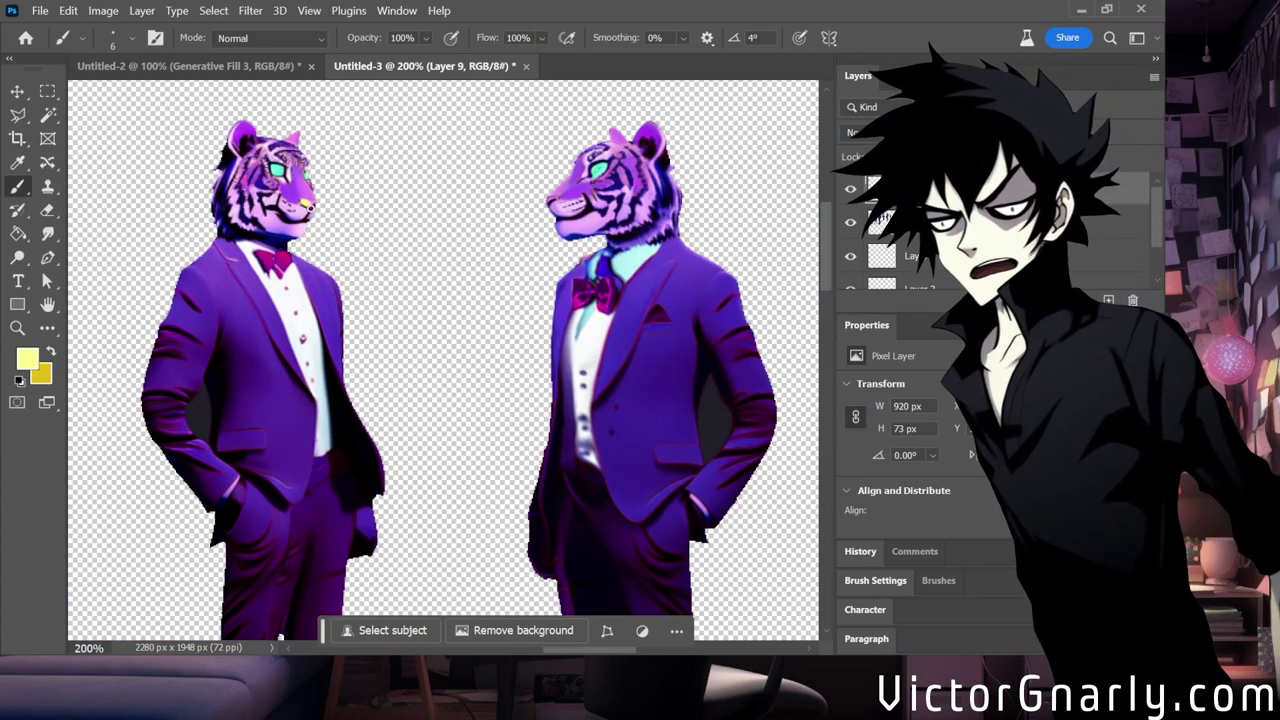
left_click(315, 204)
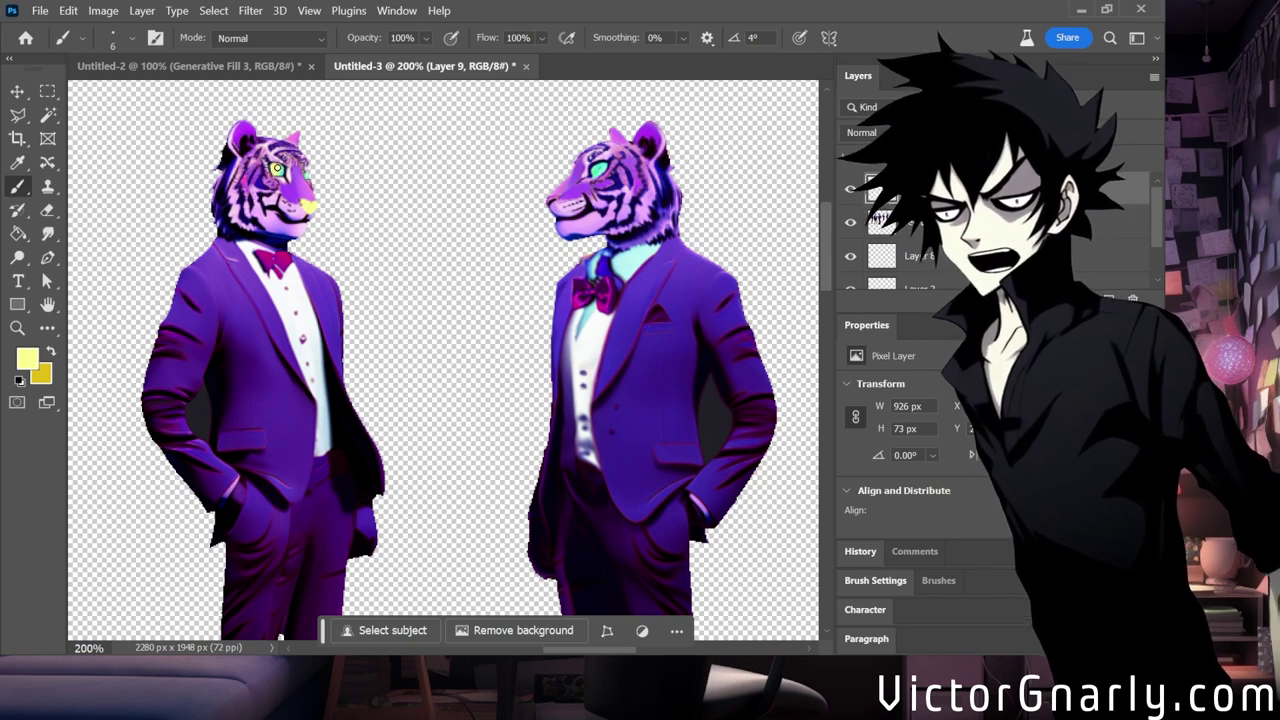
left_click_drag(274, 170, 285, 170)
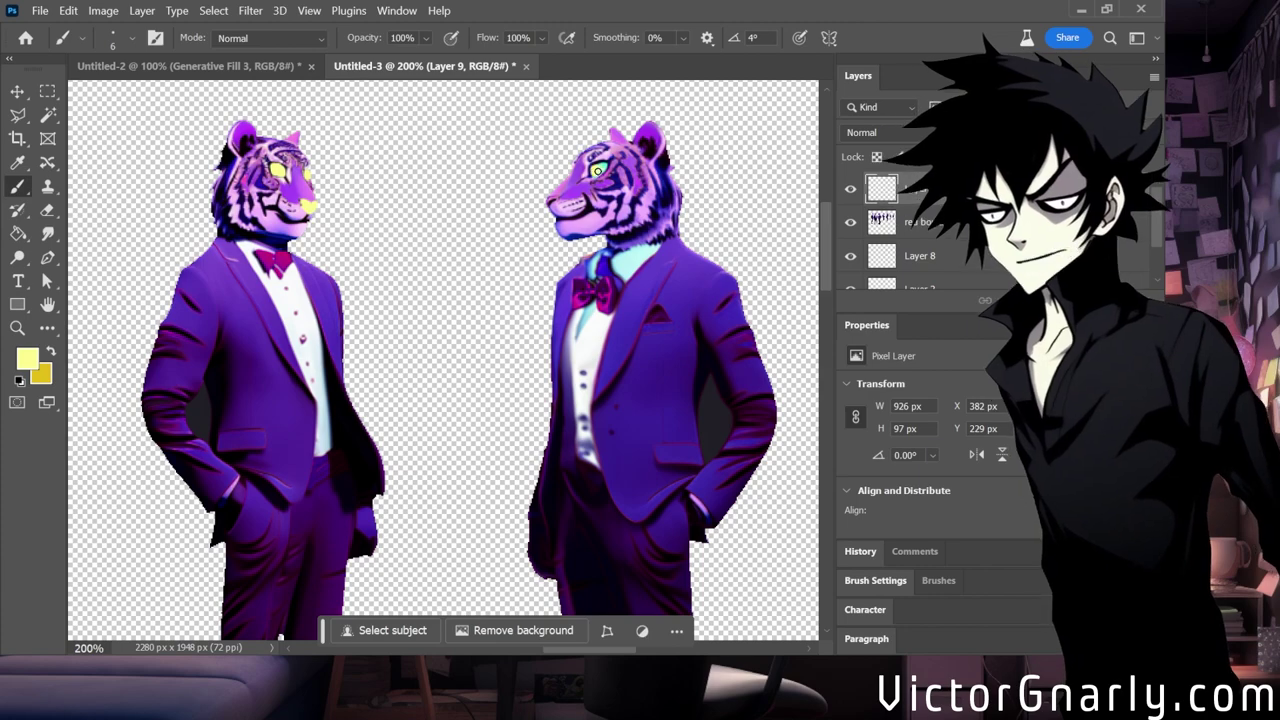
key("ctrl+minus")
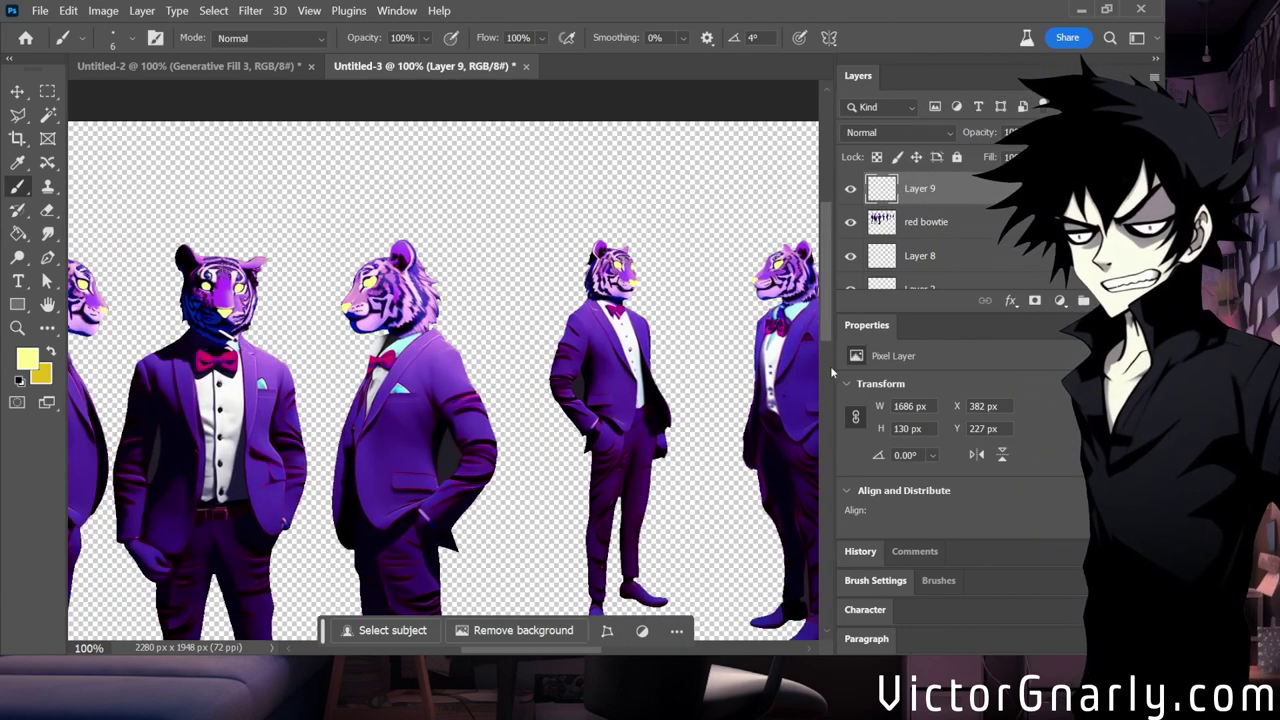
Set the blend mode of the yellow eye and nose layer to Lighten.
left_click(884, 136)
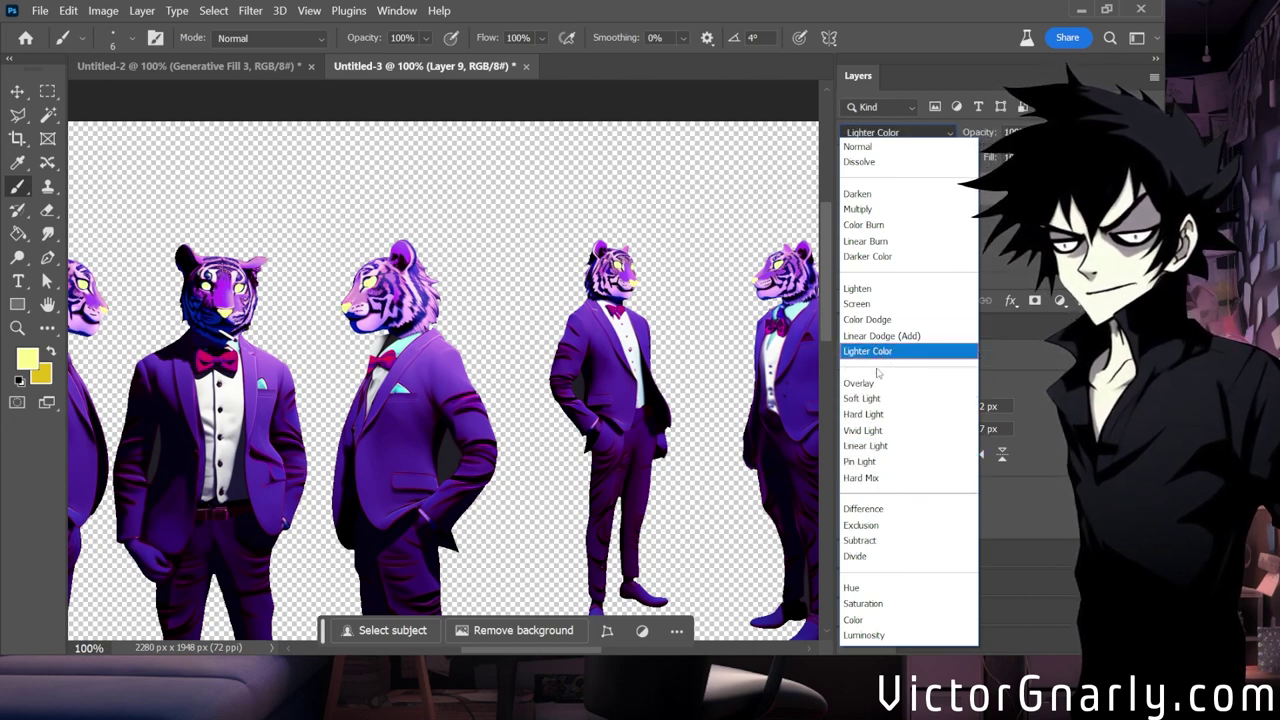
left_click(879, 288)
scroll(529, 494, "left", 3)
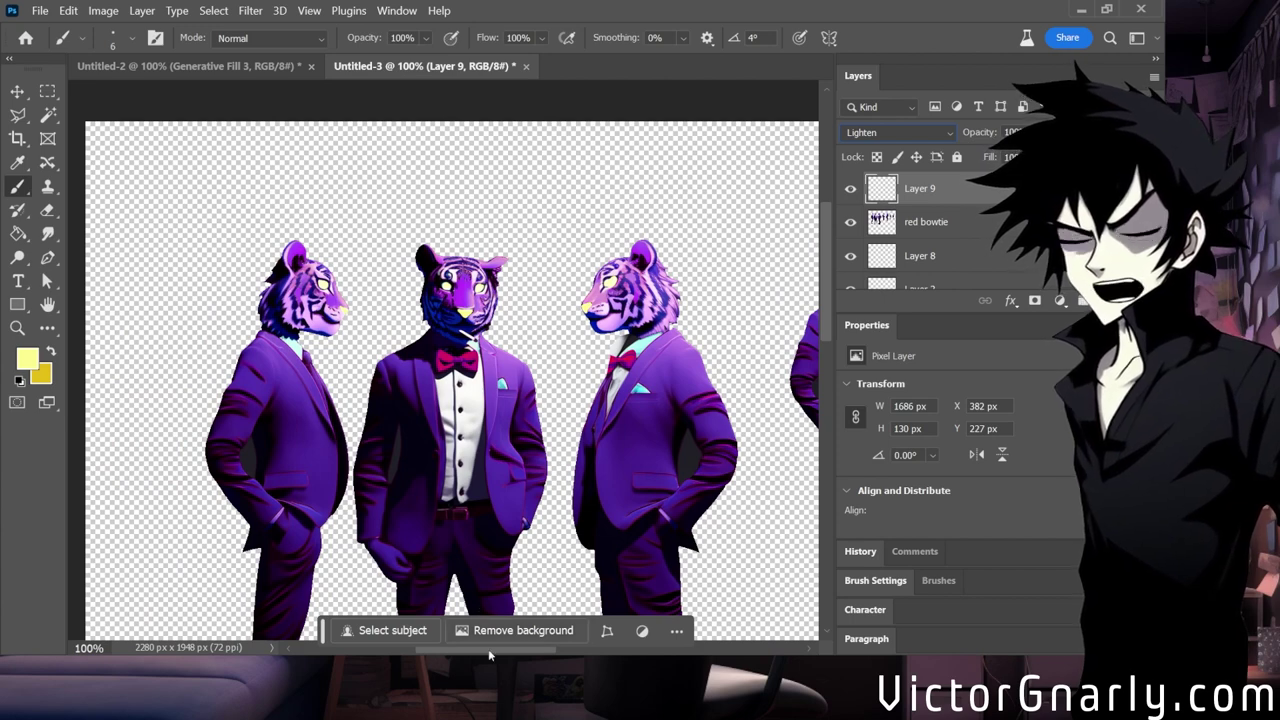
scroll(489, 655, "right", 2)
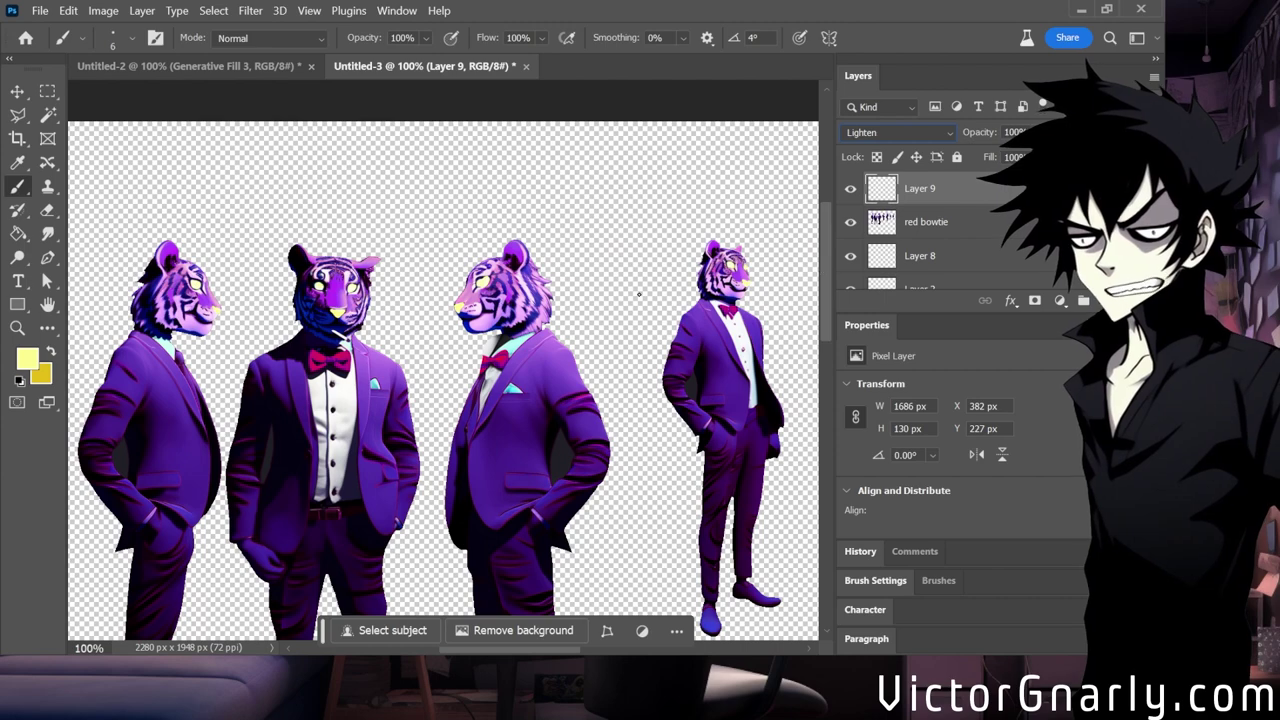
Set the foreground color to the pink e23270 sampled from the glow around the reference tiger's eye.
key("ctrl+minus")
scroll(822, 417, "down", 5)
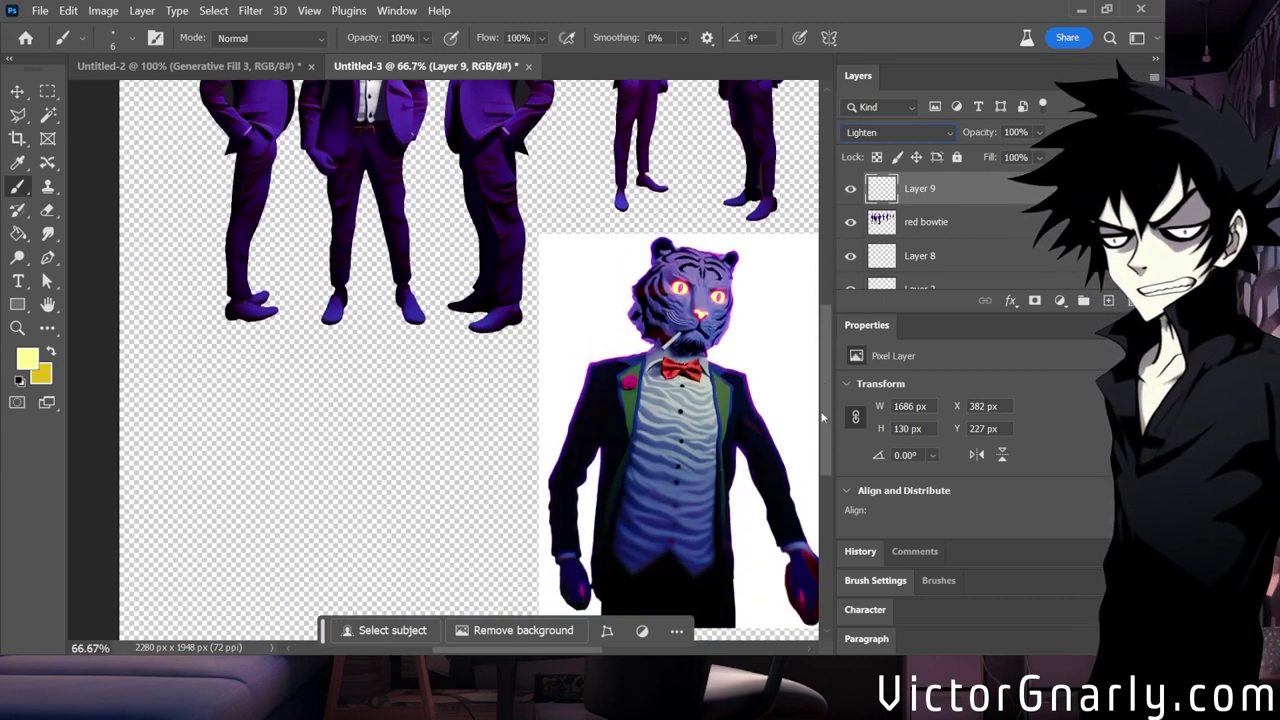
scroll(822, 417, "down", 1)
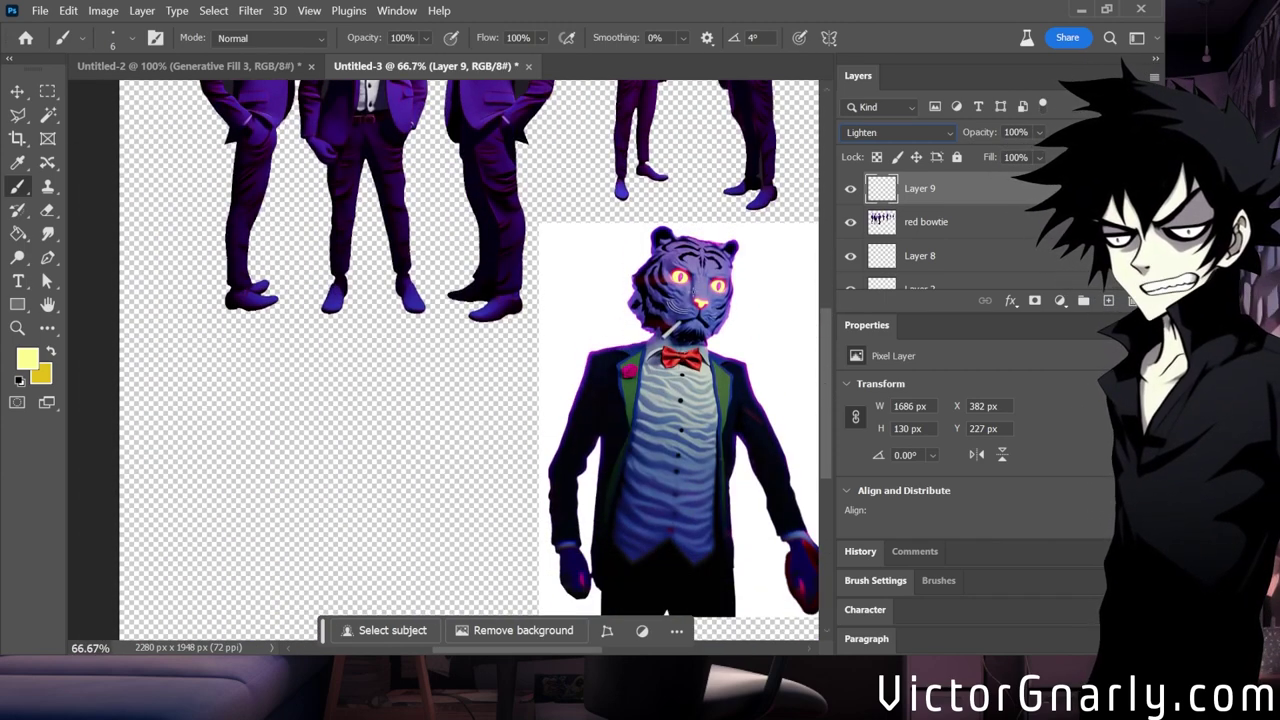
left_click(27, 358)
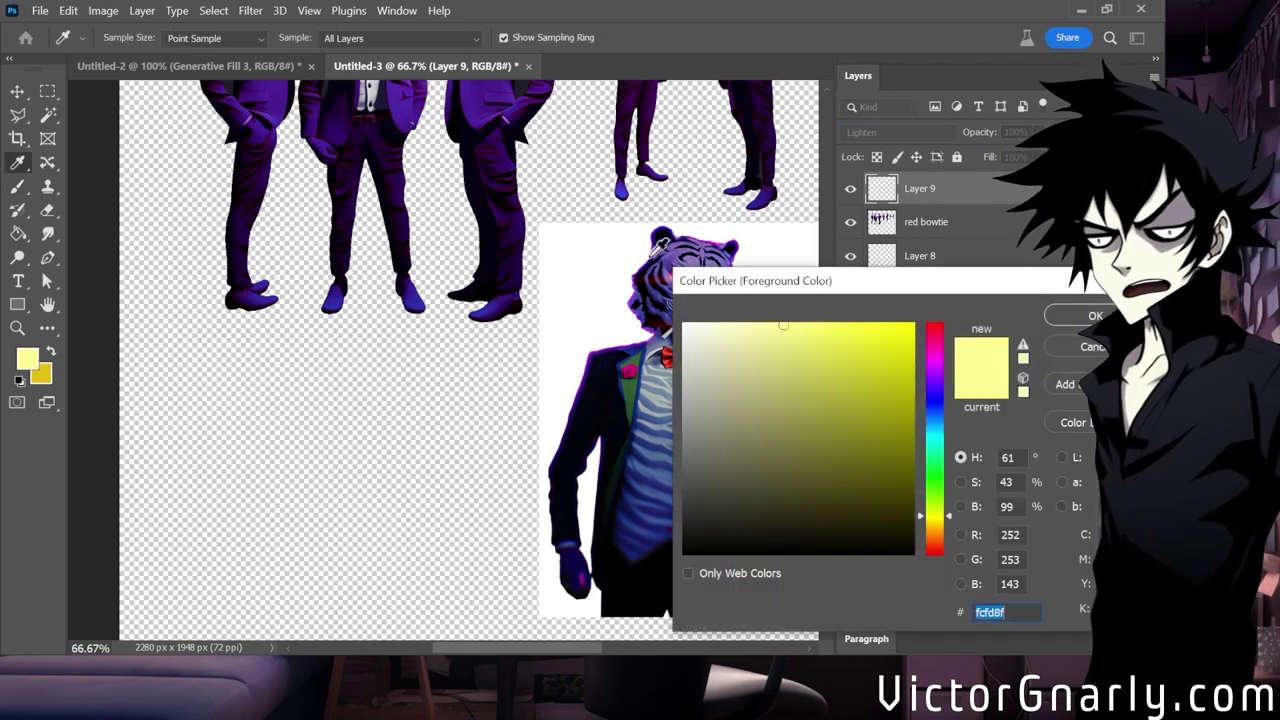
left_click_drag(745, 247, 745, 312)
left_click(690, 259)
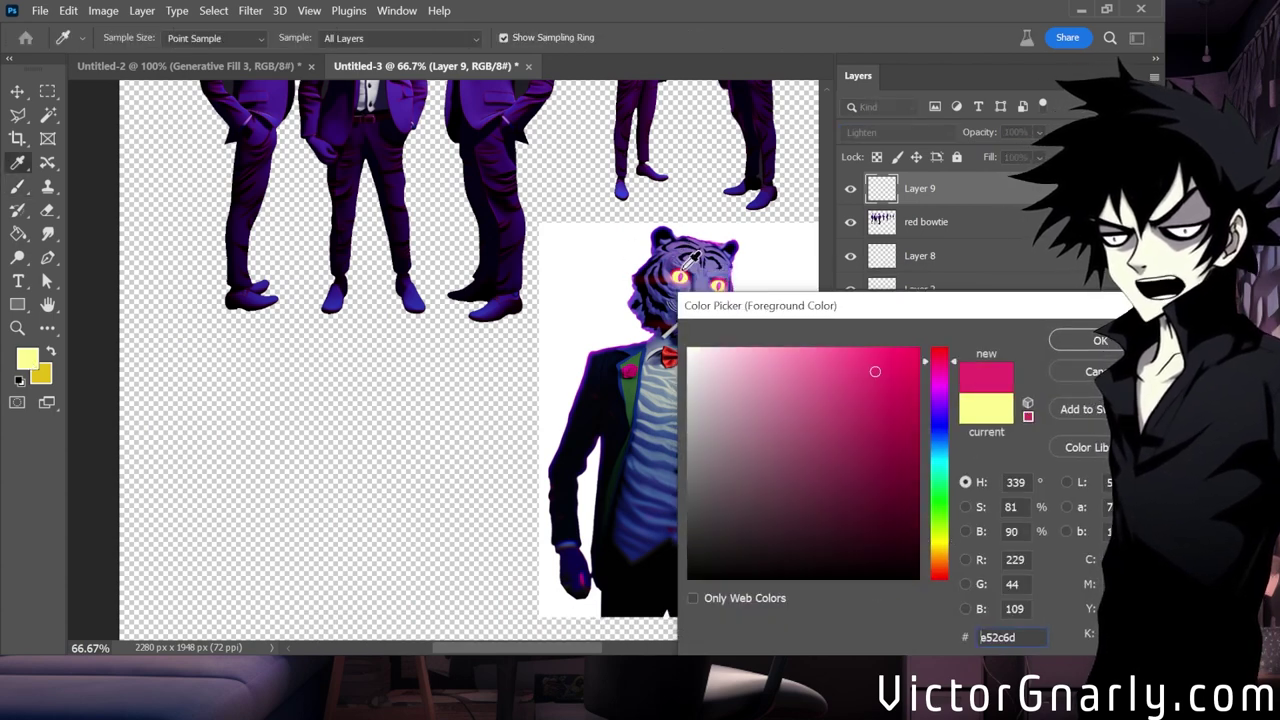
left_click(693, 260)
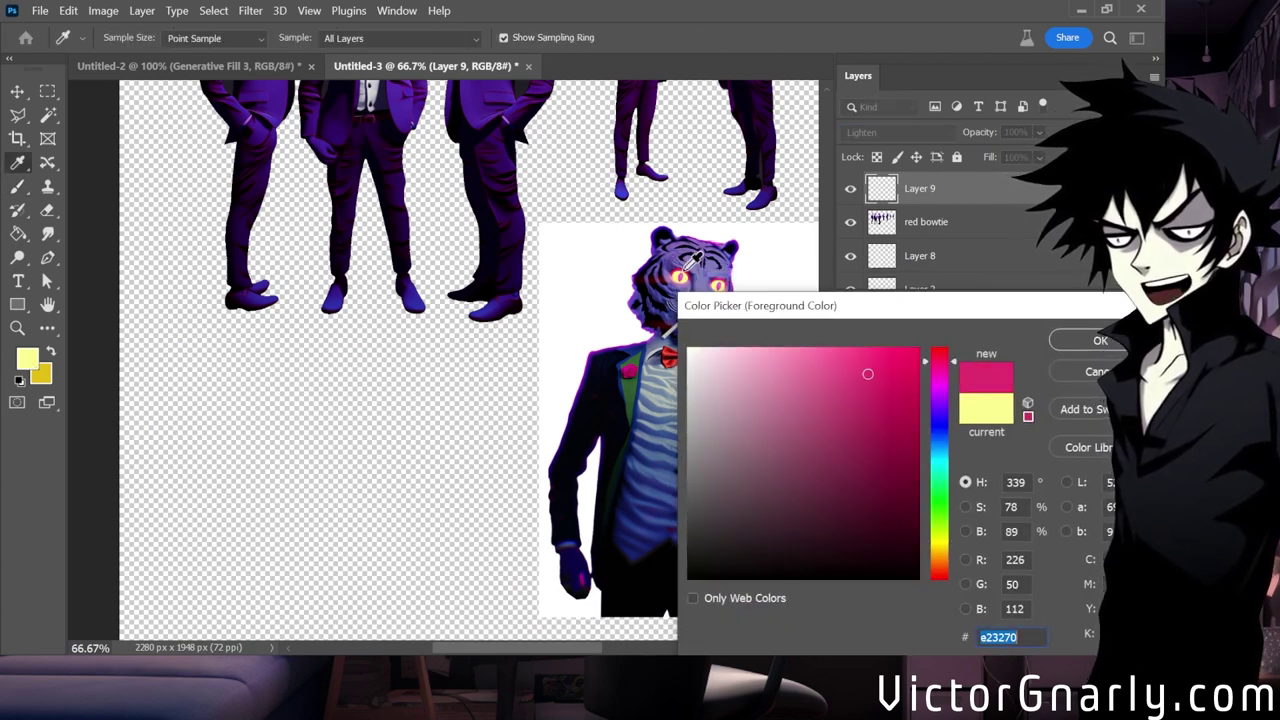
left_click(1100, 340)
key("b")
Compare the tiger faces with the yellow eye and nose layer hidden and shown.
scroll(462, 318, "up", 3)
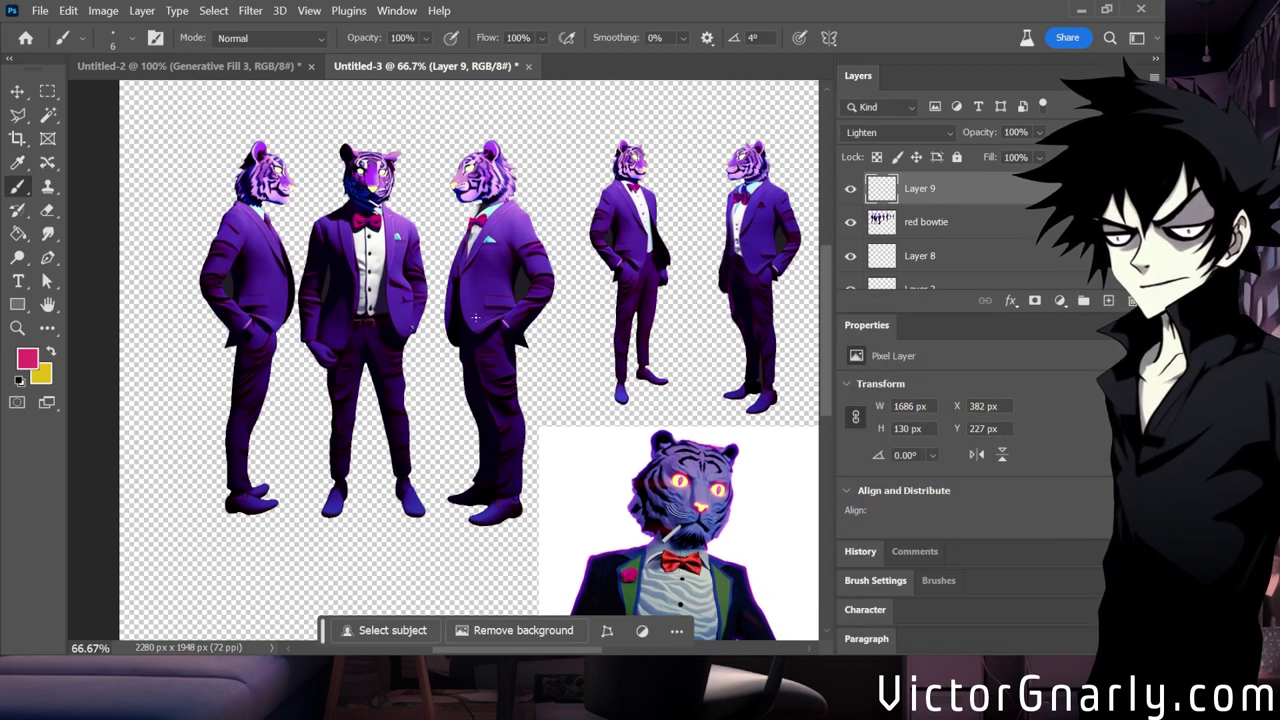
key("ctrl+1")
scroll(462, 318, "up", 1)
key("v")
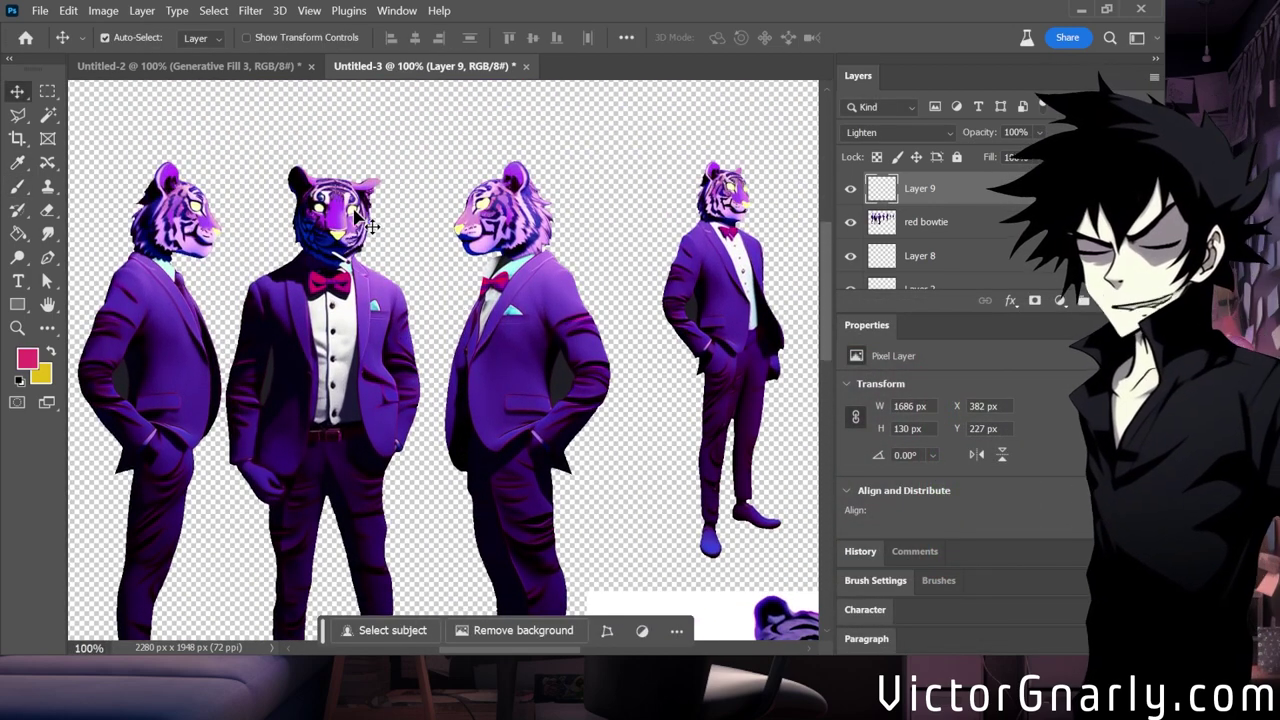
left_click(851, 189)
left_click(851, 189)
Enable an Outer Glow layer style on the yellow eye and nose layer, keeping the tiger heads in view.
right_click(936, 202)
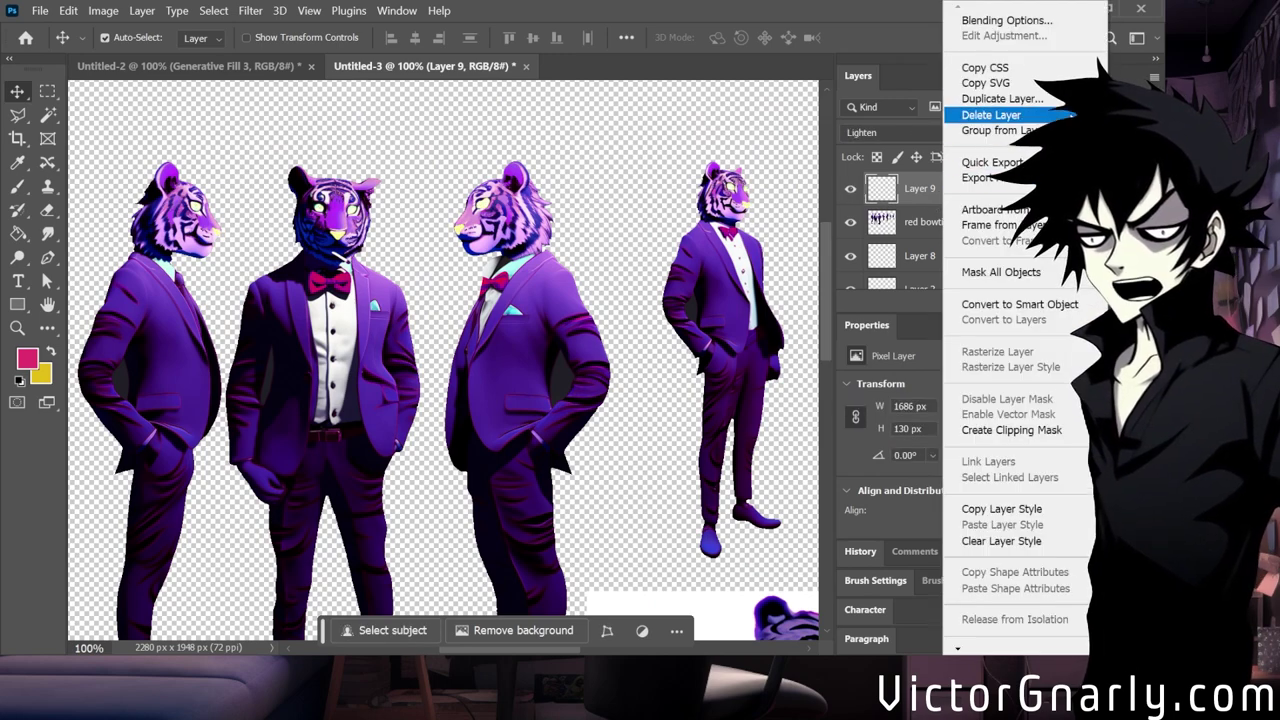
left_click(1030, 20)
key("h")
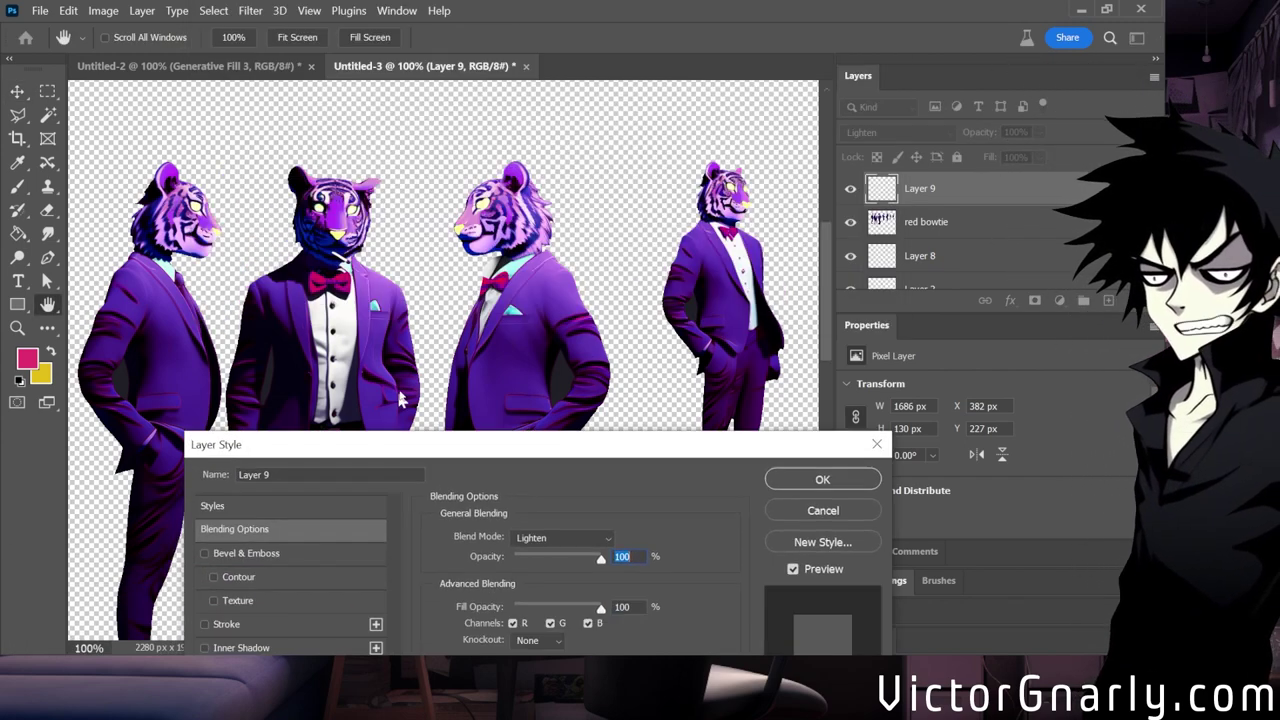
left_click_drag(470, 477, 617, 120)
left_click(506, 467)
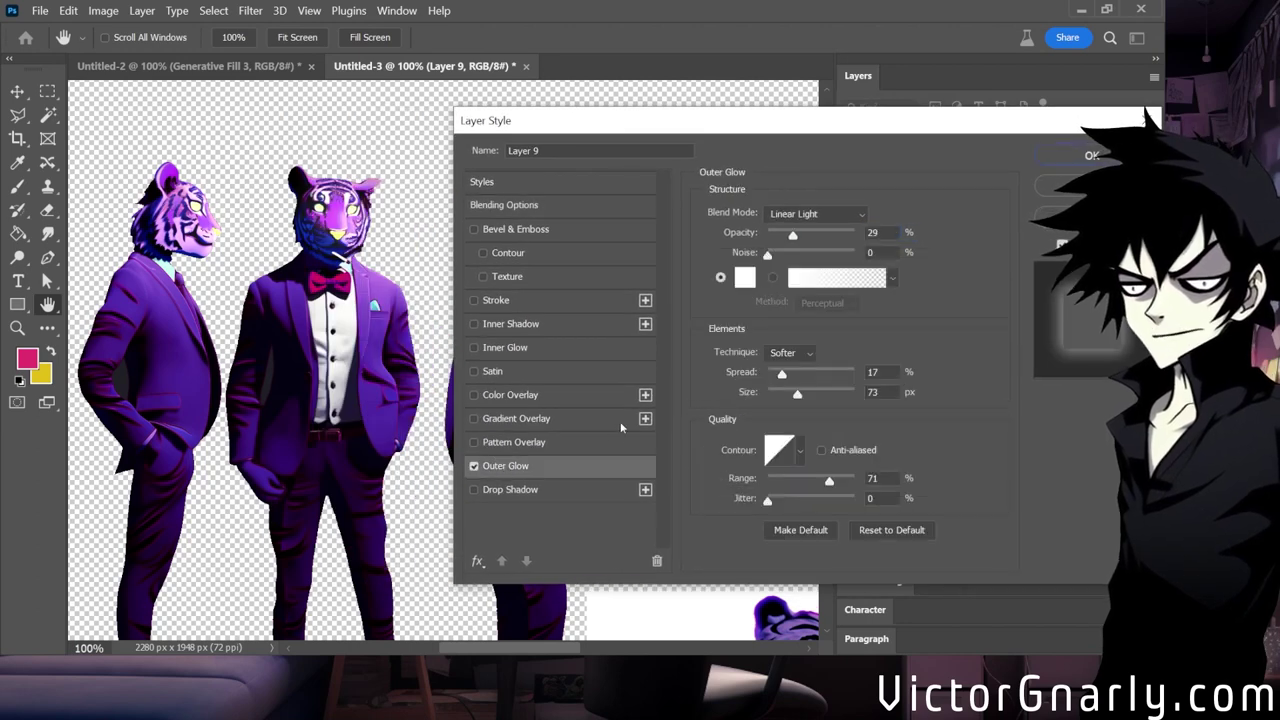
left_click(744, 278)
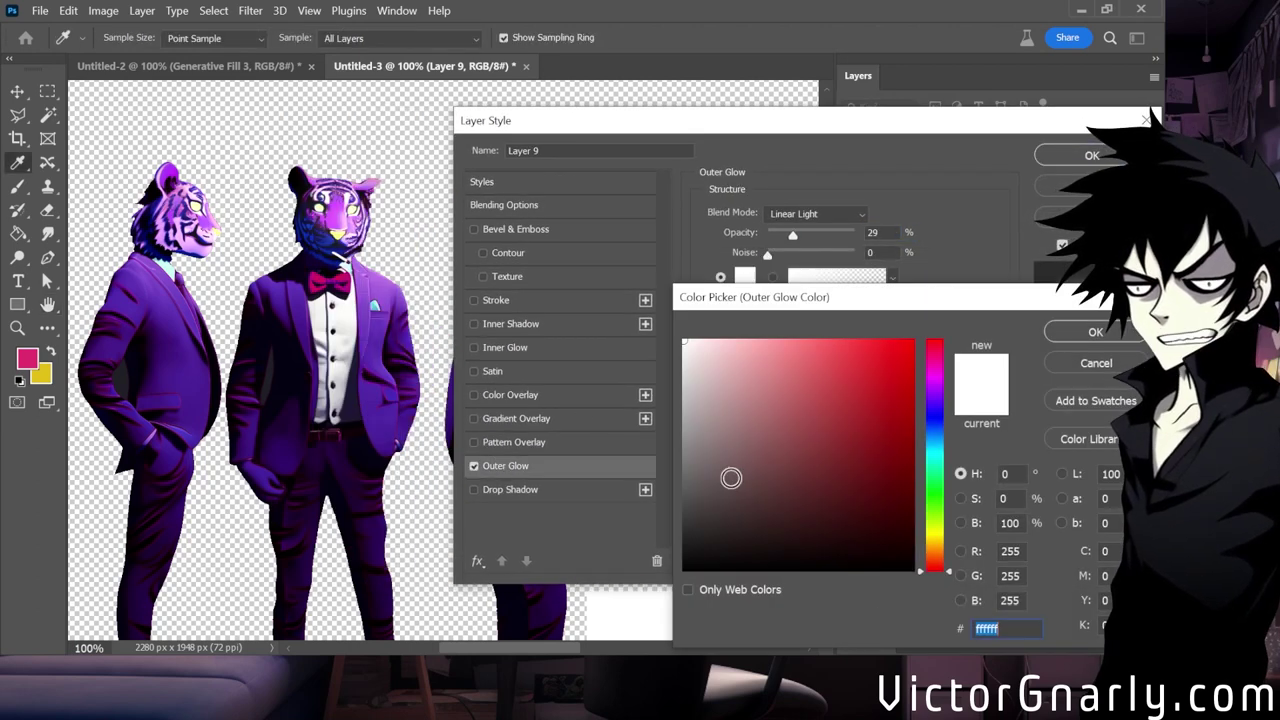
key("BackSpace")
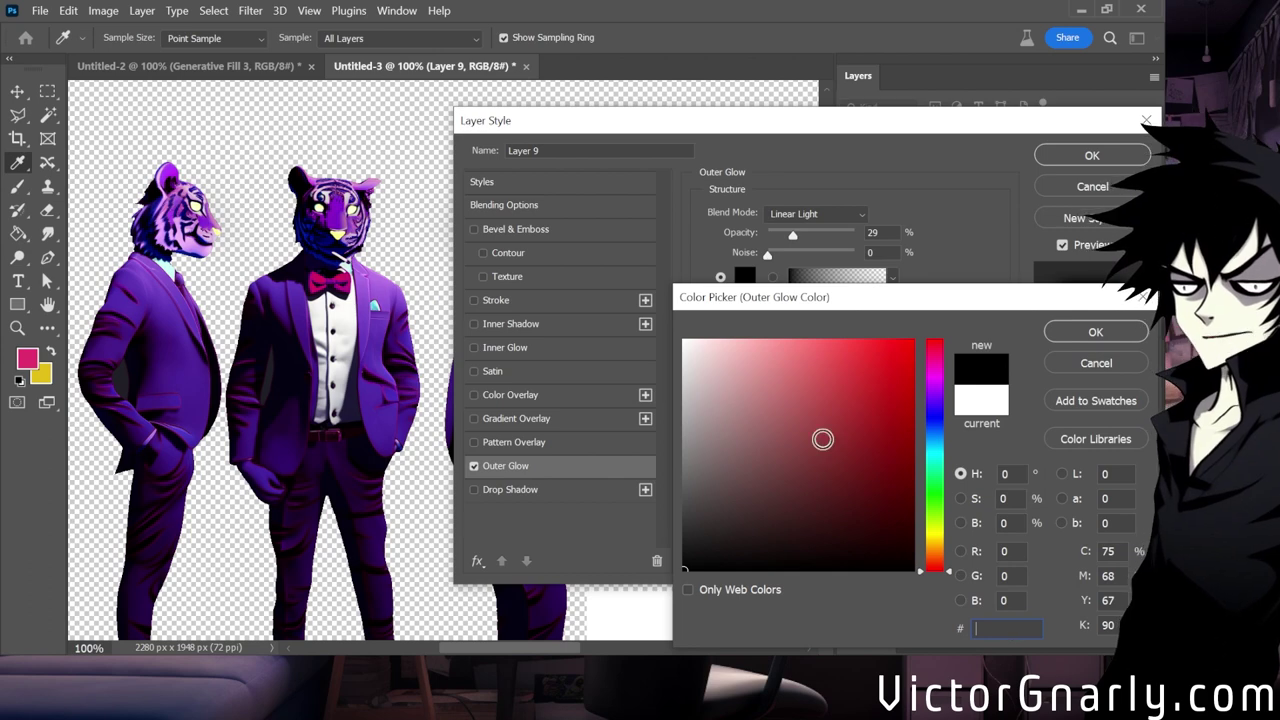
left_click(1095, 363)
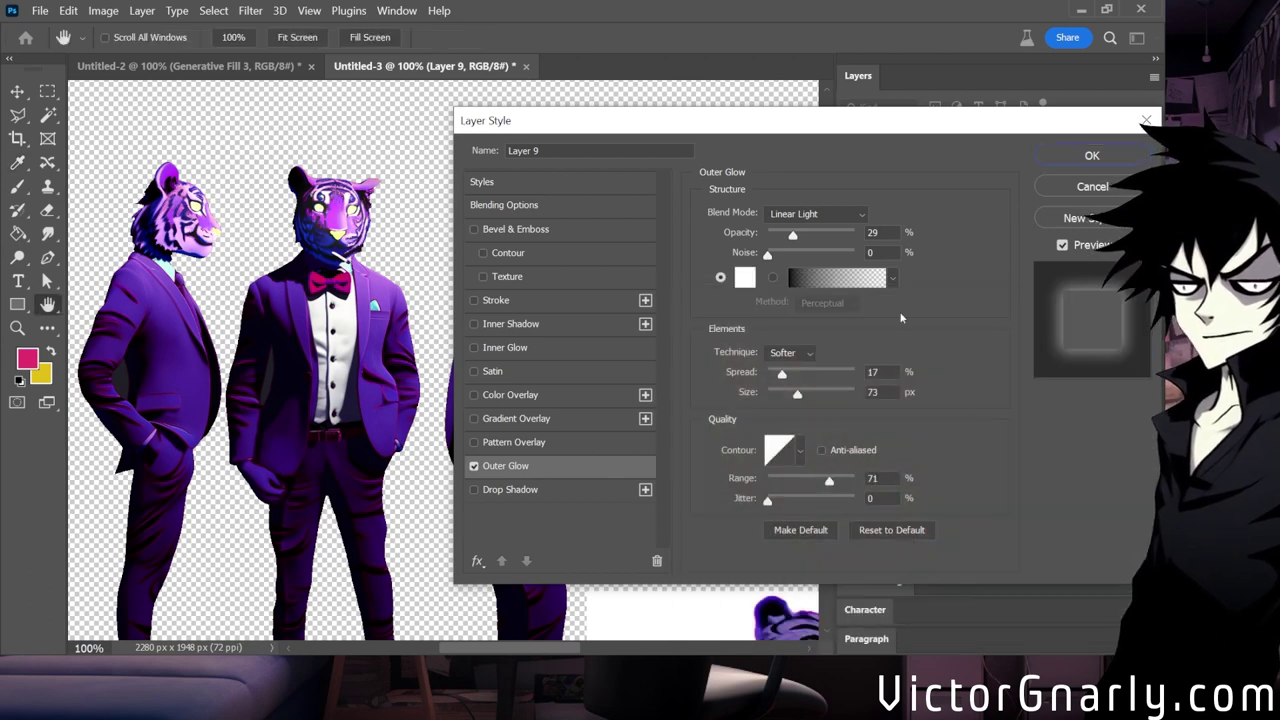
Set the outer glow color to the pink foreground color e23270.
left_click(745, 279)
left_click(28, 357)
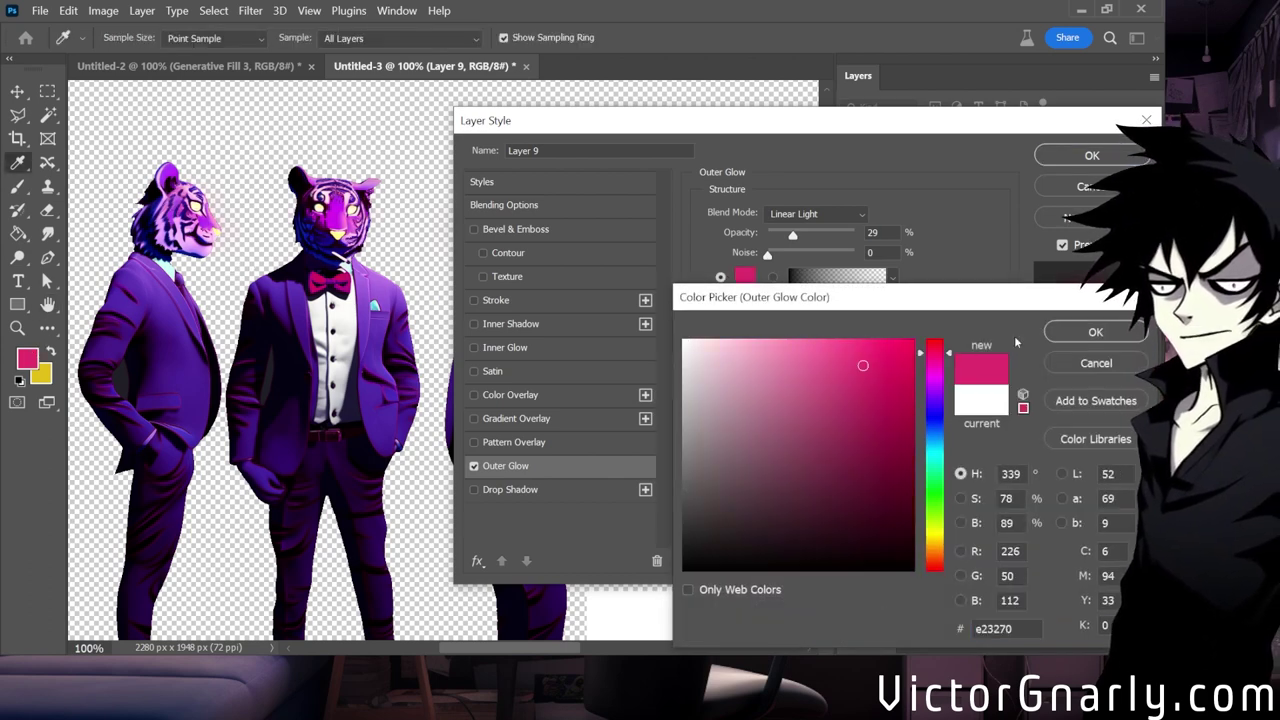
key("Return")
Apply the pink outer glow to the yellow eyes and noses at 91% opacity, 13% spread and 13 px size.
left_click_drag(791, 234, 828, 234)
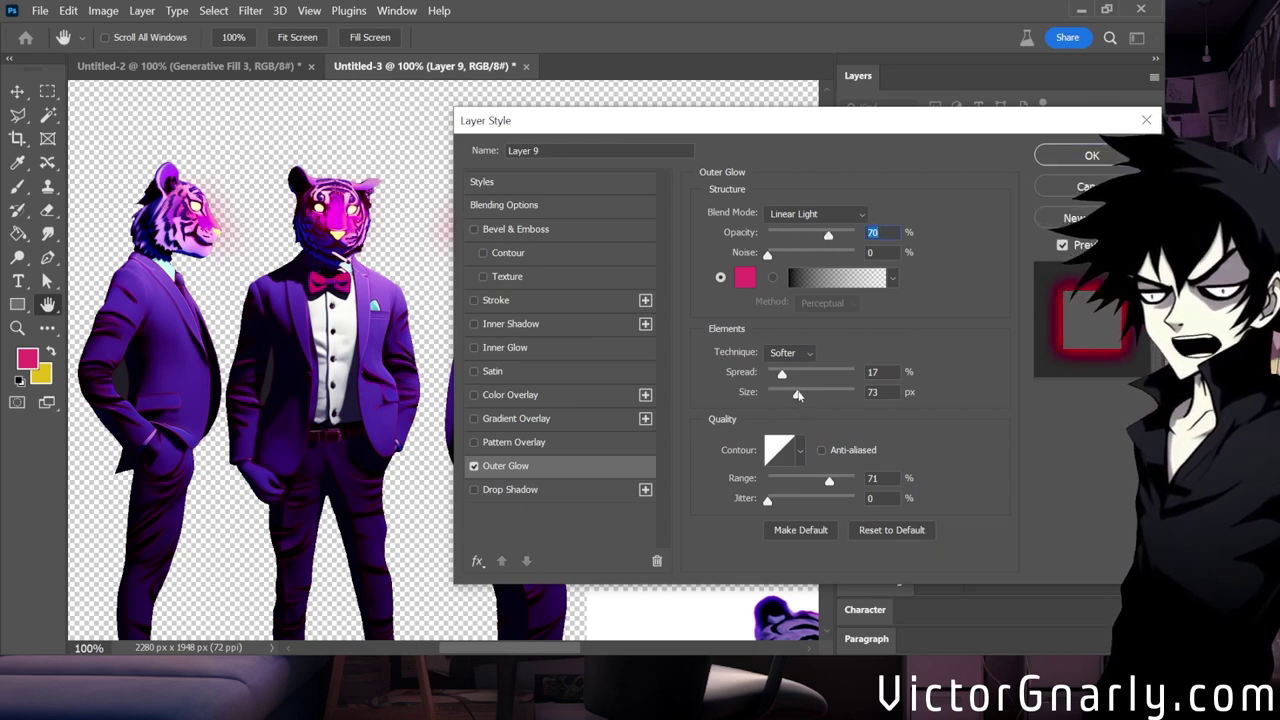
left_click_drag(798, 395, 778, 395)
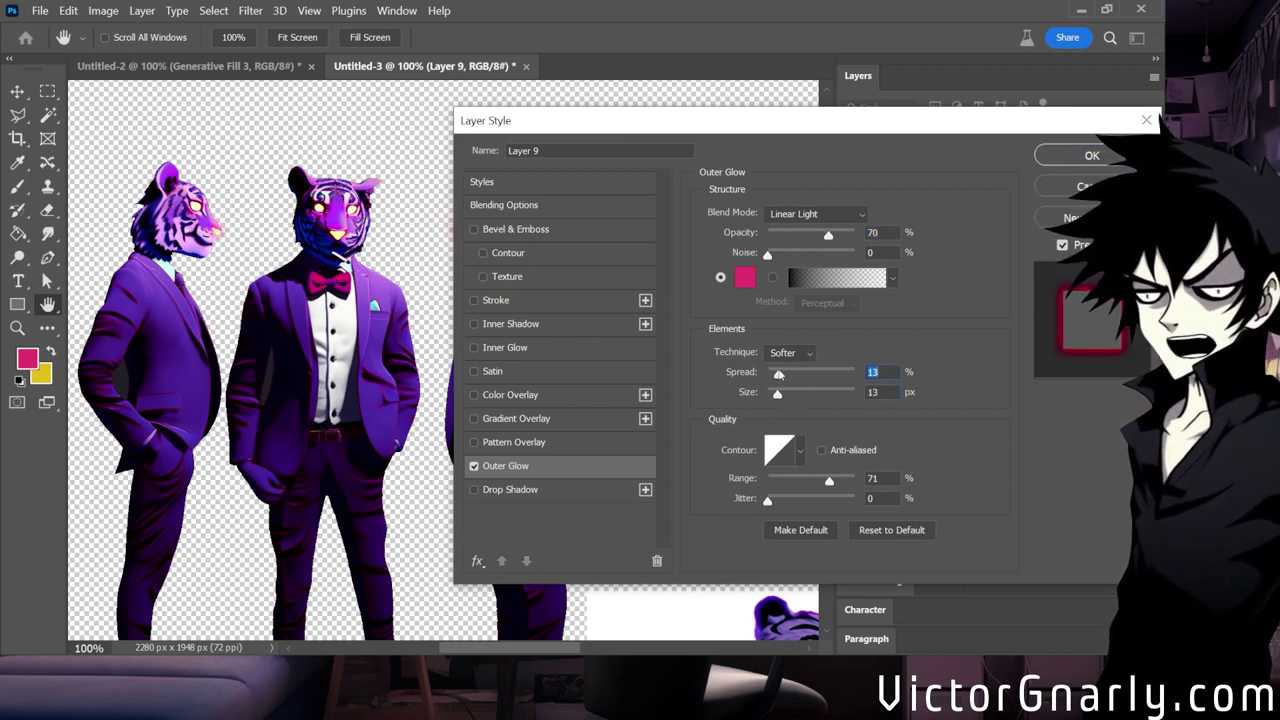
left_click(782, 397)
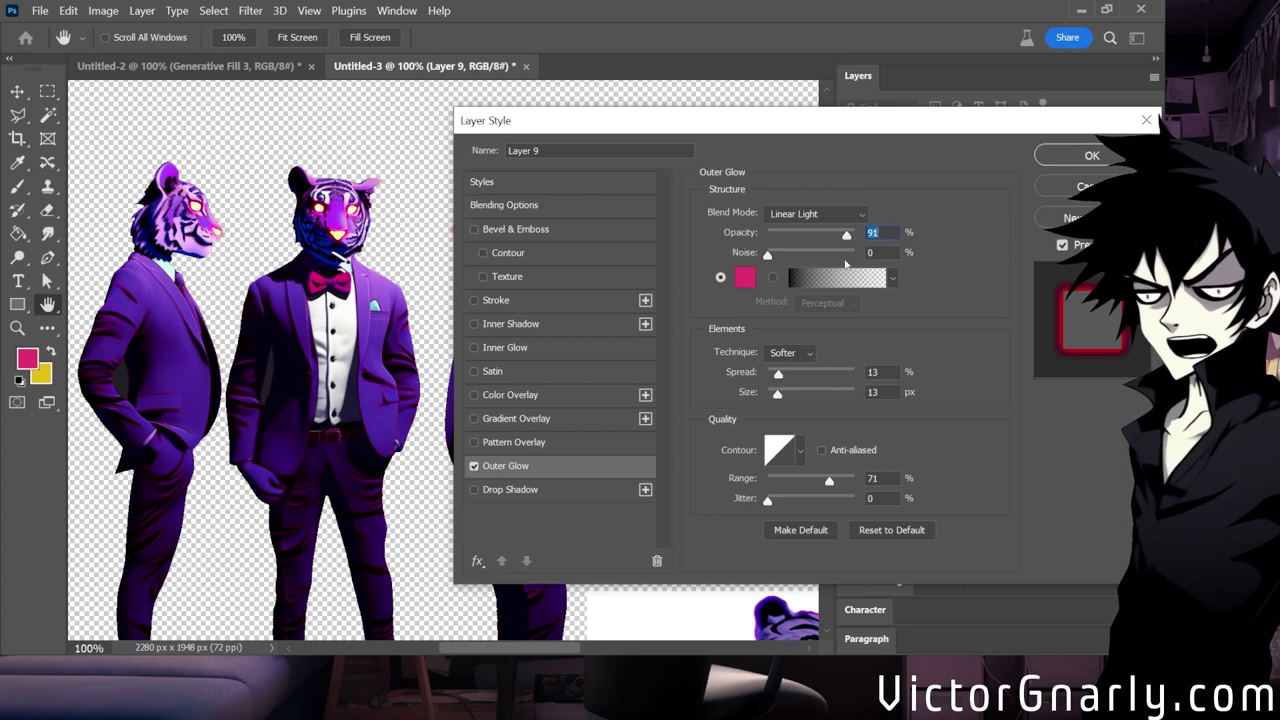
left_click_drag(442, 647, 470, 643)
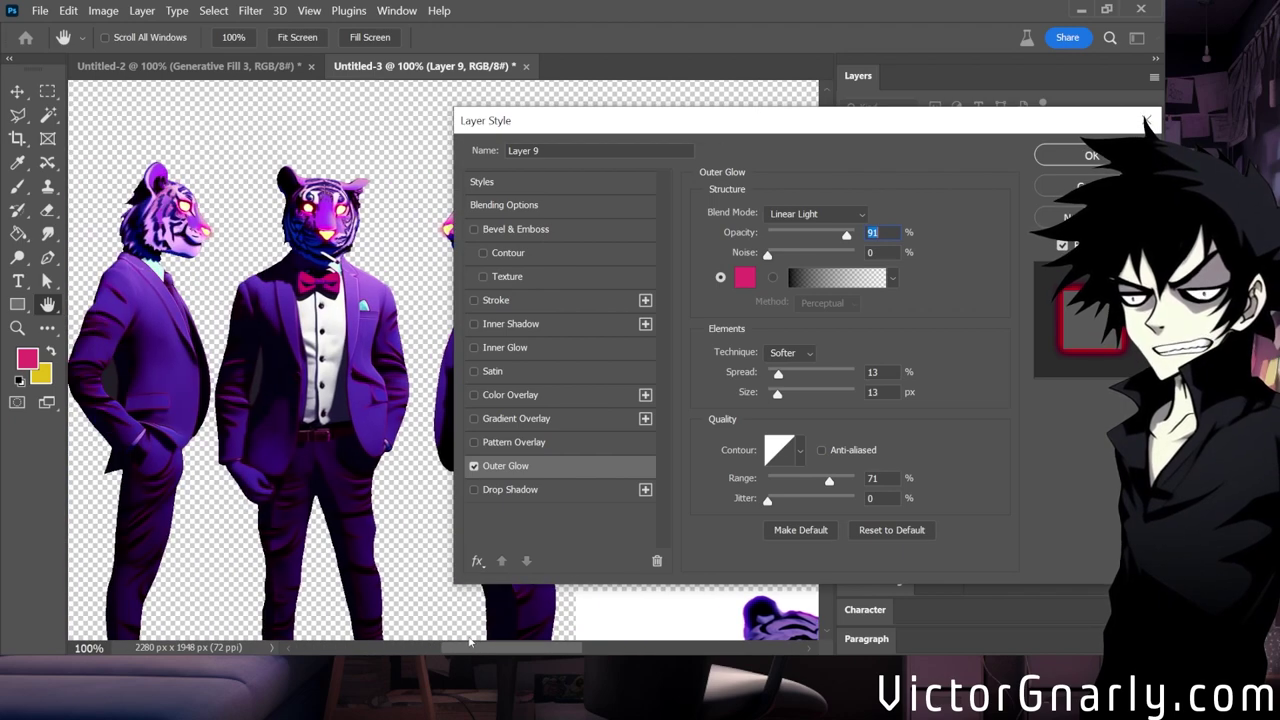
left_click(1092, 156)
Examine the glowing eyes and noses on all five tiger poses, both zoomed out and close up.
scroll(624, 243, "down", 1)
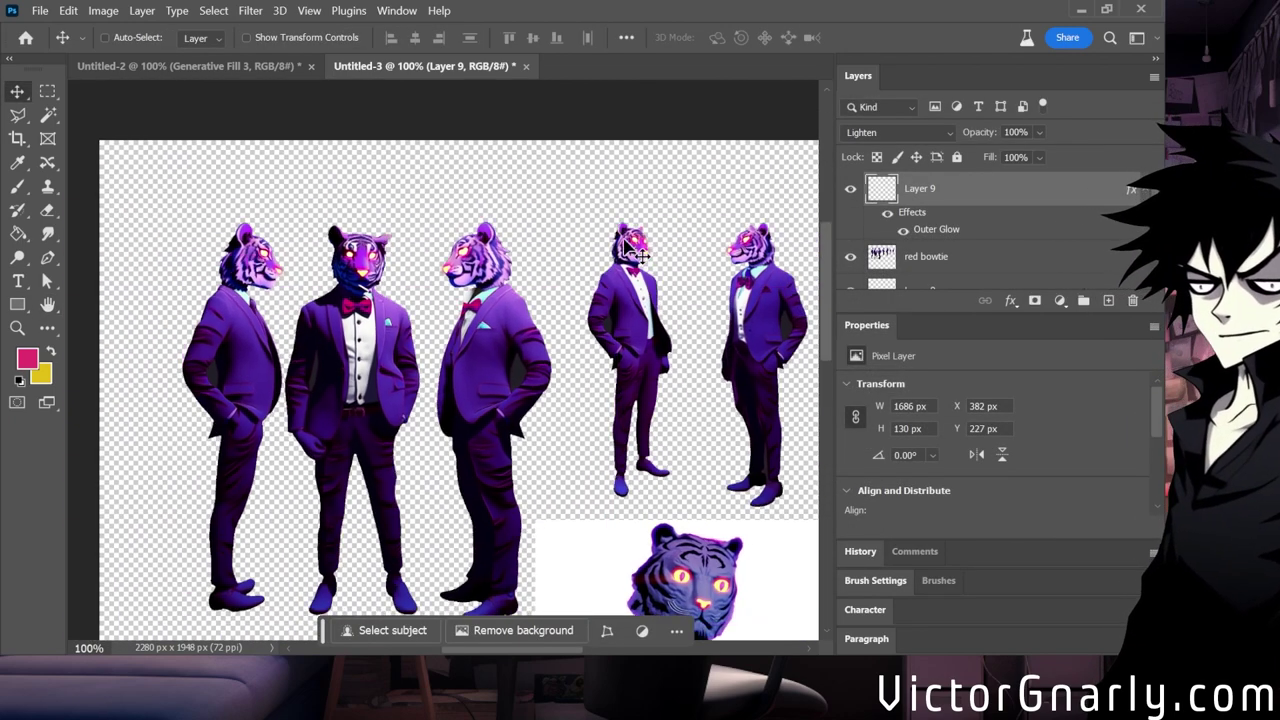
scroll(500, 400, "down", 1)
scroll(457, 423, "down", 1)
scroll(457, 423, "up", 1)
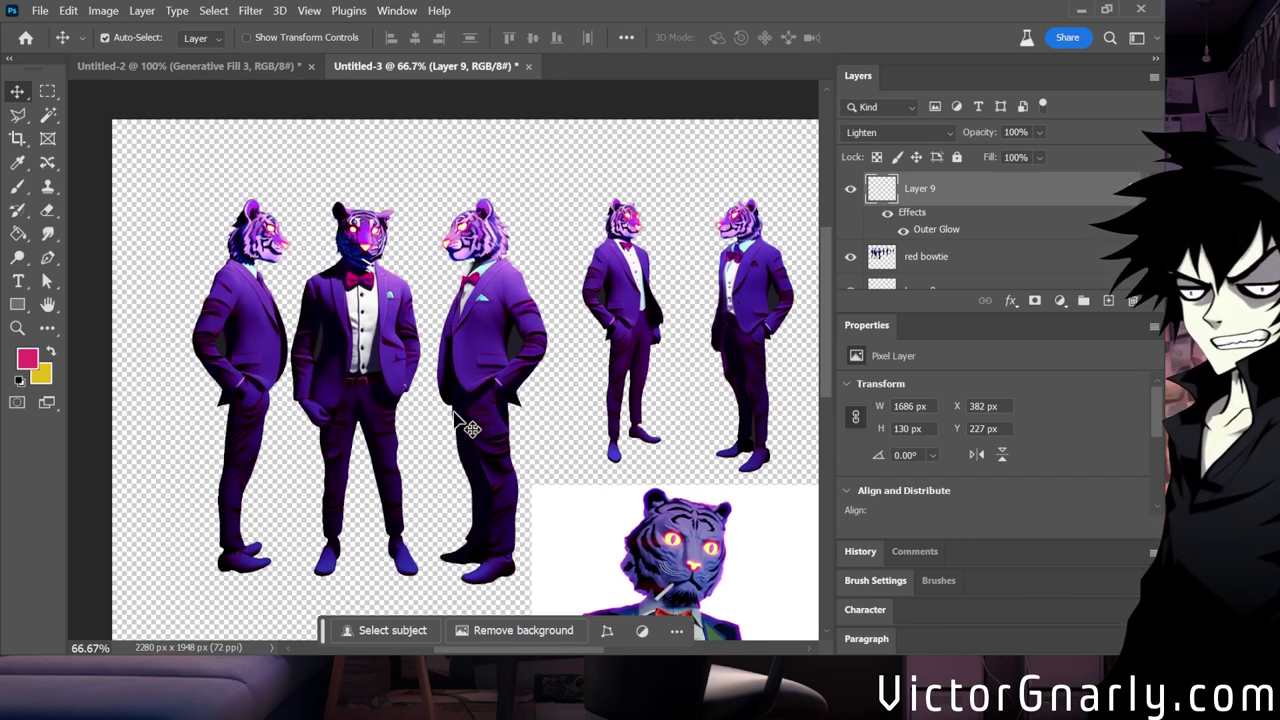
scroll(457, 415, "up", 1)
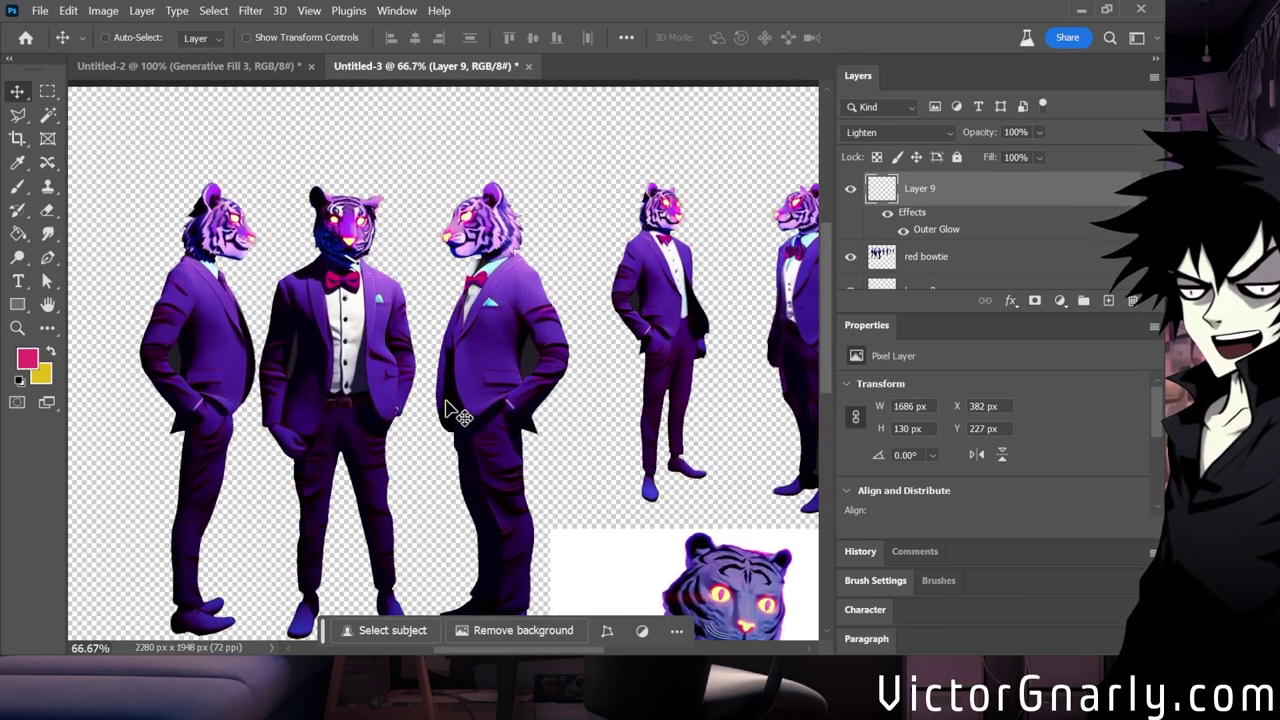
scroll(448, 410, "up", 3)
scroll(394, 366, "down", 1)
scroll(391, 366, "up", 1)
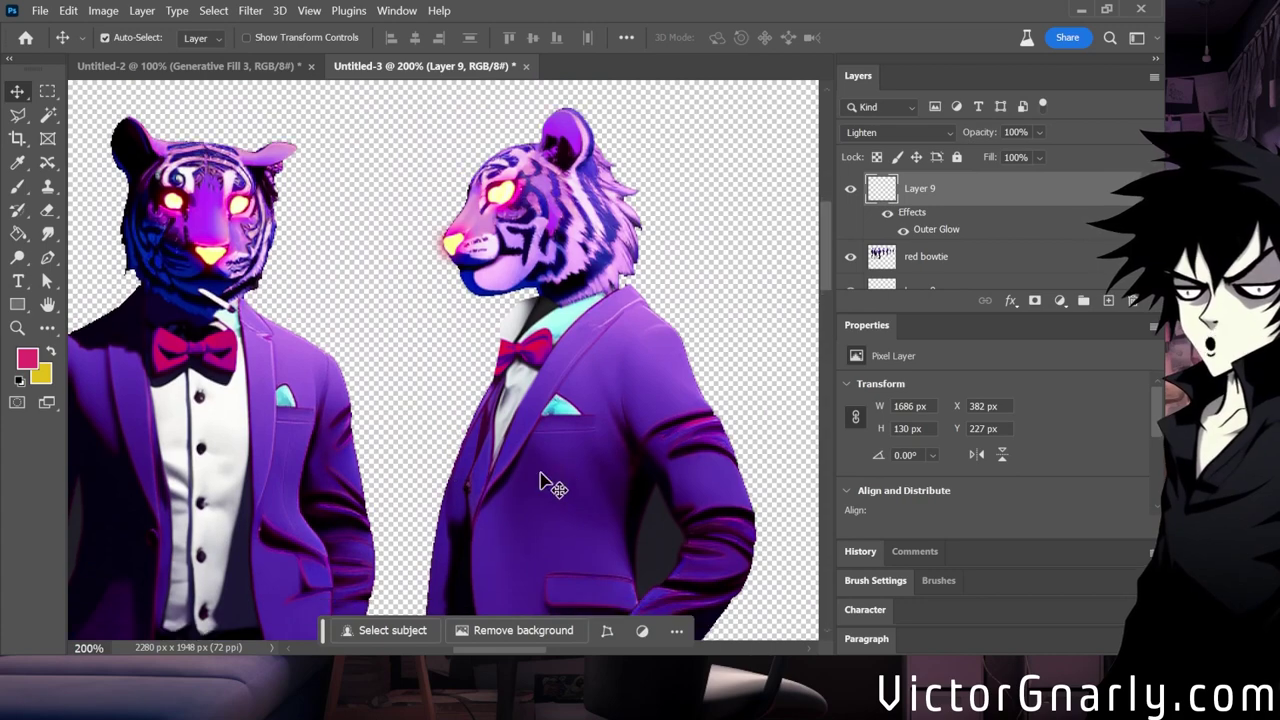
scroll(540, 482, "down", 2)
scroll(570, 420, "up", 1)
scroll(600, 480, "down", 1)
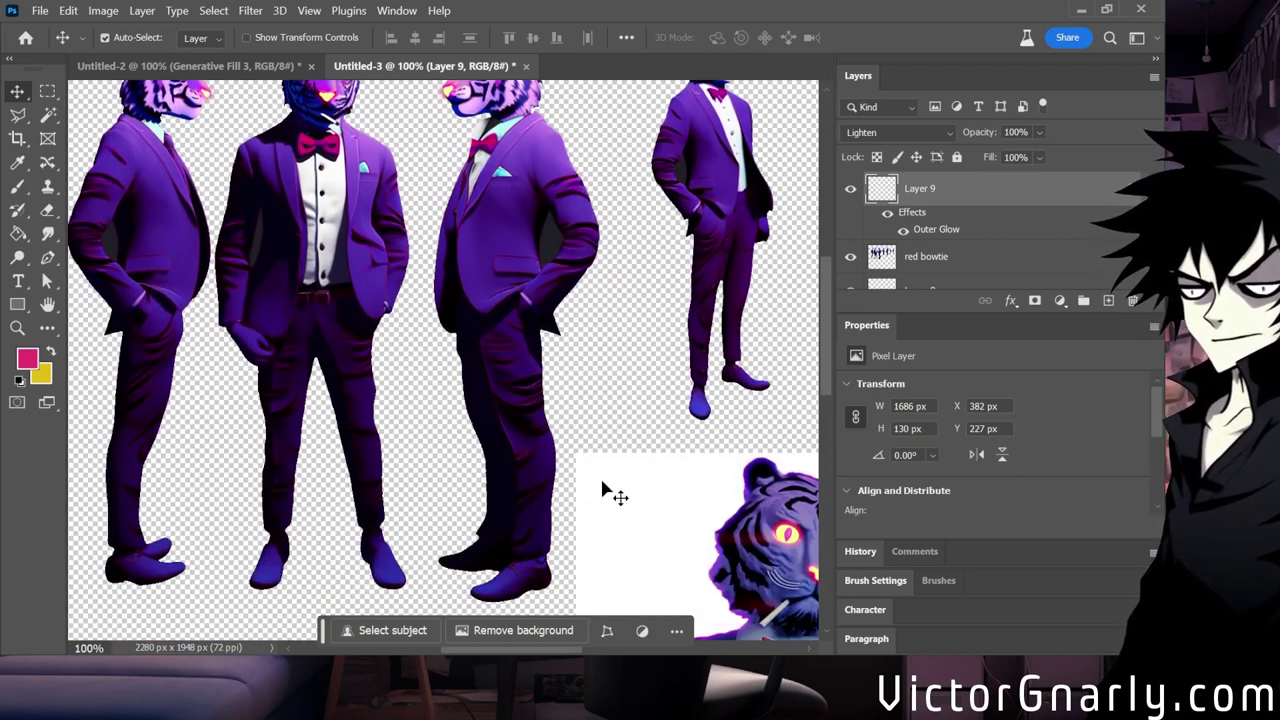
Compare the eye and nose glow on the suited tiger poses with the reference tiger.
scroll(600, 480, "down", 1)
scroll(540, 478, "right", 2)
scroll(503, 476, "up", 2)
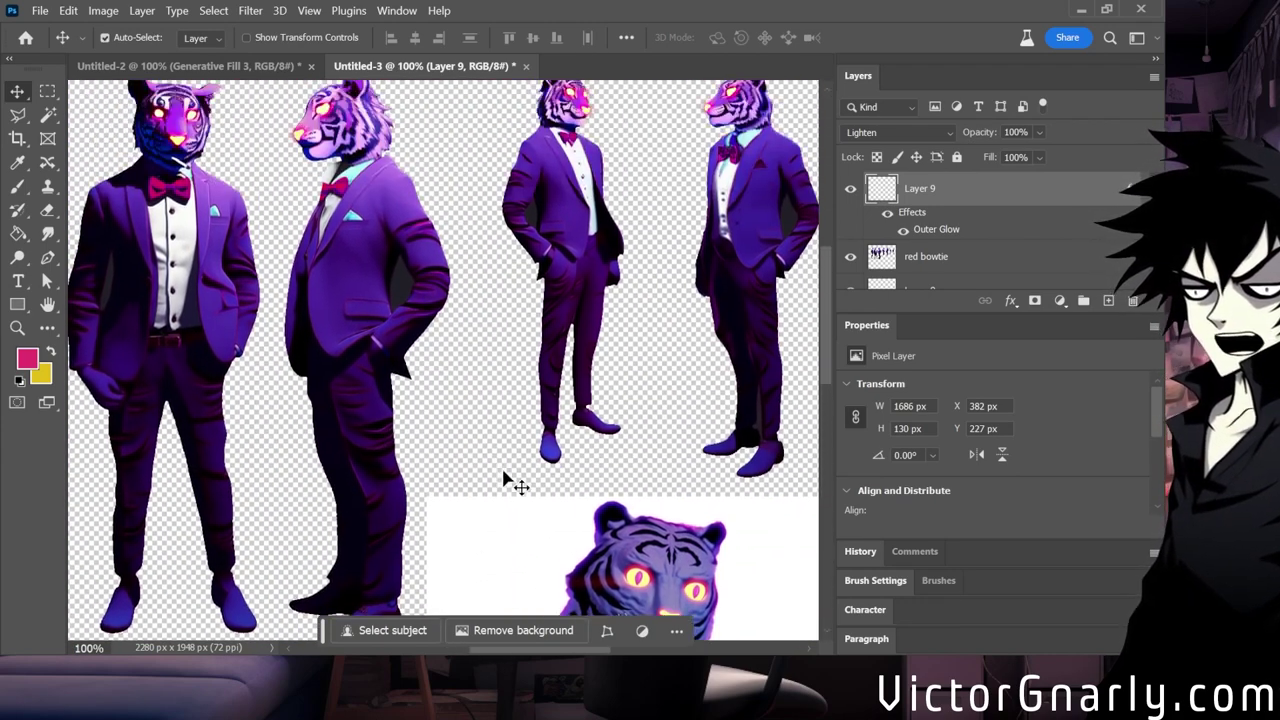
scroll(509, 457, "up", 2)
scroll(314, 214, "up", 1)
scroll(200, 190, "up", 1)
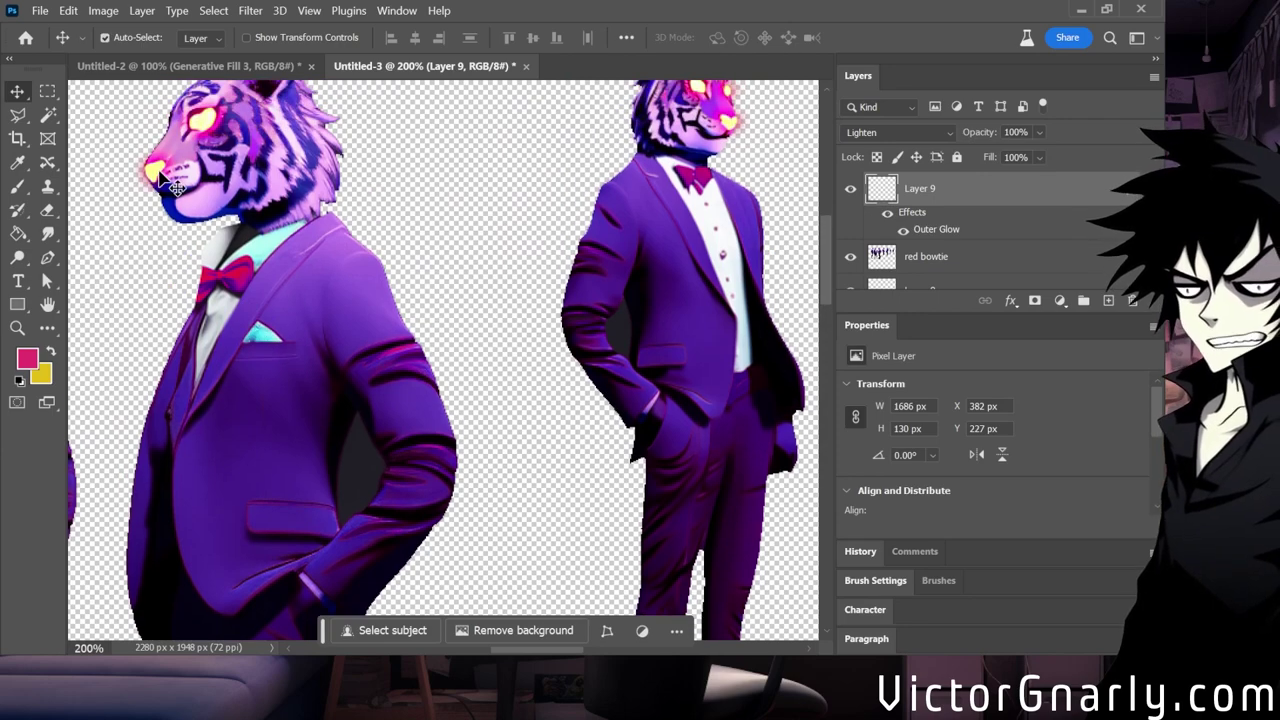
scroll(214, 286, "down", 3)
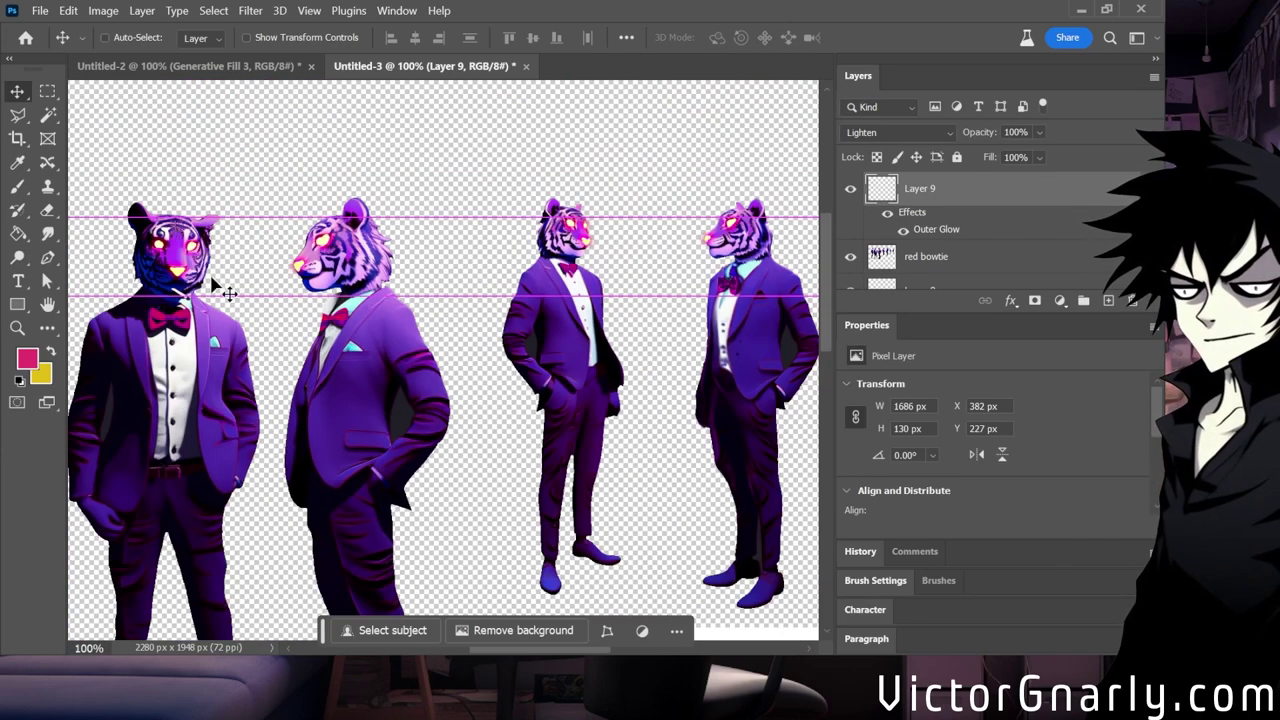
scroll(466, 409, "up", 1)
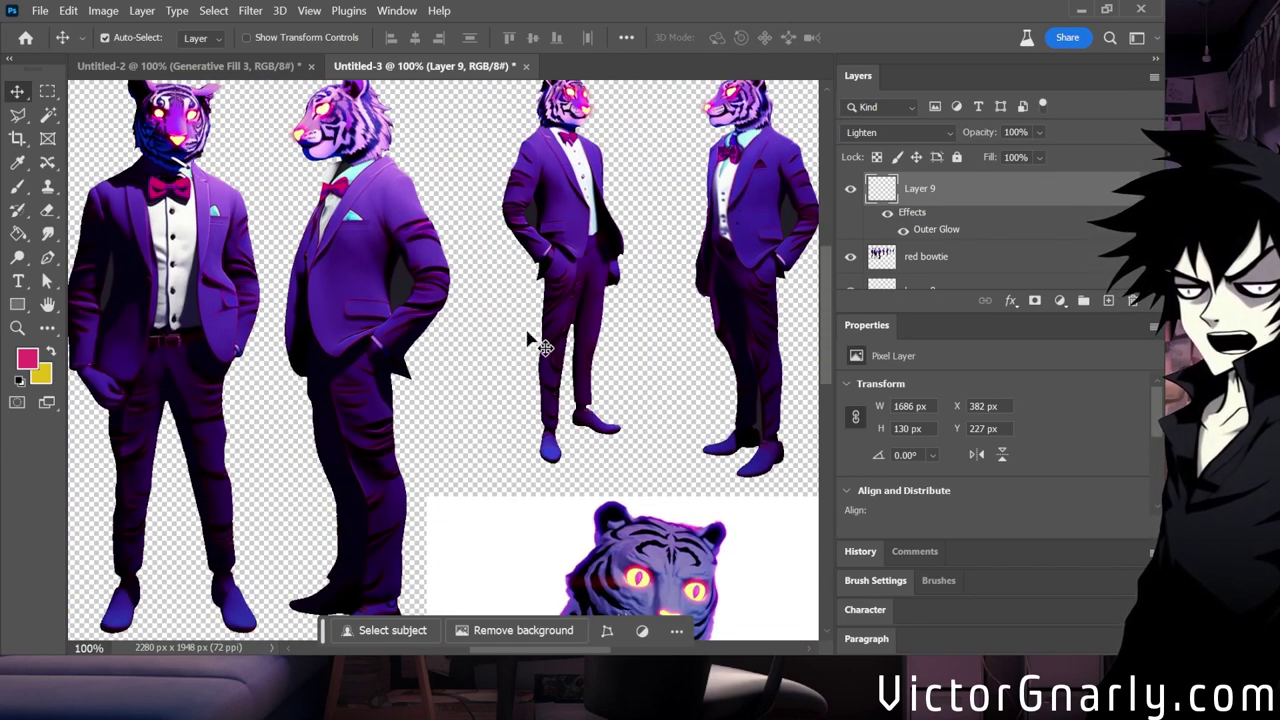
scroll(580, 390, "down", 2)
scroll(580, 386, "up", 3)
scroll(600, 425, "down", 2)
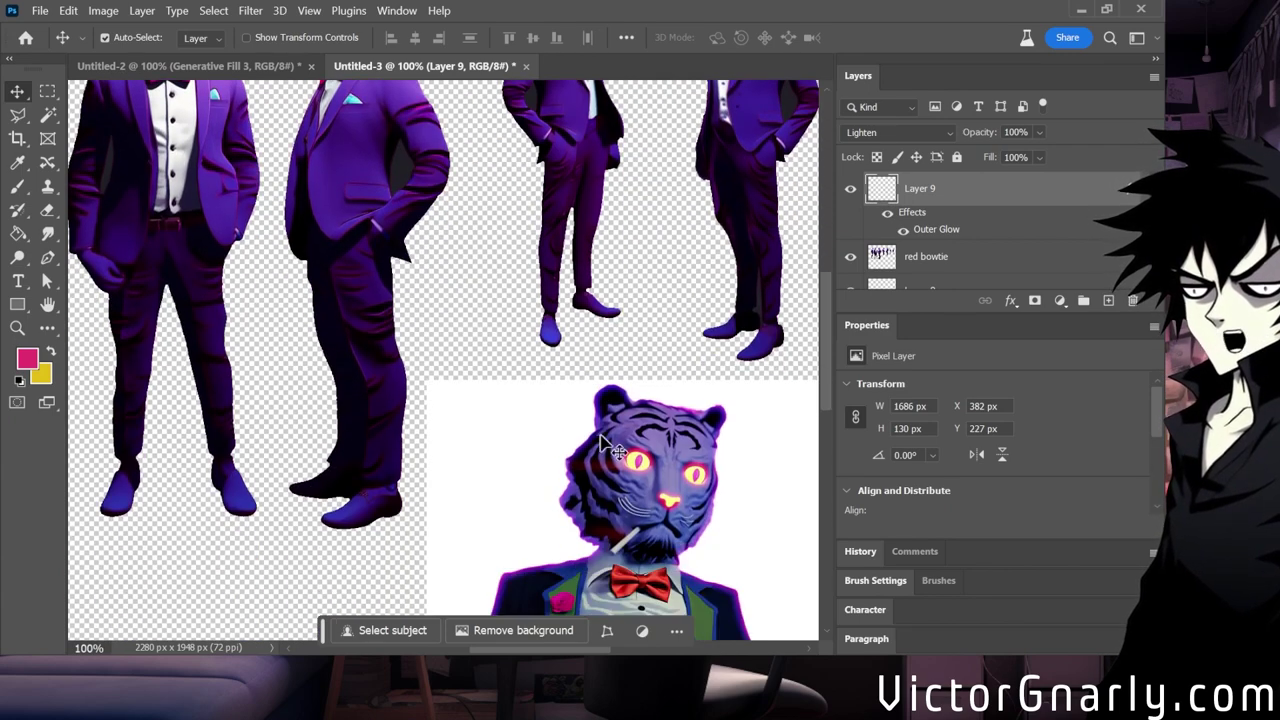
scroll(630, 465, "up", 3)
scroll(463, 475, "up", 1)
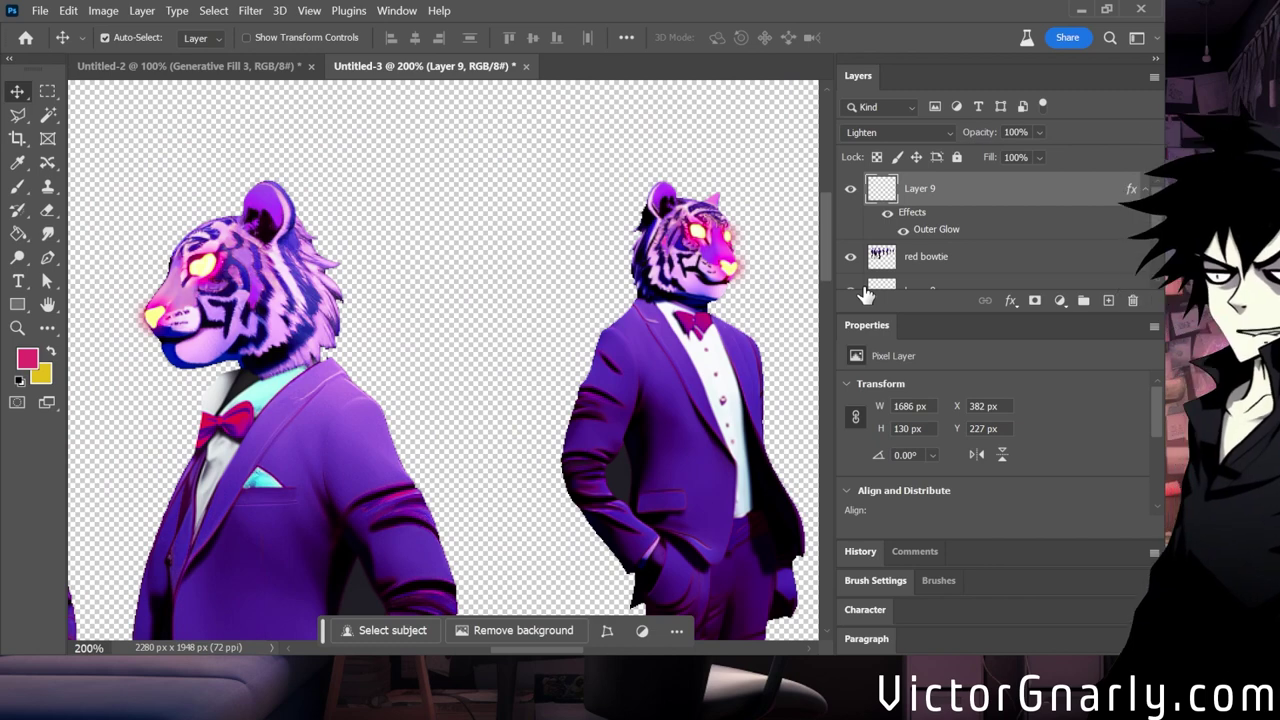
With a soft 9 px Eraser at 9% hardness and 28% opacity, fade the yellow eye and nose edges on the large left-facing tiger.
left_click(48, 211)
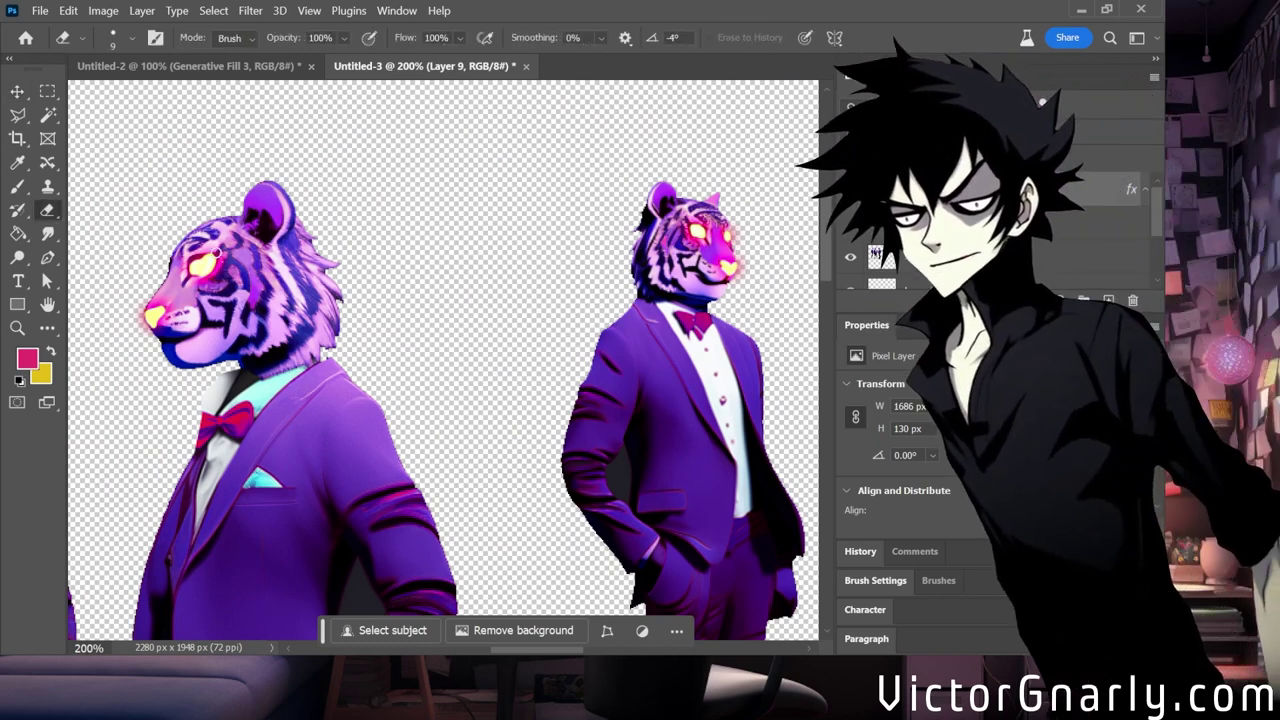
left_click(113, 38)
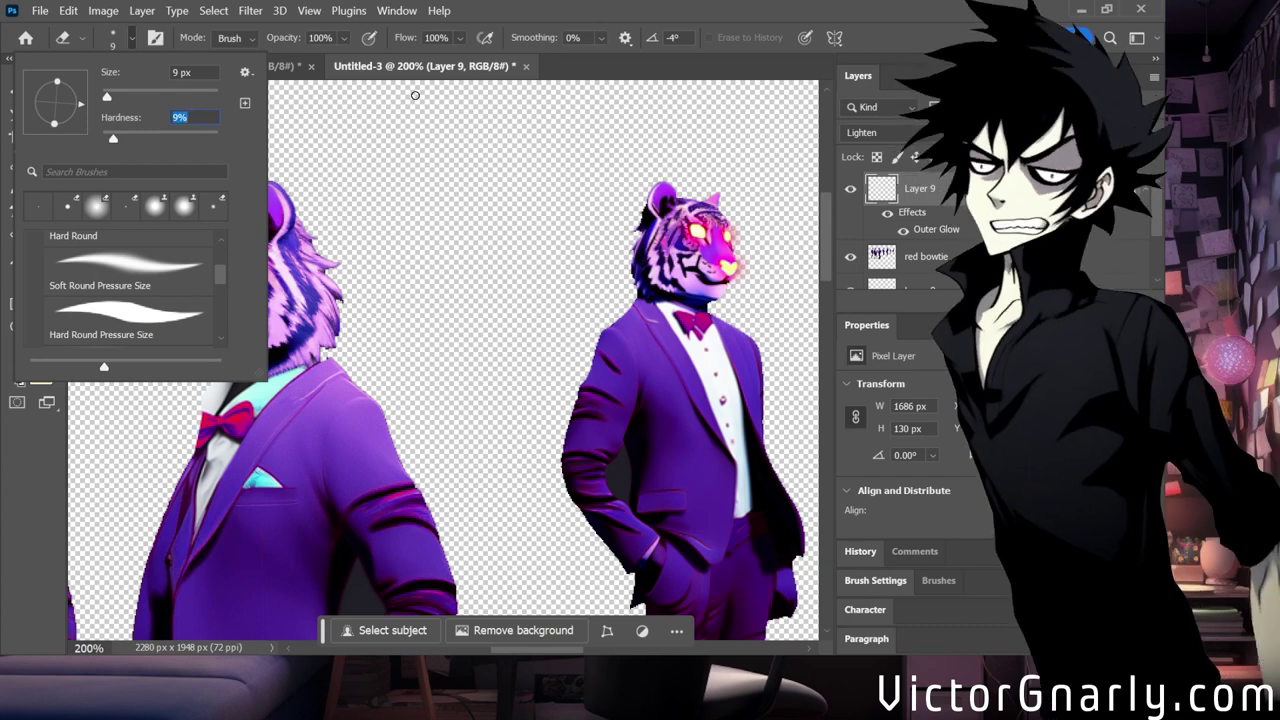
left_click(343, 38)
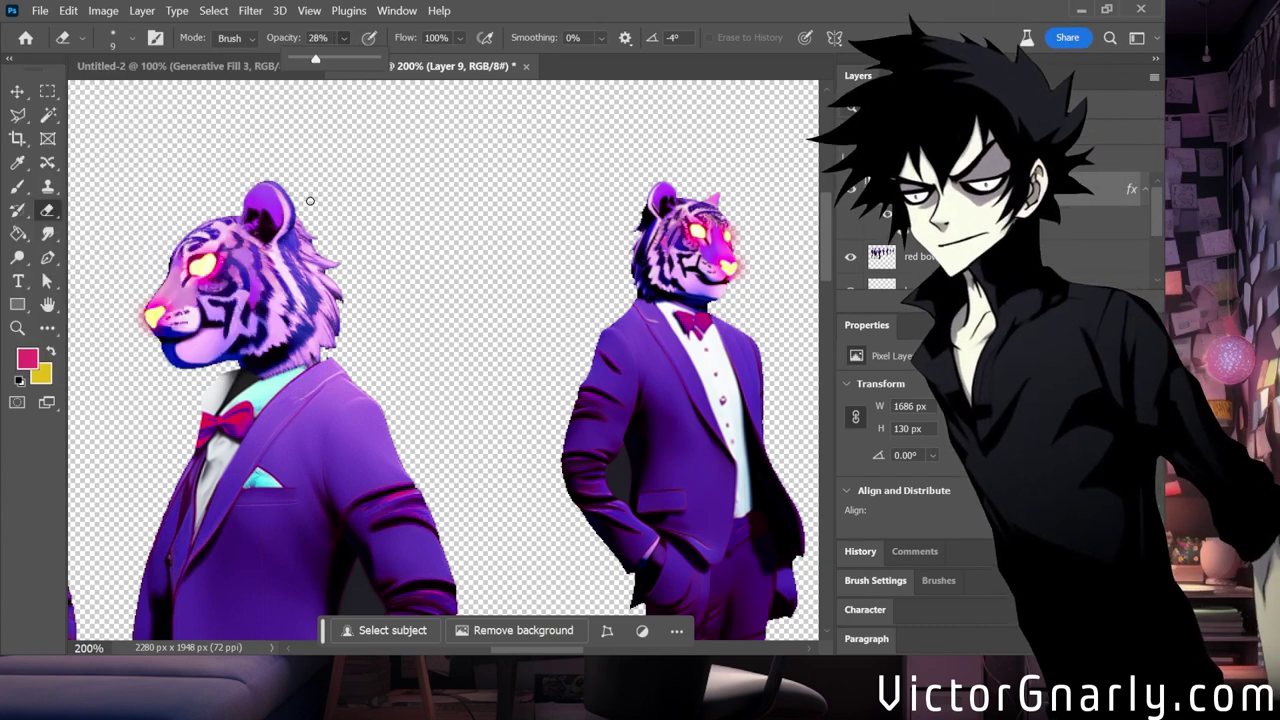
left_click(195, 232)
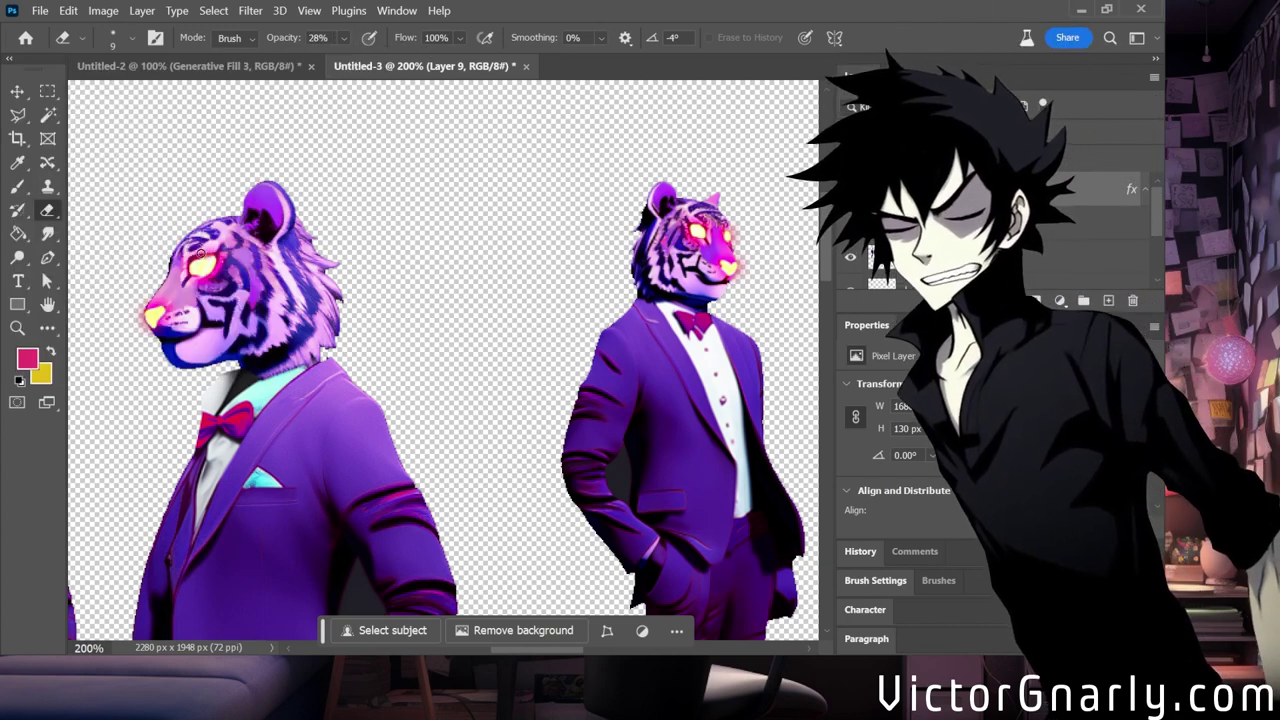
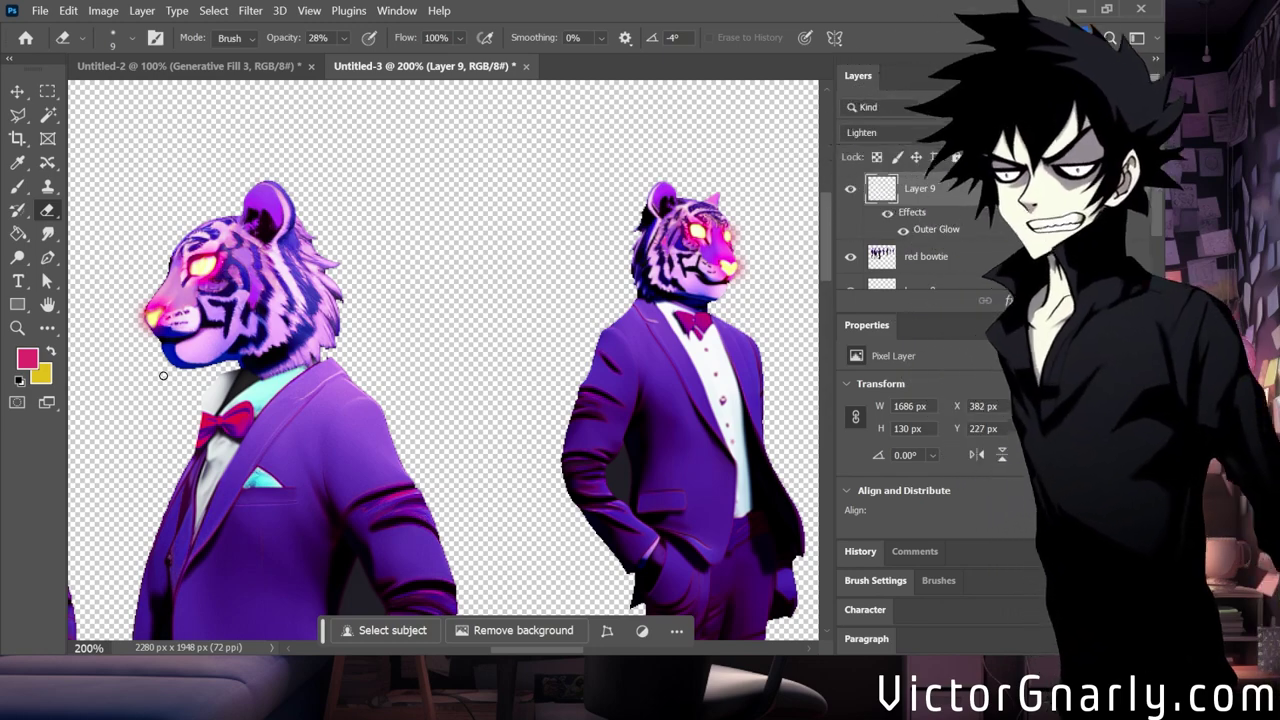
Inspect the glowing eyes and noses and the suit details across the row of tiger figures at close range.
left_click_drag(526, 650, 479, 651)
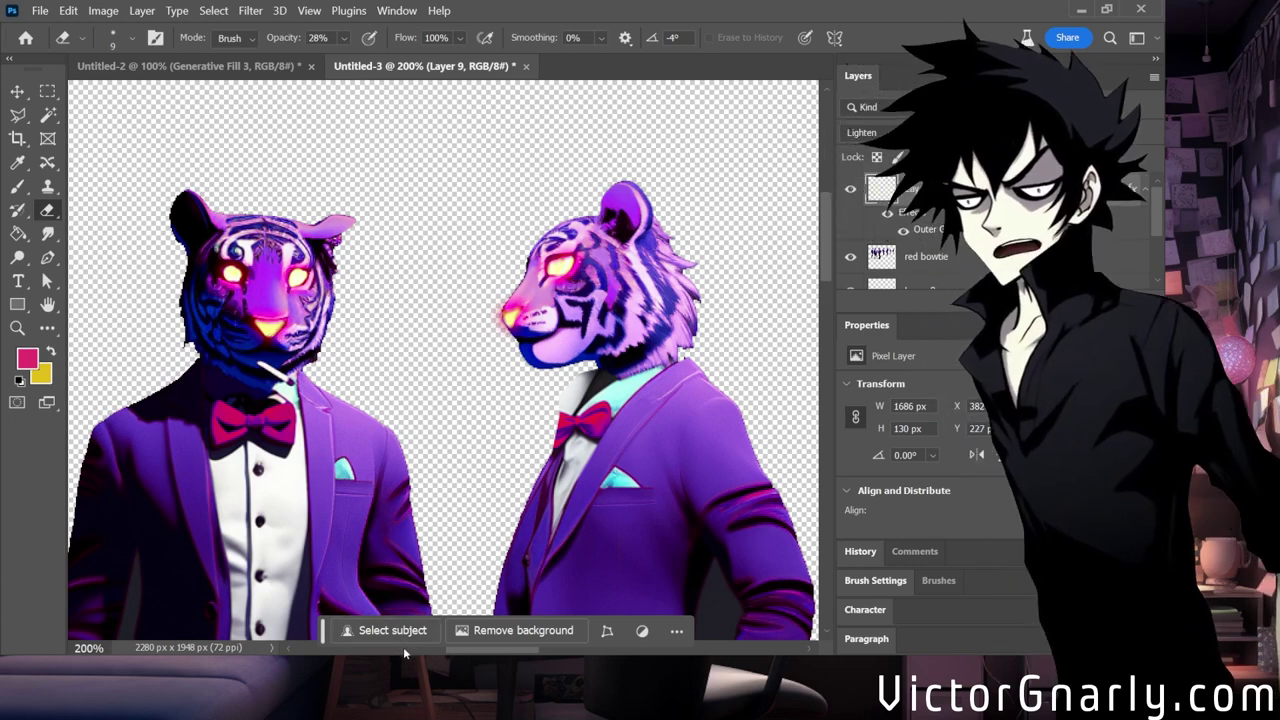
scroll(400, 648, "right", 5)
key("x")
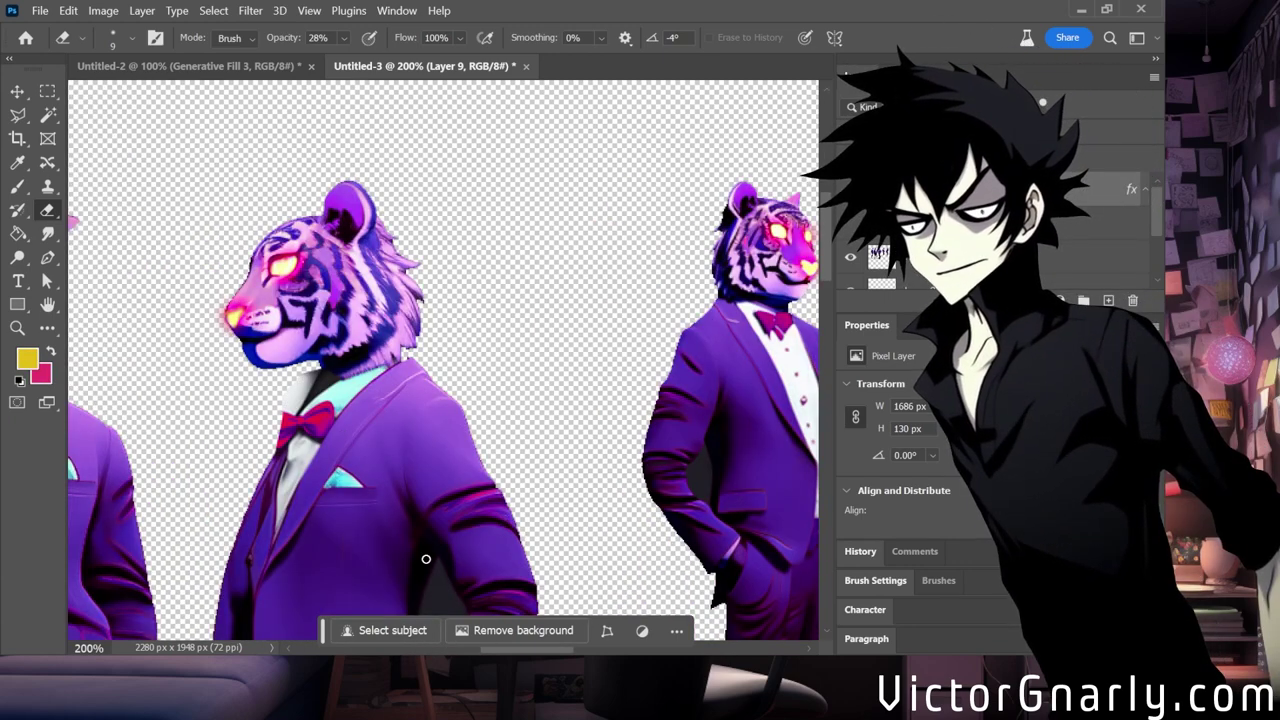
left_click_drag(490, 652, 529, 649)
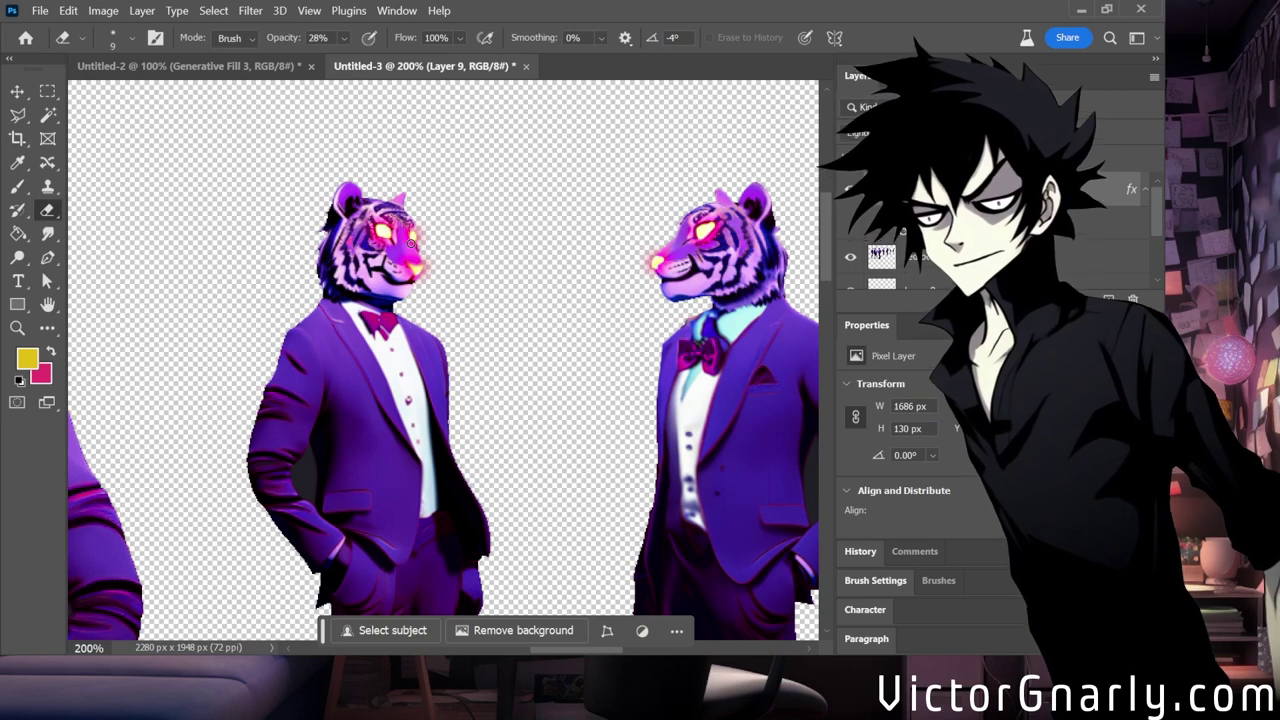
scroll(555, 560, "right", 5)
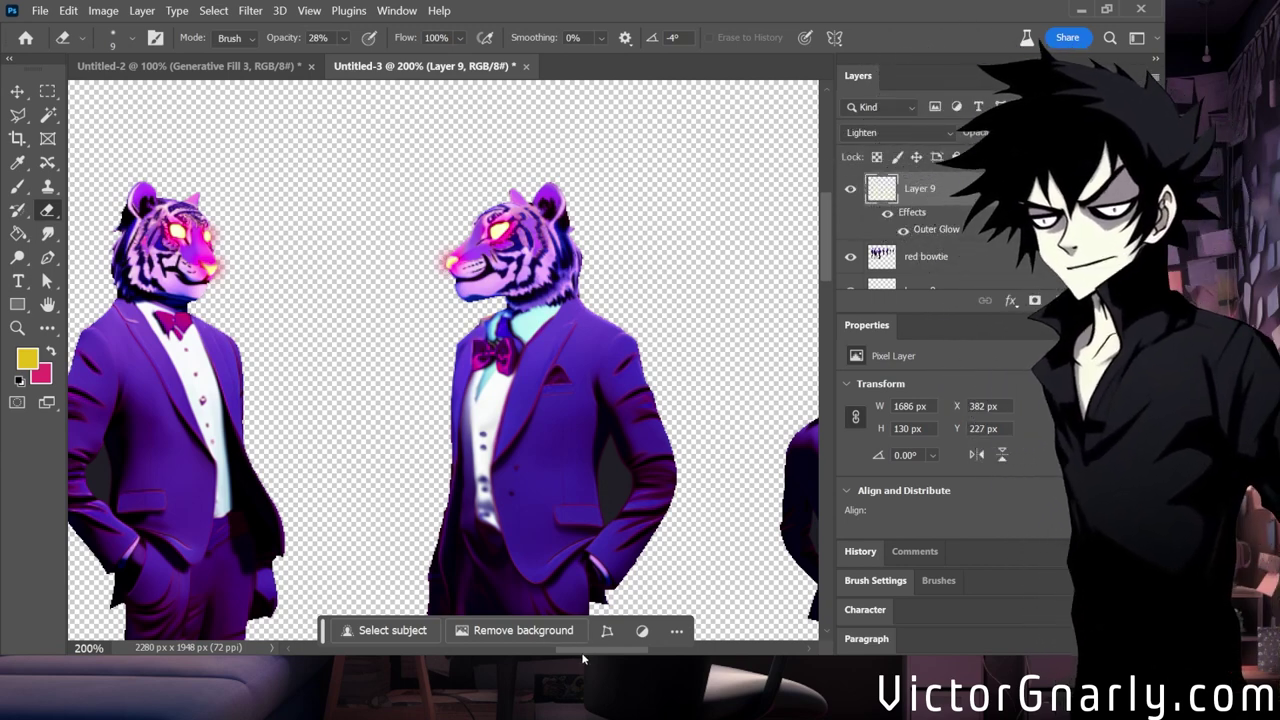
left_click_drag(581, 650, 669, 653)
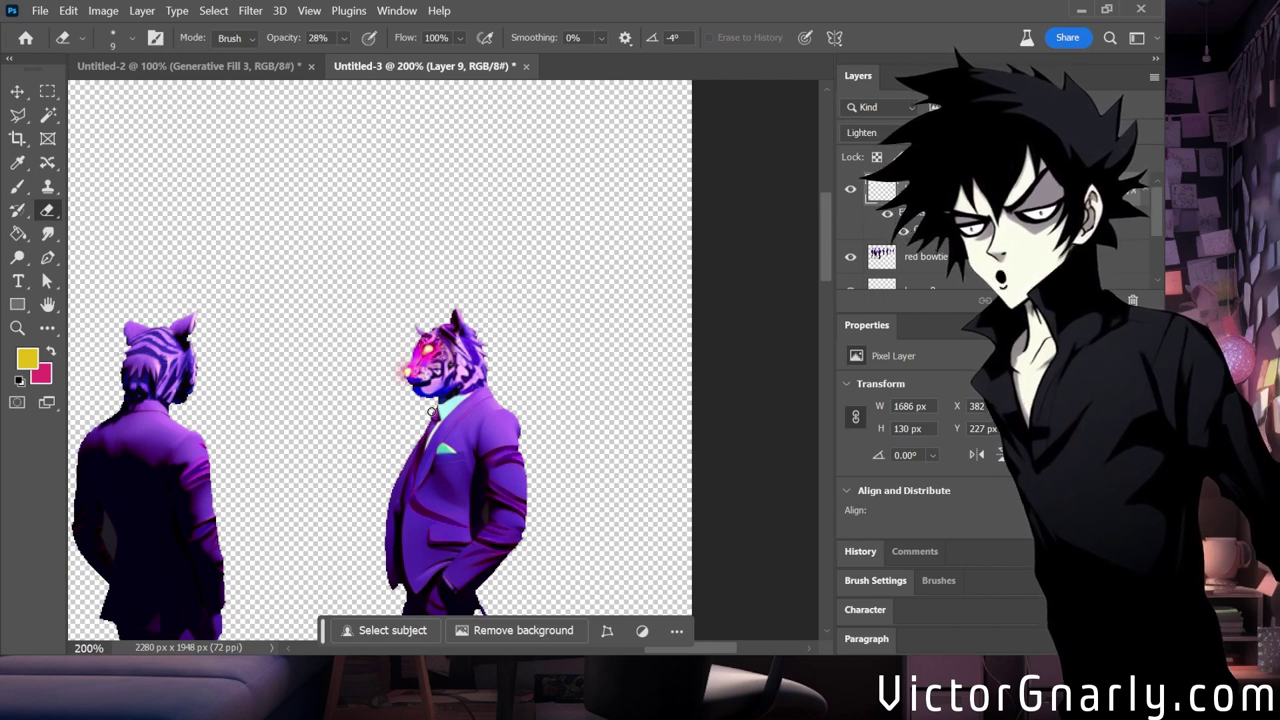
Compare the row of purple-suited tiger figures with the reference tiger portrait below them.
key("ctrl+minus")
key("ctrl+minus")
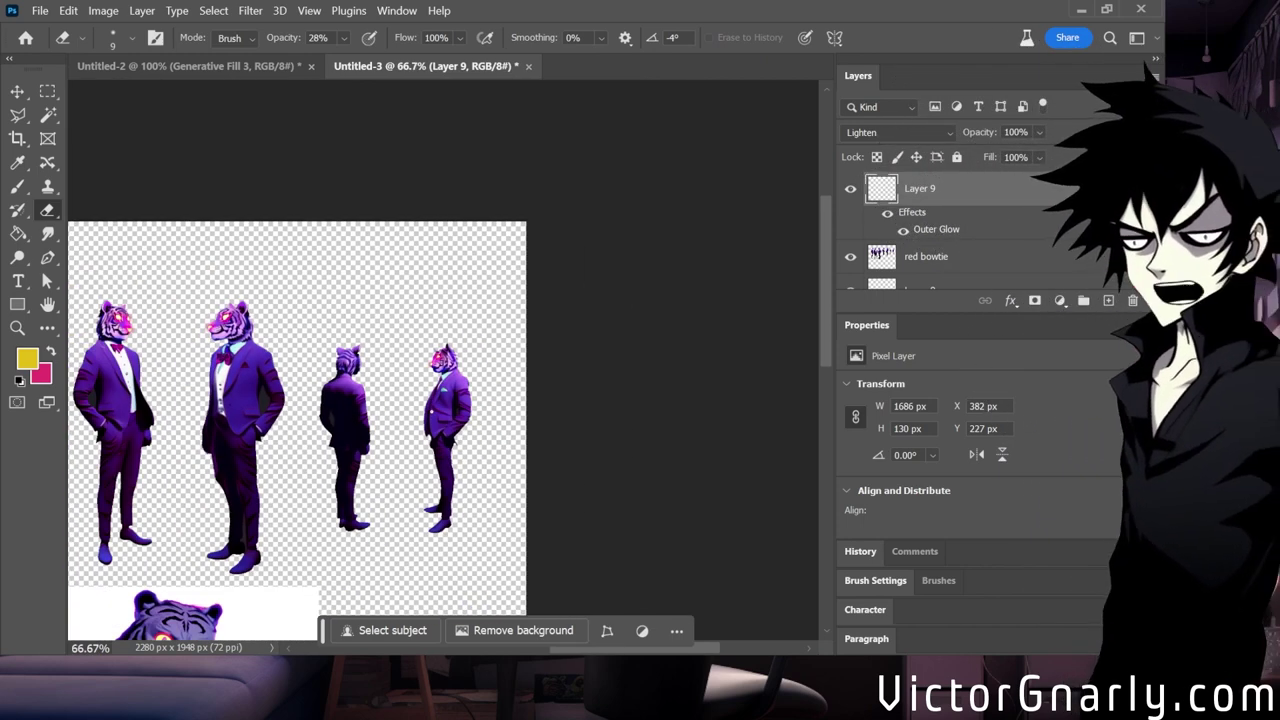
scroll(419, 317, "down", 5)
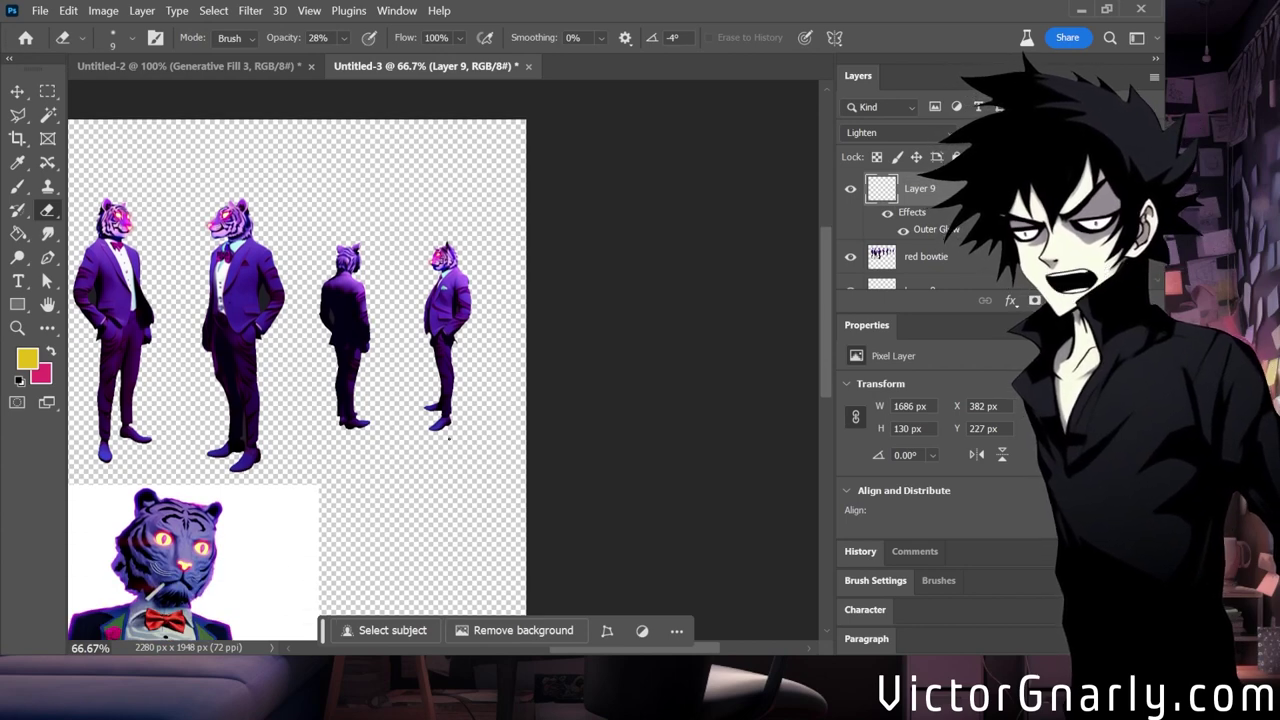
scroll(597, 482, "down", 3)
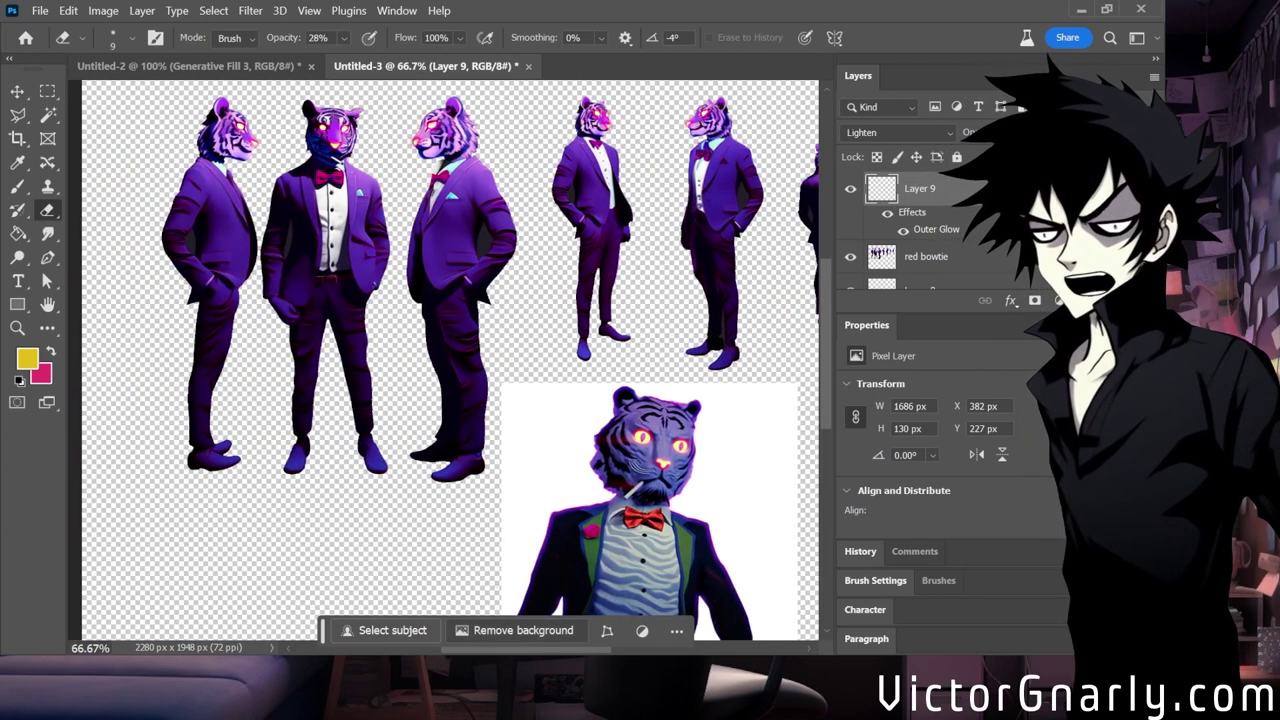
scroll(597, 482, "left", 3)
scroll(597, 482, "up", 1)
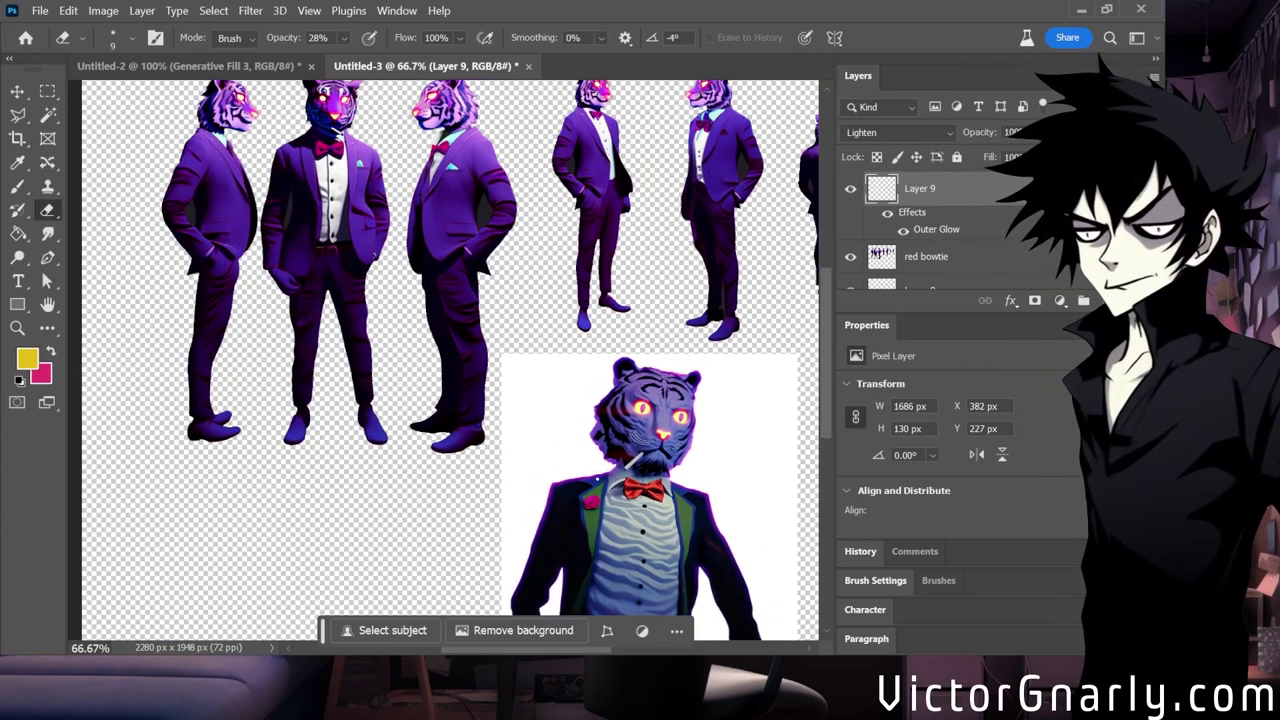
scroll(630, 485, "down", 2)
scroll(661, 488, "up", 3)
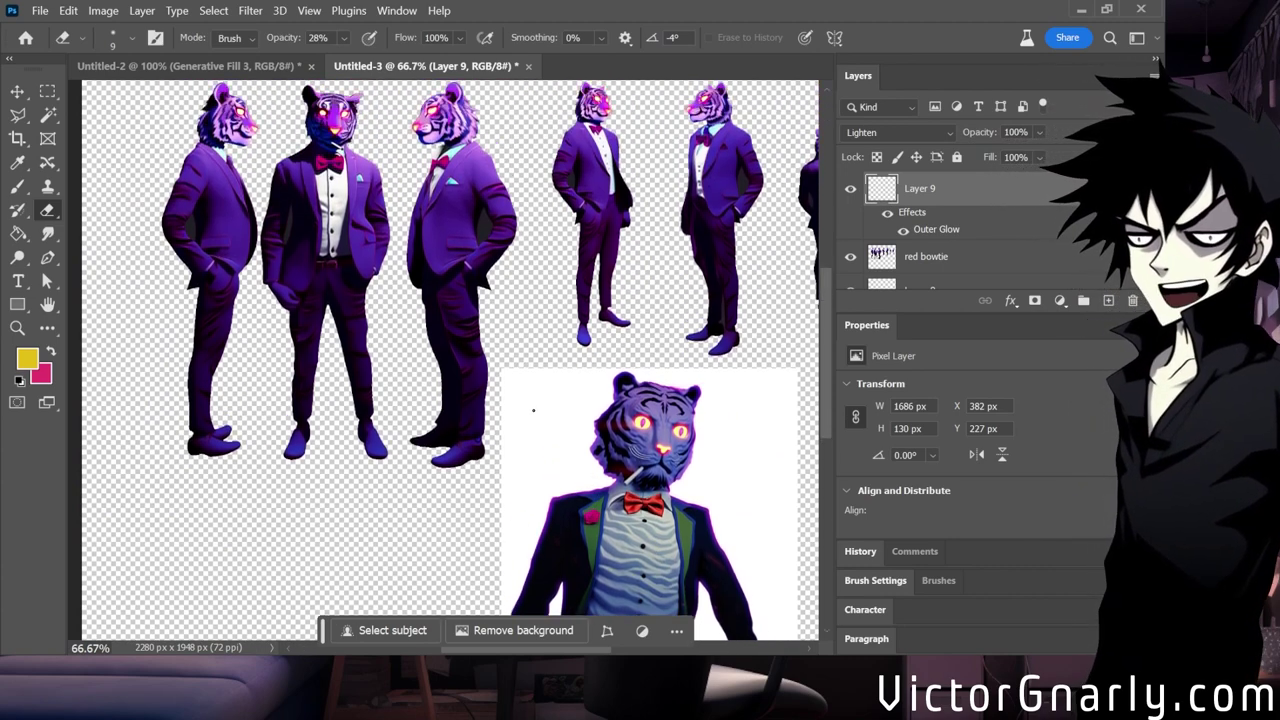
scroll(579, 424, "down", 2)
scroll(579, 424, "up", 3)
scroll(579, 424, "down", 3)
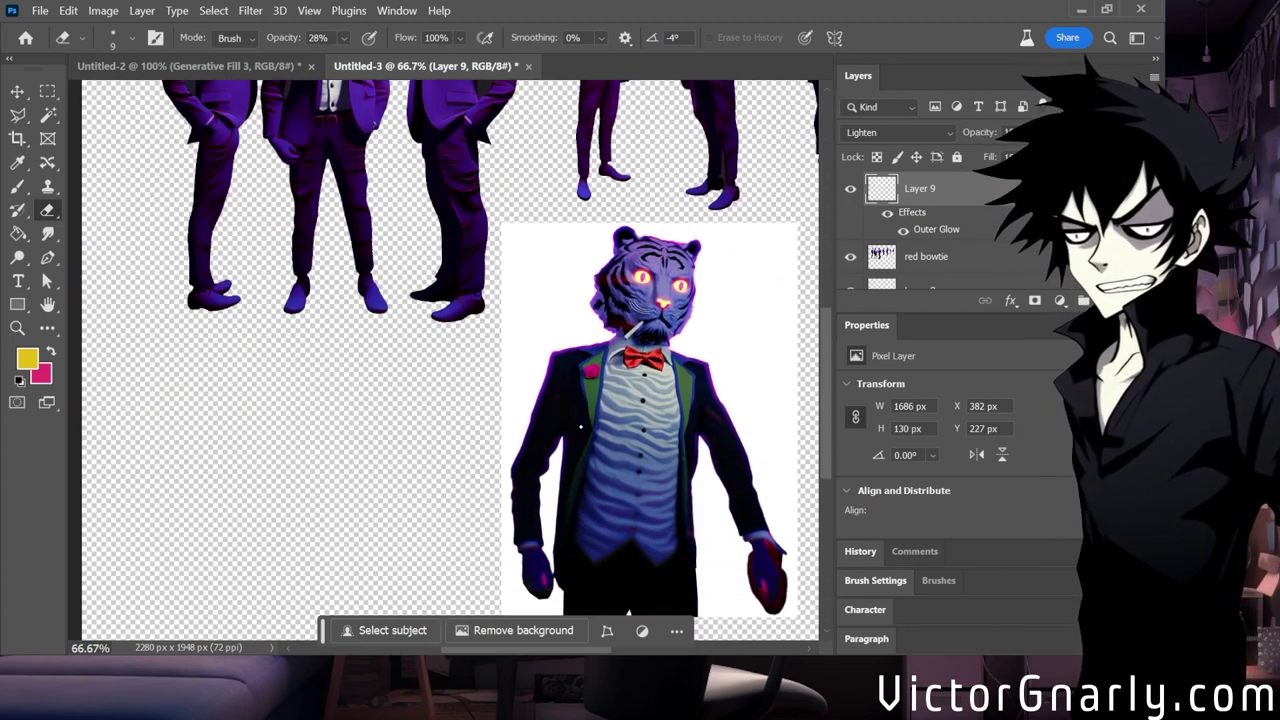
scroll(579, 424, "up", 4)
scroll(580, 426, "up", 1)
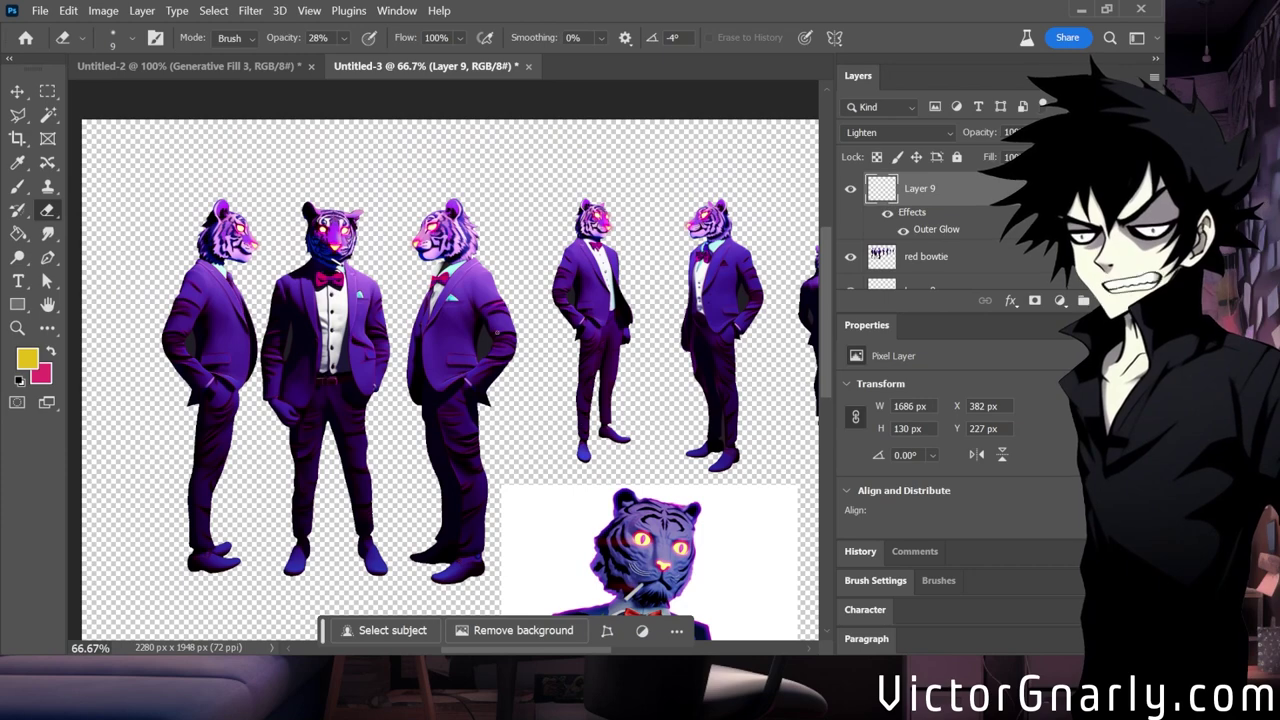
scroll(480, 345, "up", 1)
scroll(469, 359, "up", 1)
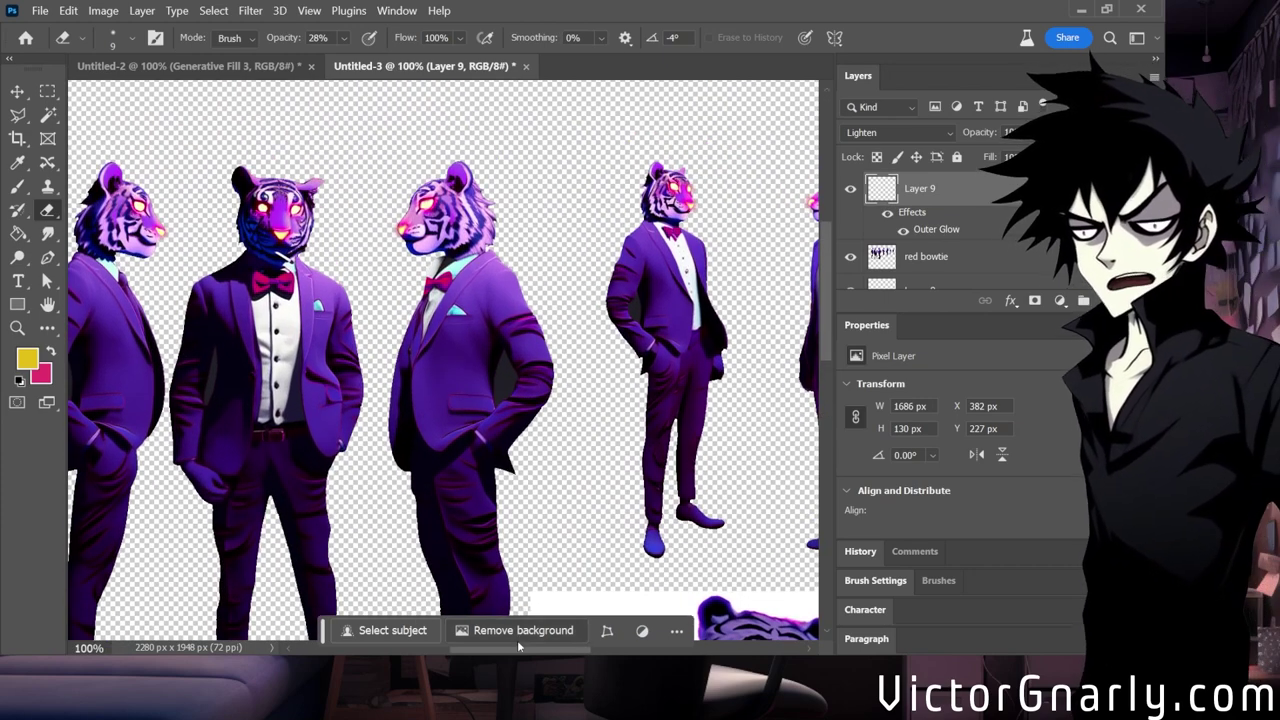
left_click_drag(518, 647, 580, 647)
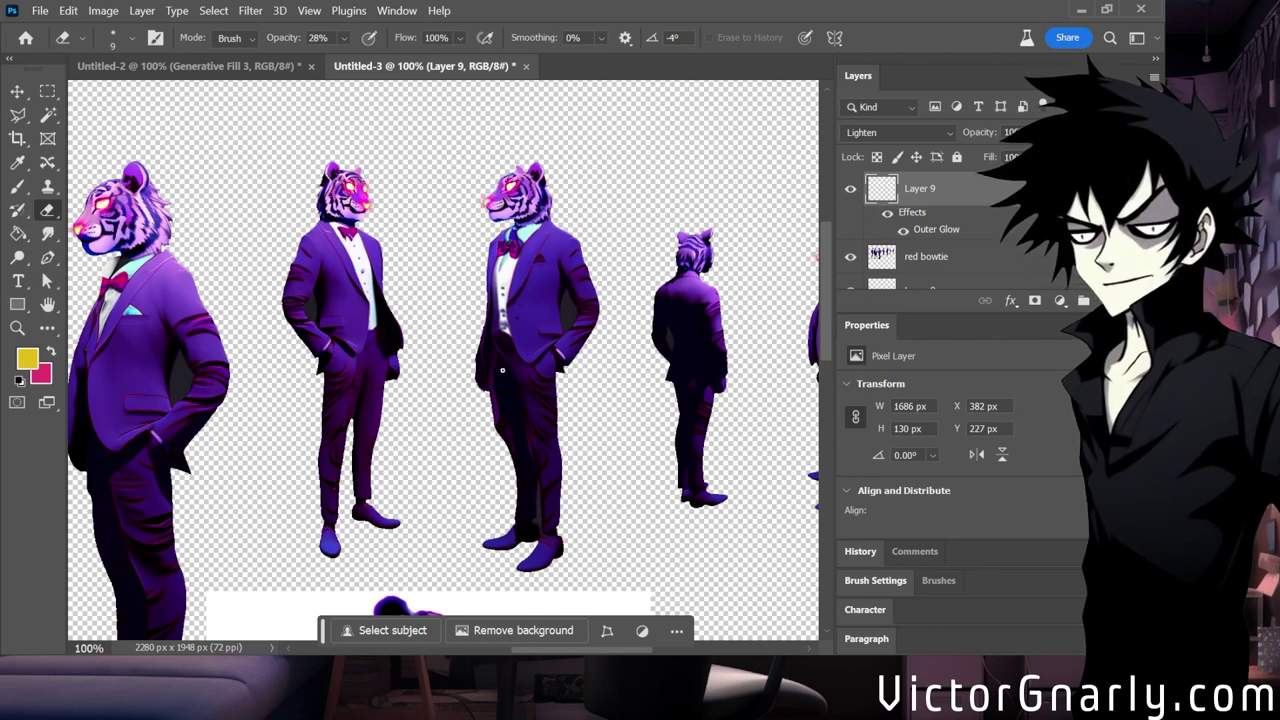
scroll(502, 370, "down", 5)
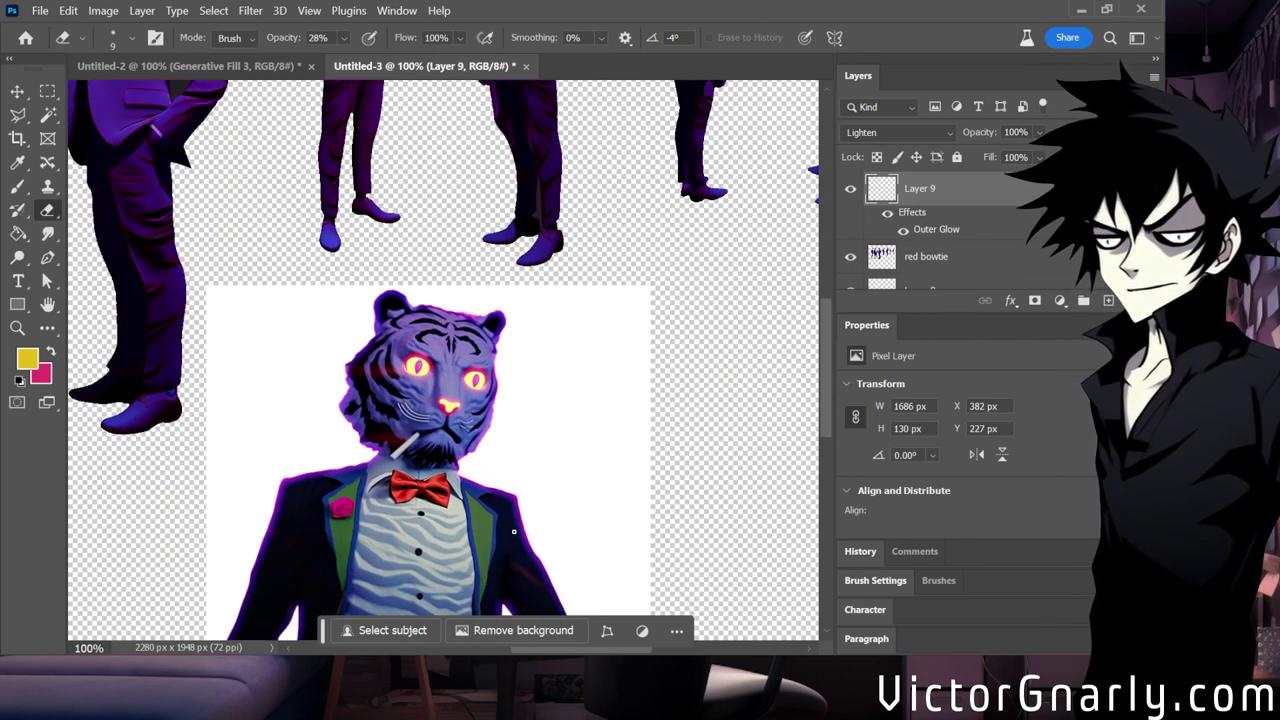
scroll(514, 531, "down", 3)
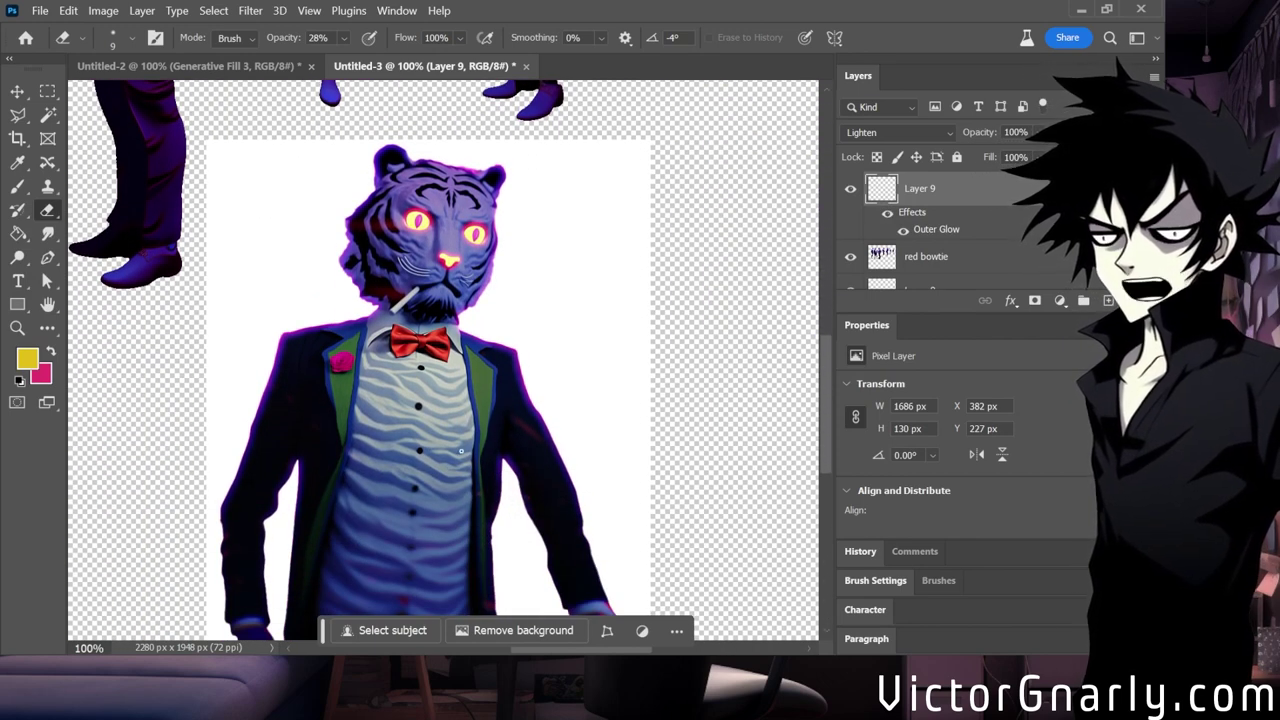
scroll(477, 451, "up", 8)
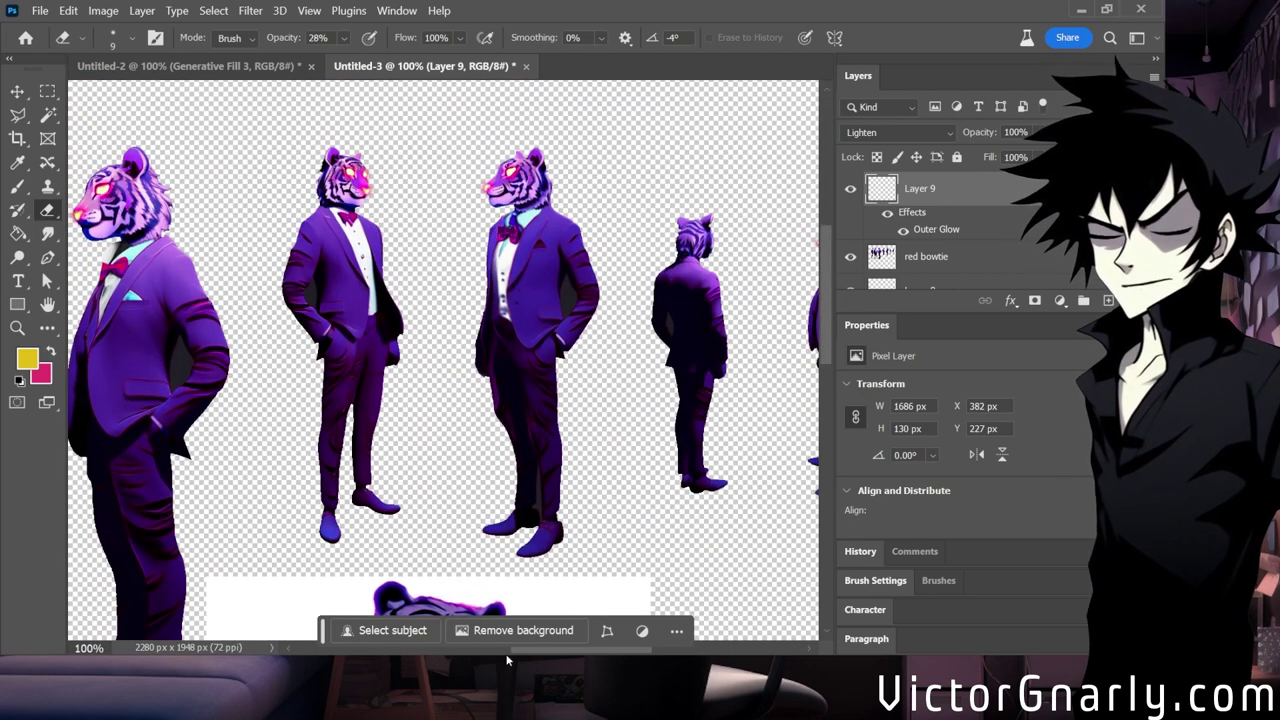
scroll(202, 318, "left", 5)
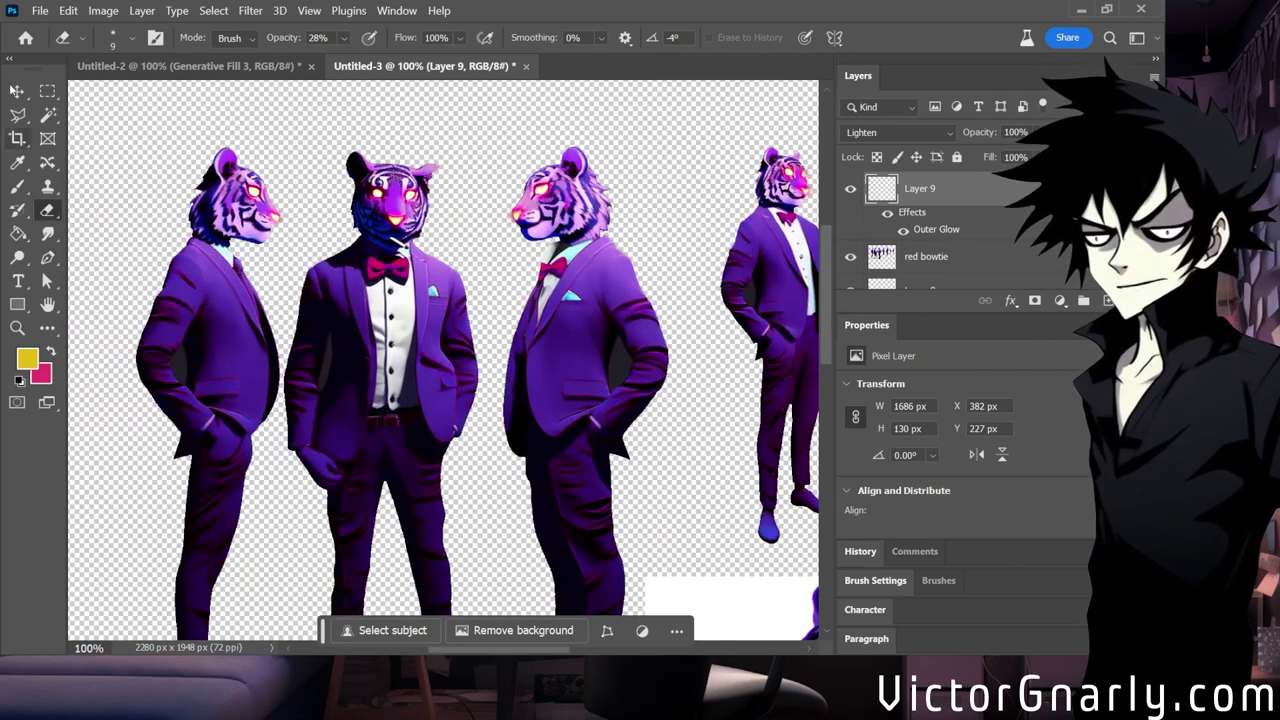
Lasso the breast-pocket squares on four of the tiger figures as one selection and replace them using Generative Fill without a prompt.
key("l")
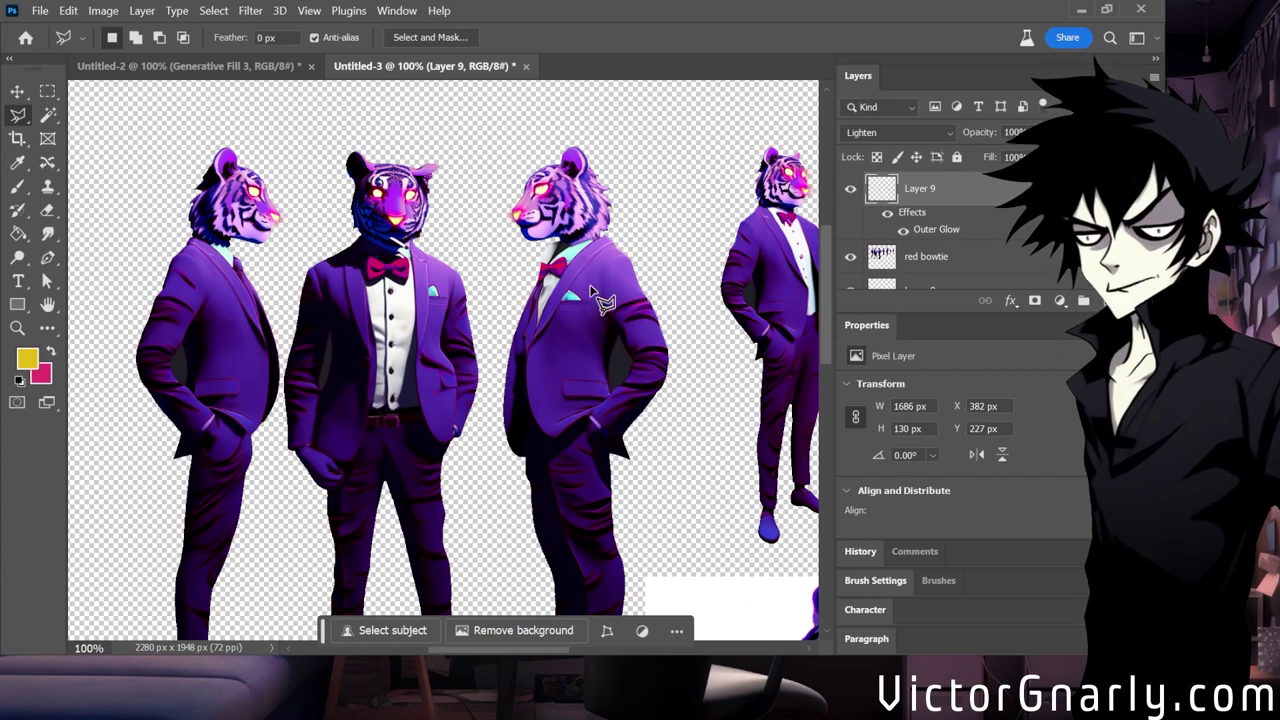
mouse_move(578, 292)
left_mouse_down()
mouse_move(562, 305)
mouse_move(572, 320)
mouse_move(600, 322)
mouse_move(578, 292)
left_mouse_up()
key("shift")
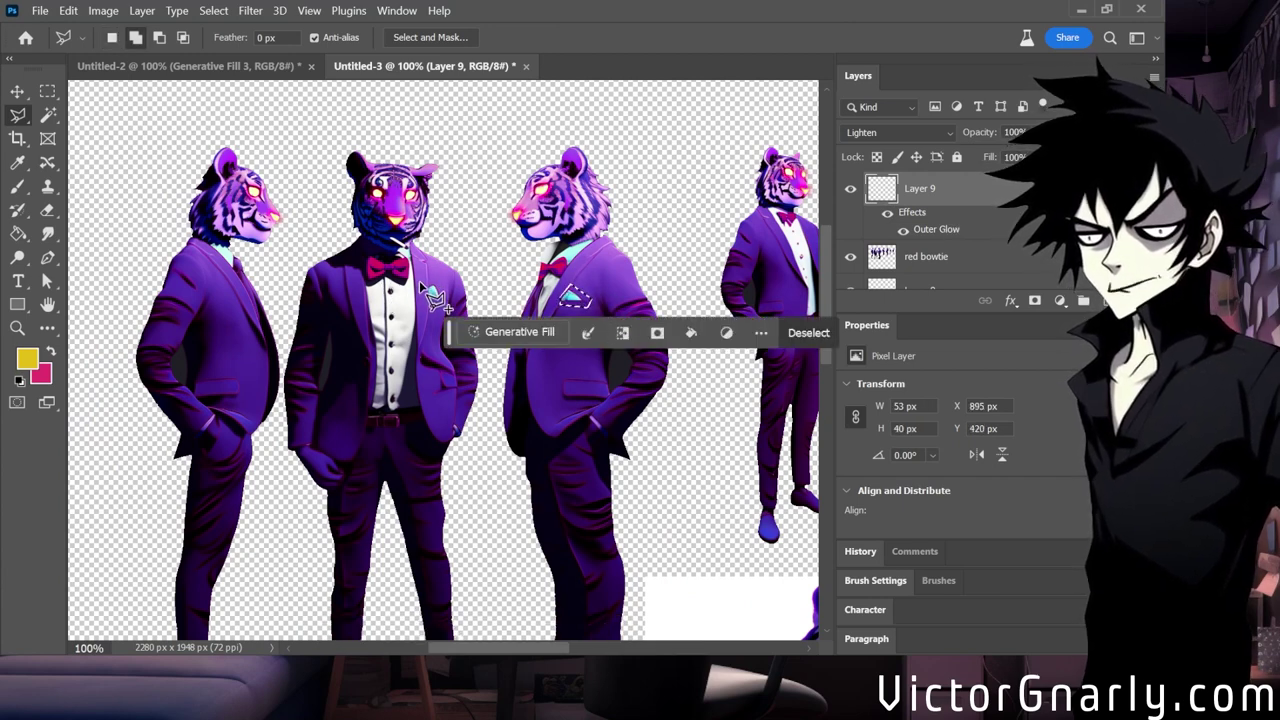
mouse_move(421, 288)
left_mouse_down()
mouse_move(430, 318)
mouse_move(424, 306)
mouse_move(446, 318)
mouse_move(450, 304)
mouse_move(422, 290)
left_mouse_up()
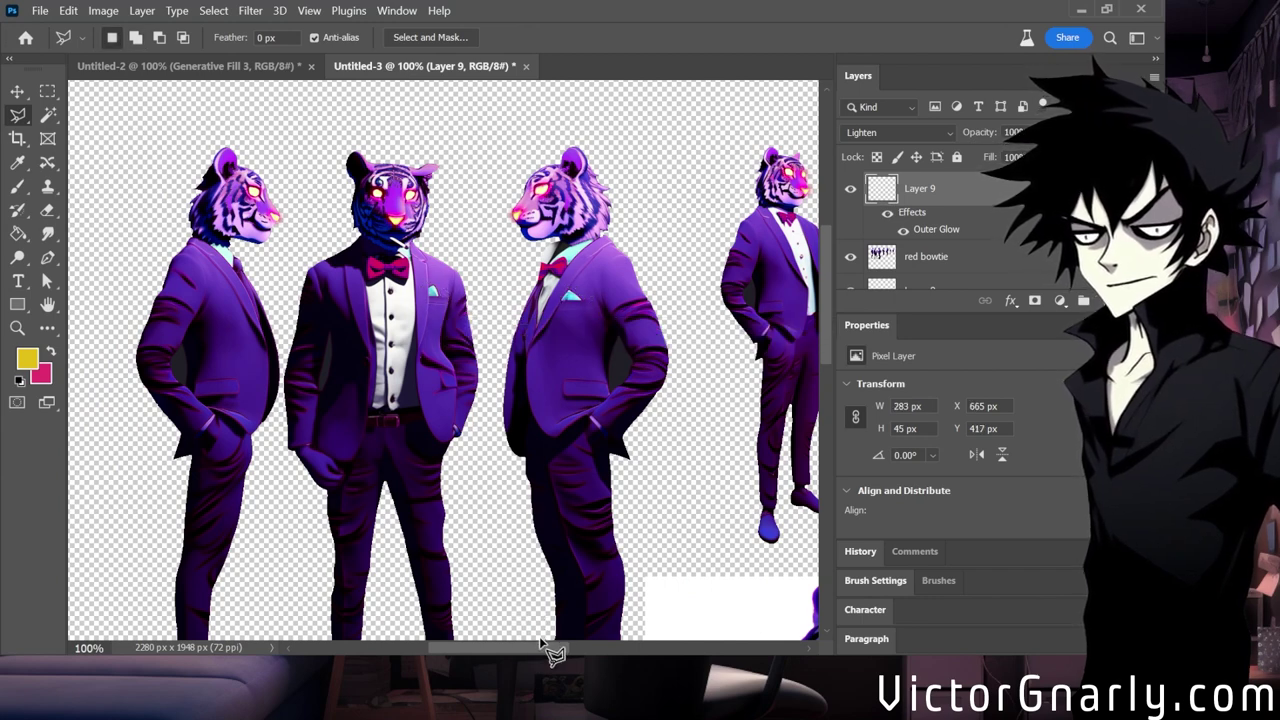
scroll(548, 648, "down", 2)
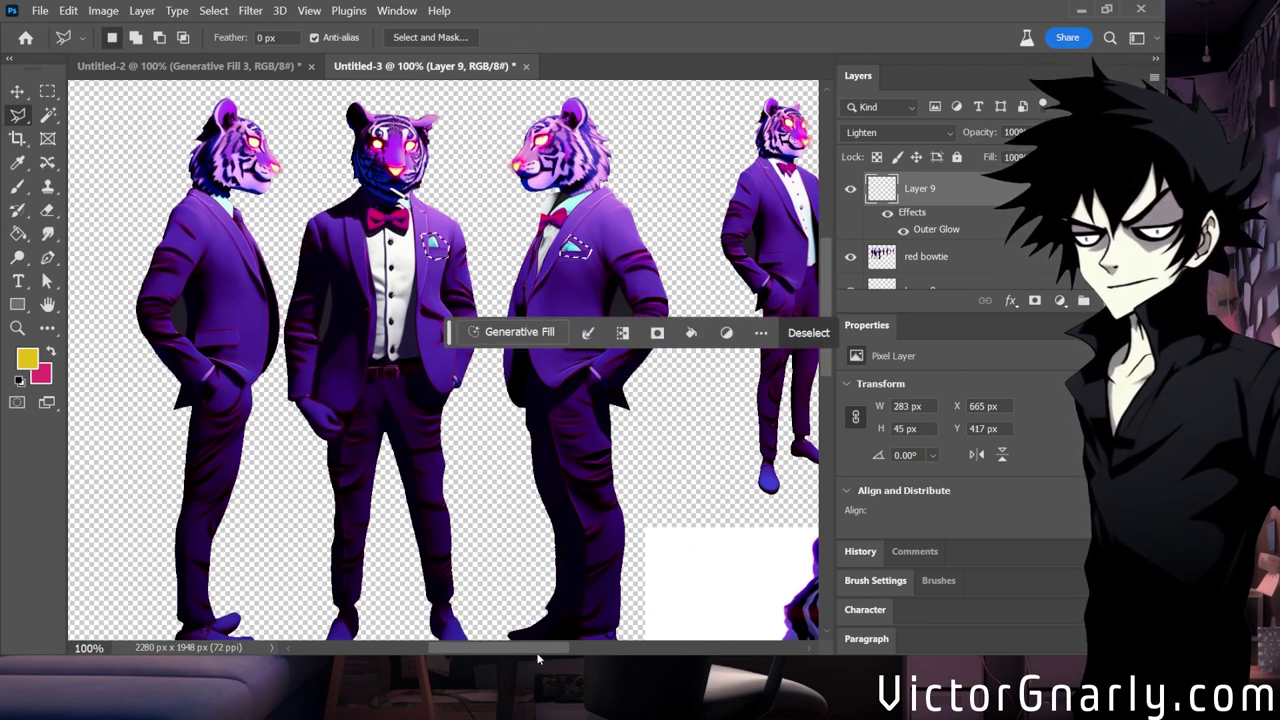
scroll(590, 245, "right", 5)
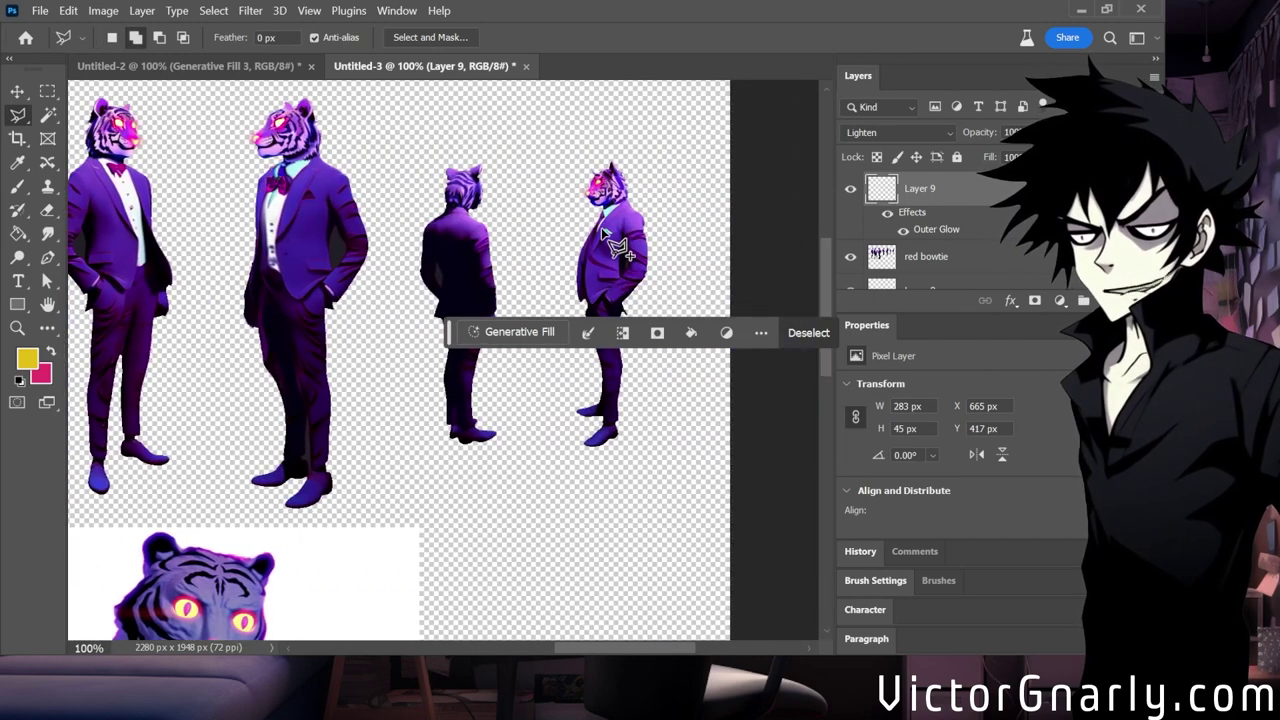
mouse_move(617, 250)
left_mouse_down()
mouse_move(600, 230)
mouse_move(603, 246)
mouse_move(622, 248)
mouse_move(616, 232)
left_mouse_up()
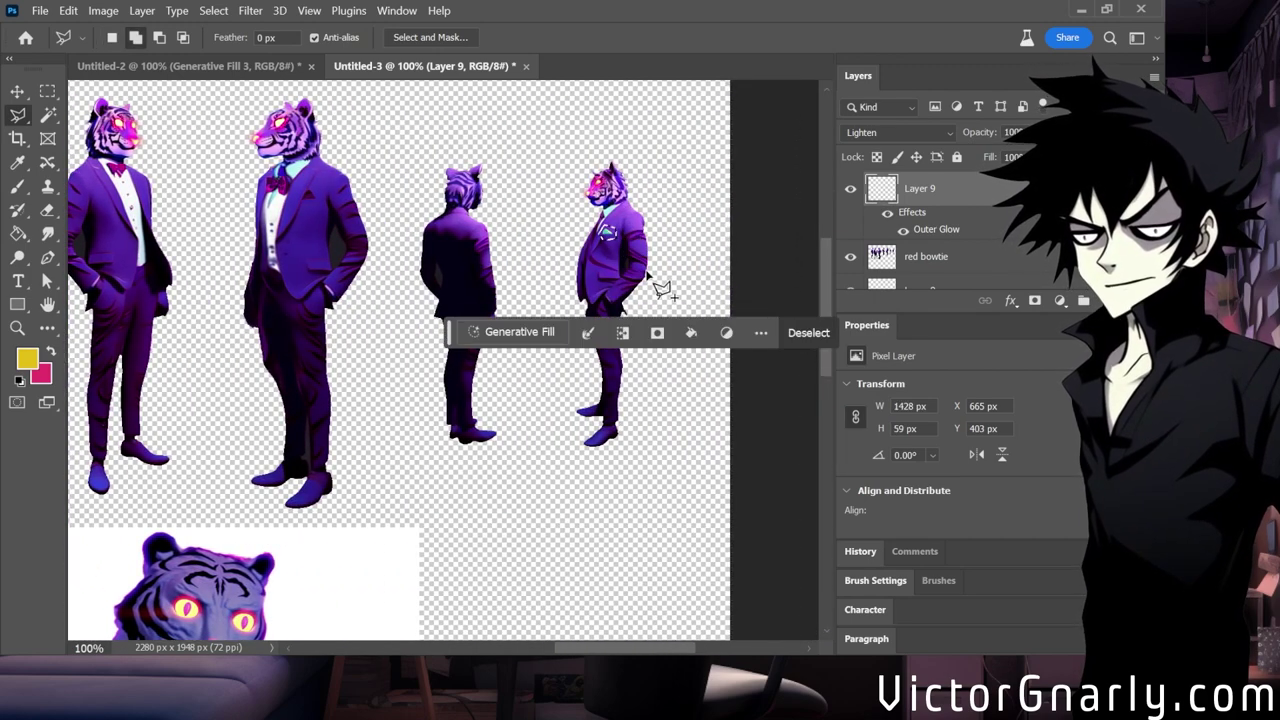
left_click_drag(565, 648, 510, 648)
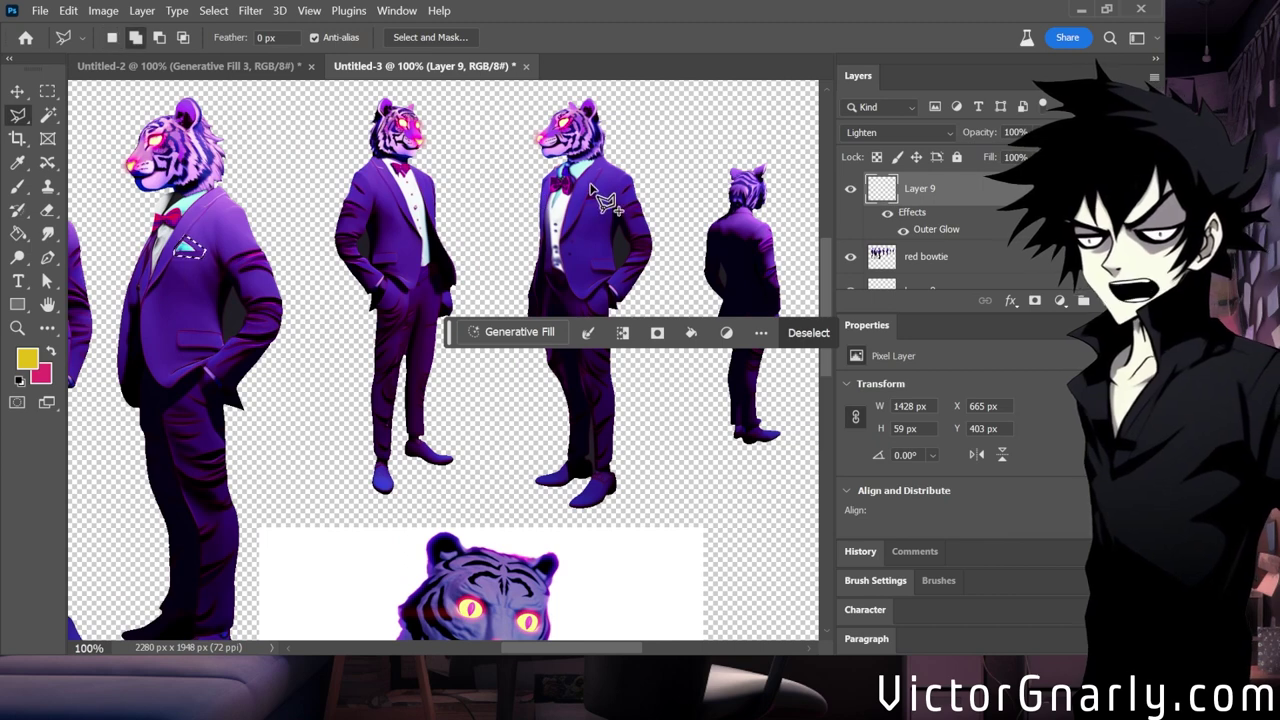
mouse_move(590, 186)
left_mouse_down()
mouse_move(592, 236)
mouse_move(602, 196)
mouse_move(590, 188)
left_mouse_up()
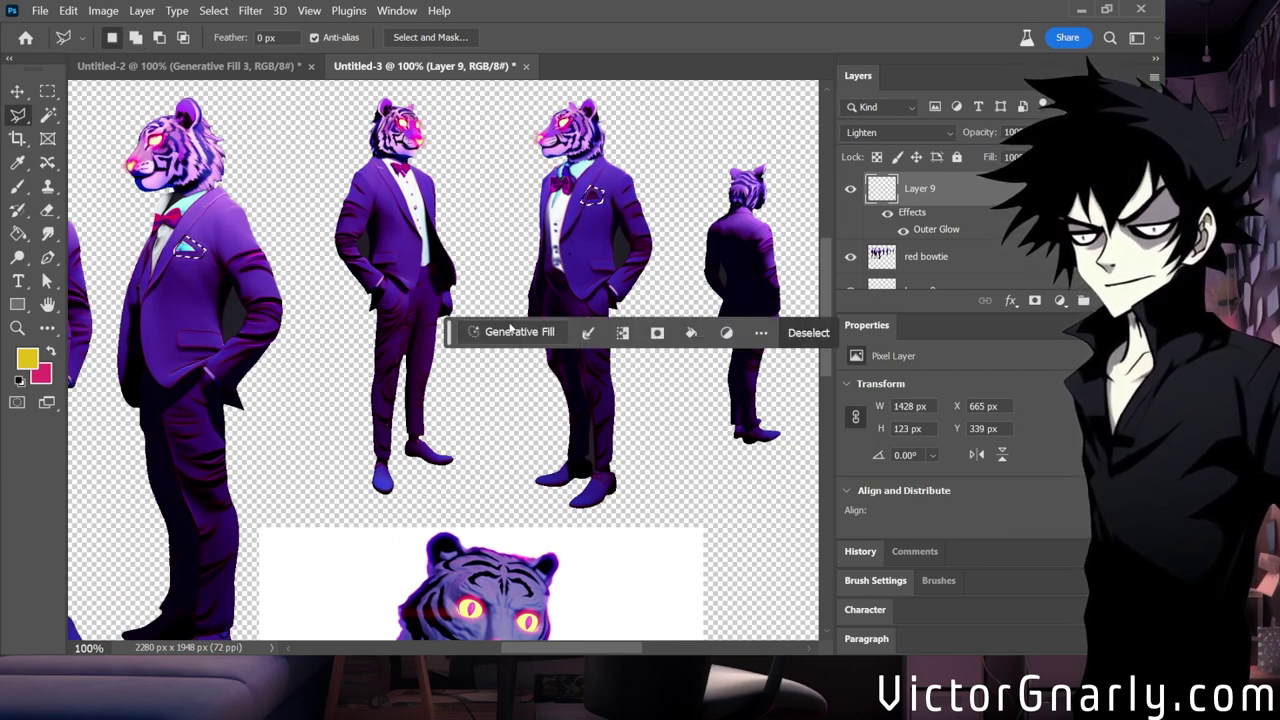
left_click(510, 334)
left_click(709, 285)
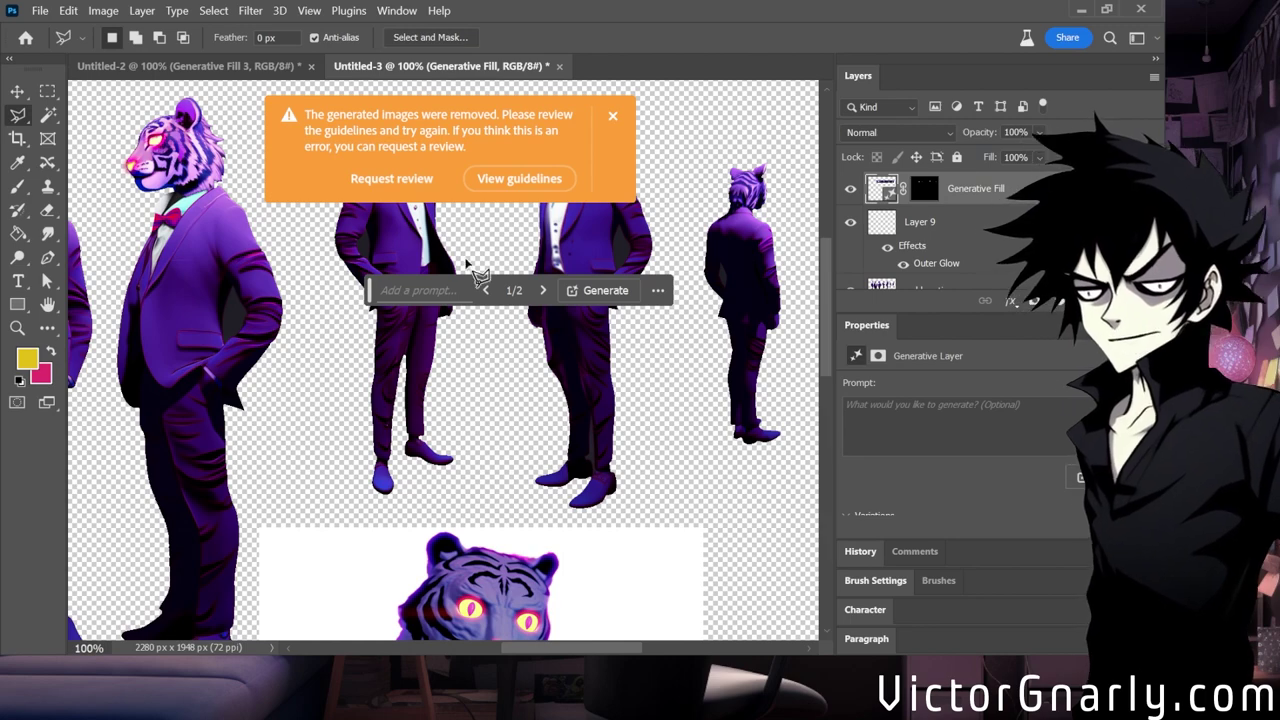
Lasso the small pocket detail low on the front-facing tiger's jacket and try a Generative Fill without a prompt.
left_click_drag(542, 656, 435, 634)
scroll(380, 356, "right", 6)
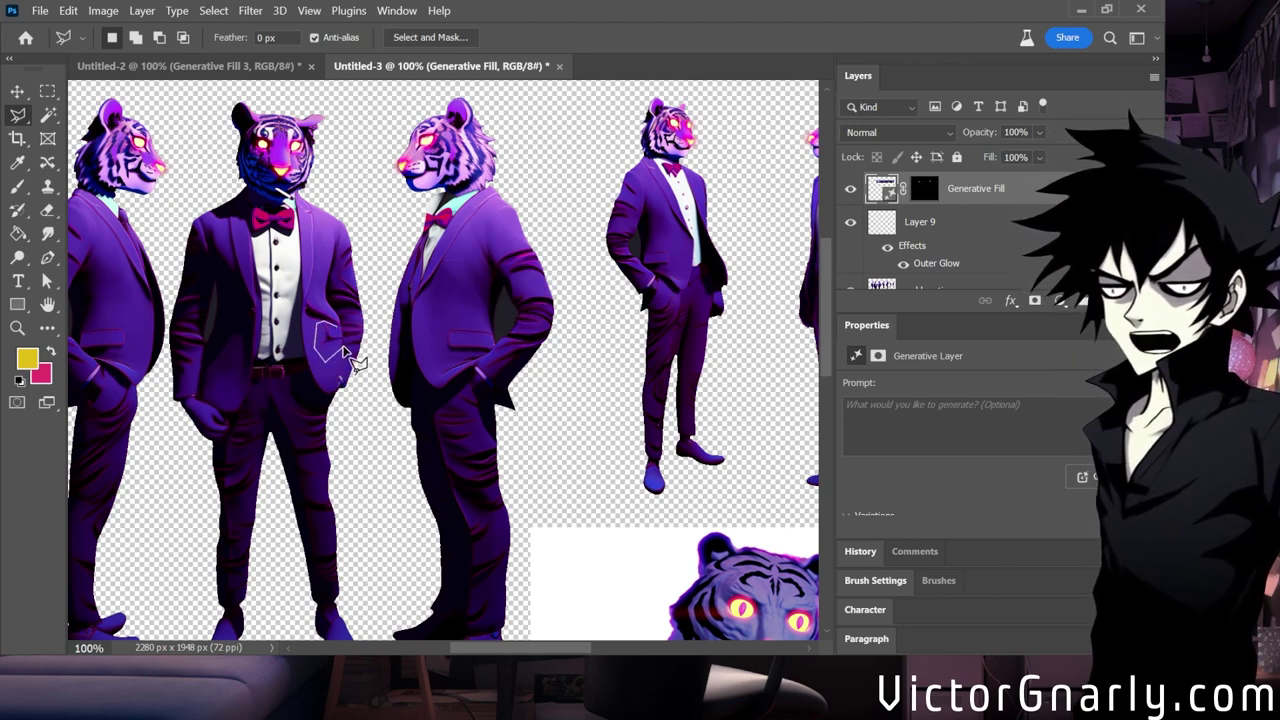
left_click_drag(345, 355, 330, 330)
left_click(265, 381)
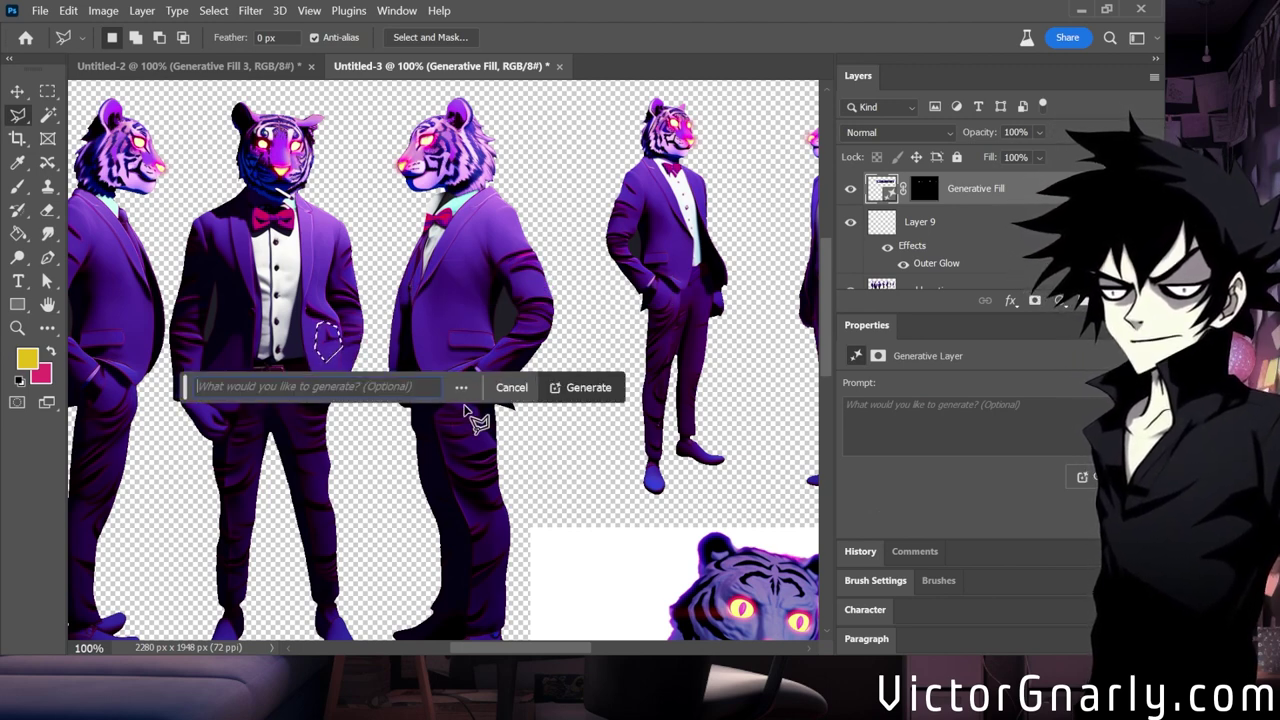
left_click(590, 384)
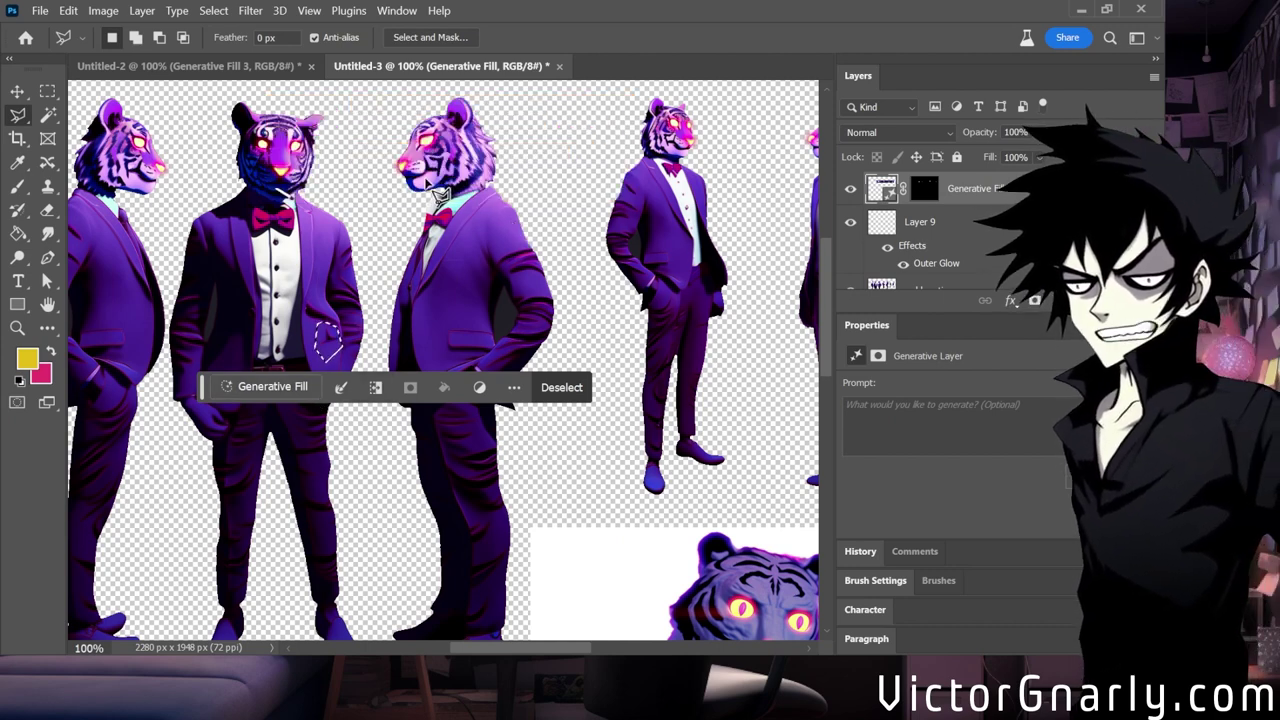
Trim the lower edge of the jacket pocket selection and run Generative Fill on it without a prompt.
left_click(290, 388)
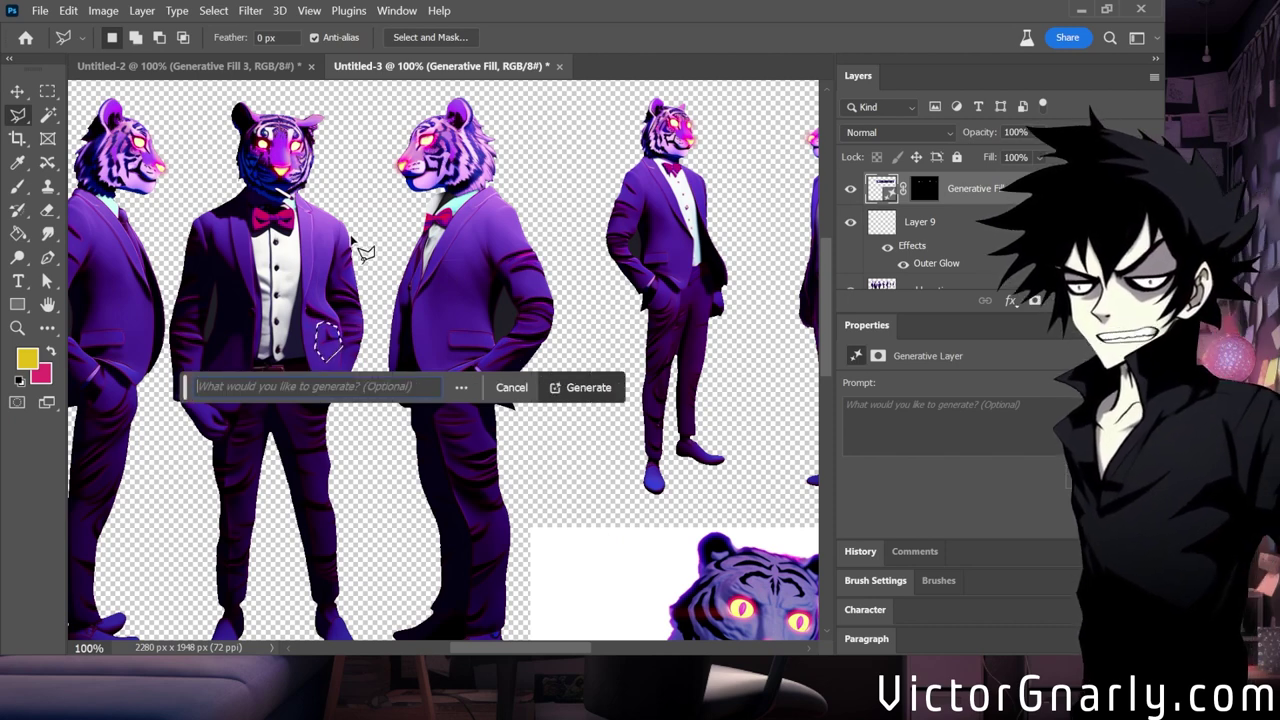
key("alt")
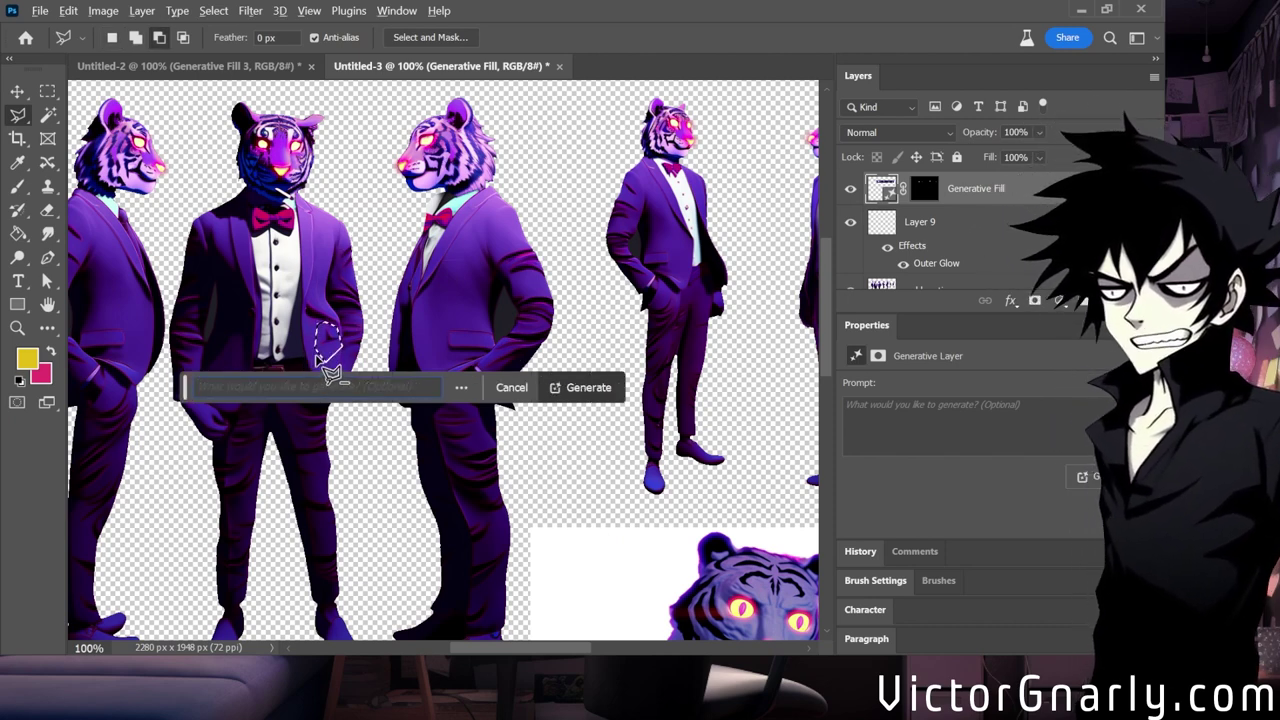
left_click_drag(318, 358, 345, 365)
Examine the reference tiger's jacket, lapels, shirt and gloves.
scroll(580, 580, "down", 5)
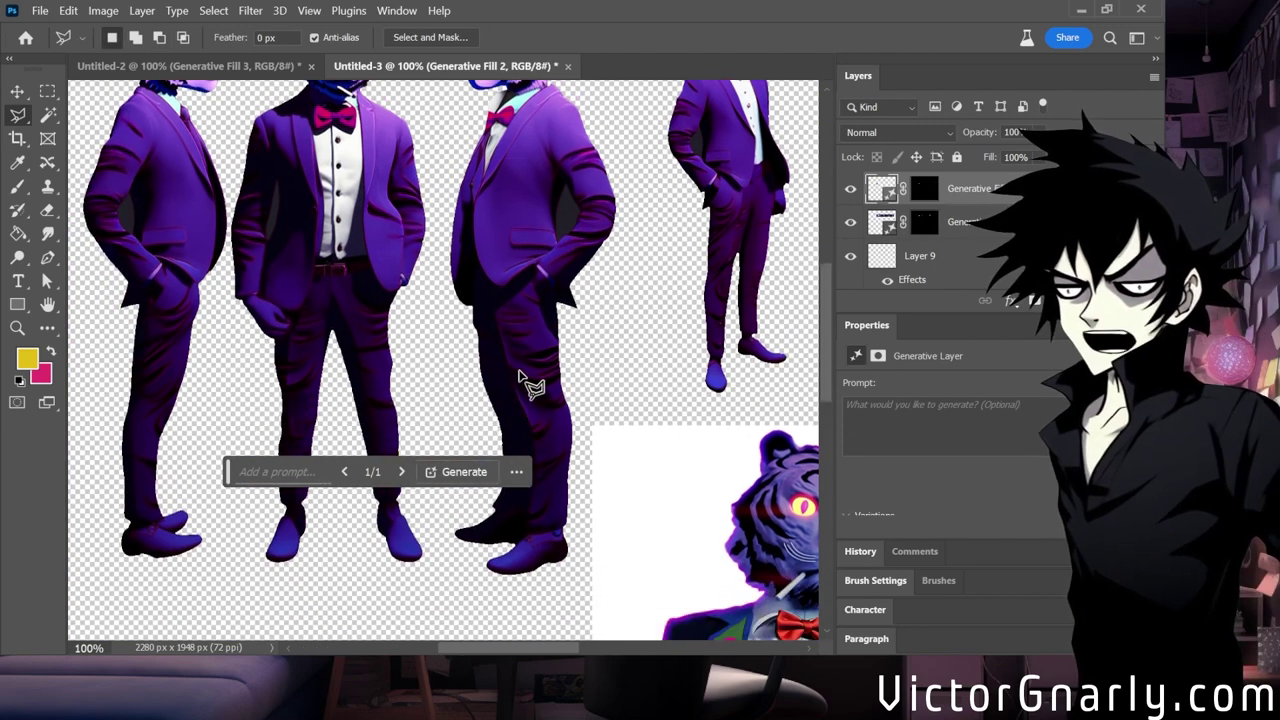
scroll(560, 590, "down", 3)
scroll(560, 590, "right", 4)
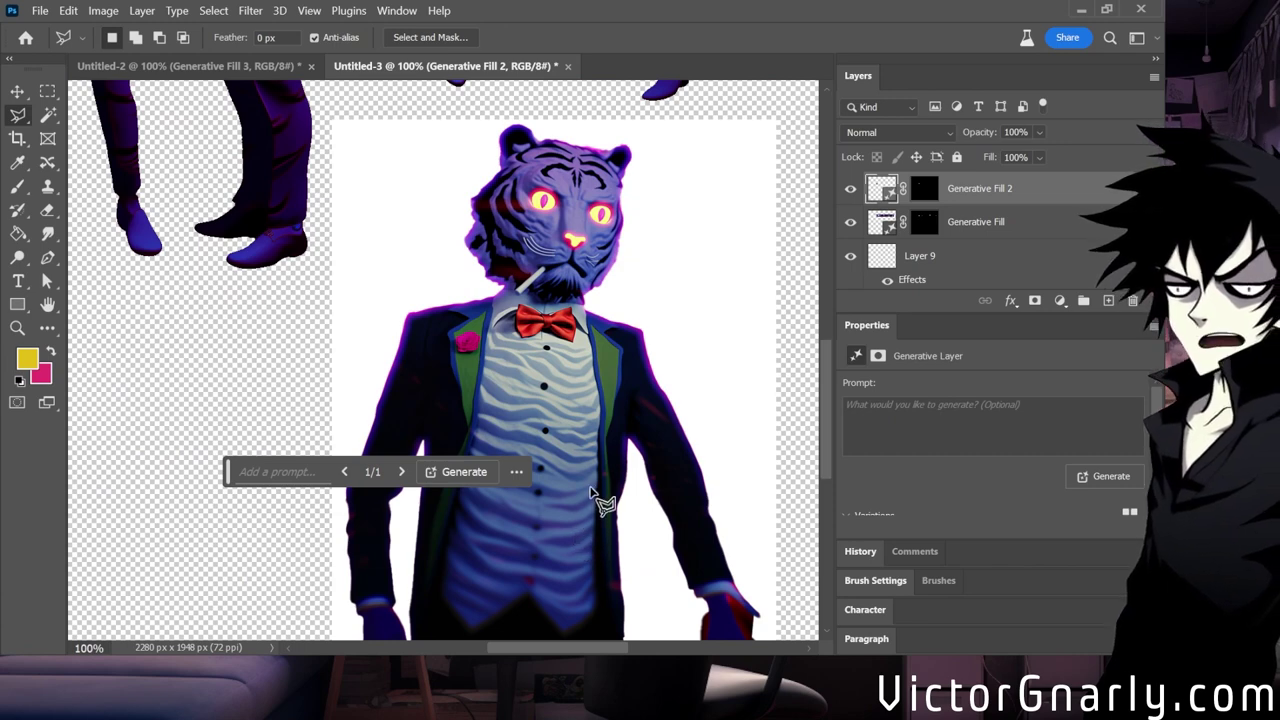
scroll(595, 495, "down", 2)
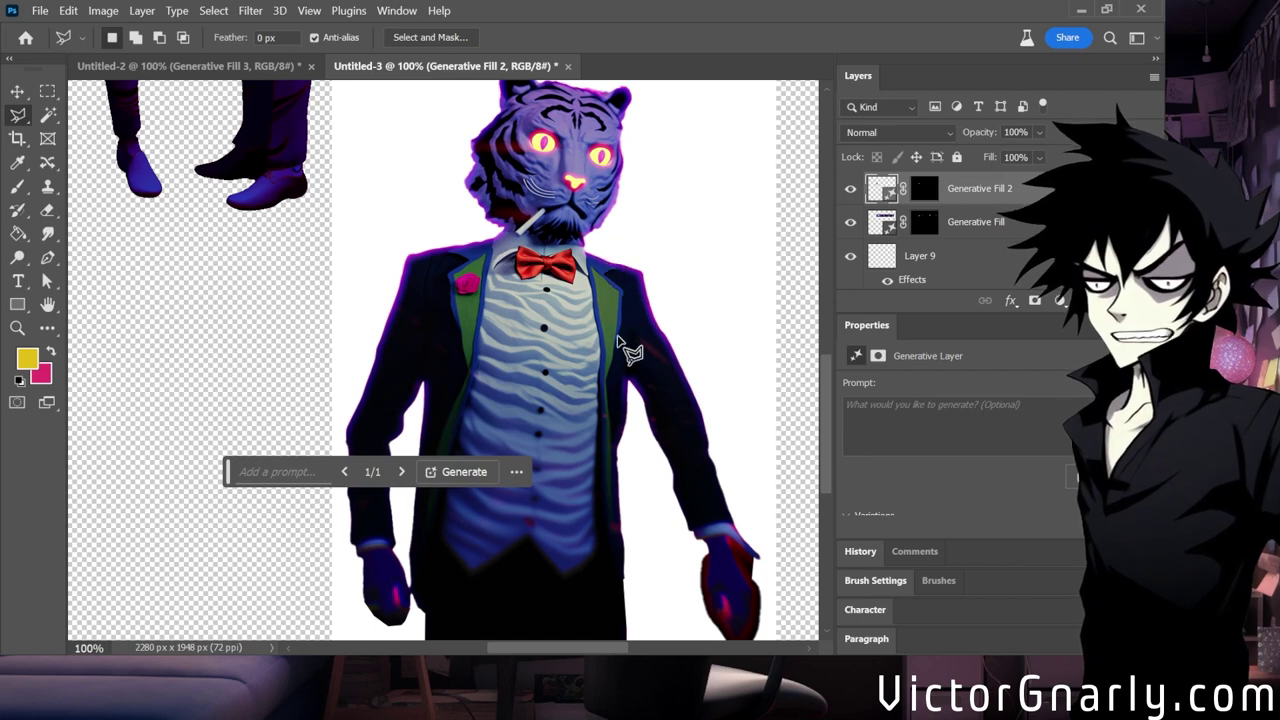
Compare the clothing details on the row of tiger figures with those on the reference portrait.
scroll(605, 415, "up", 15)
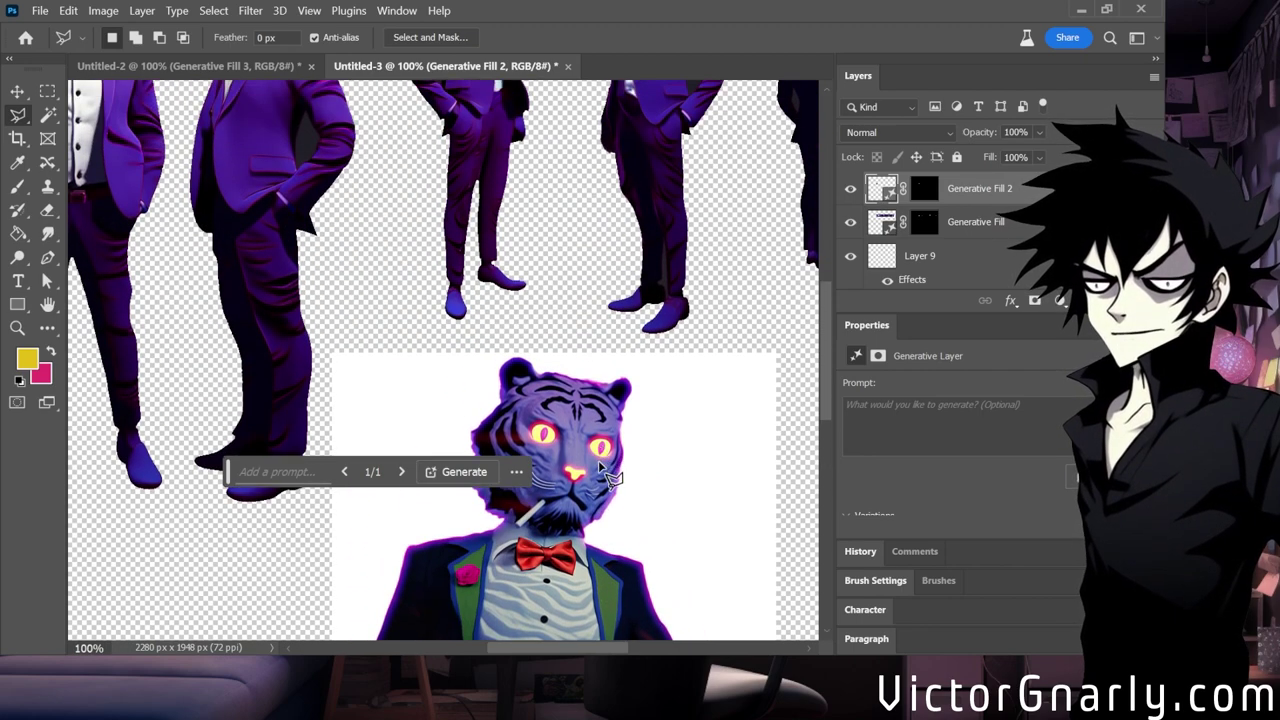
scroll(643, 631, "left", 14)
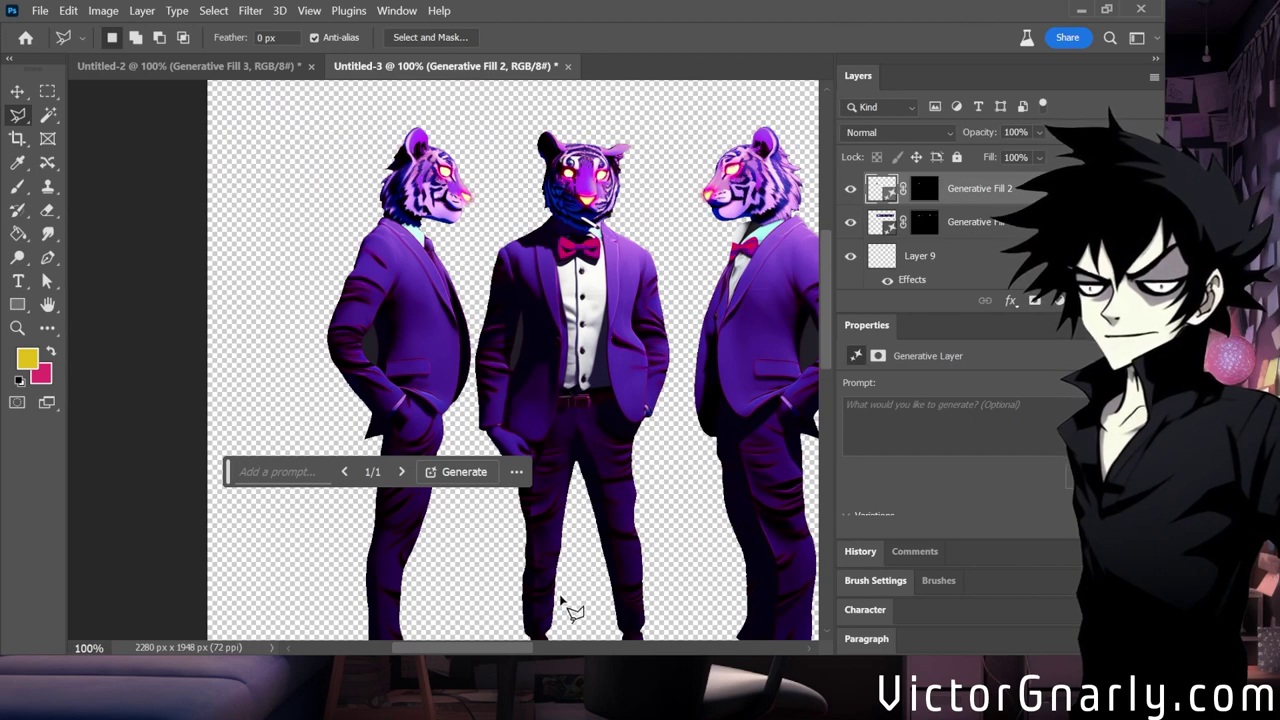
scroll(515, 645, "right", 10)
scroll(595, 533, "down", 8)
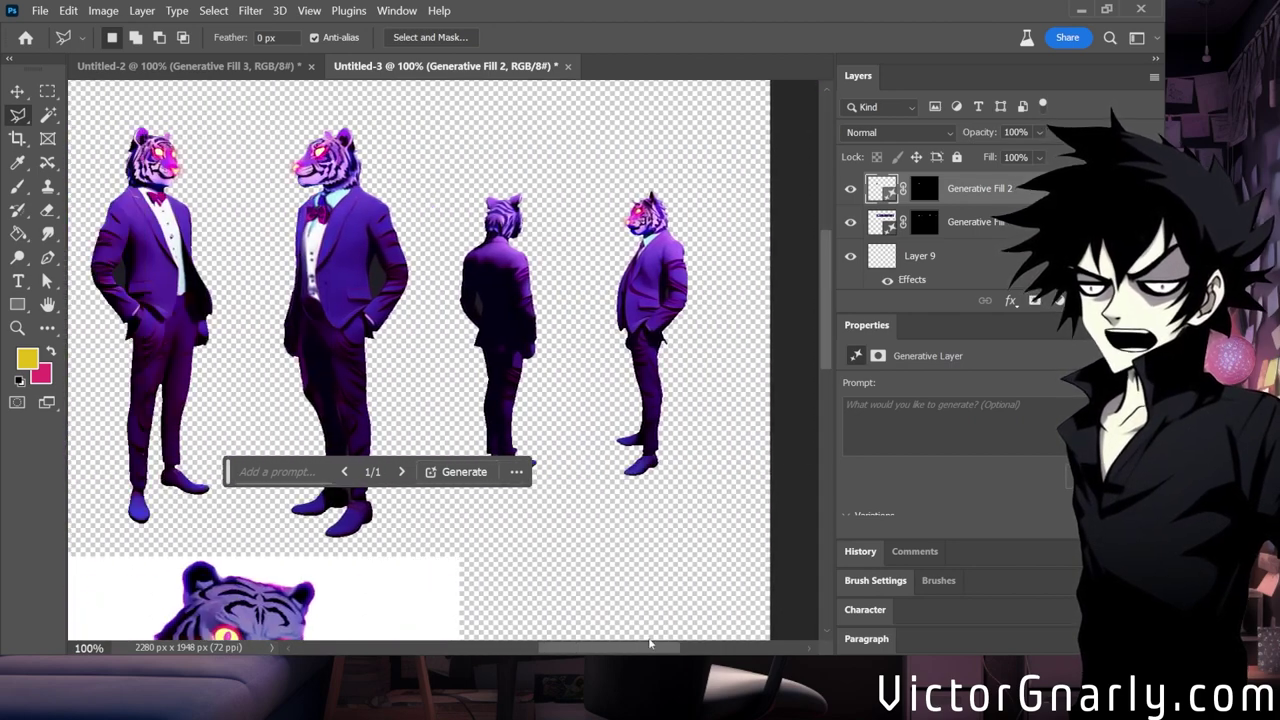
scroll(595, 533, "down", 10)
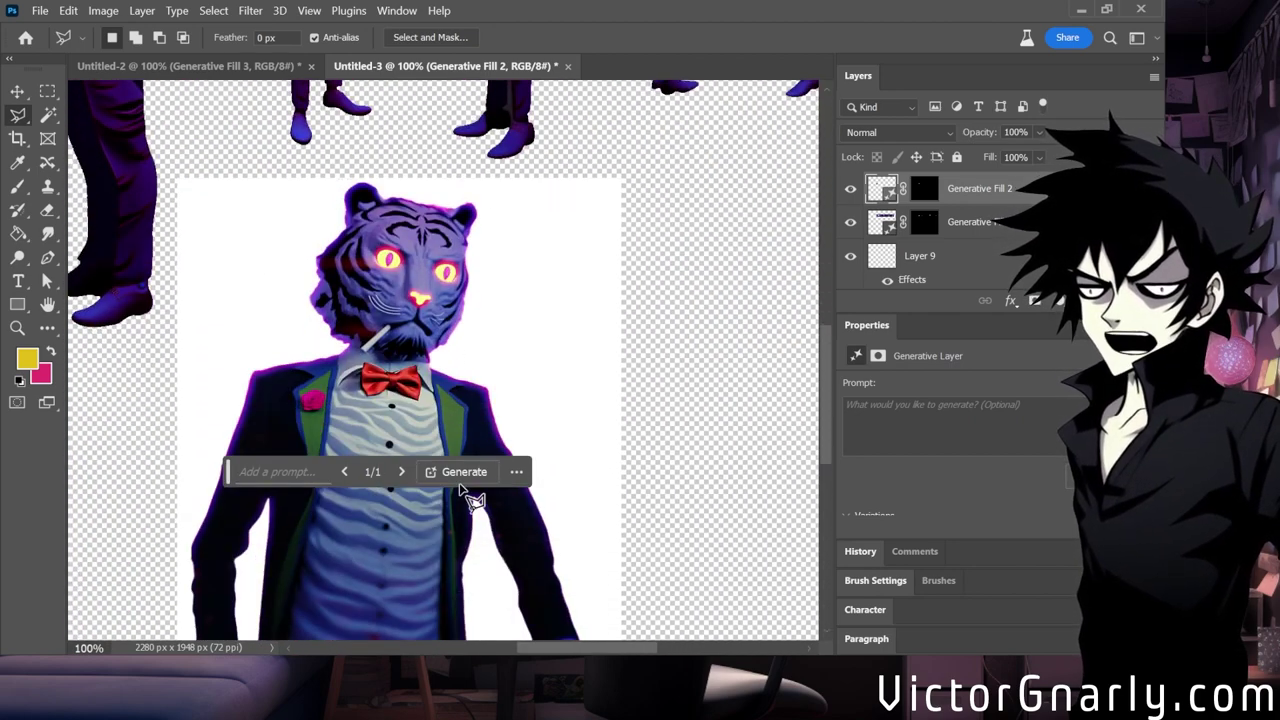
scroll(520, 450, "up", 13)
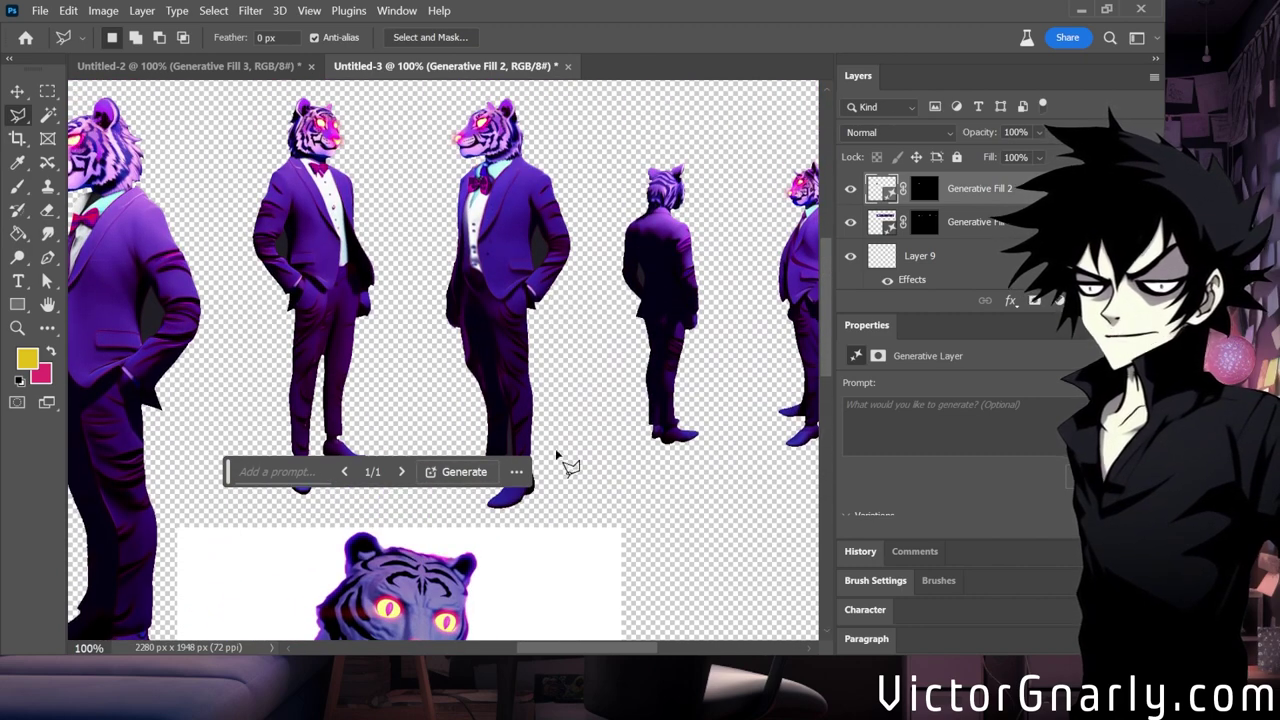
left_click_drag(586, 647, 480, 642)
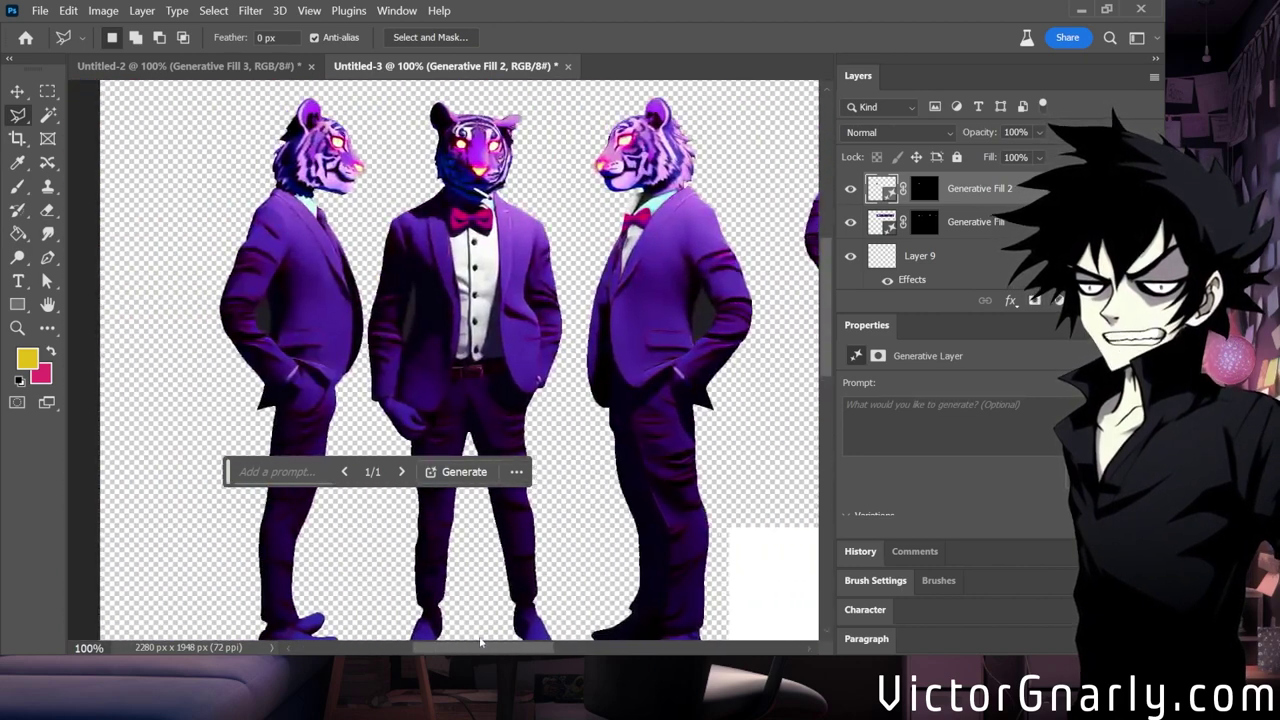
scroll(560, 558, "down", 4)
scroll(560, 558, "right", 5)
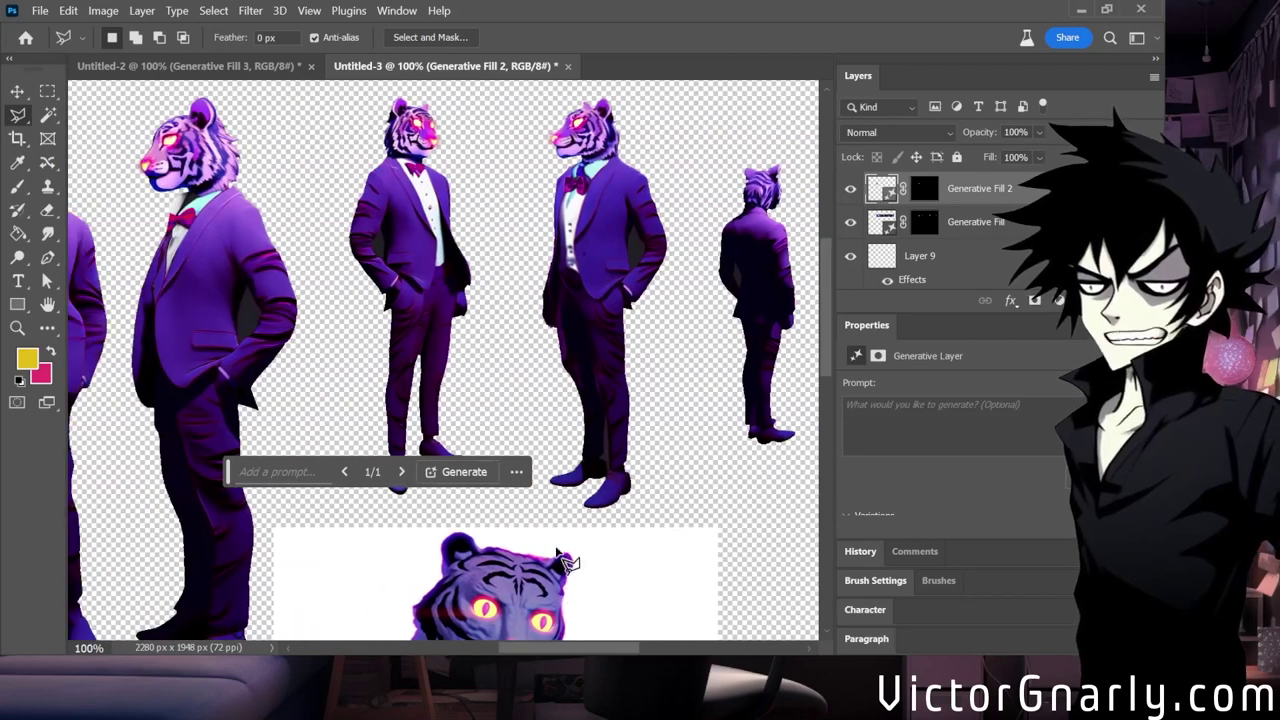
scroll(560, 555, "down", 10)
scroll(565, 548, "up", 8)
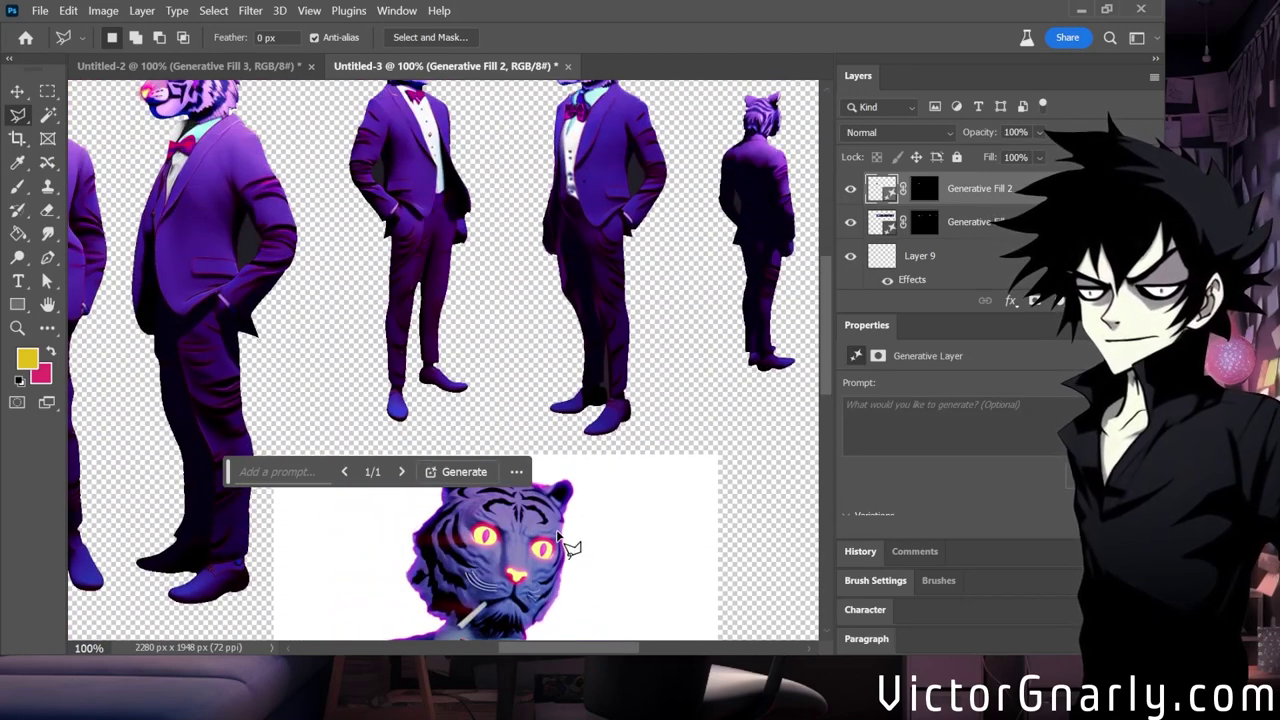
scroll(560, 530, "down", 5)
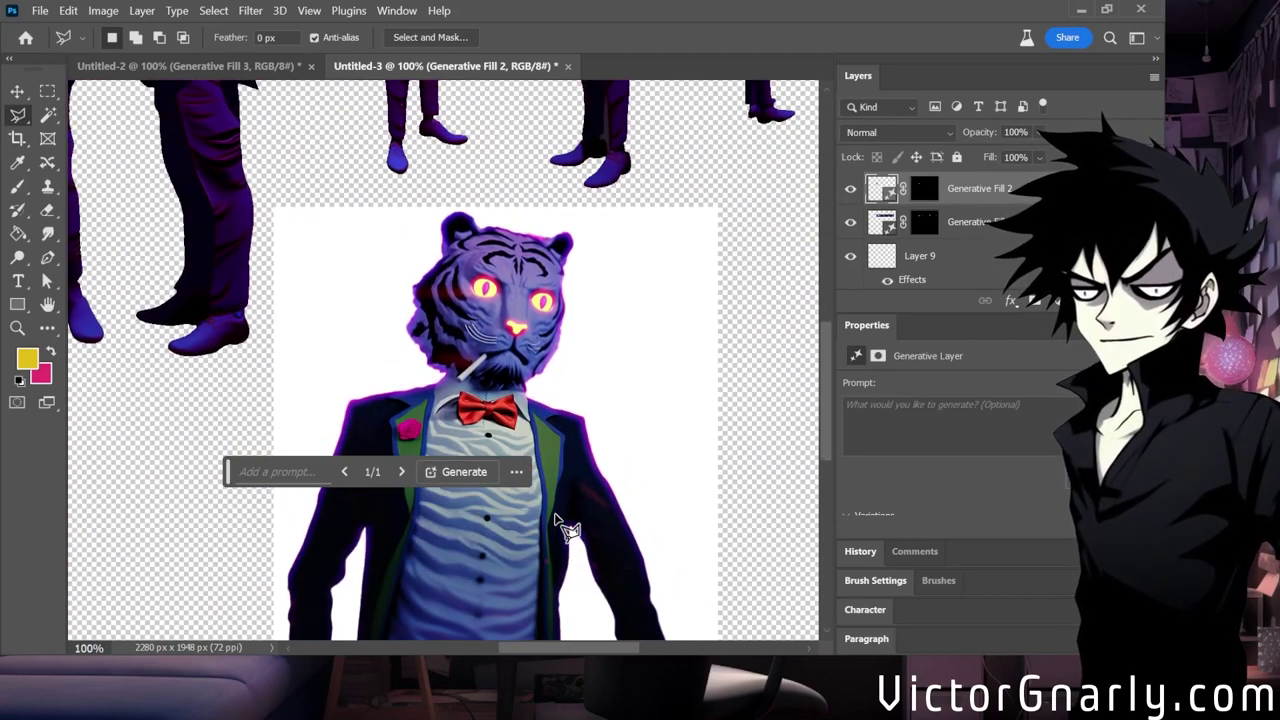
Move the reference portrait toward the canvas's lower-right corner, to about X 1523 px and Y 973 px.
left_click(17, 91)
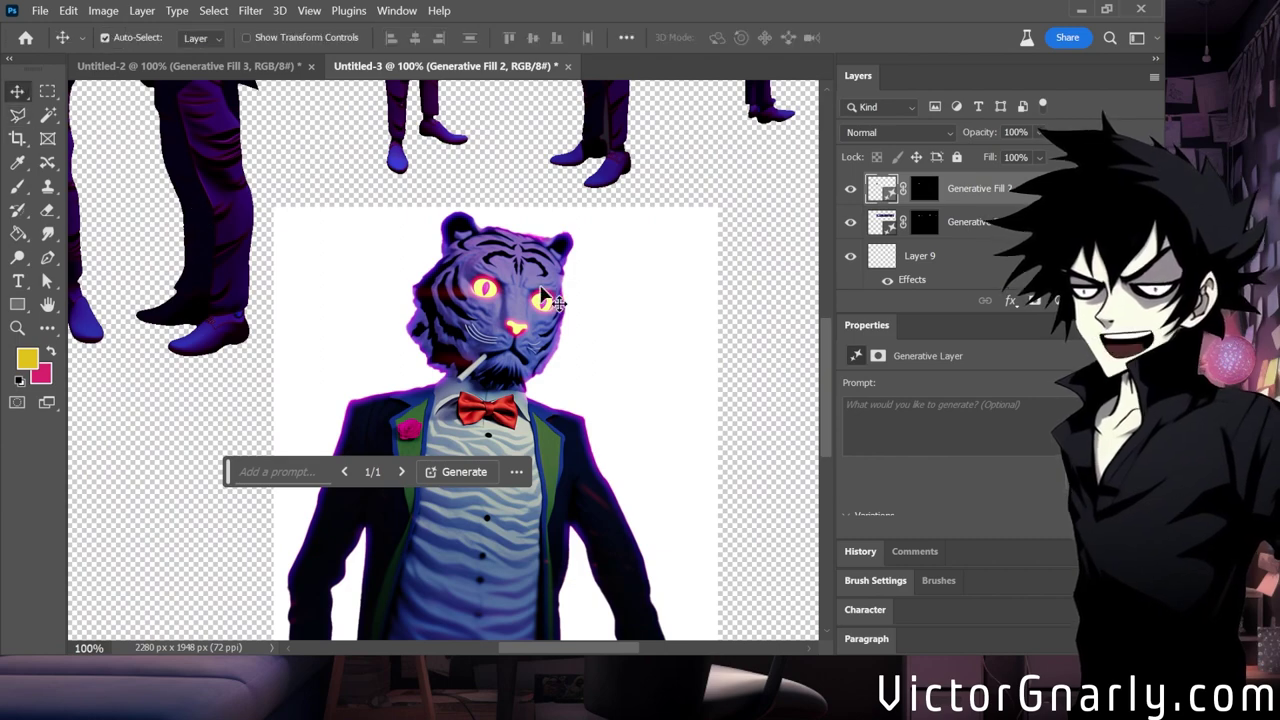
scroll(530, 260, "down", 4)
left_click(527, 272)
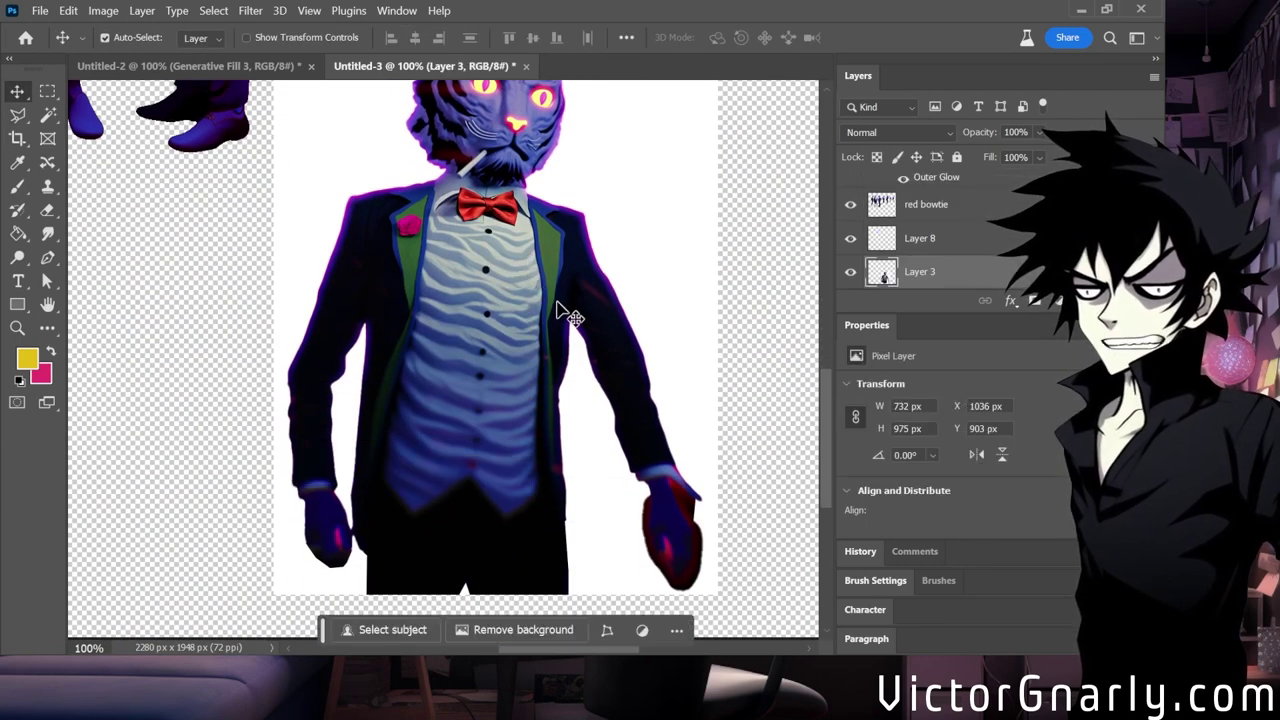
scroll(560, 285, "down", 2)
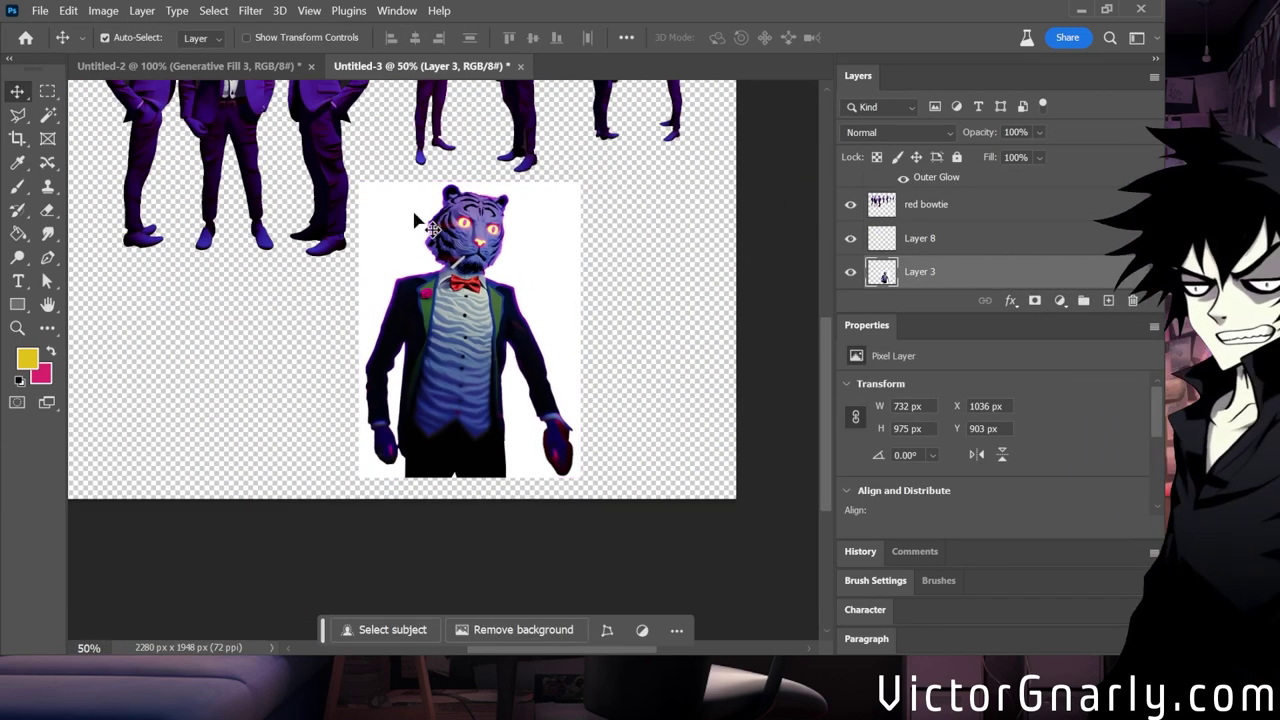
left_click_drag(362, 273, 605, 308)
Try to shift the "red bowtie" layer with all the tiger figures slightly left.
scroll(466, 349, "up", 4)
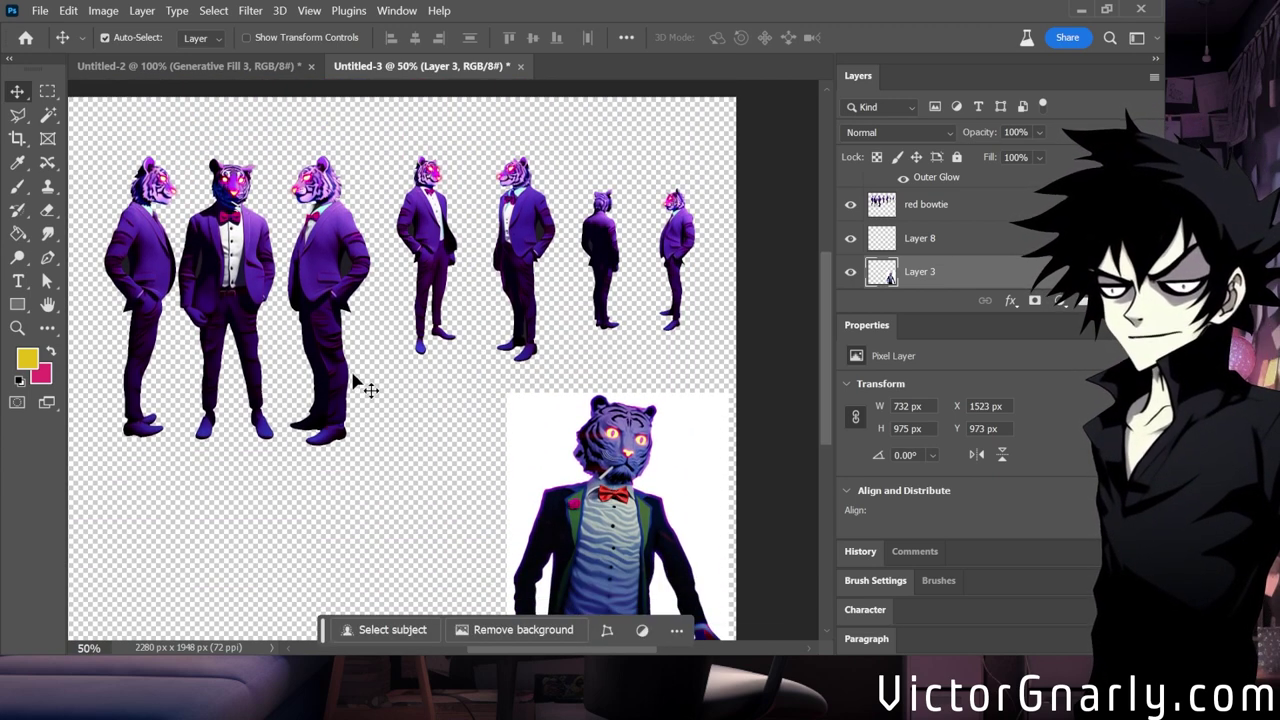
left_click(296, 310)
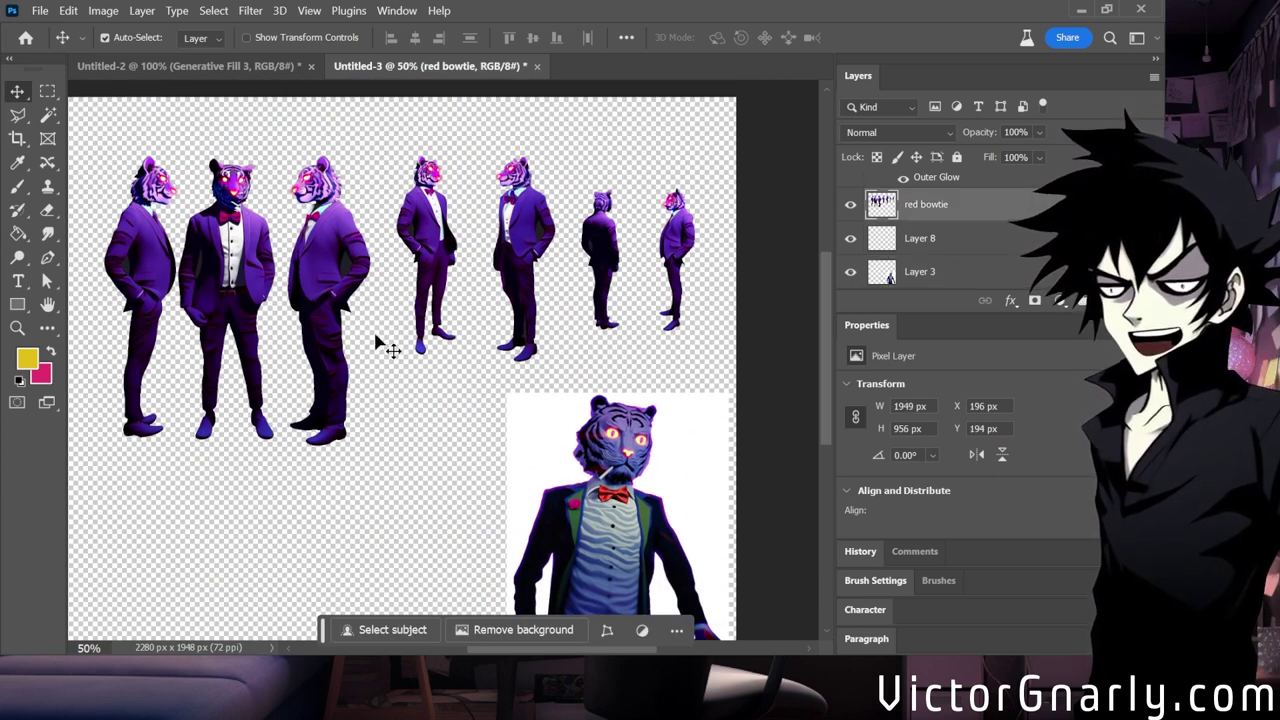
scroll(420, 330, "up", 1)
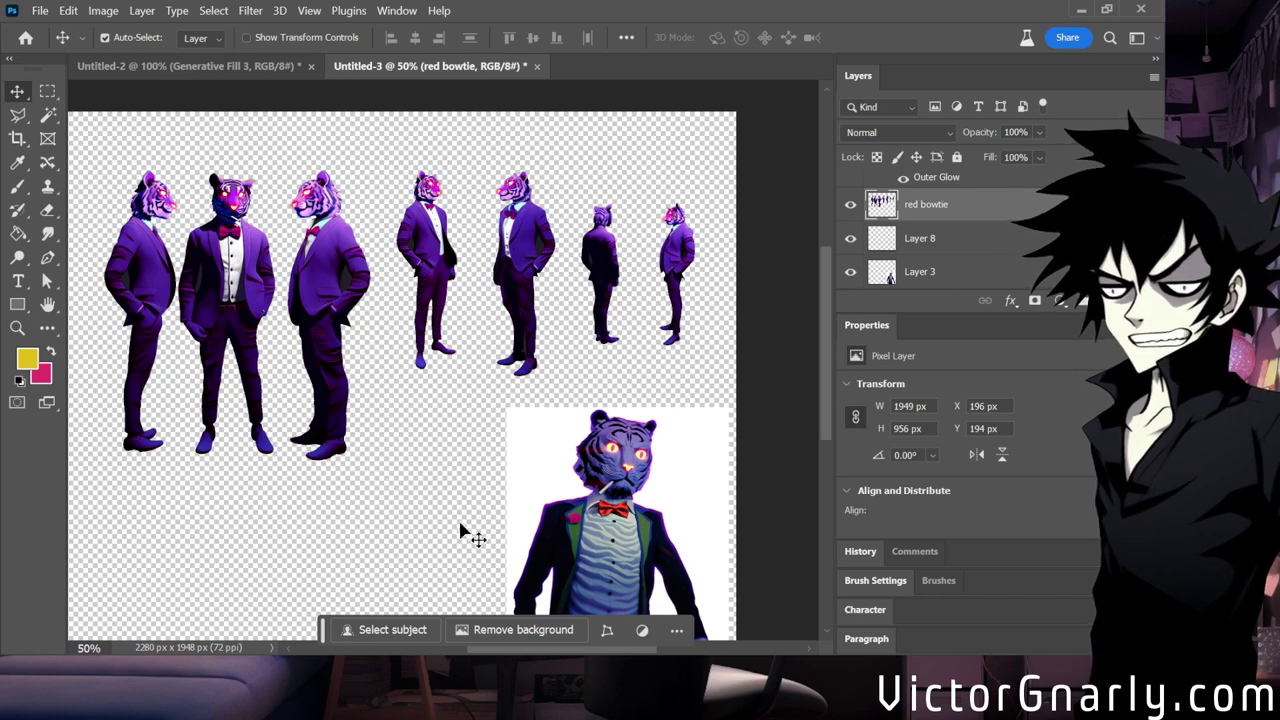
left_click_drag(546, 653, 524, 647)
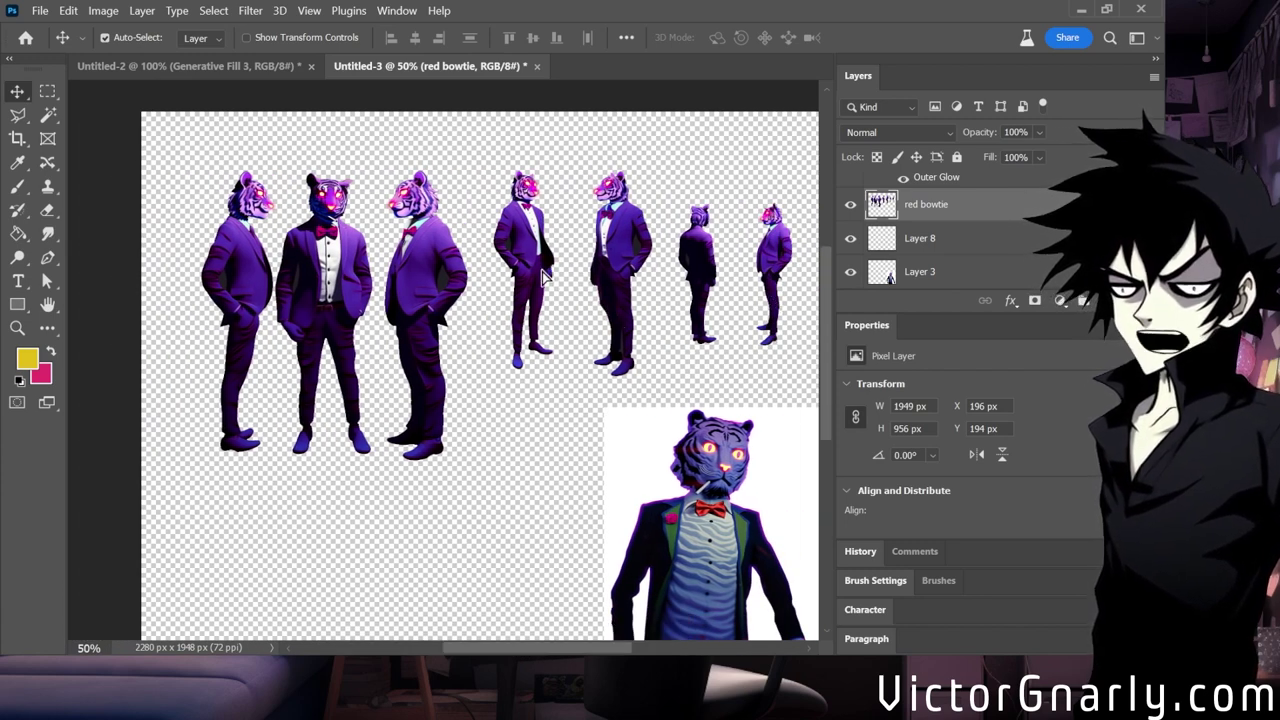
mouse_move(548, 272)
left_mouse_down()
mouse_move(531, 268)
mouse_move(545, 268)
left_mouse_up()
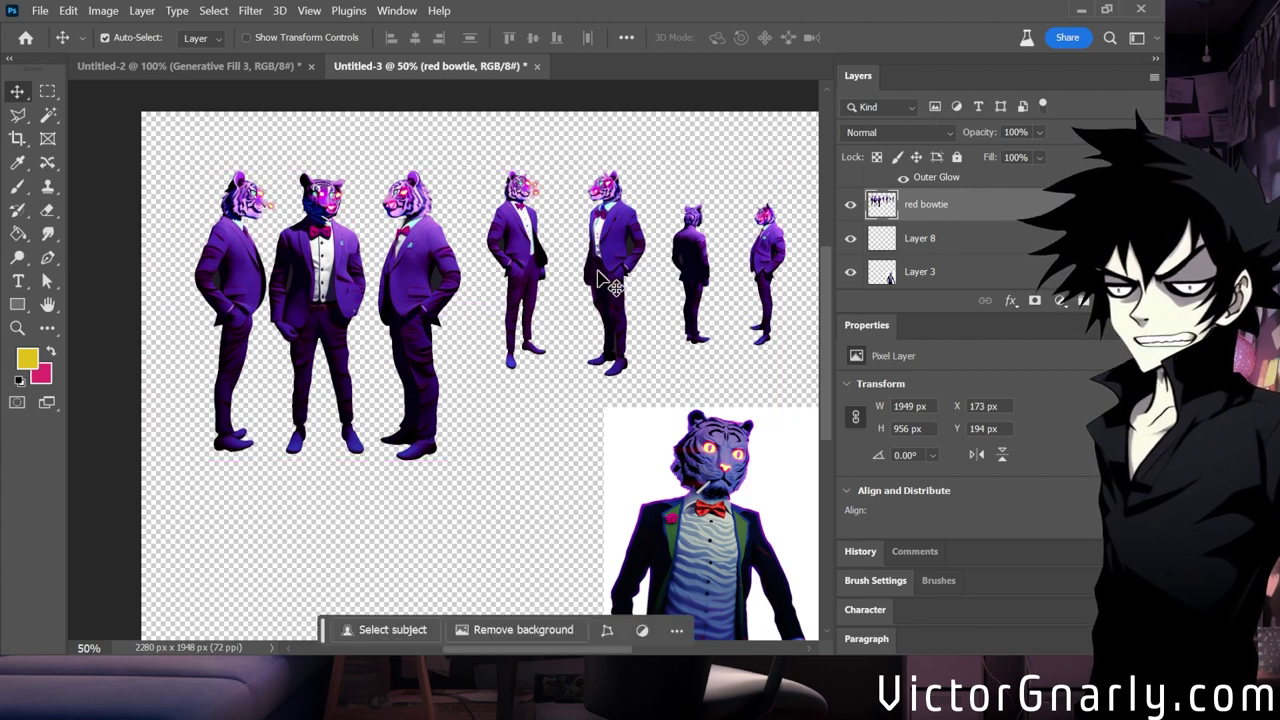
Merge all layers above Layer 1 into a single layer and toggle its visibility to check the merged content.
scroll(948, 258, "down", 1)
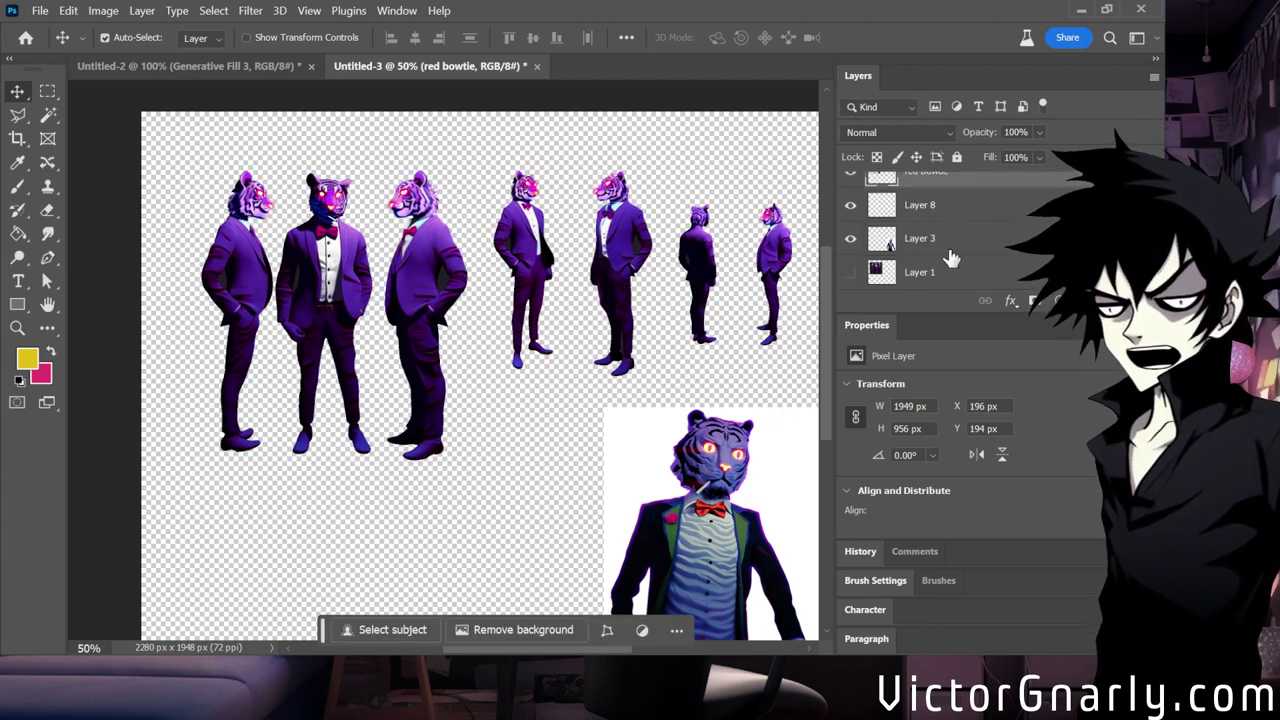
left_click(957, 251, "shift")
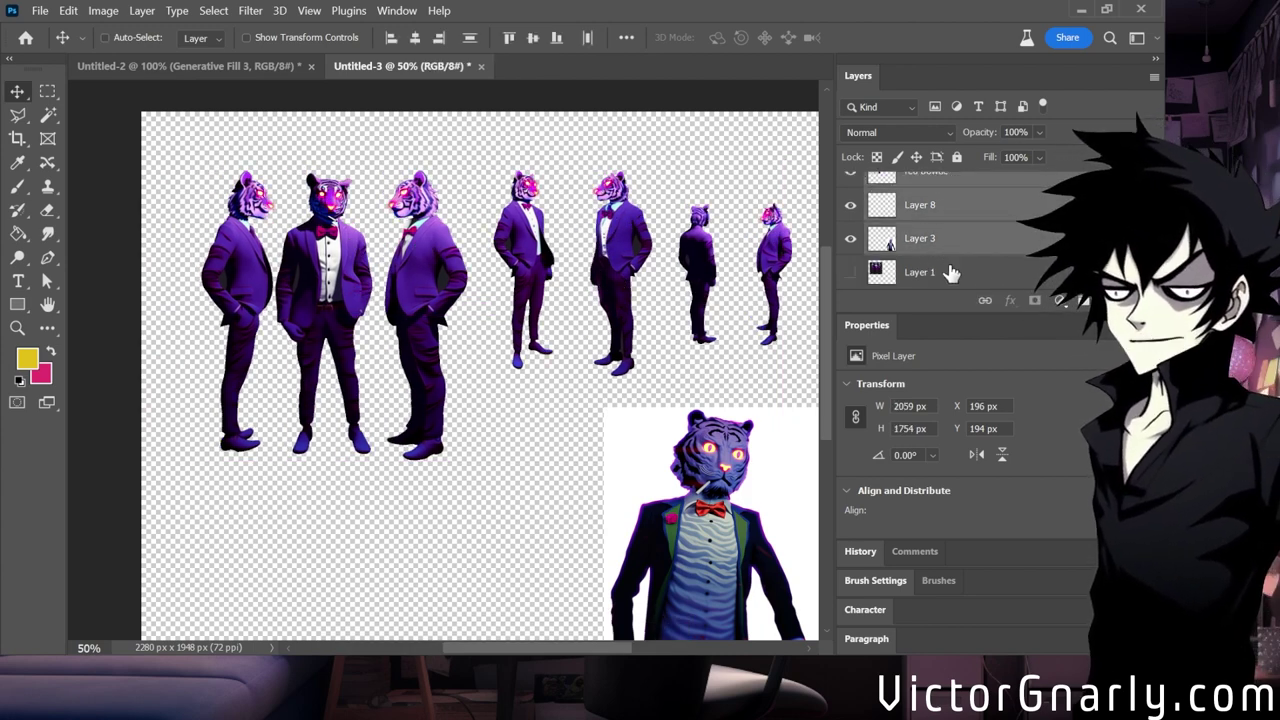
key("ctrl+z")
key("ctrl+z")
key("ctrl+z")
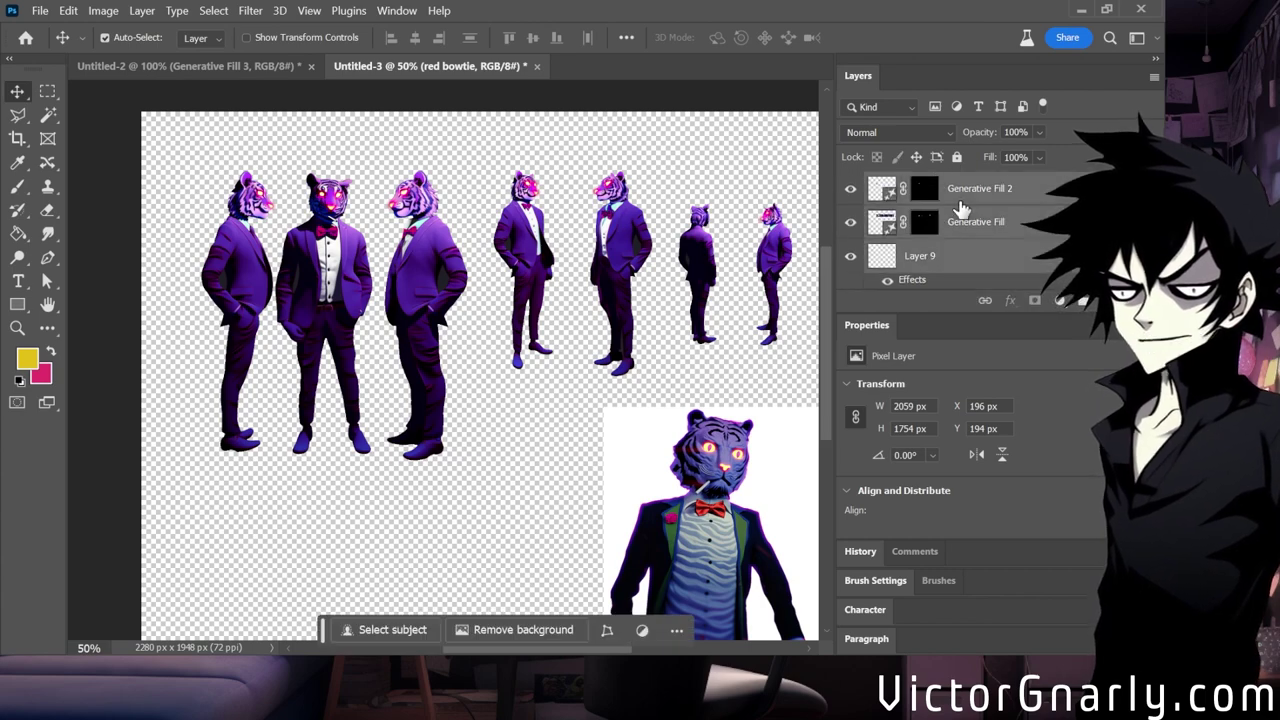
left_click(852, 190)
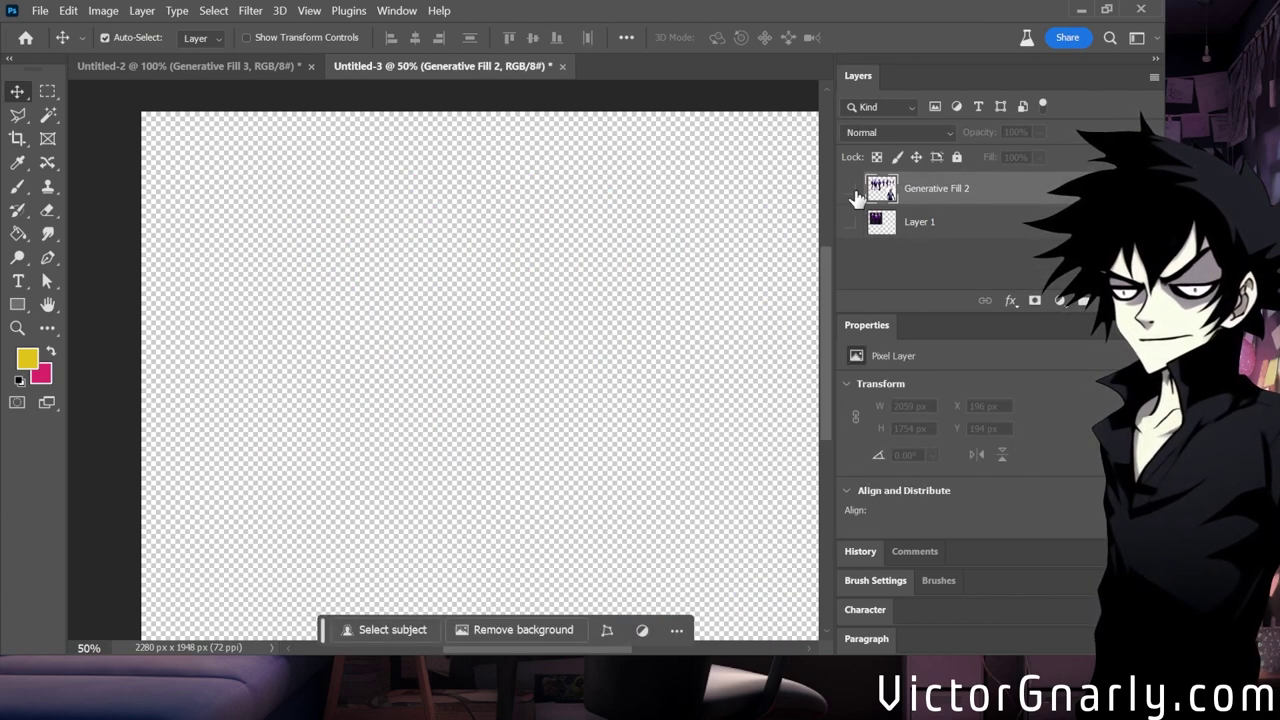
left_click(851, 189)
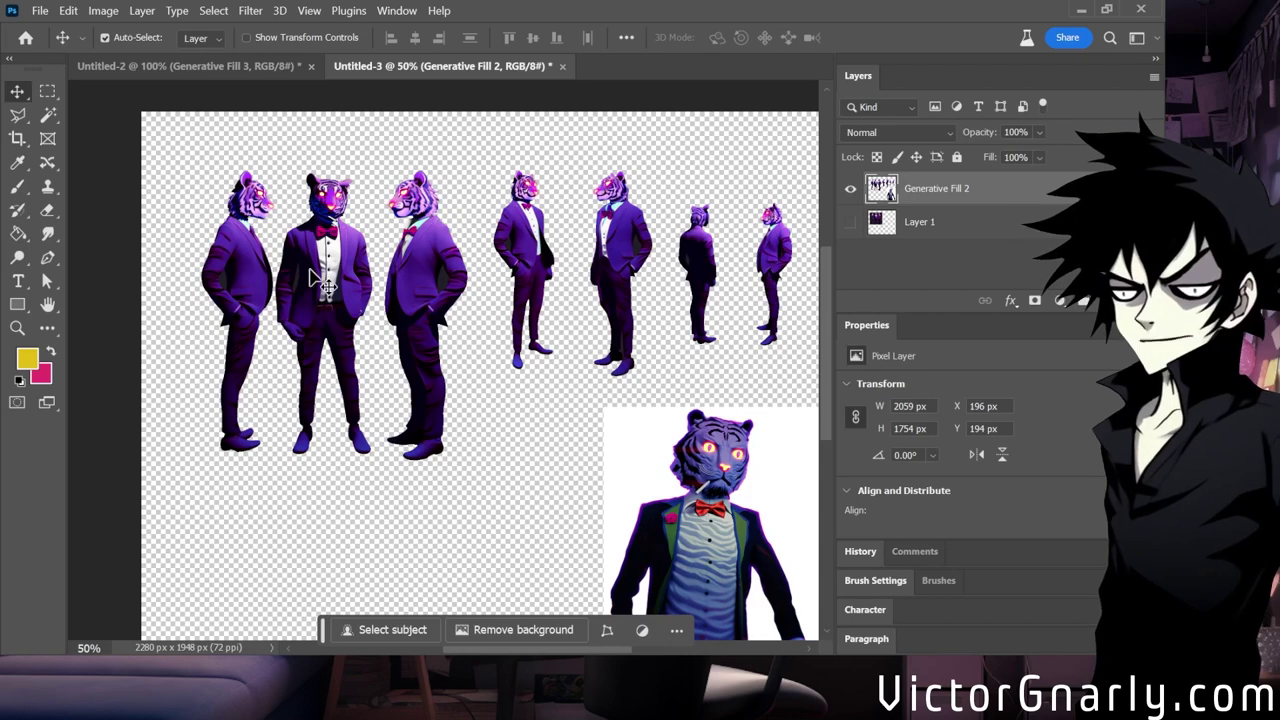
Lasso the leftmost side-profile tiger and move it left to X 126 px, away from the front-facing figure.
left_click(47, 91)
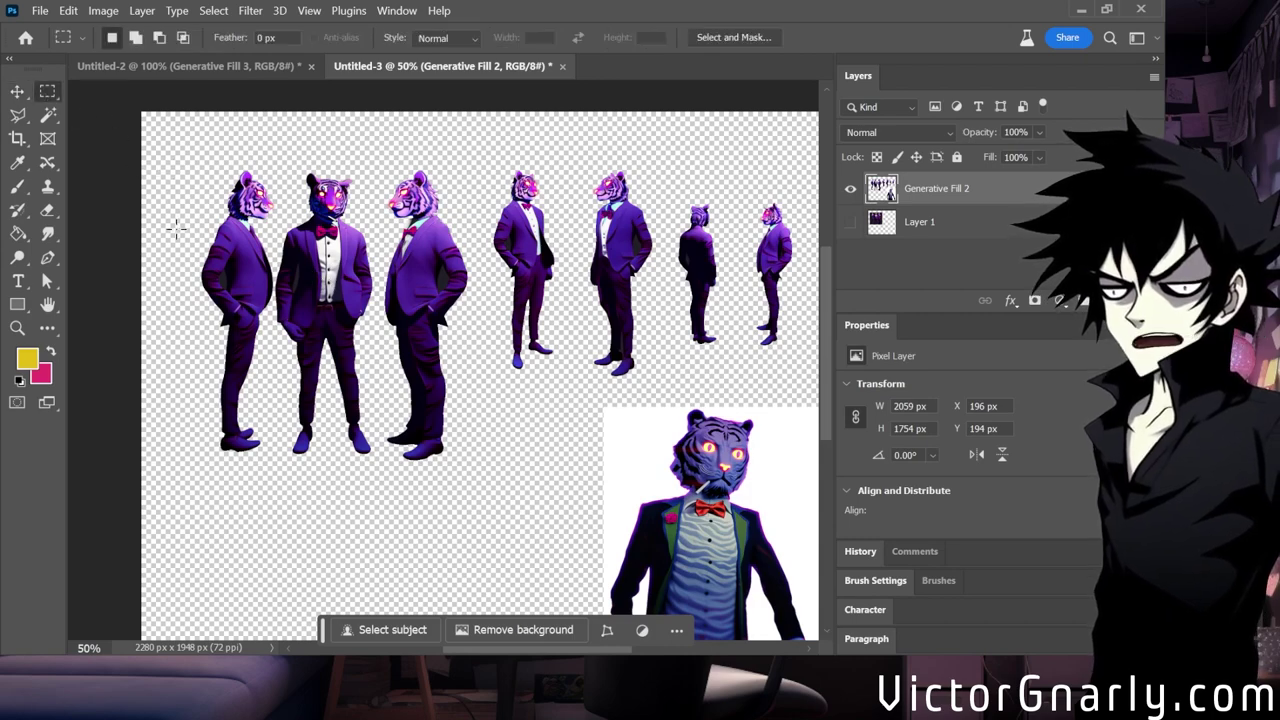
key("l")
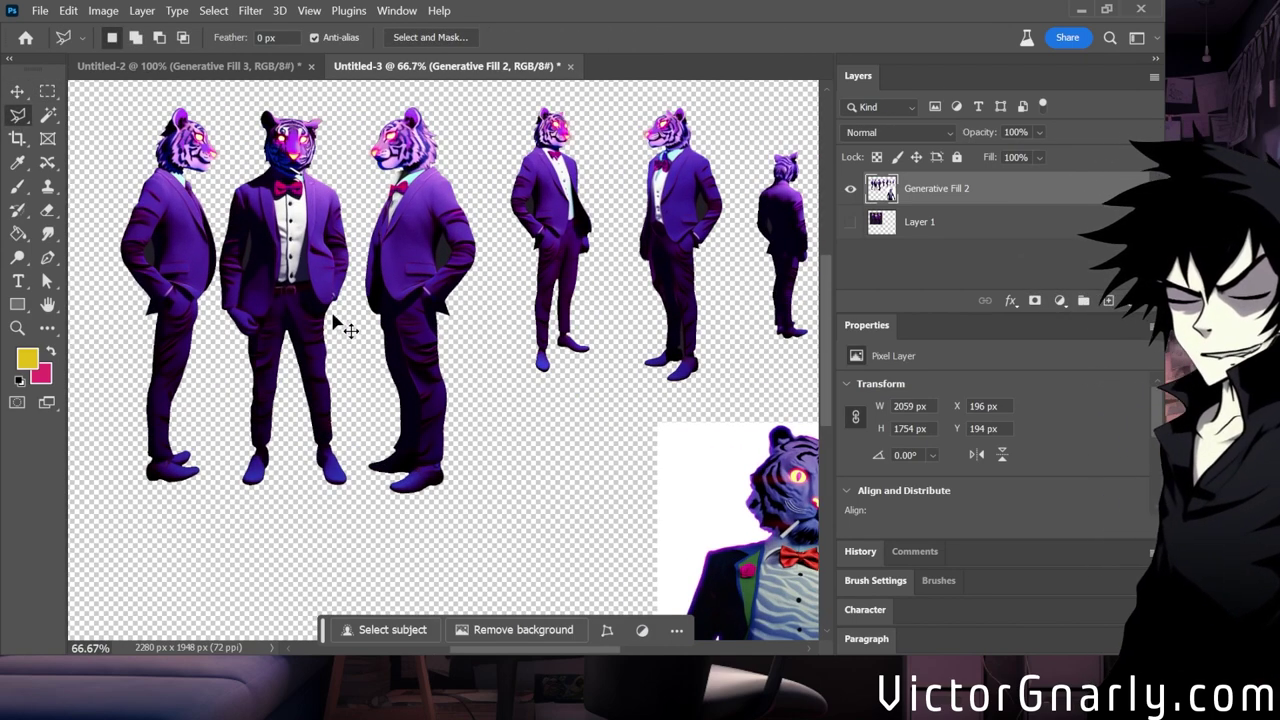
key("ctrl+plus")
mouse_move(209, 495)
left_mouse_down()
mouse_move(230, 405)
mouse_move(212, 300)
mouse_move(232, 118)
mouse_move(217, 100)
mouse_move(167, 96)
mouse_move(115, 116)
mouse_move(95, 352)
mouse_move(124, 476)
mouse_move(113, 503)
mouse_move(208, 500)
left_mouse_up()
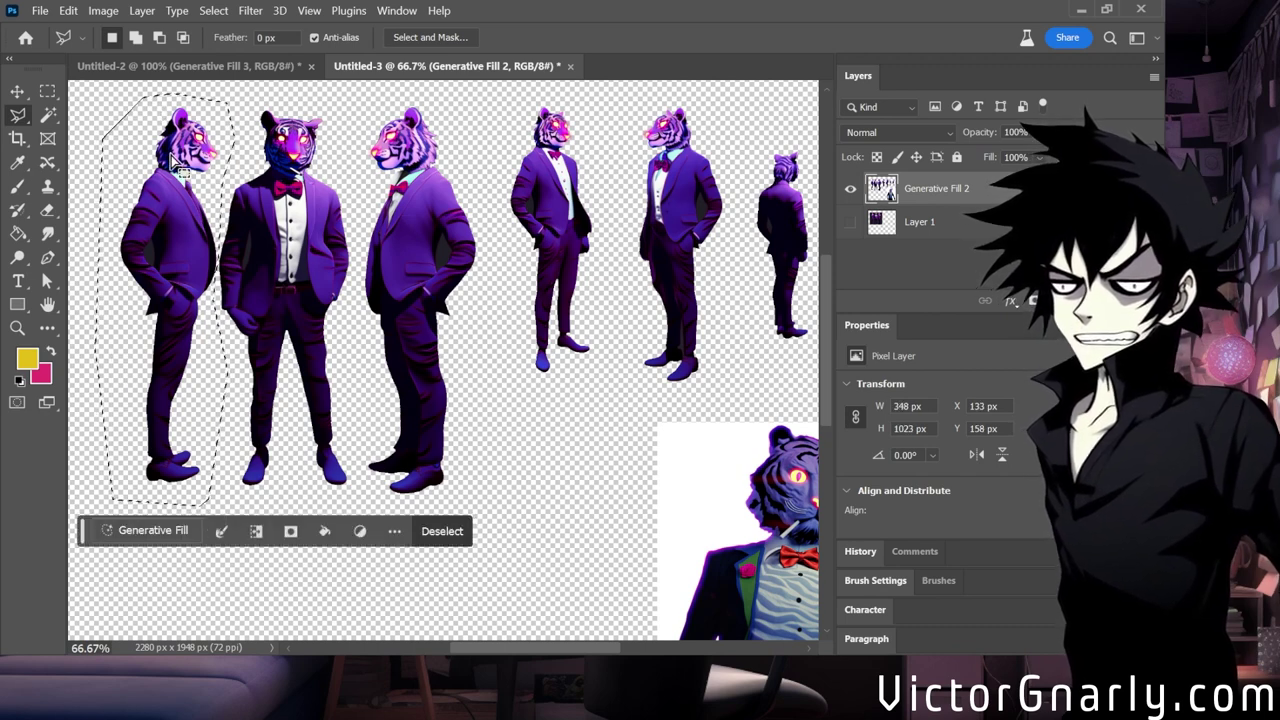
key("v")
mouse_move(224, 300)
left_mouse_down()
mouse_move(230, 310)
mouse_move(208, 308)
left_mouse_up()
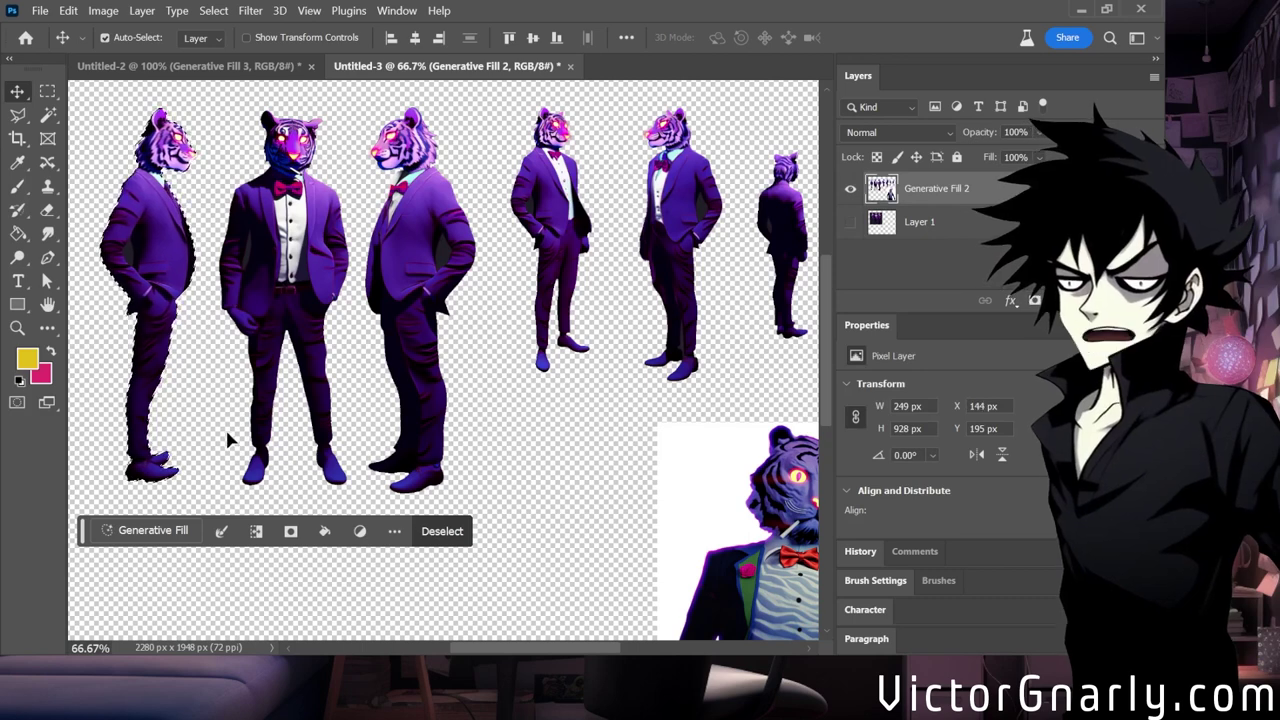
key("Left")
key("Left")
key("Left")
key("Left")
key("Left")
key("Left")
key("Left")
key("Left")
key("Left")
key("Left")
key("Left")
key("Left")
key("Left")
key("Left")
key("Left")
key("Left")
key("Left")
key("Left")
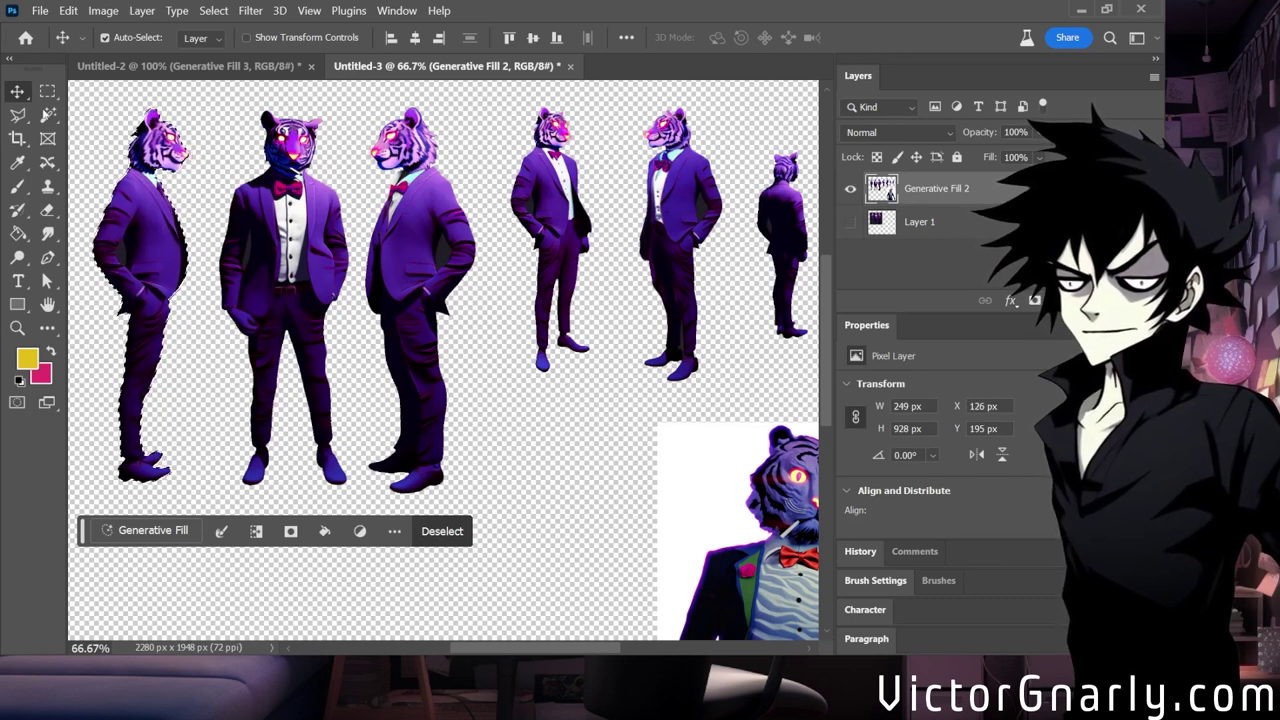
Select the front-facing tiger with a rectangular marquee, nudge it left to X 414 px and deselect it.
key("m")
left_click_drag(213, 99, 353, 500)
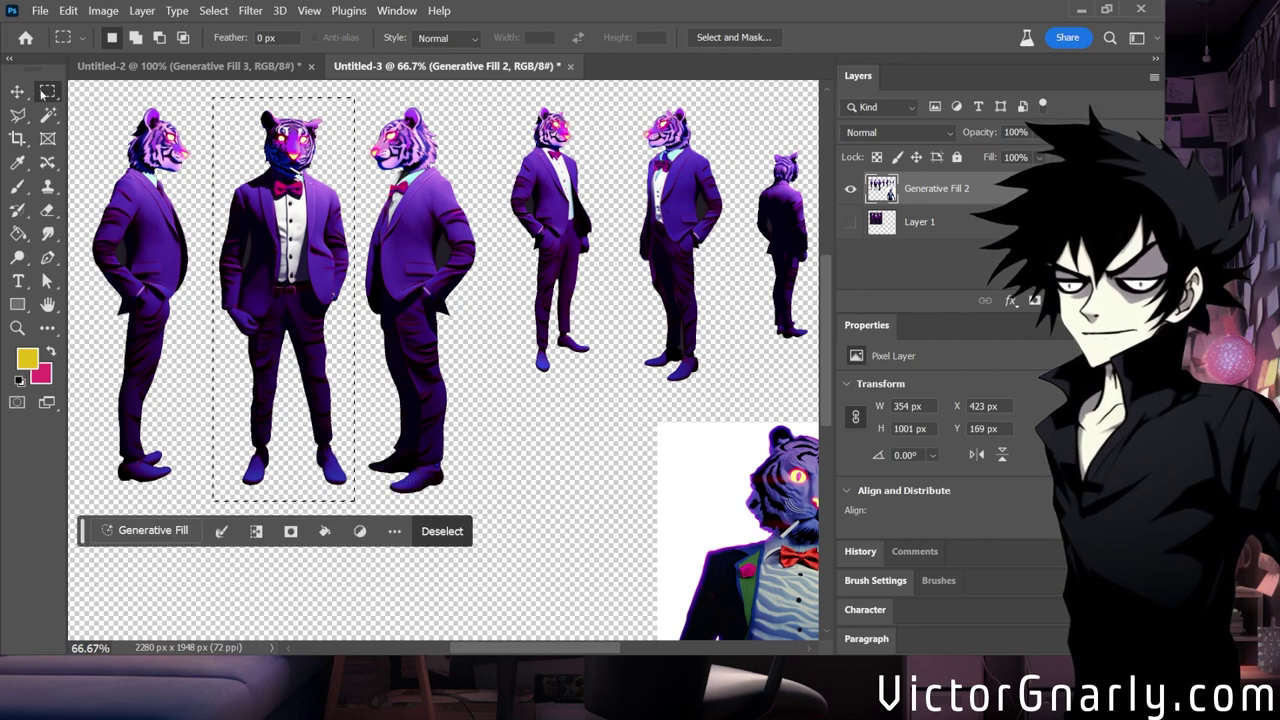
left_click(17, 91)
key("Left")
key("Left")
key("Left")
key("Left")
key("Left")
key("Left")
key("Left")
key("Left")
key("Left")
key("Left")
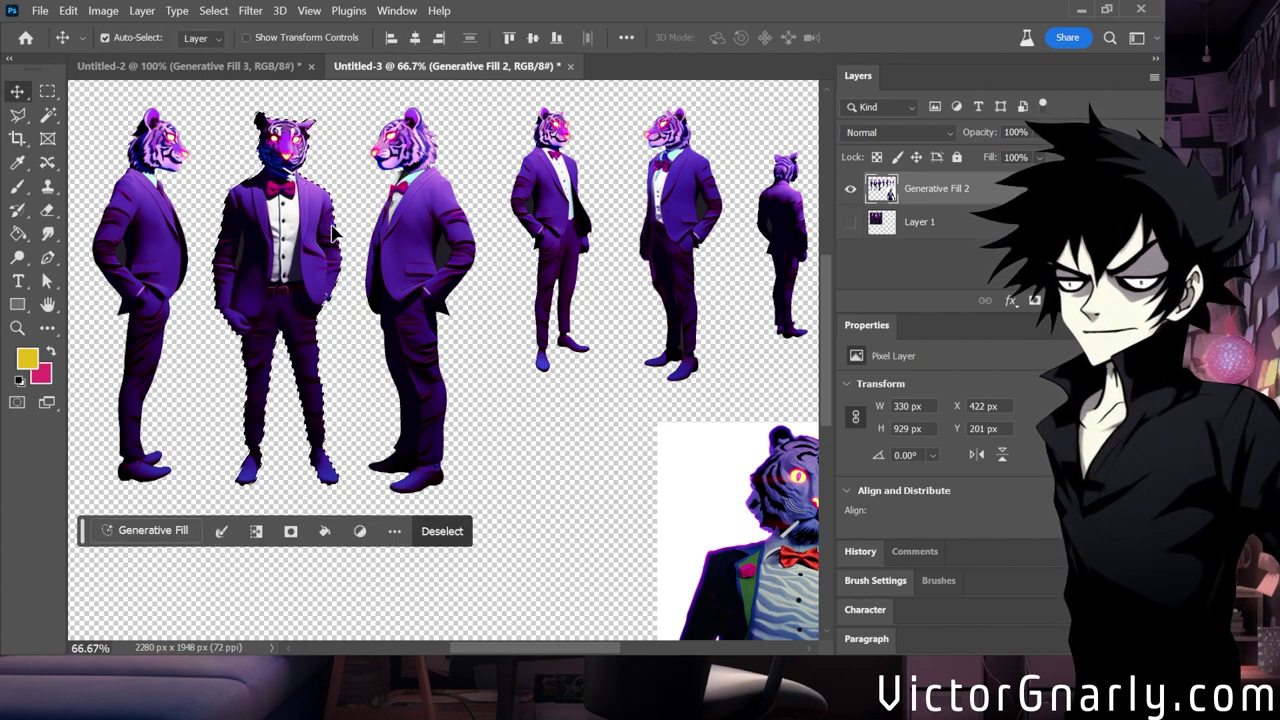
key("Left")
key("Left")
key("Left")
key("Left")
key("Left")
key("Left")
key("Left")
key("Left")
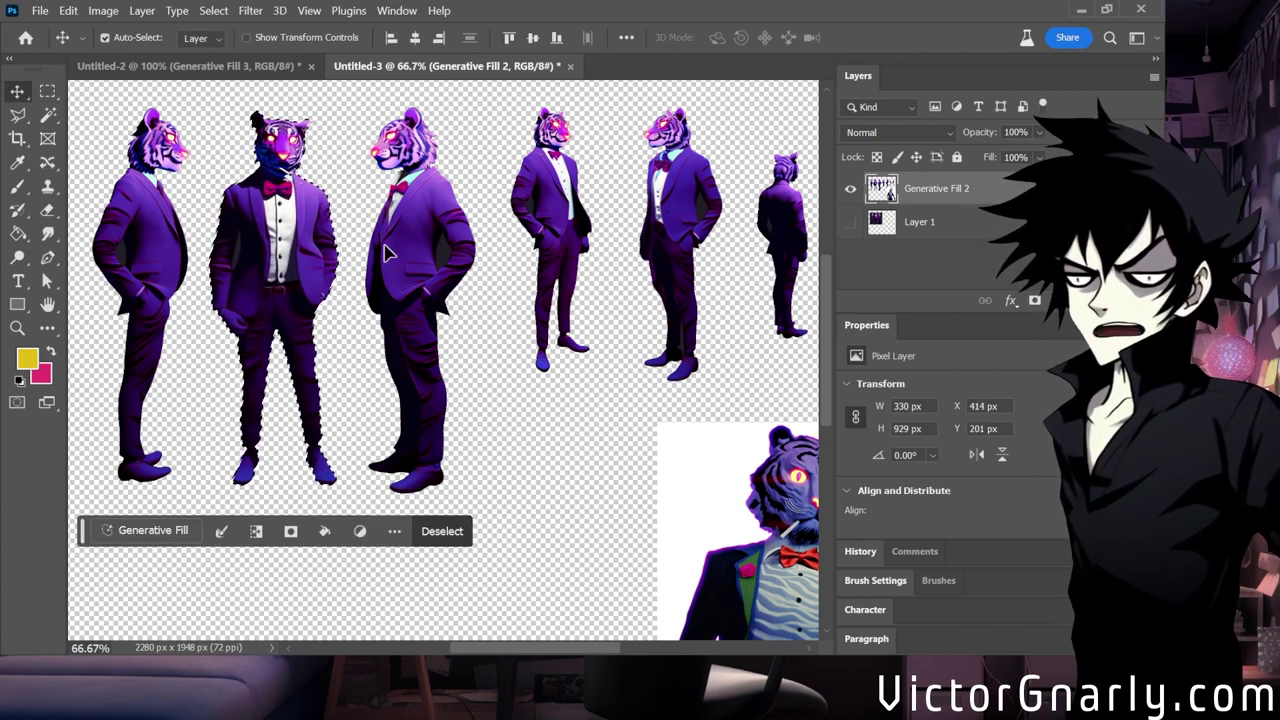
left_click(497, 273)
left_click_drag(455, 649, 428, 648)
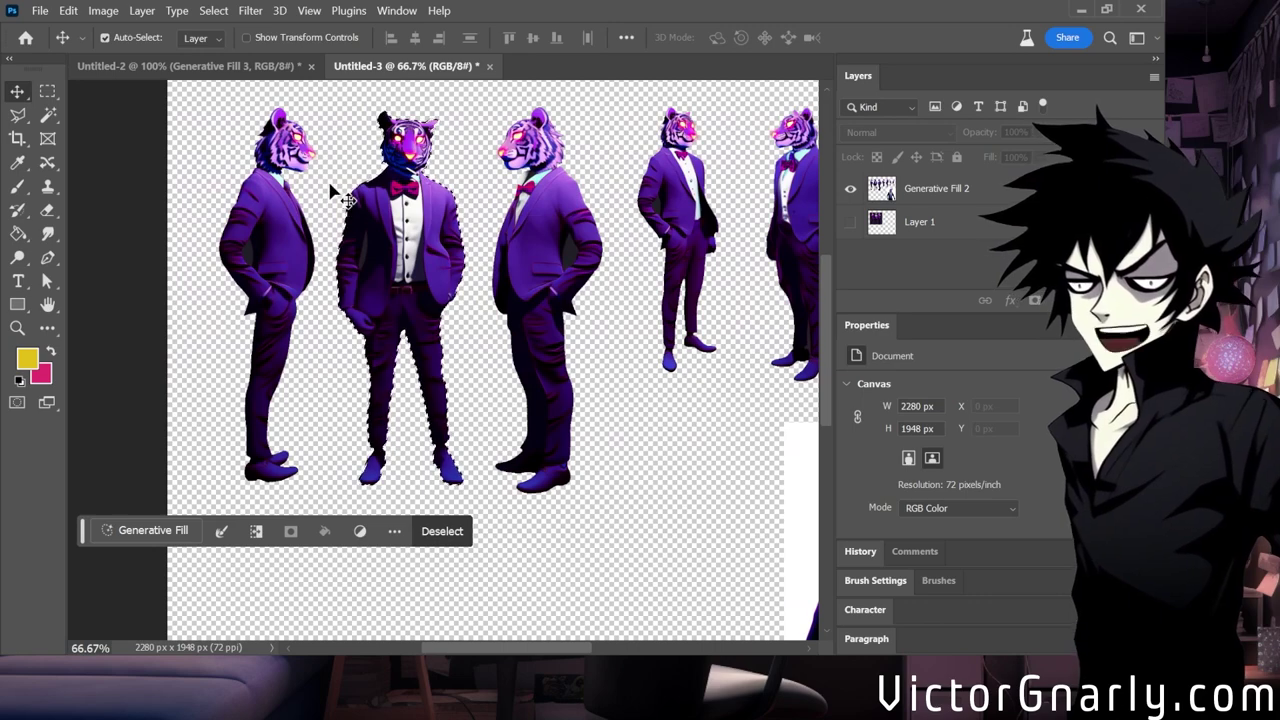
key("ctrl+d")
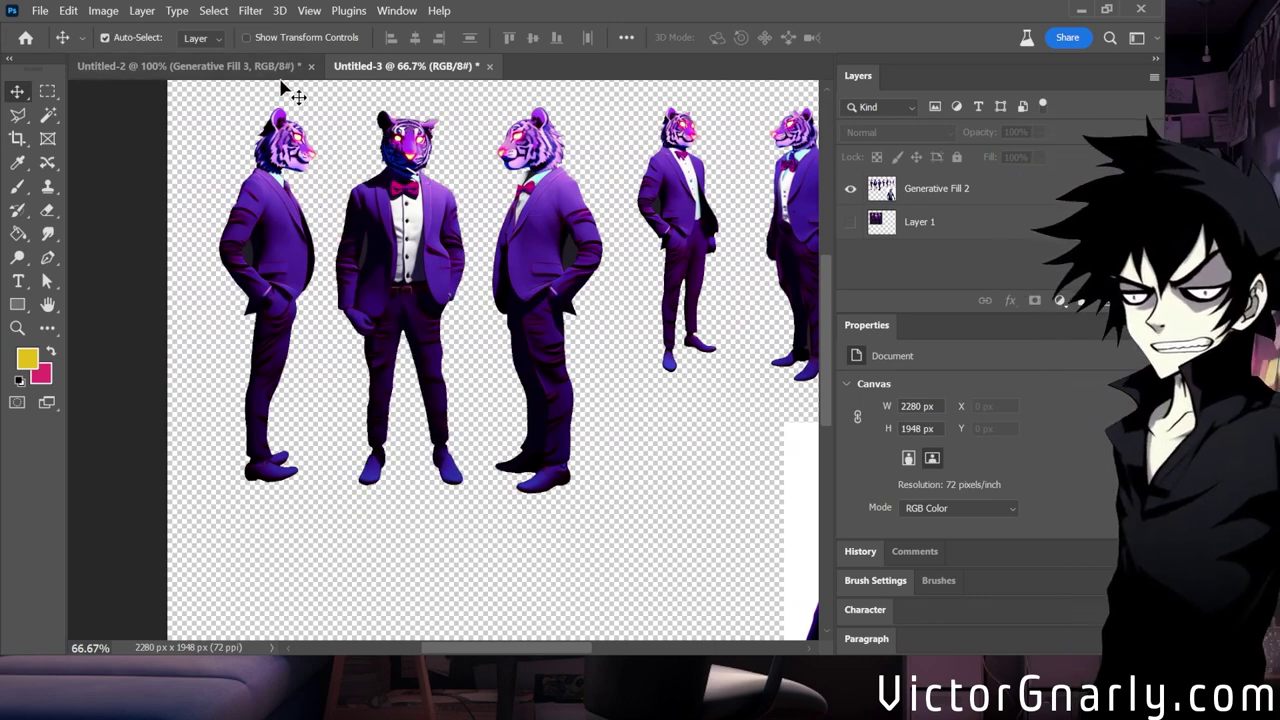
Select the stray white cigarette shape beneath the front-facing tiger's chin with the Polygonal Lasso.
key("ctrl+plus")
key("ctrl+plus")
scroll(320, 275, "up", 10)
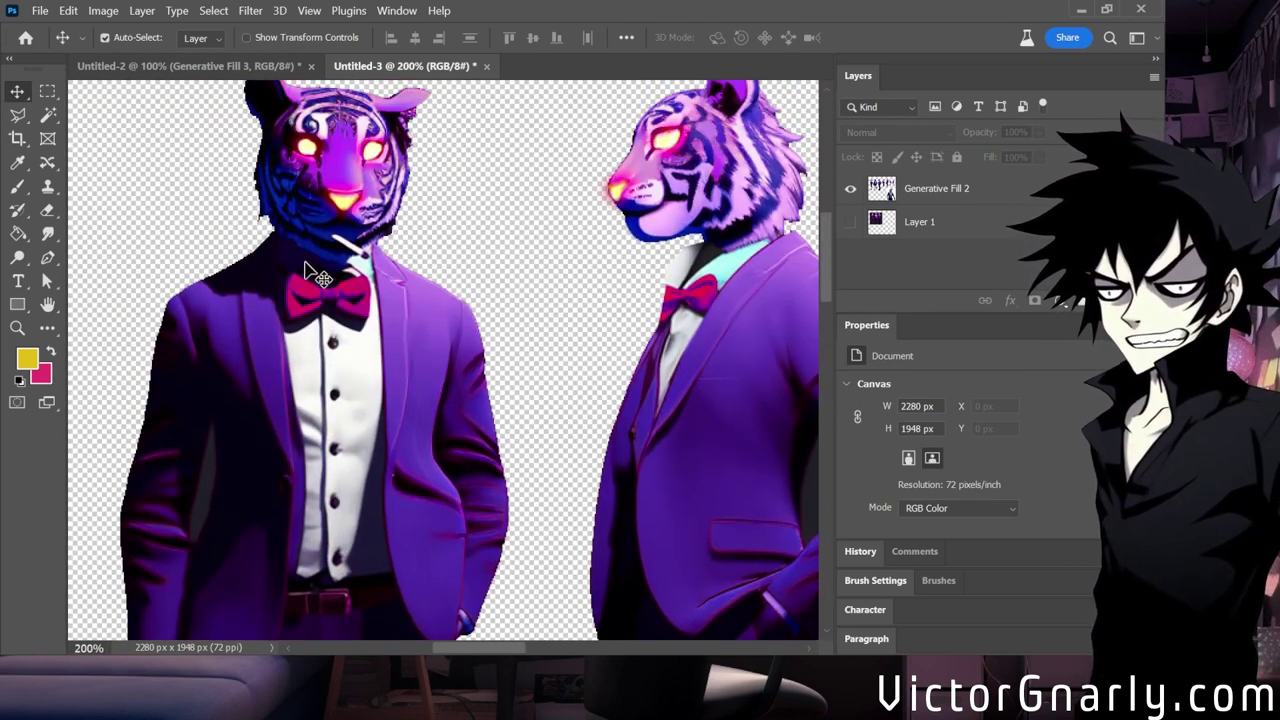
scroll(312, 272, "up", 1)
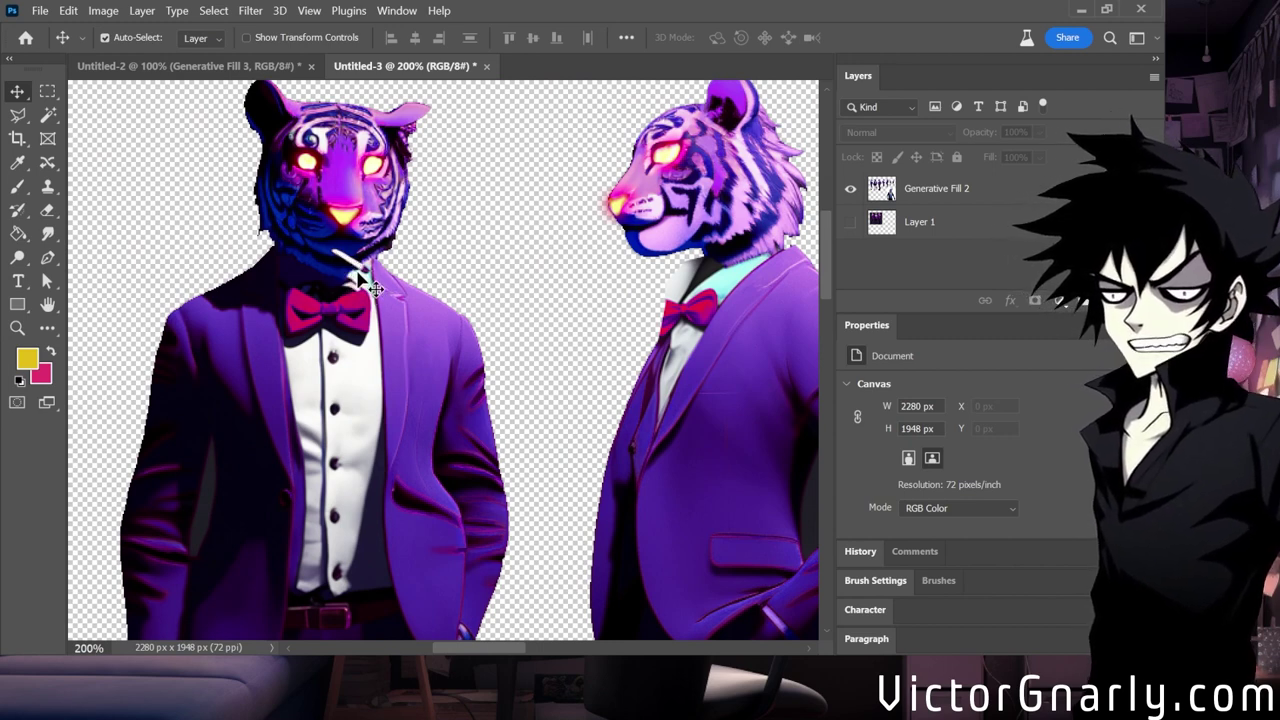
left_click(18, 115)
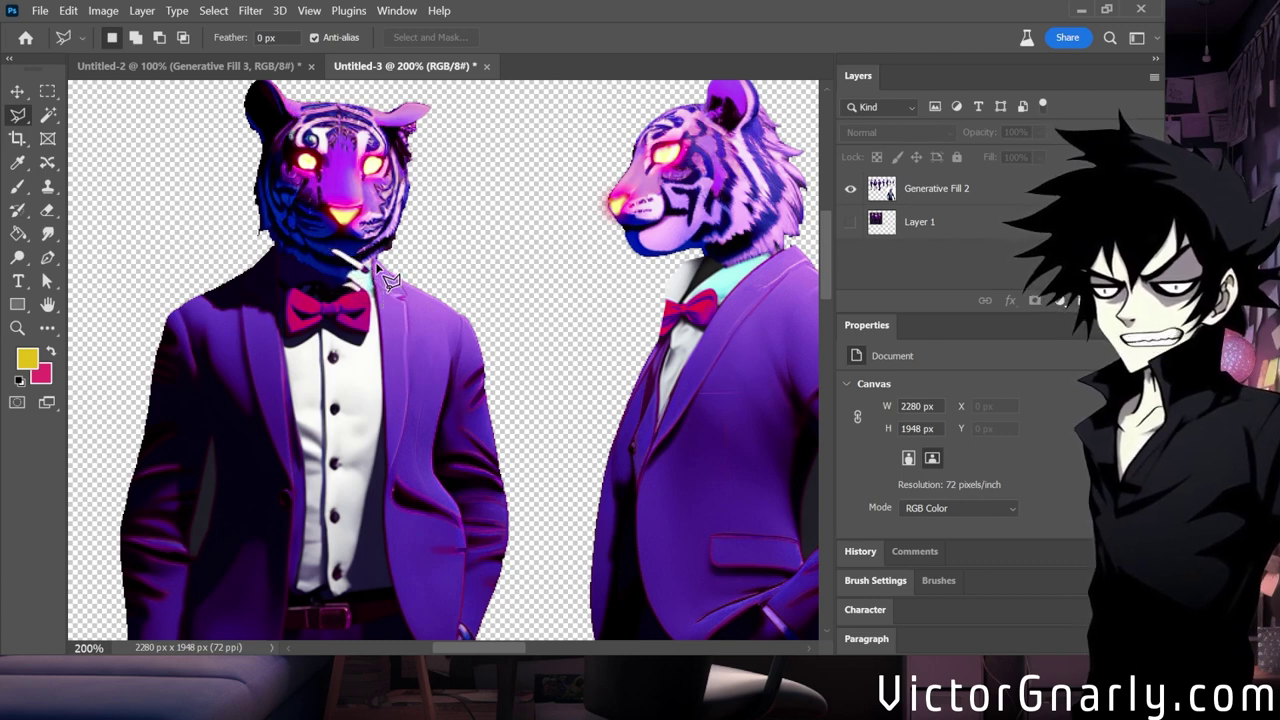
left_click_drag(390, 280, 352, 264)
key("shift")
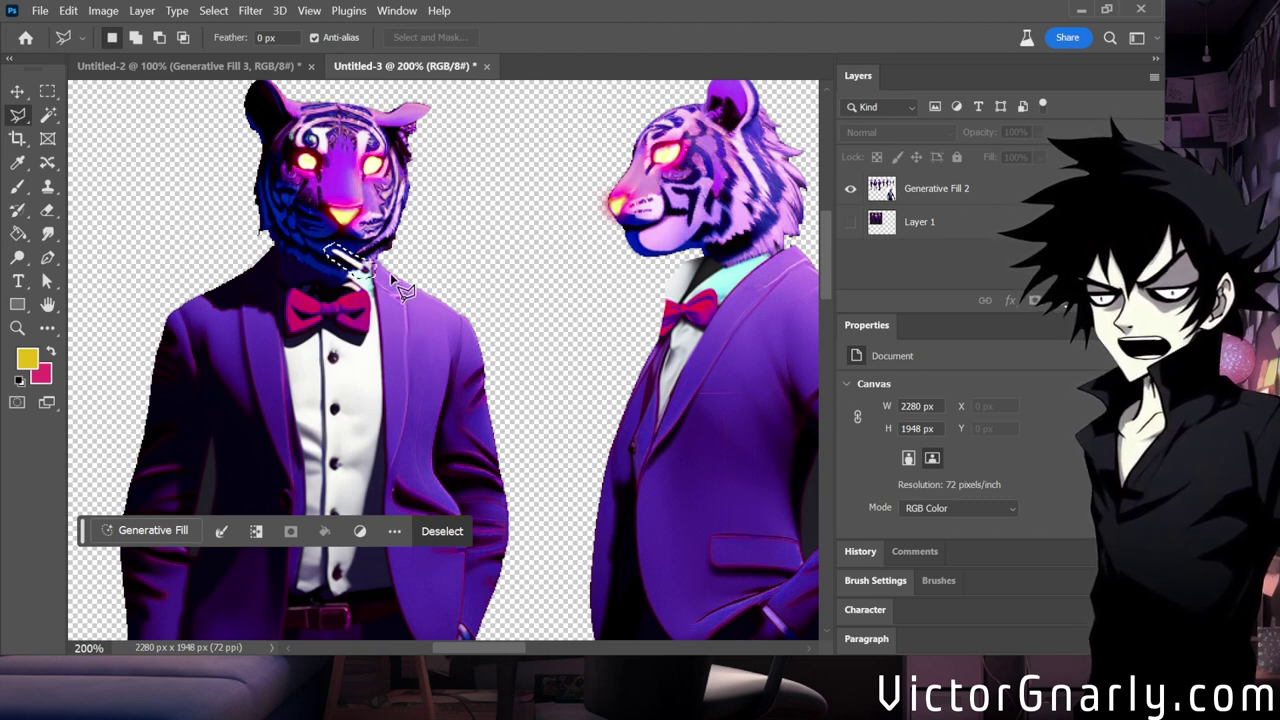
Replace the selected cigarette shape using an unprompted Generative Fill, keep variation 2, and merge it with the tiger figures layer.
scroll(395, 295, "up", 1)
scroll(390, 305, "down", 2)
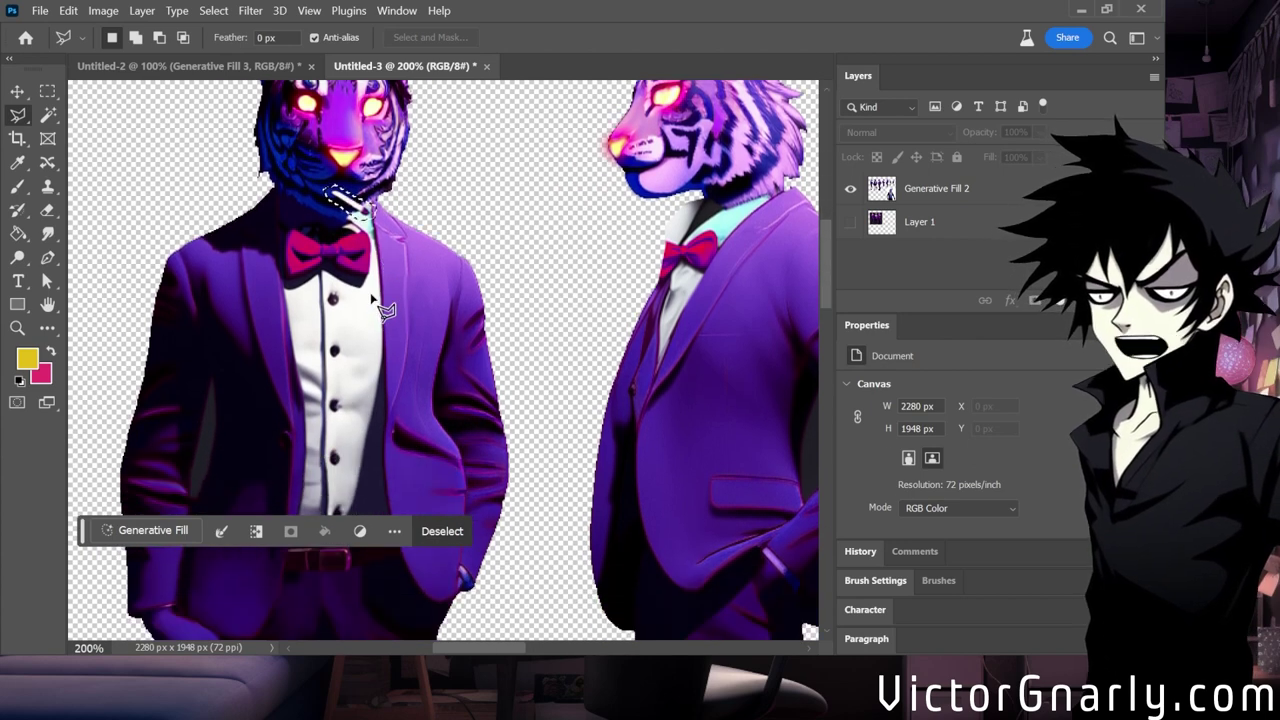
scroll(371, 295, "up", 2)
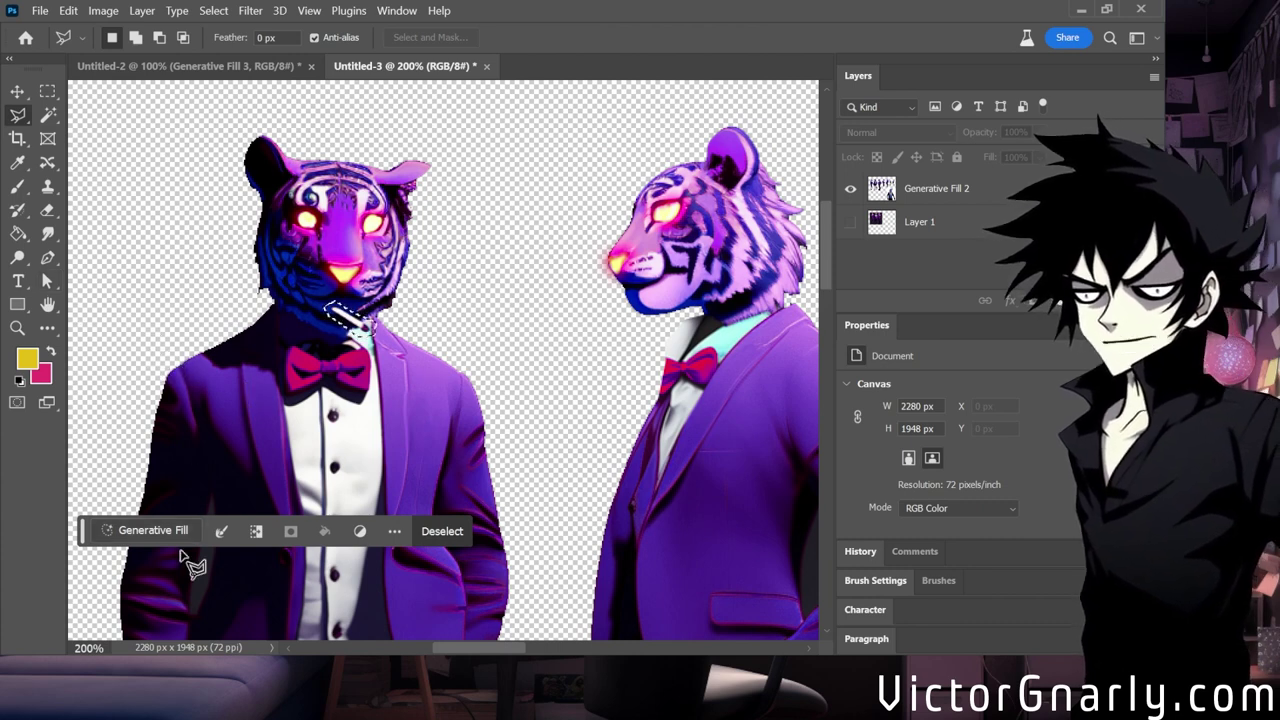
left_click(145, 530)
left_click(609, 362)
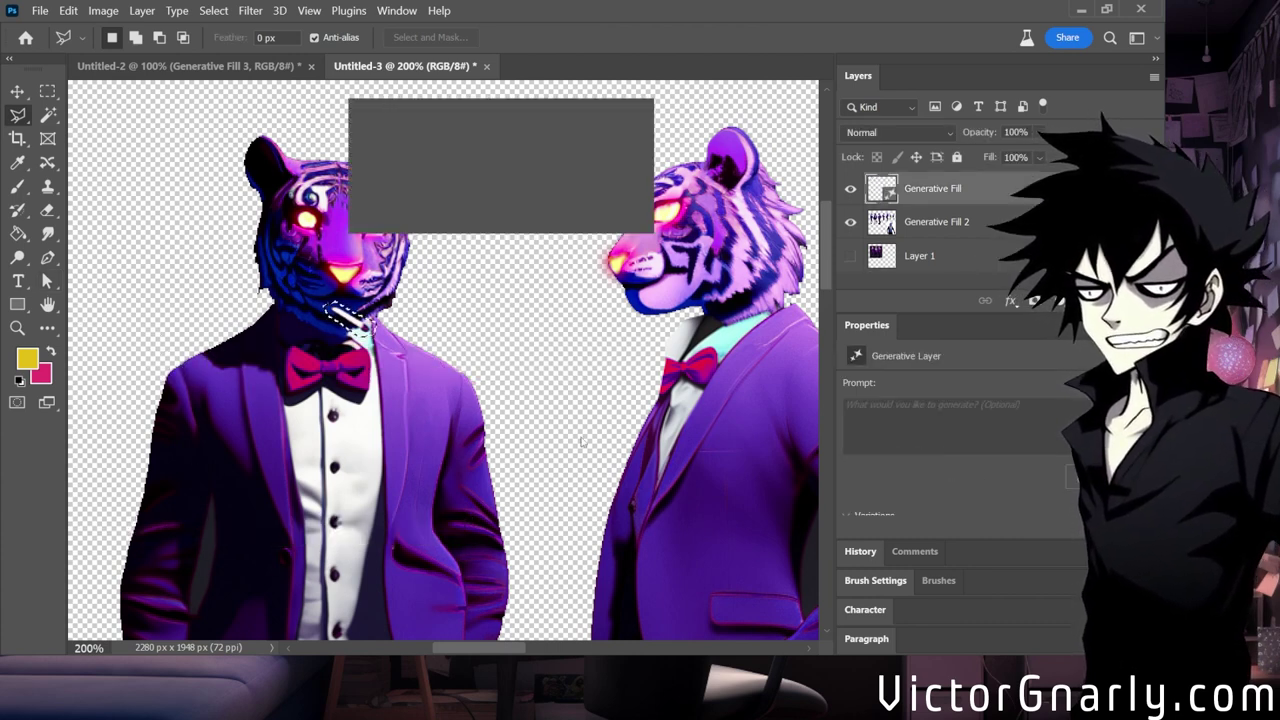
scroll(497, 507, "down", 2)
scroll(497, 507, "down", 2)
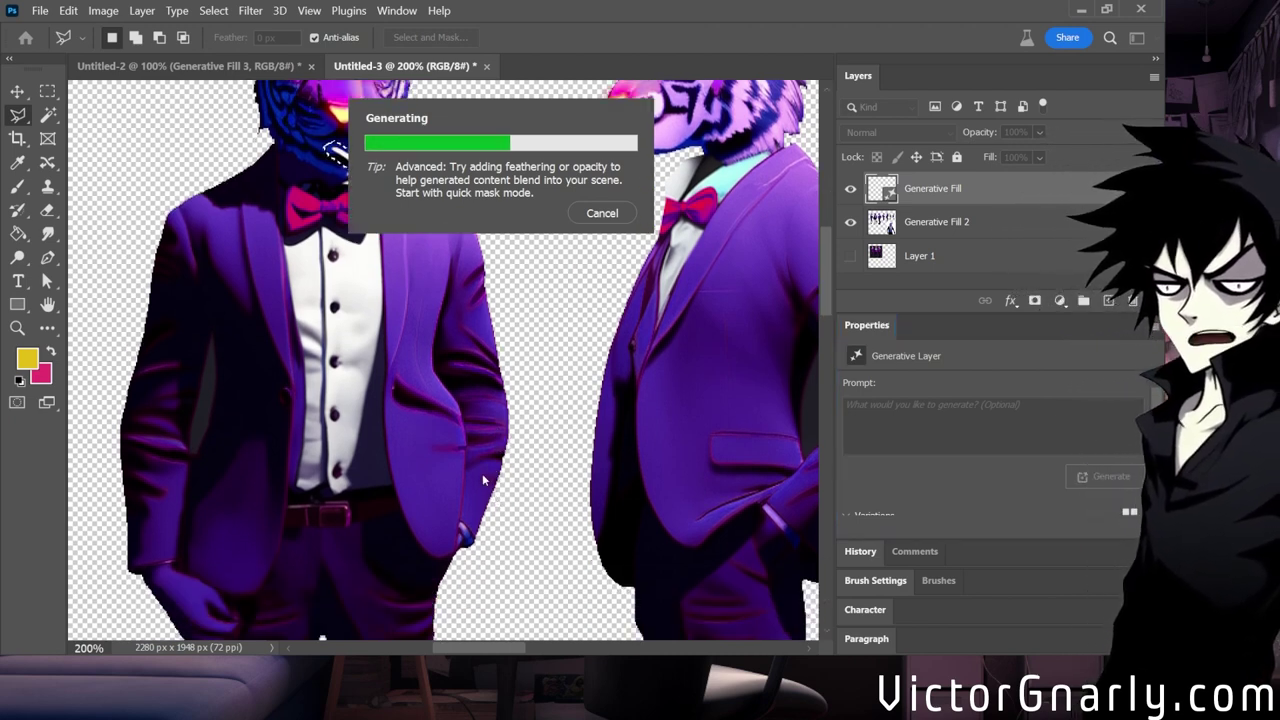
scroll(468, 421, "up", 3)
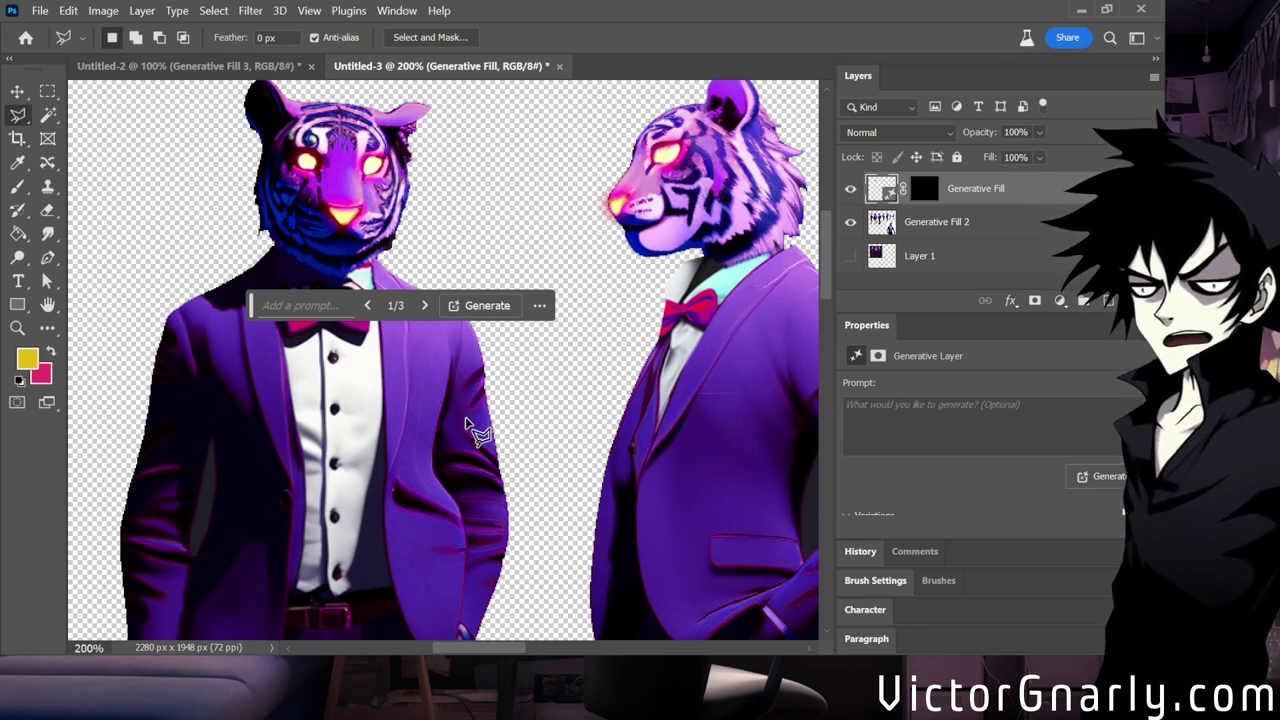
scroll(455, 440, "up", 3)
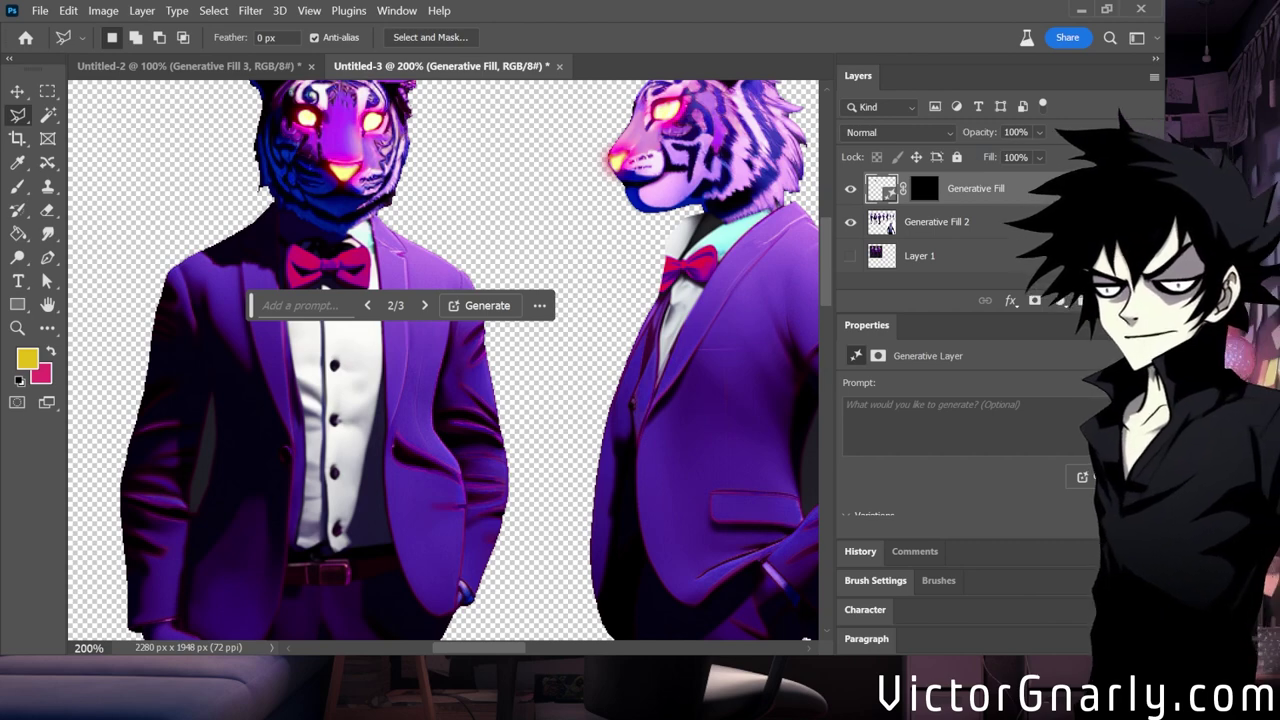
left_click(978, 222, "shift")
key("ctrl+e")
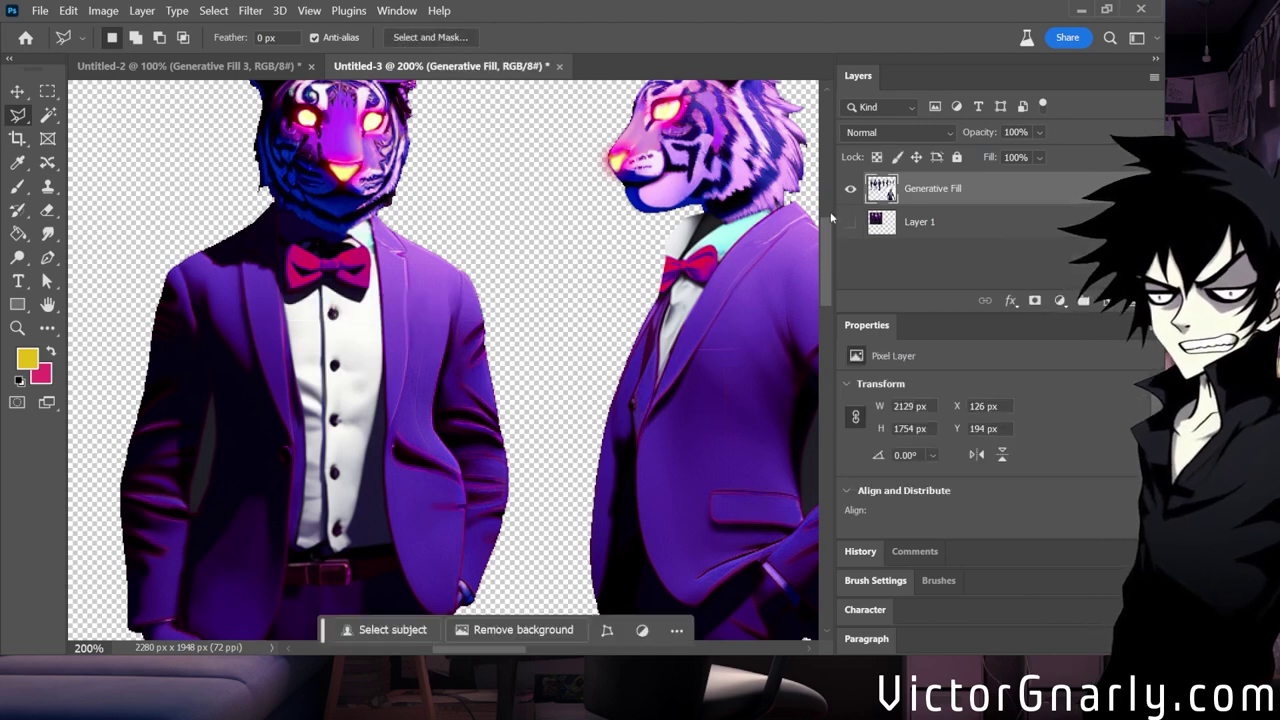
Add a white-filled layer beneath the tiger figures and merge it with the Generative Fill layer.
key("ctrl+minus")
key("ctrl+minus")
key("ctrl+minus")
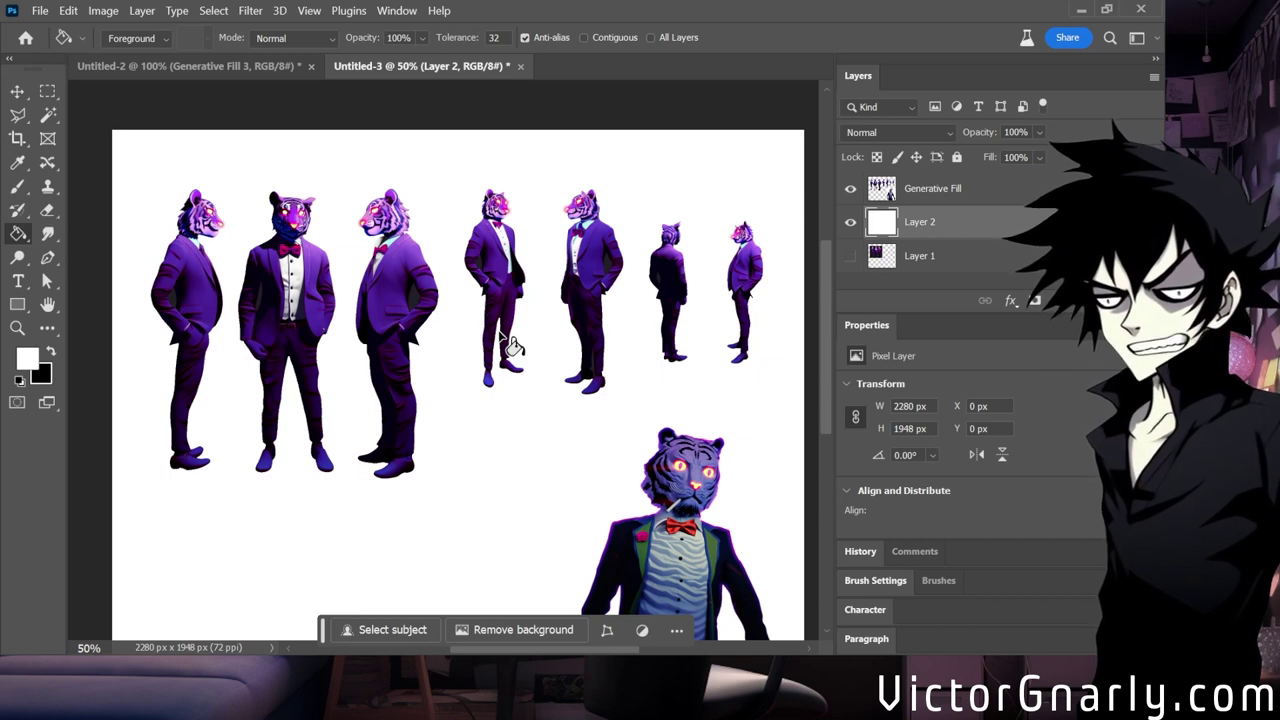
key("m")
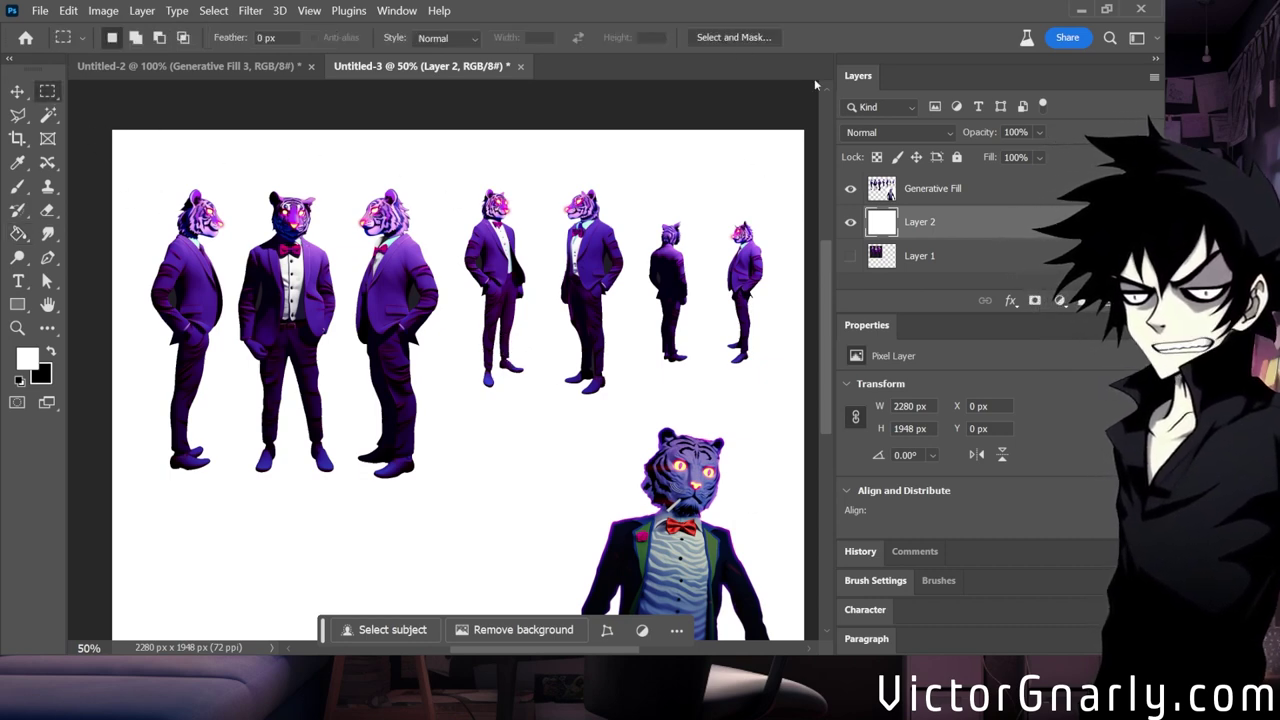
left_click(967, 200)
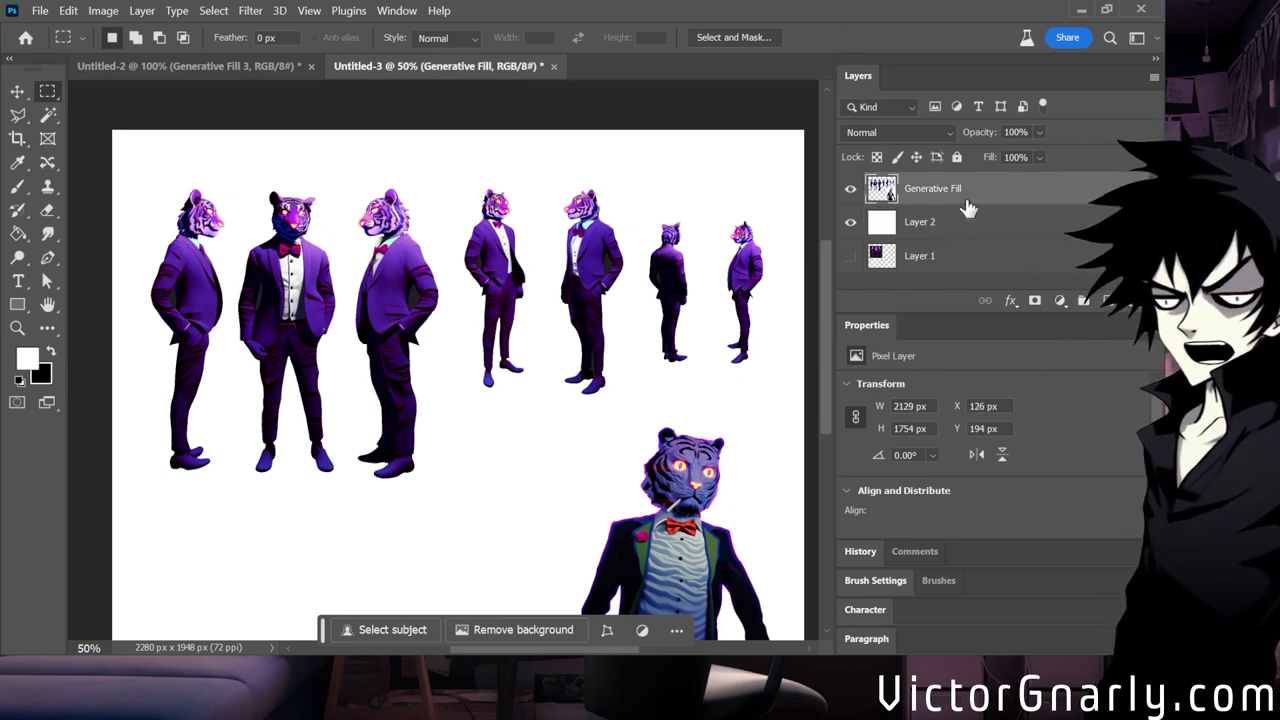
left_click(976, 214, "shift")
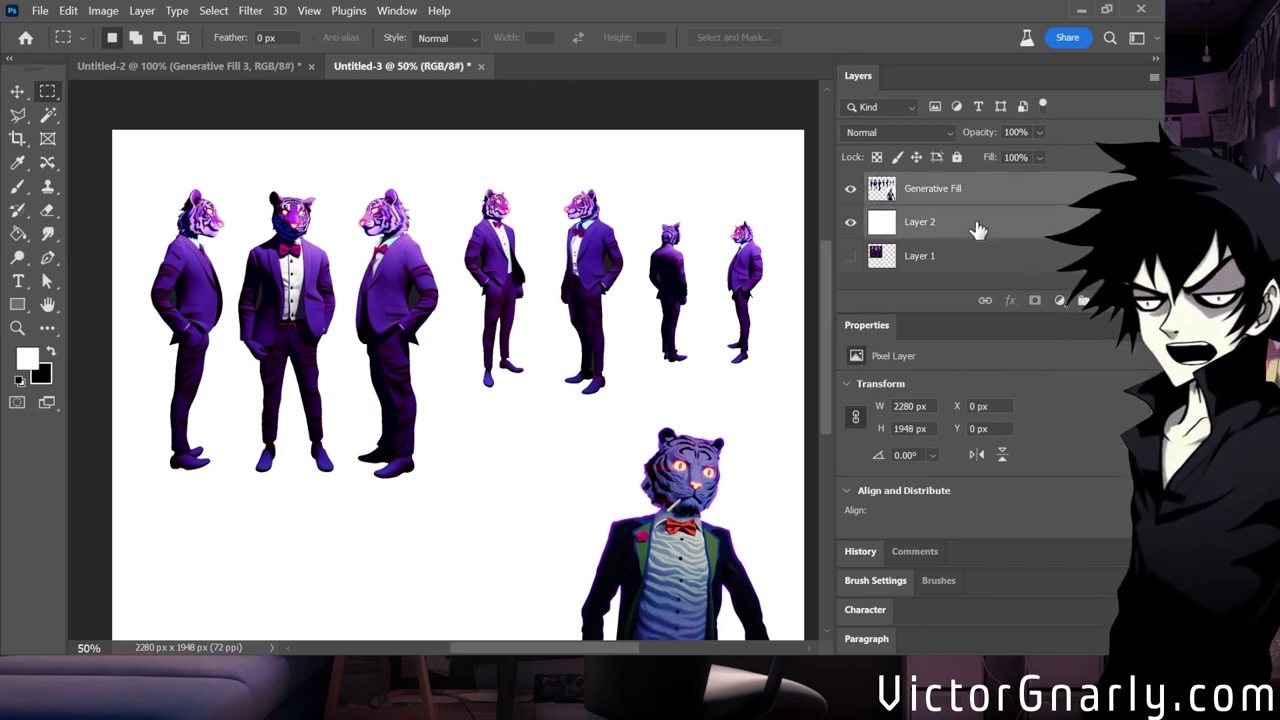
key("ctrl+e")
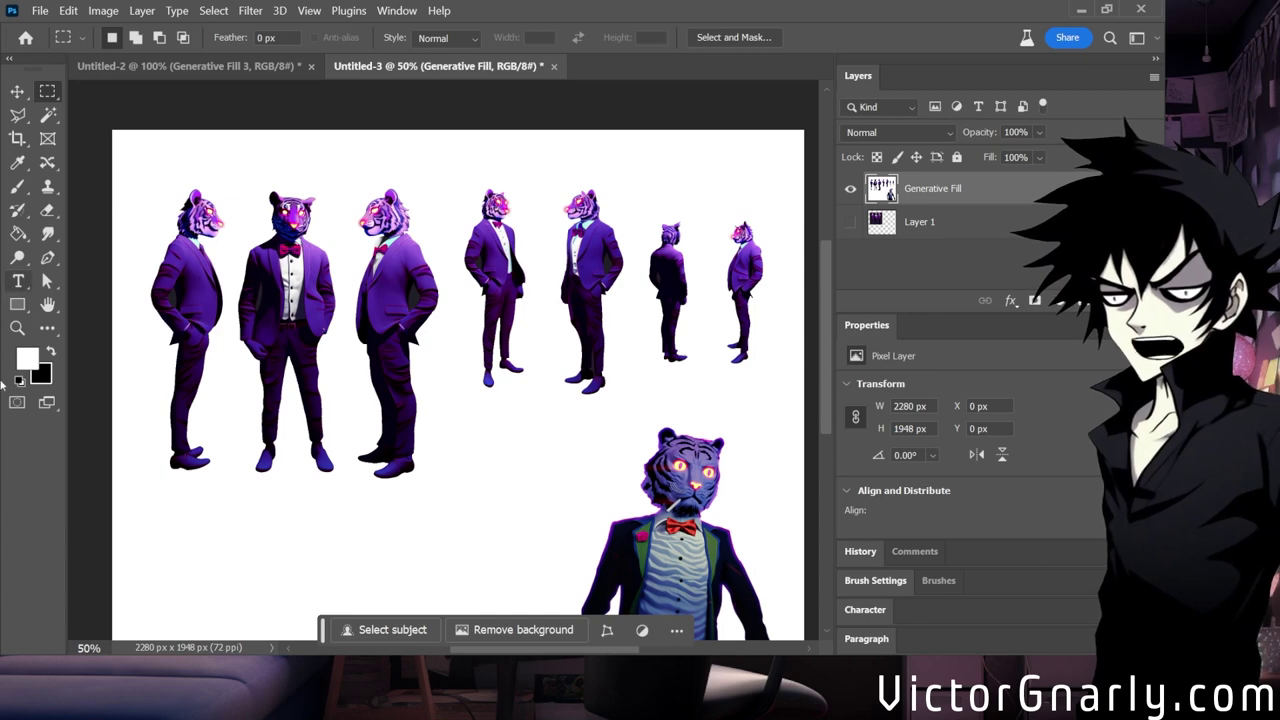
Select the leftmost side-profile tiger with a rectangular marquee, copy it and paste it into the Discord vc-create message.
left_click_drag(140, 173, 233, 479)
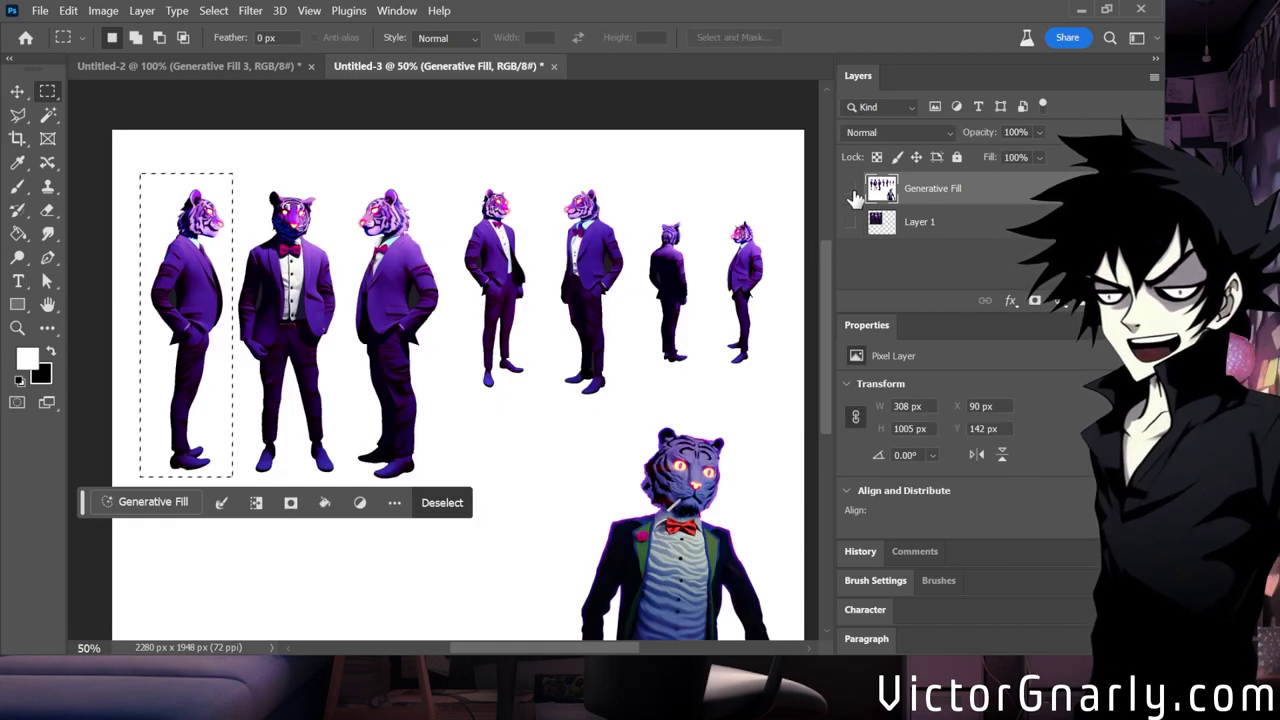
left_click(851, 190)
left_click(851, 190)
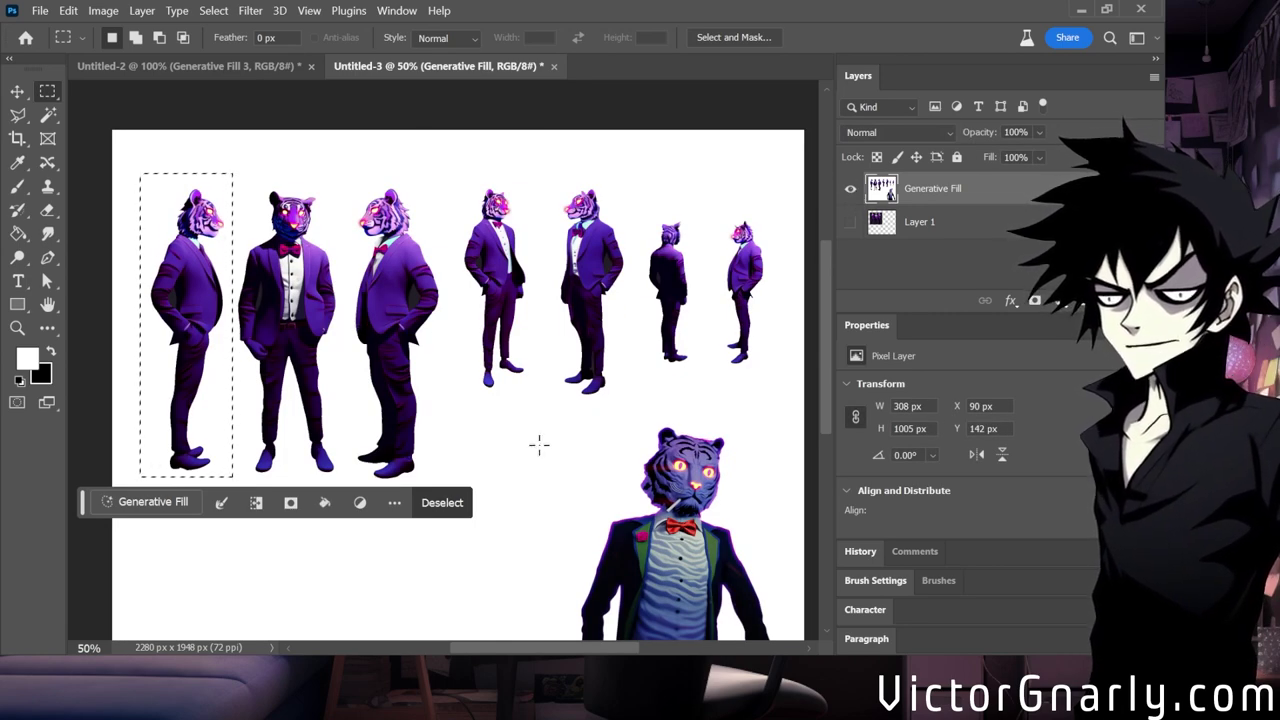
left_click(17, 91)
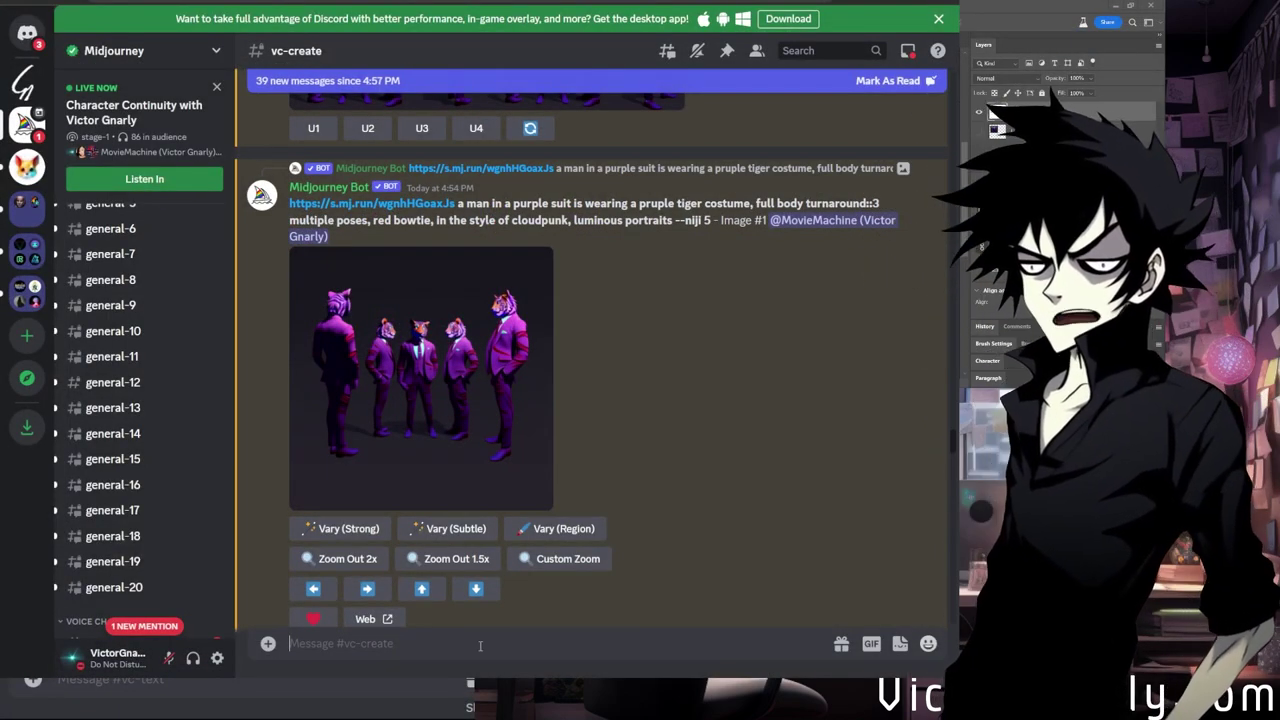
key("ctrl+v")
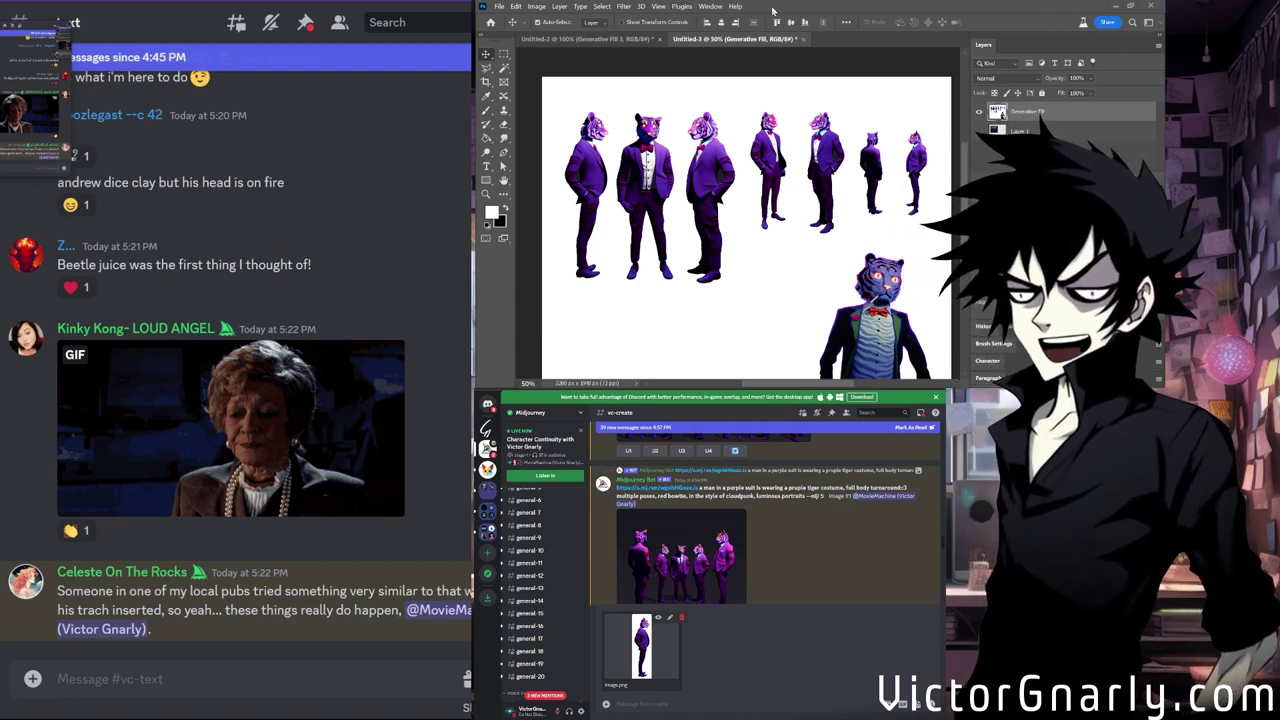
Clear the old selection in Photoshop, marquee-select the front-facing tiger and paste a copy into the Discord message.
key("ctrl+z")
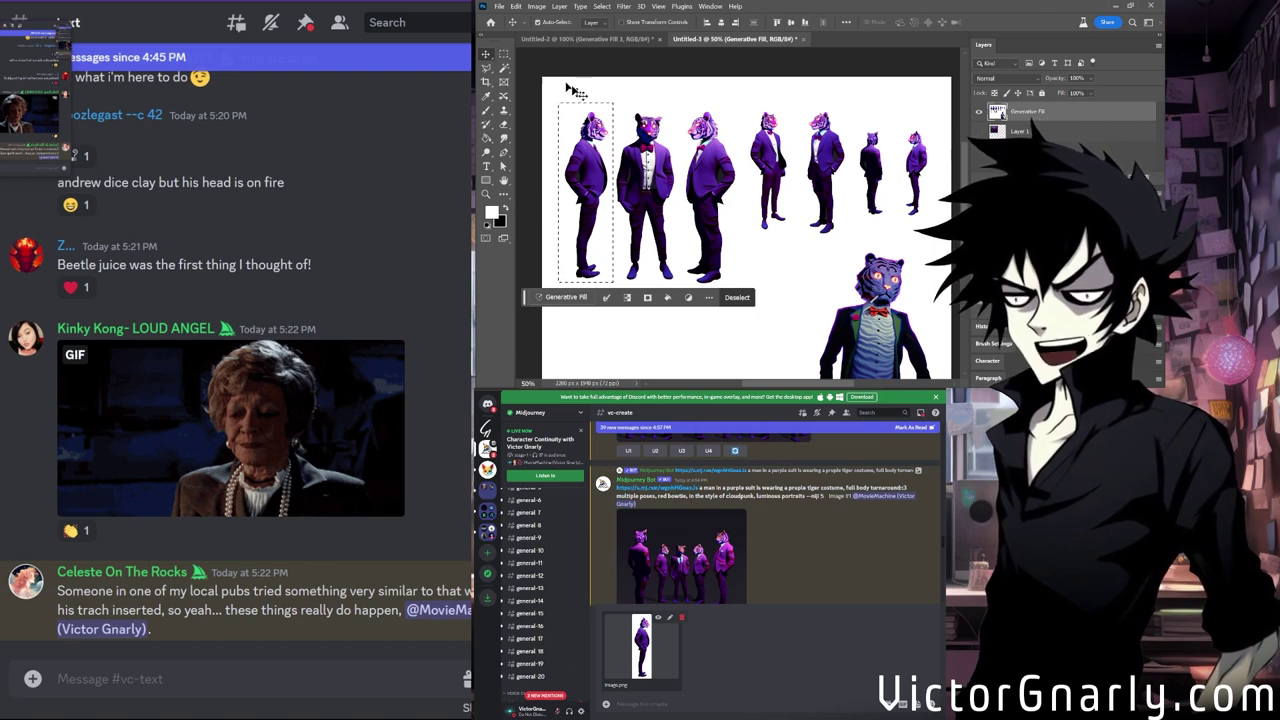
left_click(620, 113)
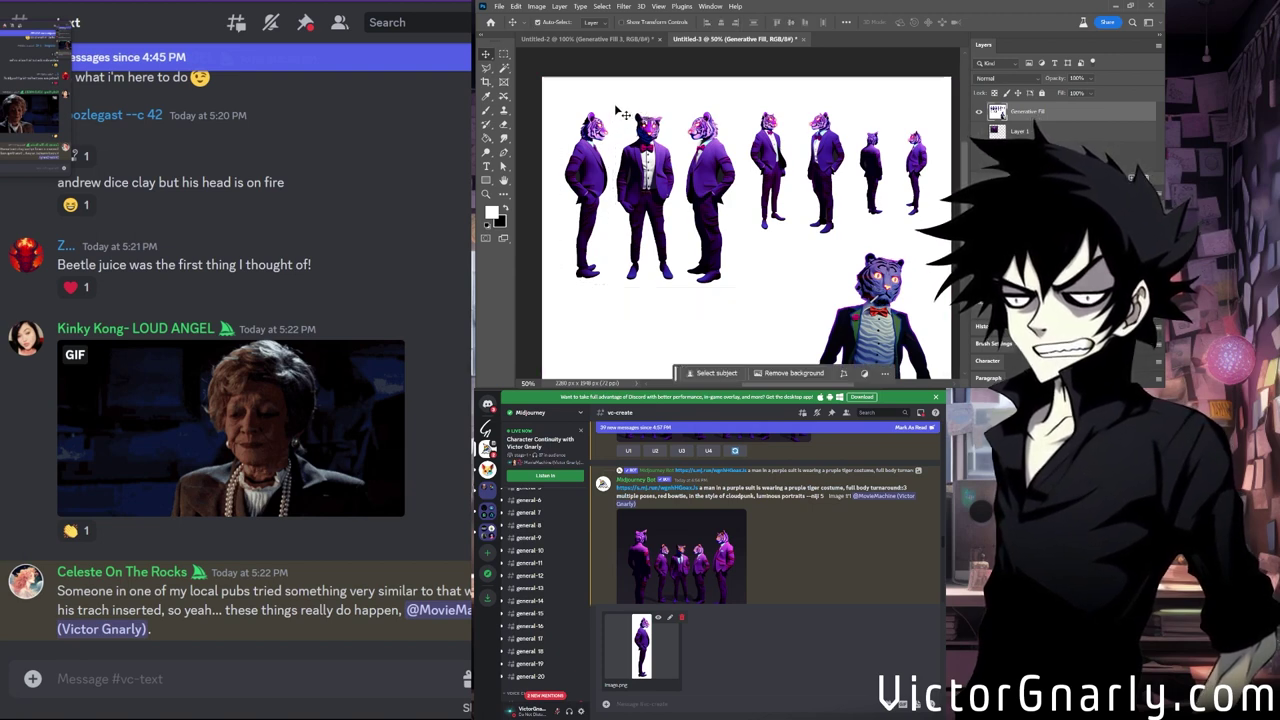
left_click(503, 55)
mouse_move(611, 109)
left_mouse_down()
mouse_move(700, 228)
mouse_move(705, 276)
mouse_move(681, 287)
left_mouse_up()
left_click(487, 54)
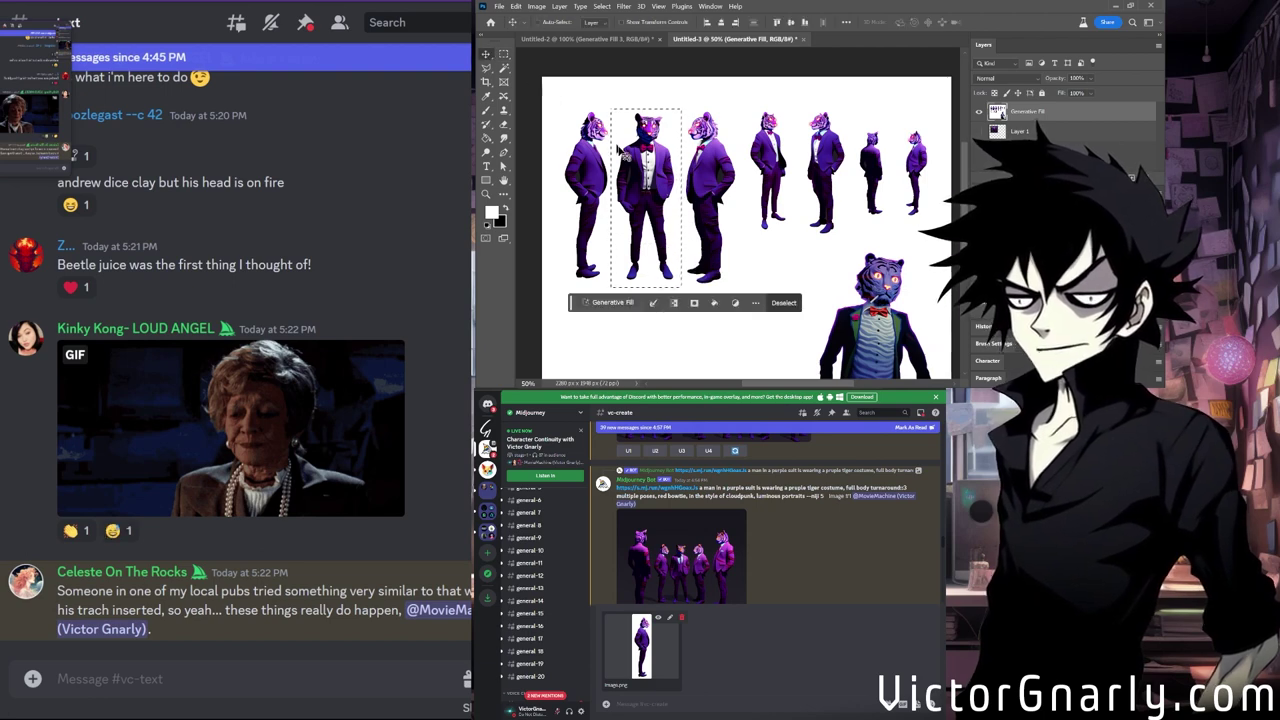
key("ctrl+c")
left_click(620, 704)
key("ctrl+v")
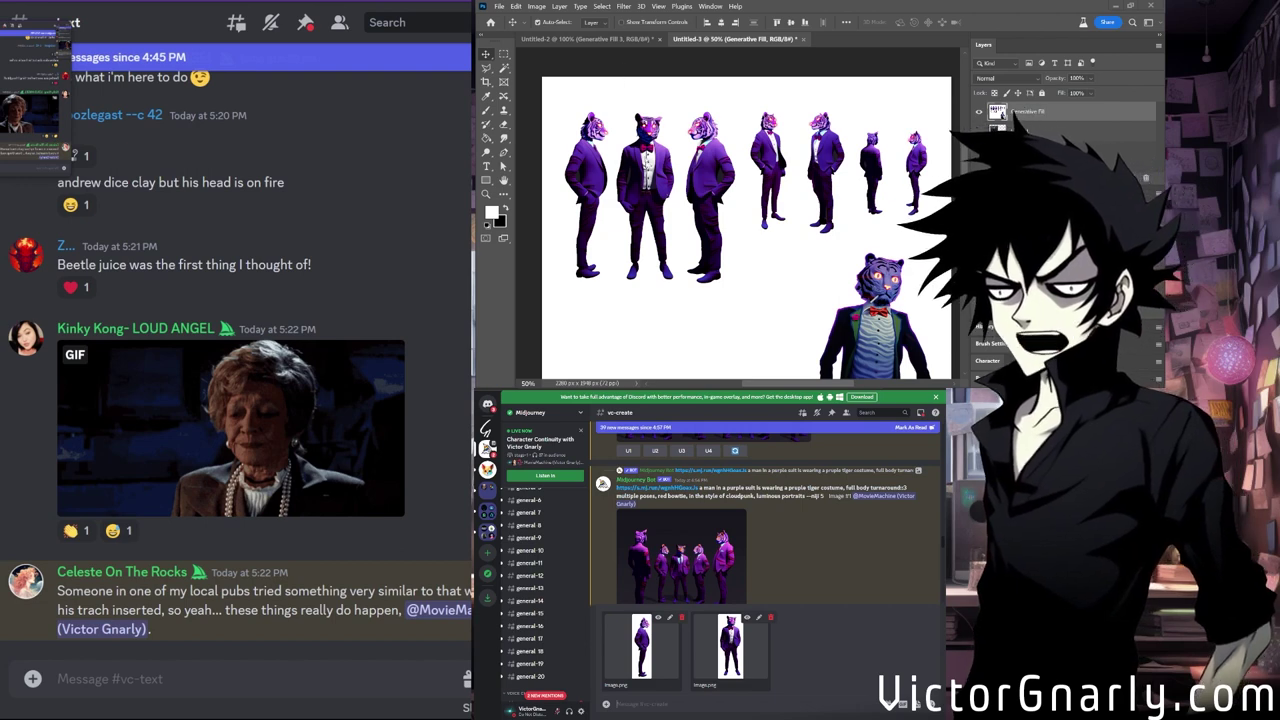
Marquee-select the large left-facing tiger beside the front view and paste a copy into the Discord message.
left_click(503, 54)
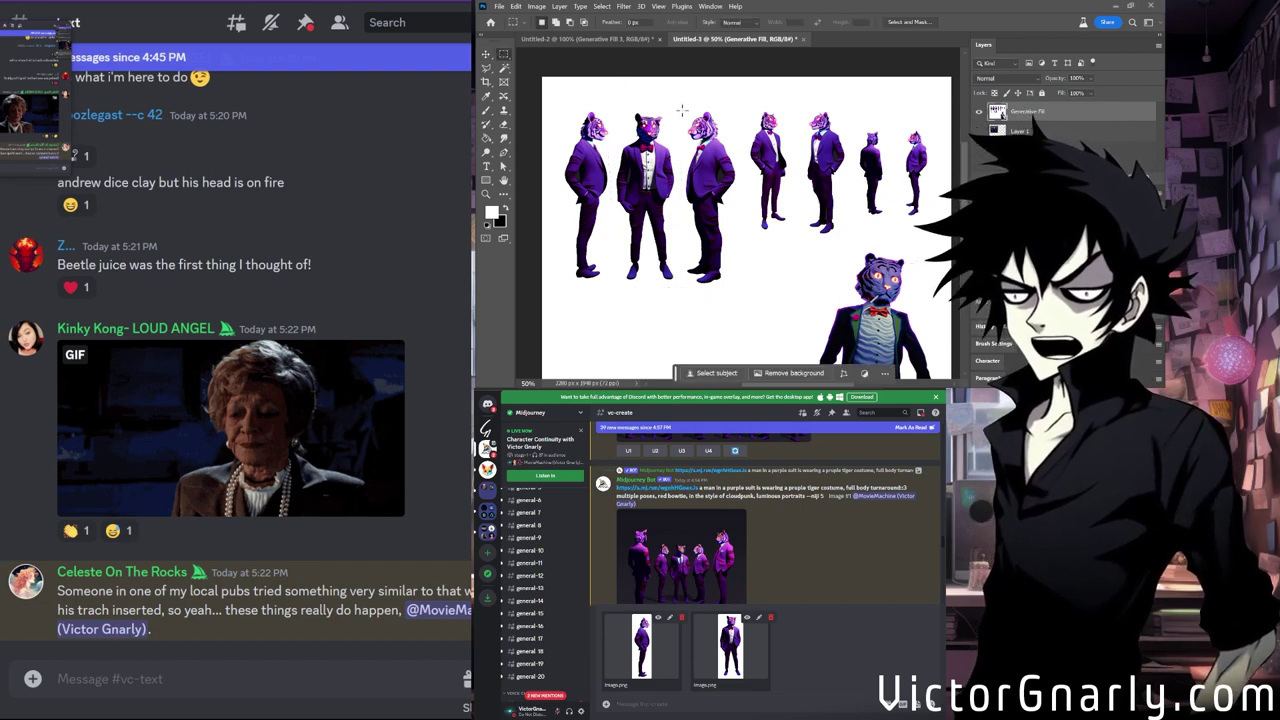
left_click_drag(682, 108, 738, 286)
left_click(485, 52)
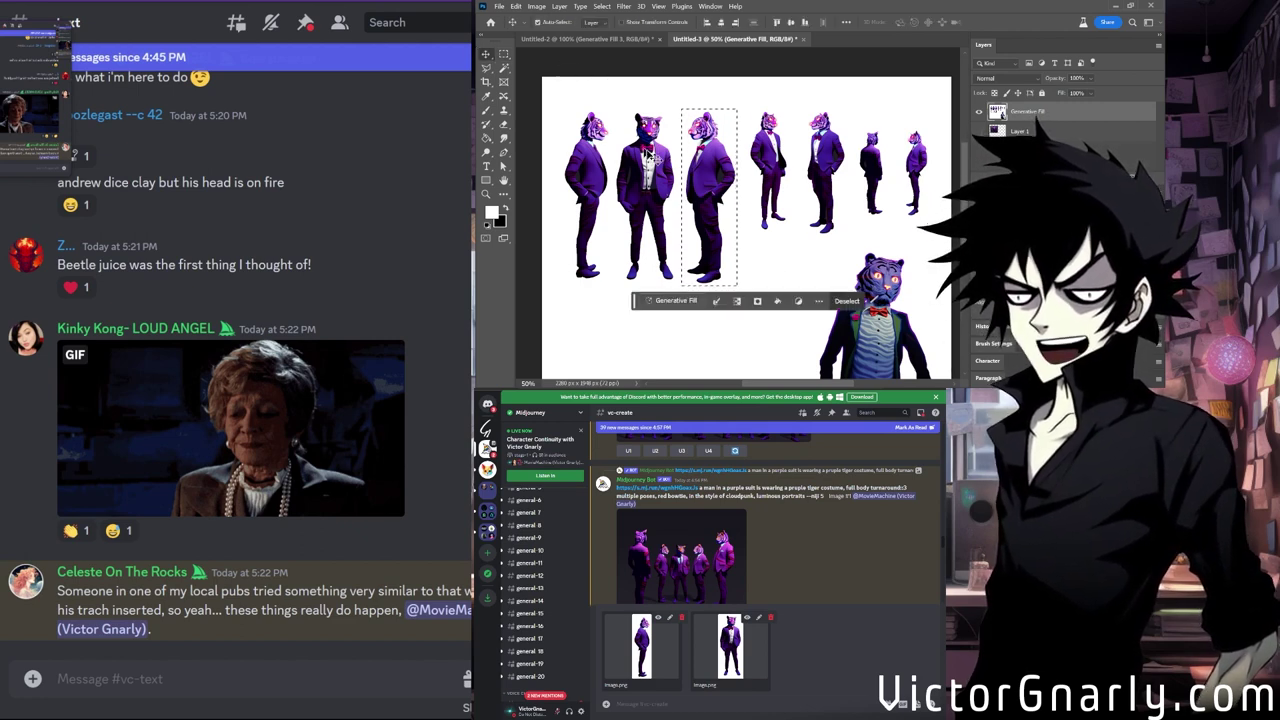
left_click(689, 704)
key("ctrl+v")
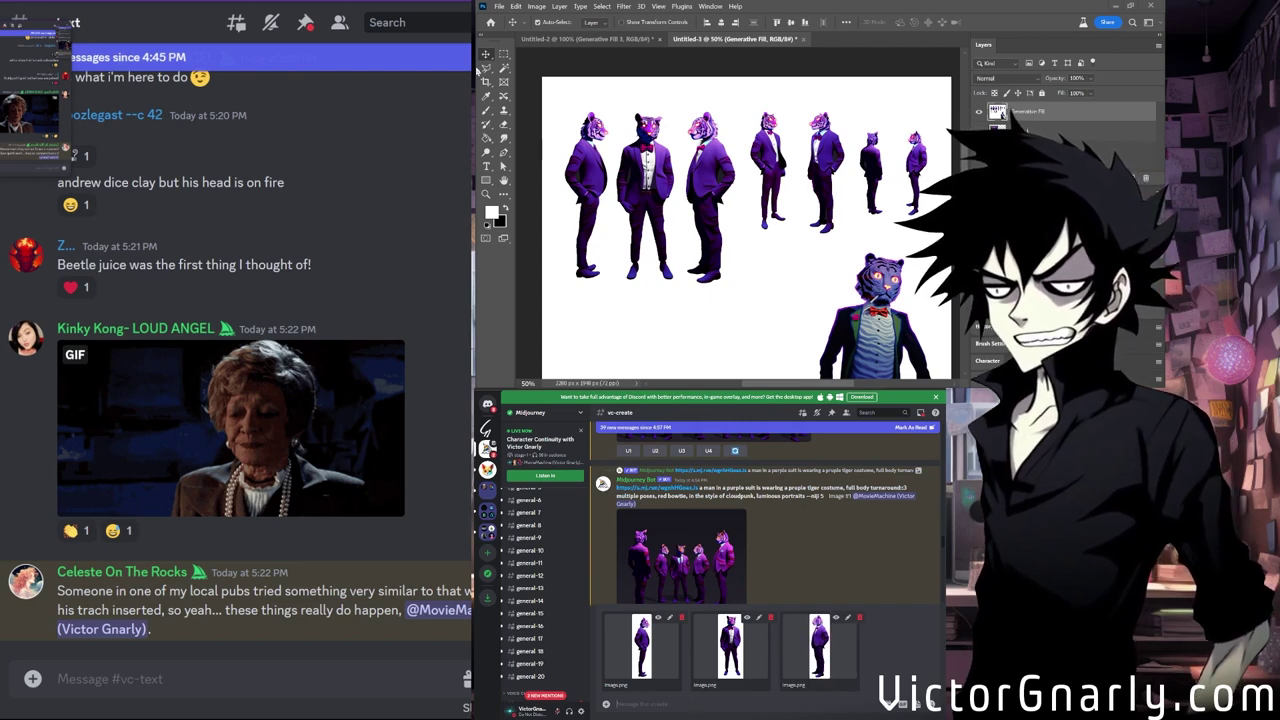
Deselect the large left-facing tiger, marquee-select the fourth figure in the row and paste a copy into the Discord message.
key("ctrl+z")
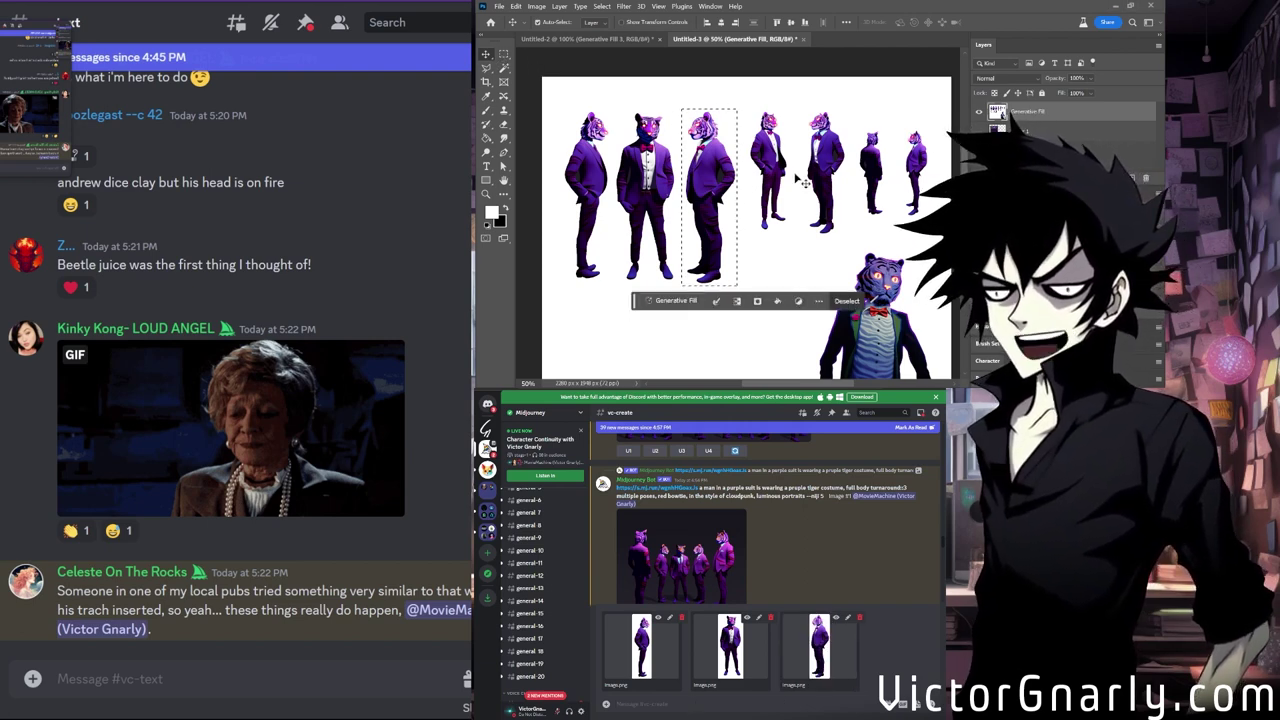
key("ctrl+d")
scroll(815, 180, "down", 2)
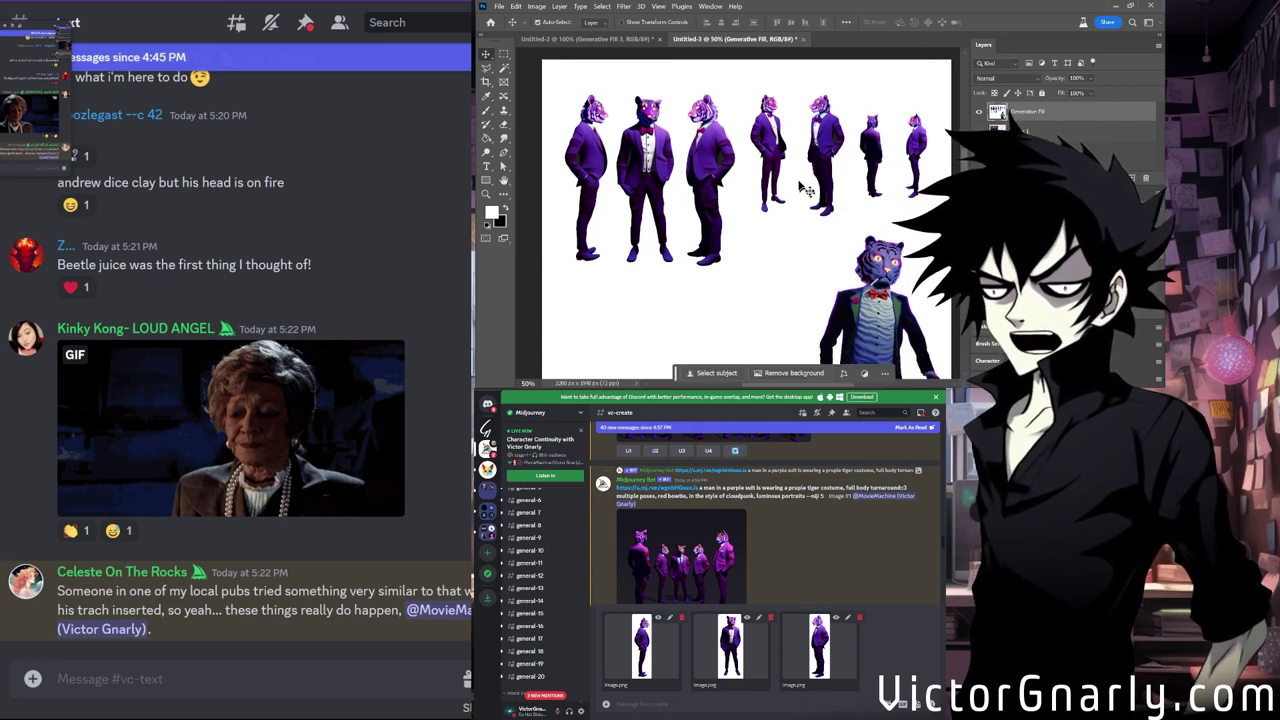
scroll(757, 152, "up", 2)
left_click(503, 55)
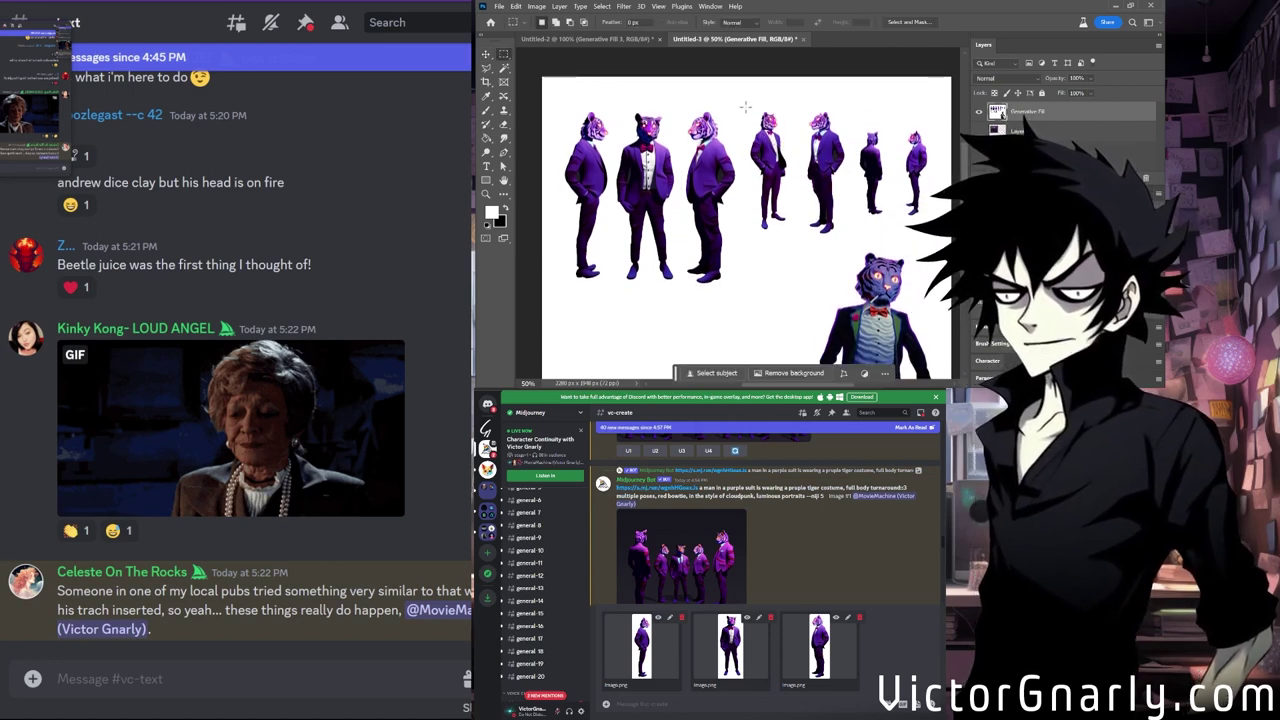
left_click_drag(747, 105, 795, 236)
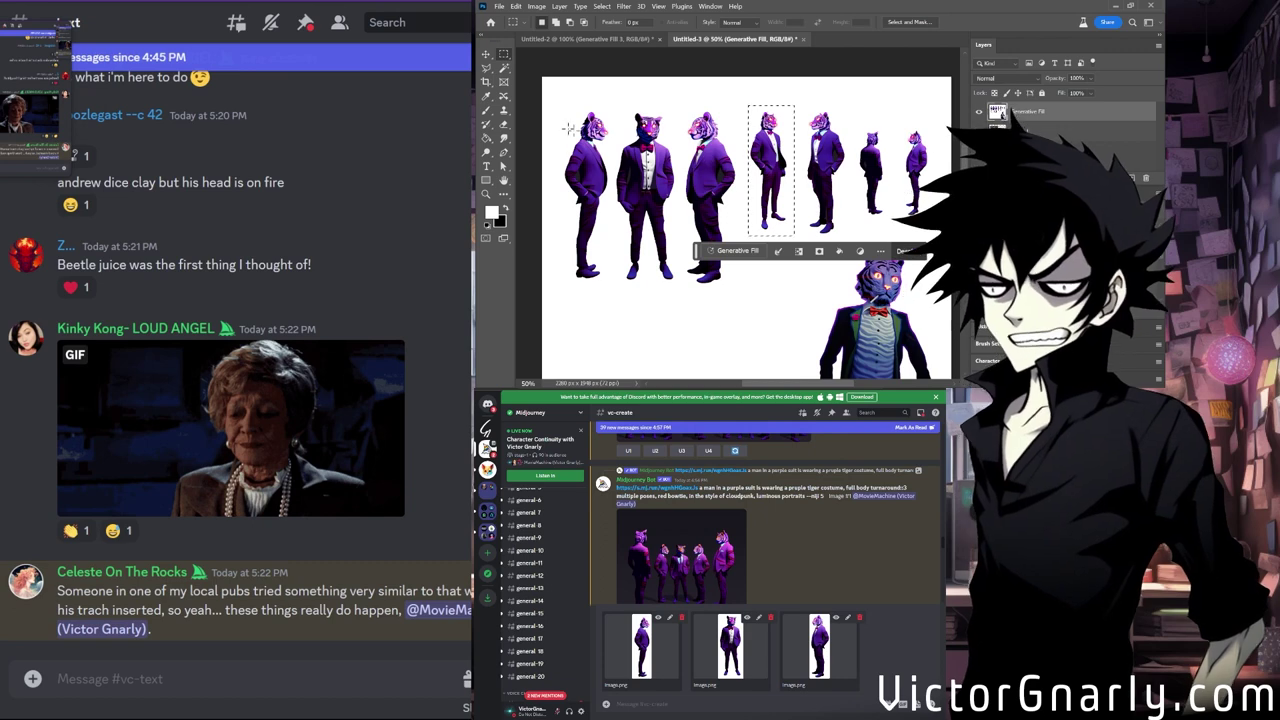
left_click(486, 53)
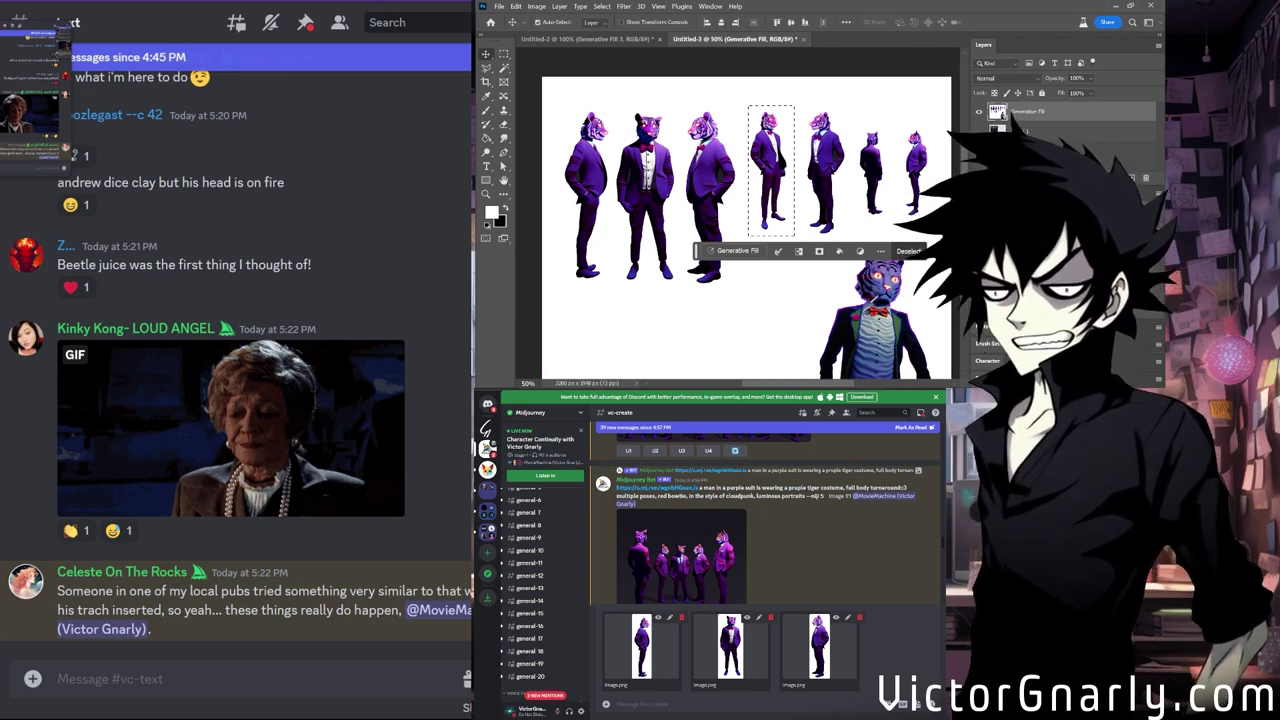
left_click(765, 703)
key("ctrl+v")
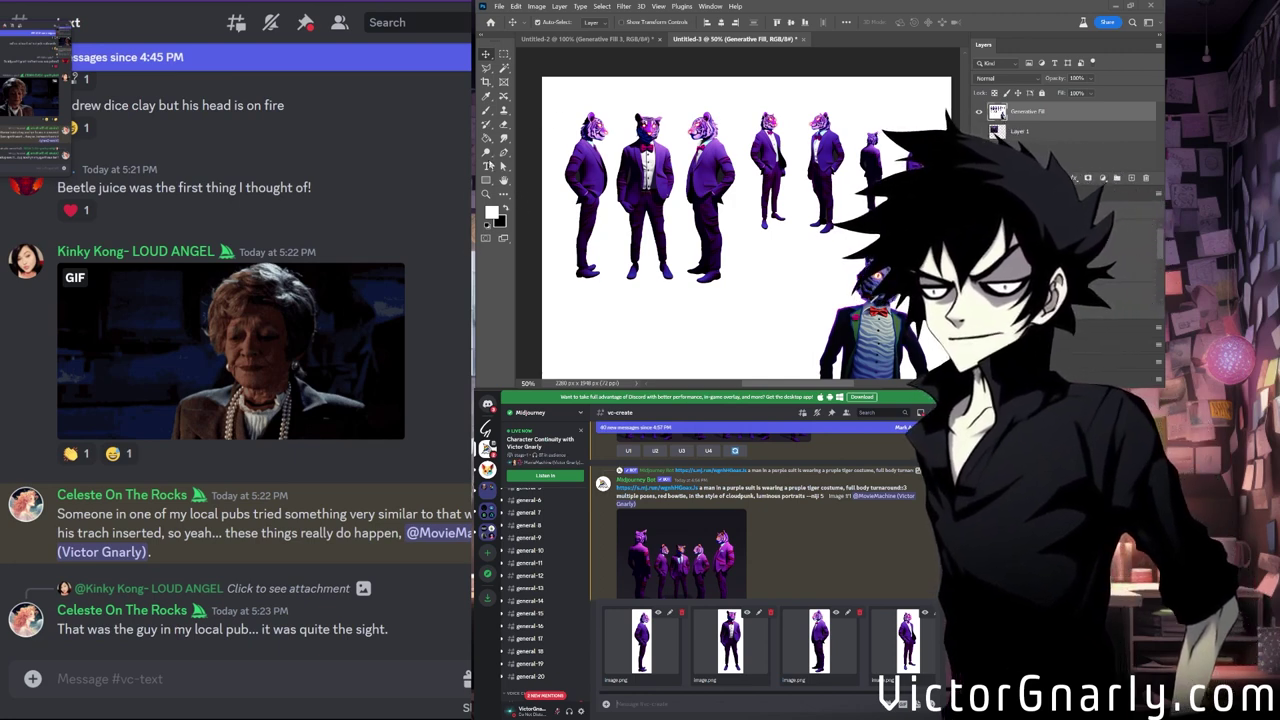
Marquee-select the fifth tiger in the row, paste a copy into the Discord message and clear the selection.
key("m")
left_click_drag(749, 106, 795, 234)
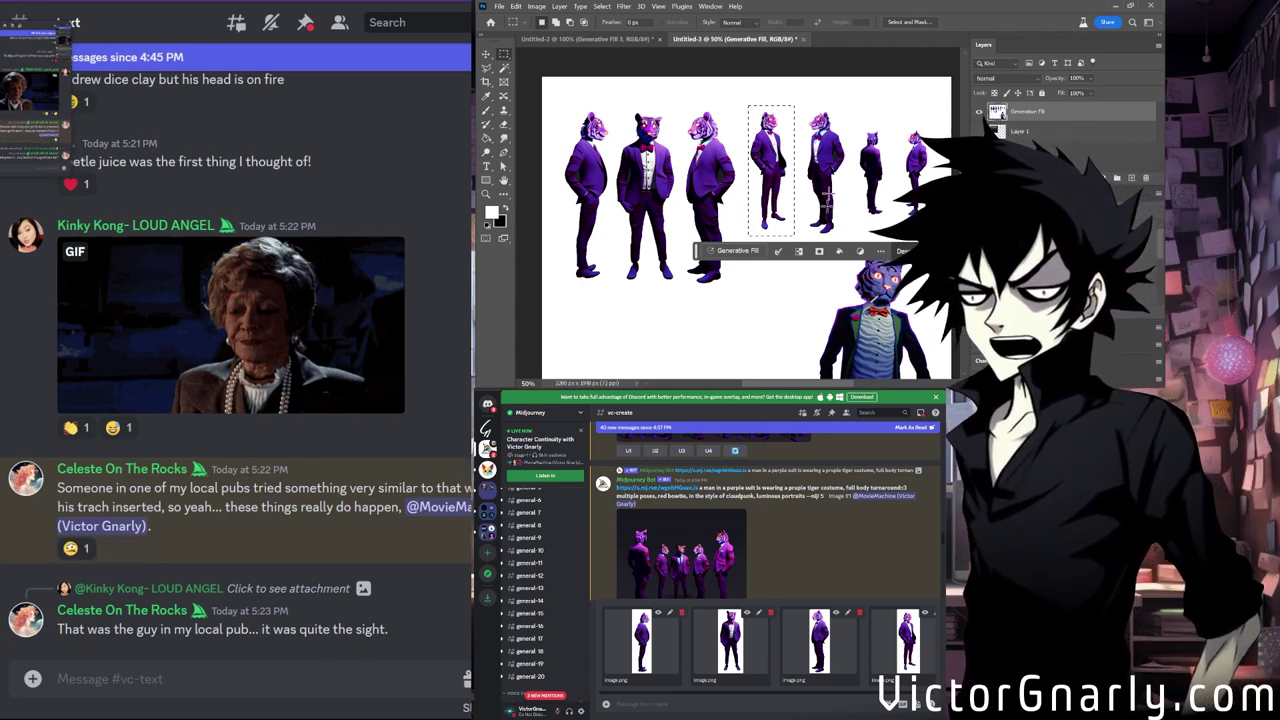
left_click_drag(801, 108, 851, 237)
left_click(486, 55)
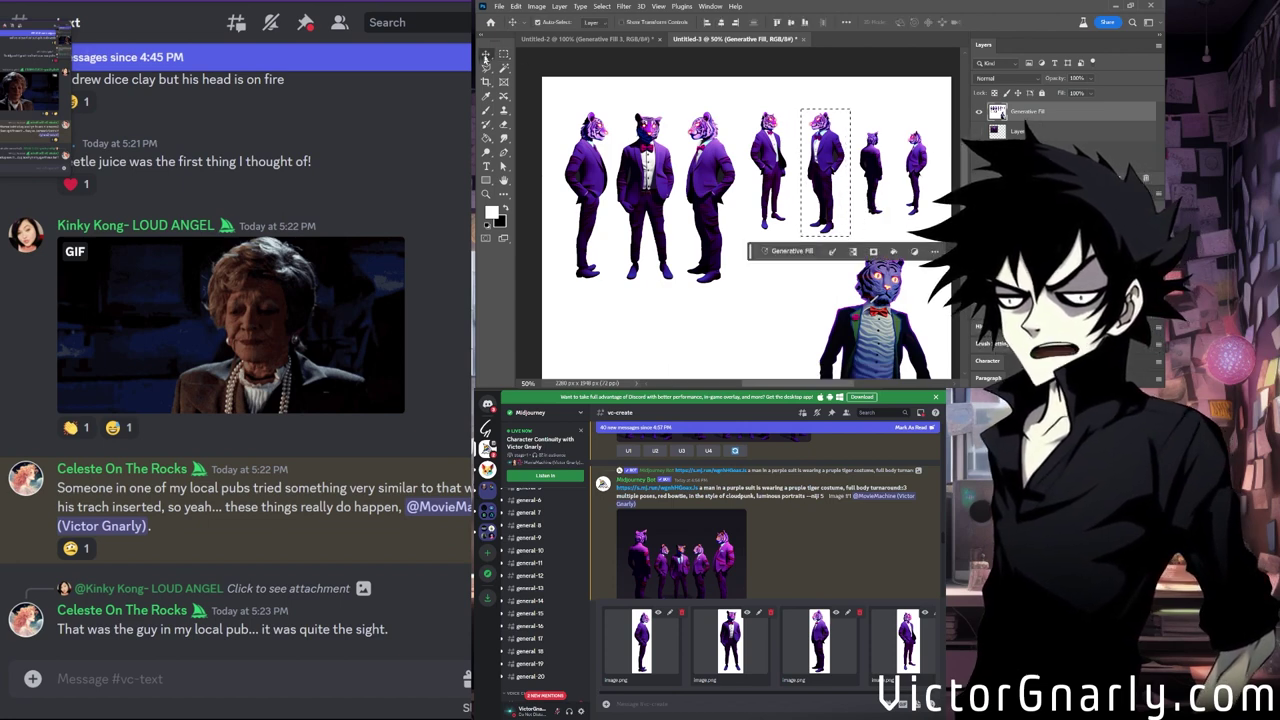
key("ctrl+d")
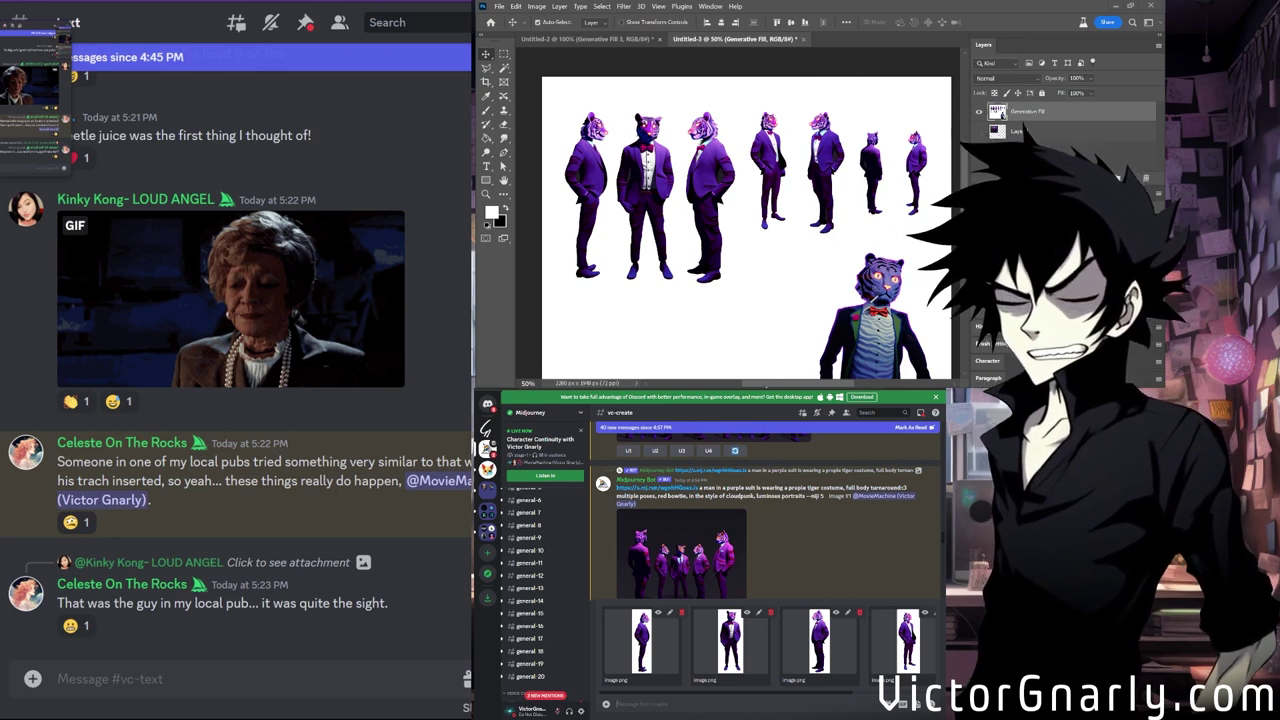
Marquee-select the small back-view tiger, paste a copy into the Discord message, and check the row of attachments.
key("ctrl+z")
scroll(730, 230, "right", 2)
left_click(503, 55)
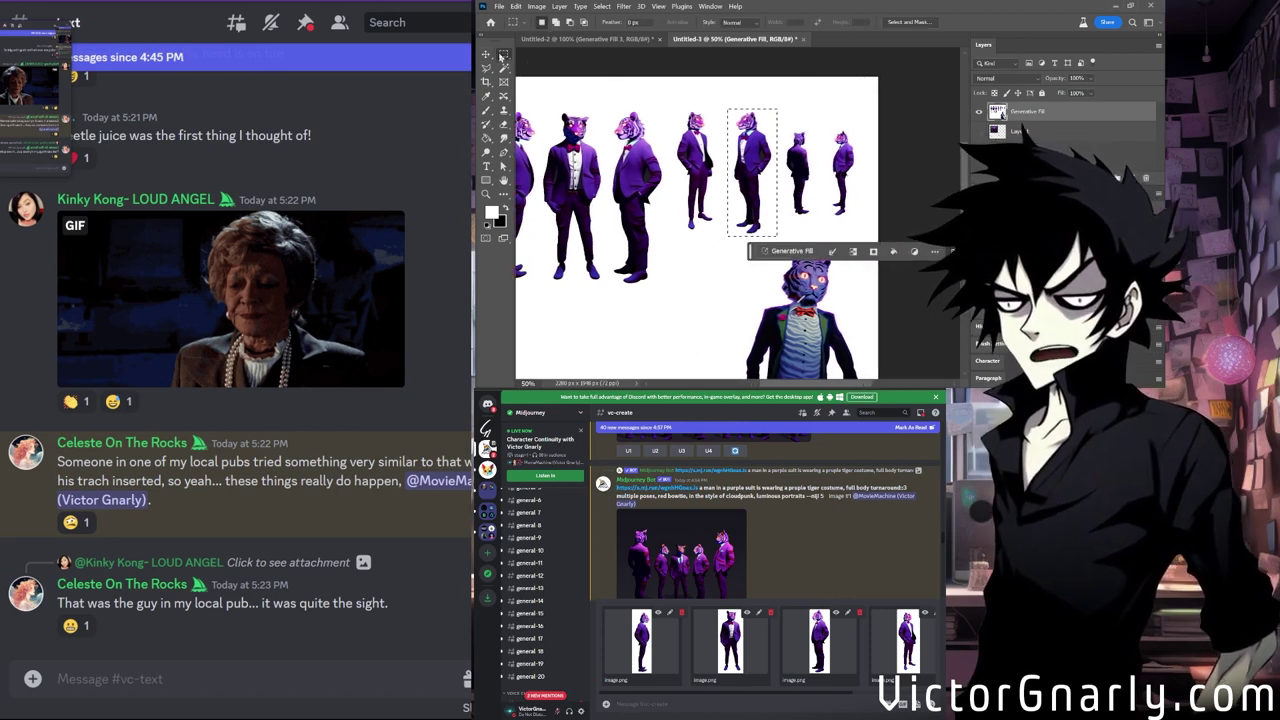
left_click(764, 103)
left_click_drag(783, 127, 818, 218)
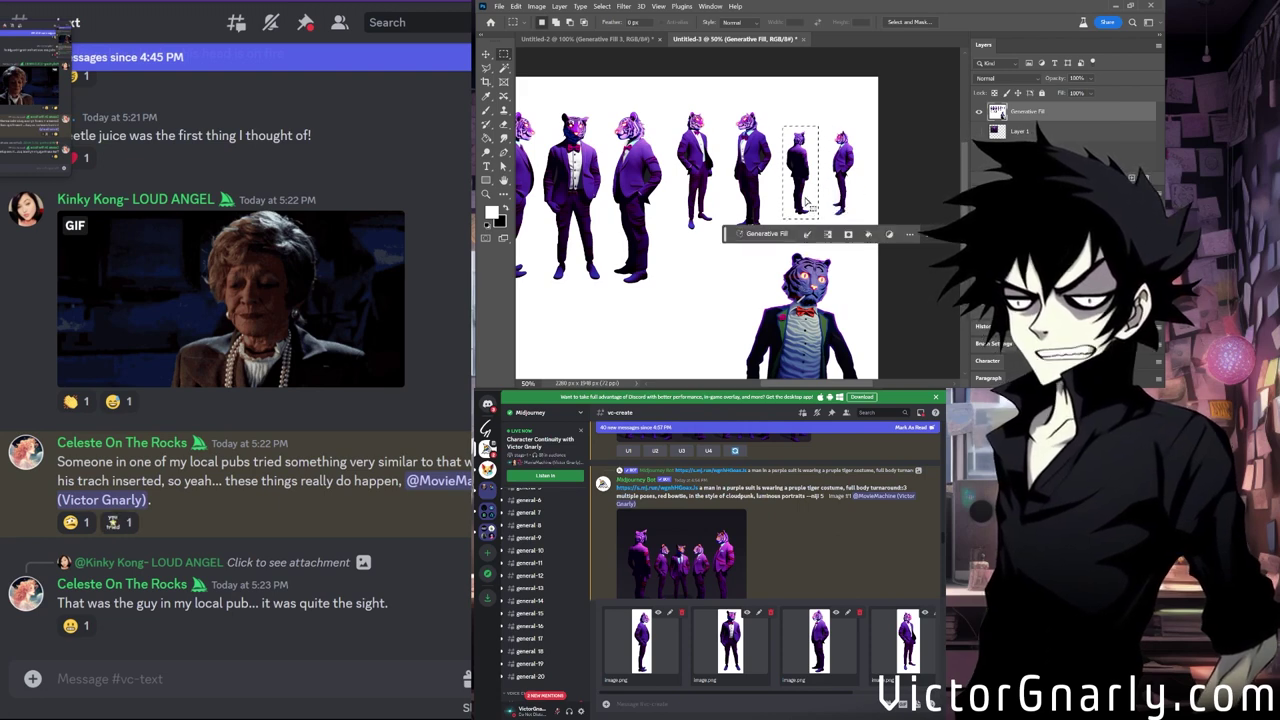
key("v")
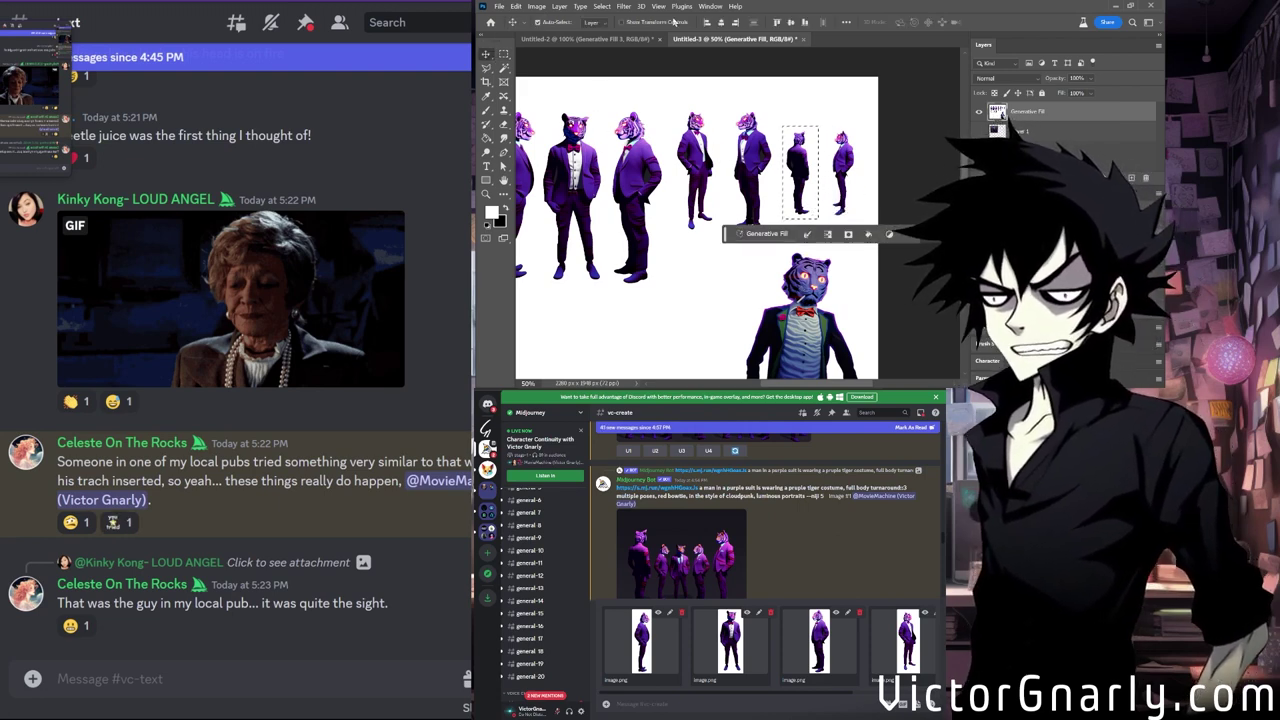
key("ctrl+d")
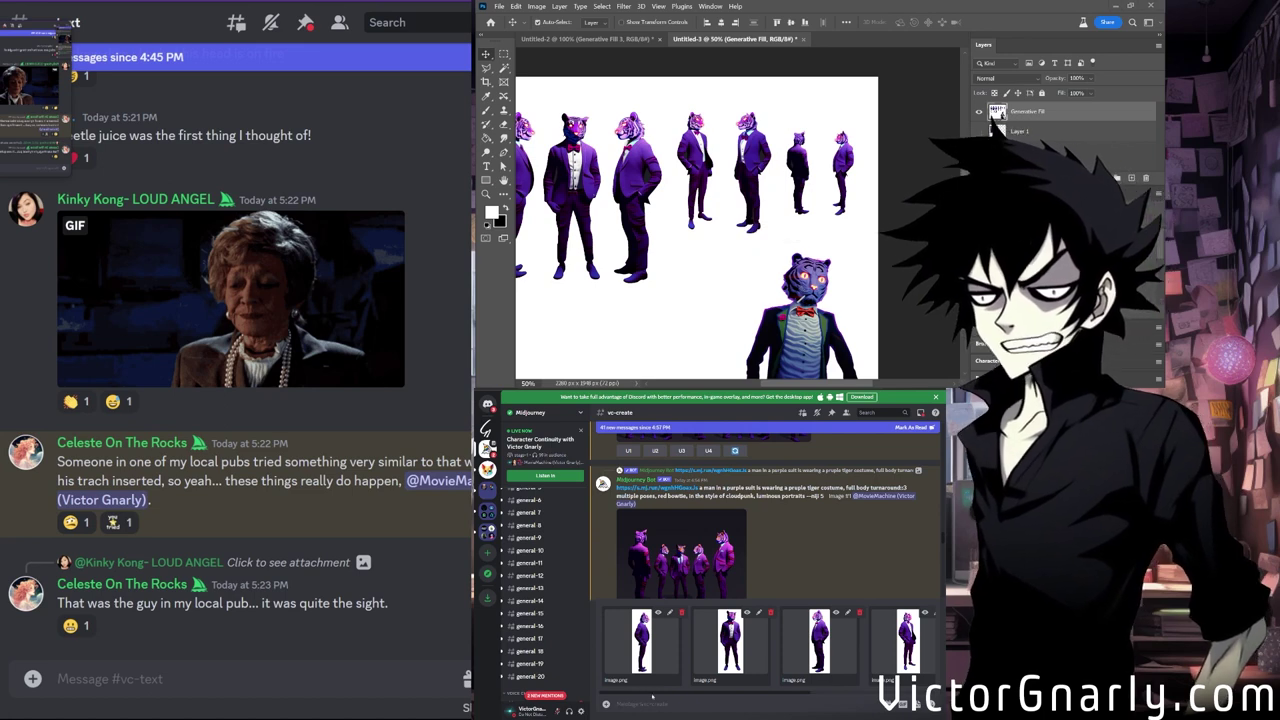
scroll(652, 692, "right", 1)
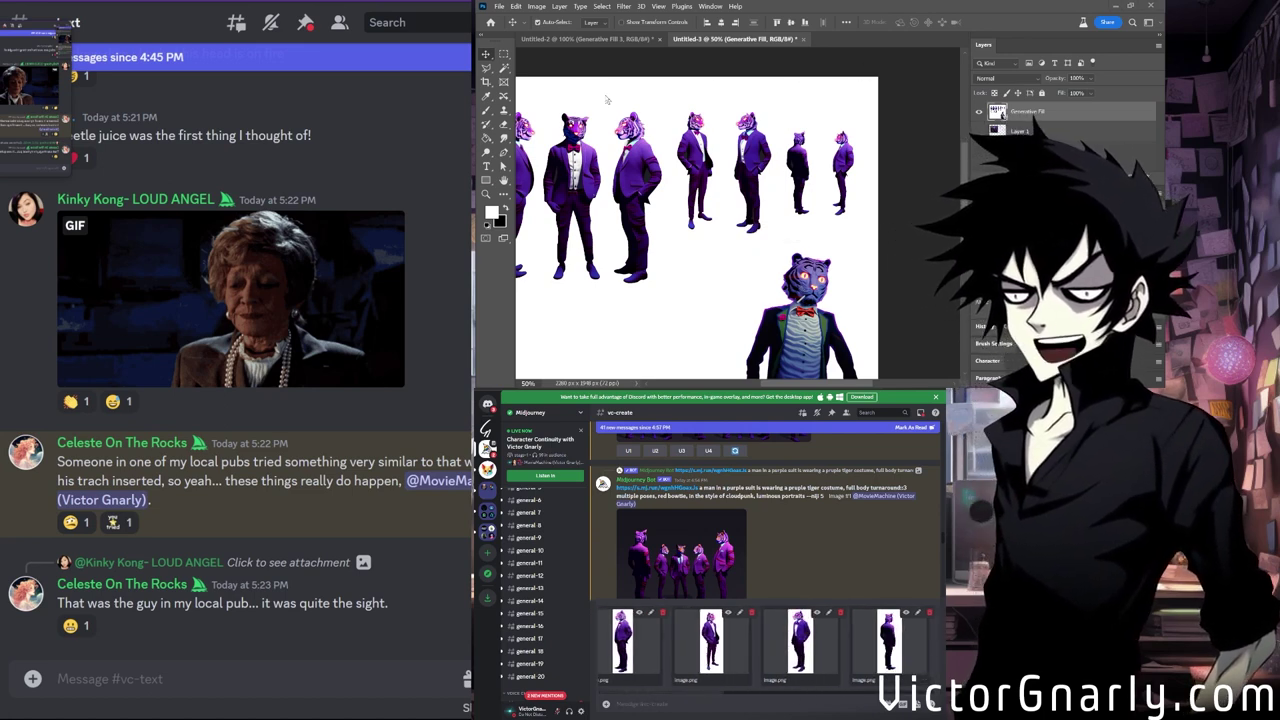
Clear the back-view selection, marquee-select the last small side-view tiger and paste a copy into the Discord message.
key("ctrl+z")
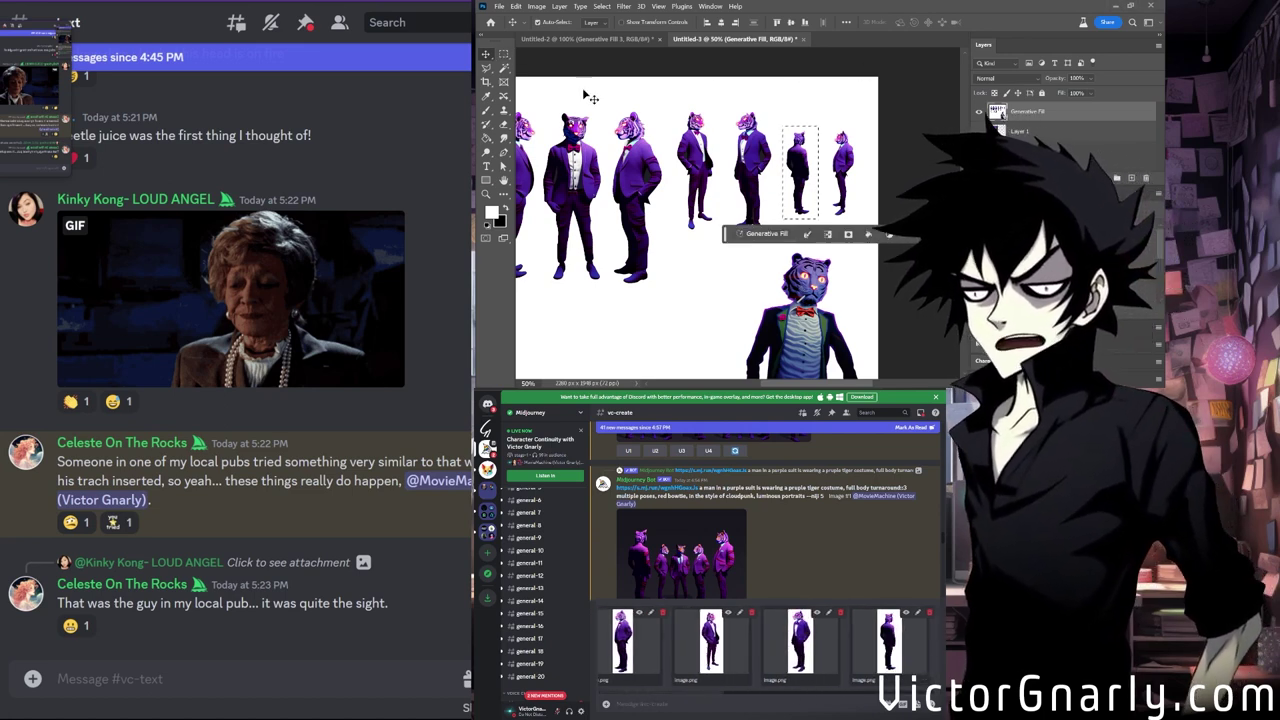
key("ctrl+d")
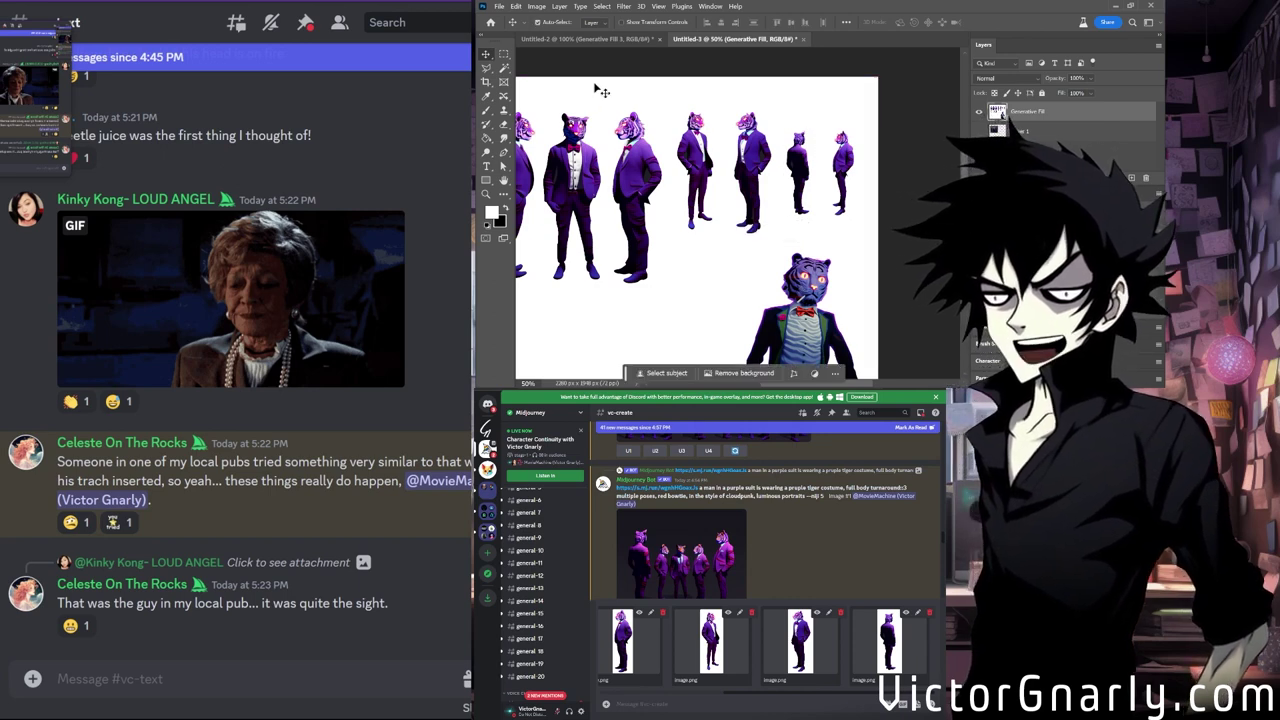
left_click(504, 55)
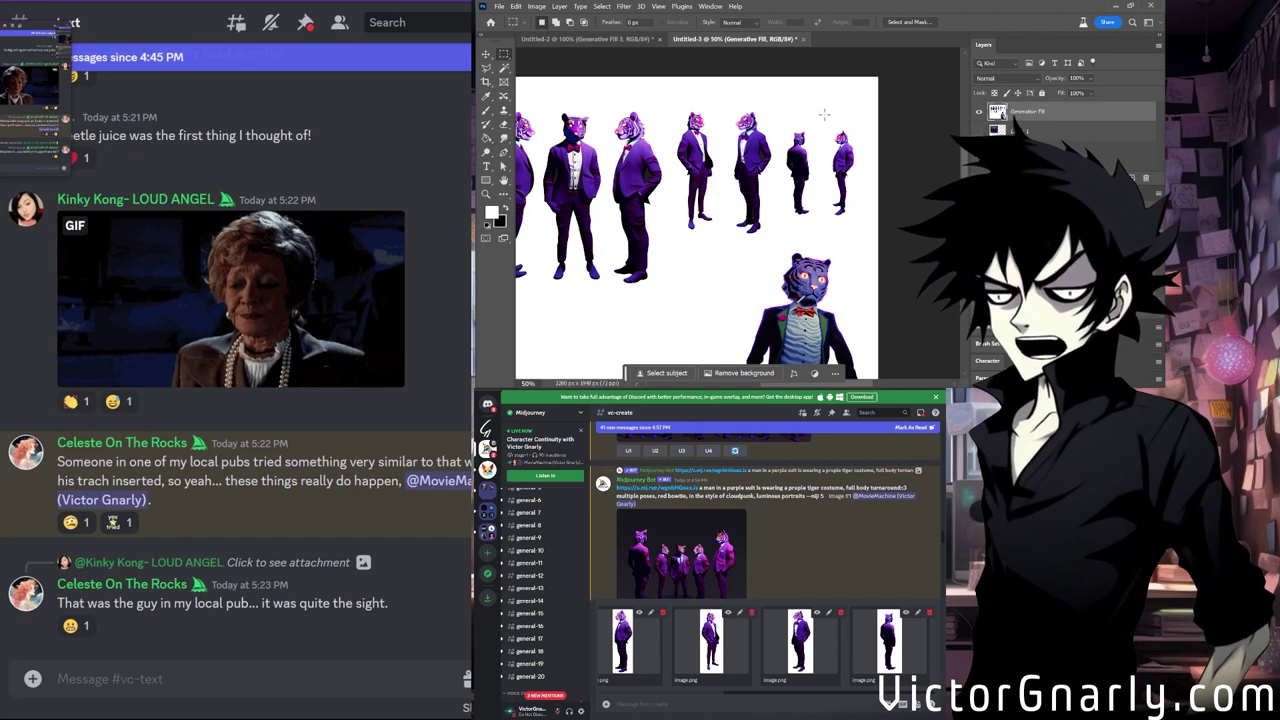
left_click_drag(828, 127, 858, 218)
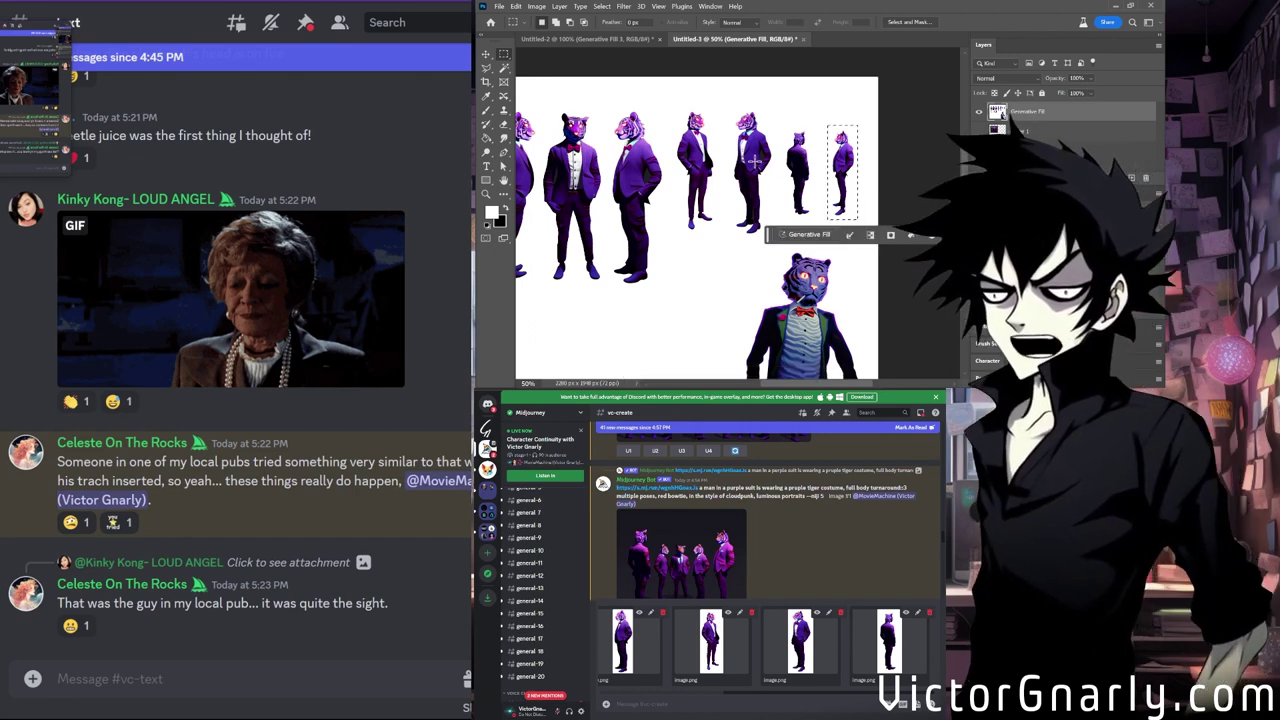
left_click(486, 55)
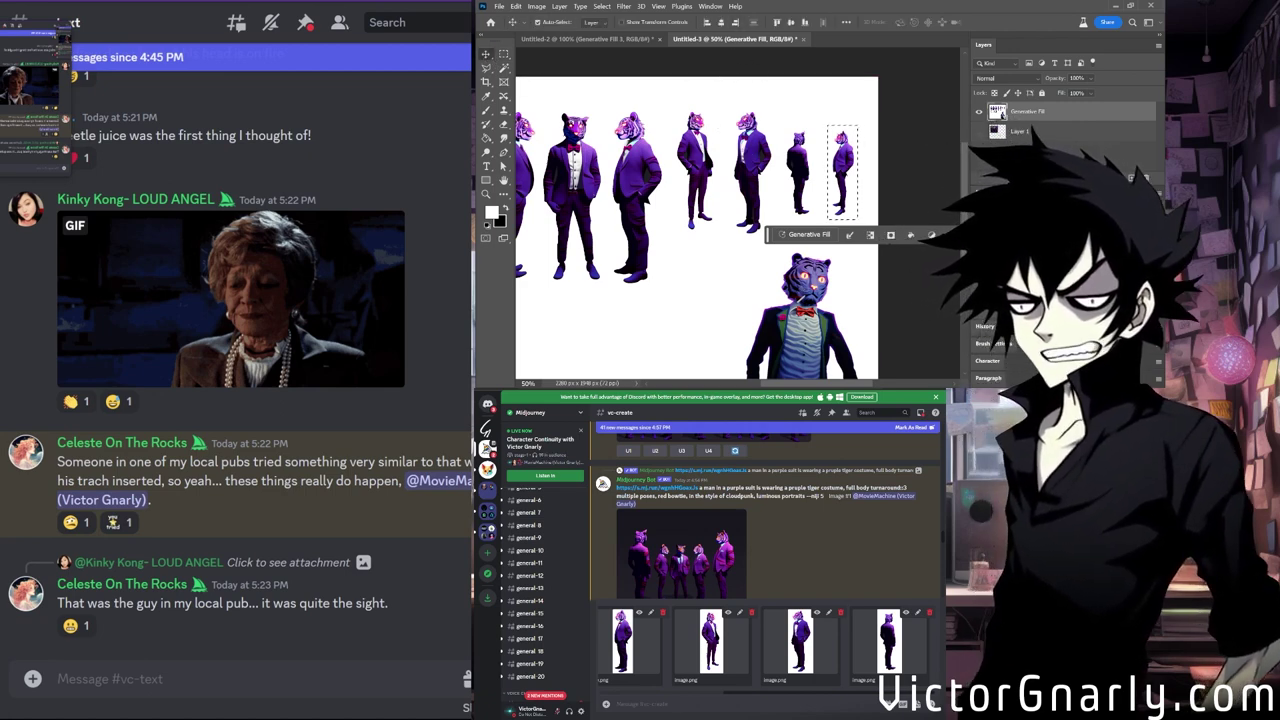
left_click(851, 217)
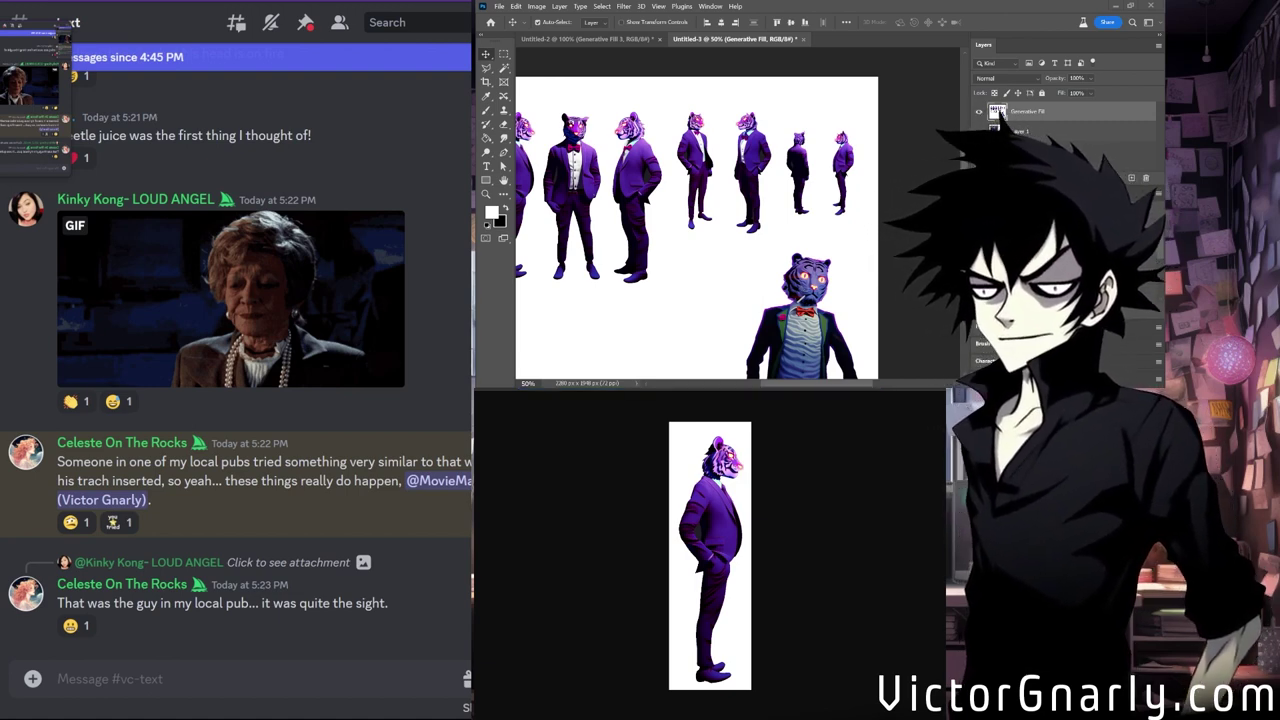
Paste the image links of the leftmost side-profile tiger and the front-facing tiger into a blank Notepad document, separated by an empty line.
left_click_drag(883, 267, 835, 81)
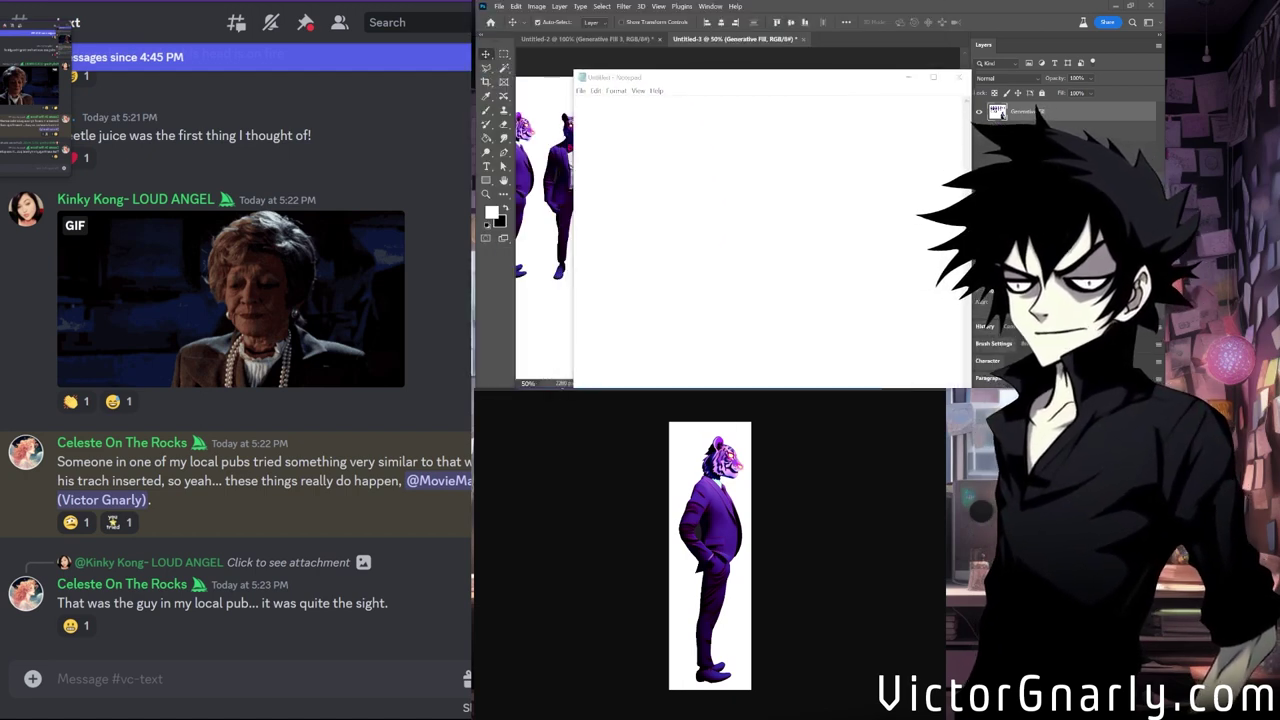
left_click(714, 131)
key("ctrl+v")
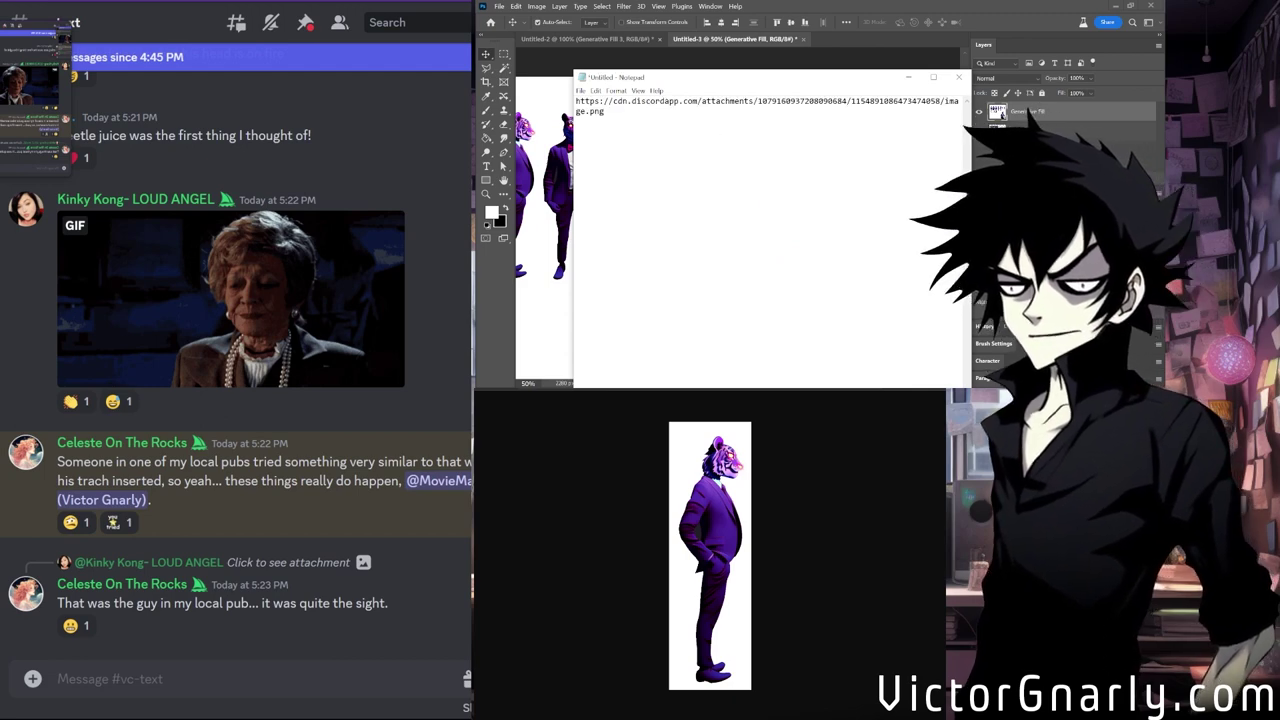
left_click(1002, 113)
left_click(626, 172)
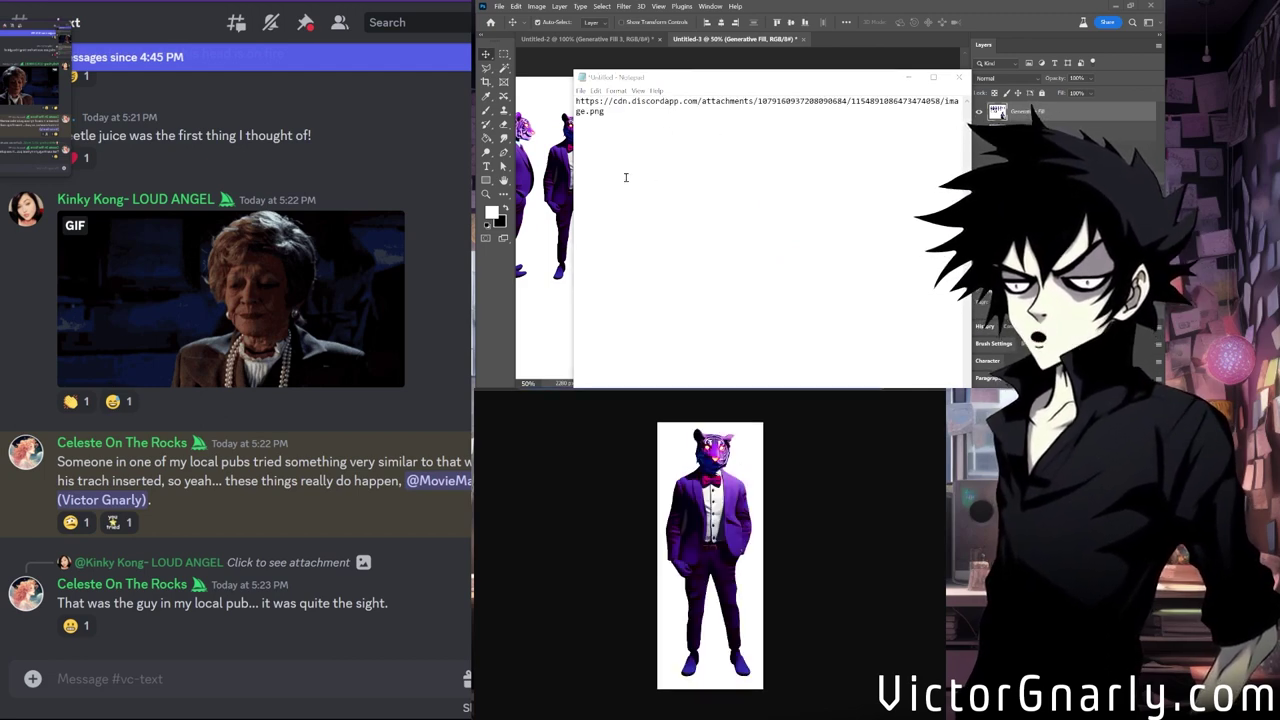
key("Return")
key("Return")
key("ctrl+v")
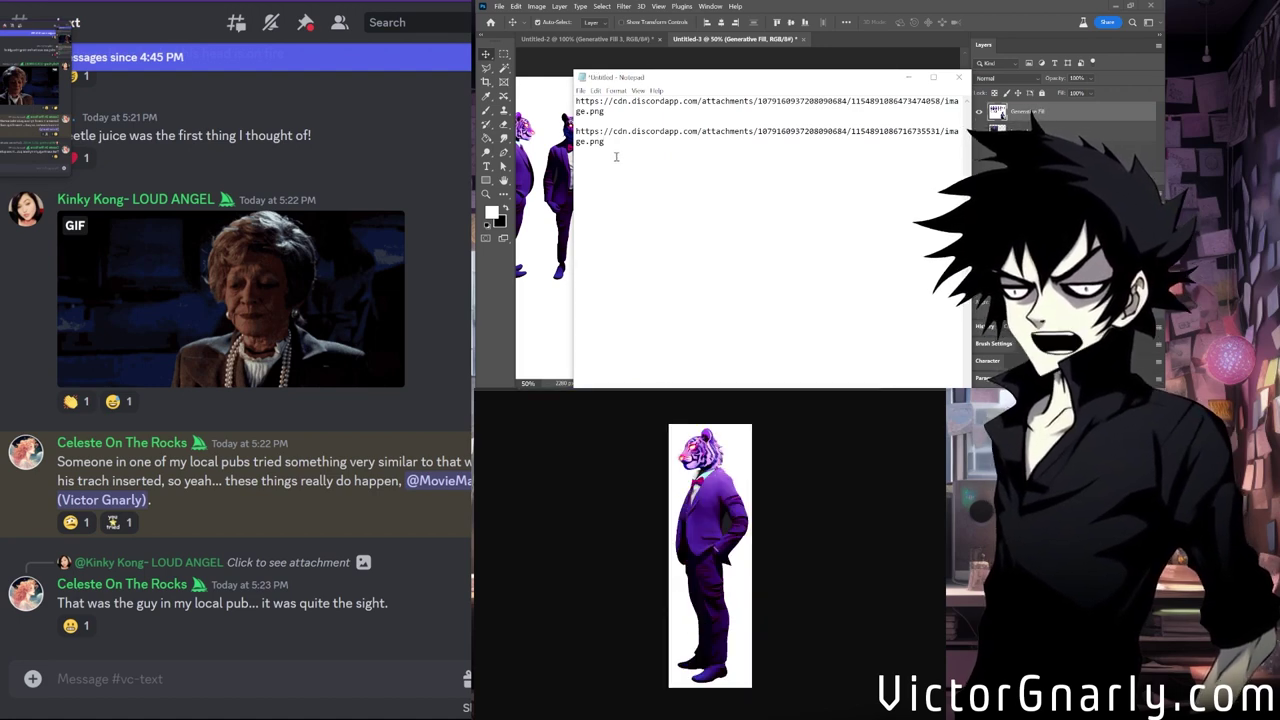
Add the image links of the third and fourth tiger poses to the Notepad list, each after an empty line.
key("Return")
key("Return")
key("ctrl+v")
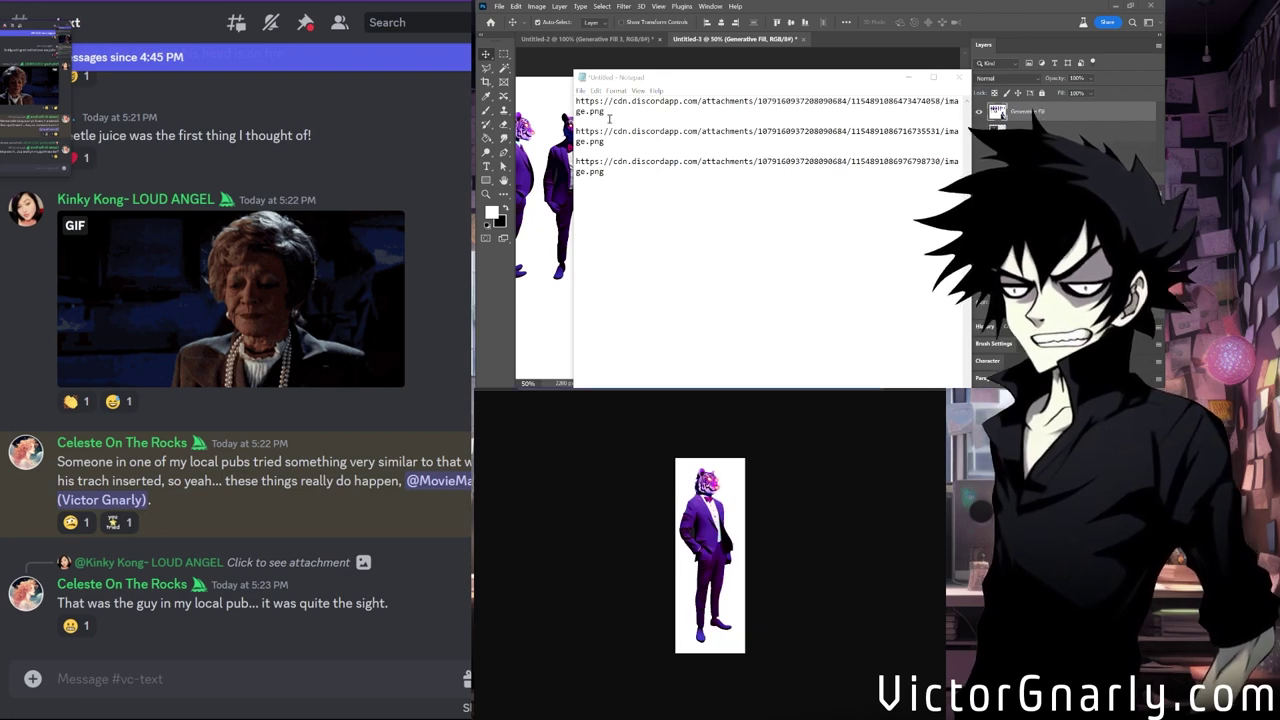
key("Return")
key("Return")
key("ctrl+v")
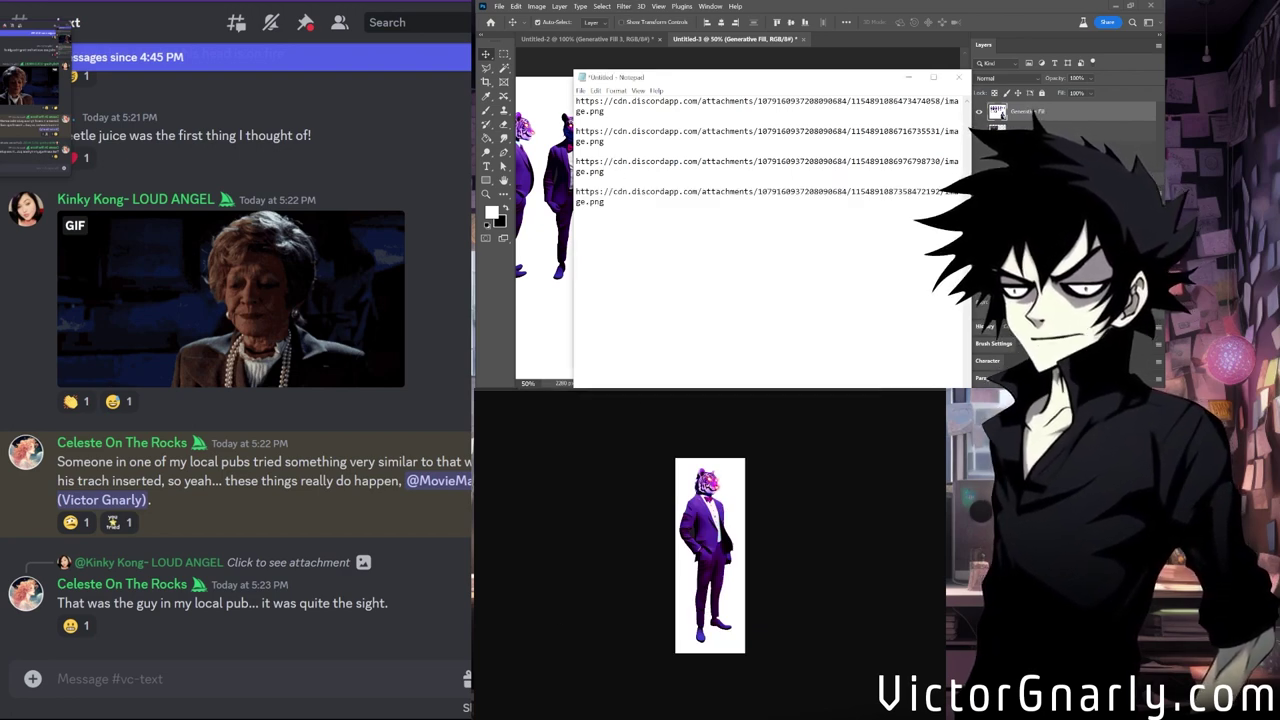
Add the image links of the fifth tiger pose and the back-view pose to the Notepad list, each after an empty line.
left_click(1001, 113)
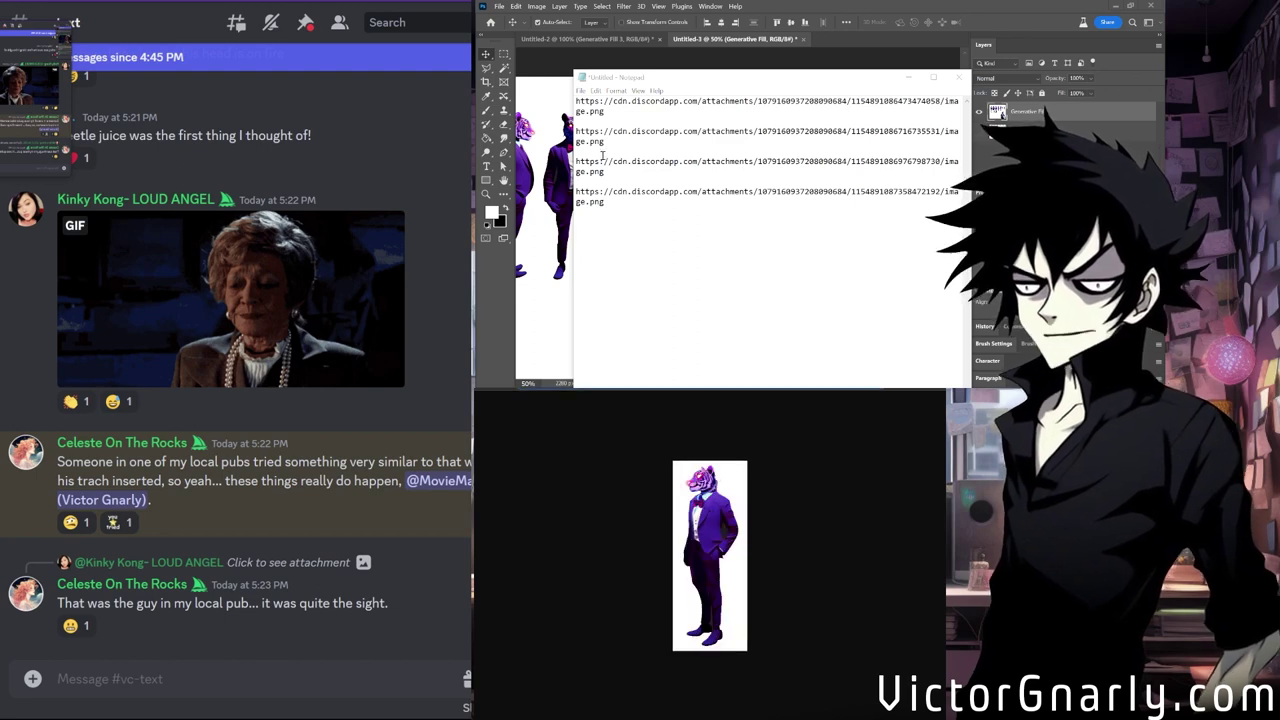
key("alt+Tab")
key("Return")
key("Return")
key("ctrl+v")
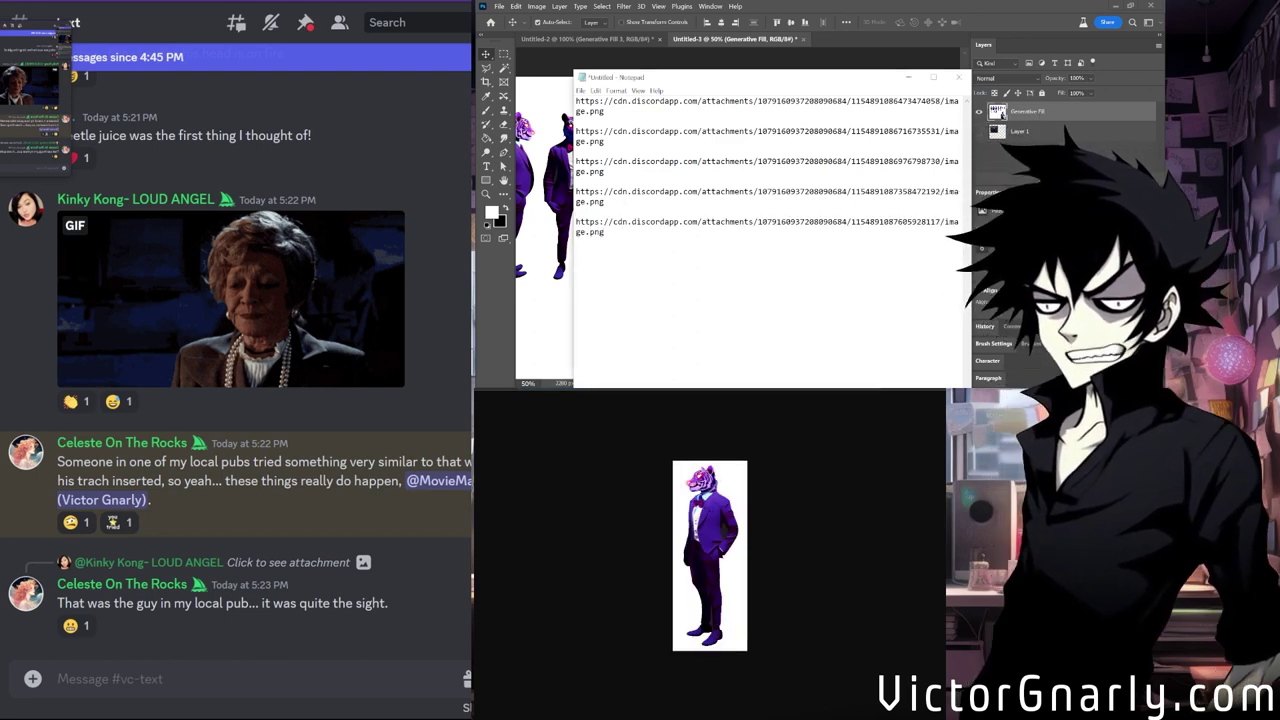
left_click(1001, 113)
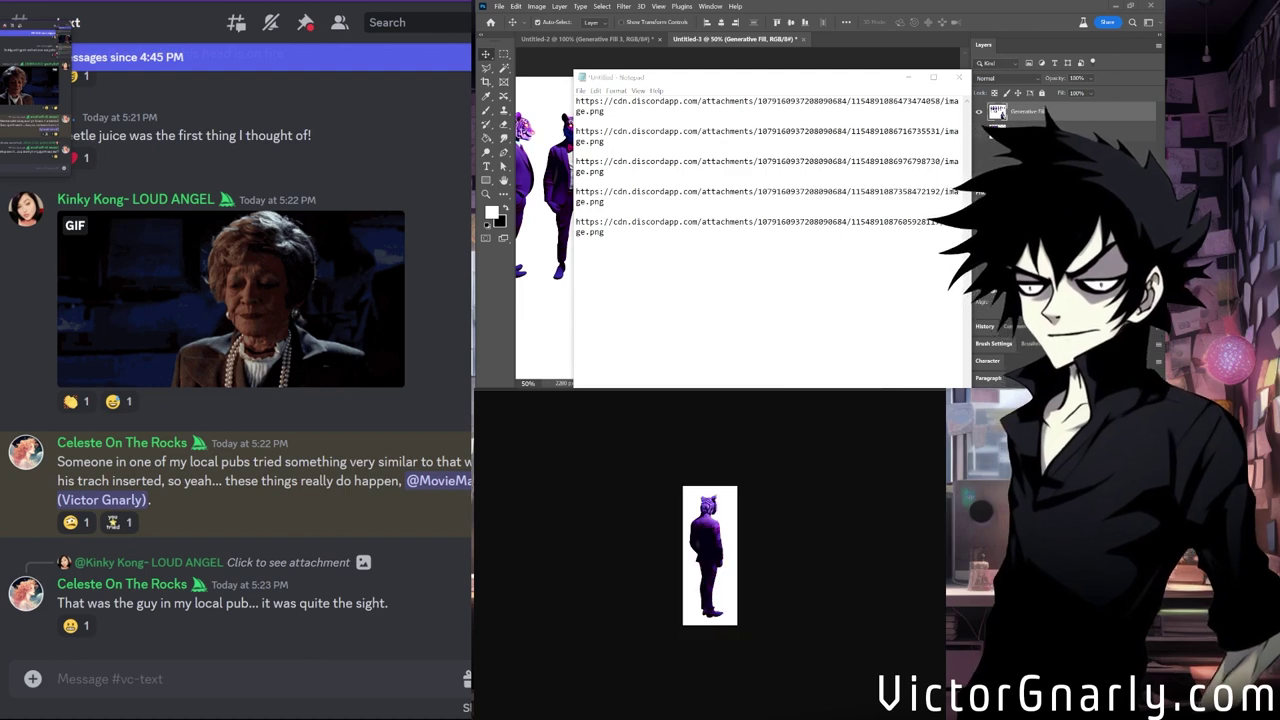
left_click(619, 245)
key("Return")
key("Return")
key("ctrl+v")
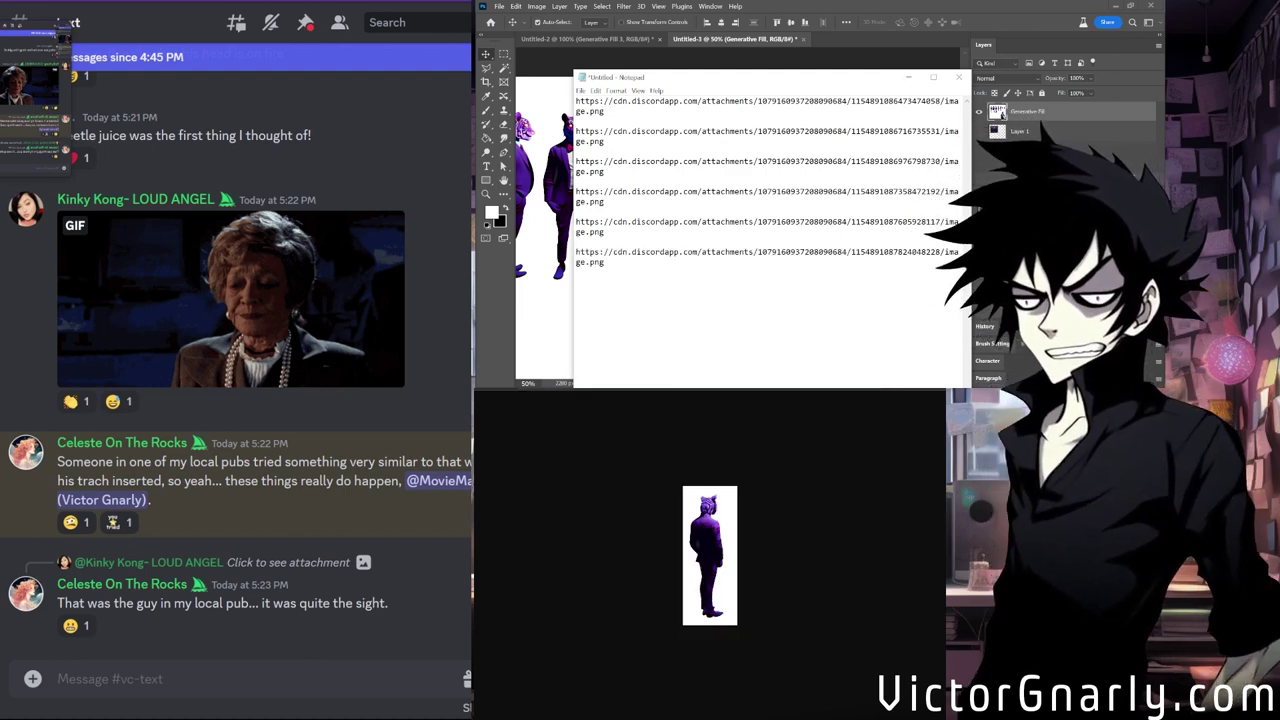
Add the image link of the last small side-view tiger to the end of the Notepad list.
left_click(1001, 113)
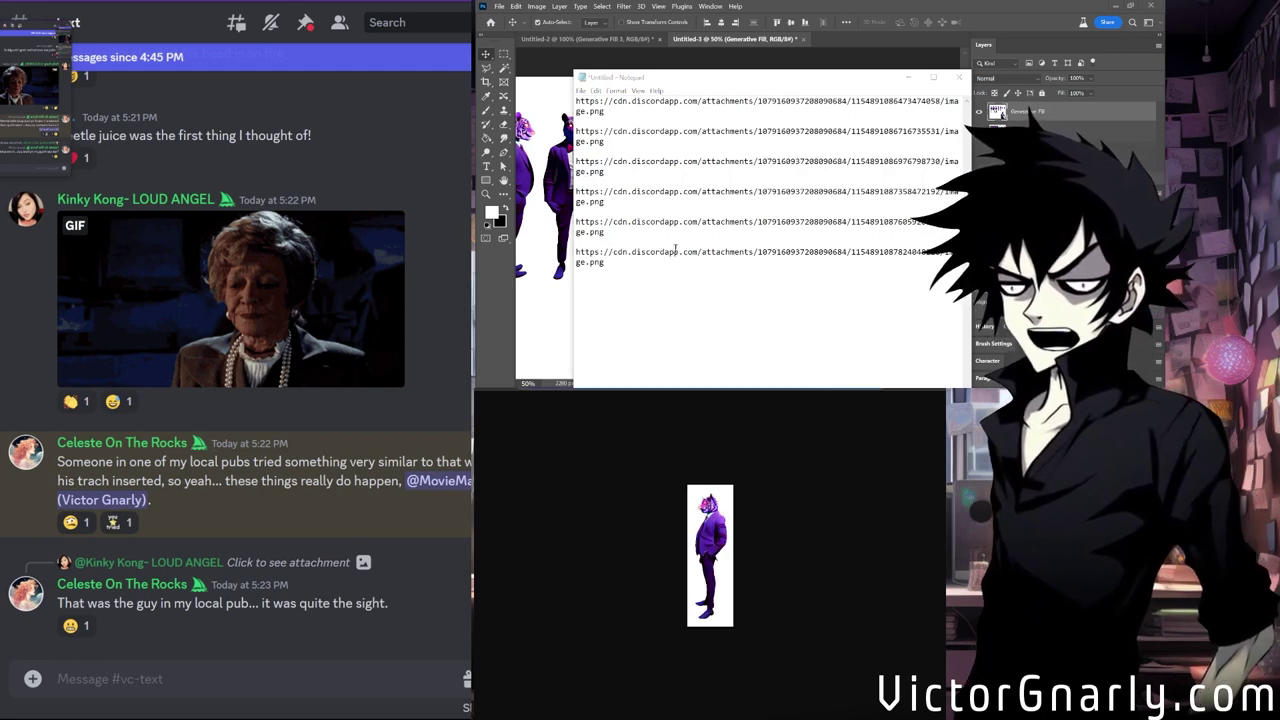
left_click(618, 305)
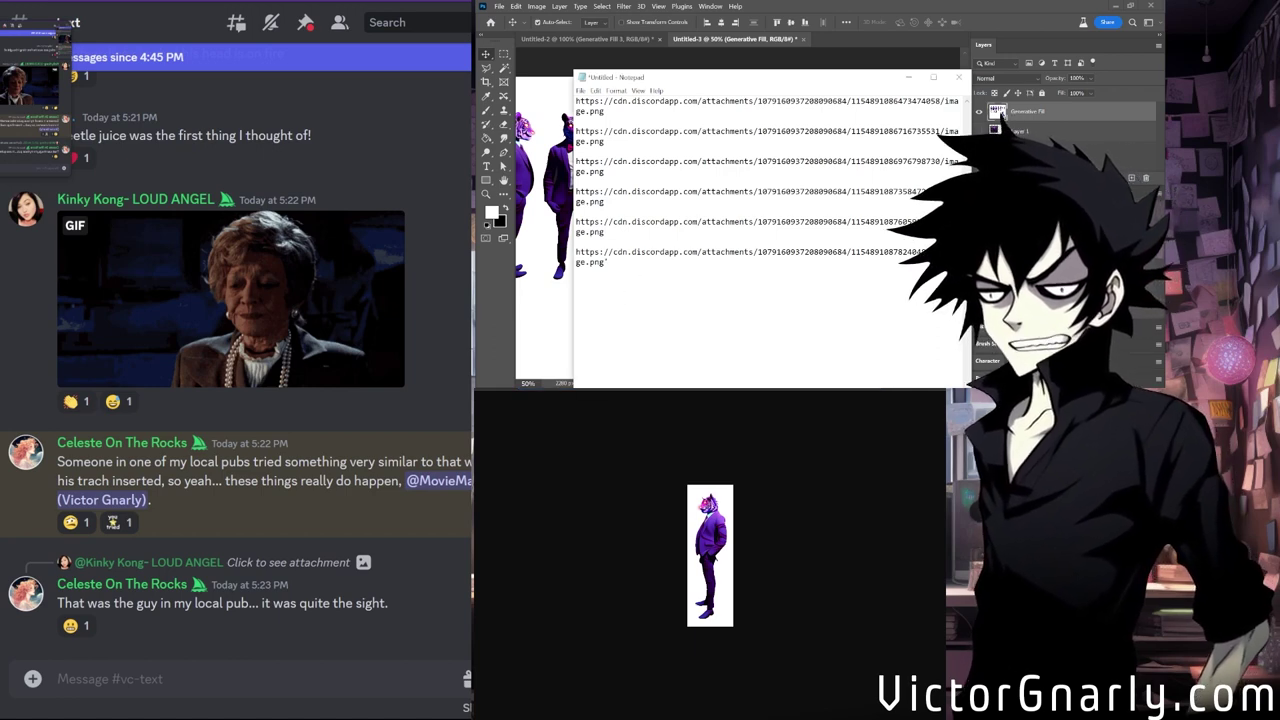
key("ctrl+v")
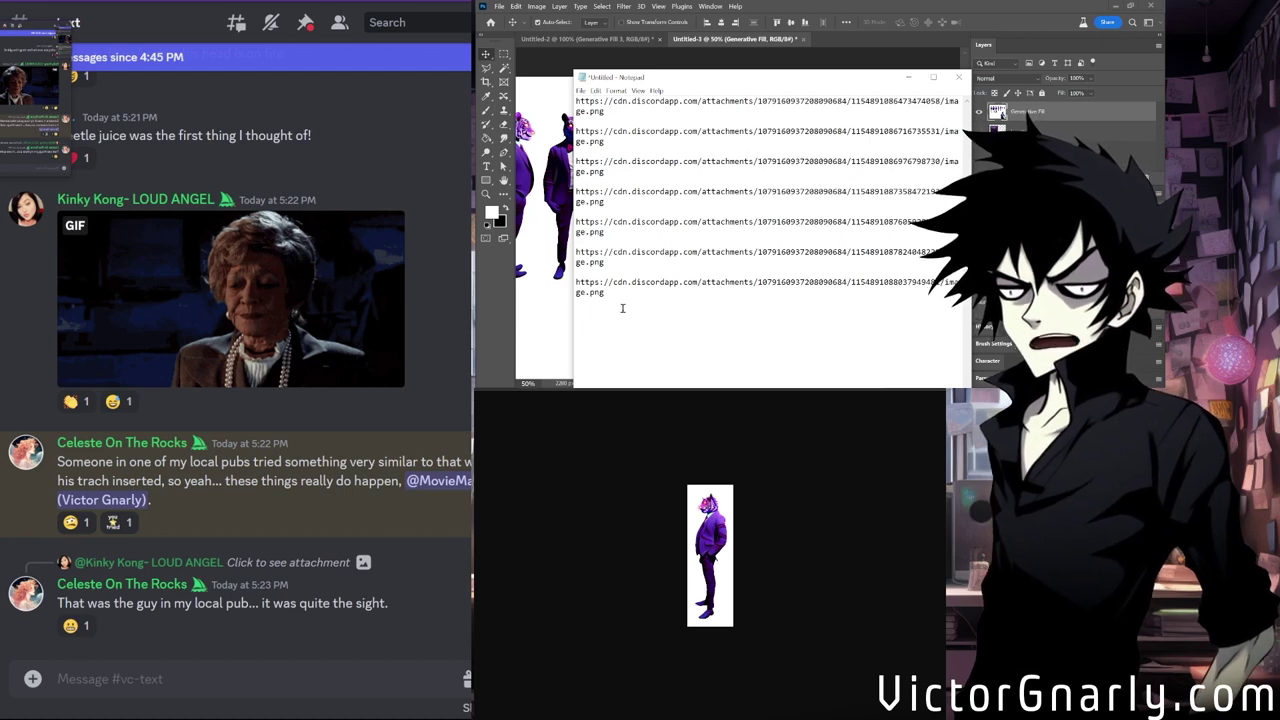
Copy all seven image links from Notepad and submit them as an /imagine prompt in the vc-create channel.
left_click_drag(620, 306, 562, 96)
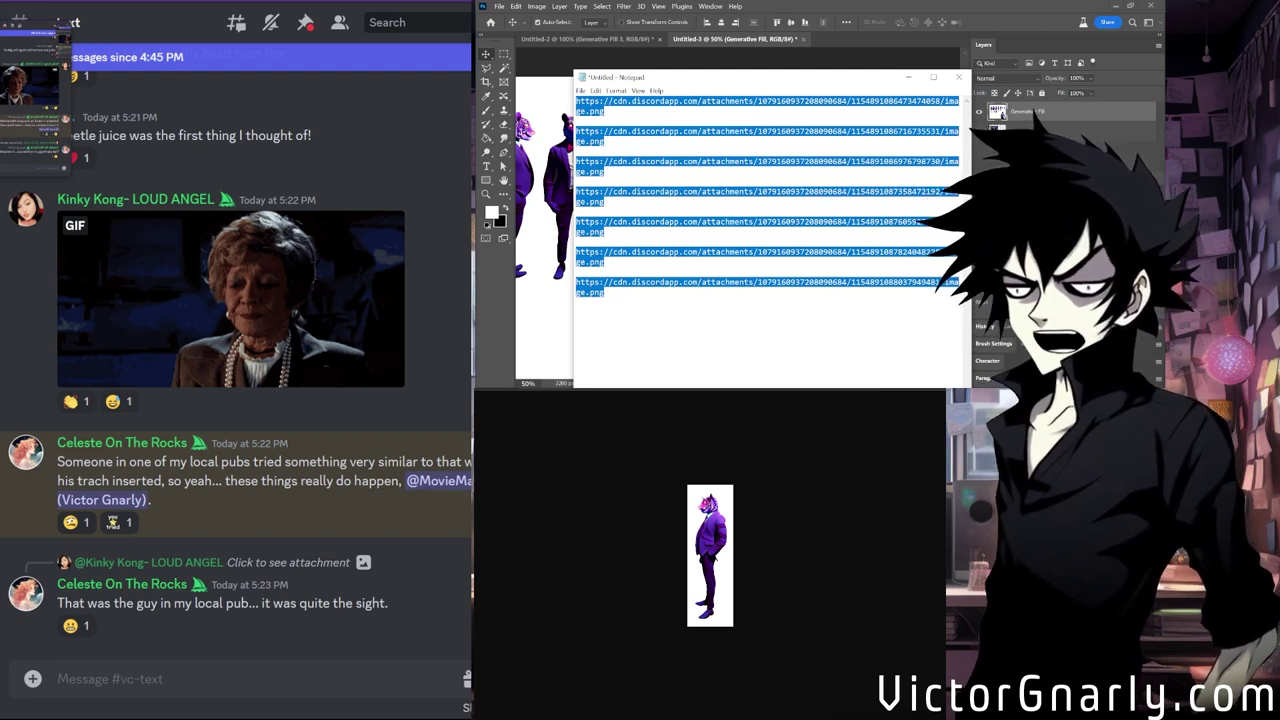
key("alt+Tab")
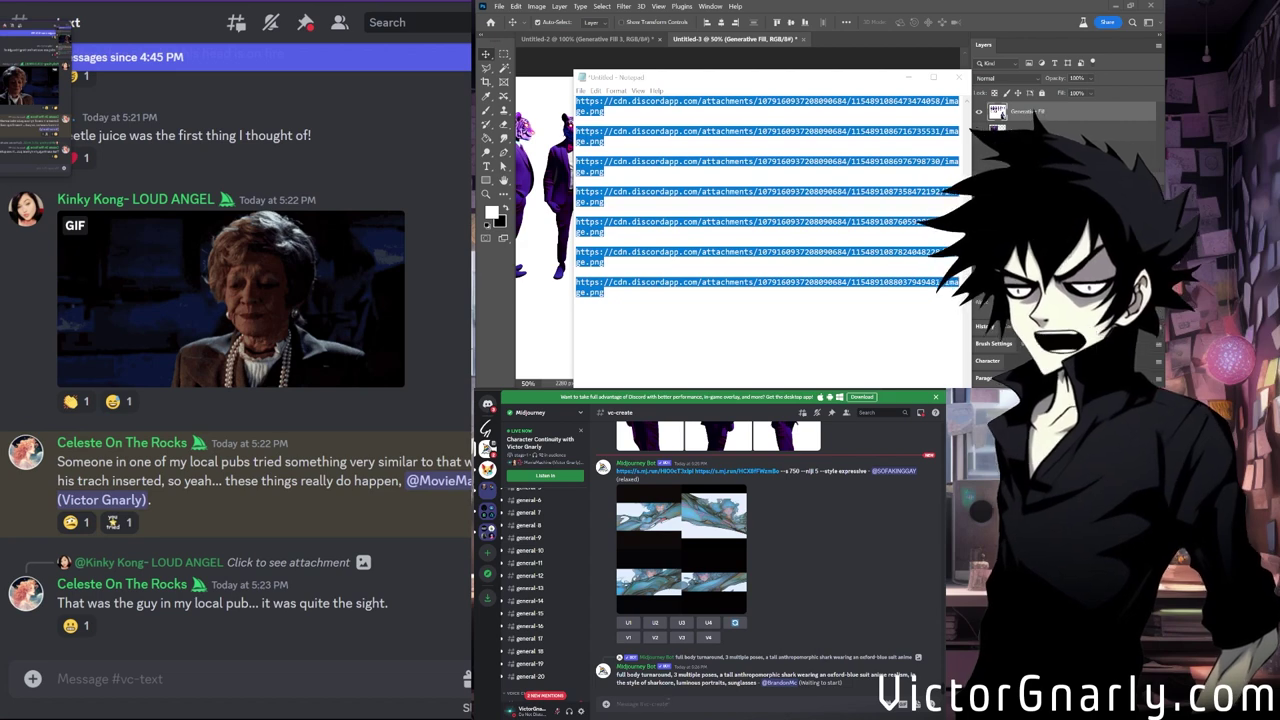
type("/im")
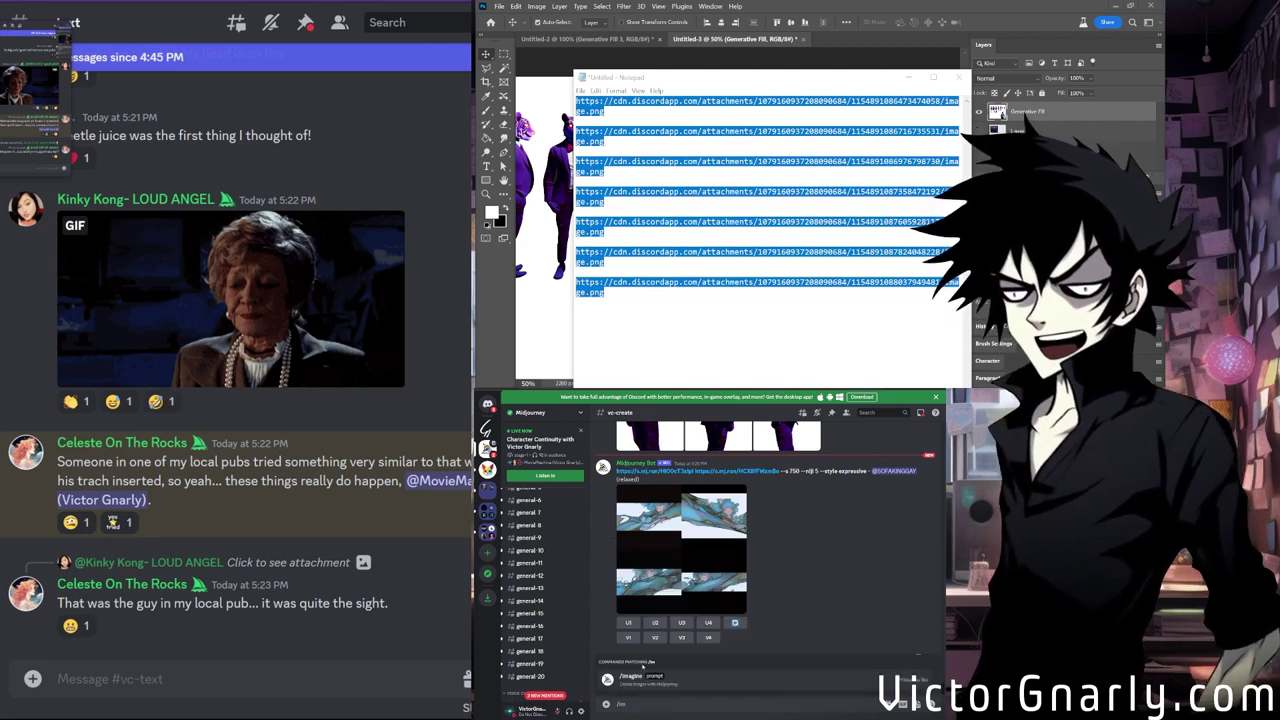
left_click(625, 676)
key("ctrl+v")
key("Return")
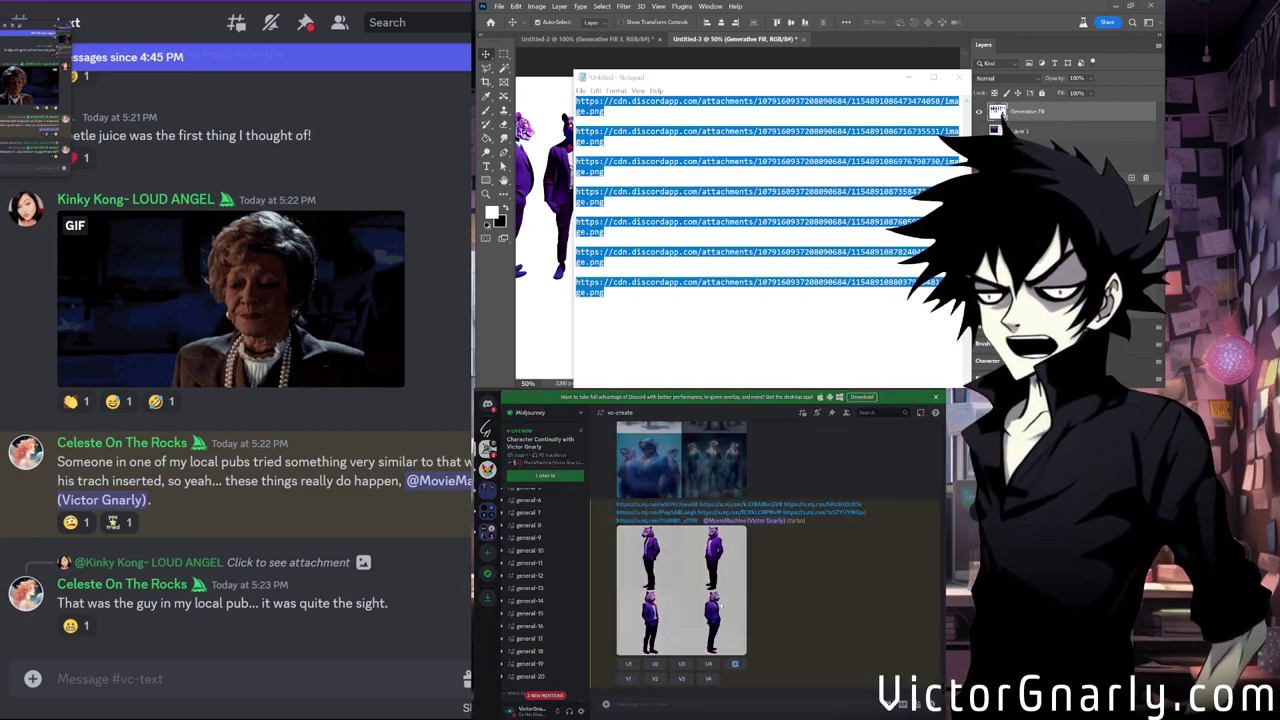
Enlarge the generated four-tiger grid to examine its poses, and view the available slash commands in vc-create.
left_click(718, 606)
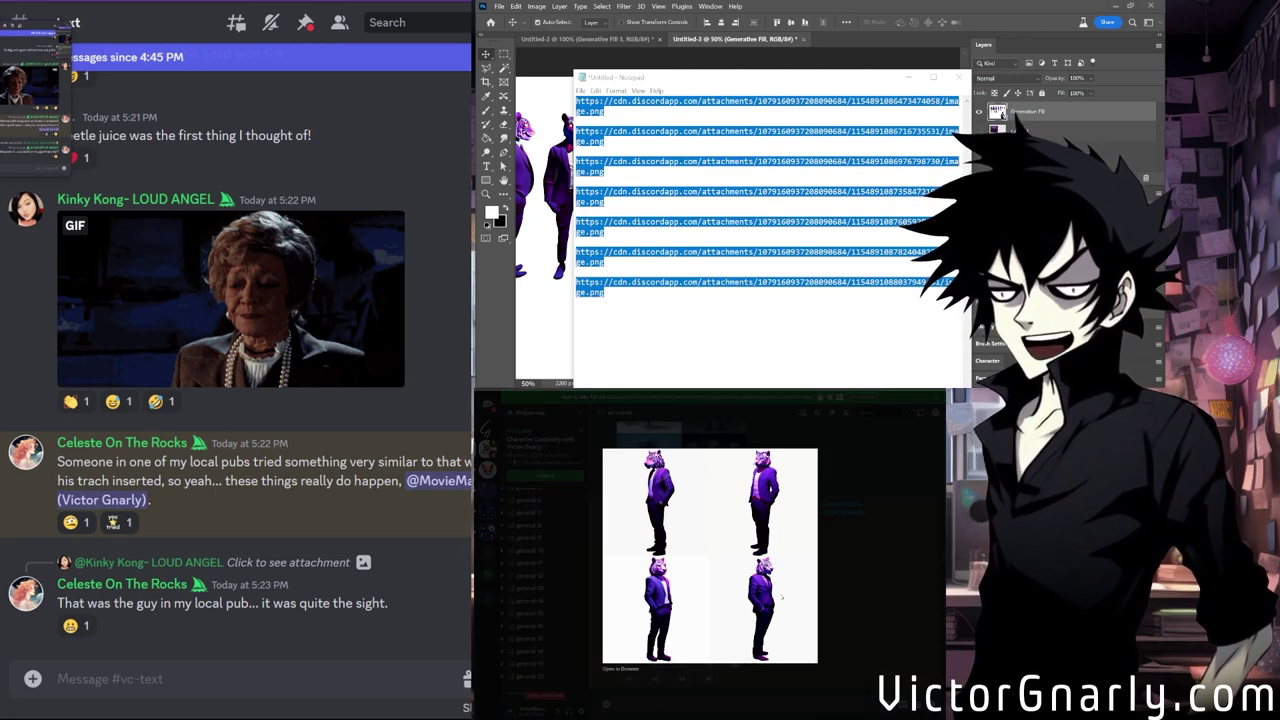
left_click(835, 591)
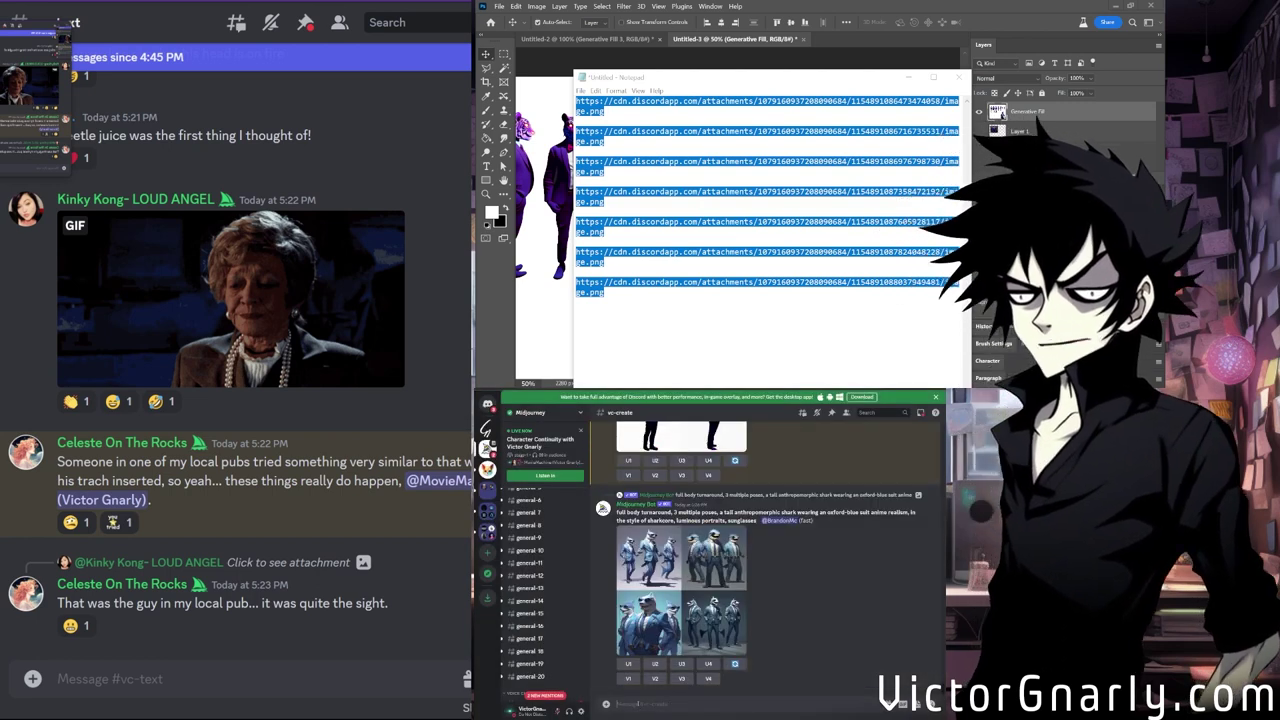
type("/")
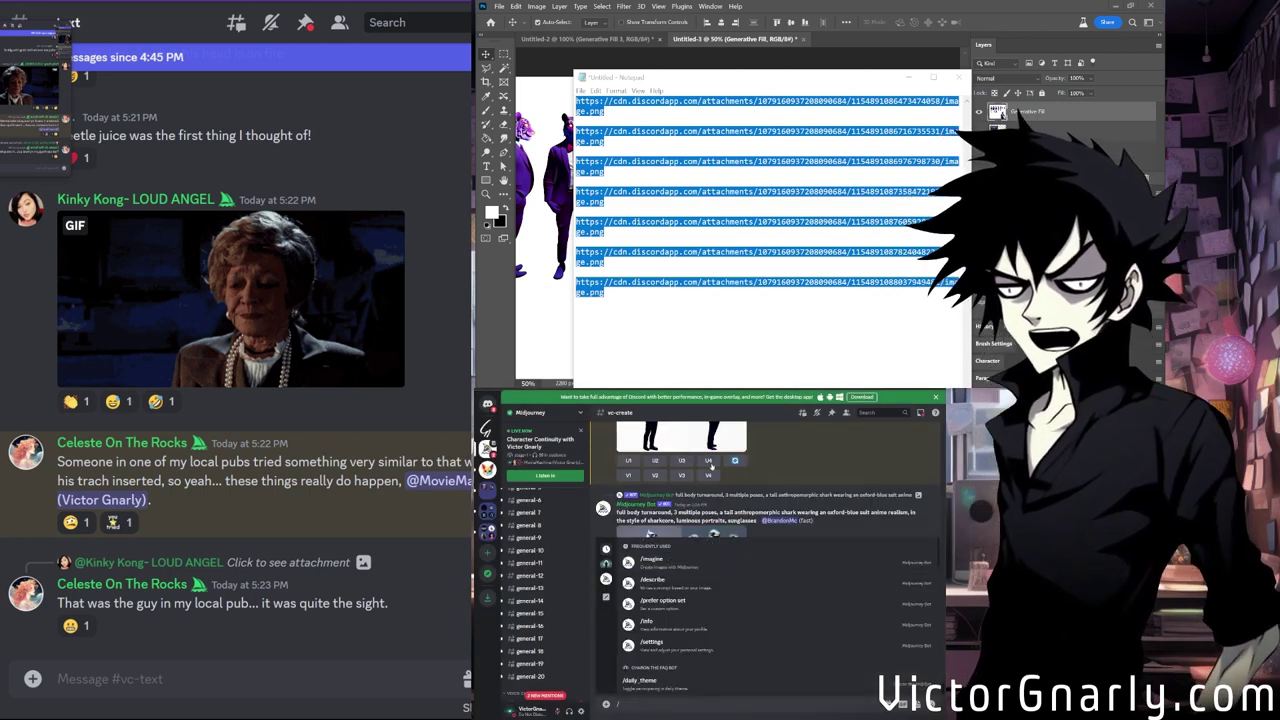
left_click(793, 613)
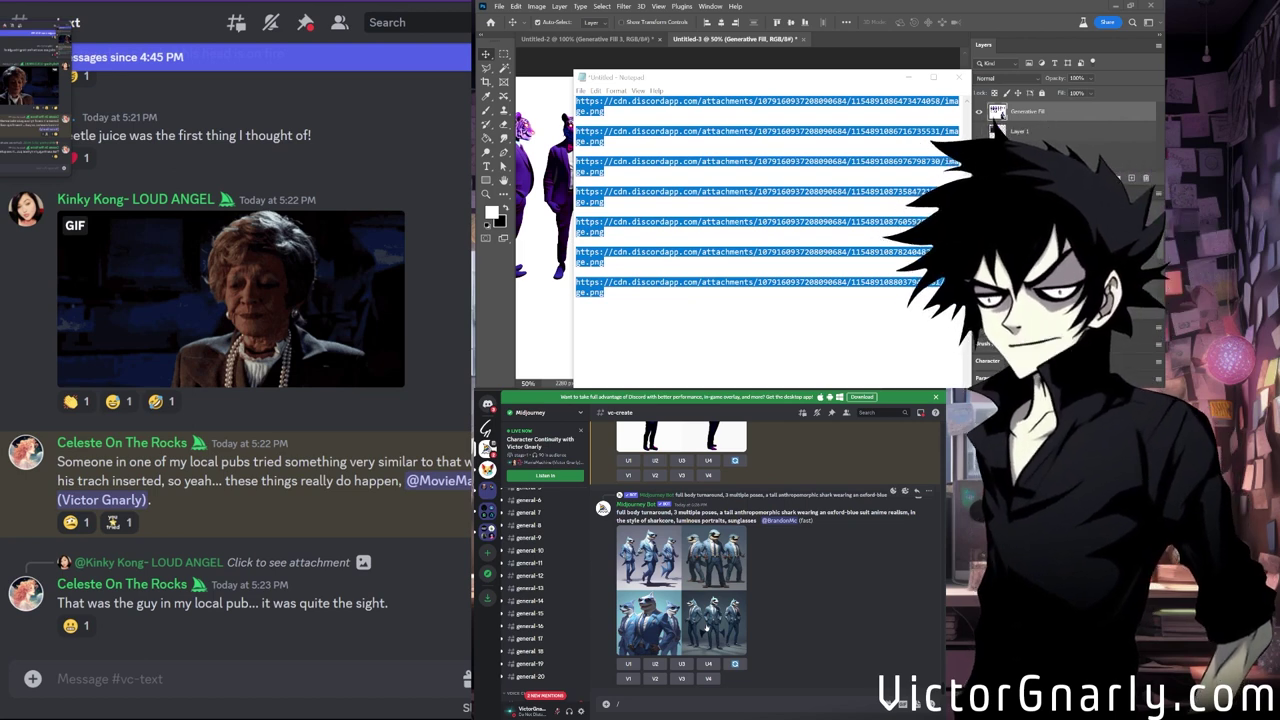
scroll(704, 628, "up", 1)
scroll(704, 628, "down", 1)
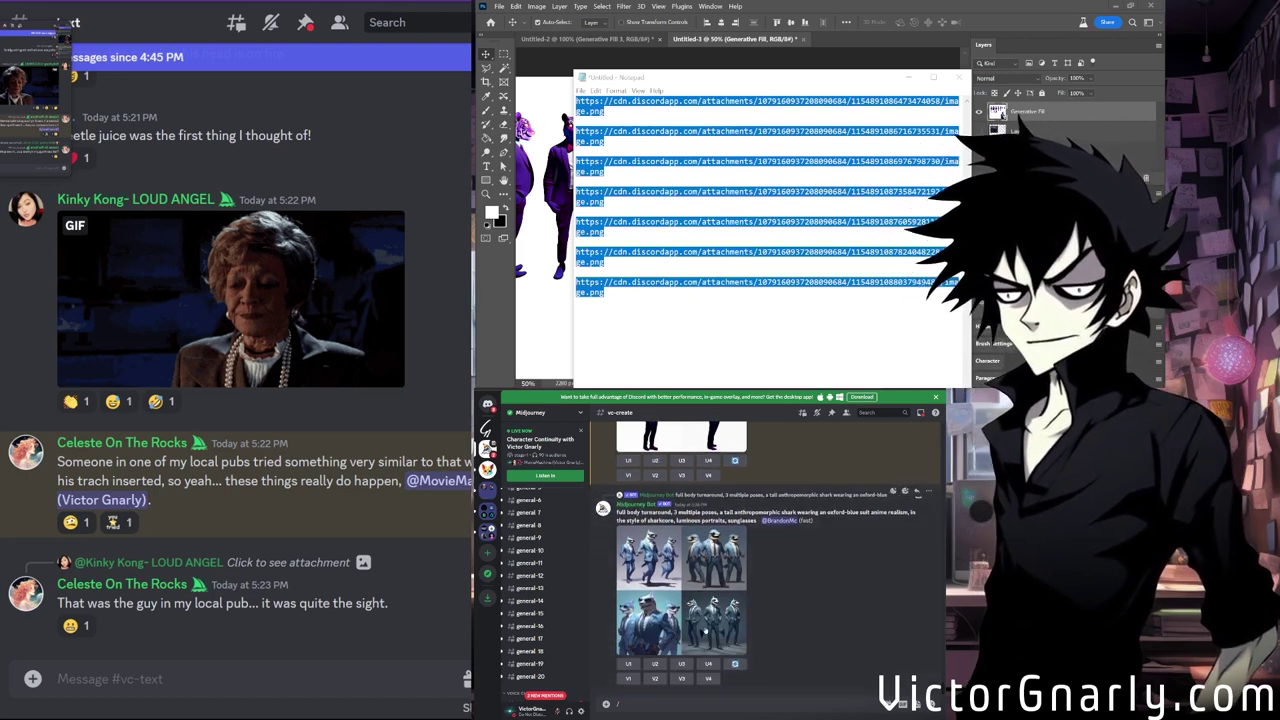
scroll(706, 630, "up", 1)
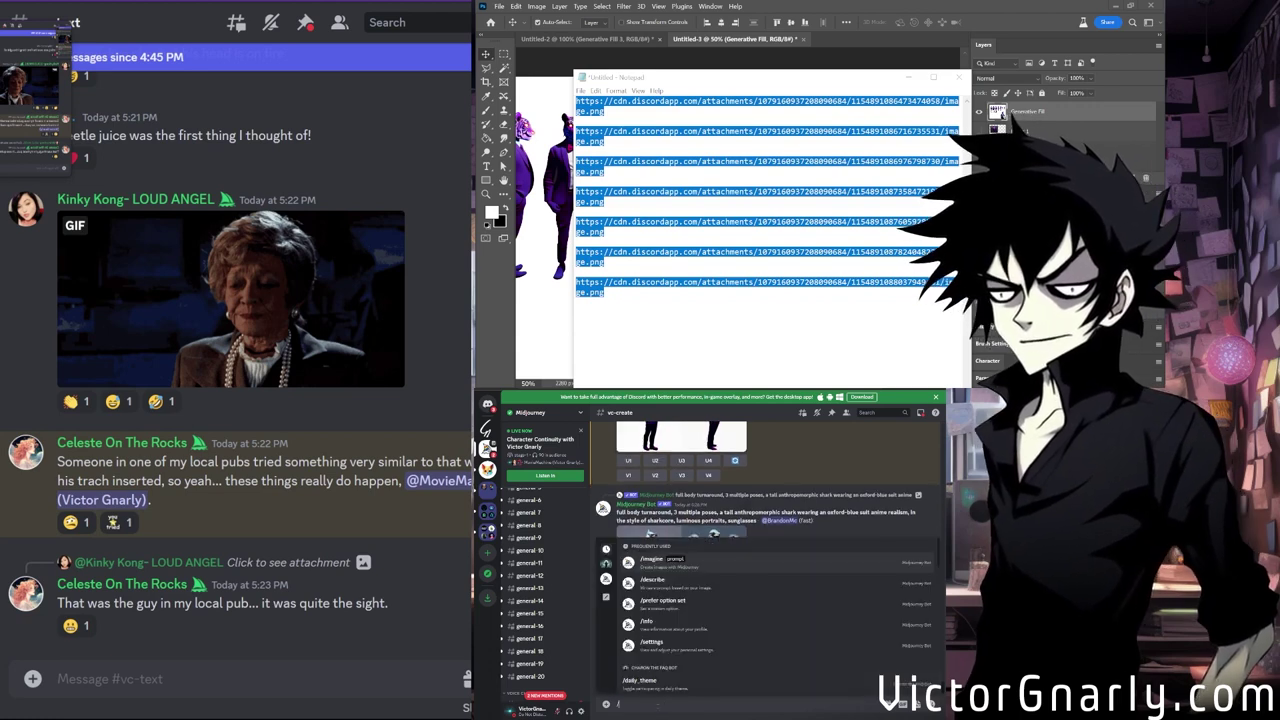
Submit an /imagine prompt in vc-create with "red bowtie" in front of the seven copied image links.
key("BackSpace")
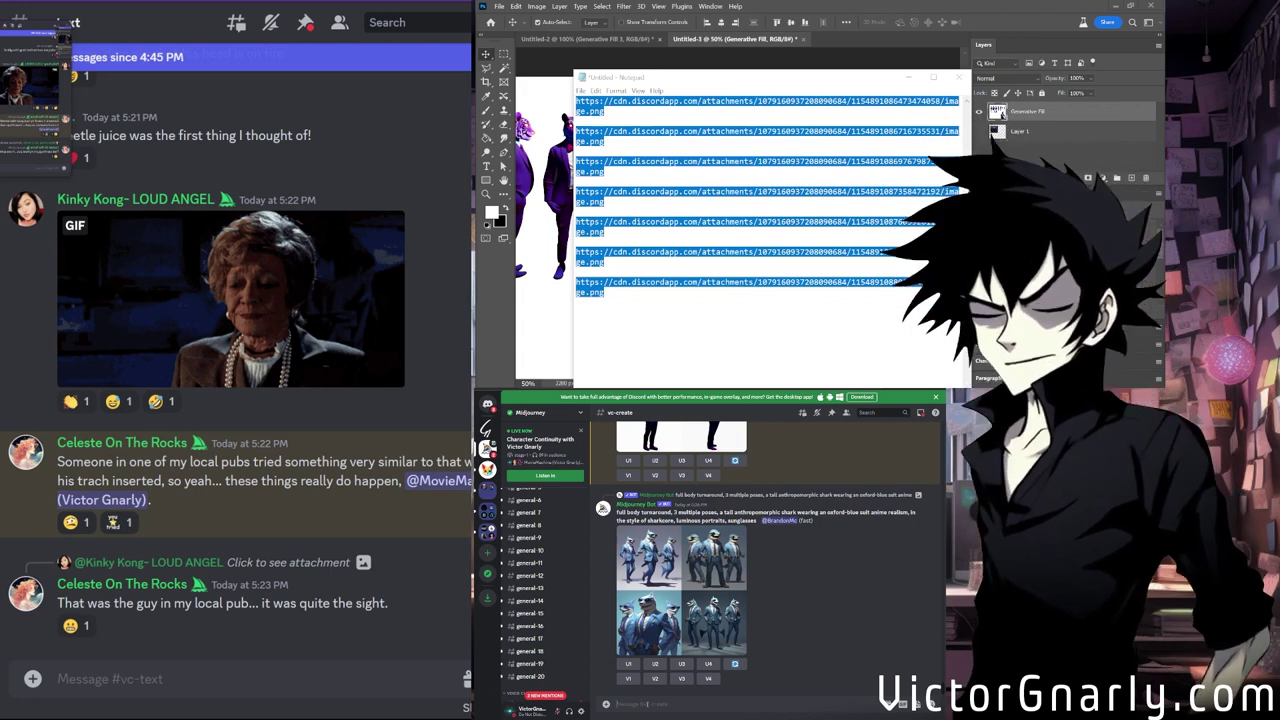
type("/im")
key("Tab")
key("ctrl+v")
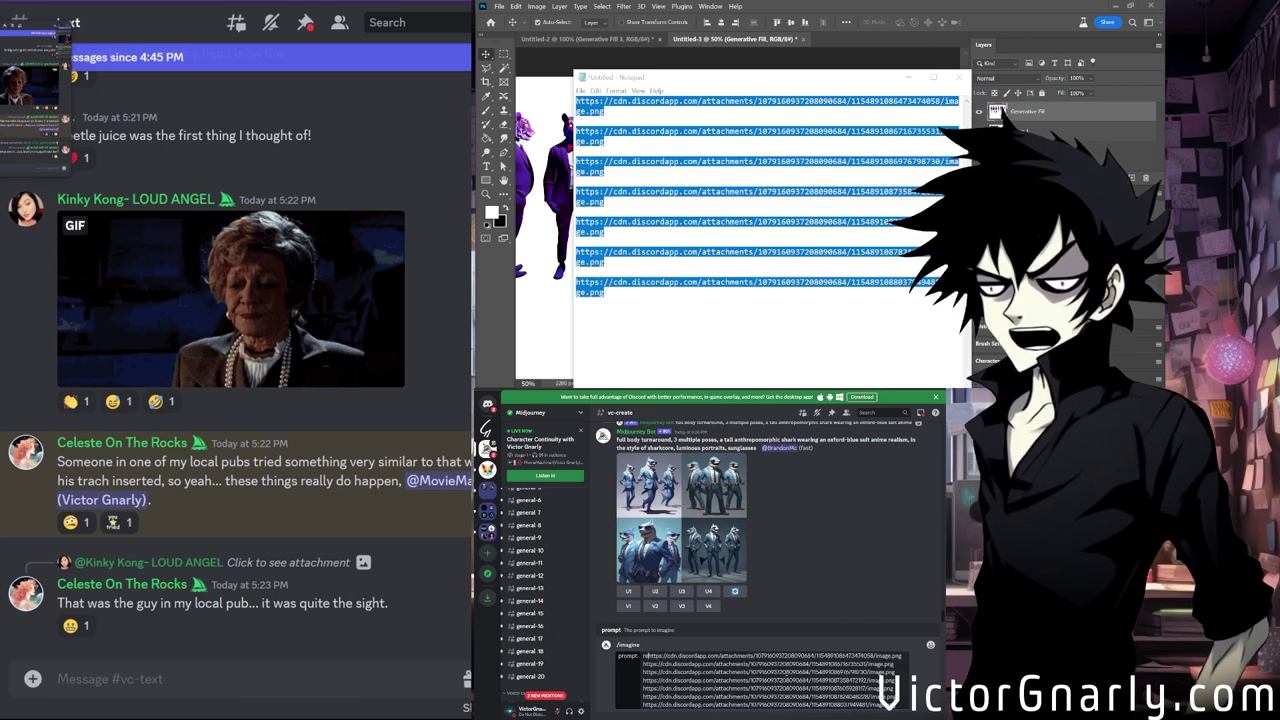
type("red bowtie")
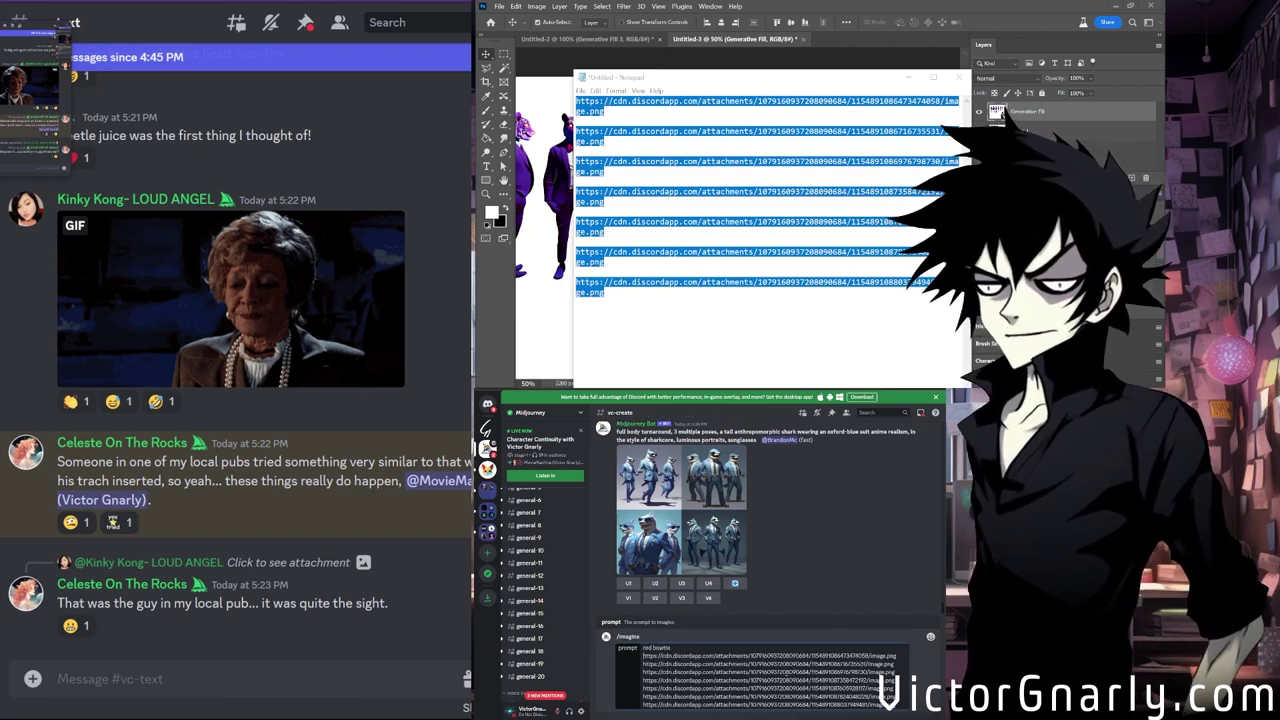
key("Return")
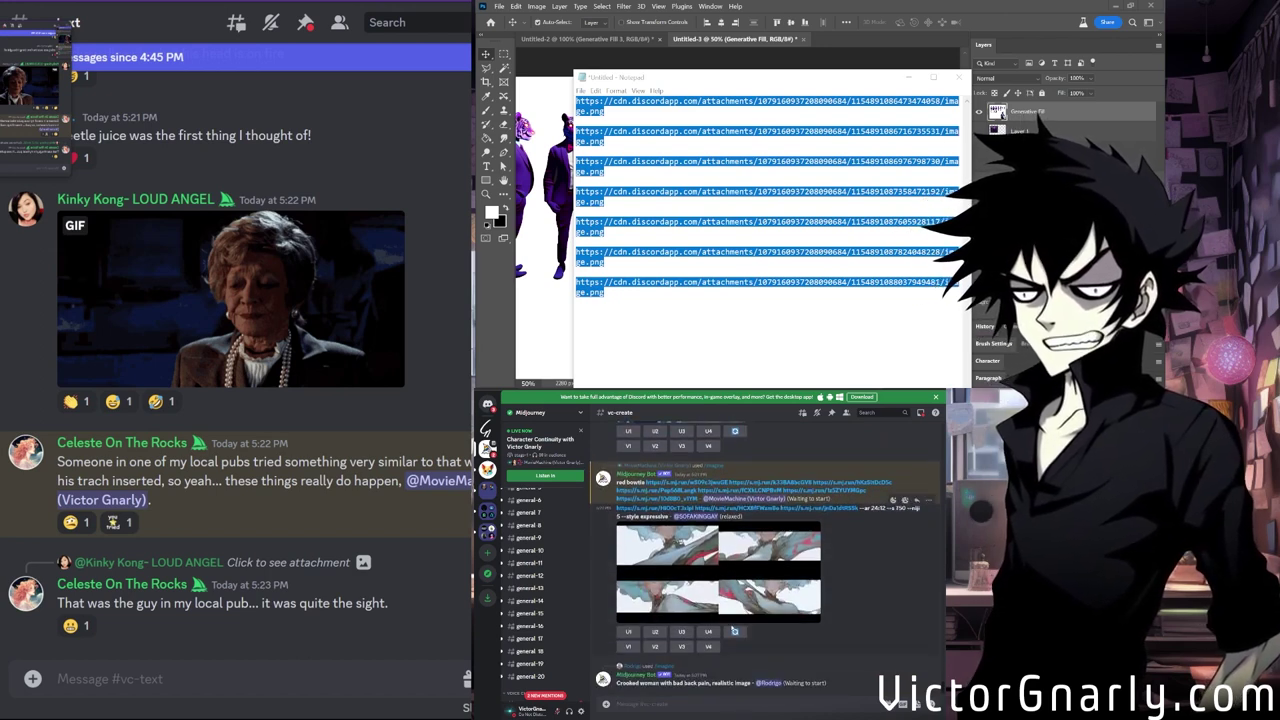
scroll(720, 610, "up", 2)
scroll(705, 580, "down", 2)
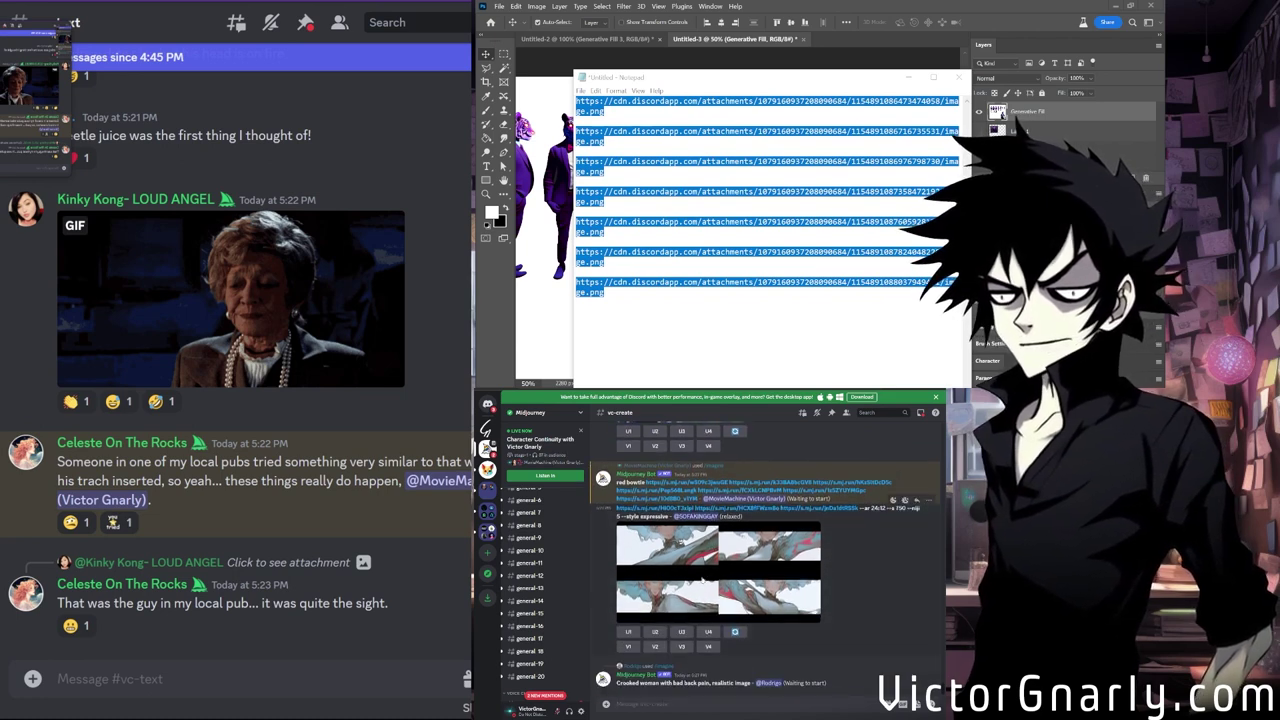
scroll(703, 582, "up", 2)
scroll(703, 580, "down", 2)
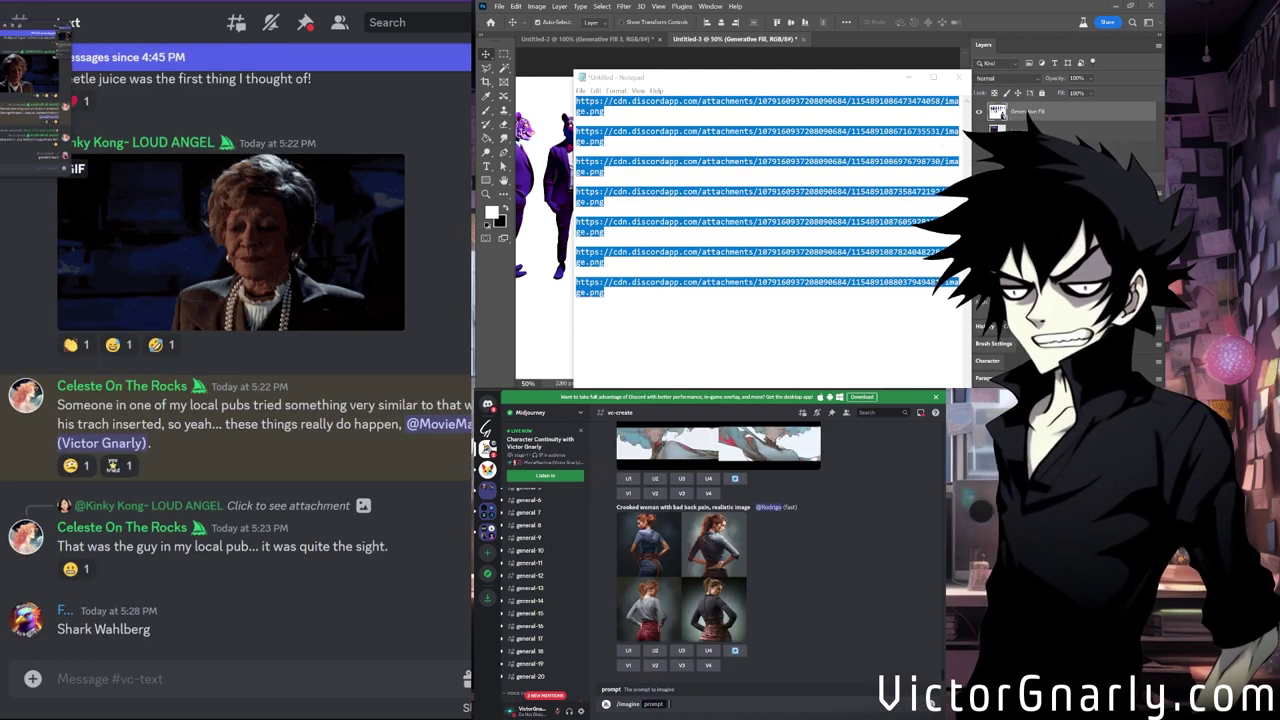
Start a new /imagine command and enlarge the generated red bowtie grid to examine its characters before returning to the empty prompt.
type("/imagine")
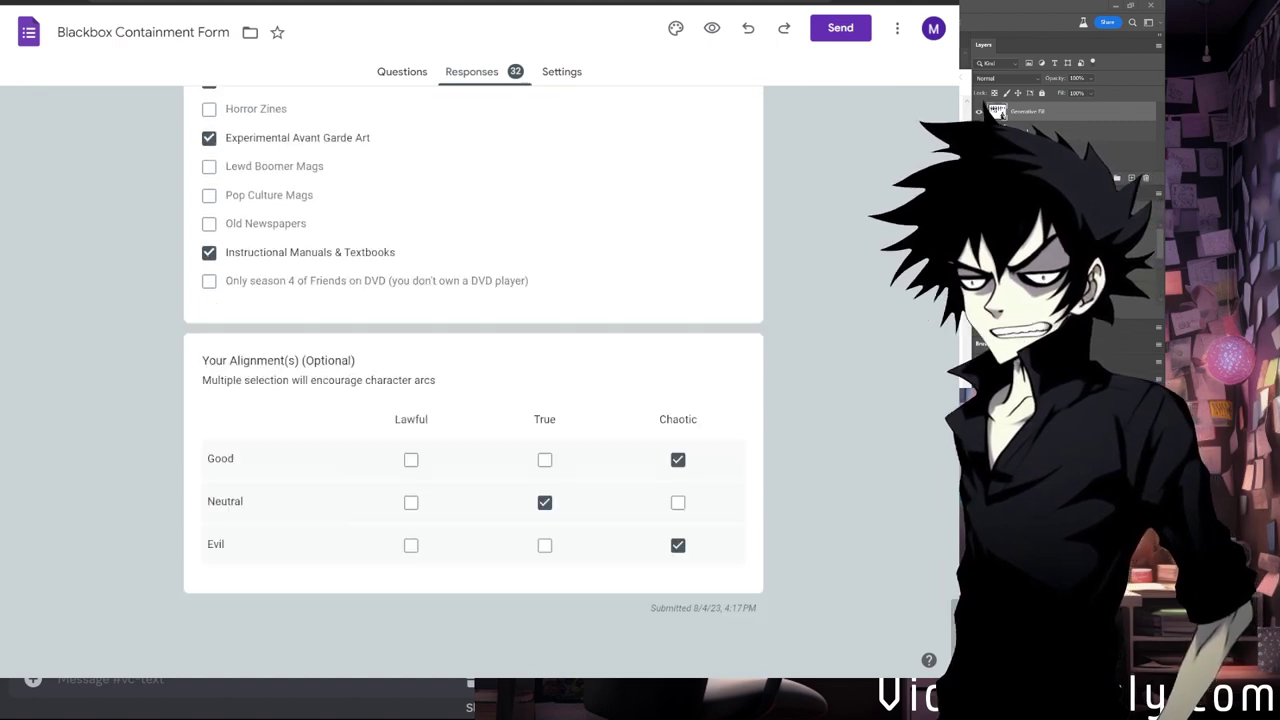
key("ctrl+Tab")
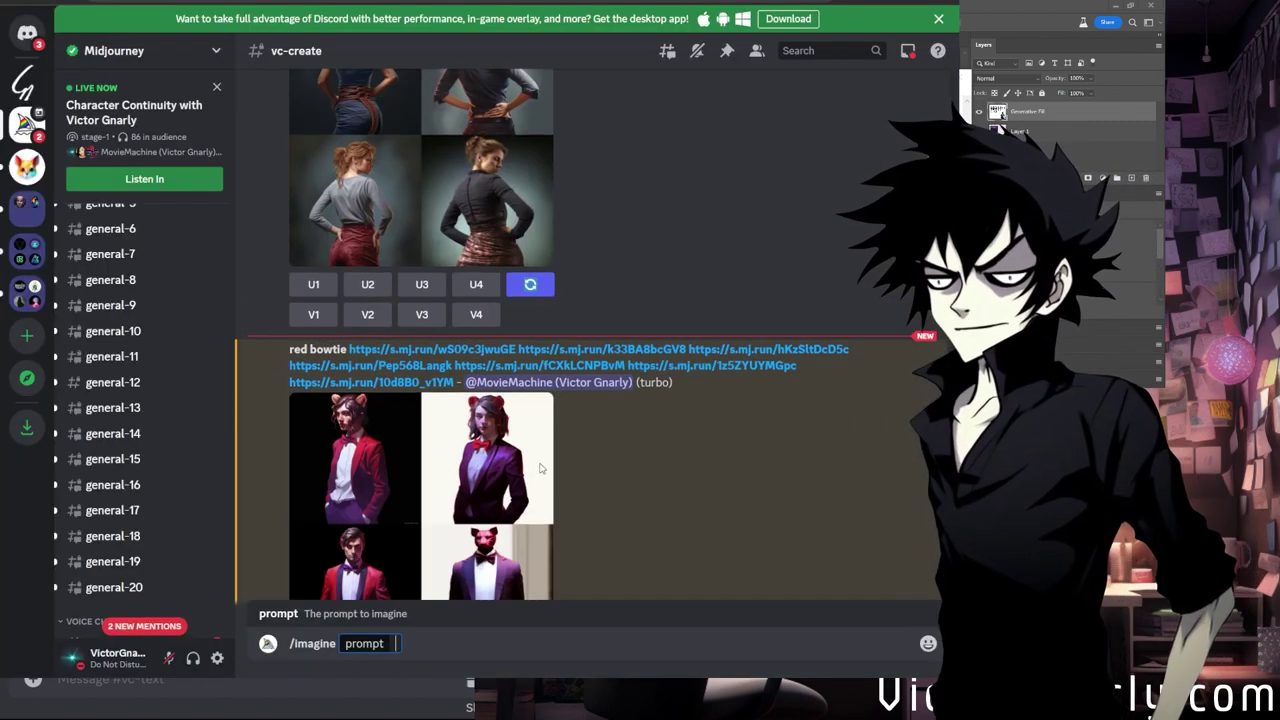
scroll(477, 342, "down", 3)
left_click(477, 342)
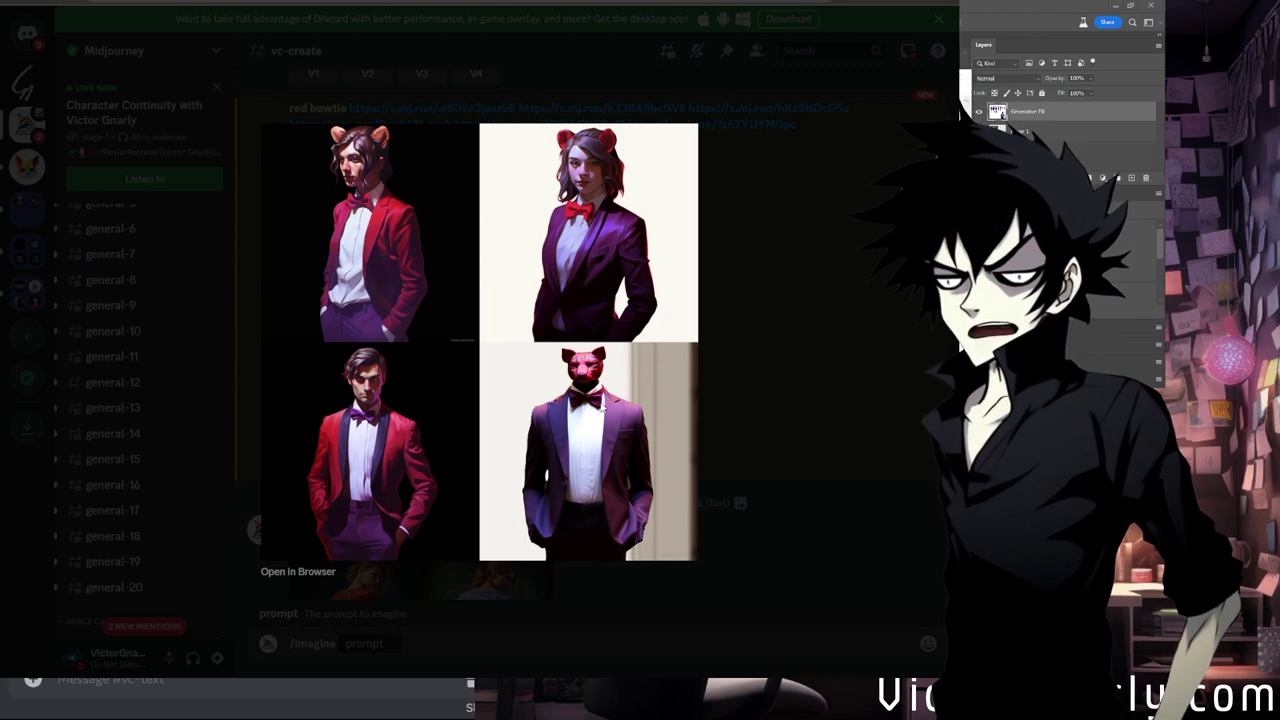
left_click(753, 473)
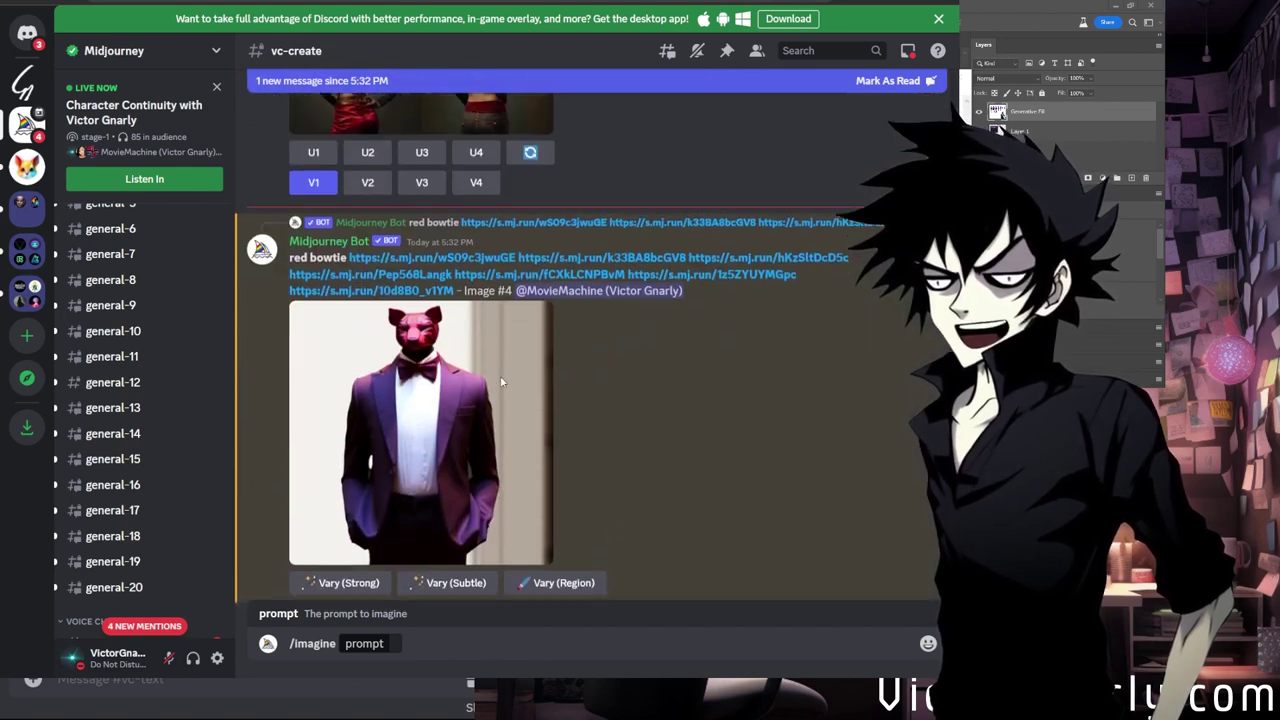
left_click(393, 645)
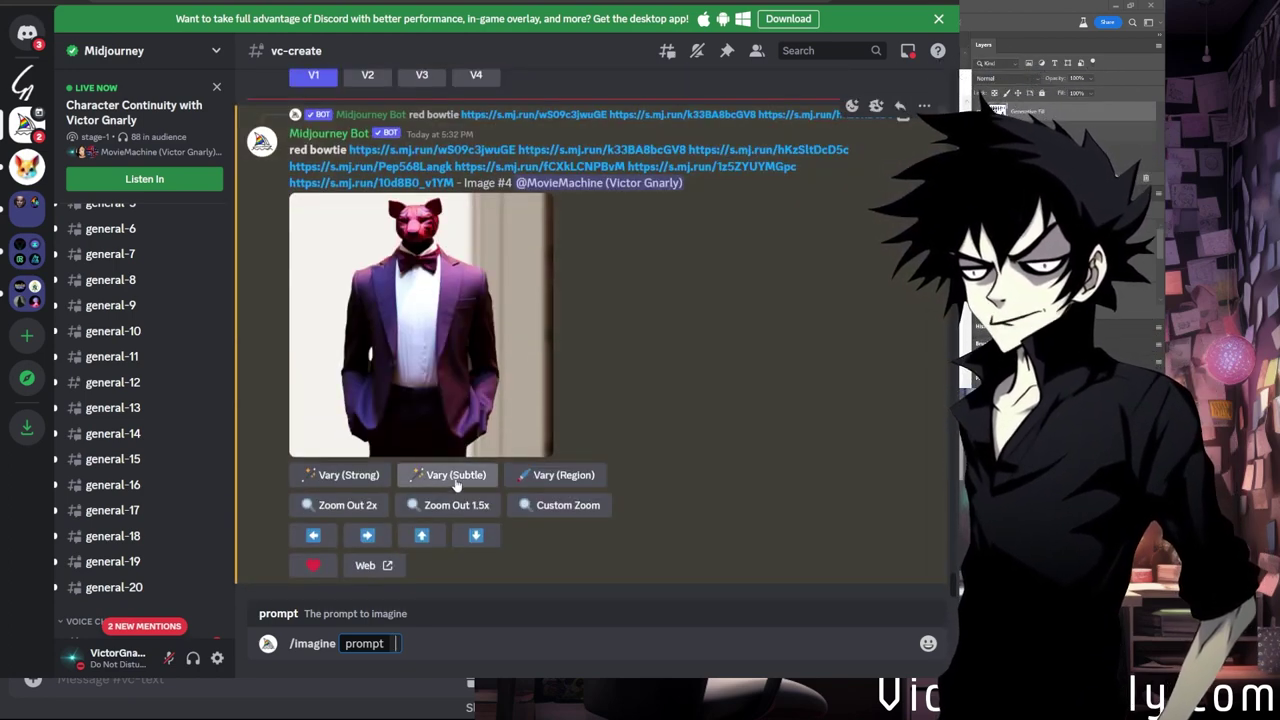
type("purple suit")
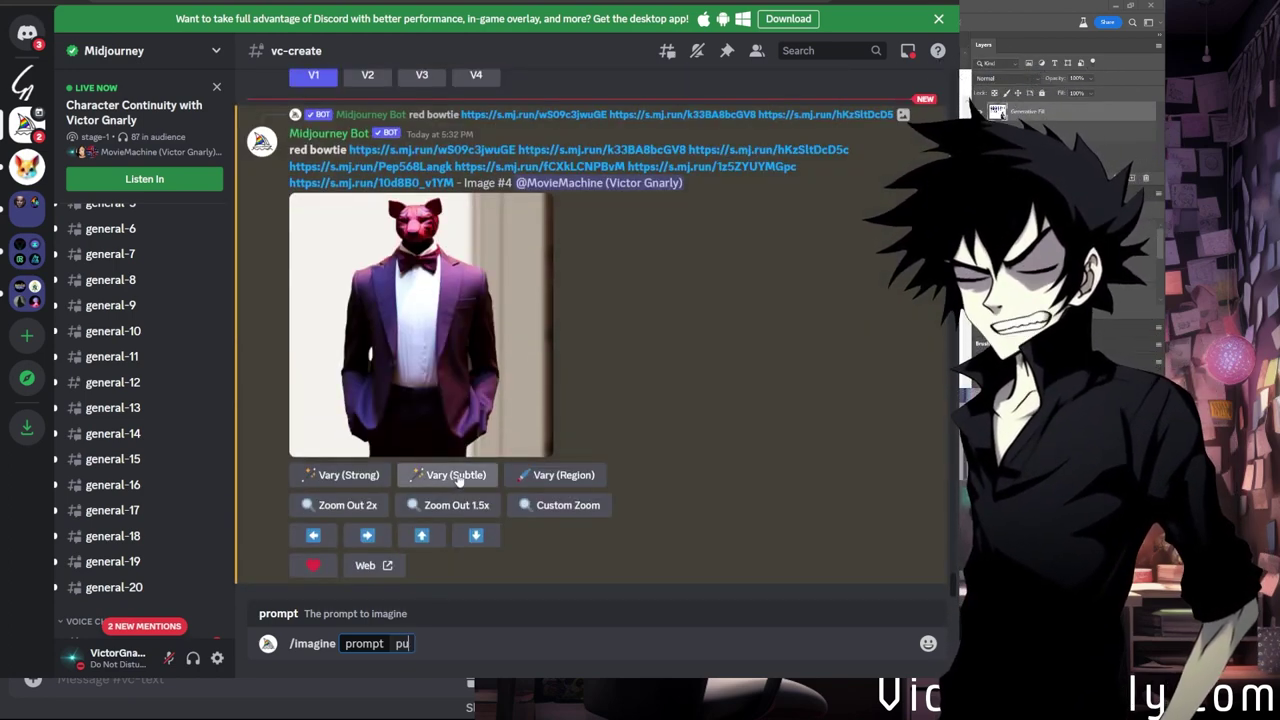
key("BackSpace")
key("BackSpace")
key("BackSpace")
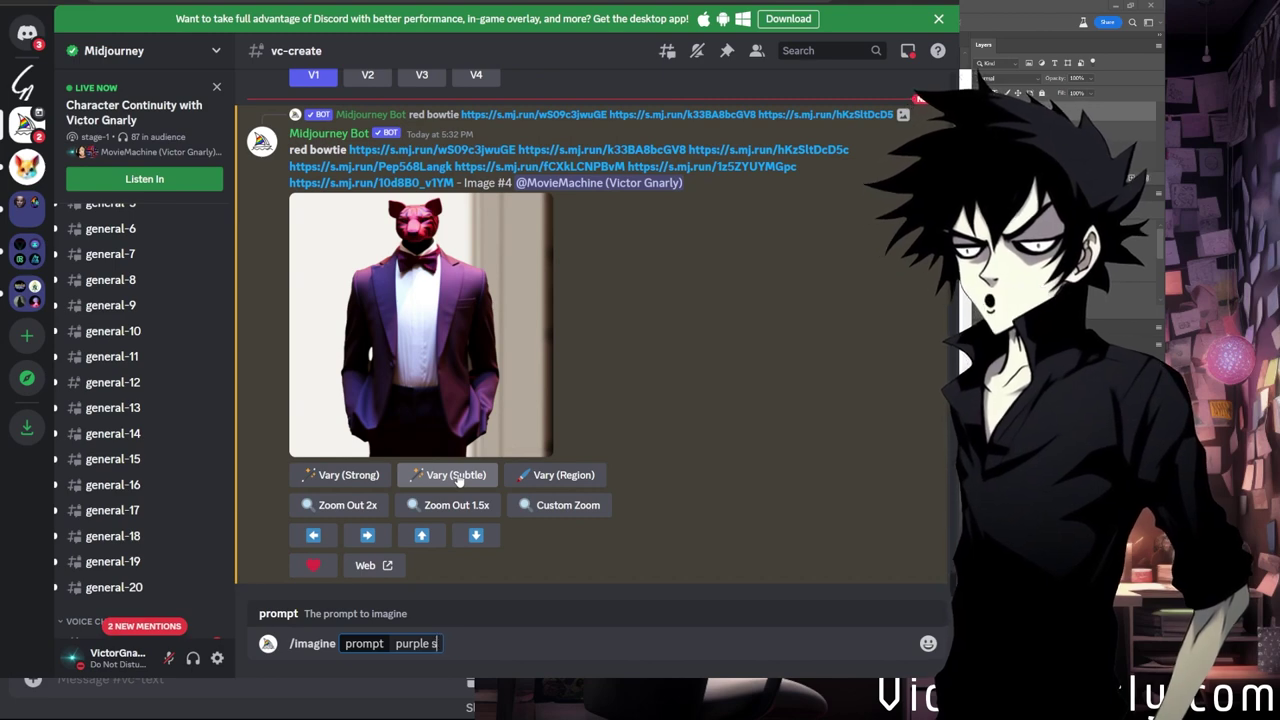
key("BackSpace")
key("BackSpace")
key("BackSpace")
key("BackSpace")
key("BackSpace")
key("BackSpace")
key("BackSpace")
key("BackSpace")
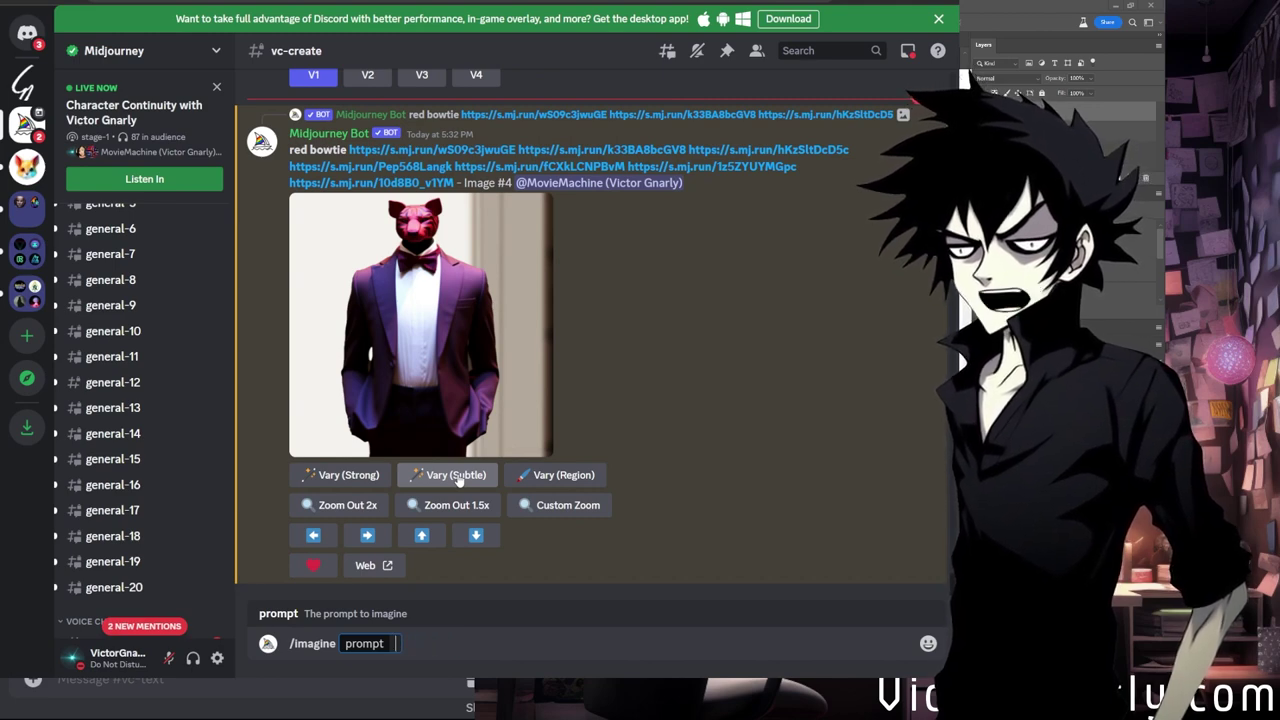
Enter "purple suit, purple tiger costume," as the /imagine prompt text.
type("pur")
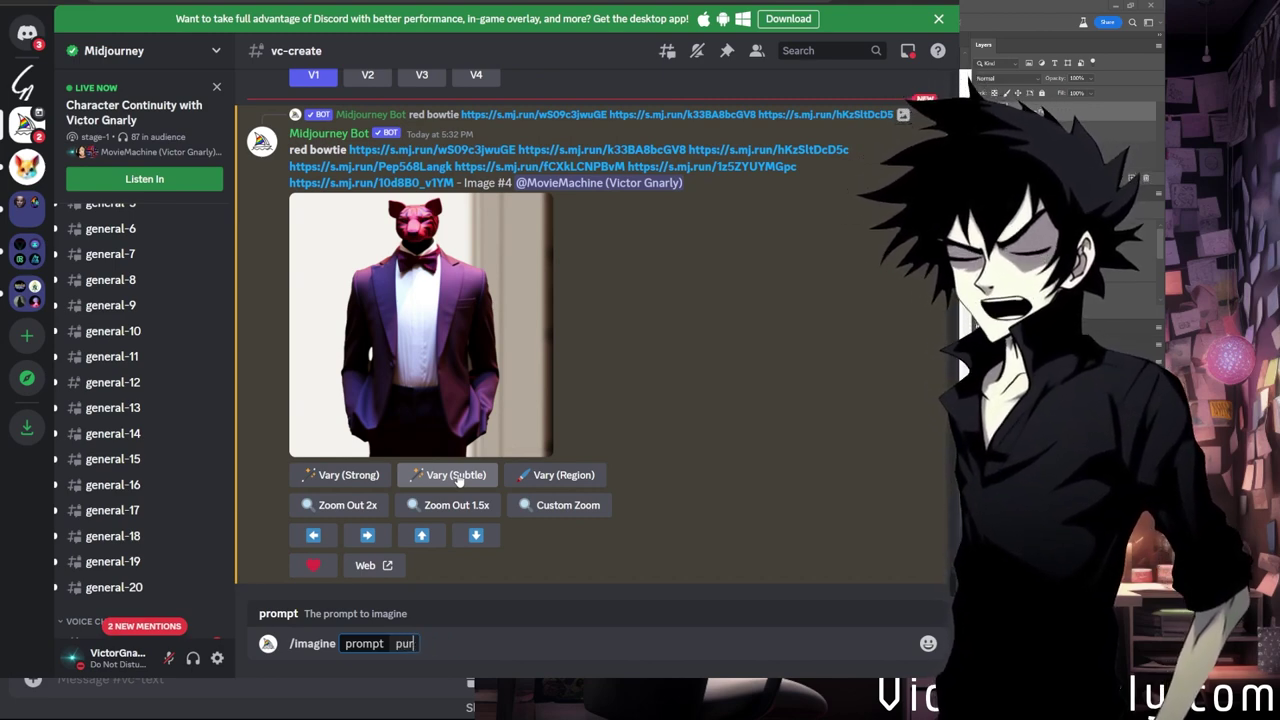
type("ple suit tiger")
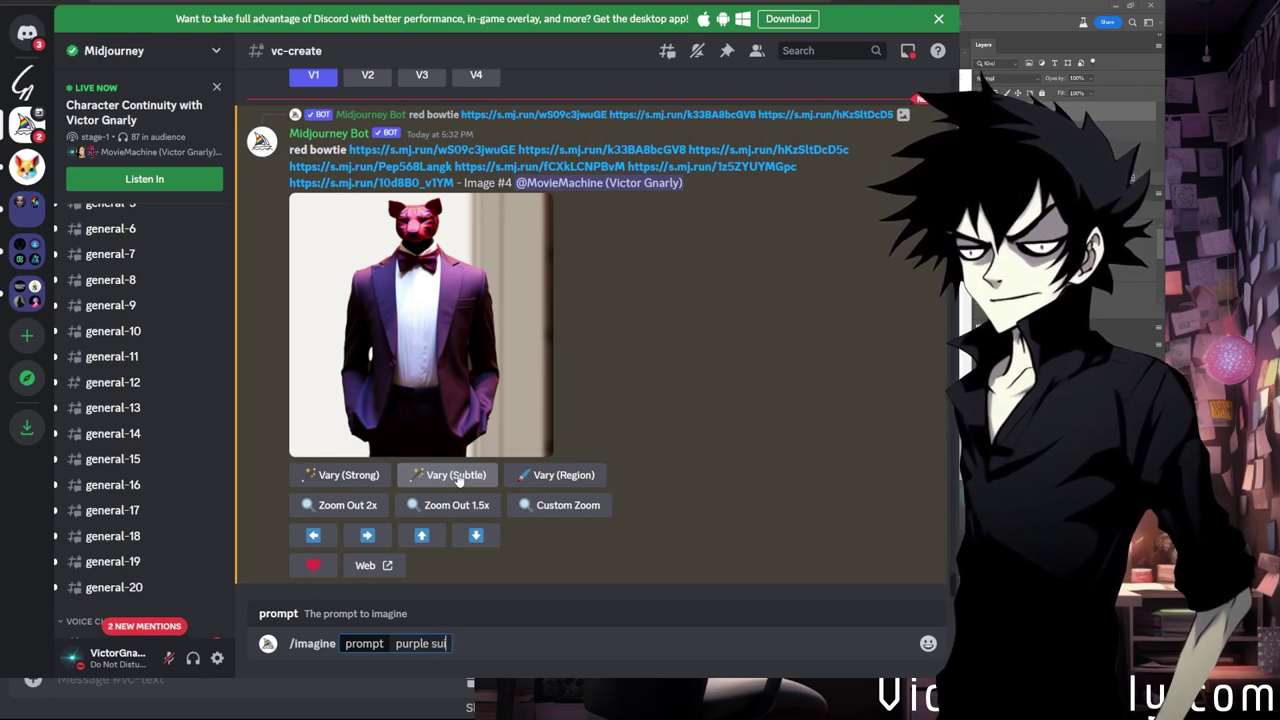
key("BackSpace")
key("BackSpace")
key("BackSpace")
key("BackSpace")
key("BackSpace")
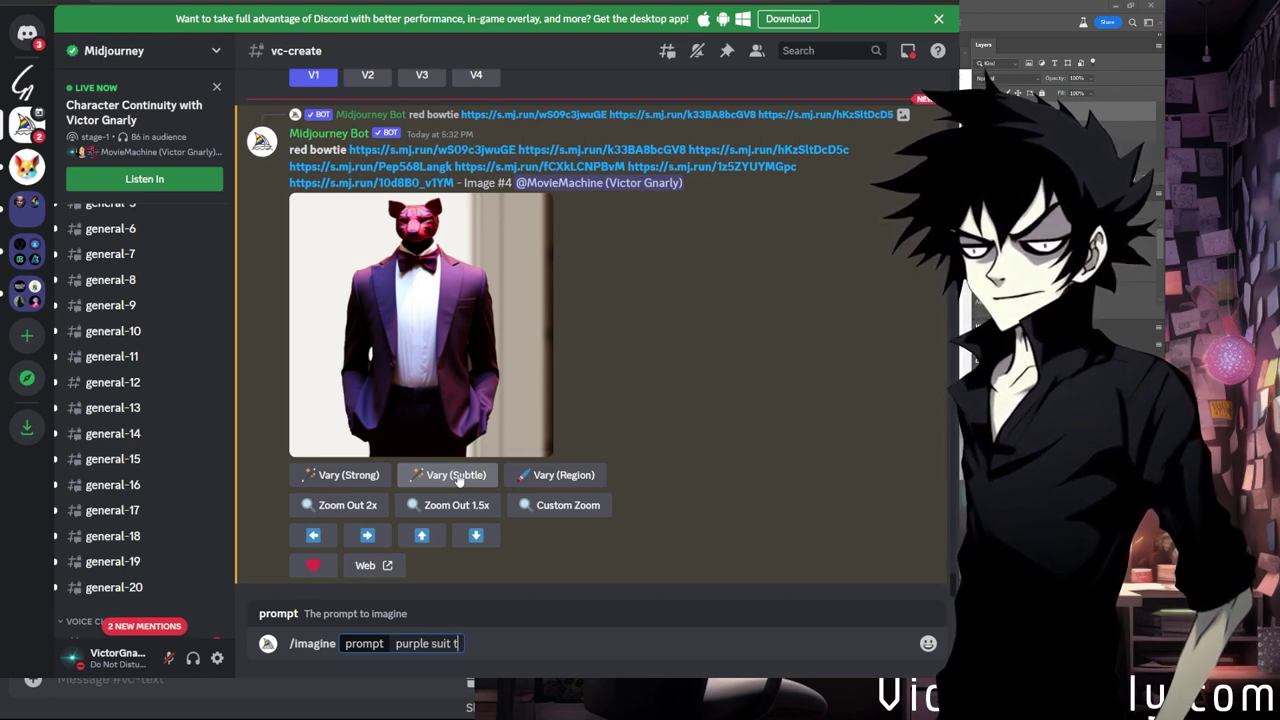
type(", pu")
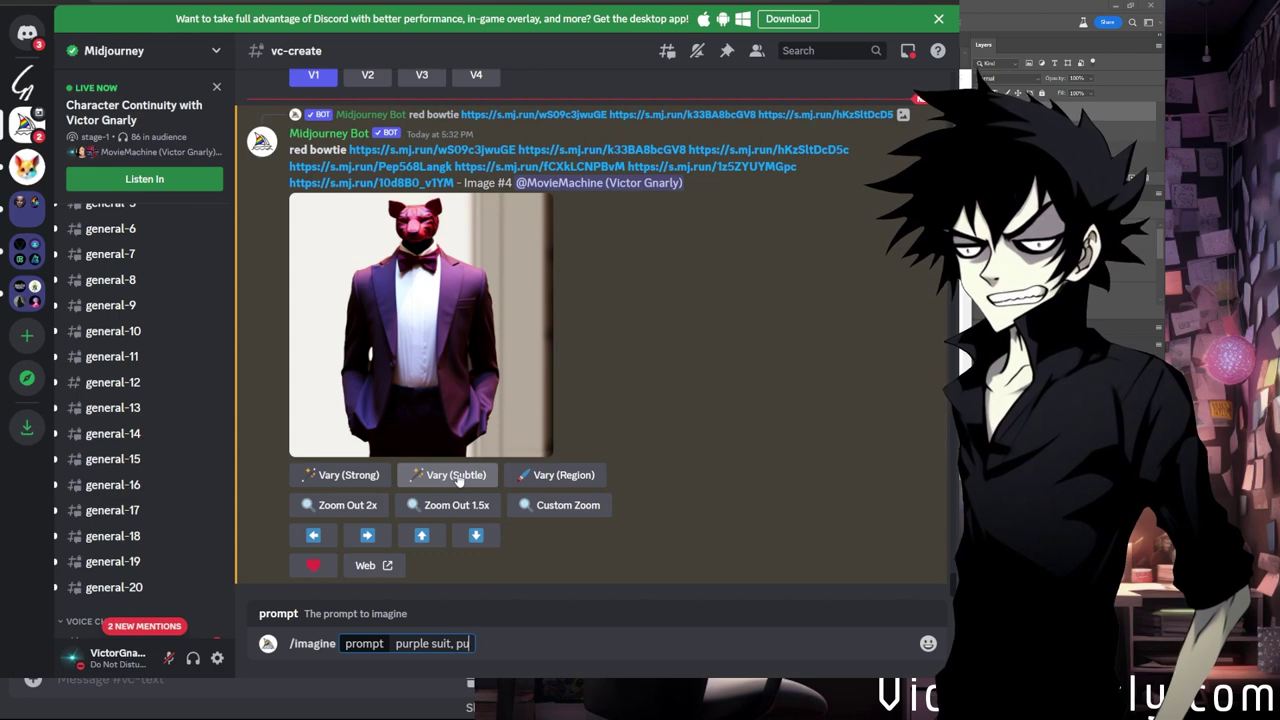
type("rple tiger costume,")
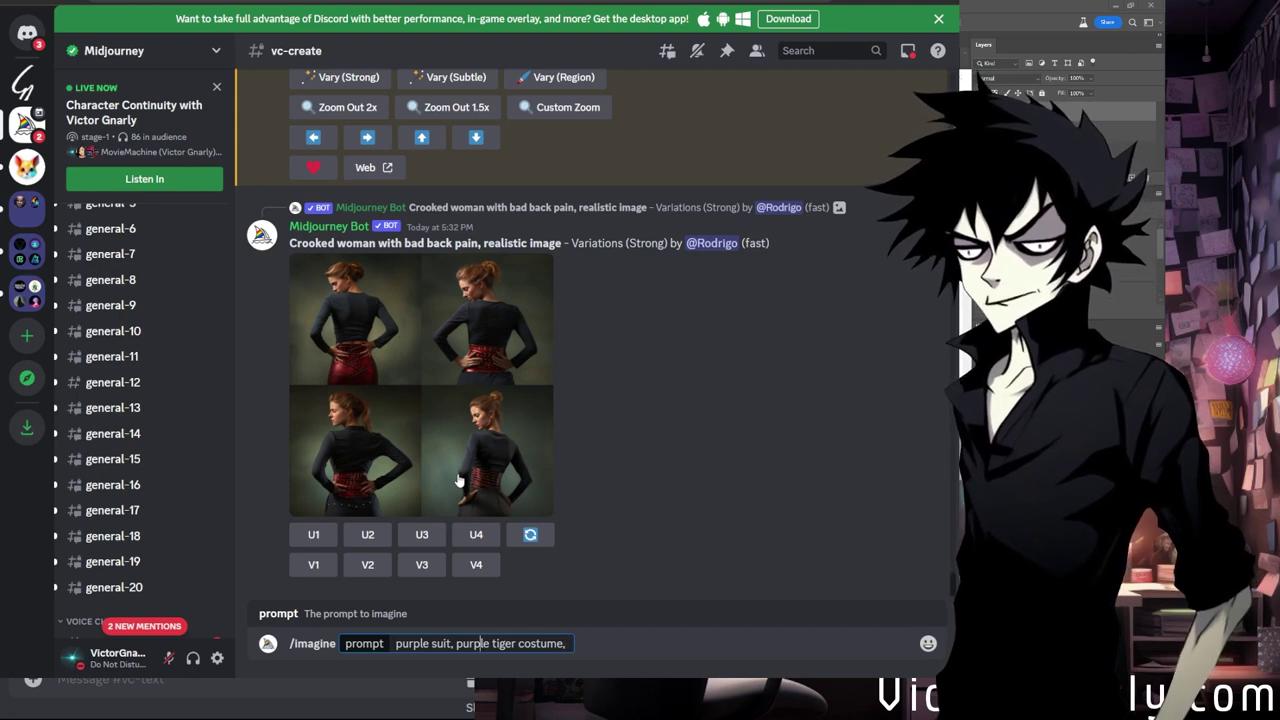
Insert "full body," at the very beginning of the prompt, before "purple suit".
key("Left")
key("Left")
key("Left")
key("Left")
key("Left")
key("Left")
key("Left")
key("Left")
key("Left")
key("Left")
key("Left")
type("full body")
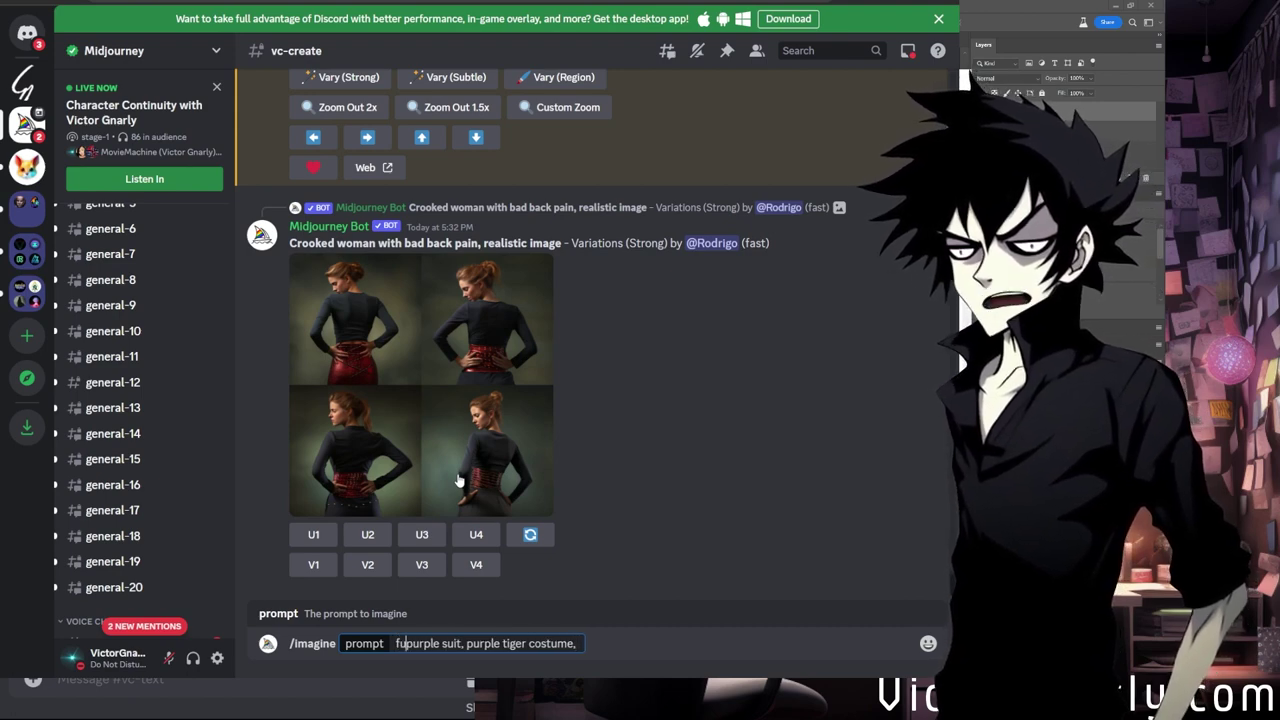
type(",")
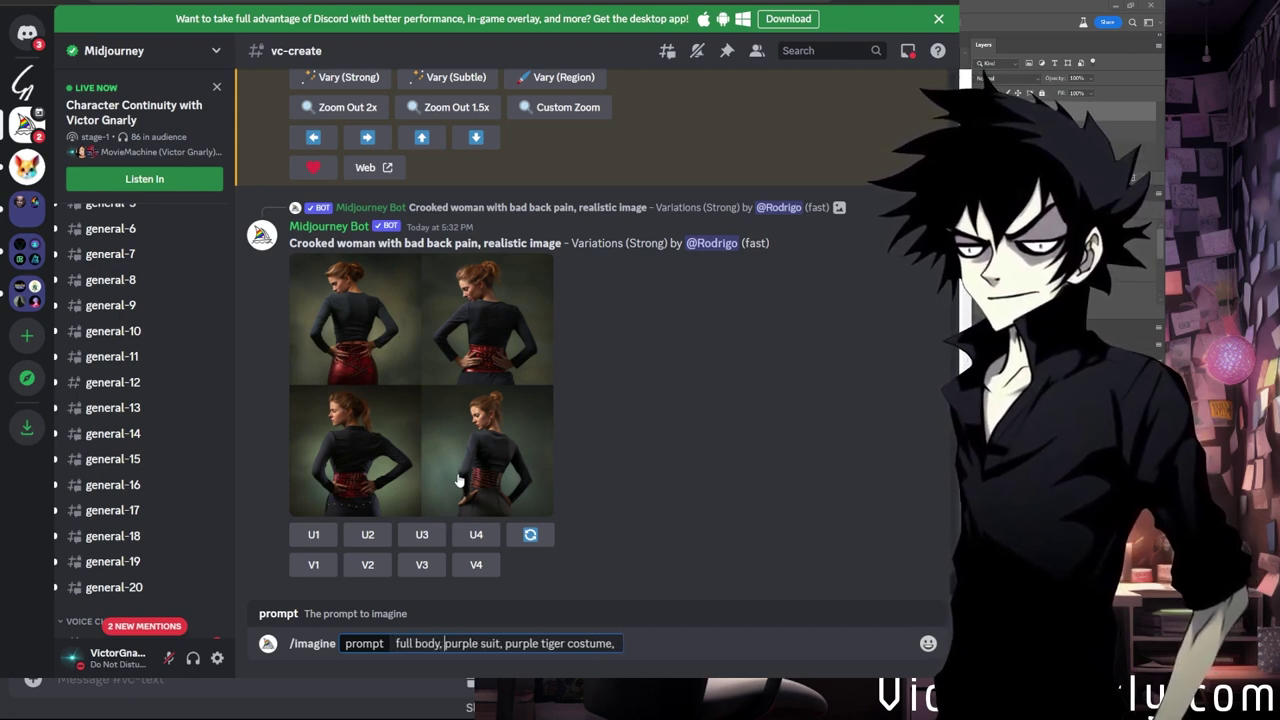
Add "running, jumping, multiple poses," between "full body," and "purple suit", and submit the prompt.
type(" running, jumping, ")
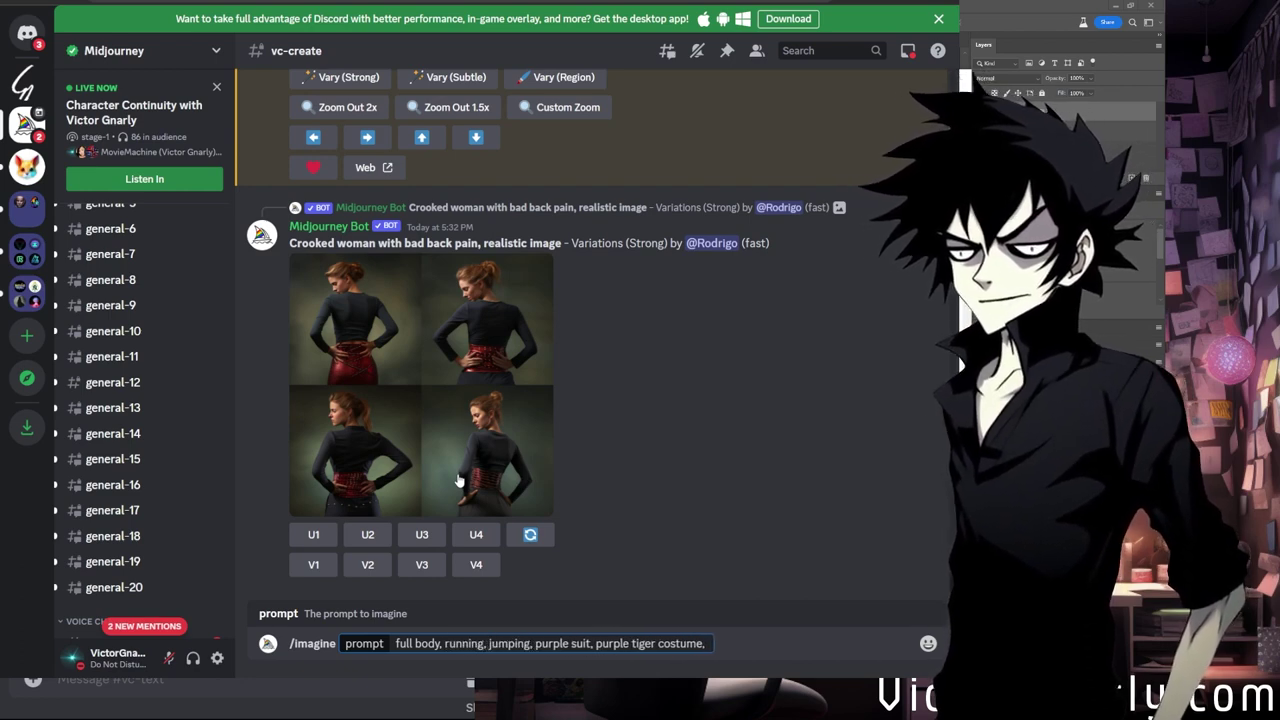
type("multiple poses")
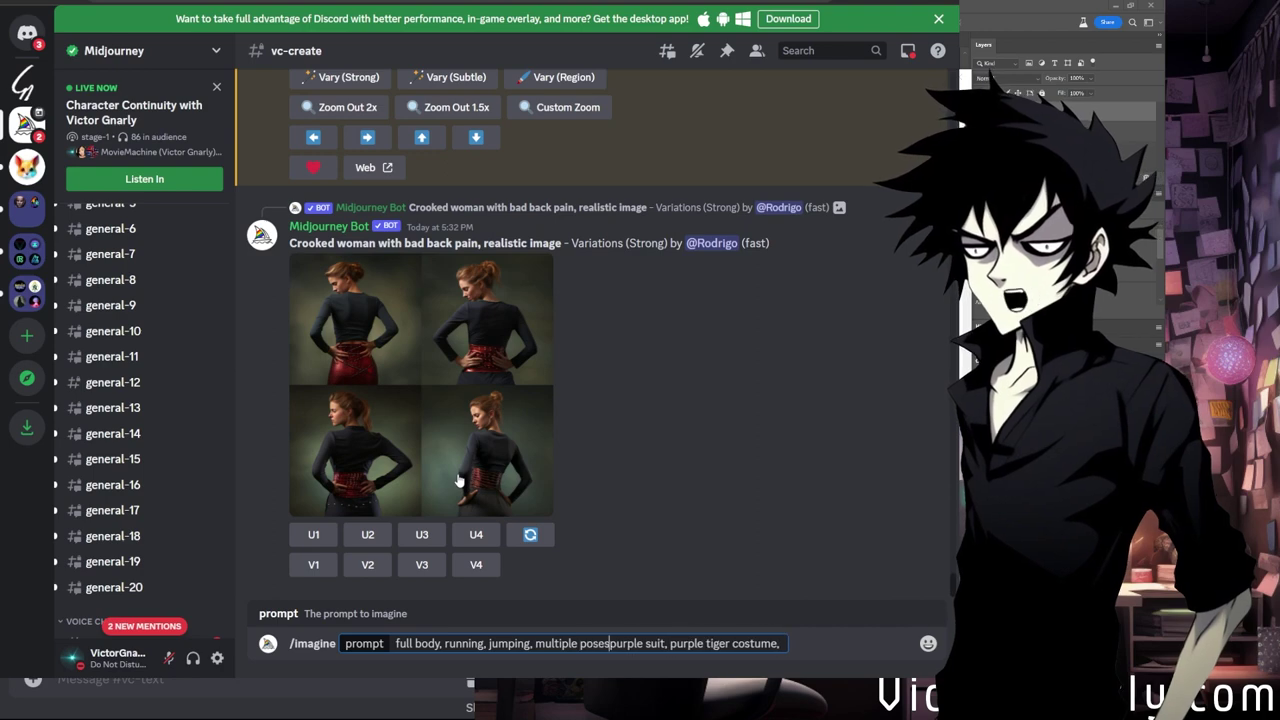
type(",")
key("ctrl+Right")
key("ctrl+Right")
key("ctrl+Right")
key("ctrl+Right")
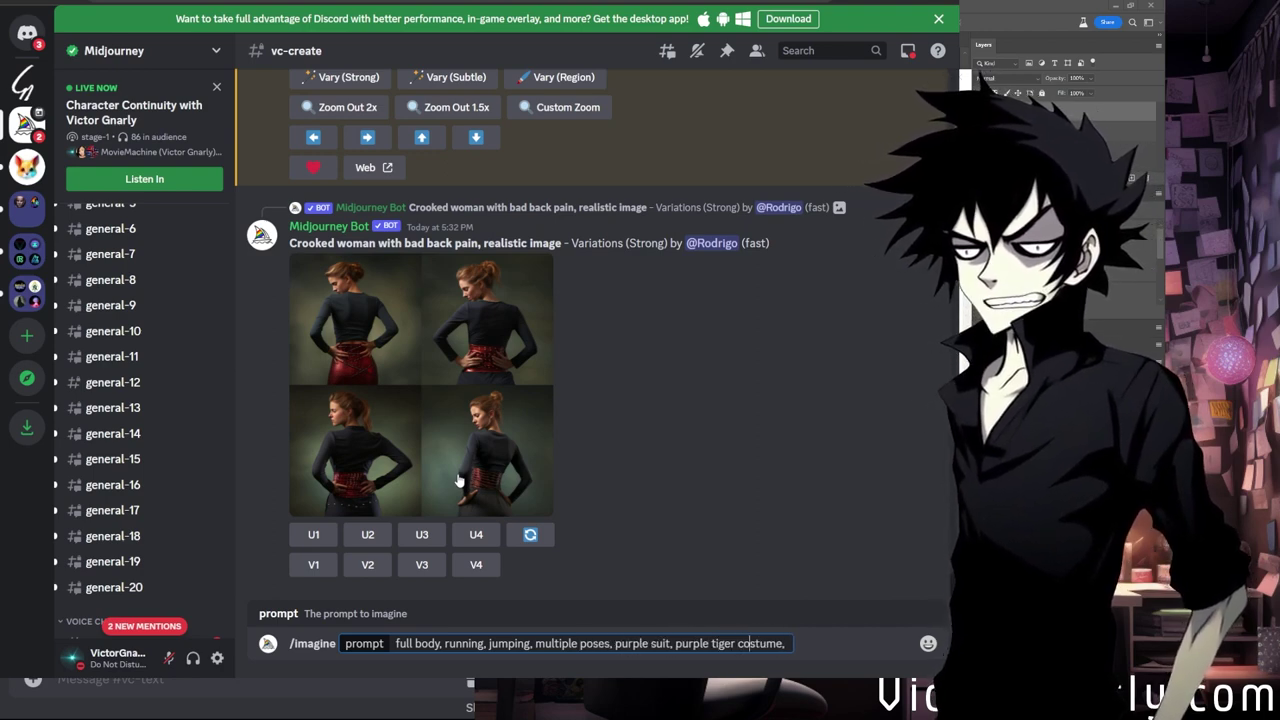
key("Return")
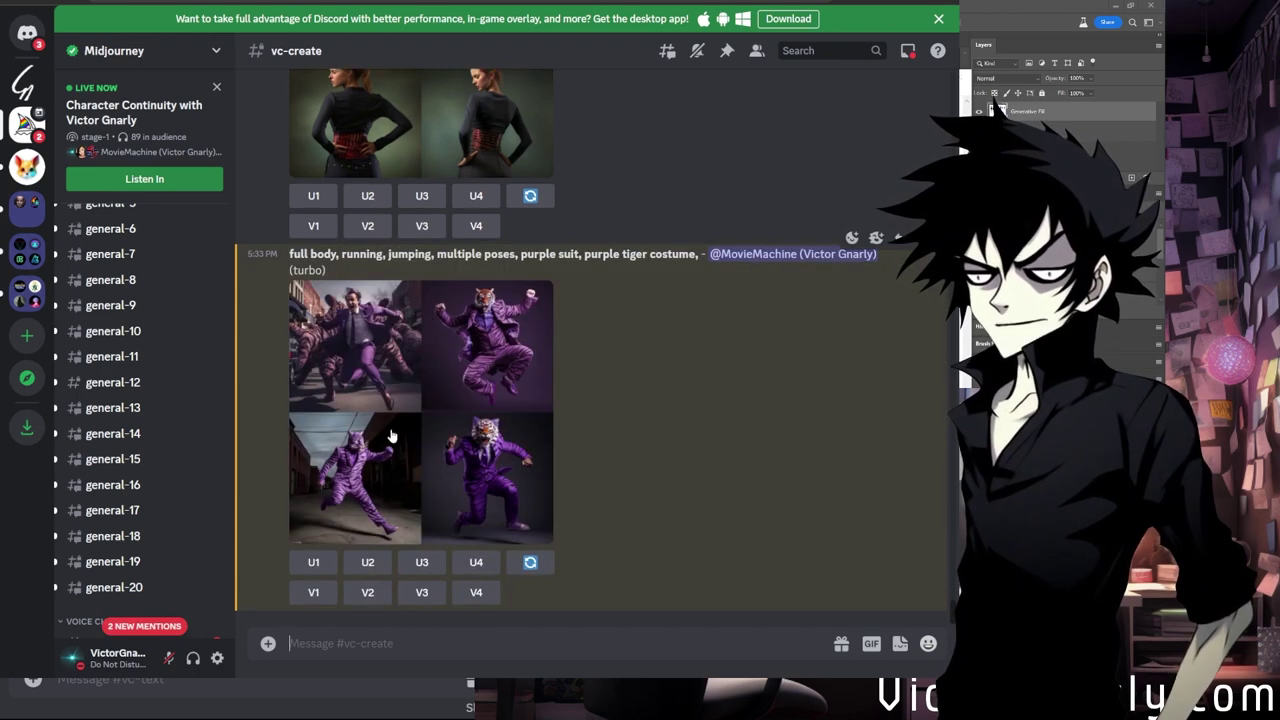
Enlarge the generated purple tiger costume grid to examine its running and jumping poses.
left_click(441, 436)
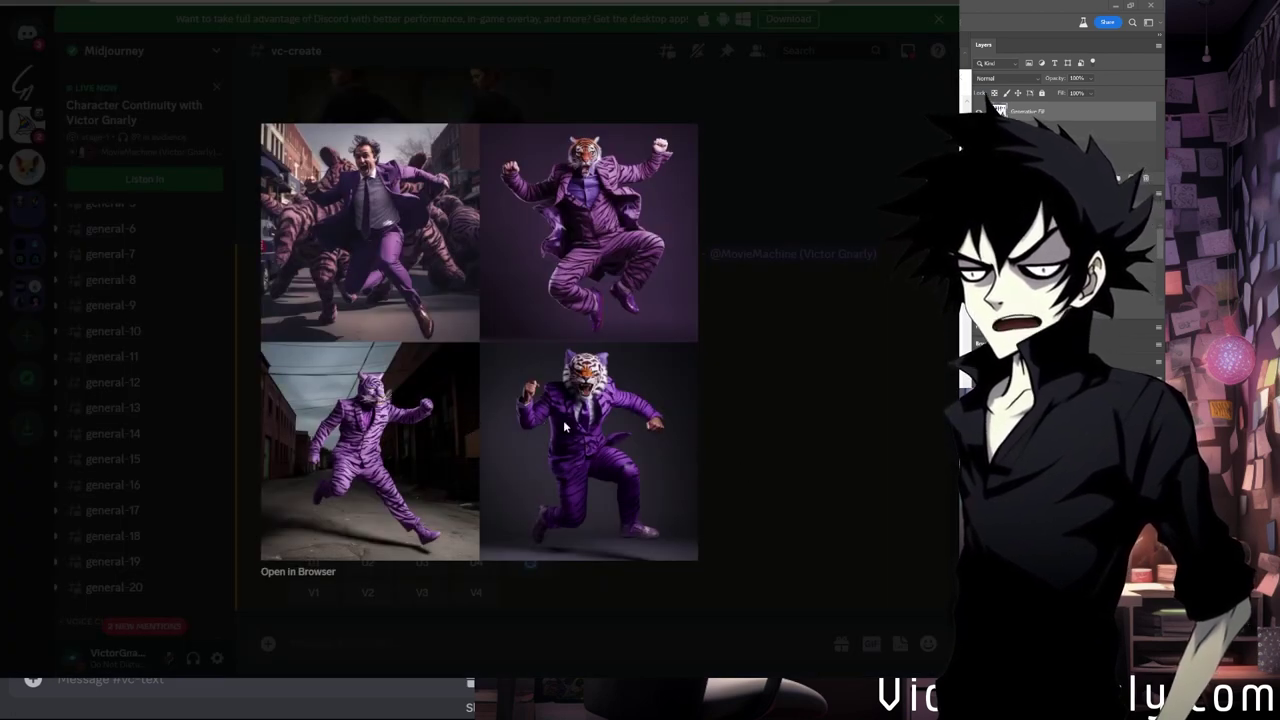
left_click(731, 443)
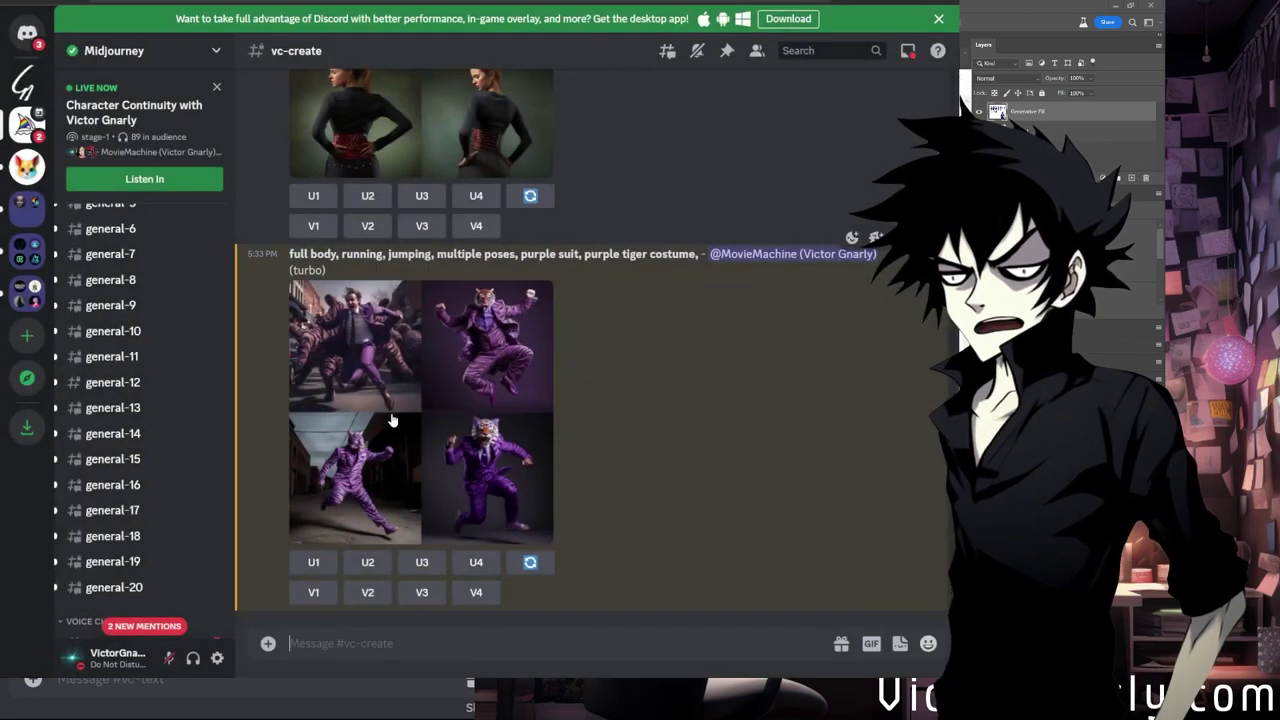
scroll(360, 360, "up", 2)
scroll(302, 325, "down", 2)
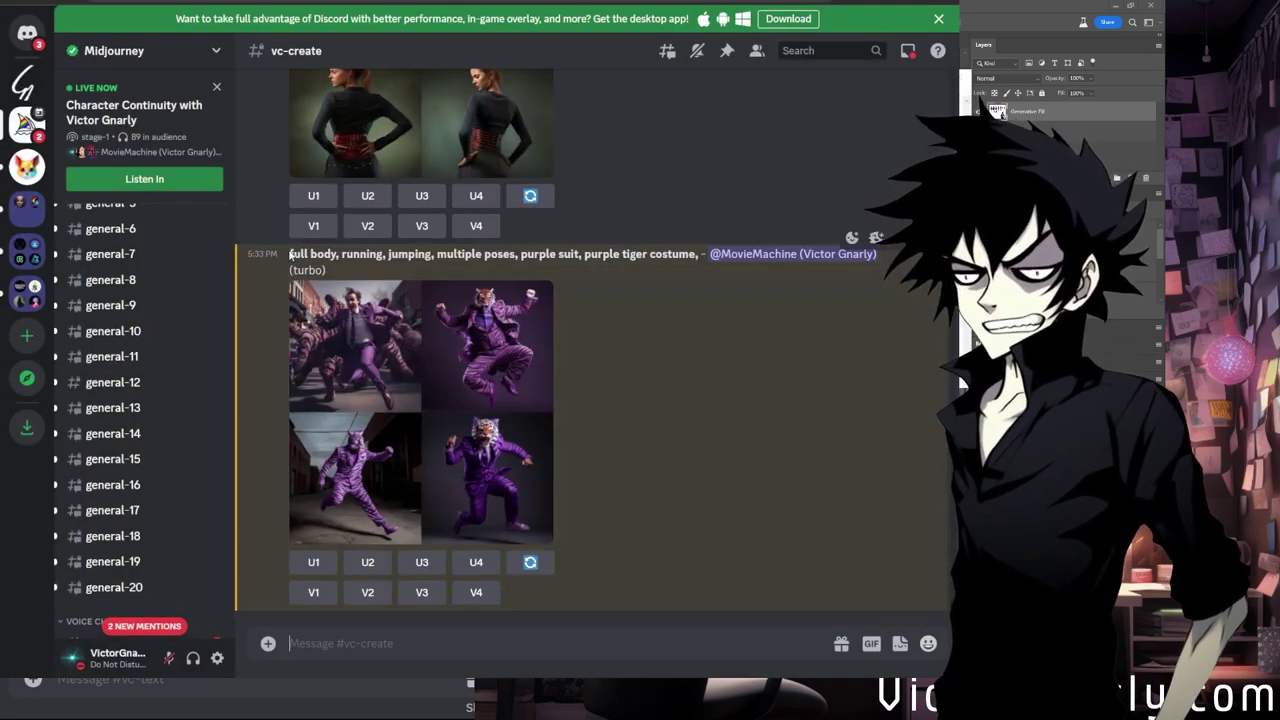
Copy the text from "full body" to "purple tiger costume" above the grid and reuse it in a new /imagine prompt.
left_click_drag(290, 254, 697, 254)
key("ctrl+c")
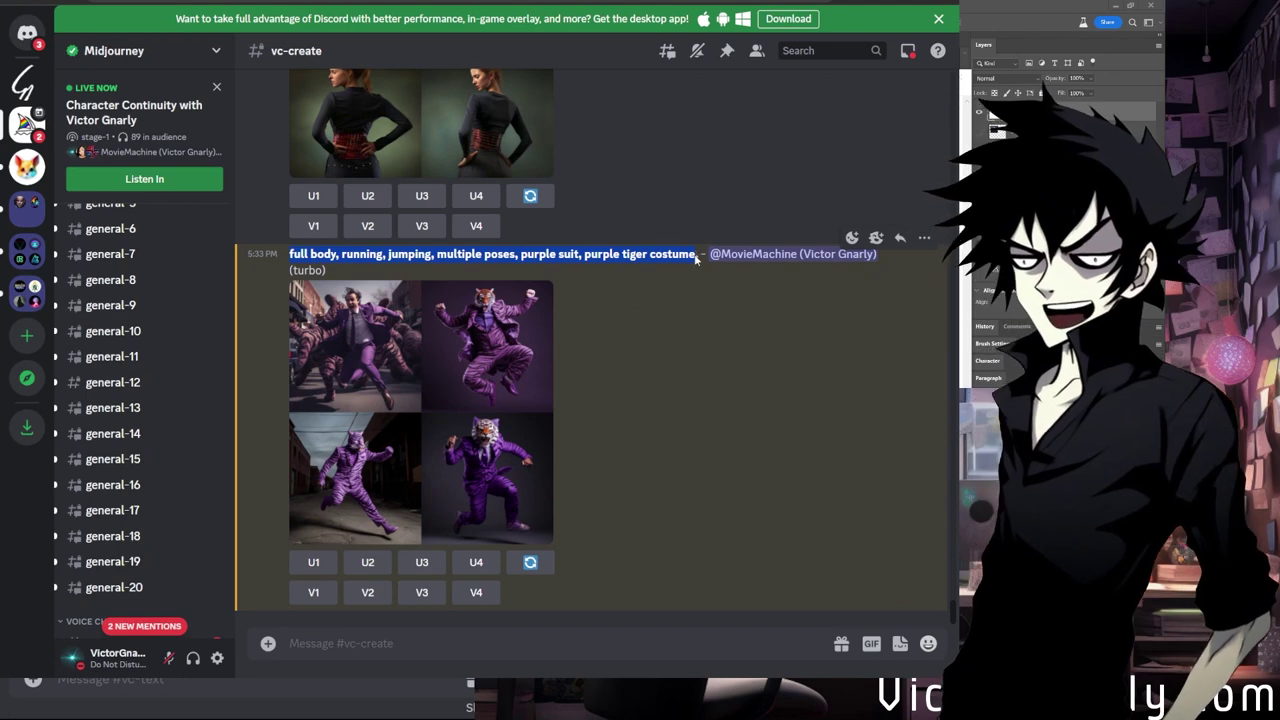
left_click(368, 642)
type("/imagine")
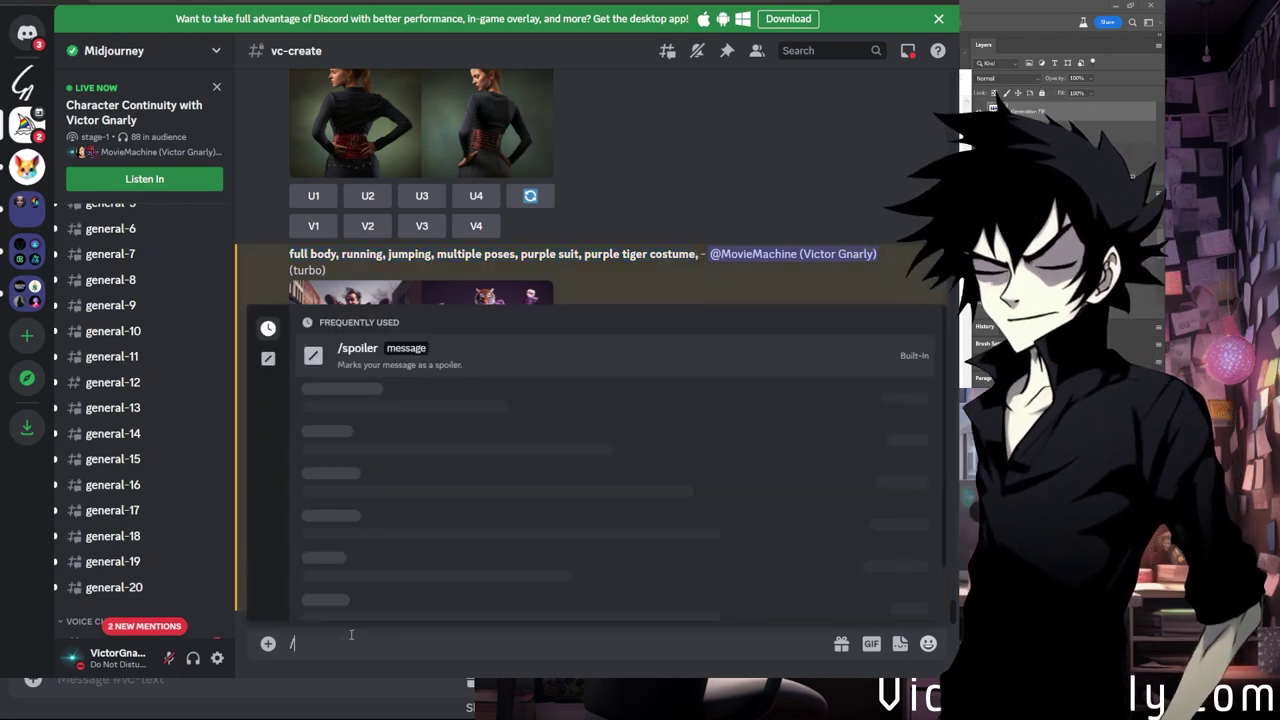
key("Tab")
key("ctrl+v")
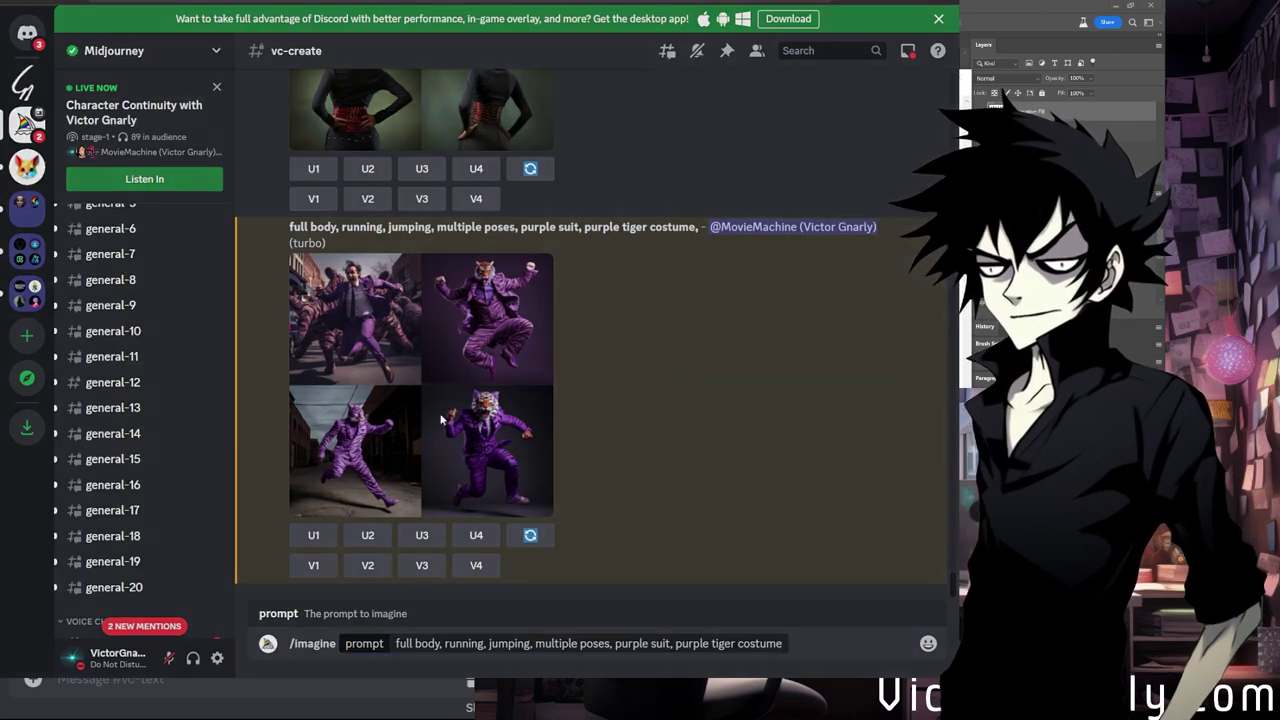
Replace "full body" at the start of the new prompt with "multiple poses" copied from the middle of the text.
left_click(416, 425)
left_click(750, 463)
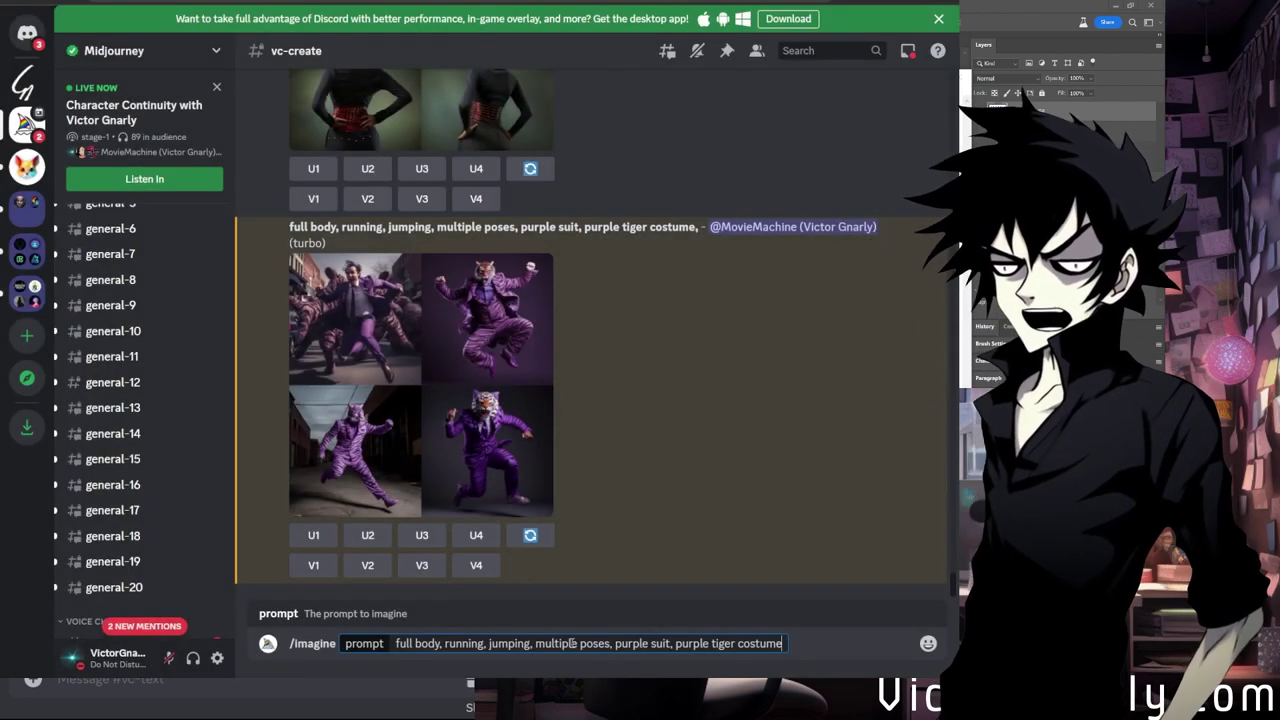
left_click(444, 645)
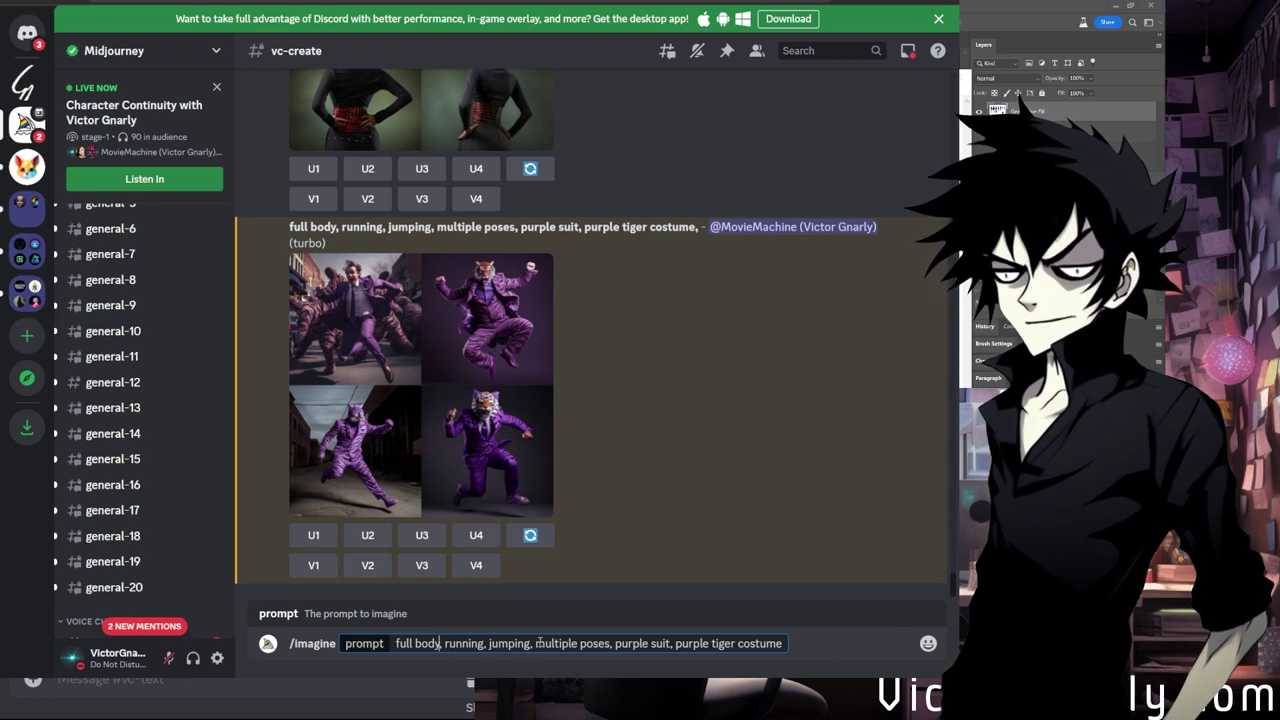
left_click_drag(535, 645, 609, 645)
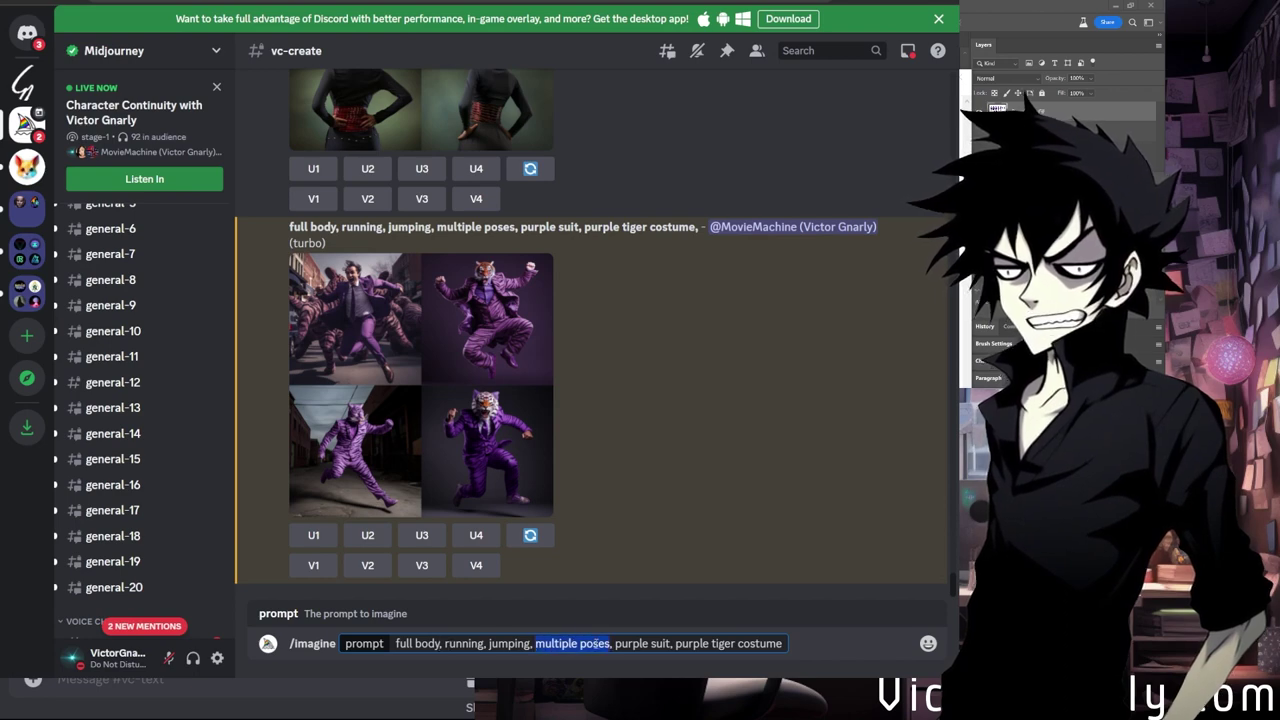
key("ctrl+c")
left_click_drag(393, 645, 441, 645)
key("ctrl+v")
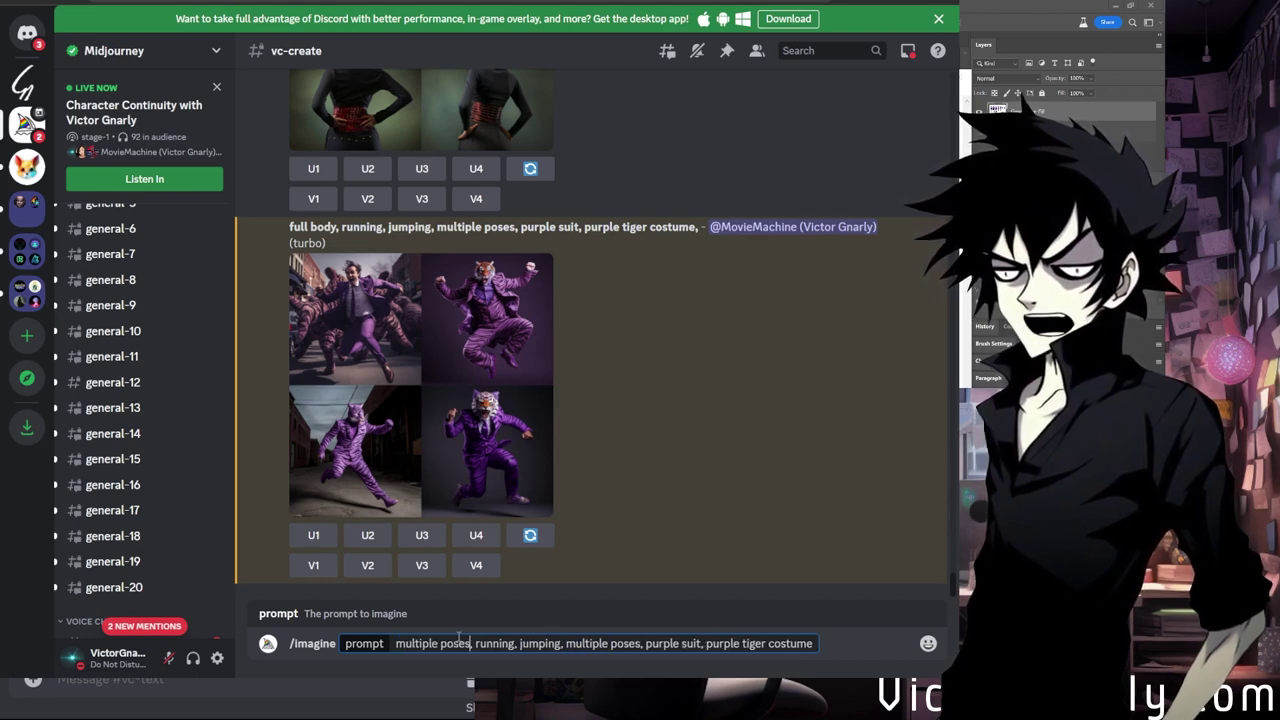
Delete the duplicate "multiple poses" and the comma after "jumping", so the prompt reads "jumping purple suit".
left_click_drag(567, 645, 640, 645)
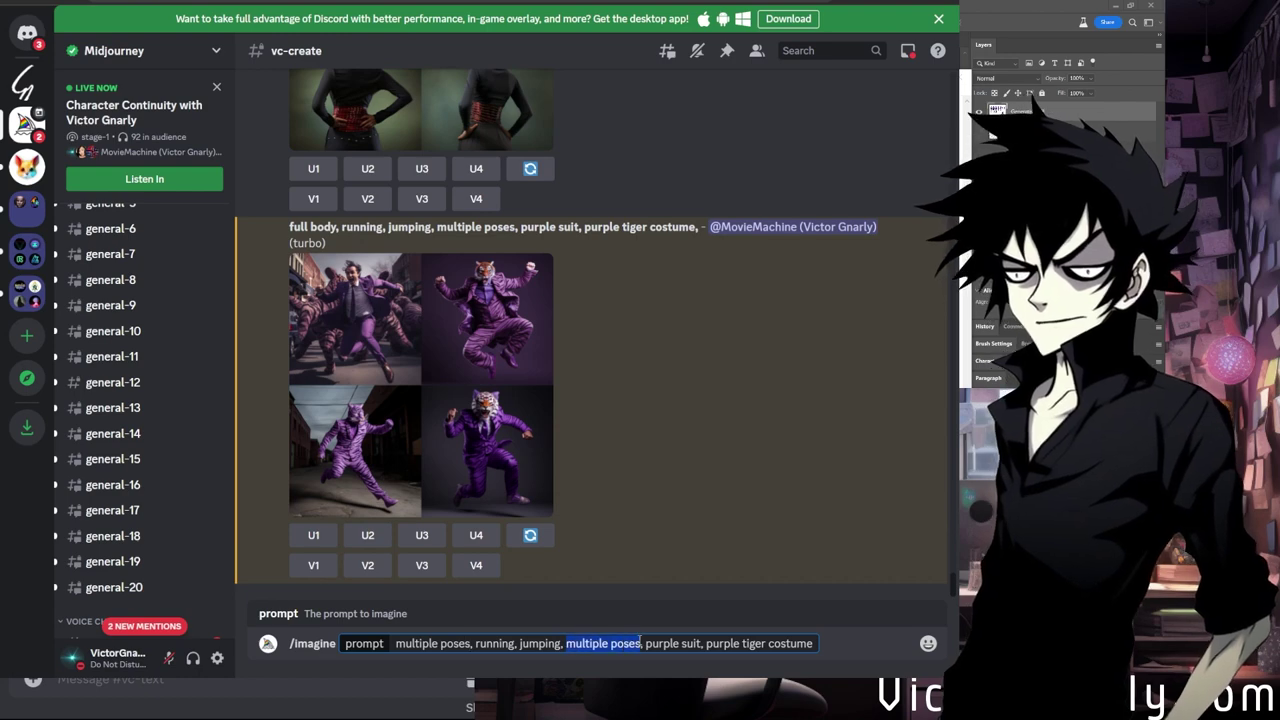
key("BackSpace")
key("Delete")
key("Delete")
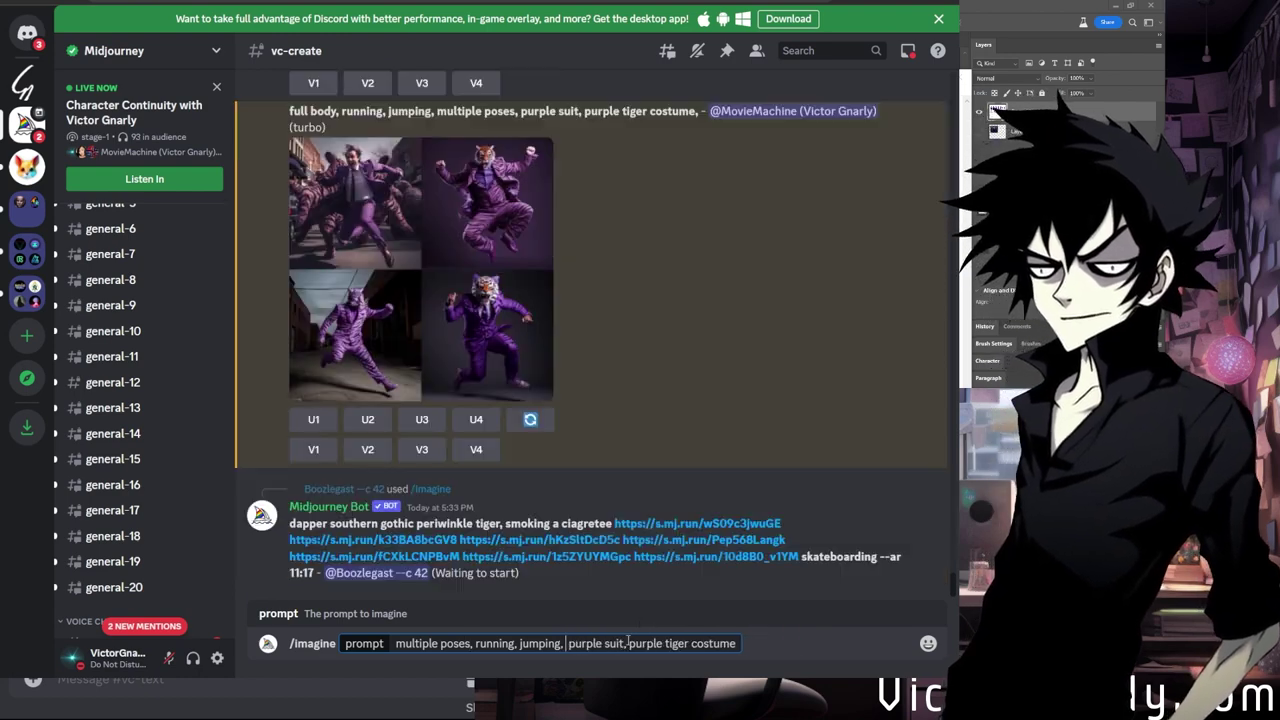
type("a")
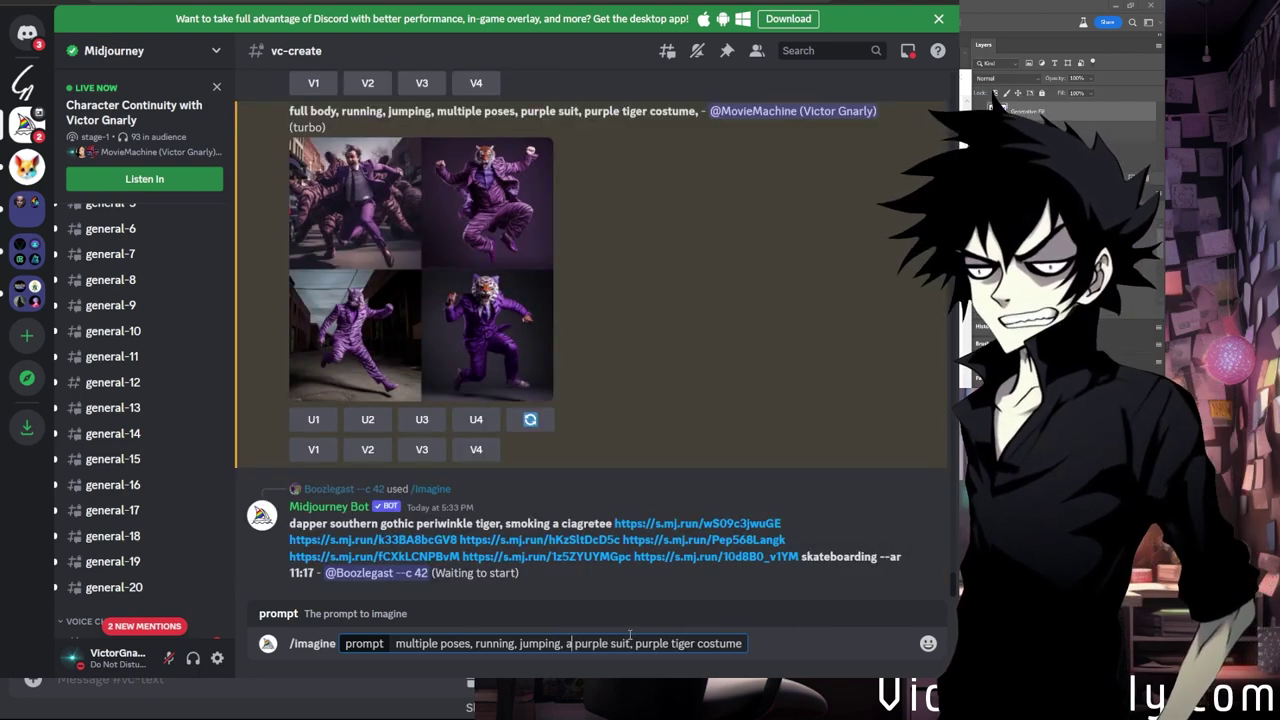
key("BackSpace")
key("BackSpace")
key("BackSpace")
Insert "action poses," before "running" in the prompt and submit it.
key("Left")
key("Left")
key("Left")
key("Left")
key("Left")
key("Left")
key("Left")
key("Left")
key("Left")
key("Left")
key("Left")
key("Left")
key("Left")
key("Left")
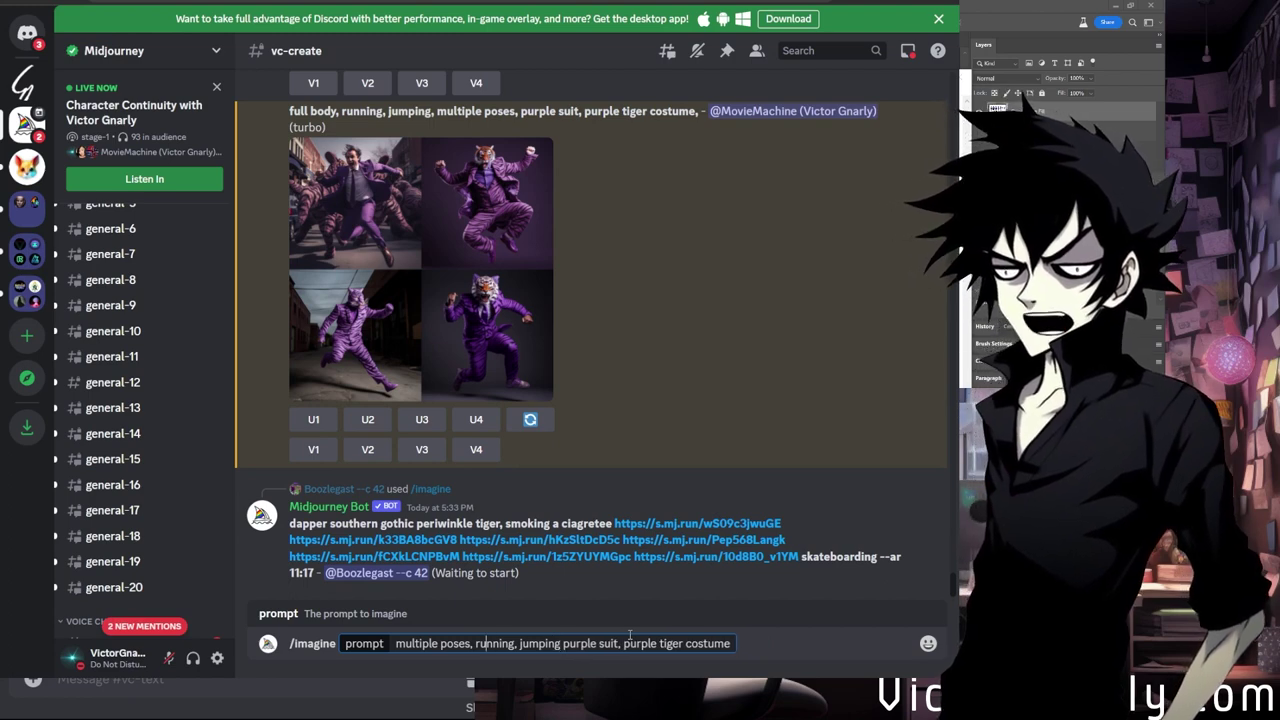
type("act")
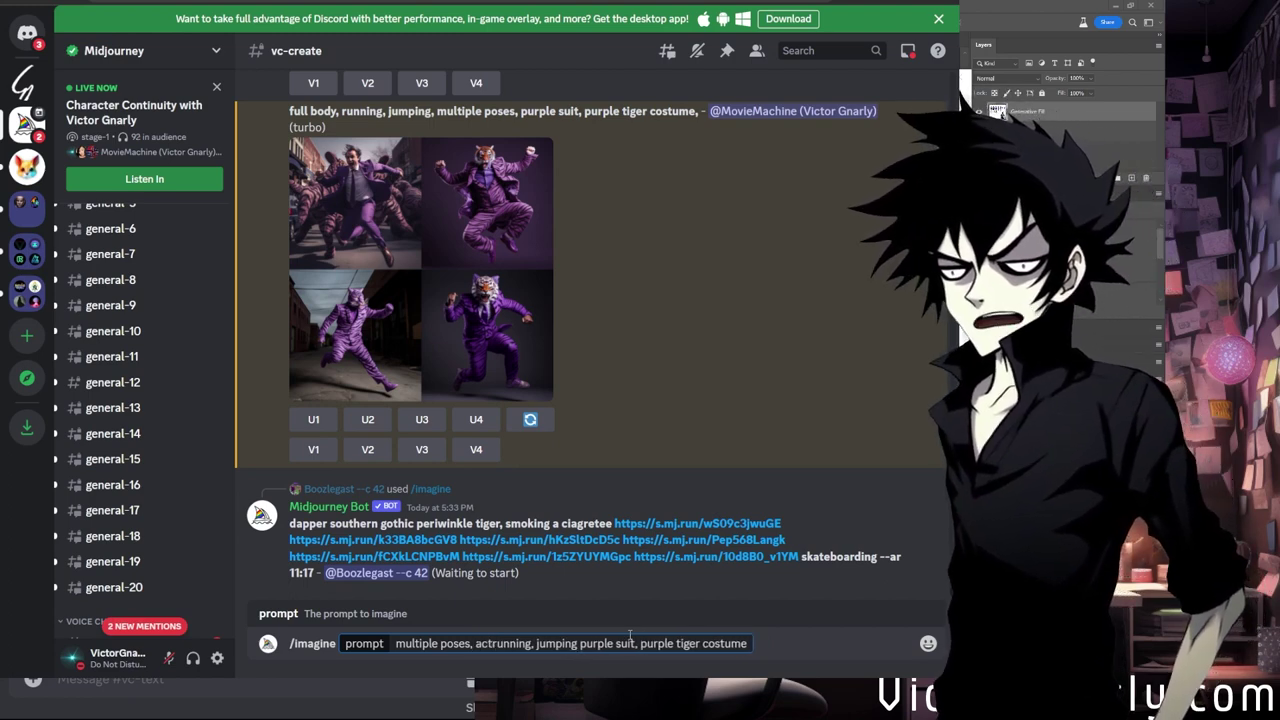
type("ion")
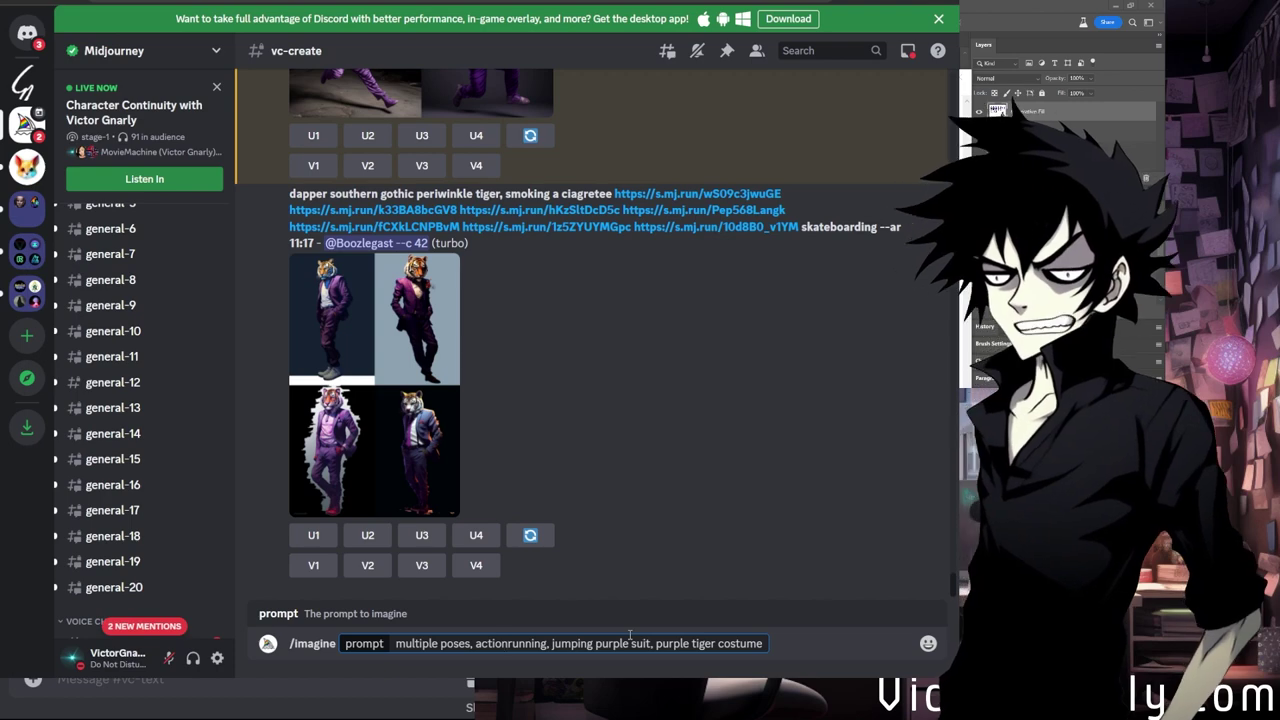
type("poses,")
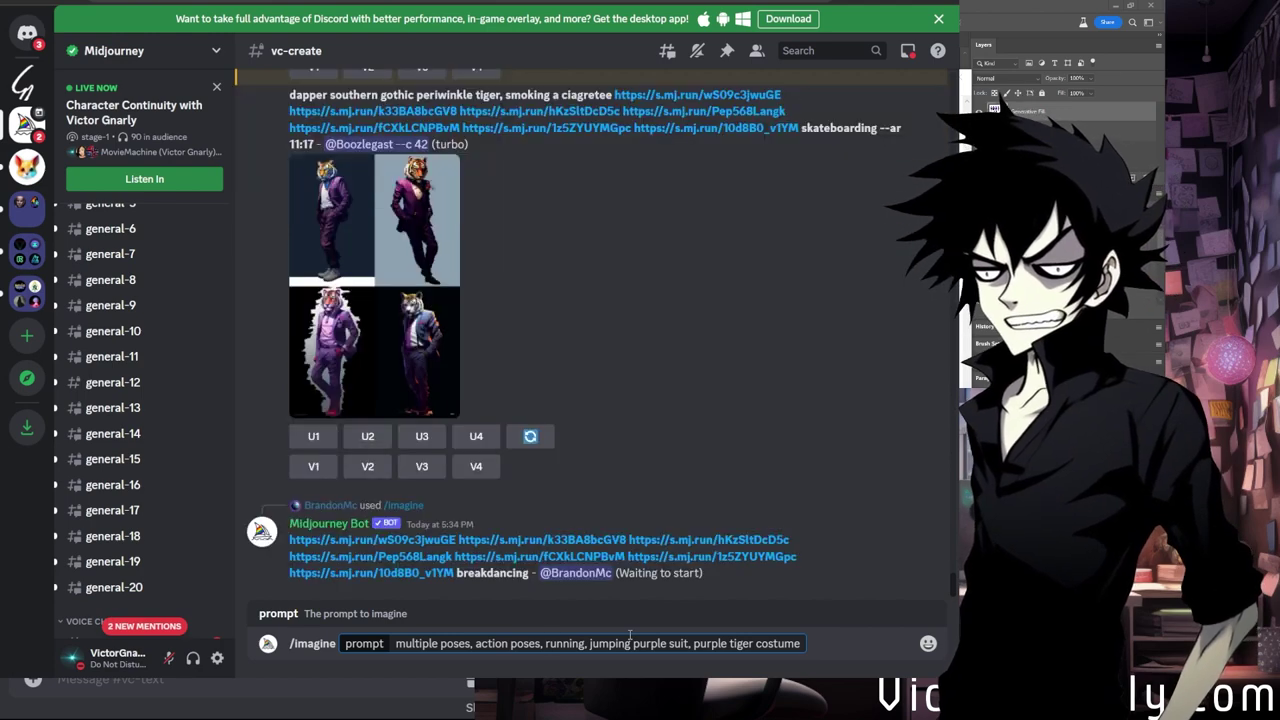
key("Return")
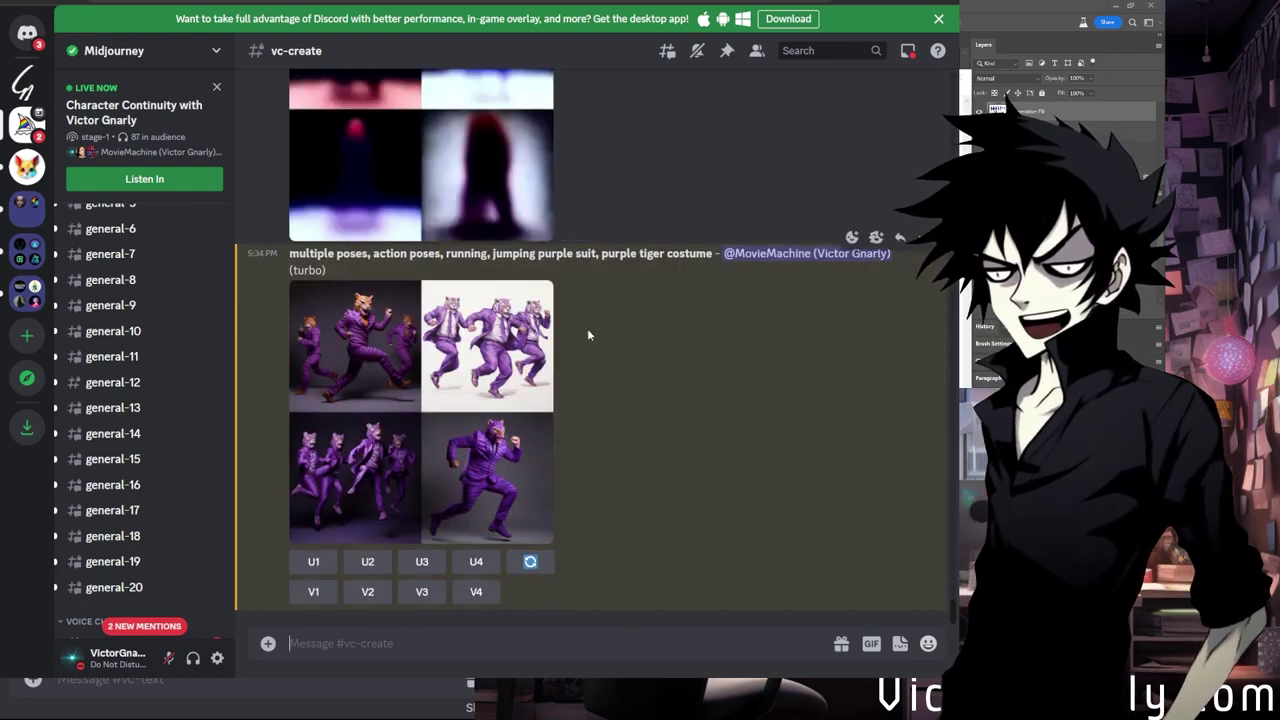
Enlarge the new action poses grid to check it, close it, and rerun the same prompt for another grid.
left_click(520, 380)
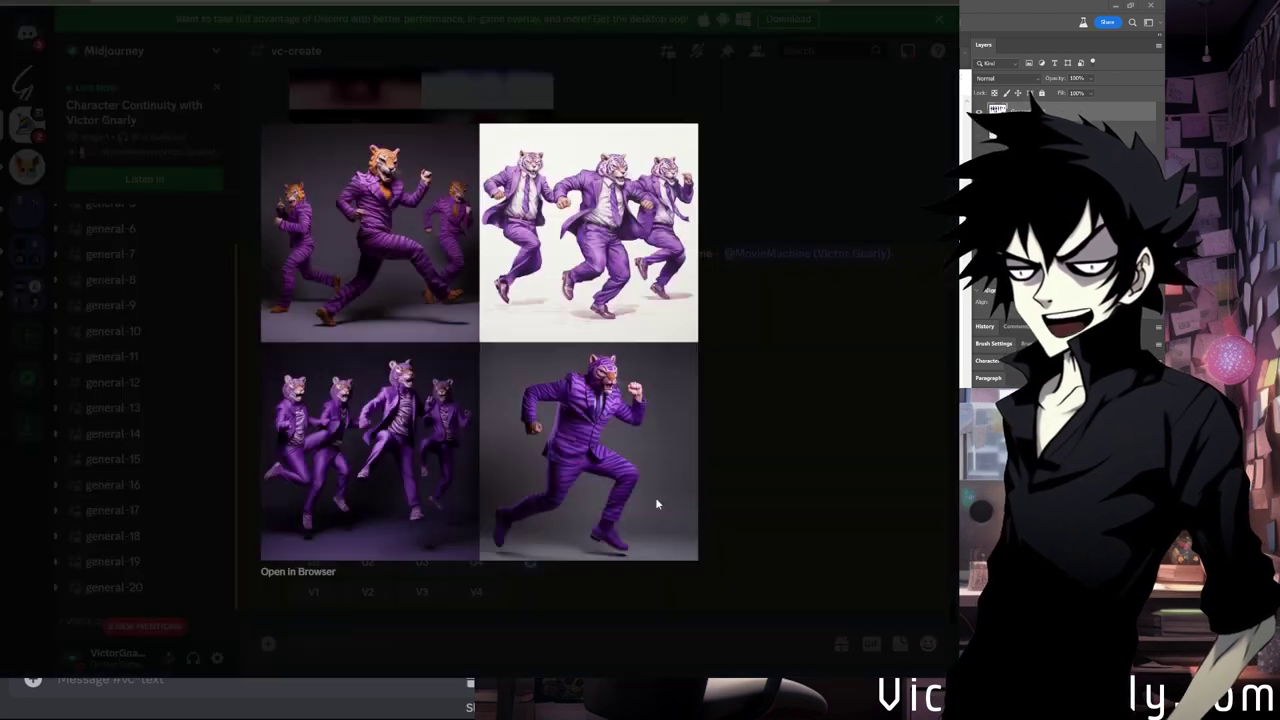
left_click(770, 441)
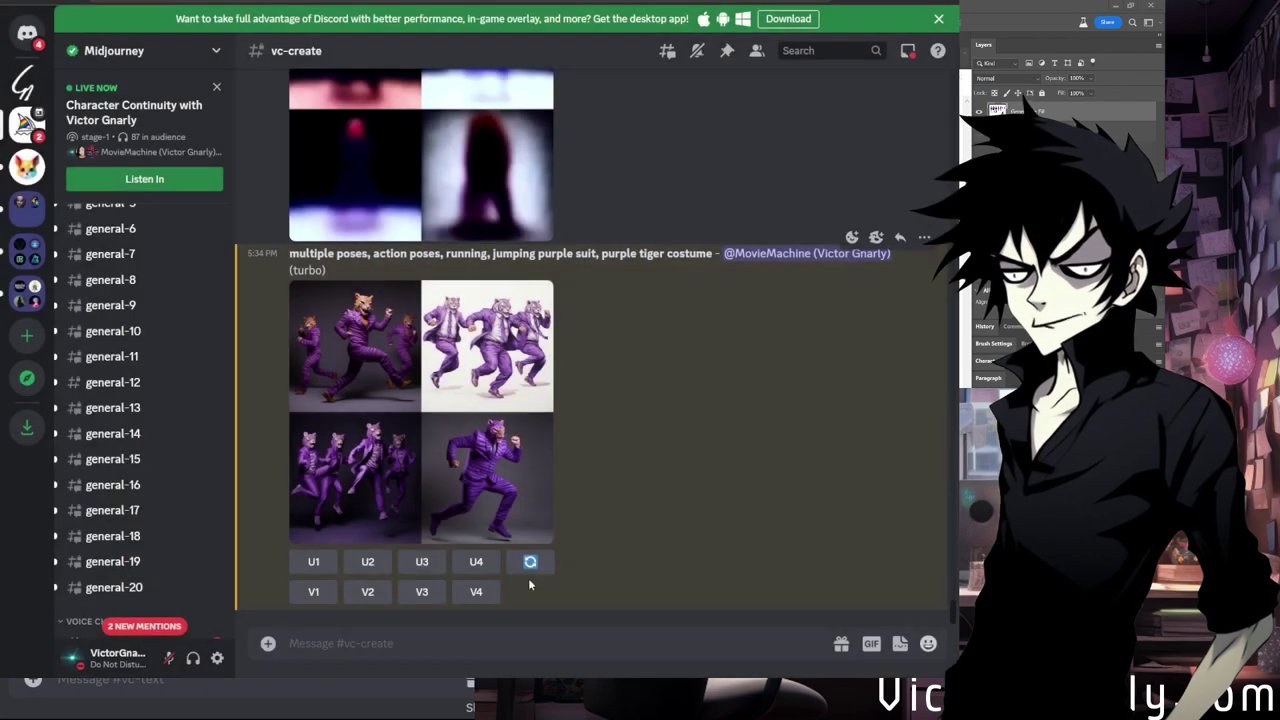
left_click(530, 562)
left_click(608, 440)
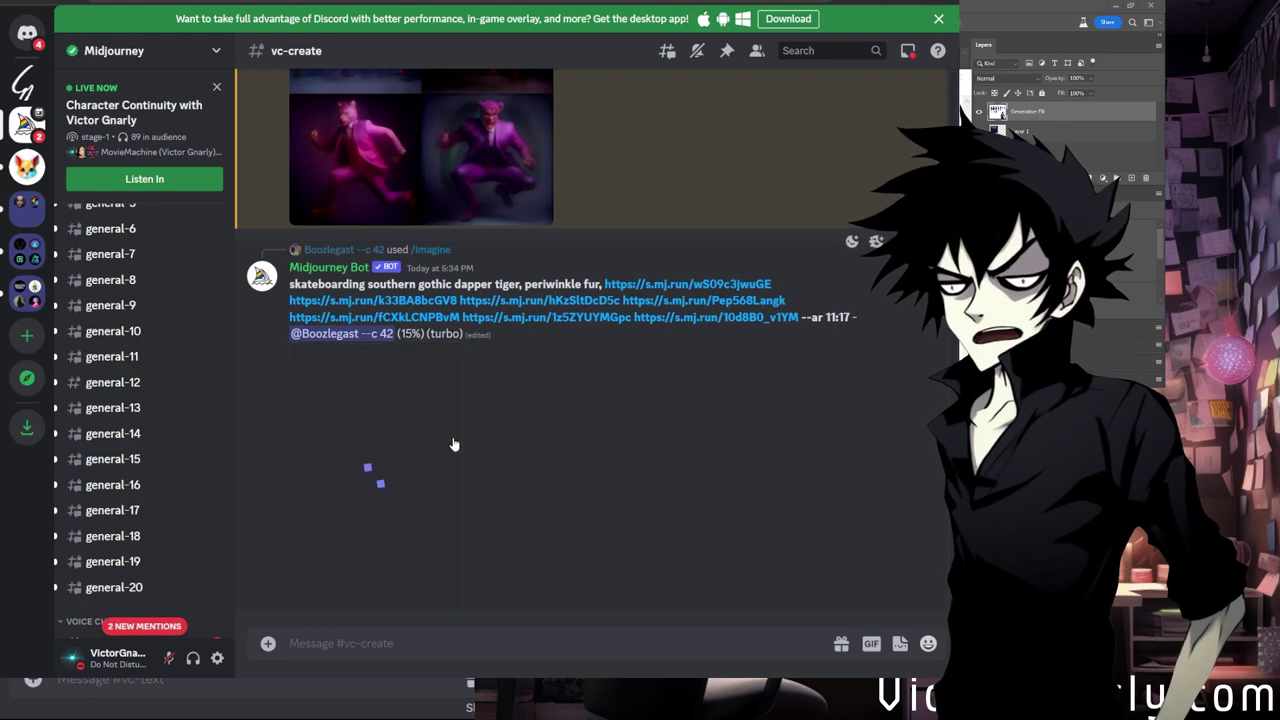
Find the rerun purple tiger action poses grid among the channel's results and enlarge it to examine the poses.
scroll(455, 445, "up", 3)
scroll(455, 443, "down", 5)
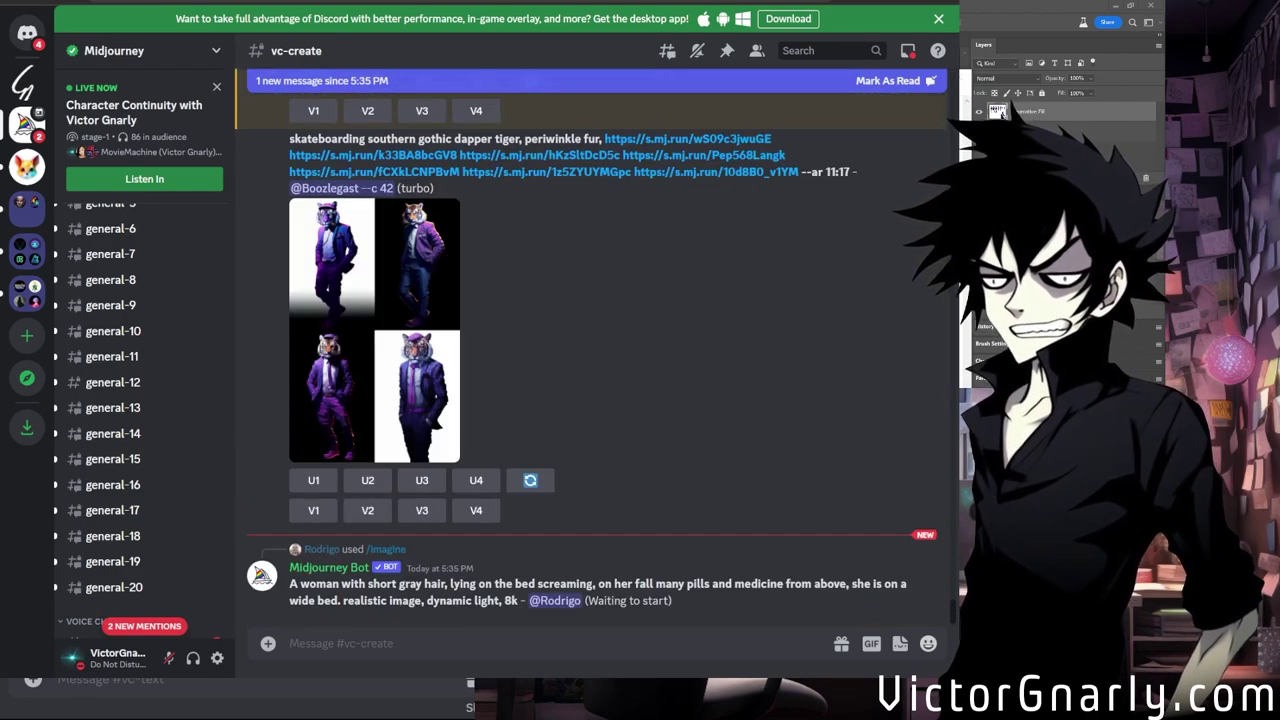
scroll(519, 316, "up", 5)
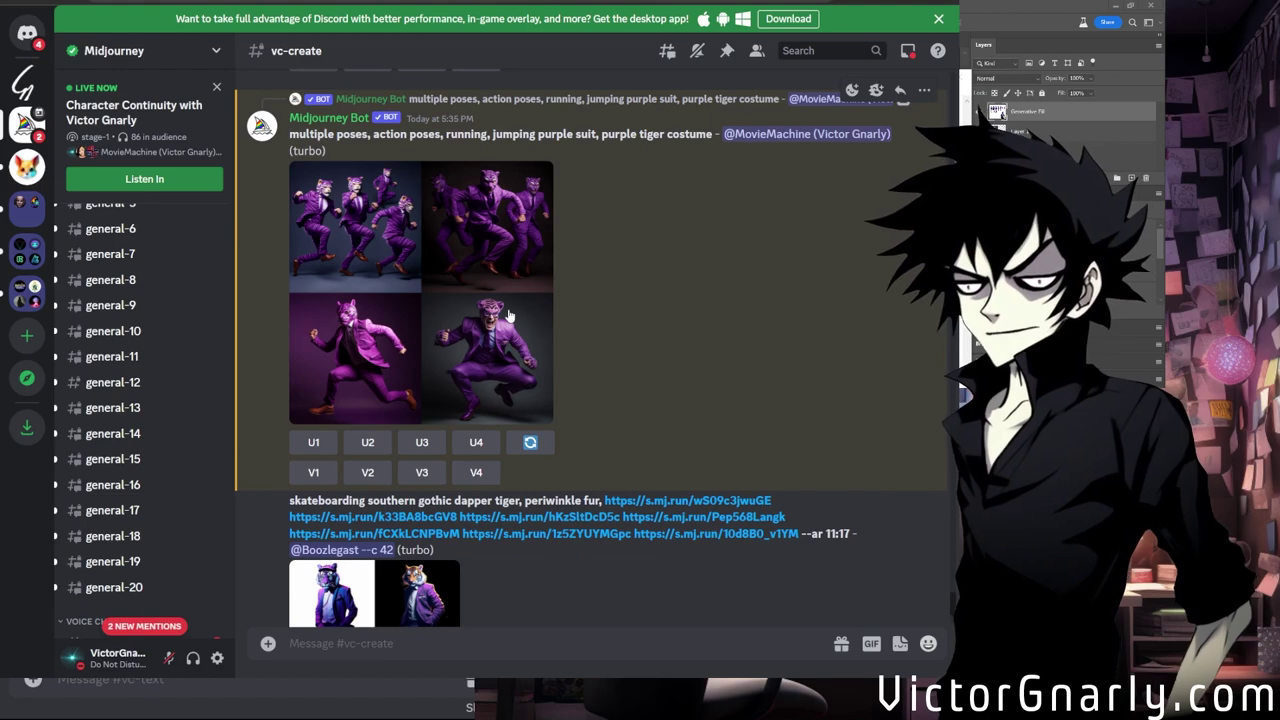
scroll(507, 316, "up", 2)
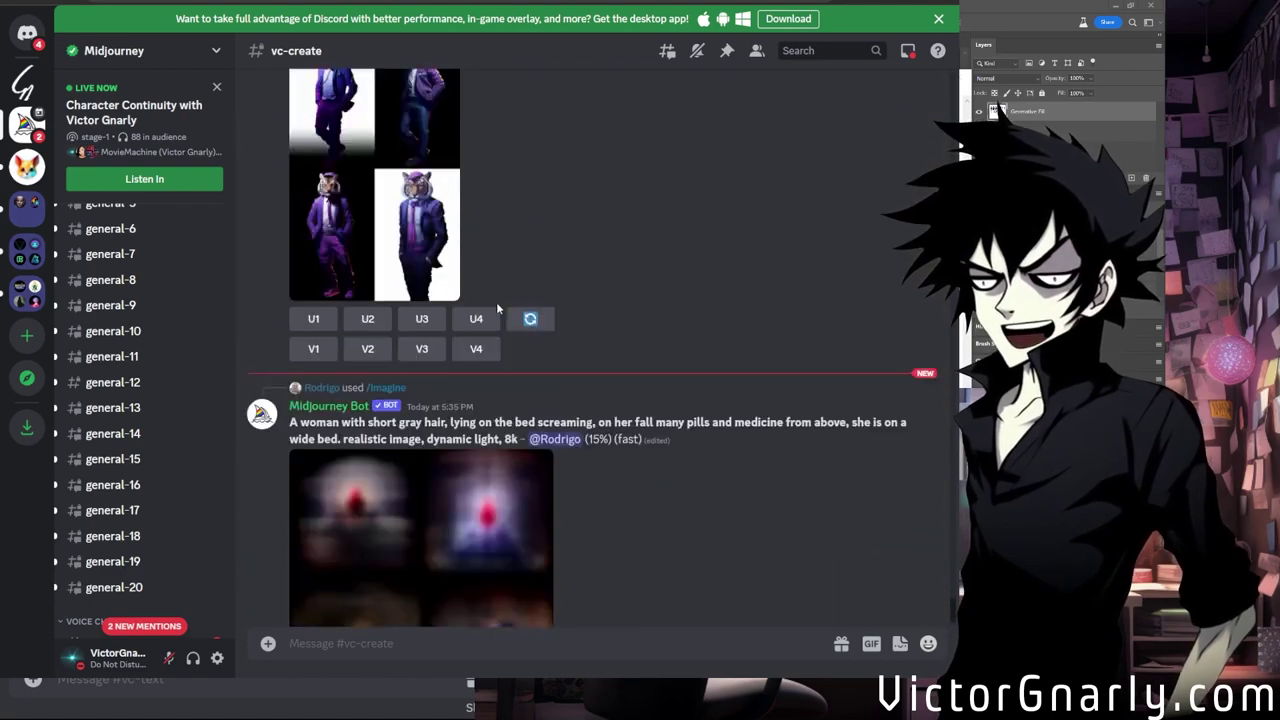
scroll(497, 377, "up", 3)
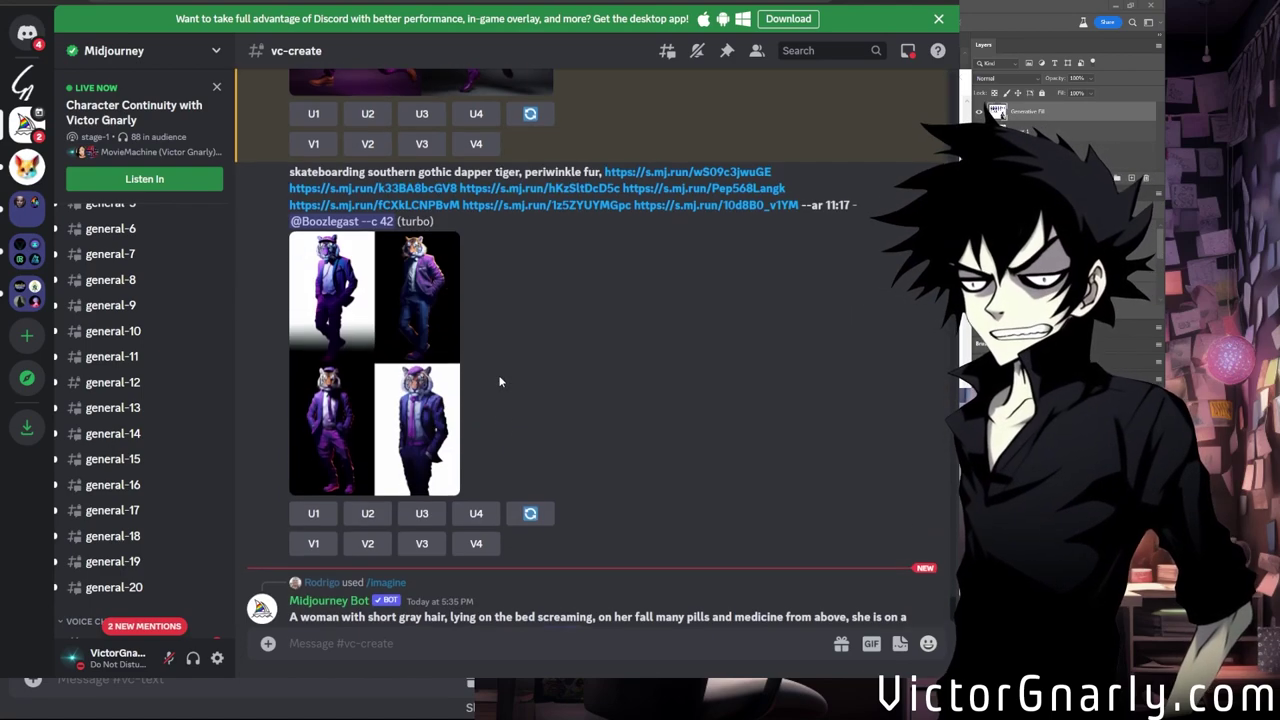
scroll(497, 377, "up", 6)
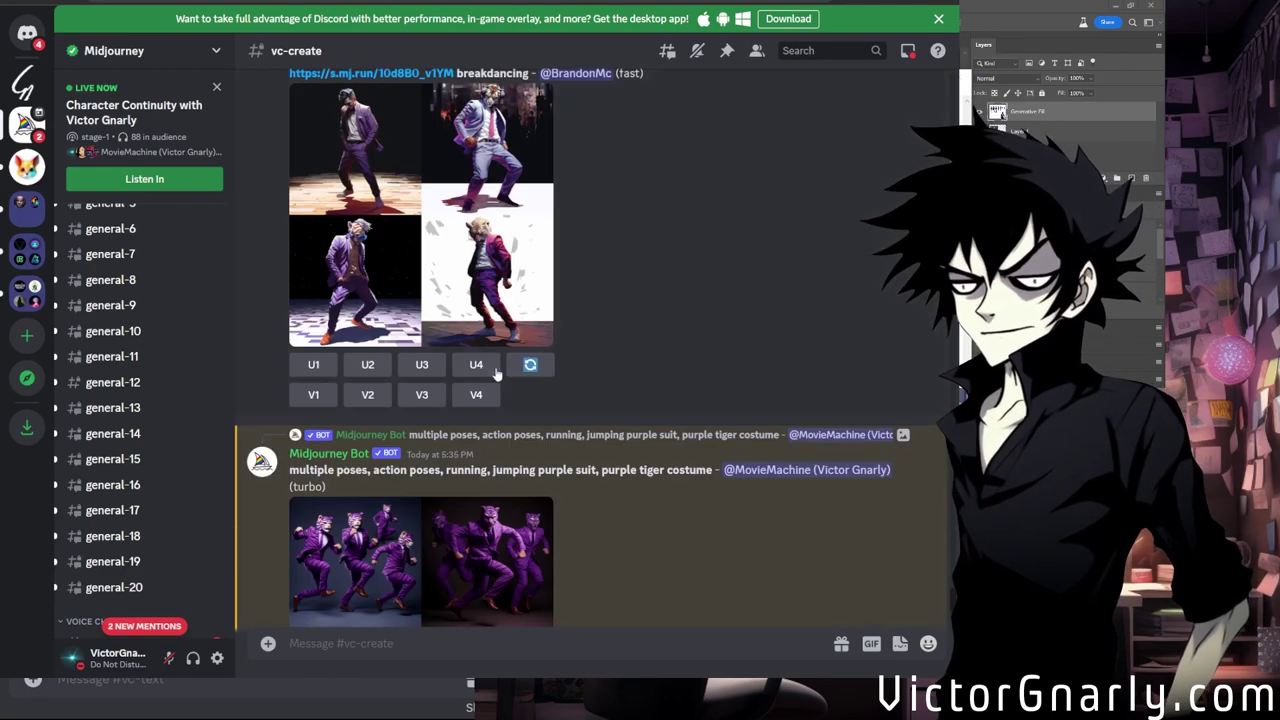
scroll(485, 320, "down", 5)
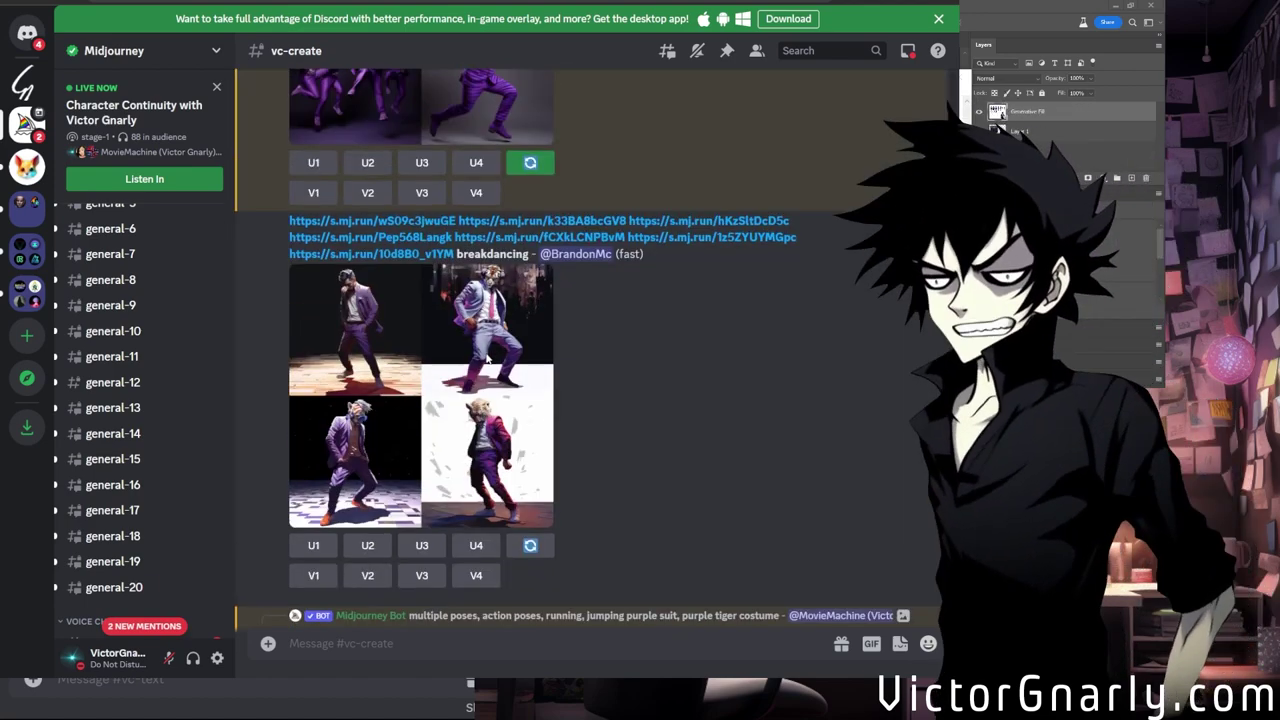
scroll(487, 283, "down", 6)
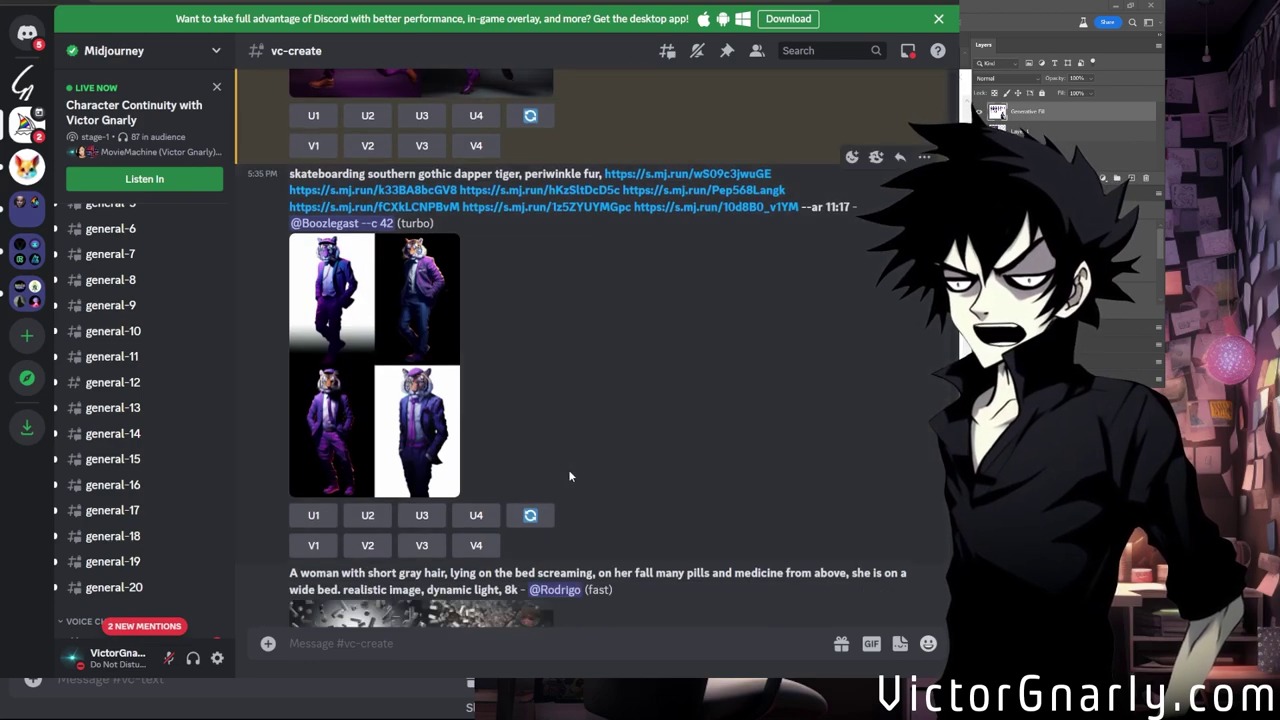
scroll(569, 475, "up", 5)
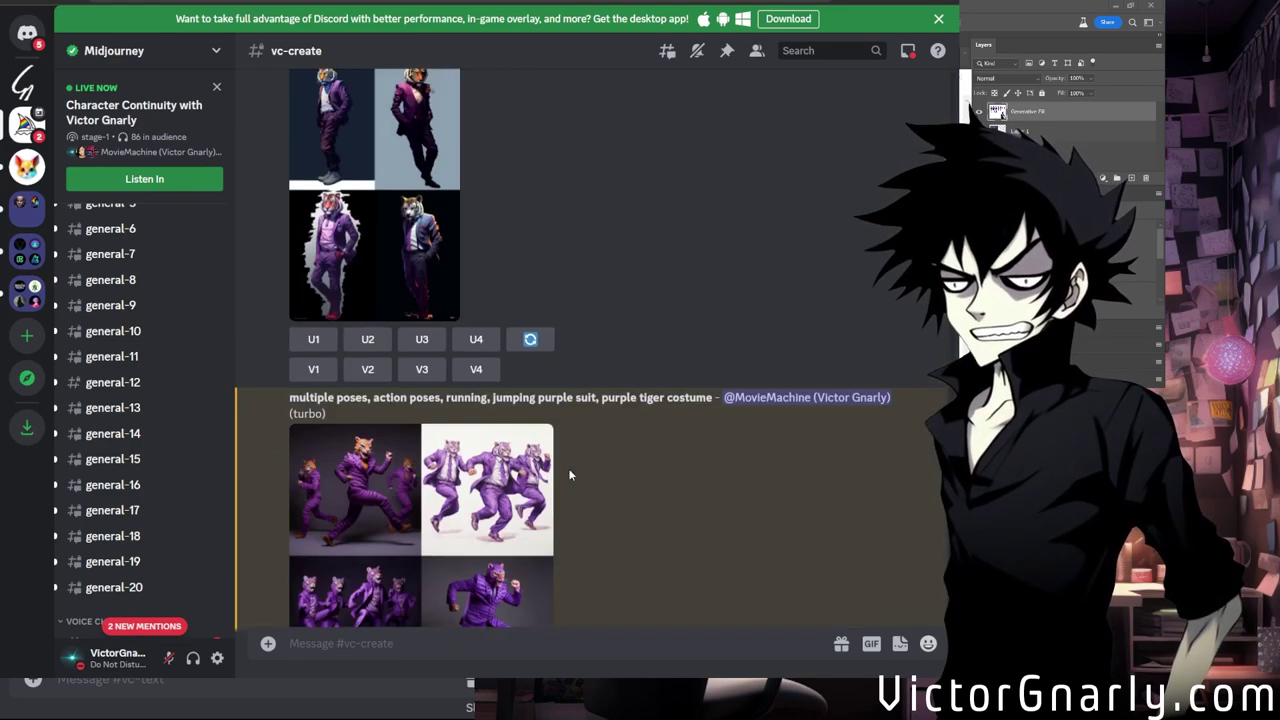
scroll(569, 475, "down", 3)
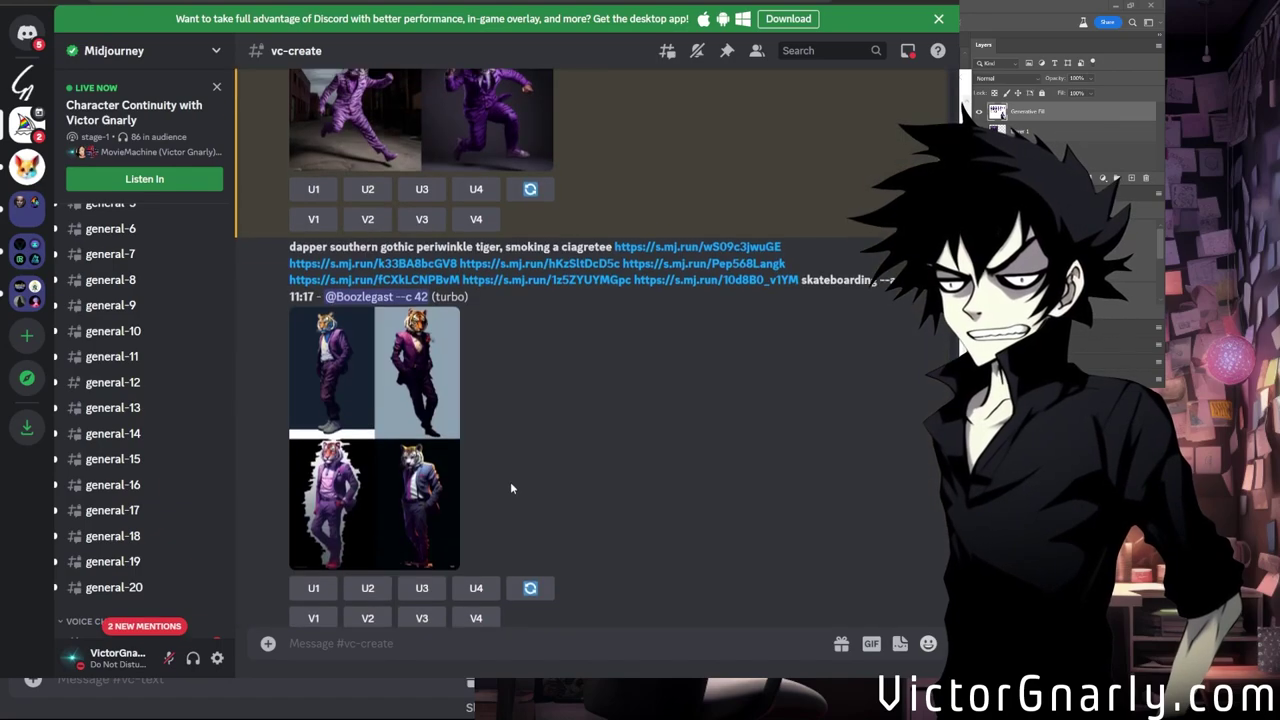
scroll(512, 492, "down", 3)
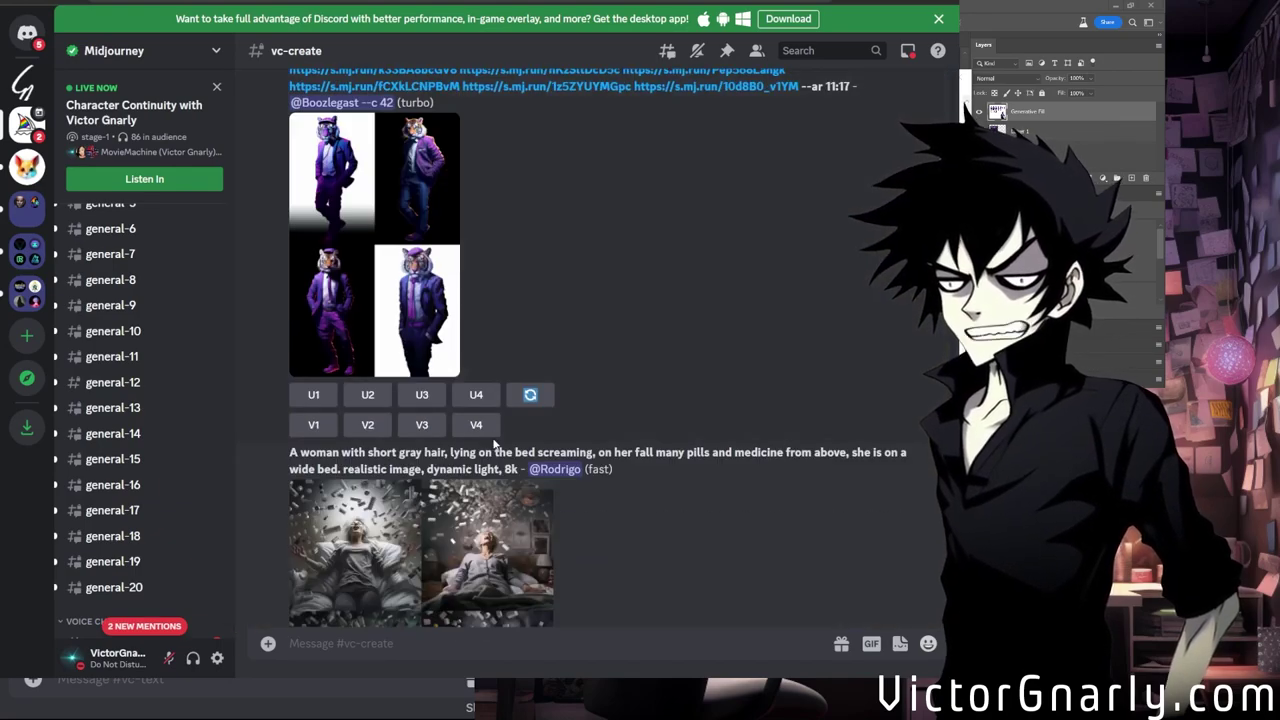
scroll(500, 447, "up", 5)
left_click(500, 447)
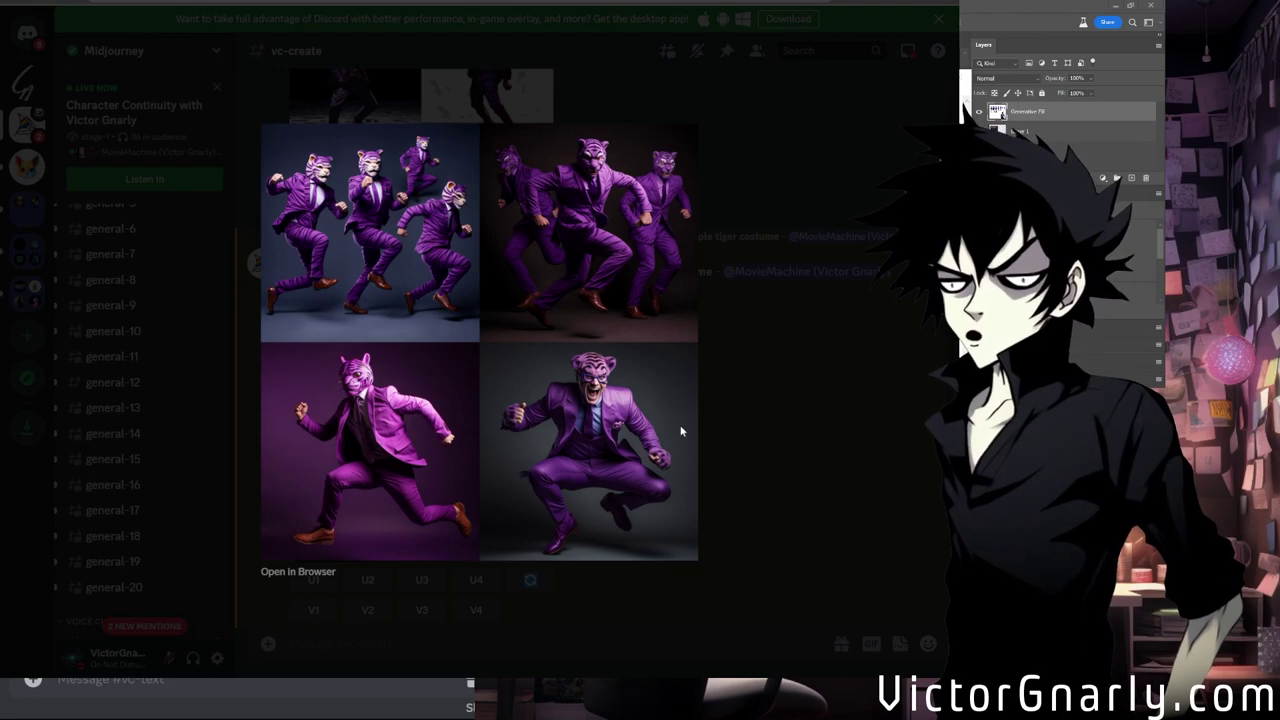
left_click(749, 420)
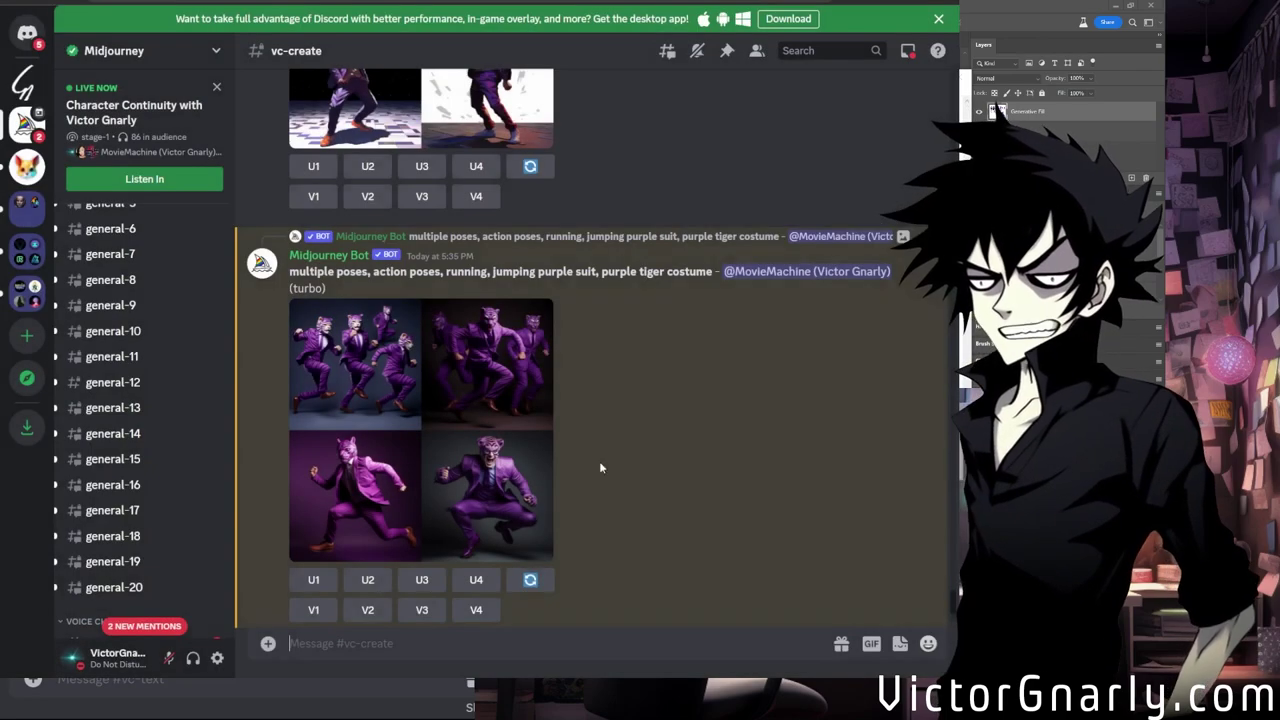
Upscale the first image of the rerun grid and start a strong variation of it.
left_click(311, 582)
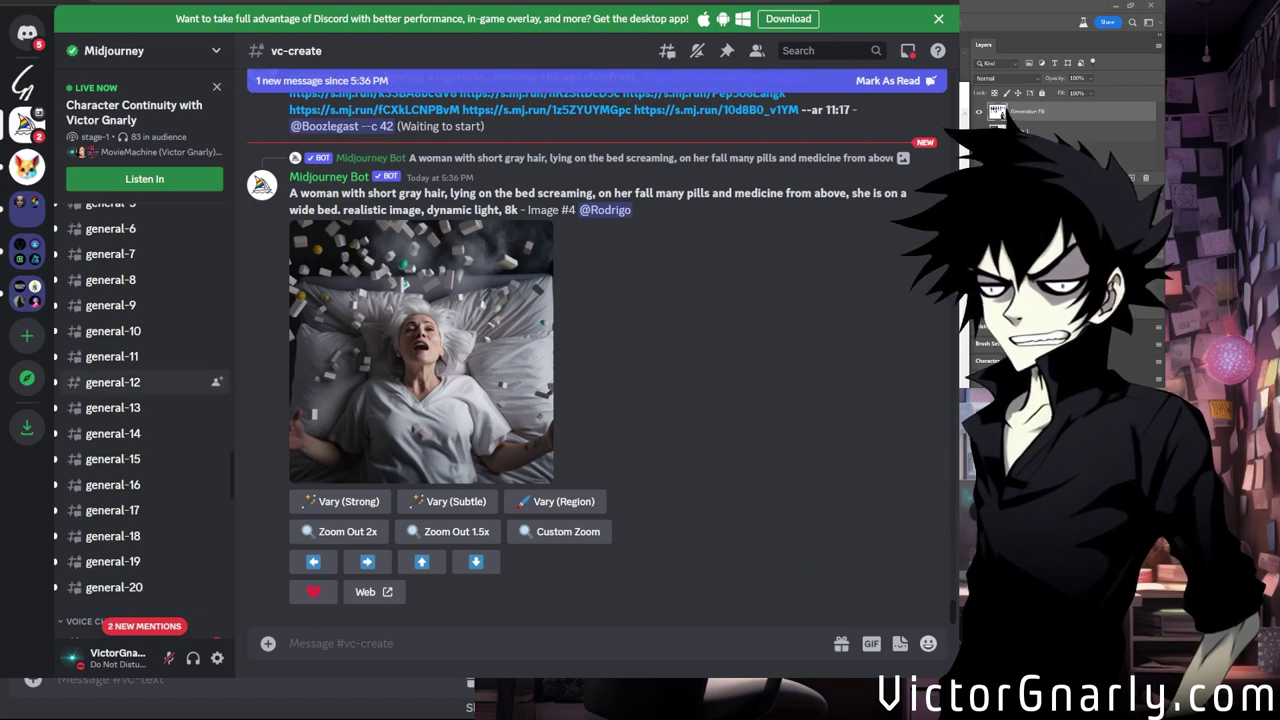
scroll(590, 350, "up", 5)
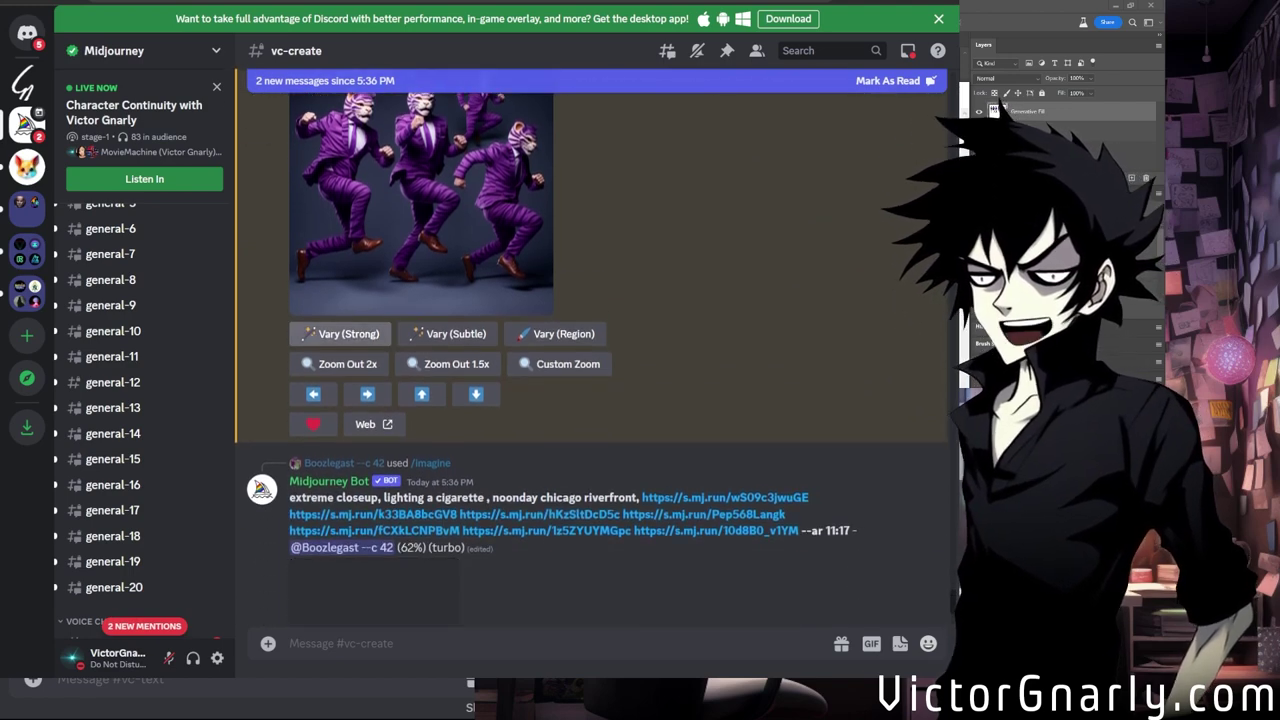
left_click(450, 363)
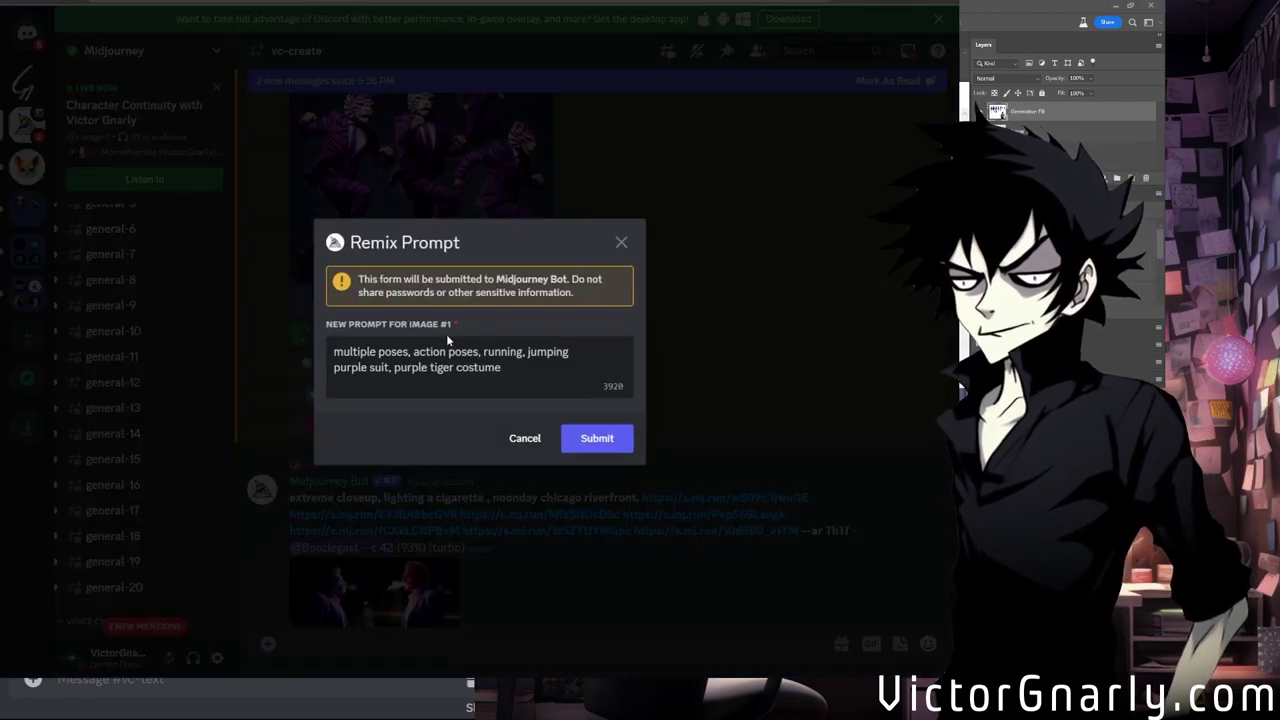
Paste the tiger reference image links ahead of "multiple poses" in the remix prompt, separate them from the text, and submit the remix.
key("ctrl+v")
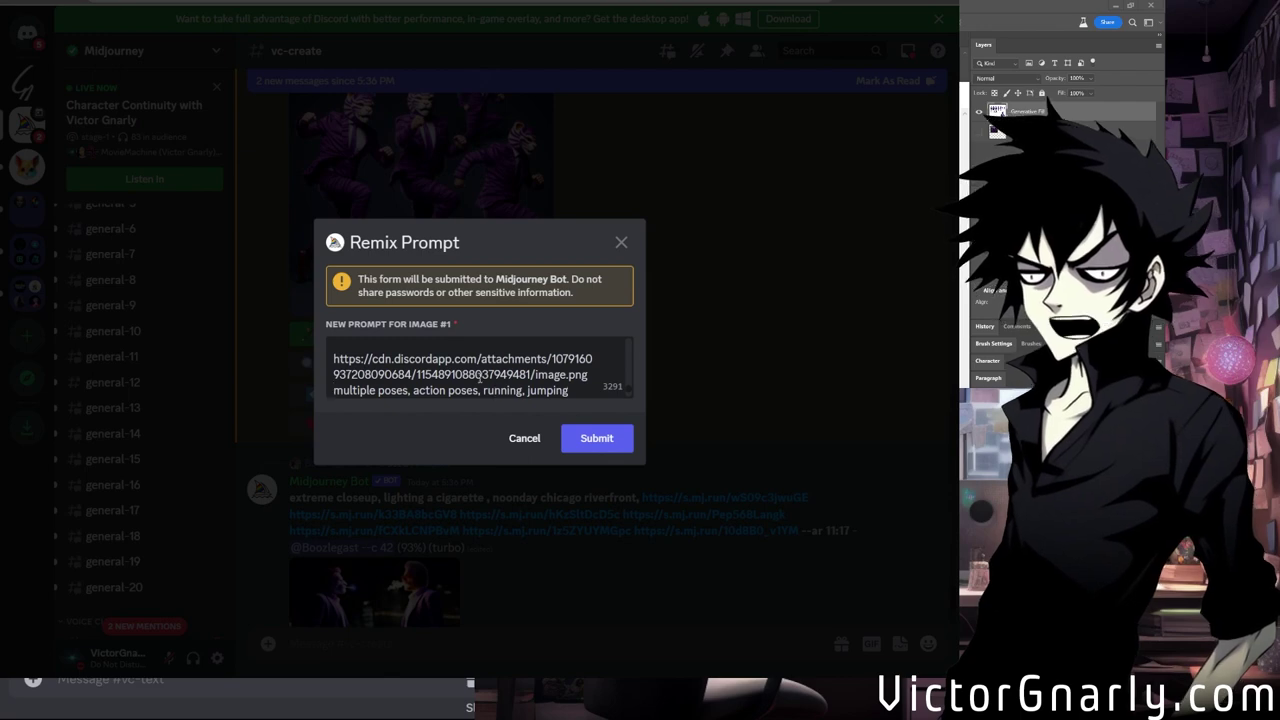
scroll(479, 376, "down", 1)
key("Return")
key("Return")
key("ctrl+v")
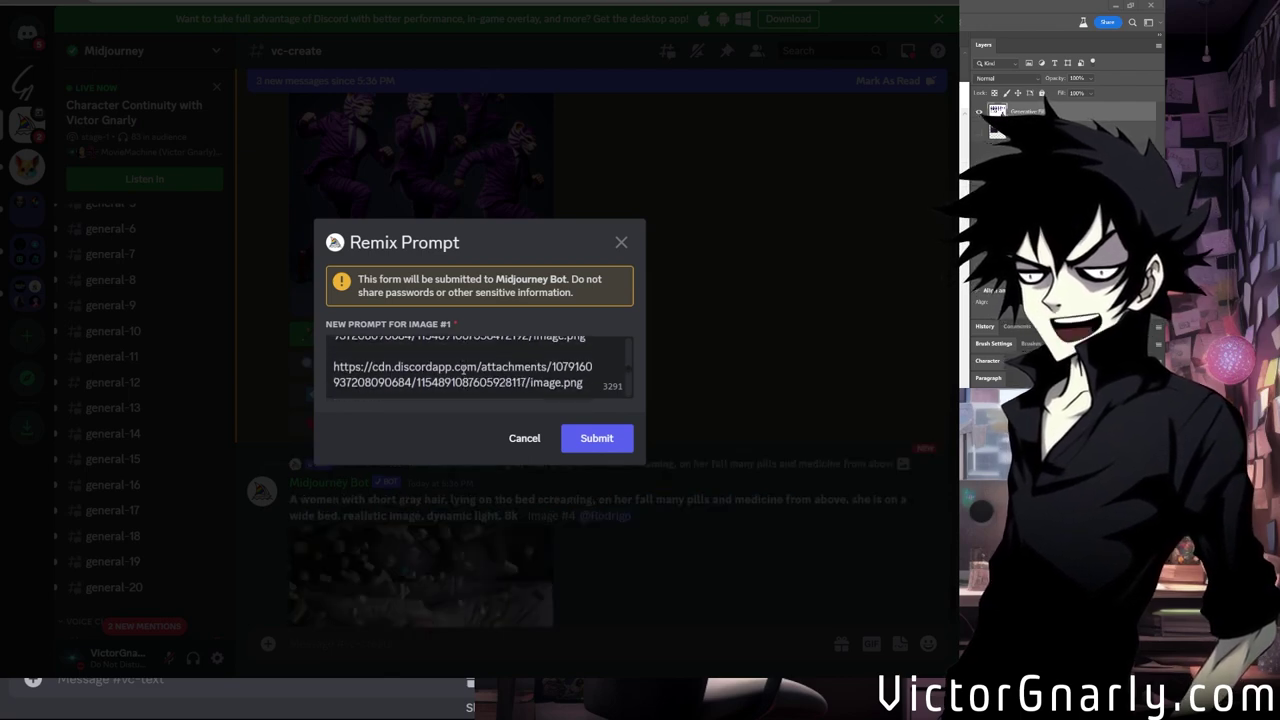
scroll(463, 367, "down", 1)
scroll(460, 370, "up", 2)
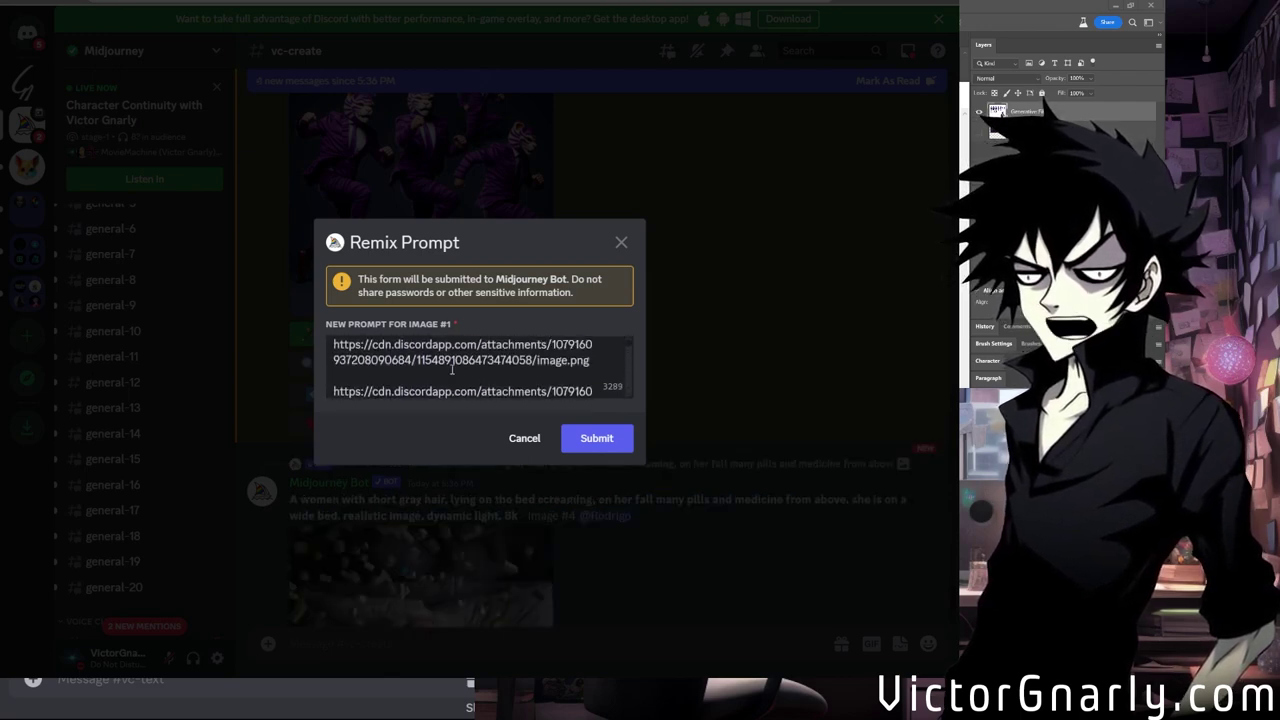
scroll(455, 370, "down", 2)
scroll(452, 369, "up", 2)
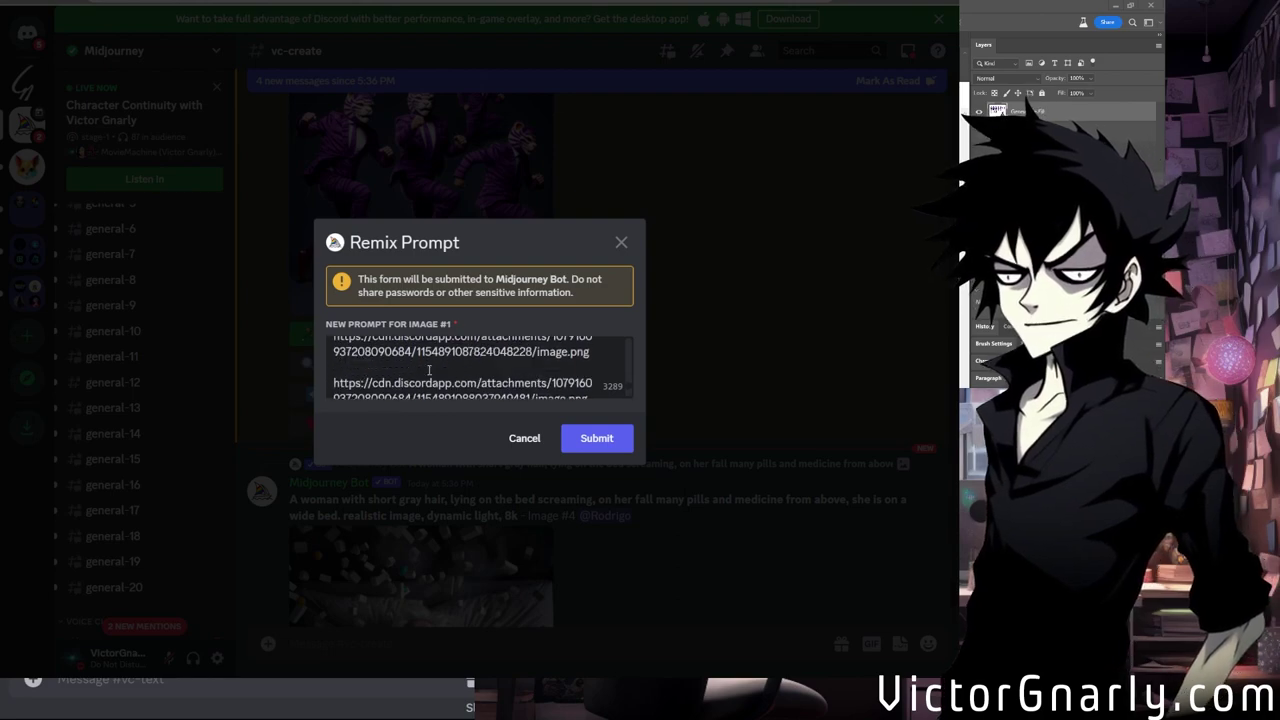
scroll(452, 369, "down", 2)
left_click(597, 438)
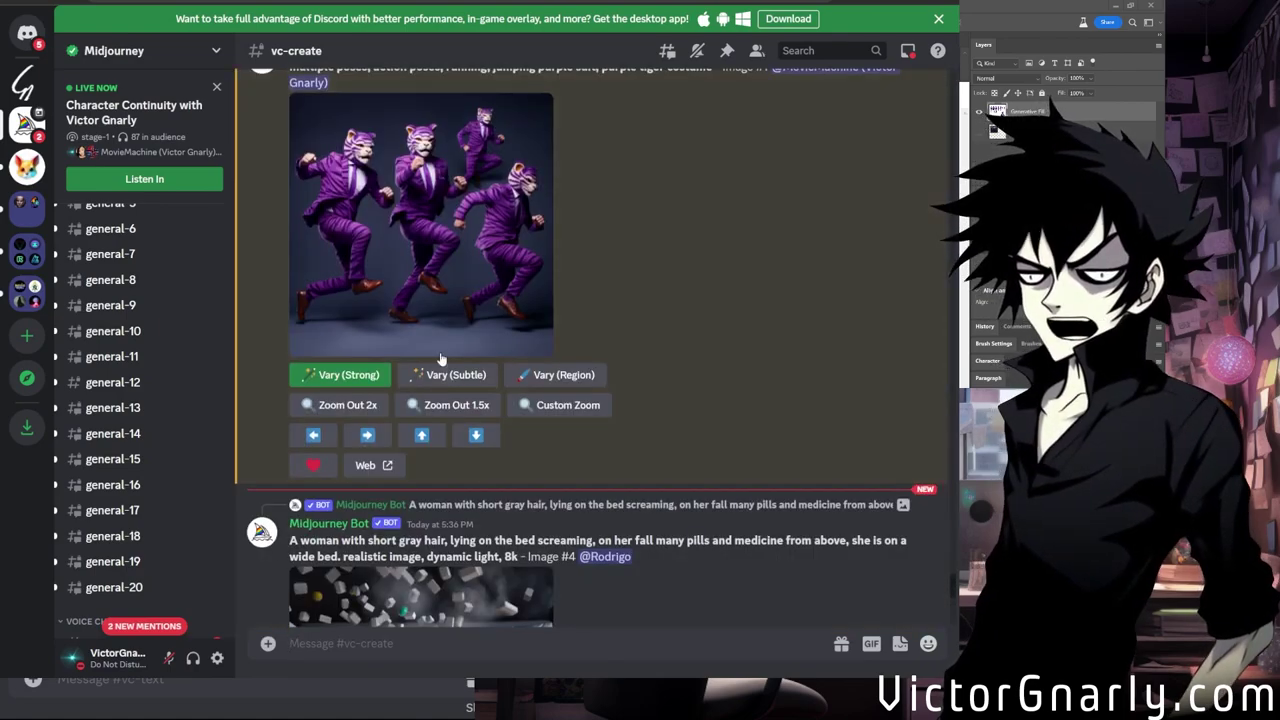
Start a subtle variation of the upscaled image and submit its remix prompt with the tiger reference image links ahead of "multiple poses".
left_click(478, 378)
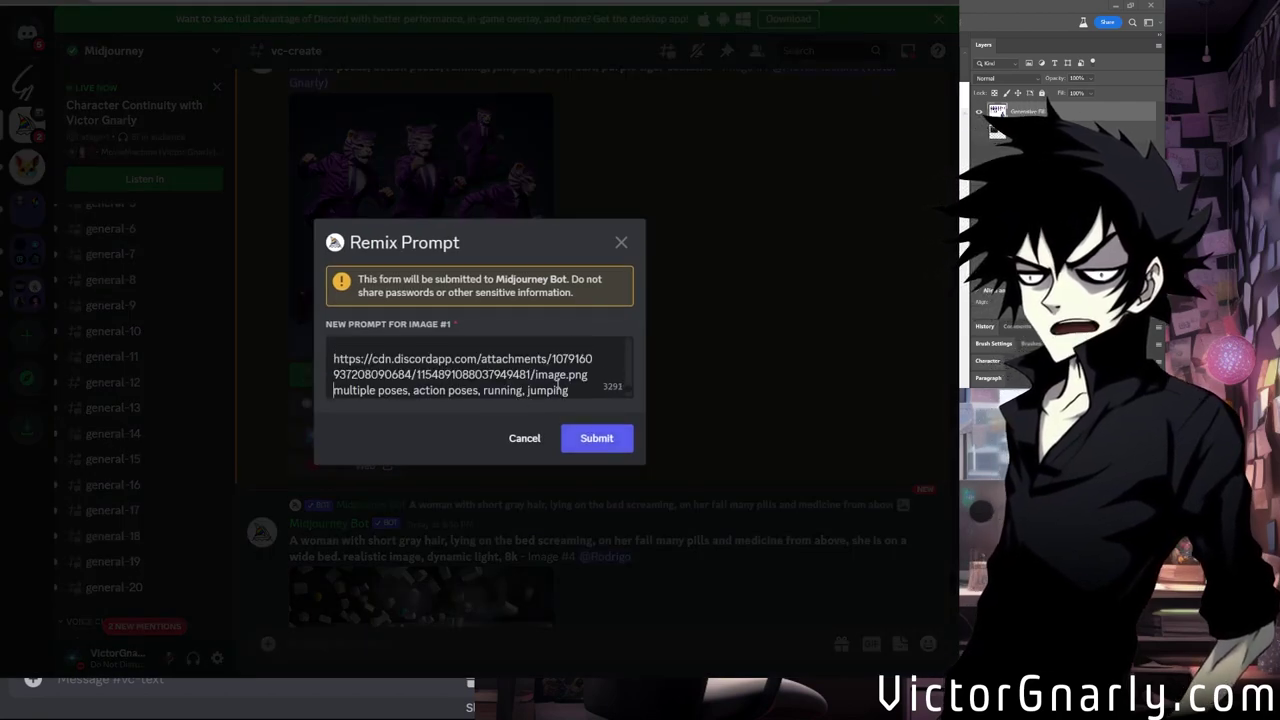
type("purple suit, purple tiger costume")
left_click(596, 438)
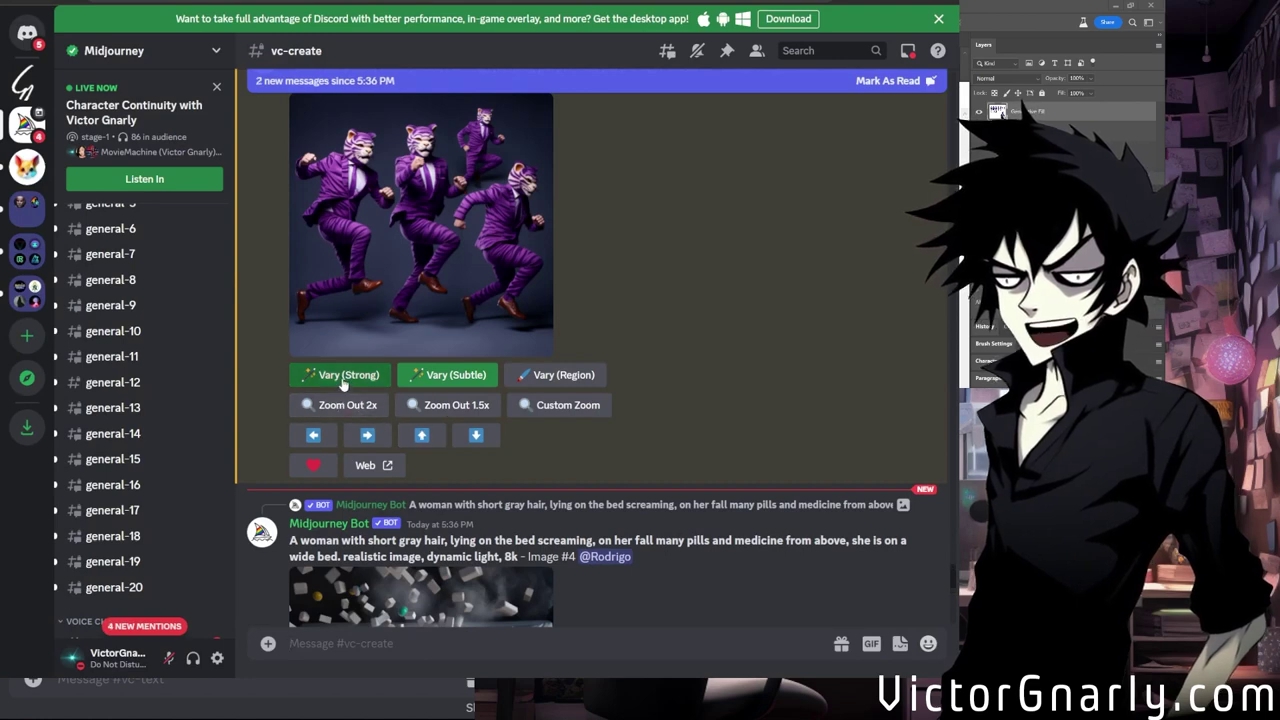
Submit another strong variation of the upscaled image, with the reference links ahead of the remix text and "--niji 5" at its end.
left_click(343, 381)
key("ctrl+v")
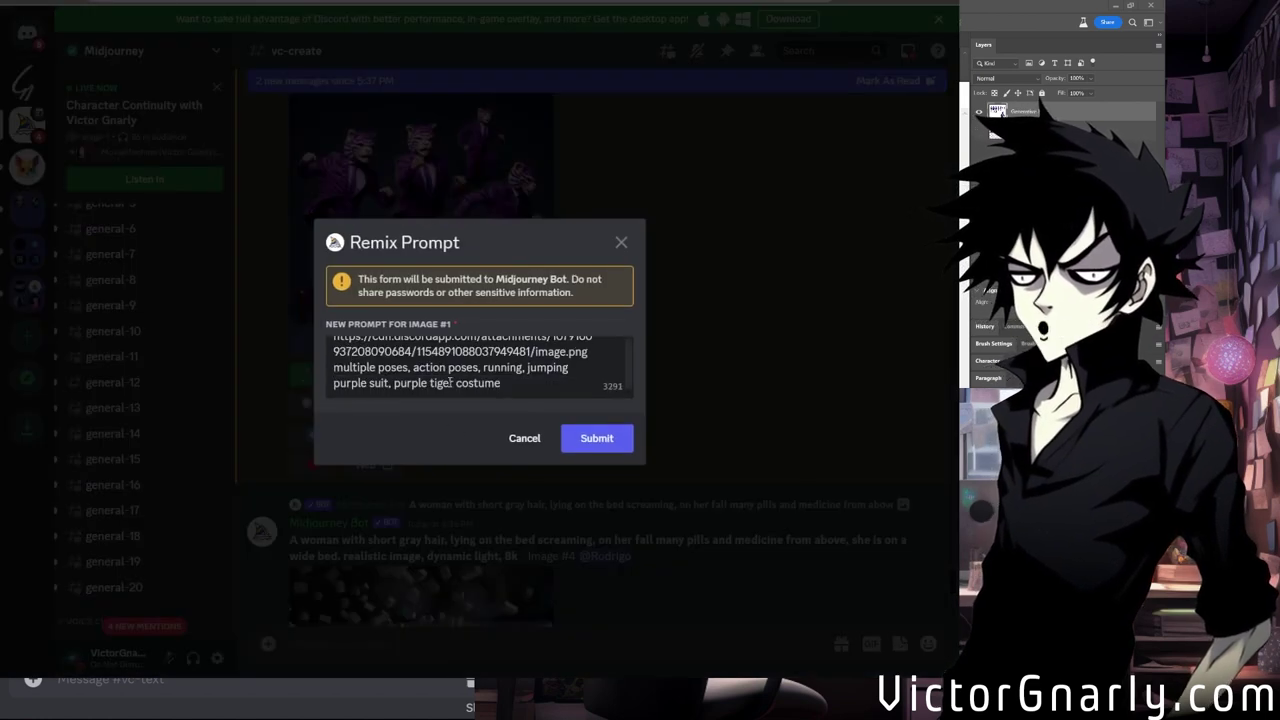
type("niji 5")
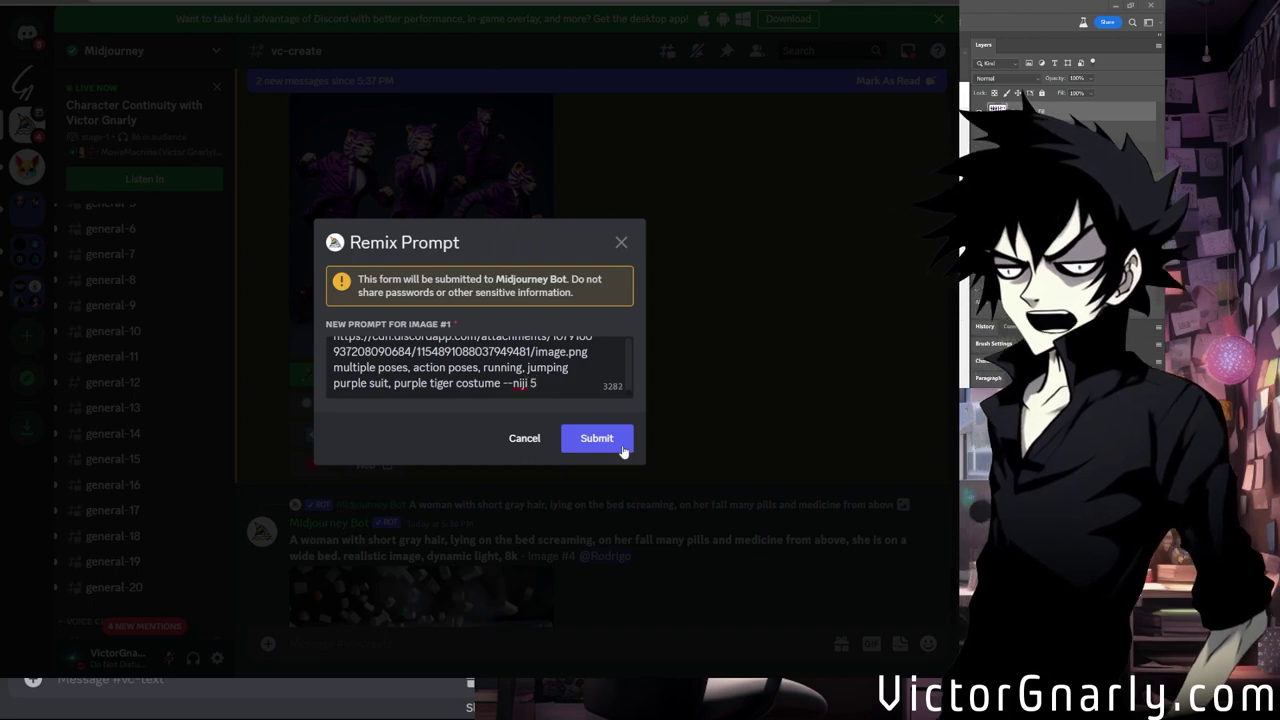
left_click(620, 444)
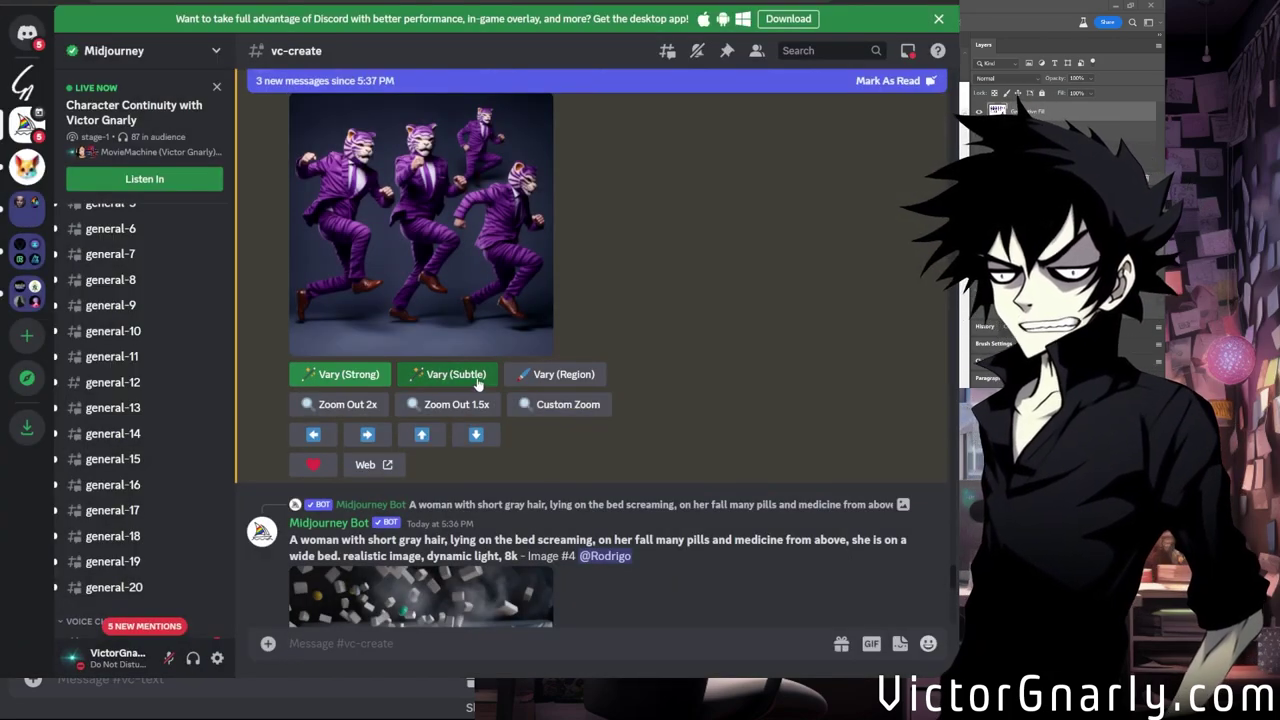
Submit another subtle variation with the reference links before the remix text and "--niji 5" after "purple tiger costume".
left_click(447, 378)
key("ctrl+v")
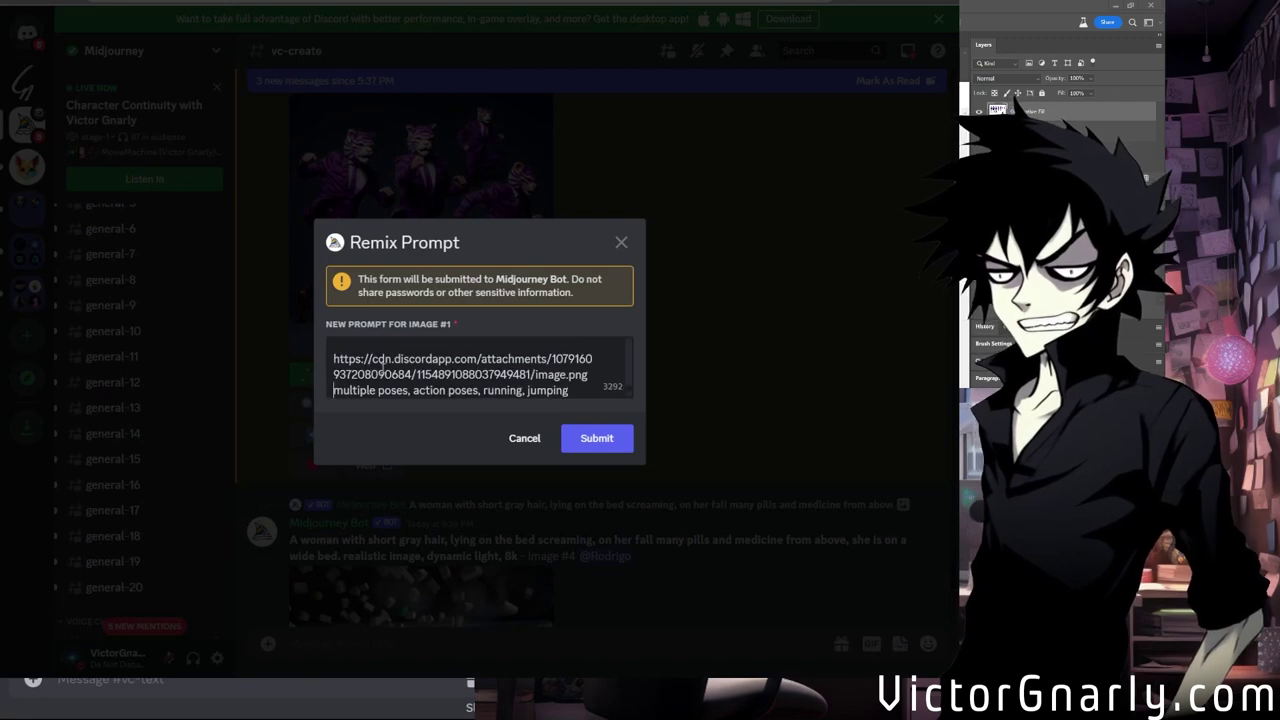
type("purple suit, purple tiger costume")
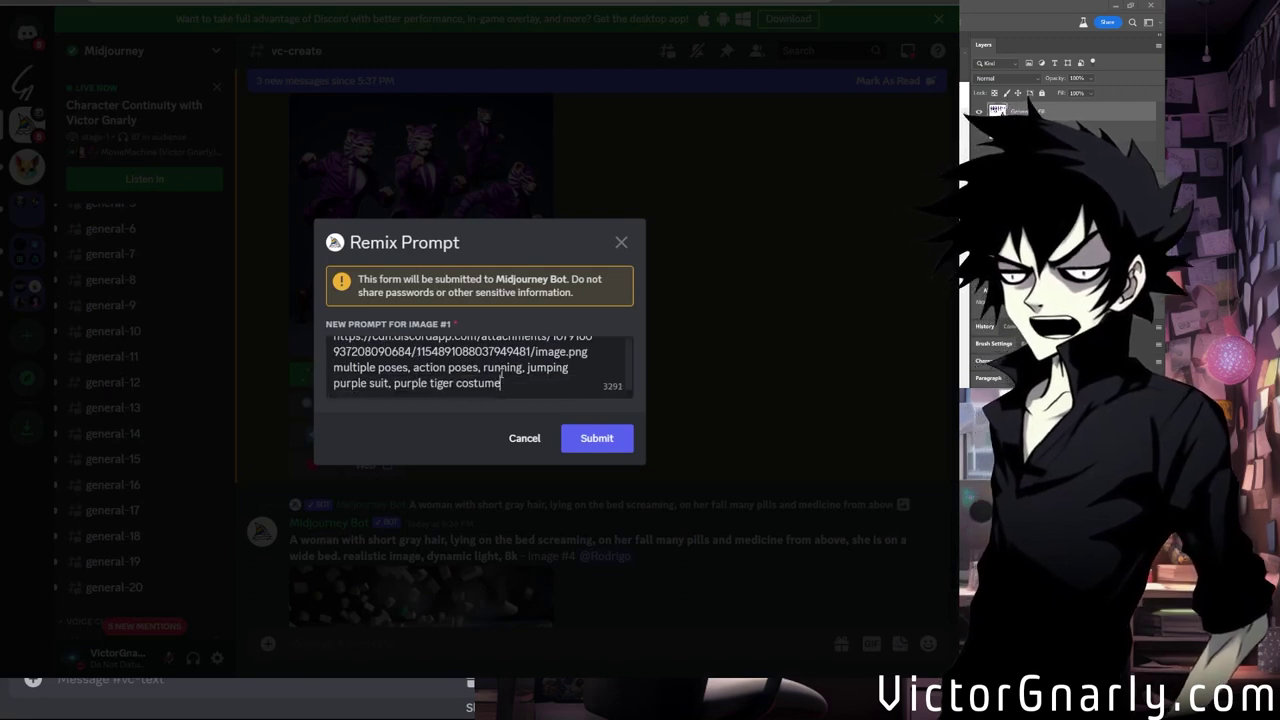
type("--niji 5")
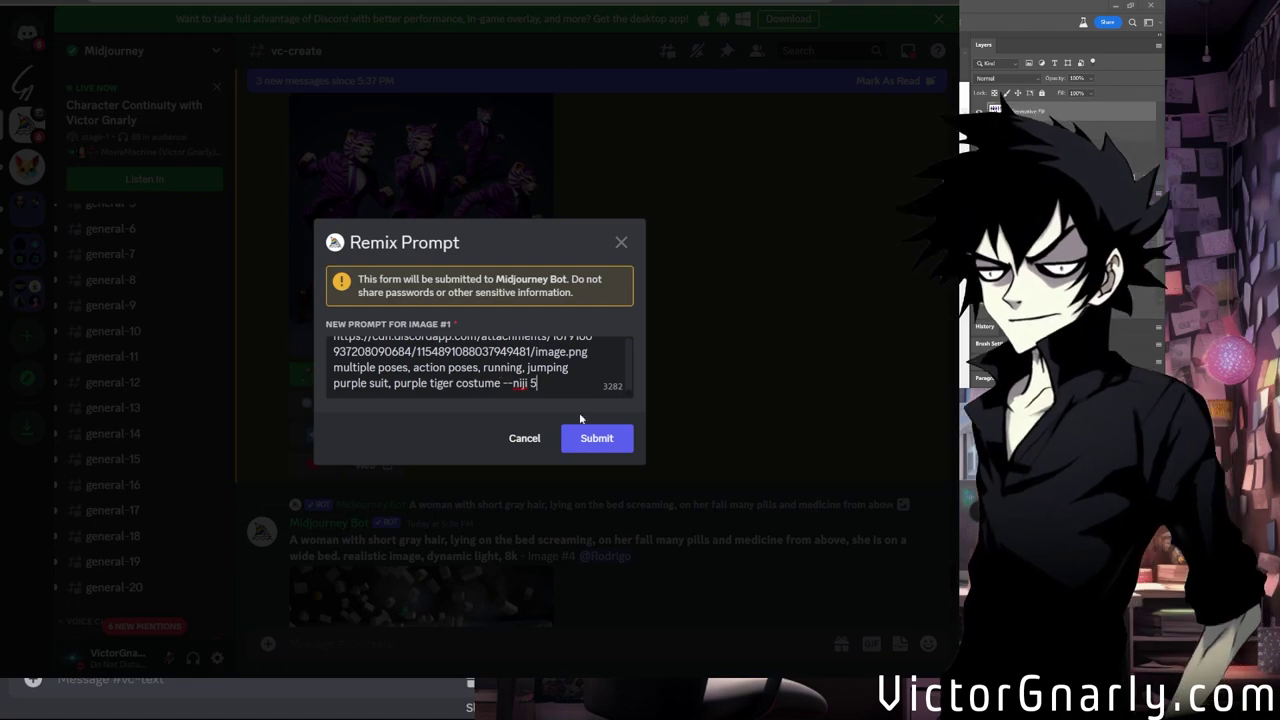
left_click(589, 442)
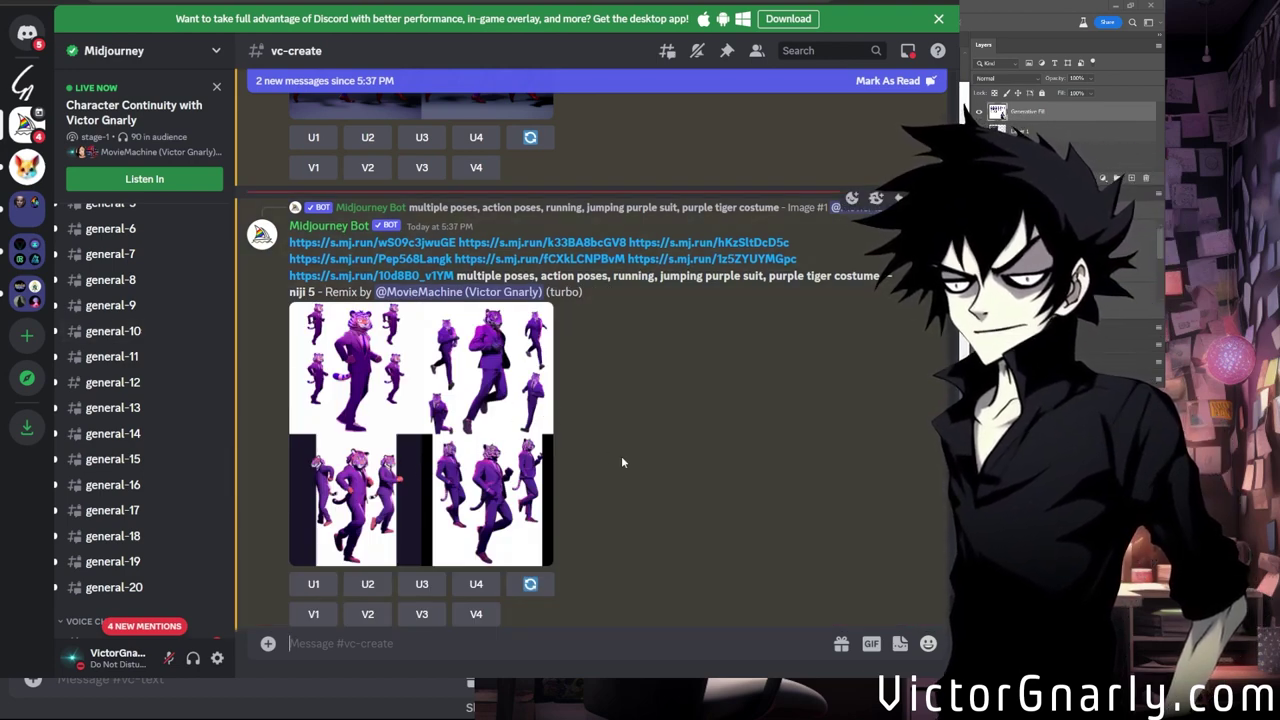
Enlarge the strong and subtle niji 5 remix grids in turn to compare their poses and style.
left_click(410, 468)
left_click(572, 593)
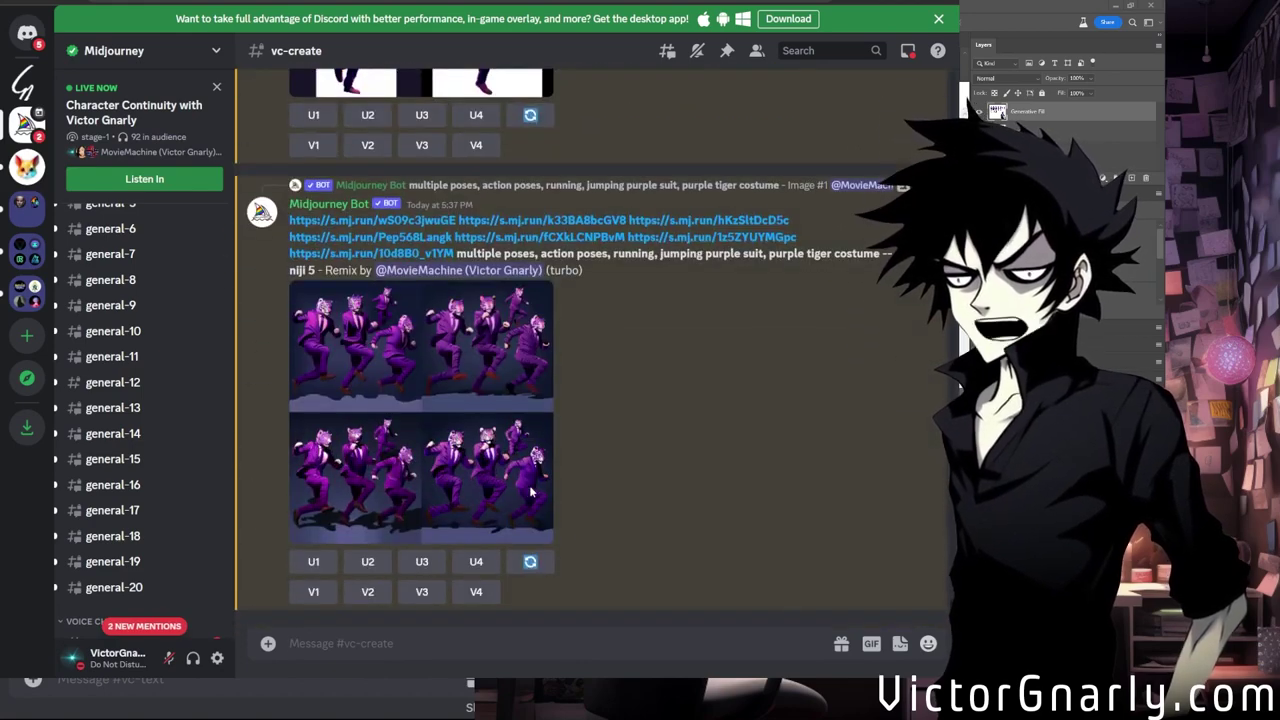
left_click(500, 466)
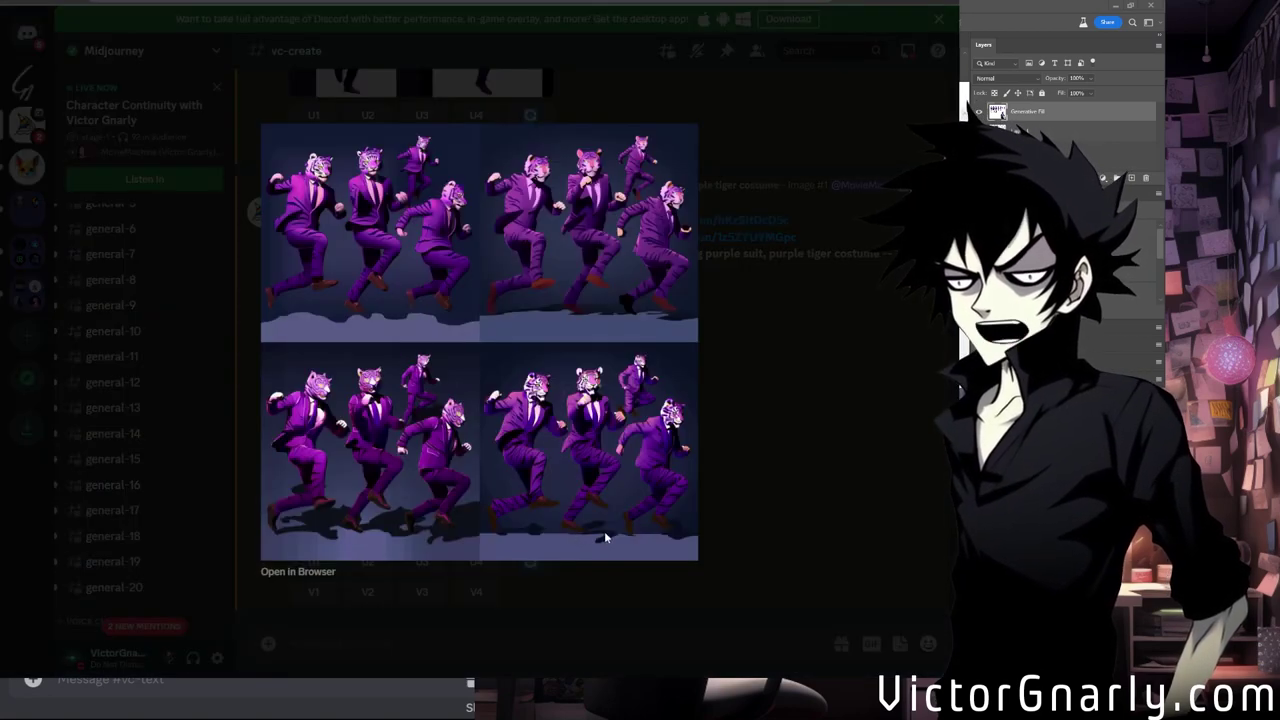
left_click(742, 495)
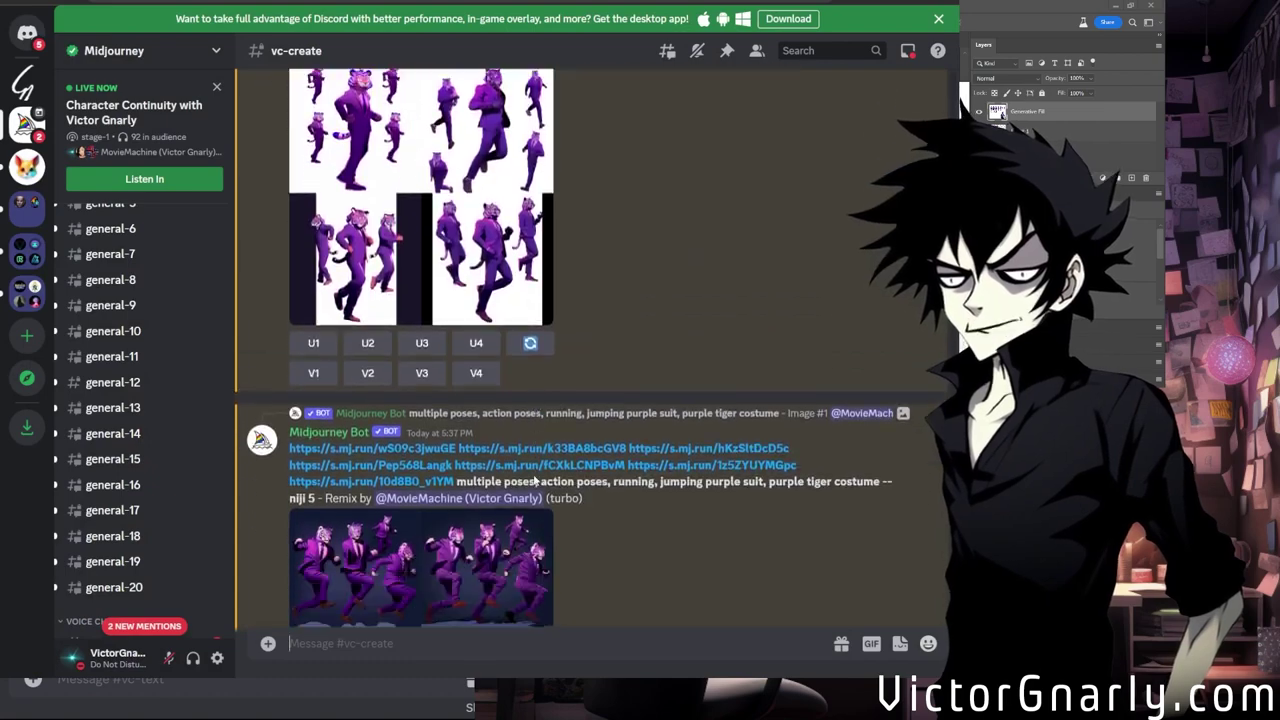
left_click(484, 440)
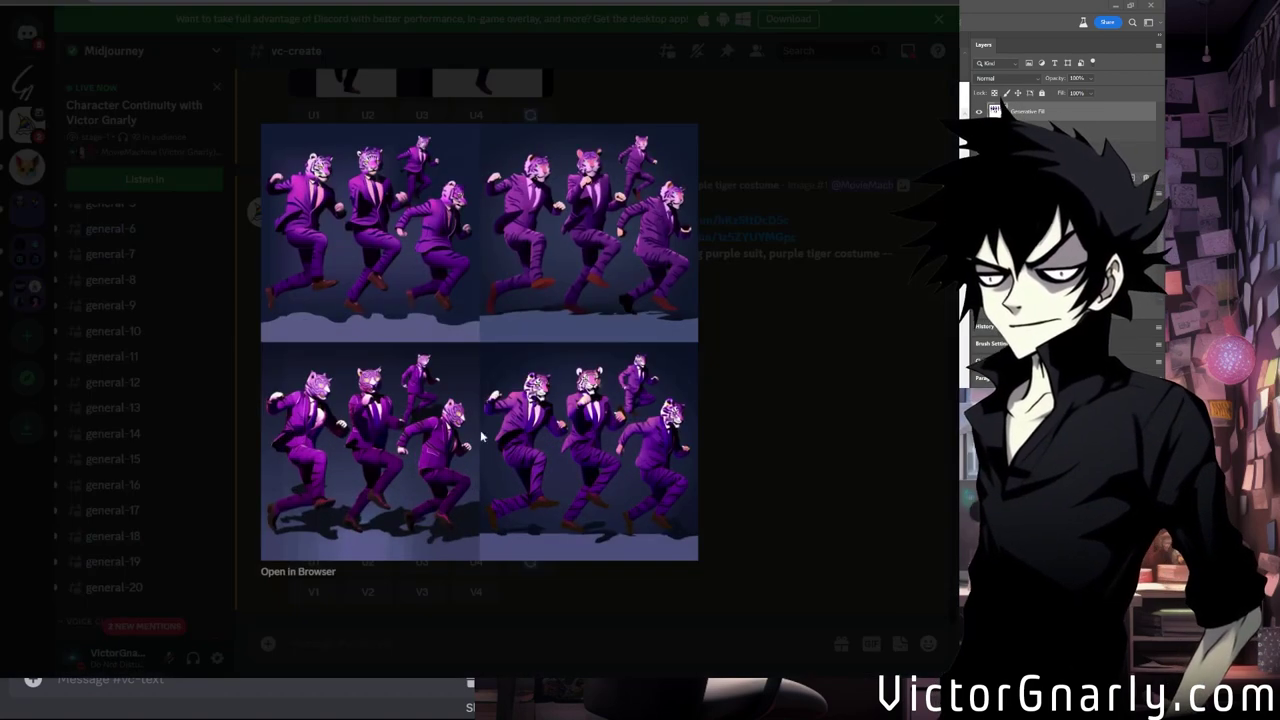
left_click(768, 459)
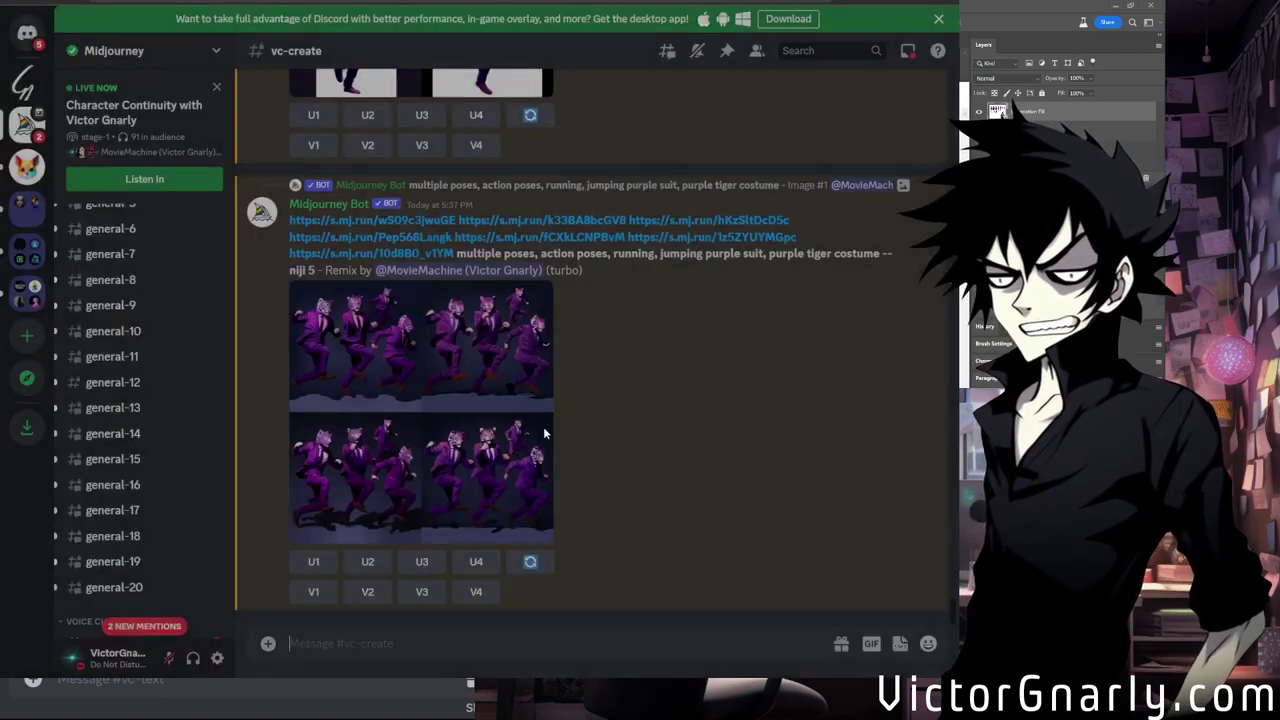
left_click(531, 452)
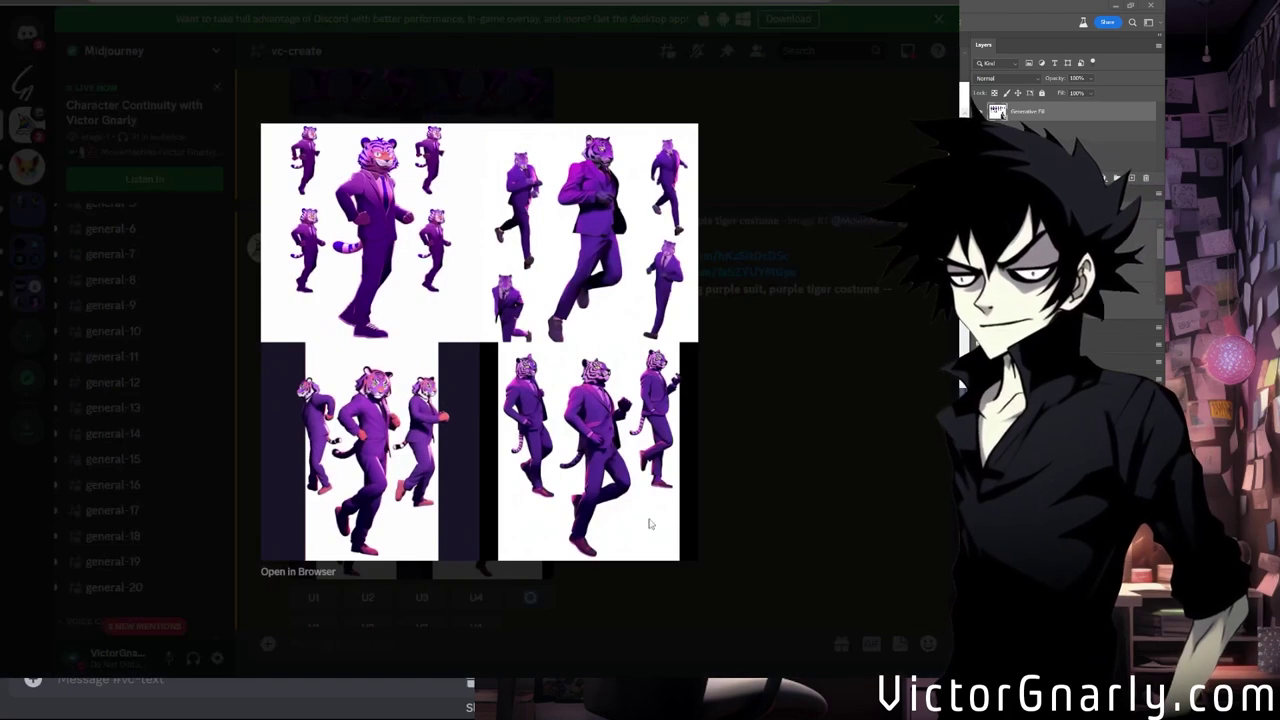
left_click(766, 510)
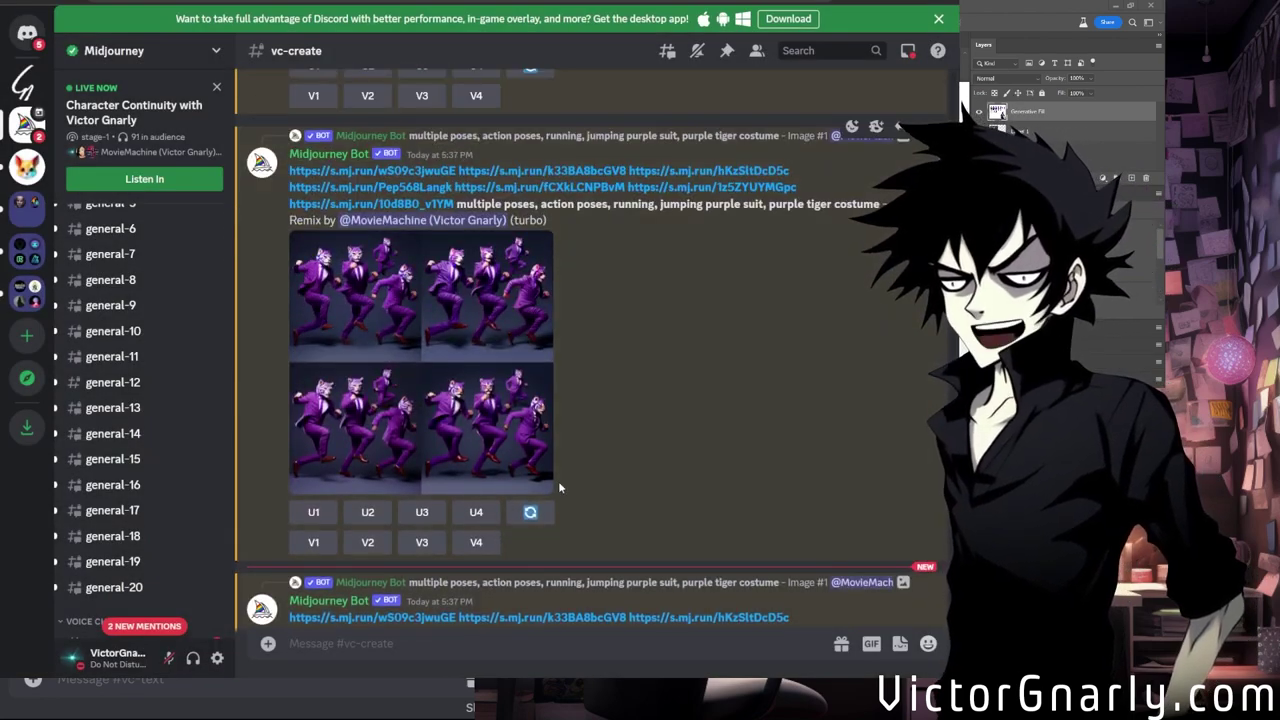
Enlarge the subtle and strong remix grids made without niji 5 and examine the tiger poses.
left_click(518, 446)
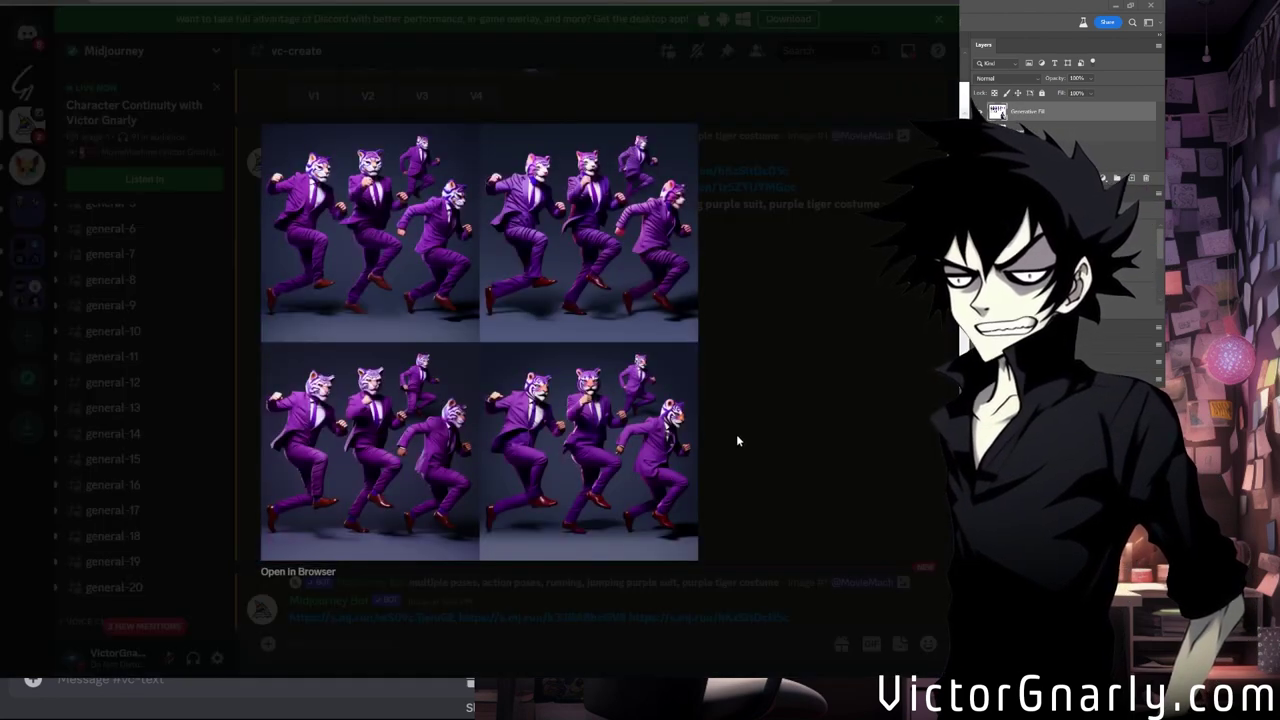
left_click(736, 440)
scroll(576, 449, "up", 5)
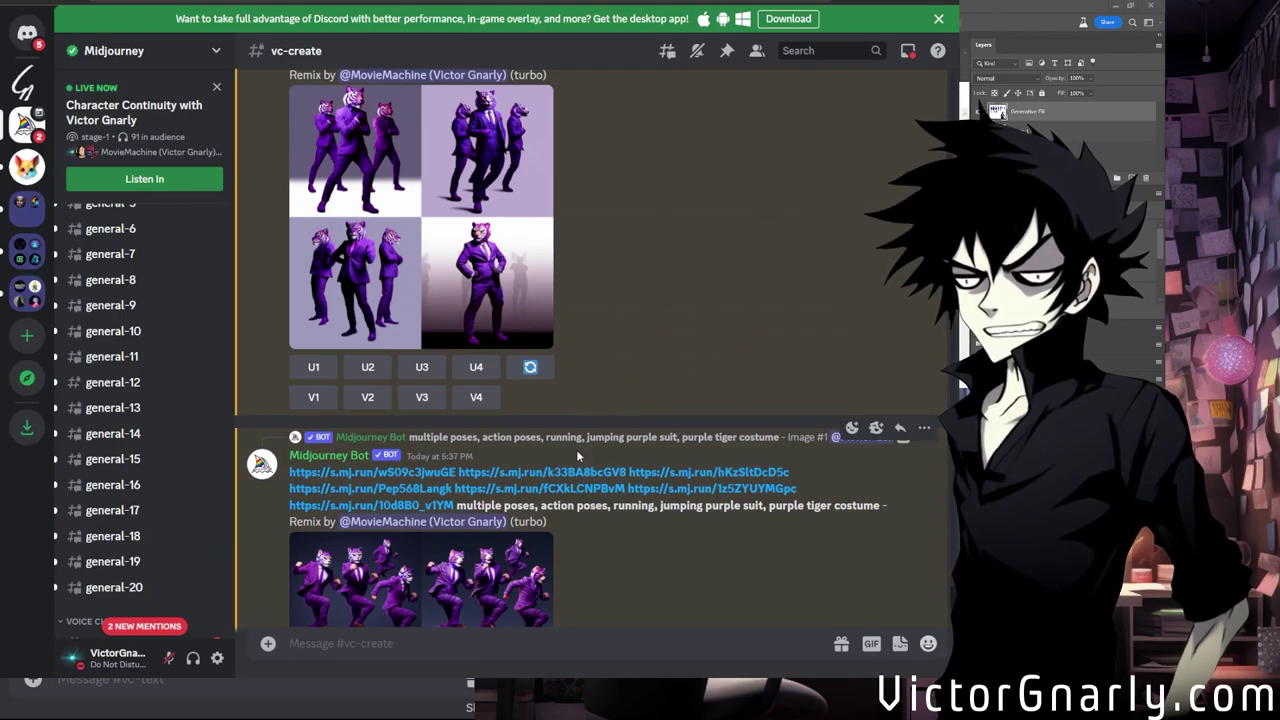
scroll(576, 449, "up", 2)
left_click(525, 396)
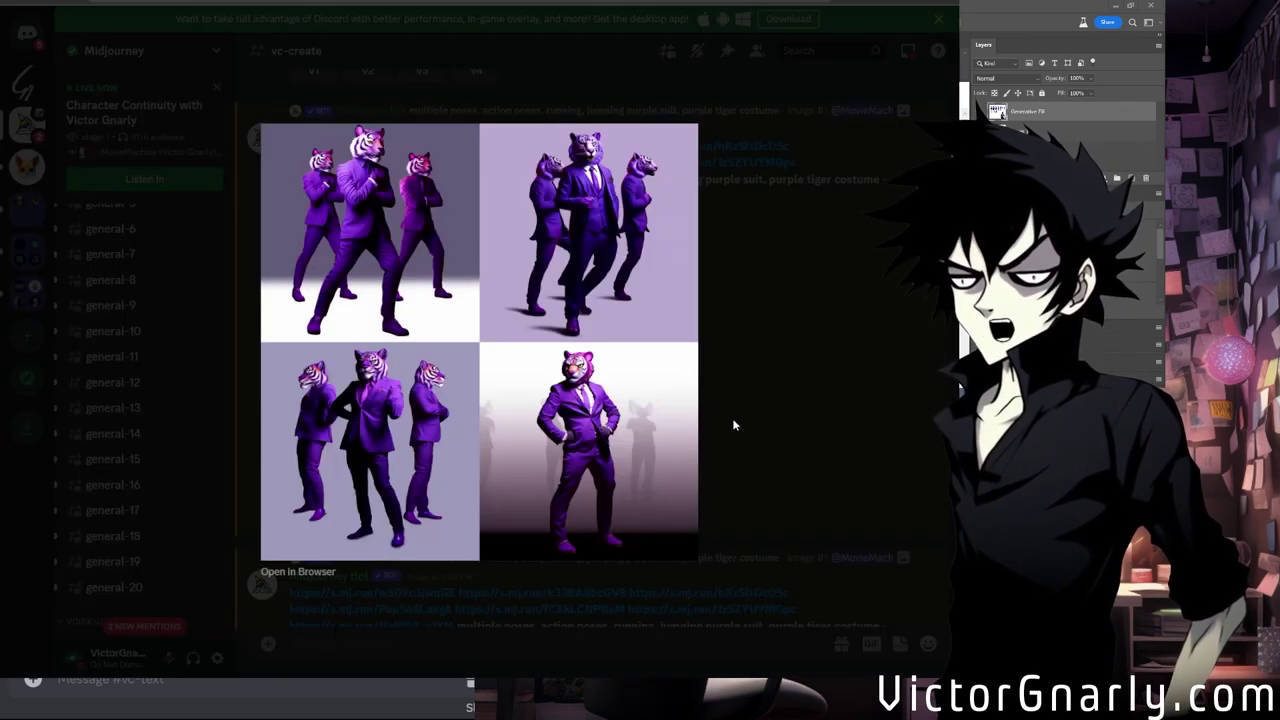
left_click(732, 425)
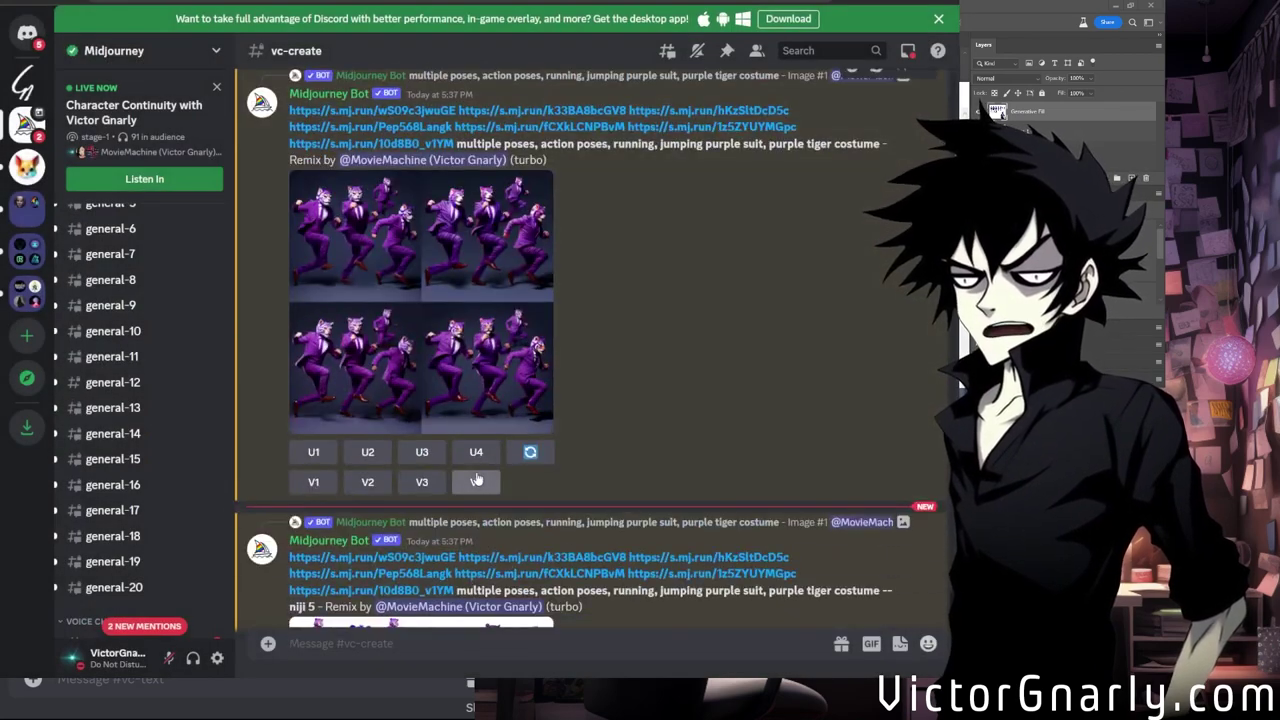
Recheck the white-background niji 5 grid at full size and upscale its second image.
scroll(476, 480, "down", 5)
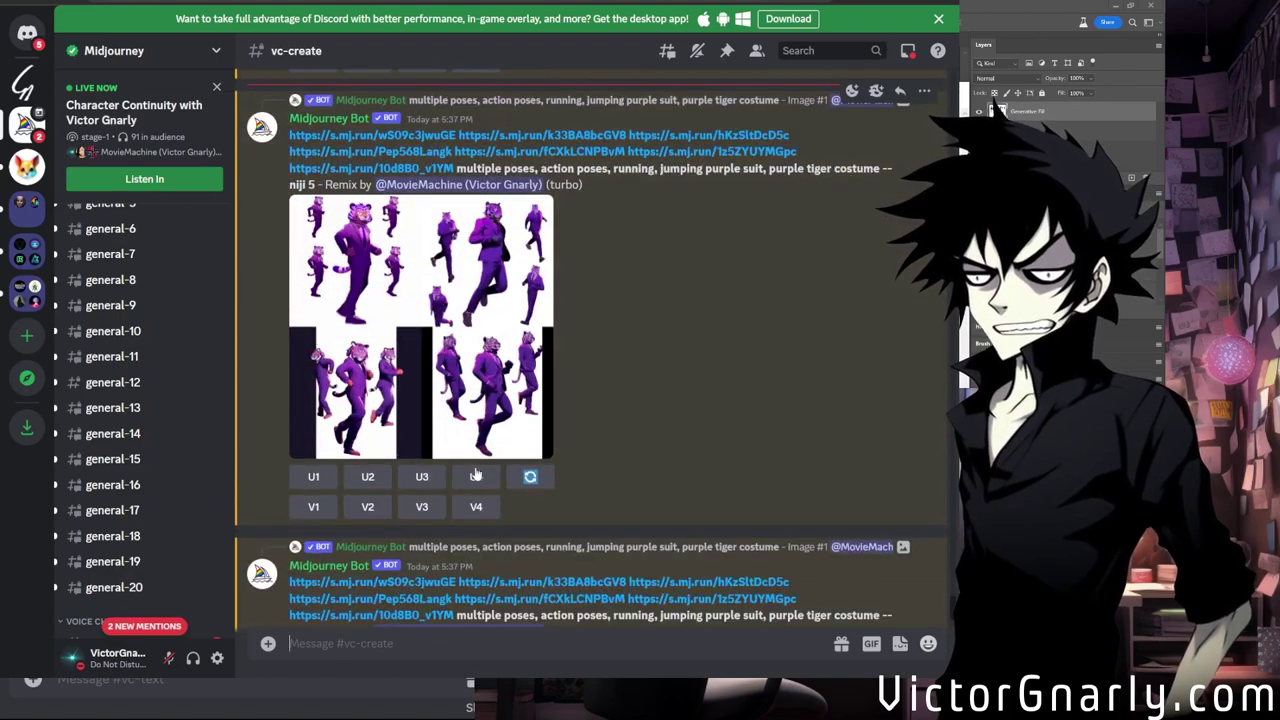
left_click(480, 348)
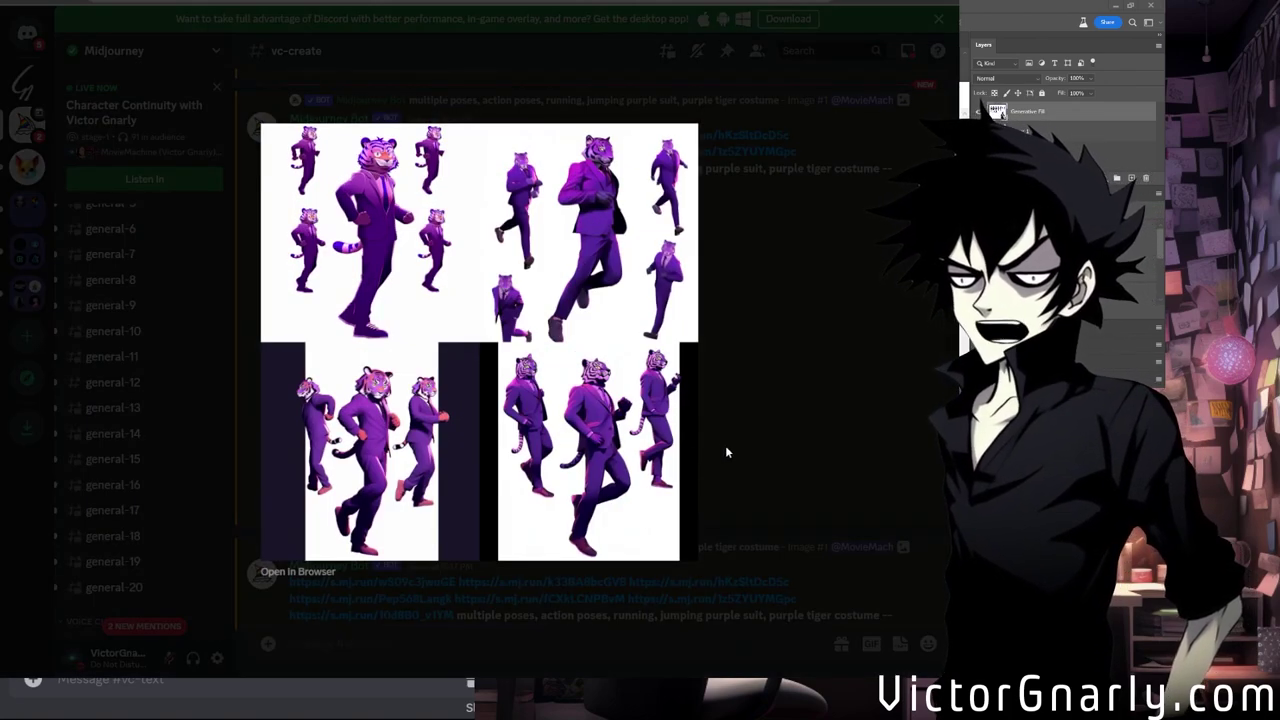
left_click(727, 452)
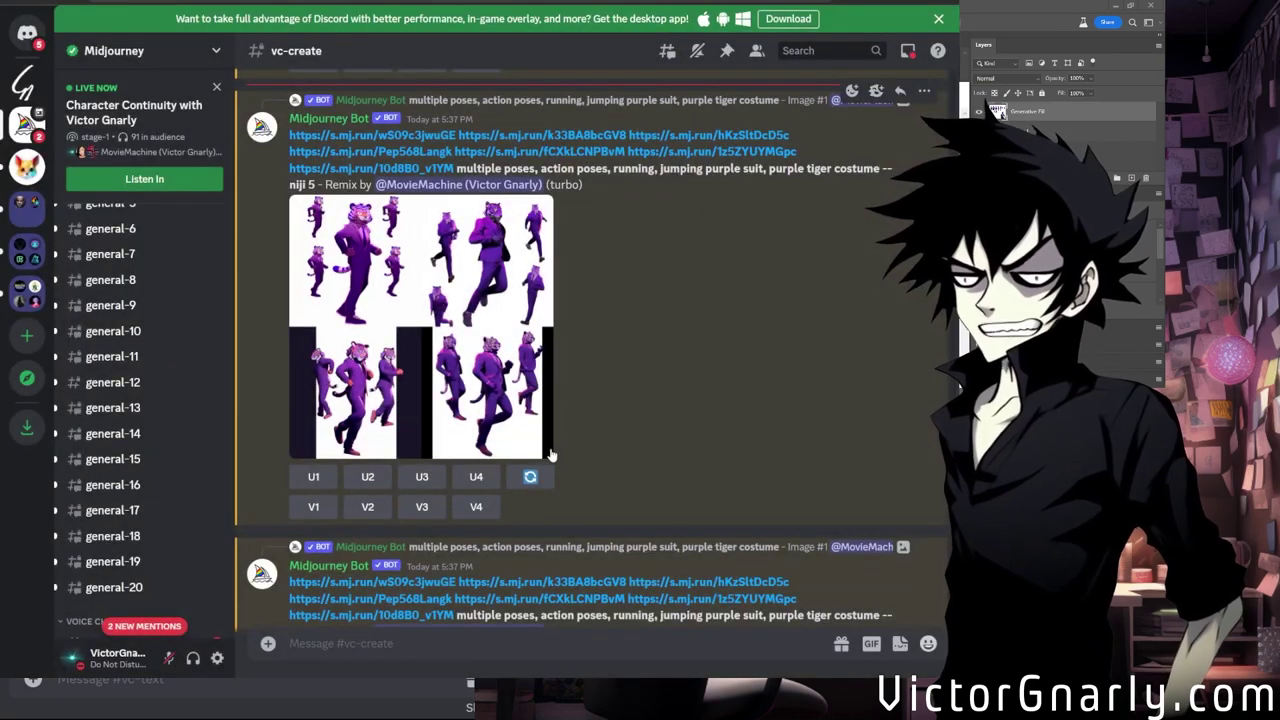
scroll(550, 455, "up", 3)
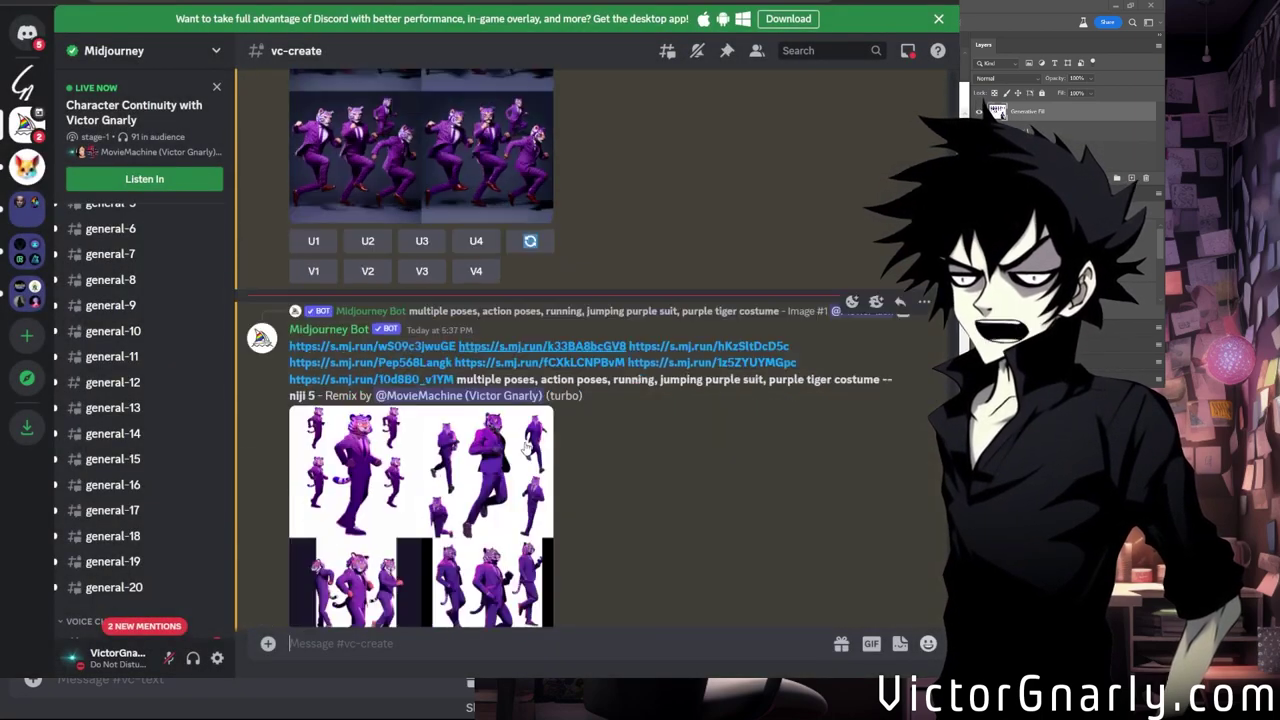
scroll(527, 448, "down", 2)
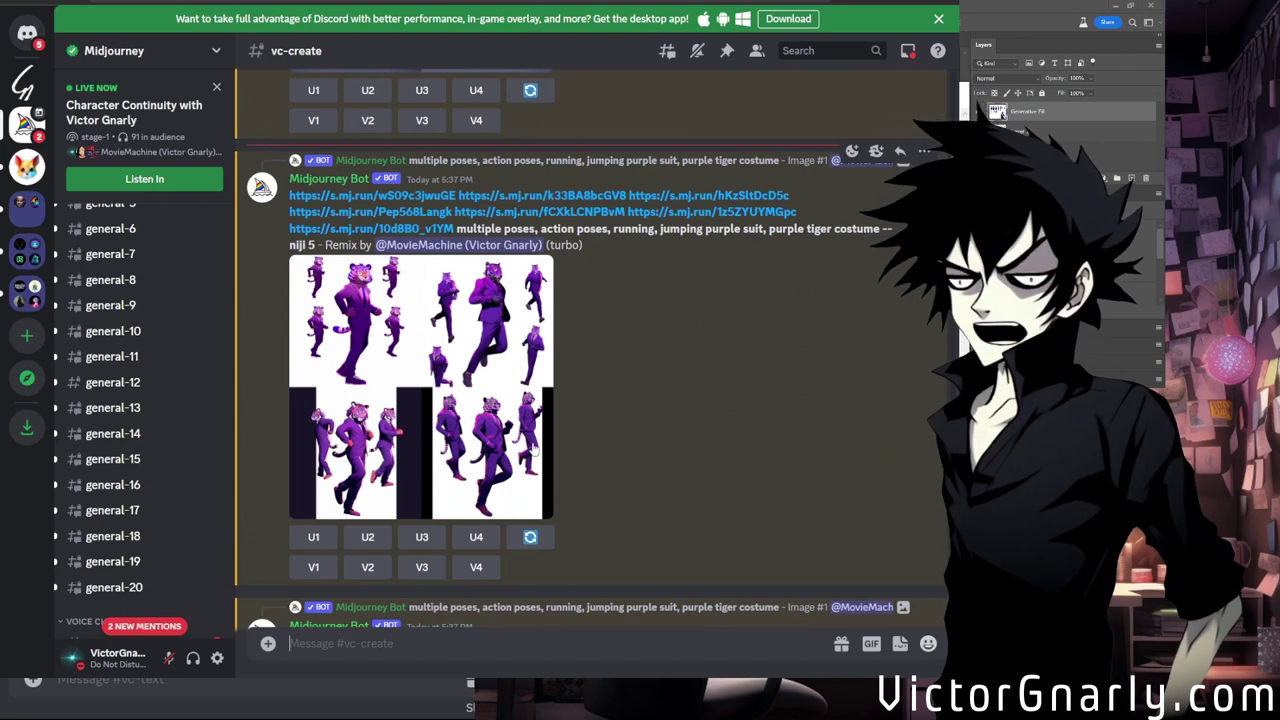
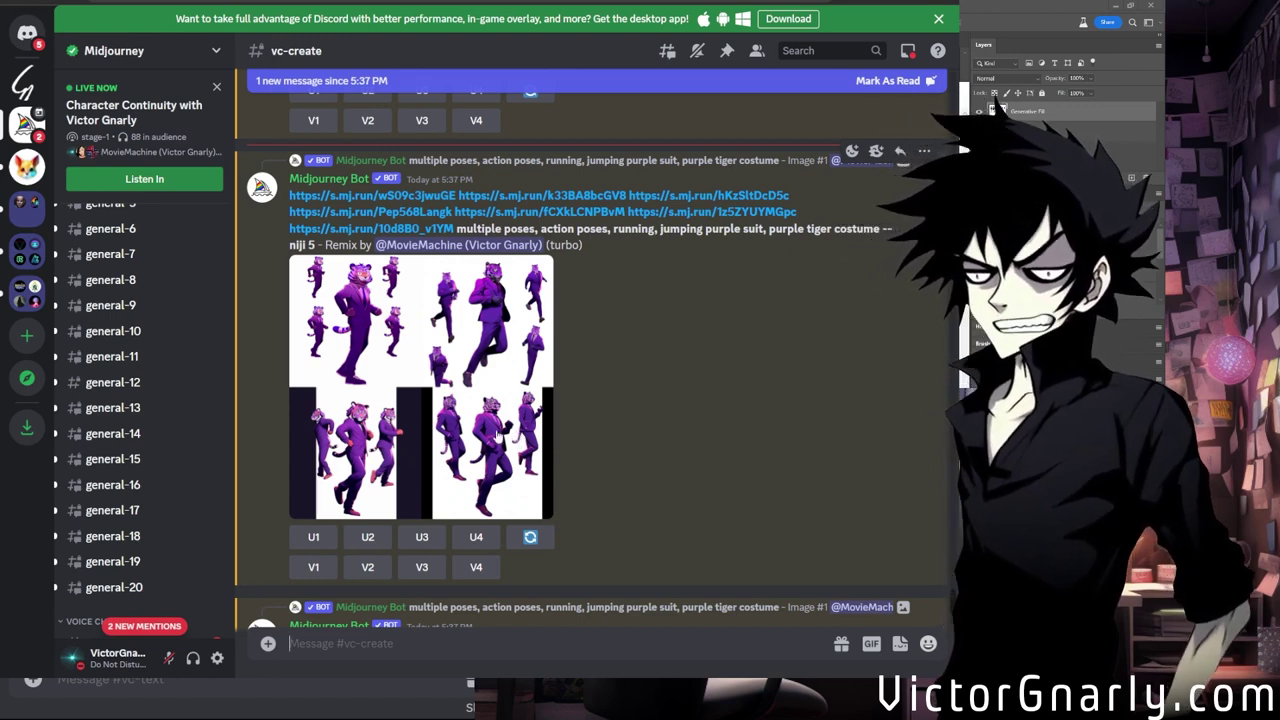
left_click(522, 434)
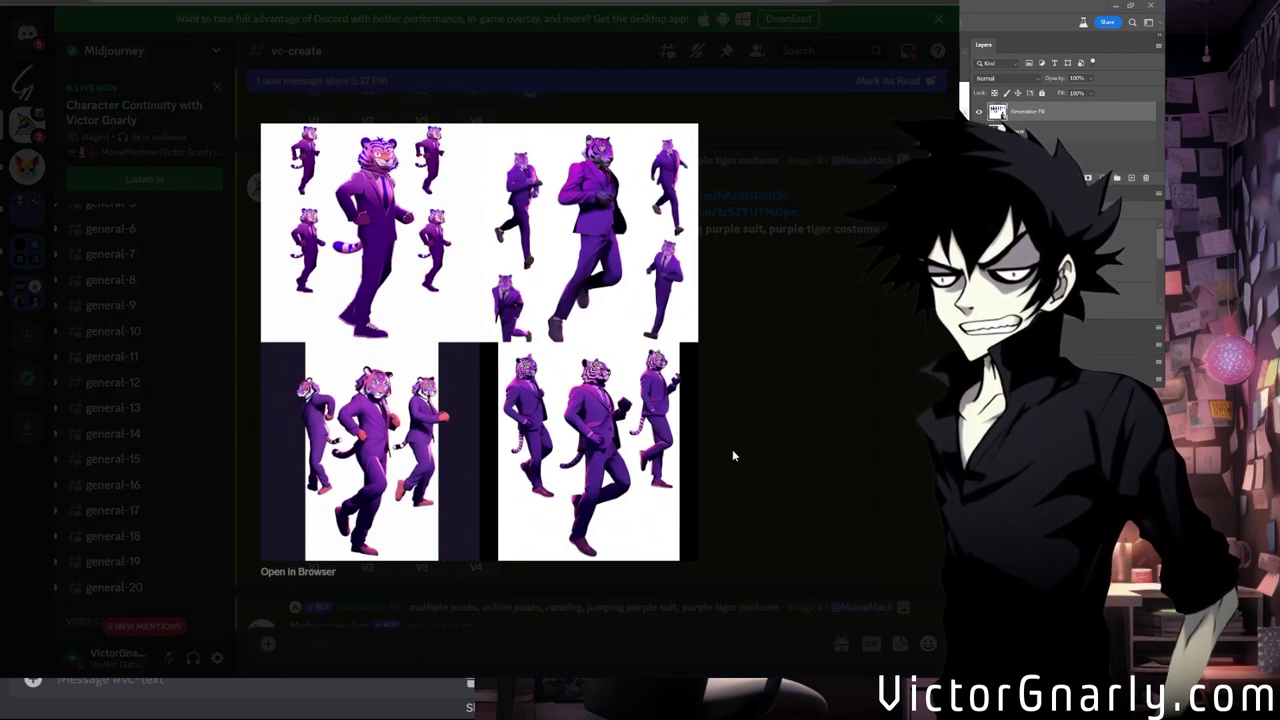
left_click(732, 456)
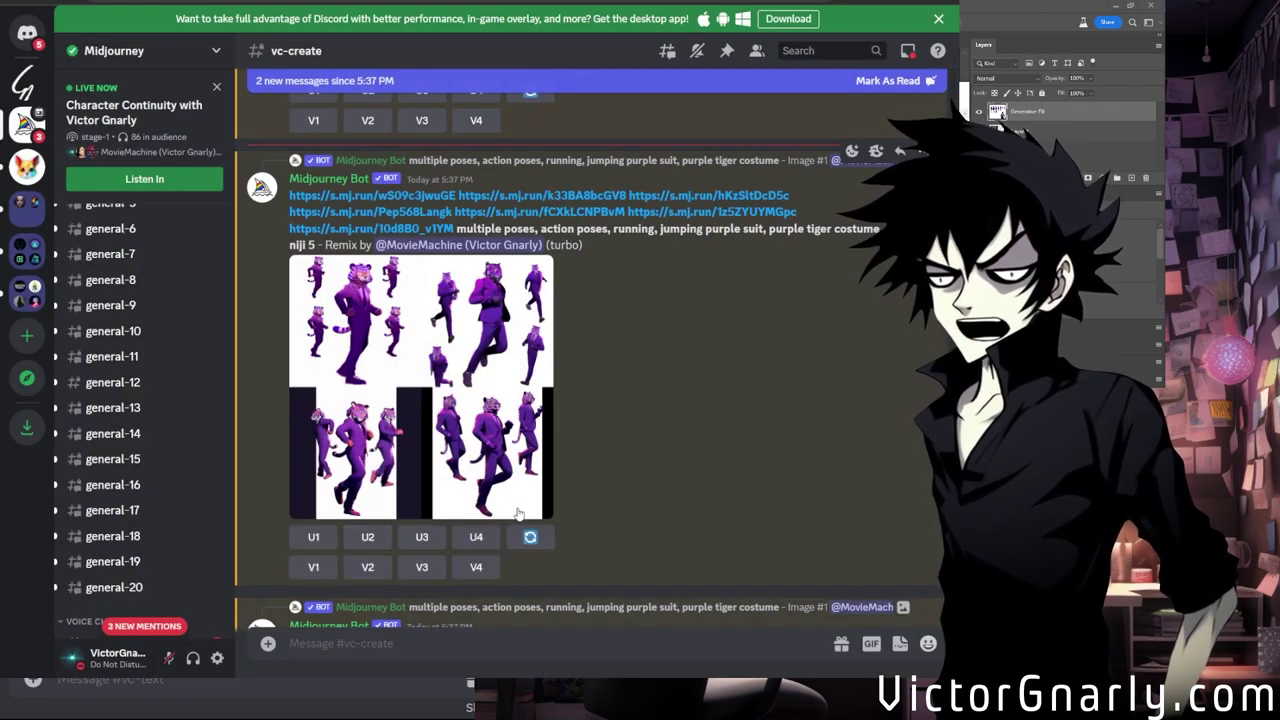
left_click(367, 537)
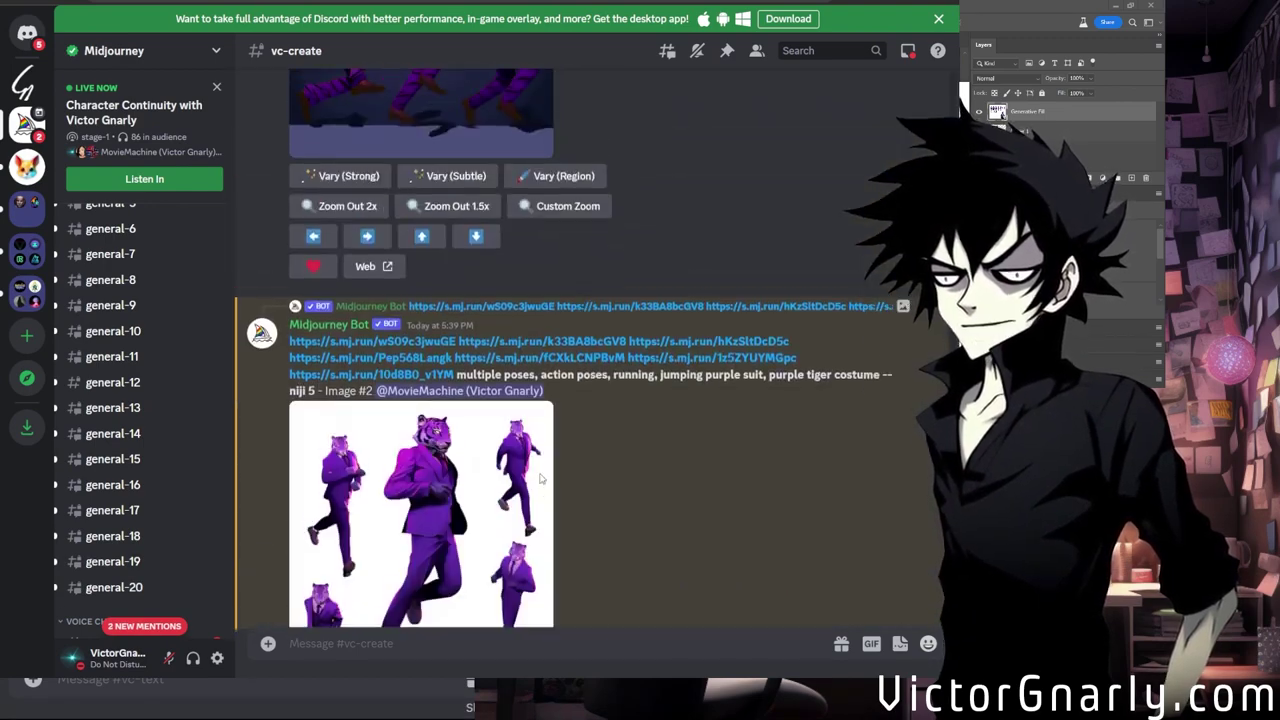
Find the upscaled running tiger image among the channel's results and enlarge it to examine its five poses.
scroll(540, 479, "down", 3)
left_click(533, 393)
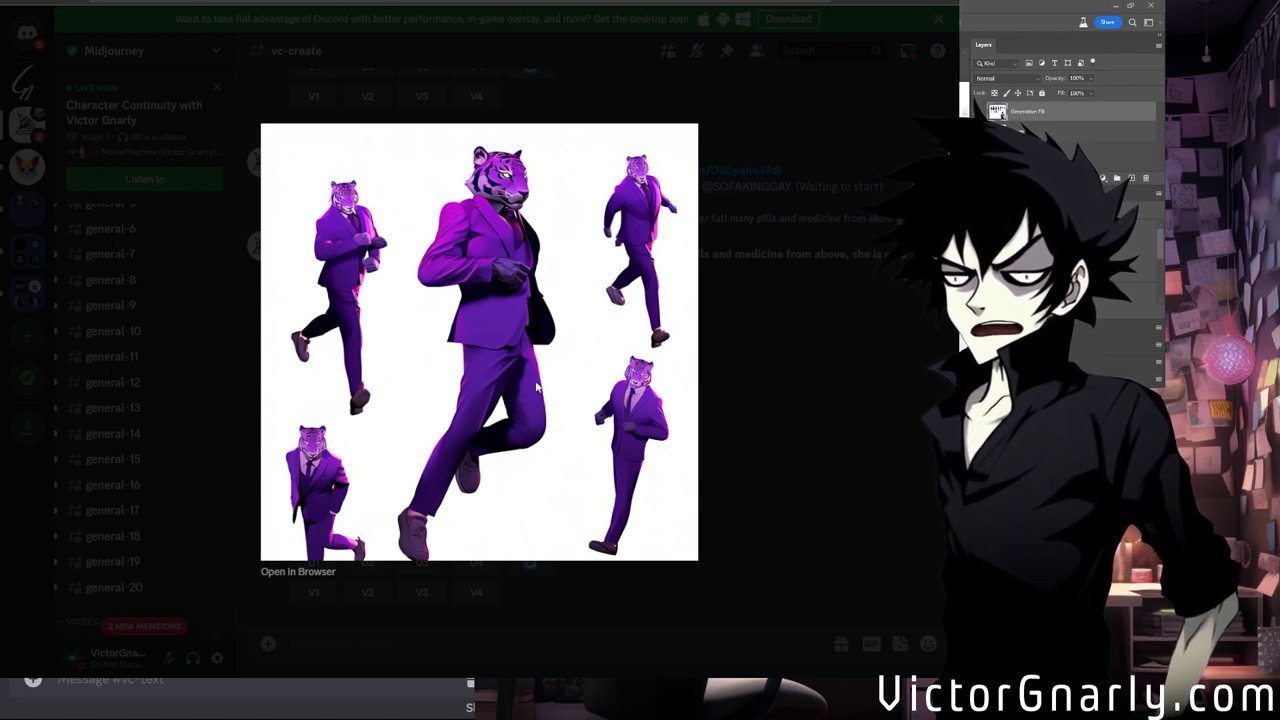
left_click(748, 380)
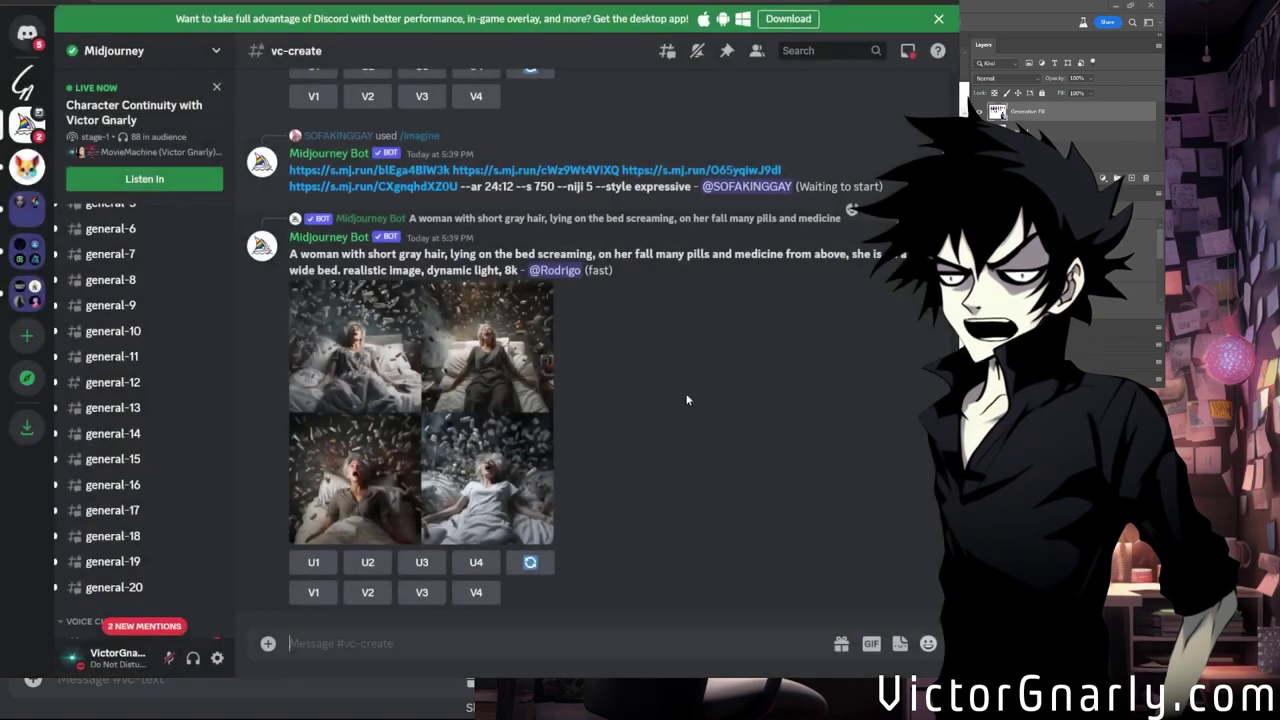
scroll(553, 470, "up", 5)
scroll(553, 470, "down", 2)
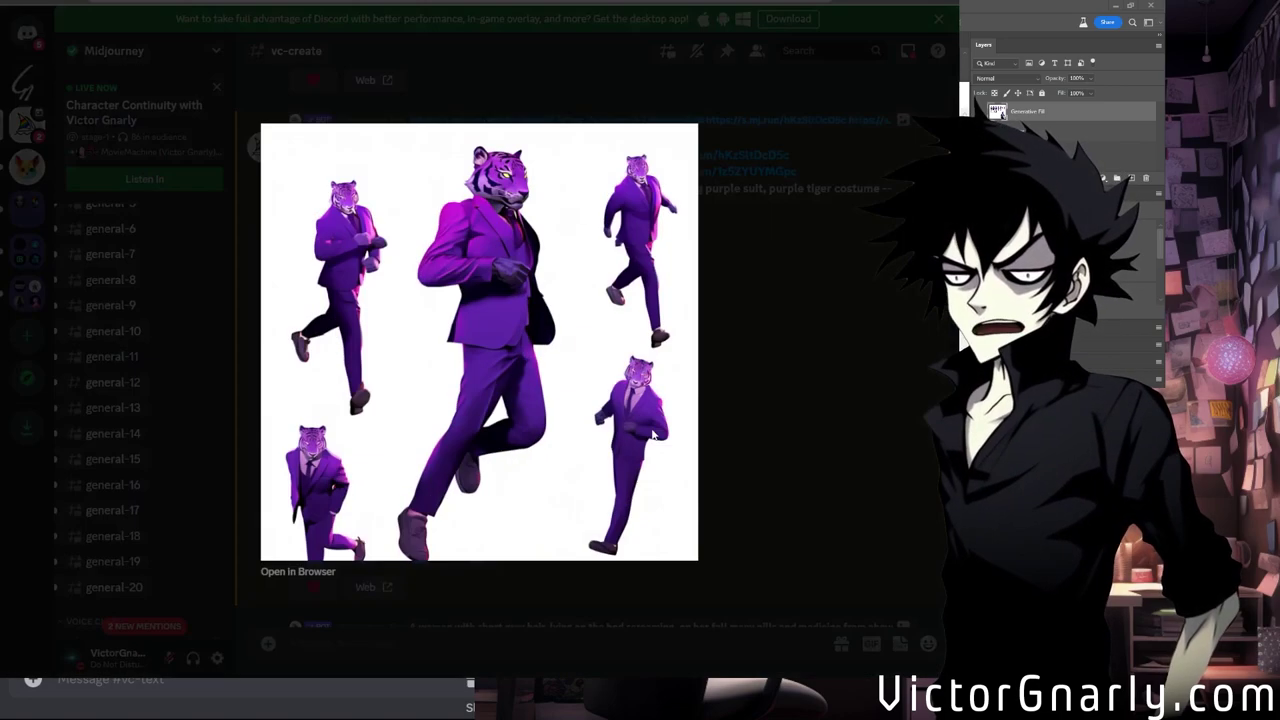
left_click(480, 330)
left_click(777, 406)
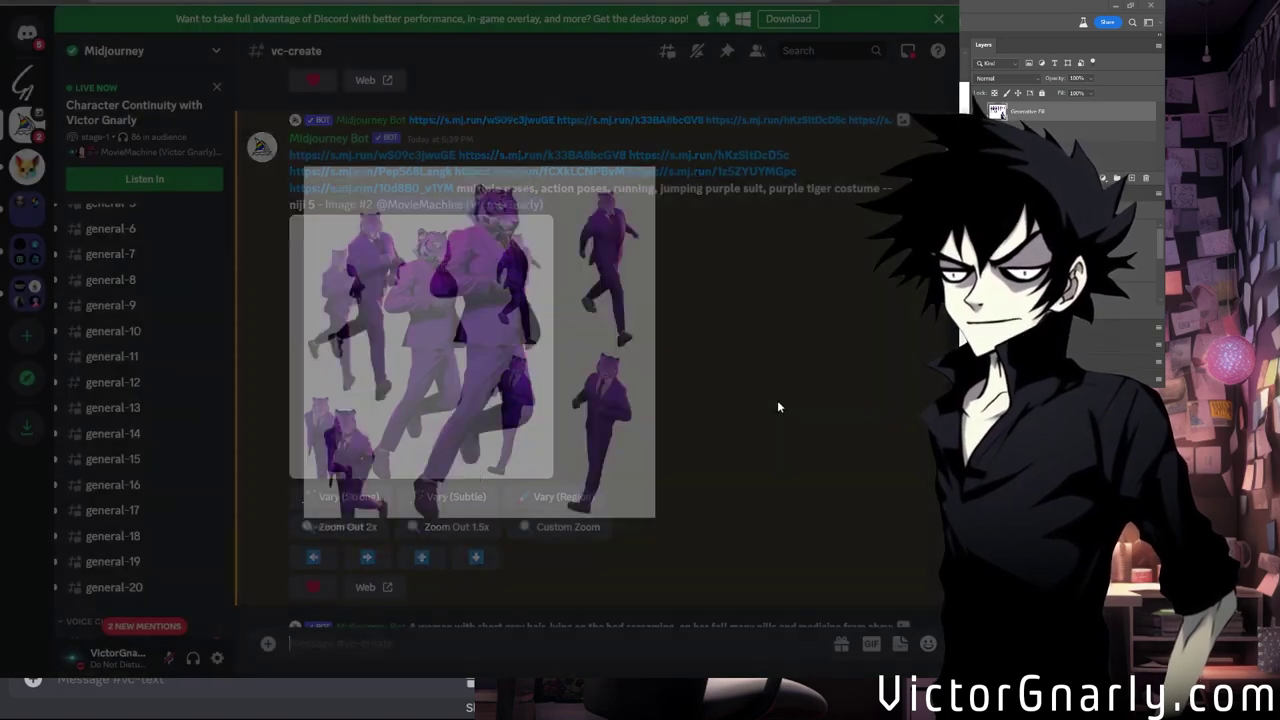
left_click(520, 400)
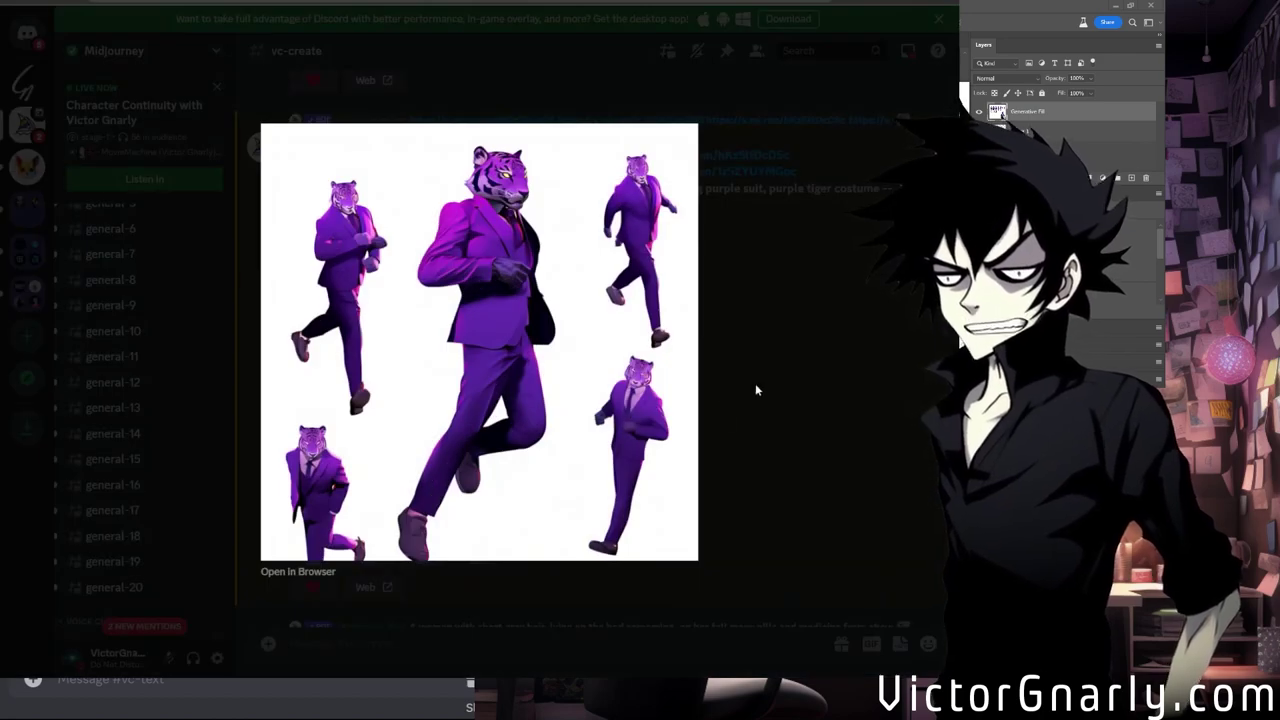
left_click(757, 390)
scroll(550, 415, "down", 4)
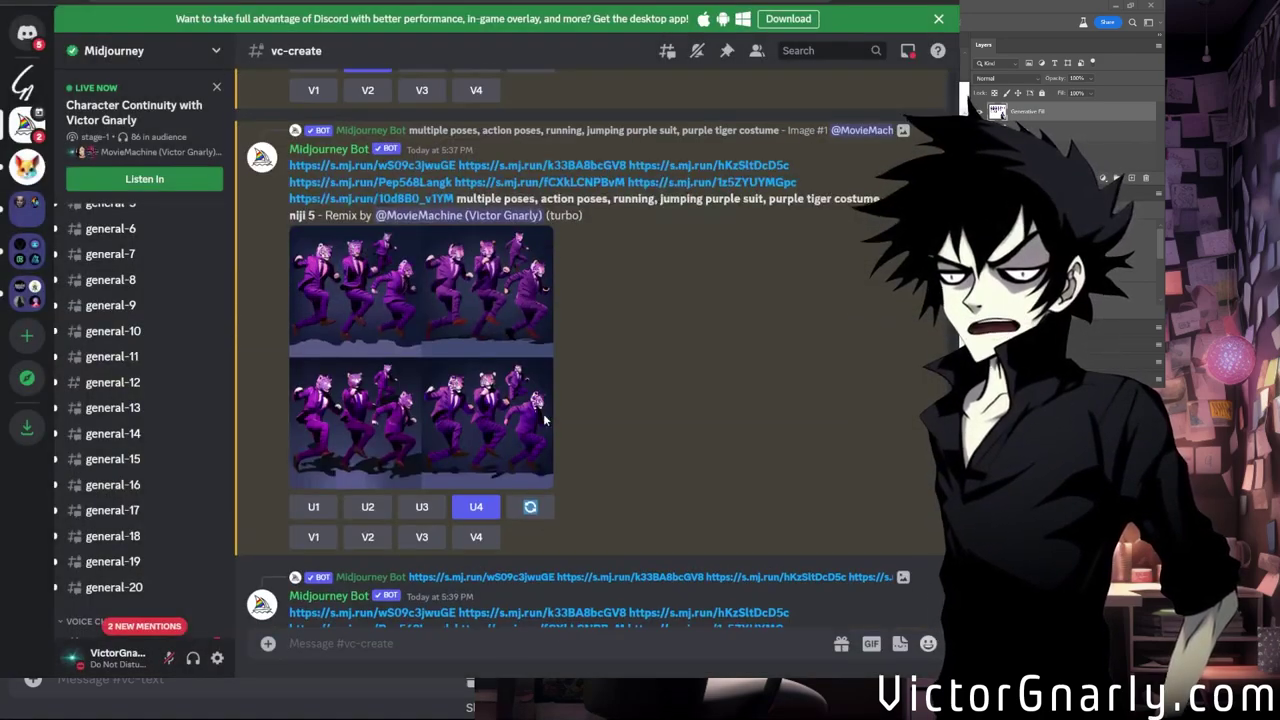
Reroll the dark-background niji 5 tiger grid, submitting its remix prompt without edits.
scroll(550, 415, "down", 10)
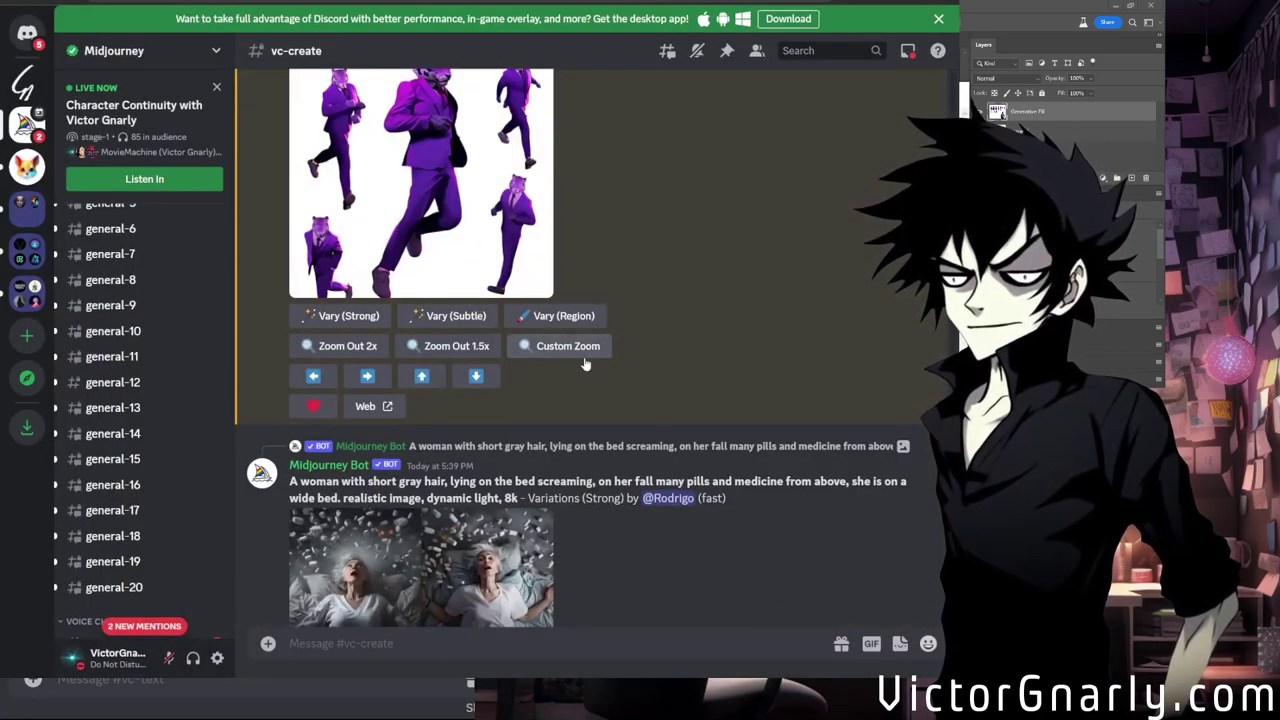
scroll(586, 364, "up", 3)
scroll(505, 401, "down", 1)
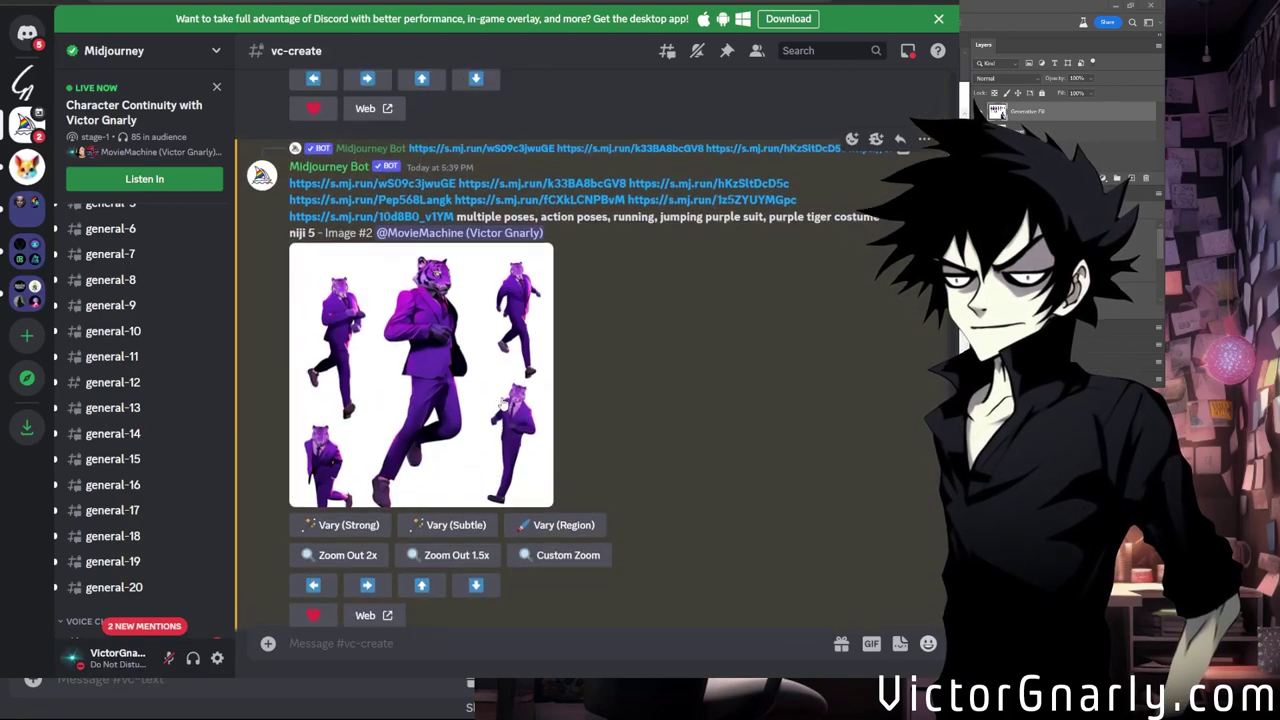
scroll(501, 396, "up", 6)
scroll(501, 396, "down", 7)
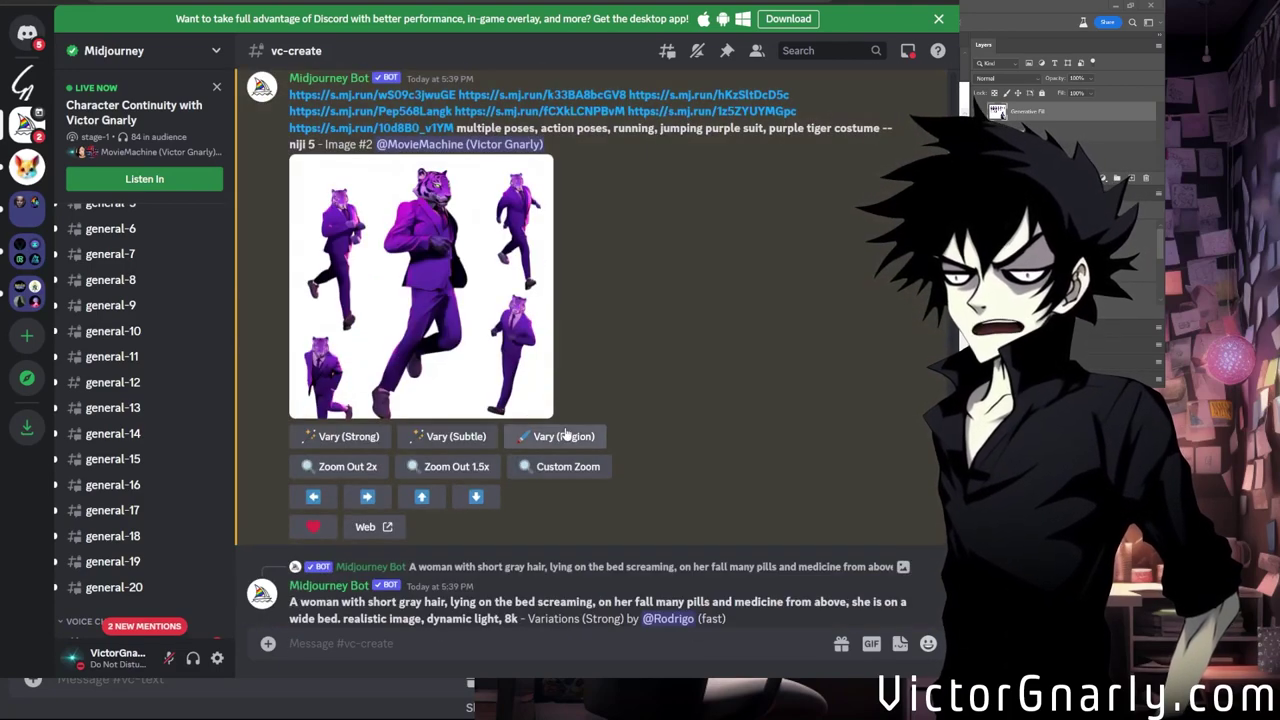
scroll(550, 420, "up", 5)
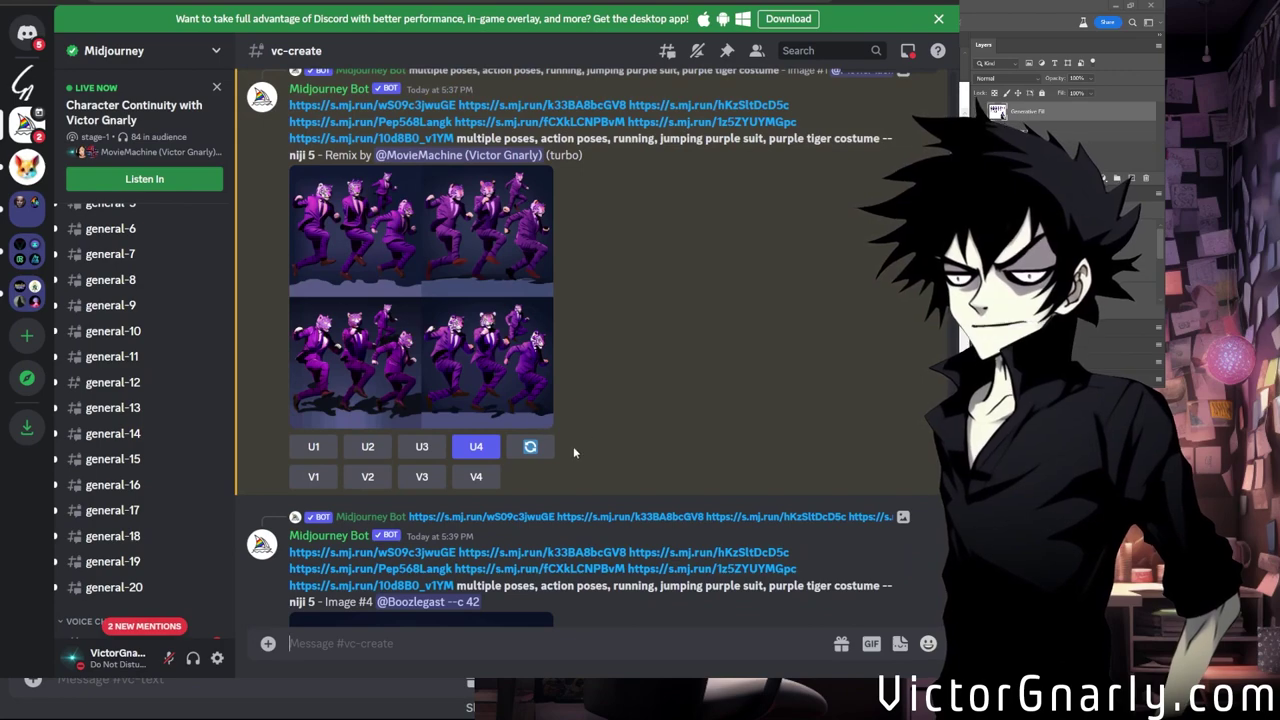
scroll(556, 430, "down", 3)
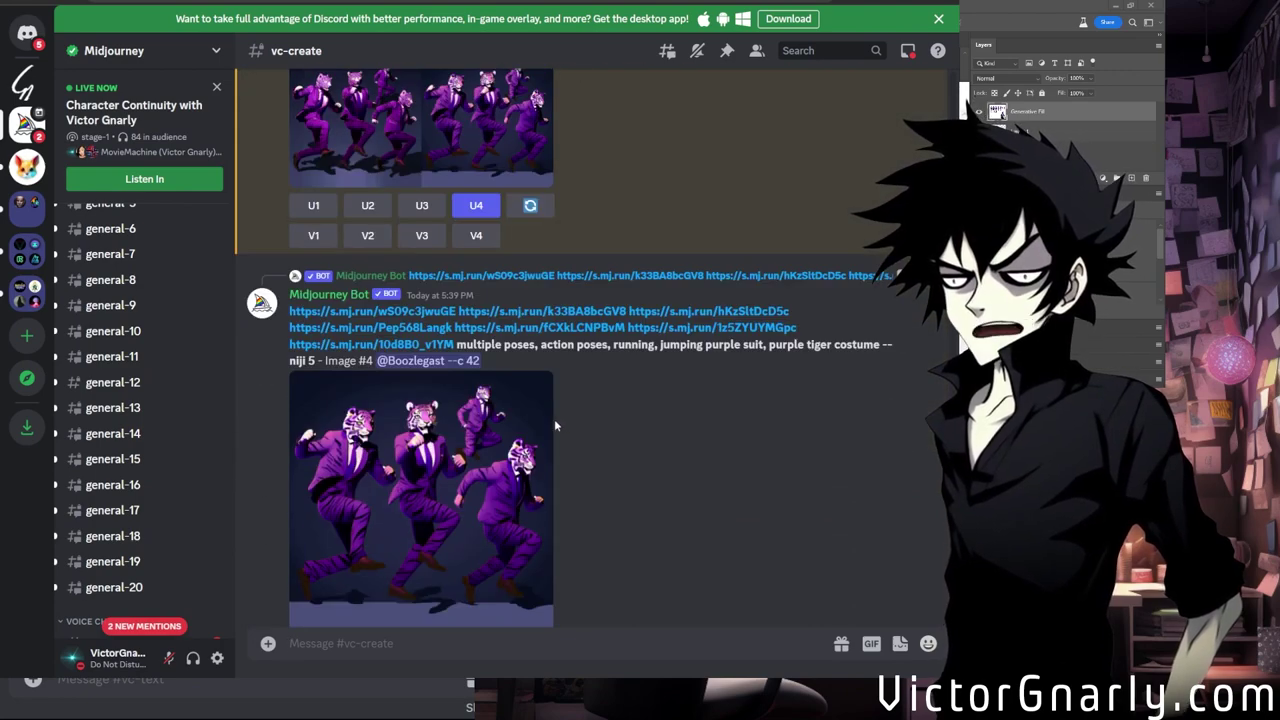
left_click(530, 205)
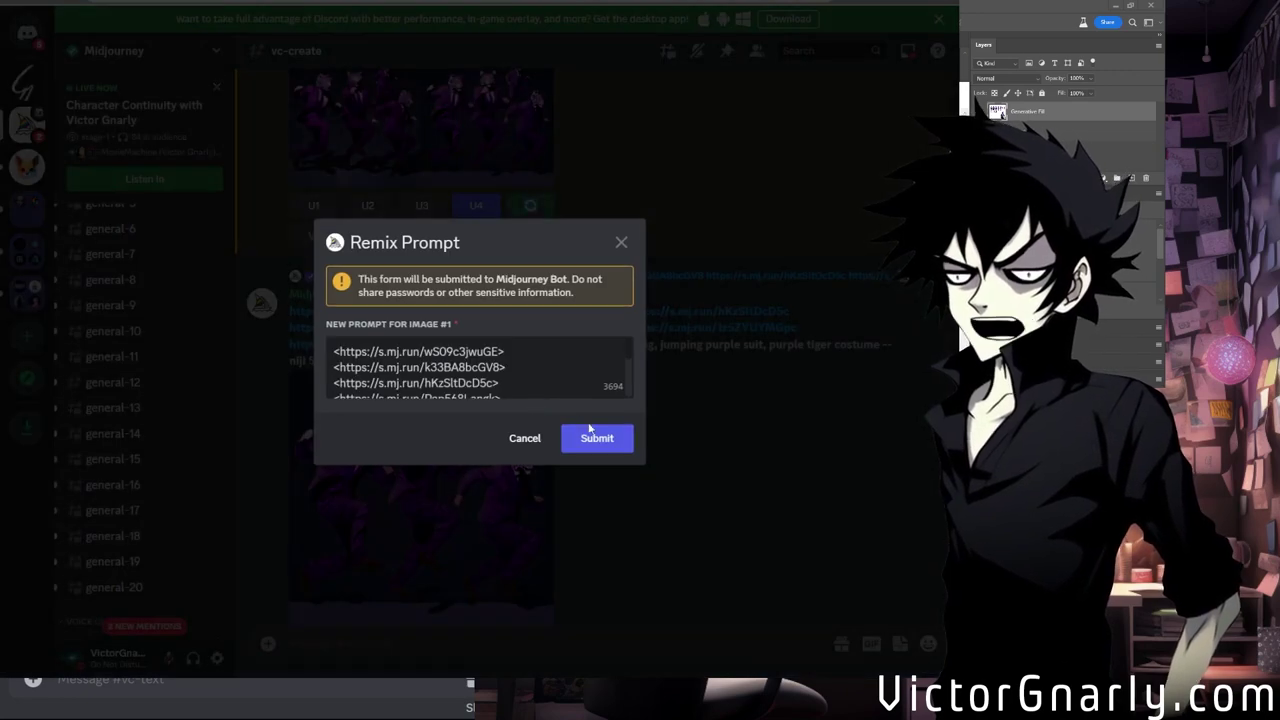
left_click(591, 432)
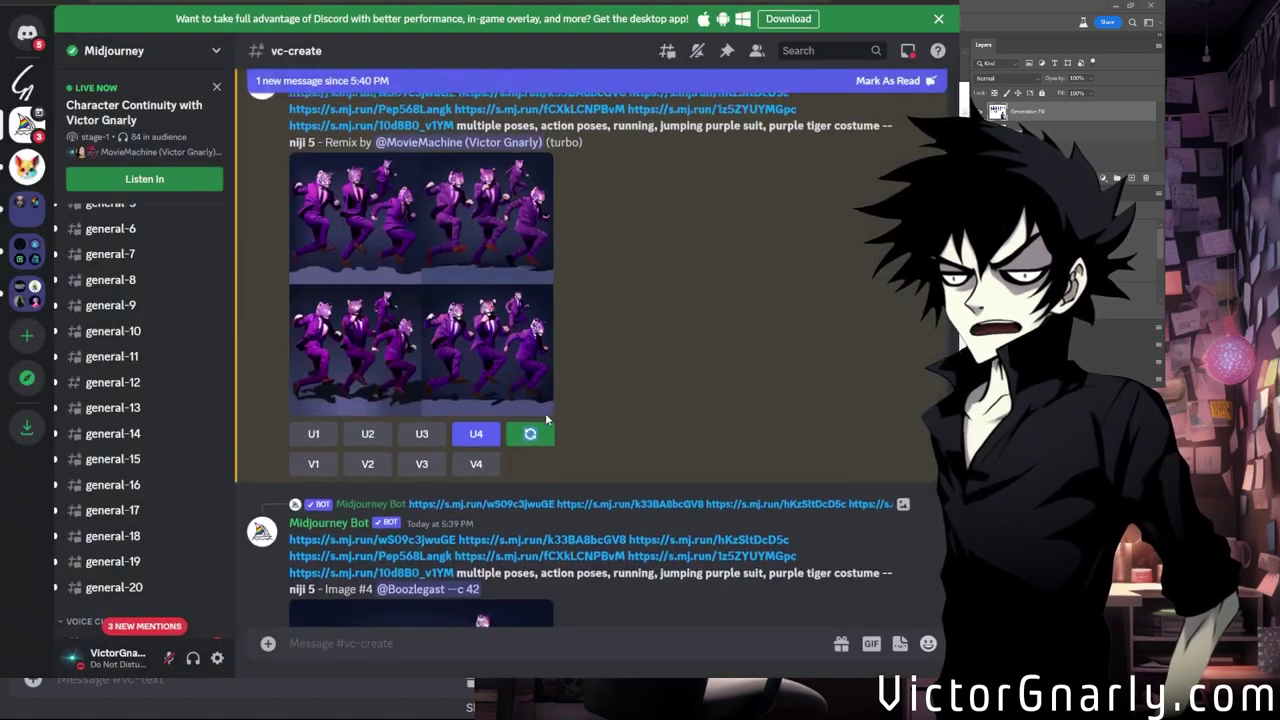
Review the rerolled niji 5 grid's image links and prompt, check its upscaled fourth image, and enlarge the grid to examine the poses.
scroll(545, 413, "up", 2)
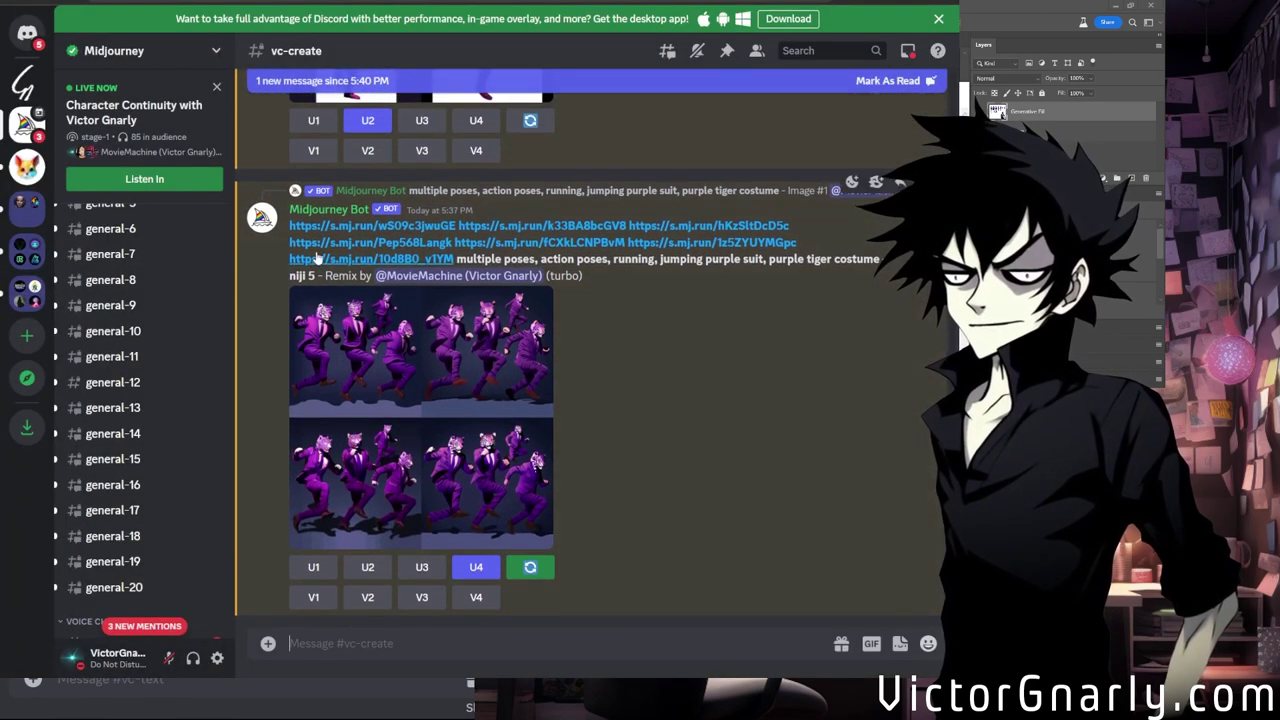
left_click_drag(289, 223, 673, 265)
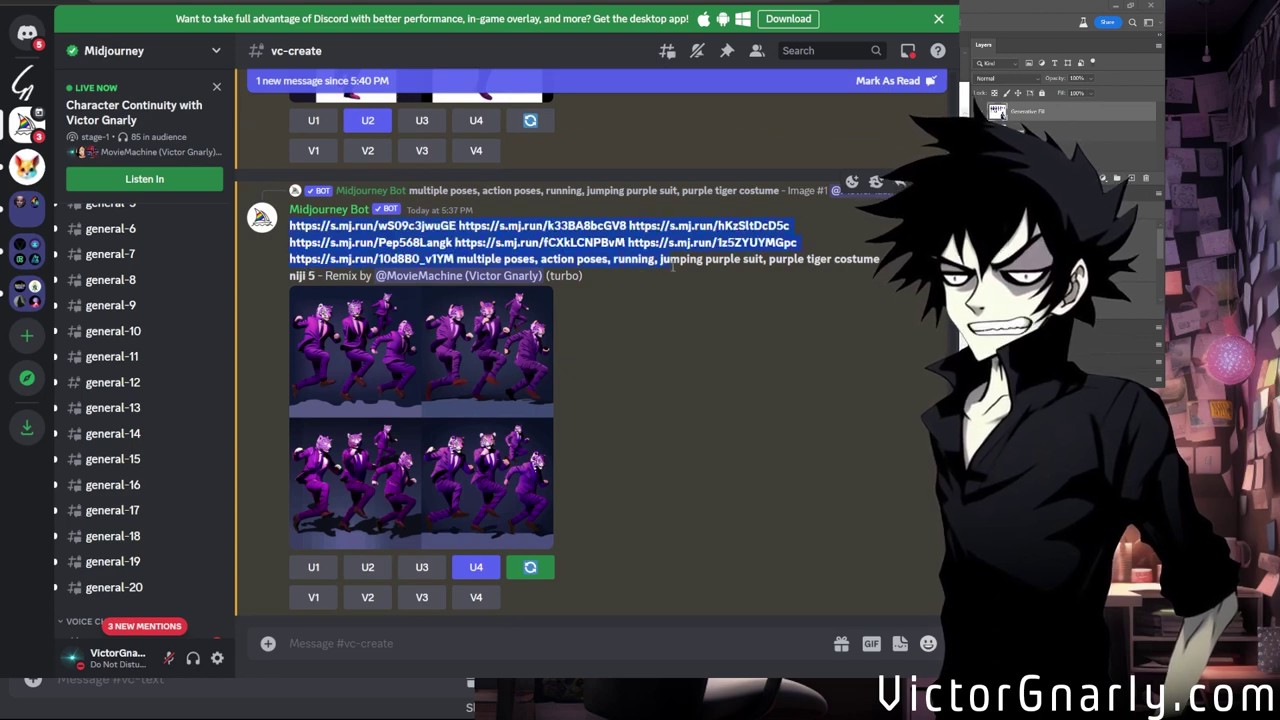
scroll(636, 428, "down", 3)
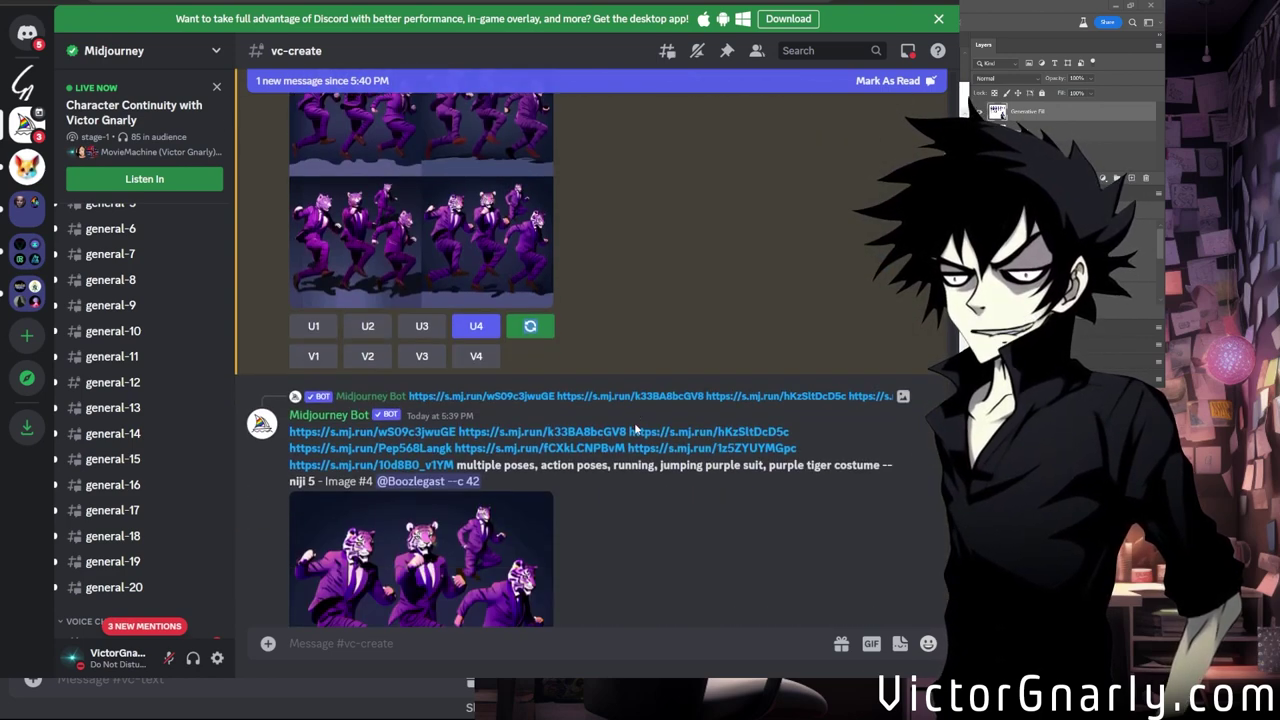
scroll(636, 428, "down", 7)
scroll(541, 445, "up", 3)
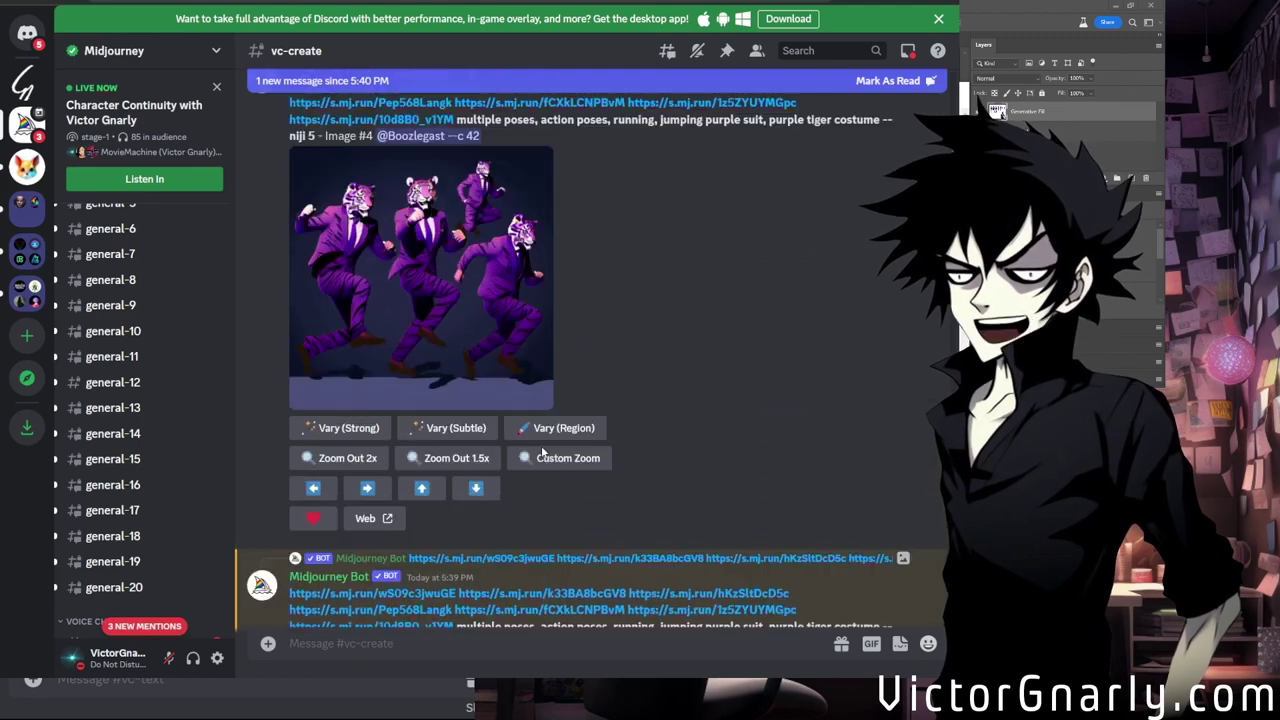
scroll(541, 452, "up", 1)
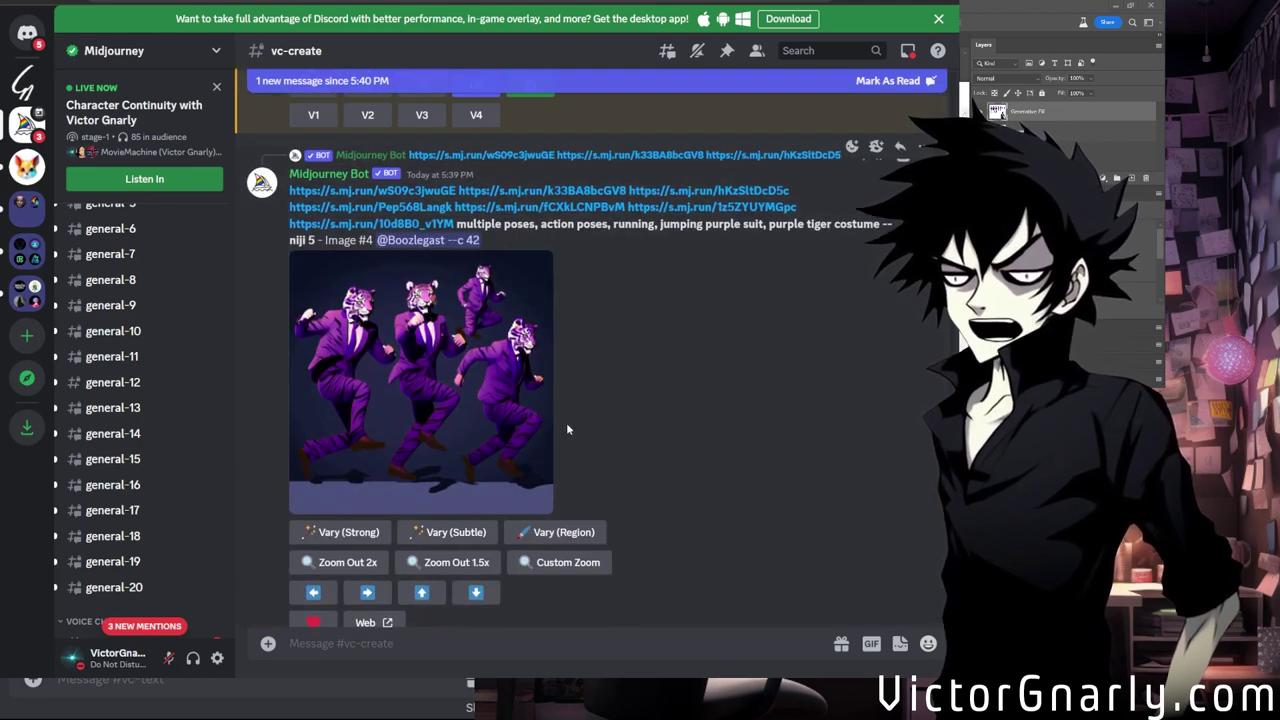
scroll(564, 419, "up", 5)
left_click(515, 465)
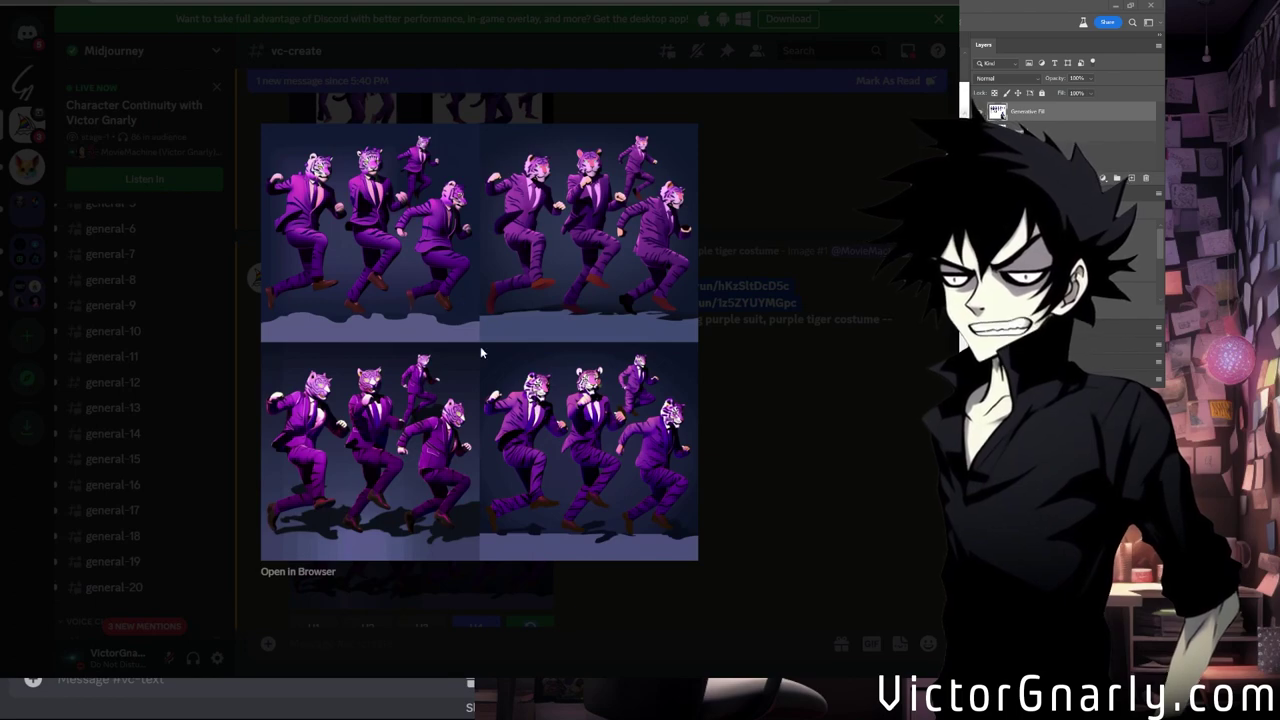
left_click(767, 465)
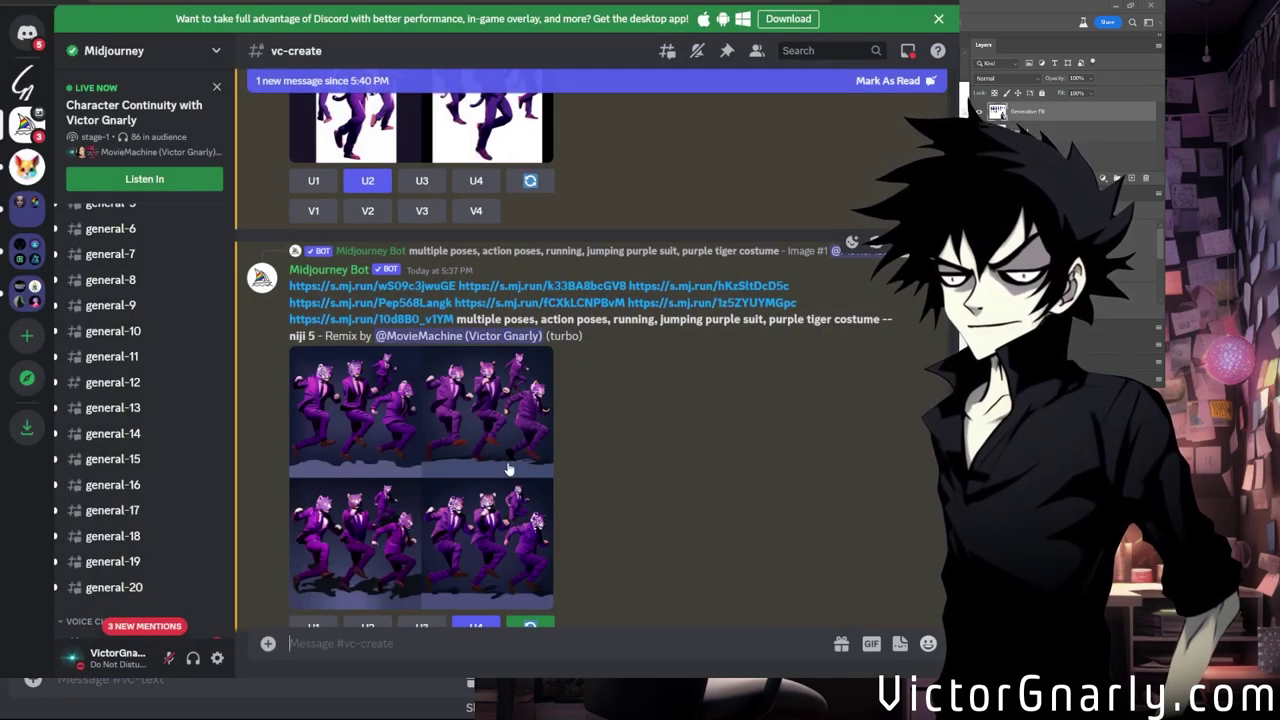
Submit a subtle variation of the original four-pose tiger image, adding the reference image links before the prompt and --niji 5 after it.
scroll(508, 468, "down", 5)
scroll(420, 380, "up", 4)
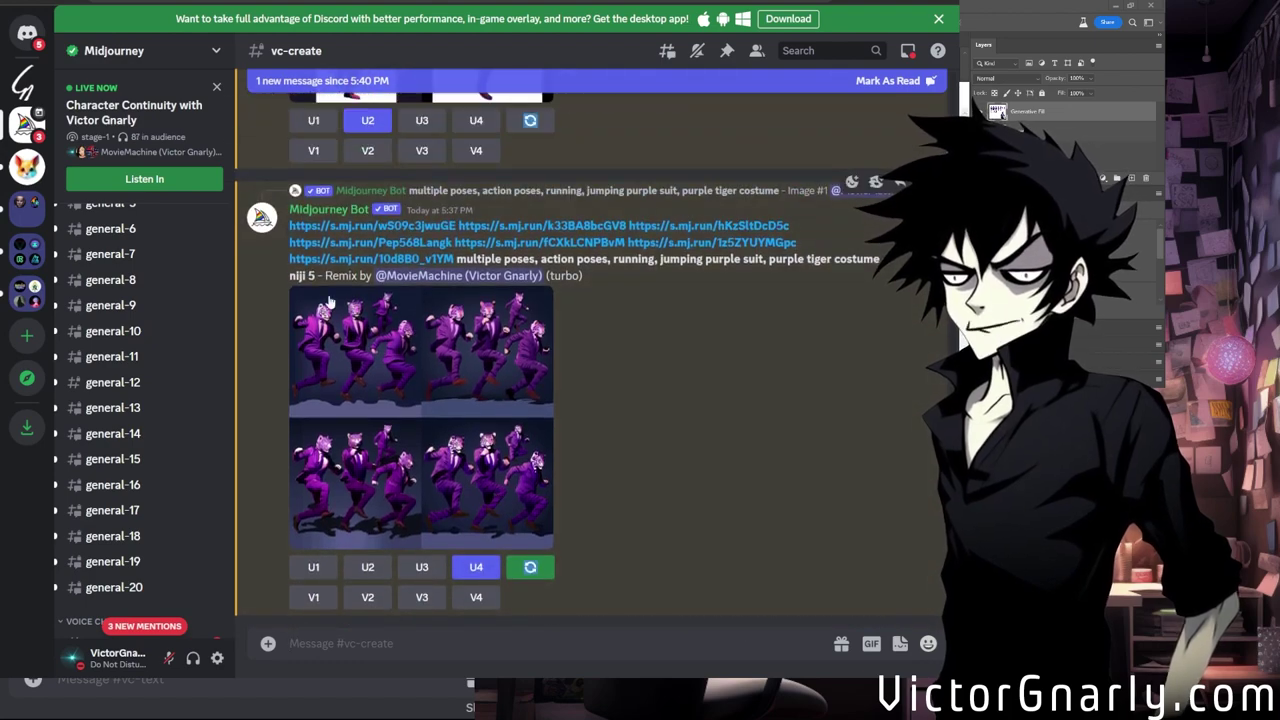
scroll(329, 302, "up", 3)
scroll(594, 290, "down", 3)
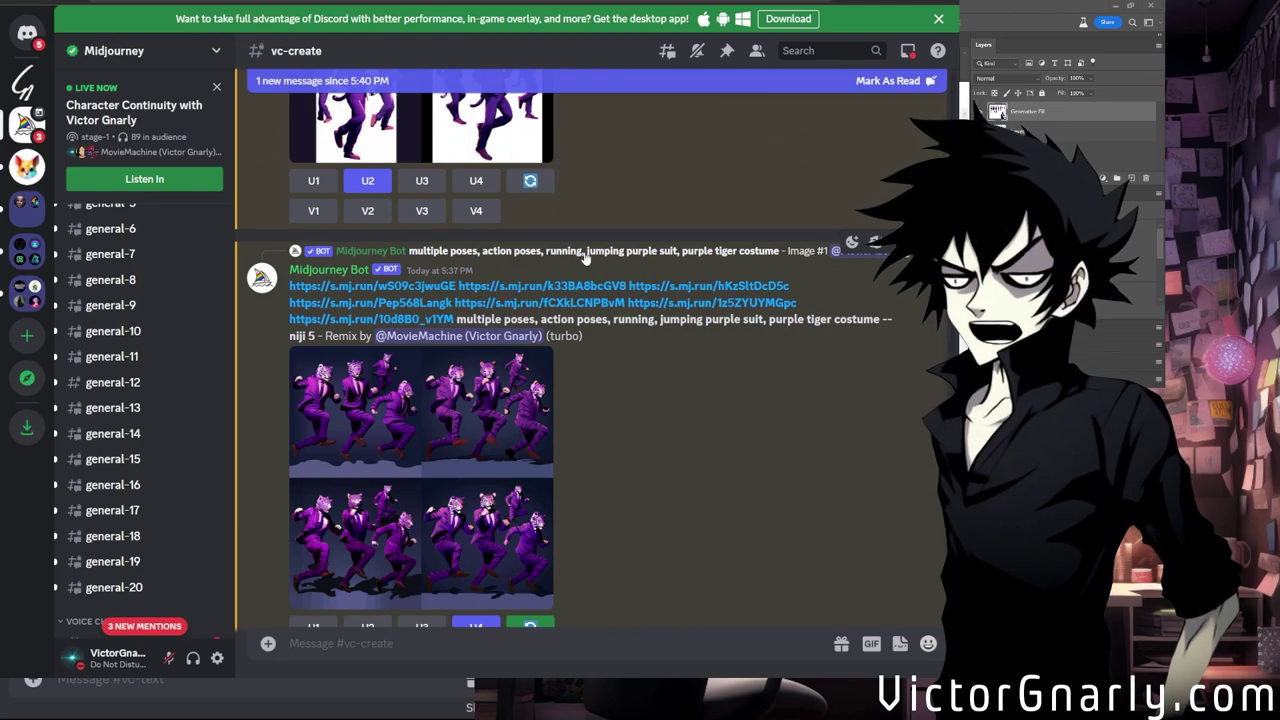
left_click(588, 252)
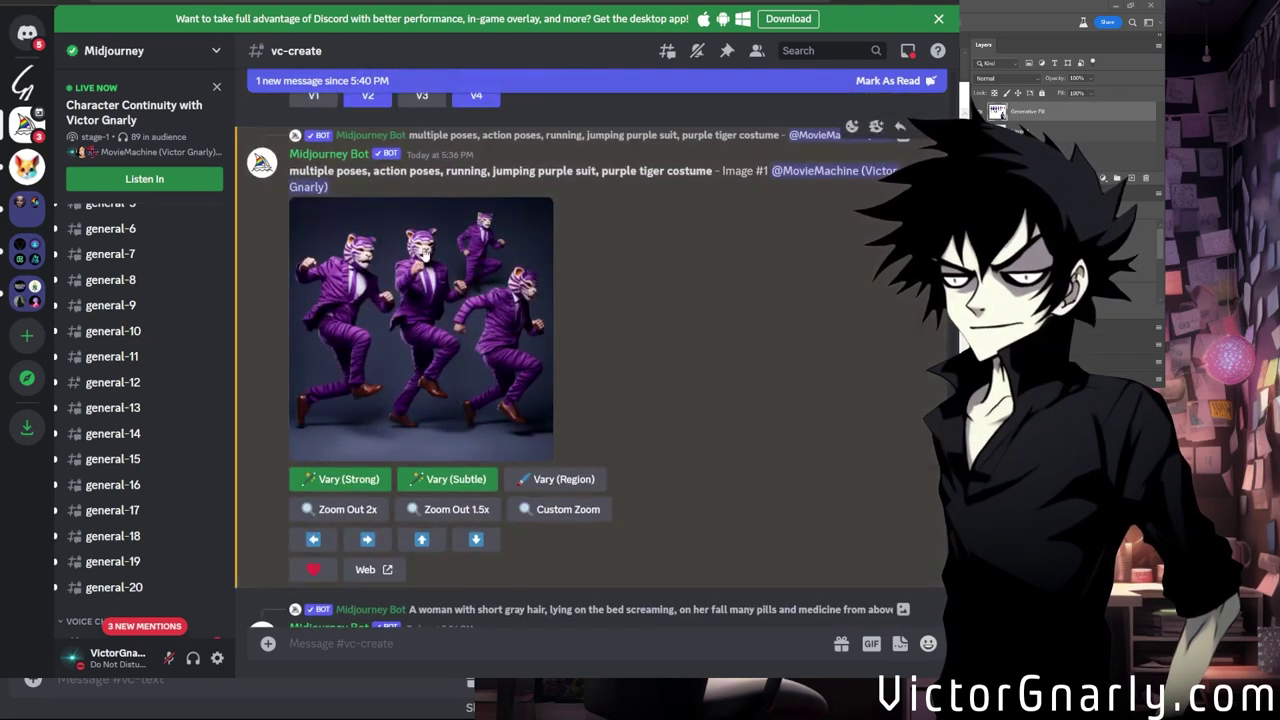
left_click(456, 481)
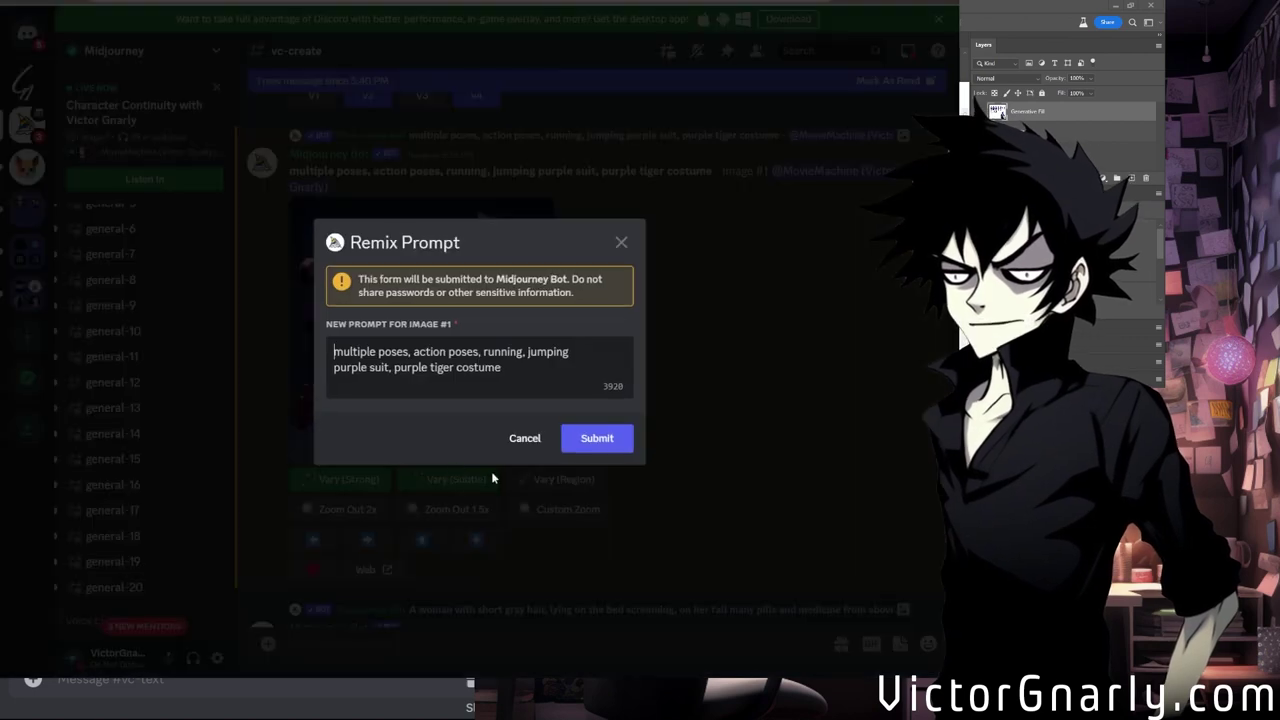
key("ctrl+v")
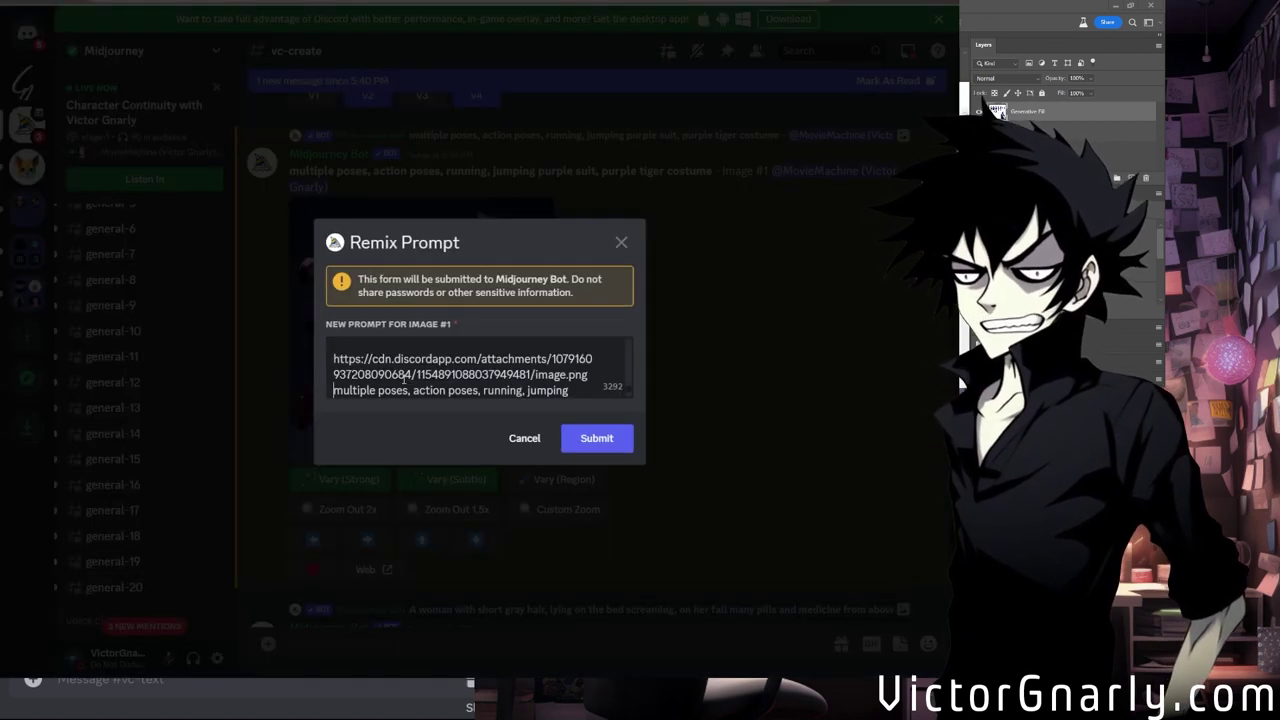
scroll(519, 385, "down", 1)
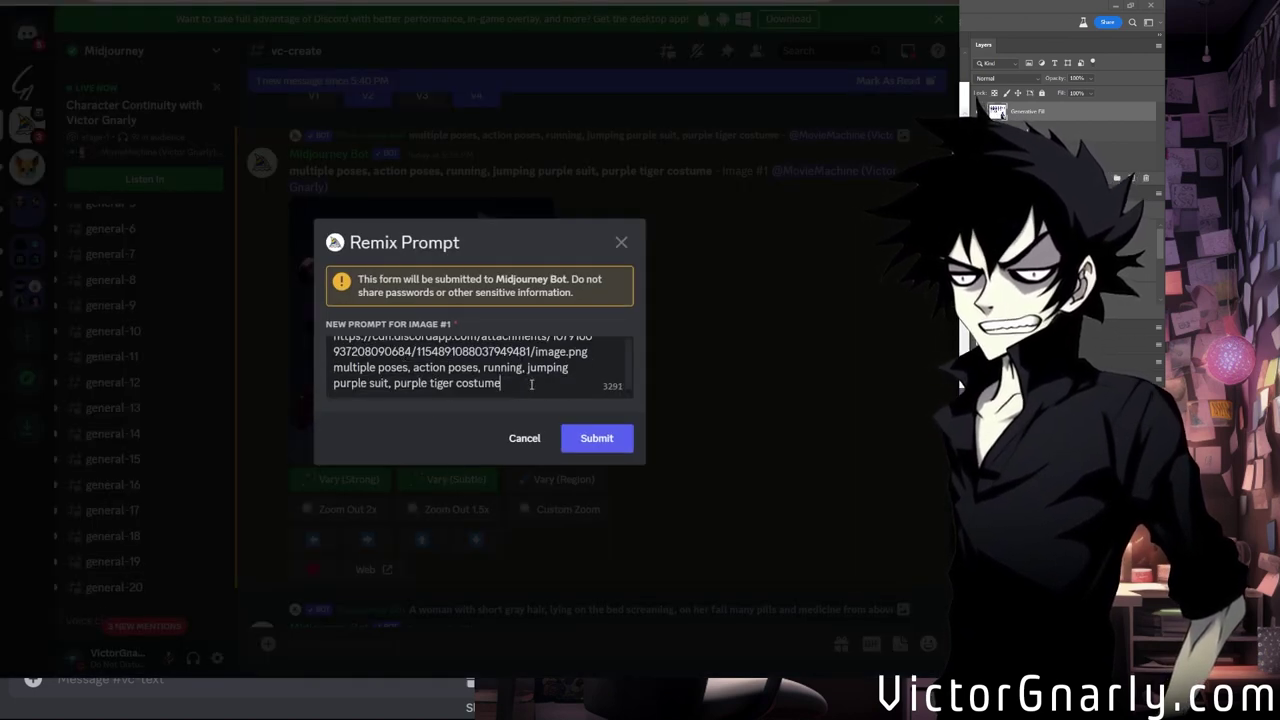
type("--niji 5")
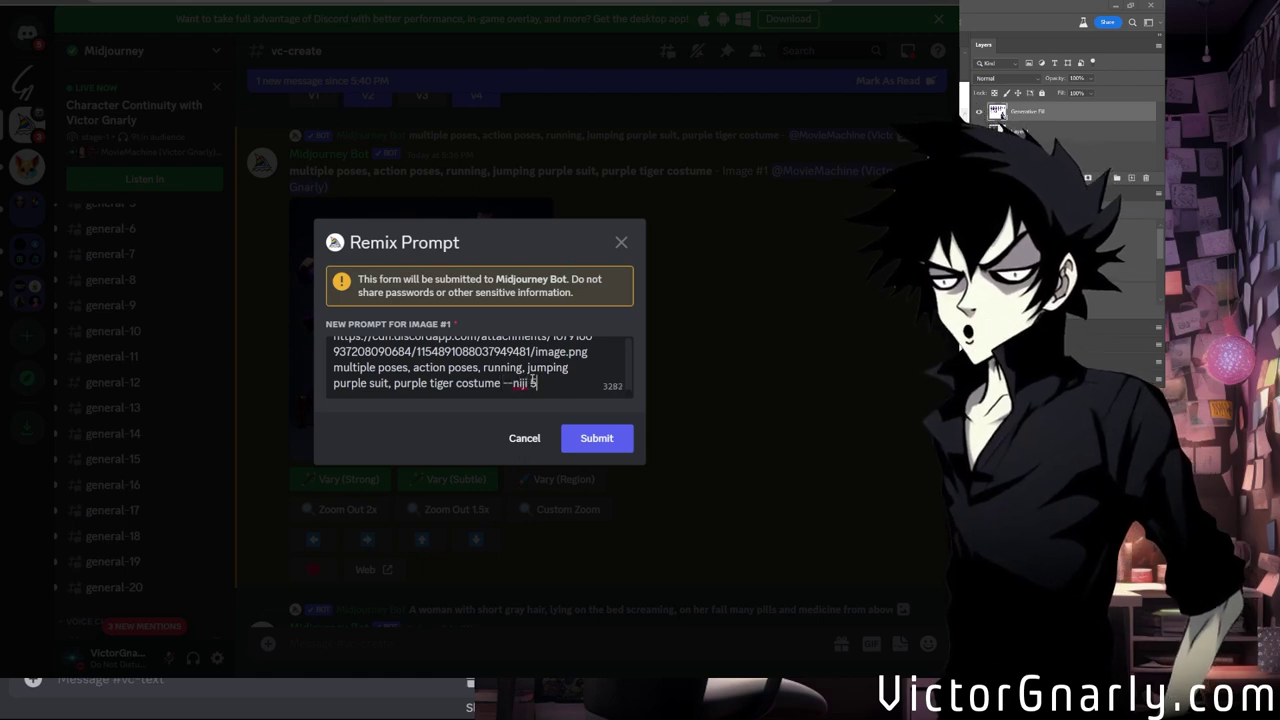
left_click(590, 438)
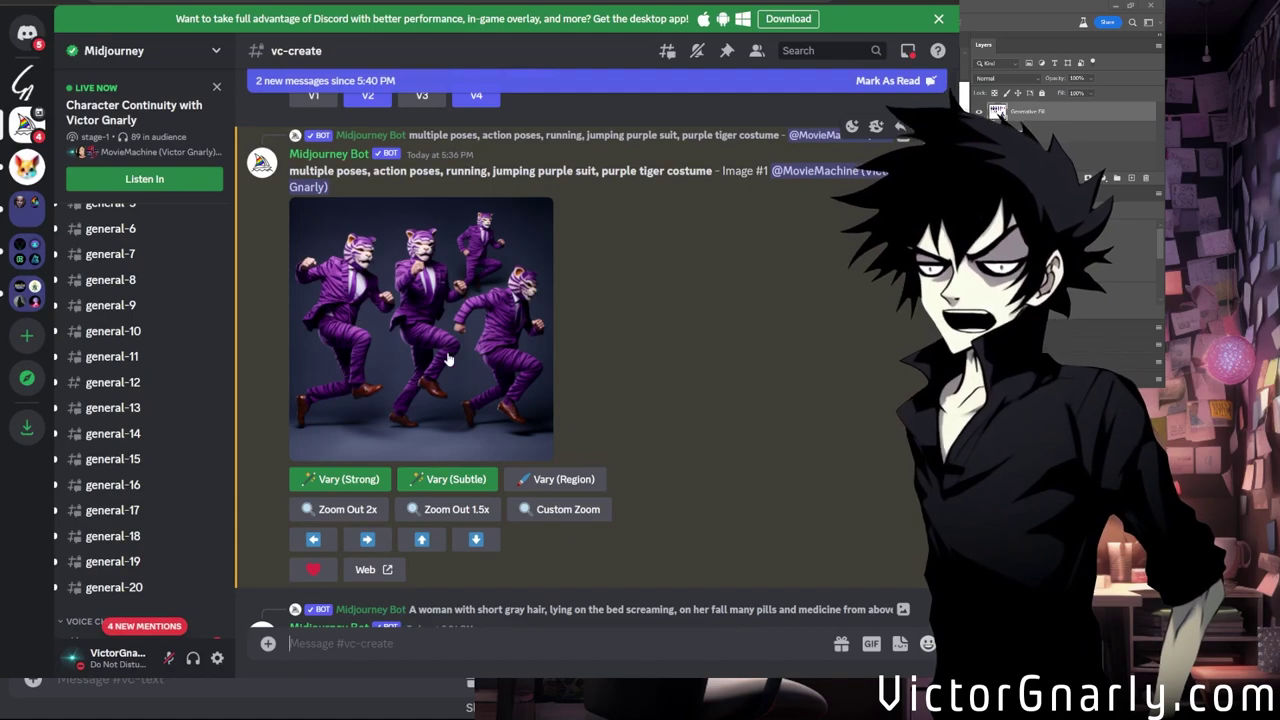
Find the new niji 5 remix grid among the channel's results and enlarge it to examine the tiger poses.
scroll(450, 380, "down", 10)
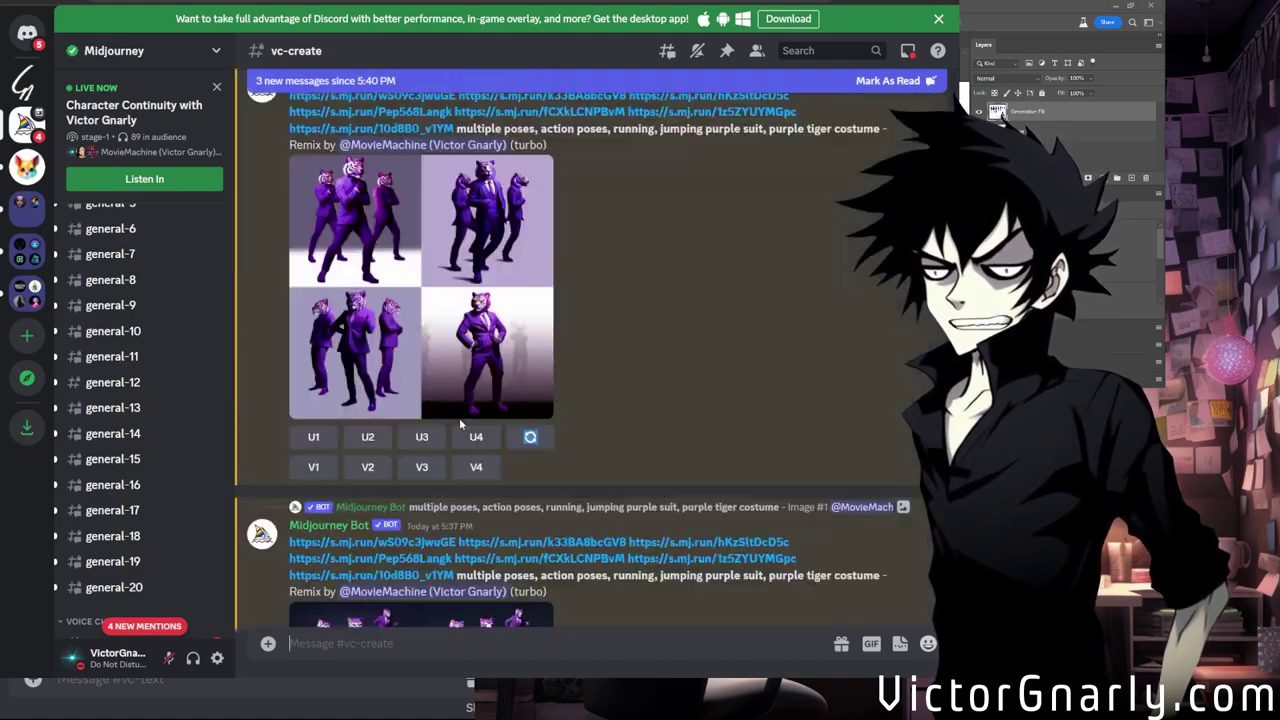
scroll(463, 420, "up", 10)
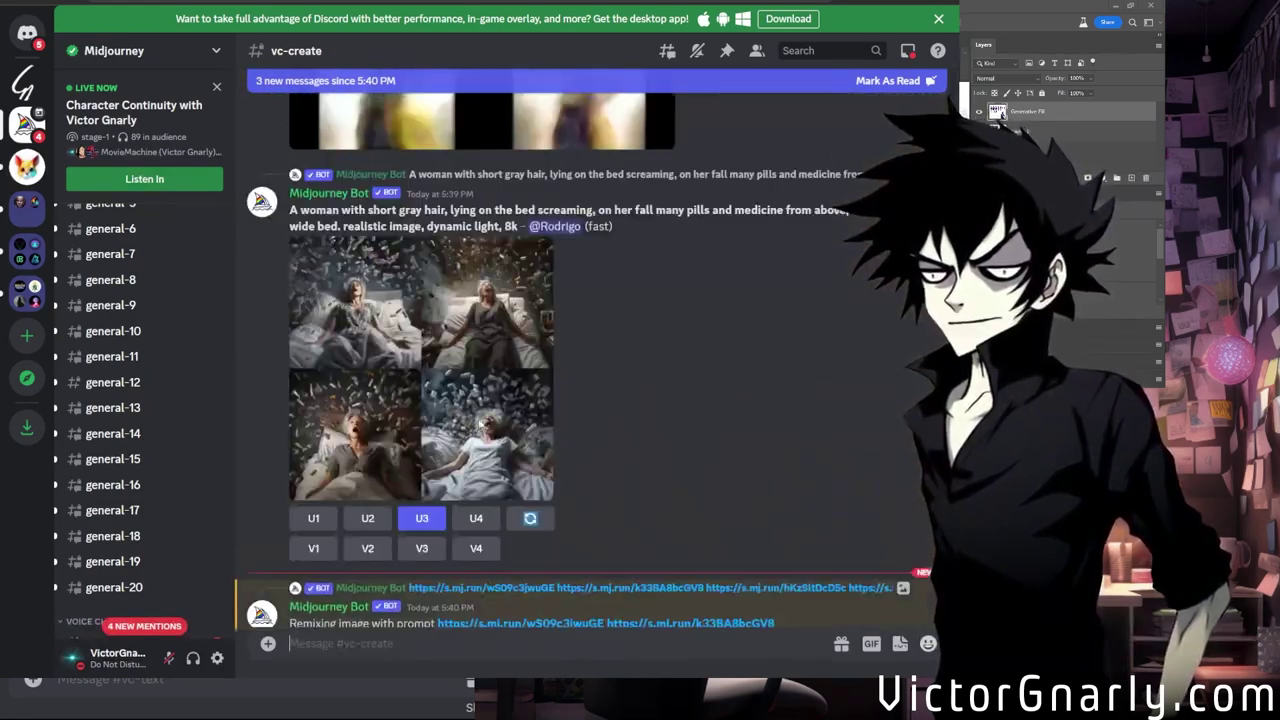
scroll(485, 419, "down", 5)
scroll(510, 430, "up", 4)
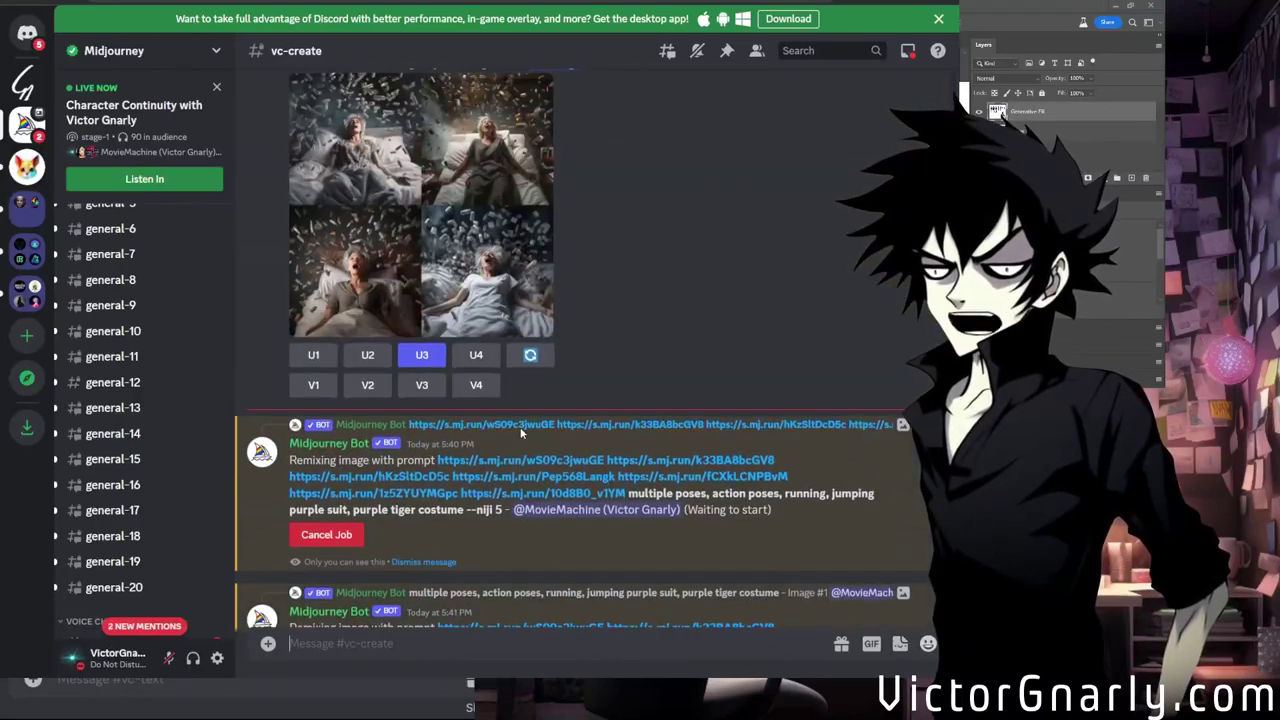
scroll(520, 432, "up", 5)
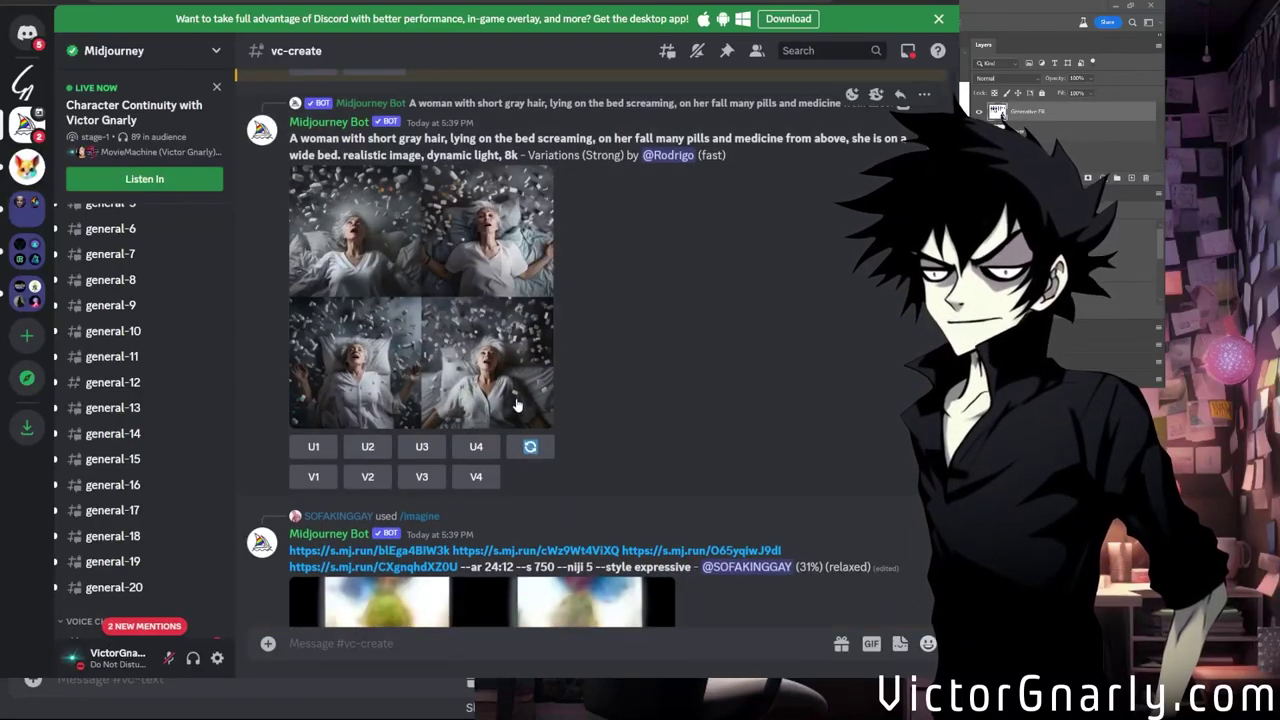
scroll(517, 404, "down", 7)
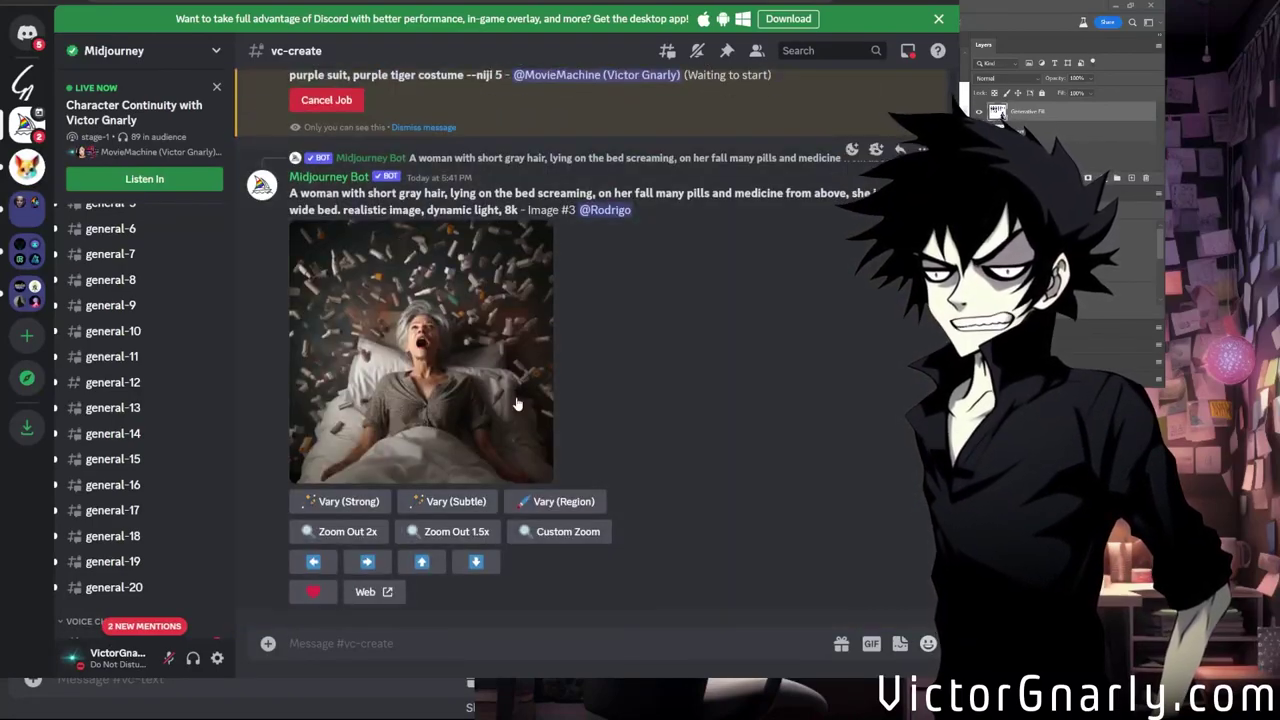
scroll(531, 427, "up", 3)
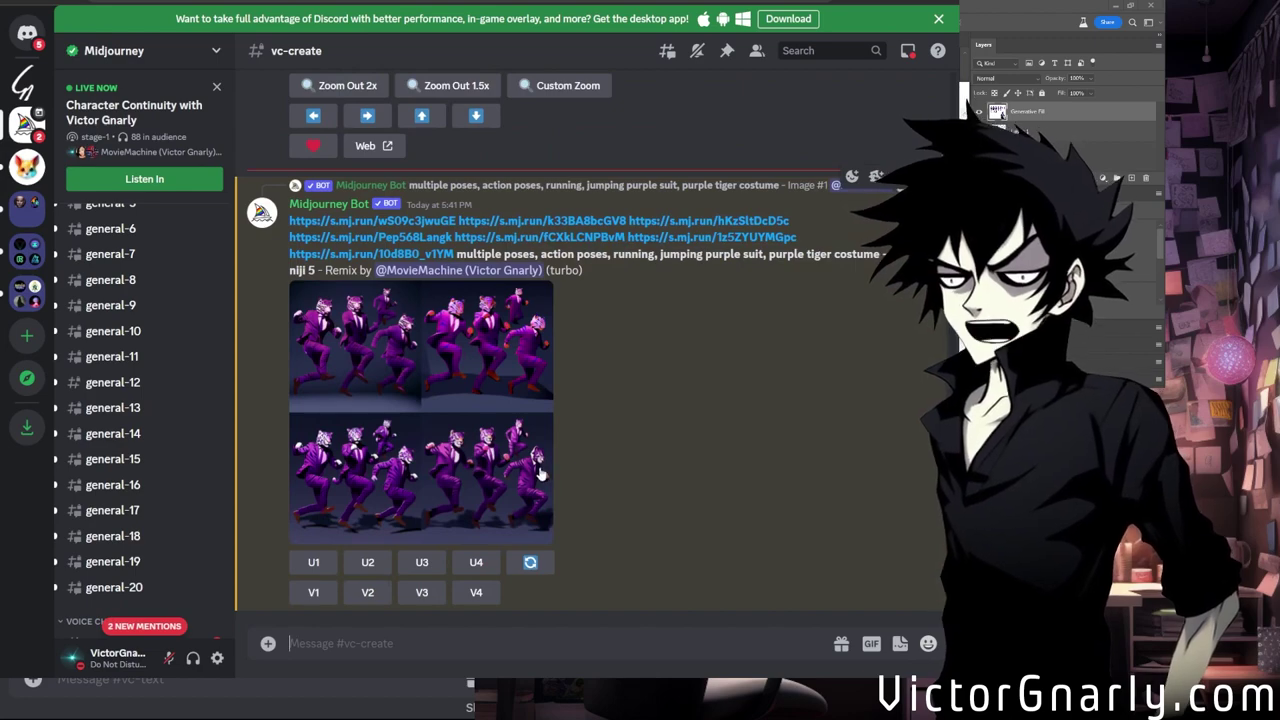
left_click(540, 475)
left_click(768, 488)
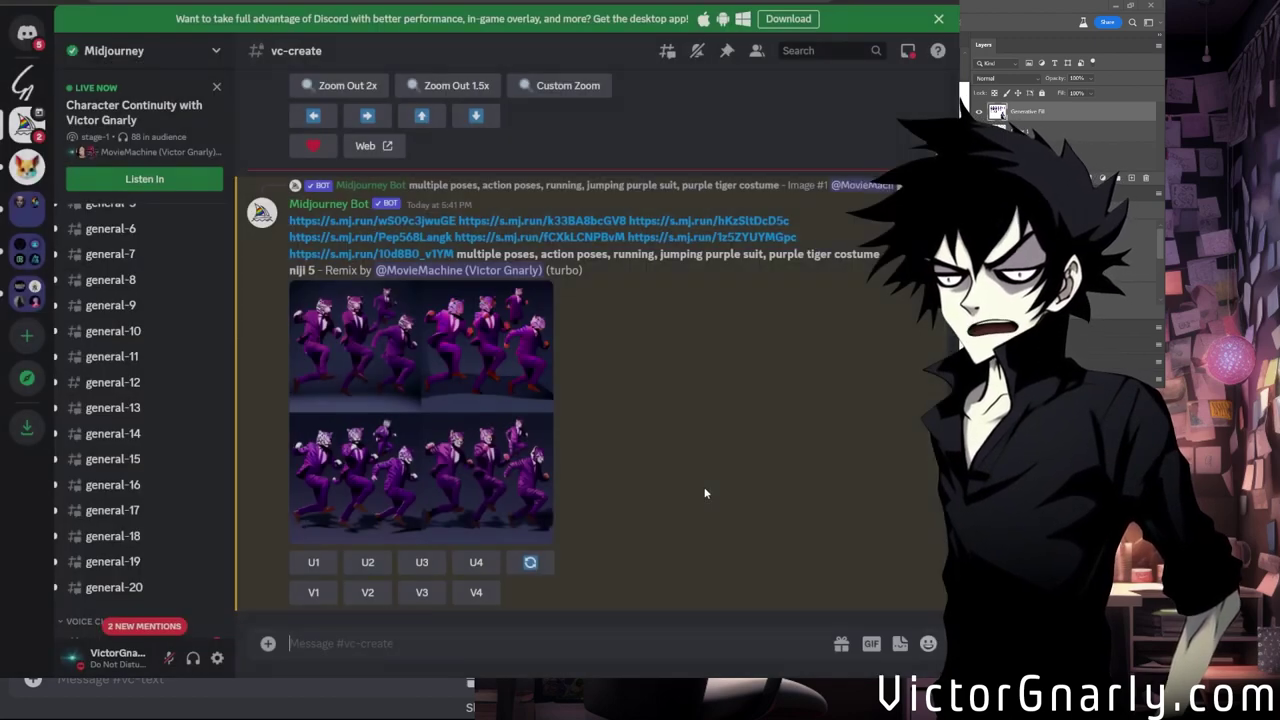
Review the new remix's image links and prompt text, and check the channel for the other queued remix.
scroll(590, 475, "up", 3)
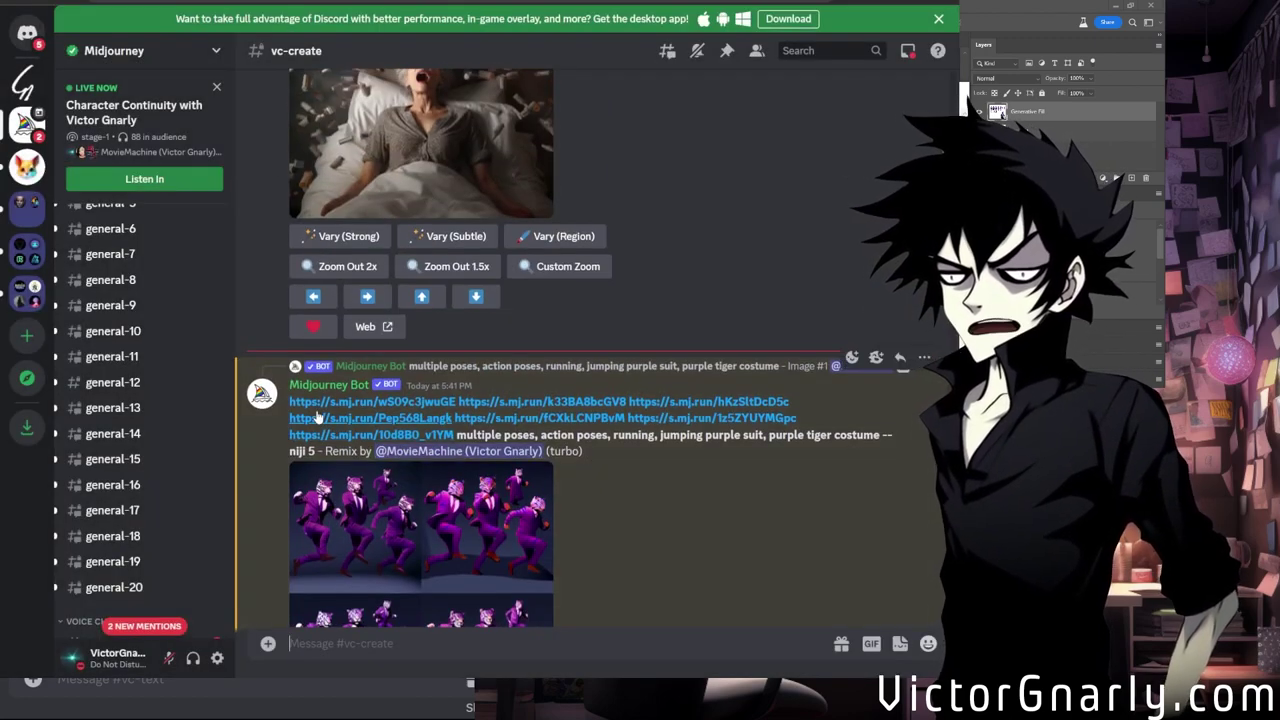
left_click_drag(289, 401, 676, 440)
left_click(712, 504)
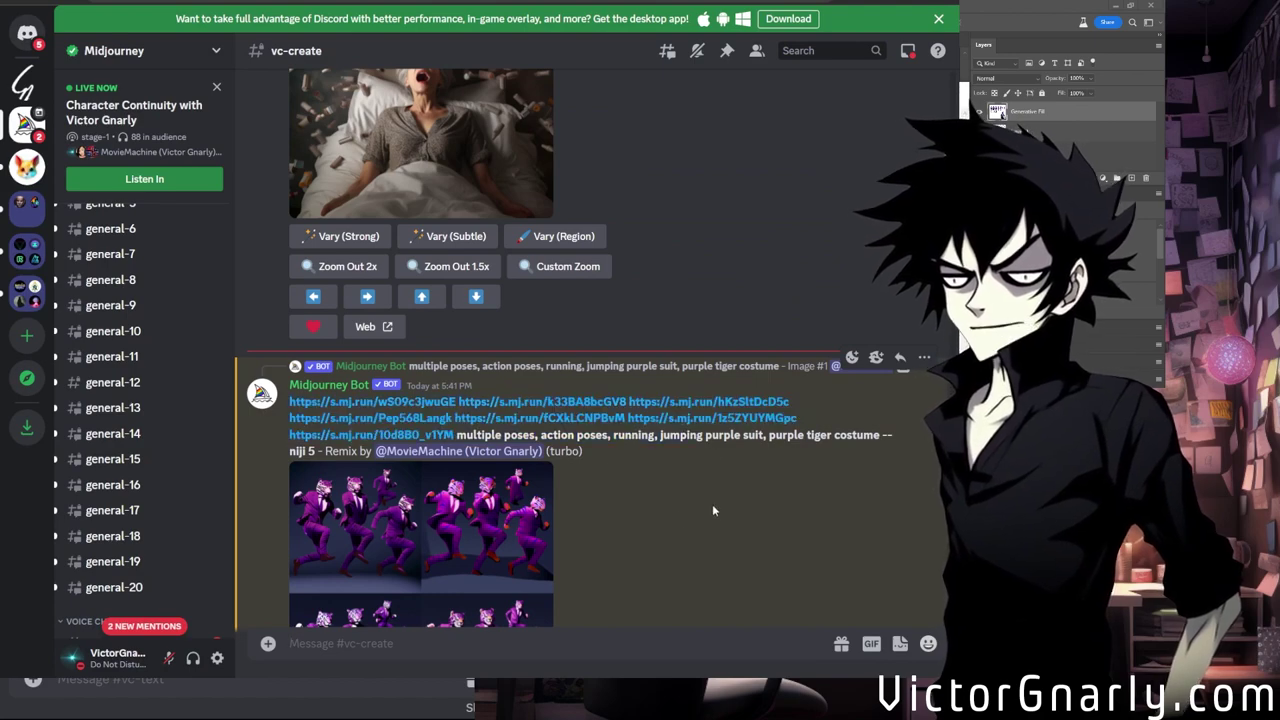
scroll(670, 519, "down", 3)
scroll(528, 463, "up", 10)
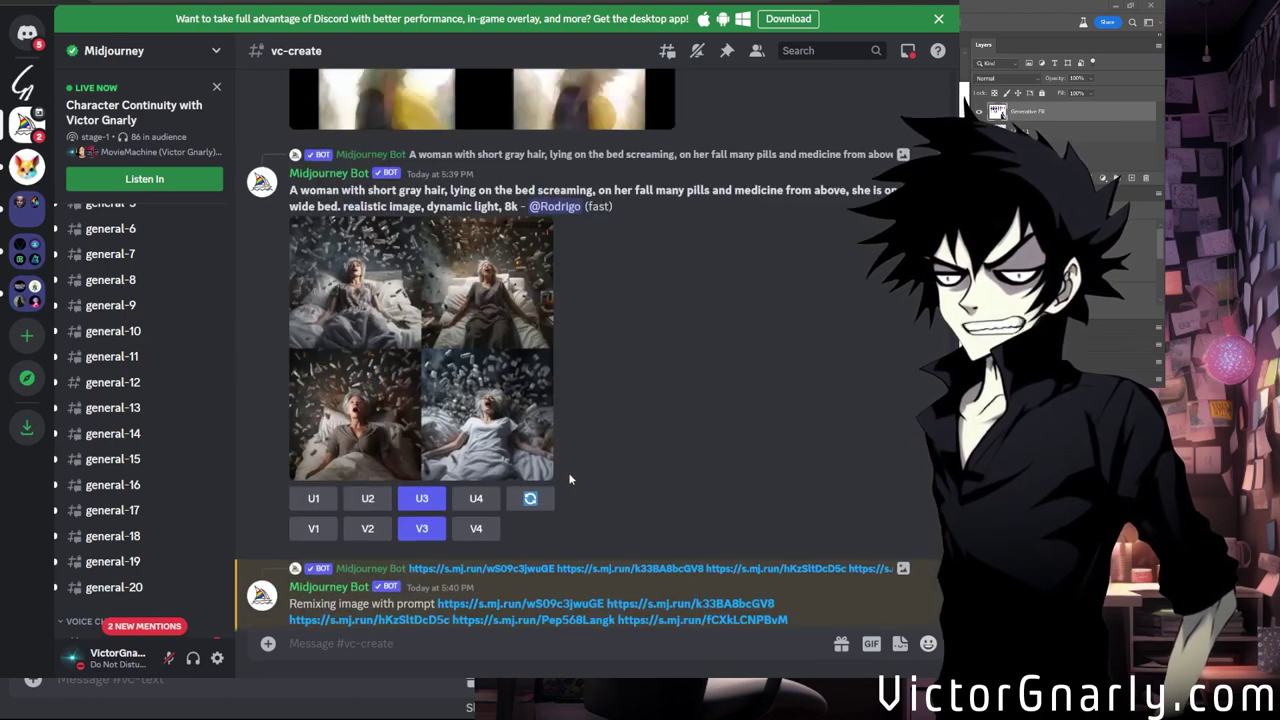
scroll(568, 479, "down", 10)
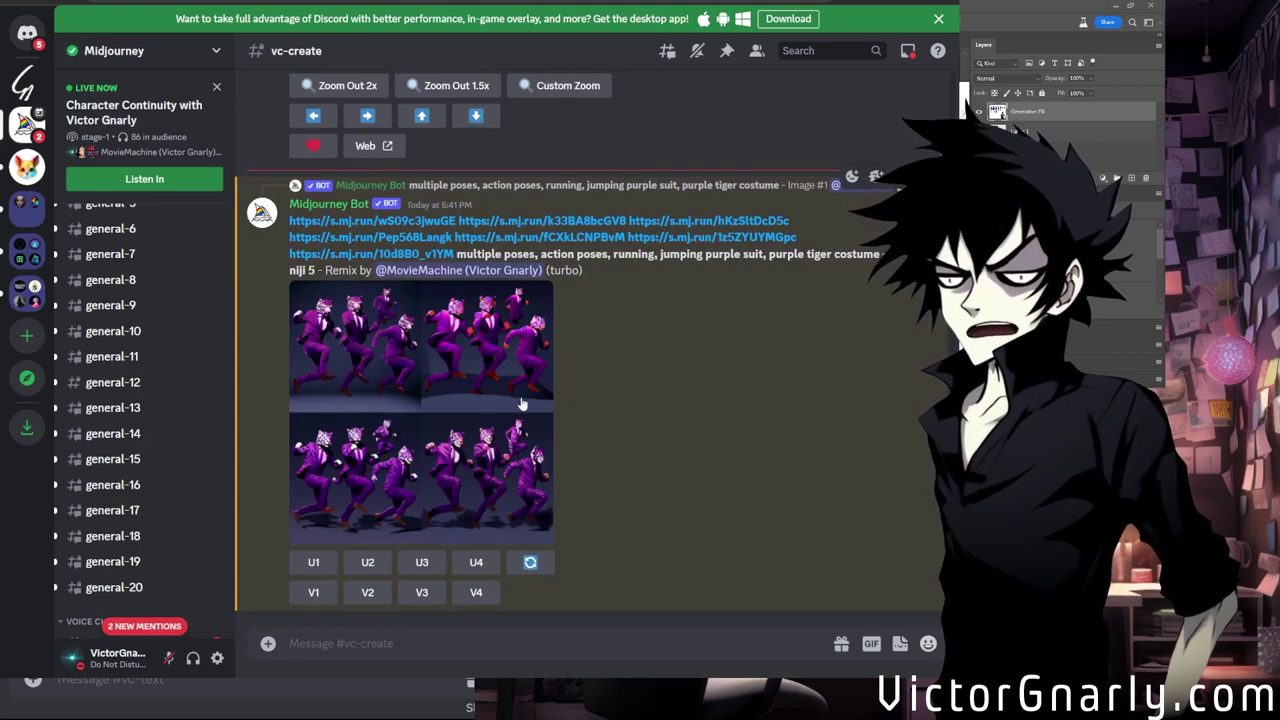
Enlarge the new remix grid and the subtle variations grid in turn to compare their tiger poses and style.
left_click(528, 420)
key("Escape")
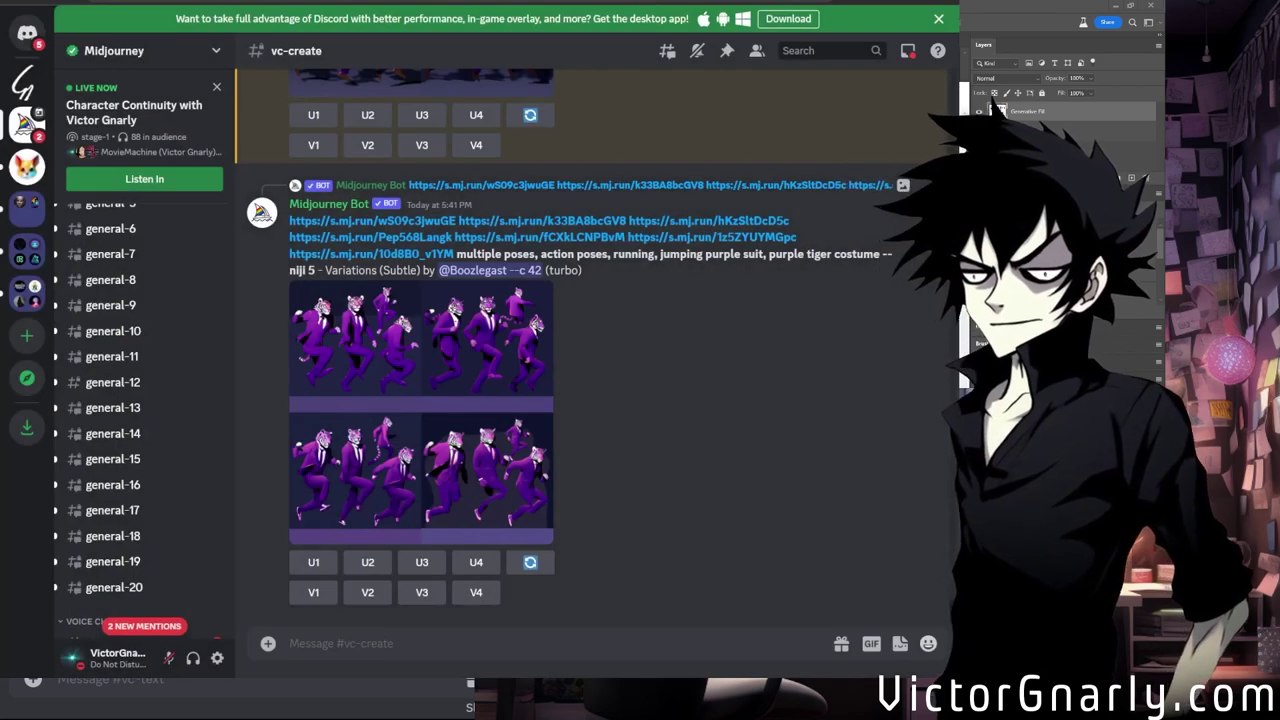
left_click(427, 374)
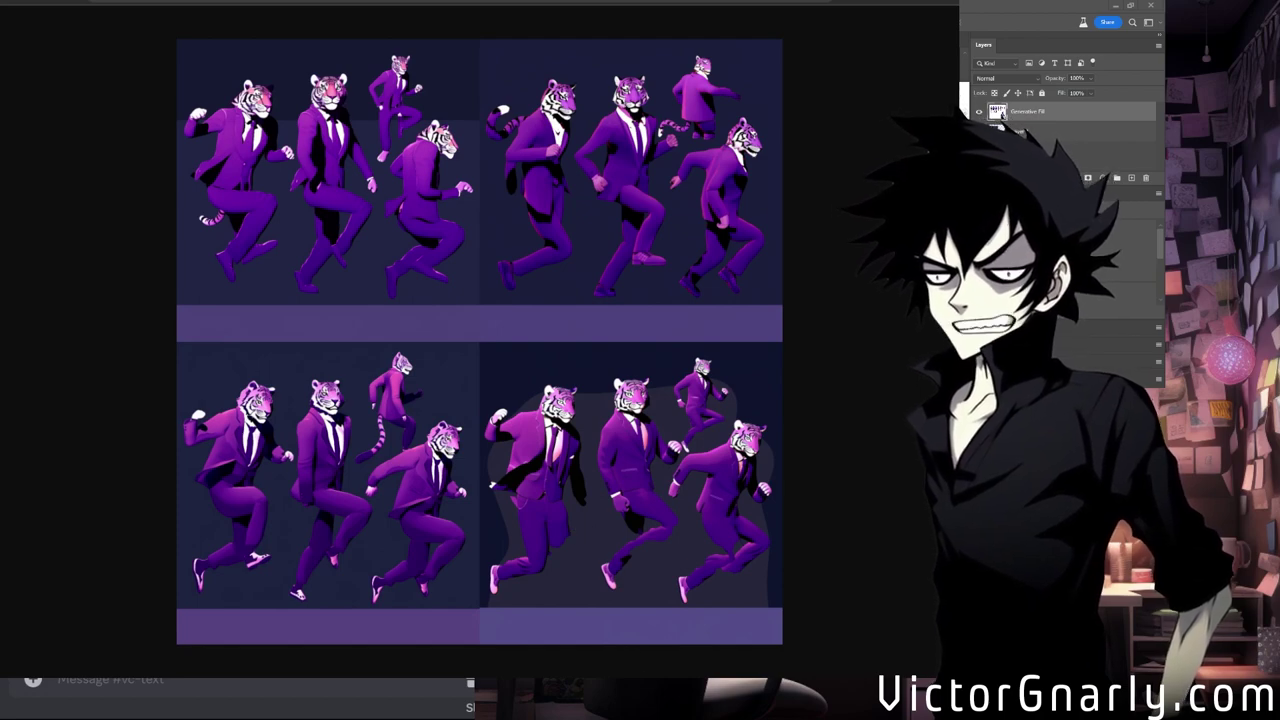
Examine the tiger details in the dark-background variations grid at full size, and return to the vc-create channel.
scroll(628, 644, "up", 2)
scroll(365, 348, "down", 3)
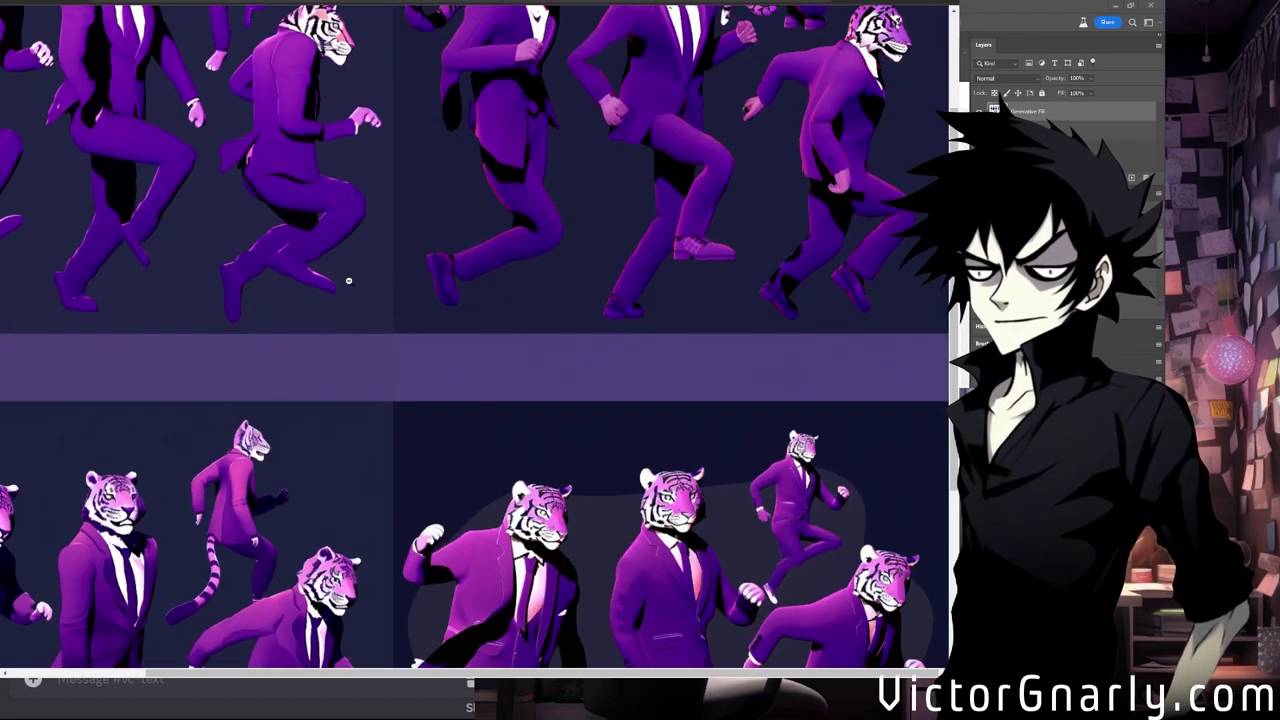
key("alt+Tab")
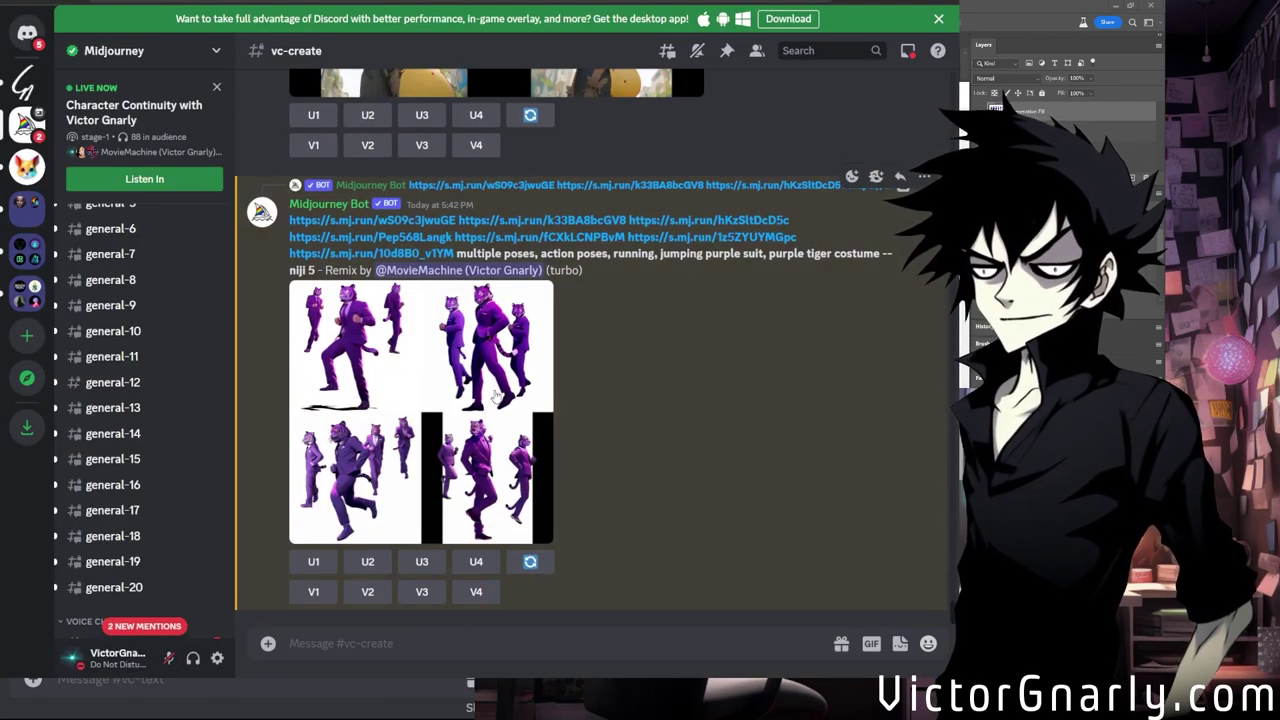
Enlarge the white-background niji 5 remix grid and examine its purple-suited tiger poses.
scroll(482, 410, "up", 2)
scroll(420, 420, "down", 4)
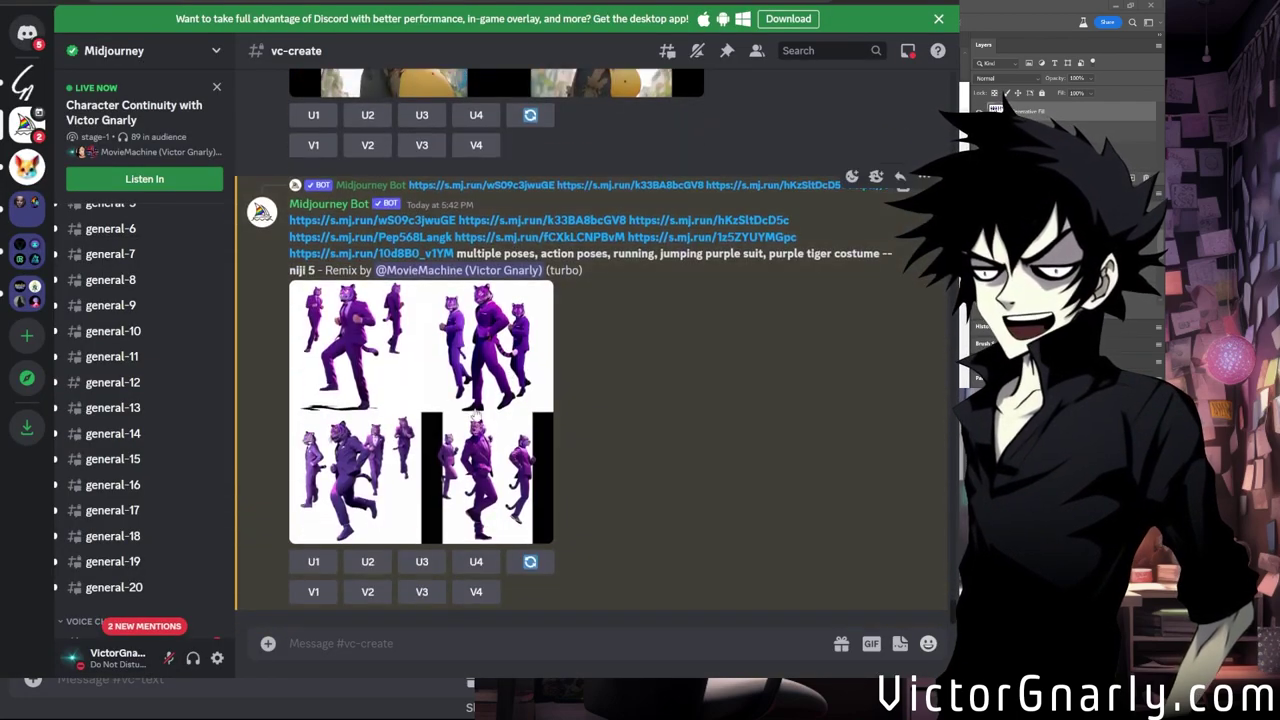
left_click(362, 258)
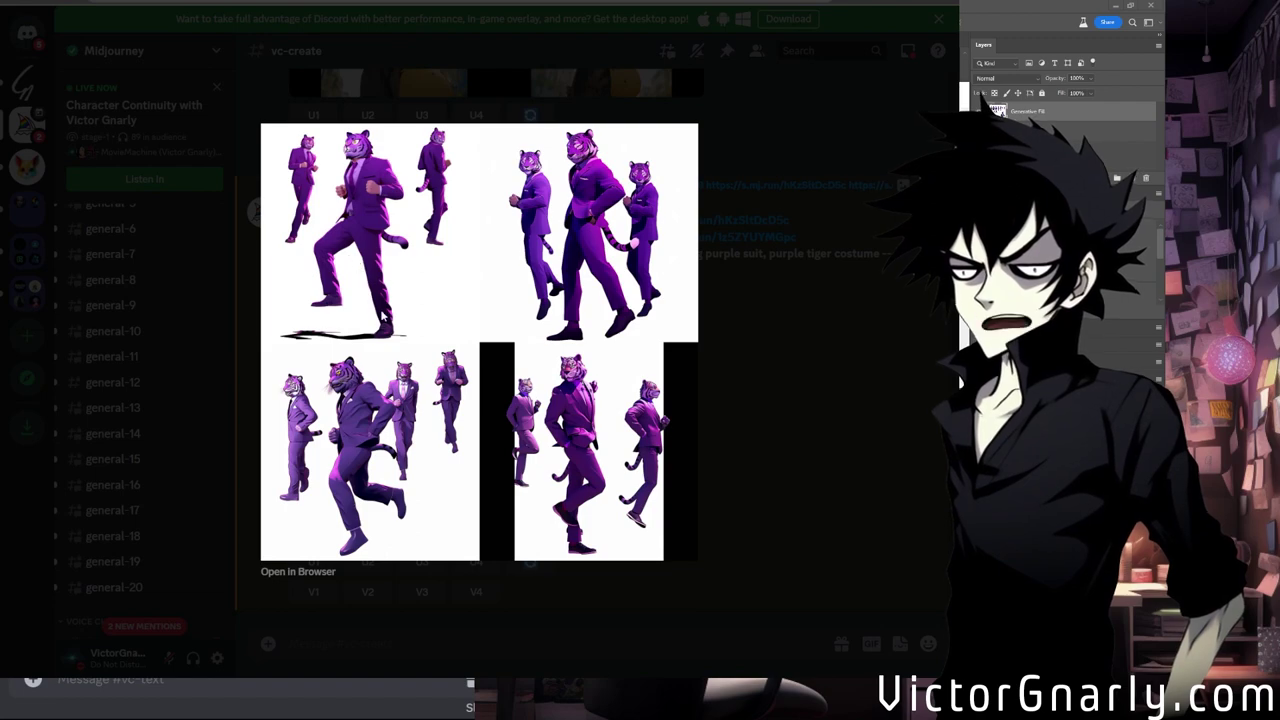
left_click(704, 506)
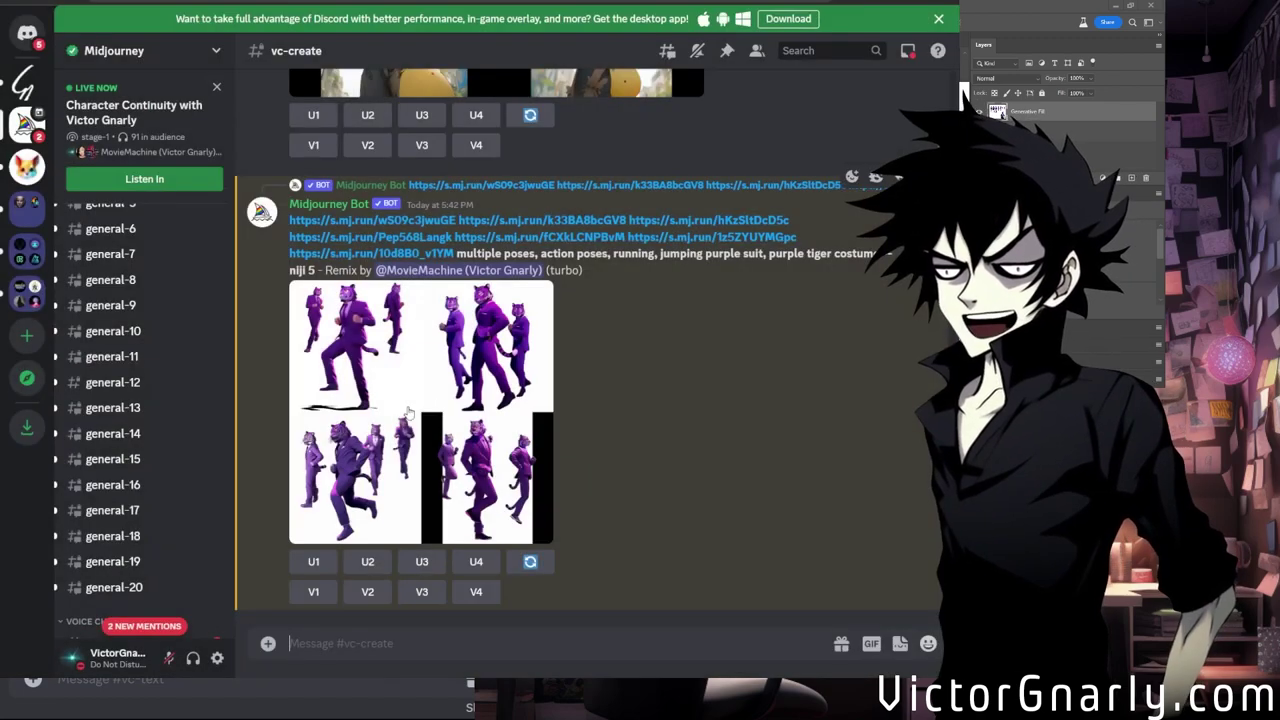
scroll(405, 410, "up", 10)
scroll(405, 410, "down", 10)
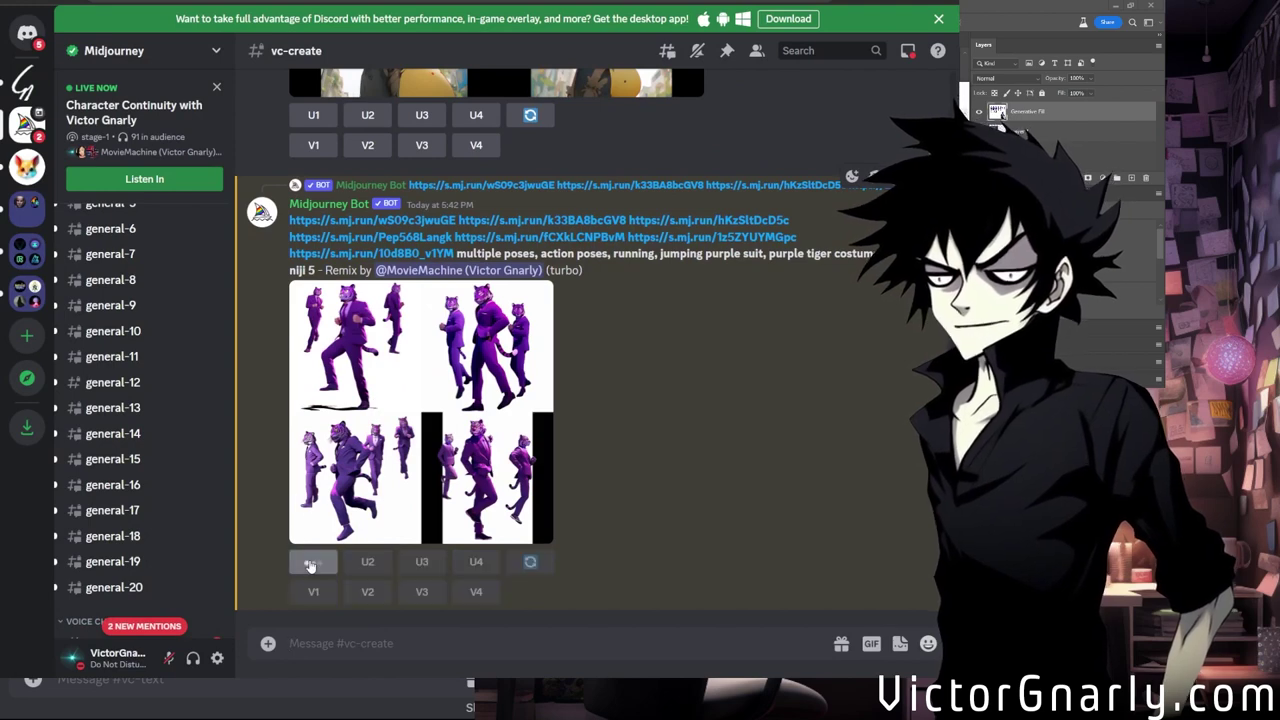
Upscale the first image of the white-background remix grid and view the result enlarged.
left_click(310, 561)
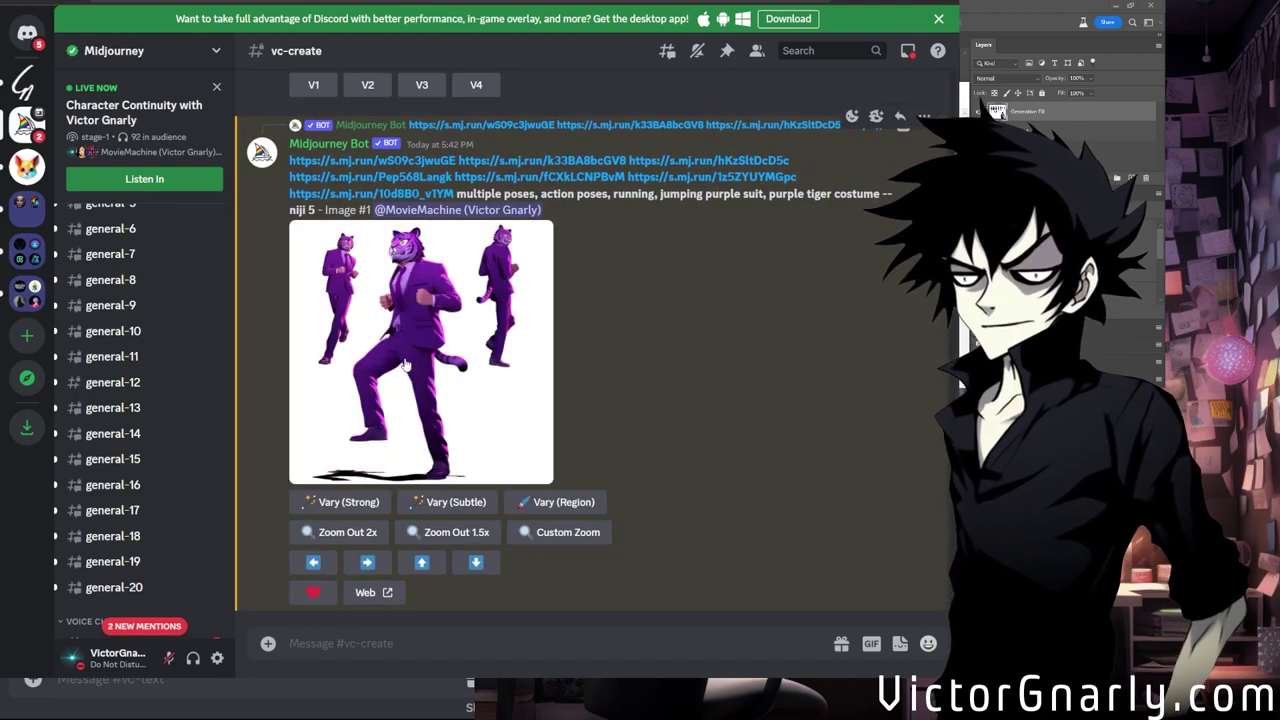
left_click(530, 340)
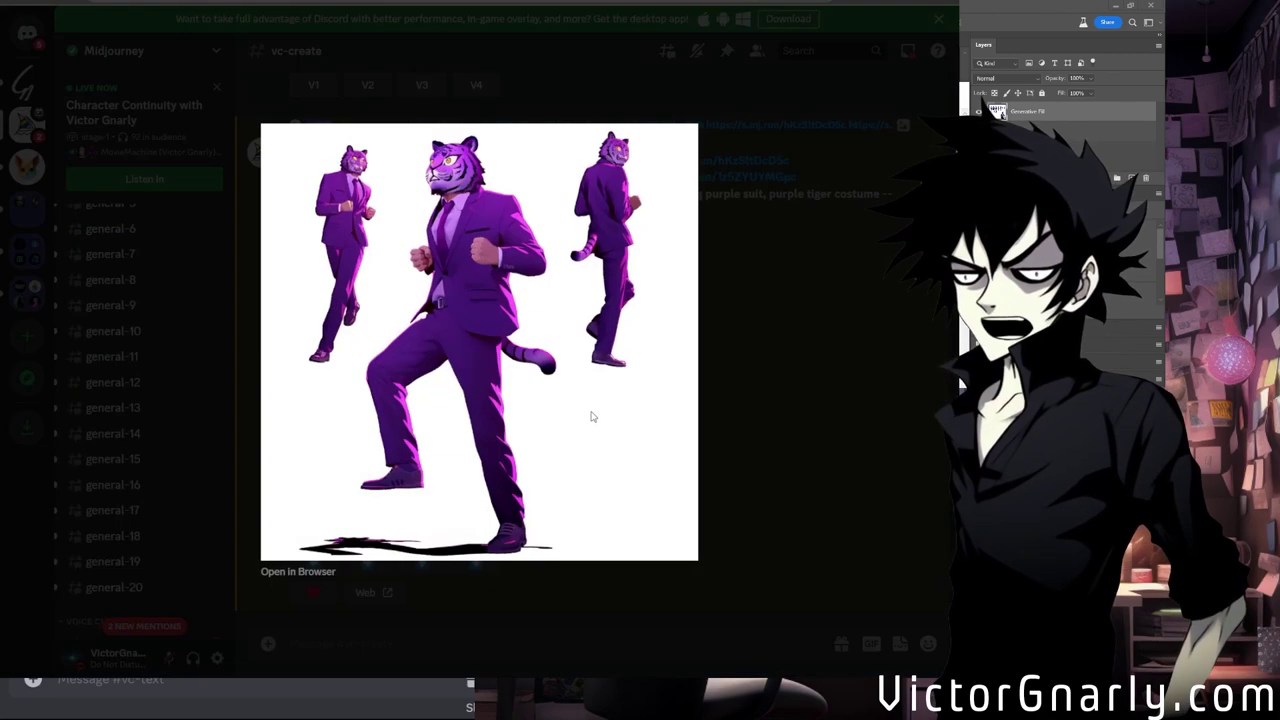
left_click(778, 368)
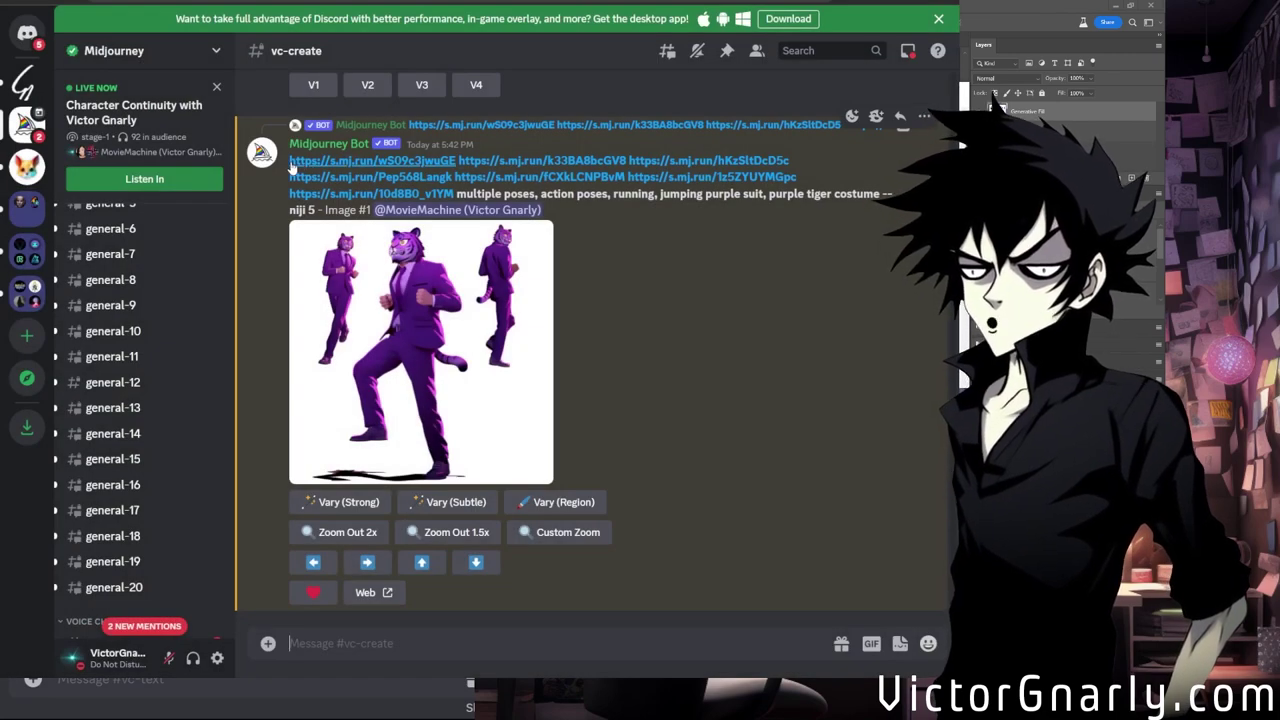
Start a Vary (Region) edit on the upscaled tiger image and lasso the central tiger's collar, shirt and tie area.
left_click(557, 505)
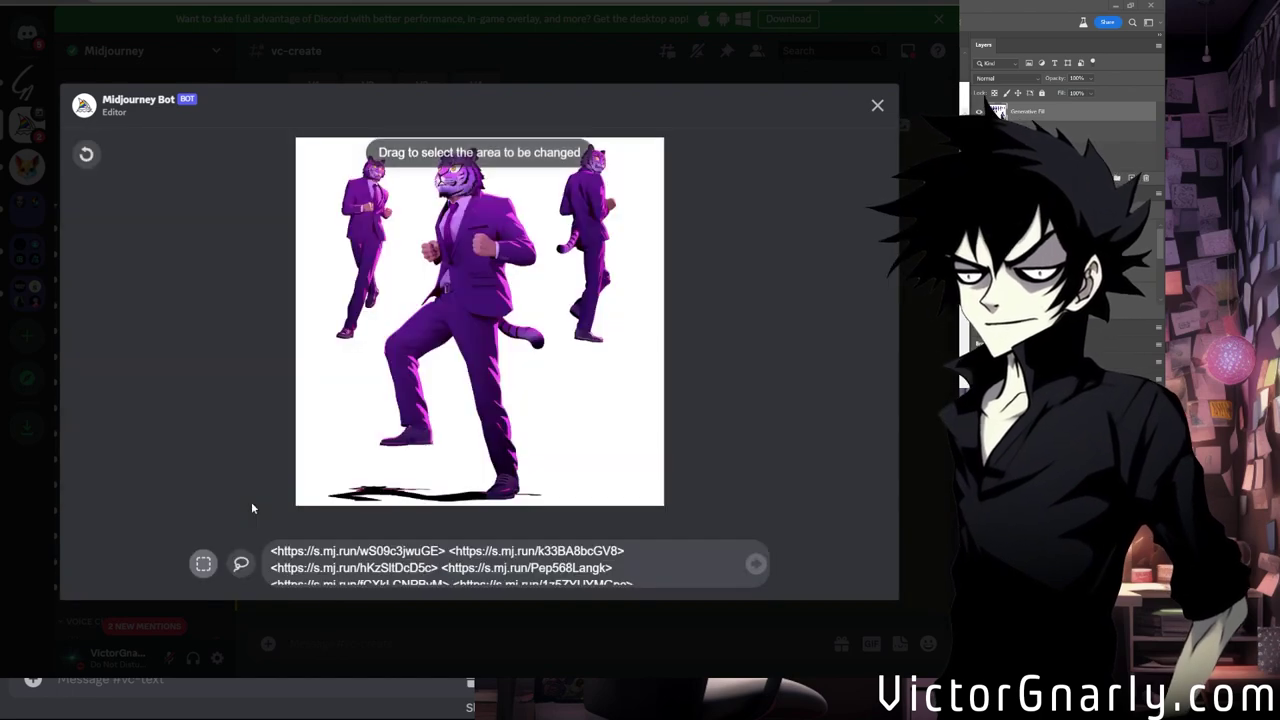
left_click(241, 564)
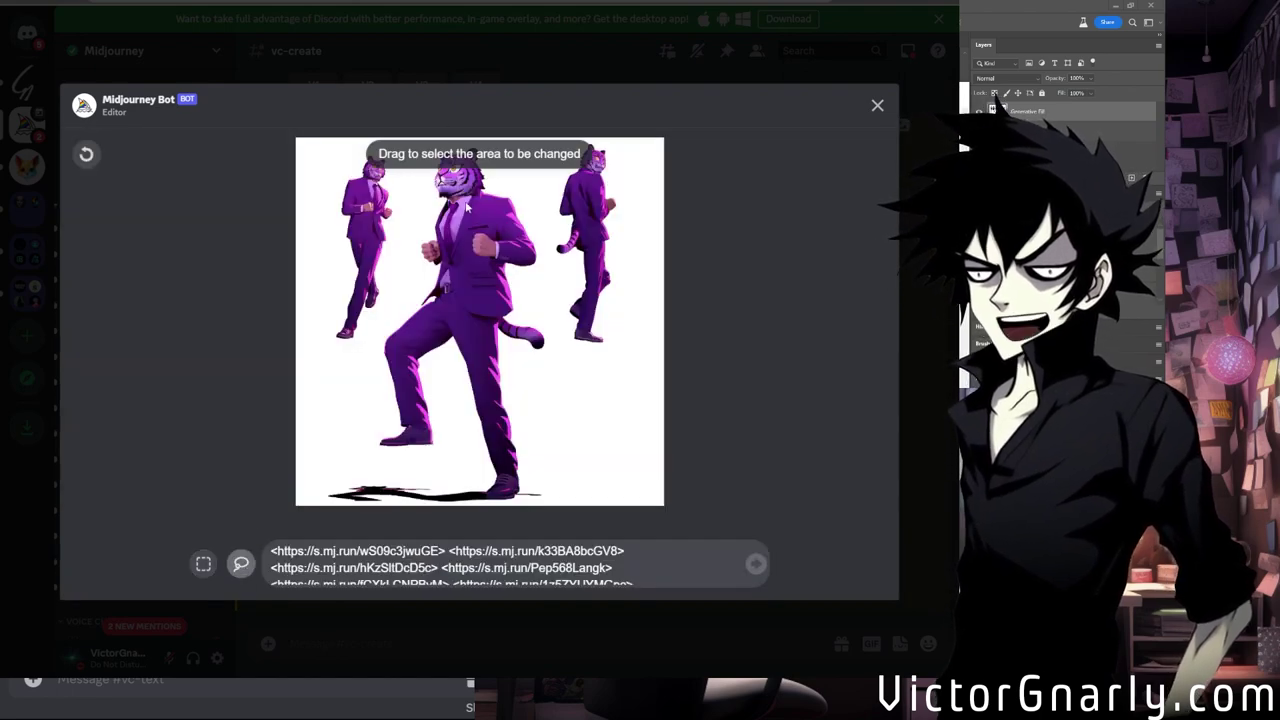
left_click_drag(447, 140, 445, 145)
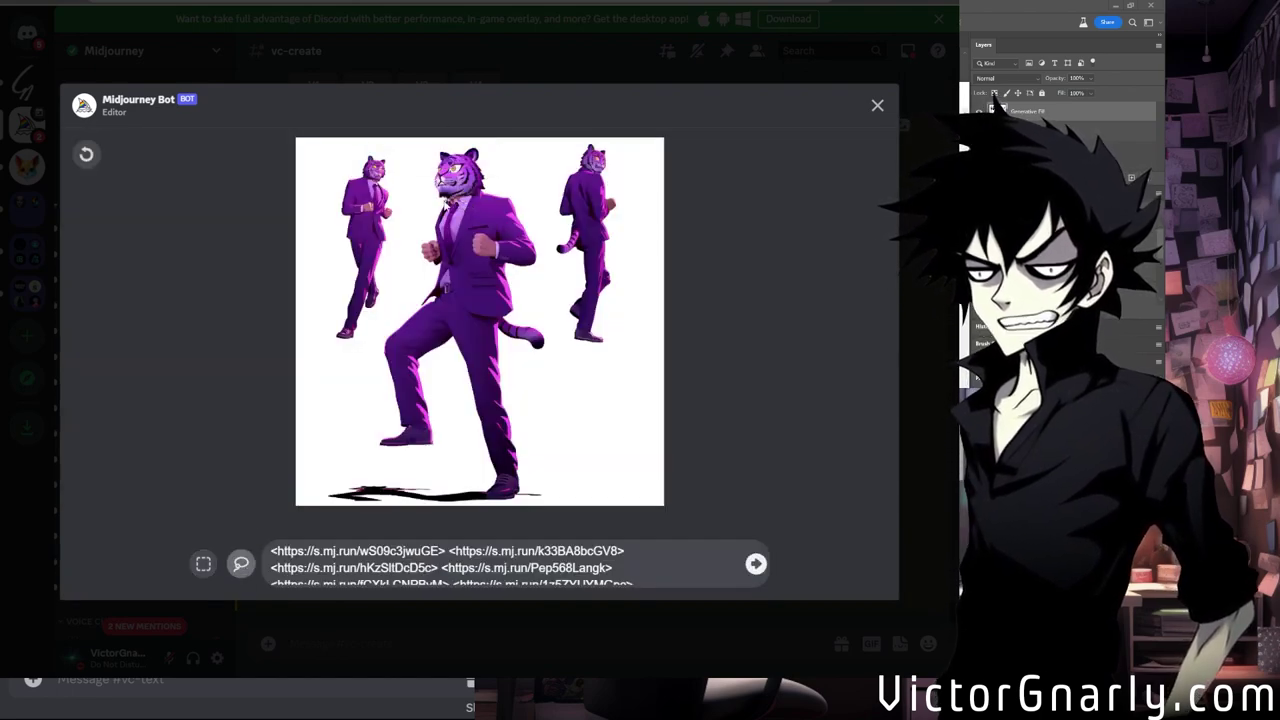
mouse_move(440, 208)
left_mouse_down()
mouse_move(455, 236)
mouse_move(447, 254)
mouse_move(462, 255)
left_mouse_up()
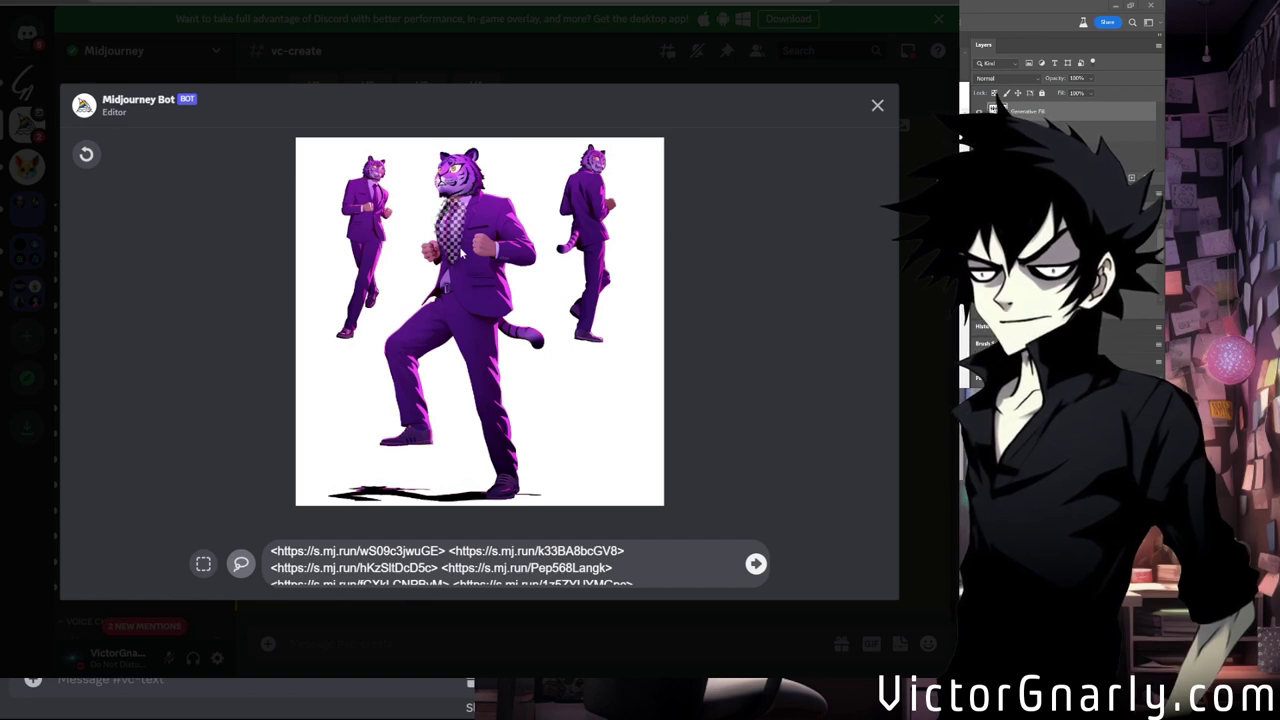
left_click_drag(470, 204, 430, 172)
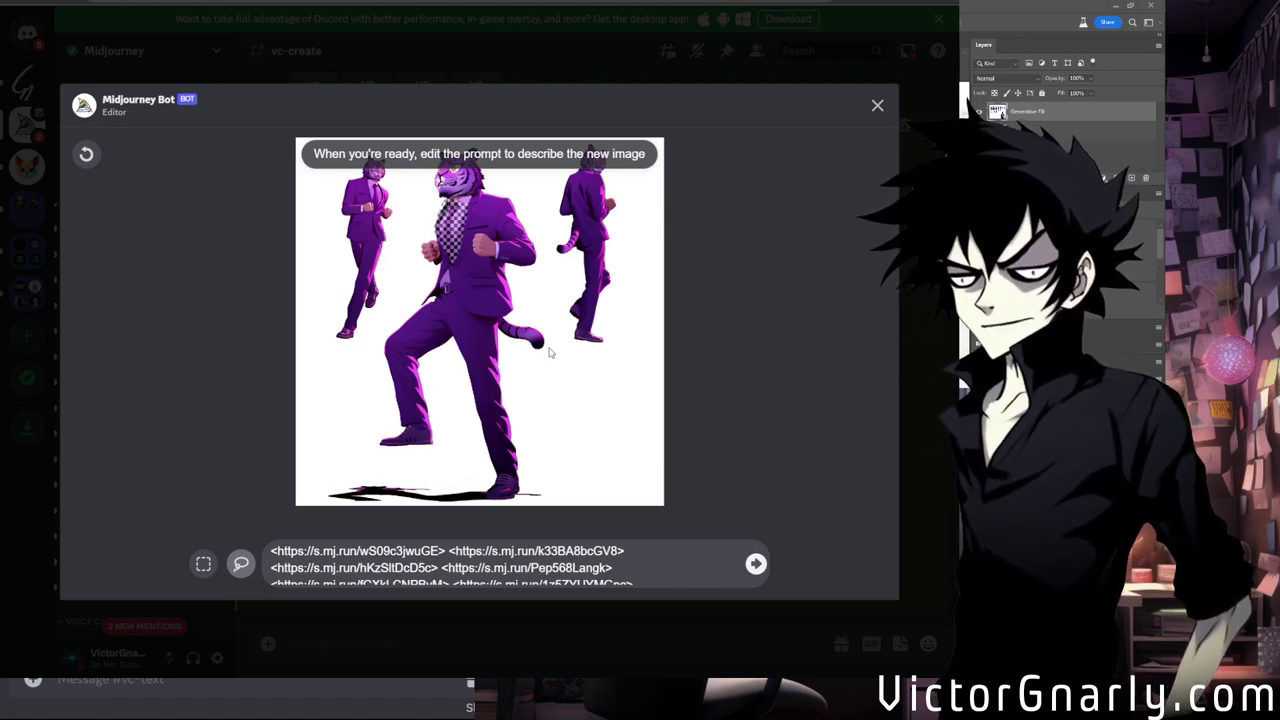
Add "red bowtie" before the image links in the region prompt and submit the variation.
left_click(270, 548)
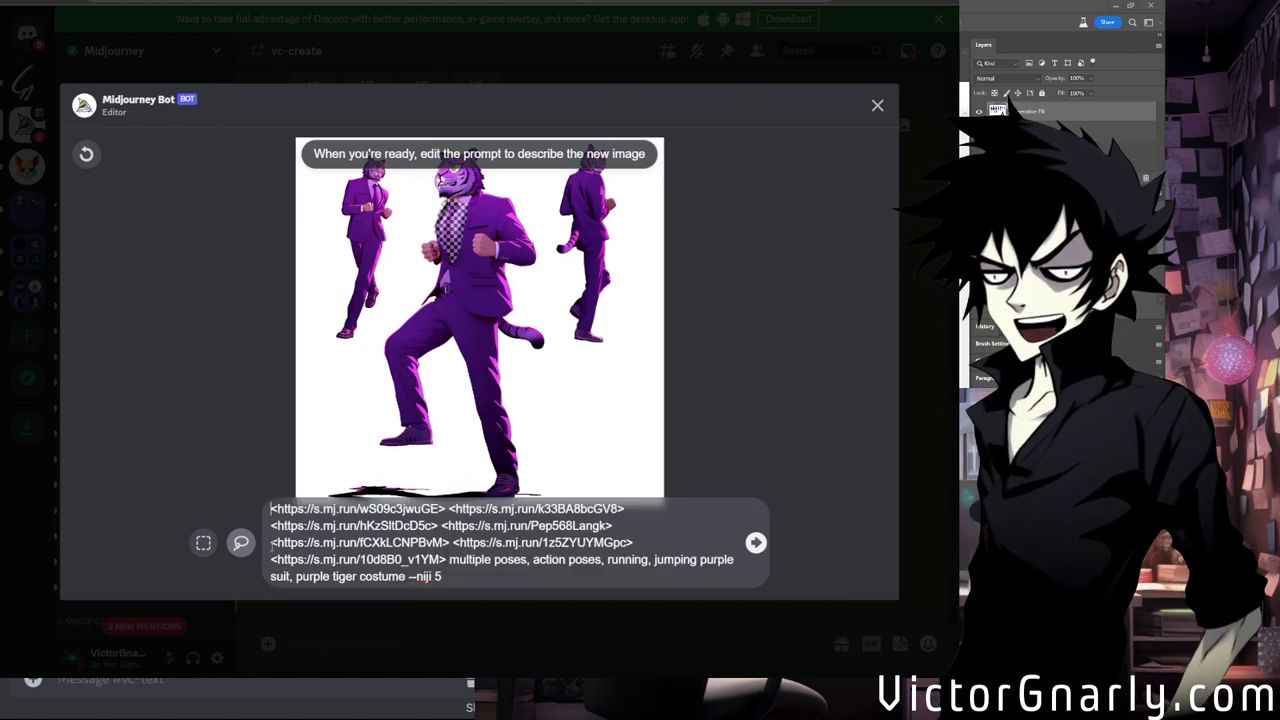
type("red bowtie")
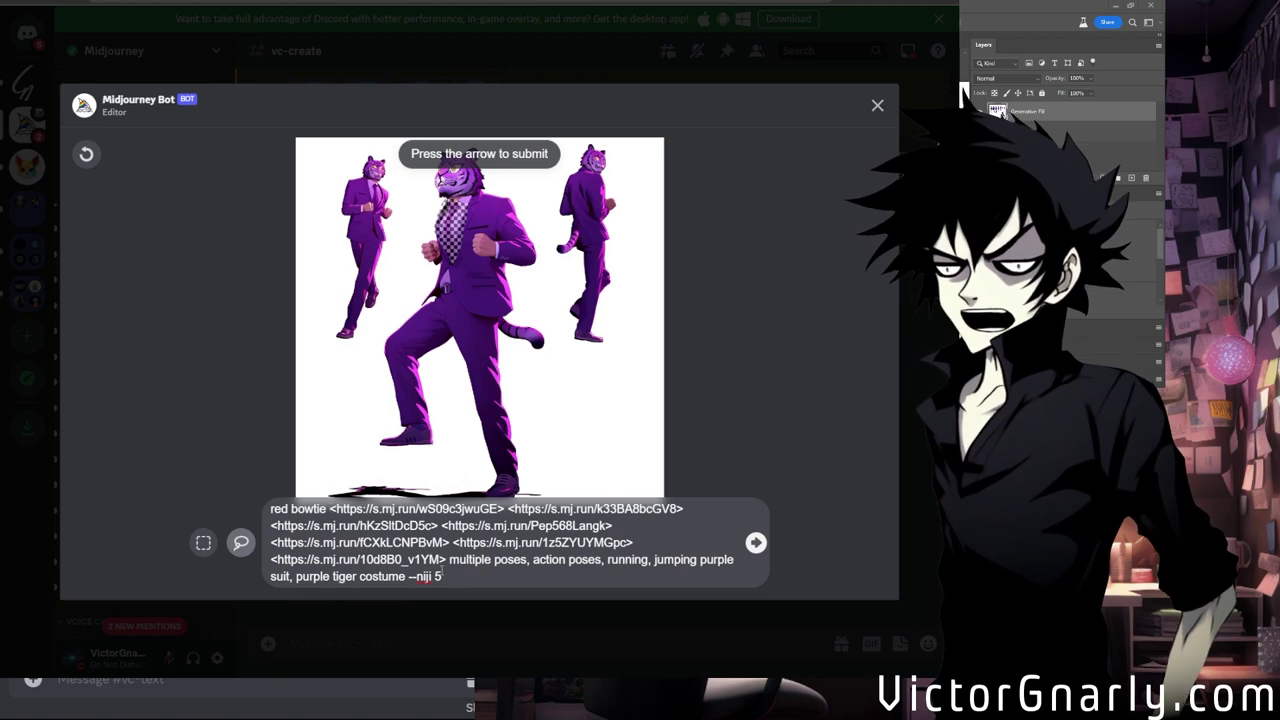
left_click(756, 545)
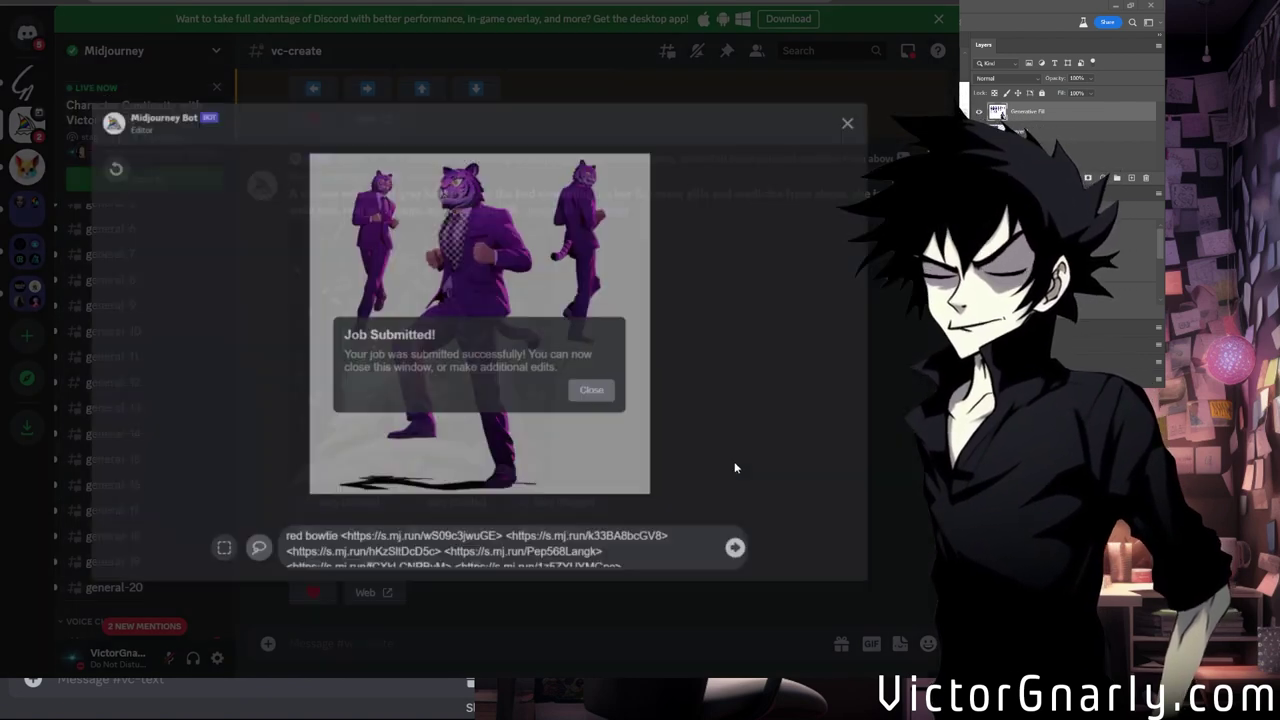
left_click(591, 389)
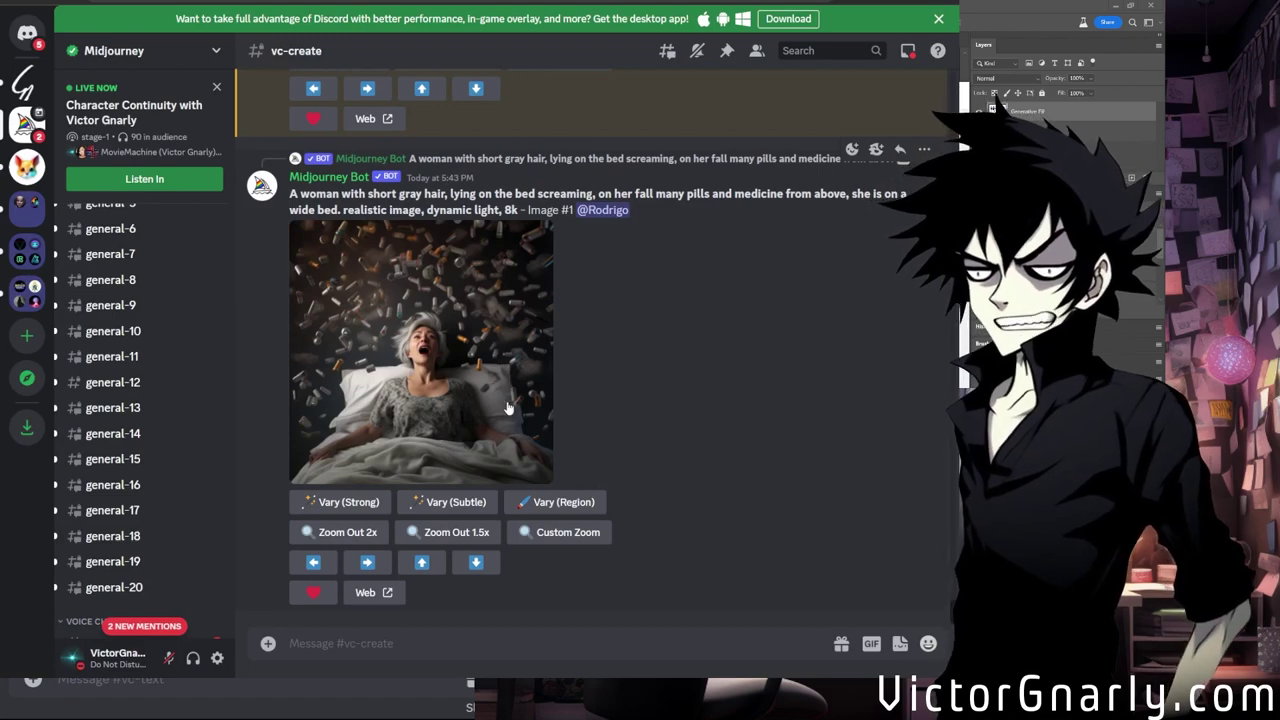
Find the red bowtie region variation among the channel's results and monitor its progress until the grid is finished.
scroll(506, 372, "up", 6)
scroll(506, 403, "down", 3)
scroll(506, 403, "down", 3)
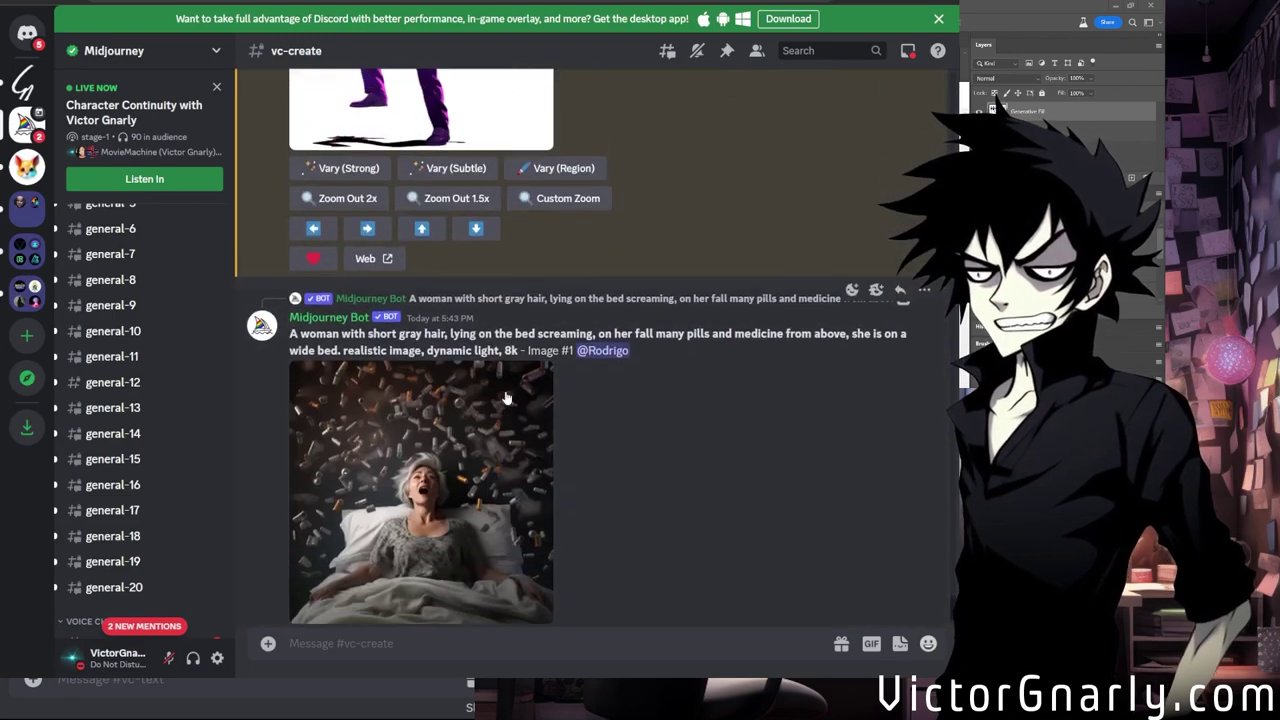
scroll(506, 400, "up", 4)
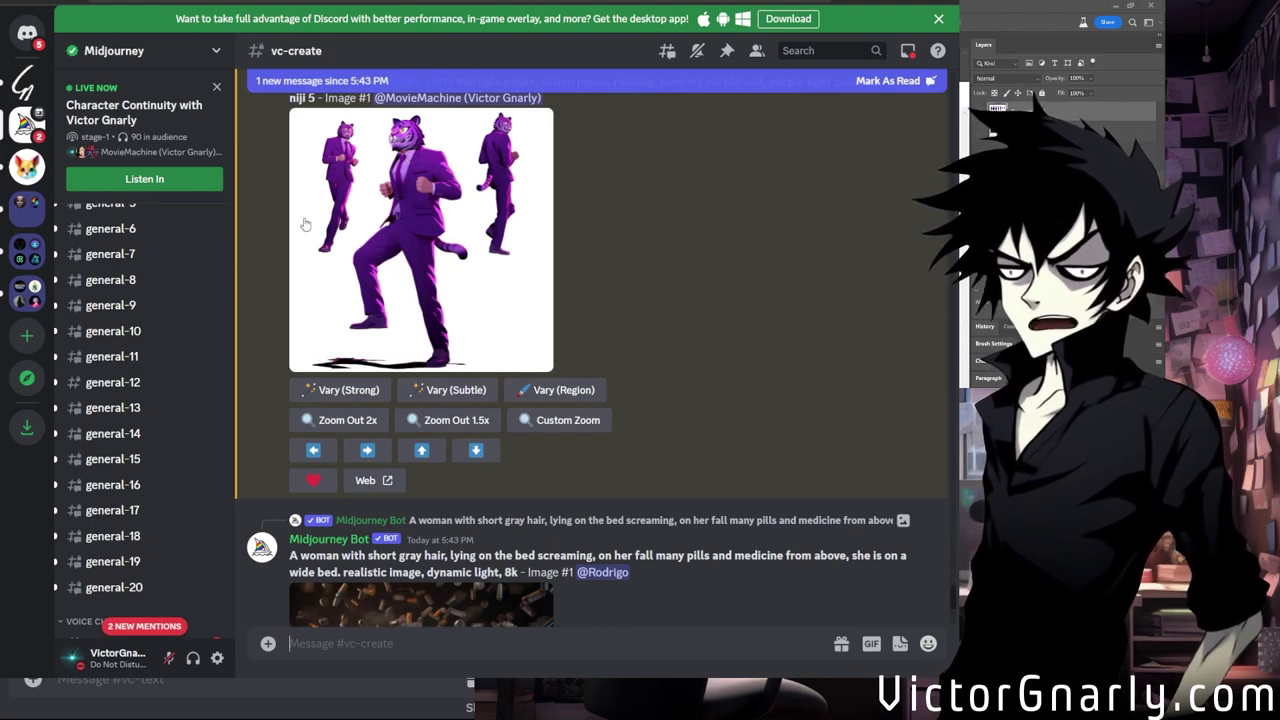
scroll(402, 343, "down", 10)
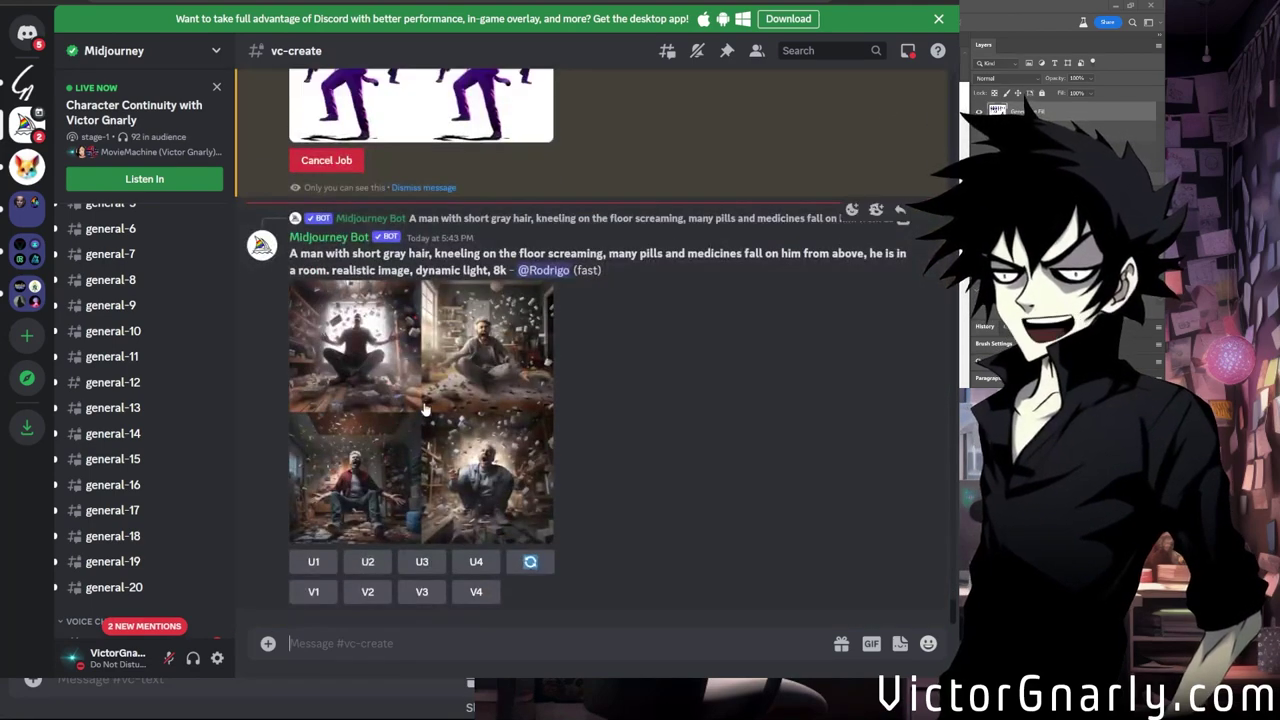
scroll(416, 407, "up", 5)
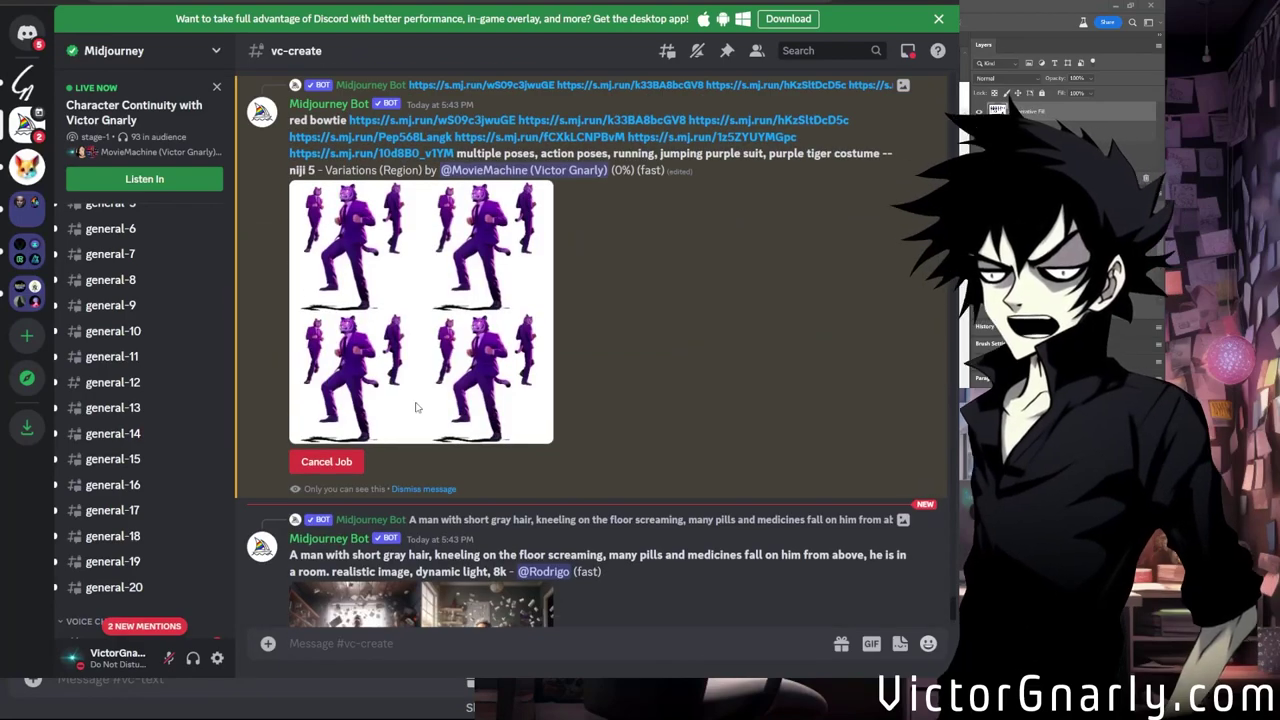
scroll(416, 407, "up", 5)
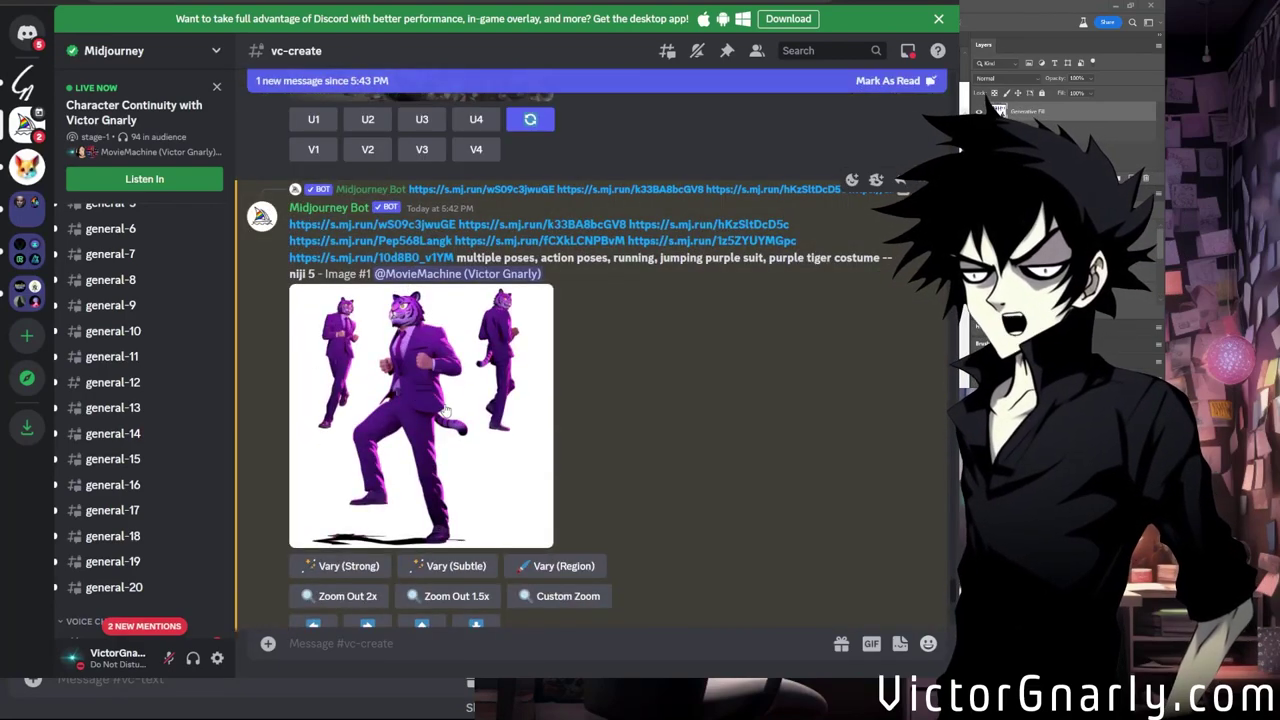
scroll(437, 422, "down", 10)
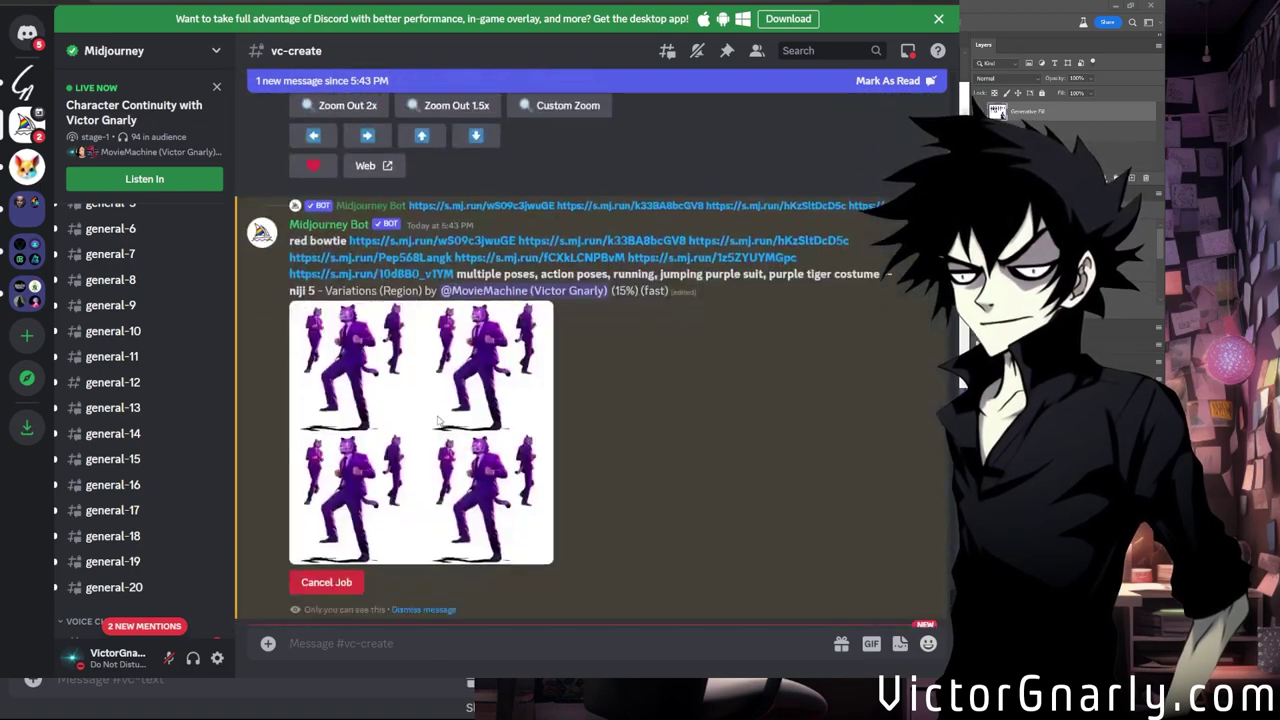
scroll(437, 422, "down", 3)
scroll(437, 422, "up", 10)
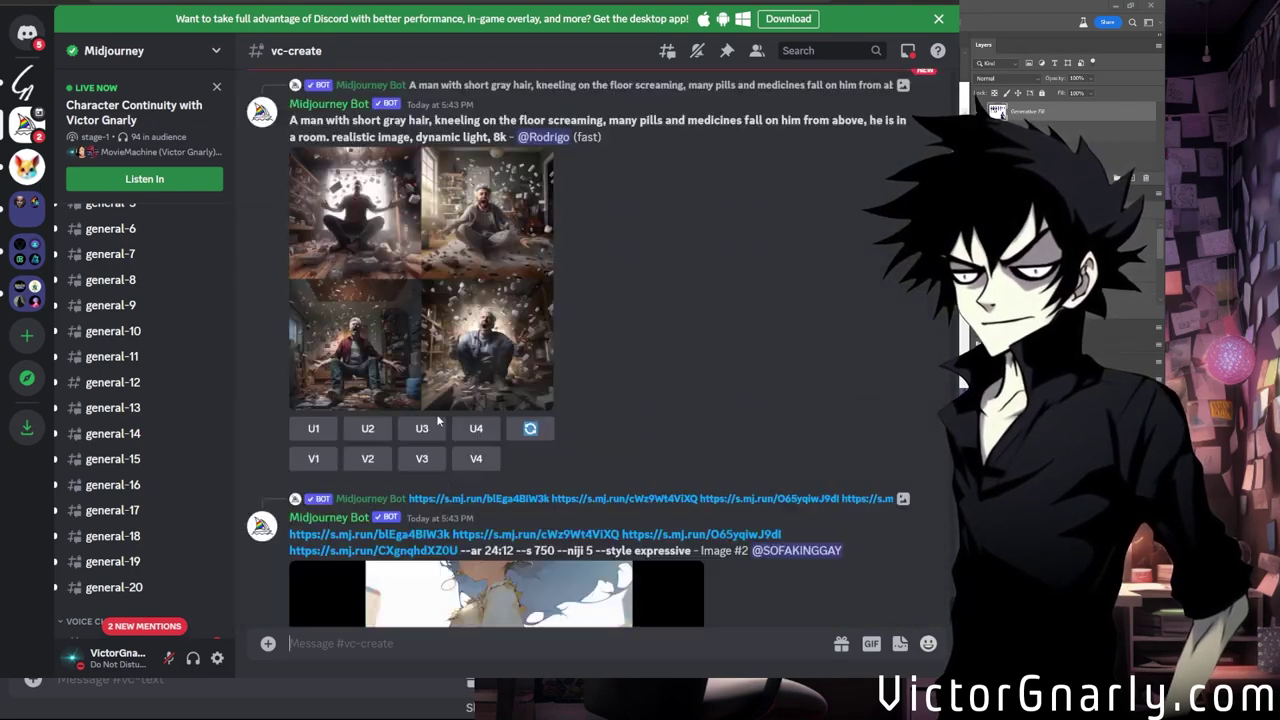
scroll(437, 421, "down", 3)
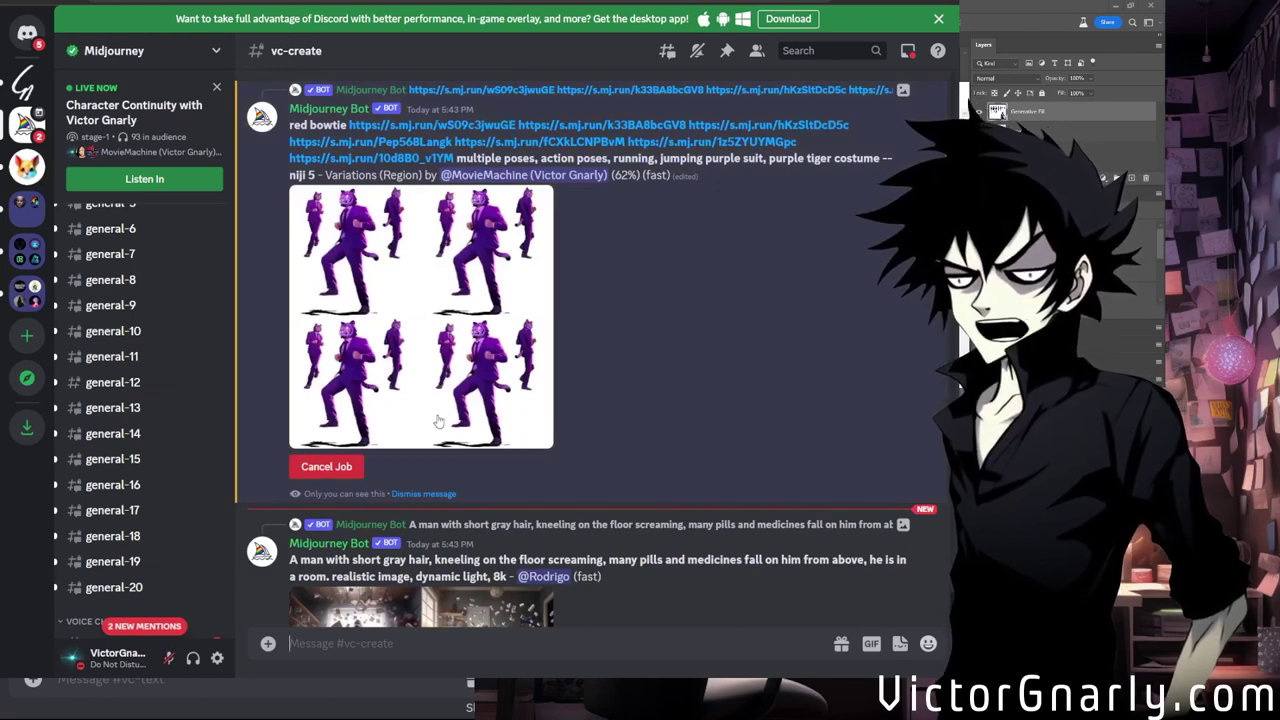
scroll(434, 419, "up", 1)
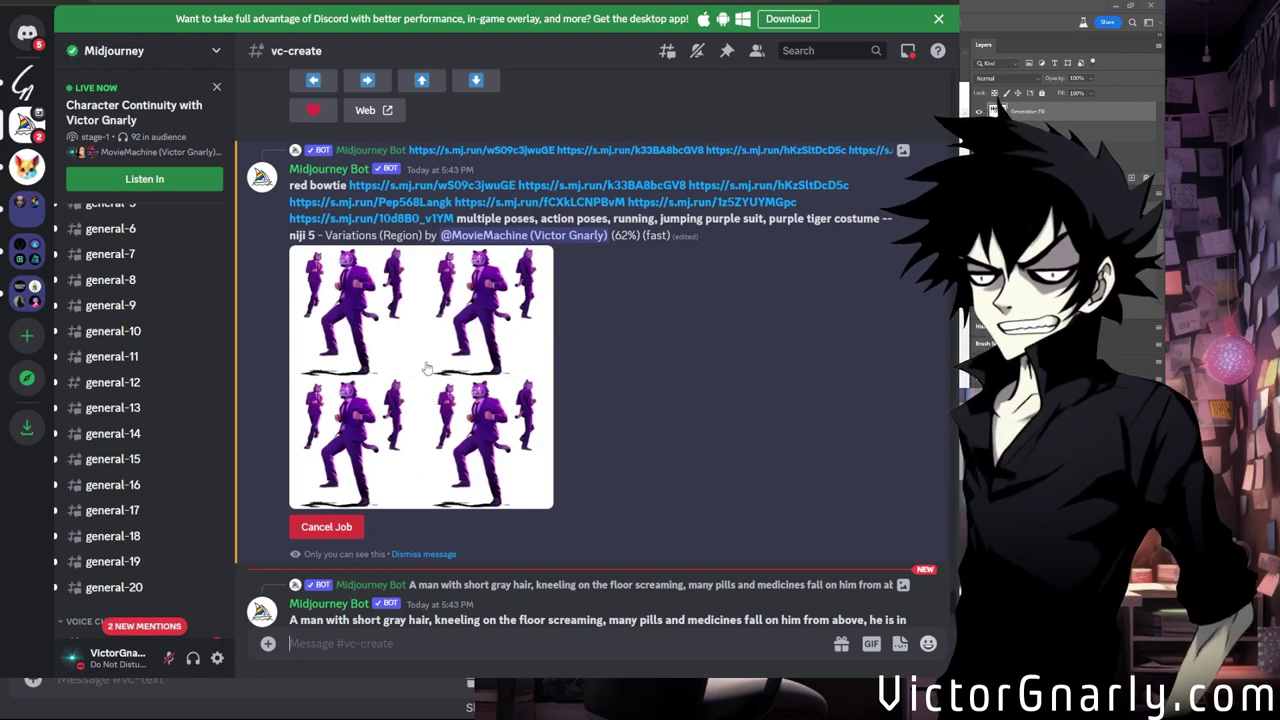
scroll(446, 397, "down", 10)
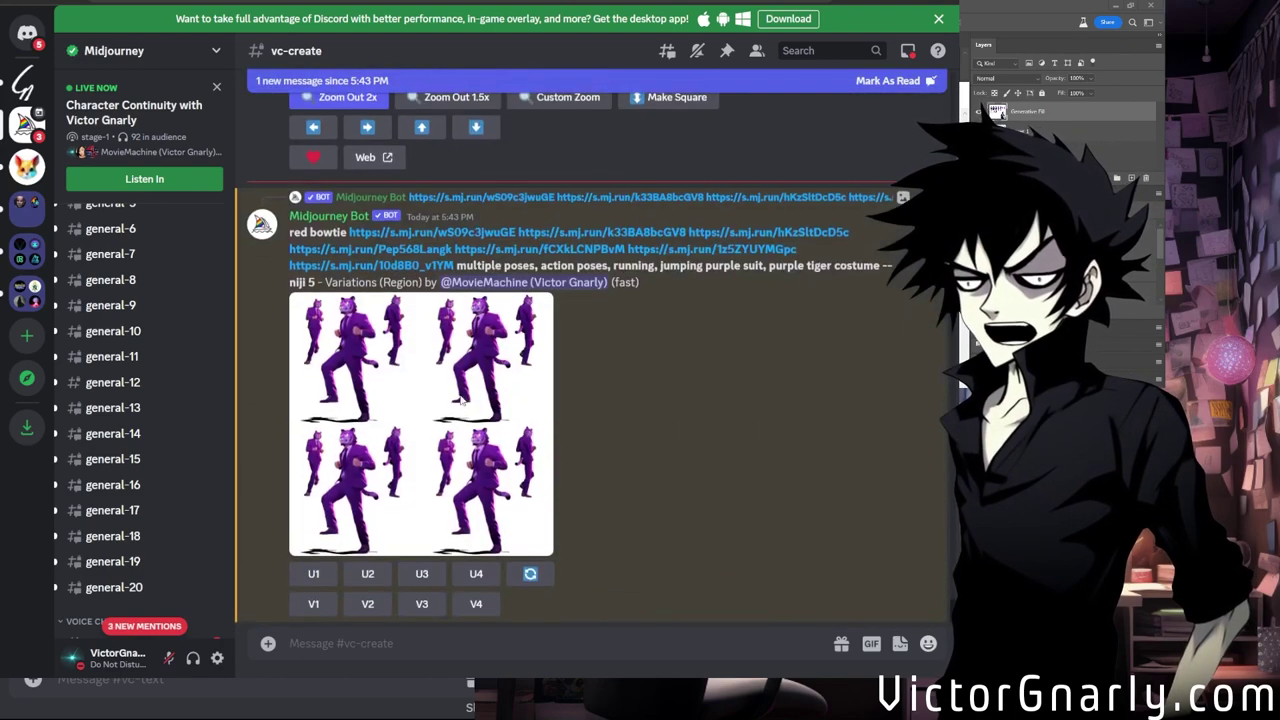
Enlarge the finished red bowtie grid and examine the neckwear on the central tigers.
left_click(458, 404)
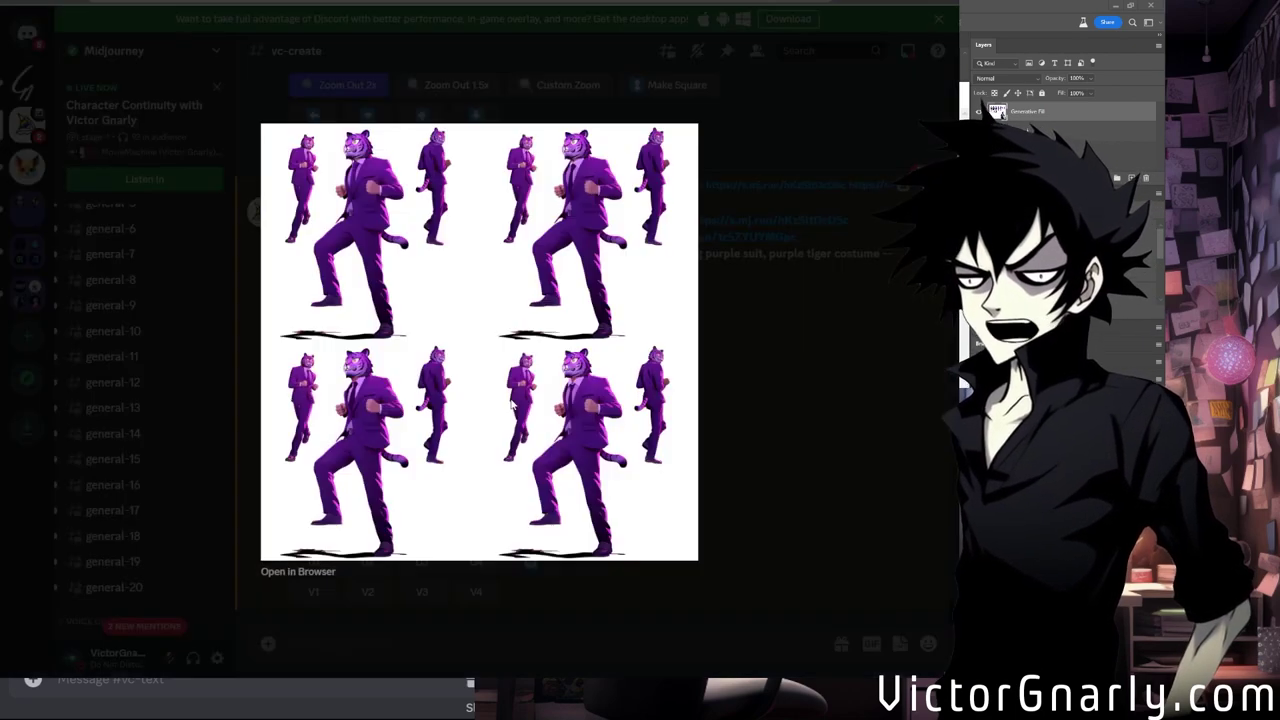
left_click(718, 395)
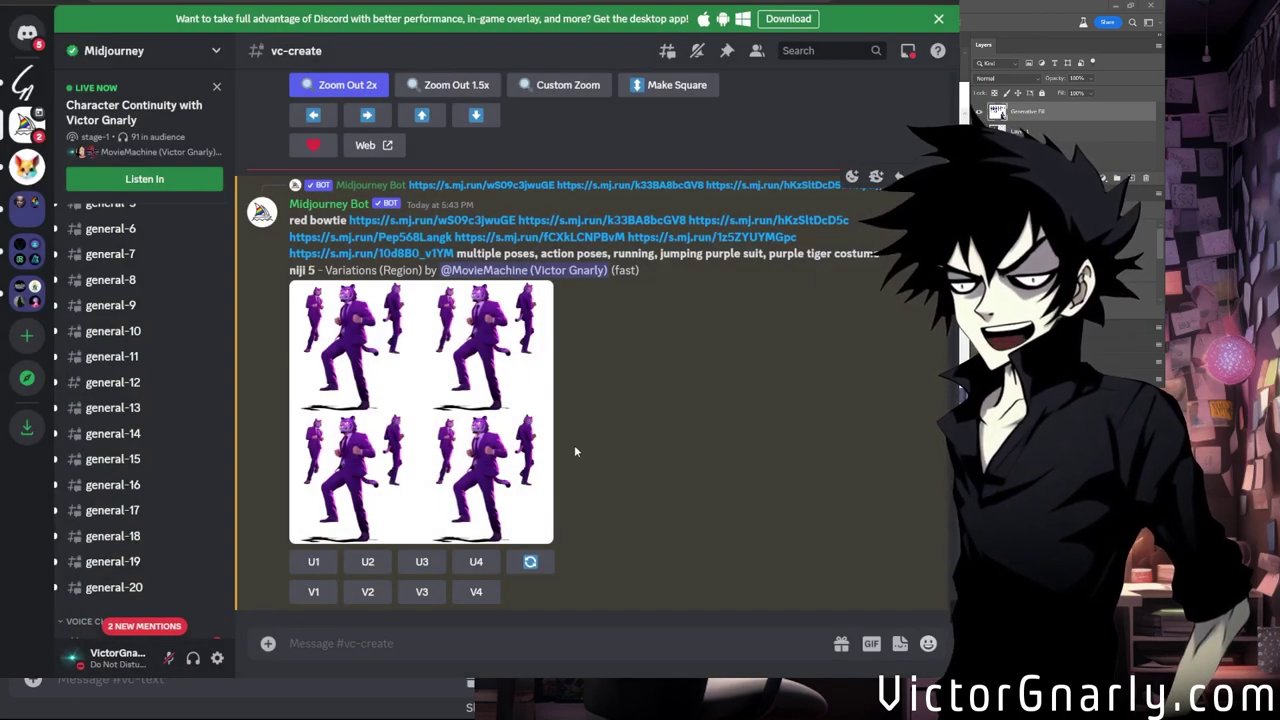
scroll(574, 451, "up", 2)
scroll(574, 451, "down", 2)
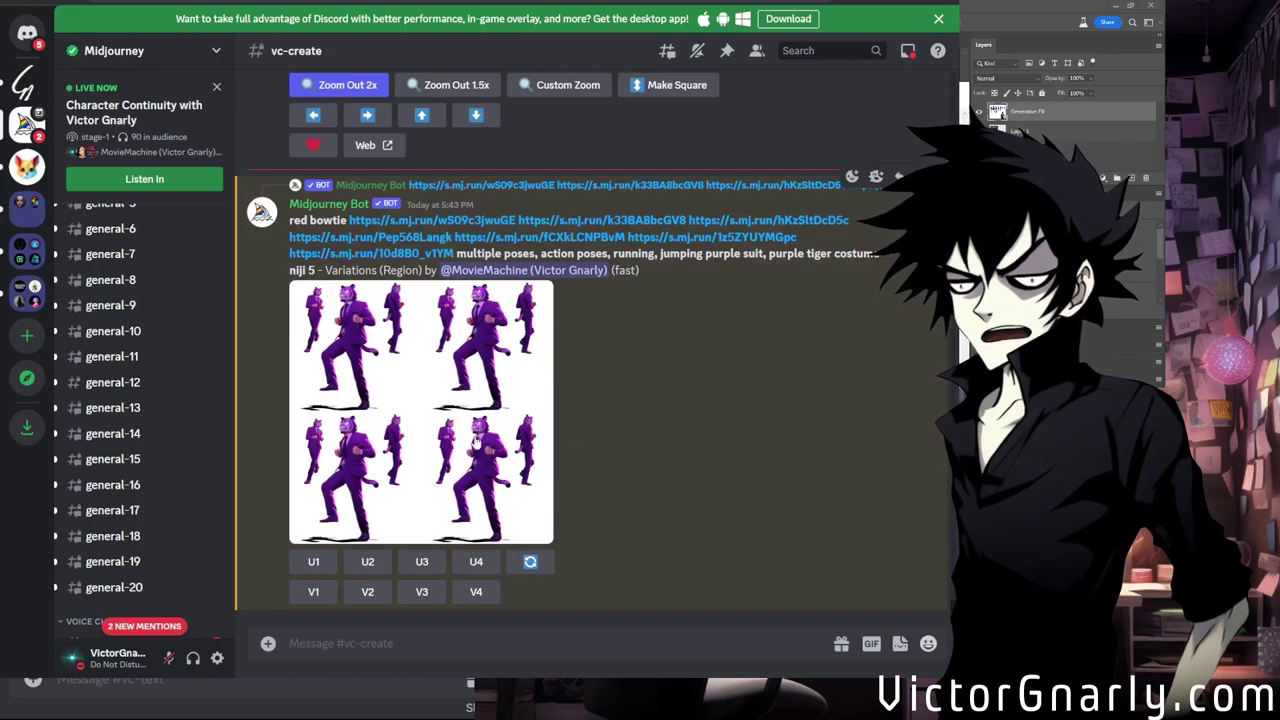
left_click(535, 460)
left_click(757, 467)
scroll(533, 460, "up", 3)
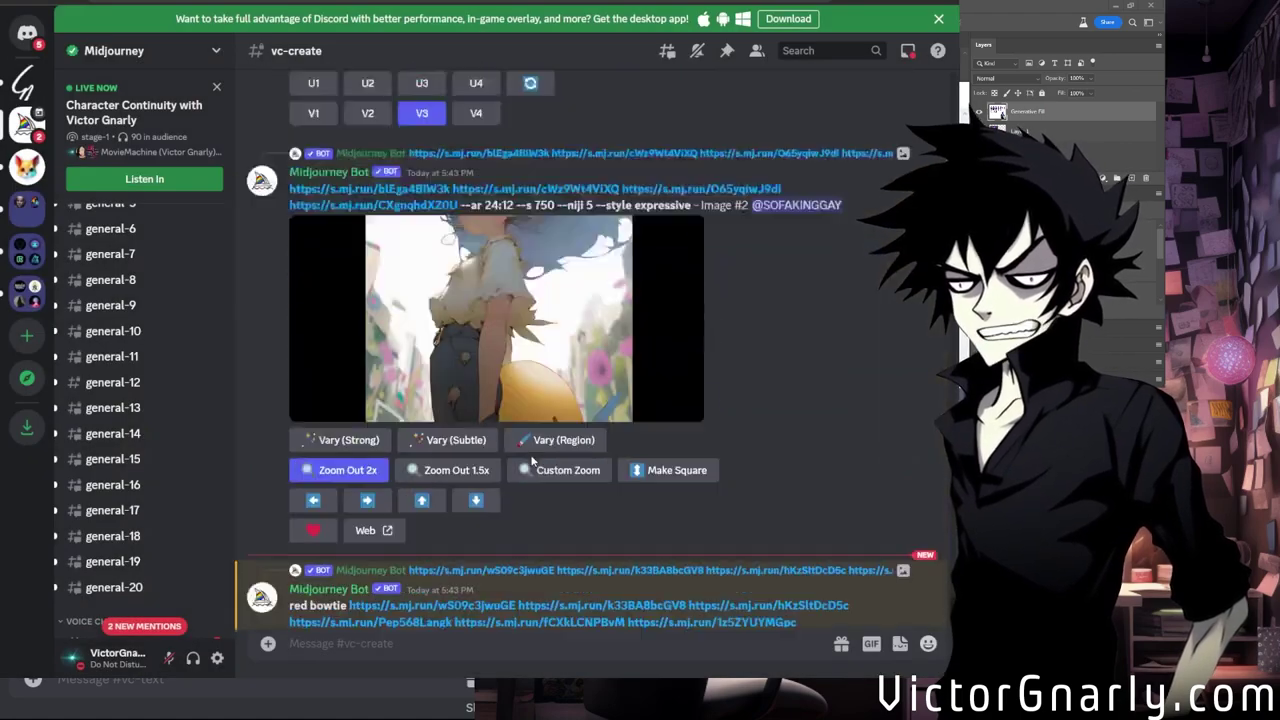
scroll(533, 460, "down", 3)
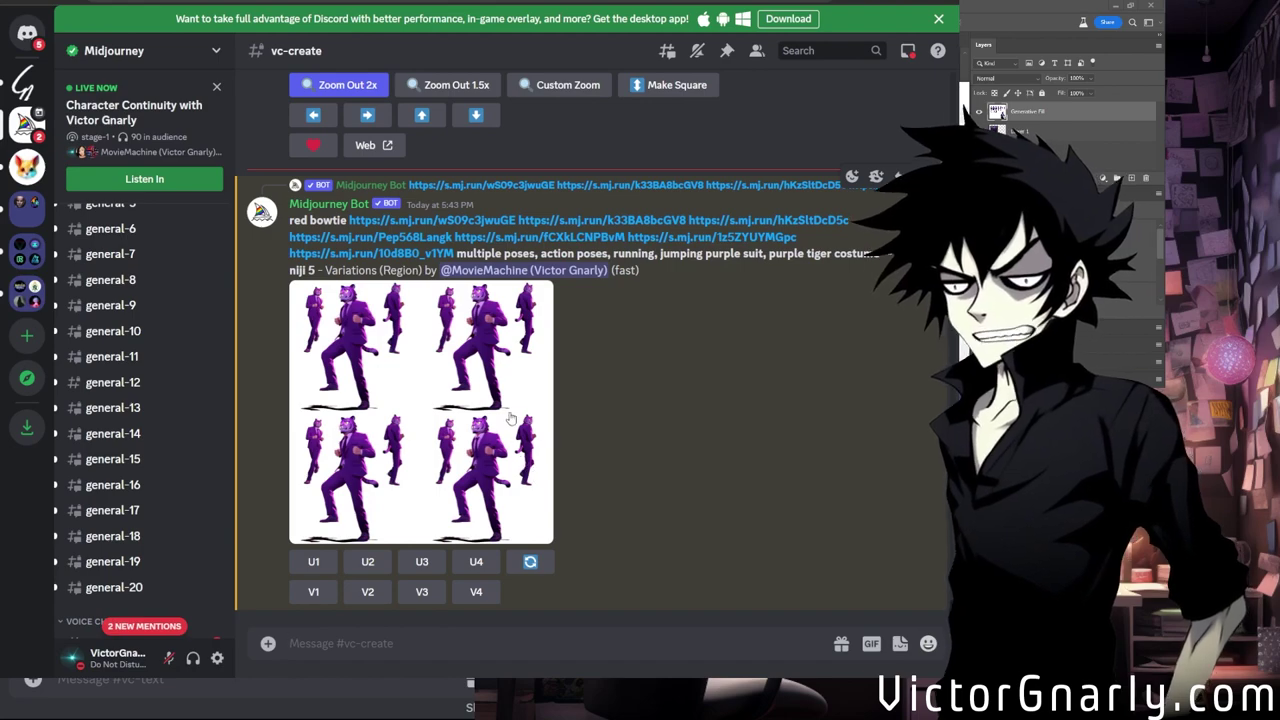
scroll(512, 418, "up", 10)
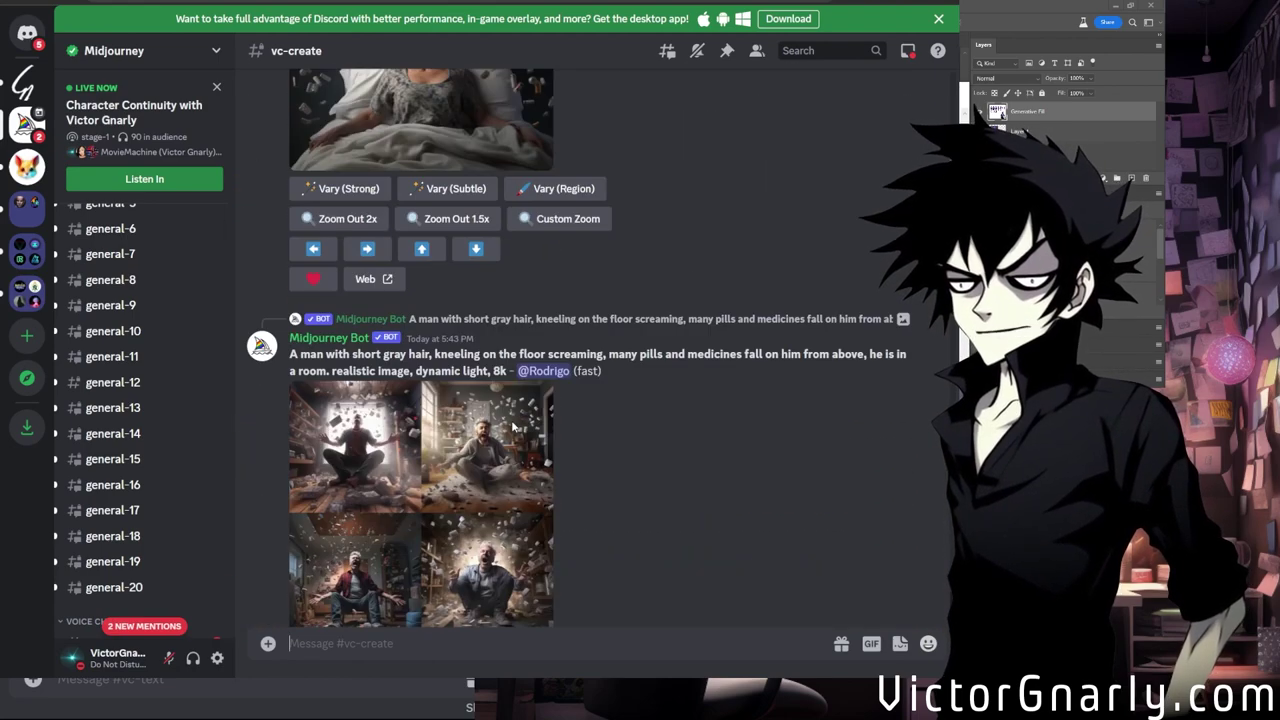
scroll(512, 427, "down", 3)
scroll(512, 427, "down", 8)
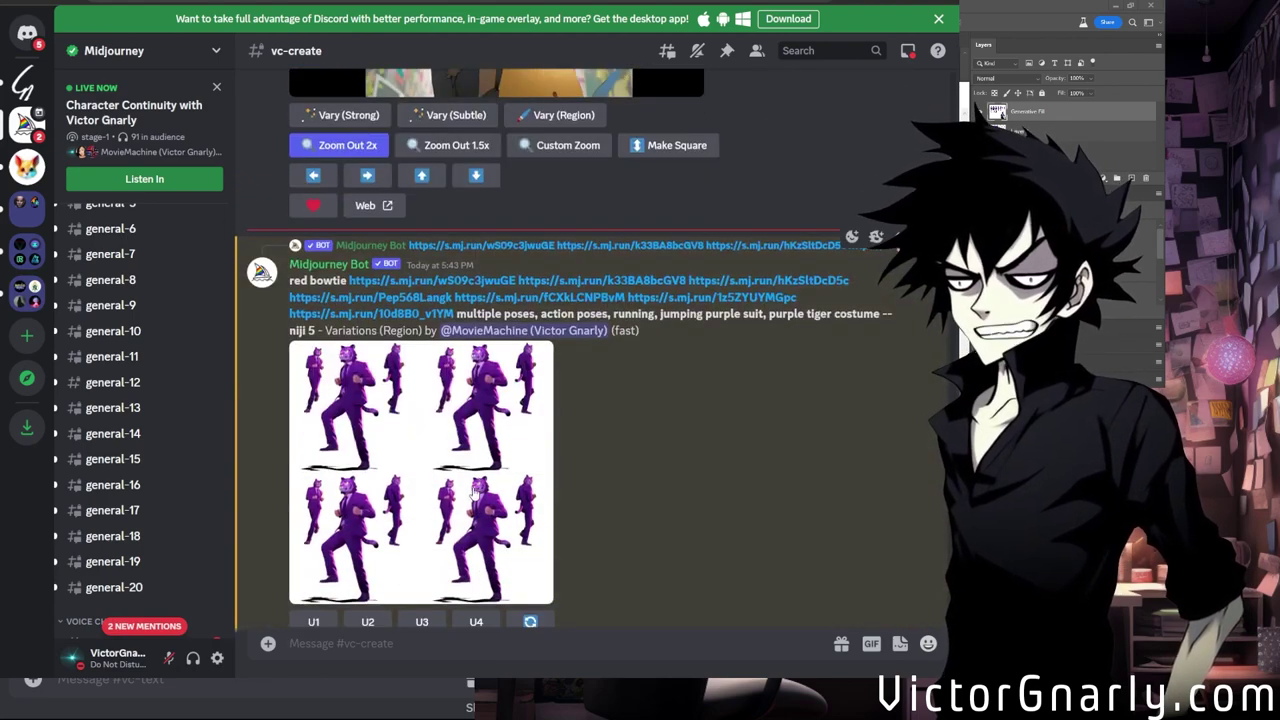
Run another Vary (Region) on the upscaled tiger image with the "red bowtie" prompt, masking the central and left tigers' chests and two tails.
left_click(484, 485)
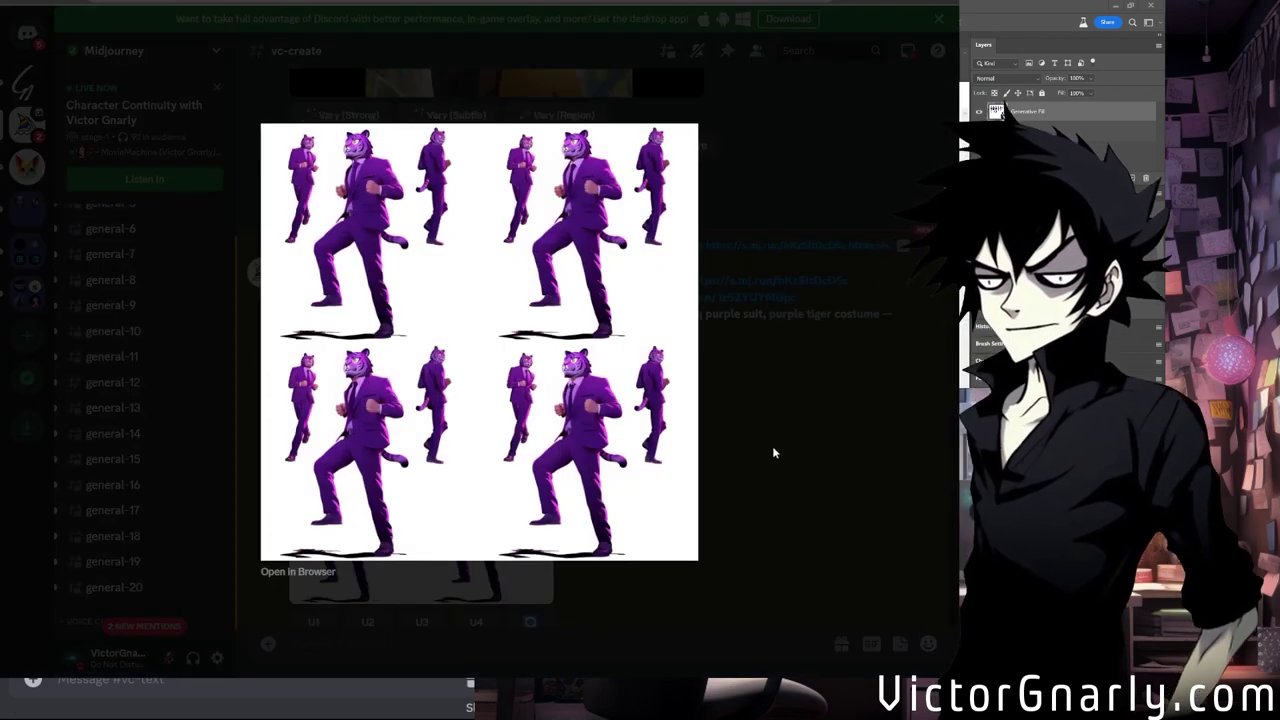
left_click(740, 480)
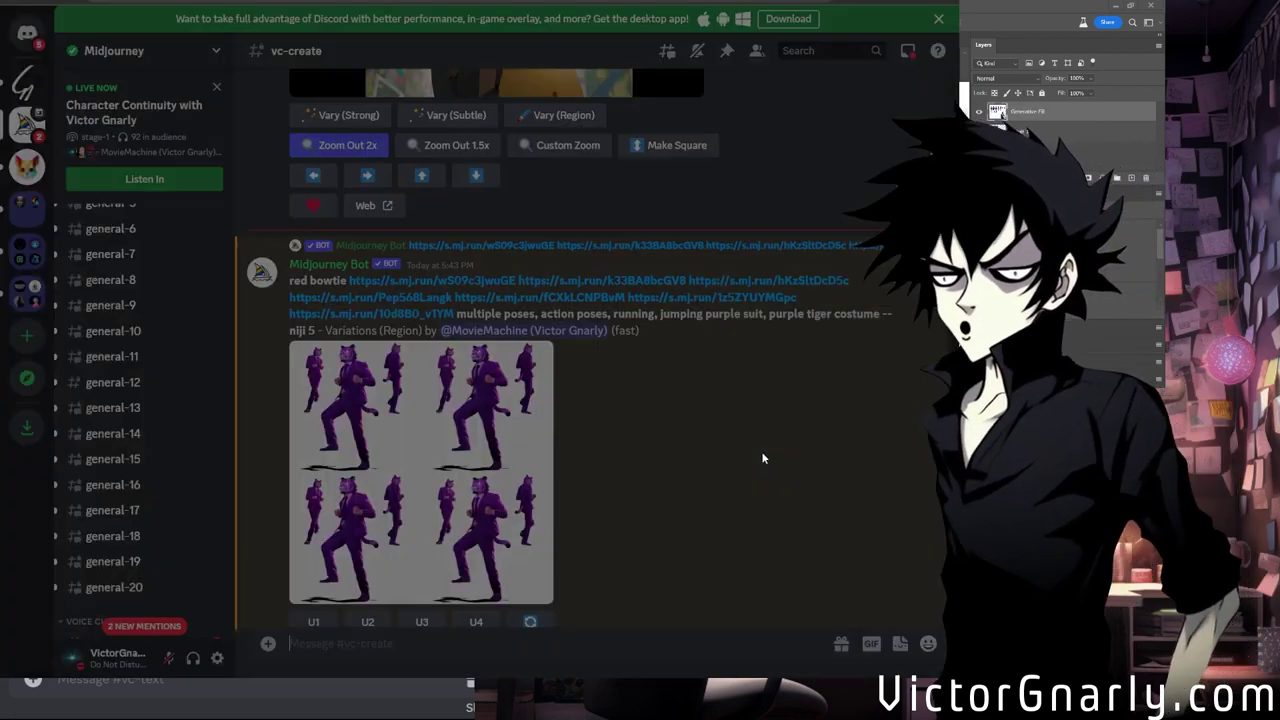
scroll(600, 476, "up", 8)
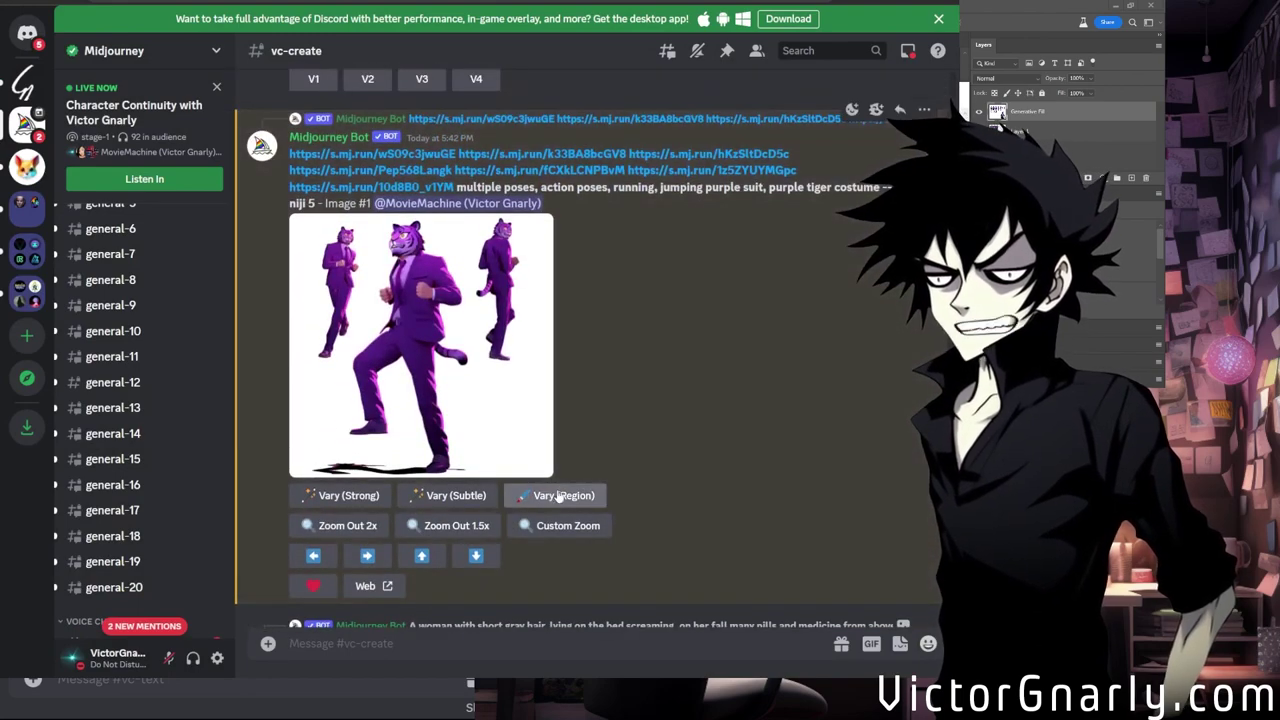
left_click(558, 497)
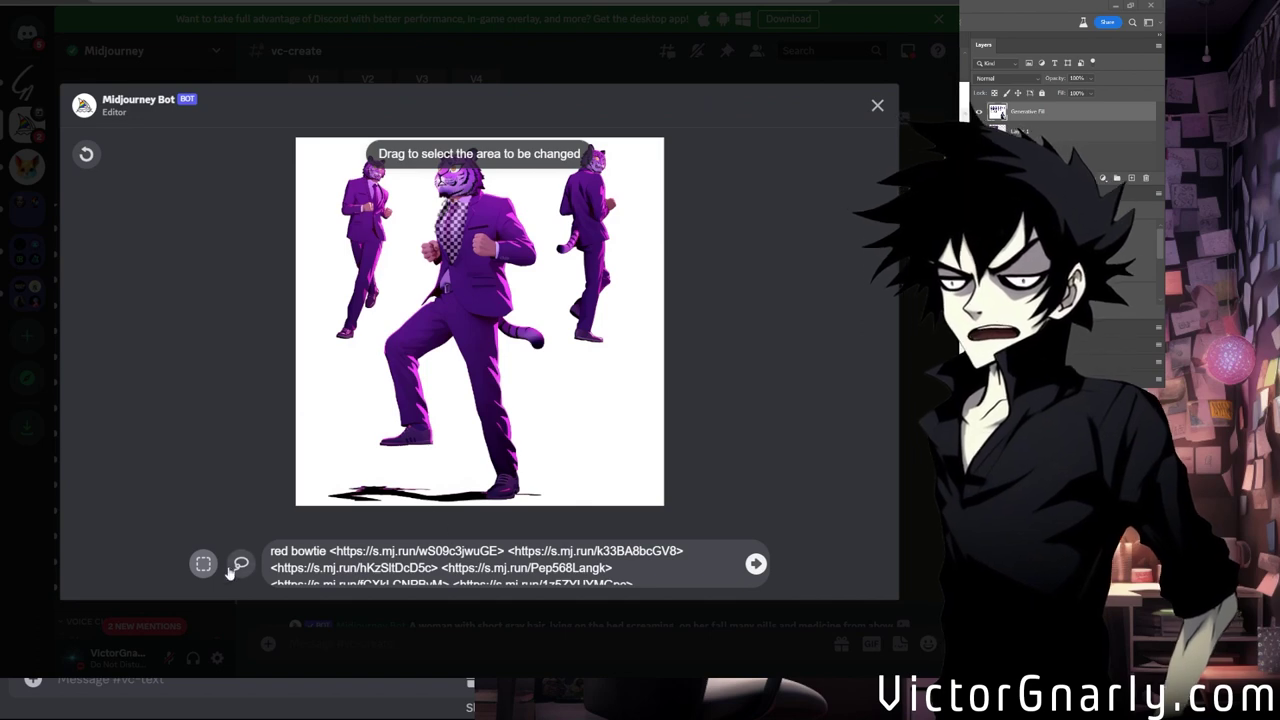
left_click_drag(430, 198, 480, 266)
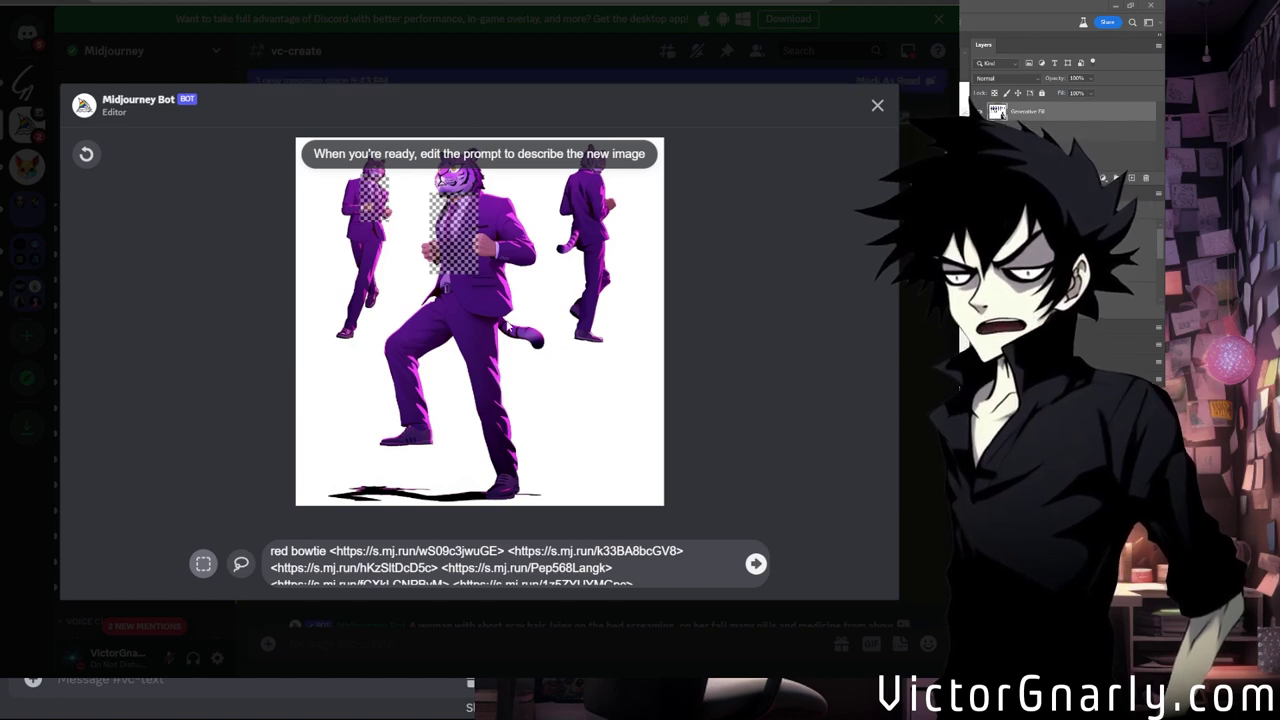
left_click_drag(496, 313, 549, 364)
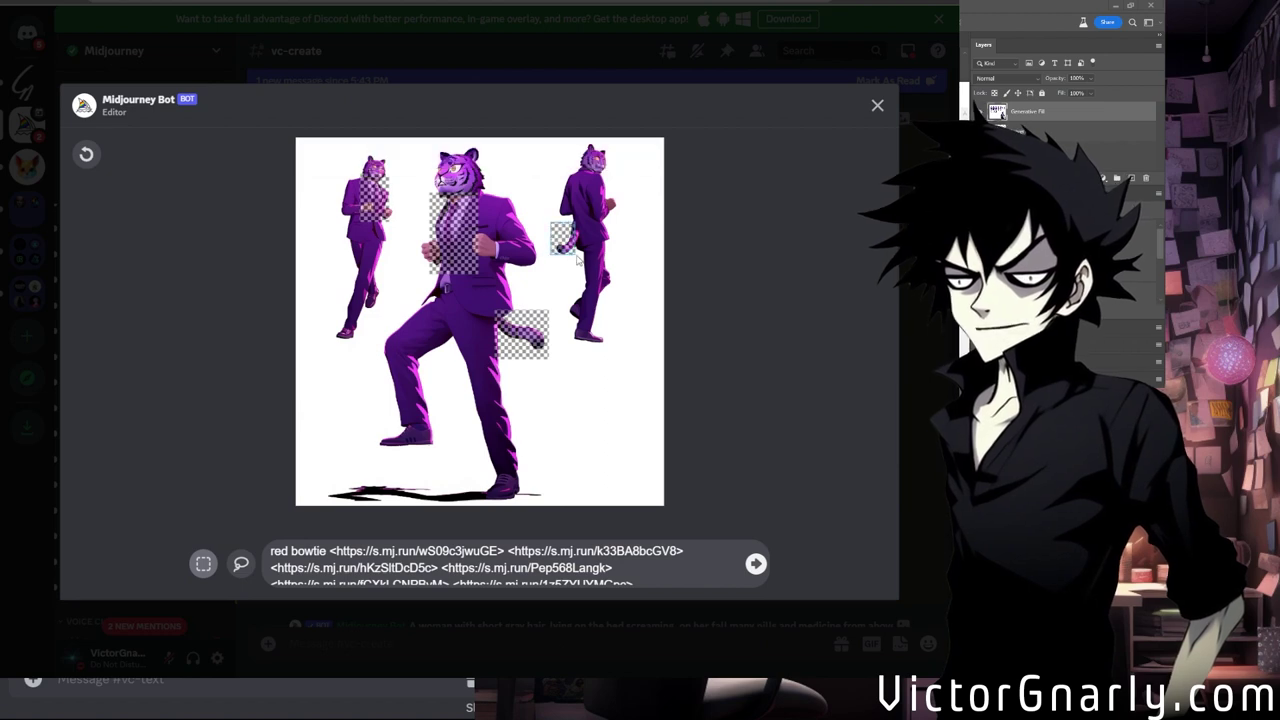
left_click_drag(585, 260, 585, 259)
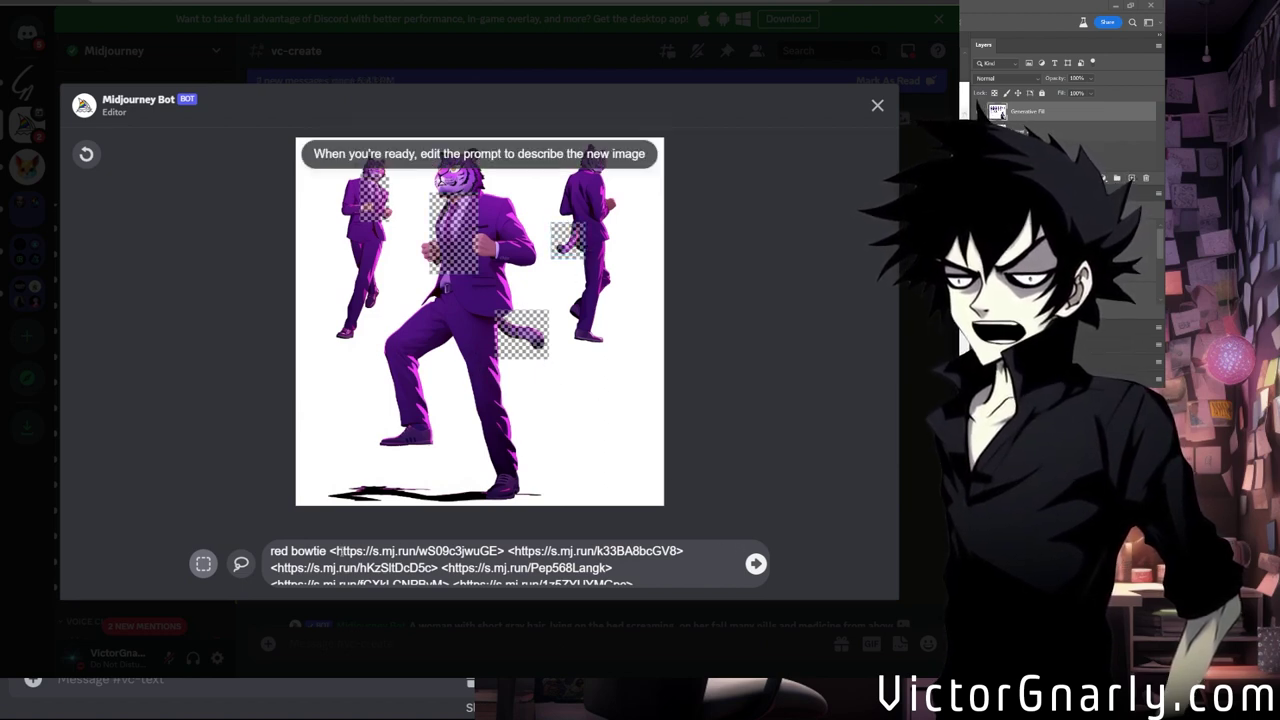
left_click(306, 558)
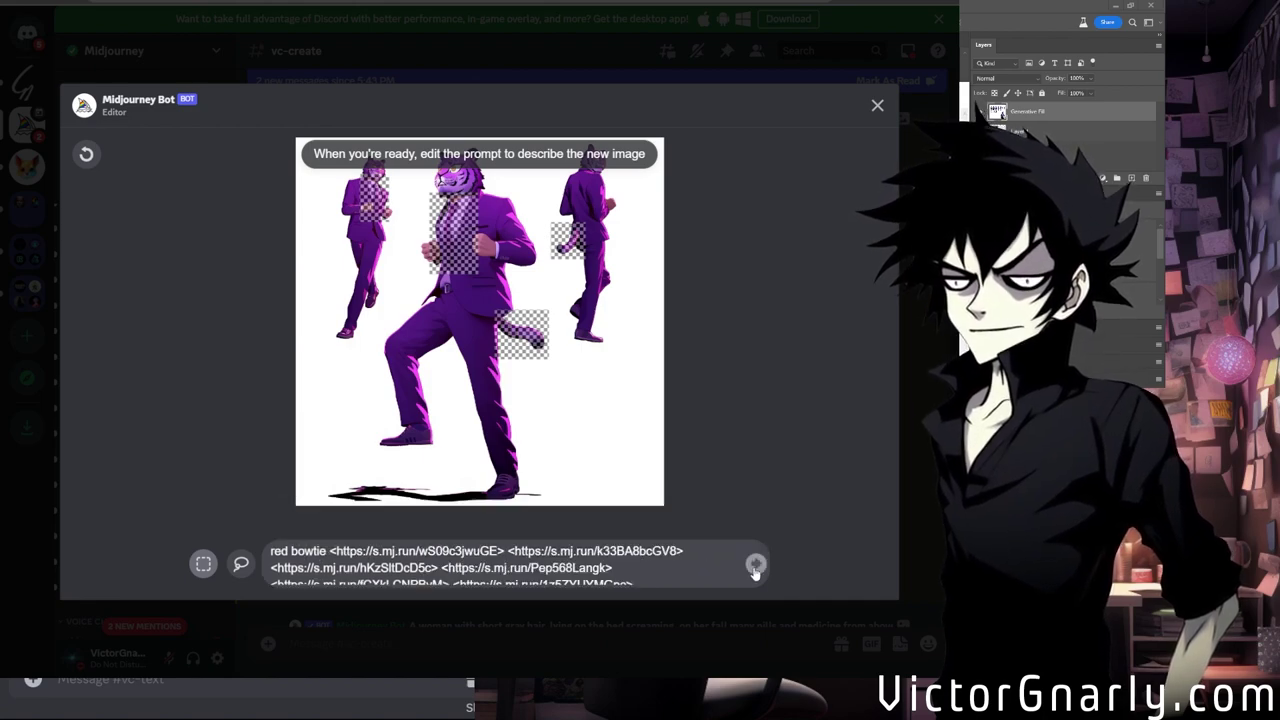
left_click(755, 566)
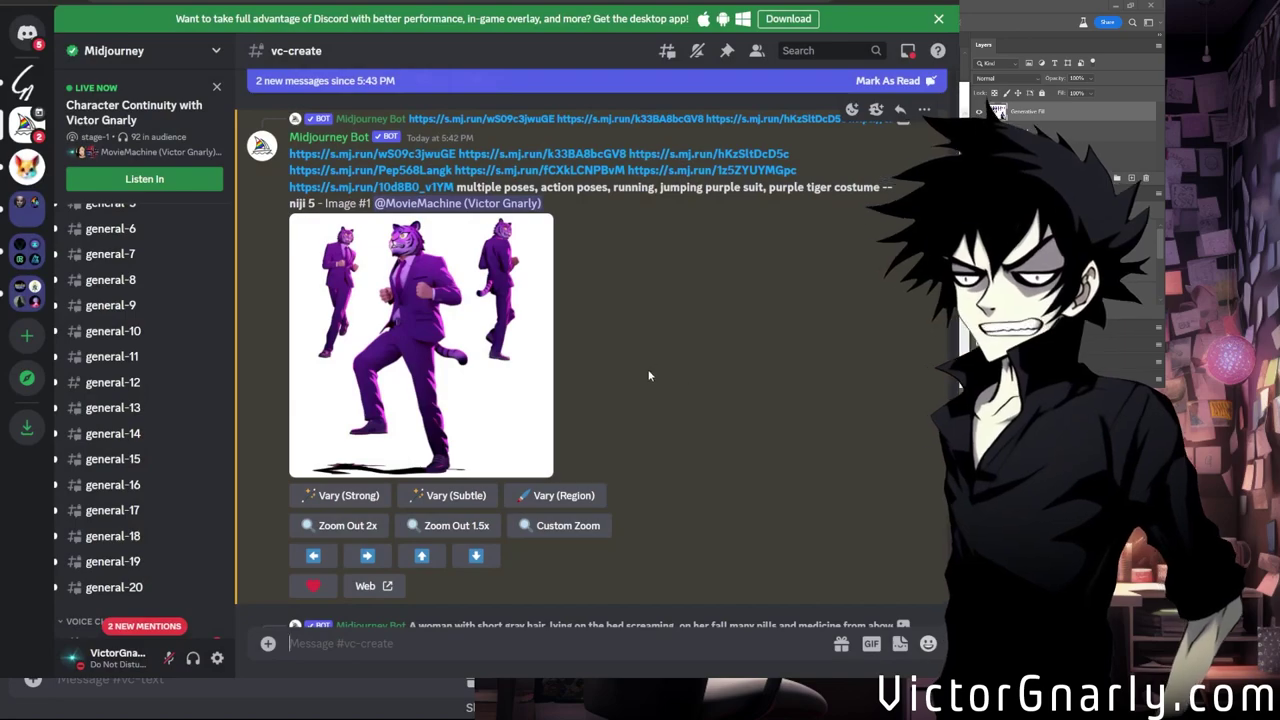
Find the newly submitted red bowtie region variation among the channel's results and check its progress.
scroll(648, 375, "down", 15)
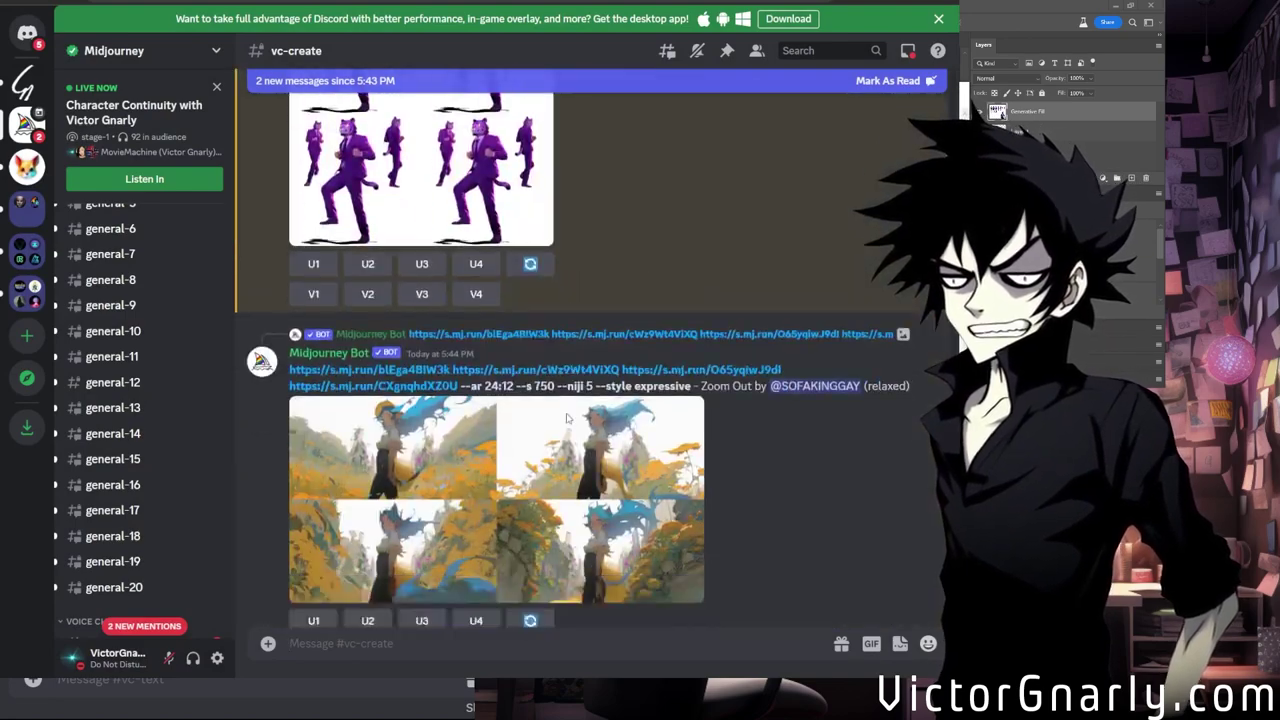
scroll(567, 418, "down", 10)
scroll(560, 398, "up", 6)
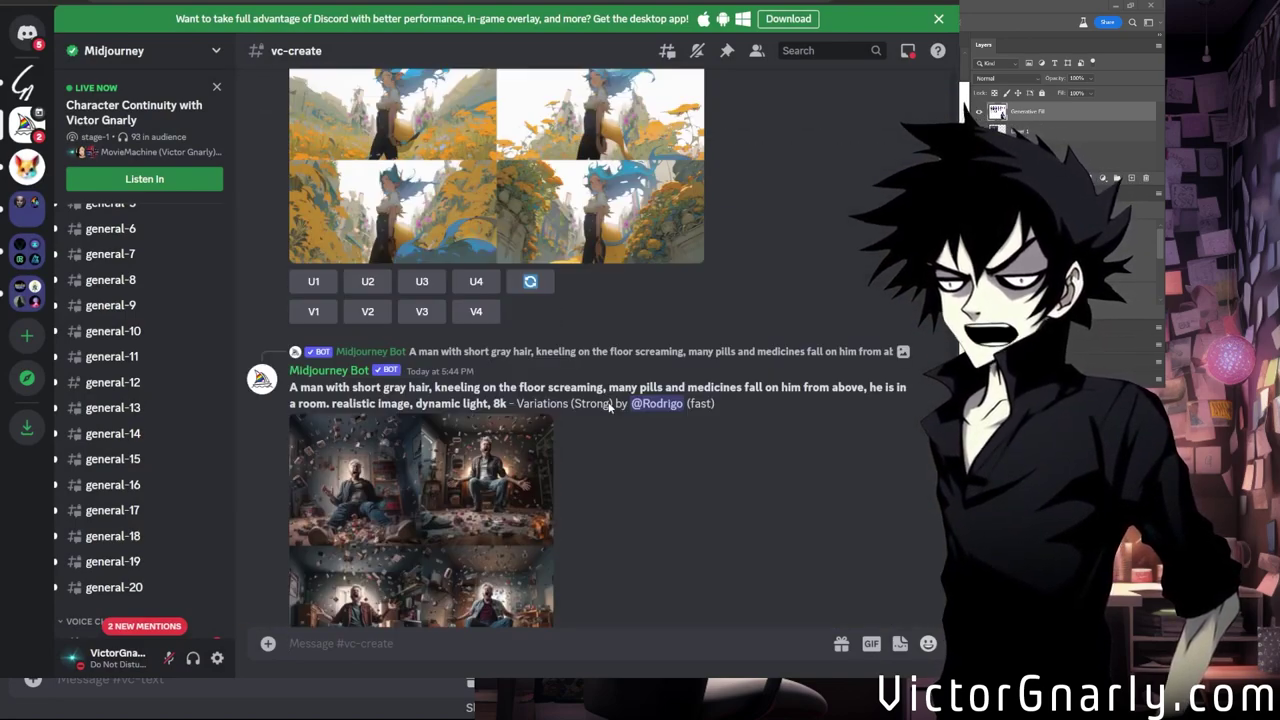
scroll(609, 407, "down", 6)
scroll(609, 407, "up", 4)
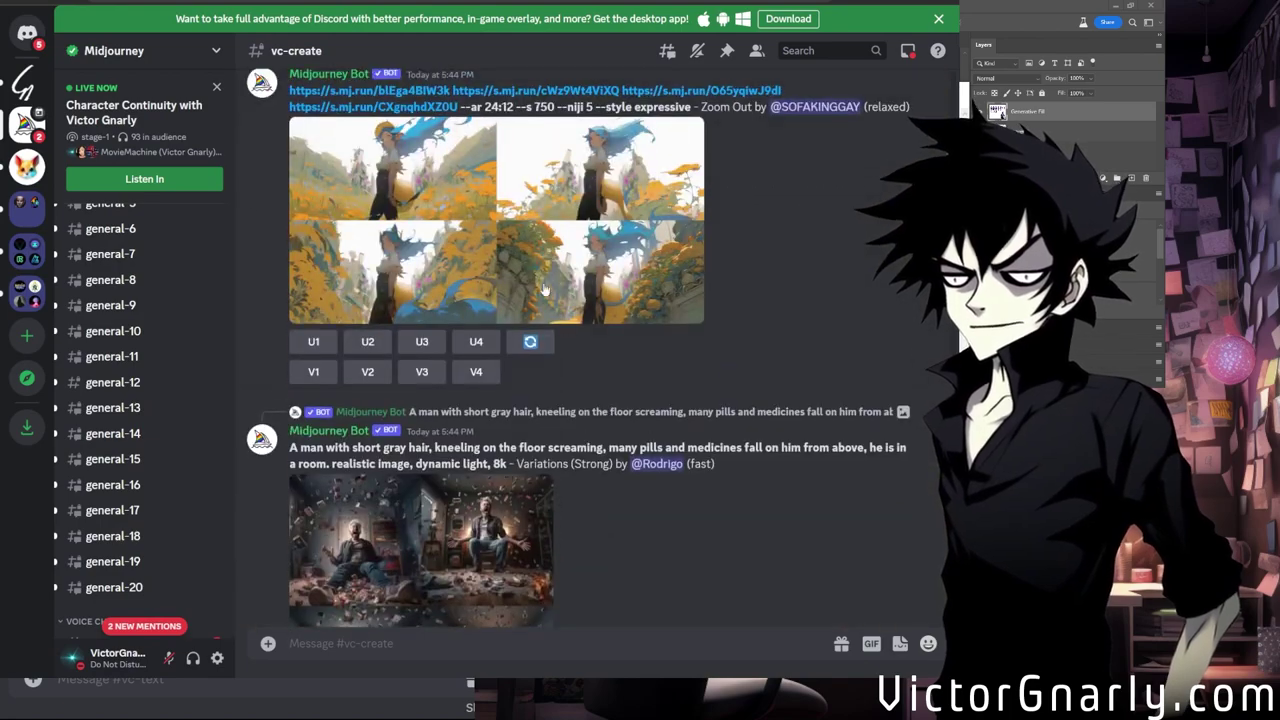
left_click(560, 277)
left_click(590, 545)
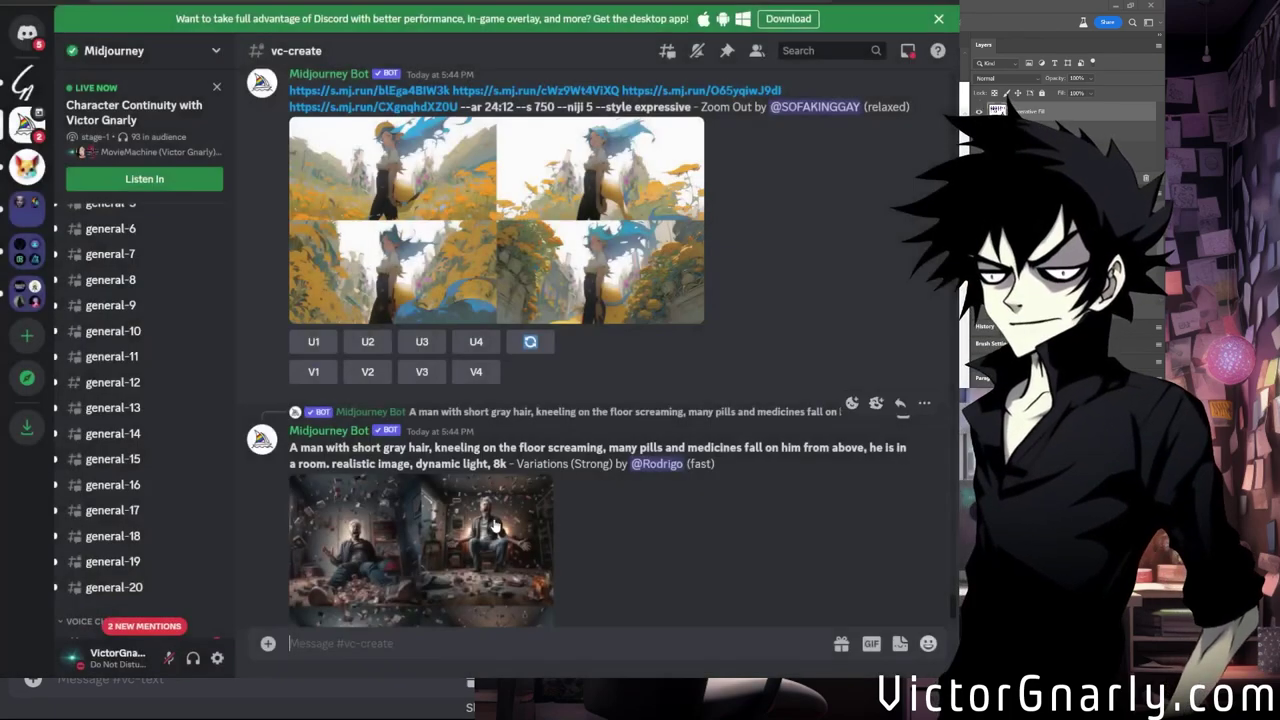
scroll(478, 424, "down", 5)
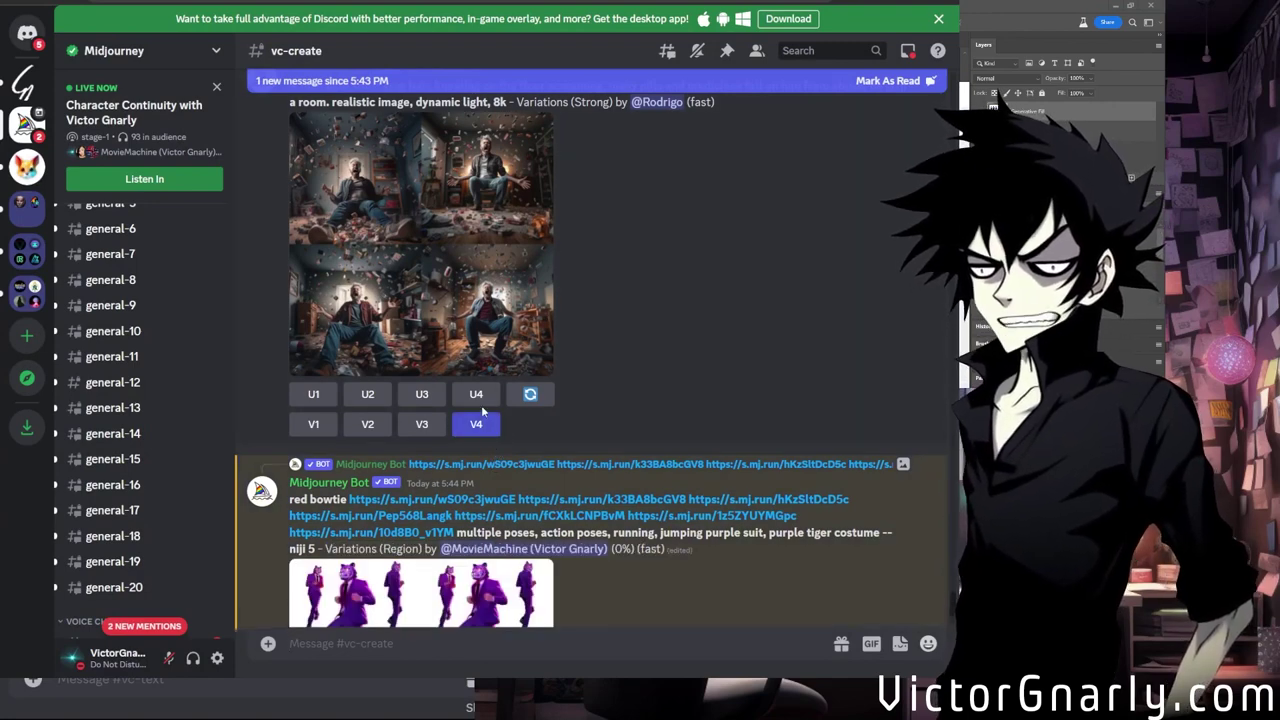
scroll(482, 410, "down", 6)
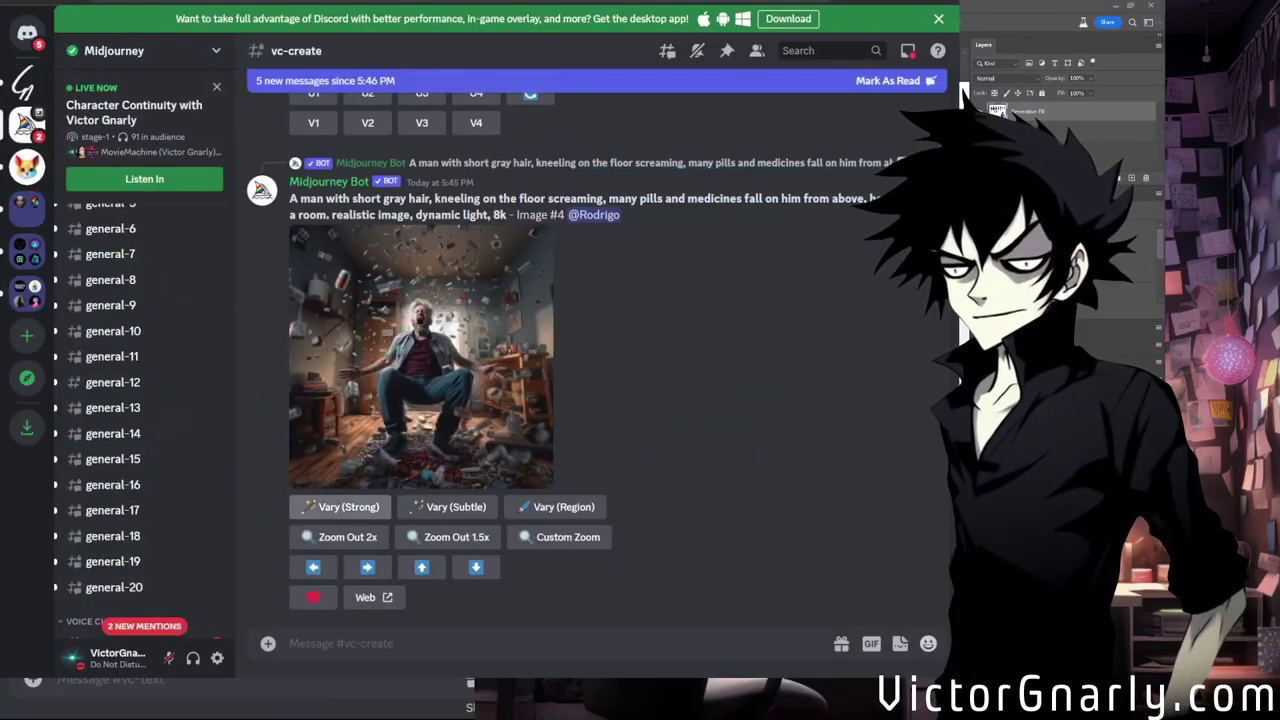
Find the "cigarette ad --niji 5" remix in the channel and examine its running tigers enlarged.
scroll(460, 360, "up", 3)
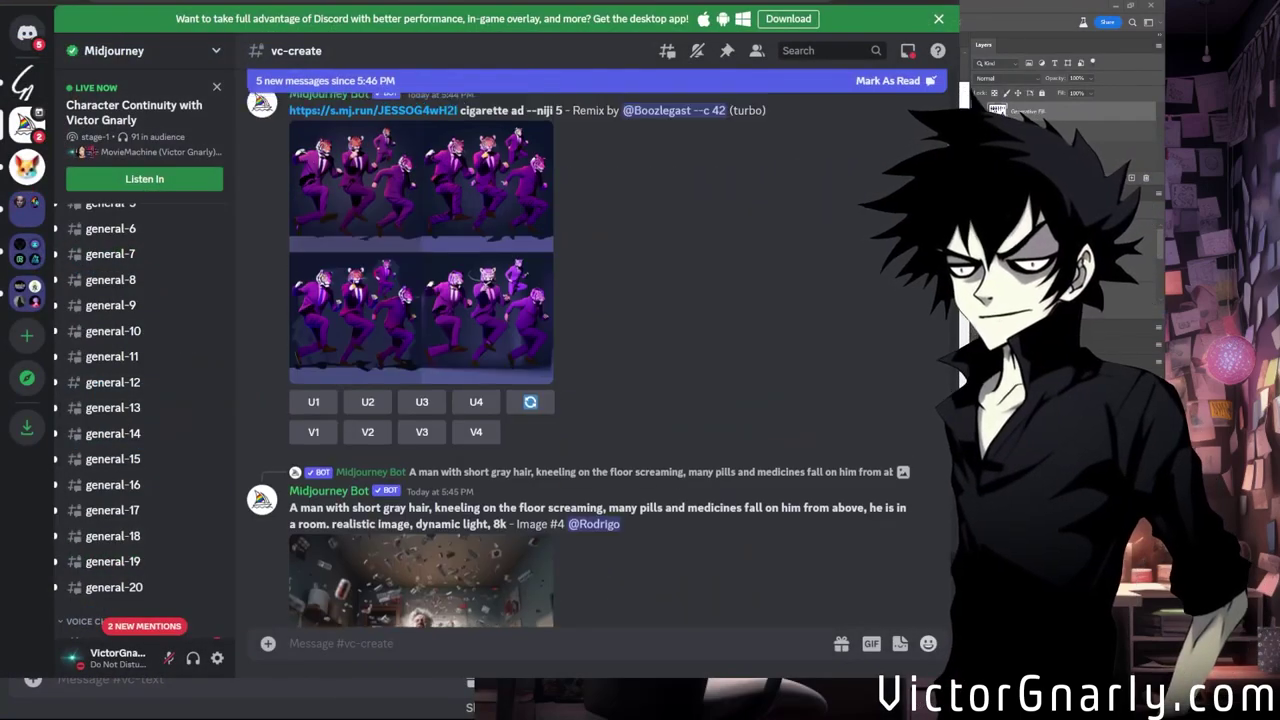
scroll(460, 360, "down", 10)
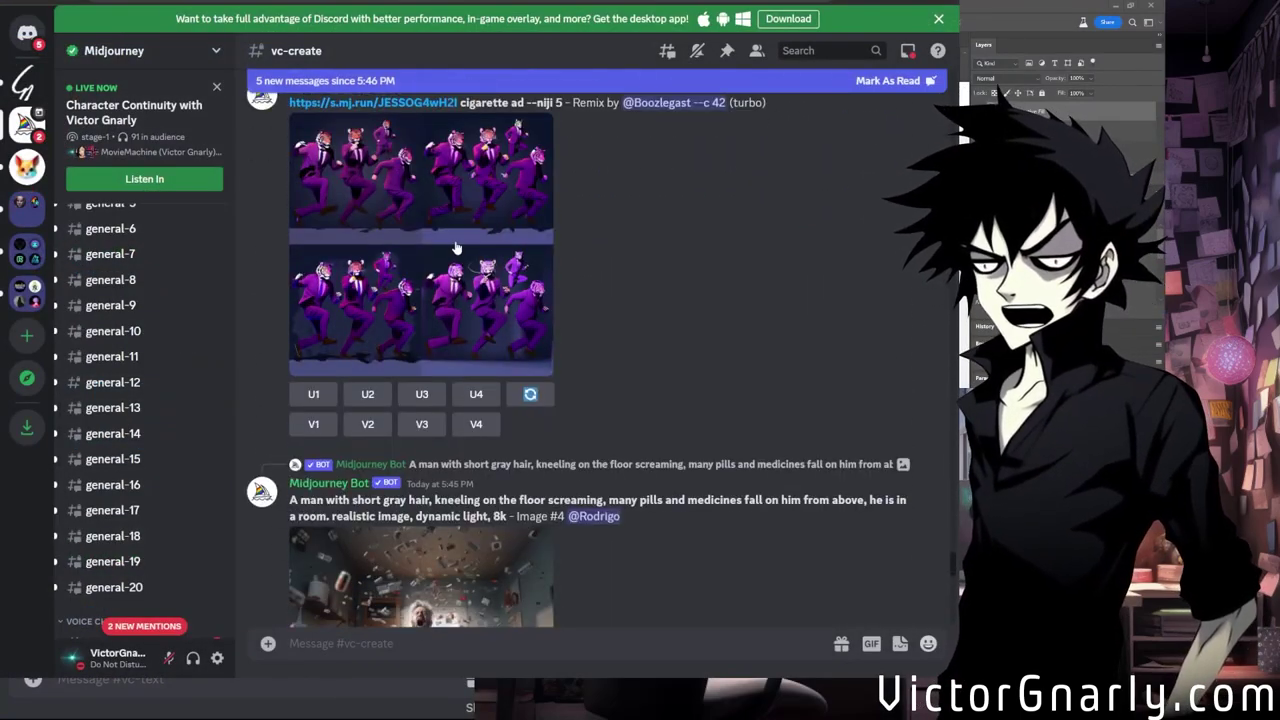
left_click(455, 247)
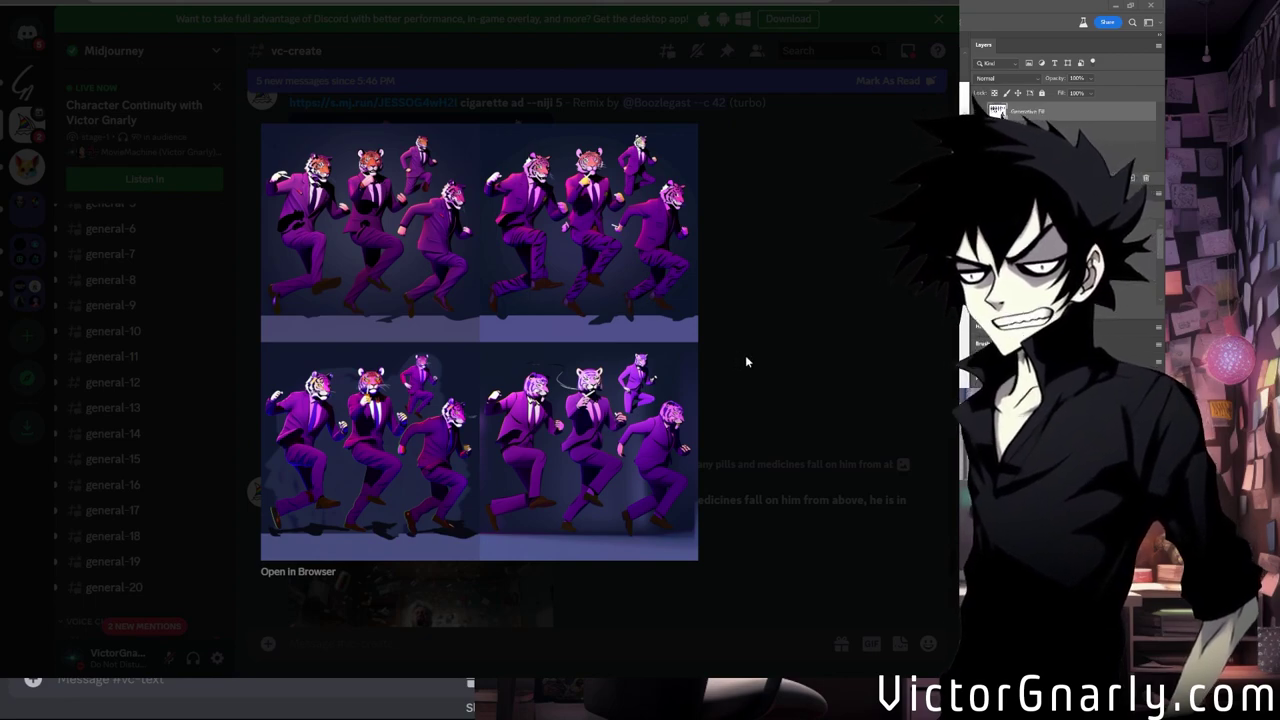
left_click(745, 358)
Check the posts around the cigarette ad remix and inspect its grid of tigers at larger size once more.
scroll(597, 450, "down", 2)
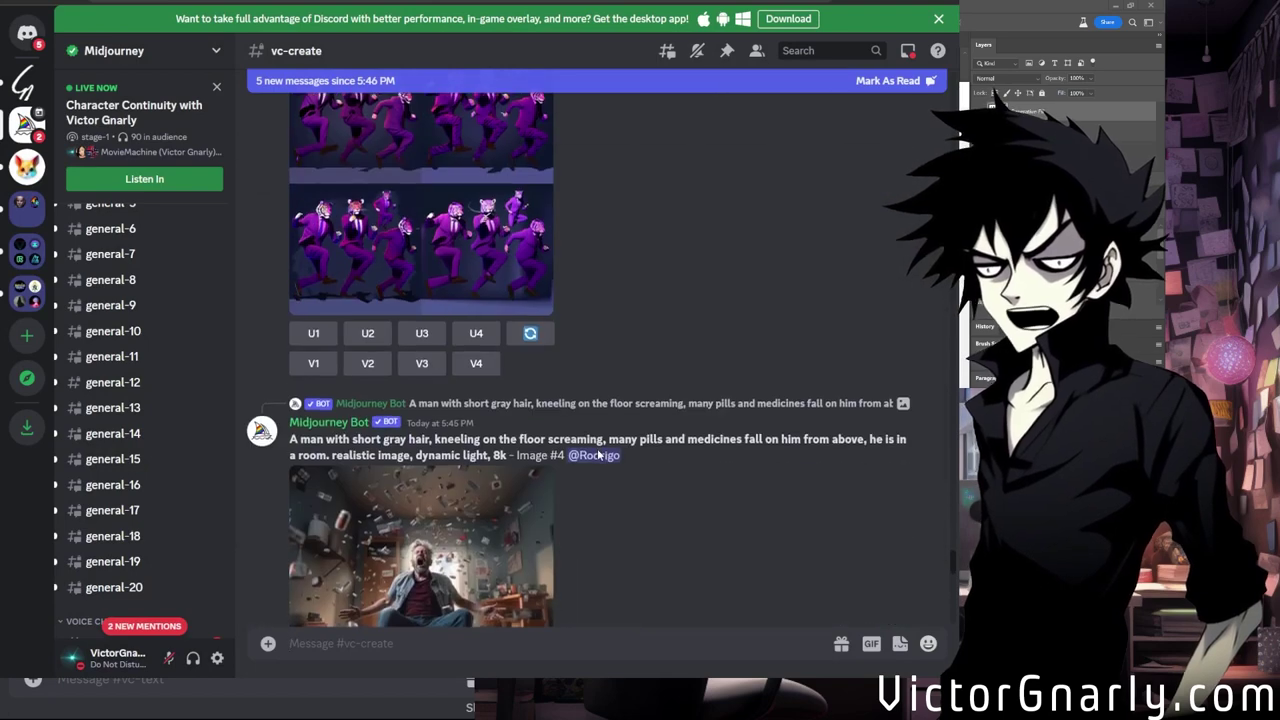
scroll(598, 455, "down", 2)
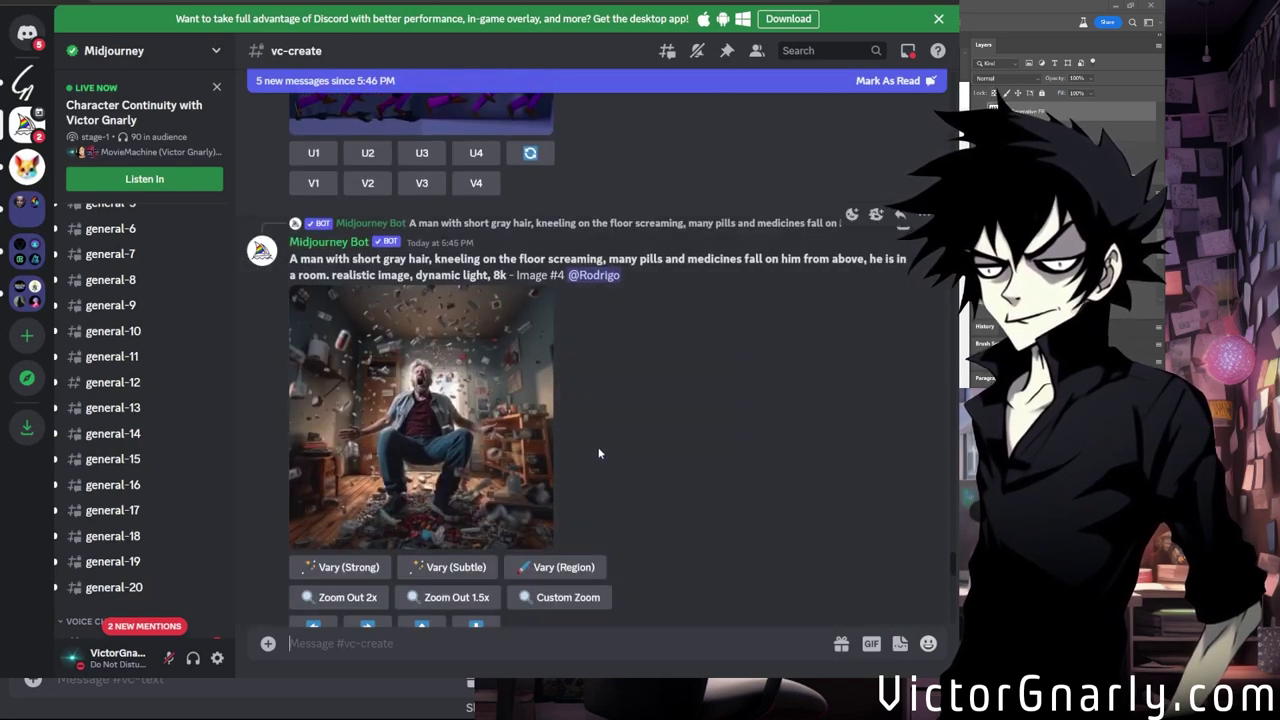
scroll(598, 454, "up", 4)
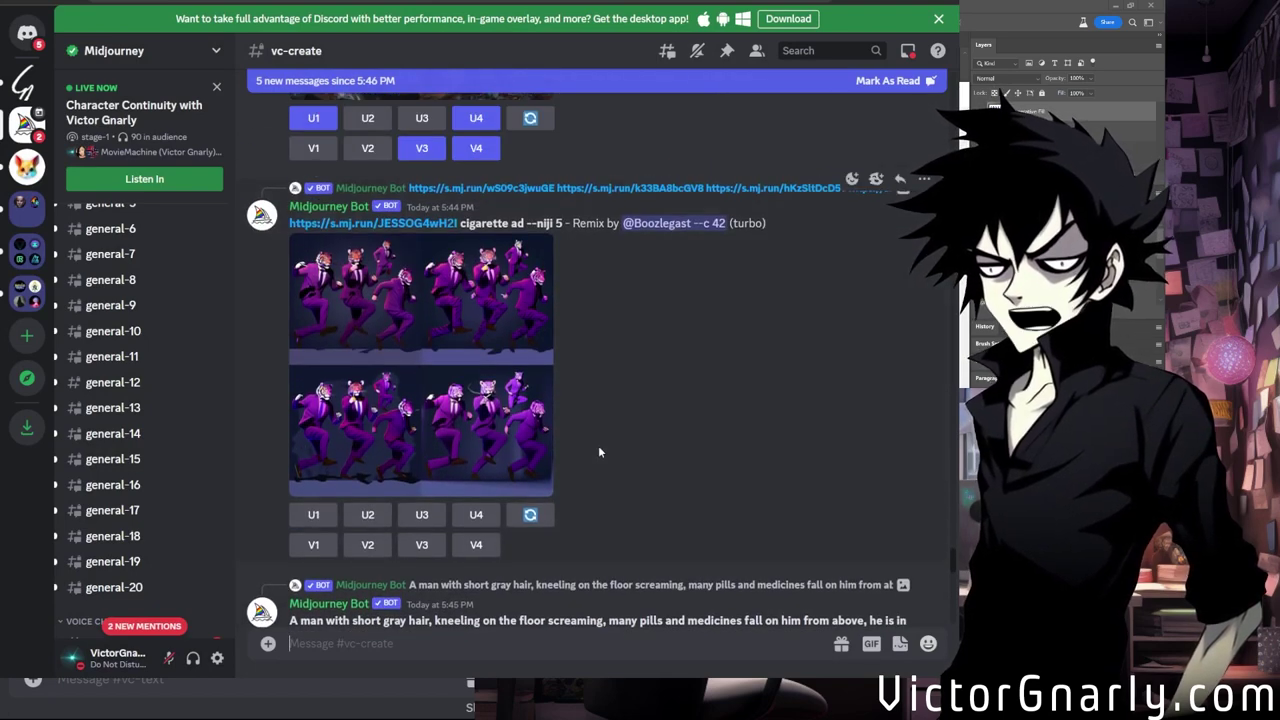
scroll(598, 452, "down", 2)
scroll(598, 452, "up", 2)
scroll(598, 452, "down", 2)
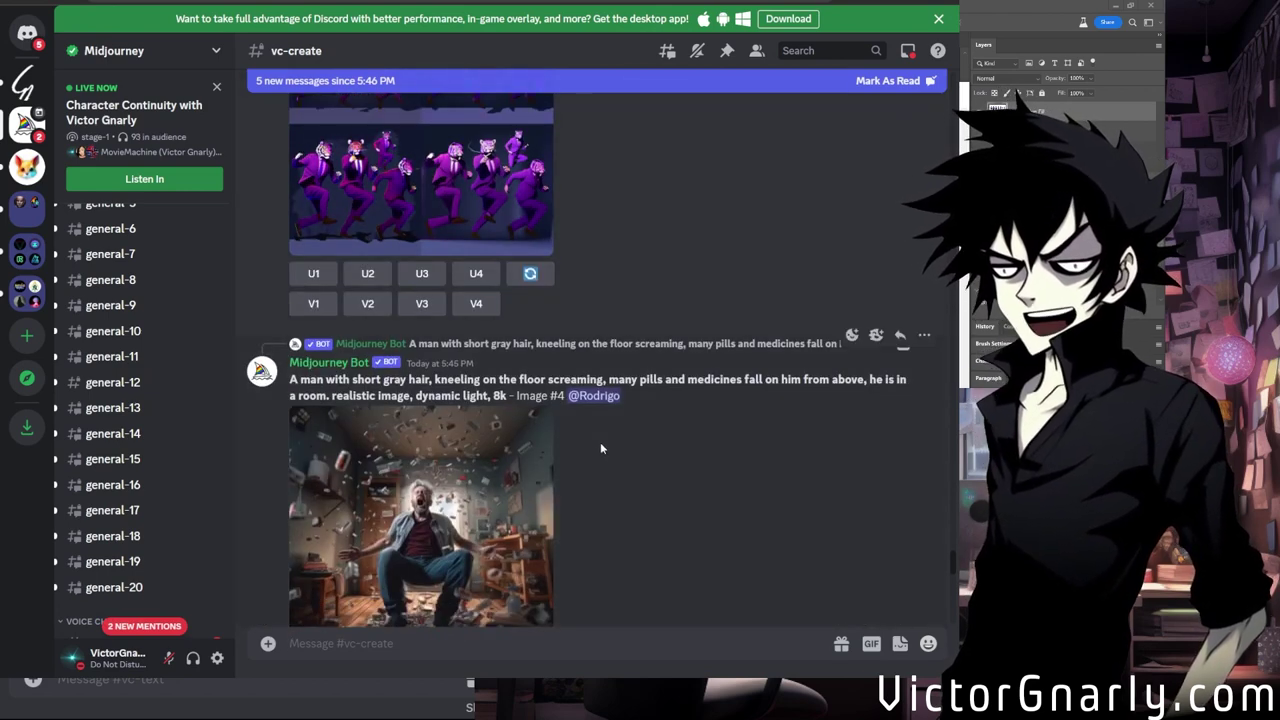
scroll(600, 442, "up", 3)
scroll(592, 438, "down", 2)
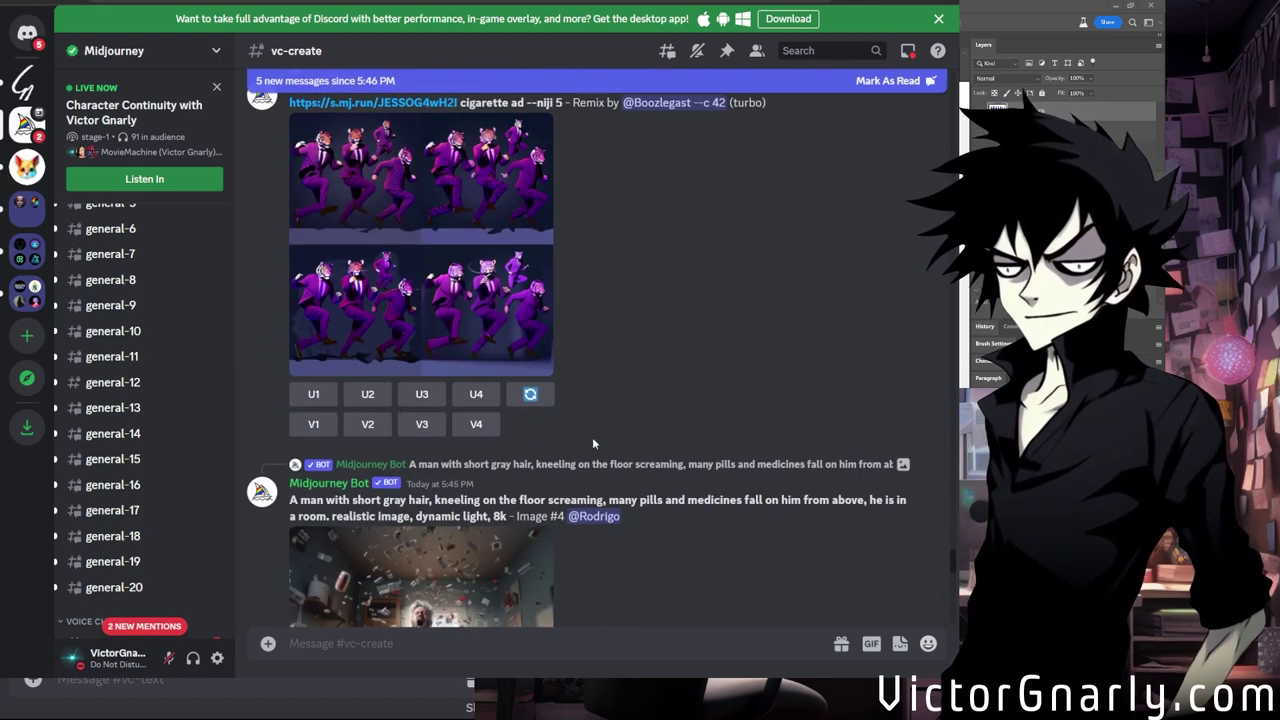
scroll(592, 437, "down", 2)
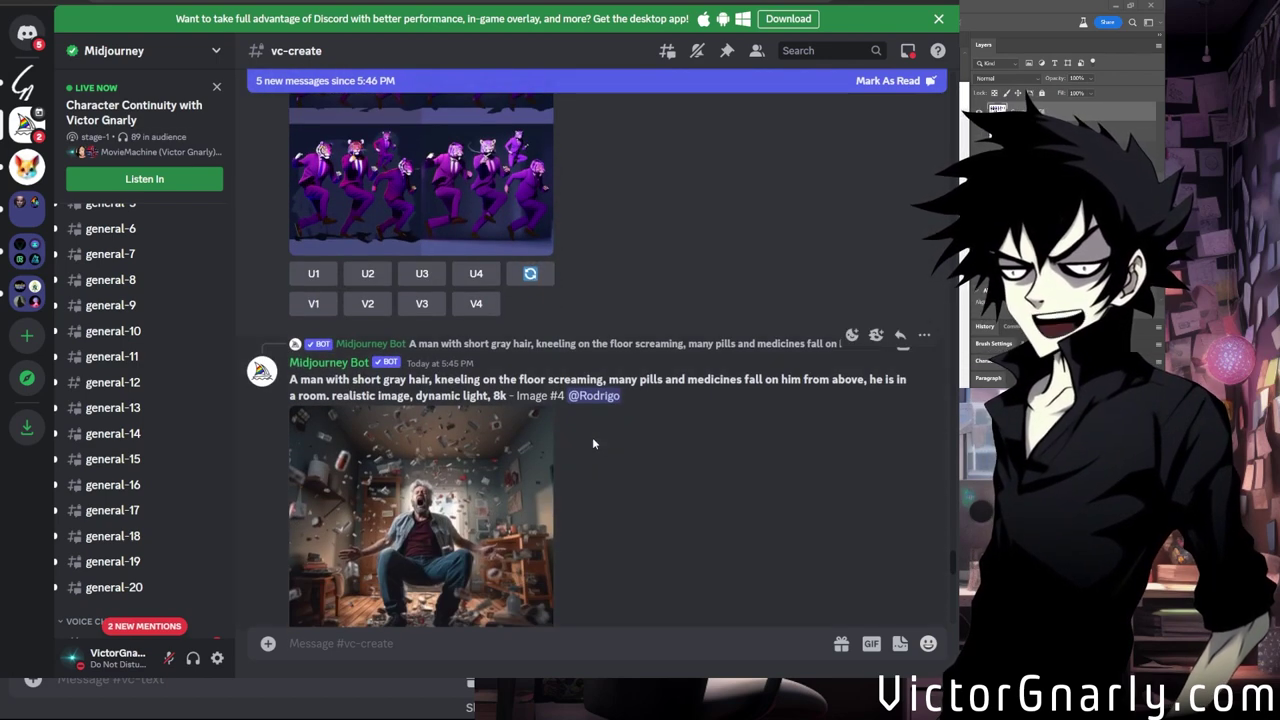
scroll(592, 437, "up", 3)
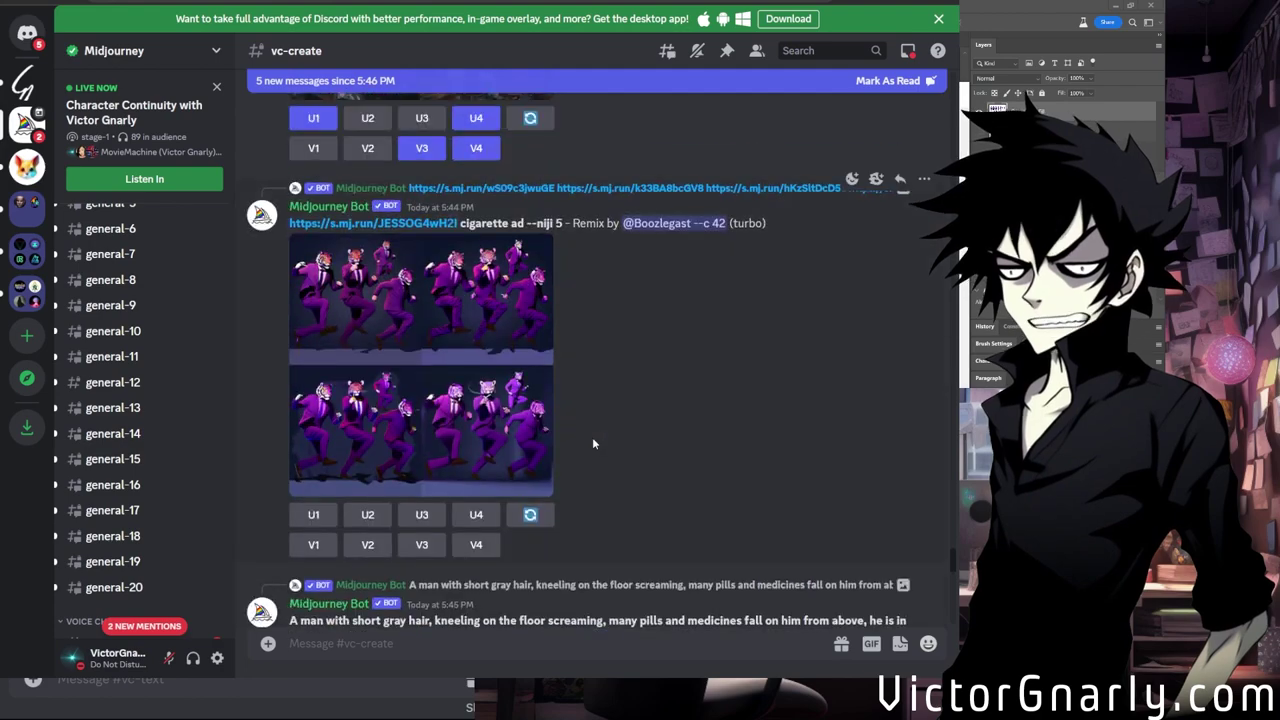
scroll(592, 437, "down", 3)
scroll(540, 434, "up", 3)
left_click(505, 412)
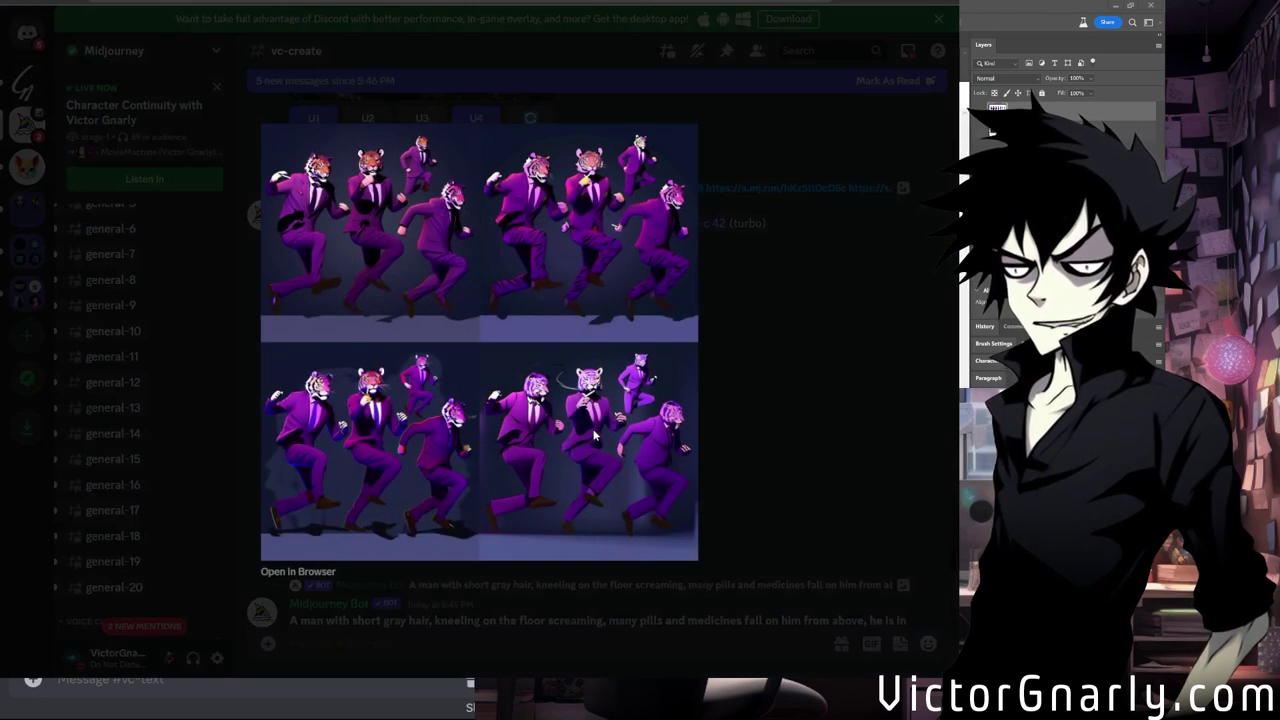
left_click(762, 426)
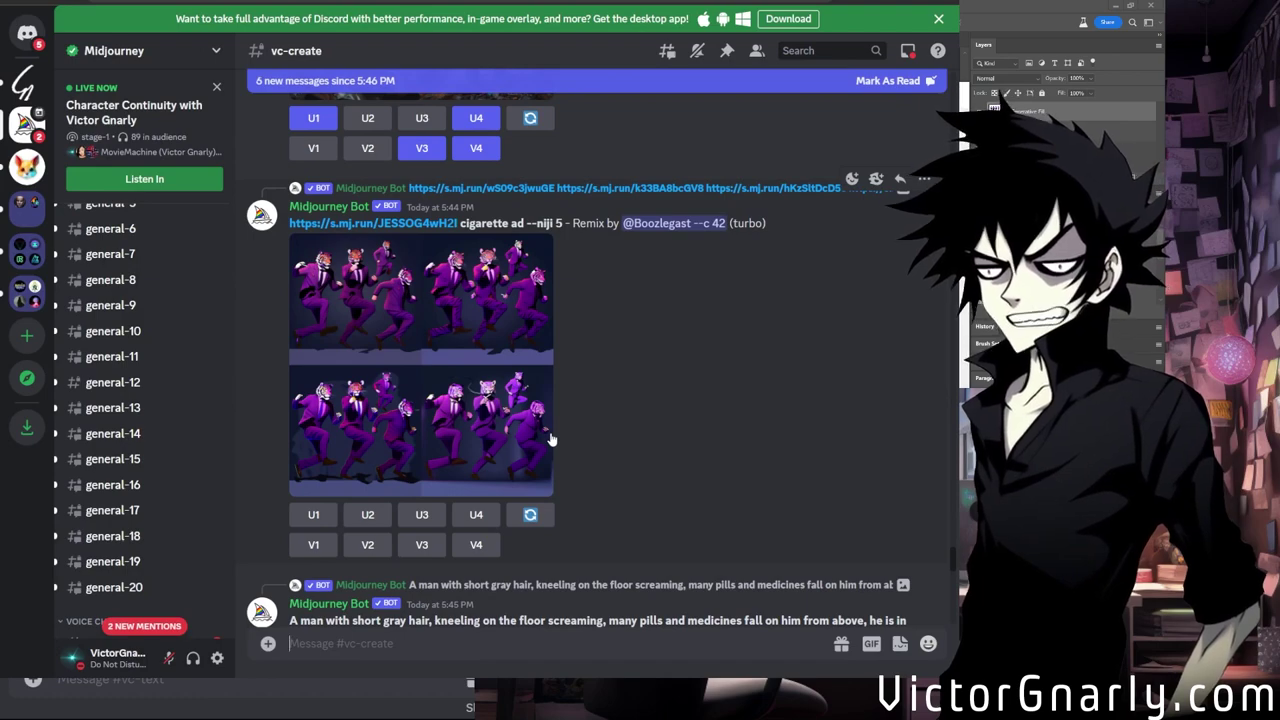
Go back to the first red bowtie variation grid and view its tigers' neckwear enlarged.
scroll(550, 437, "up", 4)
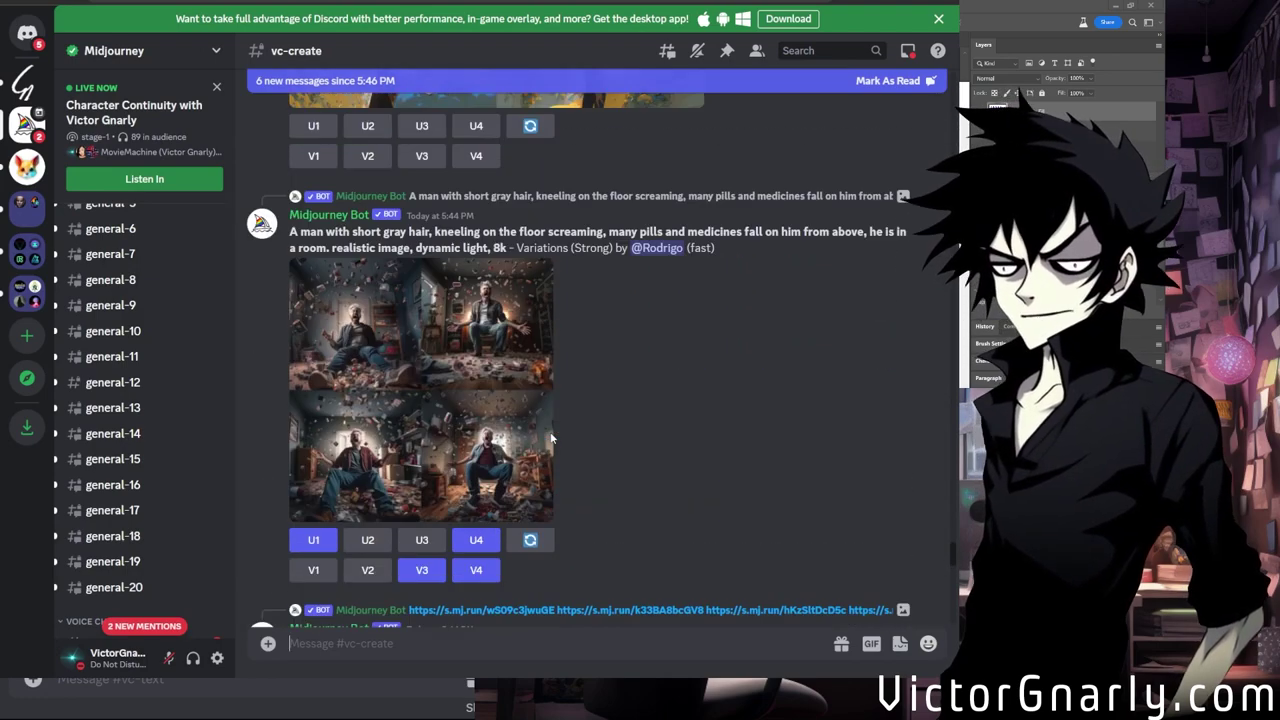
scroll(550, 437, "up", 10)
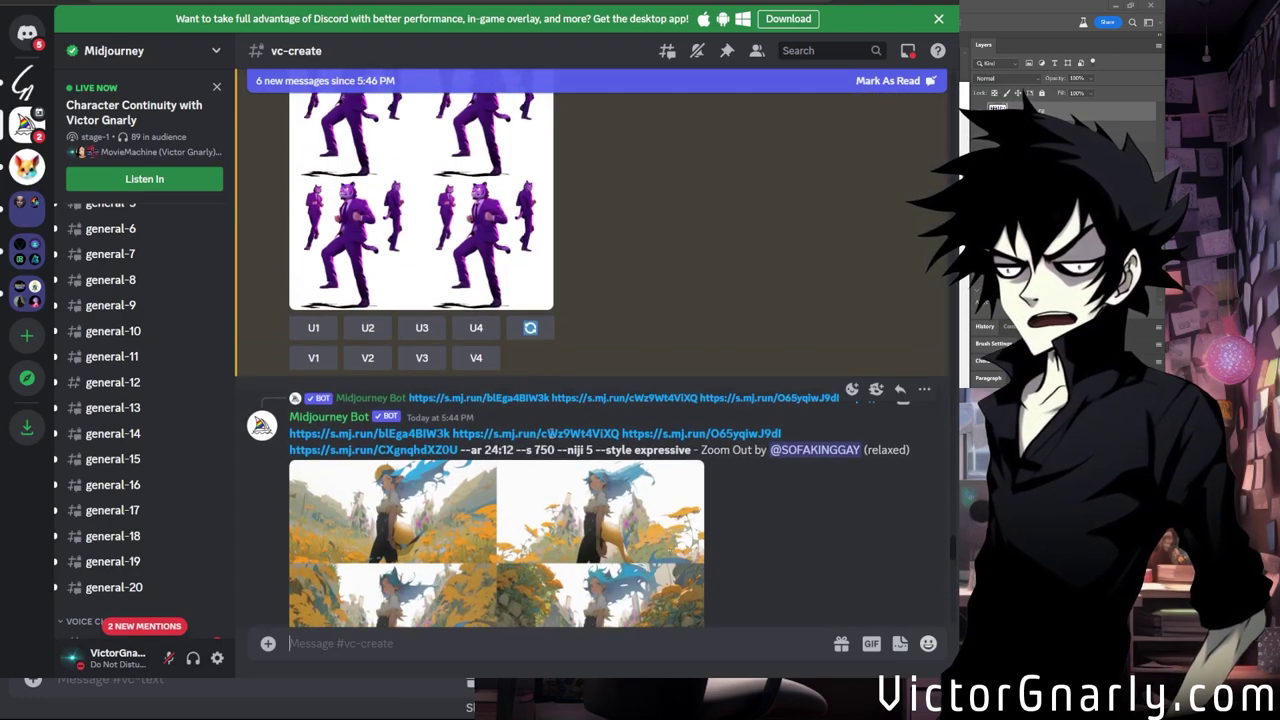
scroll(550, 437, "down", 2)
left_click(545, 437)
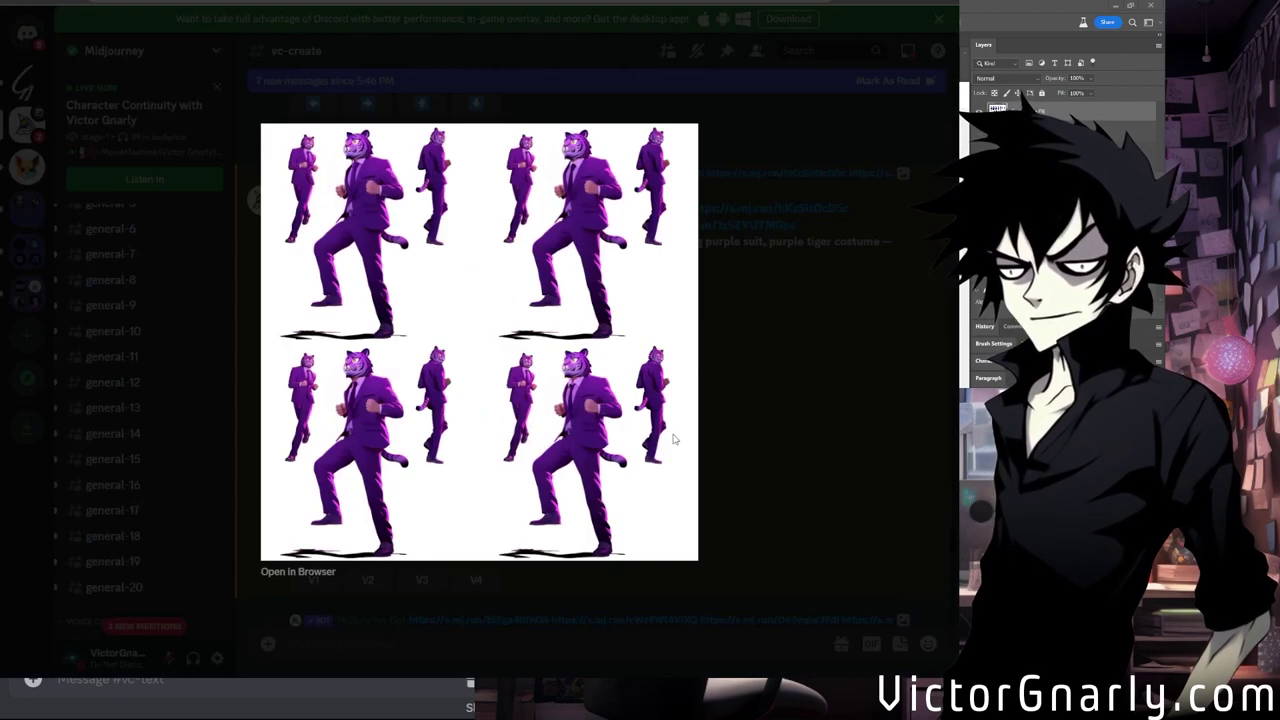
left_click(780, 424)
Locate the second red bowtie region variation and examine the masked chests and tails in its enlarged grid.
scroll(512, 440, "down", 15)
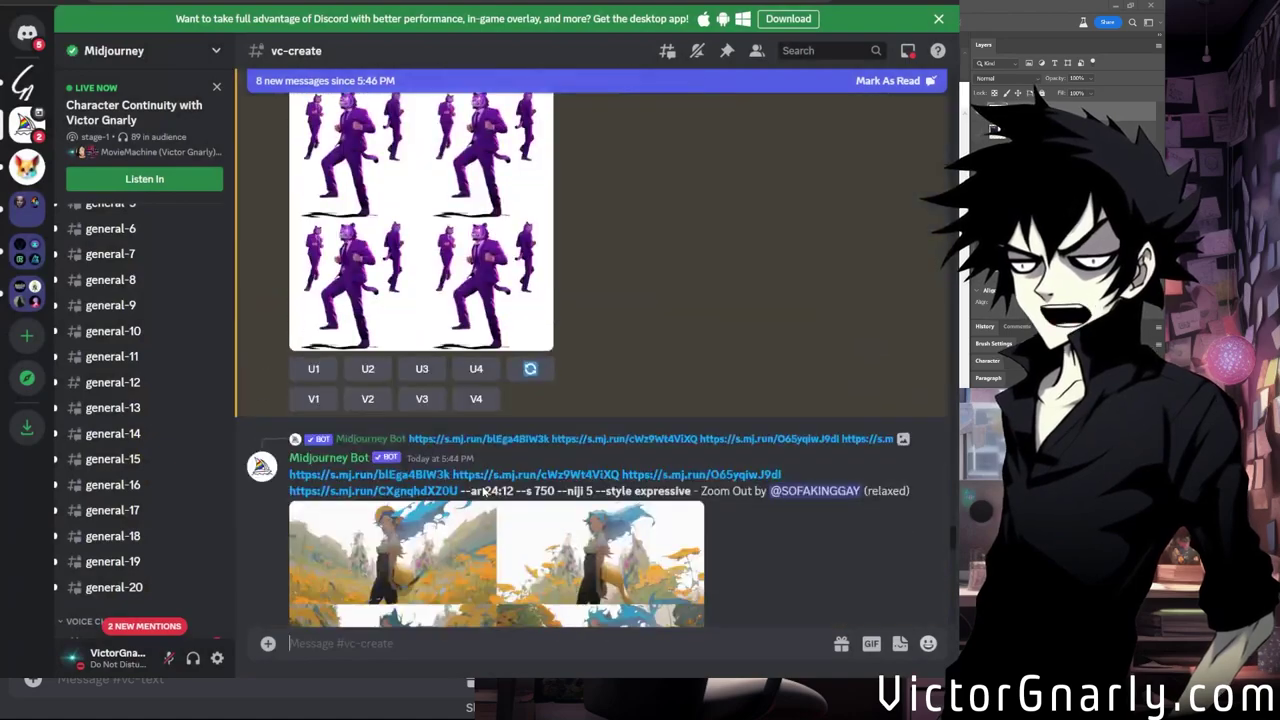
scroll(488, 478, "up", 10)
scroll(488, 478, "down", 3)
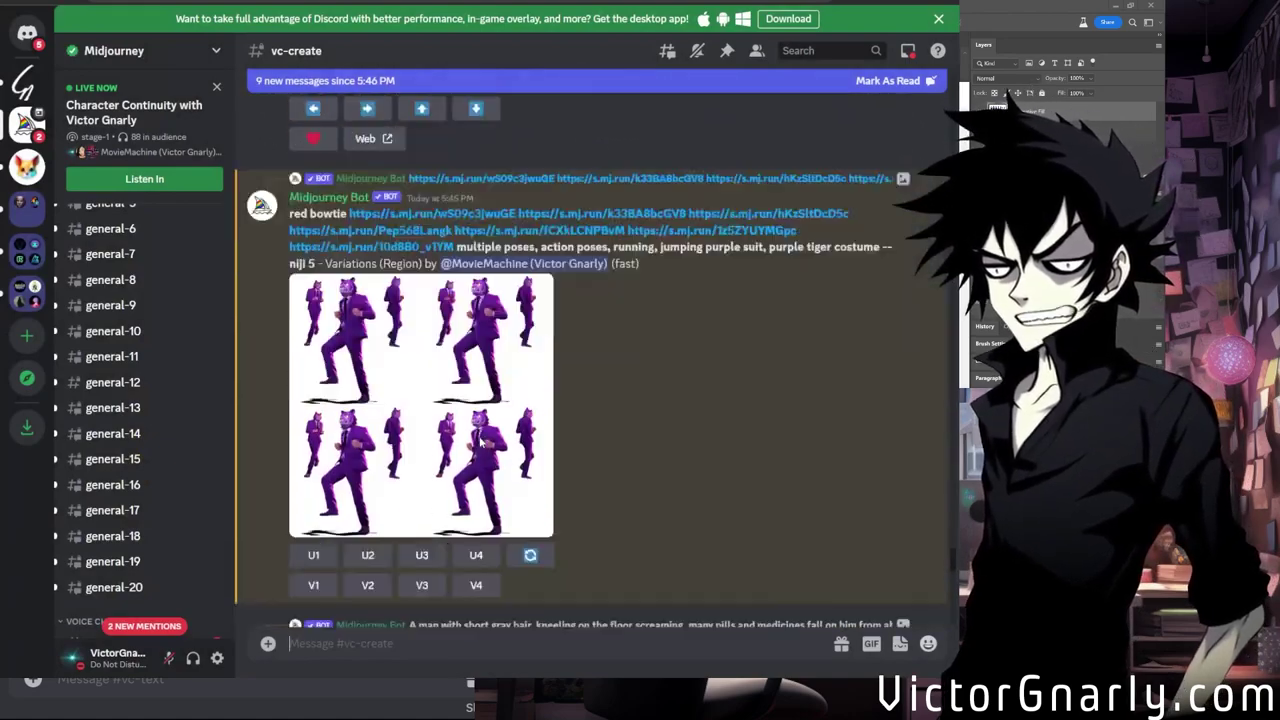
left_click(486, 325)
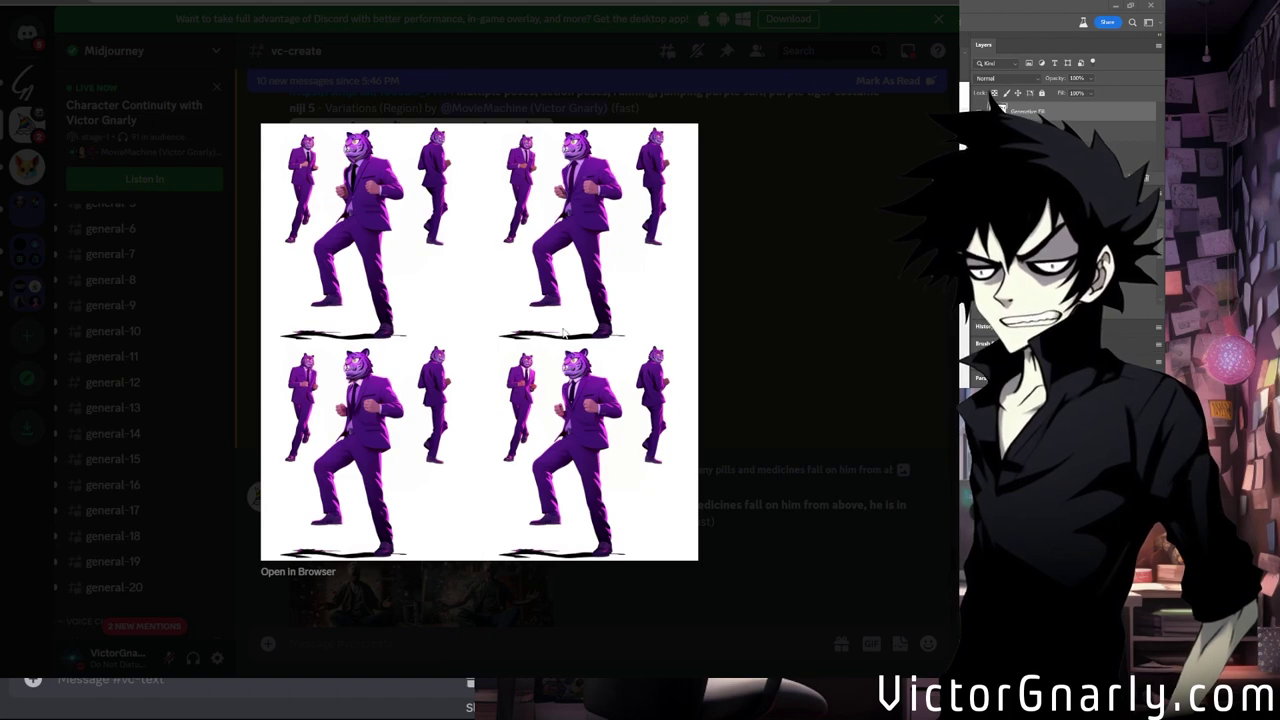
left_click(773, 382)
Find the cigarette ad remix with "--ar 11:17 --niji 5" in the channel and examine its grid of running tigers enlarged.
scroll(554, 428, "down", 10)
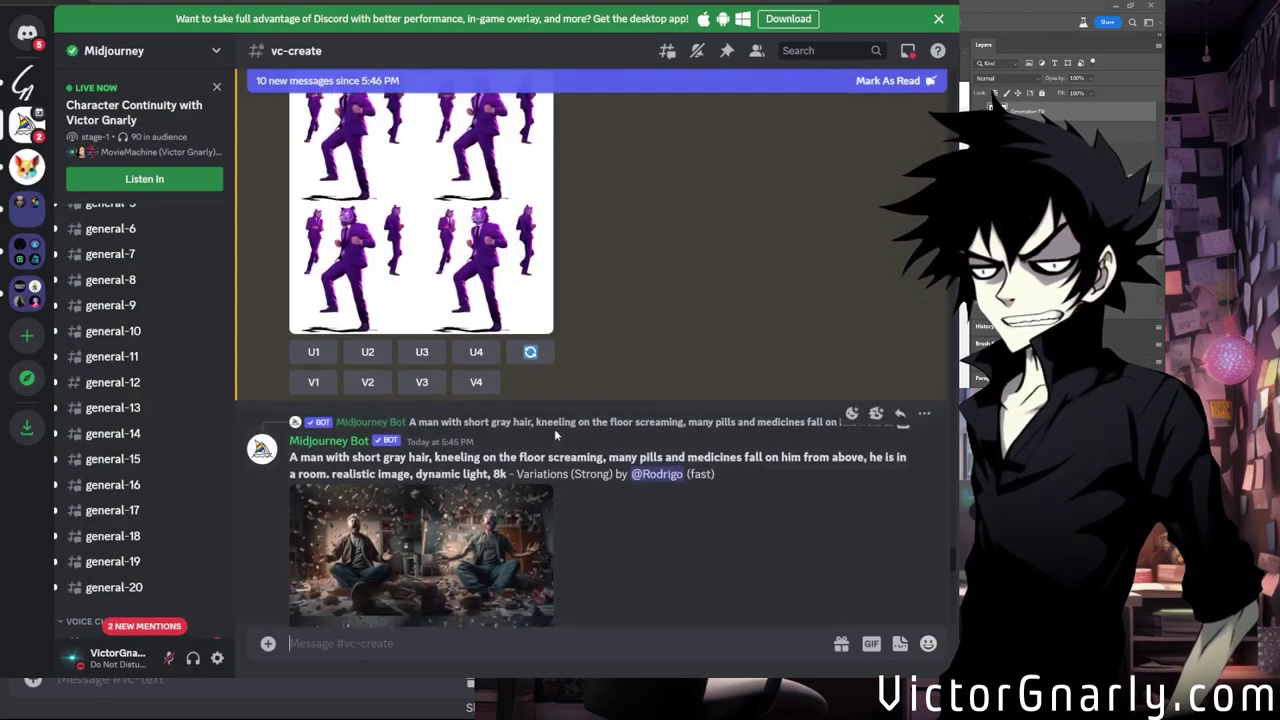
scroll(523, 463, "down", 15)
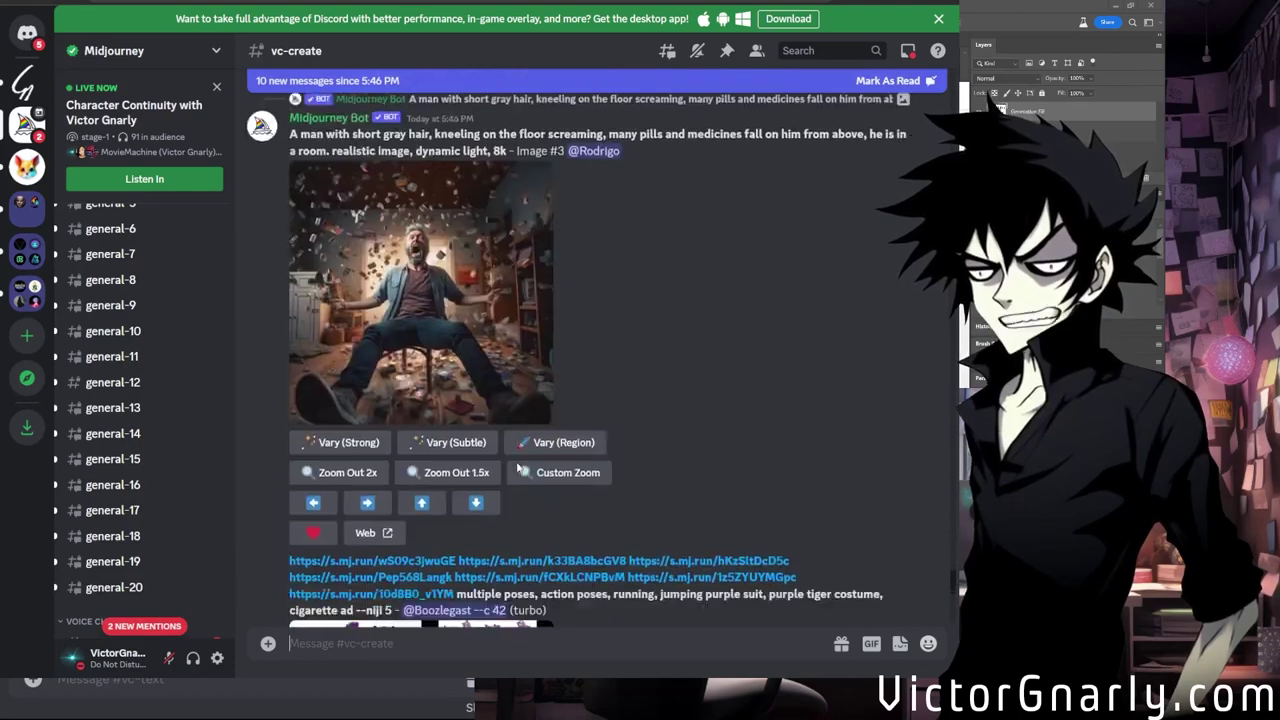
scroll(484, 463, "down", 2)
scroll(484, 463, "up", 4)
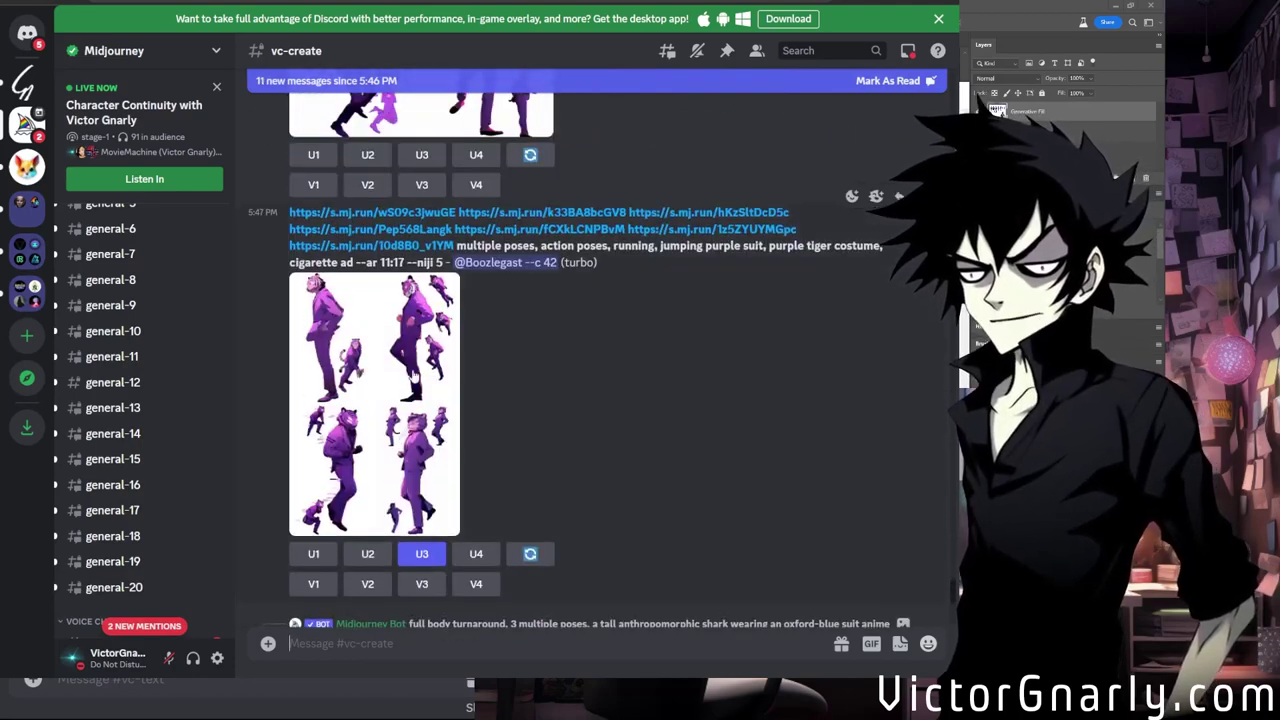
left_click(420, 420)
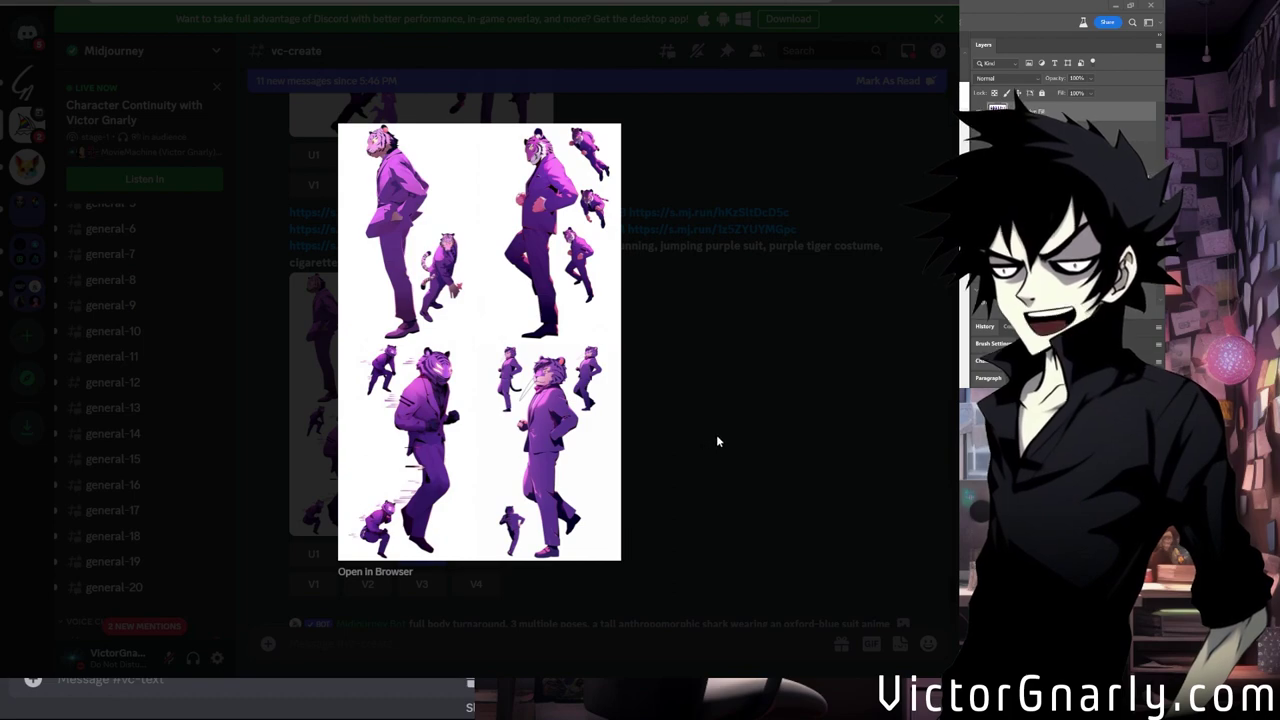
left_click(721, 448)
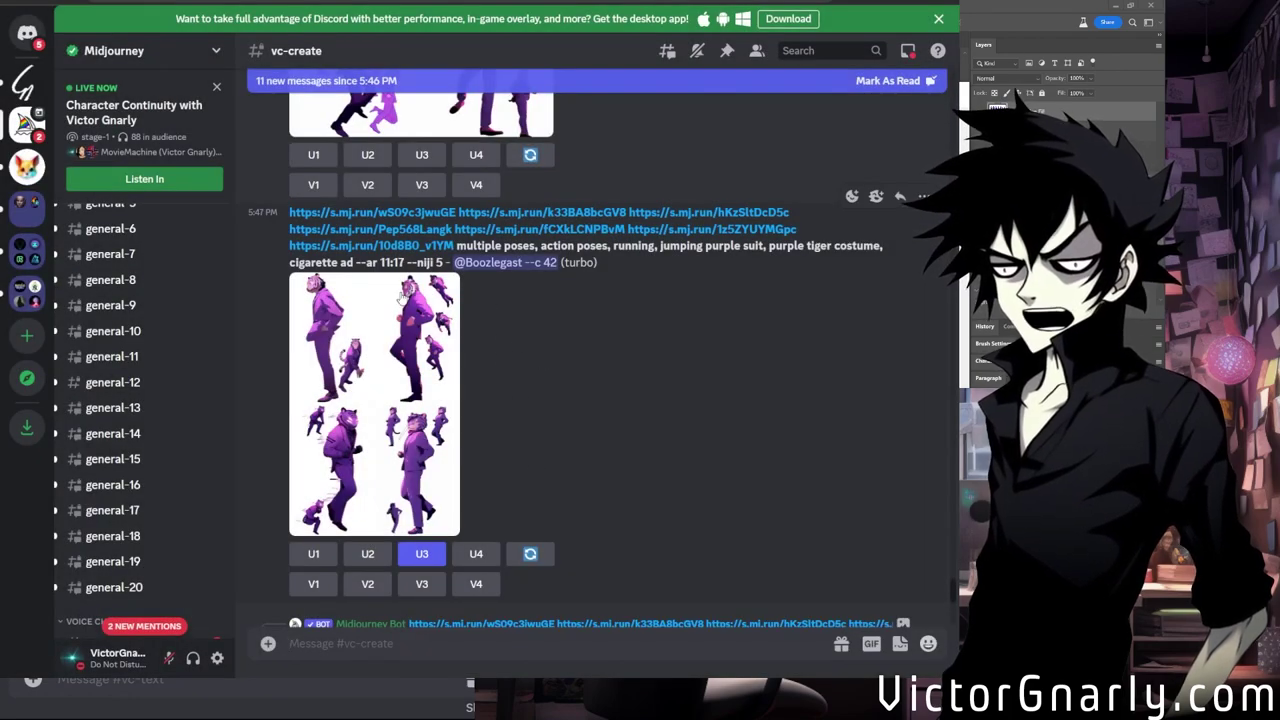
Review the posts following the 11:17 cigarette ad remix, including its upscaled third image and the newer character turnarounds.
scroll(464, 340, "up", 2)
scroll(465, 340, "down", 3)
scroll(465, 345, "down", 3)
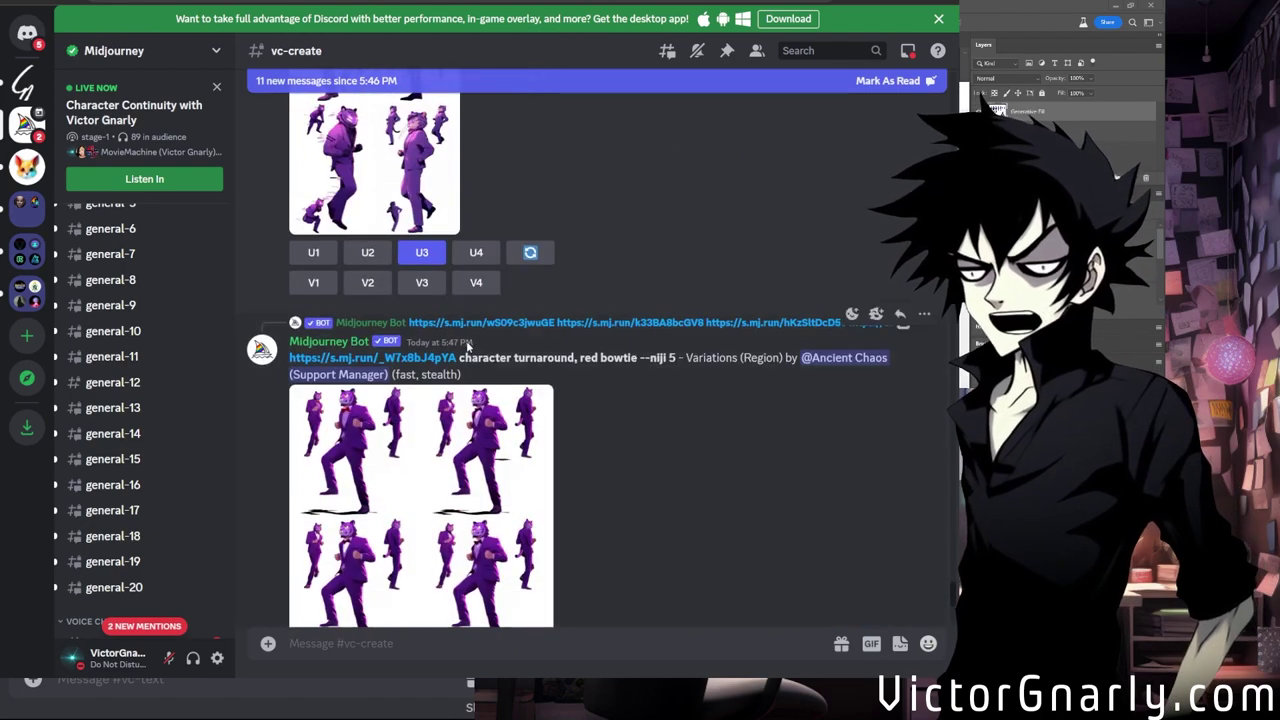
scroll(490, 348, "up", 1)
scroll(500, 350, "down", 6)
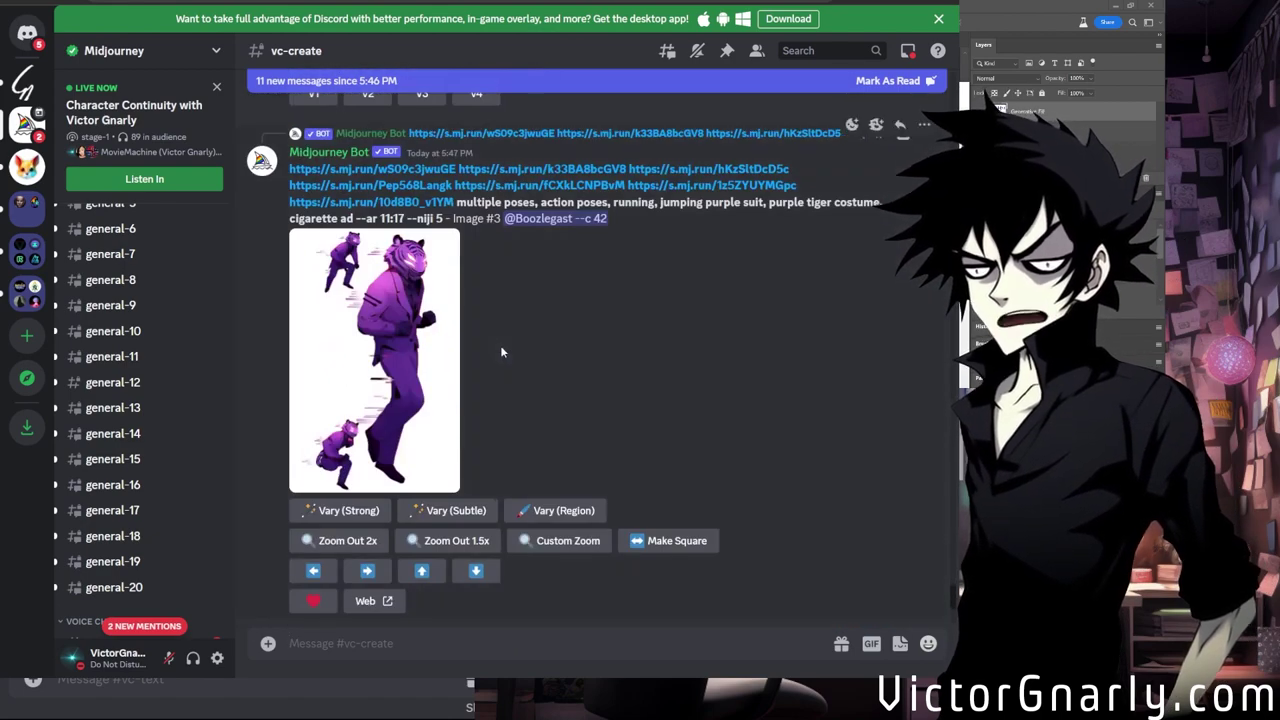
scroll(500, 345, "down", 10)
scroll(503, 352, "down", 10)
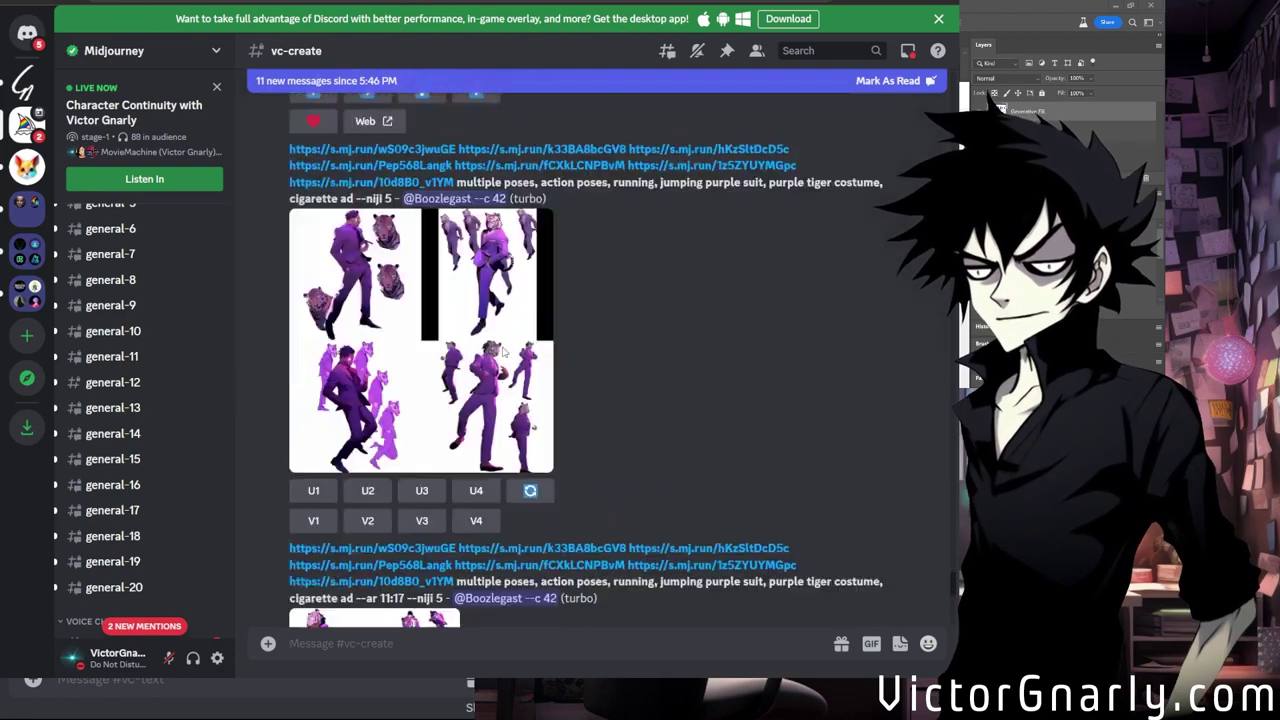
scroll(503, 352, "down", 10)
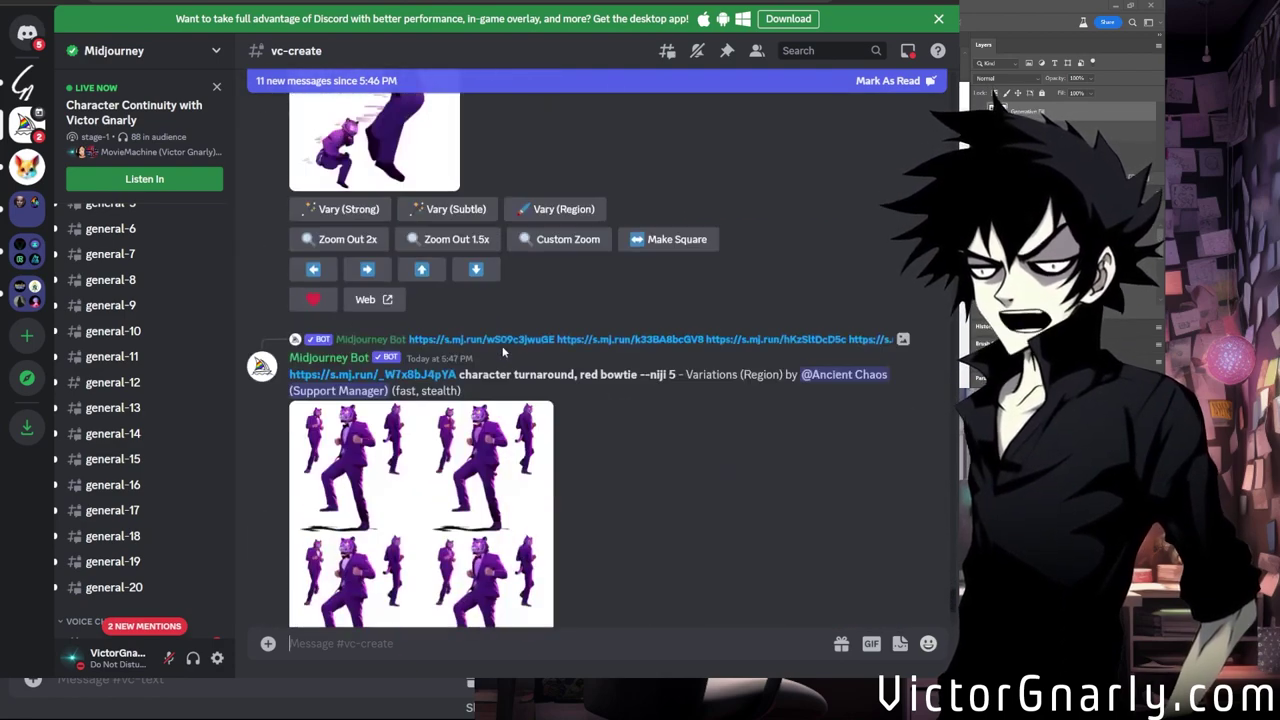
scroll(503, 352, "down", 2)
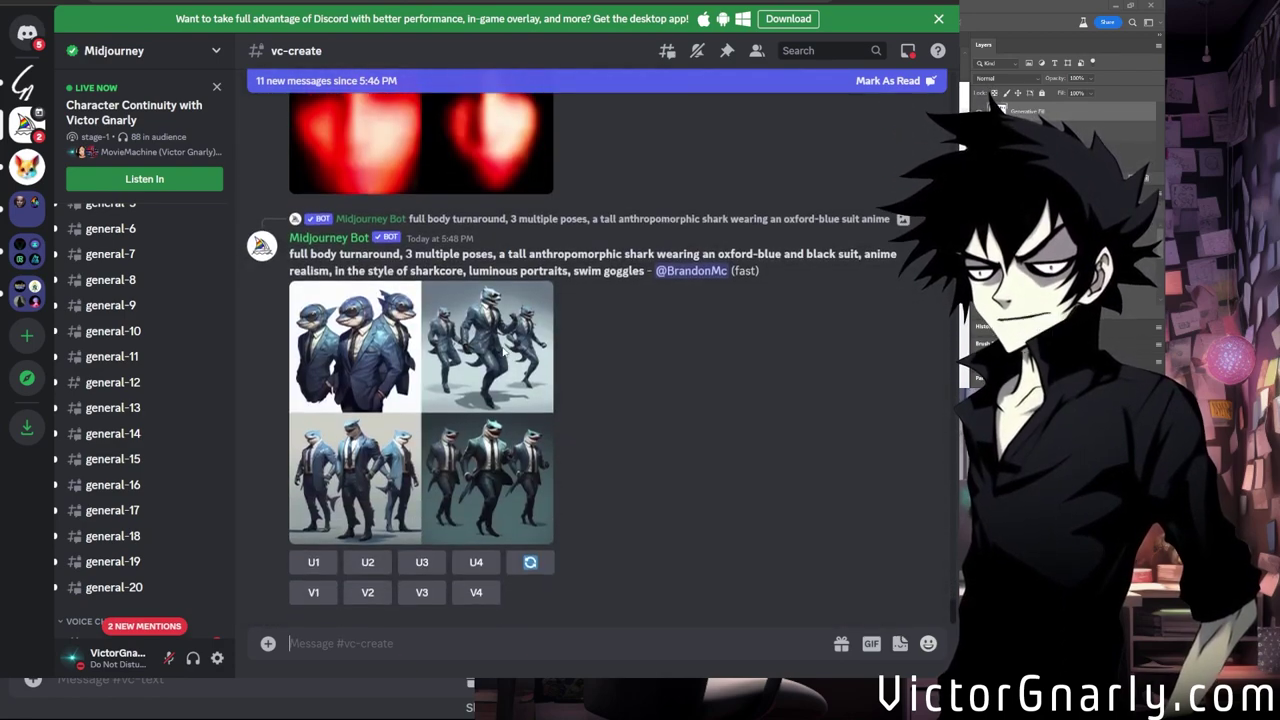
Return to the newest "character turnaround, red bowtie --niji 5" region variation and examine its tigers' bowties enlarged.
scroll(503, 352, "up", 6)
scroll(503, 352, "up", 3)
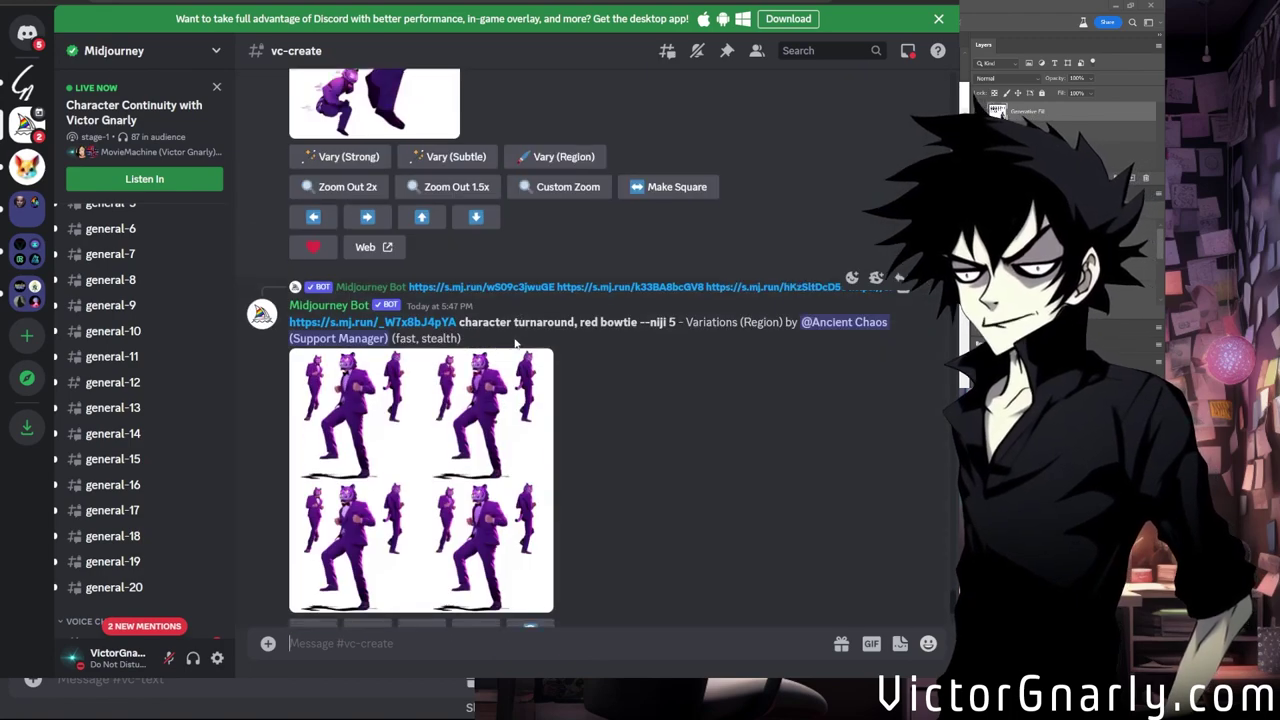
scroll(503, 352, "down", 3)
left_click(503, 352)
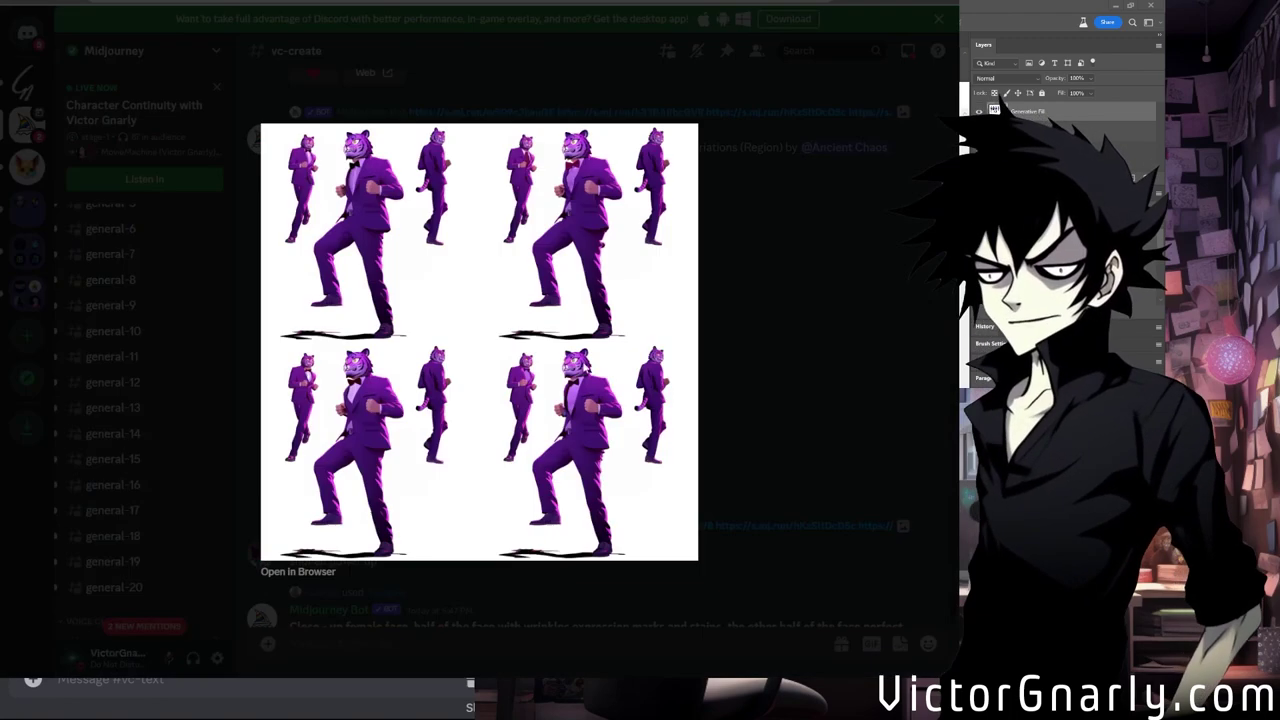
left_click(755, 369)
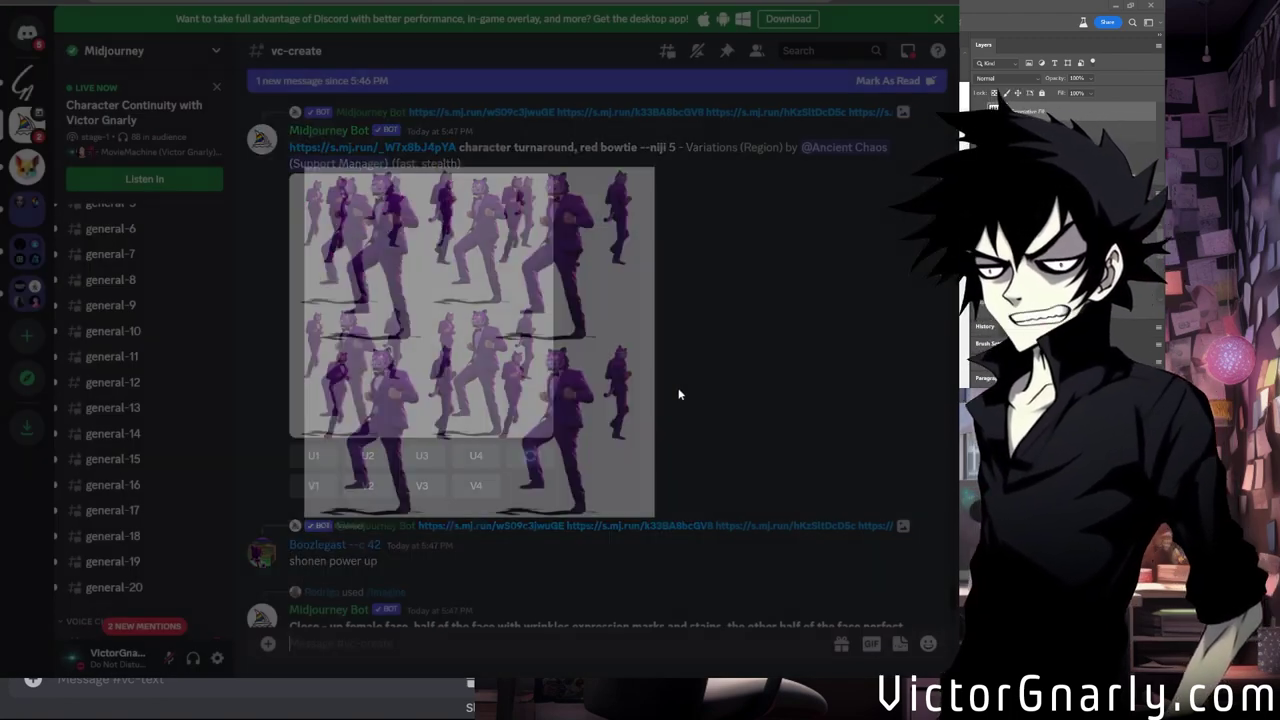
Upscale the second image of the newest red bowtie variation and open the reference image link from its prompt.
left_click(368, 456)
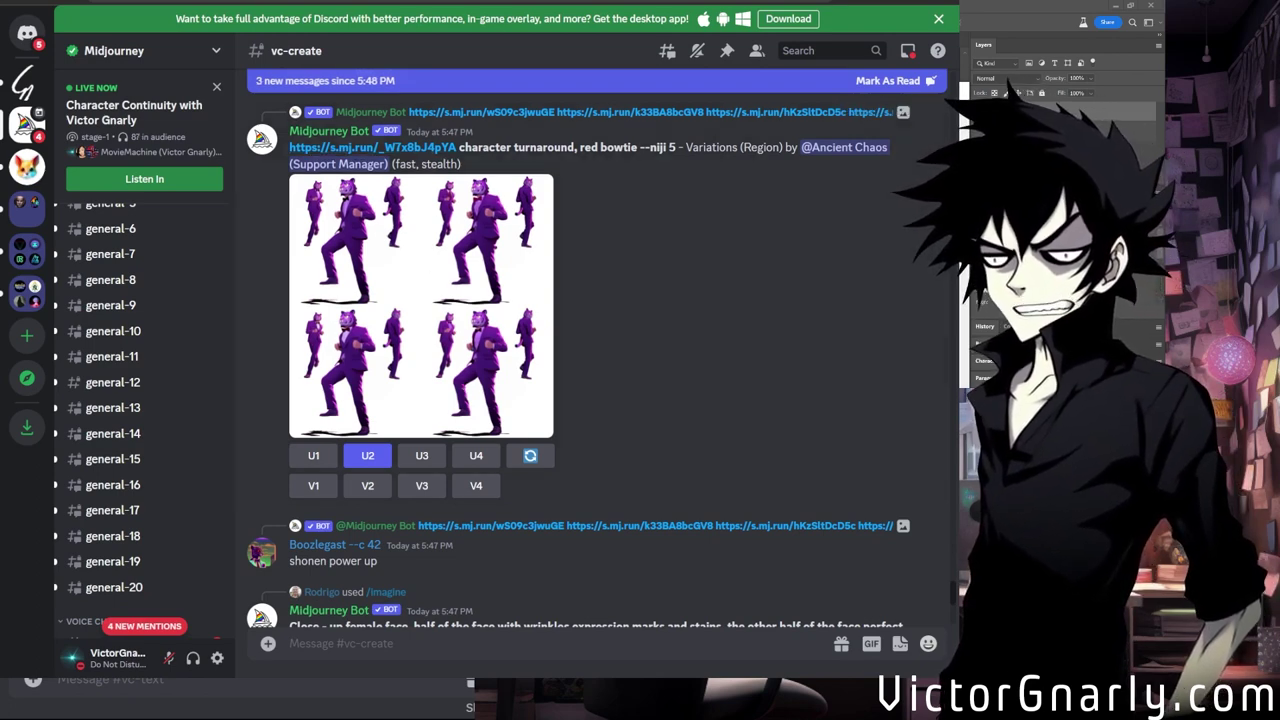
left_click(412, 147)
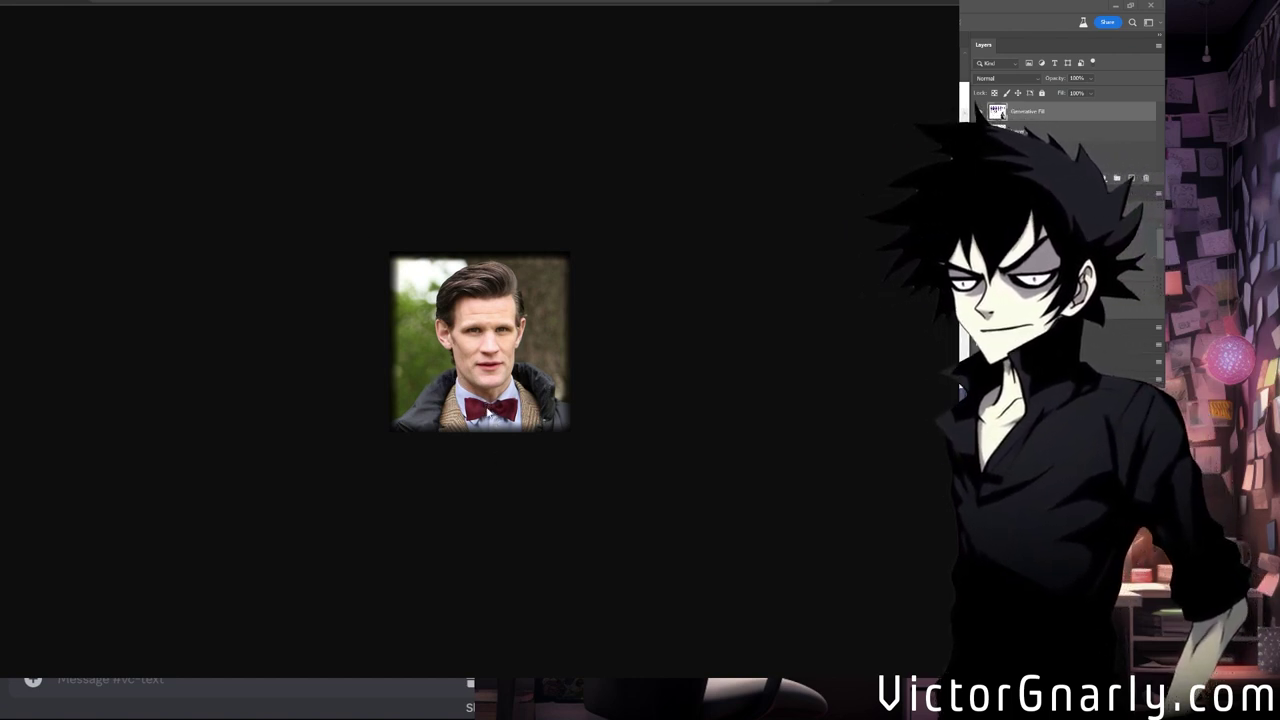
Close the enlarged image previews and clear the selection around the smallest suited tiger on the character sheet.
left_click(289, 17)
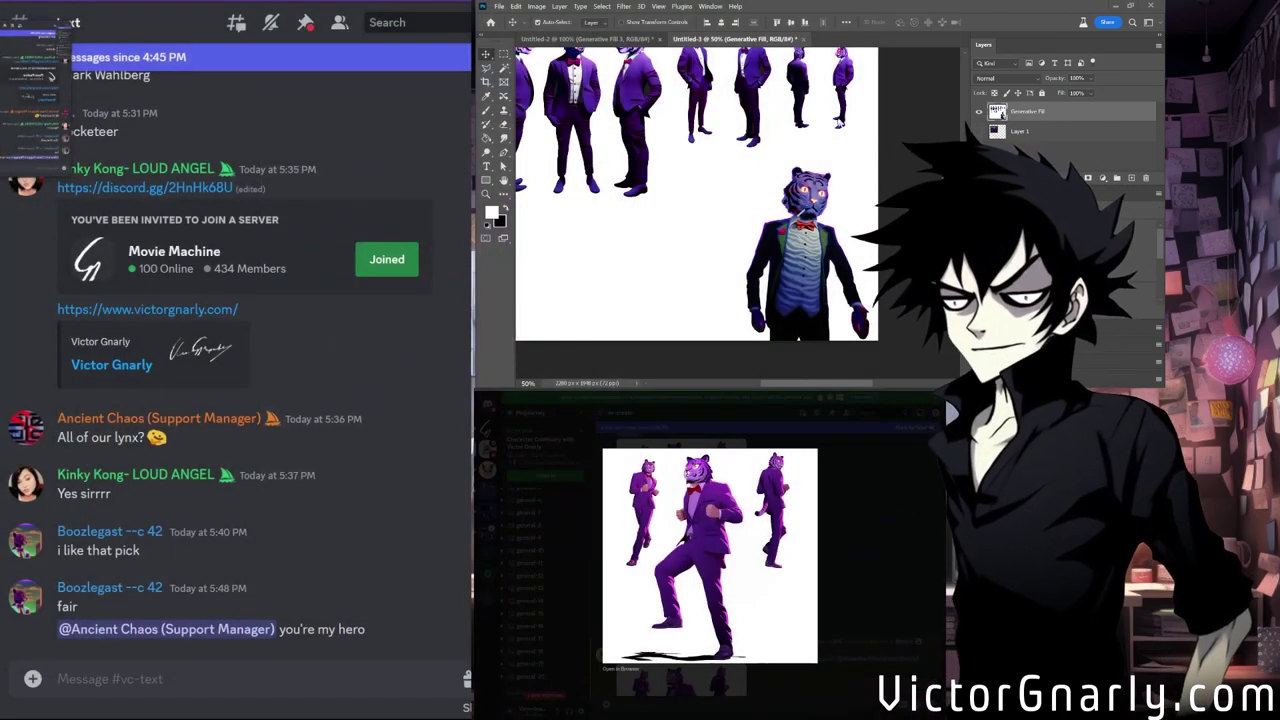
left_click_drag(826, 46, 859, 134)
scroll(697, 227, "down", 2)
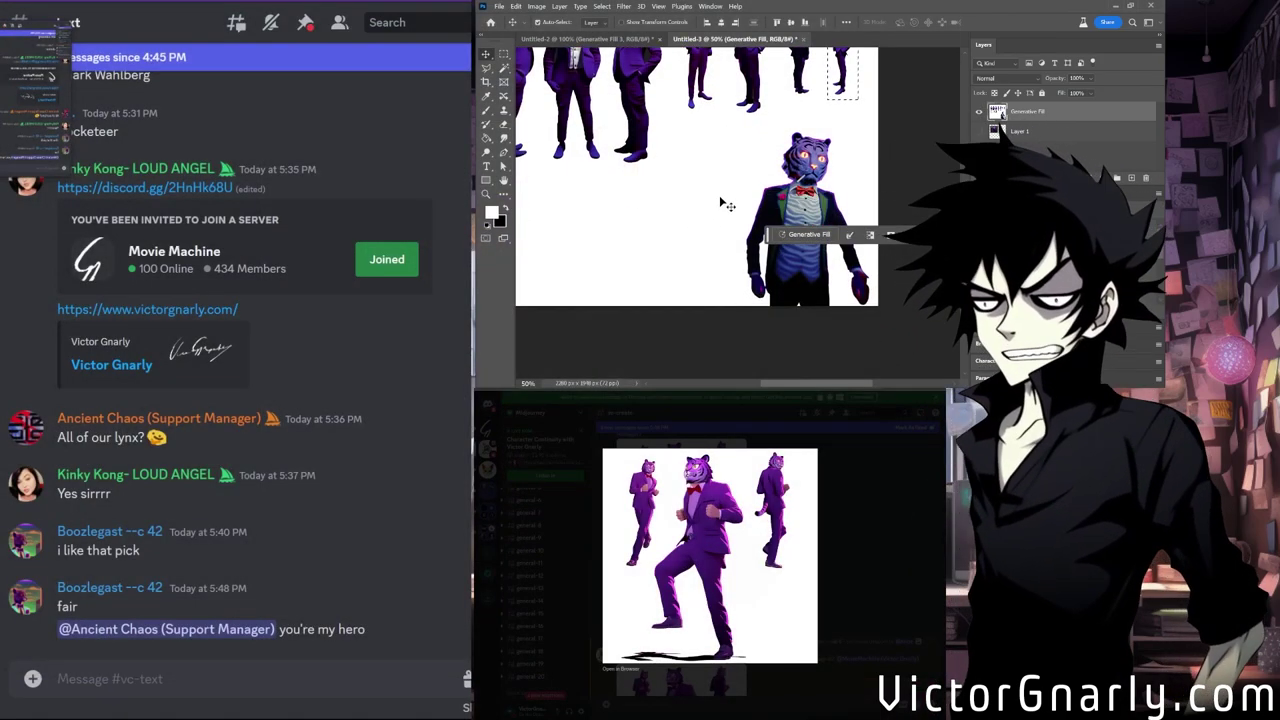
left_click(560, 600)
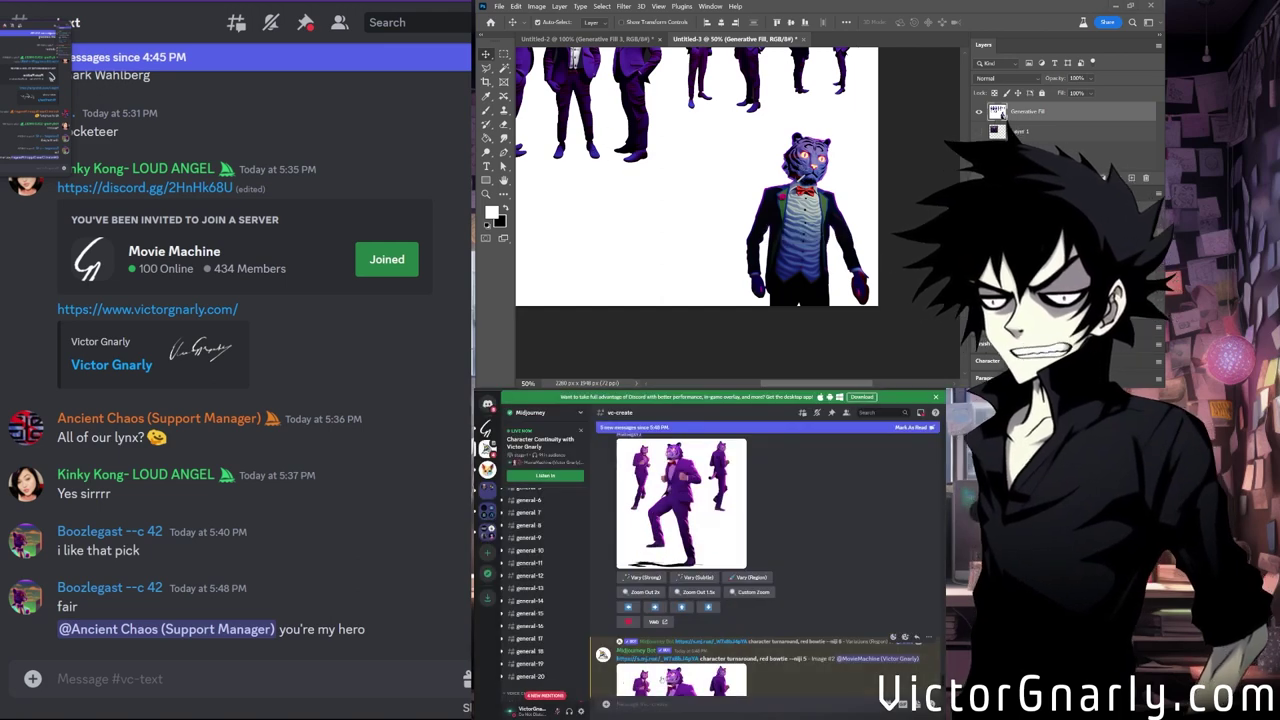
scroll(807, 70, "down", 2)
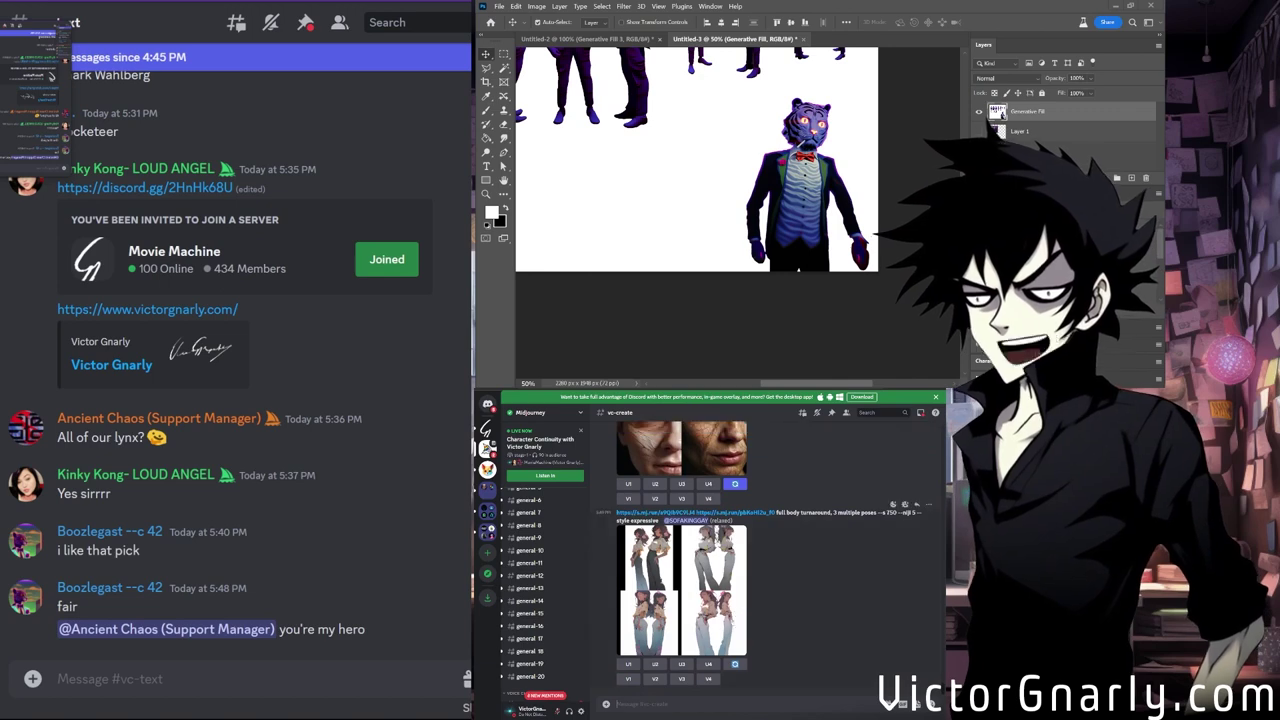
scroll(706, 166, "up", 4)
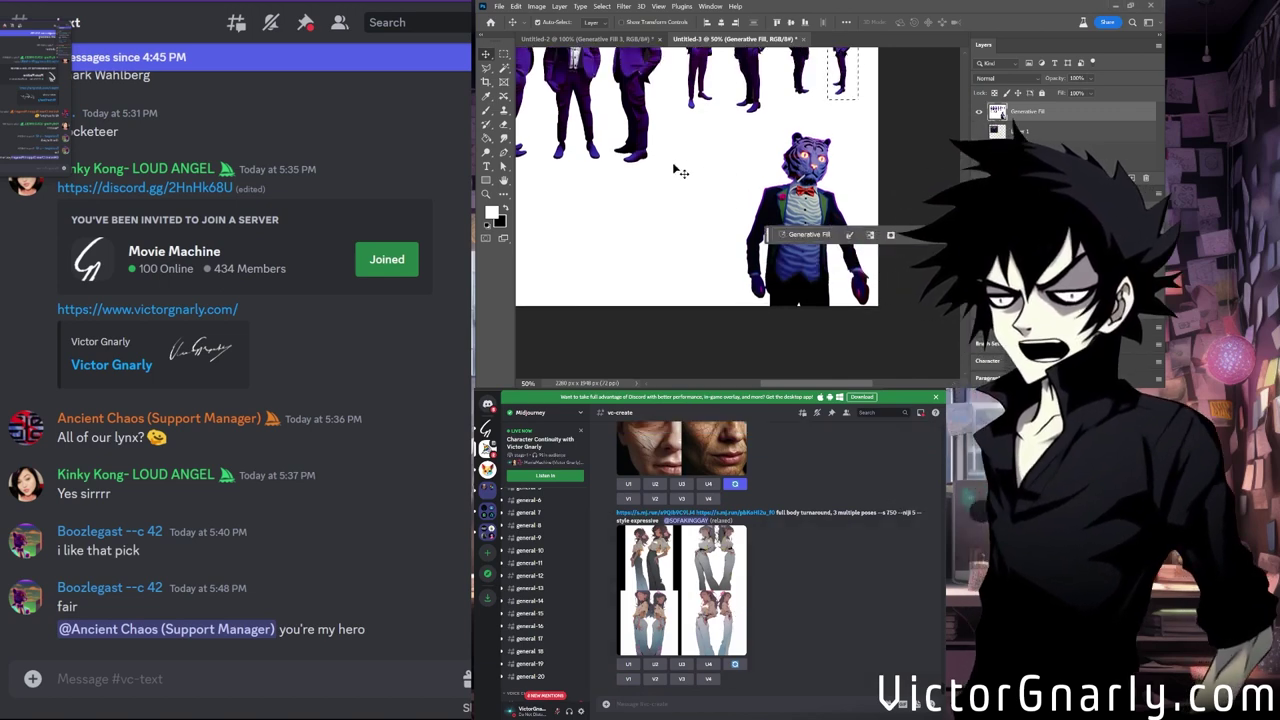
key("ctrl+d")
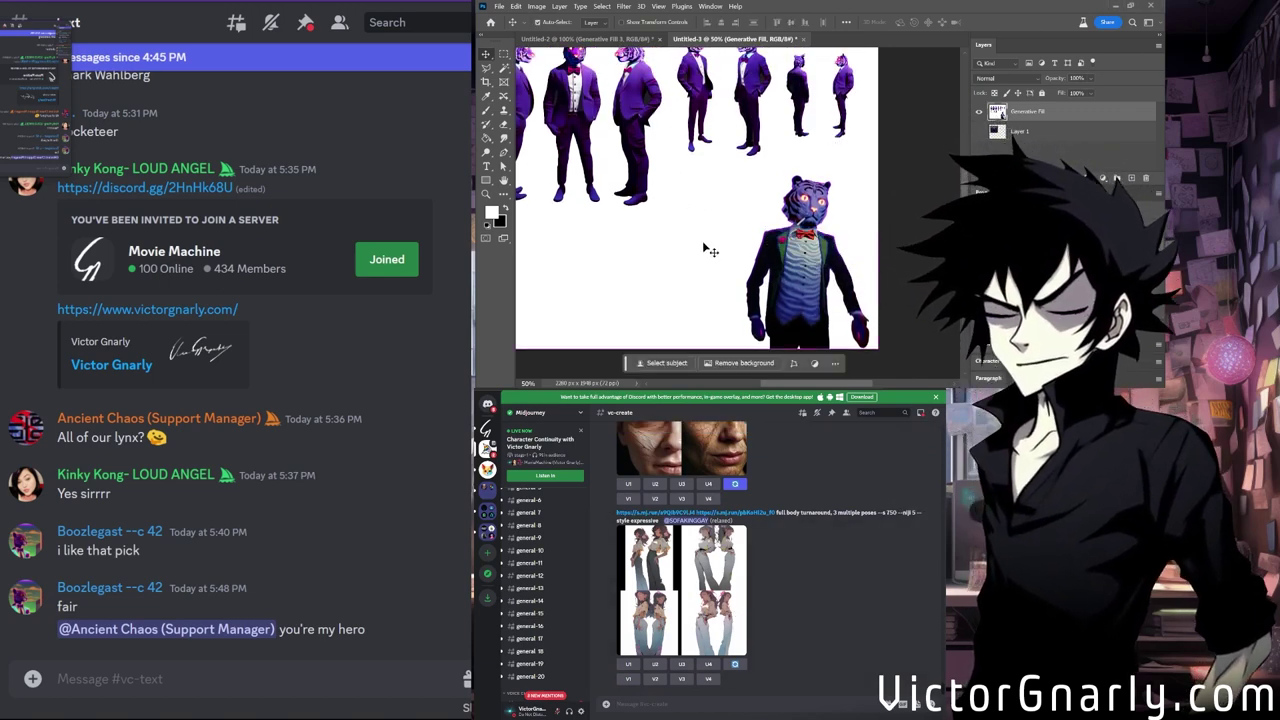
Paste the copied three-pose tiger image as a new layer and move it into the empty area beside the large tuxedo tiger.
key("ctrl+v")
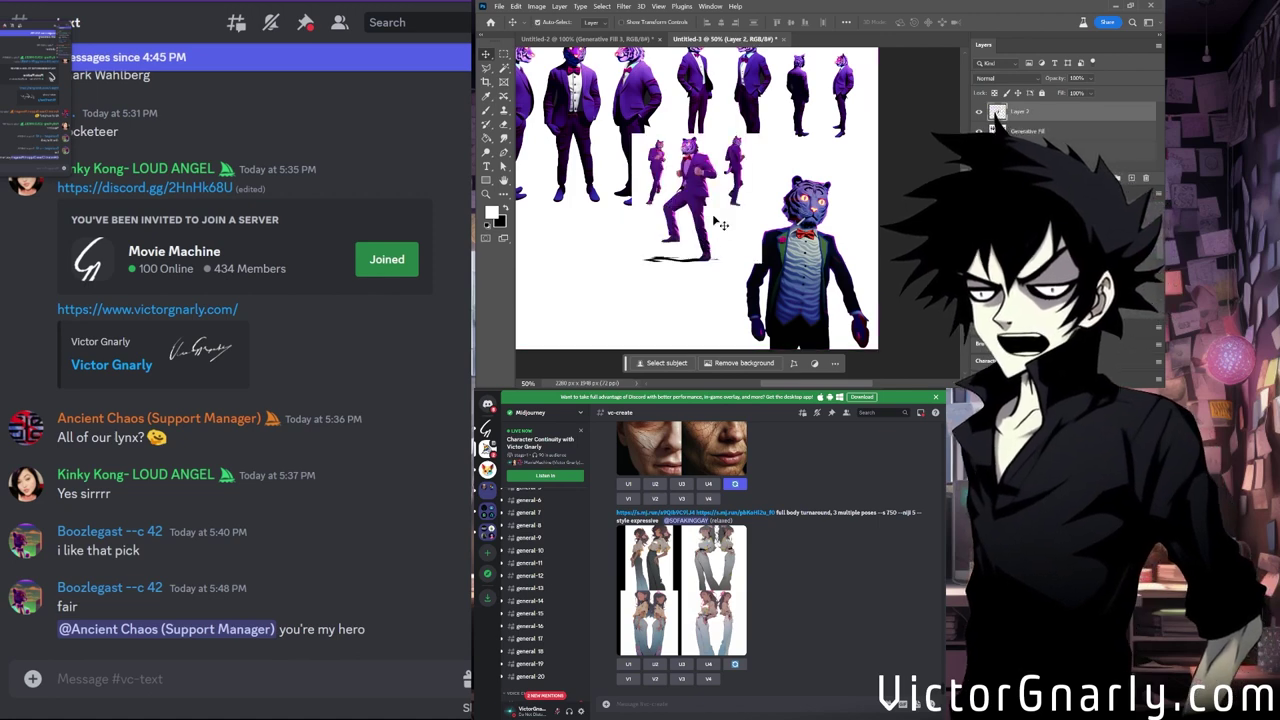
left_click_drag(690, 205, 678, 278)
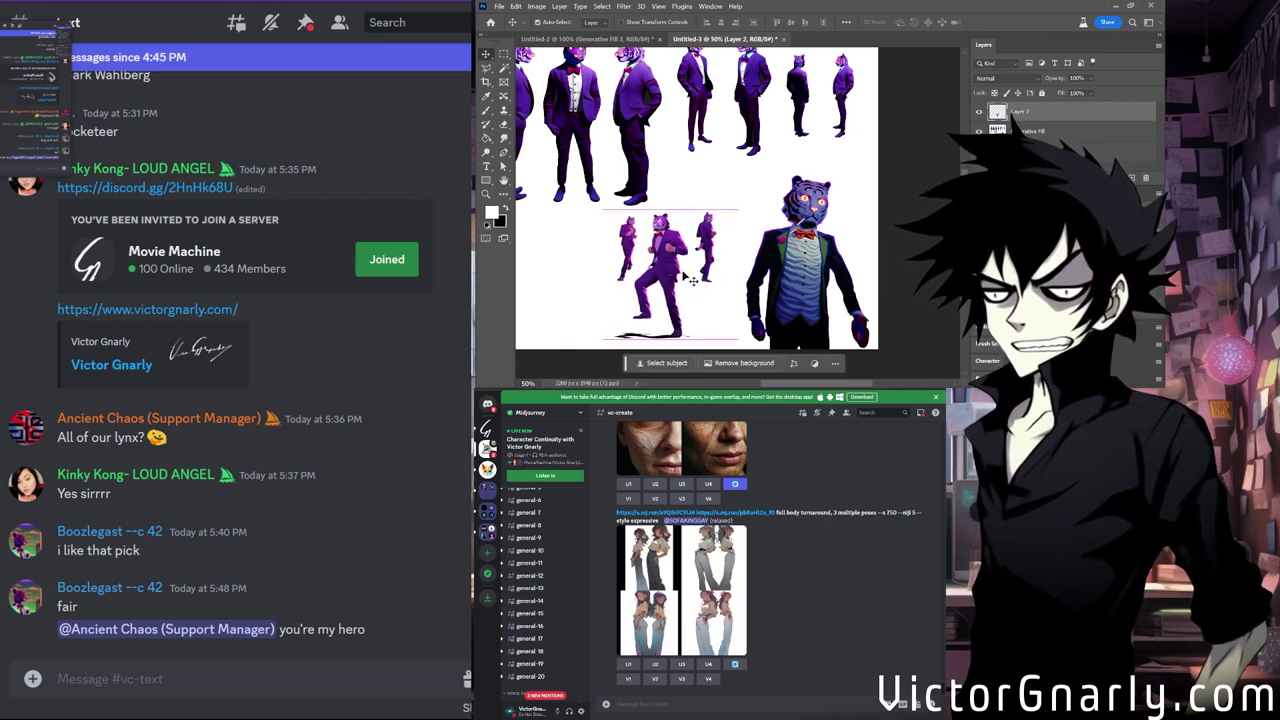
scroll(690, 278, "down", 2)
scroll(690, 278, "up", 3)
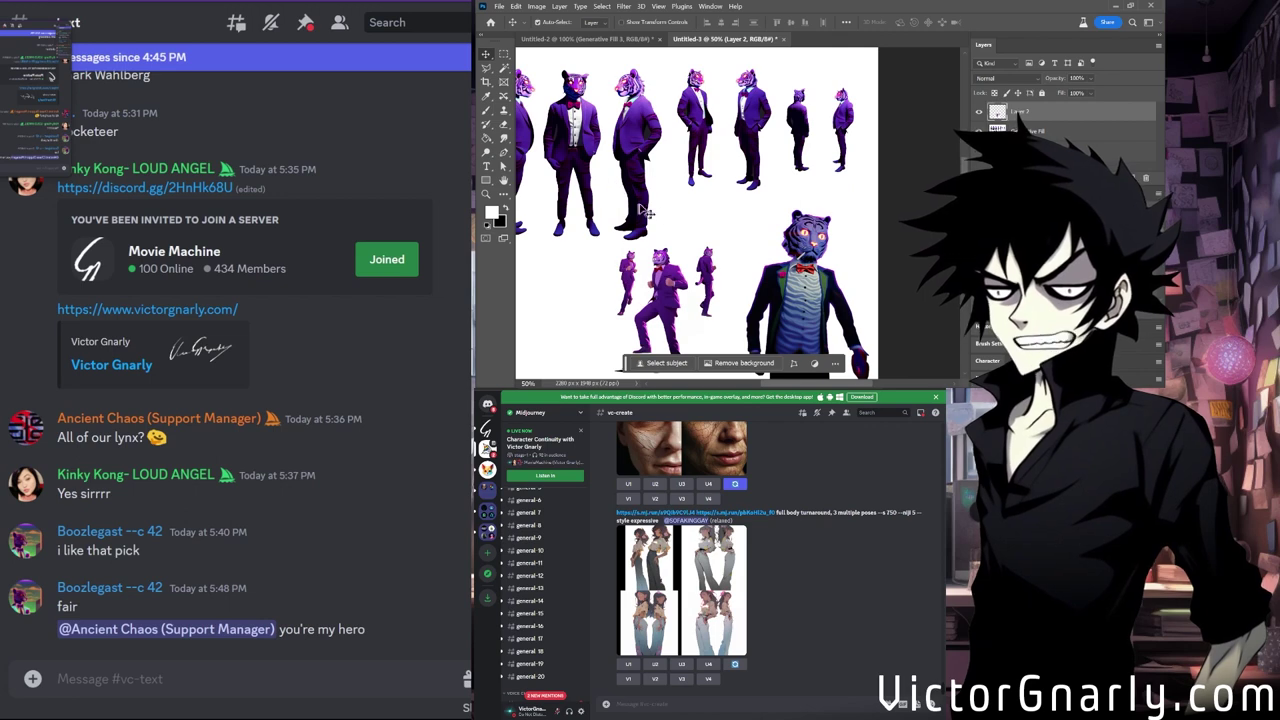
scroll(662, 215, "down", 2)
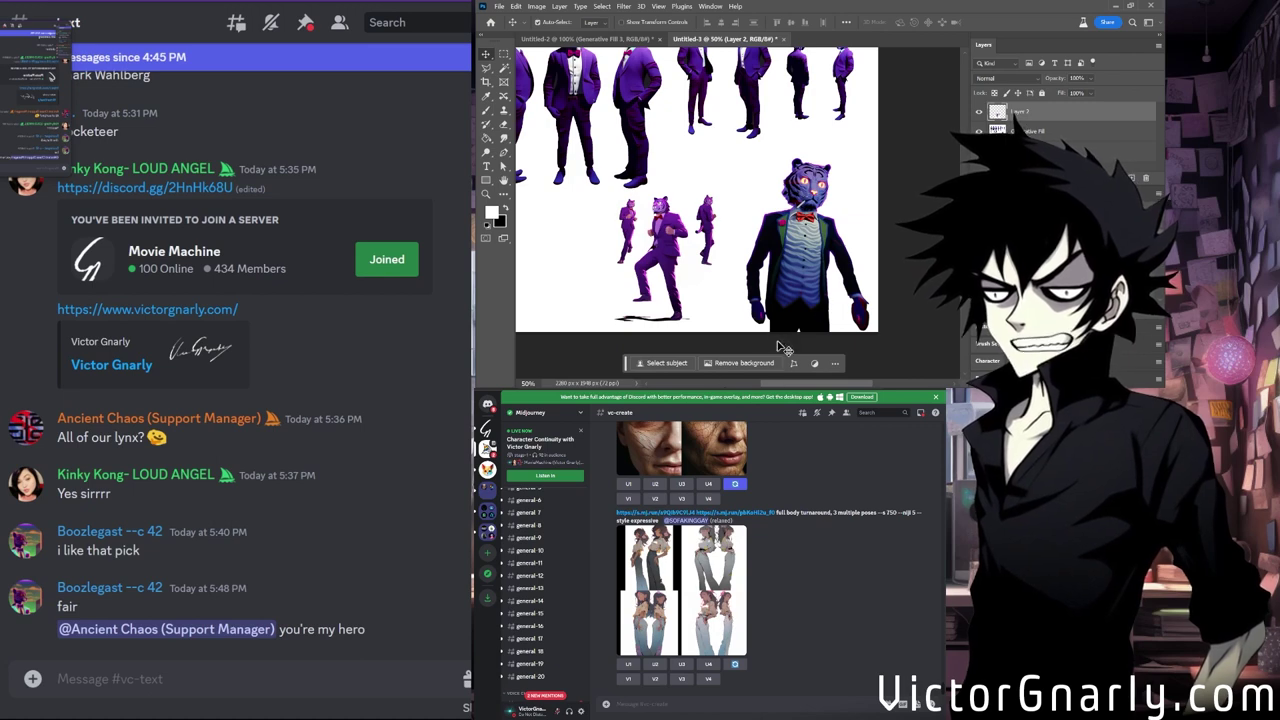
scroll(659, 205, "up", 3)
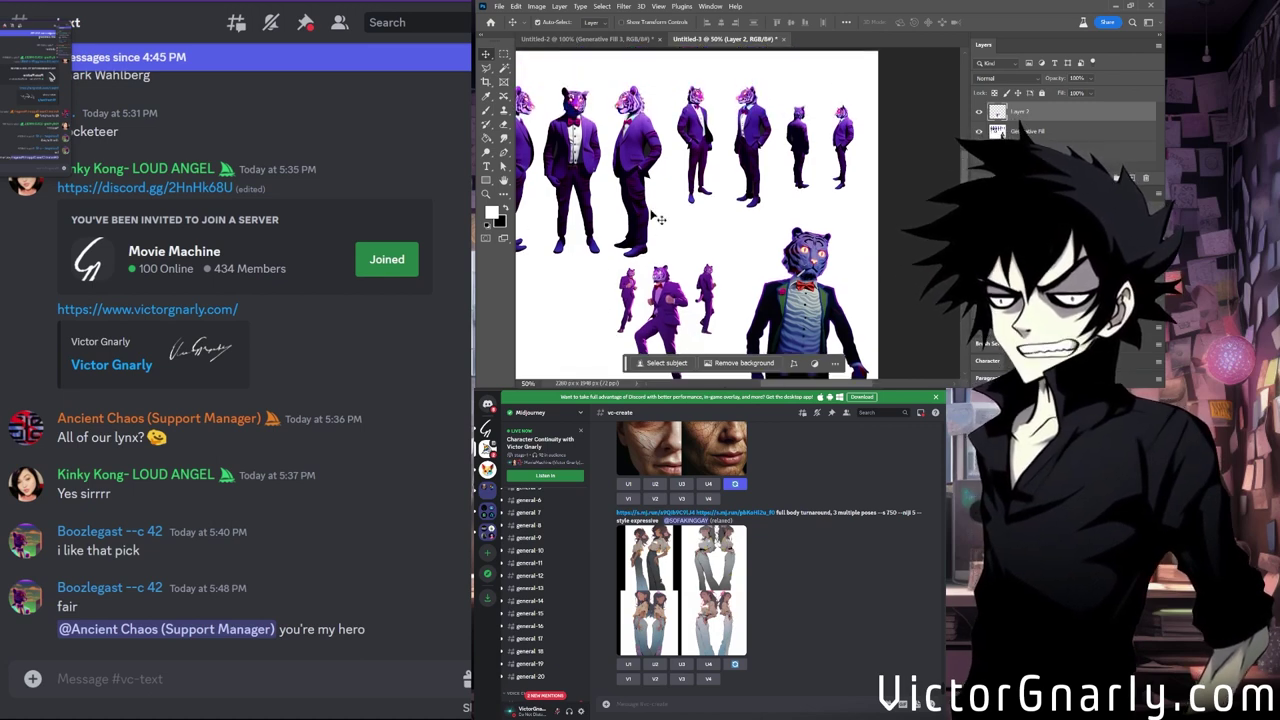
left_click(503, 54)
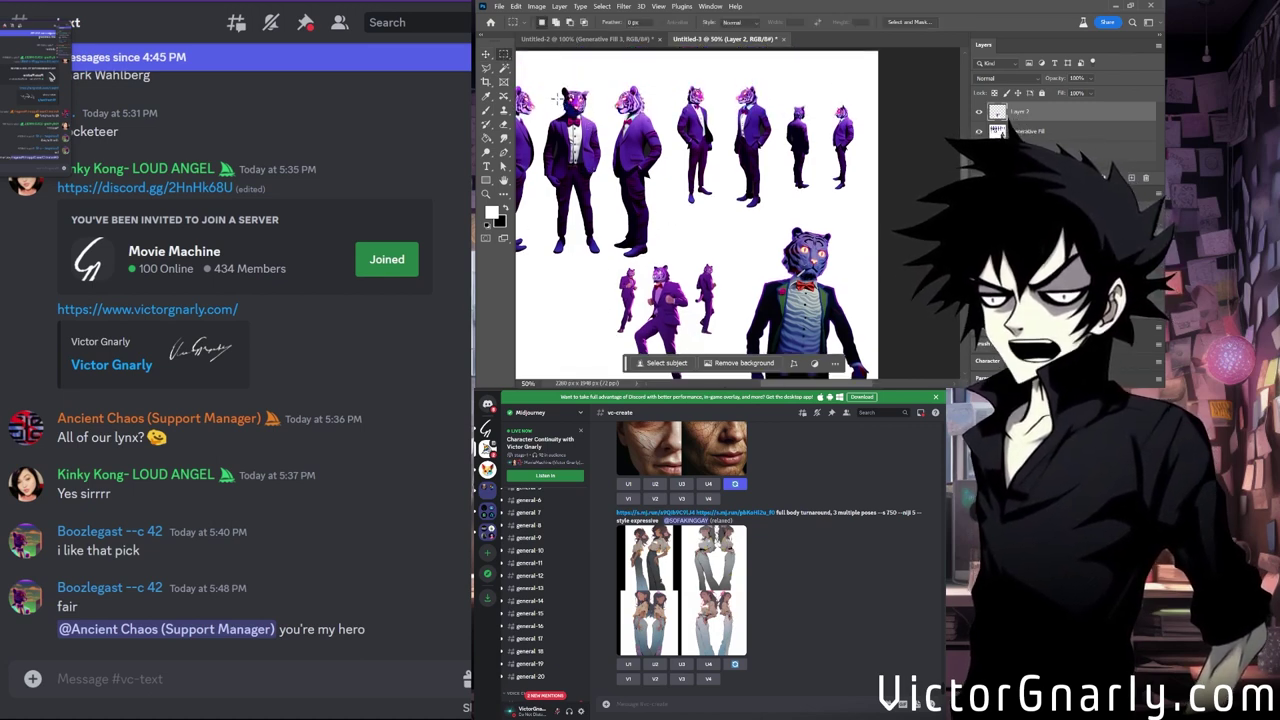
left_click_drag(590, 105, 600, 135)
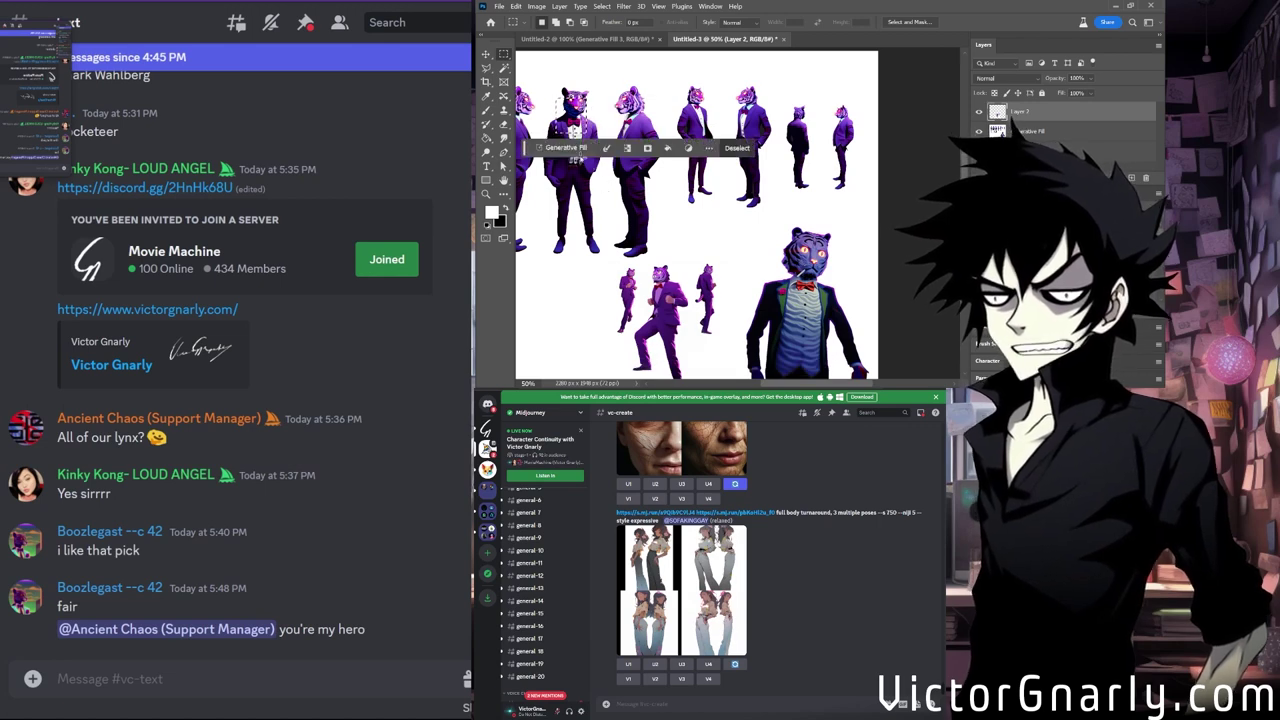
scroll(700, 231, "down", 1)
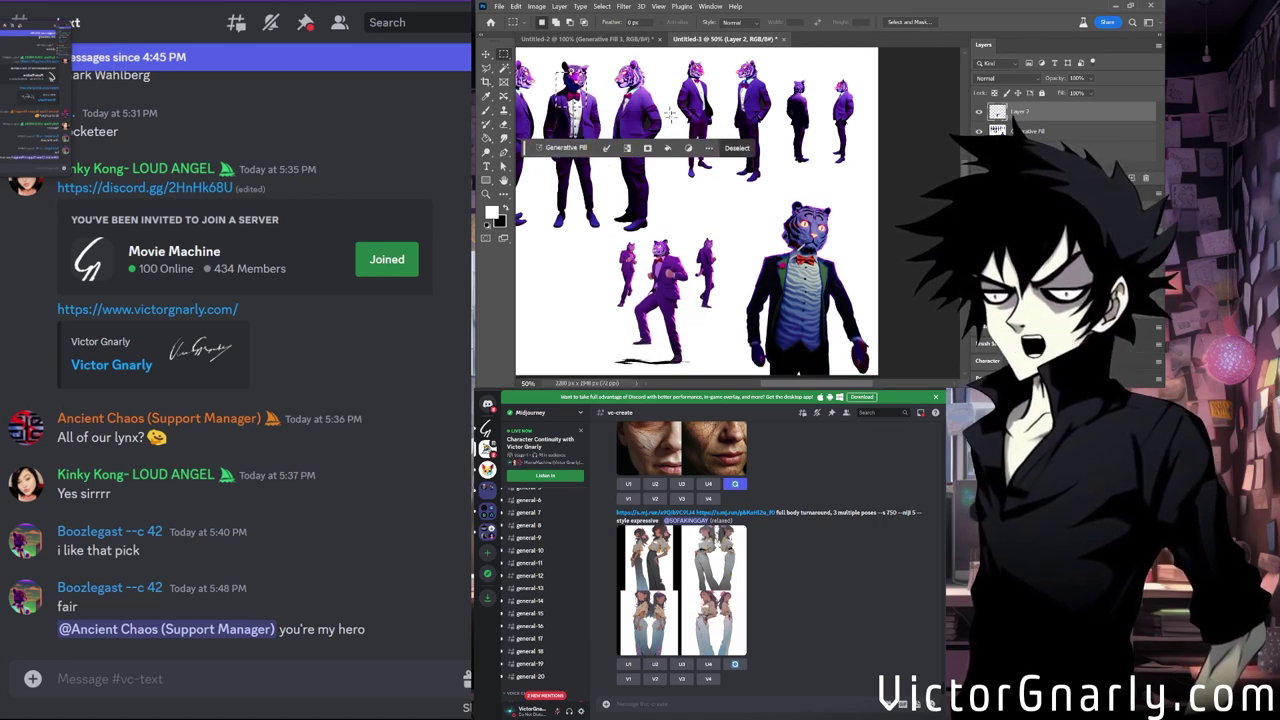
scroll(671, 115, "down", 3)
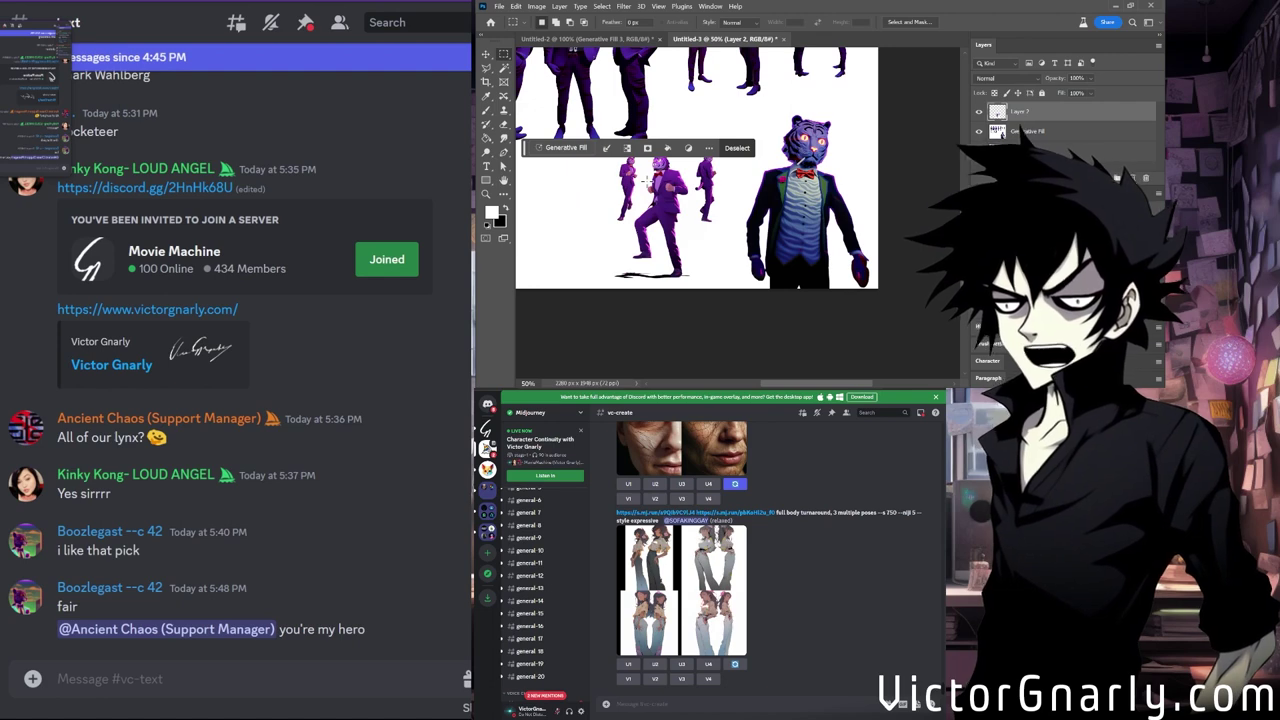
left_click(682, 223)
Nudge the pasted three-pose image slightly away from the large tuxedo tiger.
scroll(680, 230, "up", 2)
key("v")
mouse_move(671, 243)
left_mouse_down()
mouse_move(691, 228)
mouse_move(662, 240)
left_mouse_up()
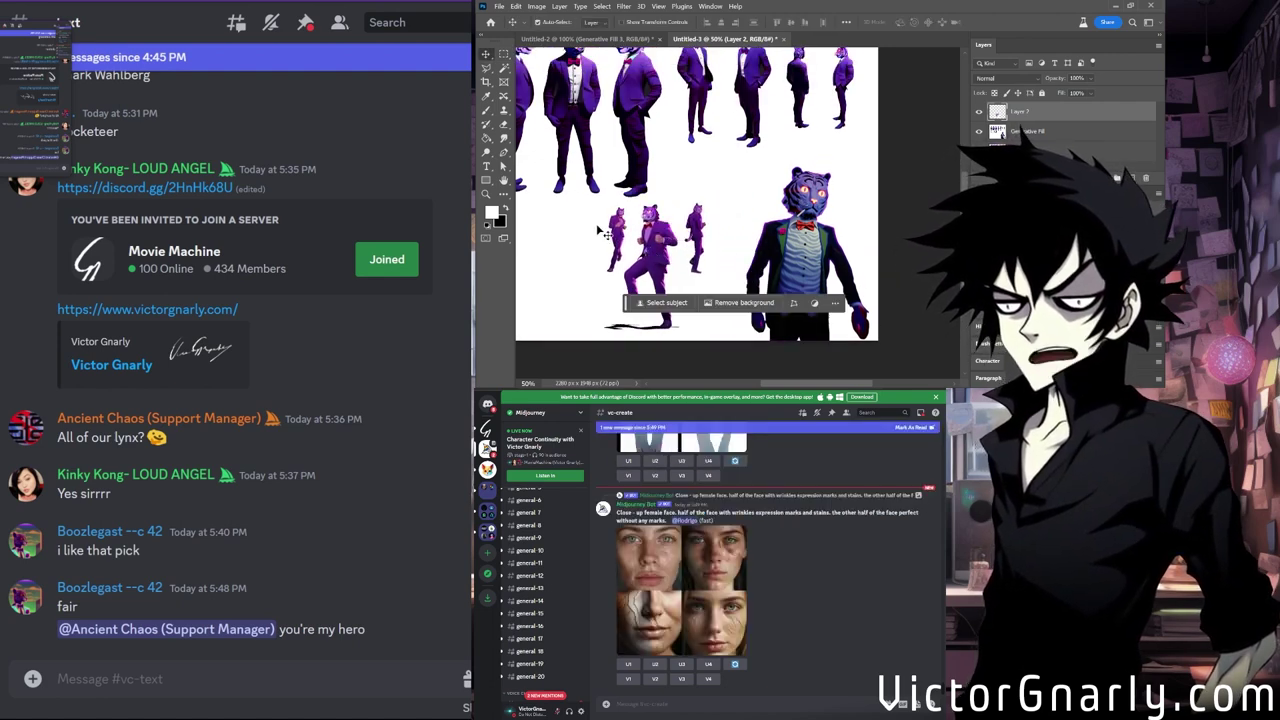
Place a marquee-selected copy of the left small figure above, next to the large tiger's head, and shift the three-pose layer left.
left_click(504, 54)
left_click_drag(598, 207, 603, 217)
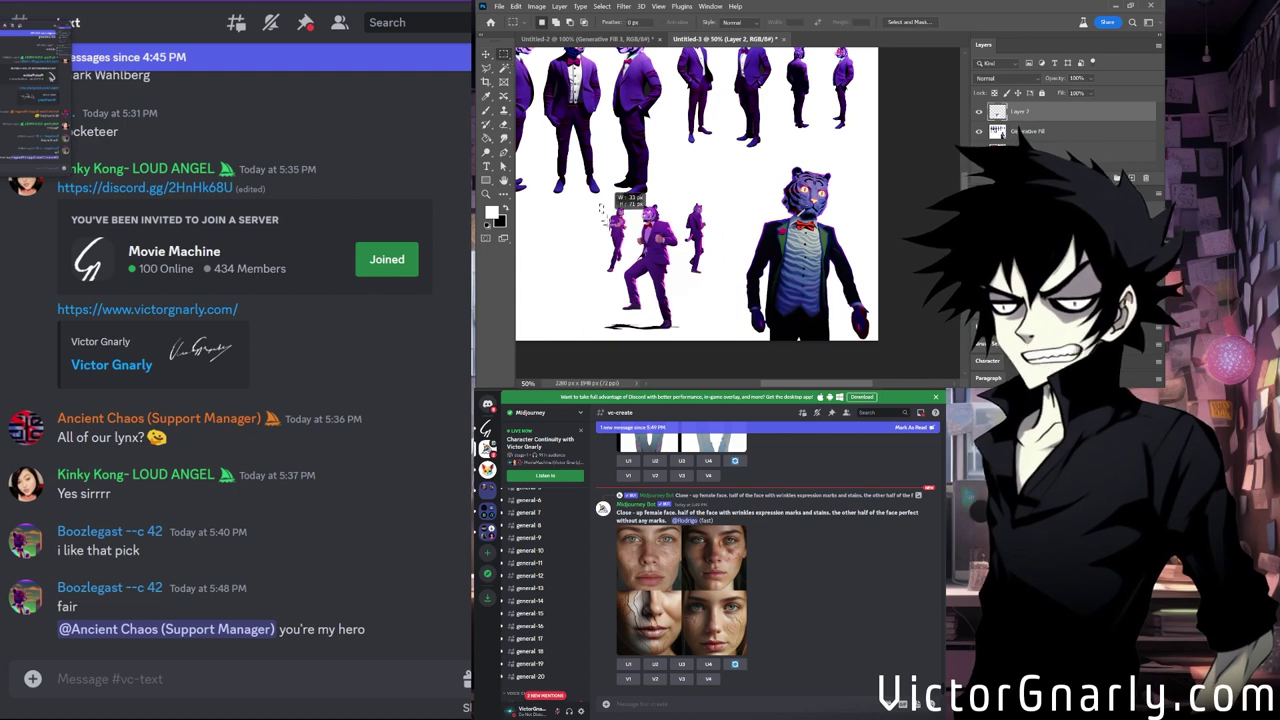
left_click_drag(627, 271, 632, 280)
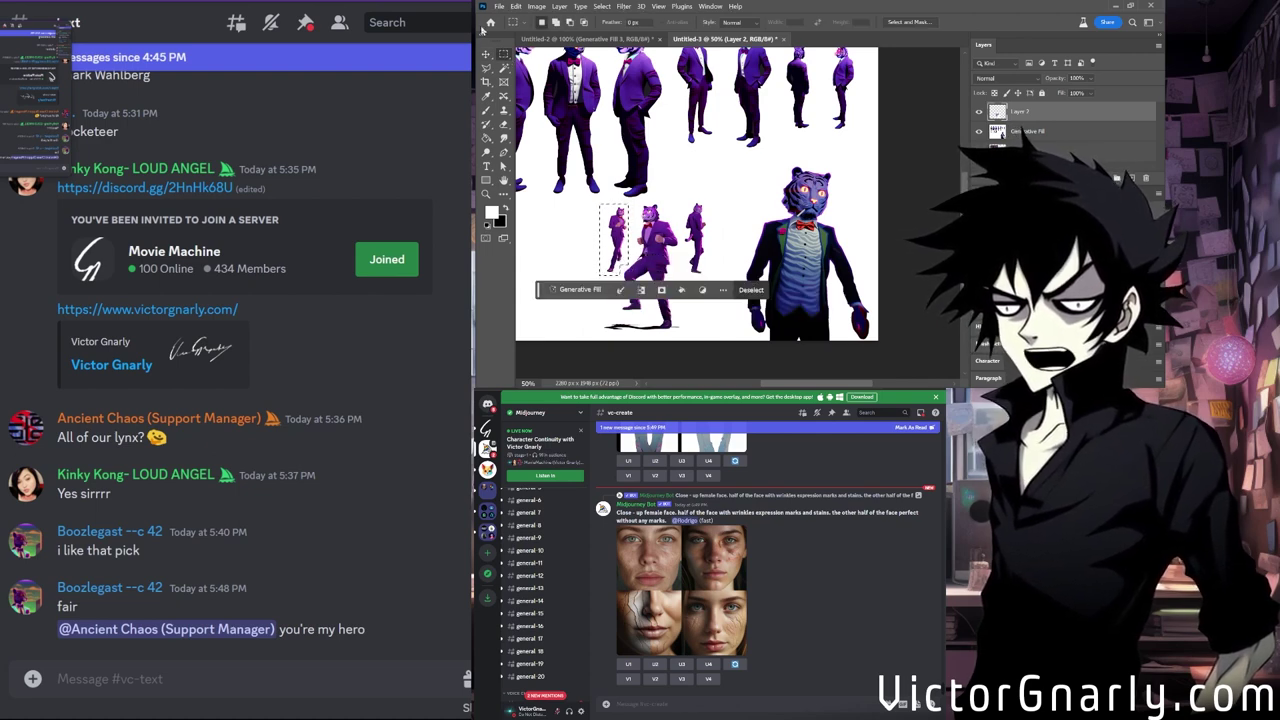
left_click(485, 57)
key("ctrl+d")
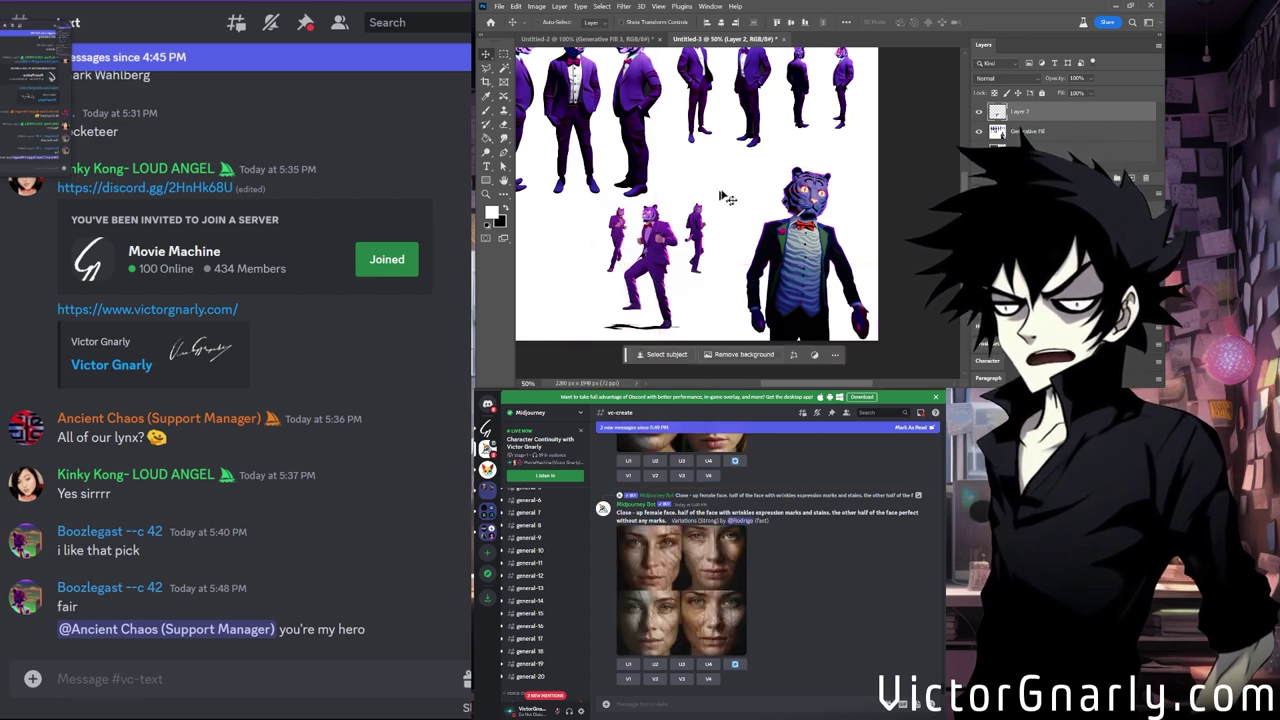
left_click_drag(603, 241, 714, 186)
left_click_drag(636, 282, 588, 283)
Copy the right small figure of the three-pose image to its own layer and place it beside the first copied figure.
key("m")
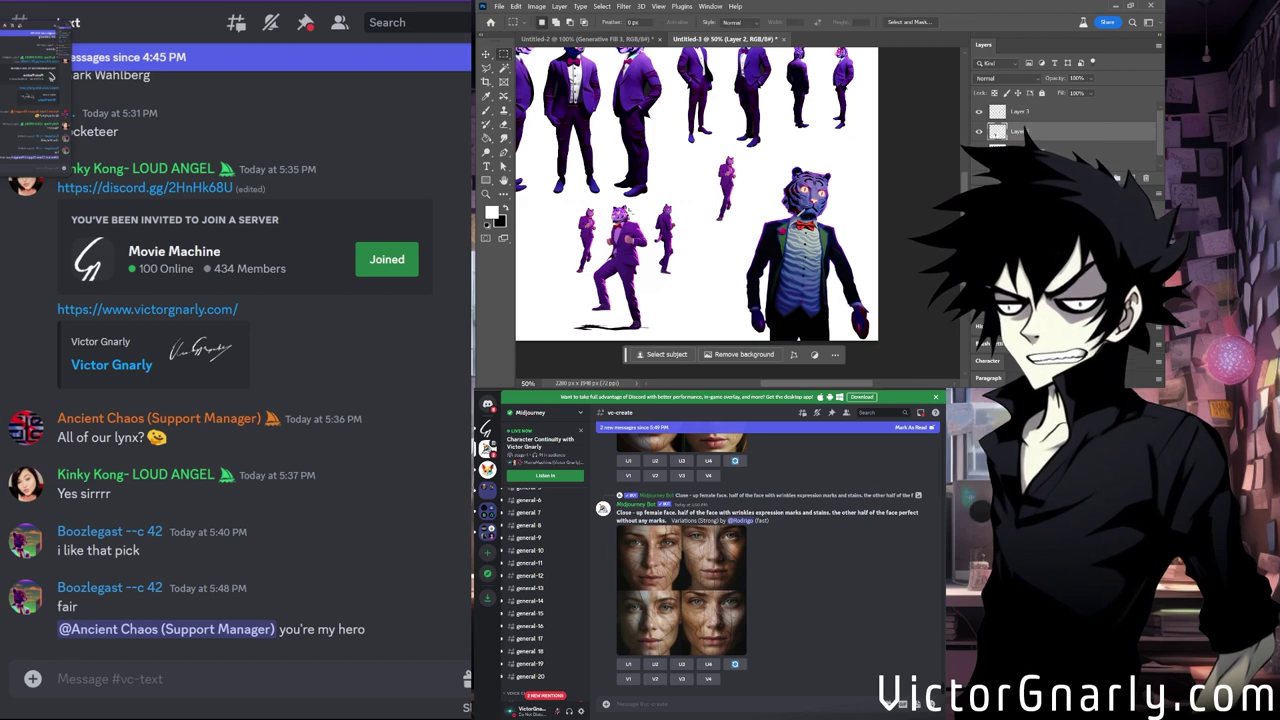
left_click_drag(652, 200, 680, 283)
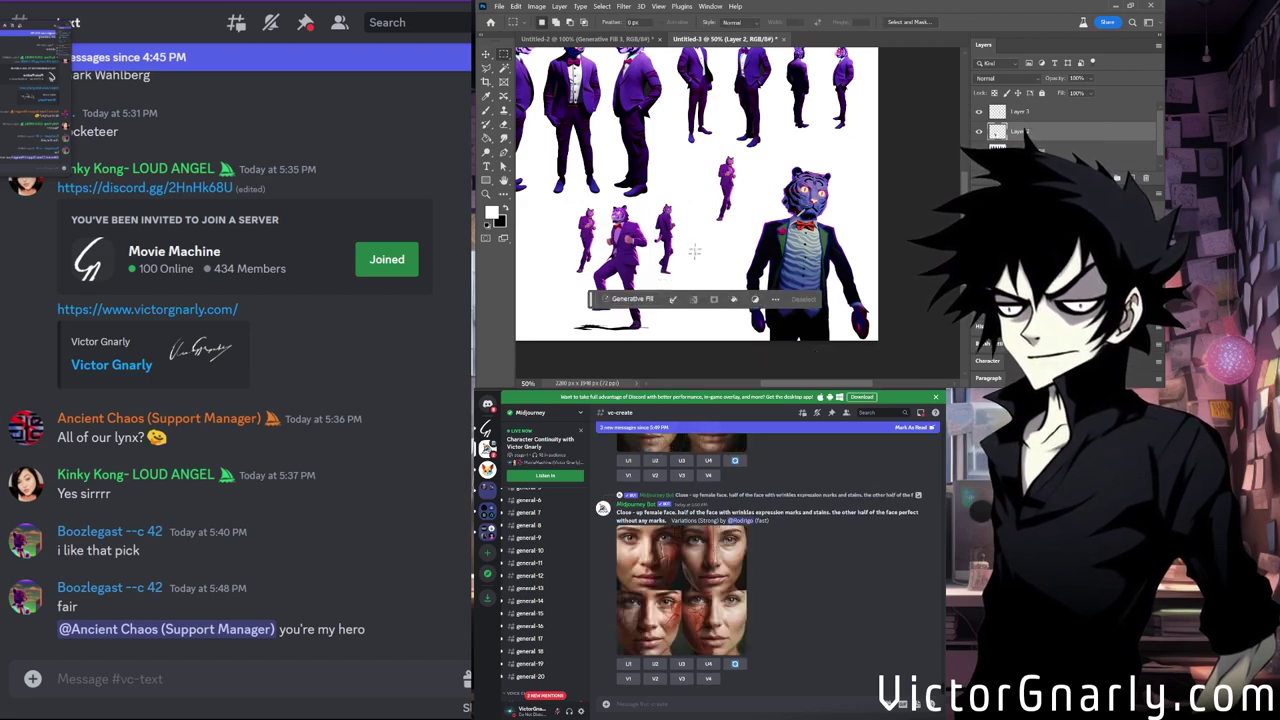
key("v")
key("ctrl+j")
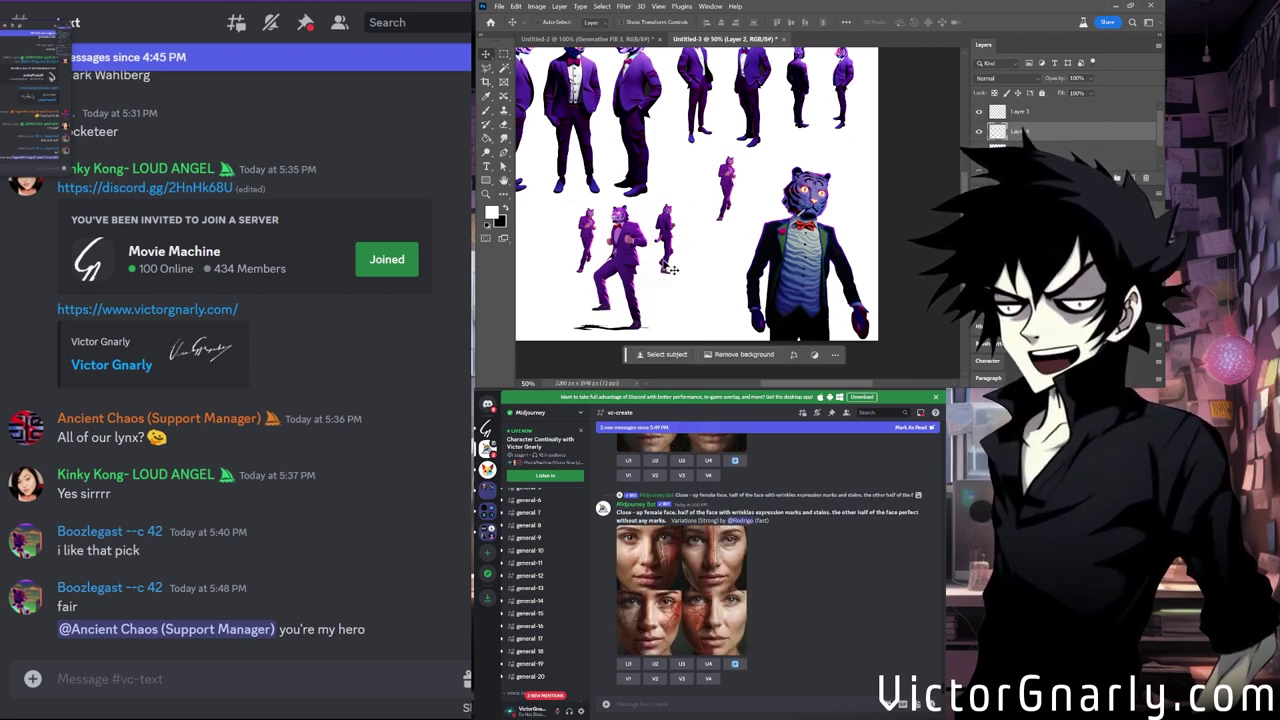
left_click_drag(642, 243, 735, 195)
Outline the original left small figure in the three-pose image with the Lasso tool and remove it from that layer.
left_click(825, 245)
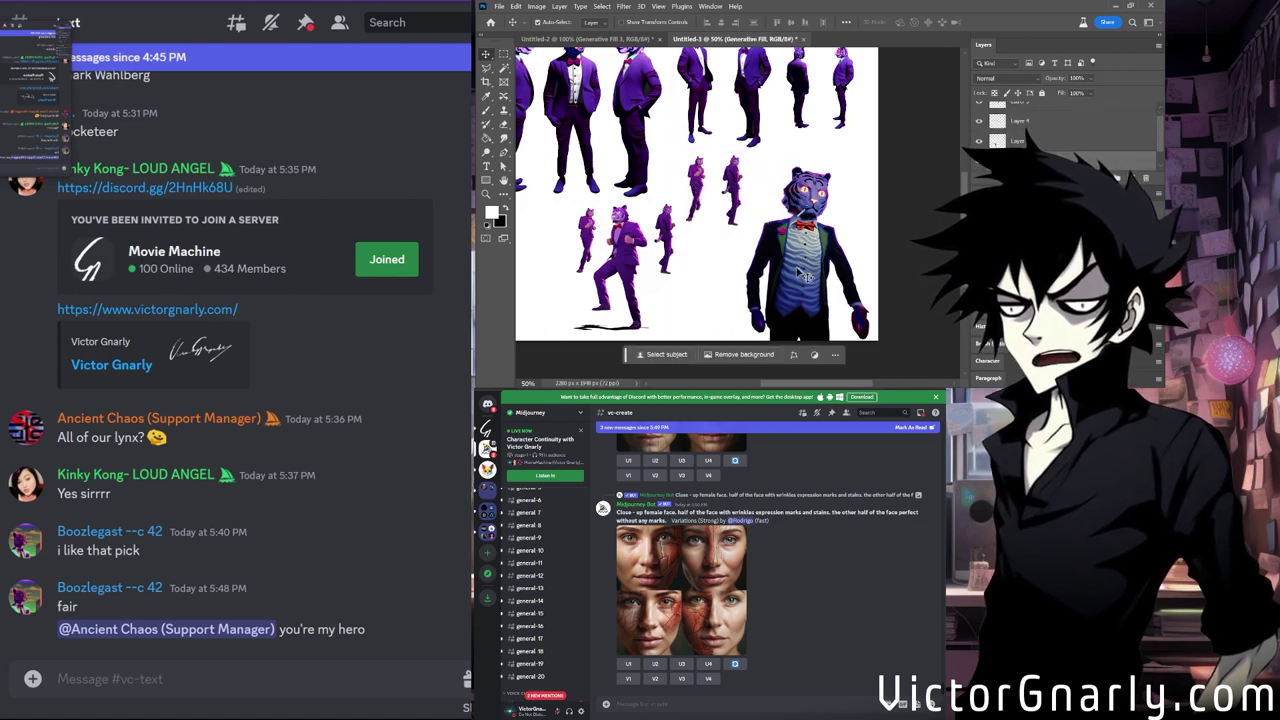
scroll(700, 245, "down", 1)
left_click(486, 67)
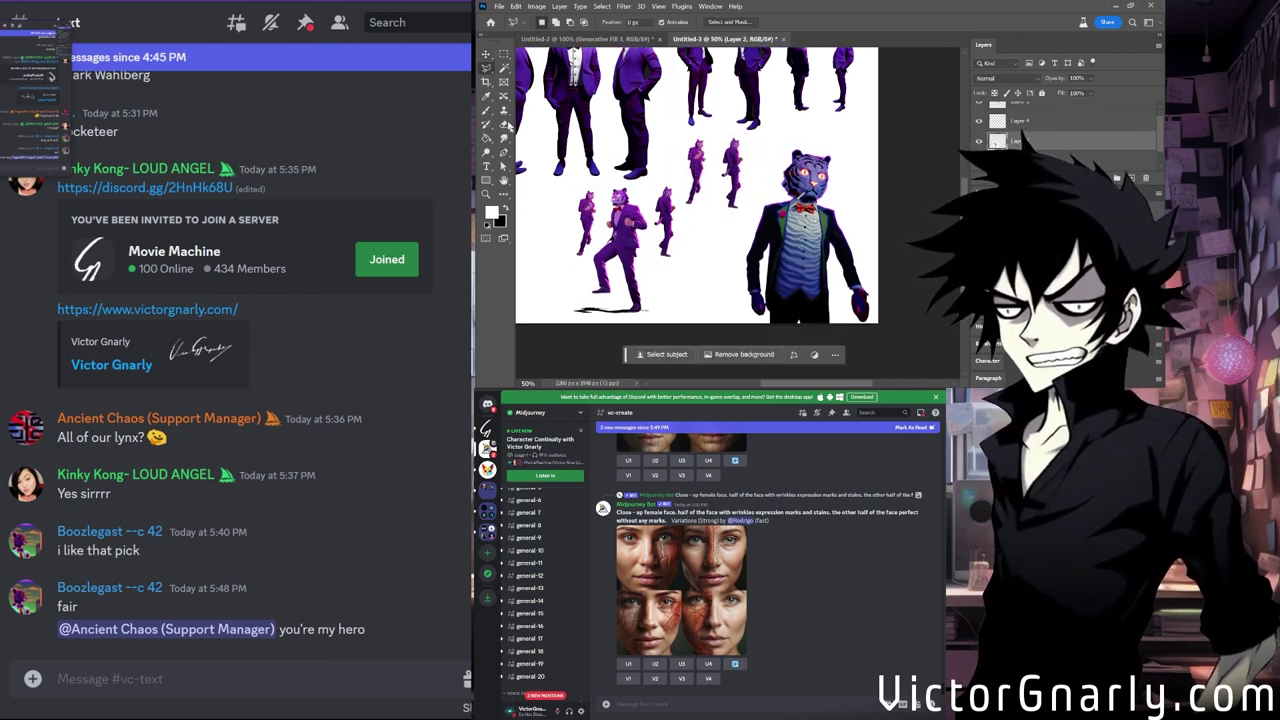
mouse_move(600, 240)
left_mouse_down()
mouse_move(578, 272)
mouse_move(568, 228)
mouse_move(597, 188)
mouse_move(600, 205)
left_mouse_up()
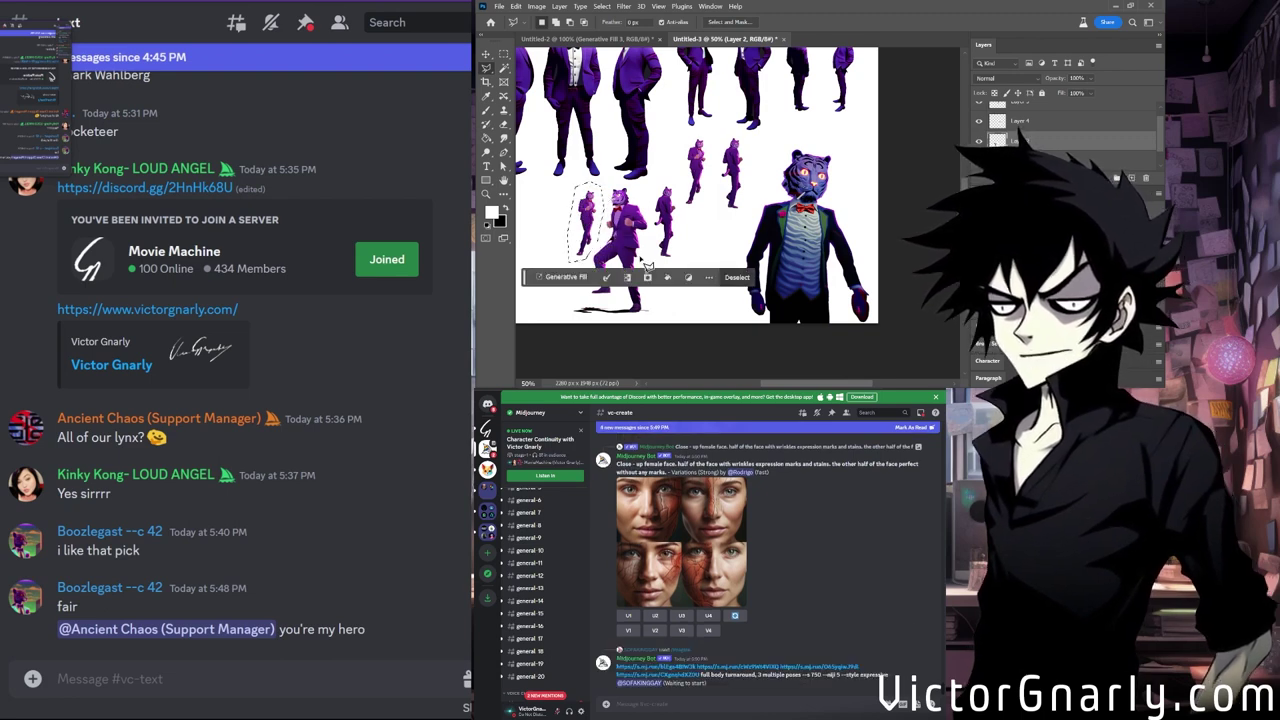
key("ctrl+shift+j")
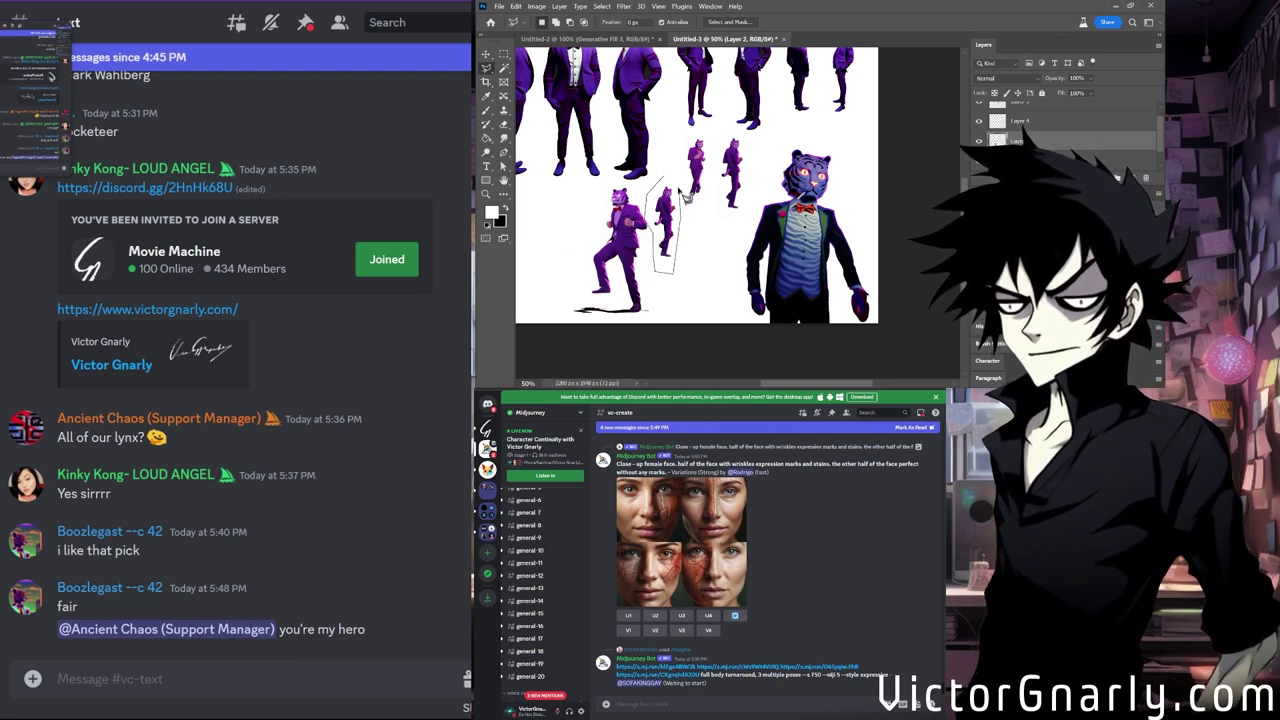
left_click_drag(686, 197, 672, 182)
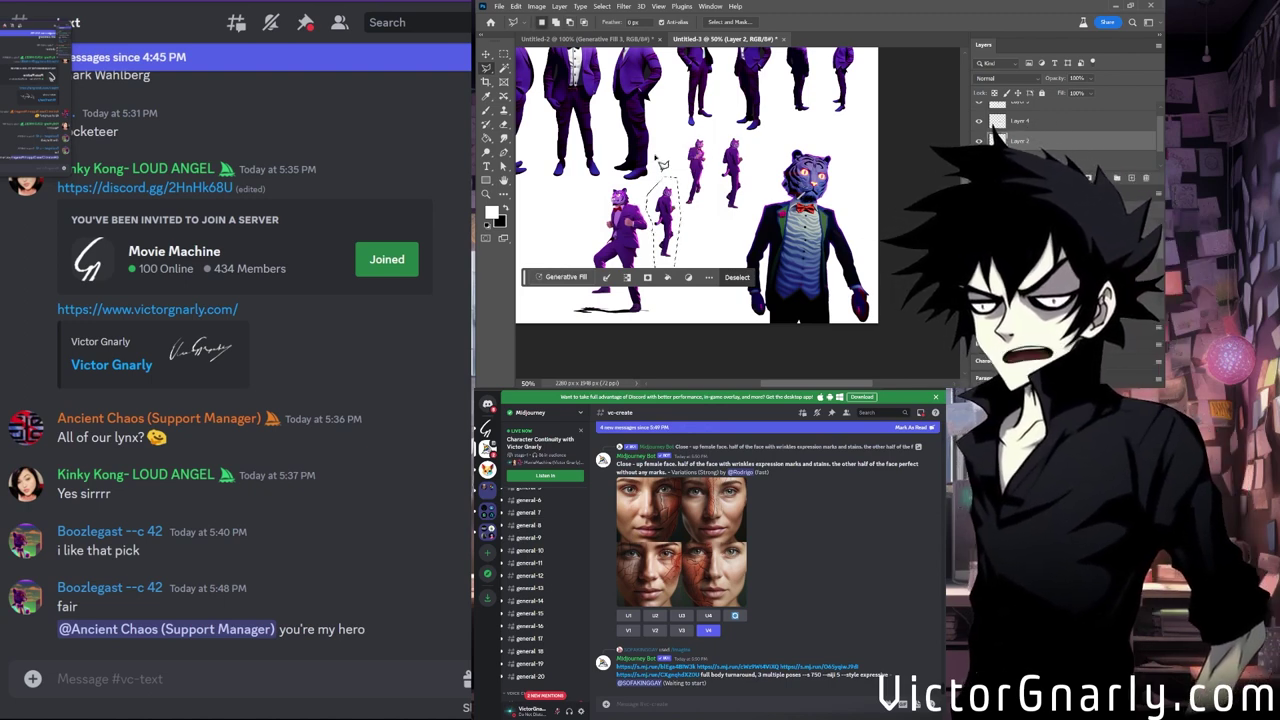
scroll(670, 220, "up", 1)
scroll(670, 220, "down", 2)
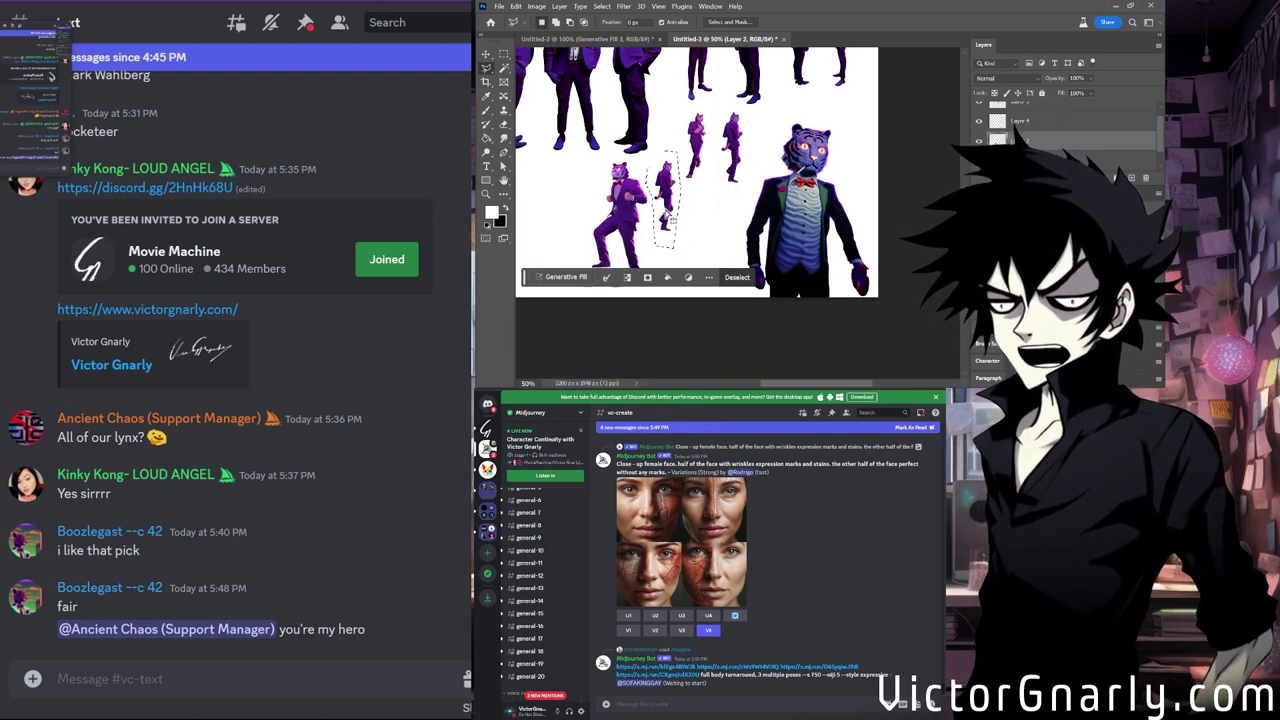
scroll(673, 224, "up", 1)
scroll(673, 222, "down", 3)
scroll(671, 220, "up", 2)
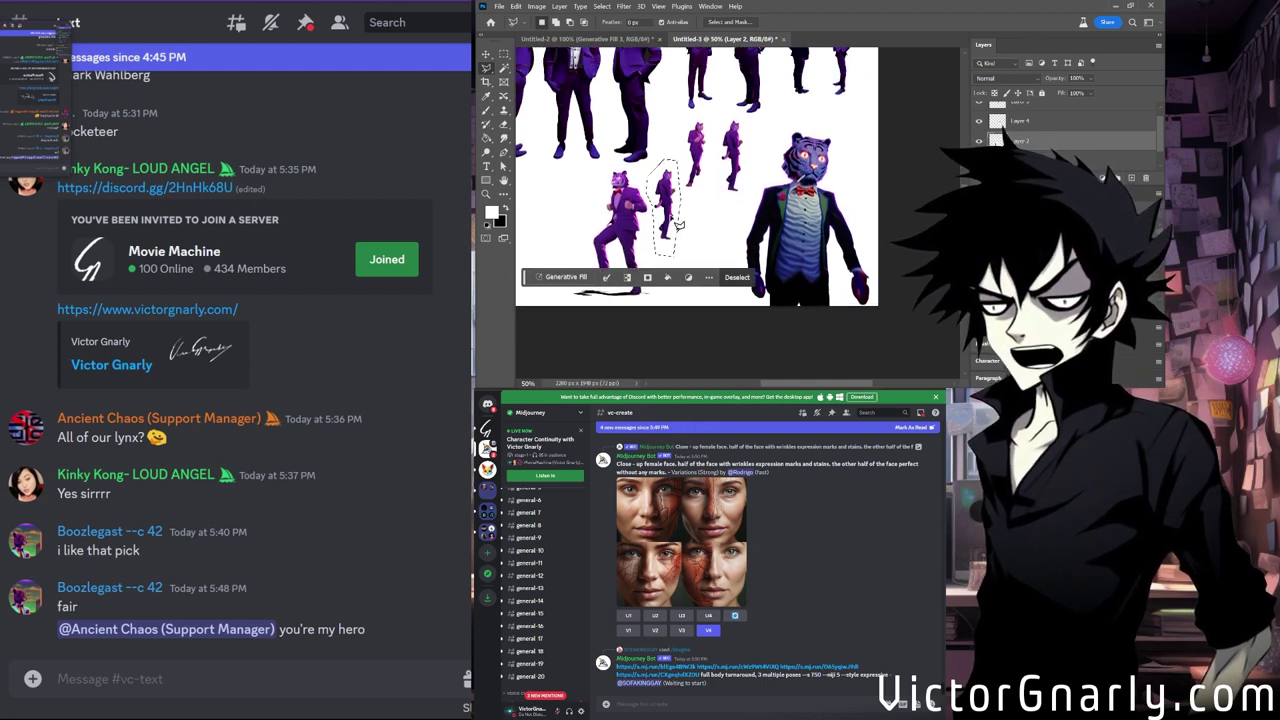
scroll(672, 220, "up", 1)
scroll(672, 222, "down", 2)
scroll(672, 222, "up", 1)
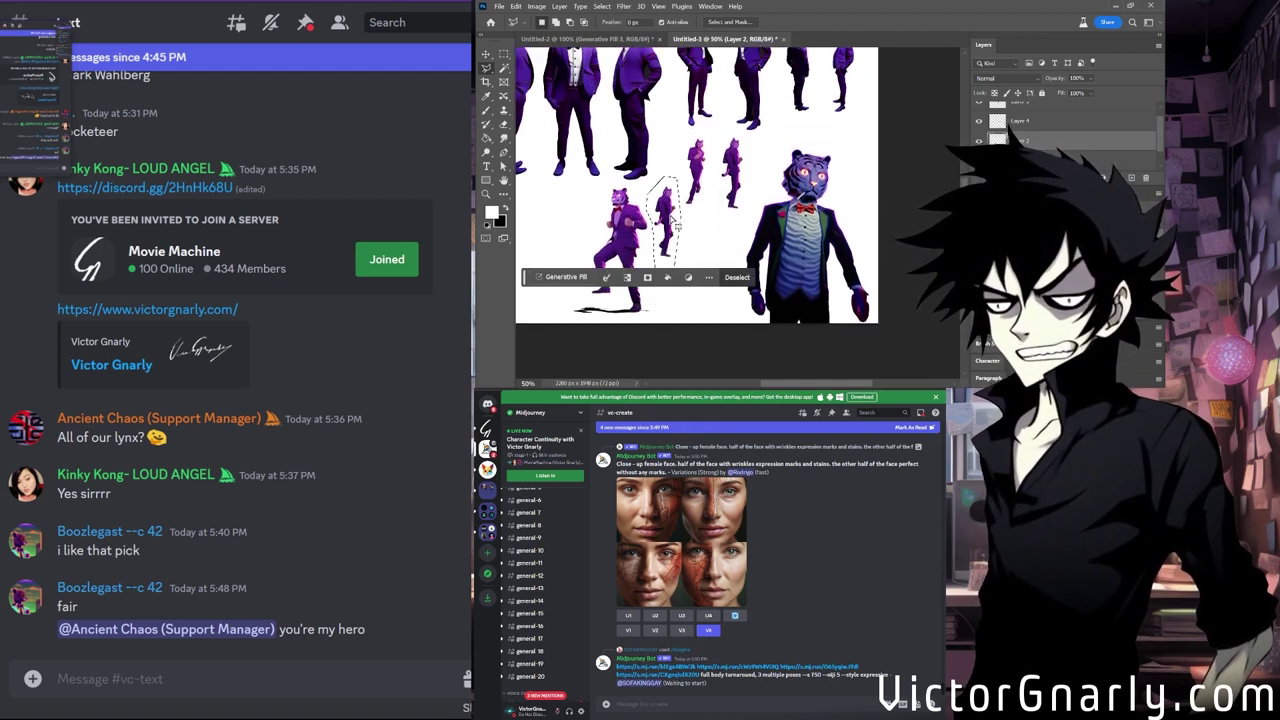
scroll(700, 235, "down", 1)
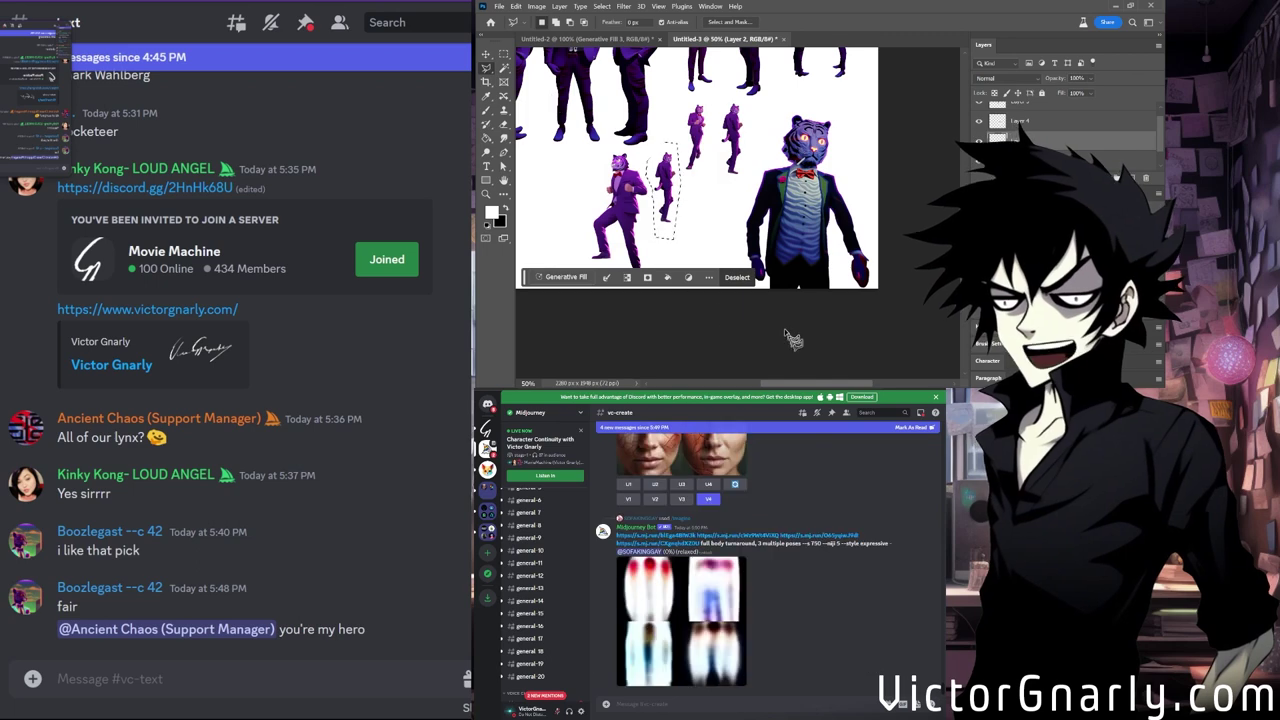
scroll(750, 205, "up", 3)
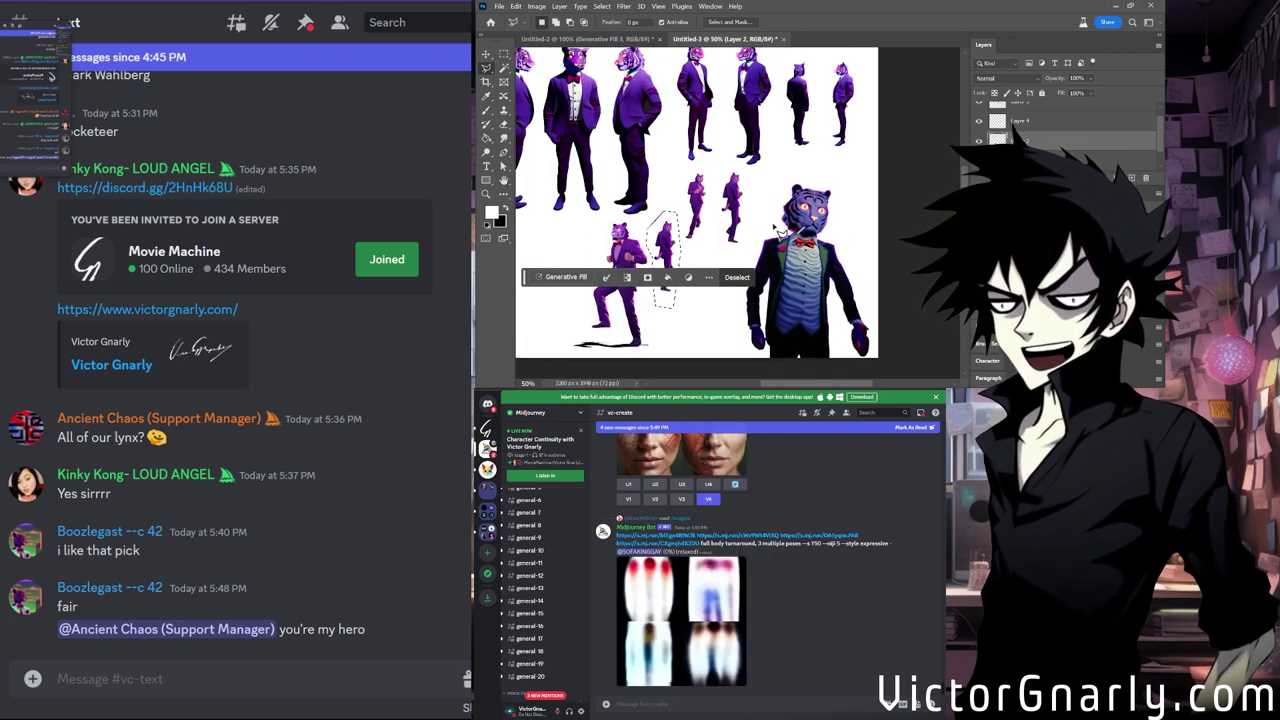
scroll(775, 222, "down", 2)
scroll(775, 222, "up", 1)
scroll(775, 222, "up", 1)
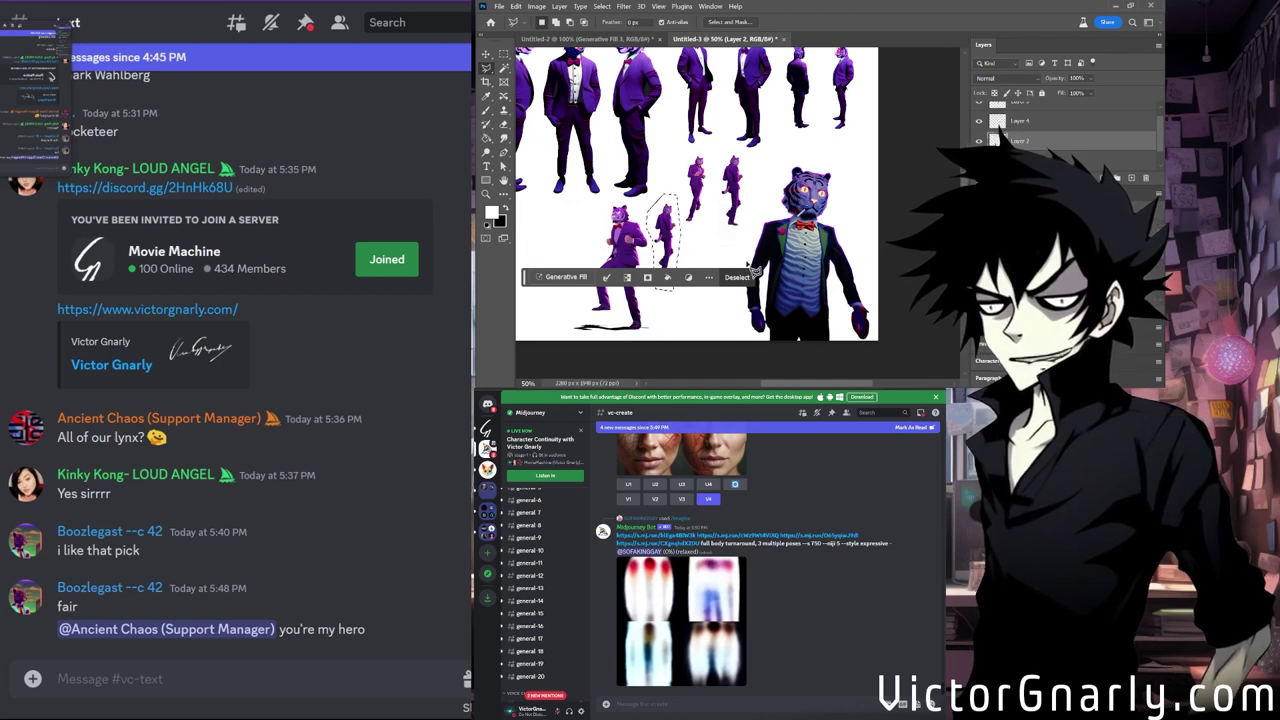
key("v")
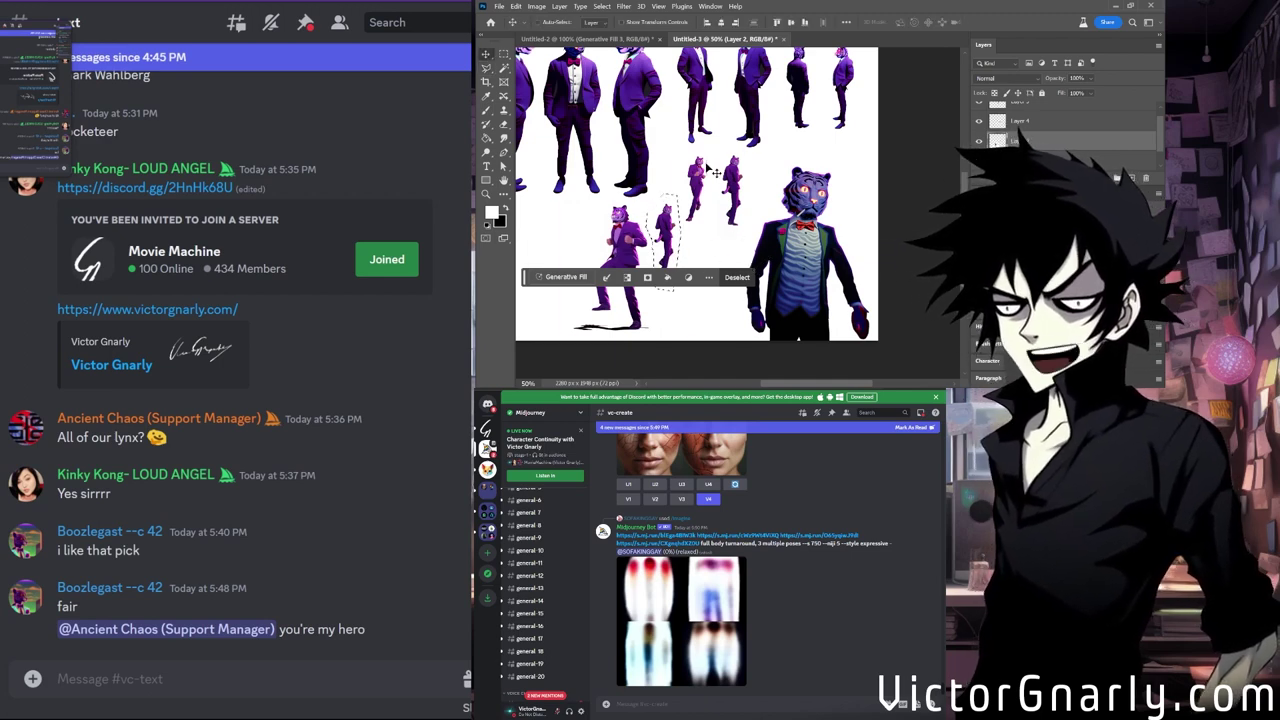
key("ctrl+d")
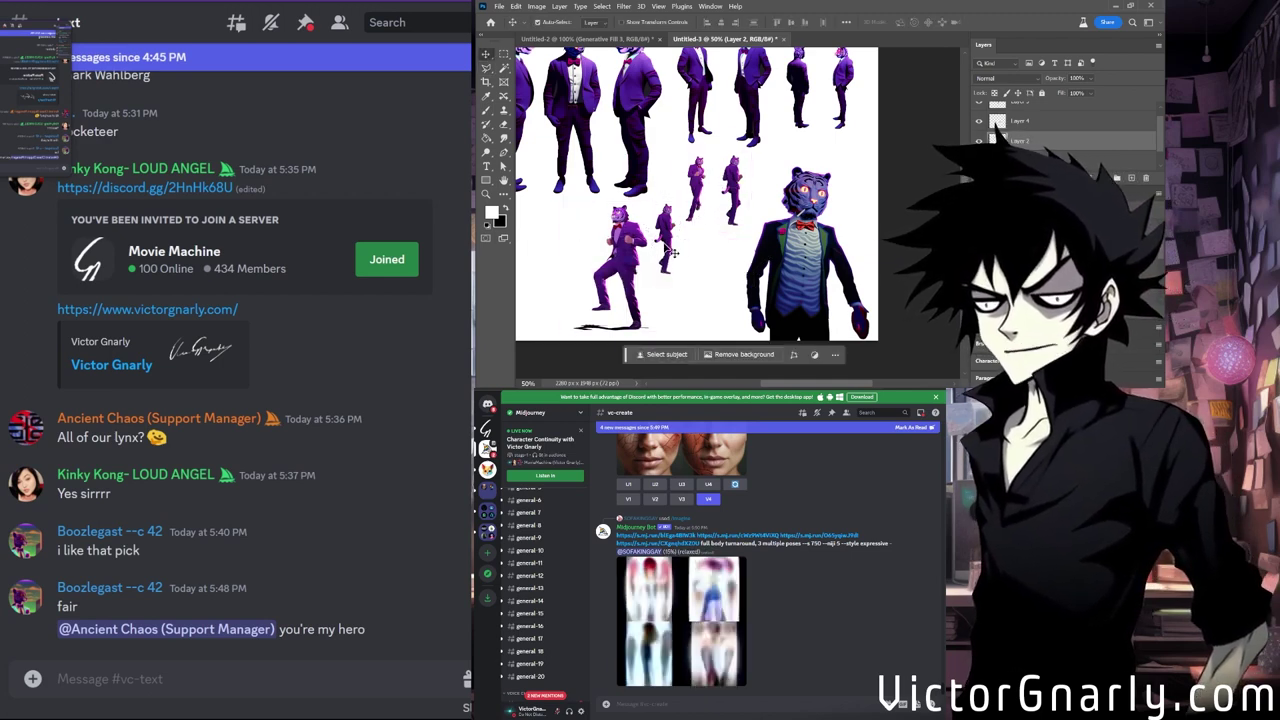
Shift the three-pose layer left, then outline its remaining small figure with the Lasso tool and delete it.
left_click_drag(699, 220, 648, 210)
left_click(486, 68)
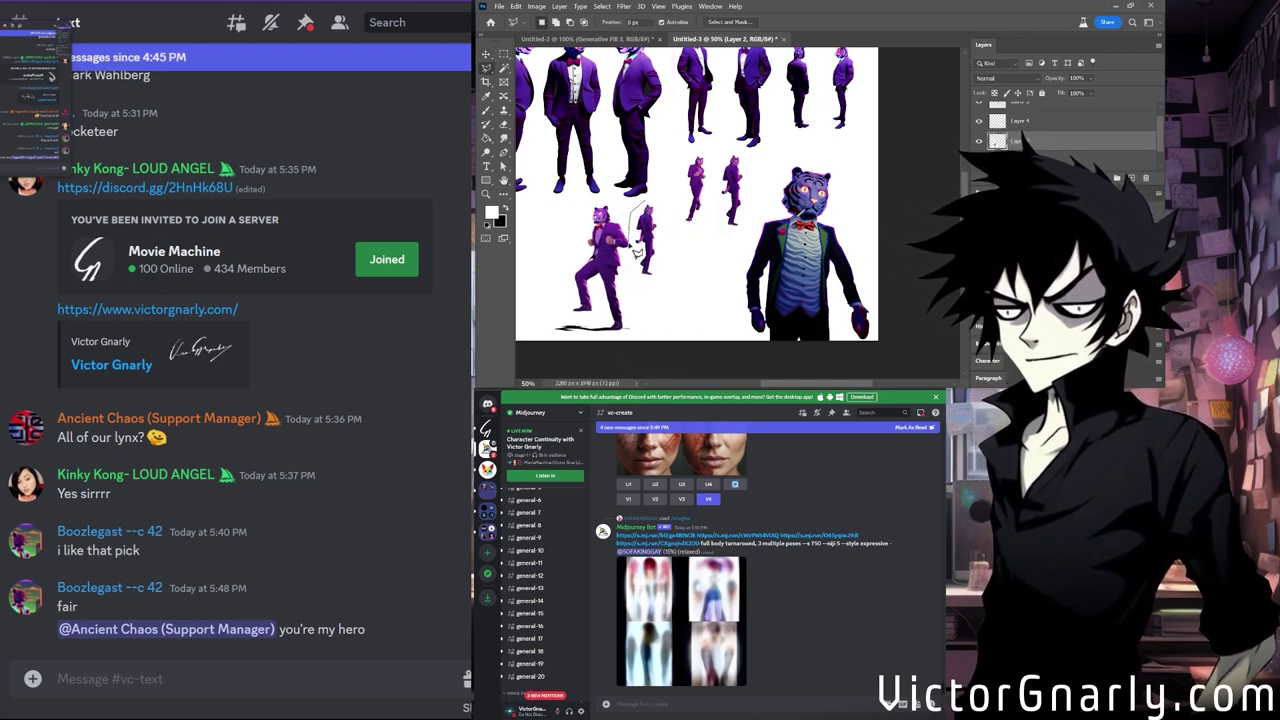
left_click_drag(638, 253, 659, 296)
mouse_move(674, 199)
left_mouse_down()
mouse_move(638, 246)
mouse_move(634, 229)
left_mouse_up()
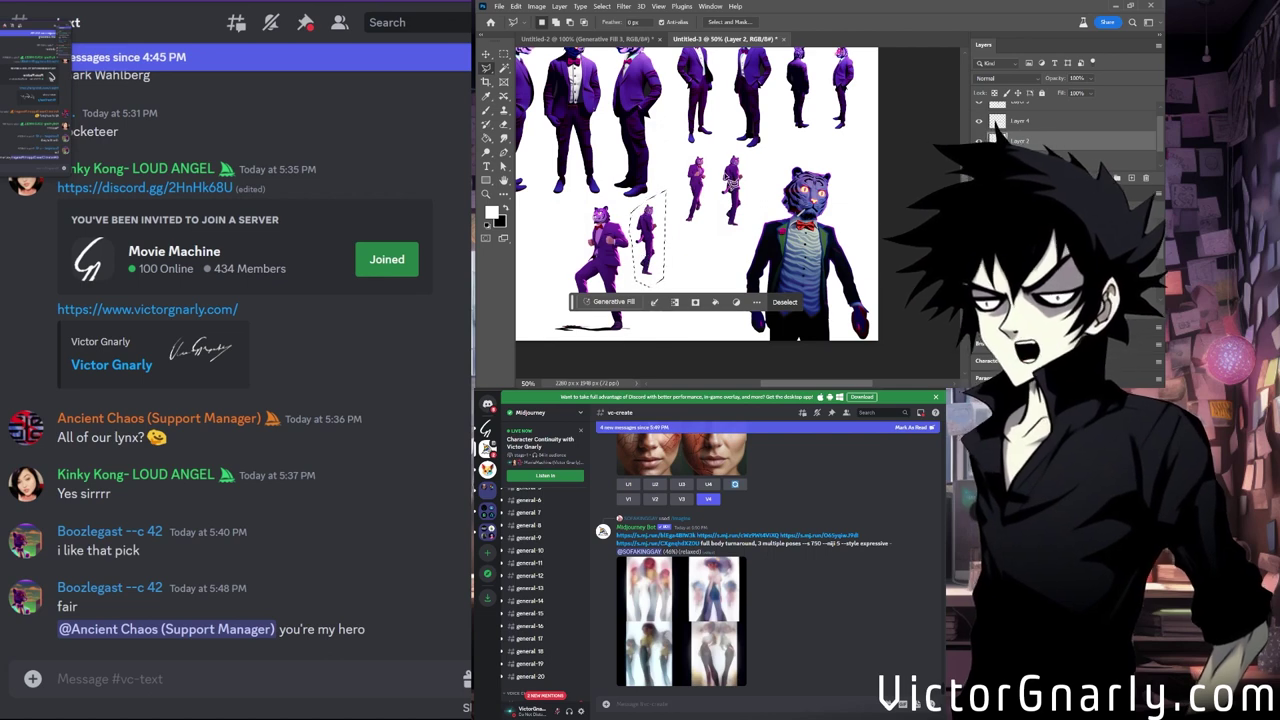
key("Delete")
key("ctrl+d")
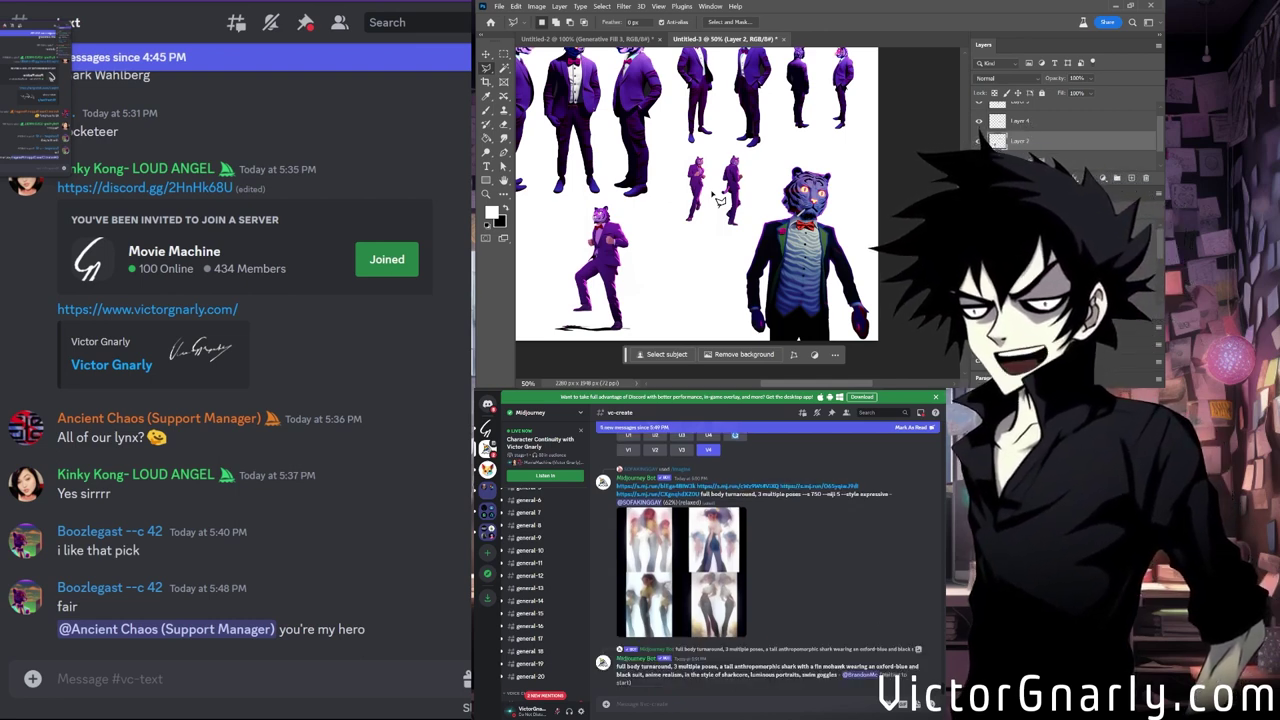
Move the large running tiger right and place the two copied small figures in the free space to its left.
key("v")
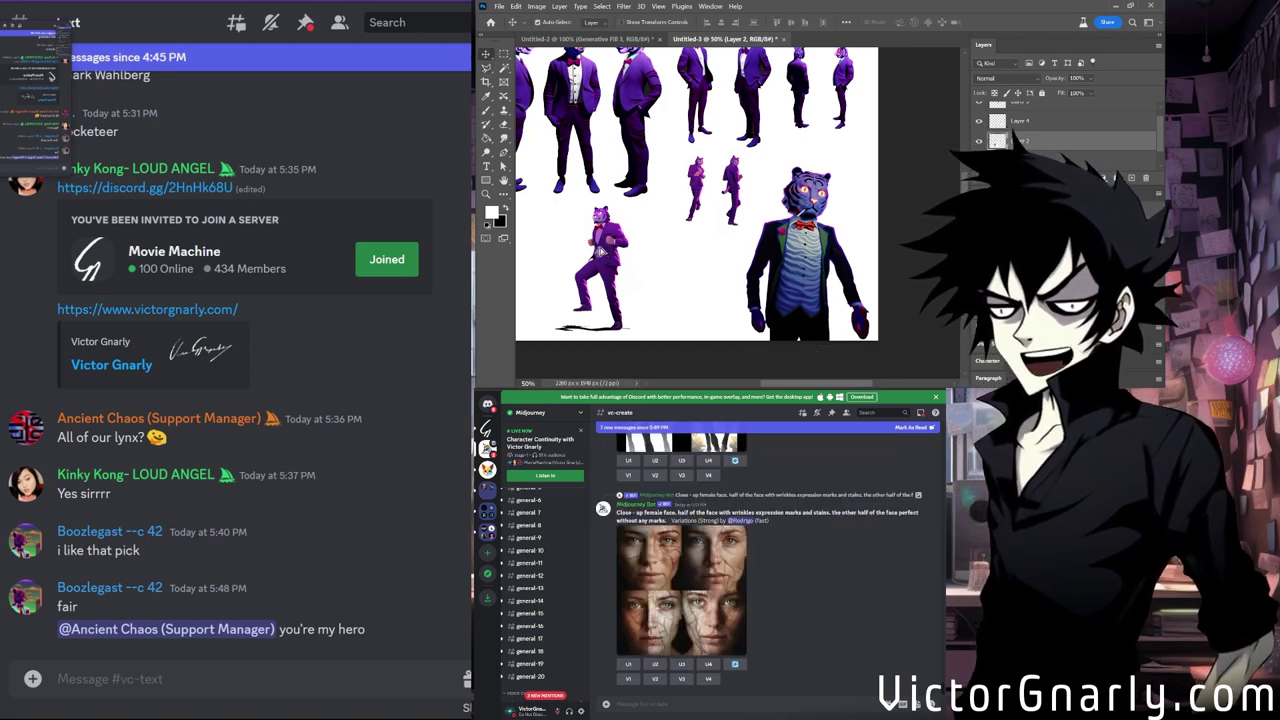
mouse_move(605, 245)
left_mouse_down()
mouse_move(665, 248)
mouse_move(626, 248)
left_mouse_up()
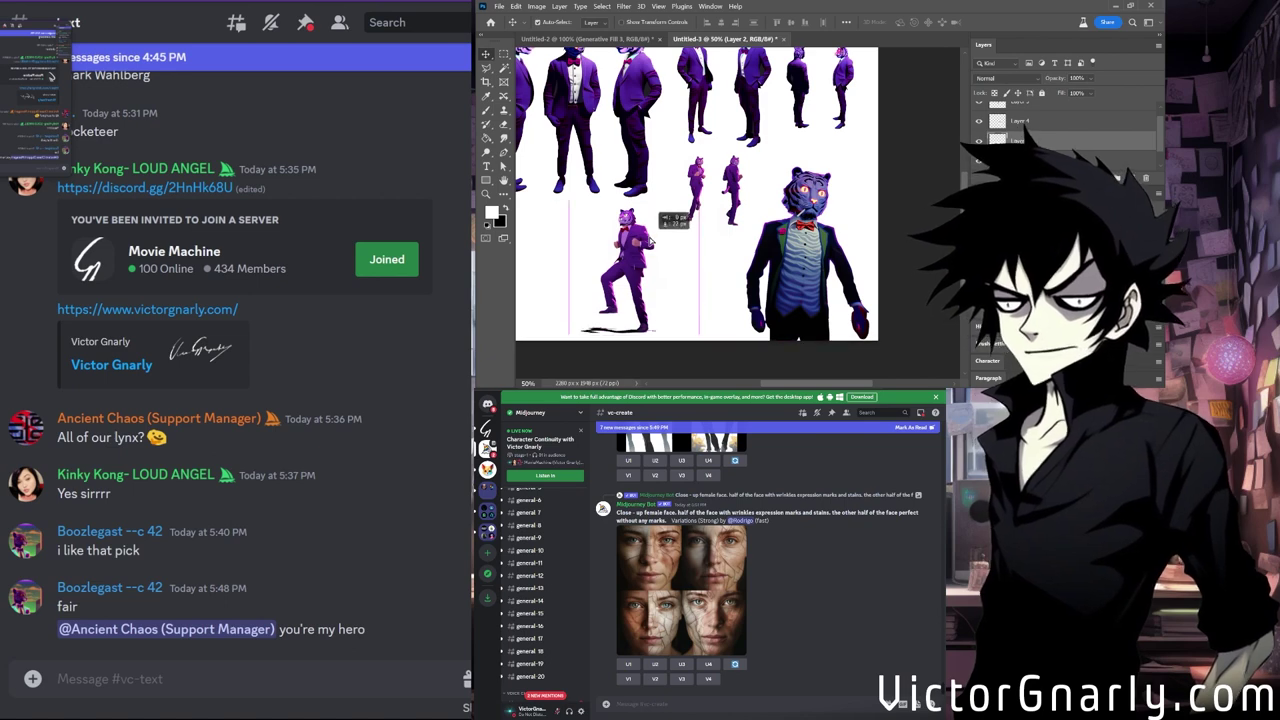
left_click_drag(718, 196, 531, 284)
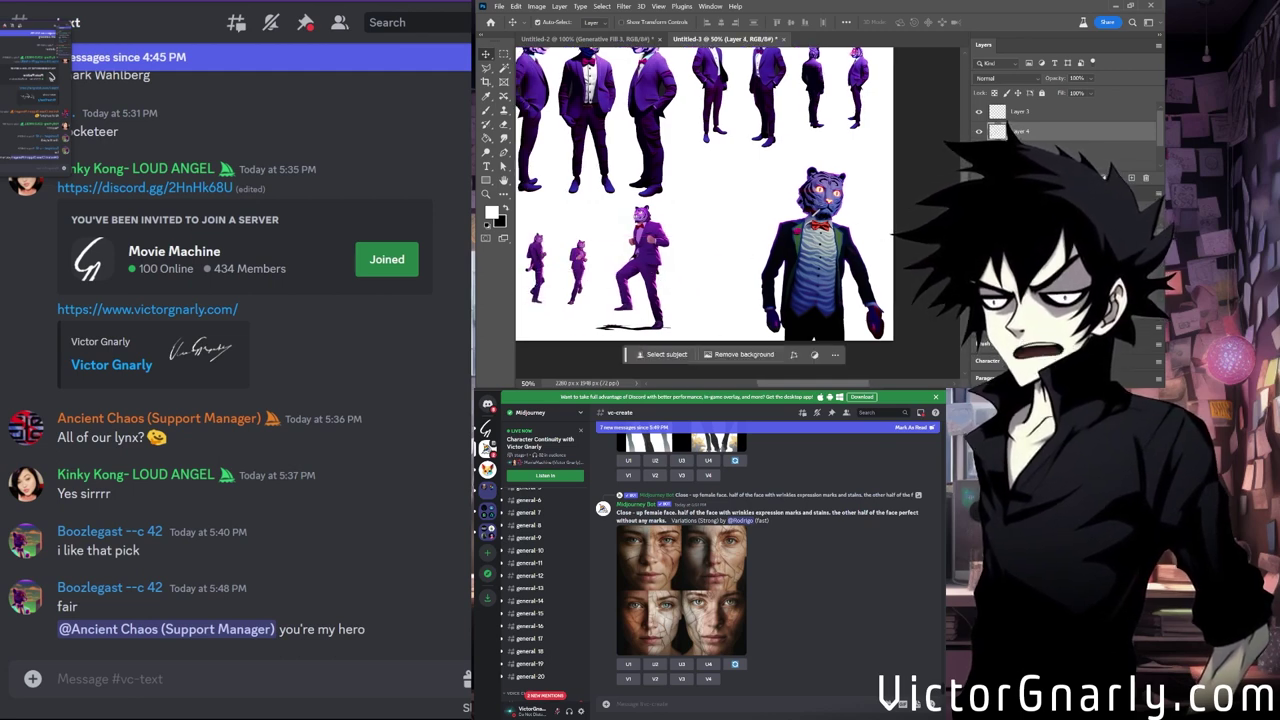
left_click_drag(830, 385, 792, 352)
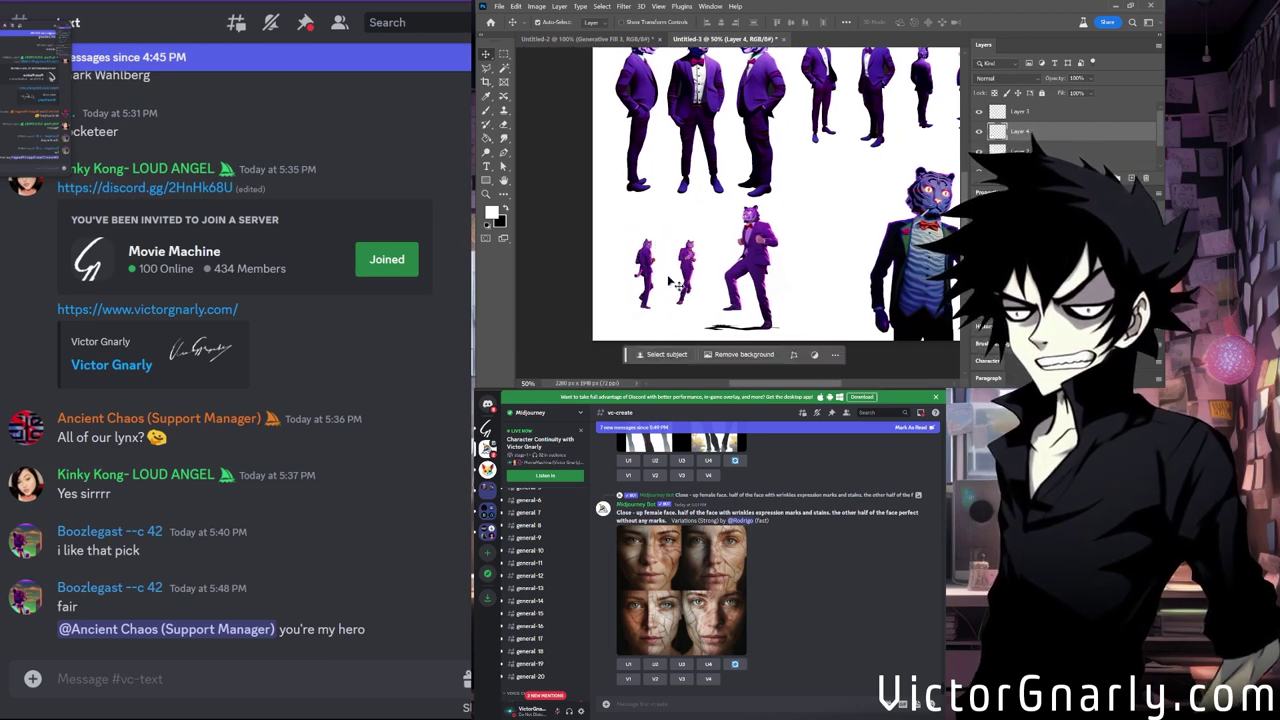
Run Generative Fill without a prompt on a marquee selection at the small running figures.
scroll(607, 170, "down", 1)
key("m")
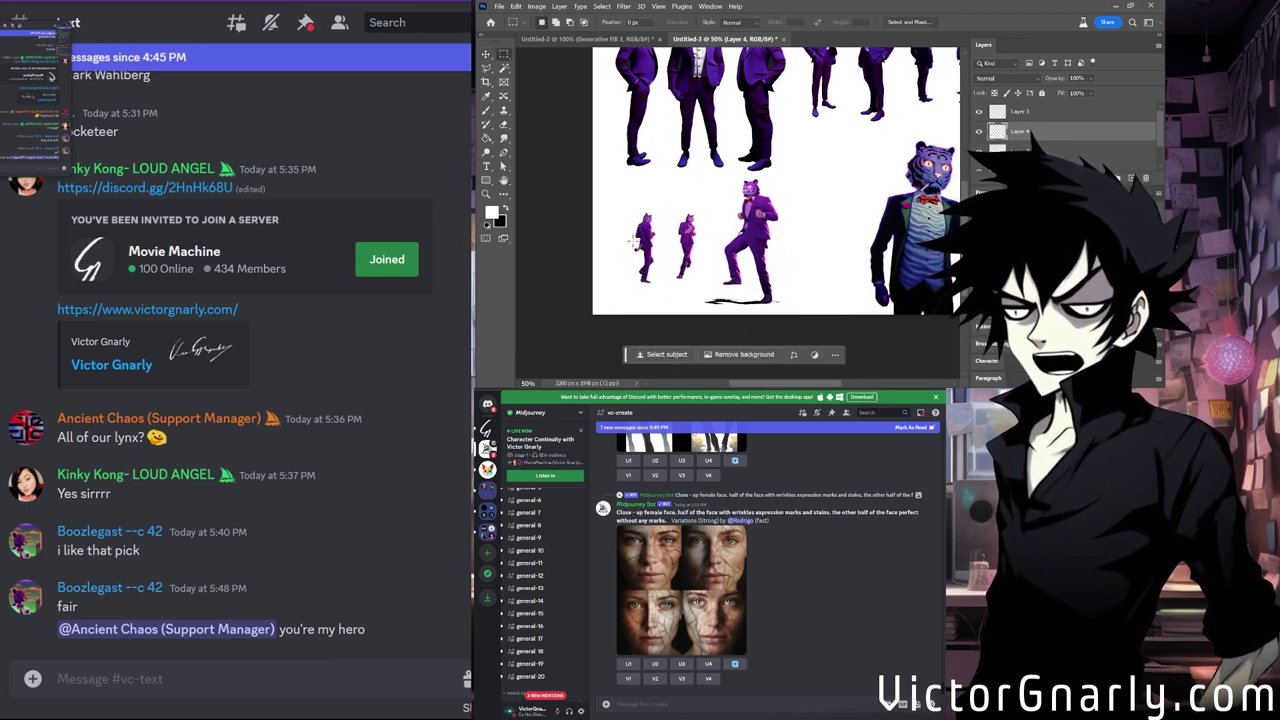
left_click_drag(632, 240, 668, 258)
left_click(640, 263)
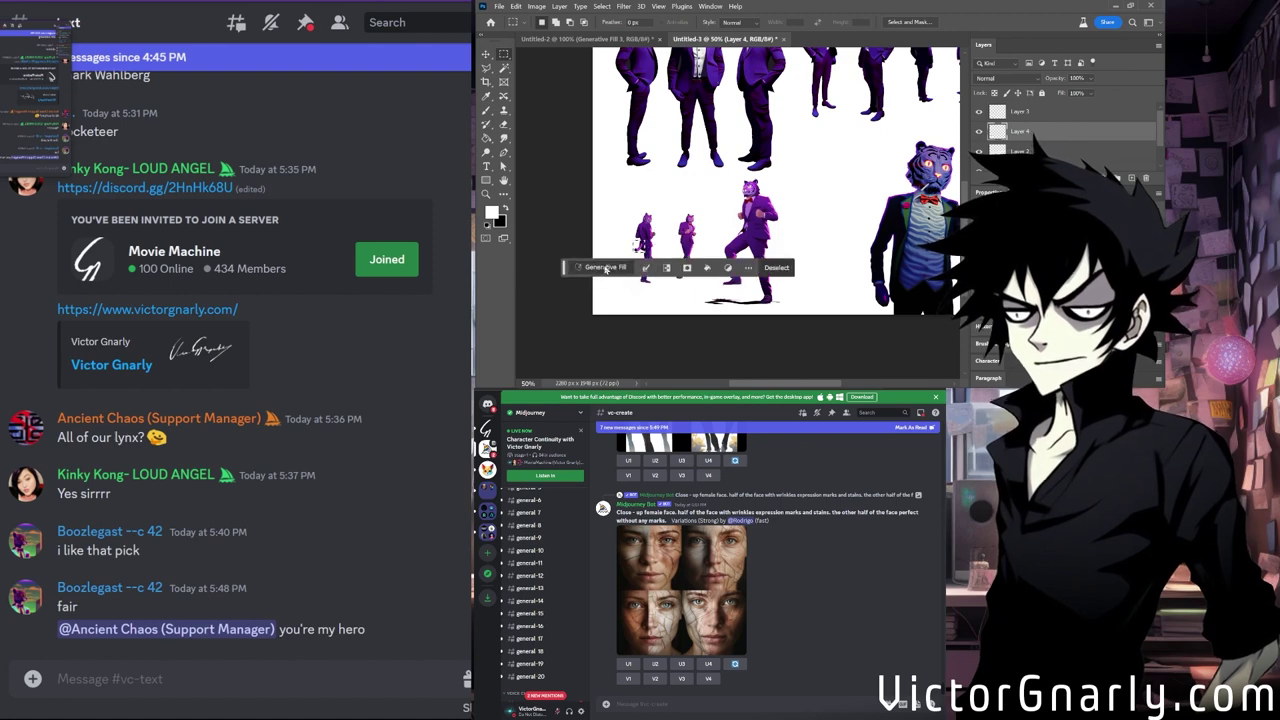
left_click(800, 262)
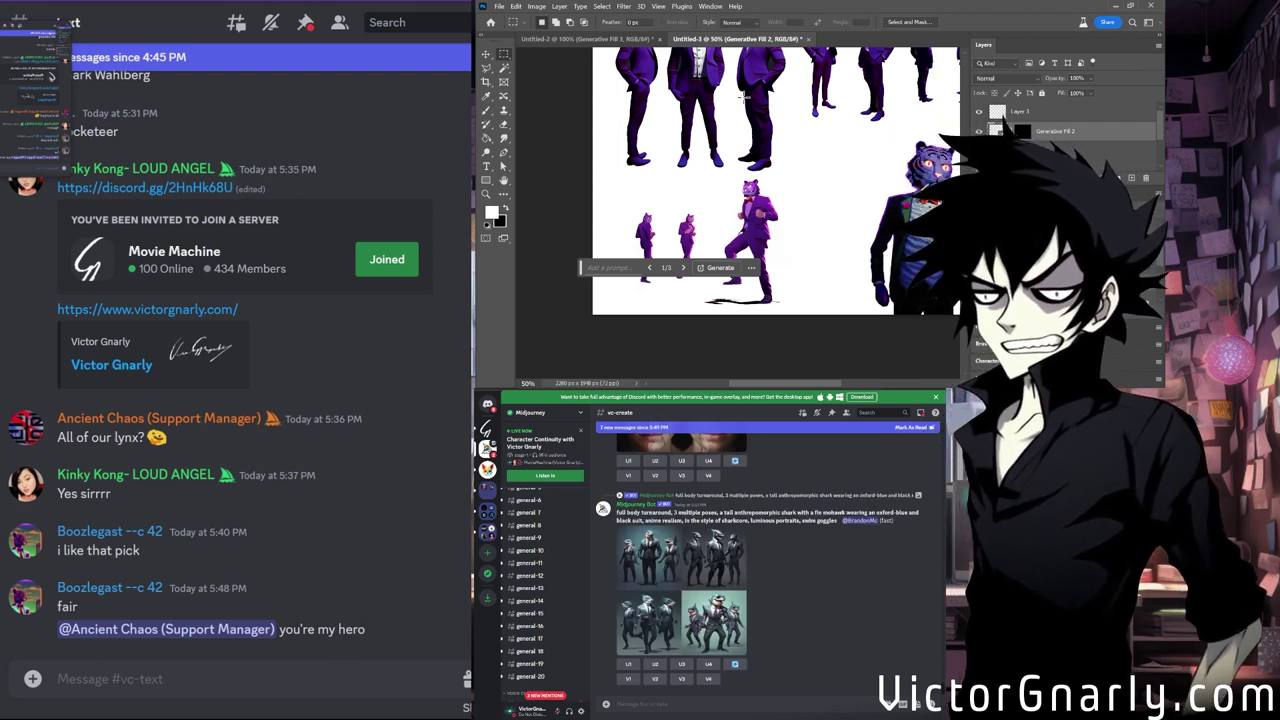
scroll(700, 185, "down", 1)
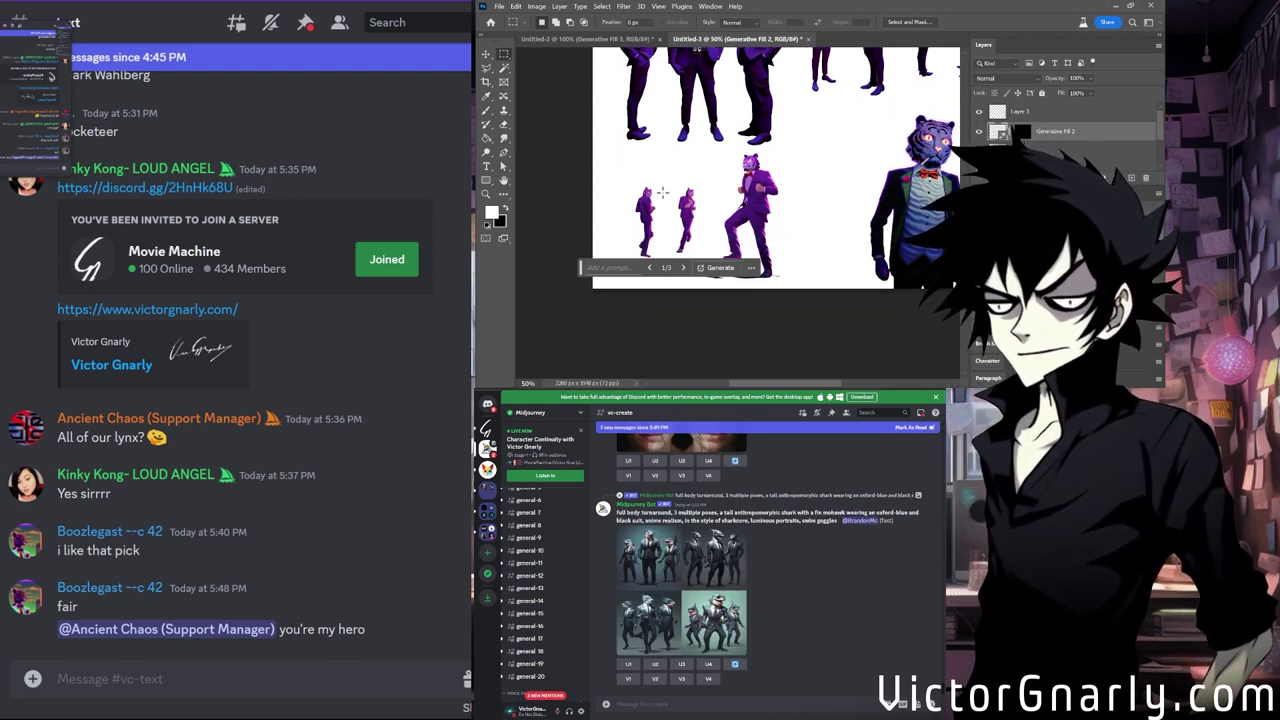
scroll(662, 192, "up", 1)
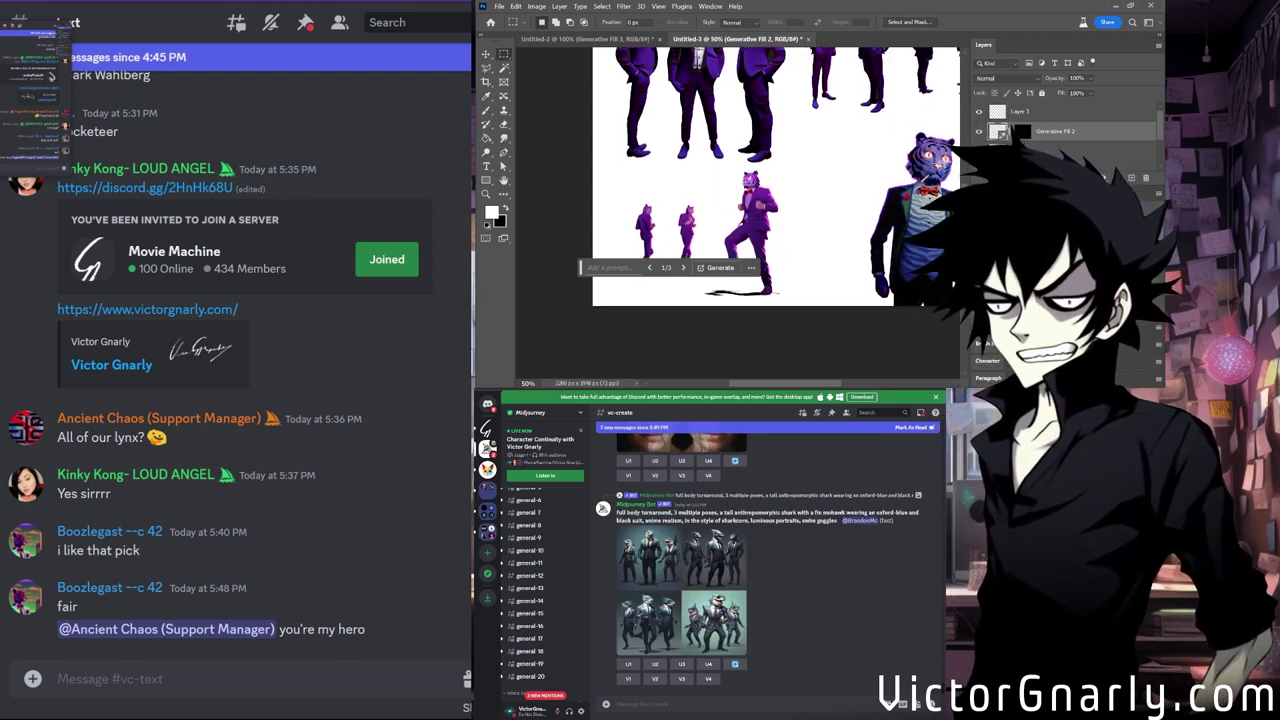
Merge the two small running figures and the large running tiger into a single layer.
left_click(487, 55)
left_click(650, 232)
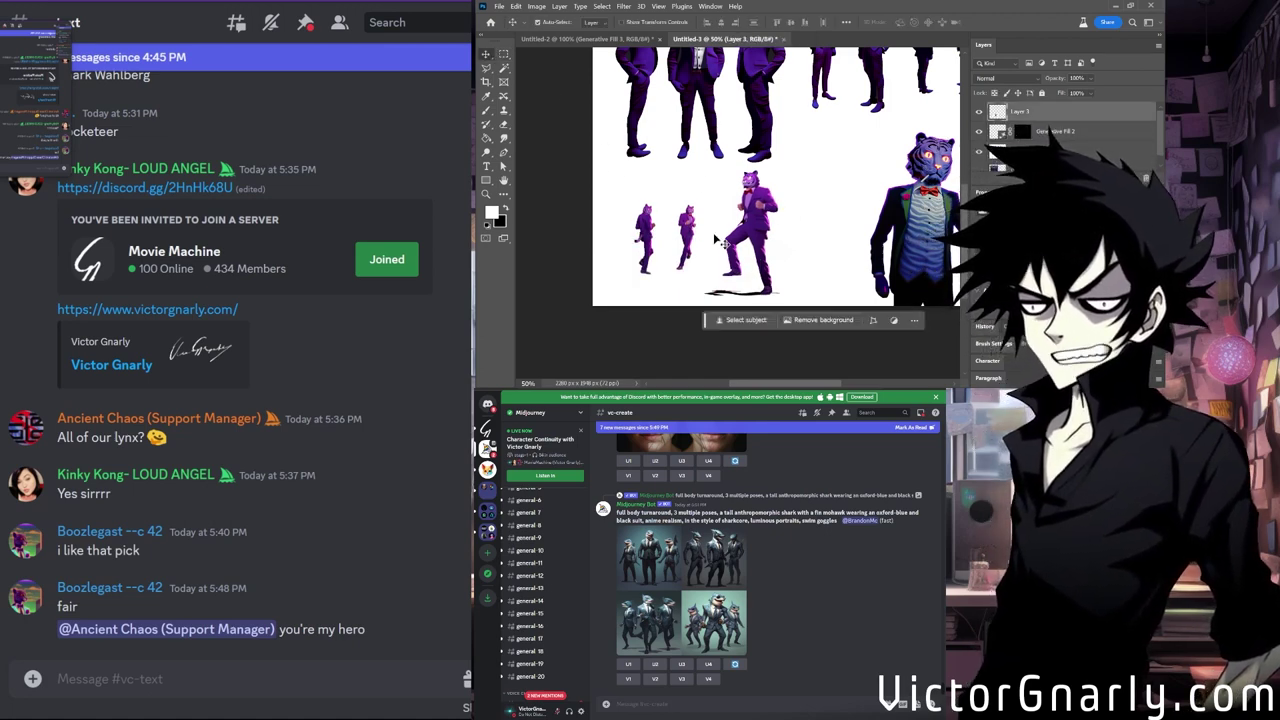
left_click(684, 240)
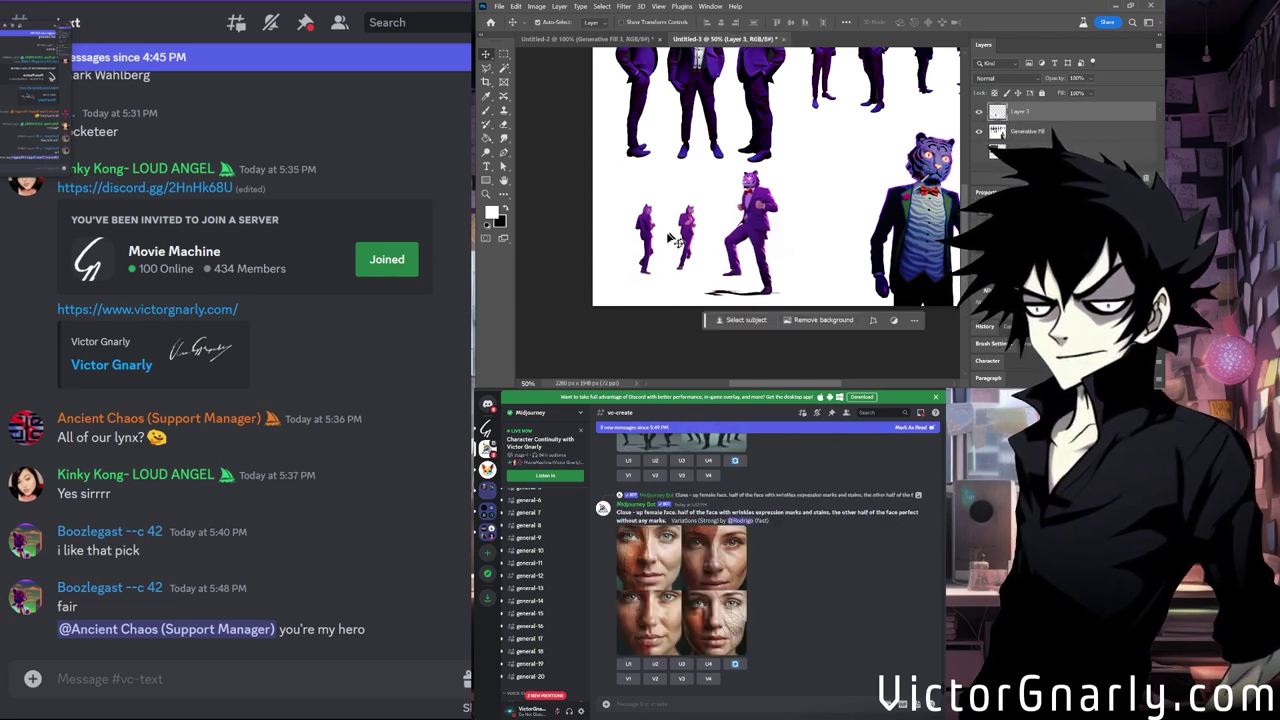
mouse_move(755, 232)
left_mouse_down()
mouse_move(733, 222)
mouse_move(752, 222)
left_mouse_up()
scroll(773, 243, "up", 1)
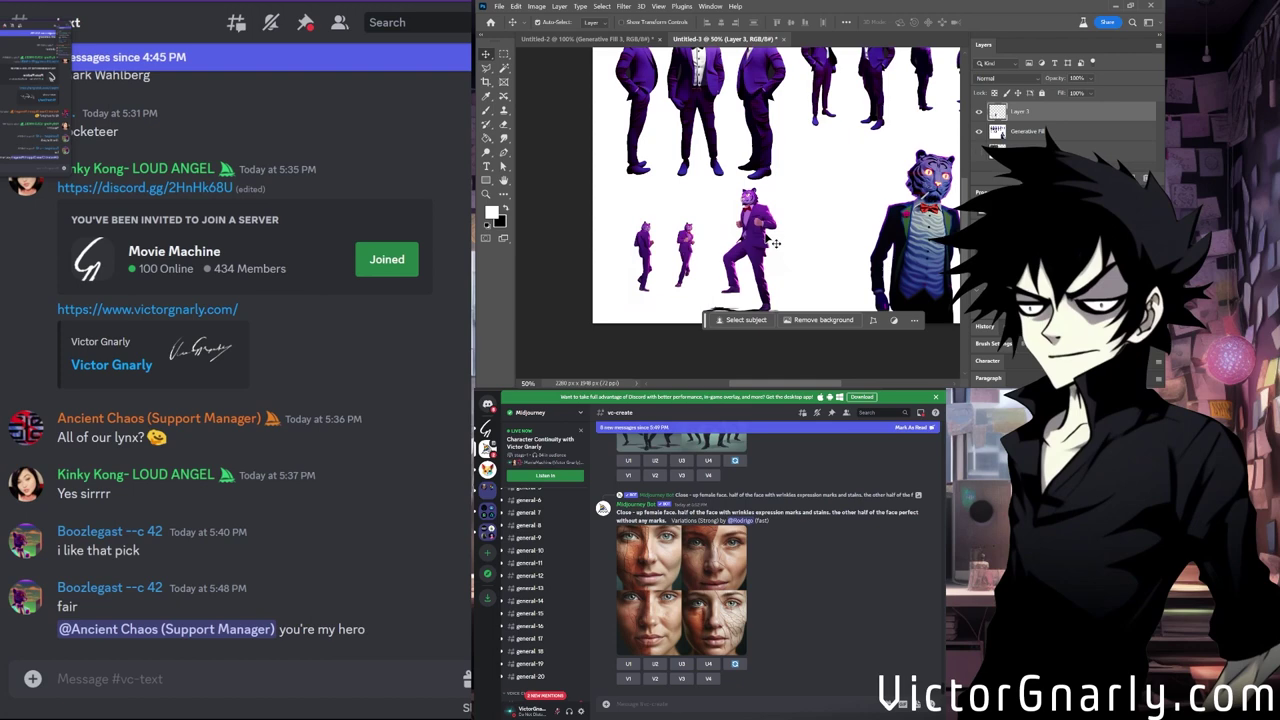
Recolor the purple suits of the three running tigers to blue using Replace Color with Fuzziness 200.
left_click(536, 6)
mouse_move(562, 33)
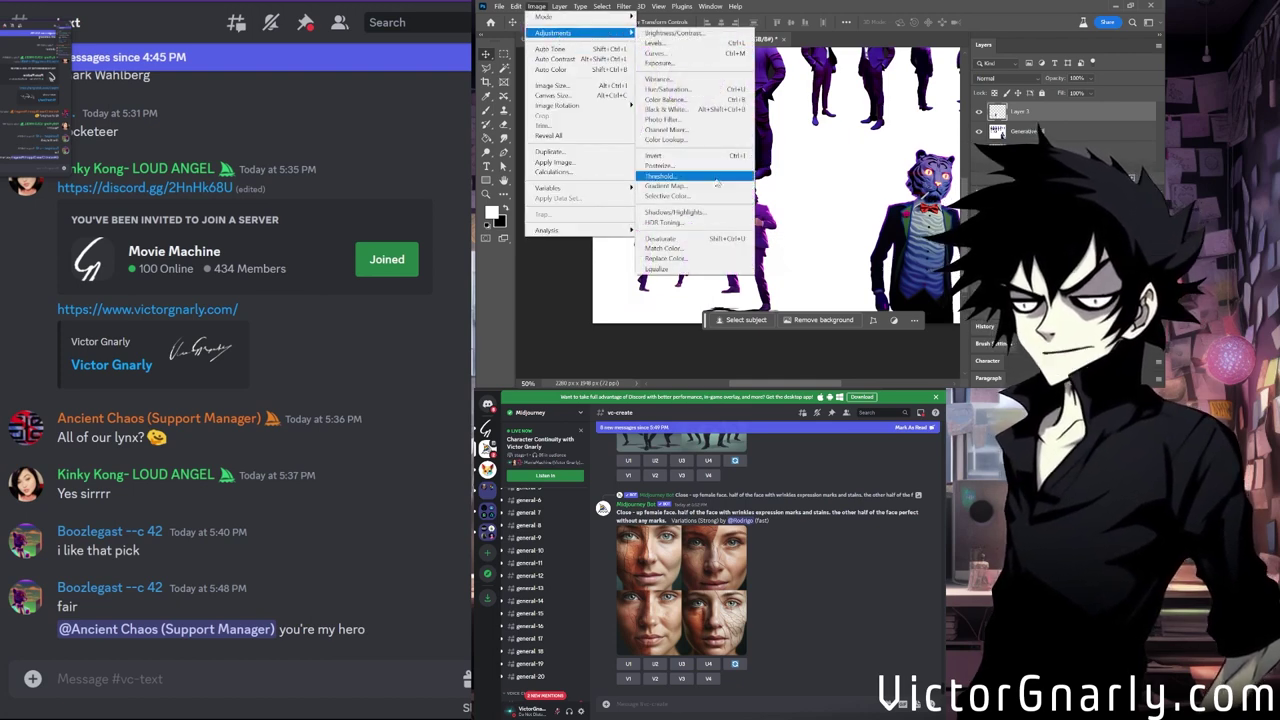
left_click(700, 258)
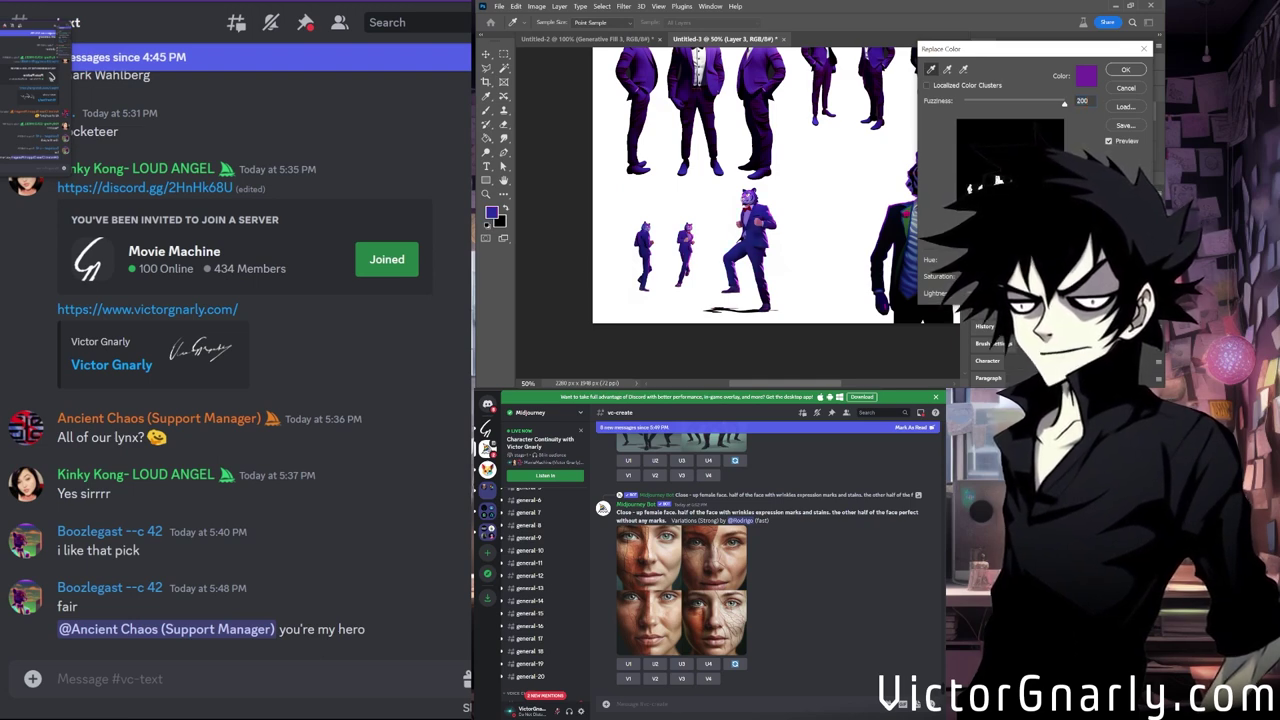
left_click(1123, 69)
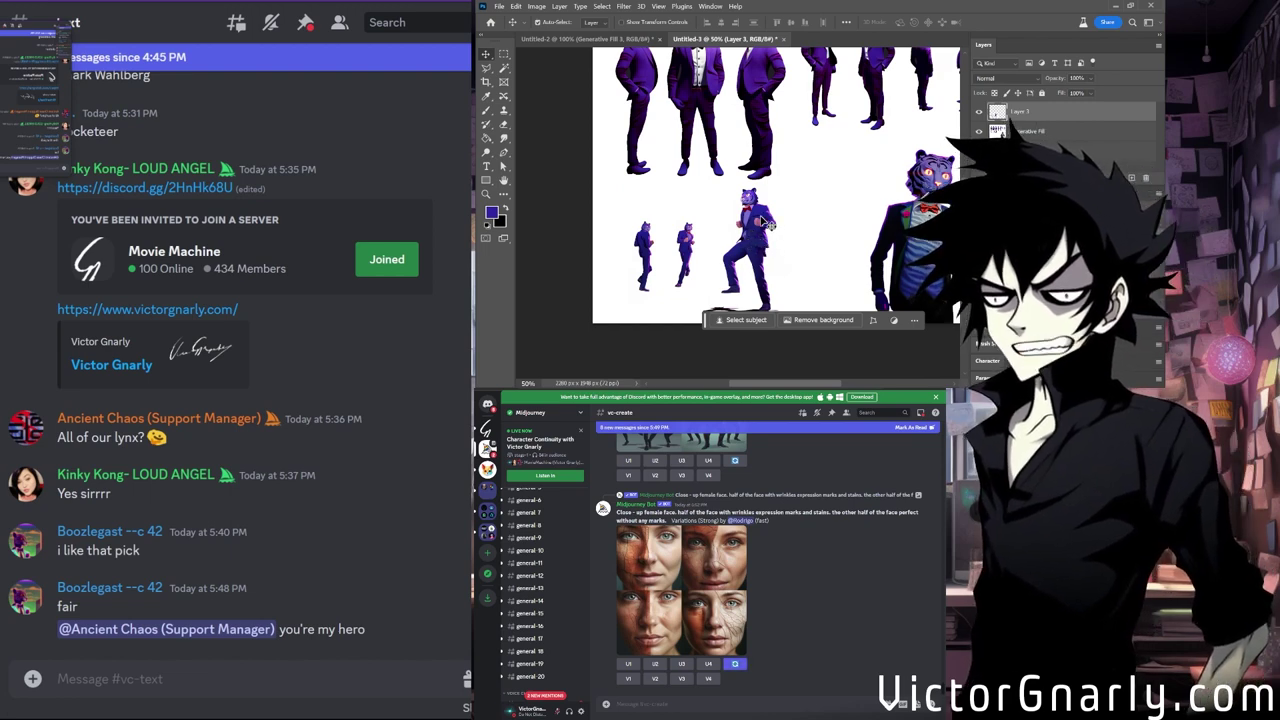
Compare the recolored running tigers with the standing poses and the large tuxedo tiger across the sheet.
scroll(760, 245, "up", 3)
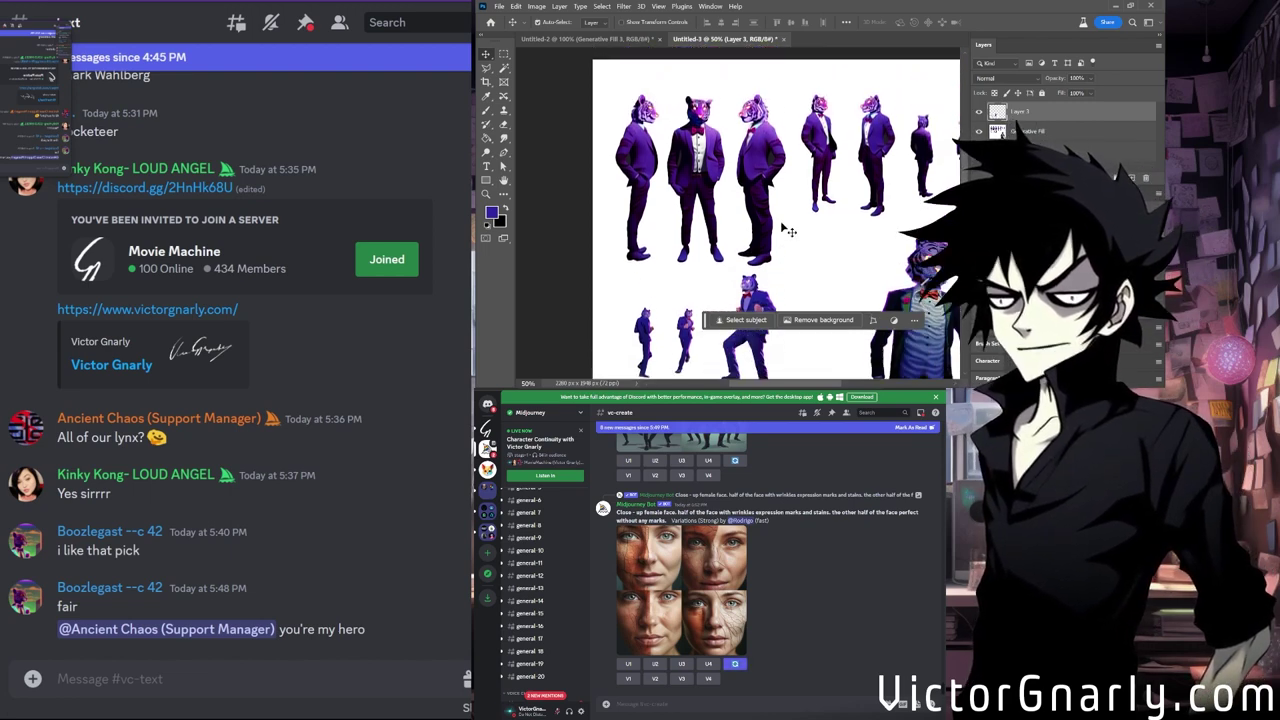
scroll(805, 293, "up", 2)
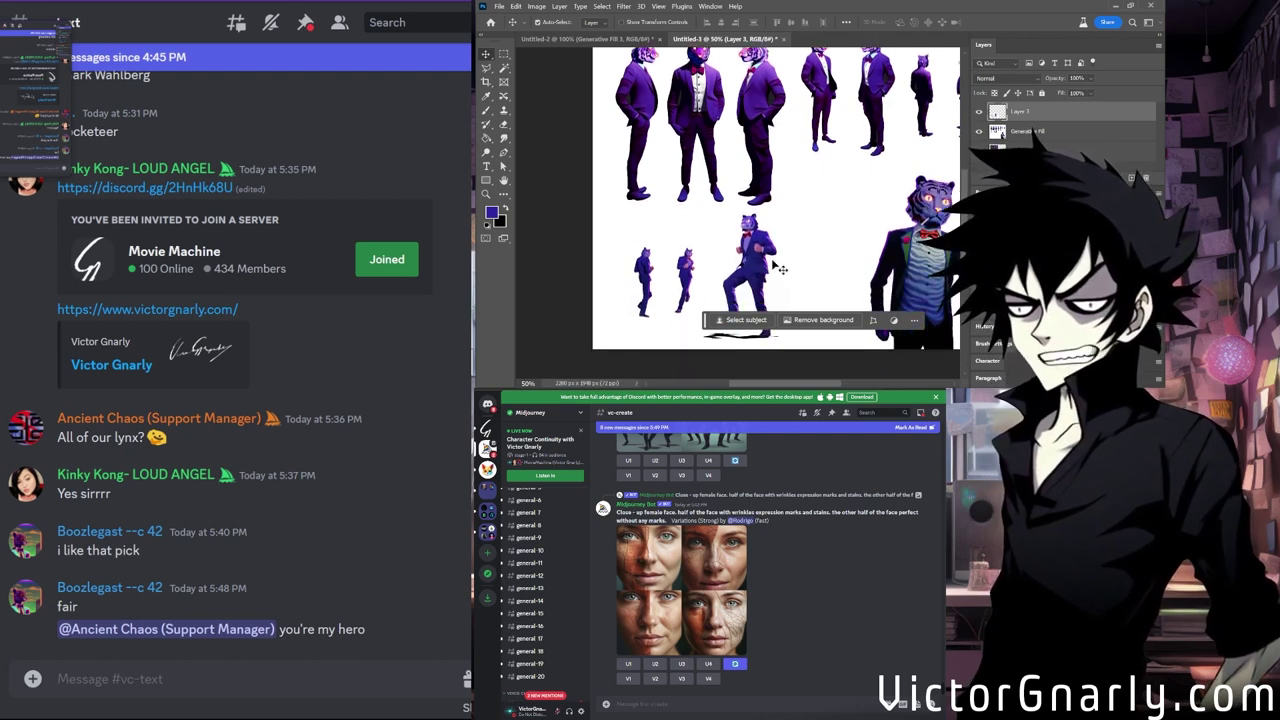
scroll(757, 203, "down", 2)
scroll(760, 205, "up", 2)
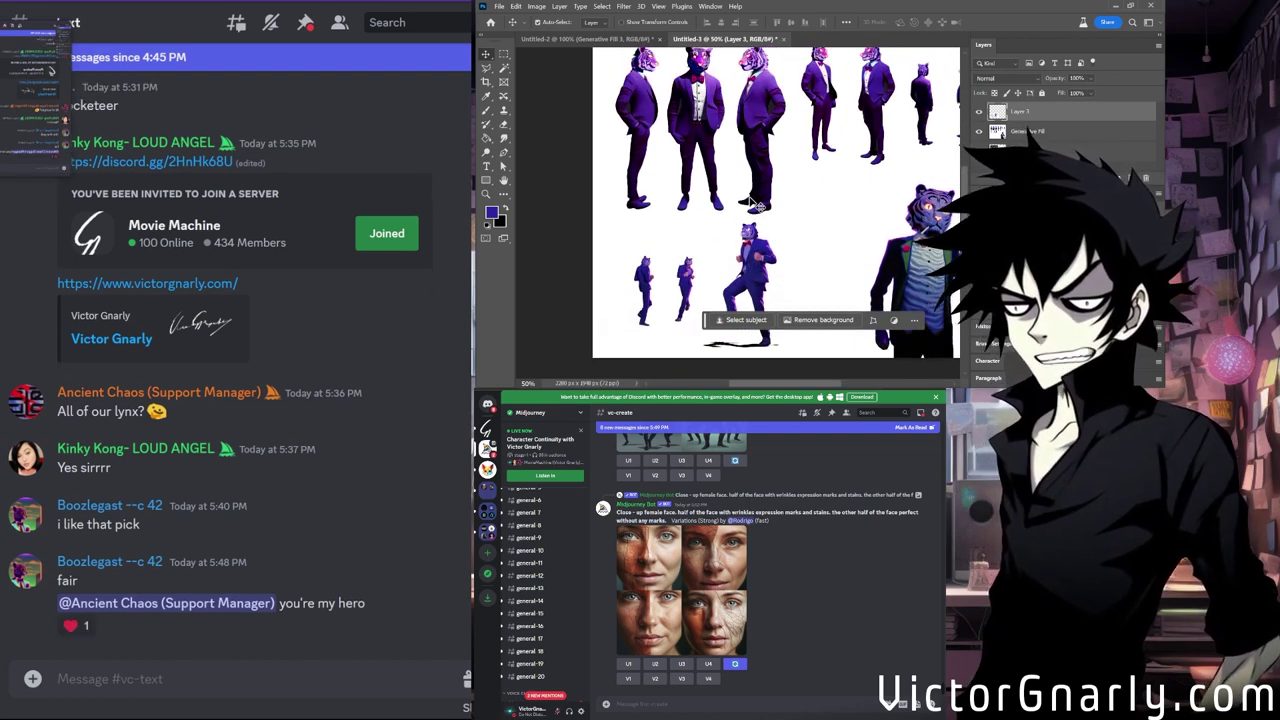
scroll(758, 220, "down", 2)
scroll(760, 232, "up", 2)
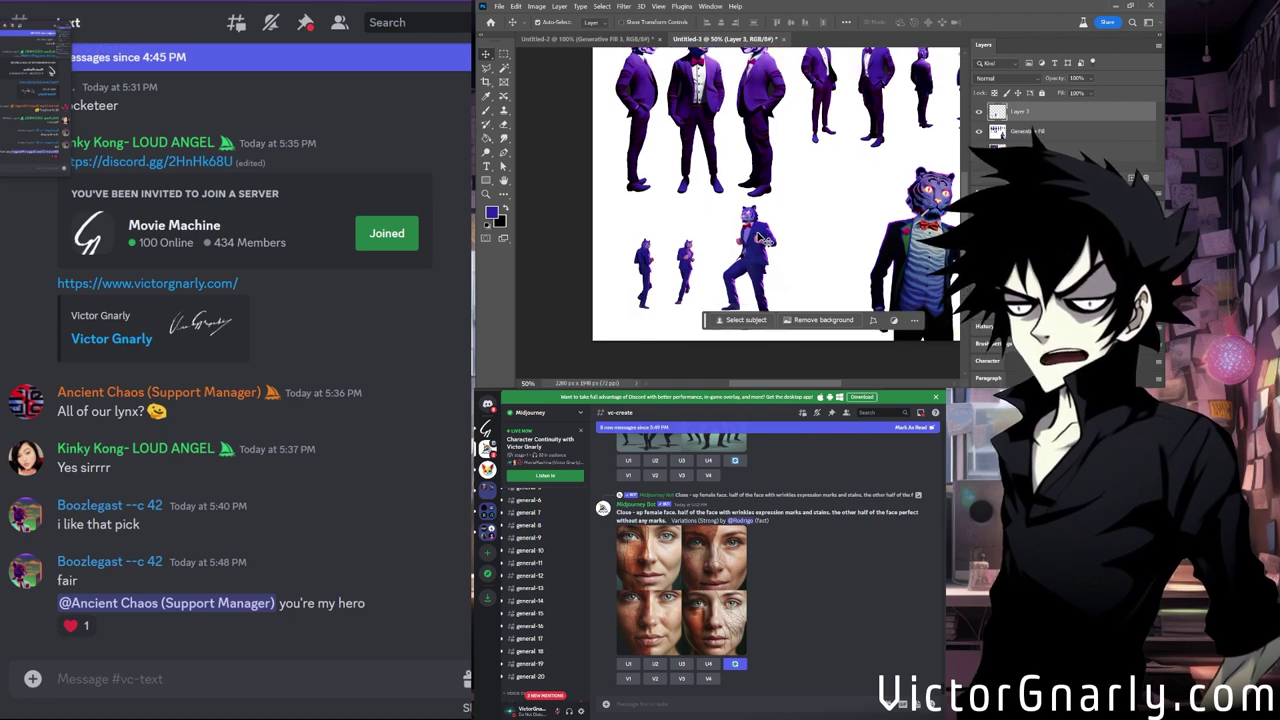
scroll(765, 240, "down", 1)
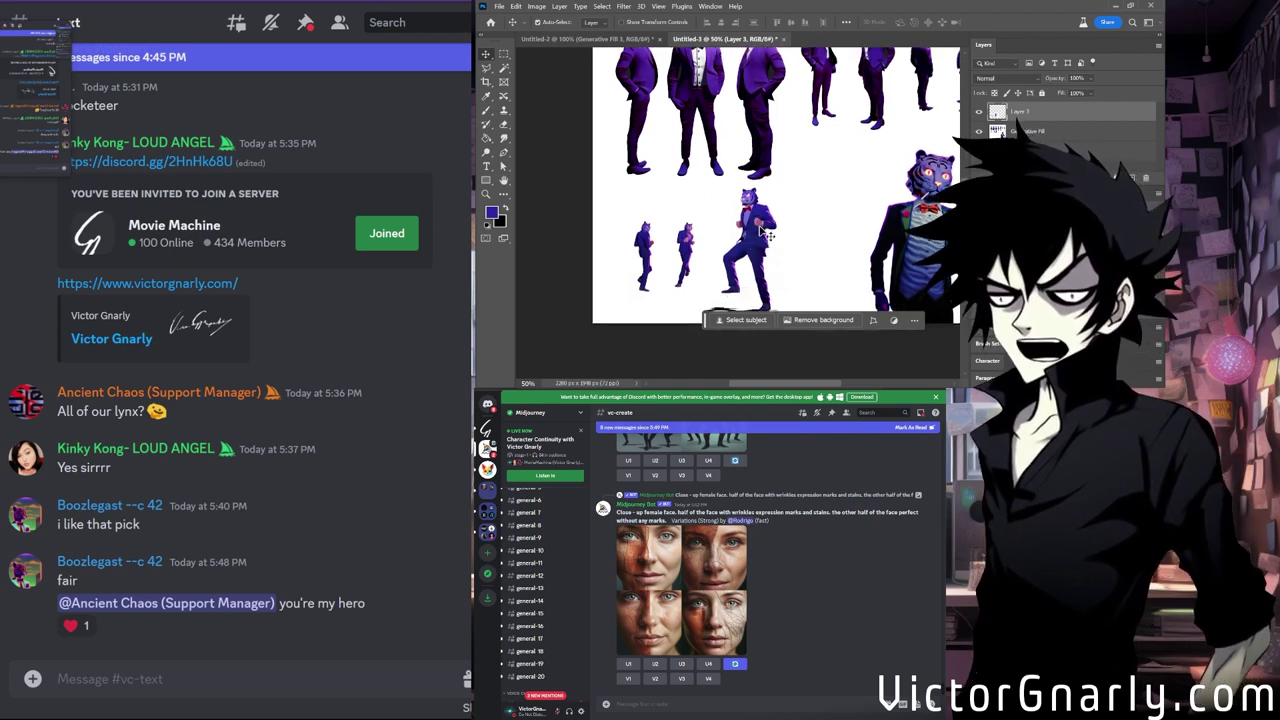
scroll(767, 232, "down", 2)
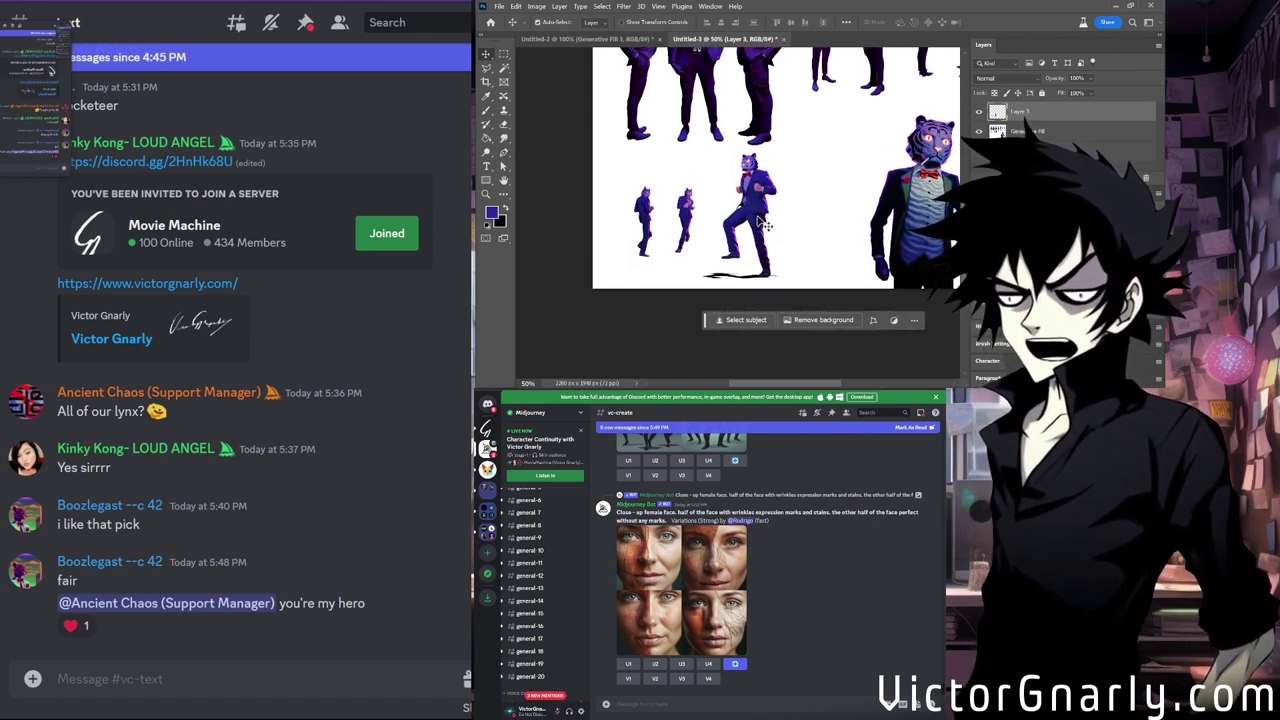
scroll(757, 216, "down", 1)
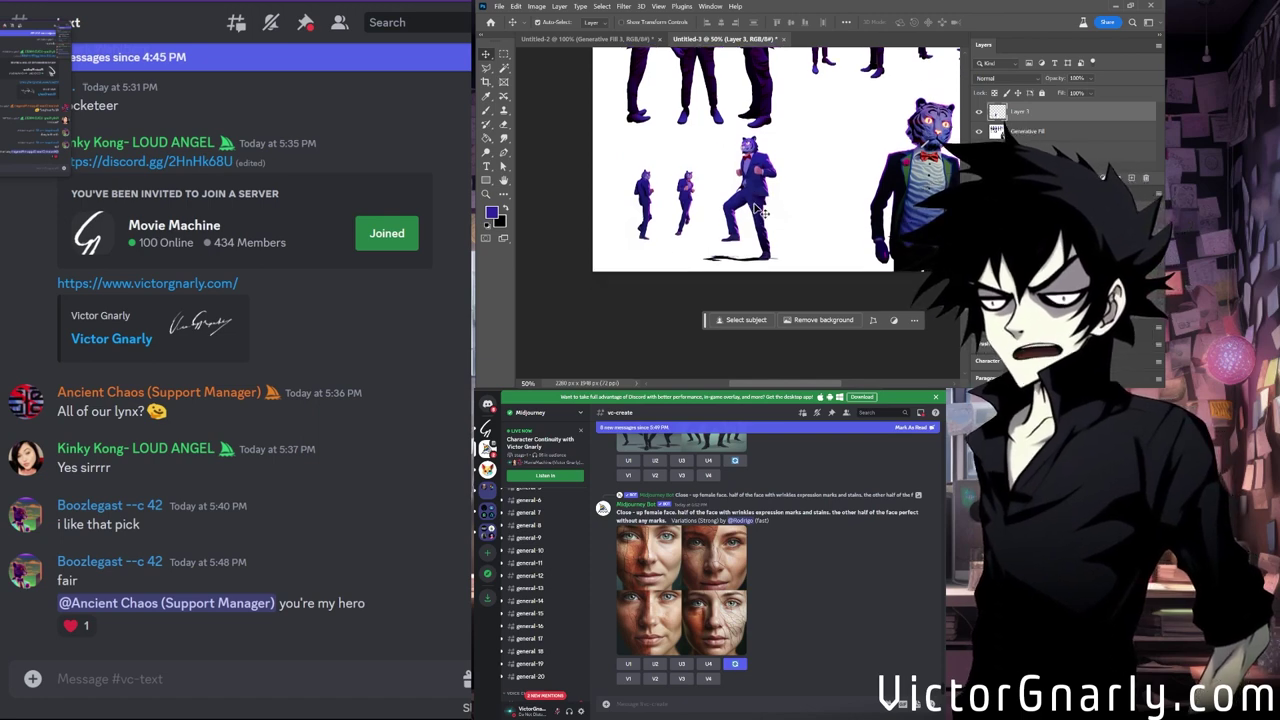
Start another Replace Color adjustment on the running tigers' layer and reduce Fuzziness to 46.
scroll(760, 211, "up", 4)
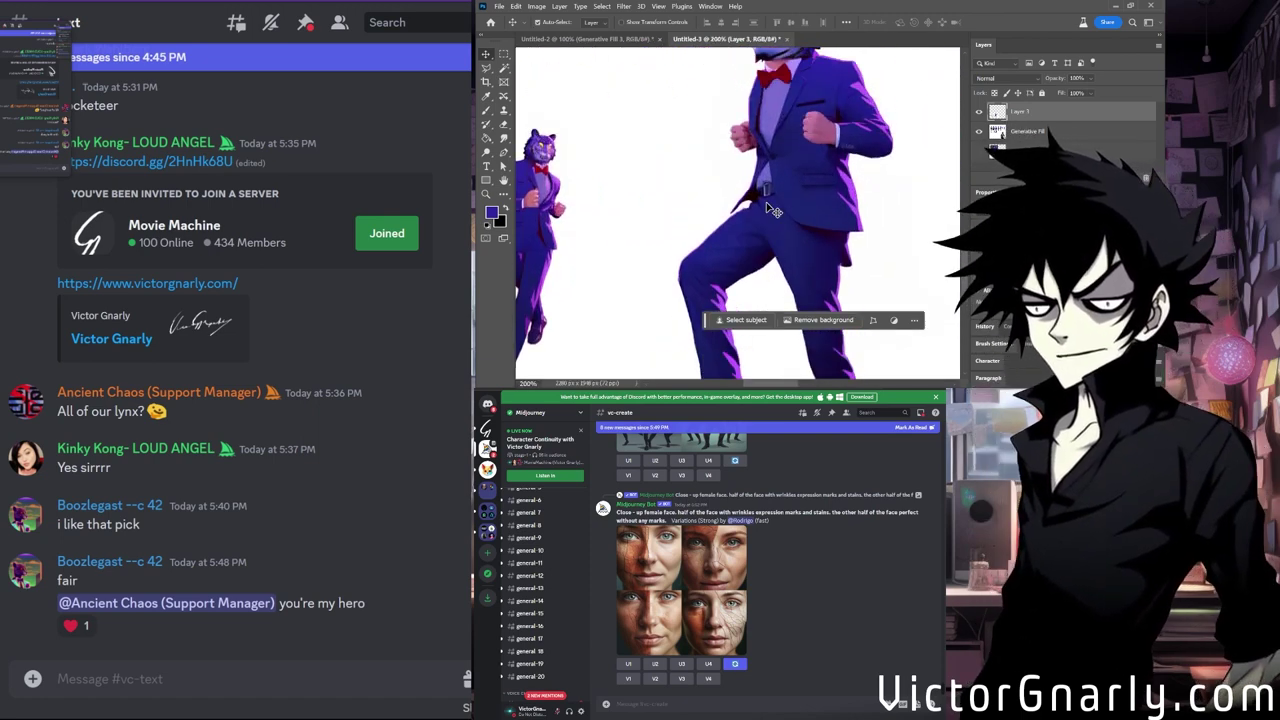
left_click(487, 68)
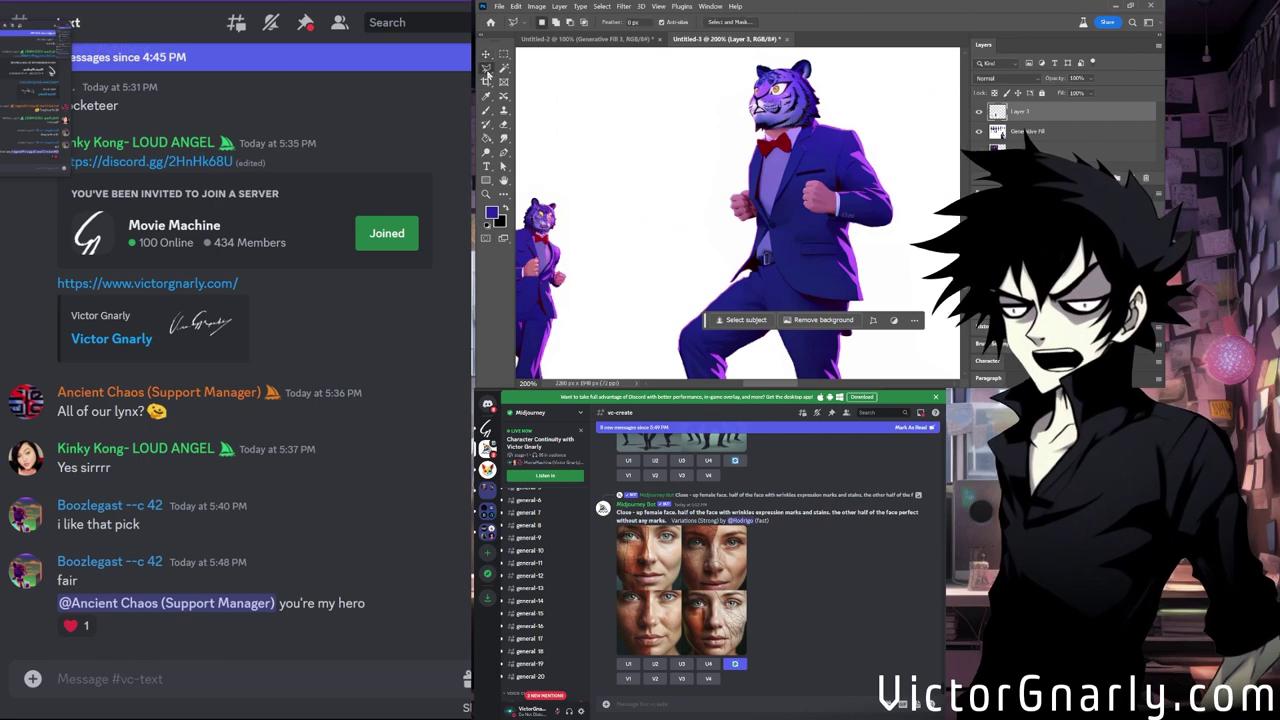
left_click(537, 6)
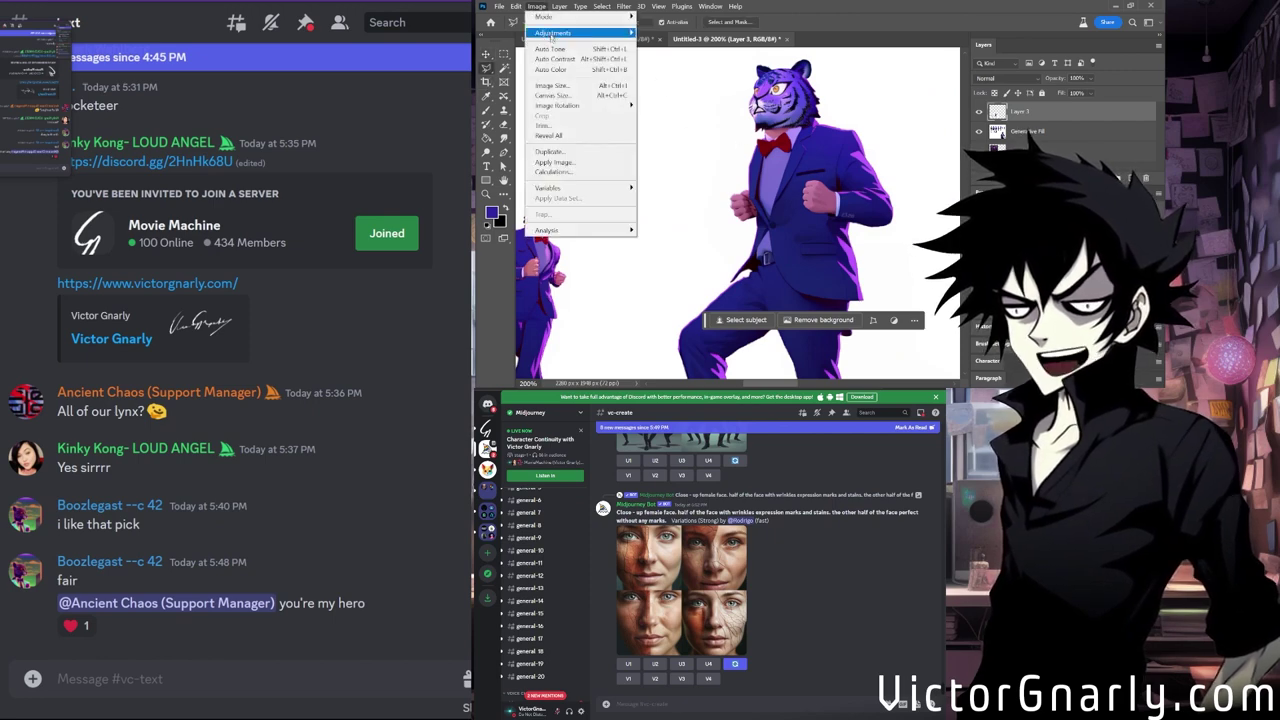
mouse_move(554, 35)
left_click(670, 262)
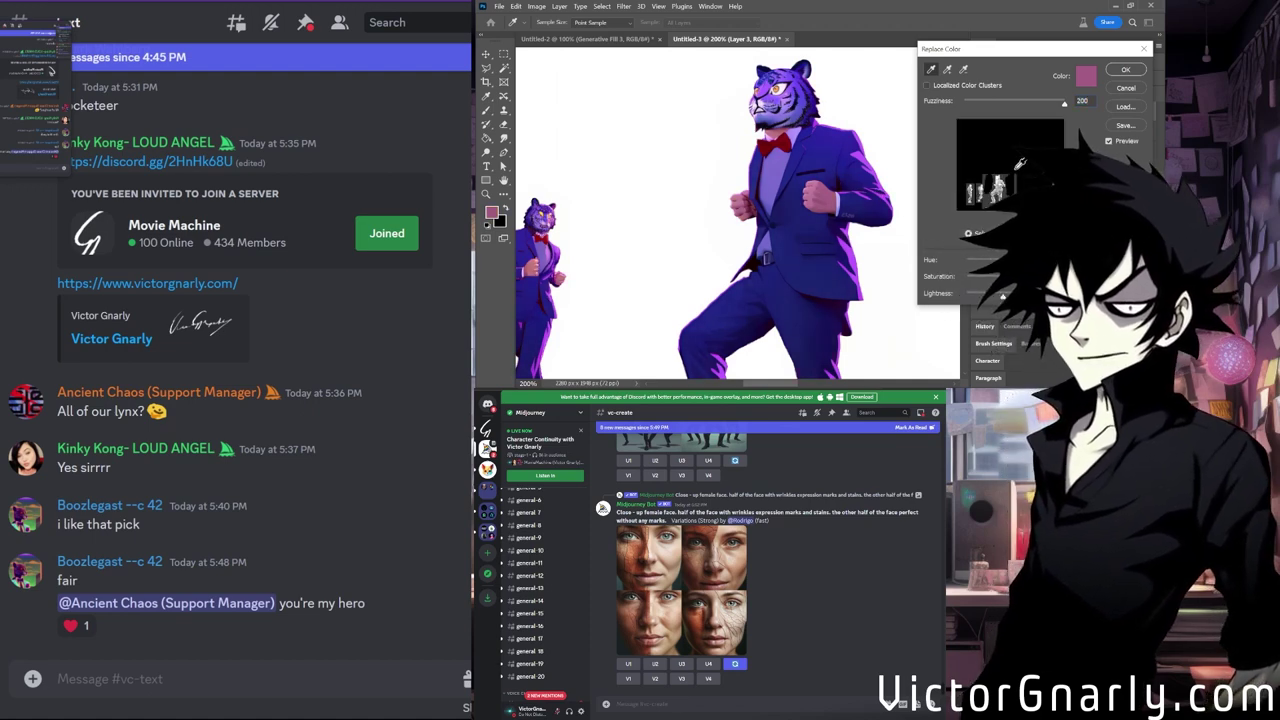
left_click_drag(1021, 106, 980, 107)
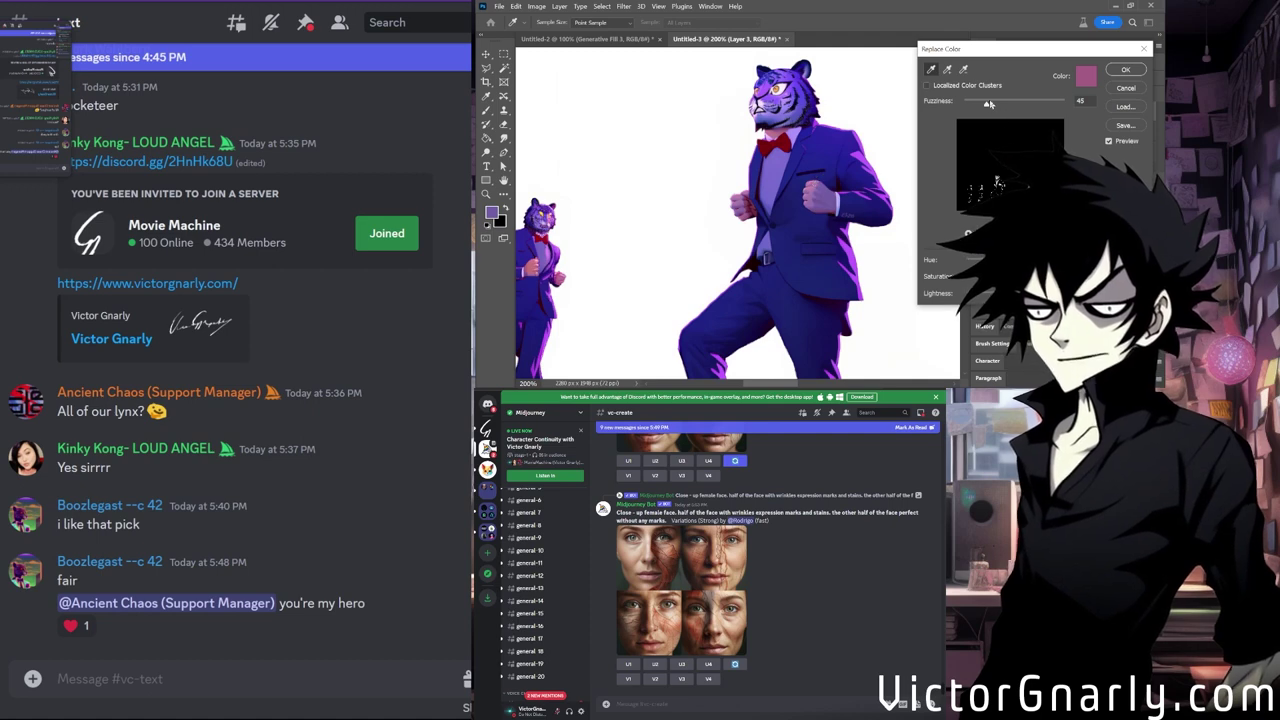
left_click_drag(1000, 105, 1011, 106)
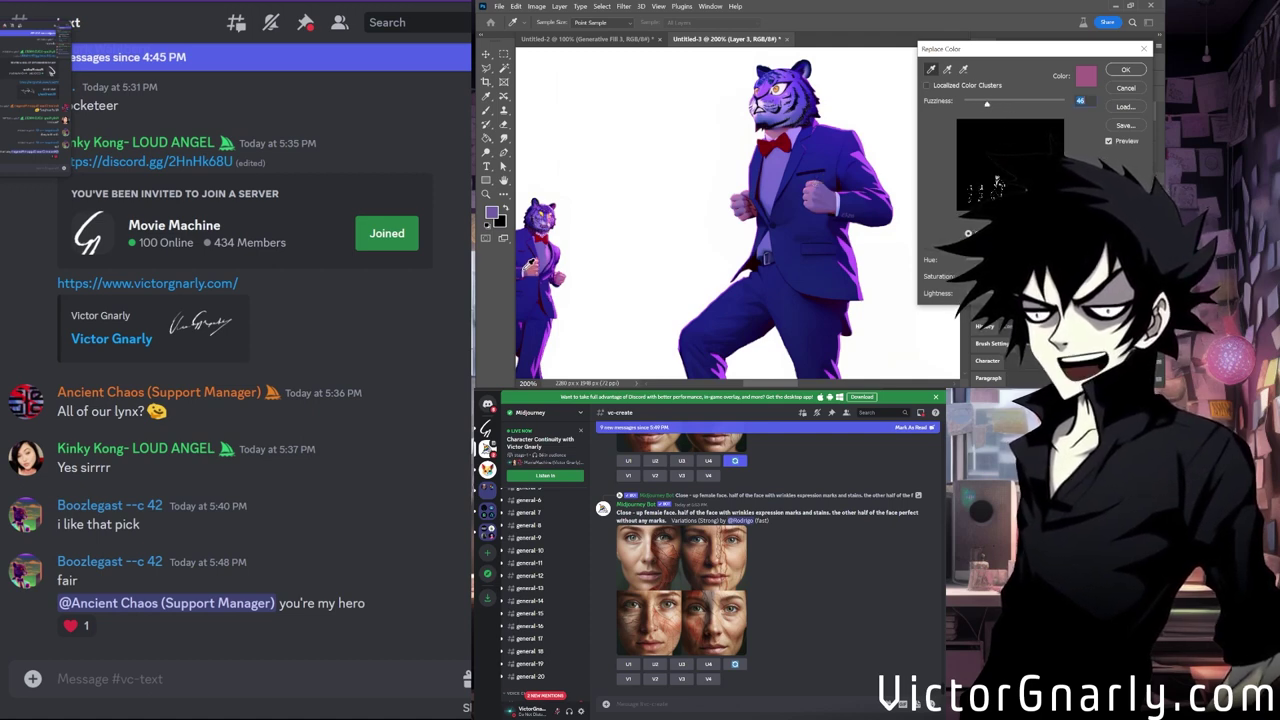
Sample the pink of the running tigers' hands and apply the Replace Color adjustment with Fuzziness 72.
left_click(531, 265)
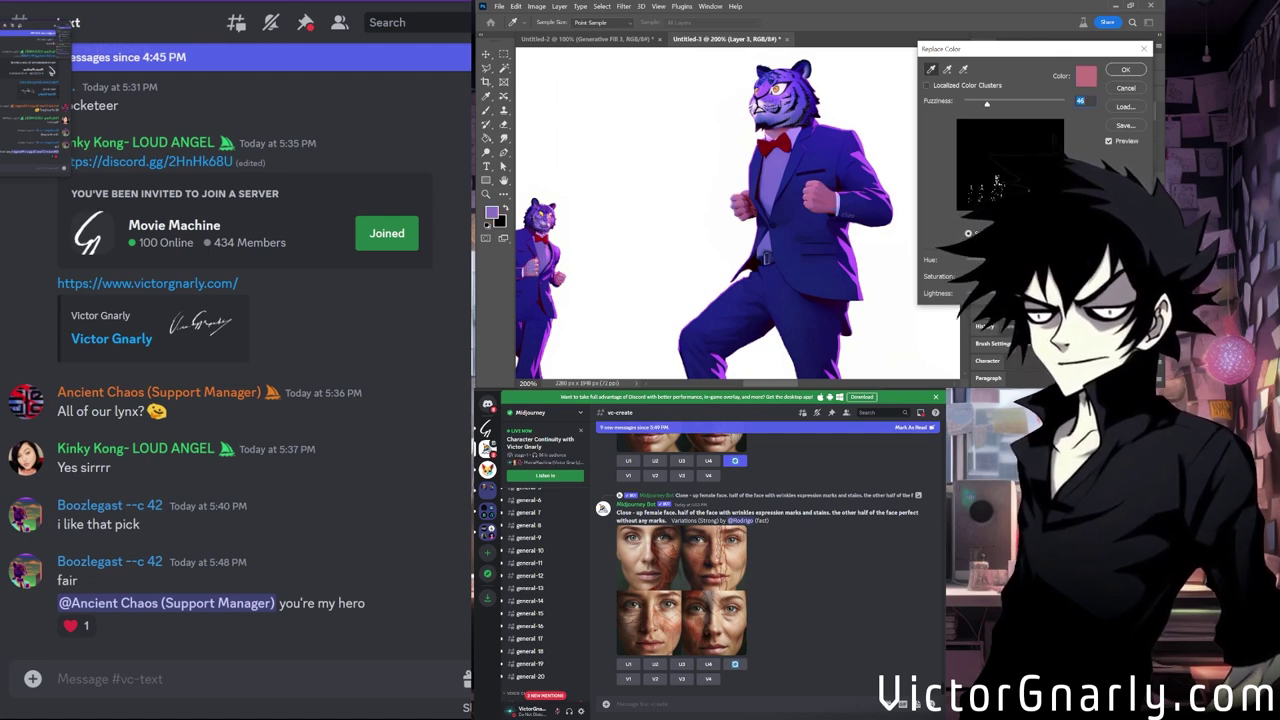
left_click(827, 194)
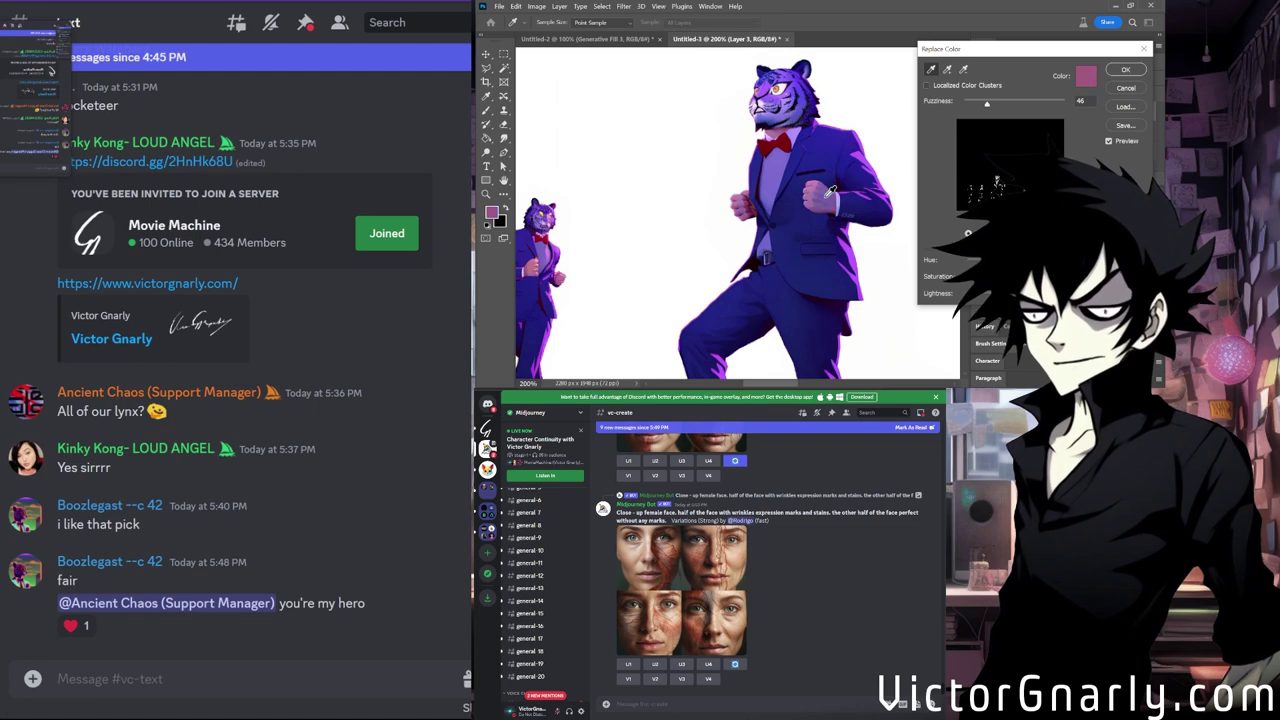
scroll(768, 385, "left", 3)
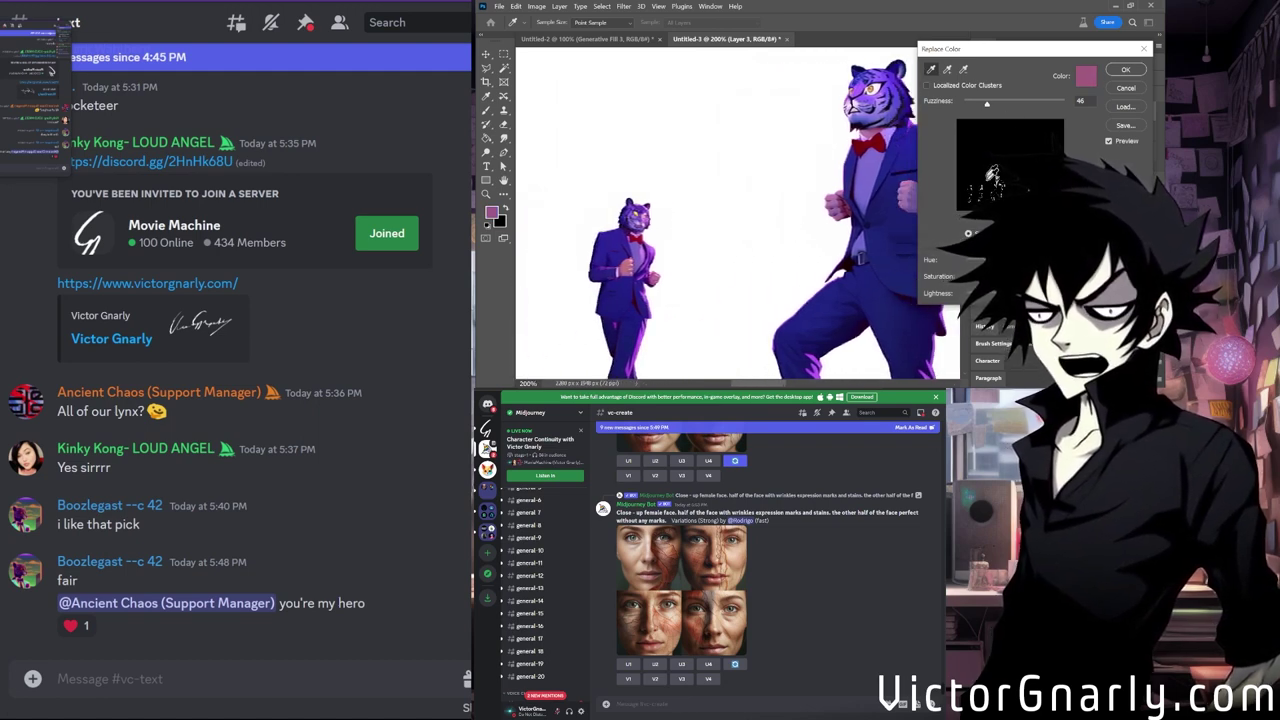
left_click_drag(987, 106, 988, 109)
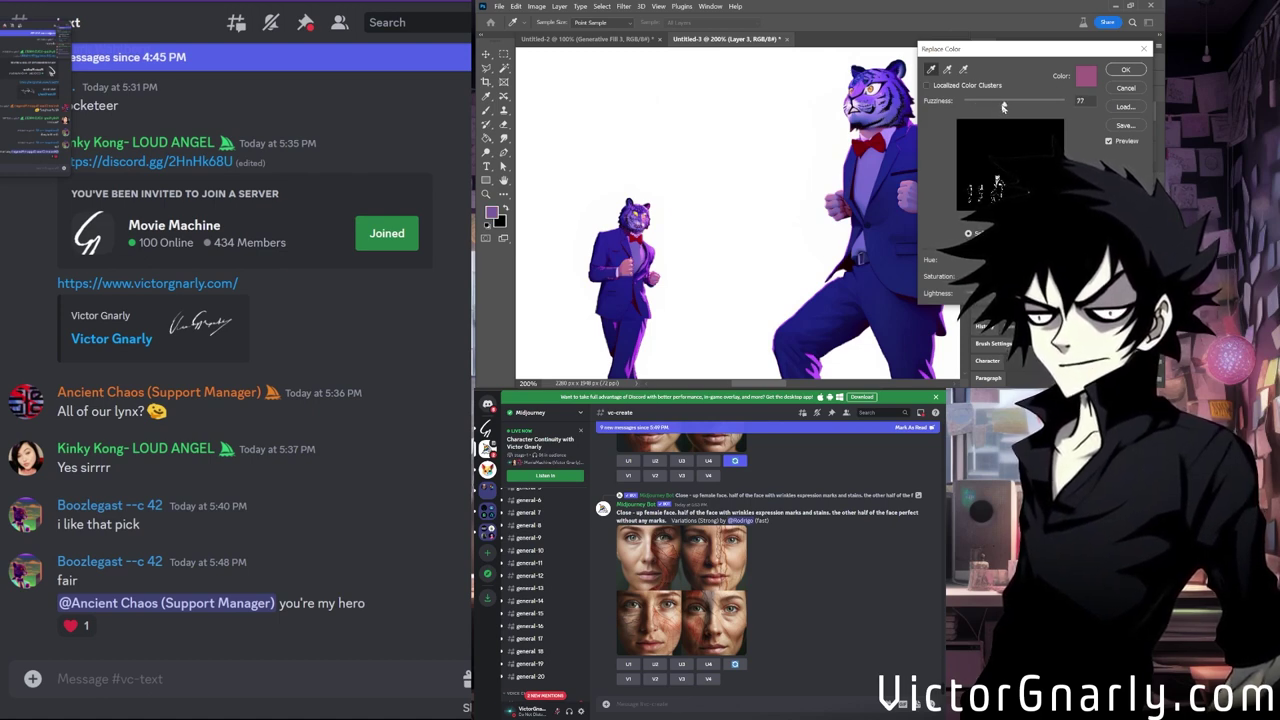
key("ctrl+minus")
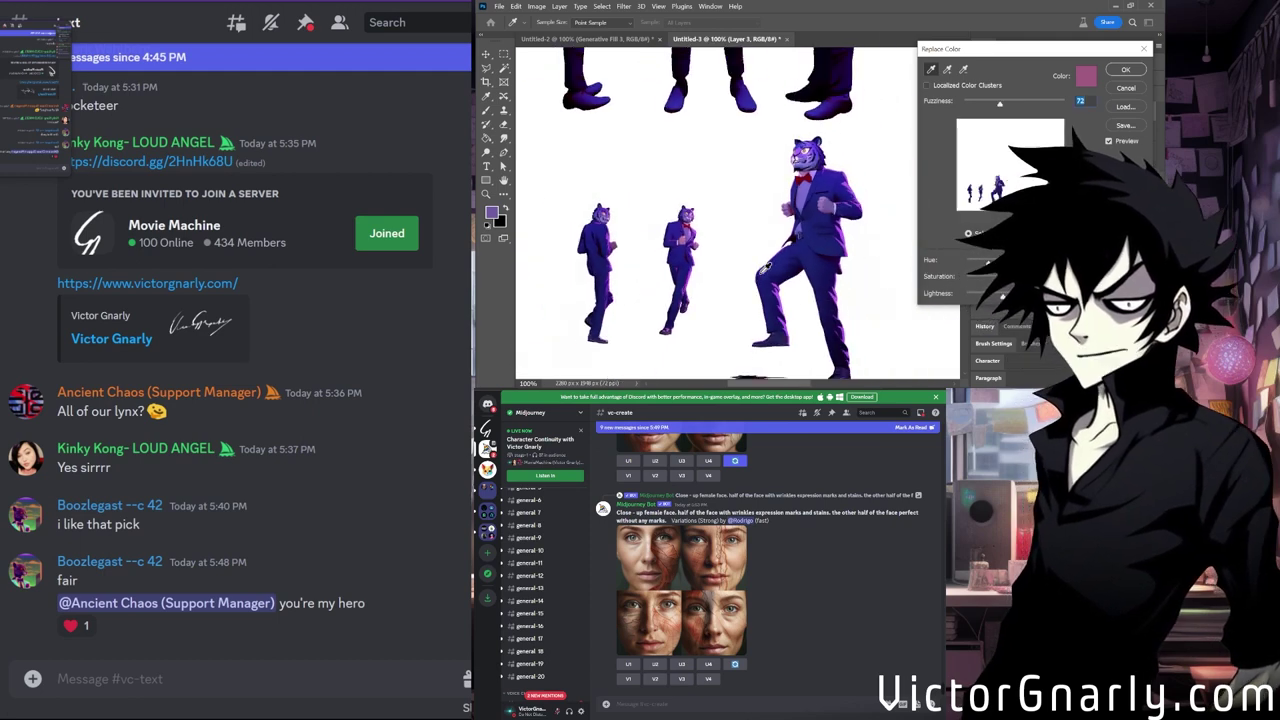
key("ctrl+plus")
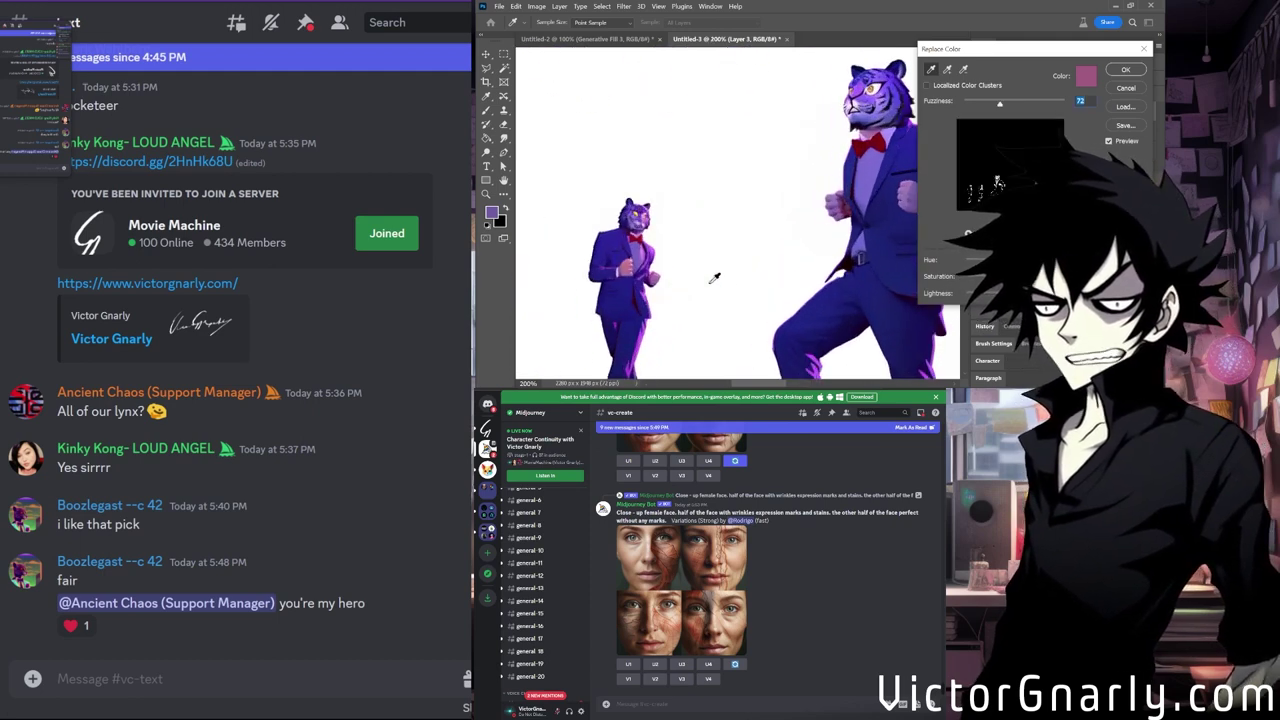
left_click(1137, 69)
Apply another Replace Color adjustment to the running tigers' layer, sampling the pink of the small front-facing tiger's hand with Fuzziness 135.
left_click_drag(770, 384, 738, 386)
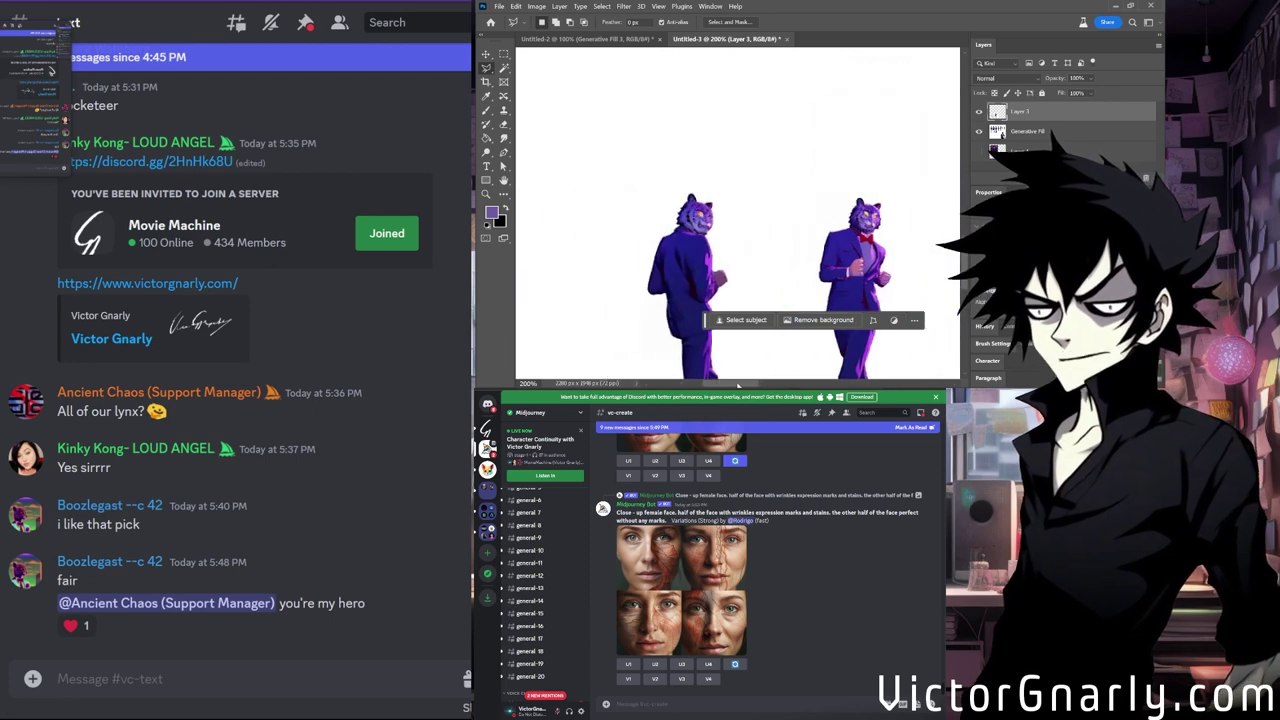
scroll(757, 310, "down", 1)
left_click(537, 6)
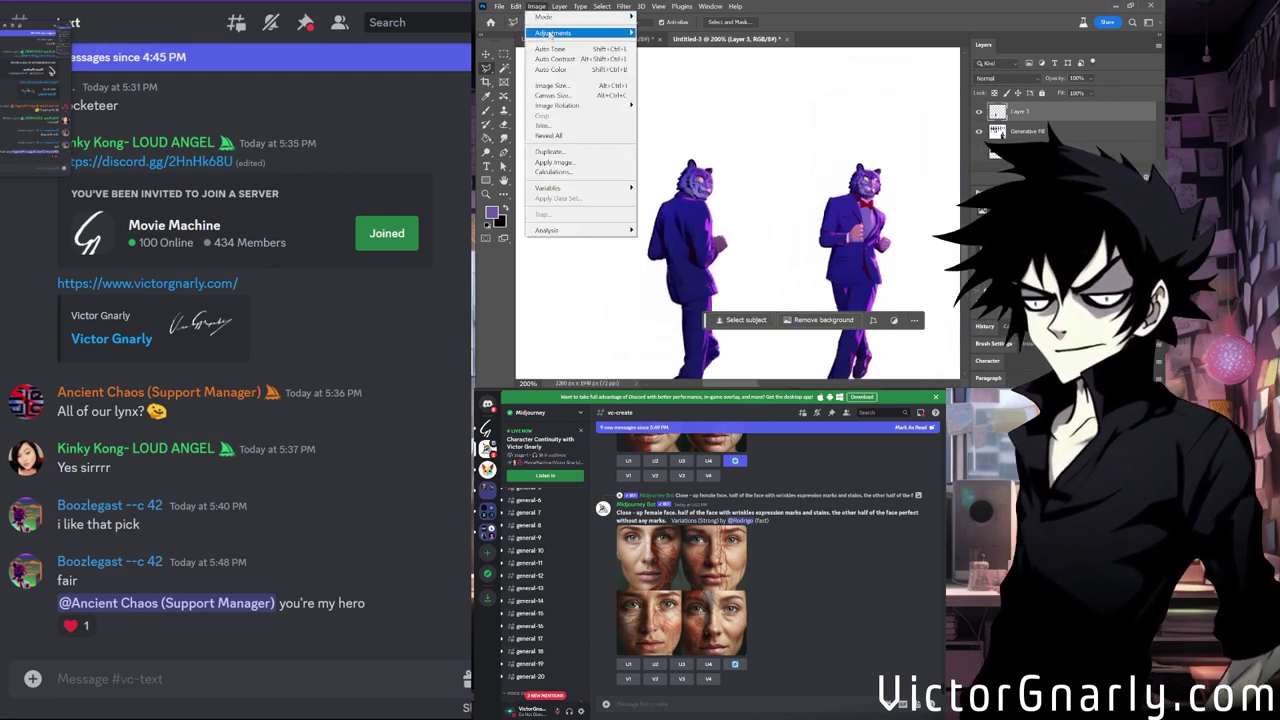
mouse_move(551, 33)
left_click(690, 252)
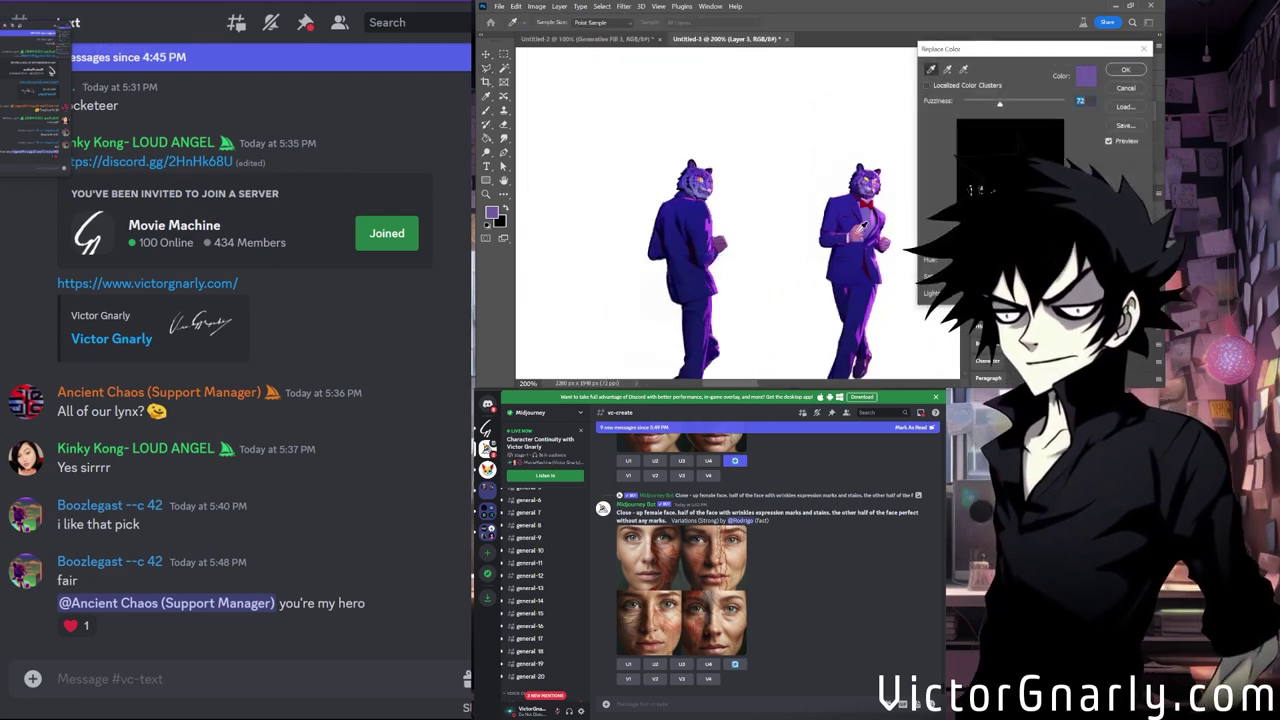
left_click(874, 228)
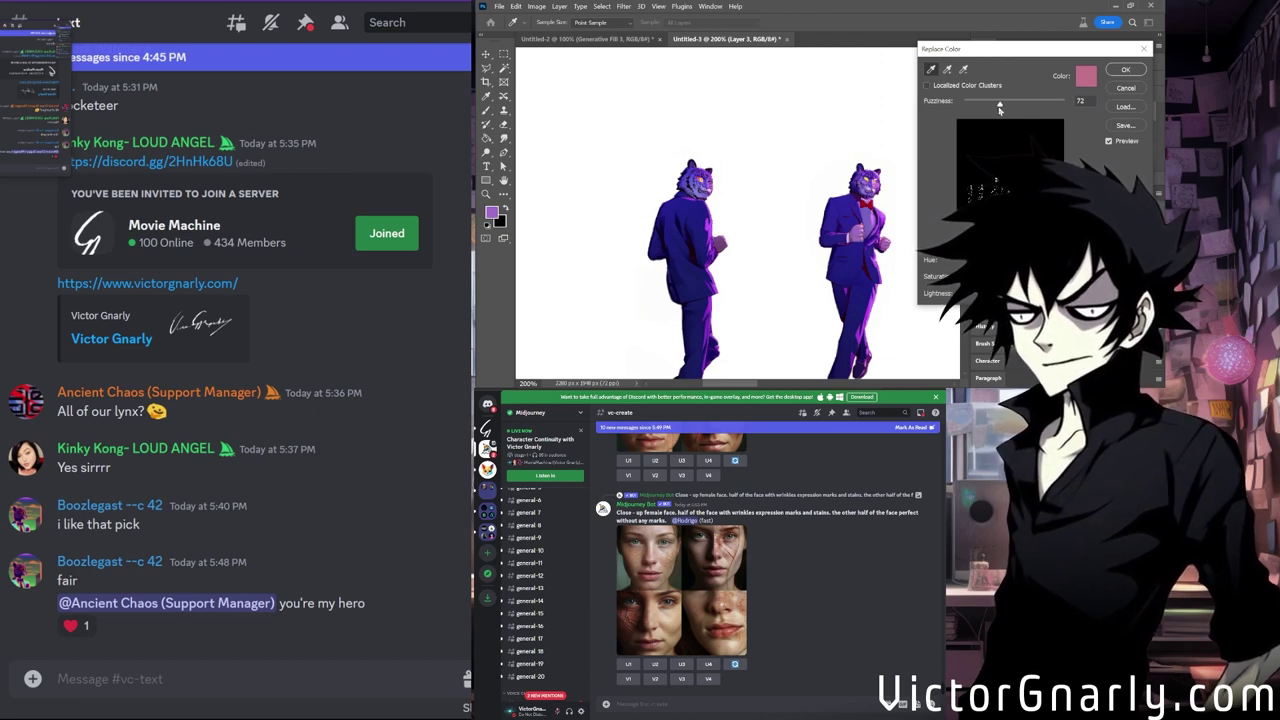
left_click_drag(1032, 103, 1037, 103)
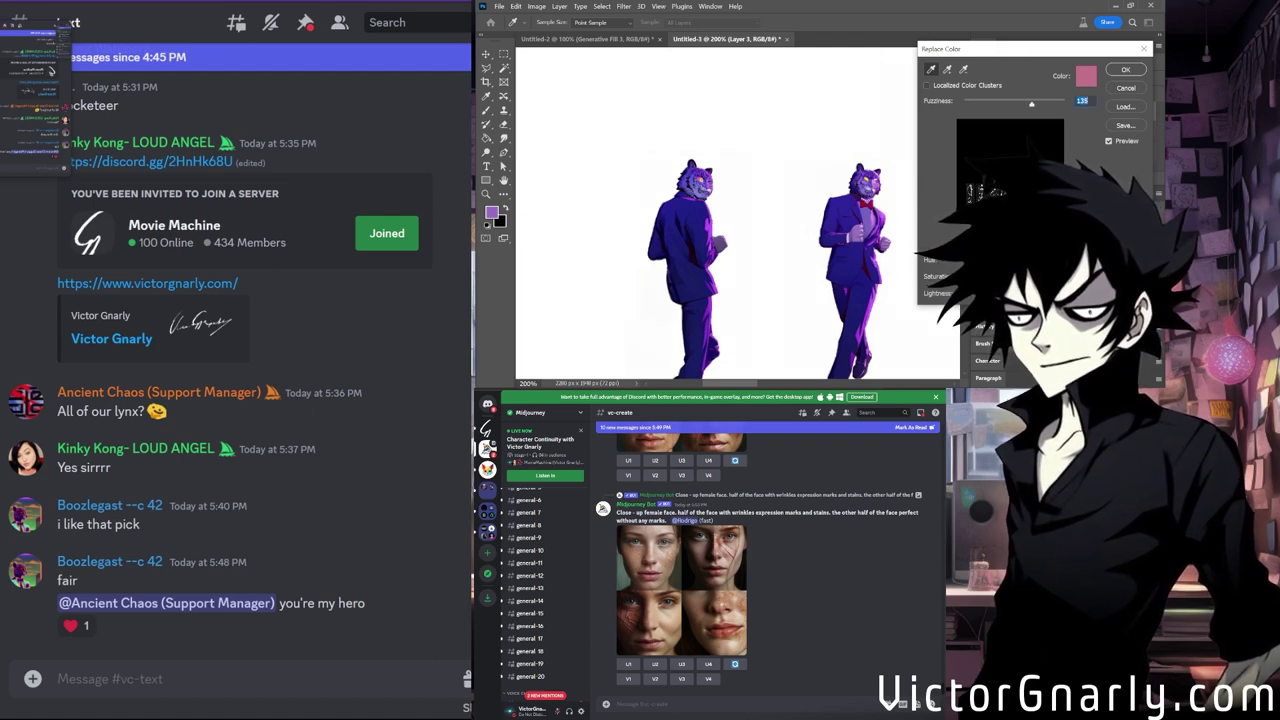
left_click(1125, 69)
Examine the recolored running tigers against the standing poses and the large tuxedo tiger across the sheet.
scroll(760, 250, "down", 2)
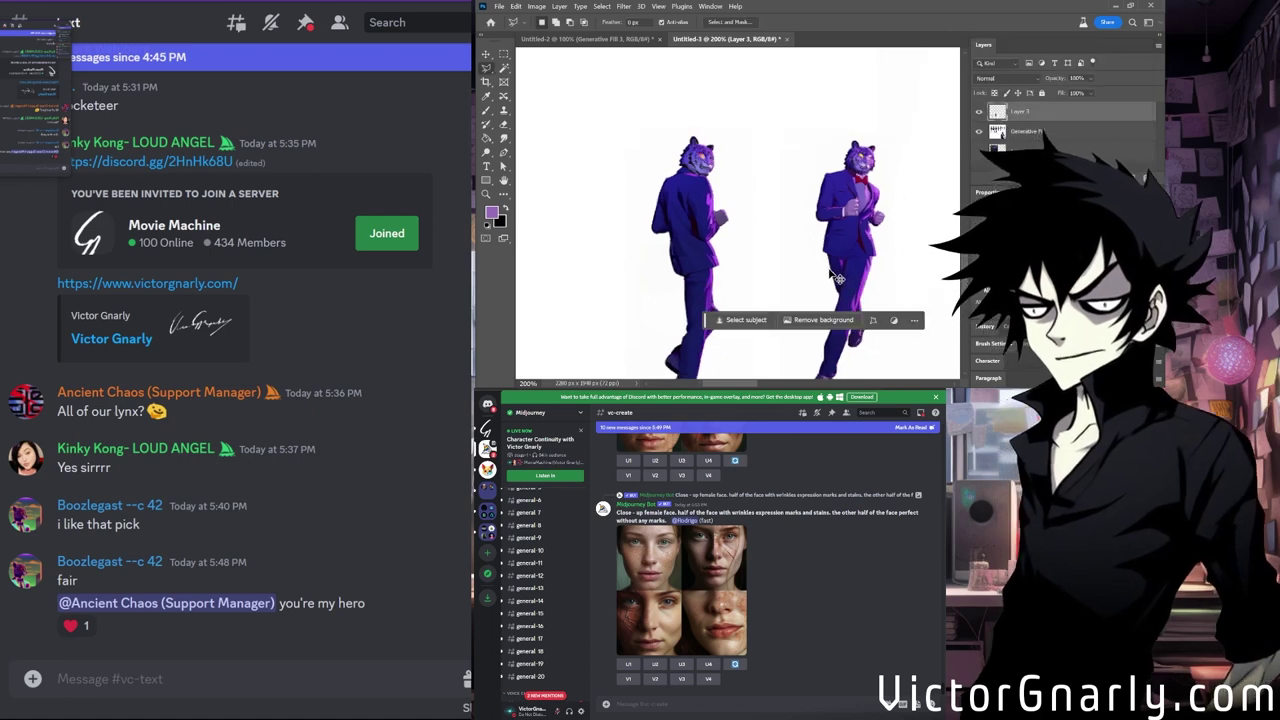
scroll(840, 268, "down", 2)
scroll(840, 268, "up", 1)
scroll(790, 180, "up", 1)
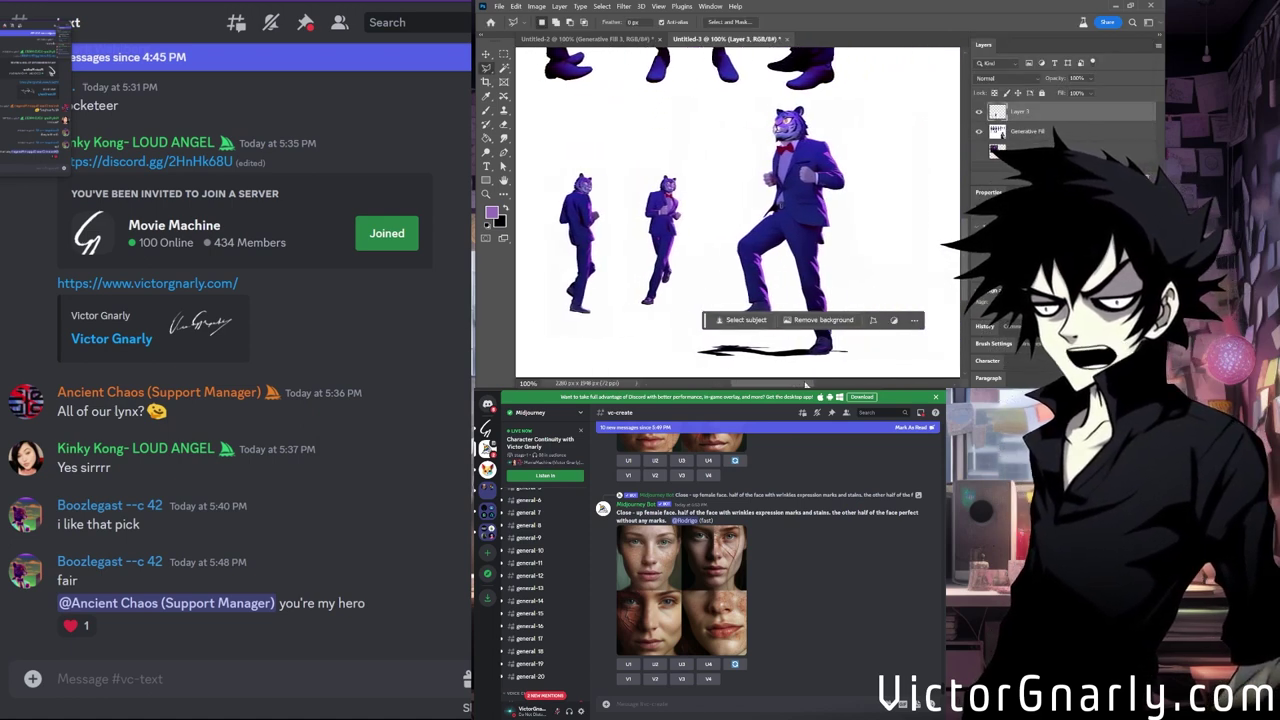
scroll(790, 185, "up", 1)
scroll(812, 236, "down", 1)
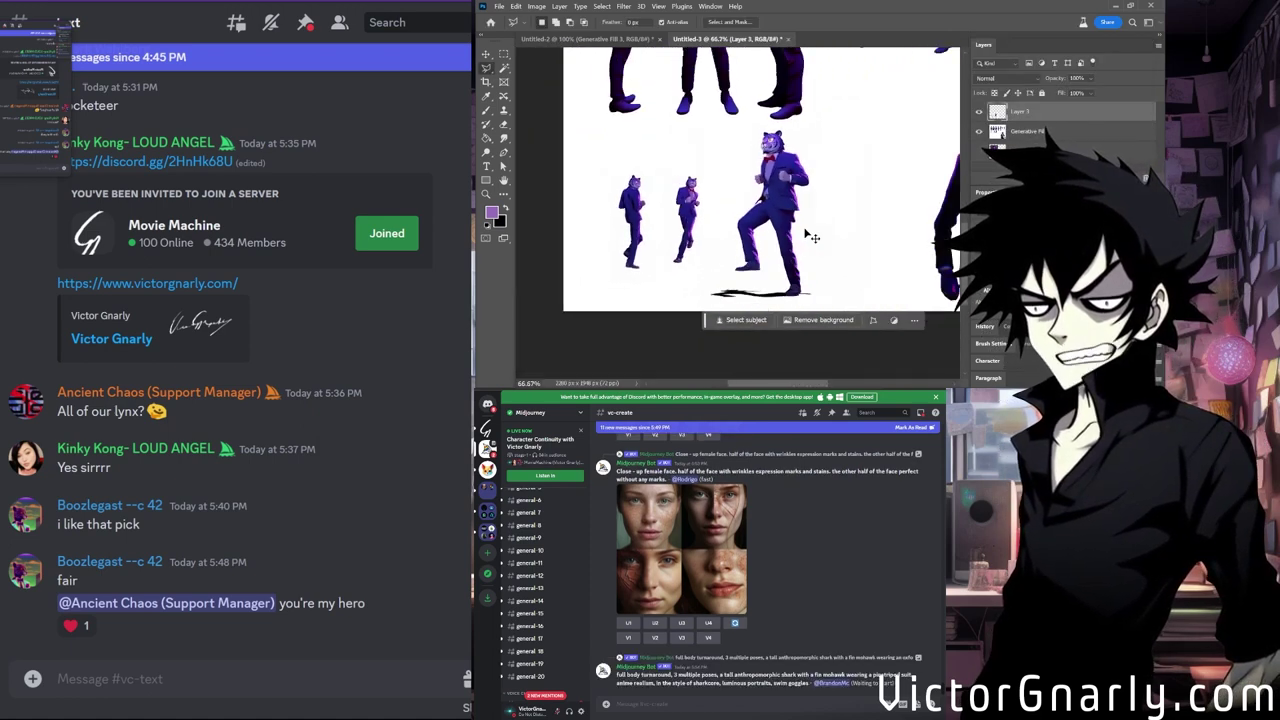
scroll(812, 238, "up", 3)
scroll(812, 240, "down", 1)
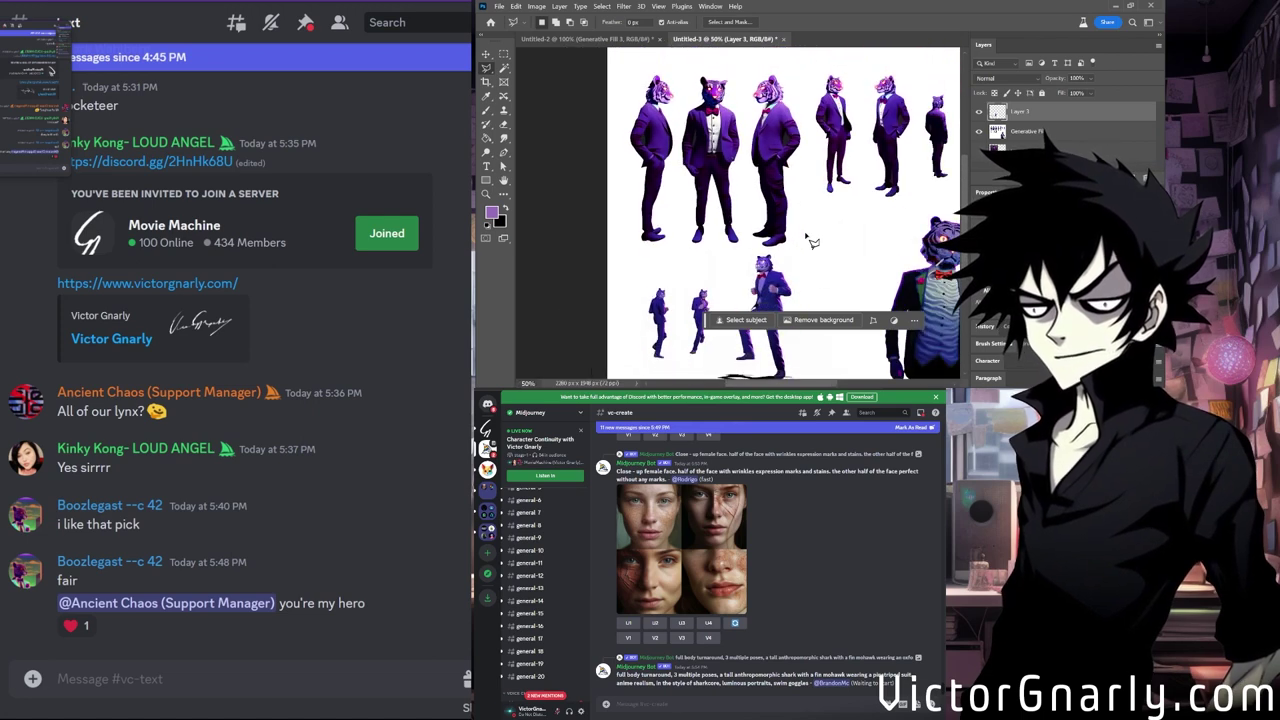
scroll(812, 239, "up", 2)
scroll(813, 238, "down", 1)
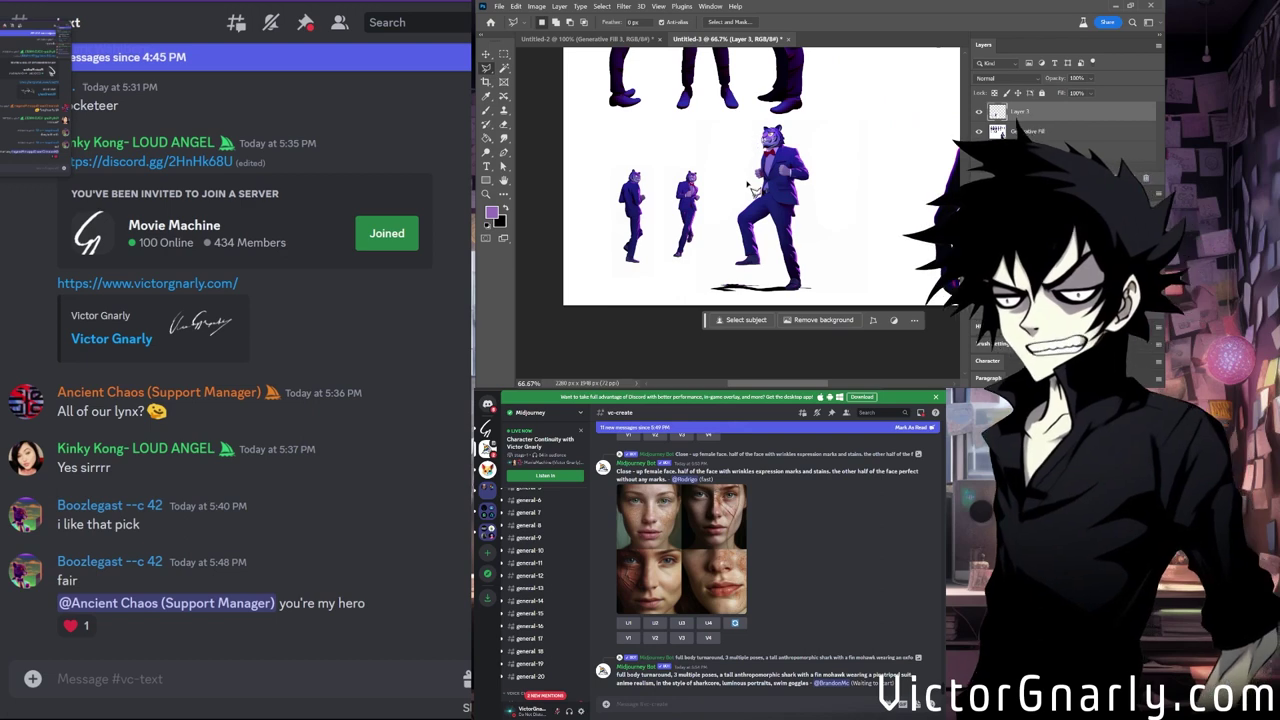
scroll(772, 208, "up", 3)
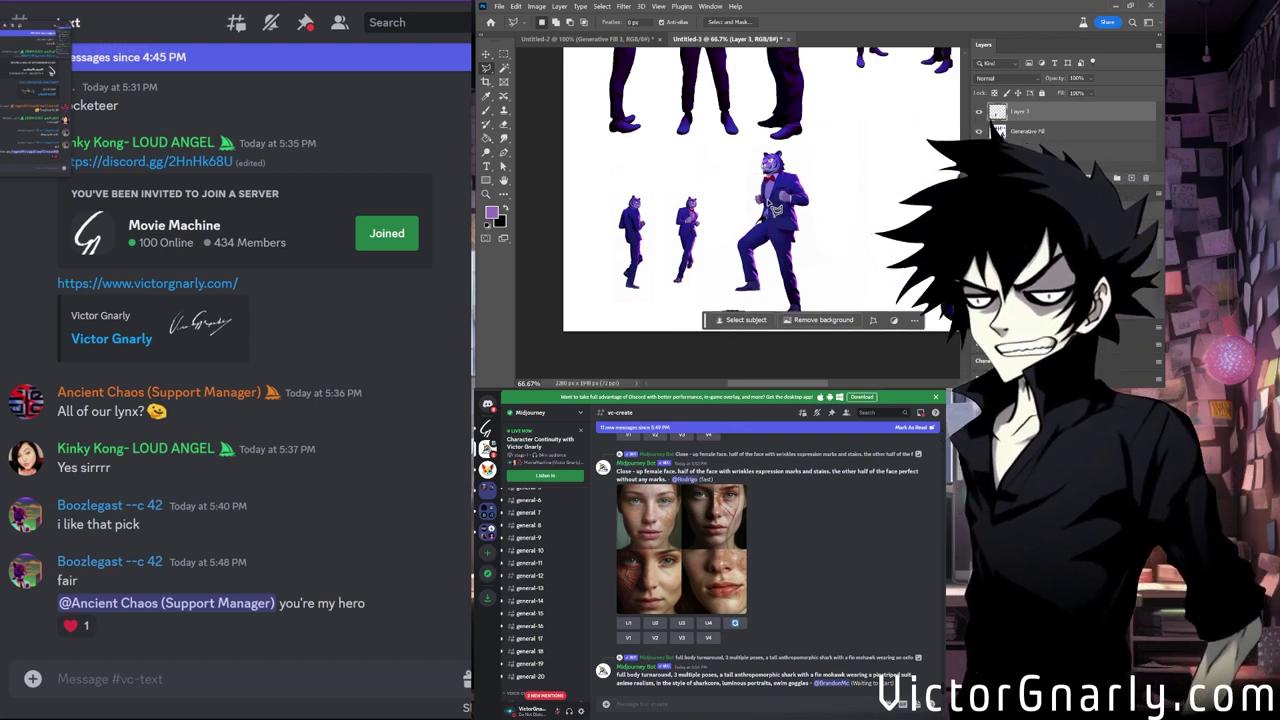
scroll(772, 208, "up", 3)
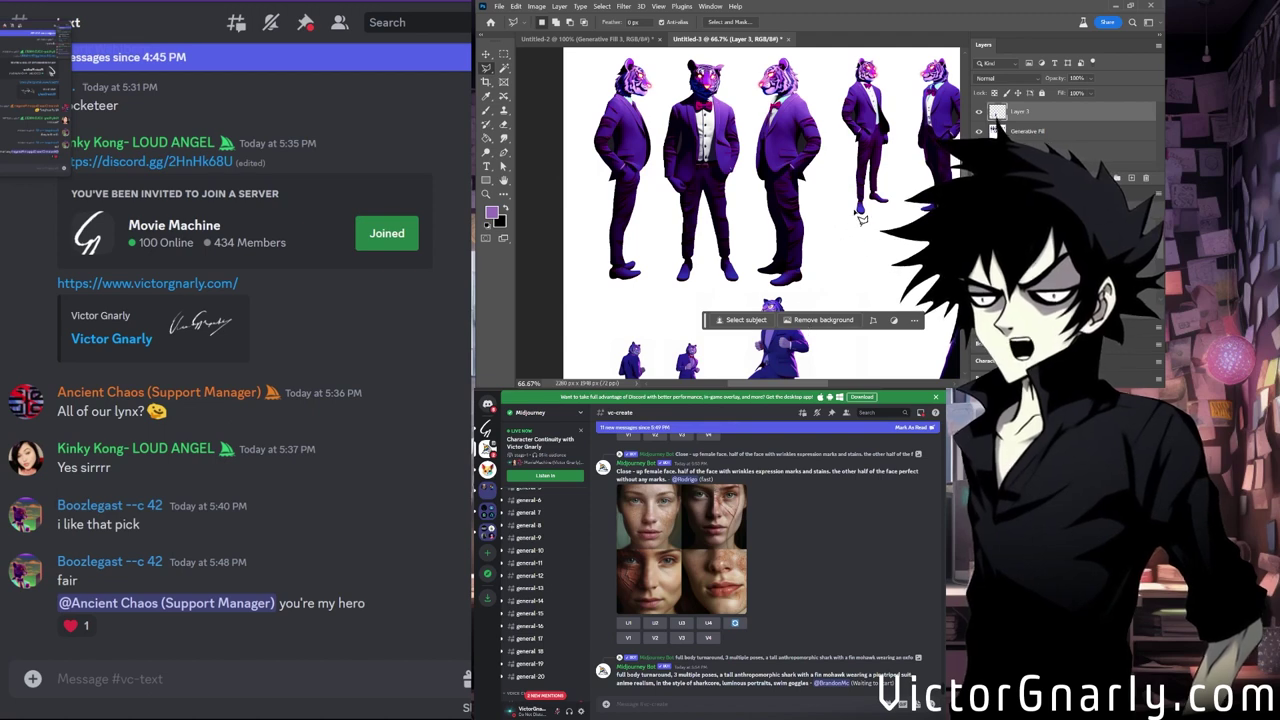
scroll(860, 218, "down", 3)
scroll(826, 211, "down", 2)
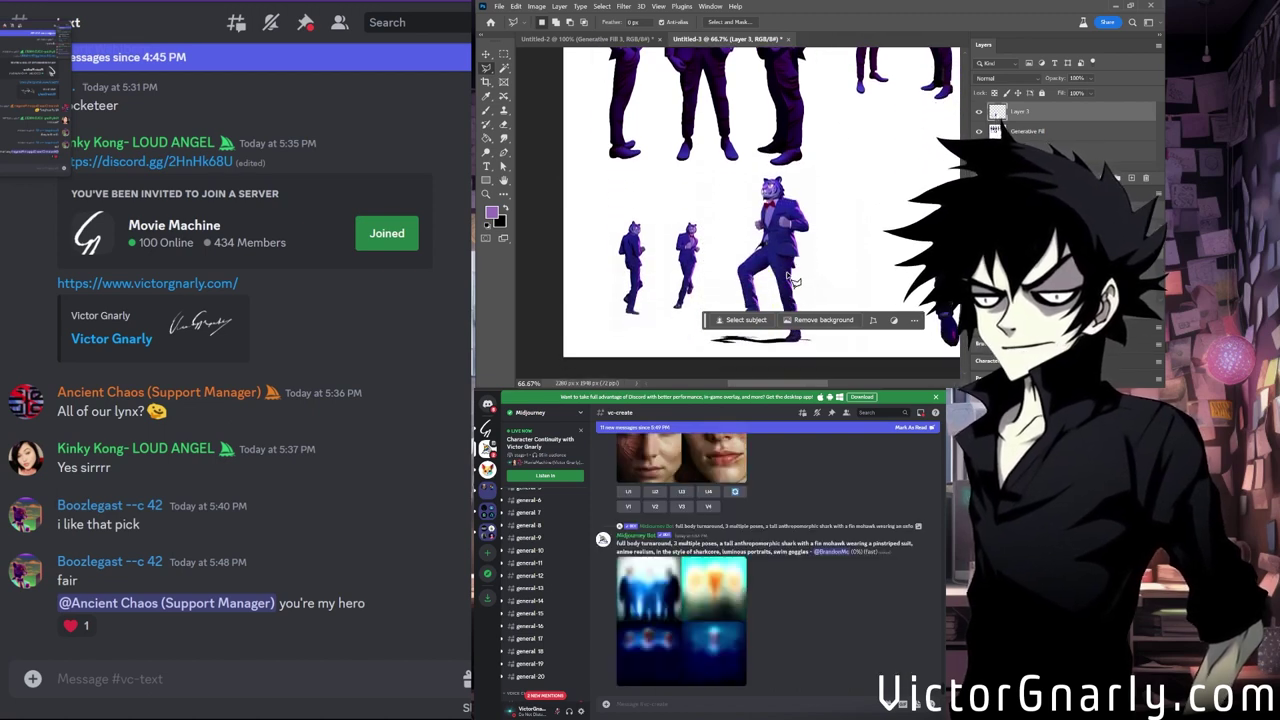
scroll(757, 249, "down", 1)
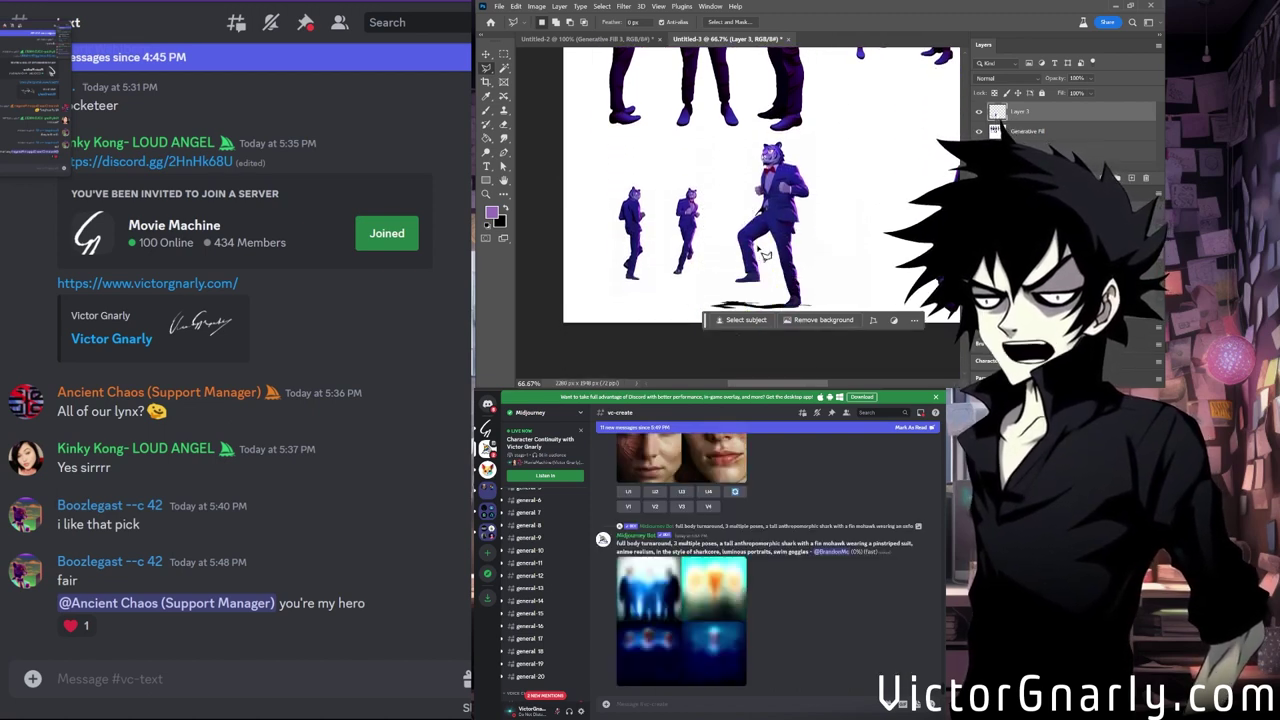
scroll(775, 260, "down", 1)
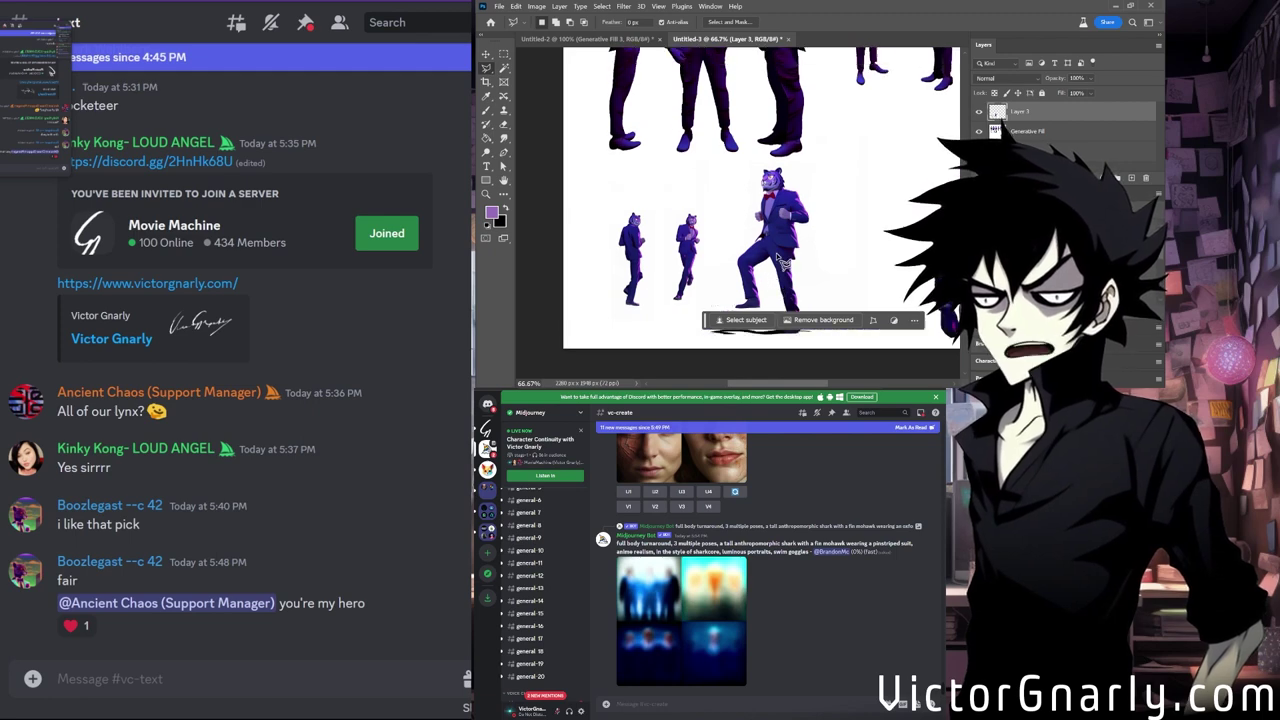
Switch to Notepad, label the list of image links Tiger_turnaround, and add a Tiger_running heading with links pasted beneath it.
left_click(502, 54)
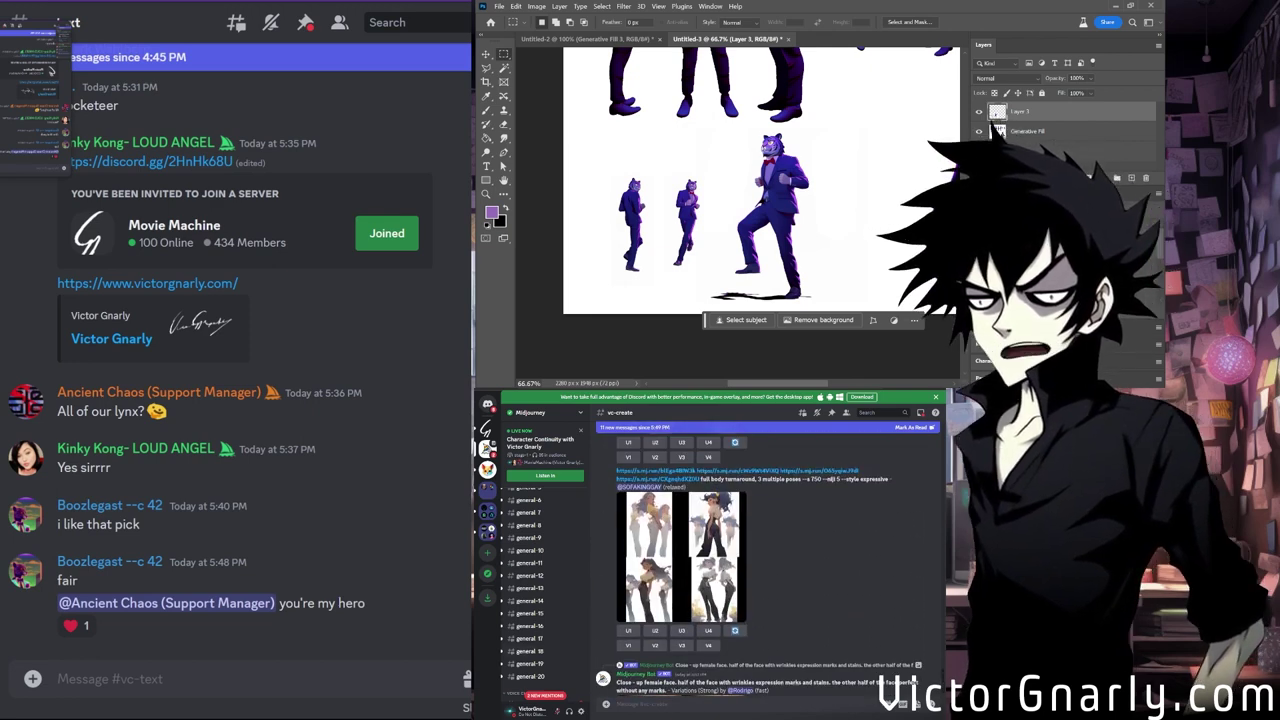
key("alt+Tab")
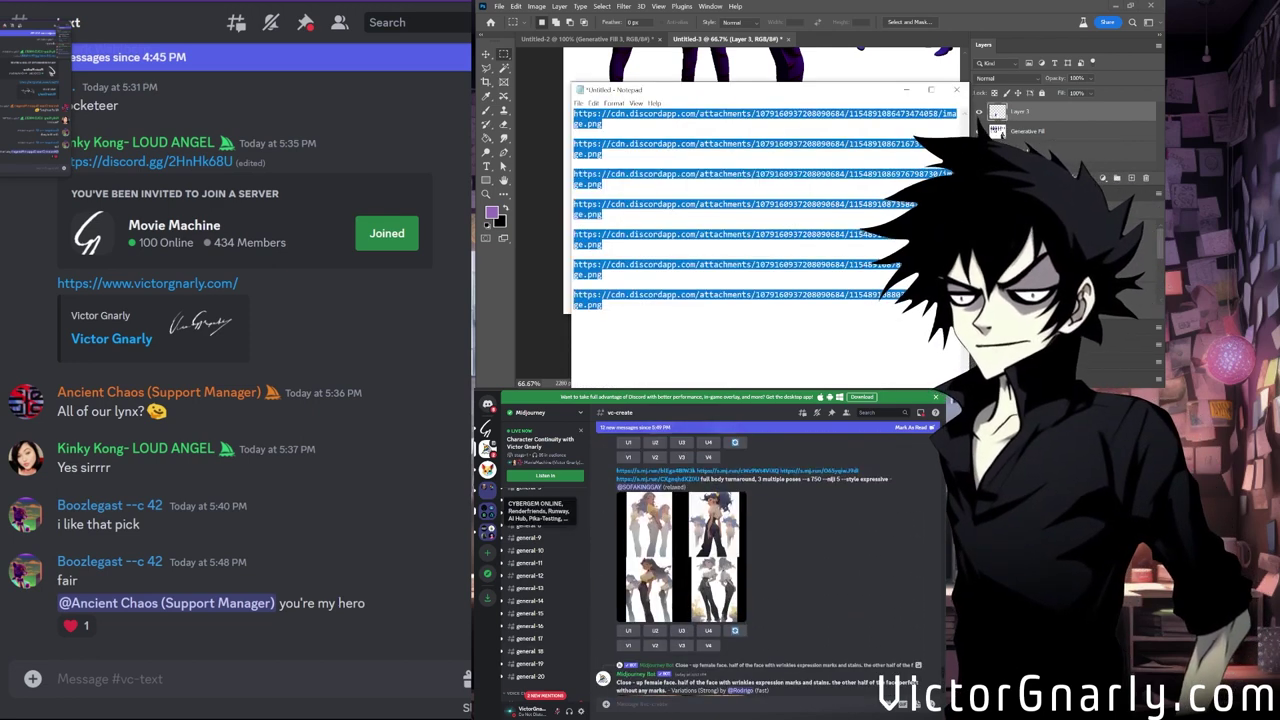
left_click_drag(767, 97, 888, 62)
left_click(791, 187)
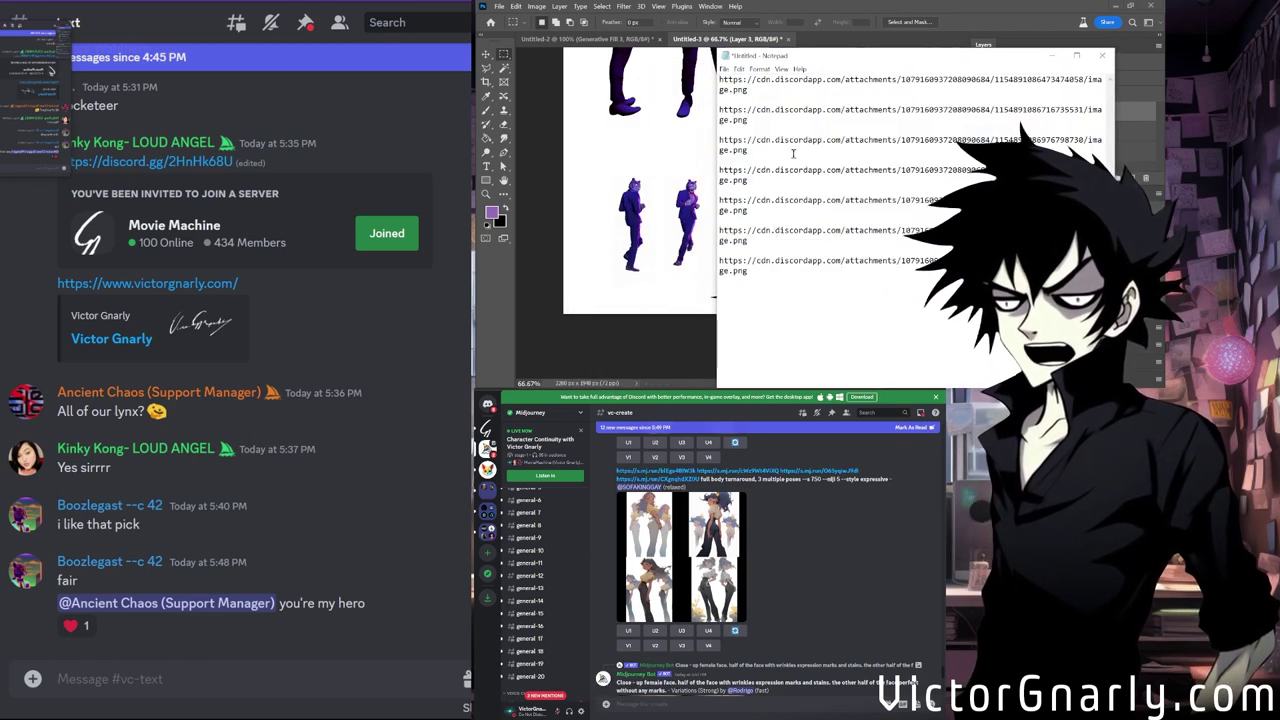
left_click_drag(755, 151, 713, 63)
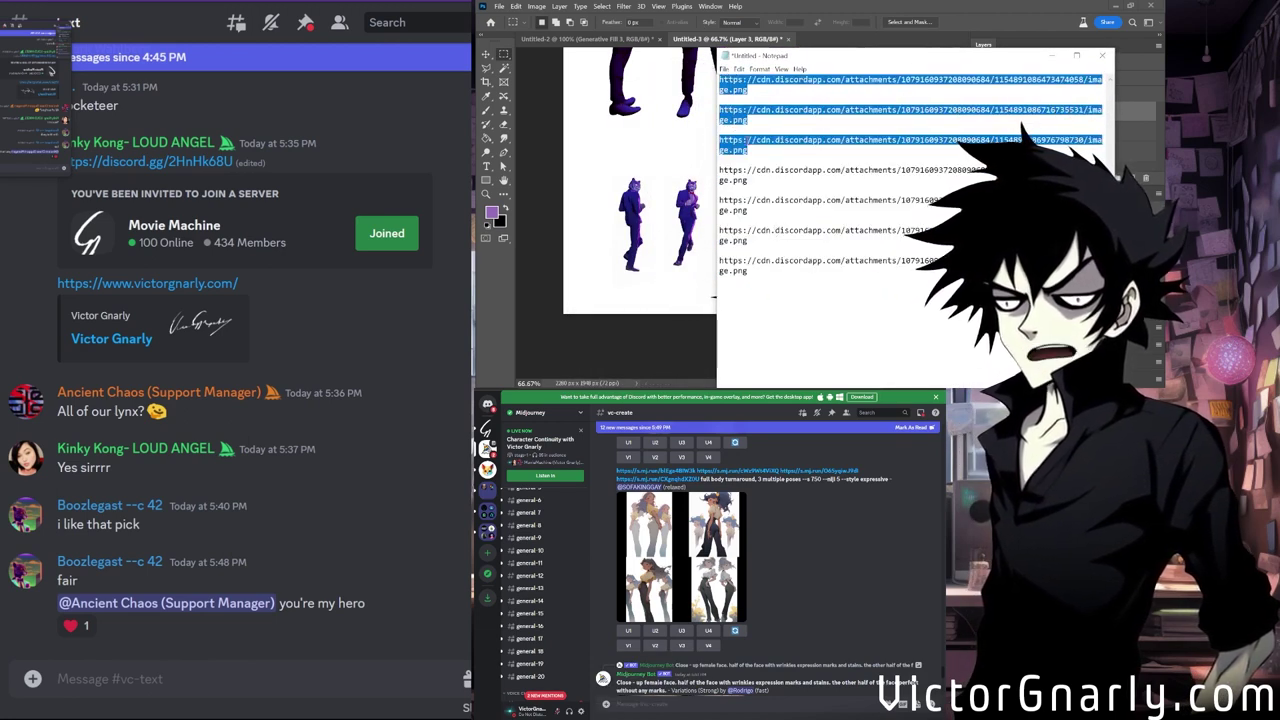
left_click_drag(757, 151, 715, 87)
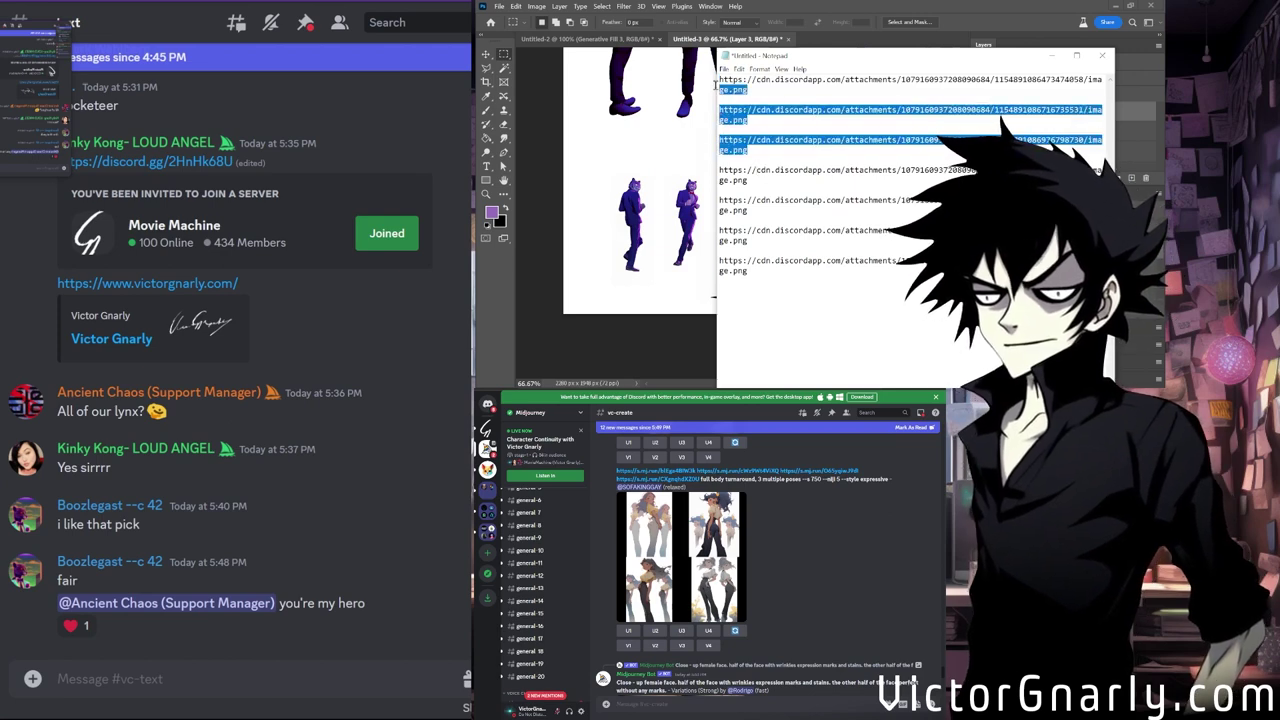
left_click(760, 147)
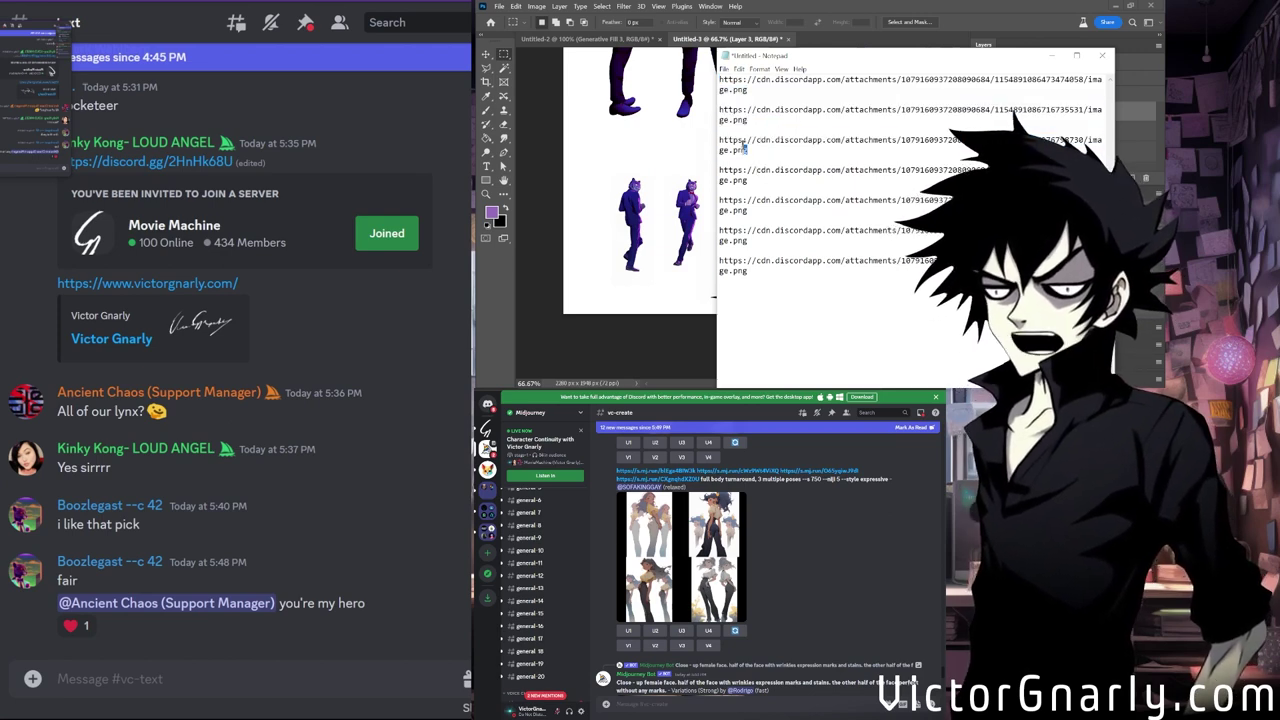
left_click_drag(744, 148, 716, 78)
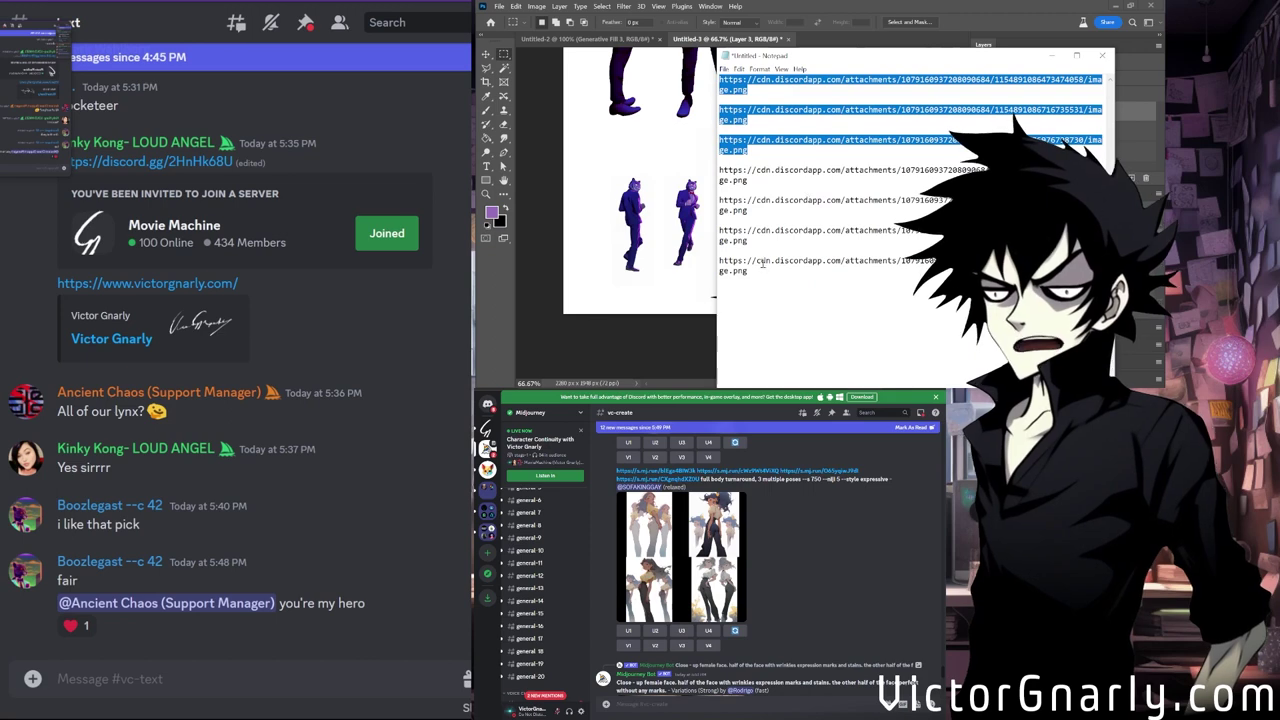
left_click(747, 121)
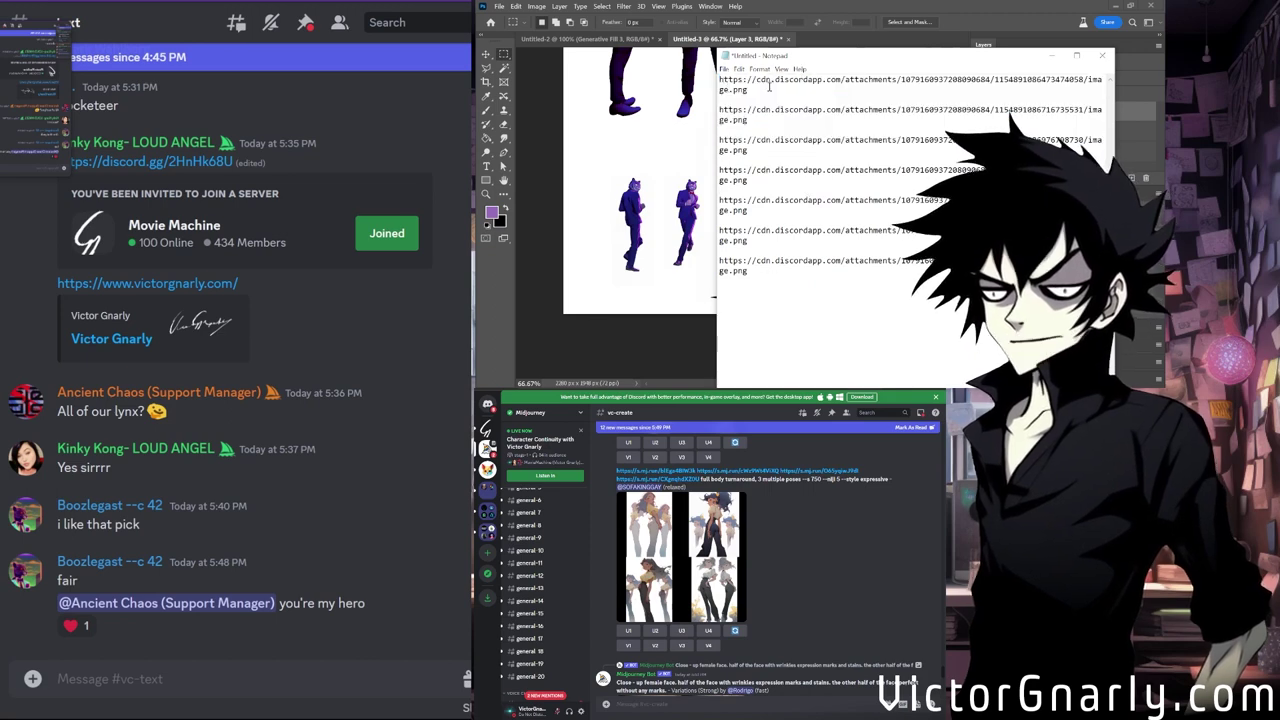
scroll(769, 87, "up", 1)
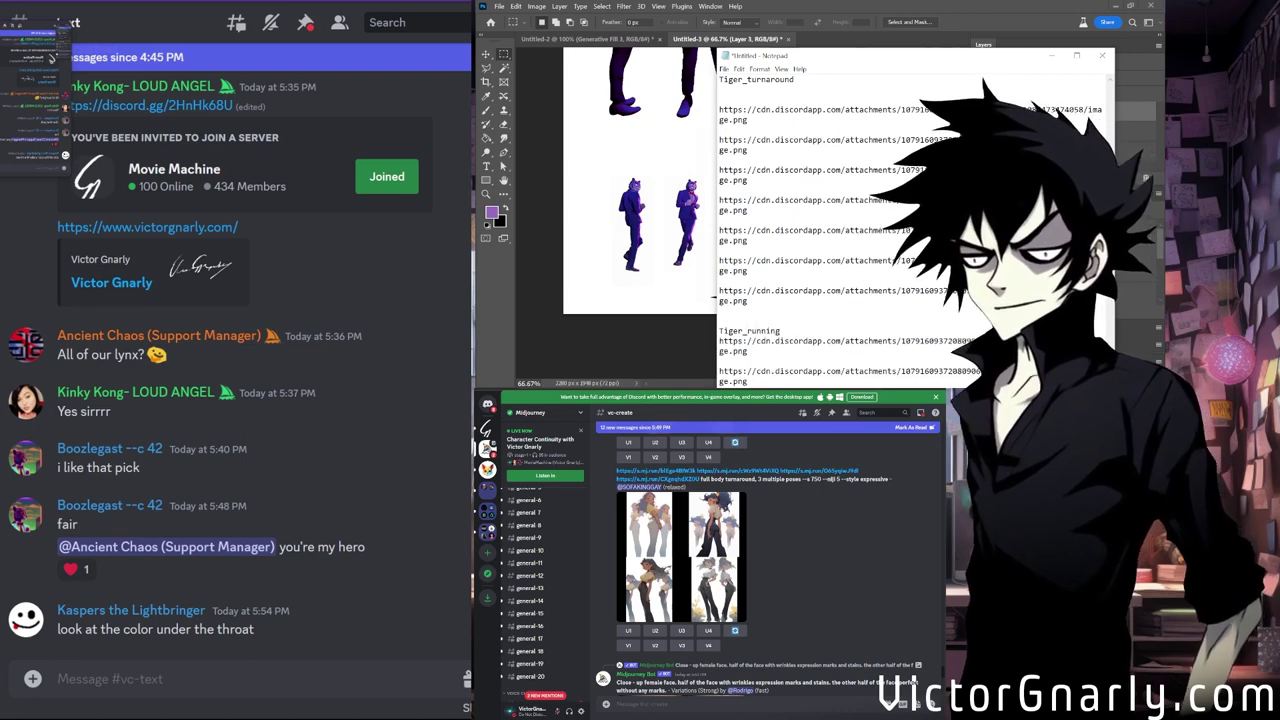
key("ctrl+v")
Return to Photoshop, select the large running tiger with a rectangular marquee, and paste a copy into the Midjourney Discord message box.
left_click(710, 8)
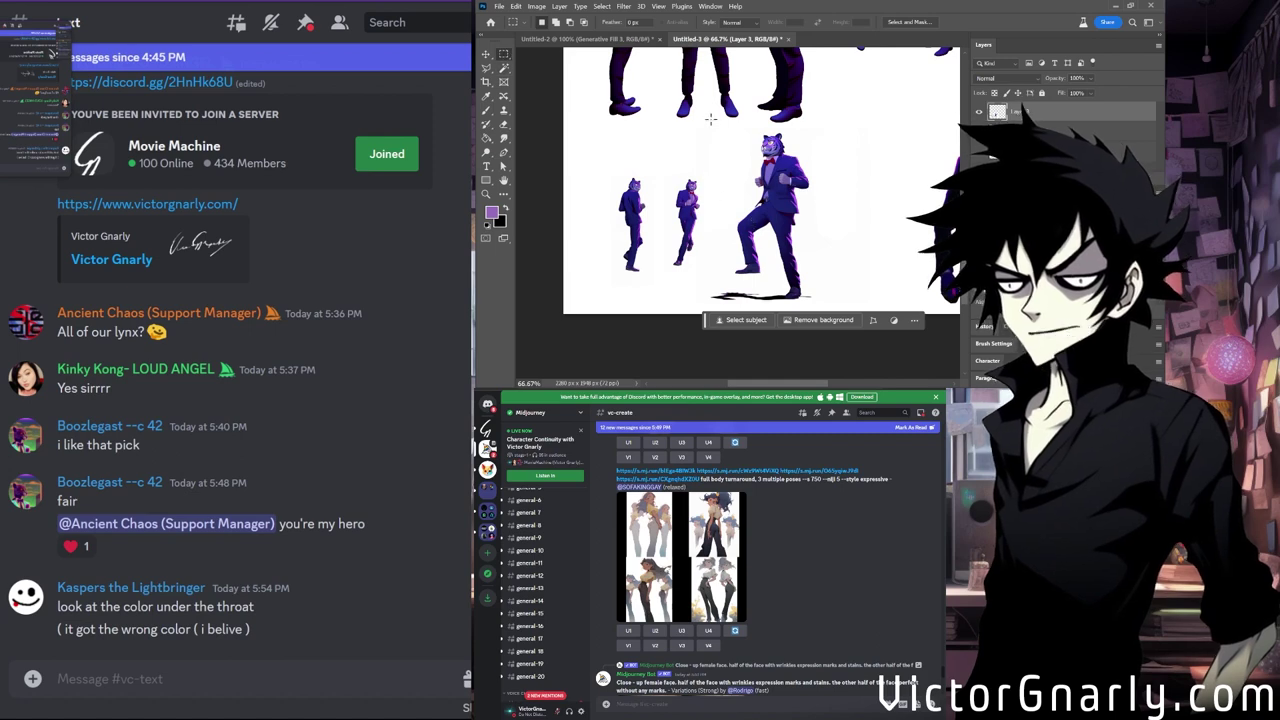
left_click_drag(706, 124, 818, 305)
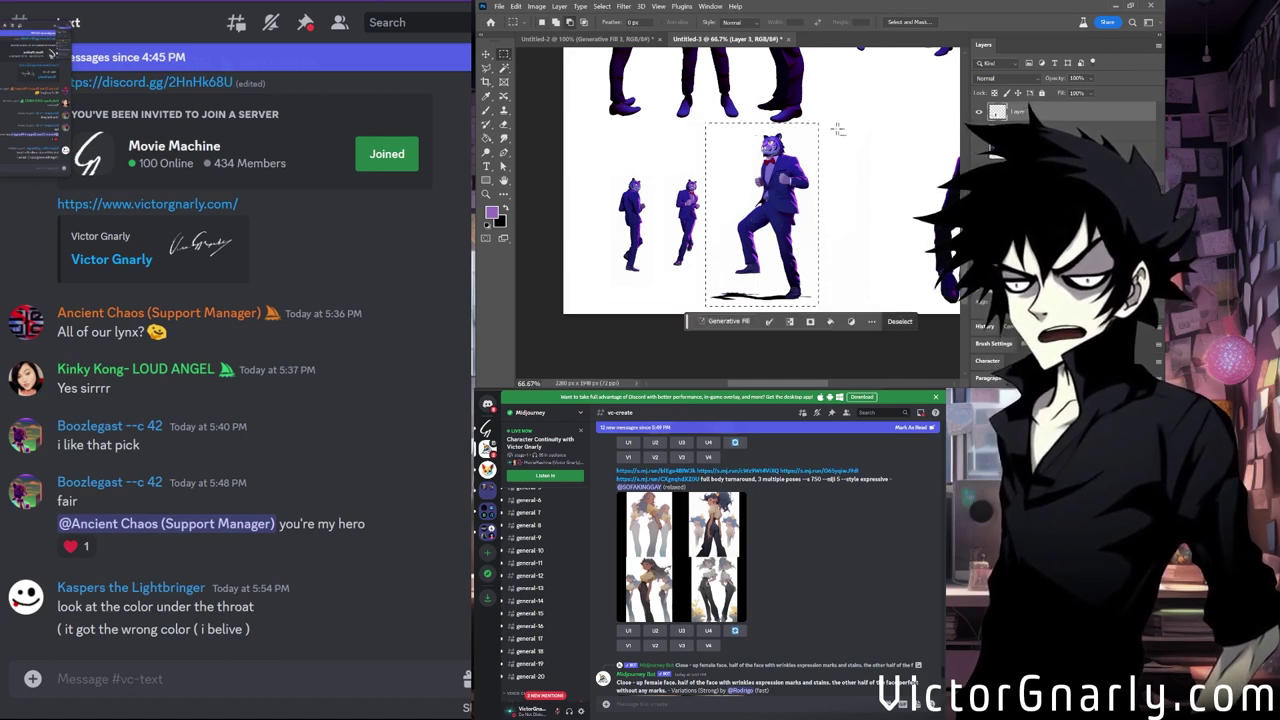
left_click(486, 54)
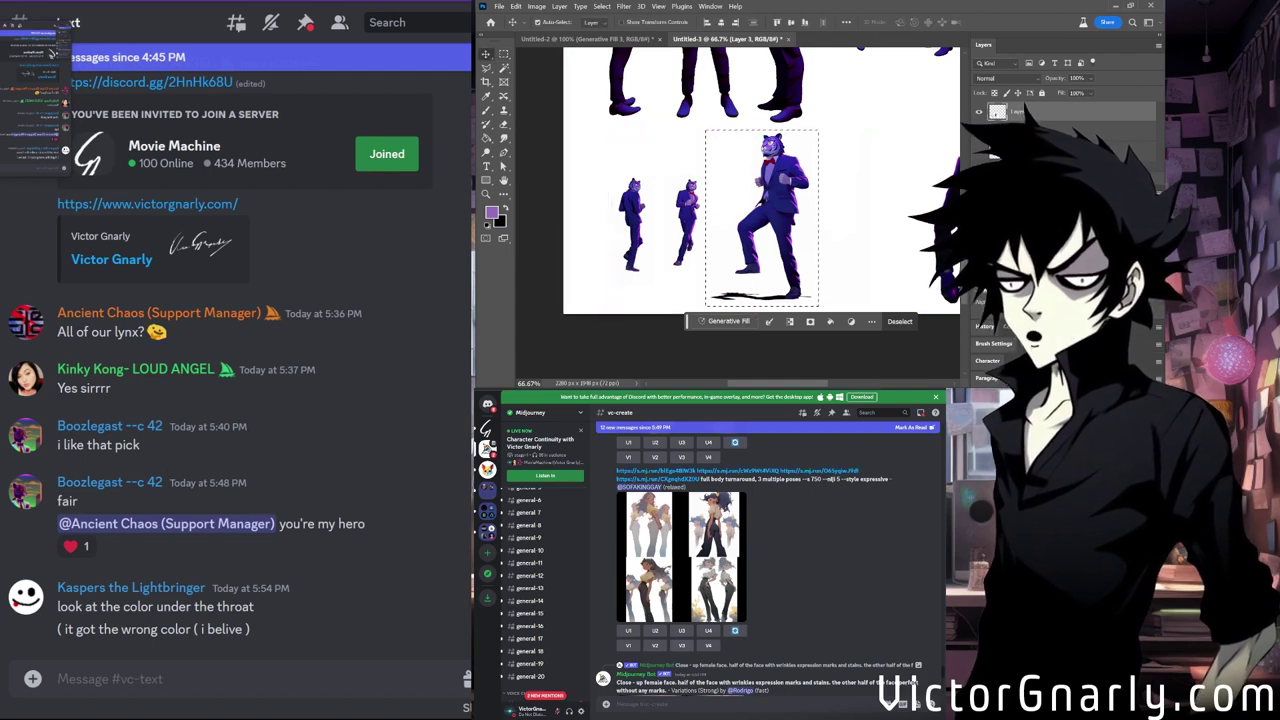
key("ctrl+v")
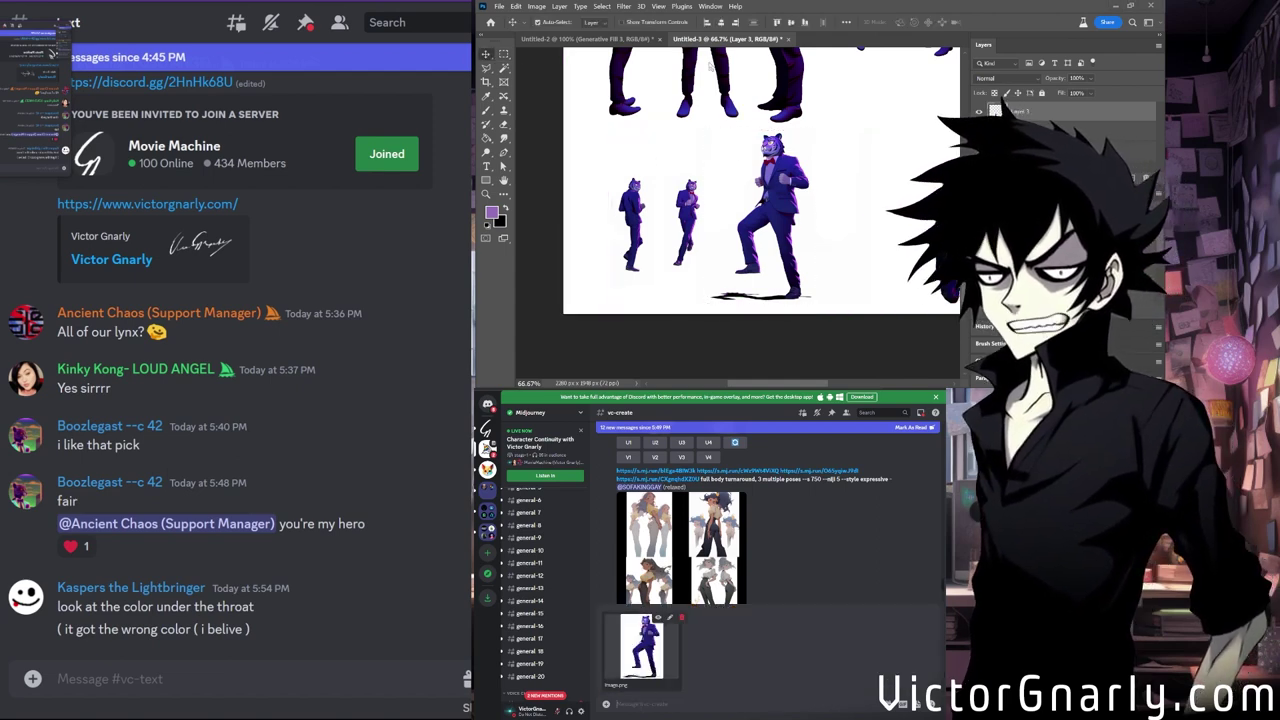
key("m")
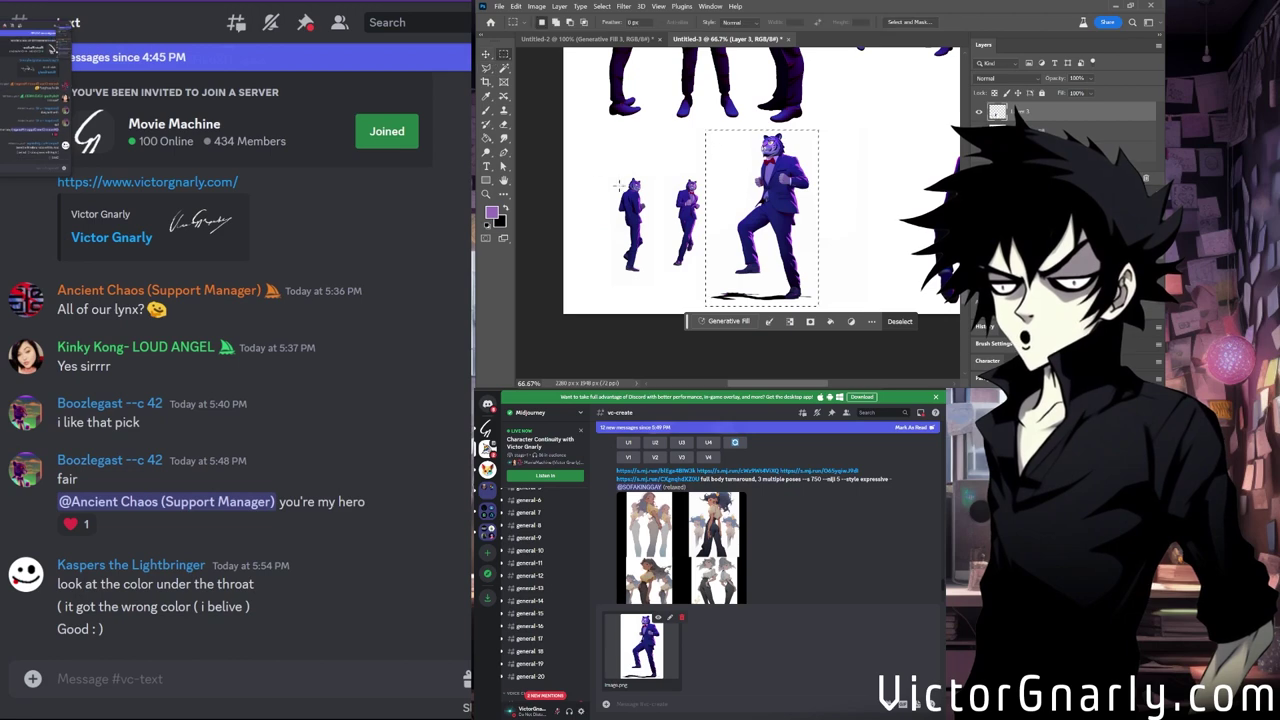
Select the leftmost small running tiger with a rectangular marquee and paste a copy into the Midjourney Discord message box.
left_click_drag(612, 167, 651, 275)
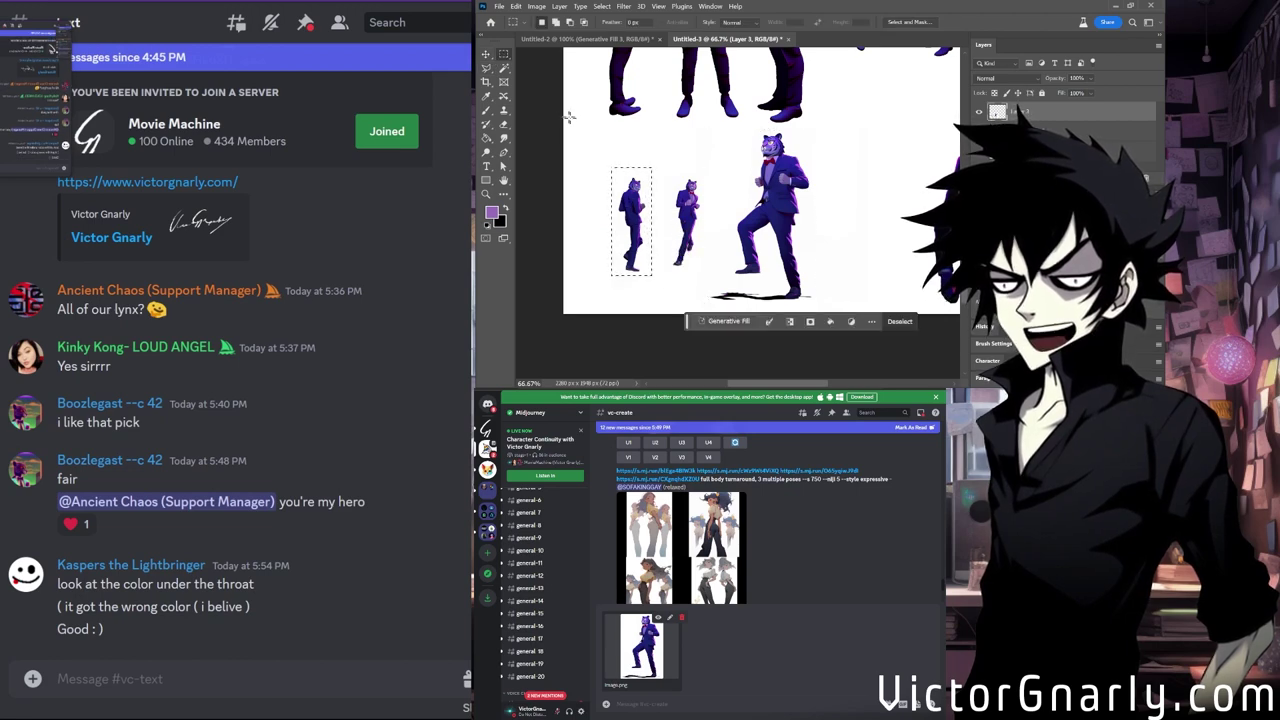
left_click(486, 54)
key("ctrl+c")
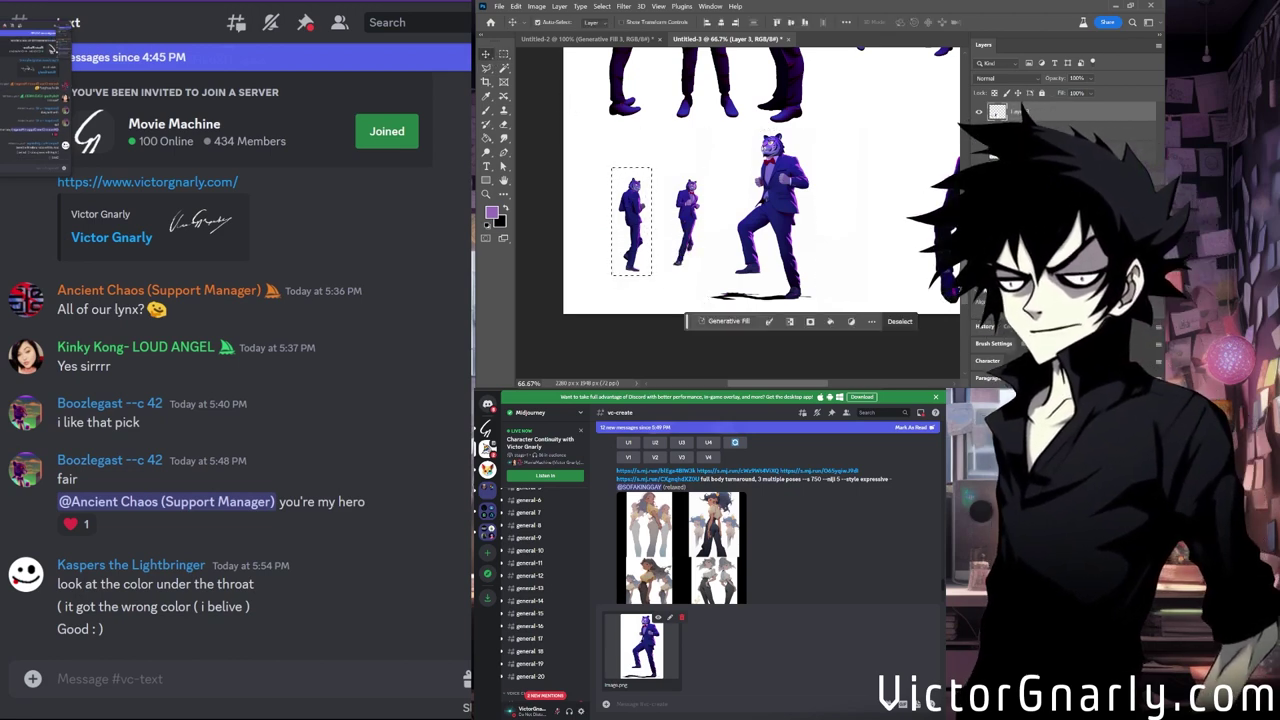
key("ctrl+d")
key("ctrl+v")
key("ctrl+shift+d")
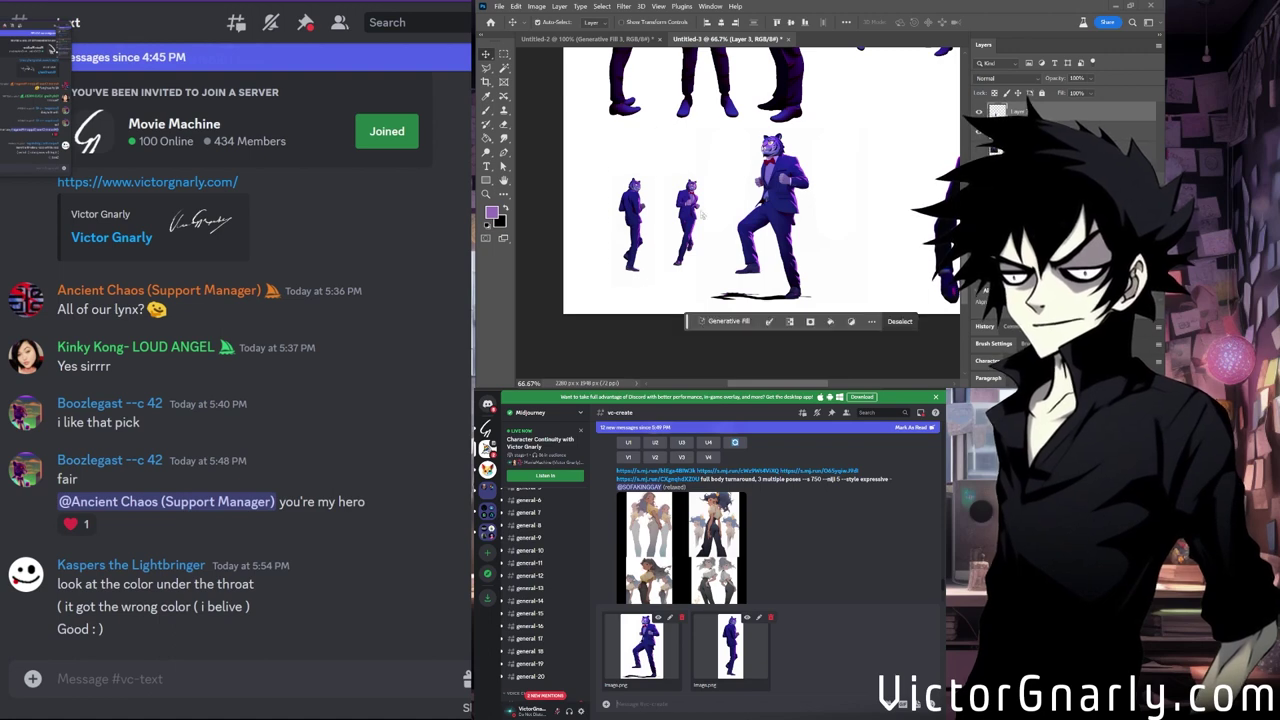
Copy the second small running tiger with a rectangular marquee, add it to the Discord message, and send all three images.
left_click(504, 54)
left_click(660, 175)
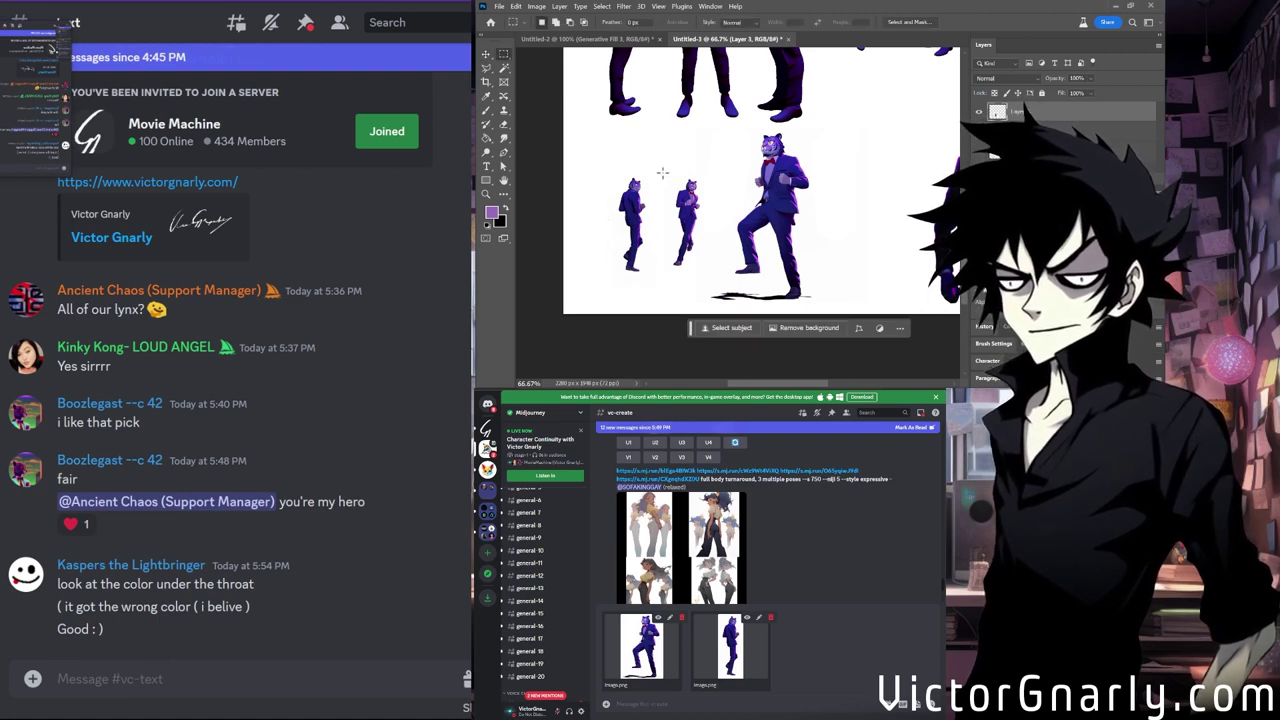
left_click_drag(662, 173, 711, 272)
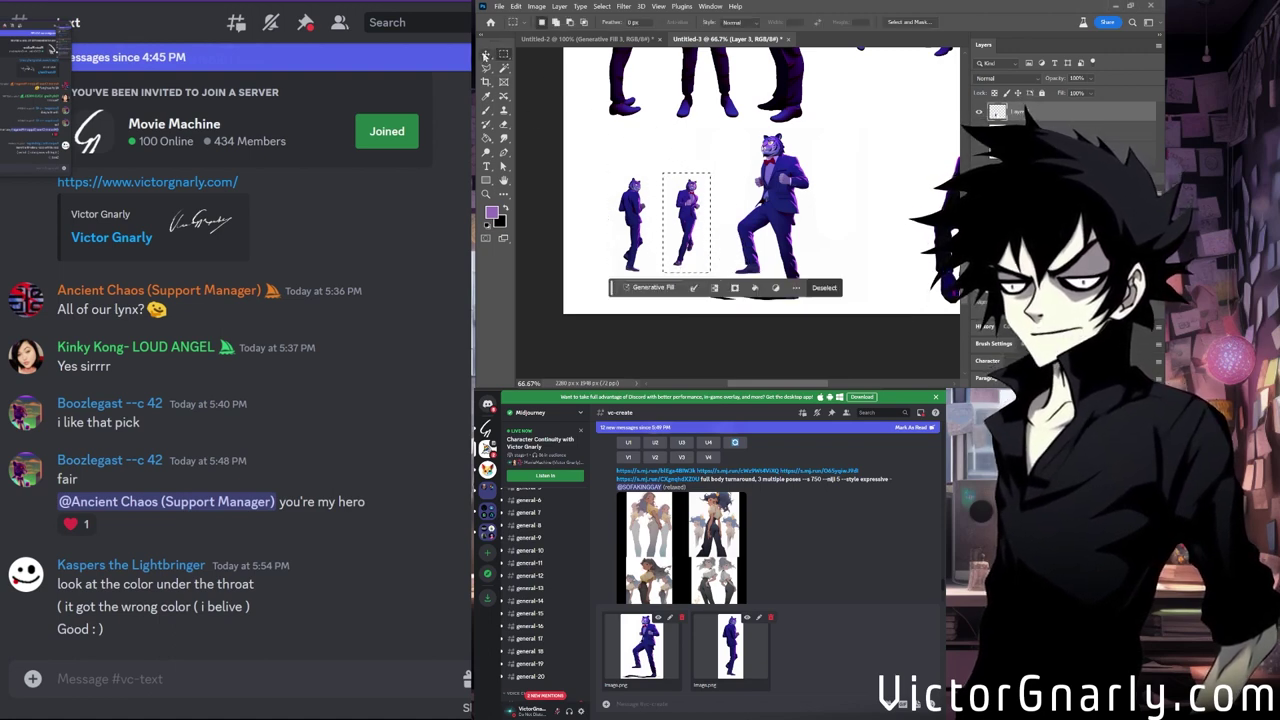
left_click(486, 55)
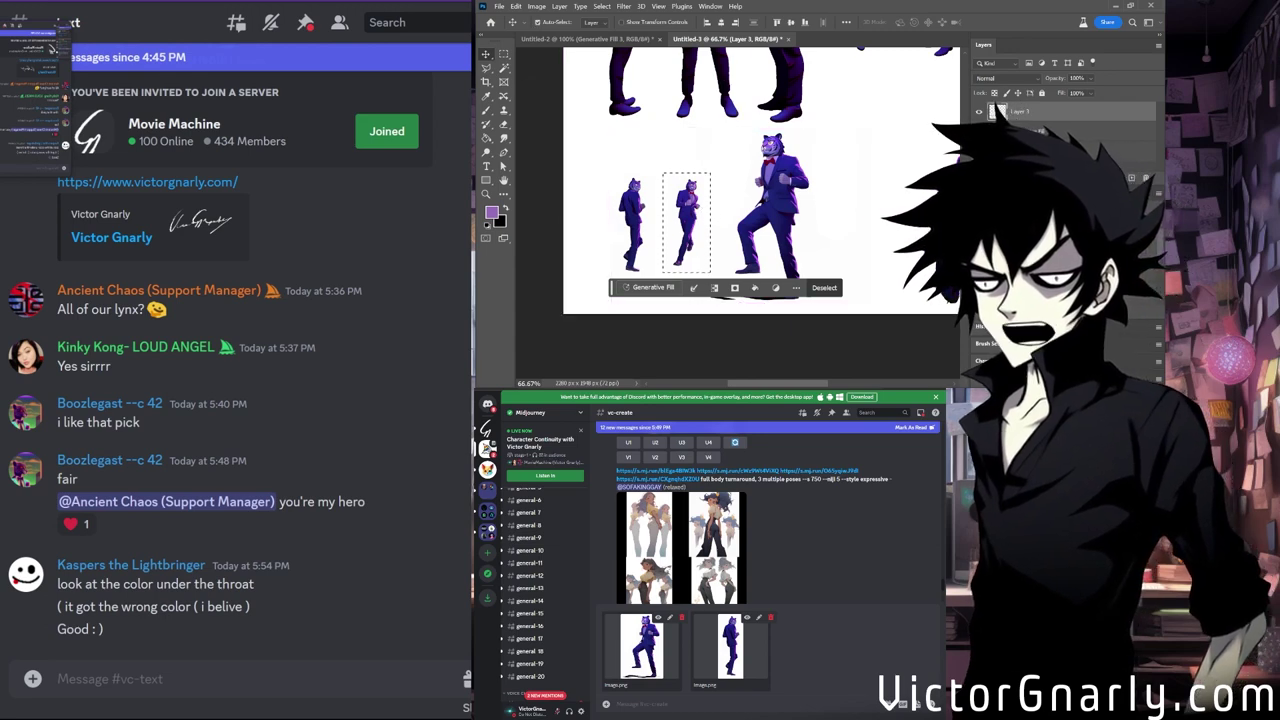
key("ctrl+d")
key("ctrl+v")
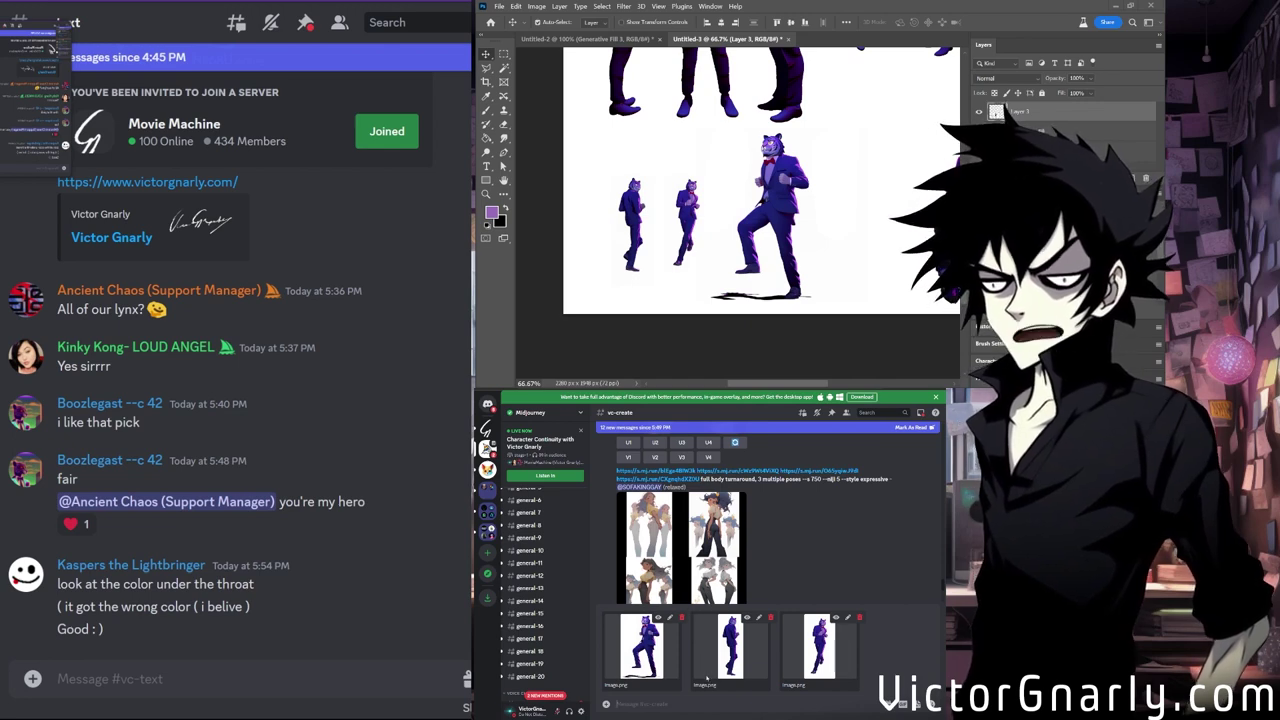
key("Return")
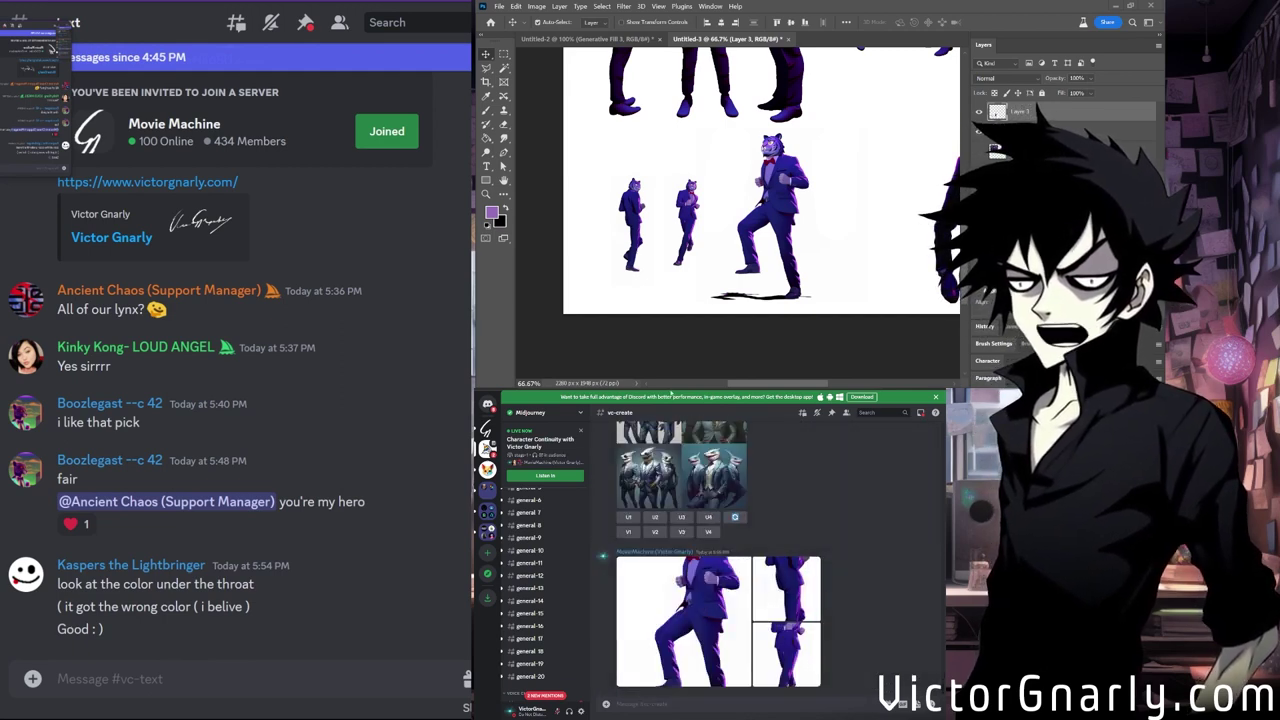
Open the uploaded running poses at full size and add their image links to the Tiger_running list in Notepad.
left_click(683, 620)
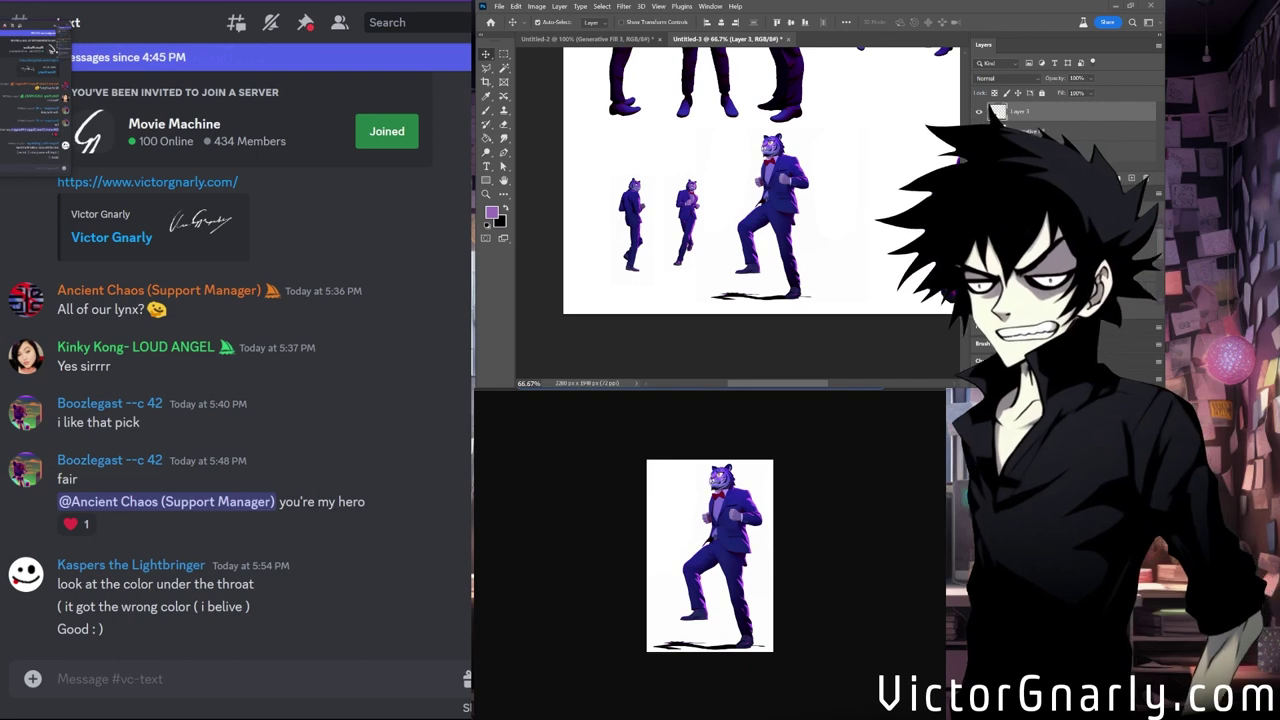
key("alt+Tab")
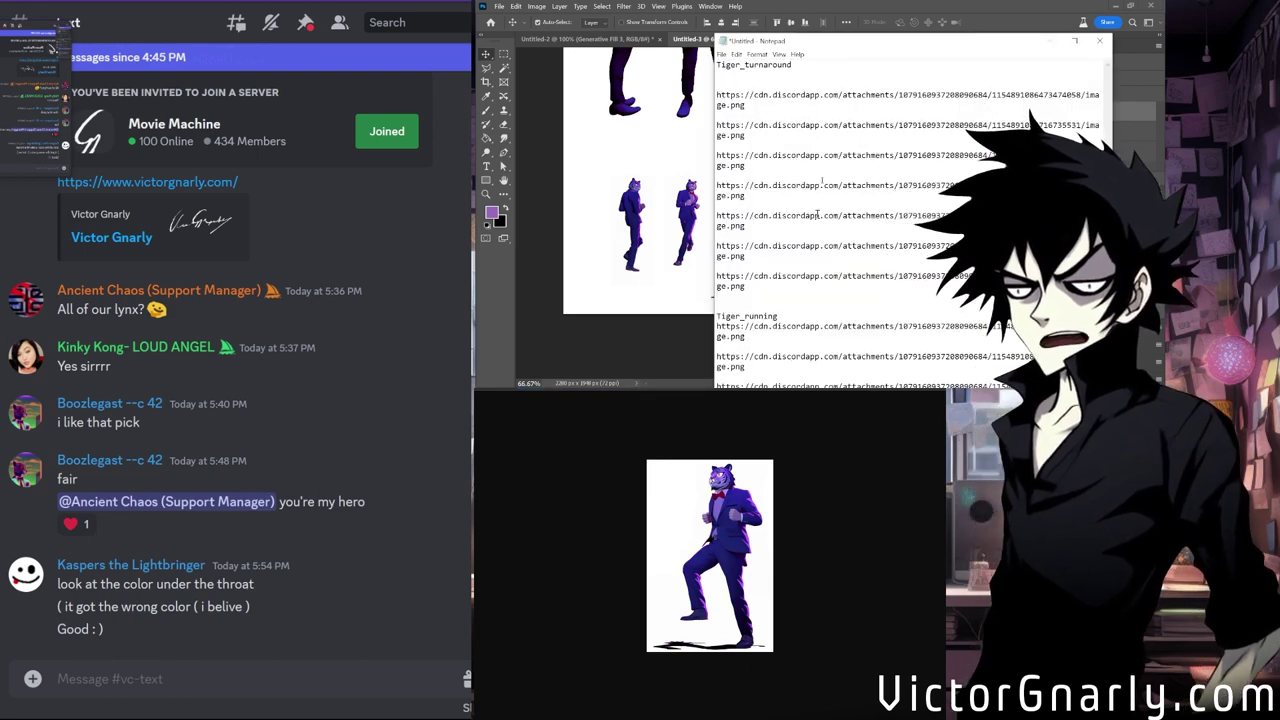
key("super+Down")
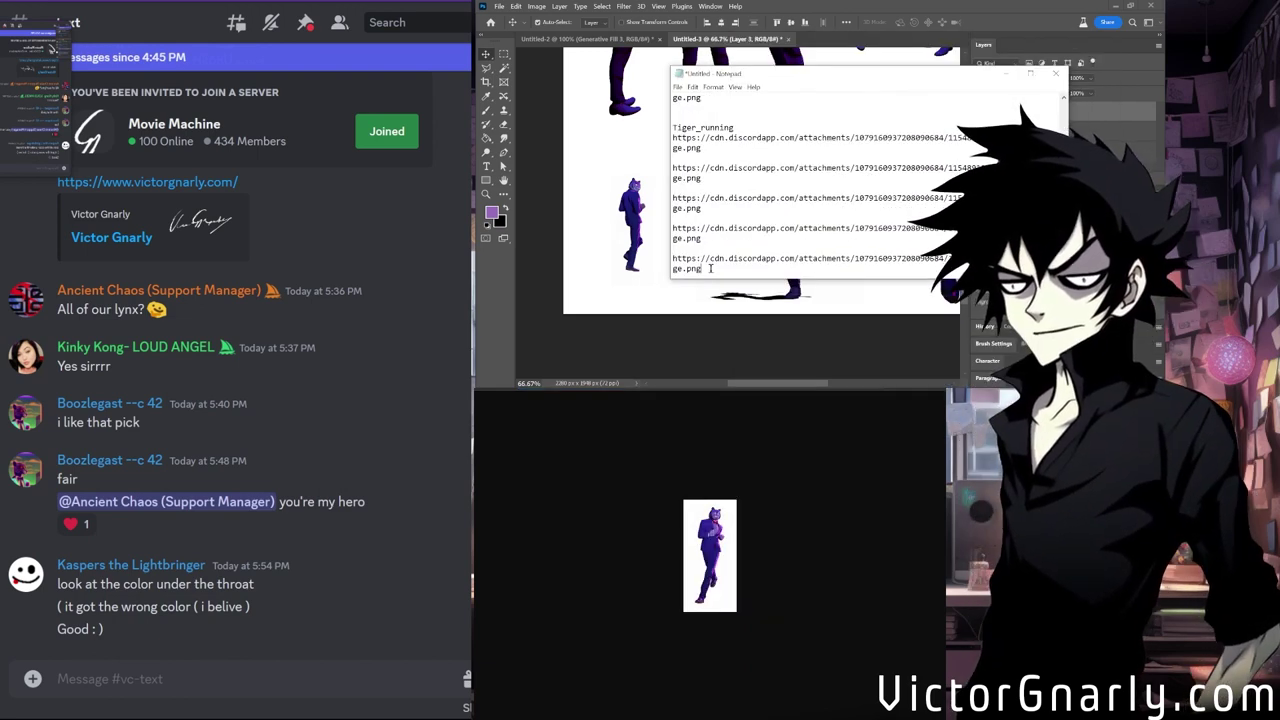
scroll(834, 207, "down", 1)
scroll(714, 268, "down", 1)
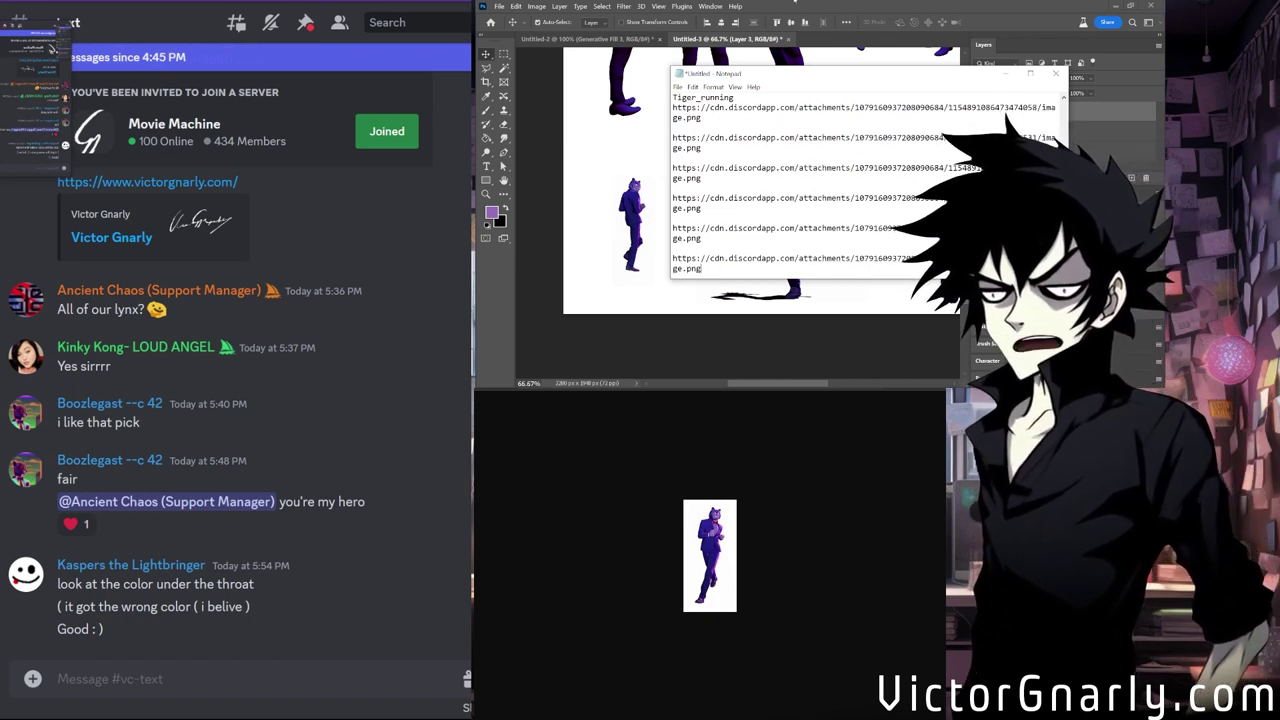
scroll(788, 171, "up", 3)
scroll(794, 177, "down", 3)
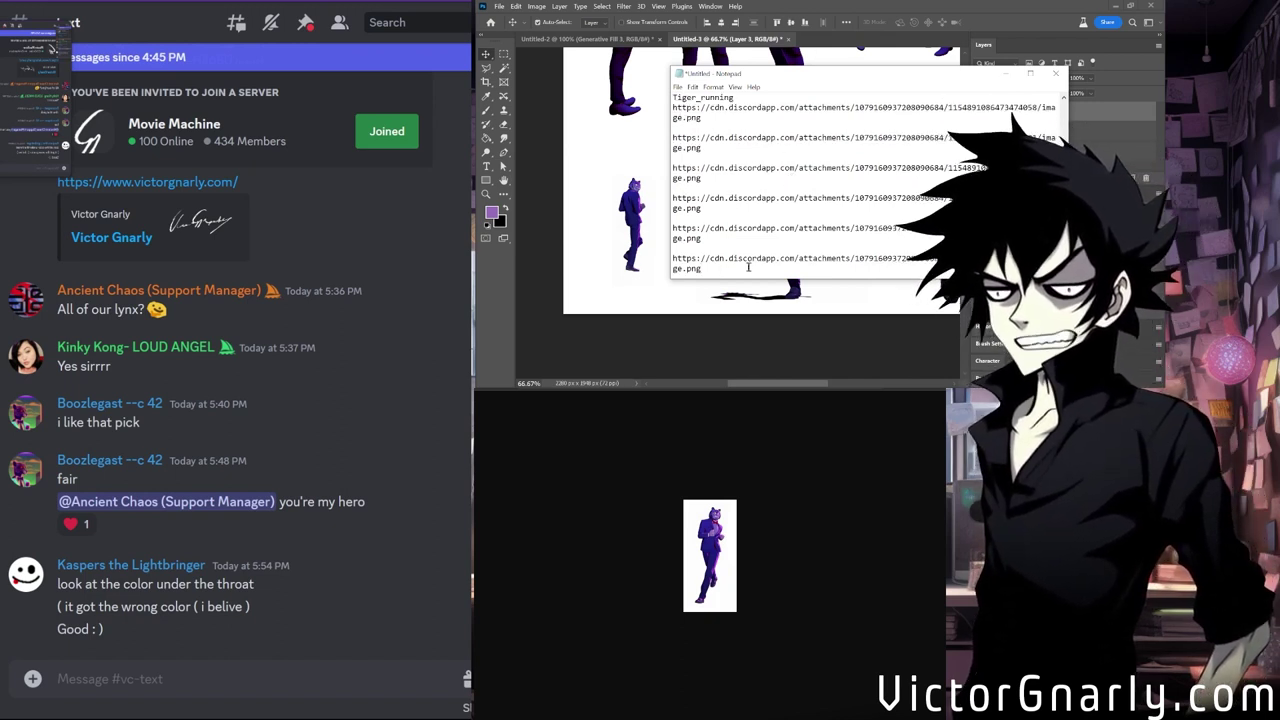
Select the Tiger_running links, switch to Discord, and start an /imagine prompt: "multiple poses, action poses, running, jumping purple suit, purple tiger costume".
left_click_drag(724, 270, 671, 139)
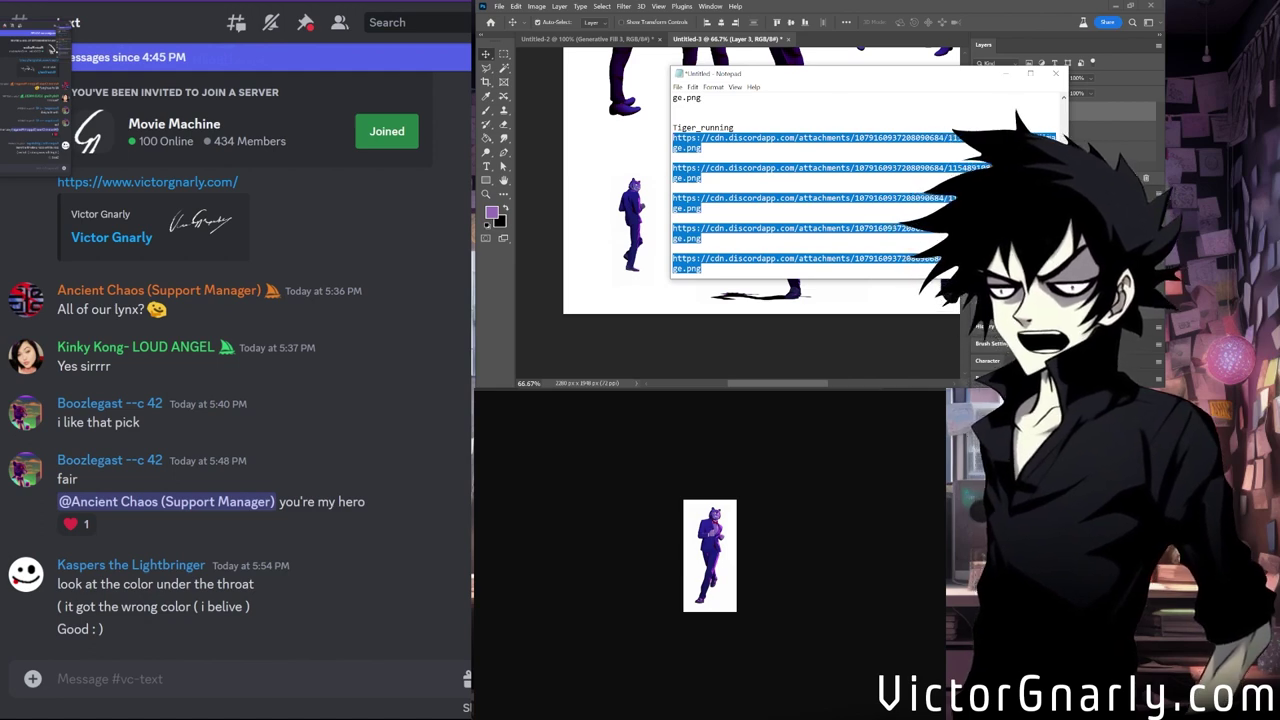
key("alt+Tab")
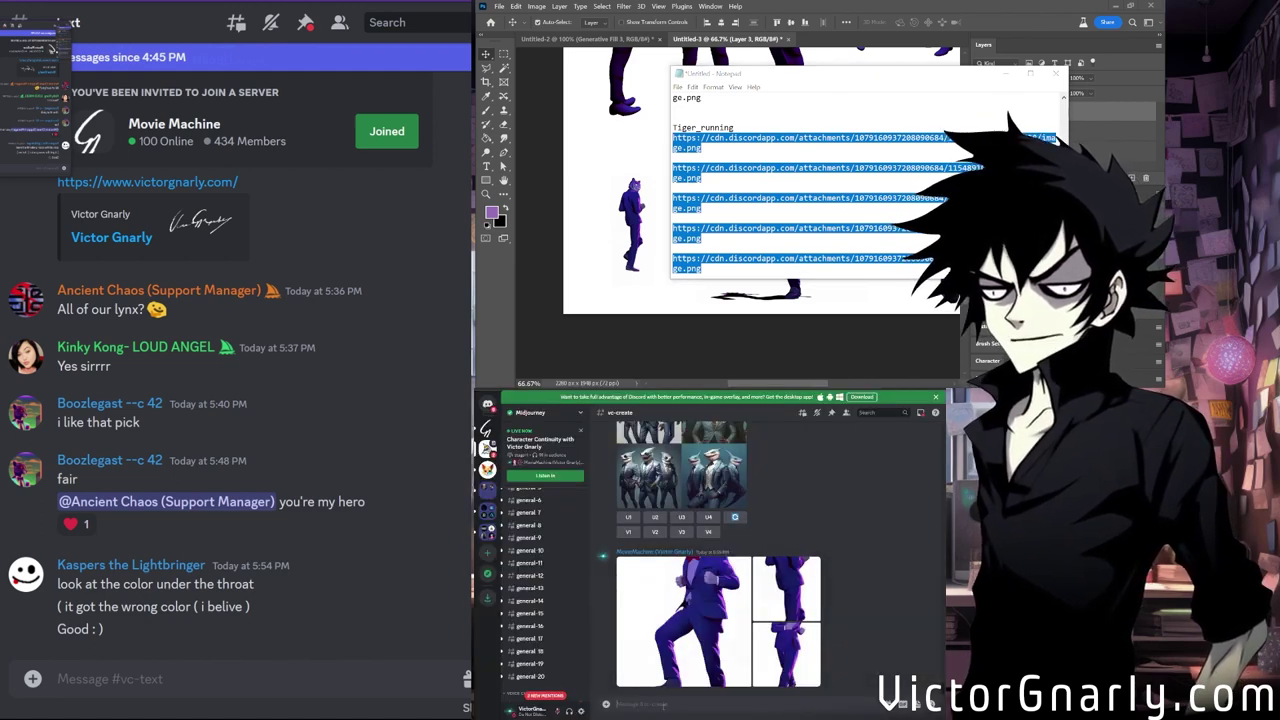
type("/imagine")
key("Tab")
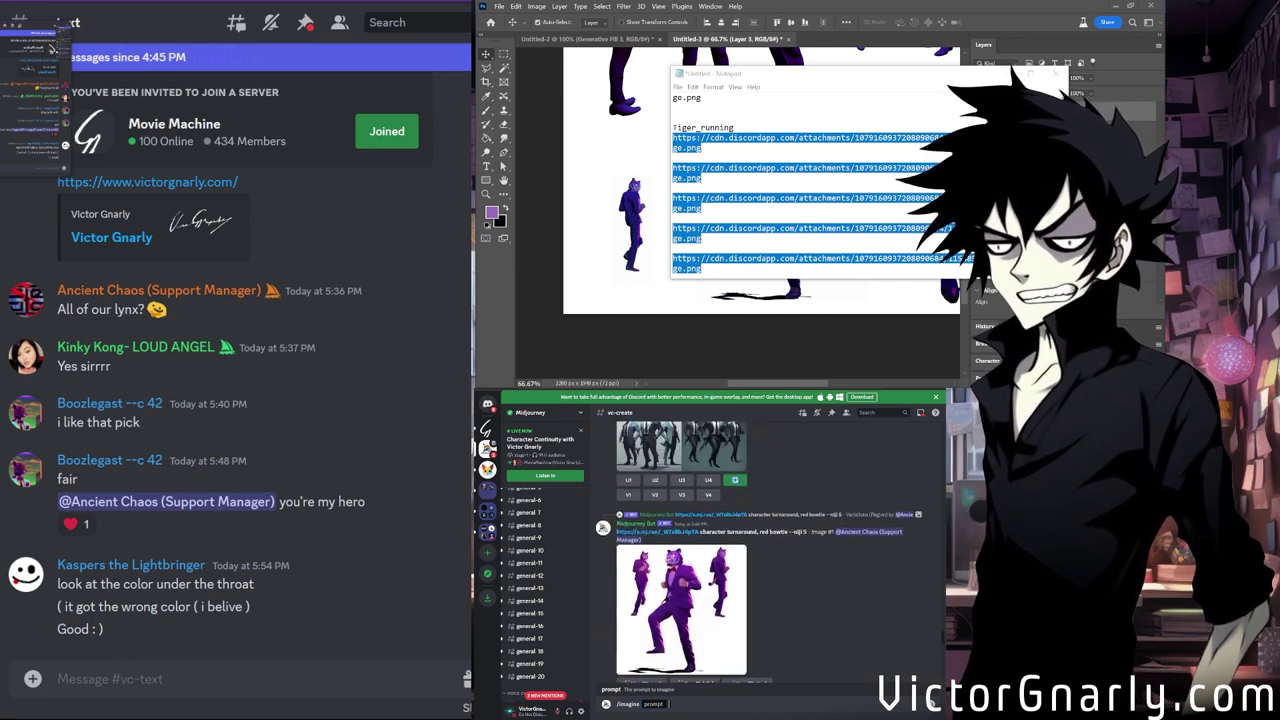
type("multiple poses, action poses, running, jumping purple suit, purple tiger costume")
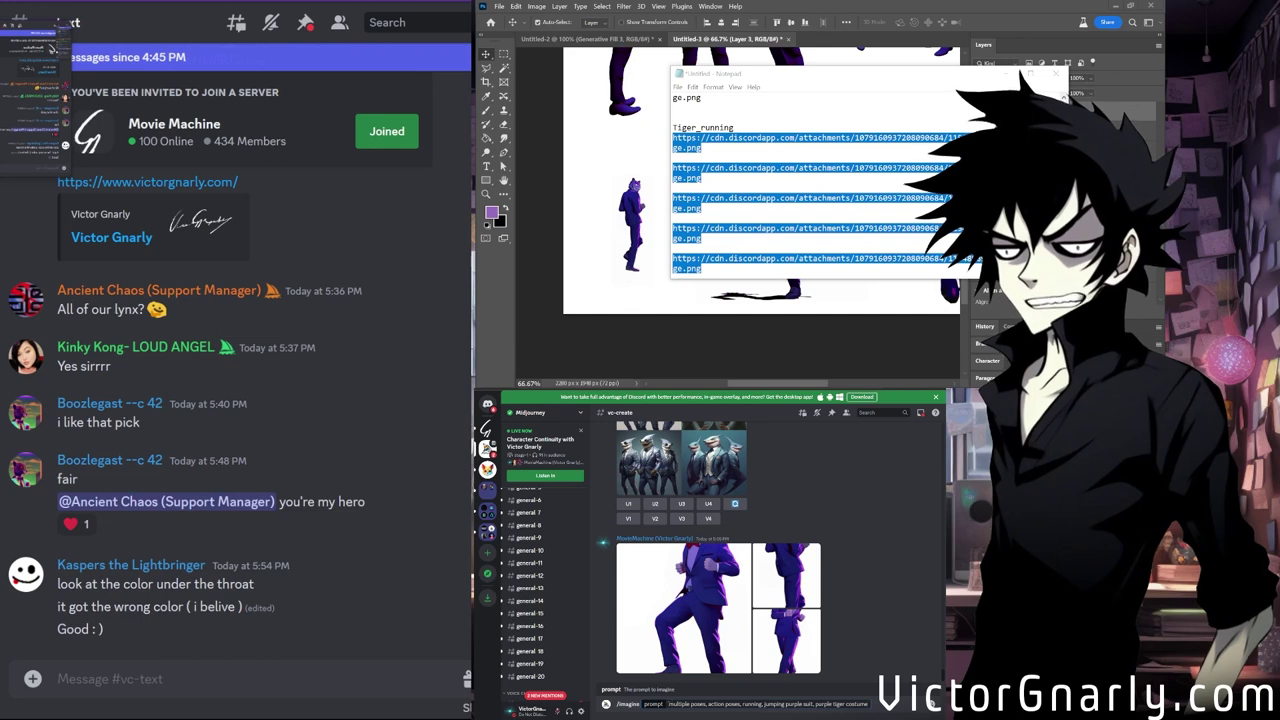
Replace the prompt's opening pose terms with "chasing a criminal down an alleyway", keeping the suit and costume wording, and submit it.
left_click_drag(668, 704, 775, 704)
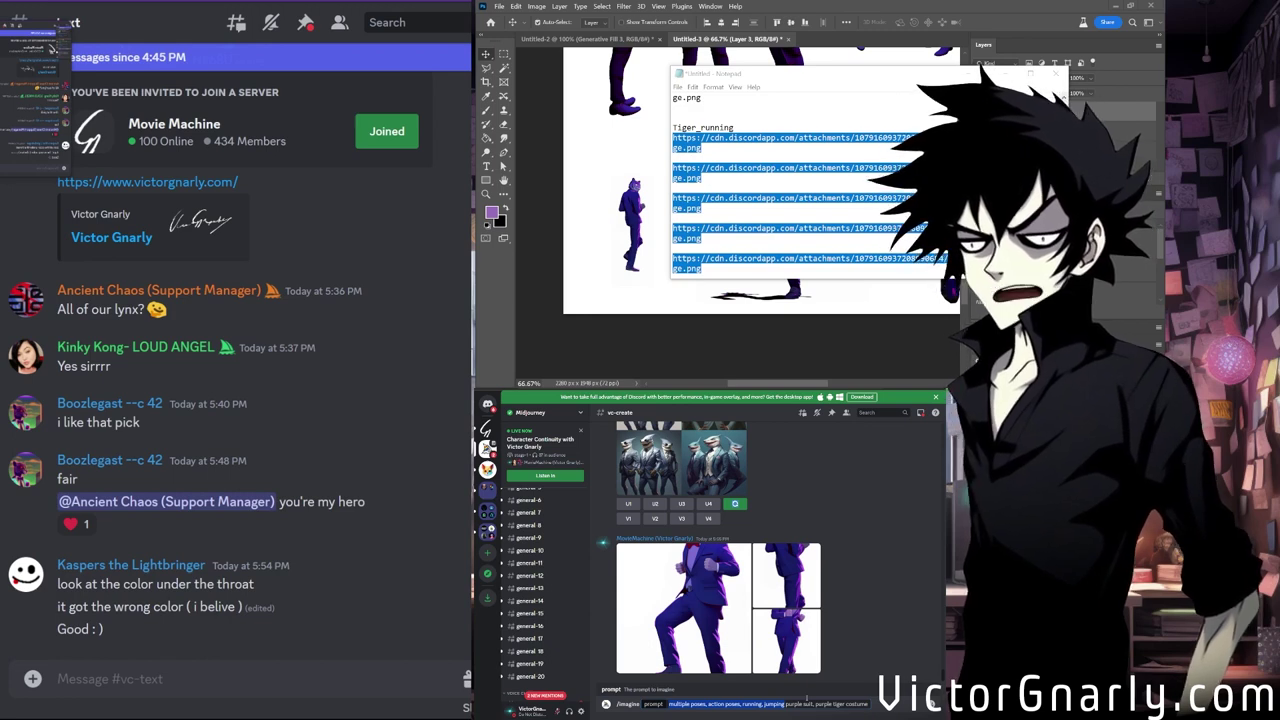
type("chasing")
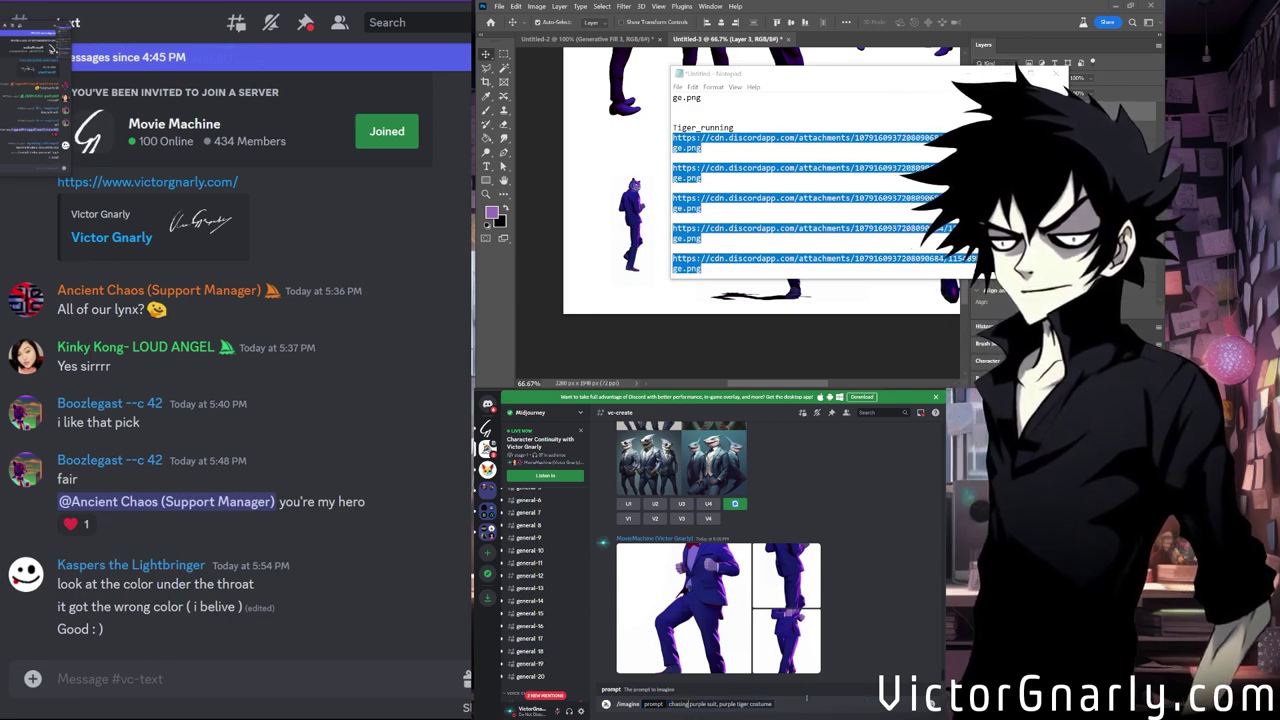
type(" a")
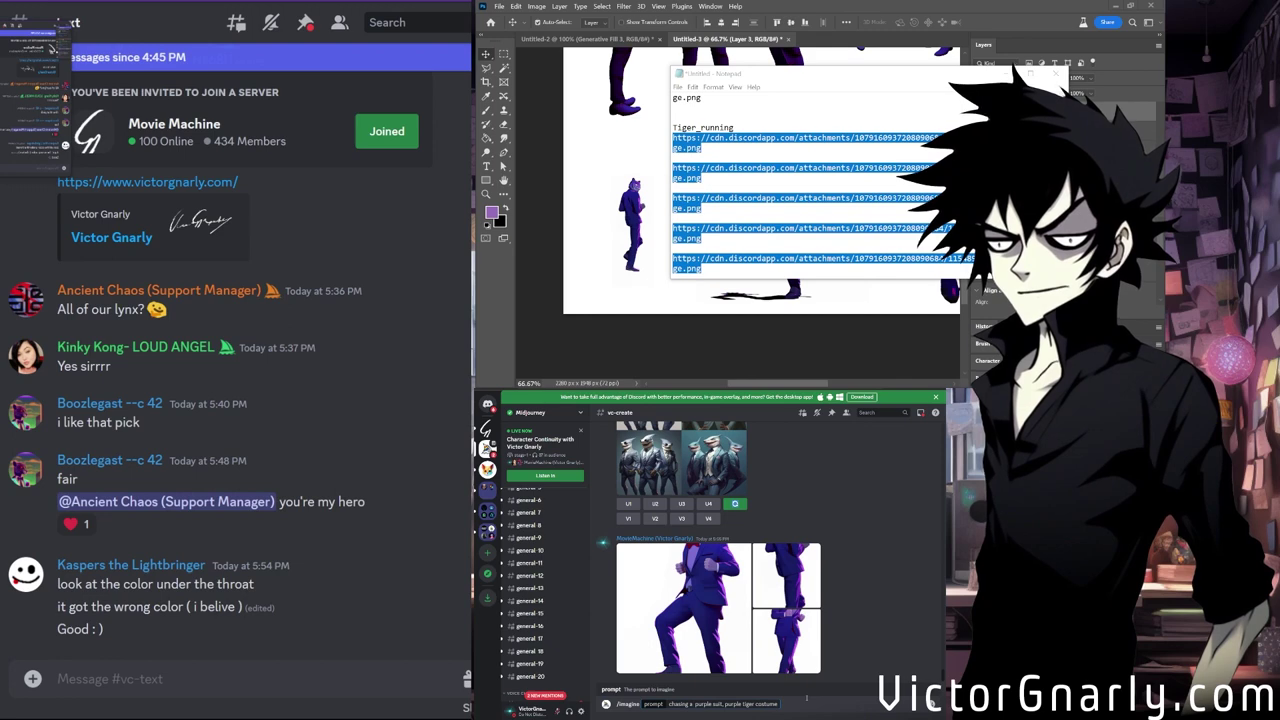
type(" criminal down")
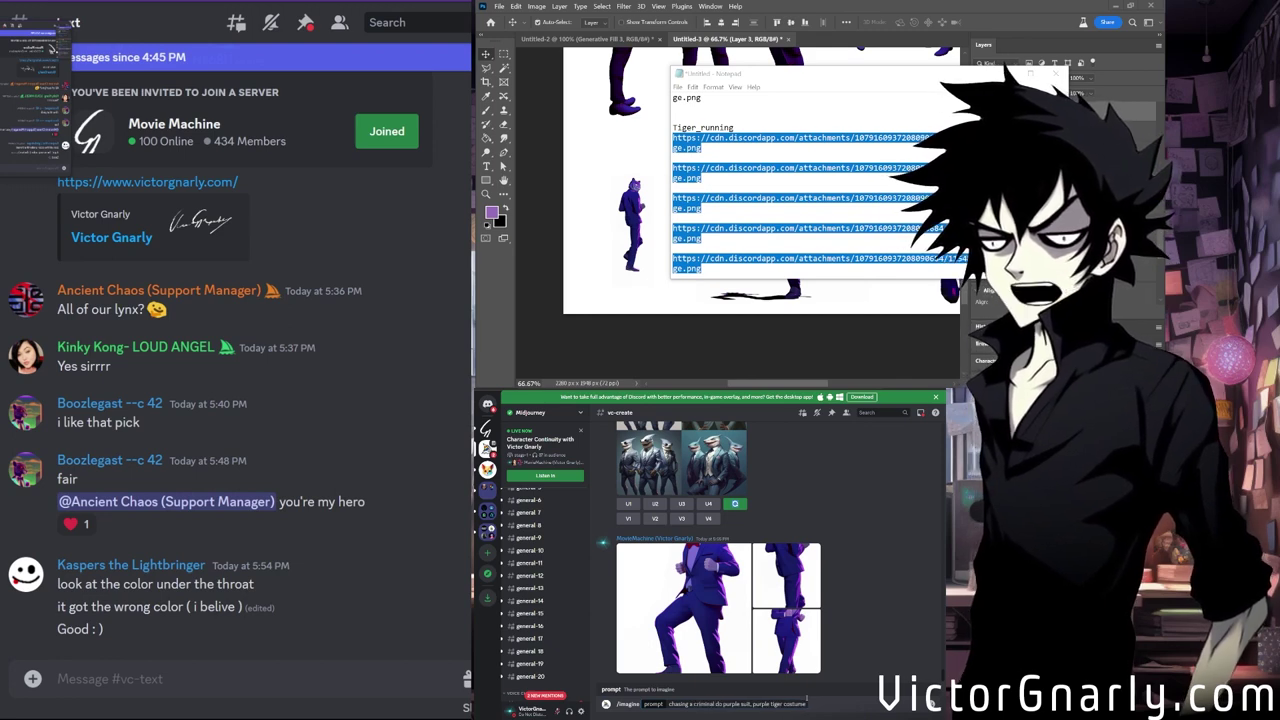
key("BackSpace")
key("BackSpace")
key("BackSpace")
key("BackSpace")
key("BackSpace")
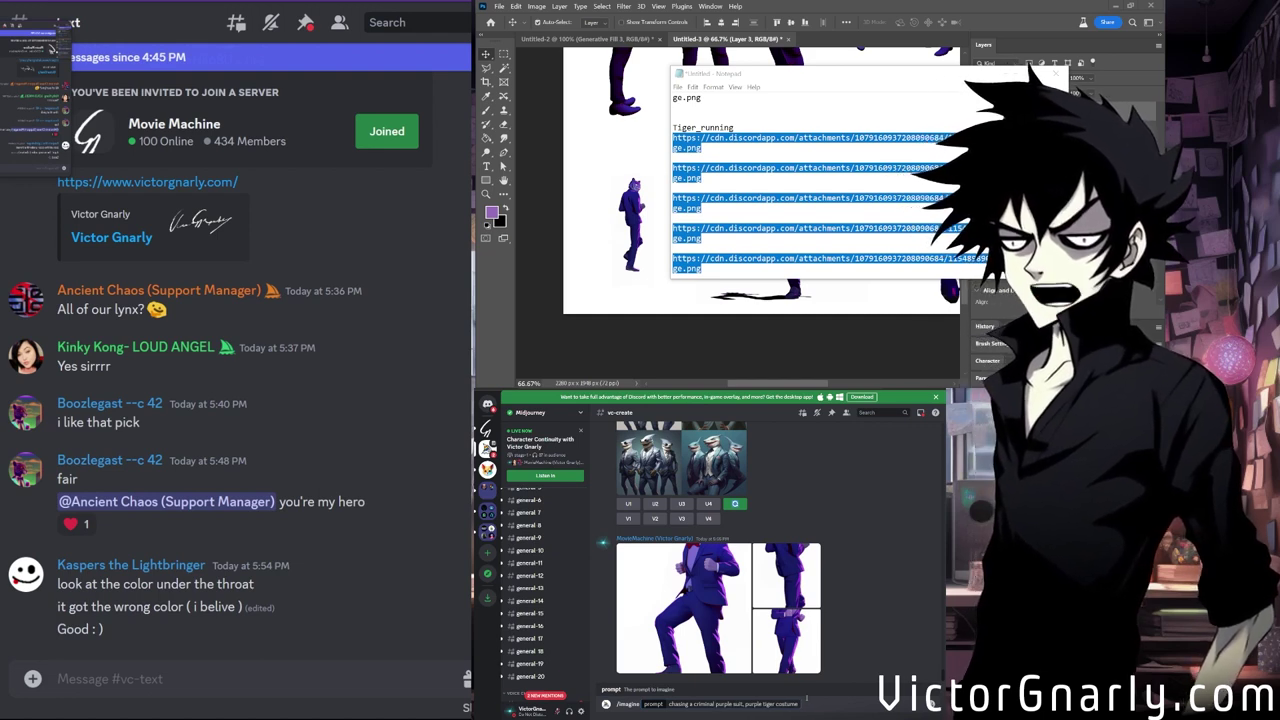
type("down an alle")
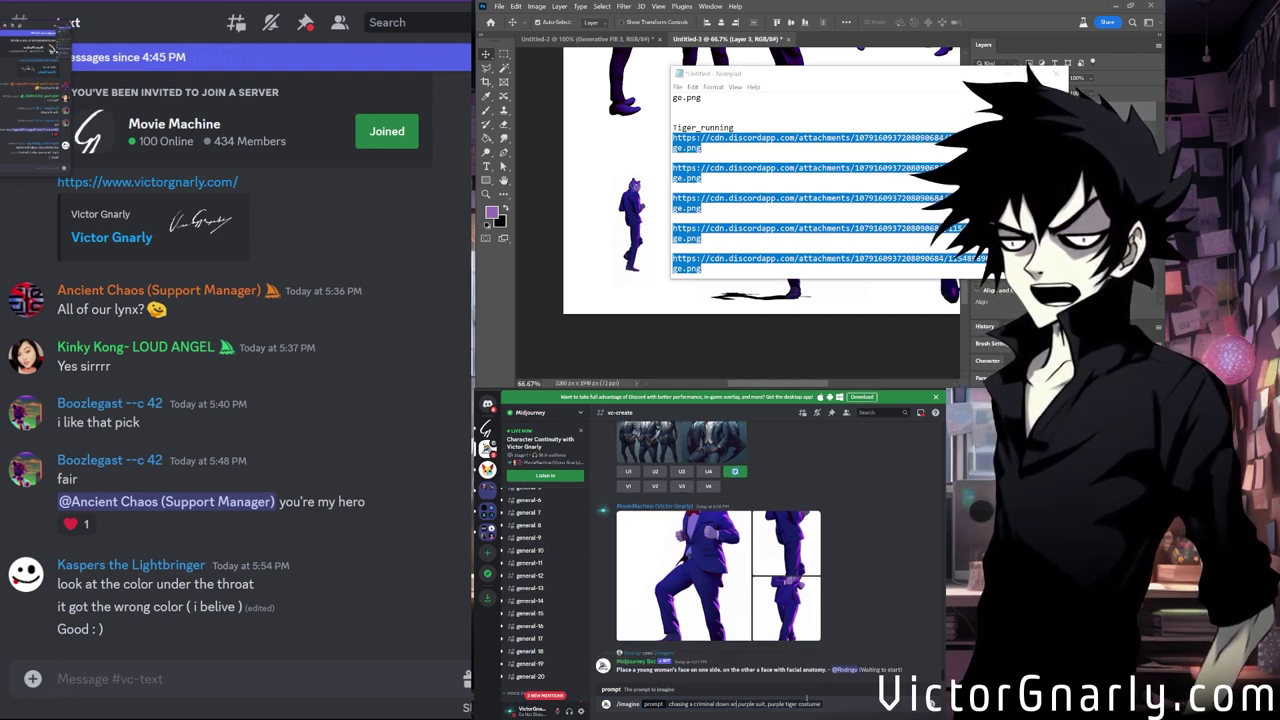
type("yway")
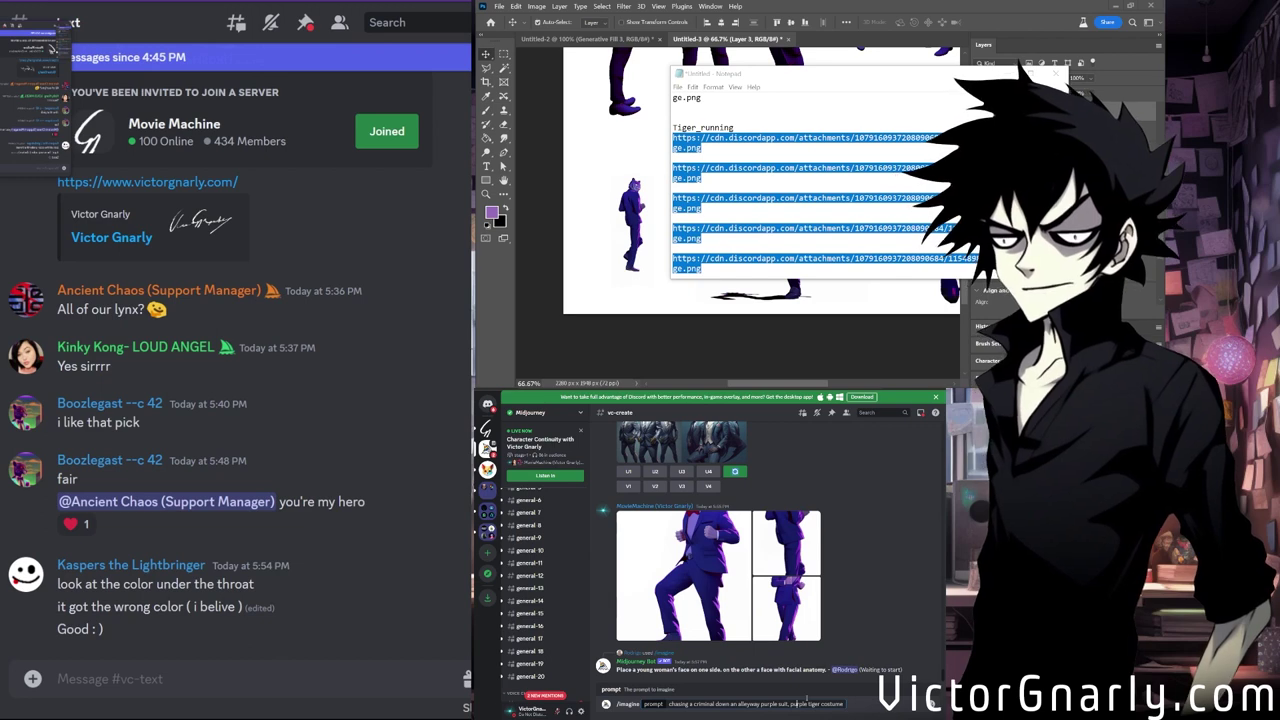
Enlarge the generated alleyway chase grid, upscale its fourth image, and view the upscaled tiger at full size.
left_click(718, 575)
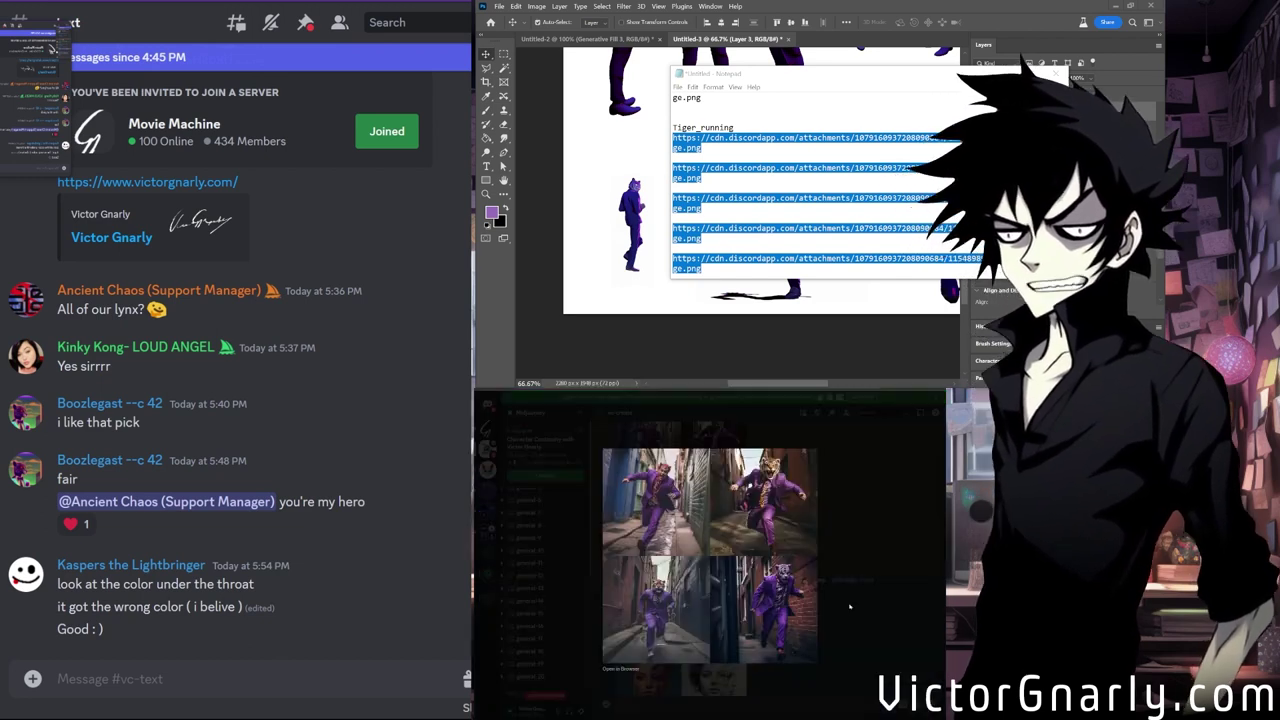
key("Escape")
left_click(698, 534)
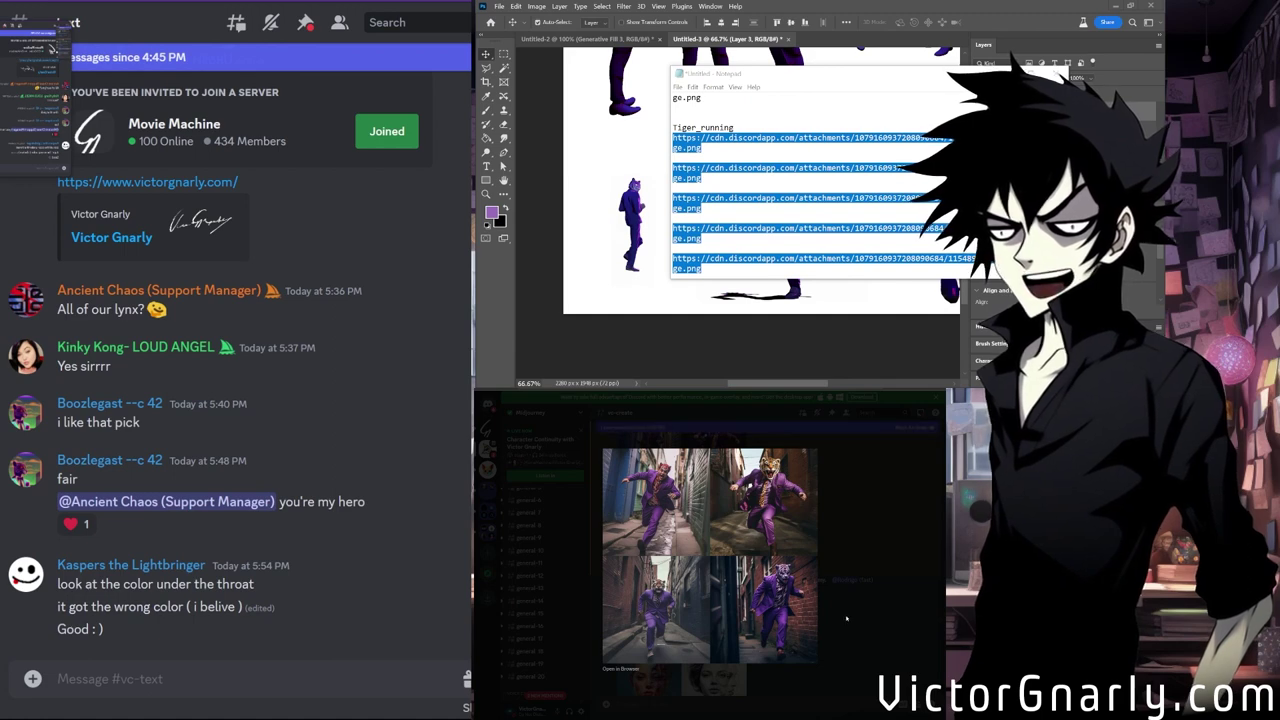
left_click(846, 618)
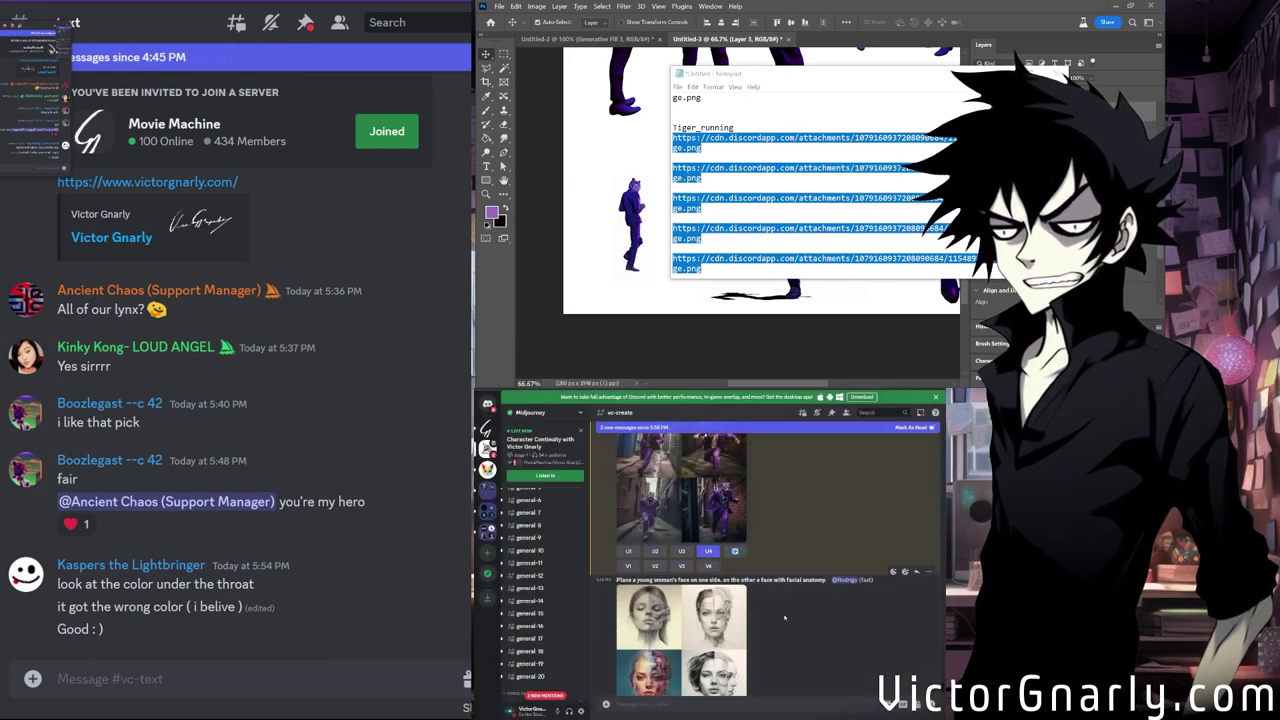
scroll(785, 617, "down", 5)
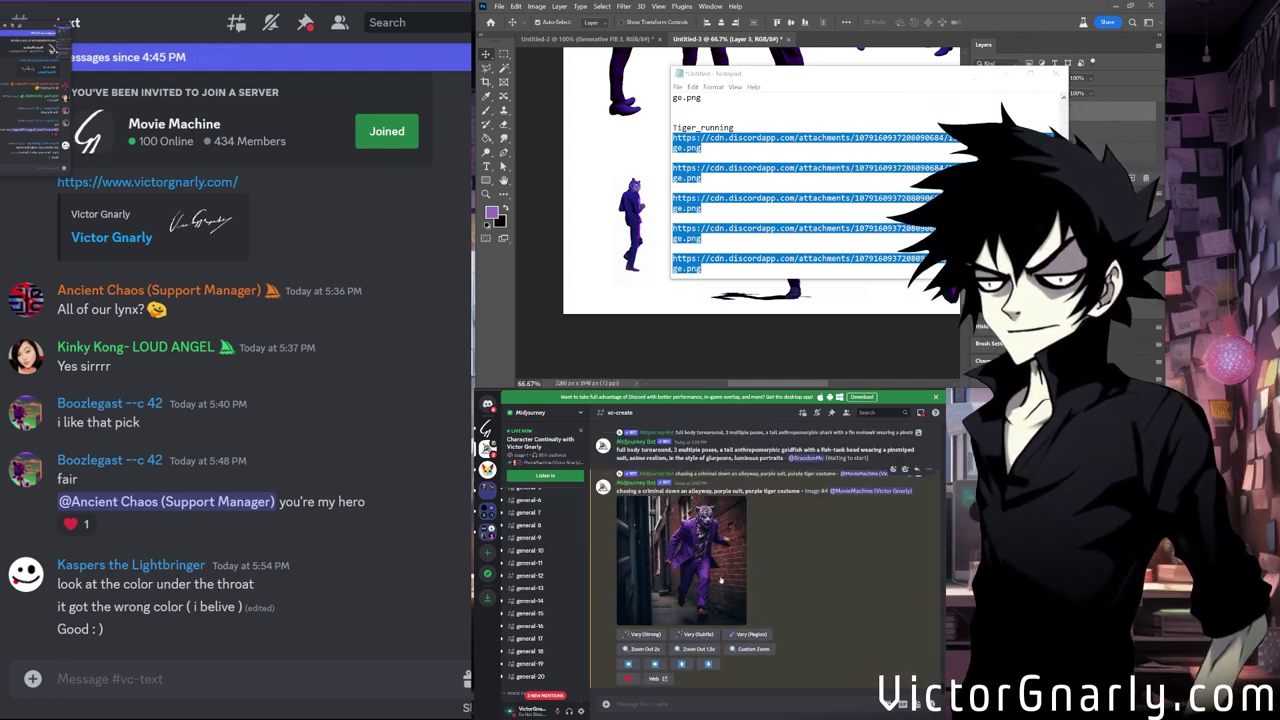
left_click(706, 585)
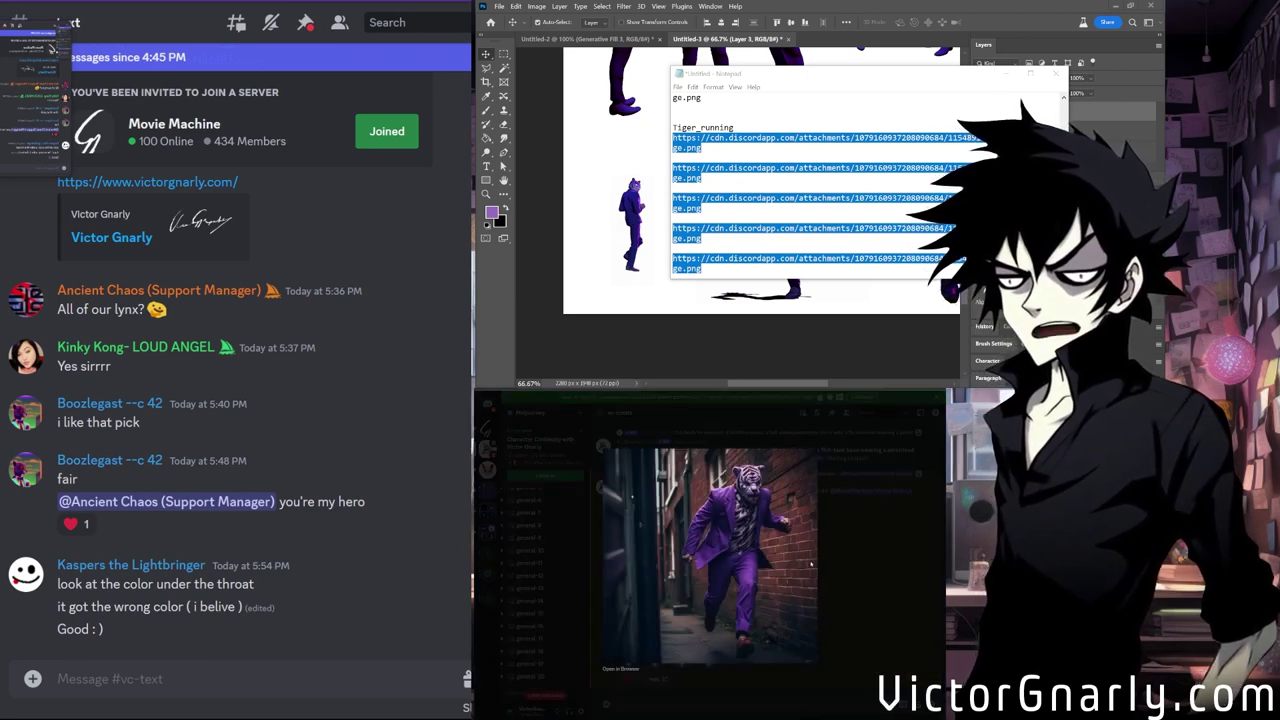
left_click(722, 440)
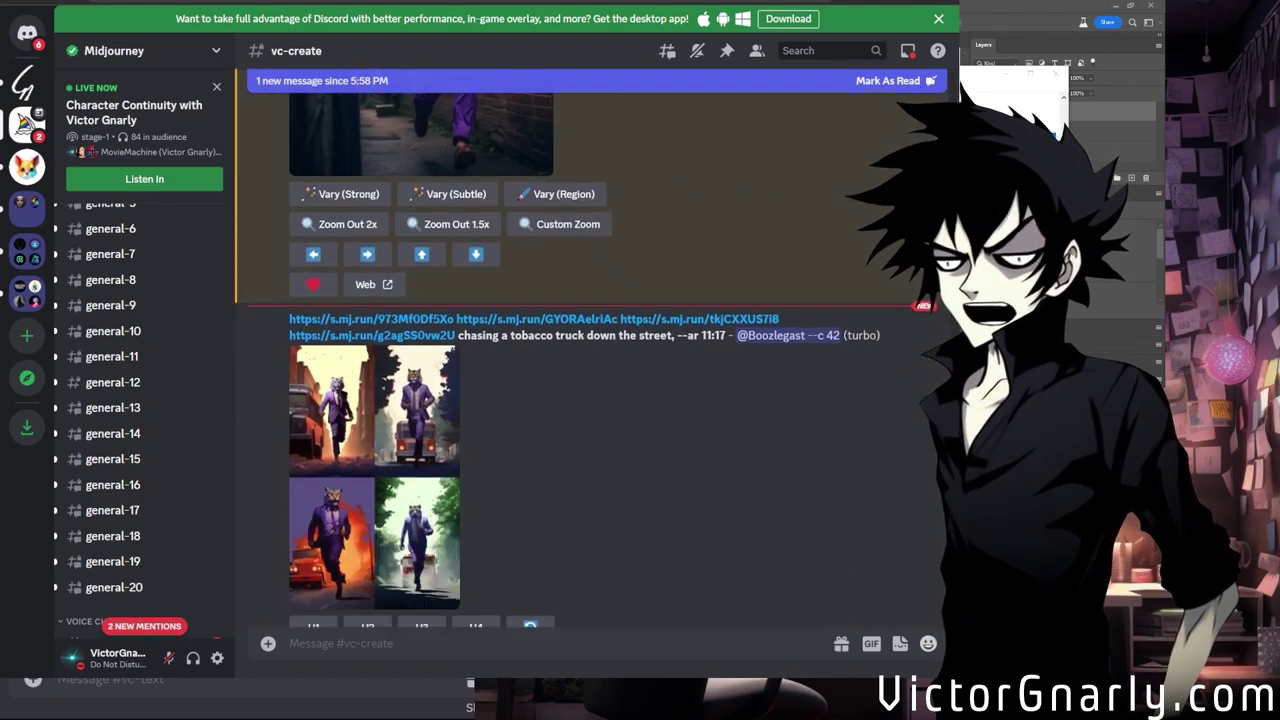
Enlarge the tobacco truck chase grid made with reference links and compare it with the upscaled alleyway tiger.
left_click(419, 424)
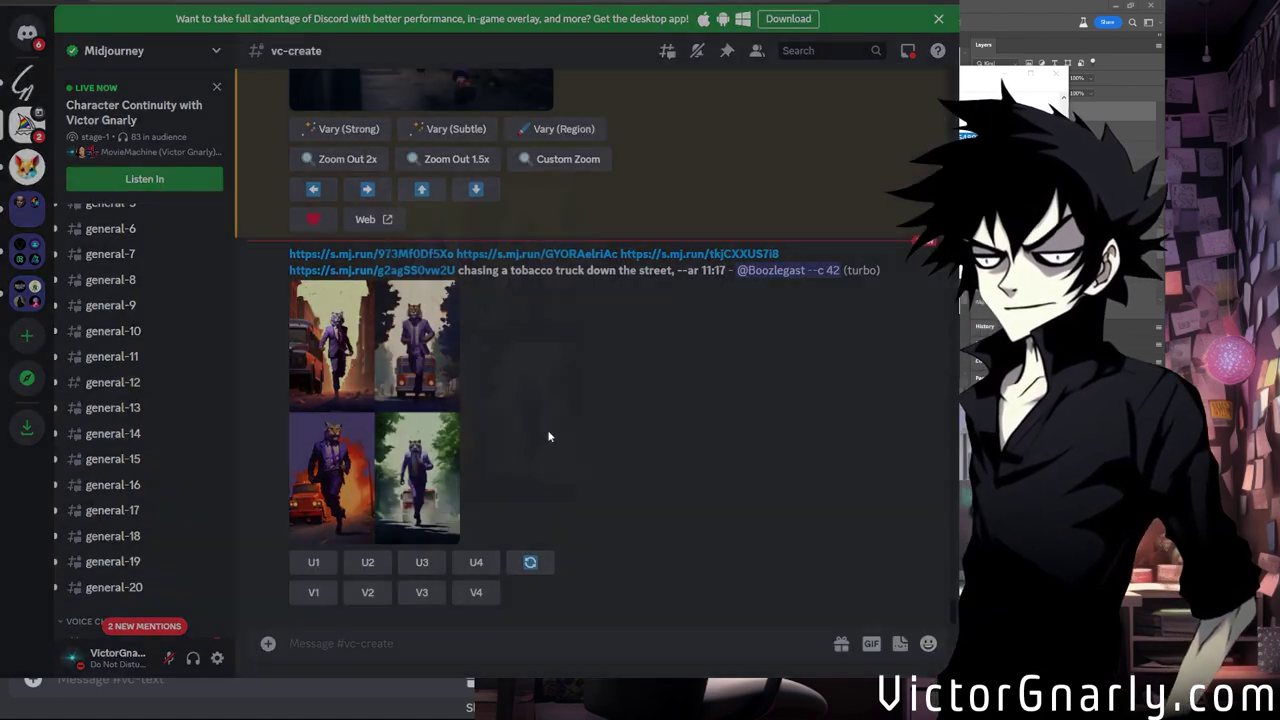
left_click(668, 436)
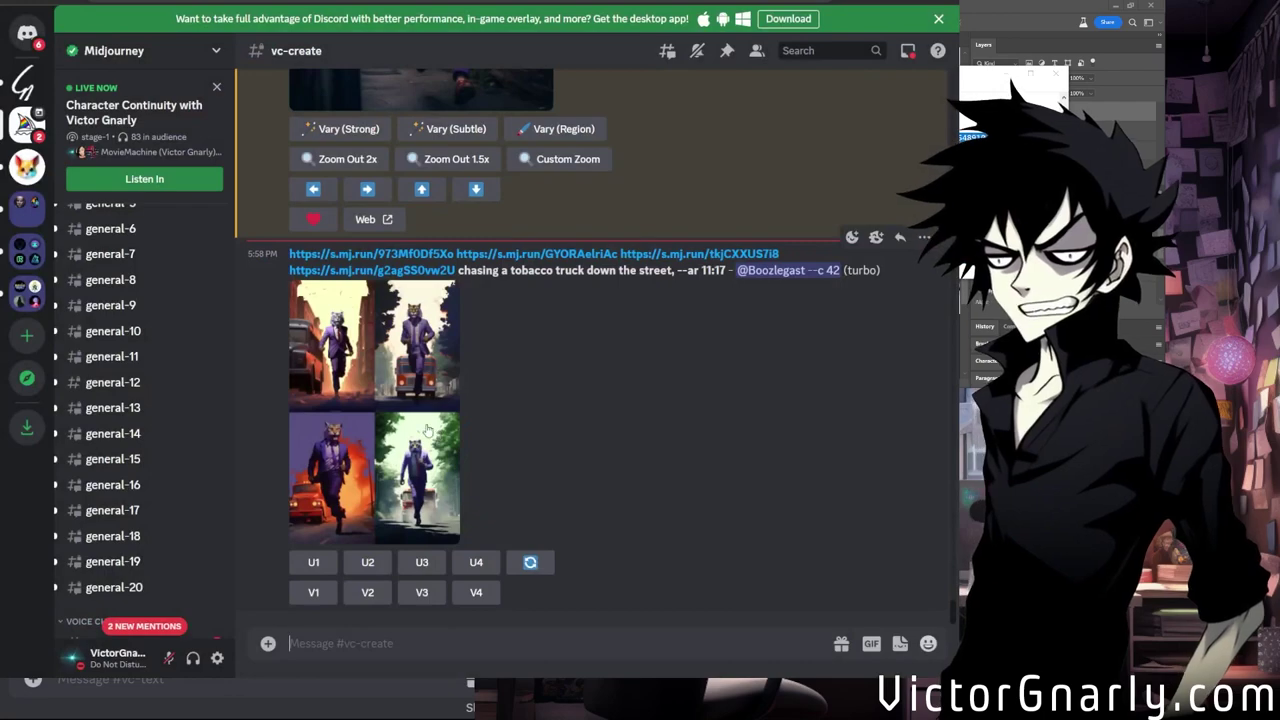
left_click(386, 430)
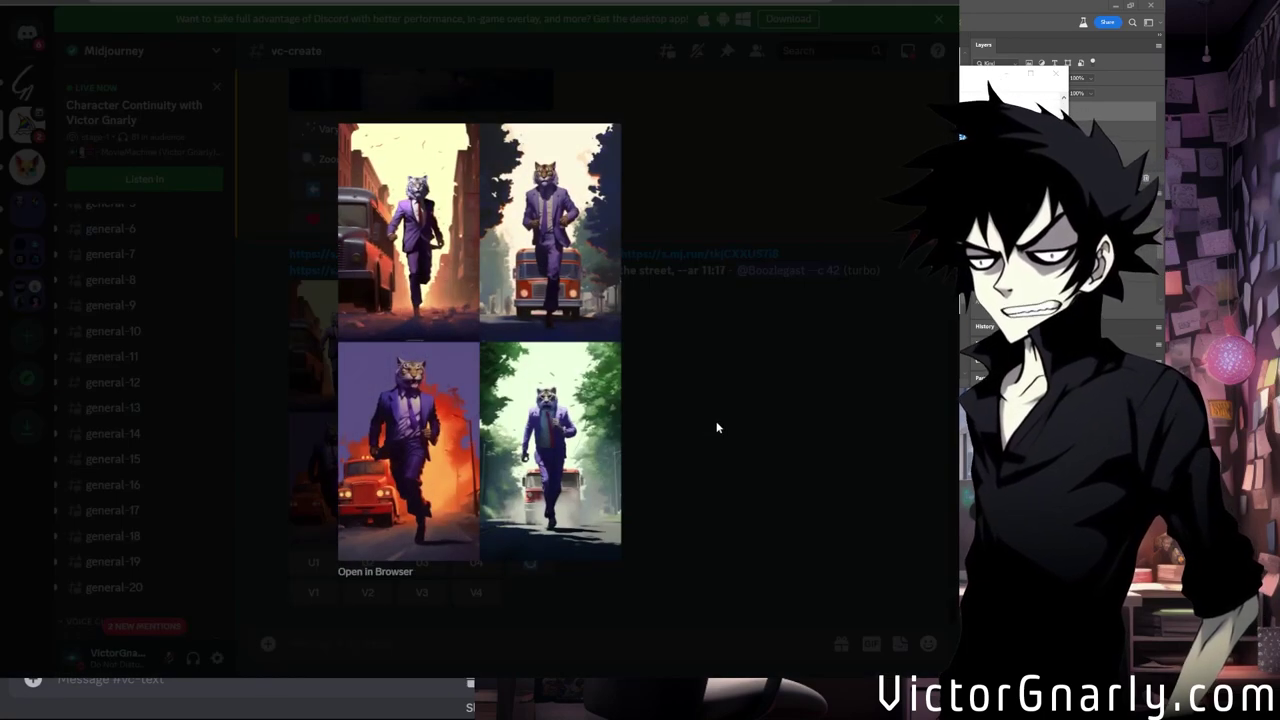
left_click(697, 435)
scroll(480, 400, "up", 5)
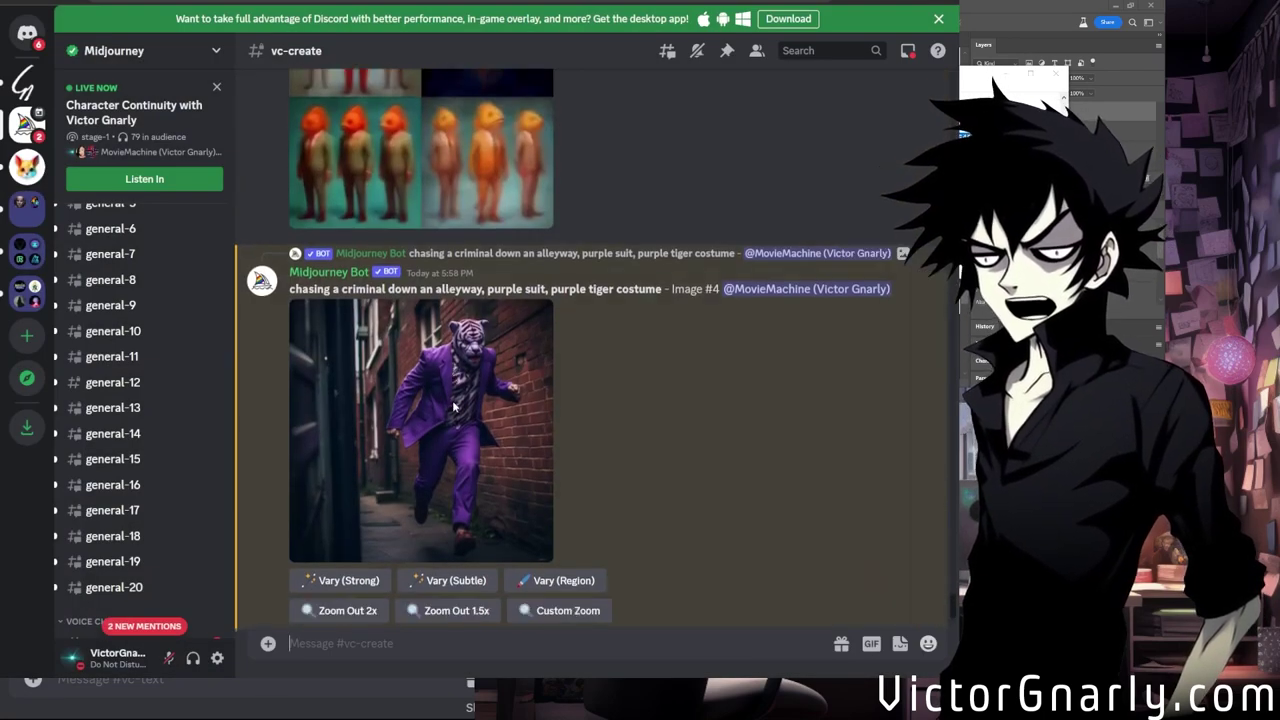
scroll(417, 448, "up", 3)
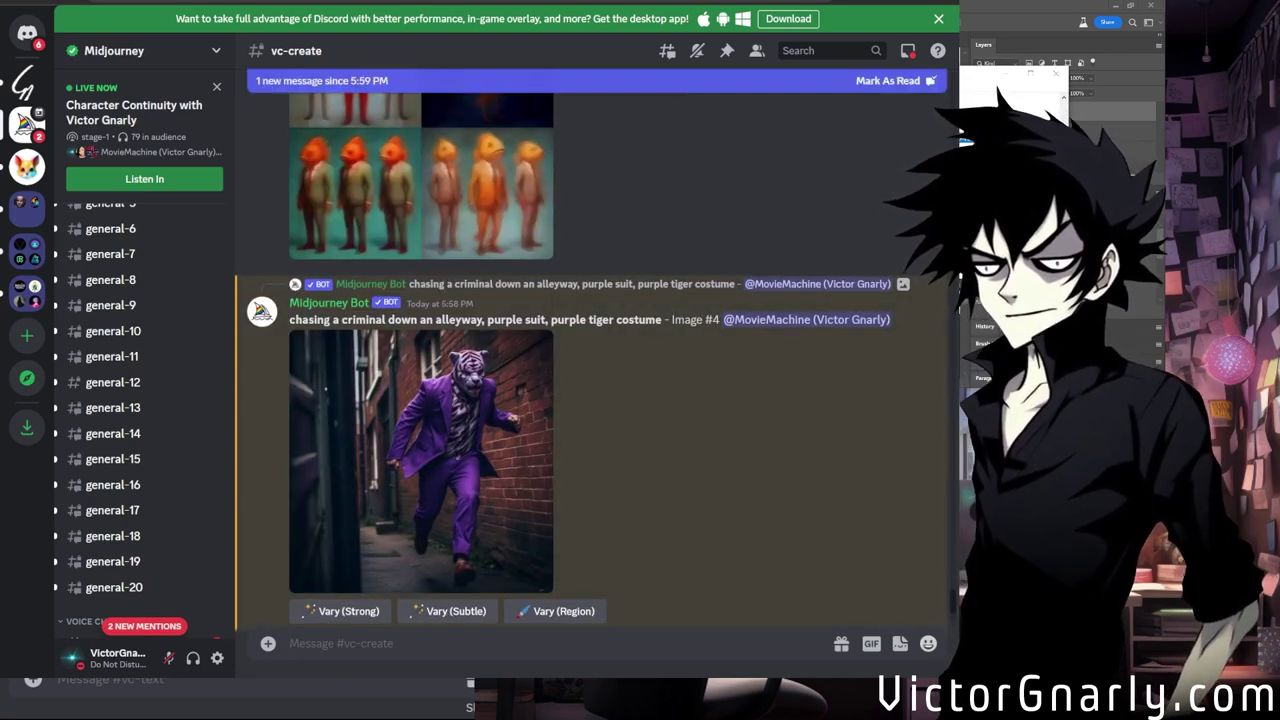
Remix a strong variation of the upscaled alleyway tiger, adding the copied reference image links before the original prompt, and submit it.
scroll(590, 360, "down", 3)
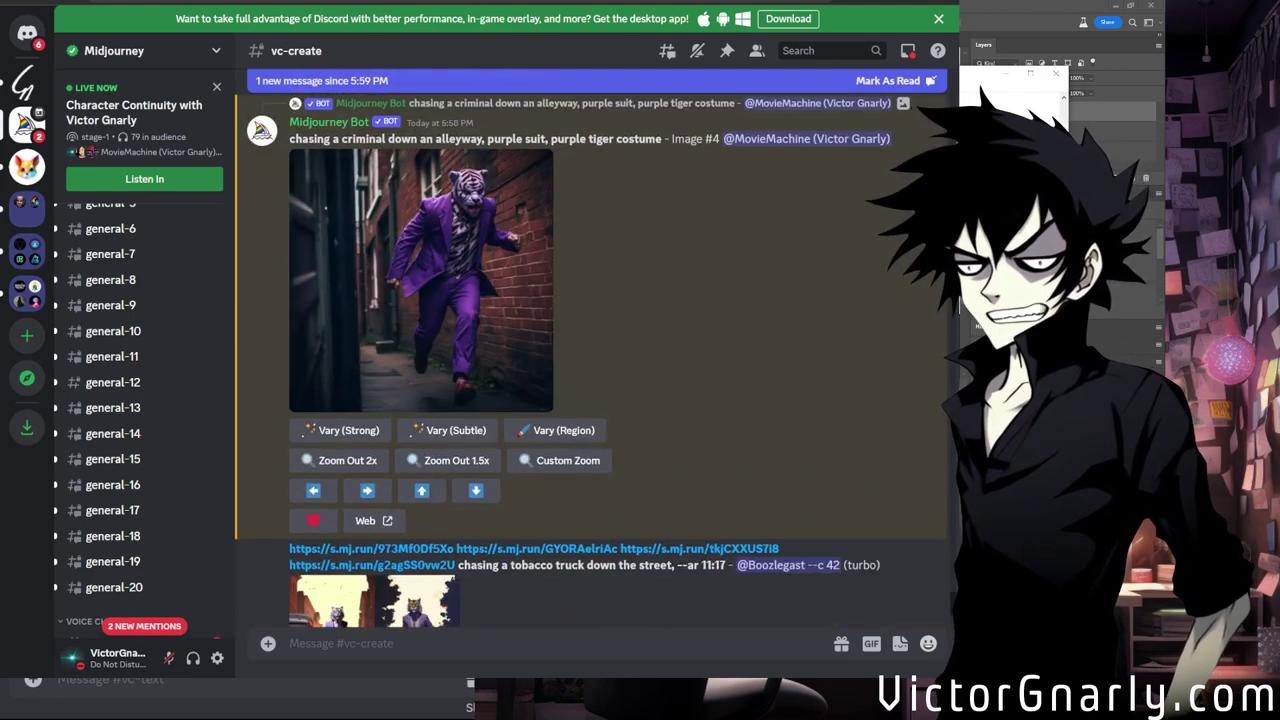
left_click(343, 432)
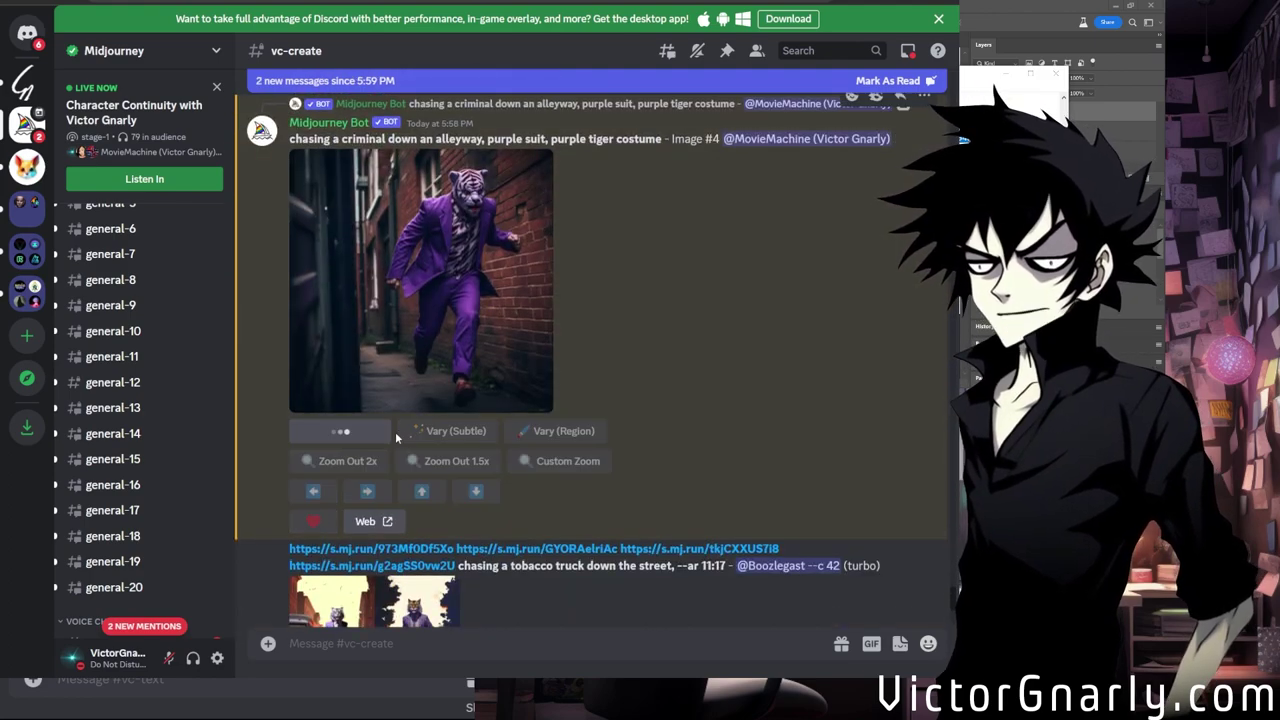
key("ctrl+v")
scroll(452, 384, "down", 2)
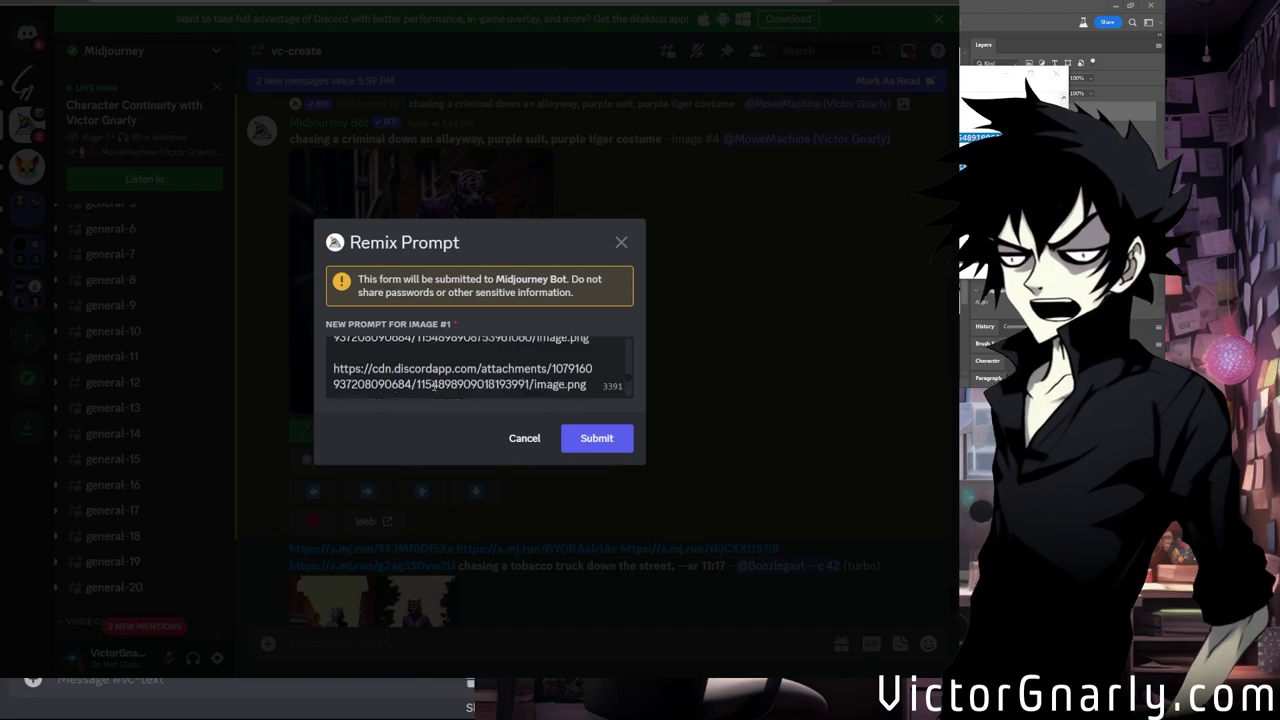
left_click(598, 442)
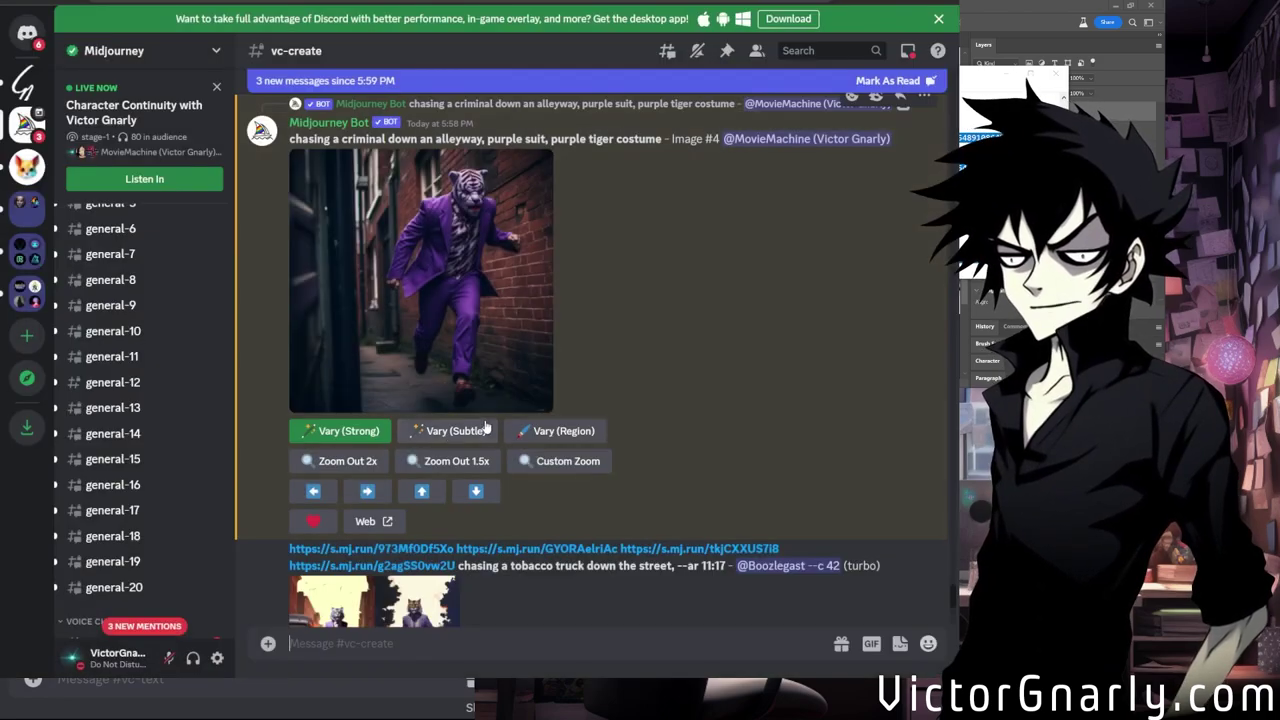
Submit a subtle variation of the upscaled alleyway tiger with the same reference image links added before the prompt.
left_click(447, 433)
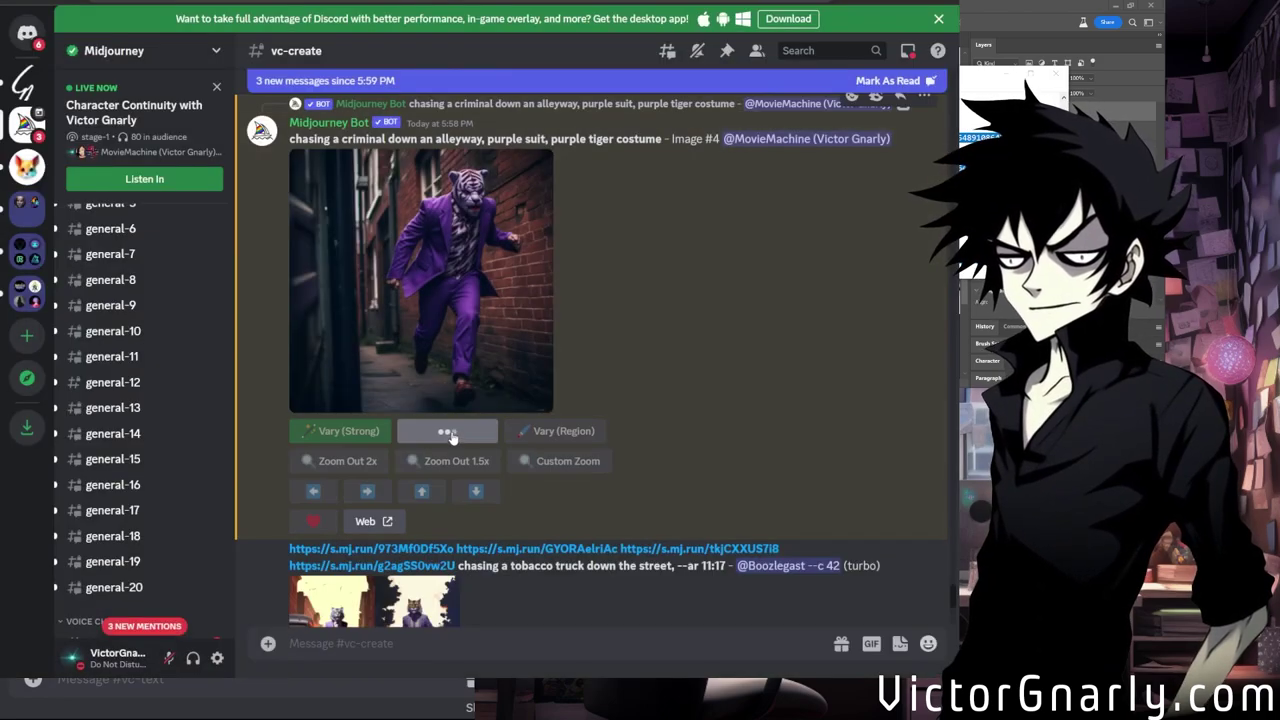
key("ctrl+v")
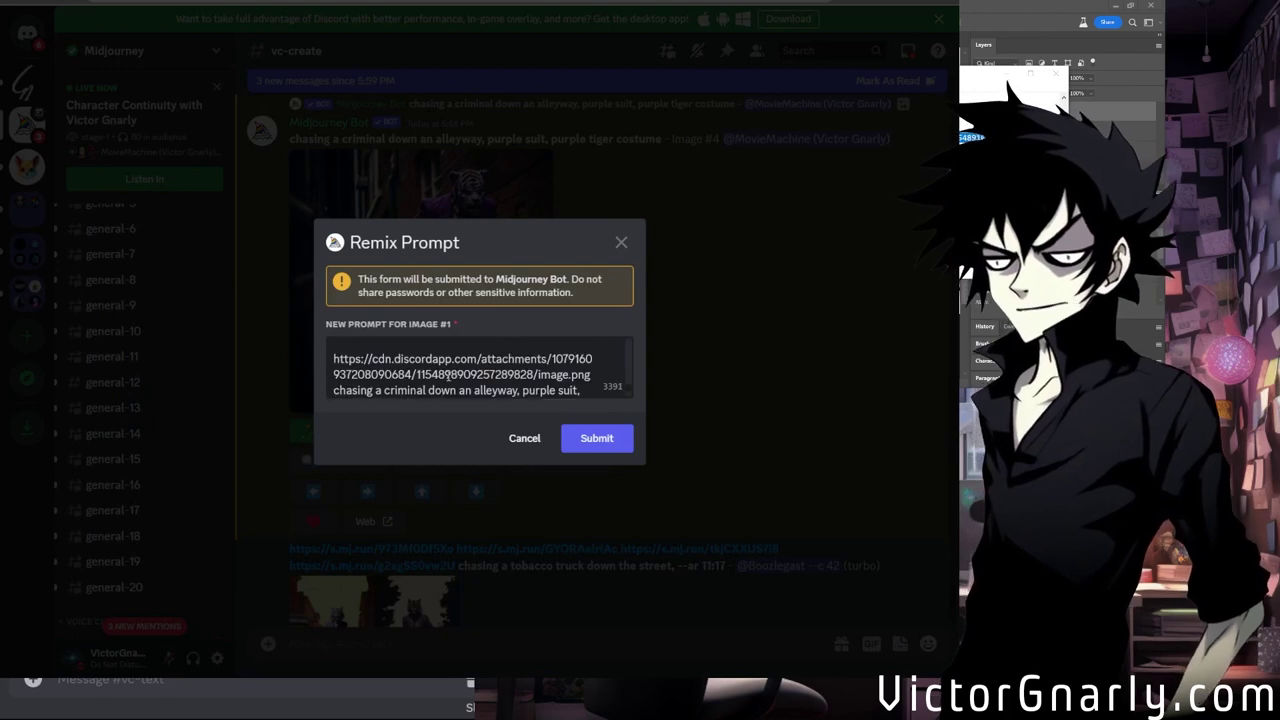
scroll(447, 374, "down", 1)
left_click(594, 441)
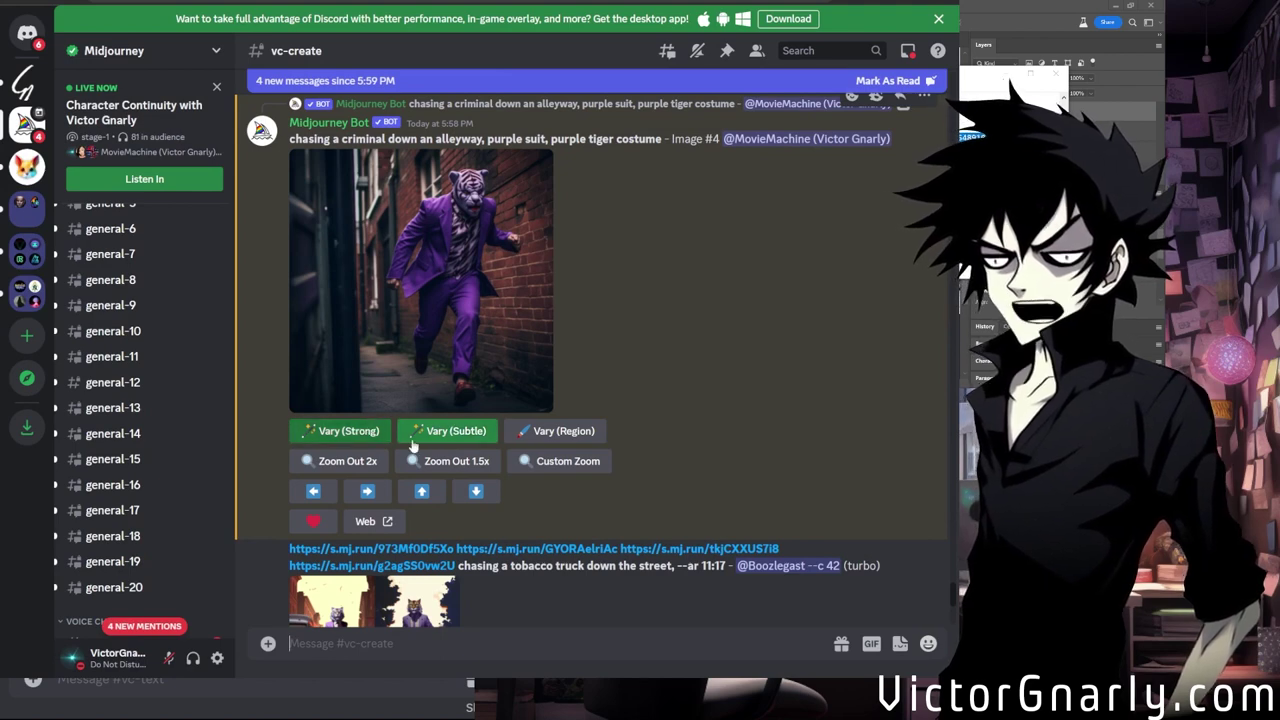
Submit another subtle variation of the upscaled alleyway tiger with the reference links before the prompt and --niji 5 at its end.
scroll(541, 378, "up", 1)
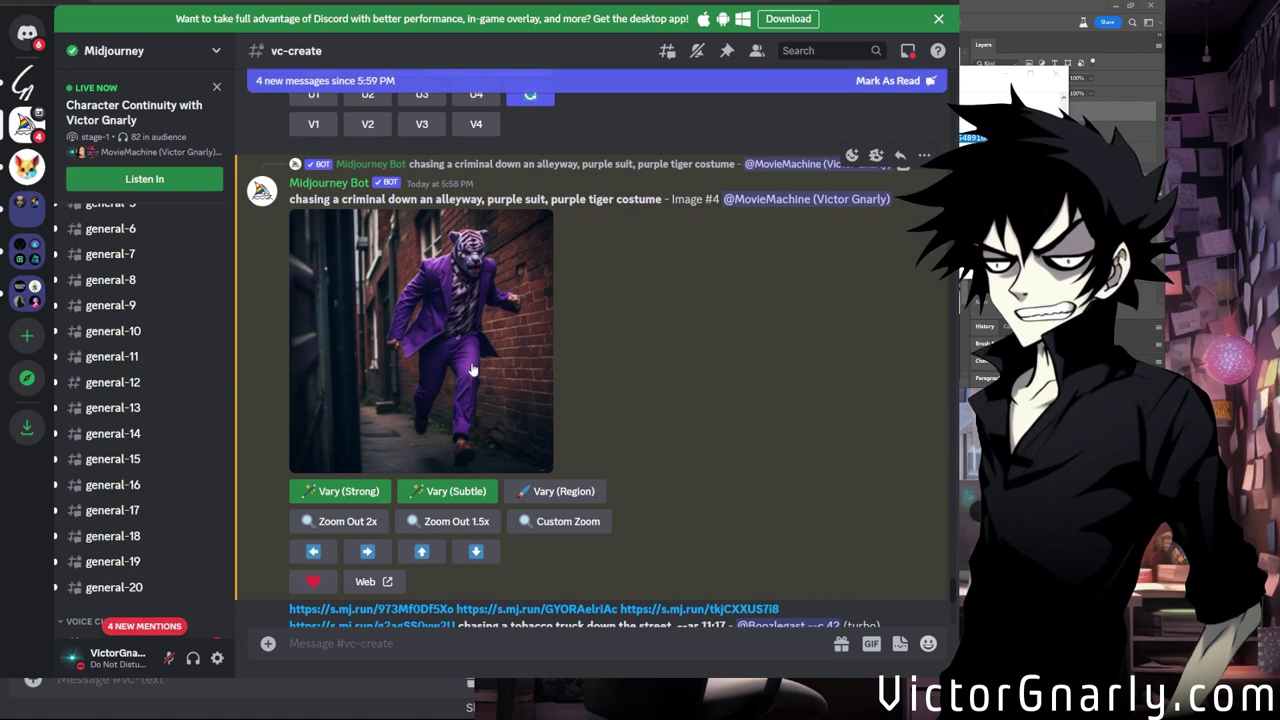
scroll(475, 375, "down", 2)
scroll(459, 404, "down", 3)
scroll(455, 403, "up", 2)
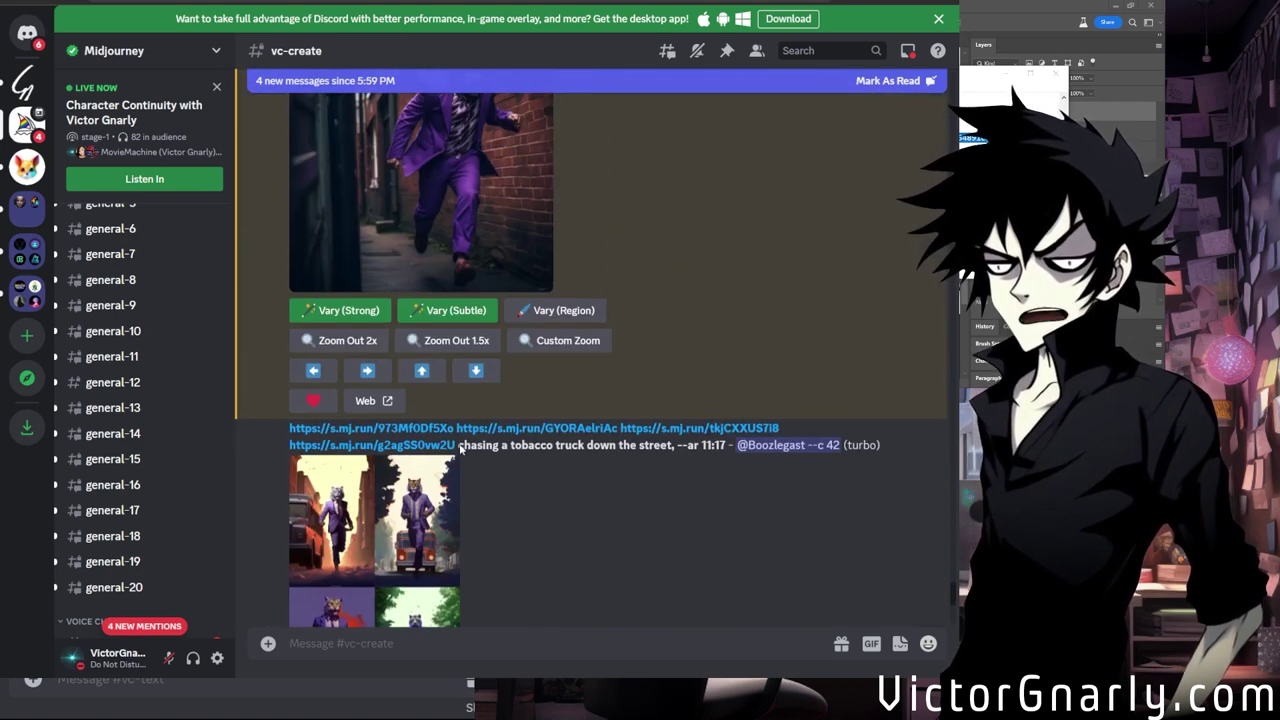
scroll(451, 402, "up", 2)
scroll(451, 394, "up", 1)
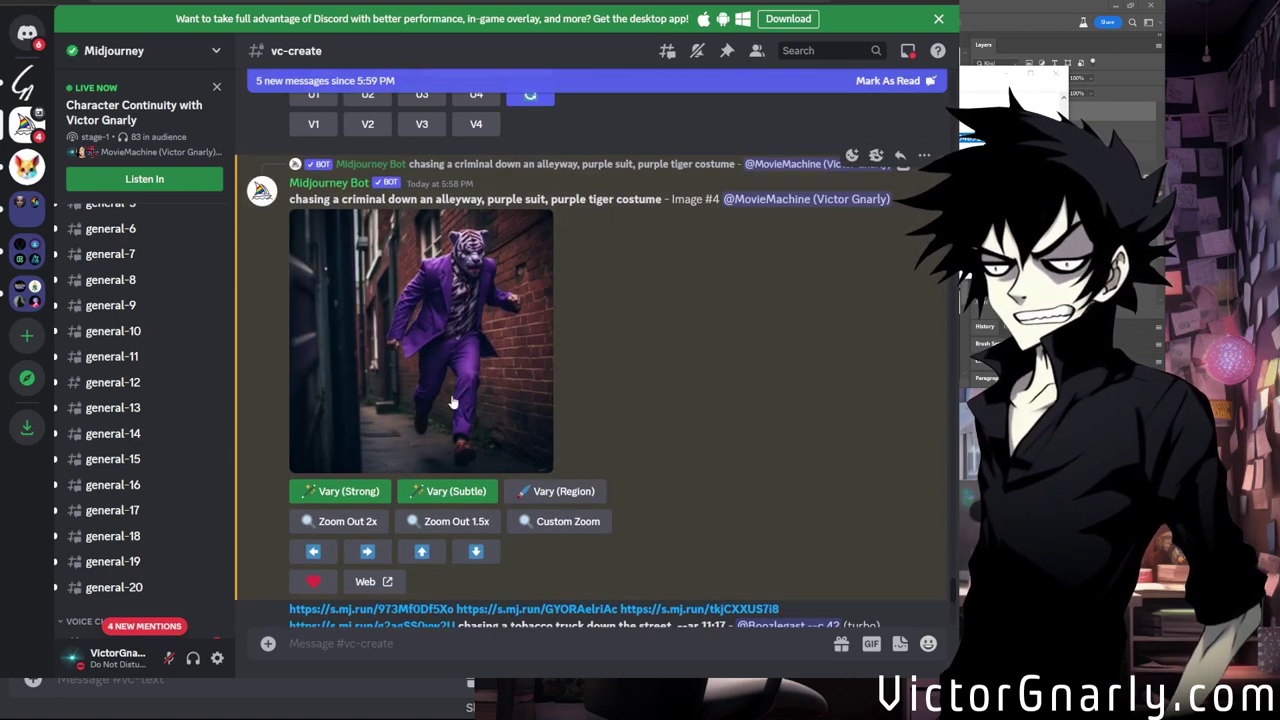
scroll(452, 400, "down", 2)
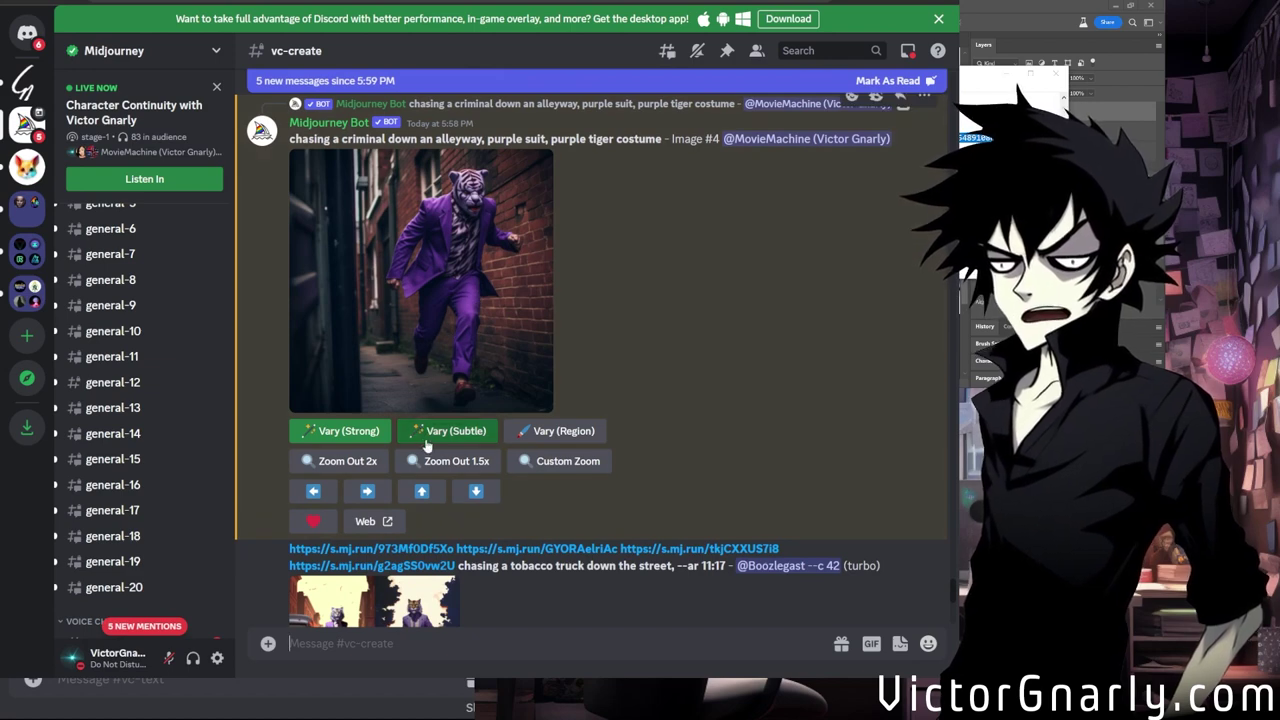
left_click(428, 446)
key("ctrl+v")
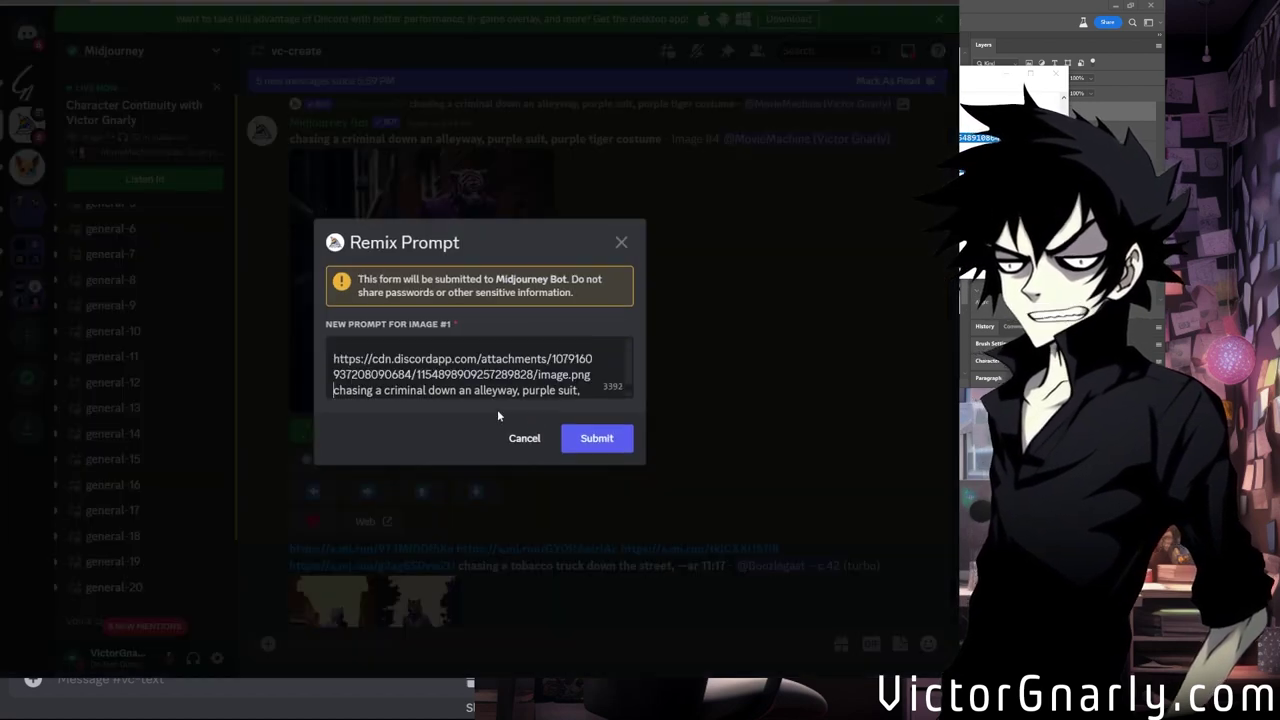
left_click(469, 381)
type("--niji 5")
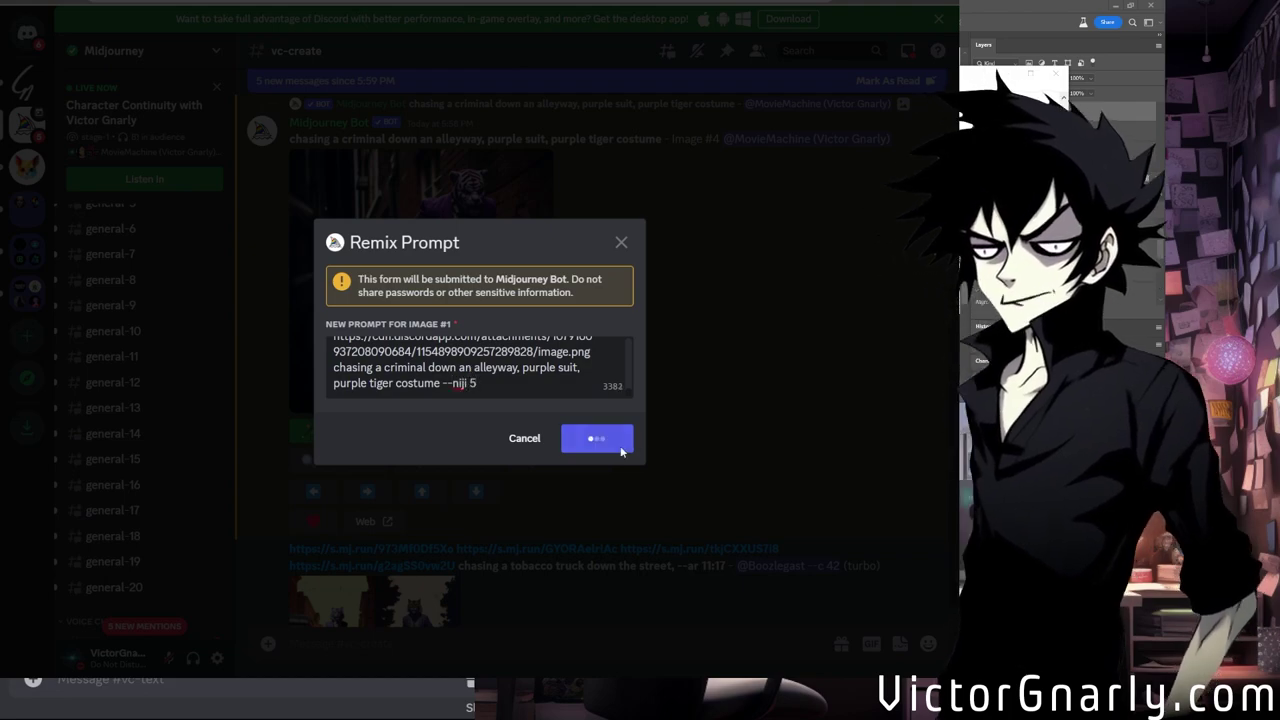
left_click(565, 430)
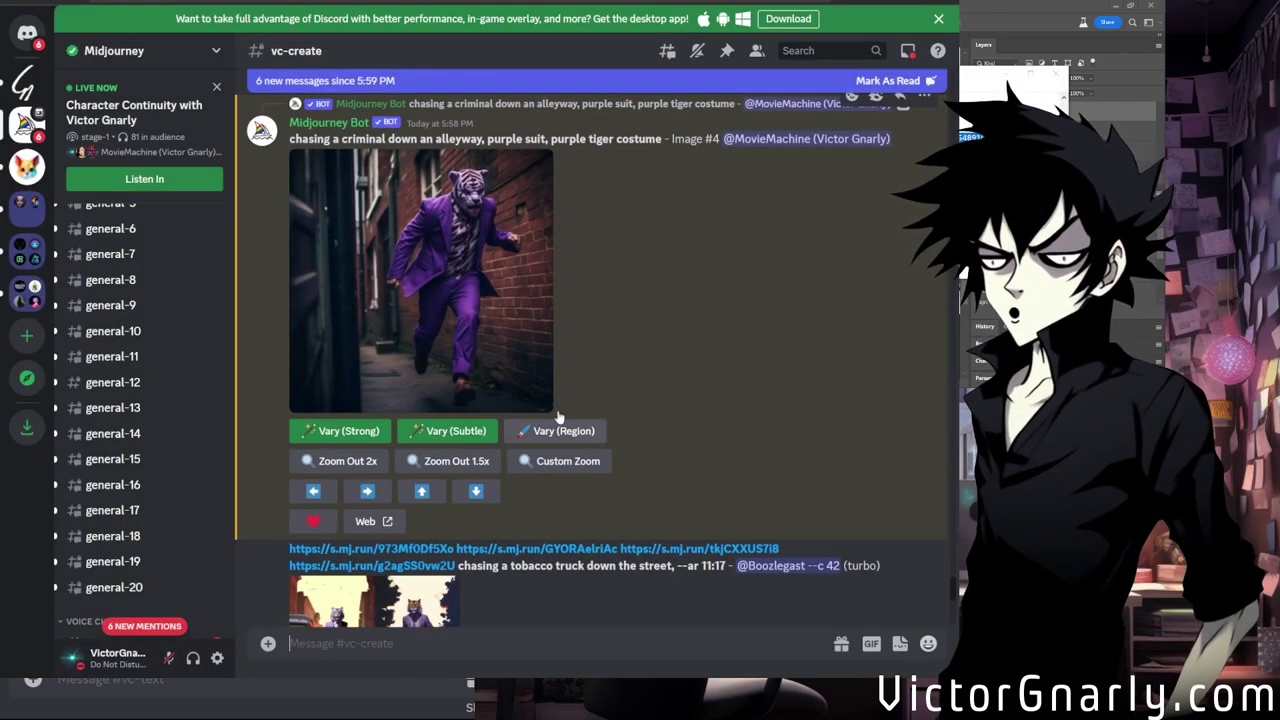
Submit a strong variation of the upscaled alleyway tiger with the reference links and --niji 5 added to the prompt.
left_click(388, 431)
scroll(460, 375, "down", 1)
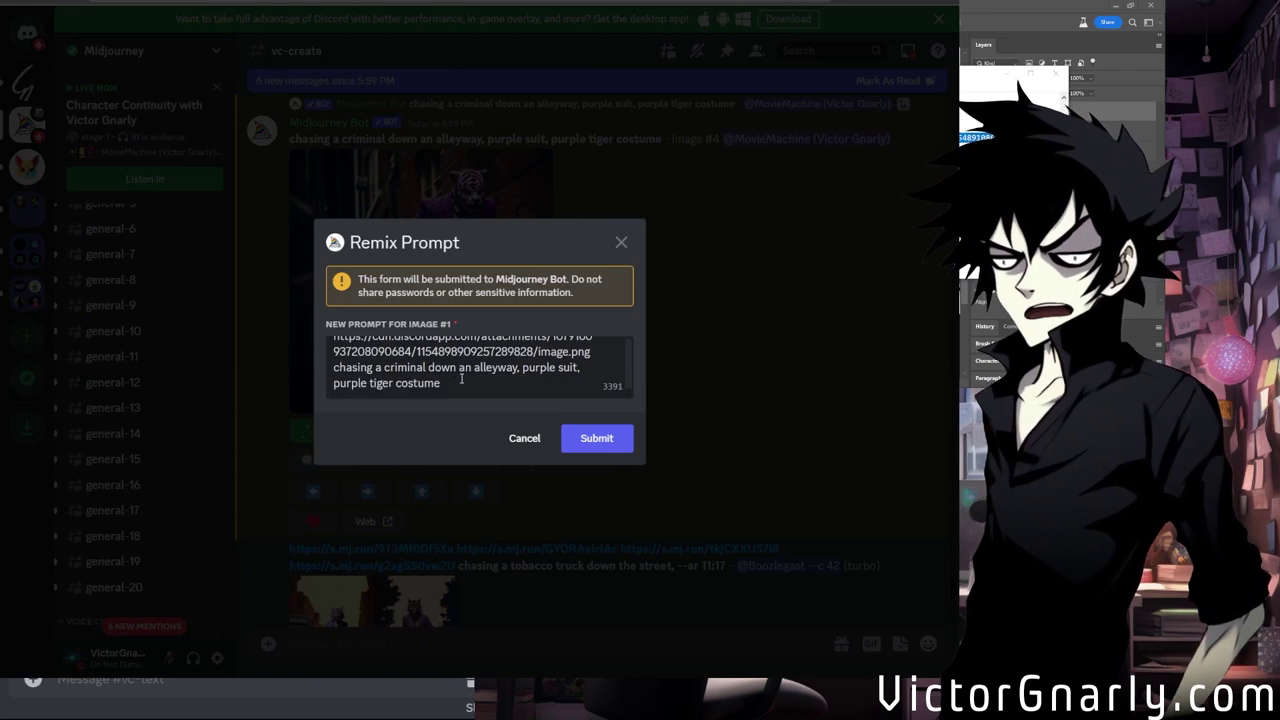
scroll(474, 388, "up", 2)
scroll(476, 380, "down", 2)
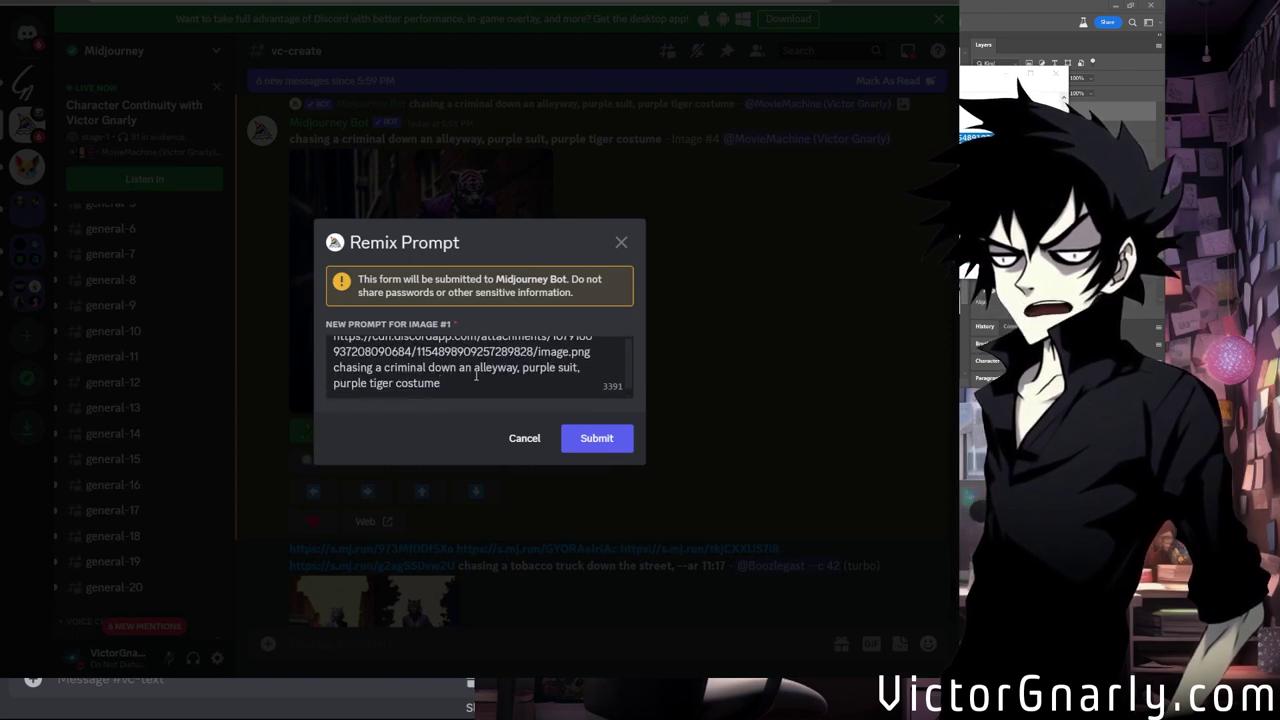
type("--ar 3:2")
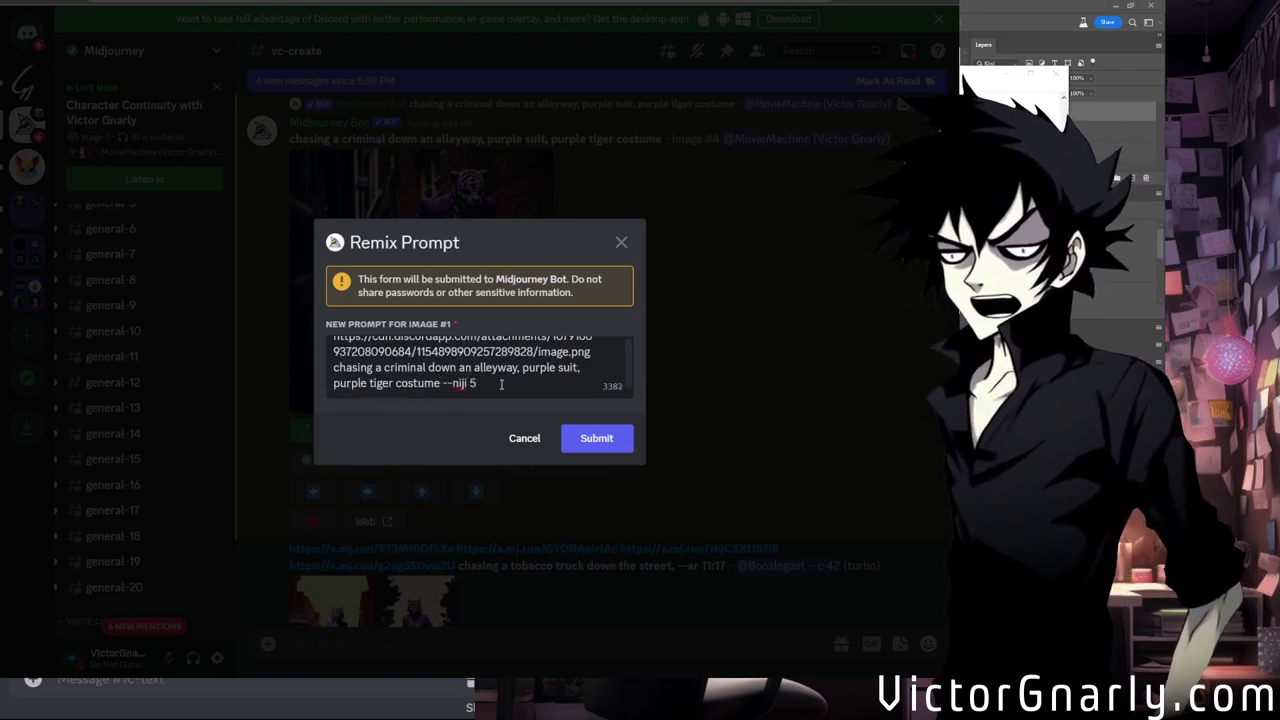
key("Return")
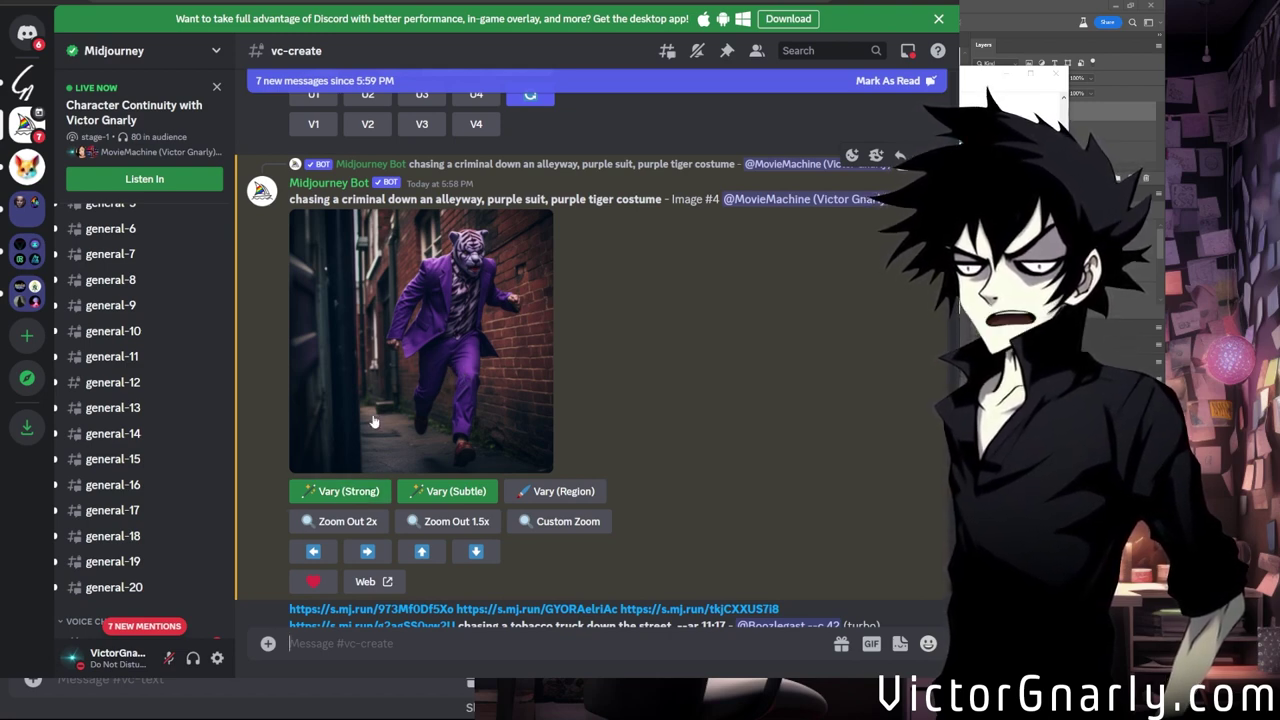
Remix a strong variation of the alleyway tiger with the reference links added and --iw 2 at the end of the prompt.
left_click(345, 491)
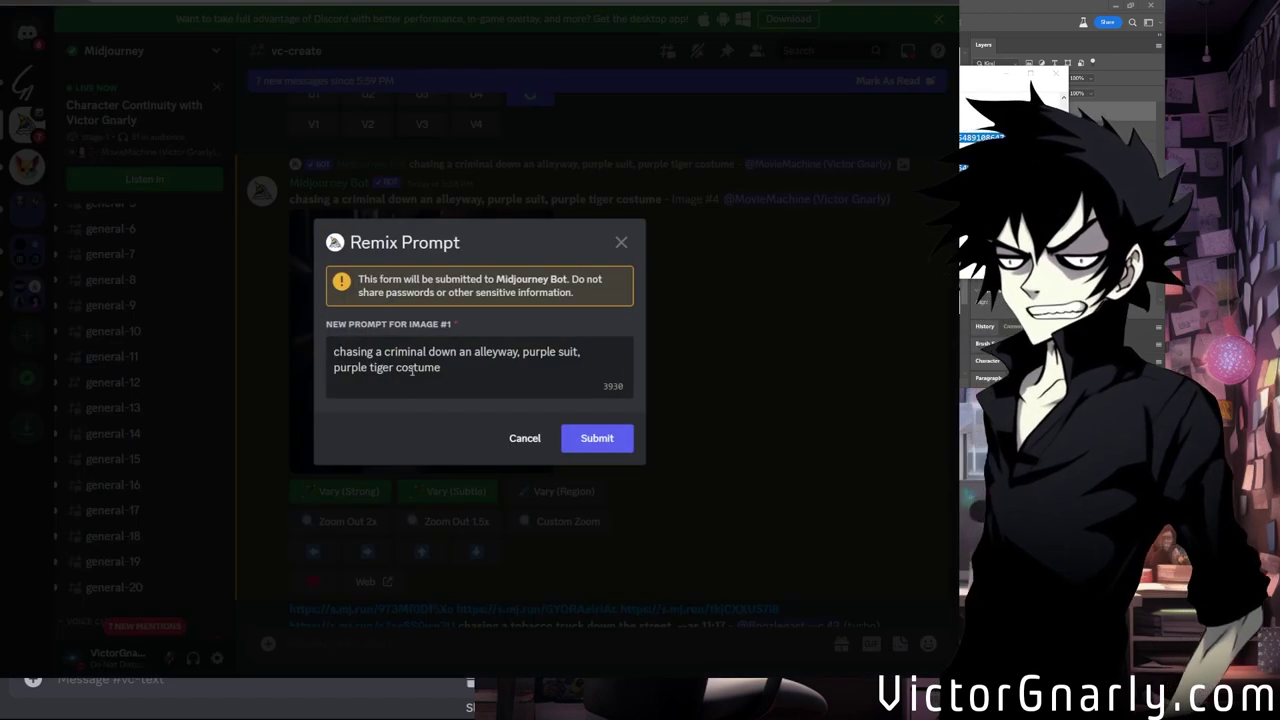
key("ctrl+v")
scroll(424, 369, "down", 1)
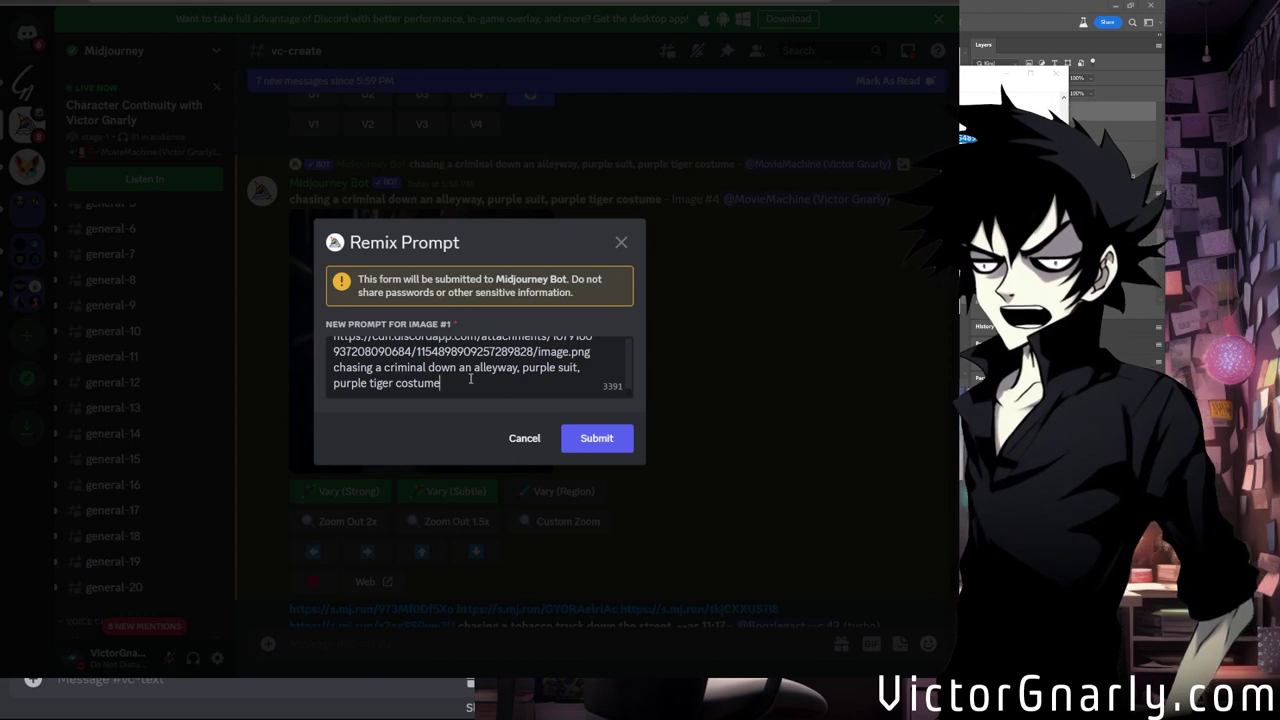
type("iw 2")
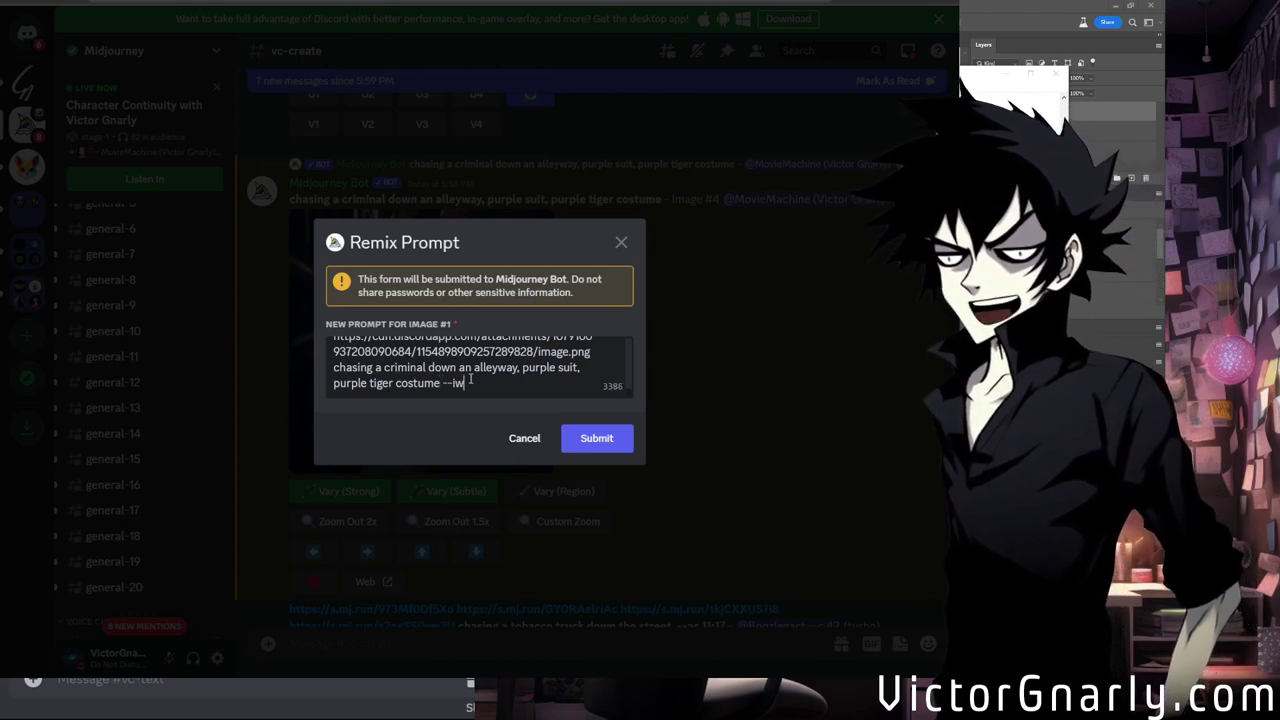
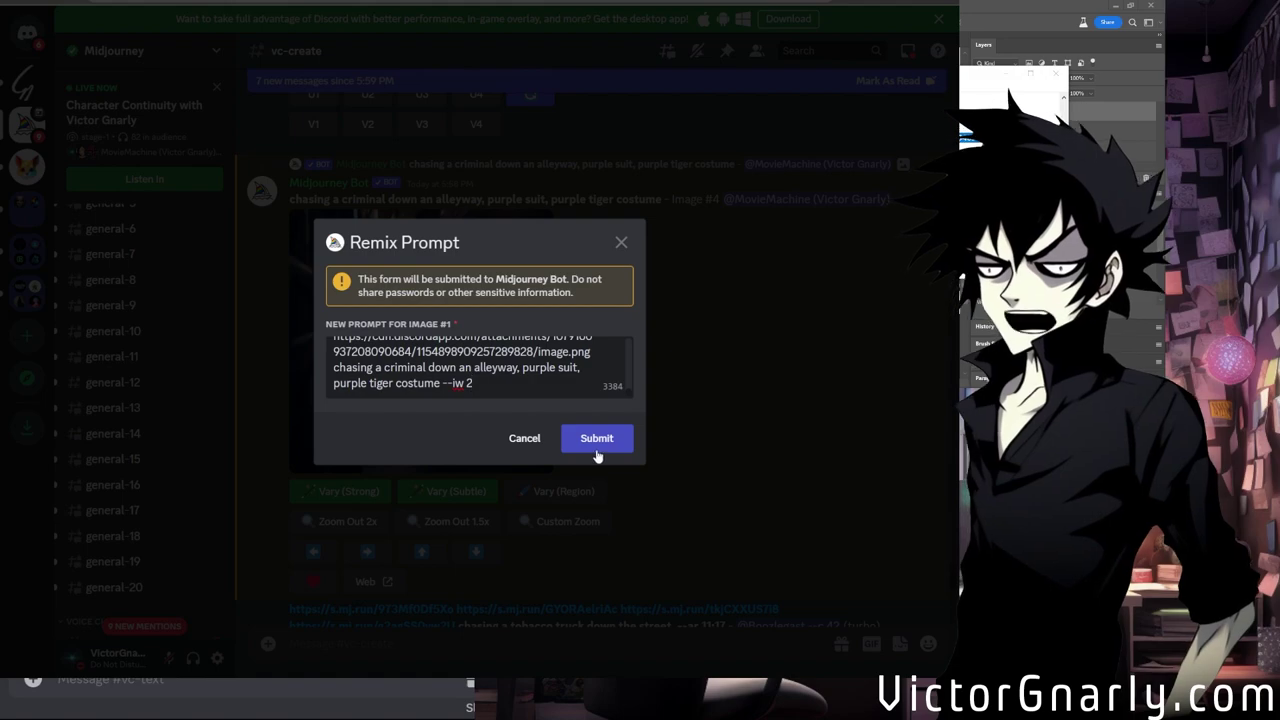
left_click(518, 438)
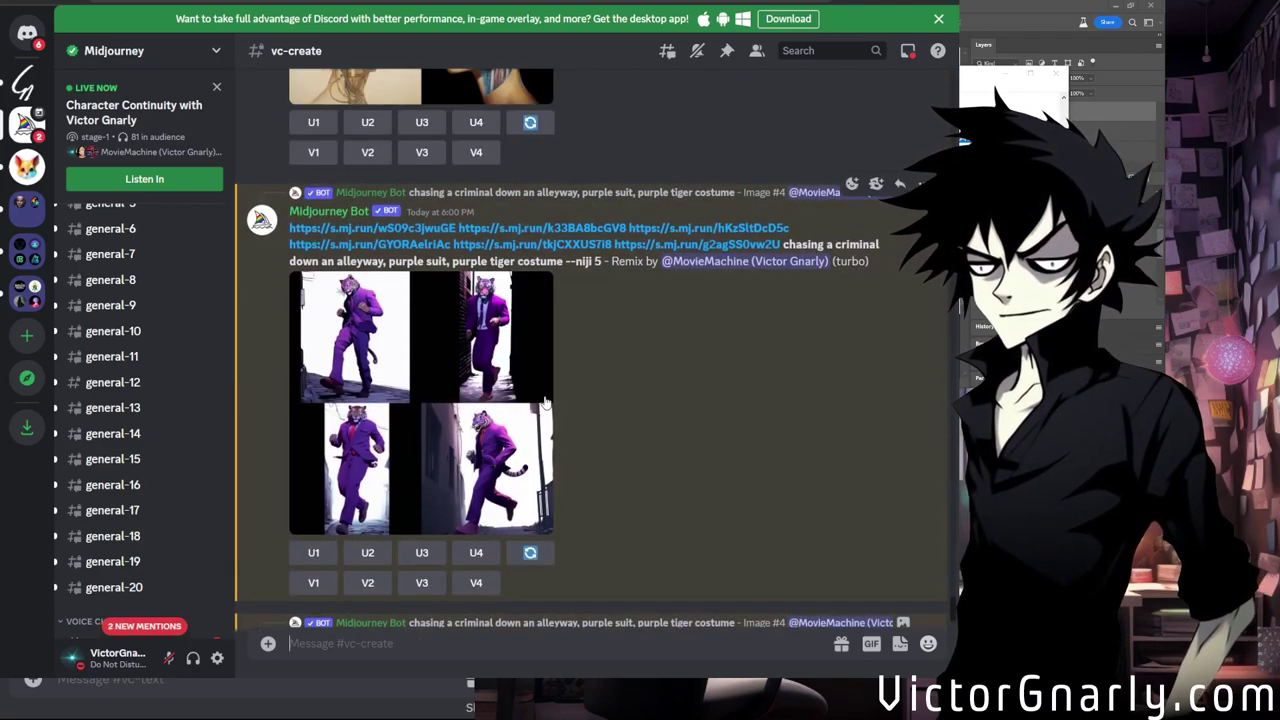
Enlarge the strong and subtle --niji 5 alleyway chase grids in turn and compare the tigers and backgrounds.
left_click(502, 374)
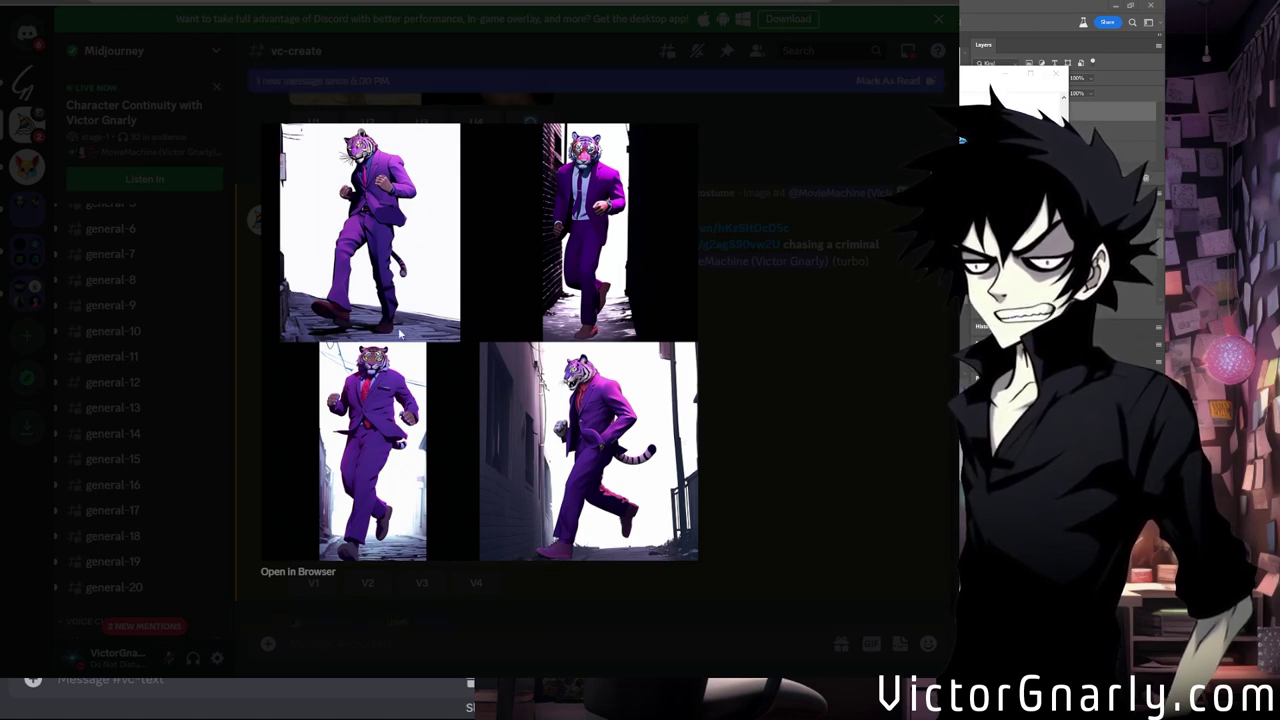
left_click(769, 413)
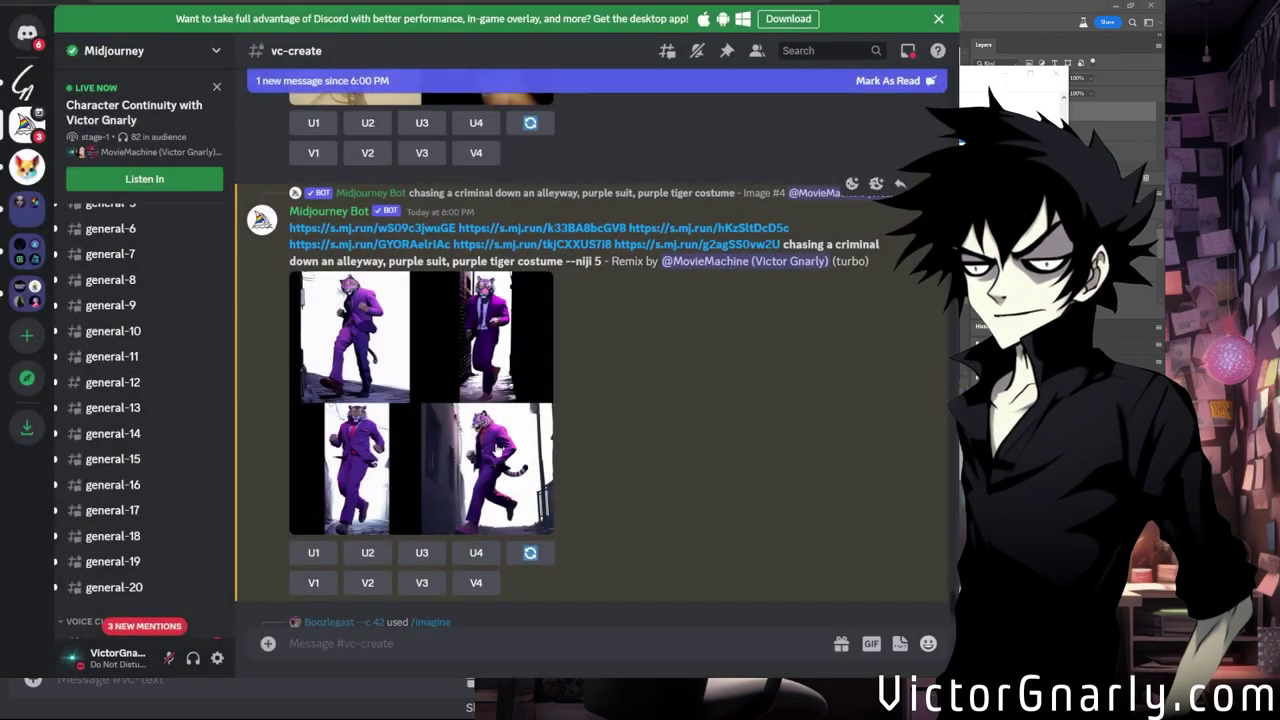
left_click(500, 410)
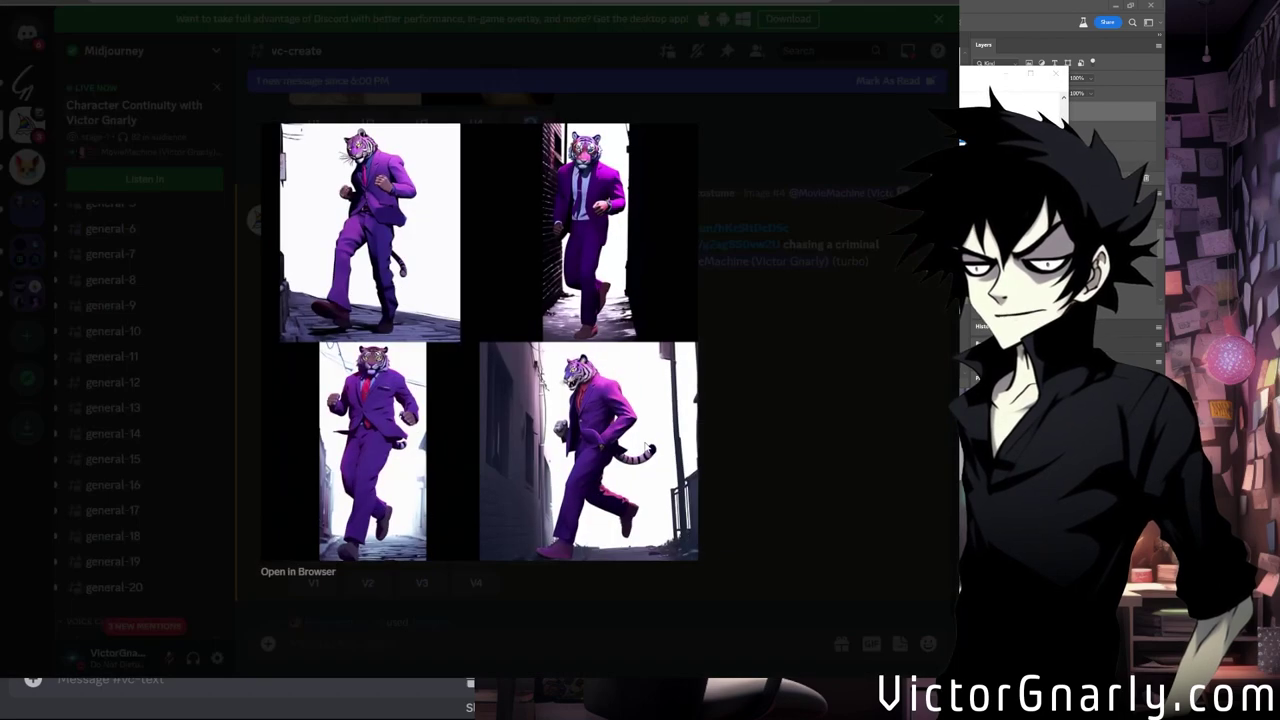
left_click(749, 466)
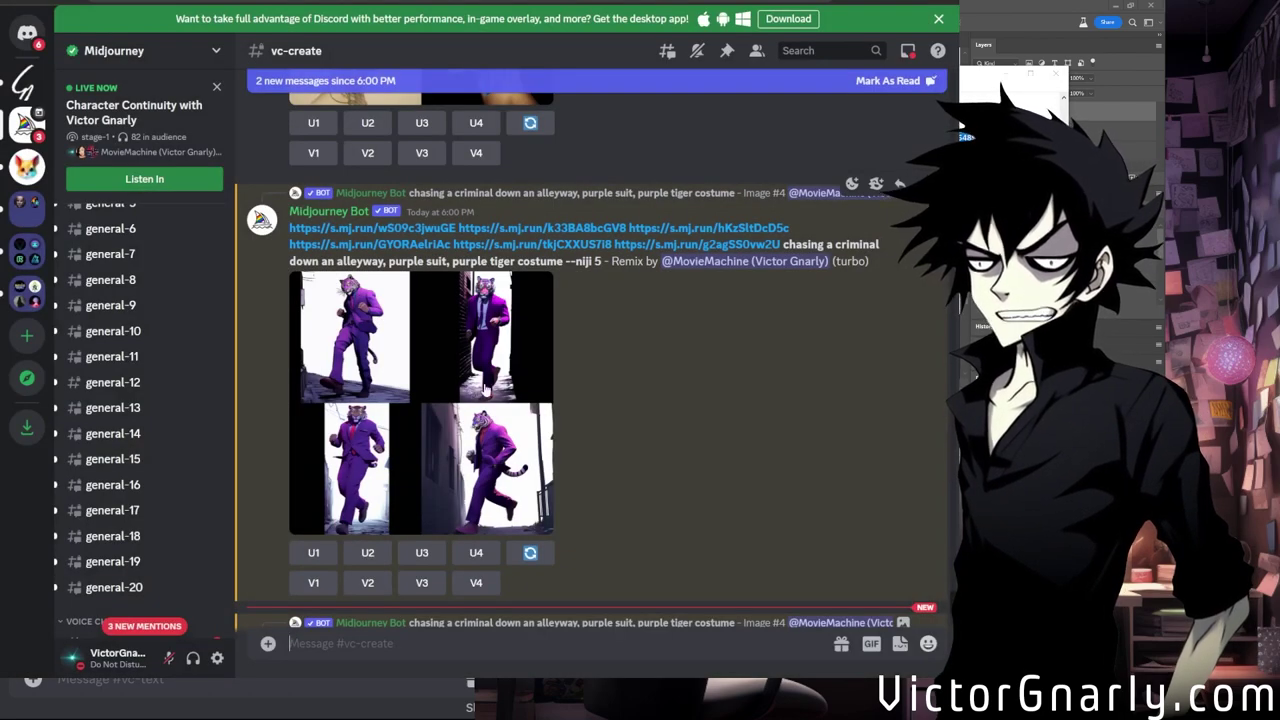
scroll(661, 417, "down", 5)
scroll(675, 432, "up", 2)
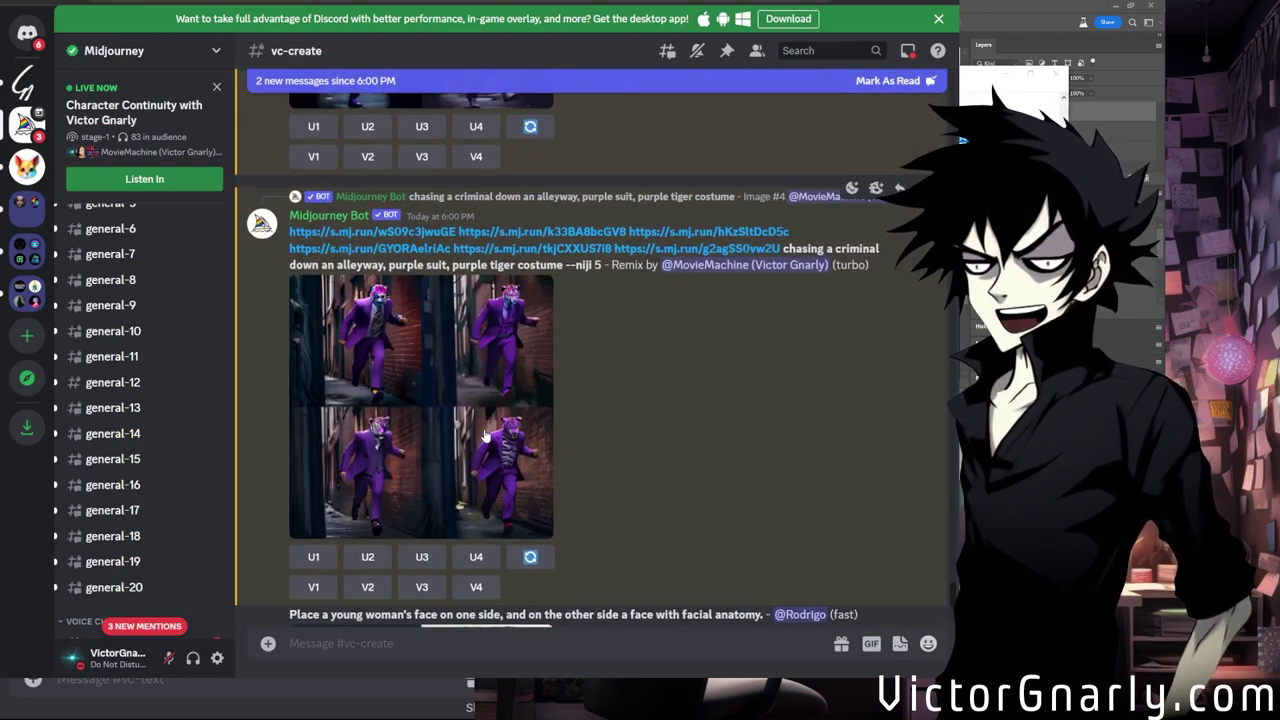
left_click(487, 432)
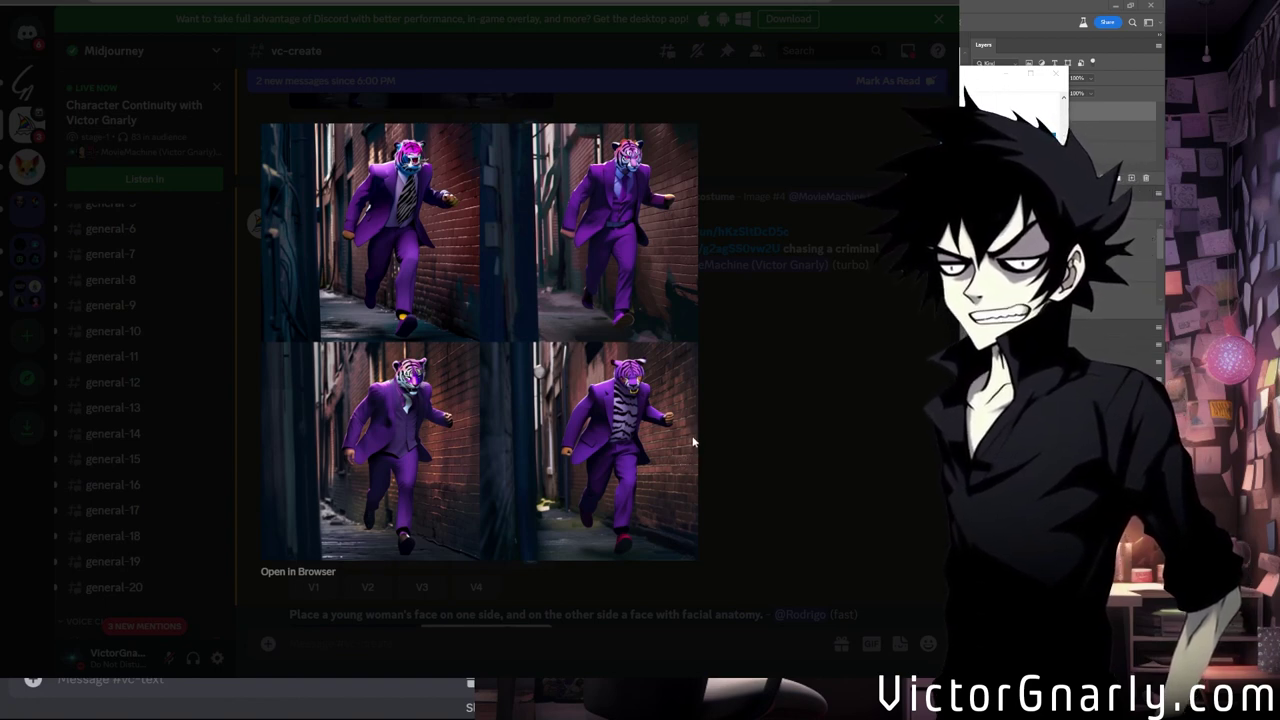
left_click(726, 400)
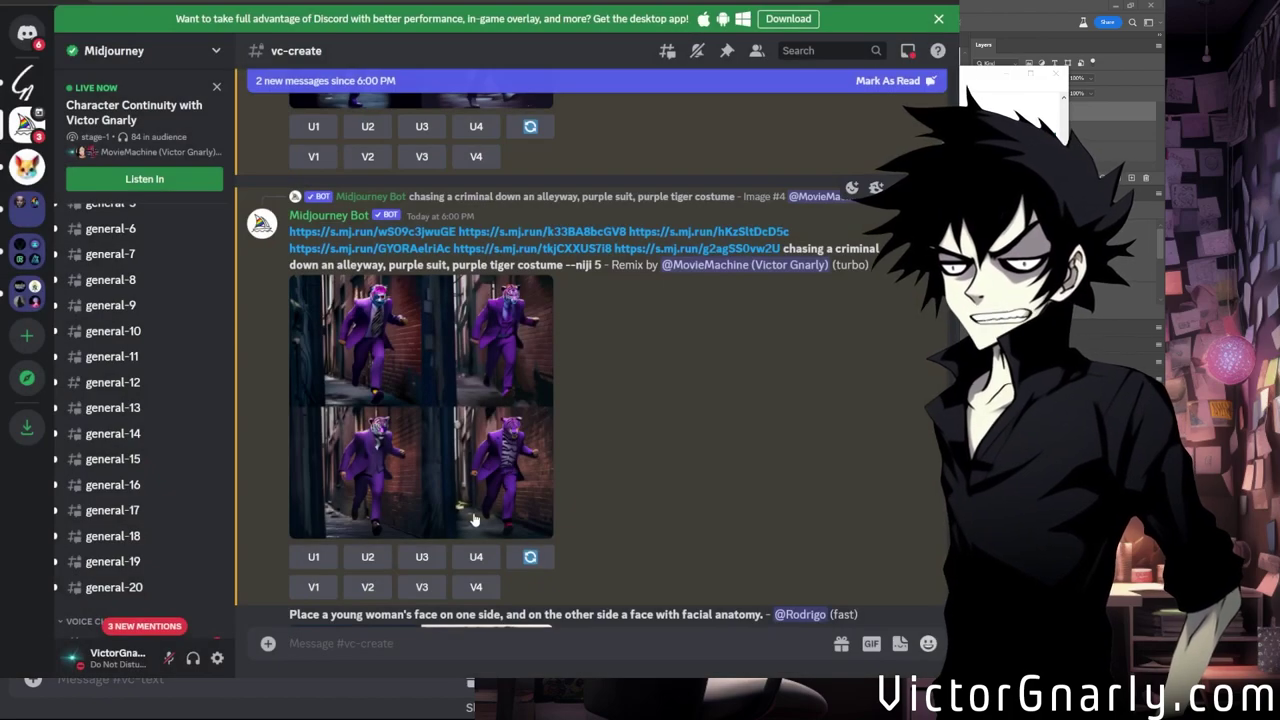
Enlarge and examine the alleyway chase grid remixed with reference links but without --niji 5.
left_click(421, 557)
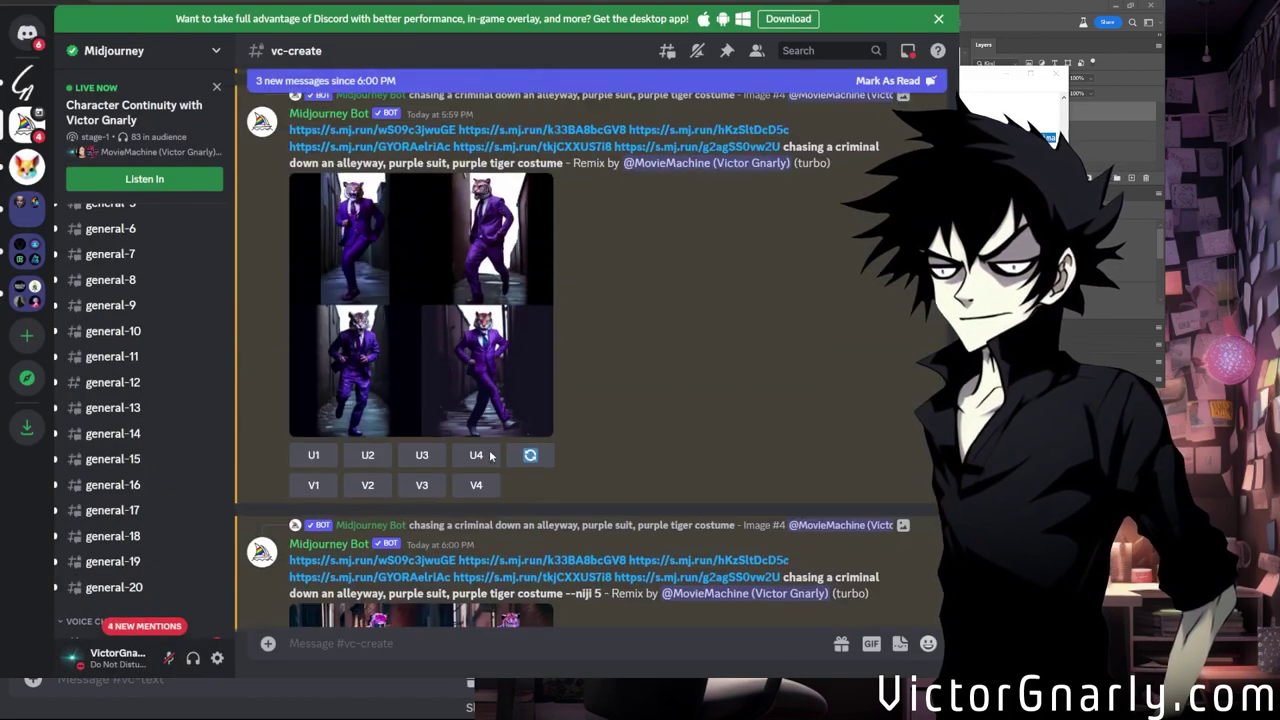
left_click(470, 380)
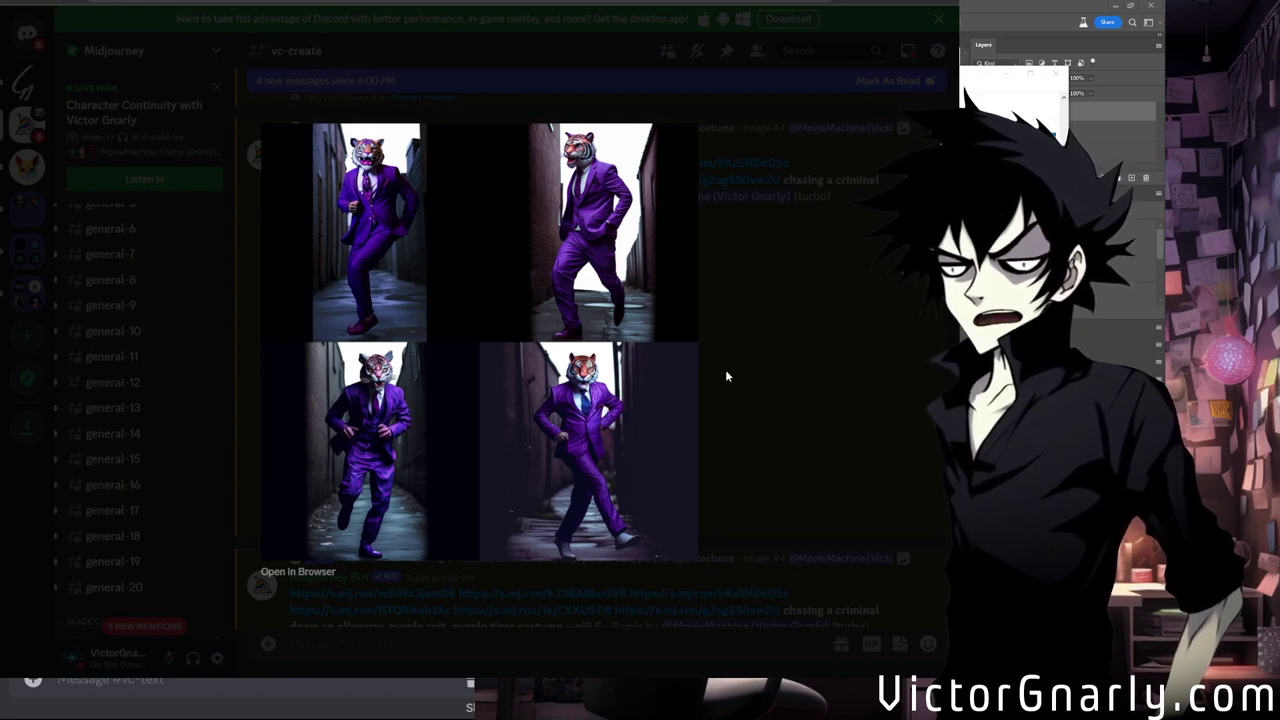
left_click(731, 423)
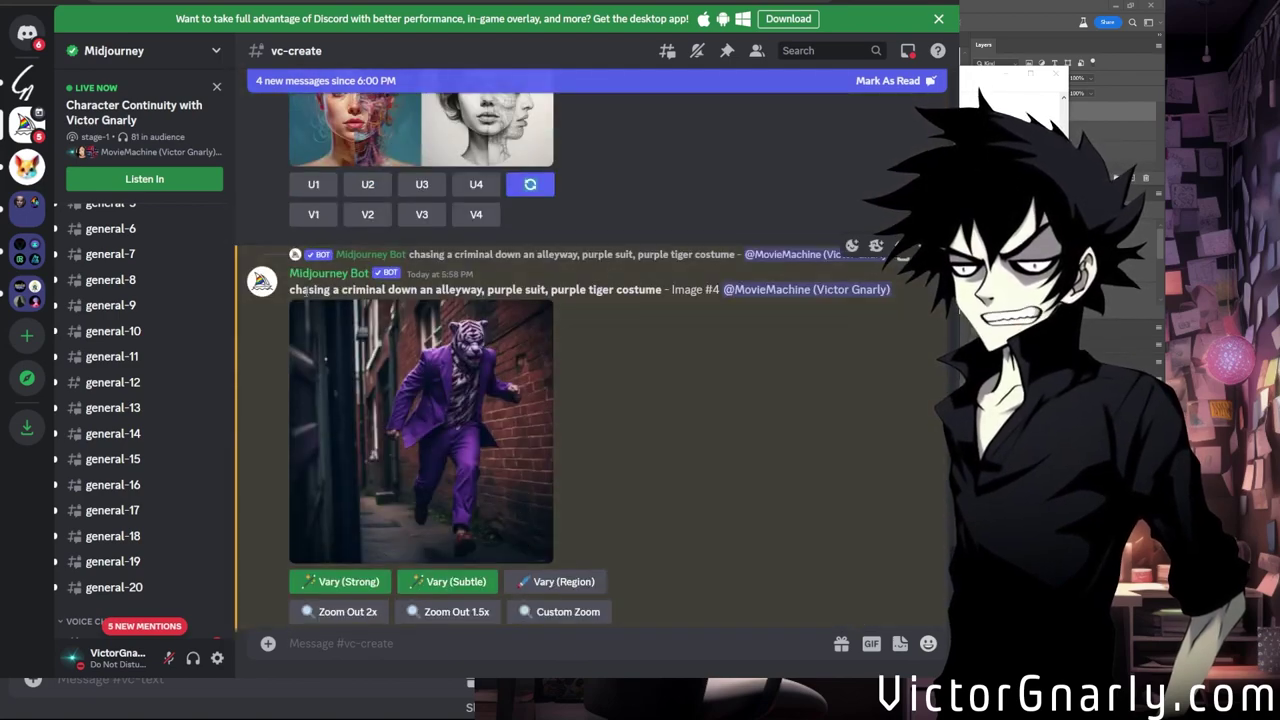
Copy the upscaled tiger's prompt text "chasing a criminal down an alleyway, purple suit, purple tiger costume".
left_click_drag(291, 287, 665, 292)
key("ctrl+c")
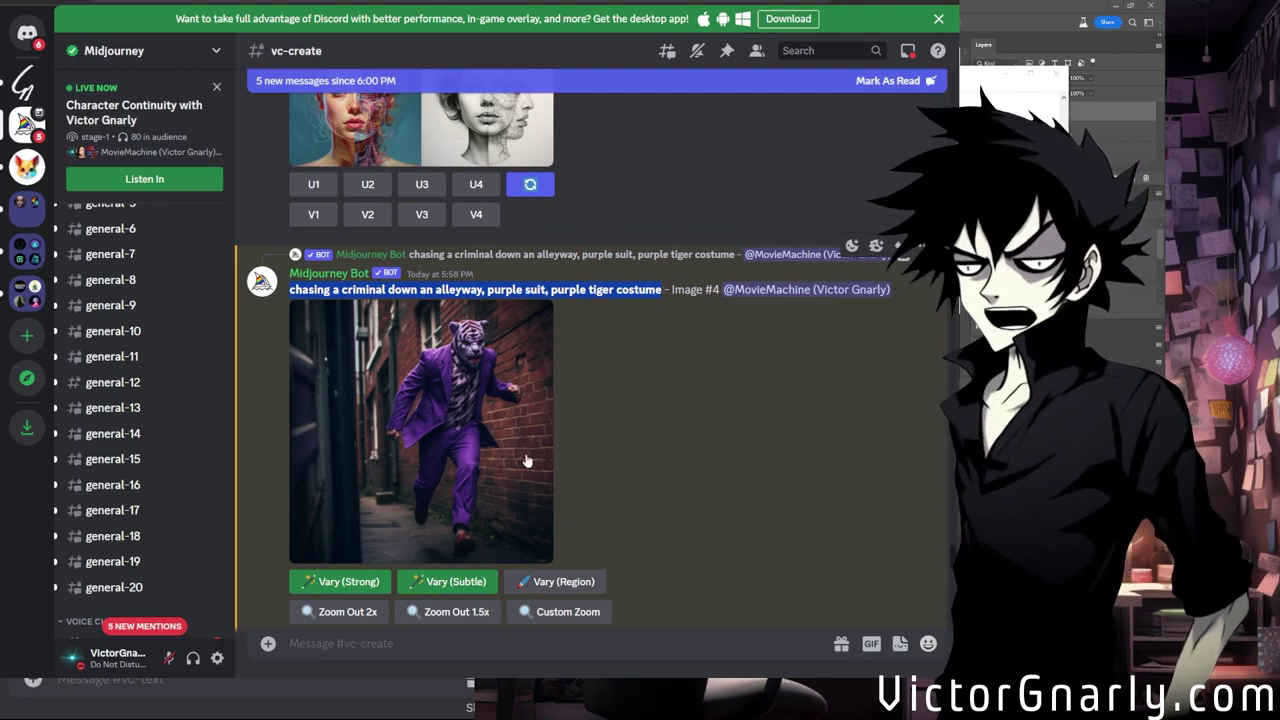
scroll(452, 548, "up", 5)
scroll(440, 600, "up", 4)
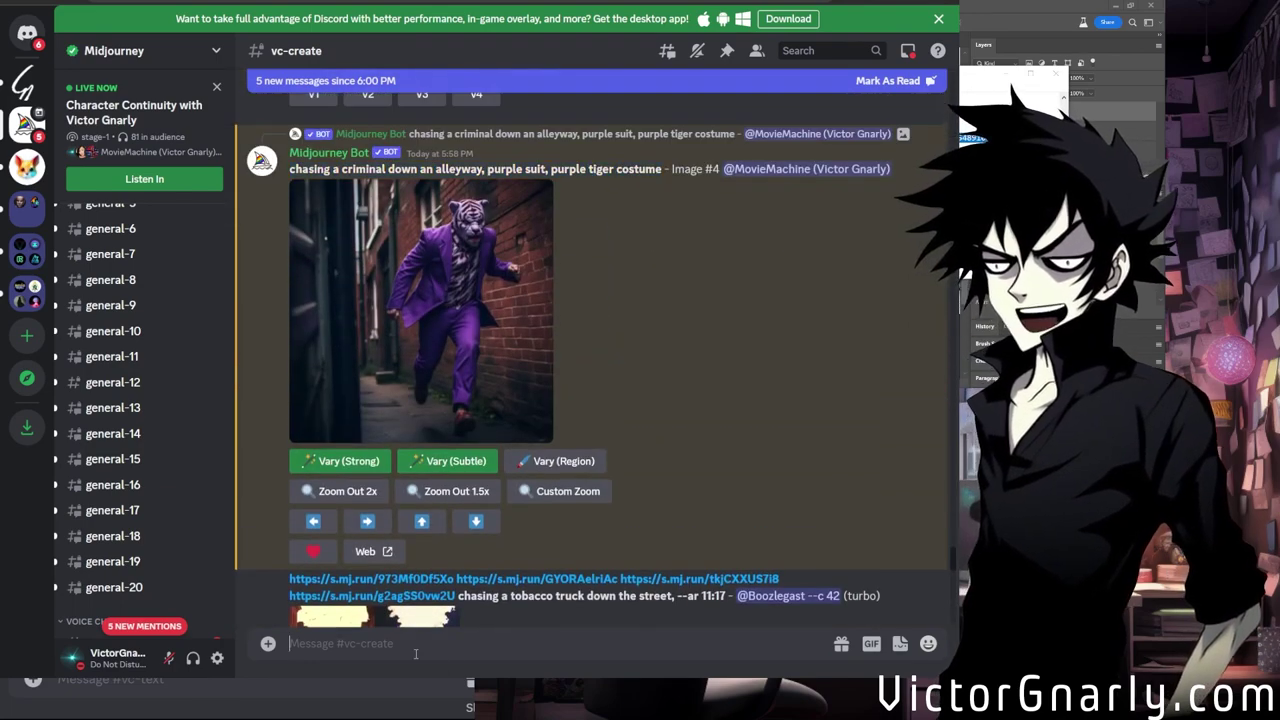
Generate an image with /imagine from the copied alleyway prompt, adding "red bowtie," before "purple suit, purple tiger costume".
type("/imagine")
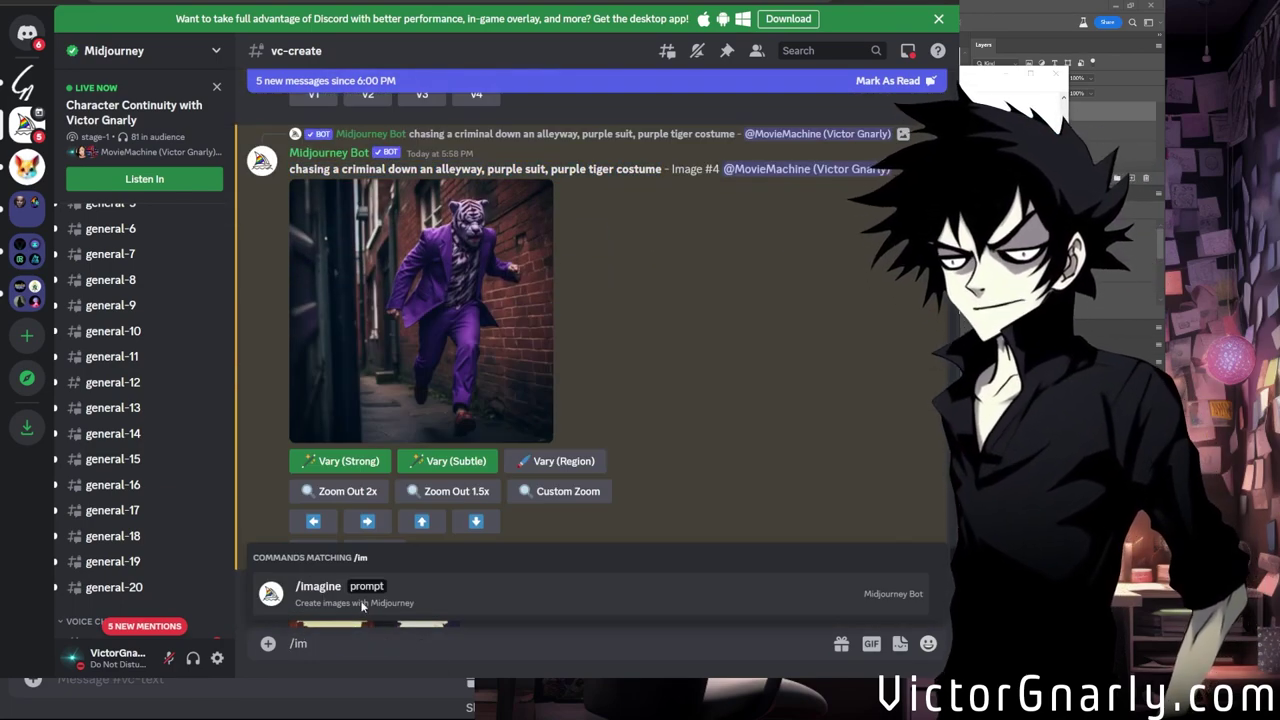
key("Tab")
key("ctrl+v")
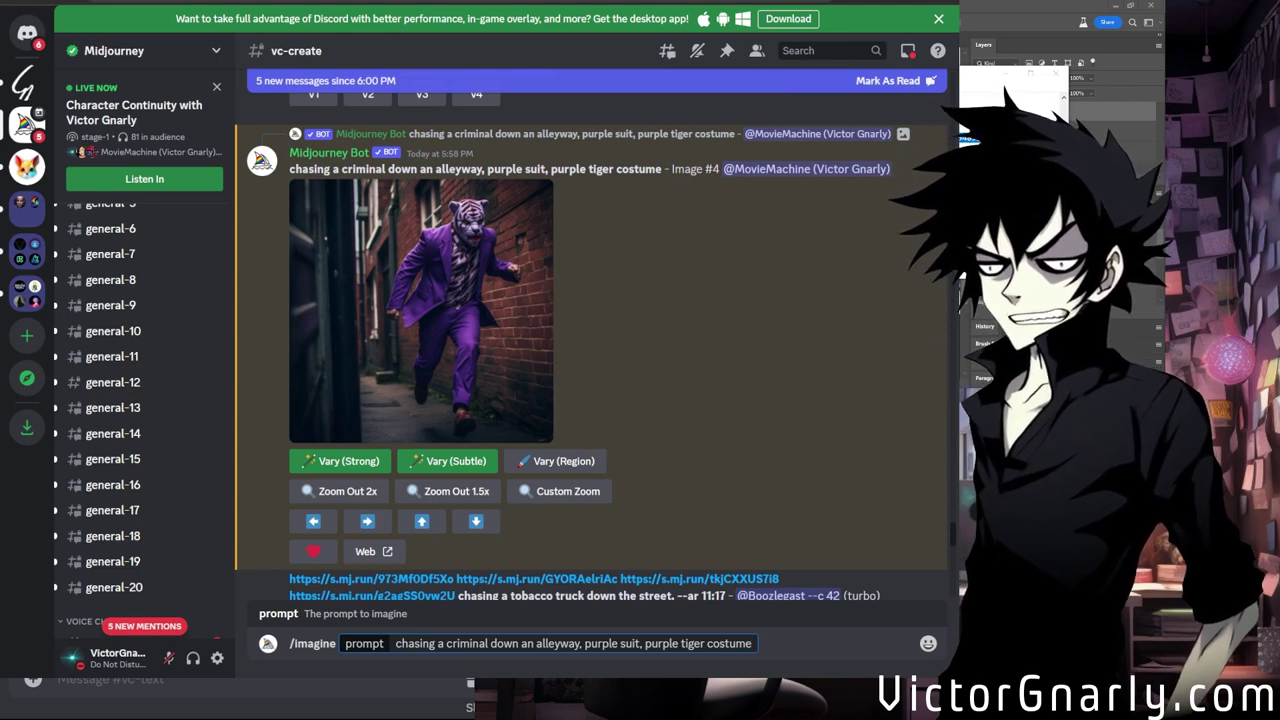
left_click(396, 643)
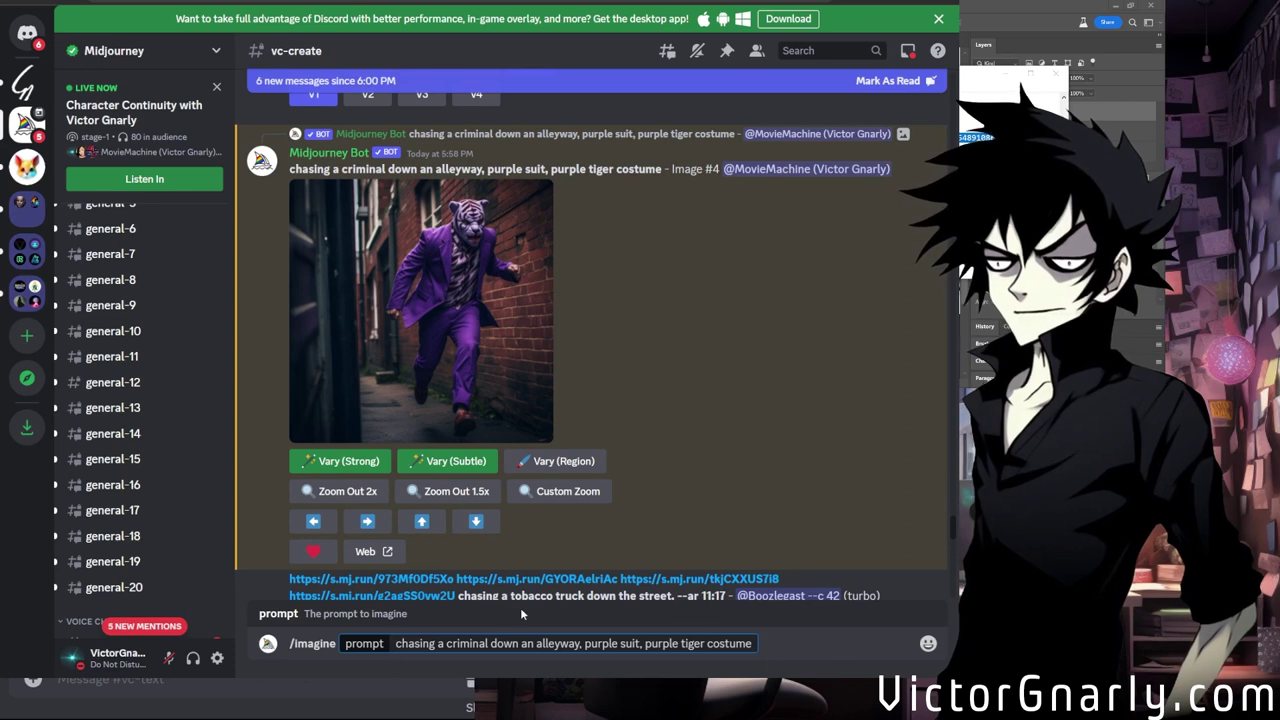
left_click(584, 643)
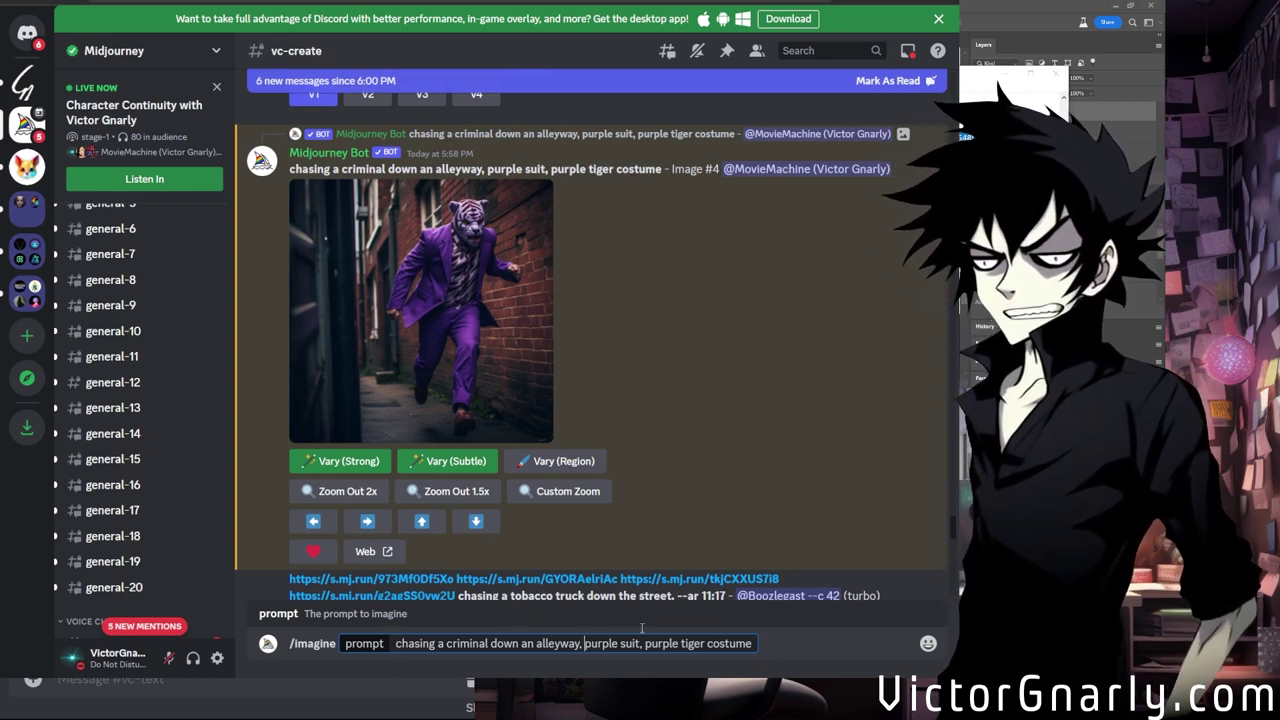
type("red bowtie,")
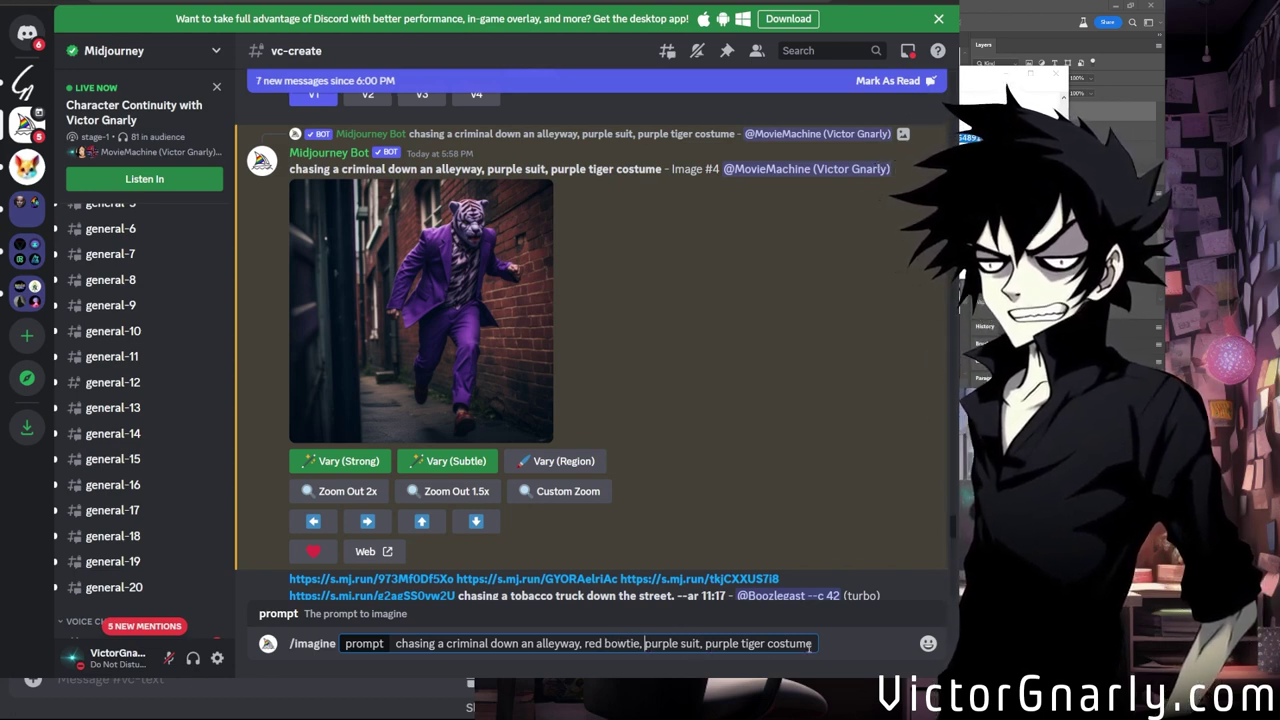
key("Return")
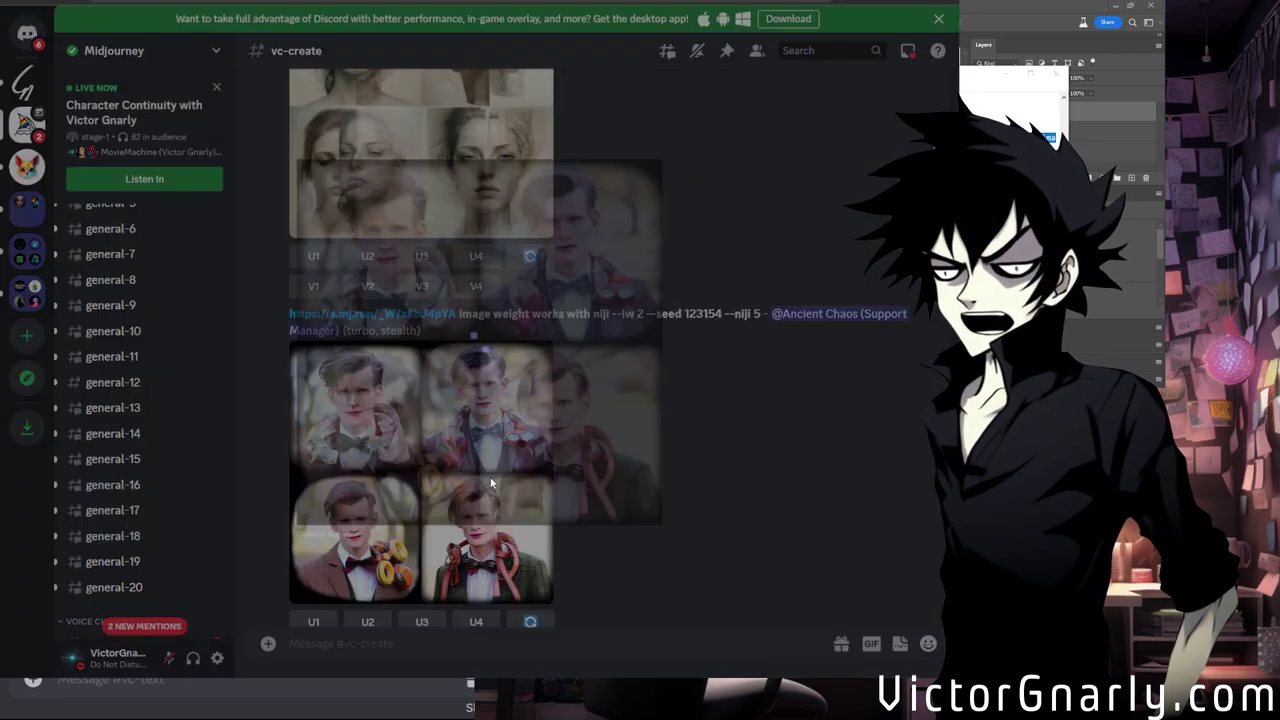
Enlarge and examine the man-in-bowtie portrait grid made with --iw 2 --seed 123154 --niji 5.
left_click(490, 484)
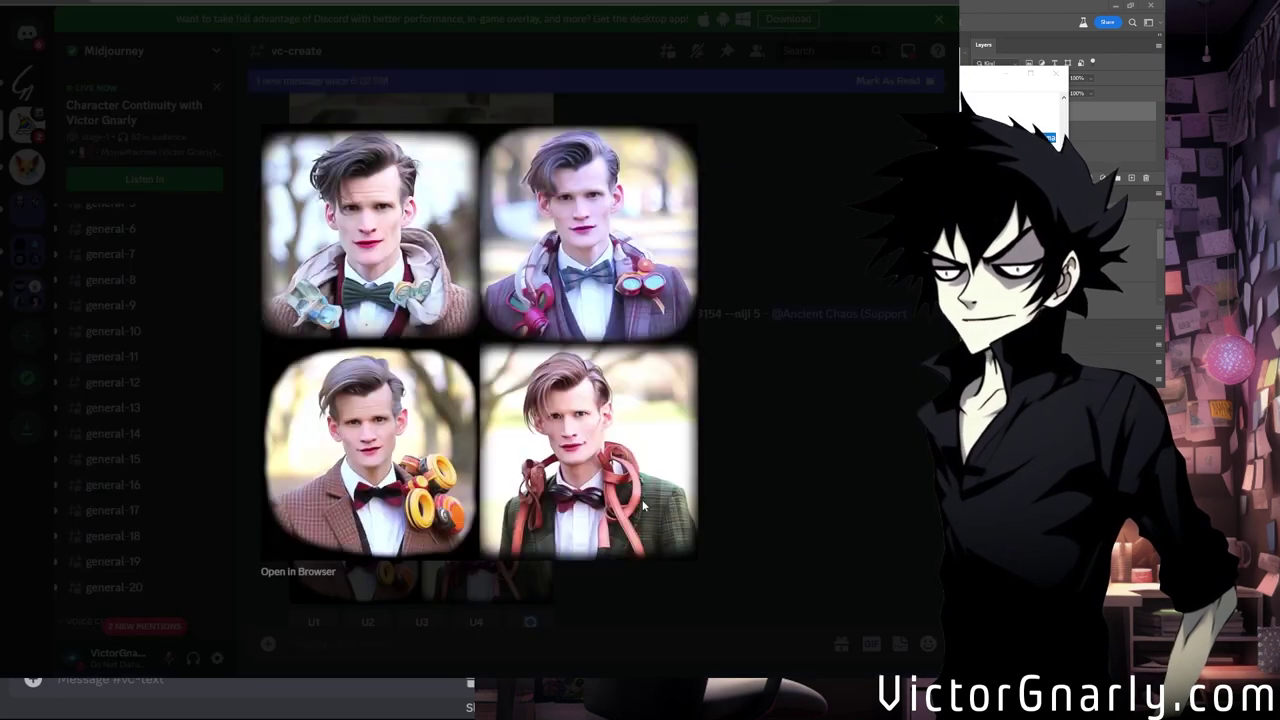
left_click(776, 483)
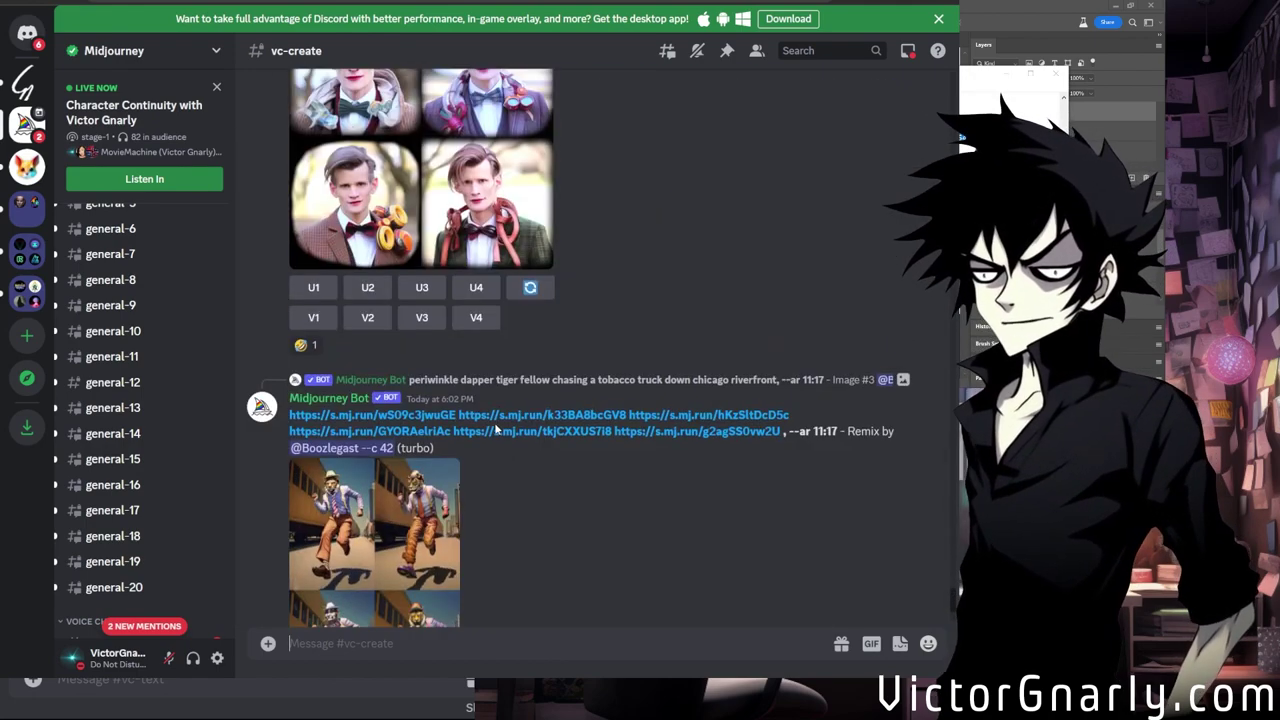
left_click(488, 381)
left_click(738, 431)
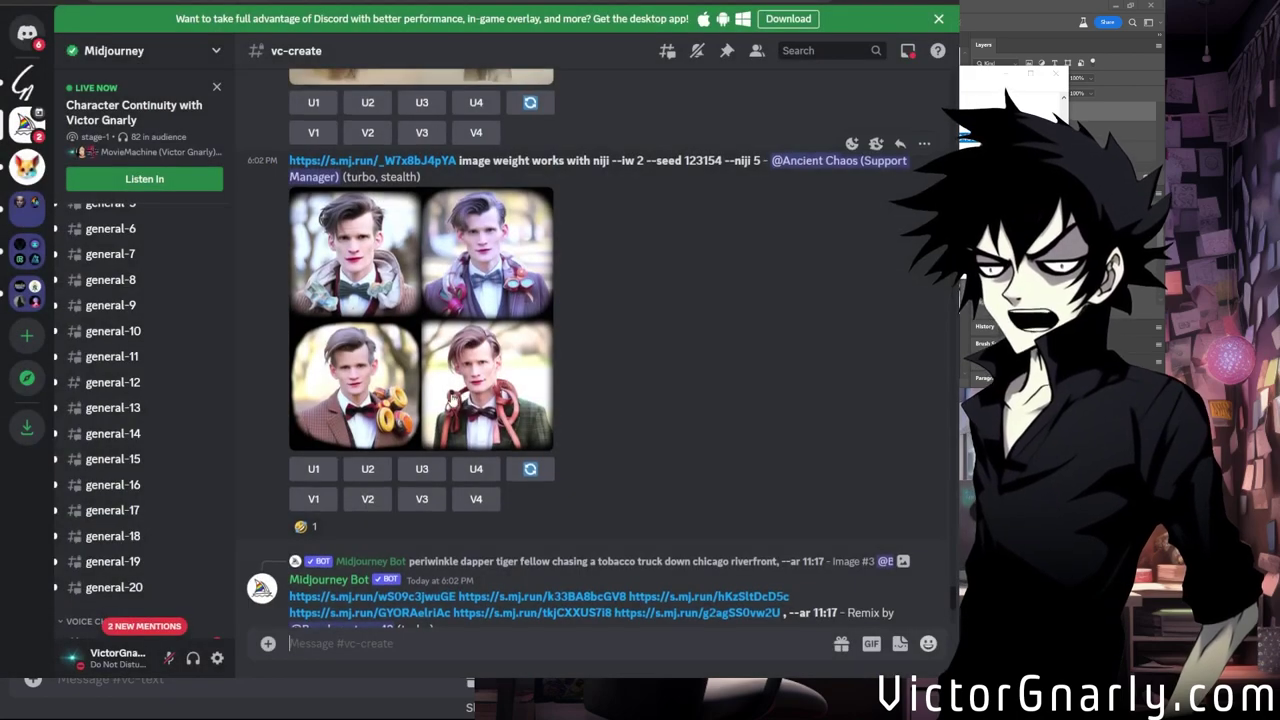
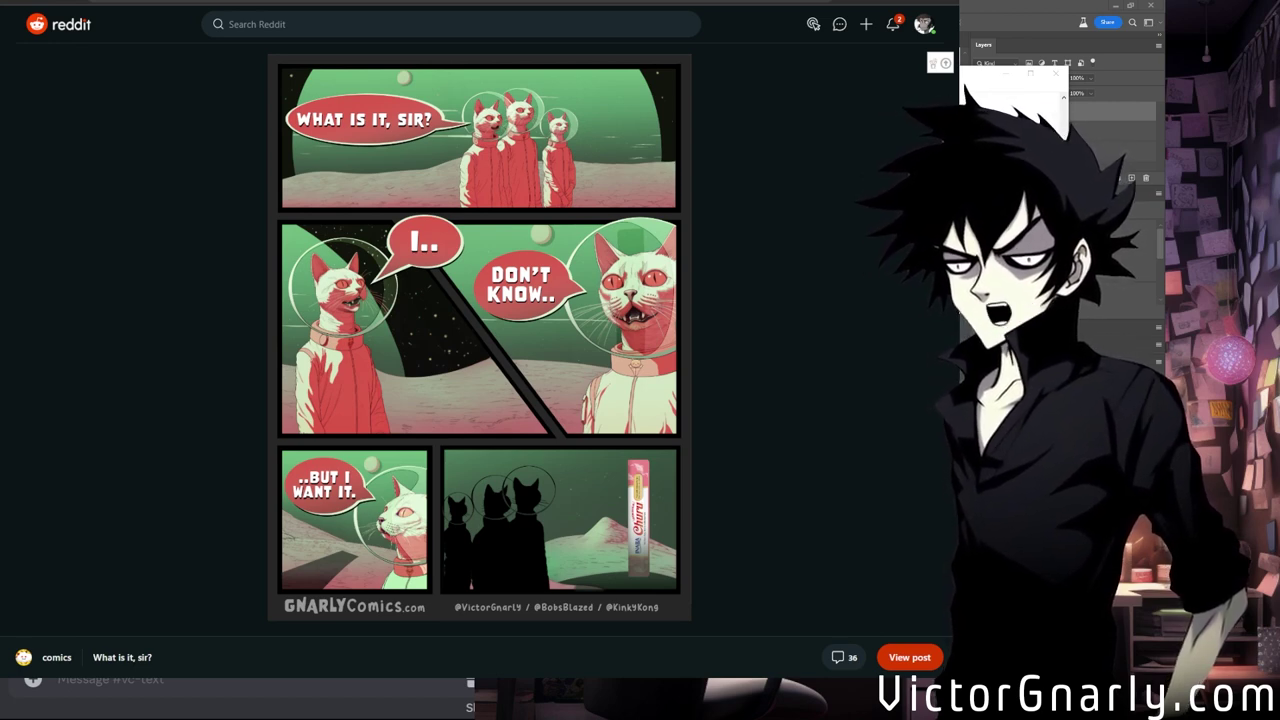
Enlarge the "What is it, sir?" cat astronaut comic on Reddit and read through all its panels.
left_click(605, 532)
scroll(390, 370, "down", 5)
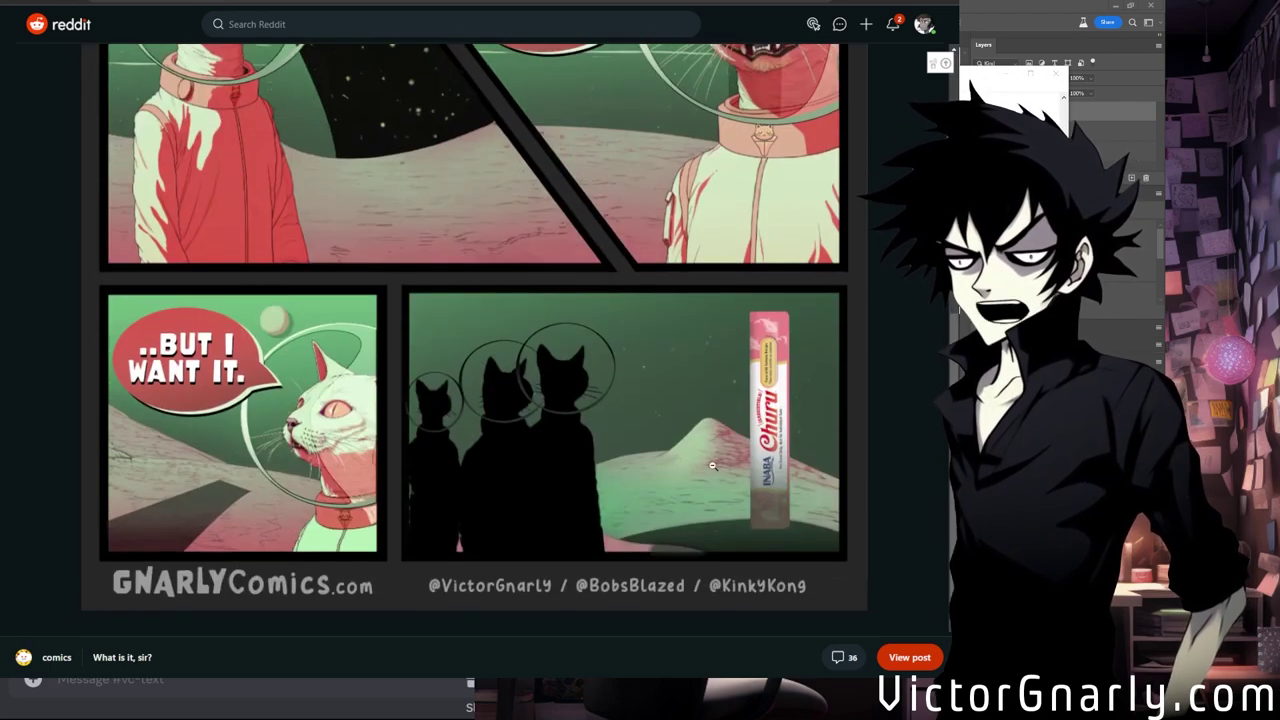
scroll(639, 453, "up", 2)
scroll(639, 453, "down", 2)
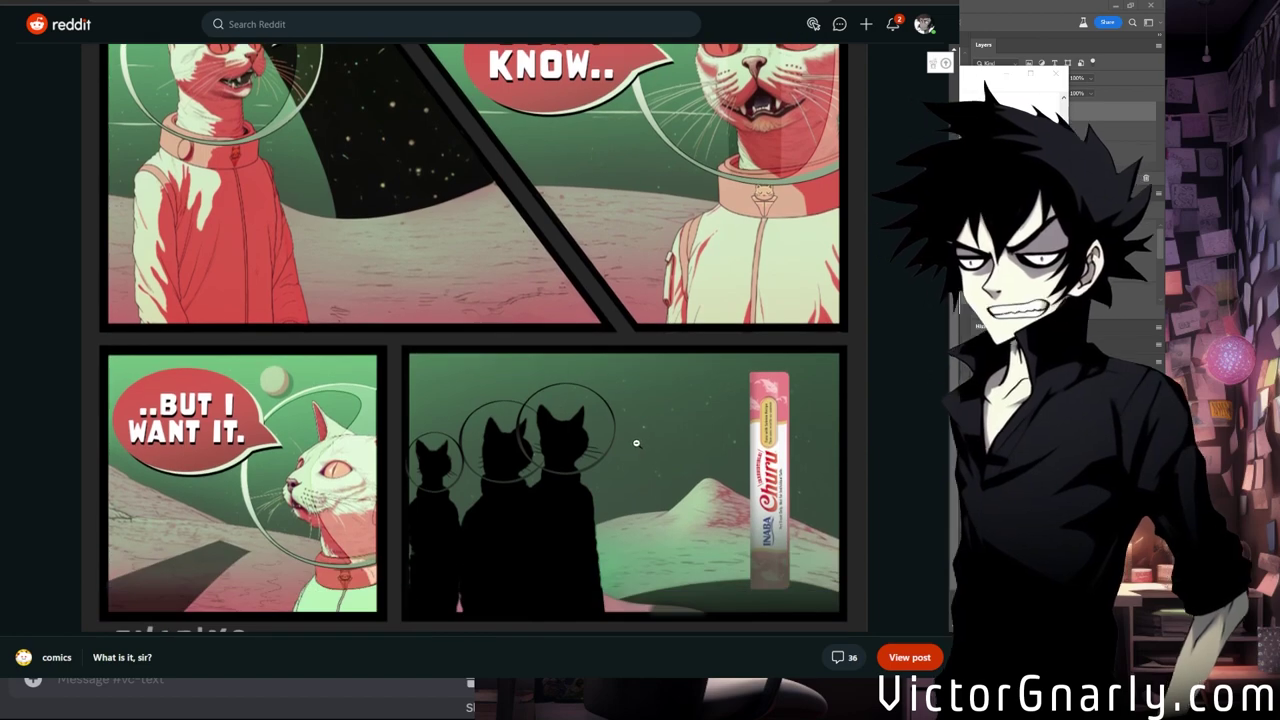
scroll(620, 430, "up", 2)
scroll(618, 433, "up", 3)
scroll(663, 467, "down", 5)
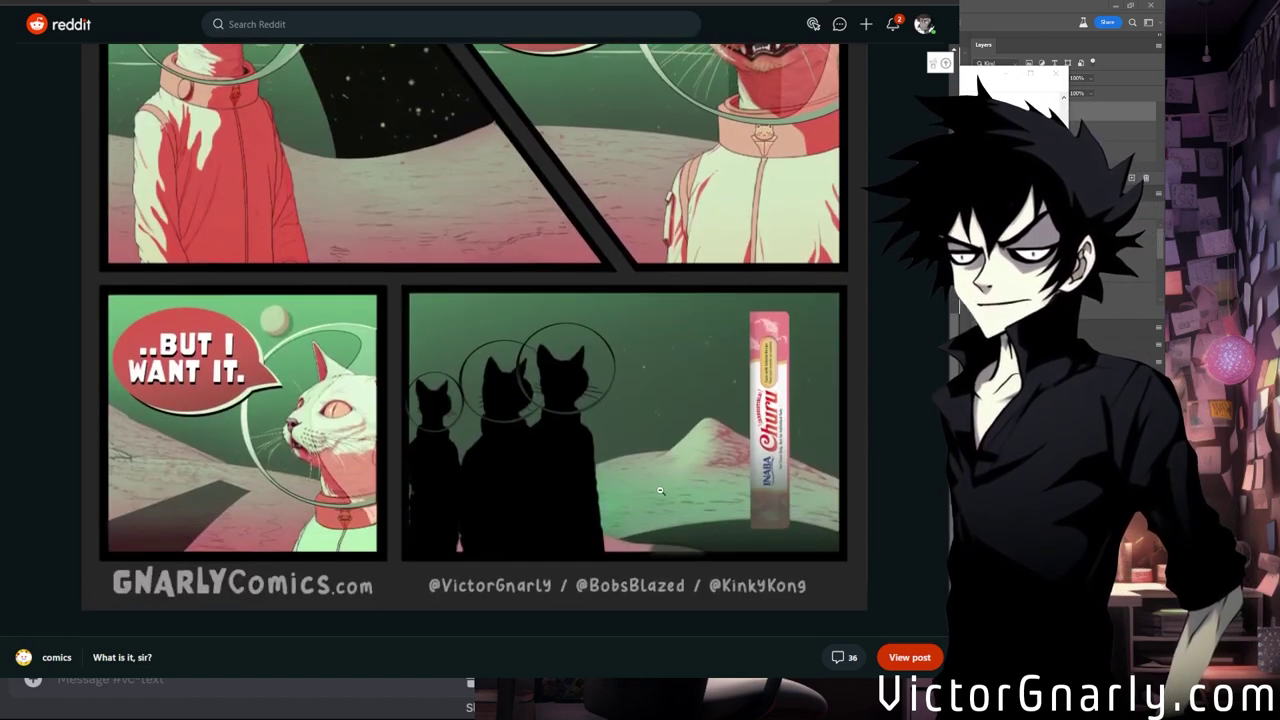
scroll(663, 467, "up", 5)
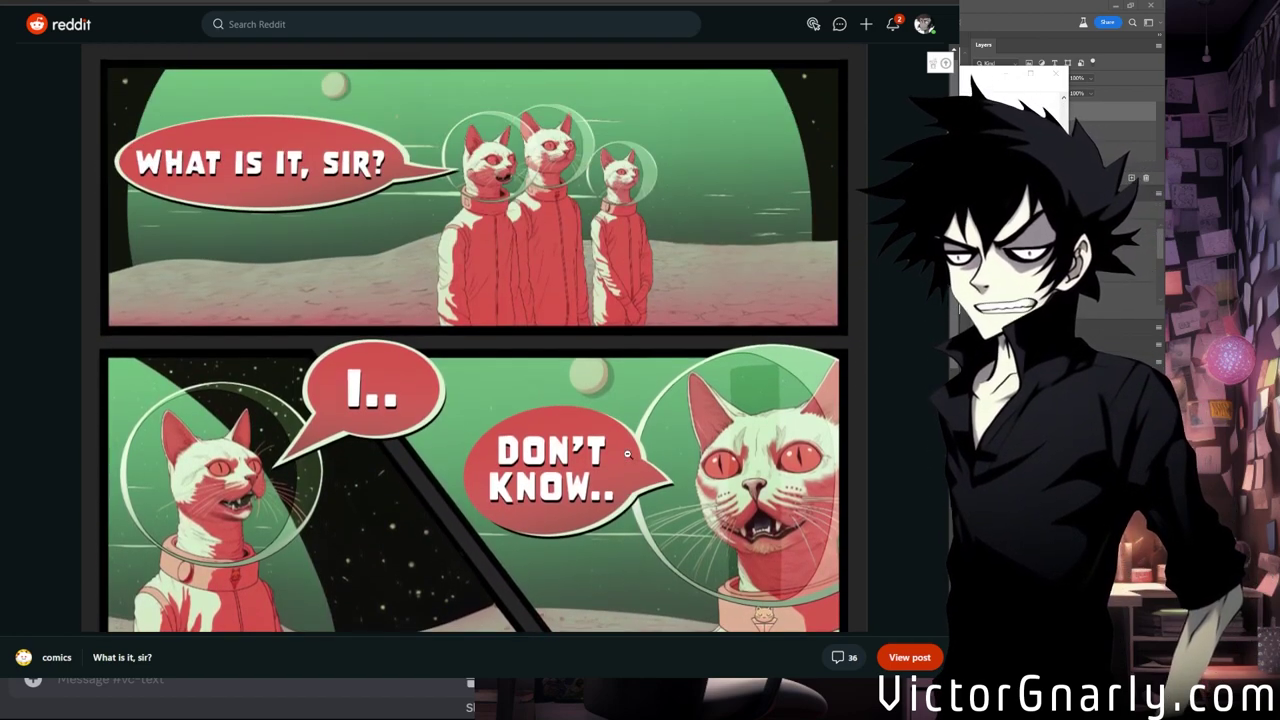
left_click(619, 374)
left_click(619, 411)
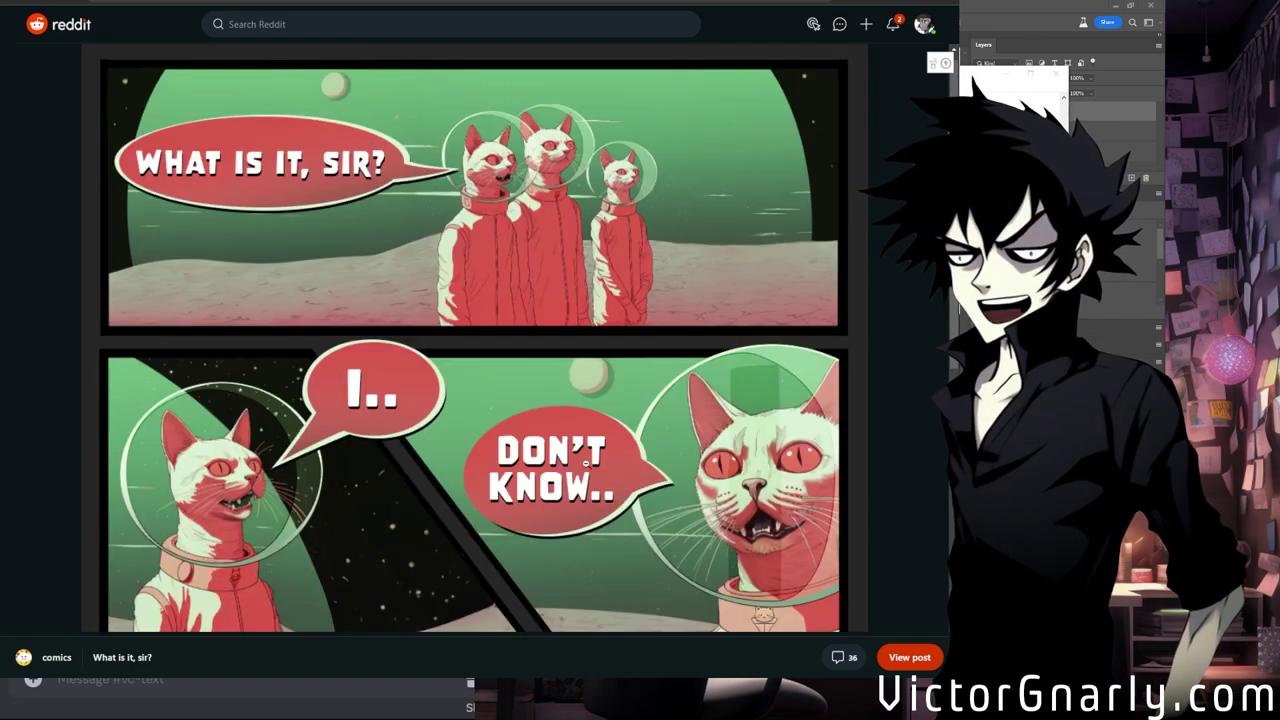
scroll(555, 566, "down", 2)
scroll(534, 518, "up", 2)
scroll(534, 478, "down", 2)
scroll(534, 478, "down", 2)
scroll(534, 478, "up", 3)
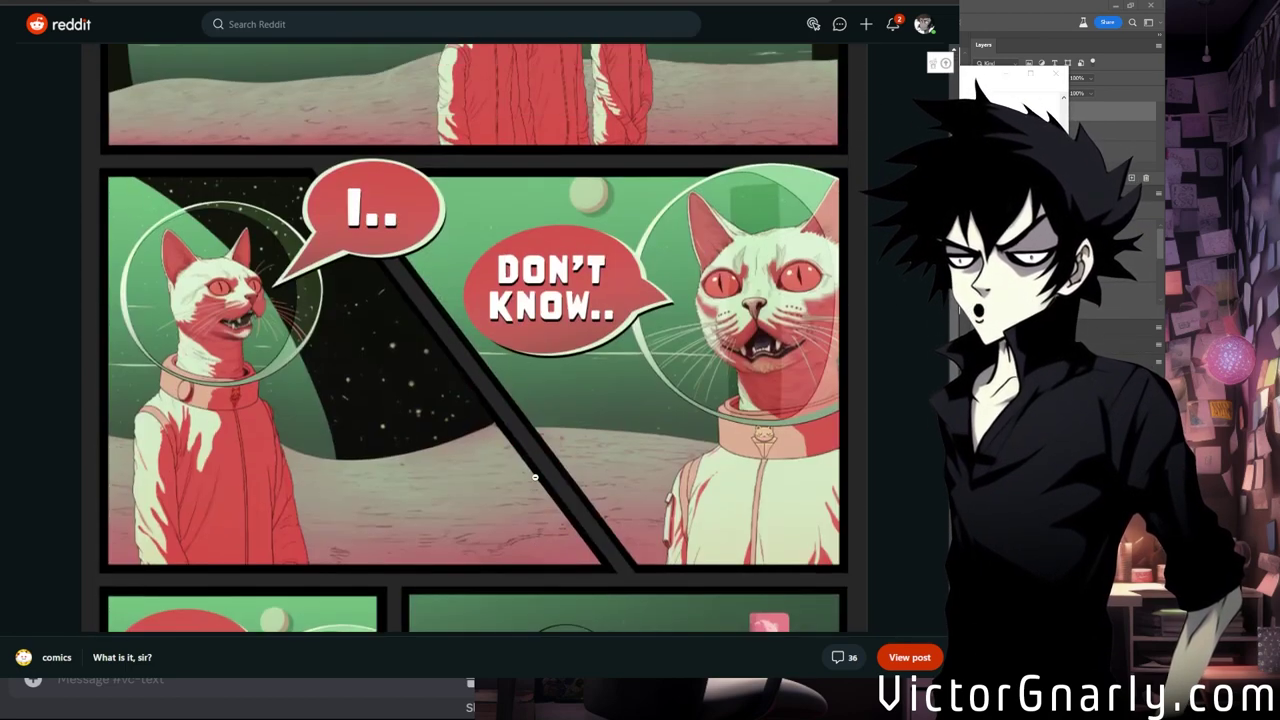
scroll(535, 472, "down", 1)
scroll(535, 472, "up", 1)
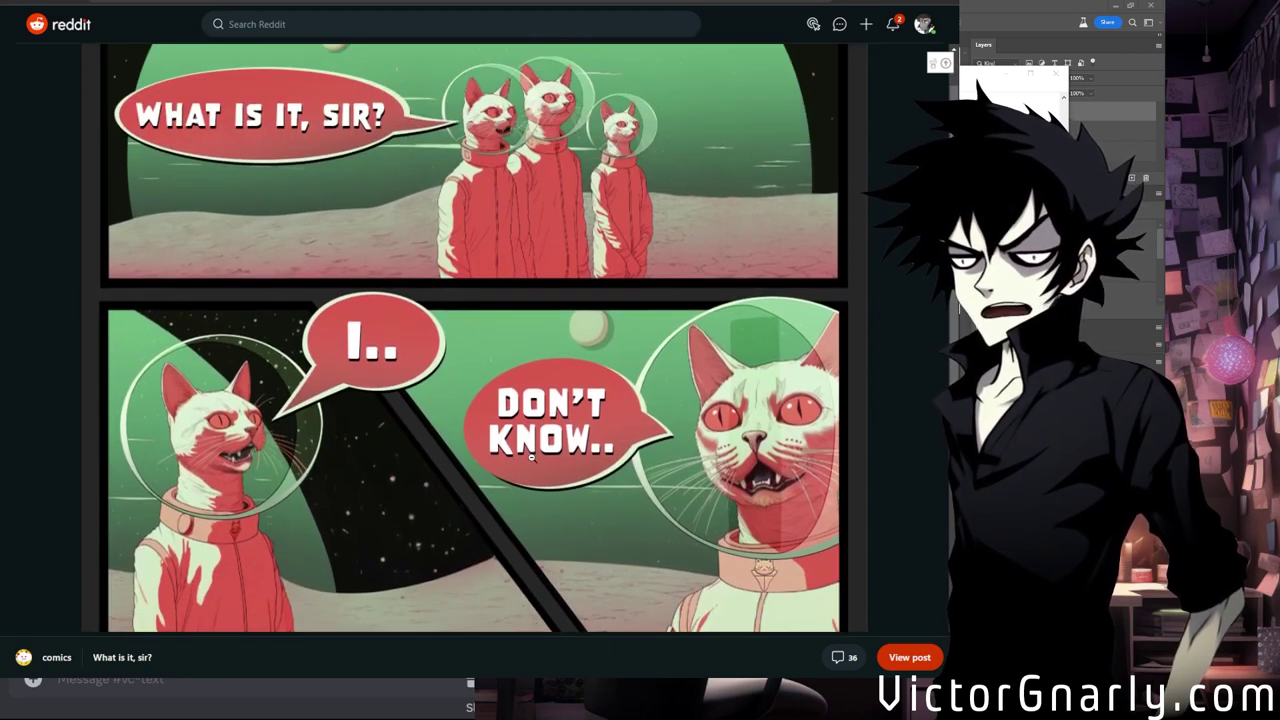
scroll(532, 452, "down", 2)
scroll(532, 452, "up", 2)
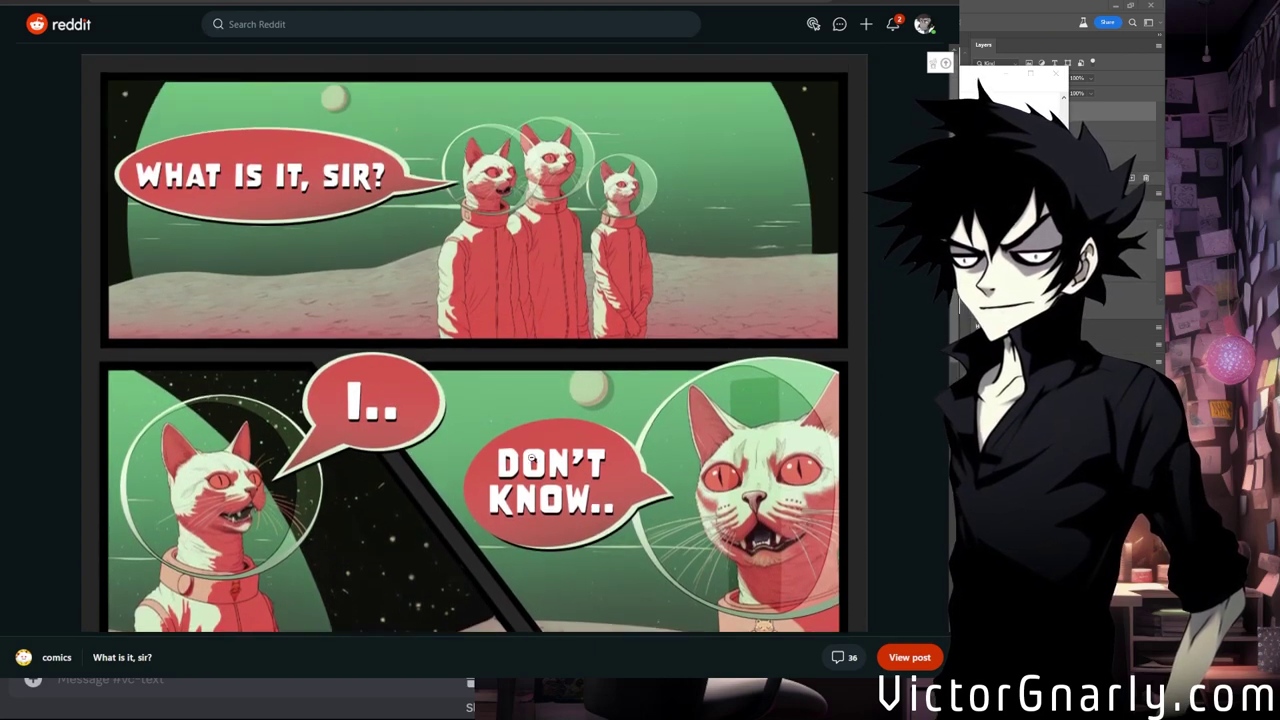
Close the enlarged comic and look through the post's comments for the creator's explanation and rough layout image.
key("Escape")
scroll(335, 463, "down", 12)
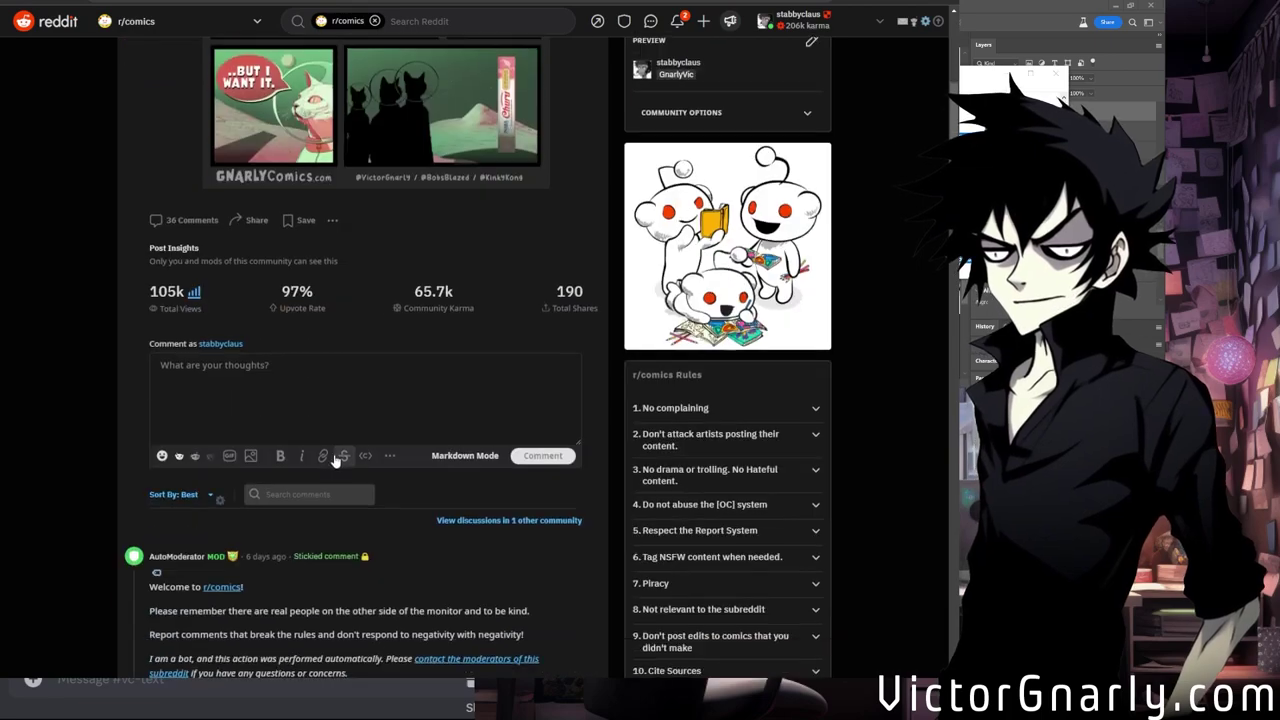
scroll(335, 463, "down", 15)
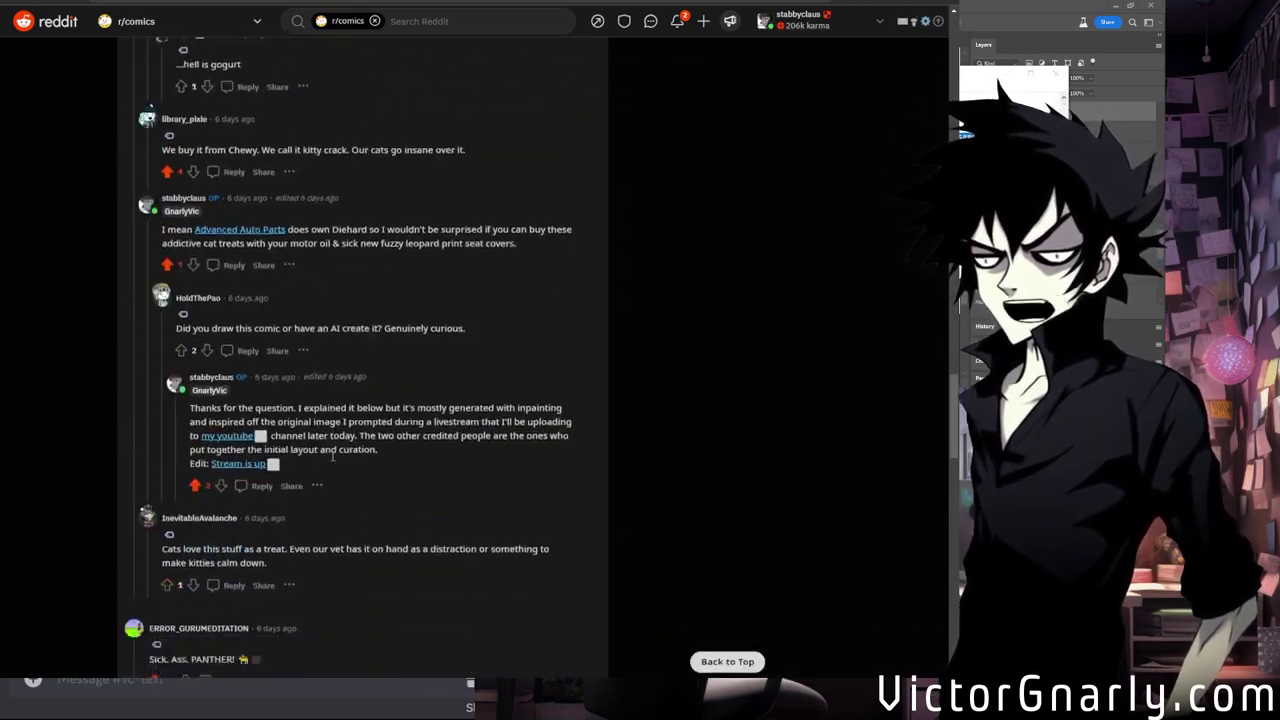
scroll(331, 459, "down", 12)
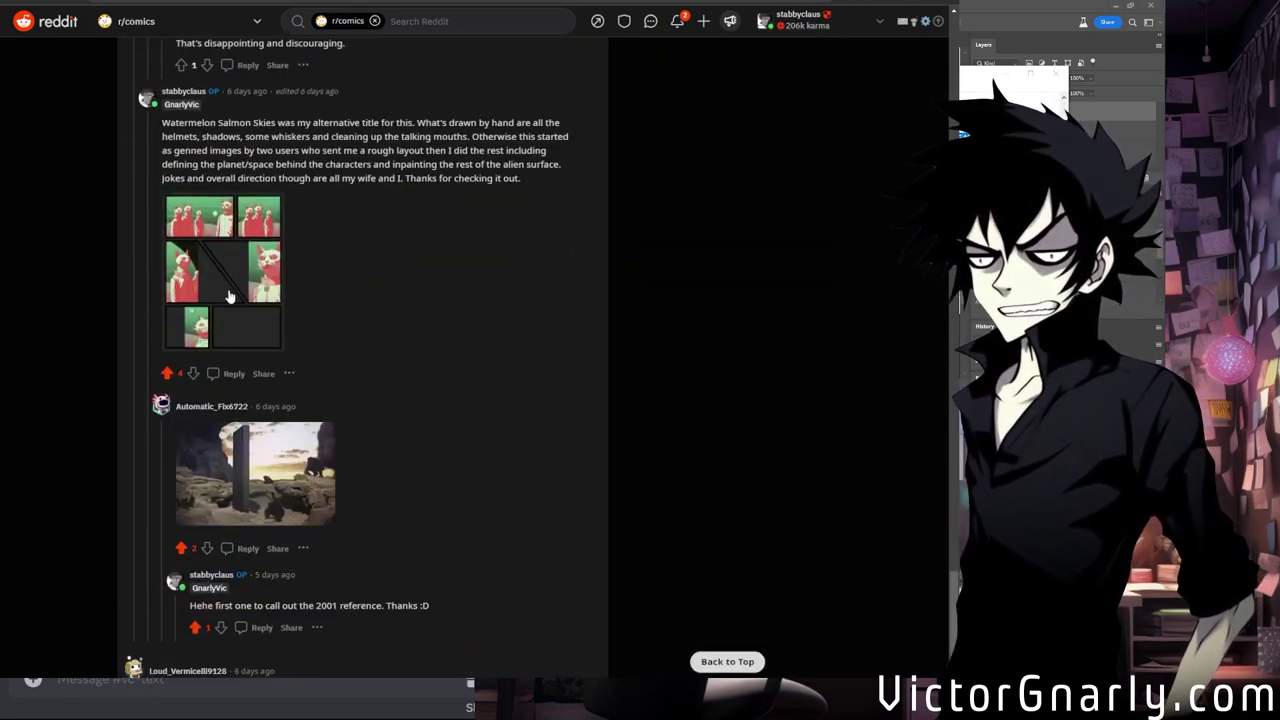
scroll(341, 340, "up", 2)
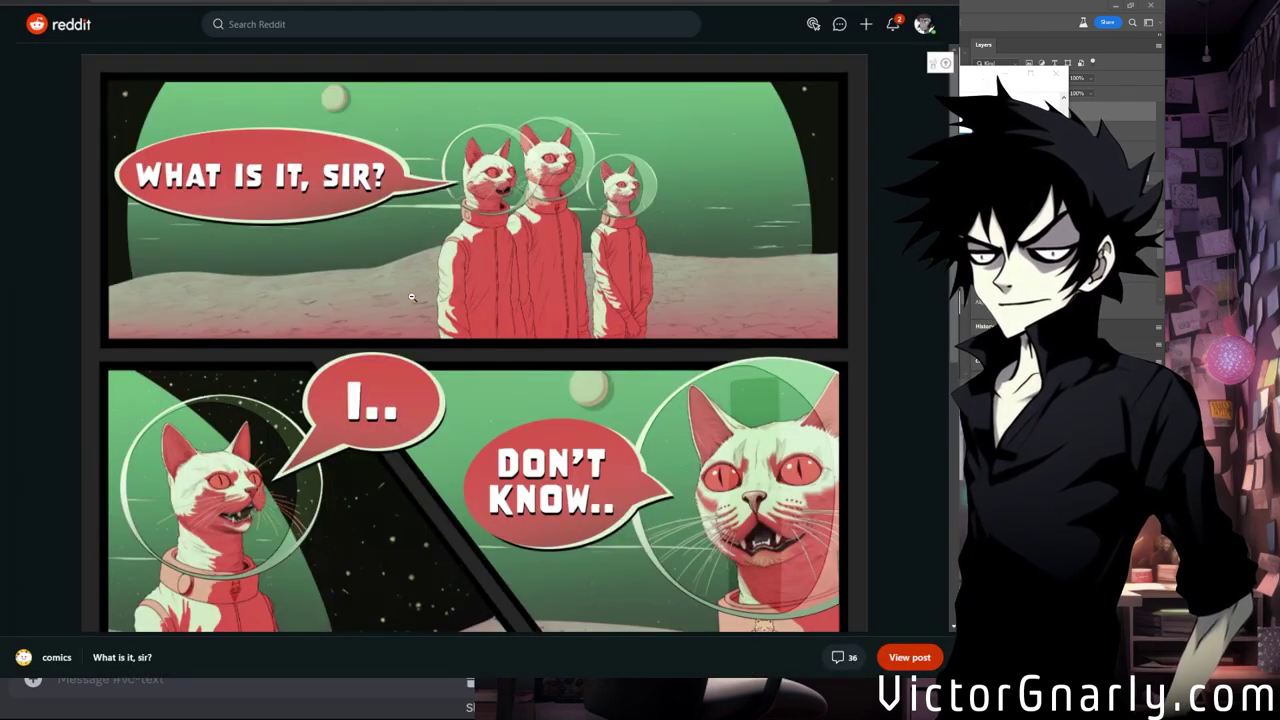
Compare the cat characters, helmets and alien backgrounds across the enlarged comic's panels for continuity.
scroll(475, 338, "down", 3)
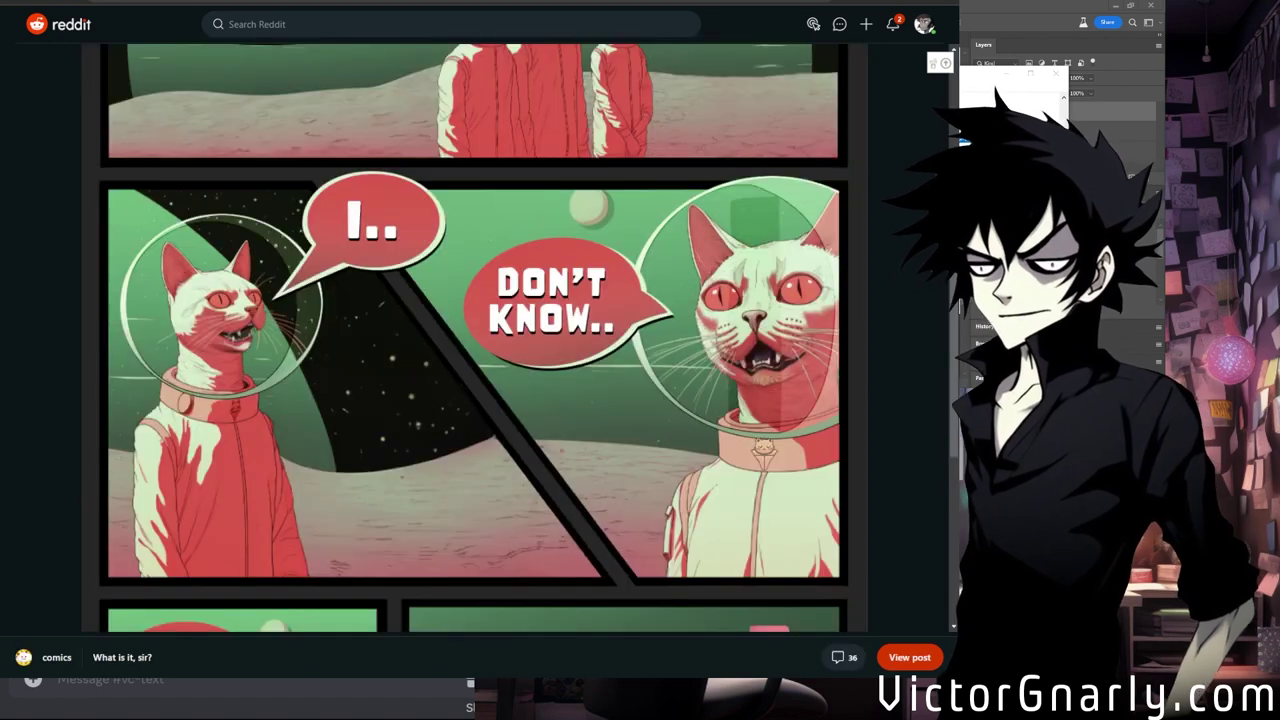
left_click(430, 330)
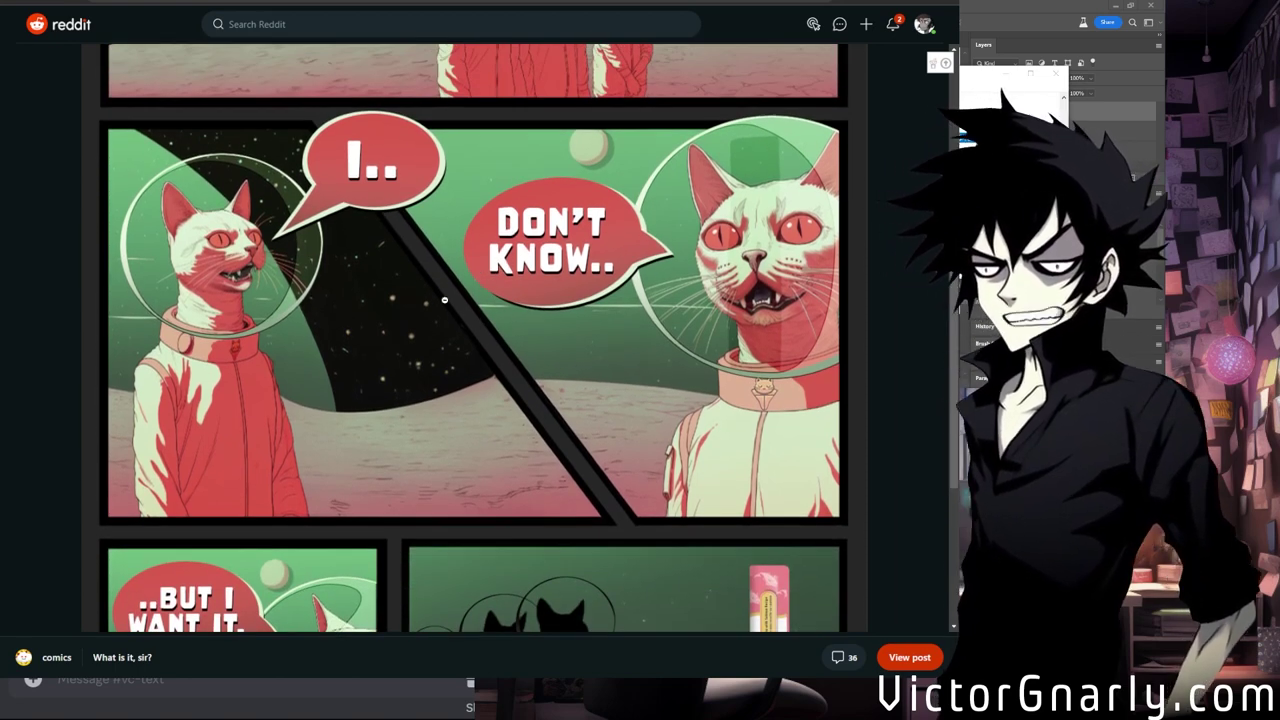
scroll(453, 311, "up", 1)
scroll(453, 311, "up", 1)
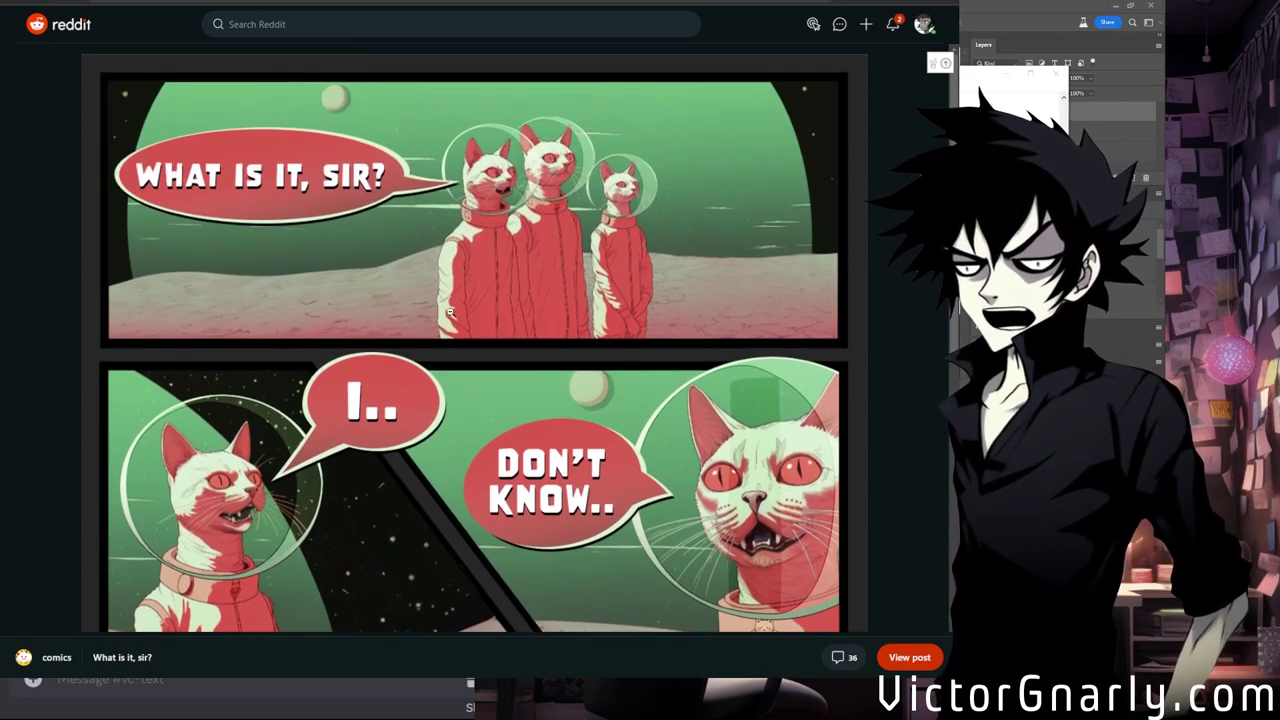
scroll(450, 312, "down", 2)
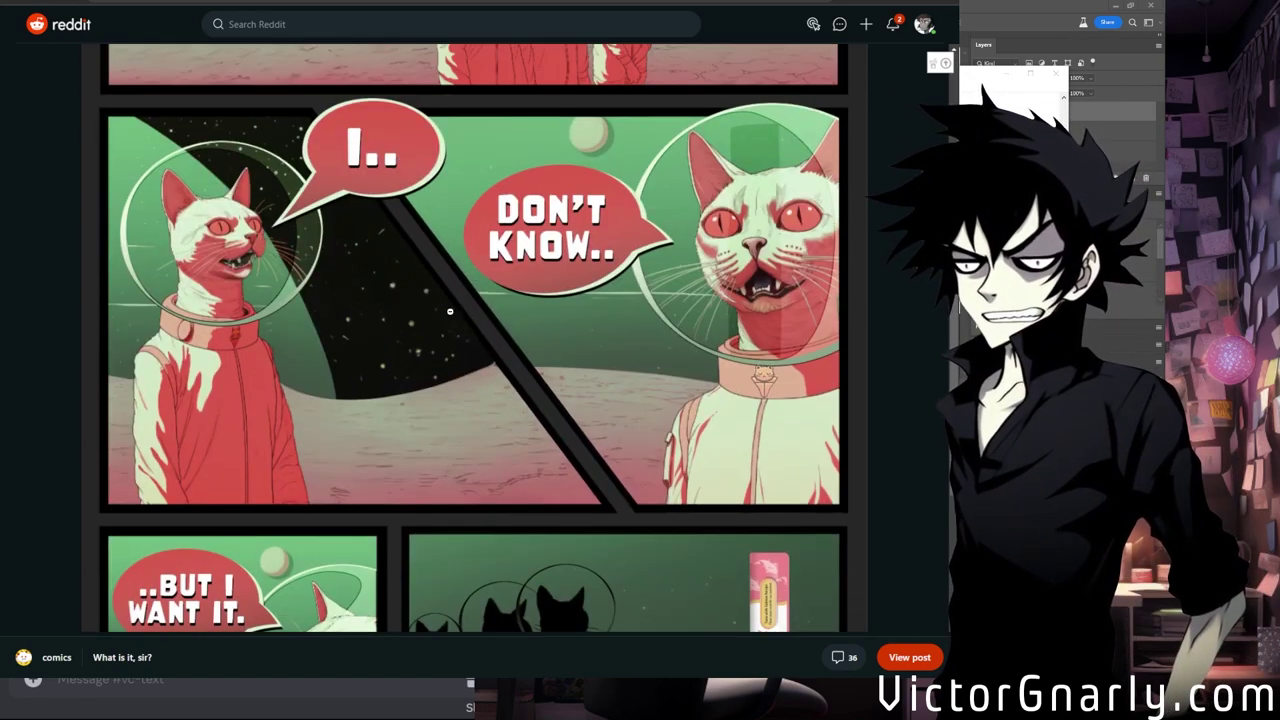
scroll(452, 308, "up", 2)
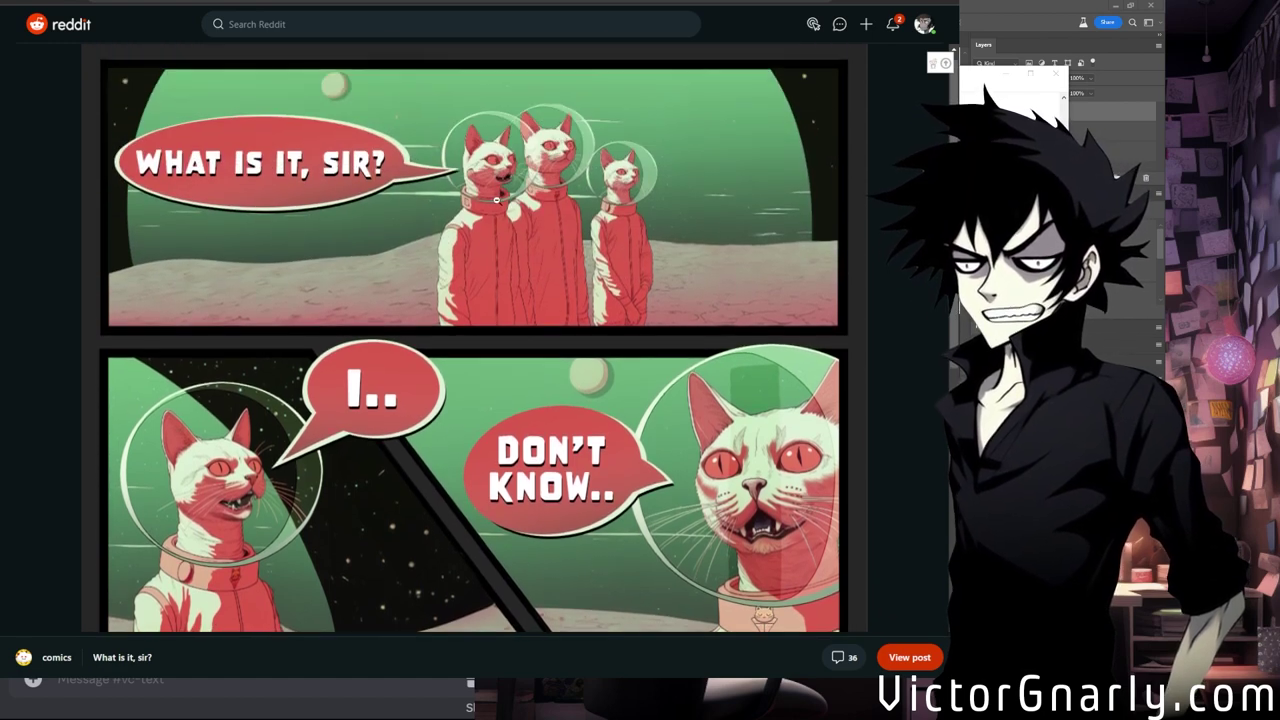
scroll(444, 339, "down", 2)
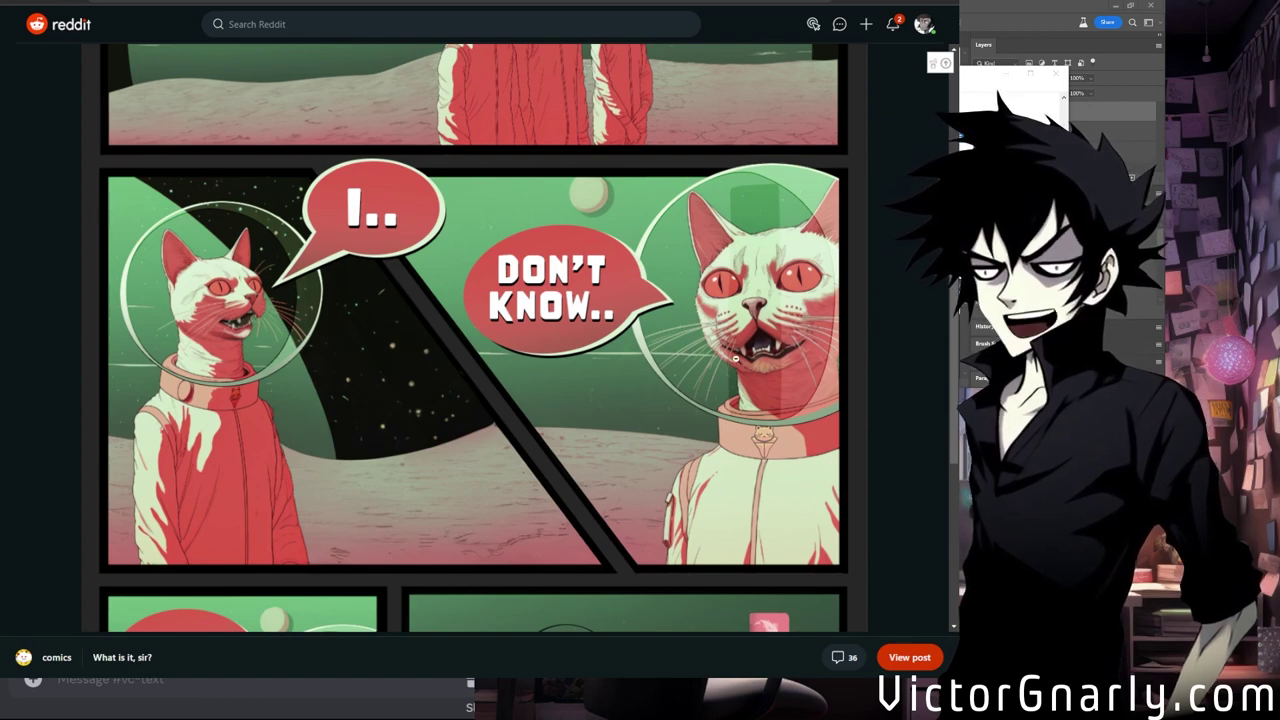
scroll(706, 352, "up", 3)
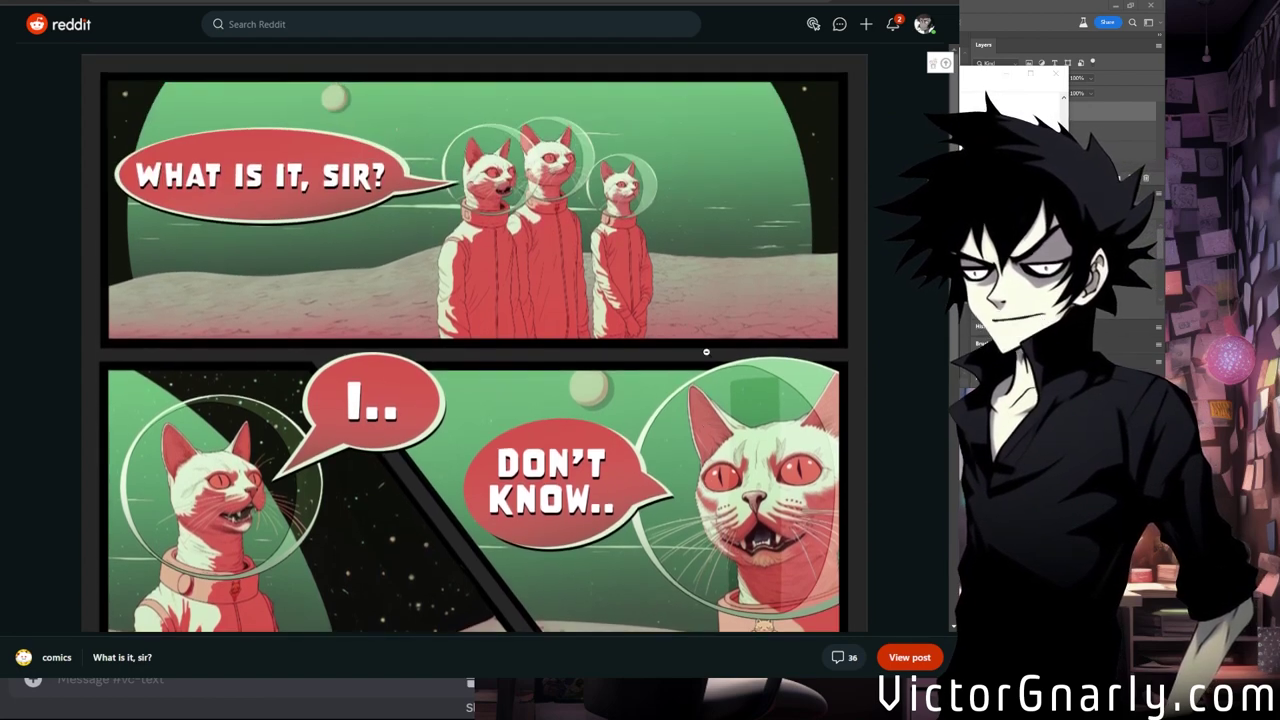
scroll(706, 352, "down", 5)
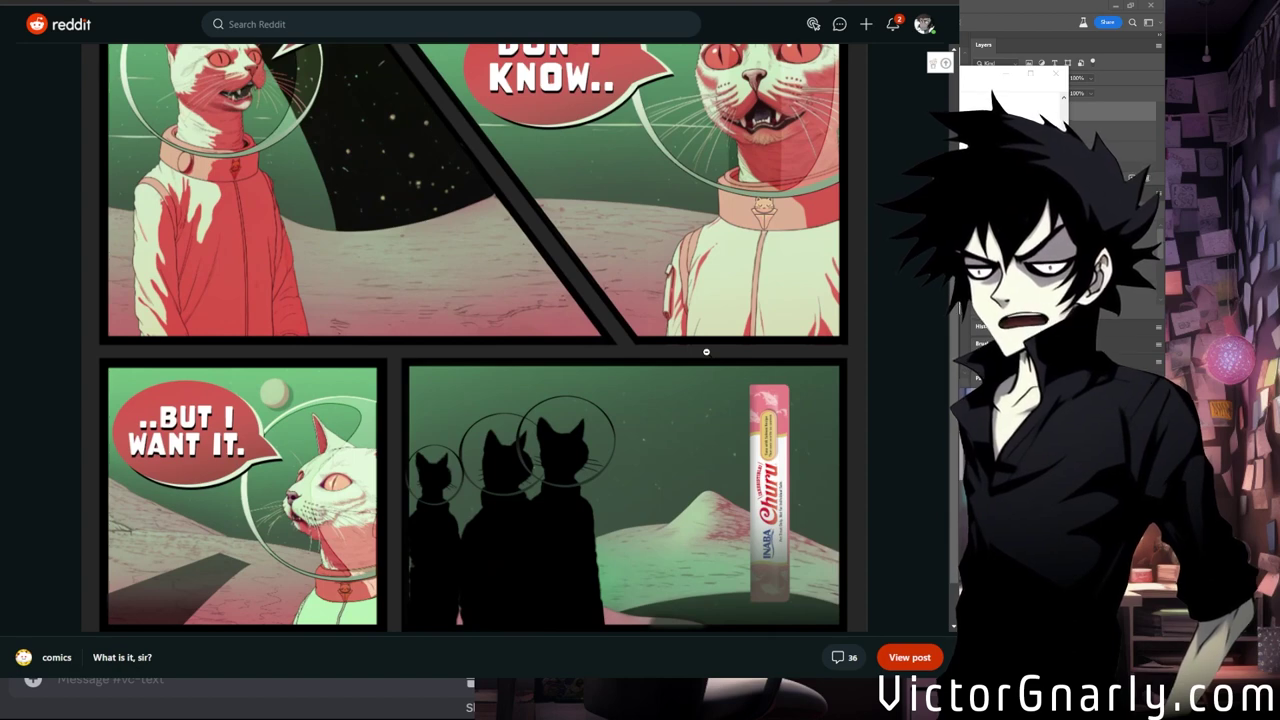
scroll(706, 352, "up", 2)
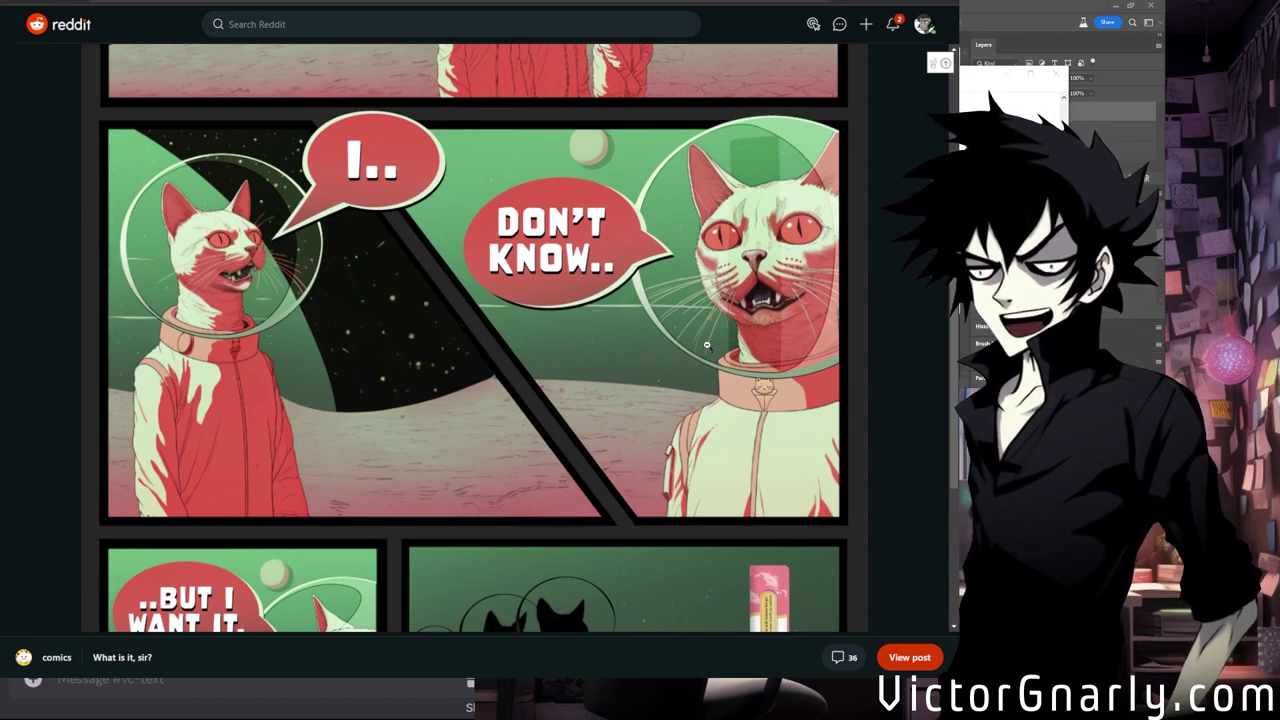
scroll(707, 343, "up", 3)
scroll(707, 343, "down", 3)
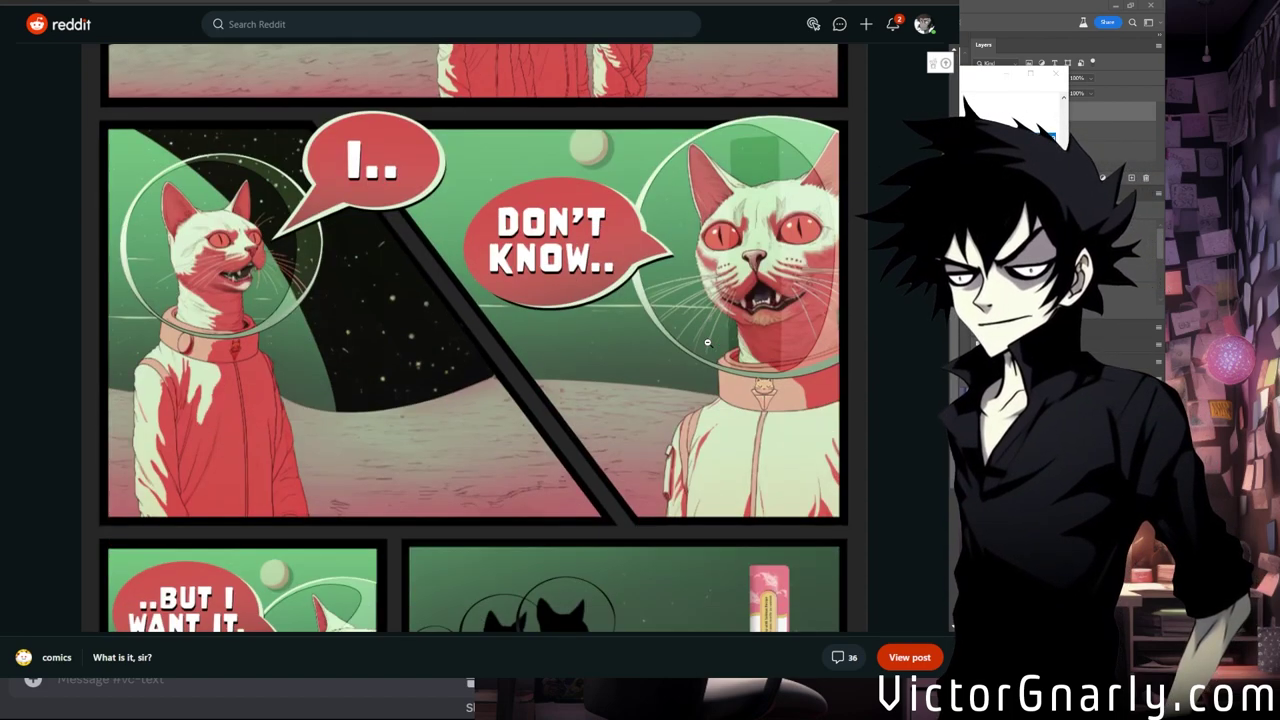
scroll(707, 343, "up", 3)
scroll(707, 343, "down", 3)
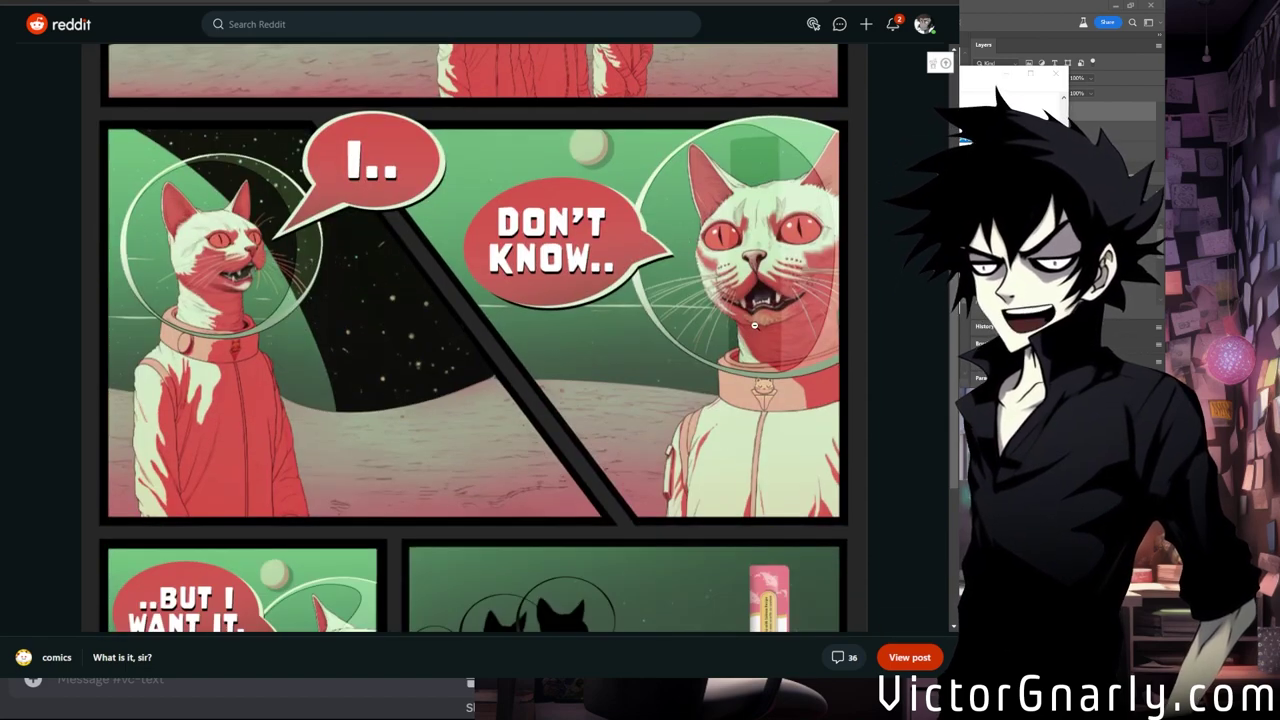
scroll(517, 350, "up", 2)
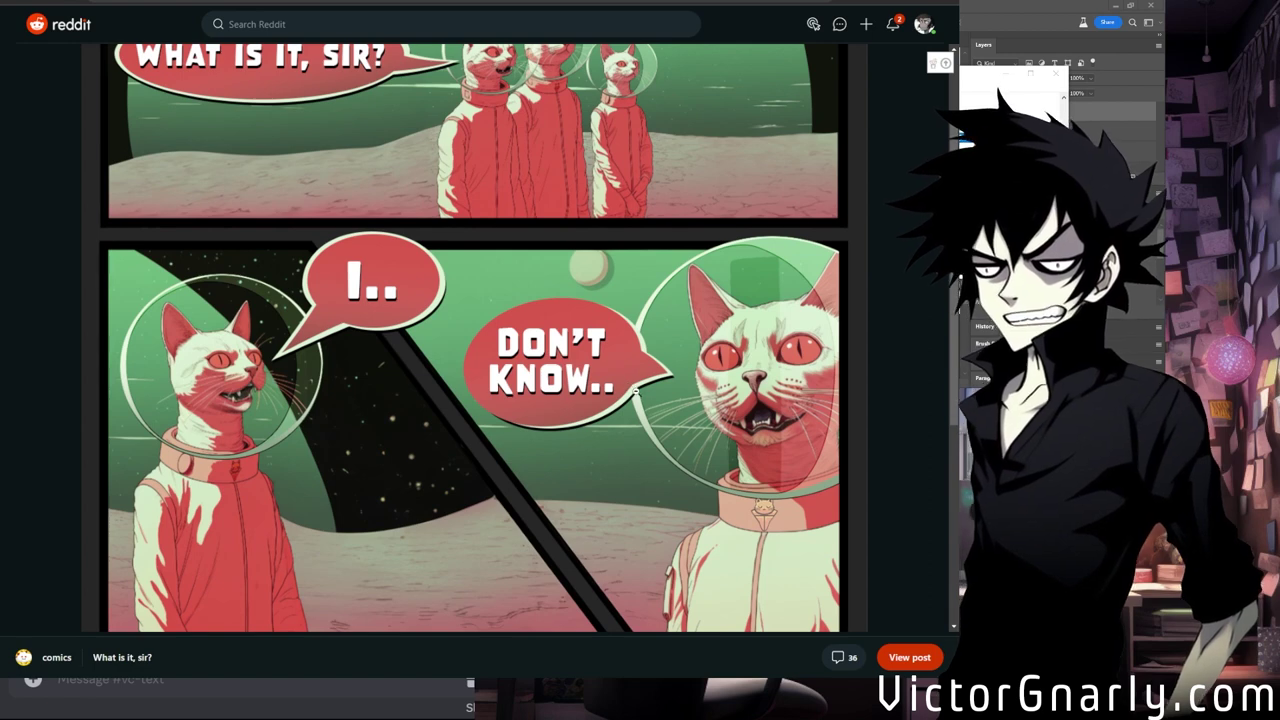
scroll(636, 391, "up", 2)
scroll(636, 391, "down", 4)
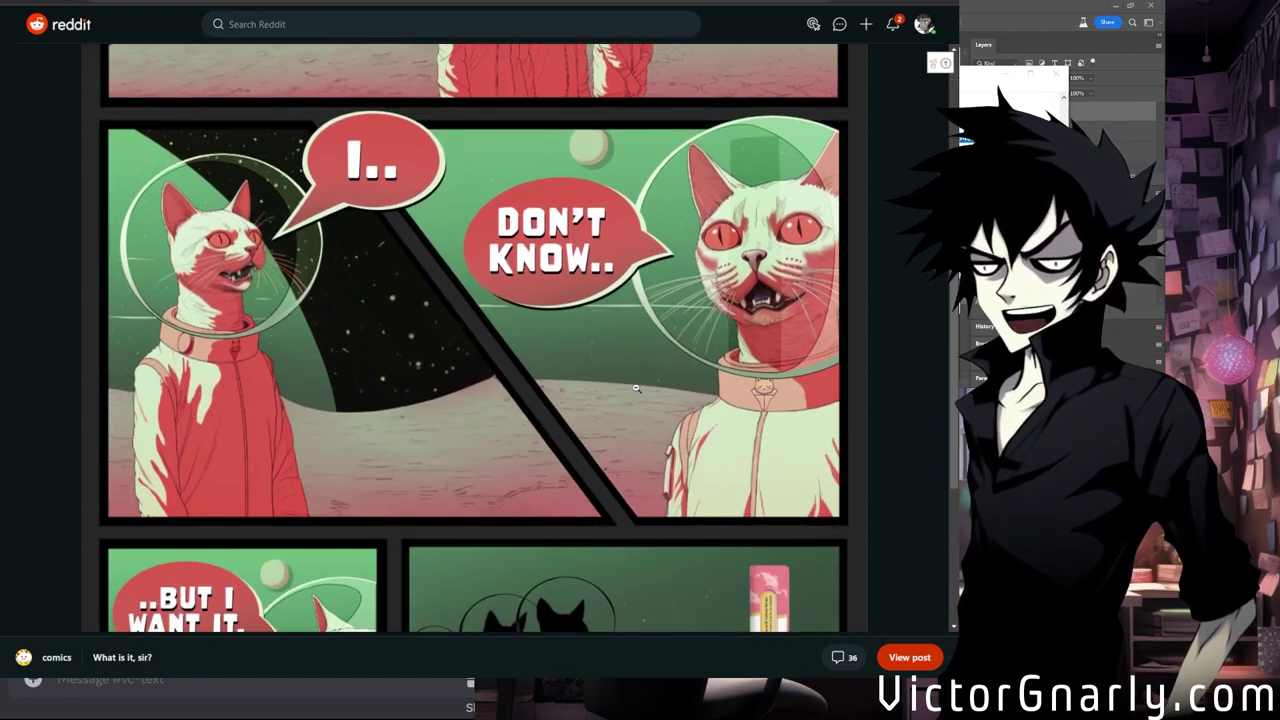
Examine the comic's last row, with the "..But I want it." cat and the silhouetted trio, against the panels above it.
scroll(636, 389, "down", 5)
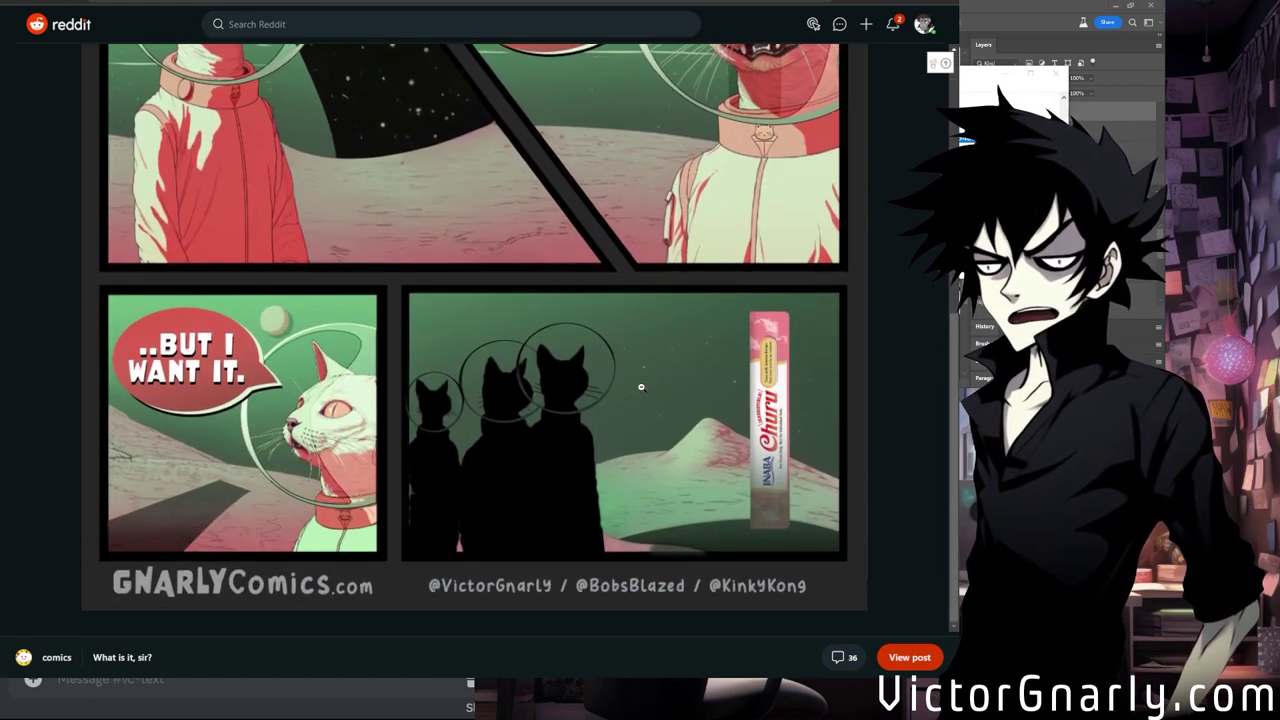
scroll(563, 411, "up", 1)
scroll(577, 411, "down", 1)
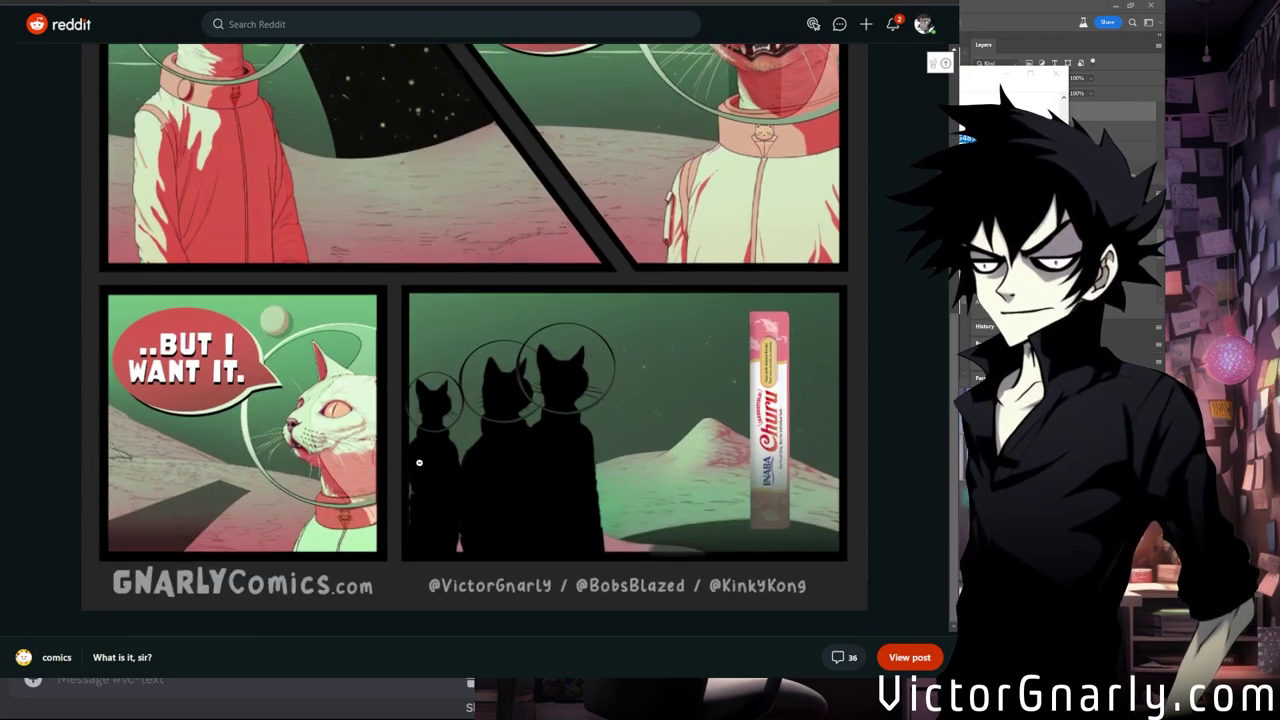
left_click(272, 453)
left_click(294, 487)
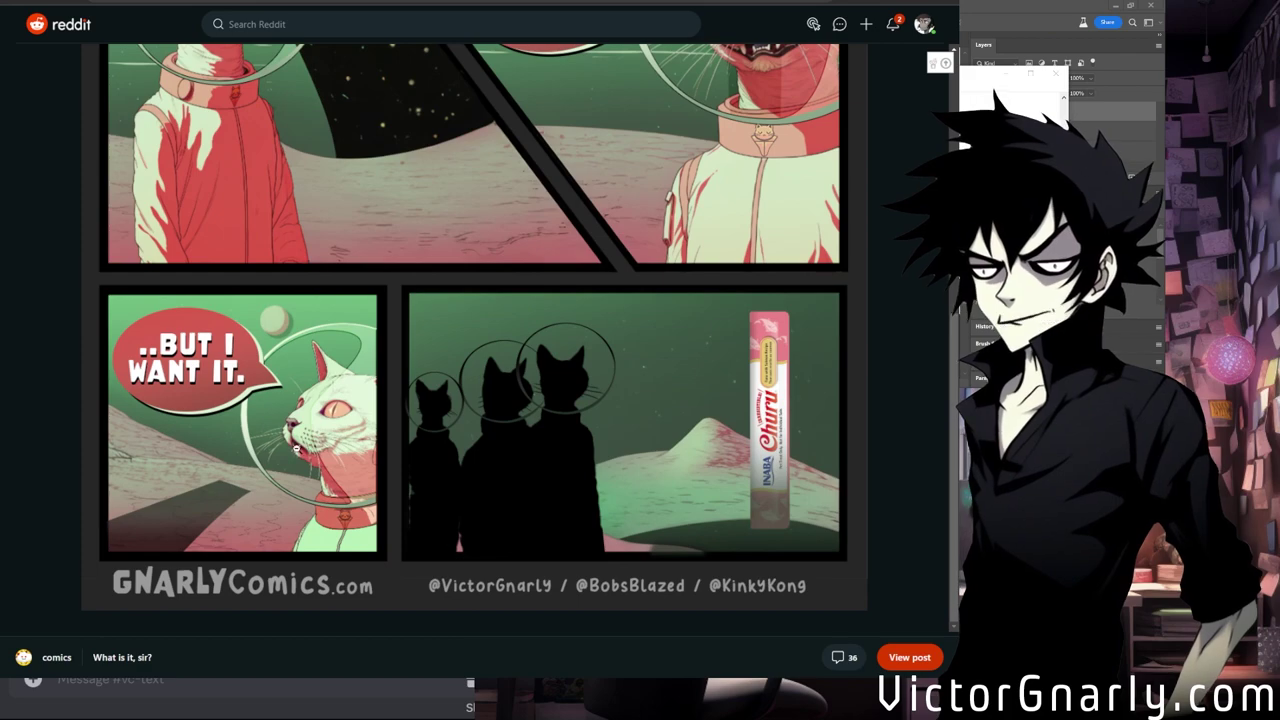
scroll(538, 444, "up", 1)
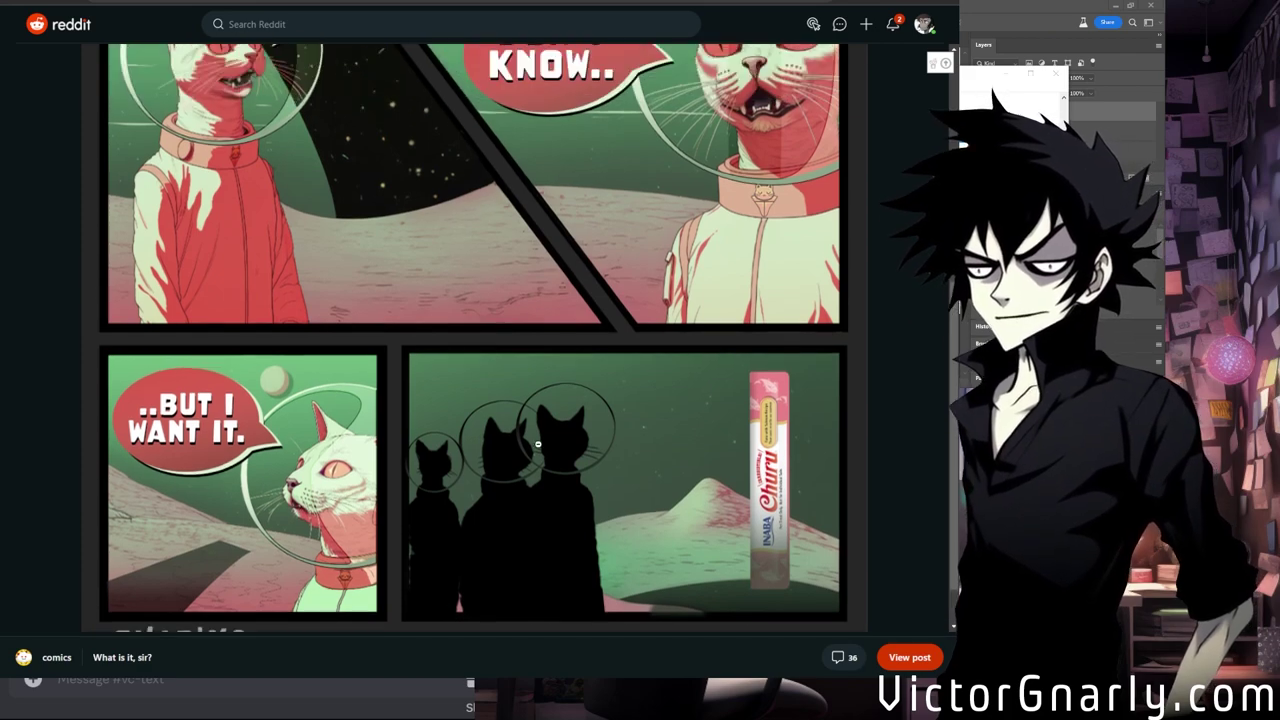
scroll(576, 441, "up", 3)
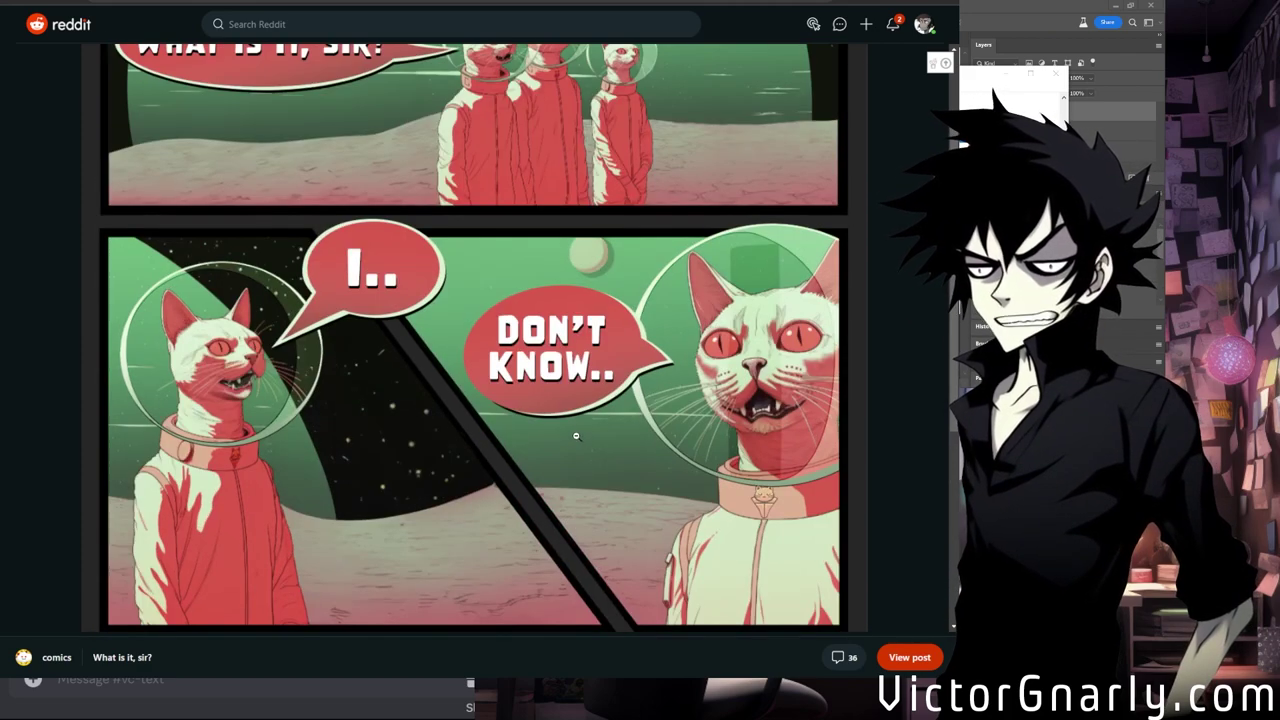
scroll(578, 440, "down", 1)
scroll(571, 430, "down", 2)
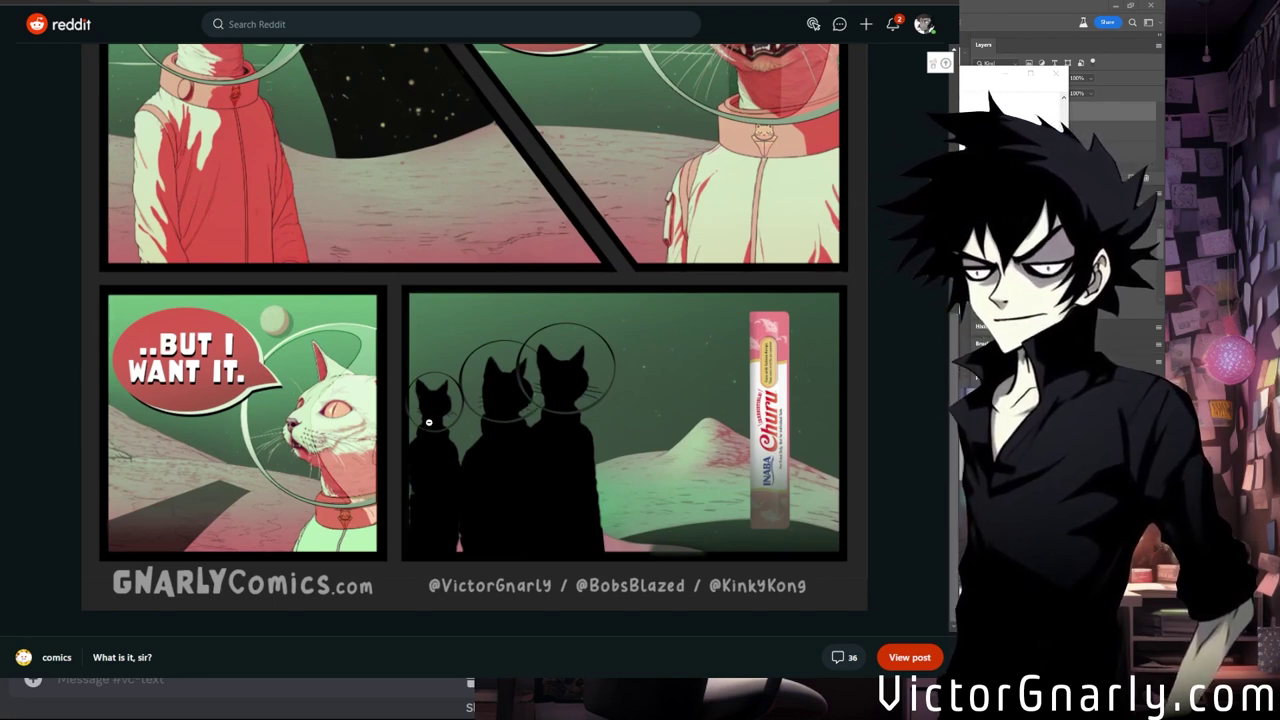
scroll(700, 360, "up", 3)
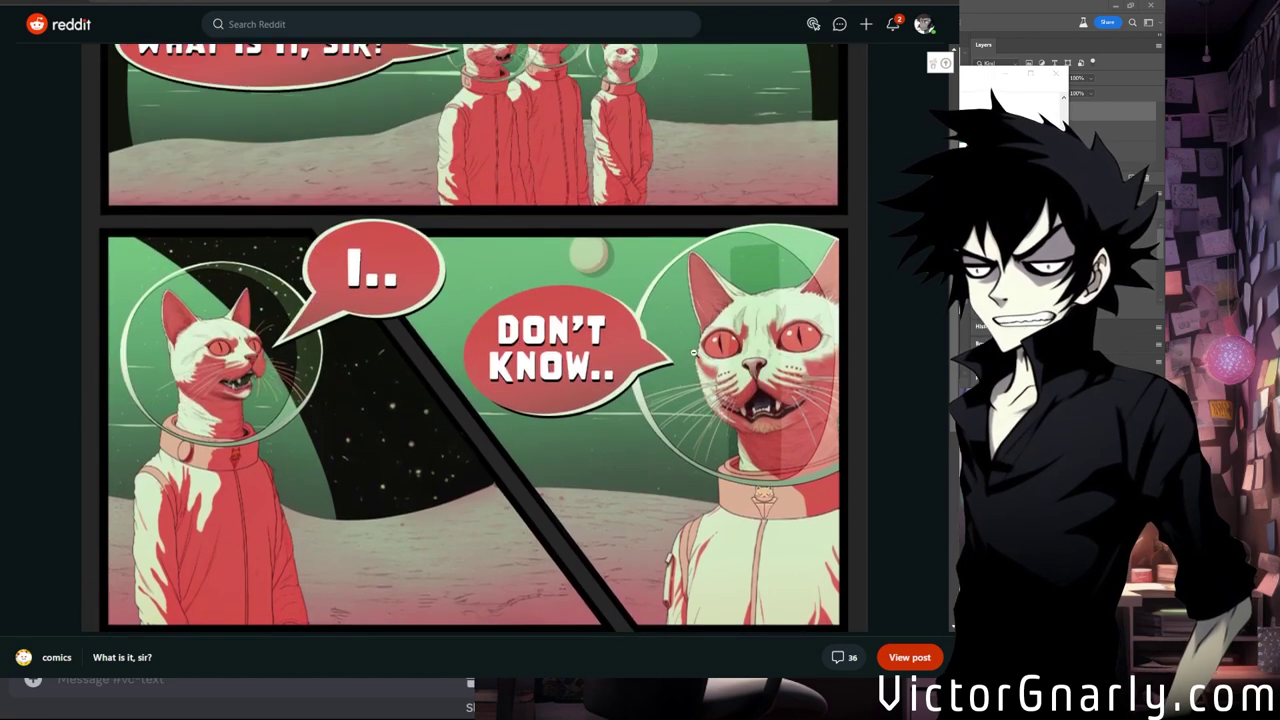
scroll(720, 376, "up", 1)
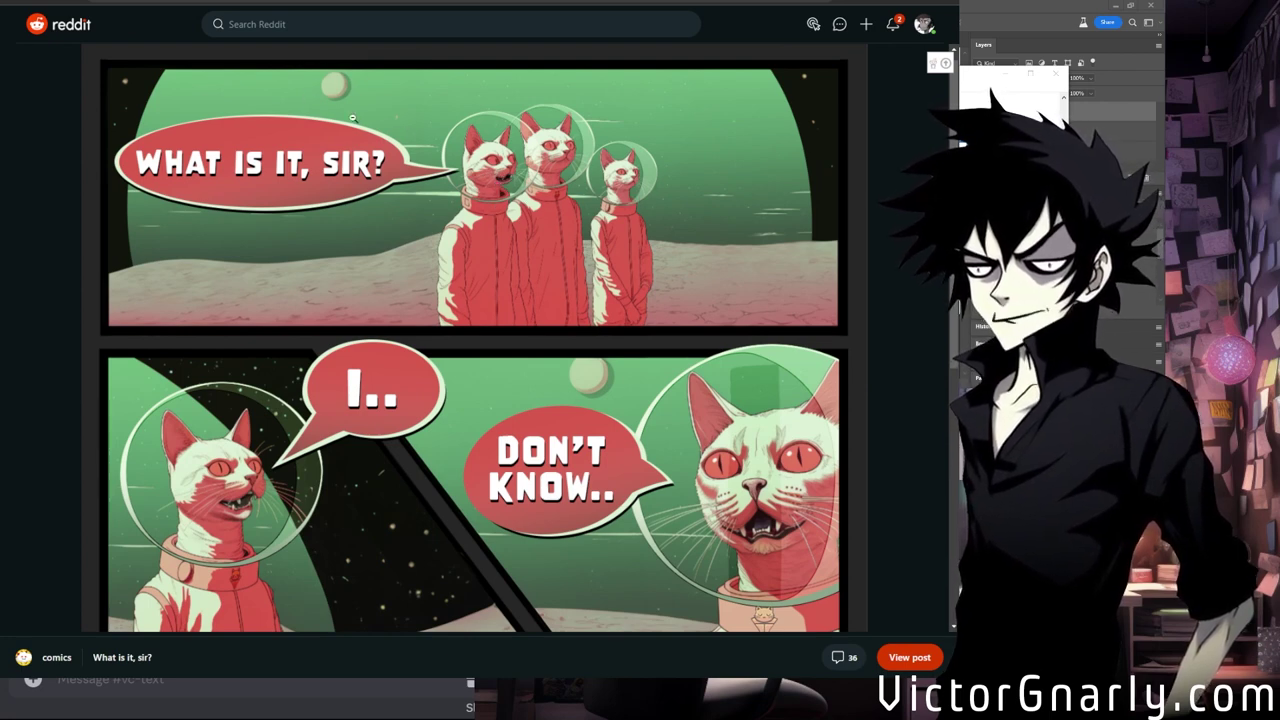
Compare the three cats in the opening "What is it, sir?" panel with their close-ups and silhouettes in the following rows.
scroll(403, 411, "down", 2)
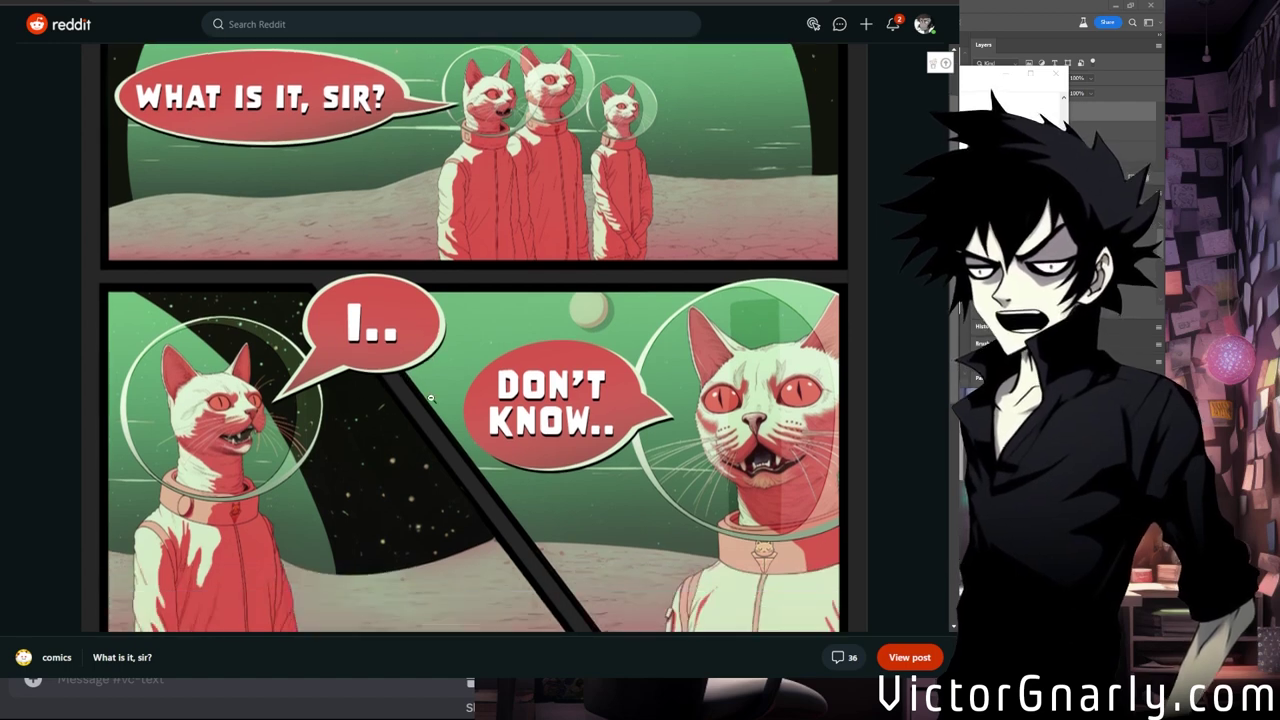
scroll(419, 391, "up", 1)
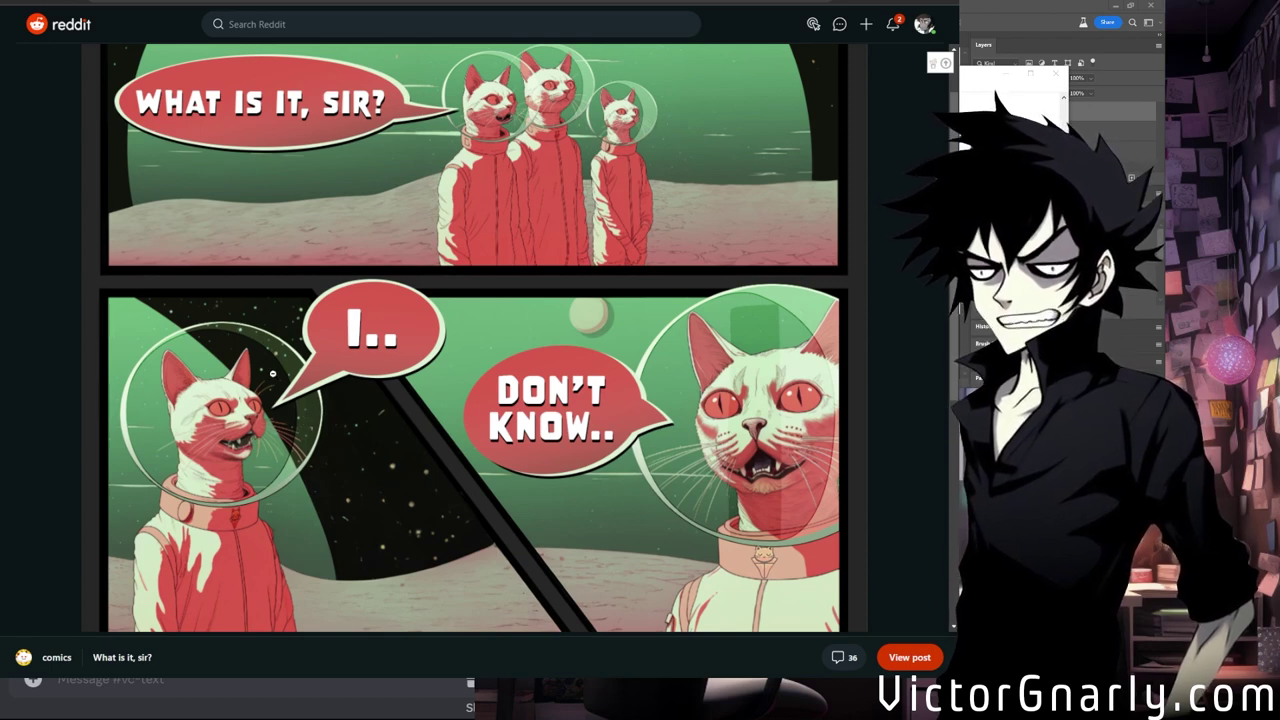
scroll(274, 409, "up", 1)
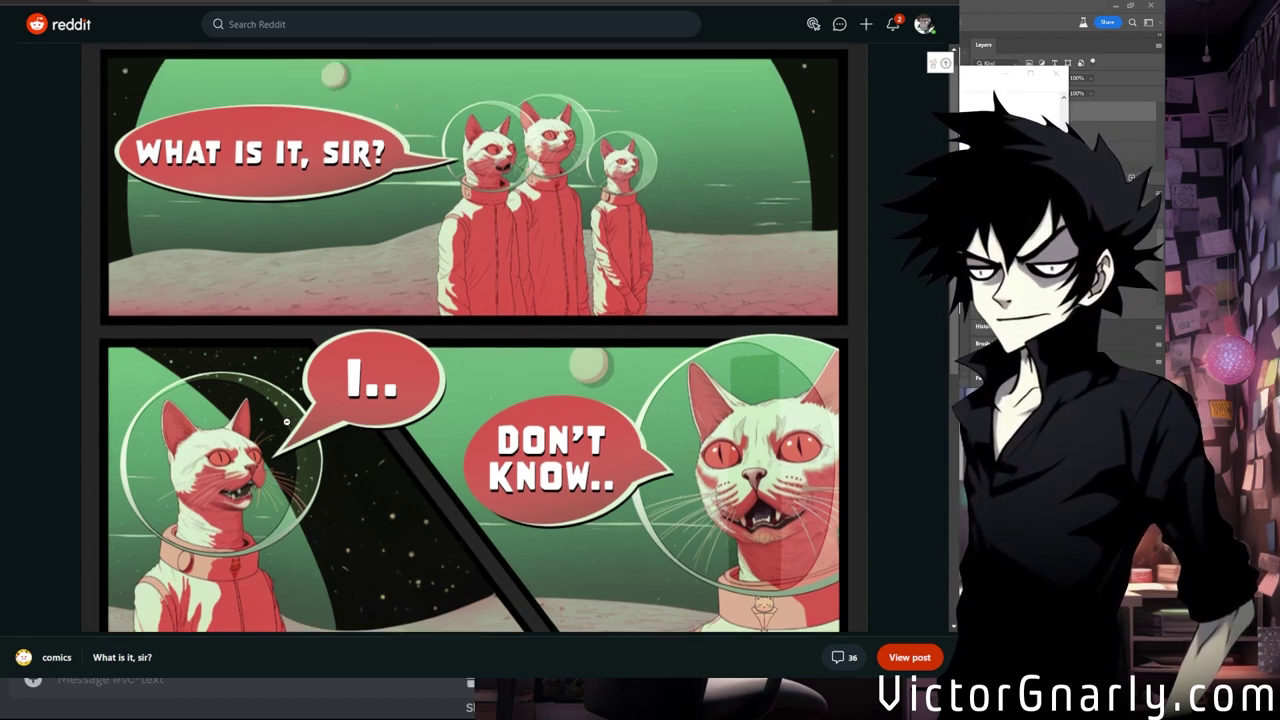
scroll(488, 331, "down", 3)
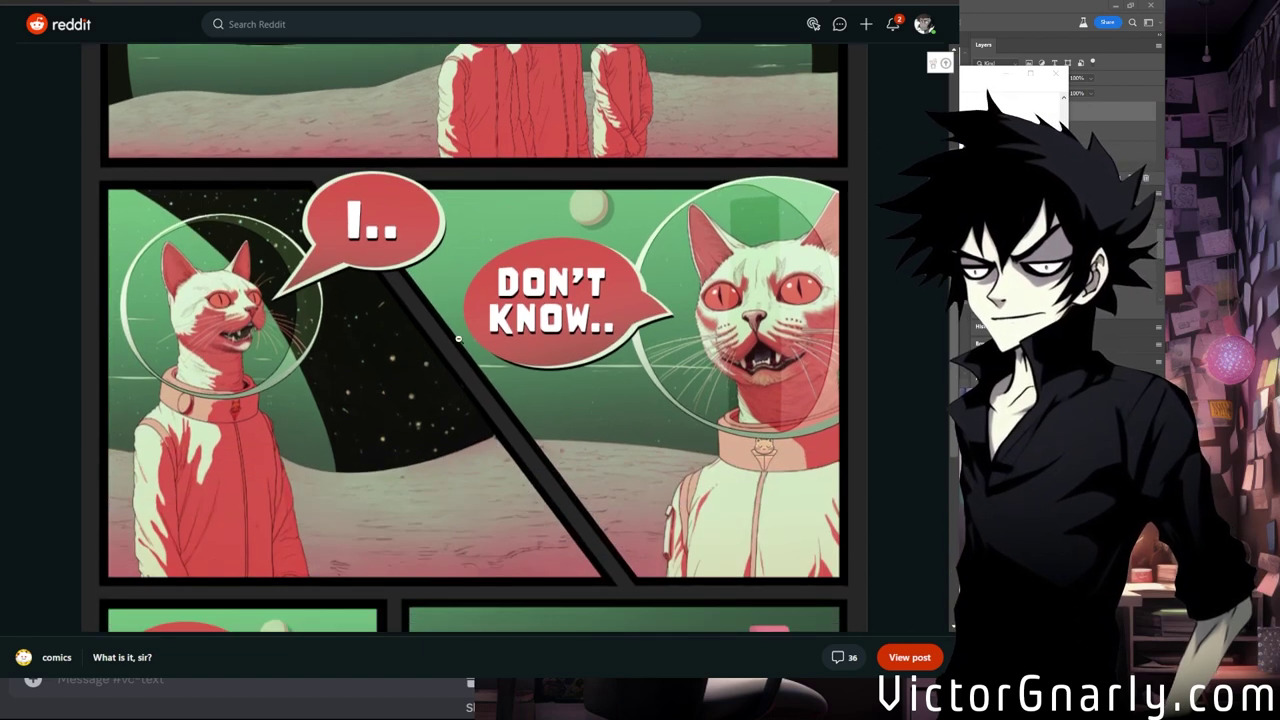
scroll(510, 316, "up", 2)
scroll(537, 280, "up", 1)
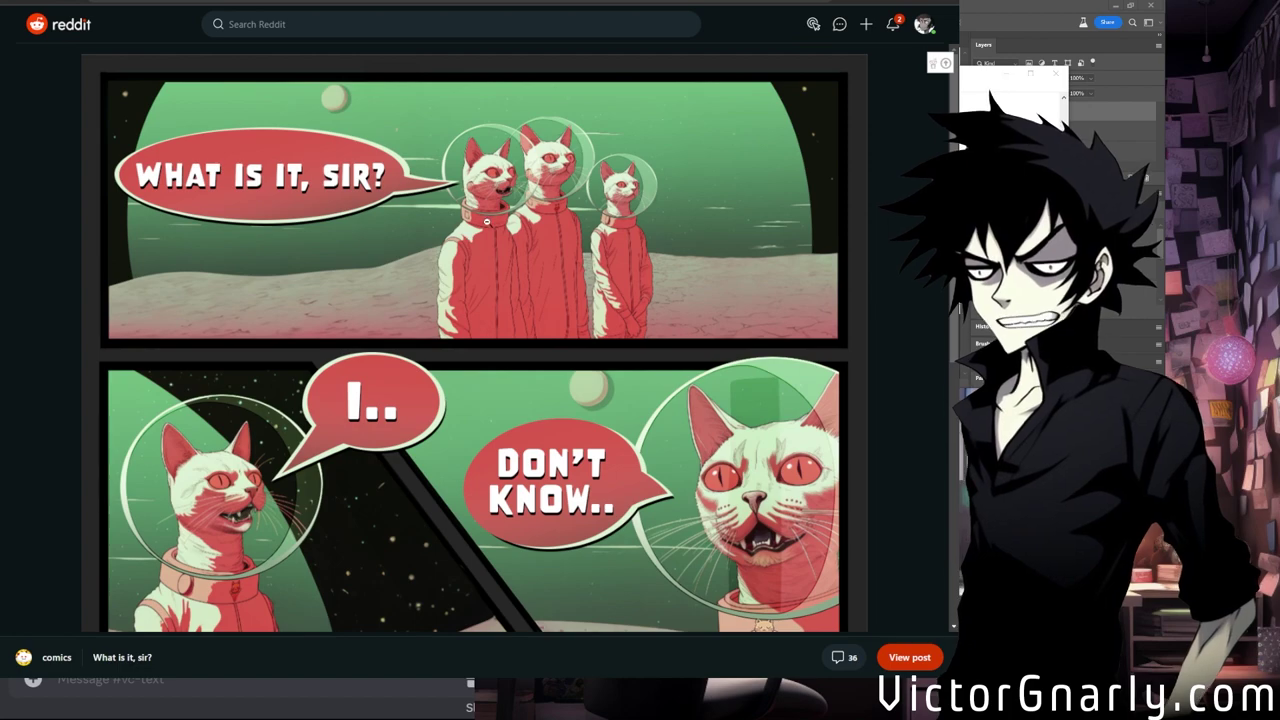
scroll(522, 214, "down", 5)
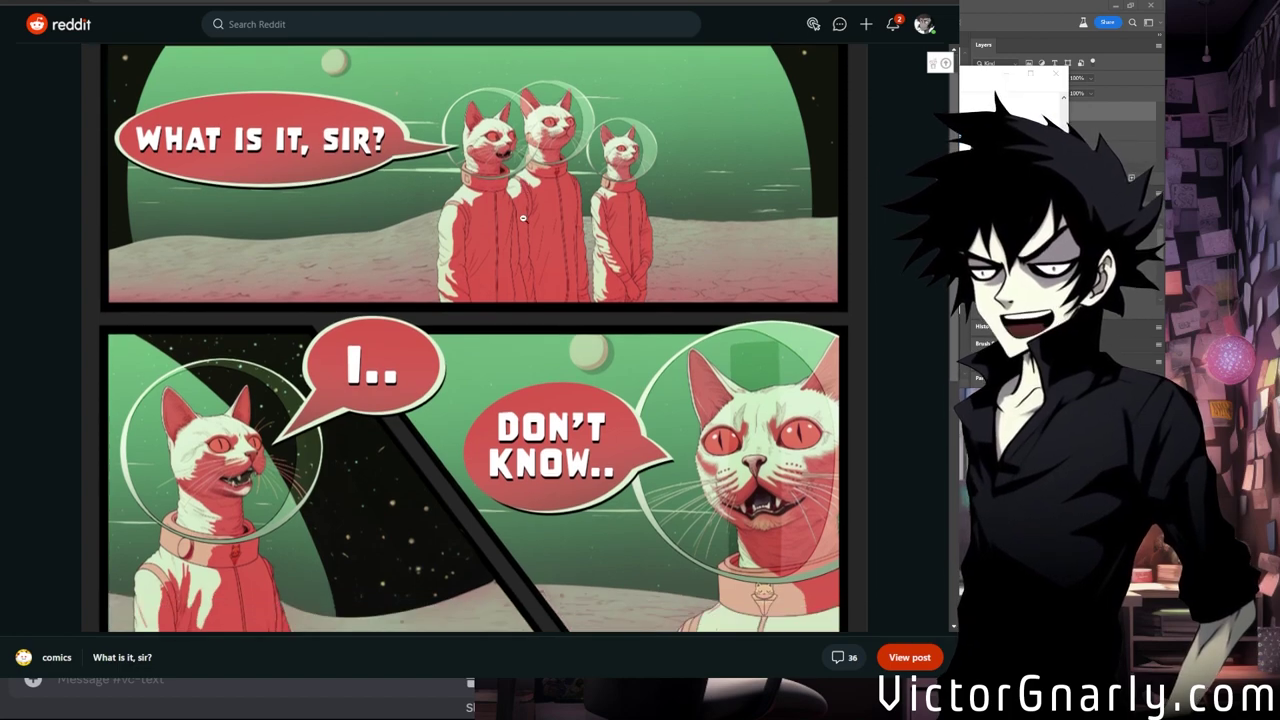
scroll(412, 273, "down", 2)
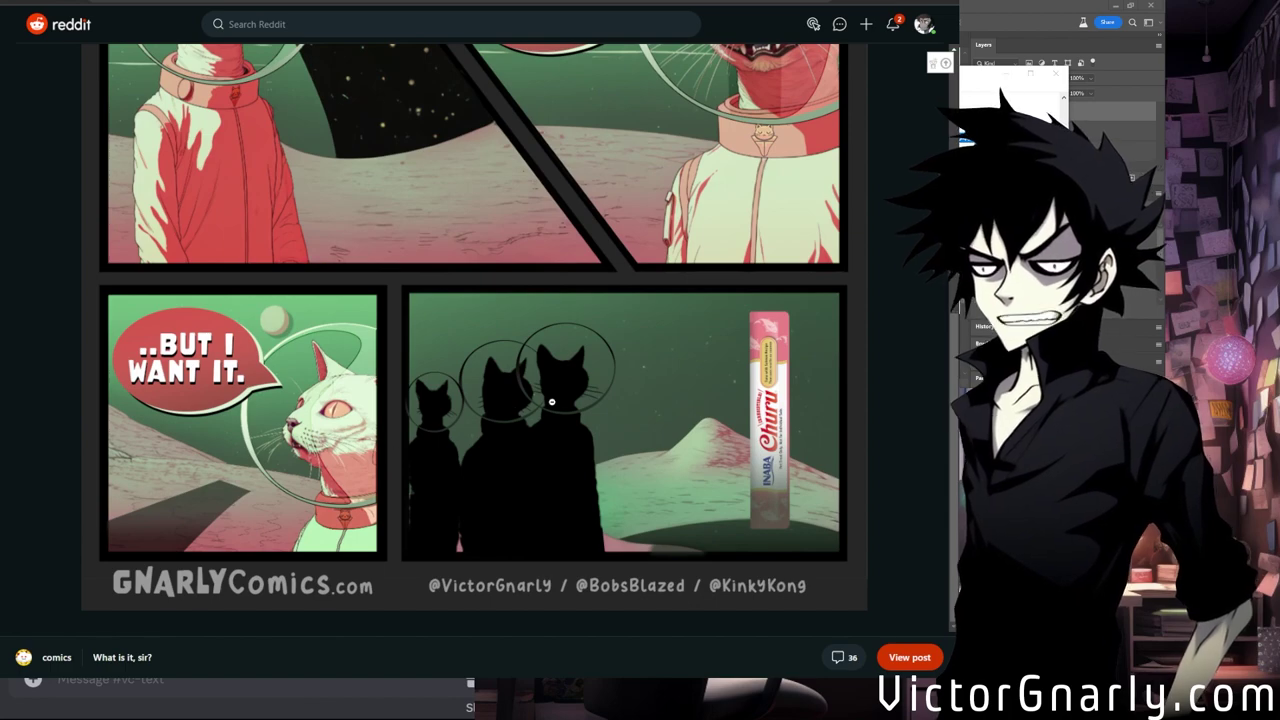
scroll(477, 418, "up", 5)
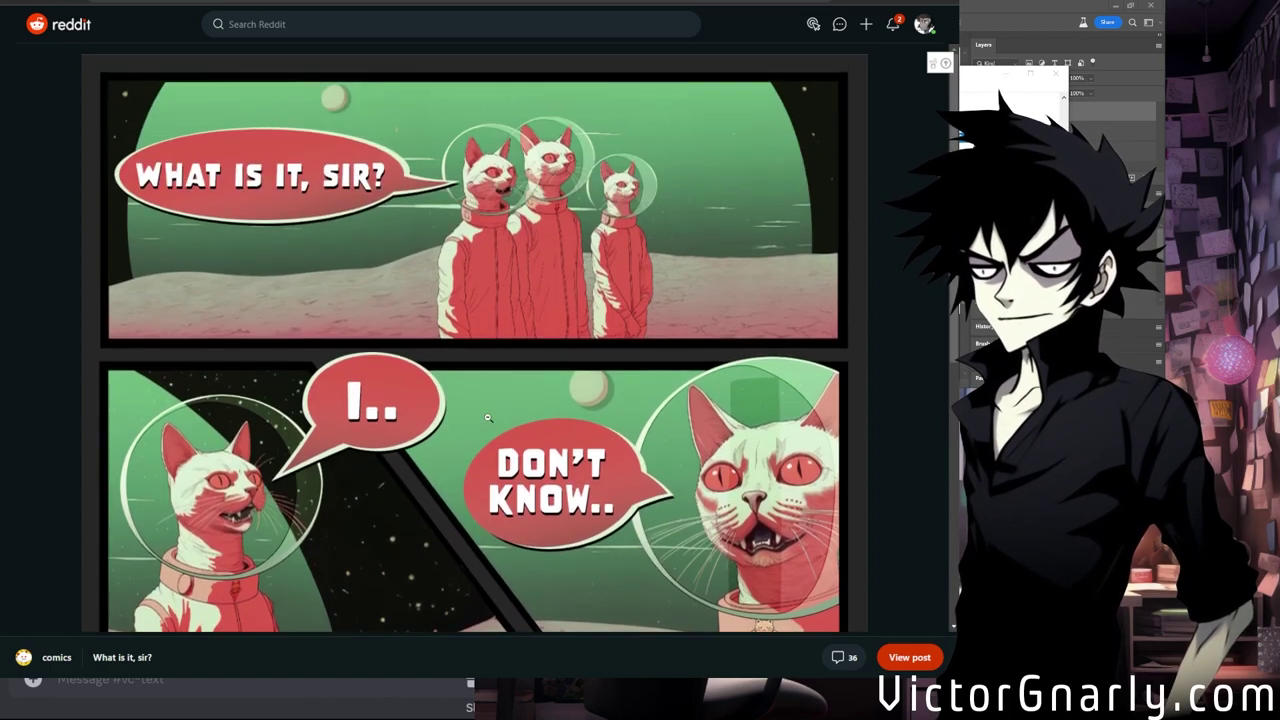
scroll(708, 492, "down", 2)
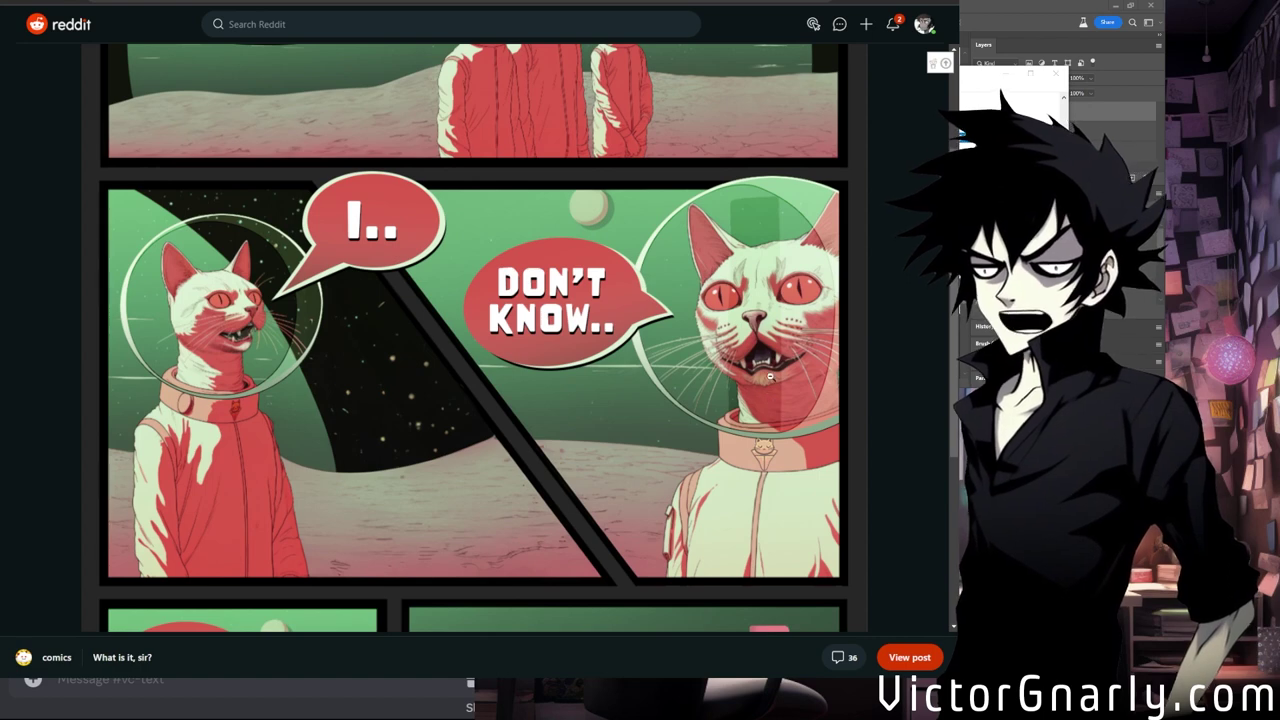
Inspect the open-mouthed cat in the "Don't know.." panel, including its face, helmet and suit collar.
scroll(762, 380, "down", 1)
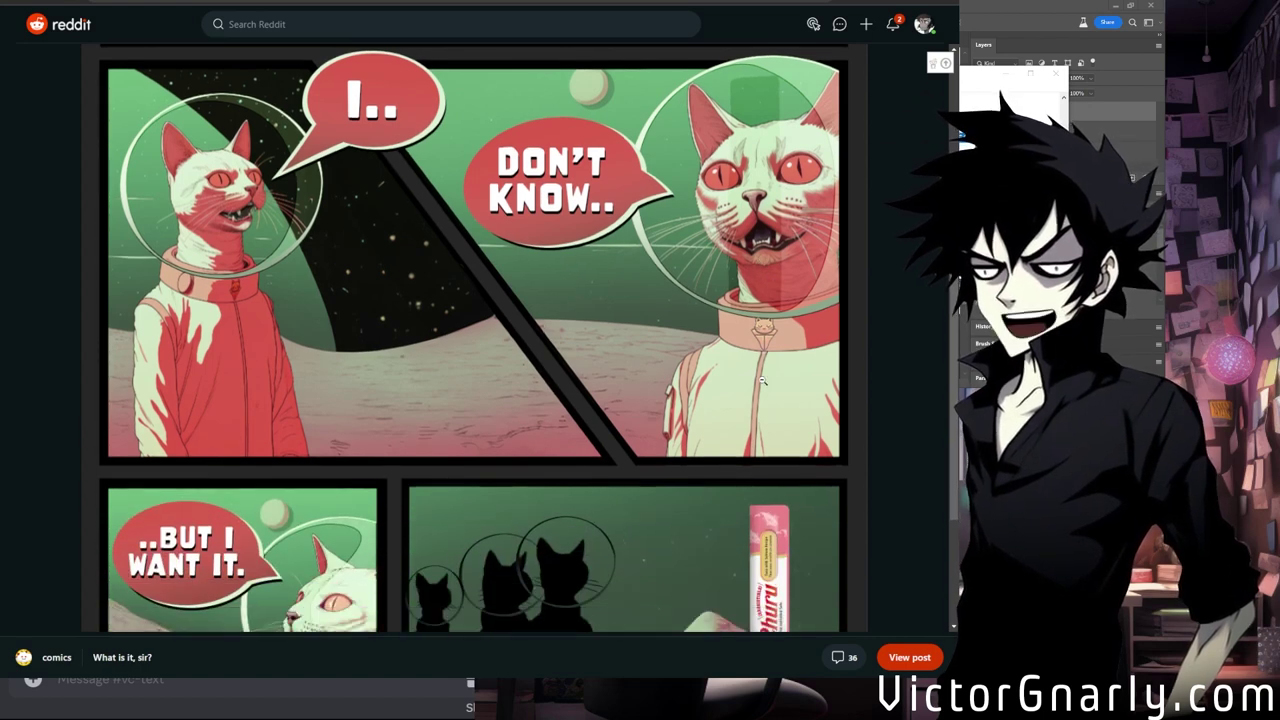
scroll(762, 380, "up", 2)
scroll(762, 380, "down", 2)
scroll(762, 380, "up", 1)
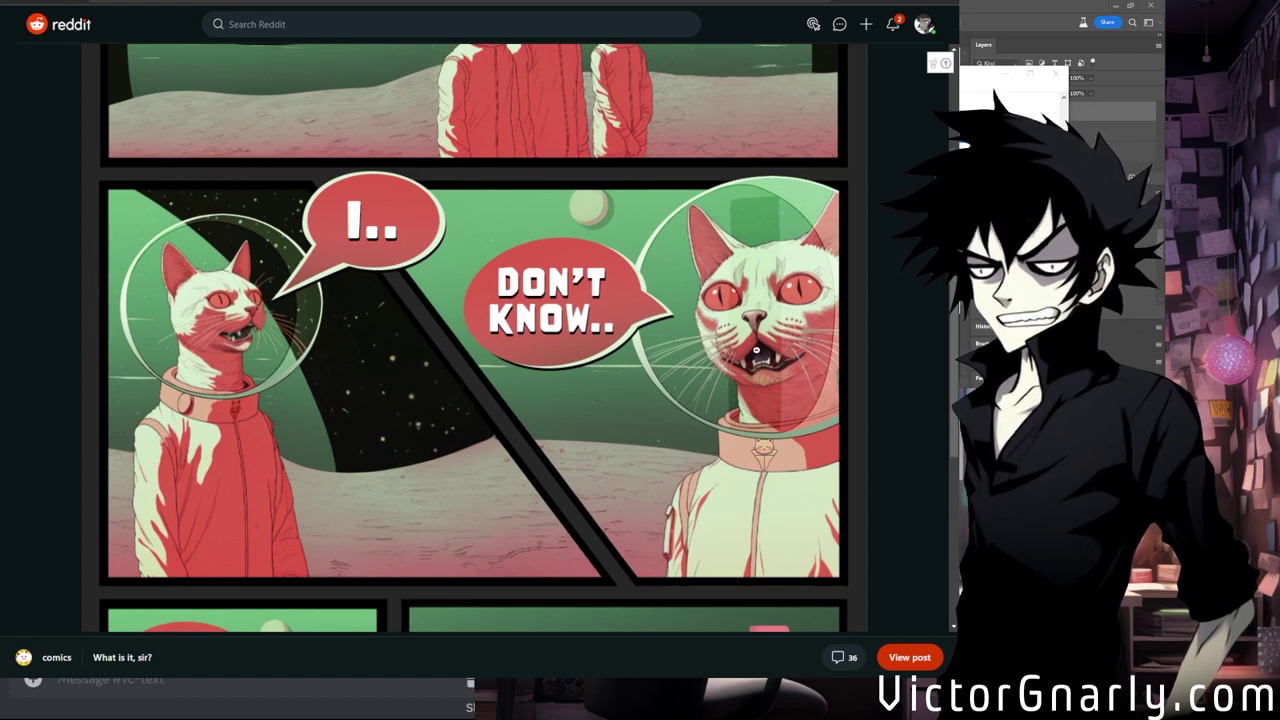
scroll(757, 349, "up", 1)
scroll(760, 335, "down", 2)
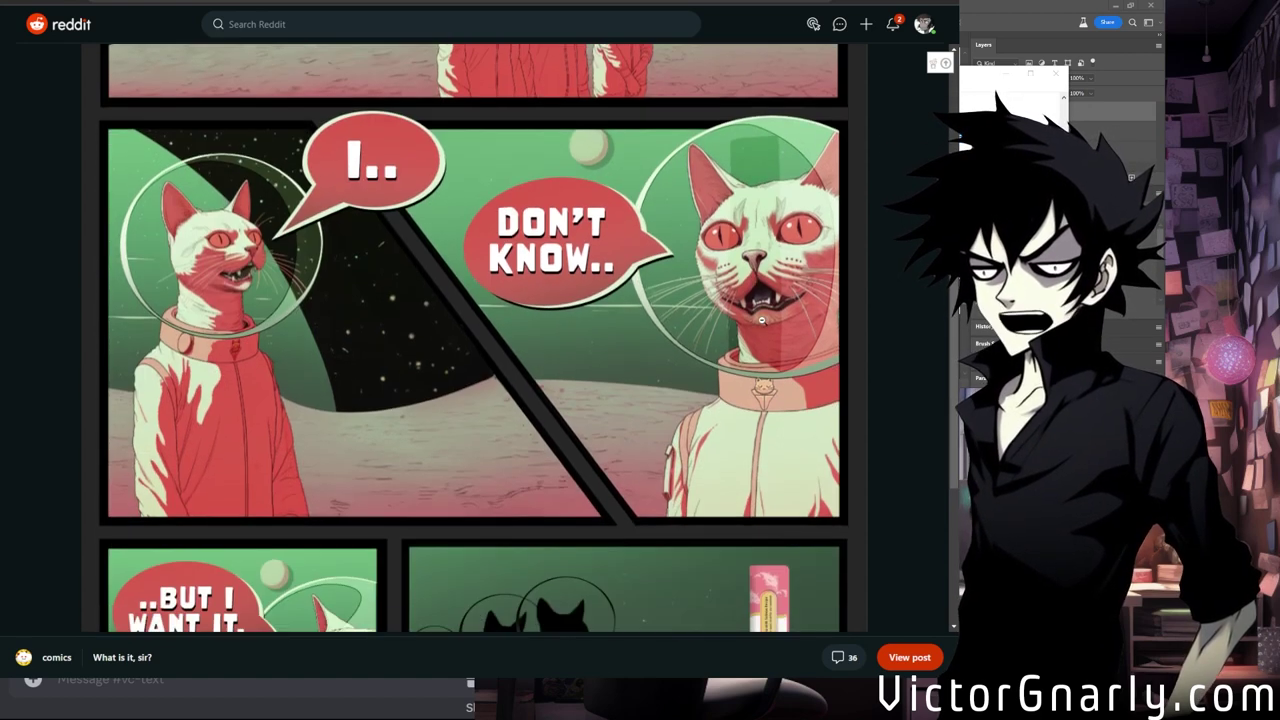
scroll(762, 321, "up", 1)
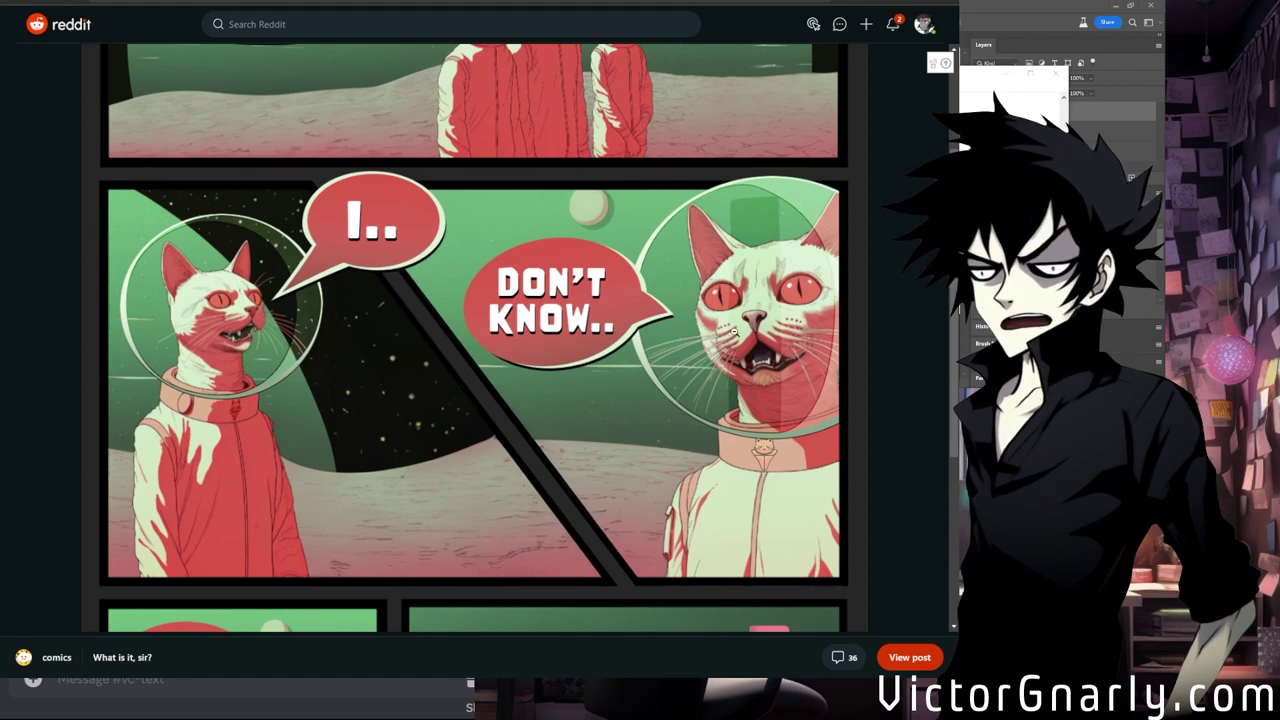
Compare the Churu tube in the final panel with the helmet glass of the "Don't know.." cat.
scroll(740, 342, "down", 3)
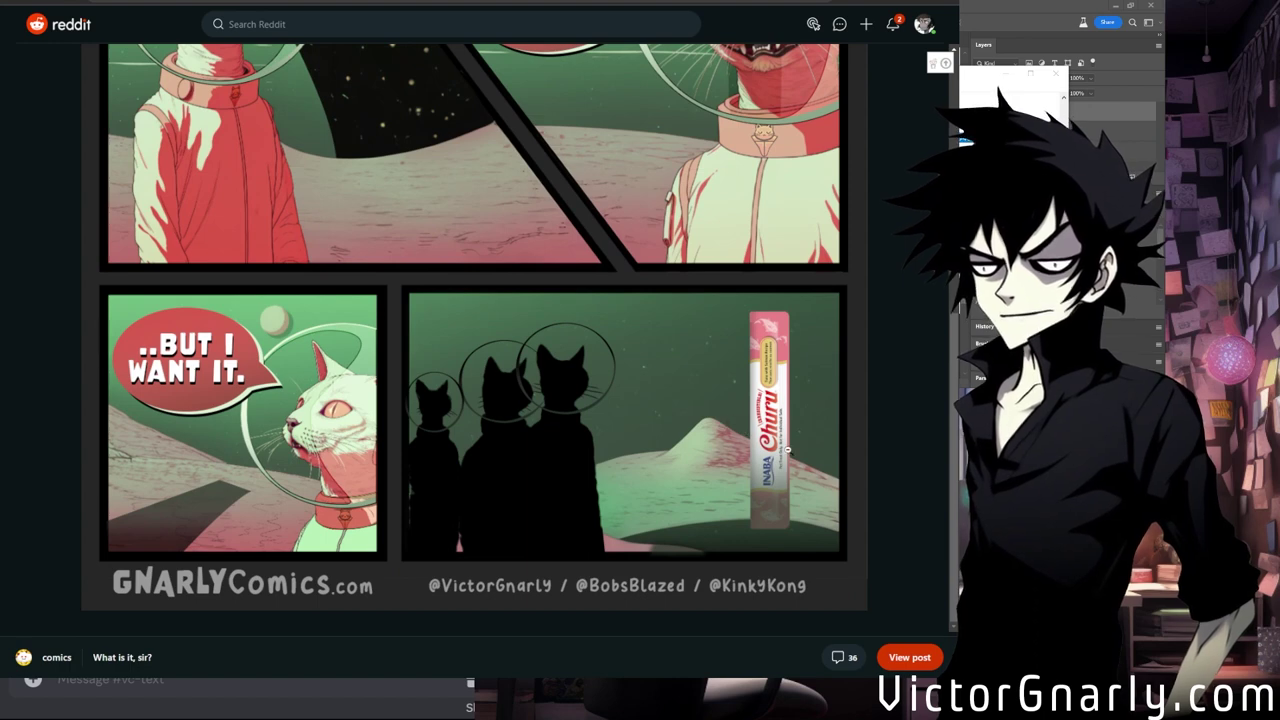
scroll(700, 460, "up", 1)
scroll(740, 445, "down", 1)
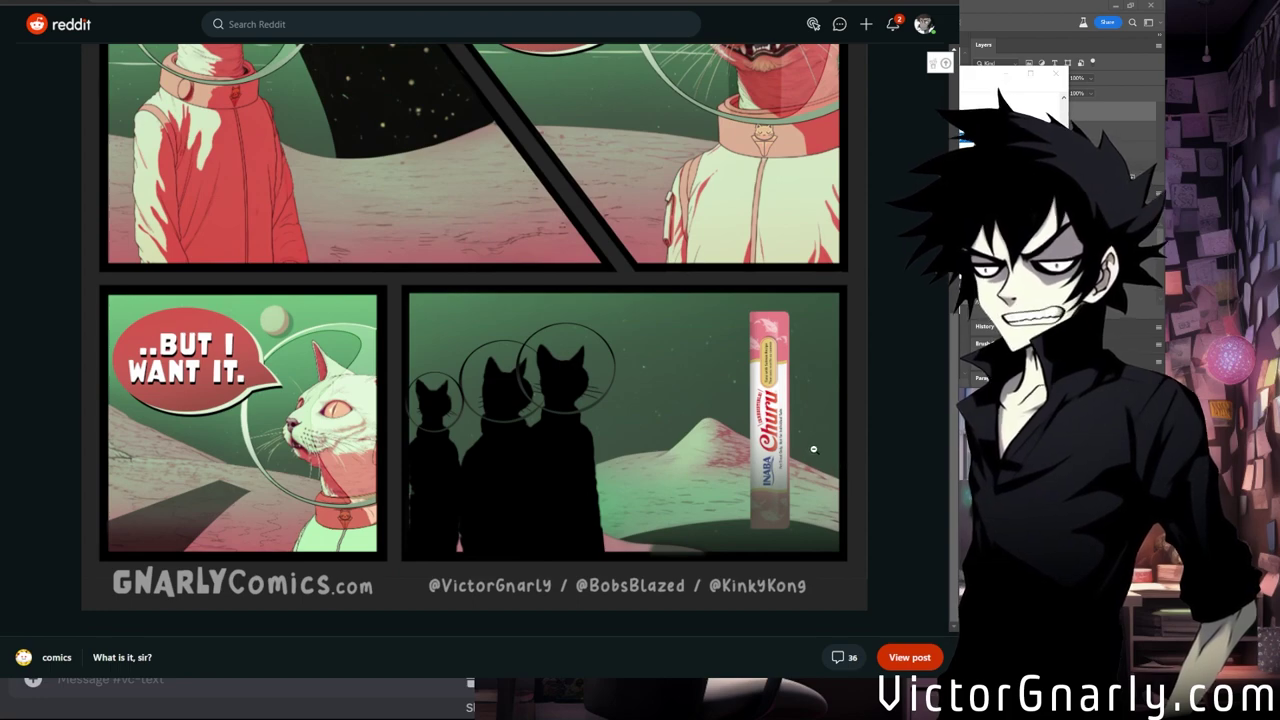
scroll(838, 459, "up", 3)
scroll(815, 445, "down", 3)
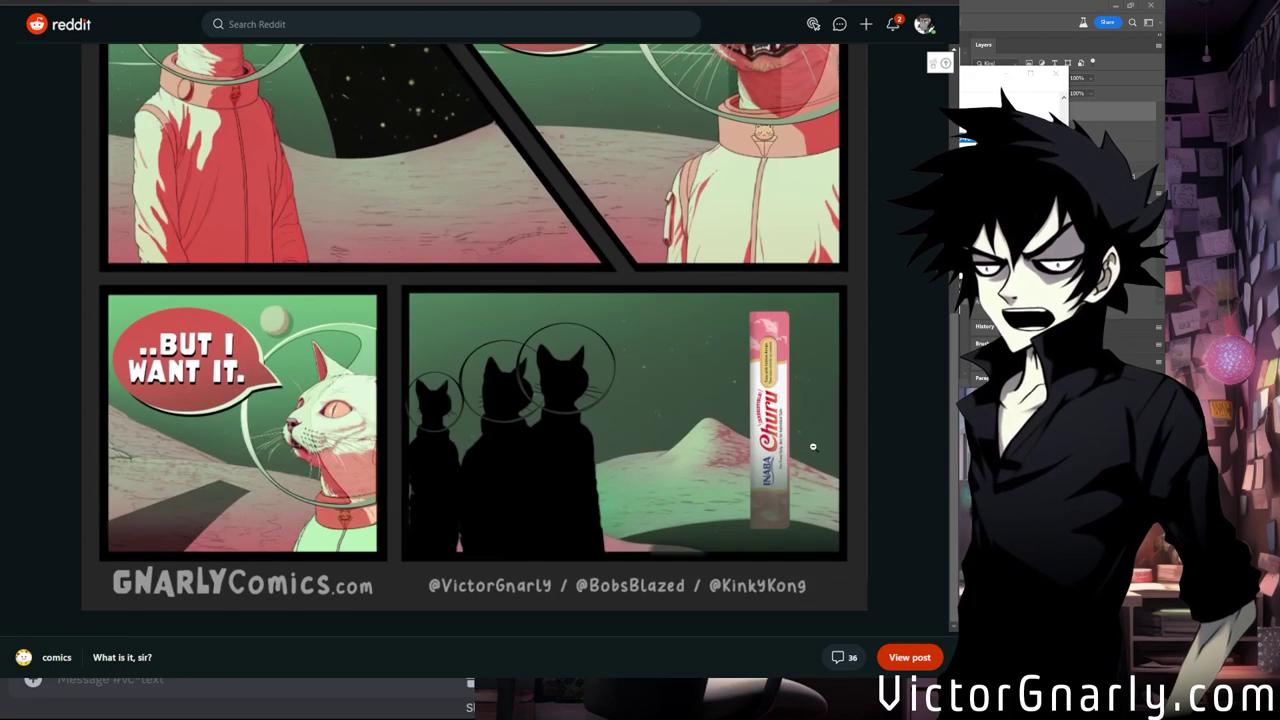
scroll(750, 425, "up", 3)
scroll(748, 425, "up", 1)
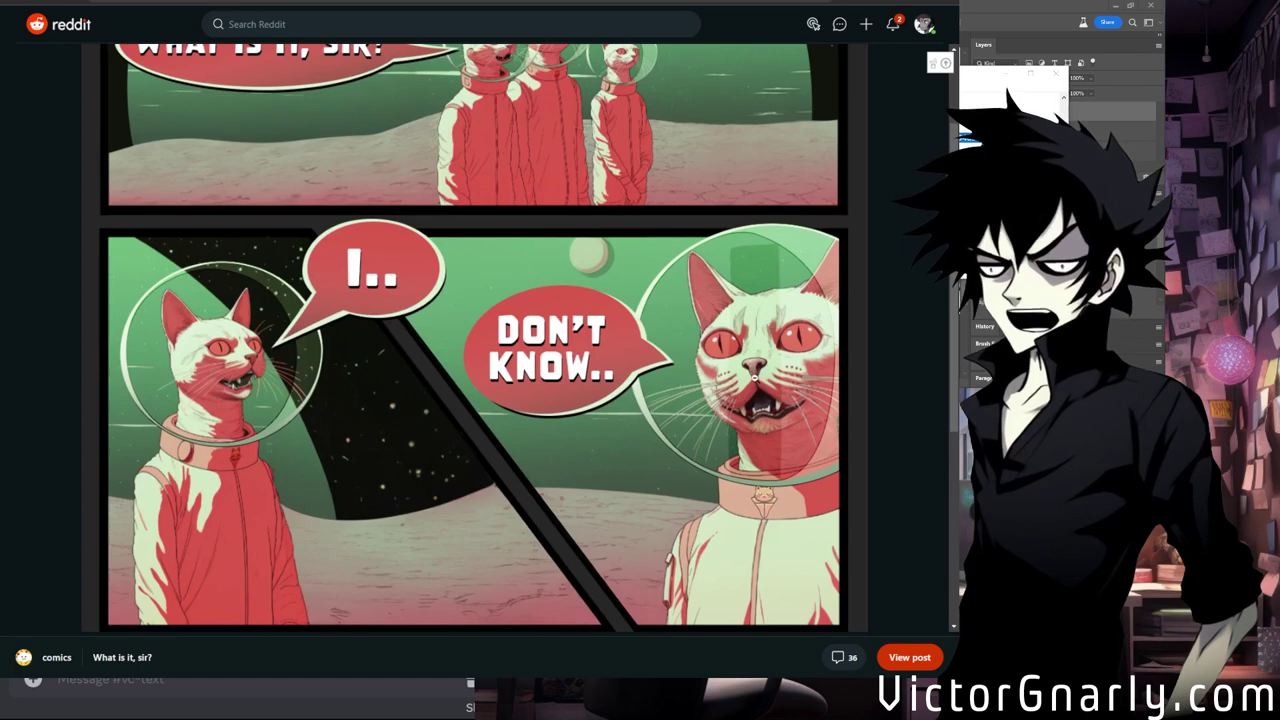
scroll(750, 380, "down", 3)
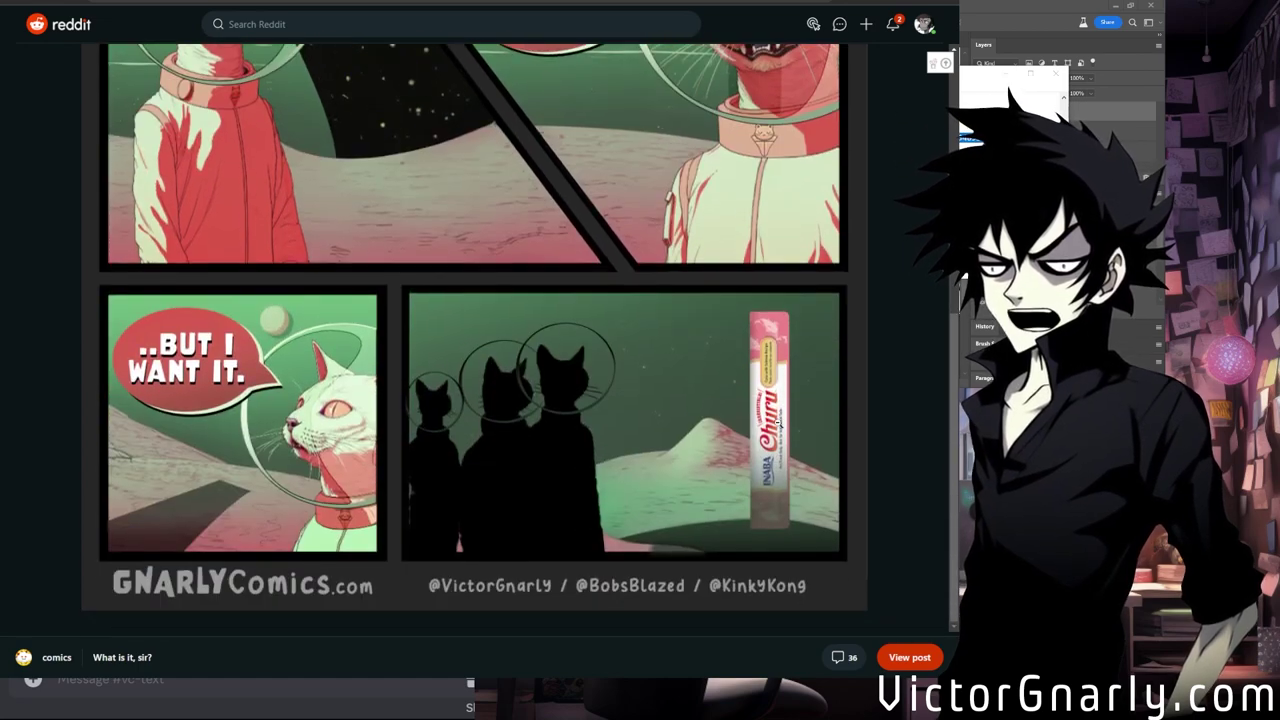
View the whole comic at once, then enlarge it again to study the silhouetted cats in the final panel against the opening trio.
left_click(728, 368)
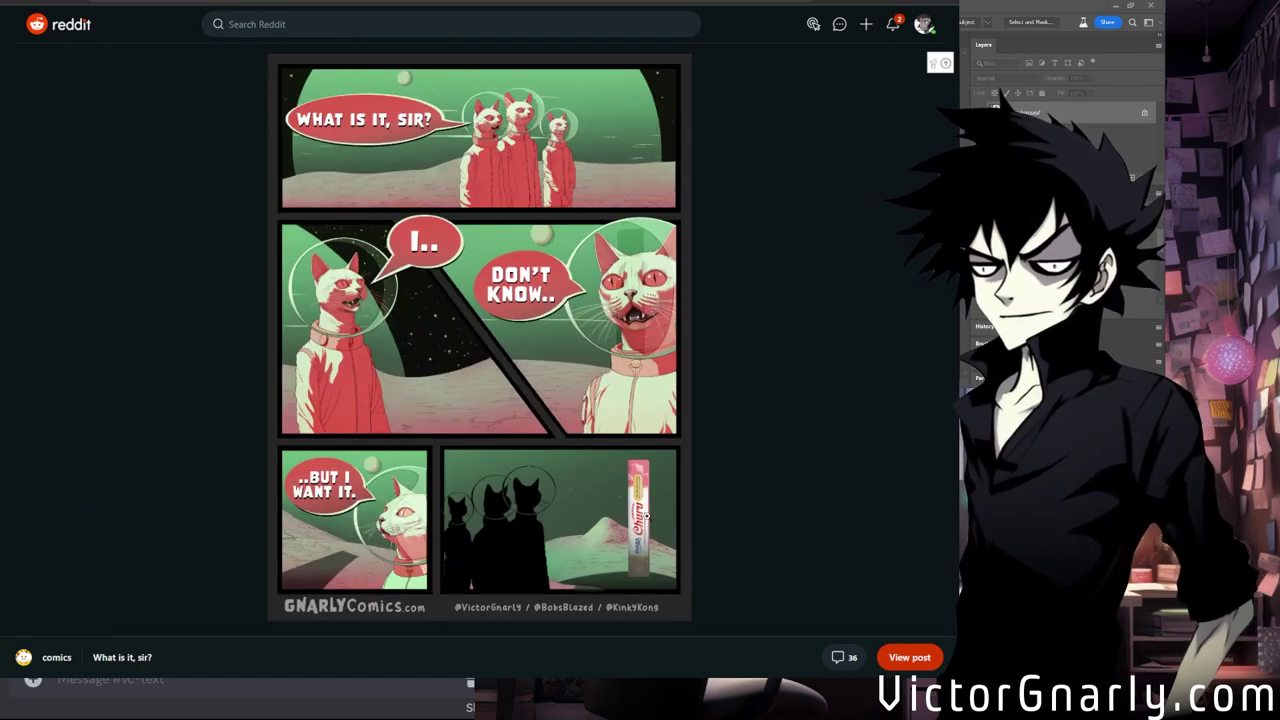
left_click(645, 513)
scroll(618, 495, "down", 3)
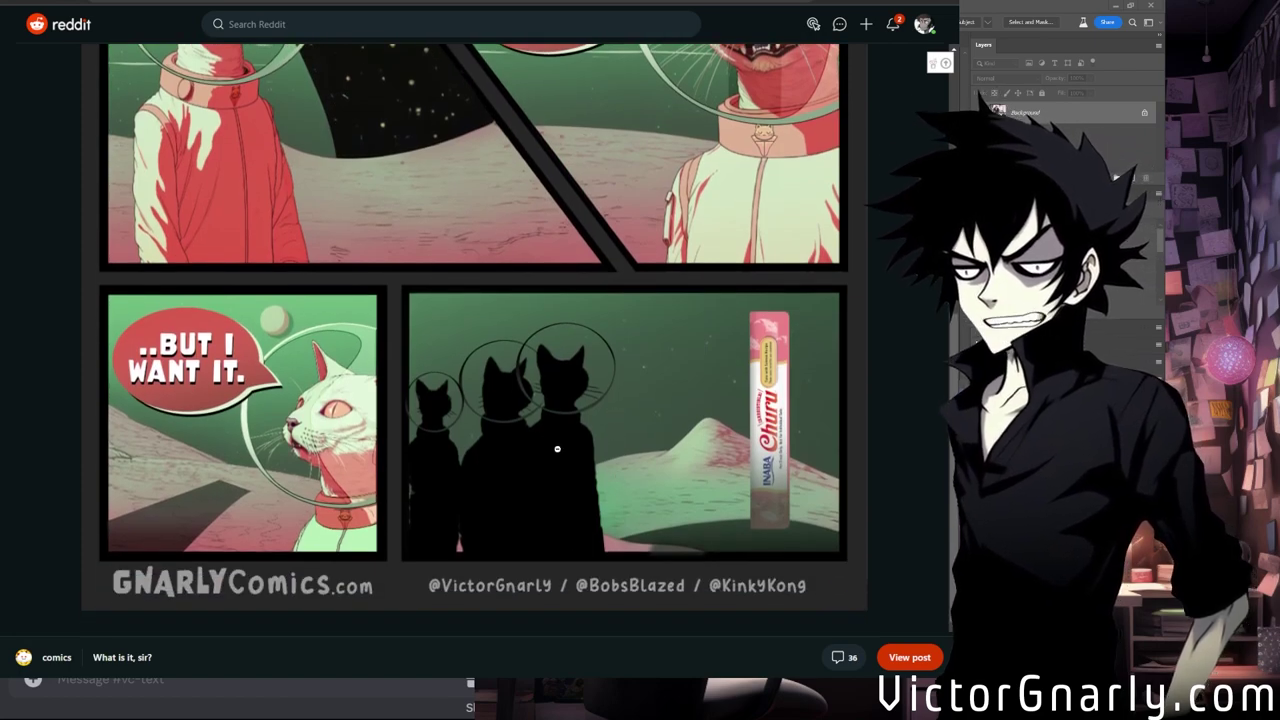
scroll(570, 494, "up", 1)
scroll(571, 494, "down", 1)
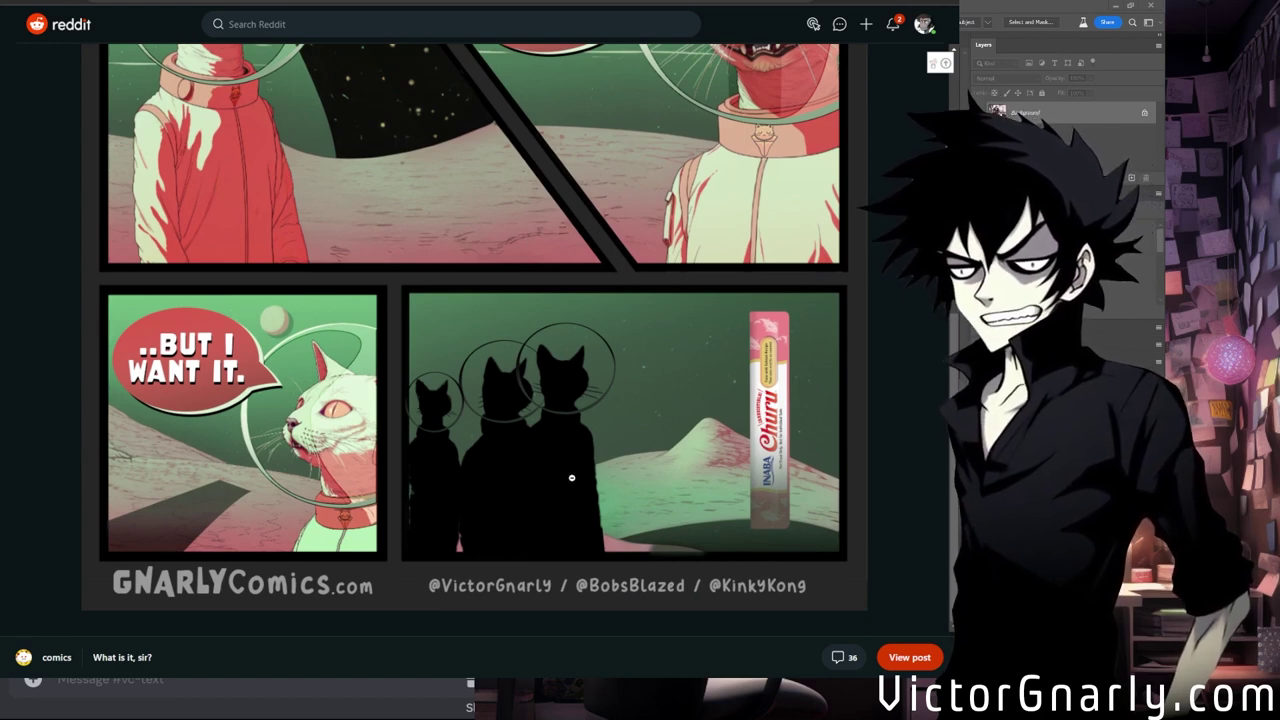
scroll(571, 477, "up", 1)
scroll(571, 477, "down", 1)
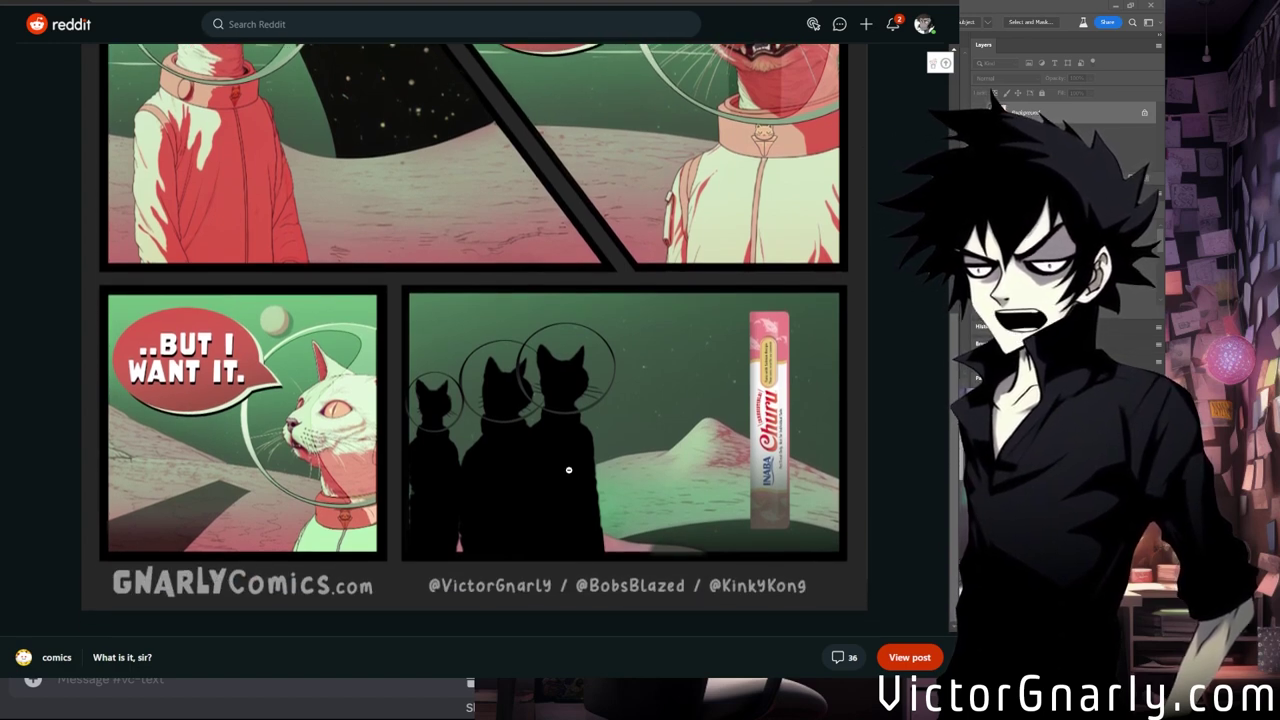
scroll(545, 462, "up", 5)
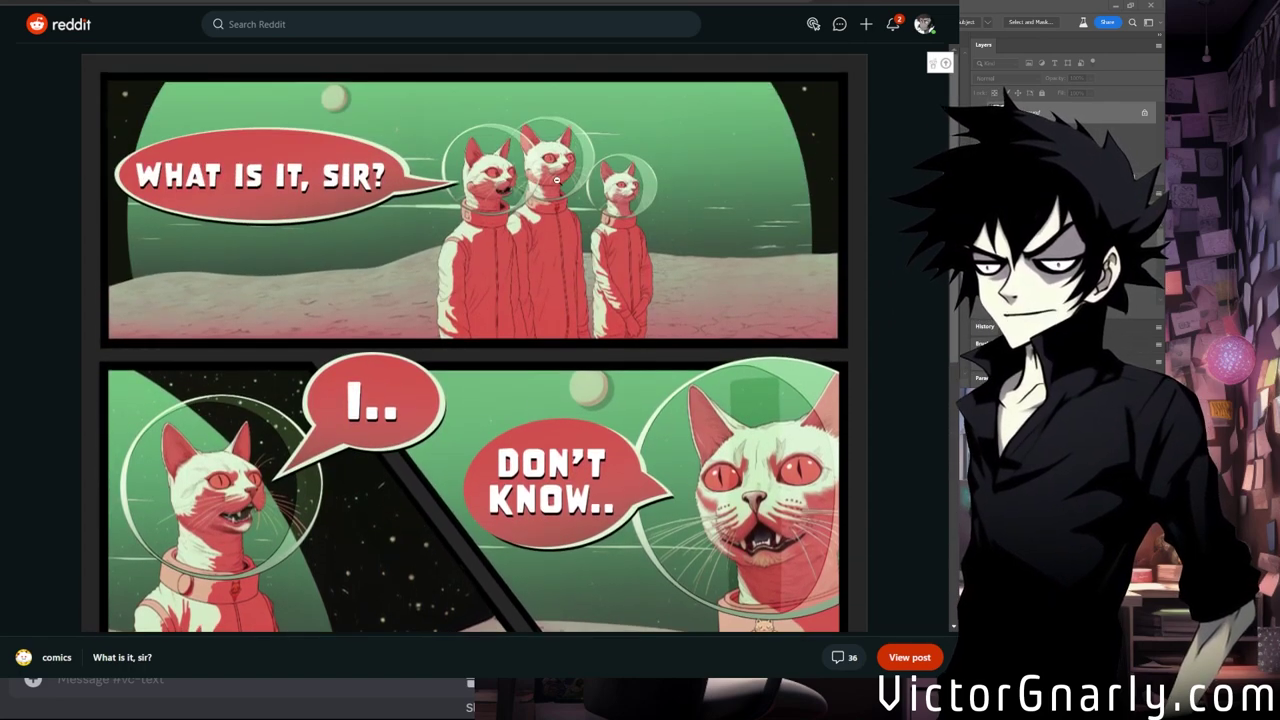
scroll(566, 453, "down", 5)
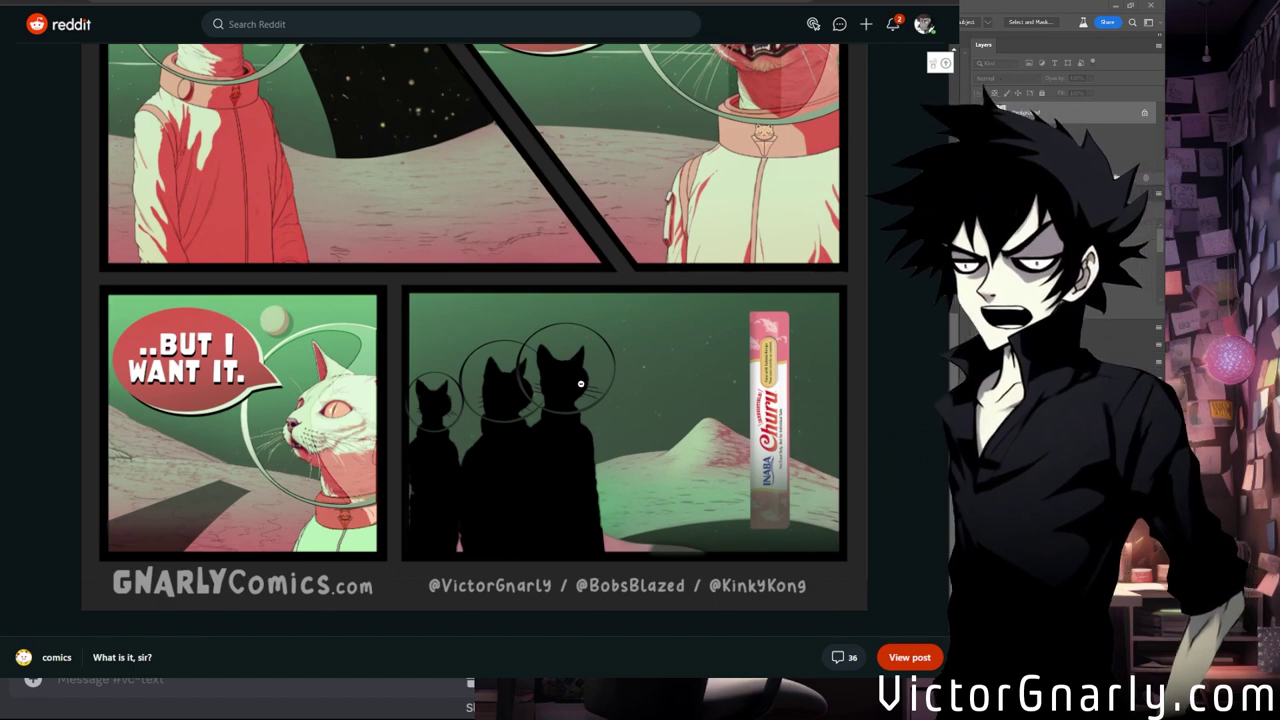
Check the rough layout image against the finished comic, and magnify the finished comic's middle row to inspect the suit collars.
scroll(576, 359, "up", 5)
left_click(583, 356)
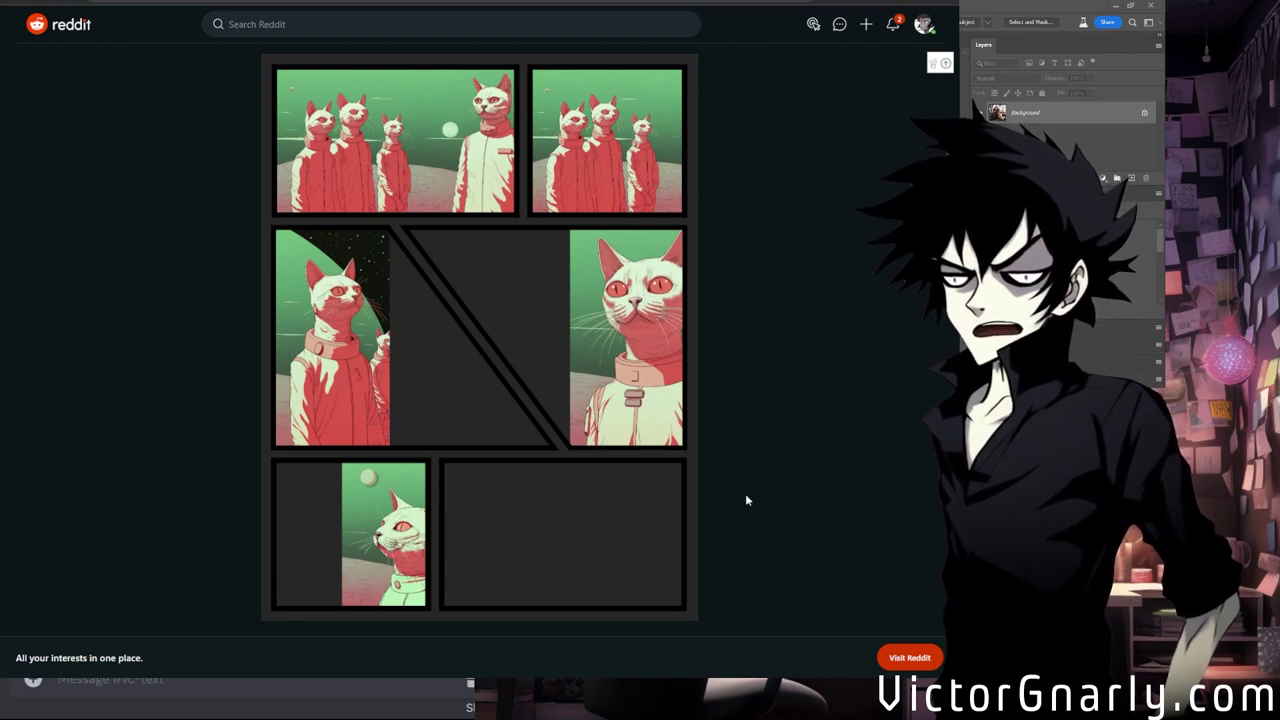
scroll(745, 501, "down", 1)
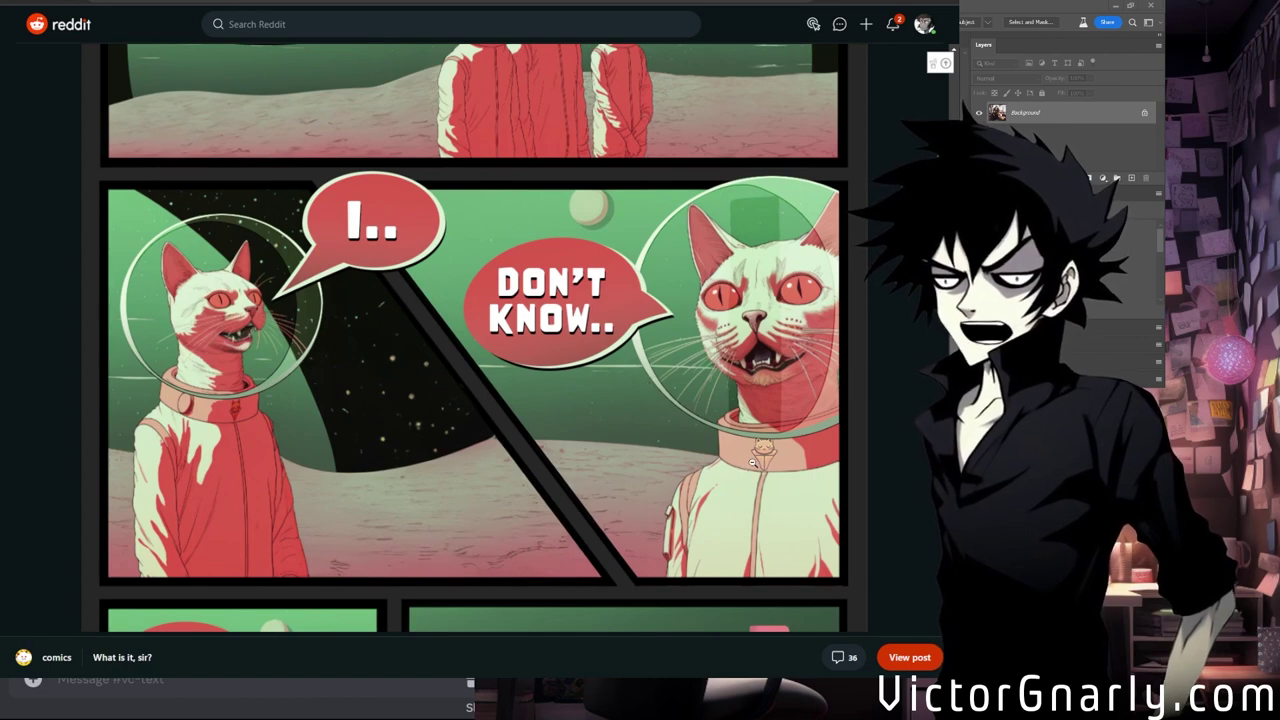
key("ctrl+plus")
key("ctrl+plus")
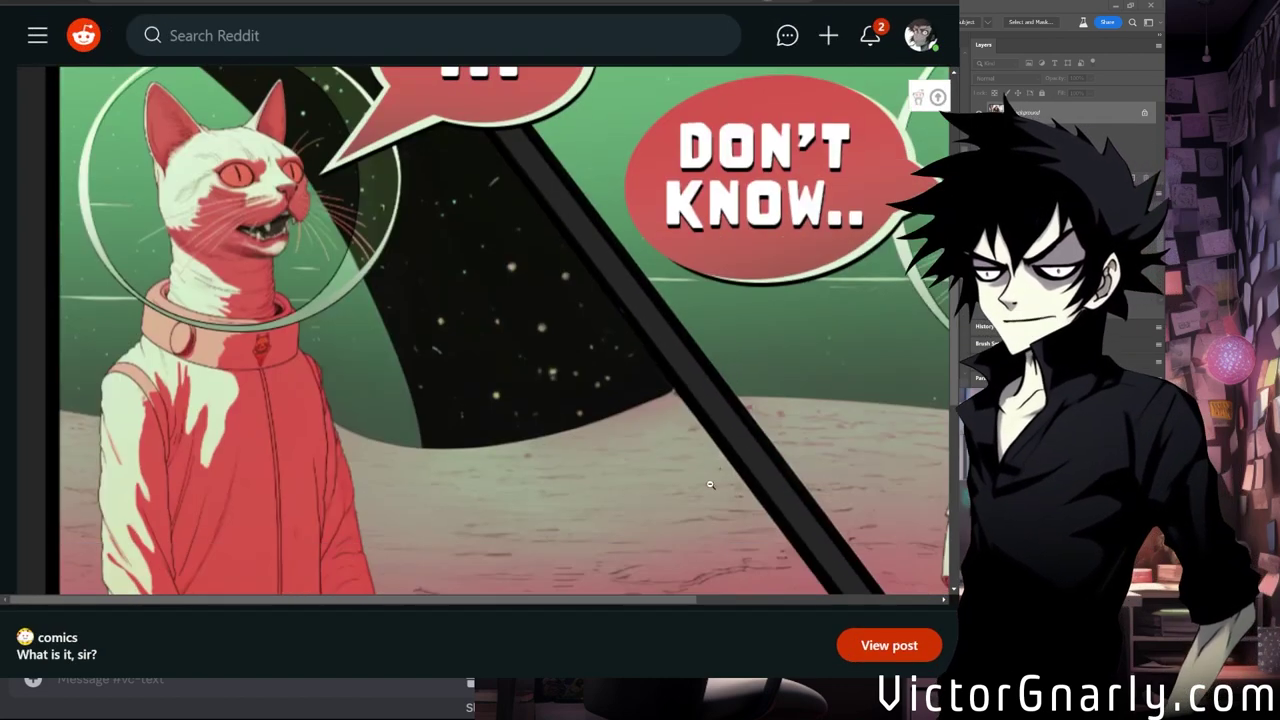
Magnify the "Don't know.." panel and inspect the cat emblem on the suit collar.
scroll(710, 485, "down", 3)
left_click_drag(597, 606, 807, 583)
scroll(807, 583, "up", 5)
key("ctrl+plus")
key("ctrl+plus")
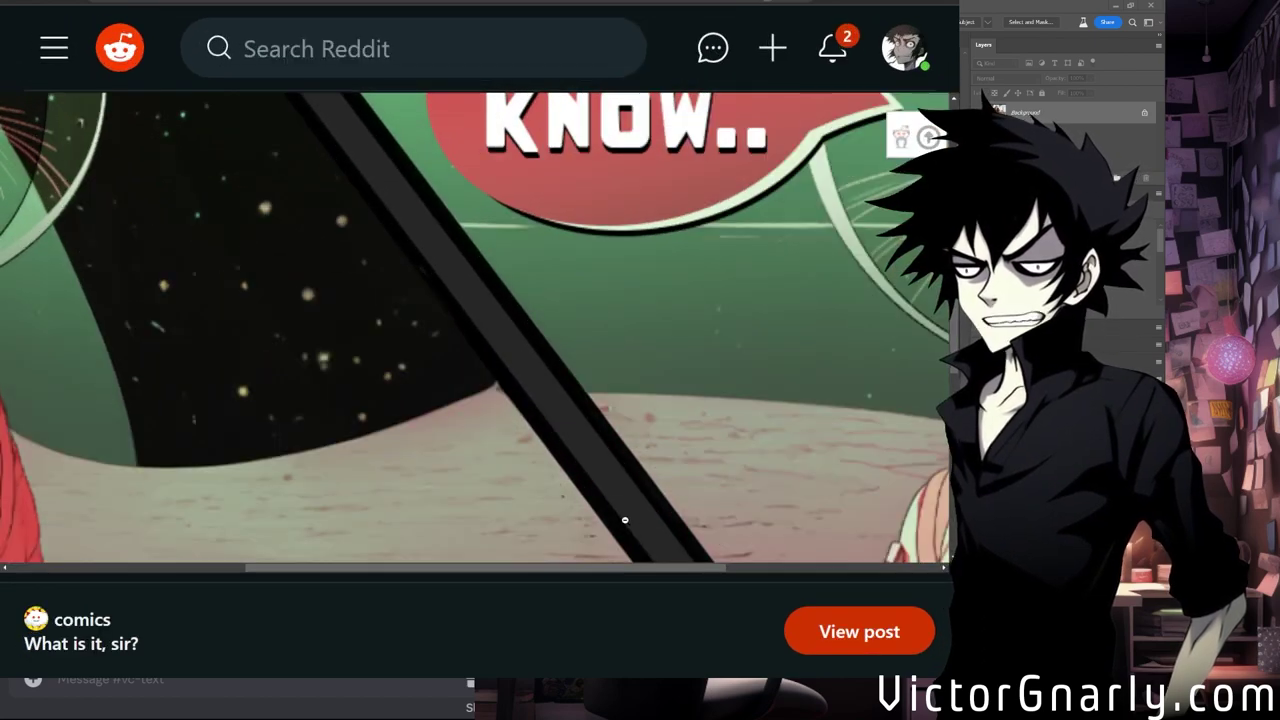
left_click_drag(575, 567, 790, 567)
scroll(689, 442, "down", 2)
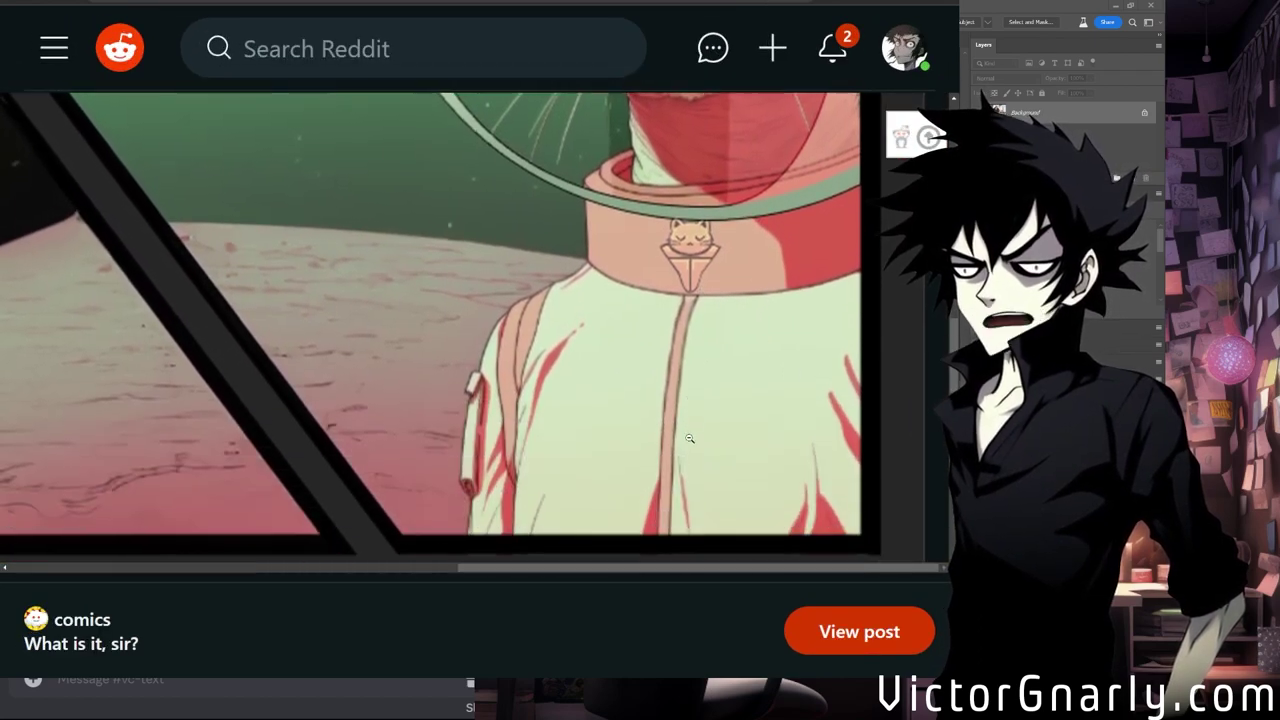
scroll(689, 442, "up", 1)
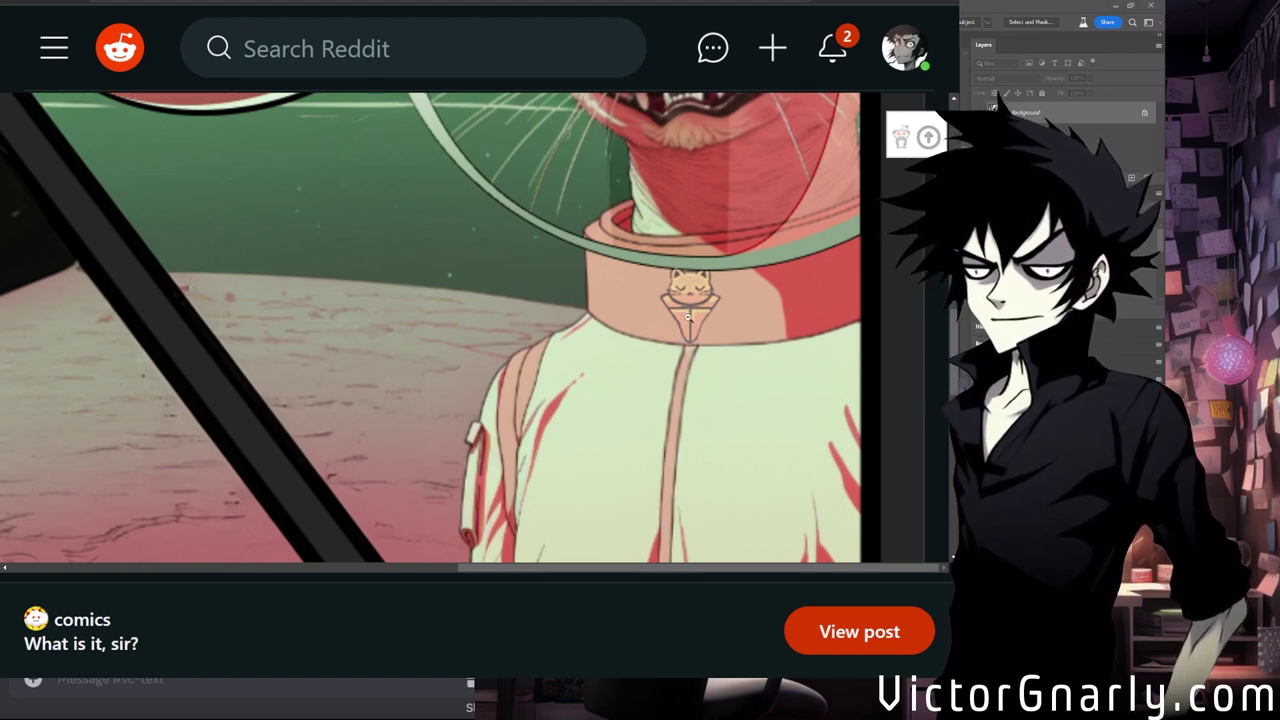
Return the page to a smaller zoom and check the finished middle row against the rough layout image.
key("ctrl+minus")
key("ctrl+minus")
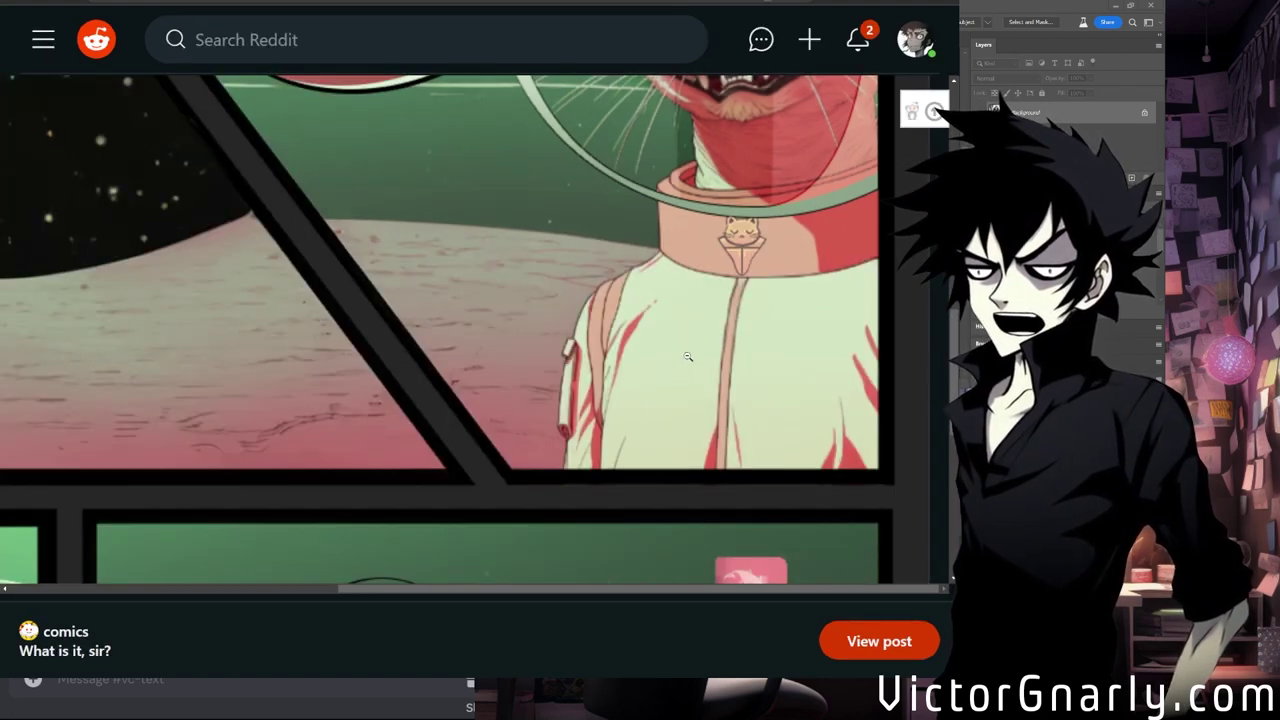
key("ctrl+minus")
key("ctrl+minus")
scroll(660, 366, "up", 5)
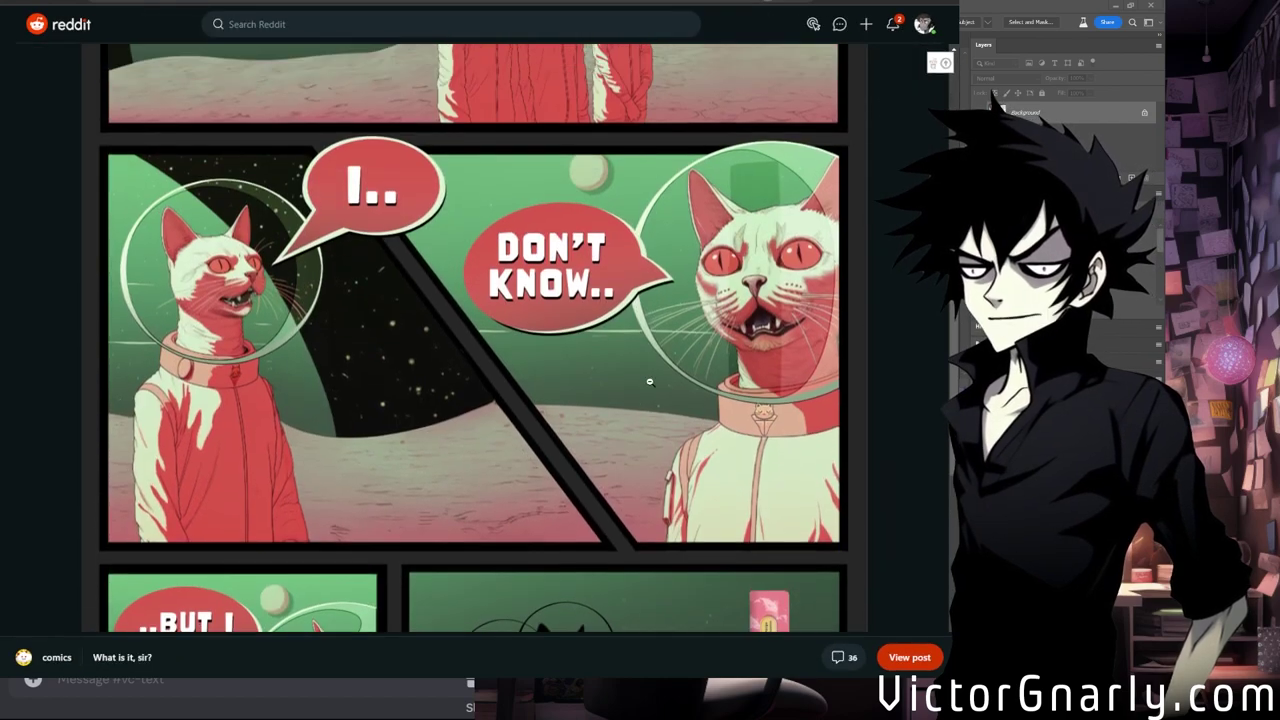
scroll(650, 382, "up", 1)
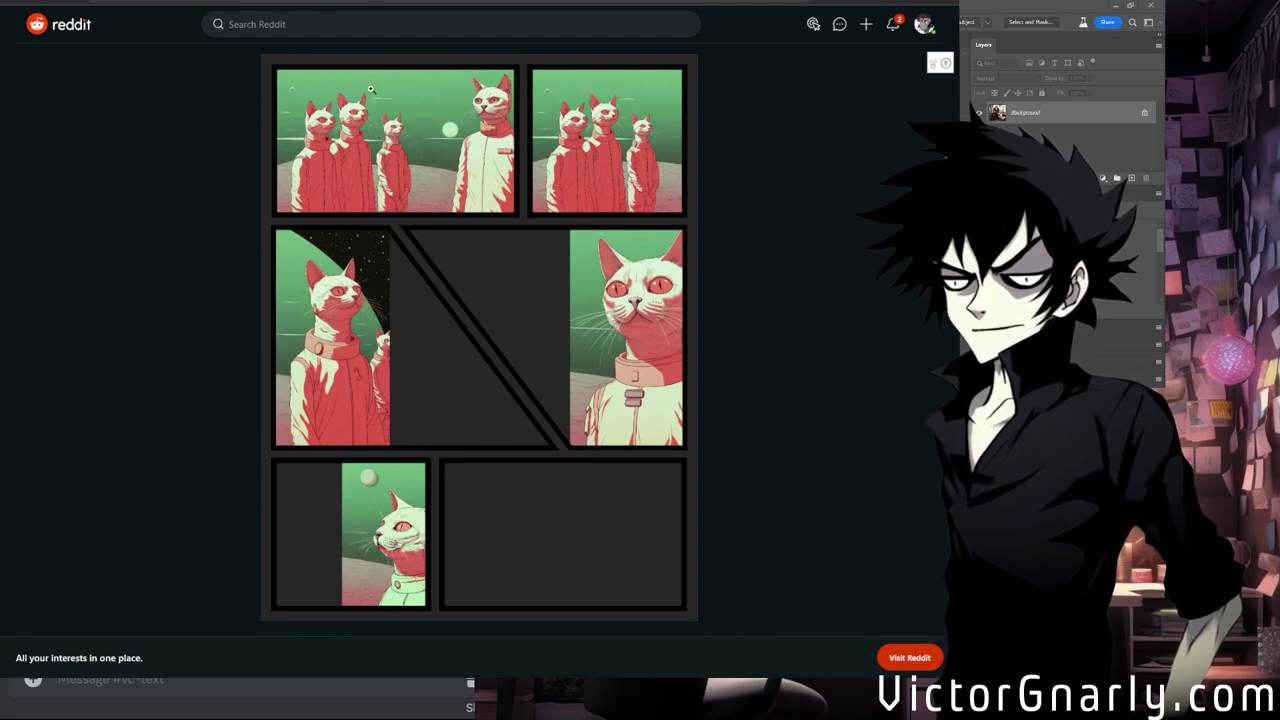
Examine the three silhouetted cats and the Churu tube in the finished comic's final panel.
scroll(483, 525, "down", 5)
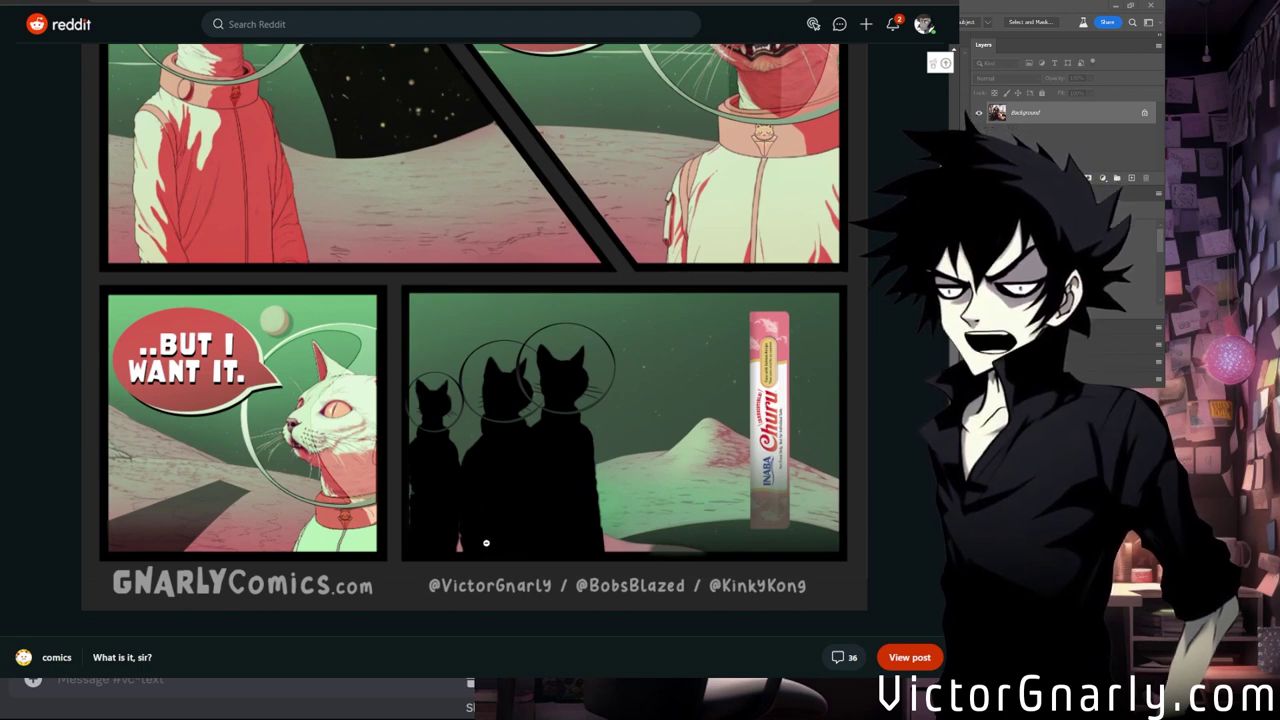
scroll(486, 543, "up", 2)
scroll(487, 543, "up", 2)
scroll(487, 543, "down", 4)
scroll(487, 540, "up", 1)
scroll(487, 540, "down", 1)
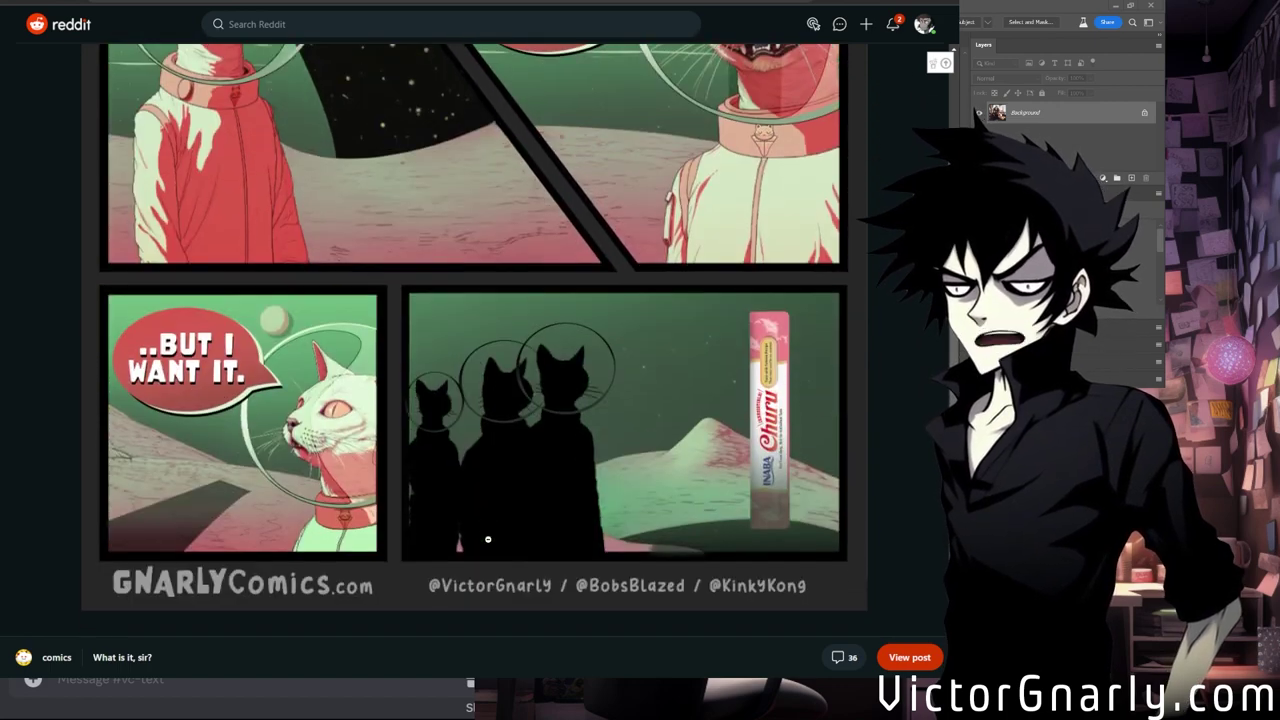
scroll(512, 520, "up", 1)
scroll(512, 520, "down", 1)
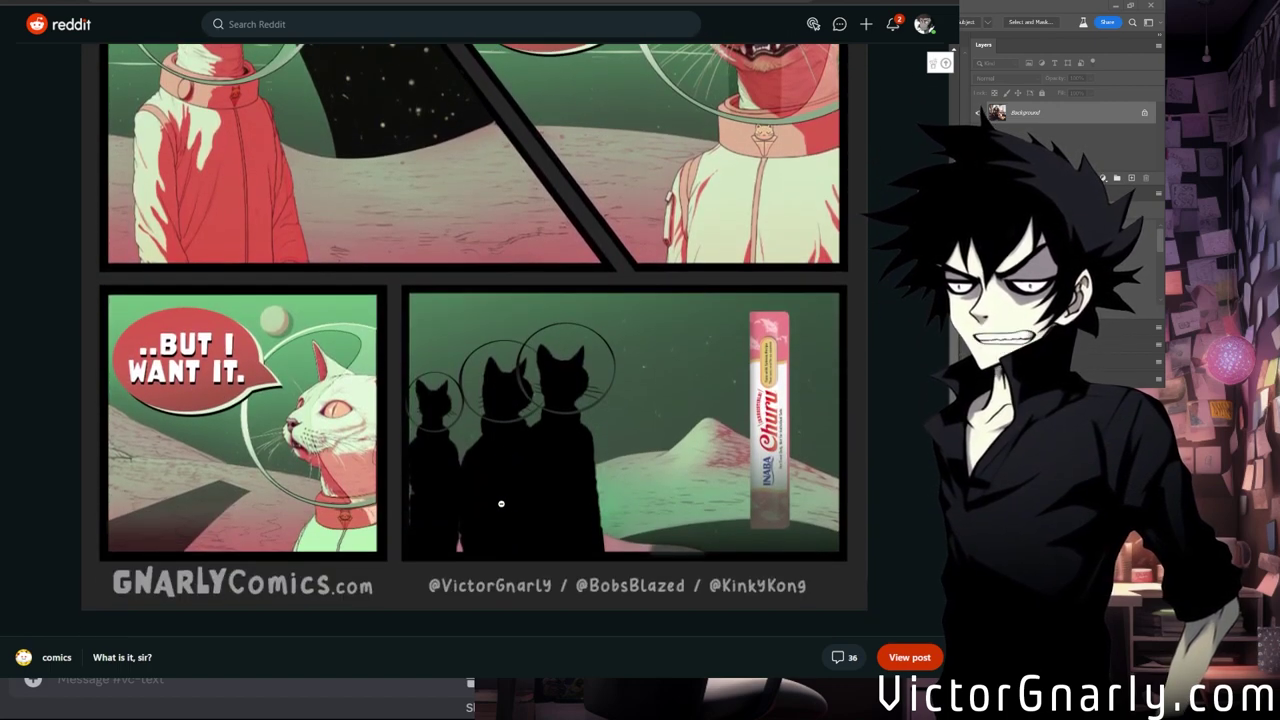
Compare the opening panel's cat trio with the silhouettes in the final panel.
scroll(490, 500, "up", 3)
scroll(473, 484, "up", 1)
scroll(473, 484, "down", 4)
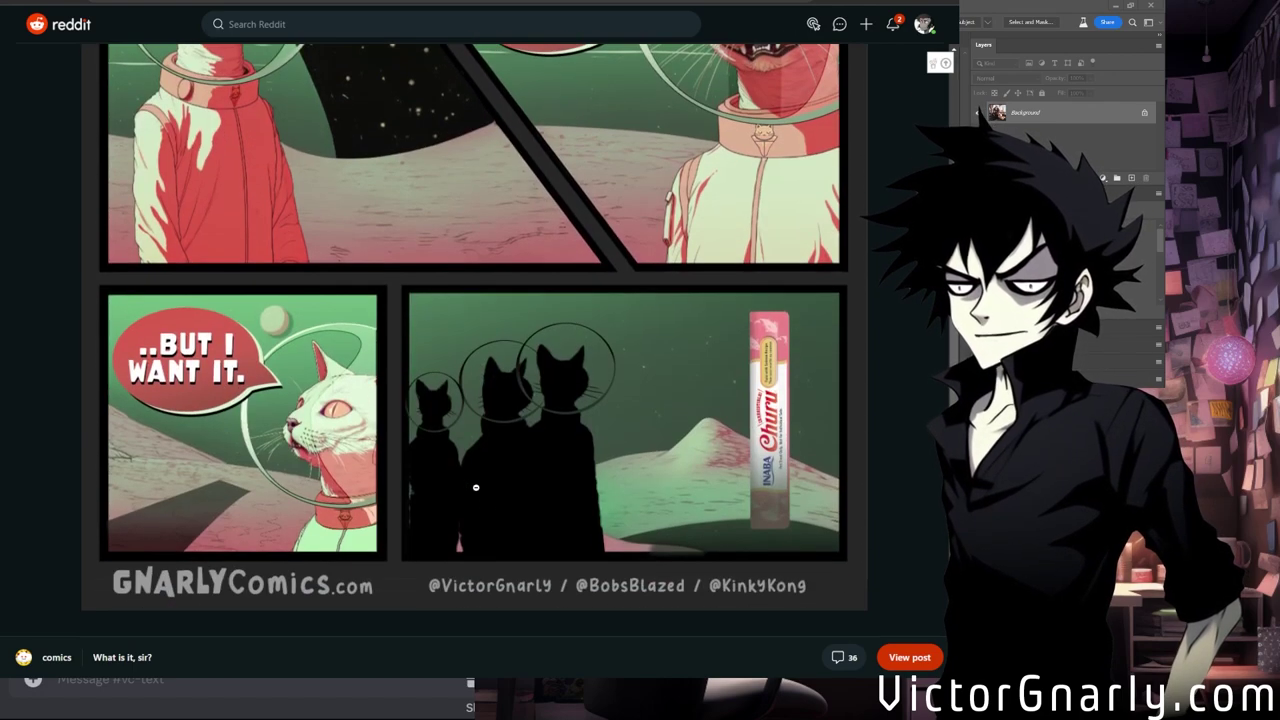
scroll(493, 464, "up", 4)
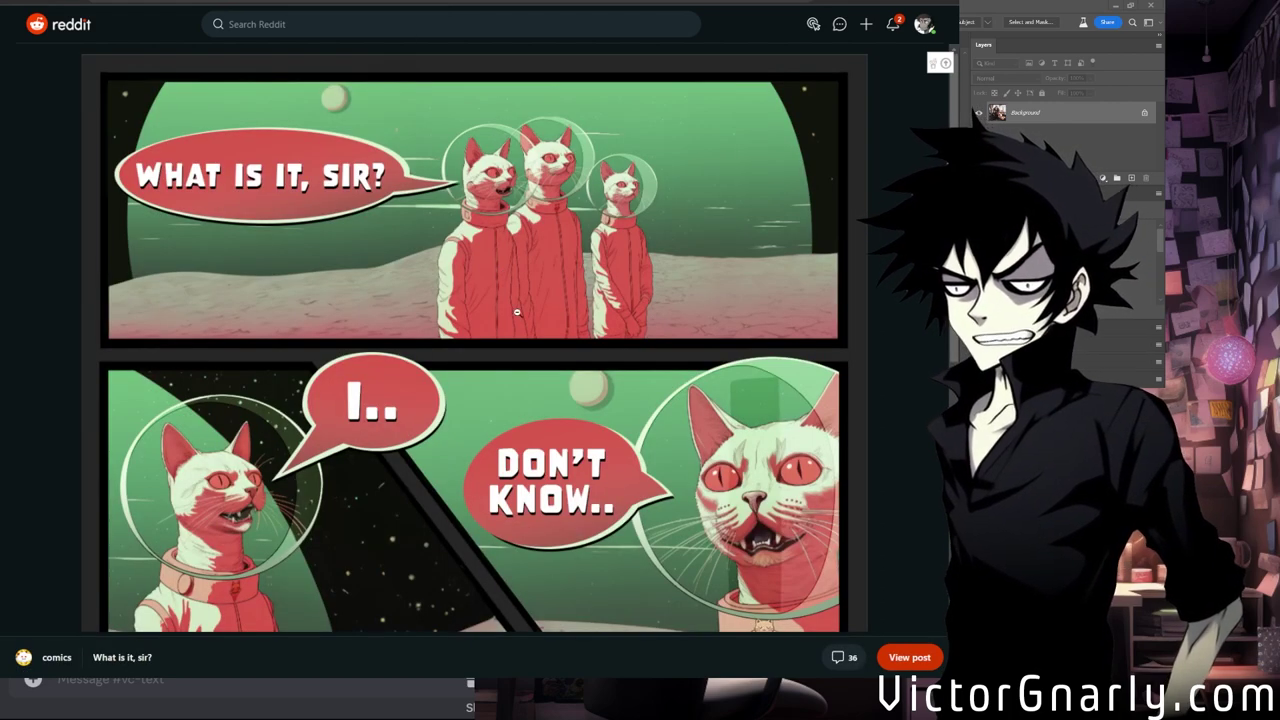
scroll(501, 273, "down", 4)
scroll(524, 320, "up", 4)
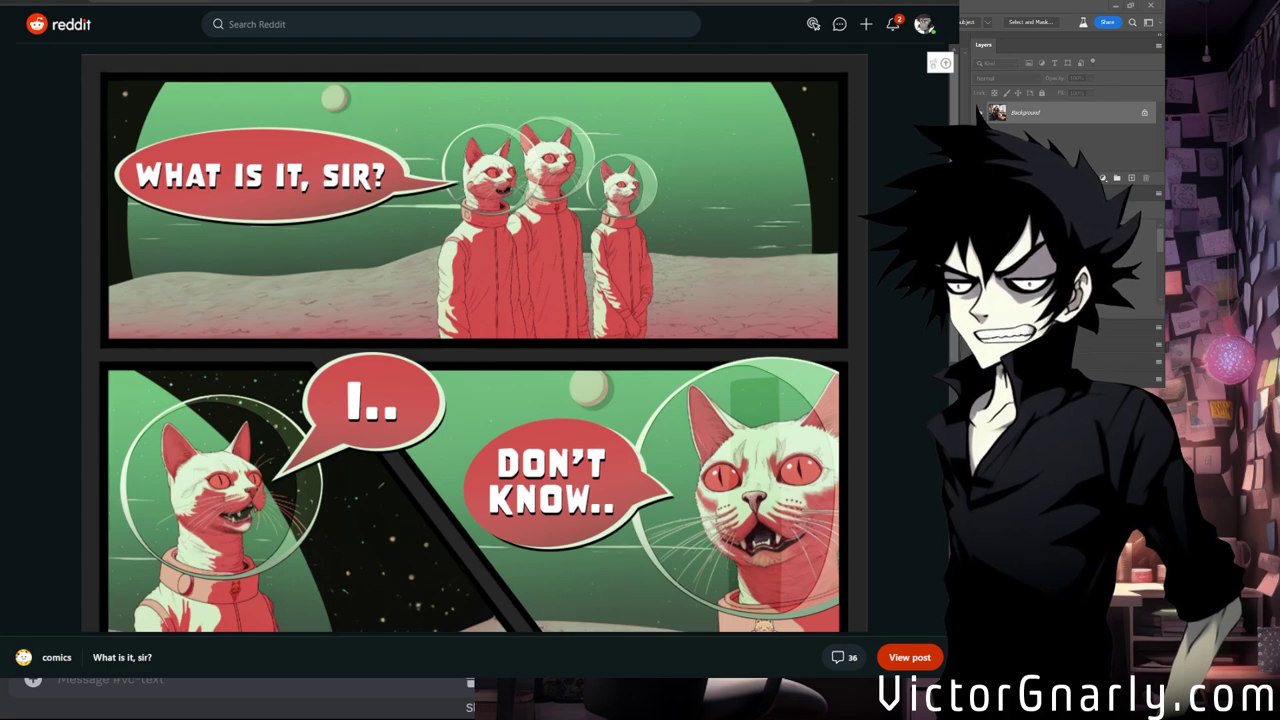
Close the enlarged comic and look back through the Reddit comments up to the post.
key("Escape")
scroll(377, 311, "up", 2)
scroll(377, 311, "up", 15)
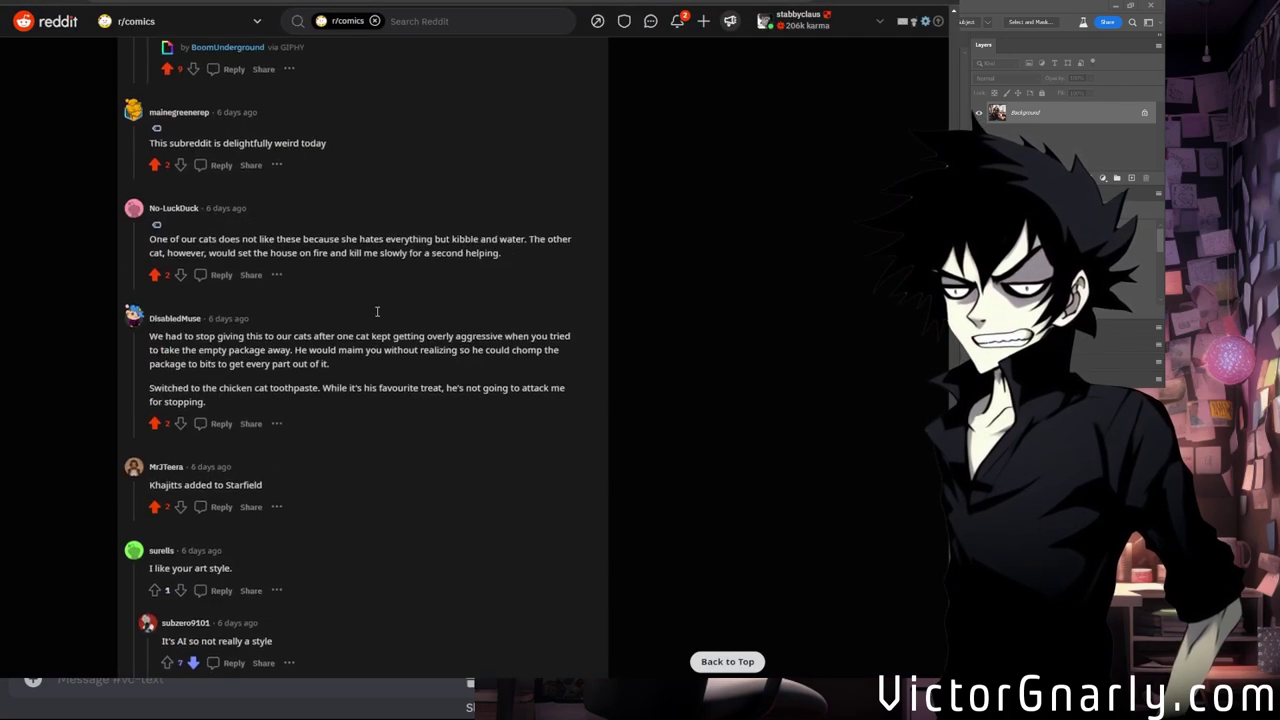
scroll(377, 311, "up", 15)
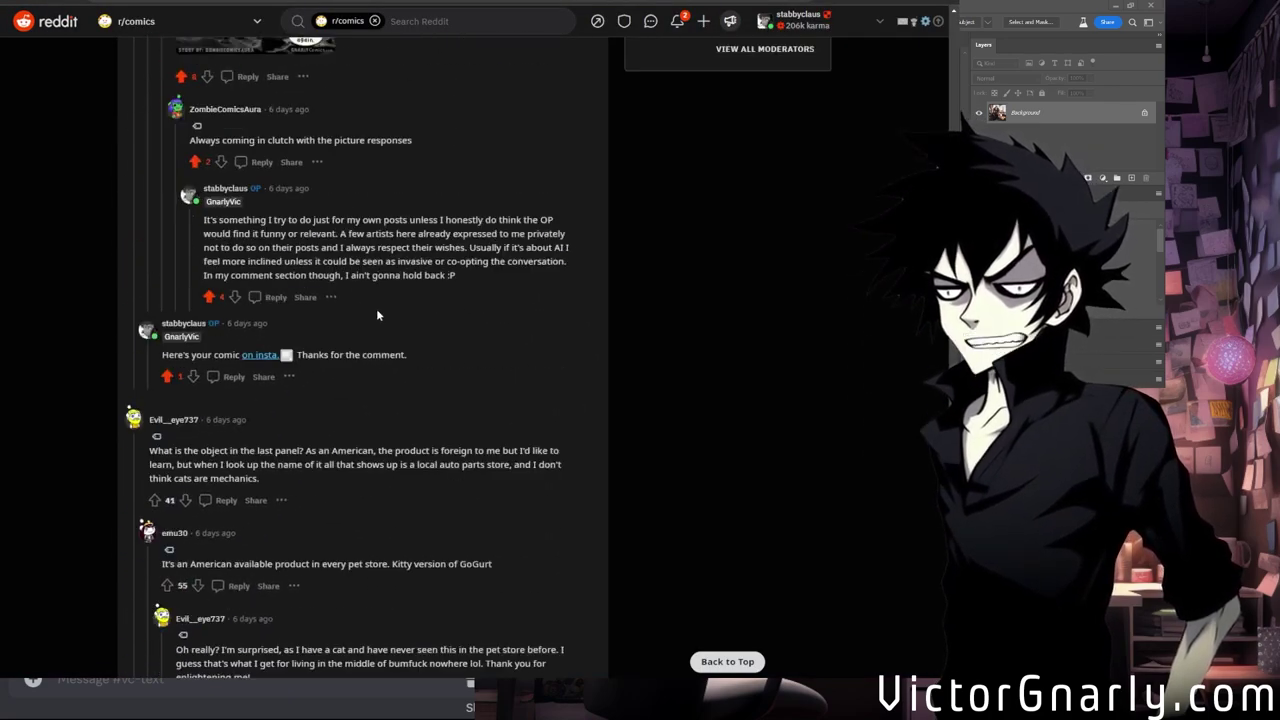
scroll(376, 308, "up", 5)
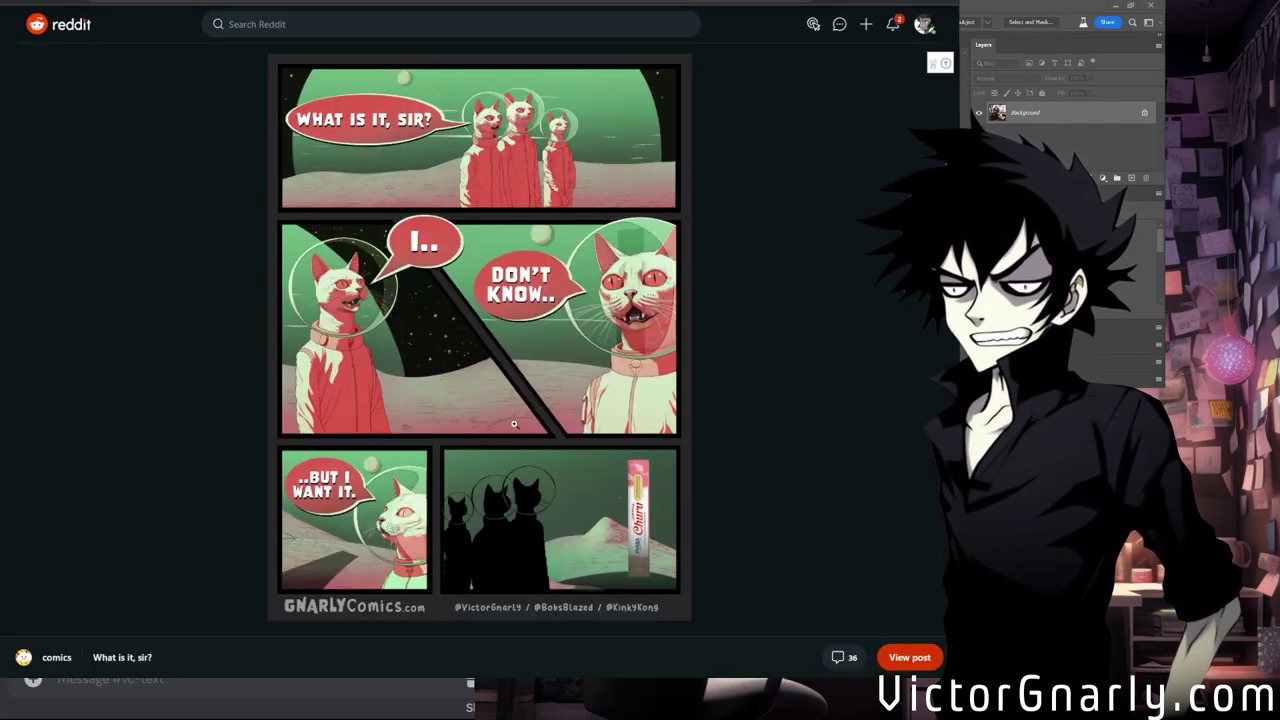
Enlarge the finished comic and review all its panels from the opening trio to the Churu tube.
left_click(516, 410)
scroll(511, 390, "down", 3)
scroll(511, 378, "down", 5)
scroll(539, 440, "up", 8)
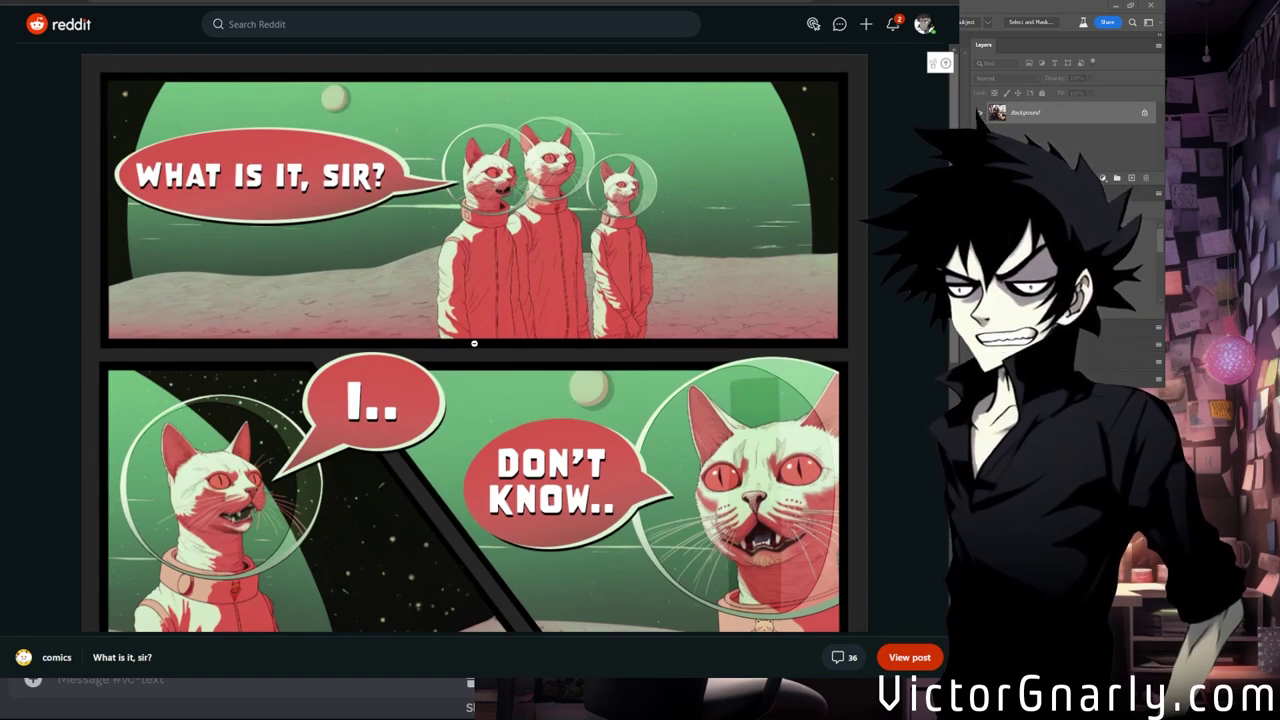
scroll(474, 343, "down", 5)
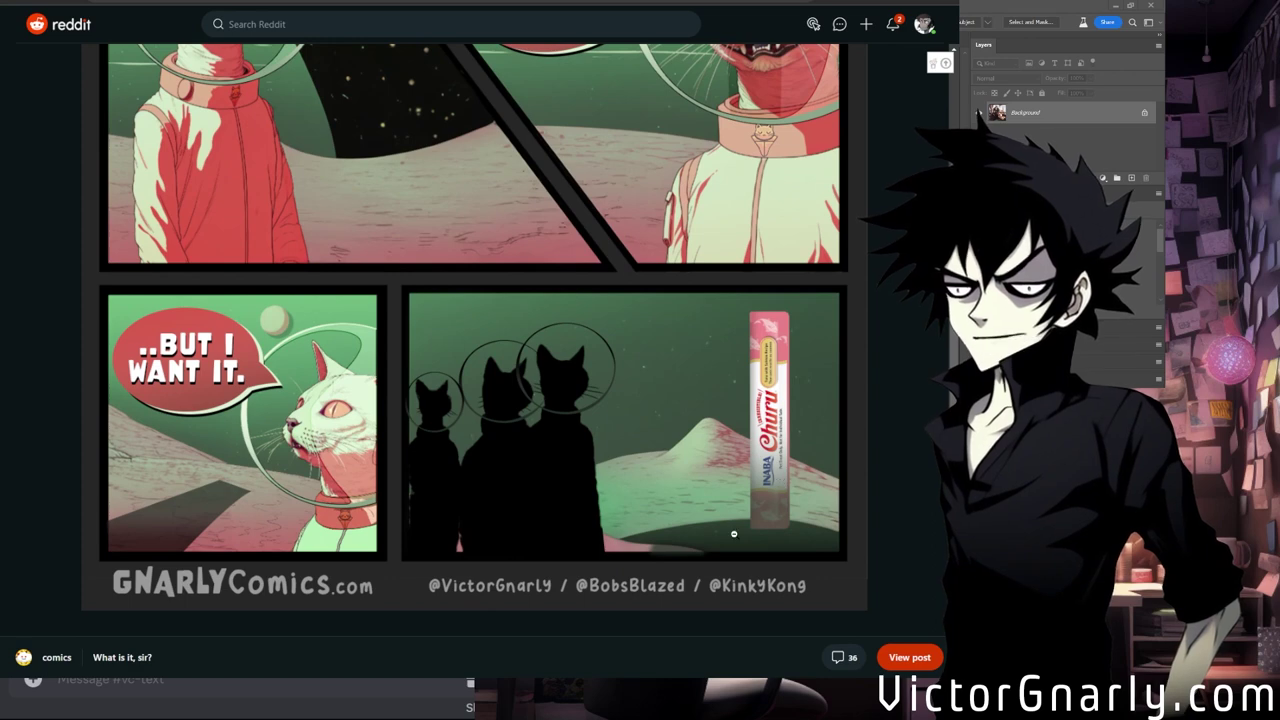
scroll(575, 418, "up", 1)
scroll(575, 418, "up", 5)
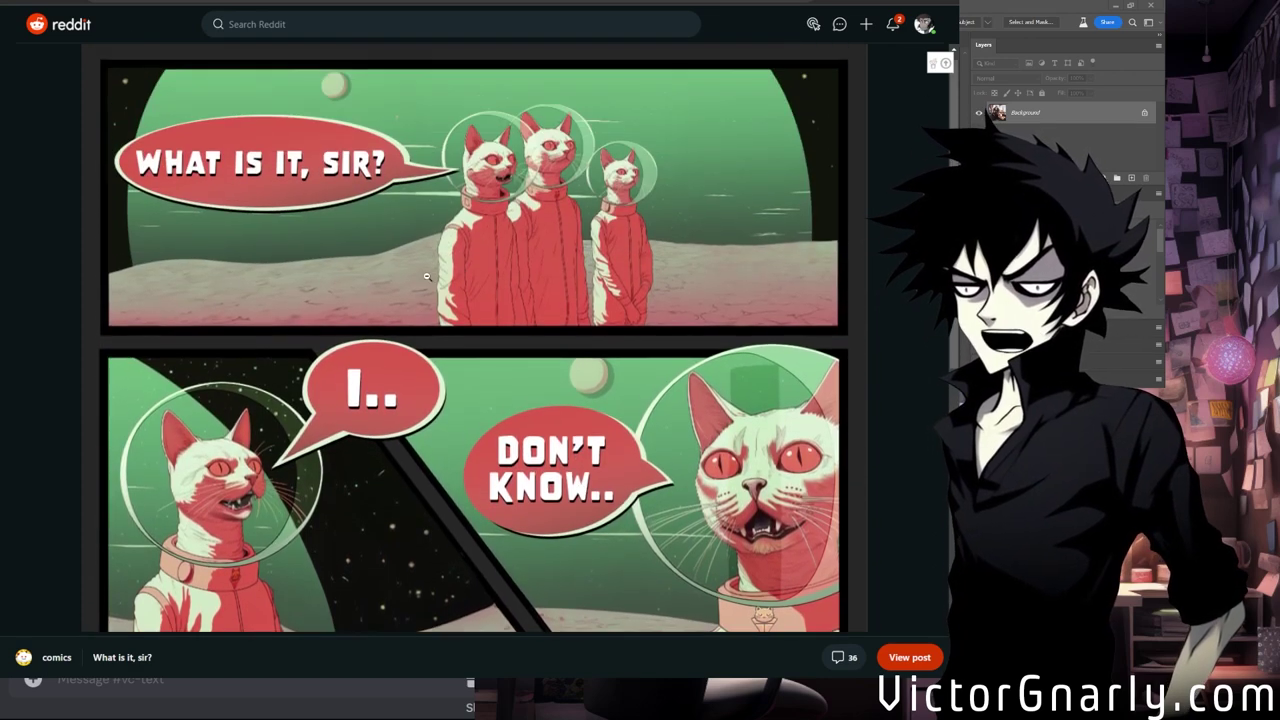
Review the "I.." and "Don't know.." panels against the "What is it, sir?" panel, and close the comic.
scroll(549, 402, "down", 5)
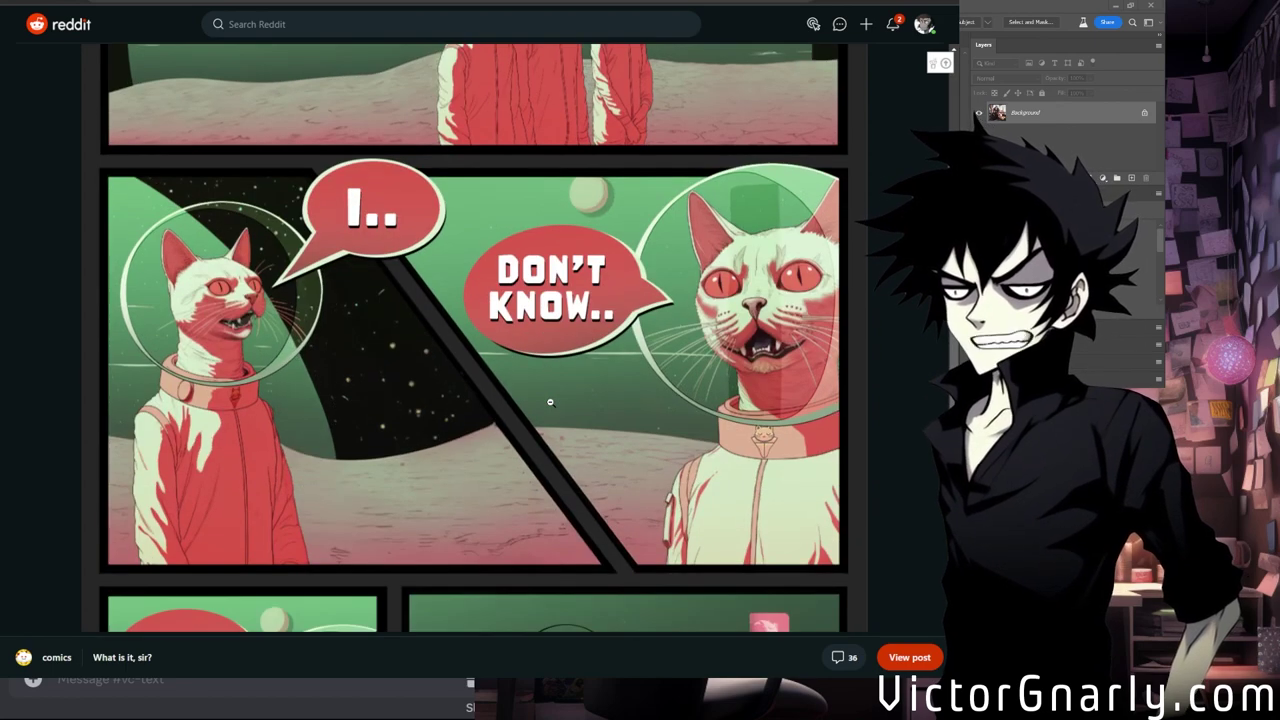
scroll(549, 402, "down", 1)
scroll(550, 397, "up", 6)
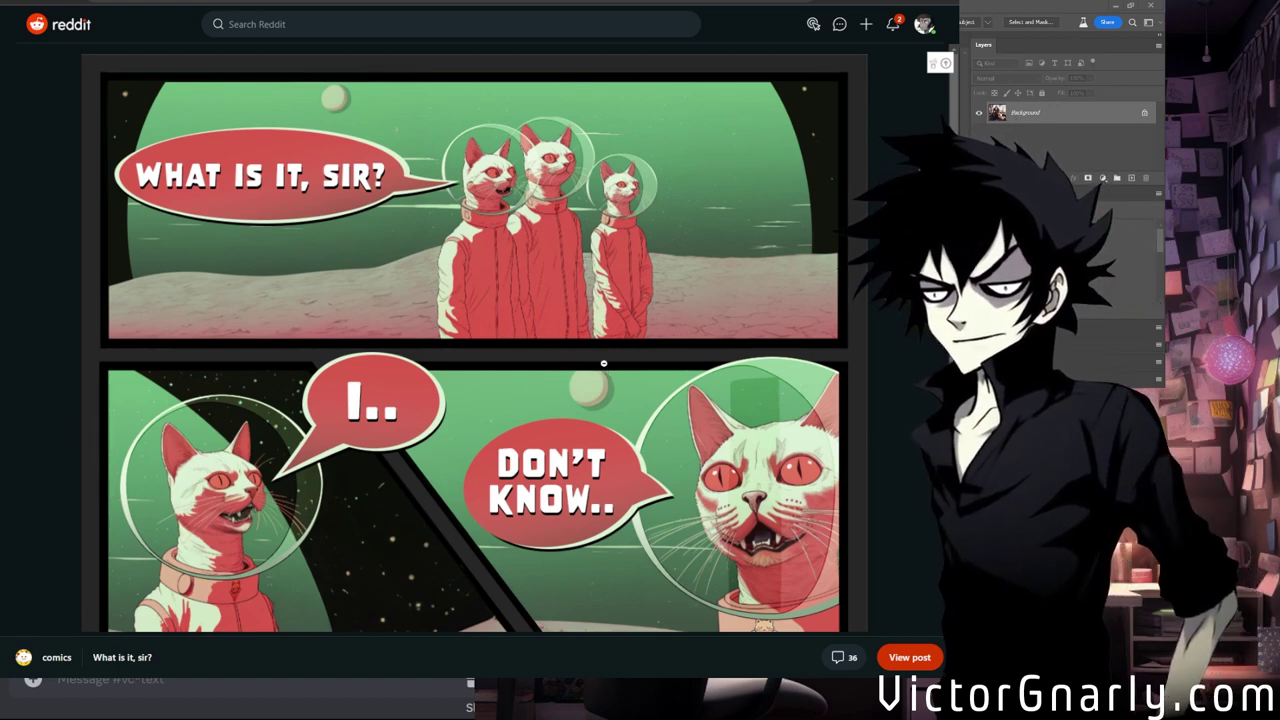
scroll(717, 356, "down", 5)
scroll(571, 375, "up", 2)
scroll(571, 375, "up", 3)
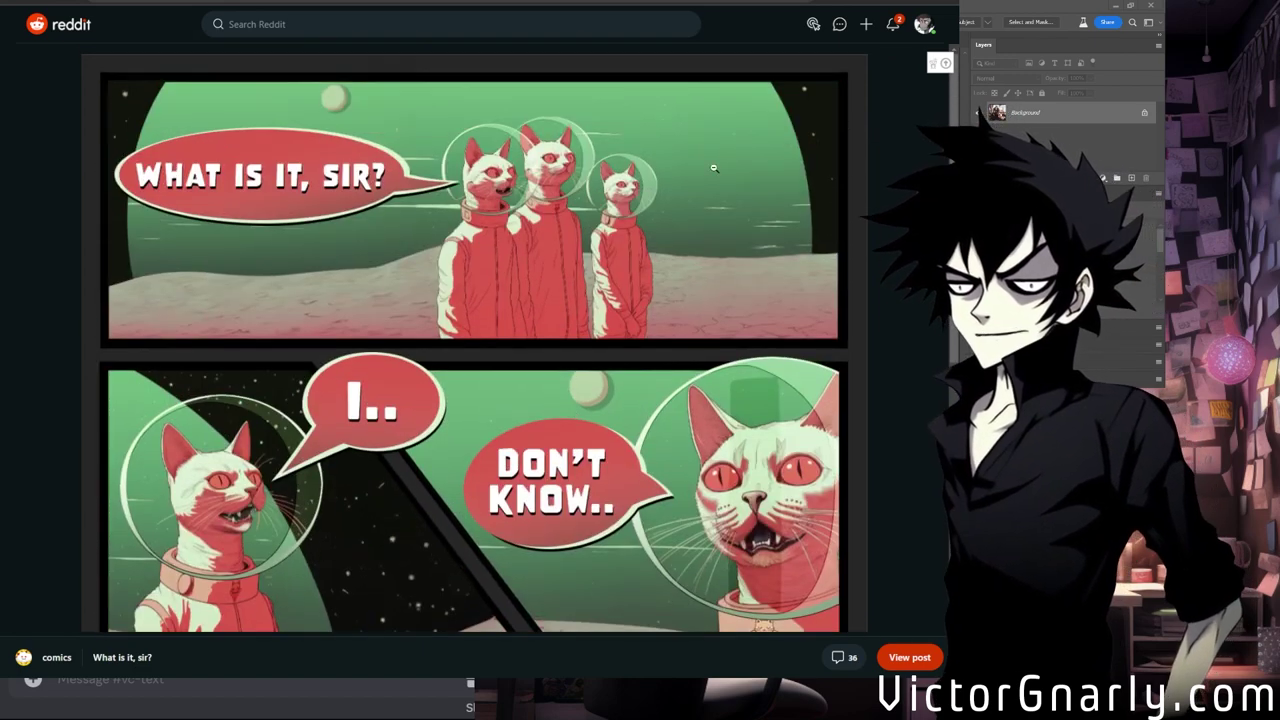
key("Escape")
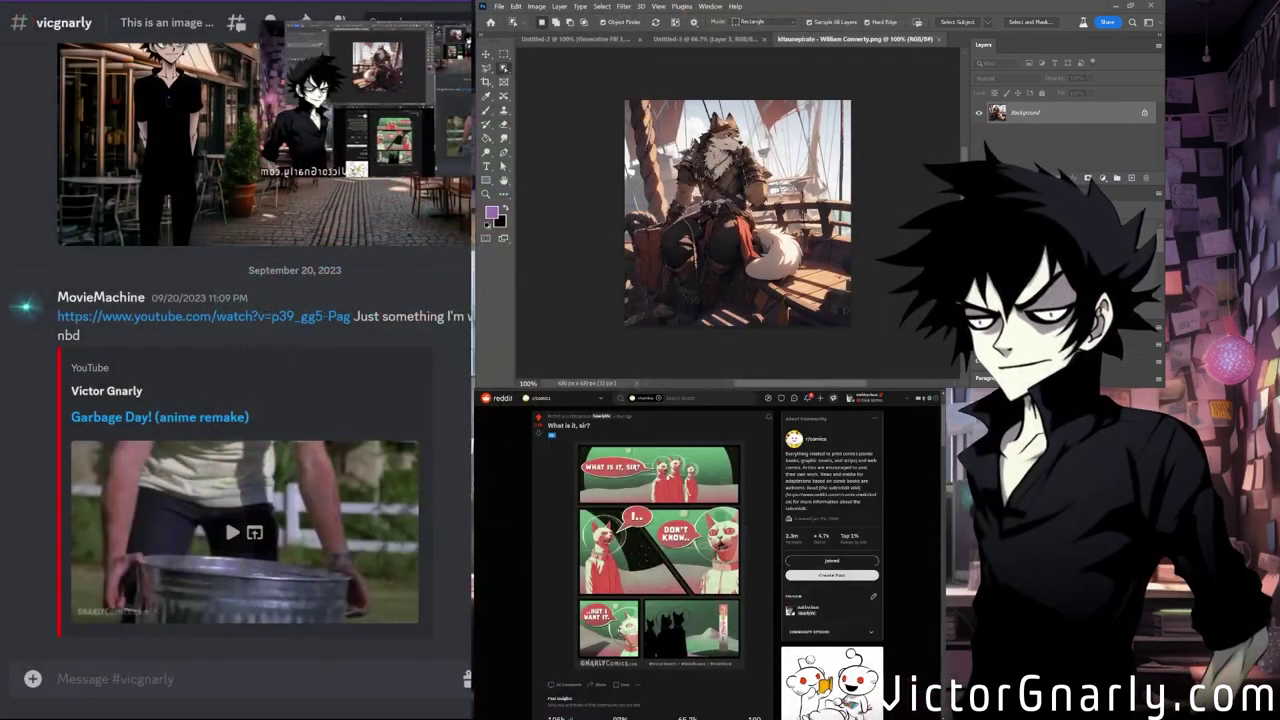
Switch to Discord and browse the character's image channel back to the August 27, 2023 prompt battle results.
scroll(224, 425, "up", 3)
scroll(224, 425, "up", 3)
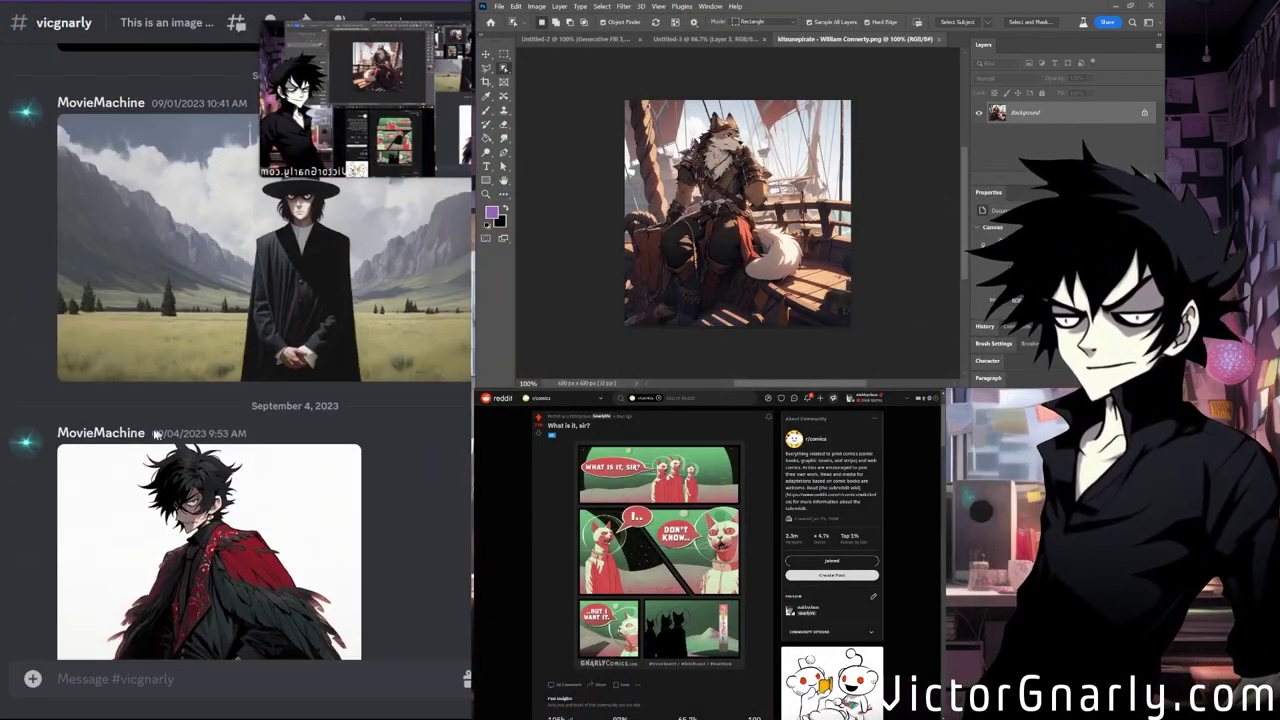
scroll(134, 429, "down", 2)
scroll(333, 247, "up", 3)
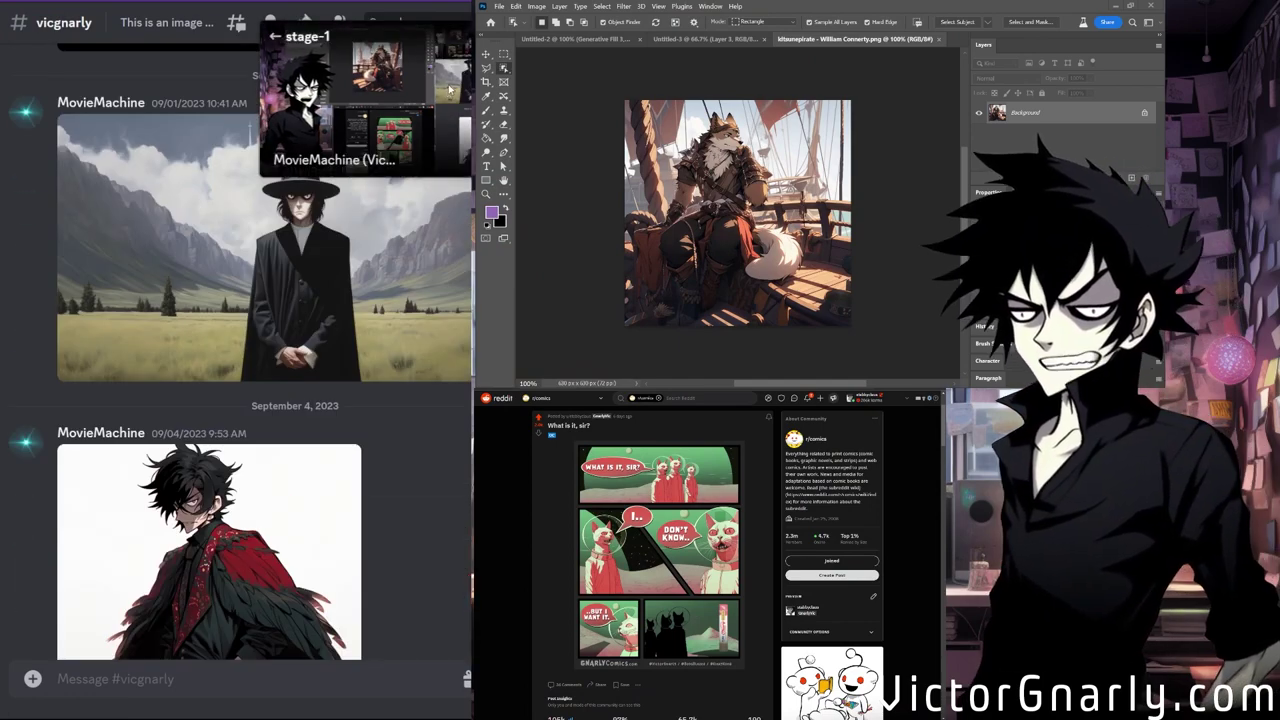
scroll(284, 487, "up", 10)
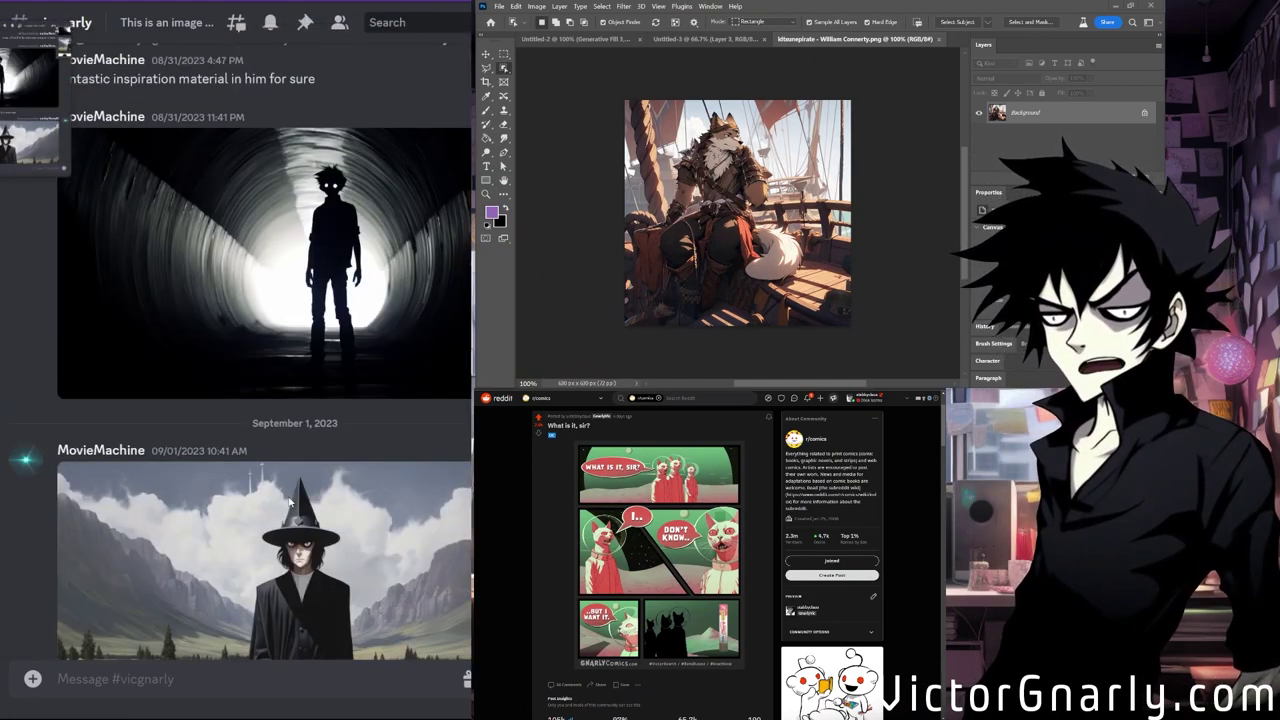
scroll(284, 487, "up", 8)
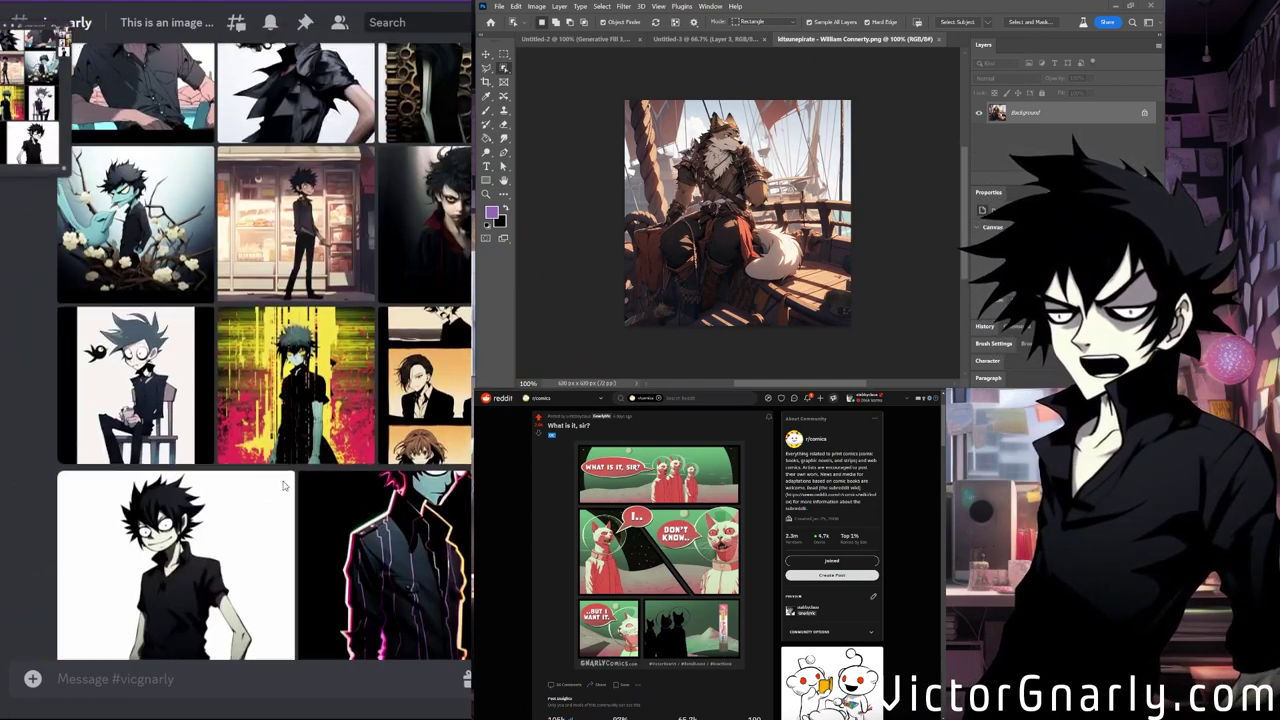
scroll(282, 483, "down", 3)
scroll(282, 483, "up", 5)
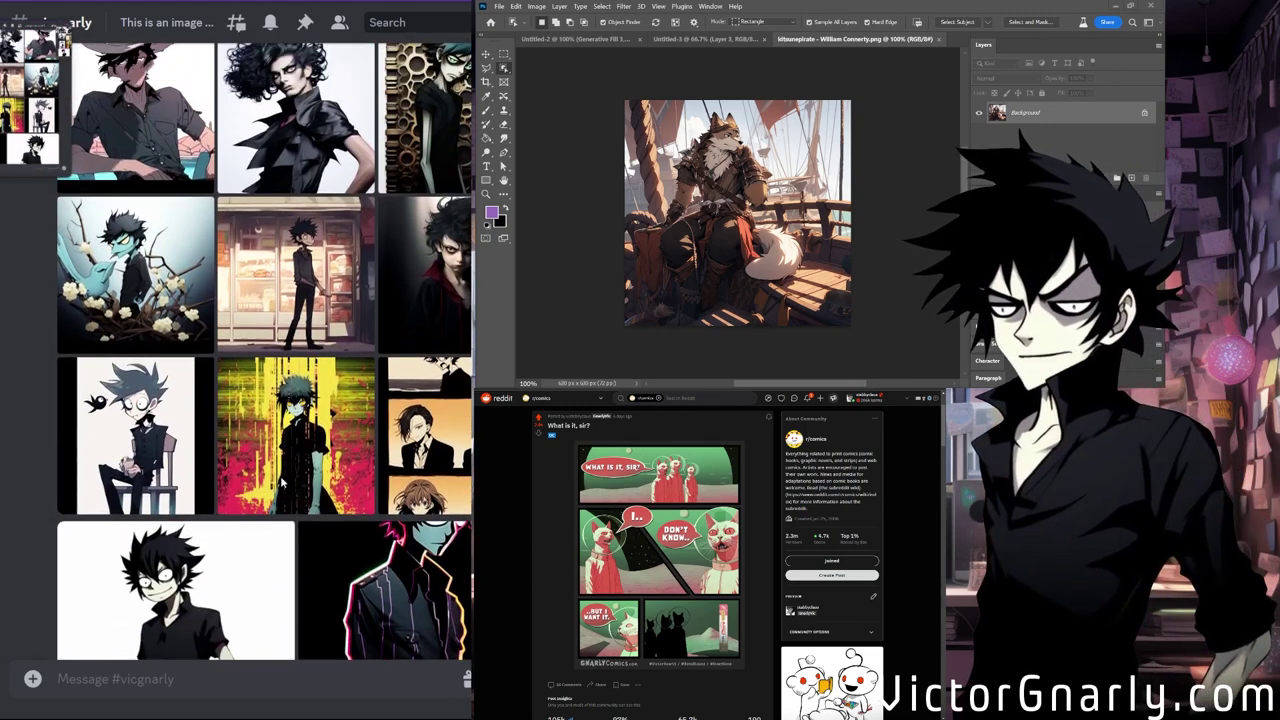
scroll(282, 483, "up", 5)
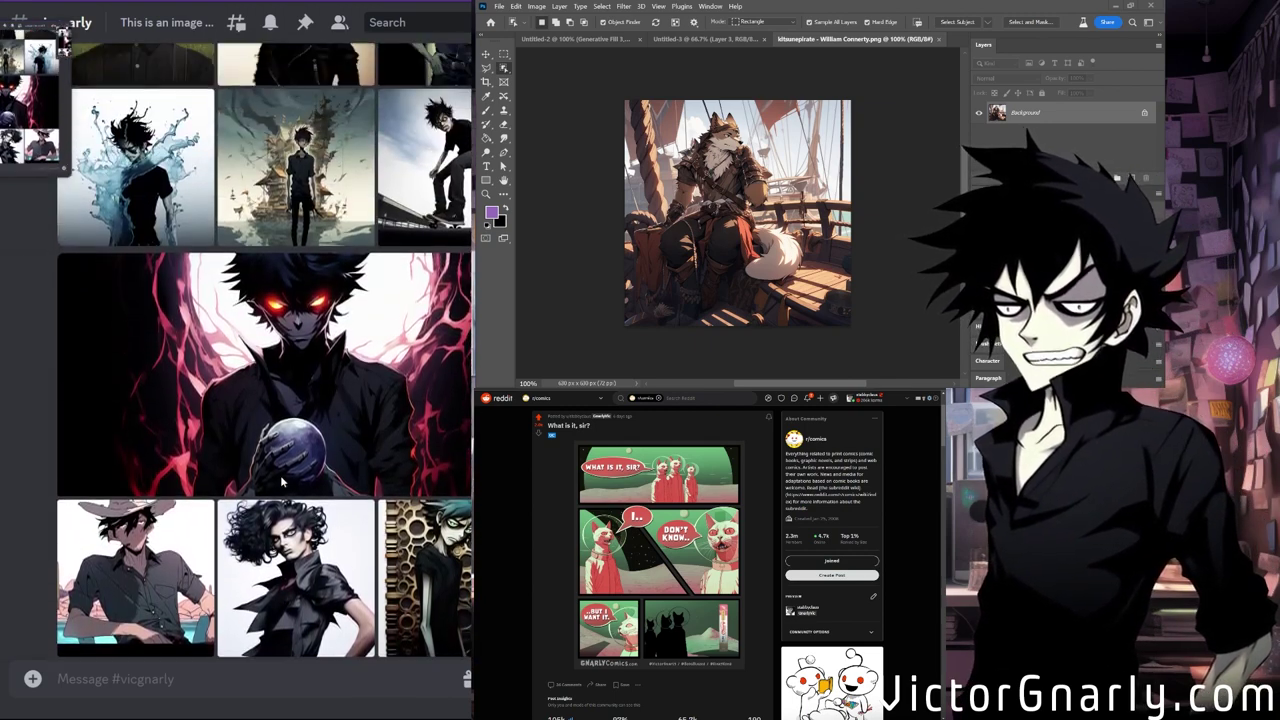
scroll(282, 483, "up", 5)
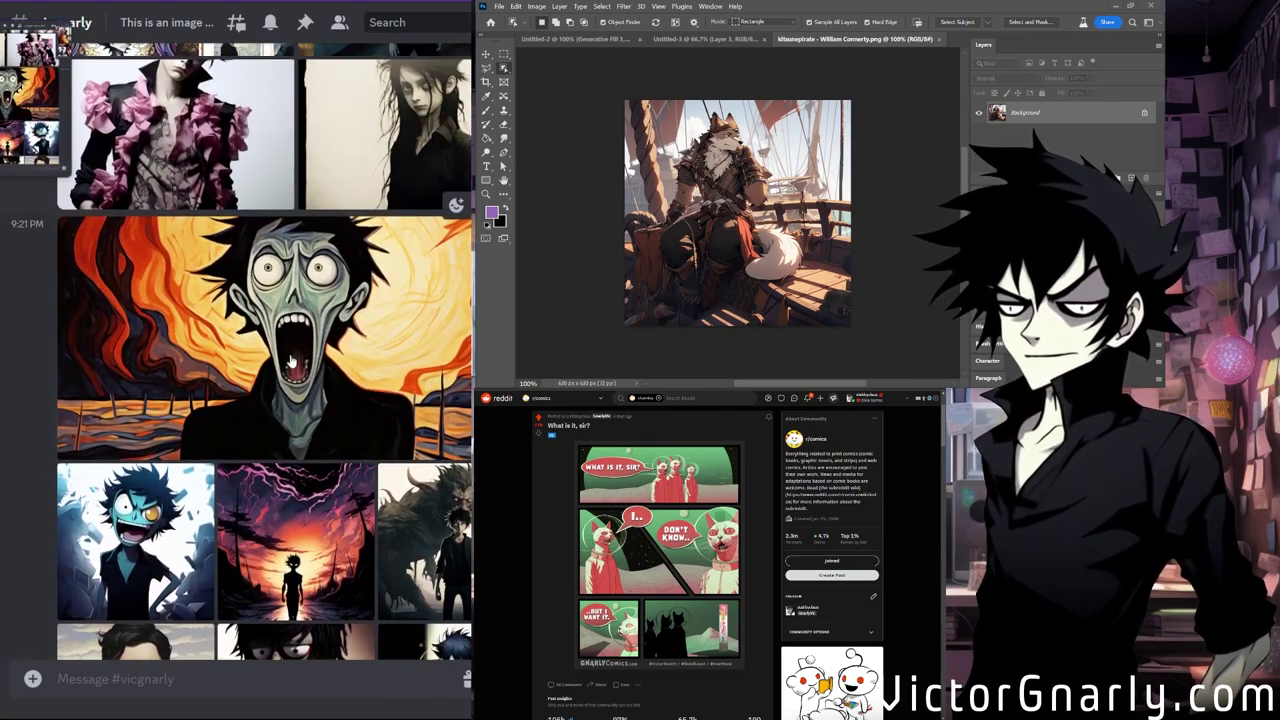
View the screaming portrait and the pink ruffled jacket image at full size, closing each one.
left_click(290, 362)
left_click(257, 662)
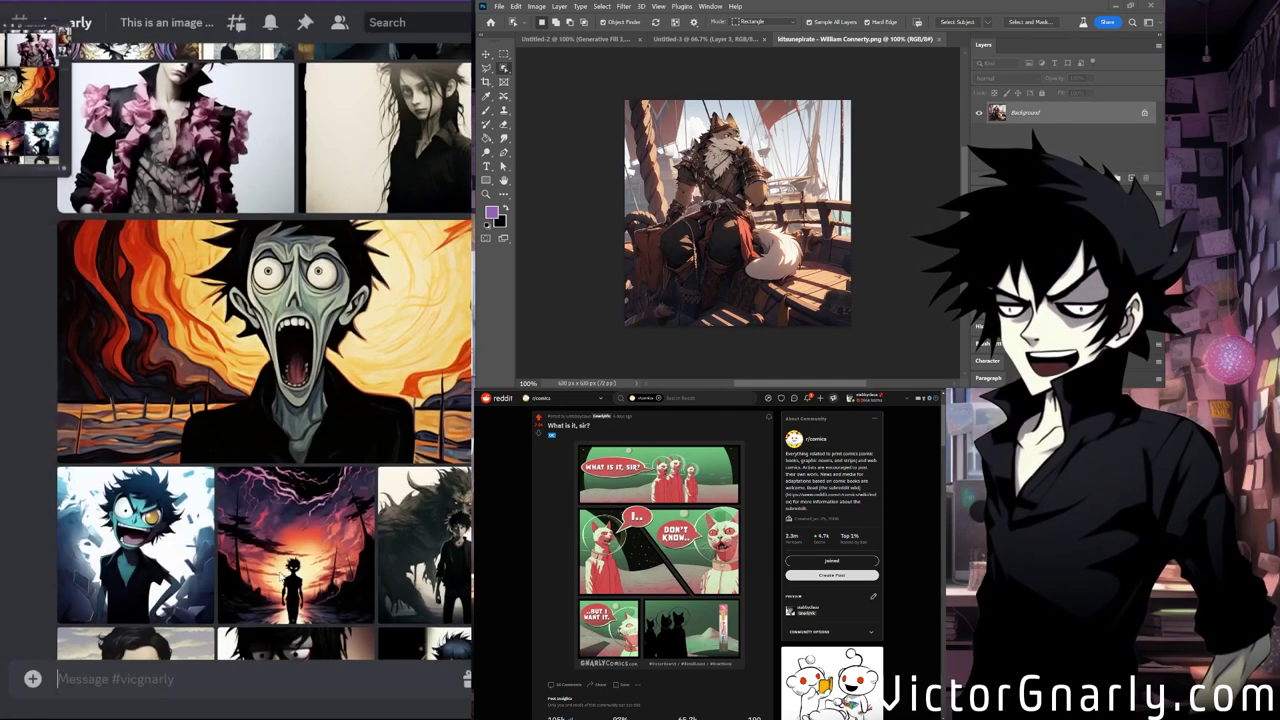
scroll(258, 513, "down", 3)
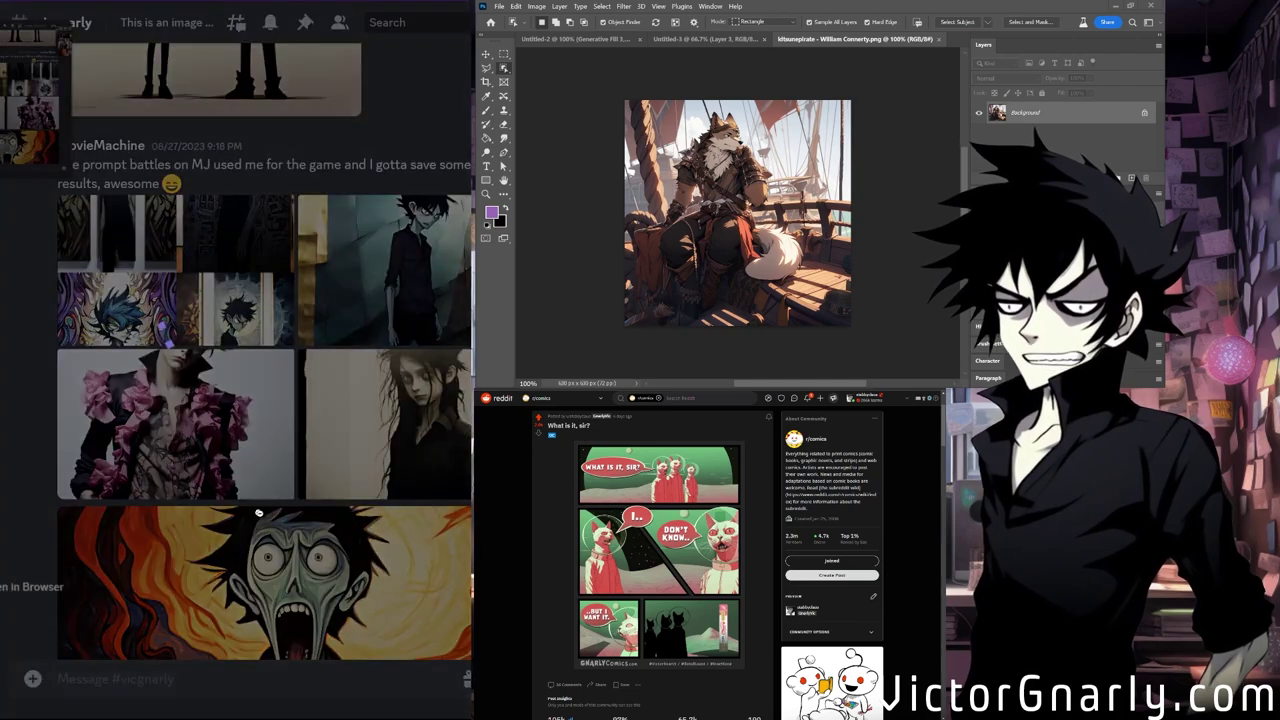
left_click(258, 513)
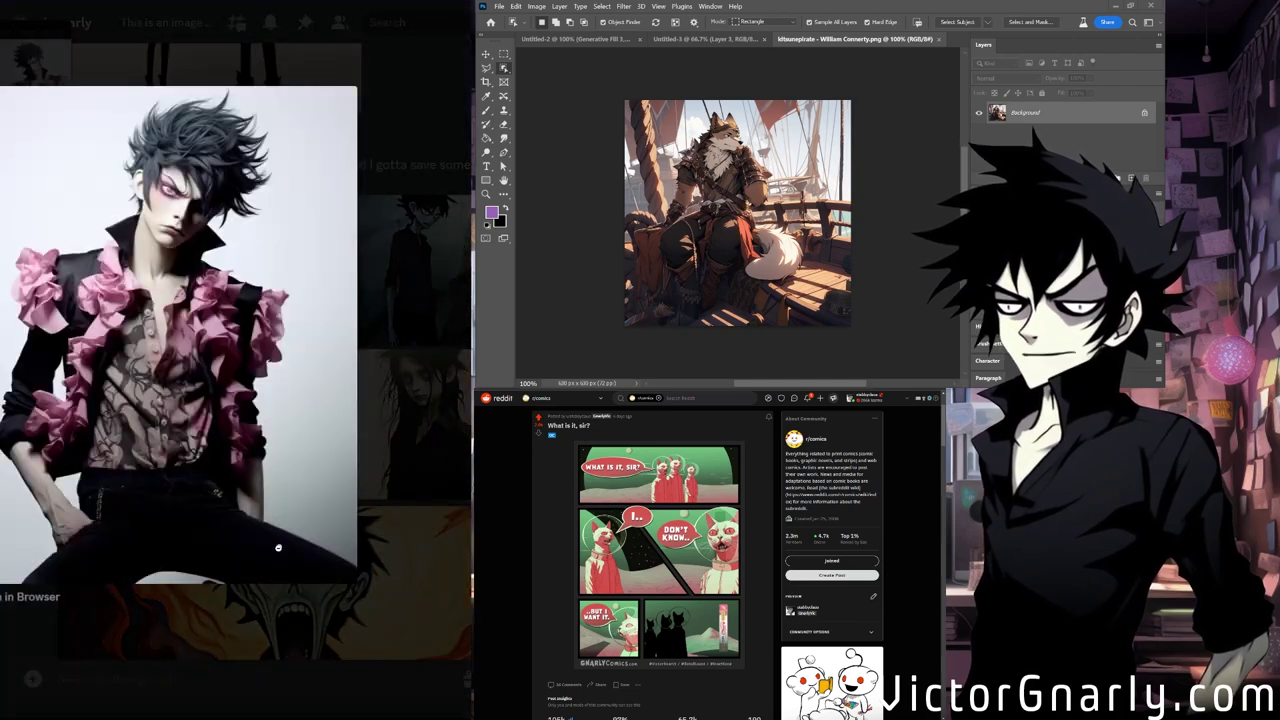
left_click(276, 640)
Browse the rest of the prompt battle results and enlarge the portrait with the red barn.
scroll(276, 520, "up", 5)
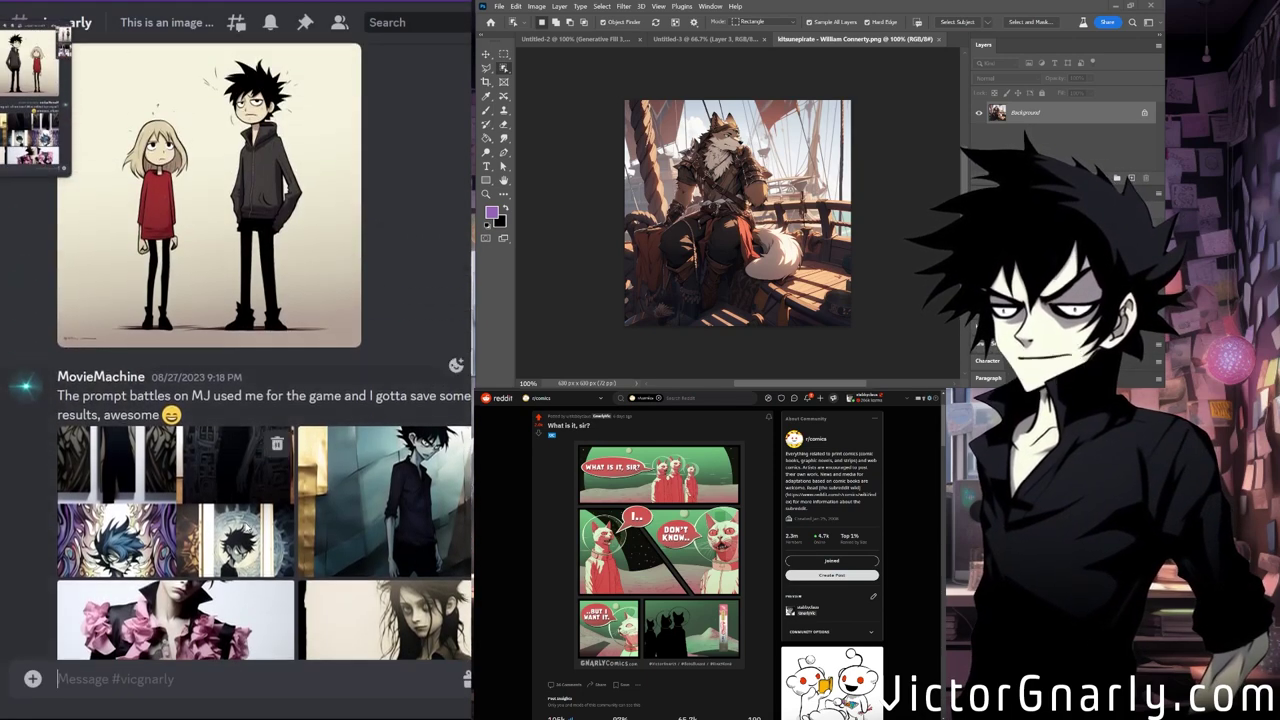
scroll(230, 500, "down", 10)
scroll(66, 488, "up", 1)
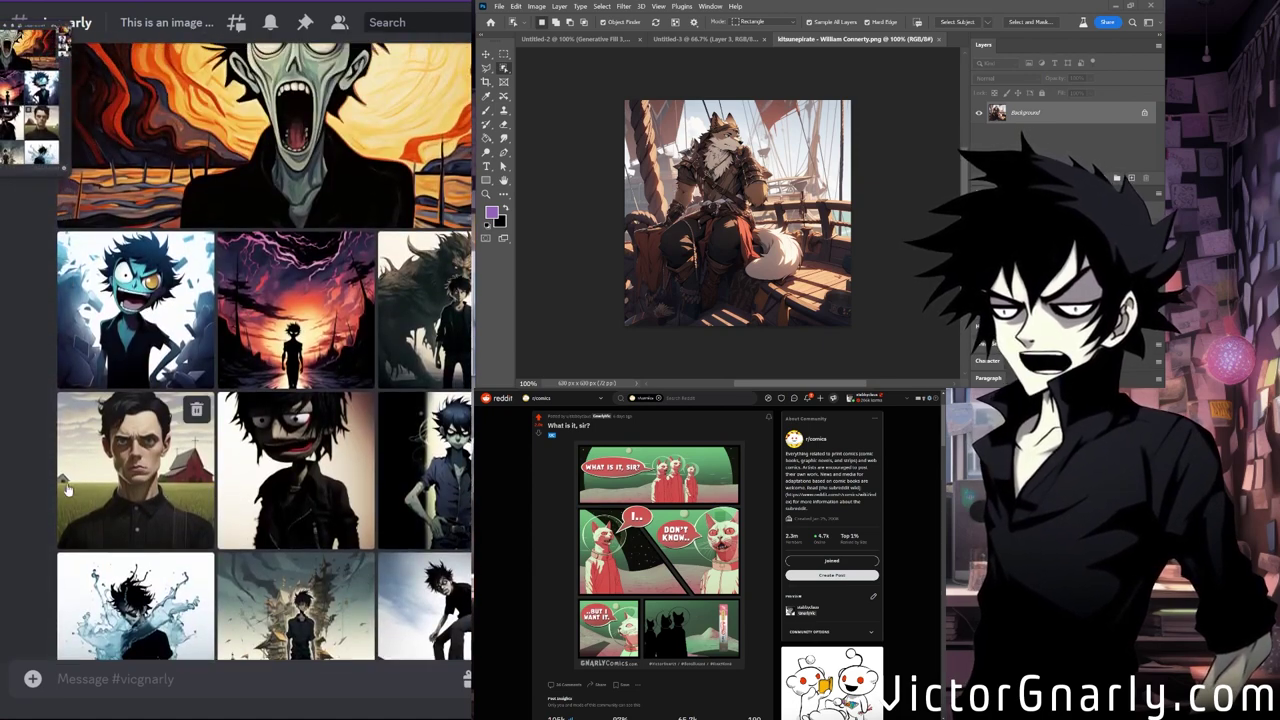
left_click(148, 492)
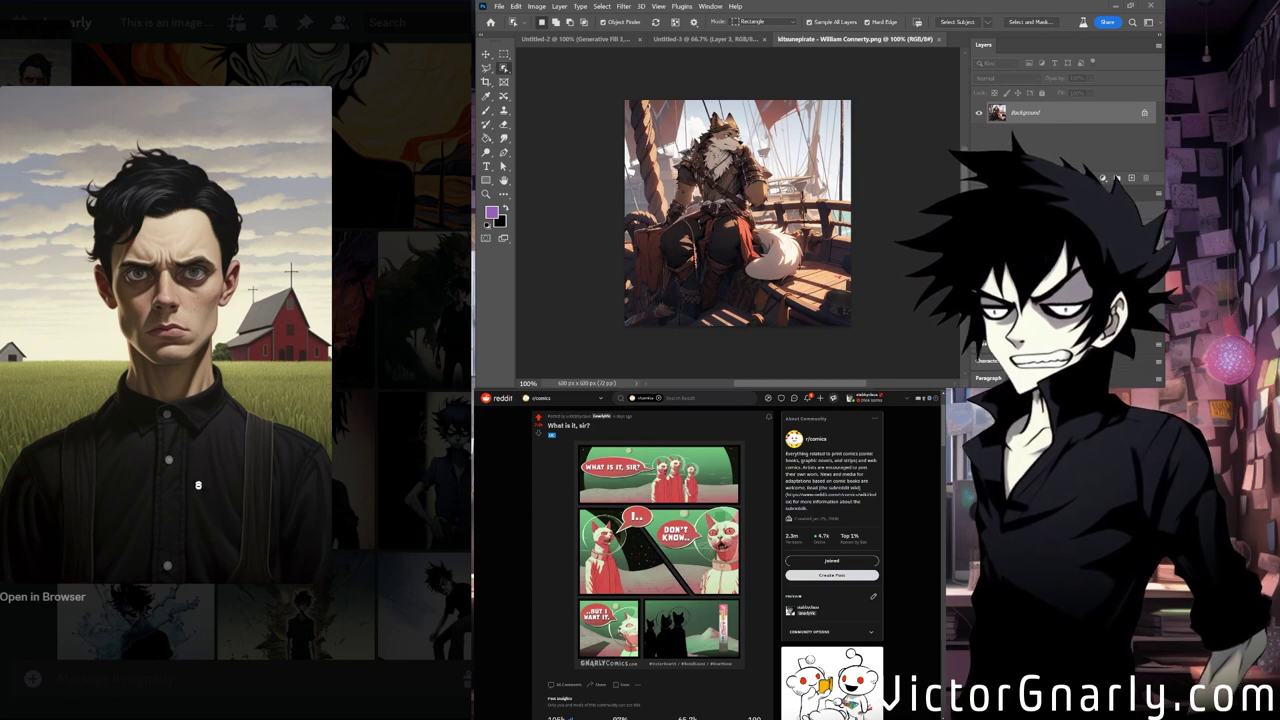
Close the red barn portrait, browse further through the prompt battle results, and view the cowboy-hat image at full size.
left_click(272, 648)
scroll(407, 476, "down", 2)
left_click(407, 476)
left_click(269, 573)
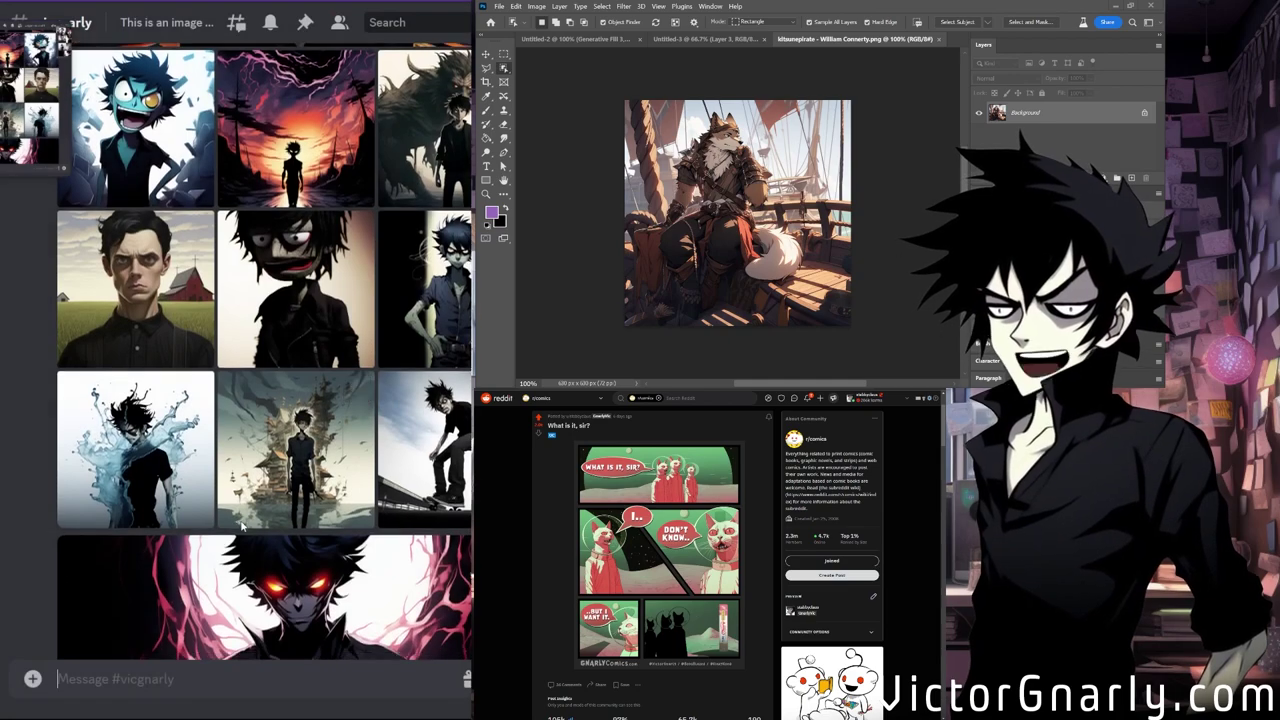
scroll(300, 344, "down", 6)
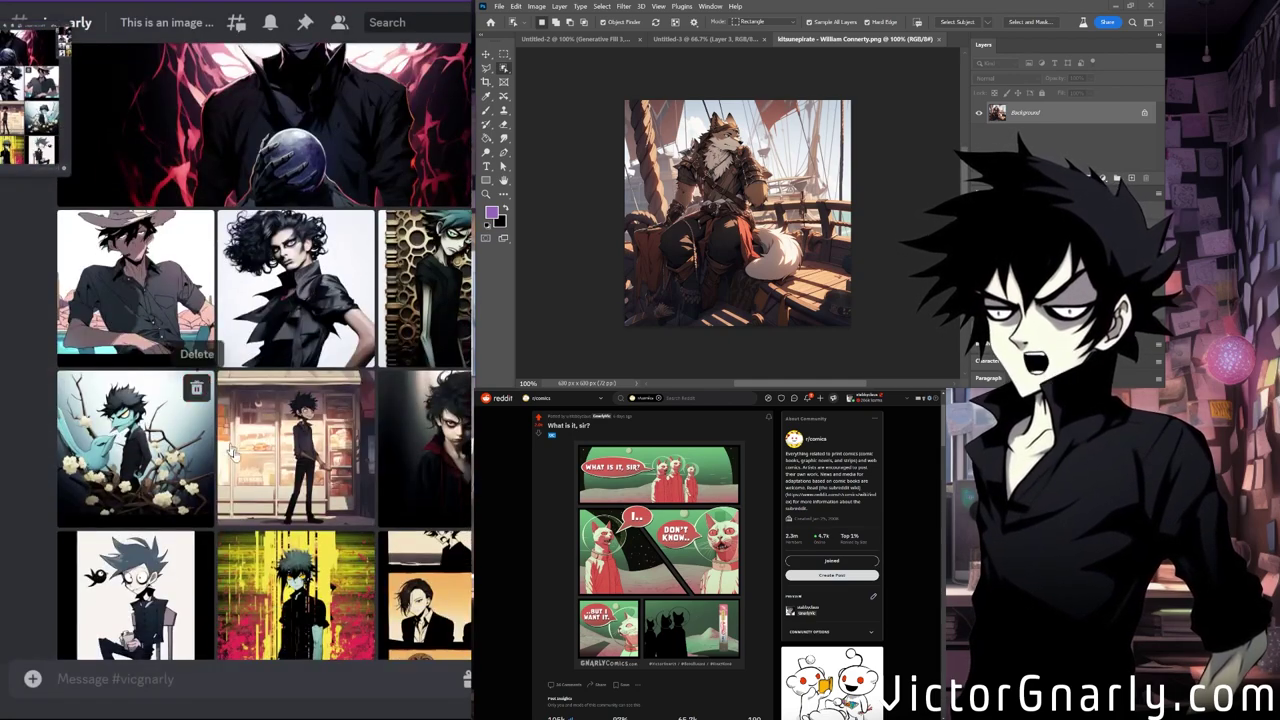
left_click(160, 332)
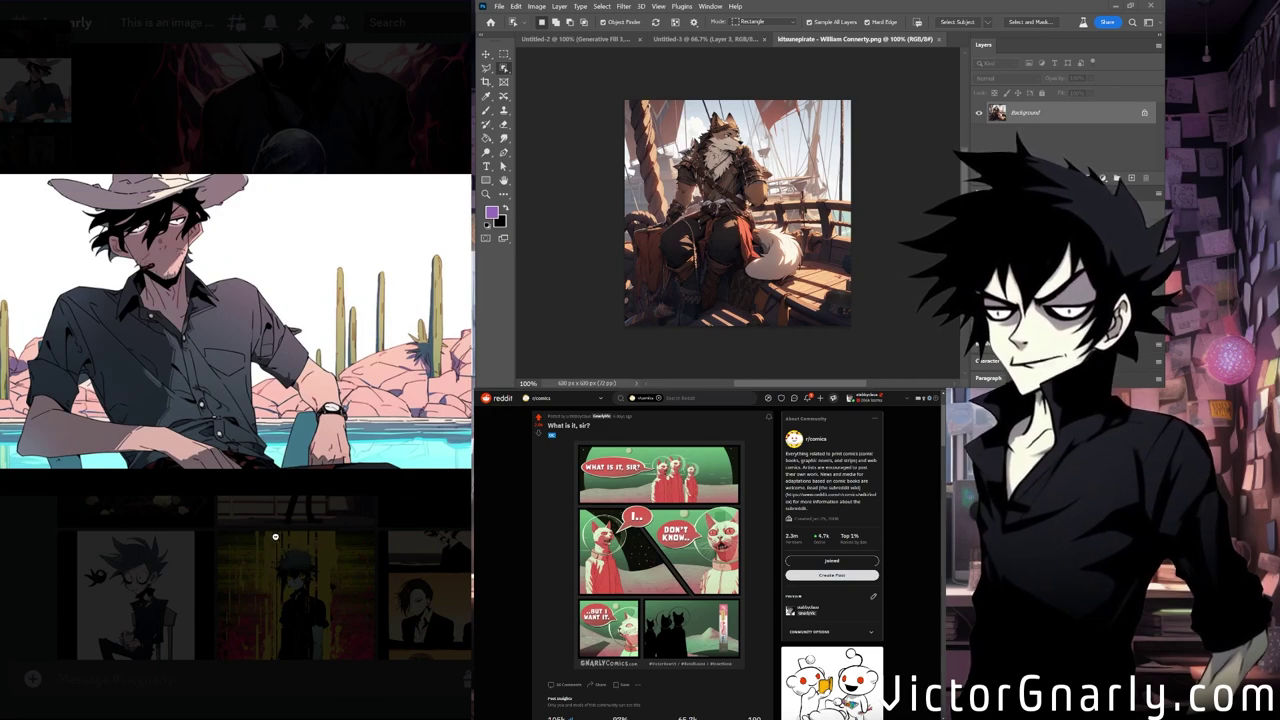
left_click(273, 536)
Skim the prompt battle results again, back to the screaming portrait and forward to the August 30, 2023 posts.
scroll(343, 472, "down", 6)
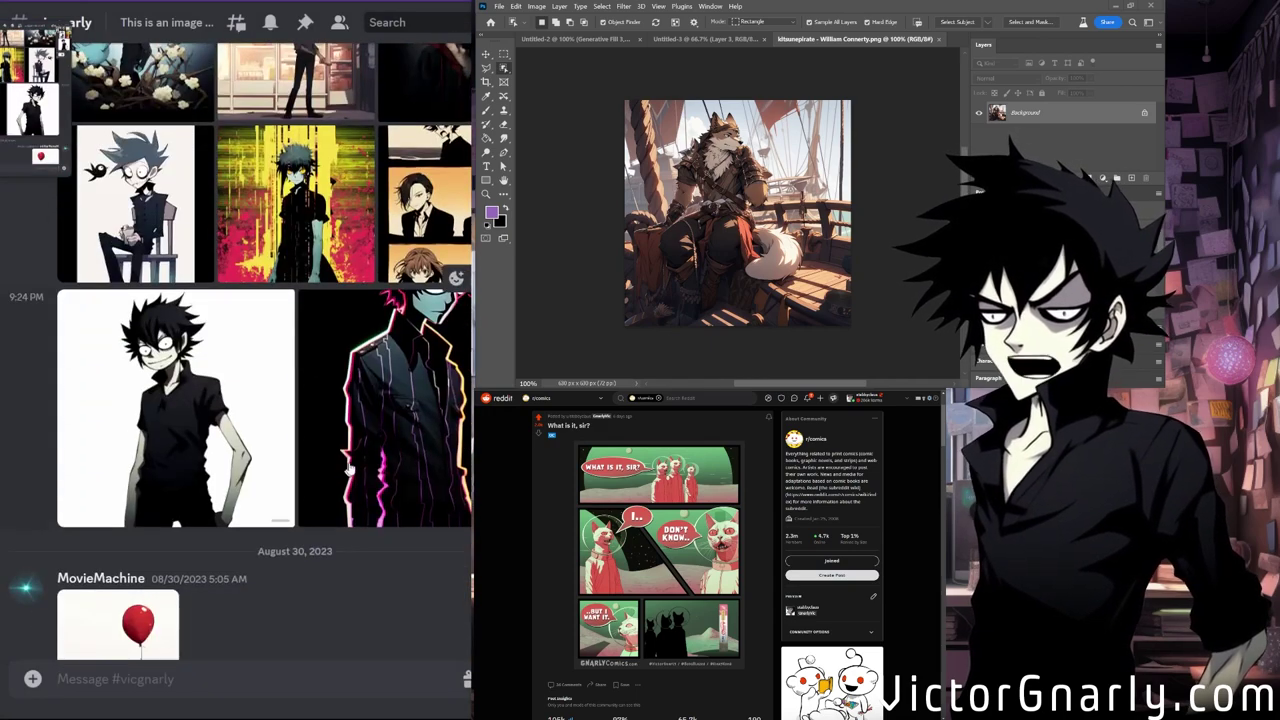
scroll(343, 473, "up", 10)
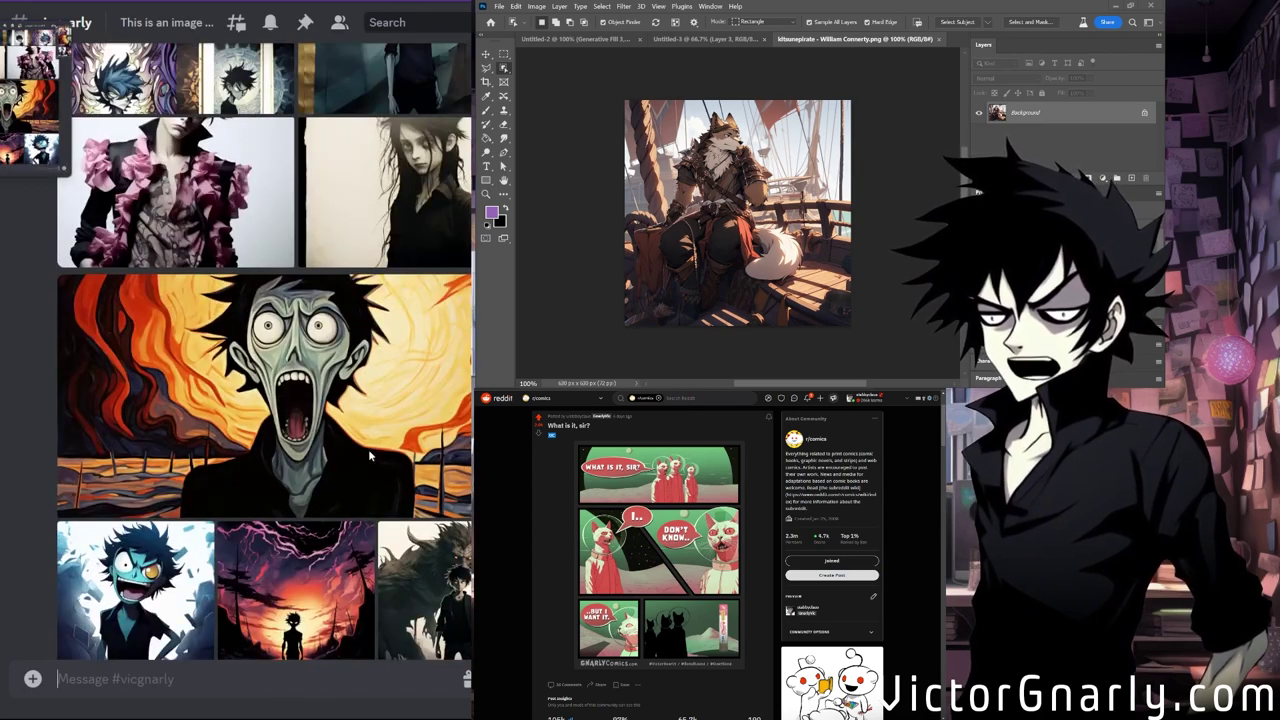
scroll(368, 449, "up", 5)
scroll(367, 437, "down", 7)
scroll(368, 436, "down", 10)
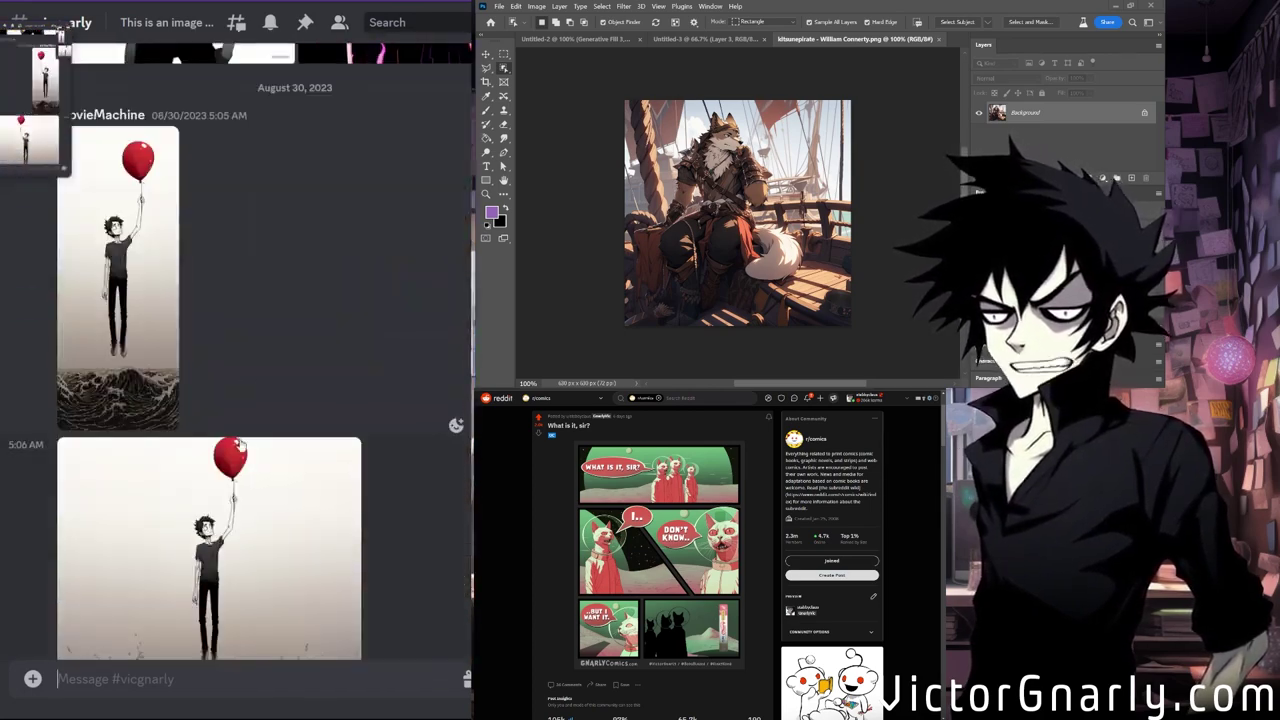
View the wider red balloon image above the waves at full size twice, closing it each time.
scroll(279, 444, "down", 5)
scroll(279, 444, "up", 1)
left_click(265, 386)
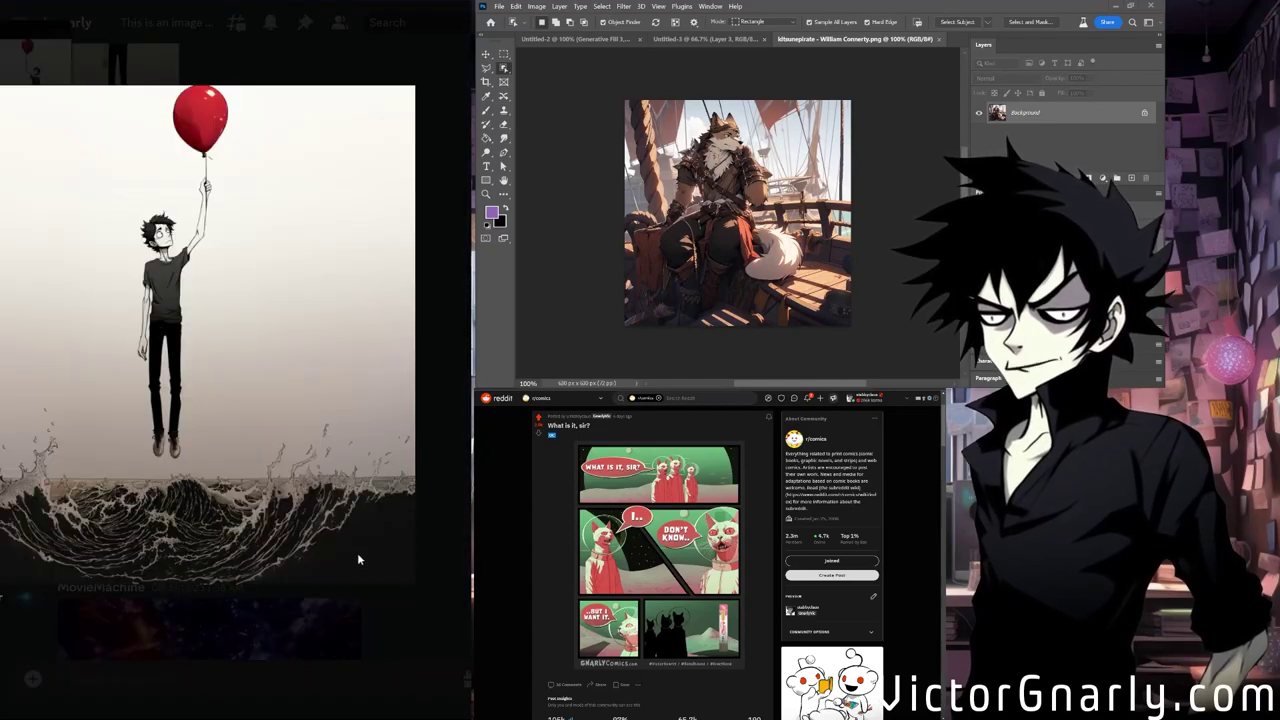
left_click(228, 645)
left_click(183, 422)
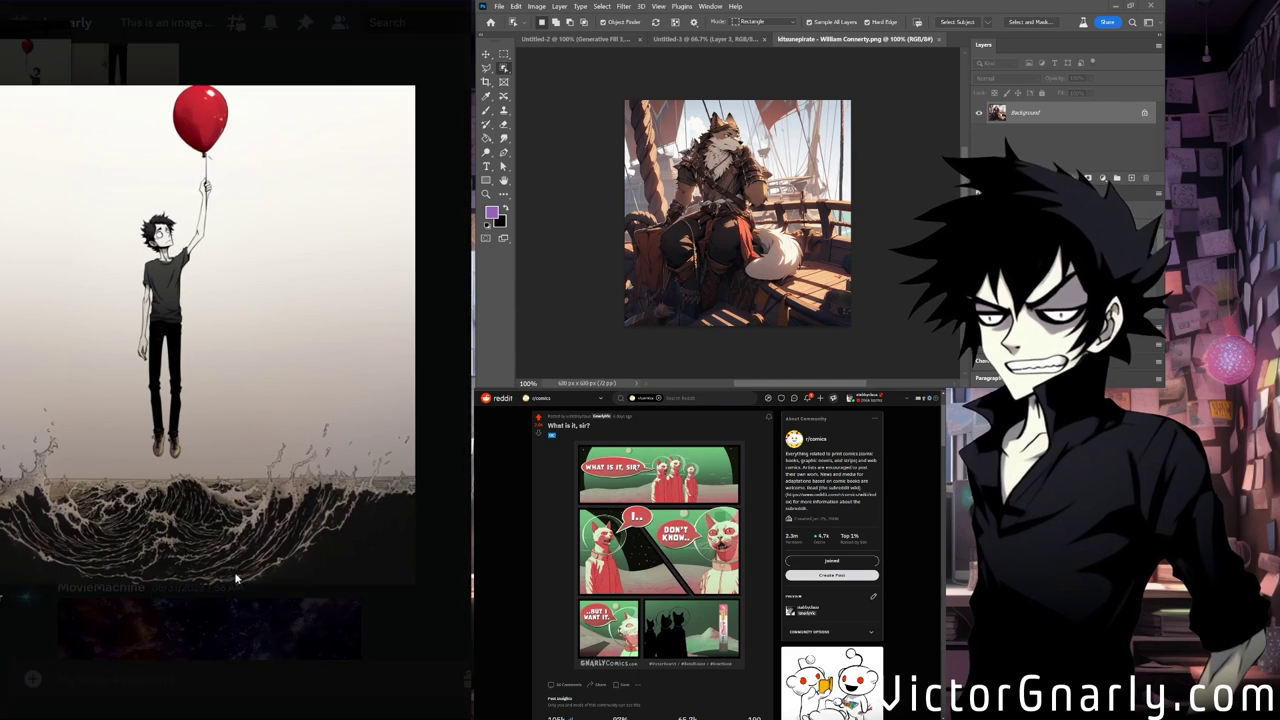
left_click(220, 623)
Compare the tall and wide red balloon images, and browse the channel to the August 25, 2023 posts.
scroll(198, 522, "up", 2)
scroll(200, 522, "down", 1)
scroll(202, 521, "up", 1)
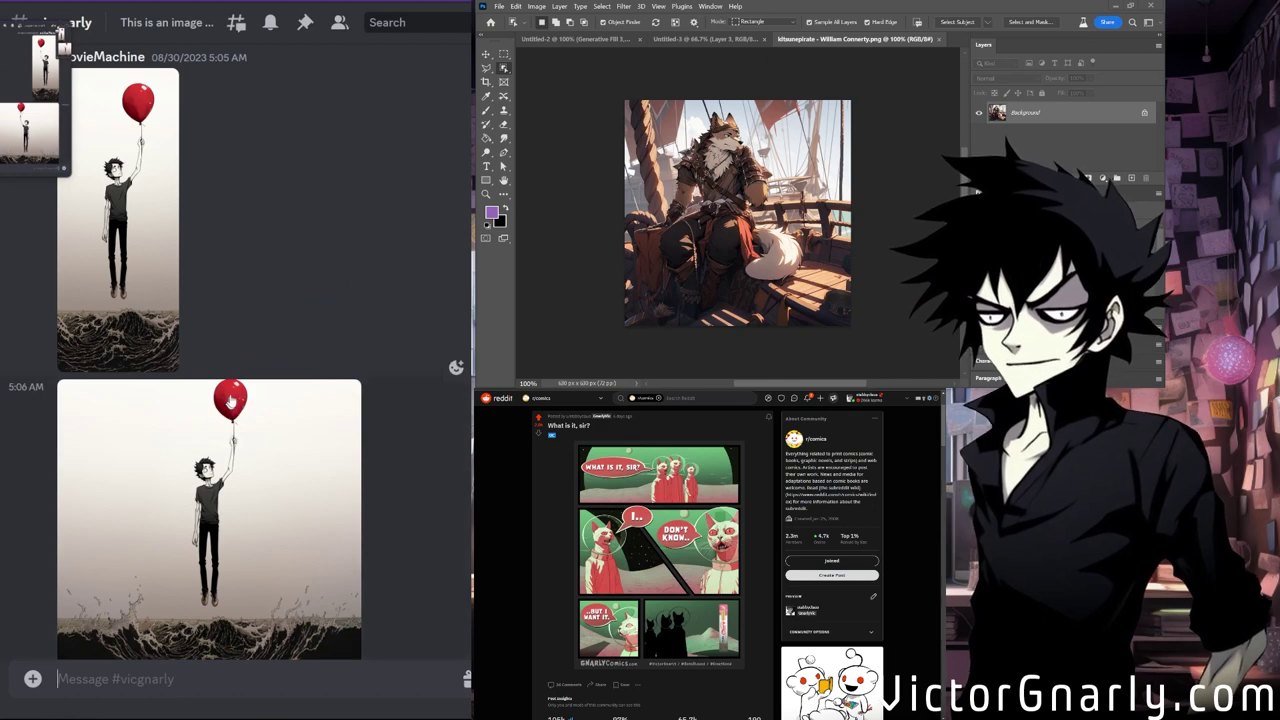
scroll(200, 480, "down", 5)
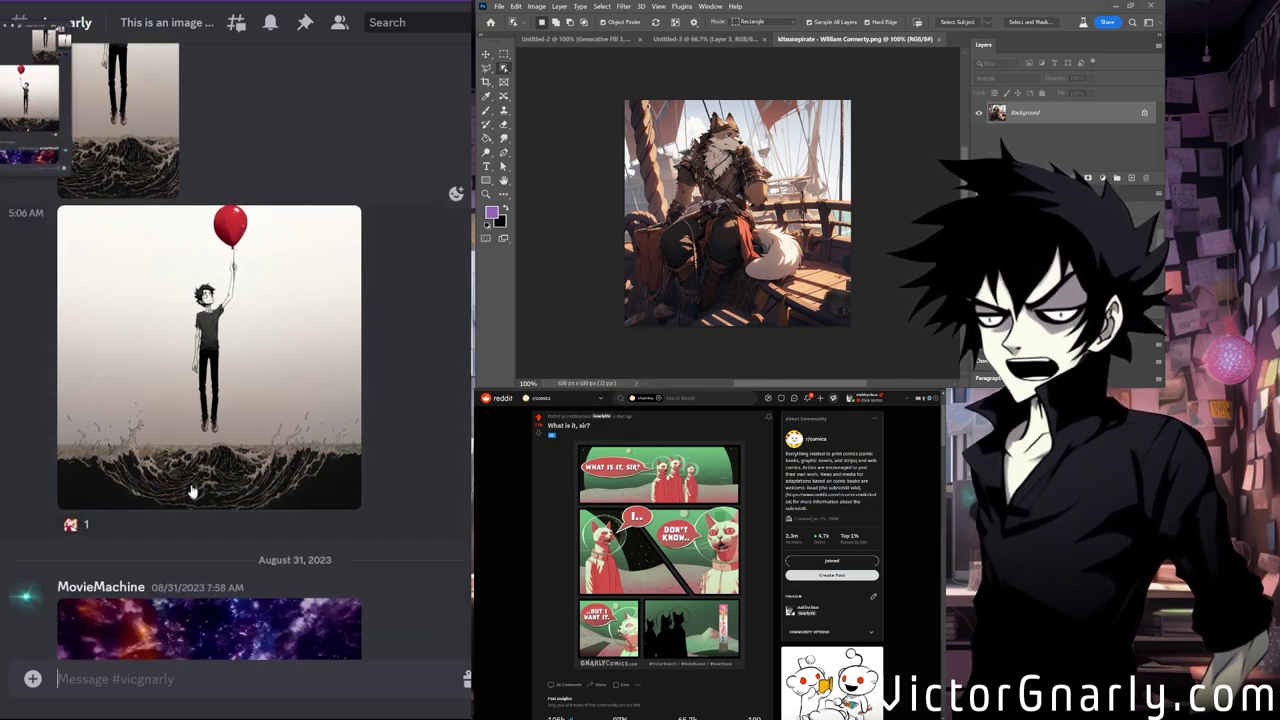
scroll(215, 520, "up", 10)
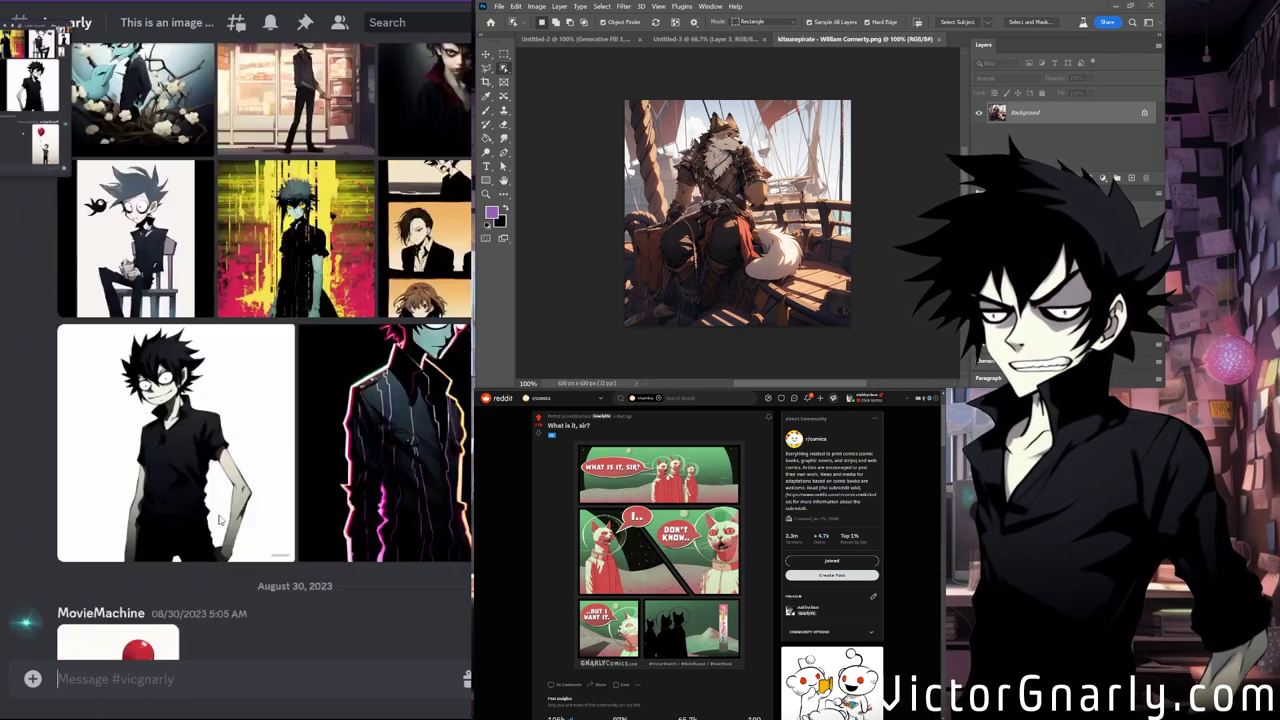
scroll(219, 510, "down", 10)
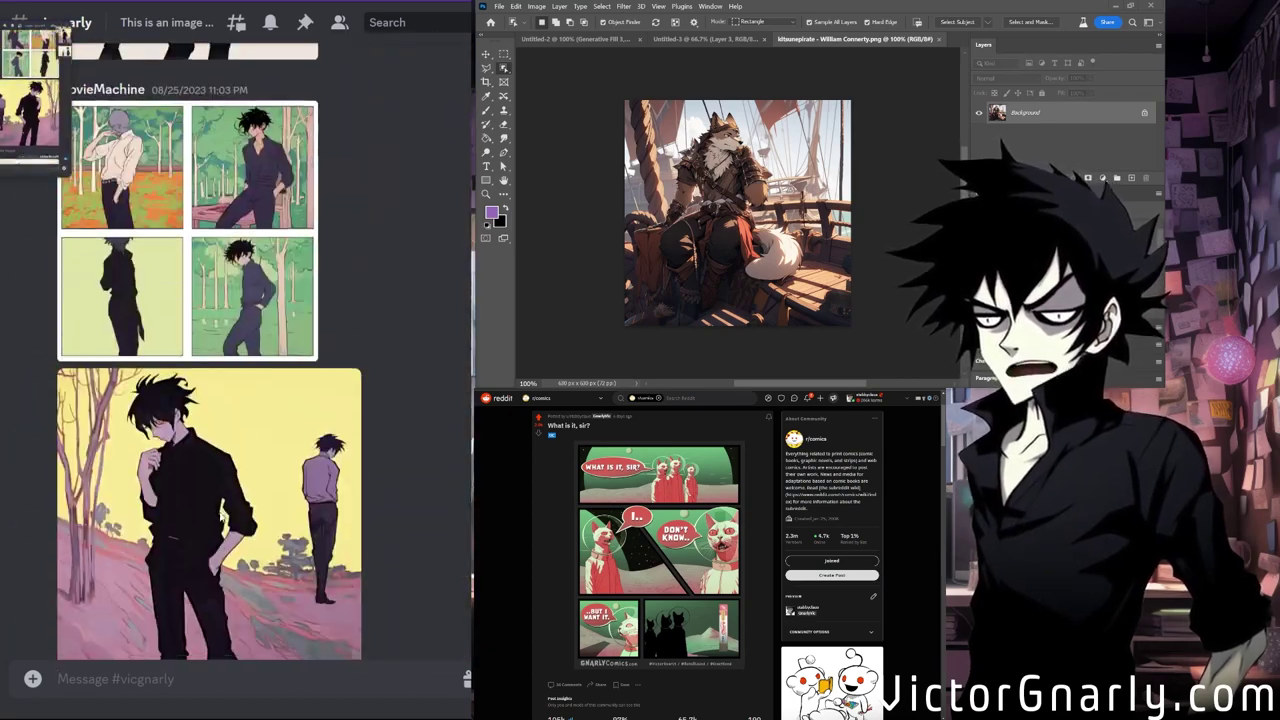
View the image with the blonde girl in red and the horned black-shirt portrait at full size, closing each one.
left_click(240, 556)
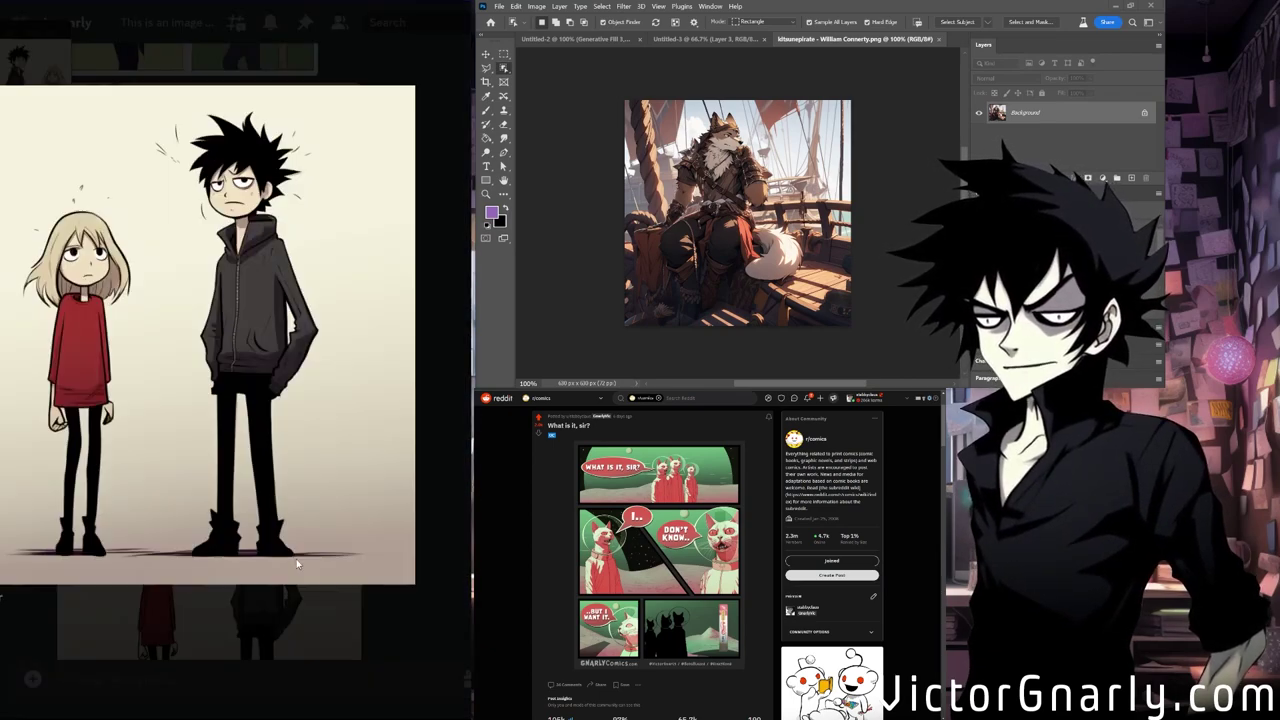
left_click(251, 602)
scroll(245, 560, "up", 10)
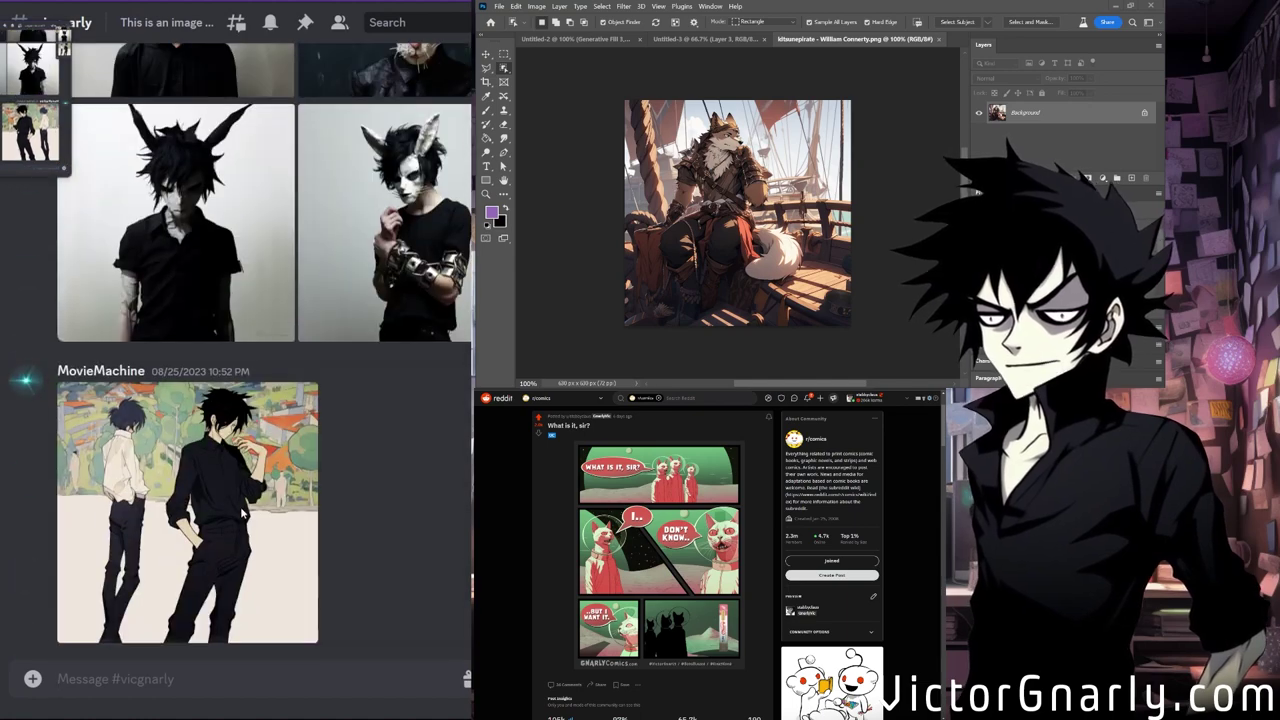
scroll(242, 512, "up", 10)
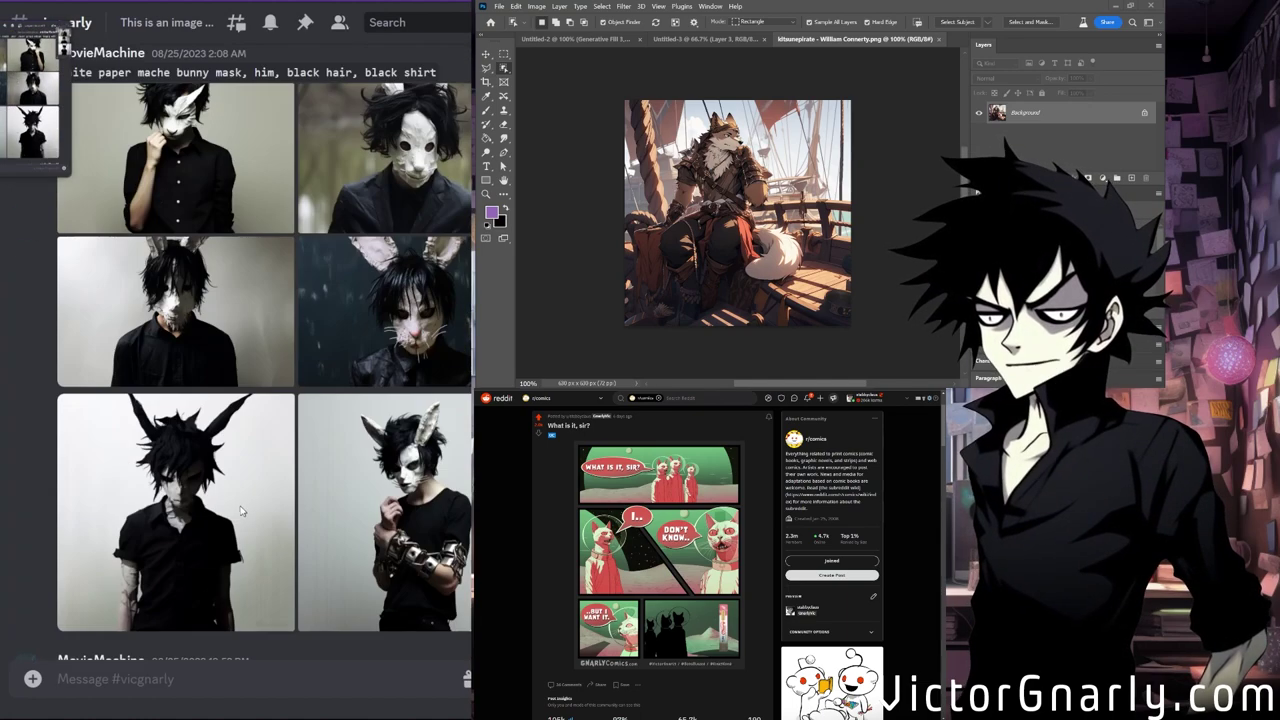
left_click(192, 545)
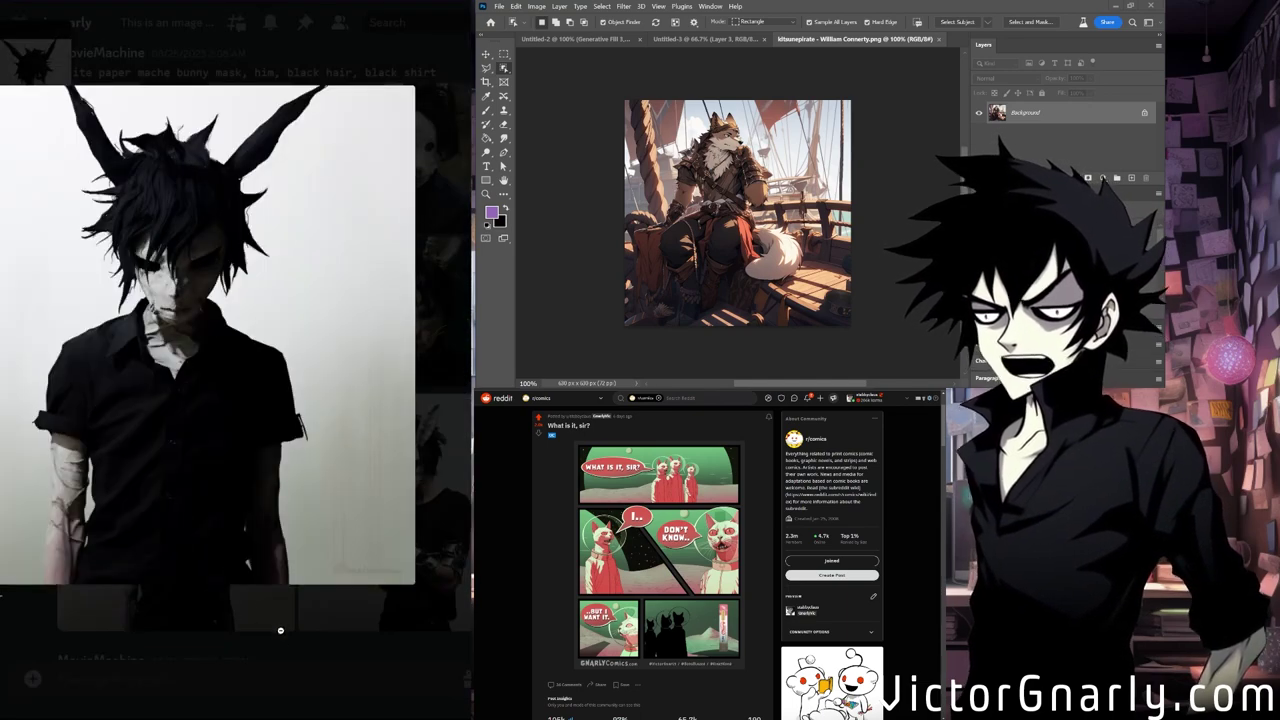
left_click(281, 629)
Browse back to the August 21, 2023 post and view its multi-panel comic page at full size, closing it.
scroll(240, 488, "up", 15)
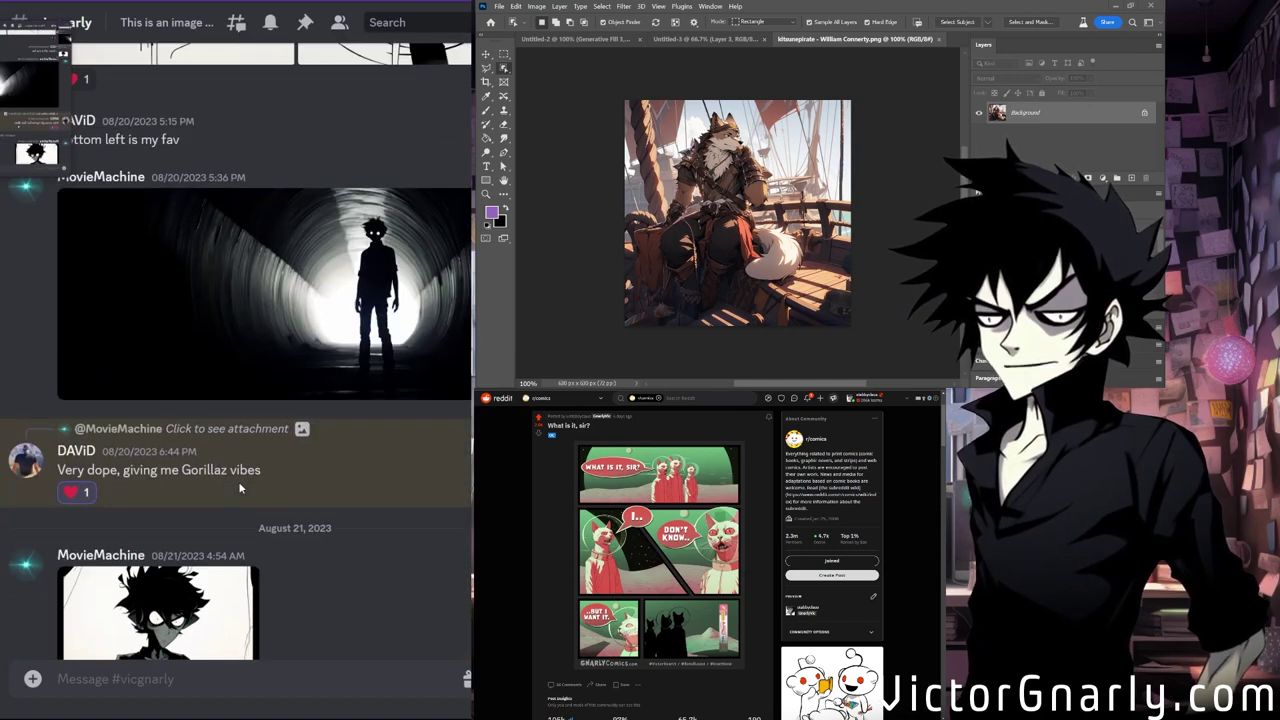
scroll(240, 488, "down", 5)
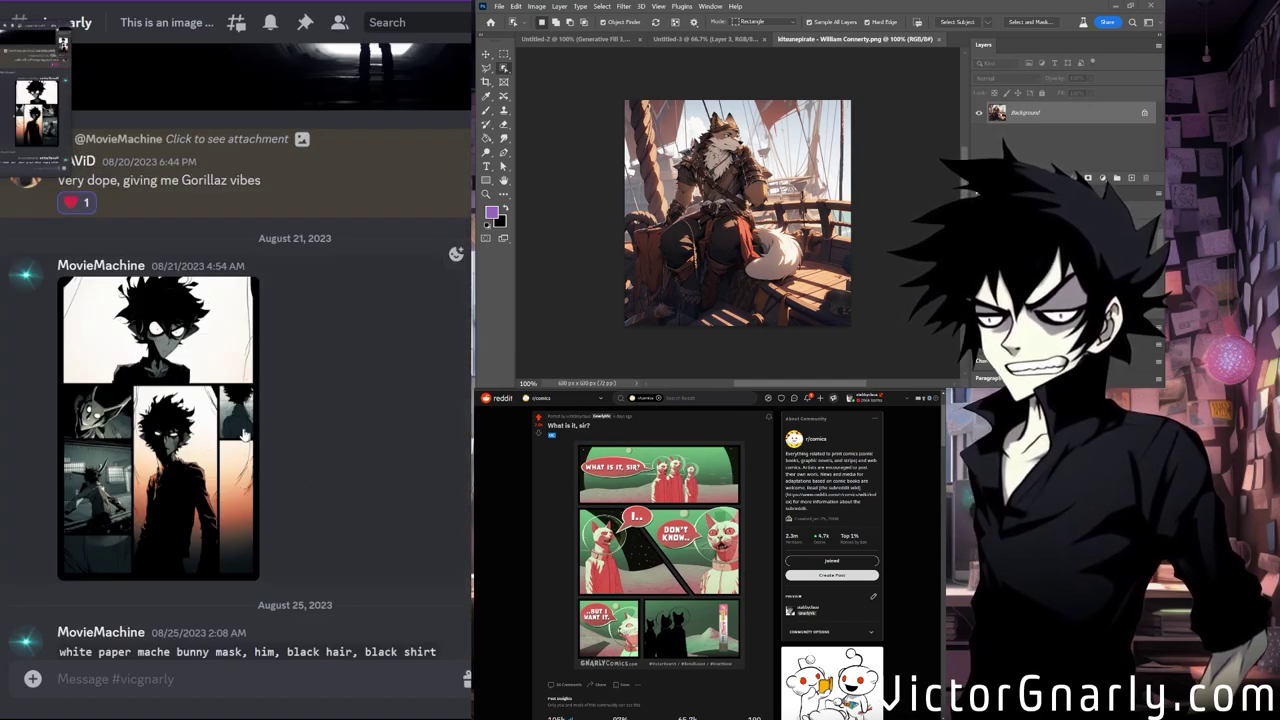
left_click(224, 452)
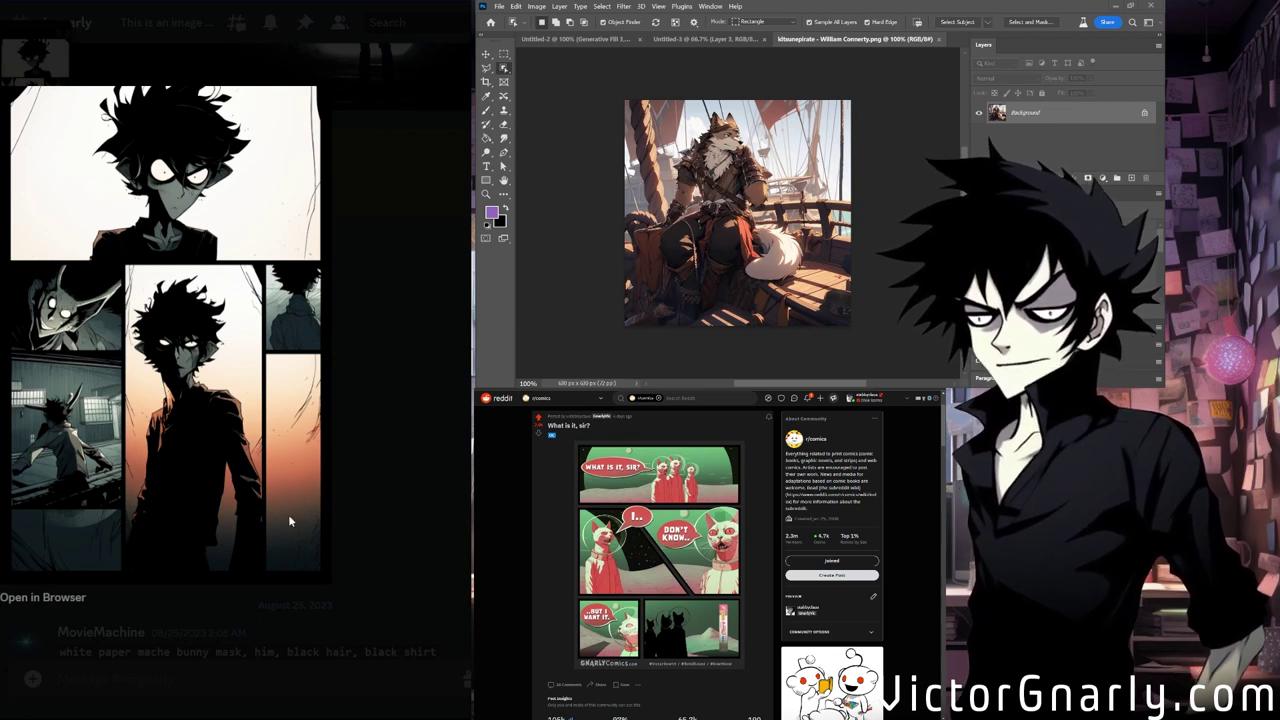
left_click(384, 494)
Find the August 20, 2023 extreme minimalism post and view both ring portraits and the walking figure at full size.
scroll(300, 490, "up", 10)
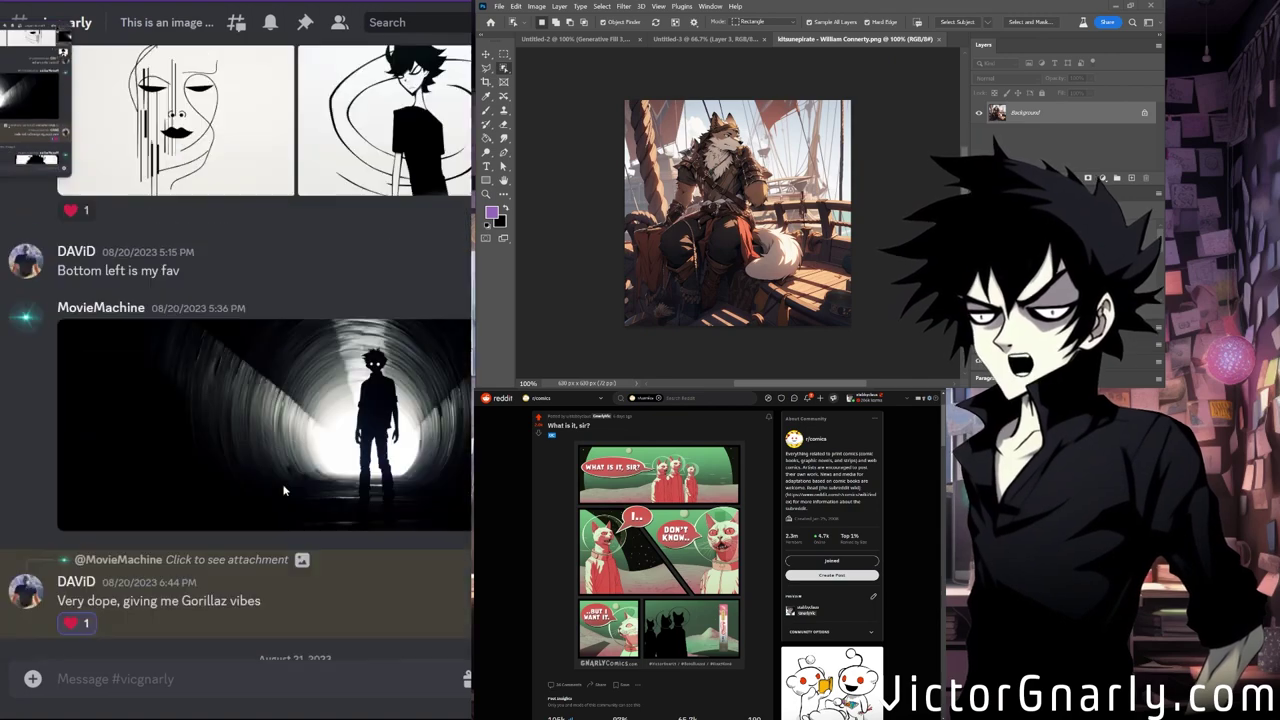
scroll(284, 491, "down", 3)
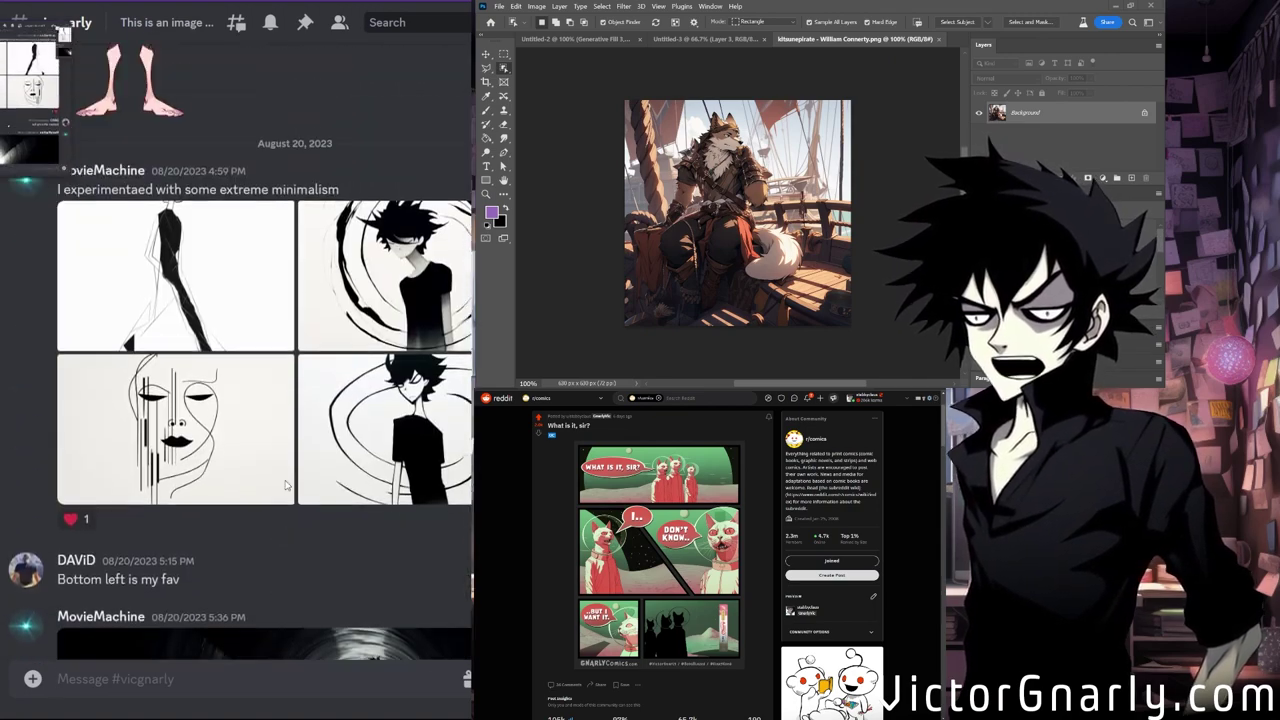
left_click(350, 358)
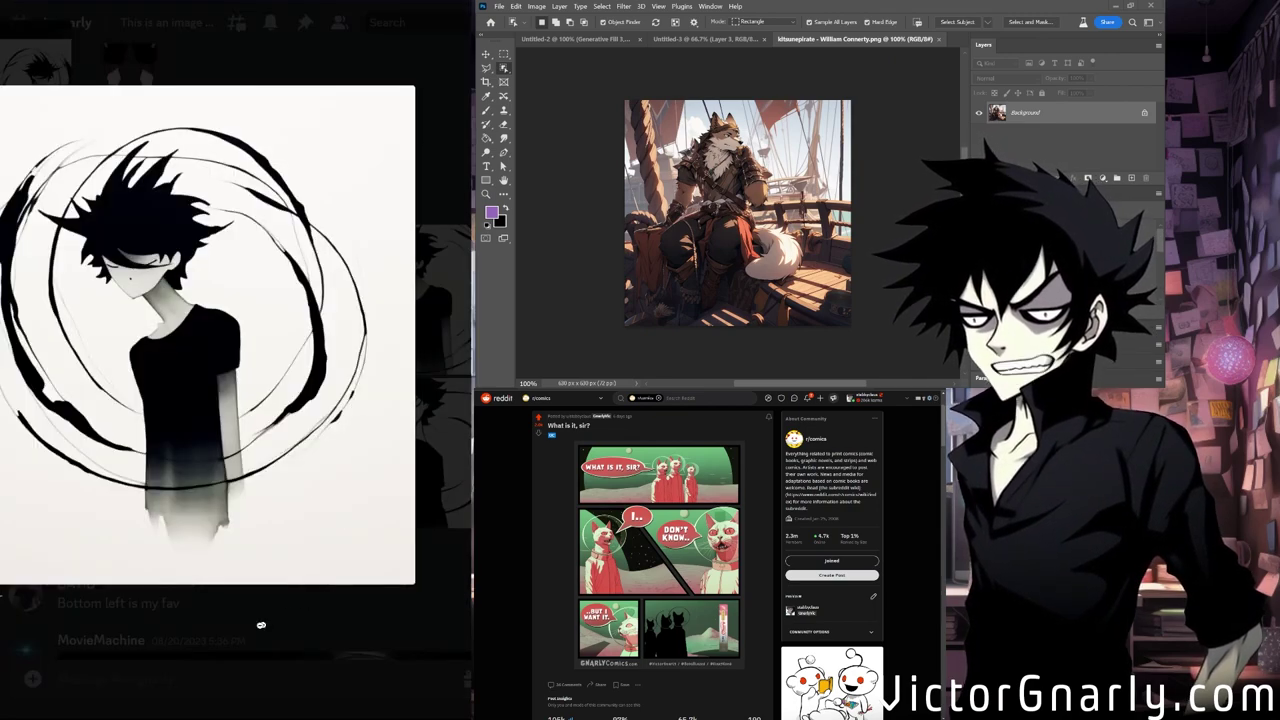
left_click(284, 612)
left_click(343, 513)
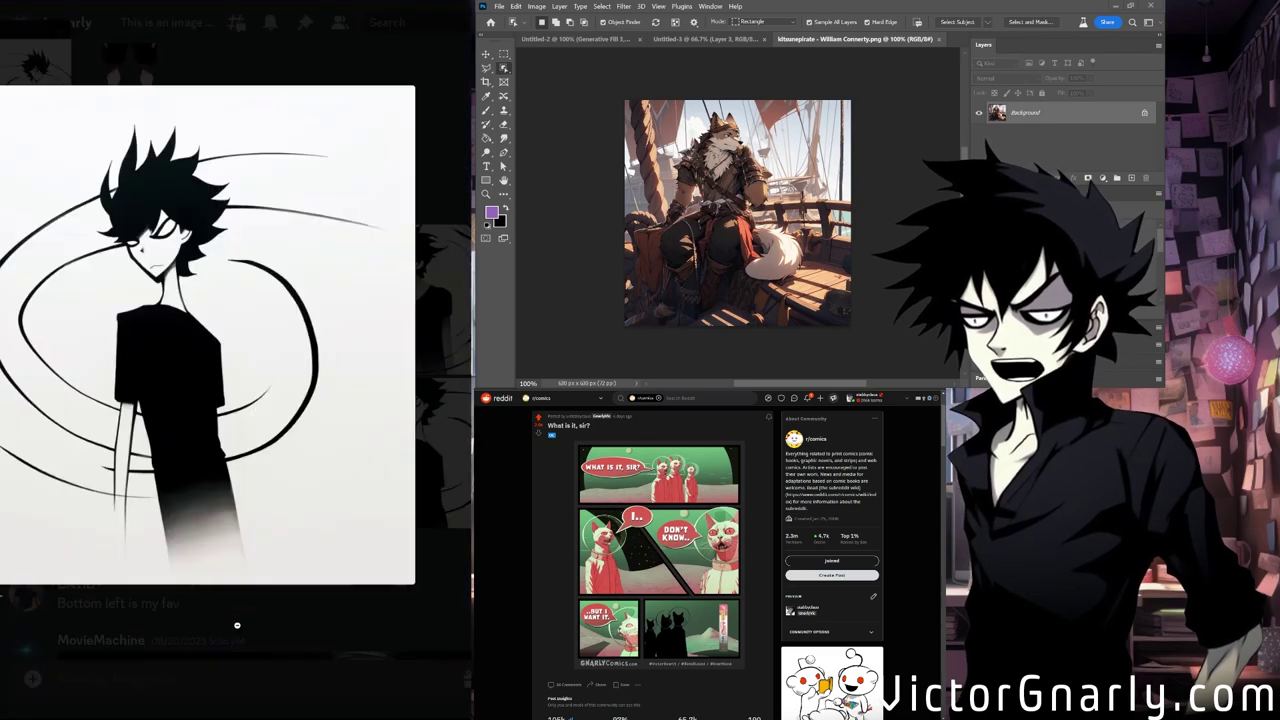
left_click(237, 625)
left_click(182, 350)
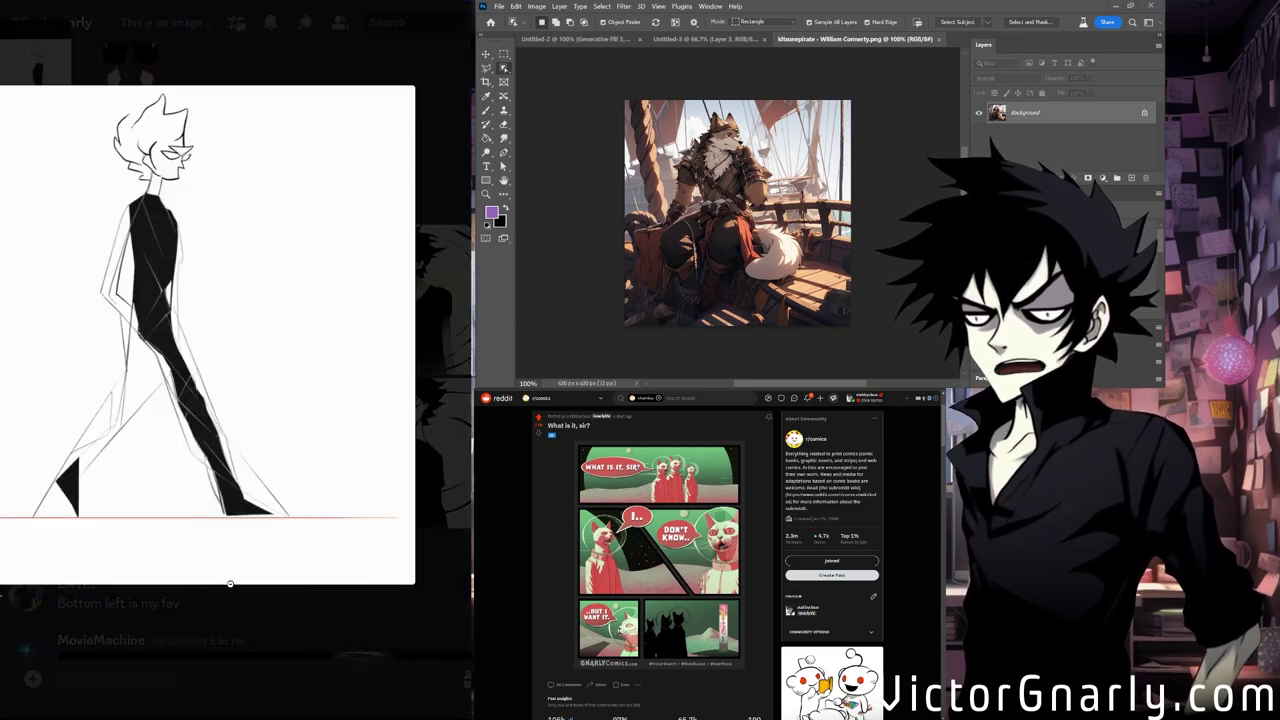
left_click(227, 583)
Browse back through the August 13, 2023 posts and play the PikaLabs video of the rabbit chatting with the character.
scroll(190, 459, "up", 5)
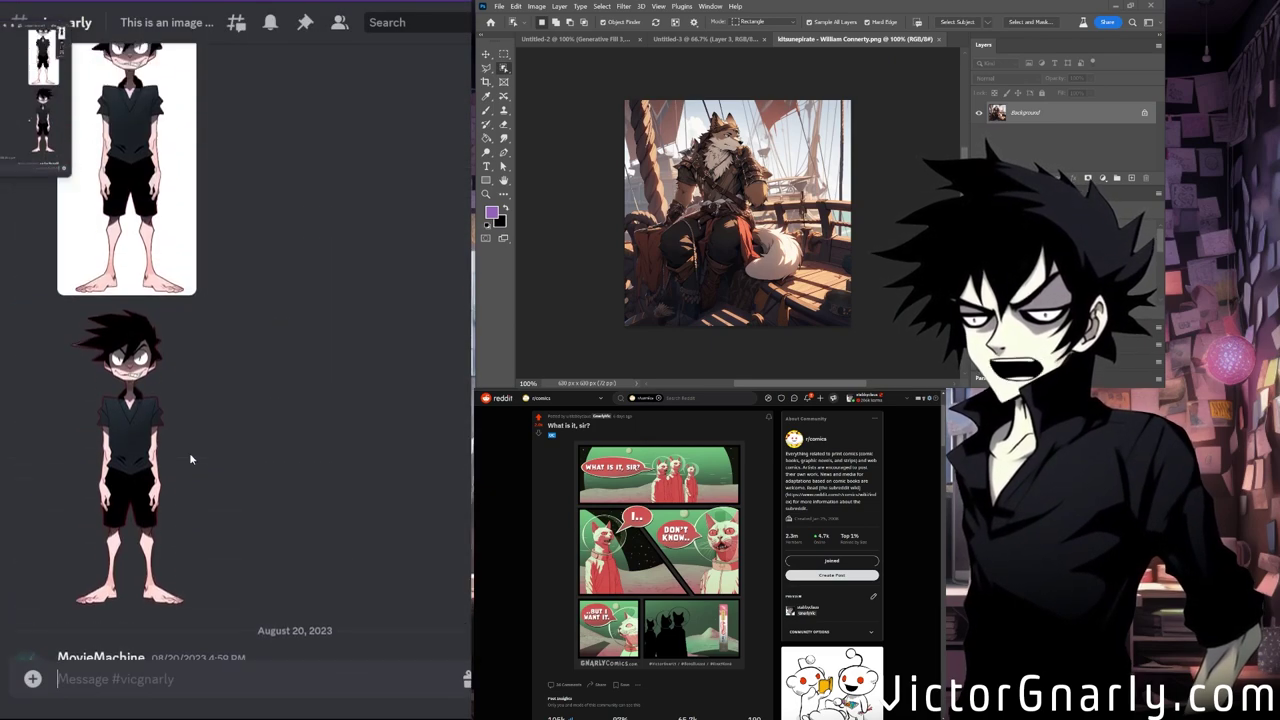
scroll(190, 459, "up", 5)
left_click(280, 600)
scroll(280, 610, "up", 1)
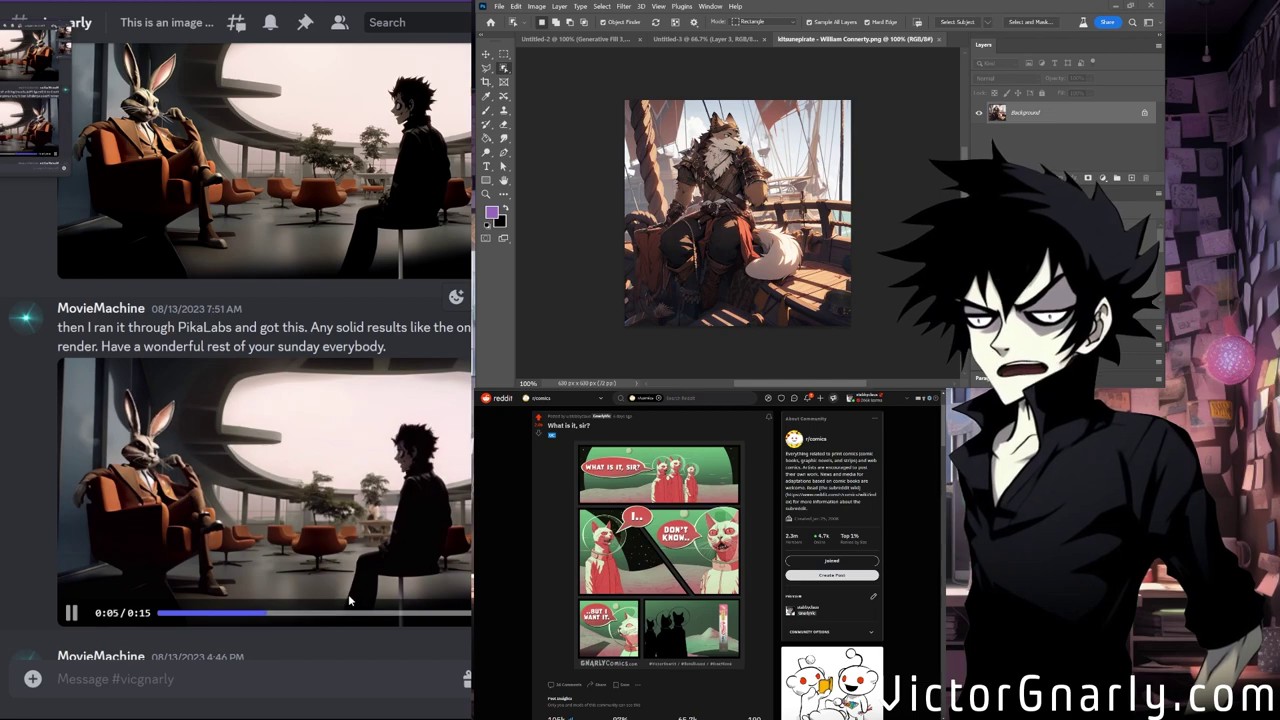
scroll(320, 568, "up", 3)
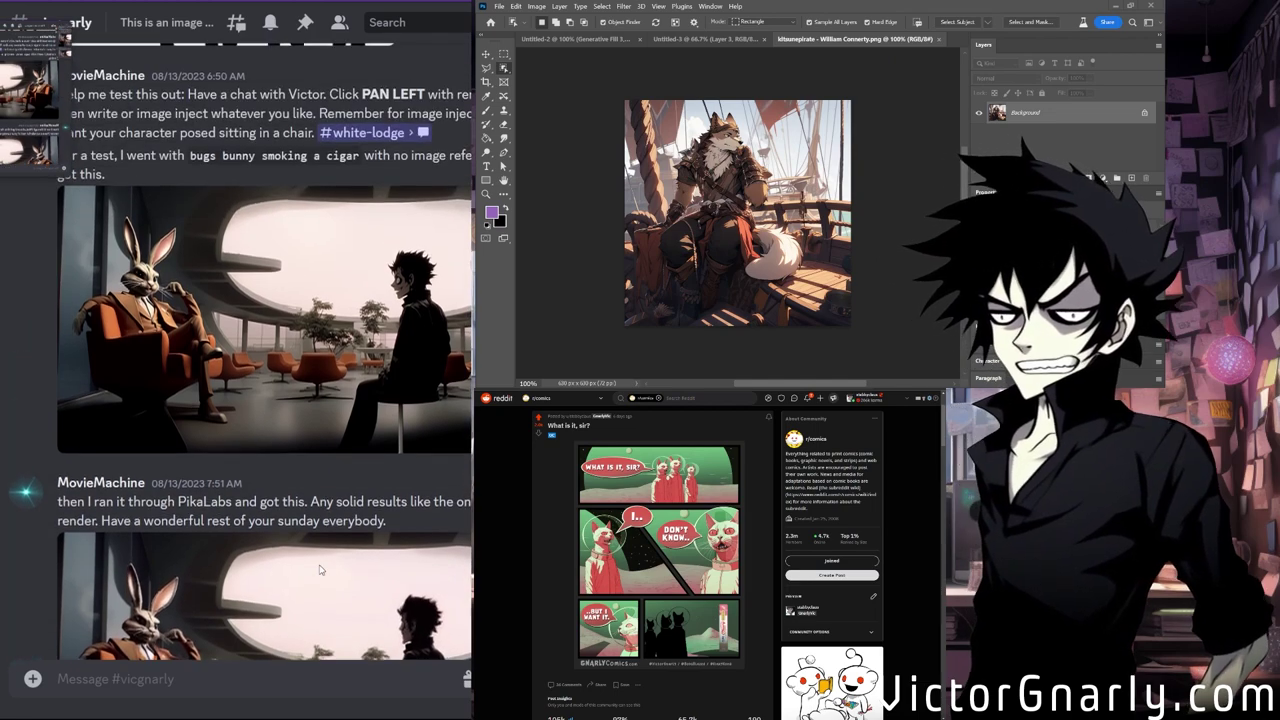
scroll(319, 568, "up", 12)
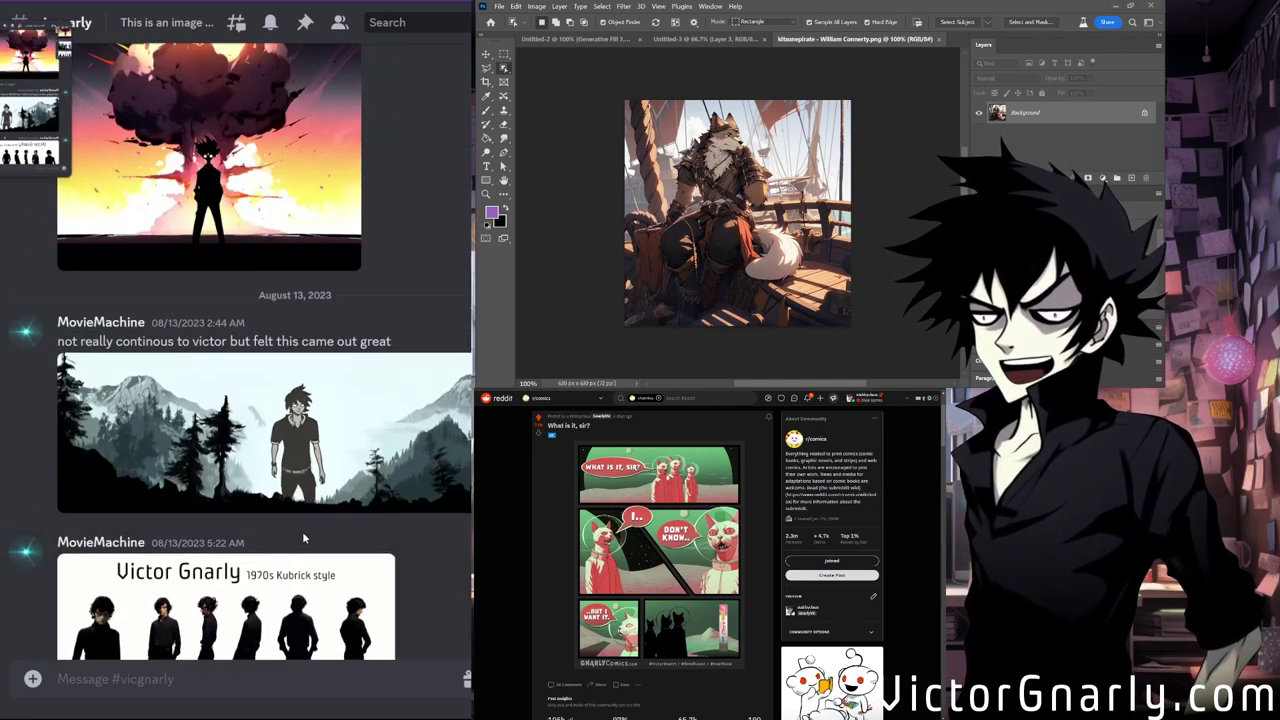
Browse back to August 8, 2023 and view the "If I get too close to you, there are consequences.." comic at full size.
scroll(302, 531, "up", 12)
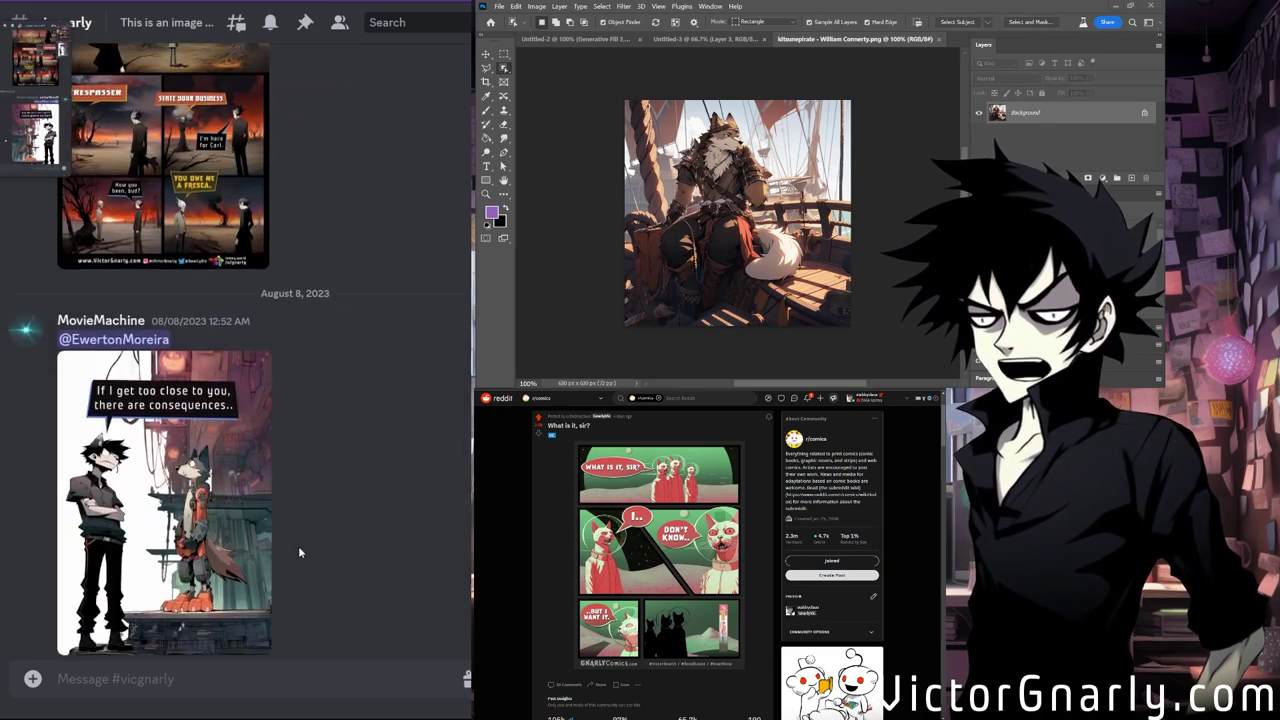
scroll(298, 550, "up", 10)
scroll(298, 546, "down", 8)
scroll(298, 546, "down", 2)
left_click(268, 560)
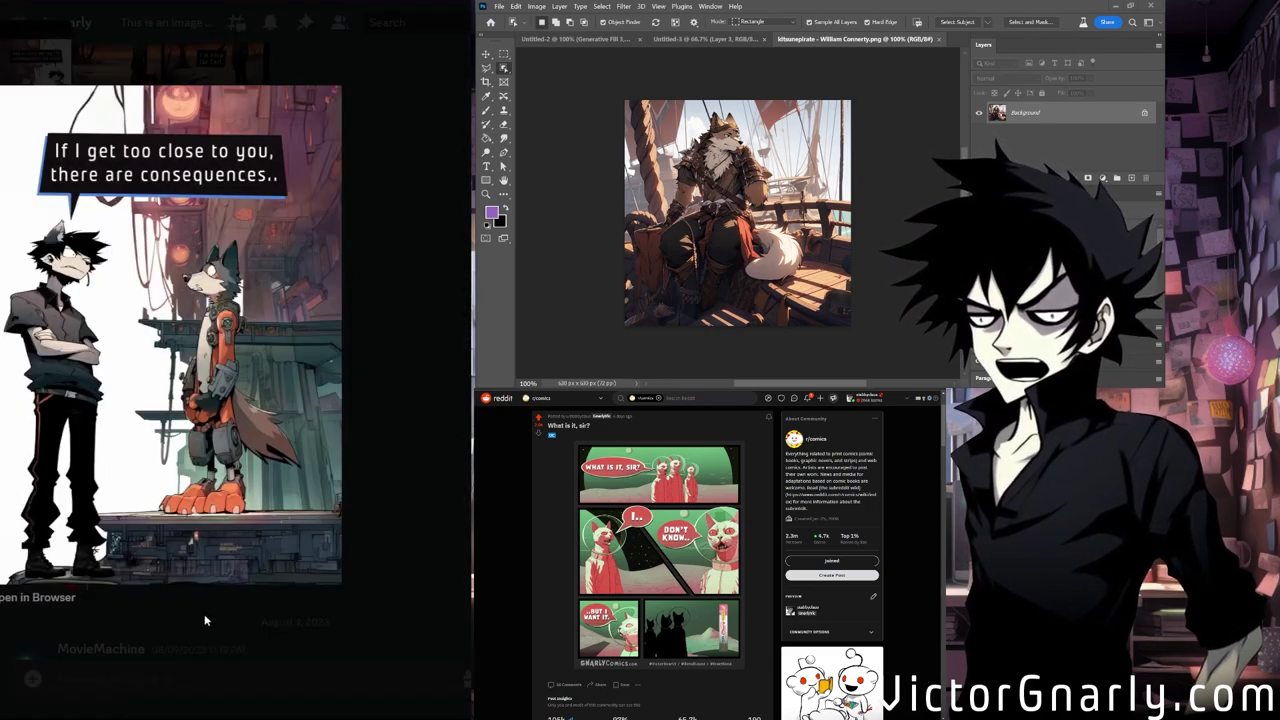
left_click(204, 620)
Check the posts around the August 8, 2023 comic and enlarge that comic two more times, closing it each time.
scroll(225, 560, "up", 3)
scroll(228, 530, "down", 3)
left_click(265, 480)
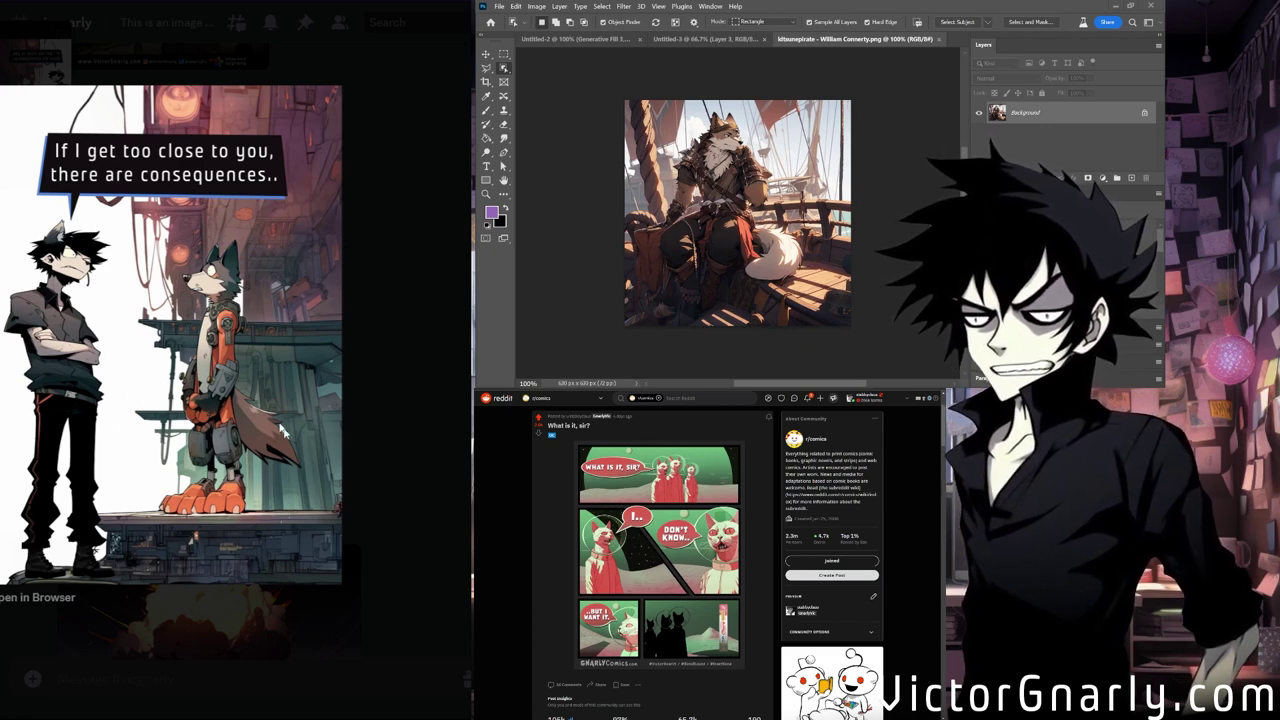
left_click(362, 502)
scroll(264, 465, "down", 4)
scroll(264, 465, "up", 10)
scroll(265, 465, "down", 3)
left_click(230, 455)
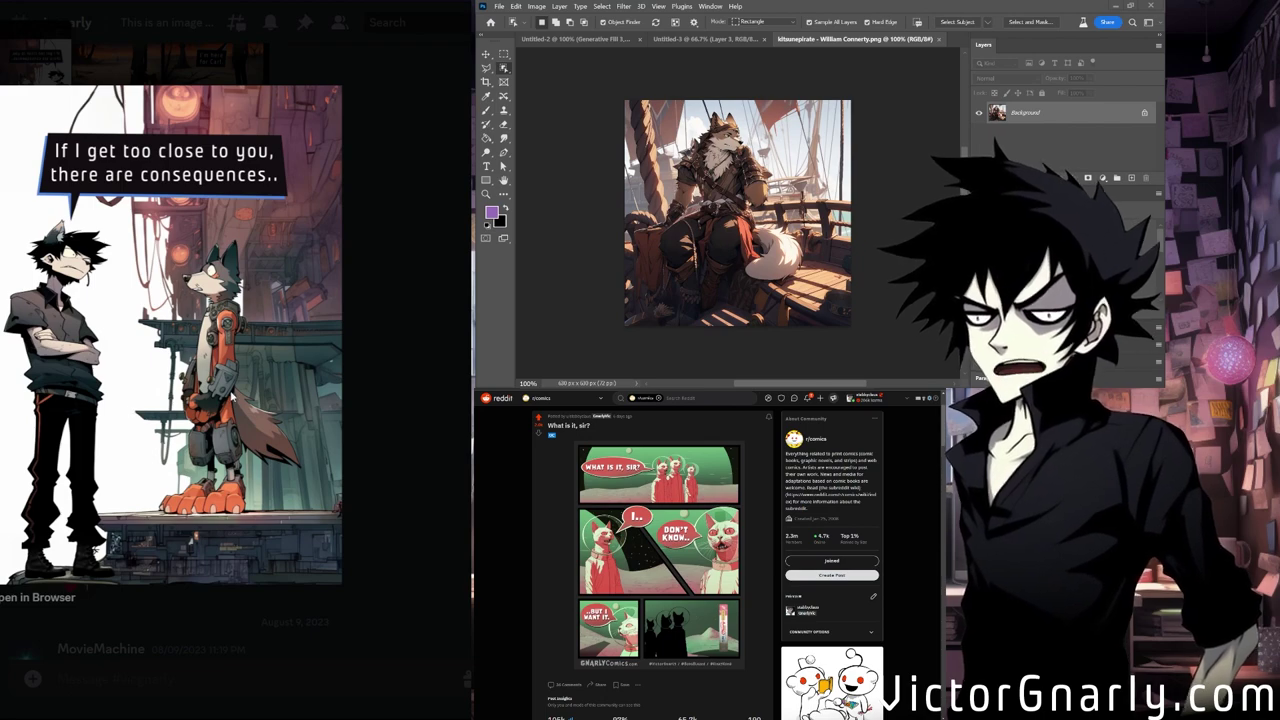
left_click(372, 410)
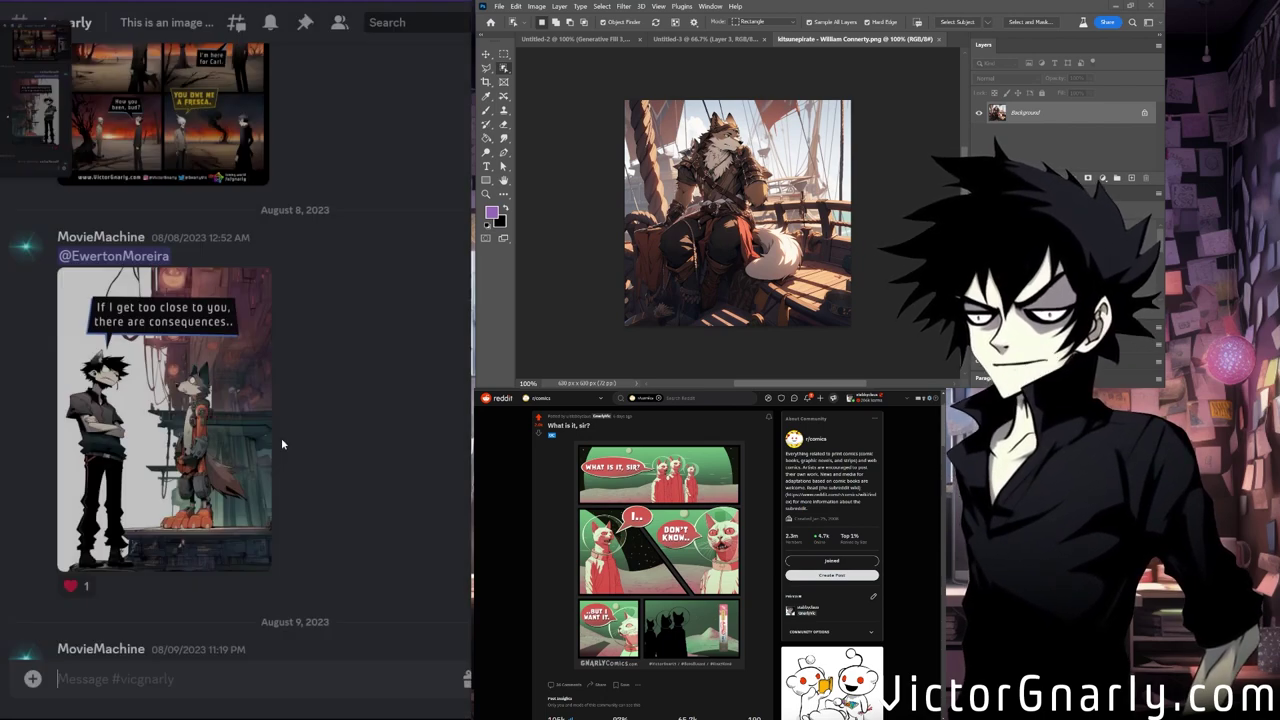
Browse past the "Beyond the Valley" comic back to the July 20, 2023 "CRUNCH" image.
scroll(273, 439, "up", 3)
scroll(273, 439, "down", 3)
scroll(213, 412, "up", 15)
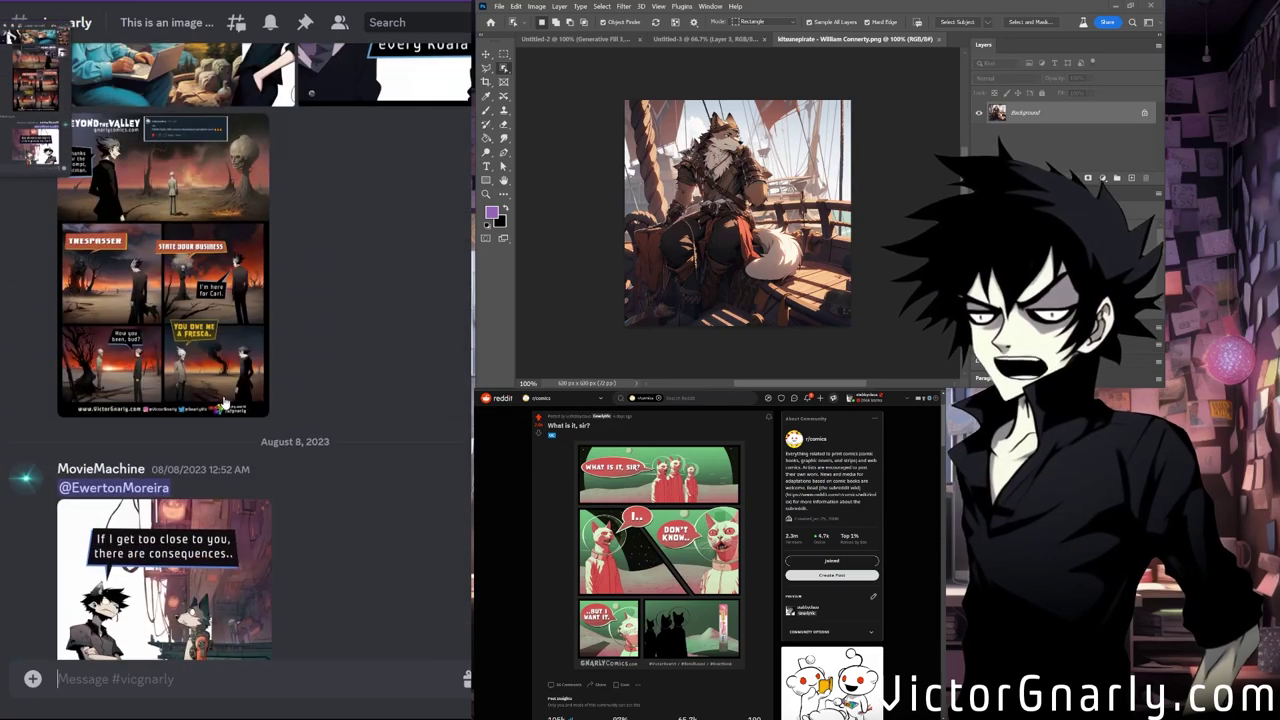
scroll(250, 418, "down", 6)
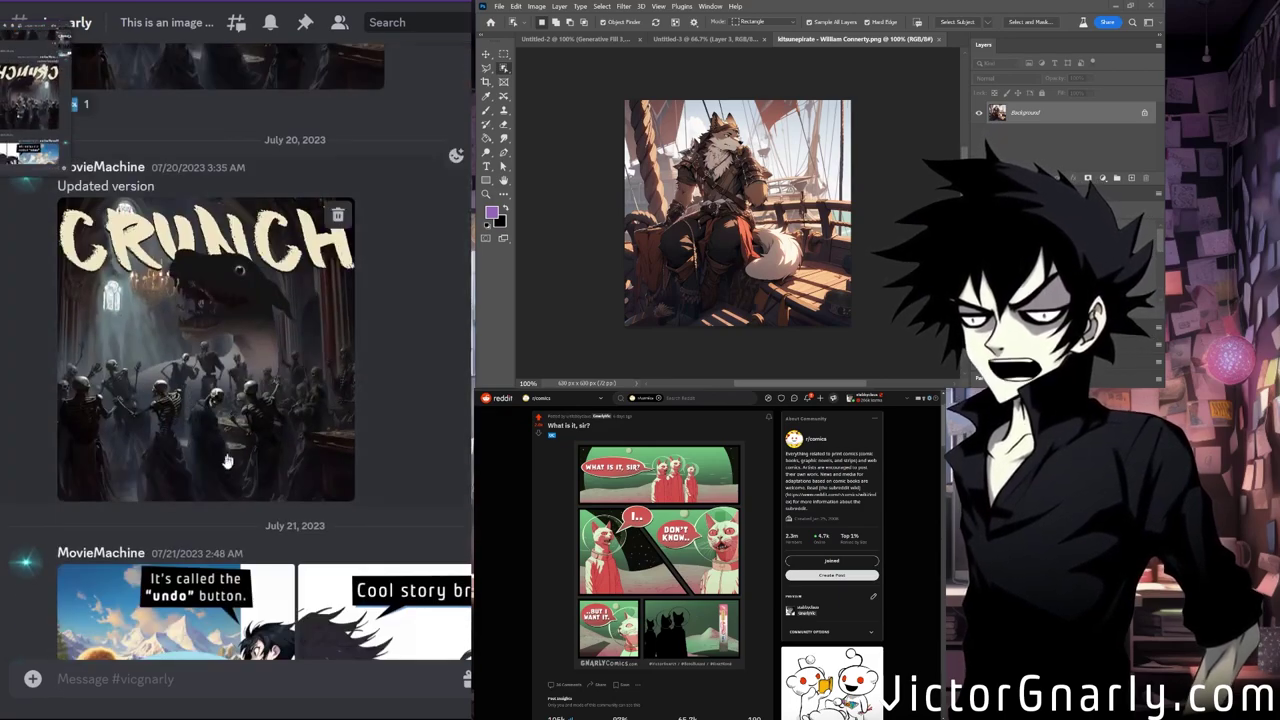
Browse back to the May 25, 2023 "Derivative root for this series" post and enlarge its first foggy lake grid twice, closing it each time.
scroll(257, 410, "up", 20)
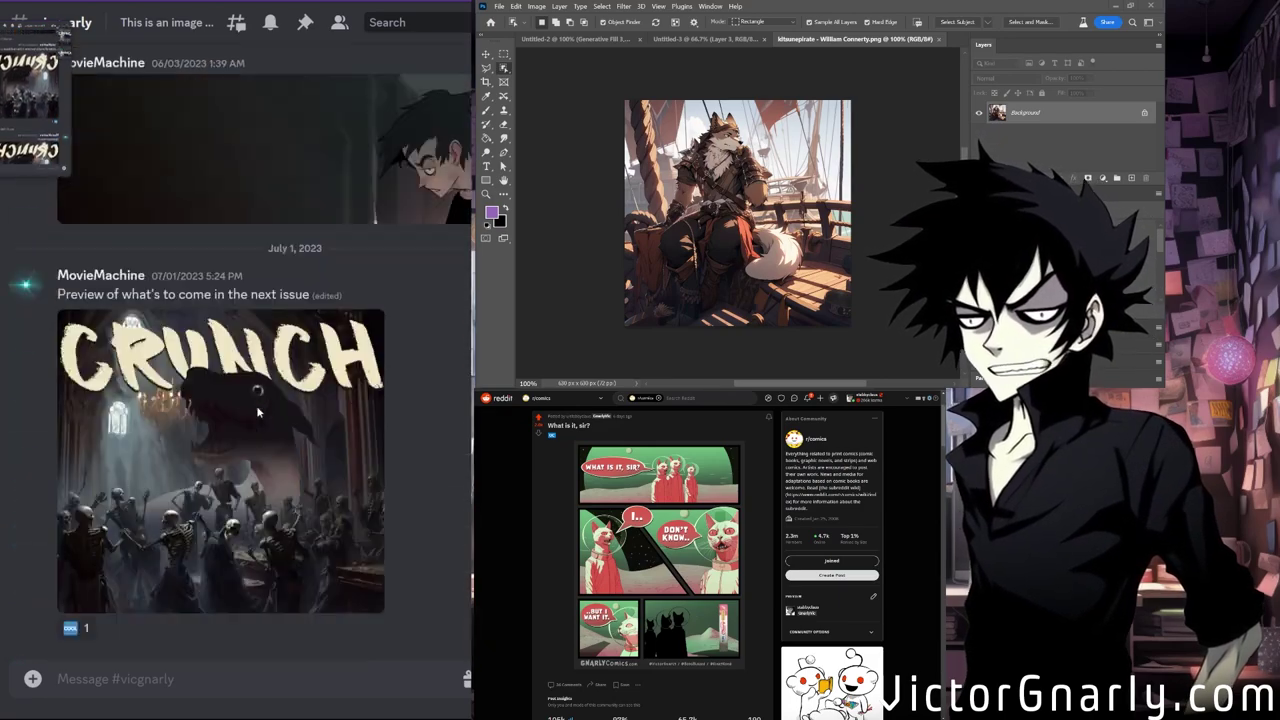
scroll(257, 412, "down", 10)
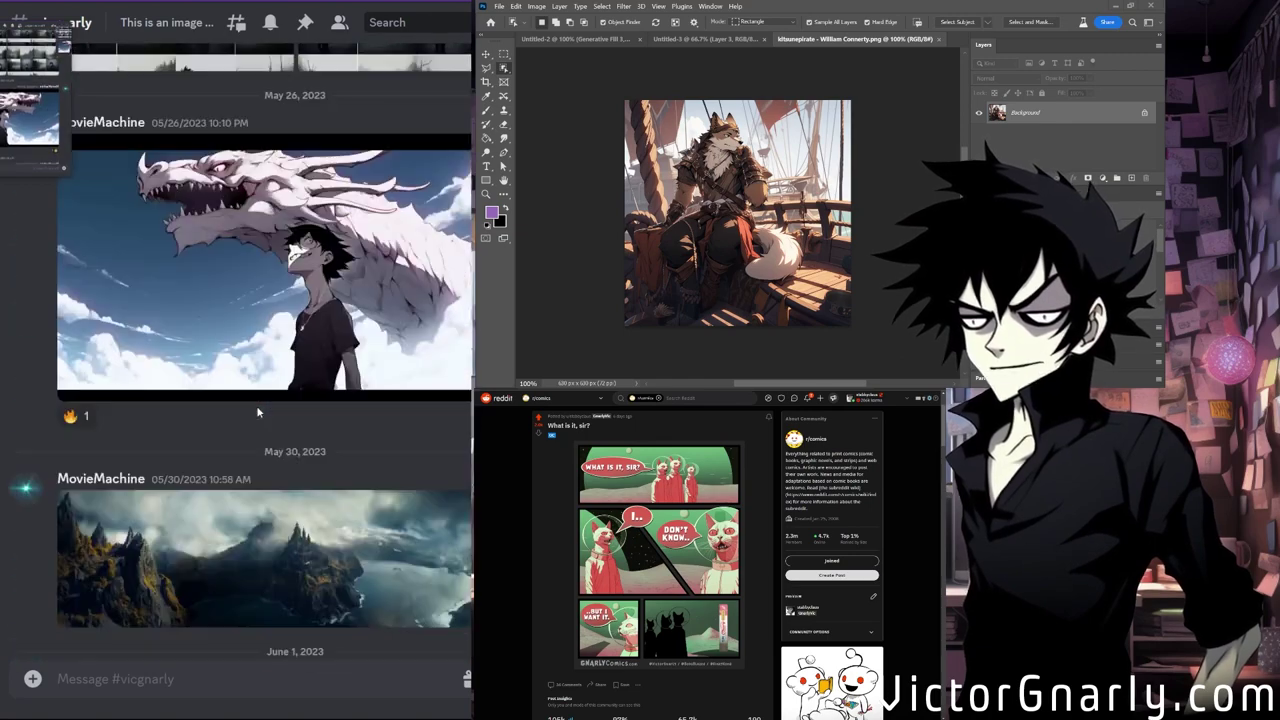
scroll(384, 361, "up", 10)
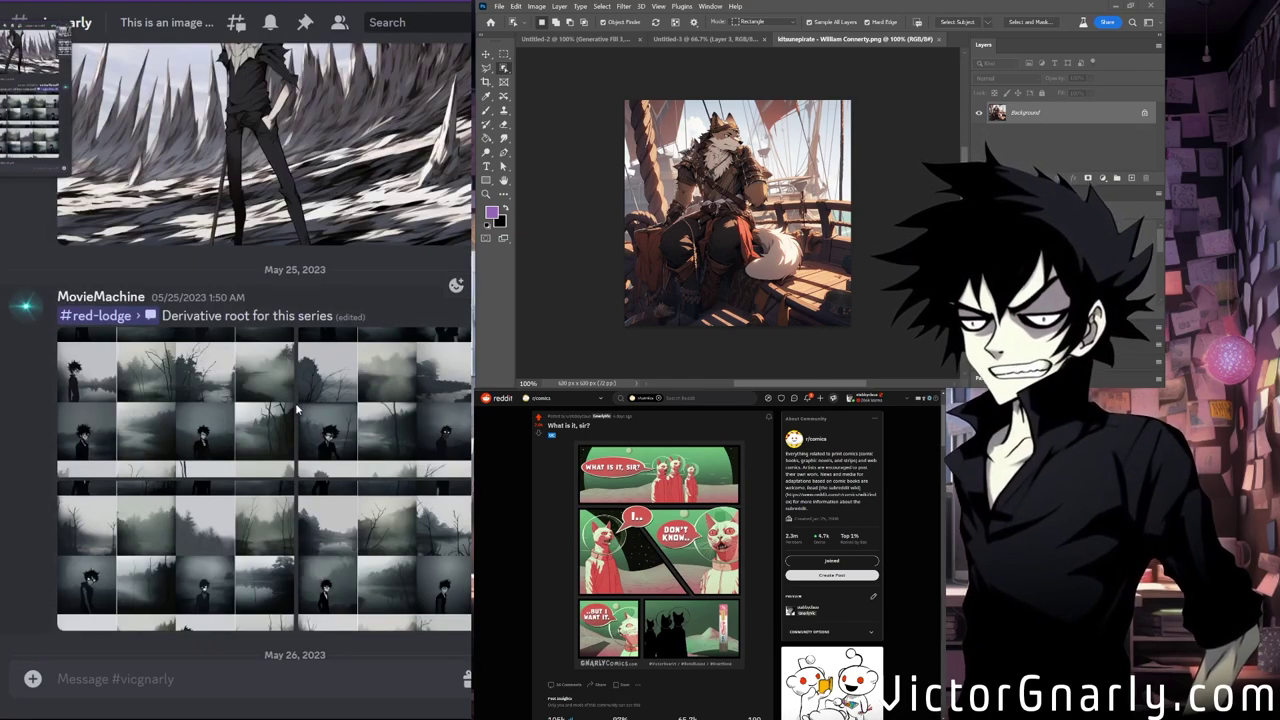
left_click(147, 424)
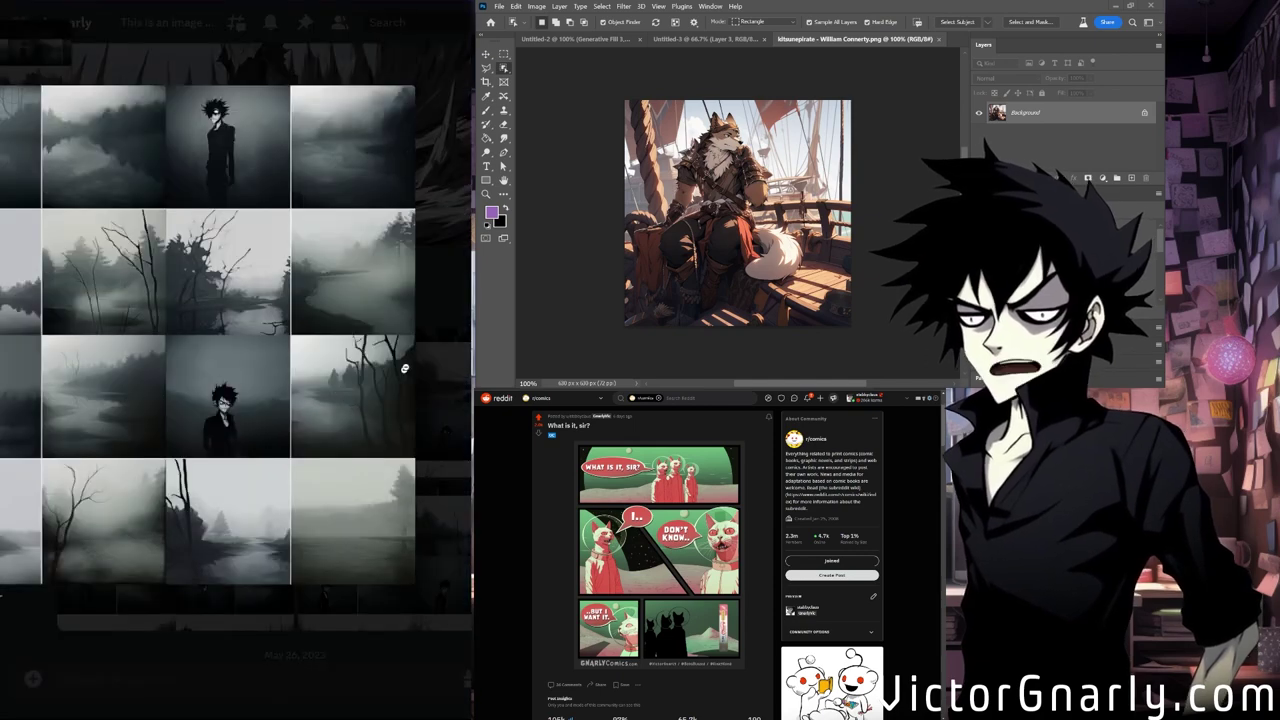
key("Escape")
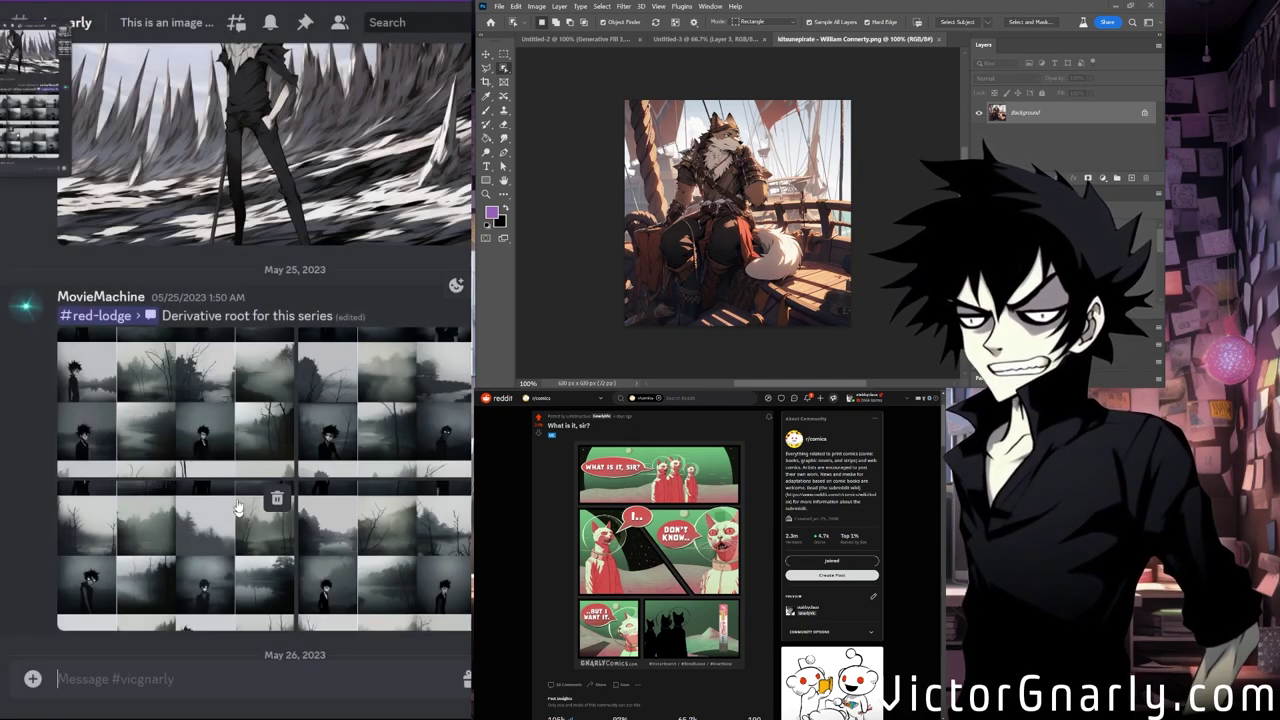
left_click(226, 437)
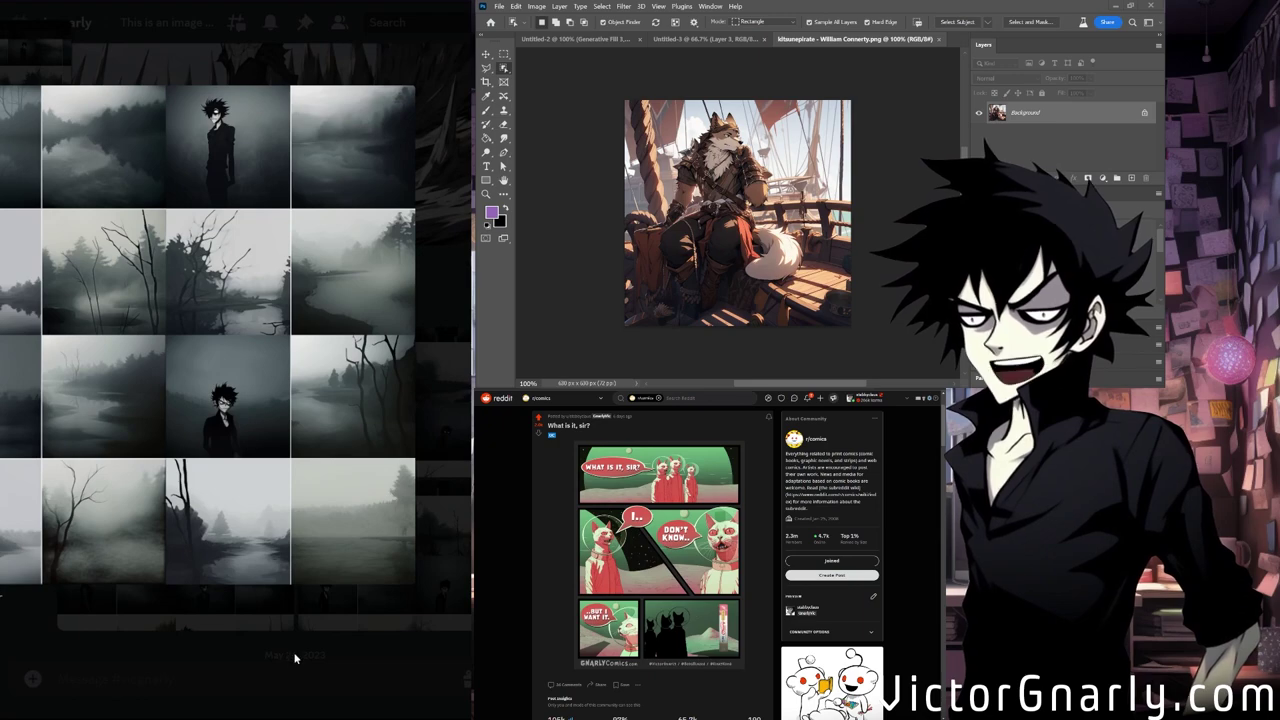
key("Escape")
Enlarge three more of the foggy lake character grids in the May 25, 2023 post, closing each one.
left_click(331, 543)
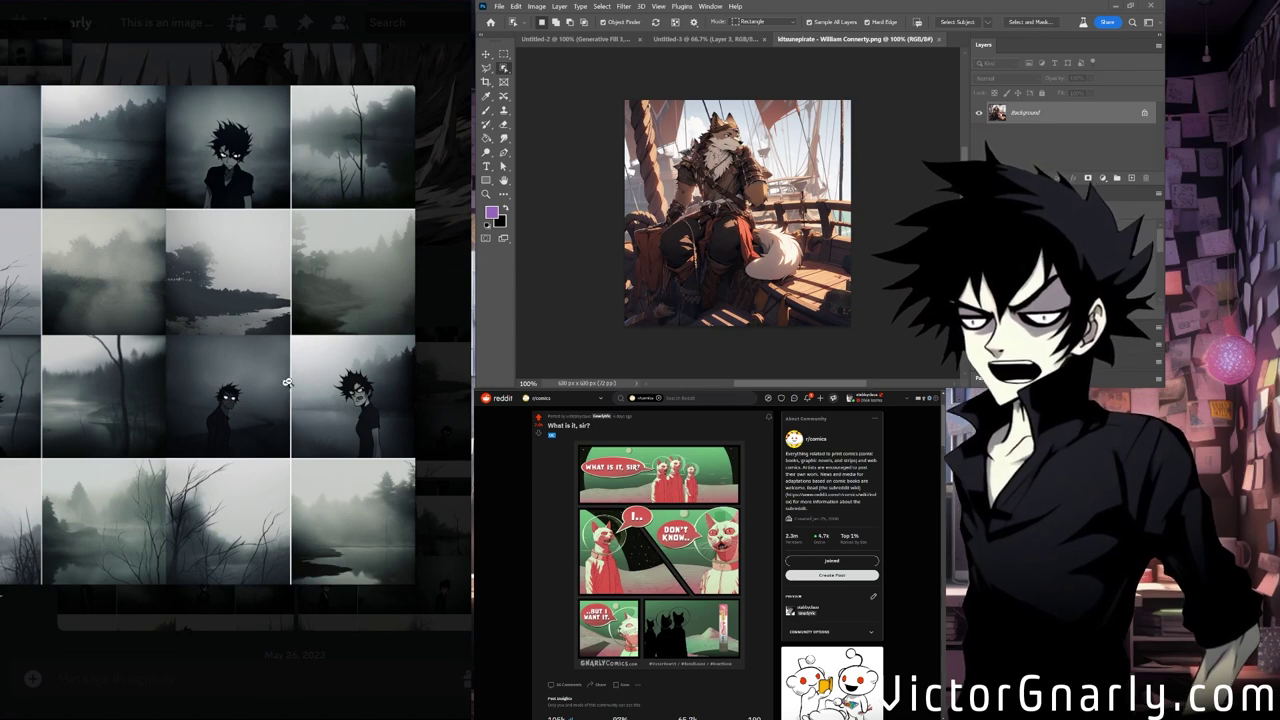
left_click(332, 620)
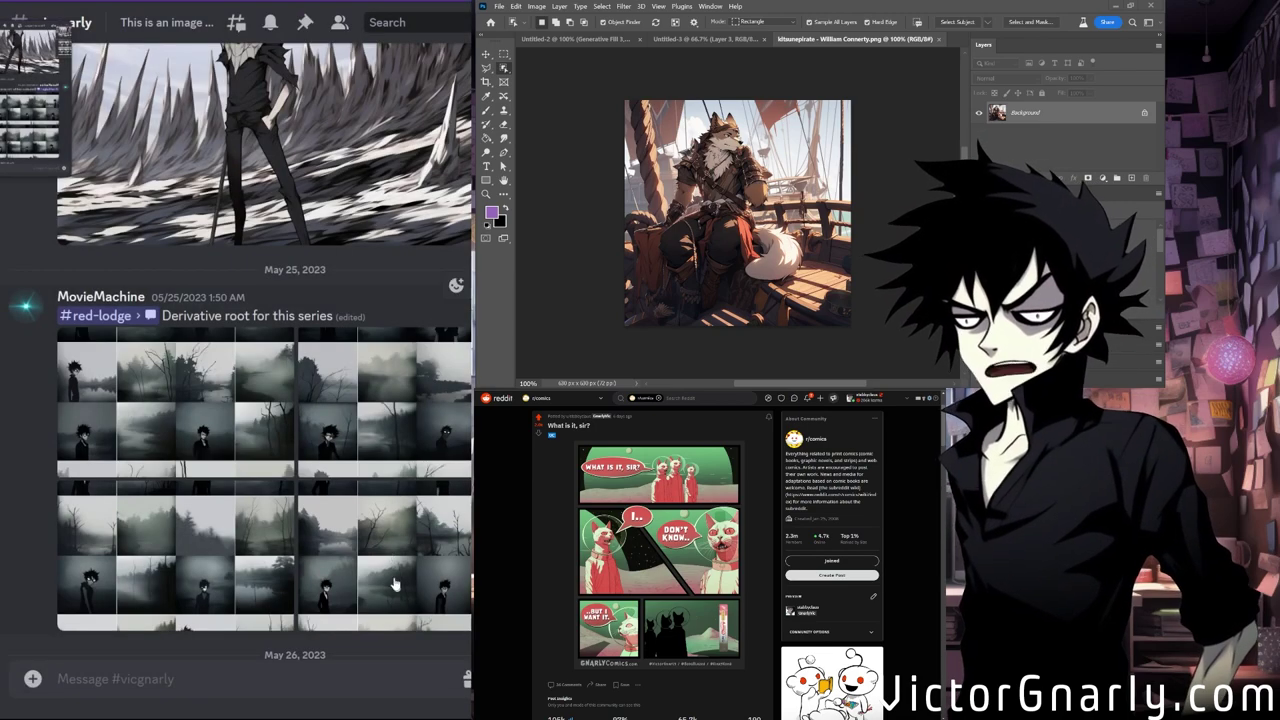
scroll(397, 590, "down", 2)
left_click(424, 480)
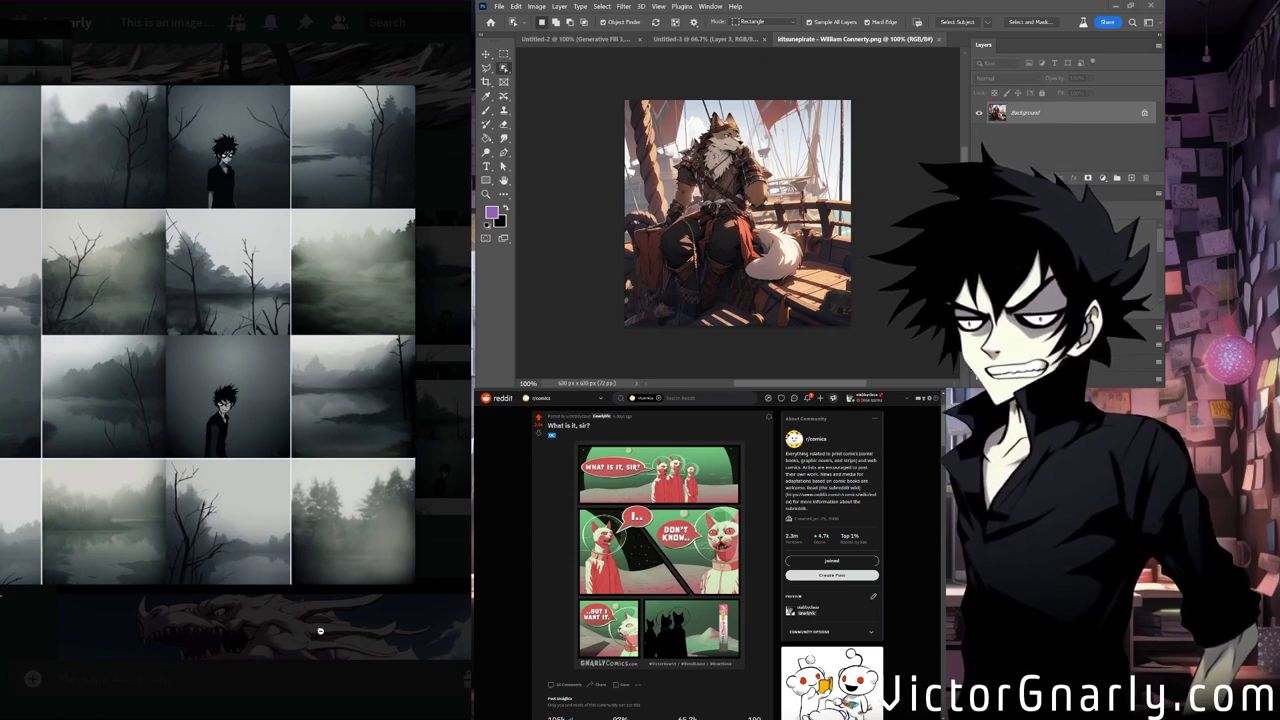
left_click(328, 654)
left_click(288, 486)
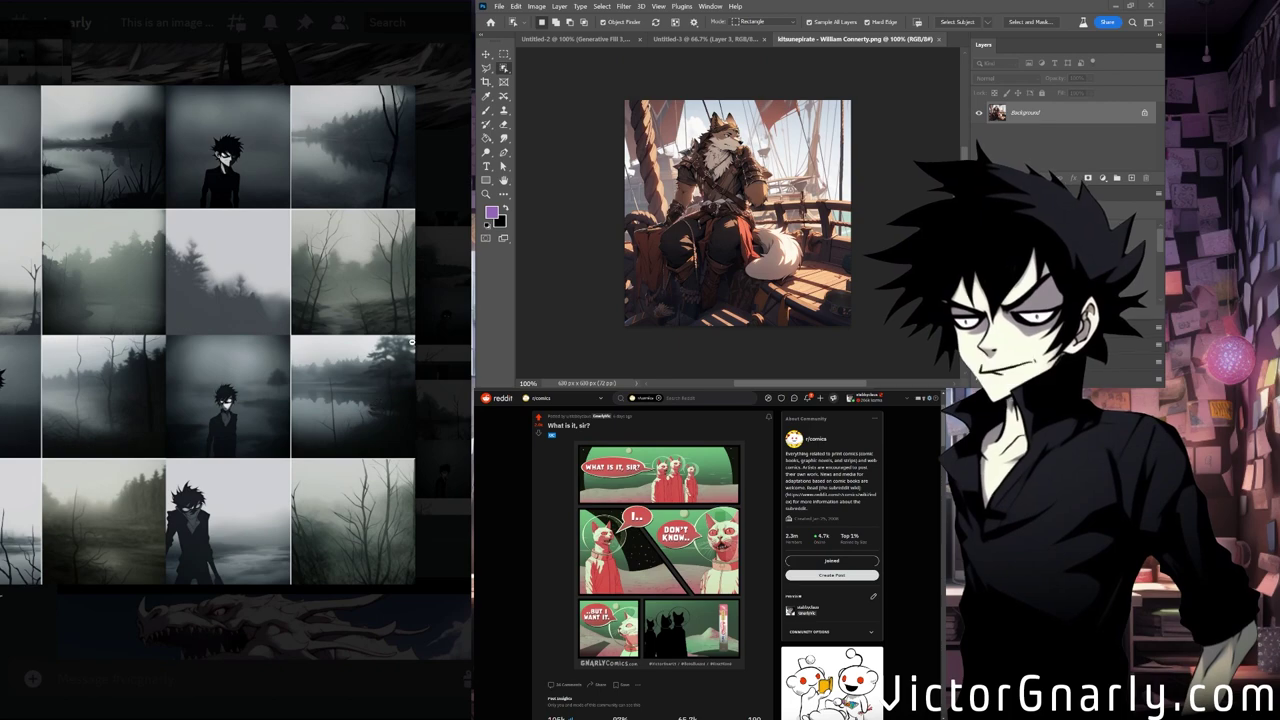
left_click(300, 618)
Browse back to May 5, 2023 and view the rocky seascape made with the "--style raw --q 2 --v 5.1" prompt at full size.
scroll(262, 454, "up", 2)
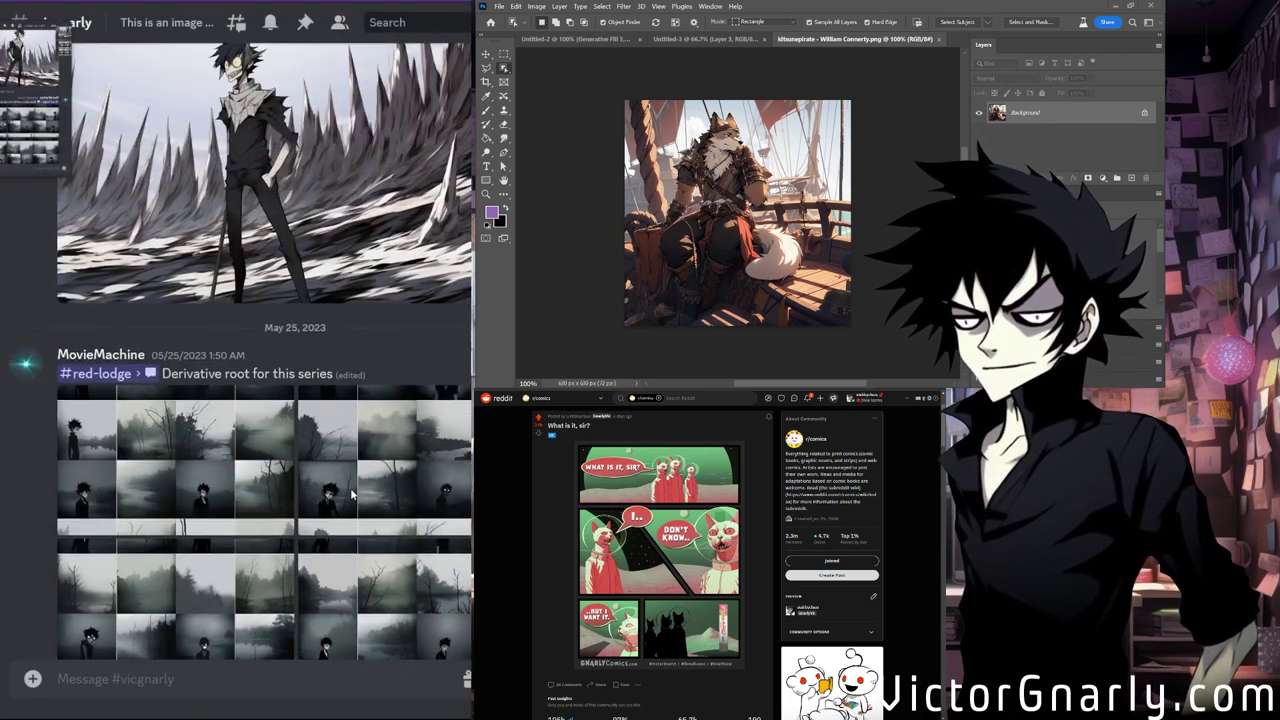
scroll(310, 505, "up", 7)
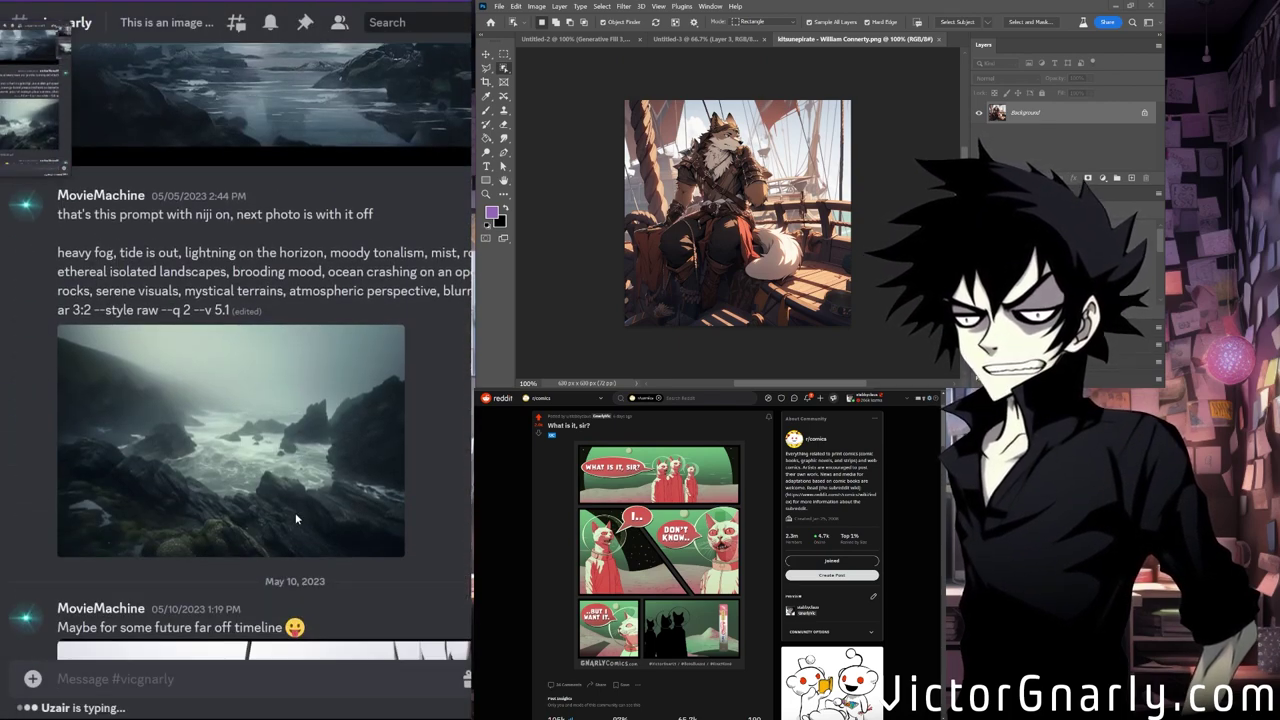
scroll(295, 519, "up", 3)
scroll(311, 472, "down", 5)
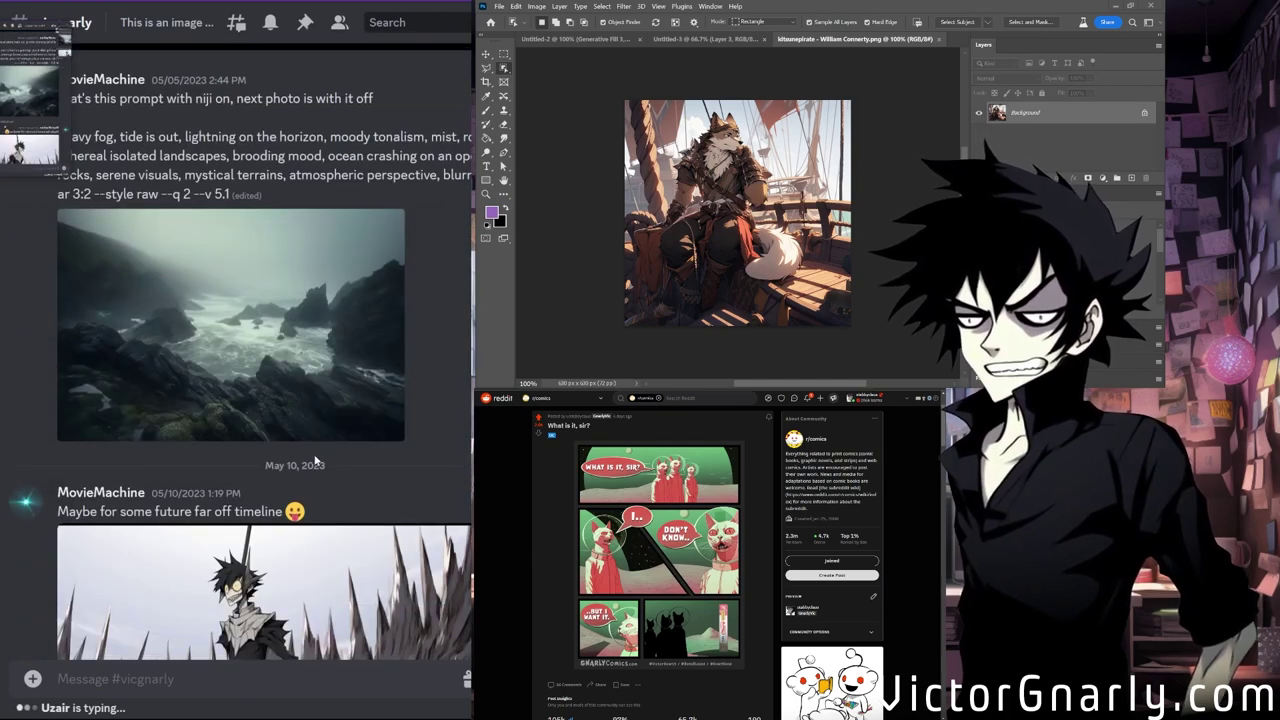
left_click(300, 376)
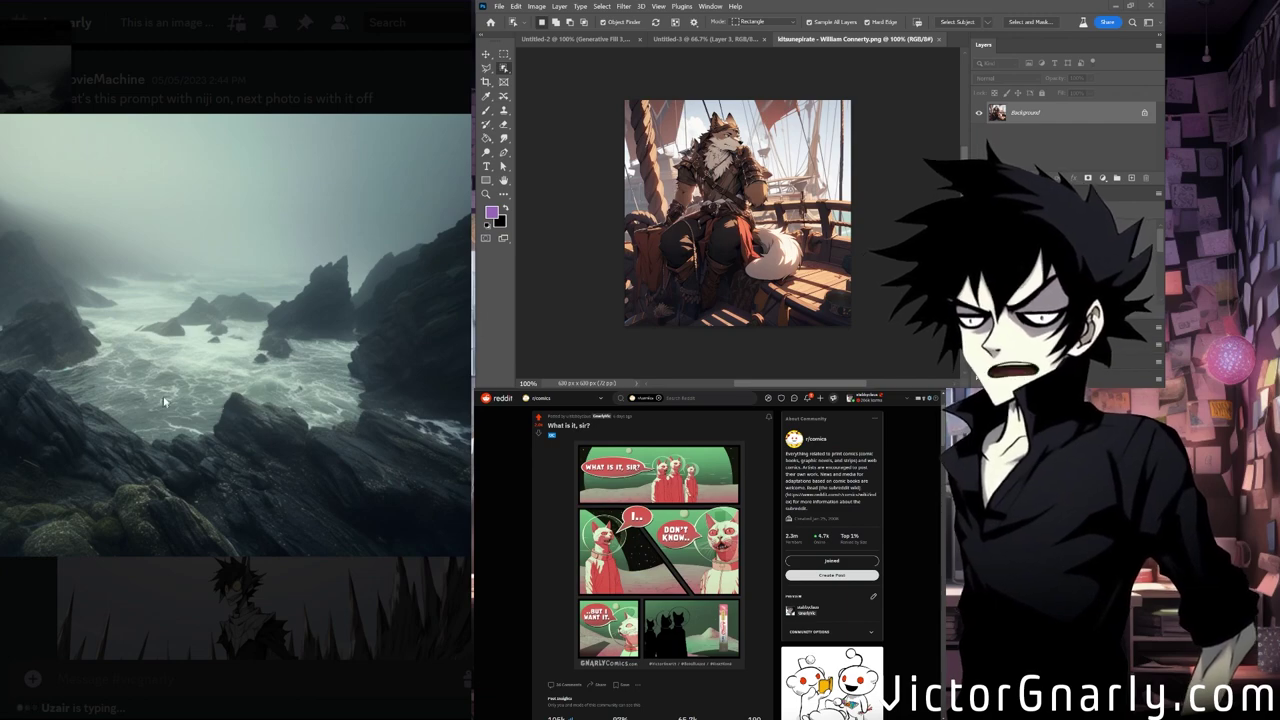
left_click(306, 582)
View the 1:30 PM seascape from May 5, 2023 at full size and check the May 4 posts before it.
scroll(272, 490, "up", 4)
left_click(310, 462)
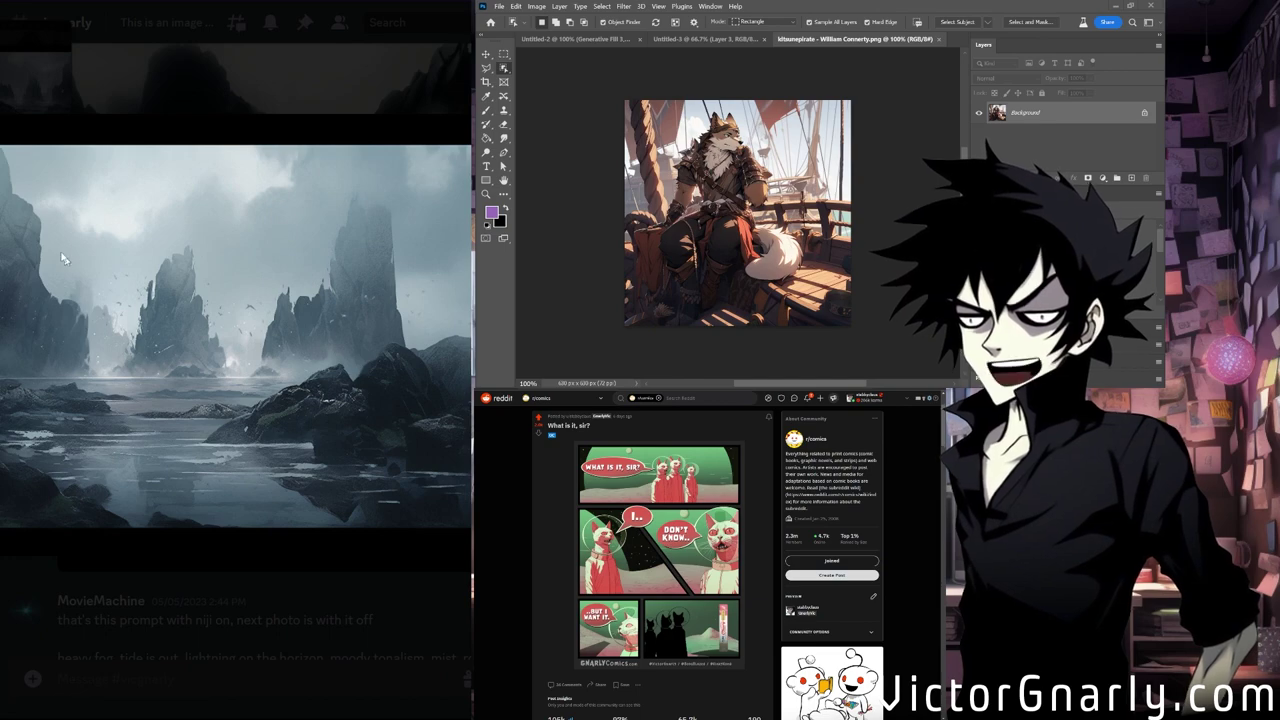
left_click(263, 533)
scroll(263, 533, "up", 4)
scroll(290, 529, "down", 7)
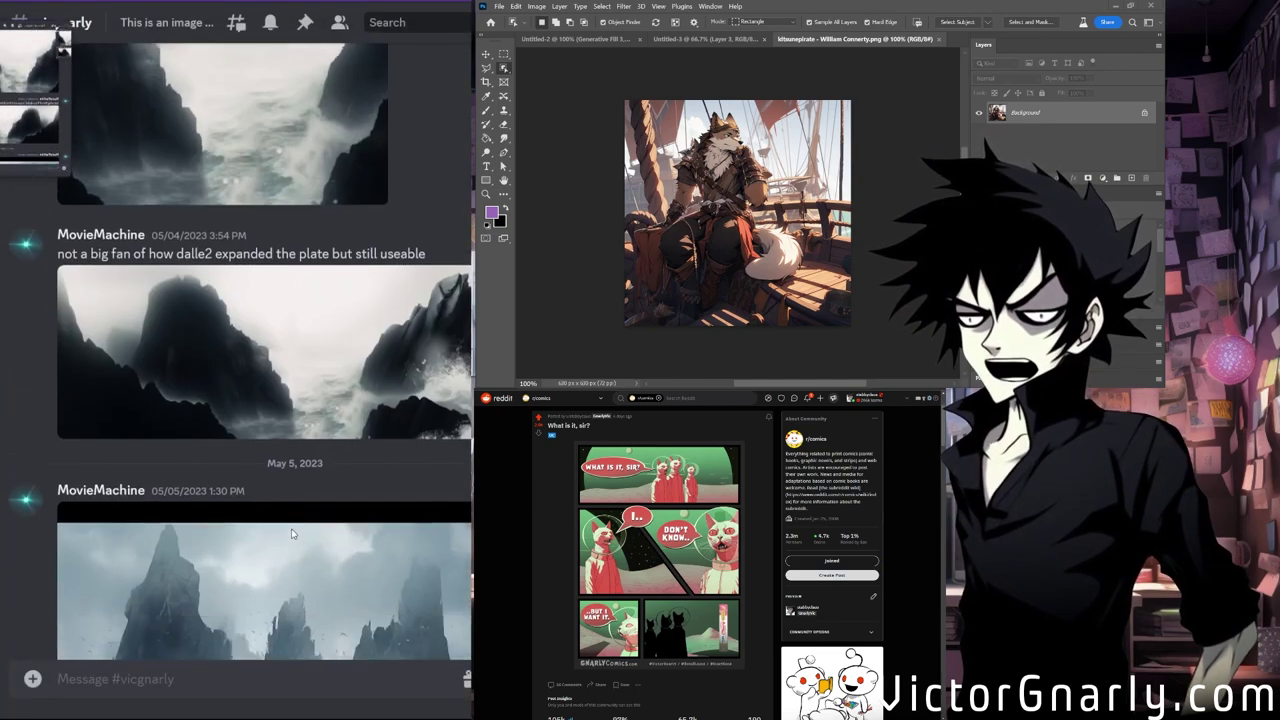
Browse forward through the May and June images to the July 21, 2023 comic panels.
scroll(297, 515, "down", 2)
scroll(310, 470, "down", 10)
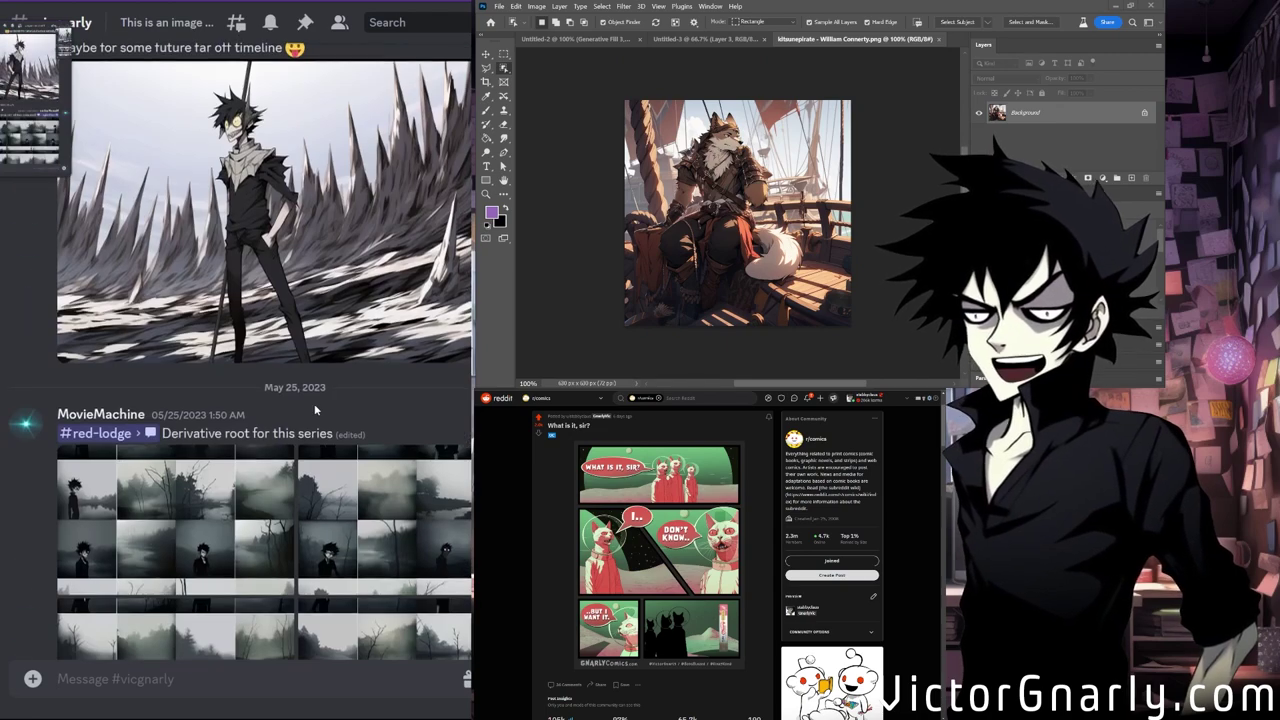
scroll(318, 422, "down", 10)
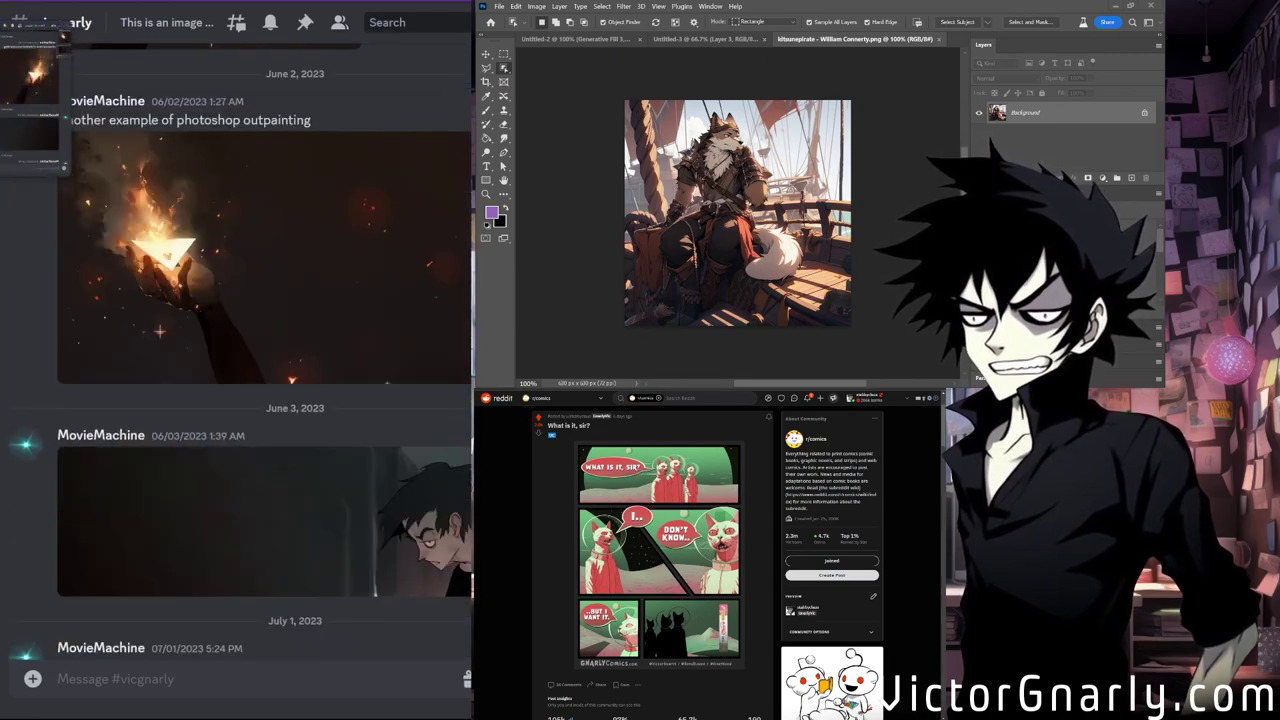
scroll(256, 422, "down", 10)
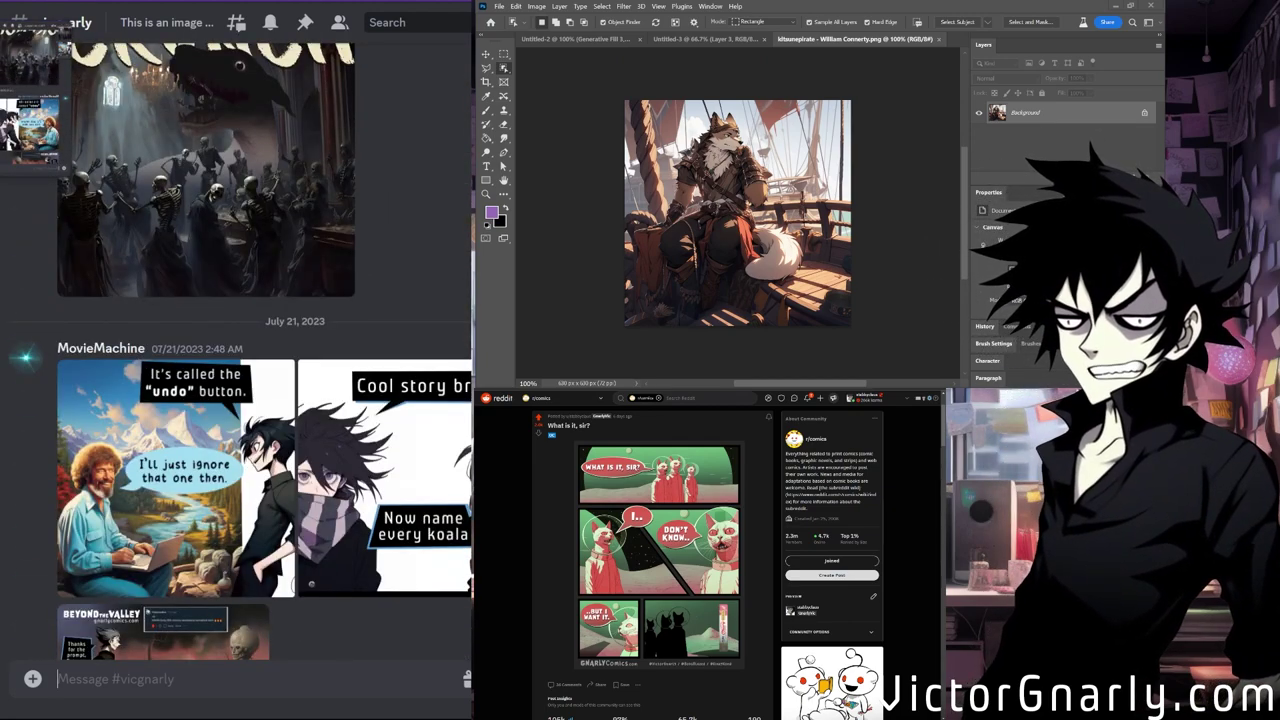
Switch to the vc-text channel and read the chat around the shared fox character images and the Movie Machine server invite.
key("alt+Down")
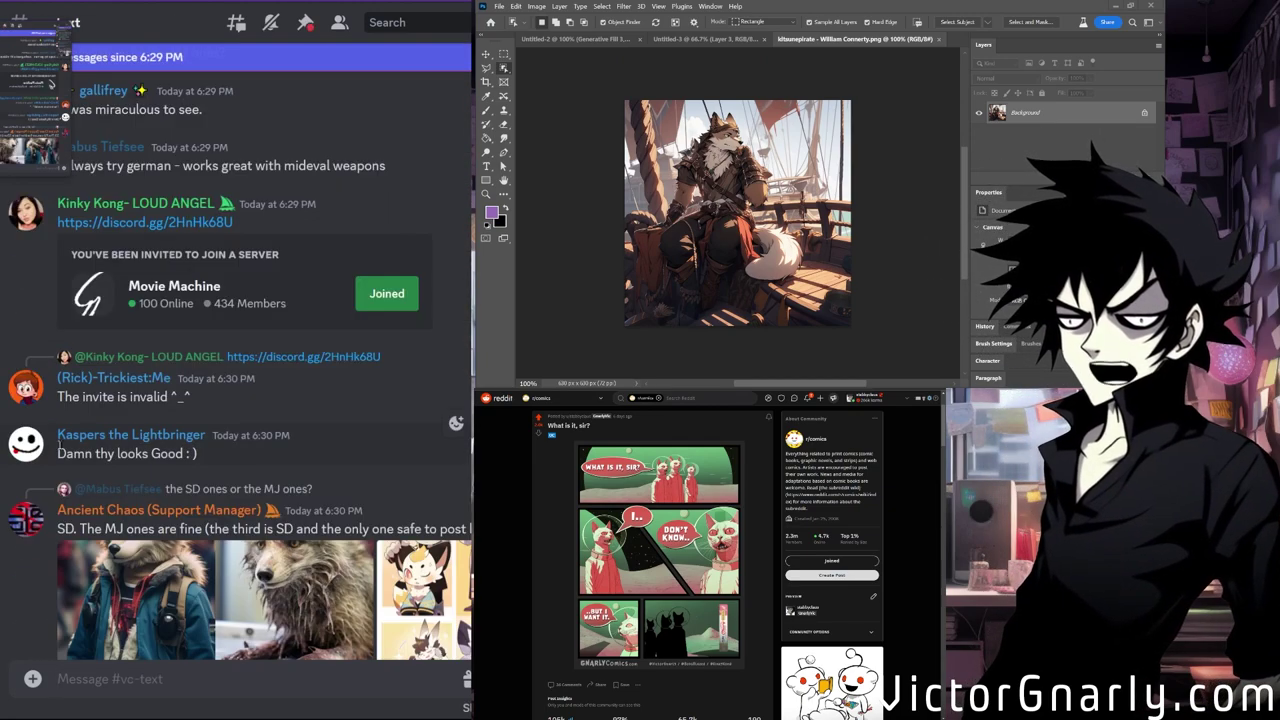
scroll(170, 463, "up", 5)
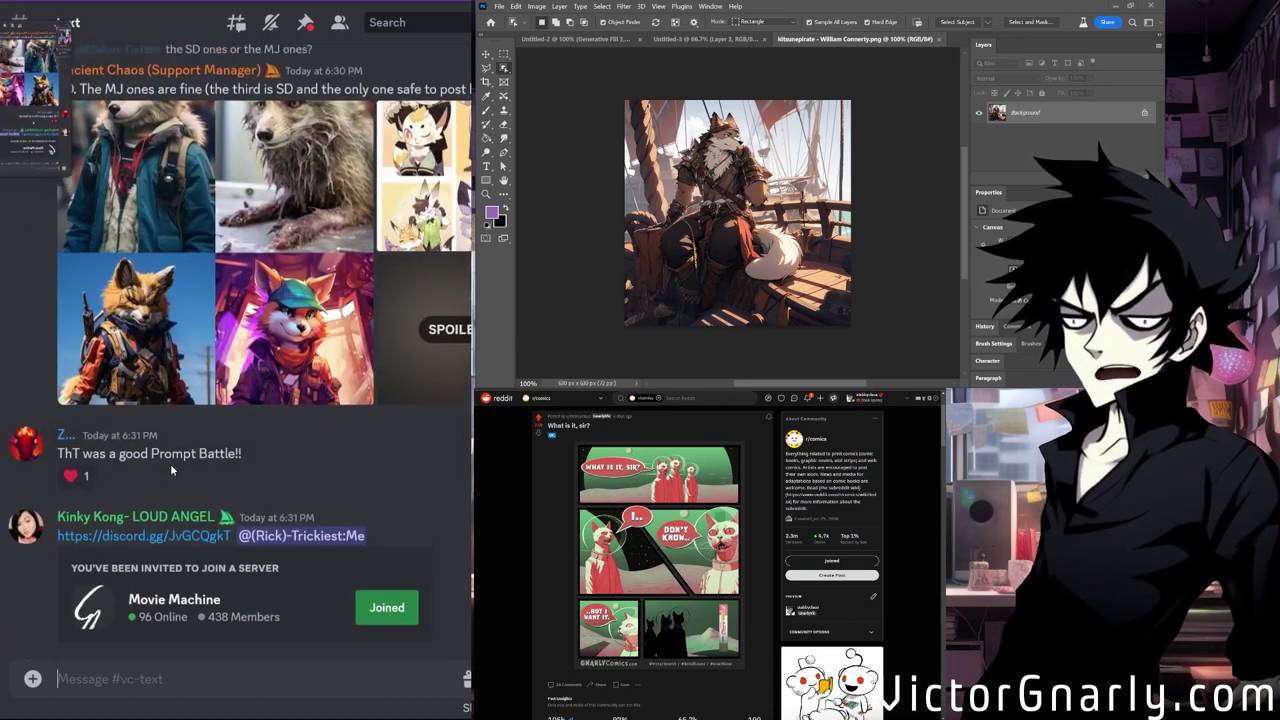
scroll(170, 463, "up", 3)
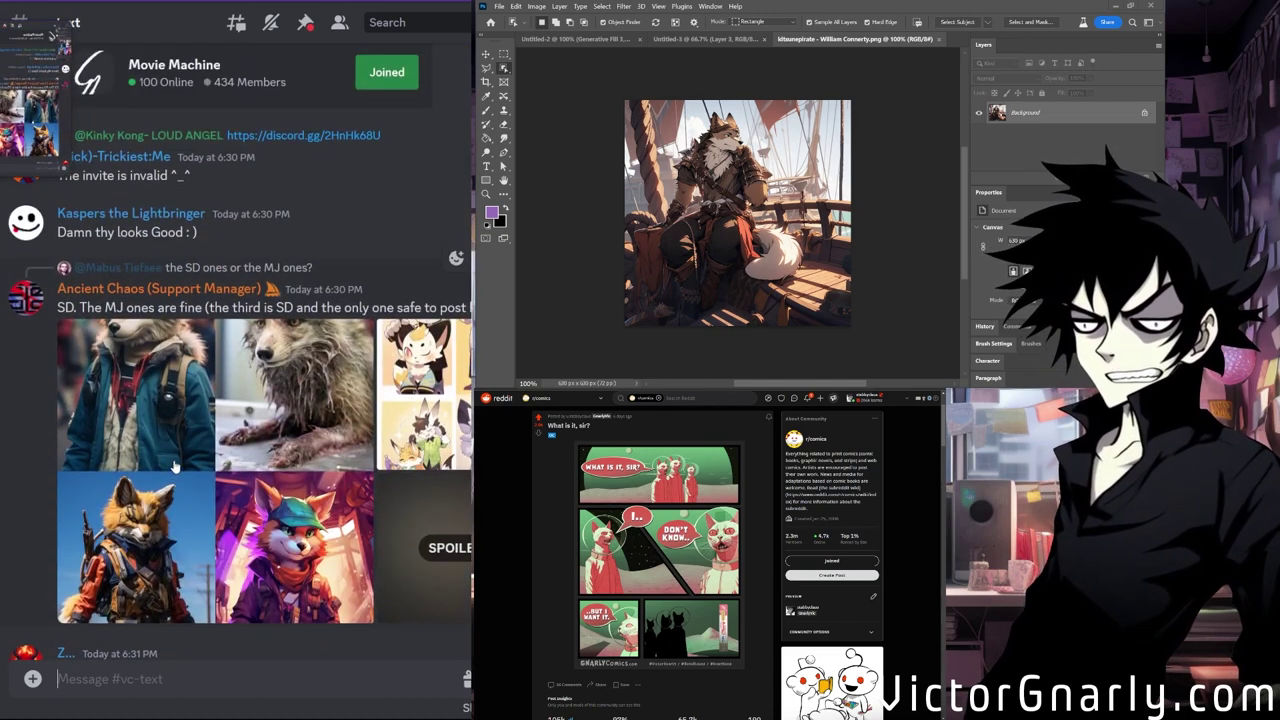
scroll(180, 438, "down", 3)
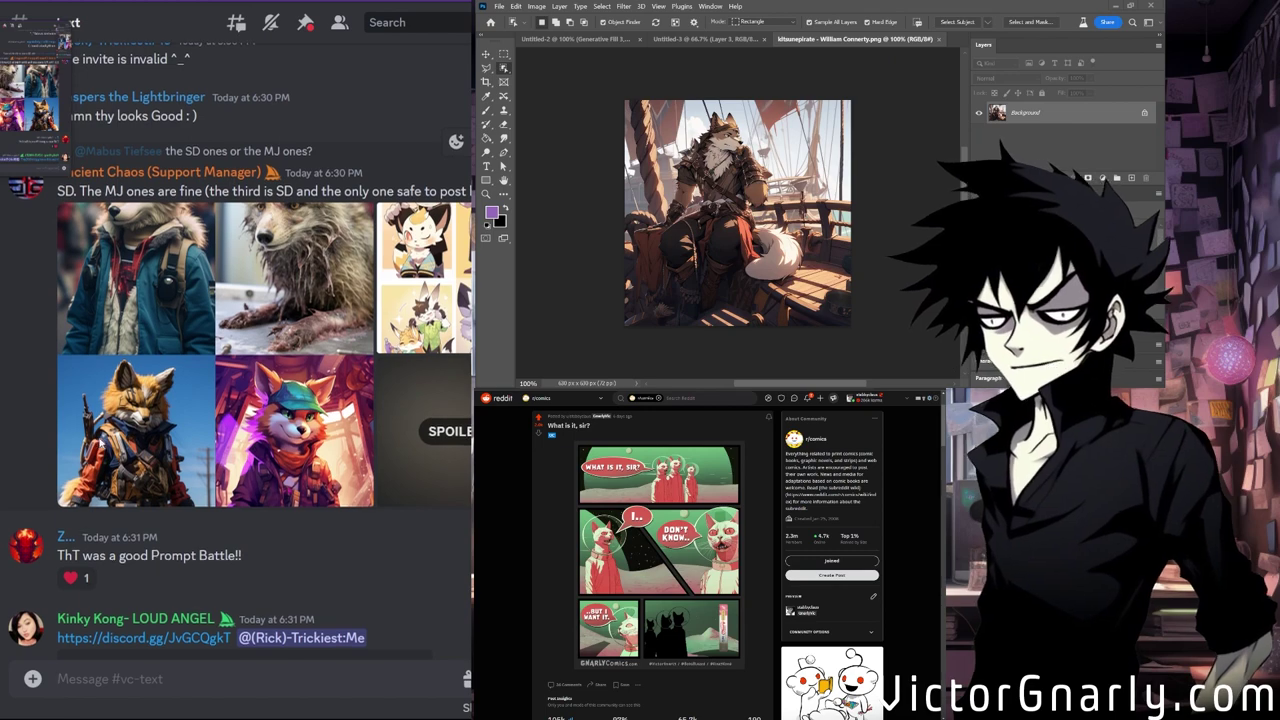
scroll(185, 481, "down", 5)
scroll(185, 481, "up", 3)
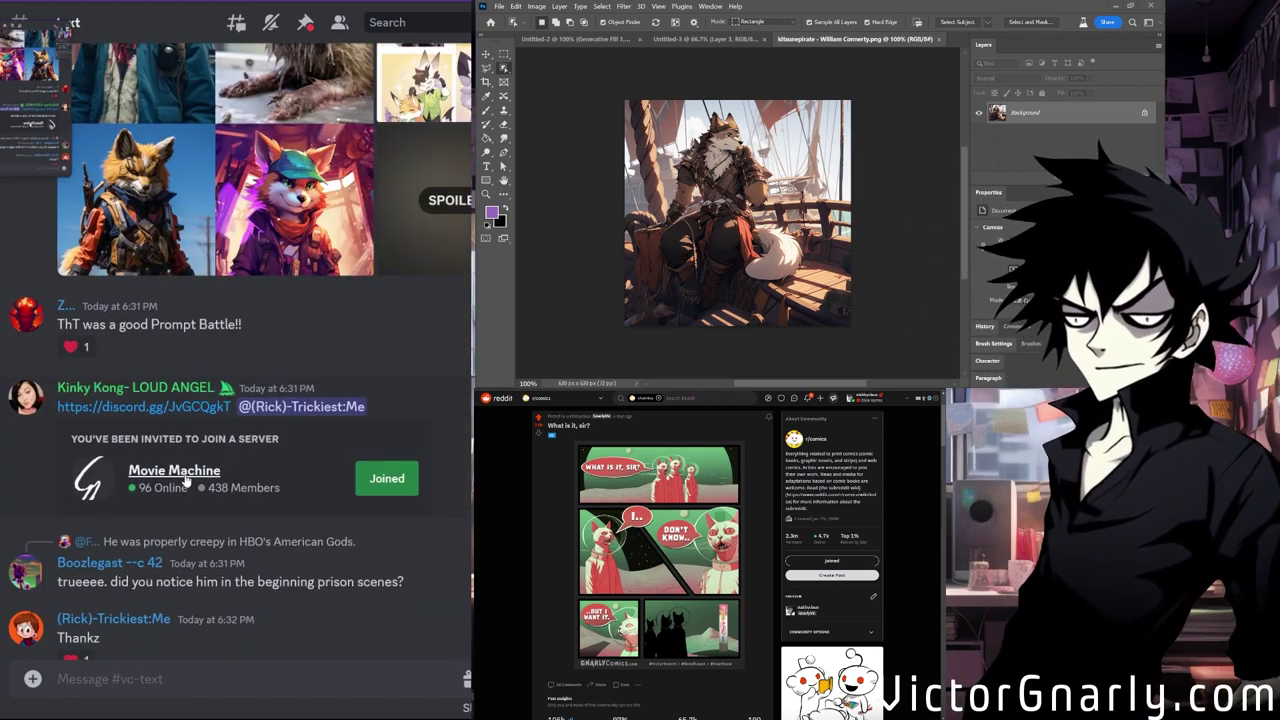
scroll(185, 481, "up", 3)
scroll(200, 510, "down", 2)
scroll(219, 532, "down", 5)
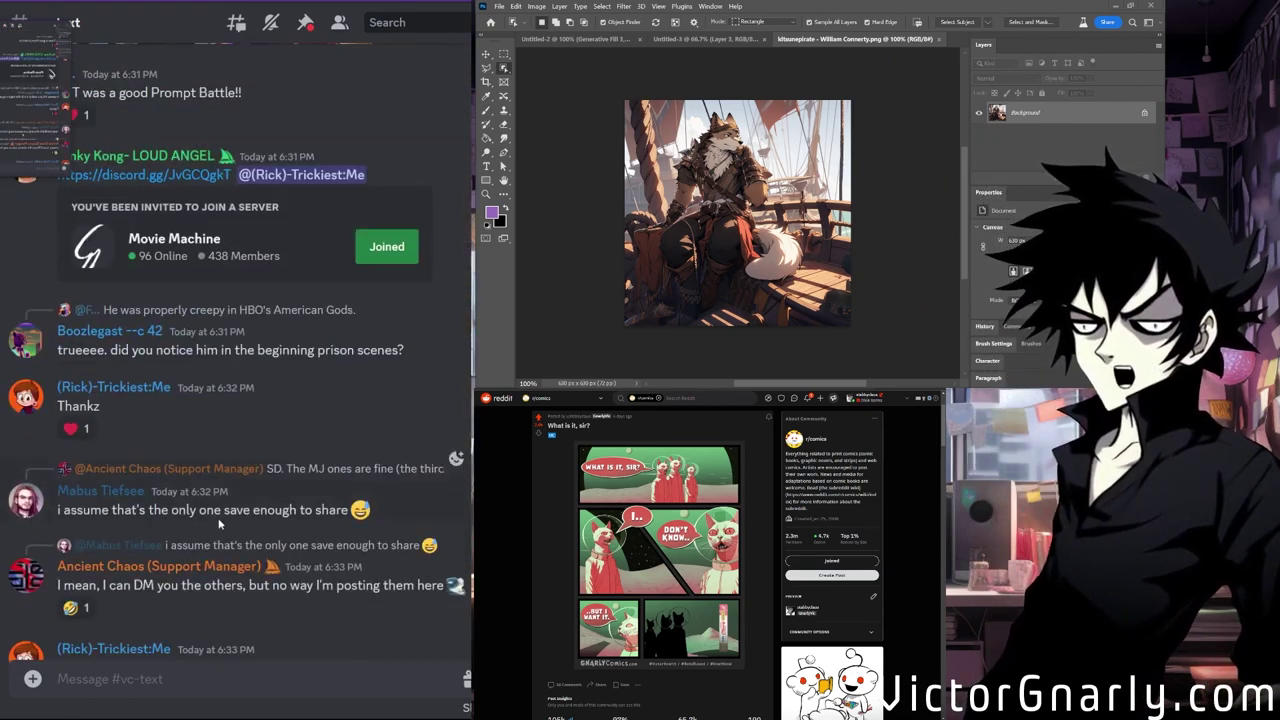
scroll(219, 516, "up", 3)
scroll(218, 516, "down", 3)
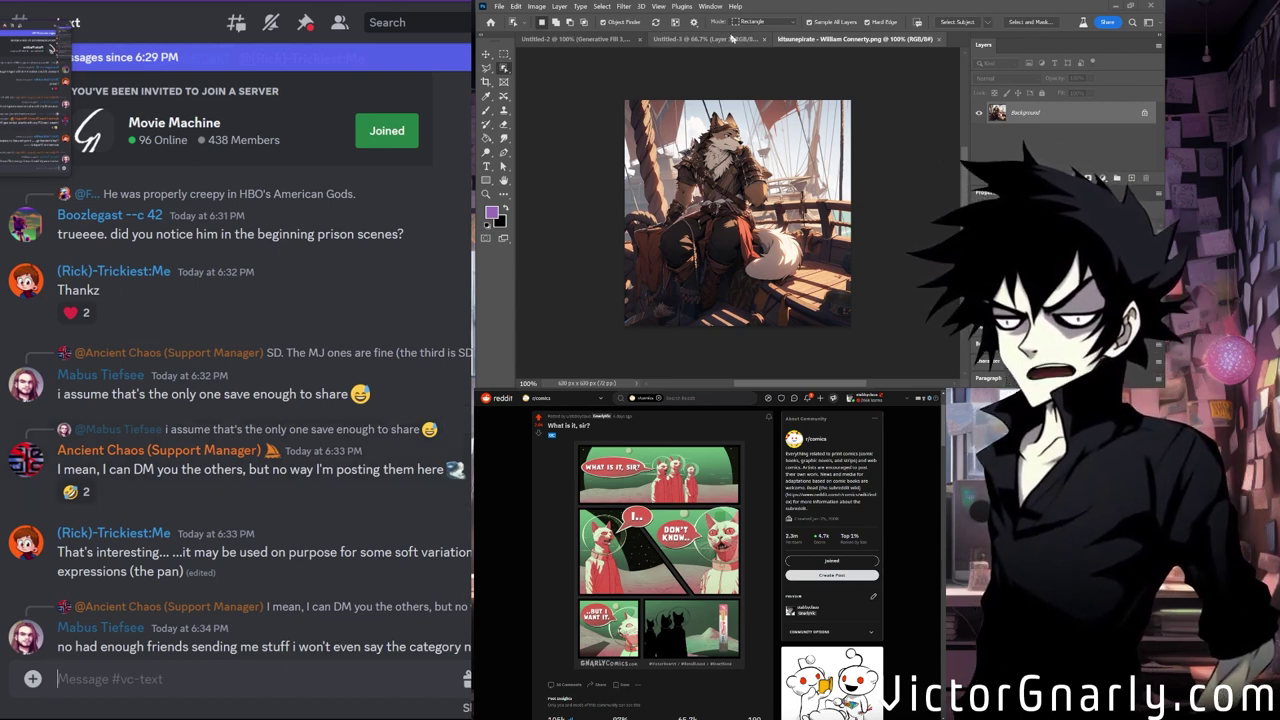
Switch to the Untitled-3 document in Photoshop, look over the tiger-man poses with the Move tool active, and clear the selection.
left_click(690, 39)
scroll(730, 165, "up", 2)
scroll(730, 165, "down", 2)
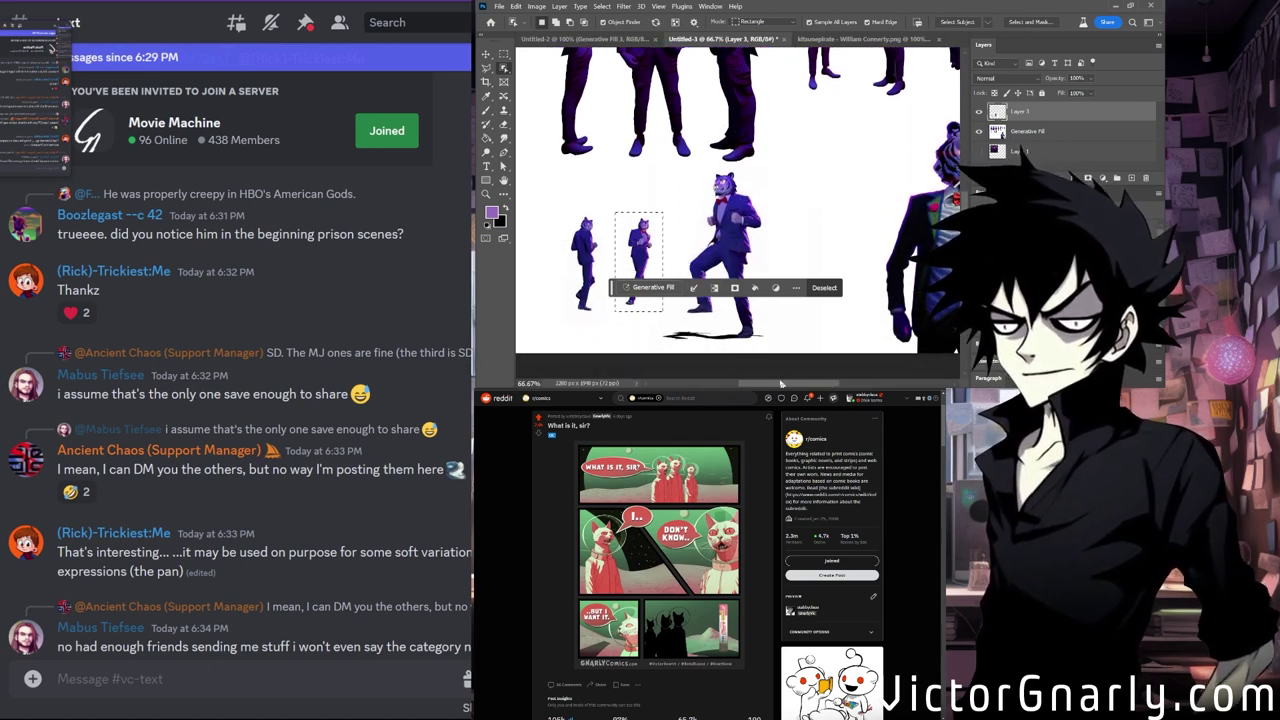
scroll(730, 200, "up", 2)
scroll(730, 200, "left", 3)
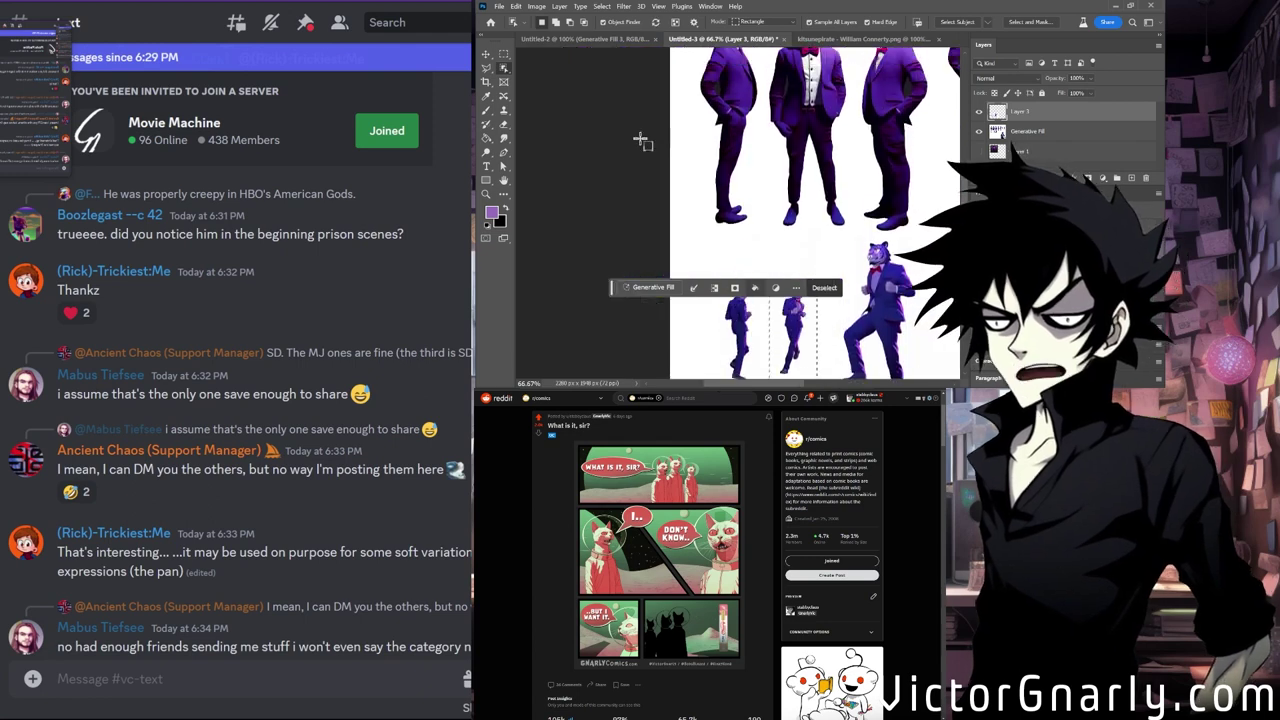
key("v")
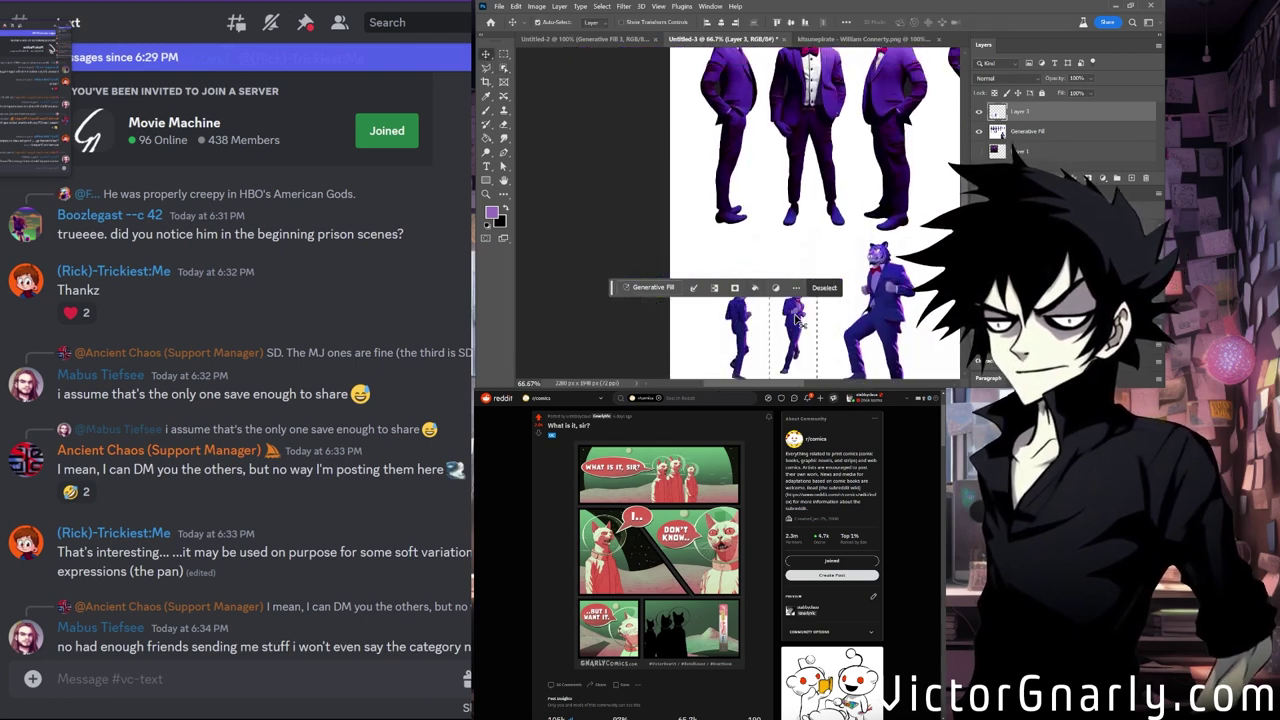
scroll(790, 379, "right", 5)
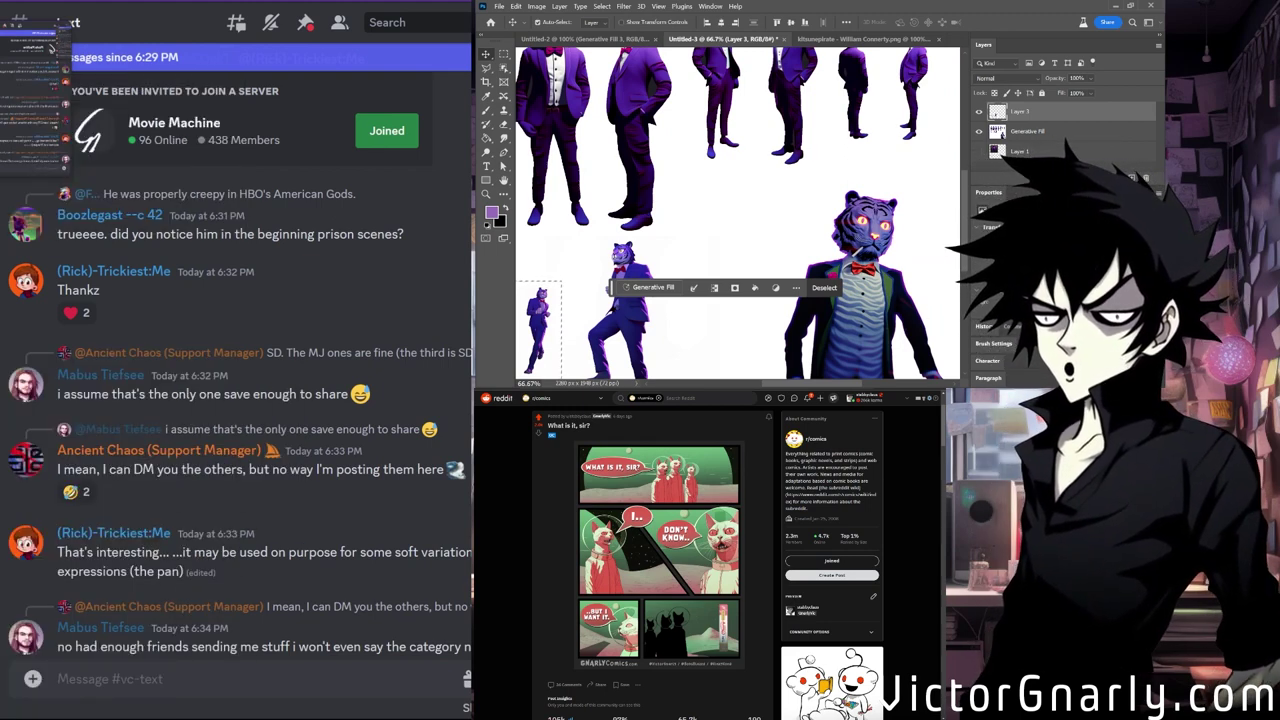
key("ctrl+d")
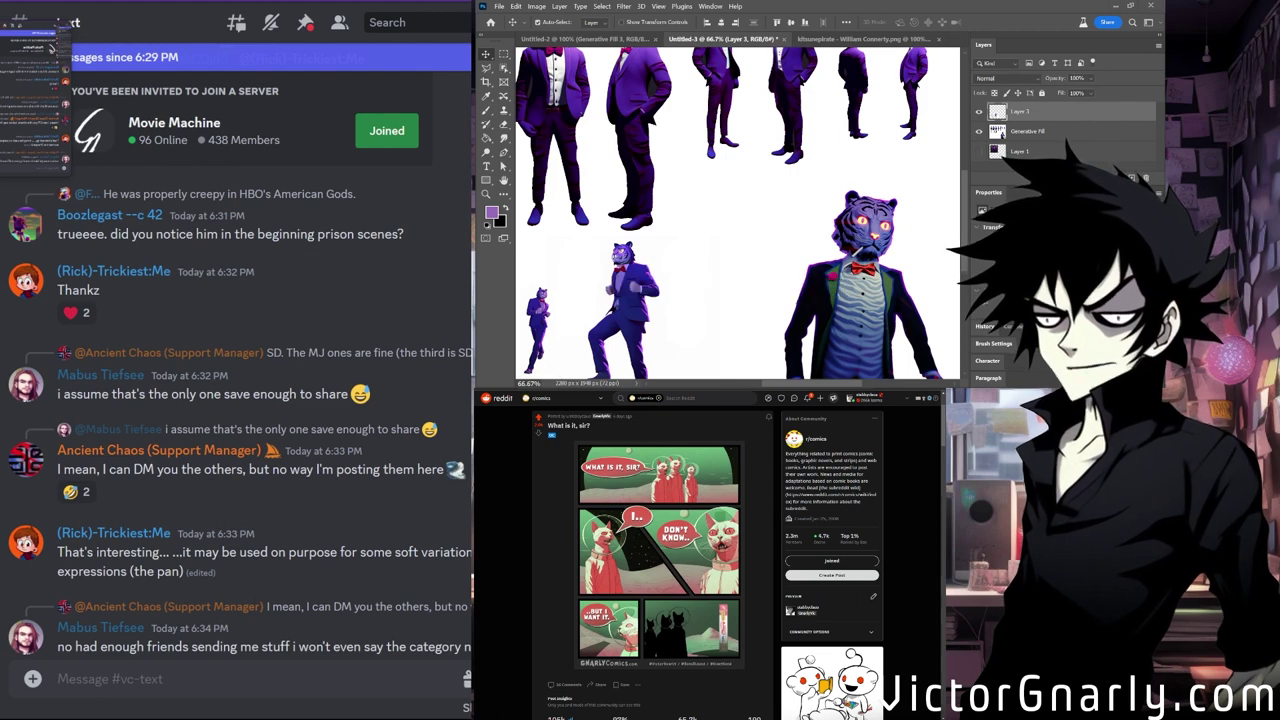
Switch to the vc-create channel and look through the Midjourney full body turnaround results for the man in a tiger costume from 4:44 PM on.
key("alt+Down")
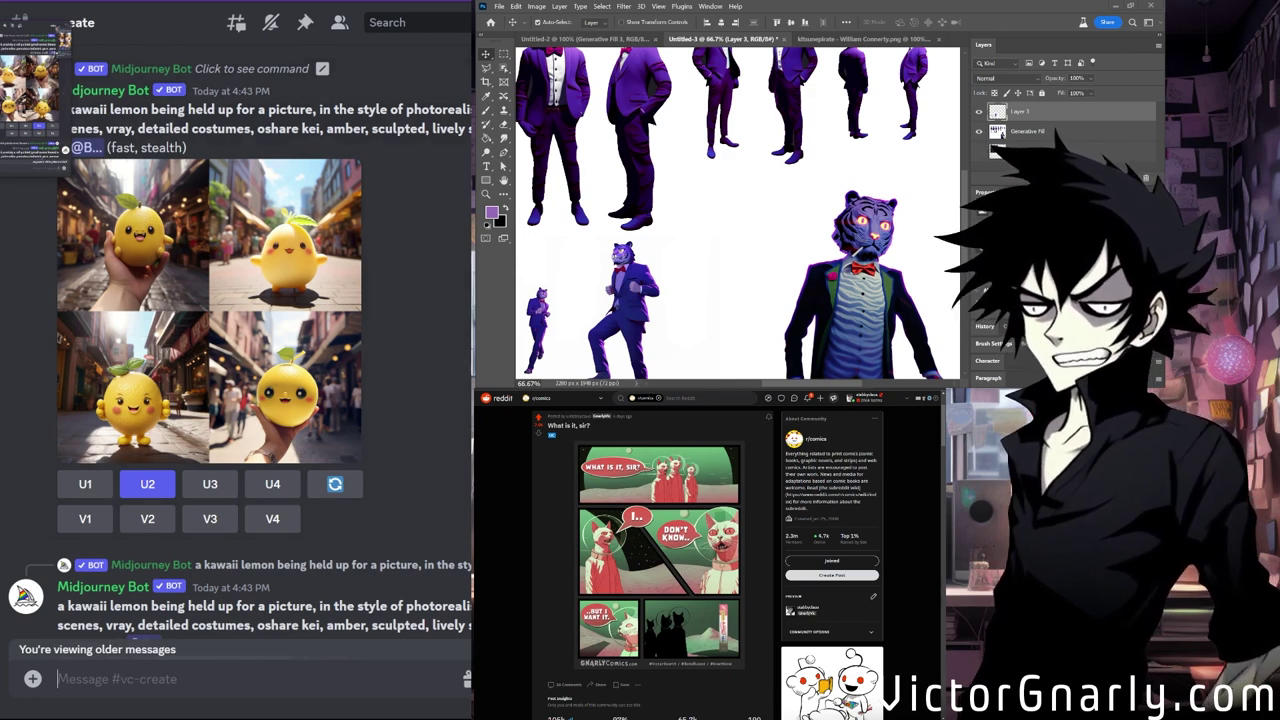
mouse_move(8, 320)
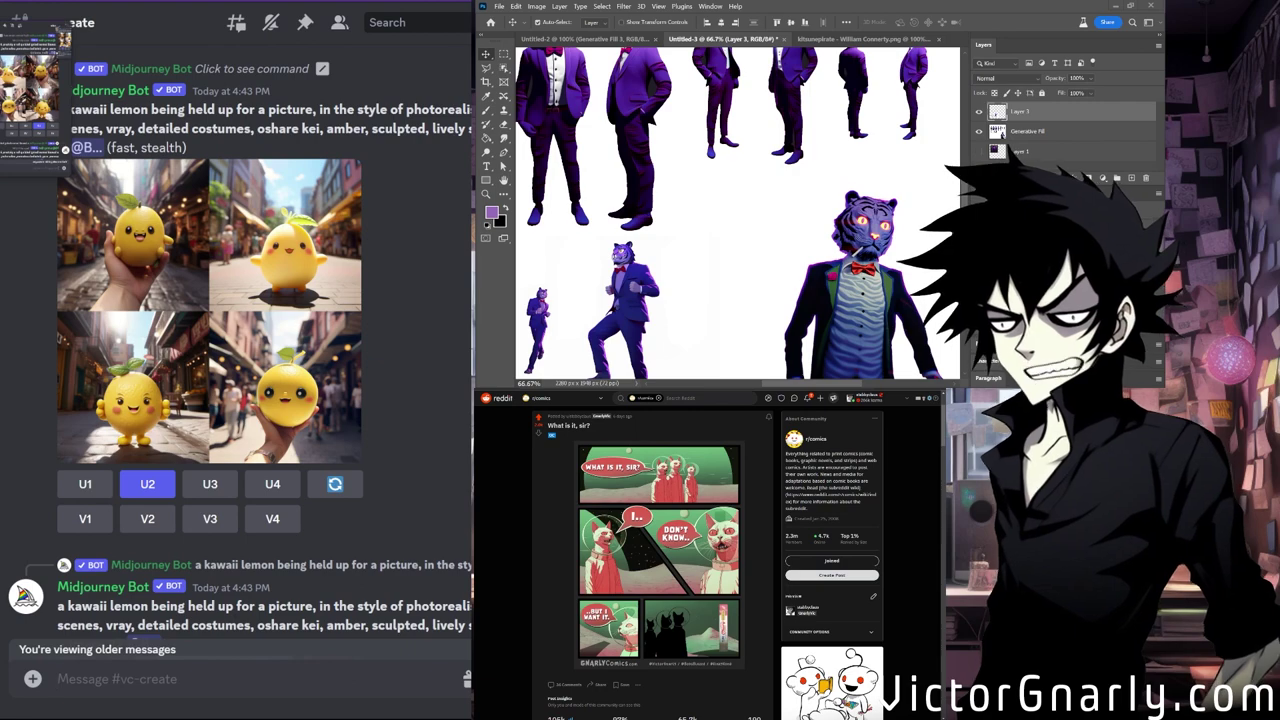
scroll(90, 390, "down", 5)
scroll(88, 378, "up", 4)
scroll(88, 380, "down", 15)
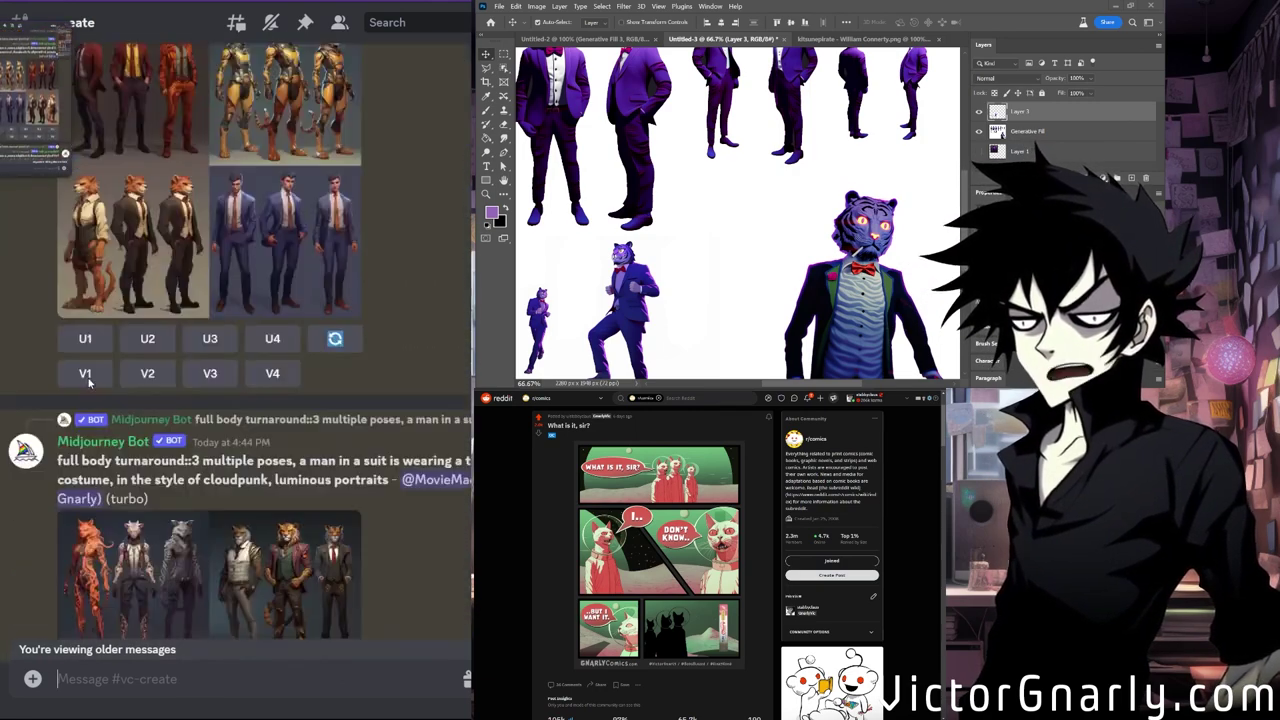
scroll(106, 382, "down", 15)
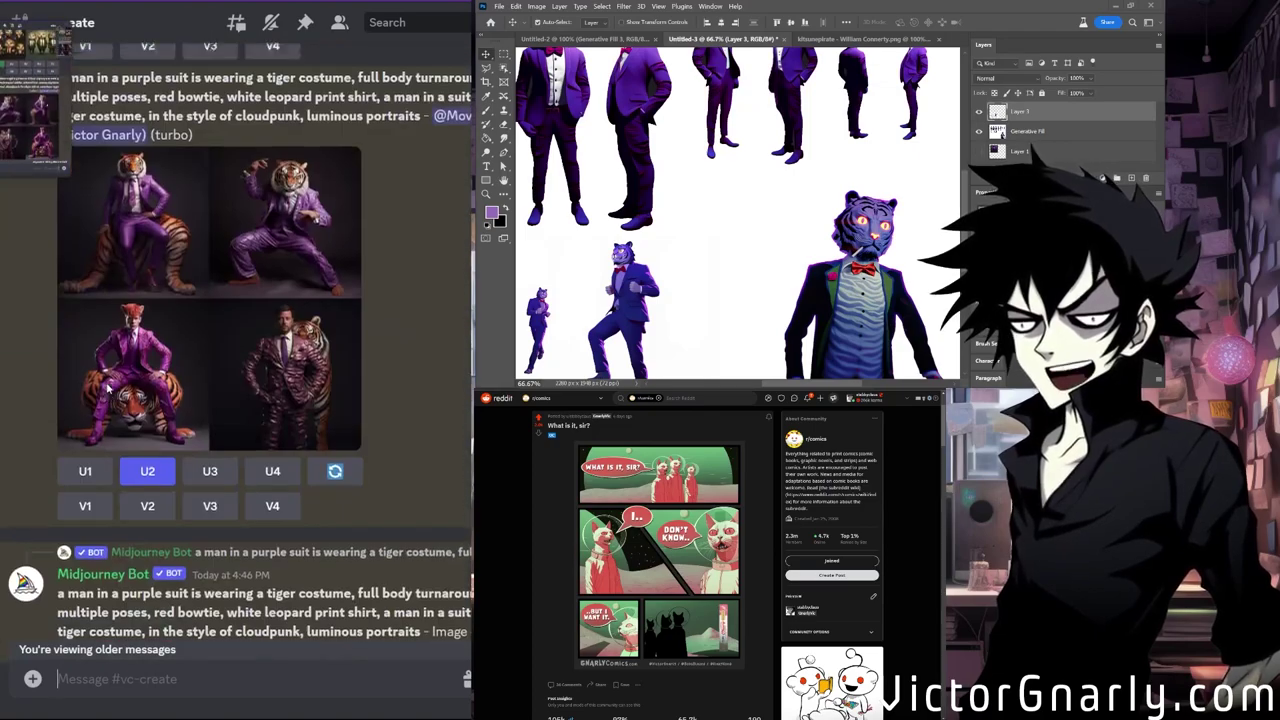
scroll(106, 390, "down", 15)
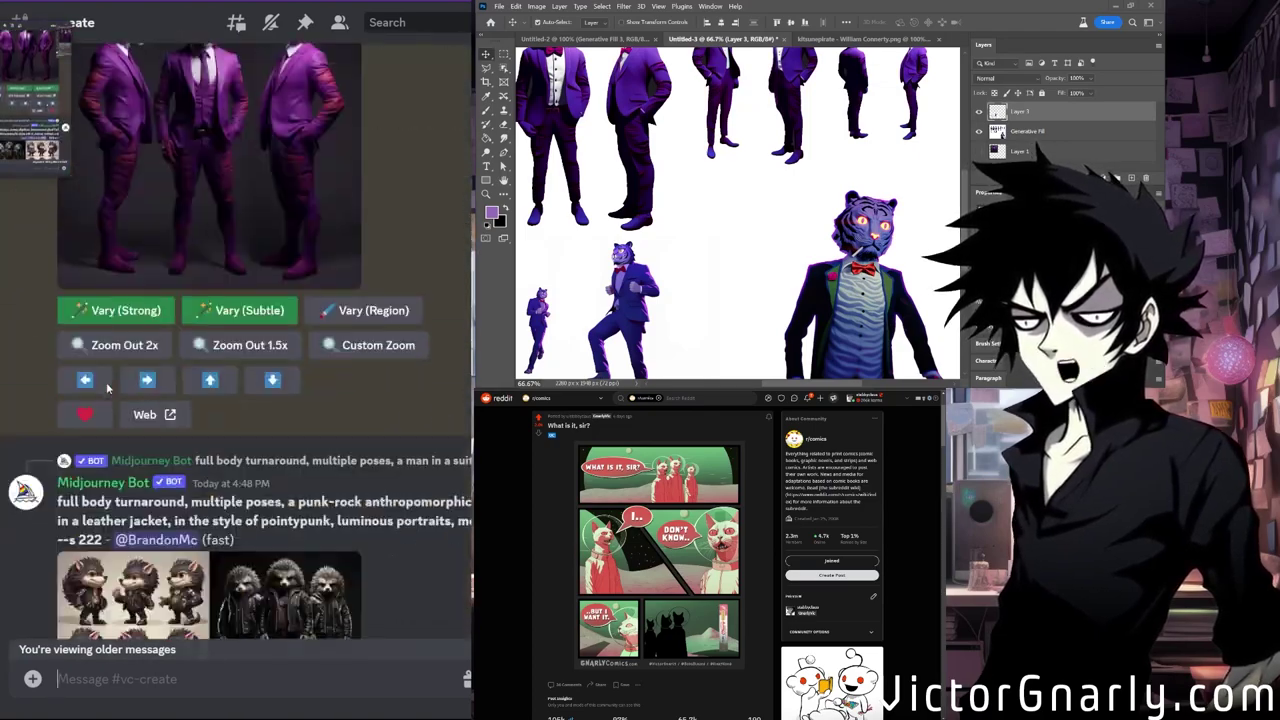
Examine the purple tiger suit turnaround remixes from 4:49 PM, including the niji 5 version, through to the 4:53 PM Zoom Out results.
scroll(108, 390, "down", 5)
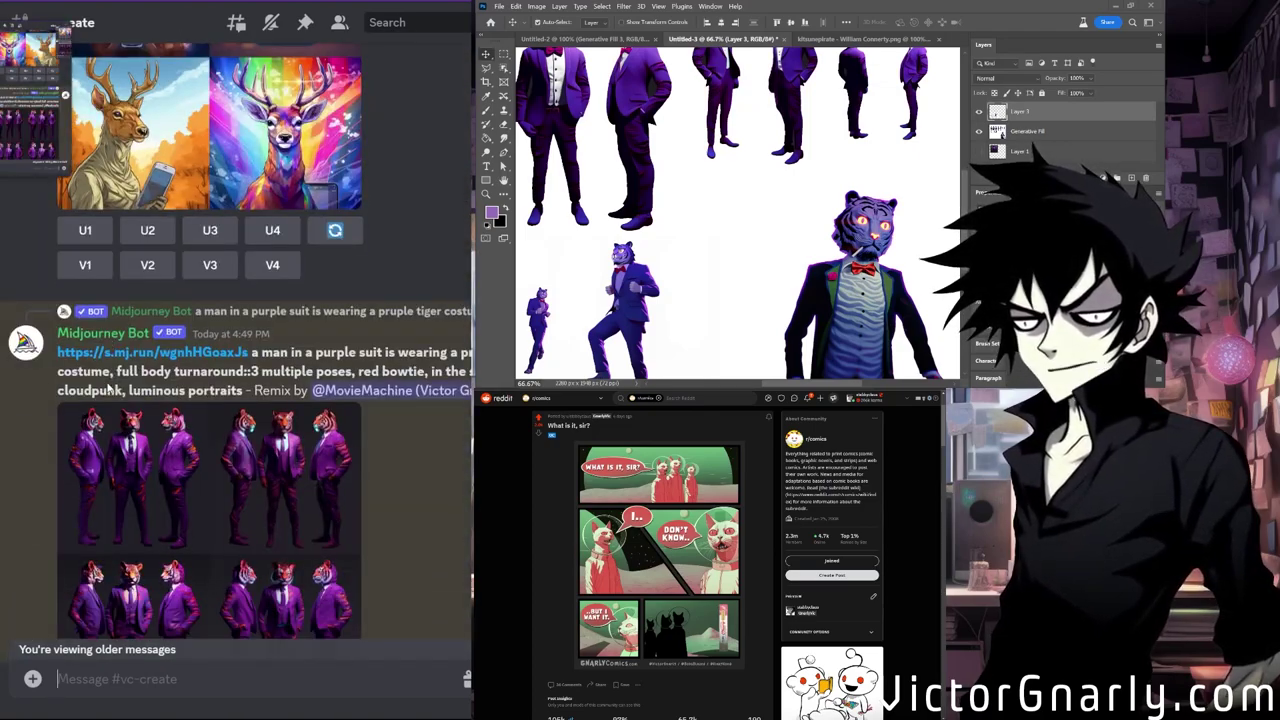
scroll(112, 377, "up", 3)
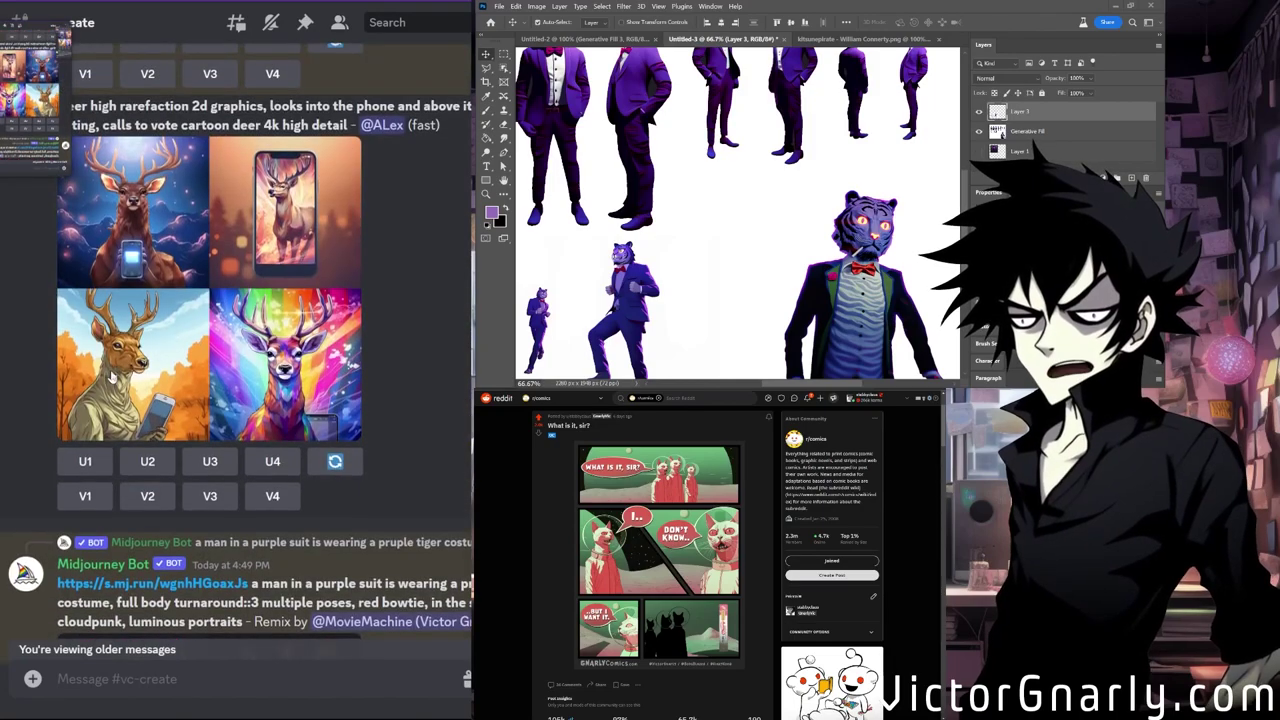
scroll(112, 377, "down", 6)
scroll(112, 377, "down", 5)
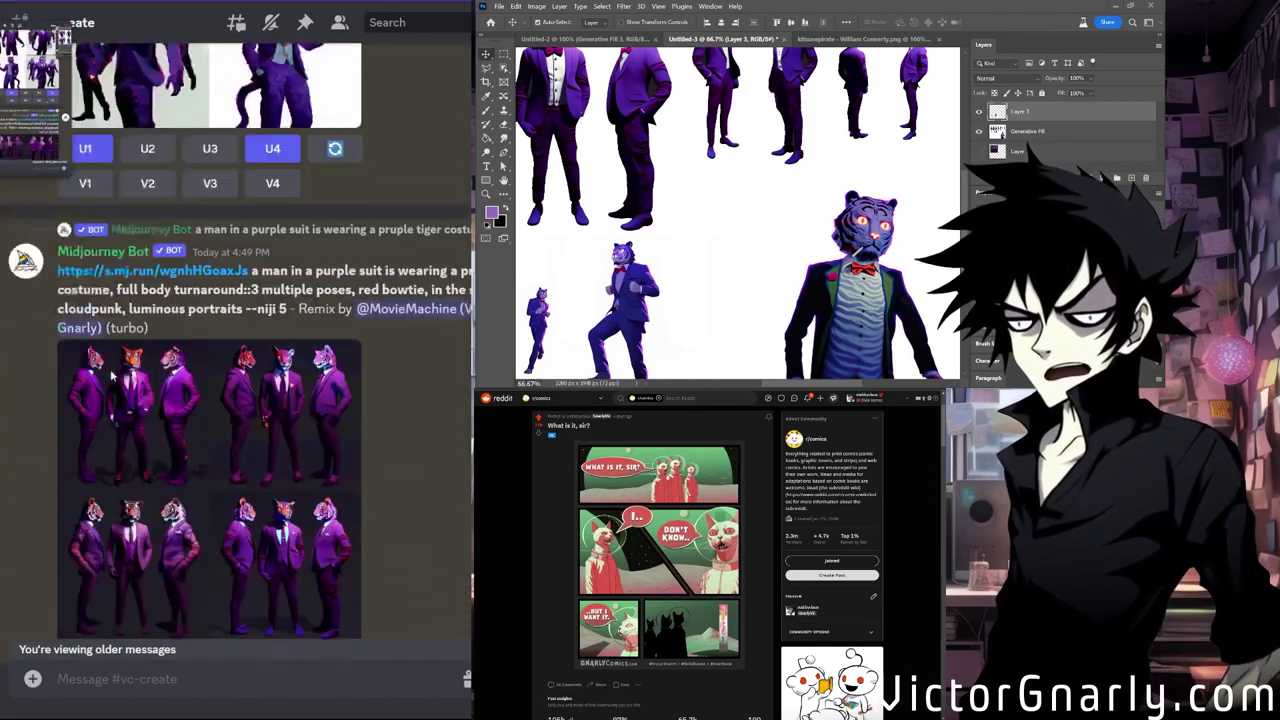
scroll(112, 377, "up", 3)
scroll(112, 377, "down", 5)
scroll(110, 374, "down", 4)
scroll(110, 374, "up", 6)
scroll(112, 376, "down", 4)
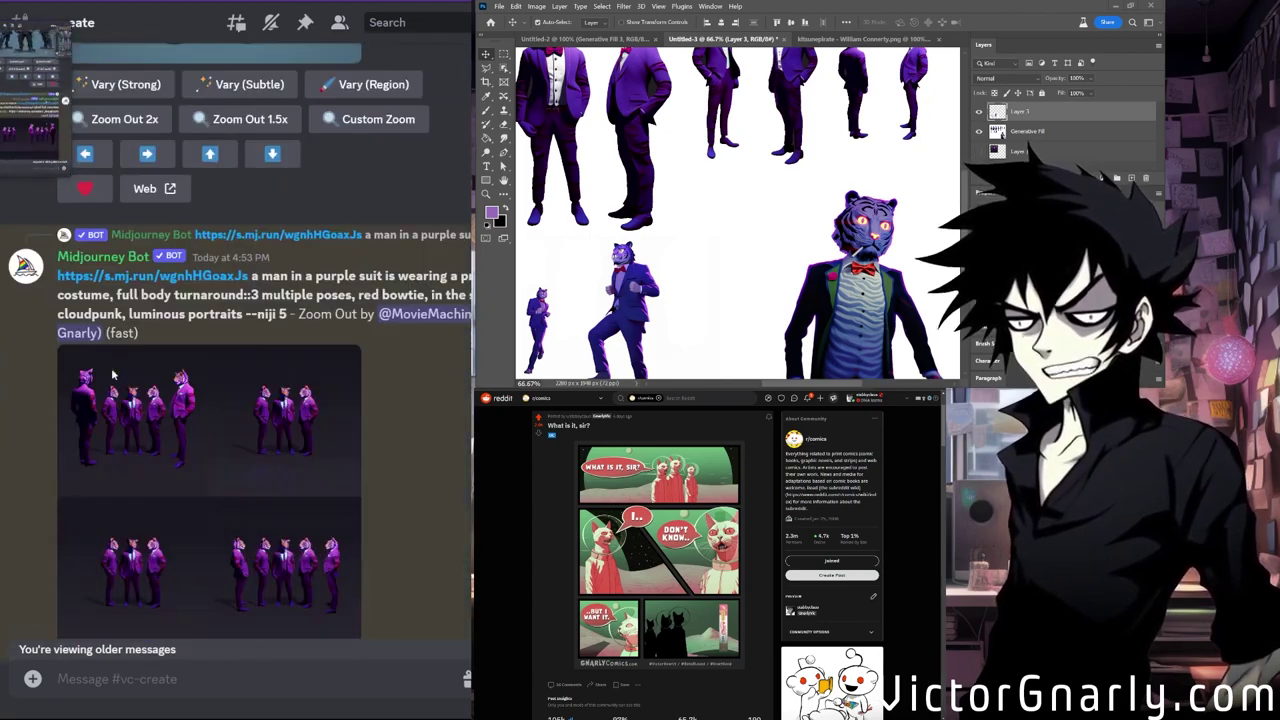
Check the 4:53 PM Pan Left turnaround grid, and browse forward past the 5:02 PM region variations and the 5:07 PM animal warrior images.
scroll(415, 422, "up", 8)
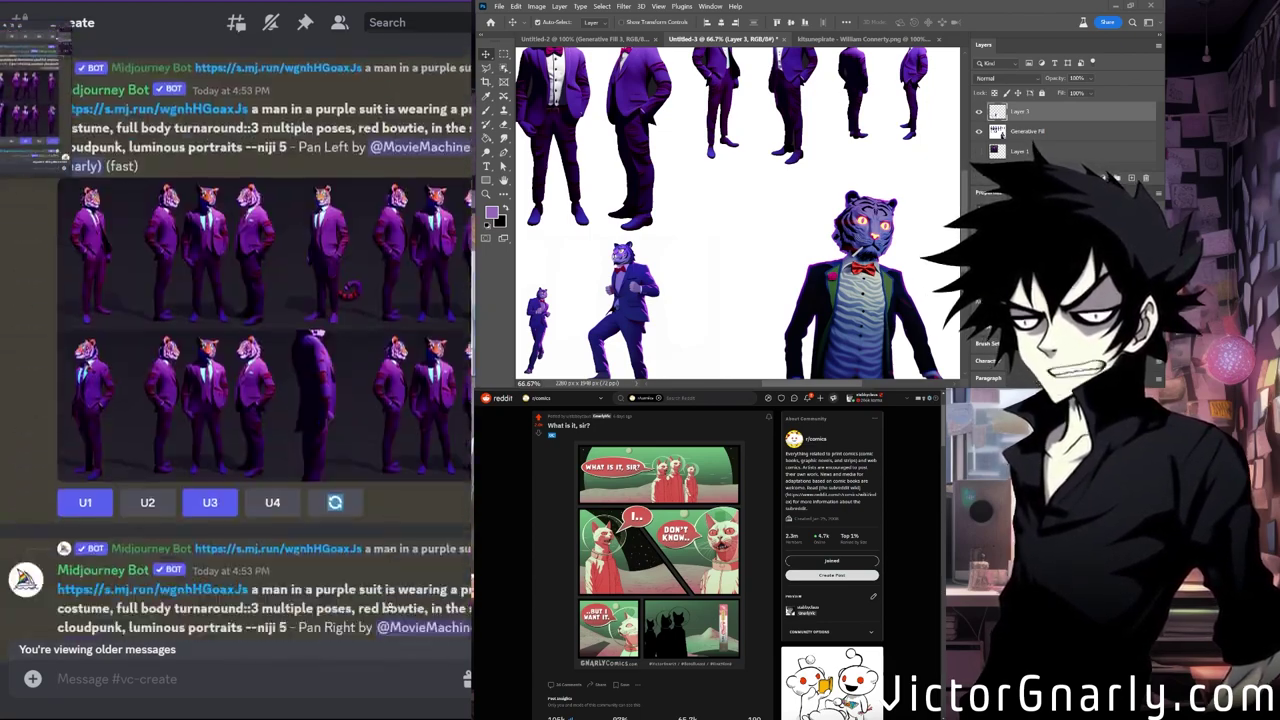
scroll(393, 609, "down", 10)
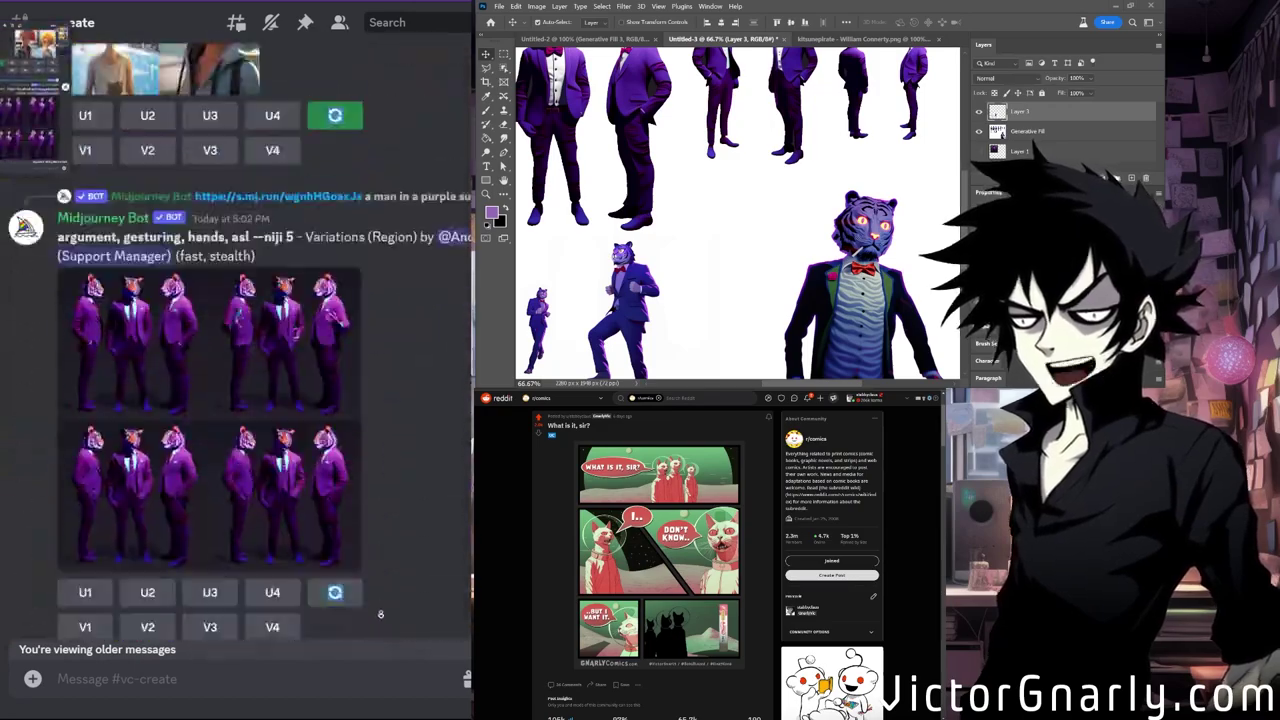
scroll(410, 350, "down", 10)
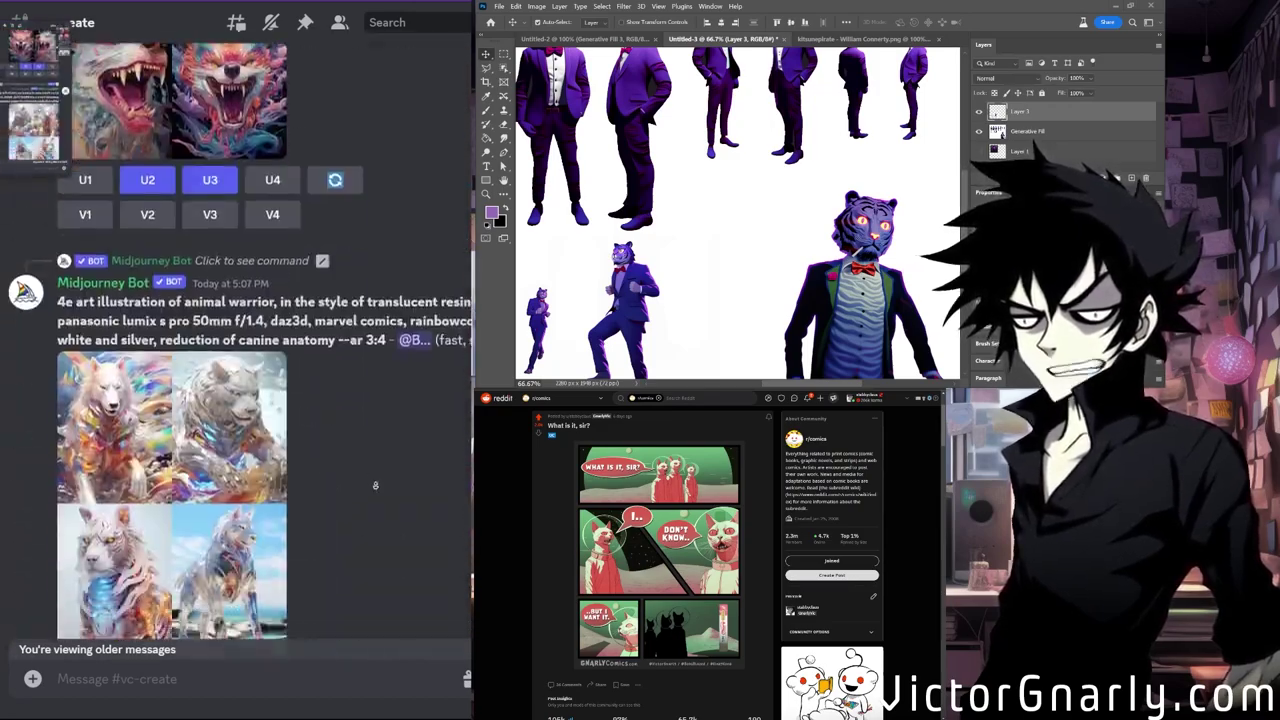
scroll(420, 190, "down", 10)
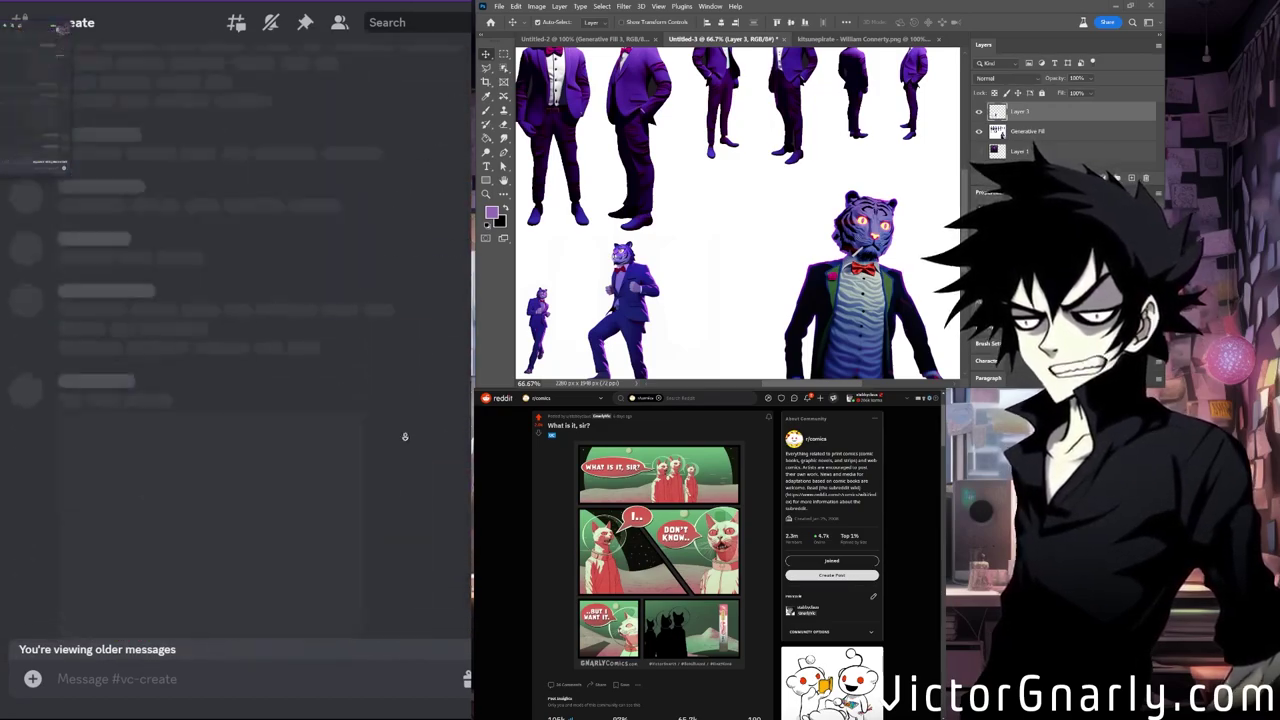
Find the earlier purple tiger poses generation in the channel history, copy its text prompt and reuse it in a new /imagine prompt.
scroll(410, 355, "down", 10)
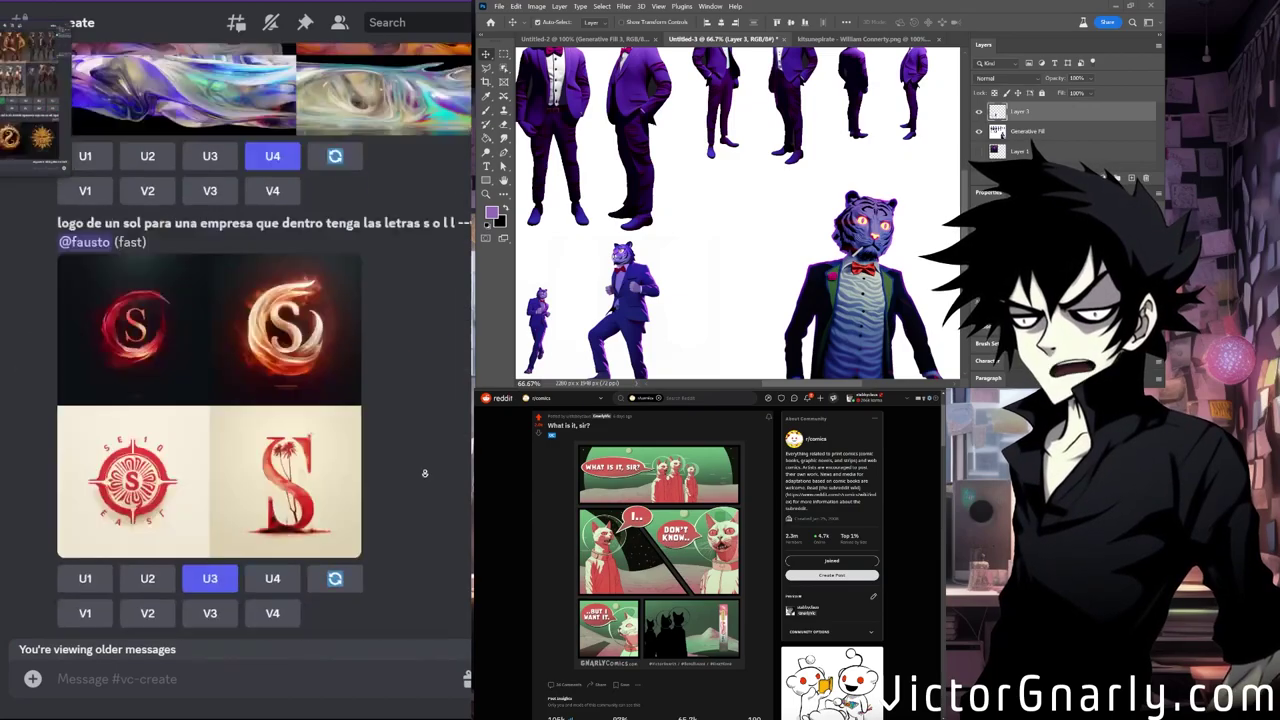
scroll(429, 519, "down", 10)
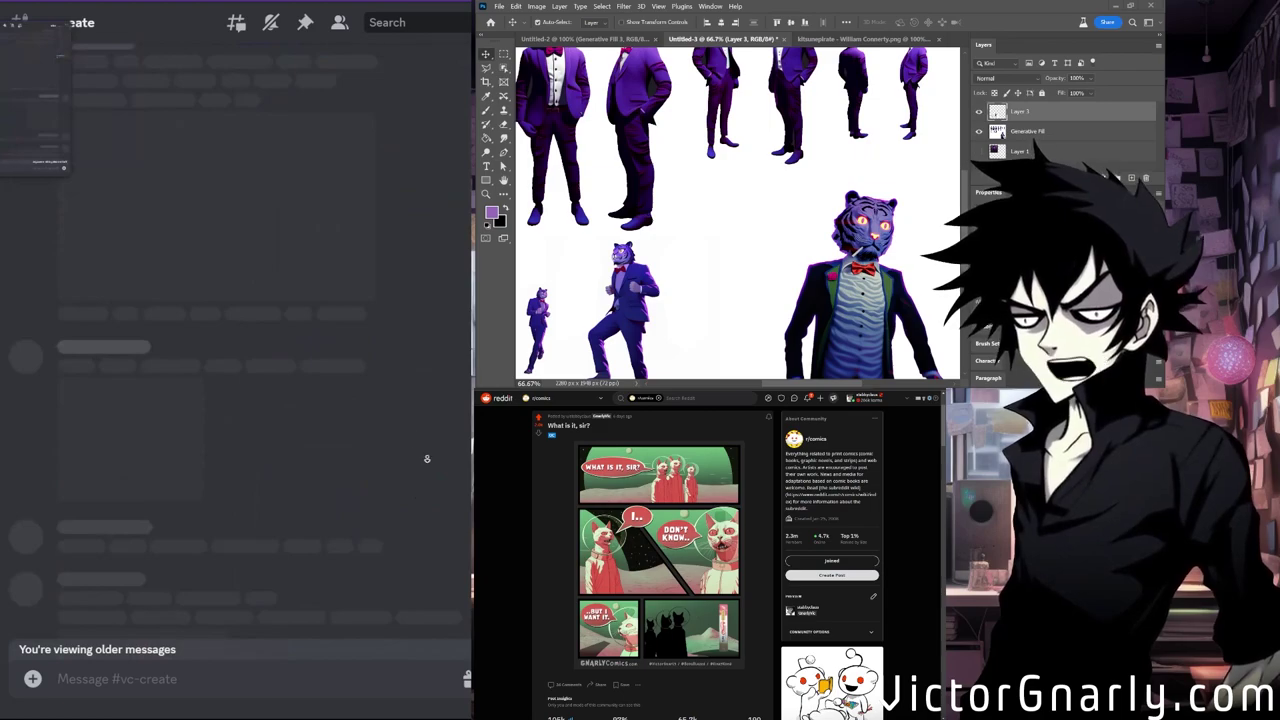
scroll(419, 477, "down", 15)
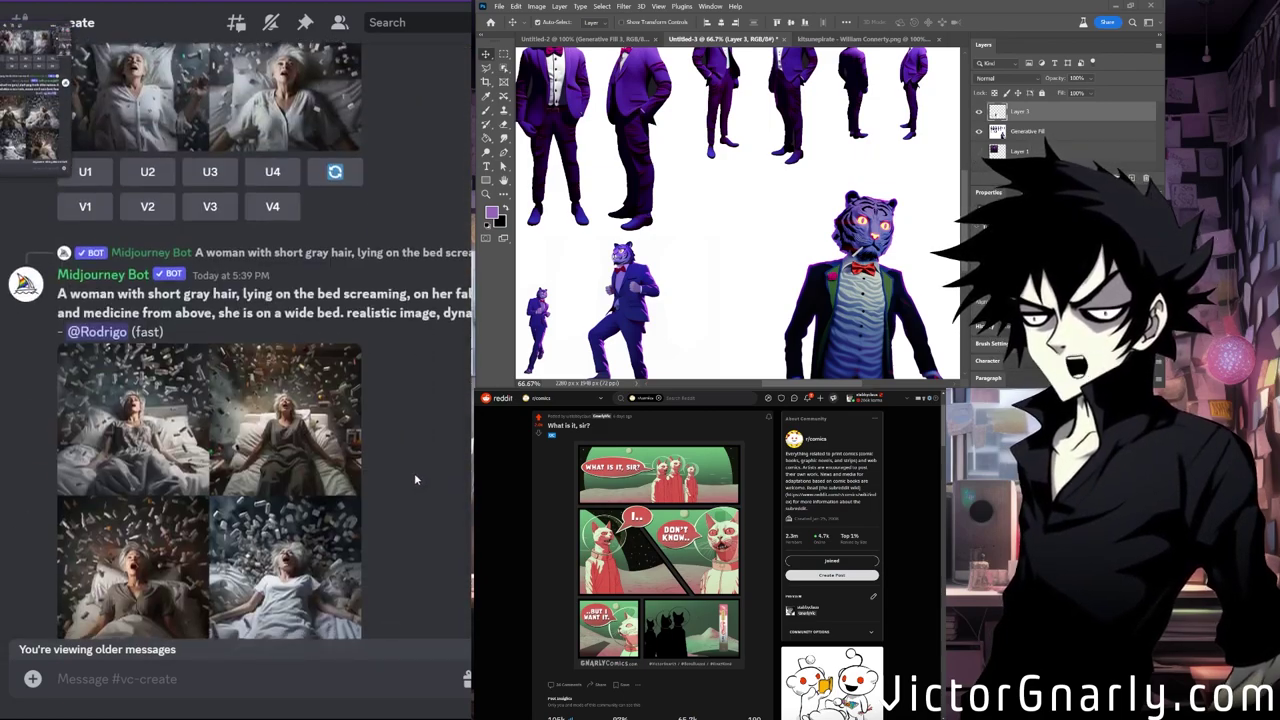
scroll(384, 474, "up", 8)
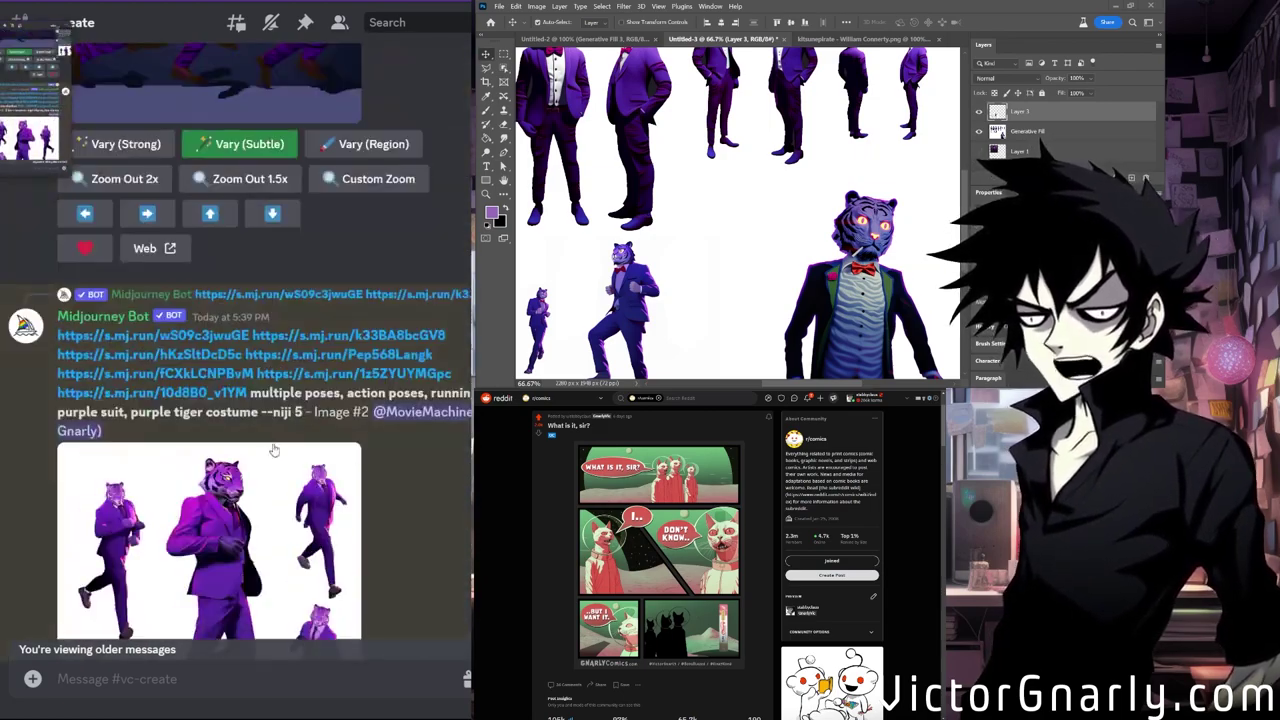
left_click_drag(249, 218, 320, 238)
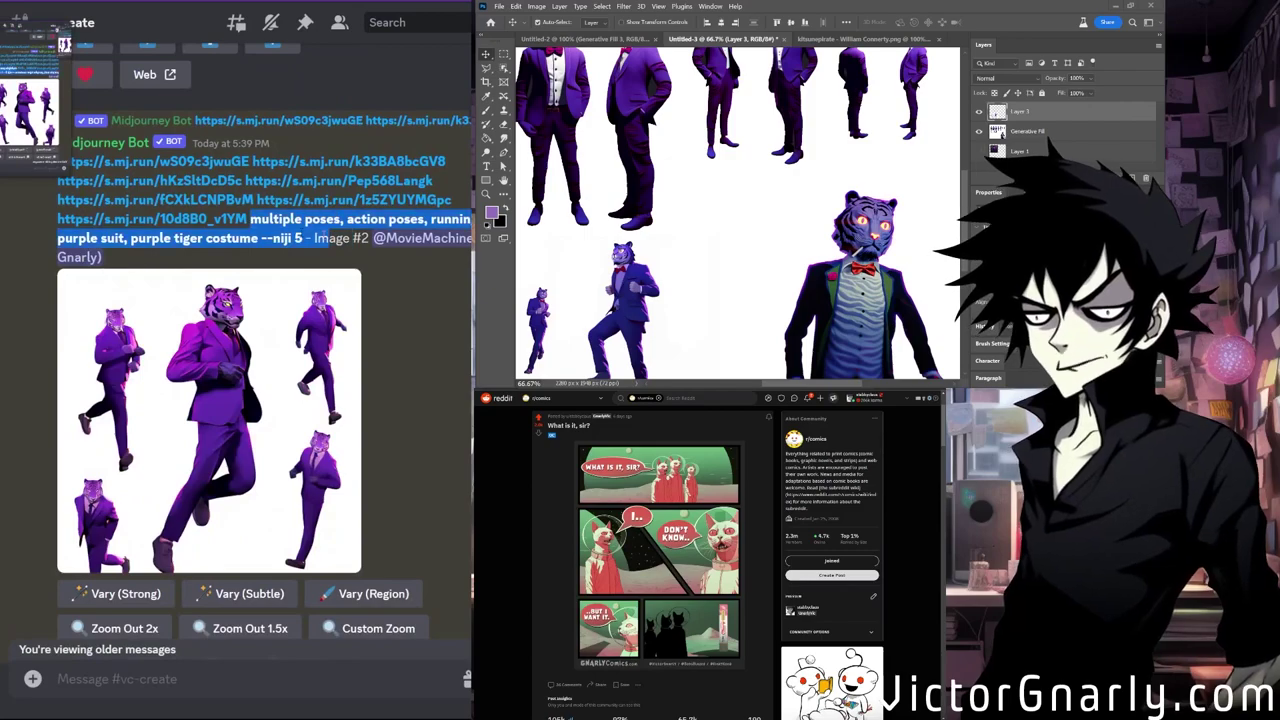
scroll(249, 396, "down", 15)
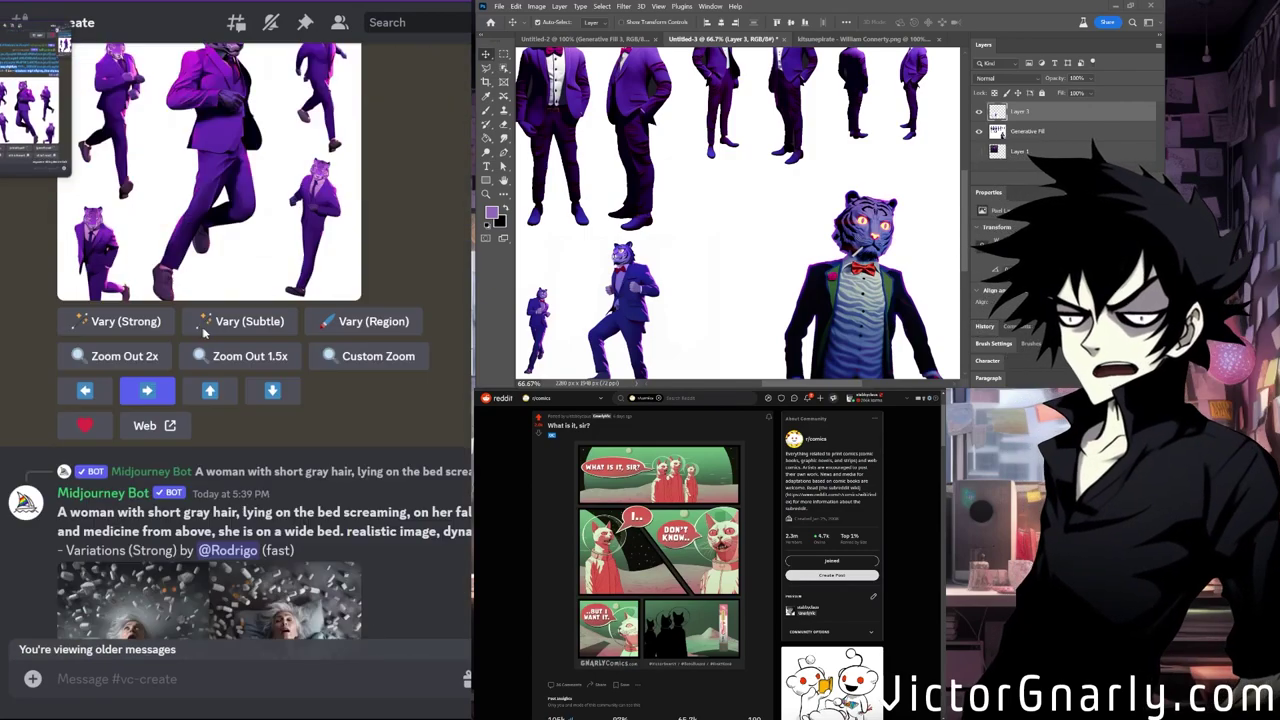
scroll(249, 391, "down", 15)
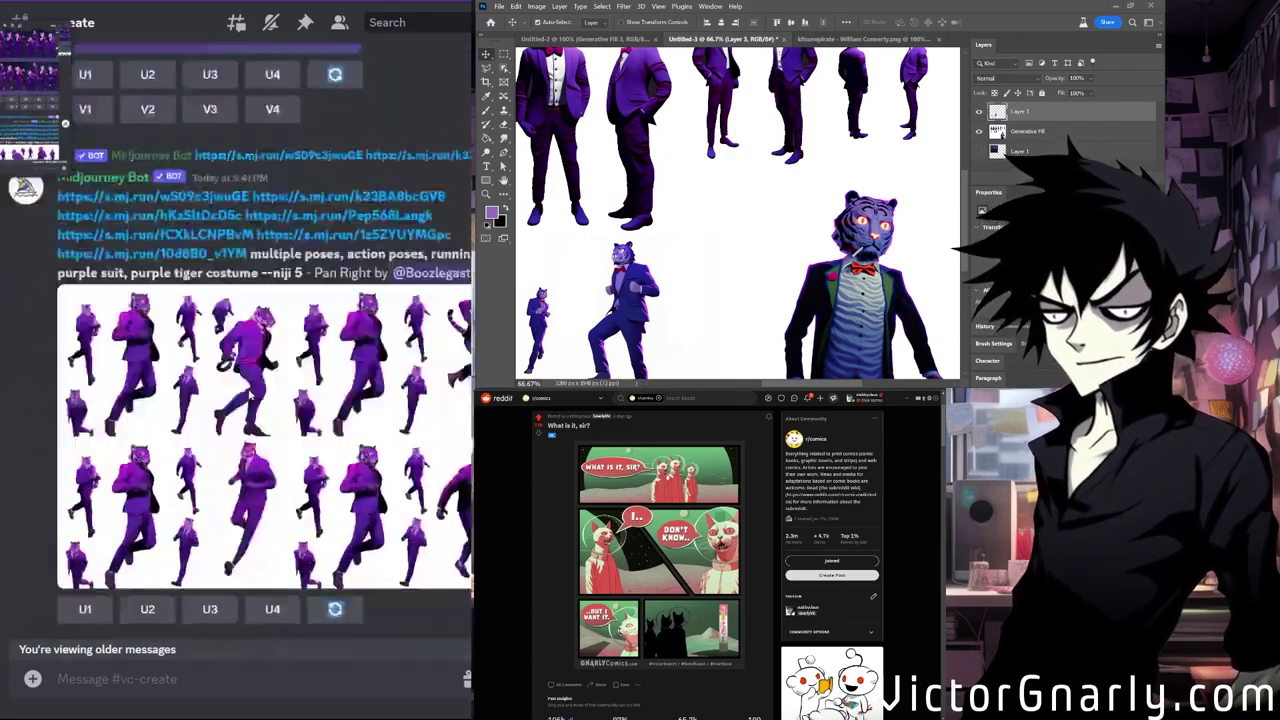
scroll(181, 562, "down", 15)
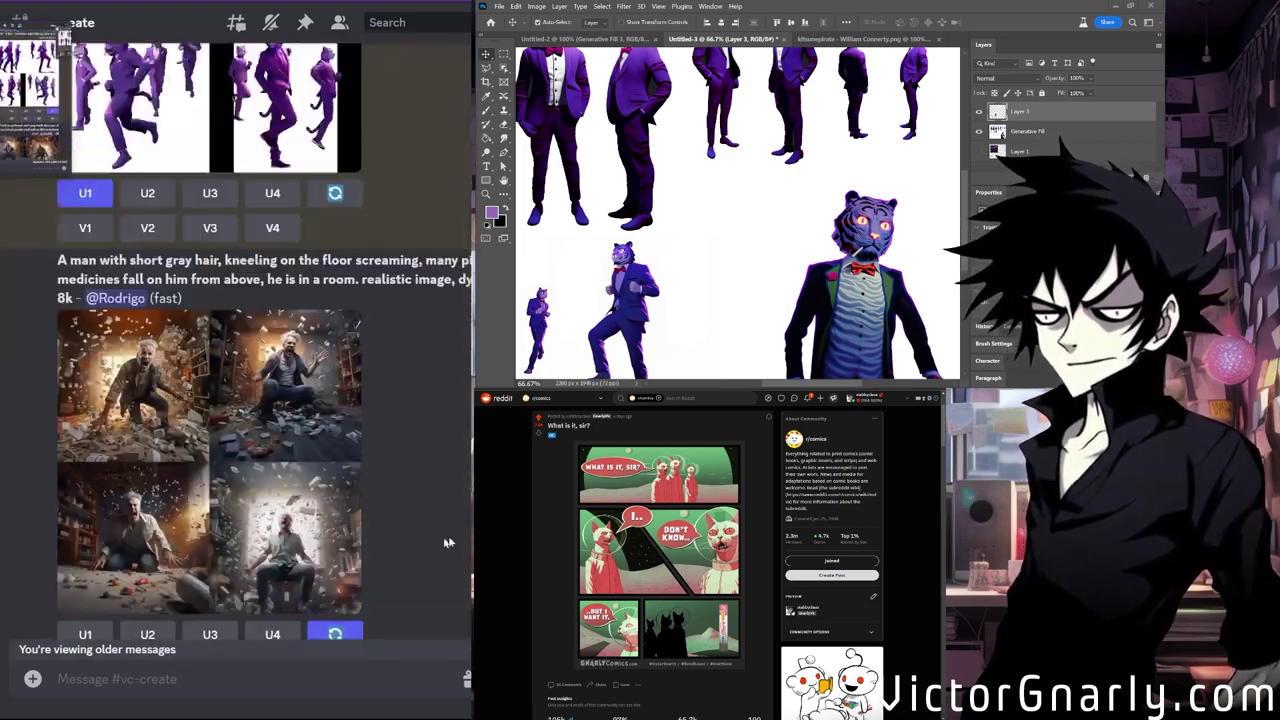
scroll(236, 340, "down", 10)
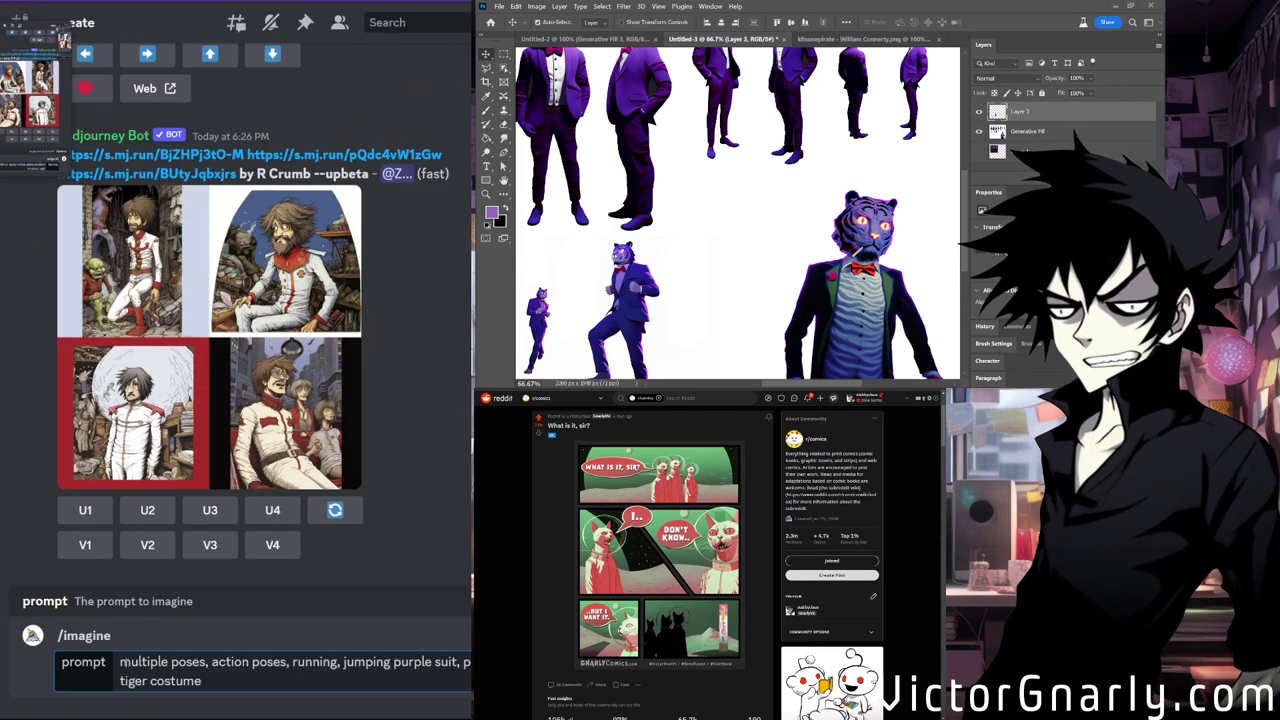
Replace "multiple poses, action poses," at the start of the prompt with "multiples expressions, closeup".
left_click_drag(288, 662, 120, 662)
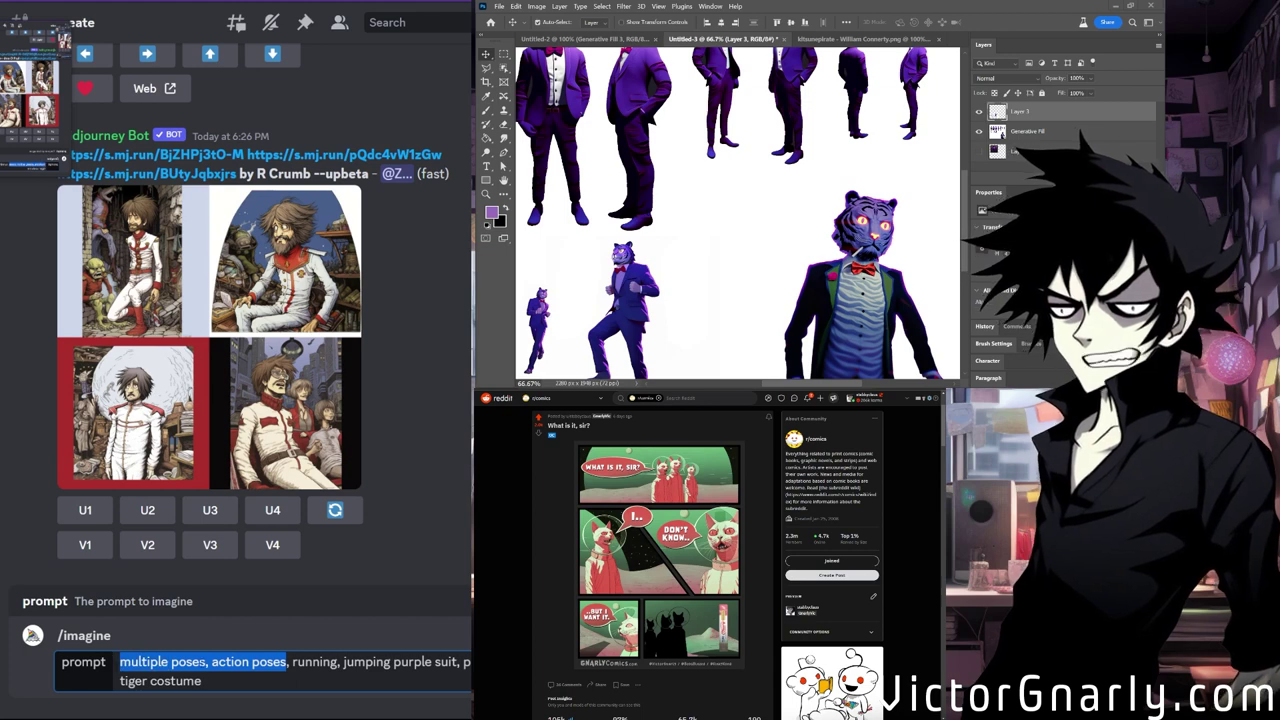
key("BackSpace")
type("multiples expre")
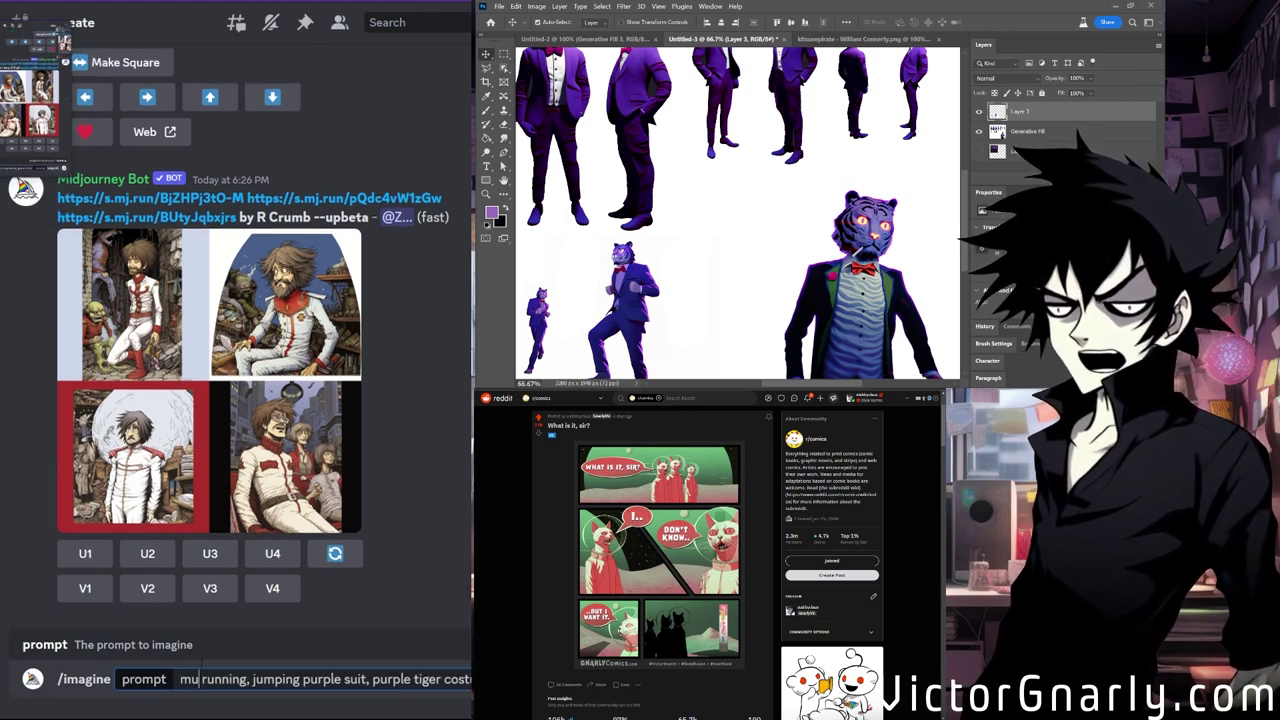
type("ssions, ")
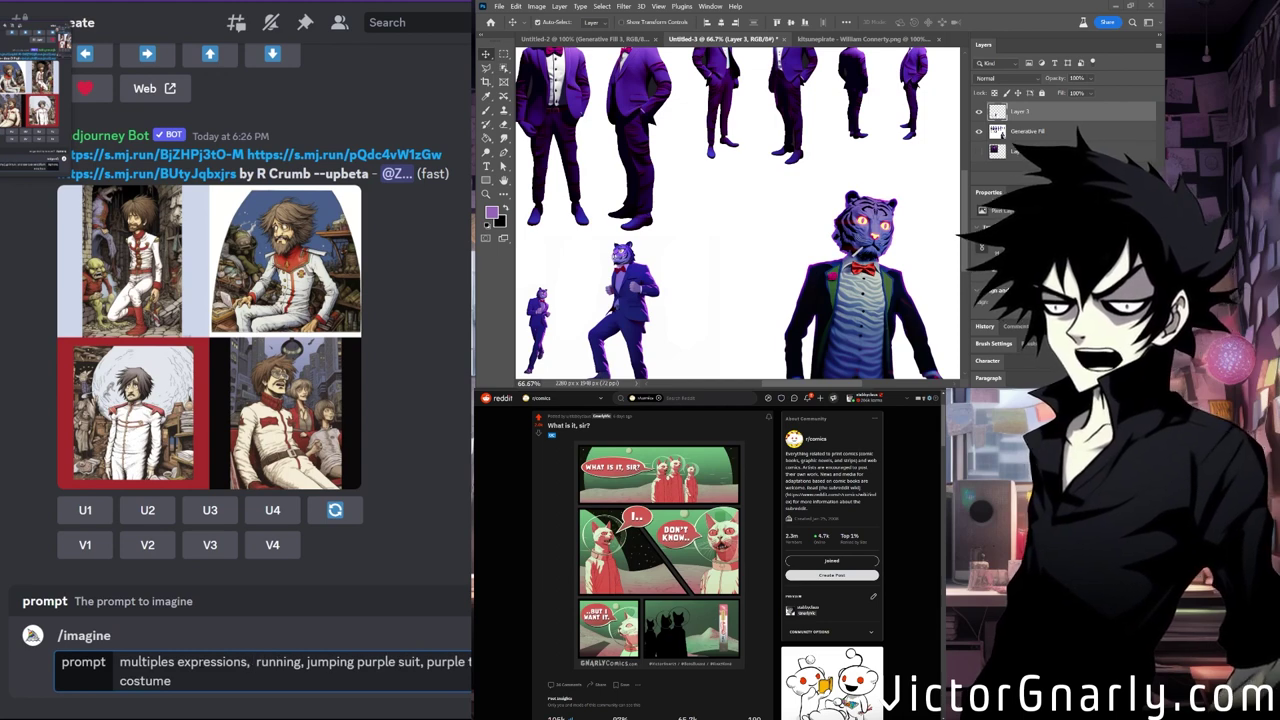
type("closeup")
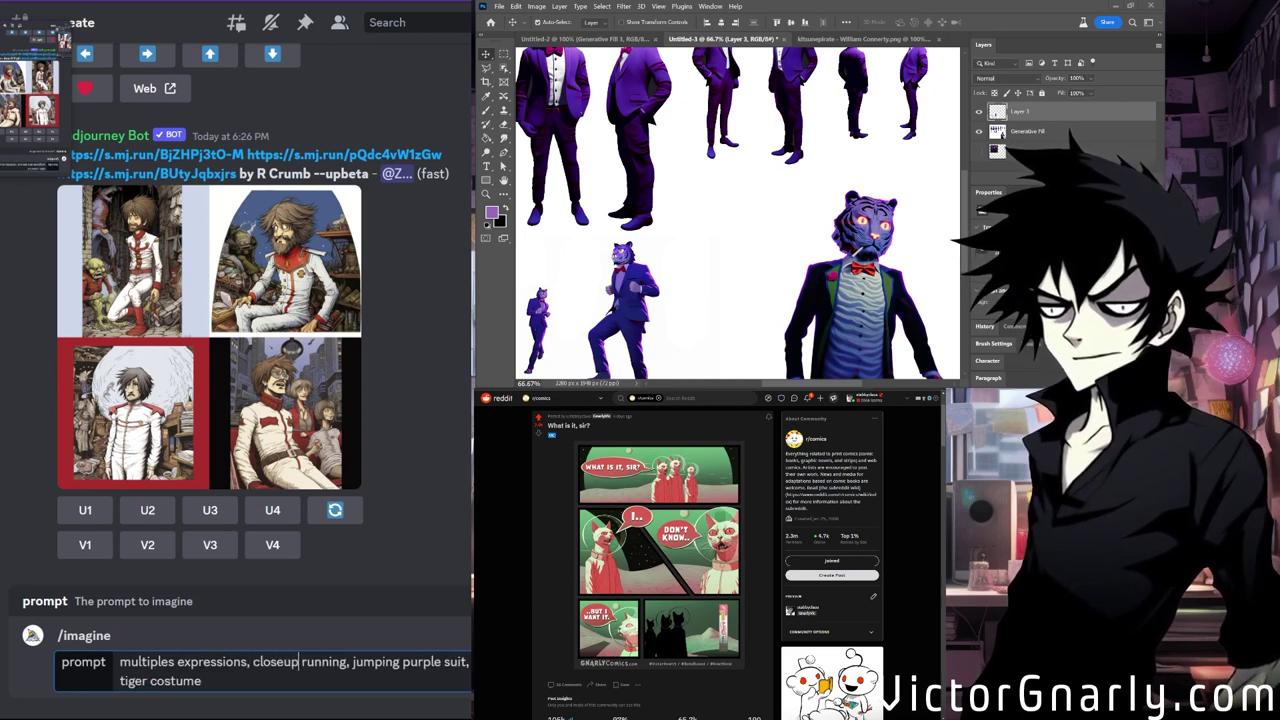
Remove the running, jumping and purple suit wording, then submit the prompt as "multiples expressions, closeup, purple tiger costume".
key("Delete")
key("Delete")
key("Delete")
key("Delete")
key("Delete")
key("Delete")
key("Delete")
key("Delete")
key("Delete")
key("Delete")
key("Delete")
key("Delete")
key("Delete")
key("Delete")
key("Delete")
key("Delete")
key("Delete")
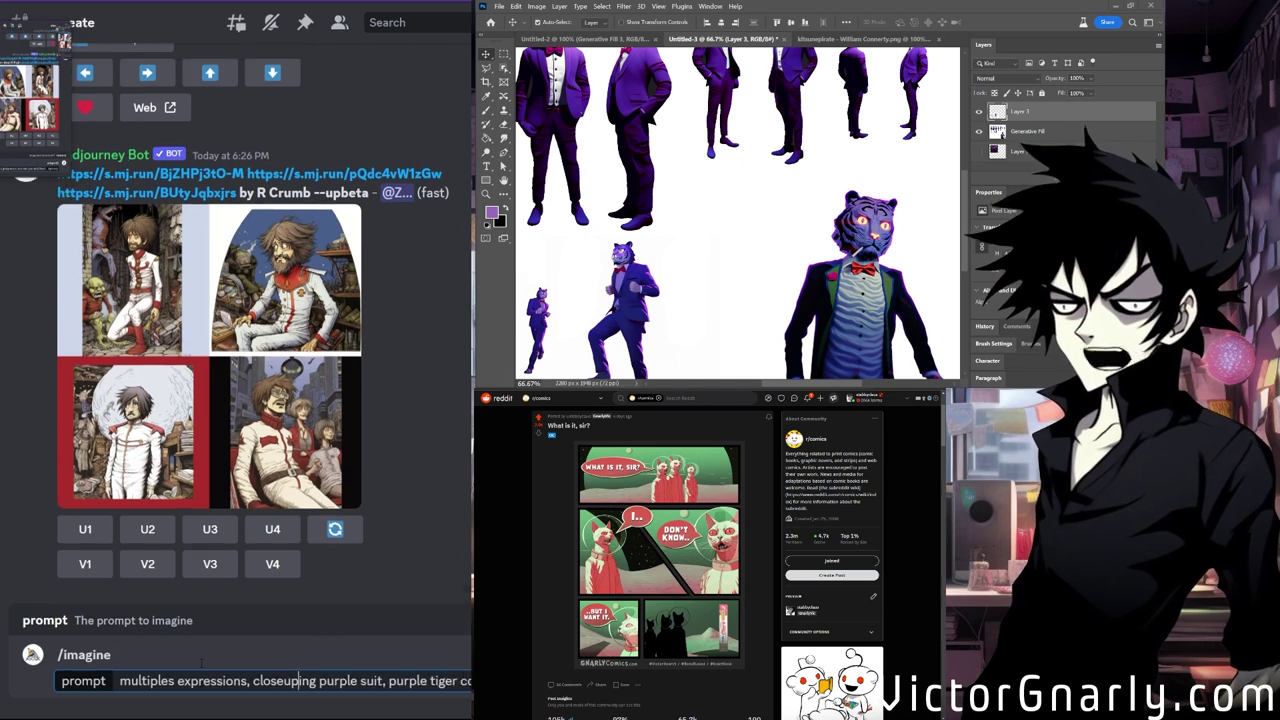
key("Delete")
key("Delete")
key("Delete")
key("Delete")
key("Delete")
key("Delete")
key("Delete")
key("Delete")
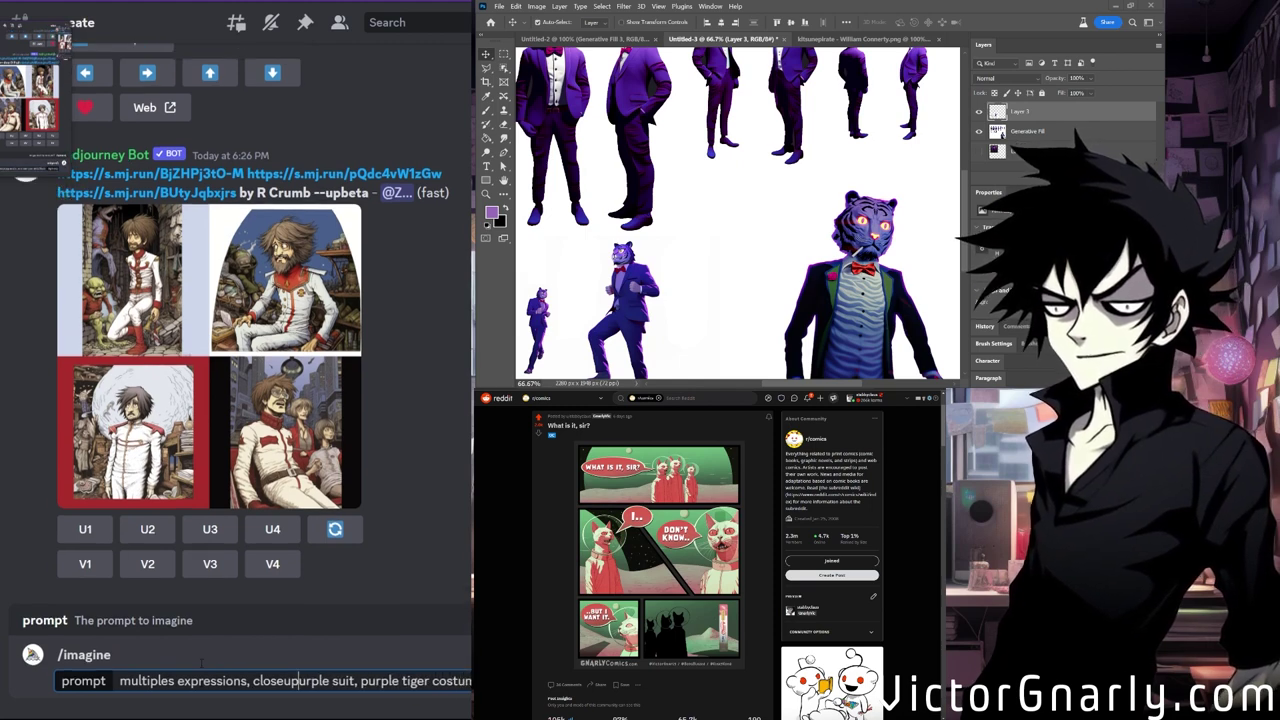
key("Delete")
key("Delete")
key("Delete")
key("Delete")
key("Delete")
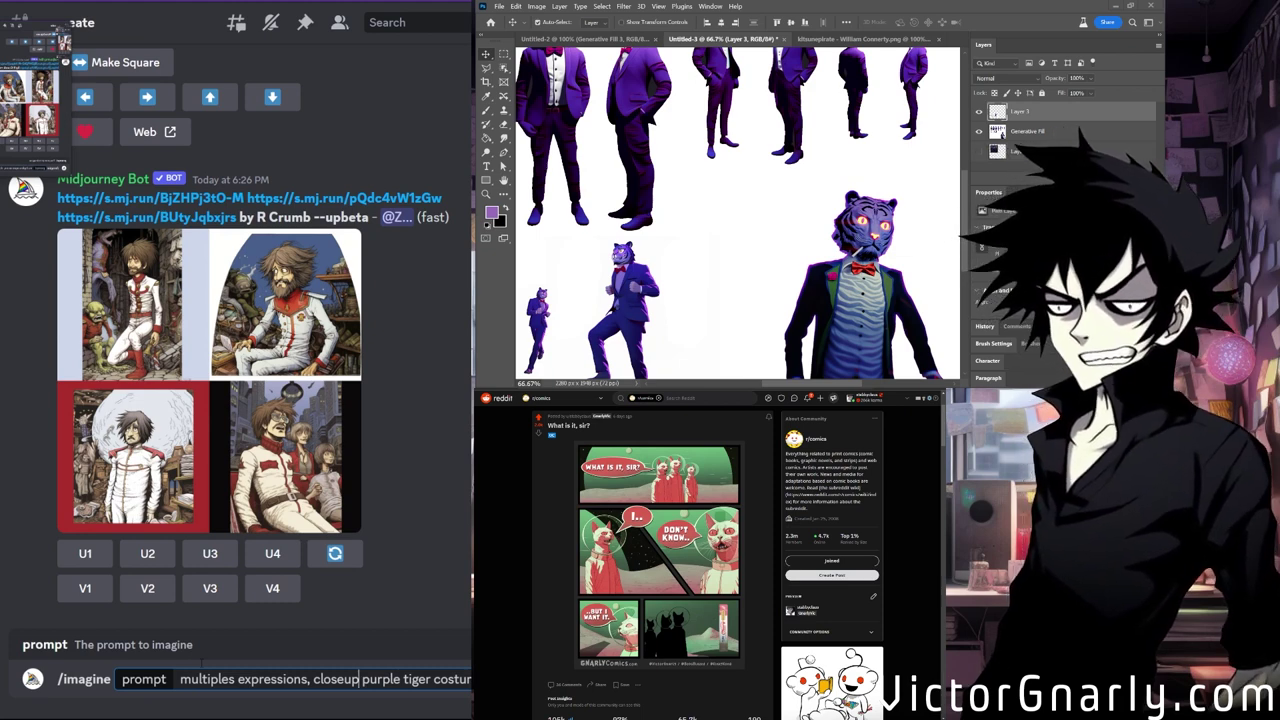
type(",")
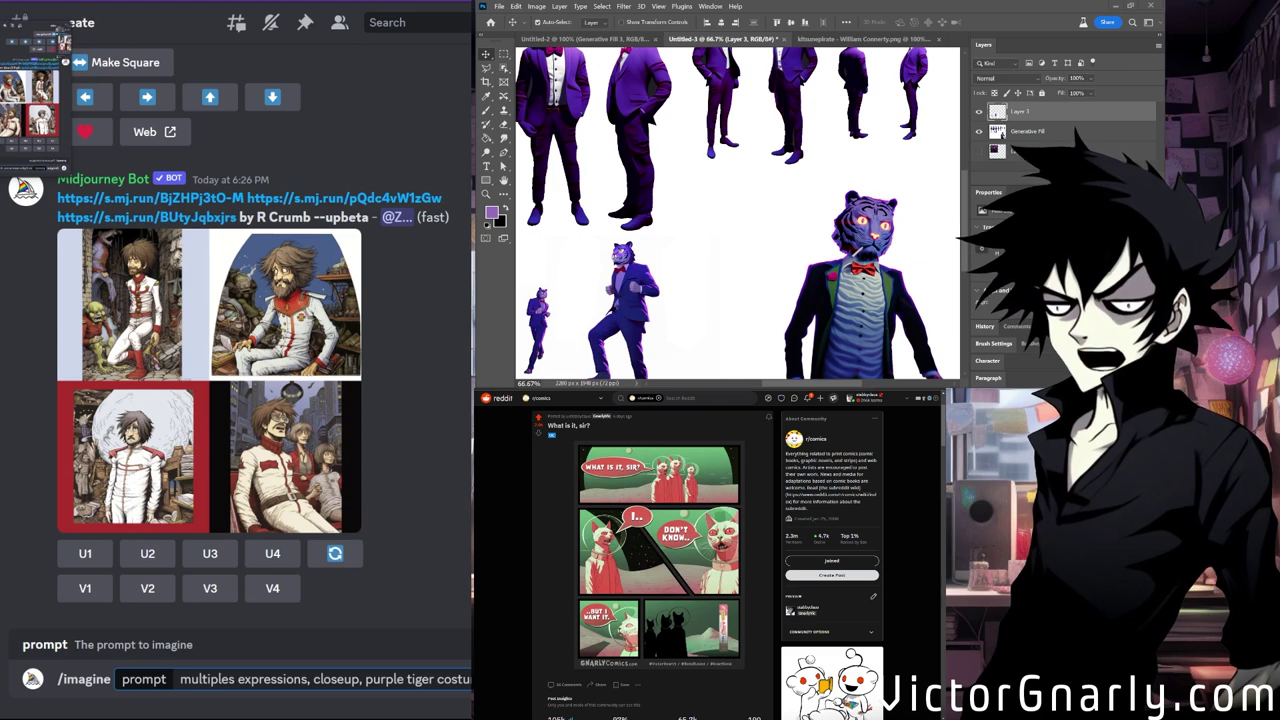
key("Return")
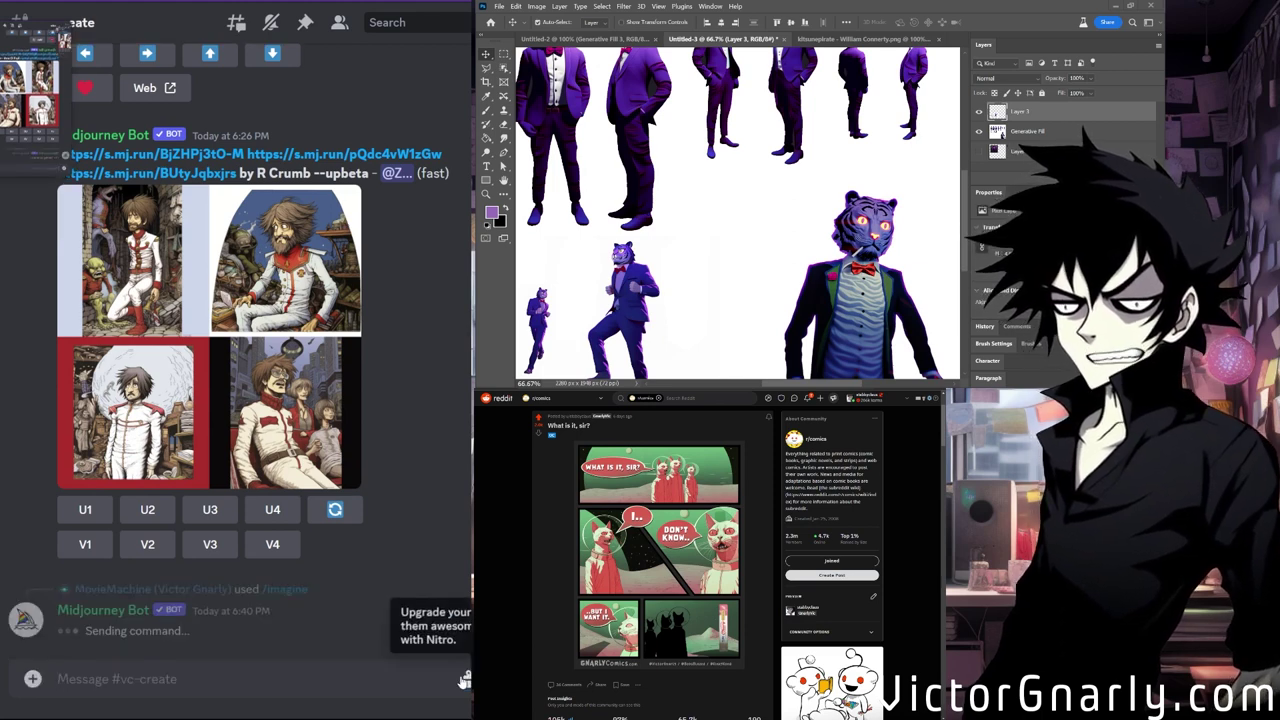
Copy the submitted prompt text and paste it into a new /imagine prompt.
left_click_drag(59, 609, 377, 611)
key("ctrl+c")
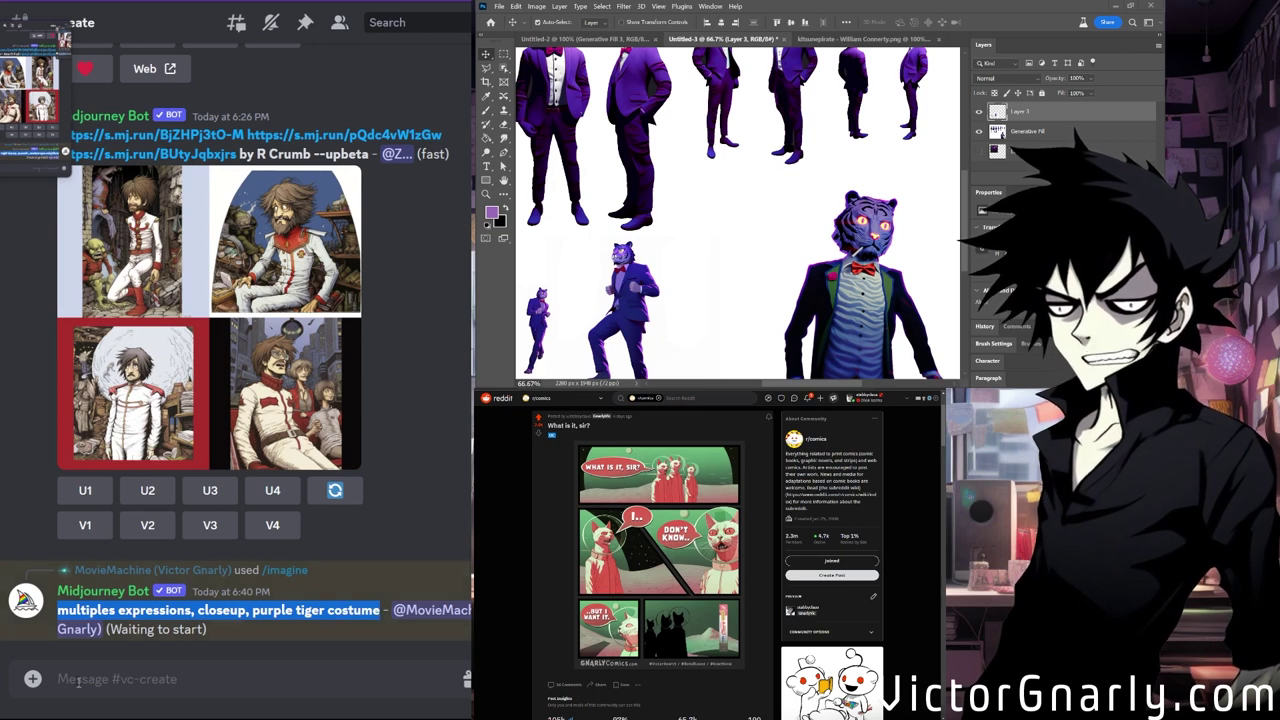
left_click(127, 662)
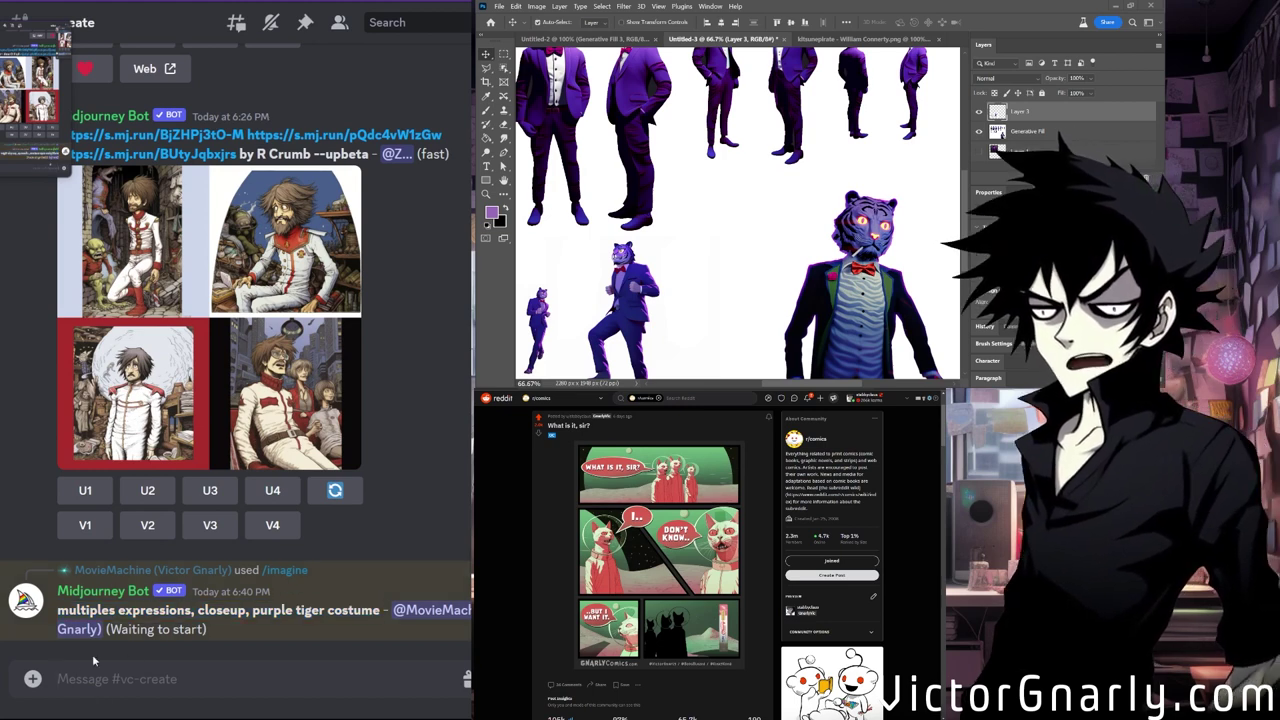
type("/im")
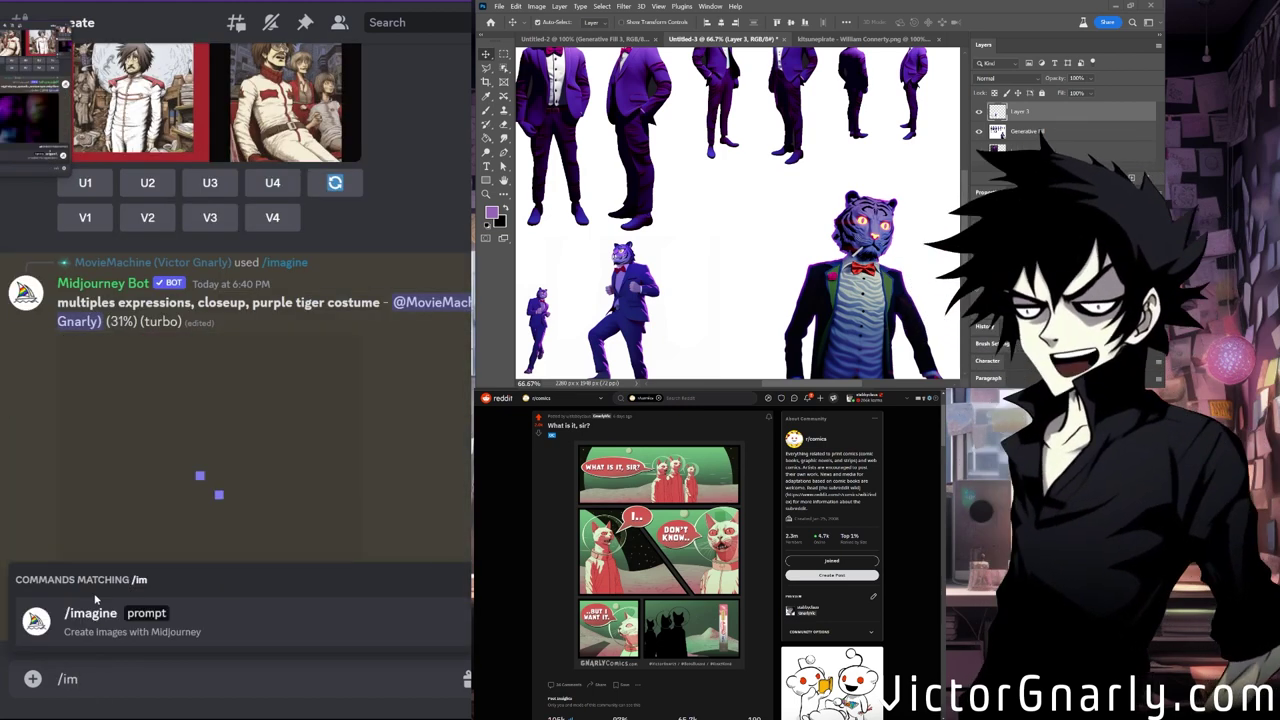
left_click(95, 600)
key("ctrl+v")
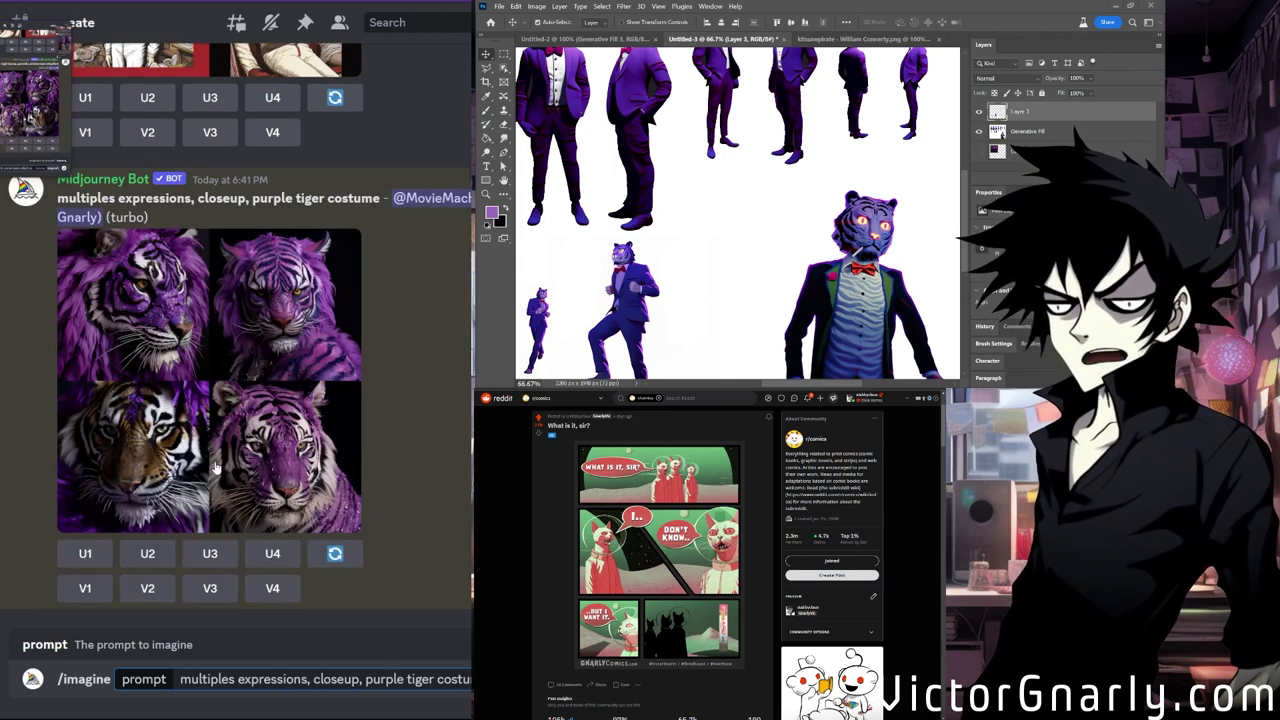
Remove "closeup", add "multiple poses," at the start, and submit the prompt "multiple poses, multiples expressions, purple tiger costume".
double_click(336, 679)
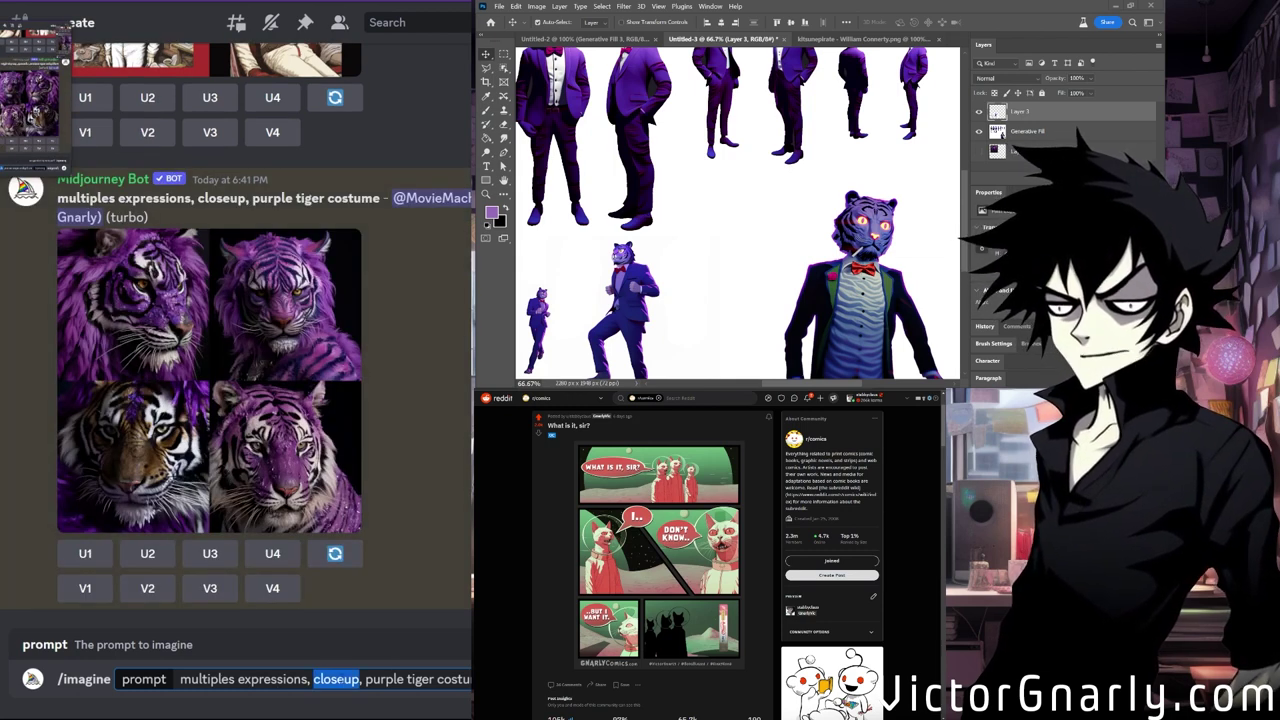
key("BackSpace")
key("Delete")
key("Delete")
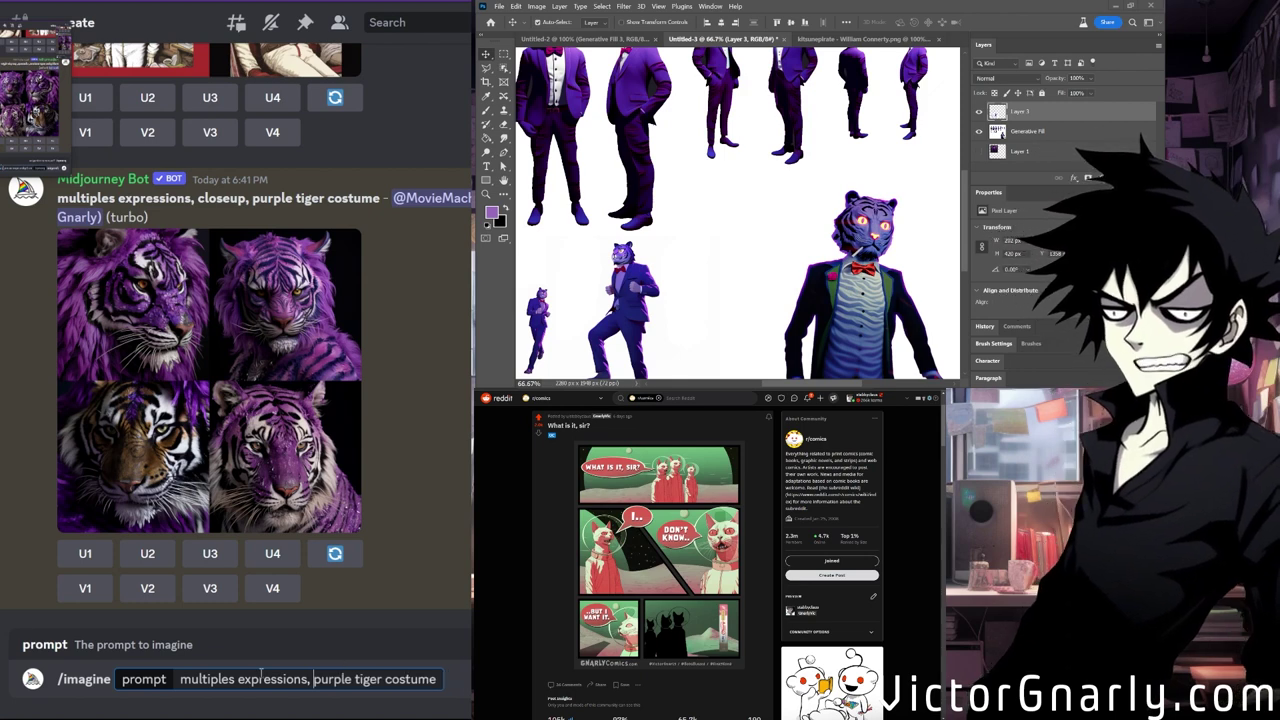
key("Home")
type("multipl")
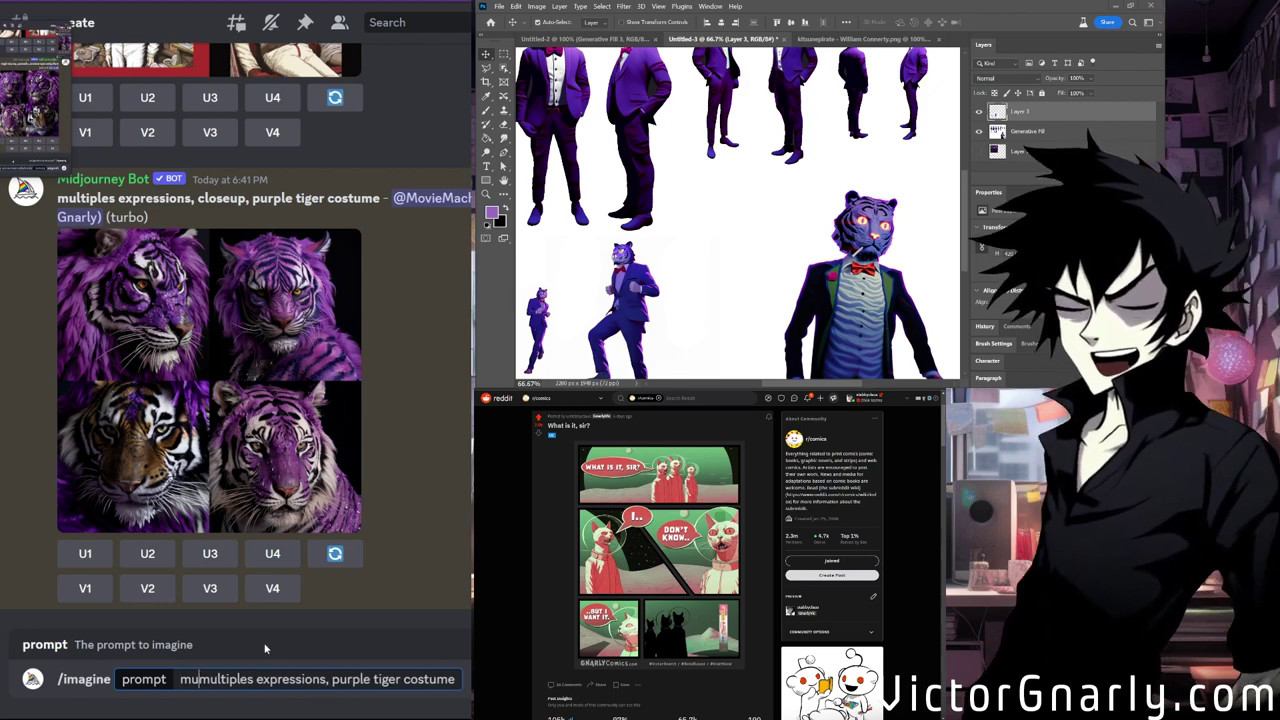
type("e poses,")
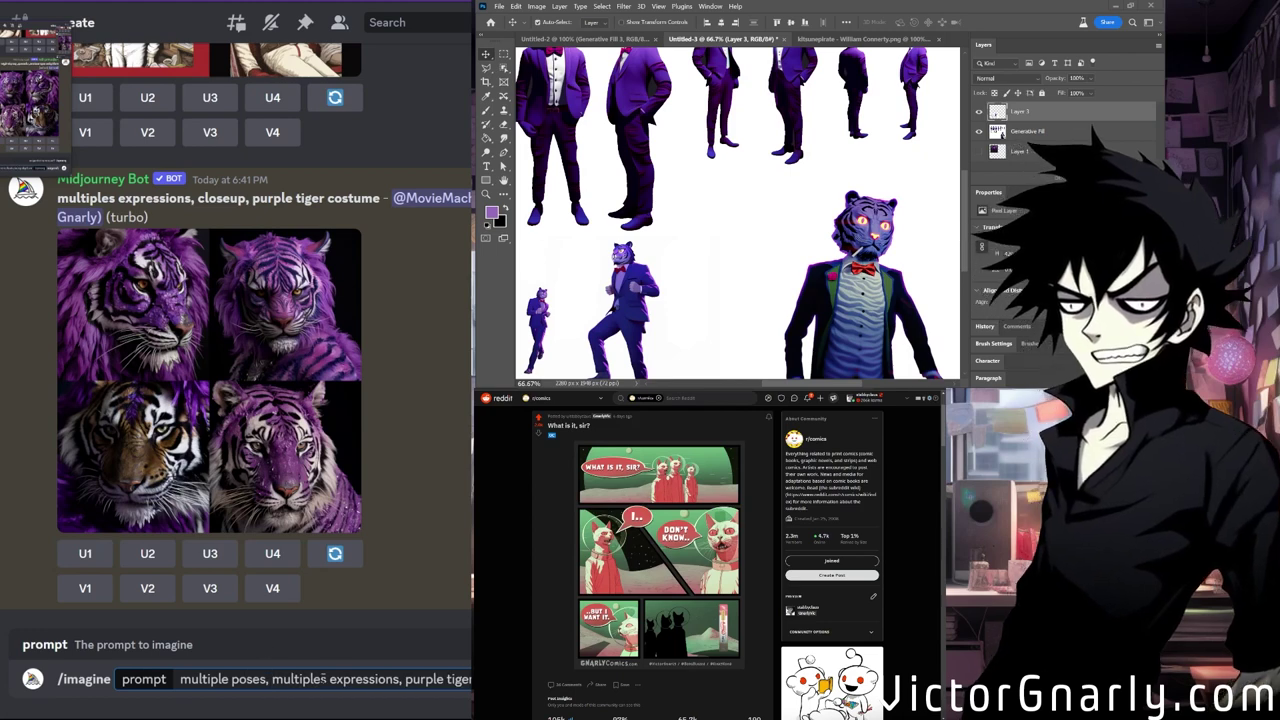
key("Return")
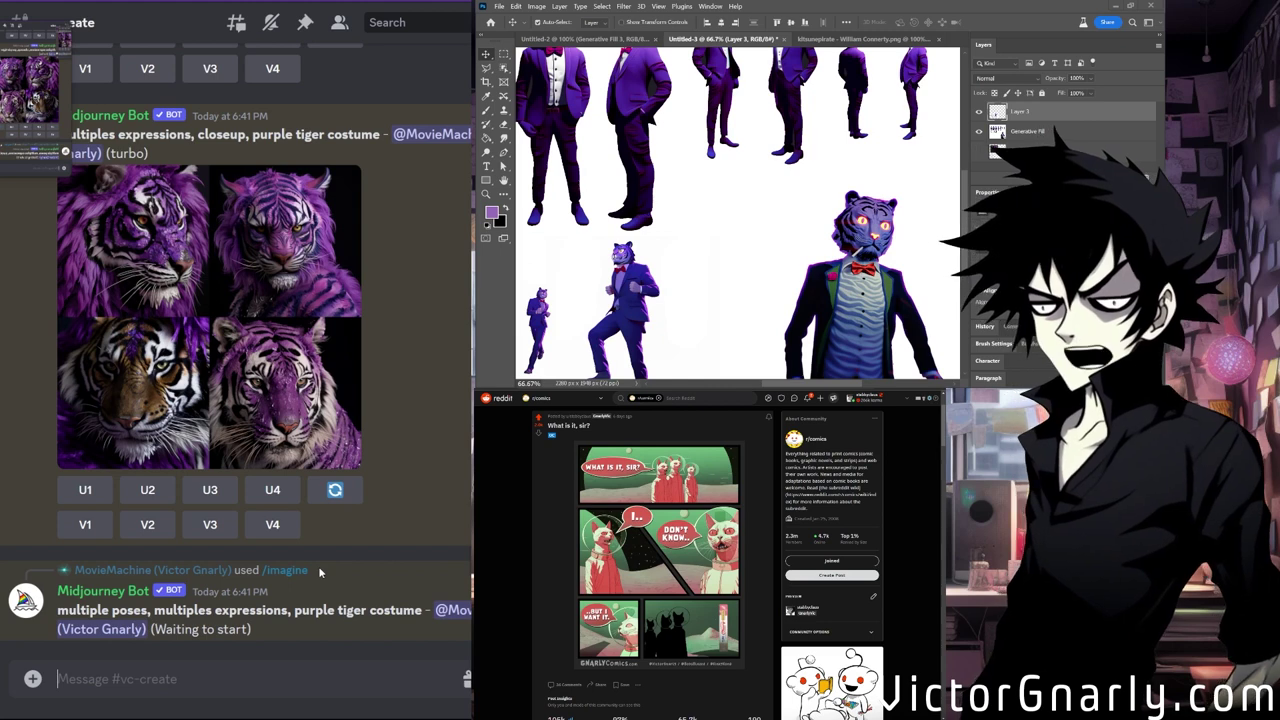
Switch to the vc-text channel and read through its recent messages.
mouse_move(4, 350)
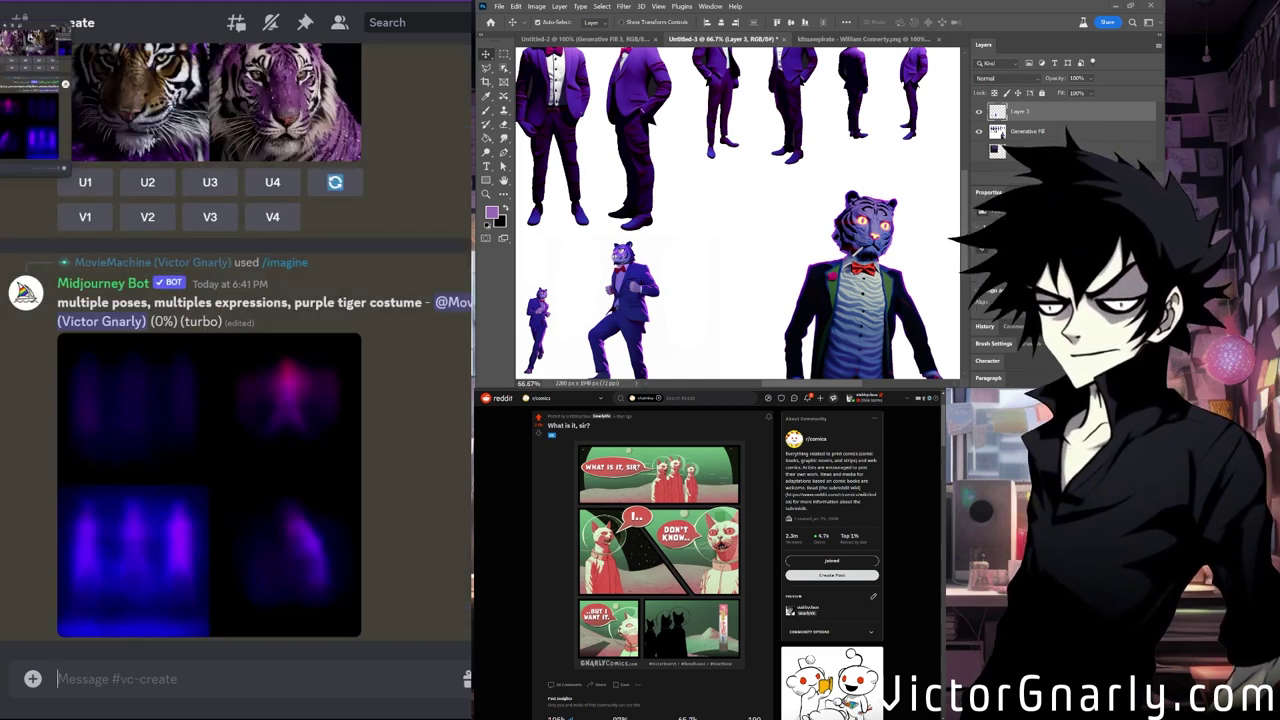
key("alt+Up")
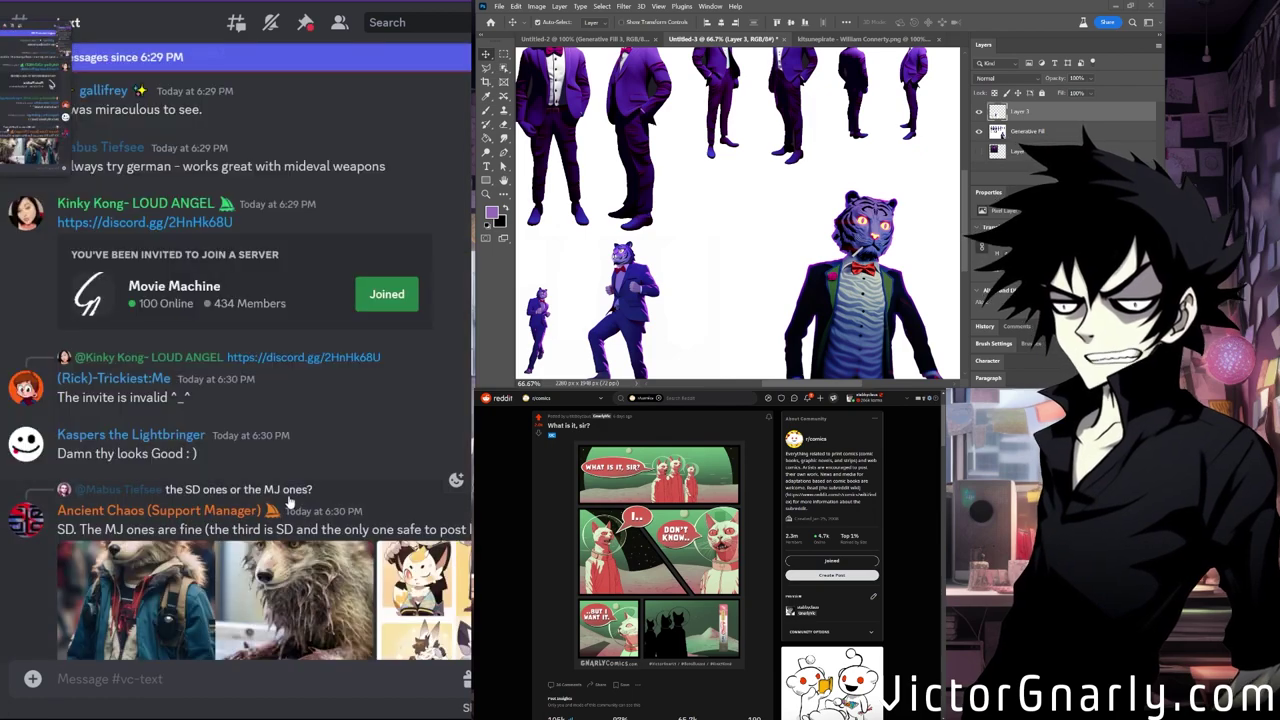
scroll(290, 520, "down", 10)
scroll(315, 619, "down", 5)
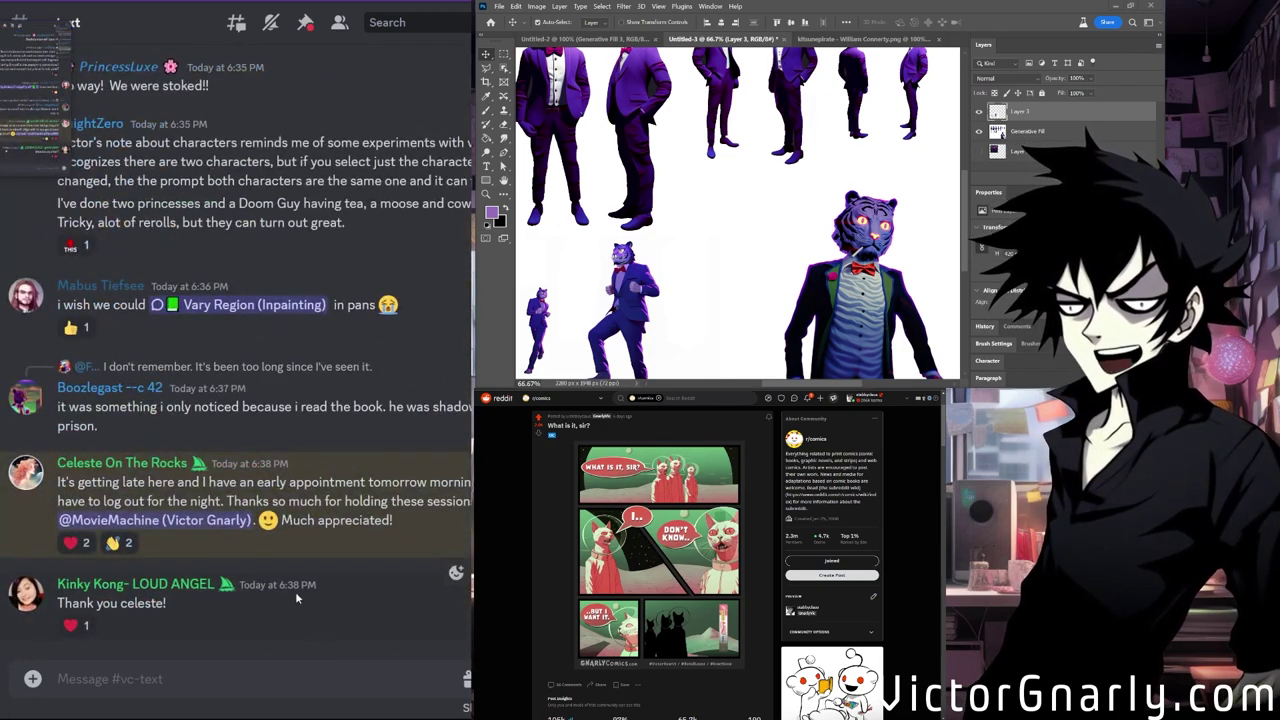
mouse_move(295, 588)
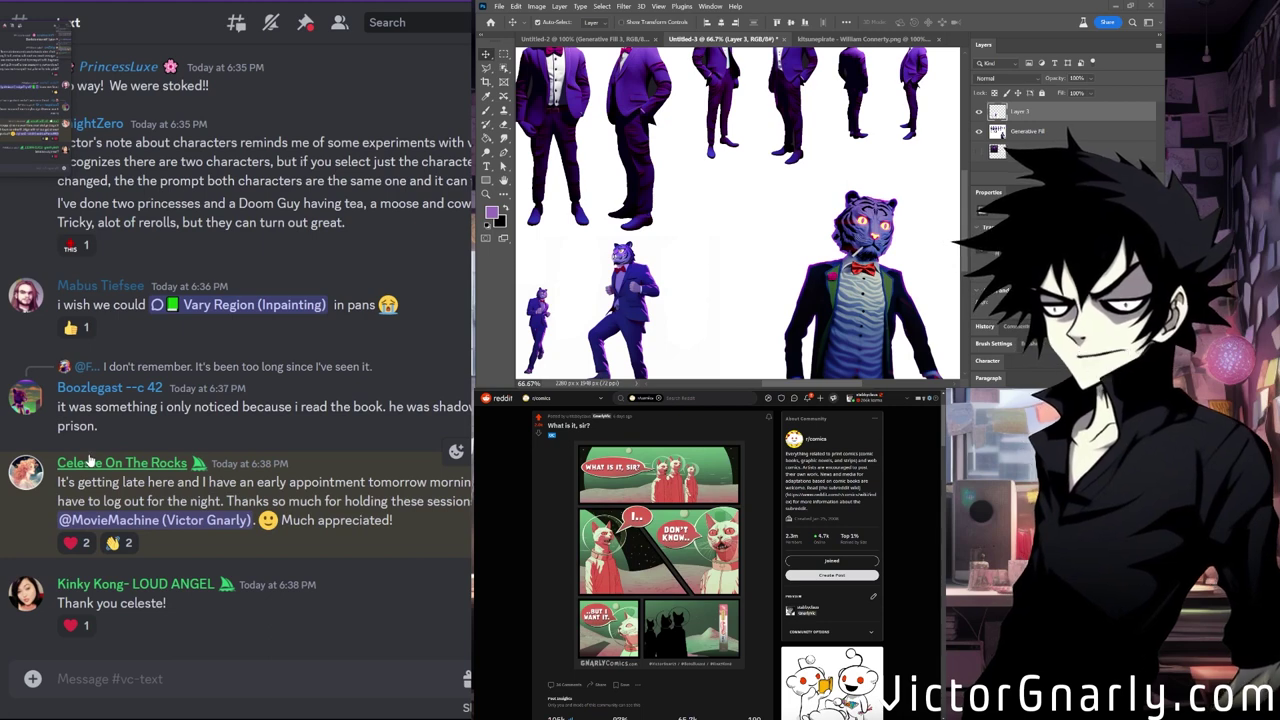
scroll(89, 461, "up", 3)
scroll(89, 461, "down", 3)
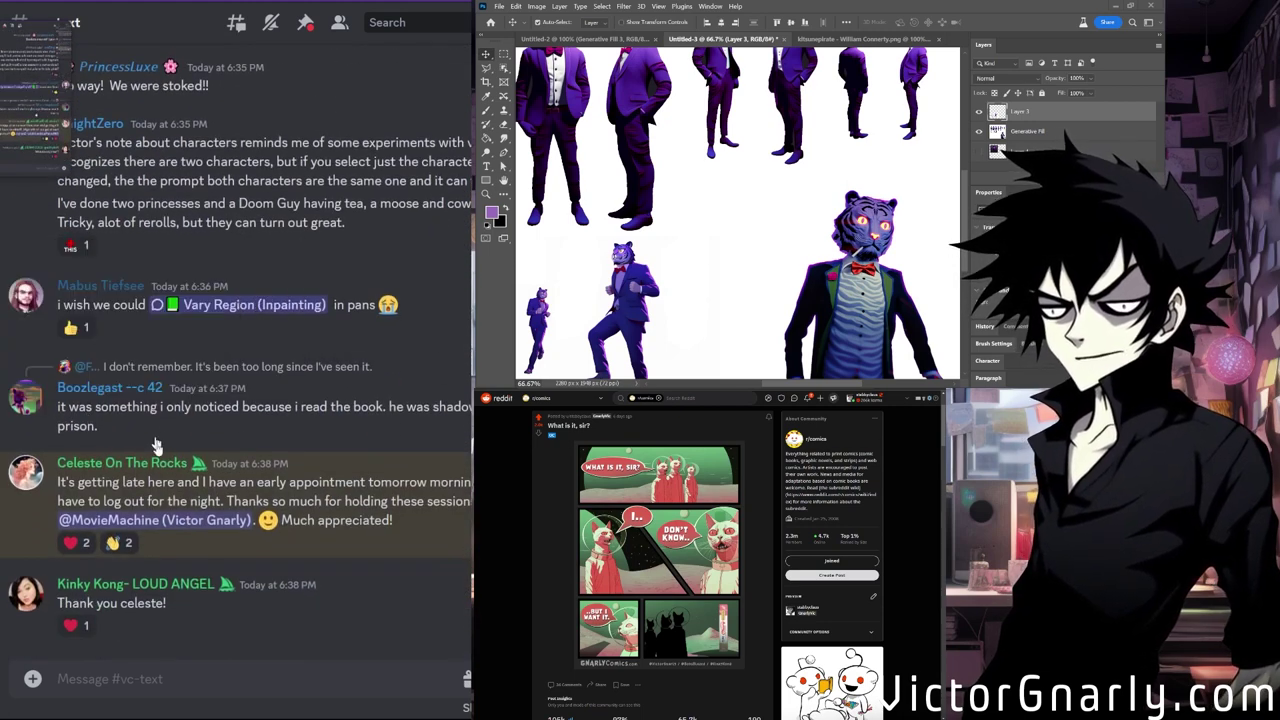
Return to the vc-create channel and inspect the multiple-poses tiger image grid enlarged, then close the preview.
key("alt+Down")
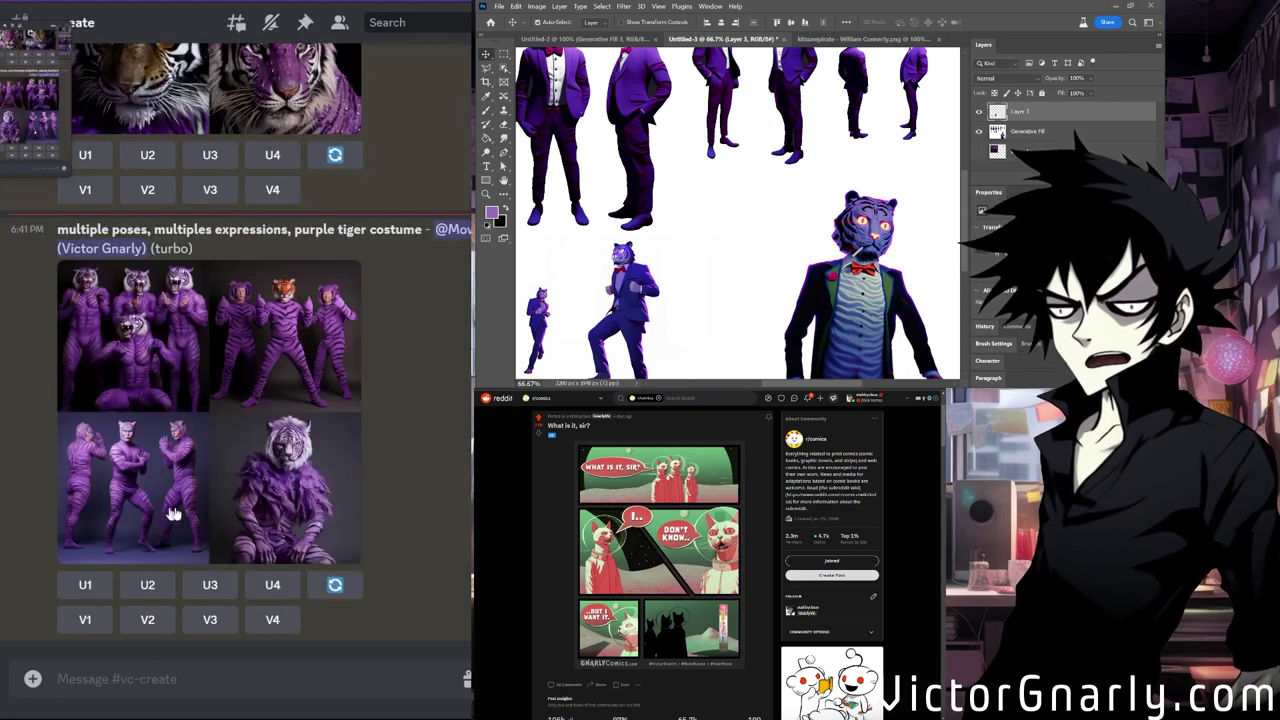
scroll(318, 490, "up", 5)
scroll(310, 505, "down", 3)
scroll(310, 507, "down", 3)
left_click(310, 505)
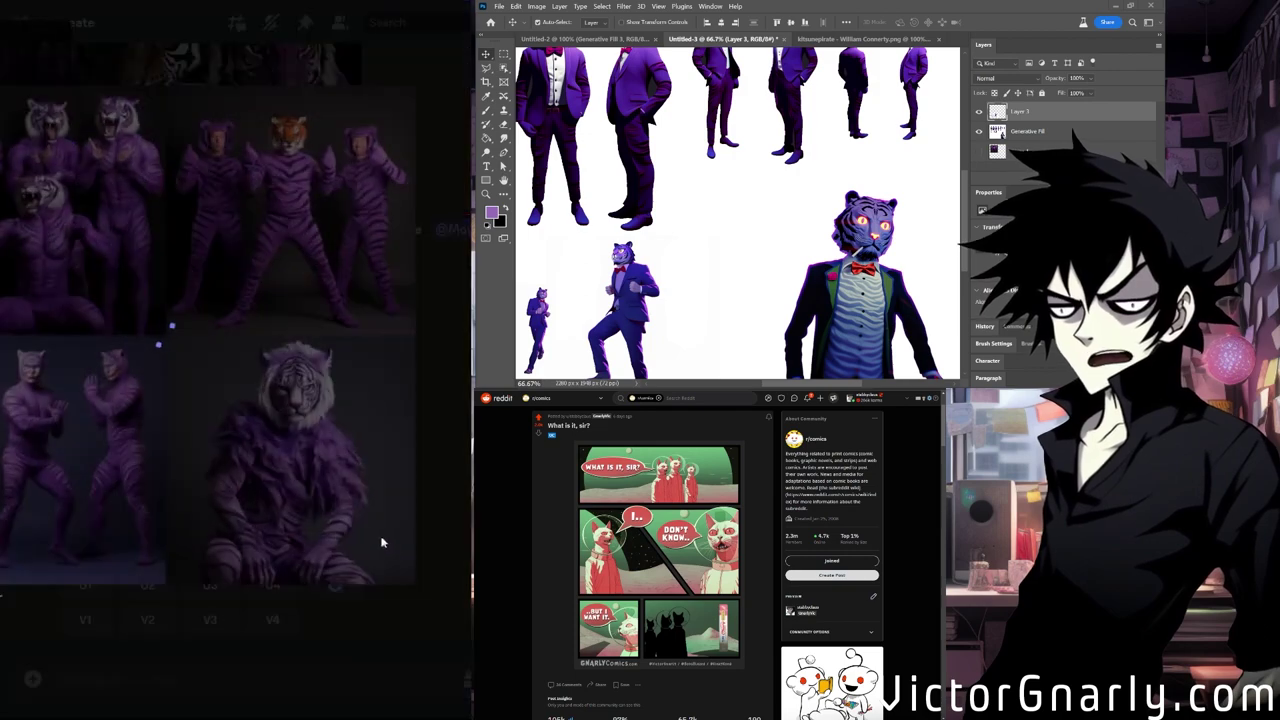
left_click(445, 490)
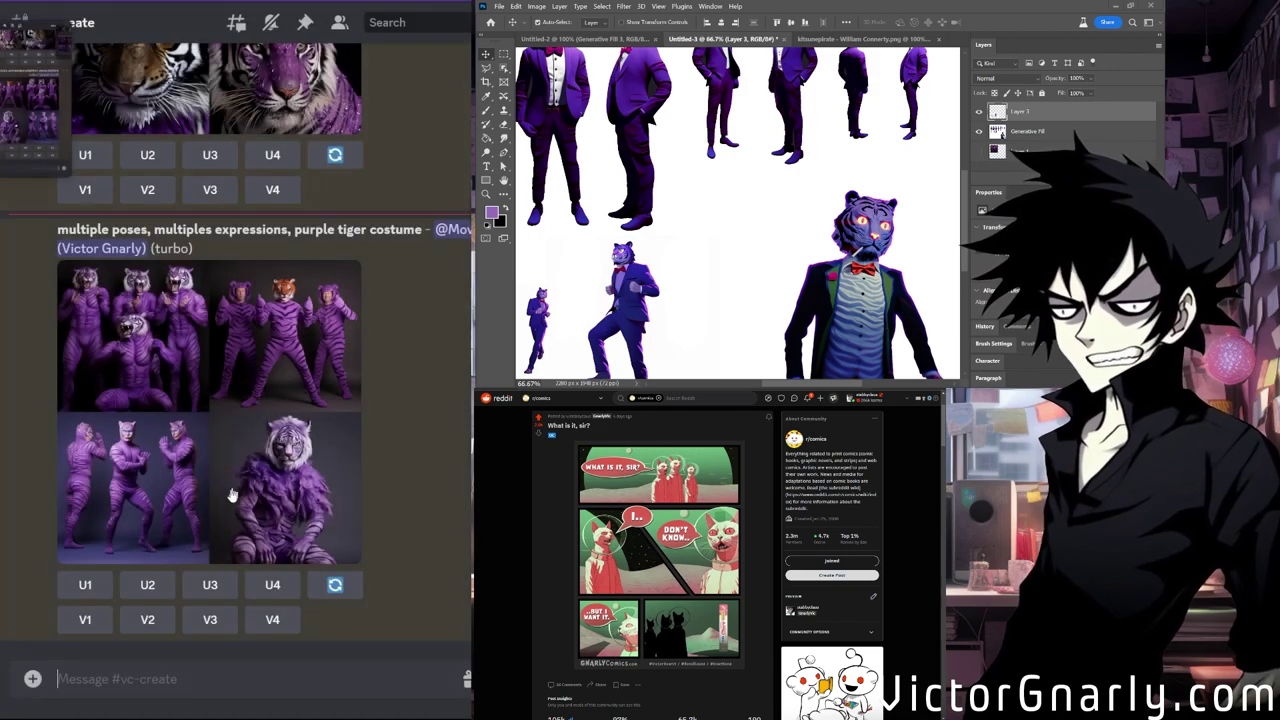
Examine the multiple-poses purple tiger costume grid, including its enlarged preview, and close the preview.
scroll(221, 510, "up", 2)
scroll(221, 515, "up", 3)
scroll(221, 515, "down", 3)
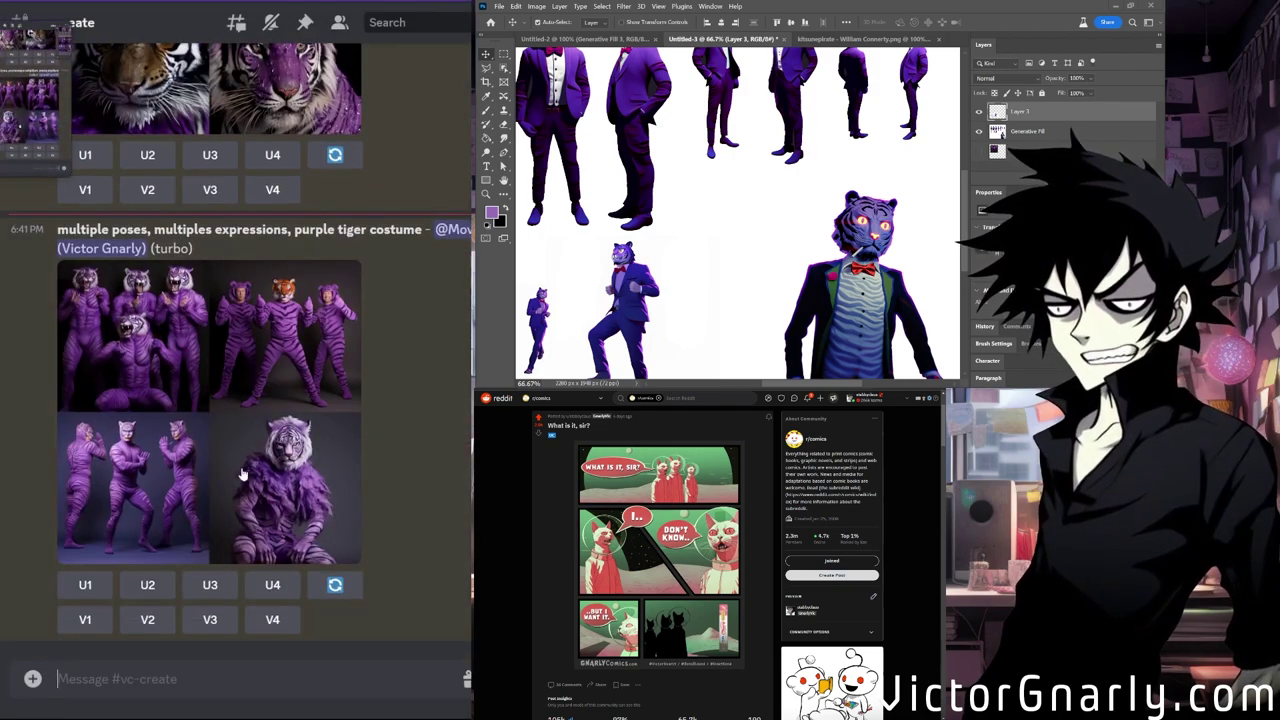
left_click(221, 515)
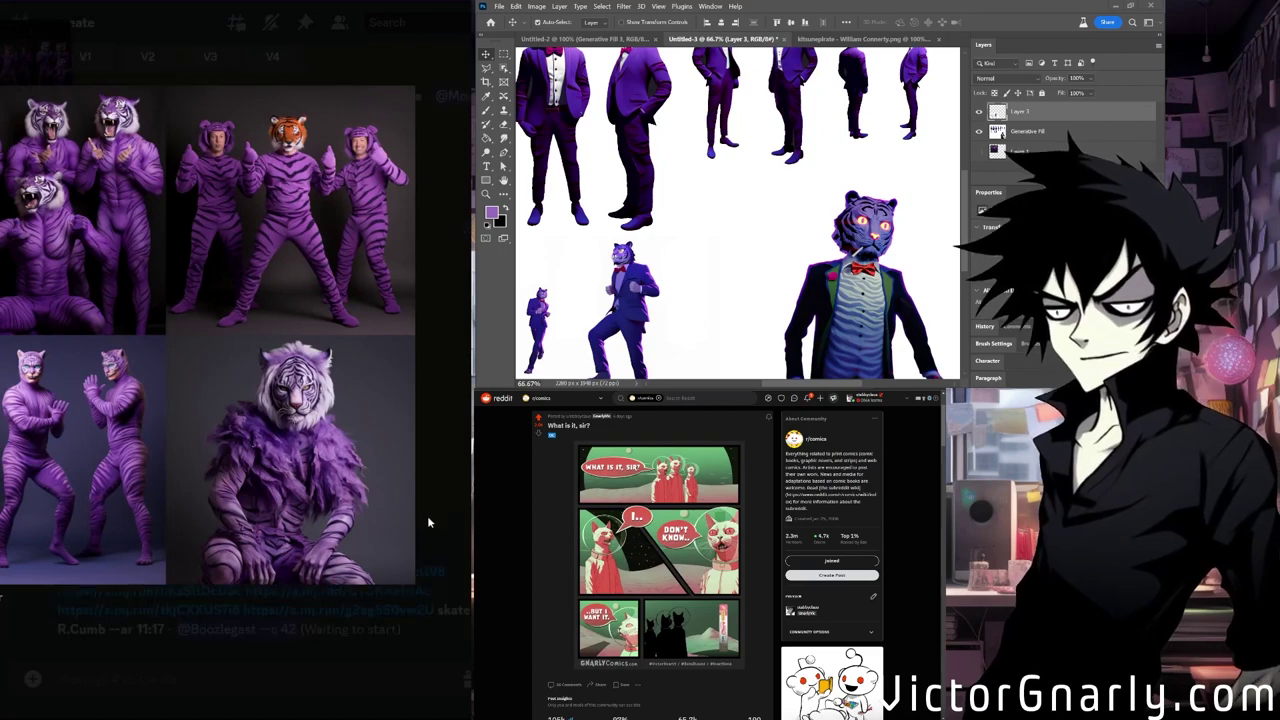
left_click(437, 500)
scroll(200, 460, "up", 5)
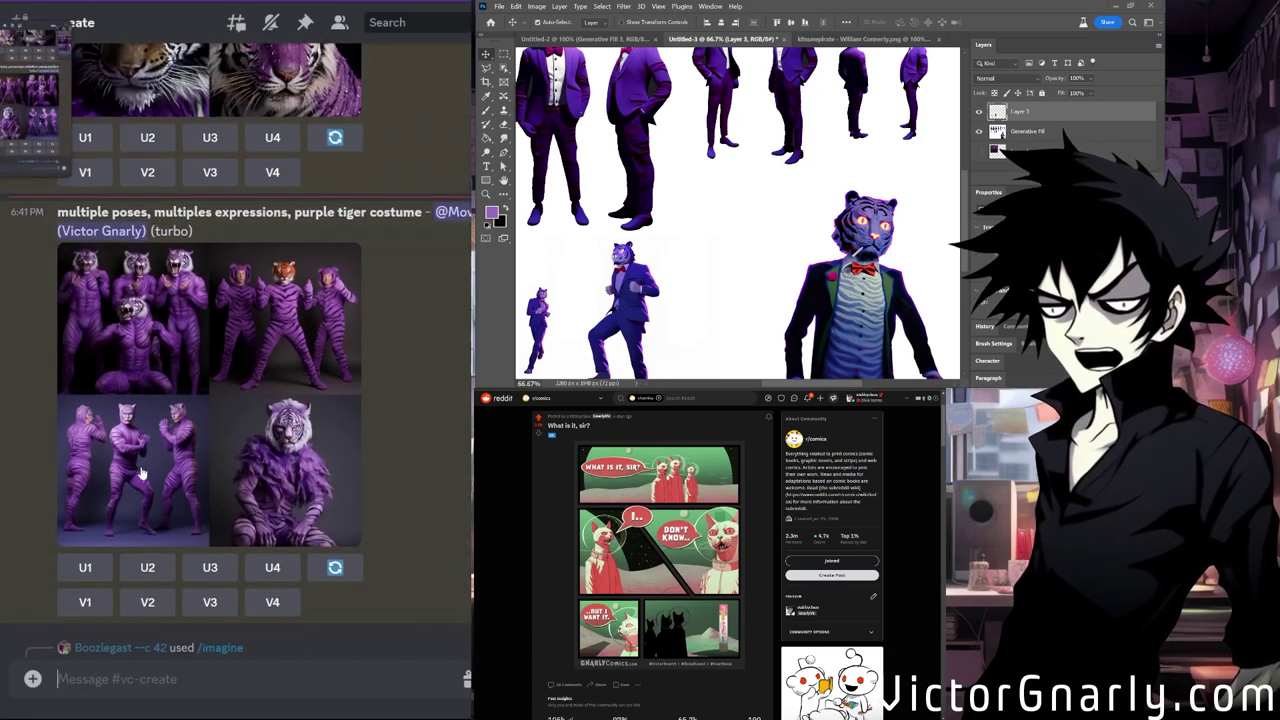
scroll(141, 475, "down", 3)
scroll(141, 475, "up", 3)
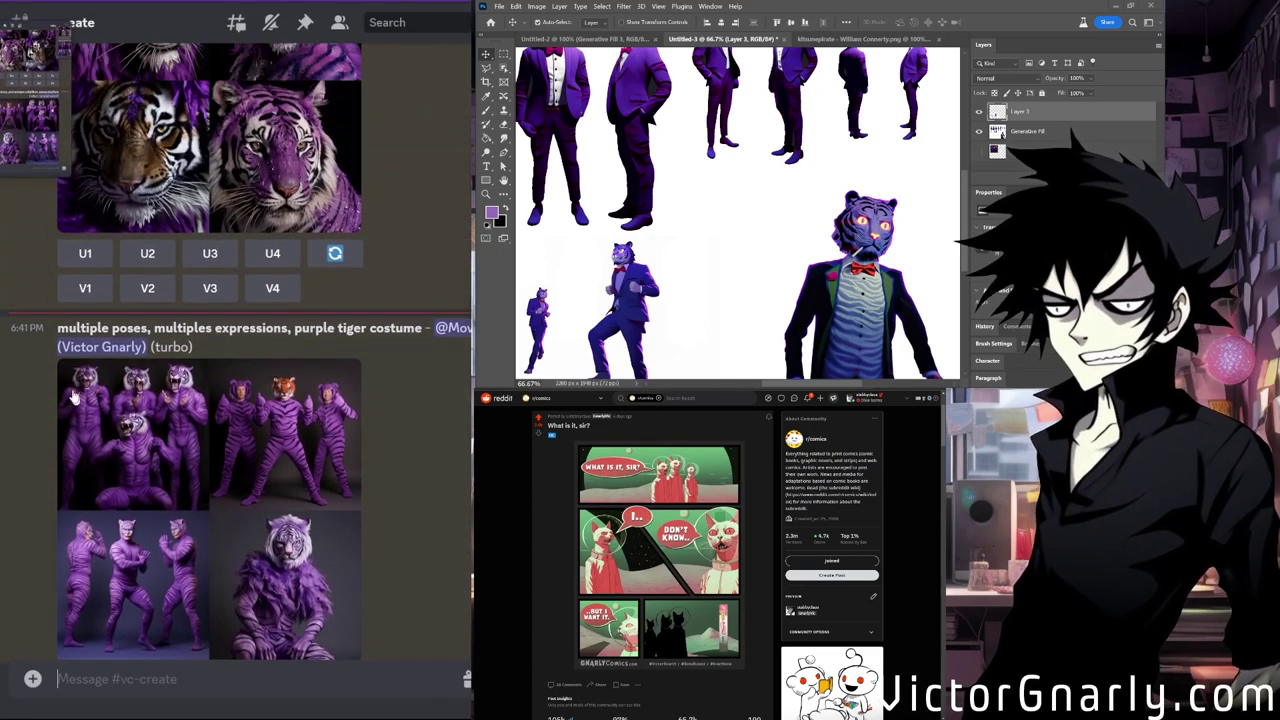
Copy "multiples expressions, purple tiger costume" from the posted prompt and paste it into a new /imagine prompt.
left_click_drag(57, 328, 422, 328)
key("ctrl+c")
left_click(184, 329)
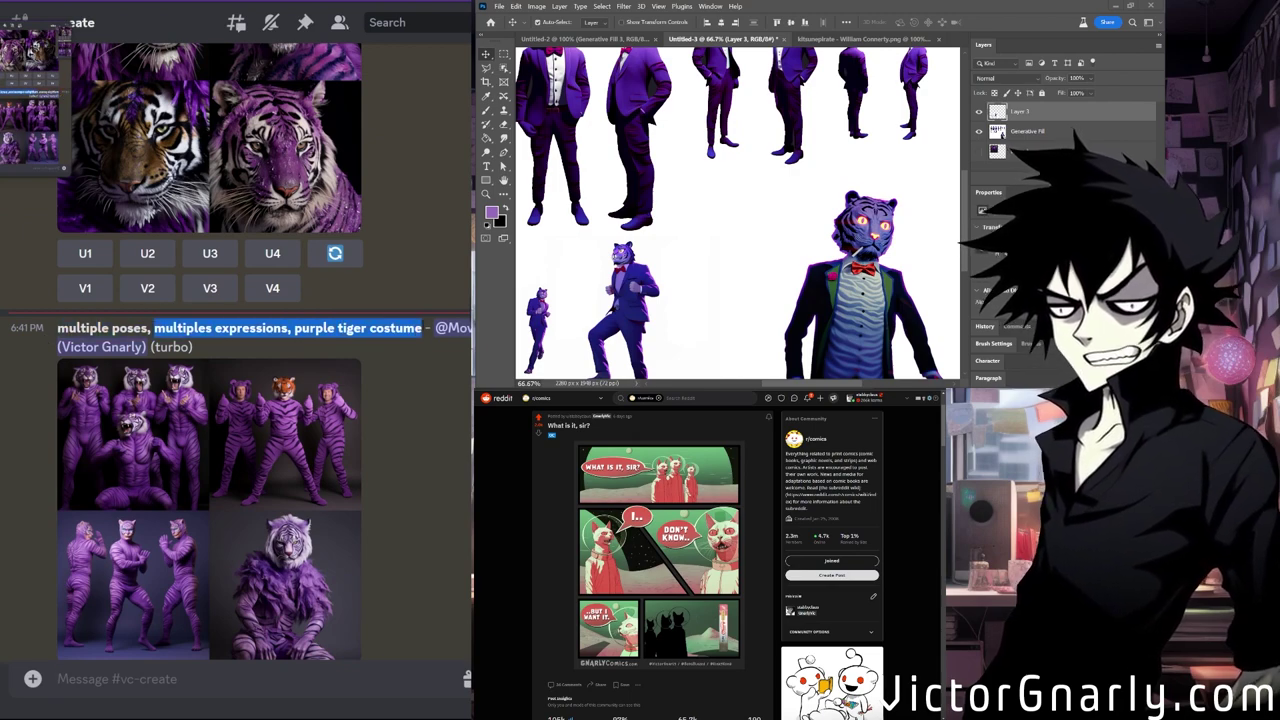
scroll(285, 470, "down", 5)
scroll(285, 470, "up", 4)
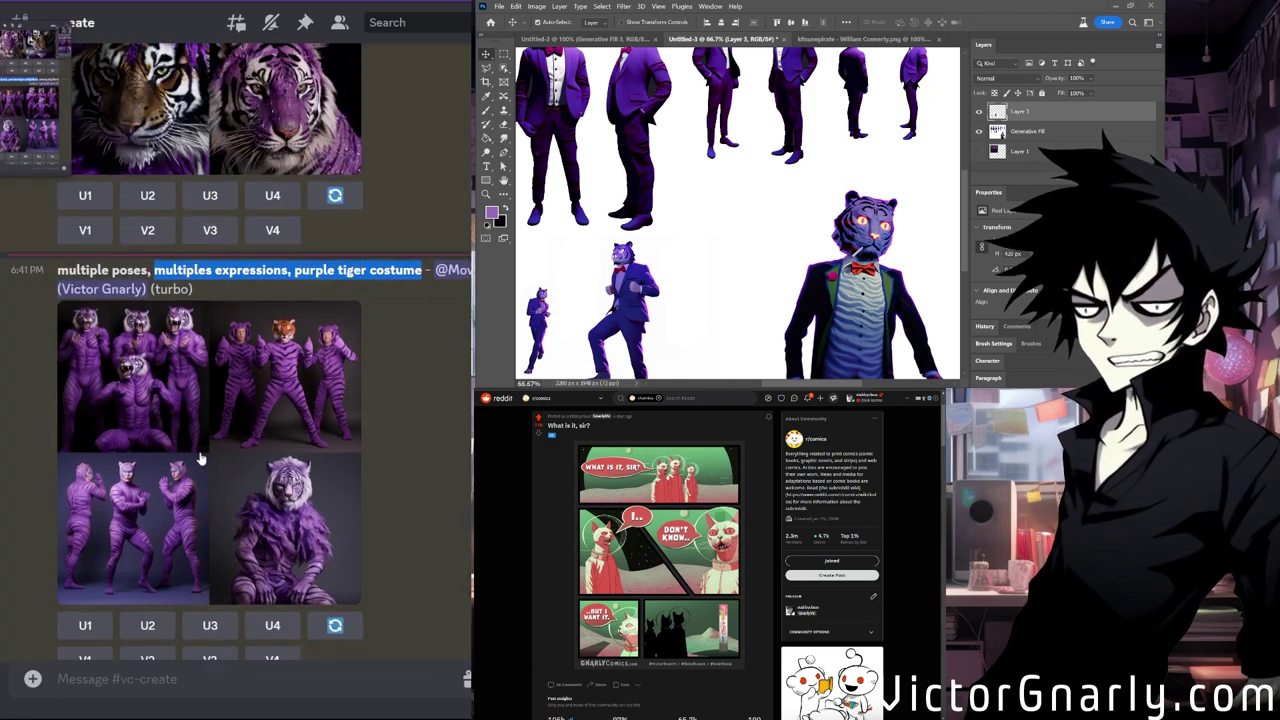
left_click(320, 496)
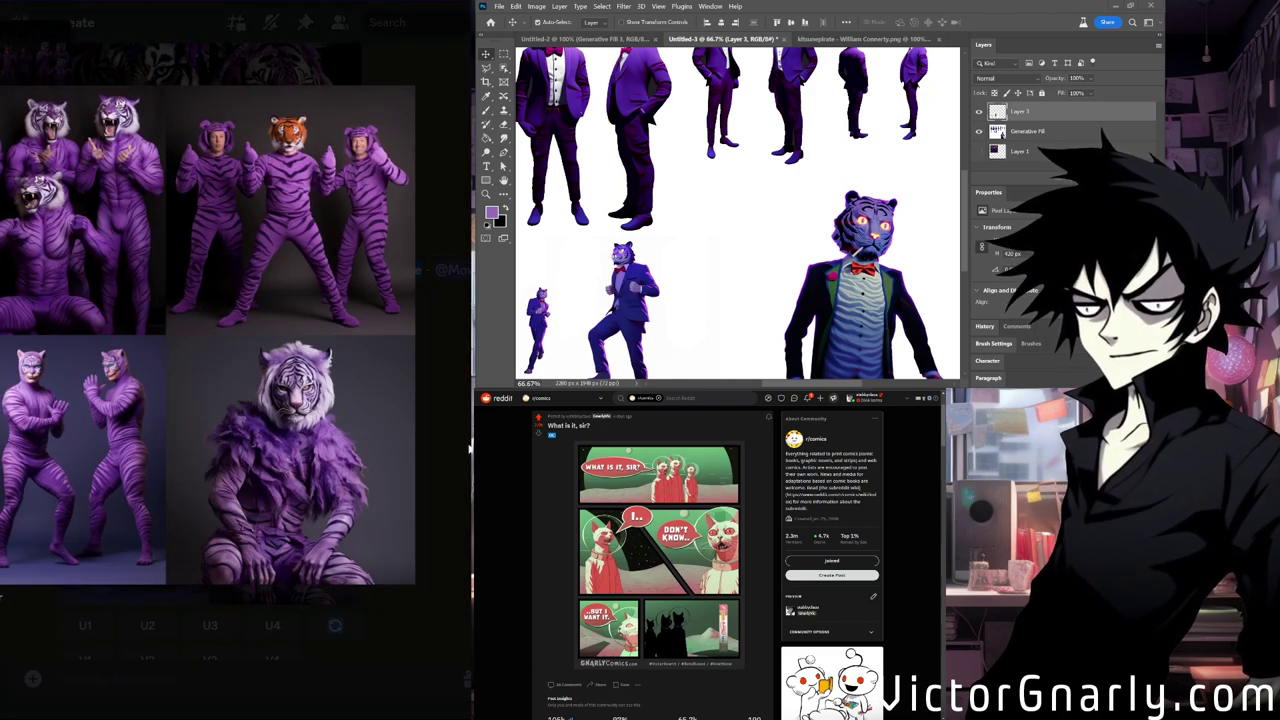
key("Escape")
scroll(325, 512, "down", 3)
scroll(325, 512, "down", 2)
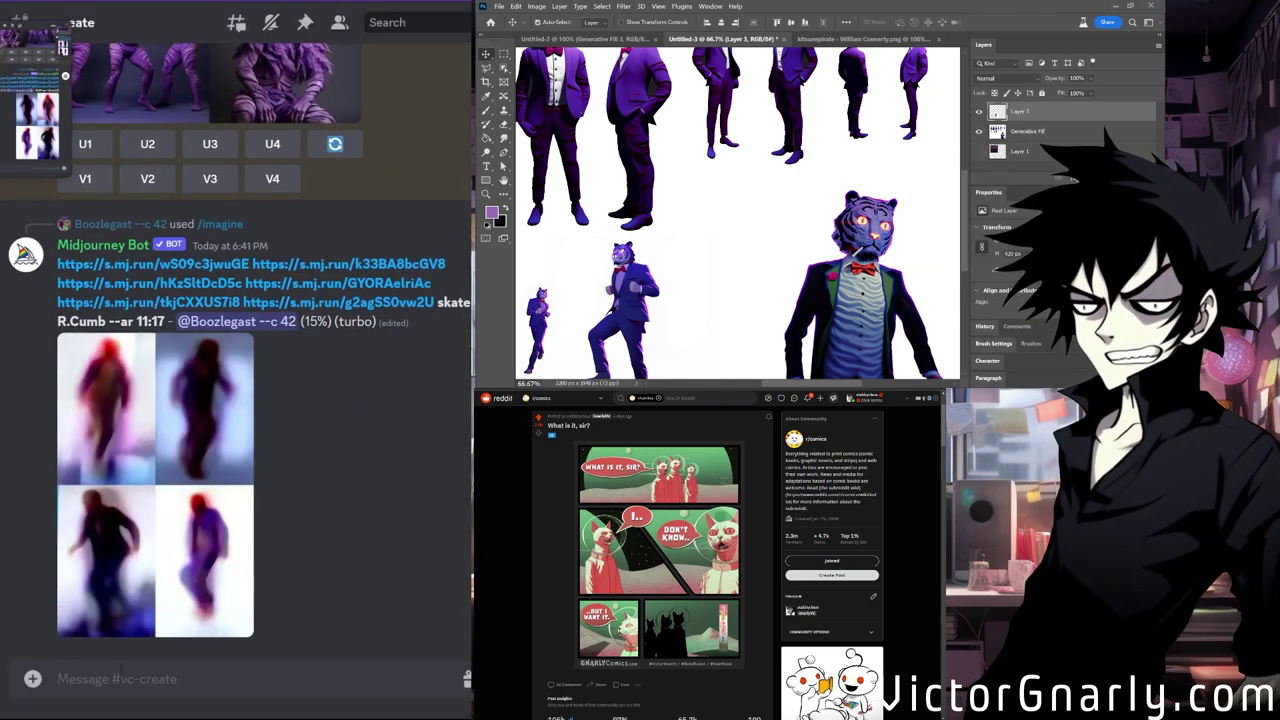
type("/im")
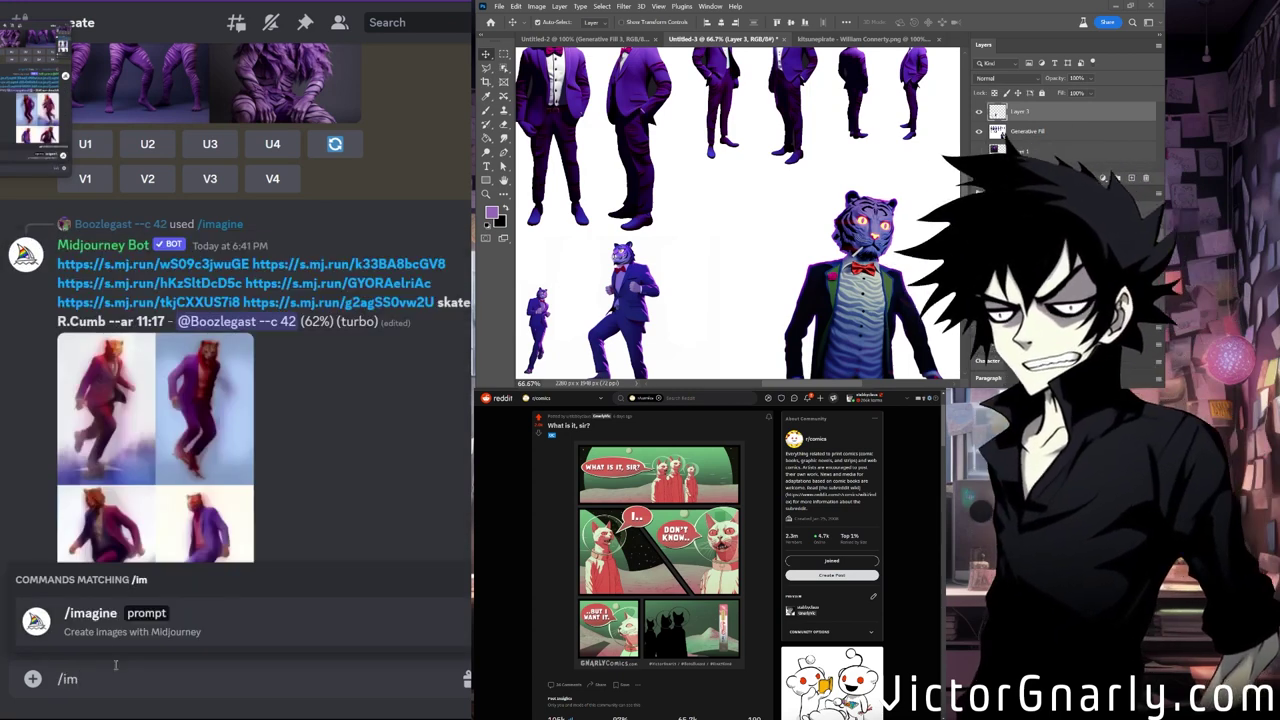
left_click(90, 632)
key("ctrl+v")
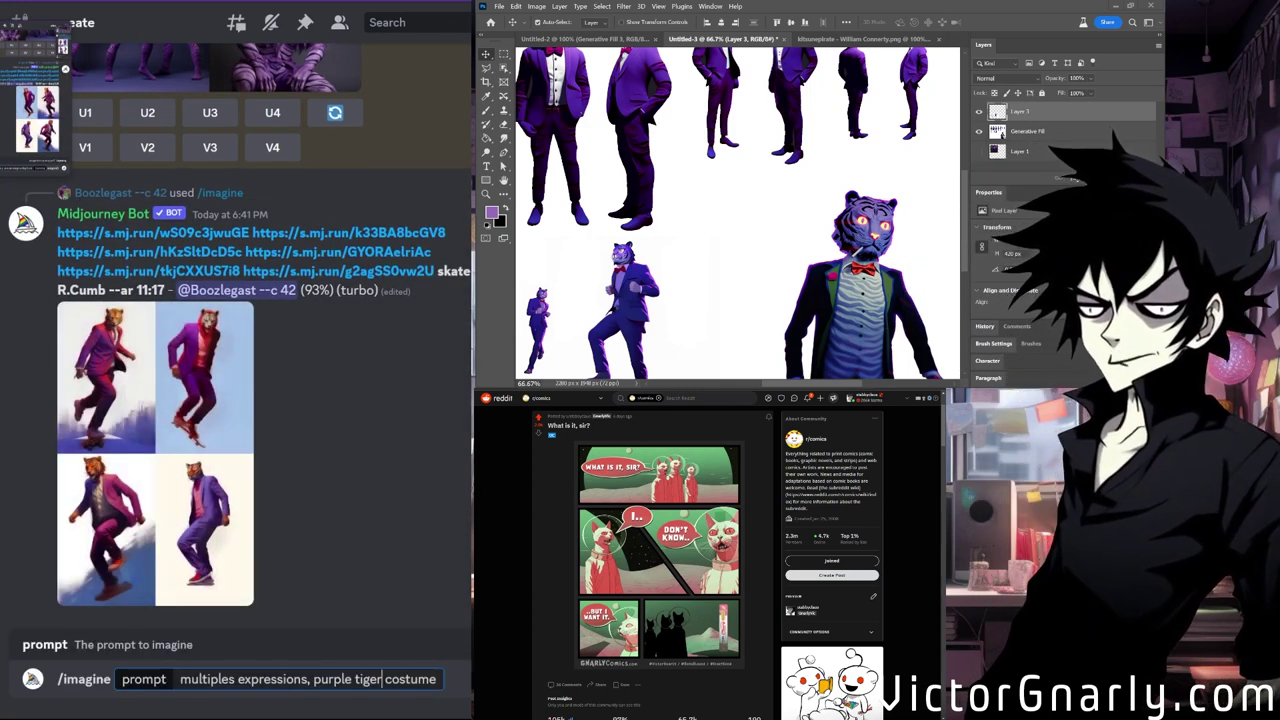
Replace "costume" with "face" in the prompt so it ends in "purple tiger face".
type("face")
key("ctrl+shift+Right")
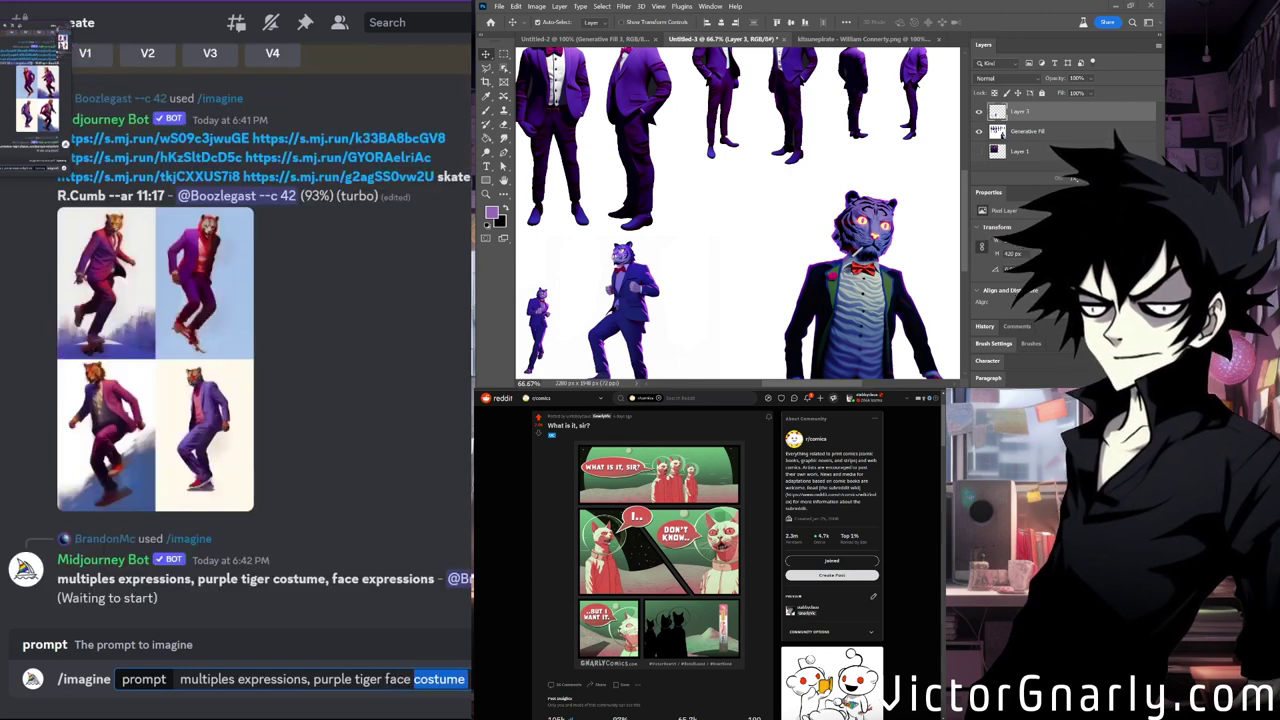
key("Right")
key("ctrl+shift+Left")
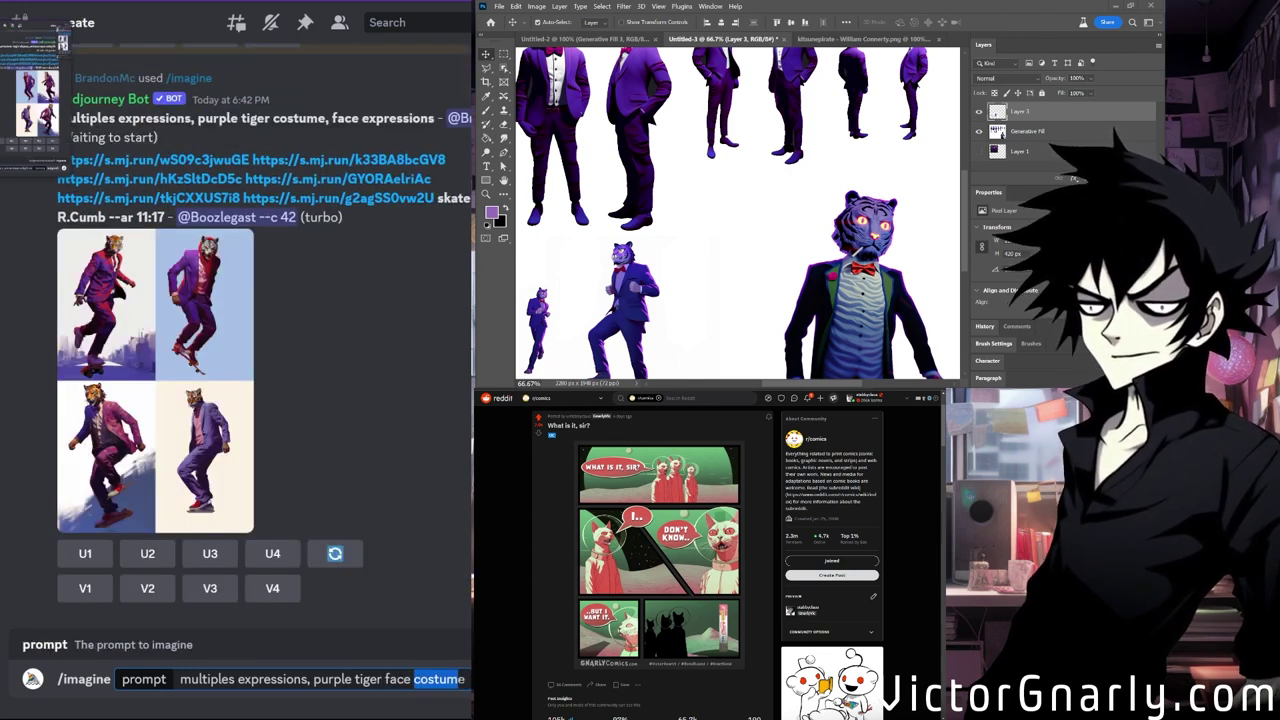
key("BackSpace")
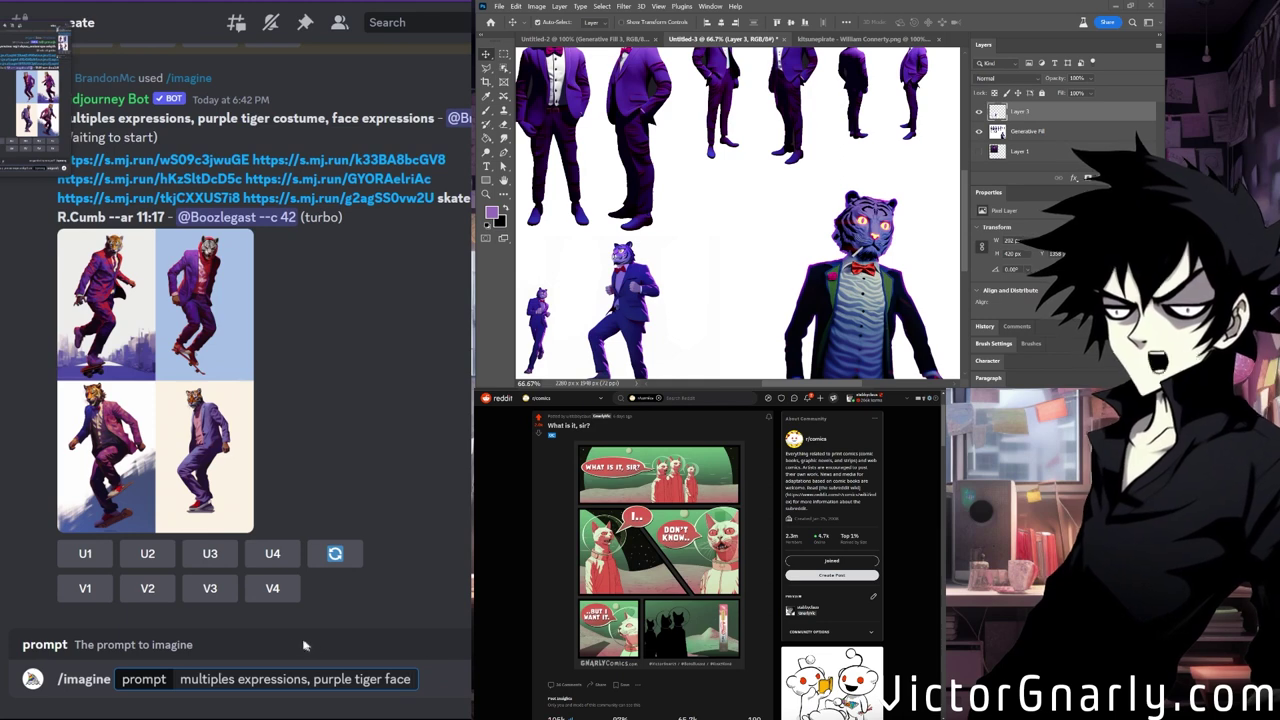
key("BackSpace")
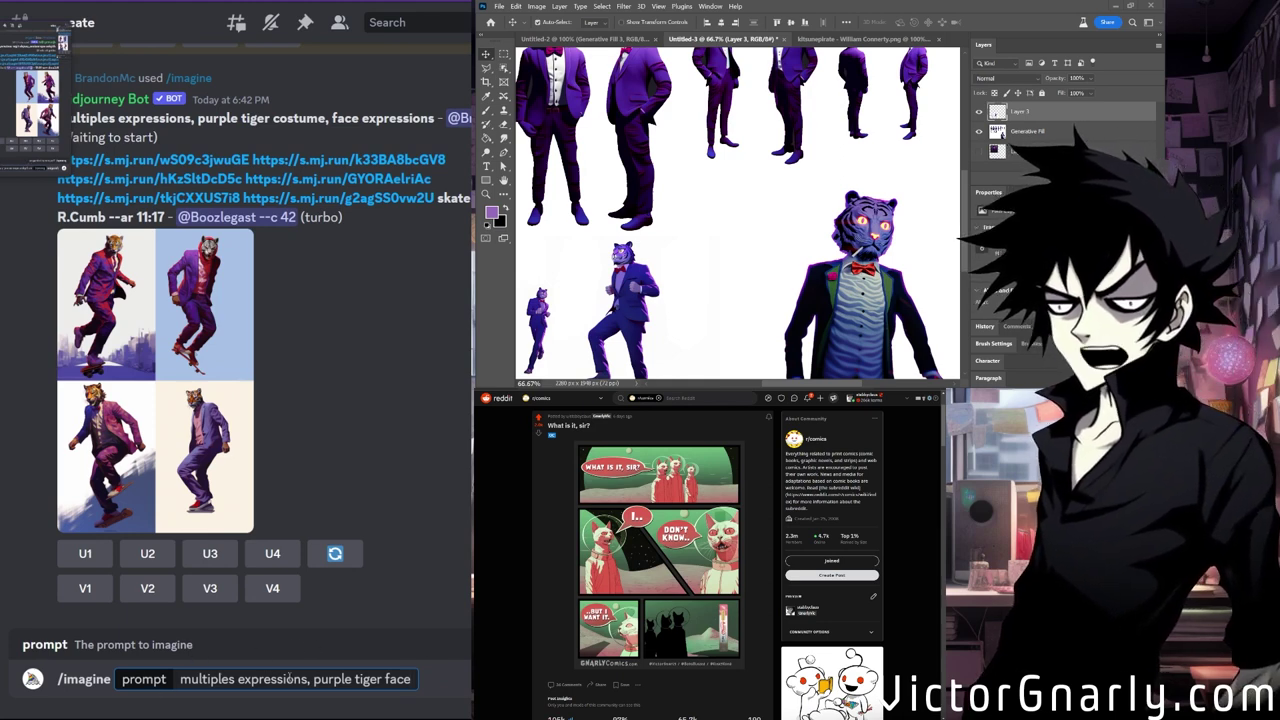
Insert "multiples faces," before "purple tiger face" in the prompt.
key("ctrl+Left")
key("ctrl+Left")
key("ctrl+Left")
type("multiples faces")
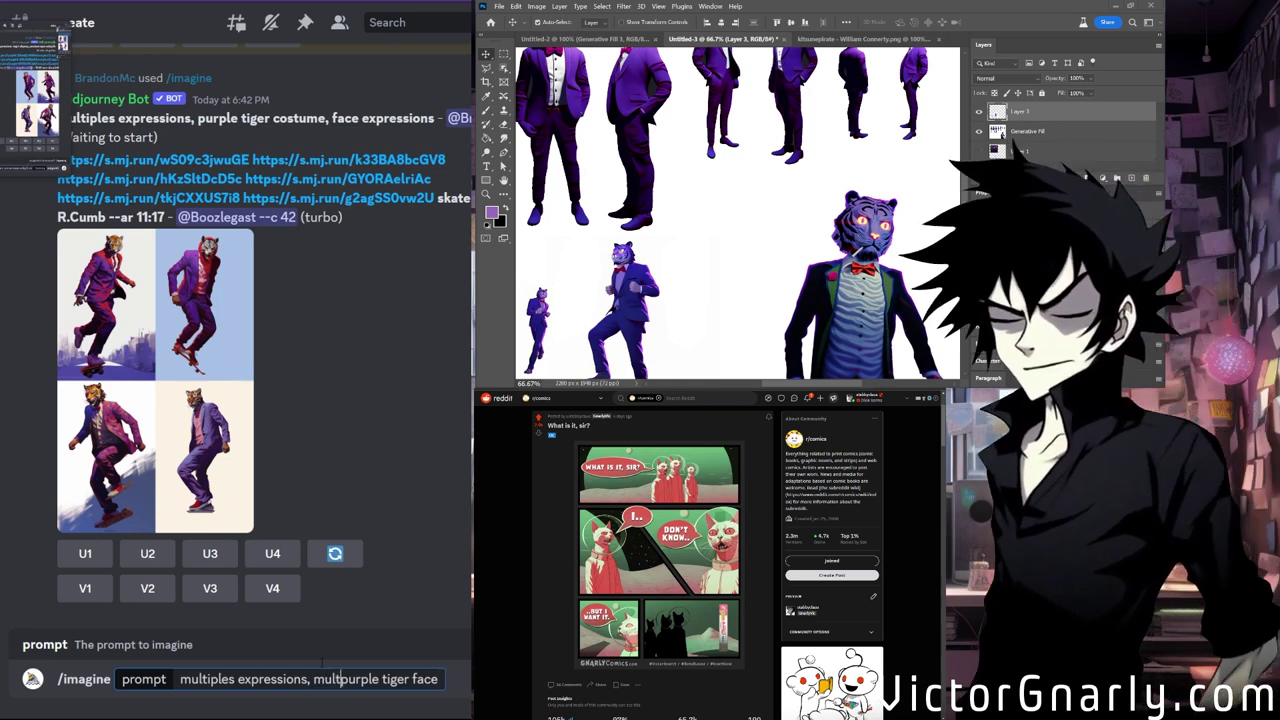
type(",")
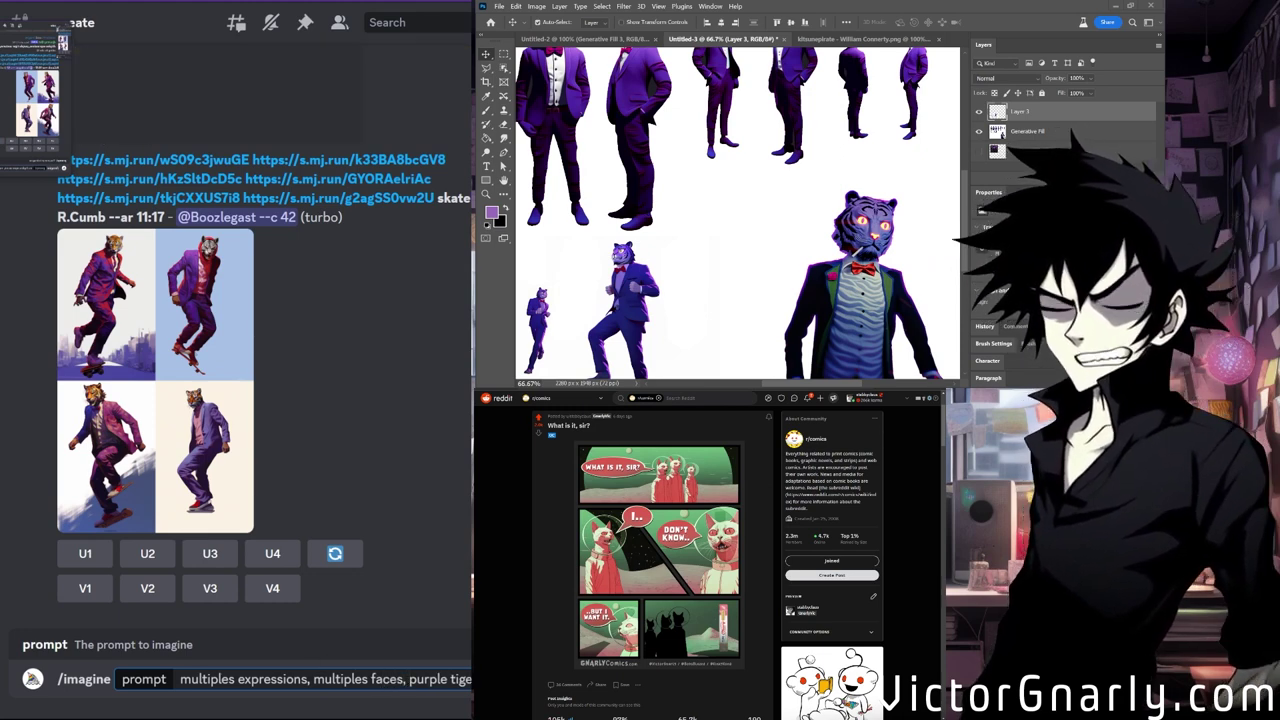
Add "character sheet," at the start and "--niji 5 --style expressive" at the end, and submit the prompt.
key("End")
type("--style expressi")
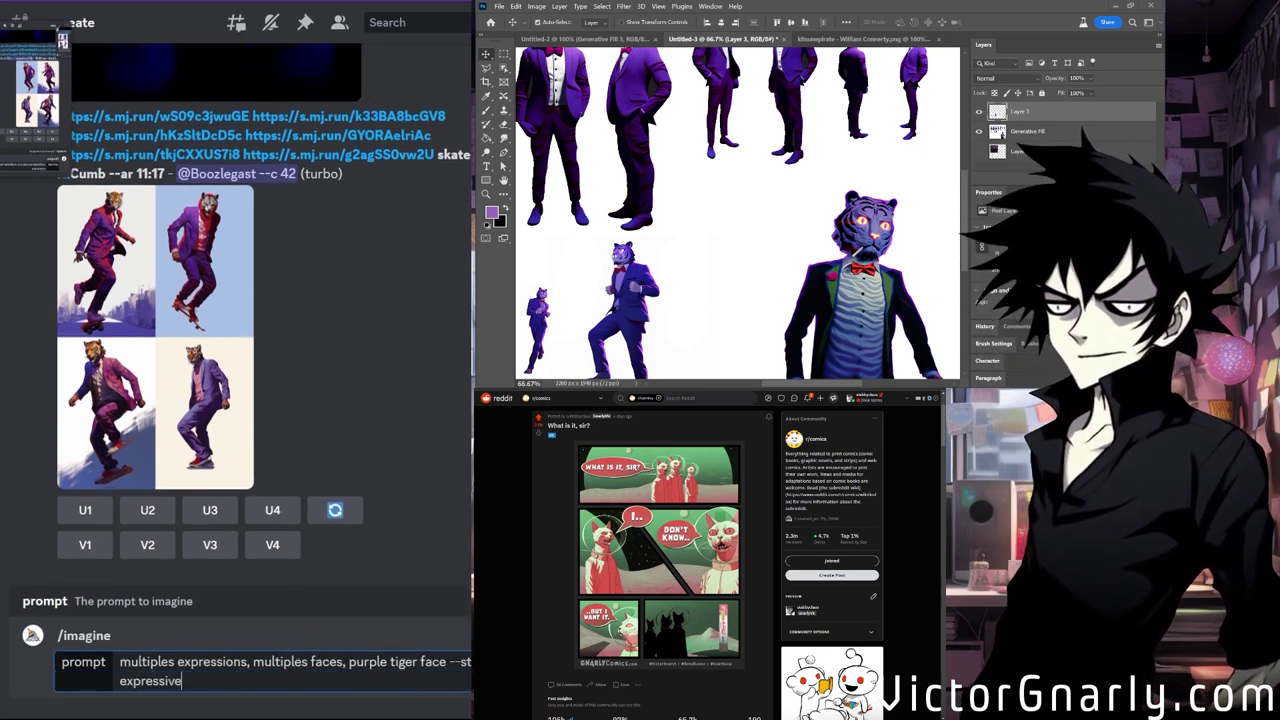
type("character sheet, ")
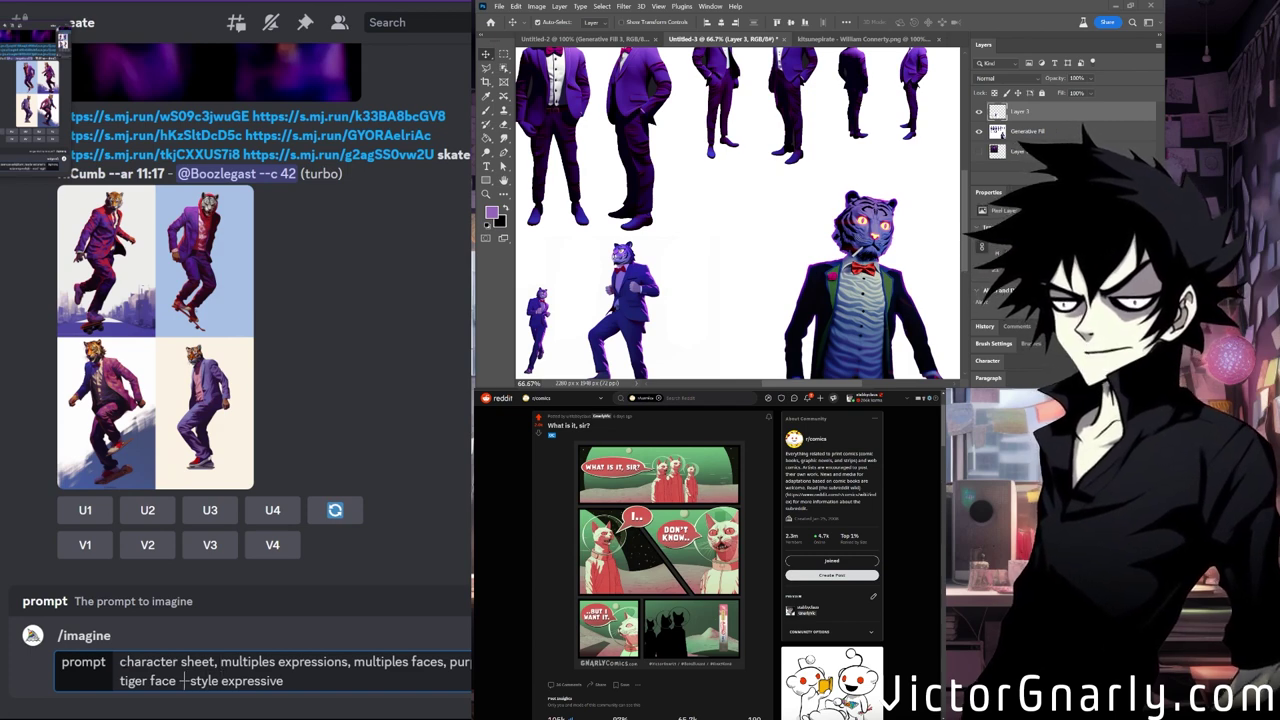
type("--niji 5")
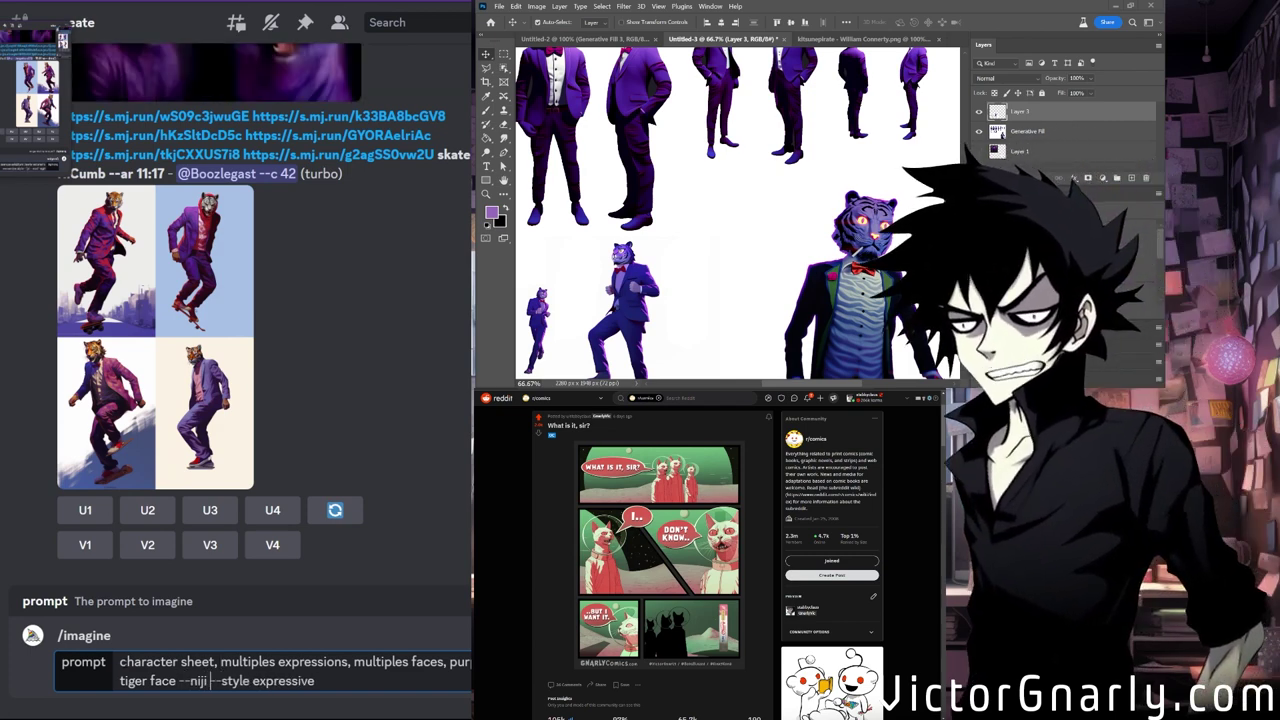
key("Return")
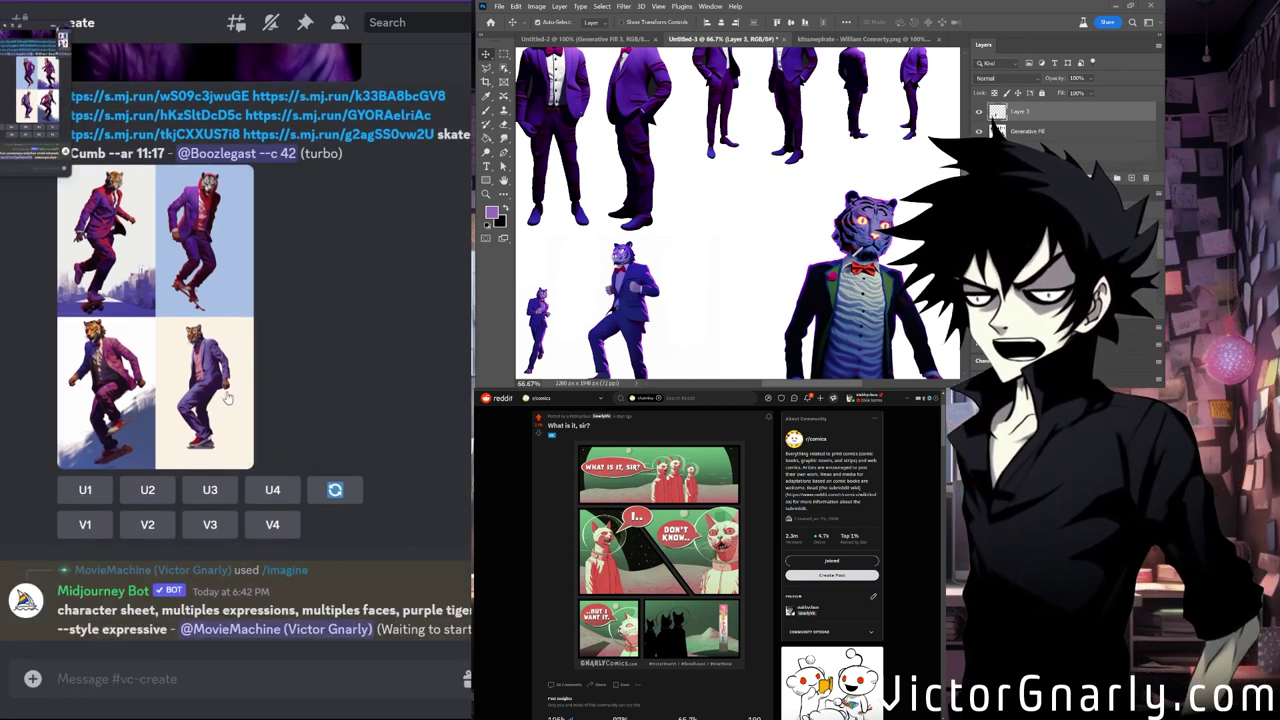
Check the channel for the new character sheet results, inspect the anime face grid enlarged, and close the preview.
scroll(215, 420, "up", 2)
scroll(218, 428, "up", 4)
scroll(218, 428, "down", 6)
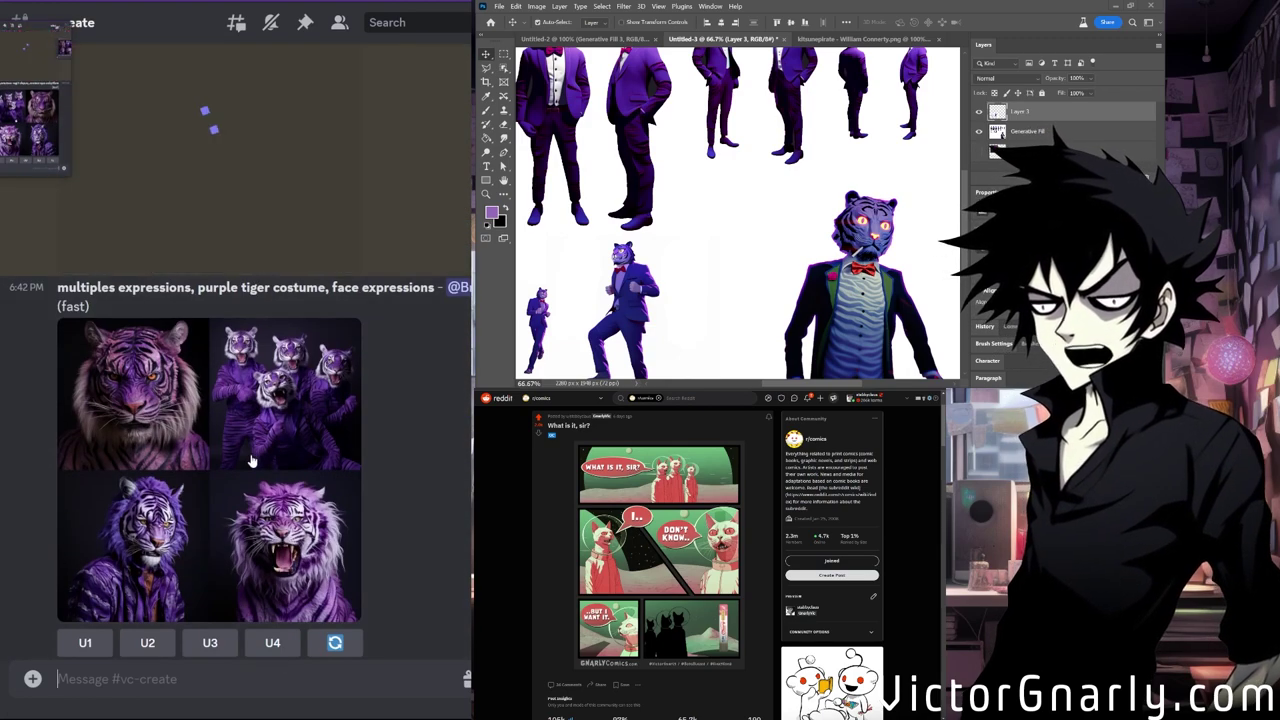
scroll(220, 390, "up", 2)
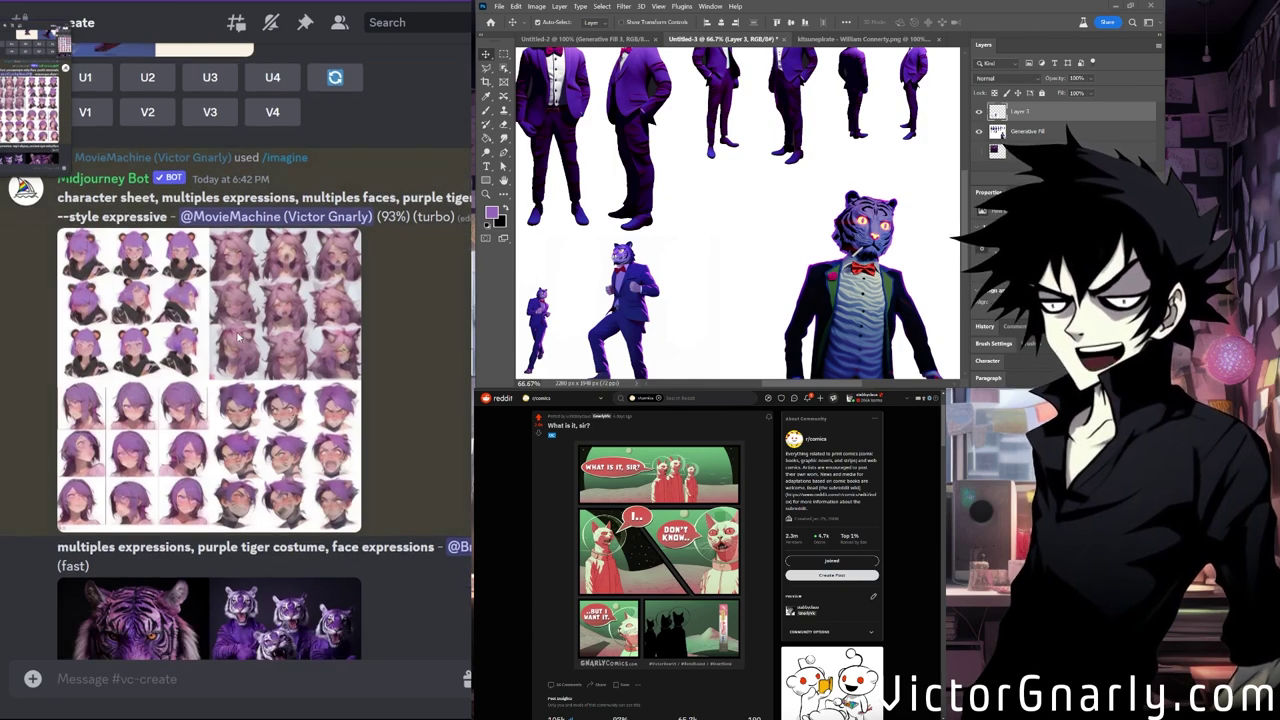
scroll(237, 338, "down", 5)
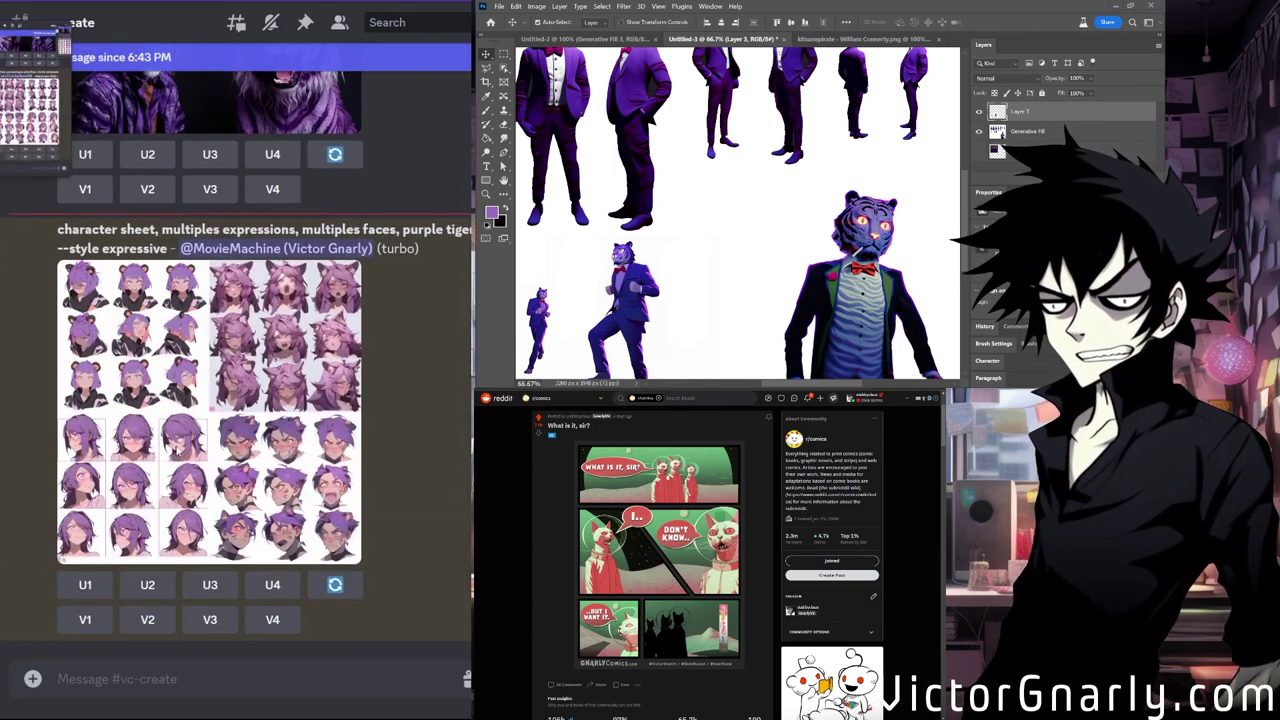
left_click(170, 330)
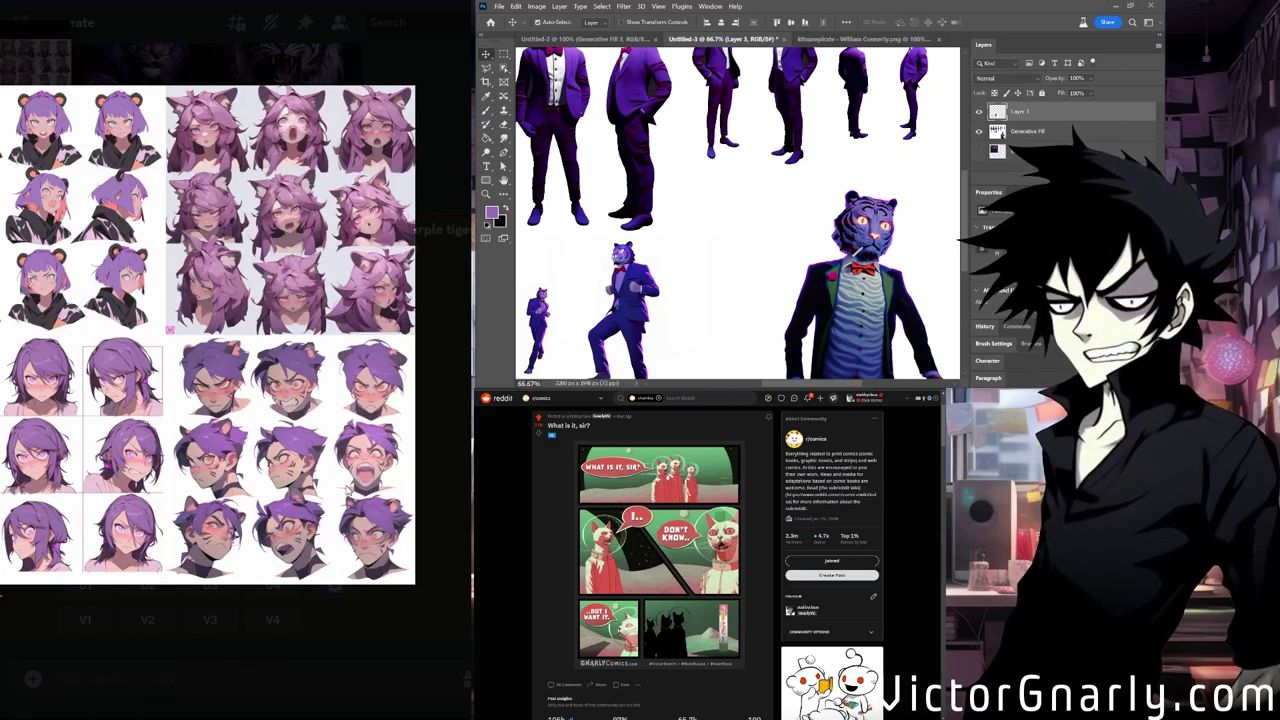
left_click(446, 467)
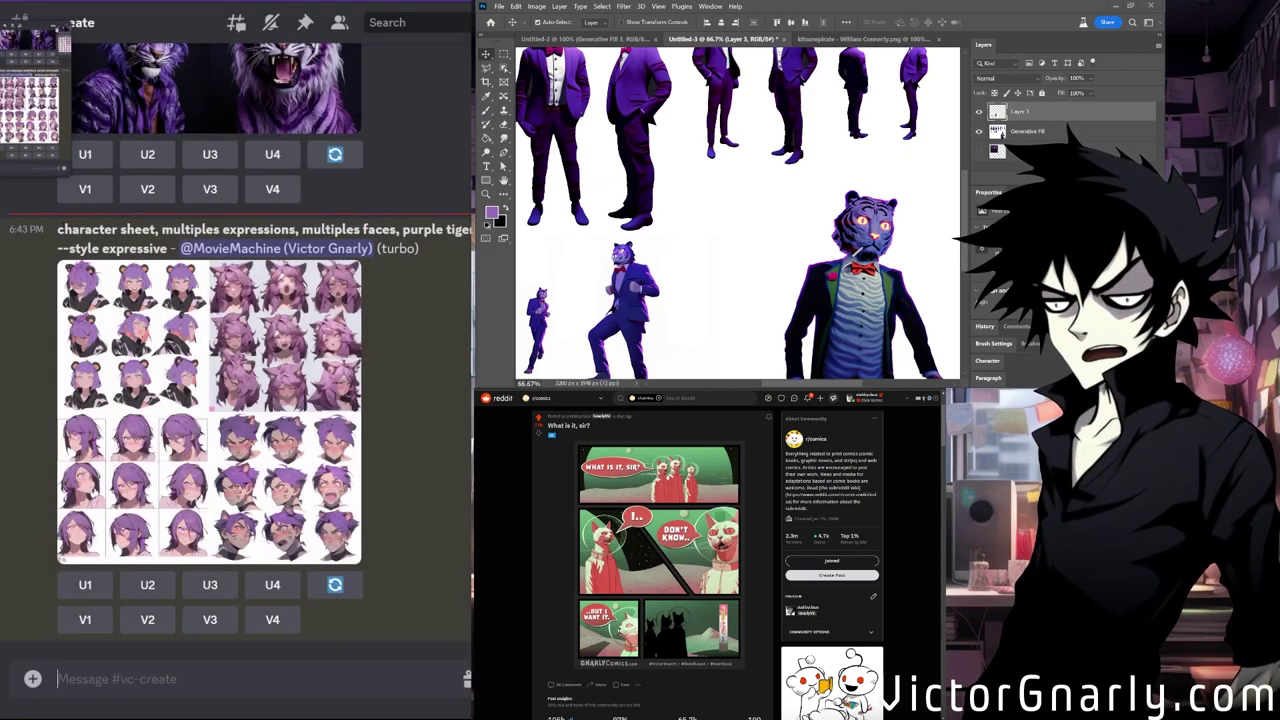
Reuse the prompt text without its style parameters and submit "character sheet, multiples expressions, multiples faces, purple tiger face" with /imagine.
left_click_drag(52, 232, 472, 230)
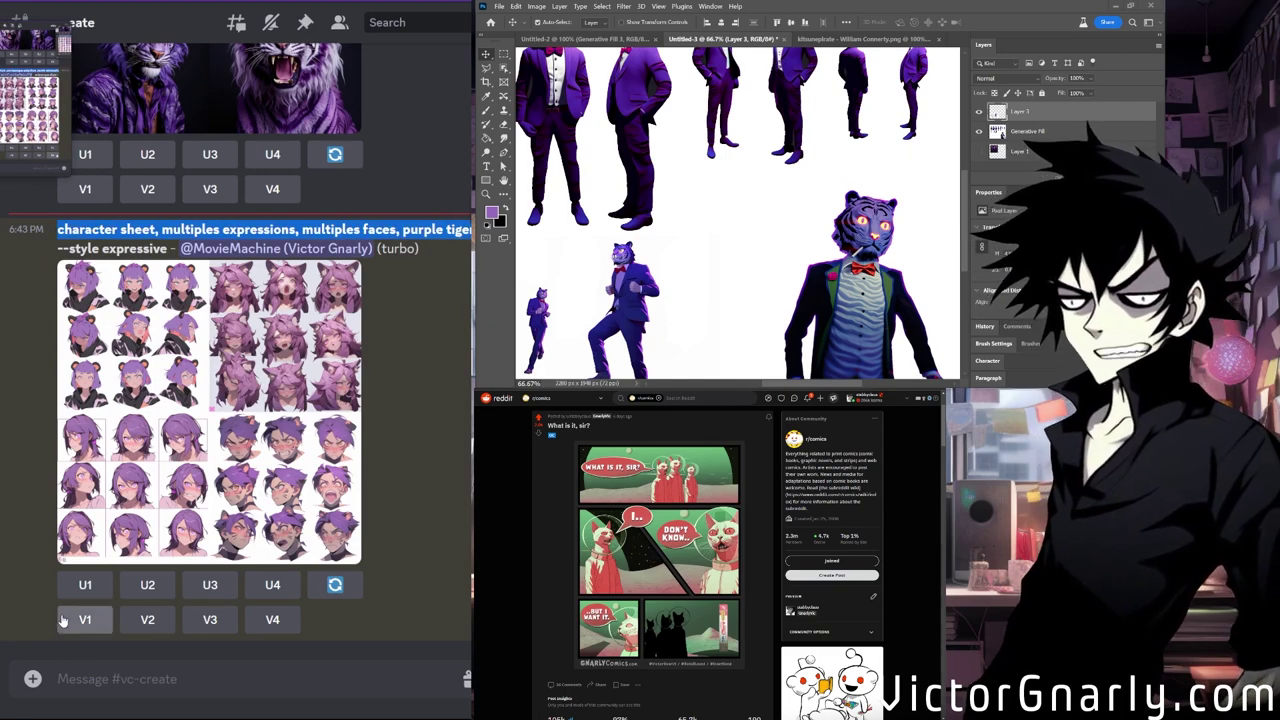
left_click(58, 679)
type("/")
key("Return")
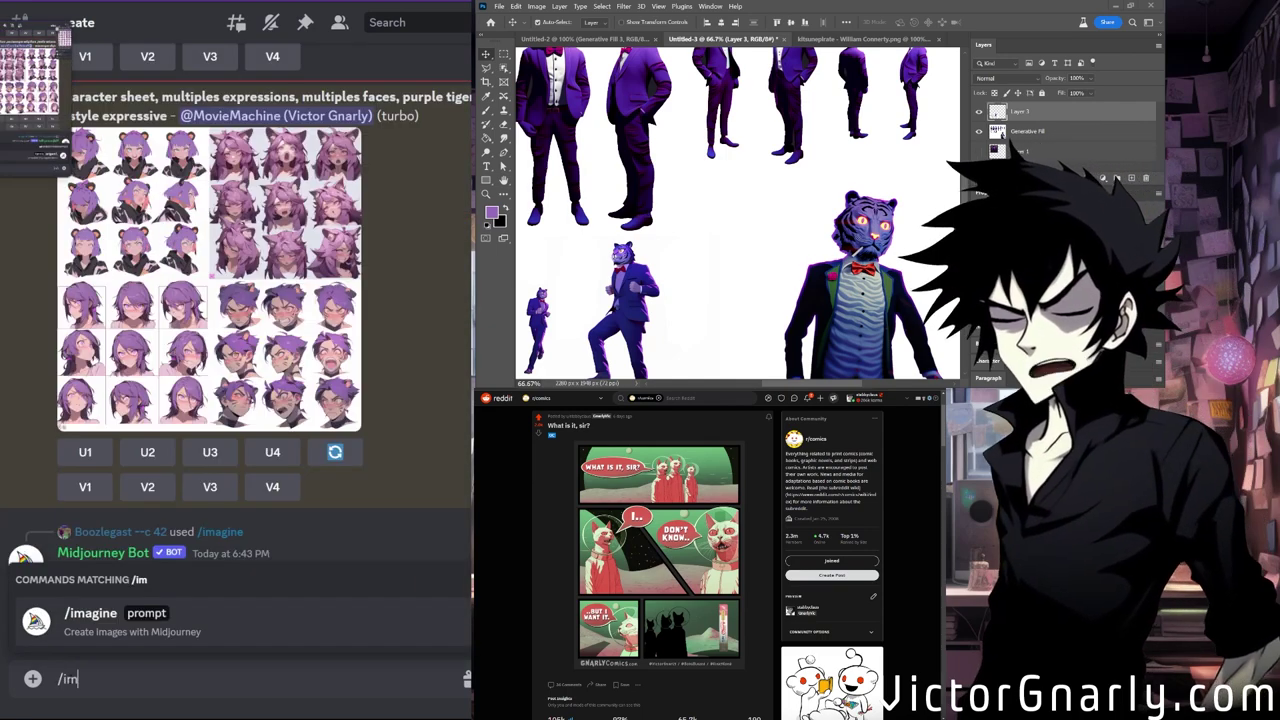
type("character sheet, multiples expressions, multiples faces, purple tiger face")
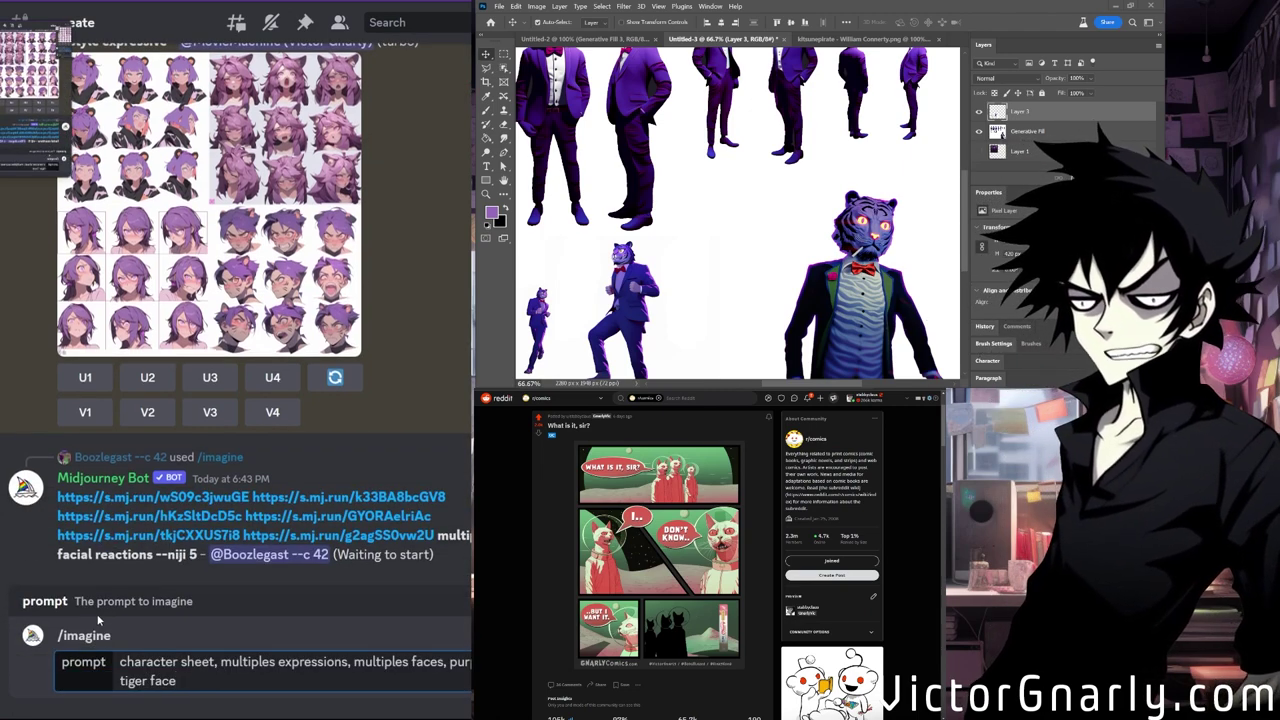
key("Return")
Inspect the anime character sheet grid enlarged, close the preview, and view the newly generated tiger-face character sheets.
left_click(250, 250)
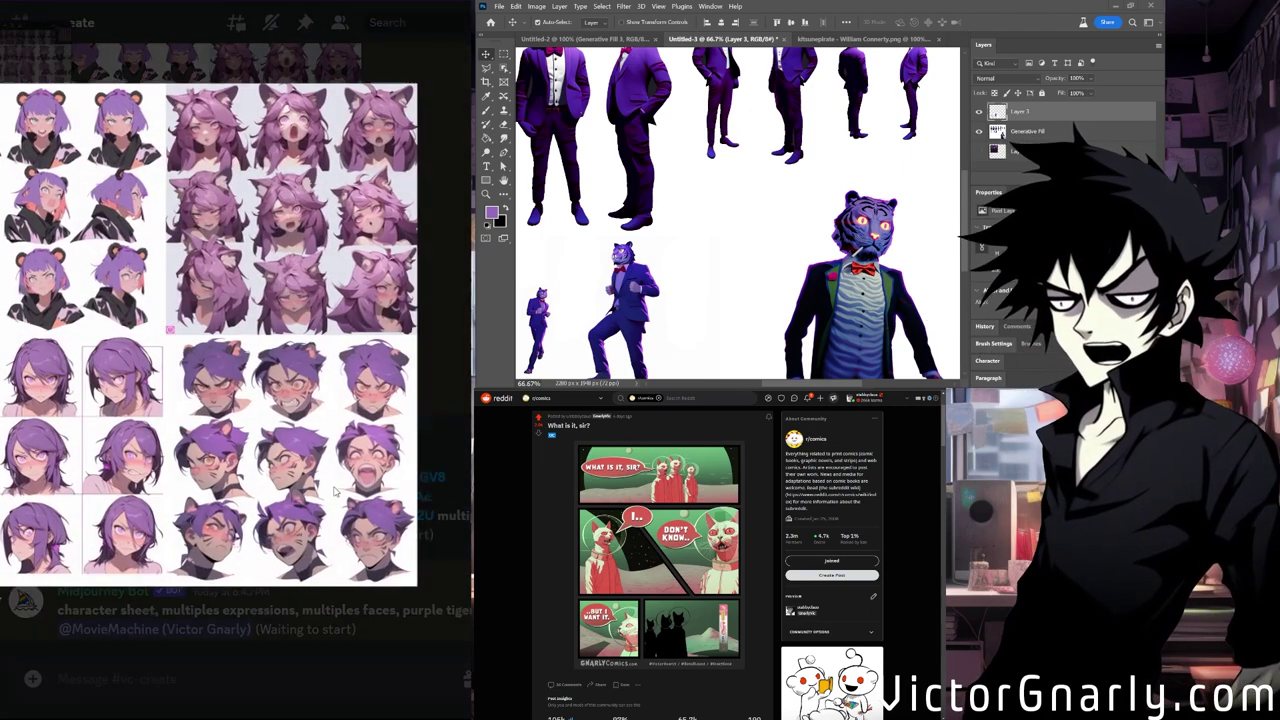
left_click(456, 416)
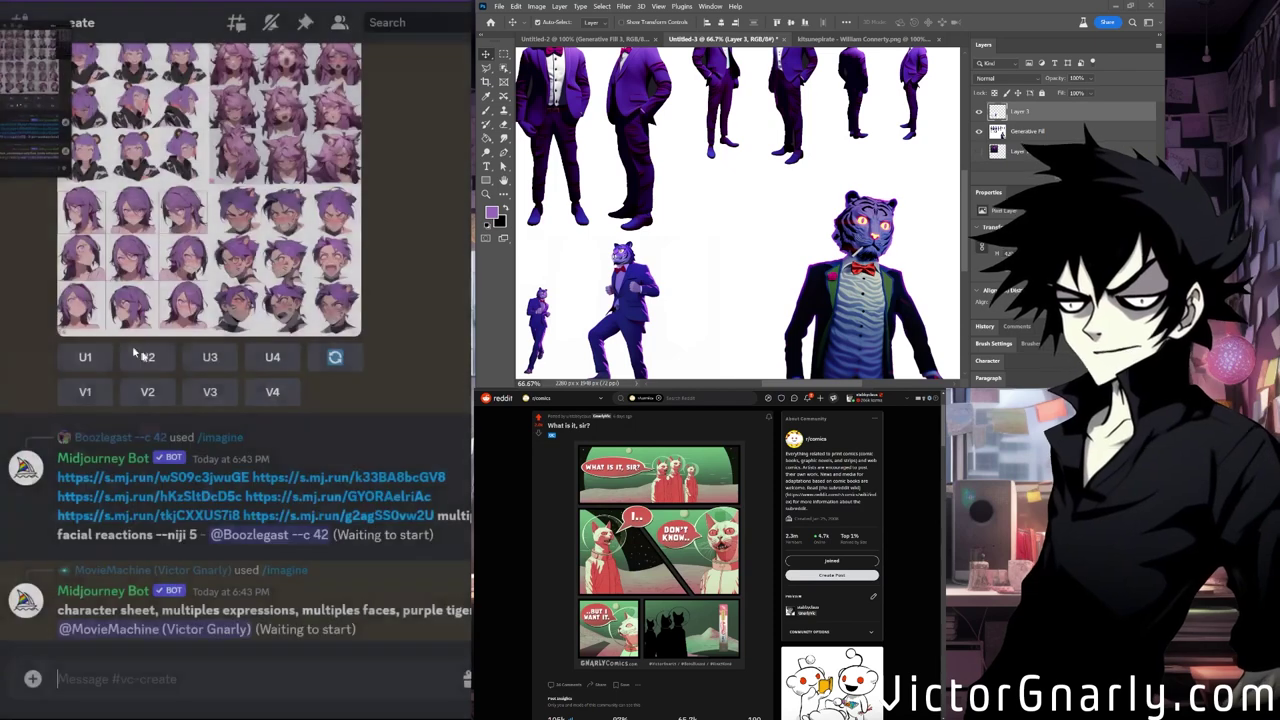
scroll(130, 368, "up", 1)
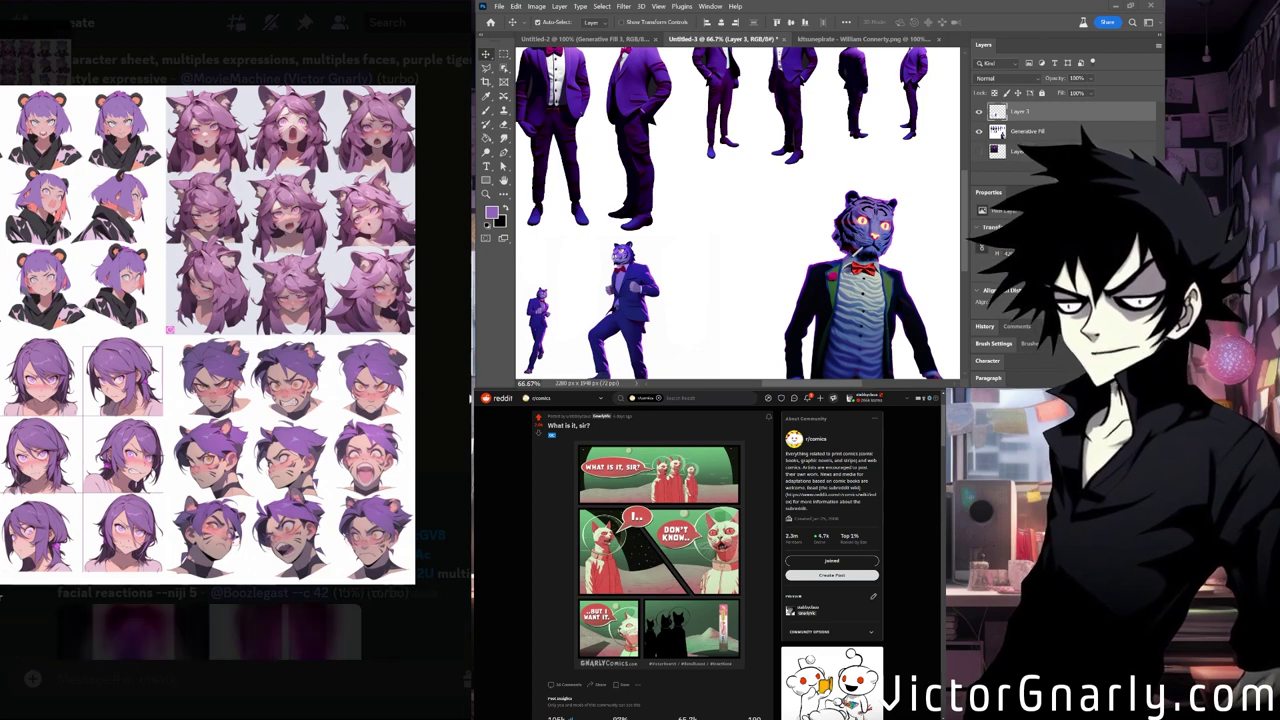
left_click(453, 411)
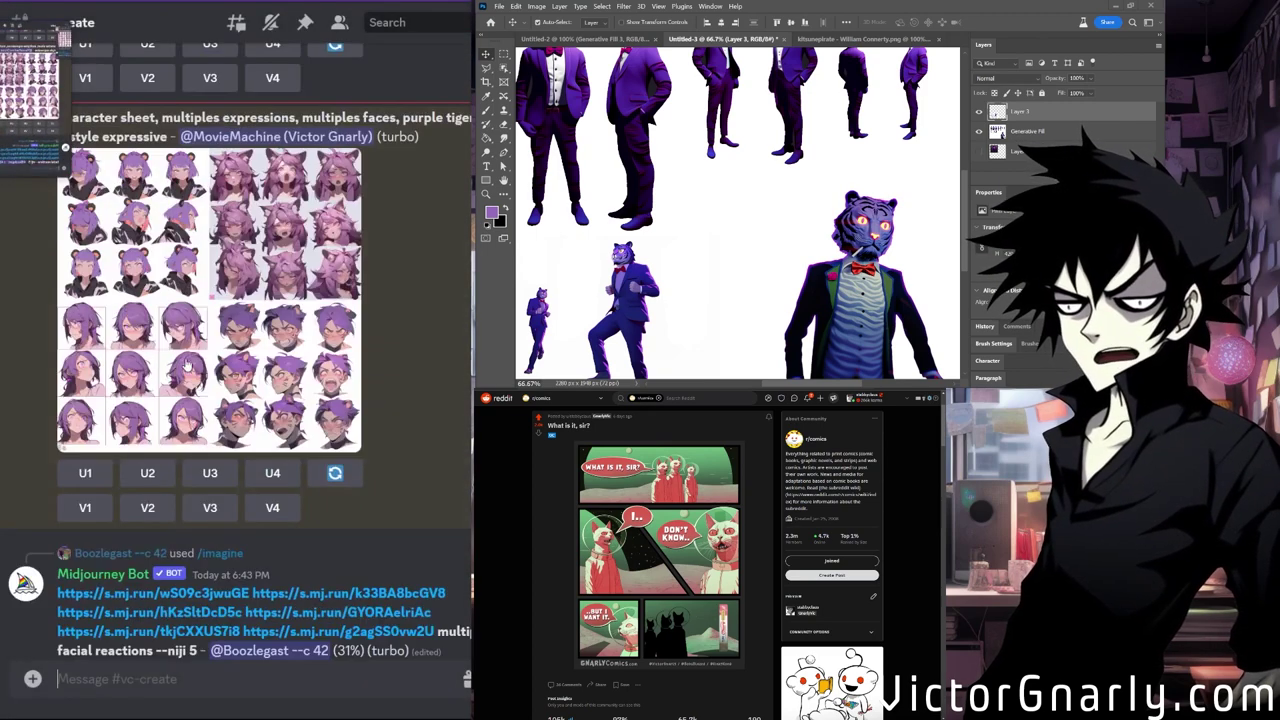
left_click(340, 430)
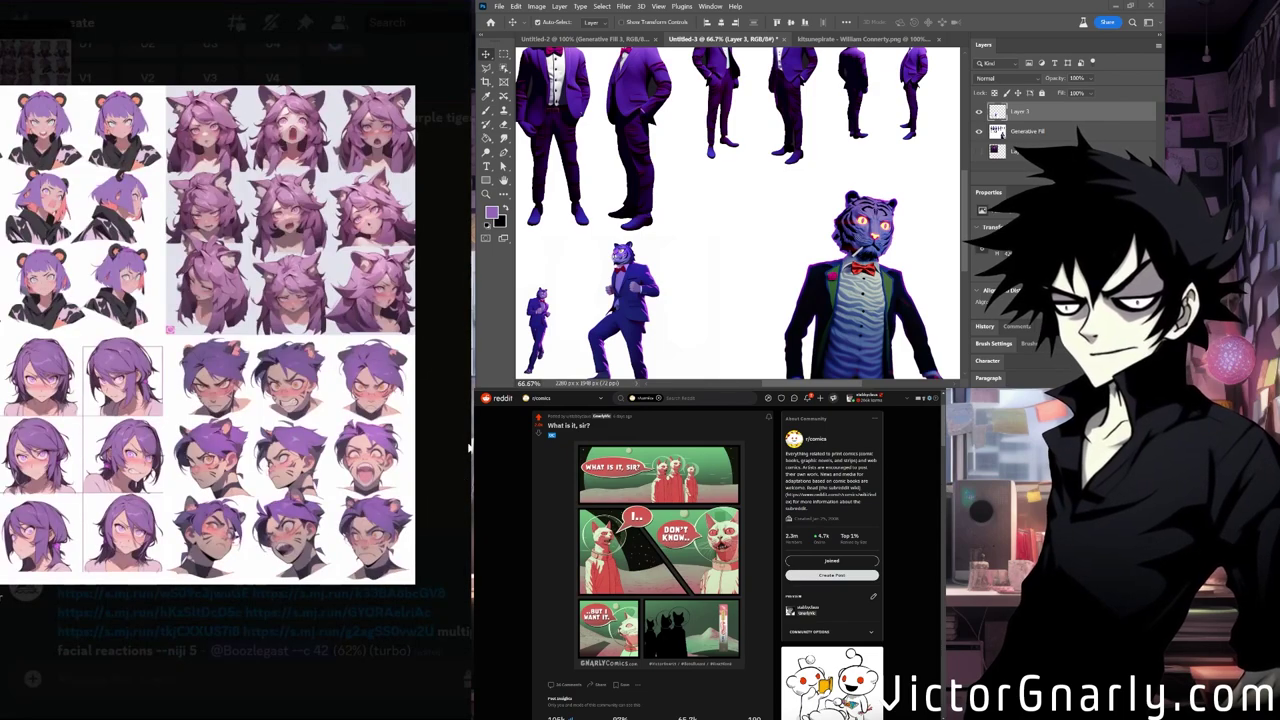
left_click(468, 447)
scroll(218, 500, "down", 10)
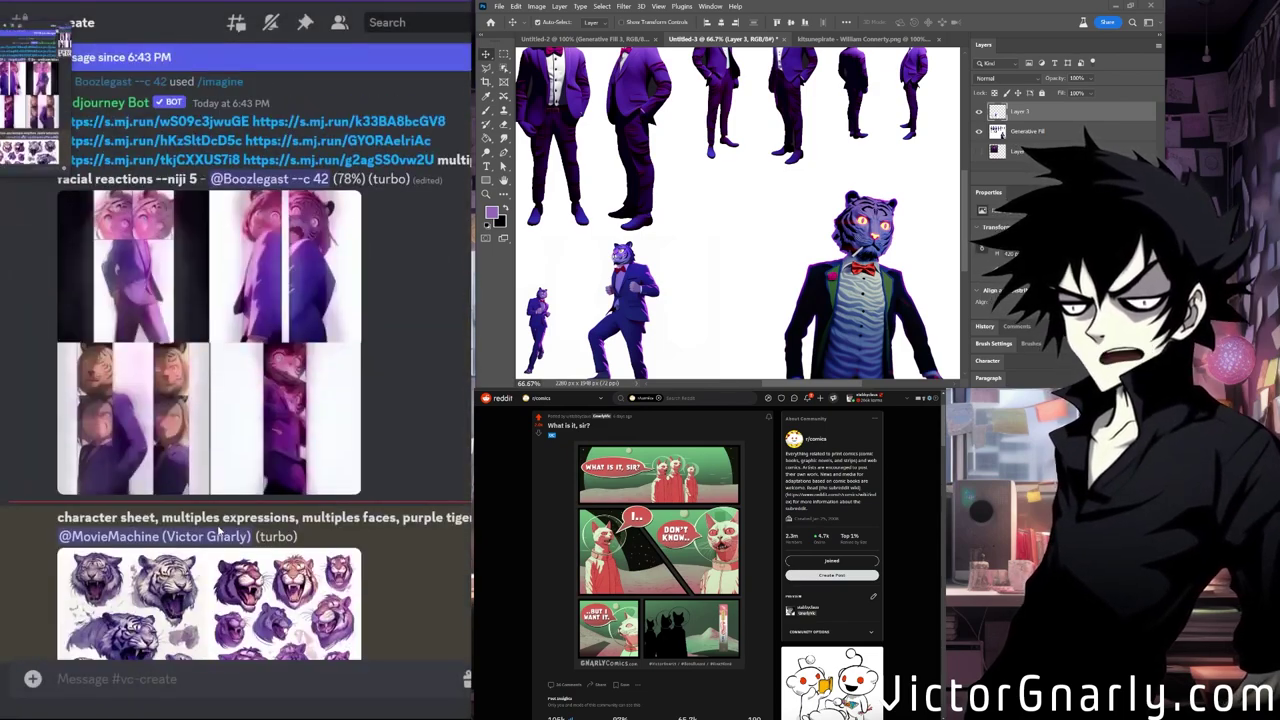
scroll(218, 530, "down", 3)
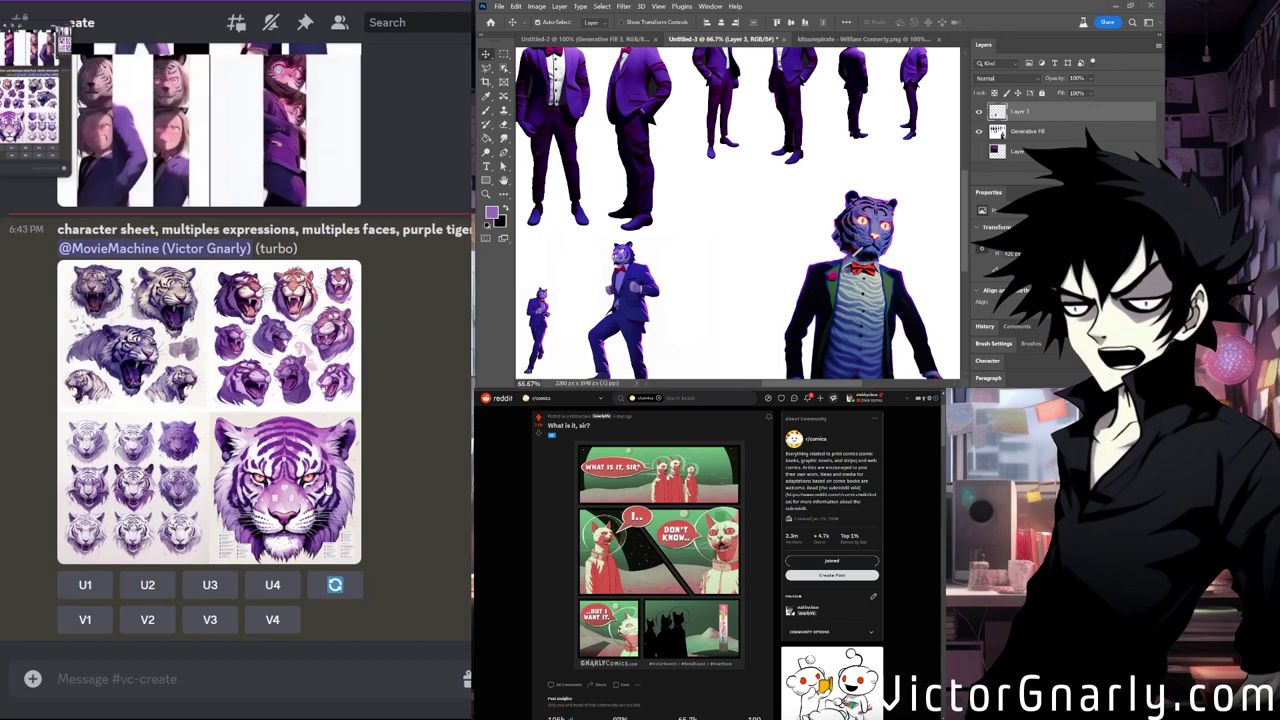
Inspect the purple tiger-face character sheet grid enlarged and close the preview.
left_click(280, 474)
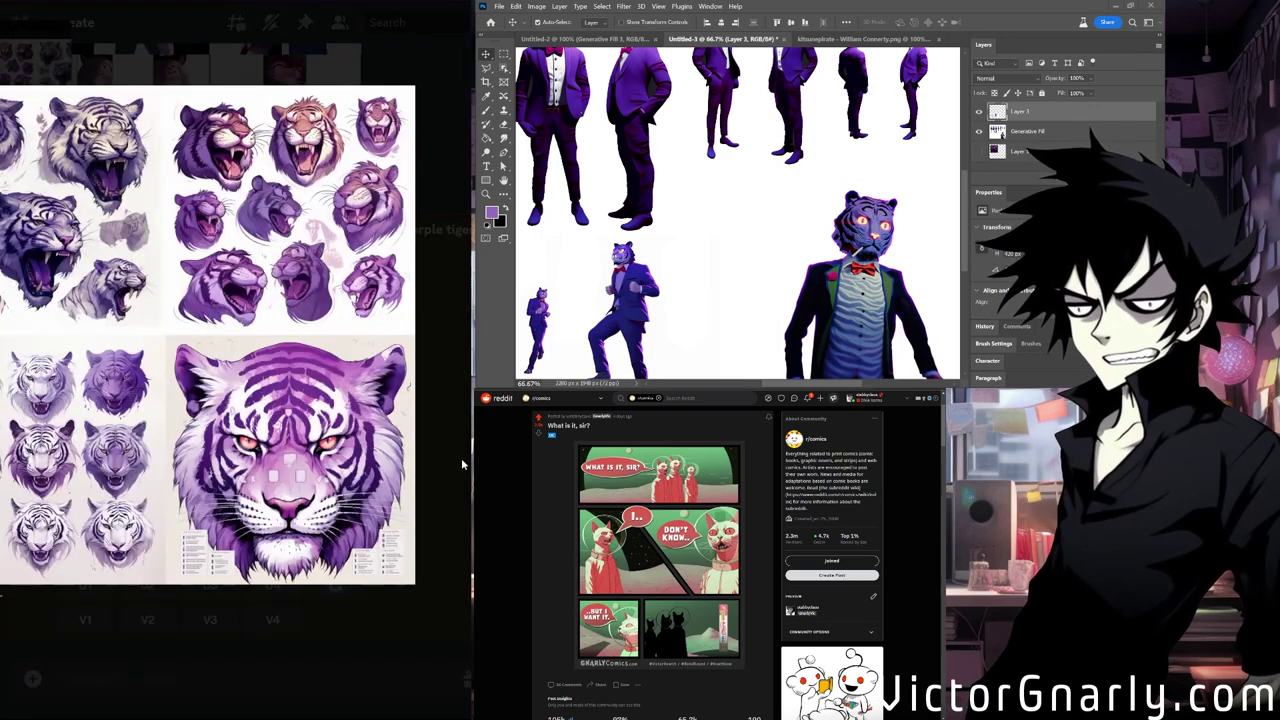
left_click(446, 399)
scroll(236, 450, "up", 6)
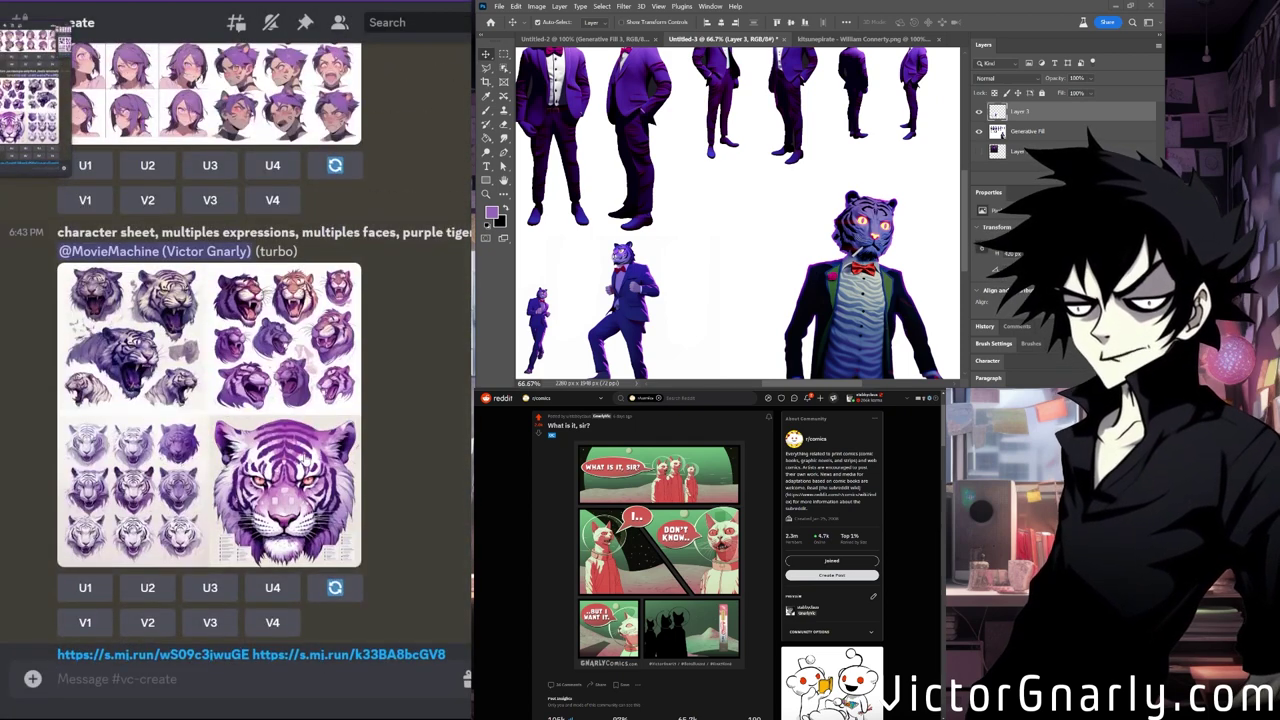
left_click(305, 455)
left_click(455, 435)
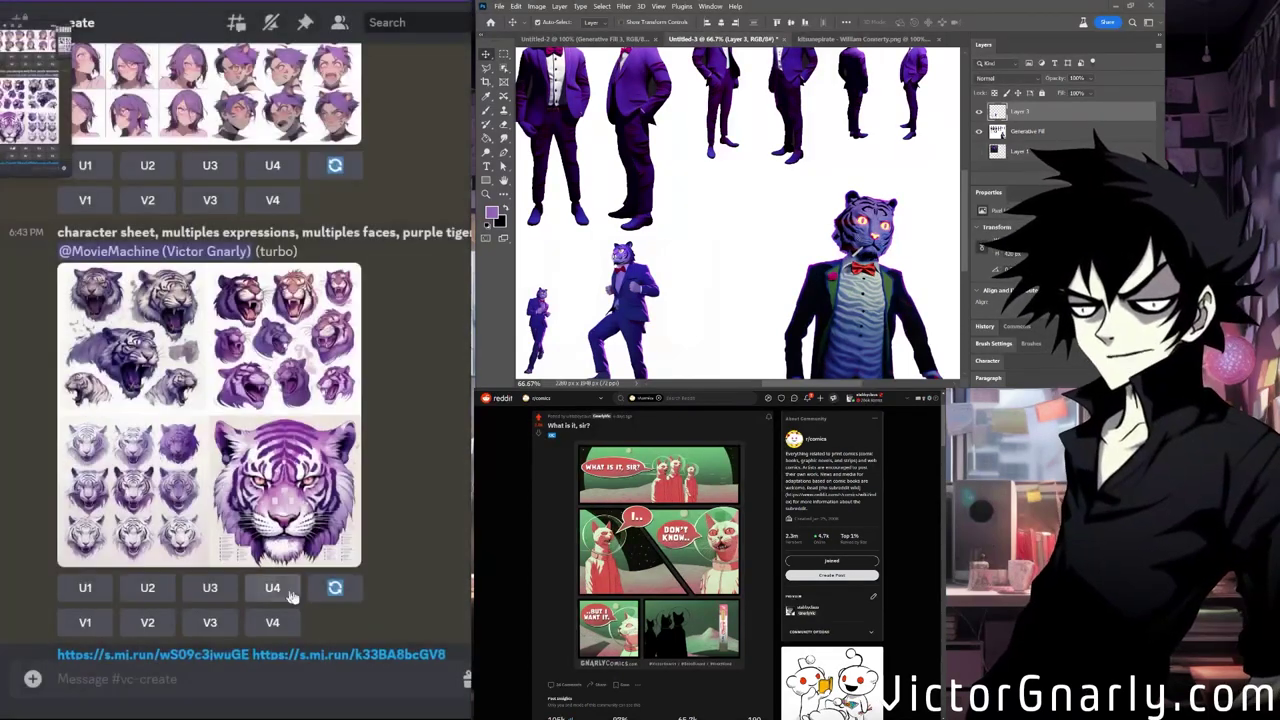
Rerun the tiger-face prompt with "happy, sad, angry, upset," inserted before "purple tiger face" and submit it.
left_click(335, 587)
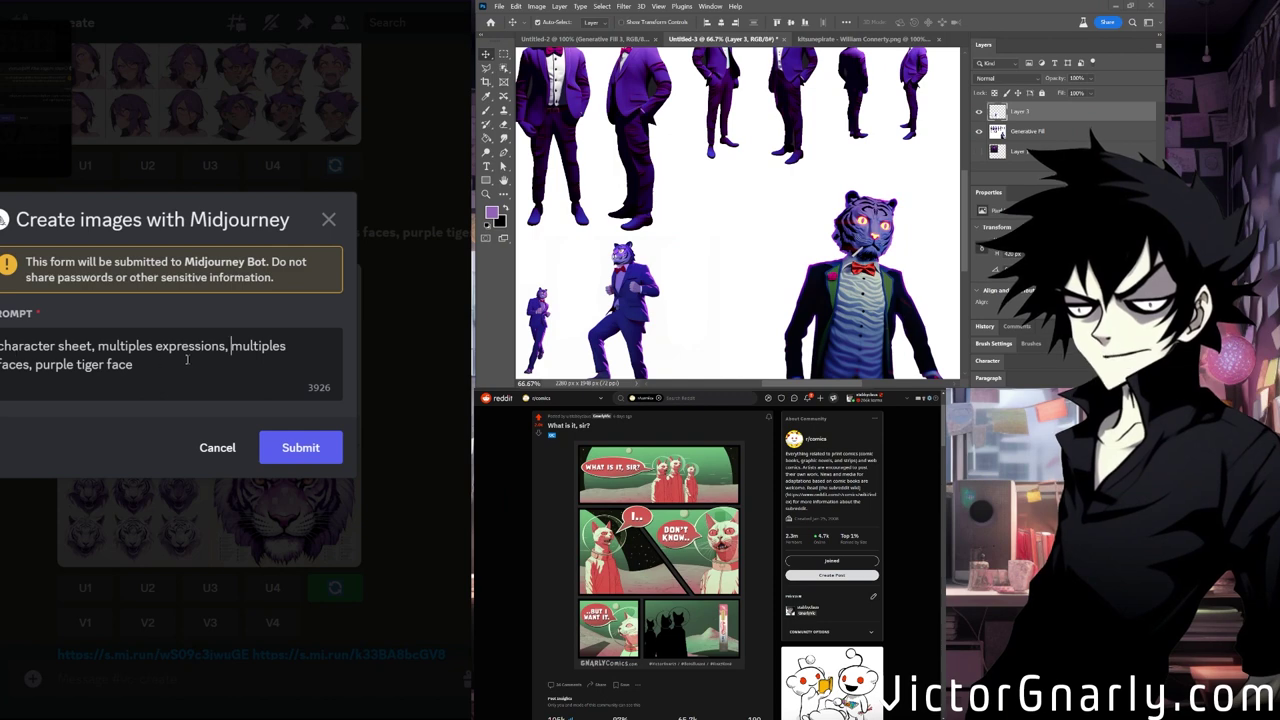
left_click(47, 372)
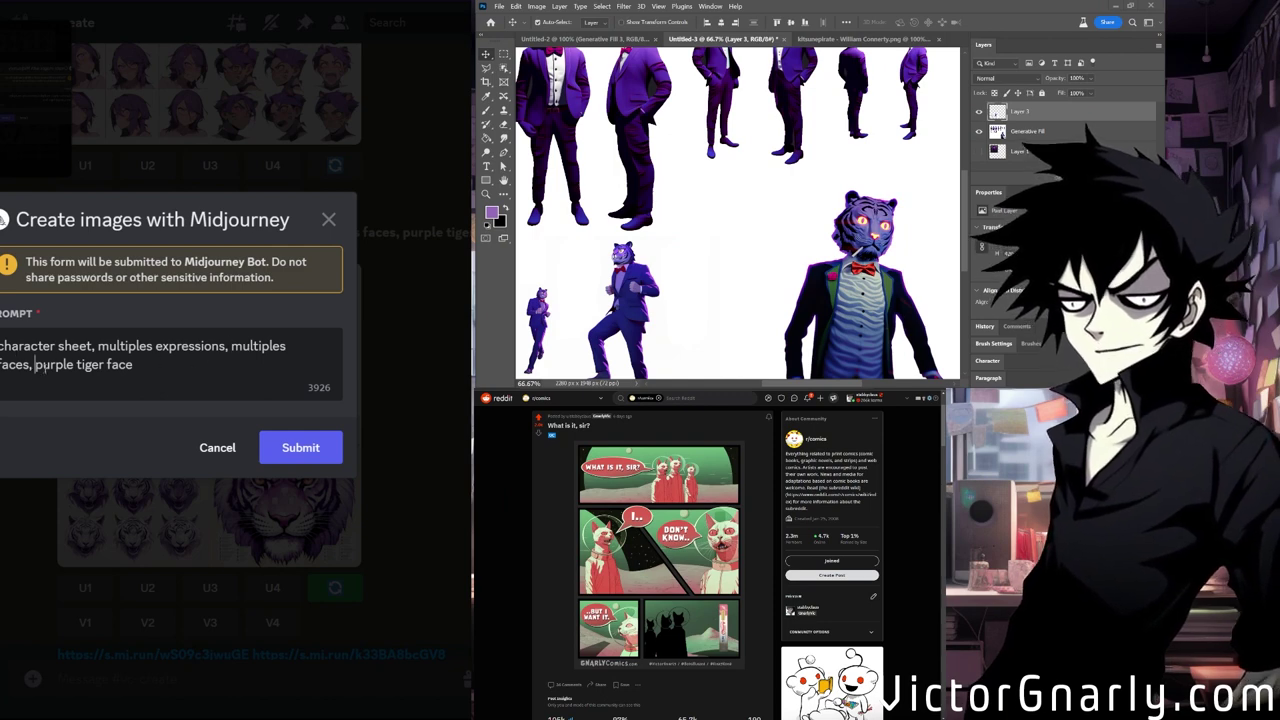
type("happy ")
type(", sad, angry")
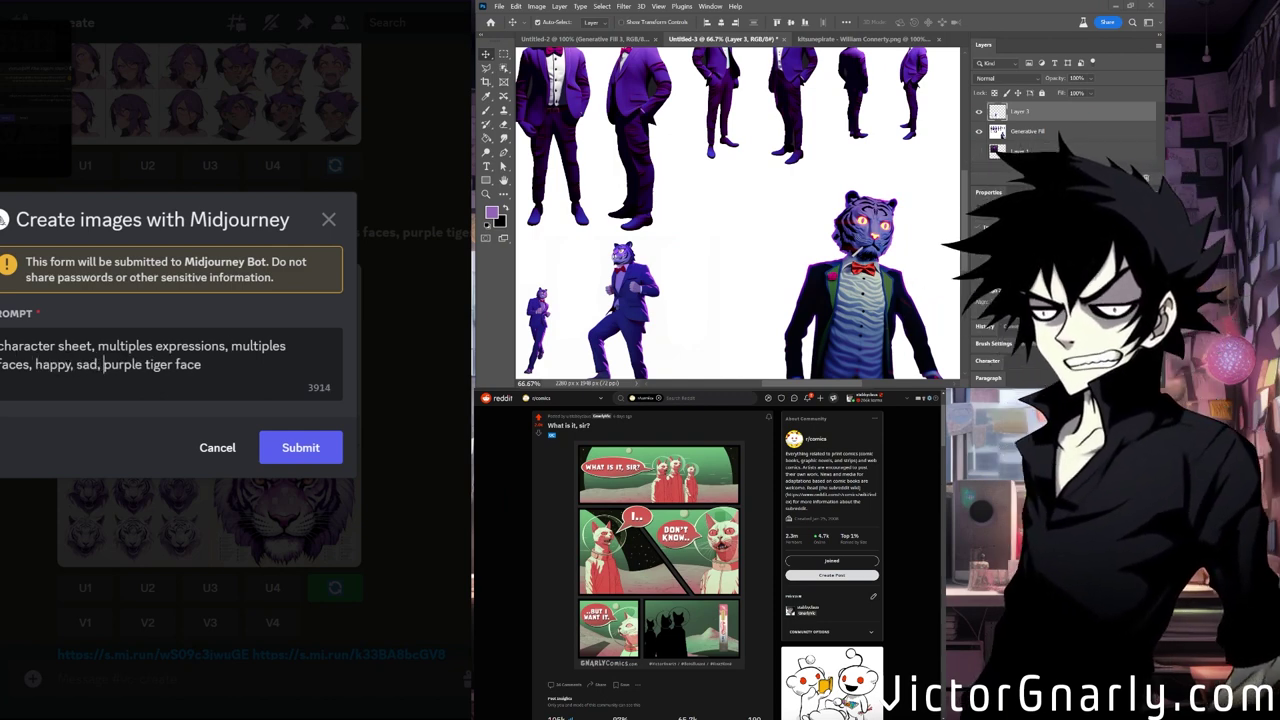
type(", upset,")
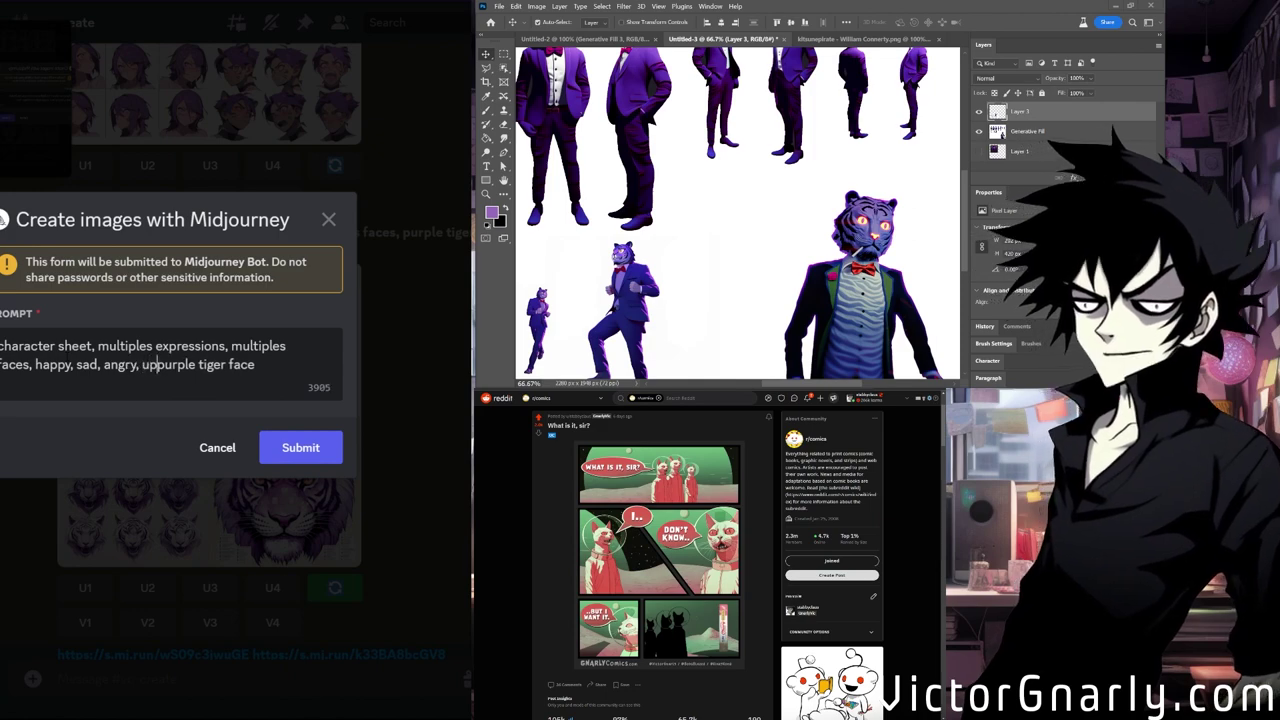
left_click(309, 447)
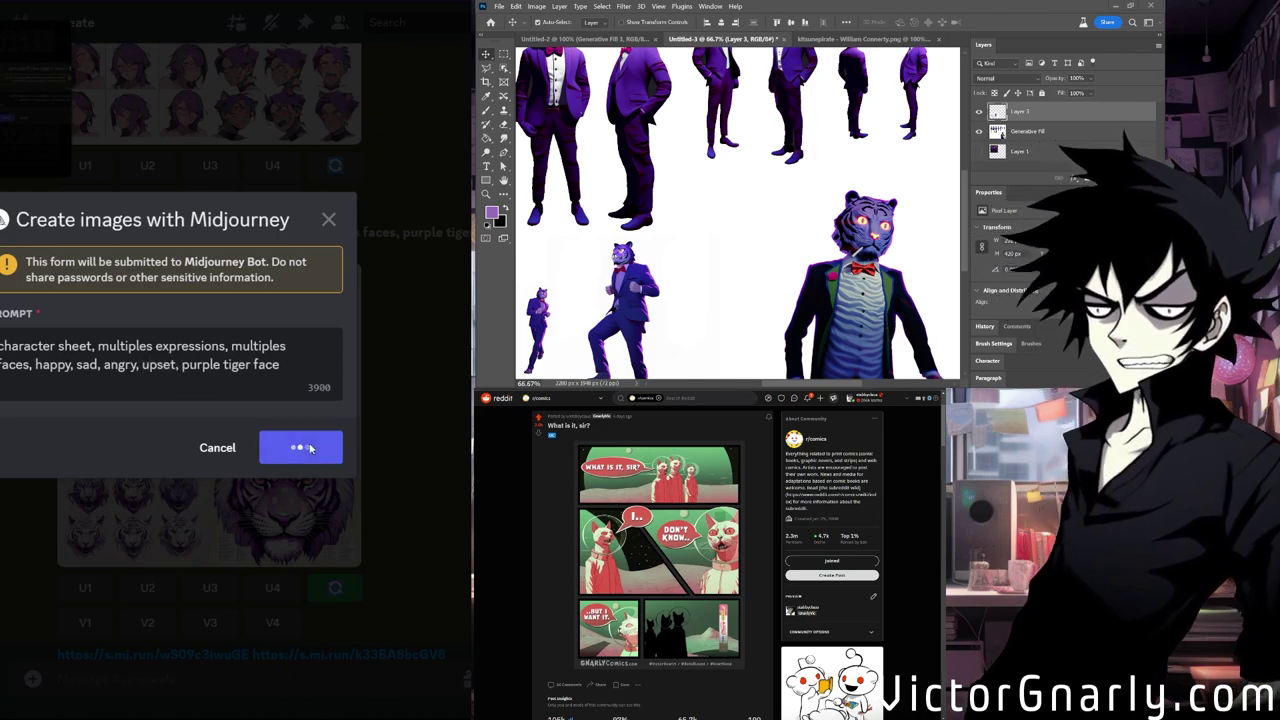
Compare the earlier tiger results in the channel with the new expression sheets, inspect the new grid enlarged, and close the preview.
scroll(272, 423, "down", 6)
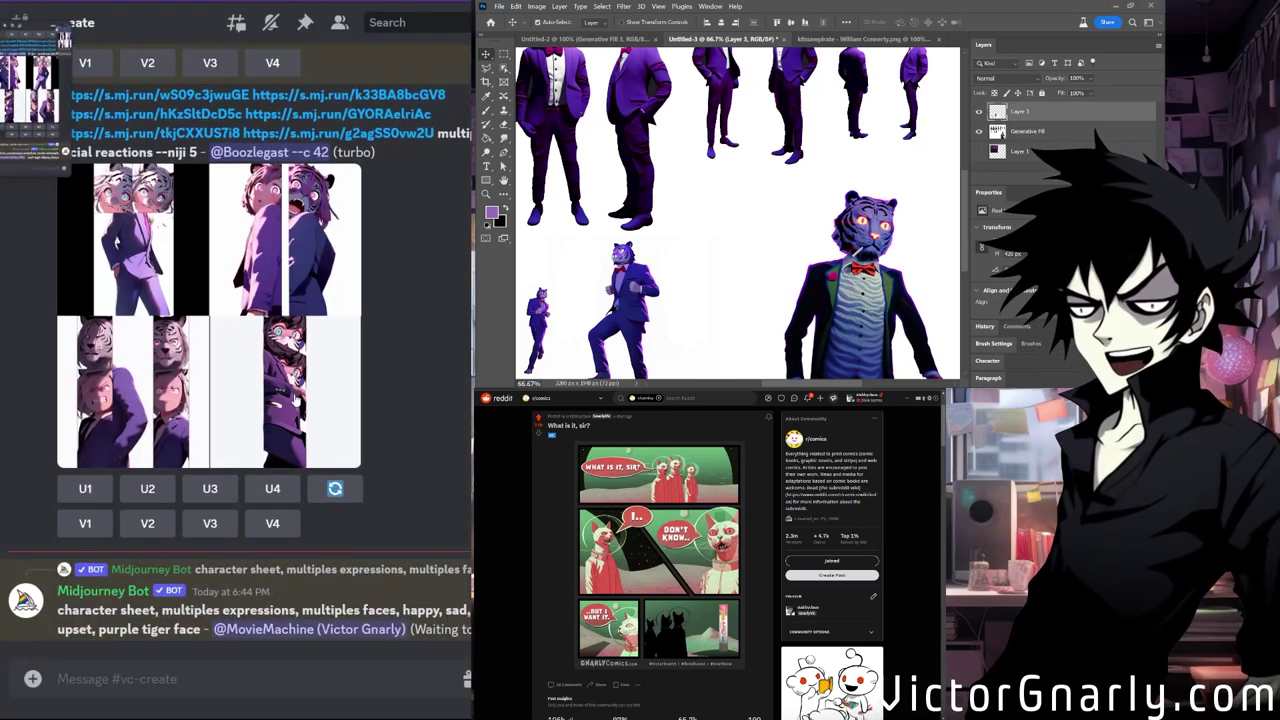
scroll(278, 428, "up", 5)
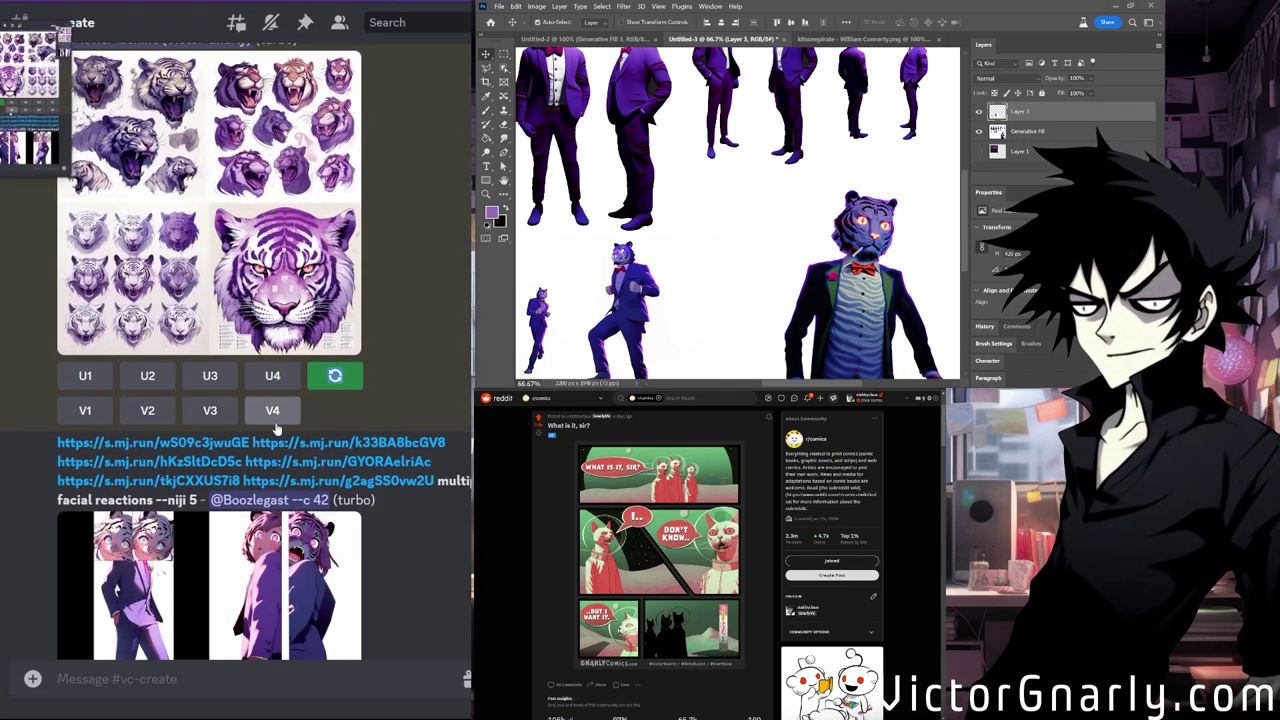
scroll(277, 427, "down", 5)
scroll(280, 430, "down", 3)
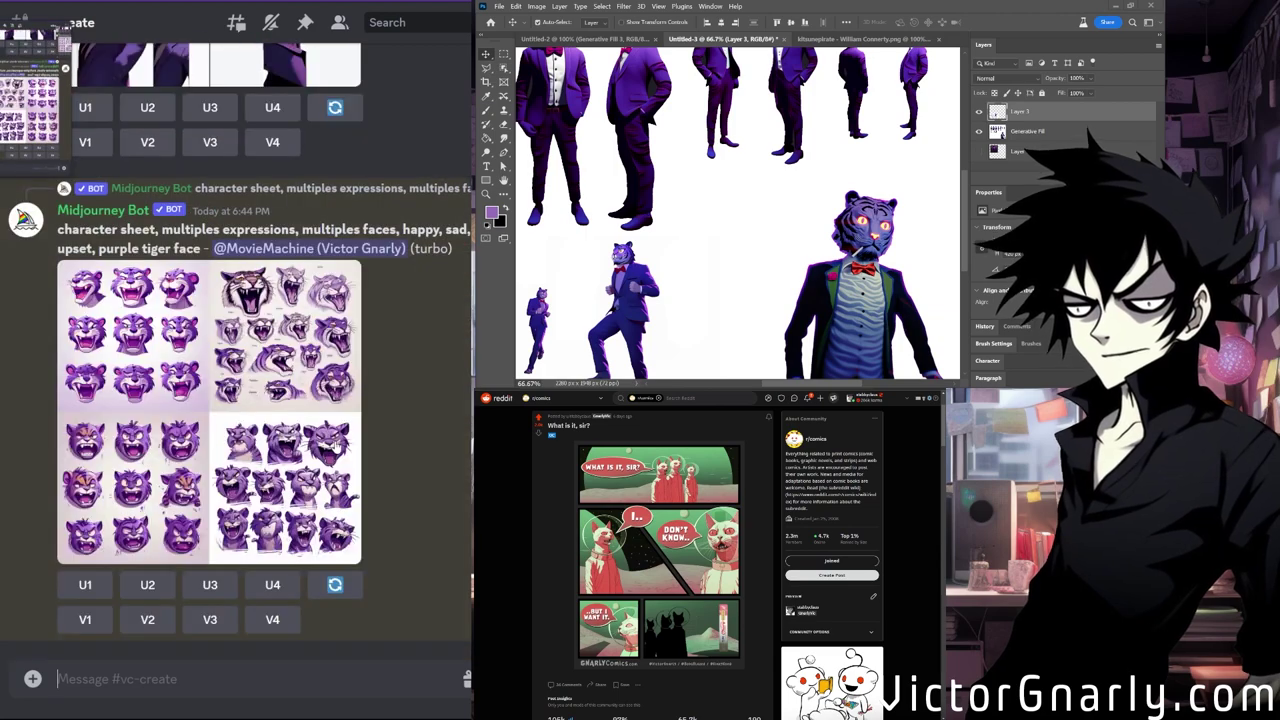
scroll(335, 446, "up", 15)
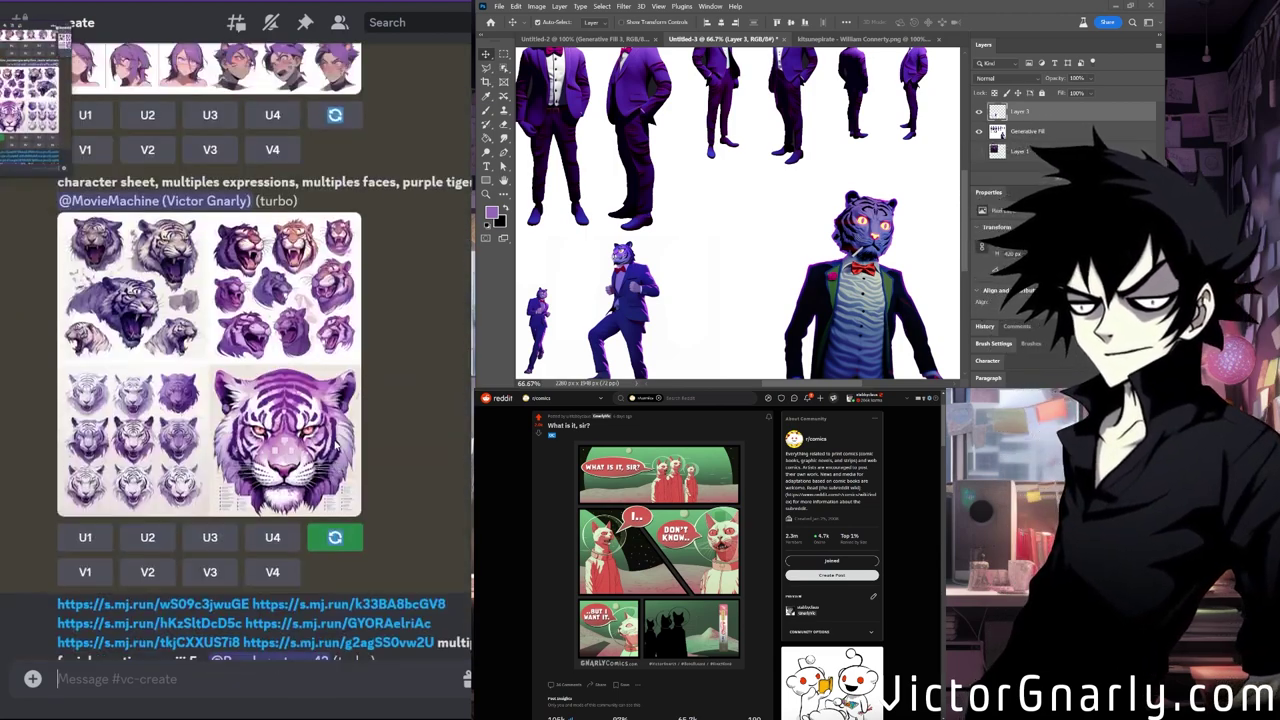
scroll(335, 446, "down", 3)
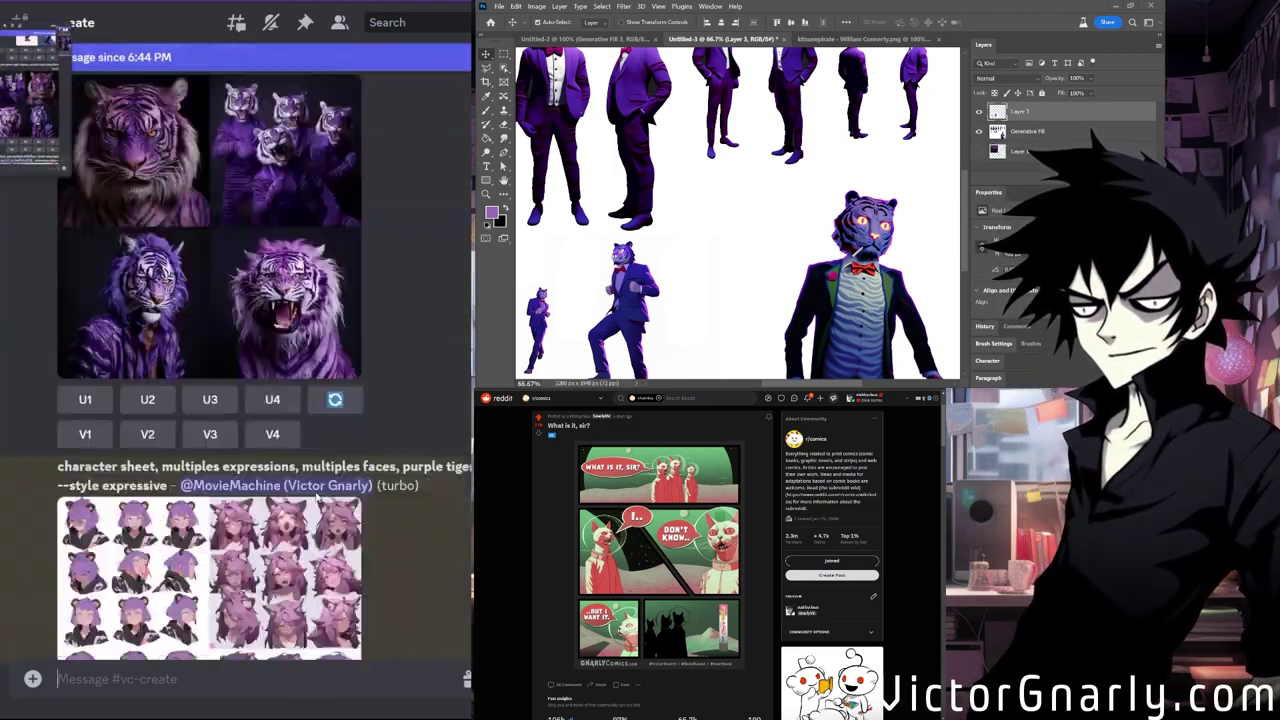
scroll(318, 496, "down", 10)
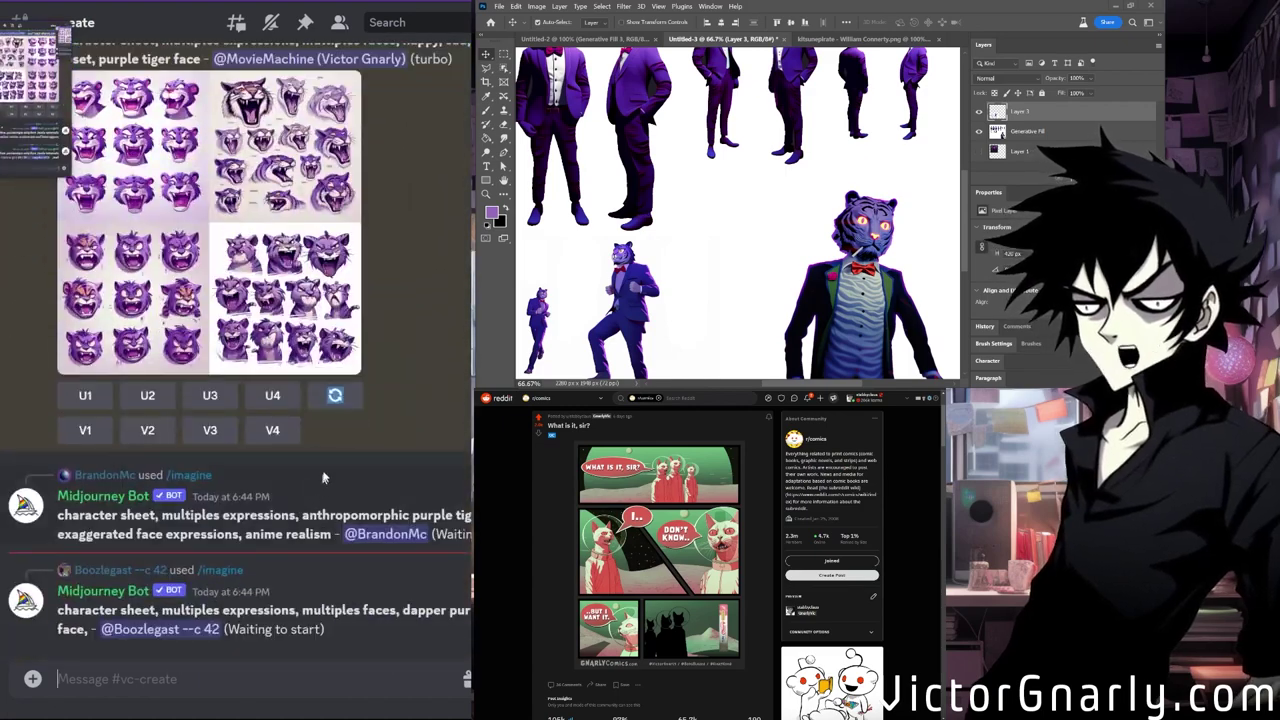
left_click(330, 340)
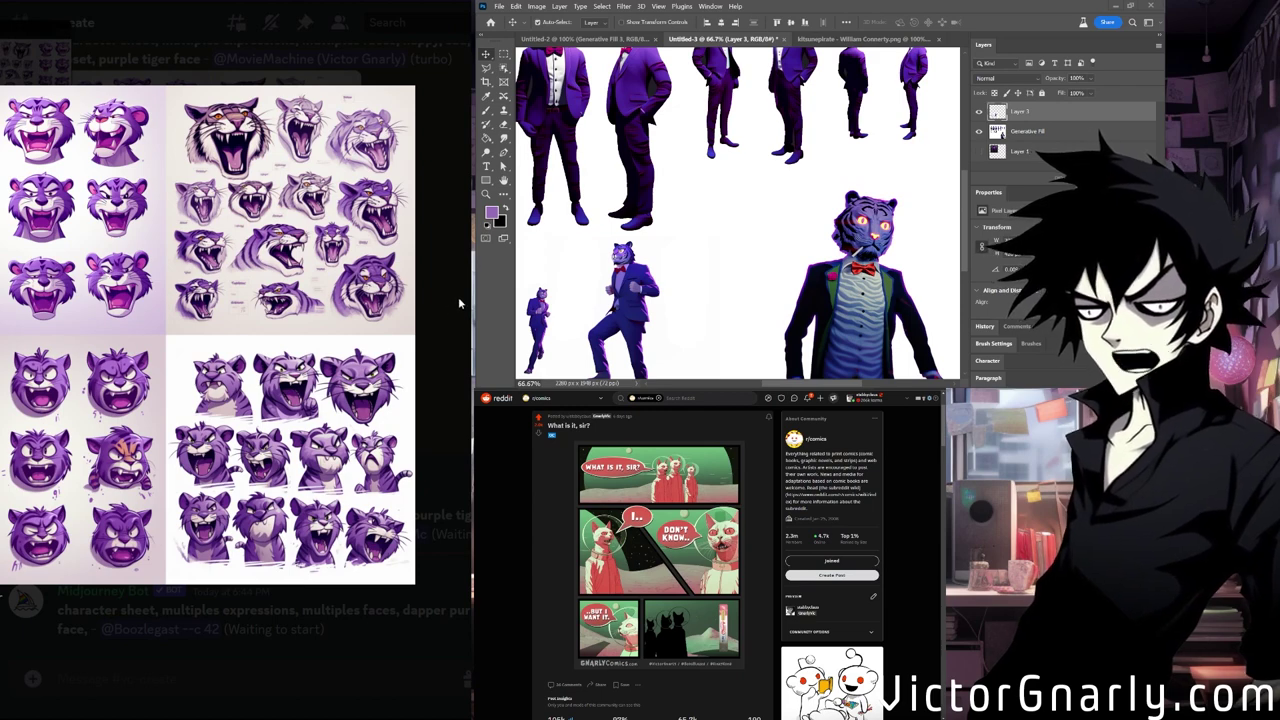
left_click(458, 297)
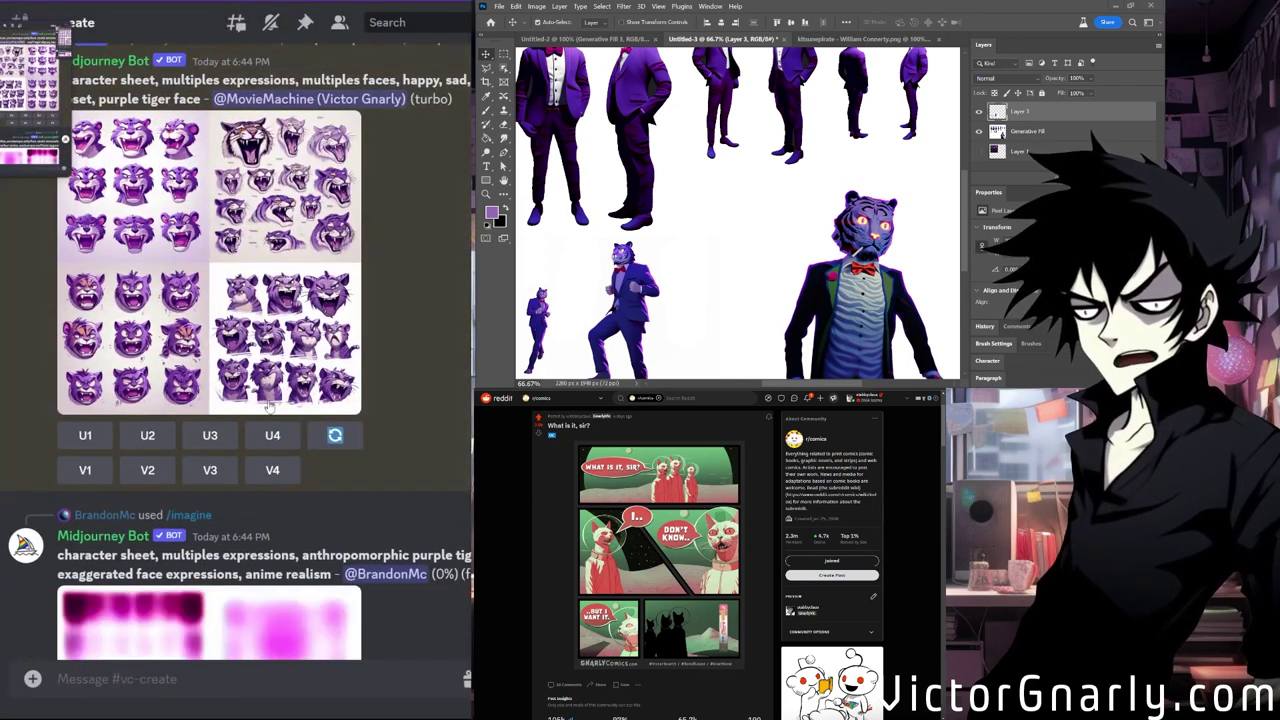
Upscale the fourth image of the new expression grid, and re-examine the grid enlarged meanwhile.
left_click(272, 437)
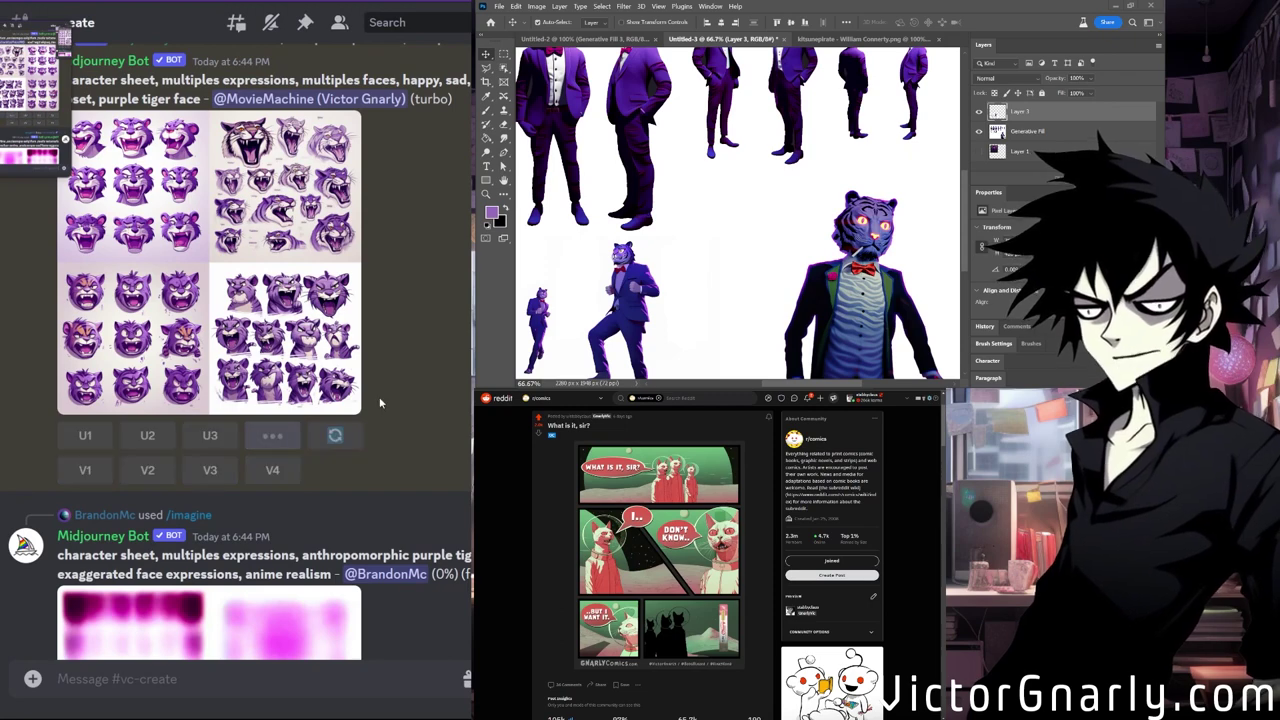
left_click(330, 400)
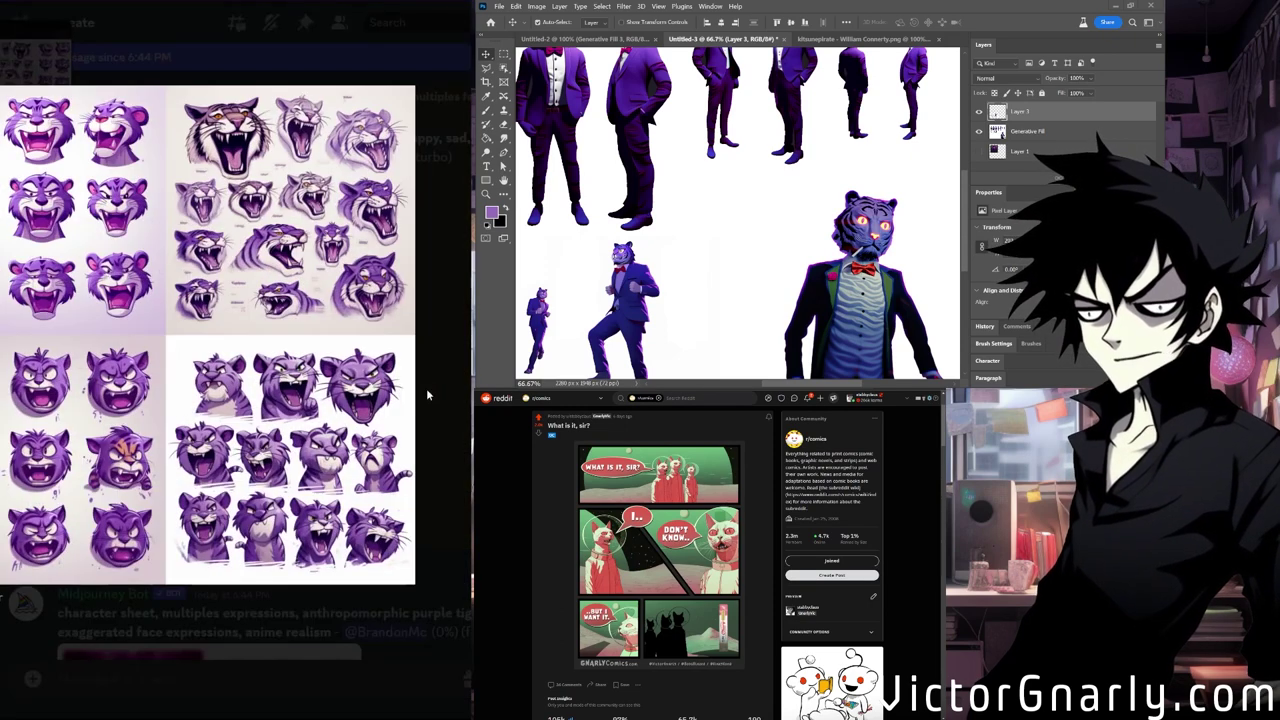
left_click(444, 363)
left_click(240, 386)
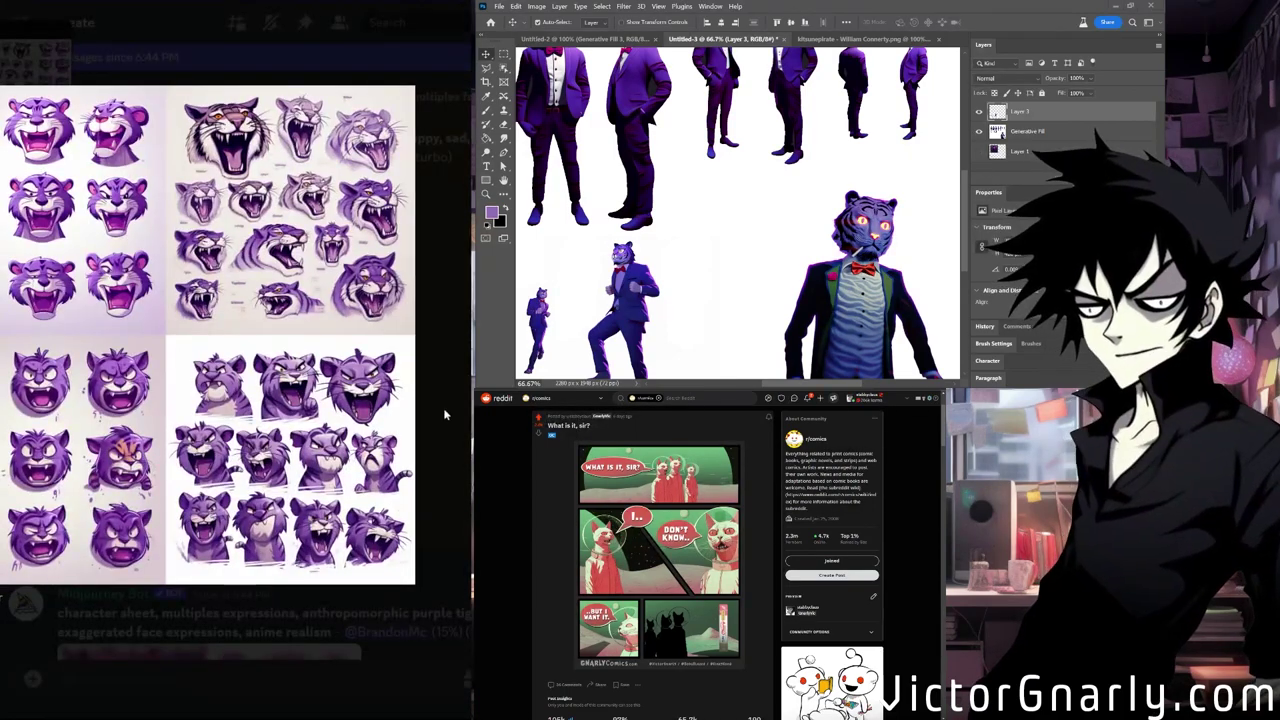
left_click(429, 378)
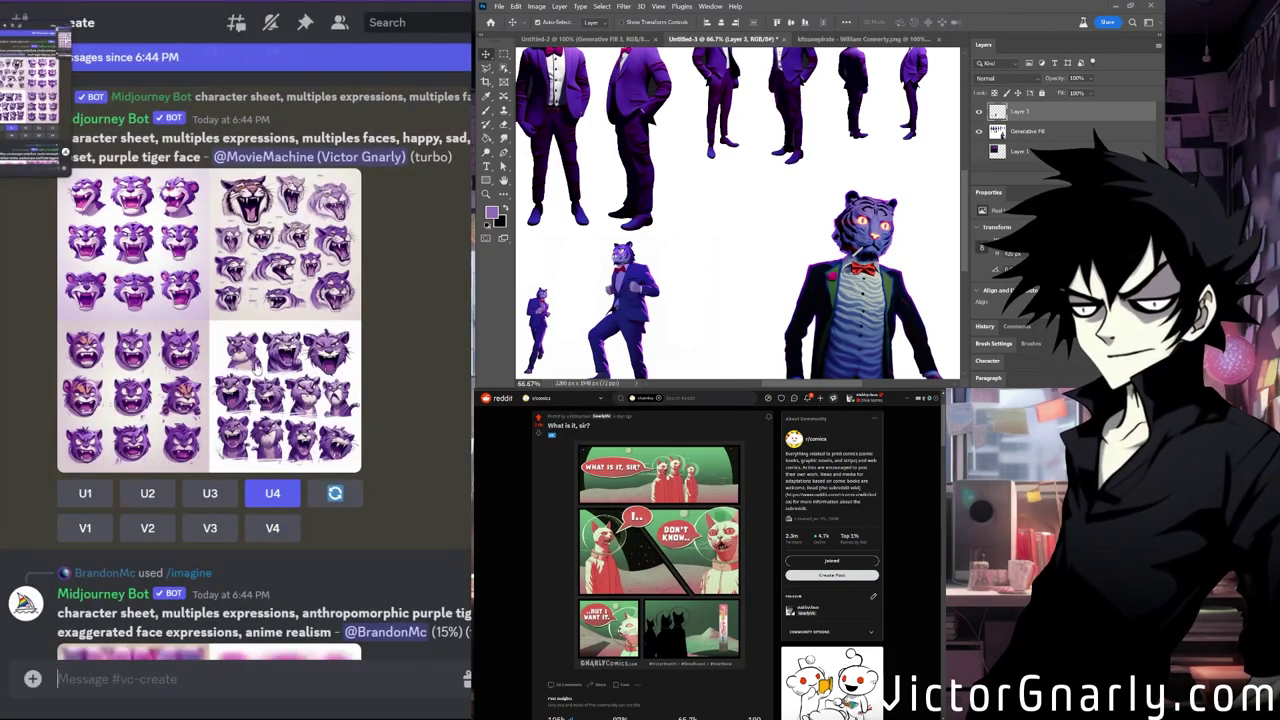
Find the upscaled Image #4 in the channel, inspect its tiger expressions enlarged, and close the preview.
scroll(262, 393, "up", 4)
scroll(262, 393, "up", 3)
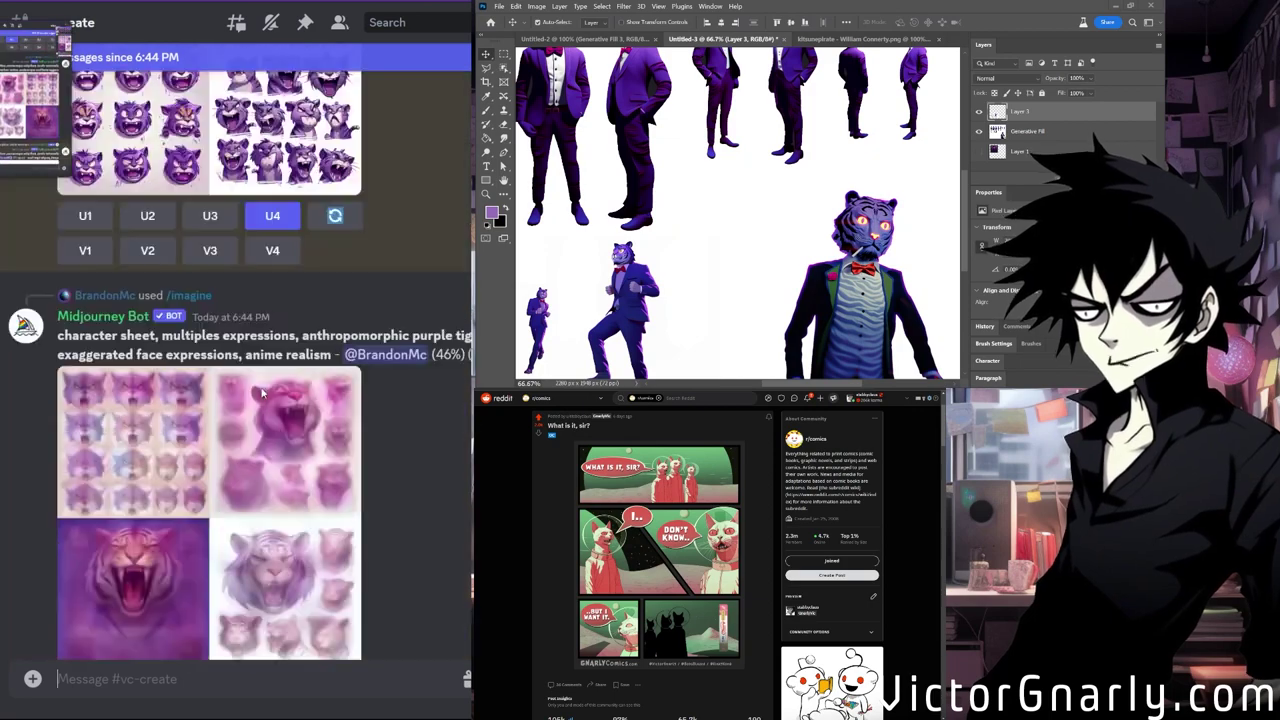
scroll(284, 355, "down", 5)
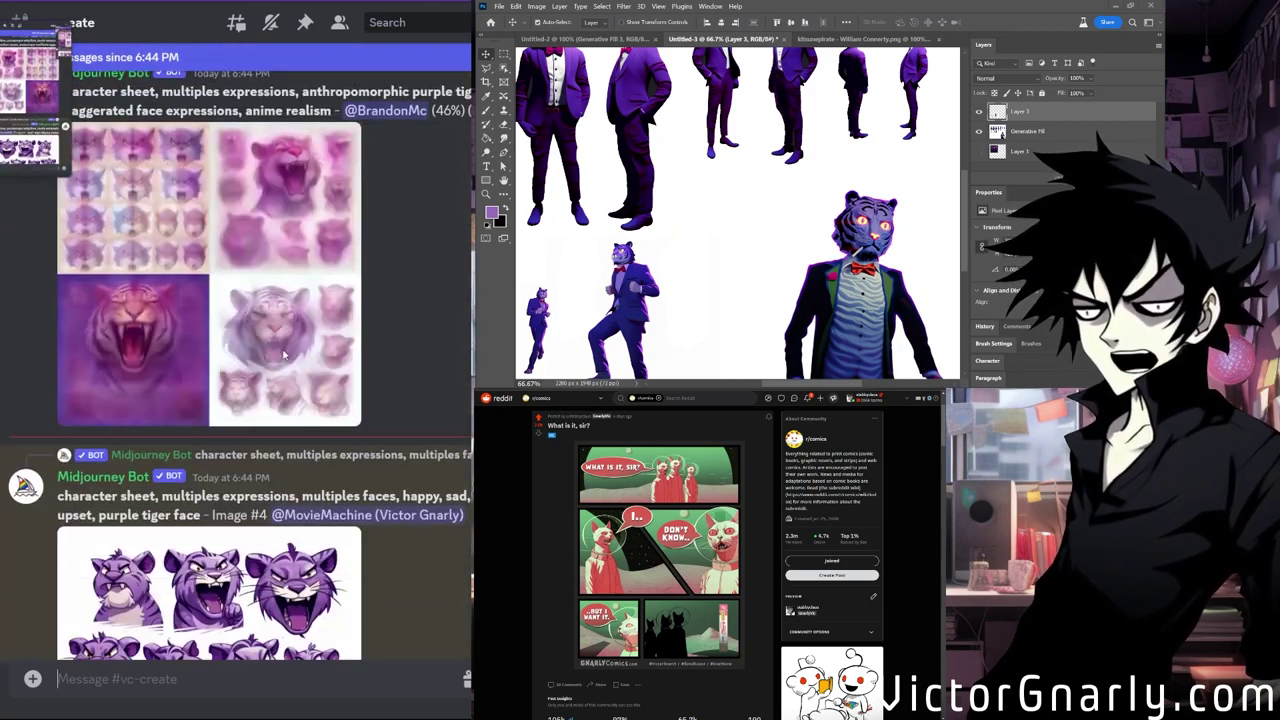
scroll(263, 340, "down", 4)
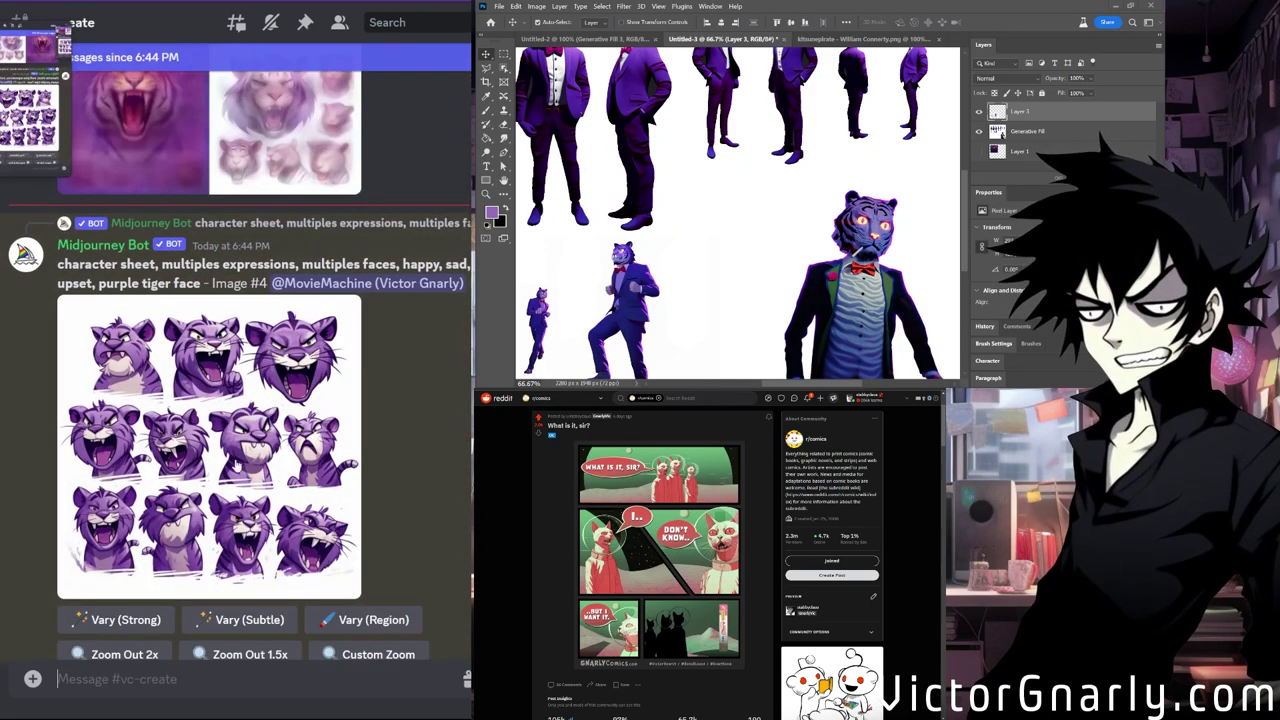
left_click(340, 436)
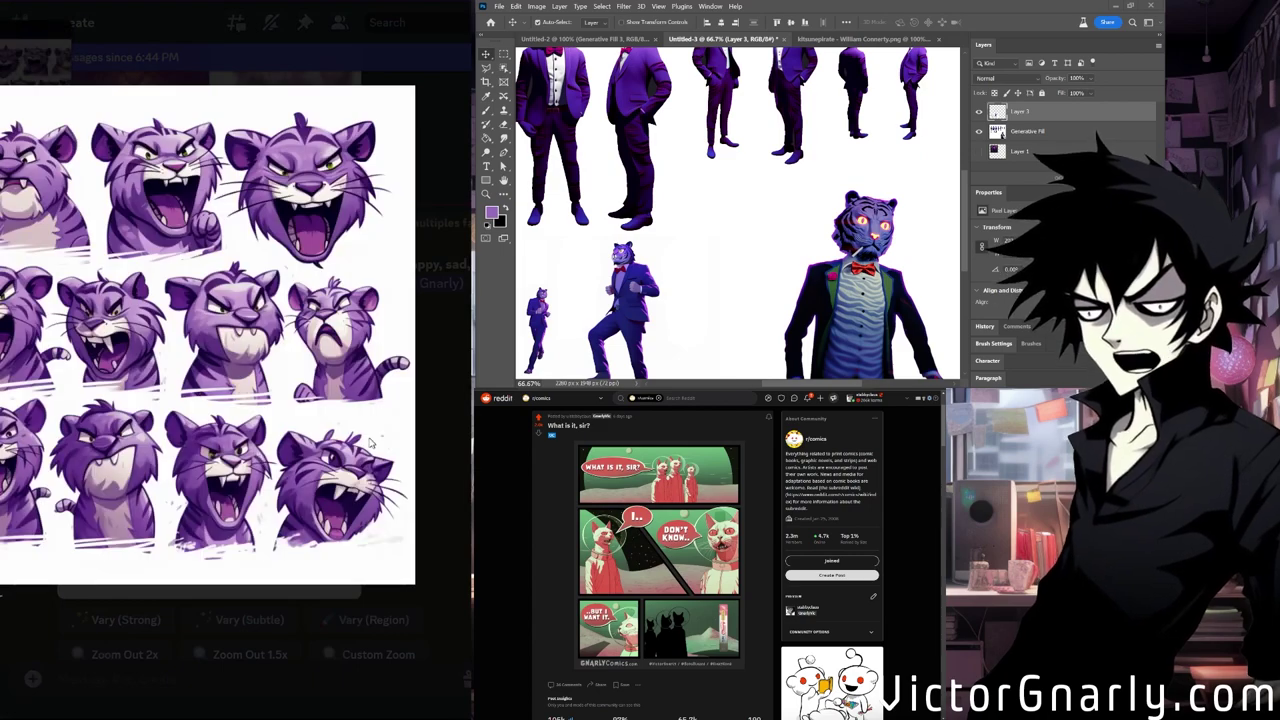
left_click(468, 434)
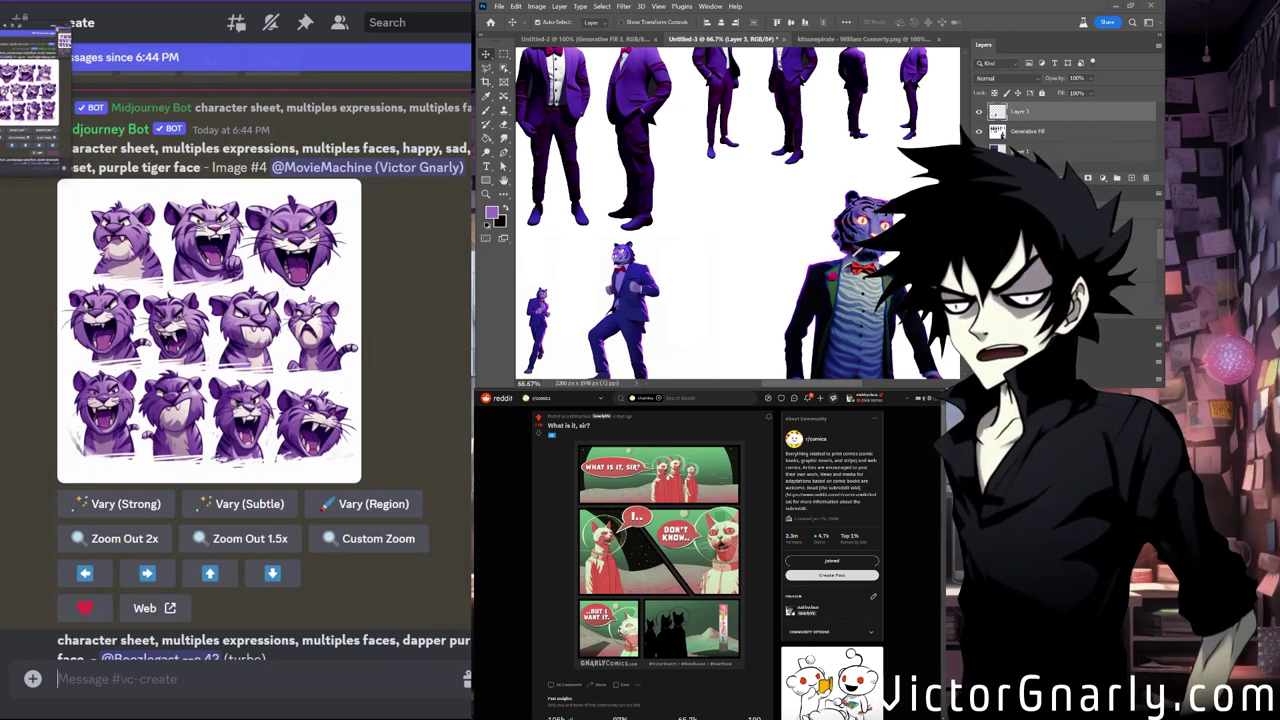
Switch to Photoshop, clear the existing selection, and marquee-select the head and shoulders of the leftmost tiger figure in the upper row.
left_click(1001, 133, "ctrl")
scroll(695, 268, "up", 3)
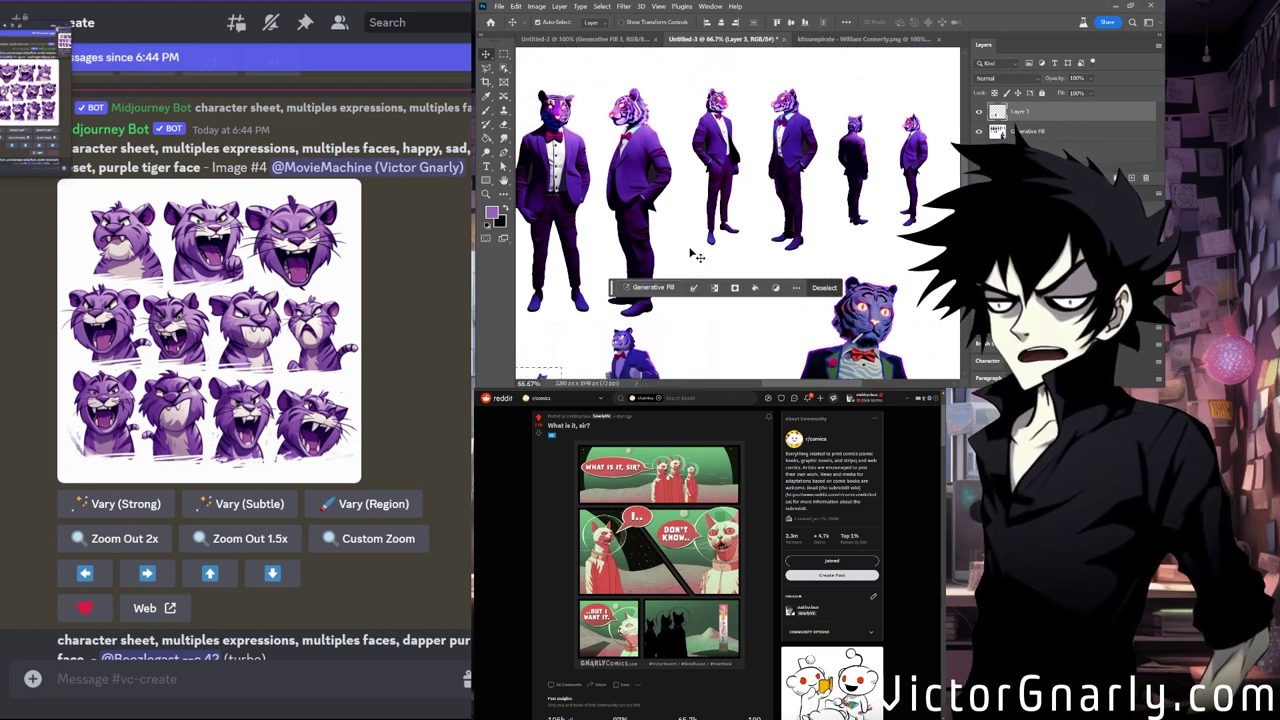
scroll(735, 300, "up", 2)
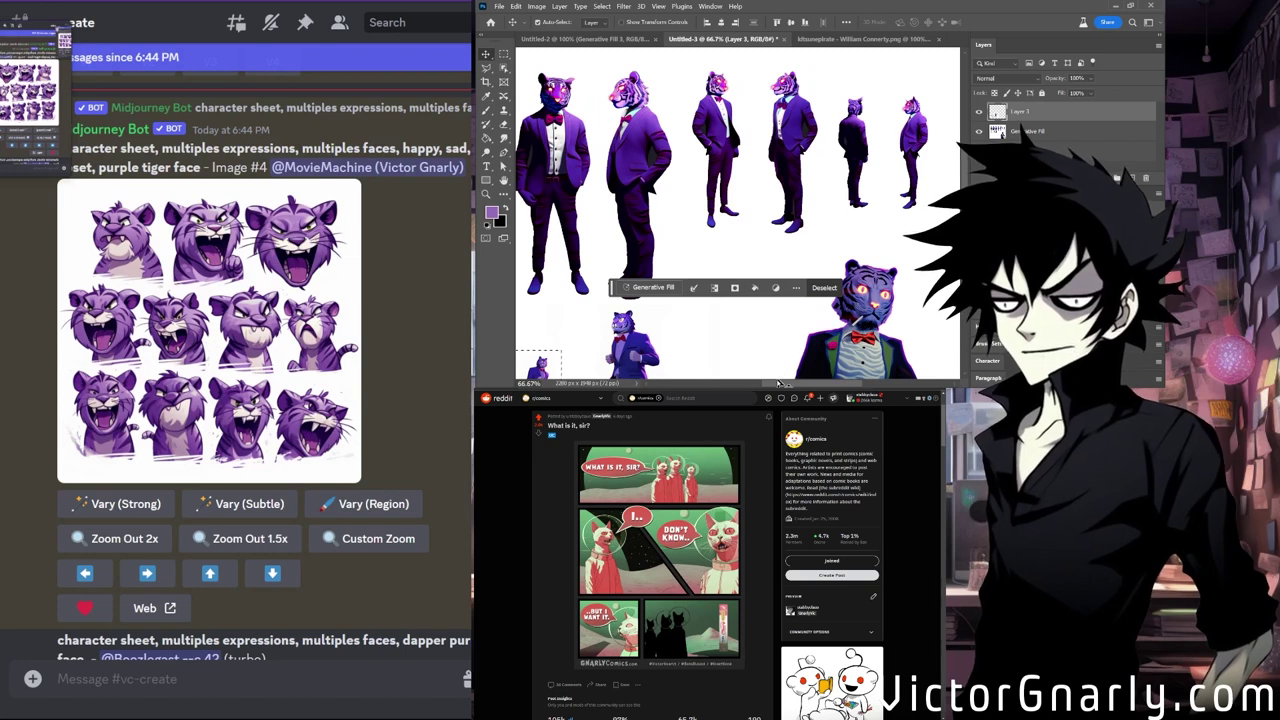
scroll(735, 220, "left", 3)
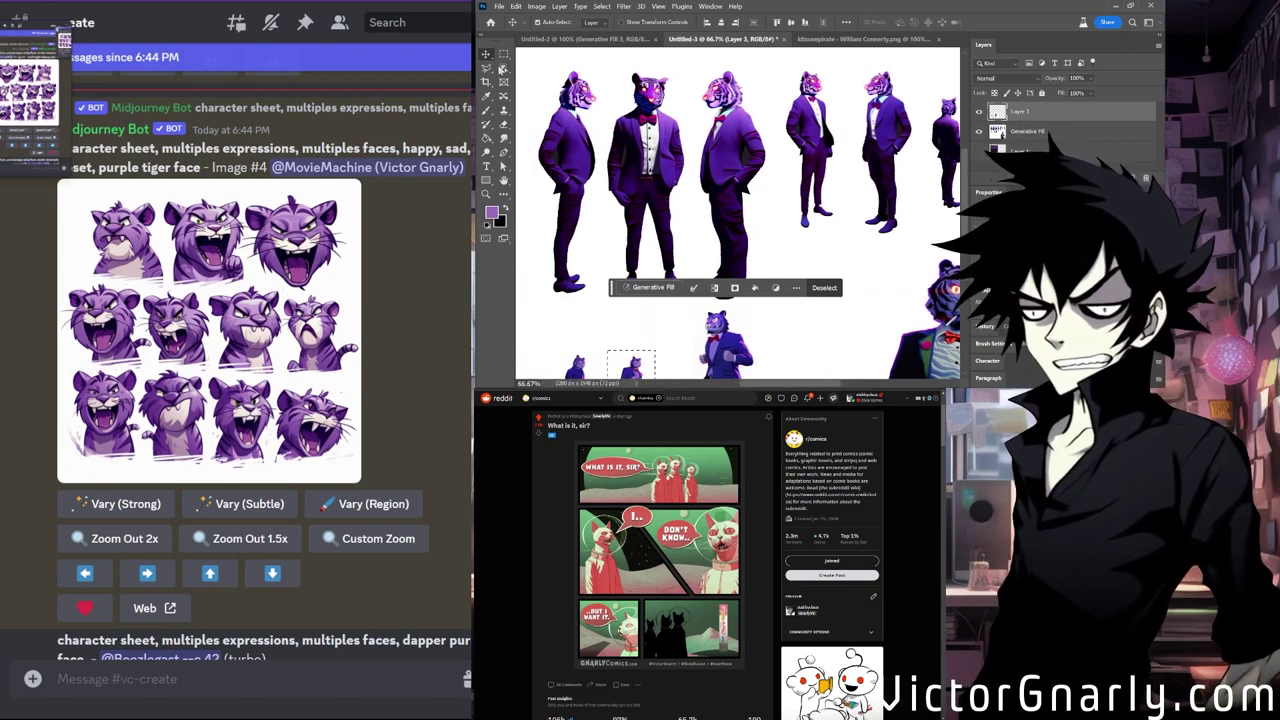
left_click(502, 55)
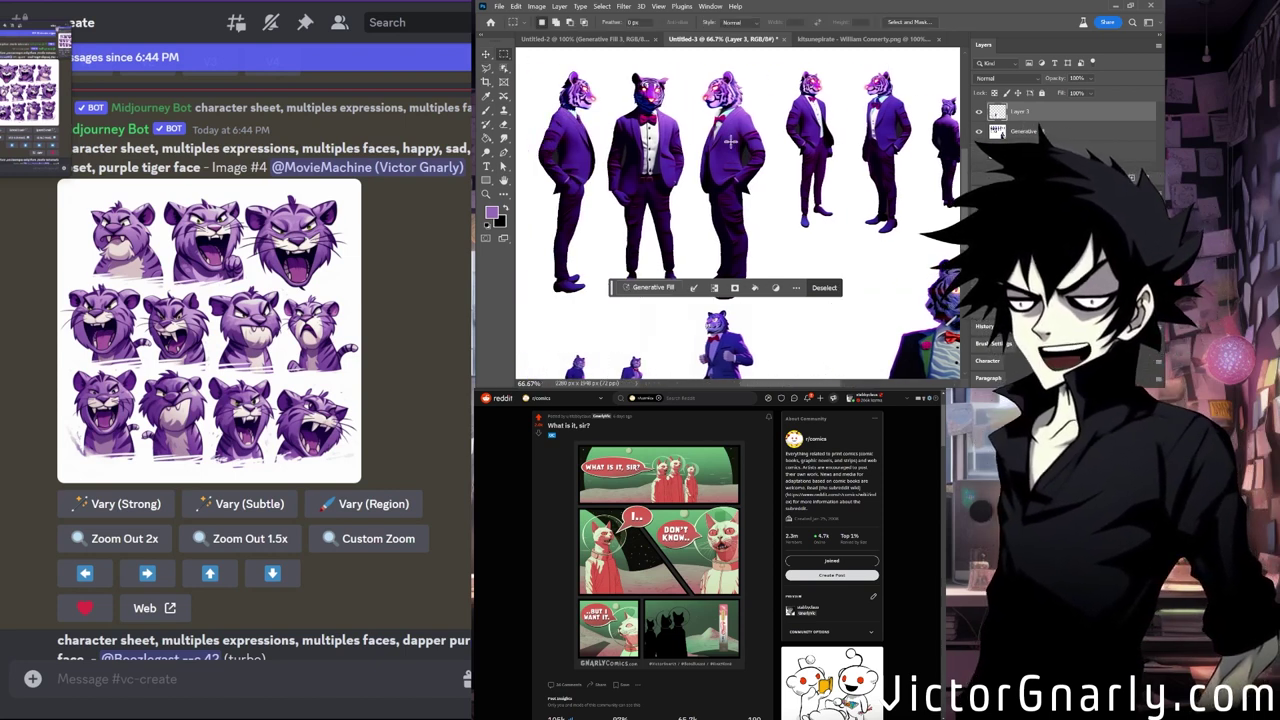
left_click(731, 143)
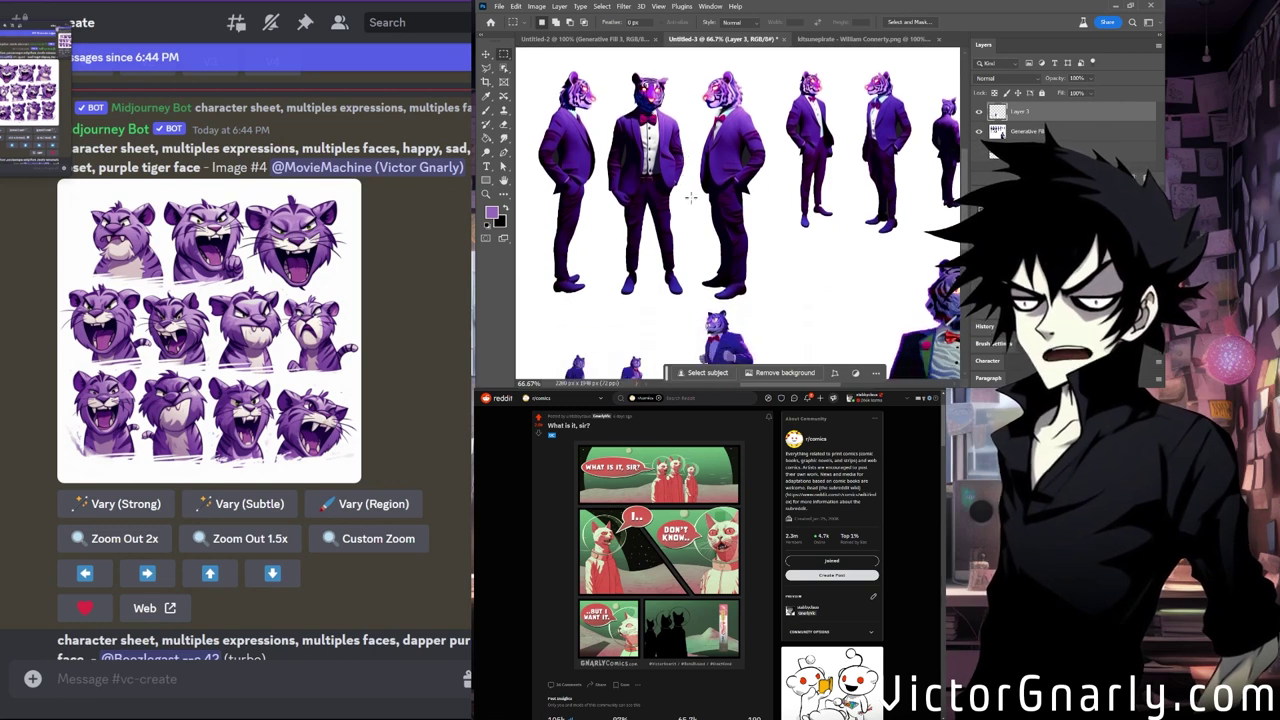
scroll(700, 210, "down", 3)
scroll(690, 200, "up", 3)
left_click_drag(543, 70, 603, 140)
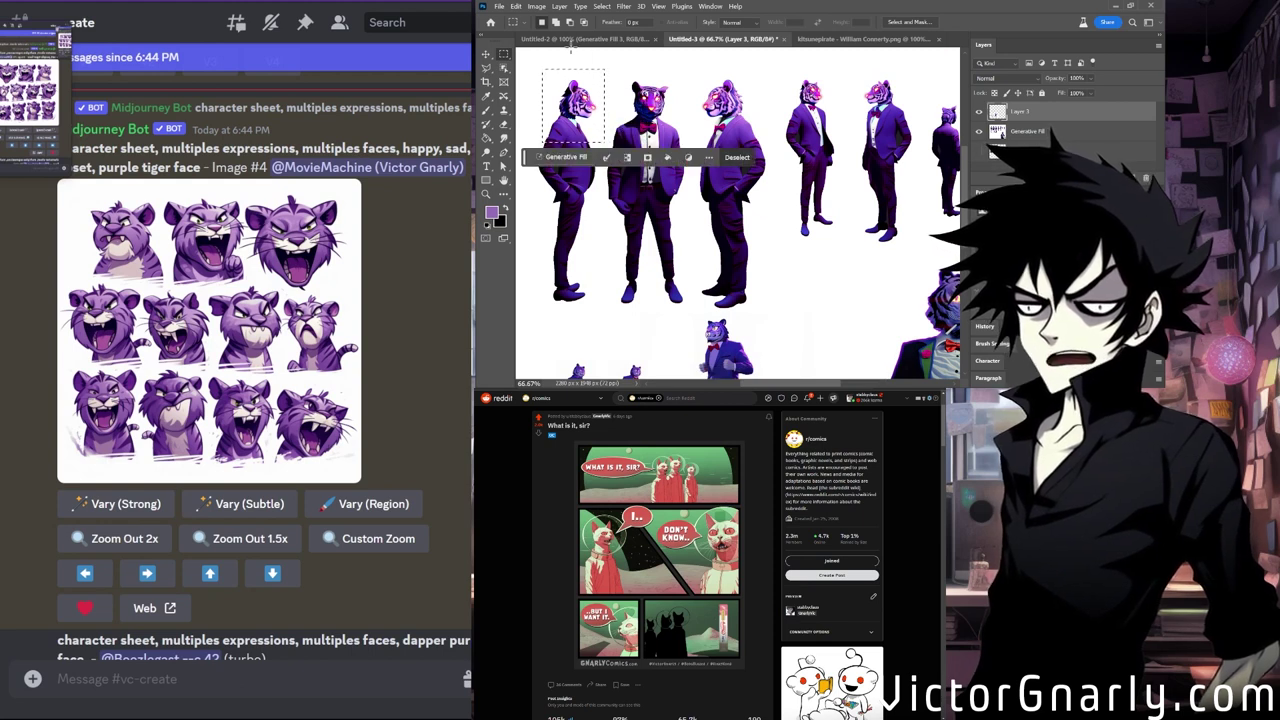
Try to copy the selected tiger head from Layer 3, and merge that layer with the Generative Fill layer.
key("v")
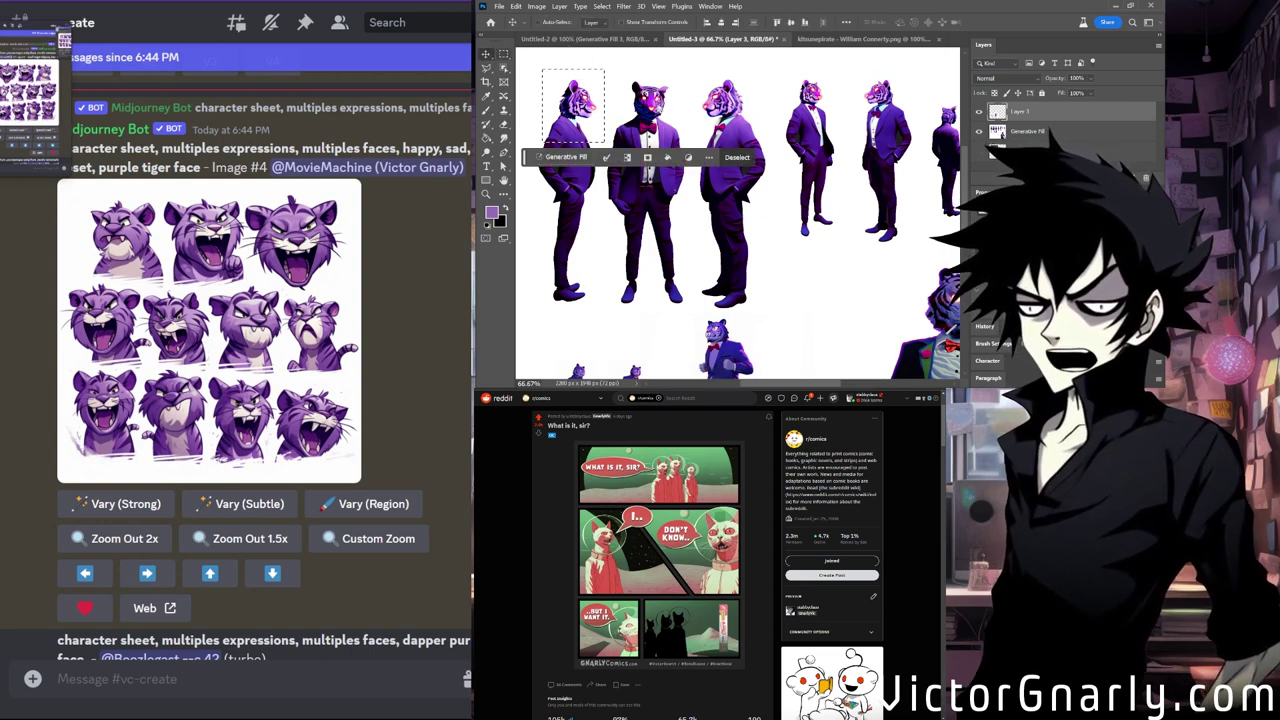
key("ctrl+c")
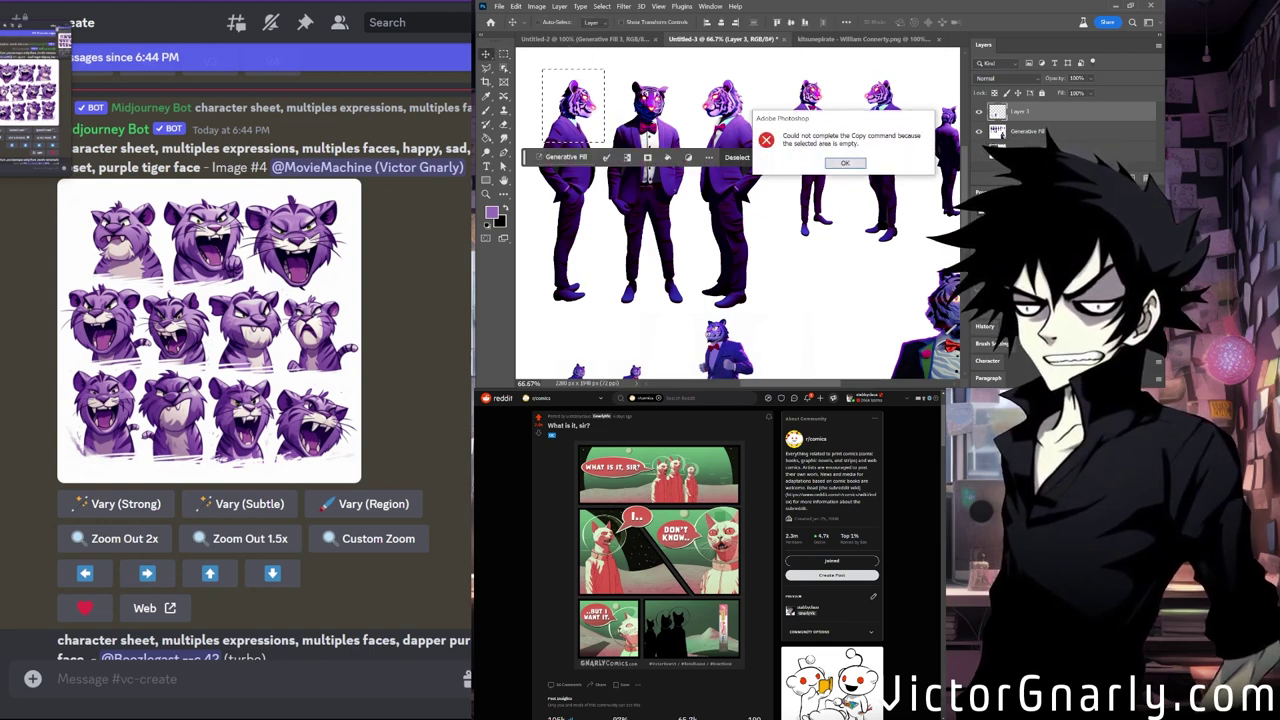
left_click(845, 163)
key("Delete")
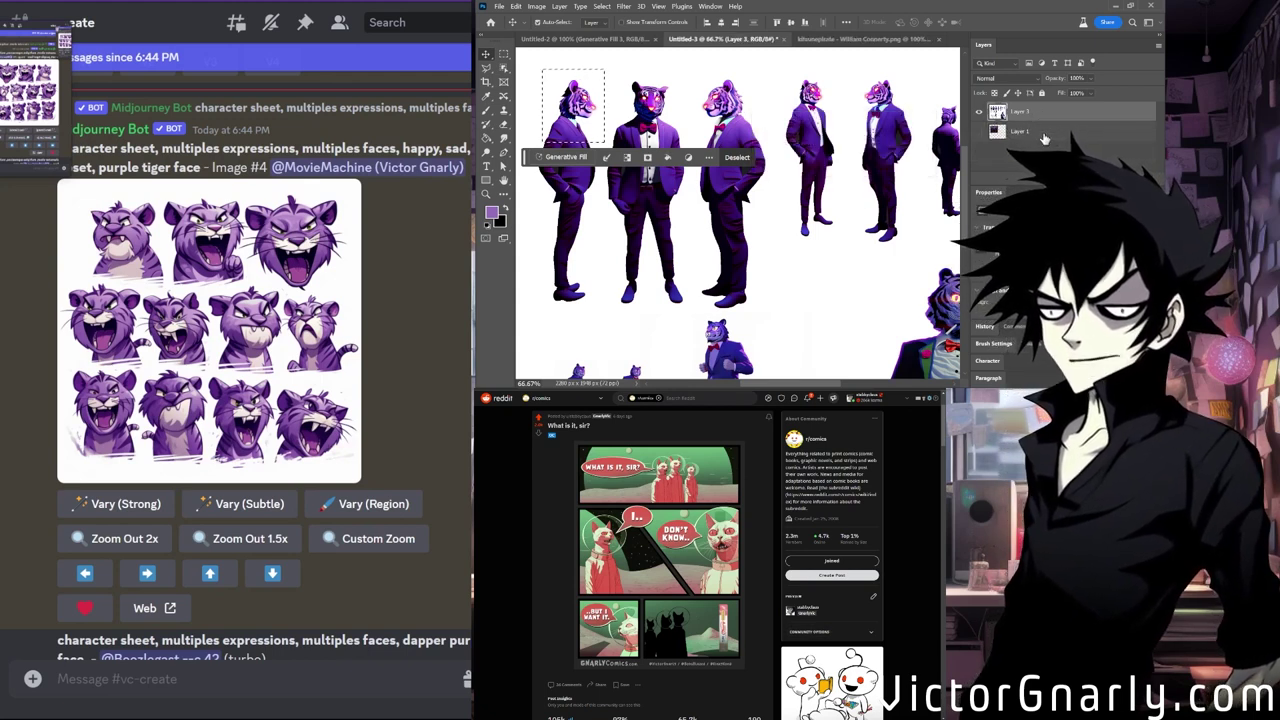
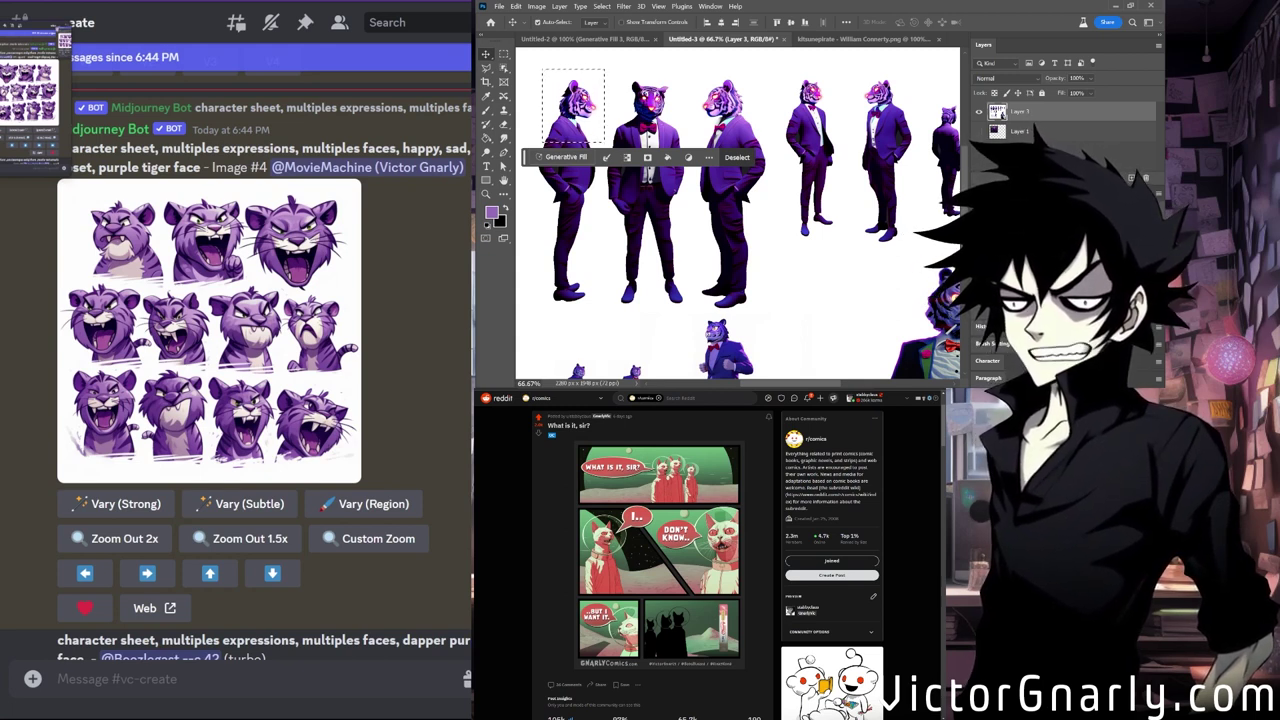
Attach the leftmost tiger's head crop to the Discord message, and add a crop of the front-facing second tiger's head and shoulders from Photoshop.
key("ctrl+d")
key("ctrl+v")
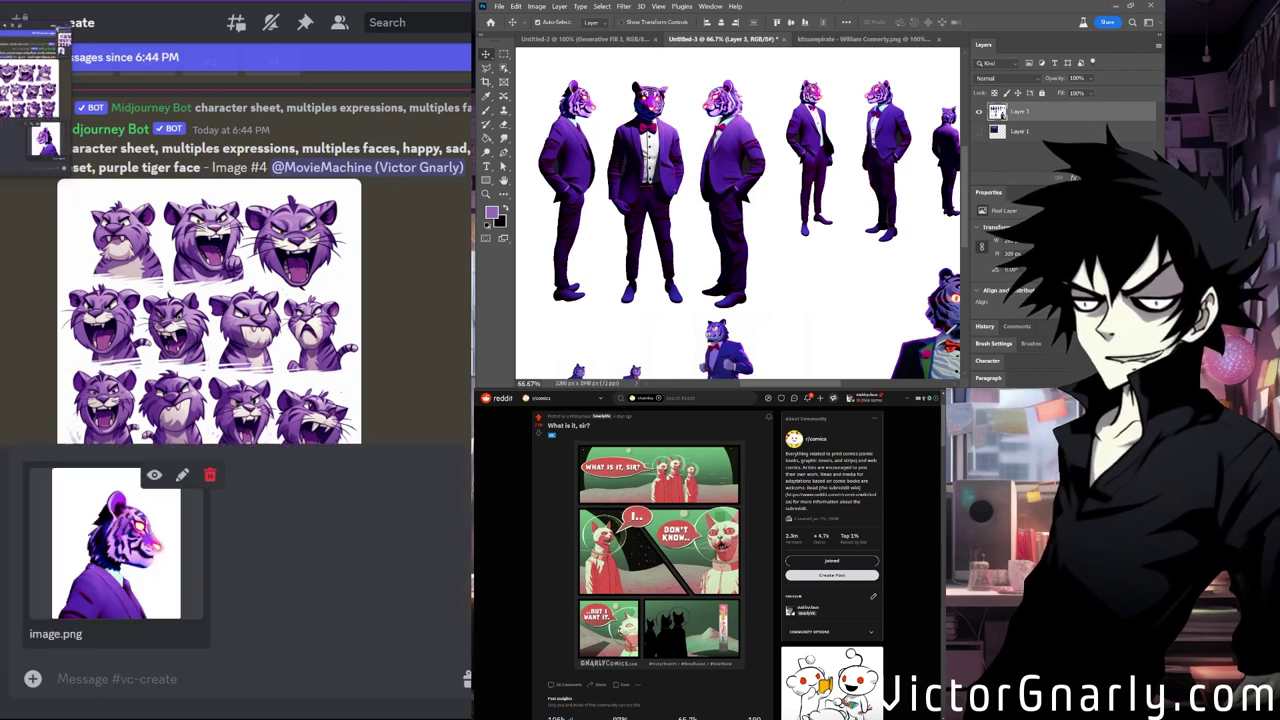
key("m")
left_click_drag(542, 70, 604, 145)
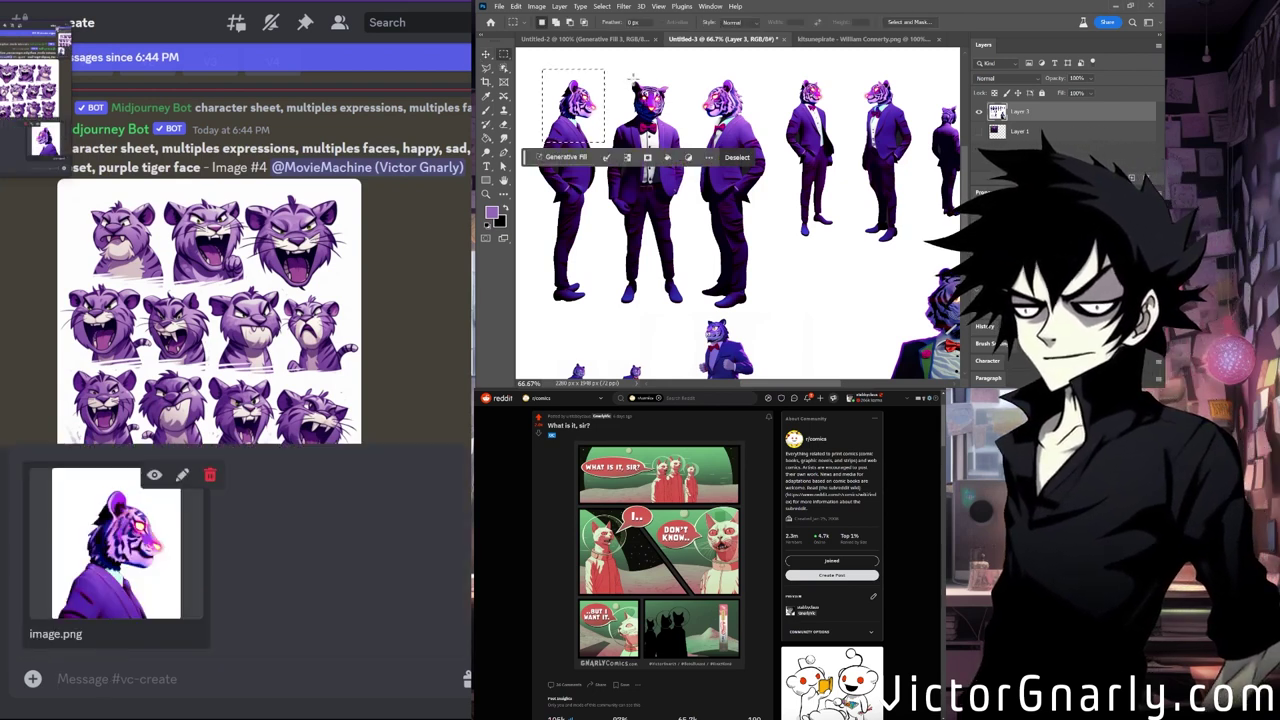
left_click(635, 76)
left_click_drag(610, 74, 683, 148)
left_click(499, 8)
key("Escape")
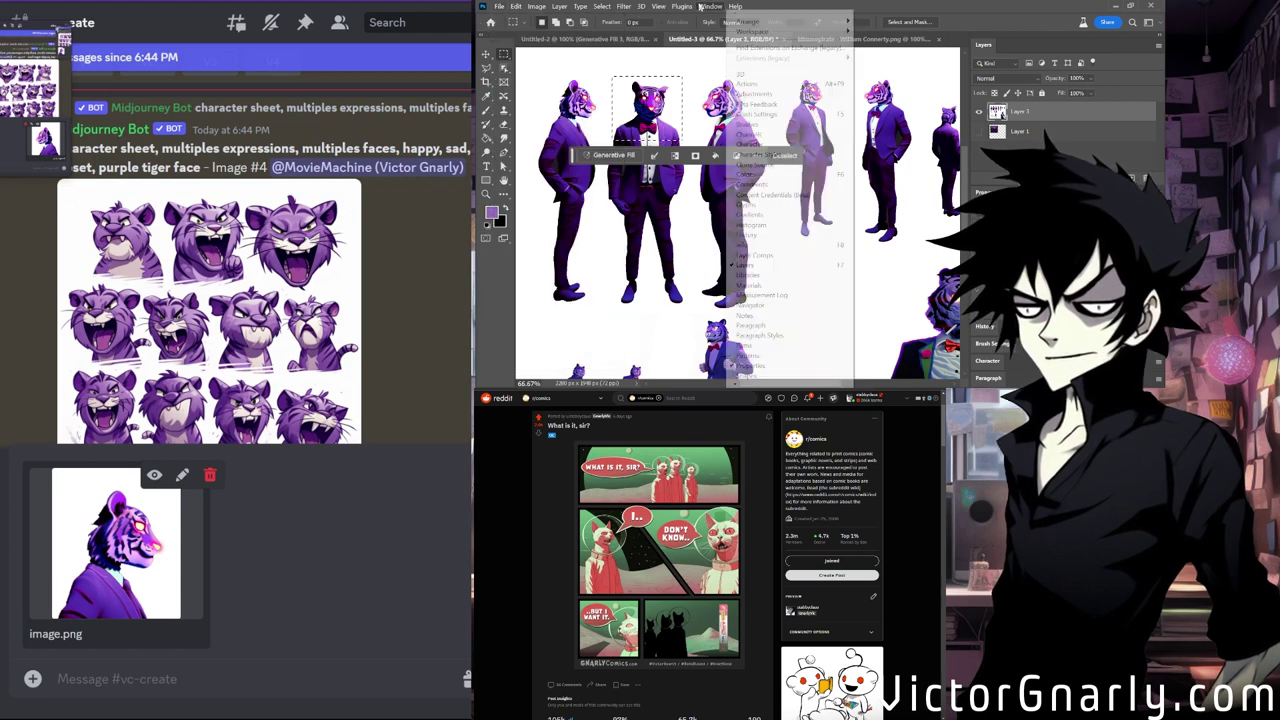
key("ctrl+c")
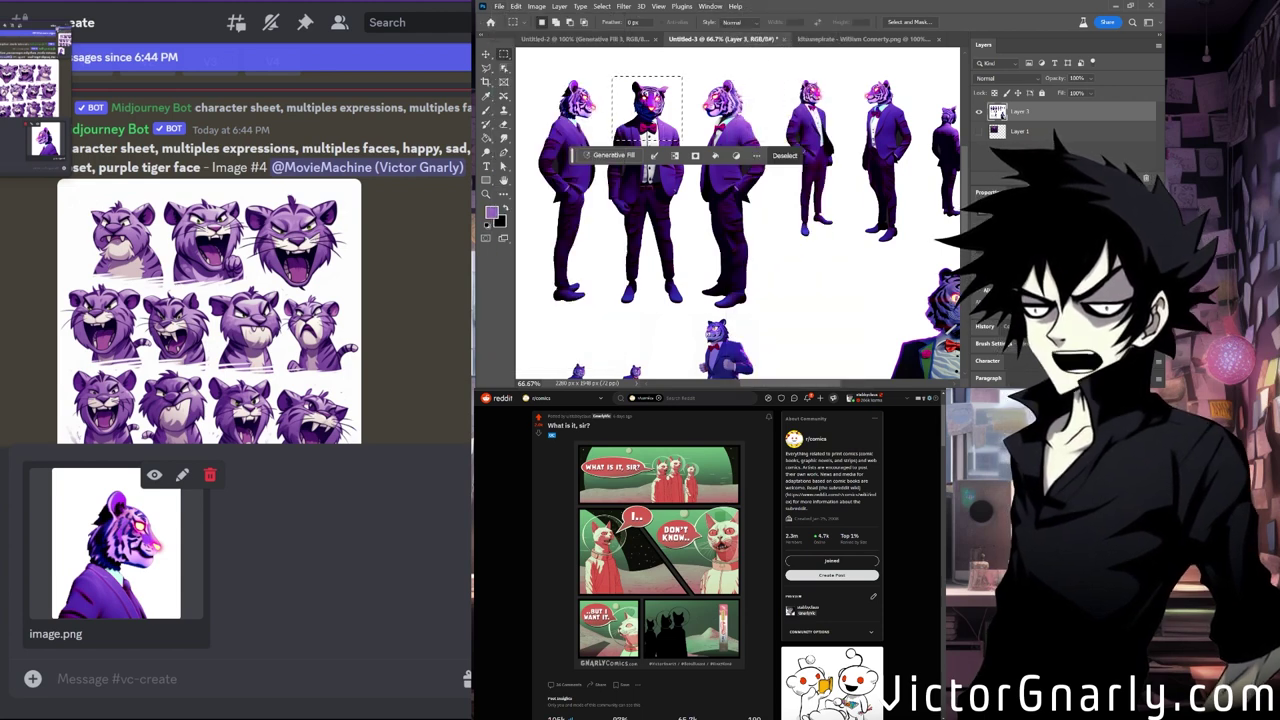
key("ctrl+d")
left_click(36, 700)
key("ctrl+v")
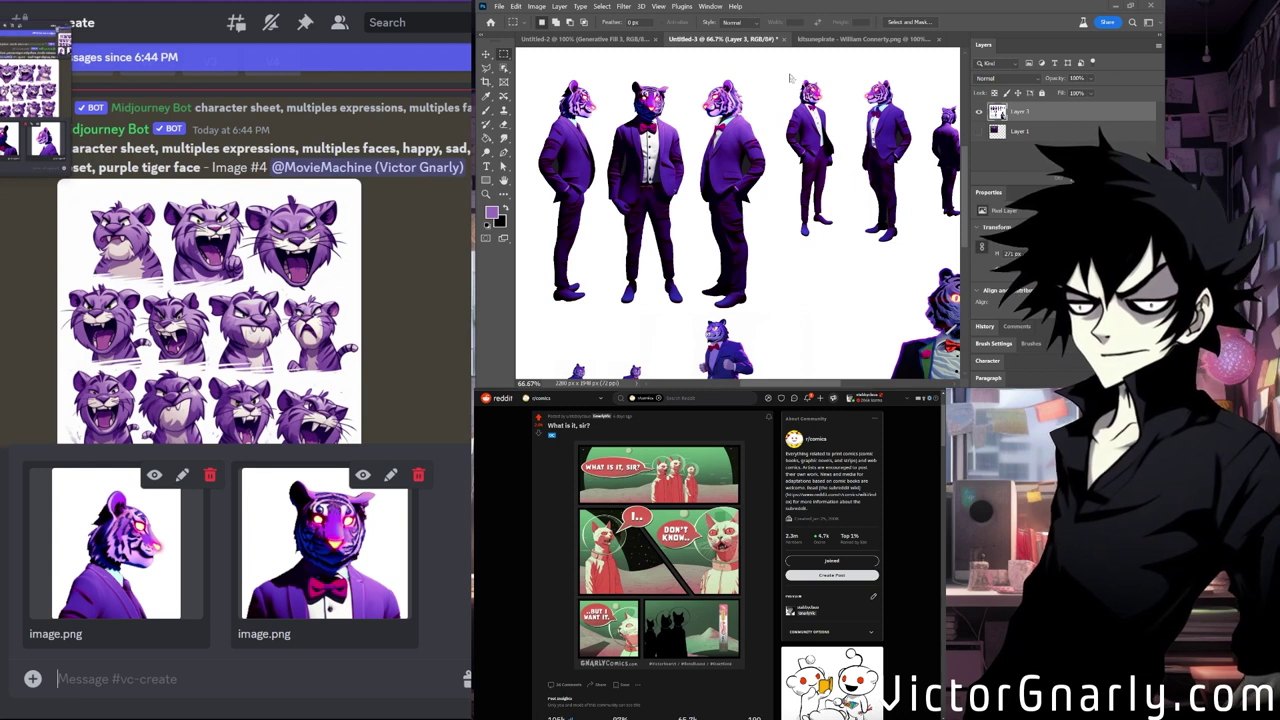
Copy the head and shoulders of the third tiger in the upper row and attach the crop to the Discord message.
left_click_drag(694, 74, 759, 148)
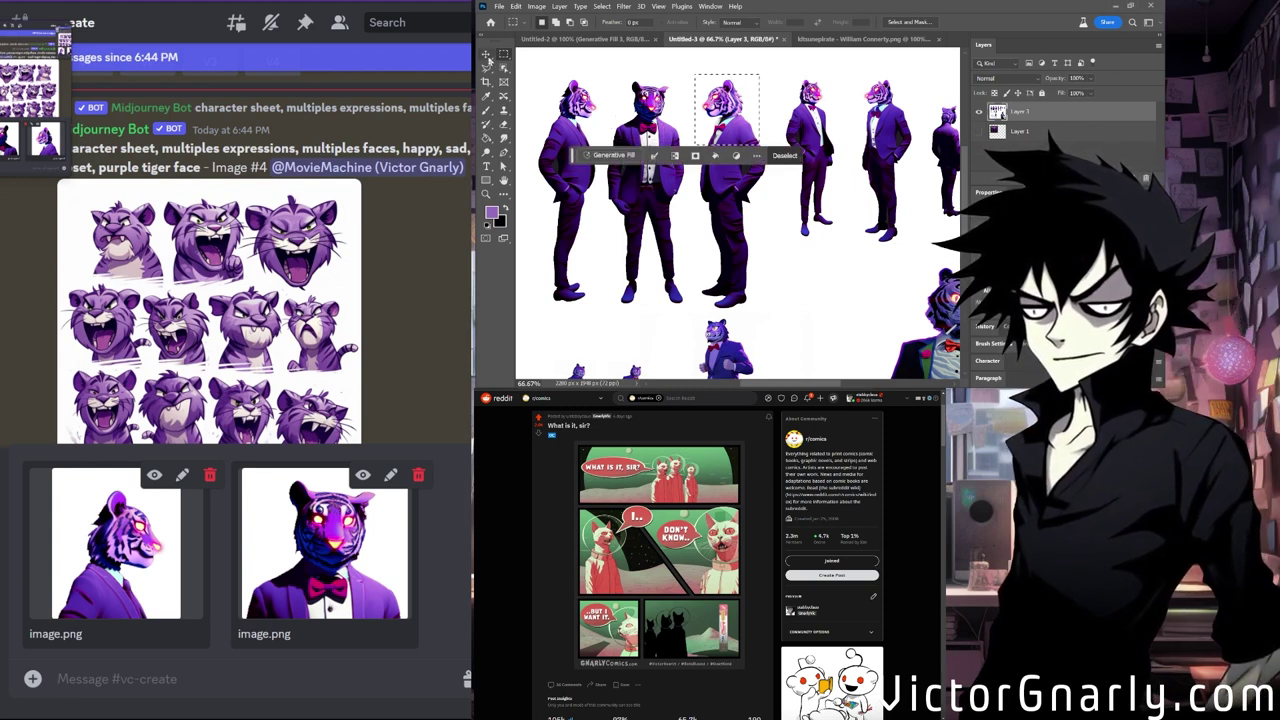
left_click(486, 55)
left_click(2, 522)
key("ctrl+v")
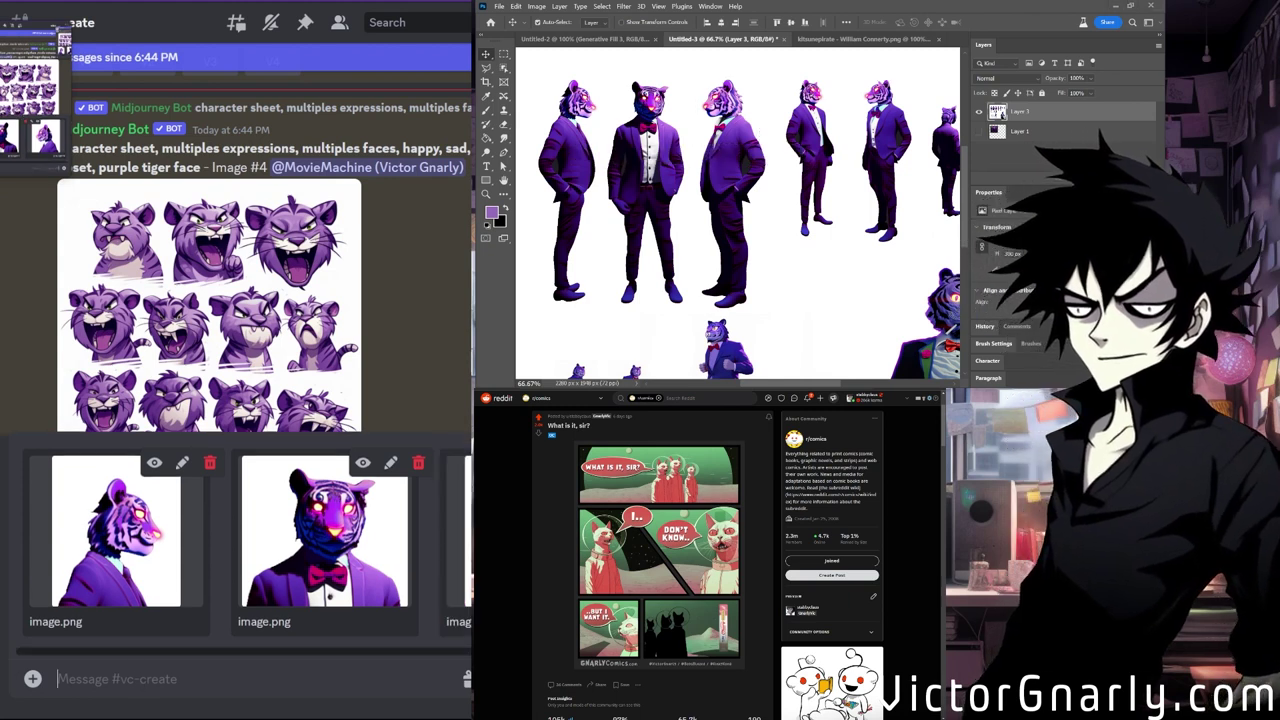
Copy the head and bow tie of the large smoking tiger in the dark tuxedo as a fourth crop for the Discord message.
key("alt+Tab")
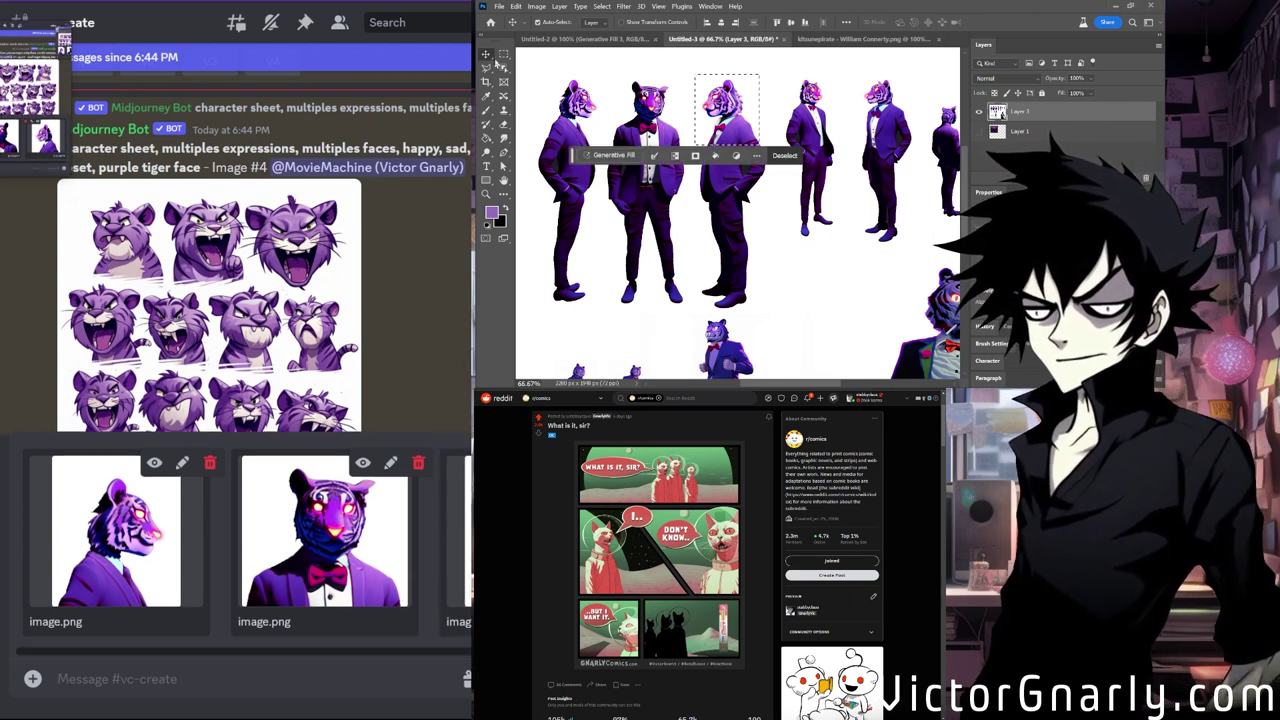
key("m")
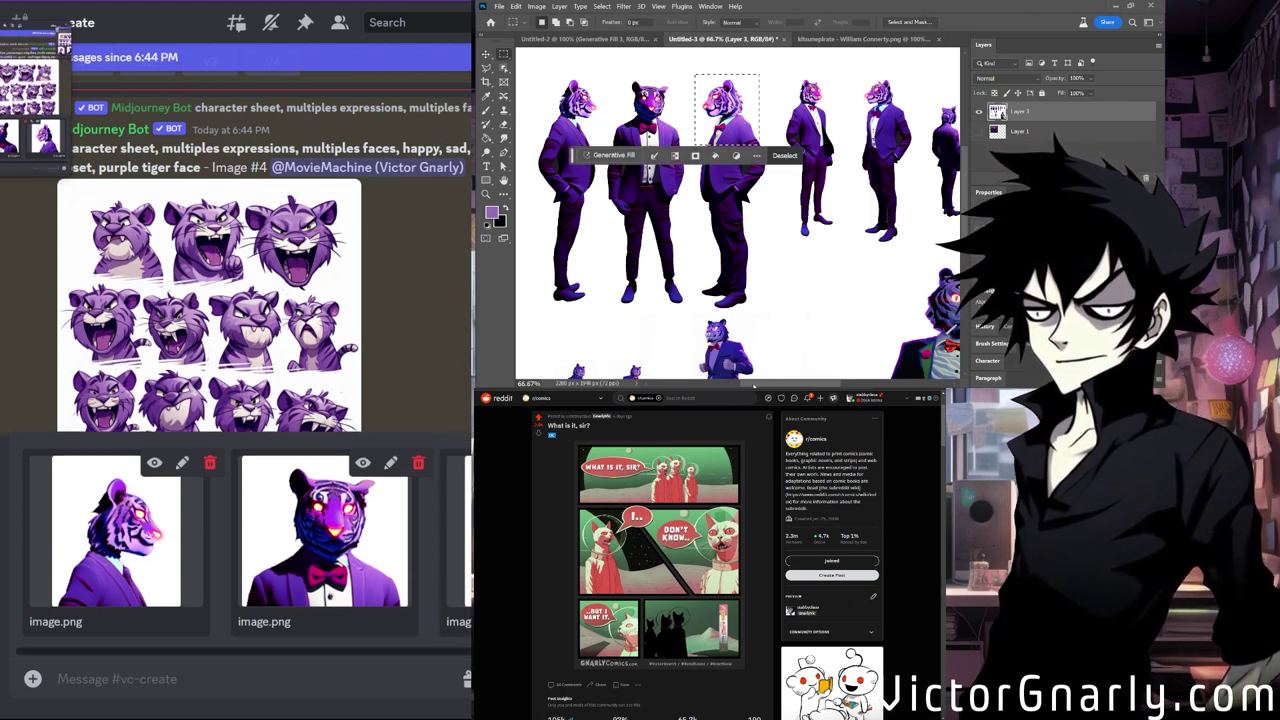
scroll(779, 300, "right", 5)
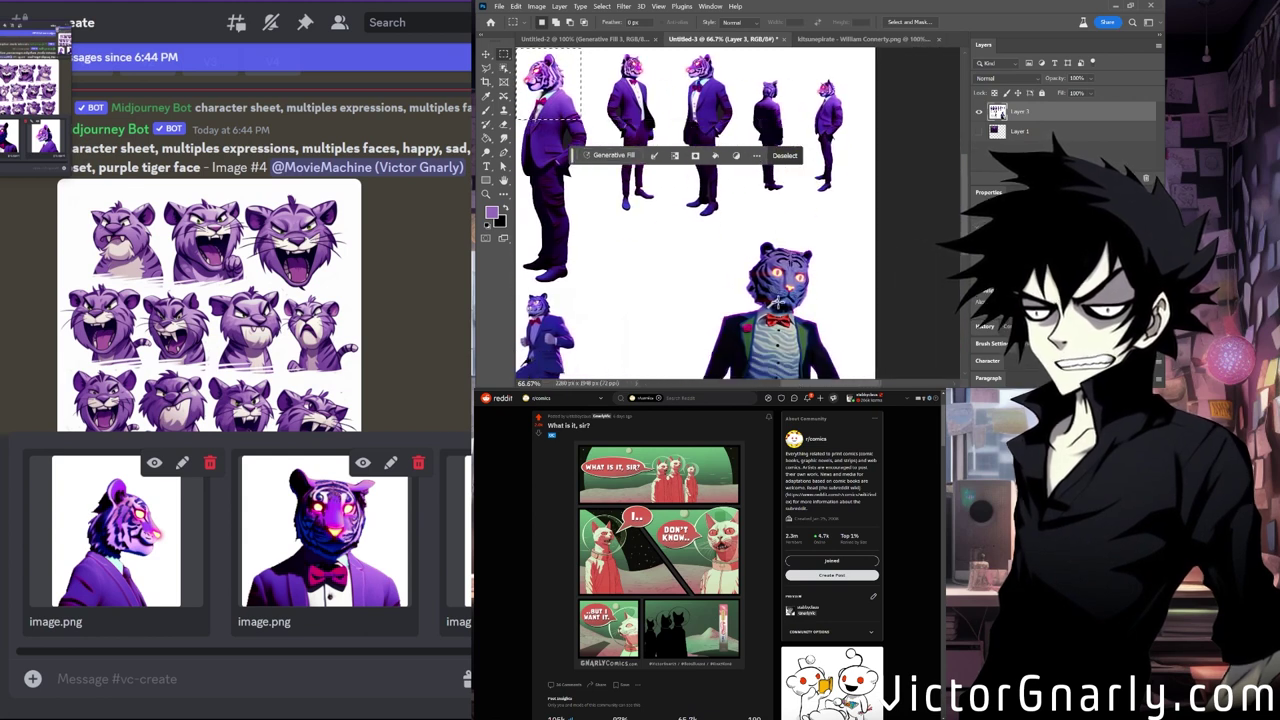
left_click_drag(737, 232, 816, 337)
scroll(765, 328, "down", 1)
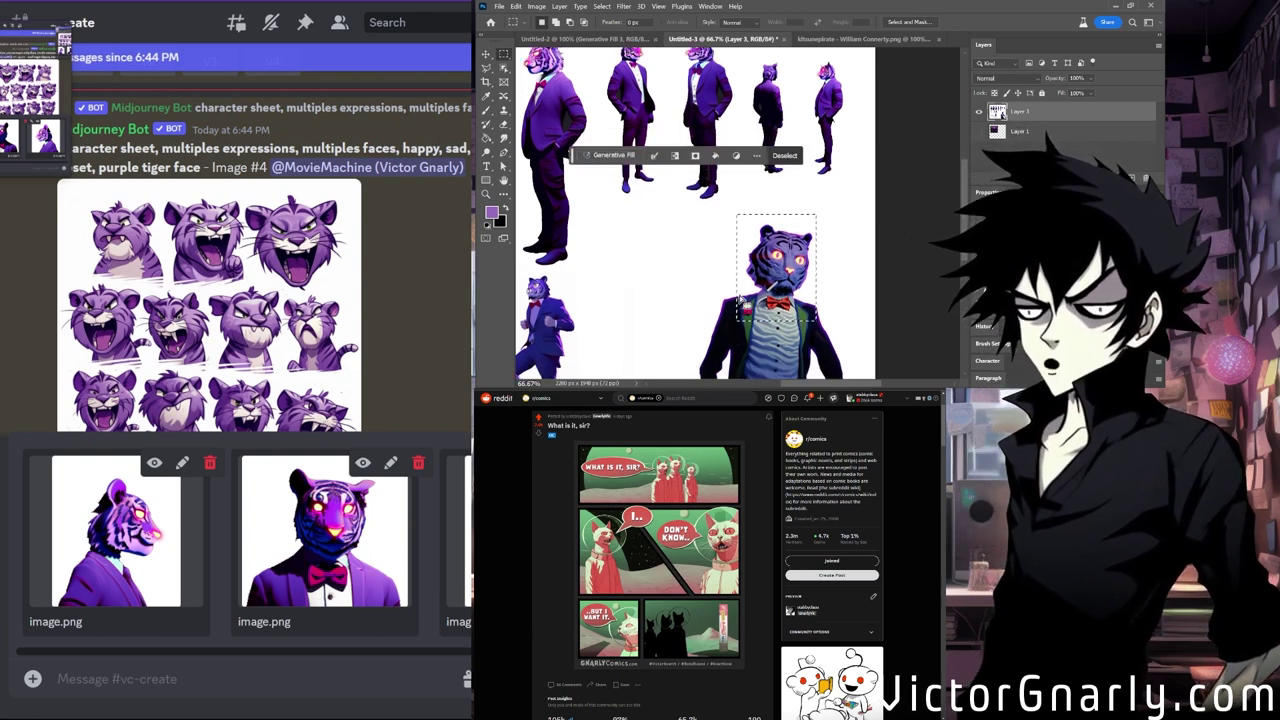
scroll(740, 297, "up", 1)
scroll(740, 297, "up", 1)
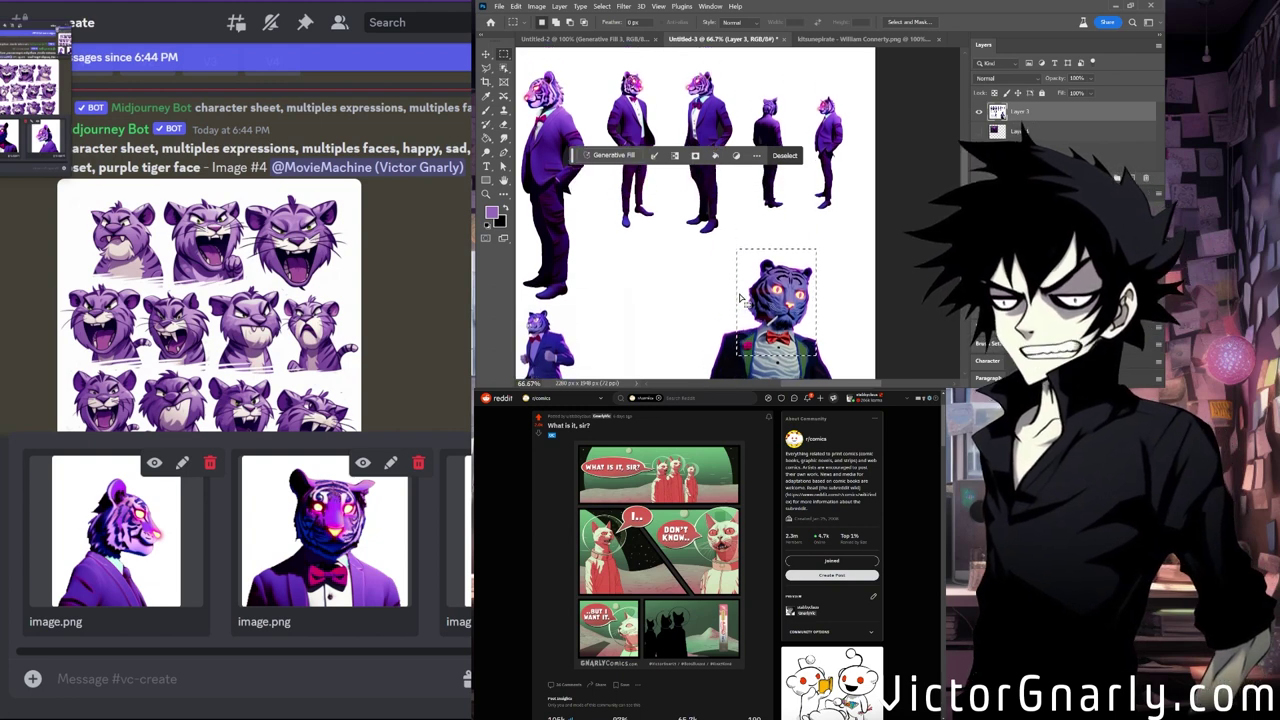
scroll(740, 297, "down", 3)
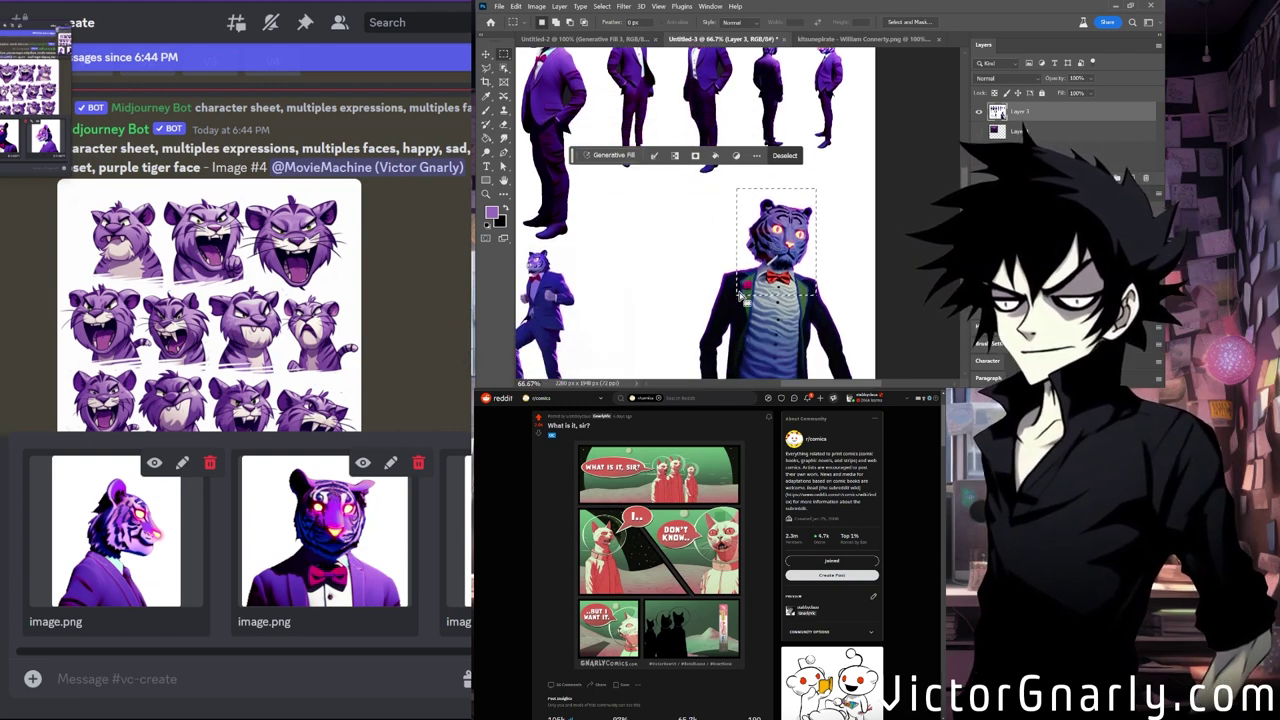
scroll(740, 297, "down", 1)
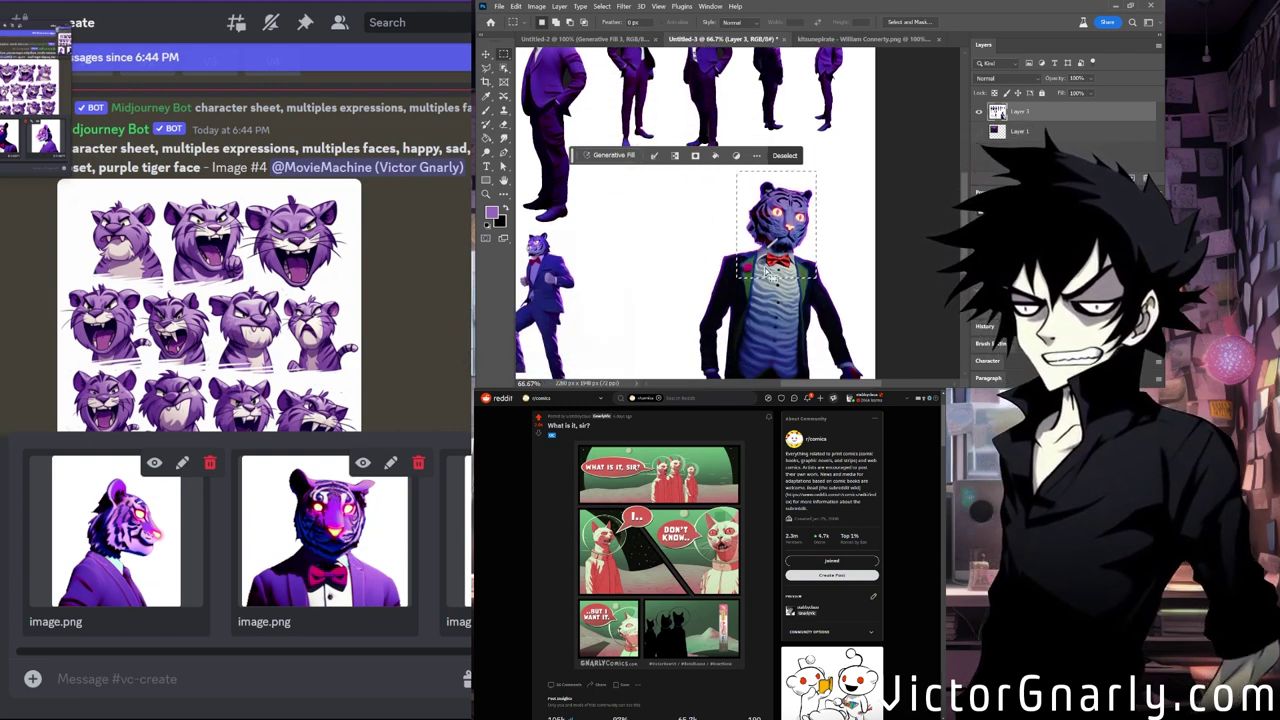
scroll(766, 270, "up", 1)
scroll(790, 289, "down", 1)
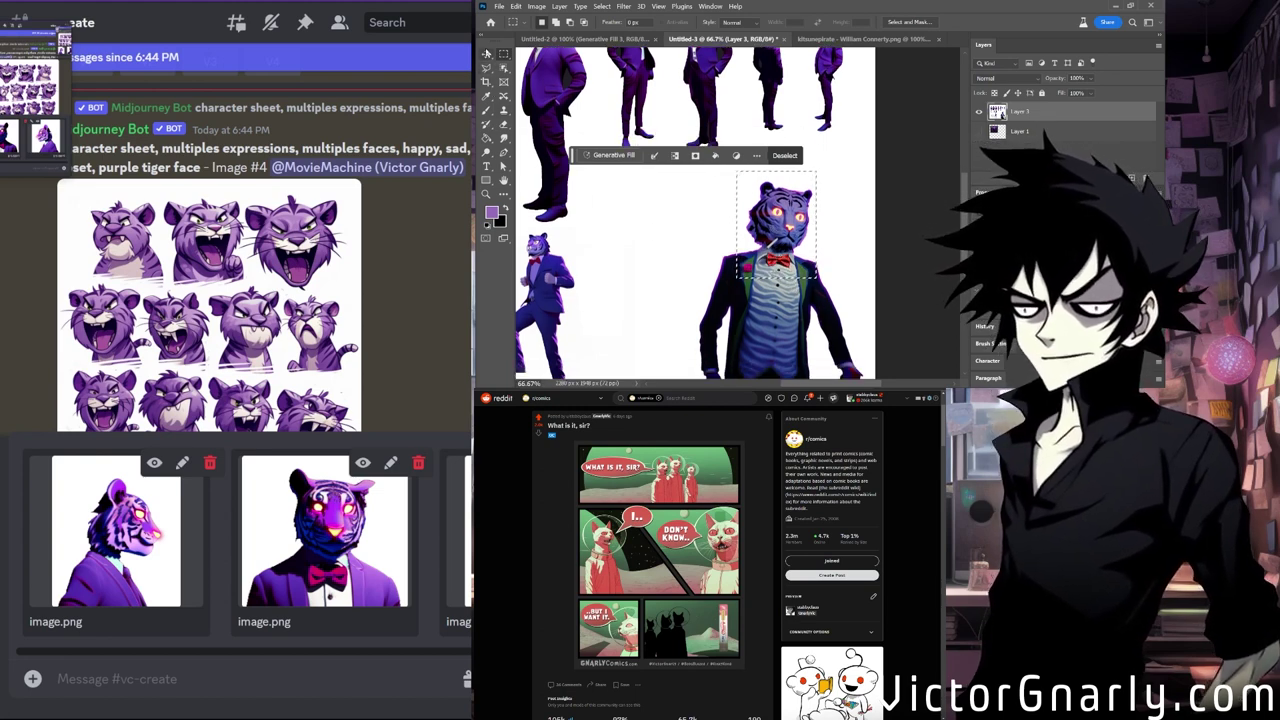
left_click(486, 53)
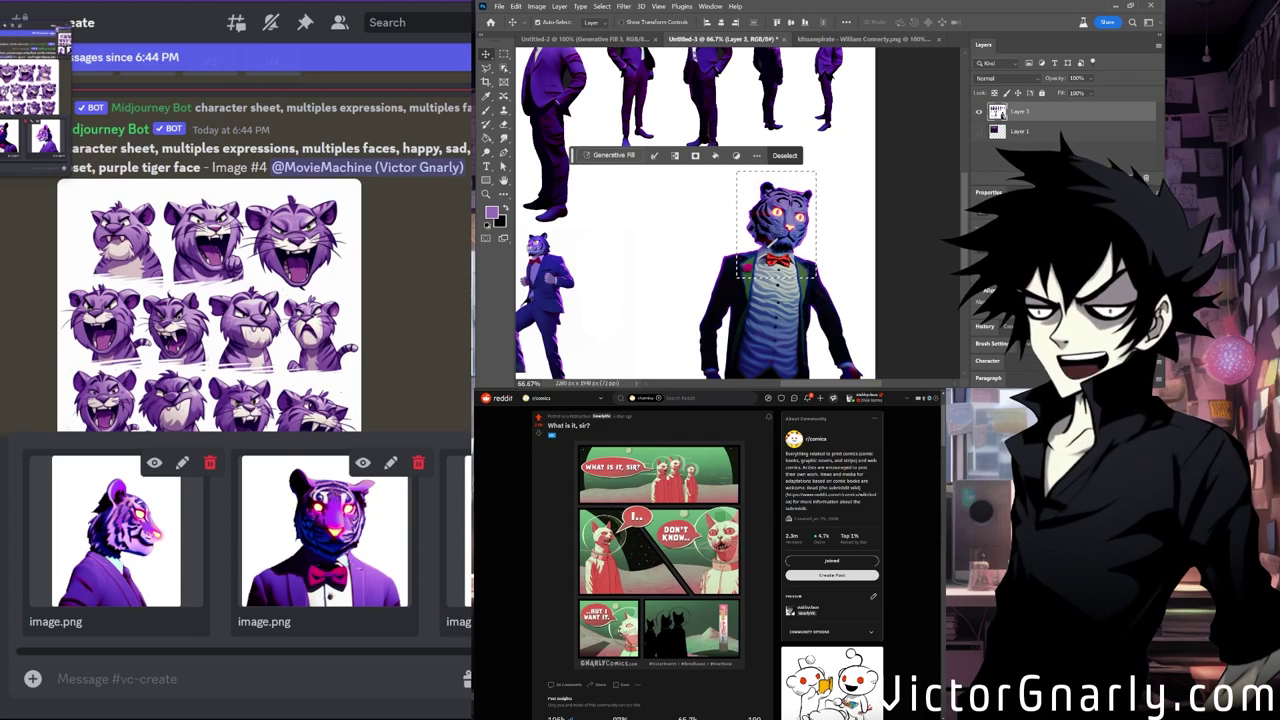
key("ctrl+d")
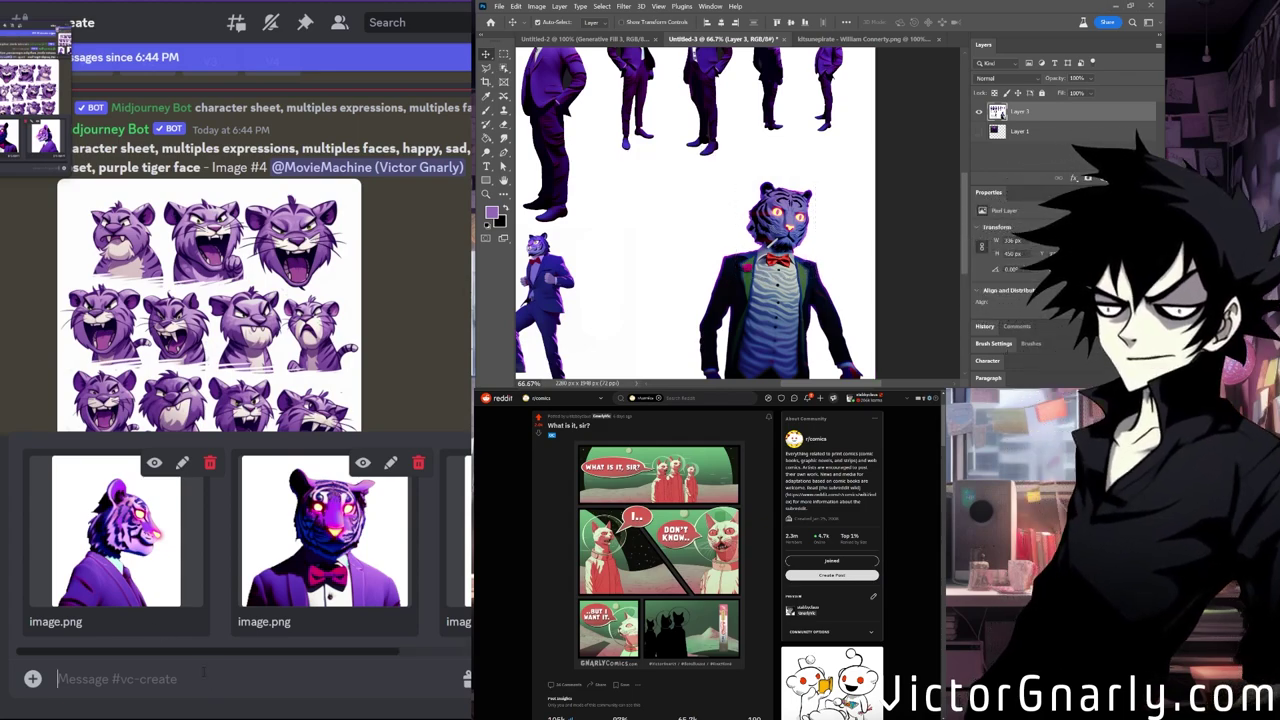
Post the four tiger head crops to the Discord channel and locate the upscaled Image #4 expression sheet.
scroll(157, 515, "down", 8)
scroll(157, 515, "down", 5)
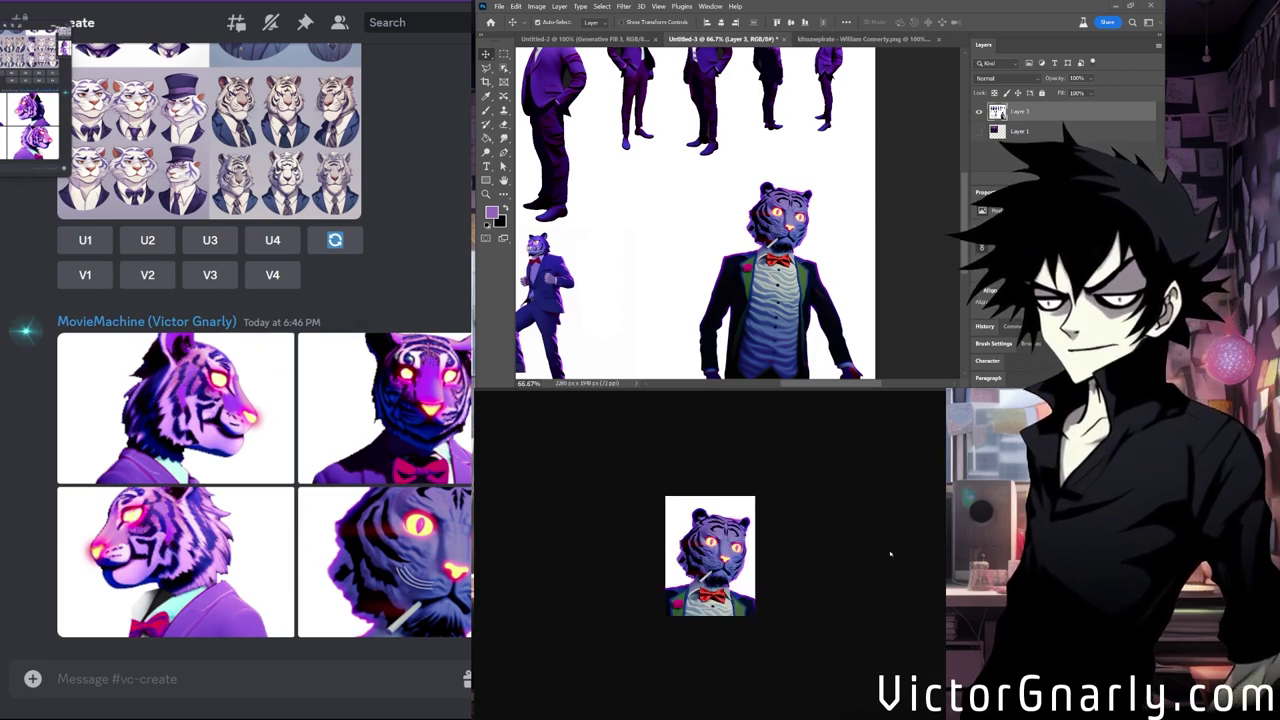
scroll(36, 494, "up", 5)
scroll(30, 488, "down", 5)
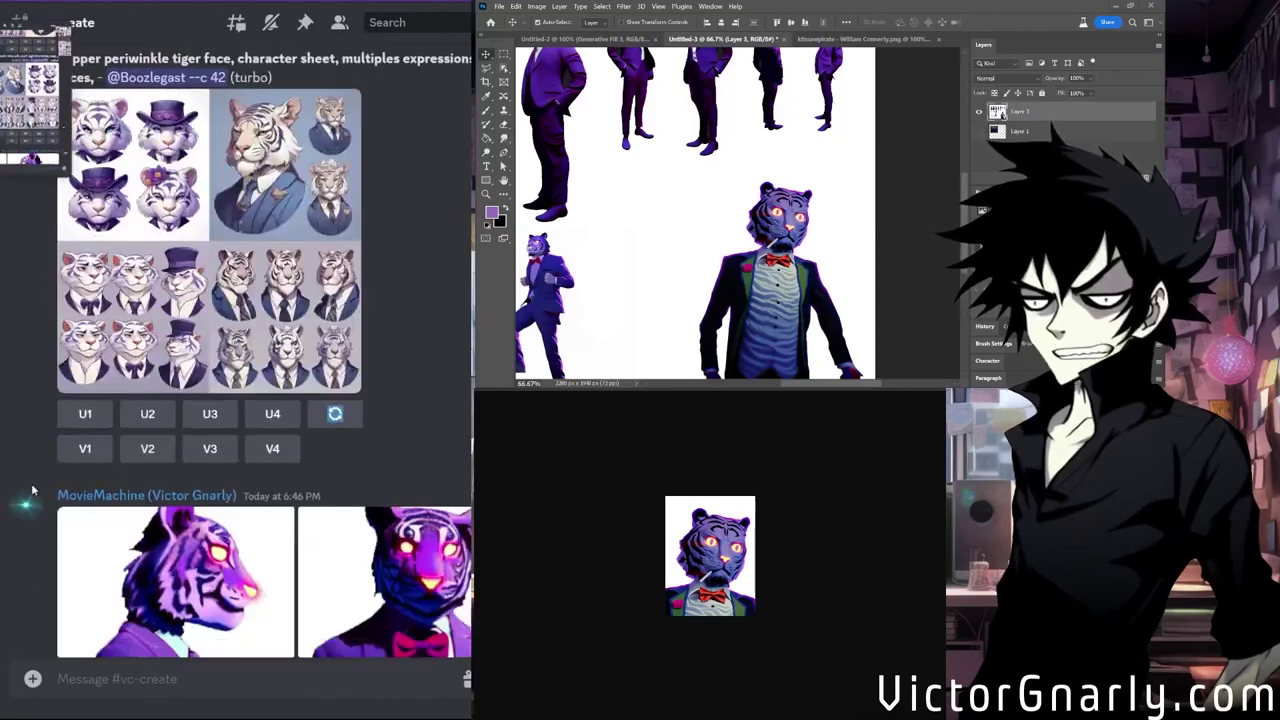
scroll(22, 480, "up", 5)
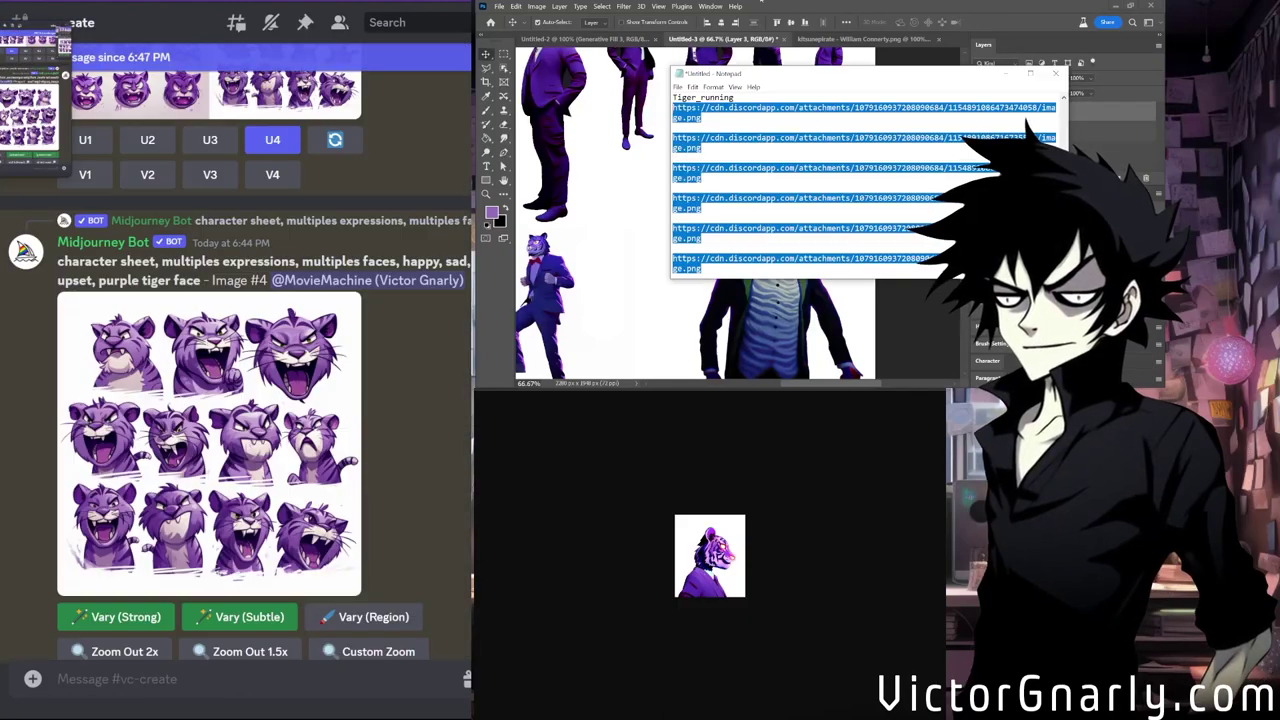
In Notepad, add the heading Tiger_closeup above the Tiger_running list, with blank lines beneath it for links.
left_click(676, 95)
key("Return")
key("Return")
key("Return")
key("Return")
key("Return")
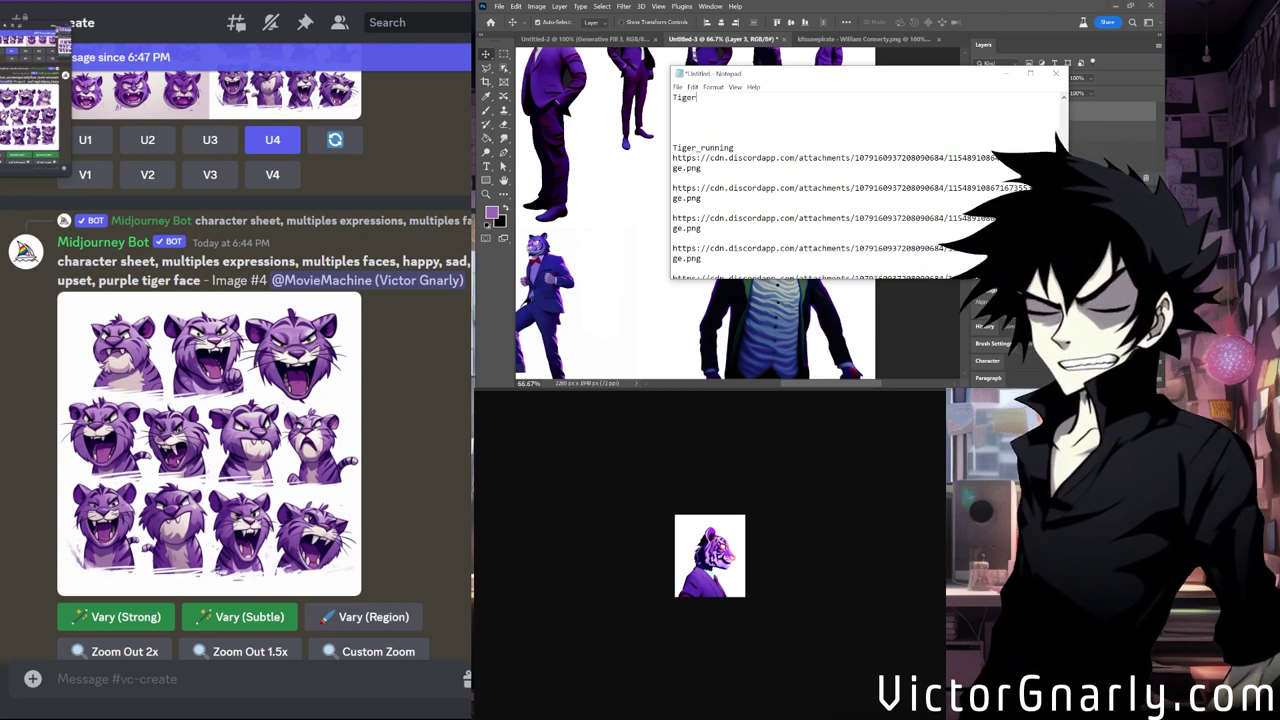
key("Return")
key("Return")
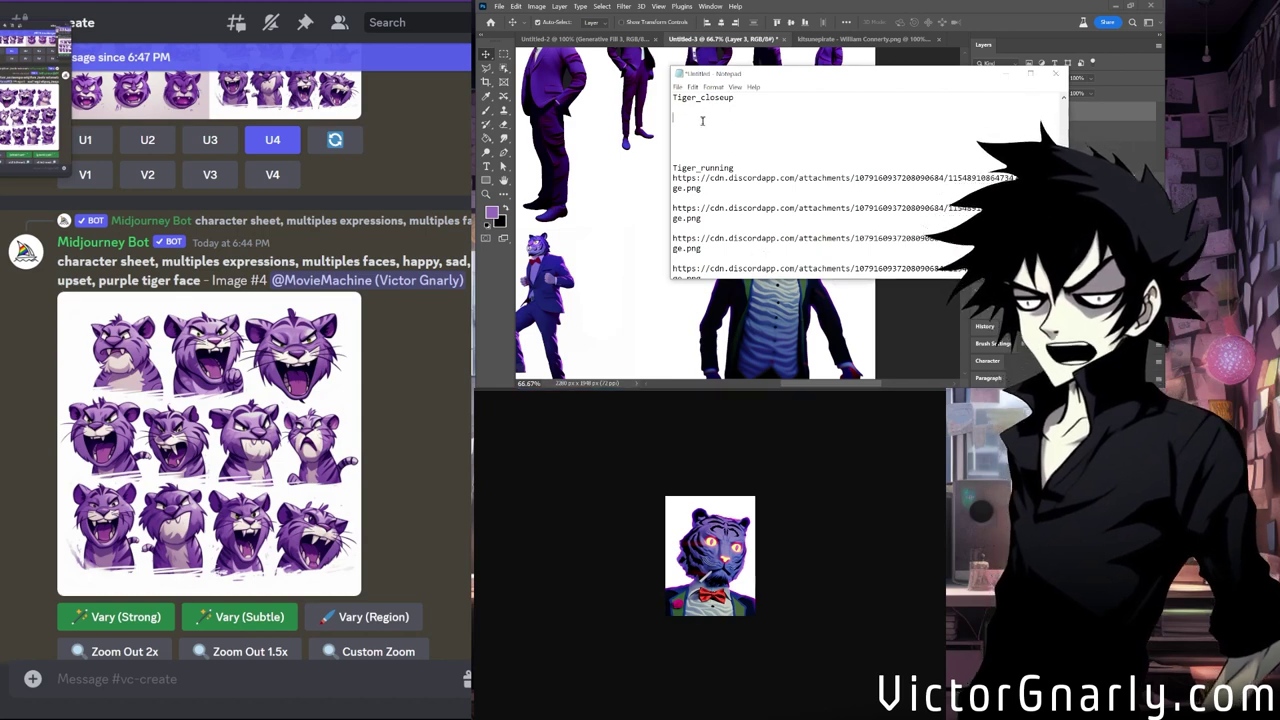
Paste the four posted tiger crop image links under the Tiger_closeup heading and copy them all.
key("ctrl+v")
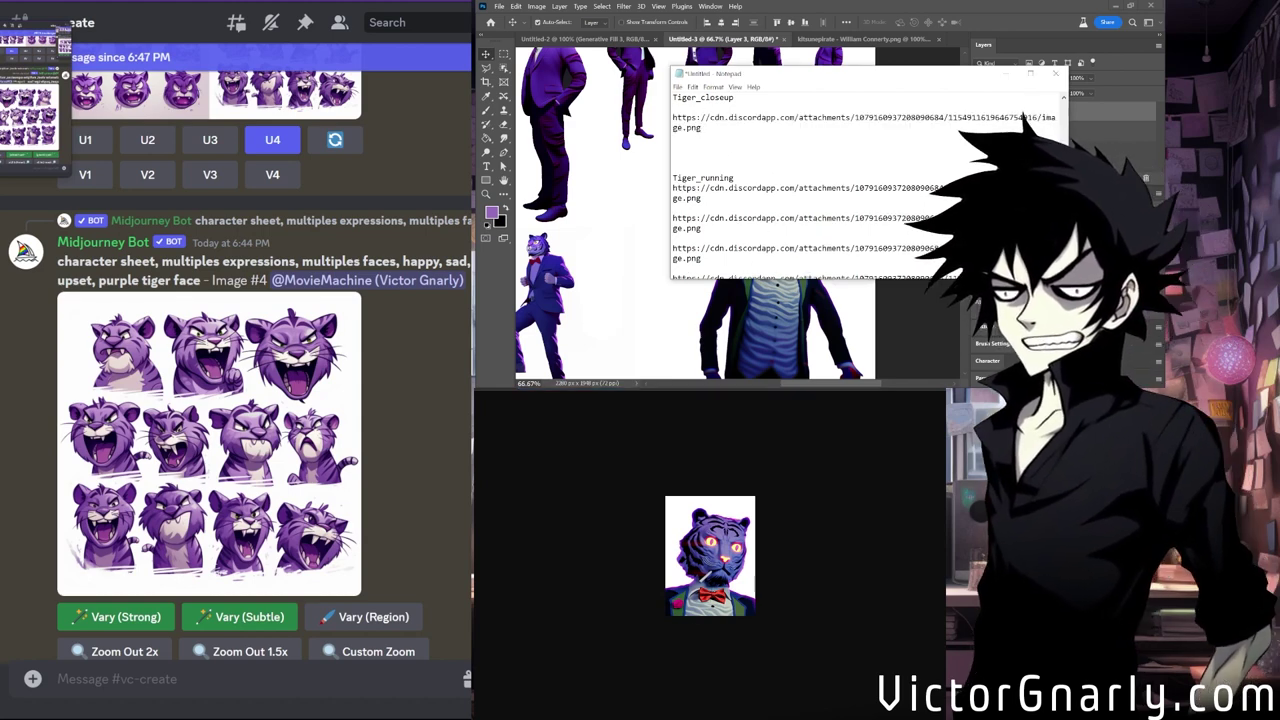
key("ctrl+v")
left_click_drag(714, 217, 659, 113)
key("ctrl+c")
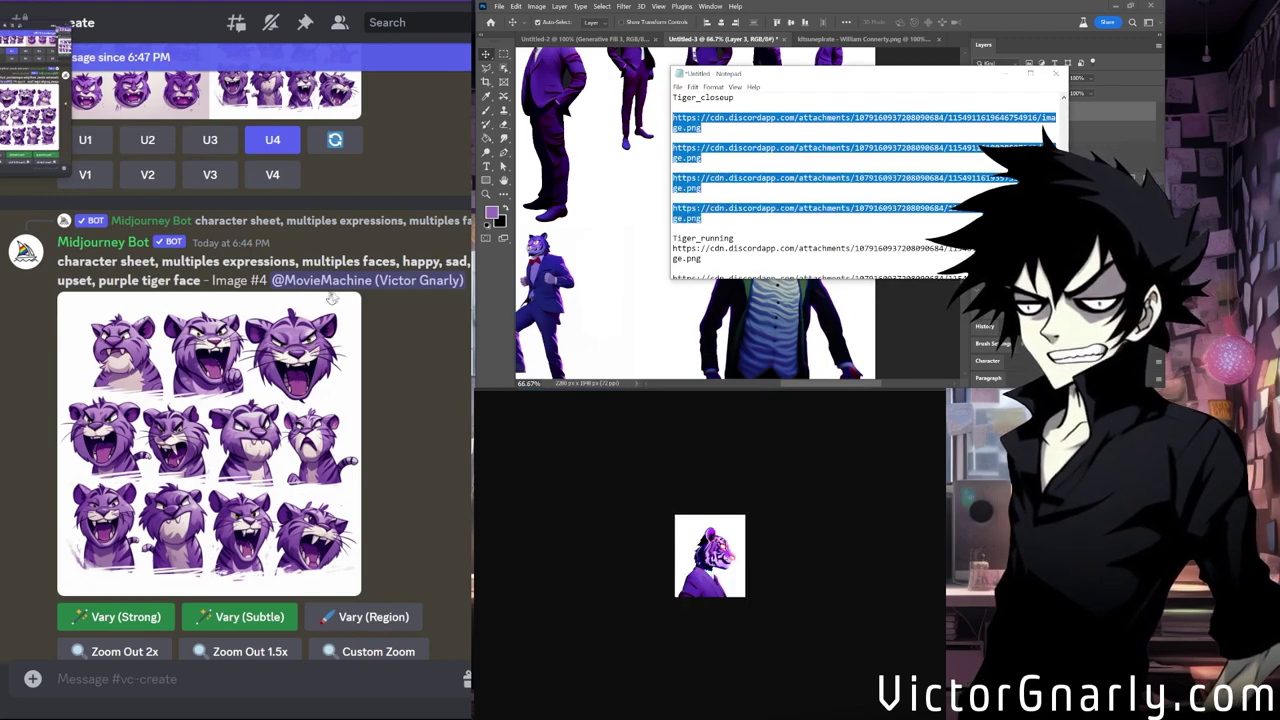
Submit a strong variation of the Image #4 expression sheet, with the four crop links before the prompt and --niji 5 after it.
scroll(272, 304, "down", 2)
left_click(140, 443)
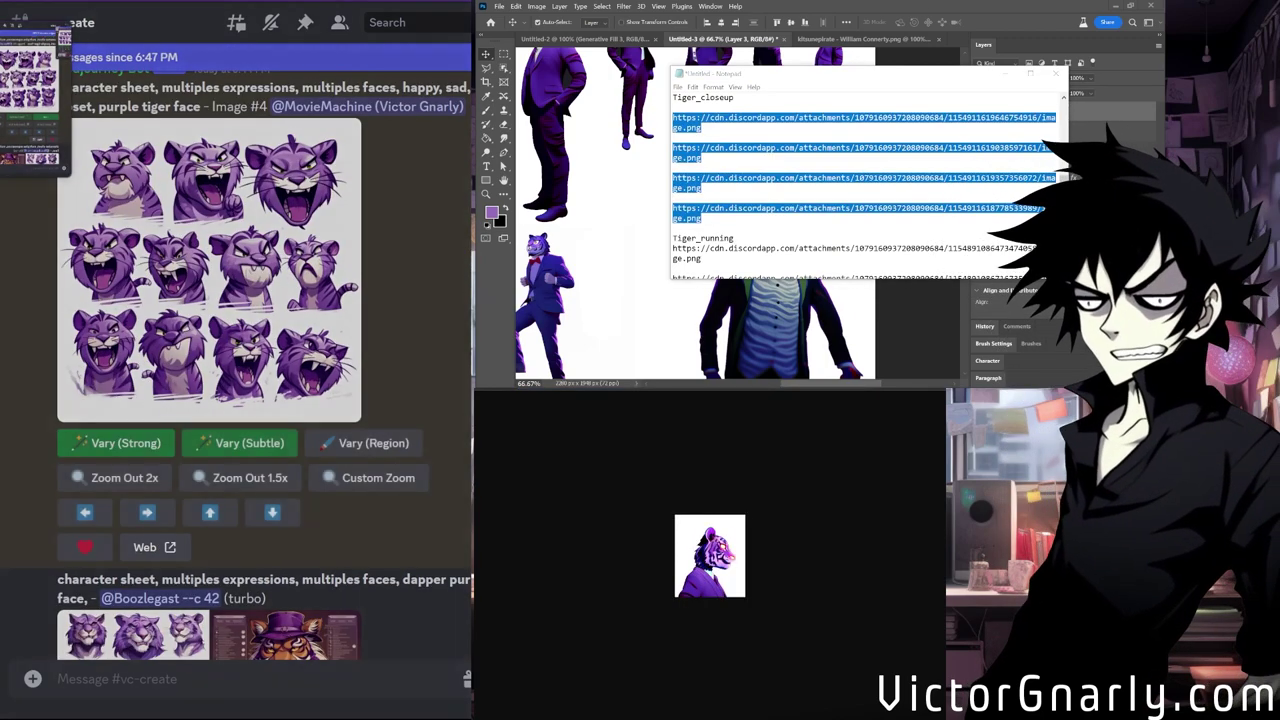
key("ctrl+v")
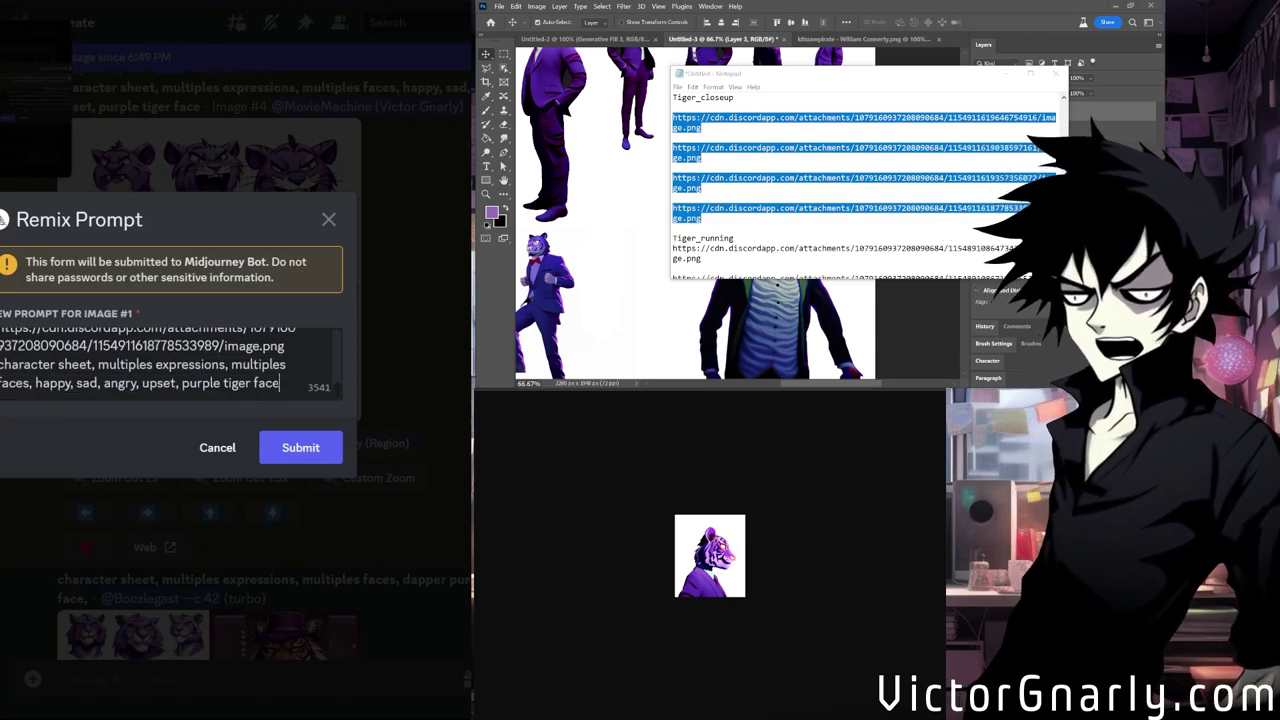
type("niji 5")
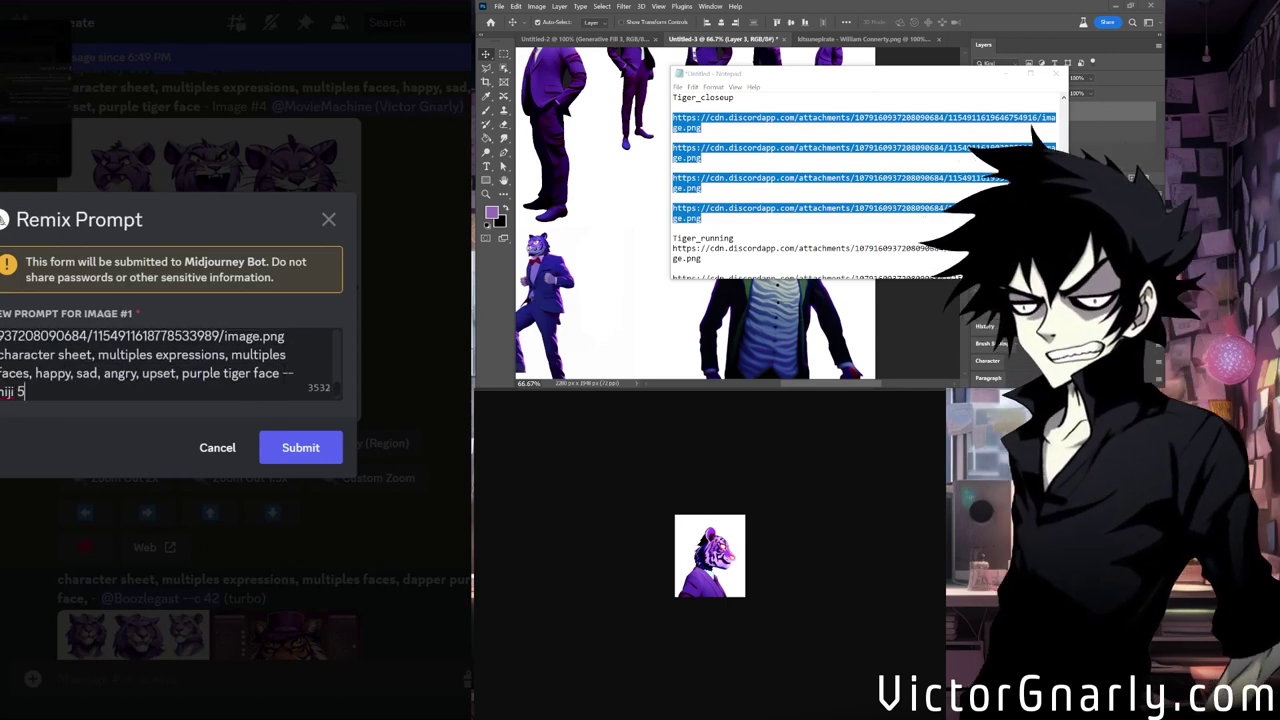
left_click(275, 441)
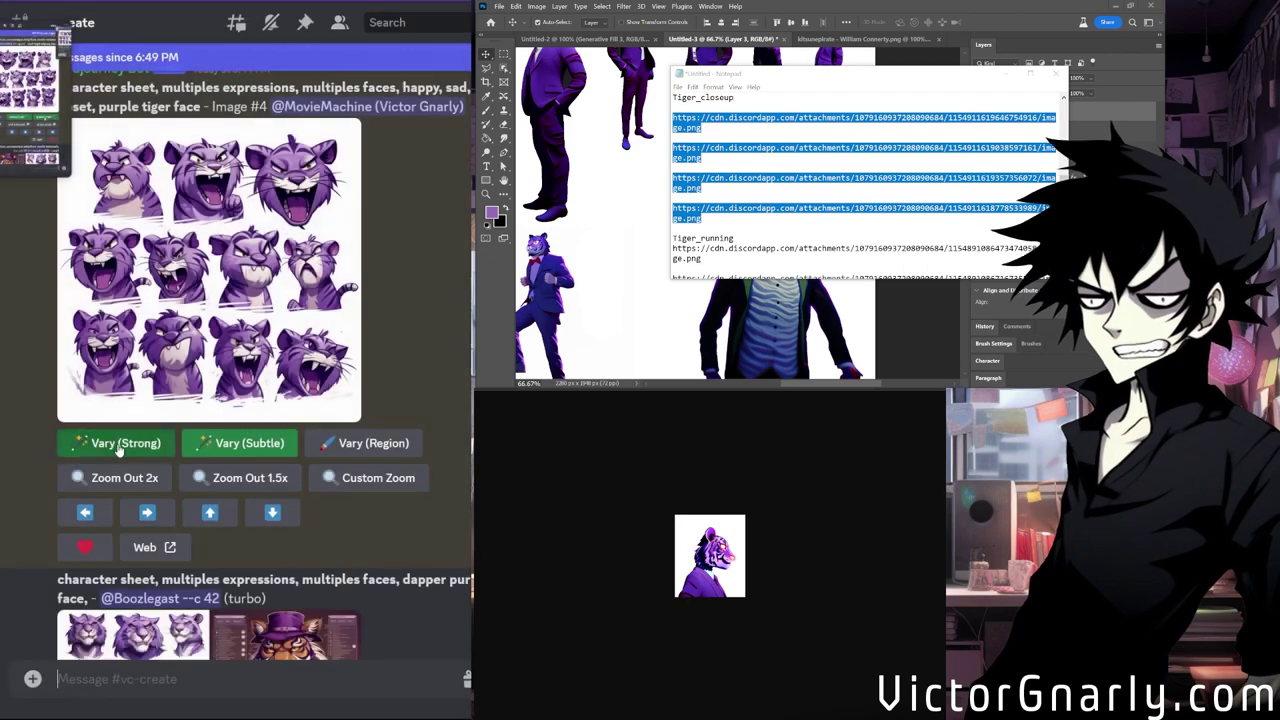
Submit another strong variation of Image #4 with the four crop links in front and "--style expressive --niji 5" ending the prompt.
left_click(116, 443)
key("ctrl+v")
type("character sheet, multiples expressions, multiples faces, happy, sad, angry, upset, purple tiger face")
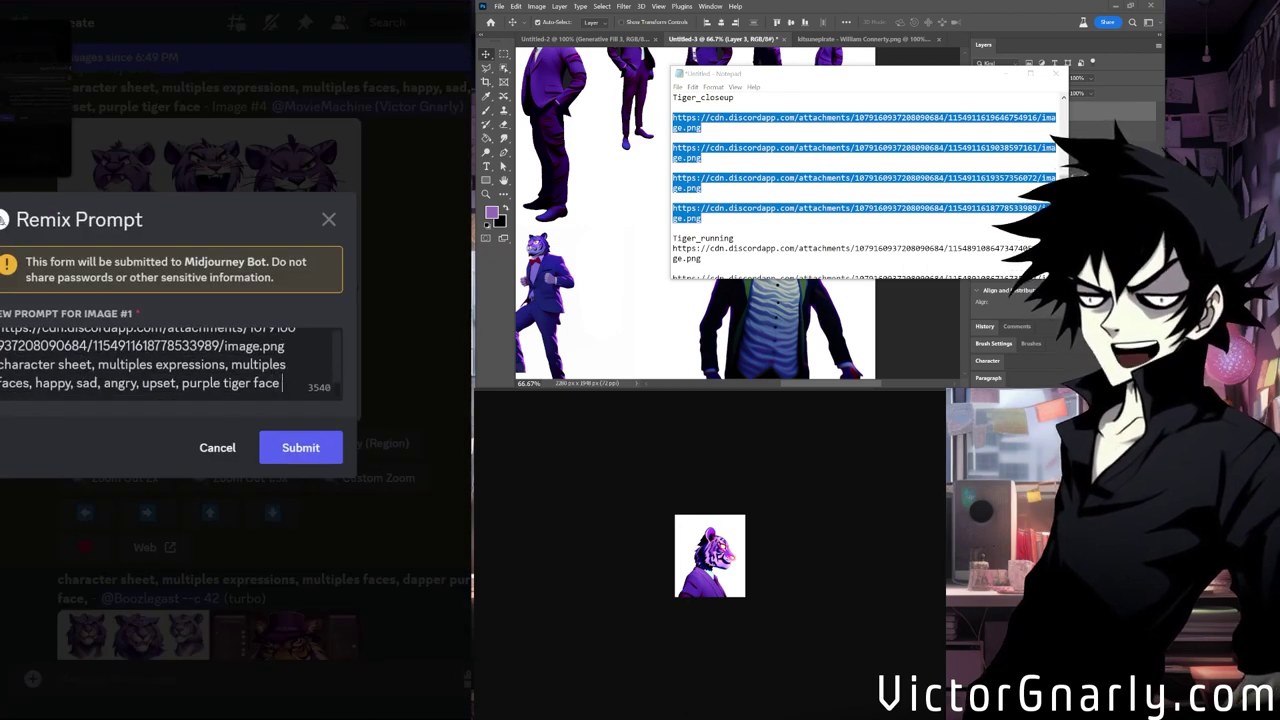
type("--style expre")
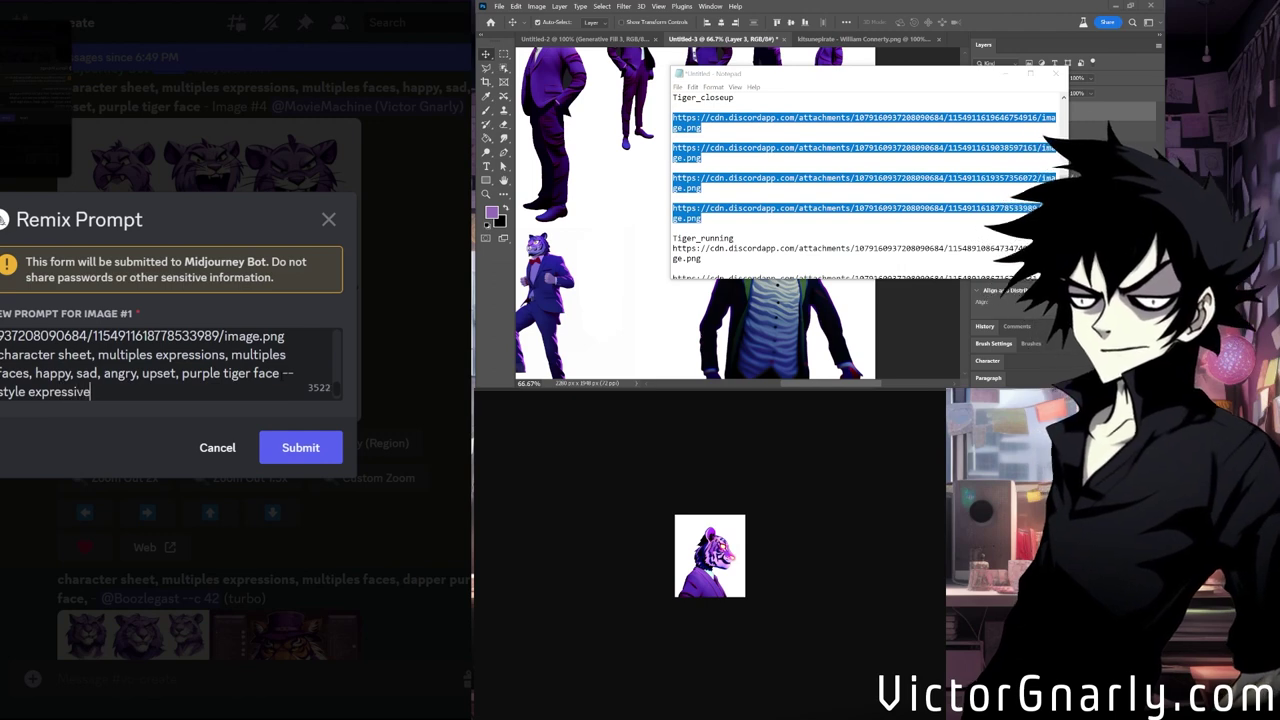
type("ssive --niji 5")
left_click(300, 449)
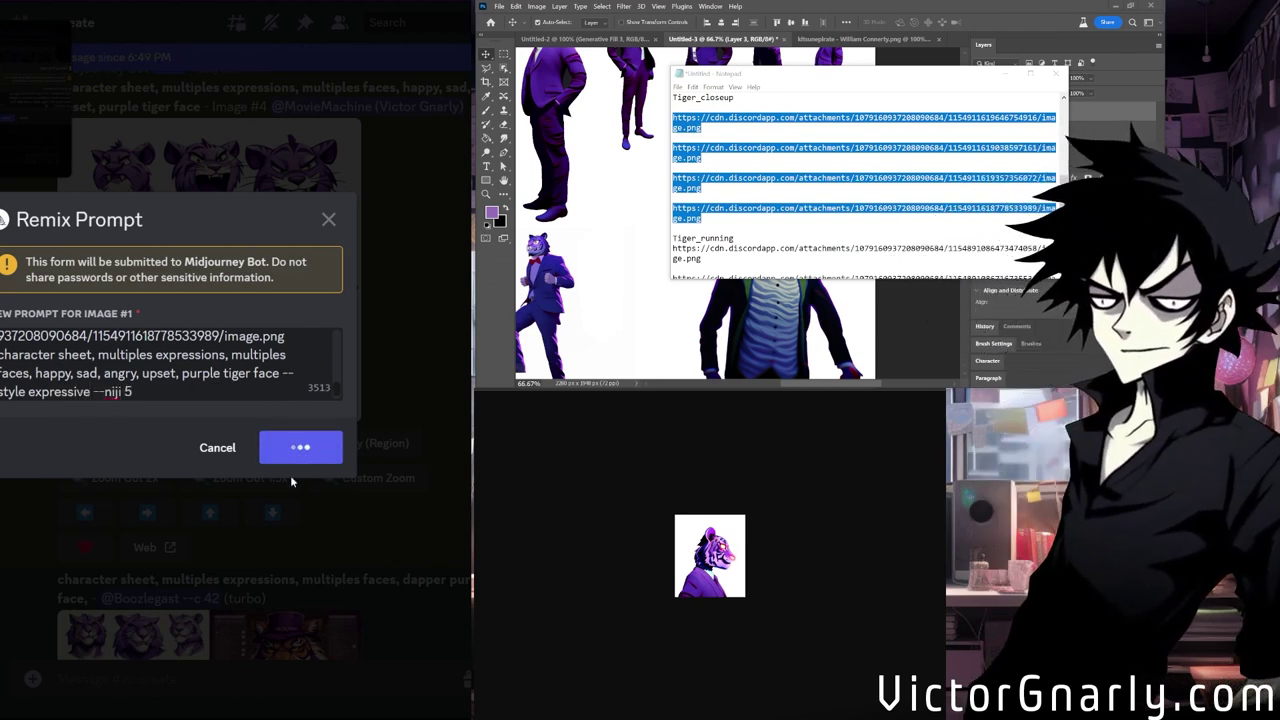
Check the progress of the submitted remix jobs and browse the other tiger expression sheets in the channel.
scroll(351, 434, "down", 10)
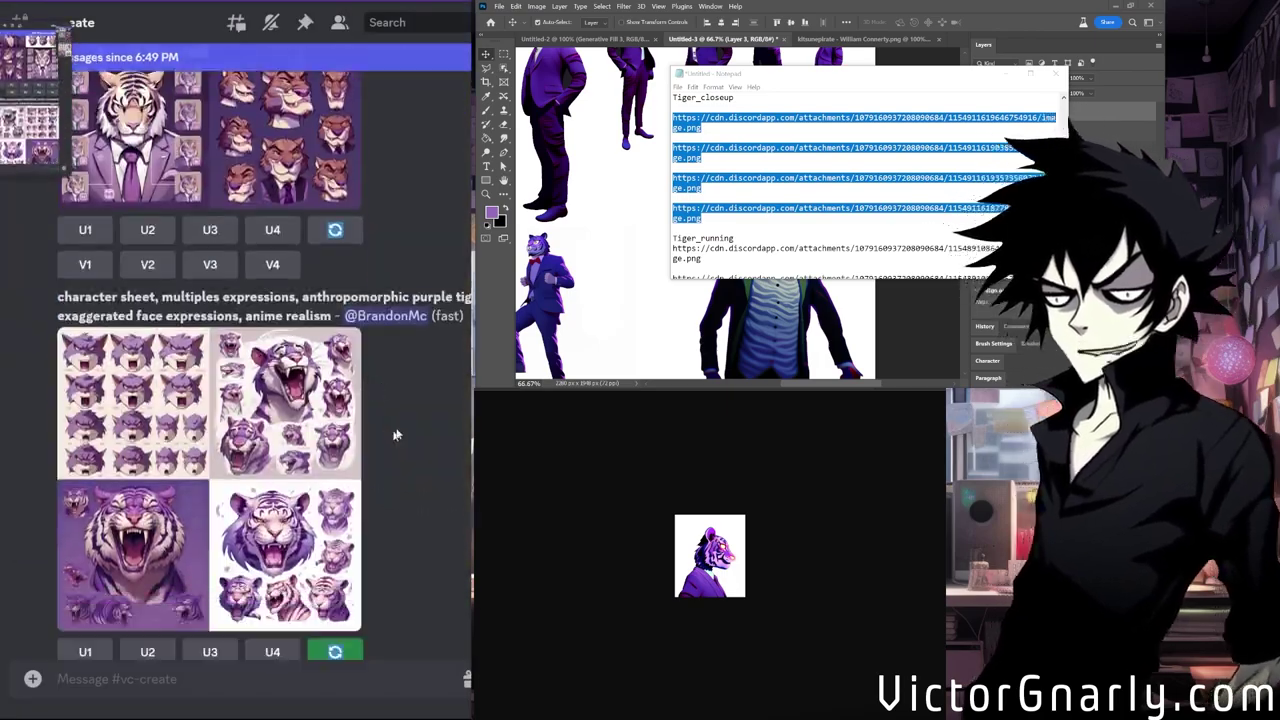
scroll(421, 567, "down", 15)
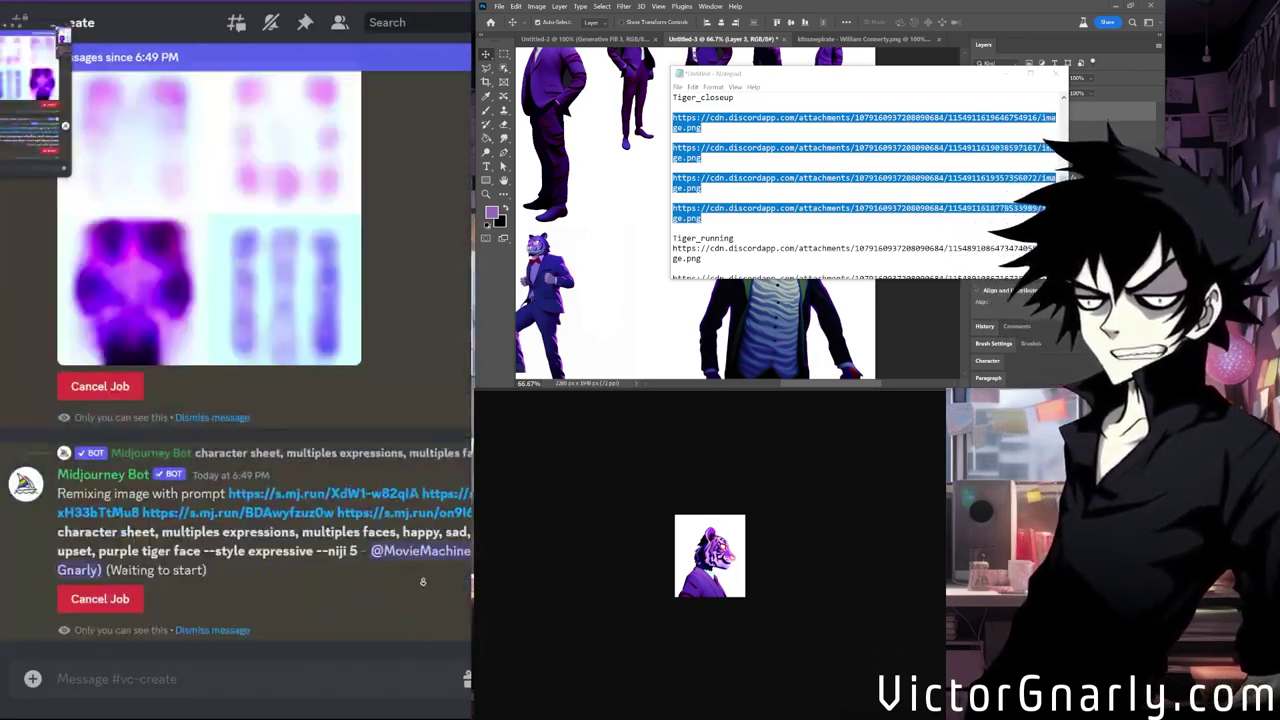
scroll(406, 300, "up", 10)
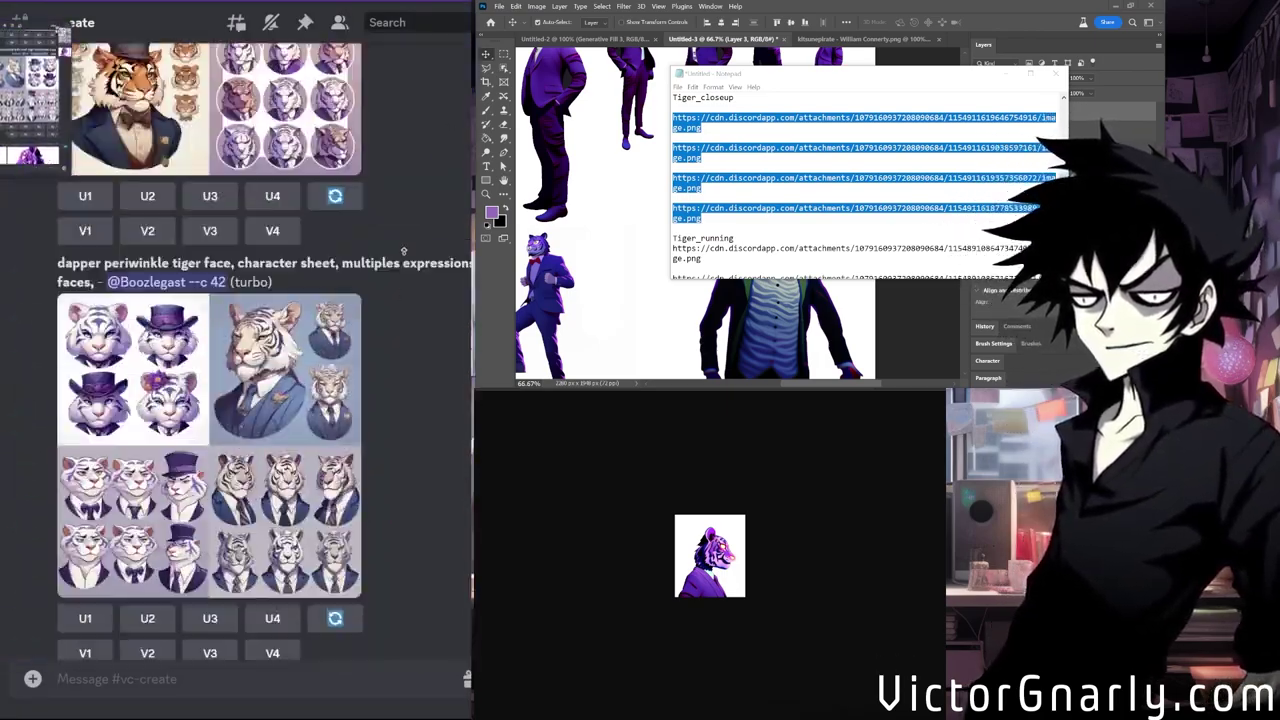
scroll(404, 356, "up", 10)
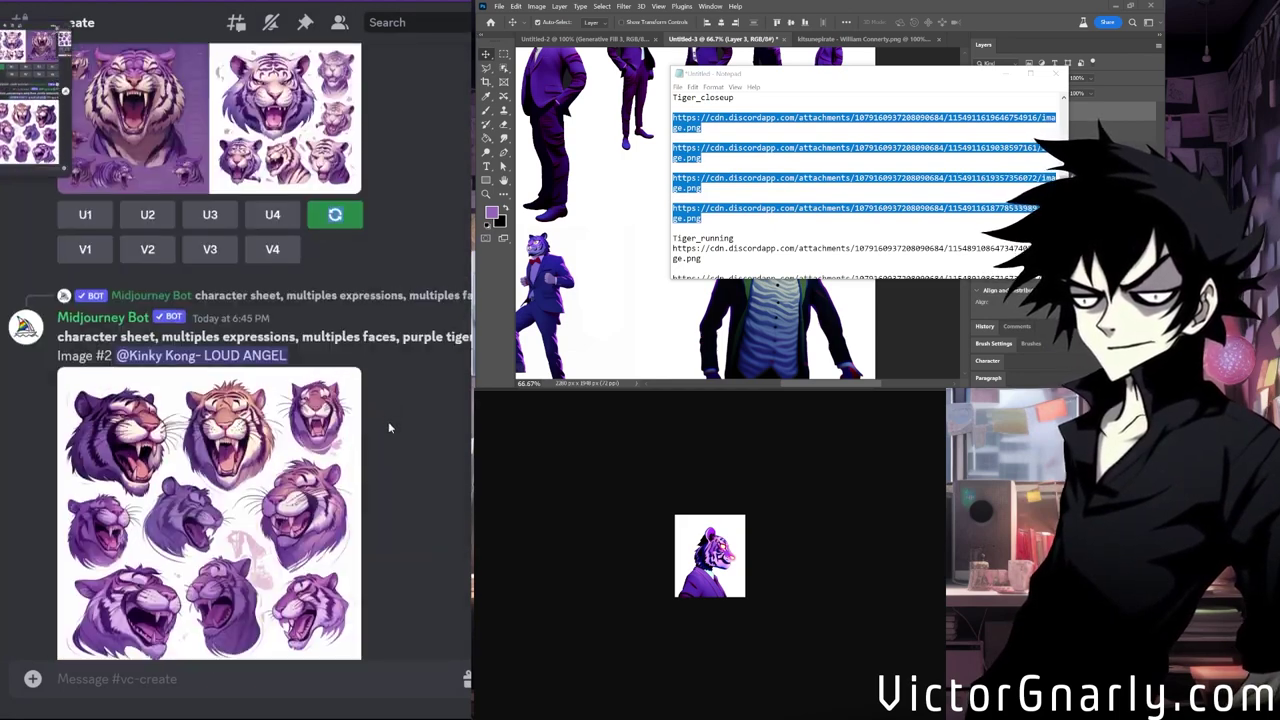
Submit a subtle variation of the Image #4 expression sheet with the four crop links in front and "--niji 5 --style expressive --iw 2" ending the prompt.
scroll(390, 428, "down", 5)
scroll(300, 420, "up", 1)
left_click(240, 402)
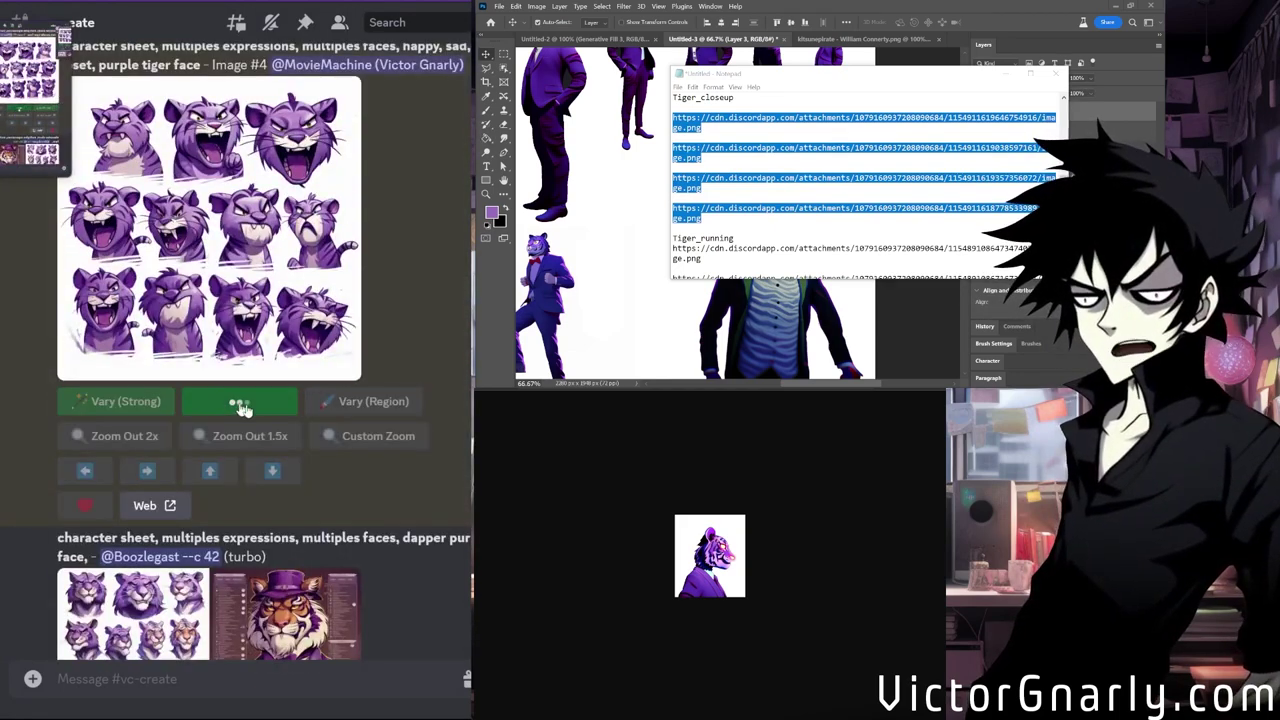
key("Return")
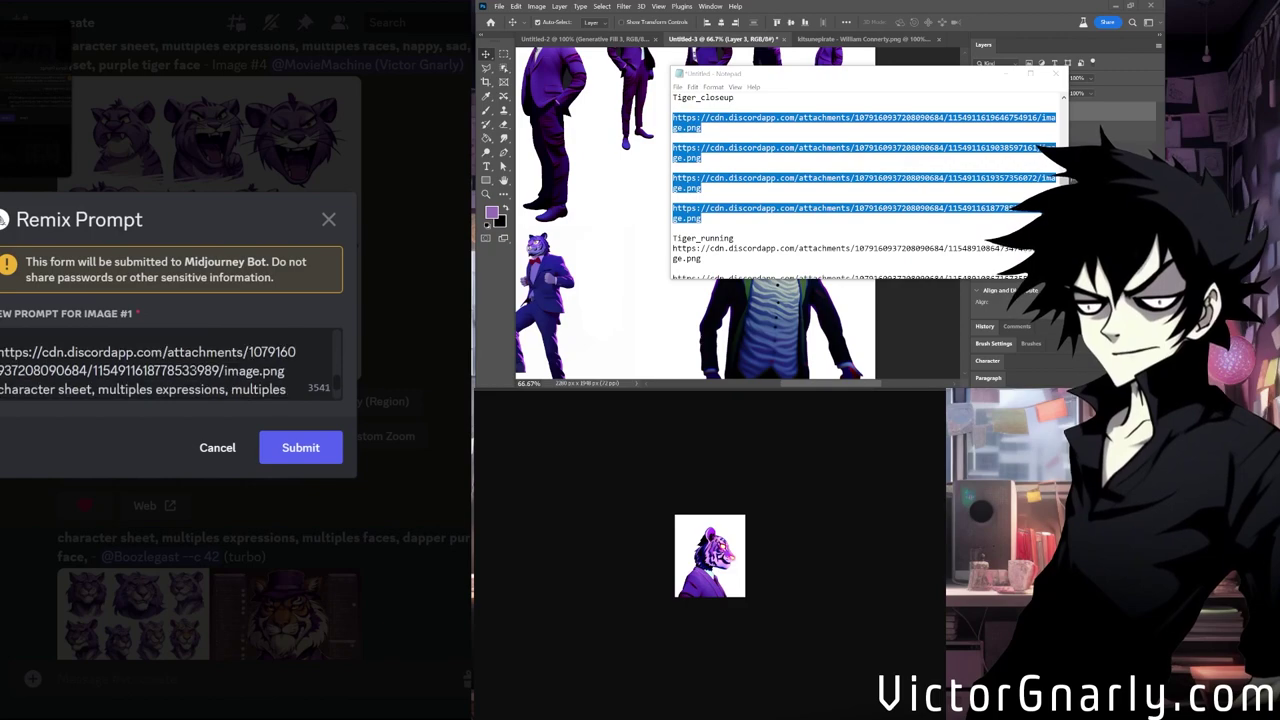
type("q 2")
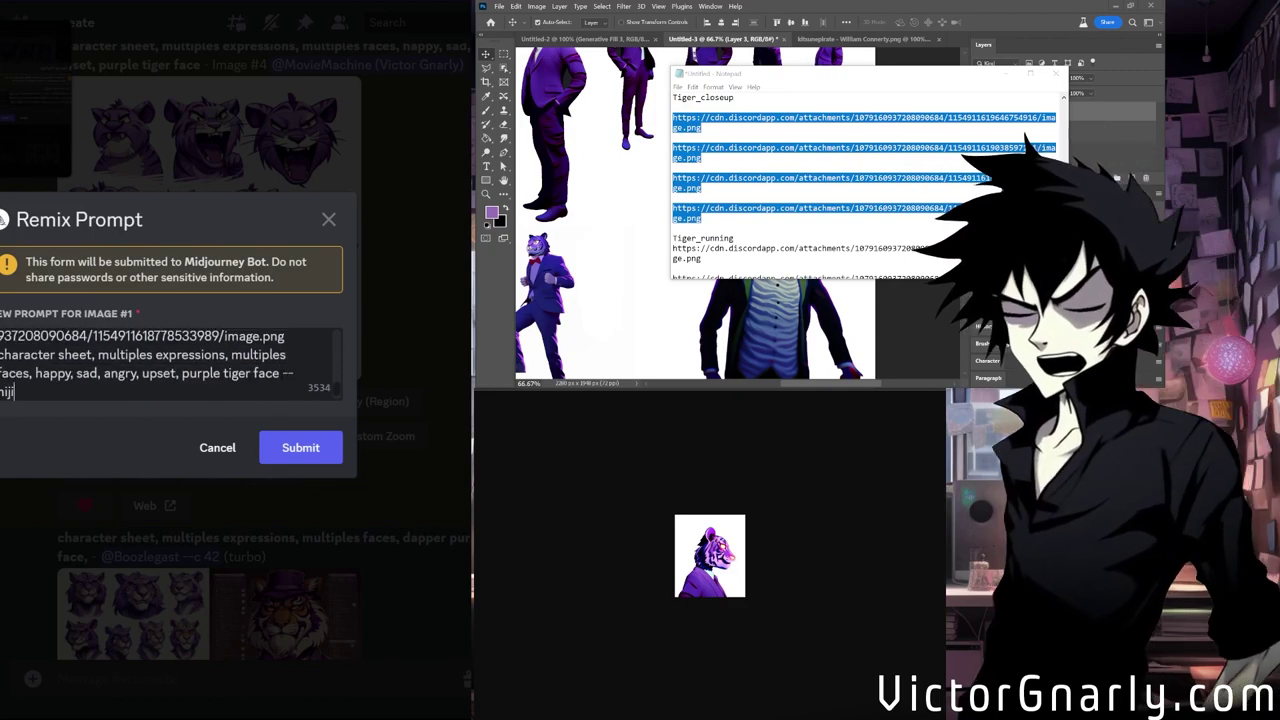
left_click(285, 458)
left_click(245, 401)
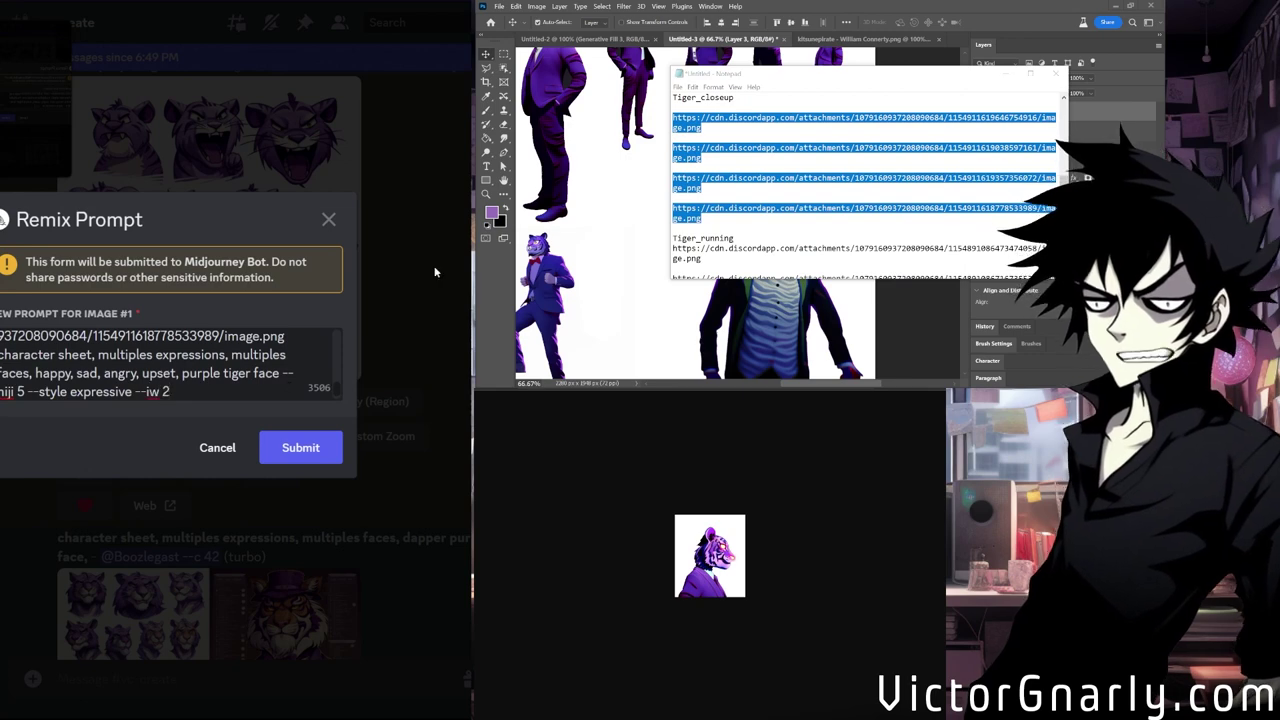
left_click(300, 447)
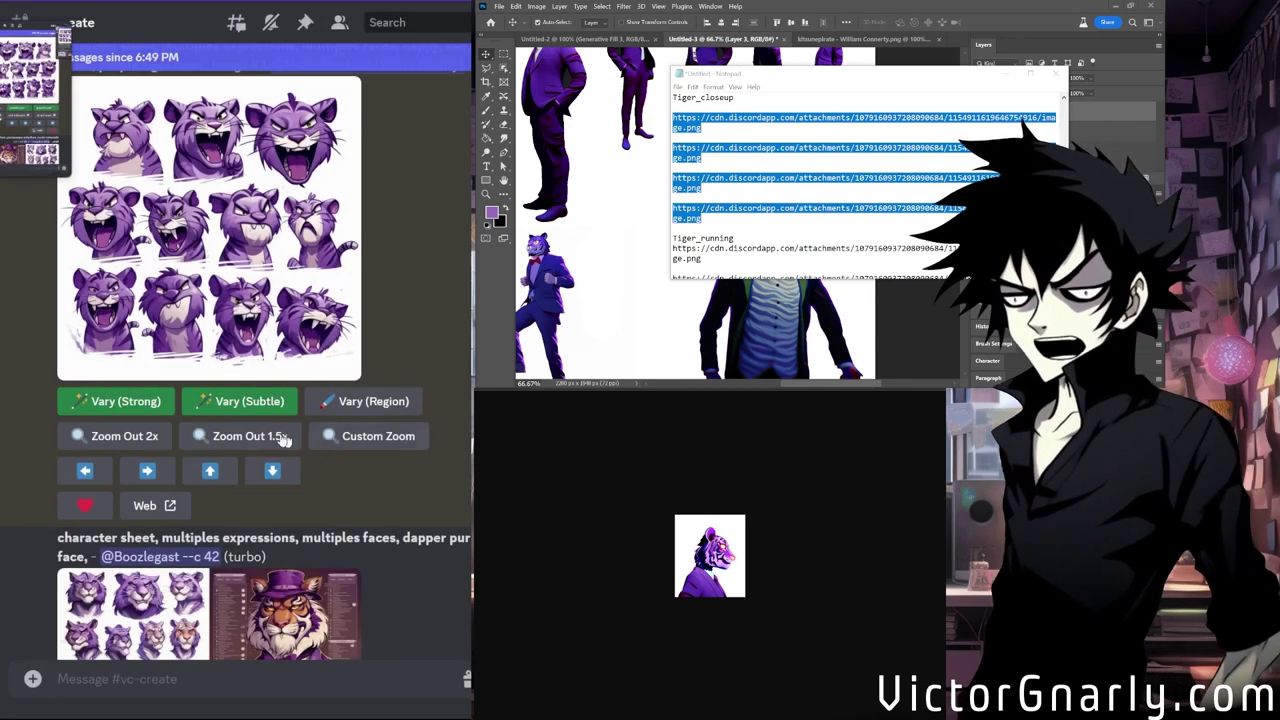
Submit a strong variation of Image #4 with the four crop links in front and "--iw 2 --niji 5 --style expressive" ending the prompt.
left_click(127, 405)
key("ctrl+v")
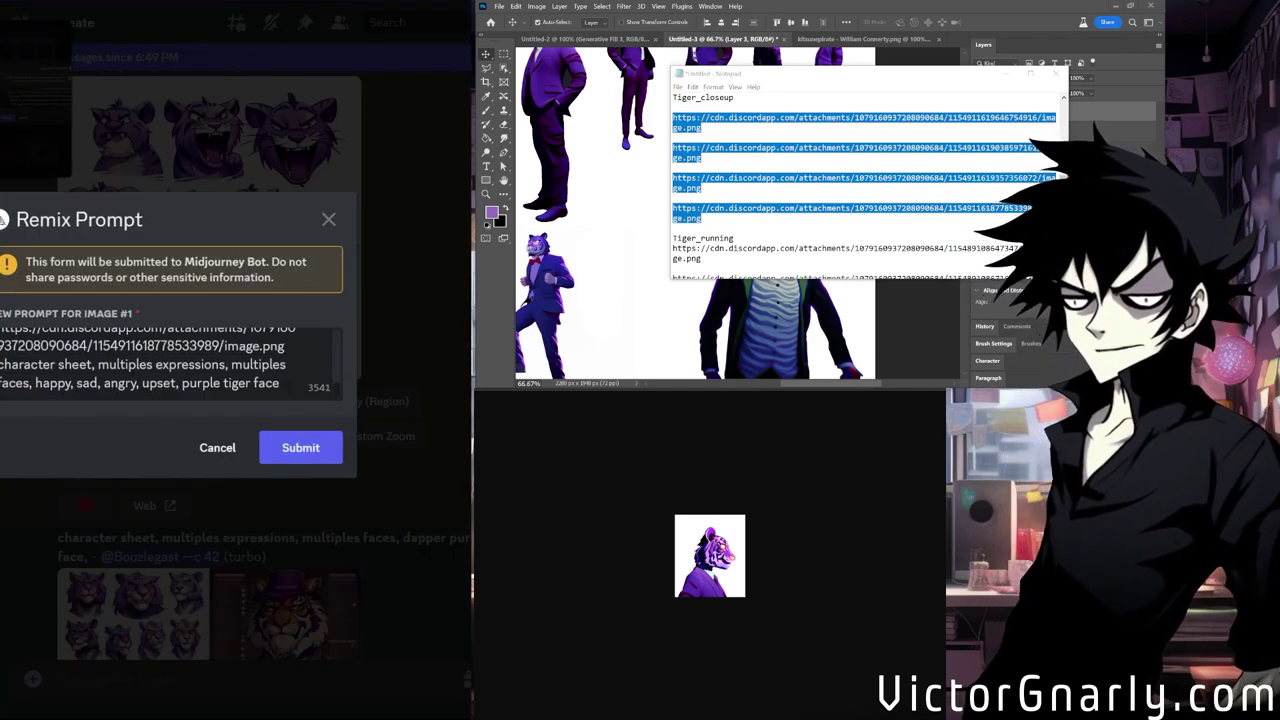
type("-- sw")
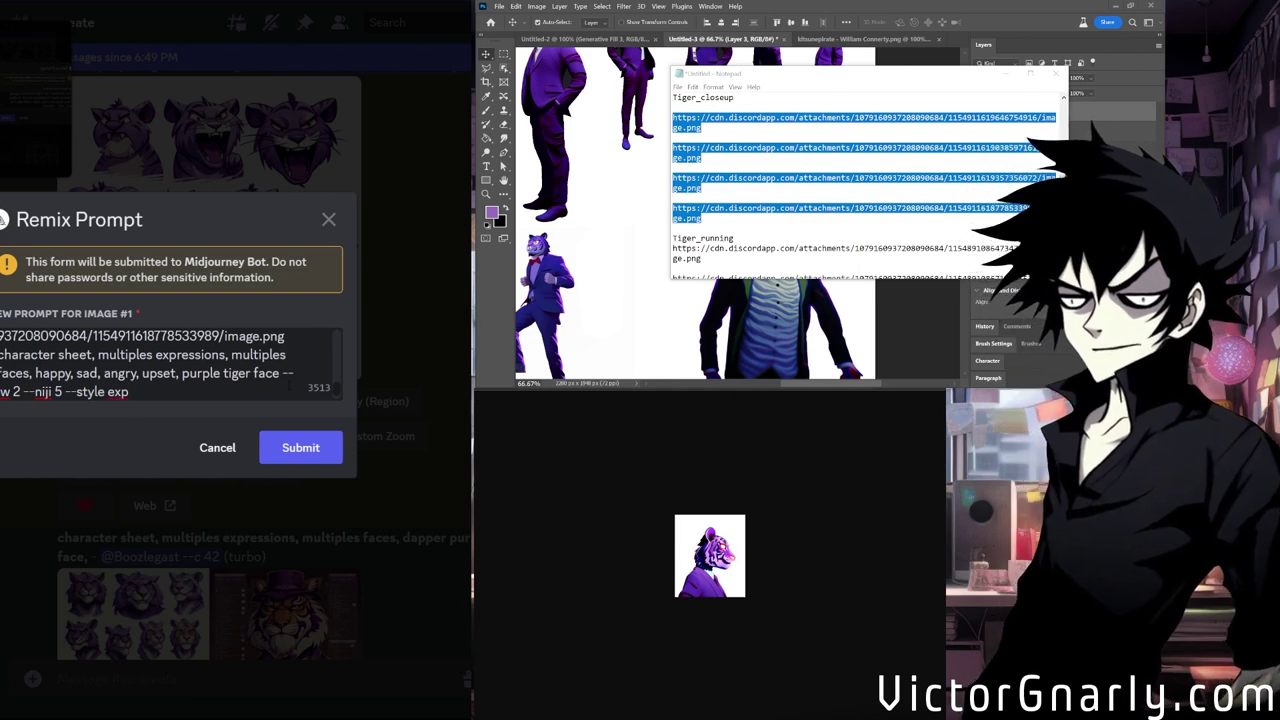
type("ve")
left_click(314, 452)
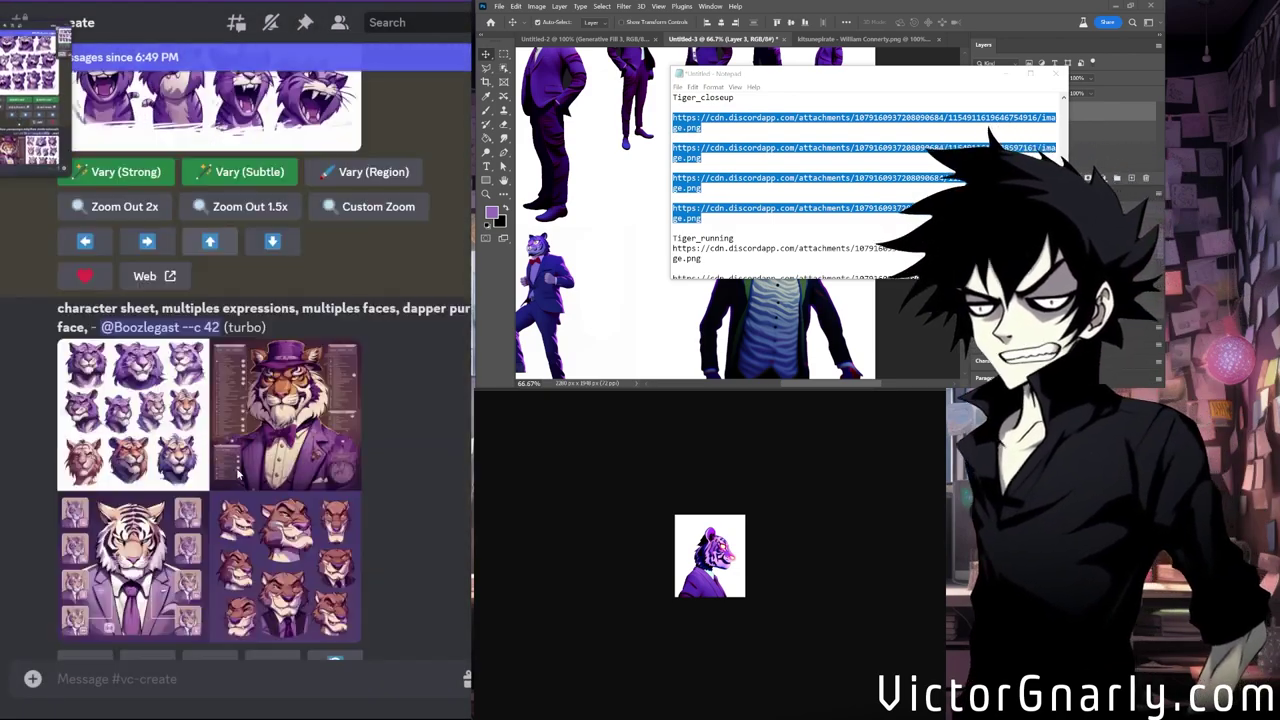
Browse the newest remix results in the channel and examine the tiger portrait grids made with --iw 2.
scroll(238, 473, "down", 15)
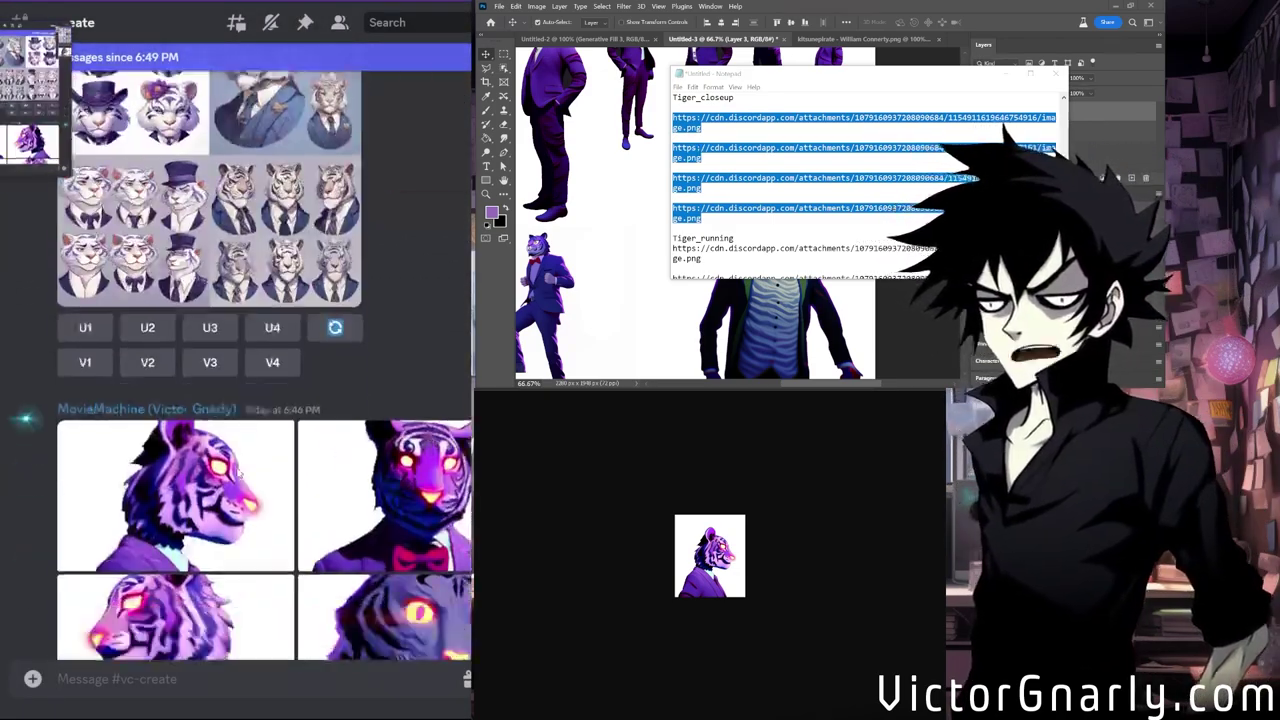
scroll(237, 471, "down", 12)
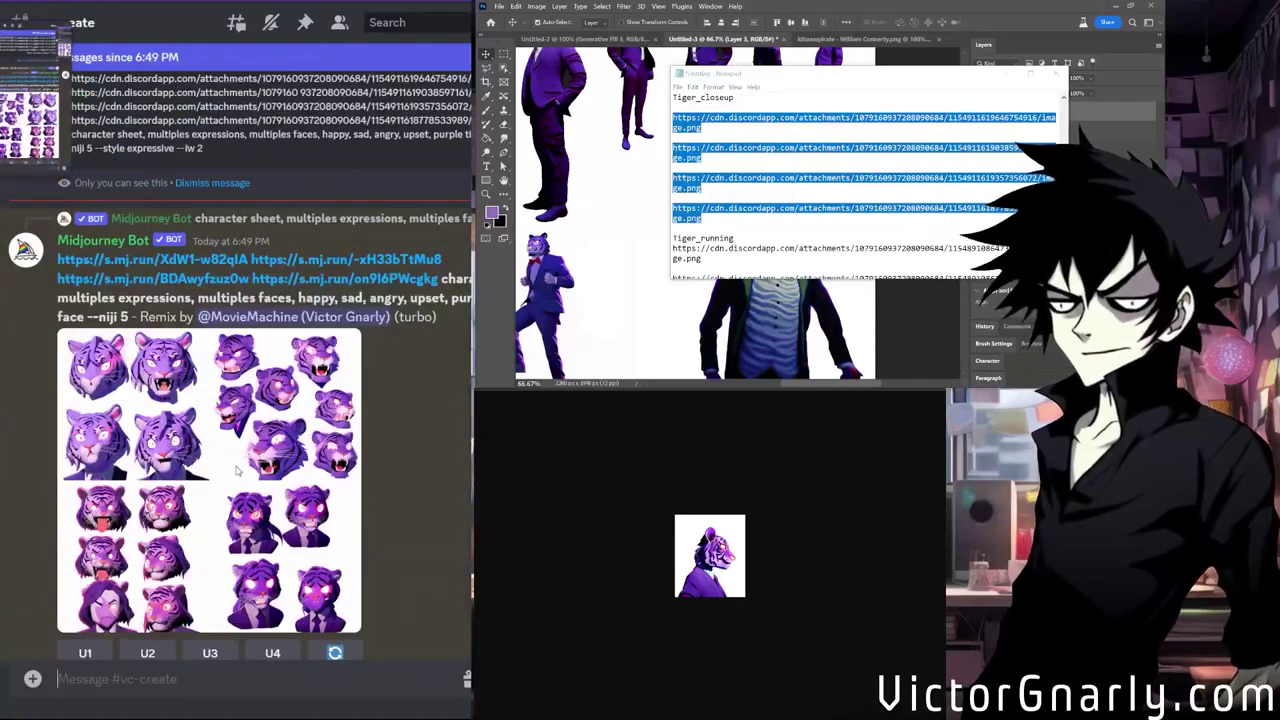
scroll(237, 471, "down", 10)
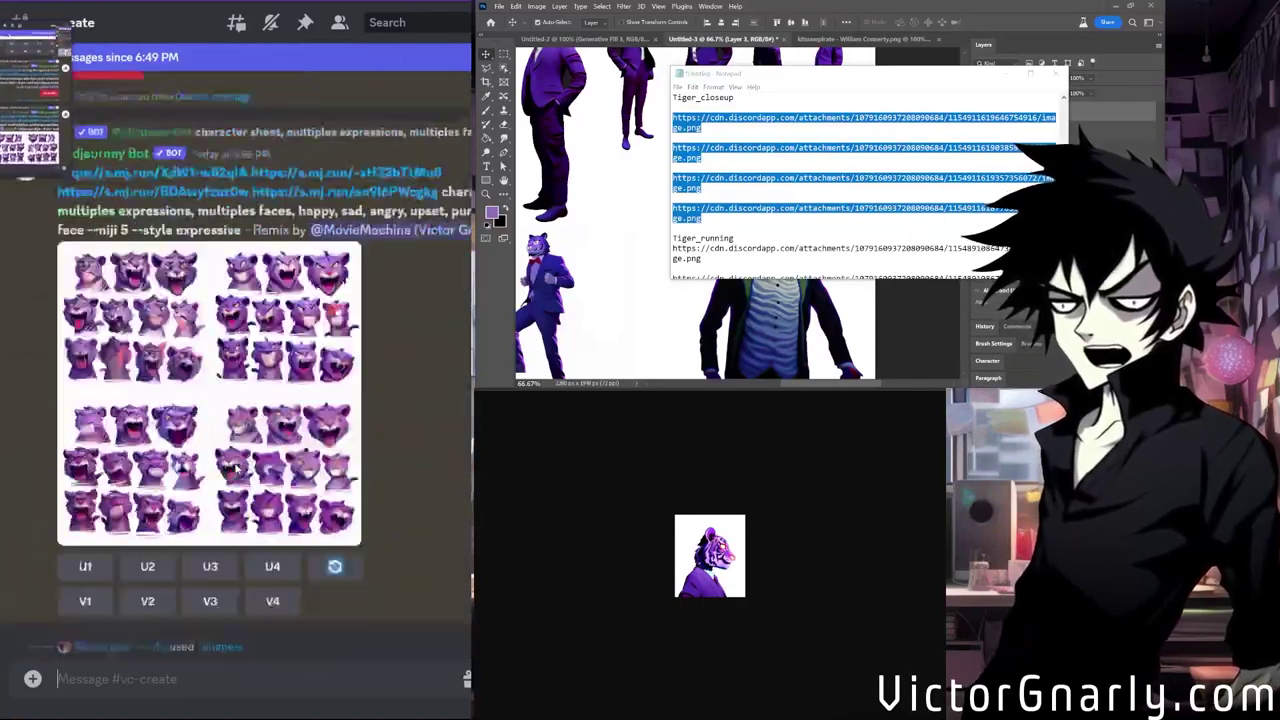
scroll(372, 466, "up", 3)
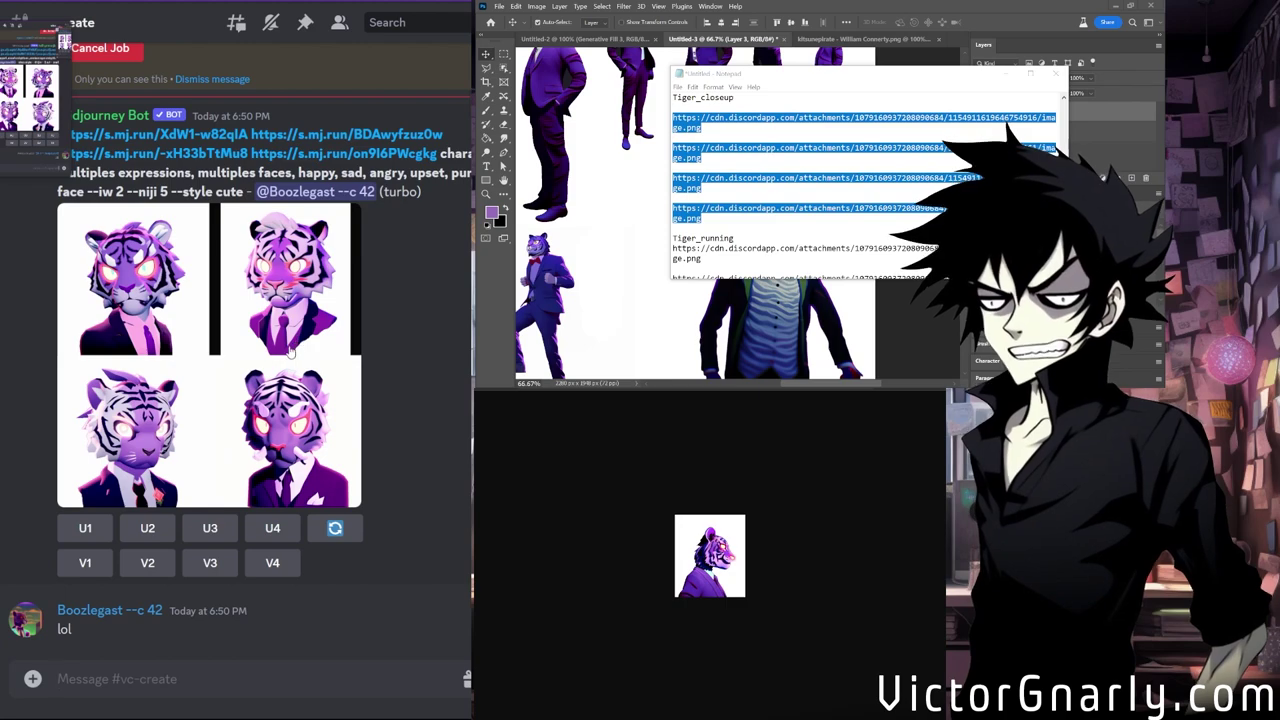
left_click(188, 316)
left_click(227, 629)
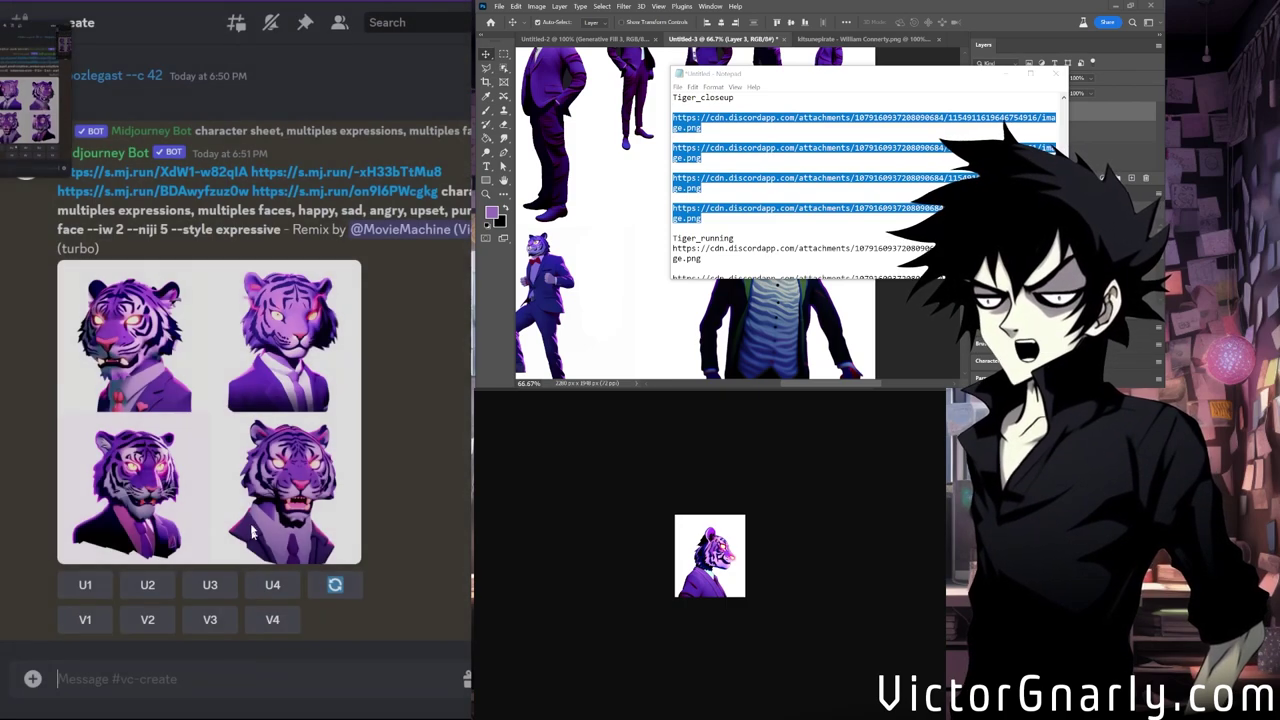
left_click(171, 293)
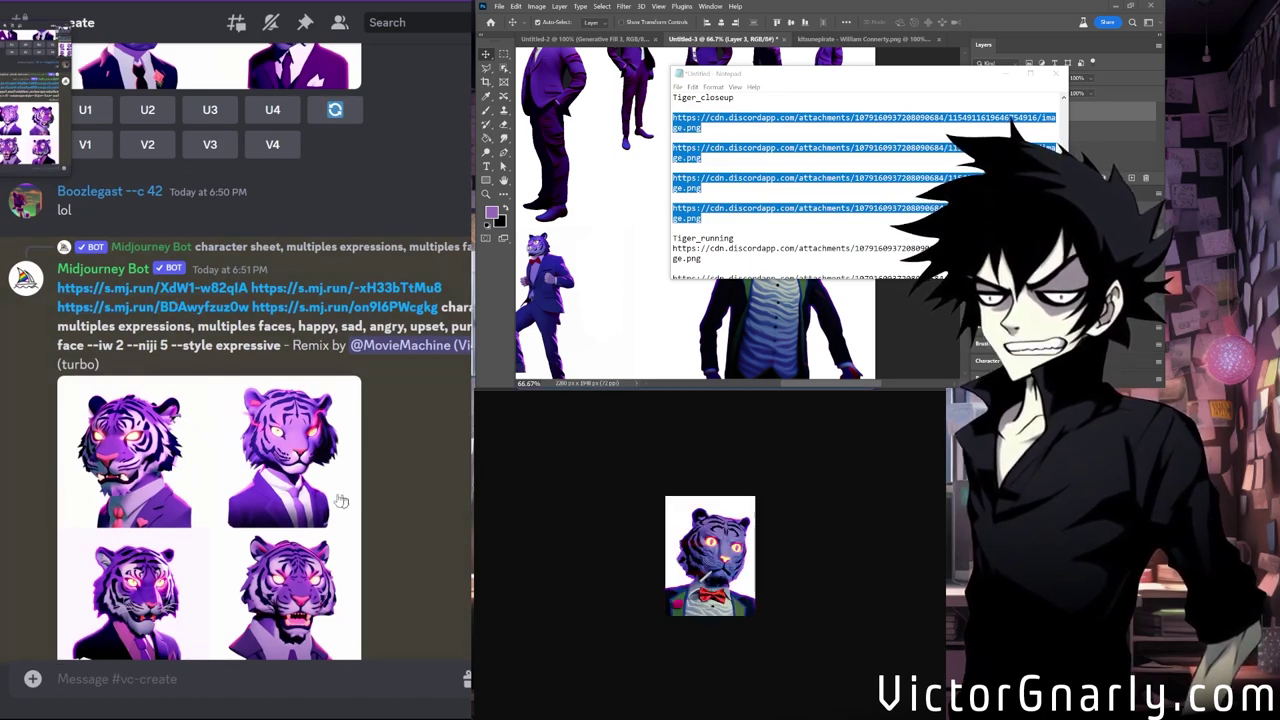
scroll(376, 499, "down", 2)
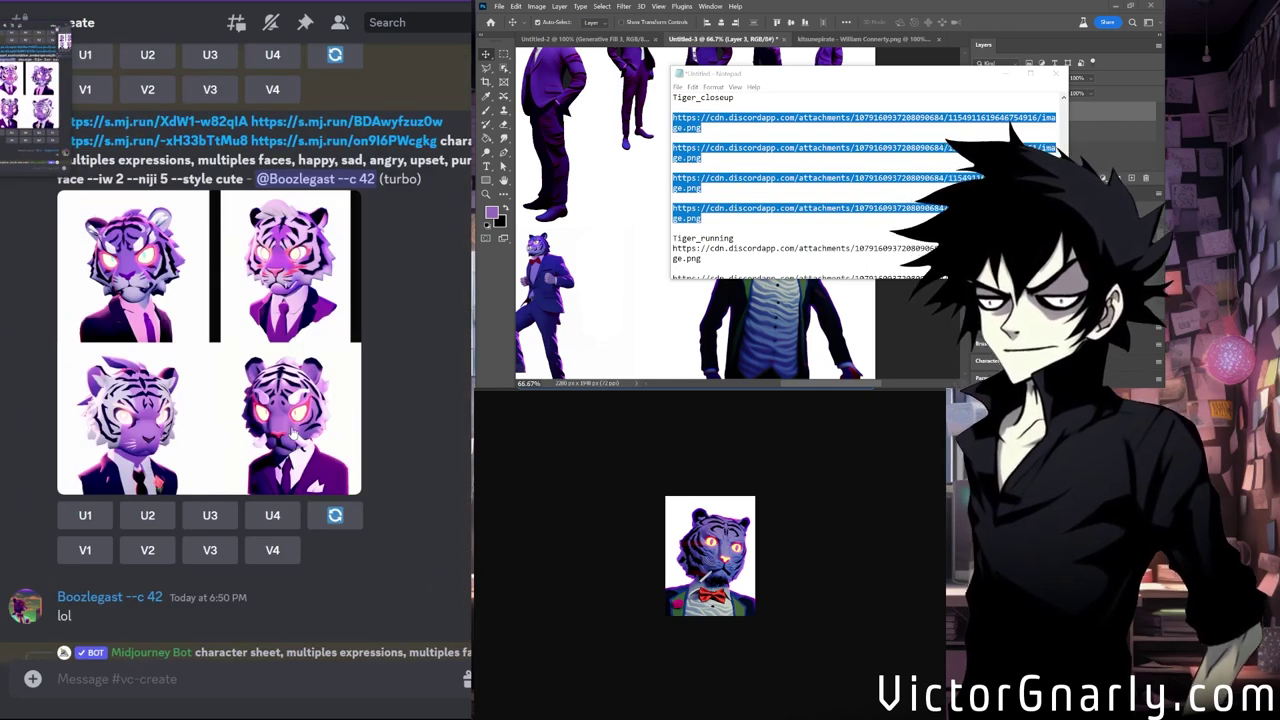
scroll(254, 457, "up", 2)
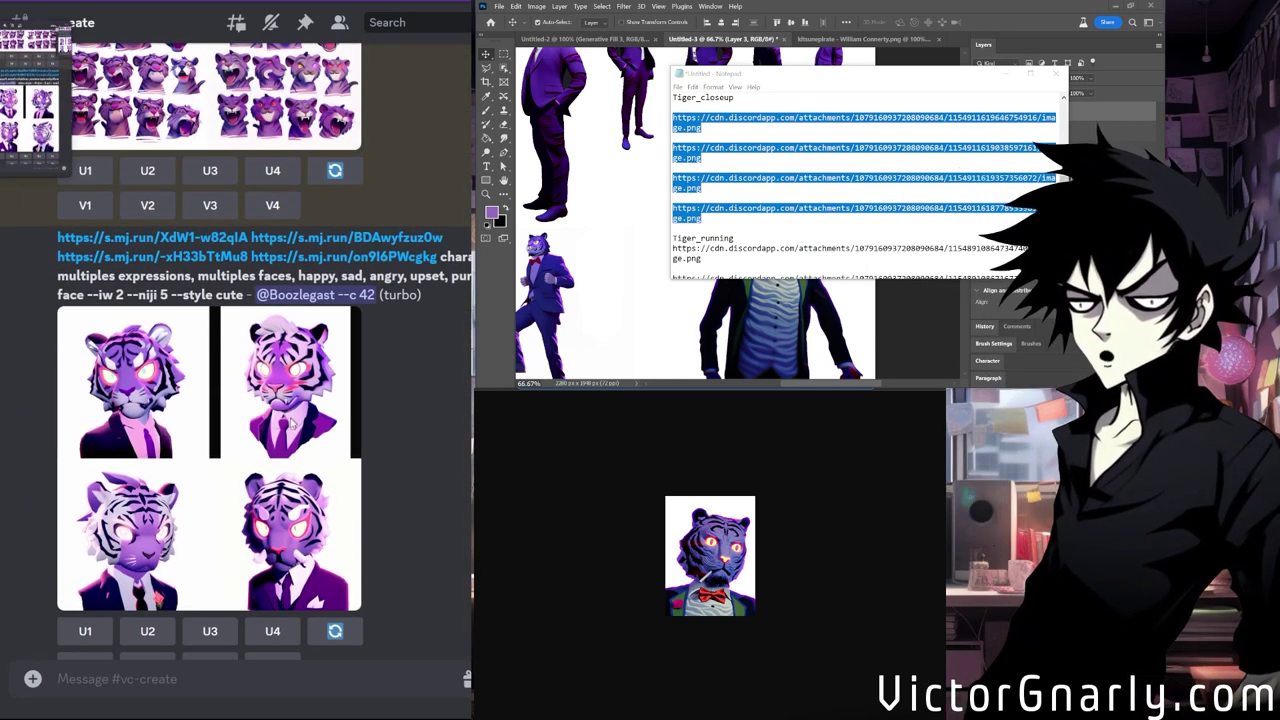
Examine the "--iw 2 --niji 5 --style cute" tiger portrait grid enlarged and compare it with the neighbouring expression sheets.
left_click(254, 457)
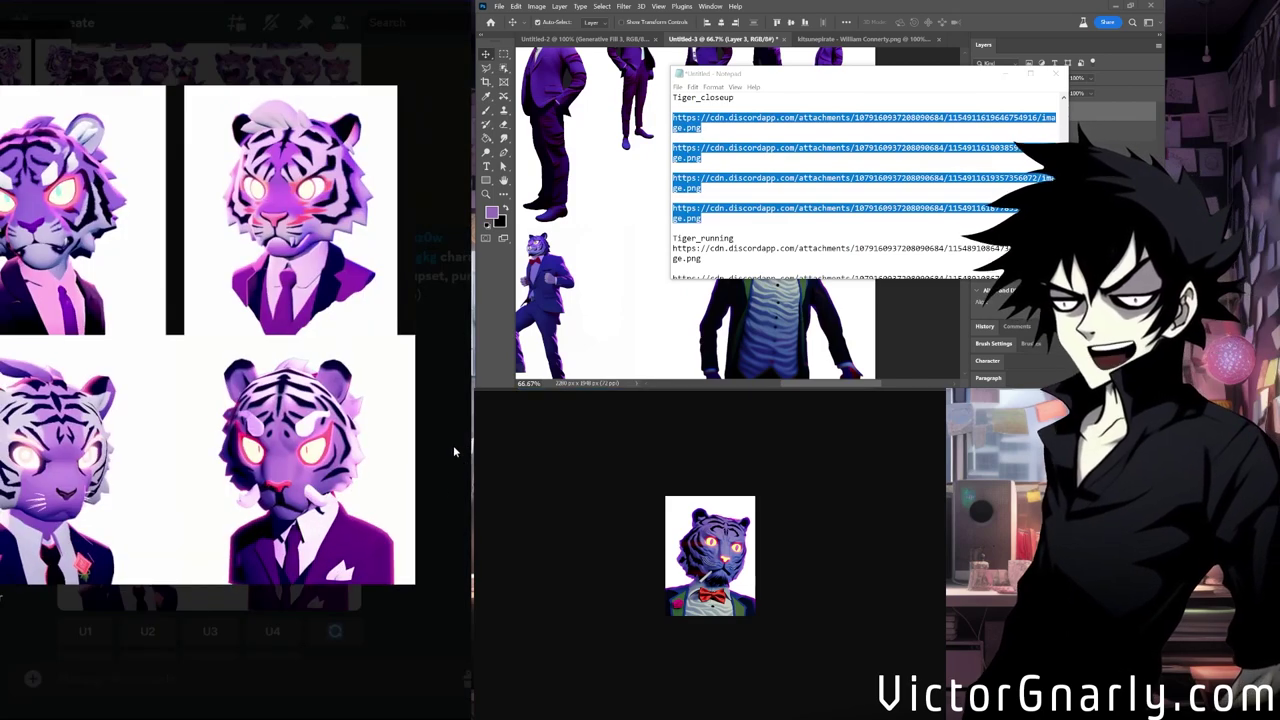
left_click(437, 443)
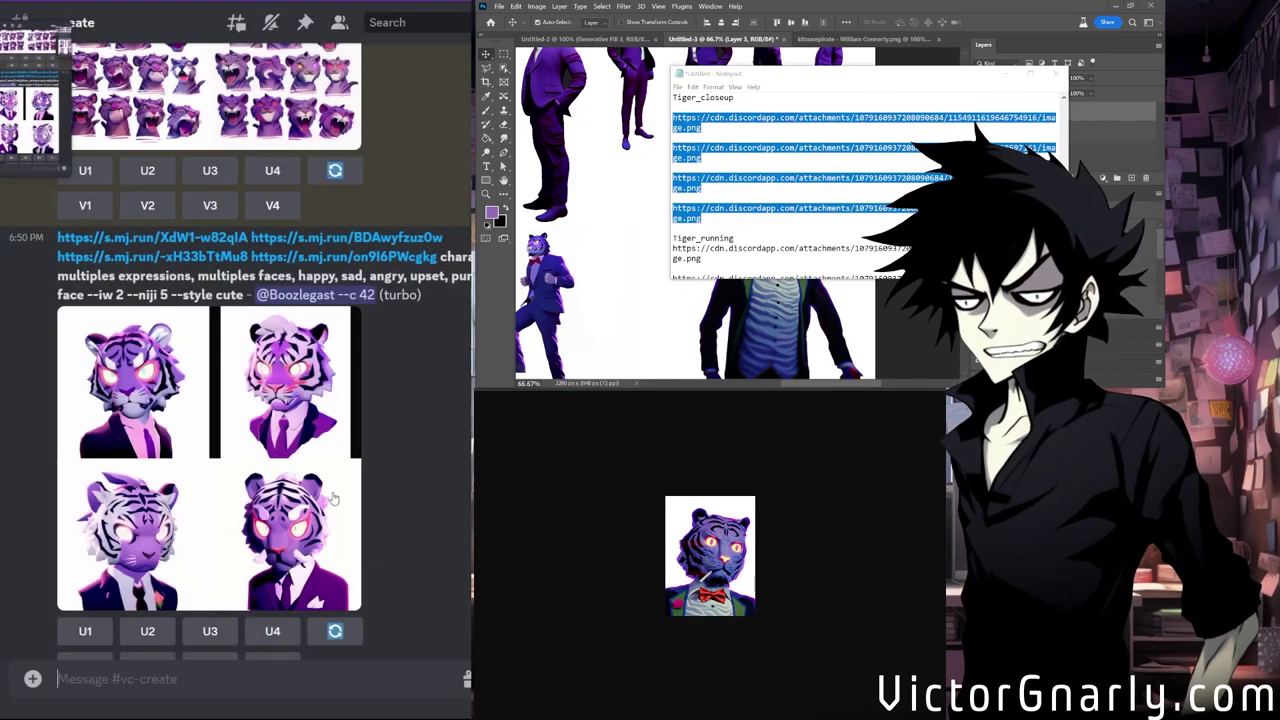
scroll(300, 497, "up", 3)
scroll(298, 494, "down", 2)
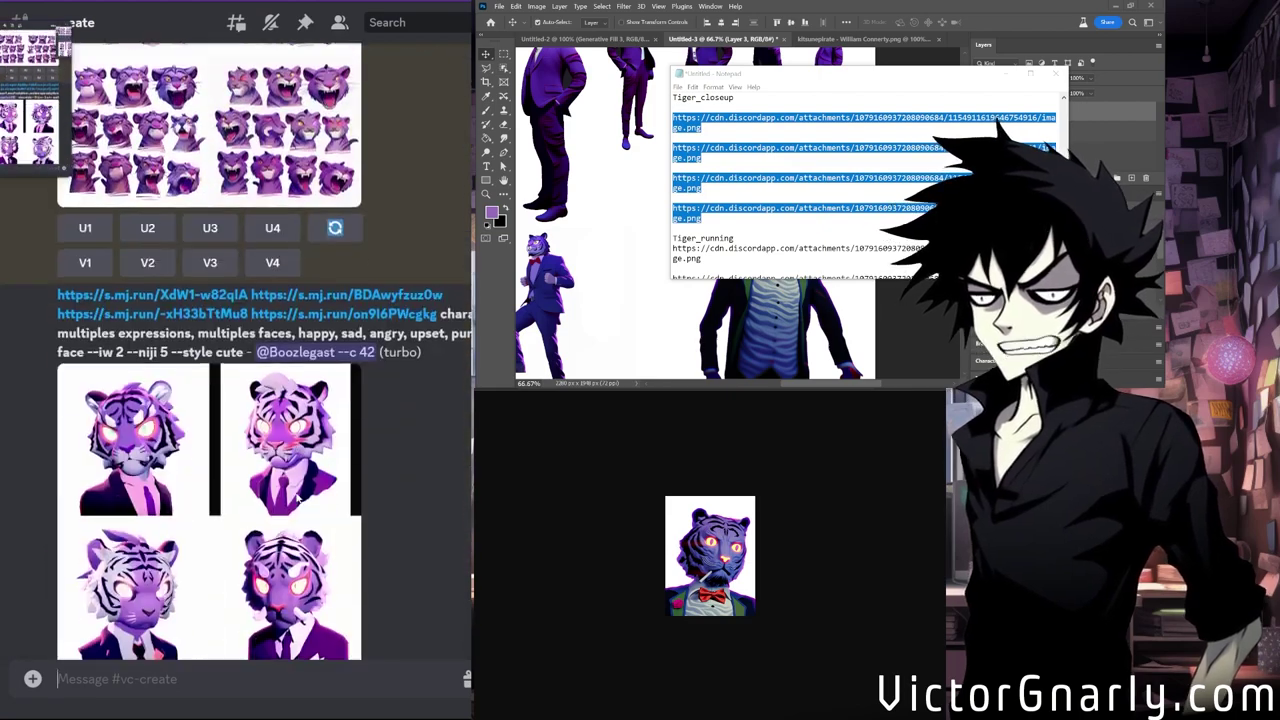
scroll(297, 490, "down", 2)
scroll(290, 475, "up", 4)
scroll(285, 465, "down", 3)
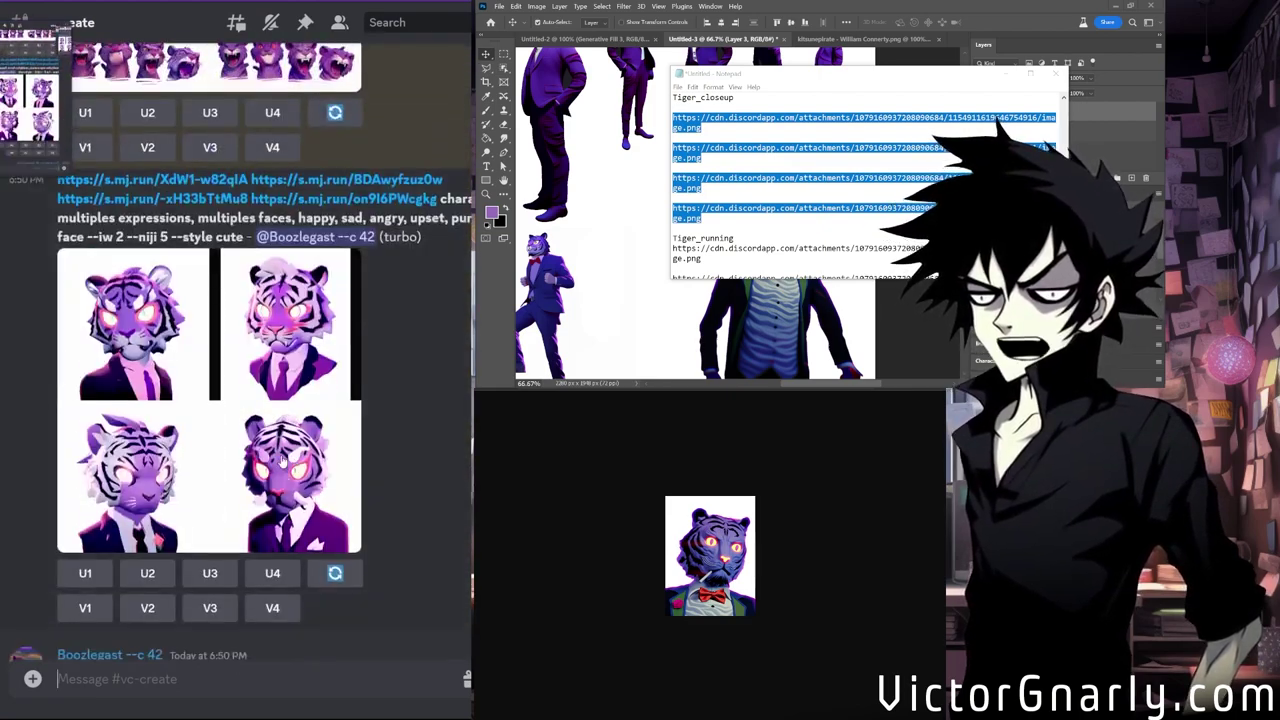
left_click(285, 465)
left_click(443, 506)
scroll(325, 500, "up", 3)
scroll(323, 497, "up", 3)
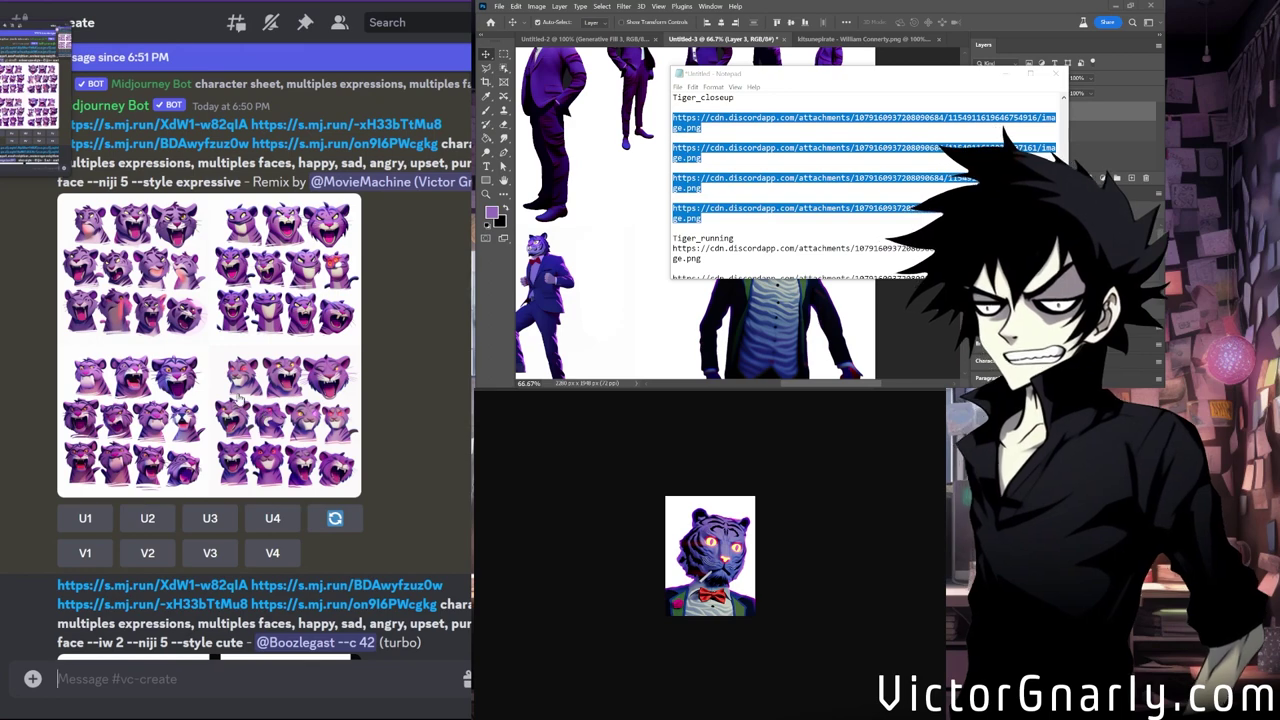
Inspect the "--niji 5 --style expressive" and plain "--niji 5" remix expression grids enlarged, one after the other.
left_click(220, 366)
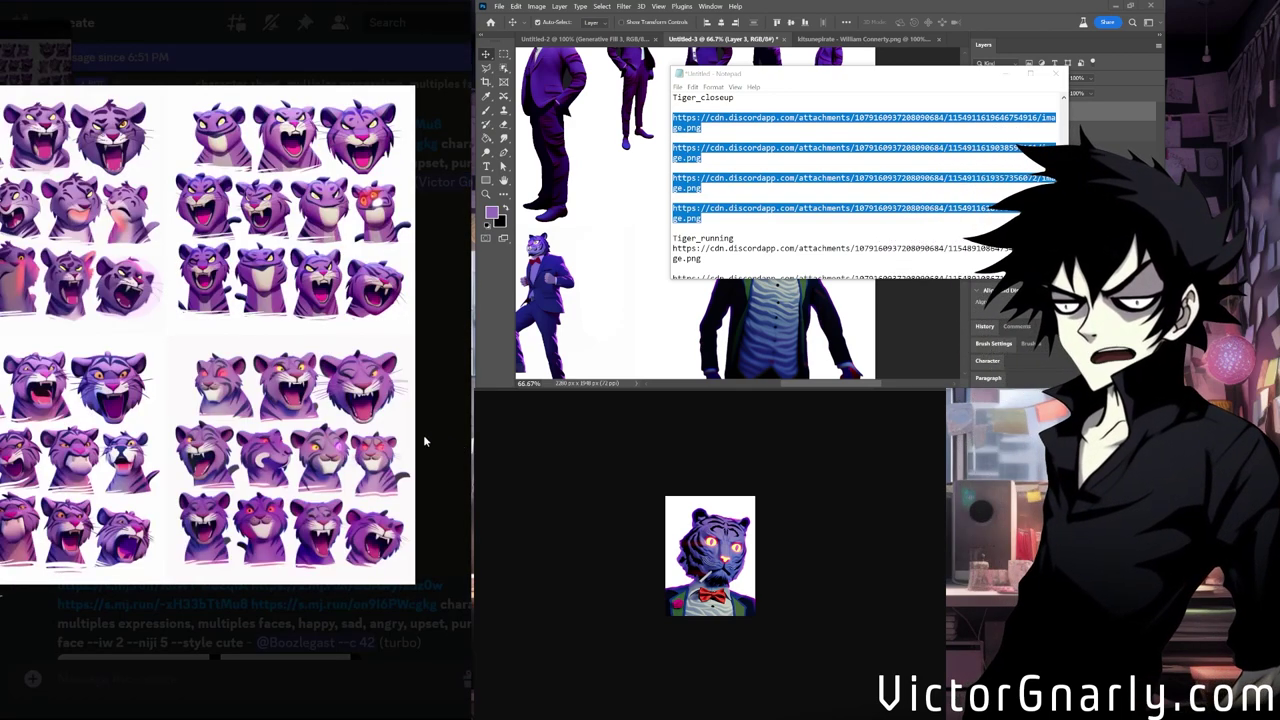
left_click(455, 410)
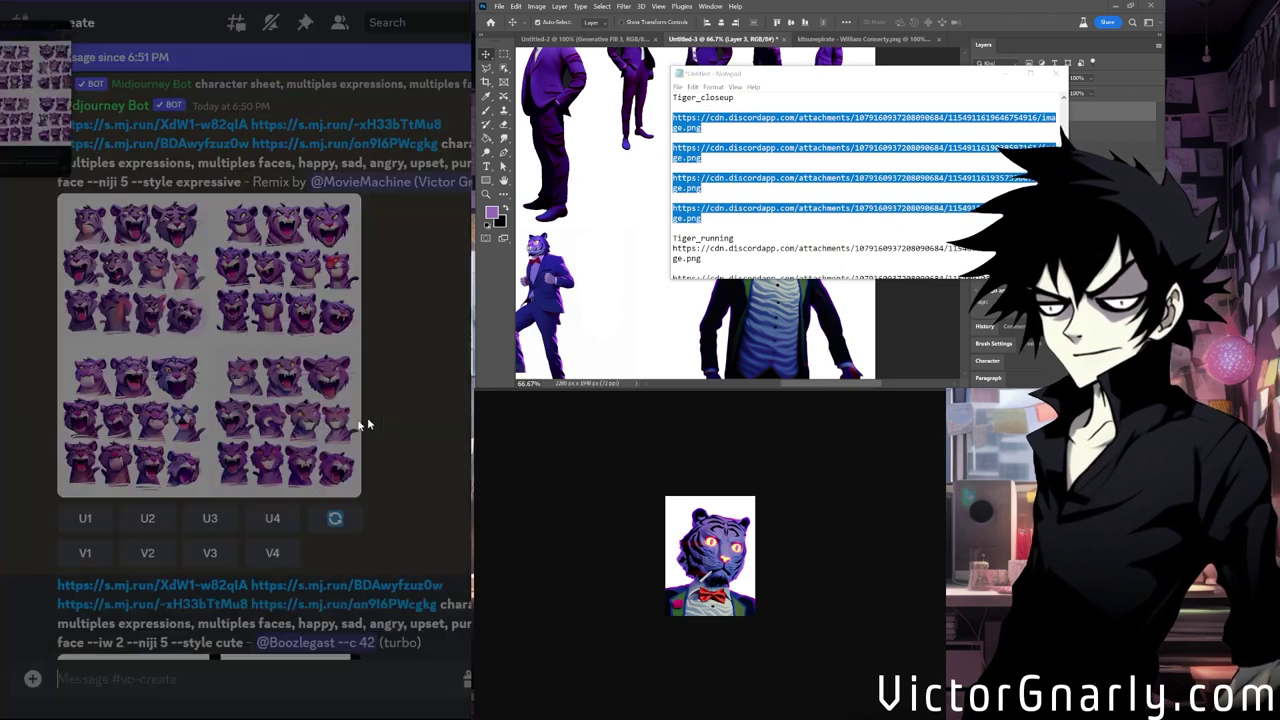
left_click(258, 378)
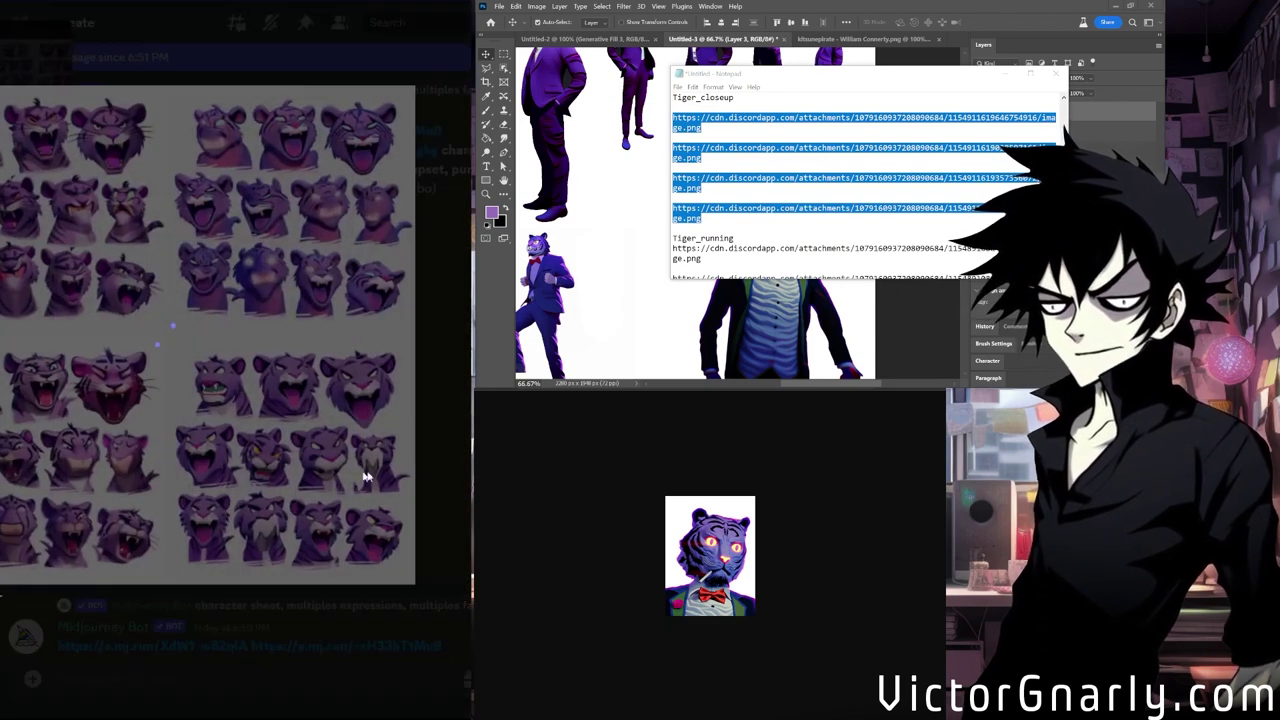
left_click(418, 432)
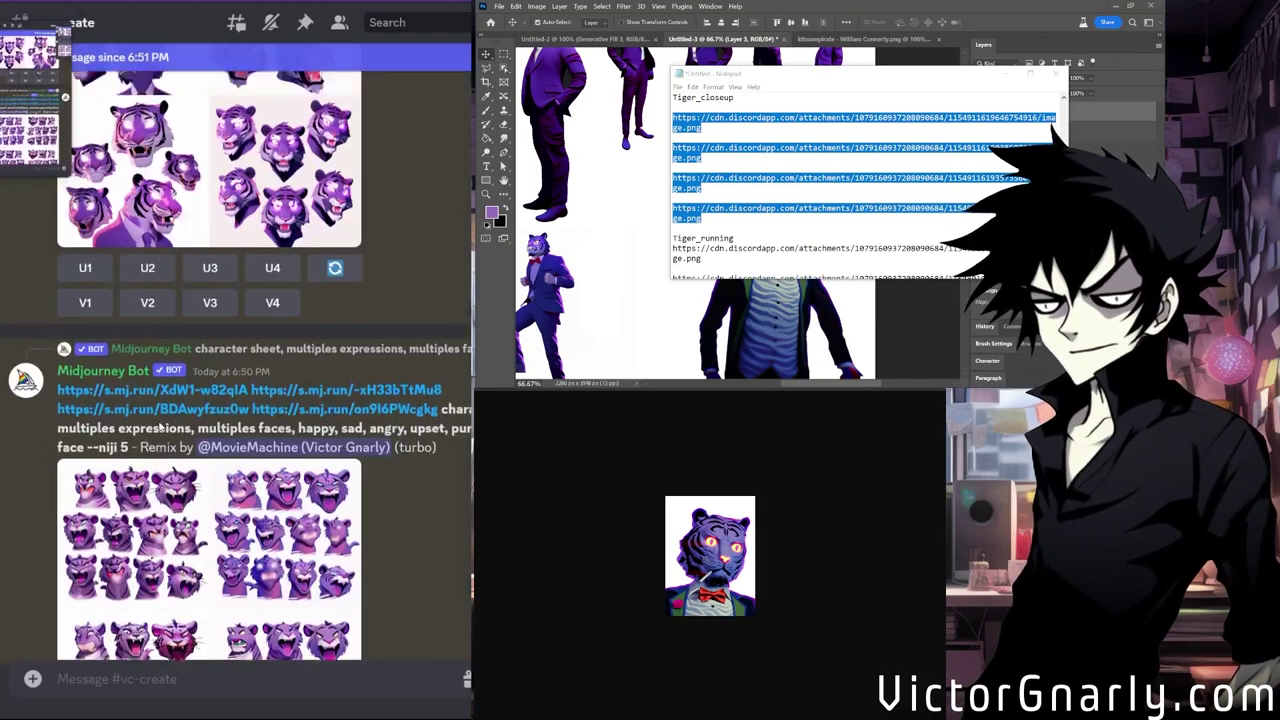
Inspect the "--style expressive --niji 5" tiger head grid enlarged and upscale its first image.
left_click(170, 424)
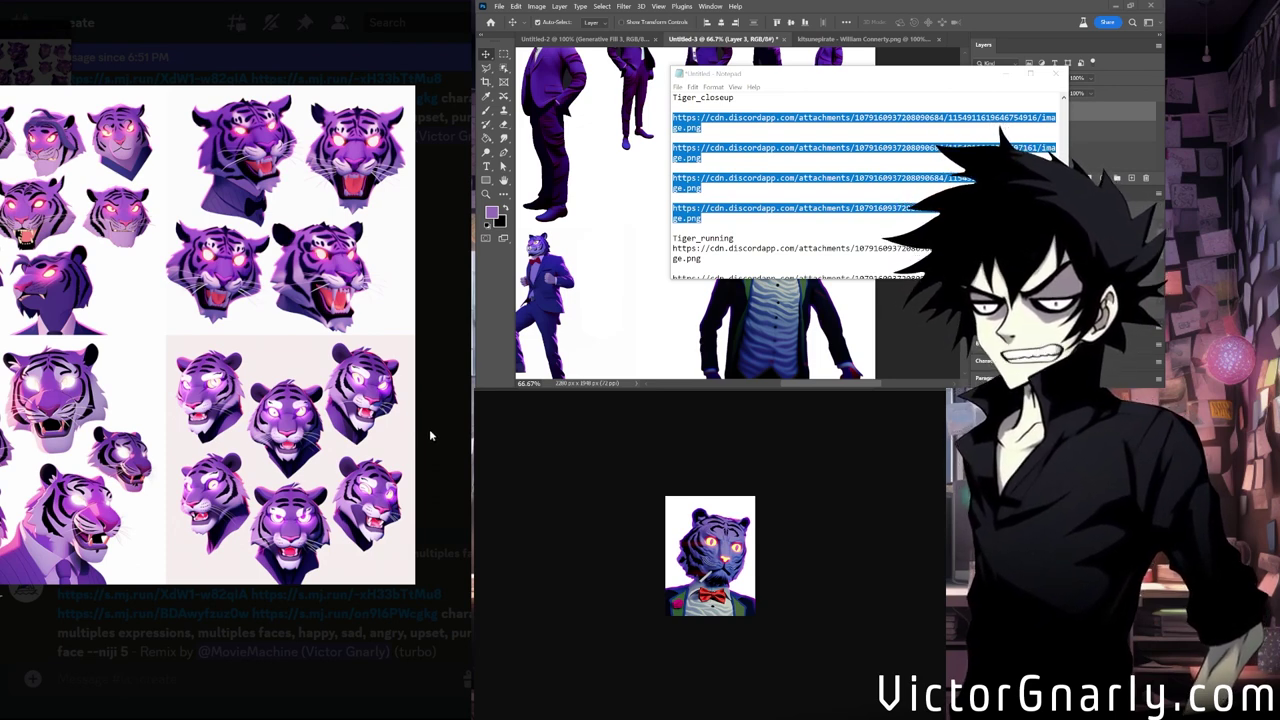
left_click(453, 383)
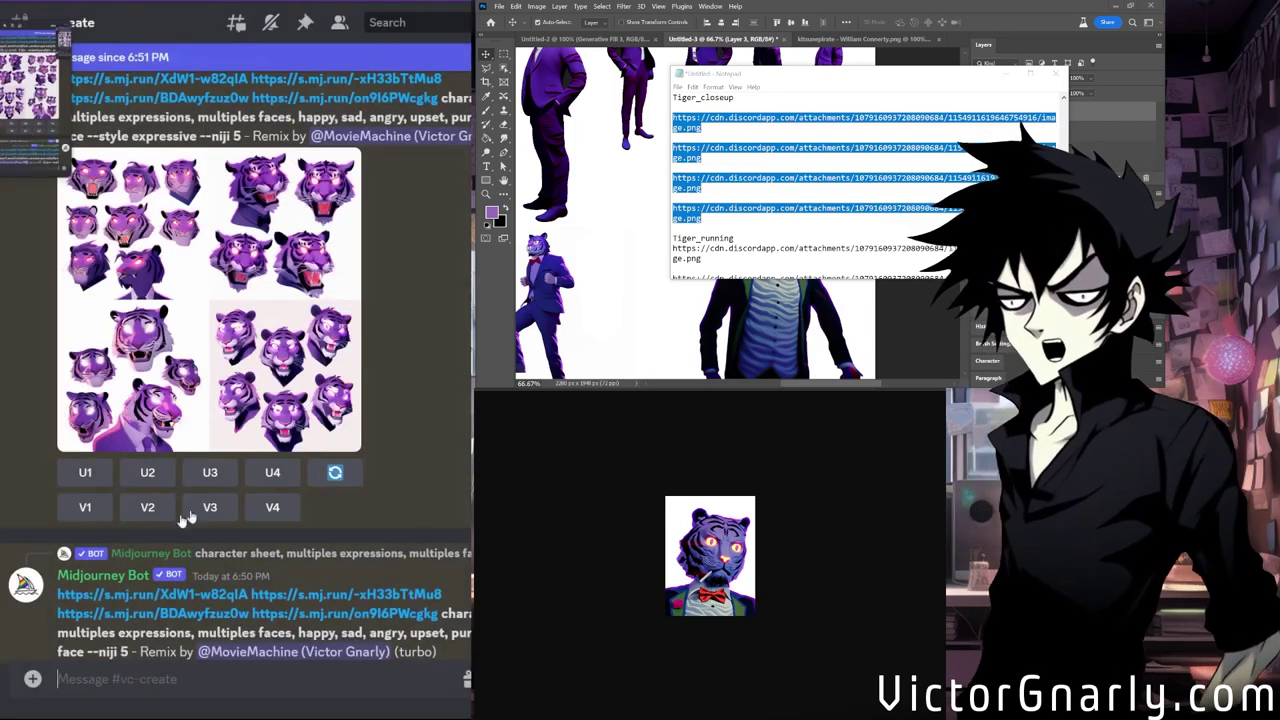
left_click(85, 472)
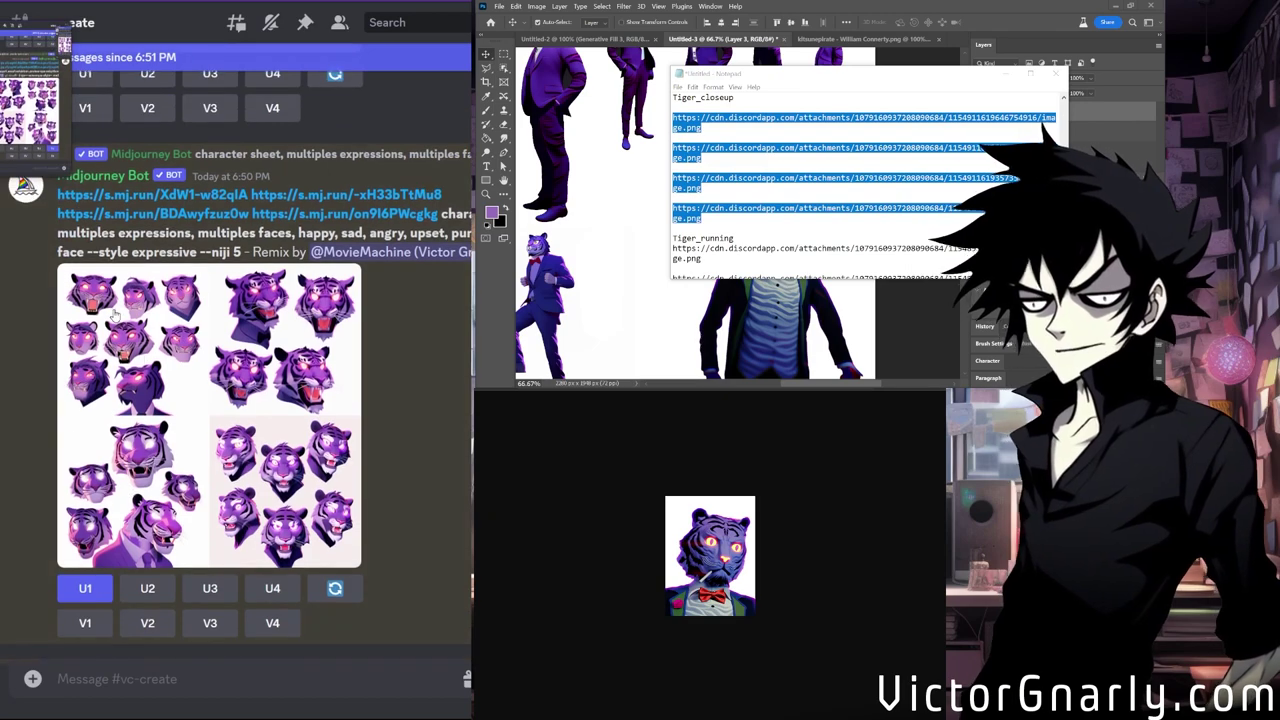
Compare the enlarged "--style expressive --niji 5" tiger head grid with the enlarged cub-like expression grid.
left_click(142, 362)
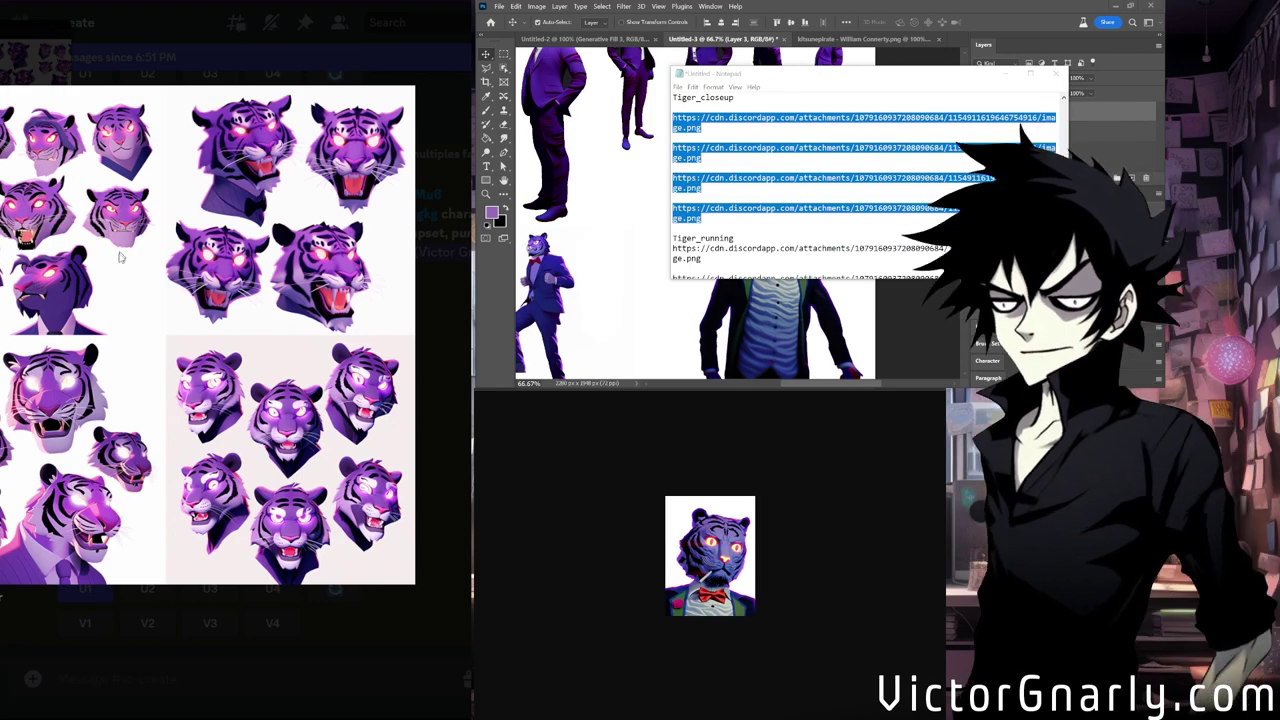
left_click(447, 516)
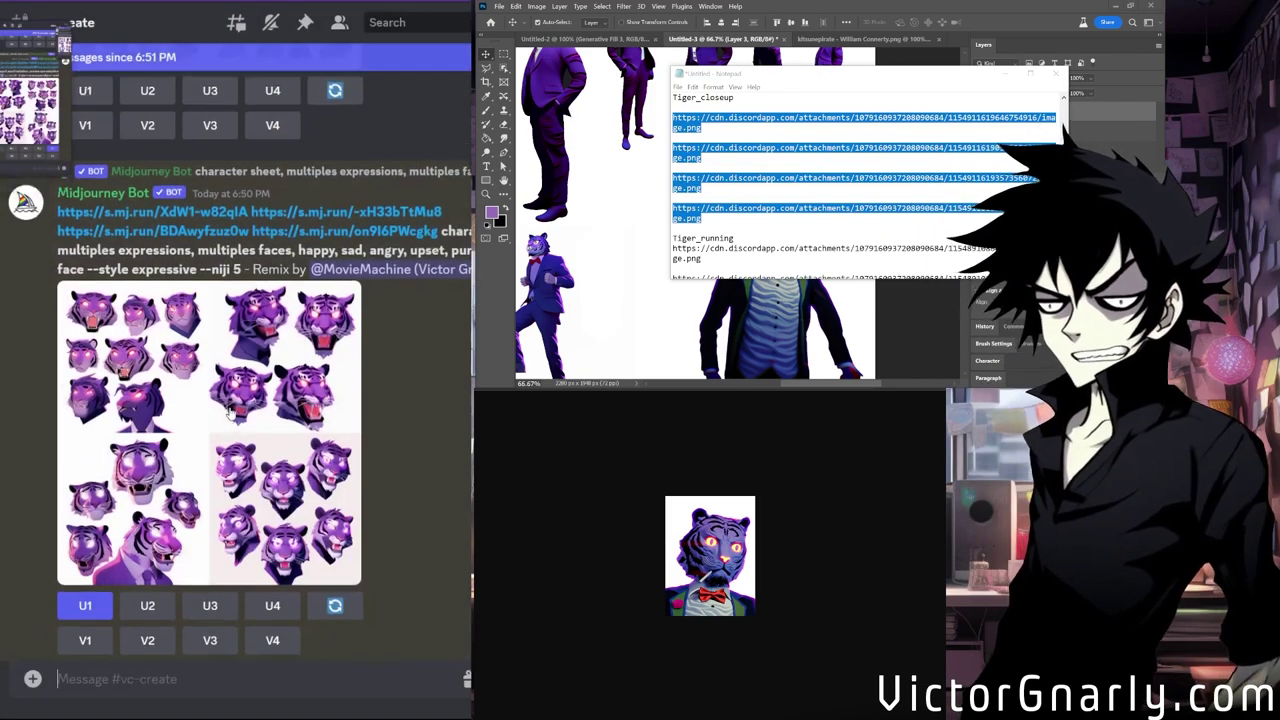
left_click(340, 440)
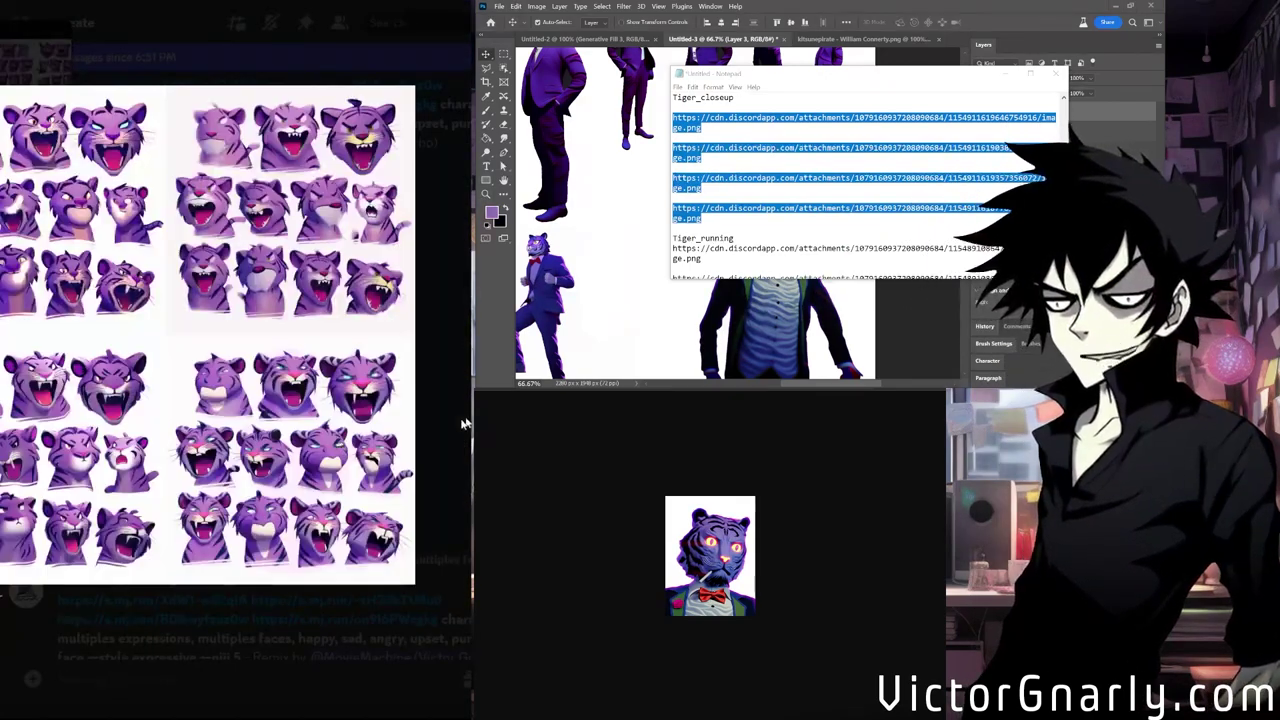
key("Escape")
scroll(232, 378, "up", 5)
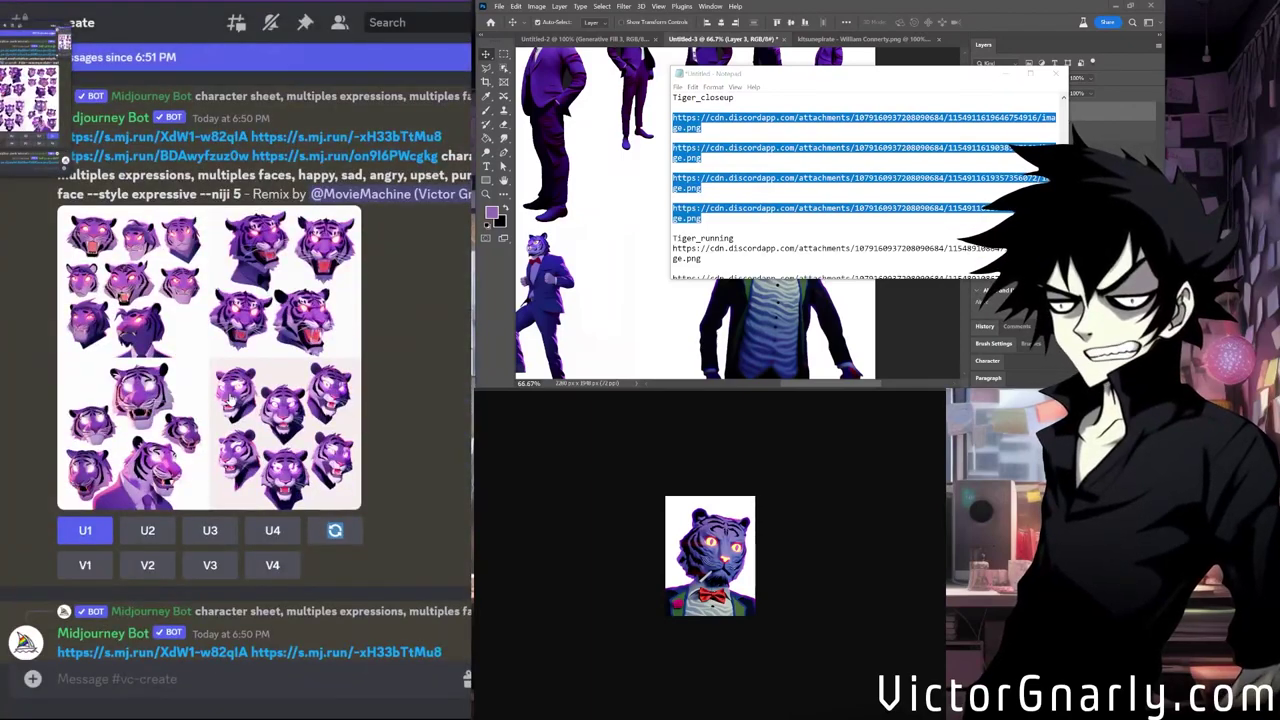
scroll(200, 380, "up", 1)
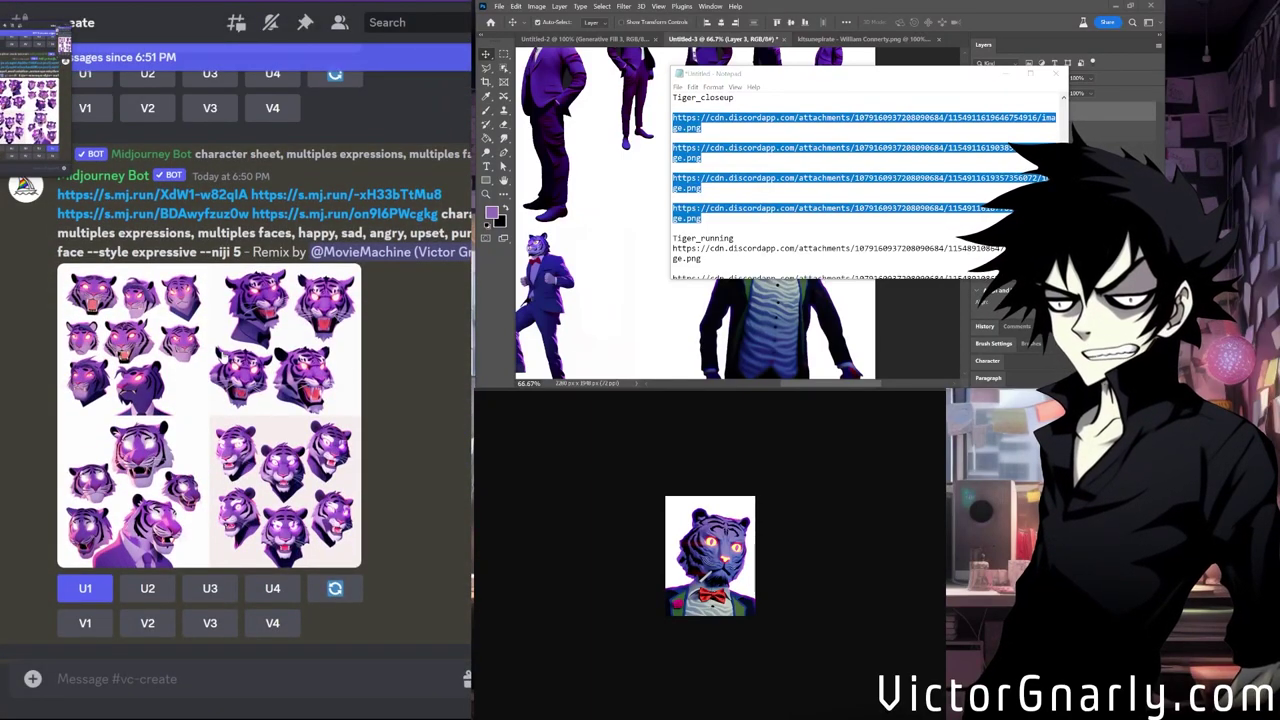
left_click(200, 392)
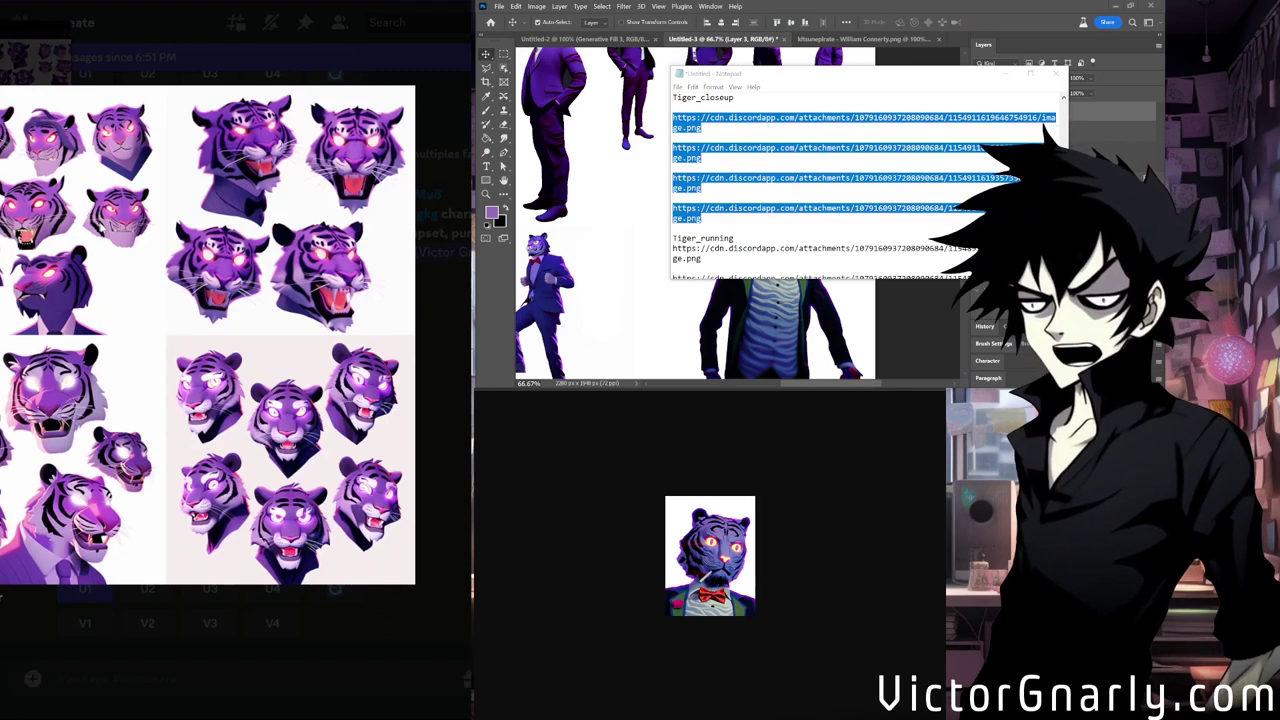
left_click(440, 328)
scroll(440, 328, "down", 2)
scroll(230, 316, "down", 5)
left_click(233, 412)
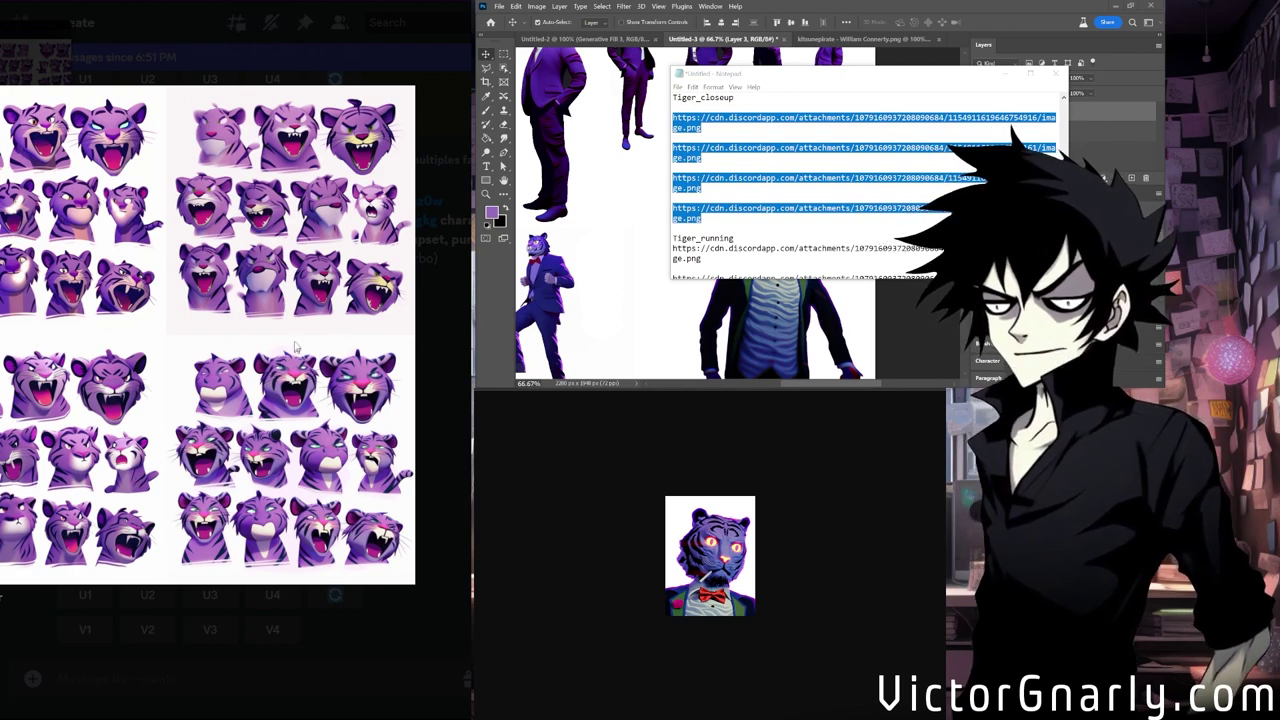
Inspect the plain "--niji 5" remix expression grid enlarged and upscale its first image.
left_click(461, 392)
scroll(318, 383, "down", 5)
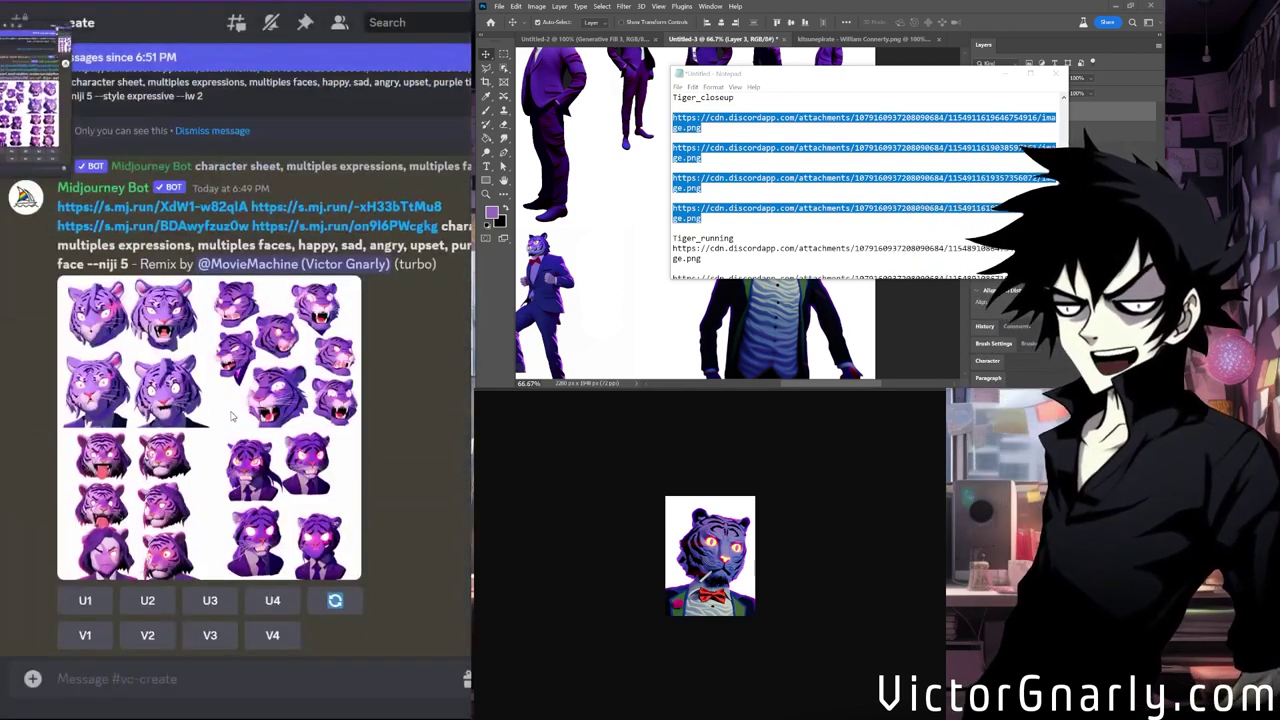
left_click(318, 383)
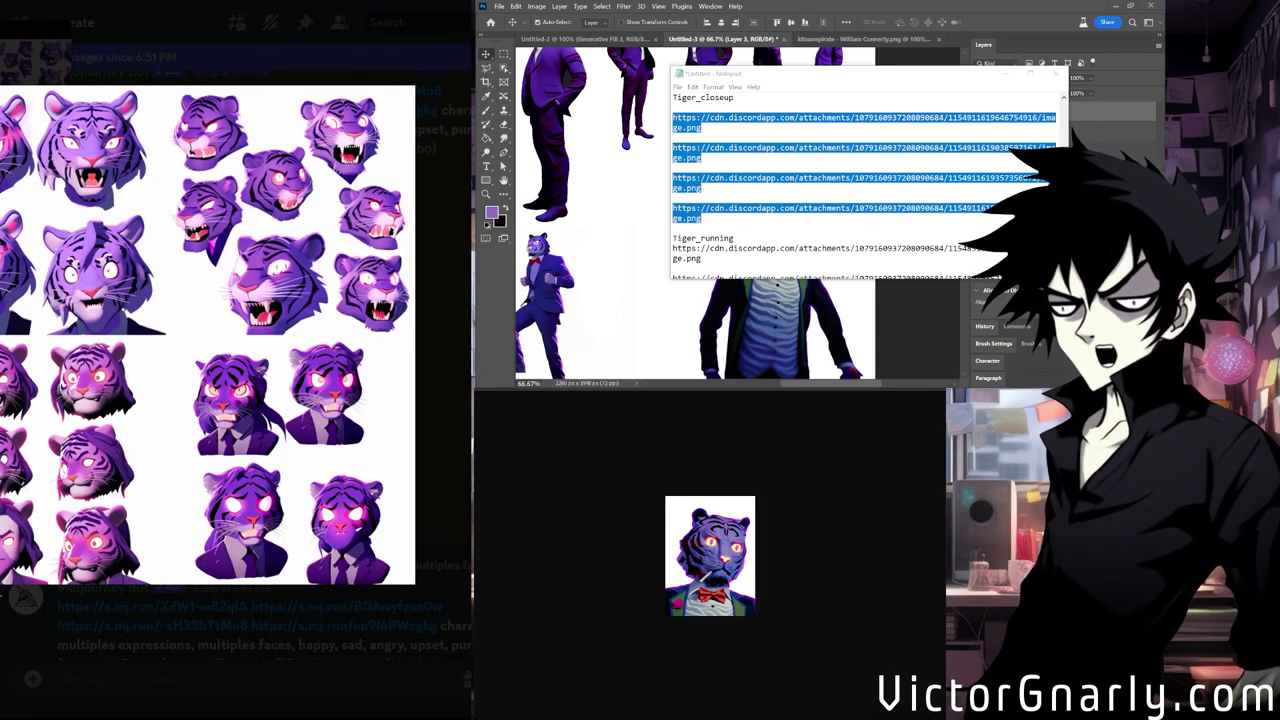
left_click(450, 353)
left_click(102, 485)
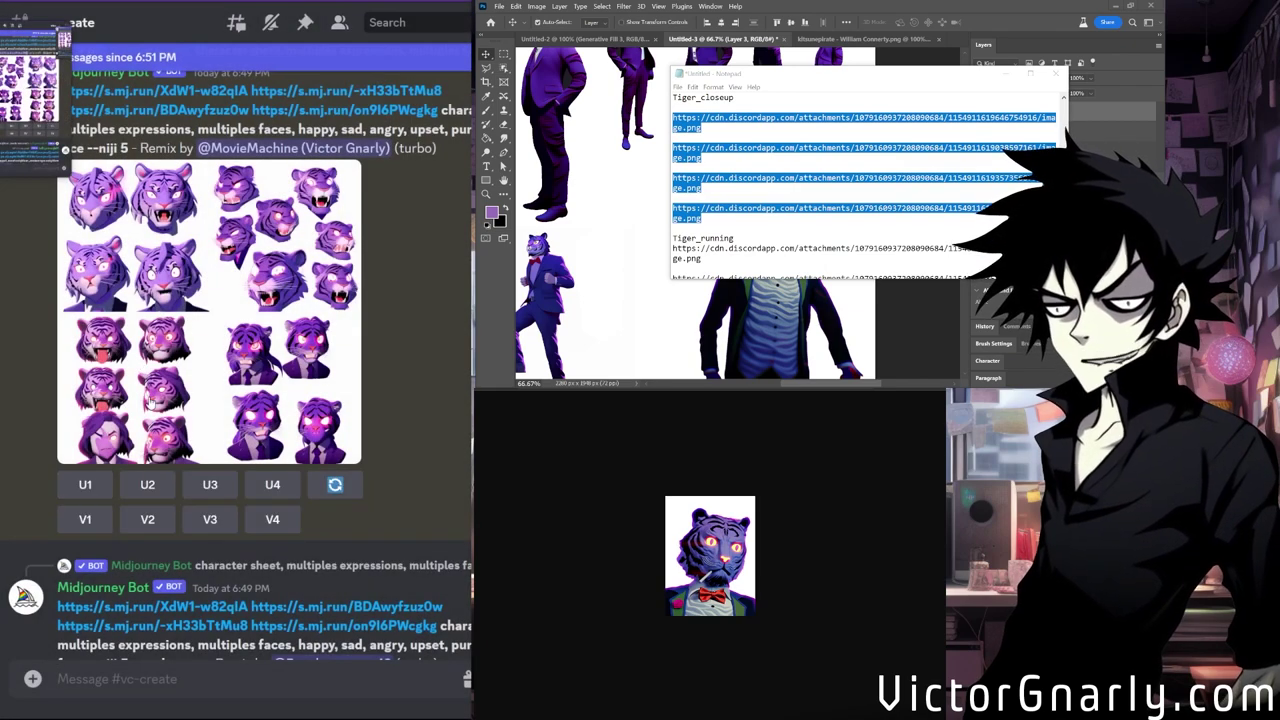
Examine the upscaled first image of the "--niji 5" remix, with its four tiger portraits, at enlarged size.
scroll(130, 500, "up", 5)
scroll(155, 505, "down", 15)
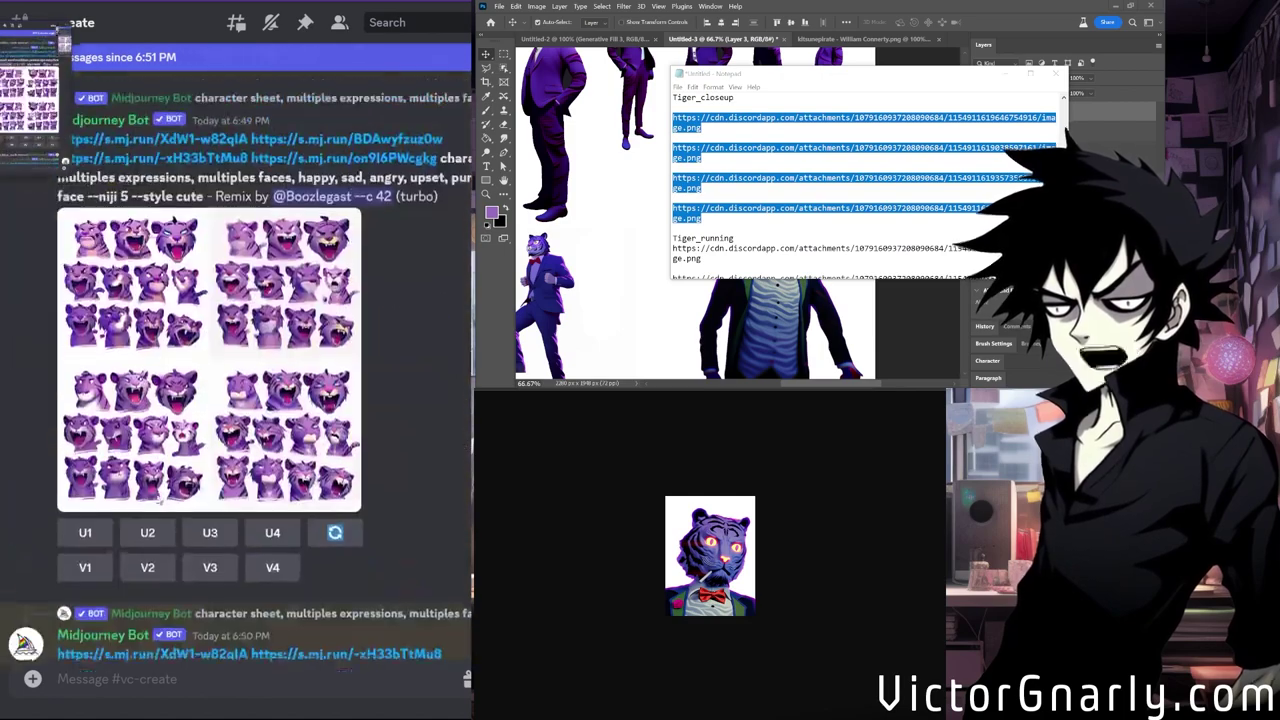
scroll(155, 487, "down", 12)
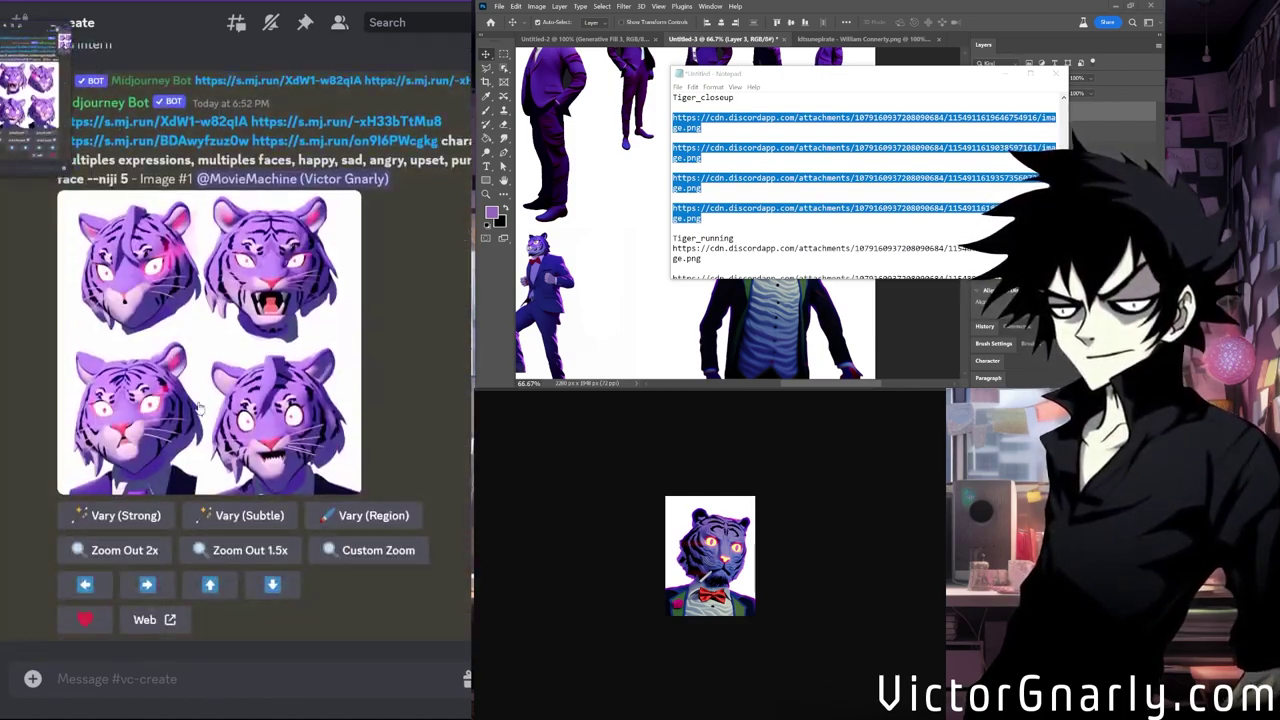
left_click(153, 487)
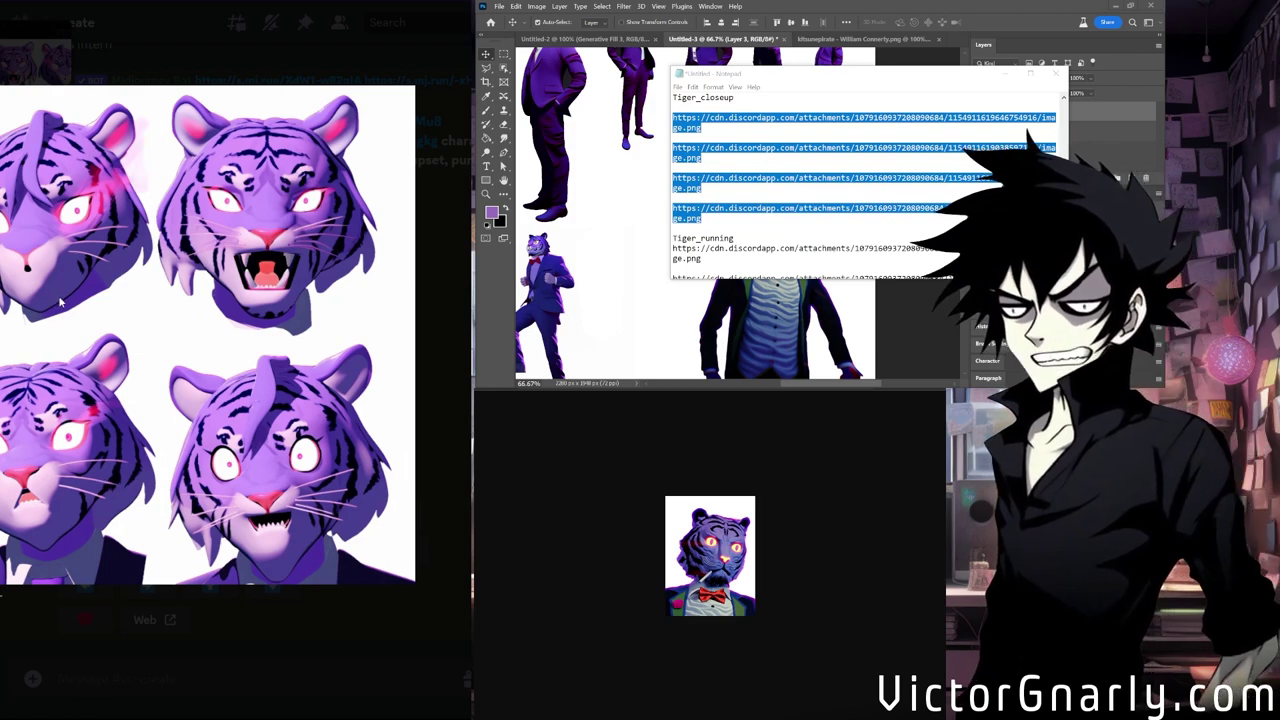
left_click(447, 341)
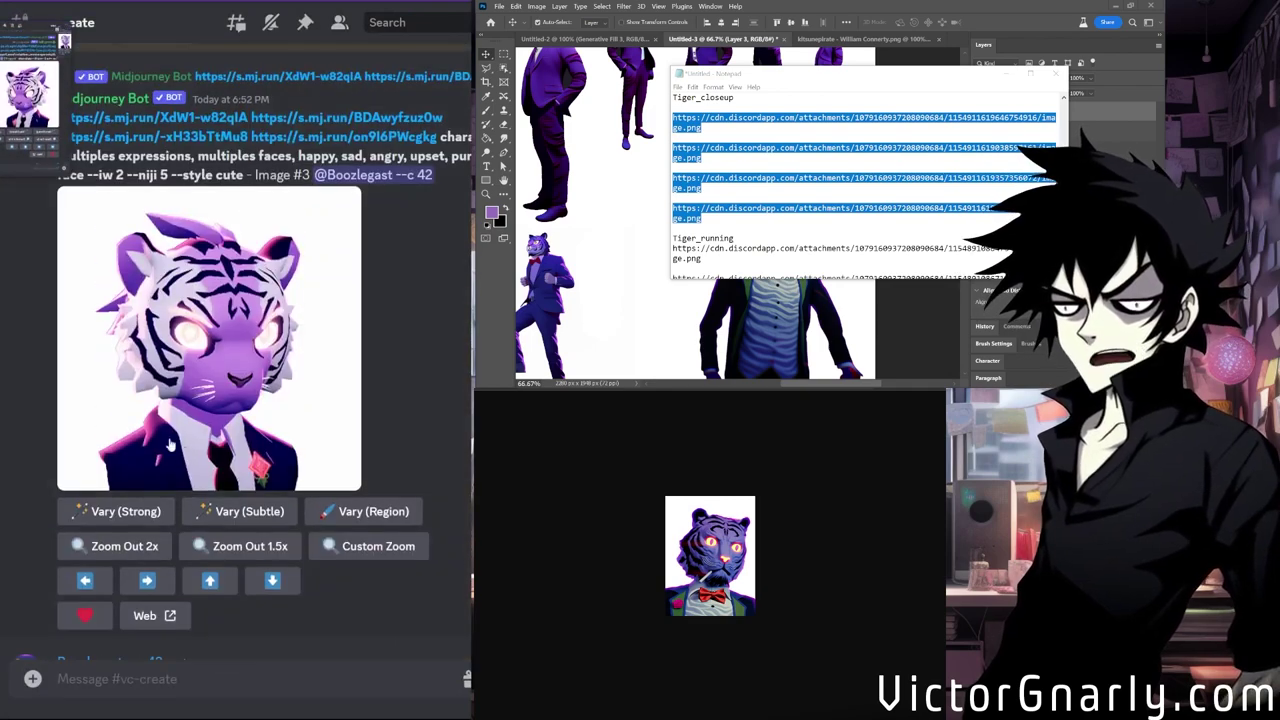
Enlarge the upscaled sheet of glowing-eyed tiger heads and copy the image.
scroll(197, 458, "up", 1)
left_click(190, 336)
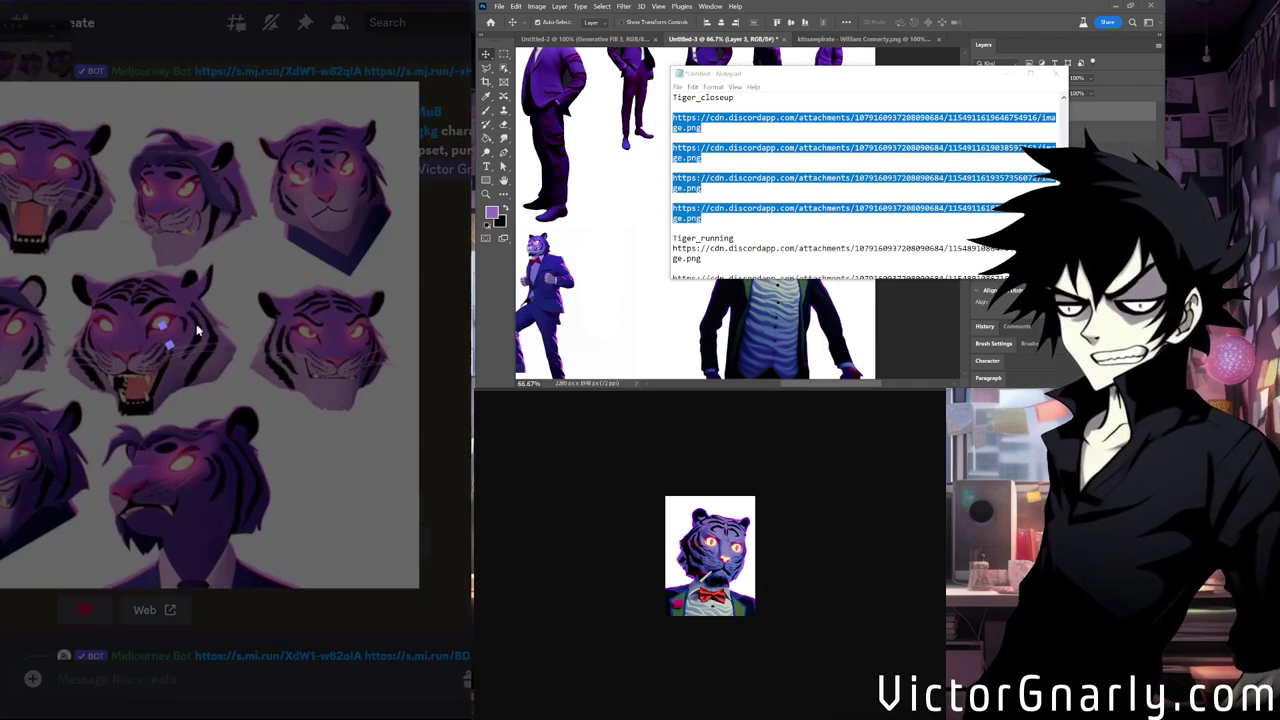
right_click(178, 289)
left_click(205, 301)
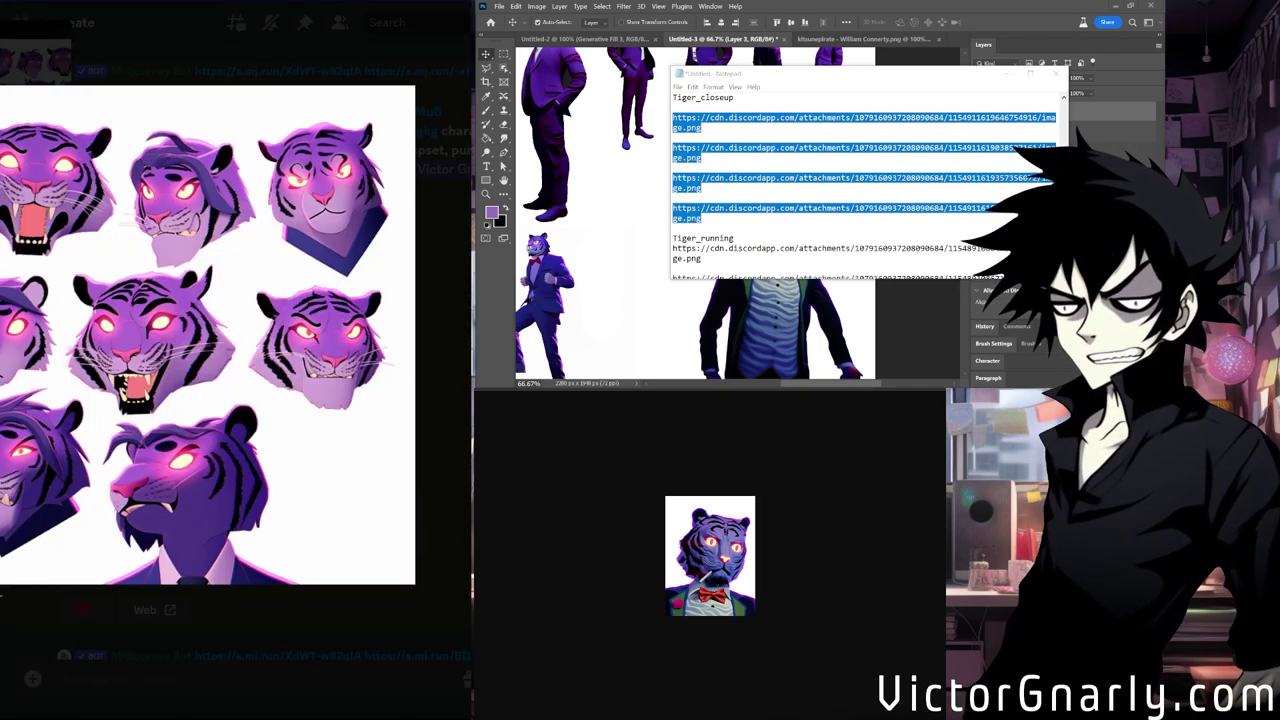
Switch to Photoshop, deselect the tiger head in Untitled-3 and extend the canvas upward with the Crop tool.
left_click(767, 333)
key("ctrl+v")
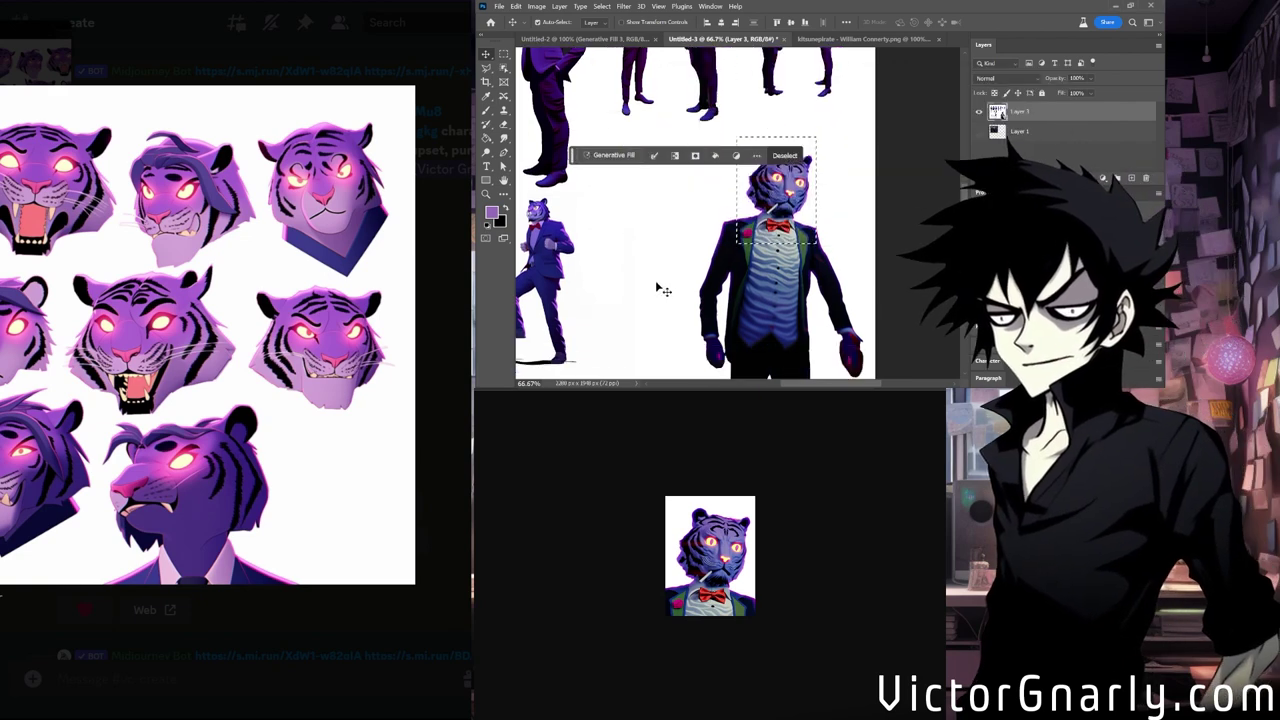
key("ctrl+d")
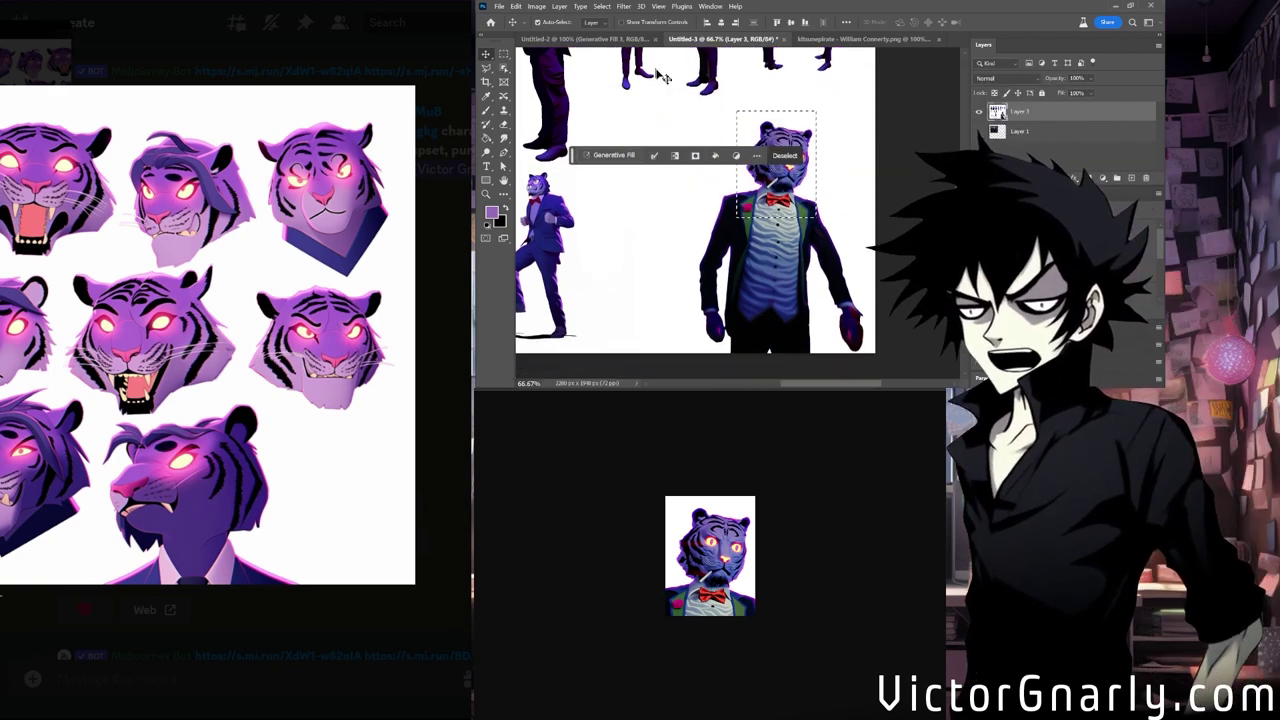
scroll(677, 160, "down", 2)
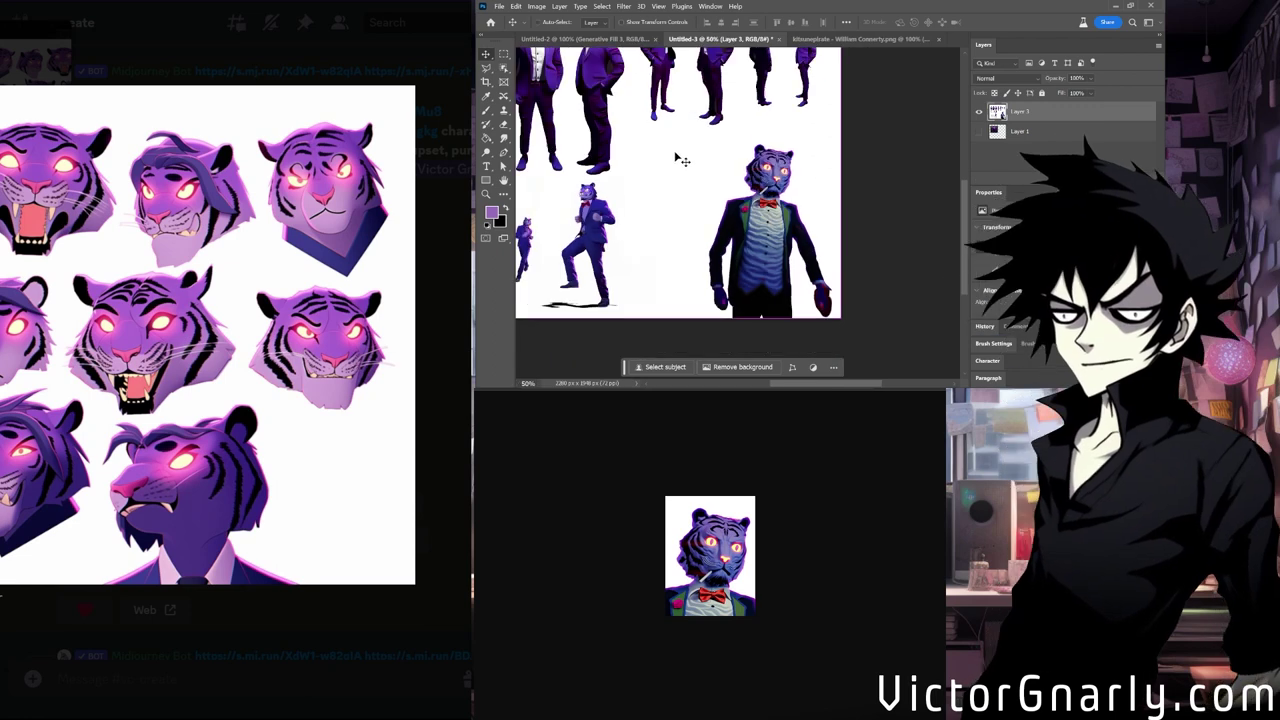
key("c")
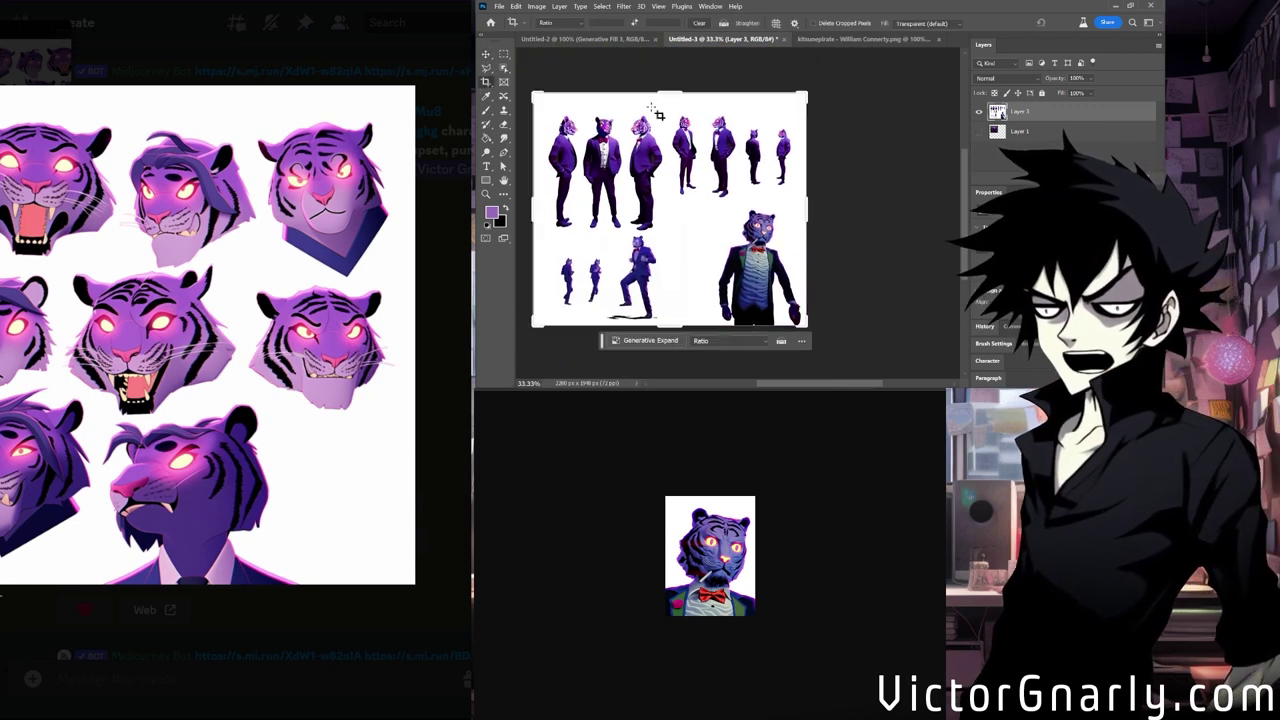
left_click_drag(671, 92, 672, 64)
key("Return")
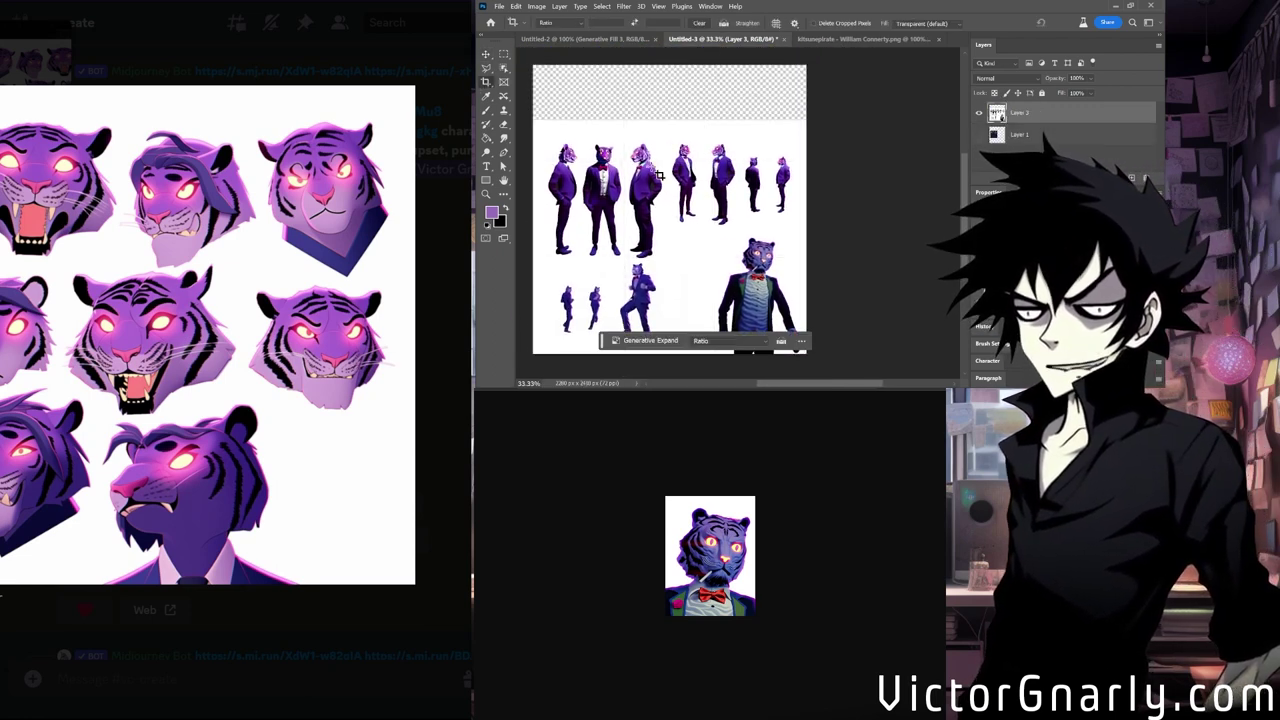
Paste the copied head sheet as a new layer and shift it up over the standing suited figures.
key("ctrl+v")
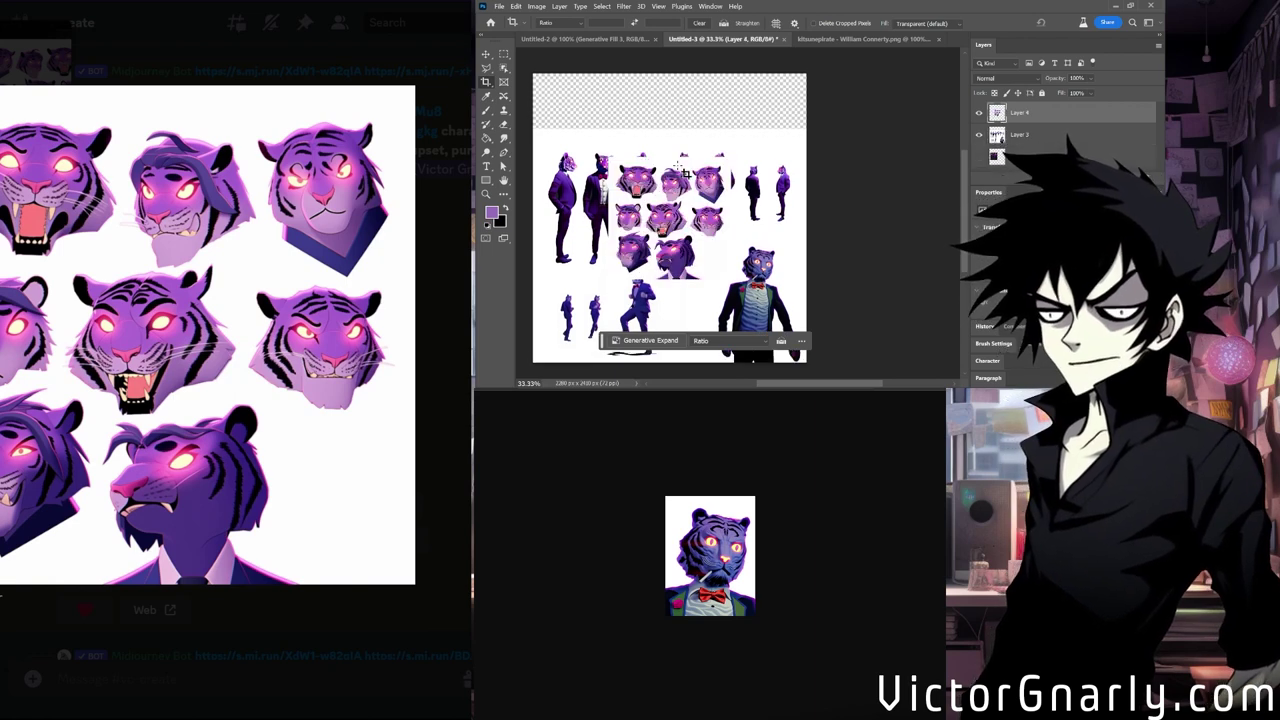
key("v")
left_click_drag(710, 168, 712, 170)
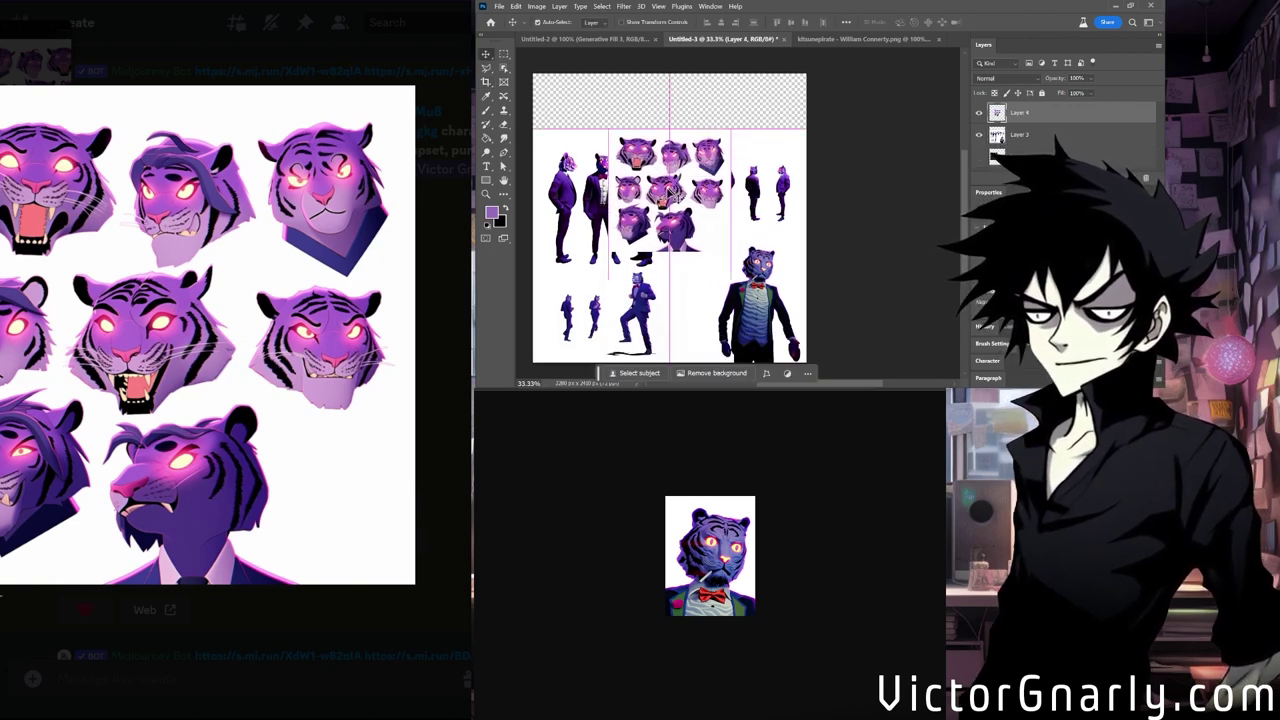
Lasso the lower-left tiger head on the pasted sheet, delete it and deselect.
scroll(785, 388, "left", 2)
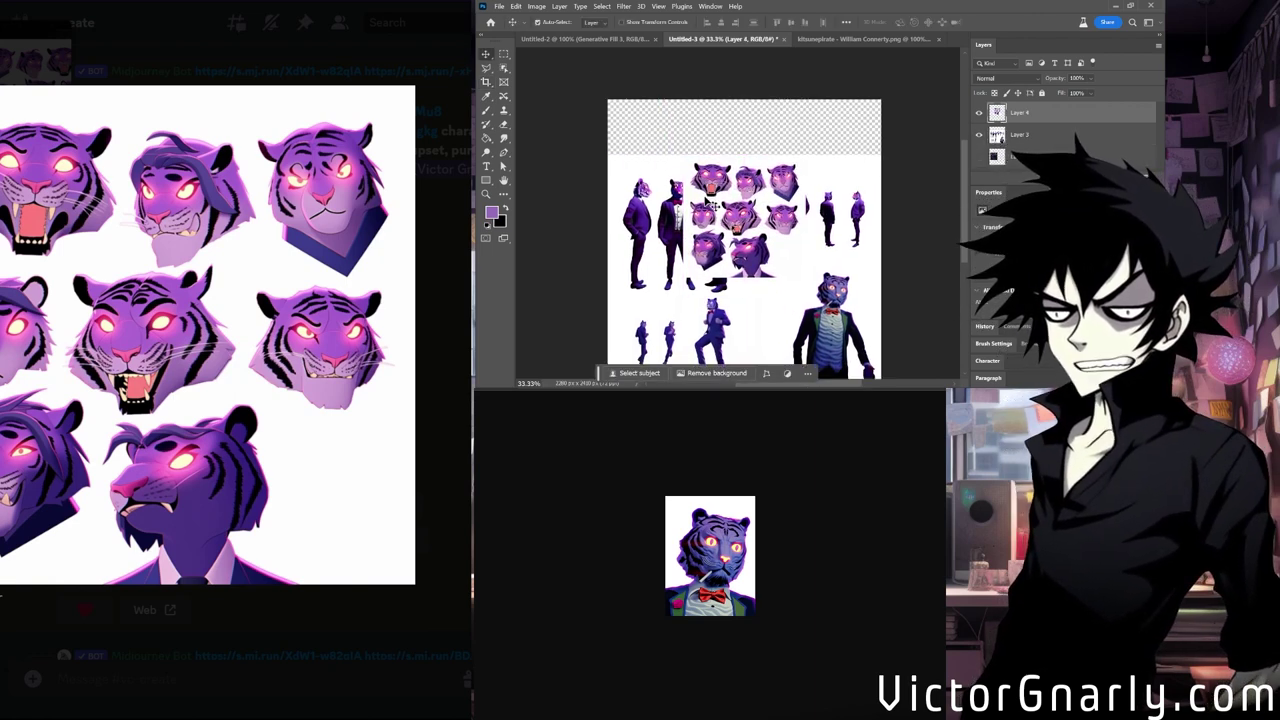
scroll(723, 182, "up", 2)
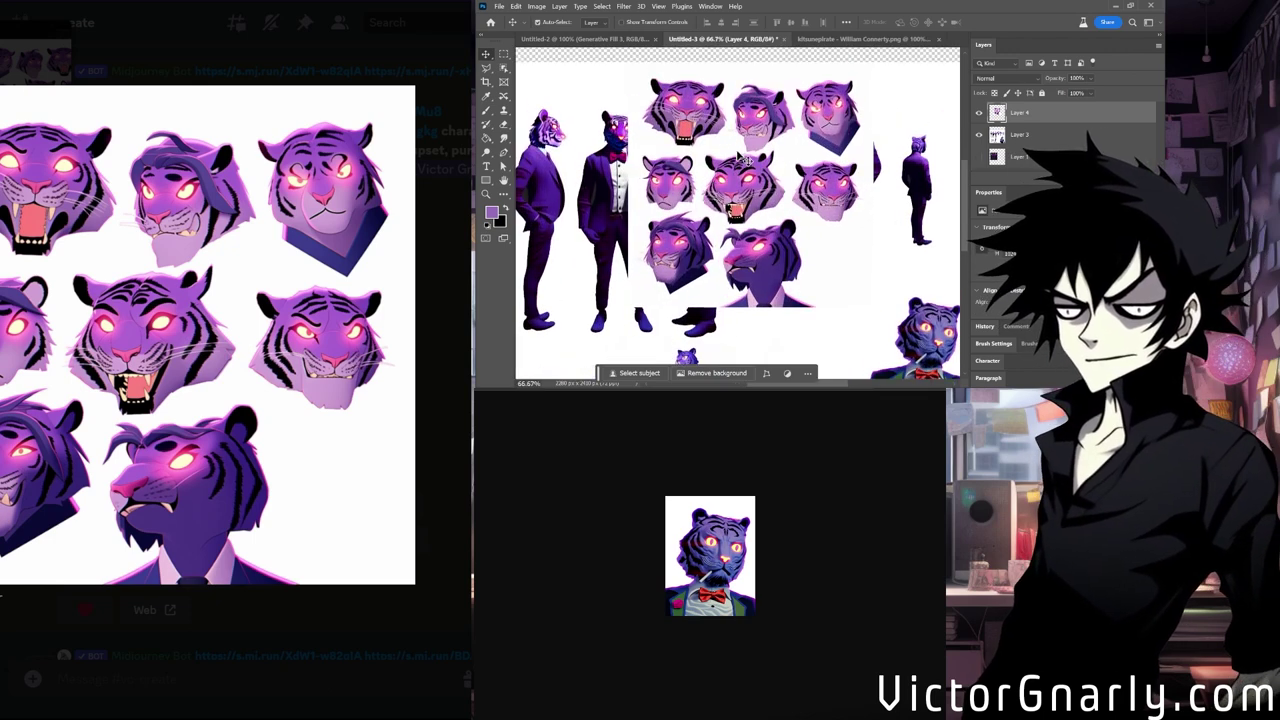
scroll(700, 165, "up", 1)
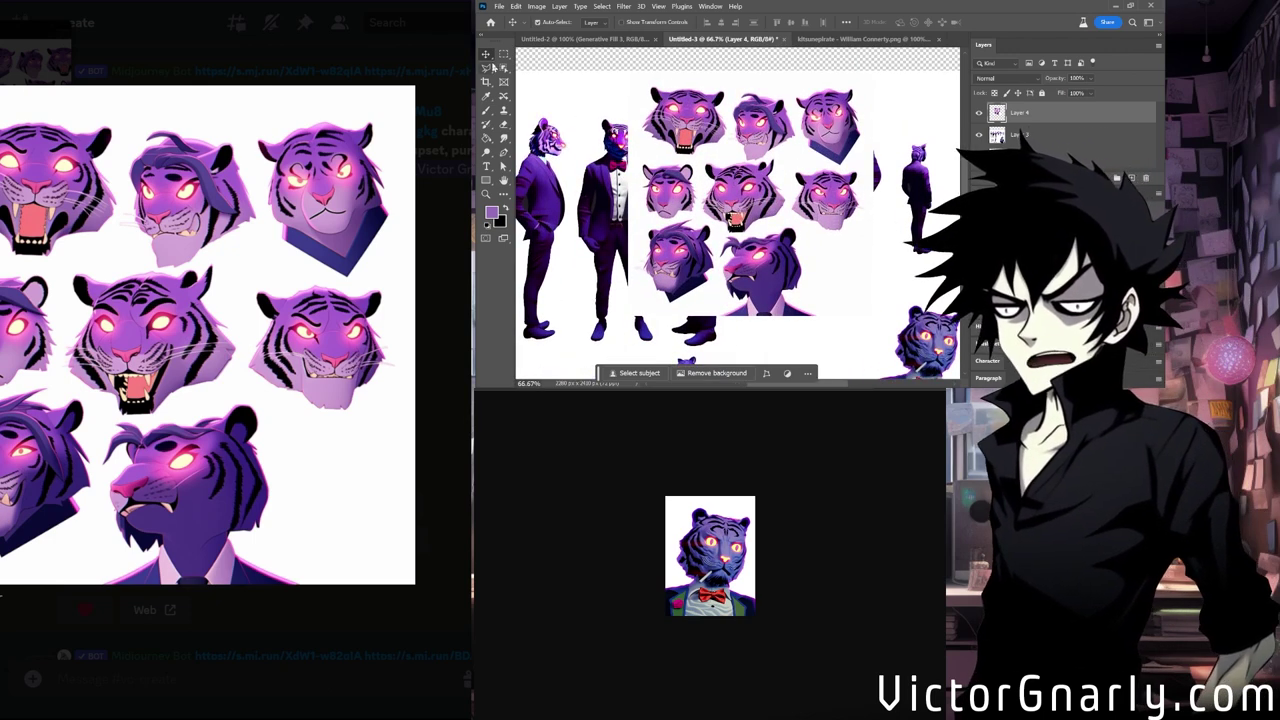
left_click(489, 68)
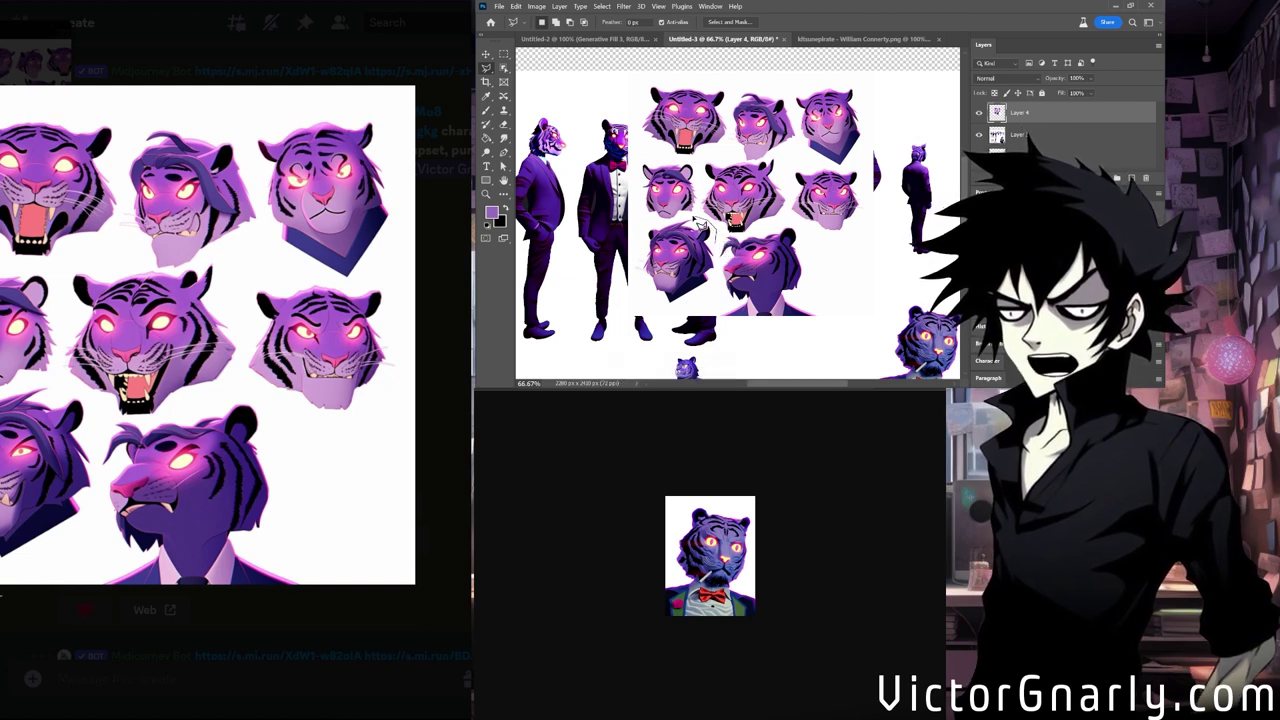
mouse_move(670, 226)
left_mouse_down()
mouse_move(656, 232)
mouse_move(648, 290)
mouse_move(695, 310)
mouse_move(720, 293)
mouse_move(722, 255)
left_mouse_up()
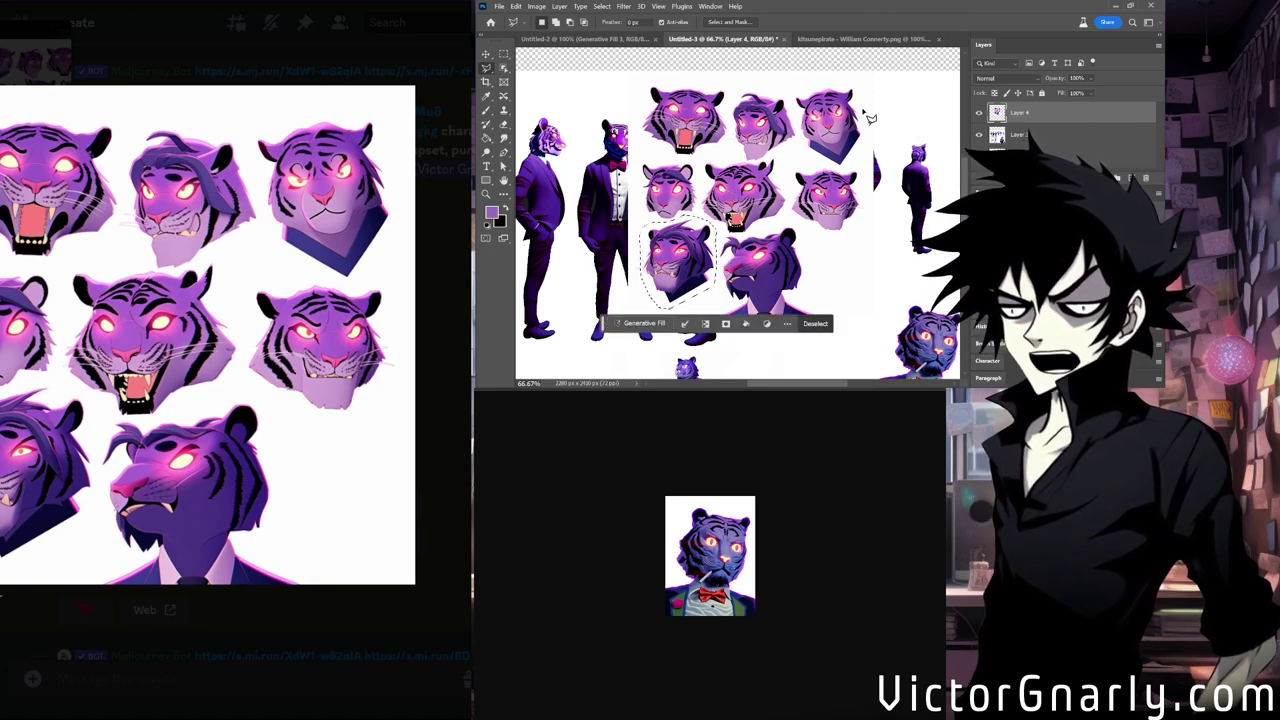
key("Delete")
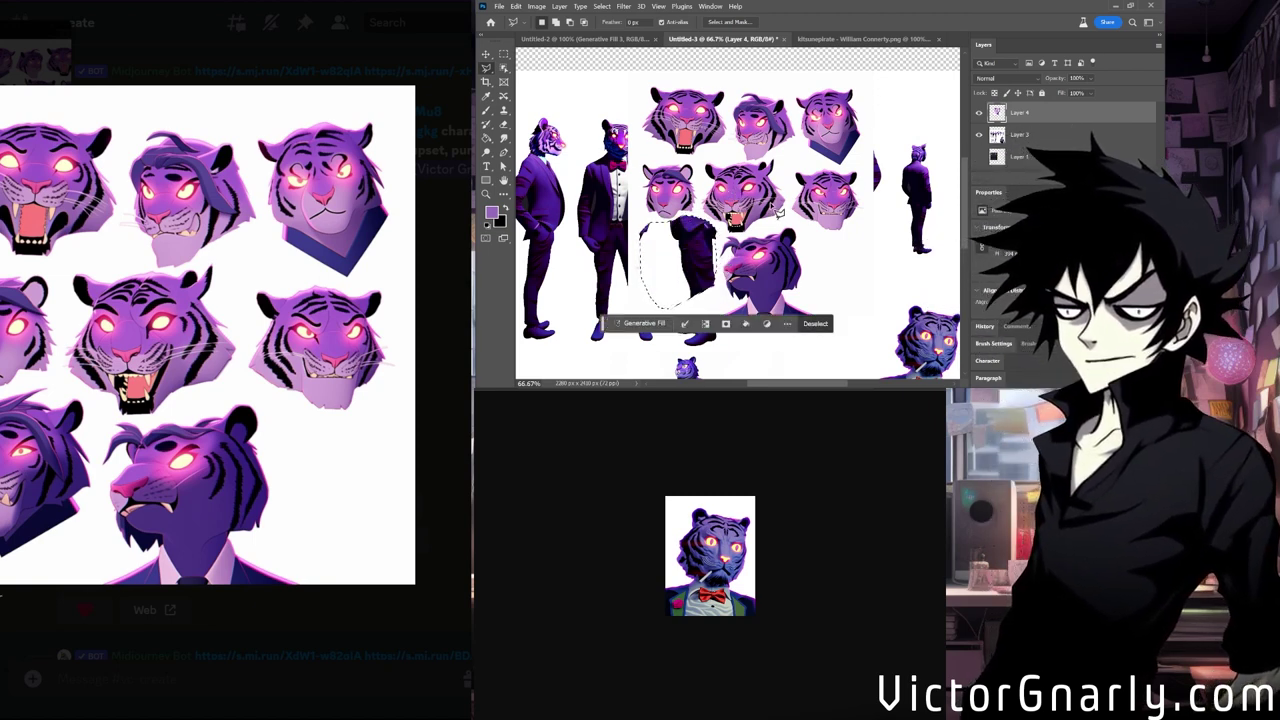
key("ctrl+d")
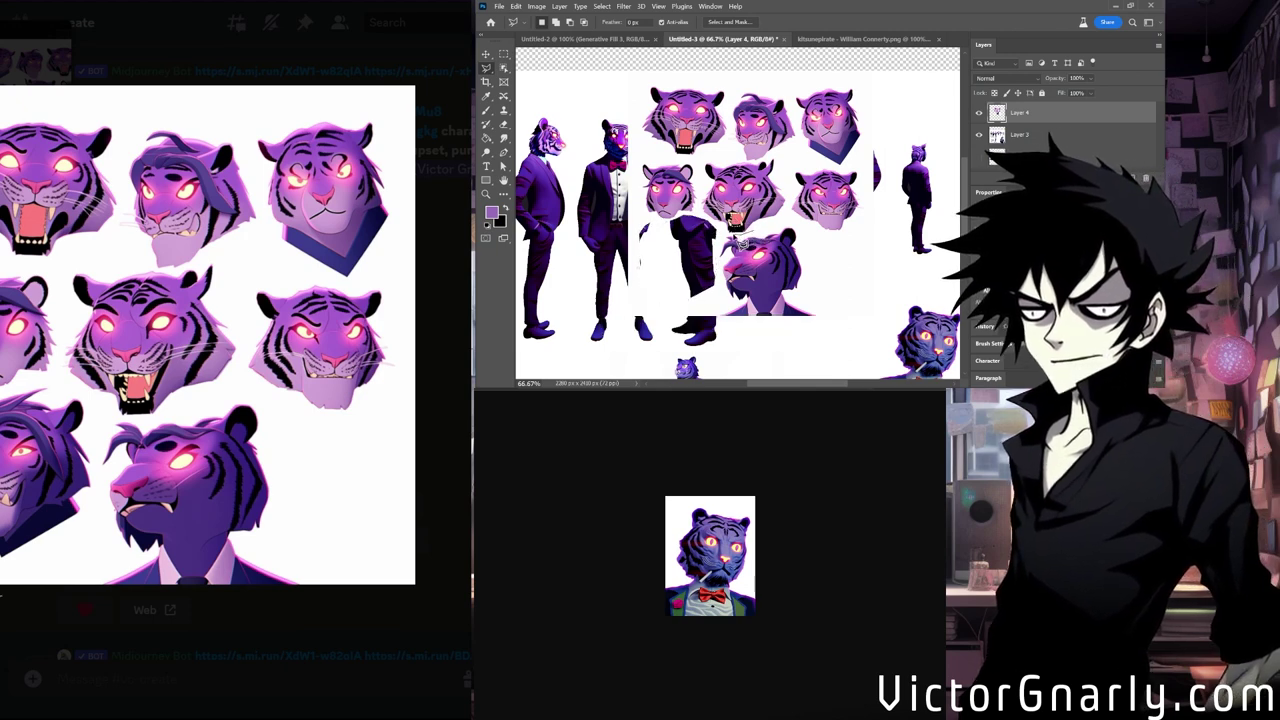
Lasso the remaining bottom-row tiger head with the suit collar, delete it and deselect.
mouse_move(700, 318)
left_mouse_down()
mouse_move(738, 346)
mouse_move(824, 343)
mouse_move(854, 315)
mouse_move(801, 229)
left_mouse_up()
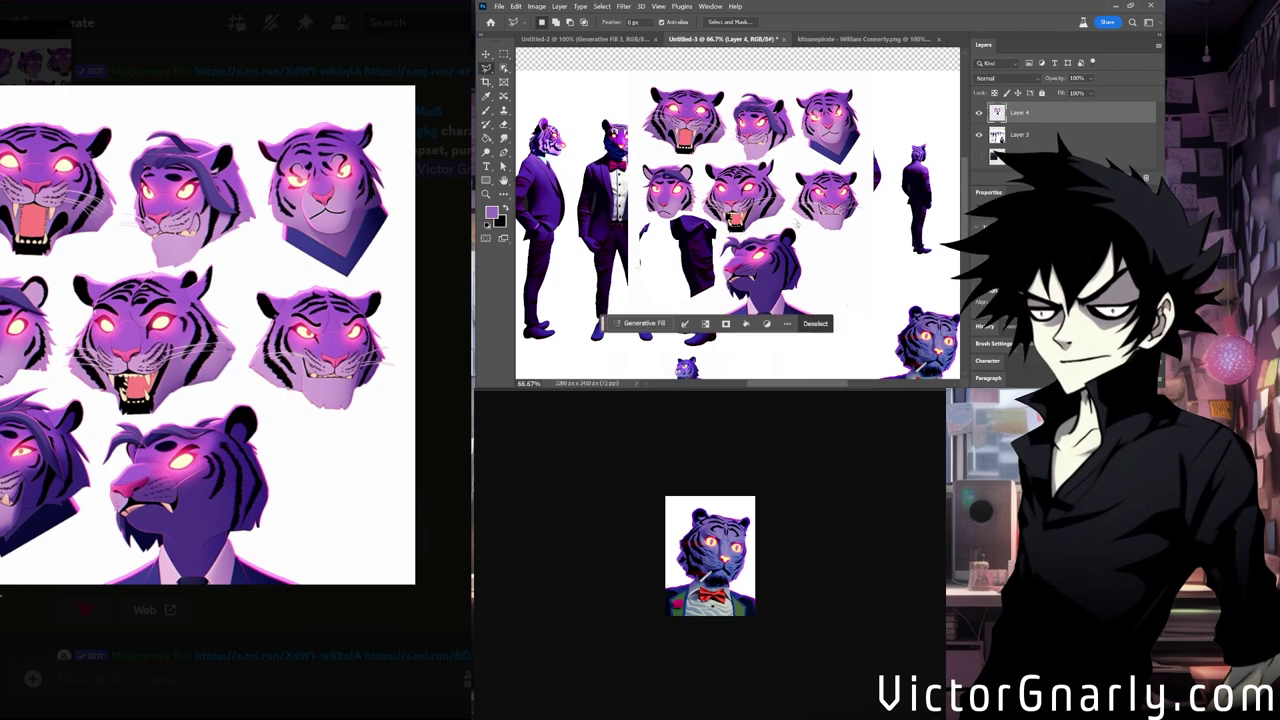
key("Delete")
scroll(848, 213, "up", 1)
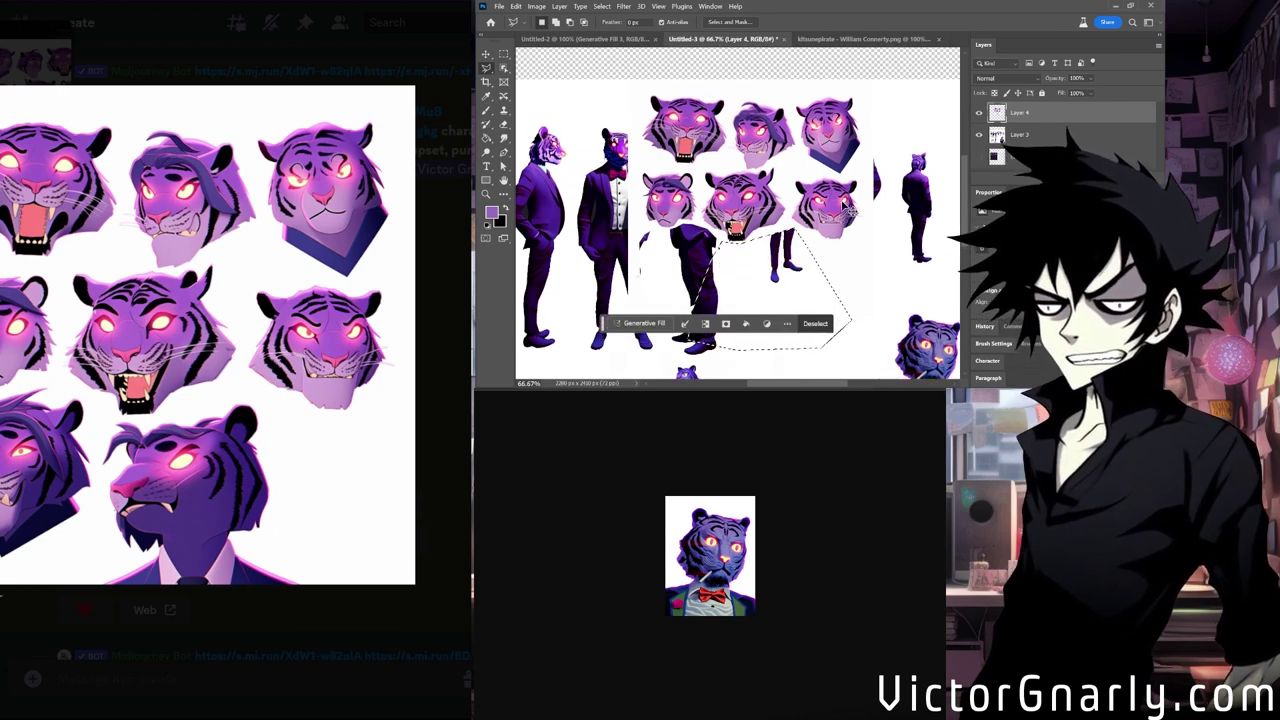
key("ctrl+d")
scroll(700, 230, "down", 2)
scroll(683, 232, "up", 2)
scroll(690, 225, "up", 1)
scroll(730, 200, "down", 2)
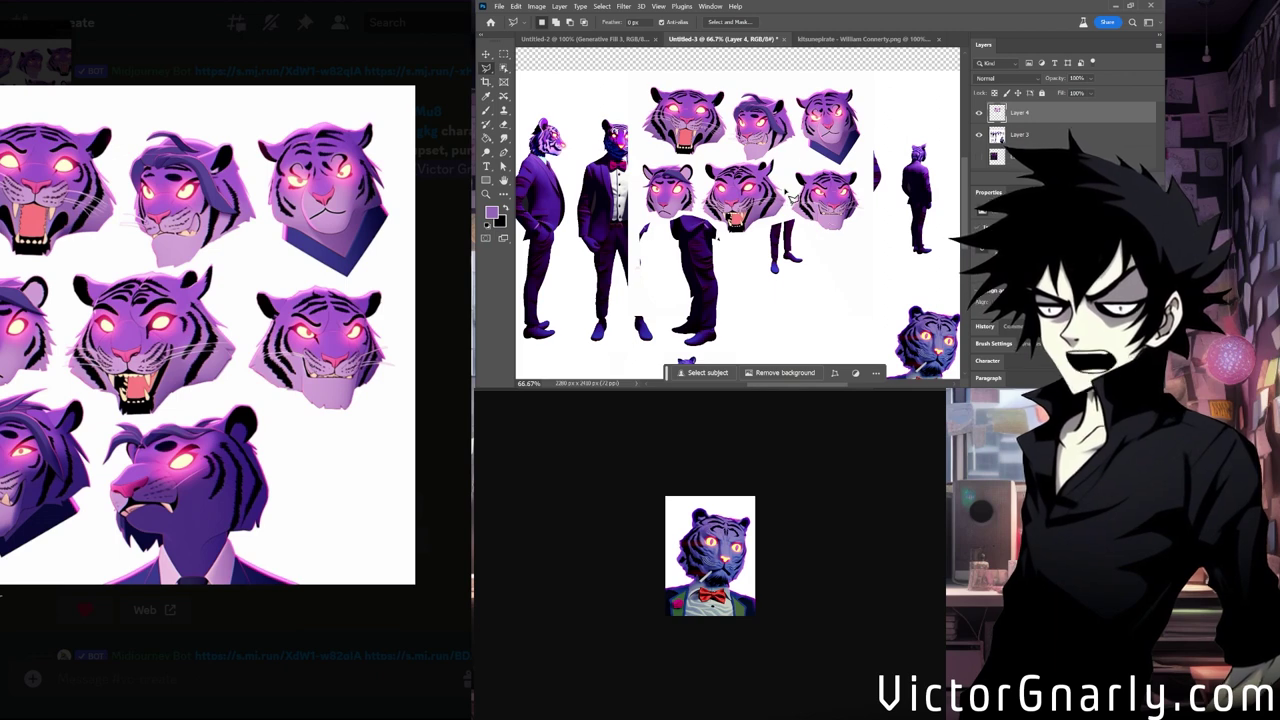
scroll(766, 167, "up", 2)
mouse_move(745, 110)
left_mouse_down()
mouse_move(734, 132)
mouse_move(752, 186)
mouse_move(740, 112)
left_mouse_up()
scroll(737, 210, "up", 2)
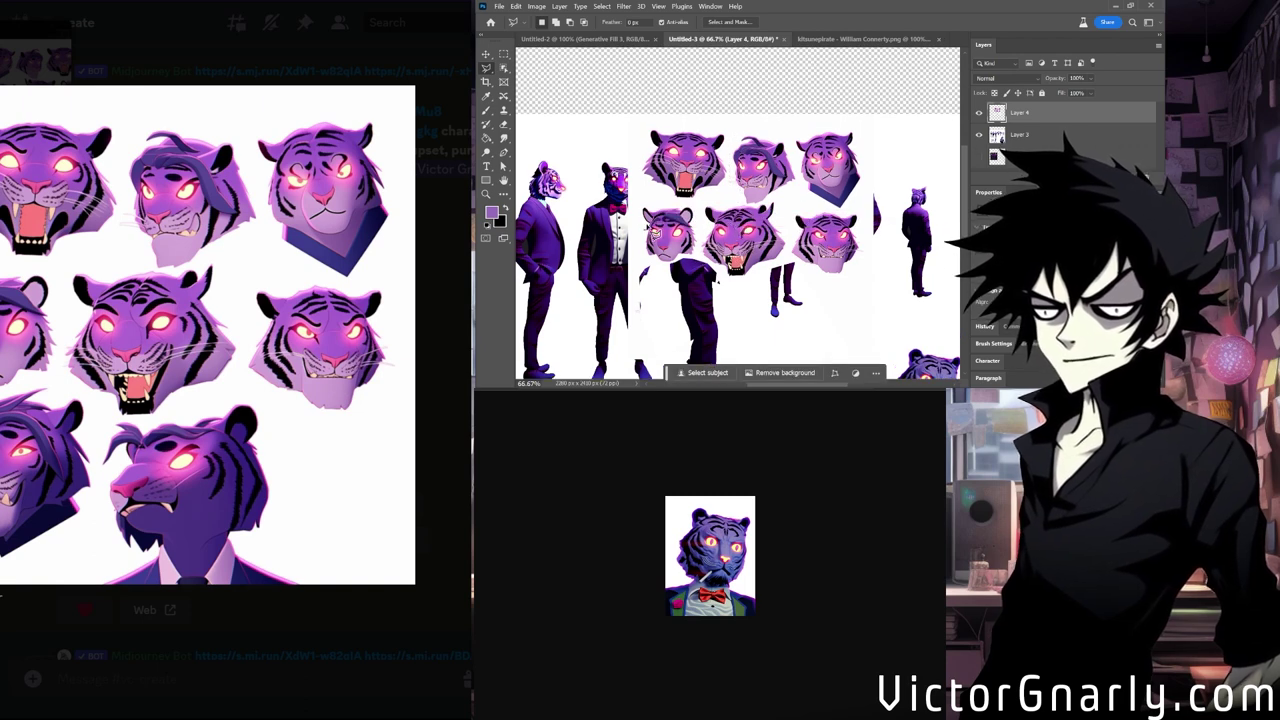
scroll(755, 217, "down", 2)
Convert the pasted head-sheet layer, Layer 4, to a smart object and open its contents for editing.
right_click(1043, 124)
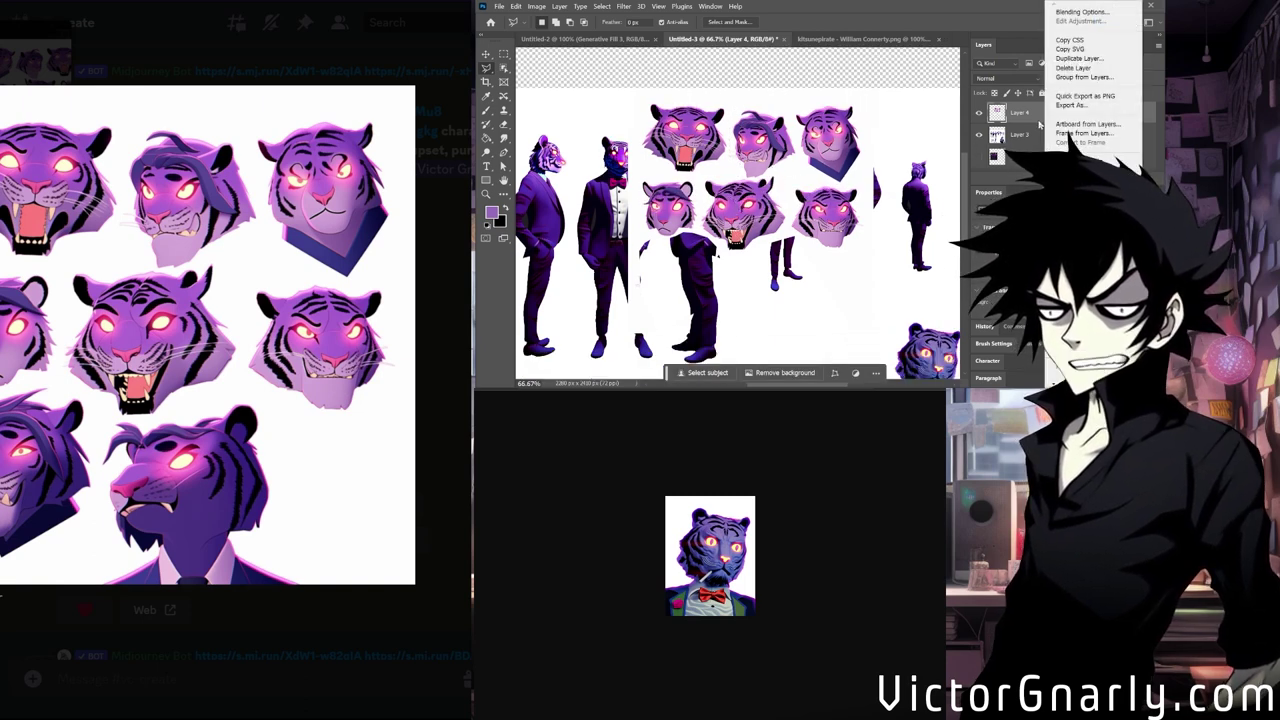
key("Escape")
right_click(1057, 114)
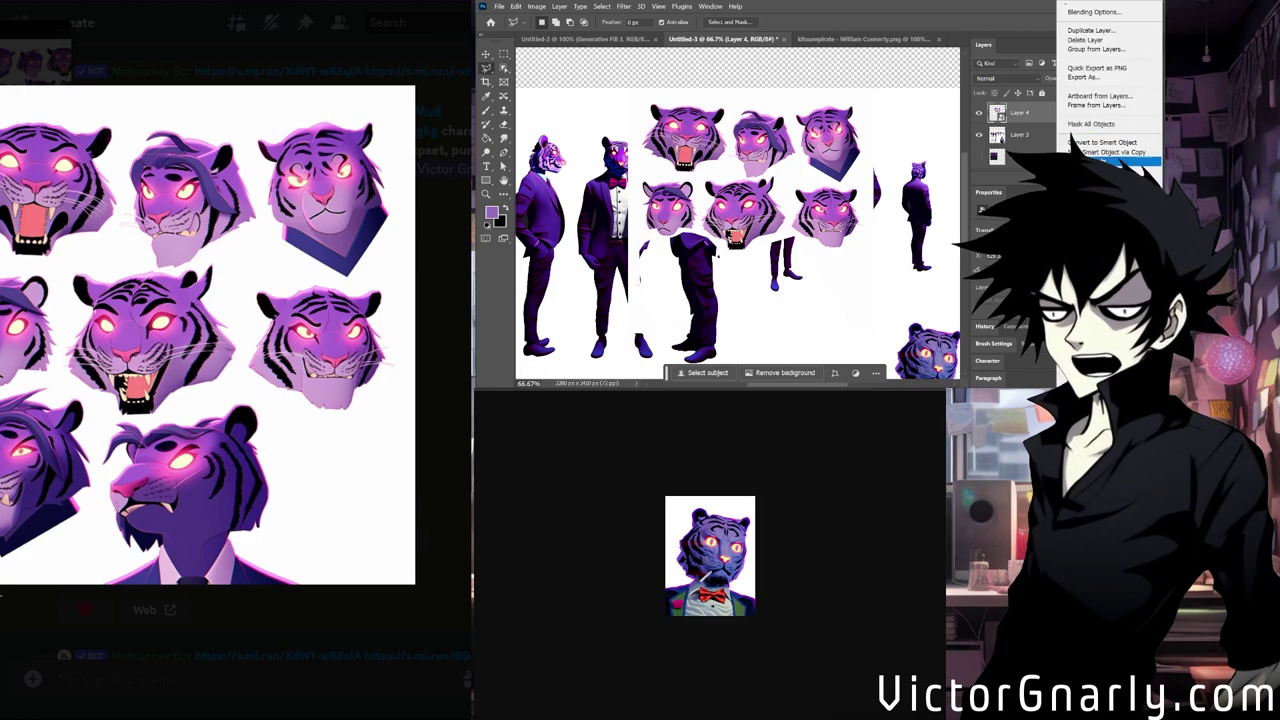
left_click(1110, 161)
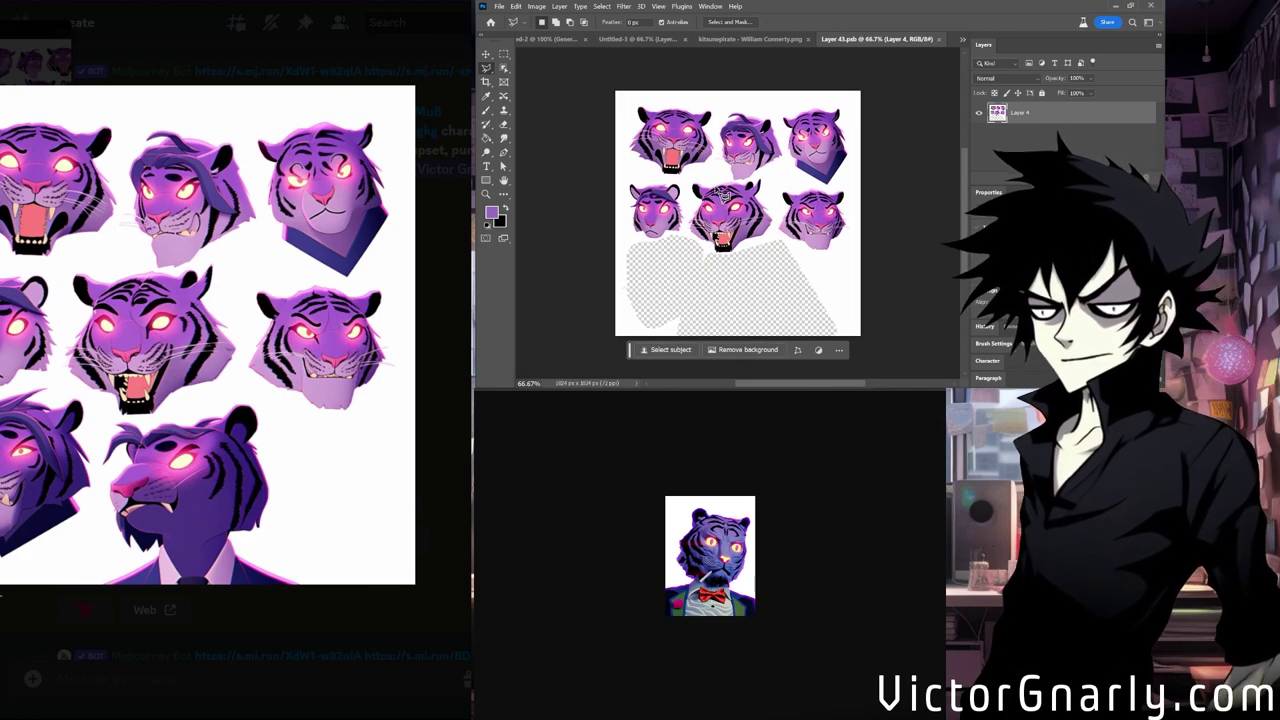
Lasso the hair on the top-middle and middle-left tiger heads and replace it using Generative Fill without a prompt.
scroll(722, 192, "up", 2)
scroll(740, 160, "down", 3)
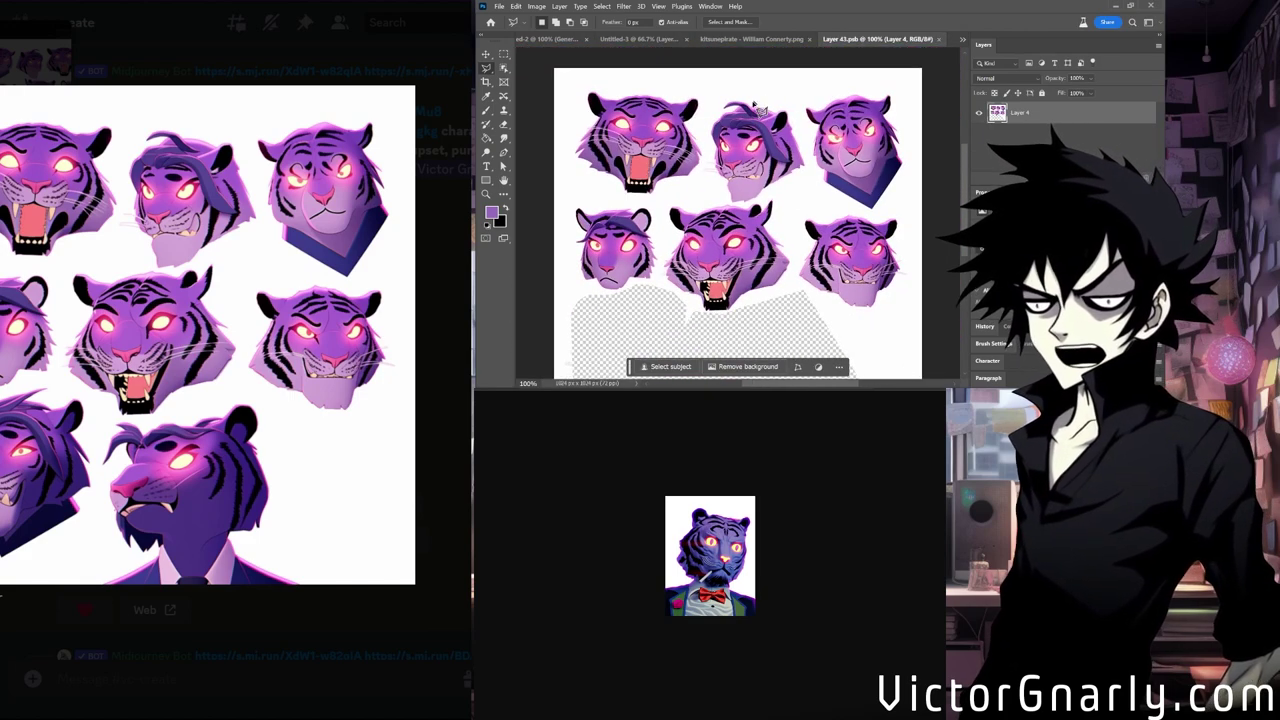
left_click_drag(722, 117, 708, 141)
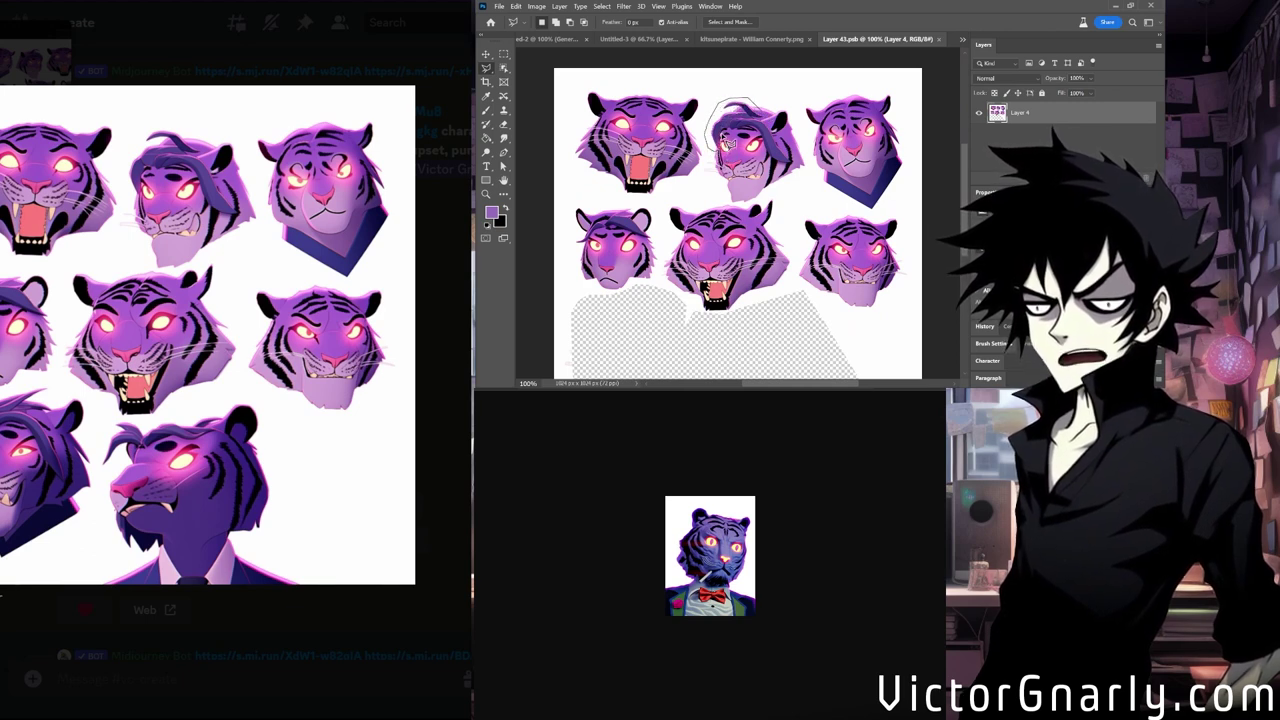
mouse_move(768, 147)
left_mouse_down()
mouse_move(771, 162)
mouse_move(789, 146)
mouse_move(776, 122)
left_mouse_up()
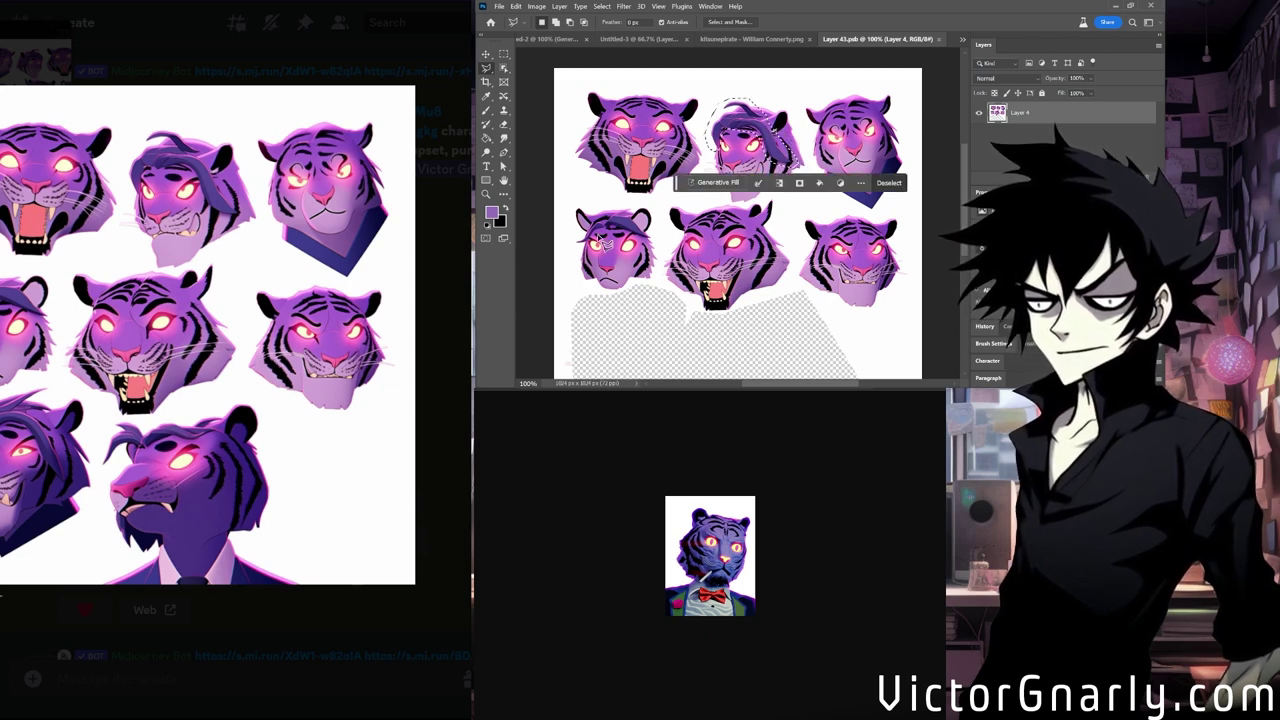
mouse_move(616, 220)
left_mouse_down()
mouse_move(578, 256)
mouse_move(614, 238)
mouse_move(662, 248)
mouse_move(638, 214)
mouse_move(618, 217)
left_mouse_up()
left_click(714, 182)
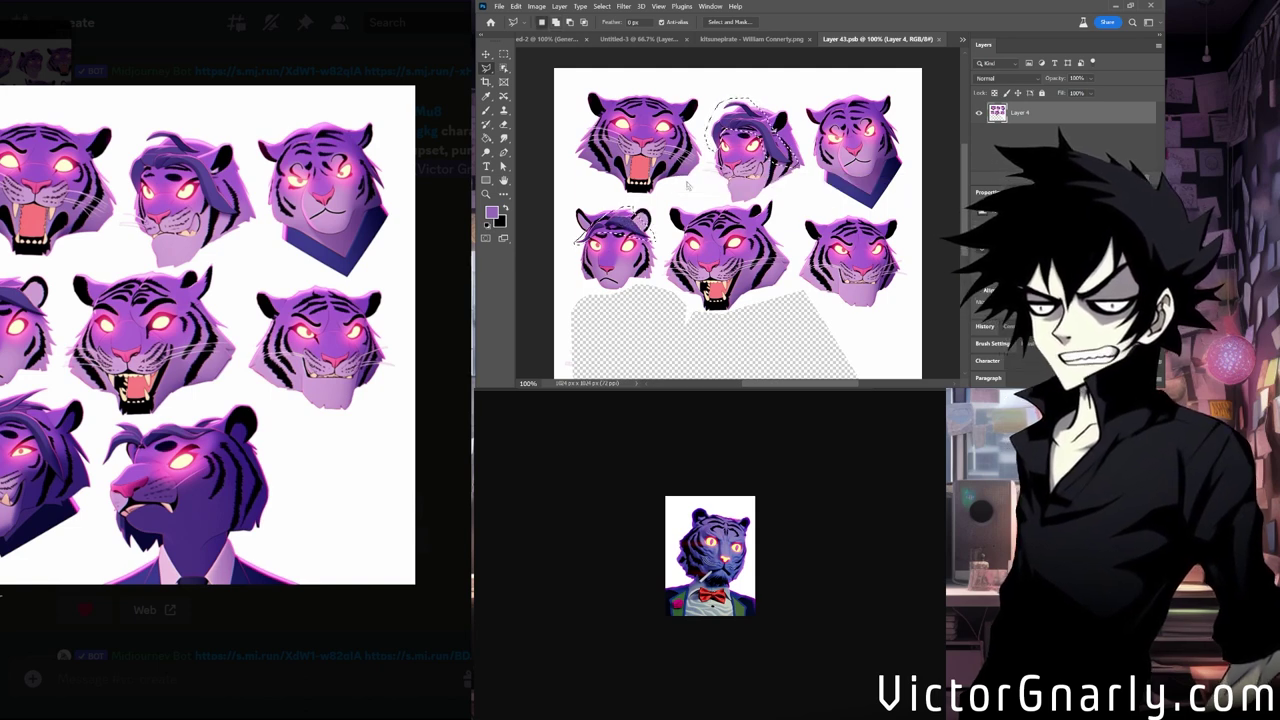
left_click(839, 260)
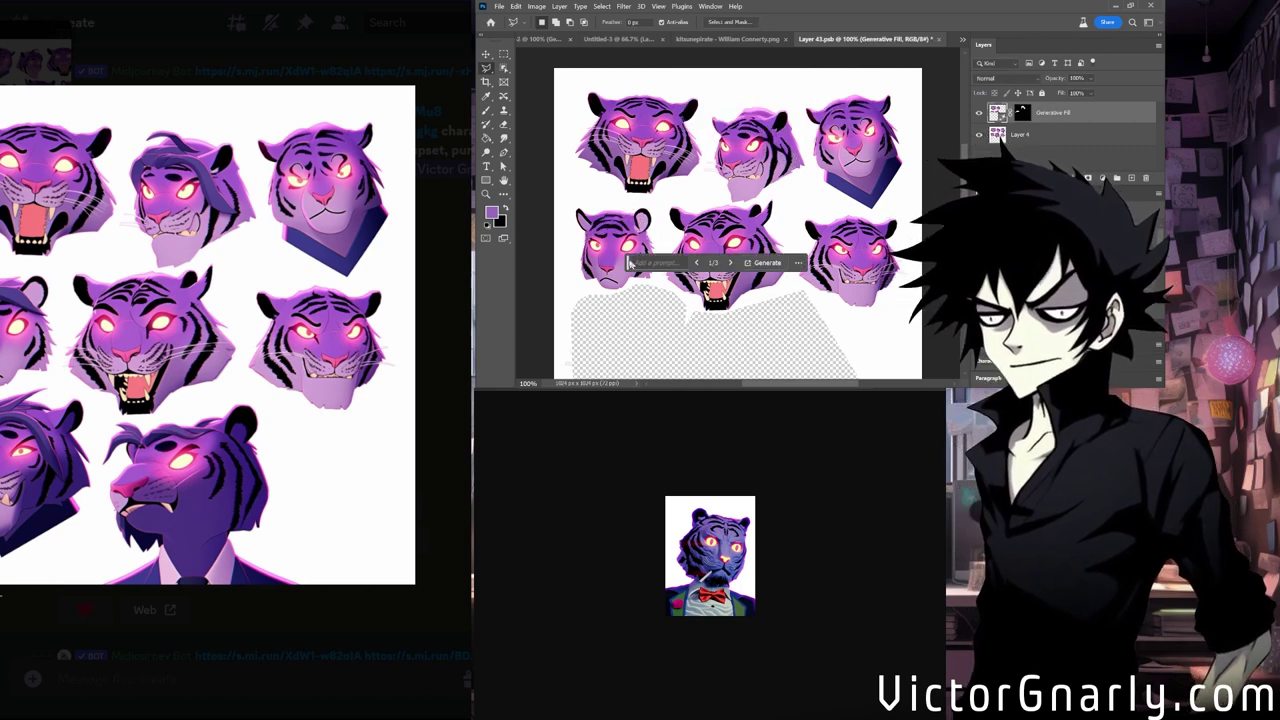
Compare the Generative Fill variations for the tiger heads and settle on the first one.
left_click(744, 323)
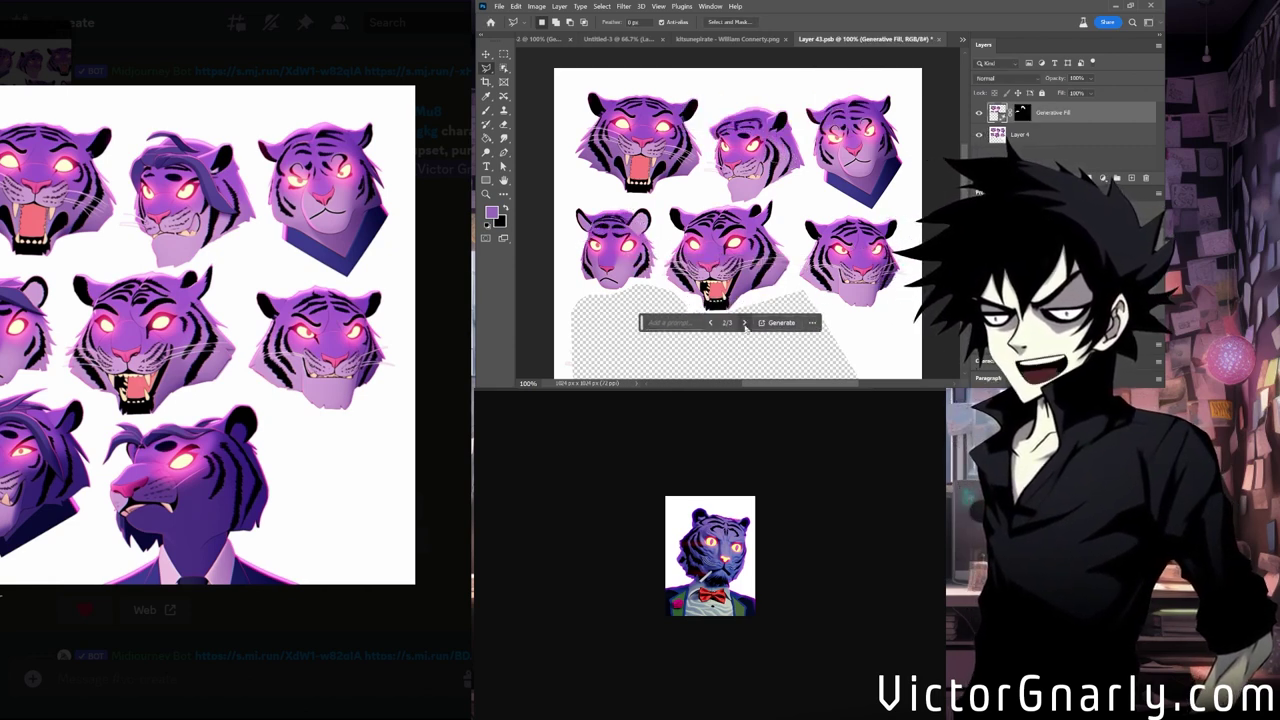
left_click(744, 323)
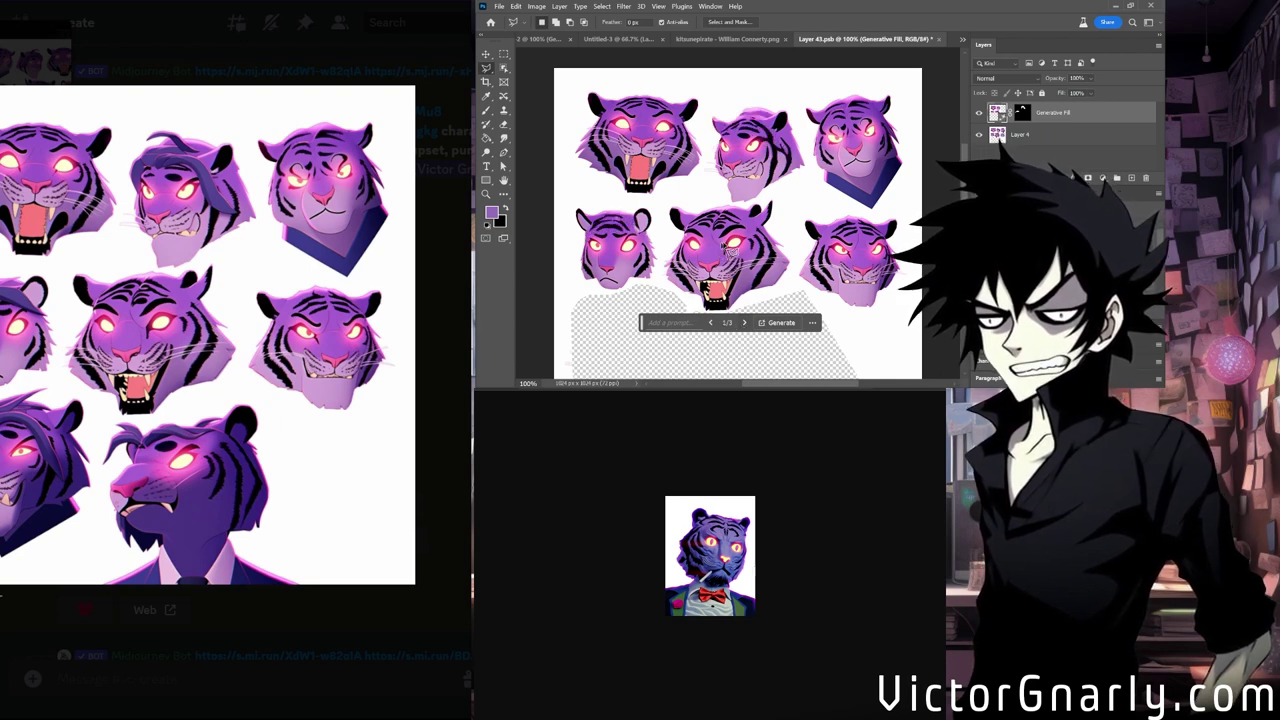
scroll(755, 240, "down", 1)
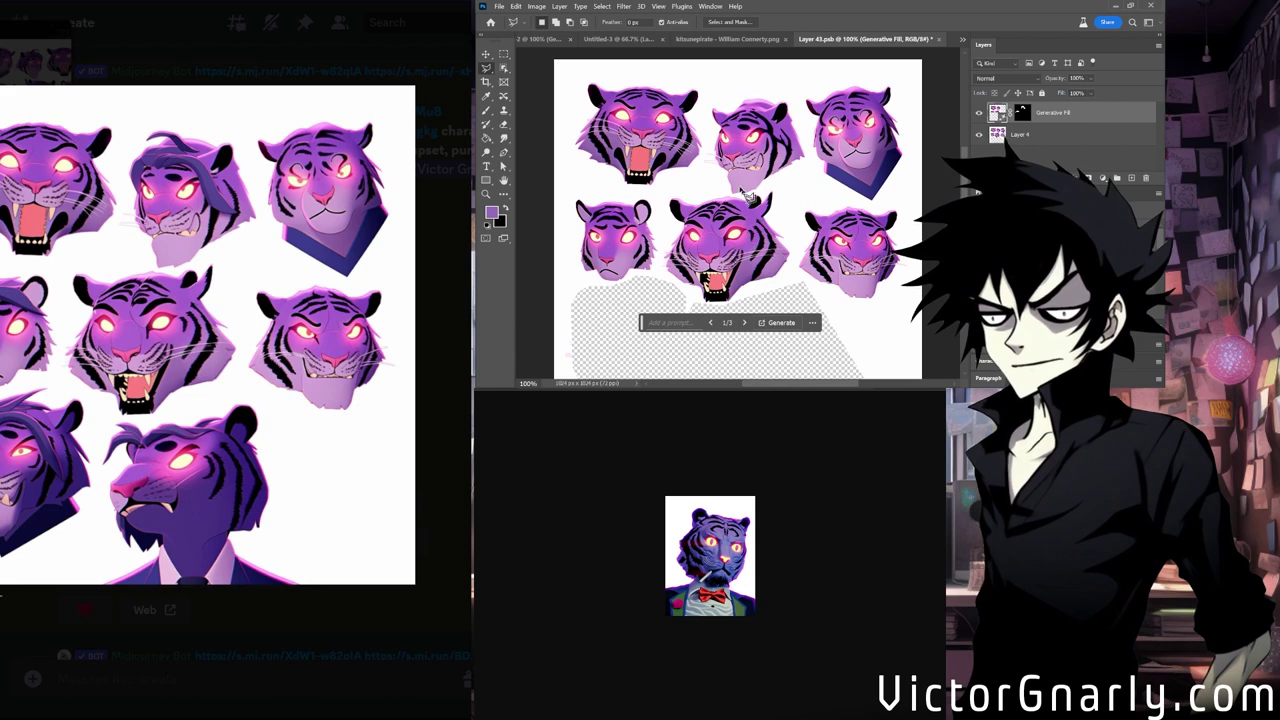
Save the edited smart object contents and close them to return to the Untitled-3 character sheet.
left_click(486, 54)
left_click(500, 7)
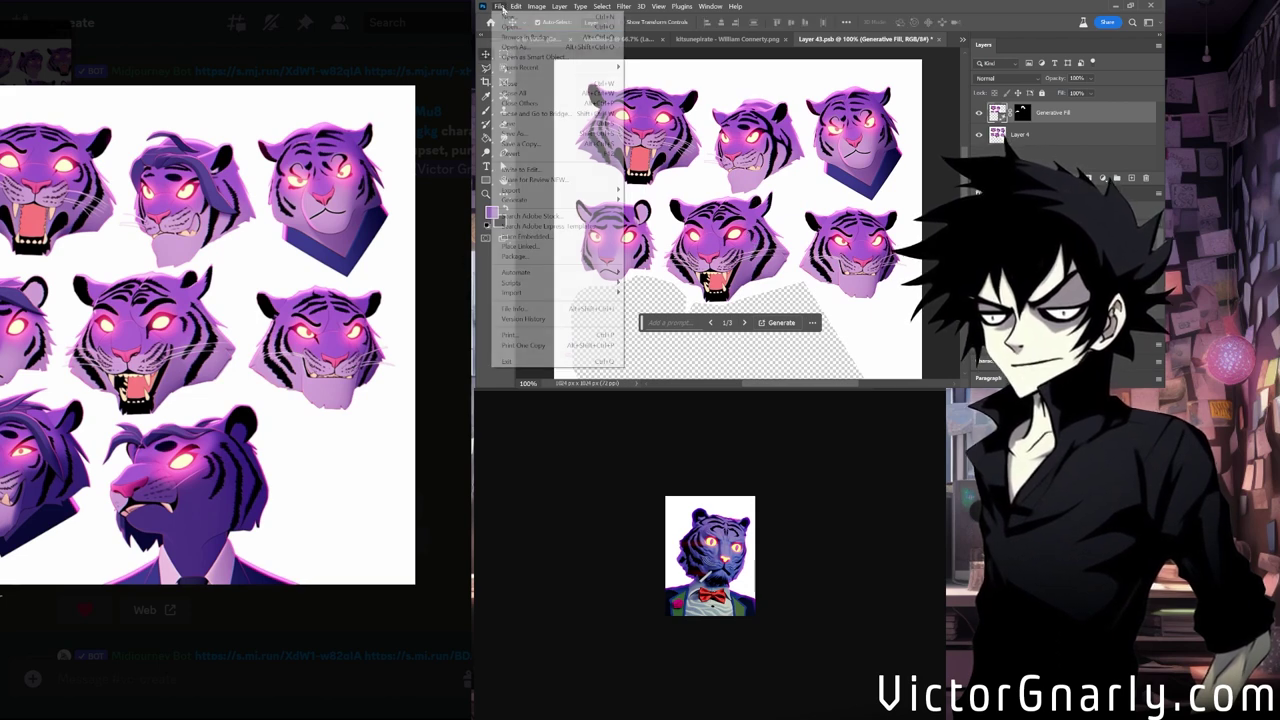
left_click(530, 123)
scroll(780, 233, "down", 2)
scroll(778, 232, "up", 1)
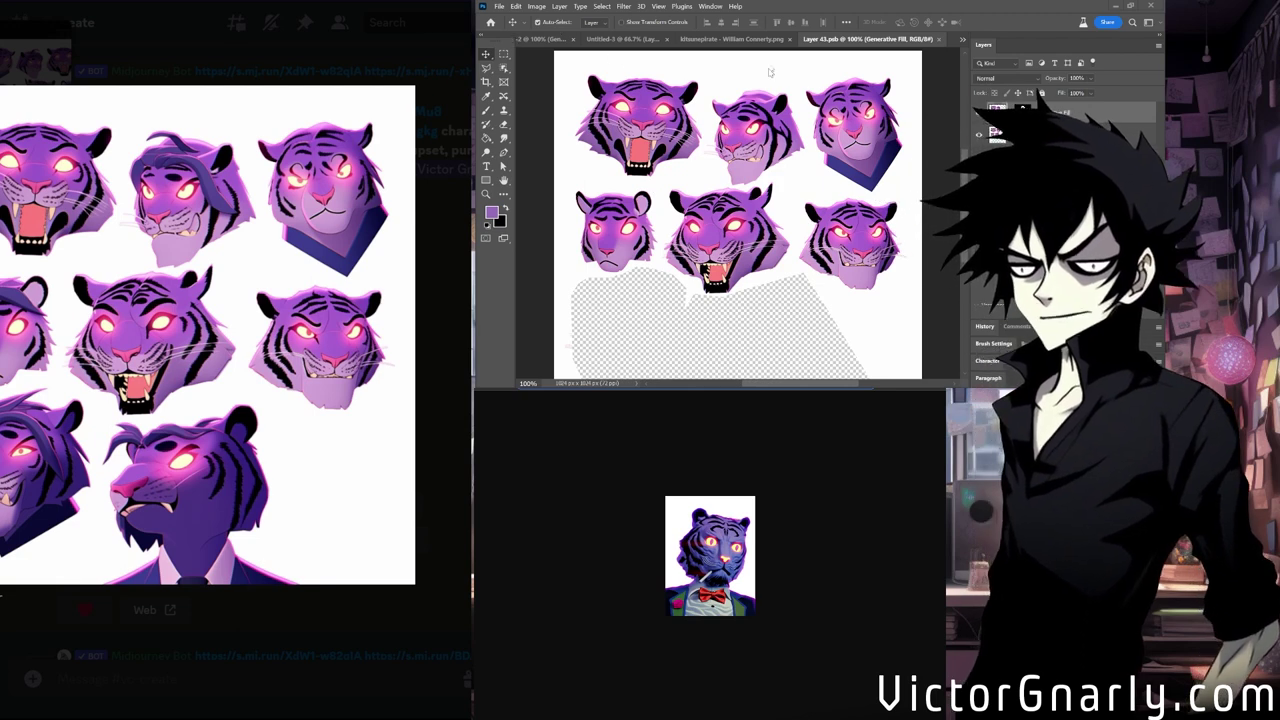
left_click(1022, 107)
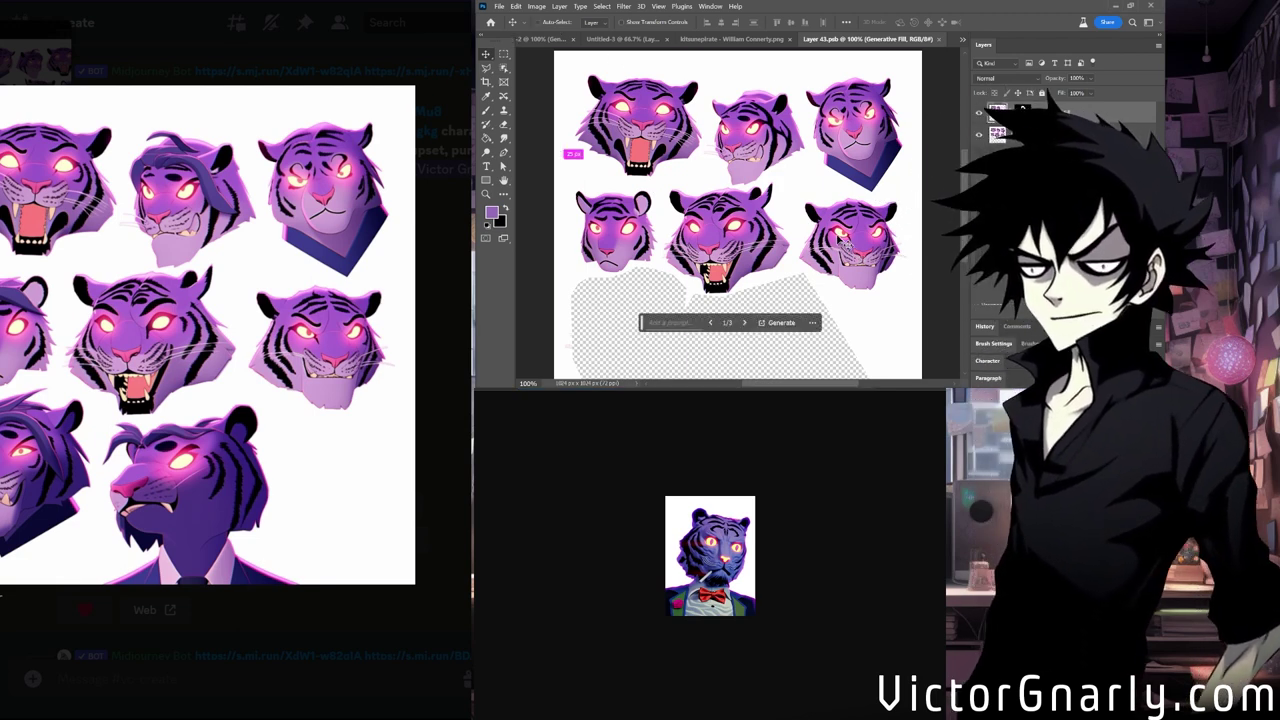
left_click(927, 39)
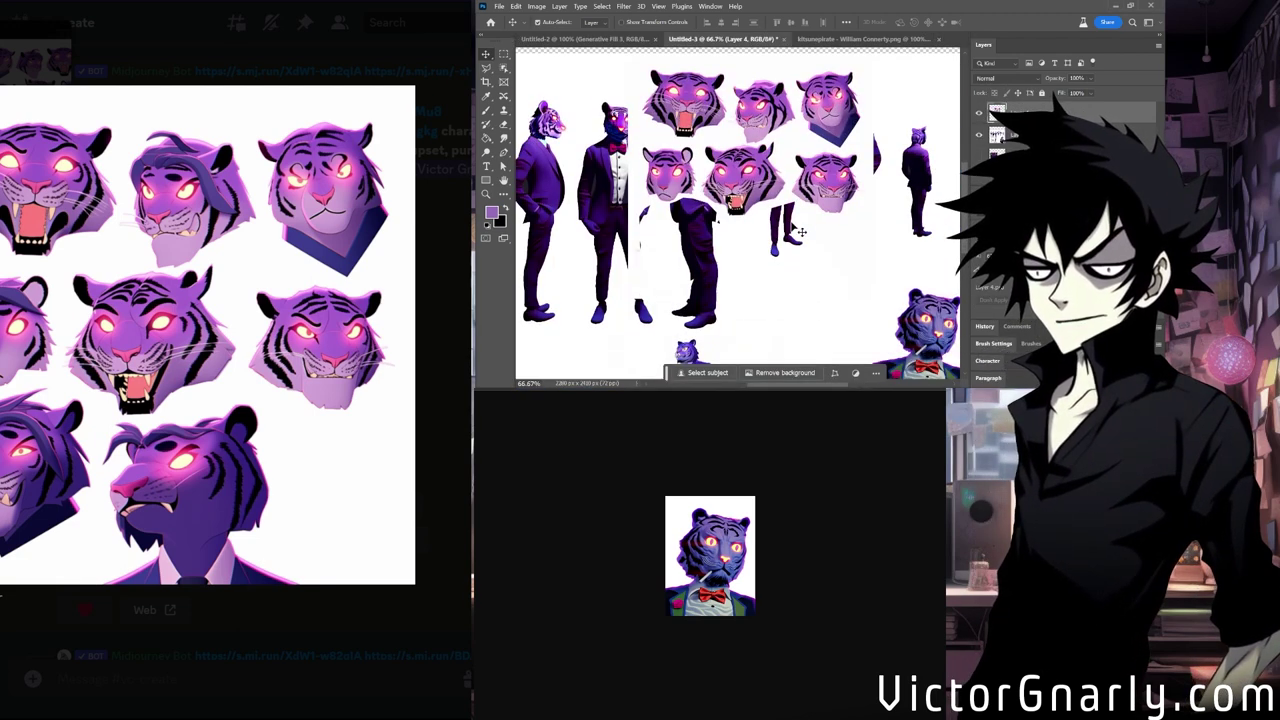
Move the six-head sheet to the upper-right part of the character sheet, above the smaller standing figures.
right_click(1050, 112)
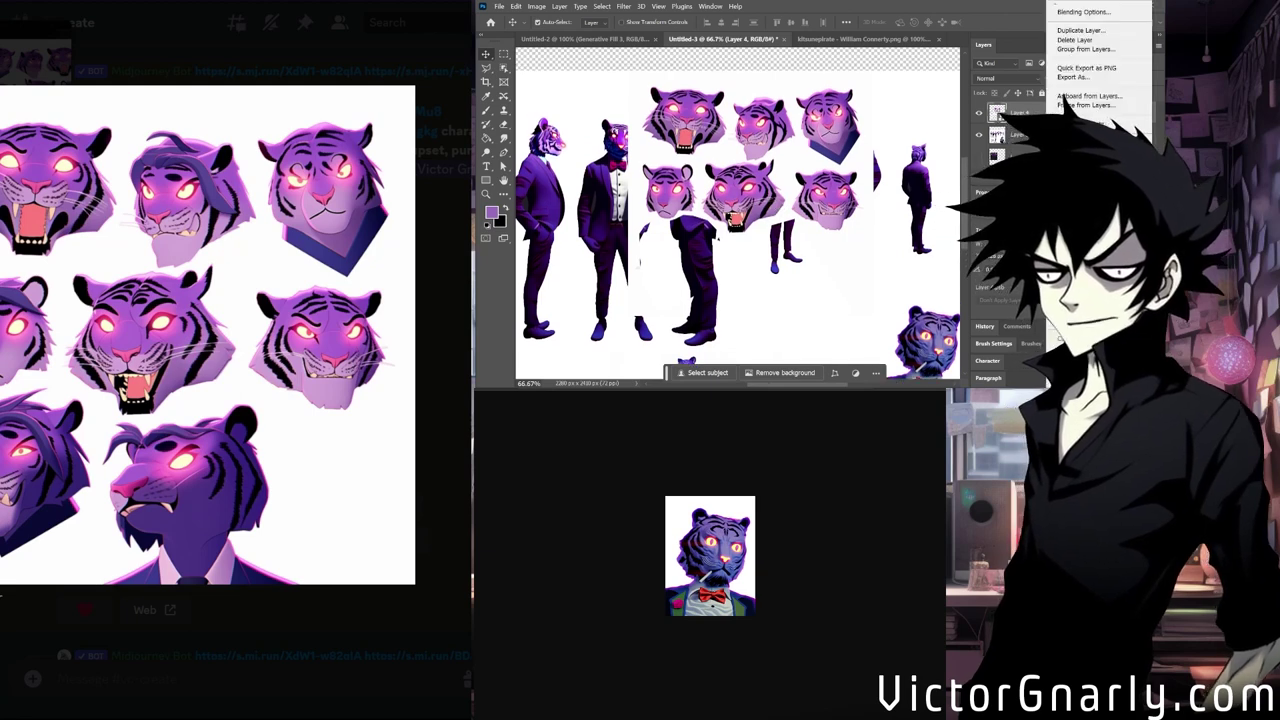
left_click(812, 196)
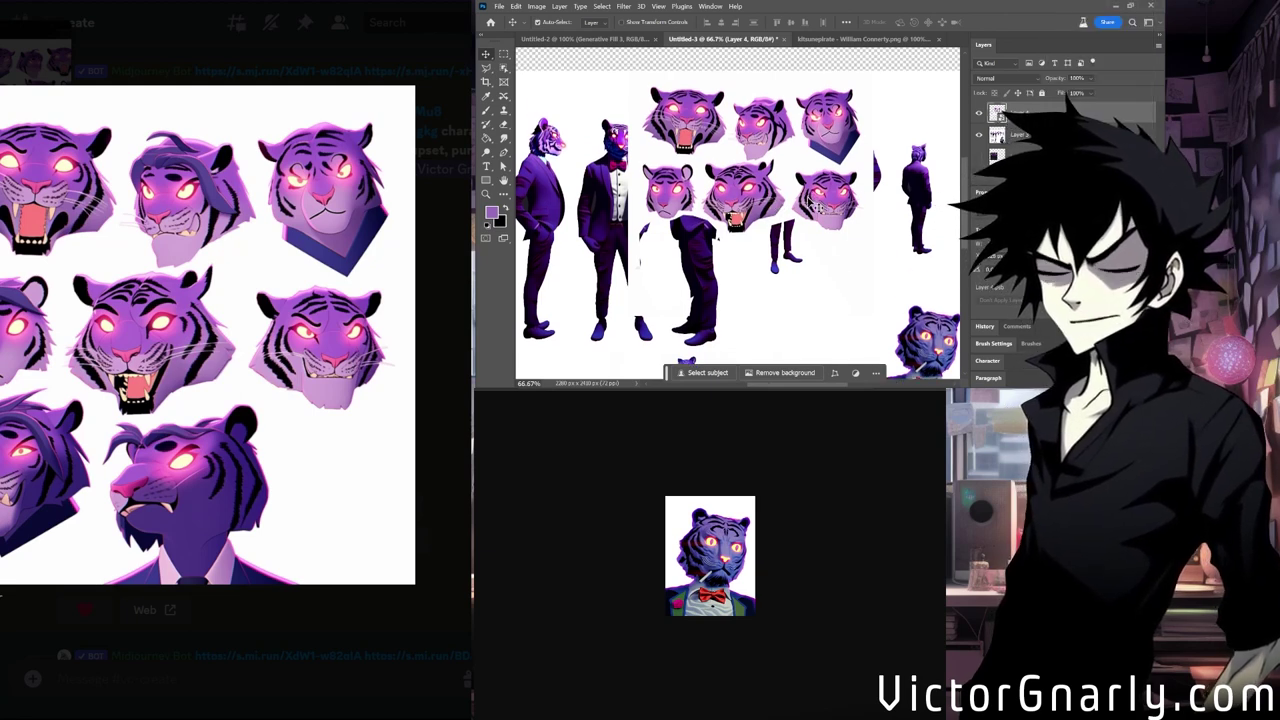
scroll(814, 200, "down", 2)
scroll(816, 200, "down", 2)
scroll(810, 198, "up", 1)
scroll(790, 192, "down", 1)
scroll(778, 188, "up", 2)
left_click_drag(778, 190, 866, 125)
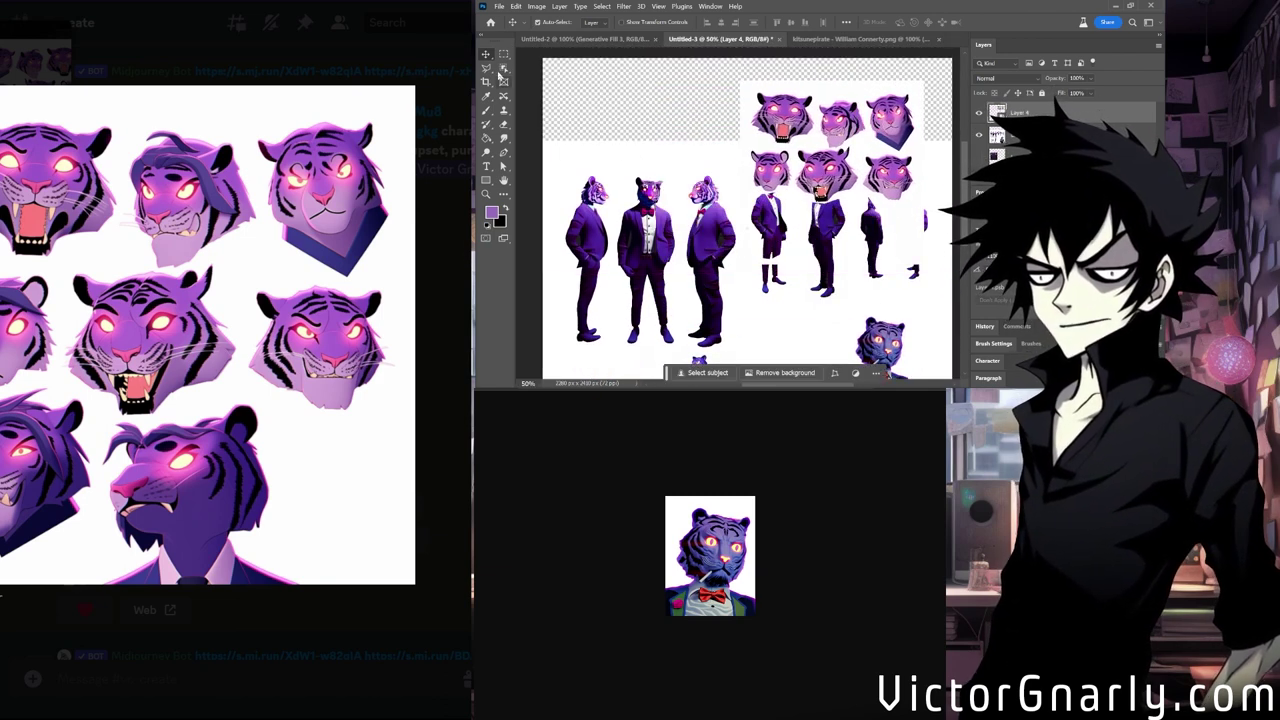
Copy the lower-left head of the sheet to its own layer and place it left of the upper row.
left_click(503, 53)
left_click_drag(746, 146, 717, 125)
key("v")
key("ctrl+j")
Copy the open-mouthed head in the lower row to its own layer and place it at the left end of the upper row.
key("m")
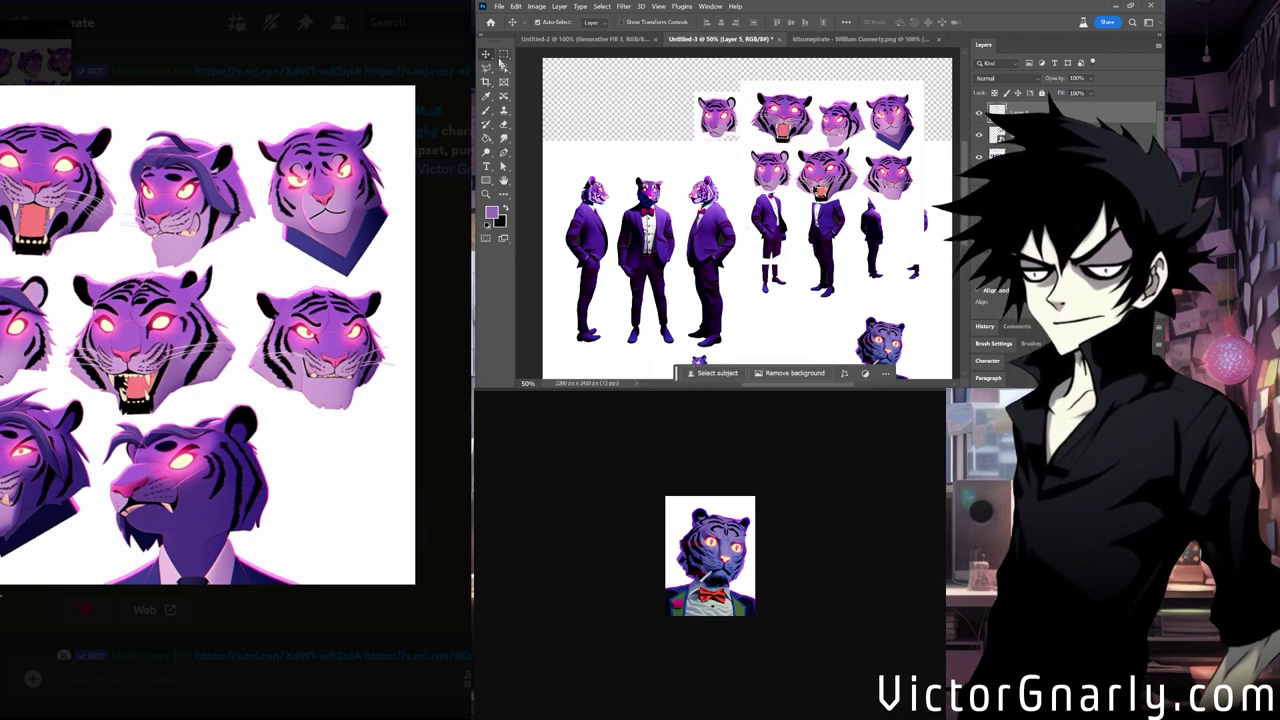
left_click_drag(800, 149, 862, 208)
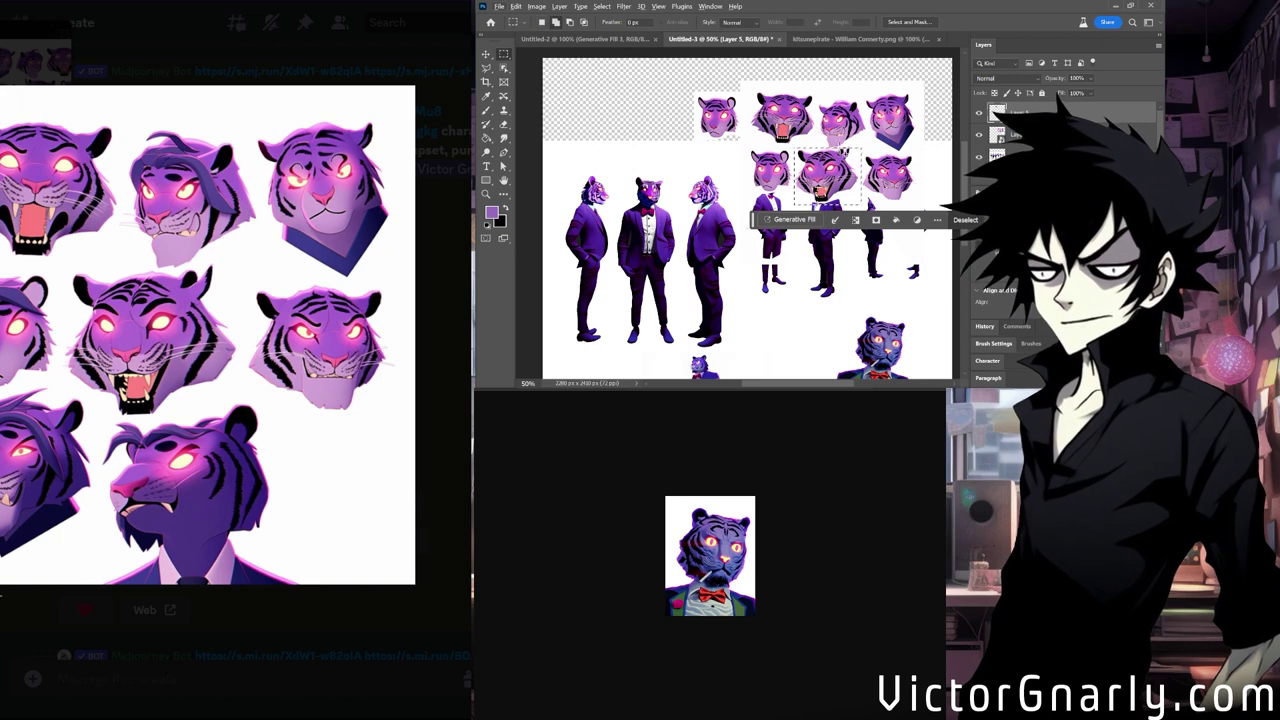
left_click_drag(805, 113, 850, 150)
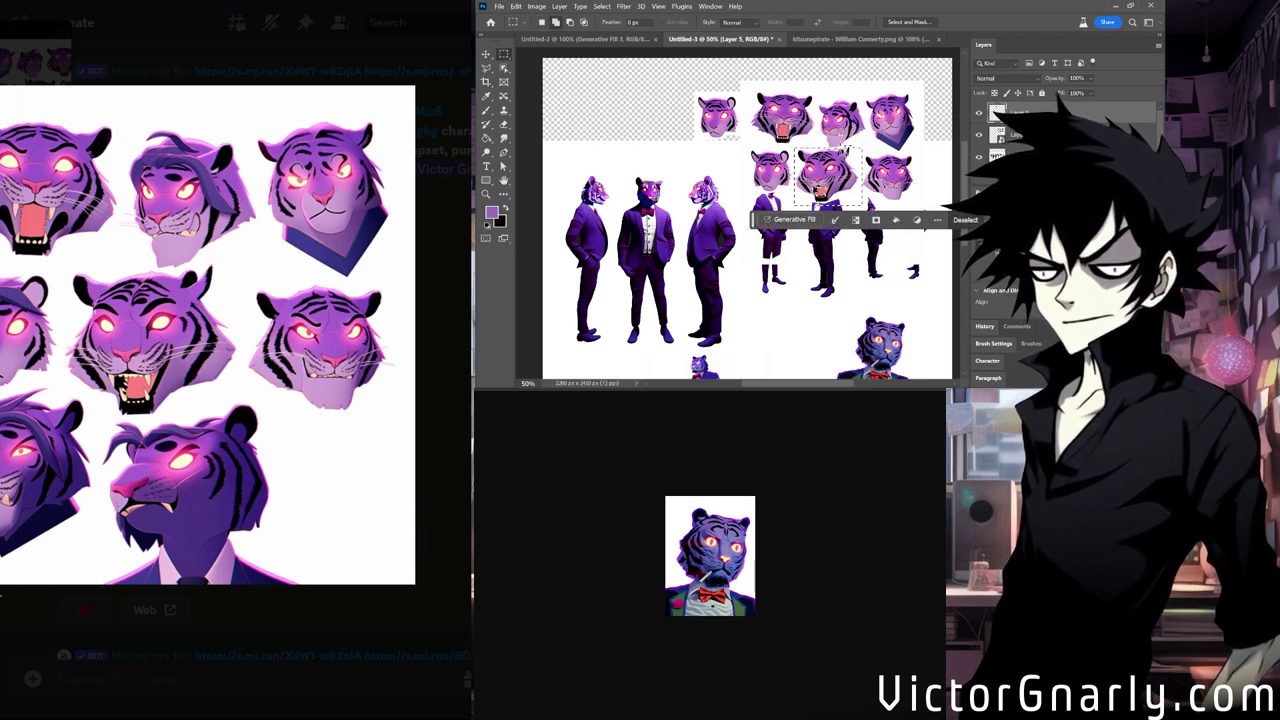
key("v")
left_click(853, 170)
key("Return")
left_click_drag(848, 165, 680, 97)
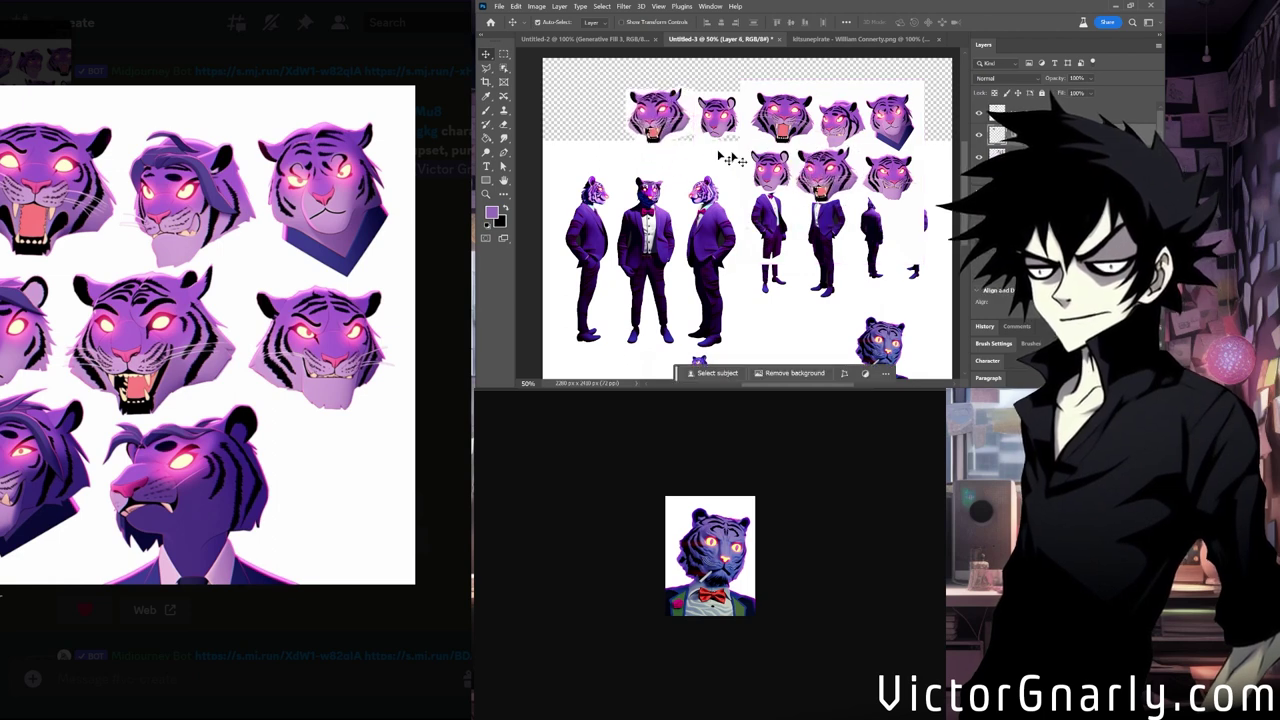
Copy the lower-right head to its own layer and place it at the far left of the row of heads.
key("m")
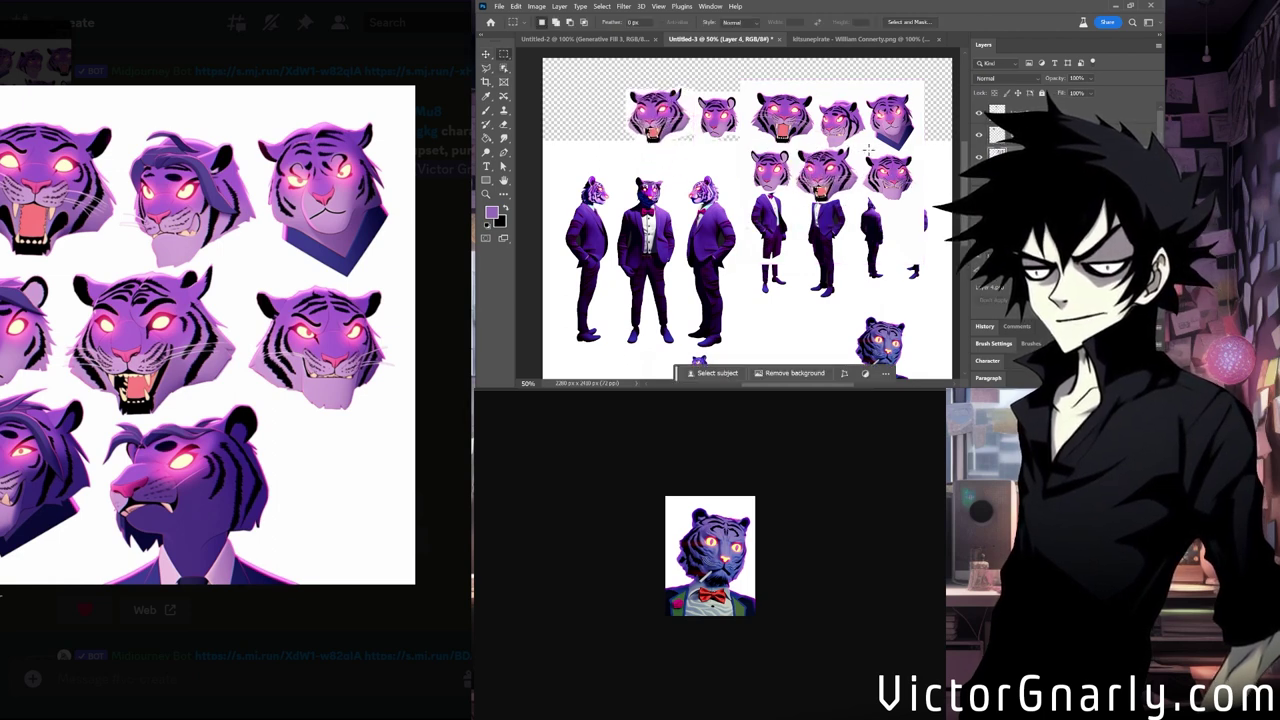
left_click_drag(858, 150, 925, 203)
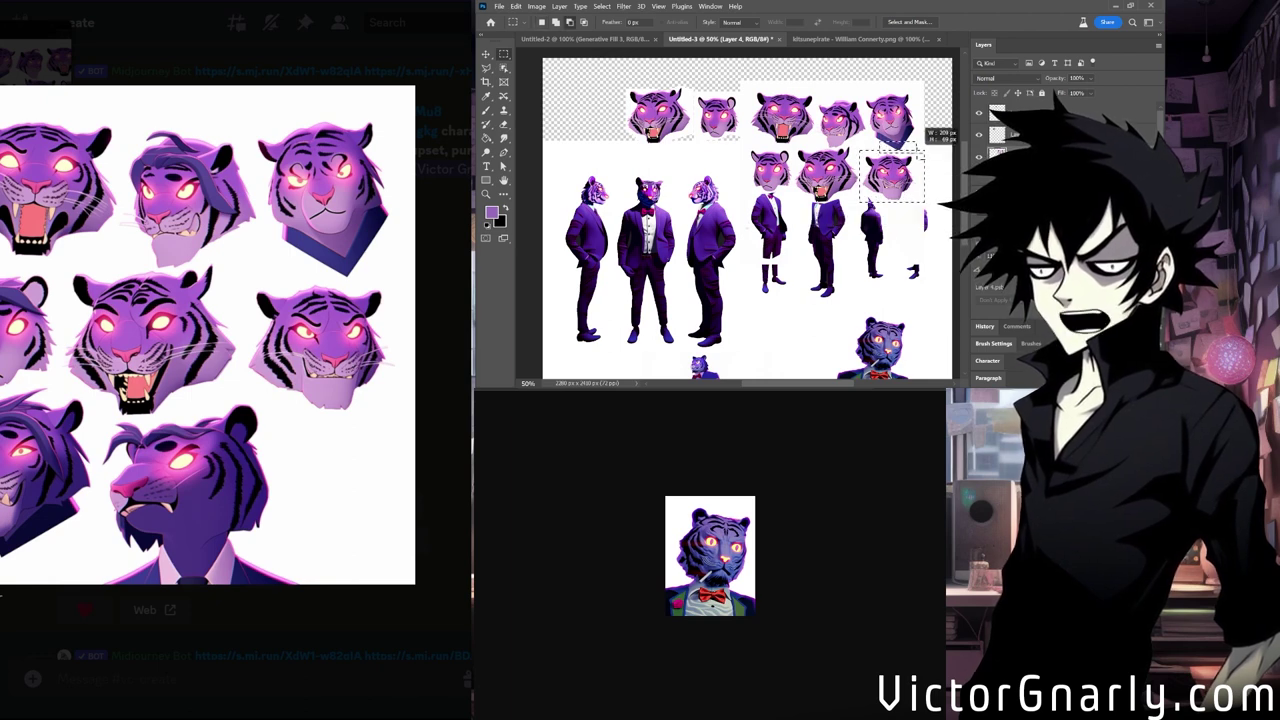
key("v")
key("ctrl+j")
left_click_drag(903, 178, 655, 118)
Lasso the three lower-row heads on the head-sheet layer, Layer 4, and try to delete them.
left_click(893, 180)
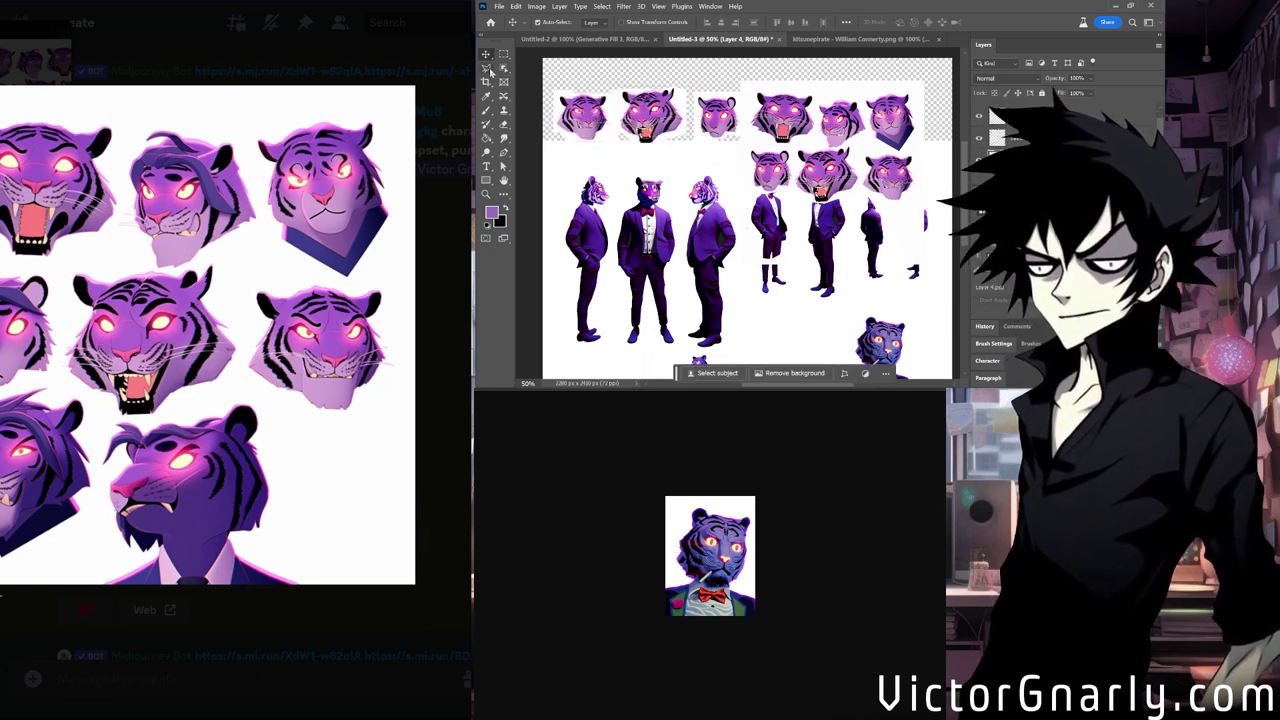
key("l")
left_click_drag(940, 158, 917, 160)
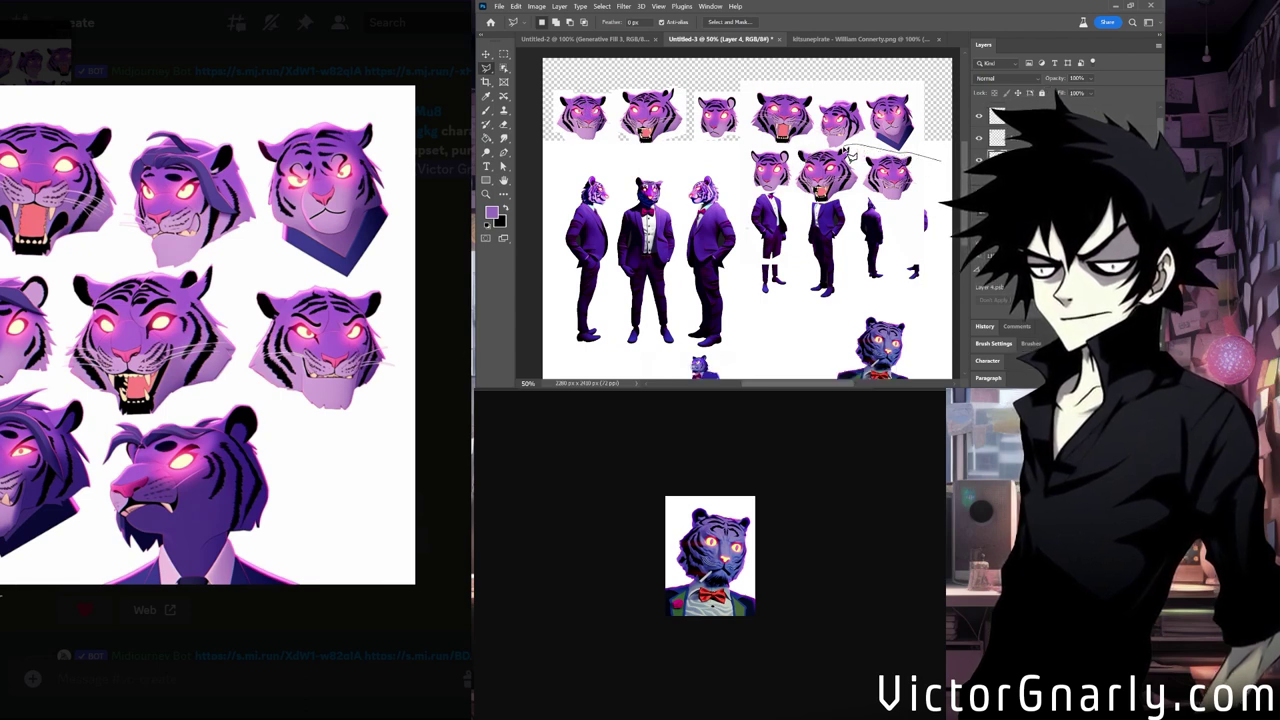
mouse_move(842, 152)
left_mouse_down()
mouse_move(737, 152)
mouse_move(739, 210)
mouse_move(798, 229)
mouse_move(916, 223)
mouse_move(942, 195)
left_mouse_up()
key("Delete")
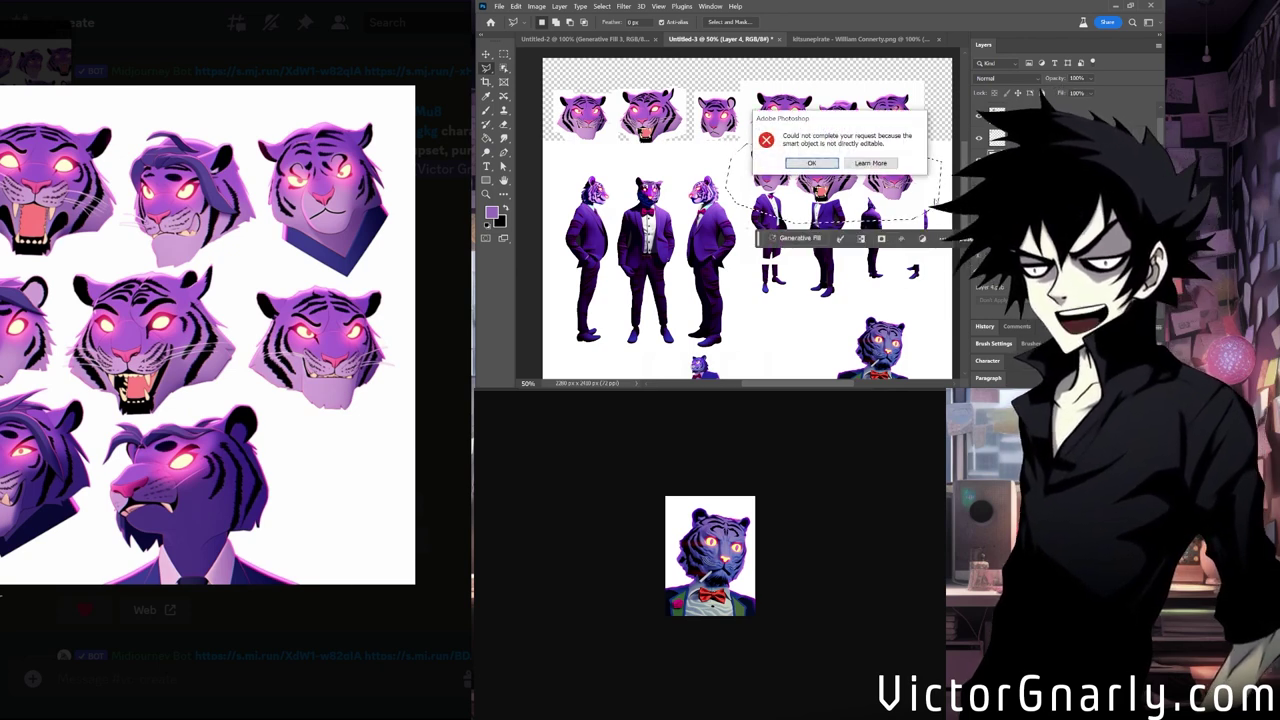
left_click(811, 163)
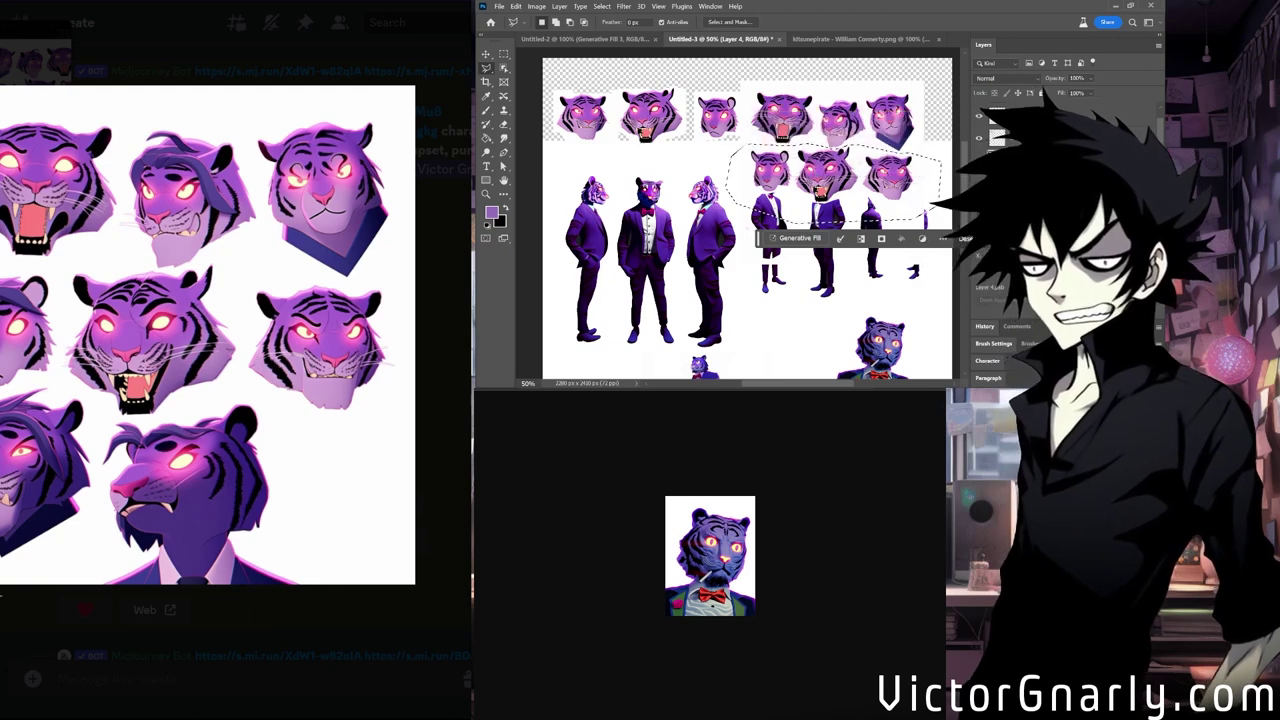
Rasterize the head-sheet layer, delete the lassoed lower-row heads and deselect.
right_click(1045, 115)
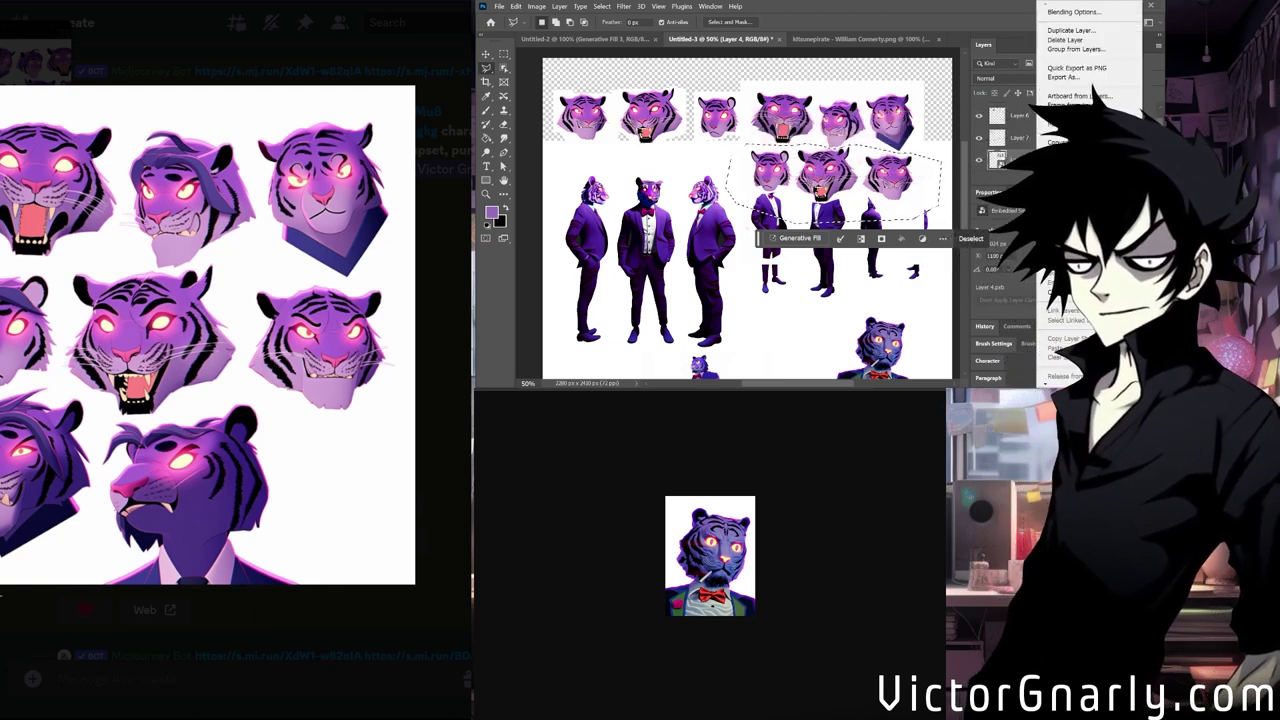
left_click(1070, 140)
key("Delete")
key("ctrl+d")
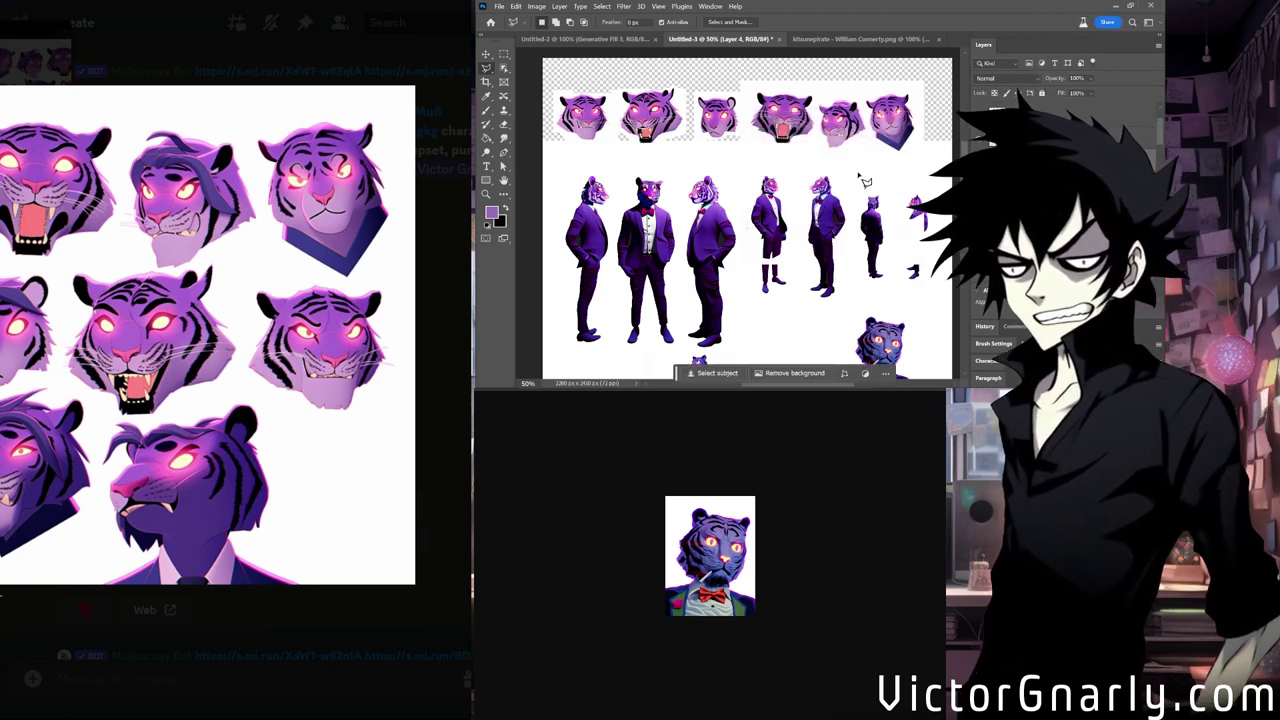
Lasso the head-sheet layer's leftover white area covering the standing figures, delete it and deselect.
scroll(866, 180, "down", 1)
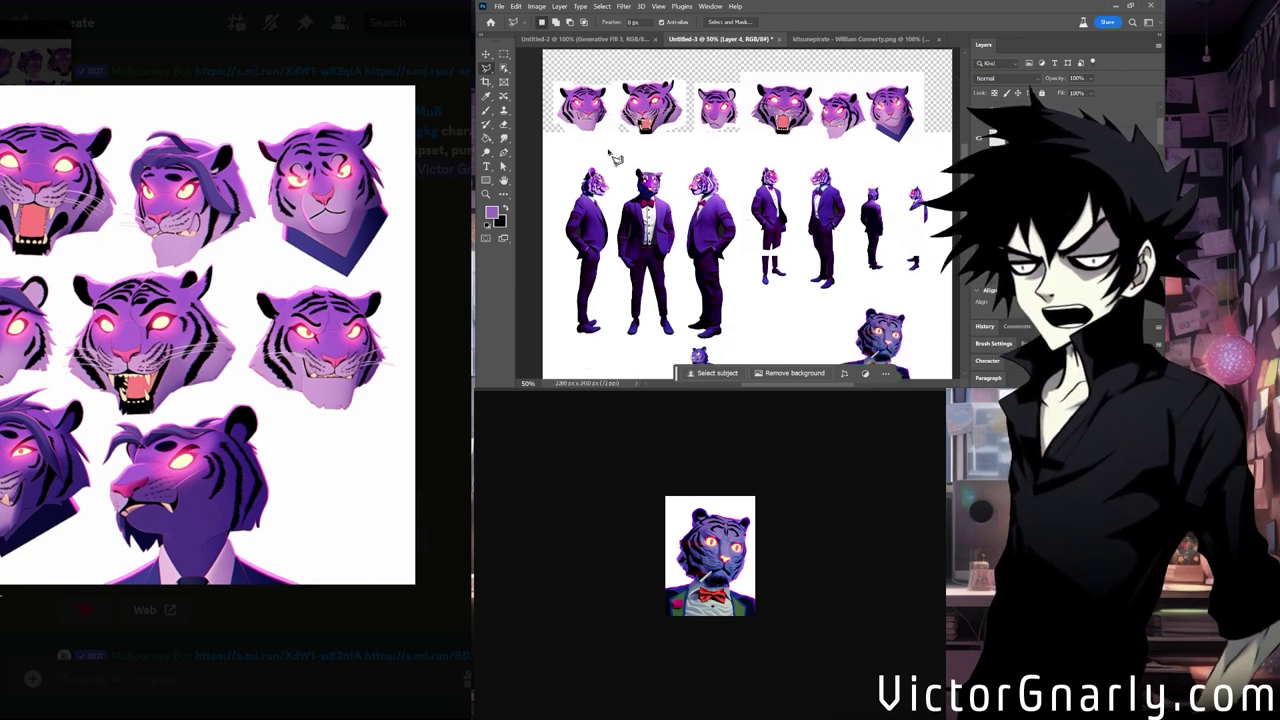
mouse_move(561, 141)
left_mouse_down()
mouse_move(845, 162)
mouse_move(940, 158)
left_mouse_up()
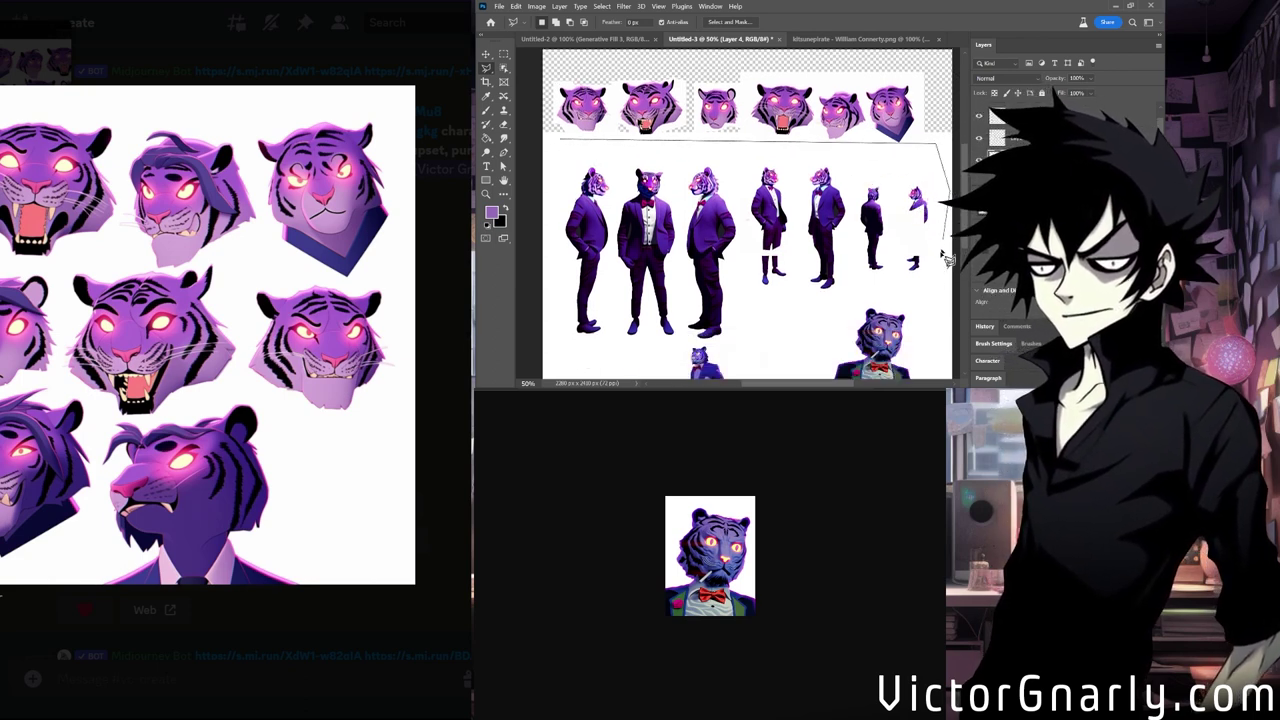
left_click(570, 328)
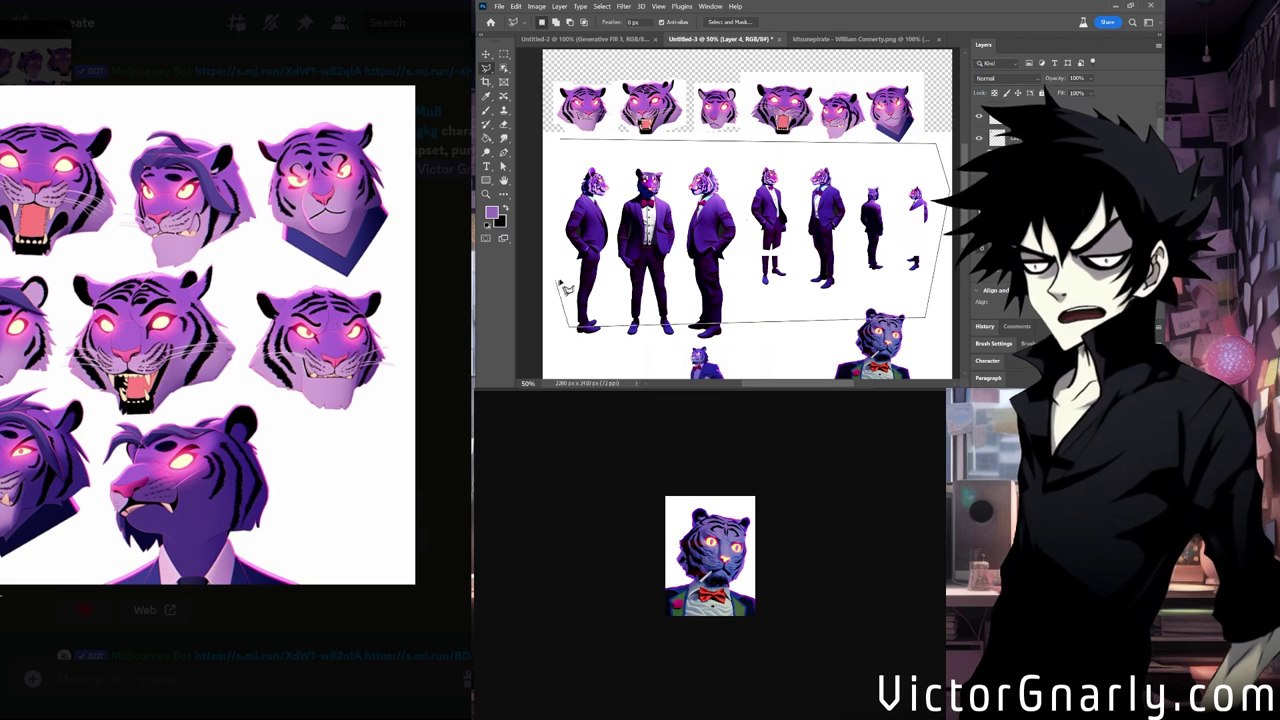
double_click(563, 230)
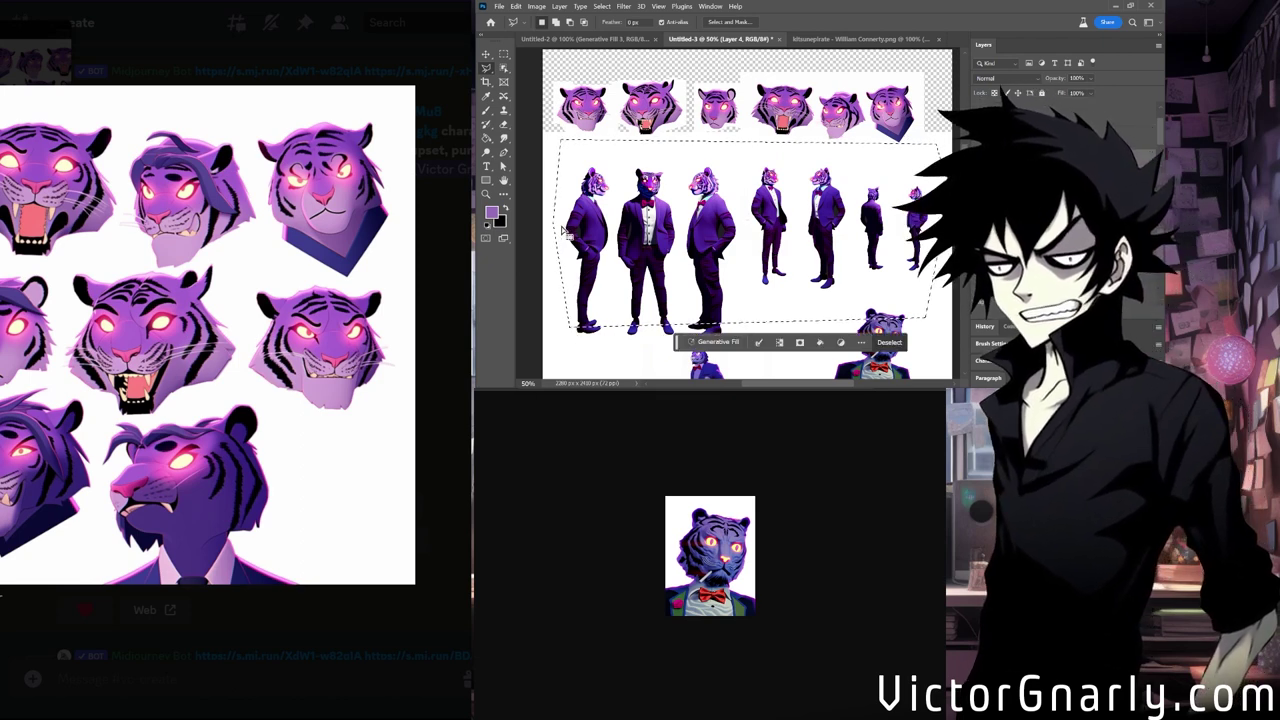
key("ctrl+d")
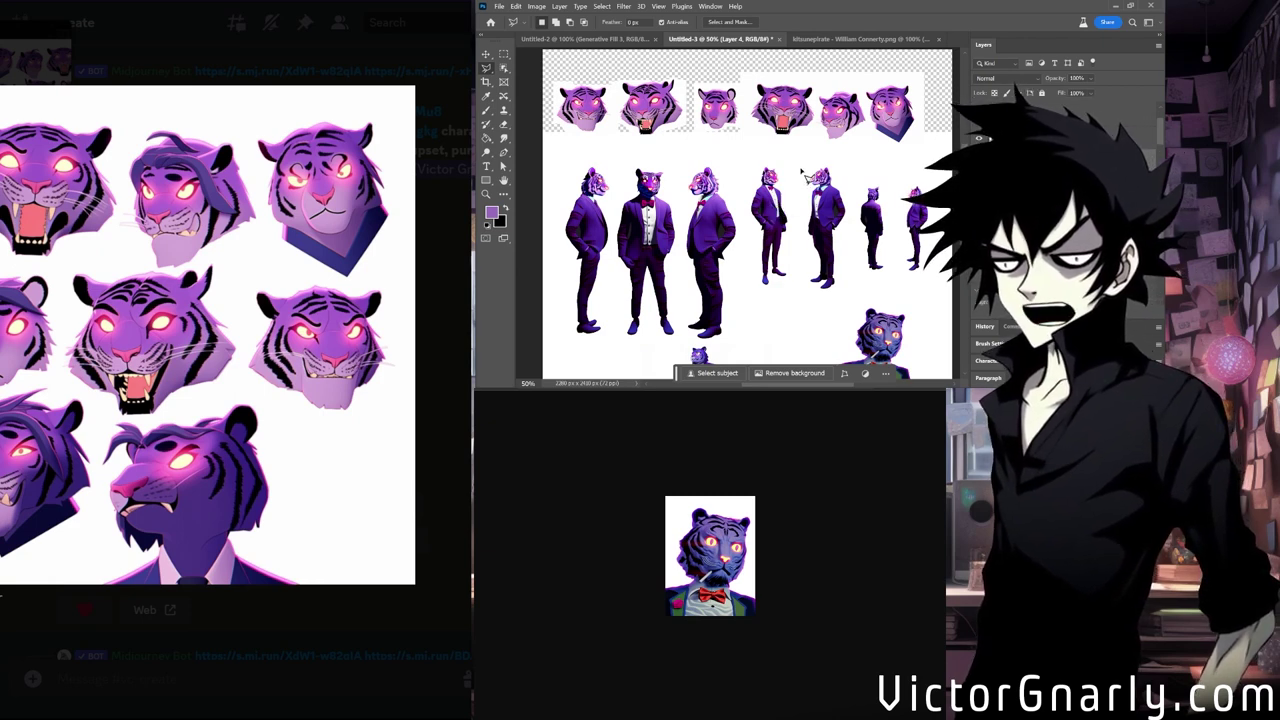
Lasso the two rightmost heads in the row, shift them slightly right and deselect.
scroll(812, 187, "up", 1)
scroll(812, 187, "down", 1)
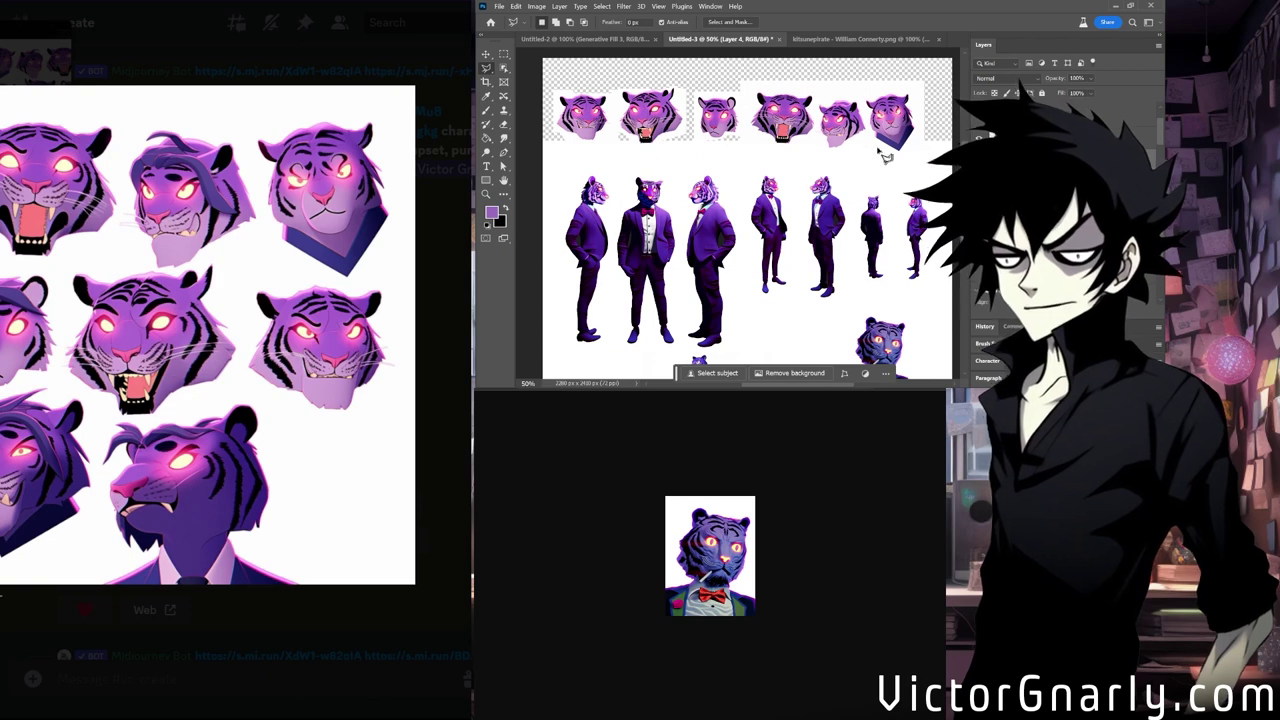
mouse_move(815, 78)
left_mouse_down()
mouse_move(814, 148)
mouse_move(853, 156)
mouse_move(873, 136)
mouse_move(853, 70)
mouse_move(867, 94)
mouse_move(933, 92)
mouse_move(937, 165)
mouse_move(862, 165)
mouse_move(860, 127)
left_mouse_up()
key("v")
scroll(757, 244, "right", 2)
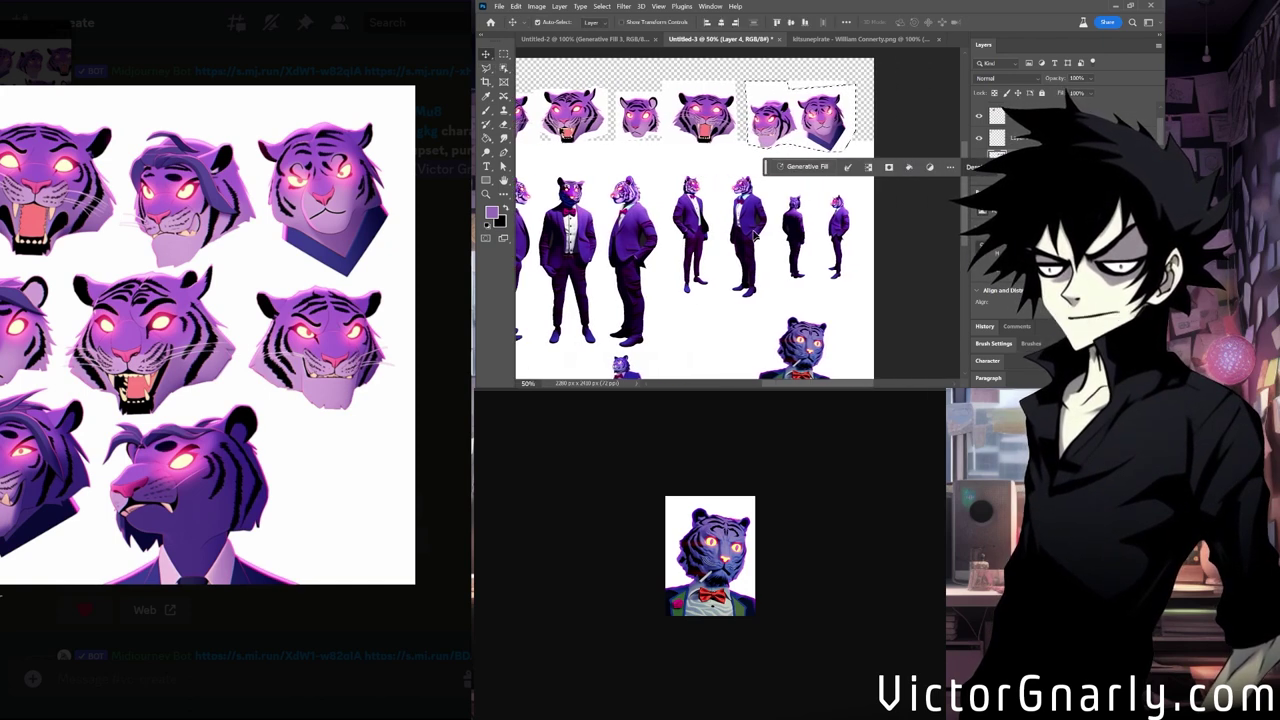
key("ctrl+d")
Lasso the rightmost head with the suit collar, move it slightly right to separate it from its neighbour, and deselect.
key("l")
mouse_move(795, 74)
left_mouse_down()
mouse_move(803, 149)
mouse_move(842, 164)
mouse_move(856, 127)
mouse_move(832, 88)
left_mouse_up()
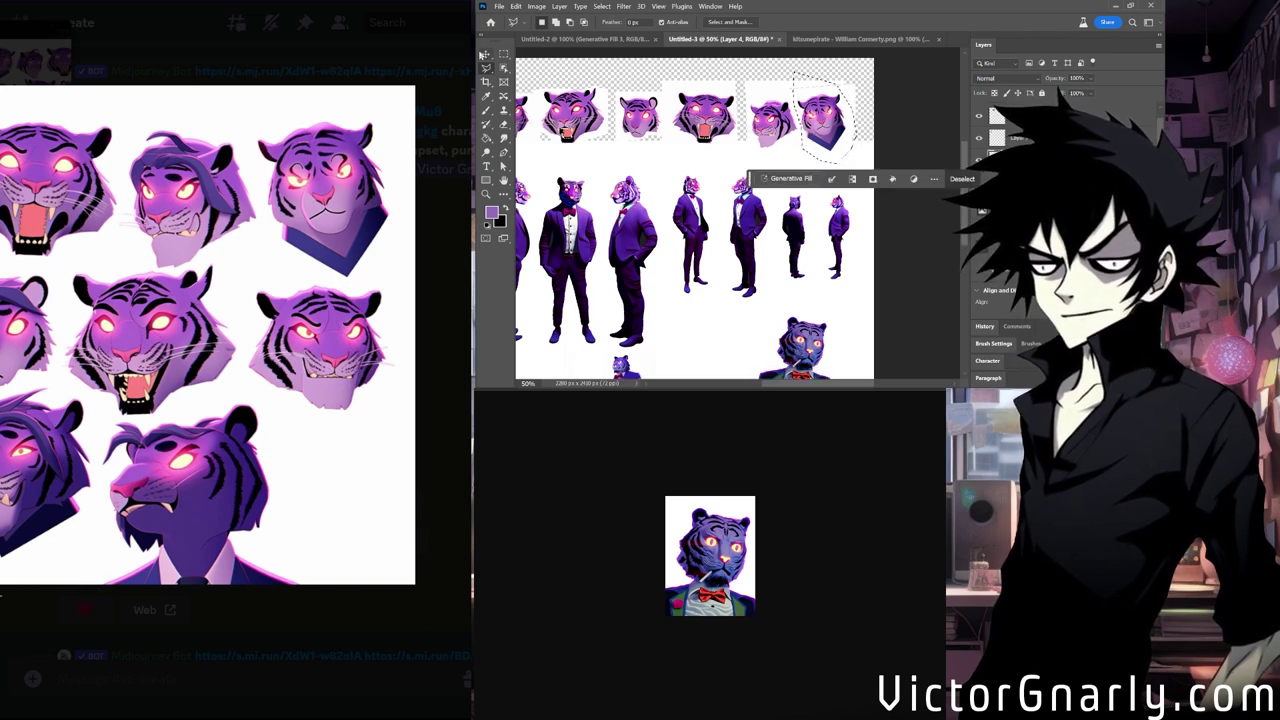
key("v")
left_click_drag(823, 135, 833, 138)
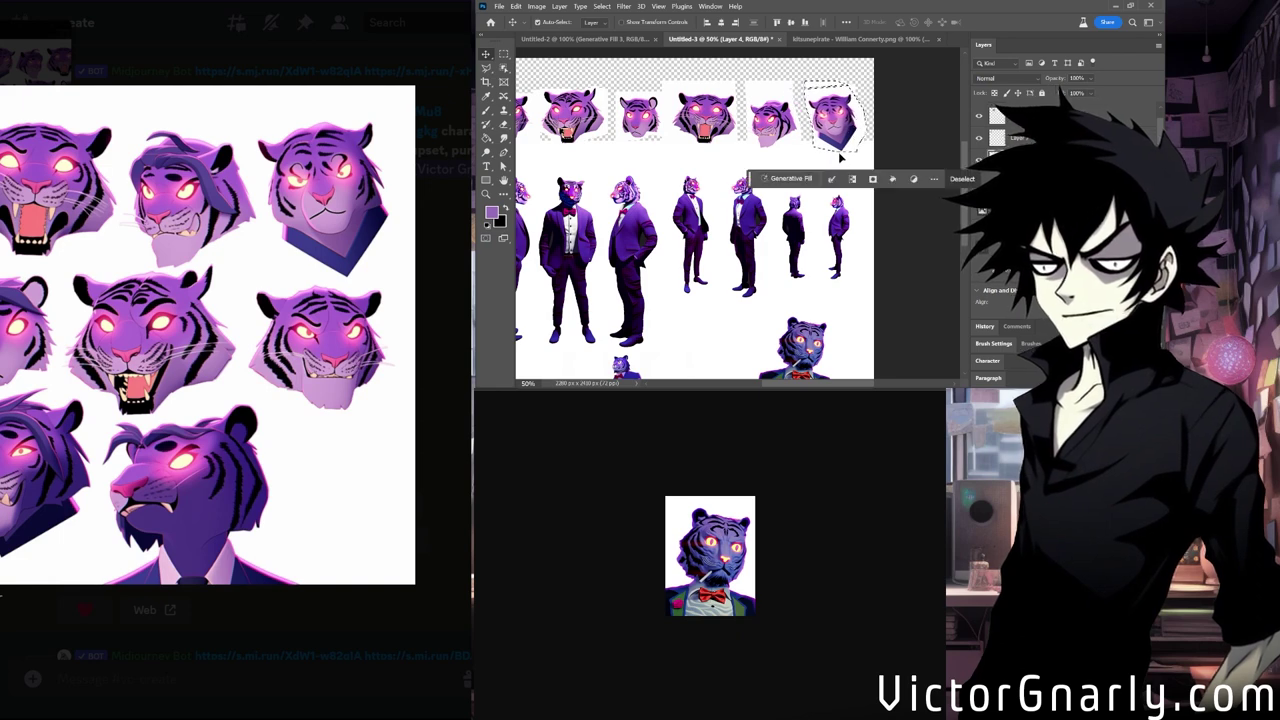
key("ctrl+d")
Check the overall arrangement of the heads and figures across the whole character sheet.
scroll(806, 200, "up", 1)
scroll(806, 200, "down", 2)
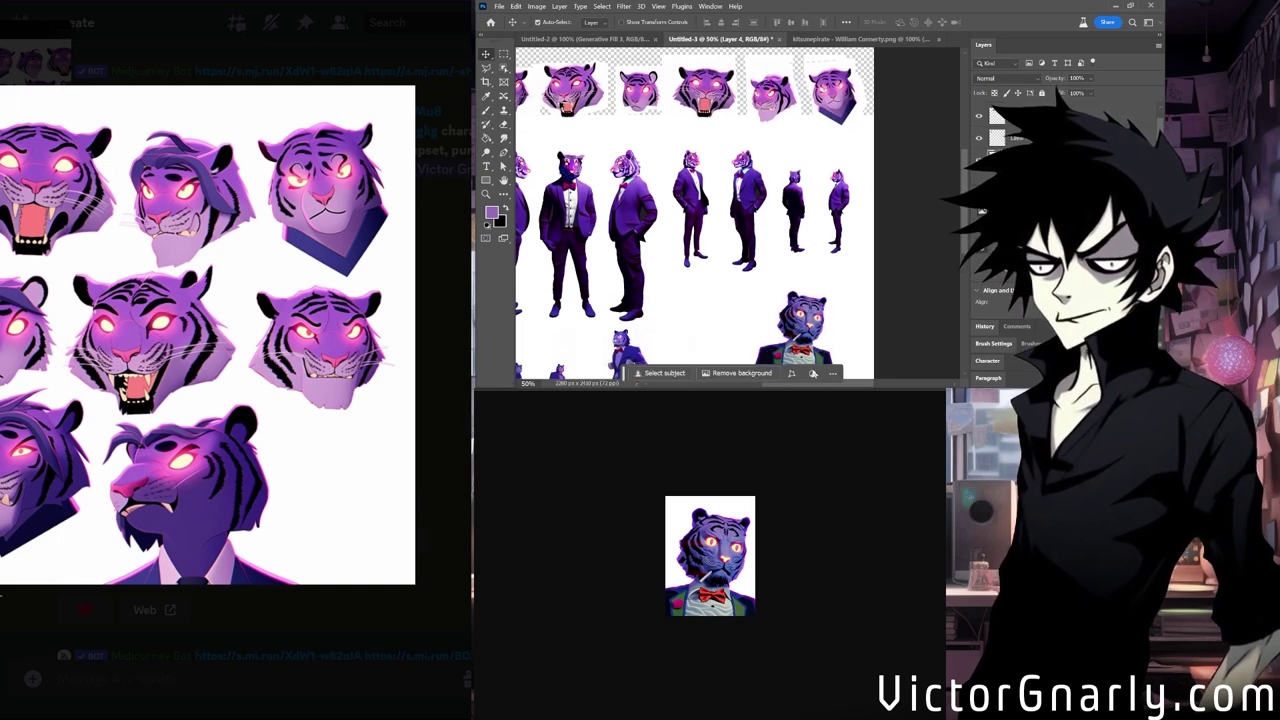
scroll(804, 241, "left", 3)
scroll(804, 241, "down", 3)
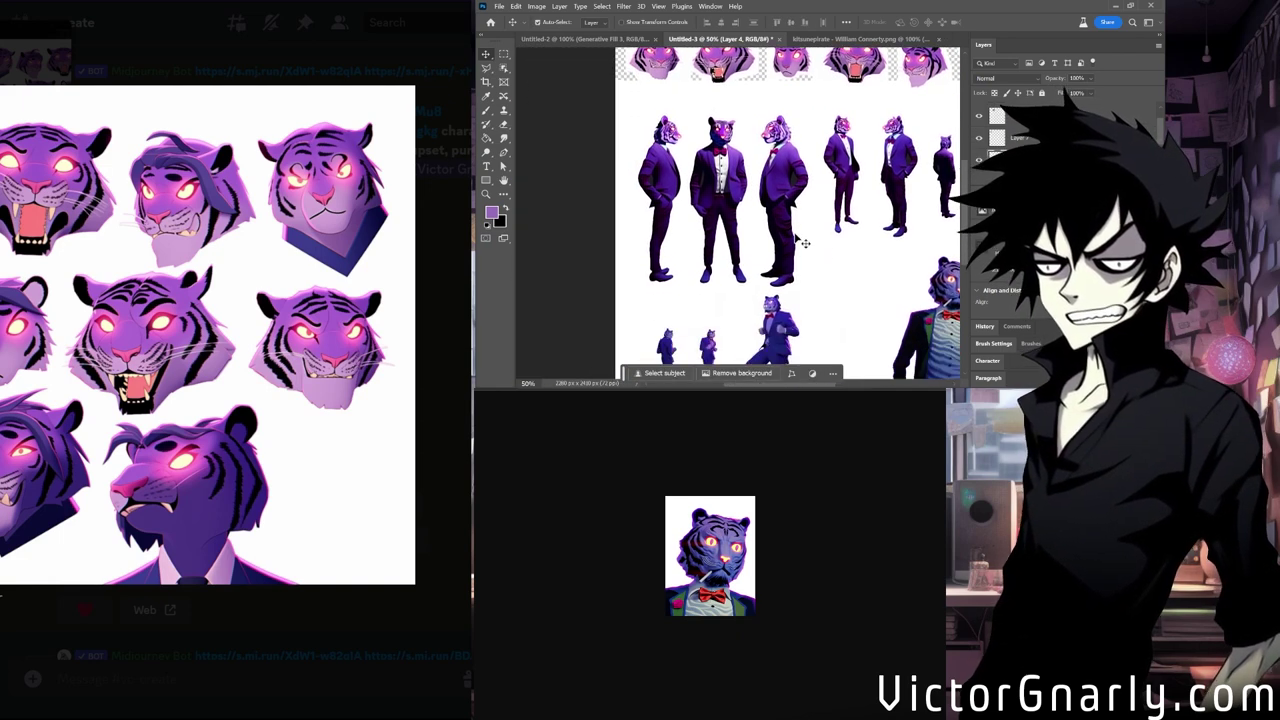
scroll(804, 241, "down", 2)
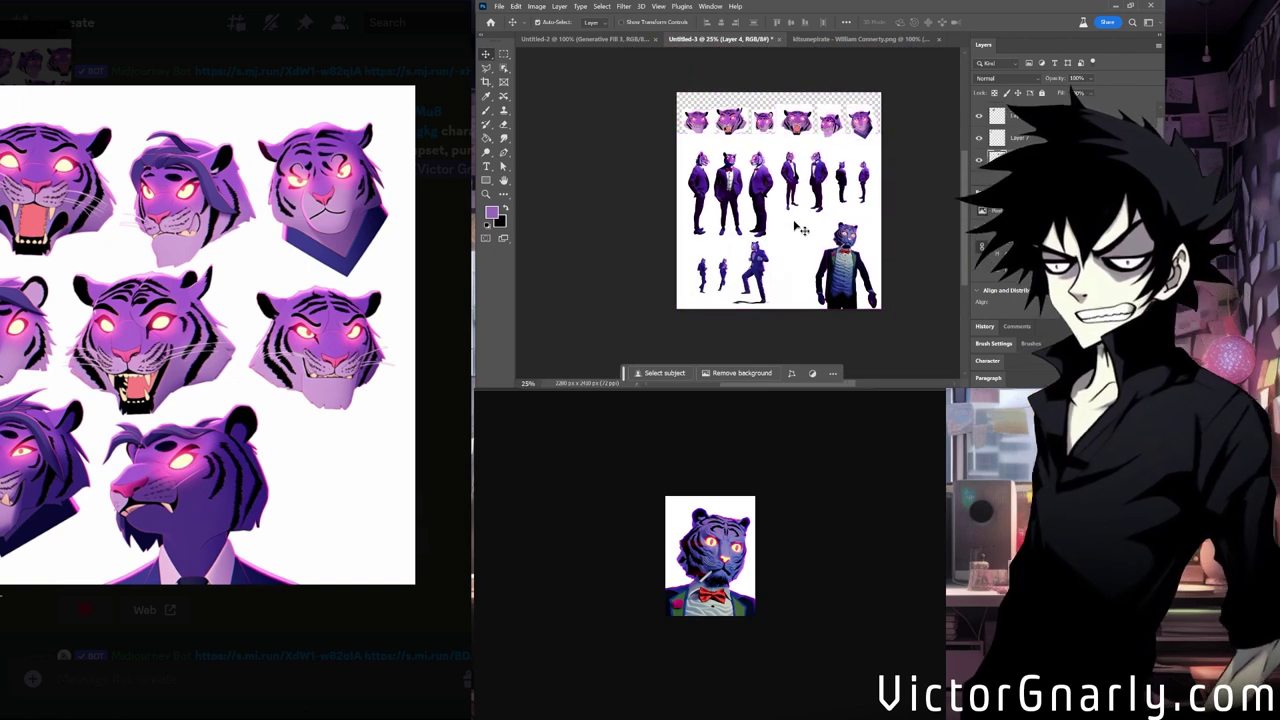
scroll(808, 168, "down", 1)
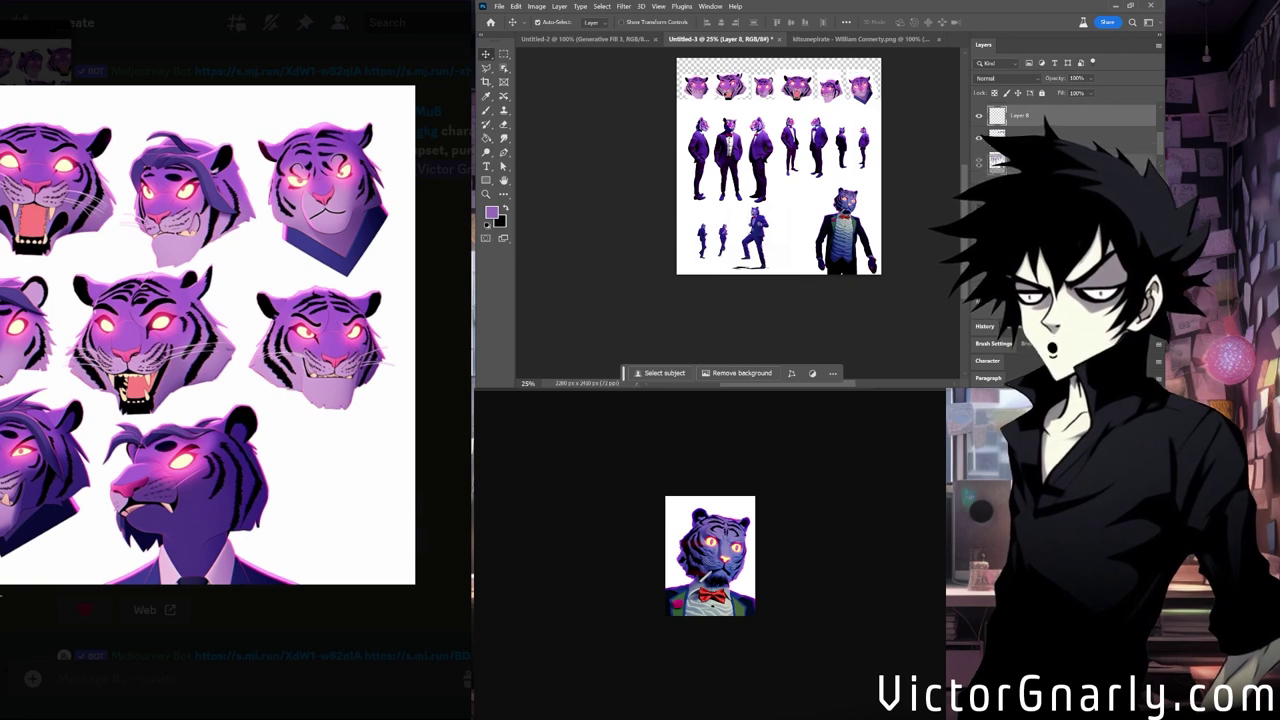
Sample white from the sheet and fill the transparent background strip behind the heads with the Paint Bucket on Layer 8.
left_click(486, 137)
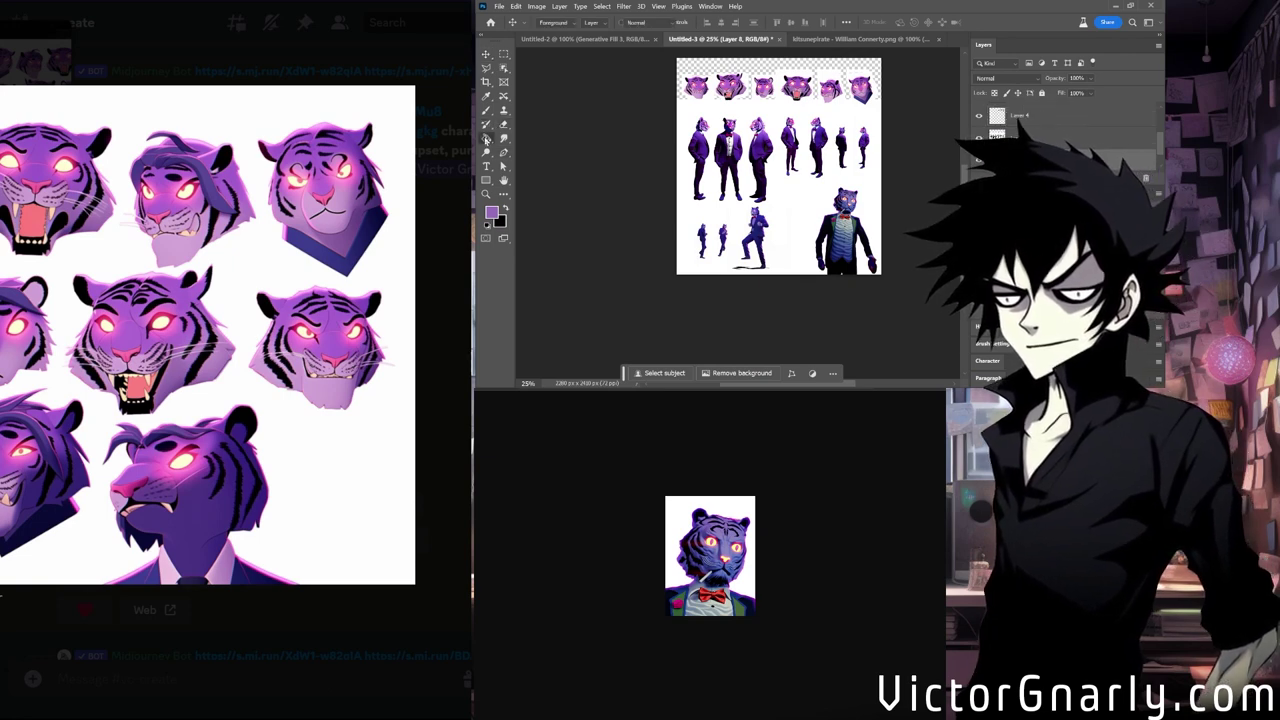
left_click(790, 235, "alt")
left_click(806, 190)
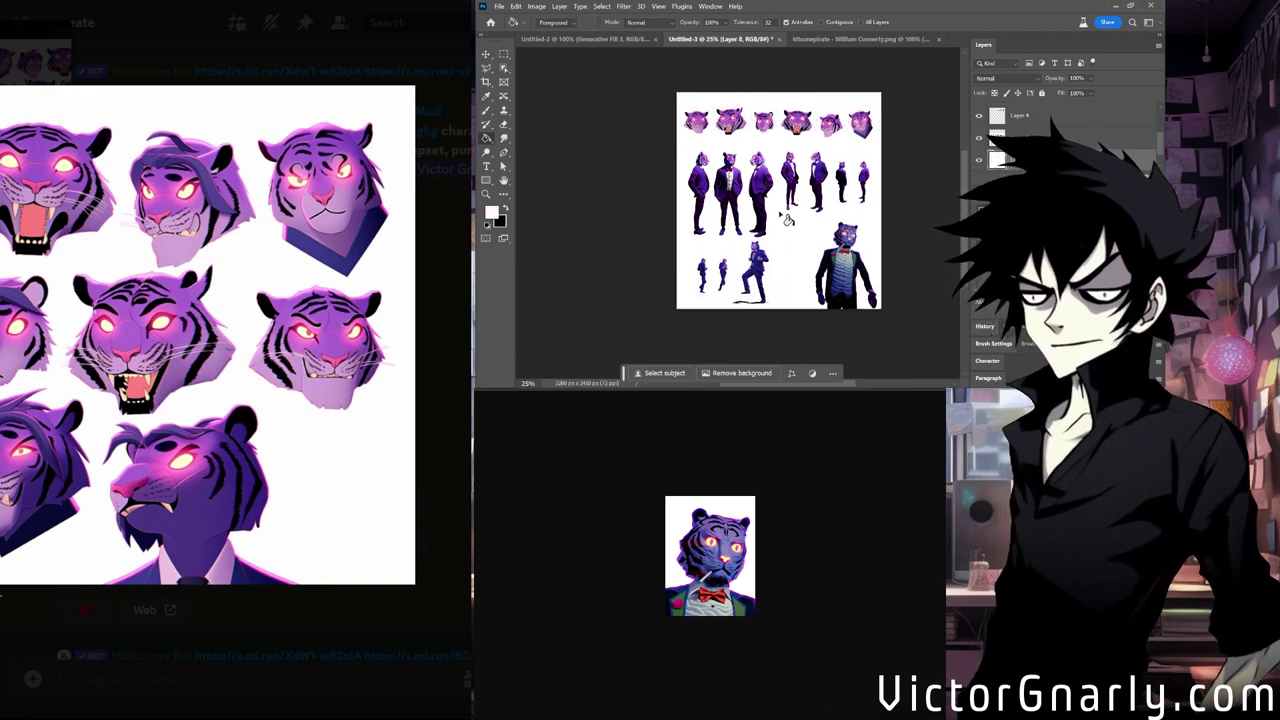
scroll(787, 219, "up", 3)
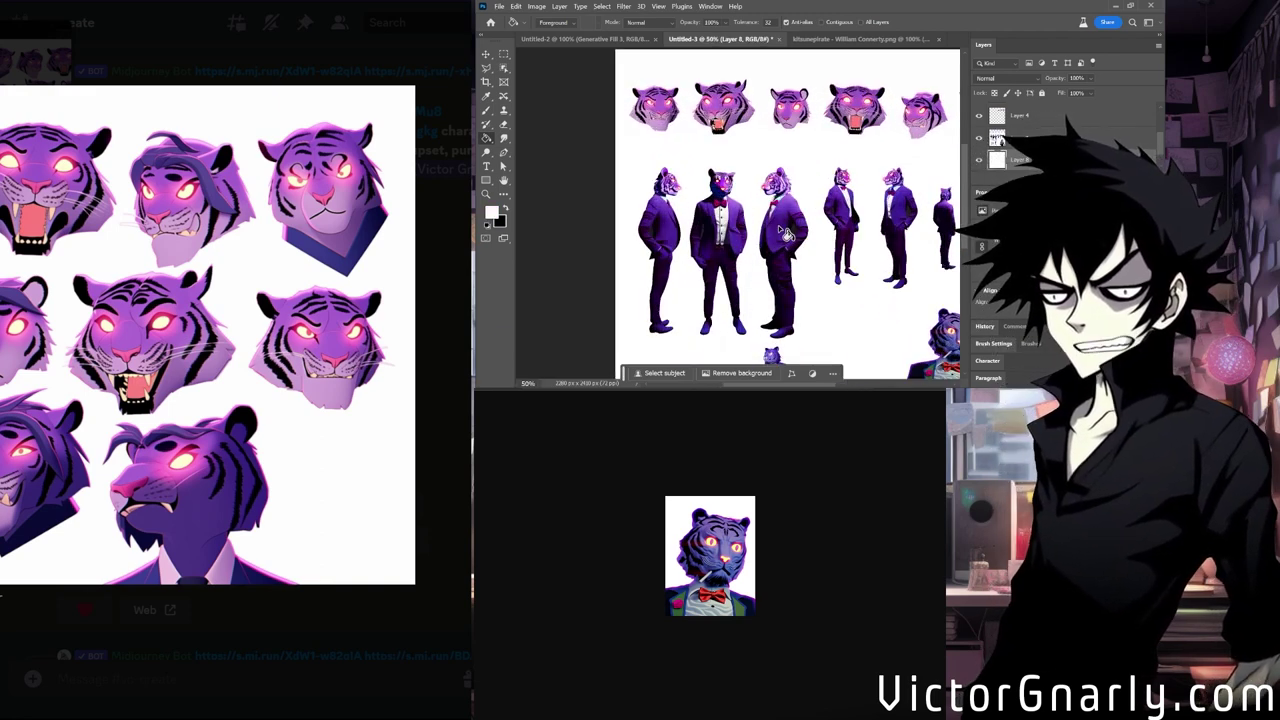
scroll(740, 378, "right", 2)
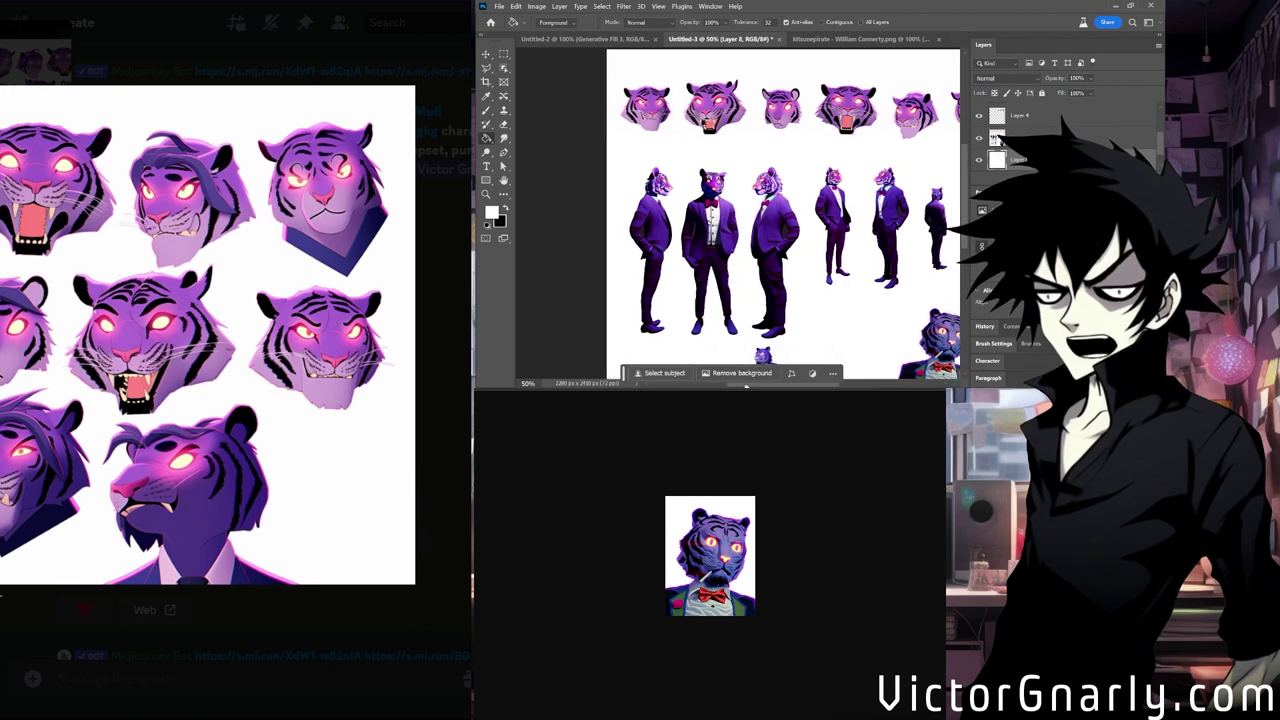
scroll(778, 273, "up", 1)
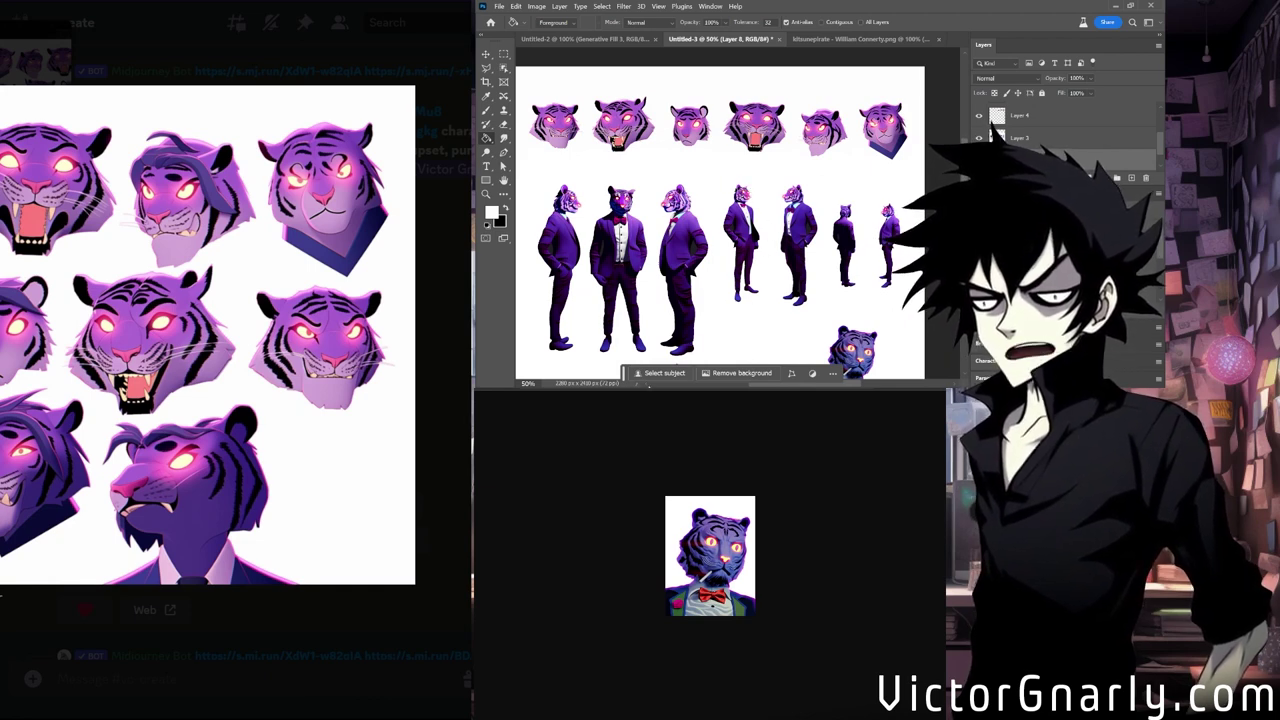
Marquee the second head in the row and examine its edges and the surrounding heads up close.
left_click(504, 54)
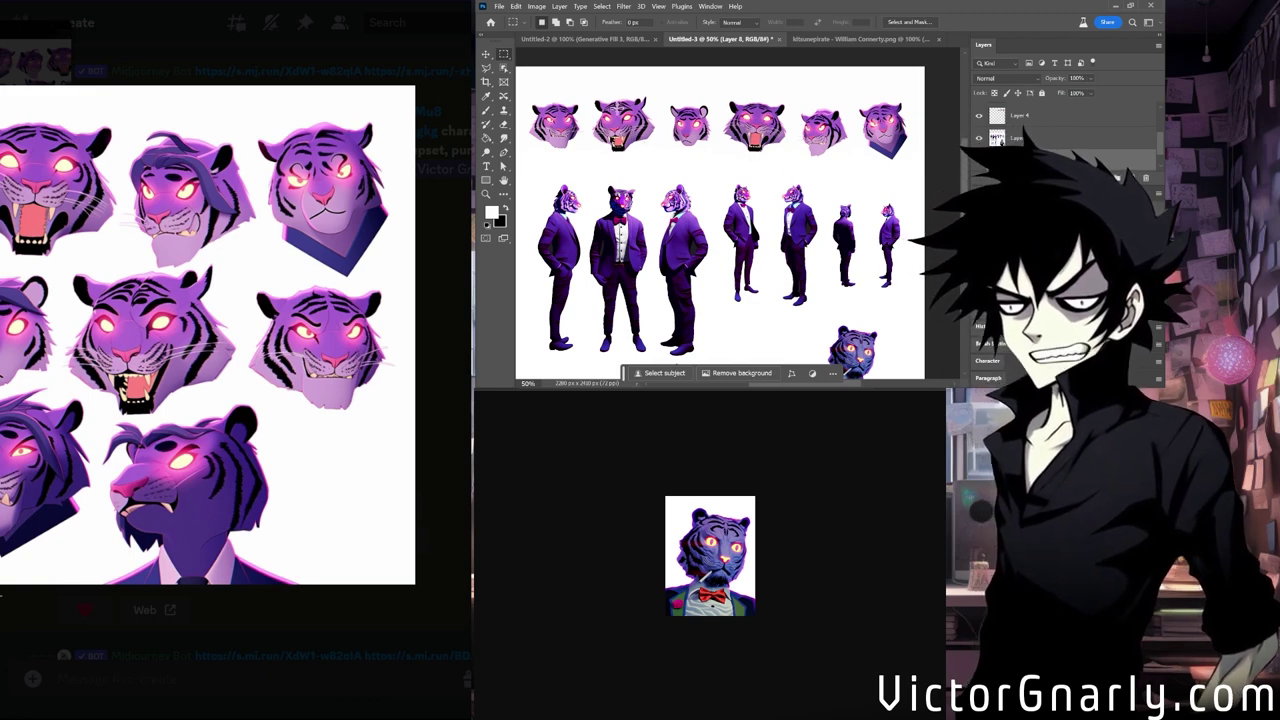
left_click_drag(584, 89, 662, 159)
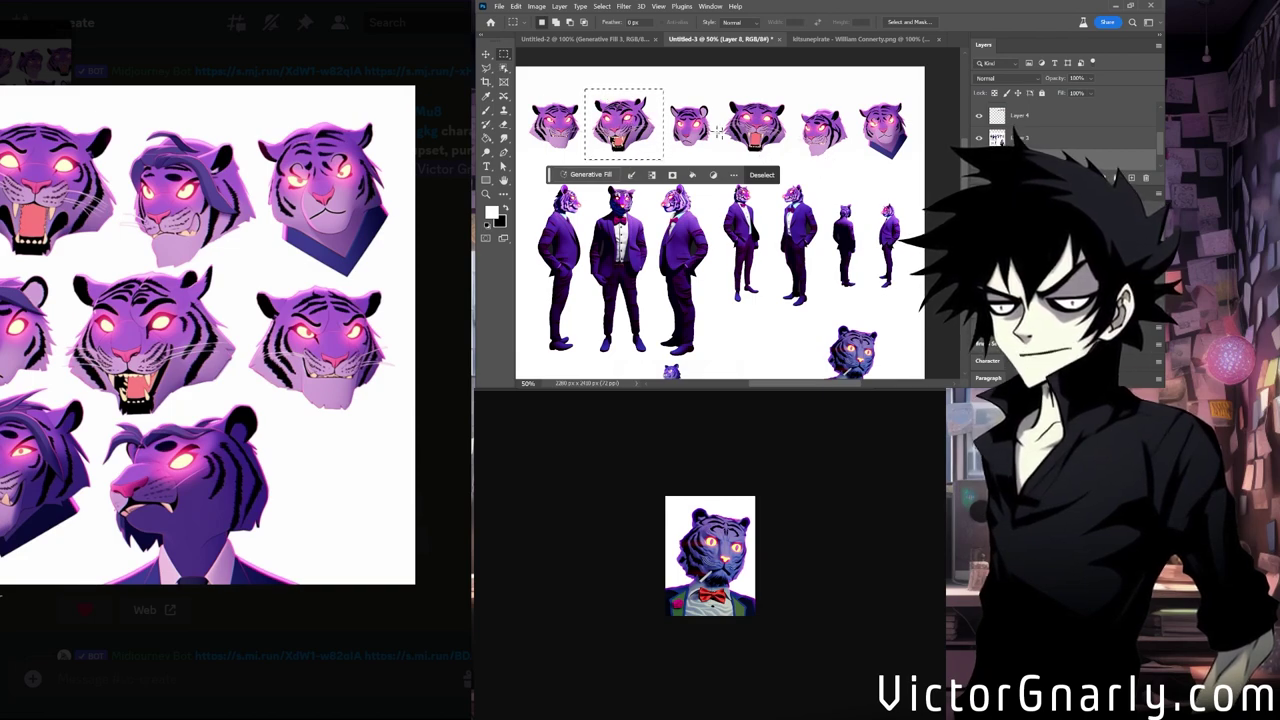
scroll(634, 137, "up", 3)
scroll(703, 211, "up", 5)
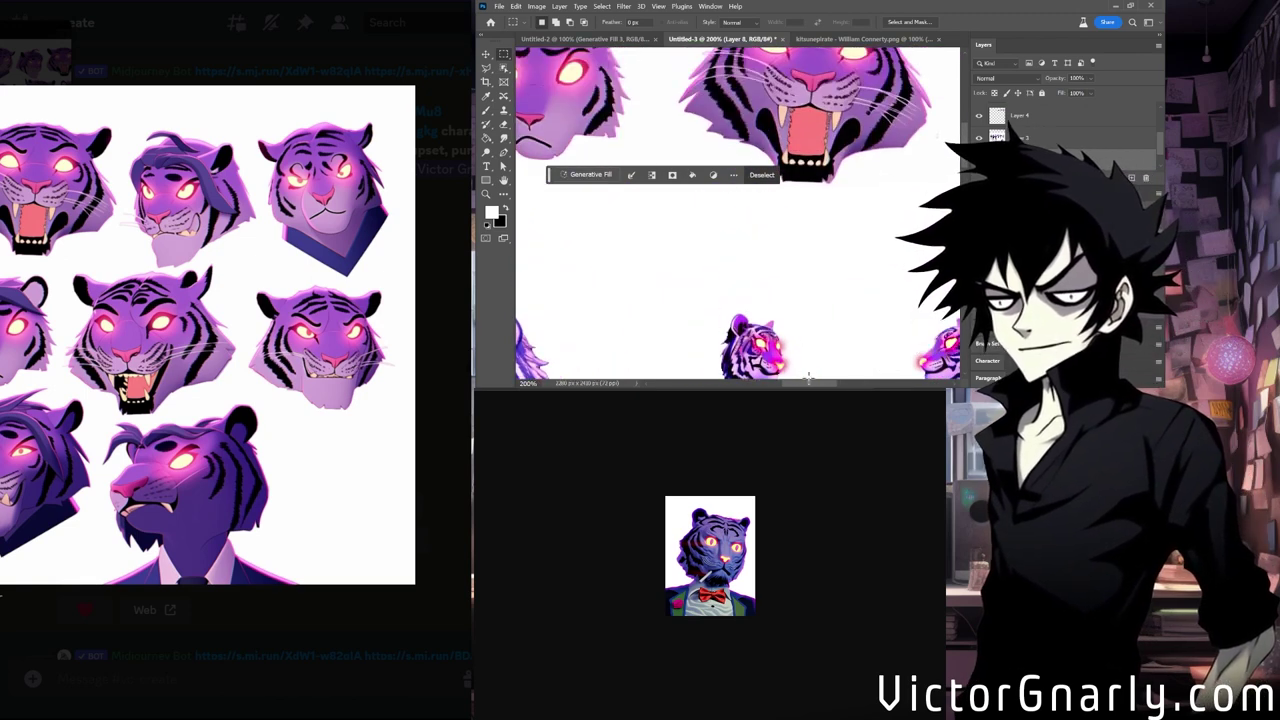
scroll(800, 370, "right", 3)
scroll(770, 330, "up", 3)
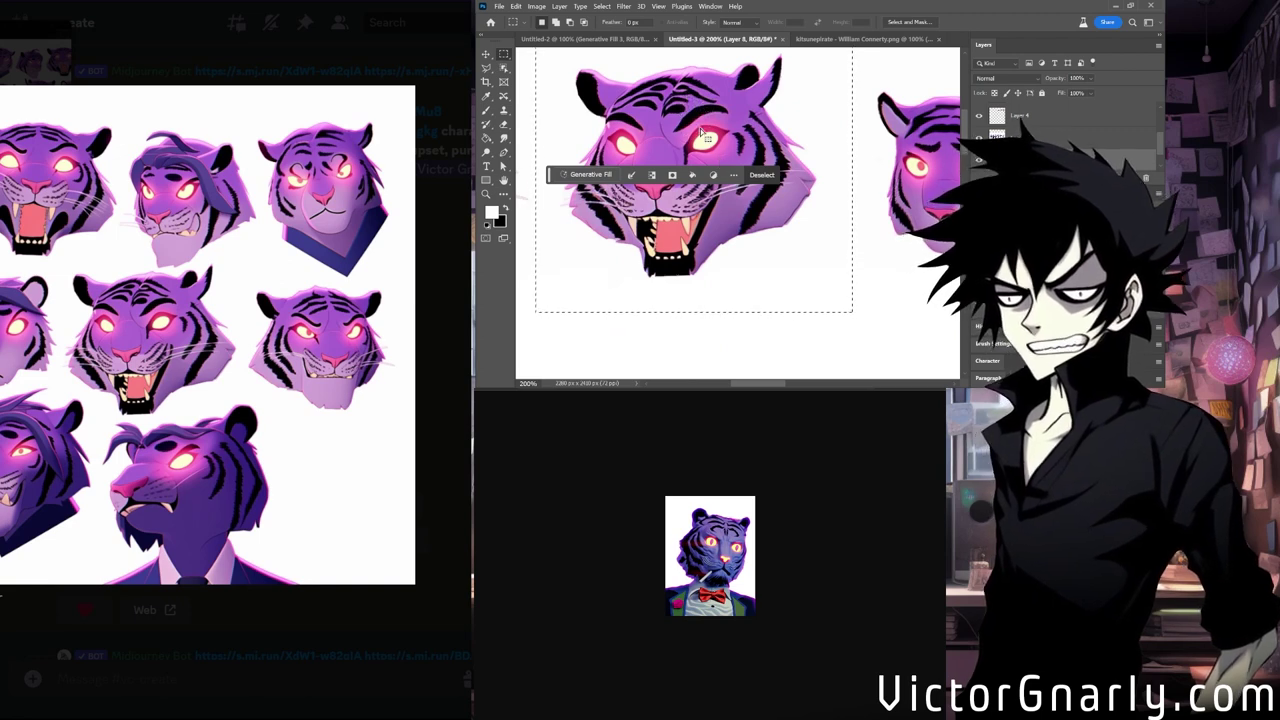
scroll(704, 133, "down", 2)
scroll(817, 198, "down", 3)
scroll(733, 200, "up", 1)
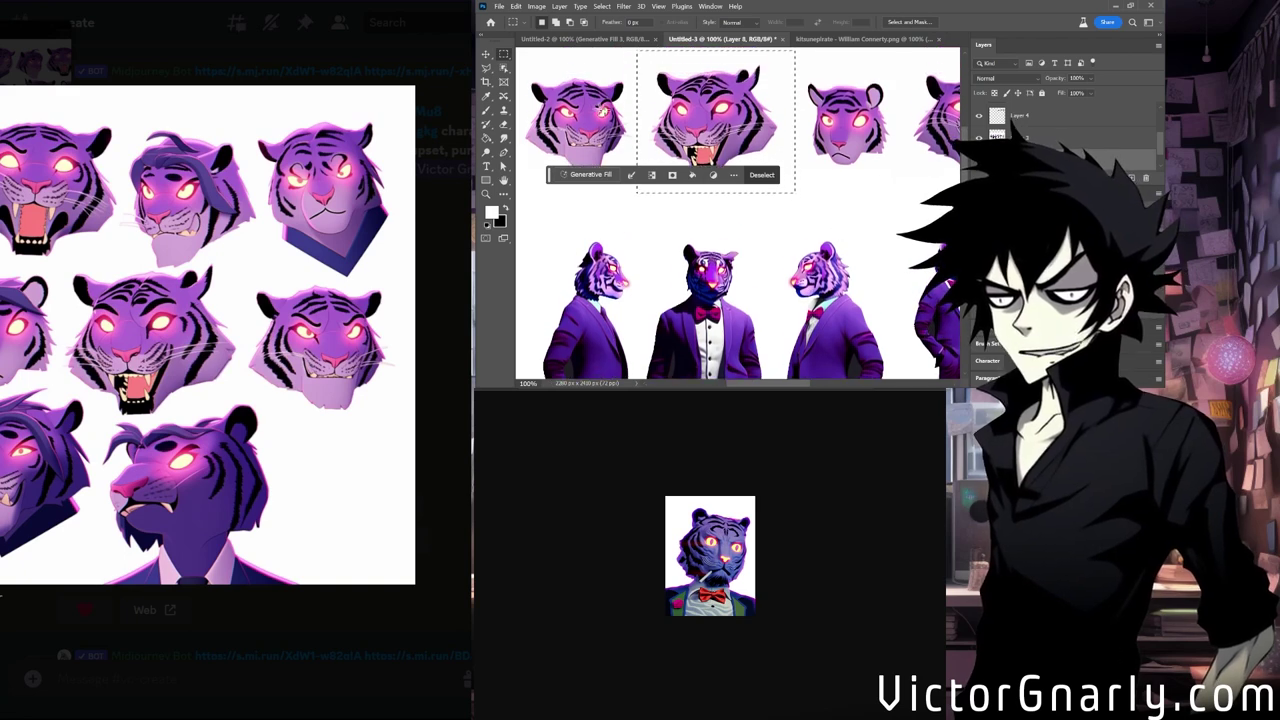
scroll(770, 250, "up", 1)
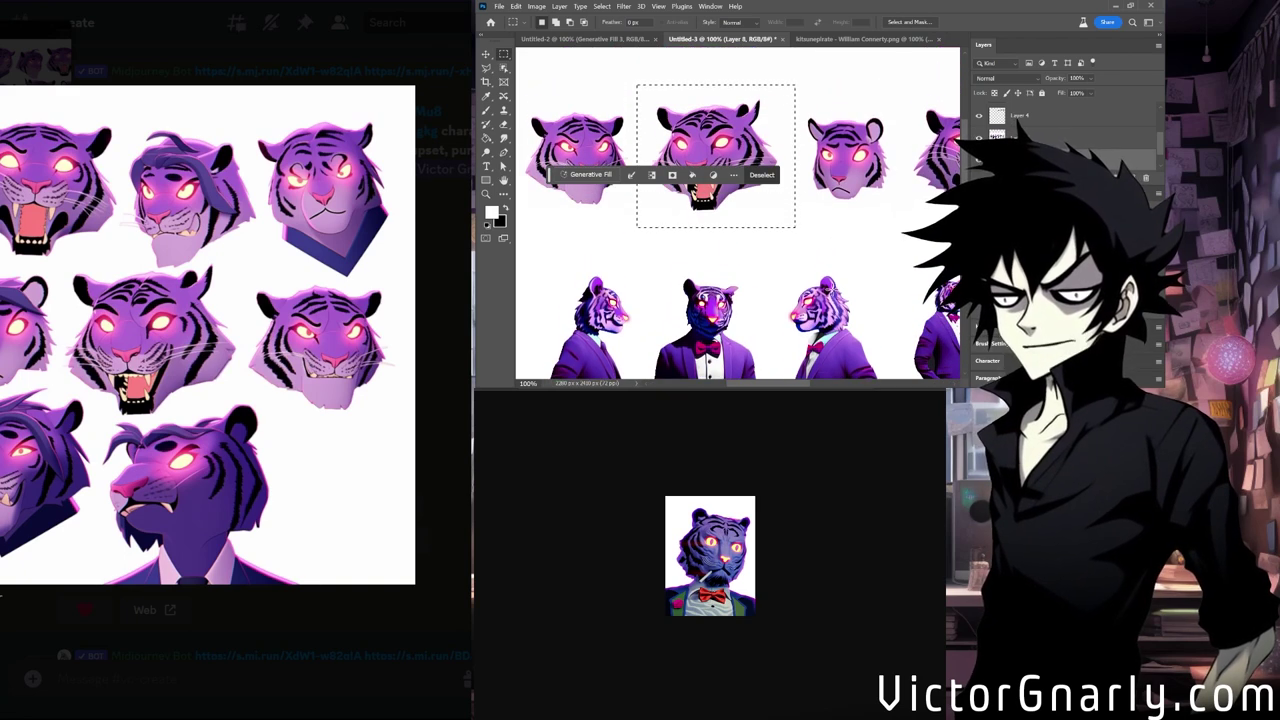
scroll(796, 300, "down", 2)
scroll(796, 300, "down", 1)
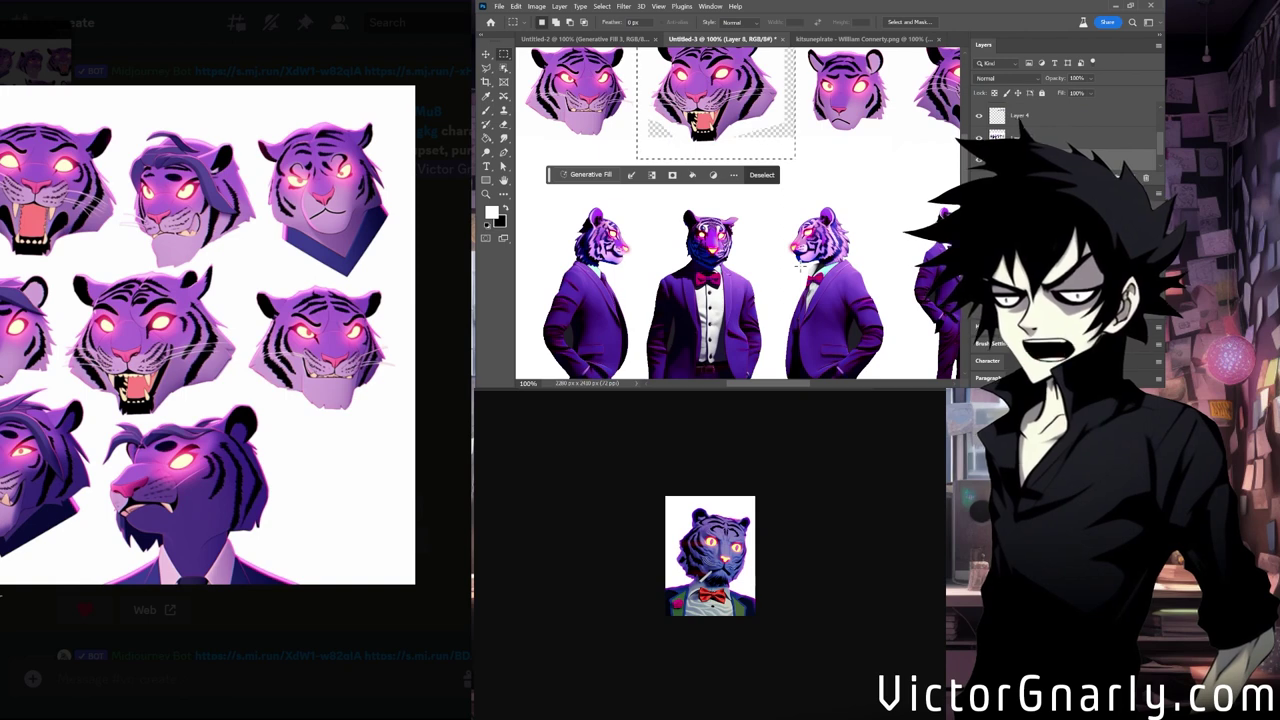
Find the layer holding the open-mouthed second head, hide it by turning off Layer 6, and deselect.
left_click(1035, 135)
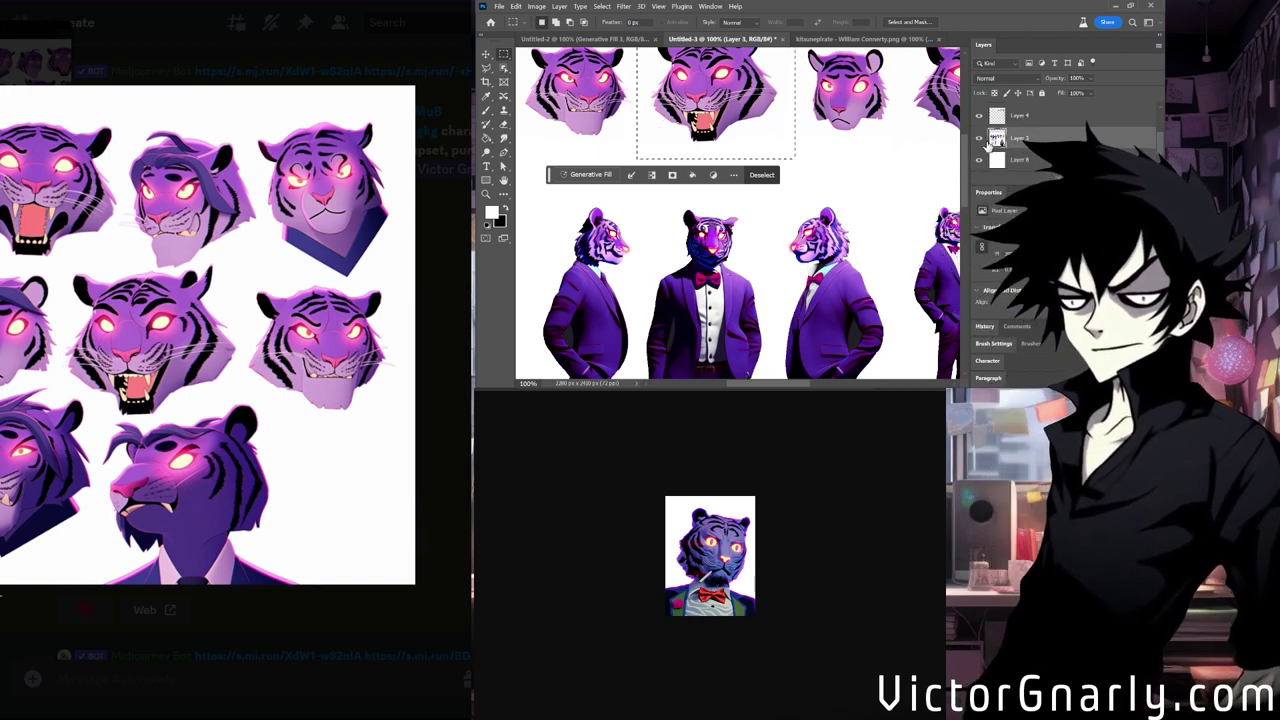
key("v")
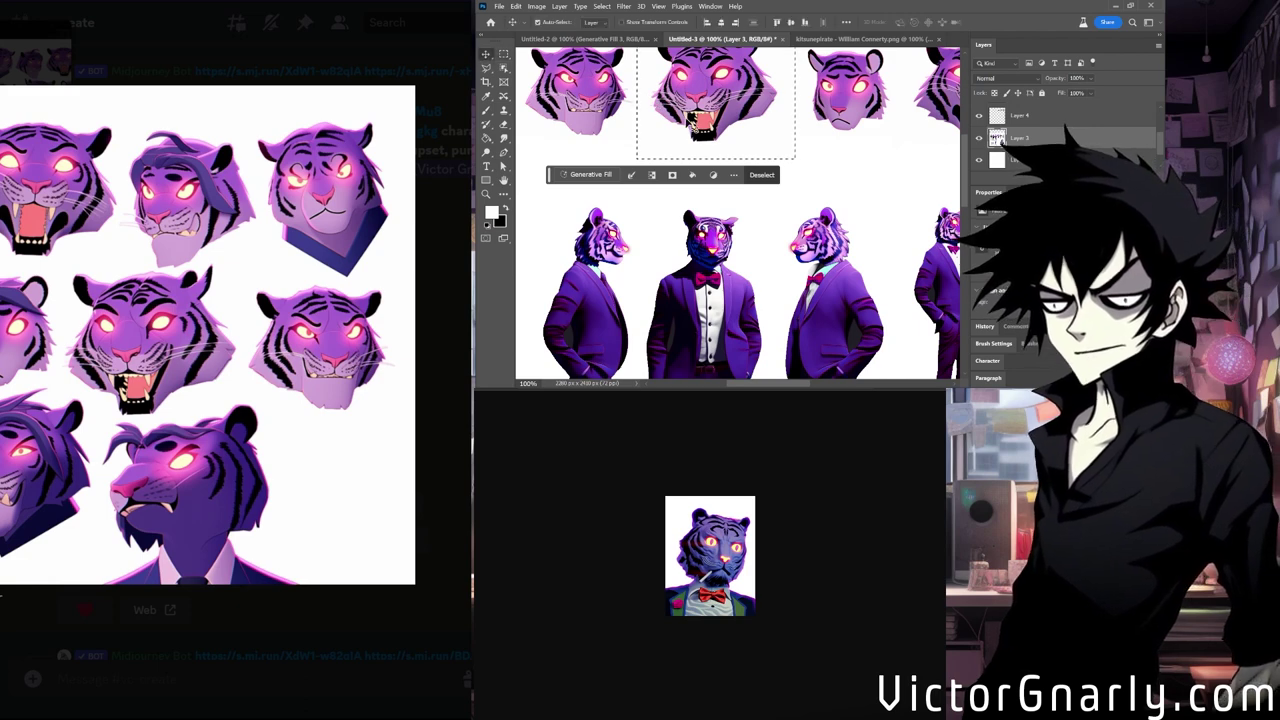
left_click_drag(712, 112, 731, 128)
left_click(846, 163)
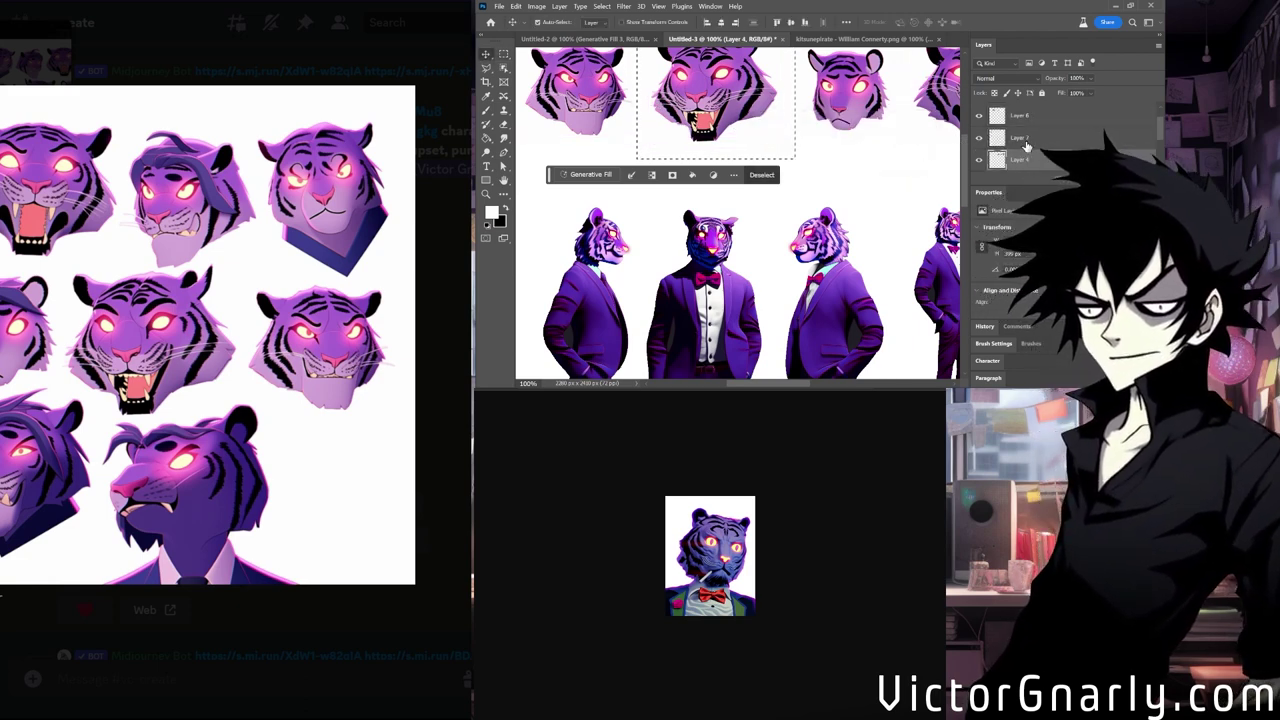
key("Delete")
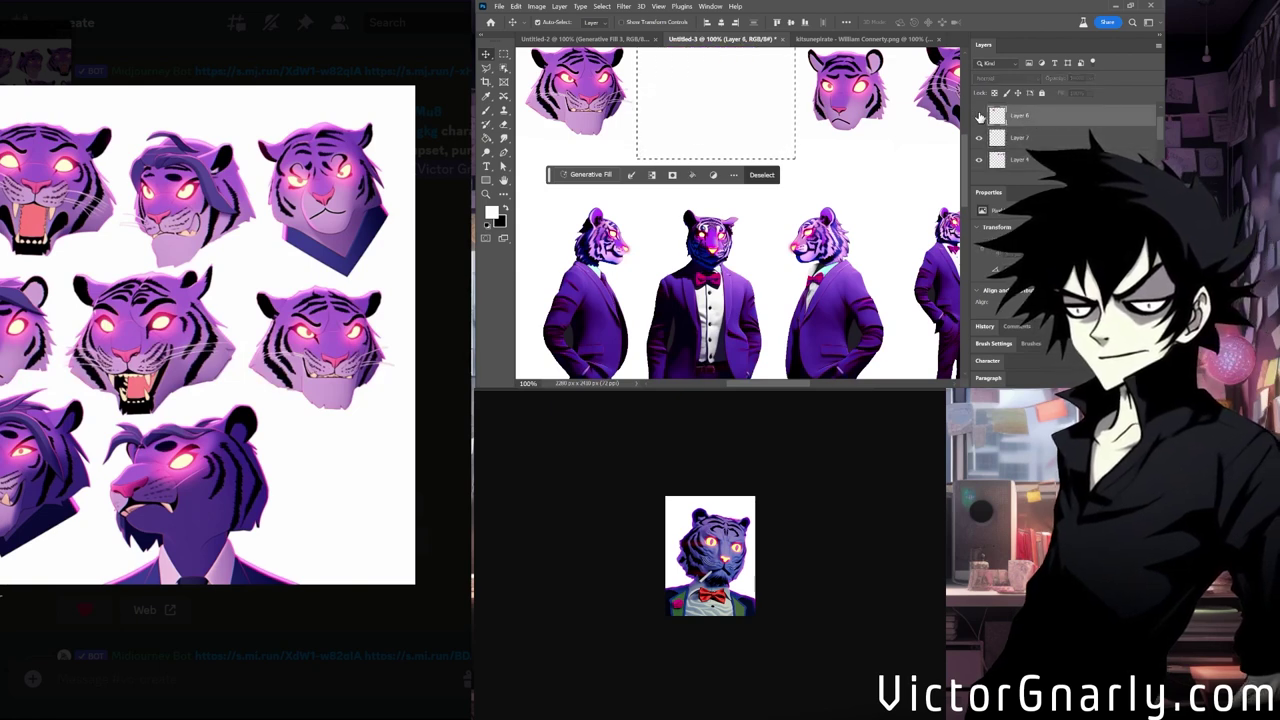
key("ctrl+d")
scroll(870, 135, "up", 1)
scroll(690, 153, "down", 2)
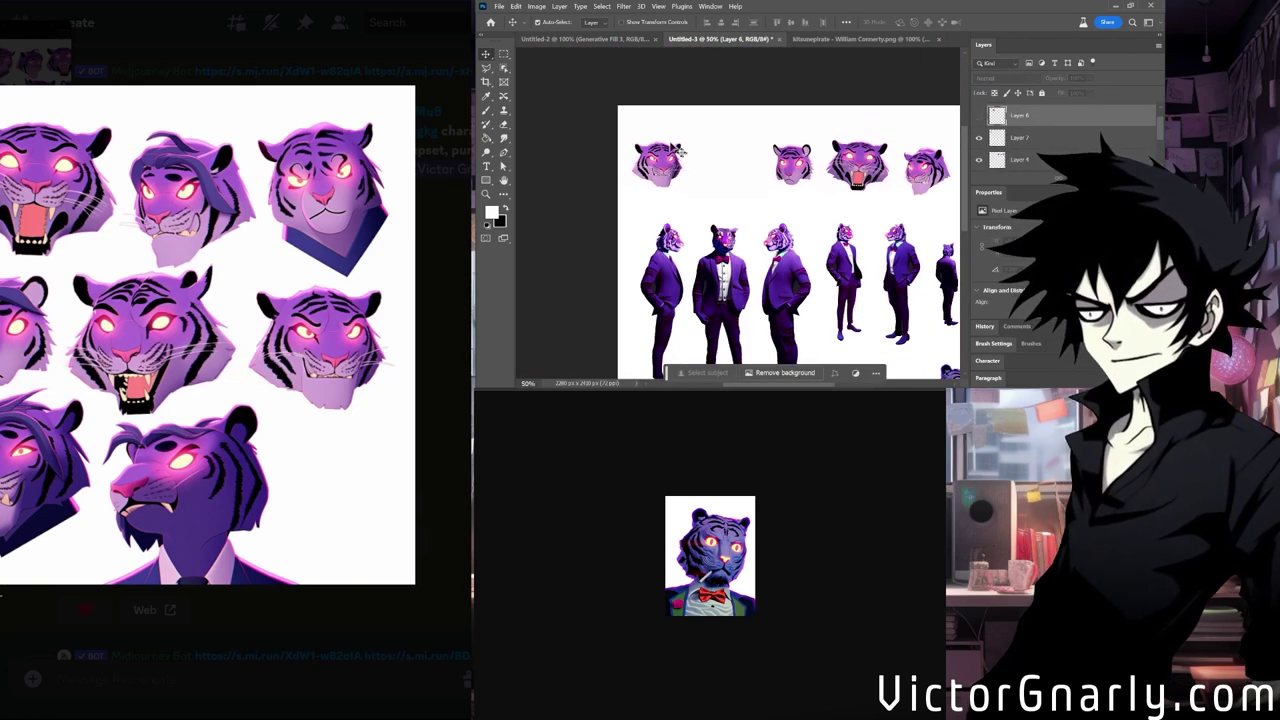
Move the first head right beside its neighbour, and shift the whole row of five heads left to centre it above the figures.
left_click_drag(663, 175, 786, 170)
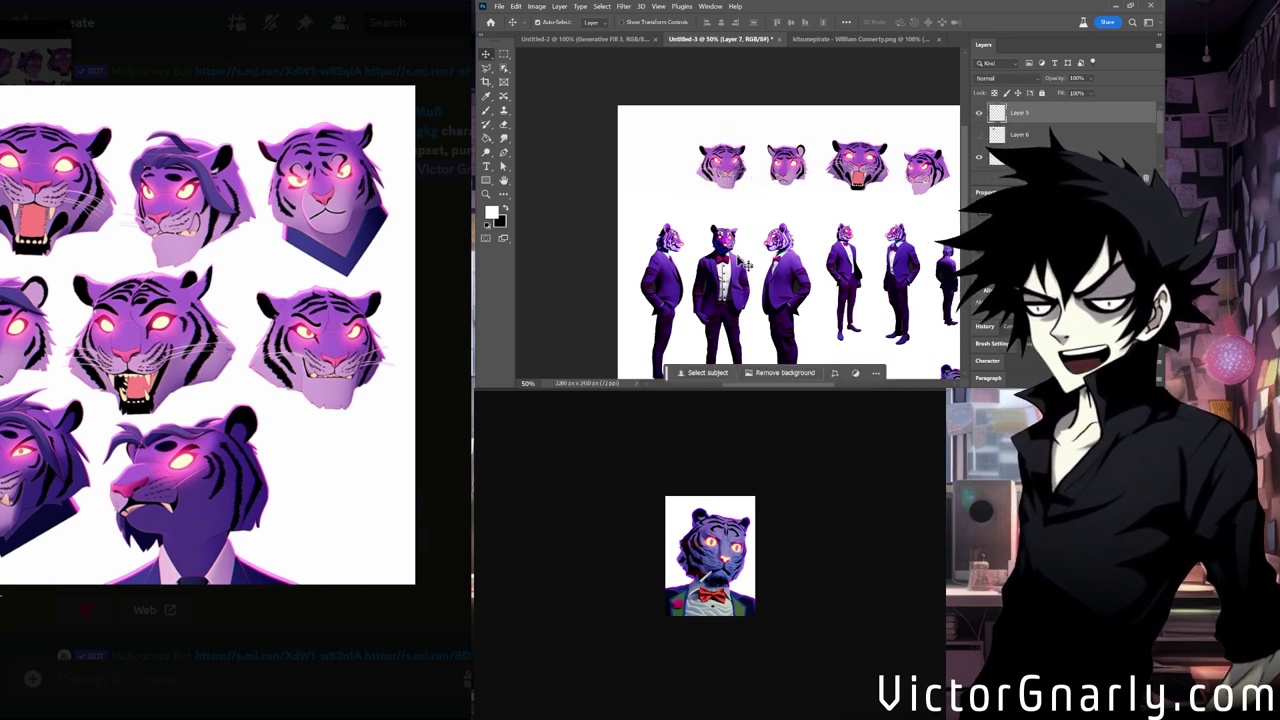
scroll(686, 178, "left", 3)
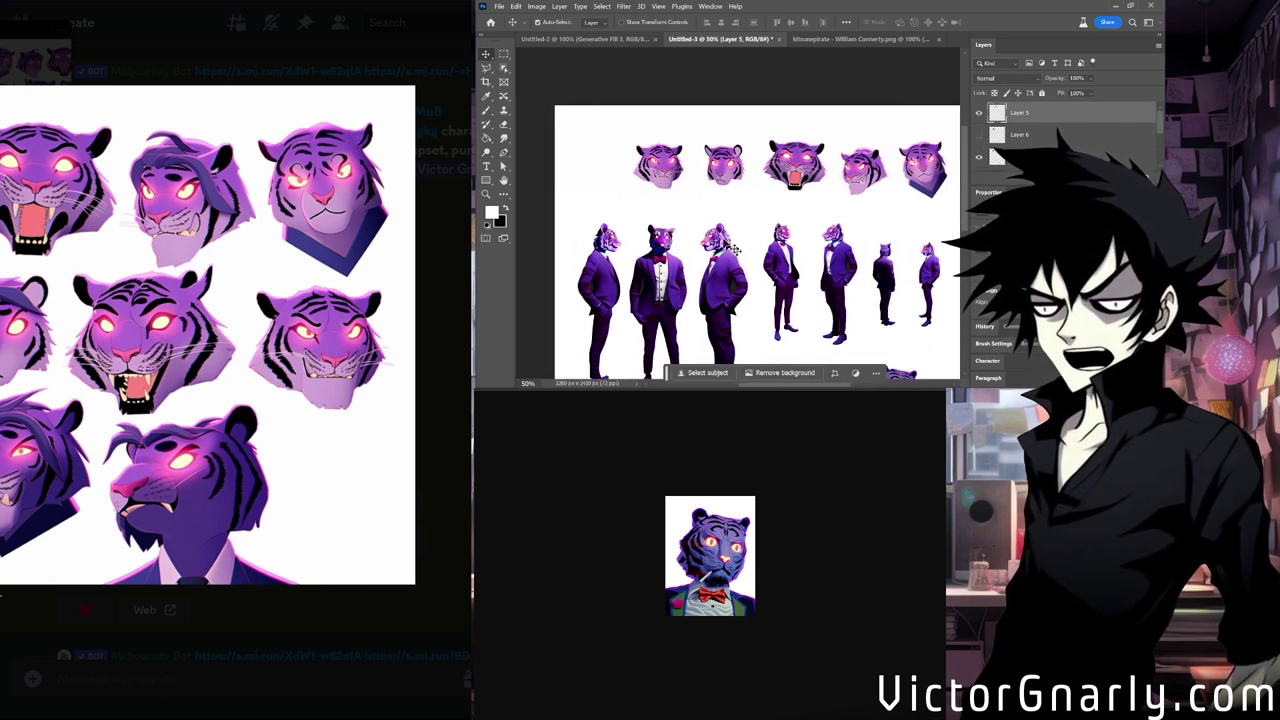
left_click(794, 172, "shift")
left_click_drag(923, 177, 903, 180)
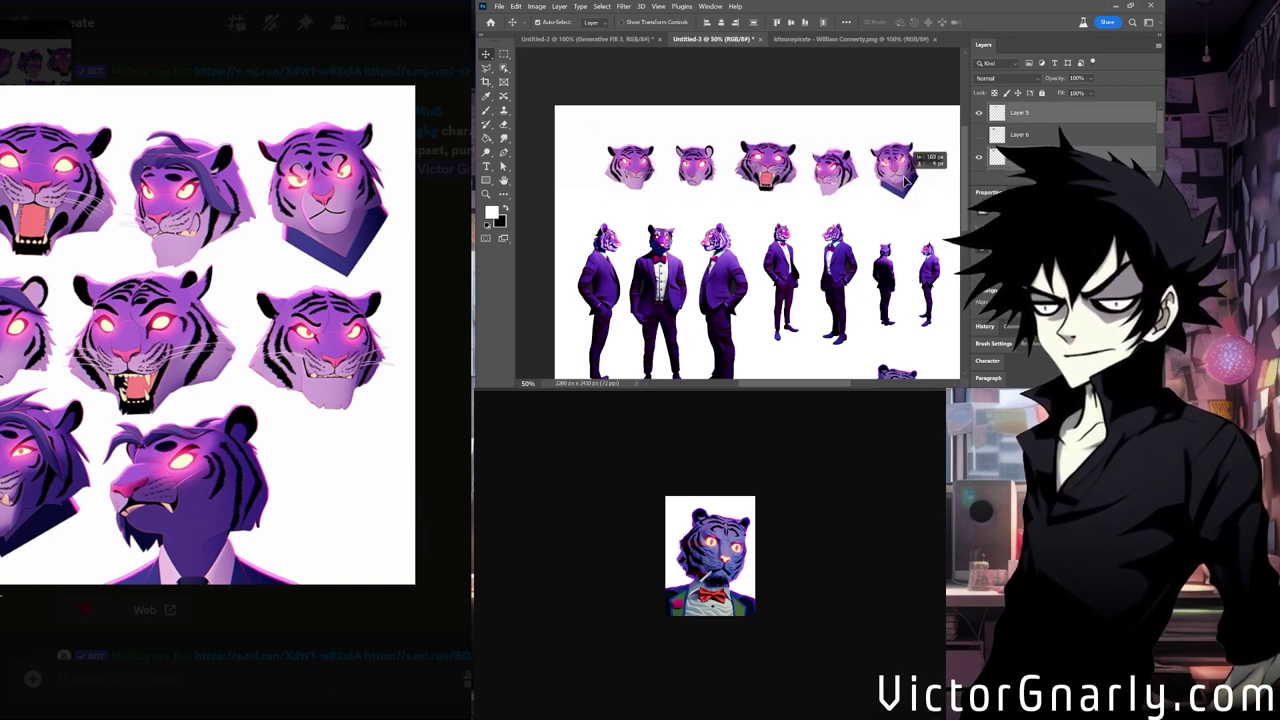
Review the spacing and layout of the five heads, the standing figures and the lower figures across the whole sheet.
scroll(828, 315, "down", 1)
scroll(828, 315, "down", 5)
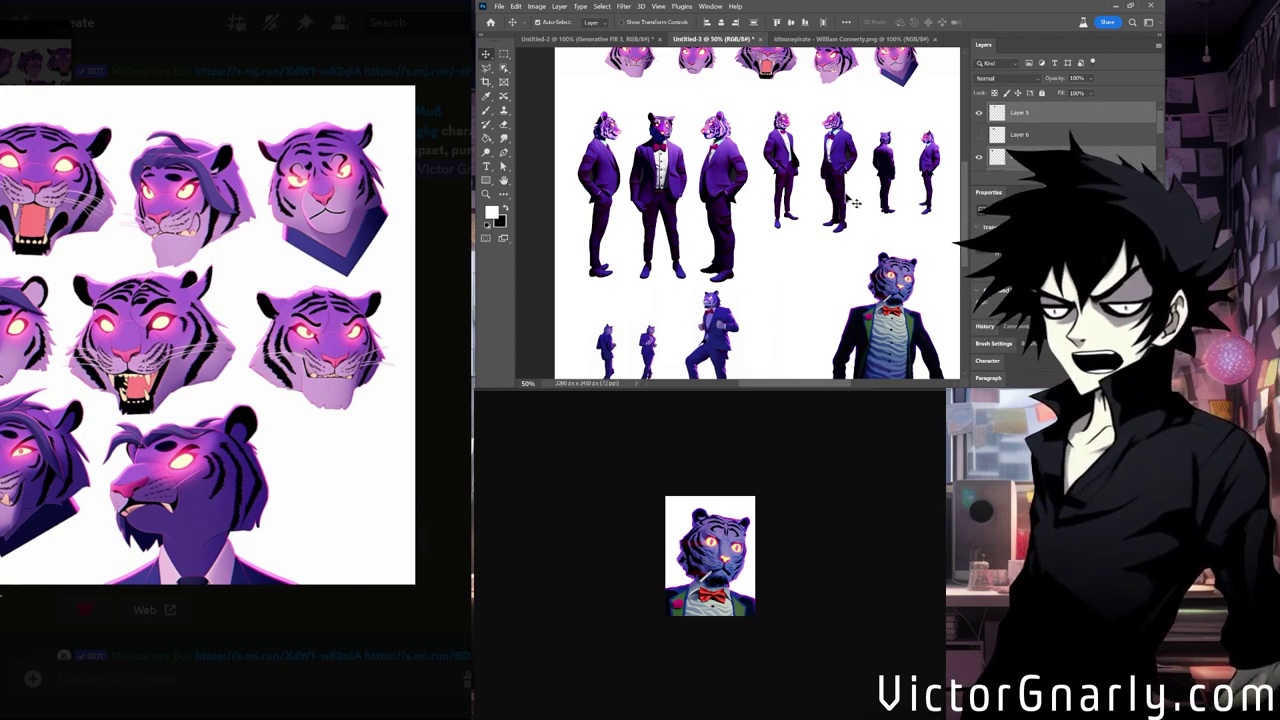
scroll(877, 188, "down", 1)
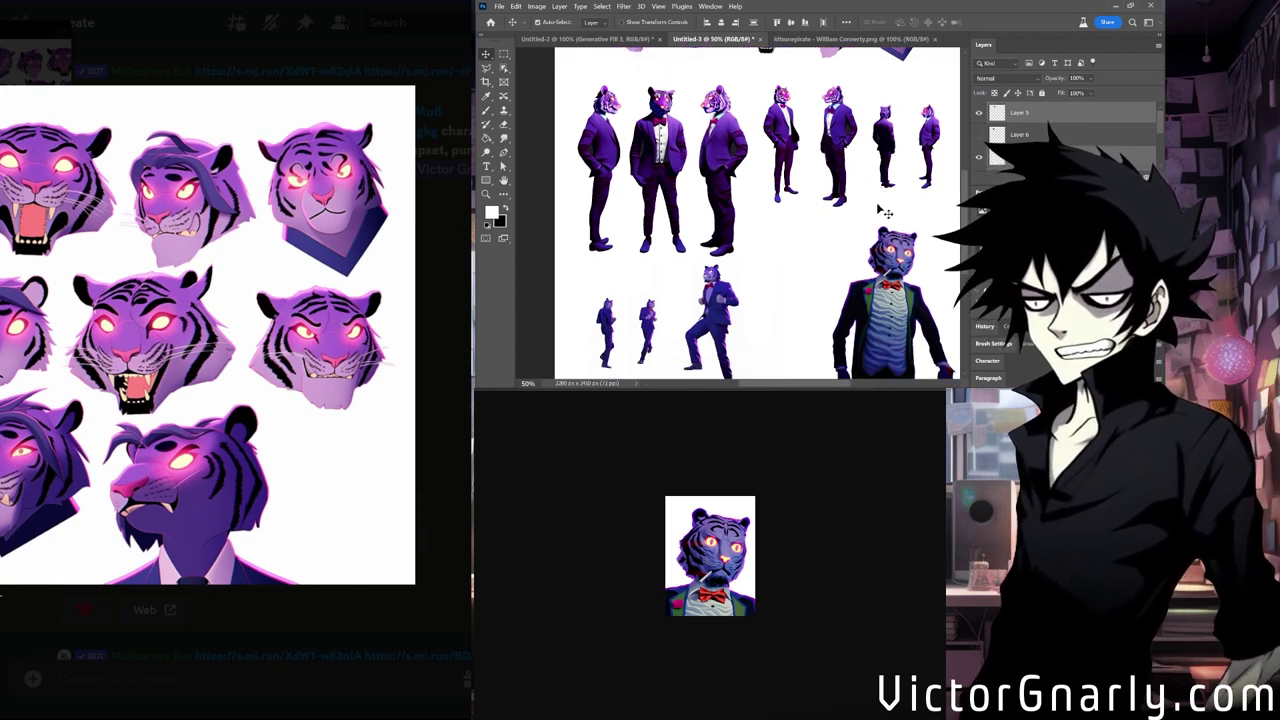
scroll(896, 203, "up", 3)
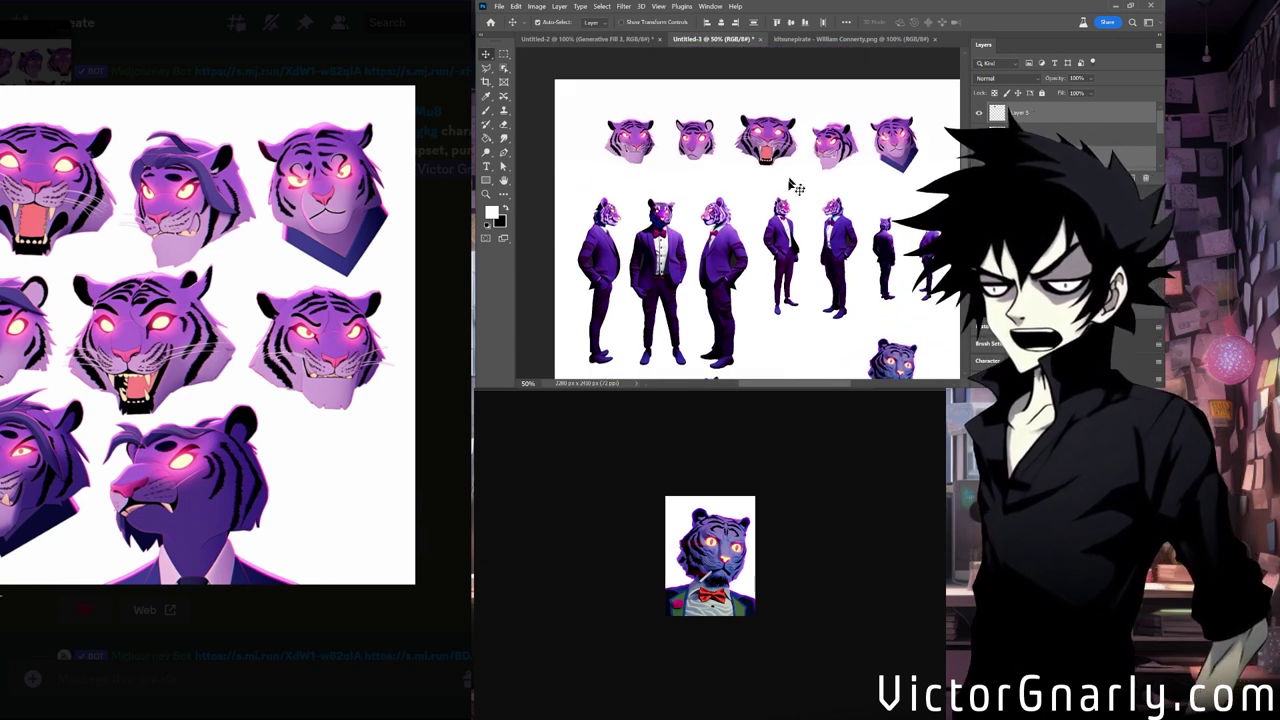
scroll(808, 170, "down", 5)
scroll(815, 230, "up", 4)
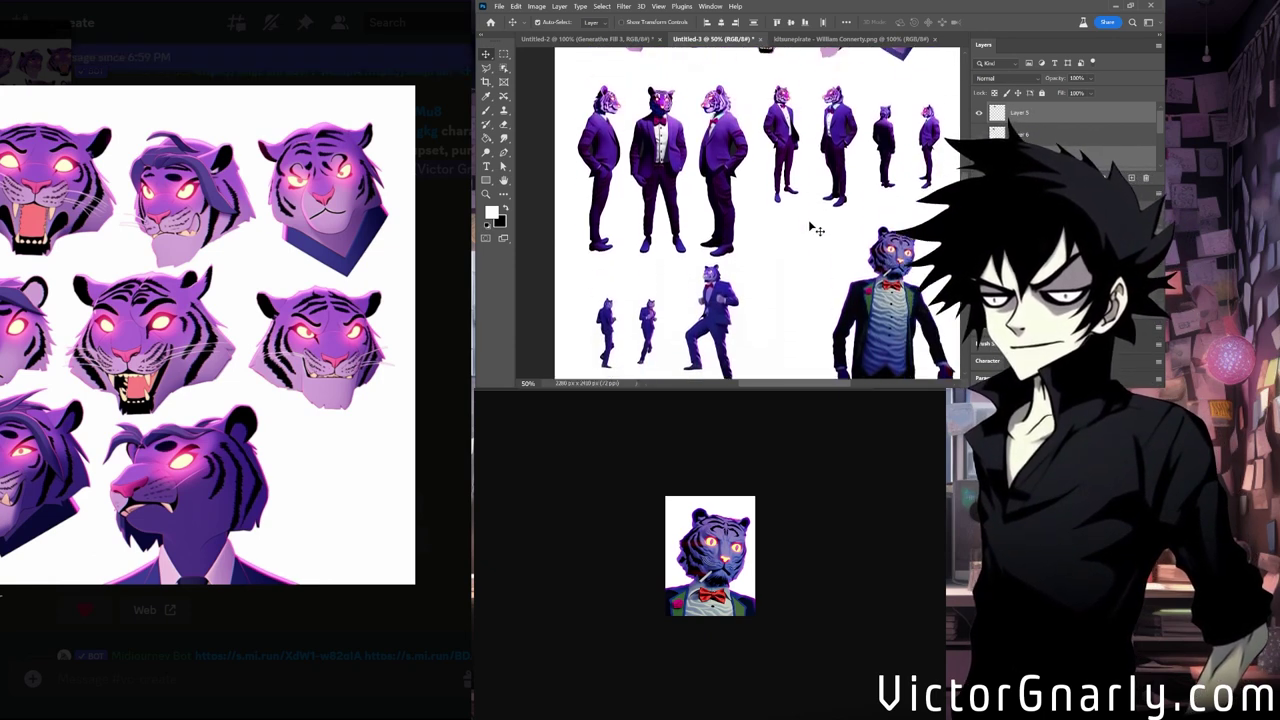
scroll(810, 226, "down", 4)
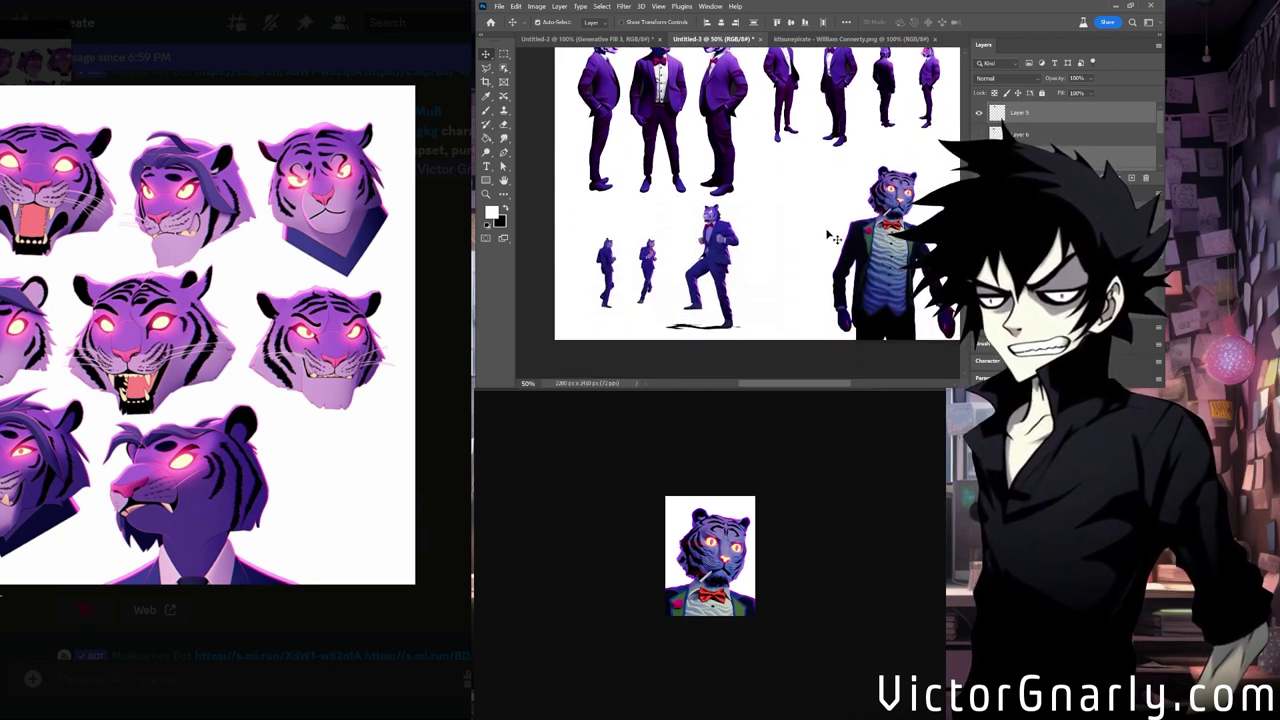
scroll(838, 235, "up", 3)
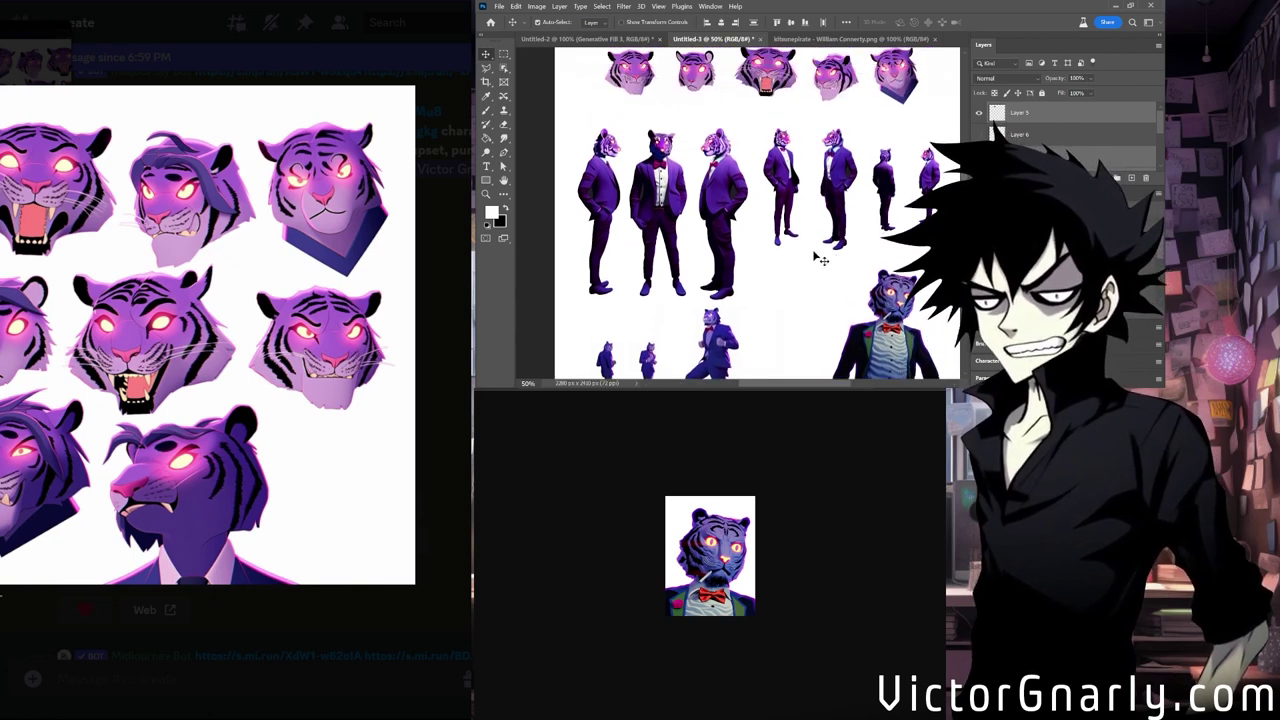
scroll(820, 258, "down", 4)
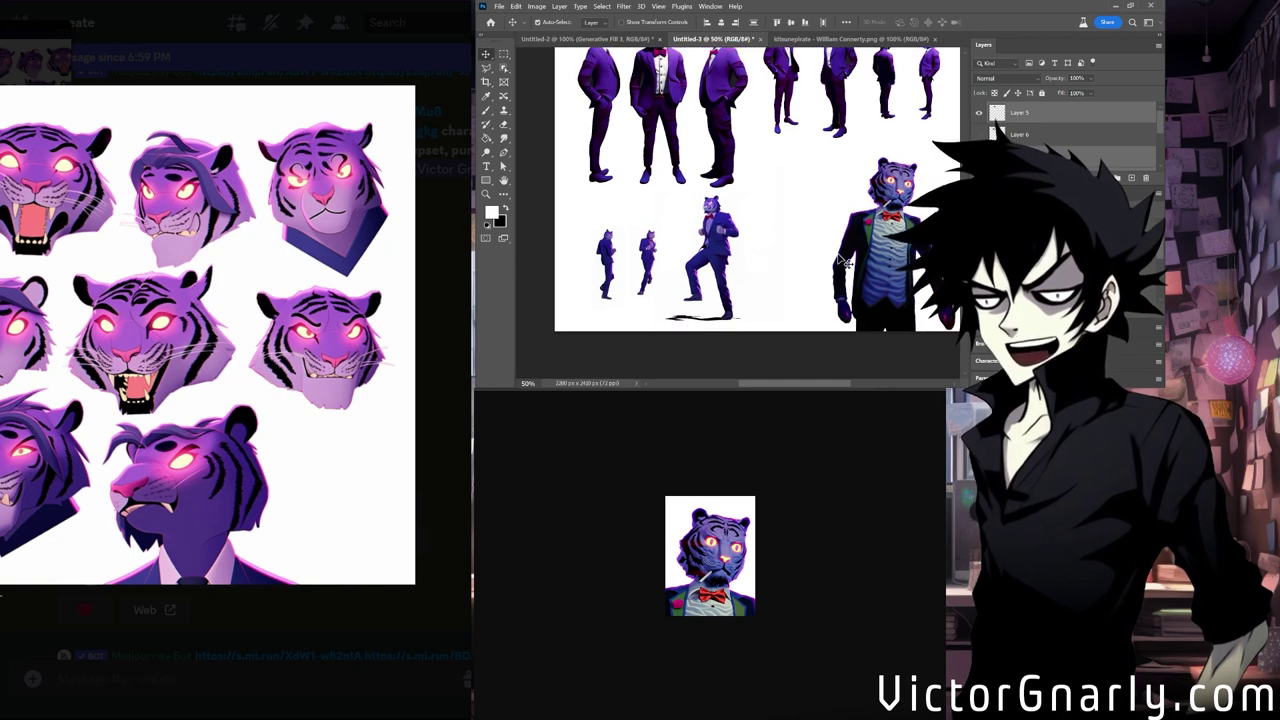
scroll(840, 260, "up", 3)
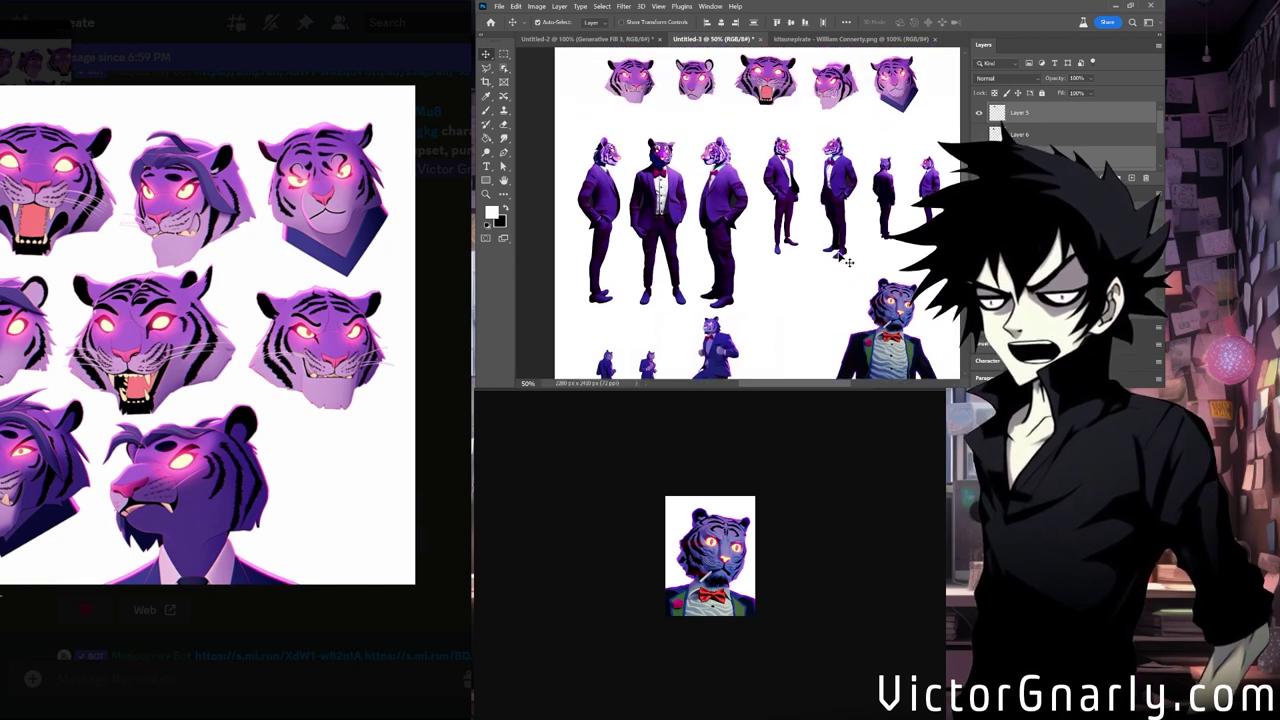
scroll(845, 260, "up", 1)
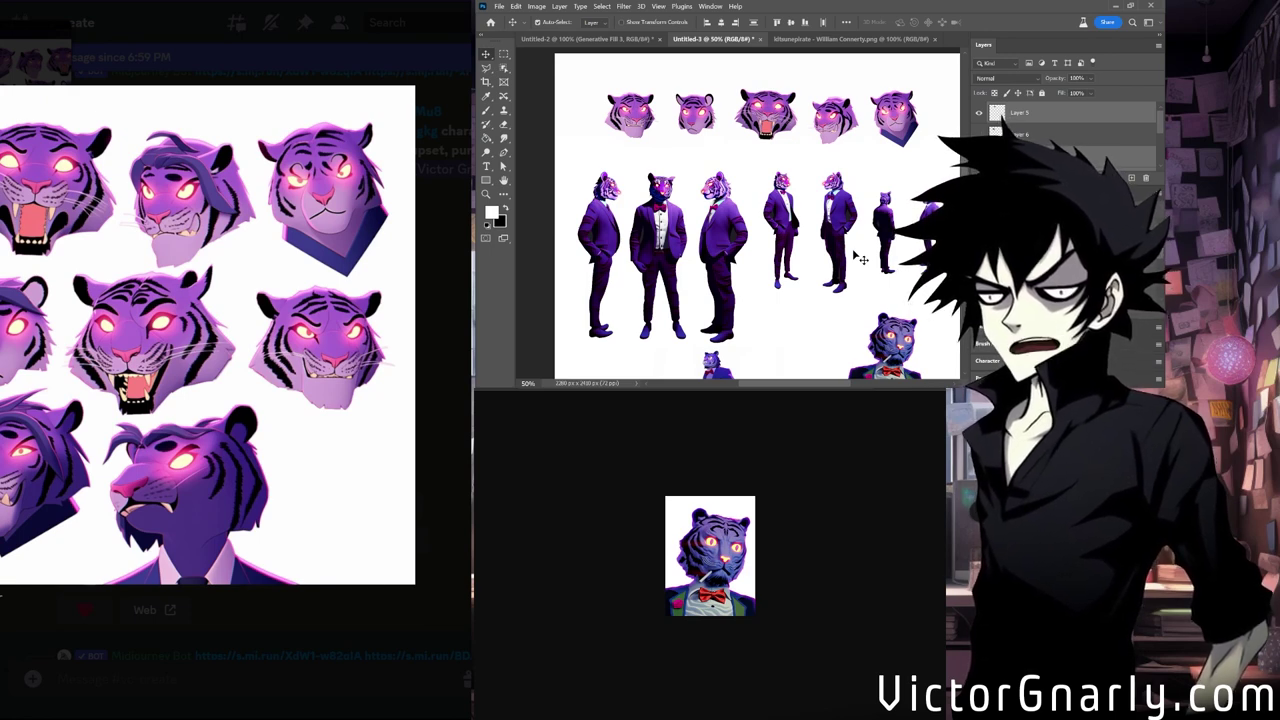
scroll(858, 258, "down", 3)
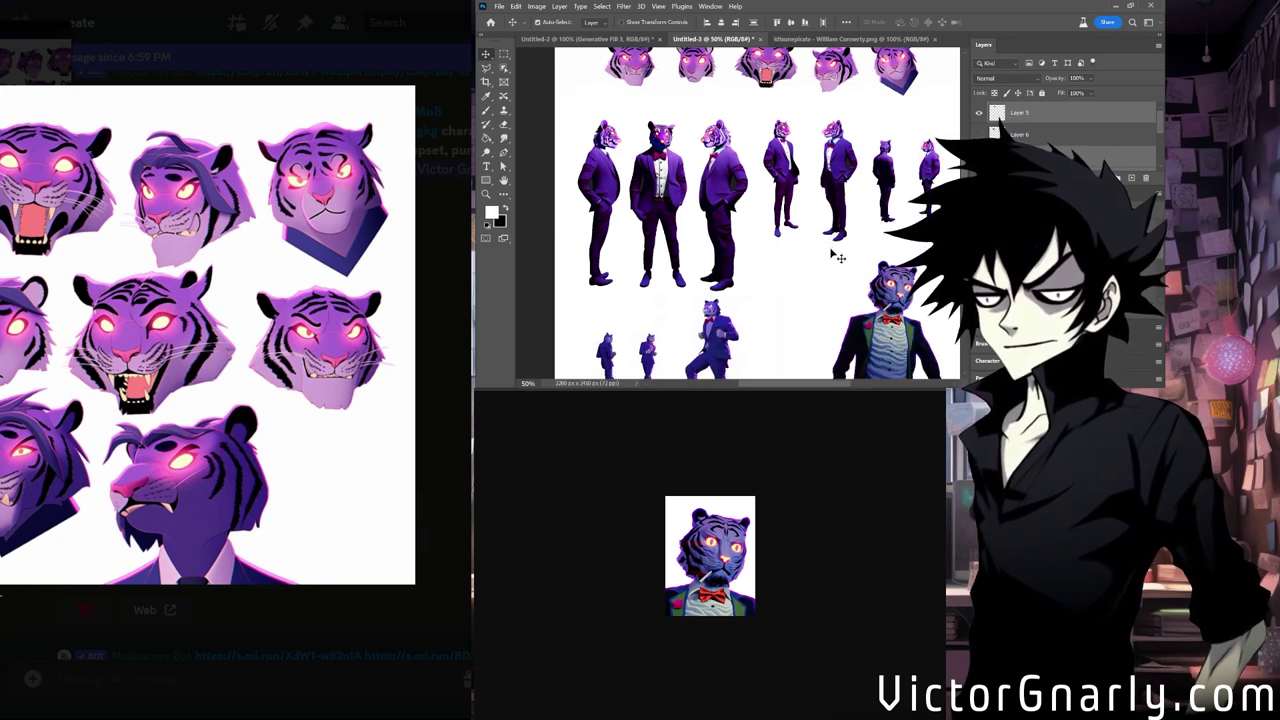
scroll(836, 257, "up", 3)
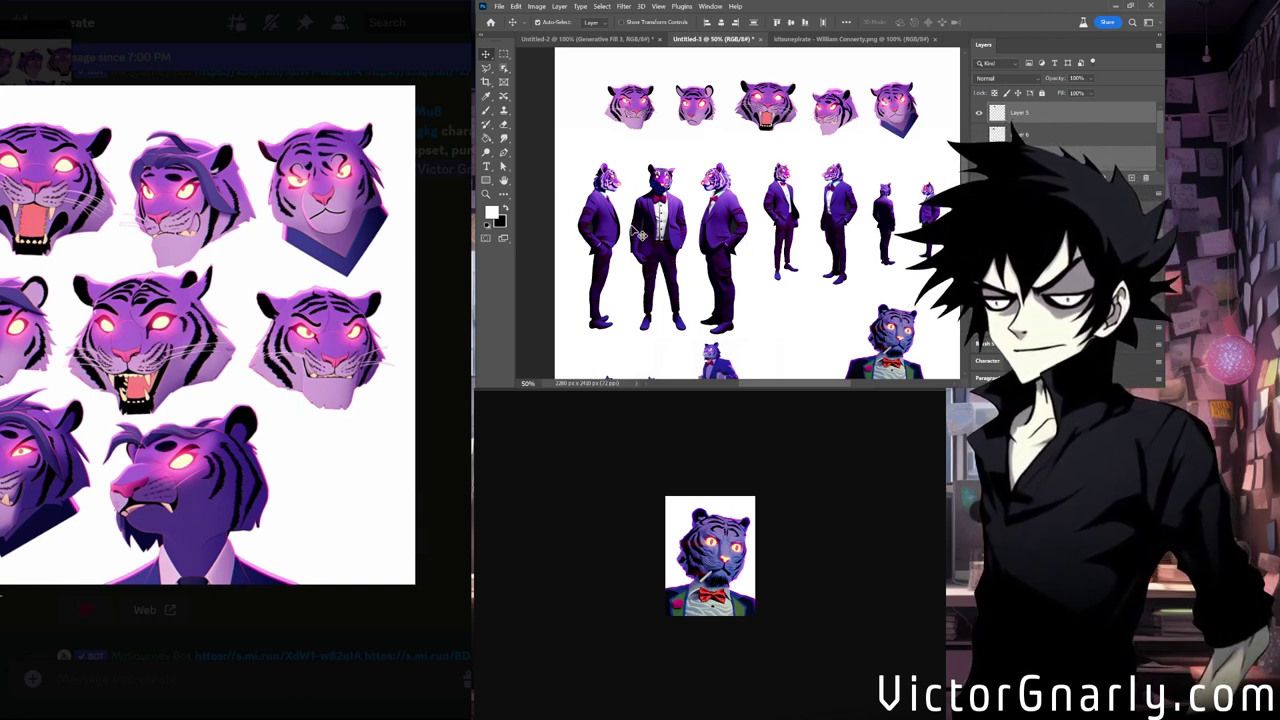
Marquee the front-facing standing figure in the row below the heads and try to copy it.
left_click(504, 54)
left_click_drag(628, 156, 693, 337)
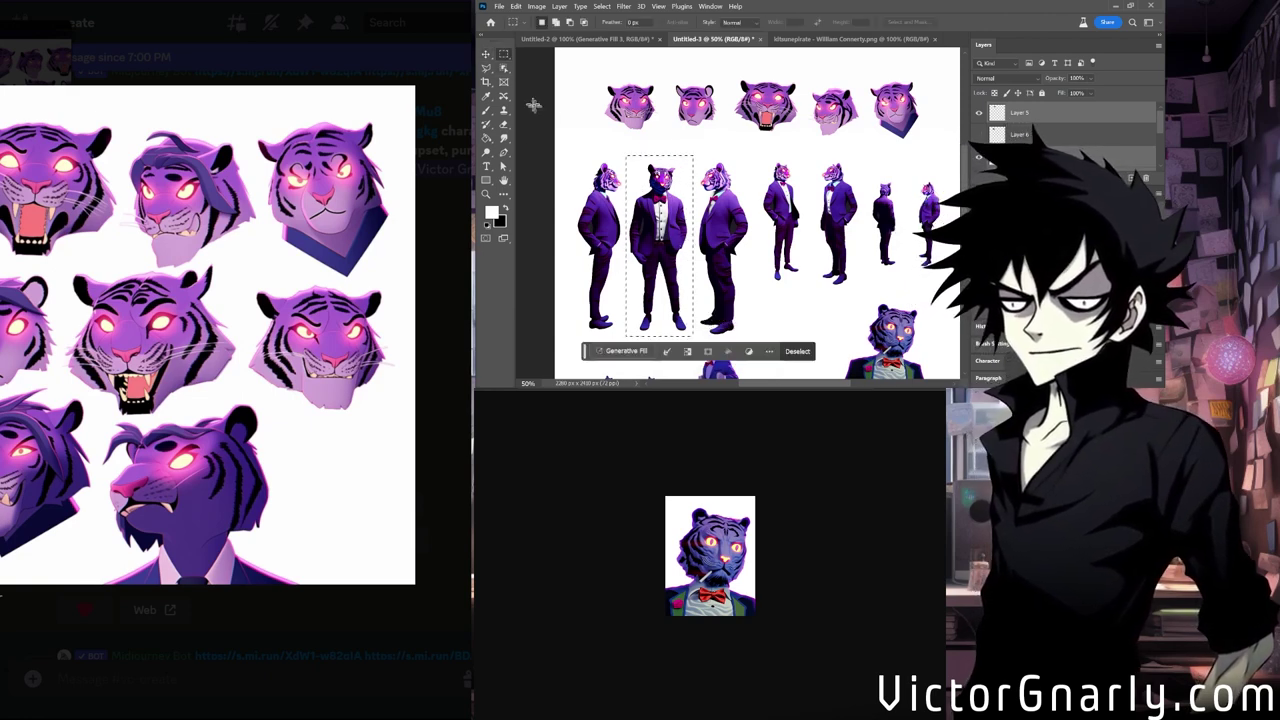
key("v")
key("ctrl+c")
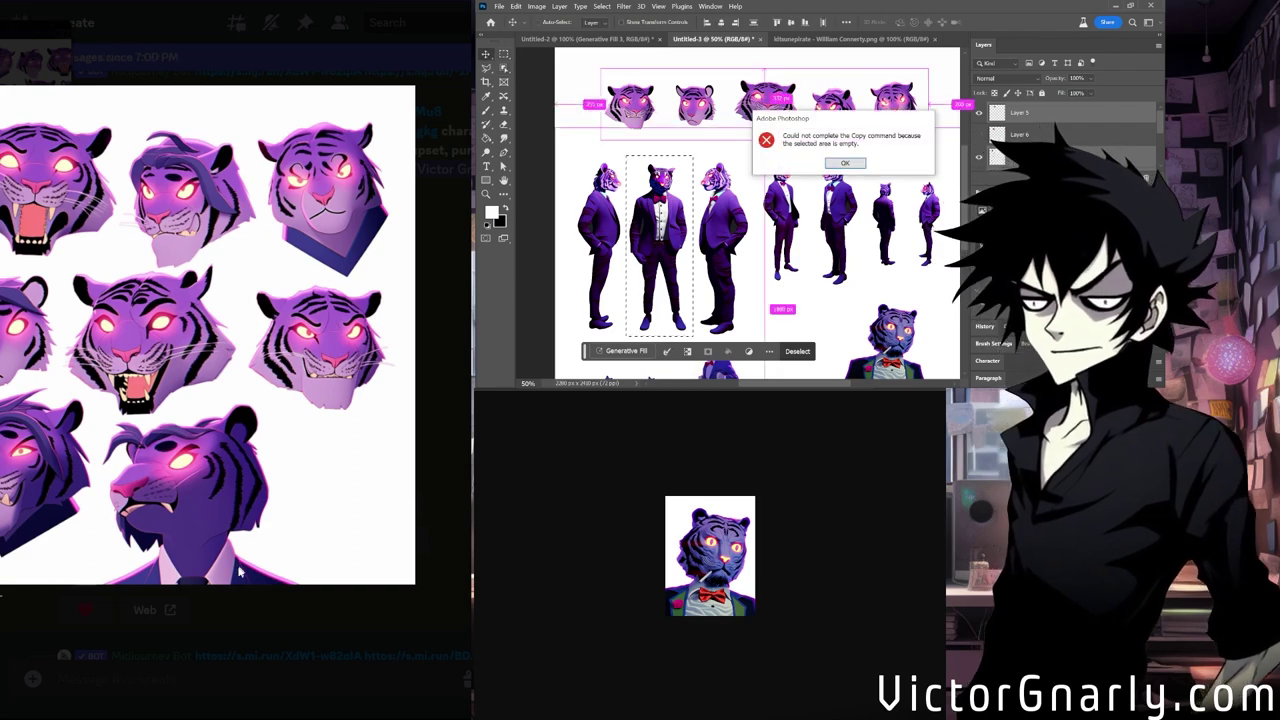
key("Escape")
Merge the sheet's visible layers and copy the selected front-facing figure into the Discord message as an image attachment.
scroll(135, 566, "down", 5)
scroll(135, 566, "down", 10)
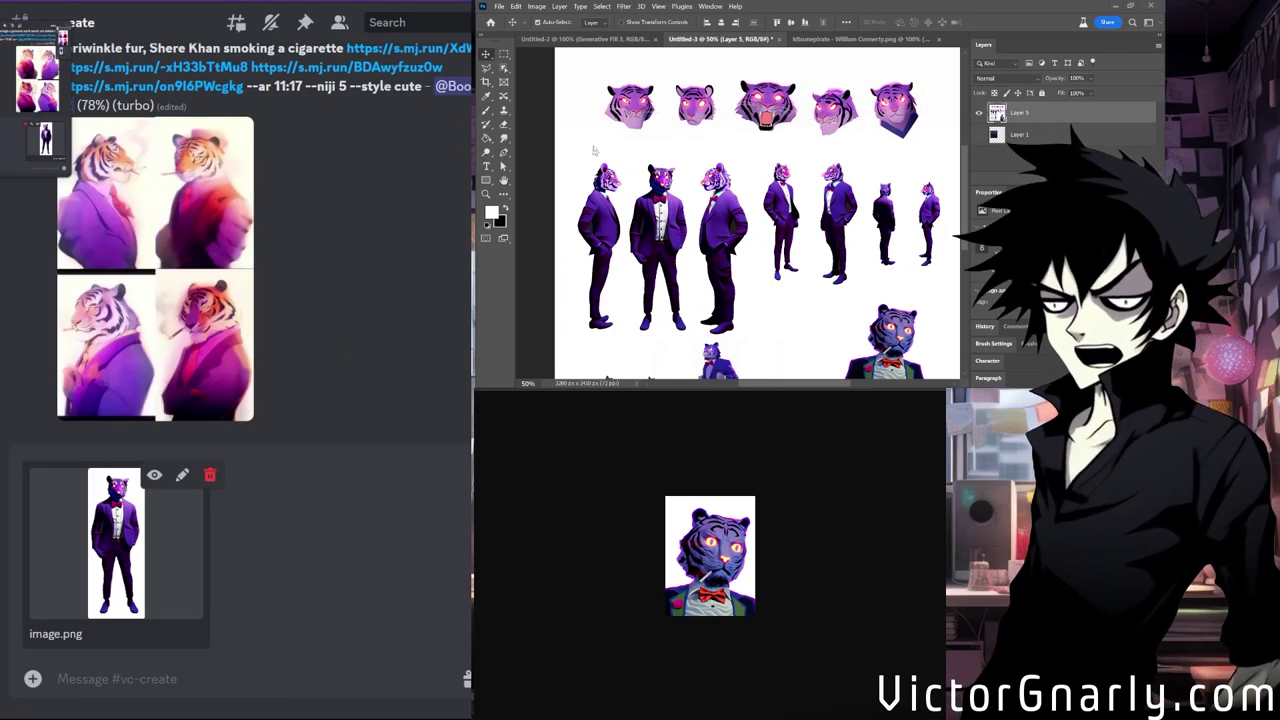
left_click_drag(626, 335, 692, 155)
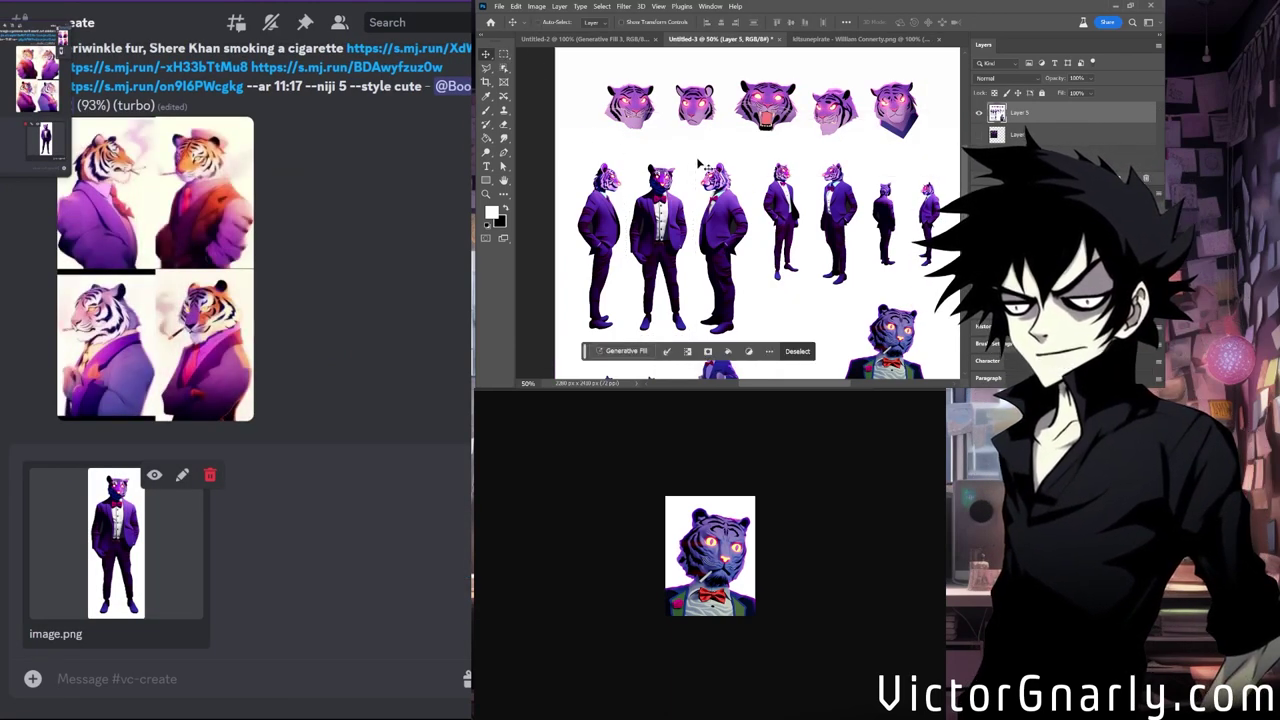
Marquee the third large standing figure in the row below the heads and copy it into the Discord message as a second attachment.
key("ctrl+d")
left_click(503, 54)
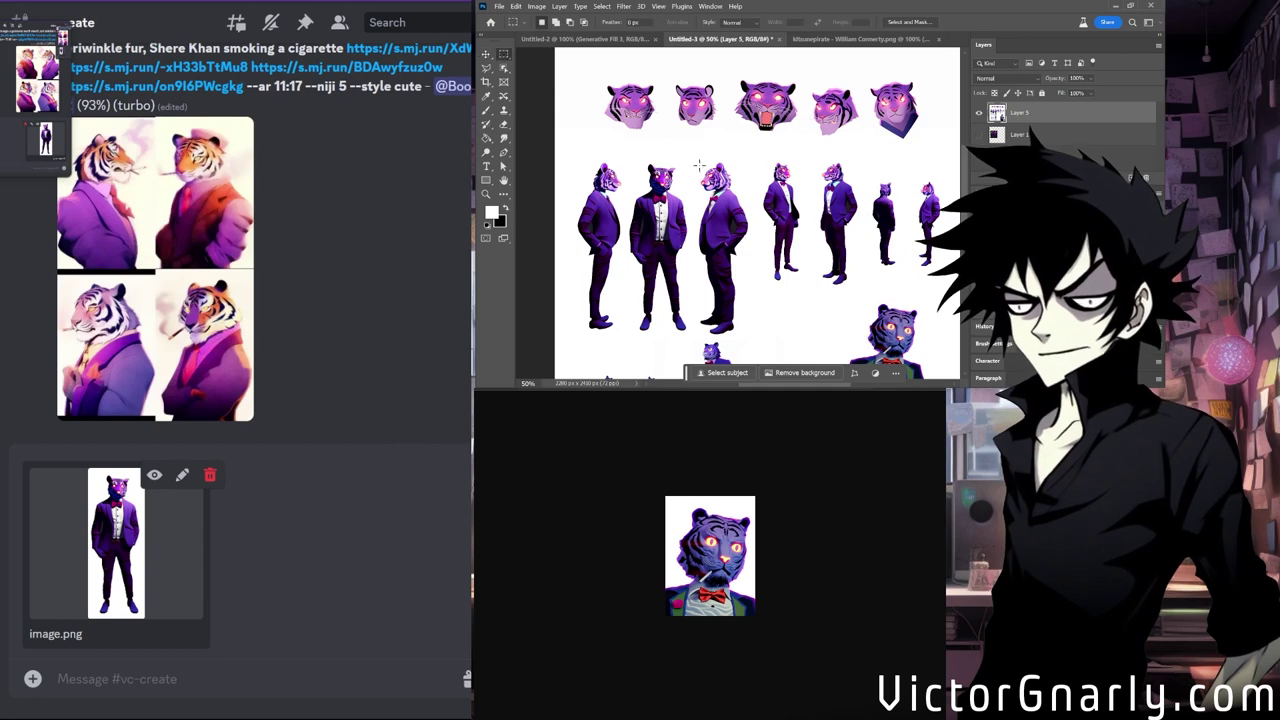
left_click_drag(694, 158, 752, 338)
key("v")
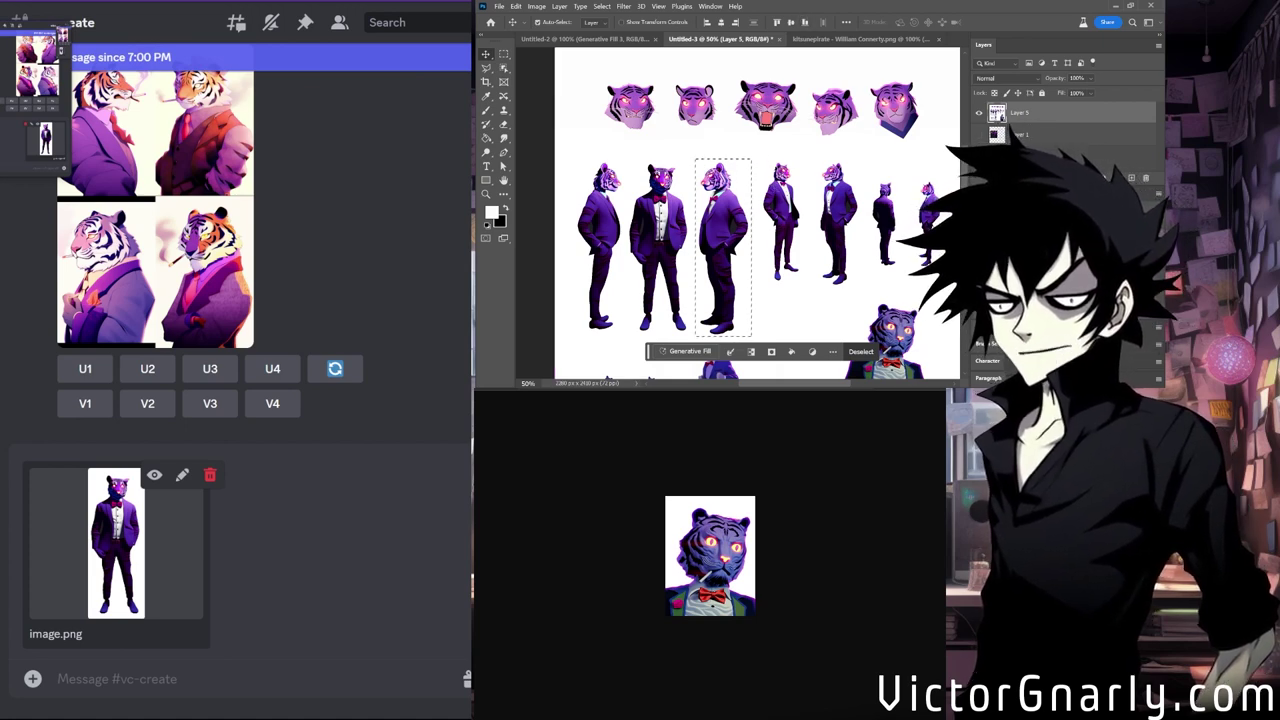
left_click(83, 680)
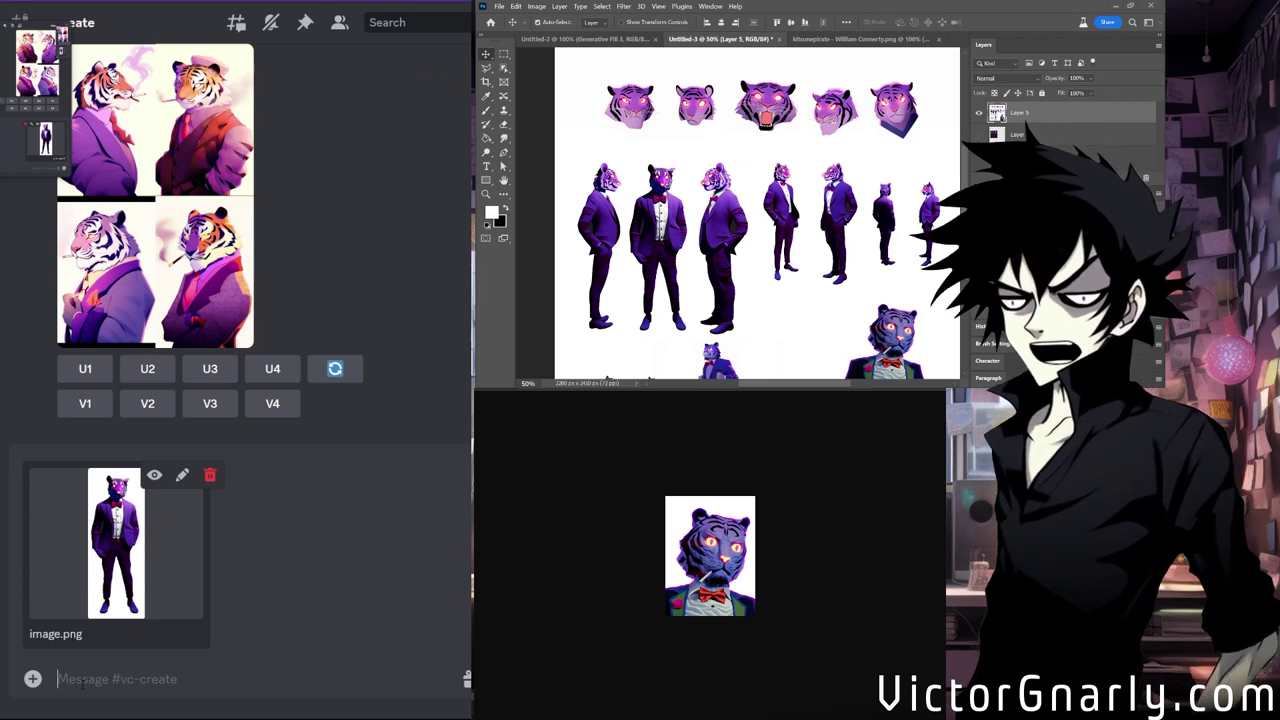
key("ctrl+v")
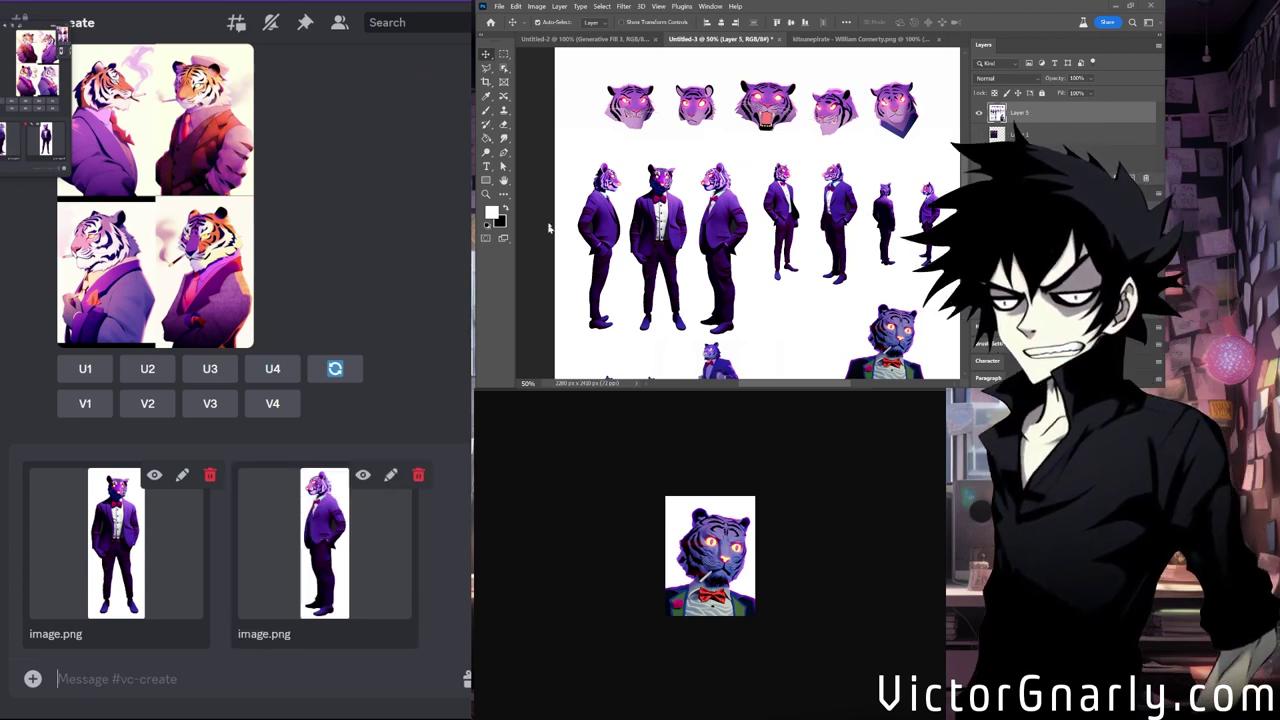
Marquee the first tiger head in the top row and copy it into the Discord message as another image attachment.
left_click(504, 55)
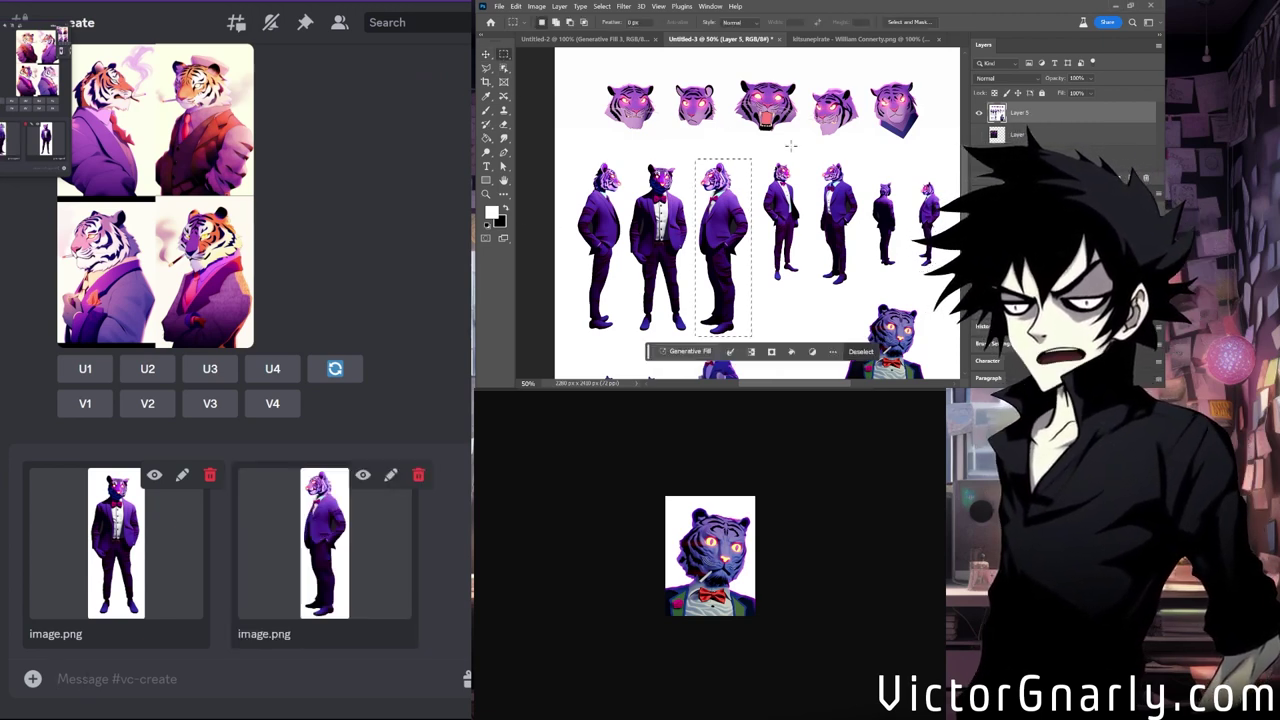
left_click_drag(596, 76, 667, 135)
left_click(486, 54)
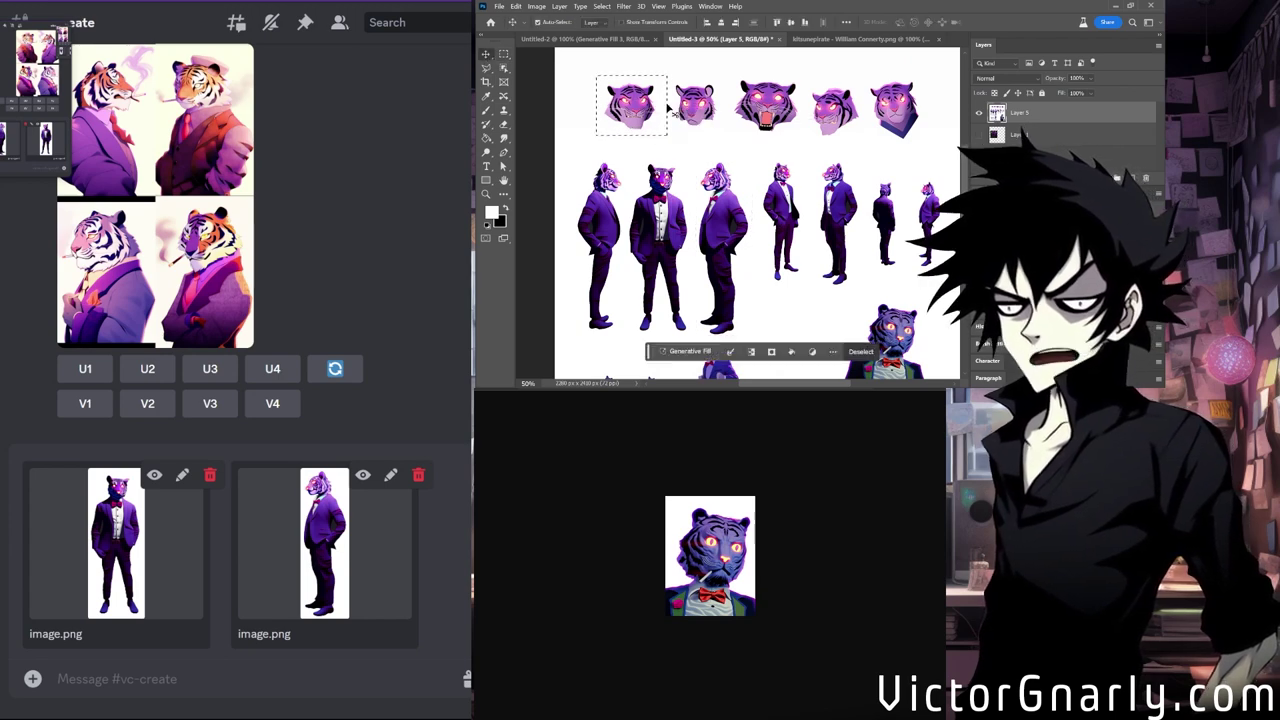
left_click(254, 664)
key("ctrl+v")
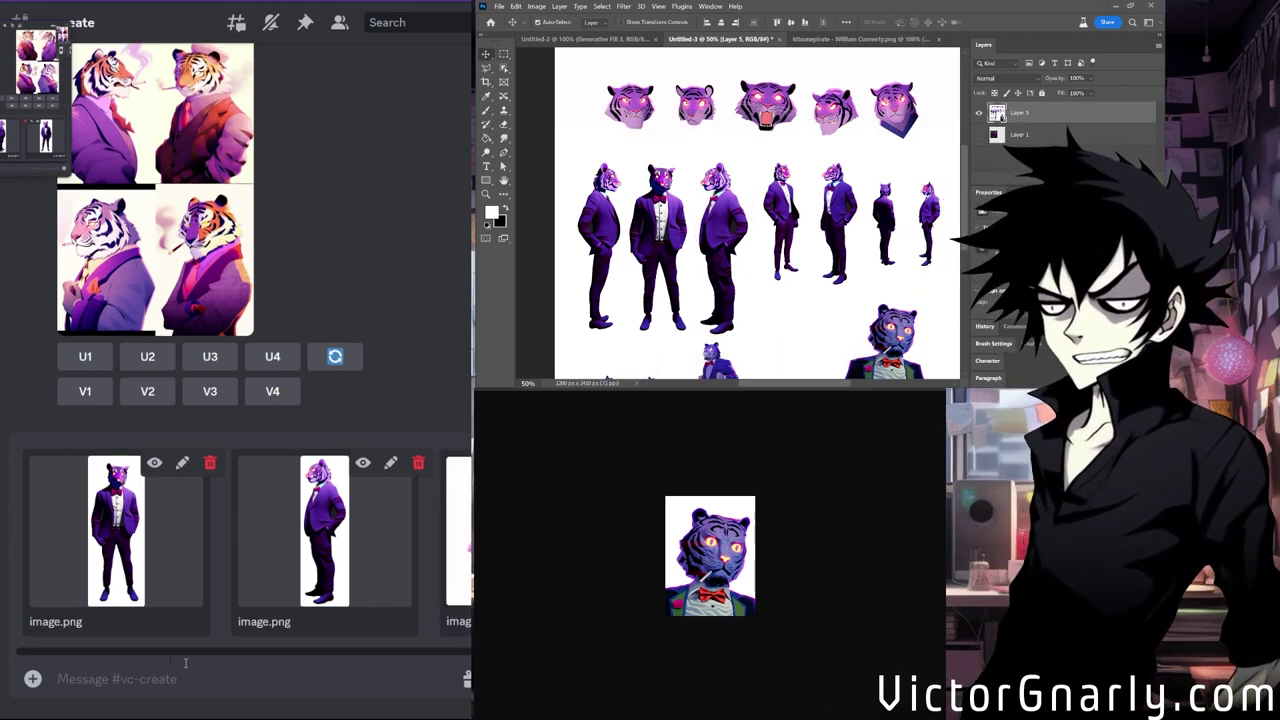
Marquee the second tiger head in the top row and copy it into the Discord message.
left_click(504, 55)
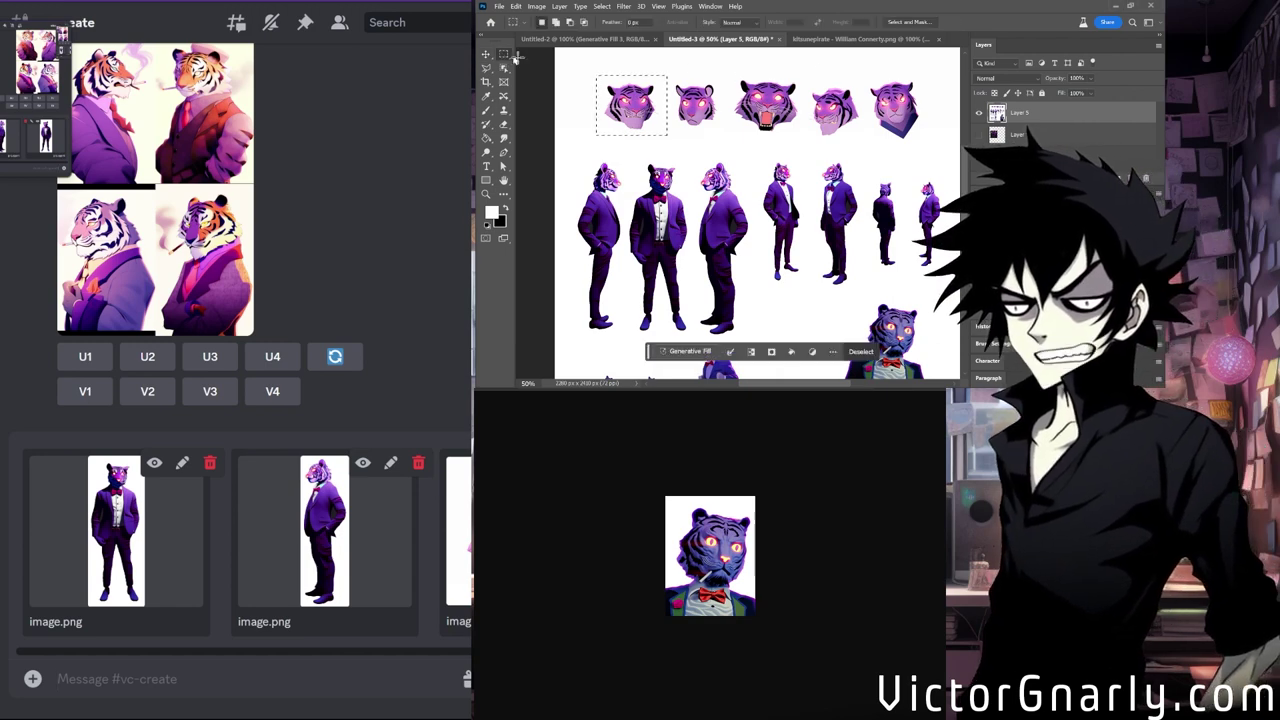
left_click(694, 81)
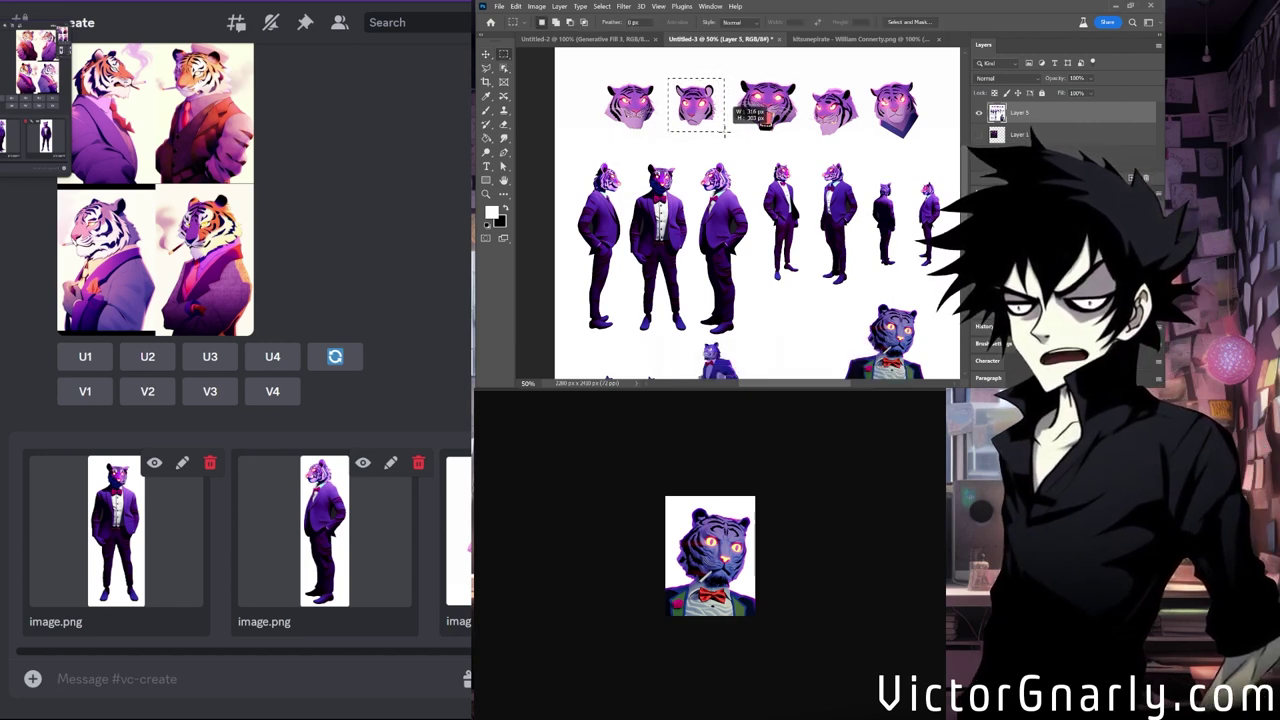
left_click_drag(722, 108, 762, 122)
left_click(486, 54)
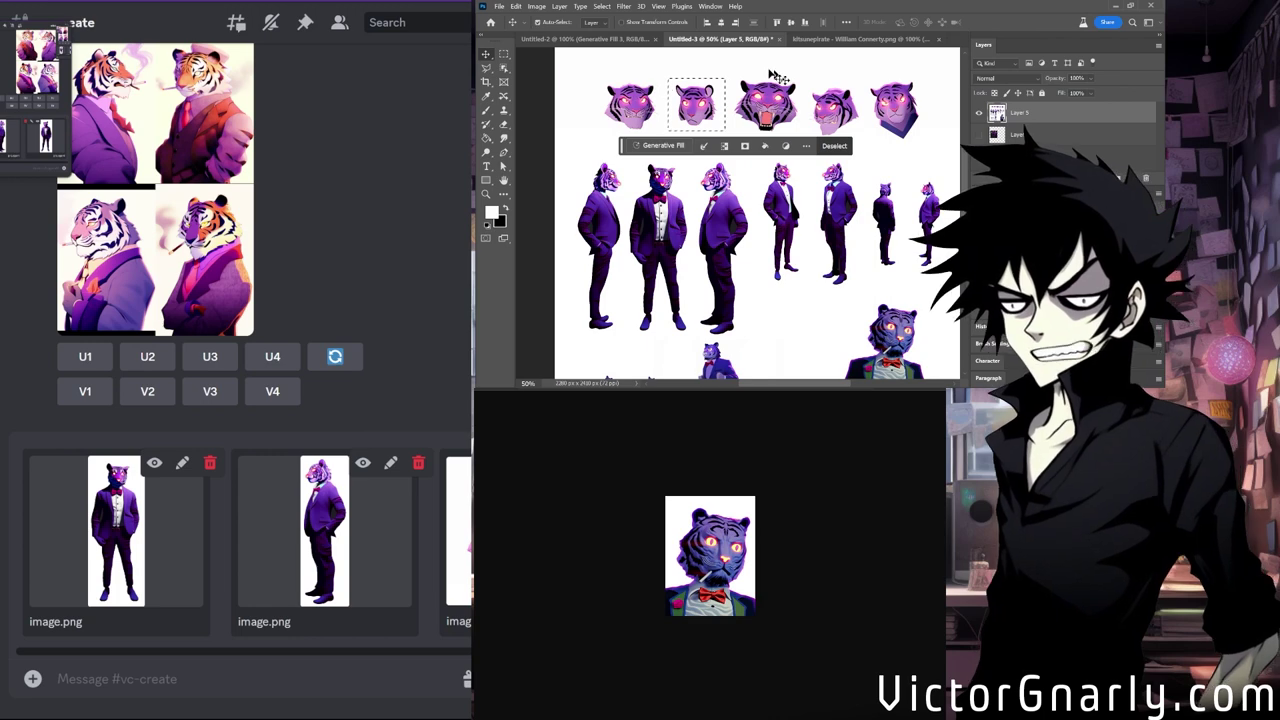
Copy the open-mouthed third head and the fourth head into the Discord message as separate attachments.
key("m")
left_click_drag(808, 82, 866, 140)
left_click(486, 54)
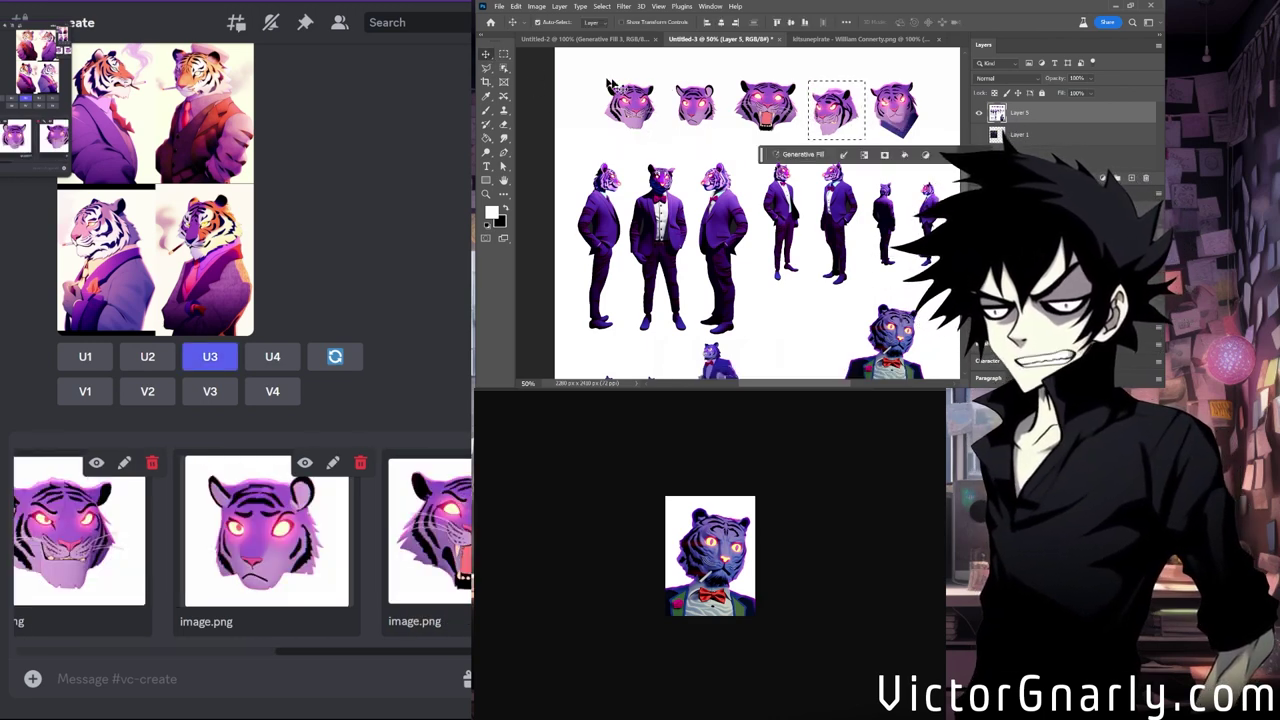
left_click(156, 511)
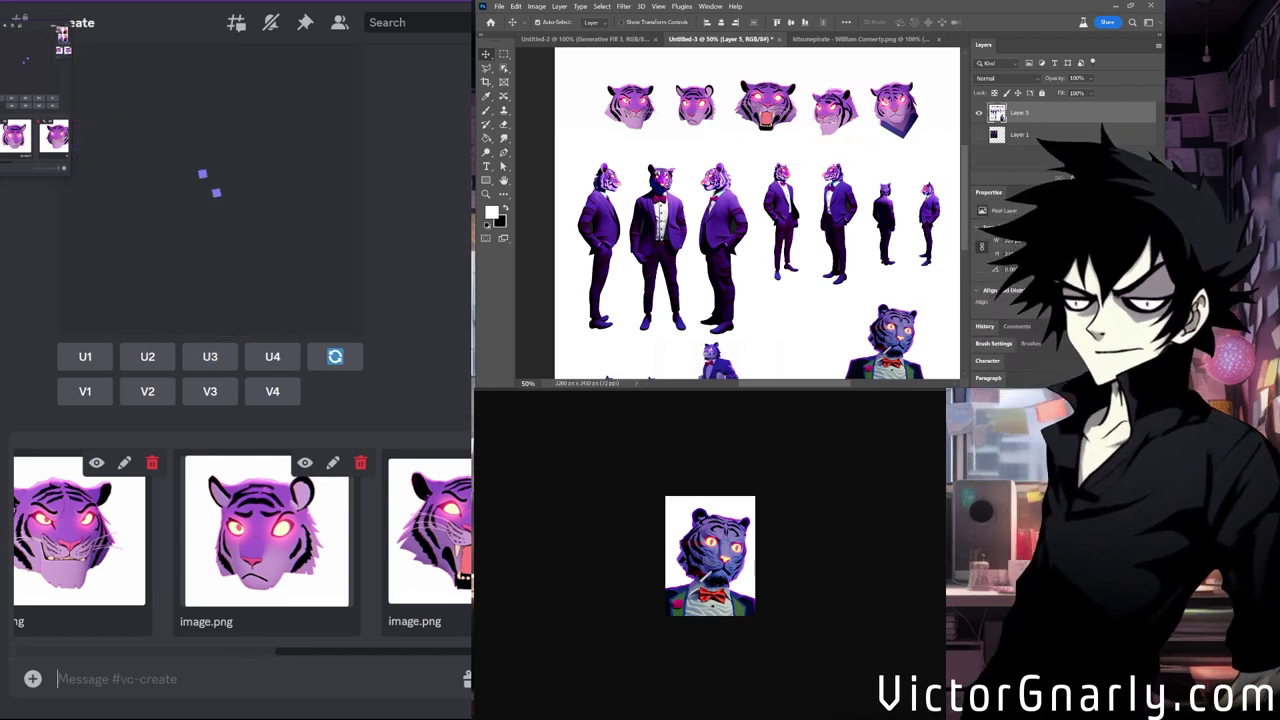
left_click(504, 54)
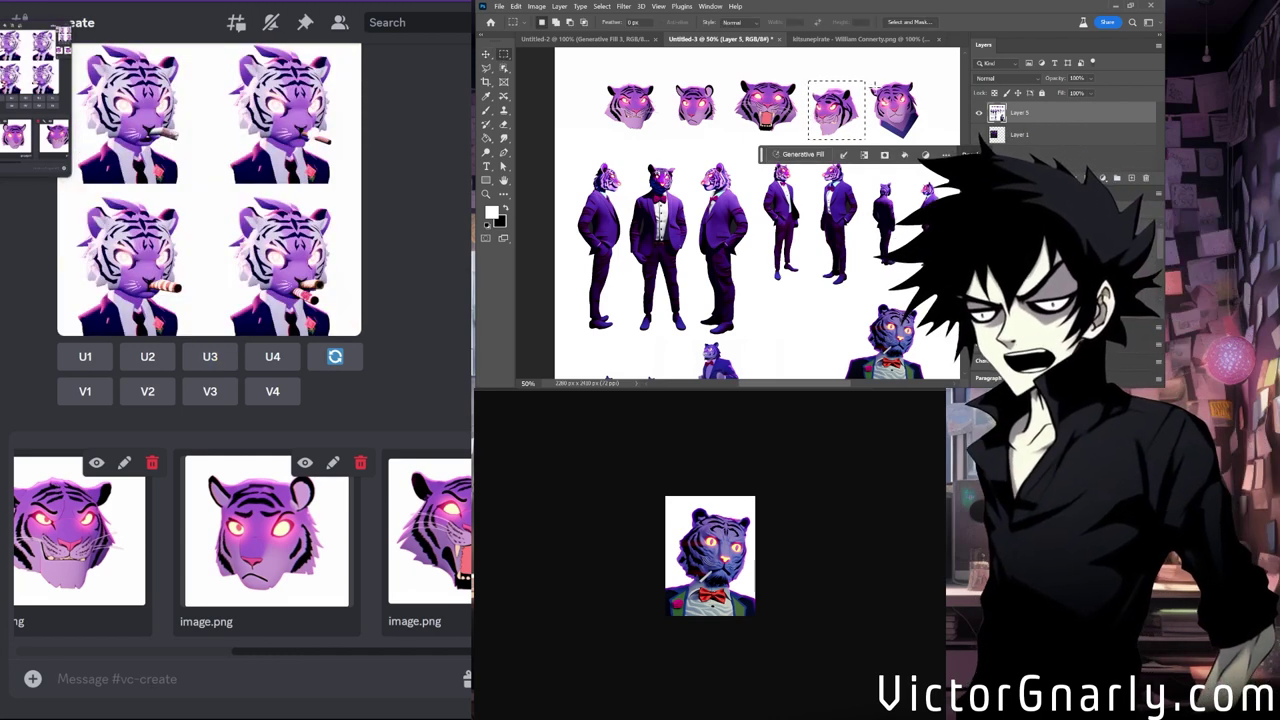
left_click_drag(867, 73, 928, 145)
scroll(740, 250, "up", 2)
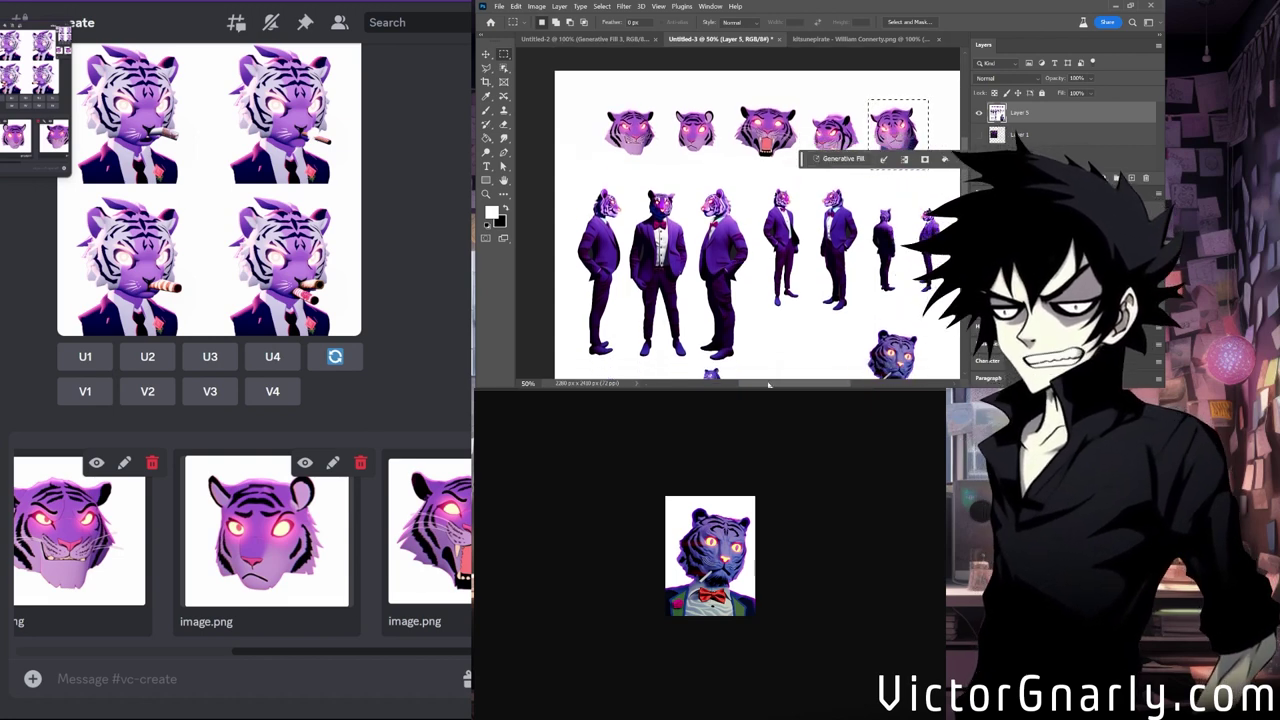
scroll(768, 385, "right", 3)
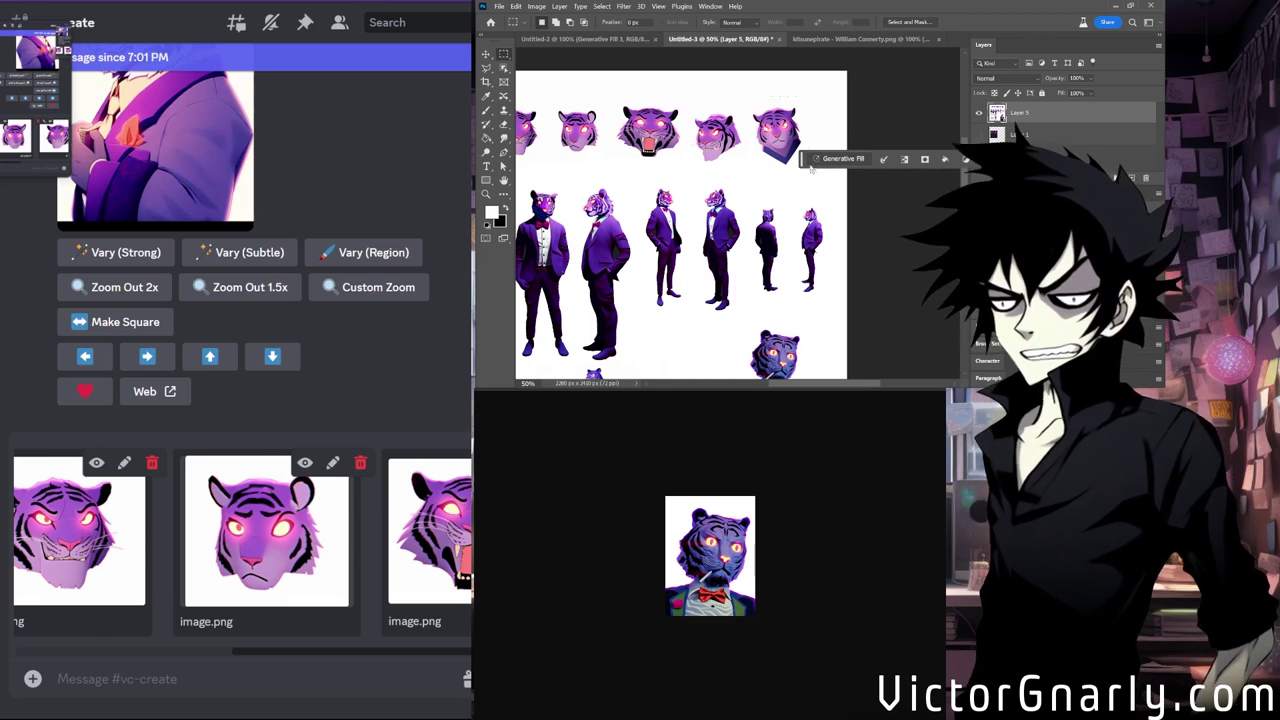
left_click(811, 170)
Outline the jacket collar beneath the fifth tiger head with the Polygonal Lasso, delete it and clear the selection.
scroll(811, 67, "up", 2)
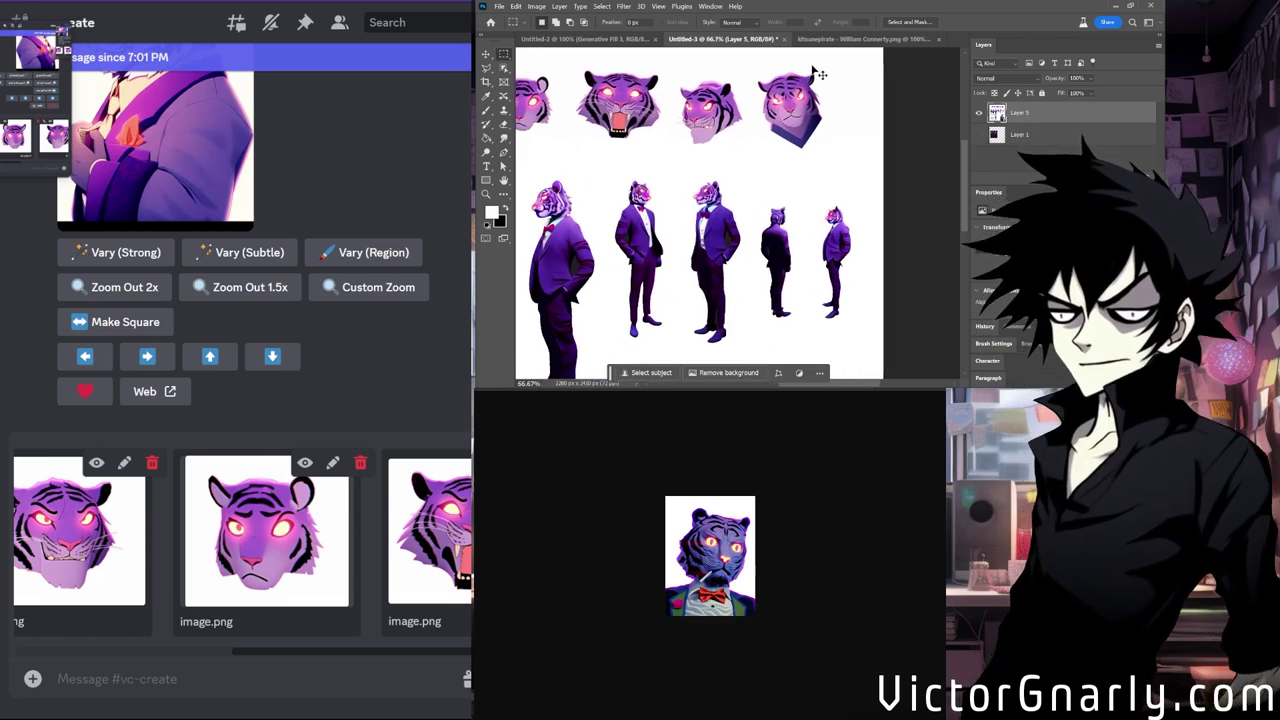
scroll(780, 151, "up", 1)
left_click(487, 68)
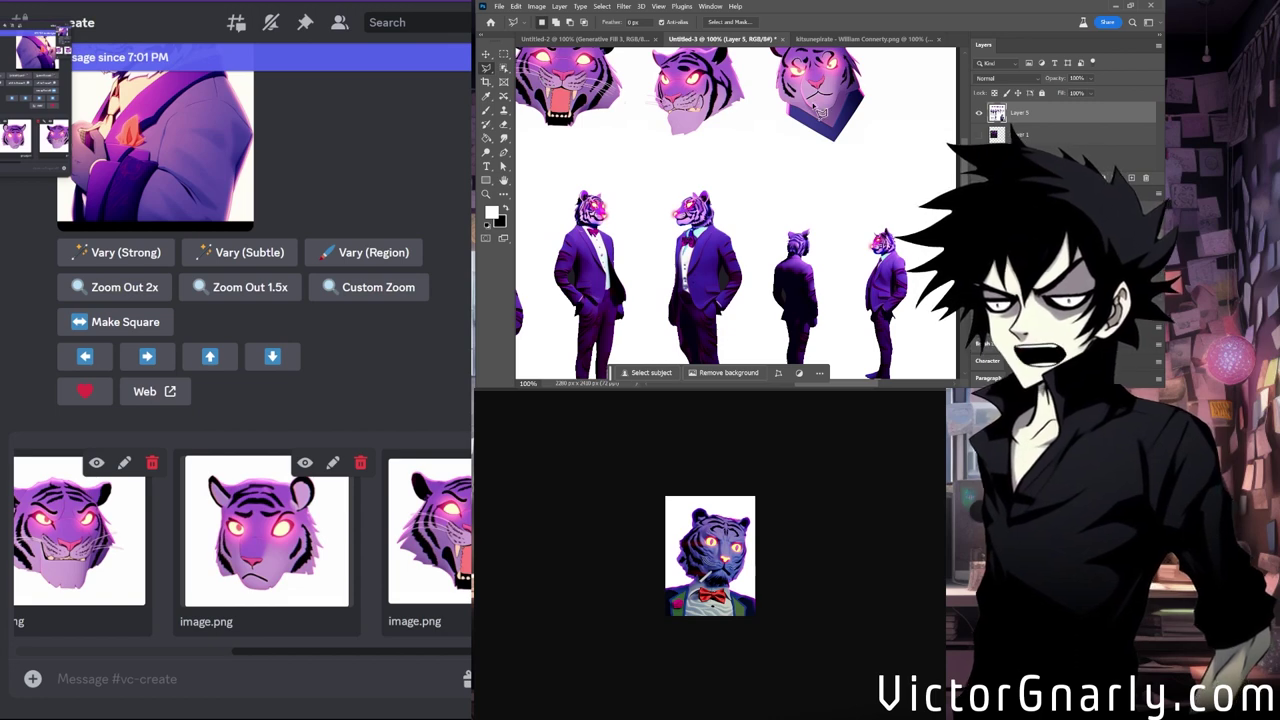
left_click_drag(784, 112, 790, 112)
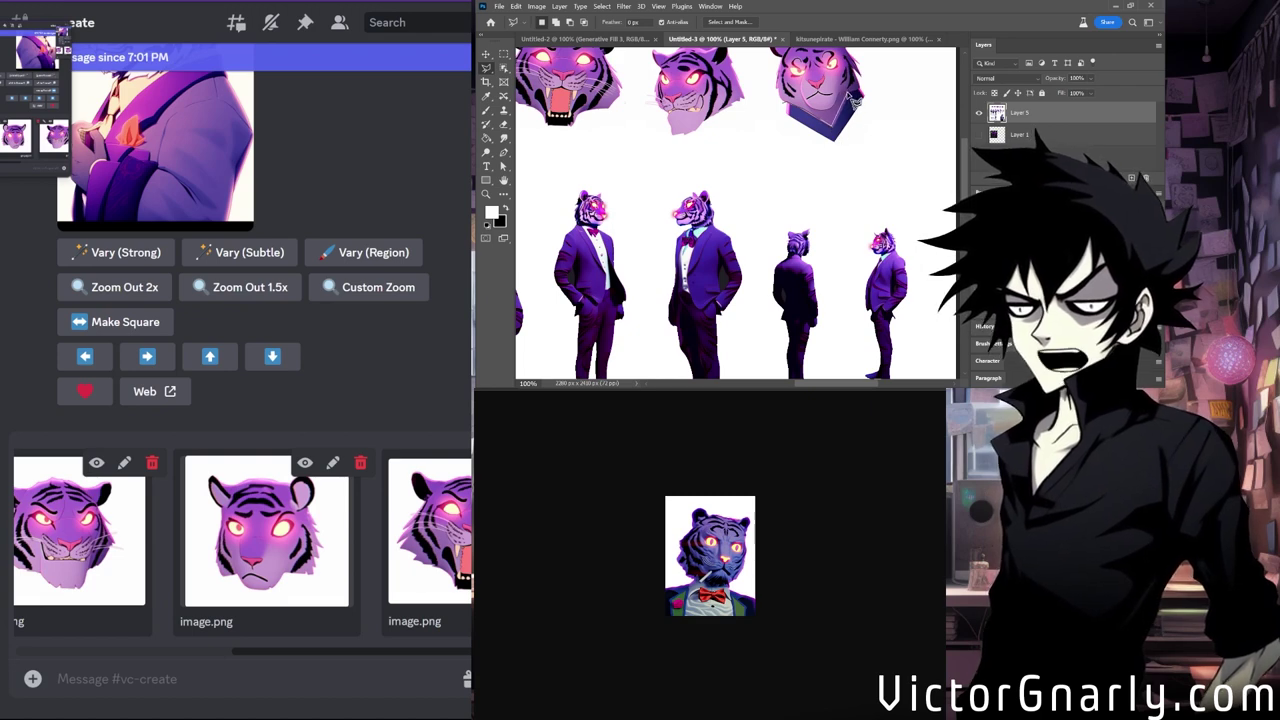
mouse_move(872, 93)
left_mouse_down()
mouse_move(886, 103)
mouse_move(850, 171)
mouse_move(766, 131)
mouse_move(795, 137)
left_mouse_up()
scroll(795, 137, "up", 1)
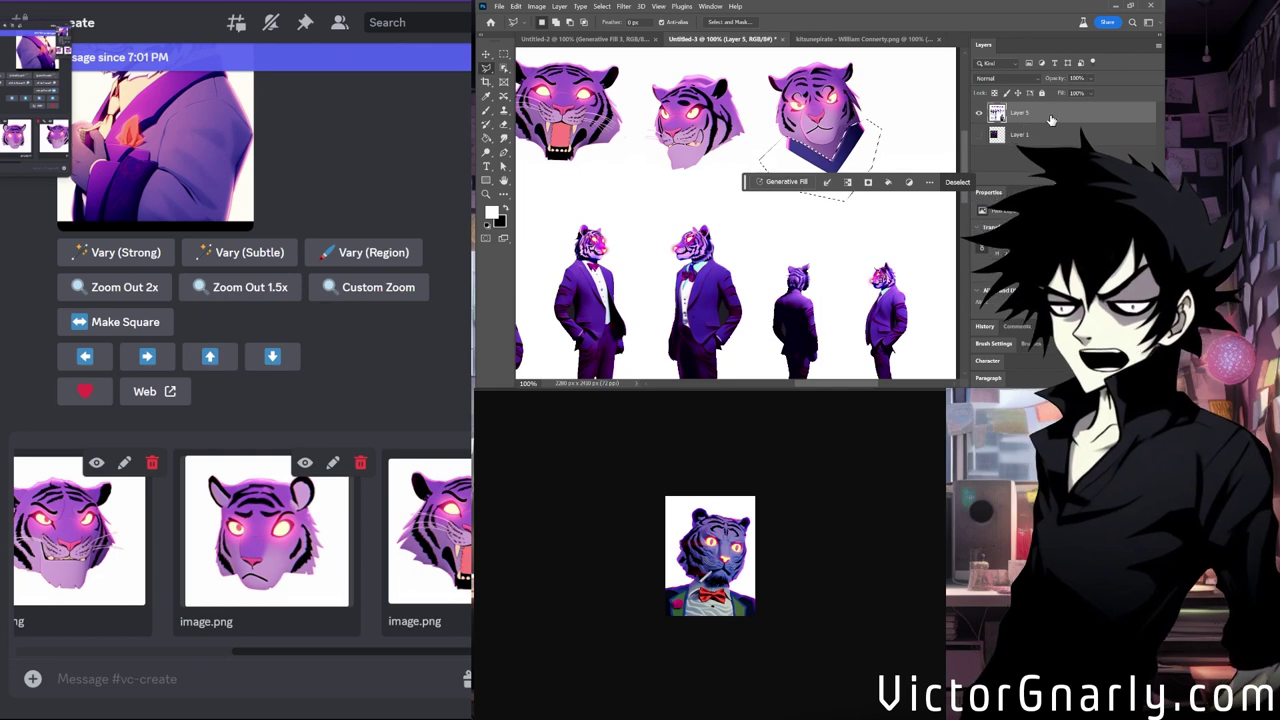
key("ctrl+d")
scroll(840, 153, "down", 1)
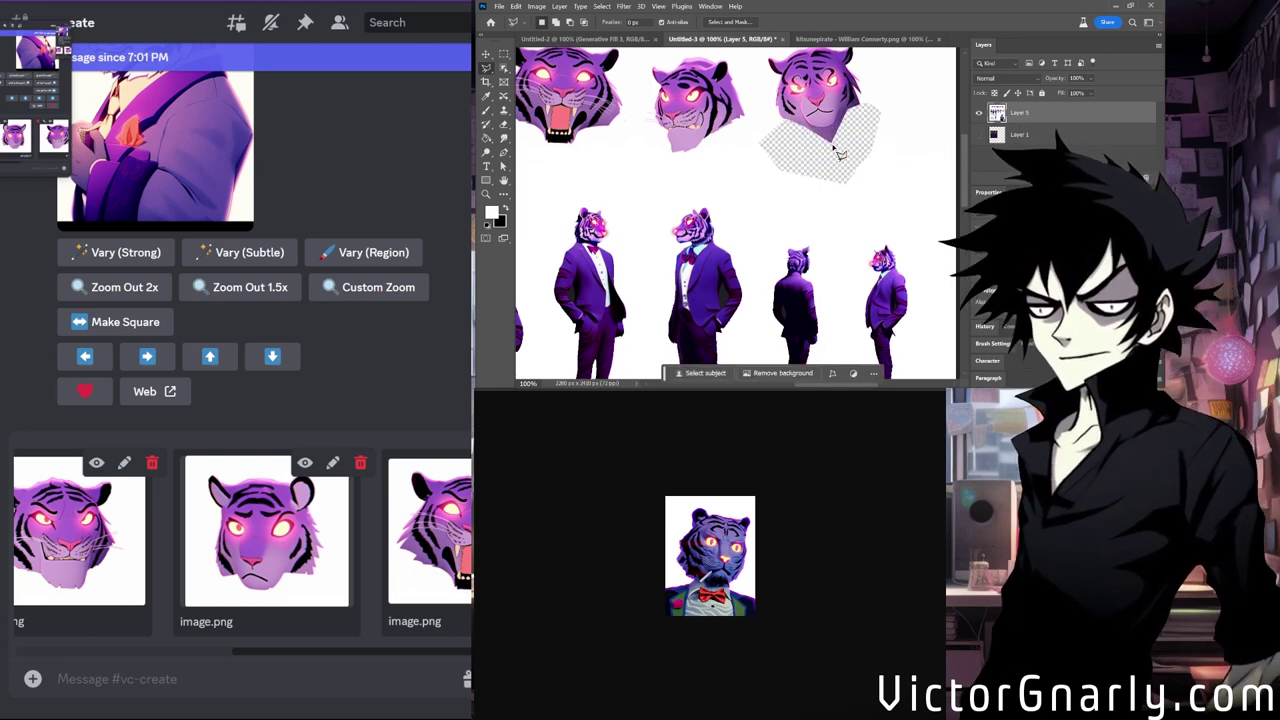
Add a new layer beneath the sheet's artwork and fill it with white using the Paint Bucket.
key("ctrl+minus")
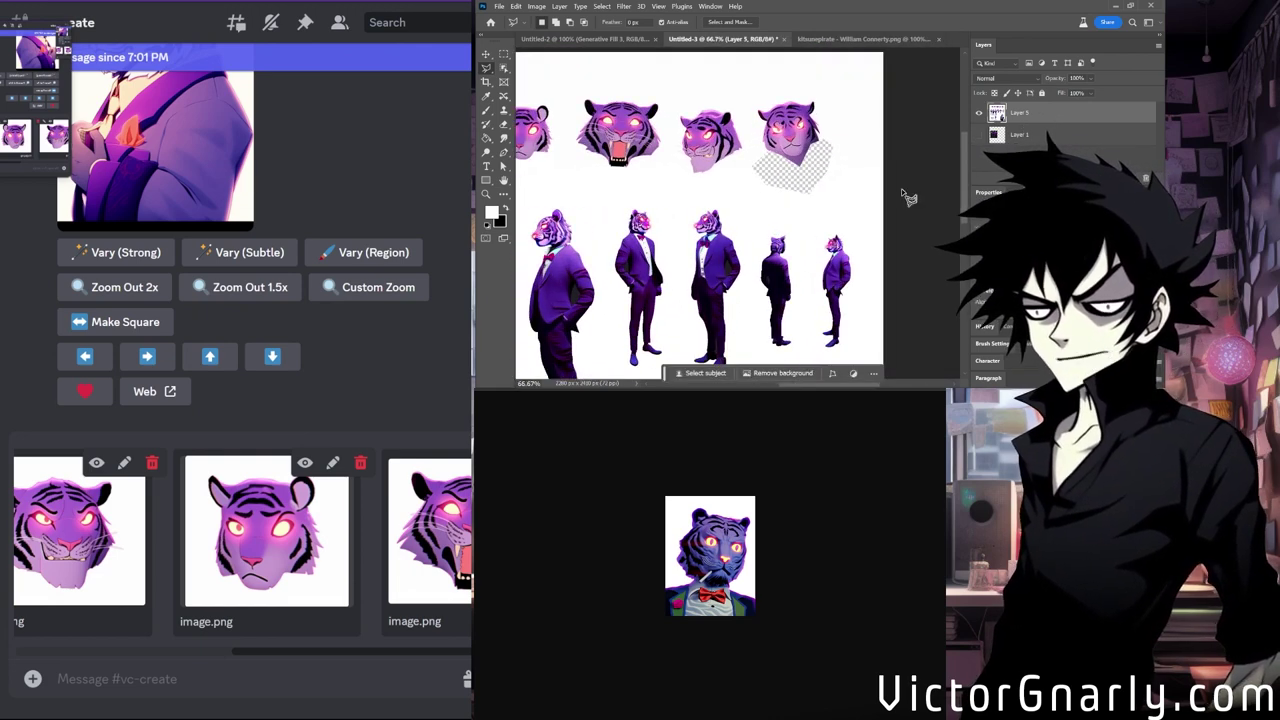
scroll(775, 376, "left", 2)
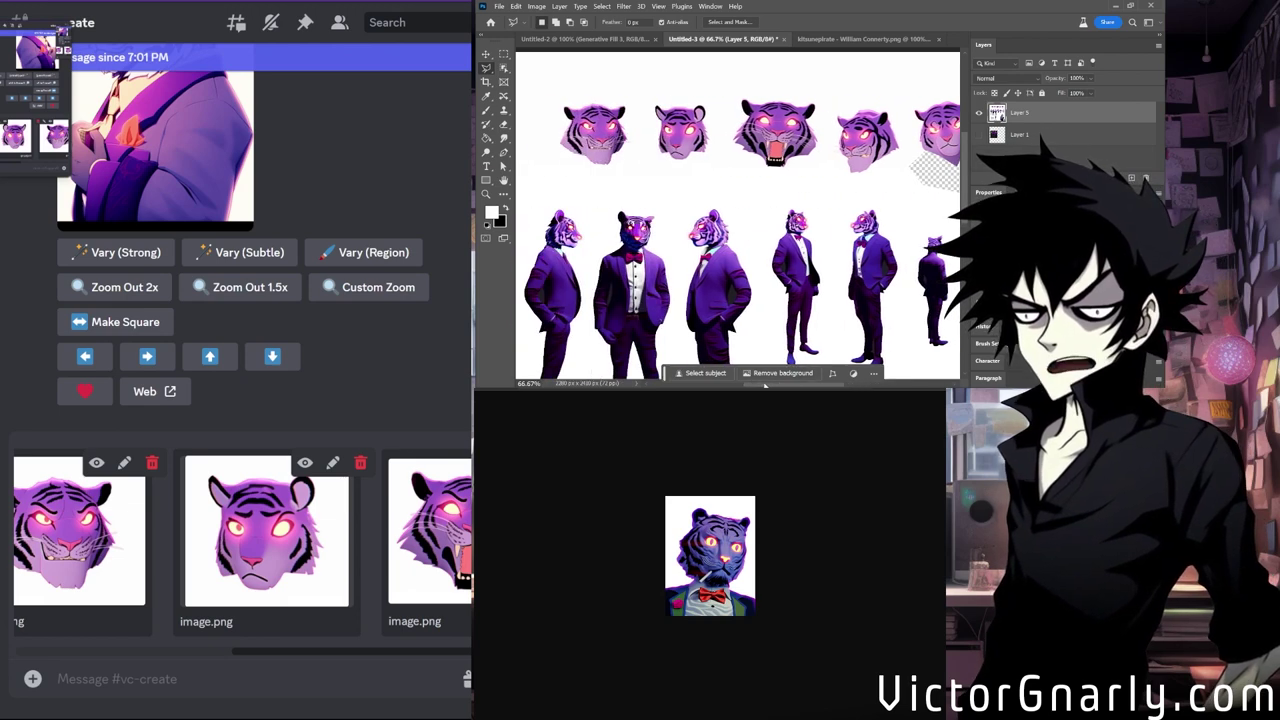
scroll(787, 384, "right", 1)
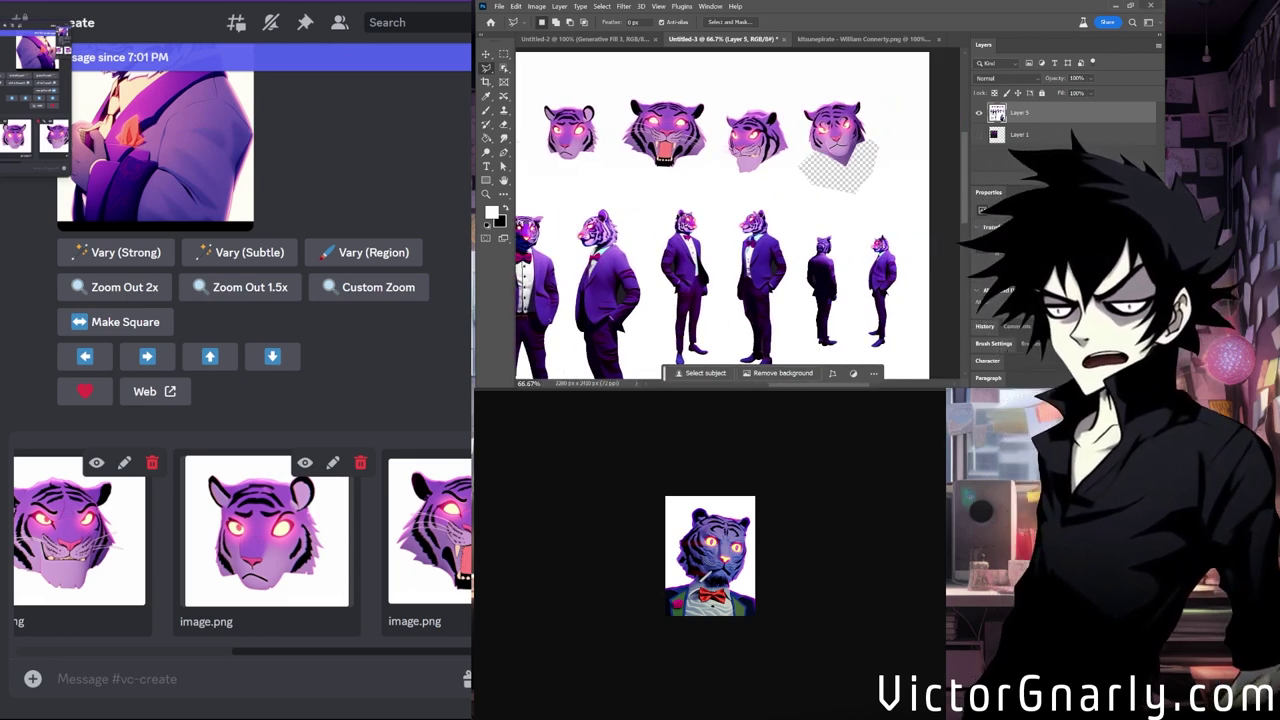
scroll(284, 651, "right", 3)
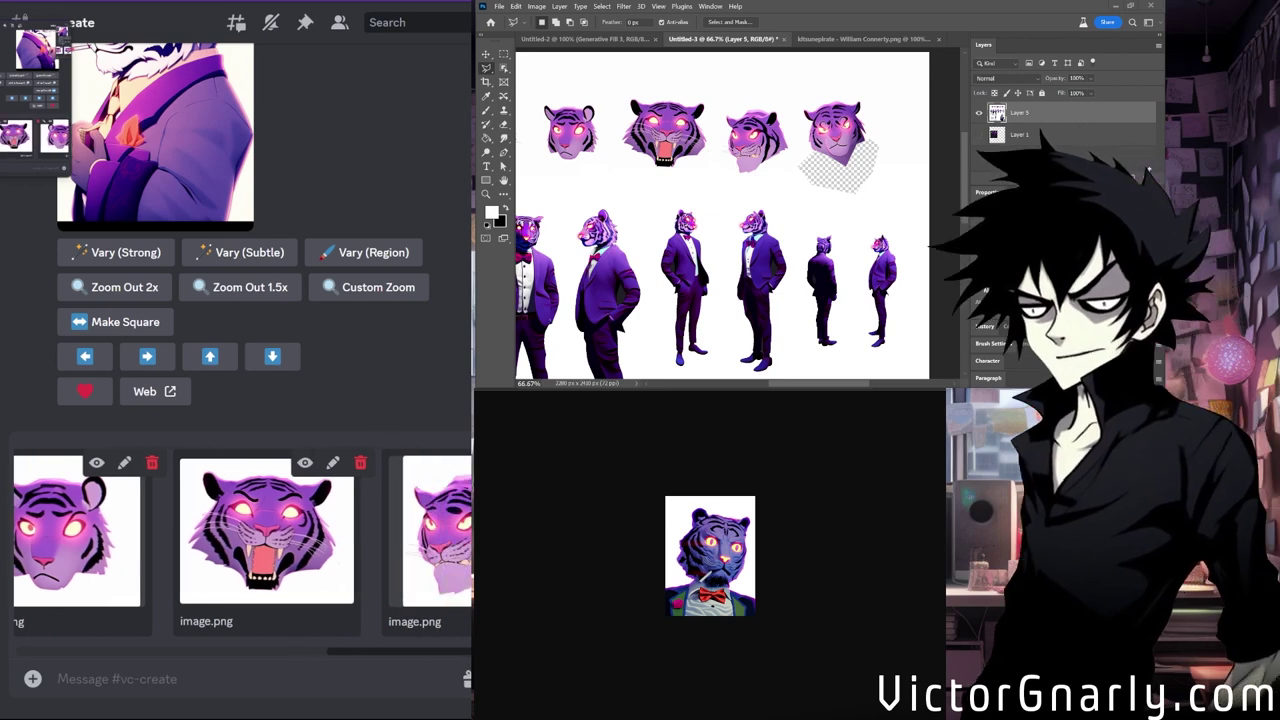
left_click(1088, 149)
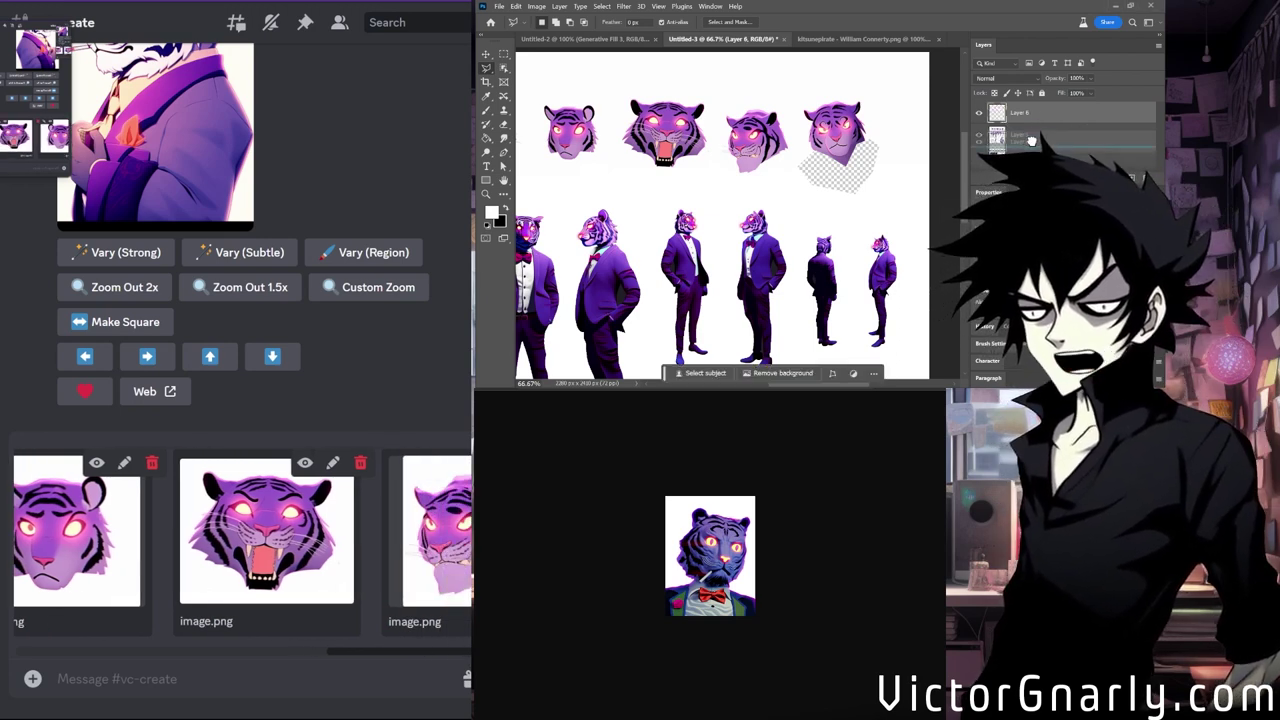
key("g")
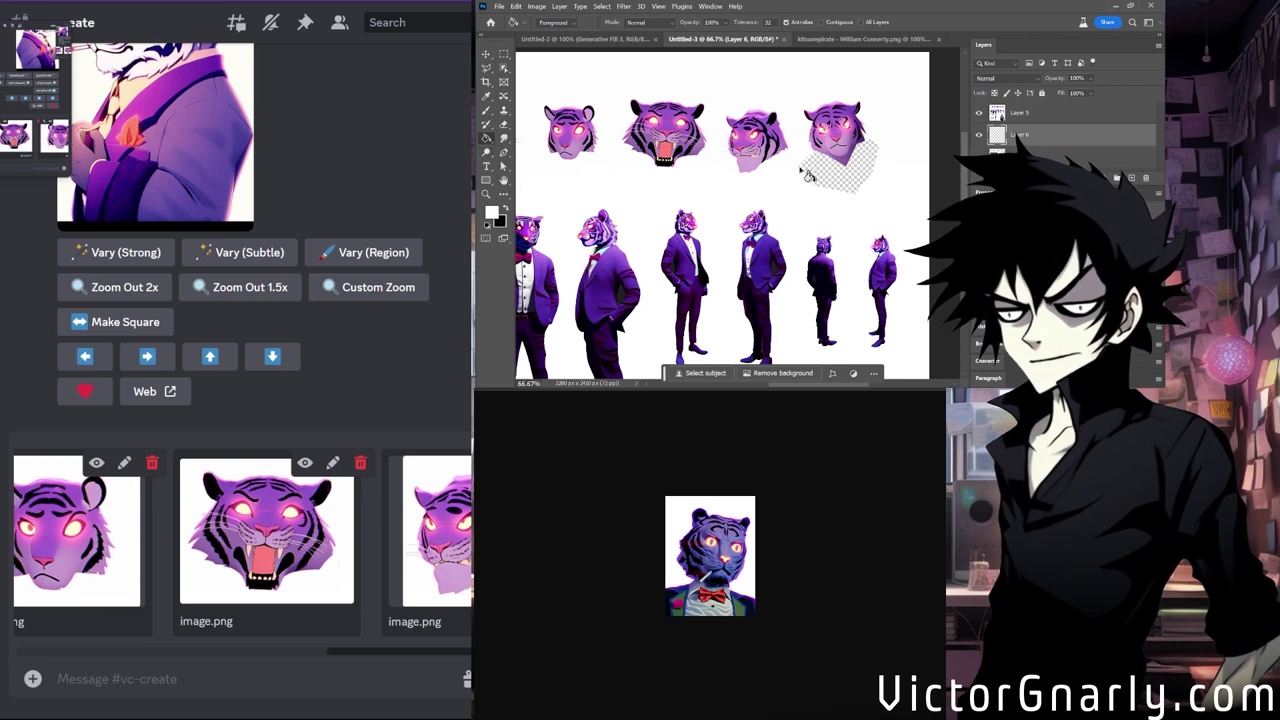
left_click(812, 177)
scroll(810, 213, "up", 1)
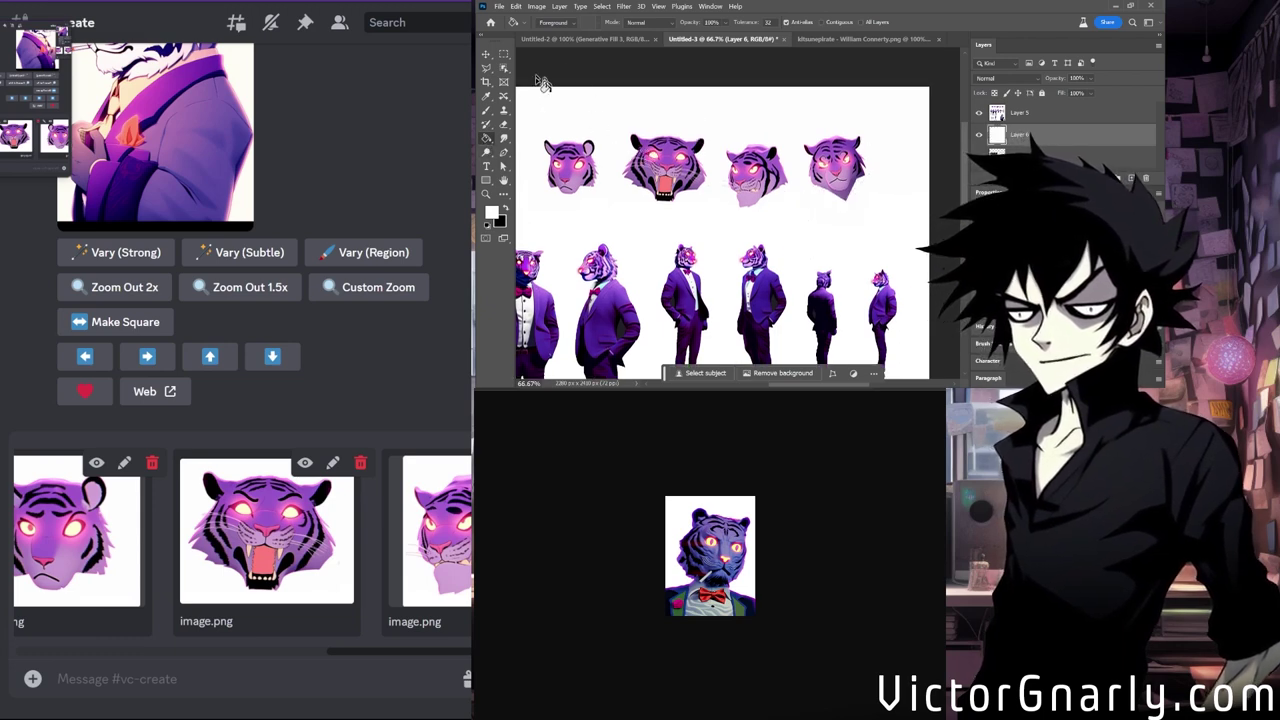
Marquee the fifth tiger head and merge the white fill layer with the artwork layer.
left_click(508, 54)
left_click_drag(803, 127, 874, 208)
key("v")
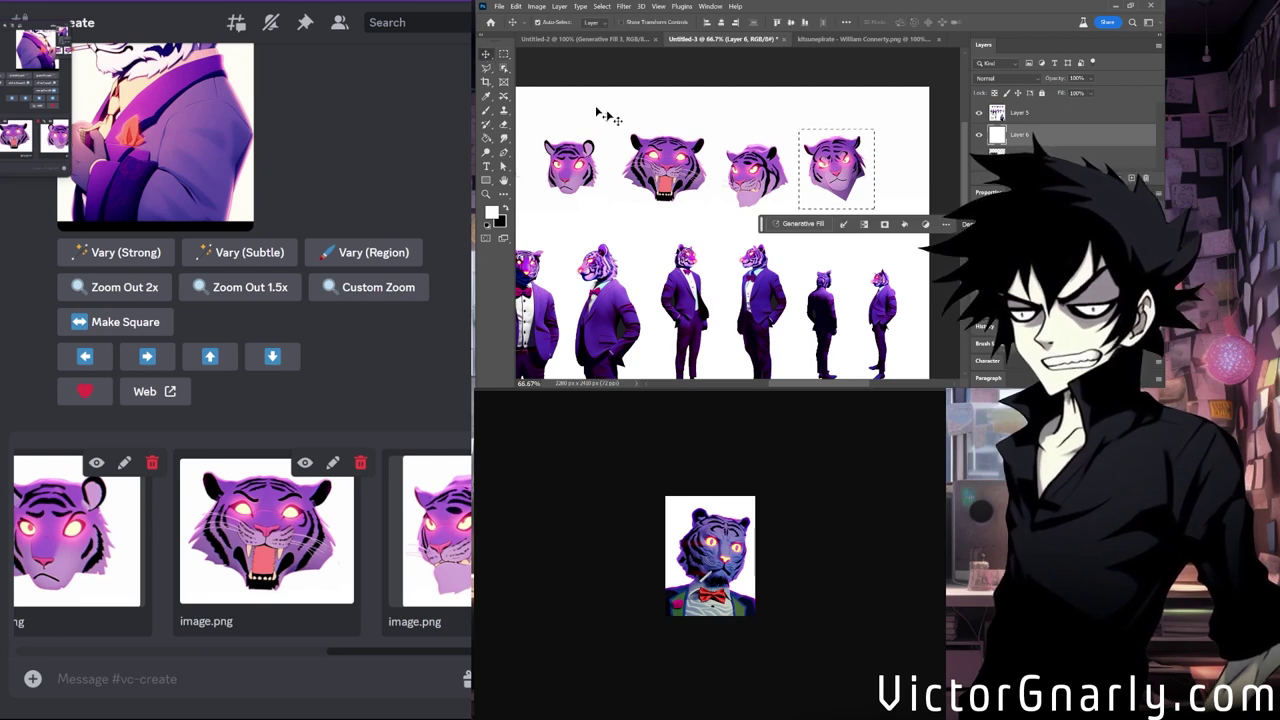
key("ctrl+d")
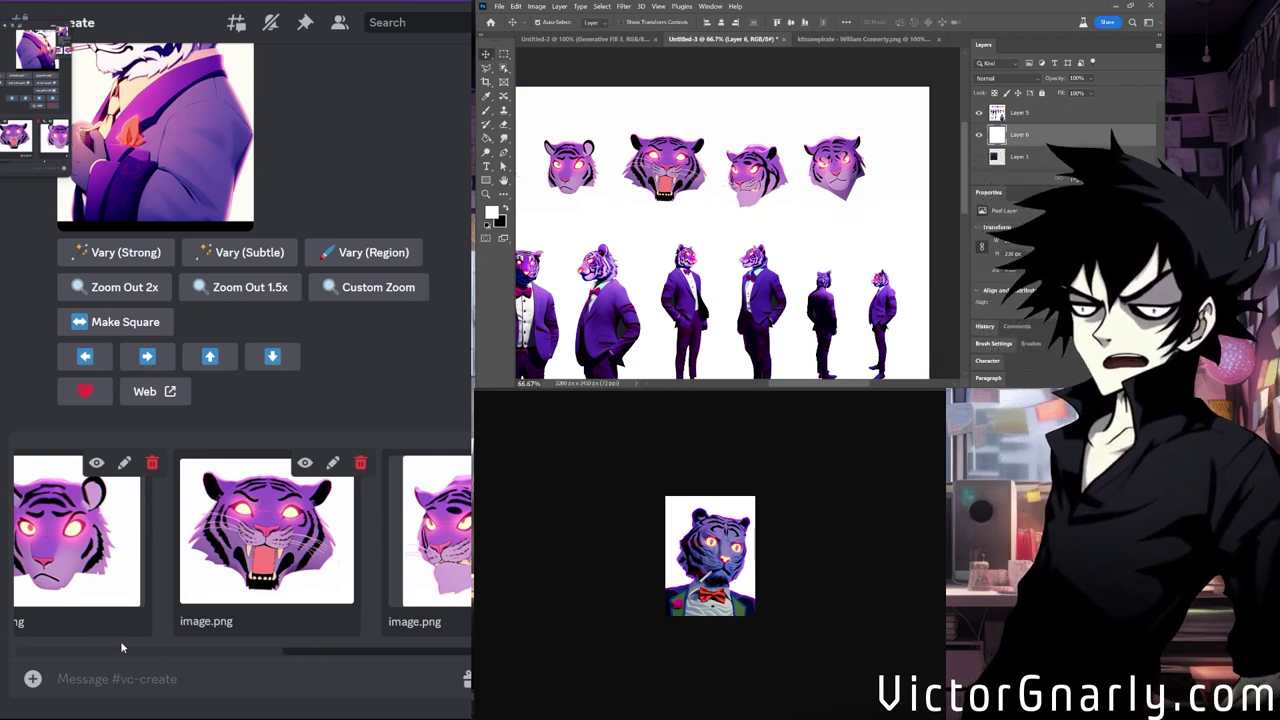
left_click_drag(298, 657, 393, 637)
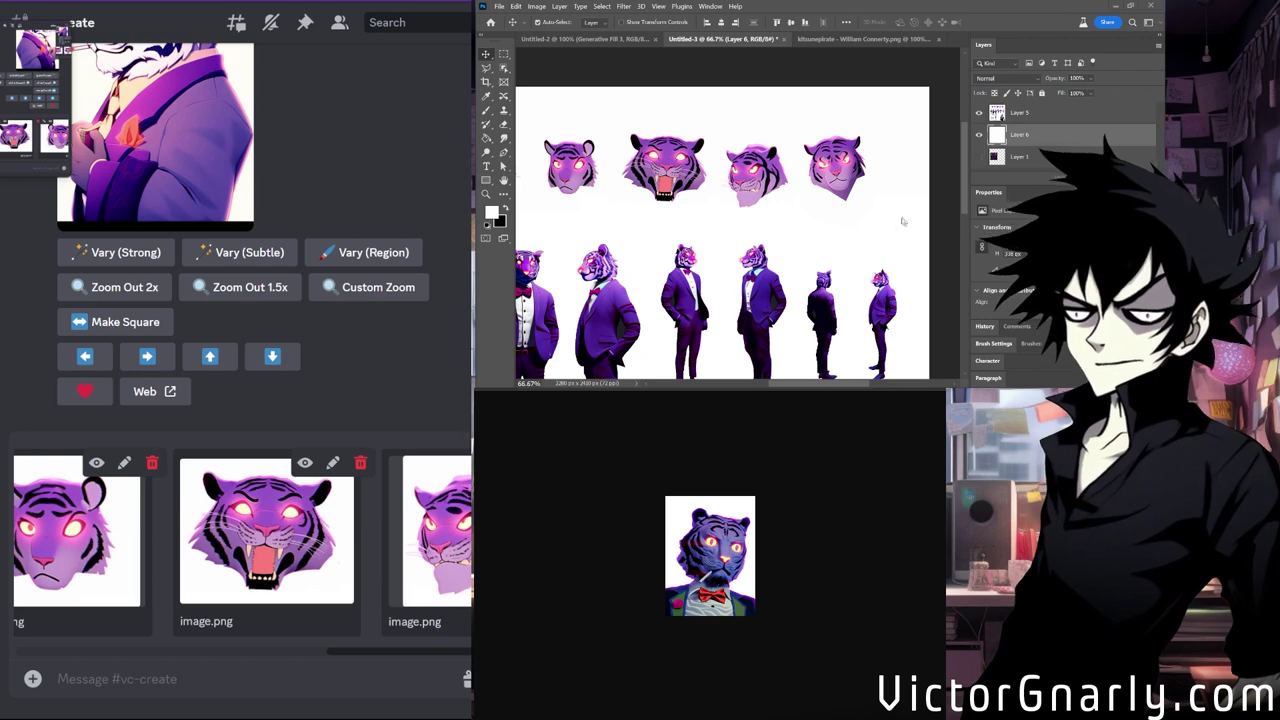
left_click(997, 112, "ctrl")
left_click(1015, 115)
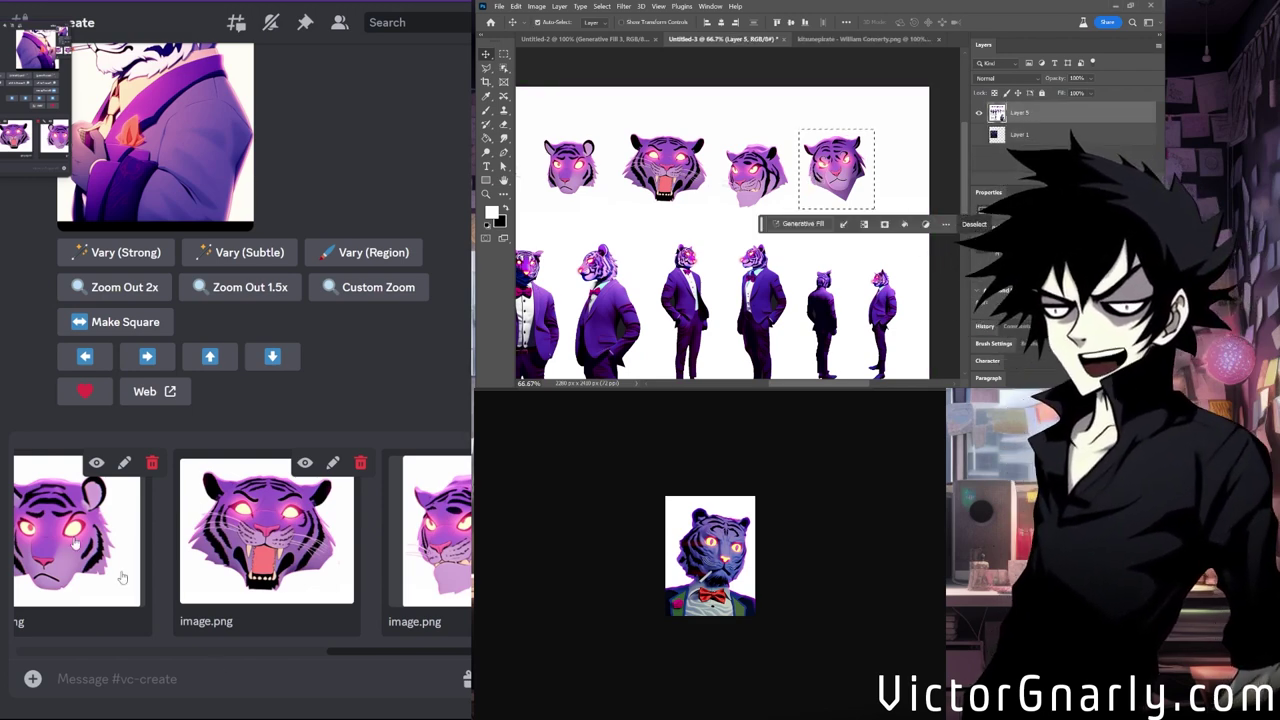
Add the selected fifth head to the Discord message and send all the figure and head attachments.
key("ctrl+d")
left_click_drag(349, 651, 157, 684)
key("Return")
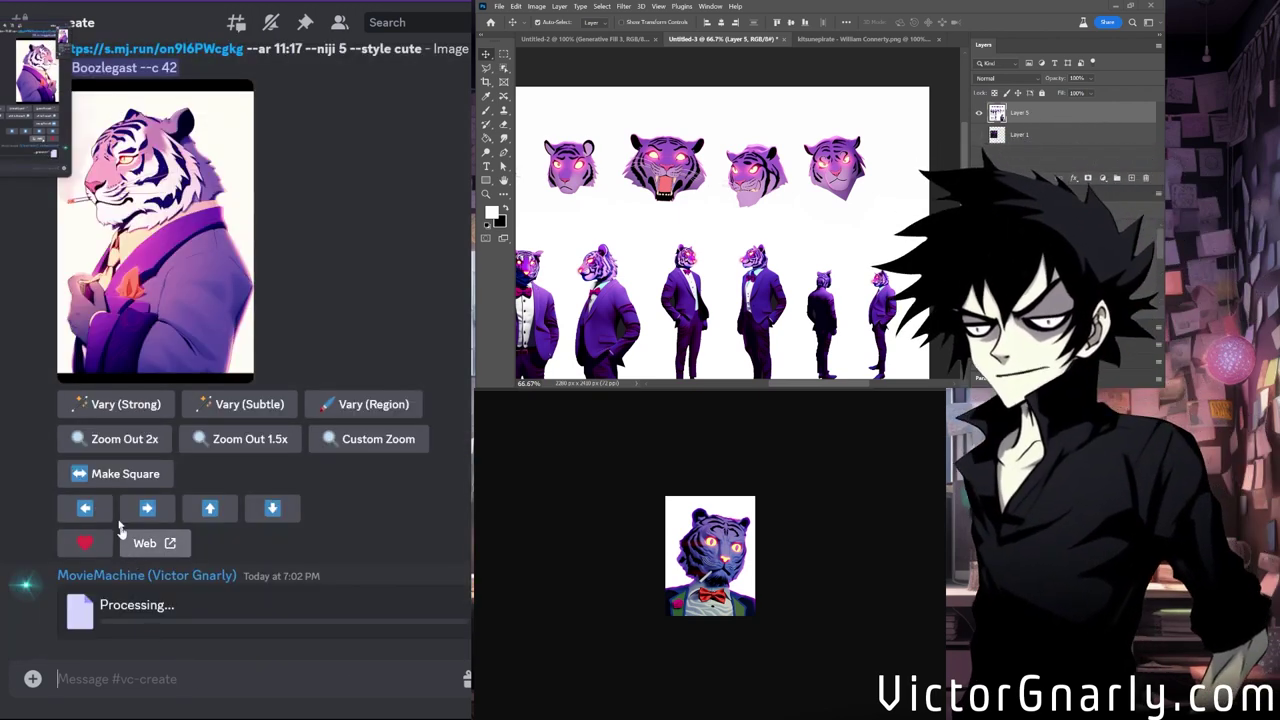
Submit an /imagine prompt made up of the six image links of the posted tiger figures and heads.
scroll(185, 354, "up", 2)
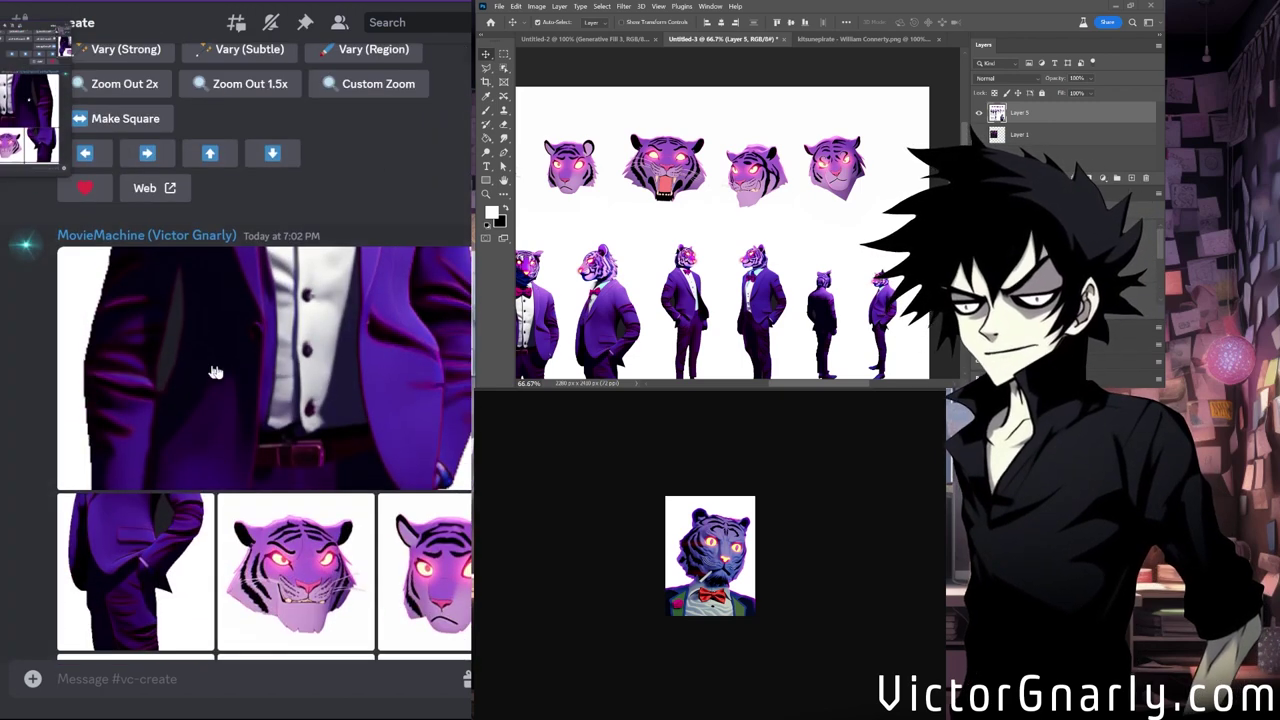
scroll(219, 395, "down", 1)
scroll(219, 395, "down", 1)
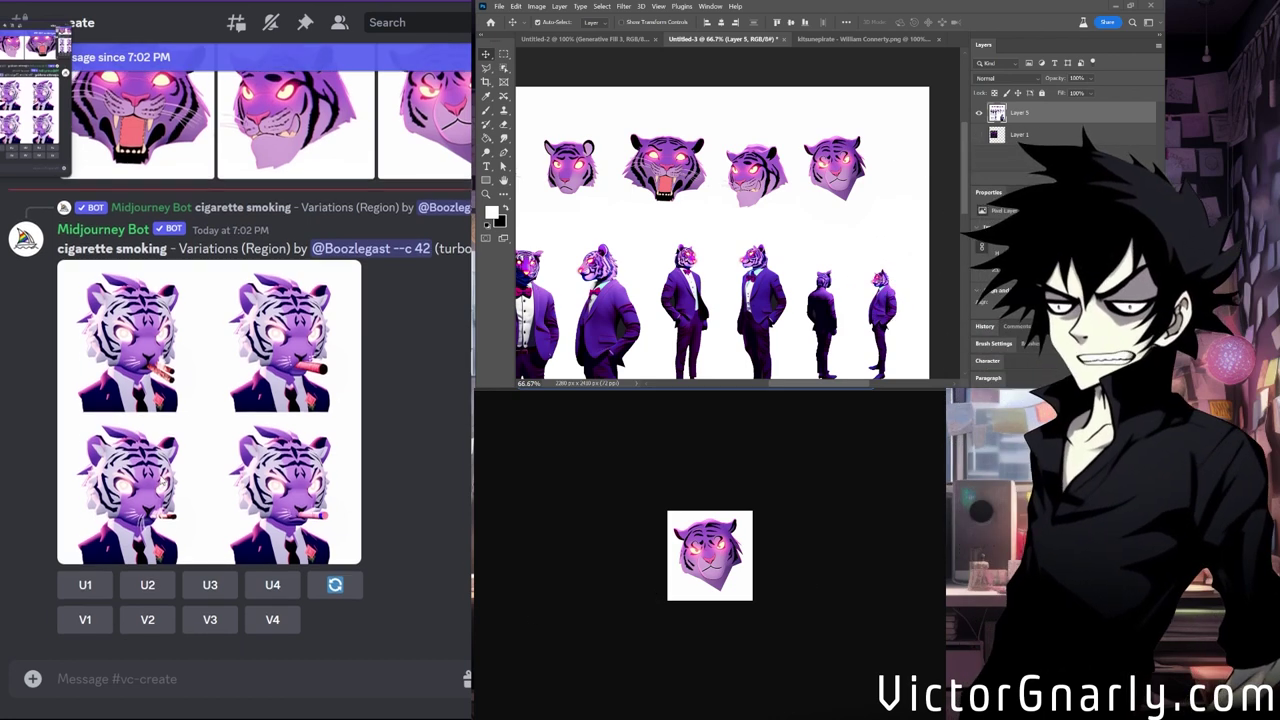
left_click(80, 683)
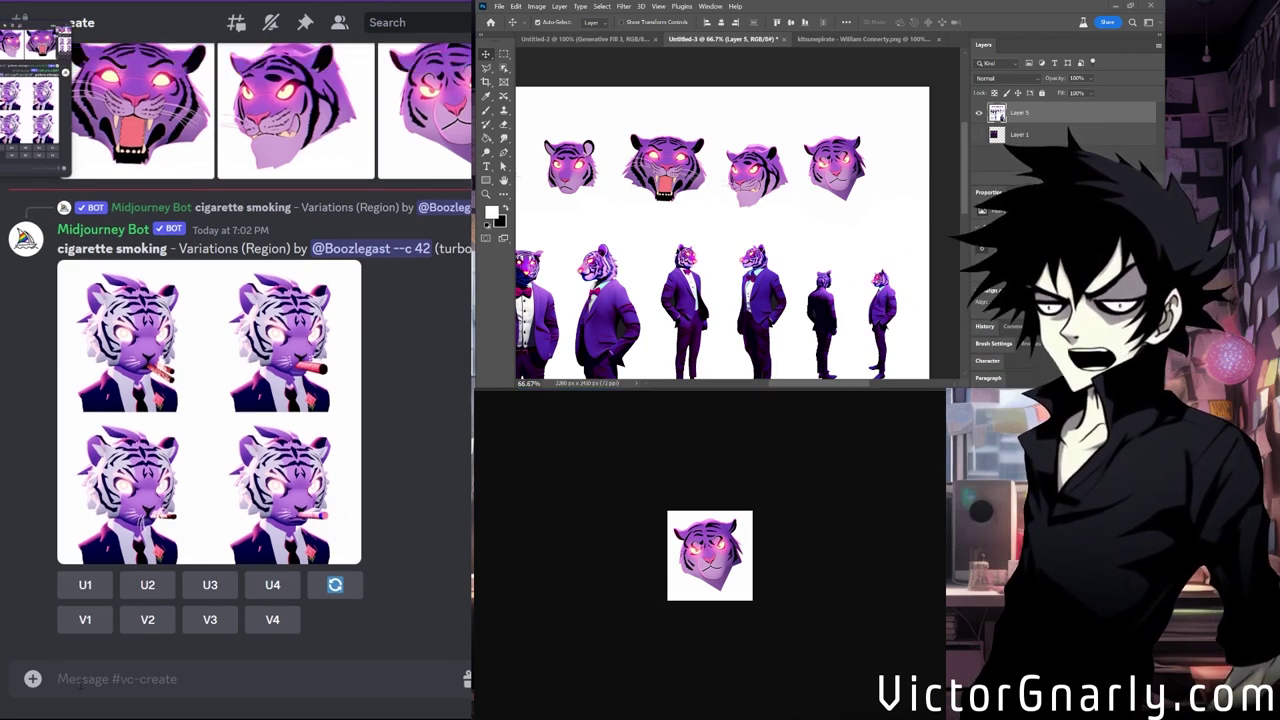
type("/im")
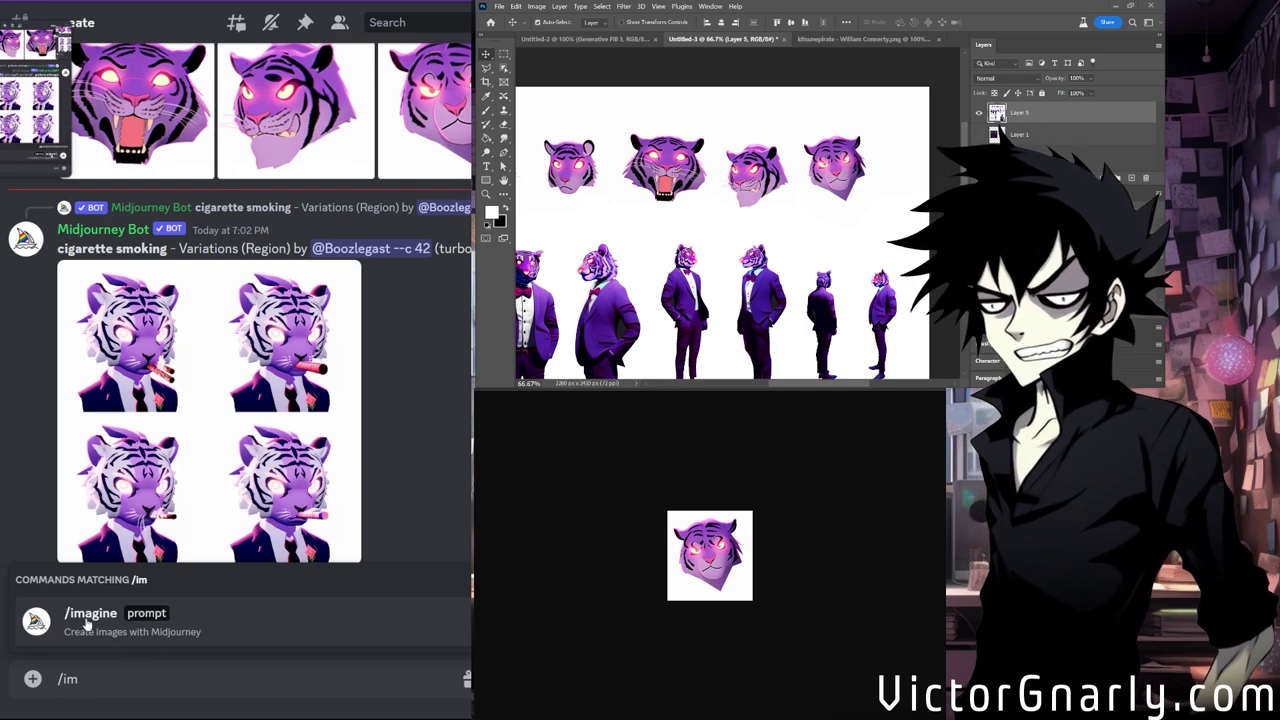
left_click(87, 620)
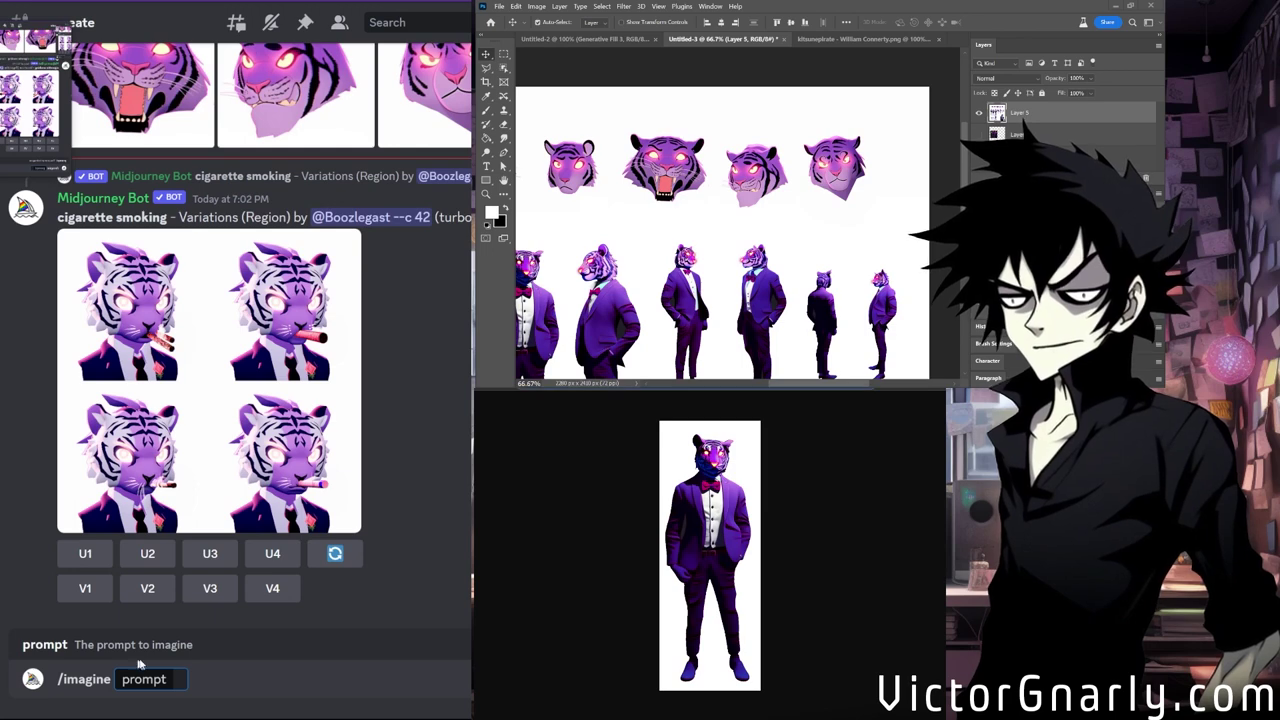
key("ctrl+v")
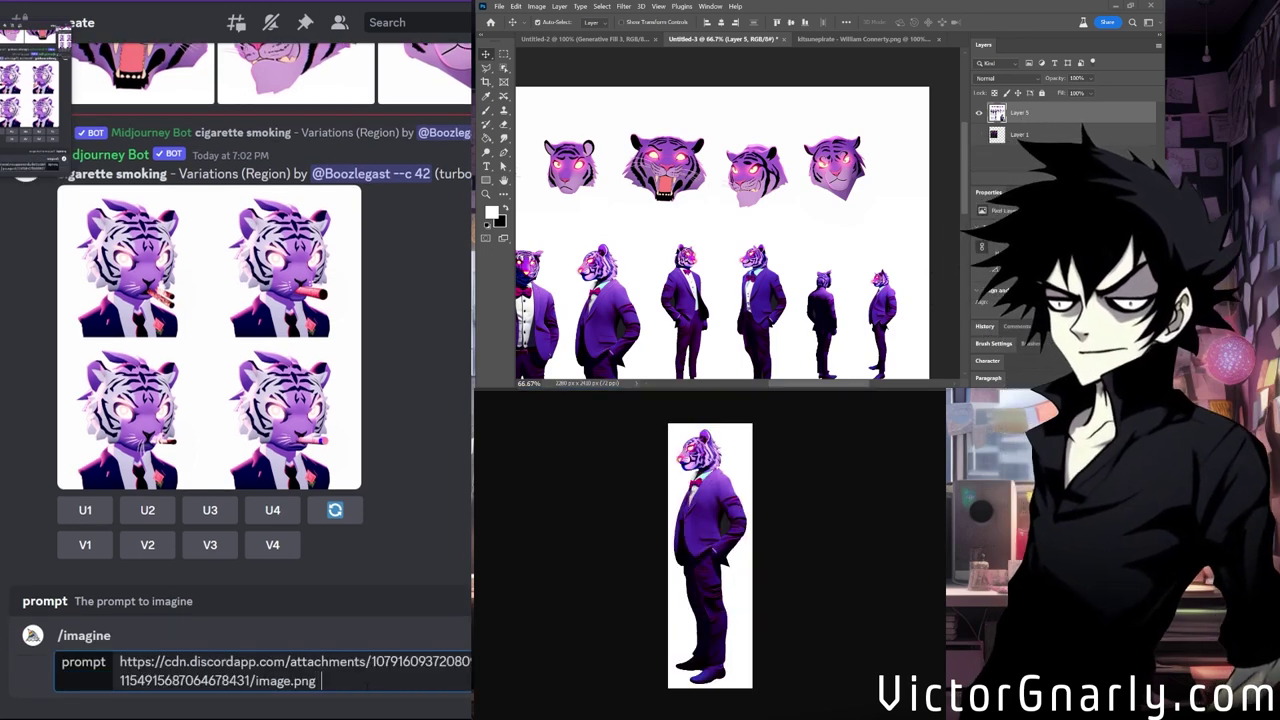
key("ctrl+v")
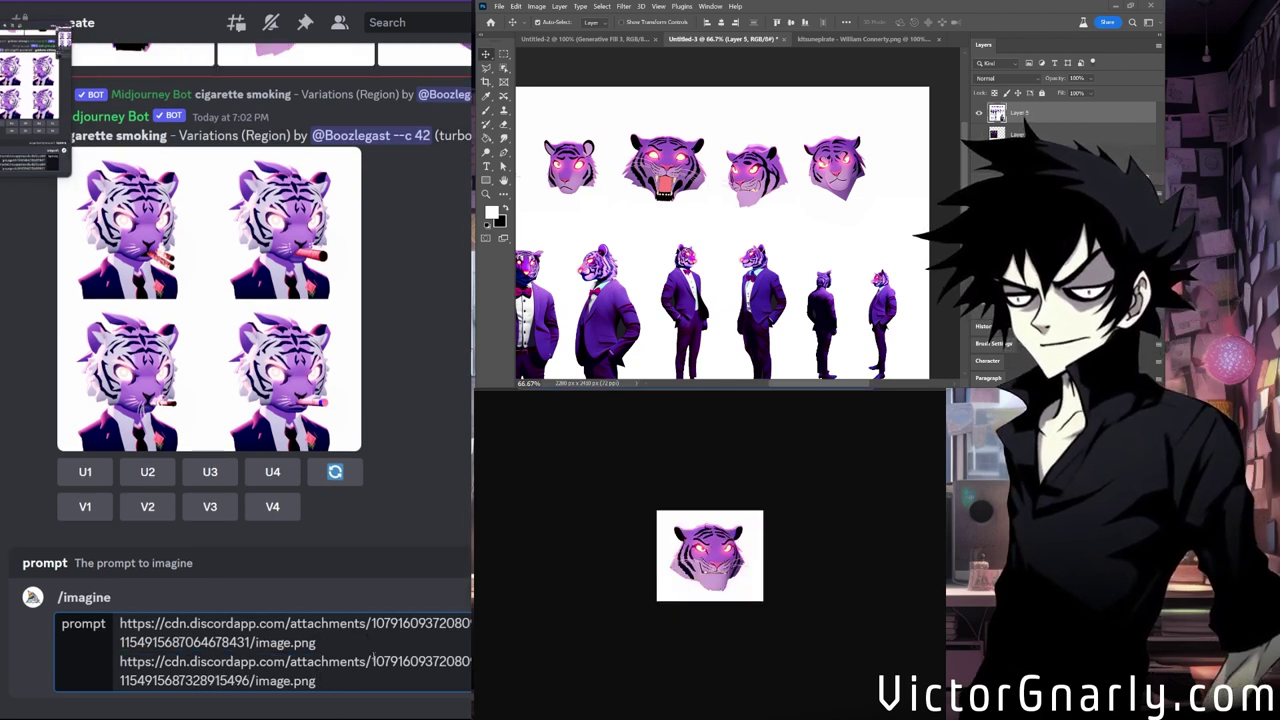
key("ctrl+v")
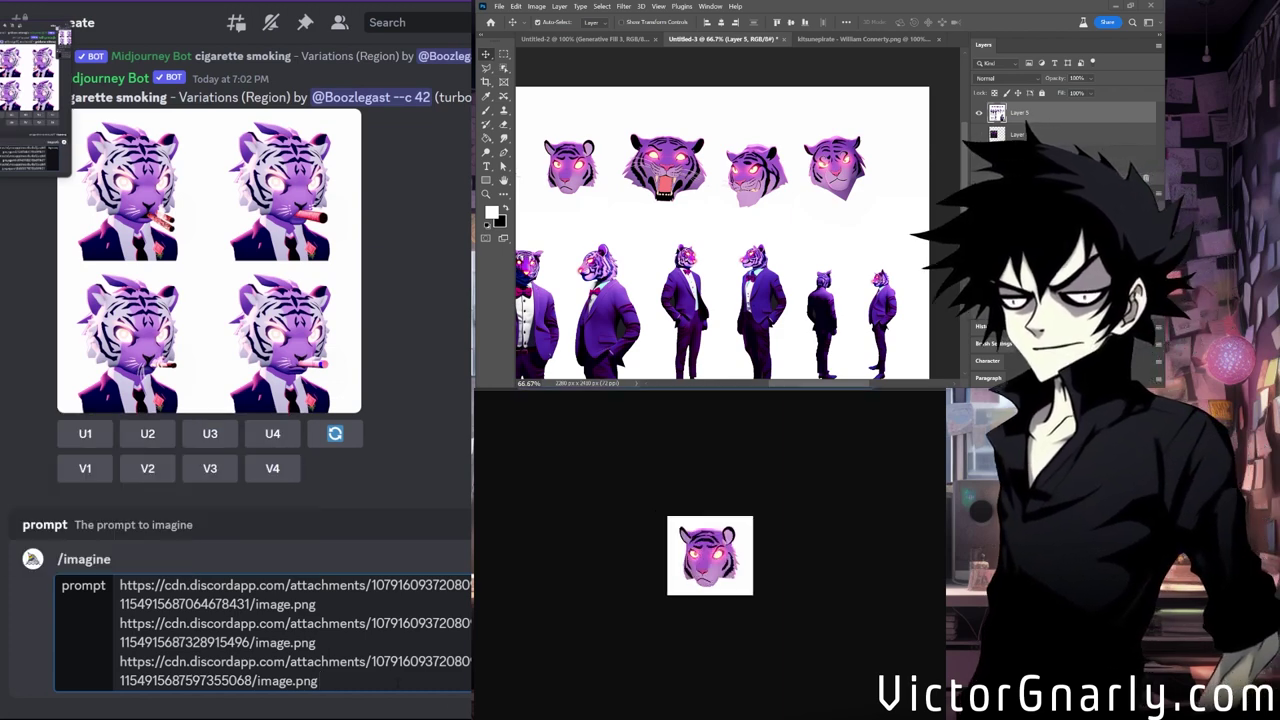
key("ctrl+v")
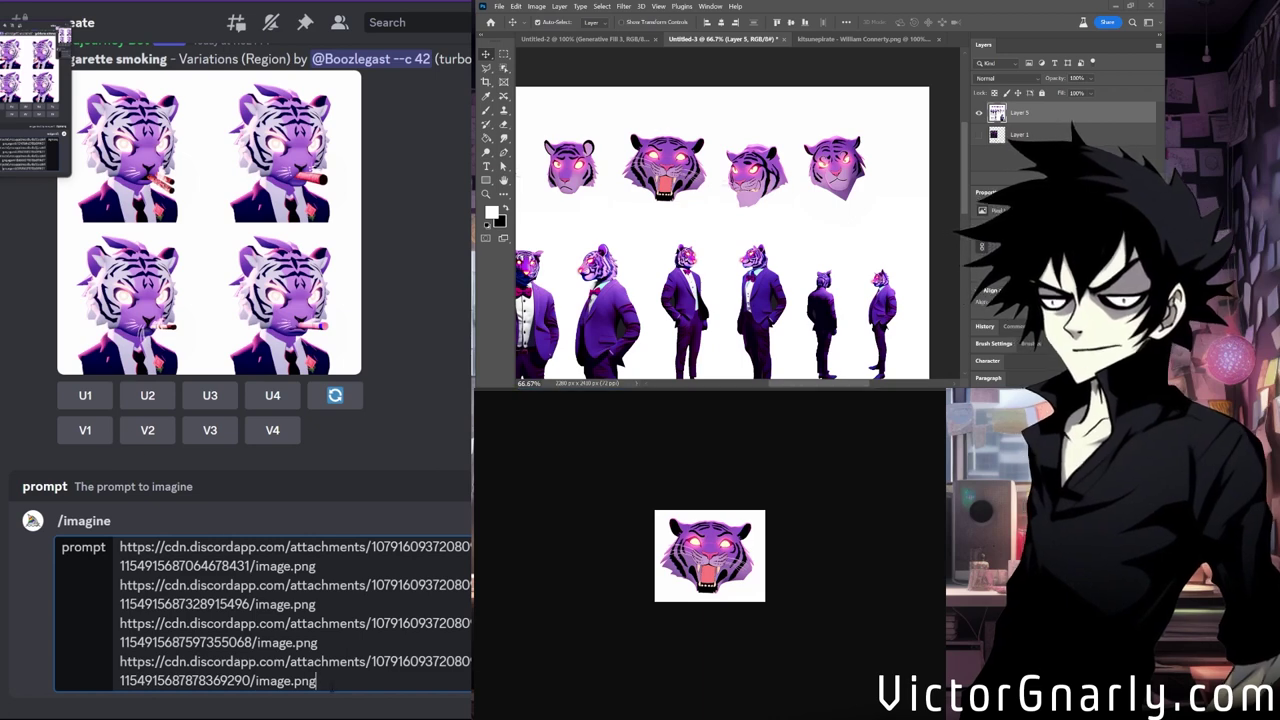
key("ctrl+v")
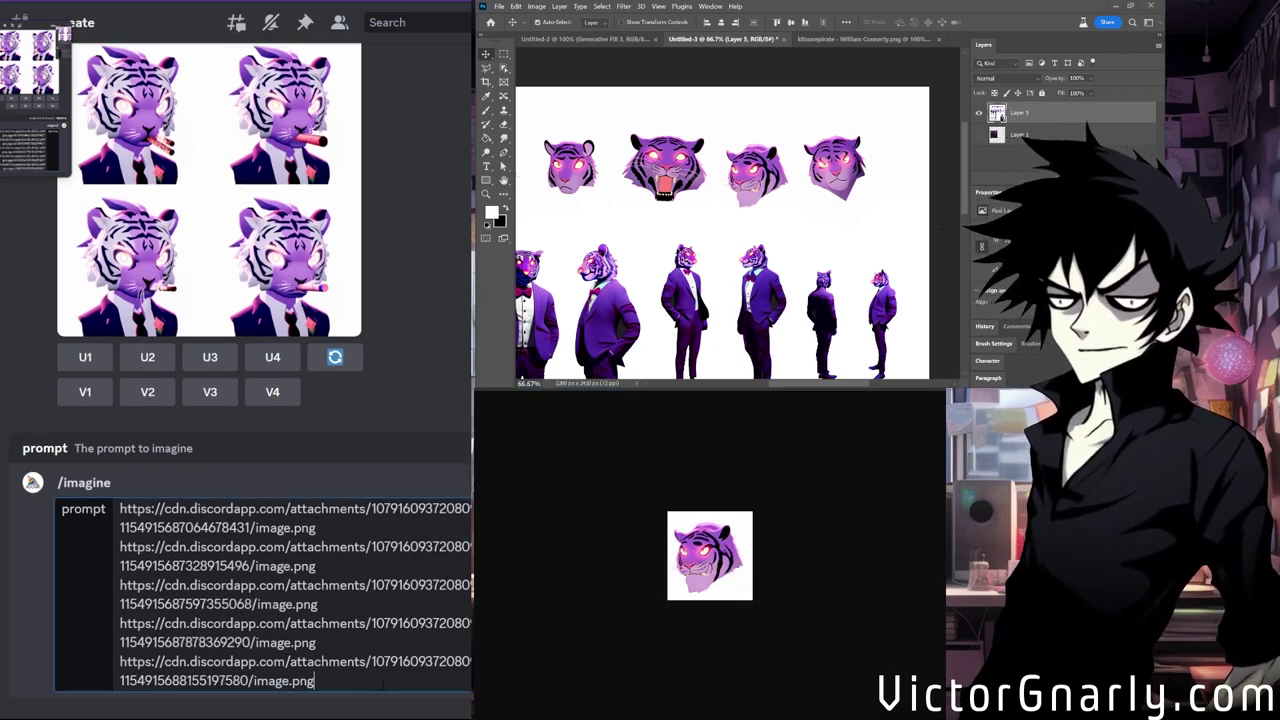
key("ctrl+v")
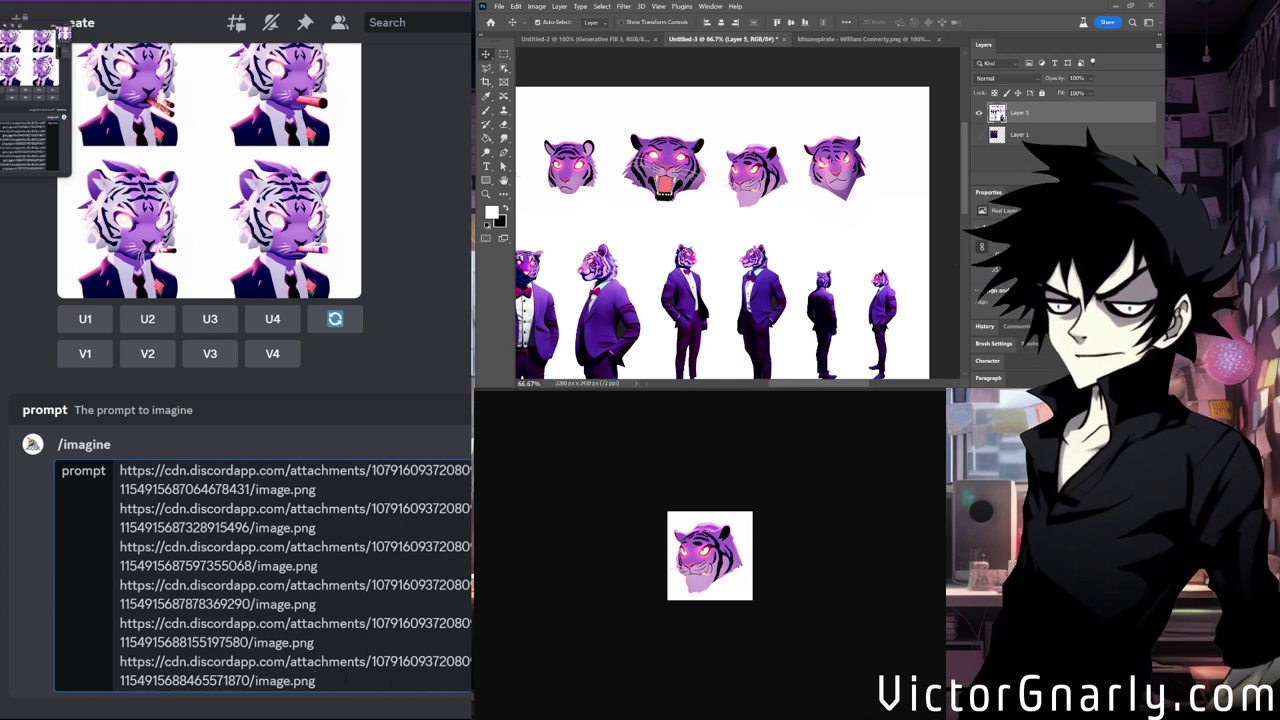
key("Return")
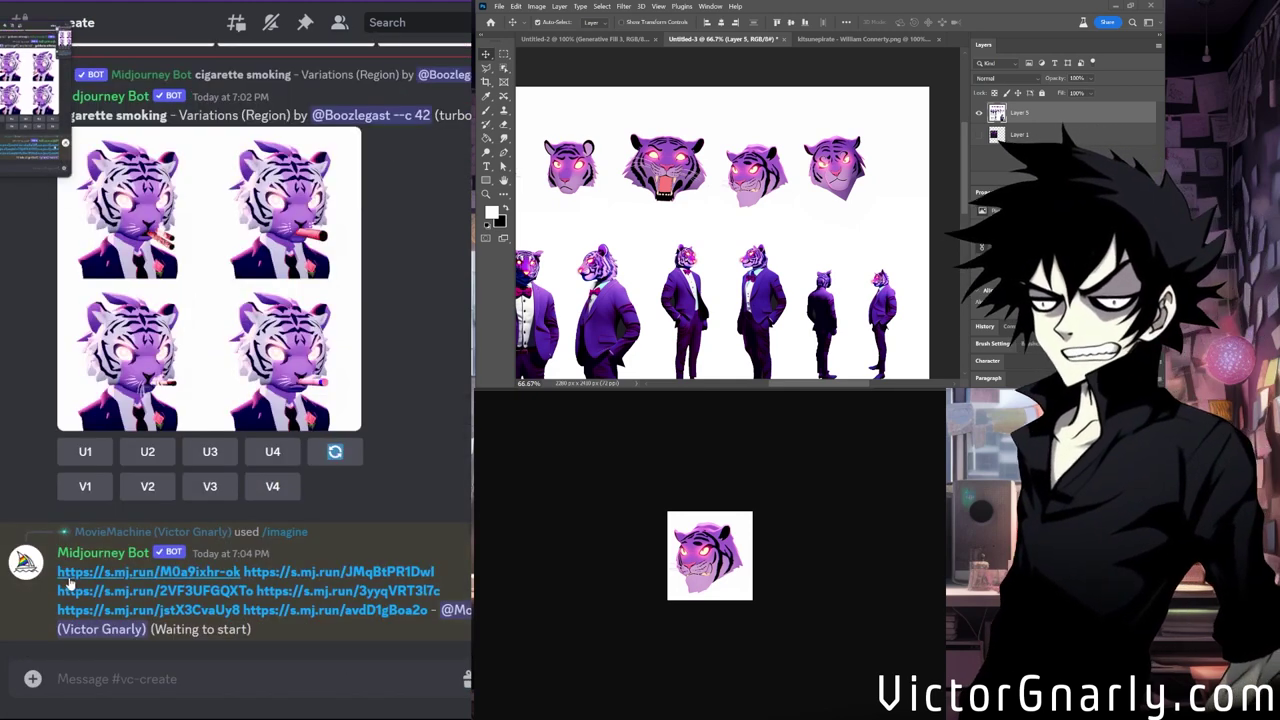
Copy the six shortened image links from the Midjourney reply and begin a new /imagine prompt.
left_click_drag(57, 571, 426, 611)
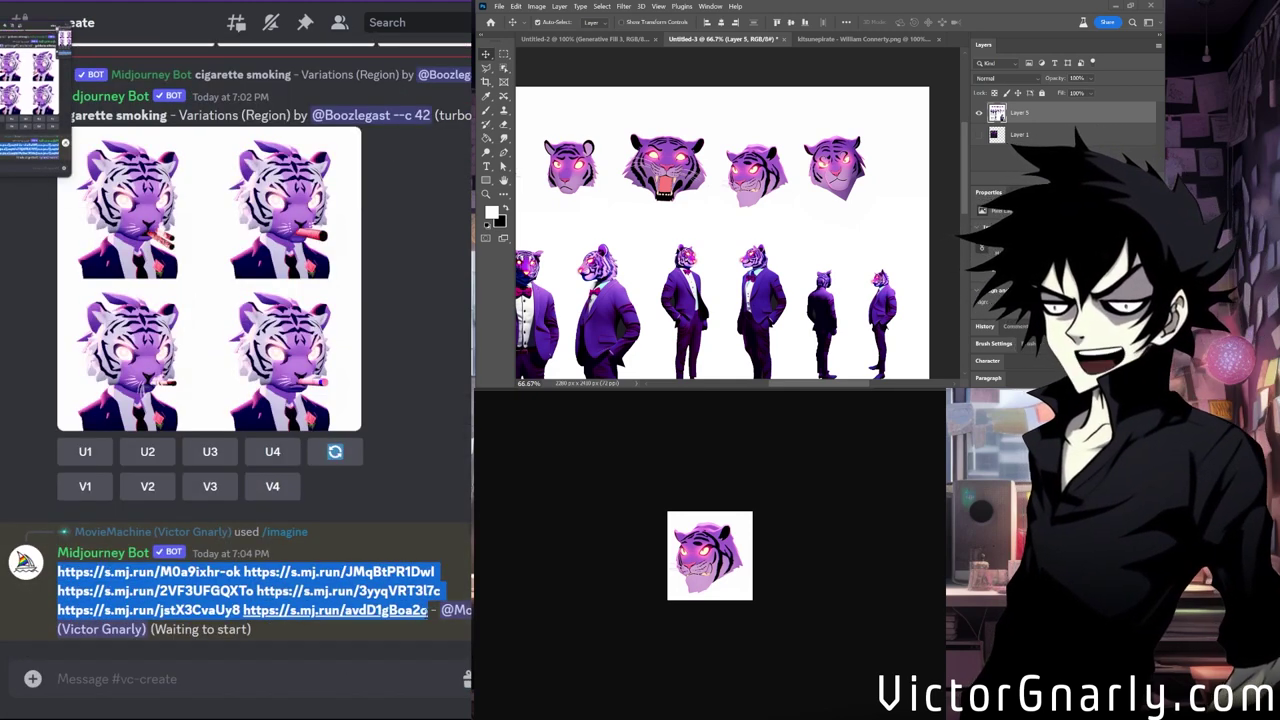
left_click(108, 678)
type("/im")
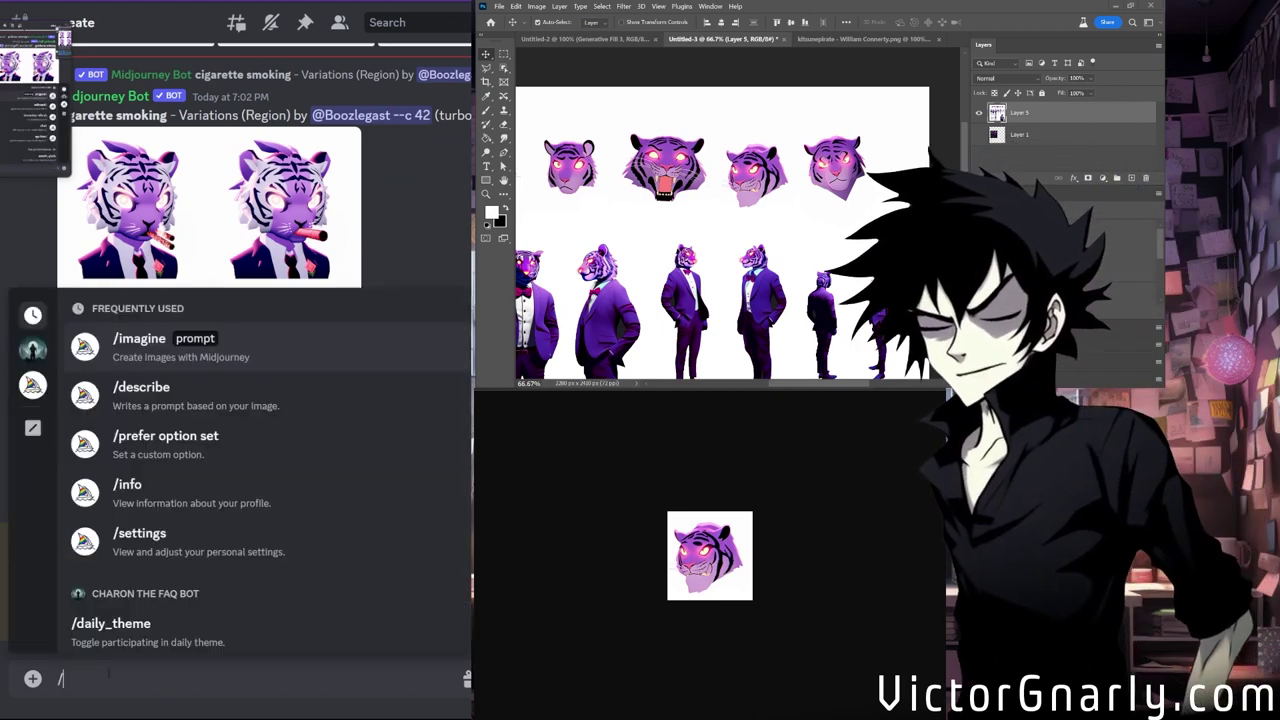
left_click(305, 472)
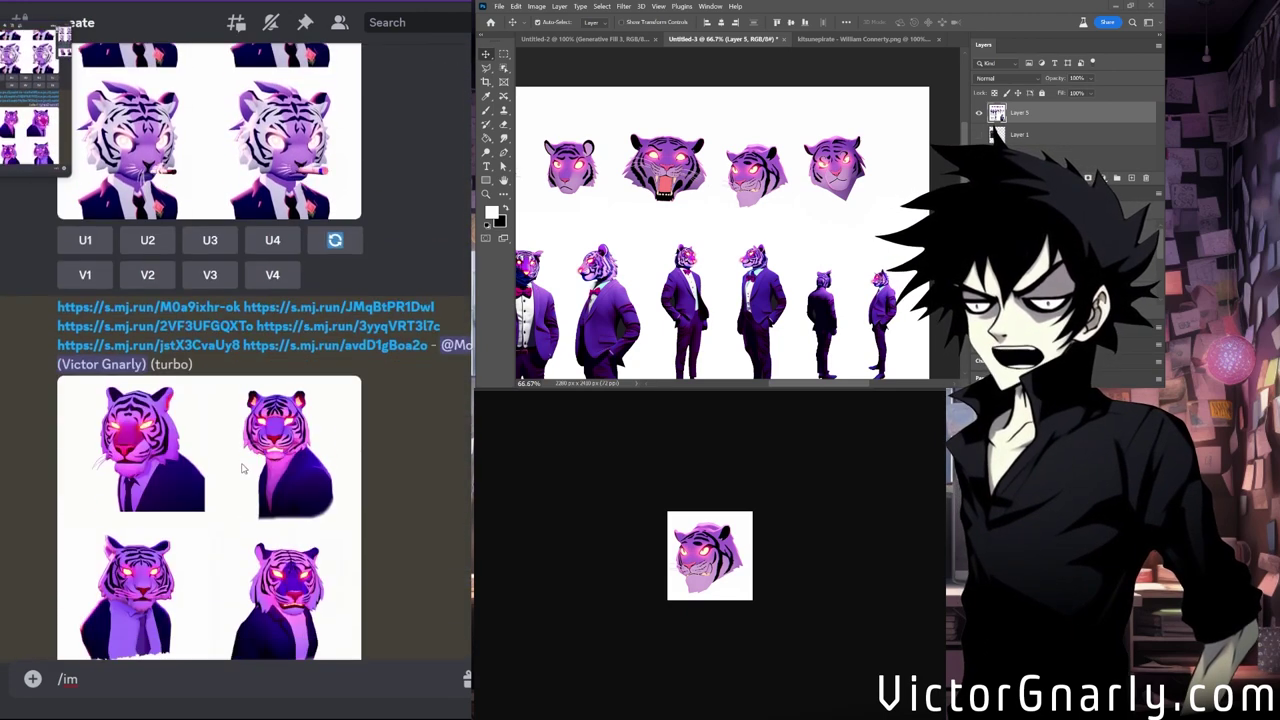
scroll(242, 468, "up", 15)
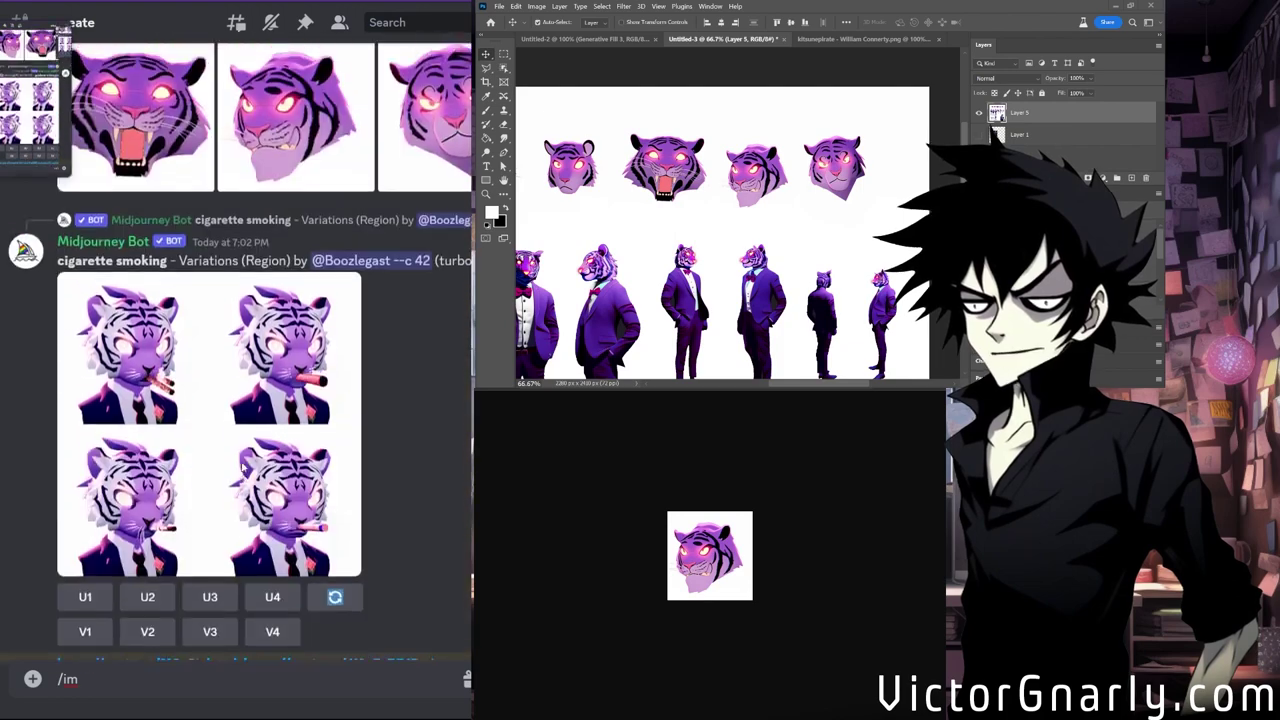
scroll(242, 468, "down", 10)
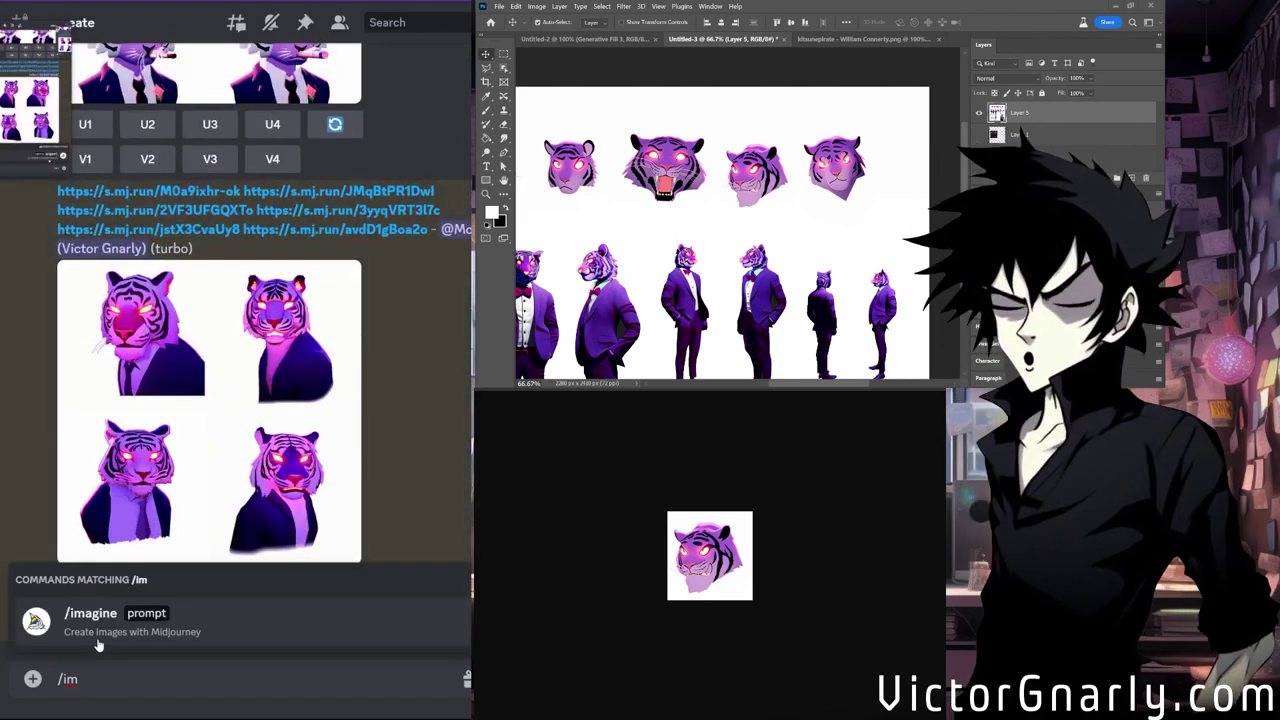
left_click(98, 645)
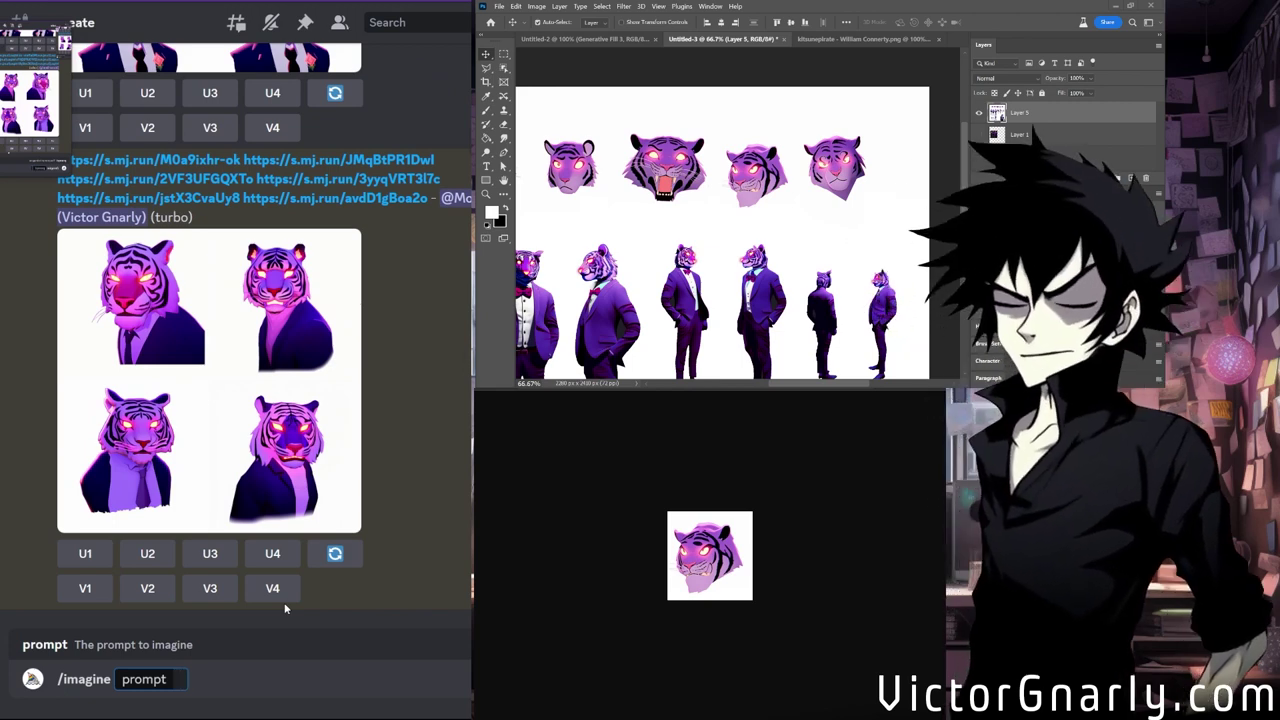
Enter the prompt text "purple tiger, purple suit, at the office".
type("purple ti")
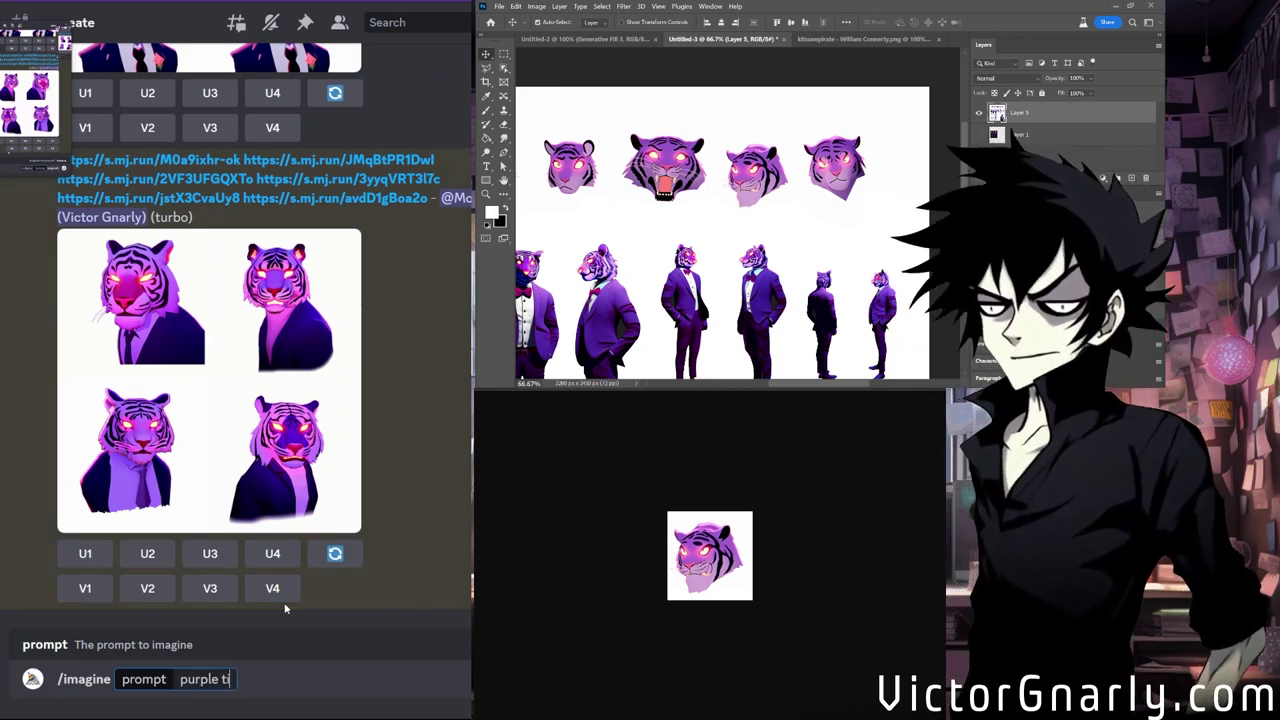
type("ger man")
key("BackSpace")
key("BackSpace")
key("BackSpace")
key("BackSpace")
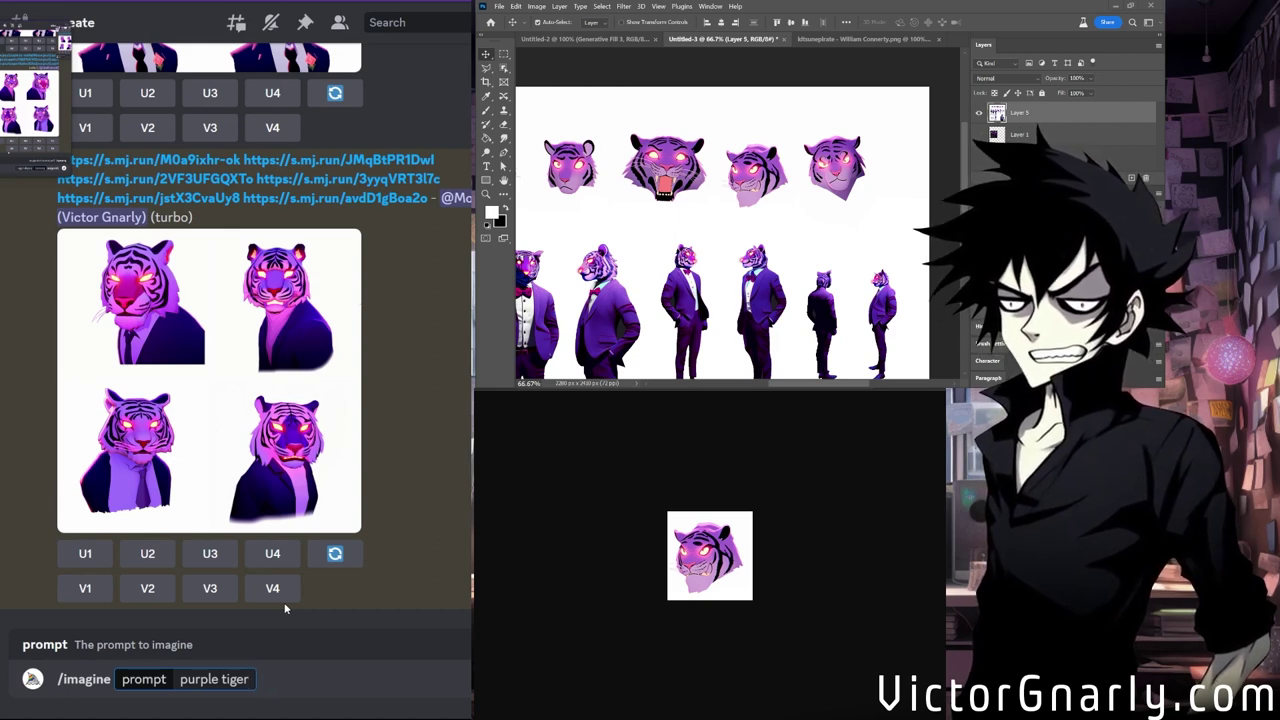
type(", purpl")
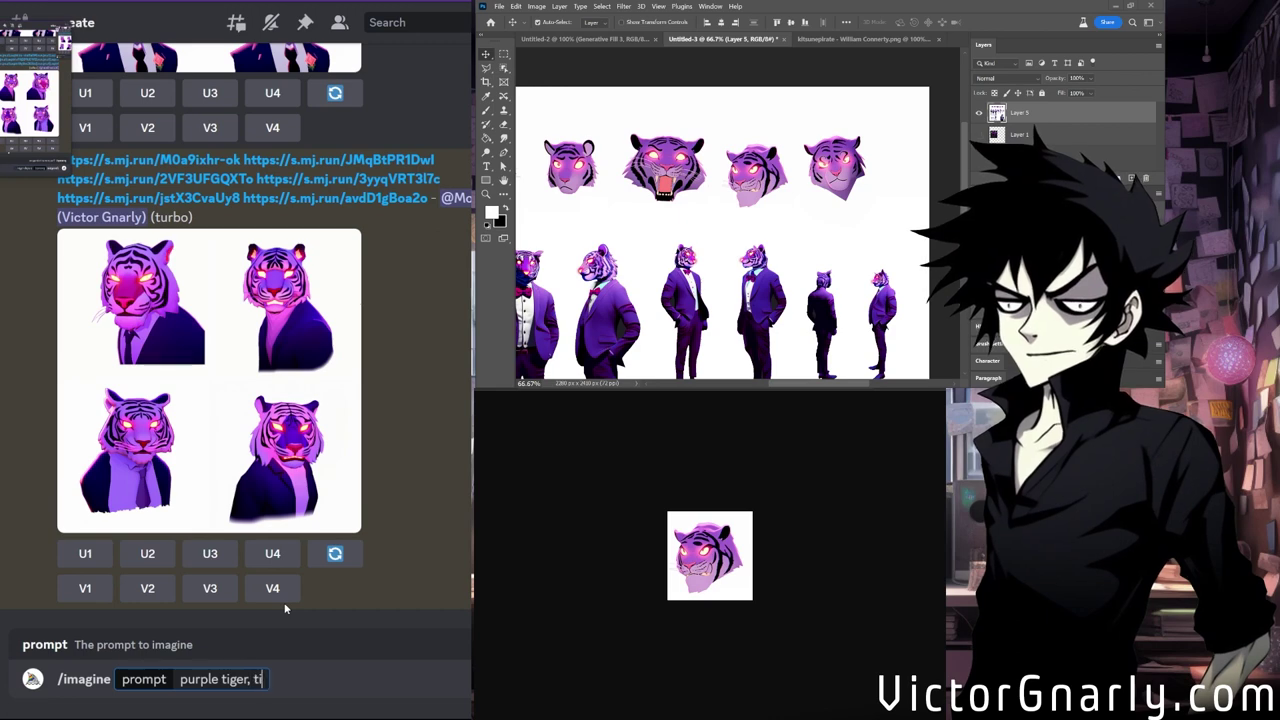
type("e")
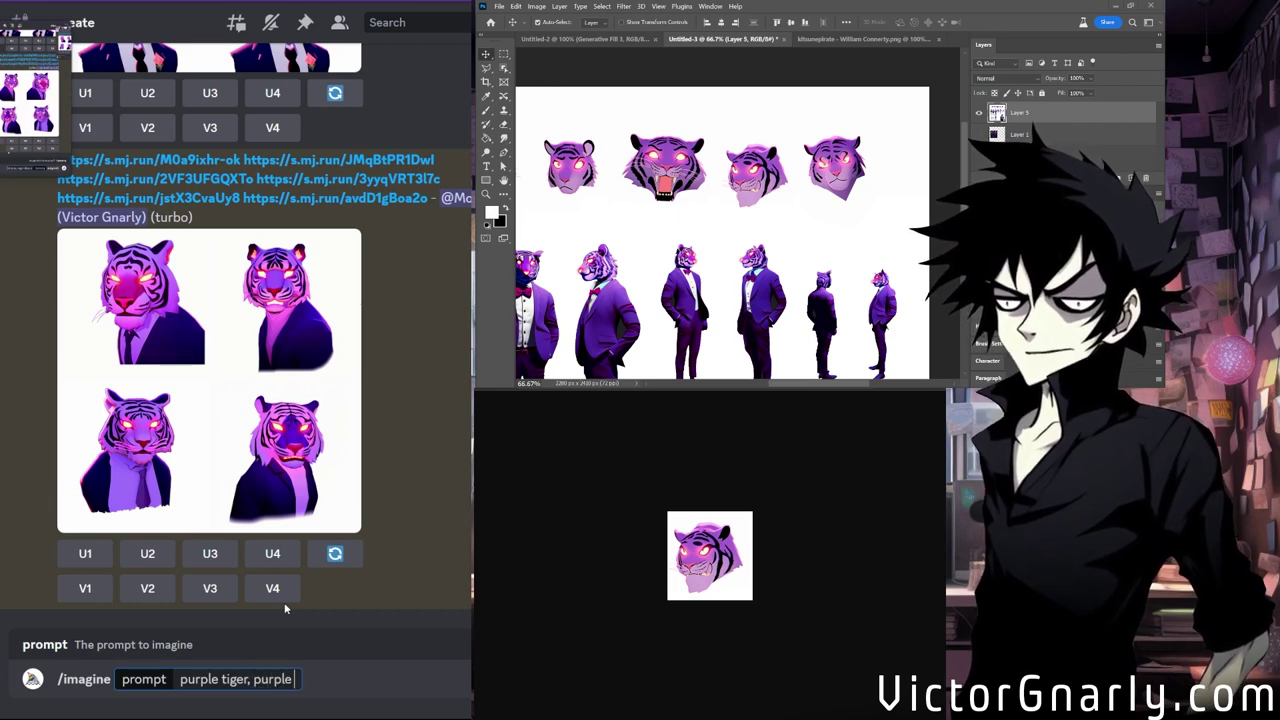
type(" suituit, at the office ")
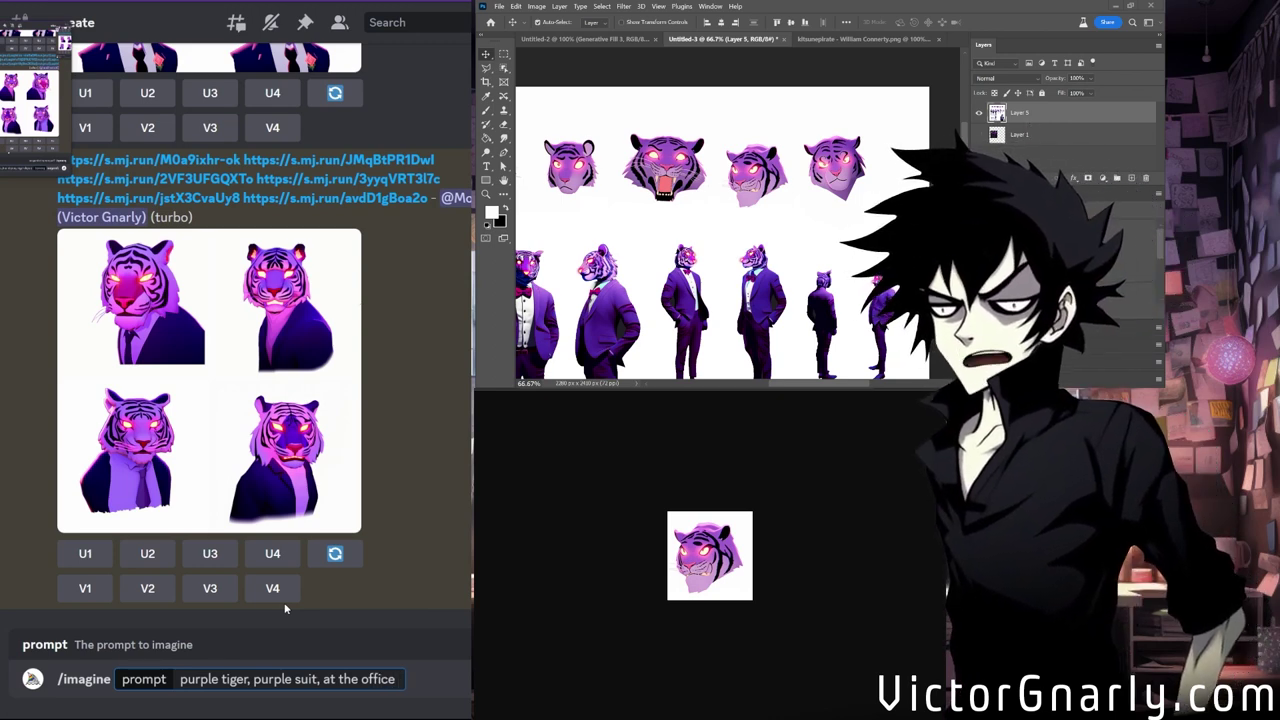
type("--niji 5")
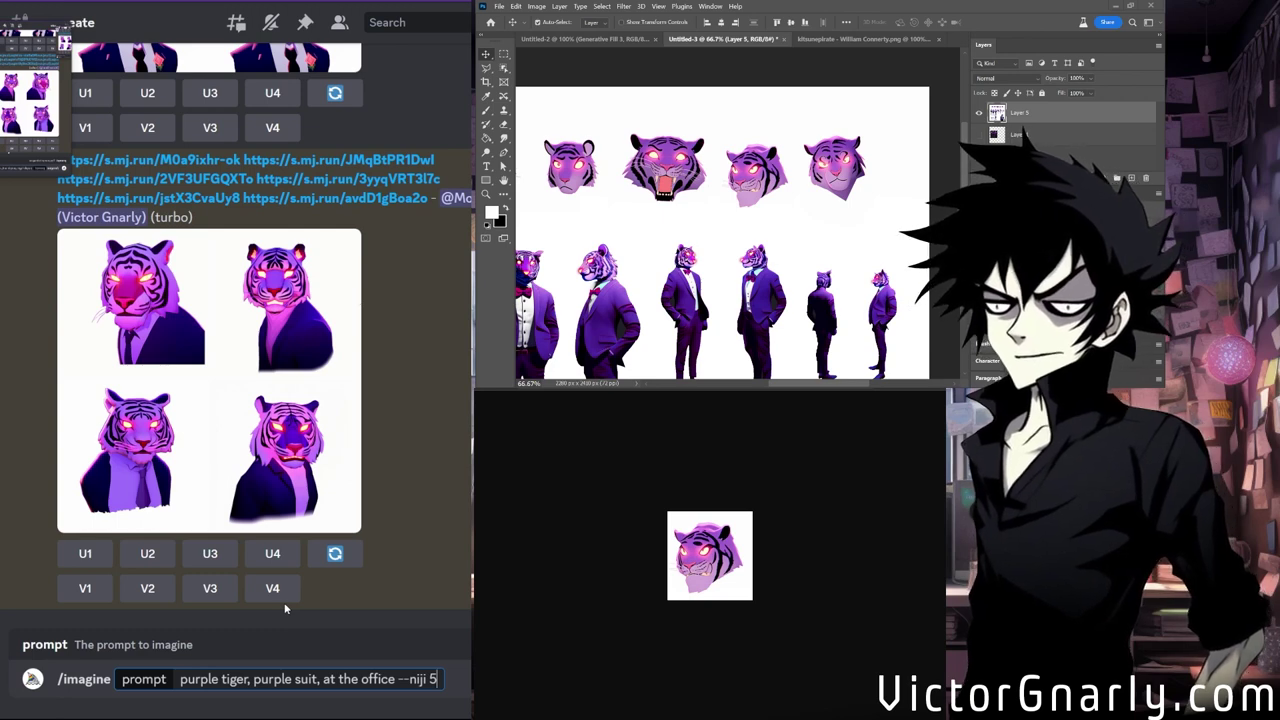
key("BackSpace")
key("BackSpace")
key("BackSpace")
key("BackSpace")
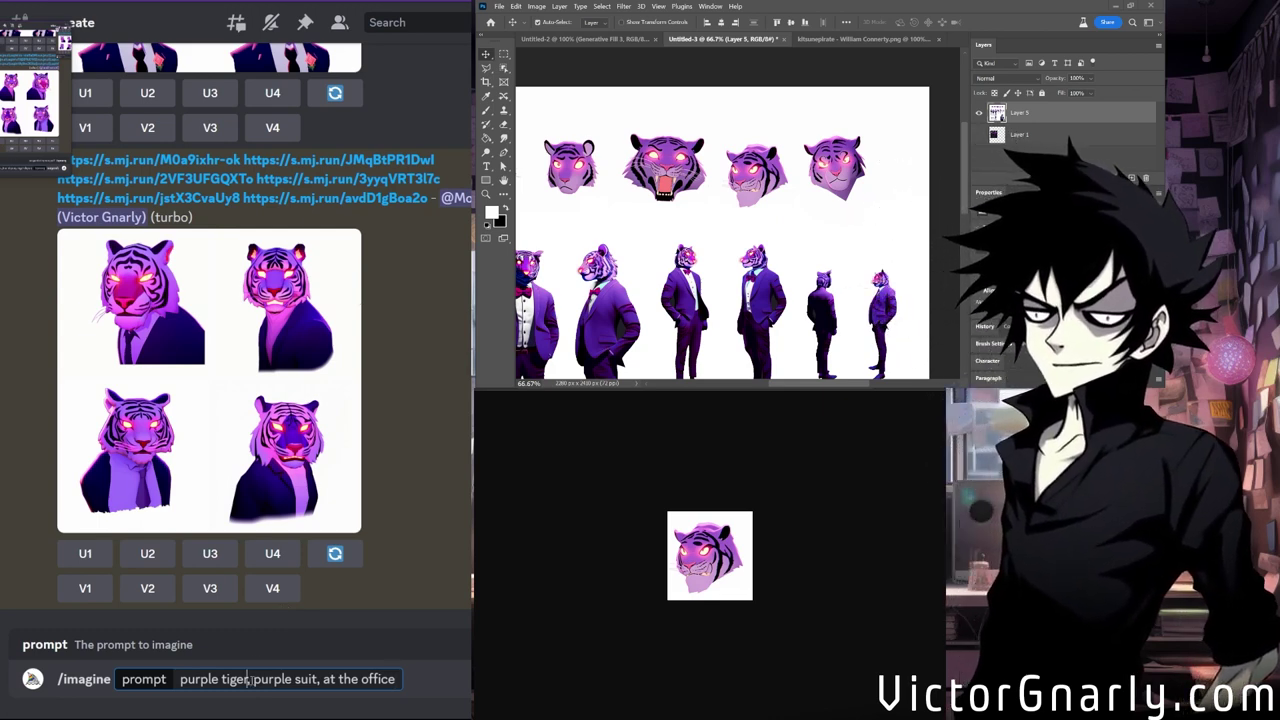
Change "tiger" to "tigerman" in the prompt and submit it.
type("man")
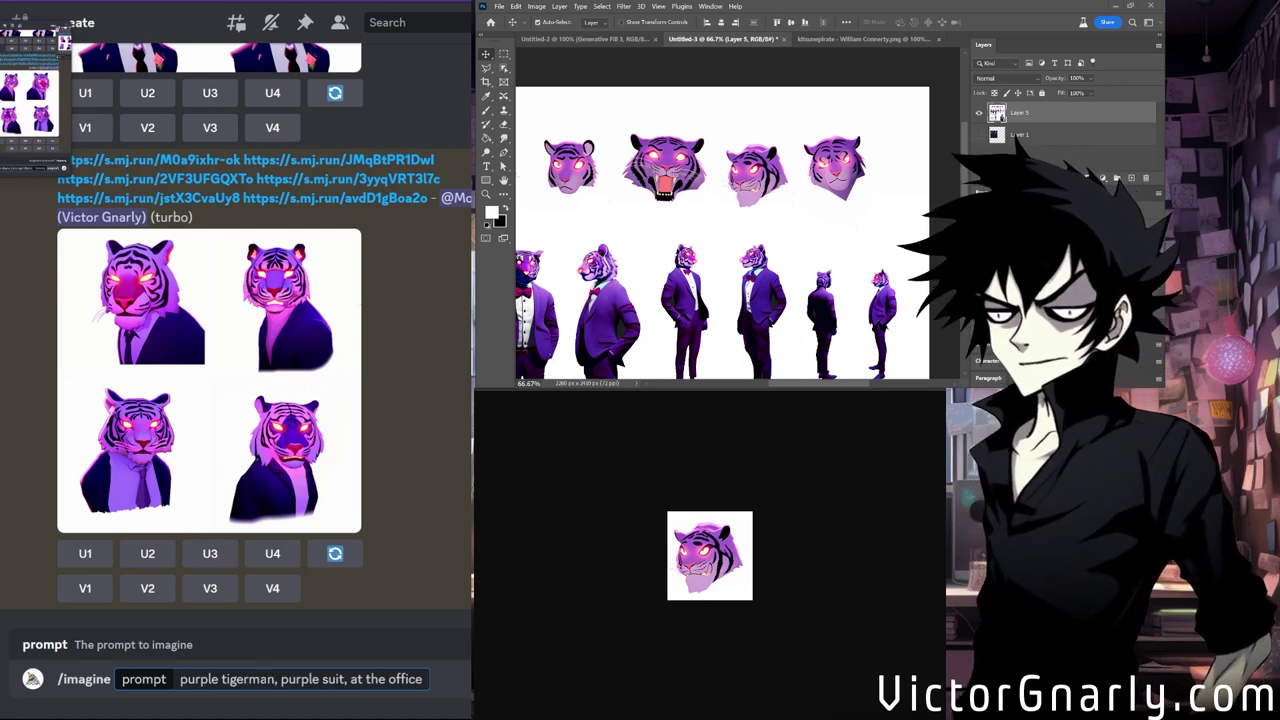
key("Return")
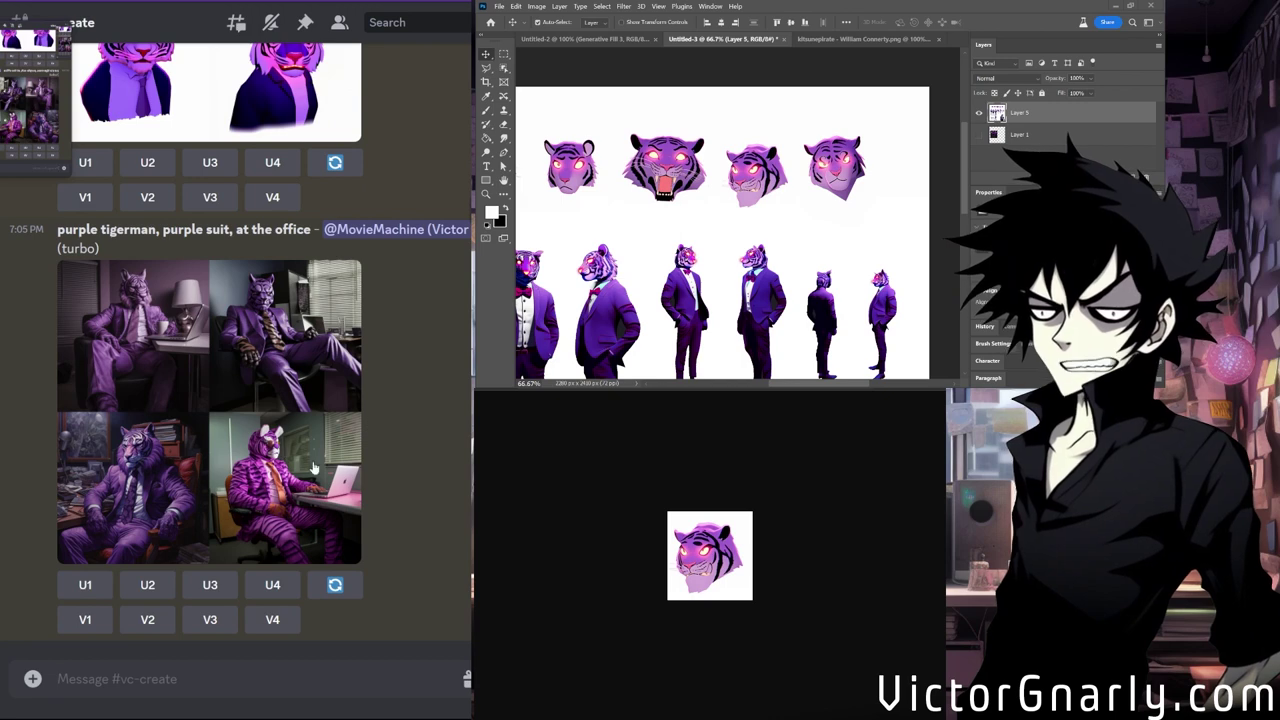
Upscale the second image of the tigerman office grid and view the result enlarged.
left_click(141, 588)
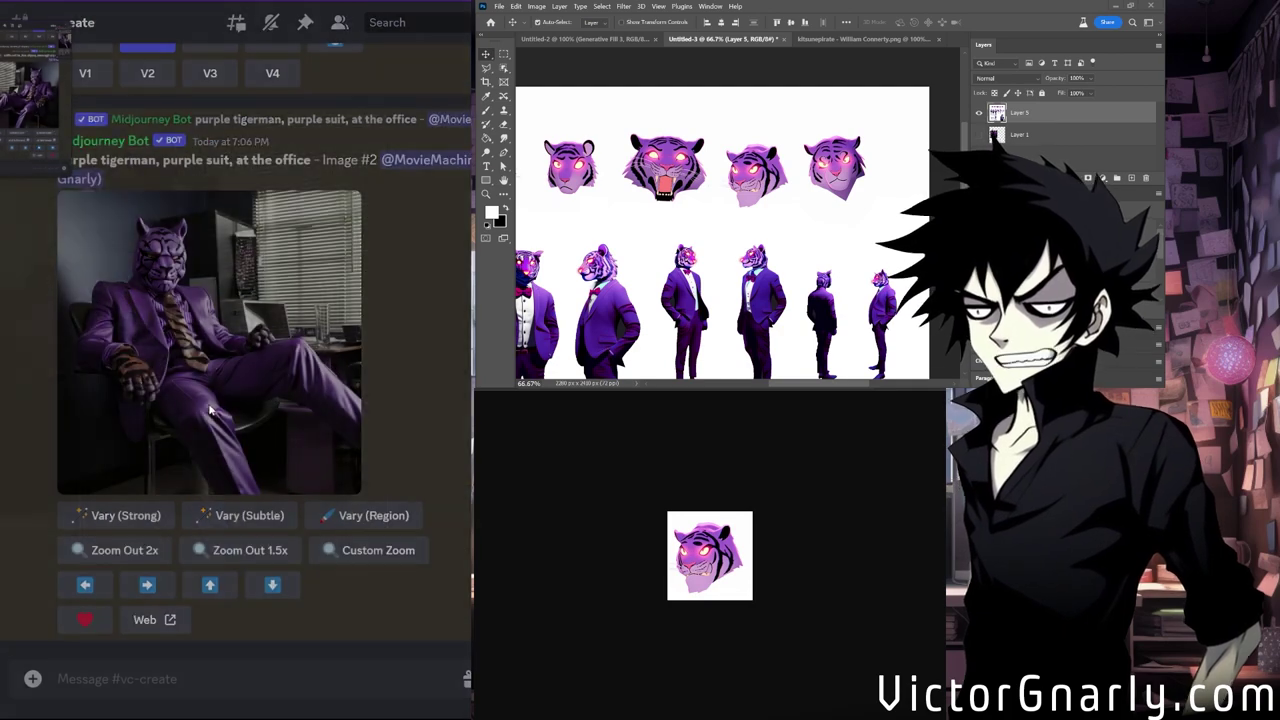
left_click(210, 410)
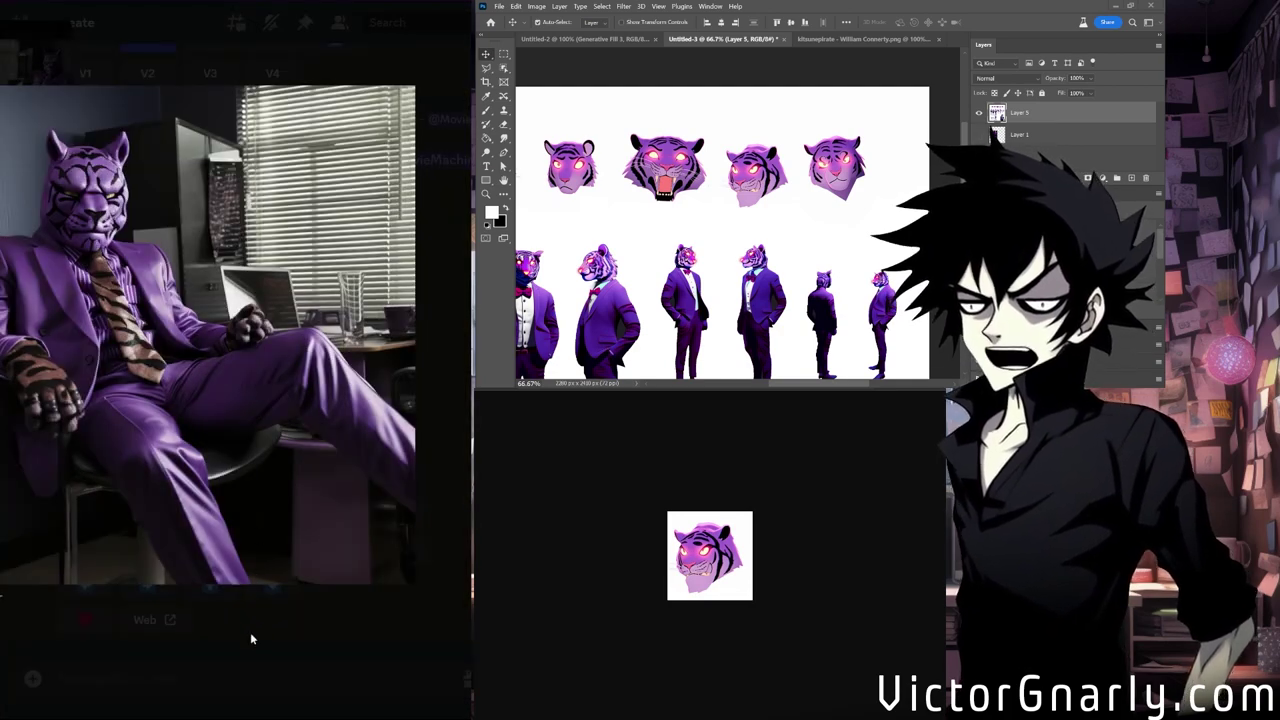
left_click(258, 650)
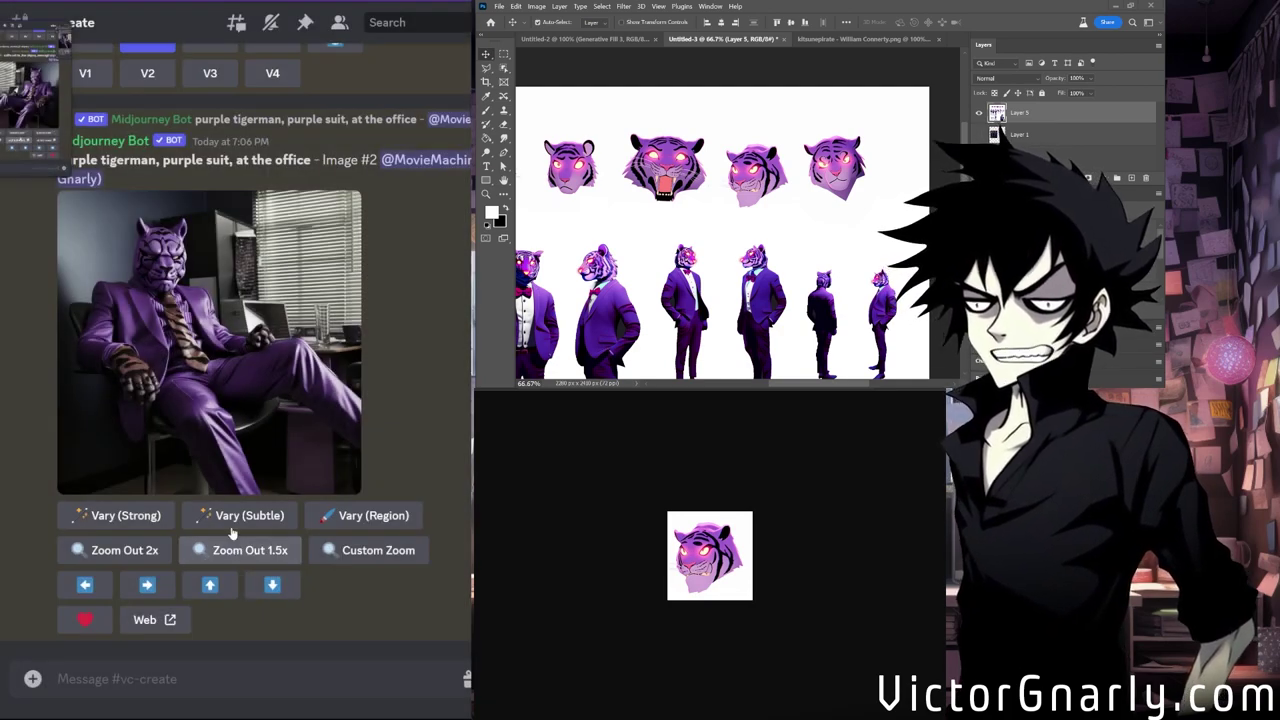
Submit a strong variation with the six copied reference links ahead of the prompt and --niji 5 after it, and open the resulting grid enlarged.
left_click(162, 515)
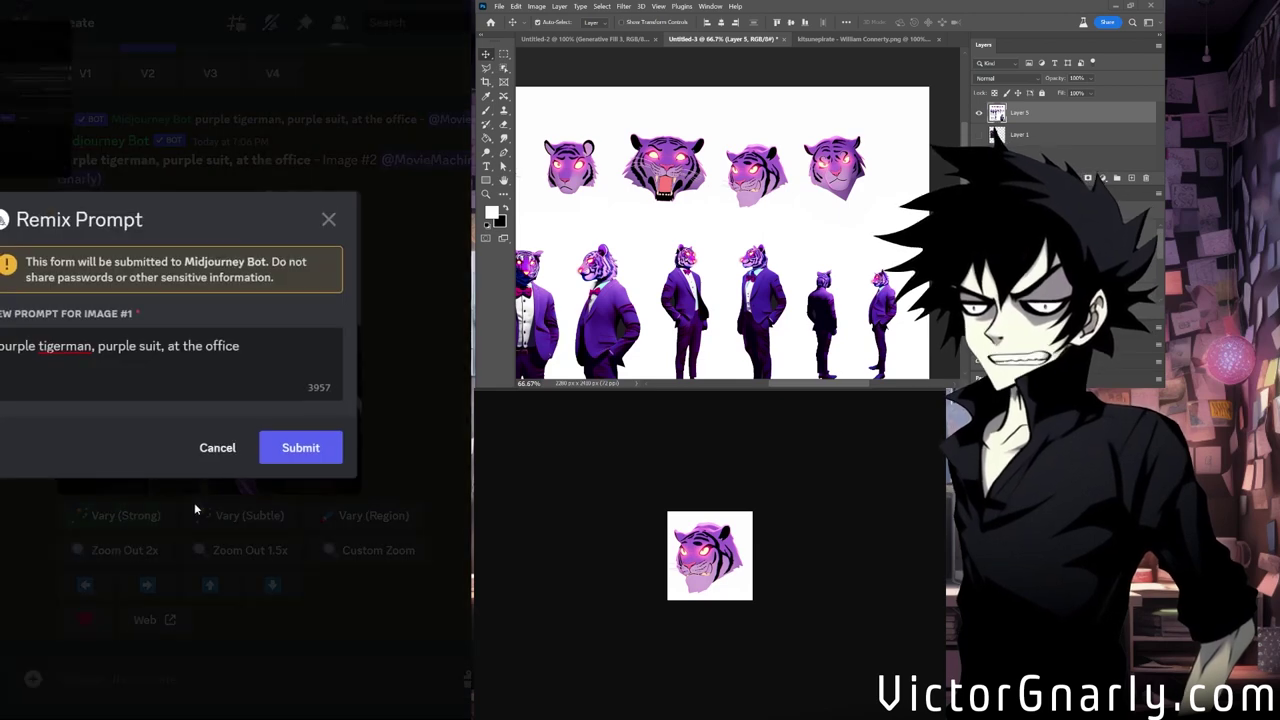
key("ctrl+v")
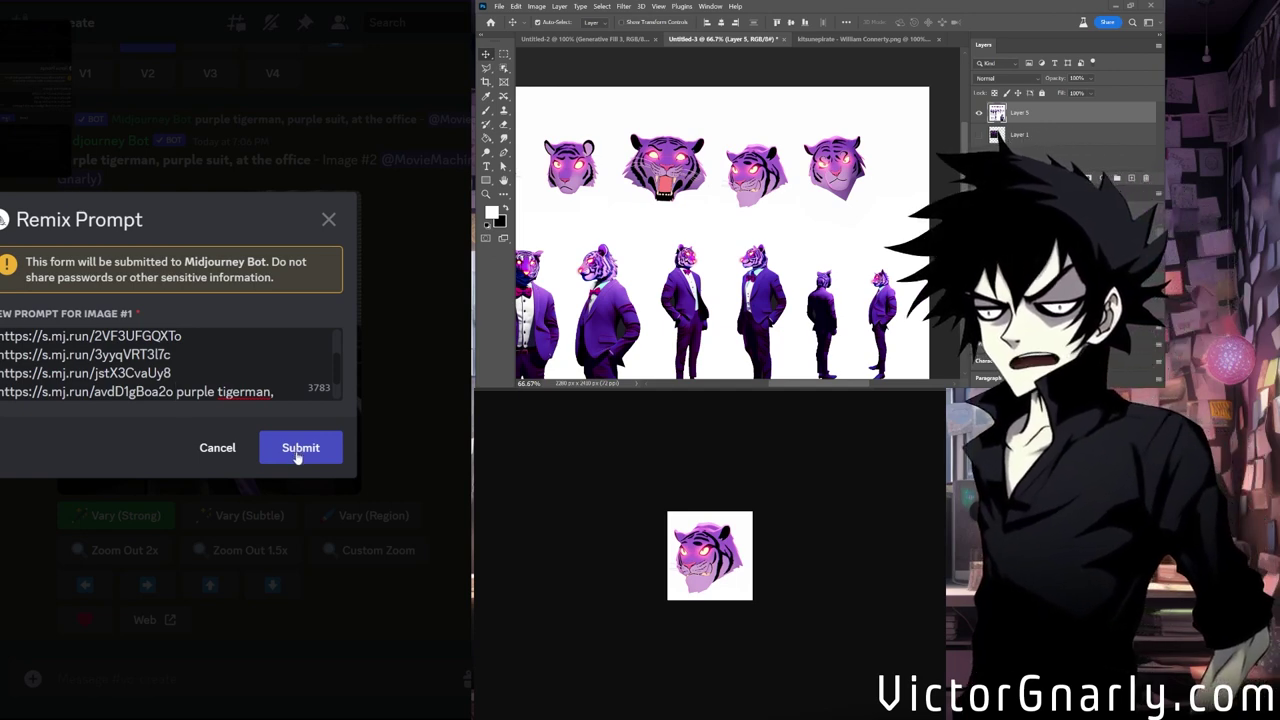
left_click(240, 388)
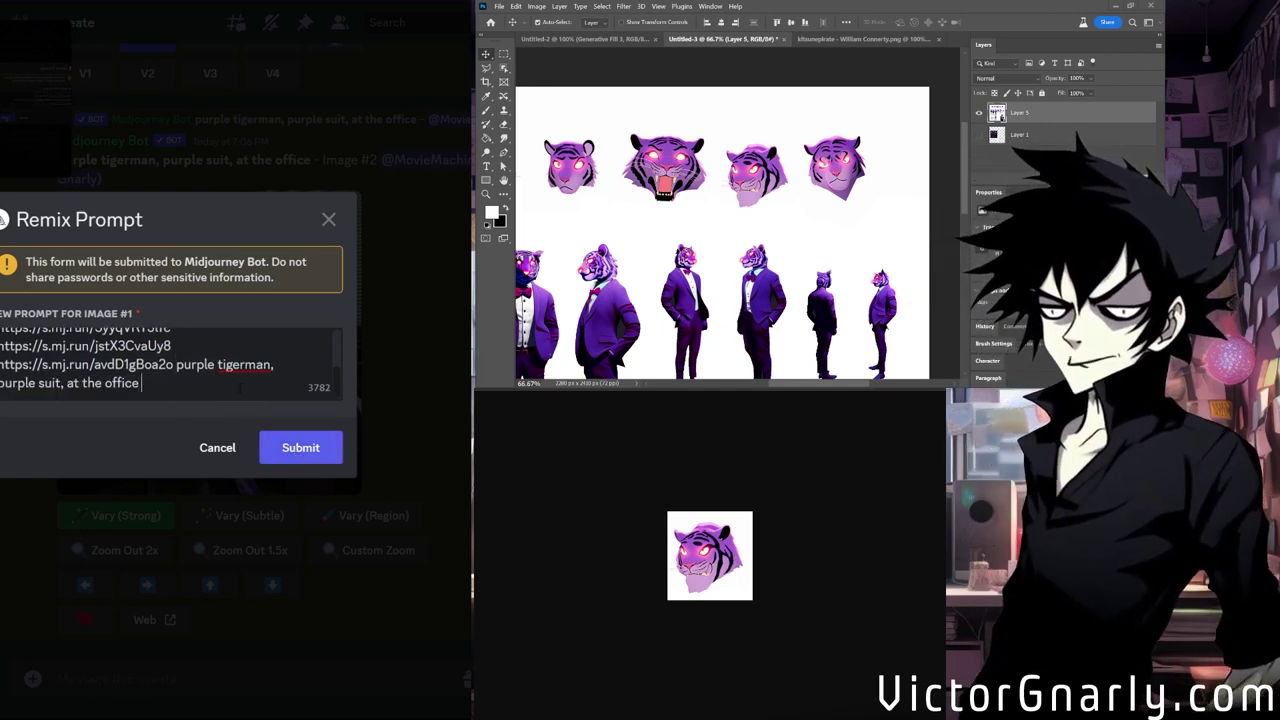
type("--niji 5")
left_click(268, 440)
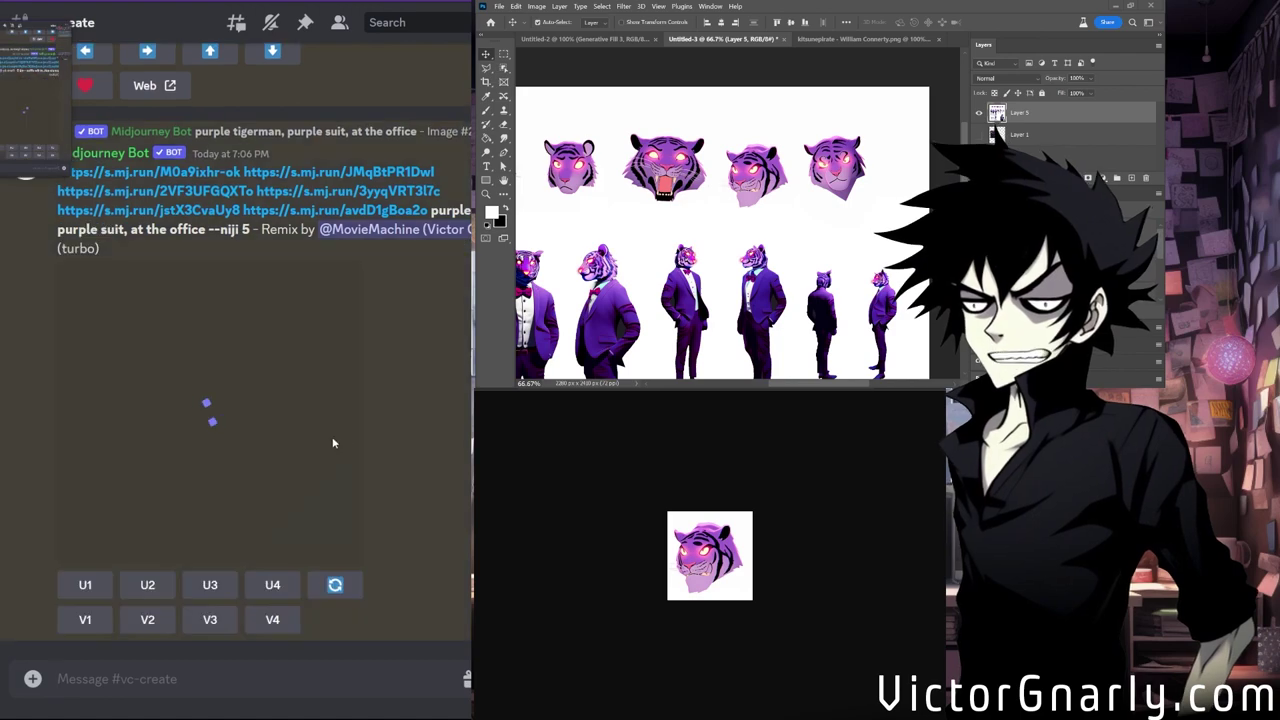
left_click(306, 457)
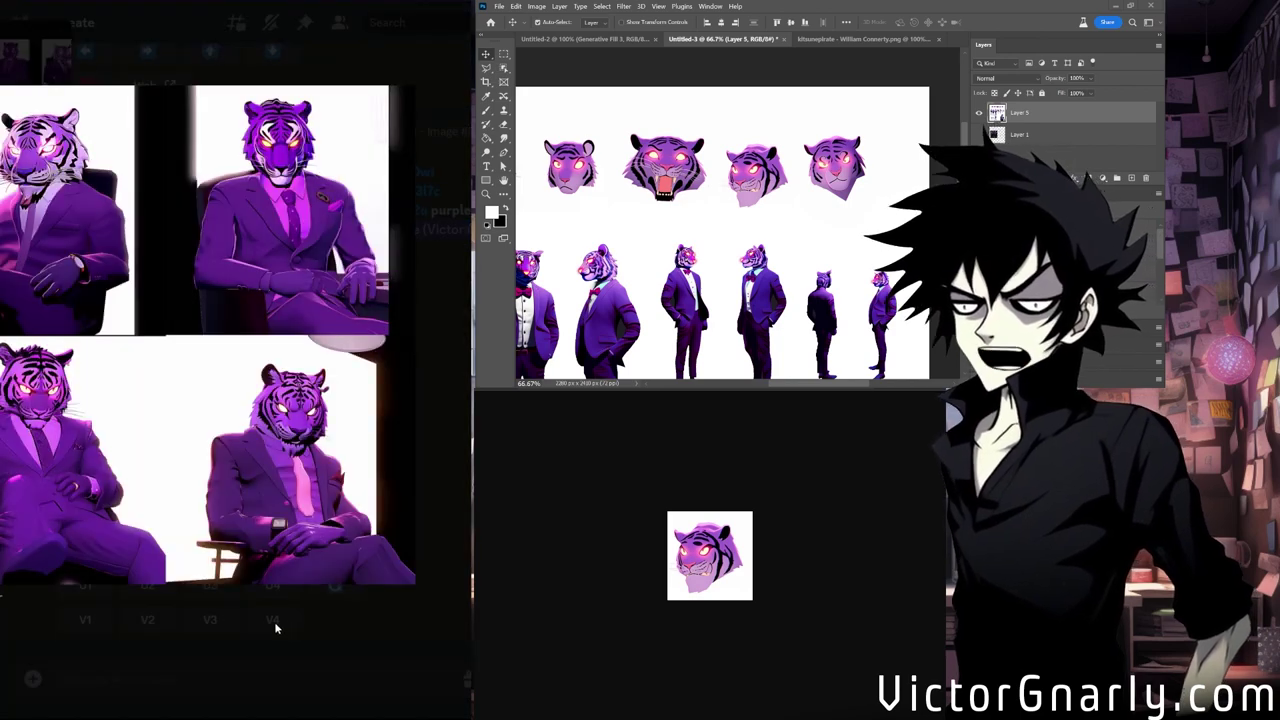
Examine the enlarged niji 5 office variation grid repeatedly, checking the tigerman's face and suit in all four images.
left_click(259, 627)
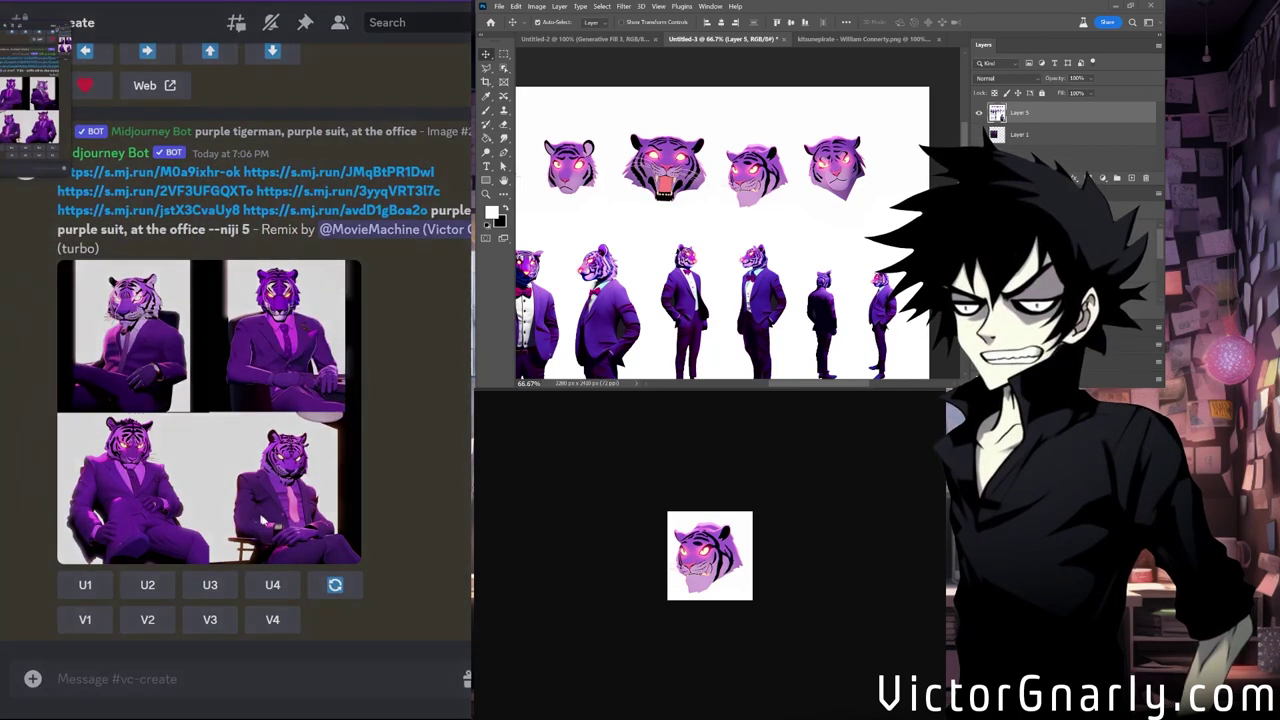
left_click(254, 510)
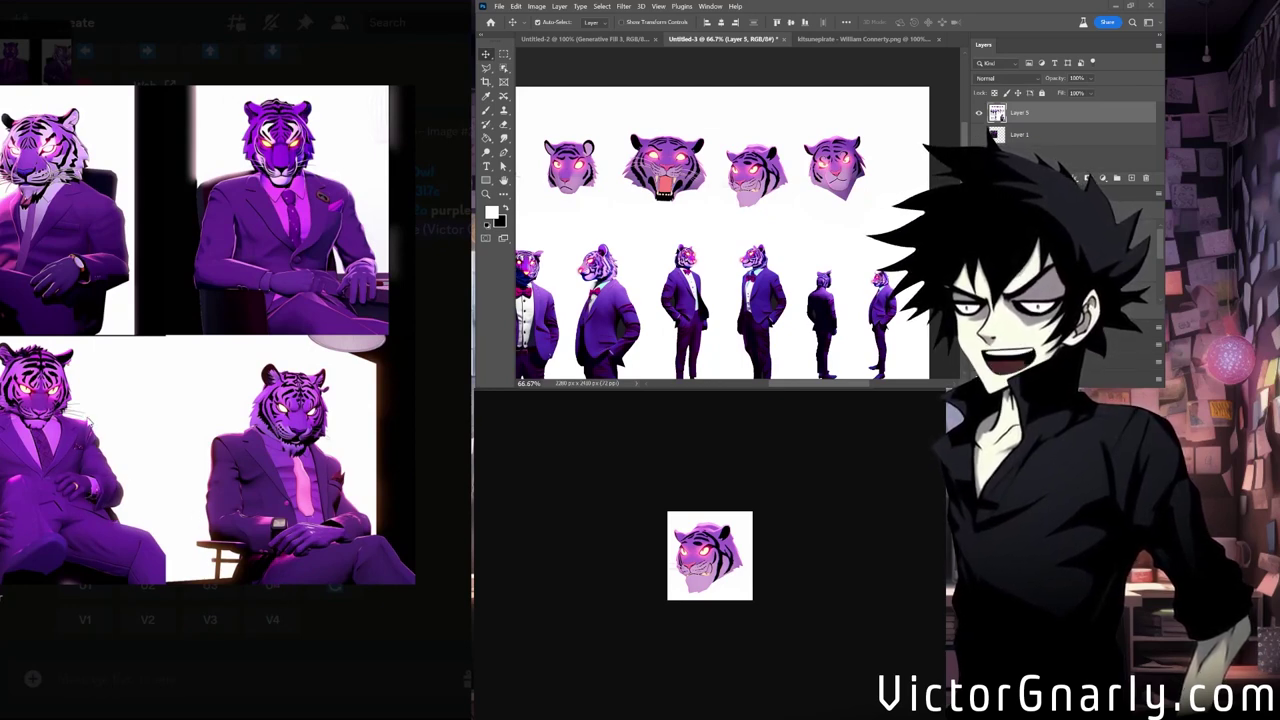
left_click(271, 631)
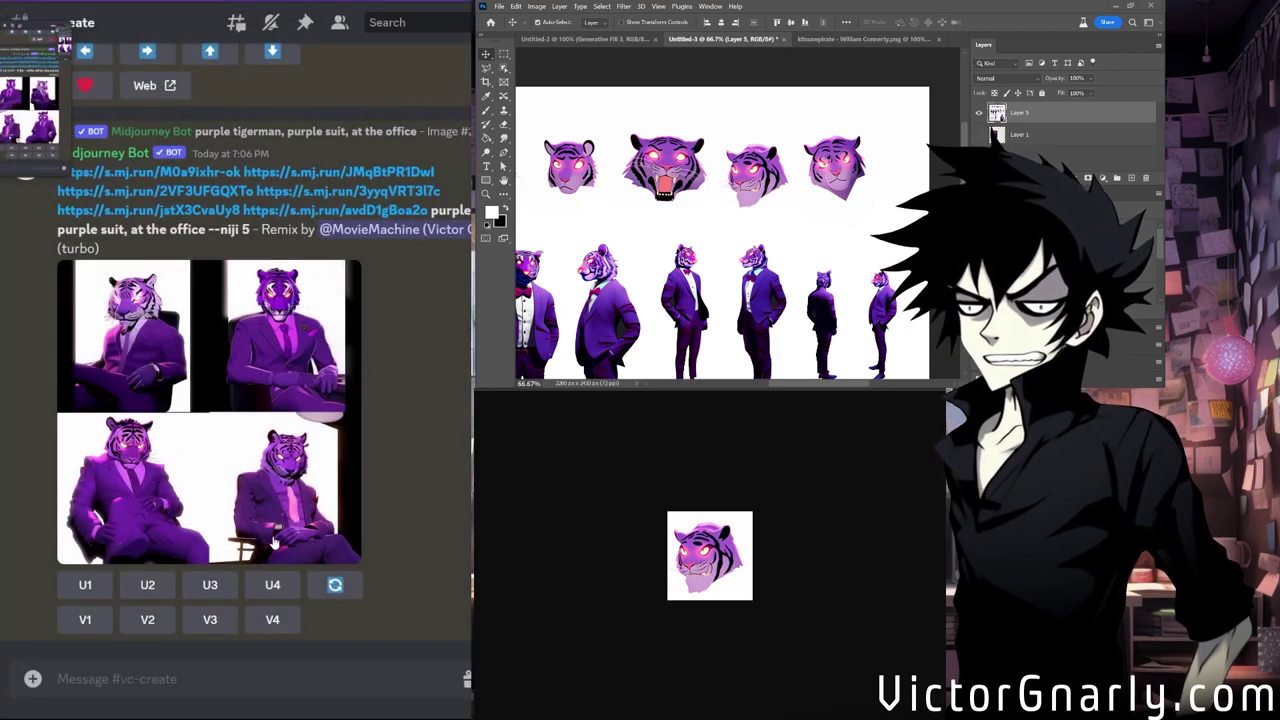
scroll(268, 530, "up", 2)
scroll(274, 538, "down", 2)
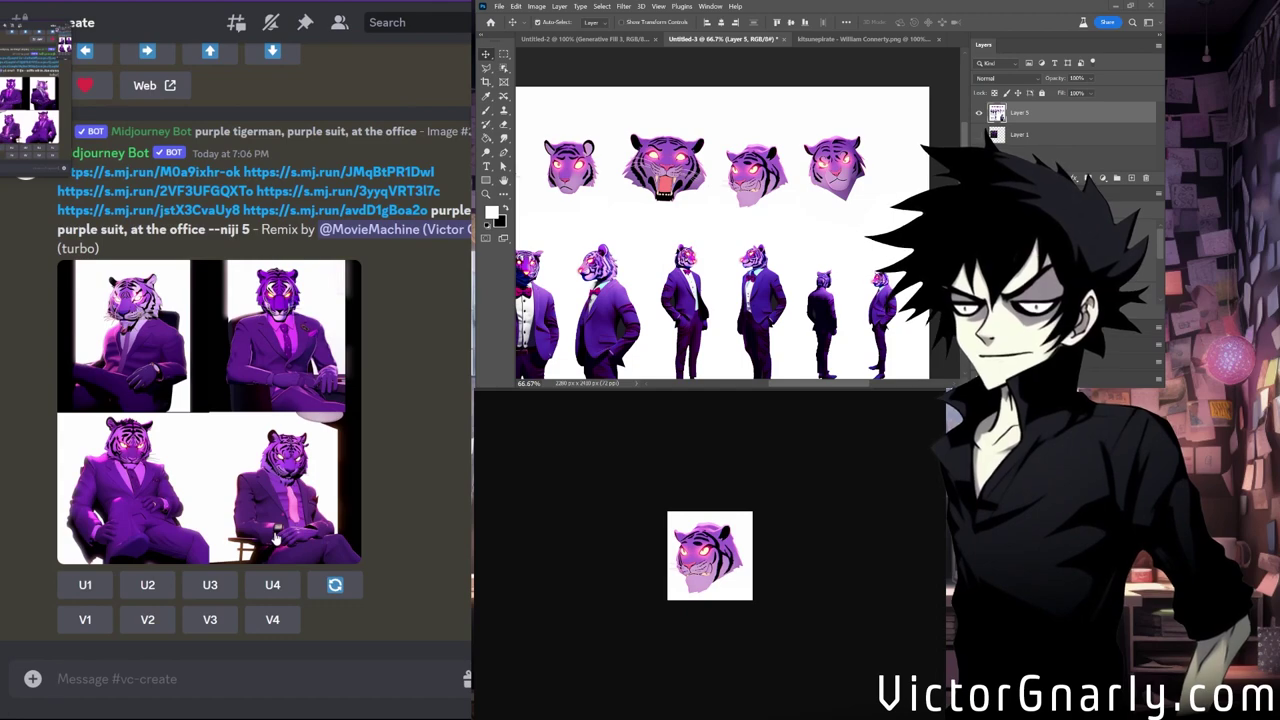
scroll(274, 530, "up", 3)
scroll(280, 520, "down", 3)
left_click(316, 468)
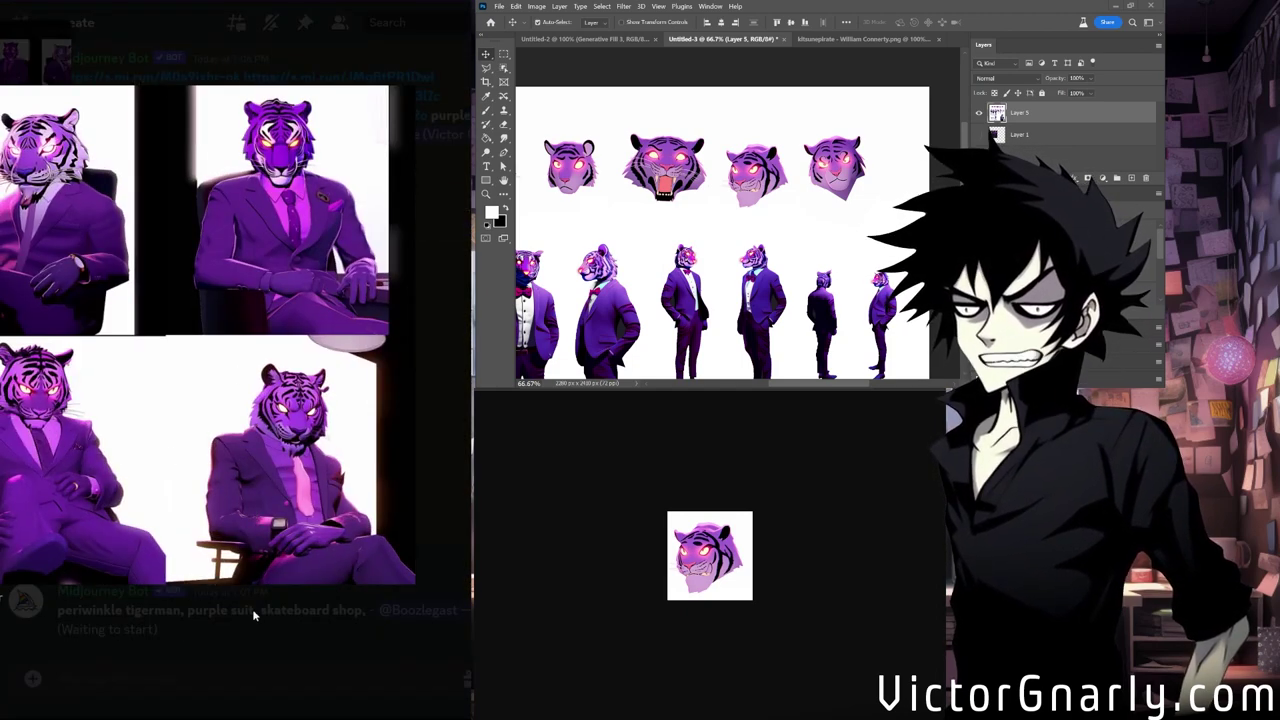
left_click(248, 650)
Compare the original upscaled tigerman office image with the niji 5 variation grid, viewing each one enlarged.
scroll(243, 615, "up", 5)
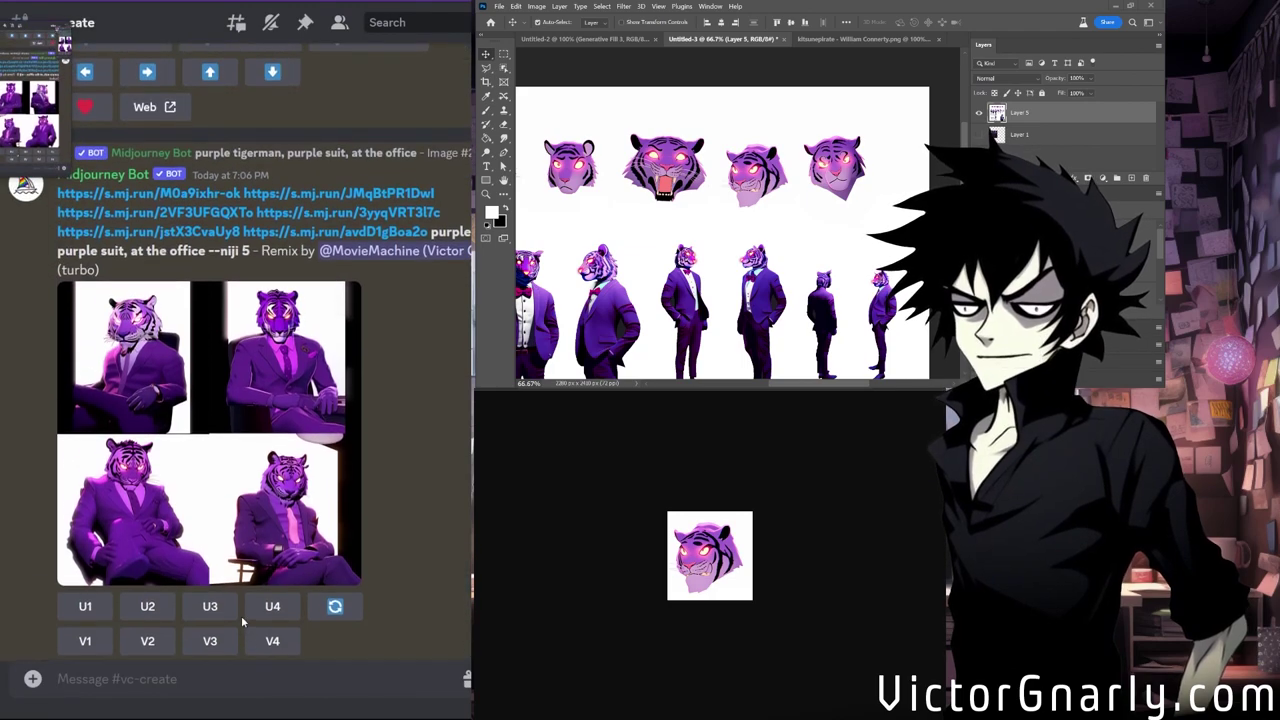
scroll(245, 615, "down", 5)
scroll(222, 287, "up", 7)
left_click(222, 287)
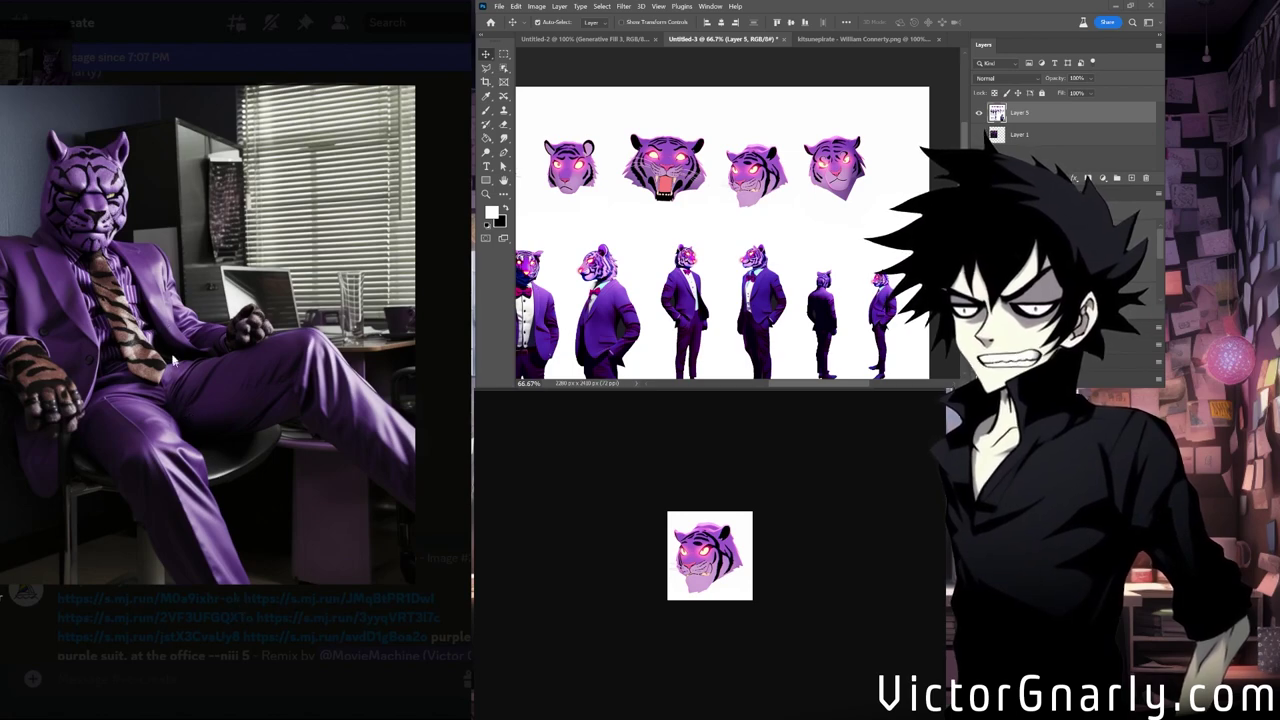
left_click(208, 630)
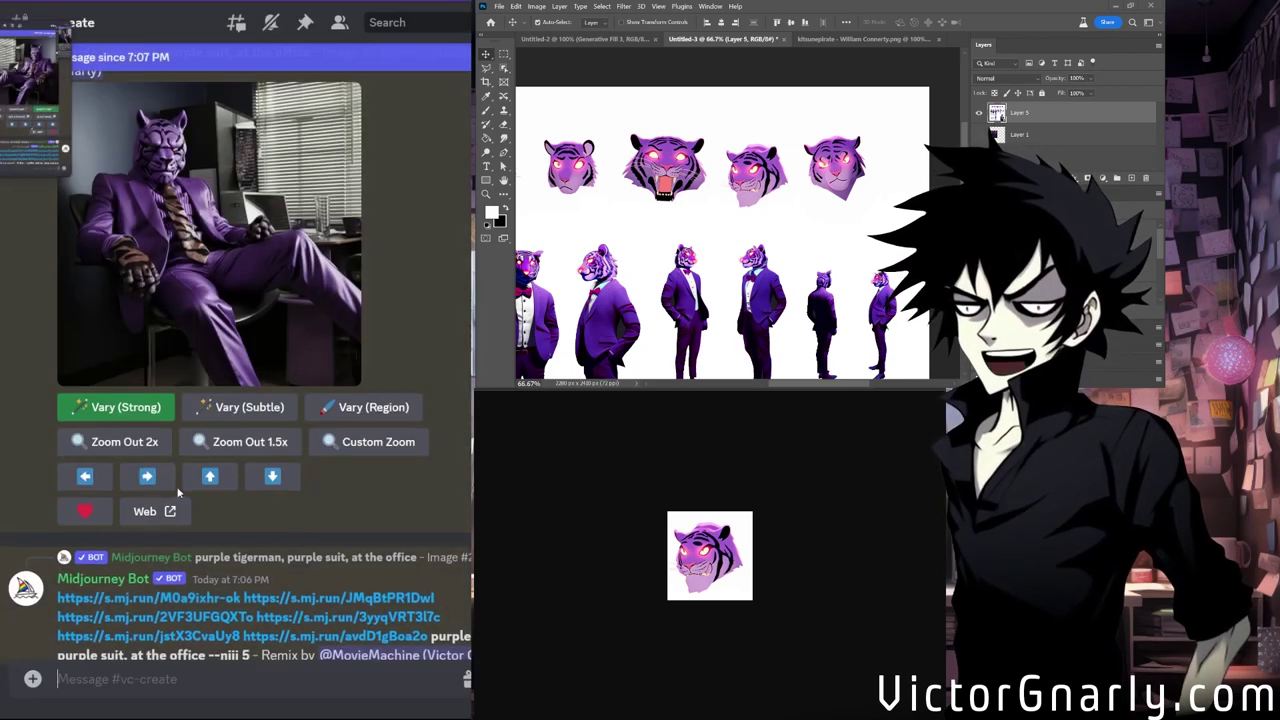
scroll(183, 355, "down", 8)
left_click(183, 355)
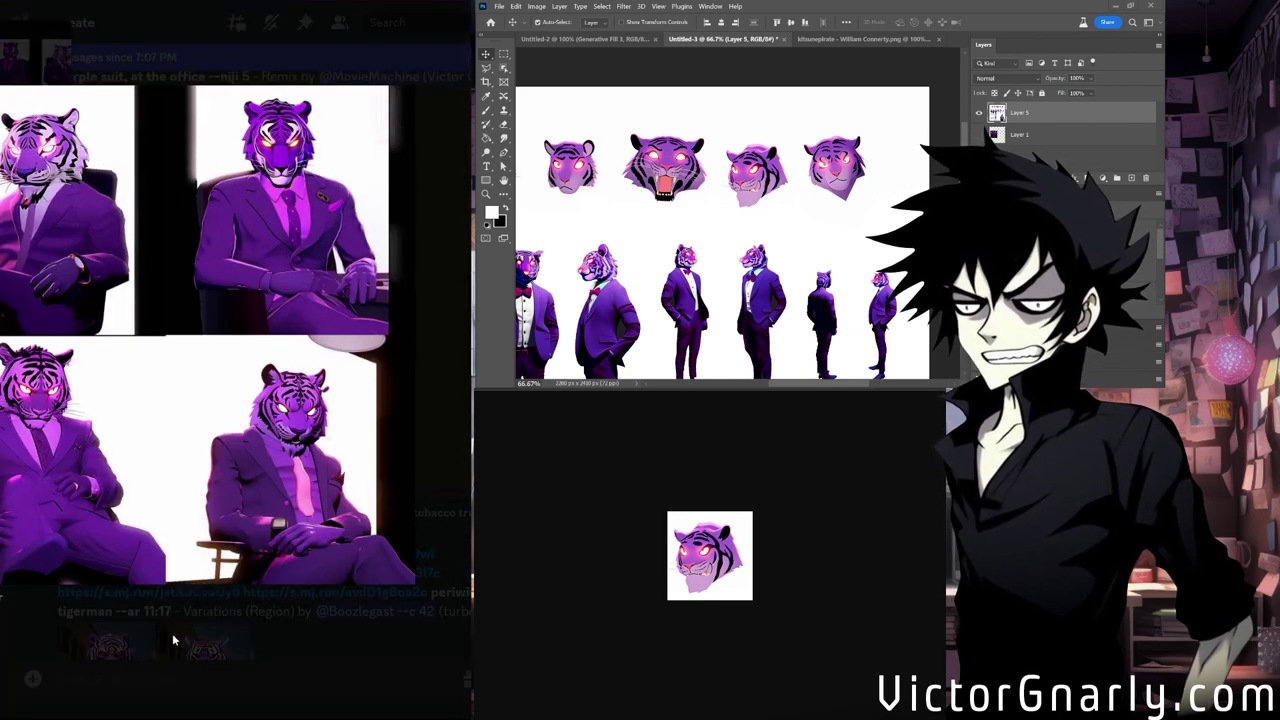
Review the generated purple tigerman office images and enlarge the --niji 5 remix grid to examine the suited figures.
key("Escape")
scroll(173, 535, "down", 5)
scroll(173, 535, "up", 3)
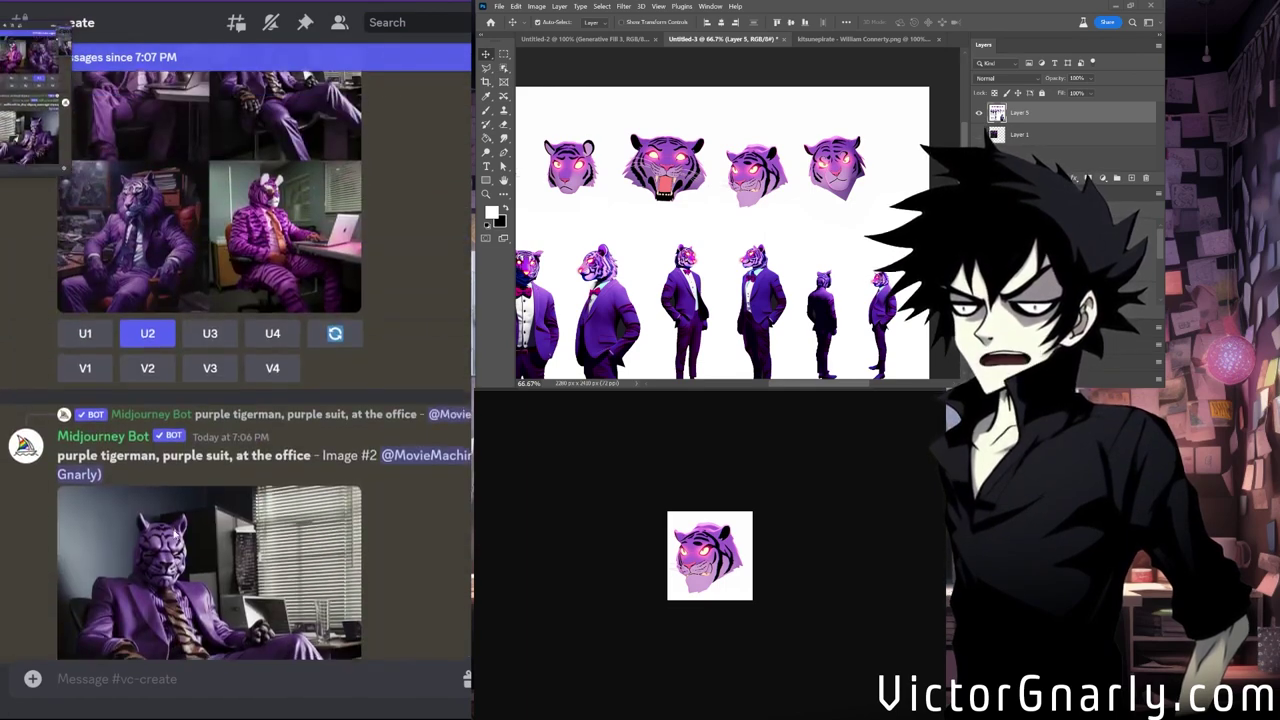
scroll(220, 452, "up", 5)
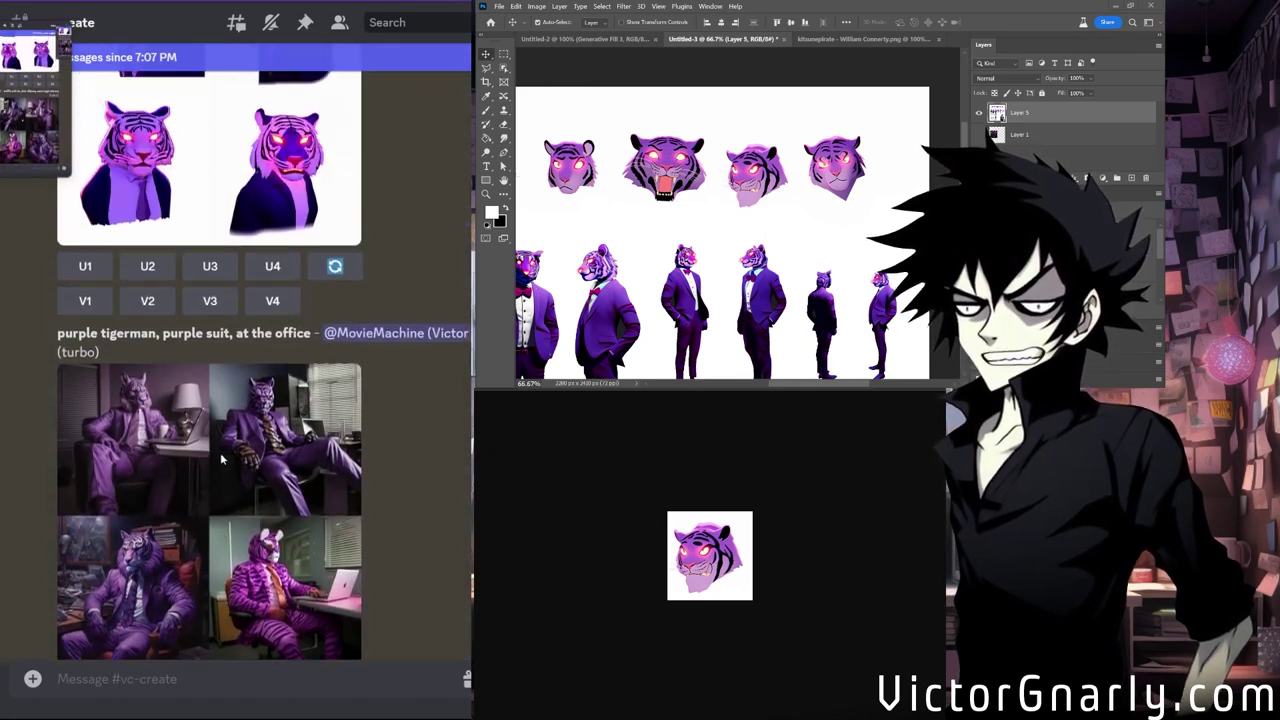
scroll(220, 452, "down", 10)
scroll(228, 451, "up", 5)
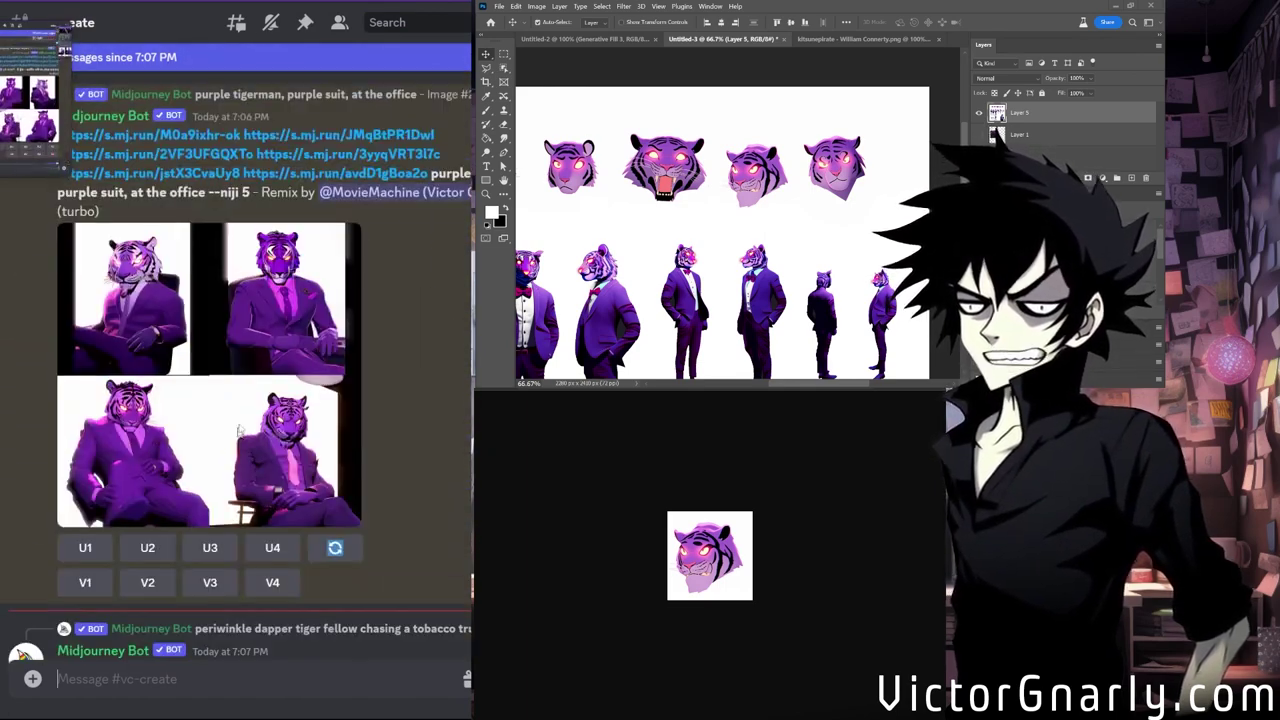
left_click(210, 392)
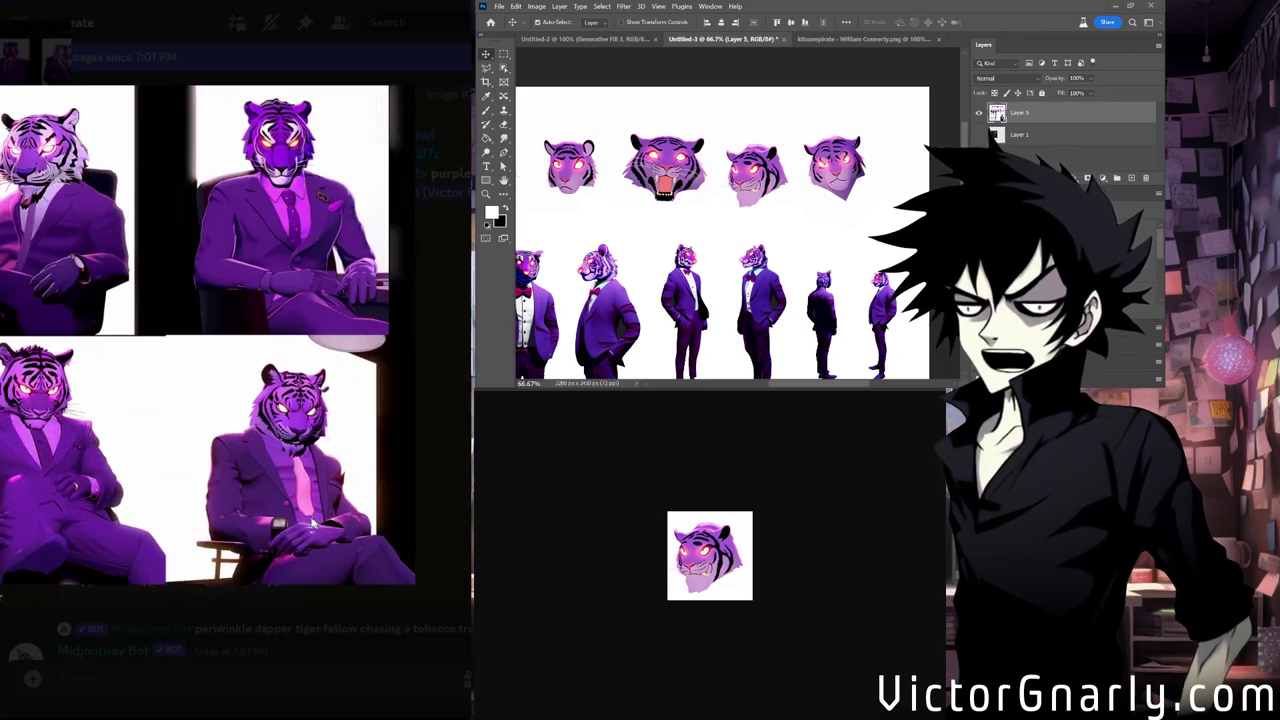
left_click(233, 638)
scroll(230, 560, "down", 10)
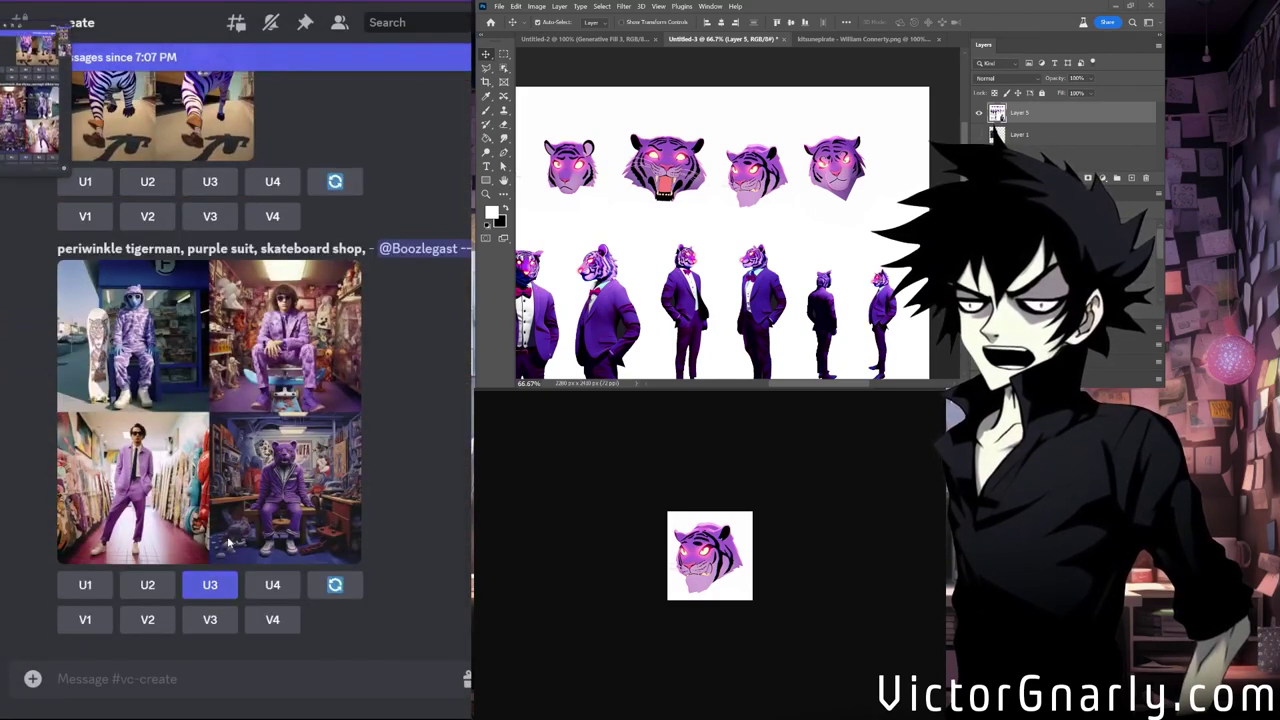
Generate a new Midjourney image grid with the /imagine prompt "funny webcomic, purple suit, tigerman".
type("/imagine prompt: funny webcomic,")
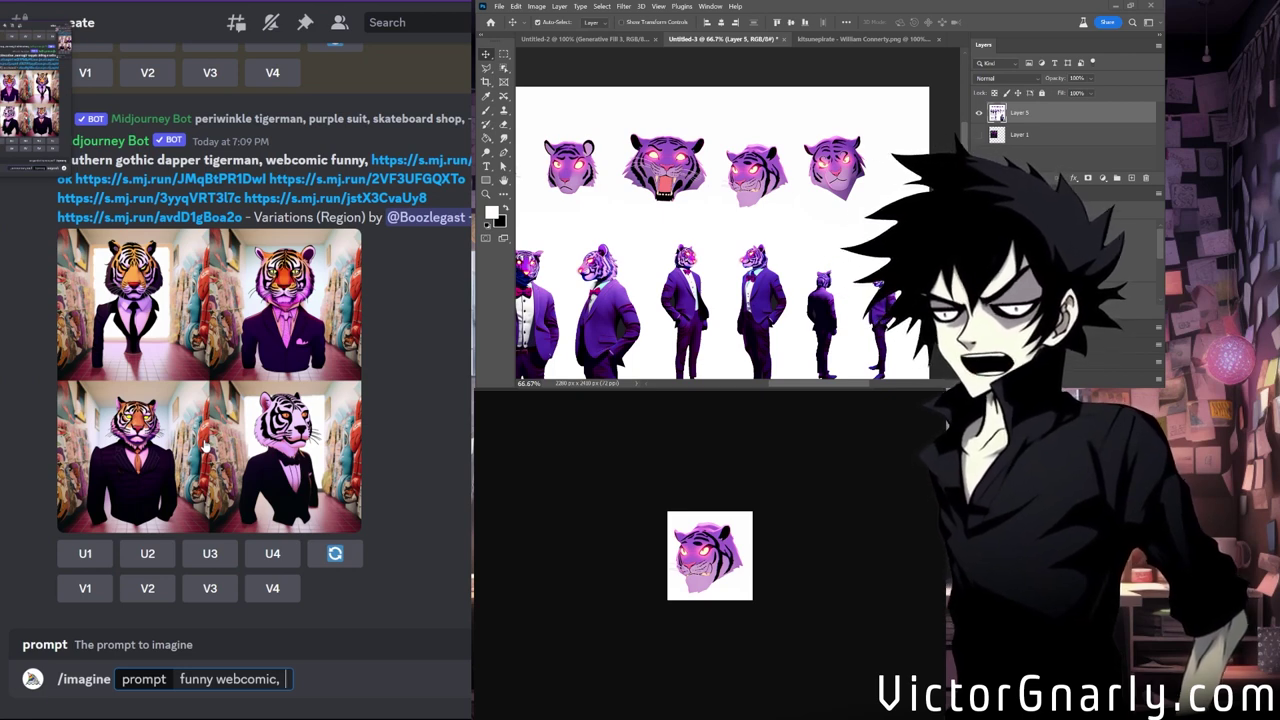
type("pruple suit")
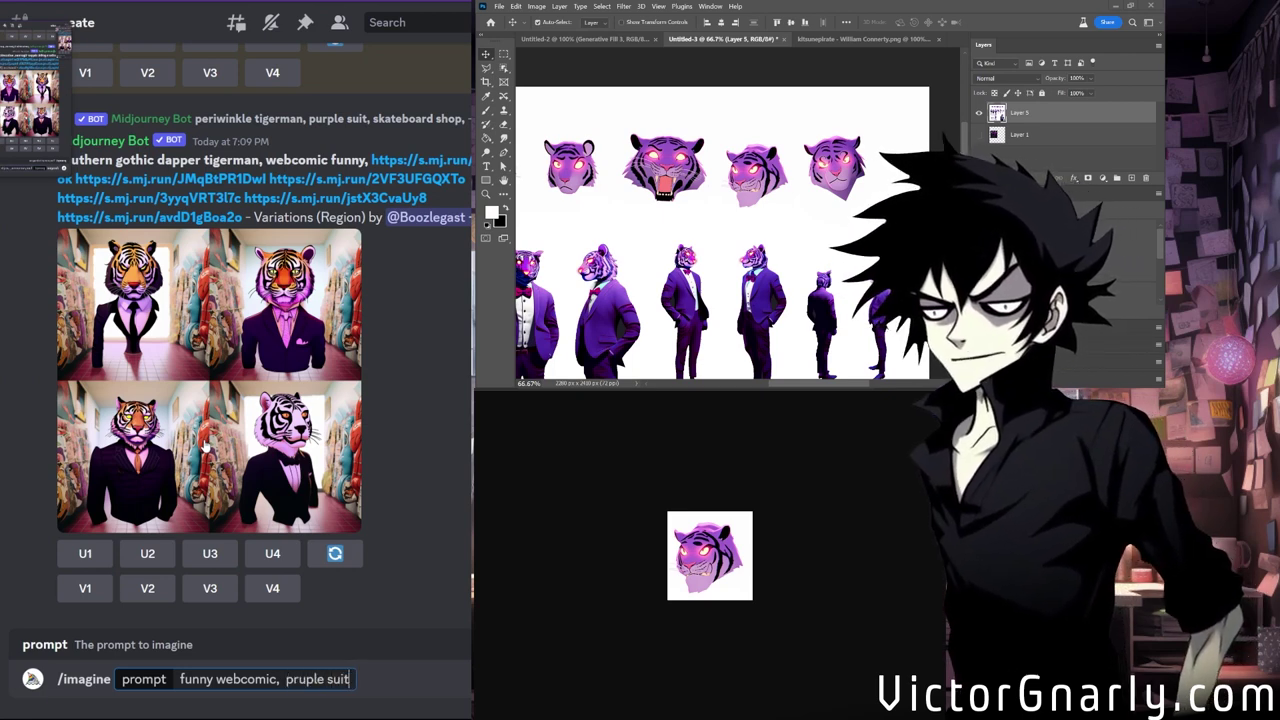
key("BackSpace")
key("BackSpace")
key("BackSpace")
key("BackSpace")
key("BackSpace")
key("BackSpace")
key("BackSpace")
key("BackSpace")
key("BackSpace")
type("urple suit")
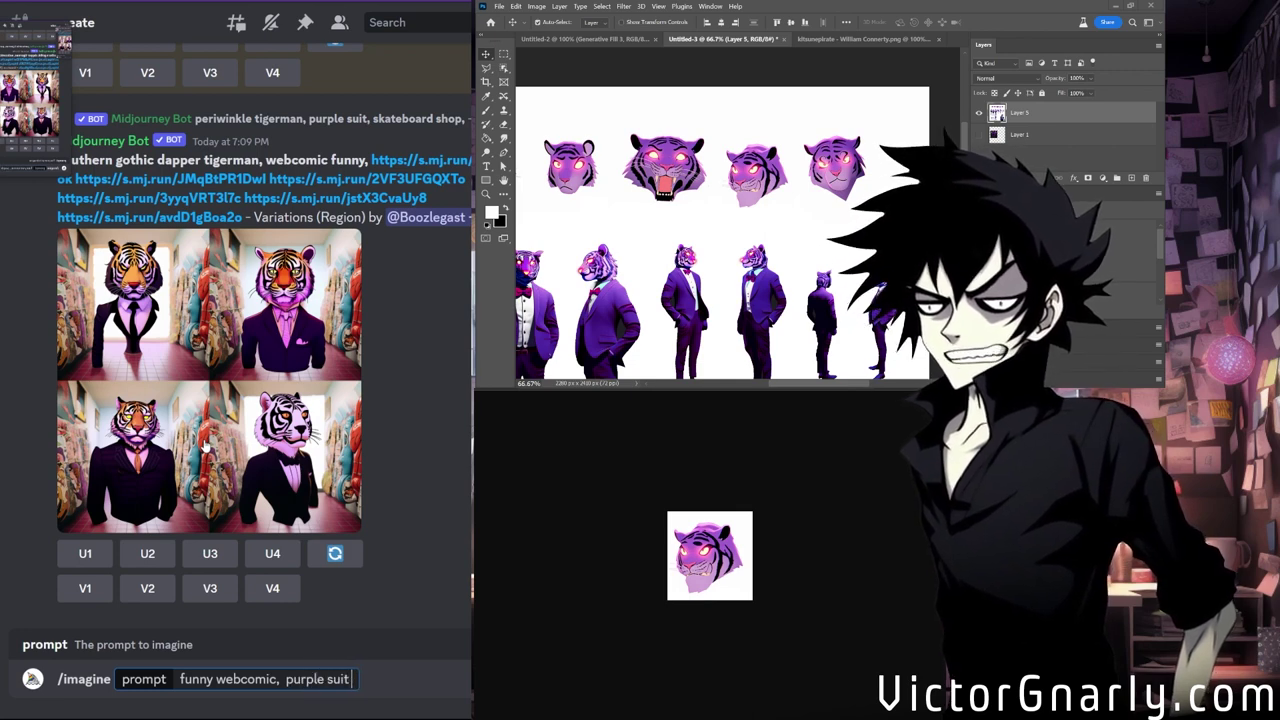
type(", tigerman")
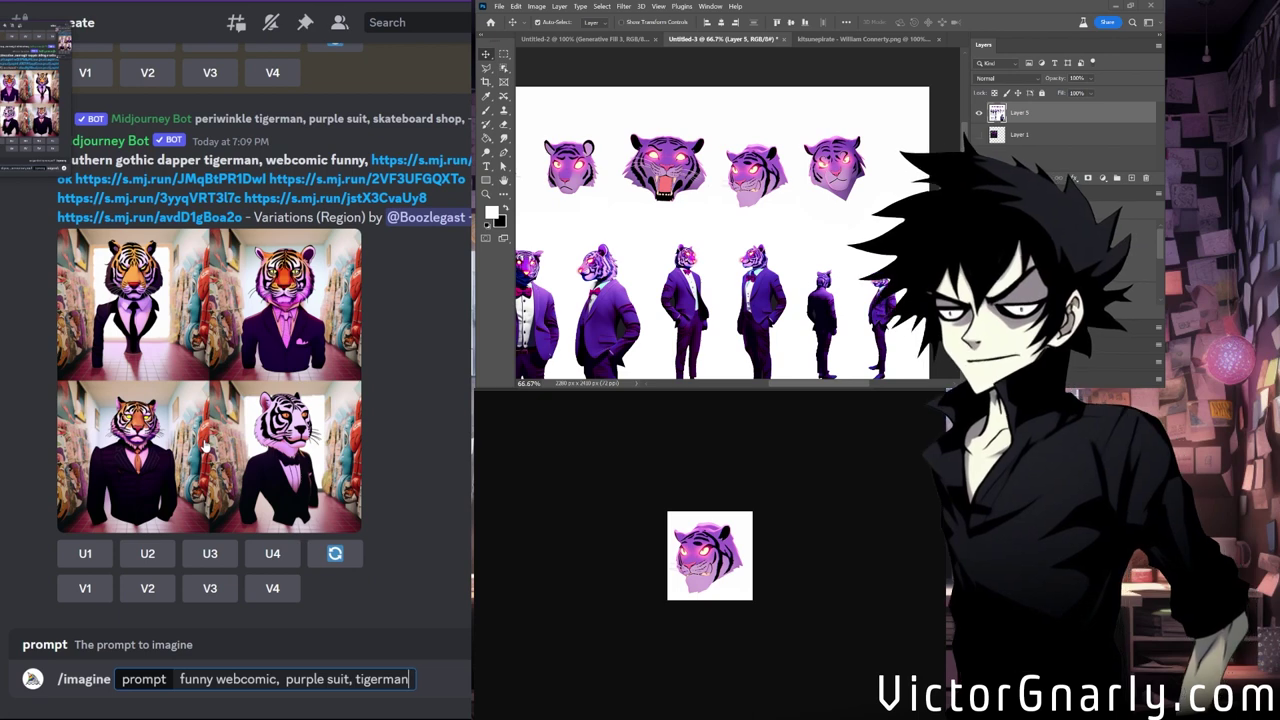
key("Return")
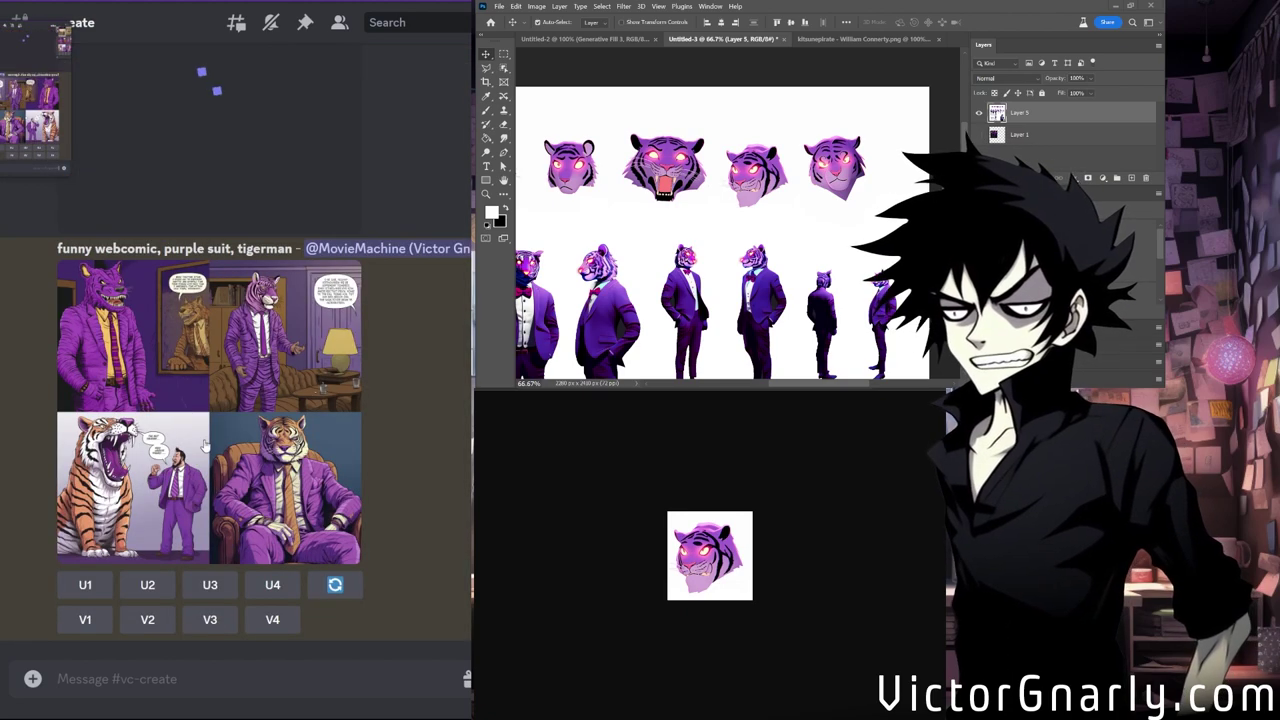
Inspect the funny webcomic tigerman grid at full size and upscale its first image.
left_click(297, 382)
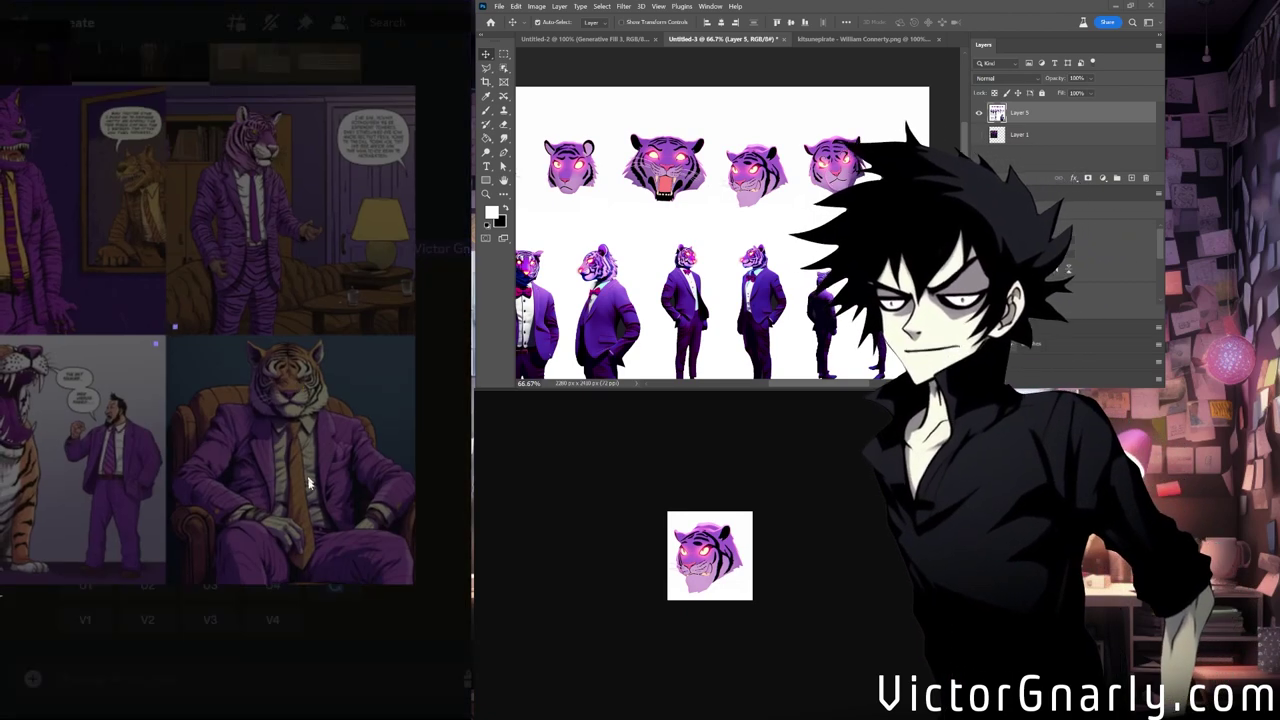
left_click(268, 616)
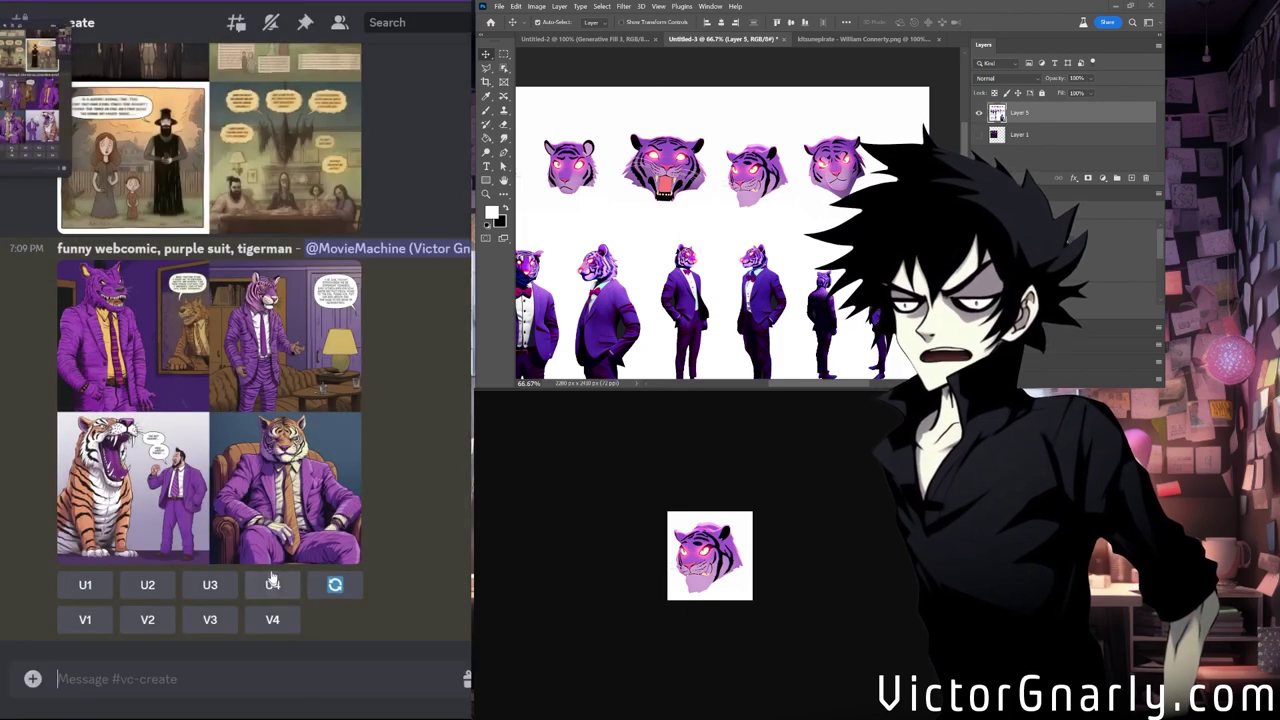
left_click(280, 550)
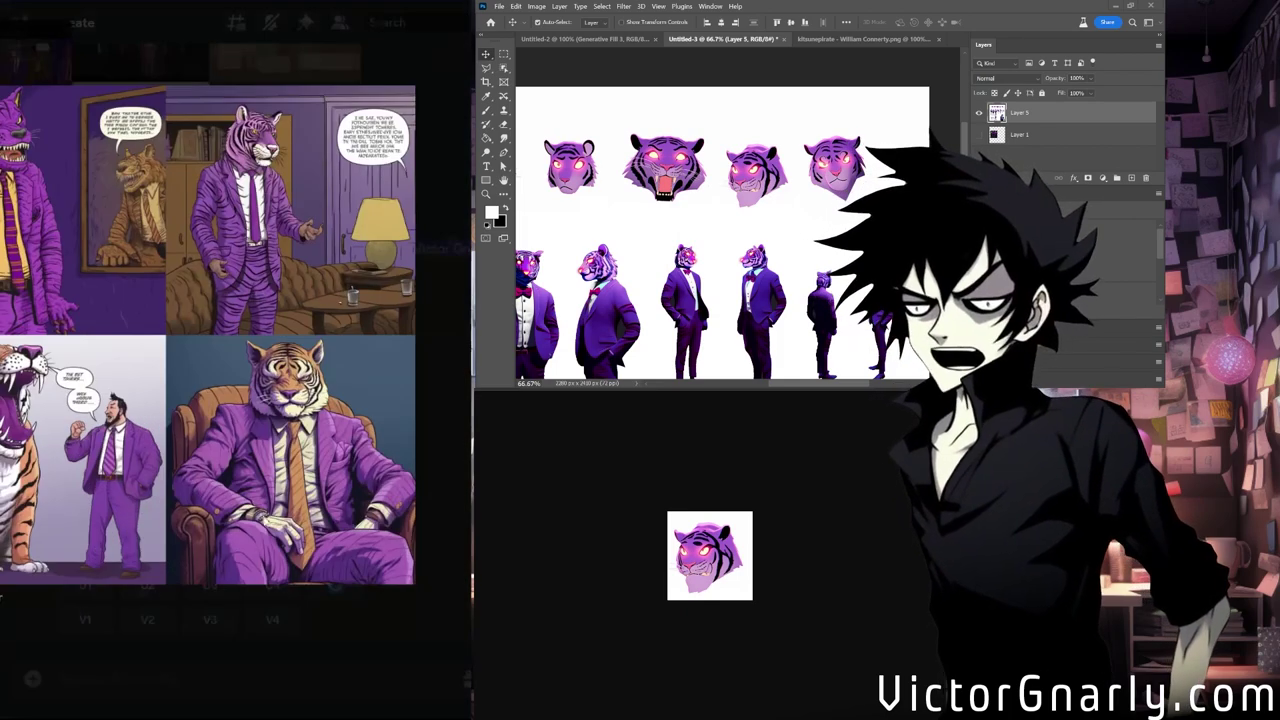
left_click(283, 624)
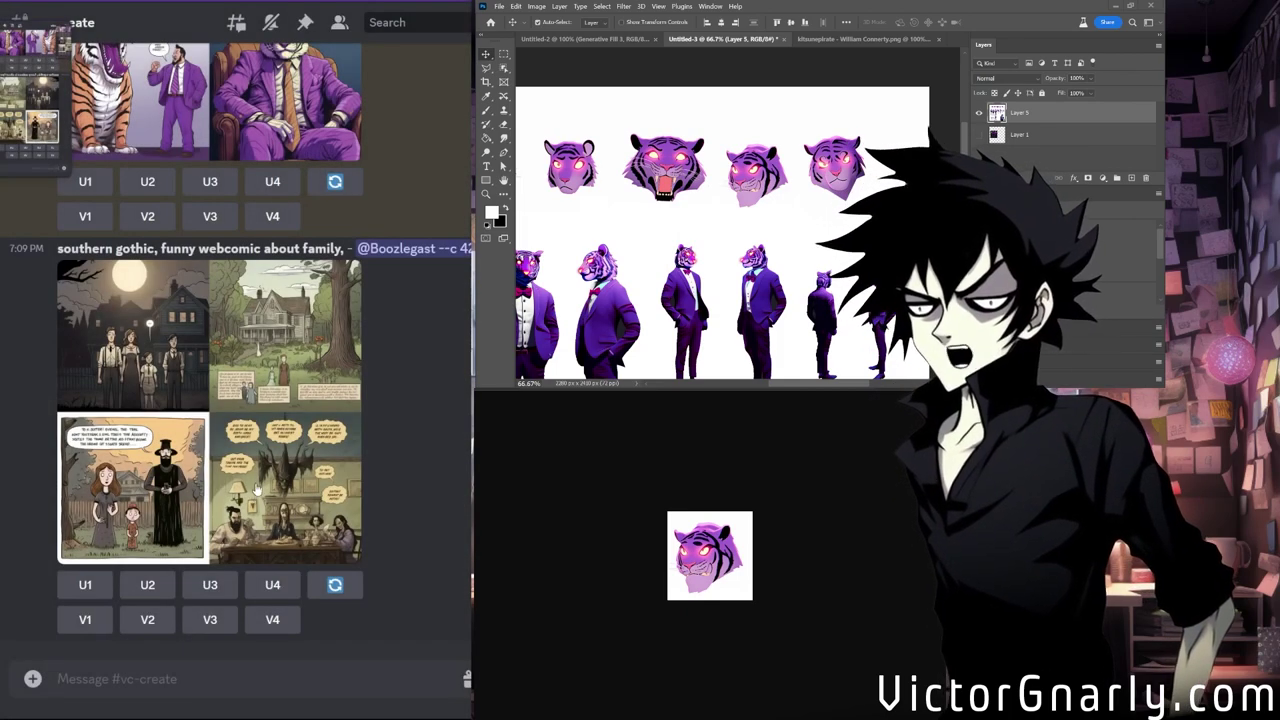
scroll(280, 545, "up", 3)
left_click(225, 388)
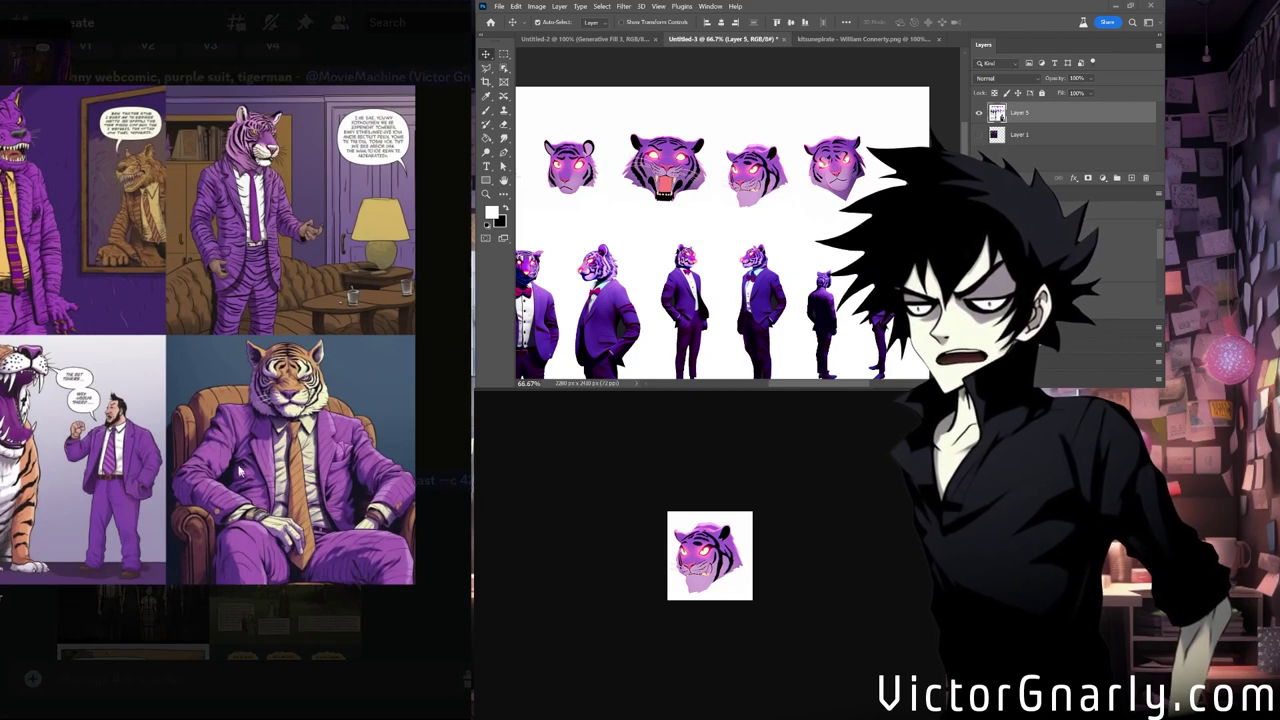
left_click(251, 606)
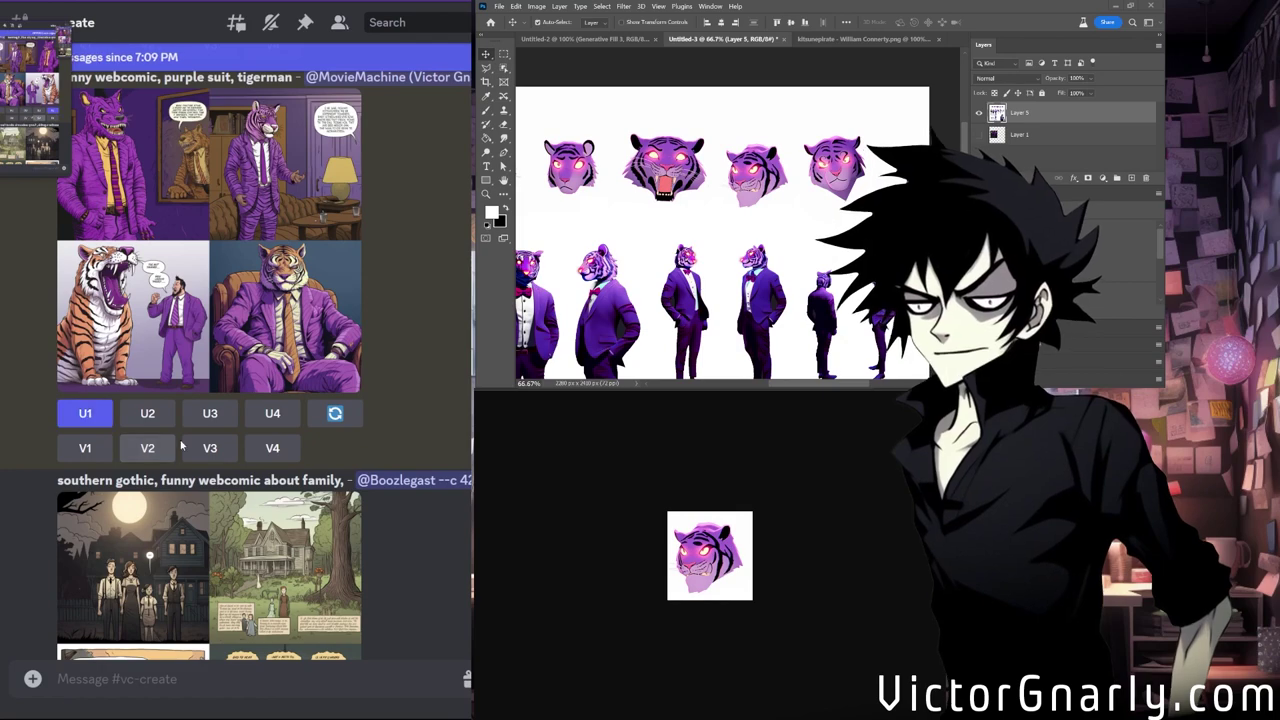
scroll(170, 447, "down", 5)
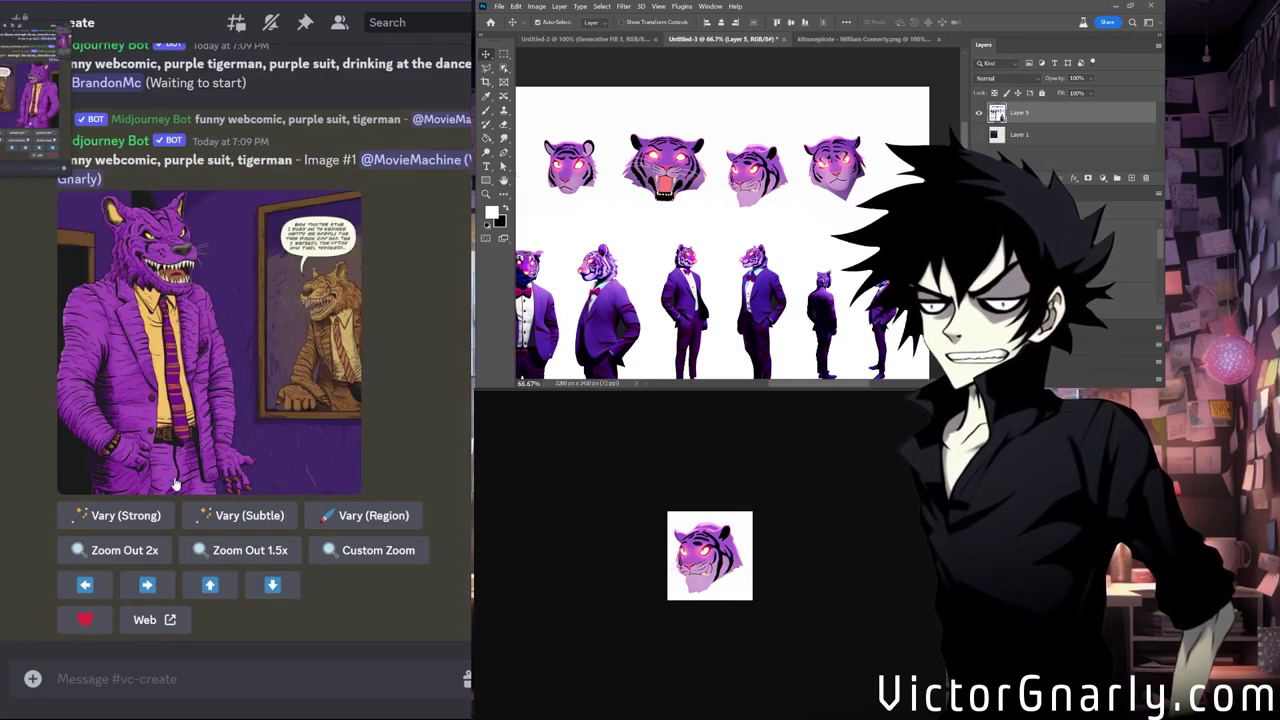
Request a strong variation of the upscaled tigerman, pasting the six s.mj.run reference-image links before "funny webcomic" in the remix prompt.
left_click(136, 515)
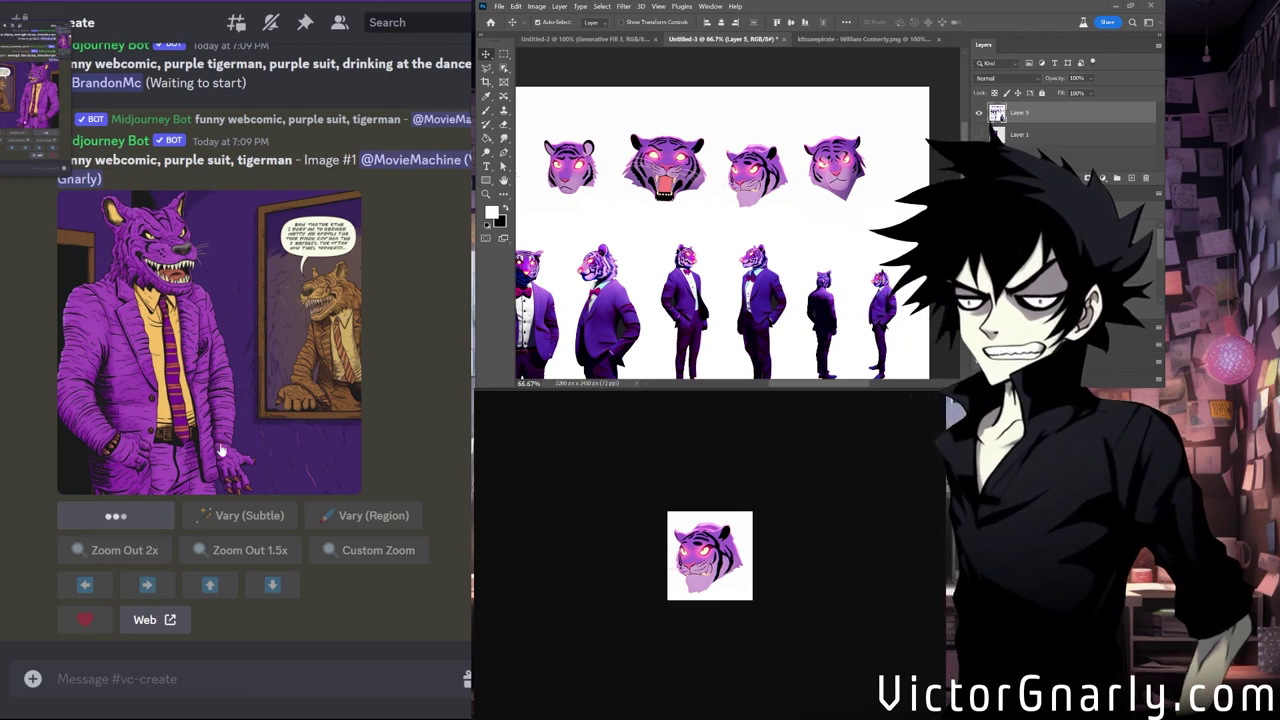
key("ctrl+v")
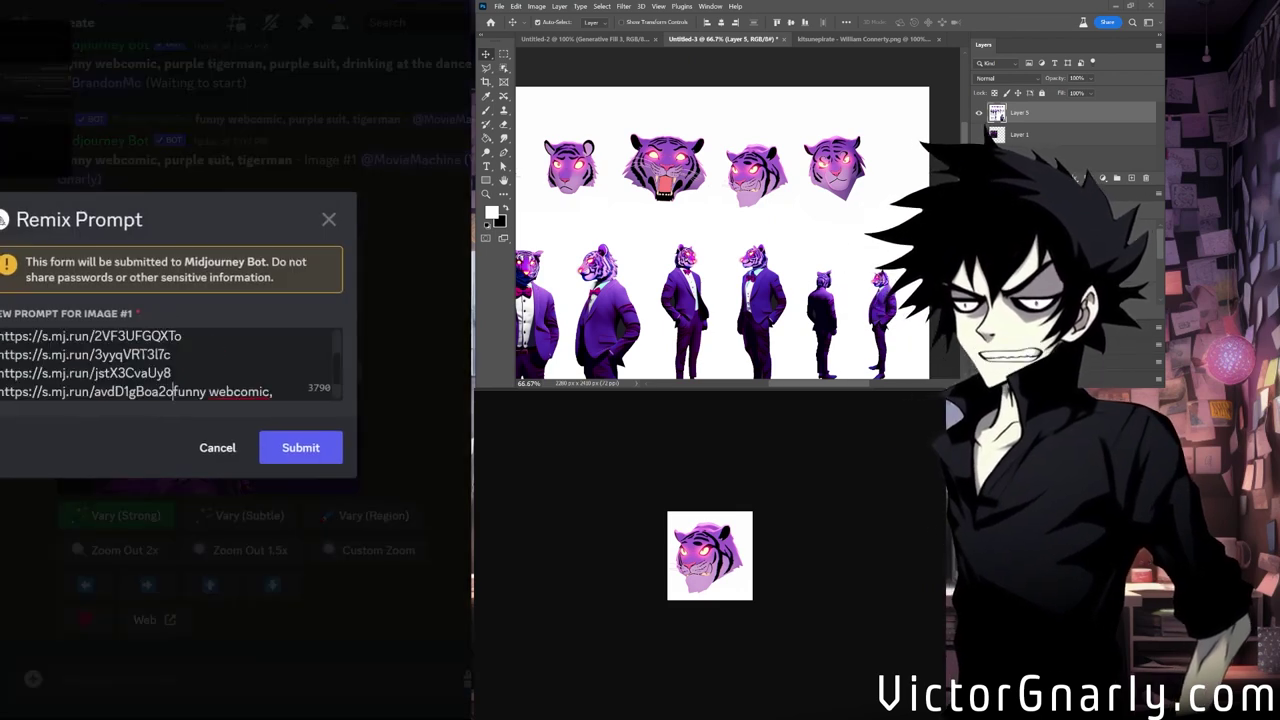
left_click(282, 450)
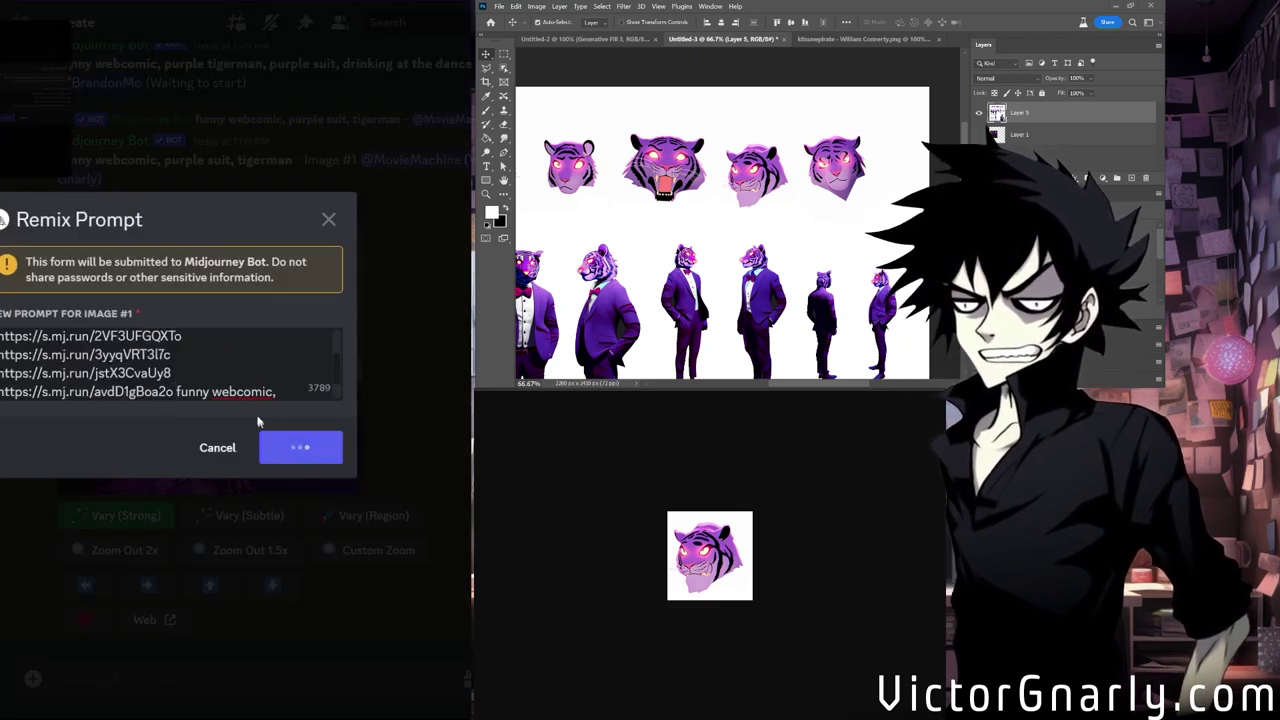
Request a subtle variation of the same upscaled tigerman with the six s.mj.run reference-image links placed before the remix prompt text.
scroll(253, 427, "up", 2)
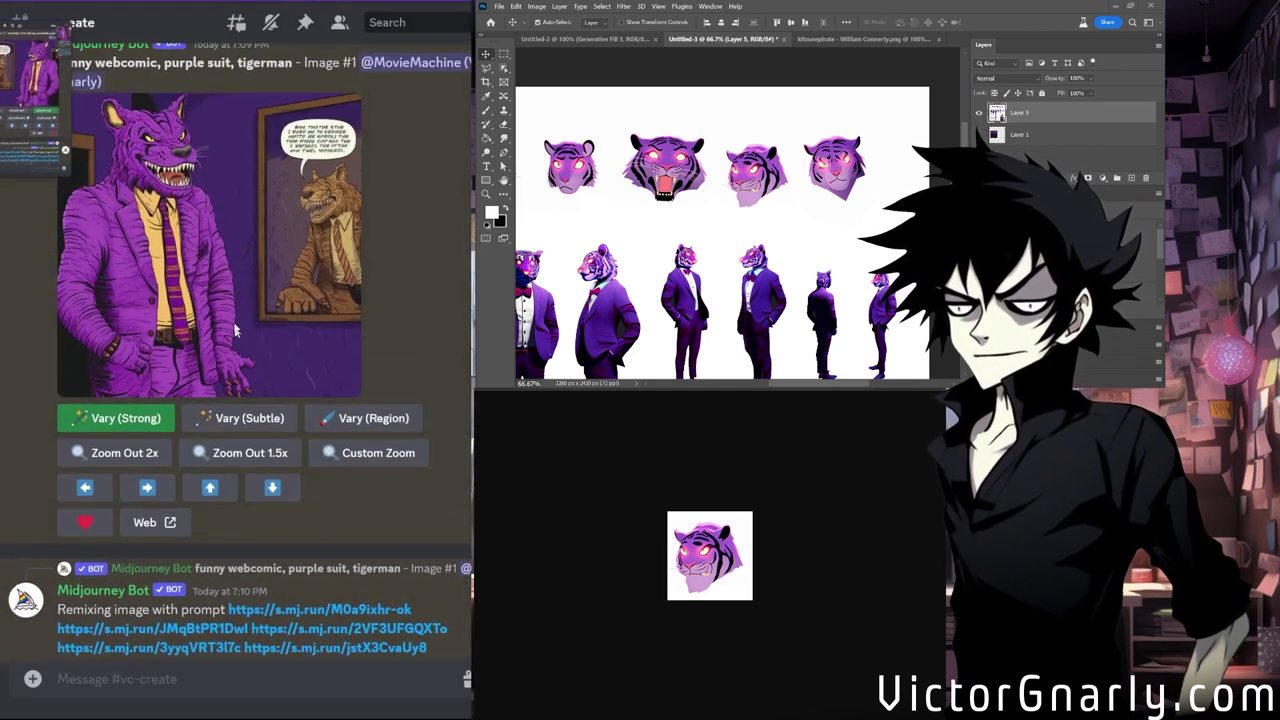
left_click(253, 427)
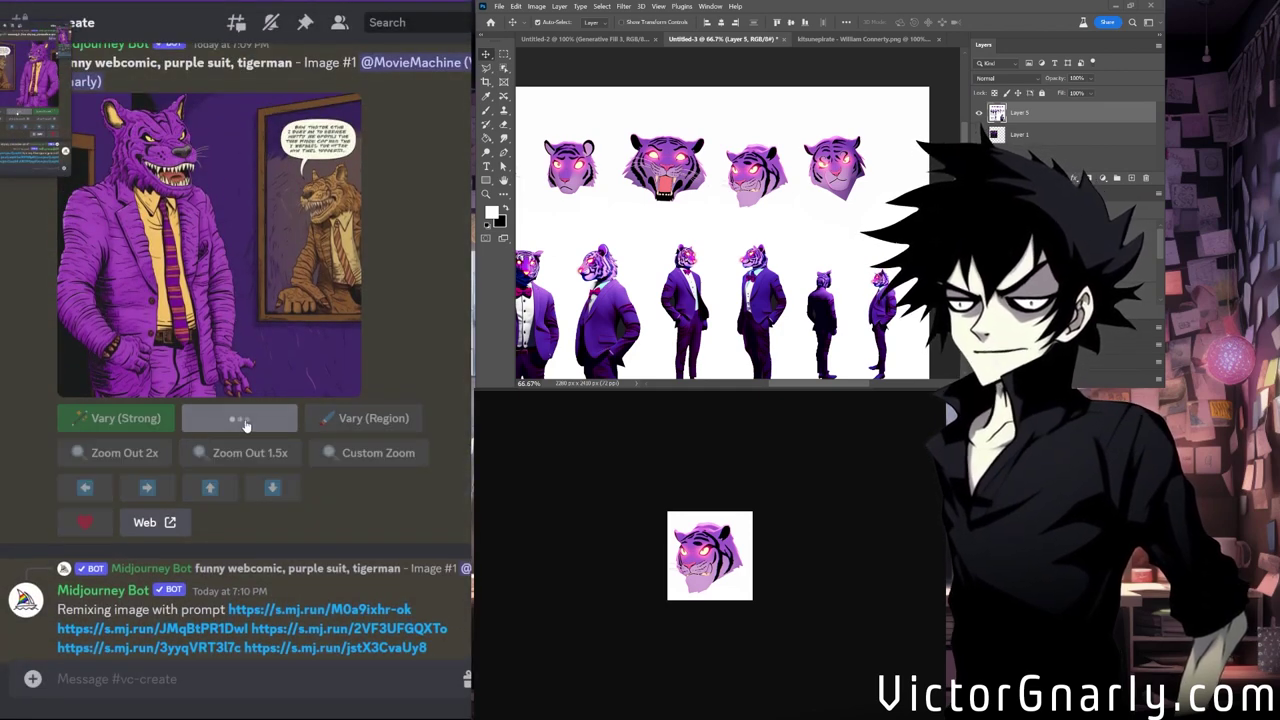
type("https://s.mj.run/M0a9Ixhr-ok https://s.mj.run/JMqBtPR1Dwl https://s.mj.run/2VF3UFGQXTo https://s.mj.run/3yyqVRT3I7c https://s.mj.run/jstX3CvaUy8 https://s.mj.run/avdD1gBoa2o")
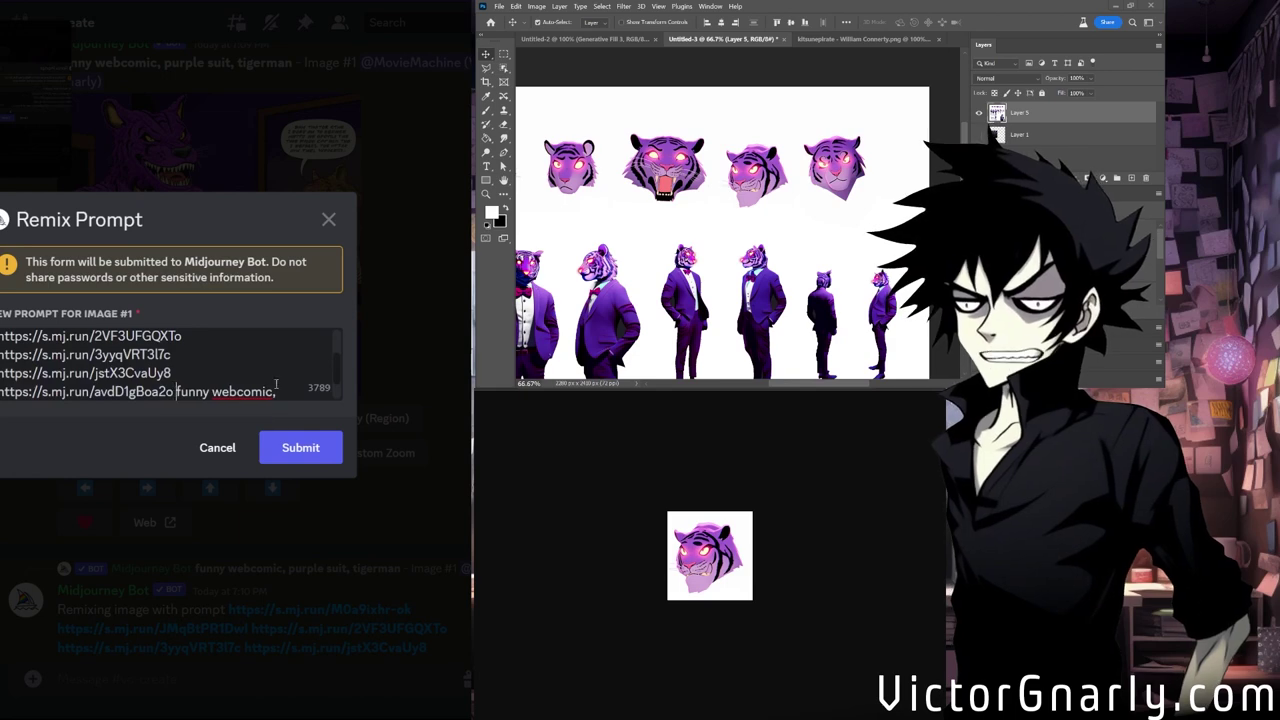
left_click(286, 440)
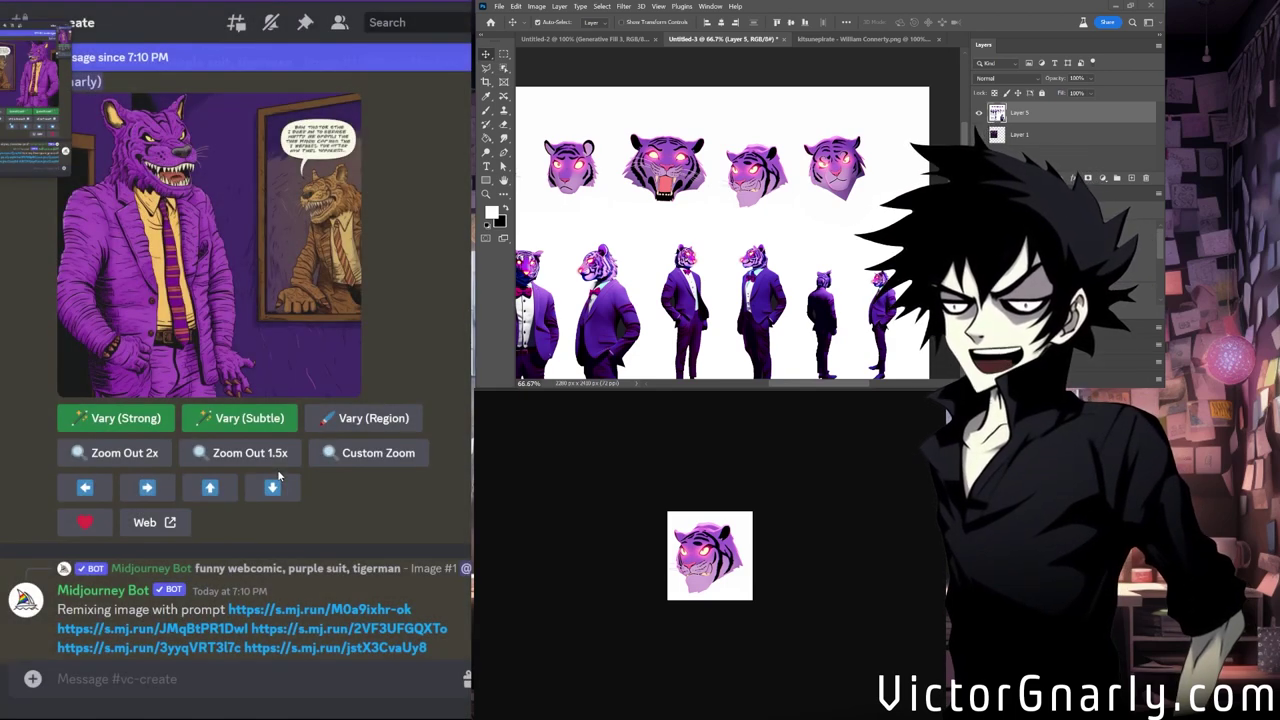
Look through the channel for the remix results and examine the white-background tigerman variation grid at full size.
scroll(280, 477, "up", 8)
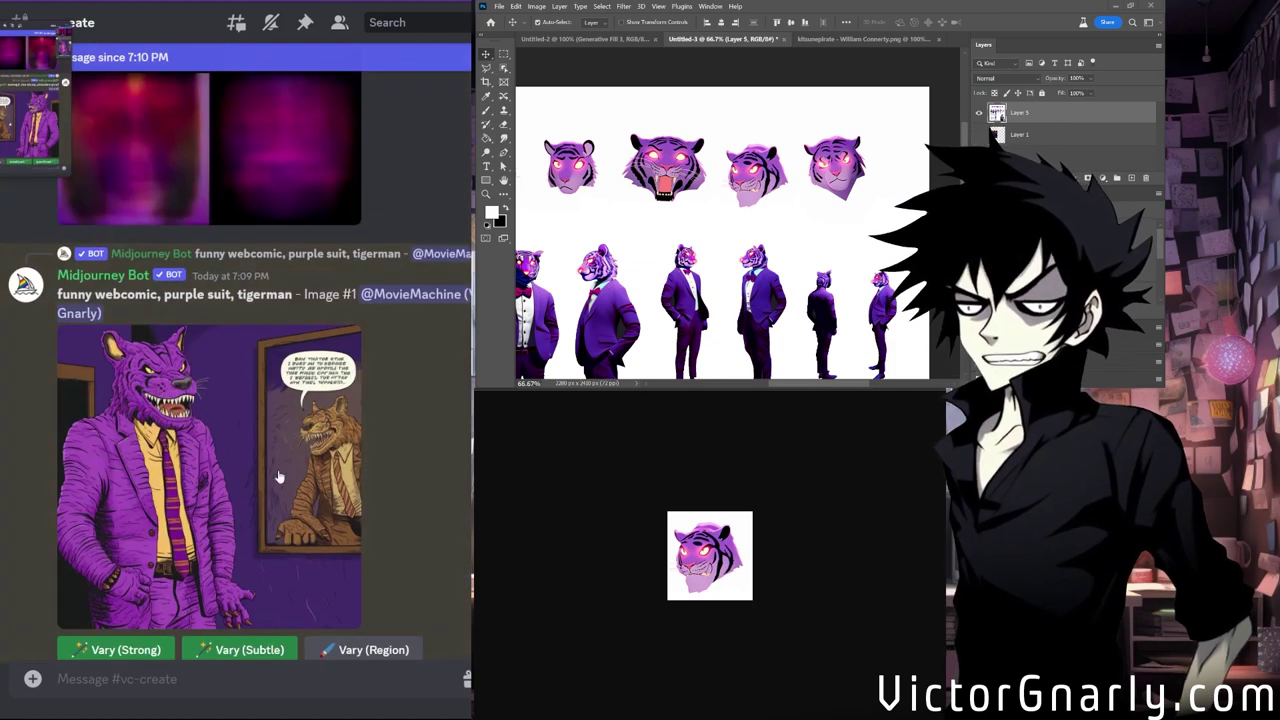
scroll(280, 477, "down", 4)
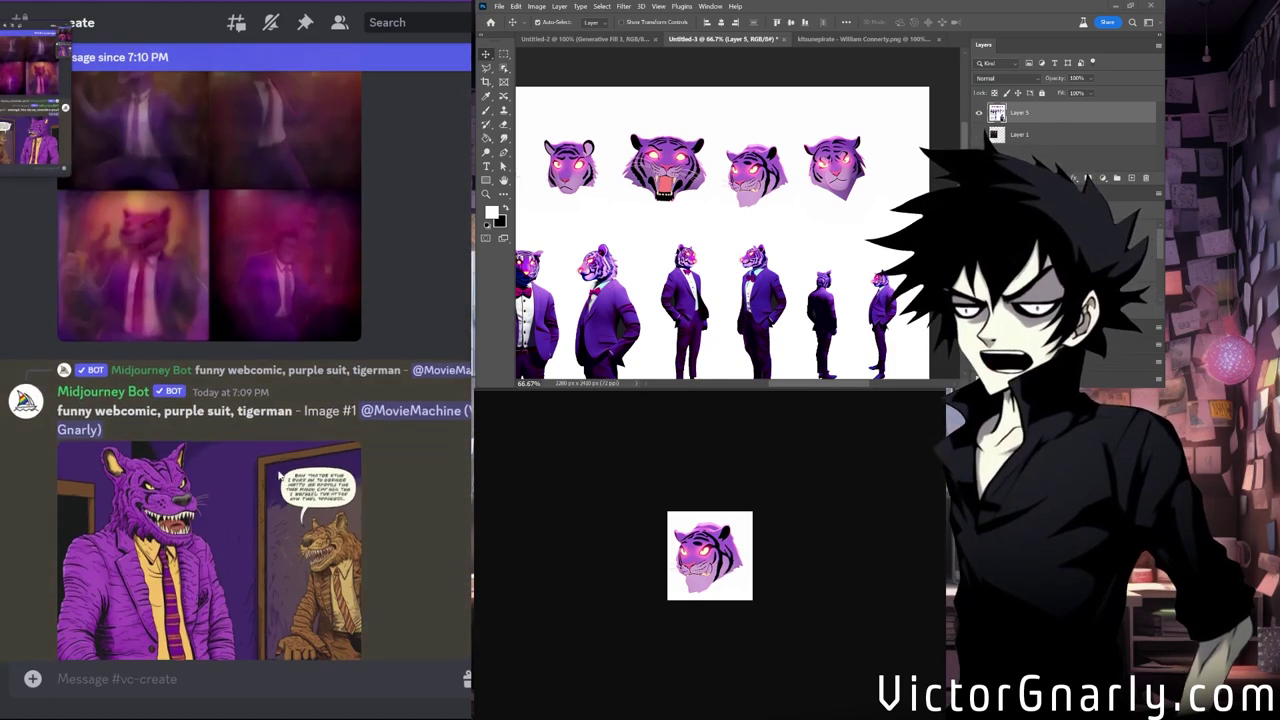
left_click(210, 610)
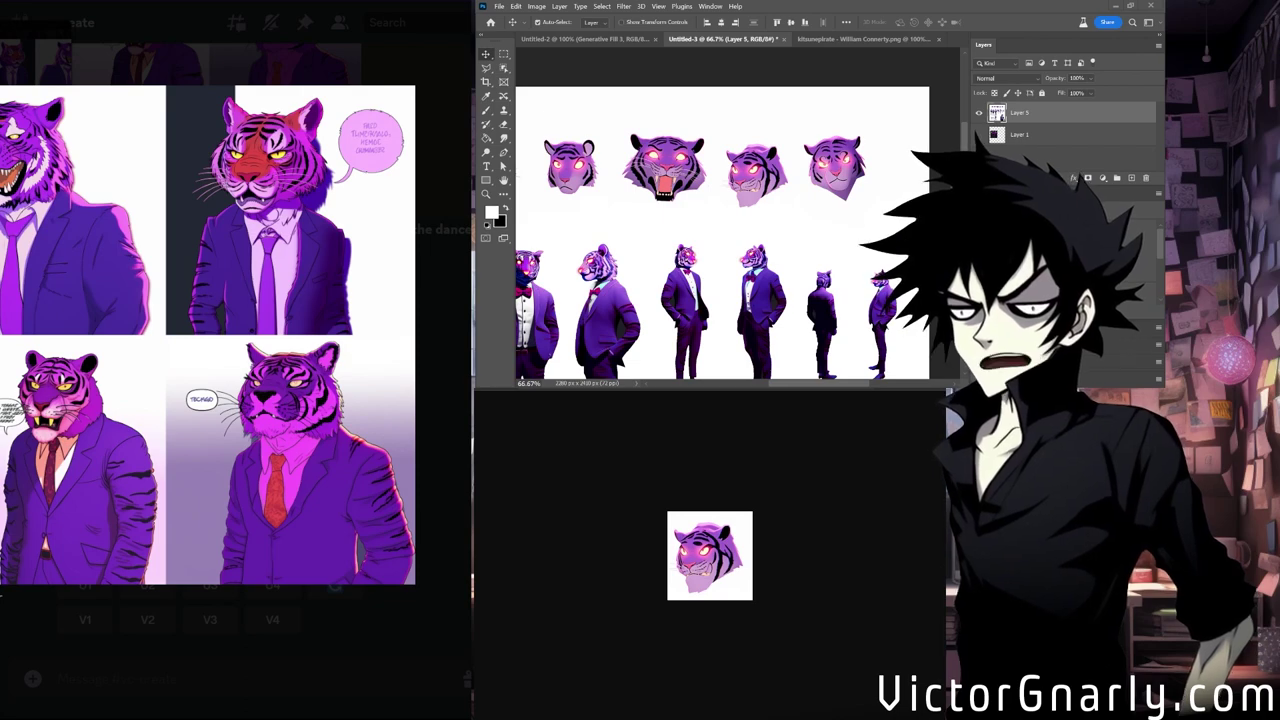
left_click(82, 628)
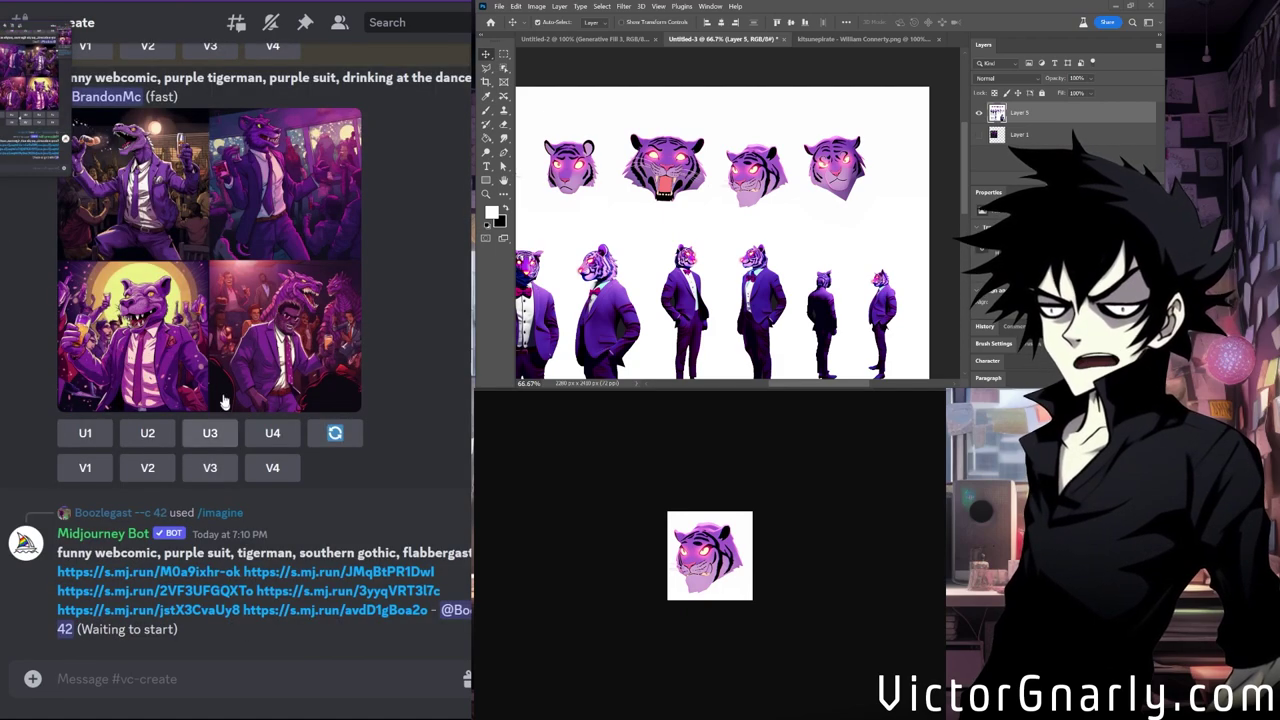
Enlarge the grid of purple tigermen drinking at the dance-club and upscale its third image.
left_click(210, 345)
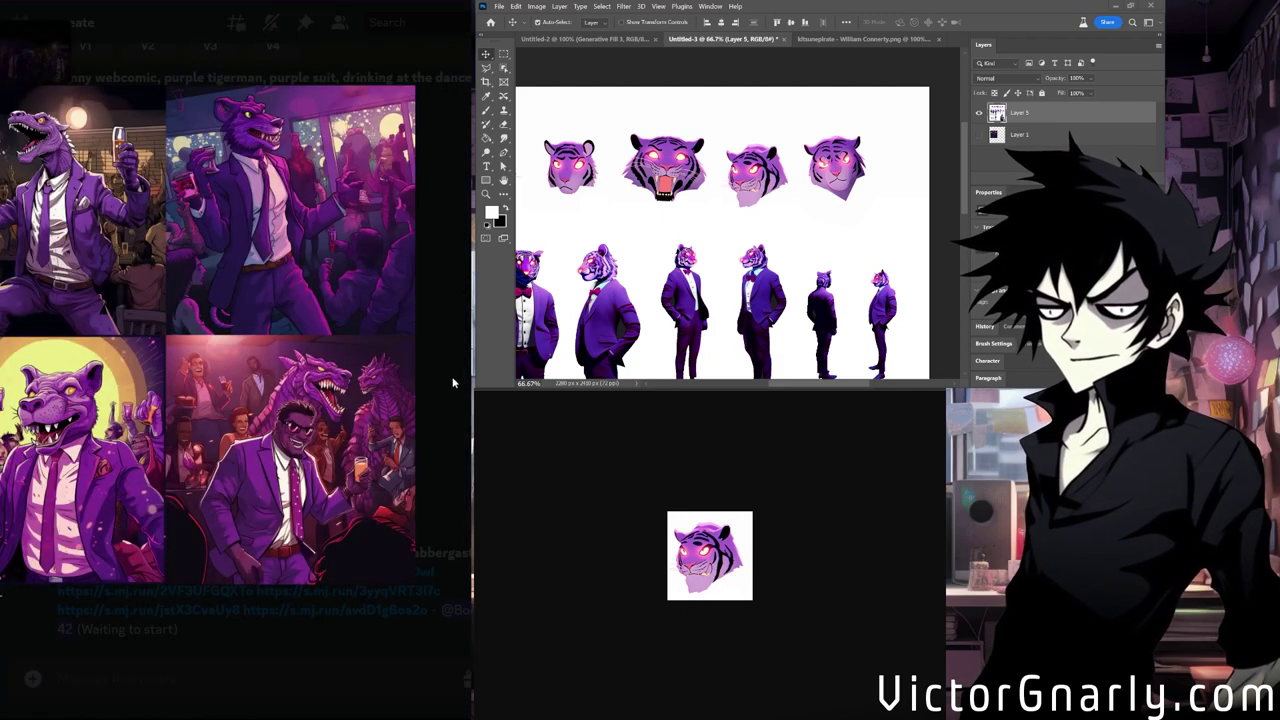
left_click(450, 370)
scroll(173, 437, "up", 3)
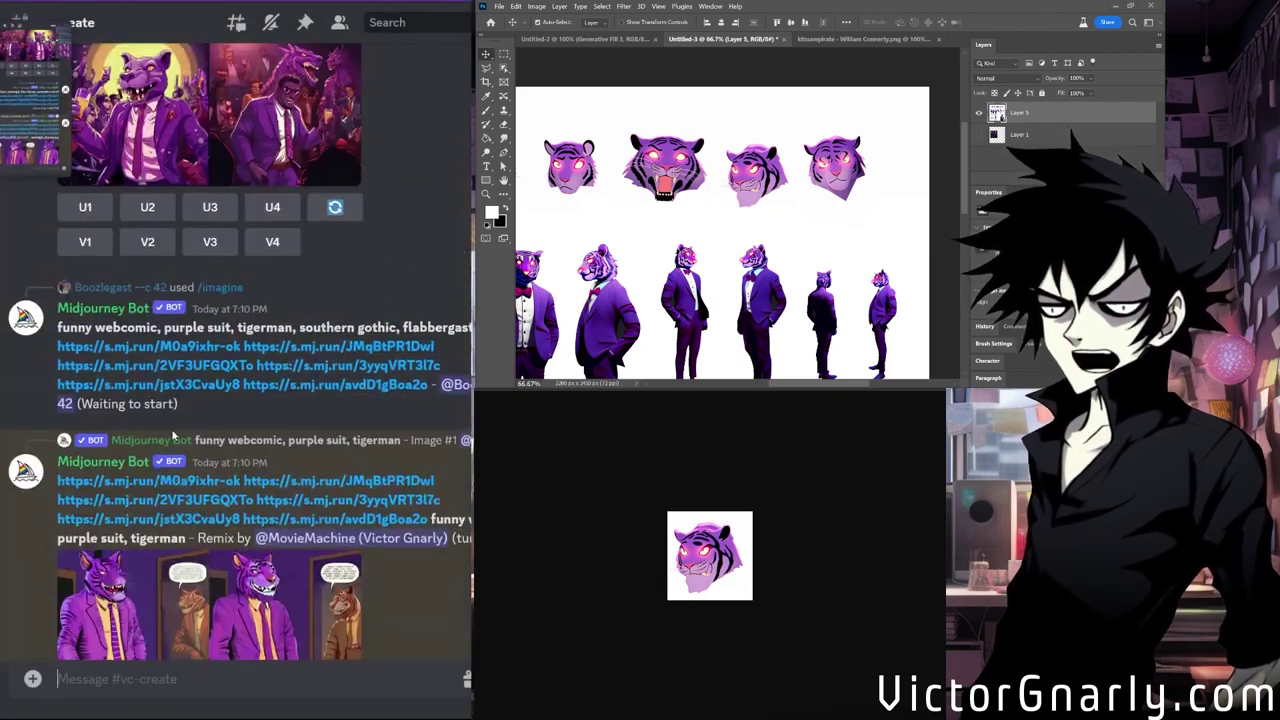
scroll(173, 437, "up", 3)
left_click(210, 439)
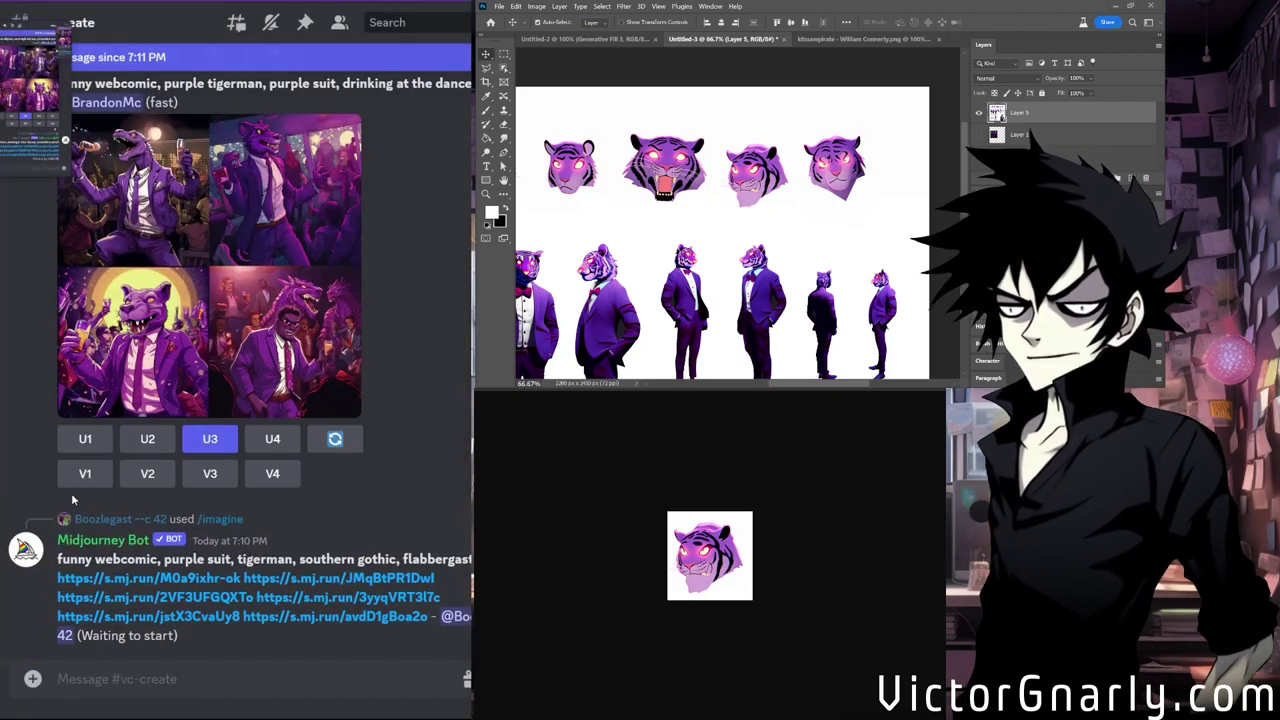
Examine the remix grid showing purple-suited tigermen beside framed portraits with speech bubbles.
scroll(155, 335, "down", 5)
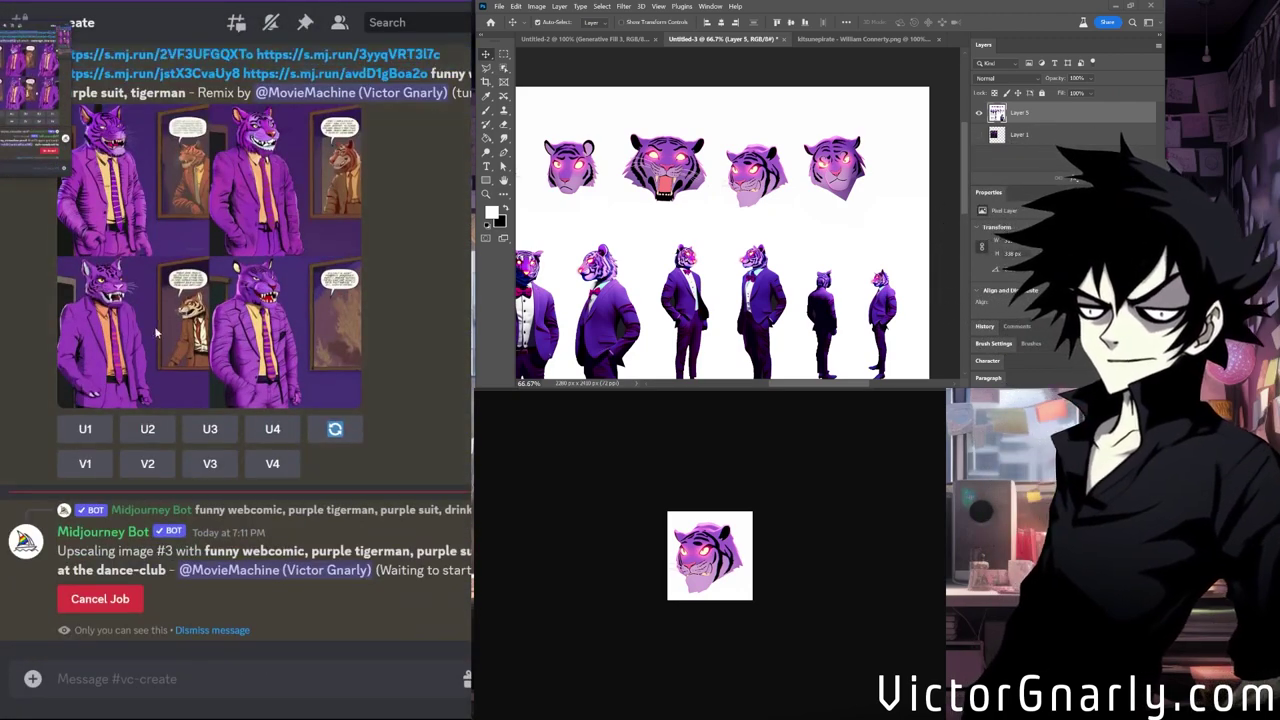
scroll(284, 402, "up", 5)
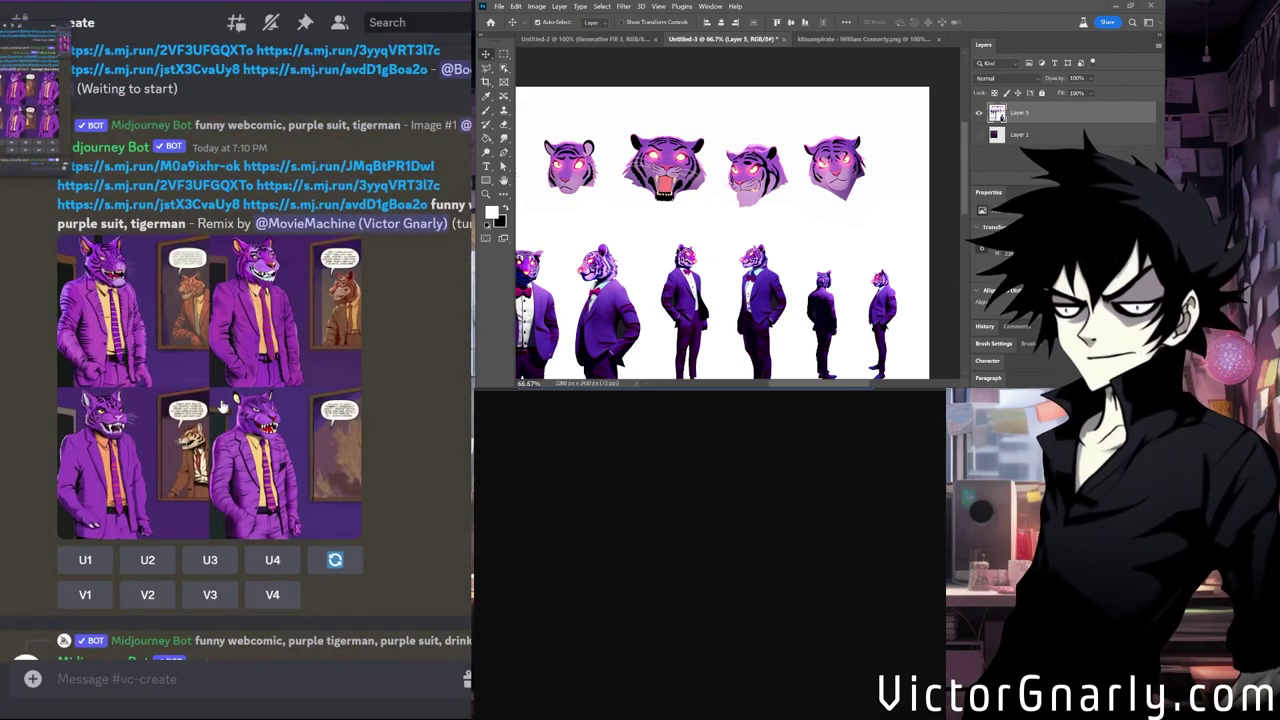
mouse_move(228, 405)
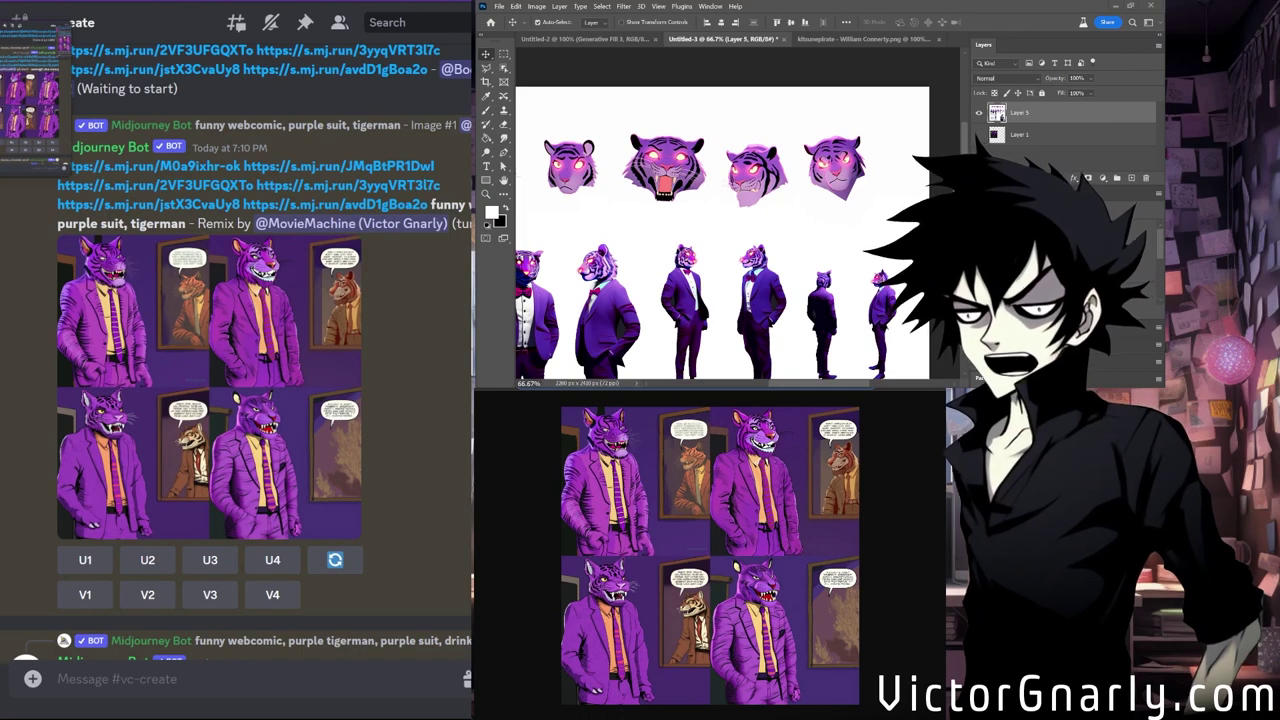
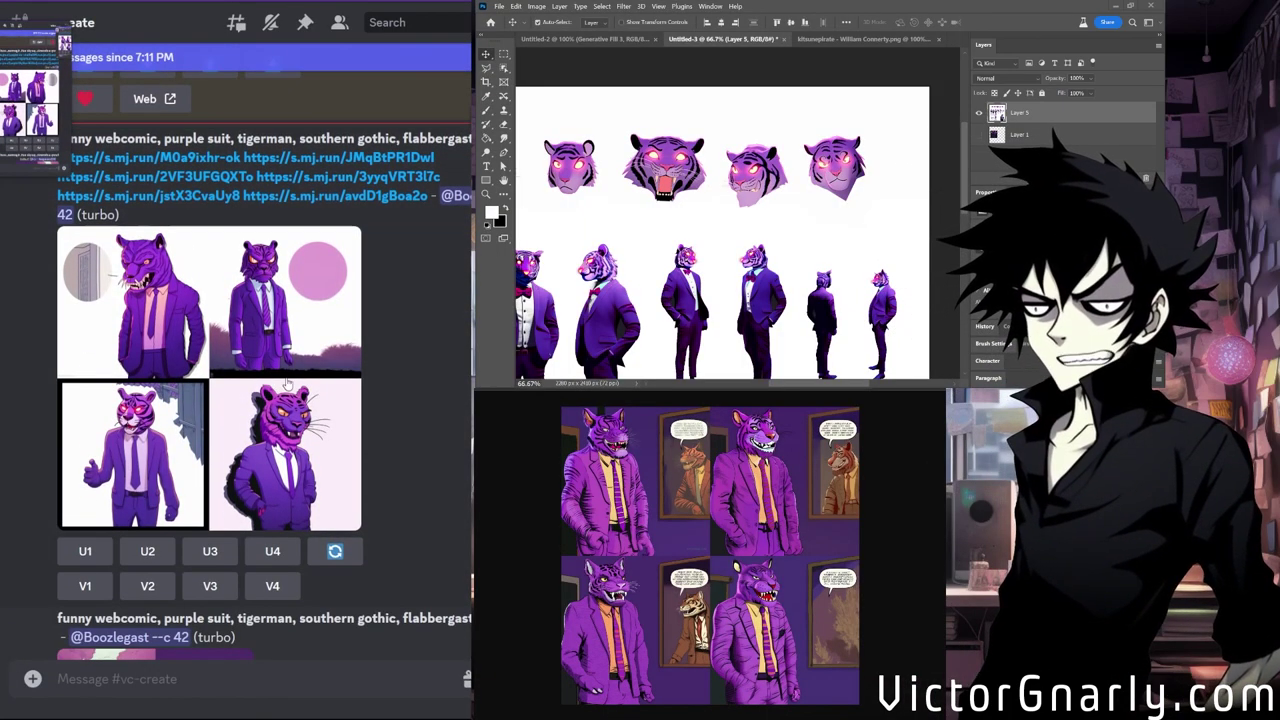
Examine the white-background grid of four purple-suited tigermen at full size, together with the reference links in its prompt.
left_click(266, 380)
key("Escape")
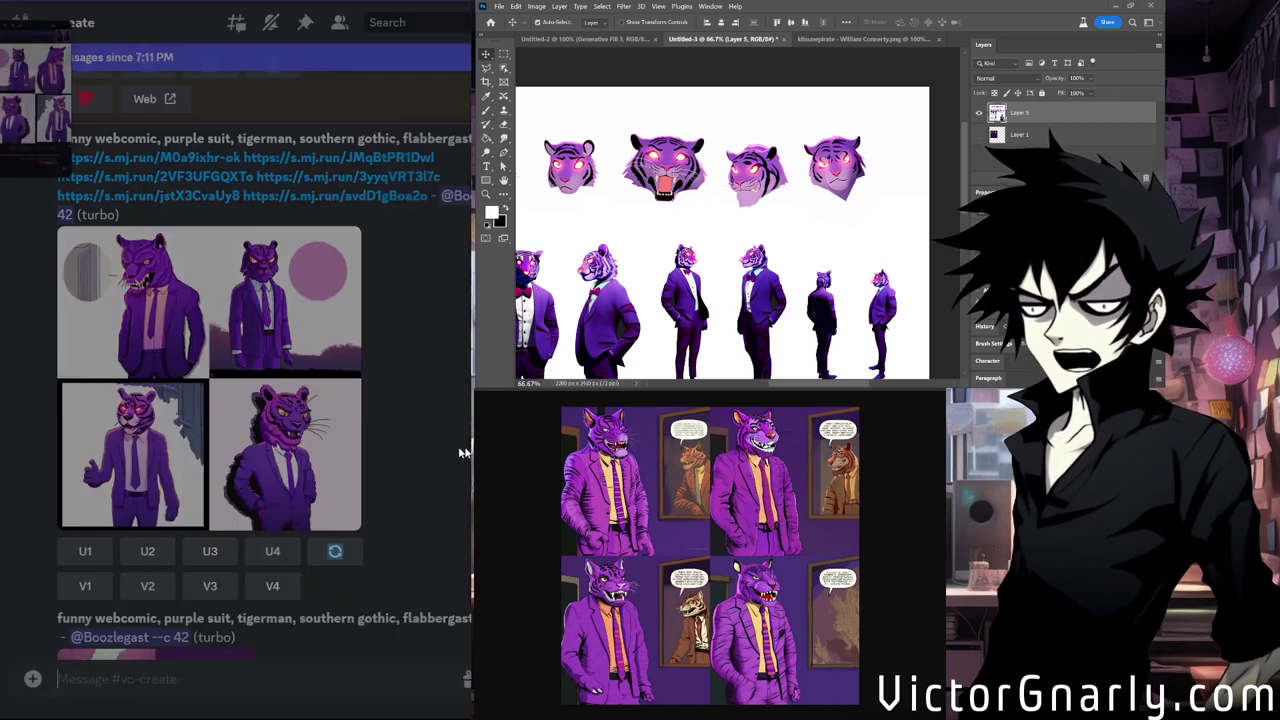
left_click(330, 439)
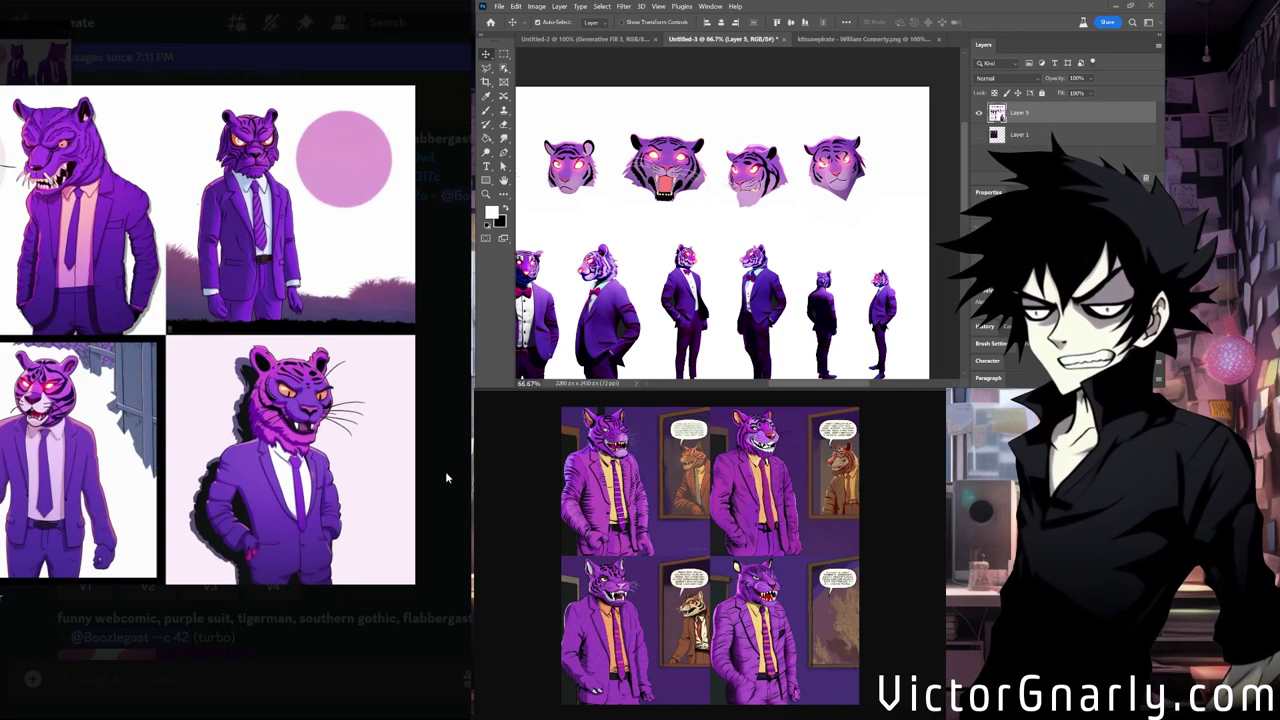
left_click(442, 456)
scroll(230, 325, "down", 4)
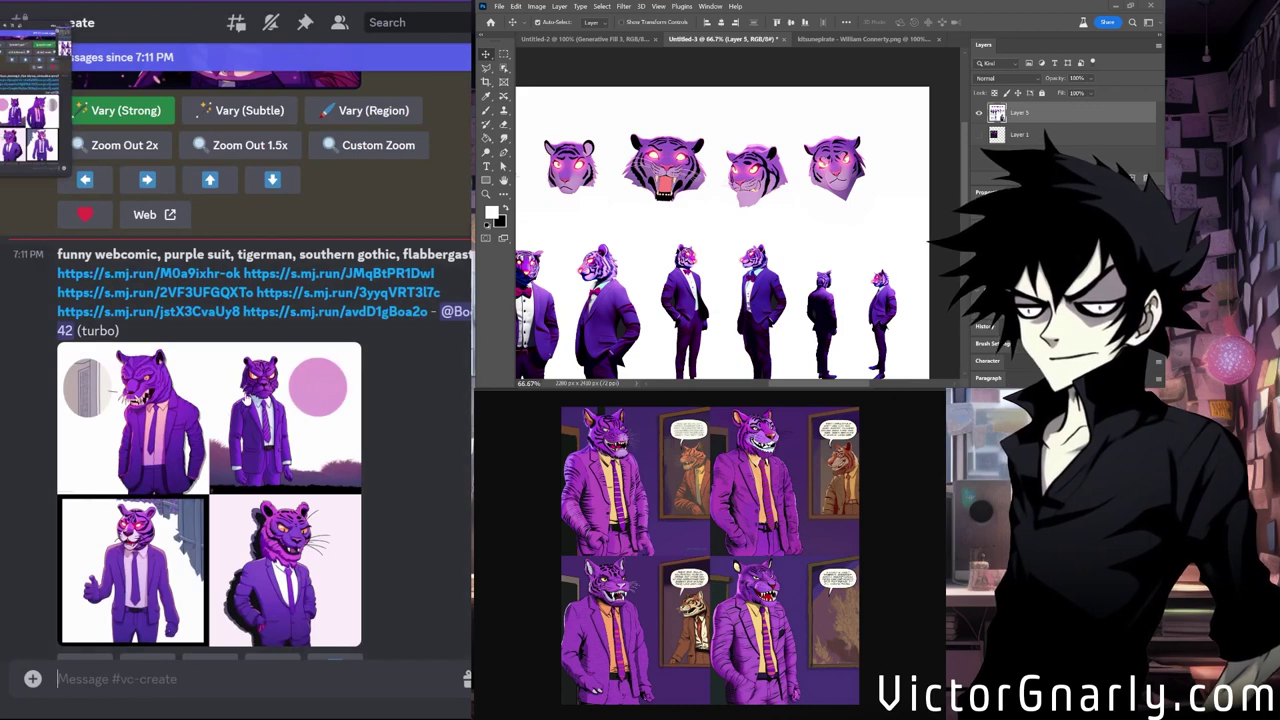
scroll(230, 325, "down", 3)
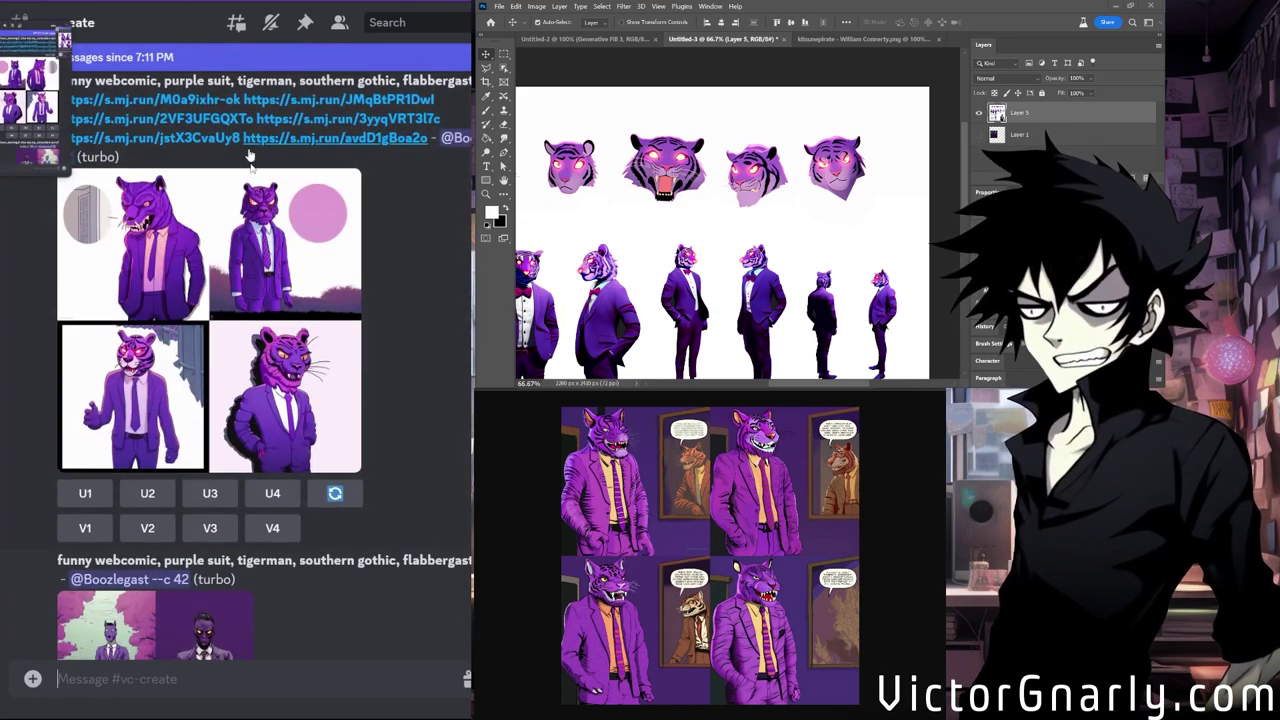
scroll(237, 183, "up", 3)
scroll(237, 183, "up", 1)
scroll(195, 247, "down", 2)
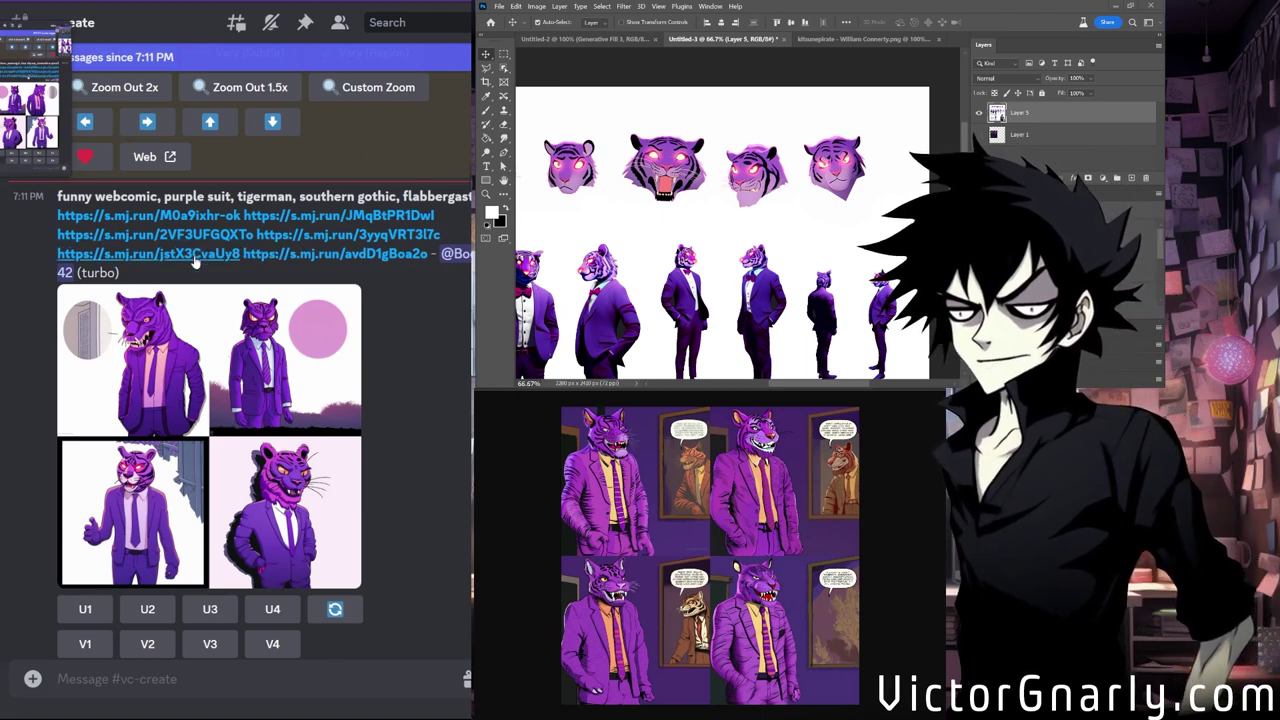
scroll(195, 258, "down", 2)
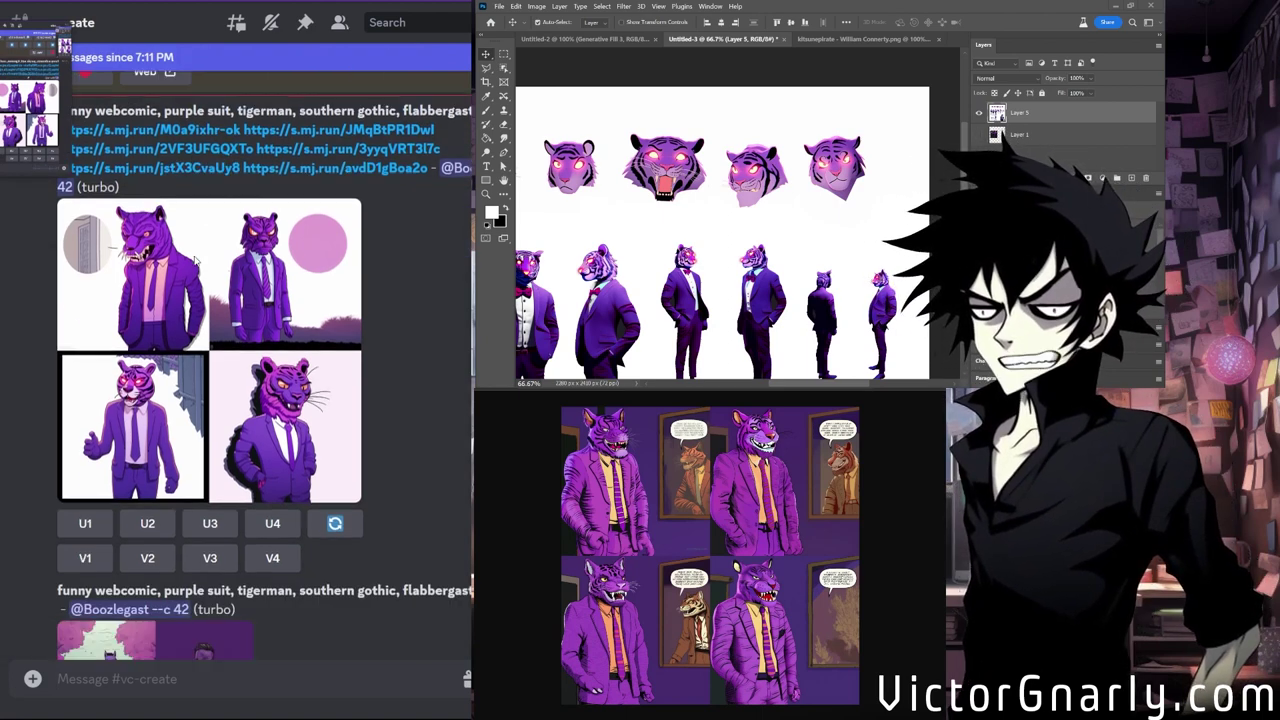
scroll(205, 254, "up", 1)
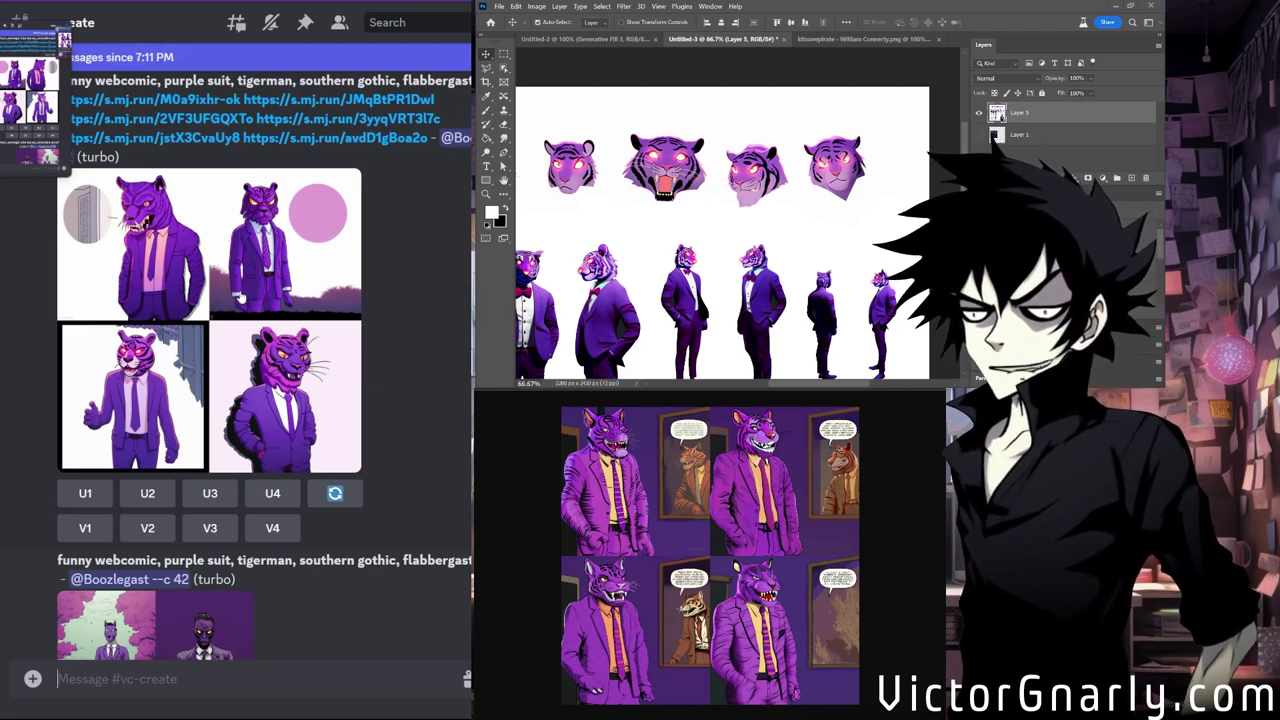
scroll(242, 297, "down", 1)
scroll(260, 310, "up", 2)
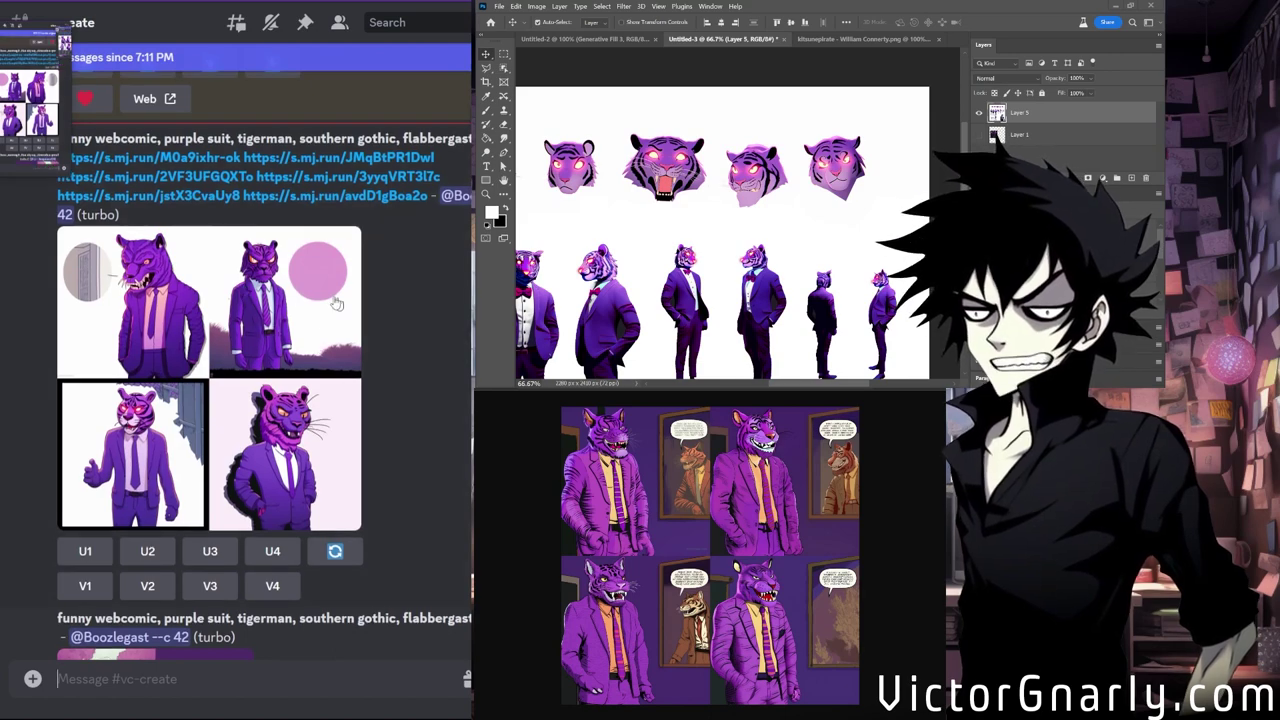
Inspect the enlarged southern gothic grid of purple-suited figures that includes the clothing rack and the man in the purple hat.
scroll(232, 385, "down", 2)
scroll(210, 390, "down", 3)
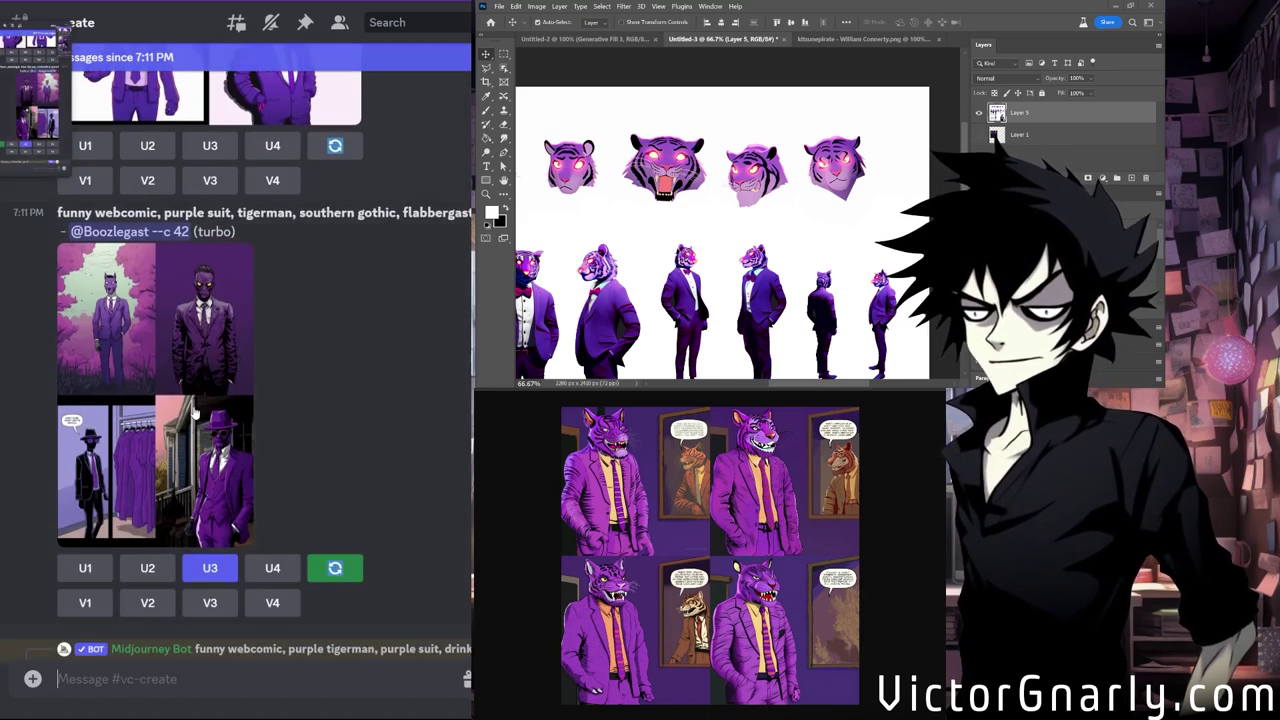
left_click(217, 427)
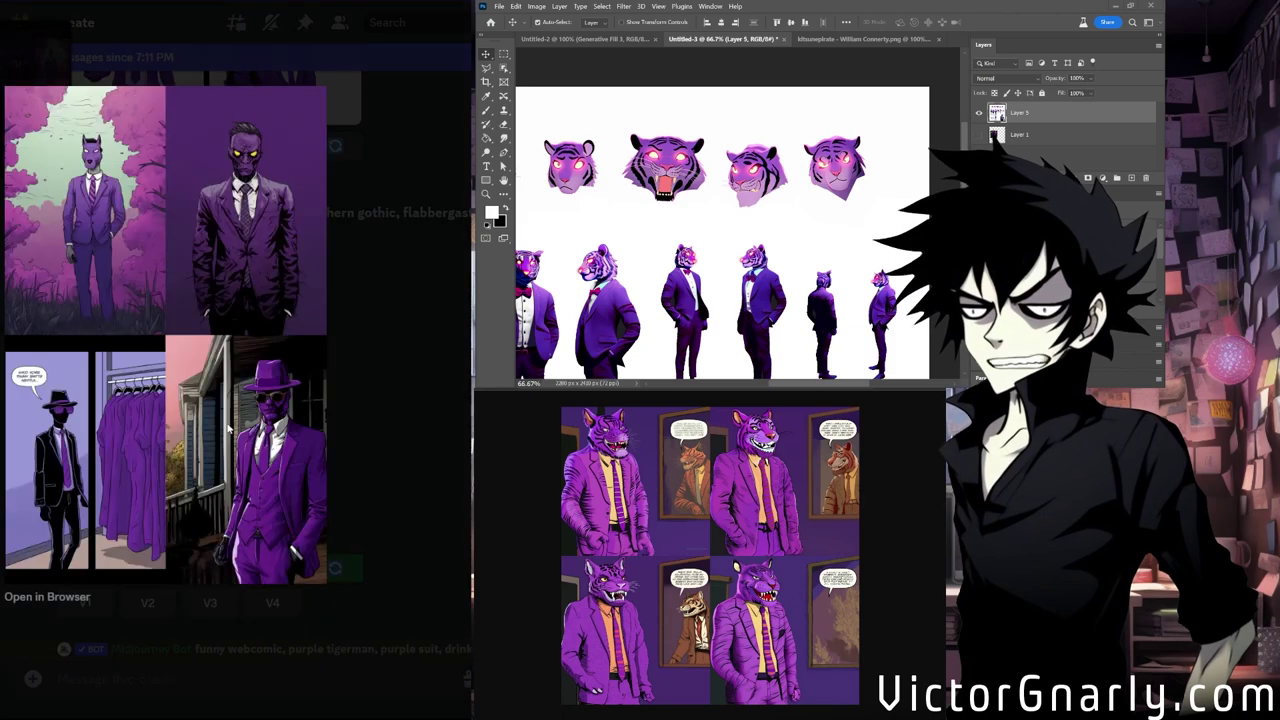
left_click(380, 428)
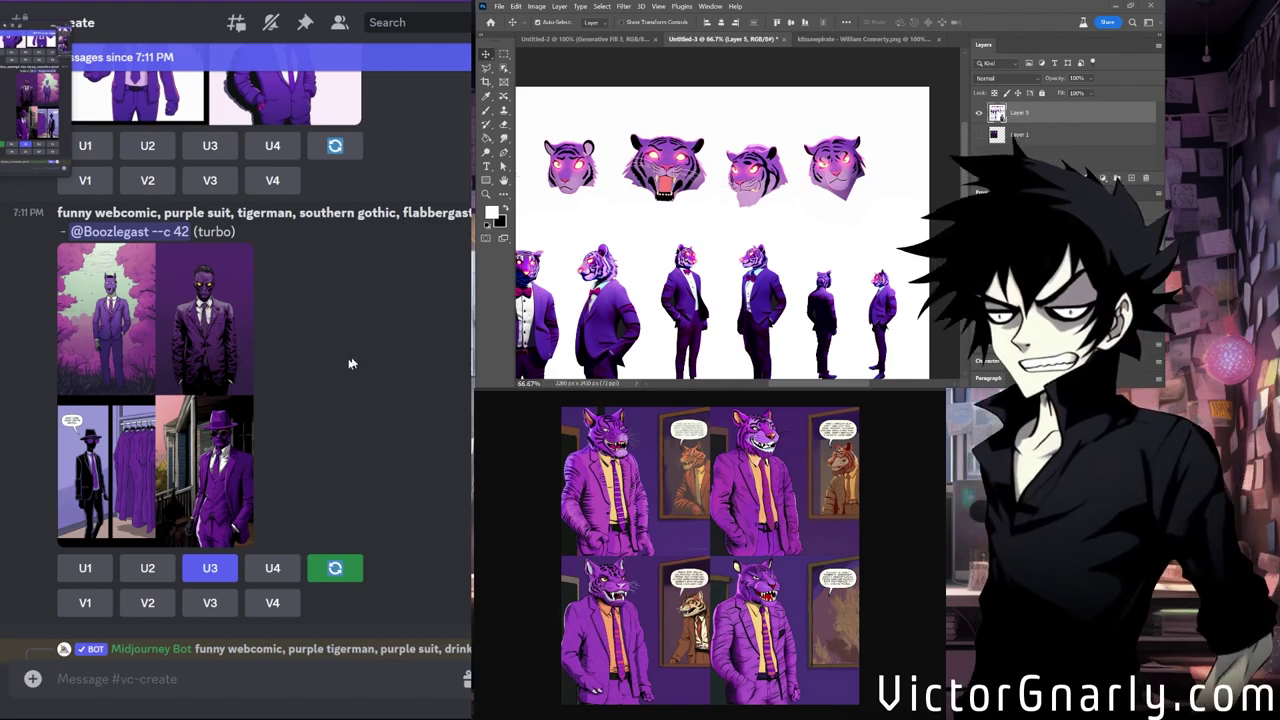
left_click(212, 388)
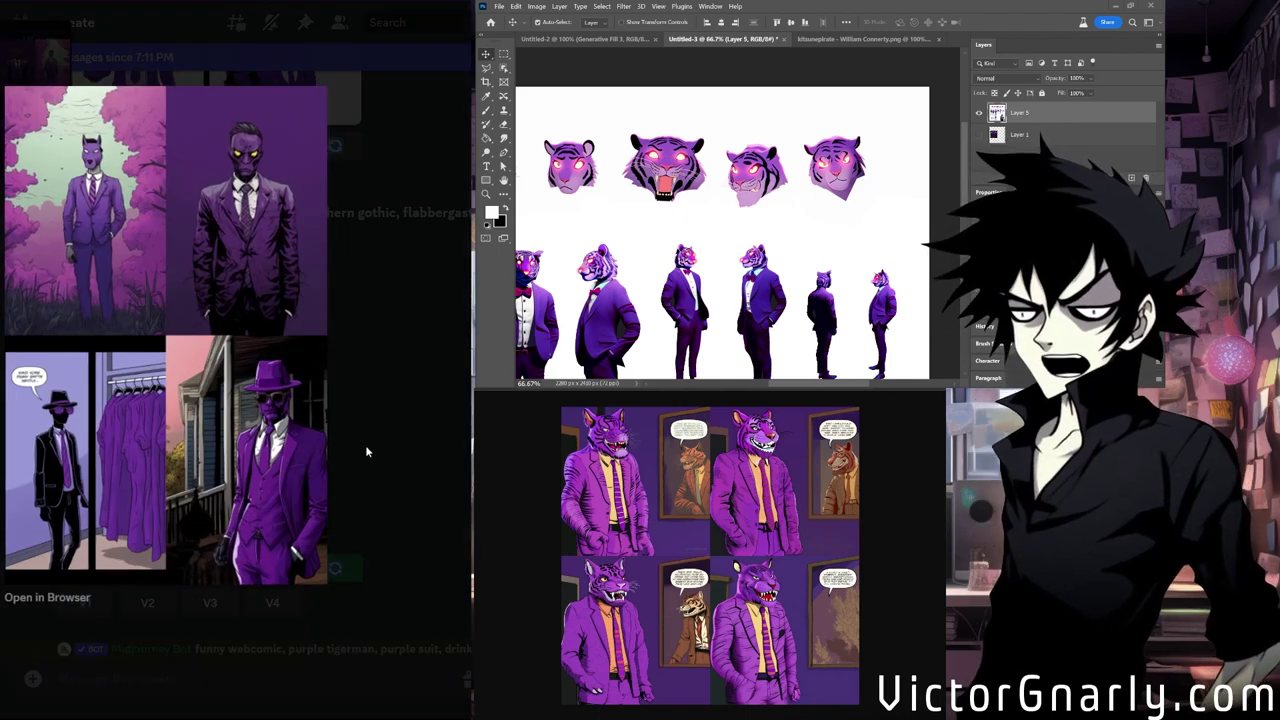
left_click(400, 384)
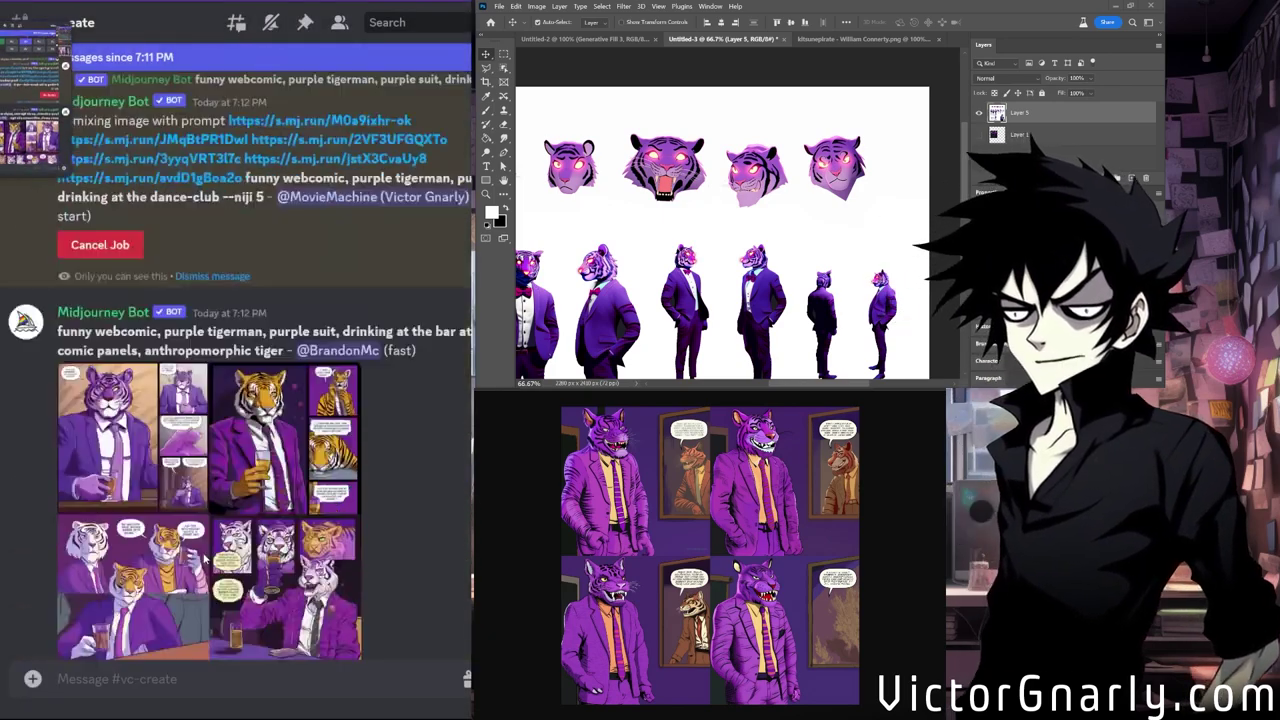
Request a subtle variation of the upscaled clothing-rack image with the copied reference links added to its prompt, and upscale that grid's first image.
scroll(206, 560, "up", 8)
scroll(206, 552, "down", 10)
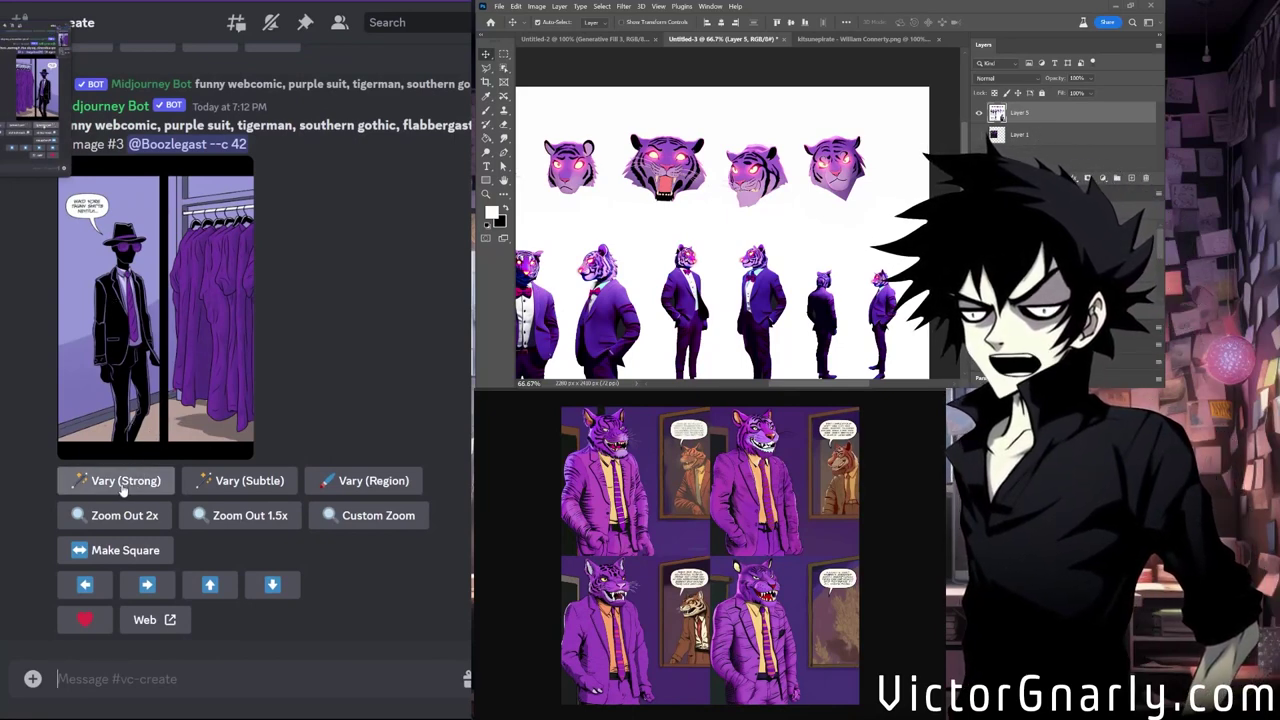
left_click(243, 482)
key("ctrl+v")
left_click(294, 451)
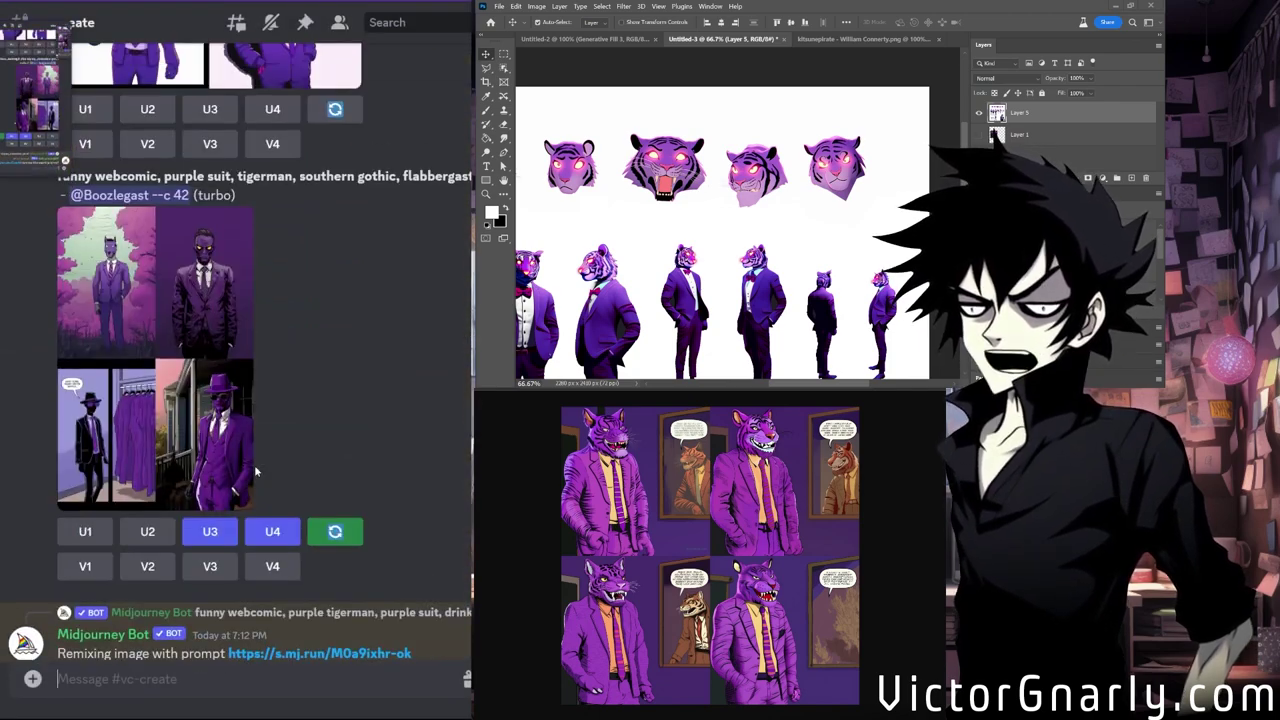
left_click(85, 531)
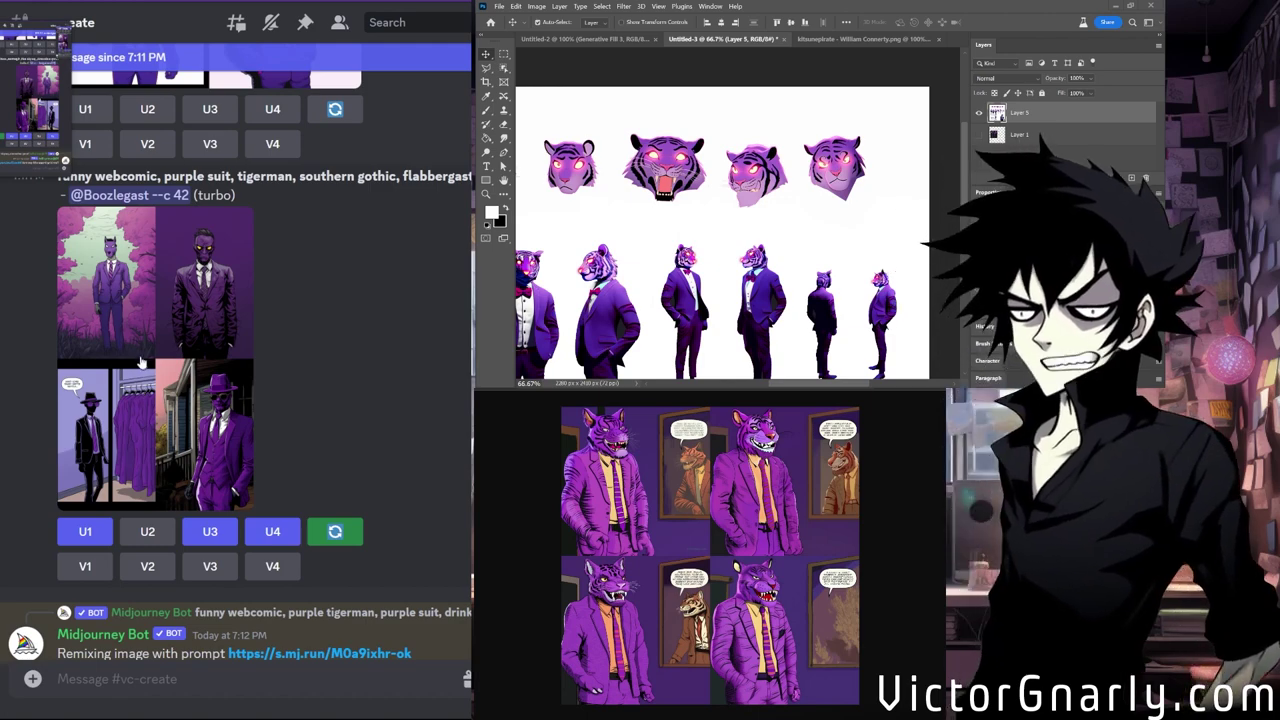
Examine the comic-panel grid of anthropomorphic tigers drinking at the dance-club bar and upscale its first and third images.
scroll(143, 258, "down", 10)
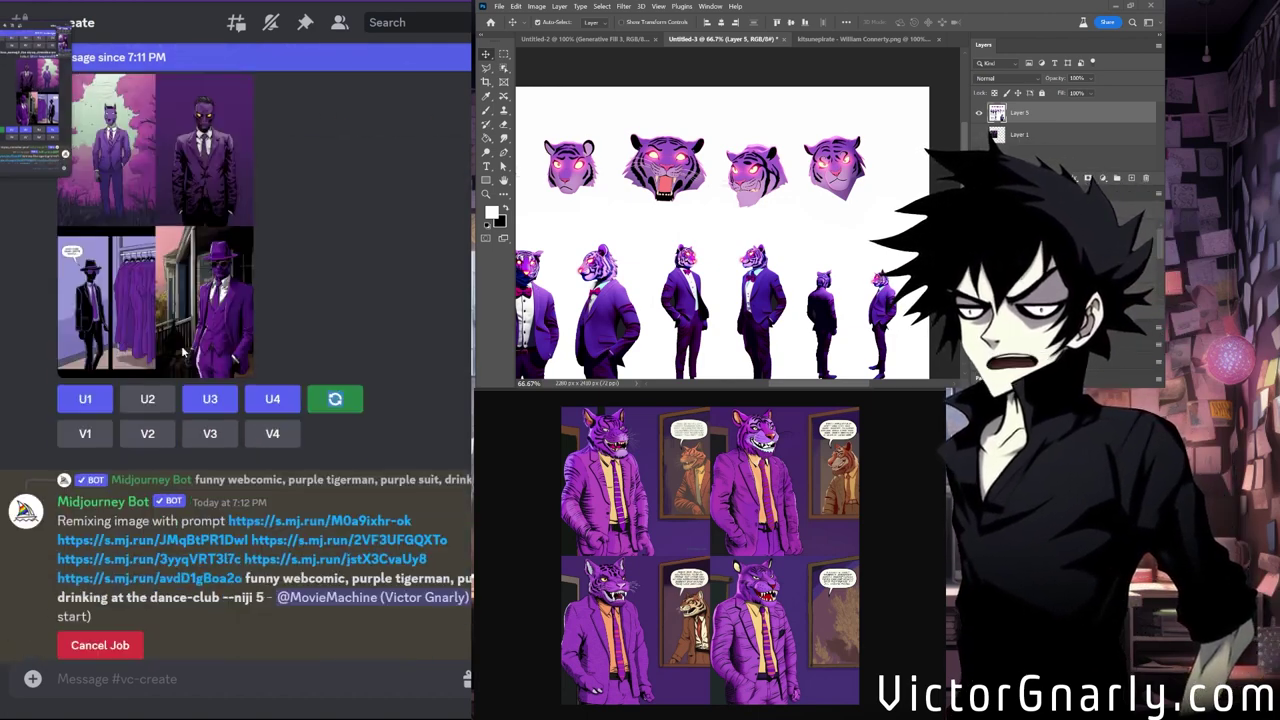
scroll(200, 385, "up", 5)
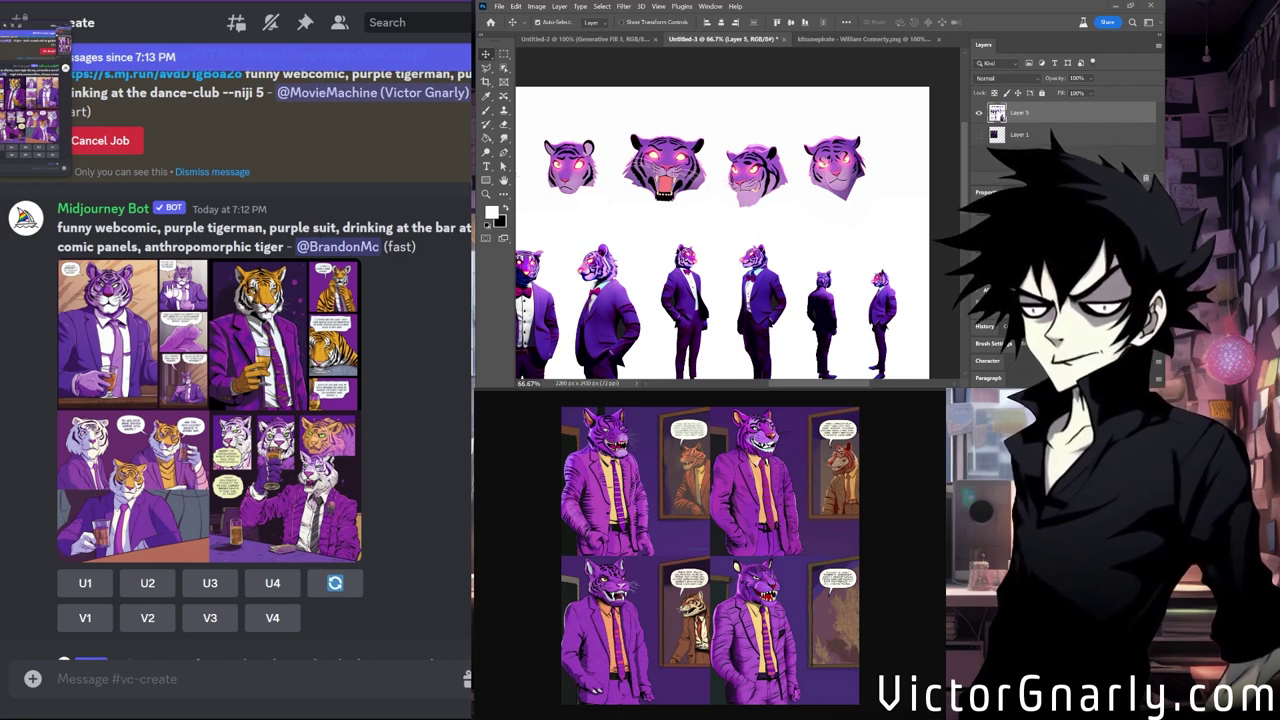
left_click_drag(159, 246, 251, 246)
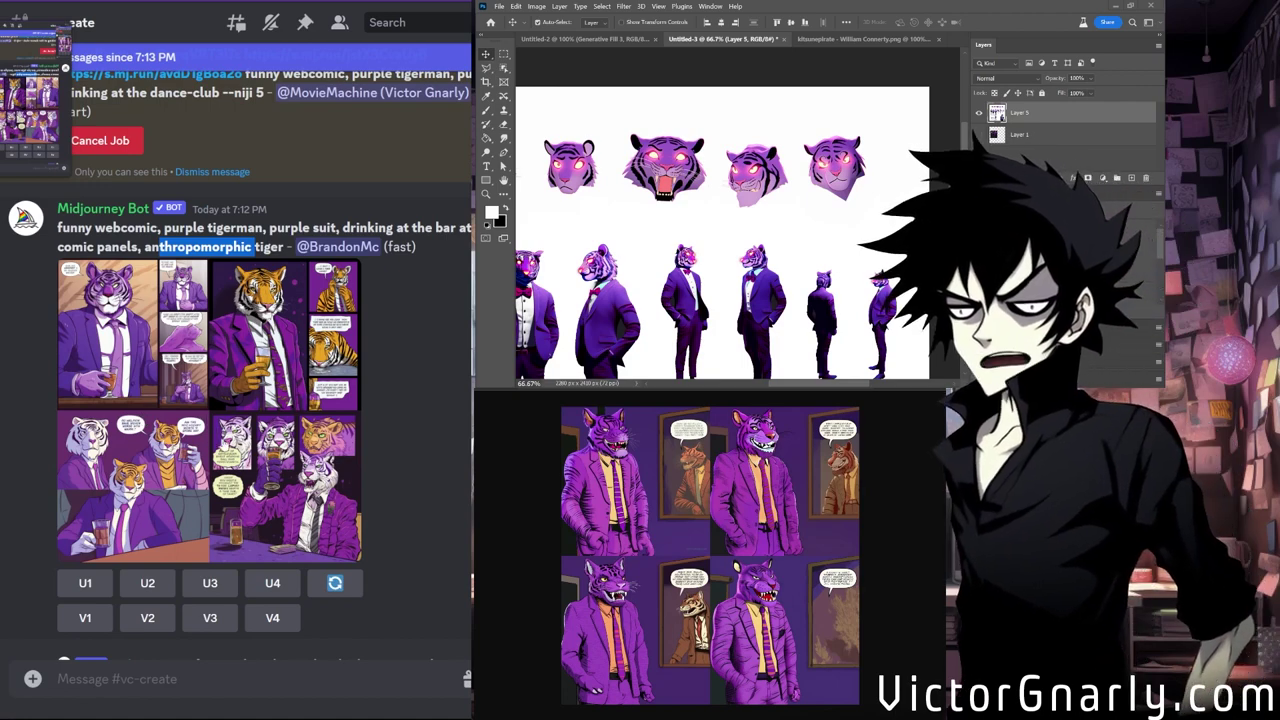
left_click(268, 483)
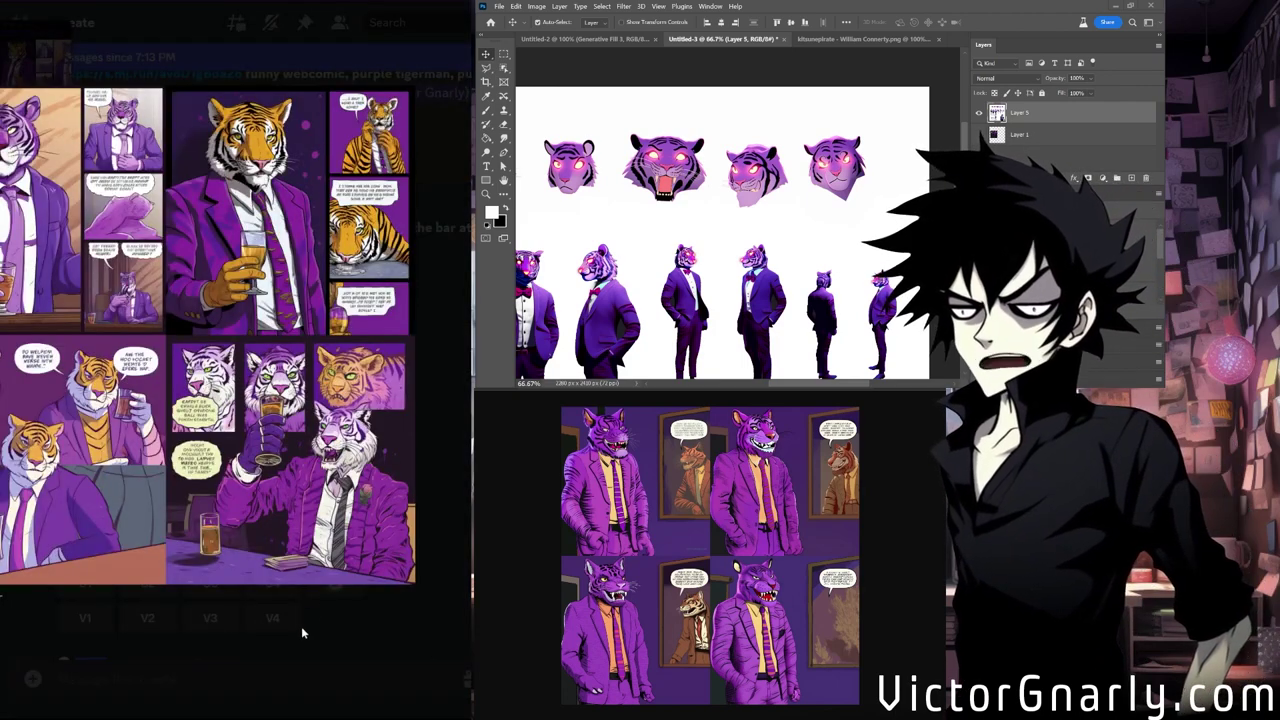
left_click(298, 640)
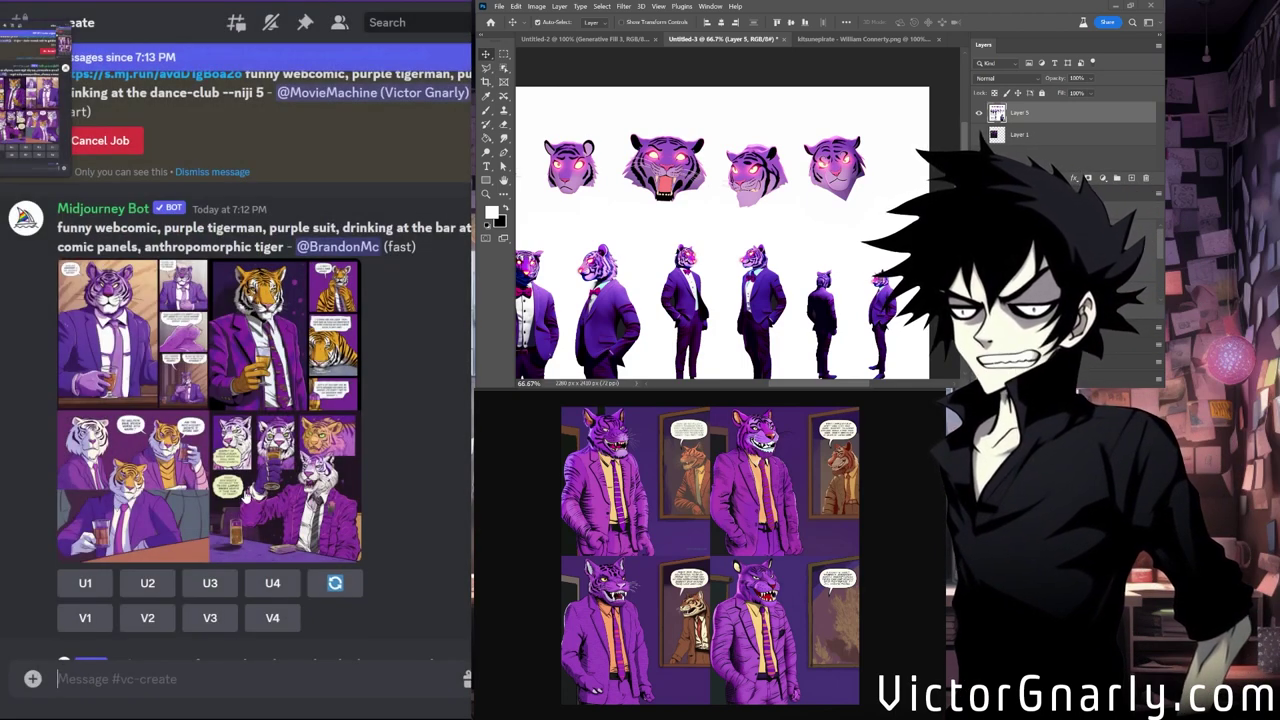
left_click(247, 495)
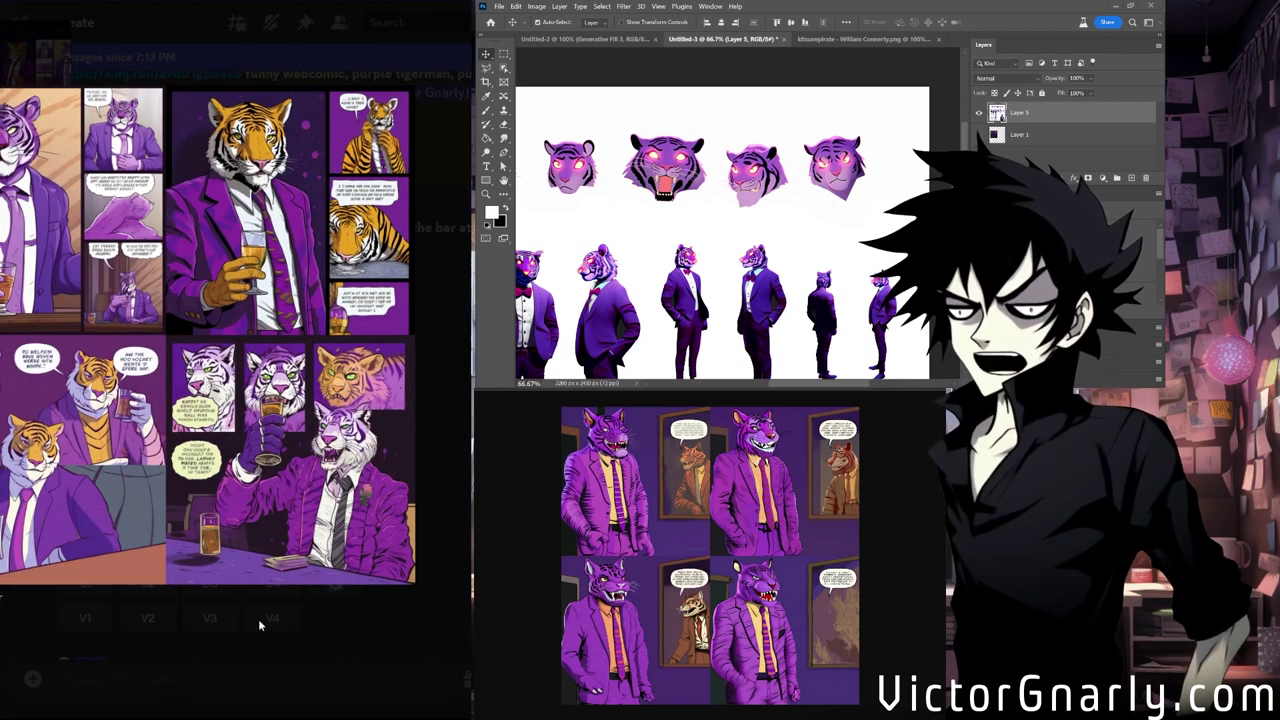
left_click(240, 615)
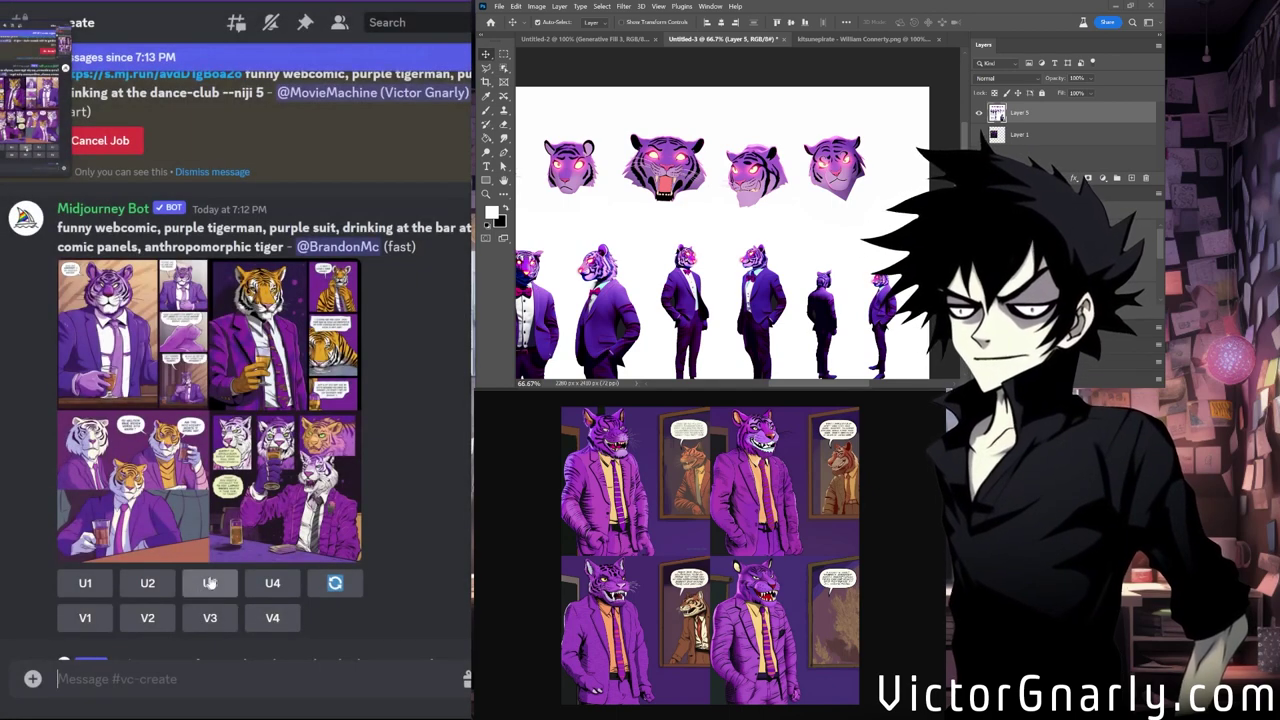
left_click(238, 541)
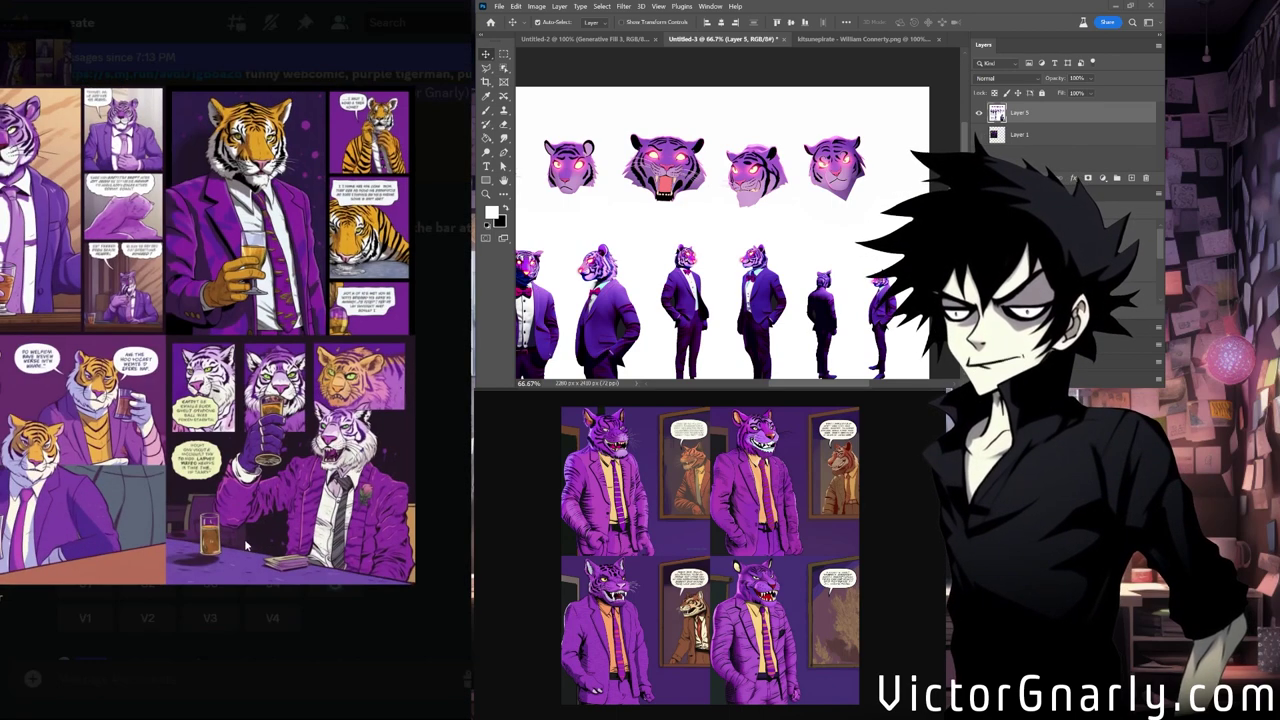
left_click(264, 626)
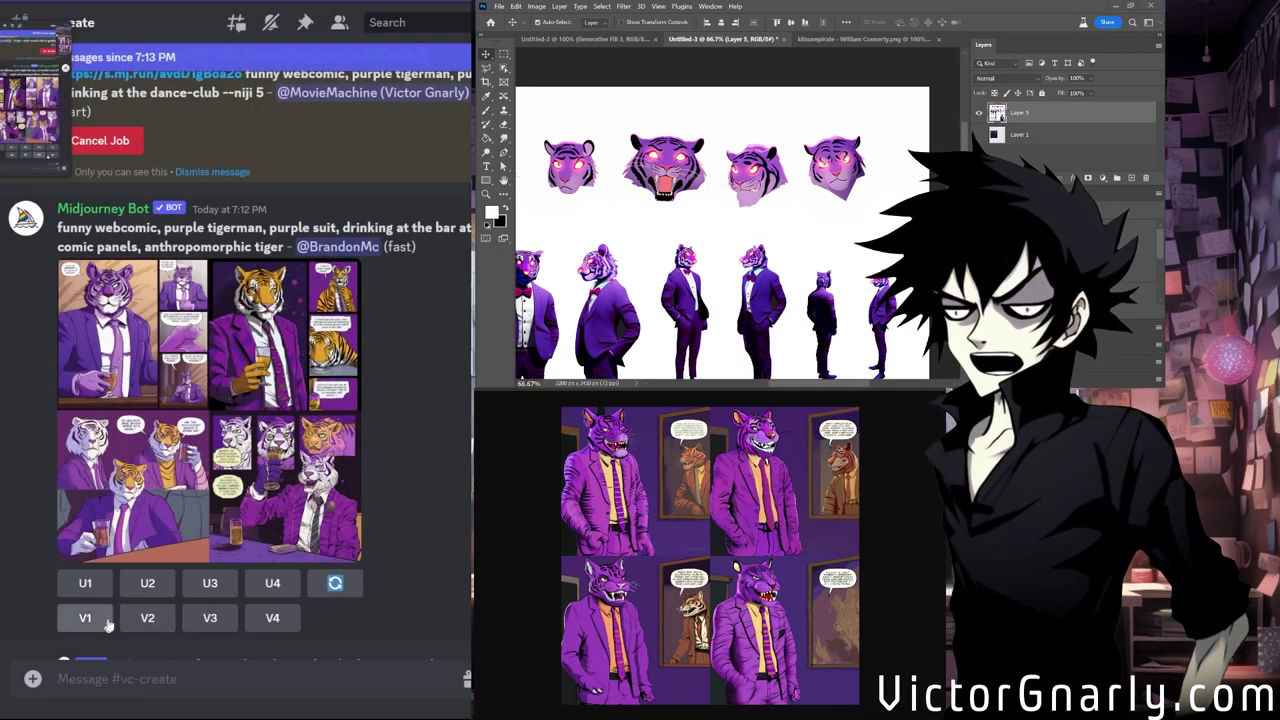
left_click(90, 585)
left_click(209, 583)
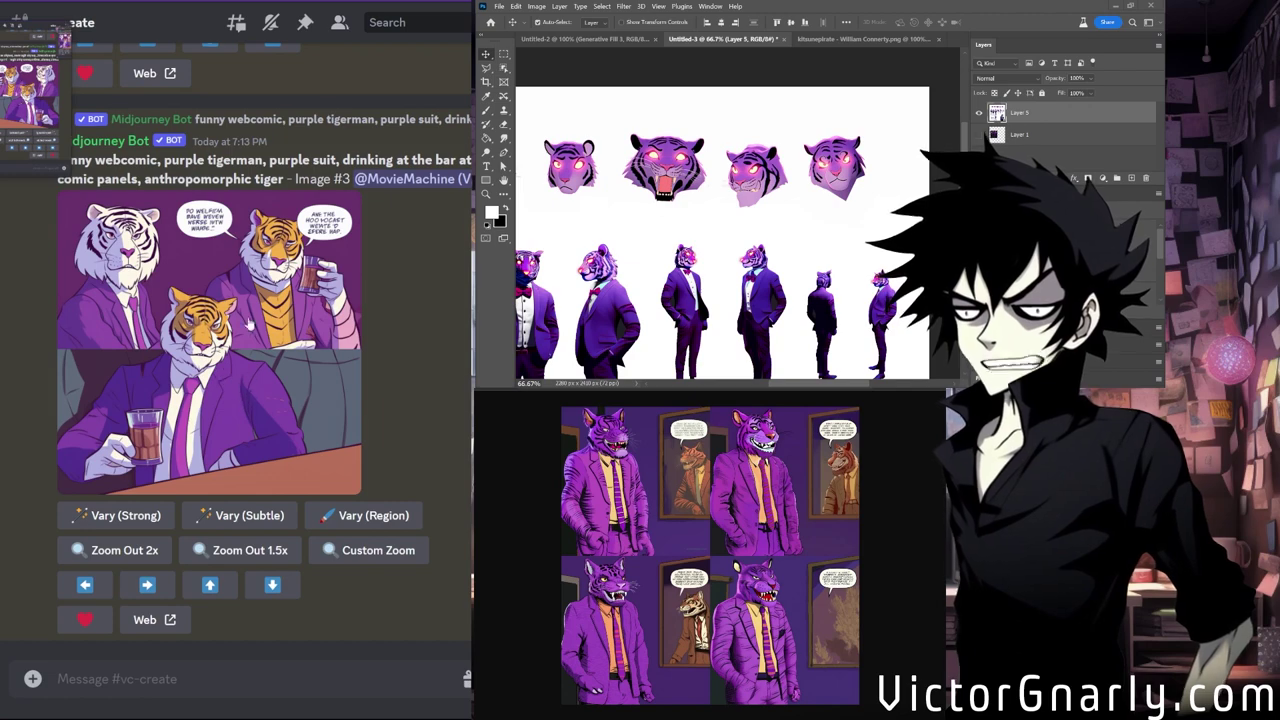
Request a strong variation of the upscaled three-tiger comic panel with the six s.mj.run reference links placed before the remix prompt text.
left_click(126, 516)
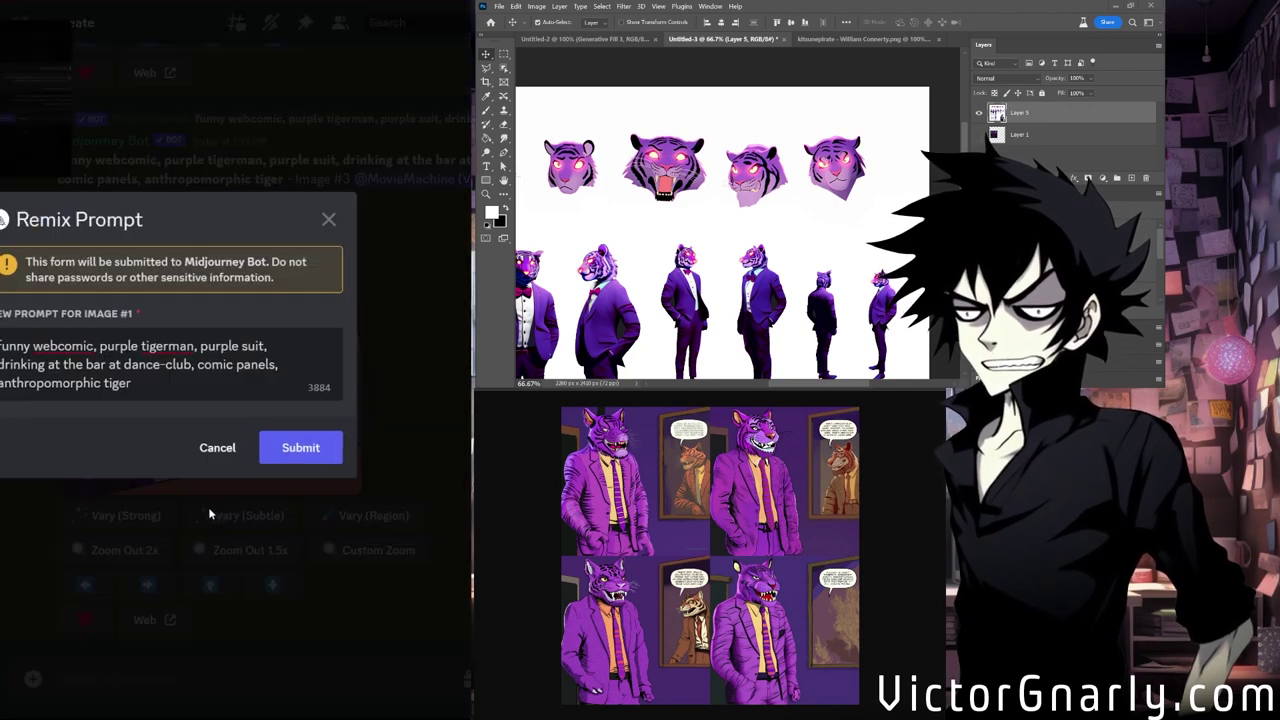
key("ctrl+v")
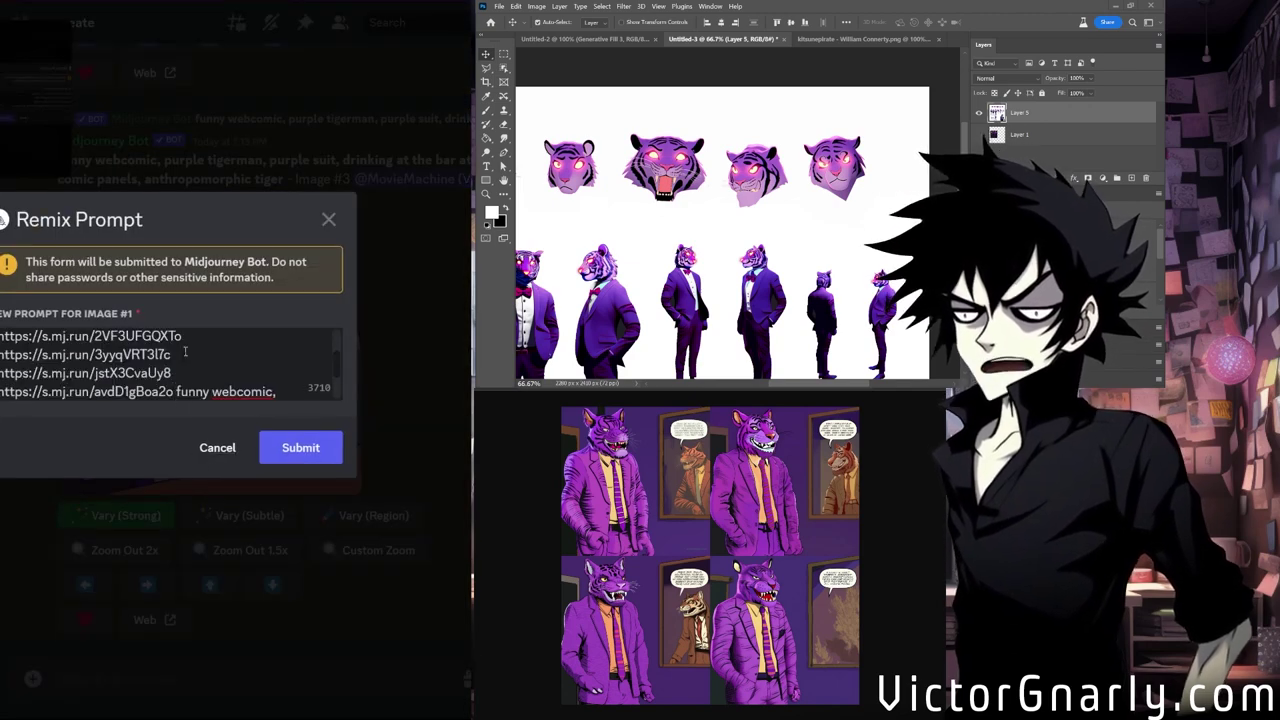
scroll(167, 369, "down", 2)
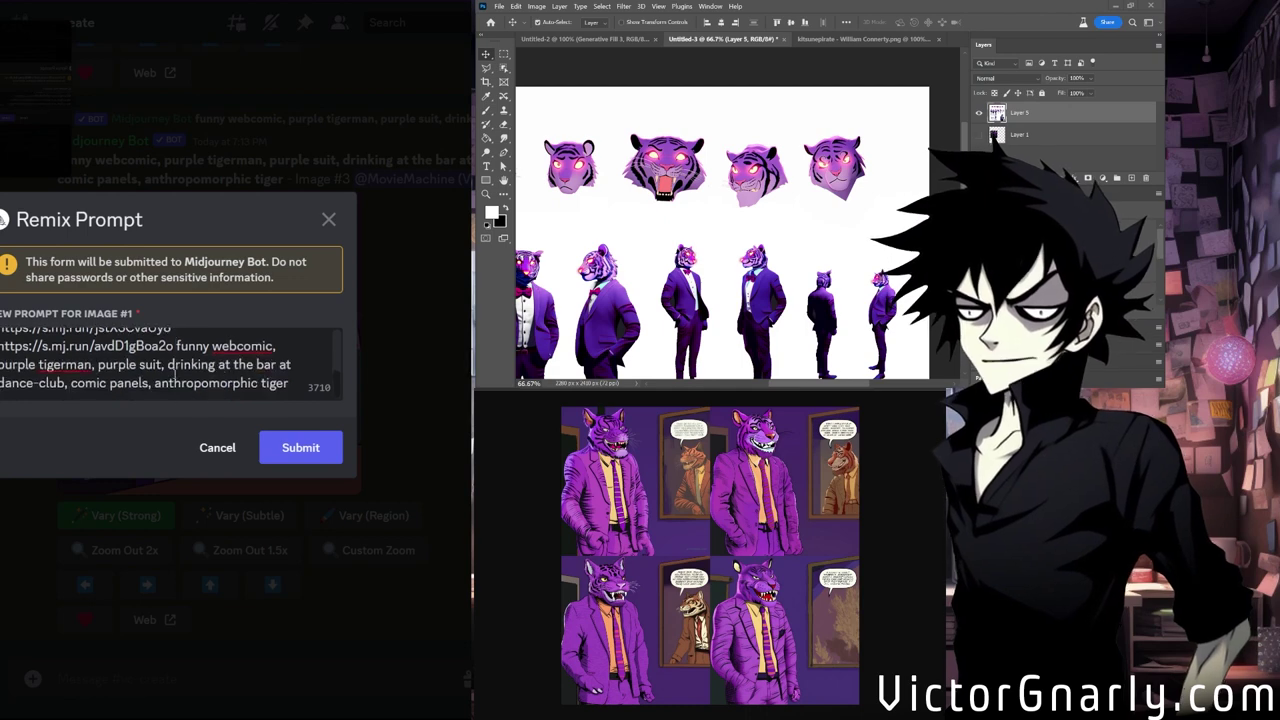
scroll(167, 368, "up", 3)
scroll(167, 368, "down", 3)
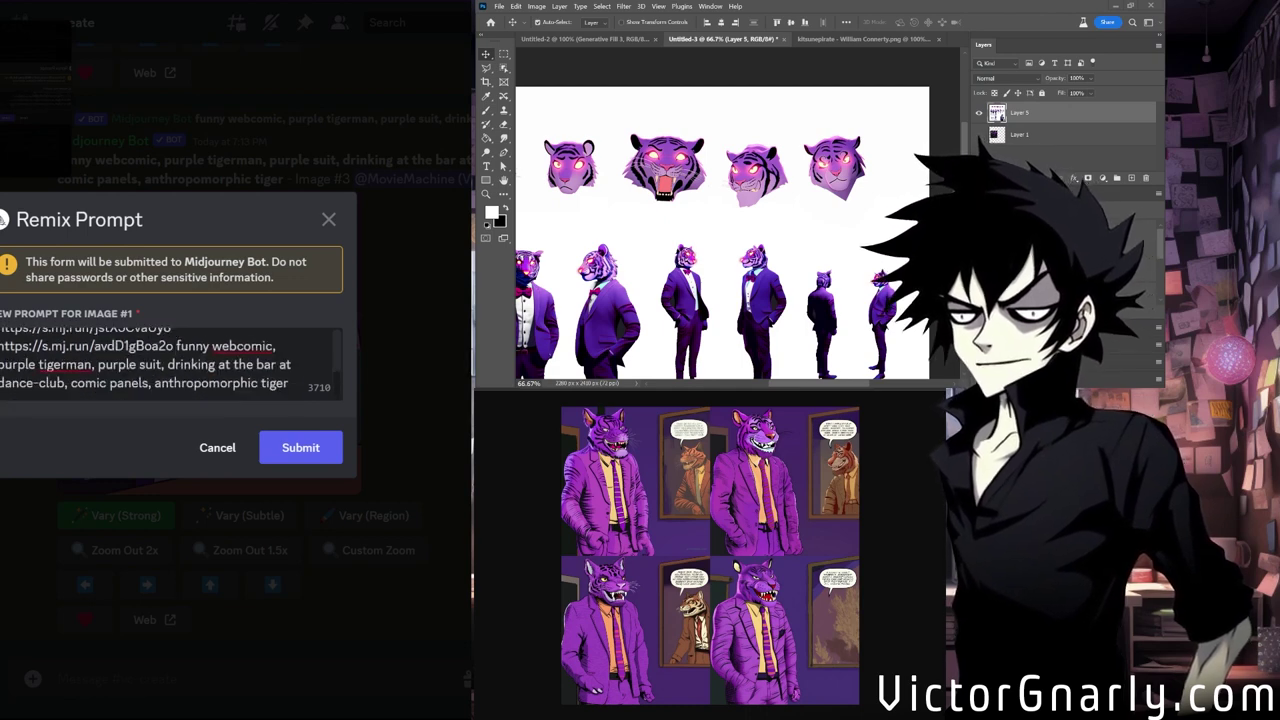
left_click(270, 445)
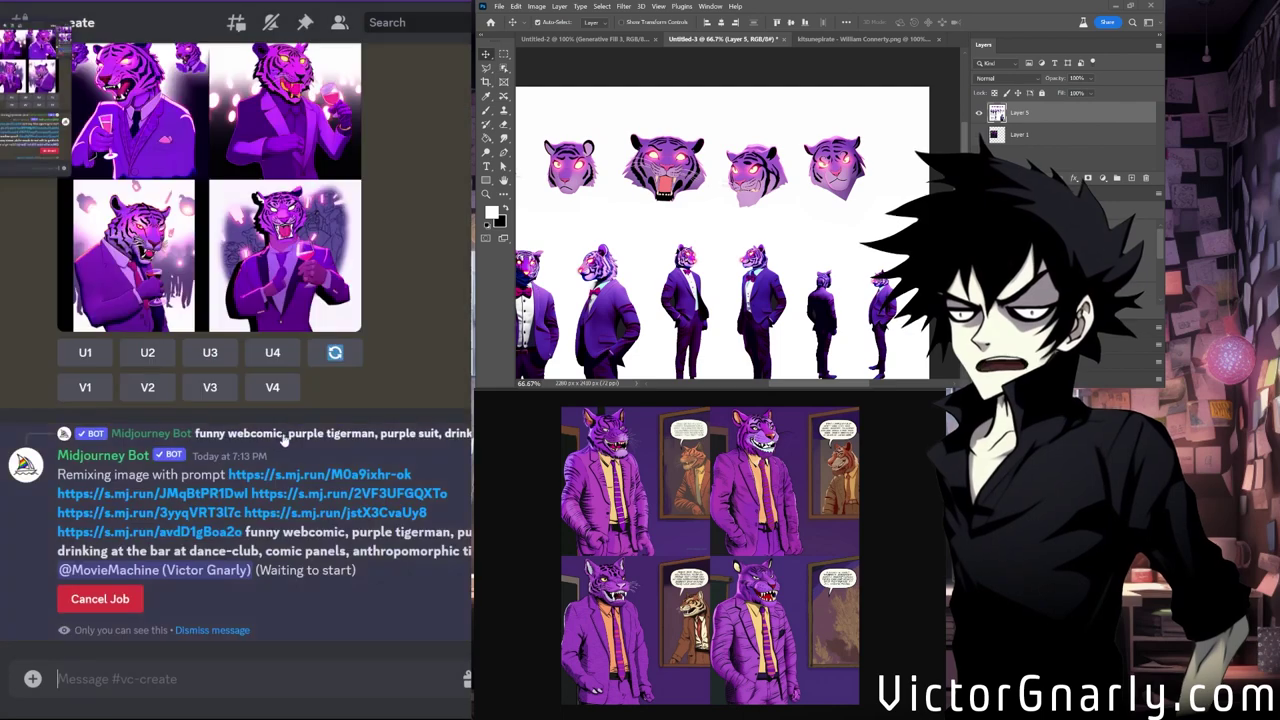
Request a strong variation of the upscaled purple tiger comic page with the s.mj.run reference links placed before its remix prompt text.
scroll(268, 440, "up", 10)
scroll(250, 400, "up", 2)
left_click(115, 302)
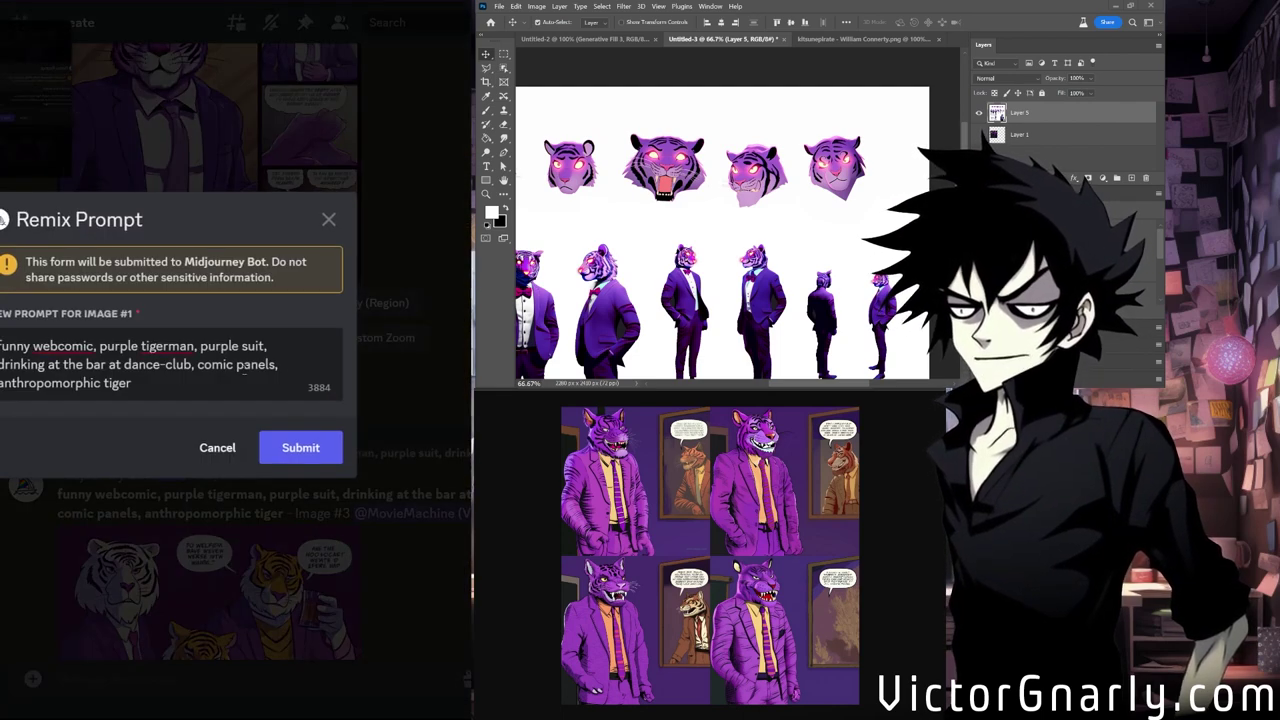
type("https://s.mj.run/2VF3UFGQXTo https://s.mj.run/3yyqVRT3l7c https://s.mj.run/jstX3CvaUy8 https://s.mj.run/avdD1gBoa2o")
left_click(301, 448)
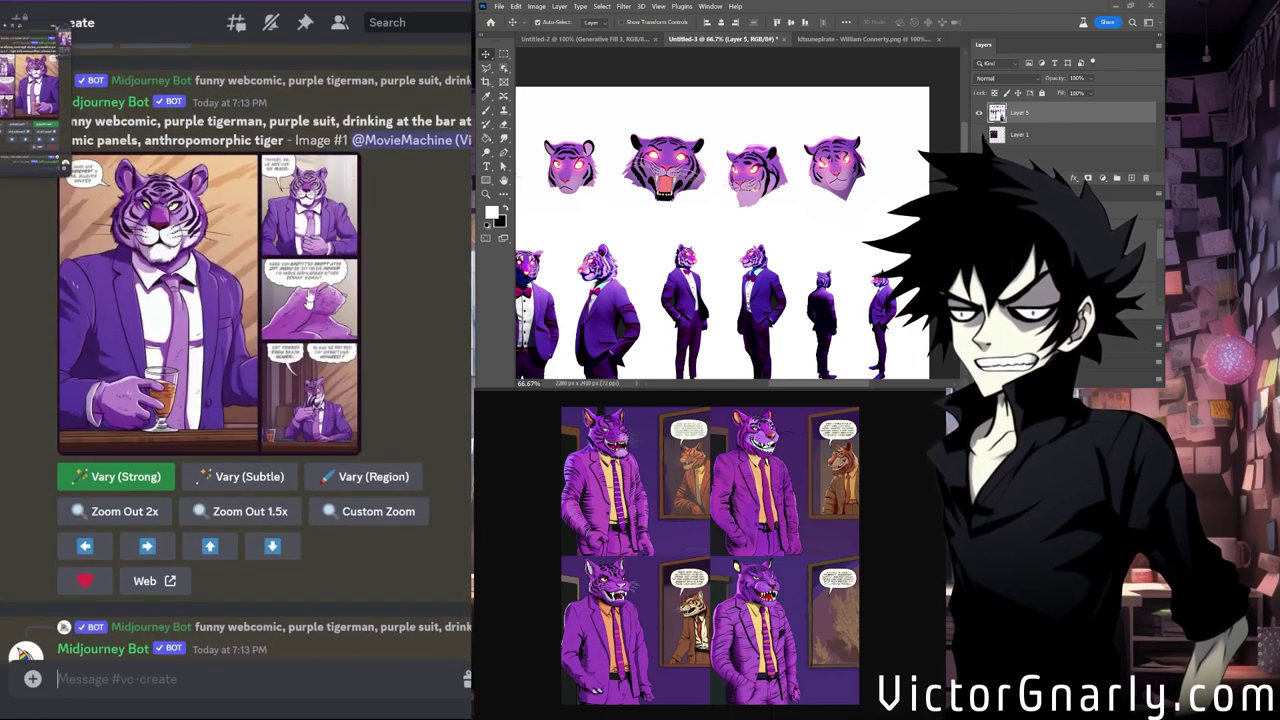
Request a subtle variation of the upscaled purple tiger comic page with the s.mj.run reference links placed before its remix prompt text.
left_click(240, 477)
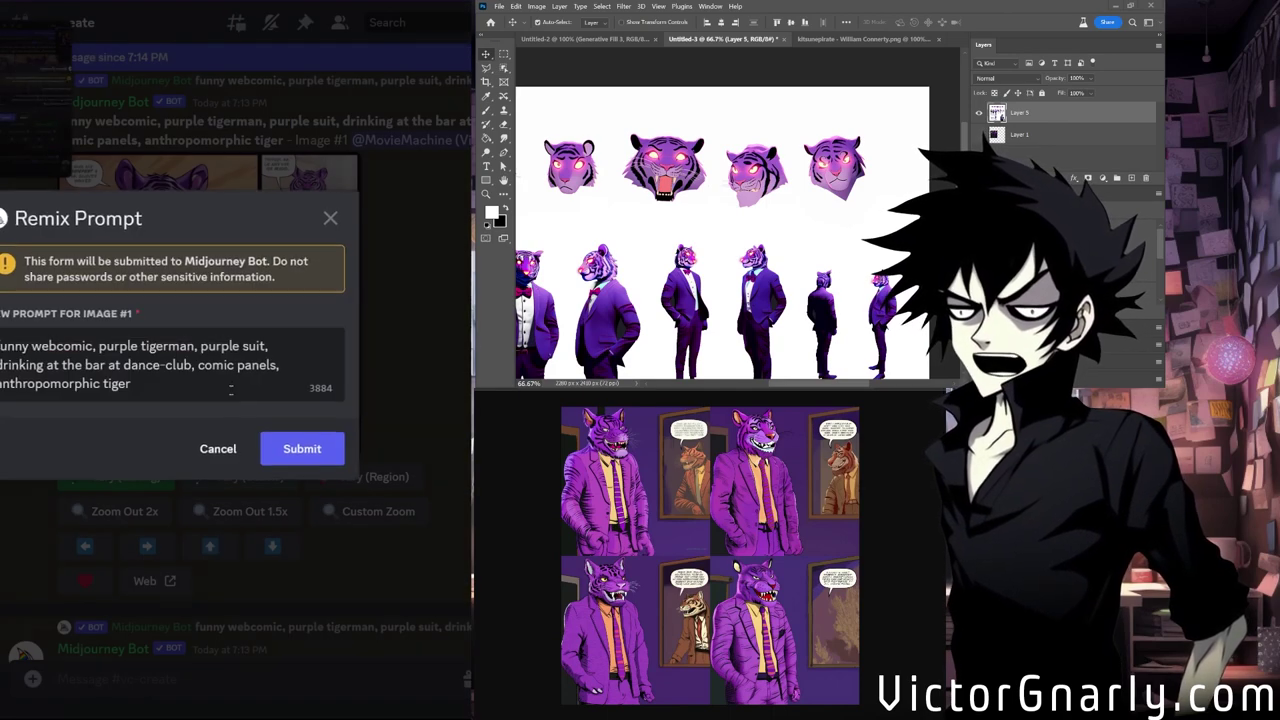
key("ctrl+v")
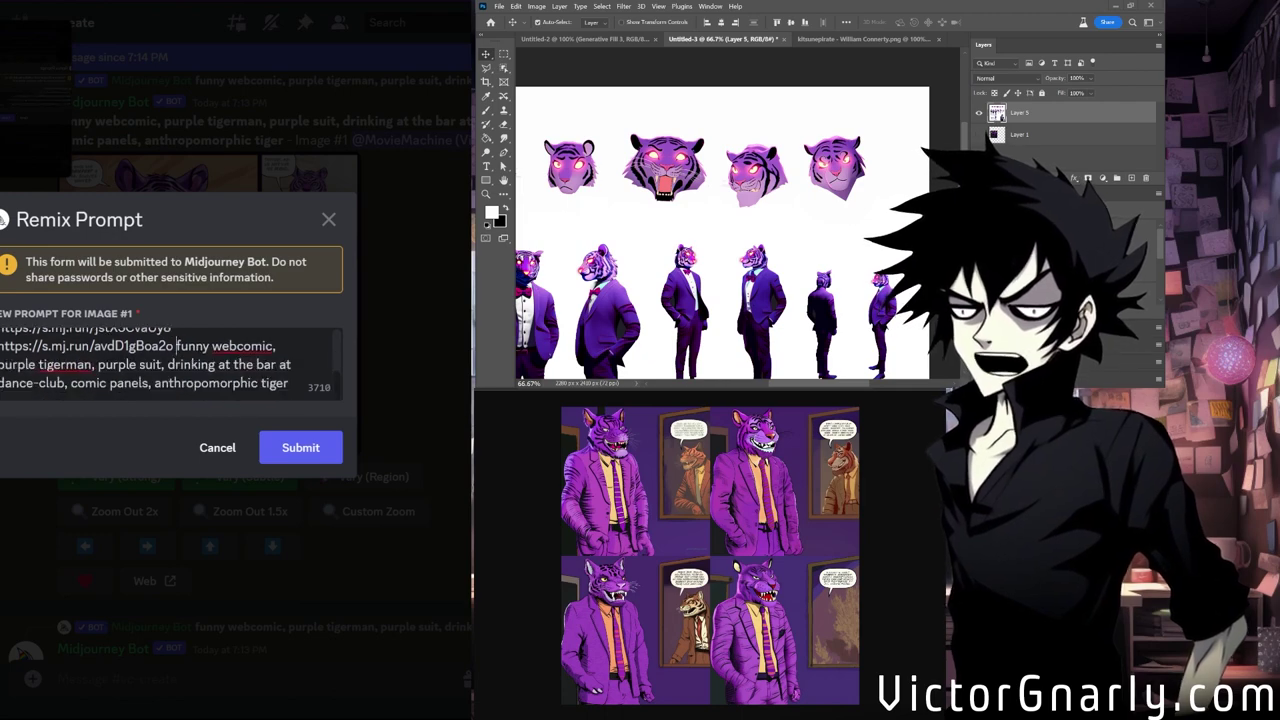
left_click(300, 448)
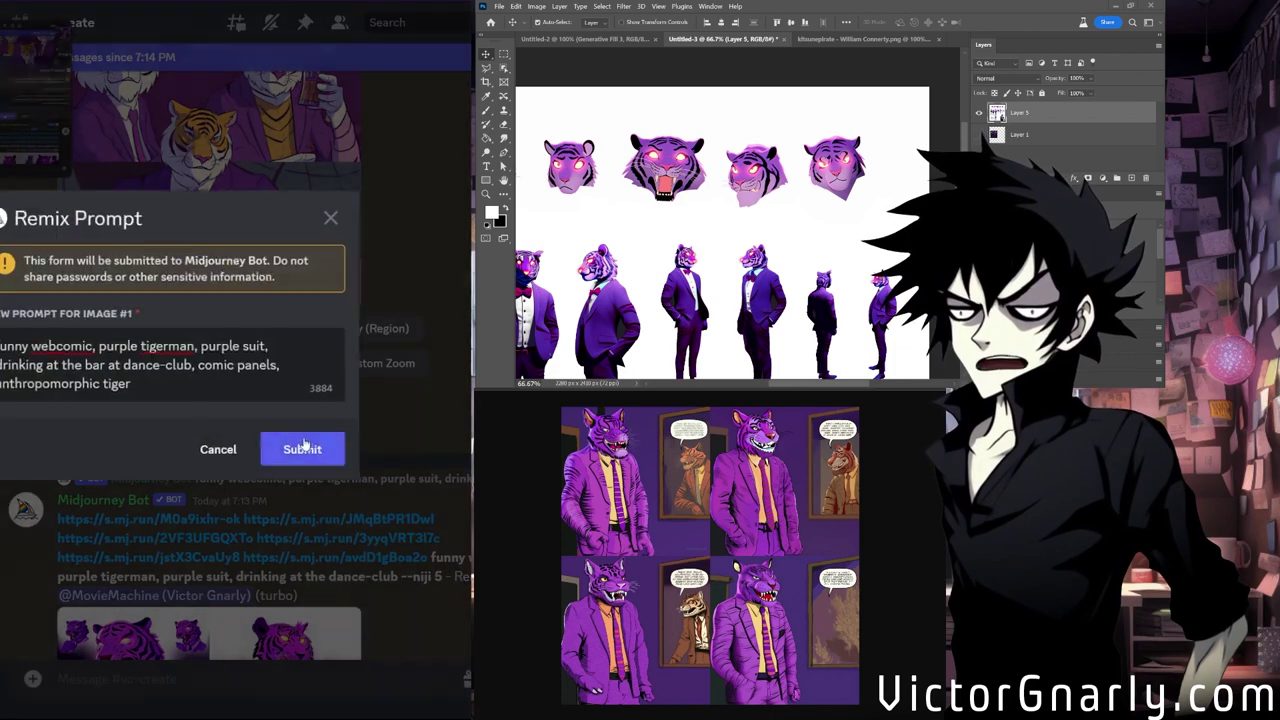
Request another variation of the upscaled three-tiger comic panel with the six s.mj.run reference links added ahead of its remix prompt.
type("https://s.mj.run/M0a9ixhr-ok https://s.mj.run/JMqBtPR1Dwl https://s.mj.run/2VF3UFGQXTo https://s.mj.run/3yyqVRT3l7c https://s.mj.run/jstX3CvaUy8 https://s.mj.run/avdD1gBoa2o")
left_click(300, 448)
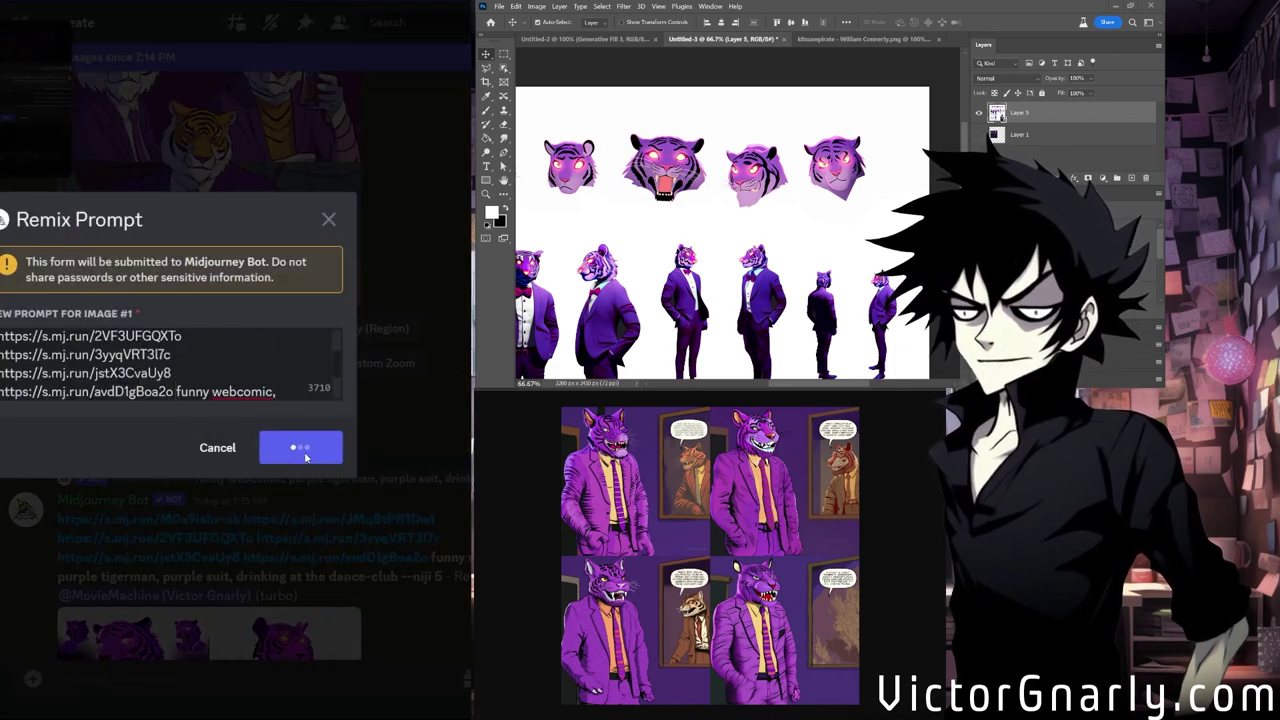
left_click(304, 456)
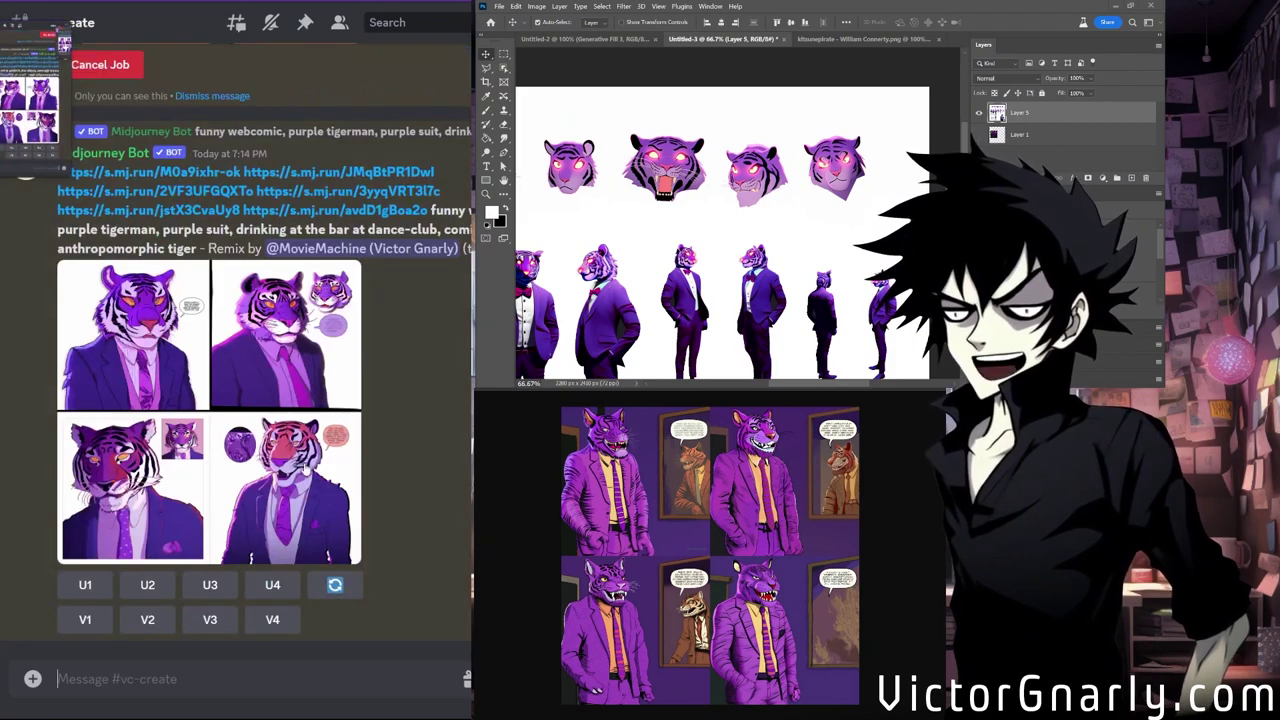
View the new remix grids of the suited purple tiger portraits and the three-tiger bar comic at a larger size.
left_click(282, 555)
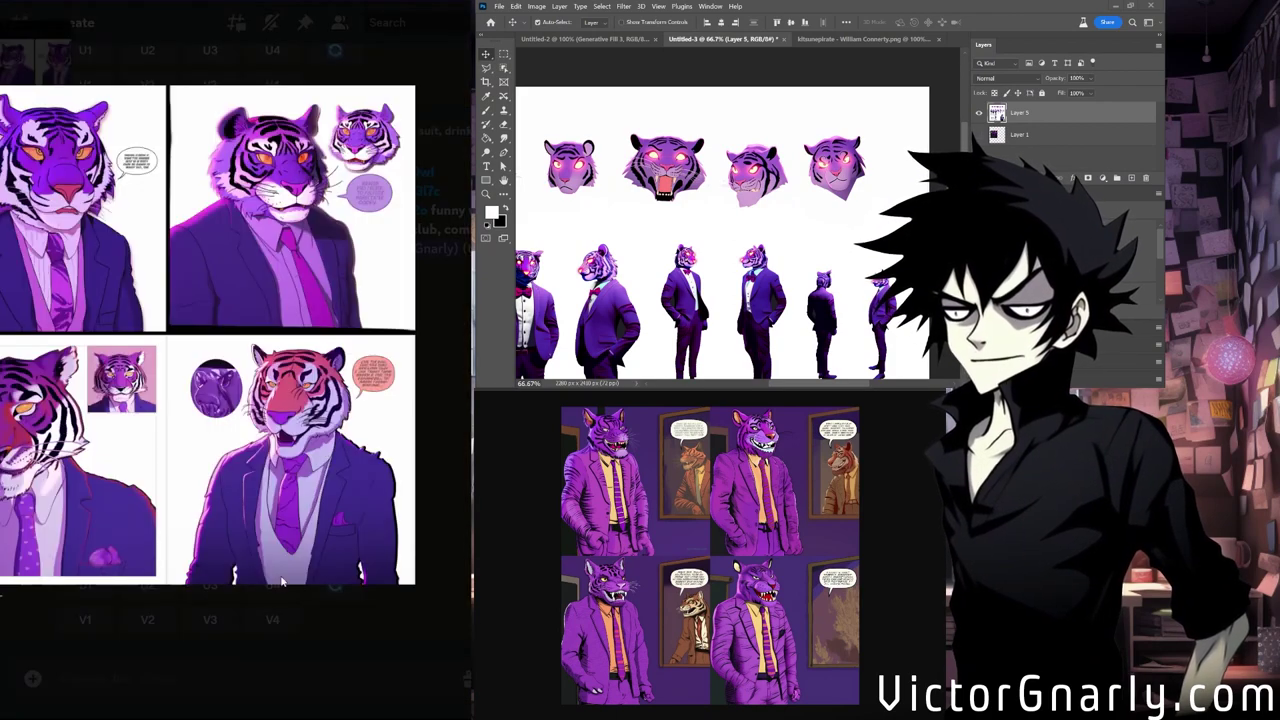
left_click(223, 594)
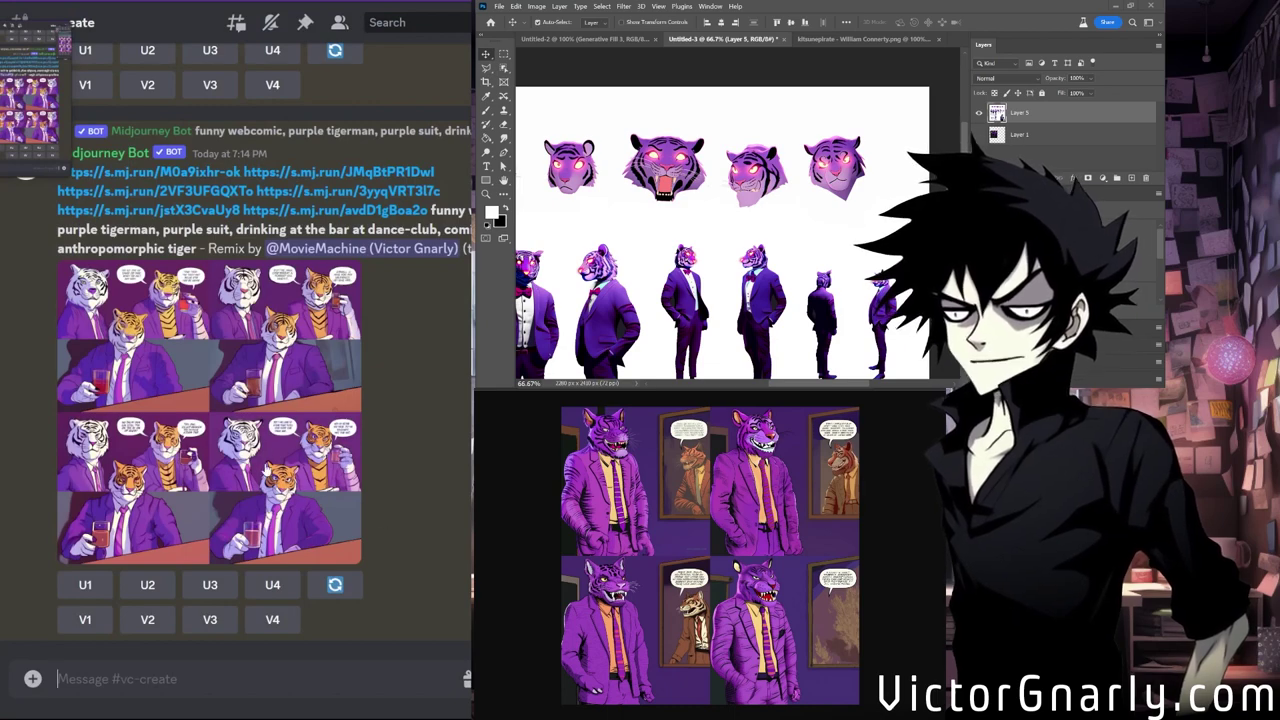
left_click(250, 491)
left_click(329, 640)
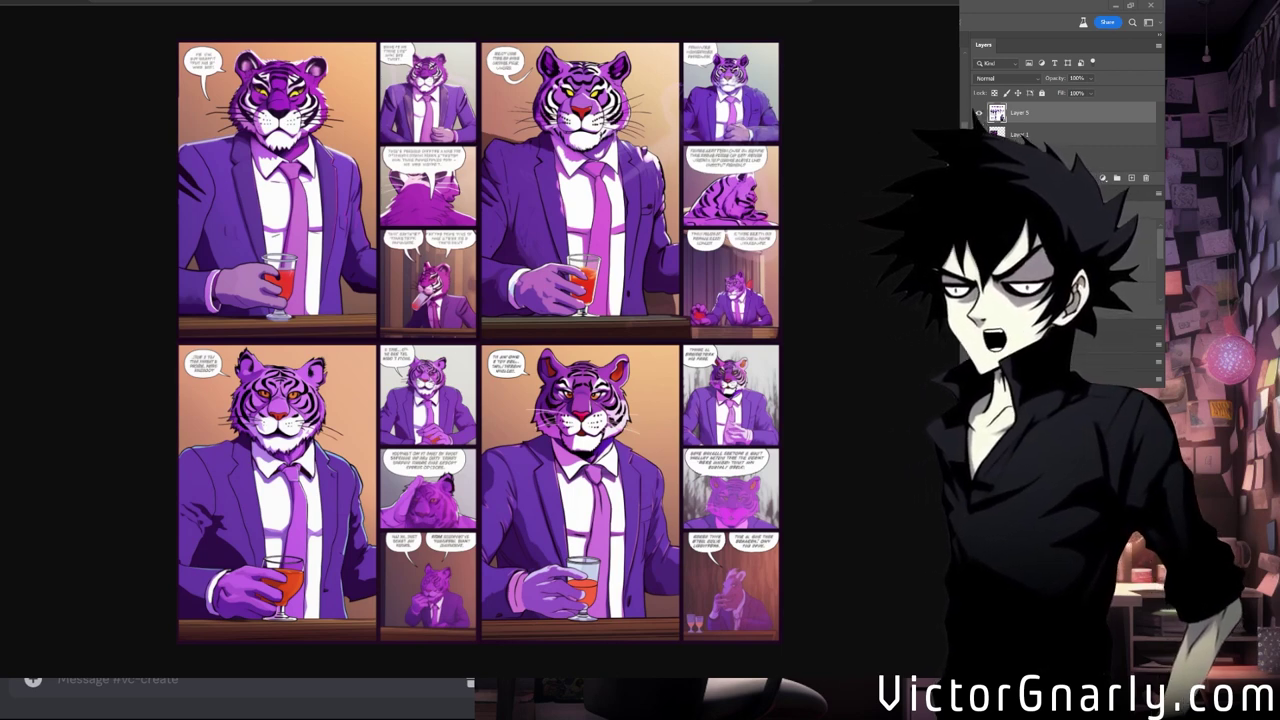
Examine the full-size grid of four purple tiger comic pages, comparing the main bar portraits, side panels and speech bubbles across both rows.
scroll(496, 166, "up", 3)
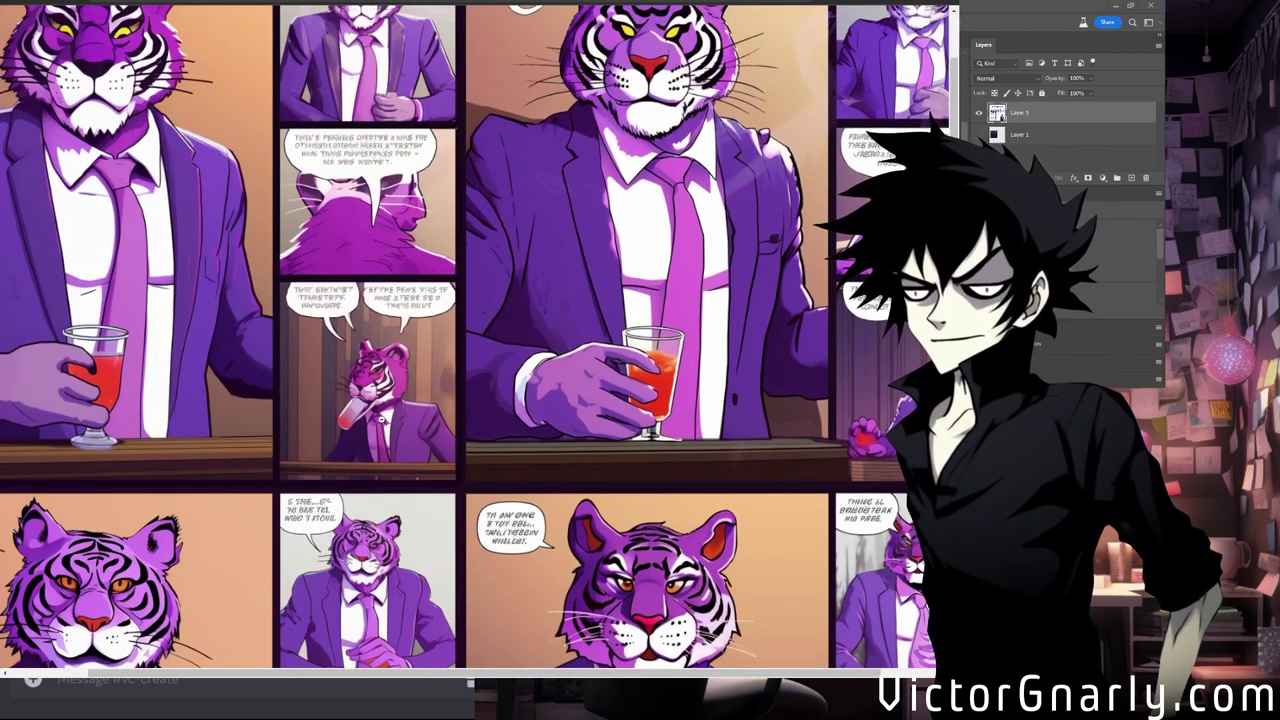
scroll(479, 338, "up", 2)
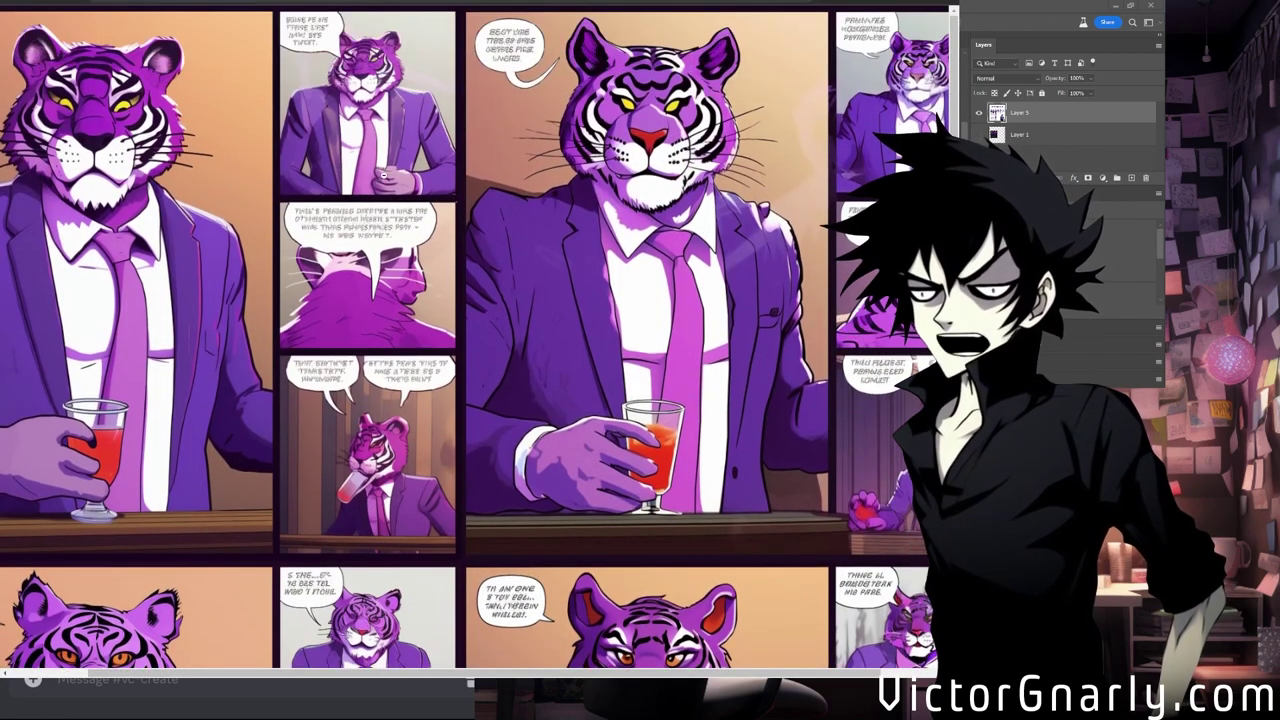
scroll(475, 340, "down", 5)
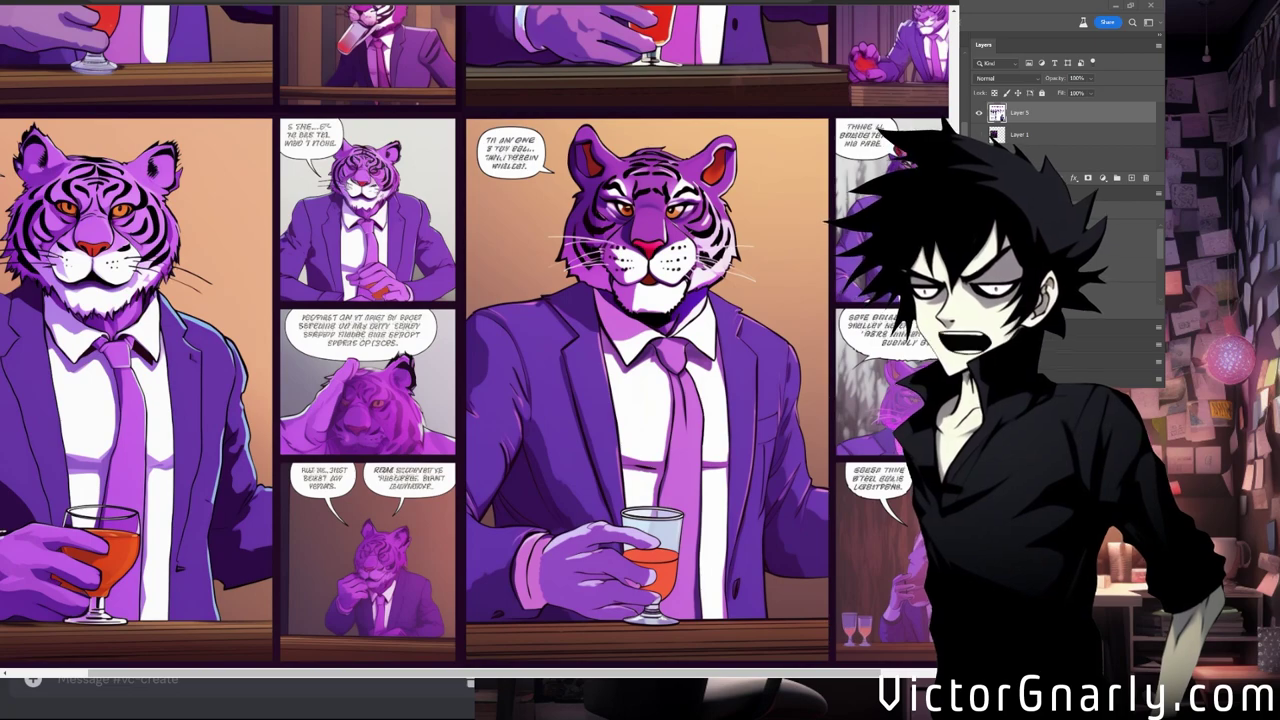
scroll(405, 565, "up", 5)
scroll(391, 516, "down", 5)
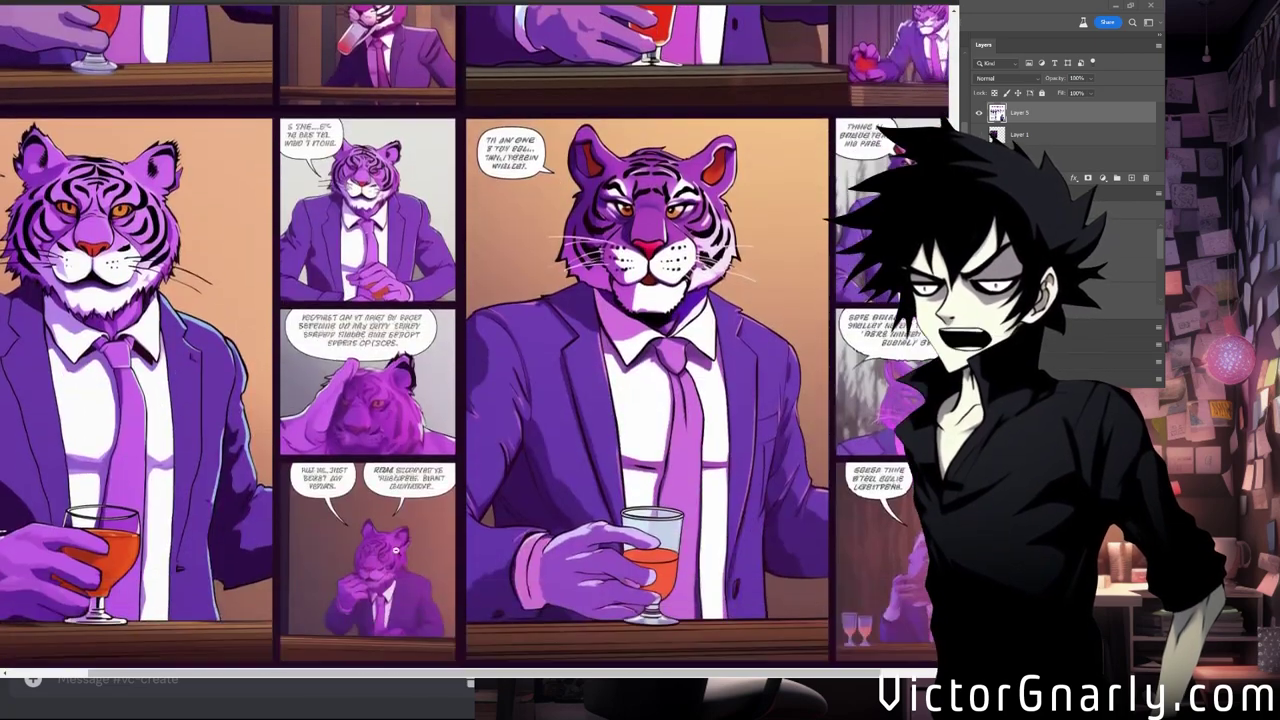
scroll(385, 470, "up", 5)
scroll(382, 400, "down", 5)
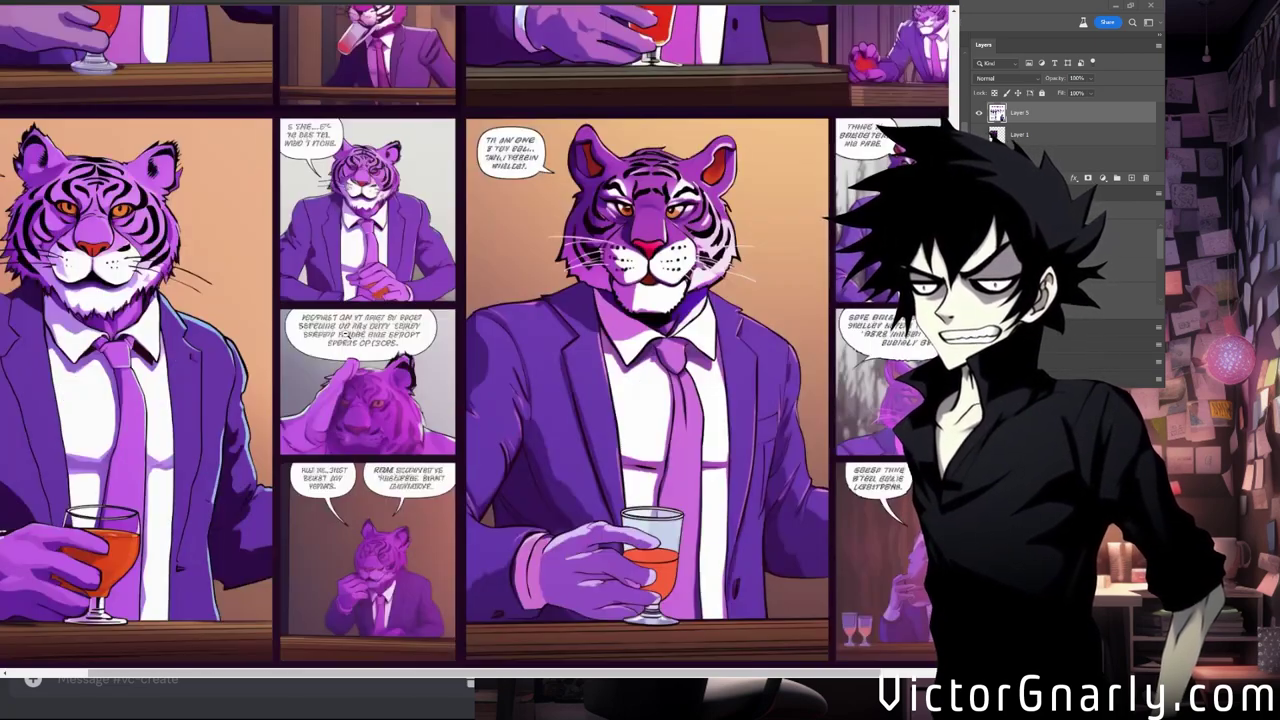
scroll(382, 502, "up", 2)
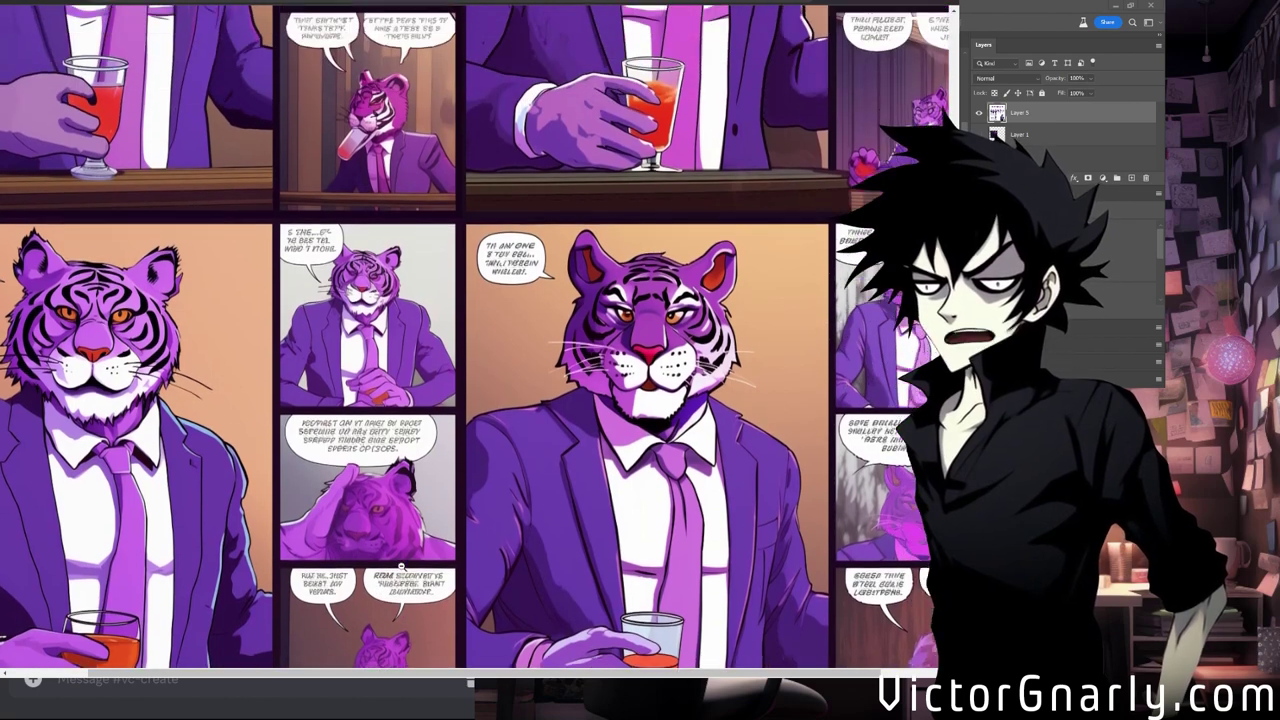
scroll(430, 640, "down", 2)
scroll(436, 675, "right", 2)
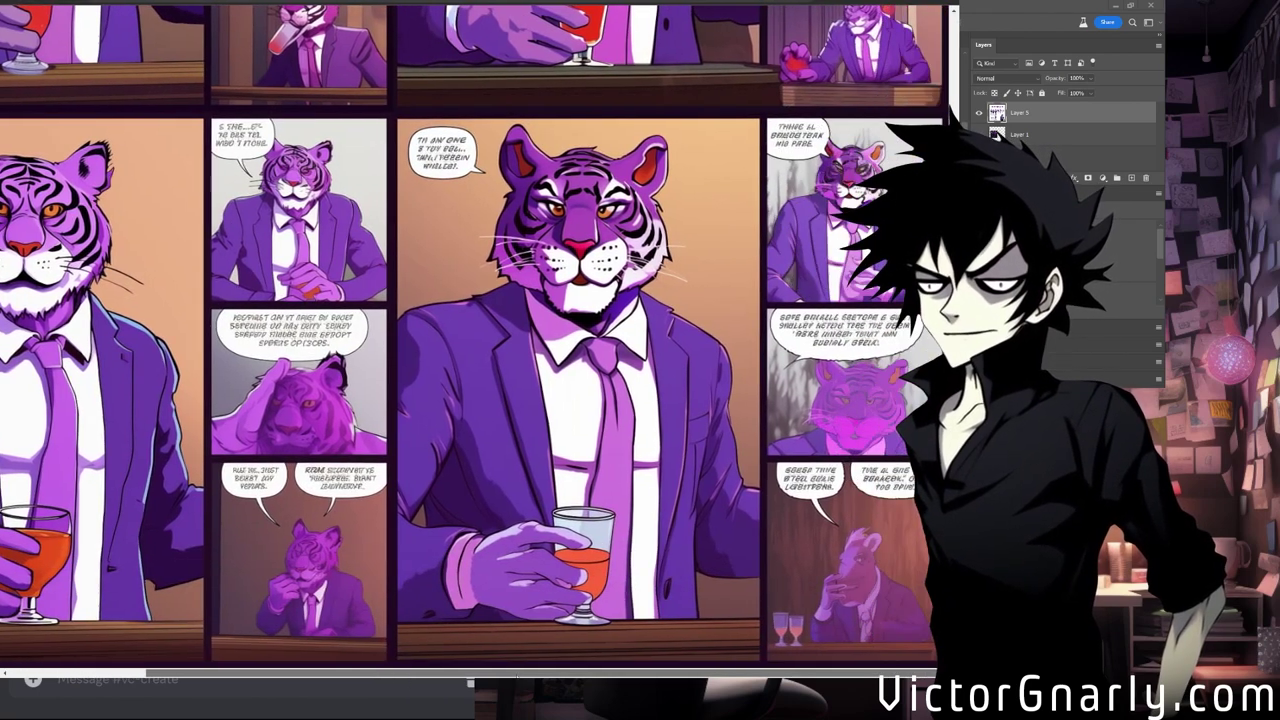
scroll(635, 590, "up", 2)
scroll(640, 575, "down", 2)
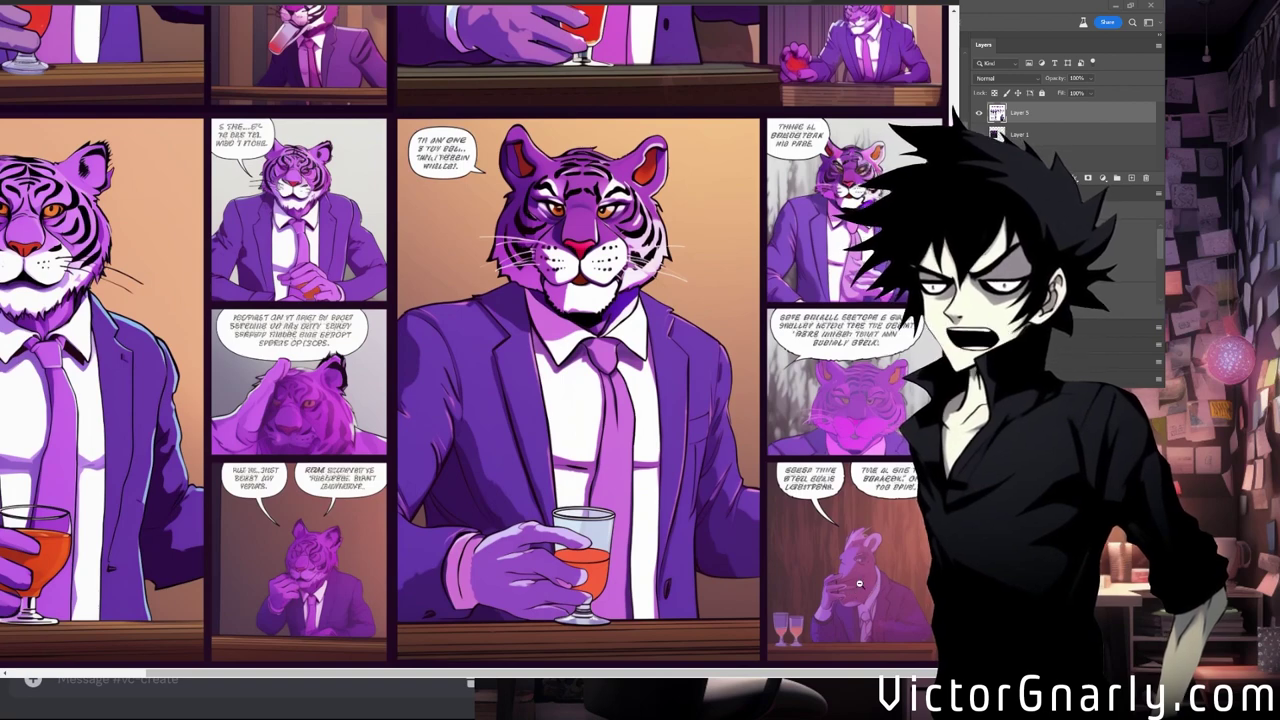
scroll(833, 566, "up", 5)
scroll(790, 430, "down", 2)
scroll(808, 398, "up", 2)
scroll(803, 474, "down", 5)
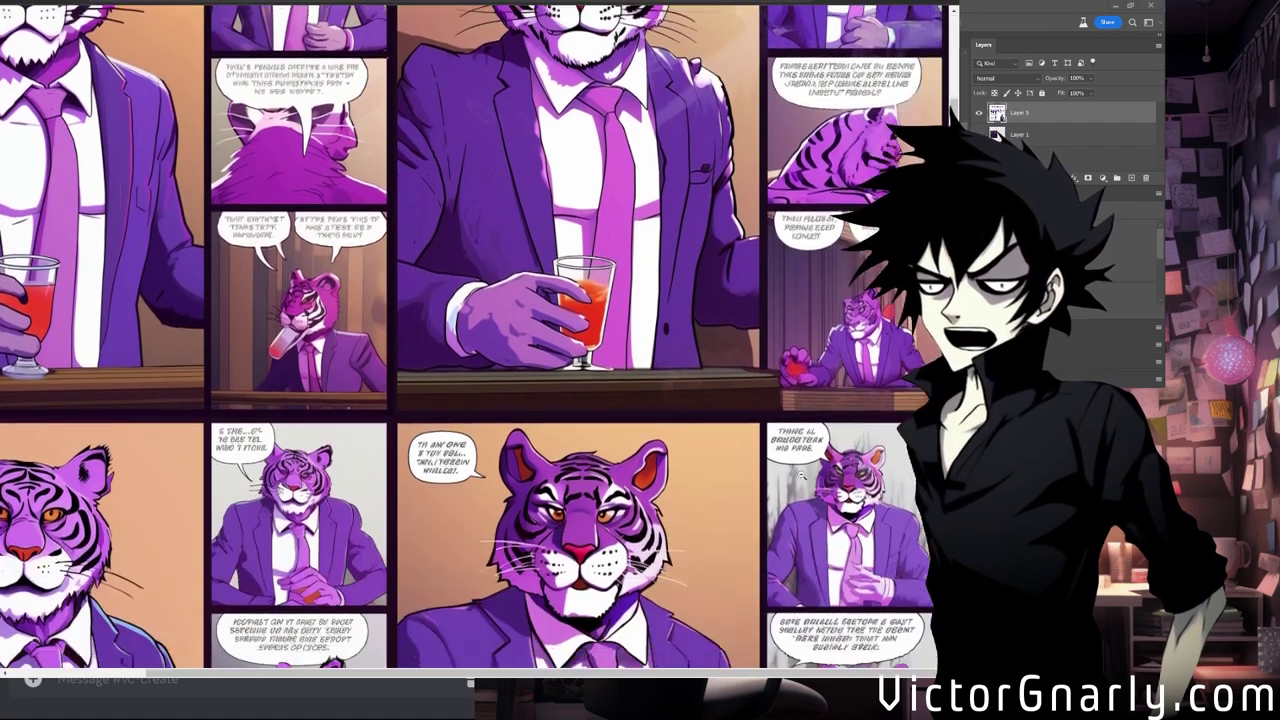
scroll(805, 470, "up", 2)
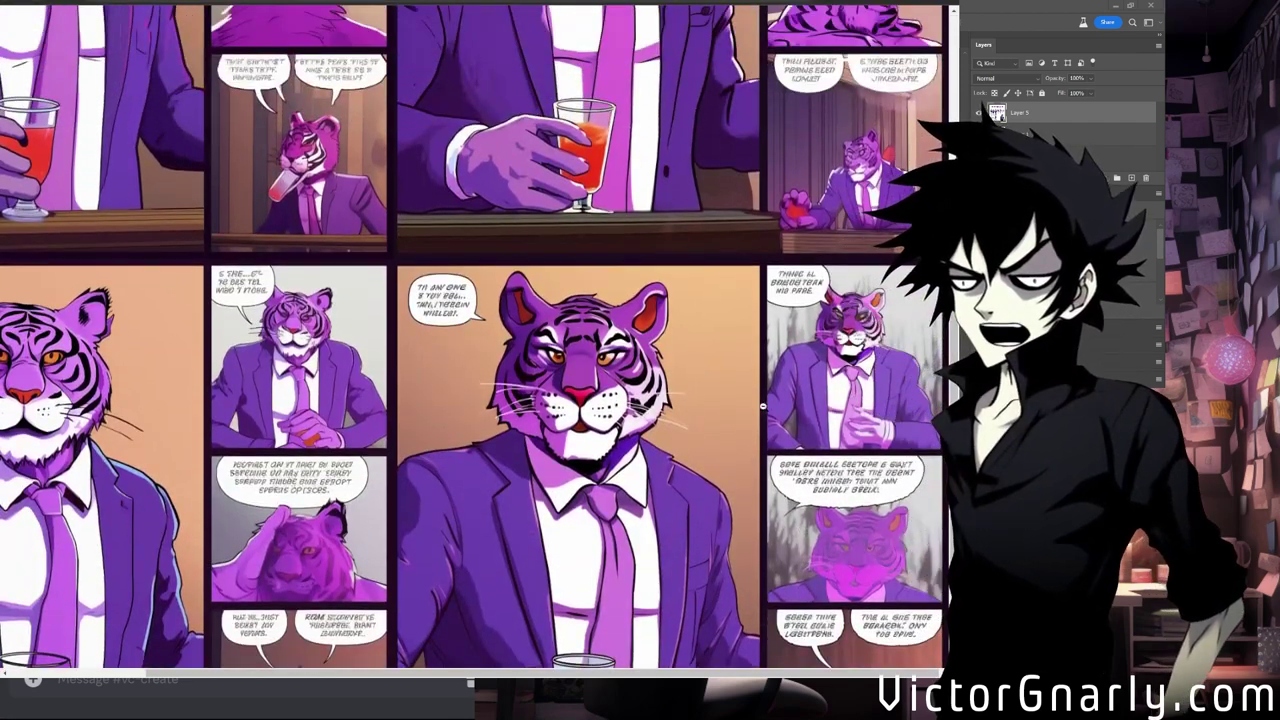
scroll(434, 196, "down", 1)
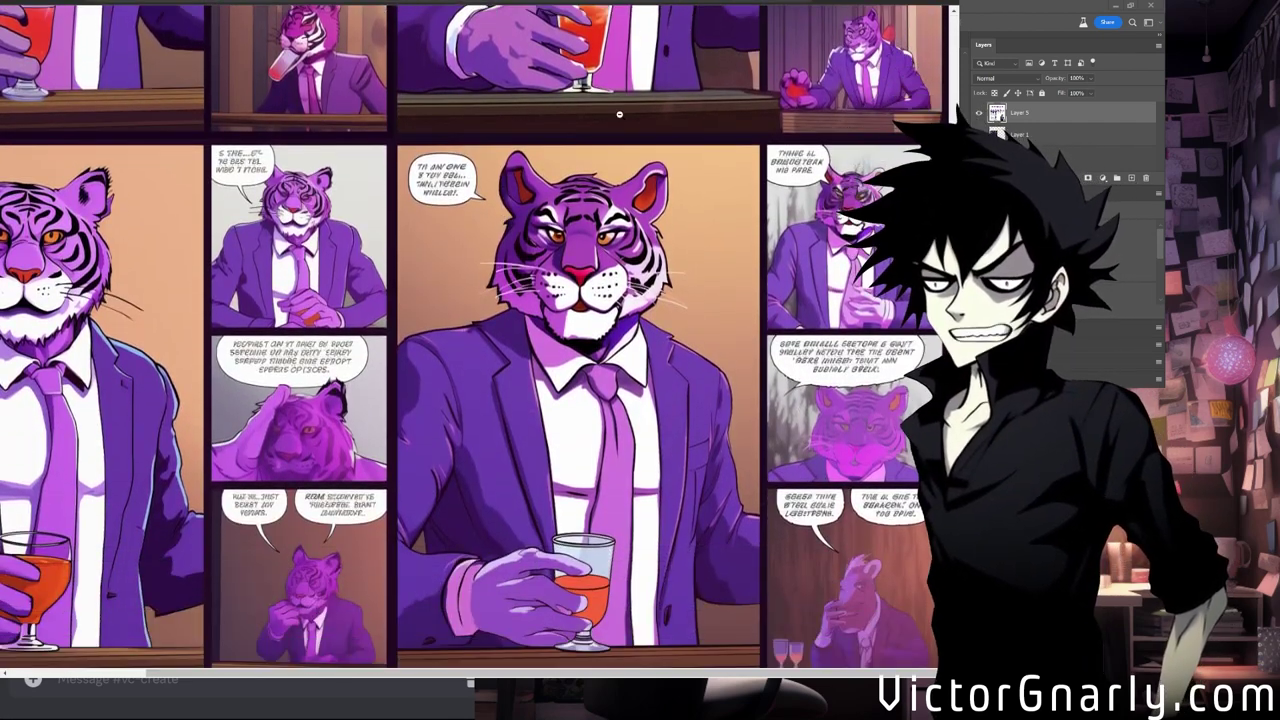
scroll(686, 201, "up", 2)
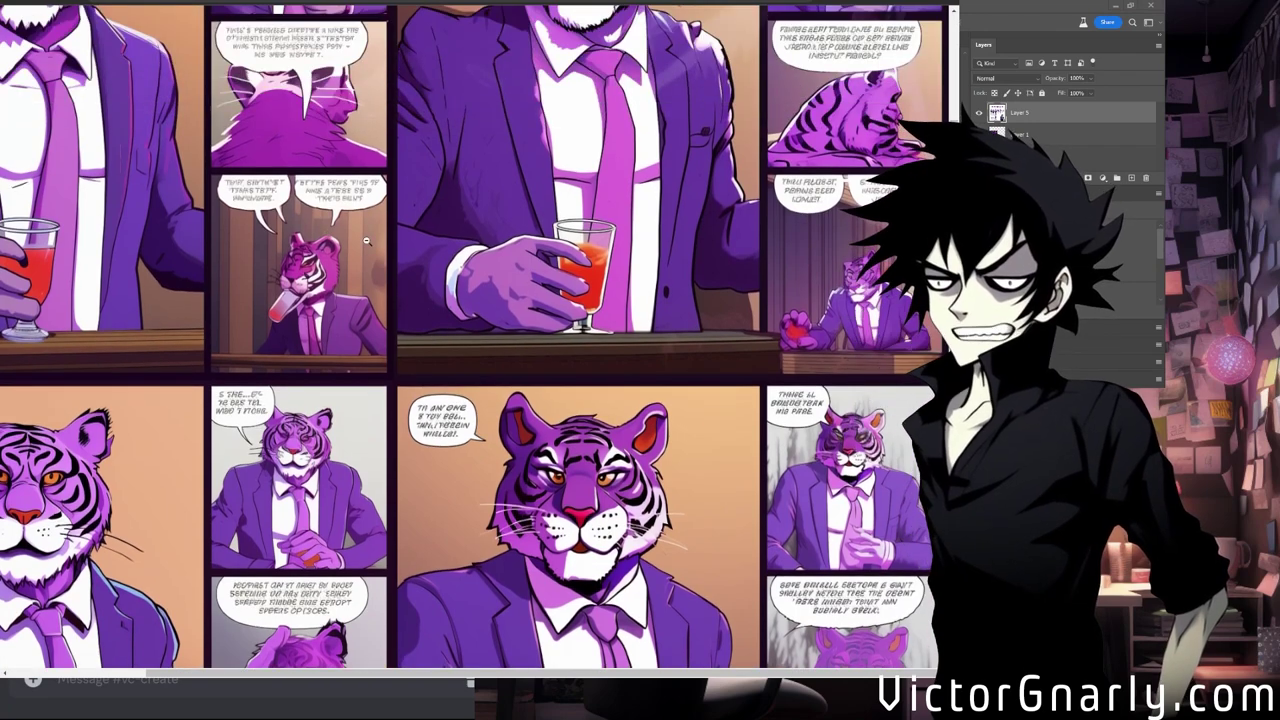
scroll(763, 226, "down", 1)
scroll(797, 232, "down", 1)
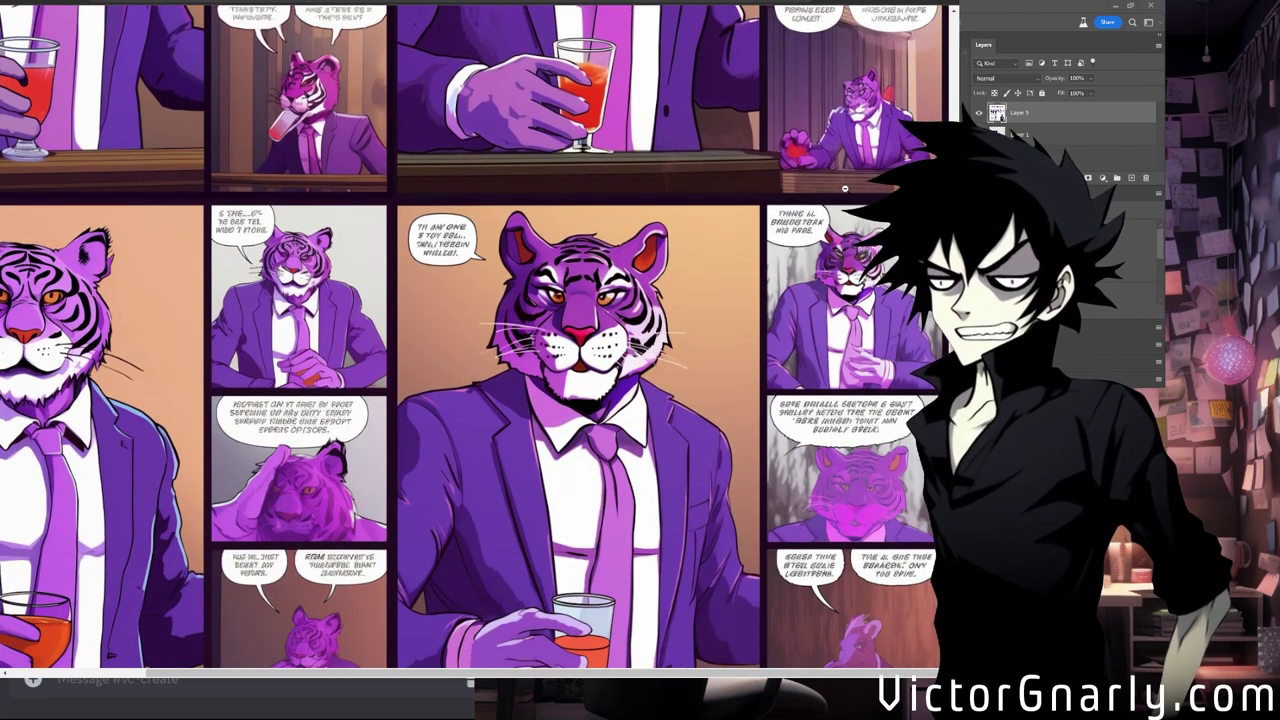
scroll(844, 188, "down", 1)
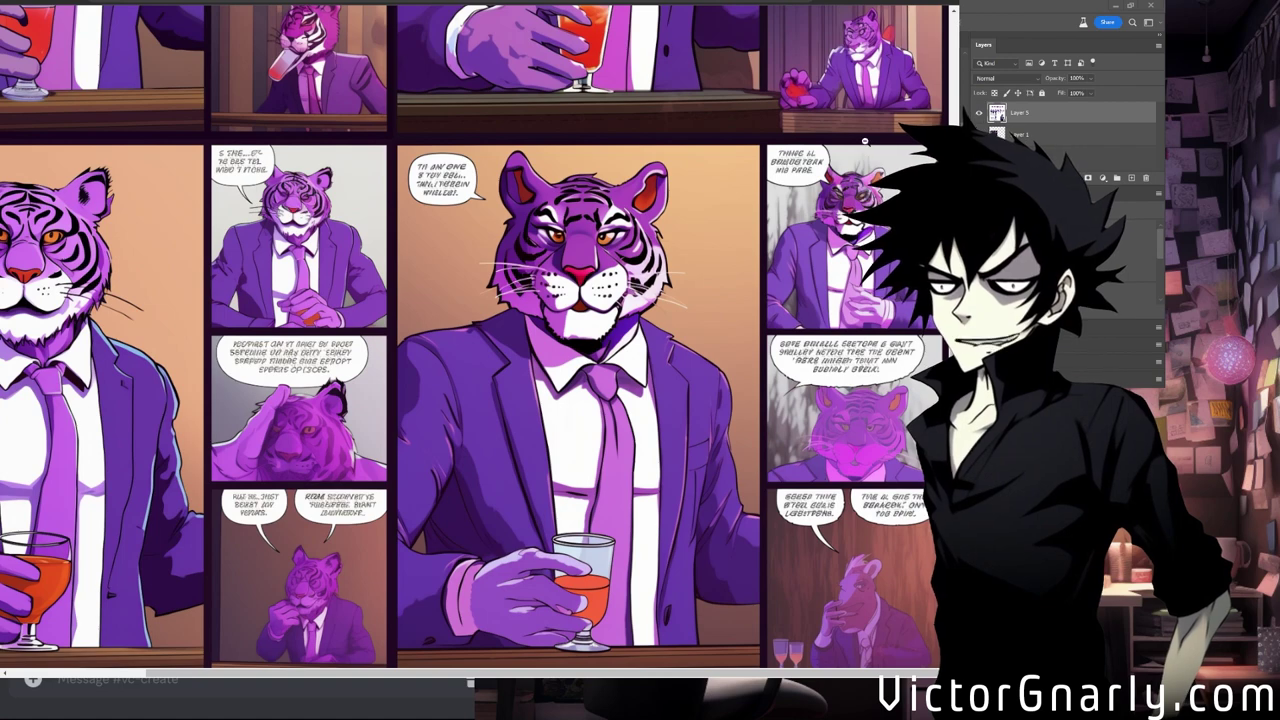
scroll(857, 146, "up", 2)
scroll(855, 113, "down", 3)
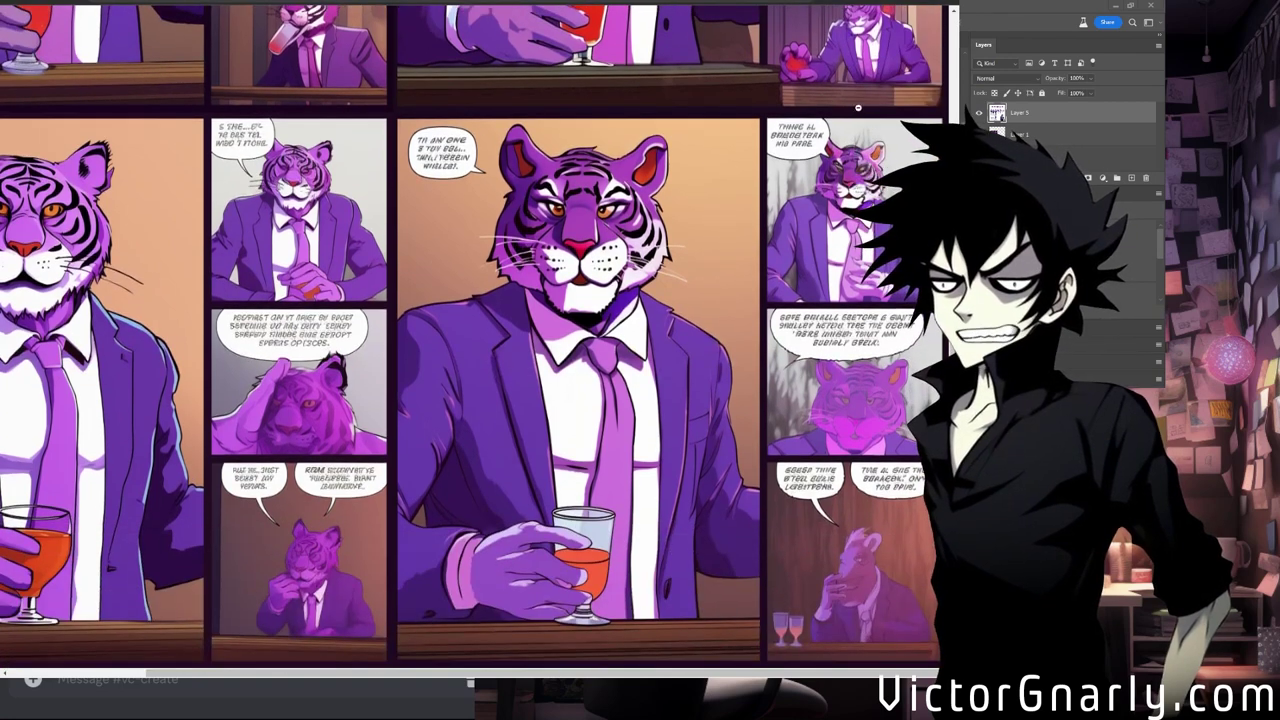
scroll(857, 111, "up", 1)
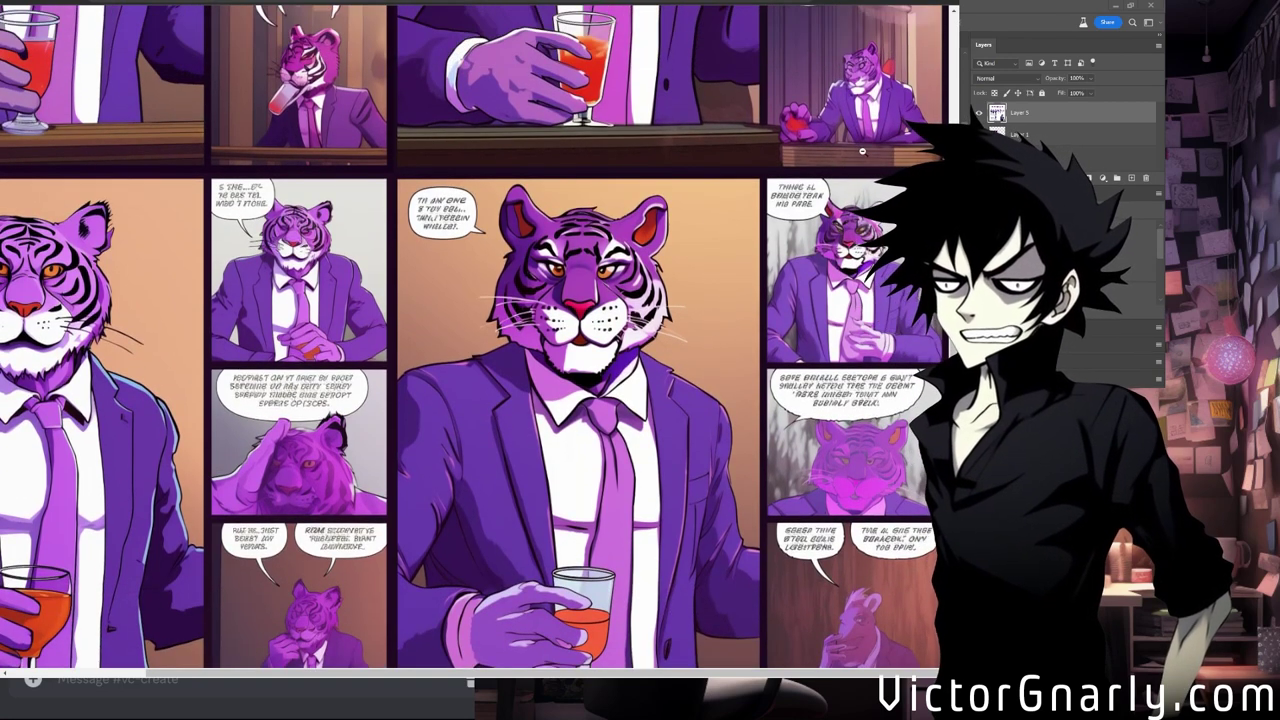
scroll(857, 151, "up", 3)
scroll(857, 151, "down", 4)
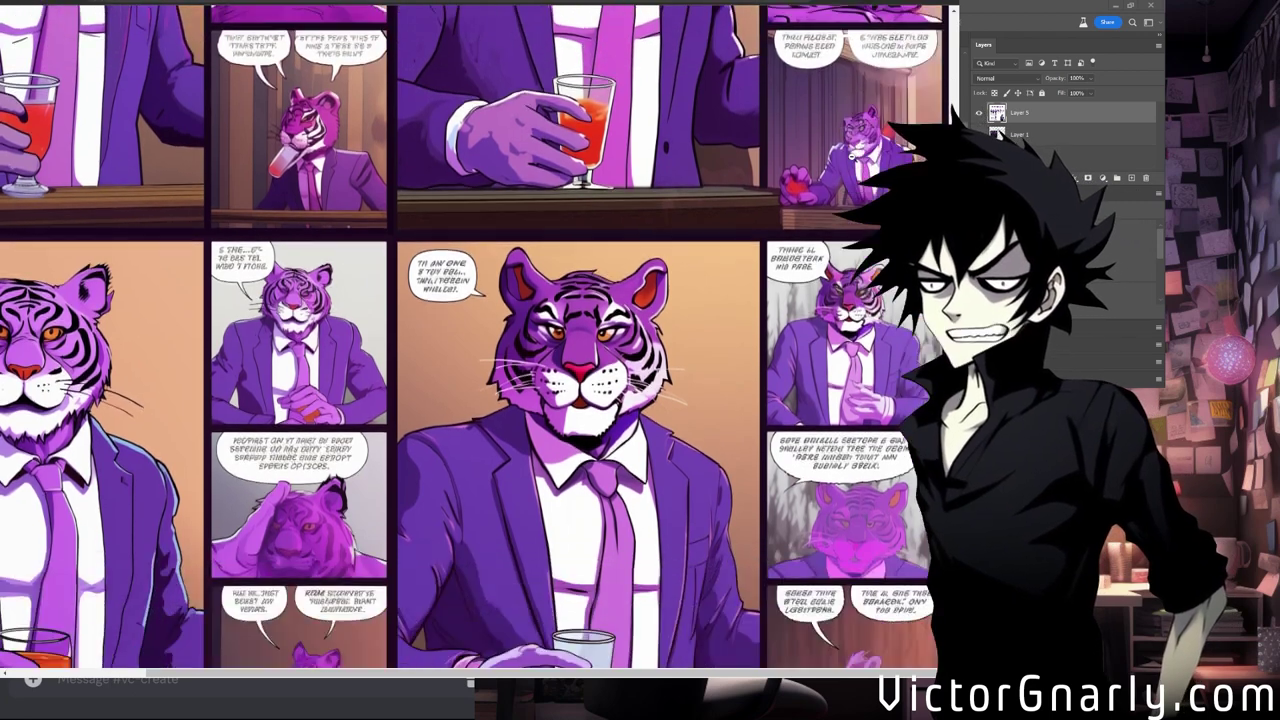
scroll(857, 151, "up", 1)
scroll(857, 151, "down", 1)
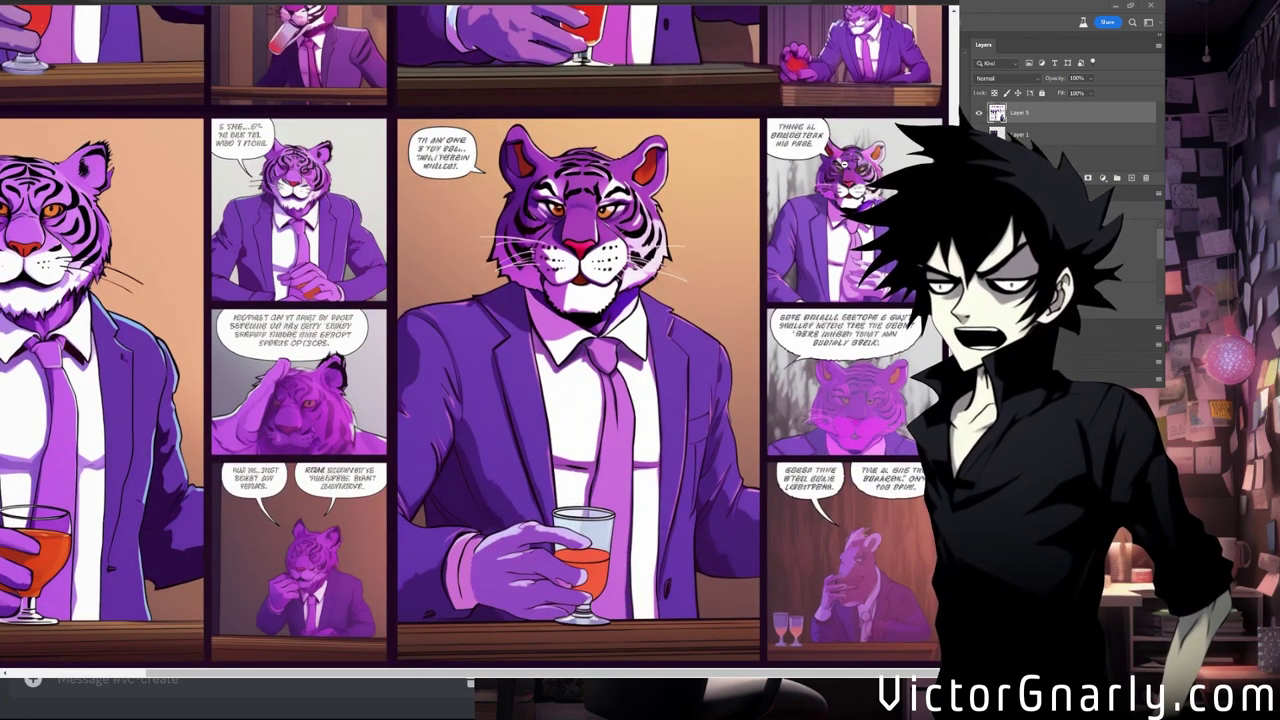
scroll(827, 152, "up", 3)
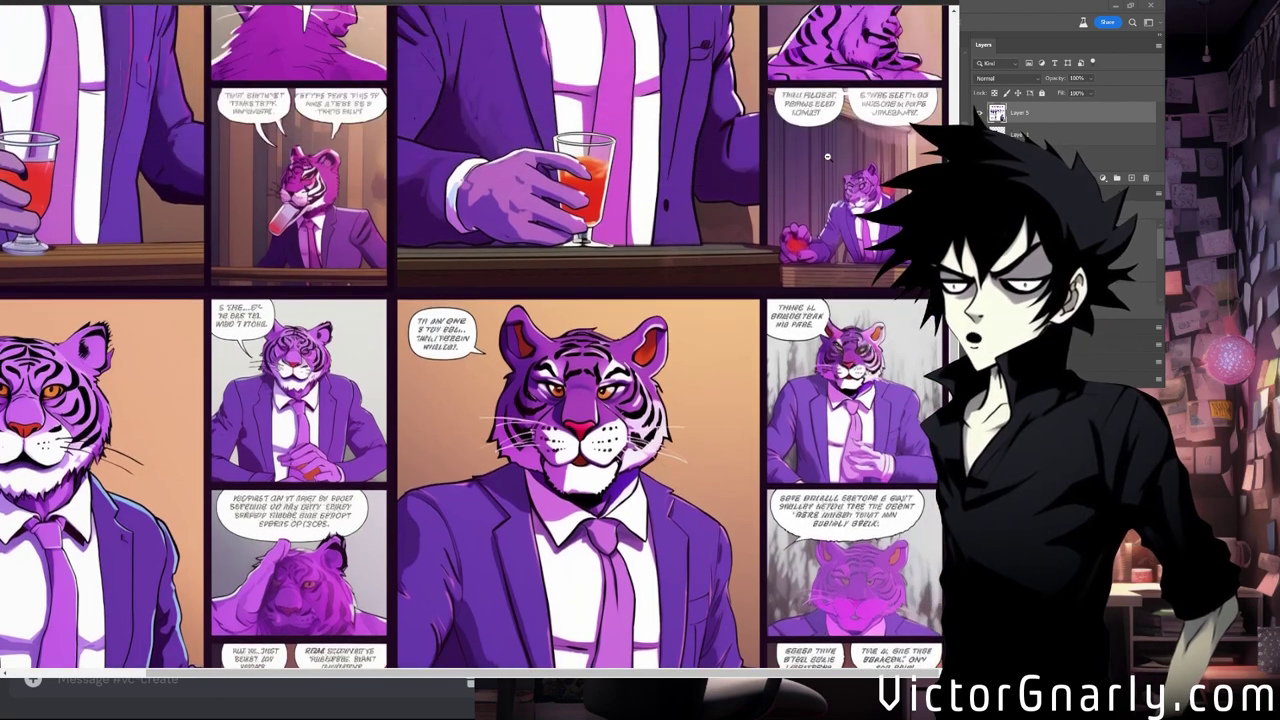
scroll(827, 152, "down", 3)
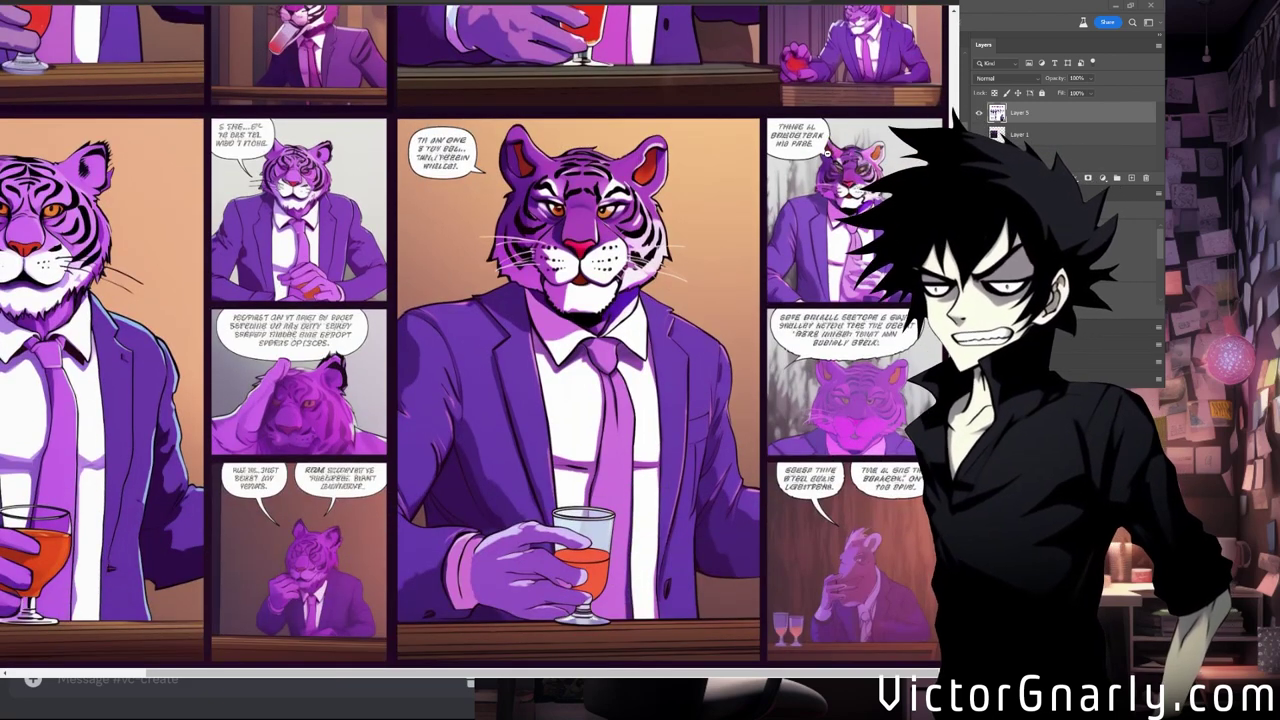
scroll(827, 152, "up", 8)
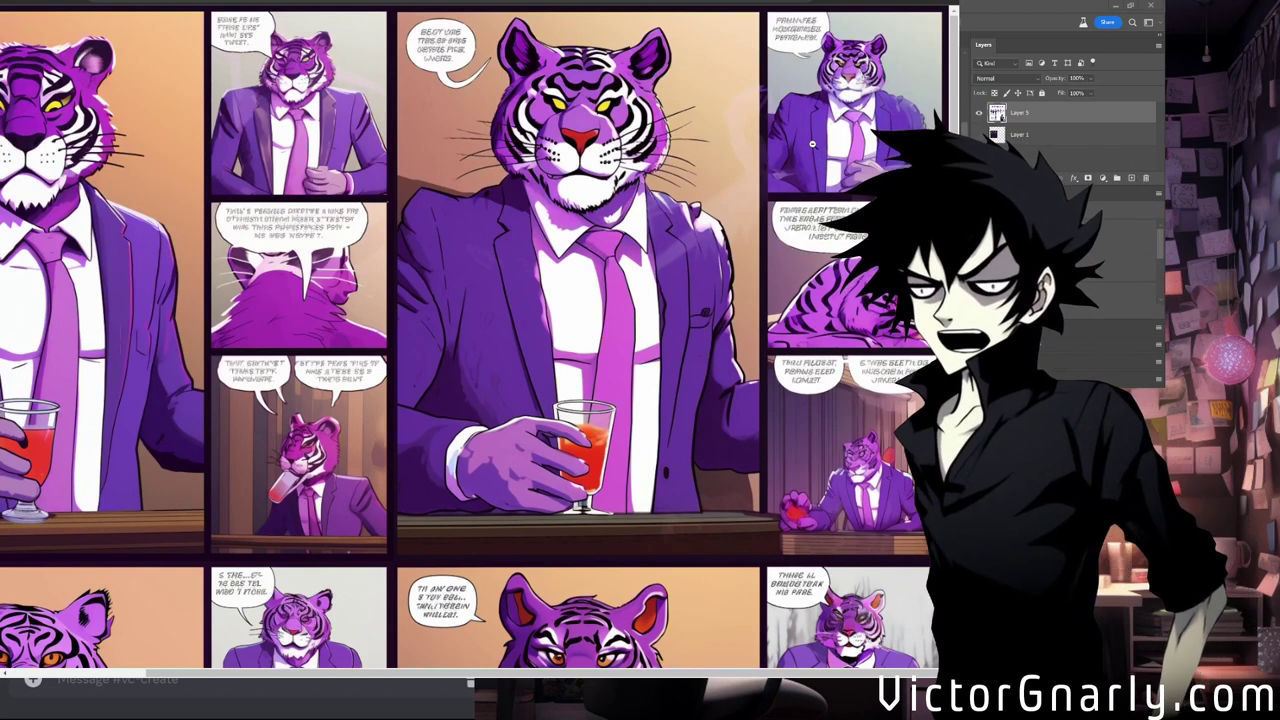
scroll(703, 237, "down", 3)
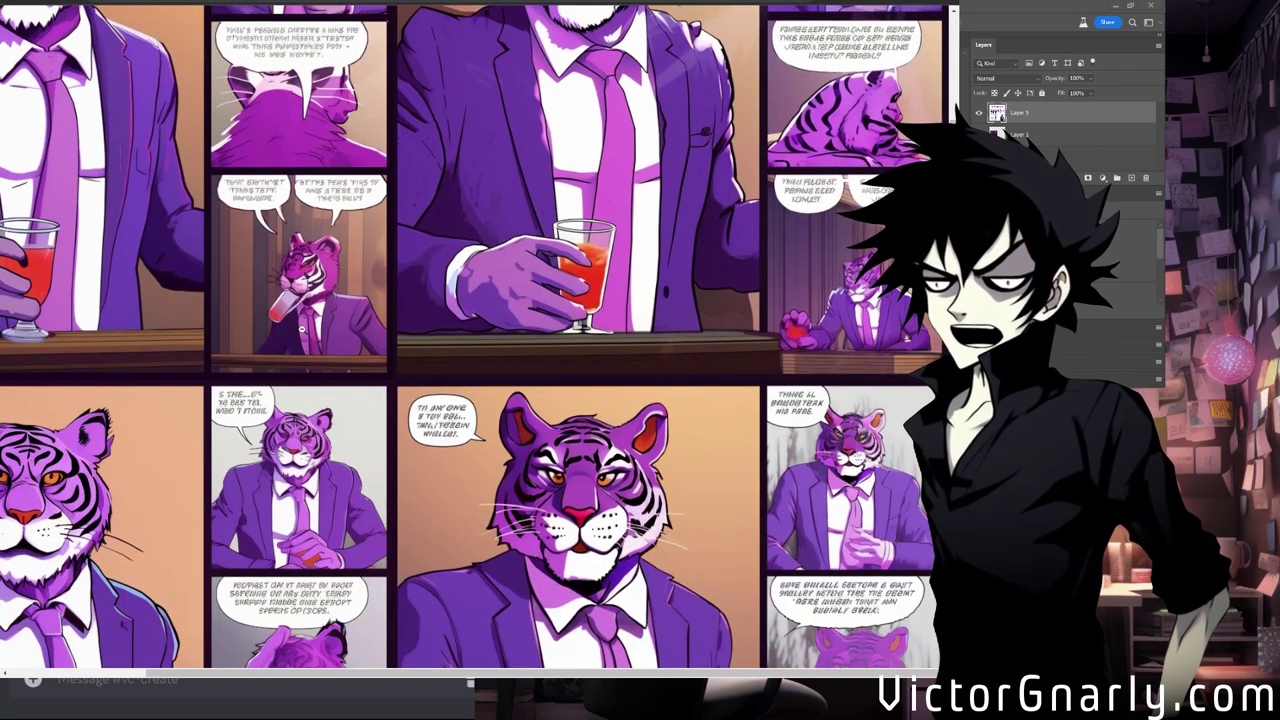
scroll(327, 323, "up", 2)
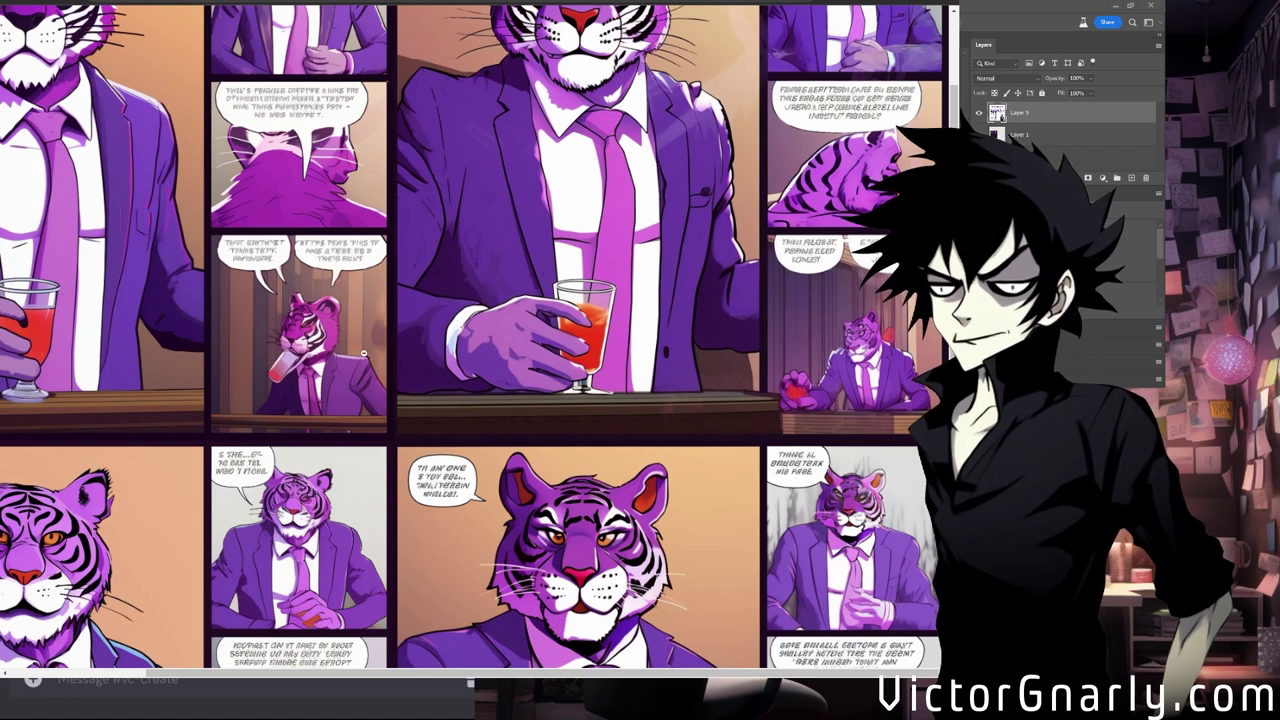
scroll(360, 350, "up", 4)
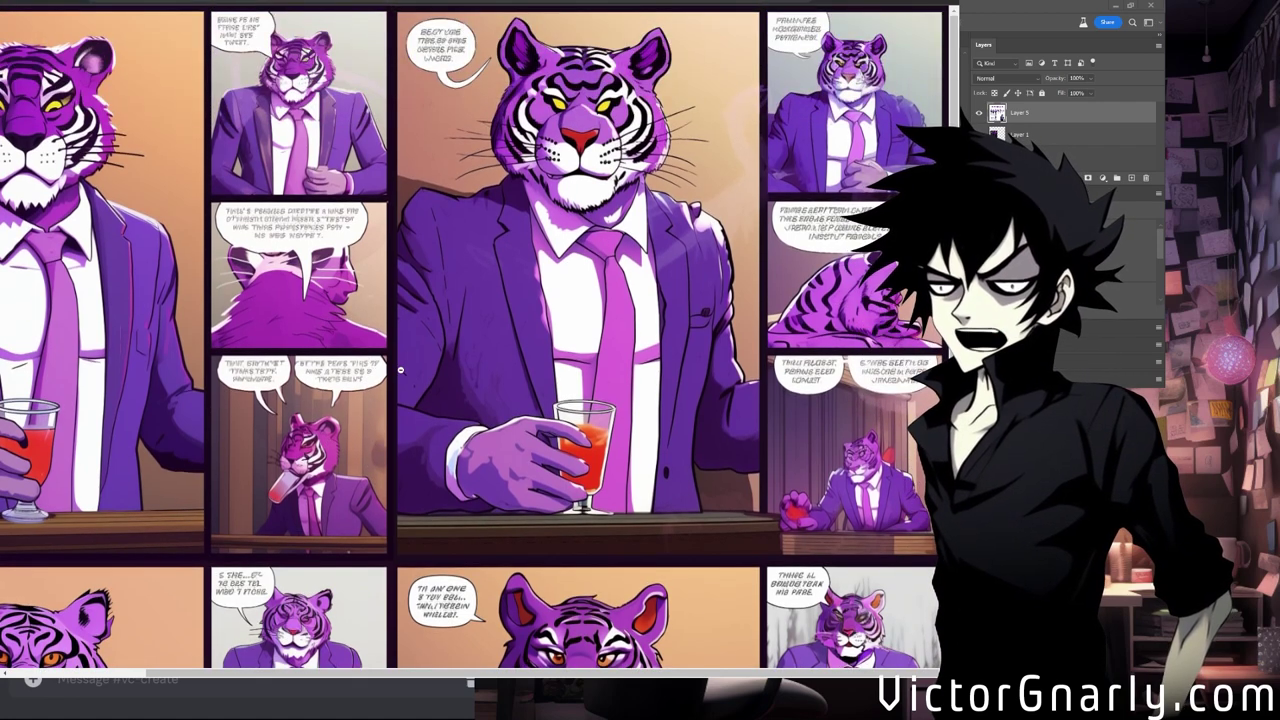
scroll(399, 358, "down", 12)
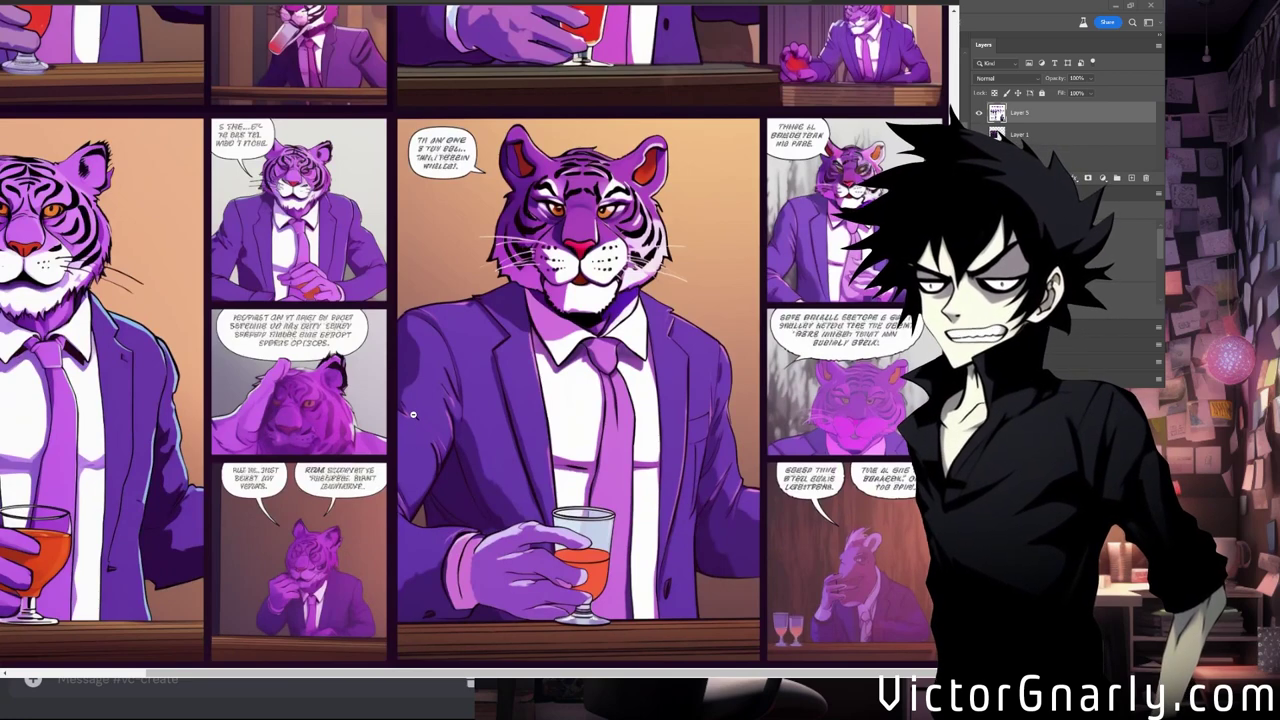
scroll(405, 378, "up", 6)
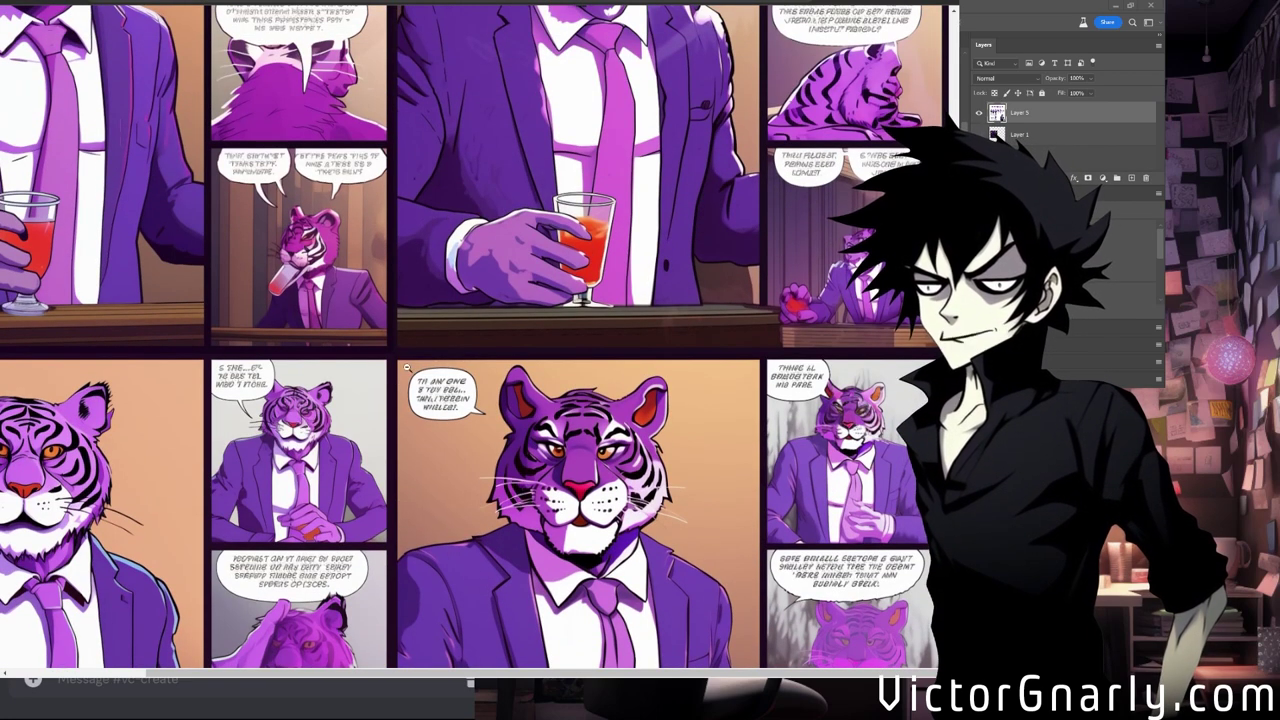
scroll(395, 405, "up", 5)
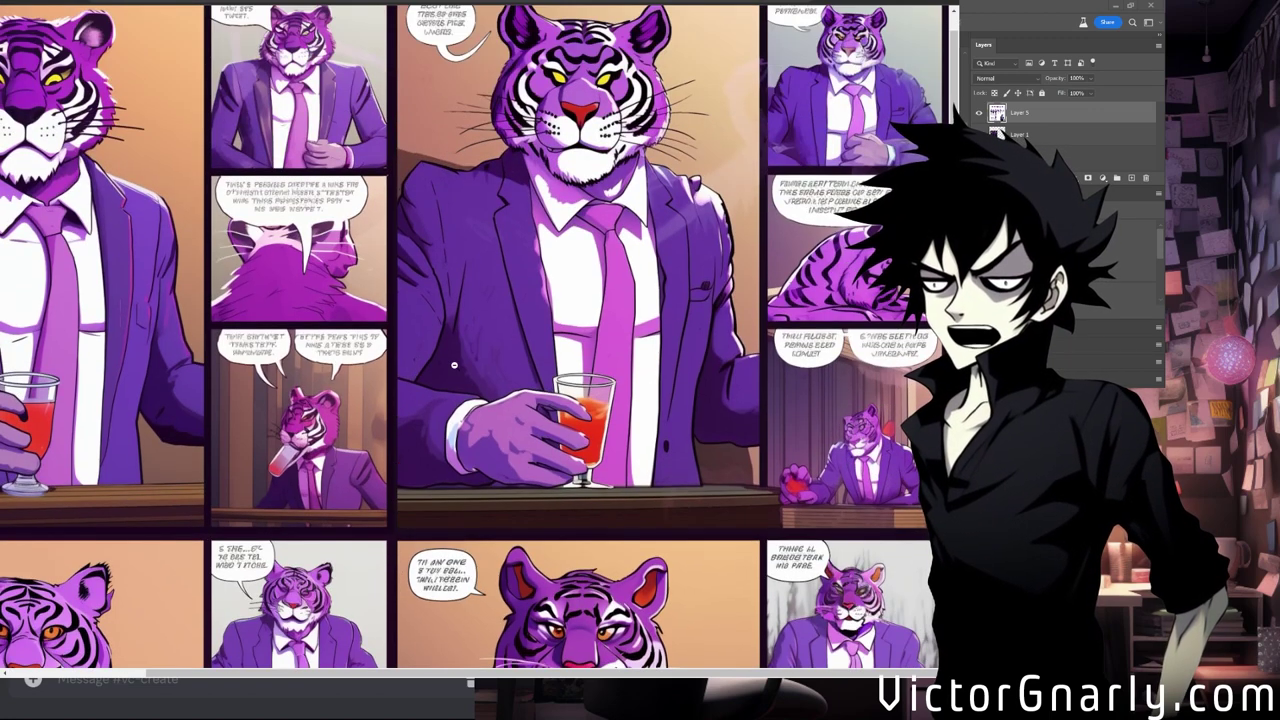
Look over the lower row of comic pages in the enlarged purple tiger grid.
scroll(437, 371, "down", 5)
scroll(435, 366, "down", 6)
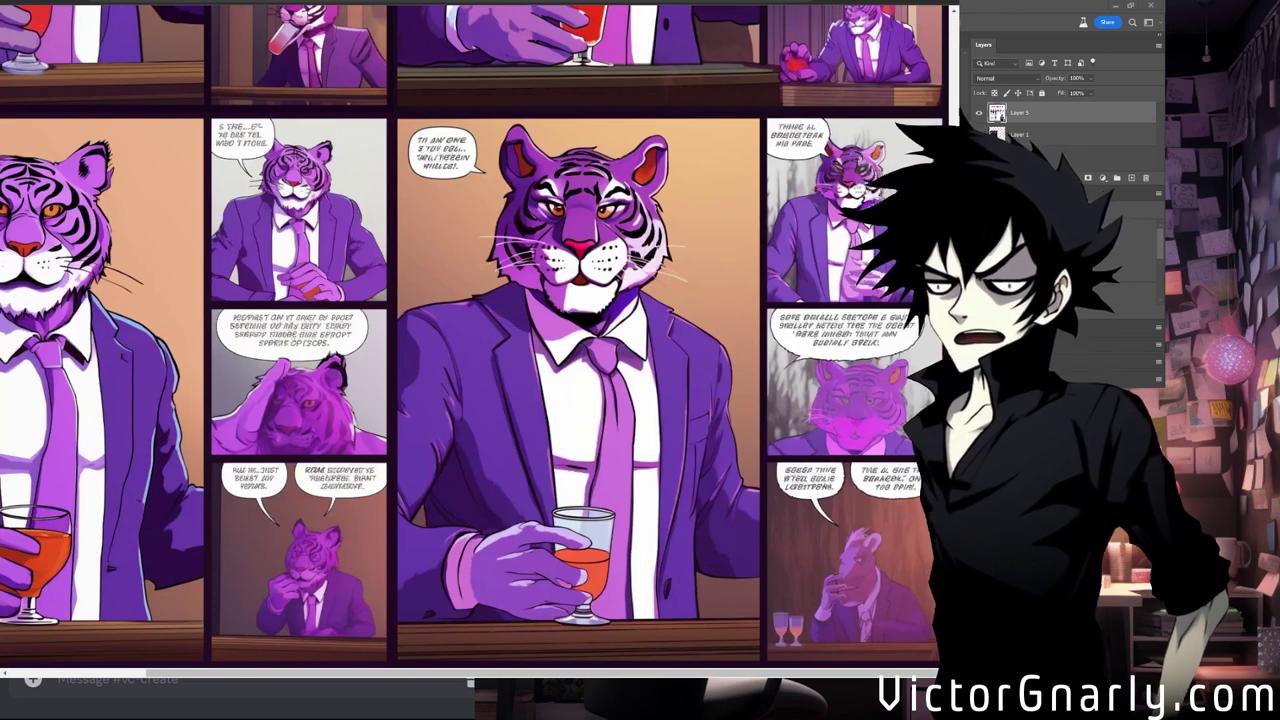
key("ctrl+e")
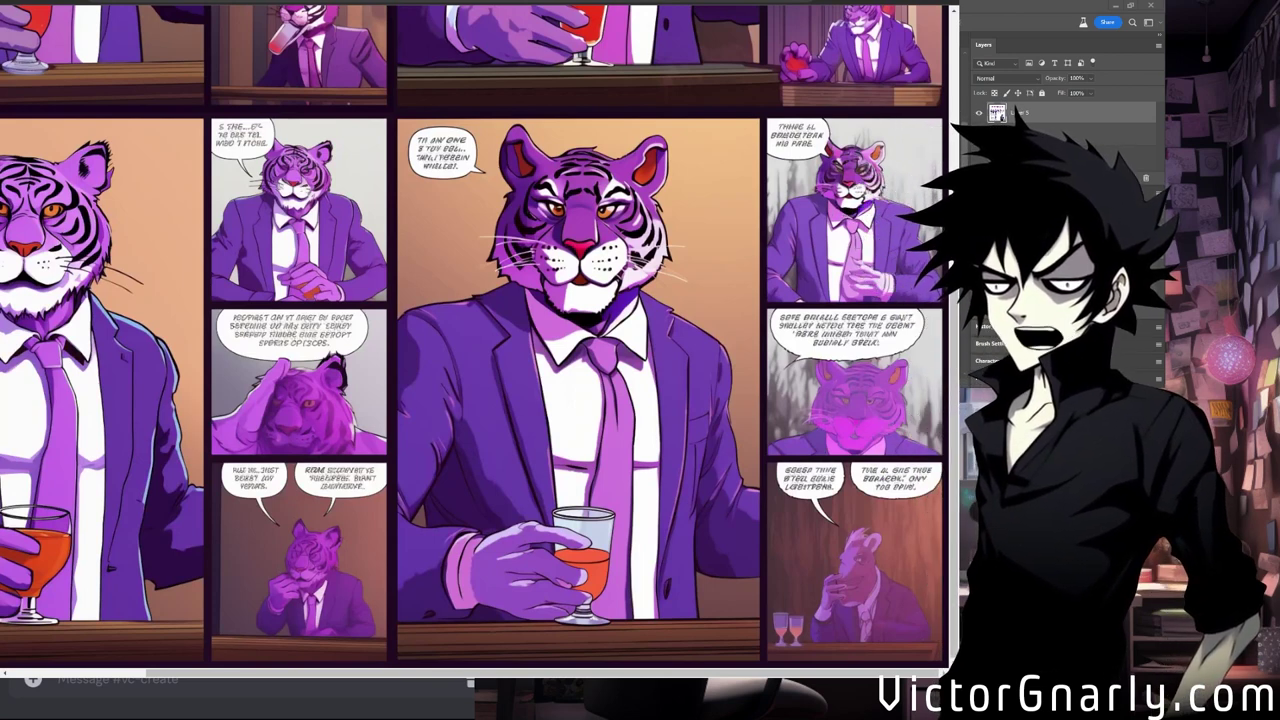
key("ctrl+z")
key("ctrl+e")
key("ctrl+z")
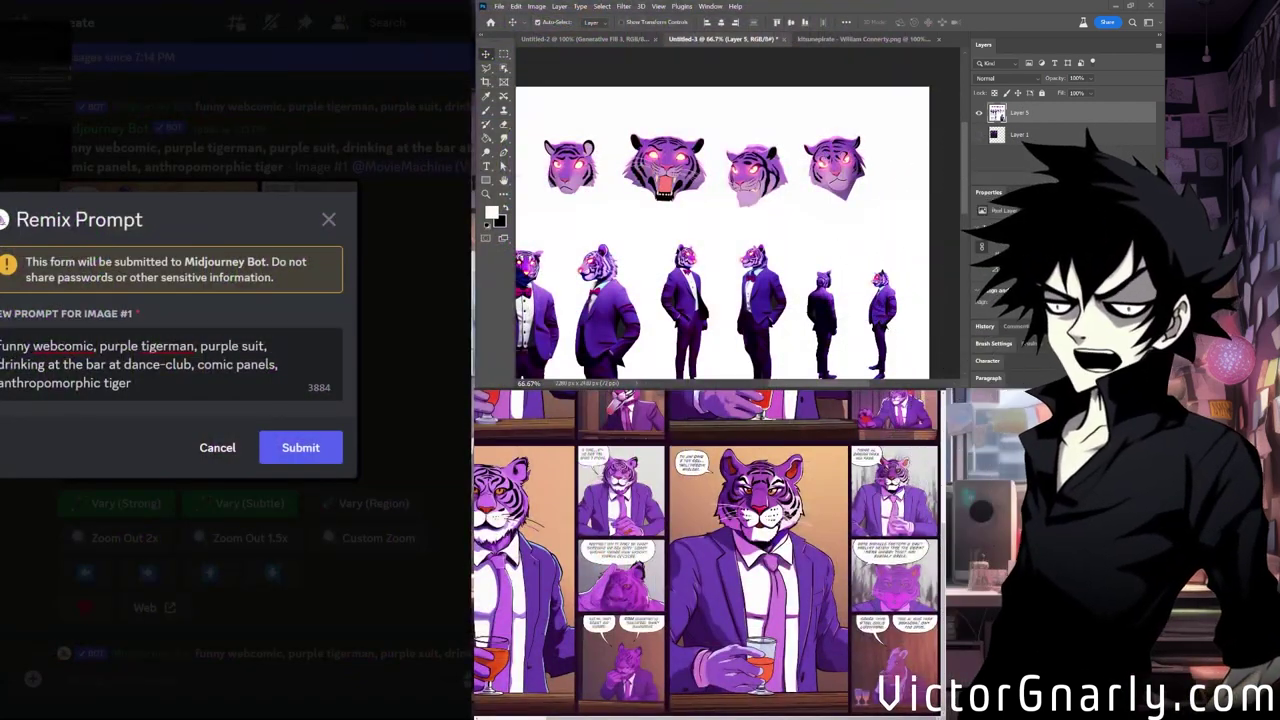
Submit another remix of the upscaled purple tiger comic page with the reference links pasted into its prompt.
key("ctrl+v")
left_click(304, 448)
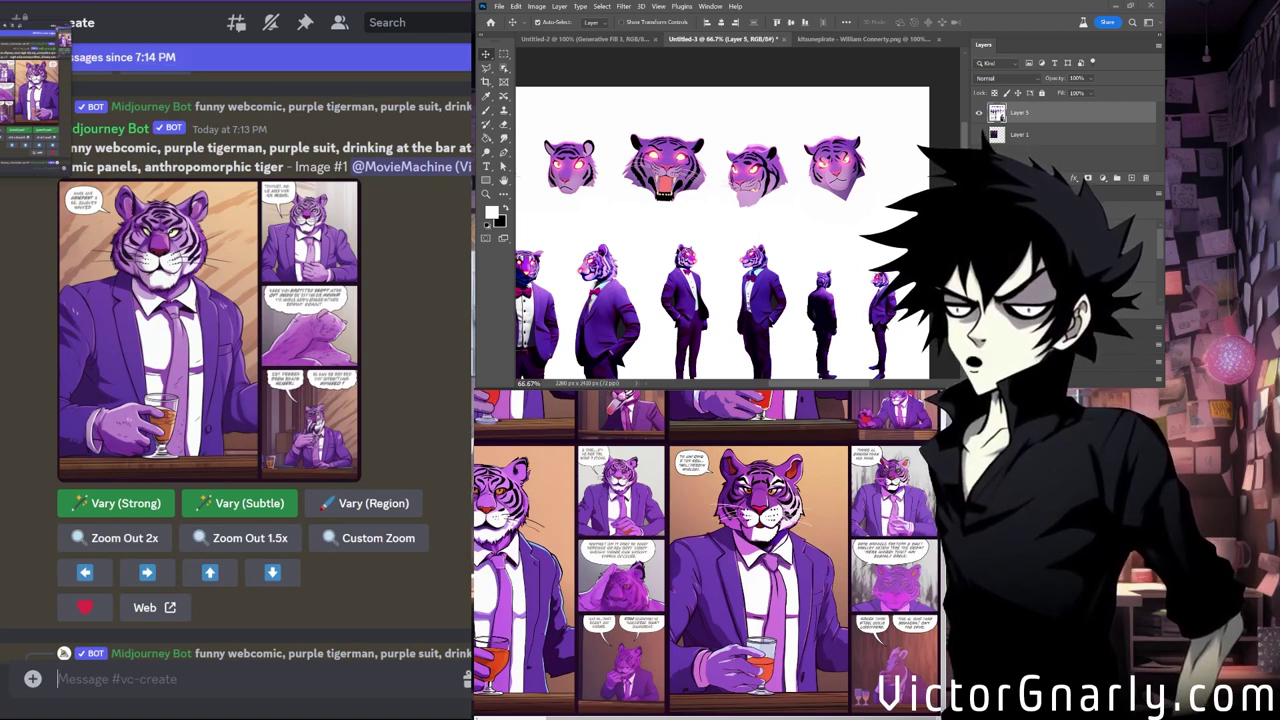
Switch to Photoshop and look over the whole tiger character sheet, from the head views down to the full-body suited poses.
scroll(757, 255, "down", 2)
scroll(765, 262, "down", 3)
scroll(760, 260, "down", 1)
scroll(755, 260, "down", 2)
scroll(745, 262, "down", 2)
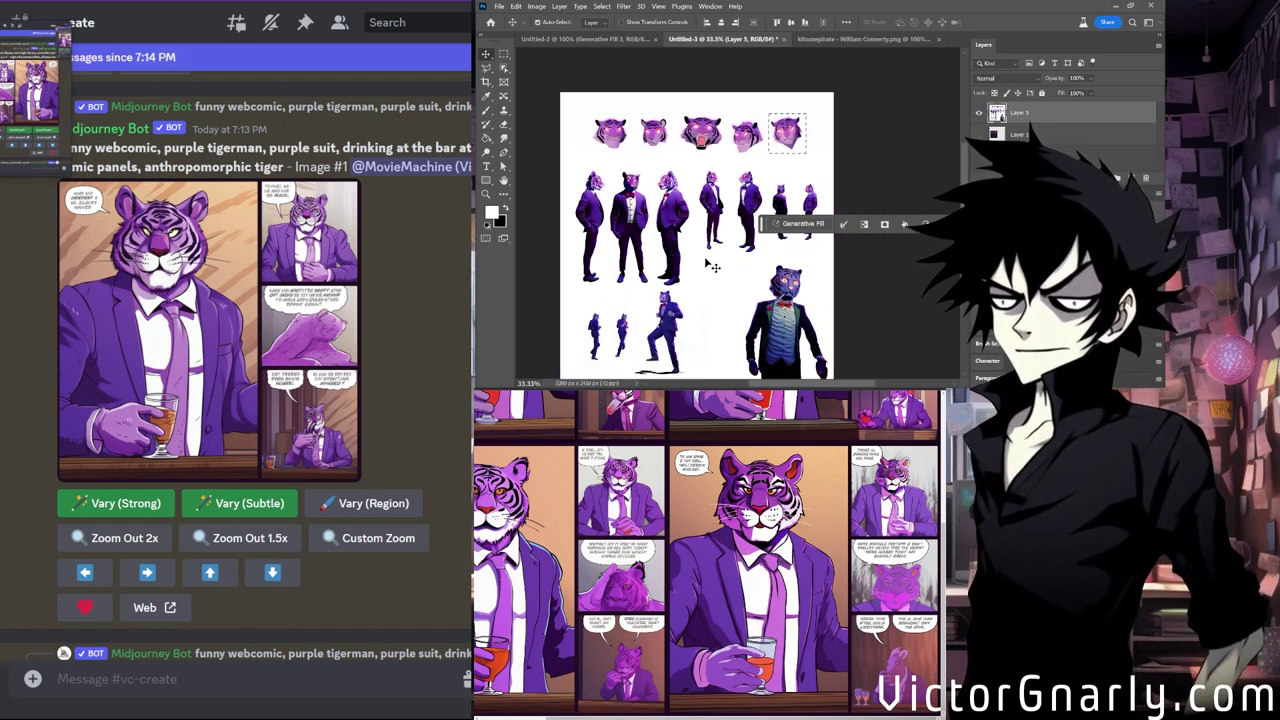
scroll(710, 262, "down", 2)
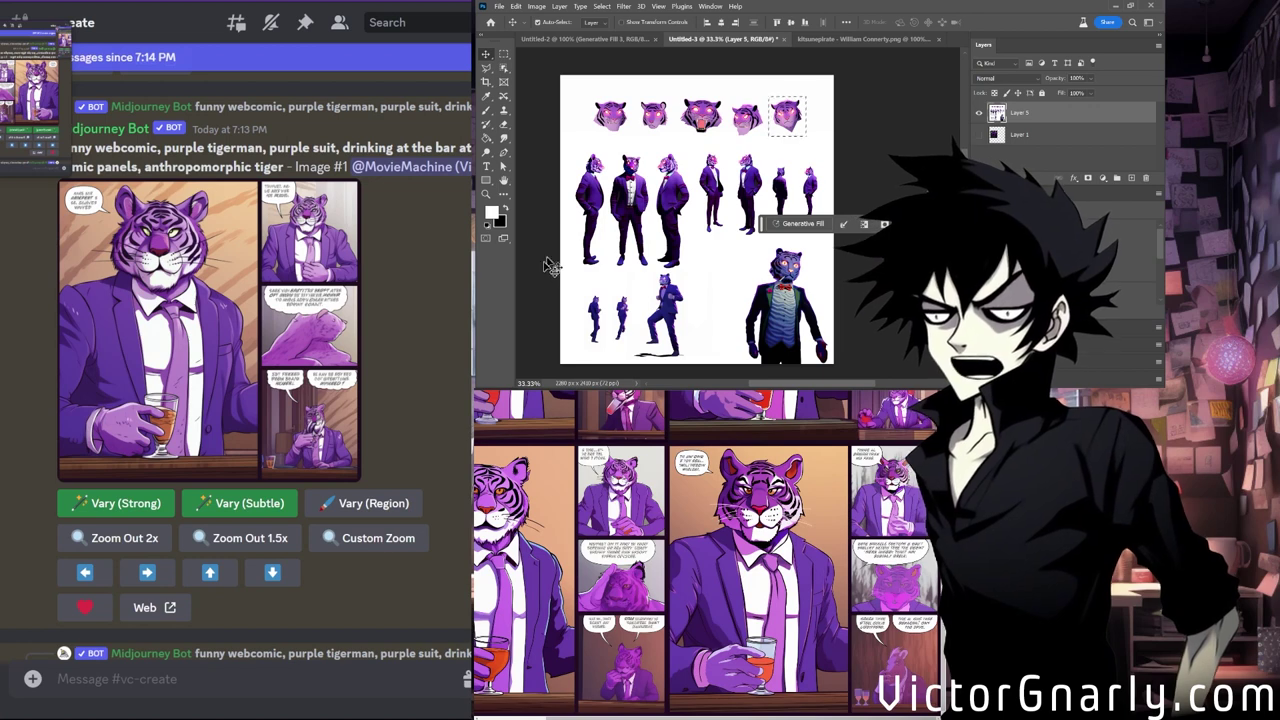
scroll(678, 218, "up", 2)
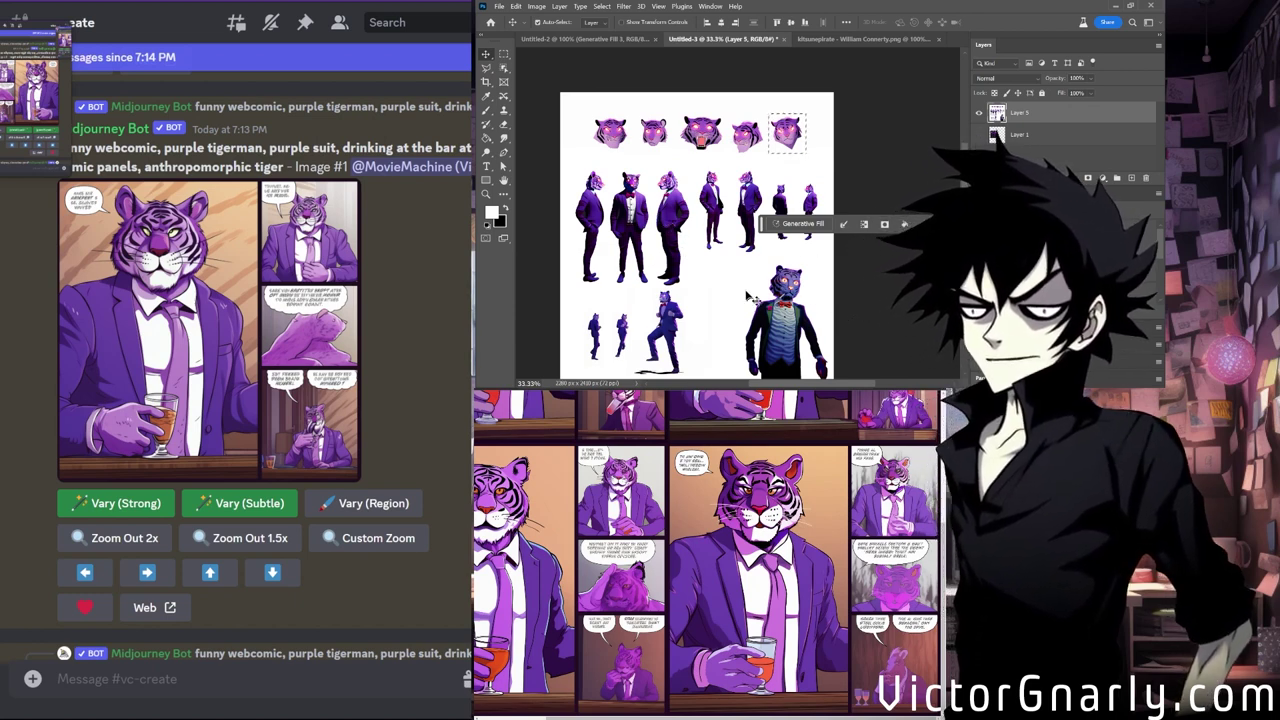
Start a /prefer option set command in the Discord channel and name the custom option boogey.
scroll(100, 620, "down", 15)
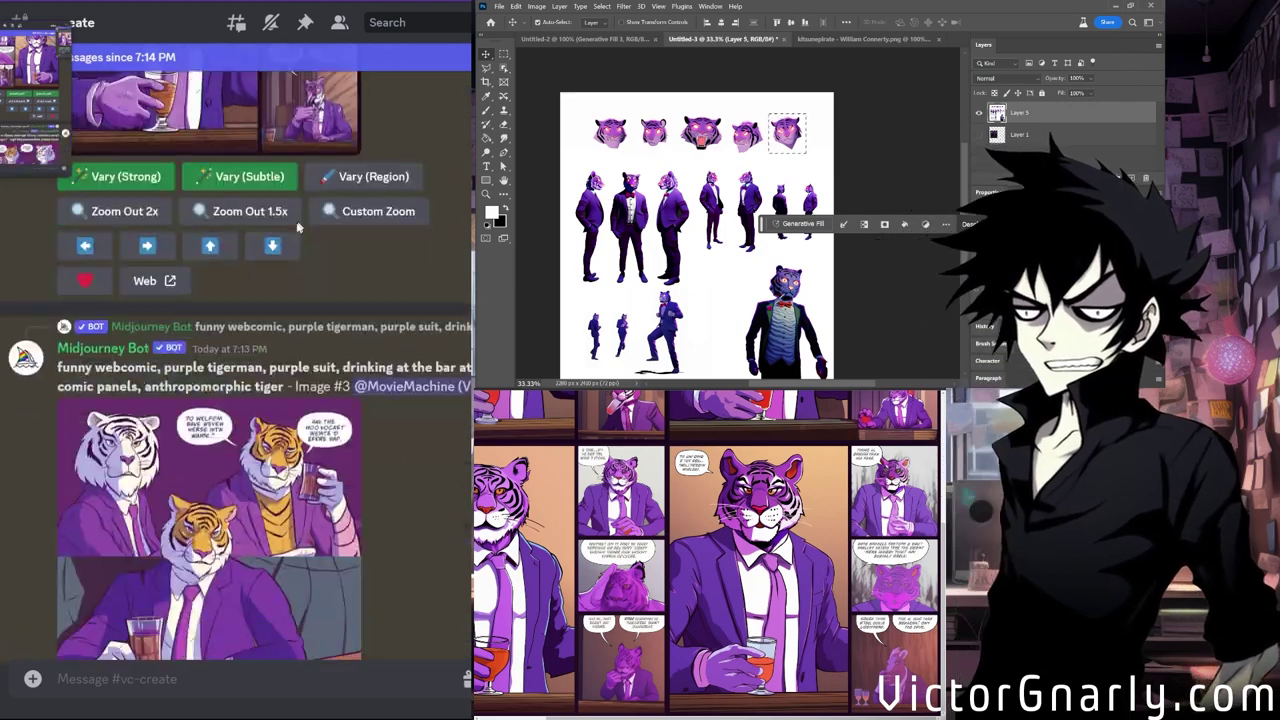
scroll(260, 262, "down", 12)
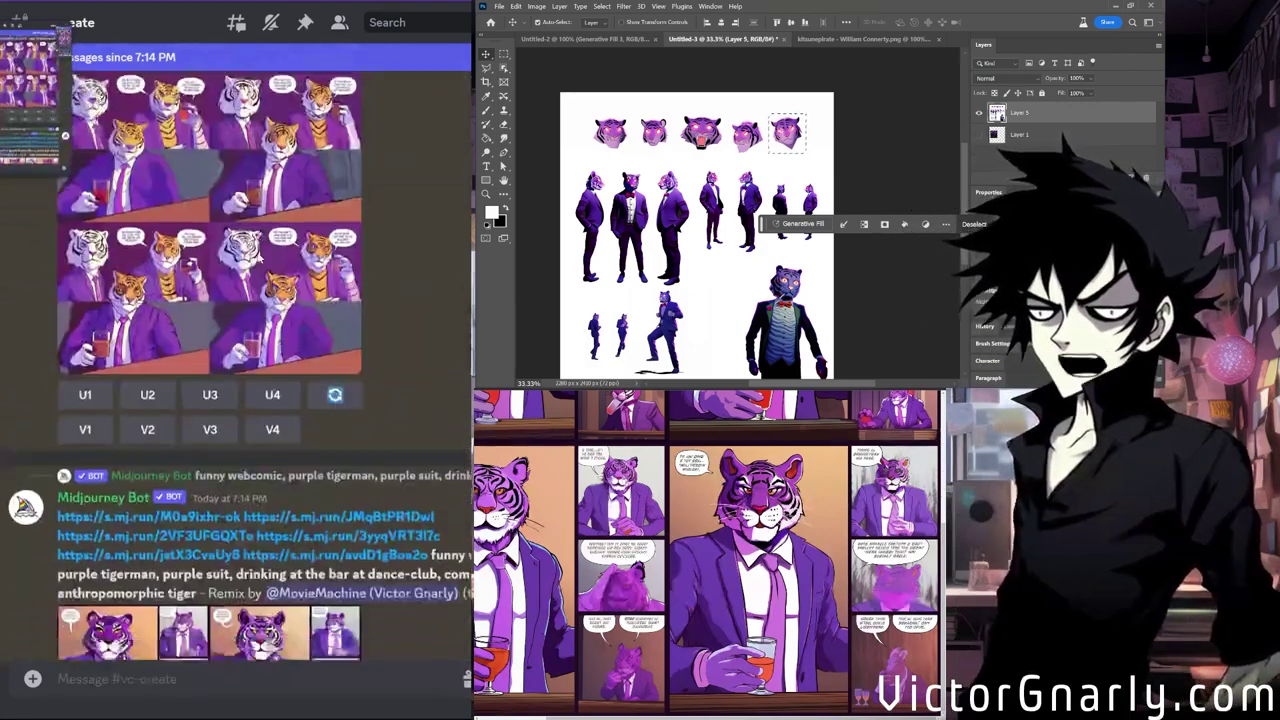
scroll(262, 260, "down", 15)
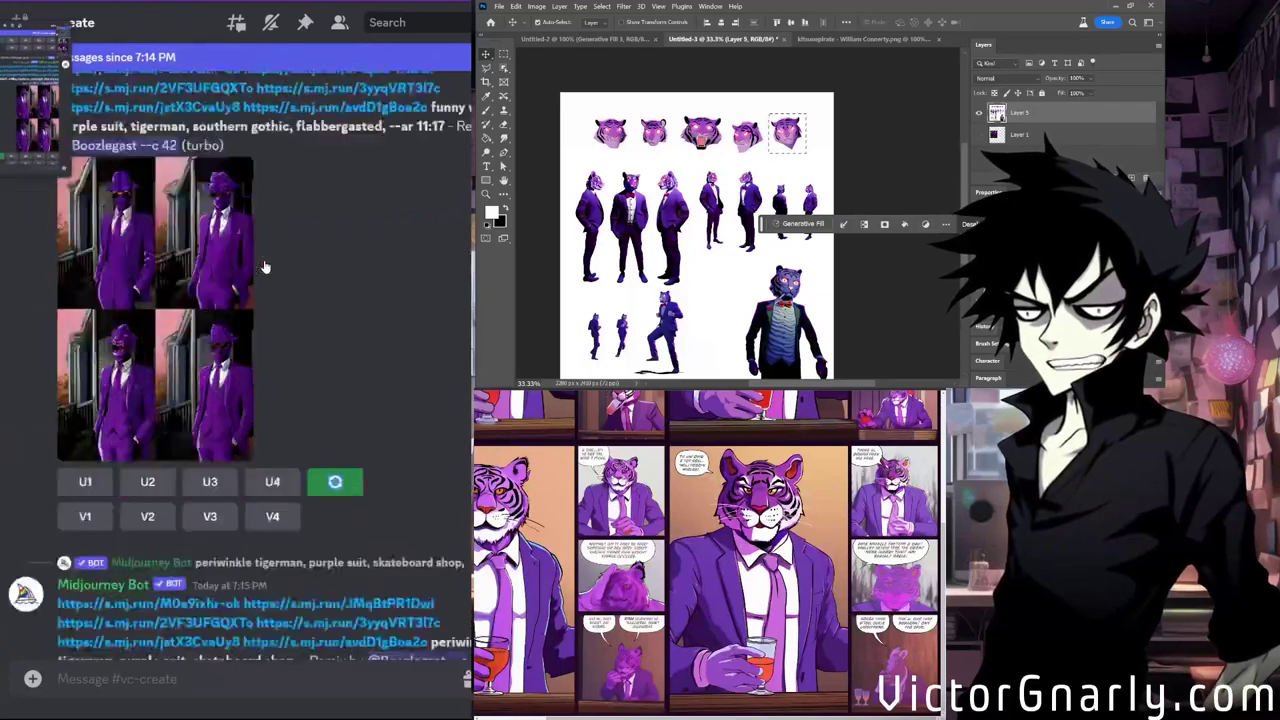
scroll(262, 258, "down", 12)
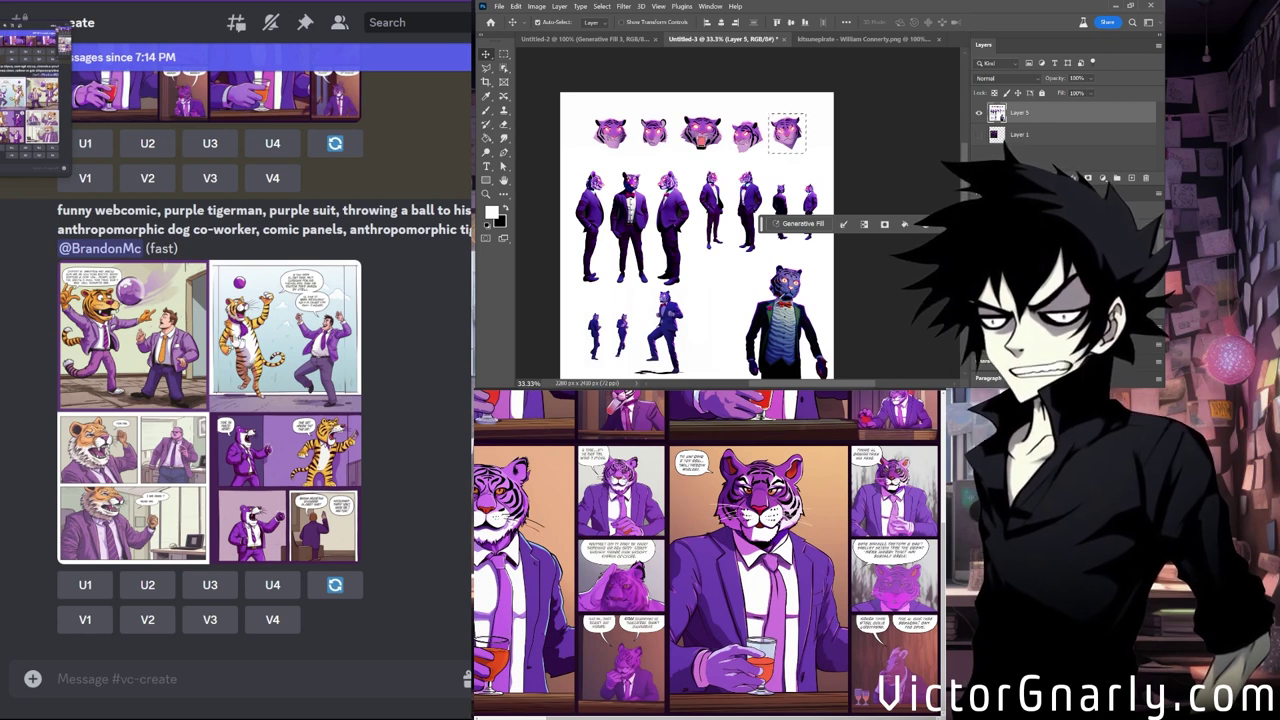
left_click(184, 680)
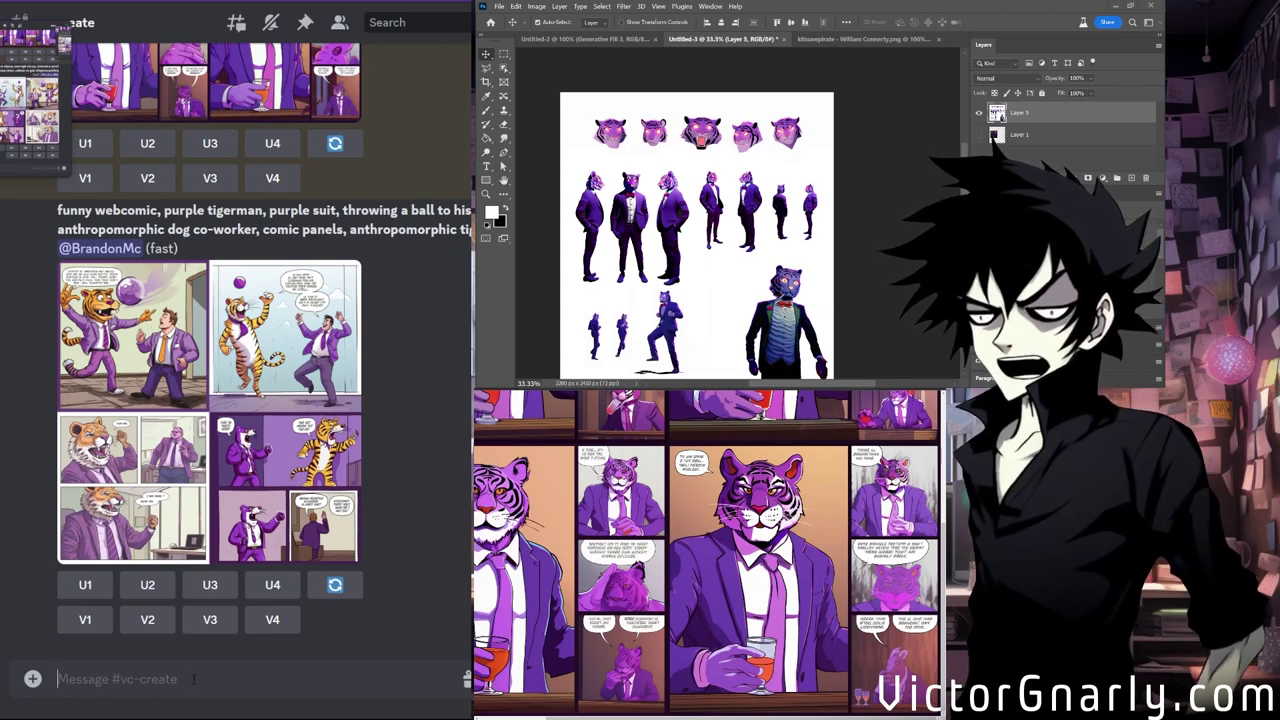
type("/prefer")
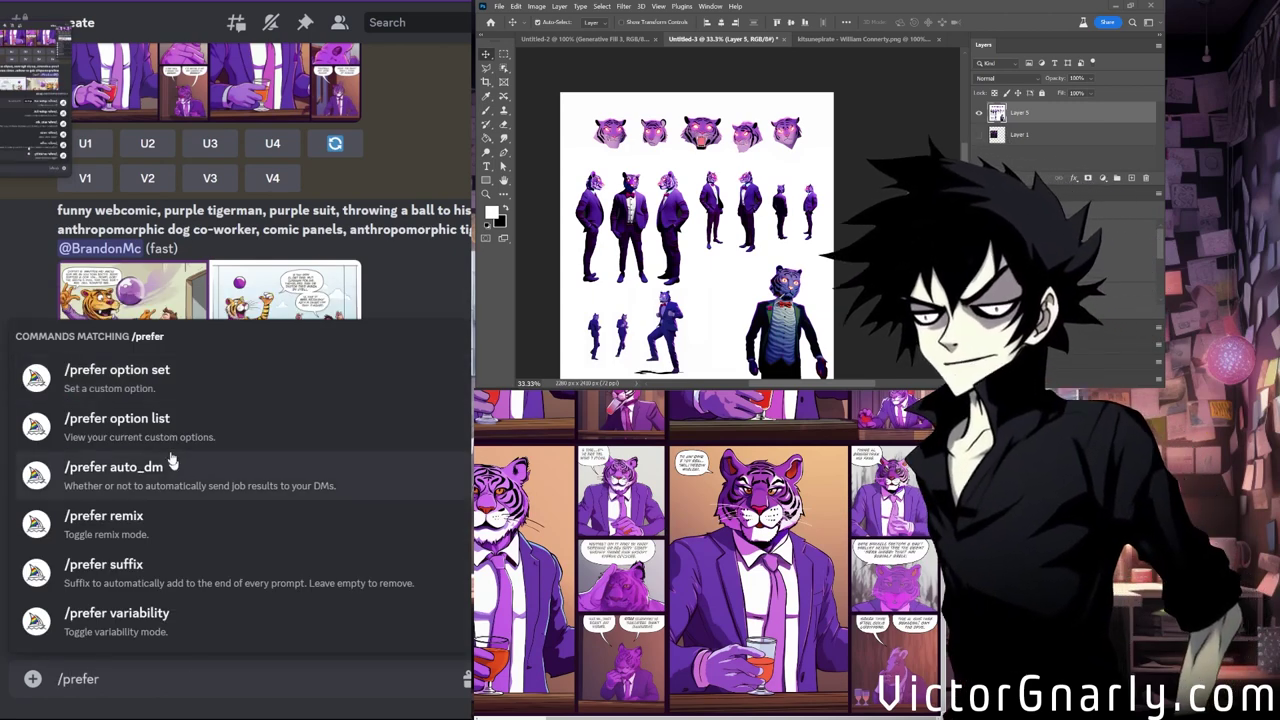
left_click(143, 390)
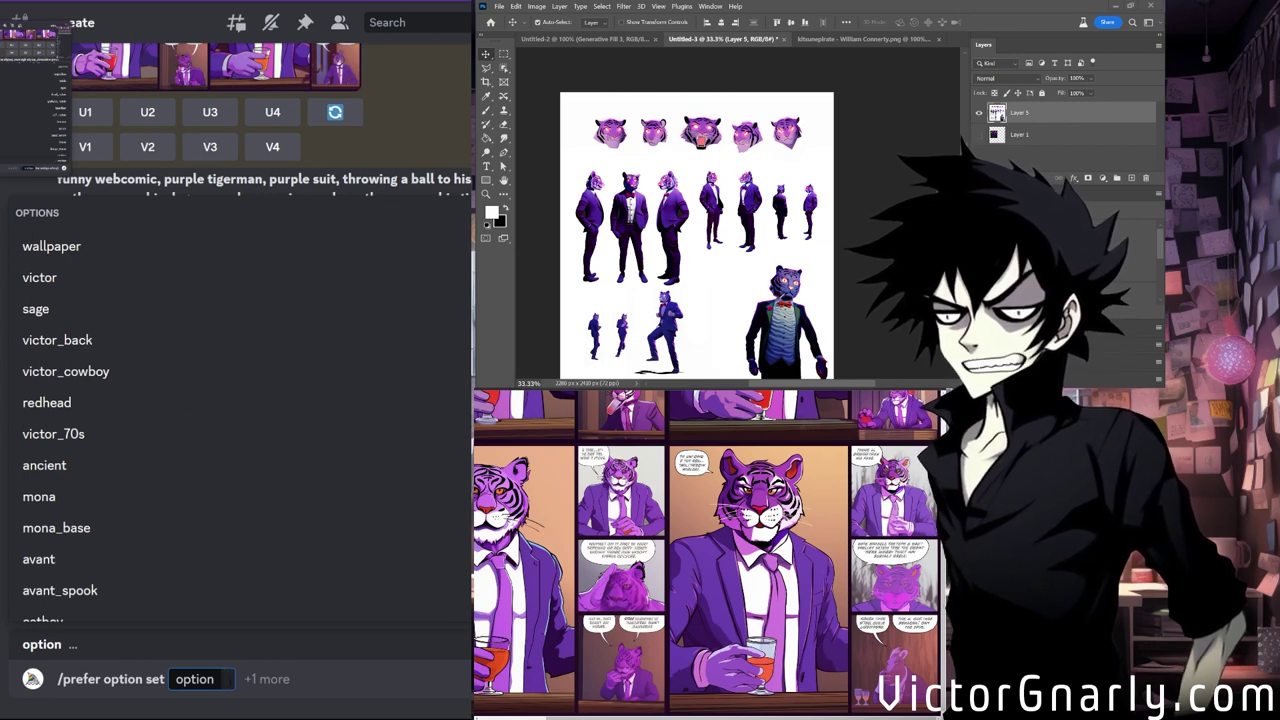
type("boogey")
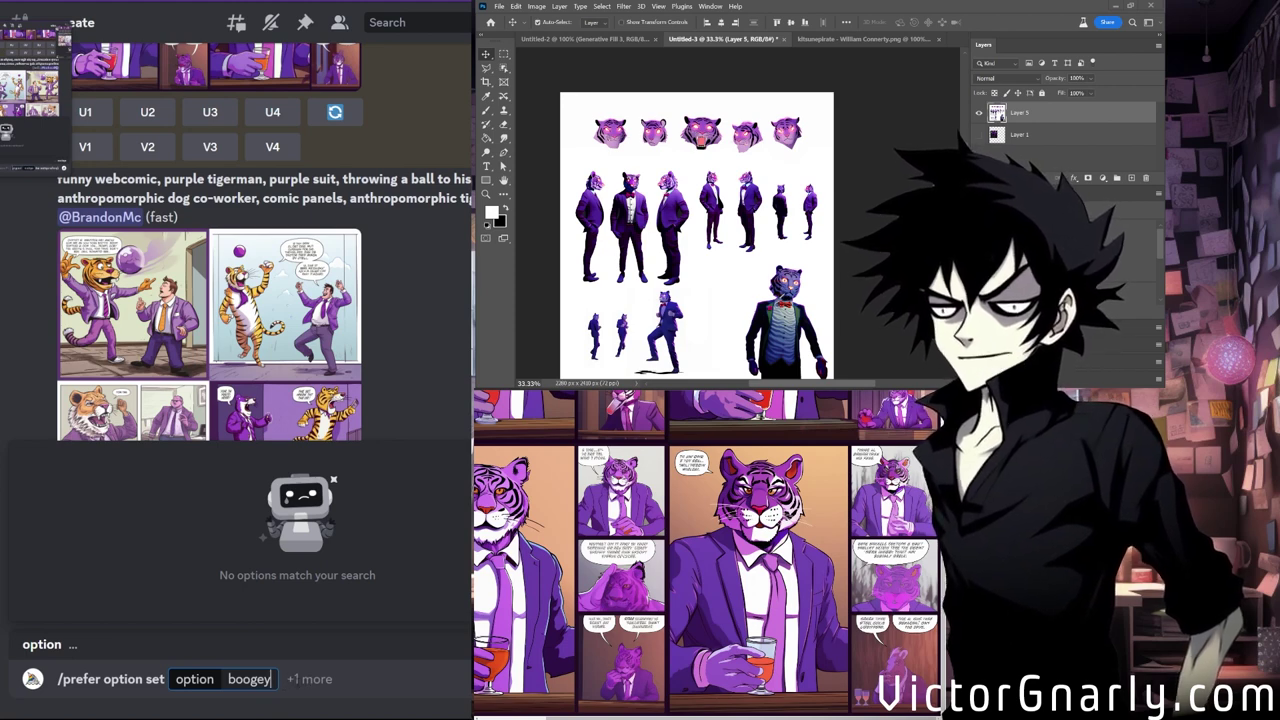
key("Tab")
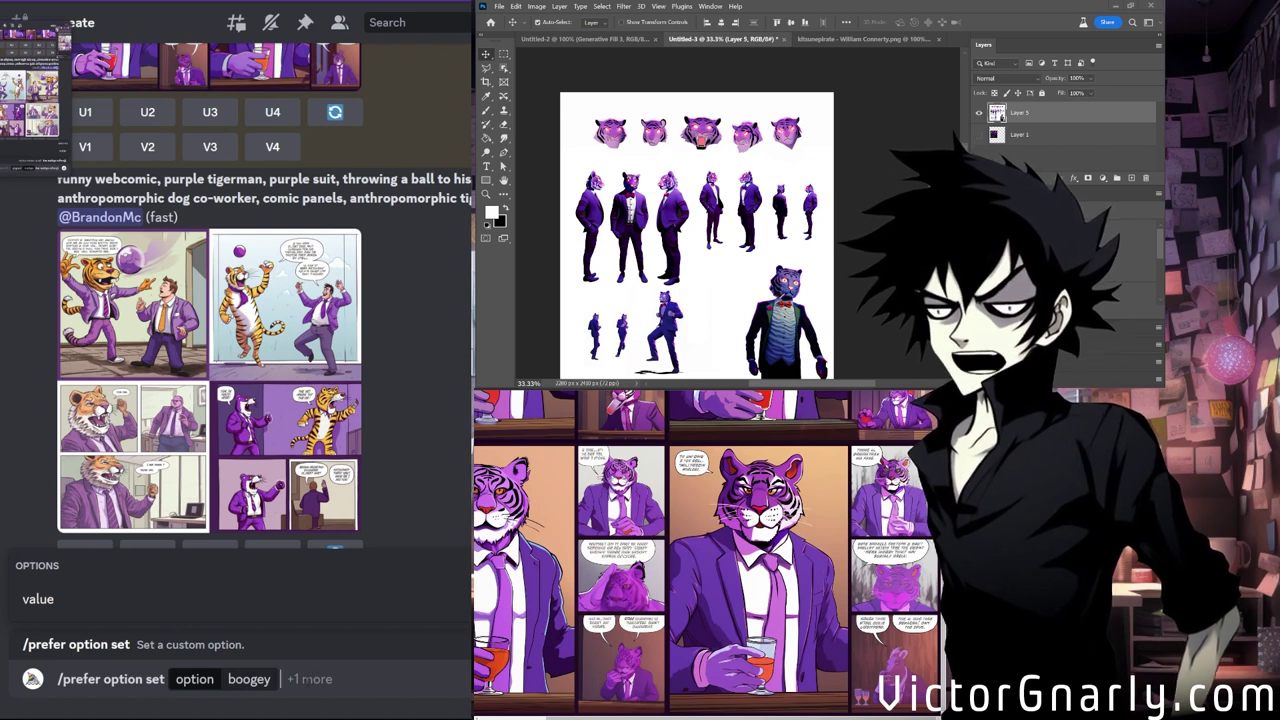
Give the boogey option the six s.mj.run tiger reference links as its value and save it.
left_click(113, 602)
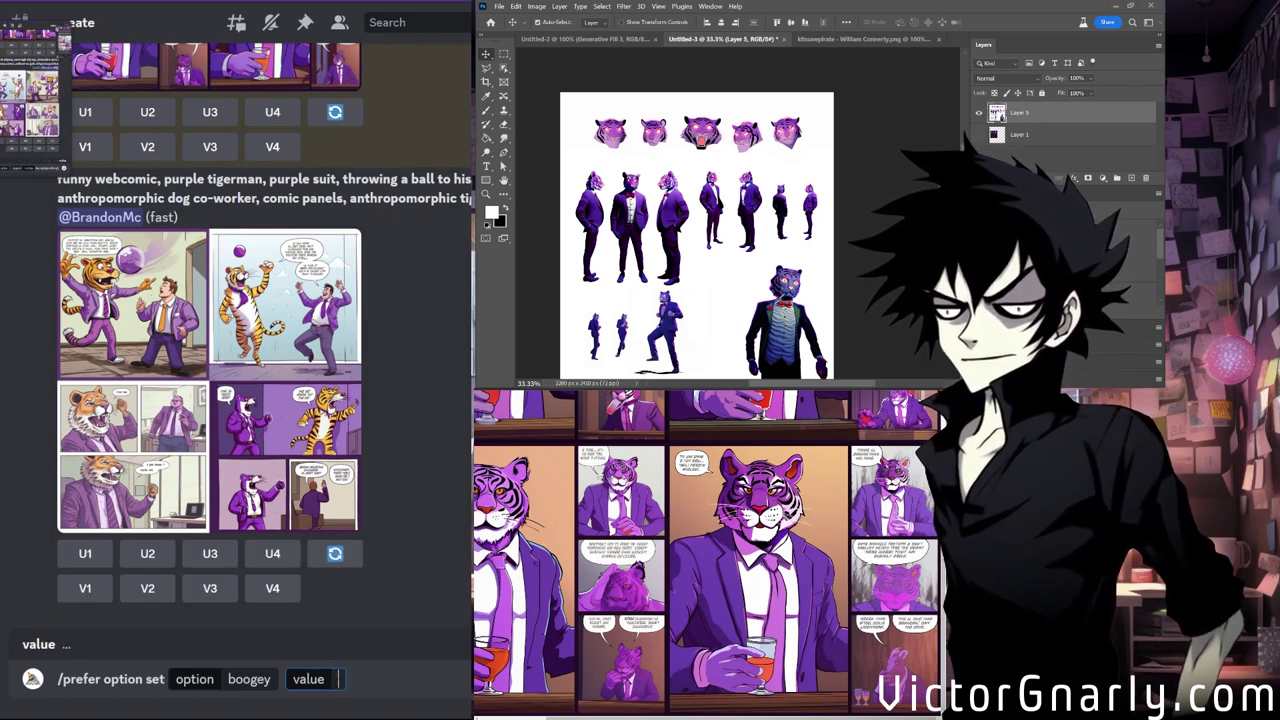
type("https://s.mj.run/M0a9ixhr-ok https://s.mj.run/JMqBtPR1Dwl https://s.mj.run/2VF3UFGQXTo https://s.mj.run/3yyqVRT3l7c https://s.mj.run/jstX3CvaUy8 https://s.mj.run/avdD1gBoa2o")
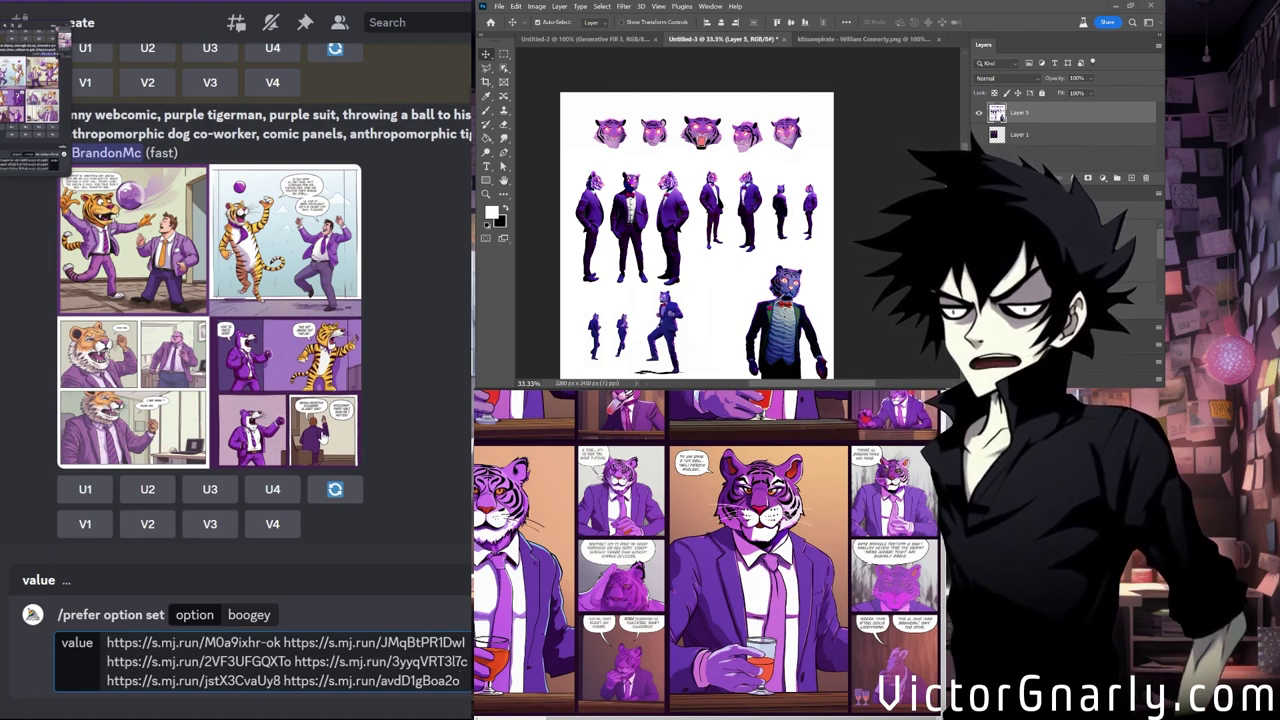
scroll(335, 444, "up", 5)
scroll(335, 444, "down", 5)
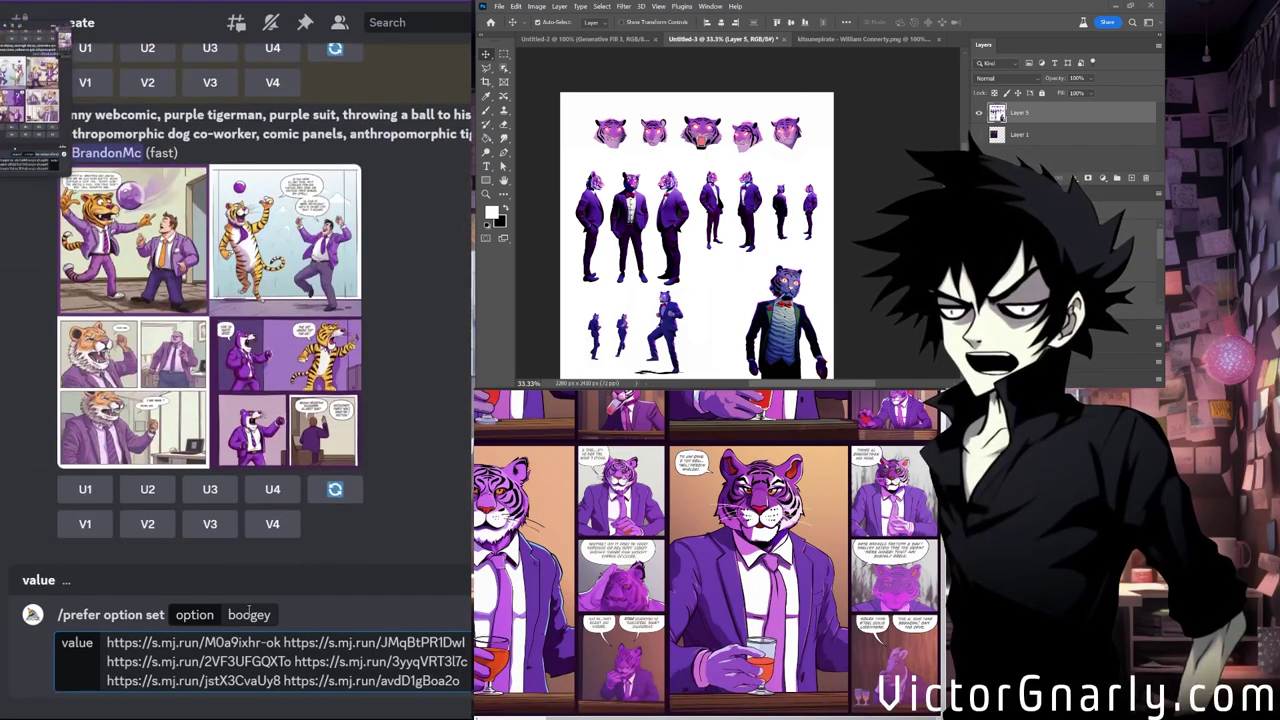
key("Return")
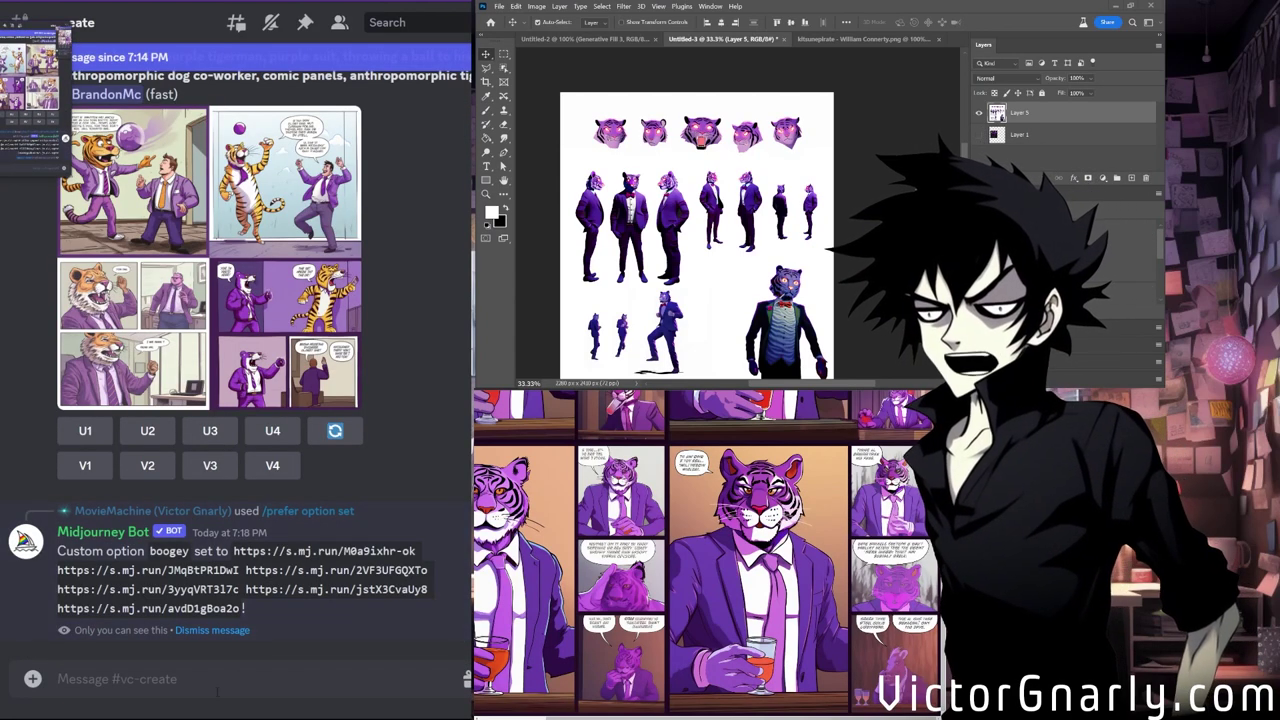
Submit an /imagine request whose prompt consists only of --boogey.
type("/im")
key("Tab")
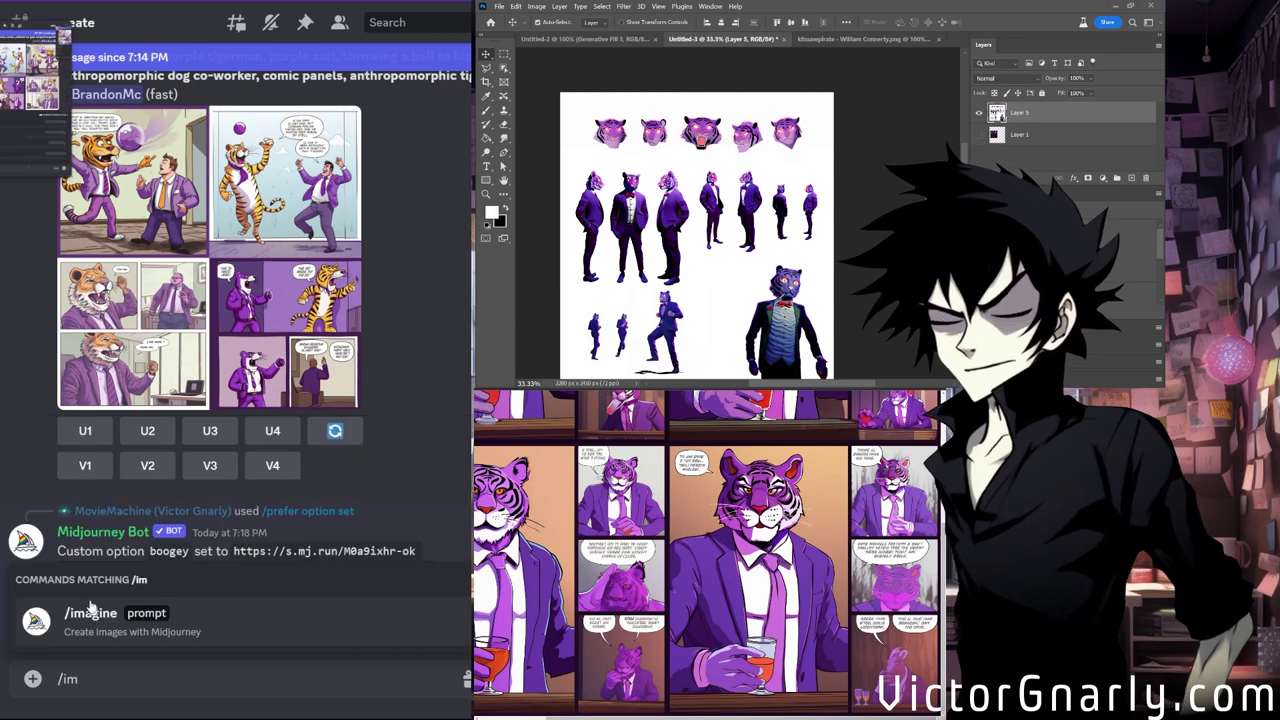
type("--boogey")
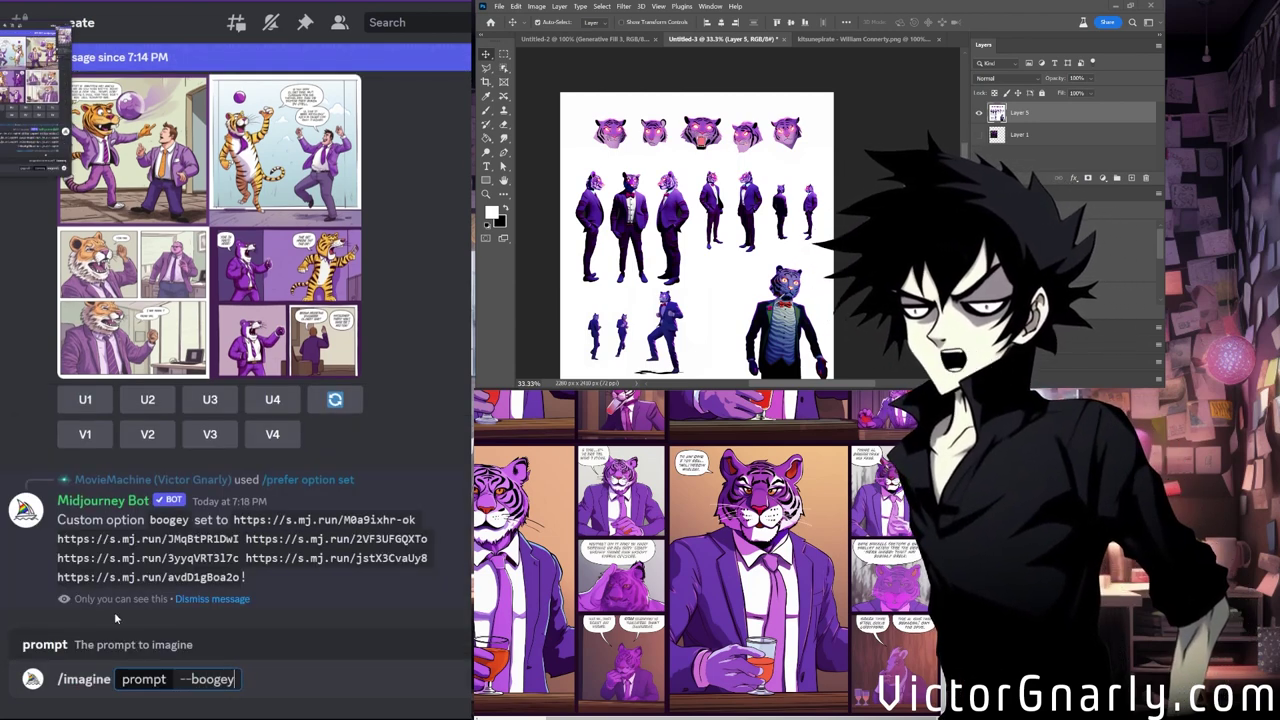
key("Return")
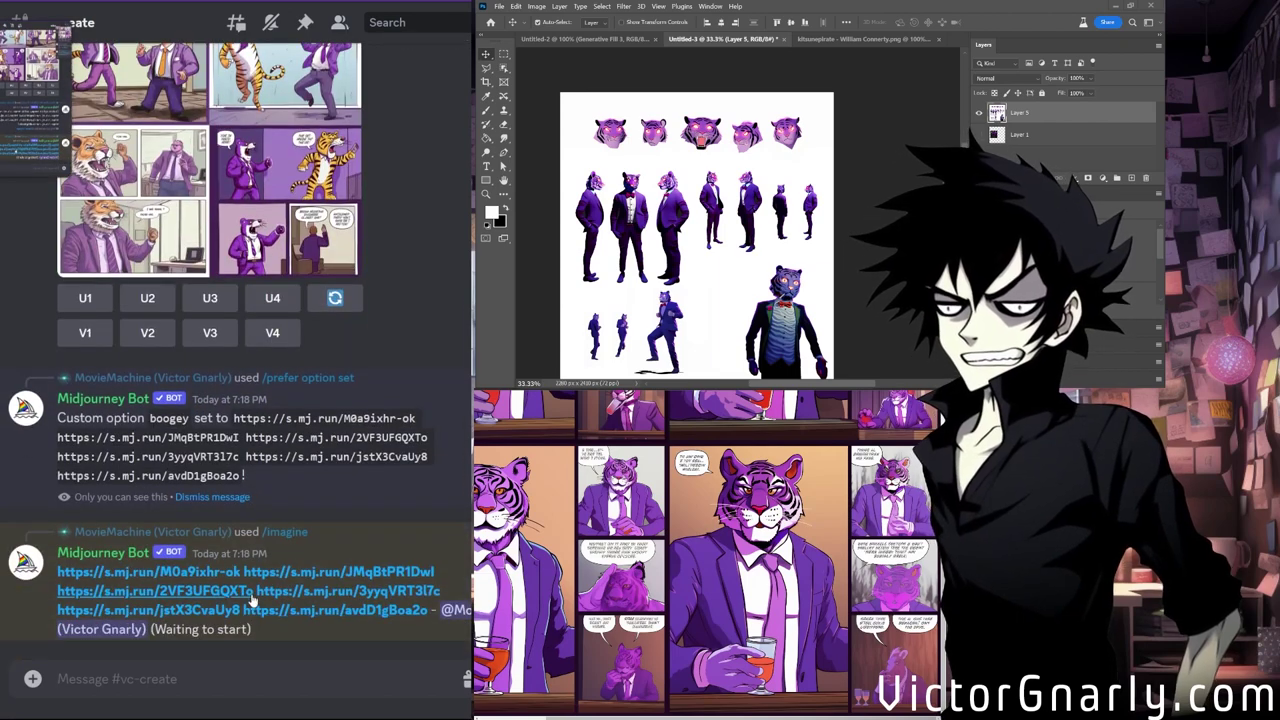
Search back through the channel history for the zoomed-out grid of the blue-haired woman among yellow flowers and upscale its second image.
scroll(250, 600, "up", 10)
scroll(252, 598, "down", 10)
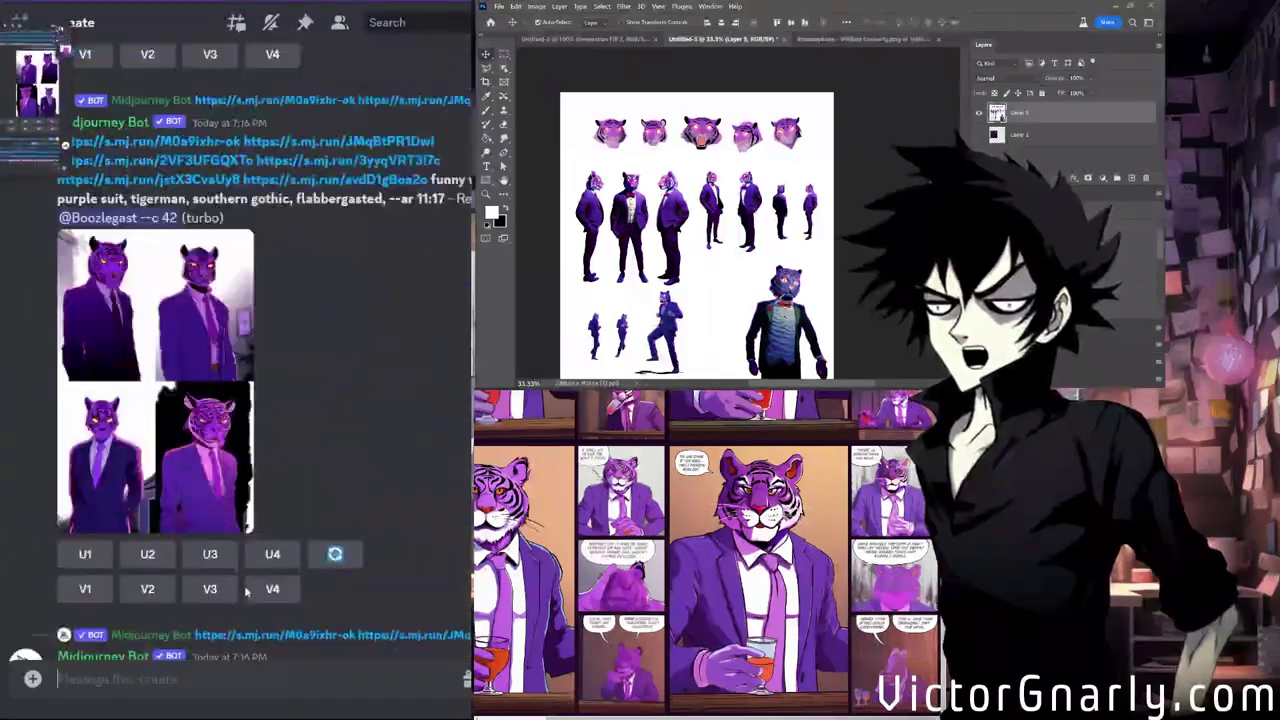
scroll(282, 250, "up", 15)
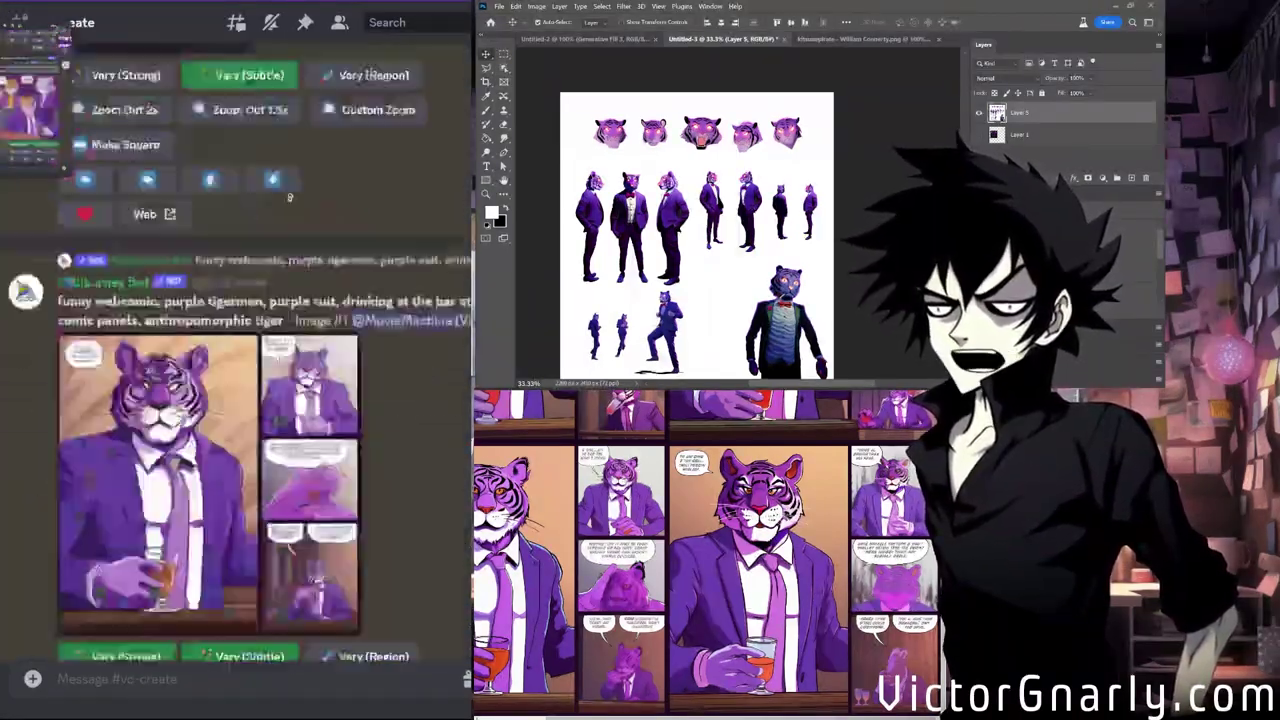
scroll(303, 337, "up", 15)
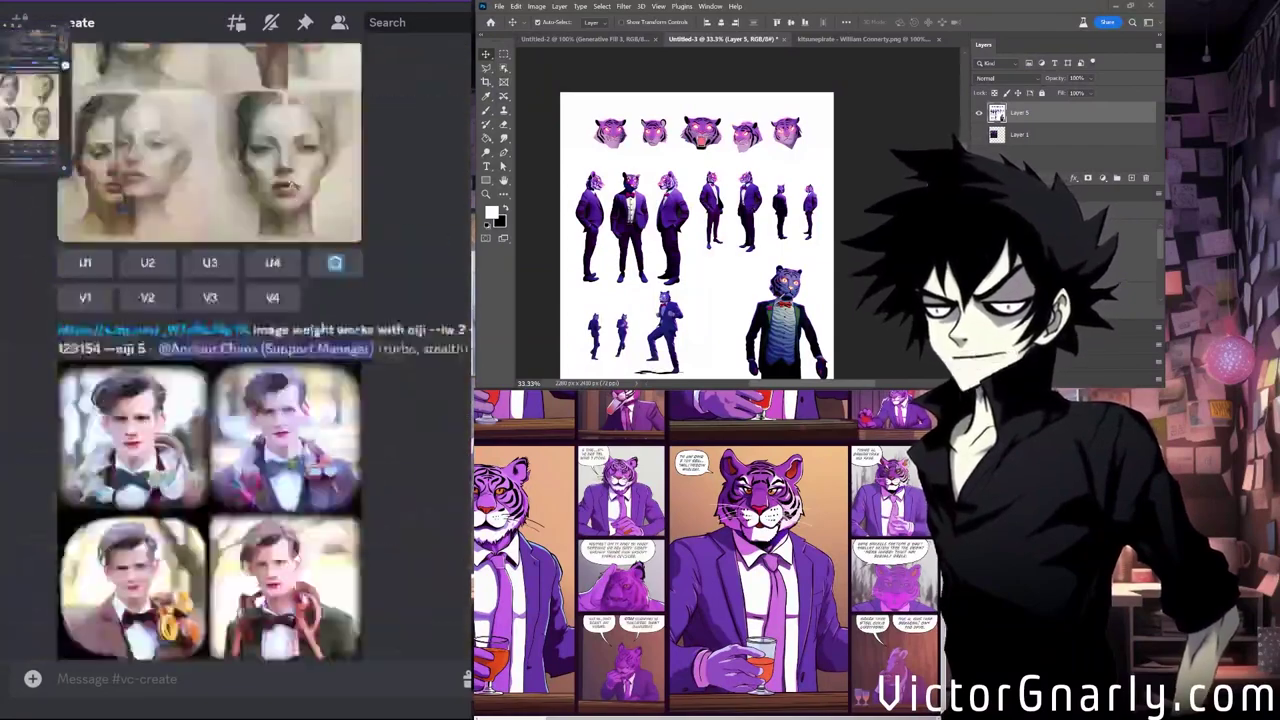
scroll(303, 337, "up", 10)
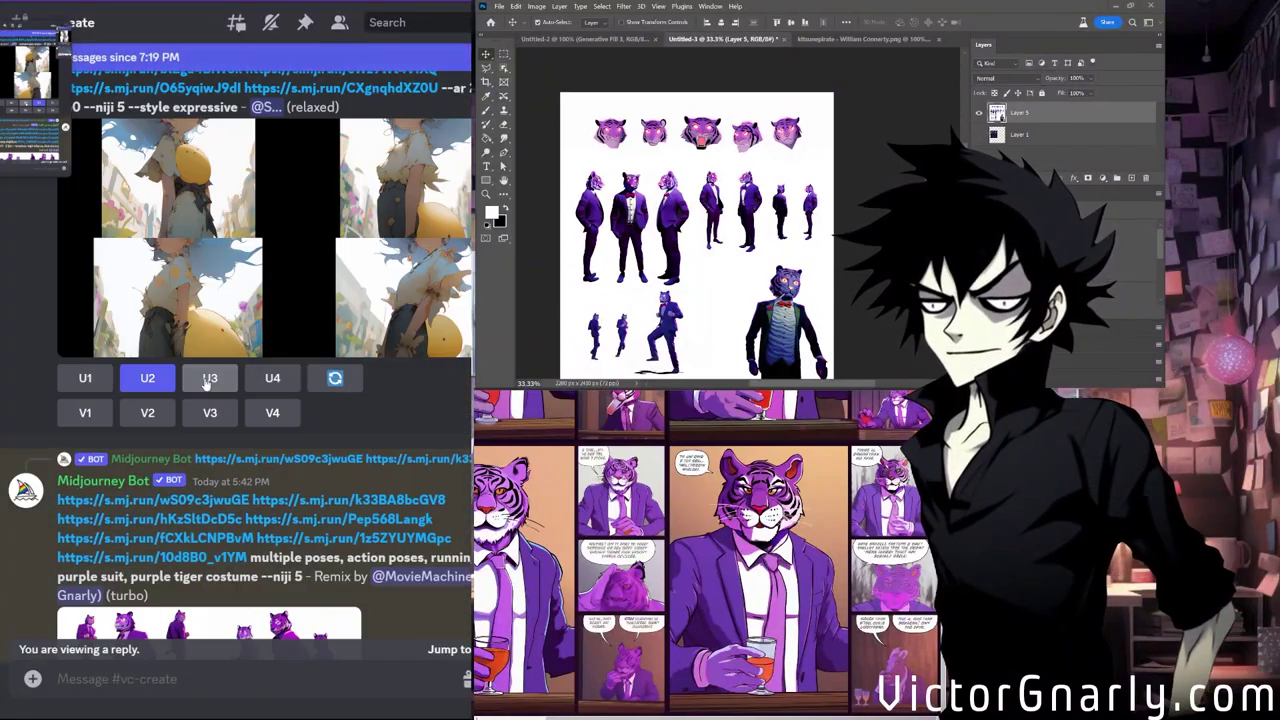
scroll(368, 343, "up", 15)
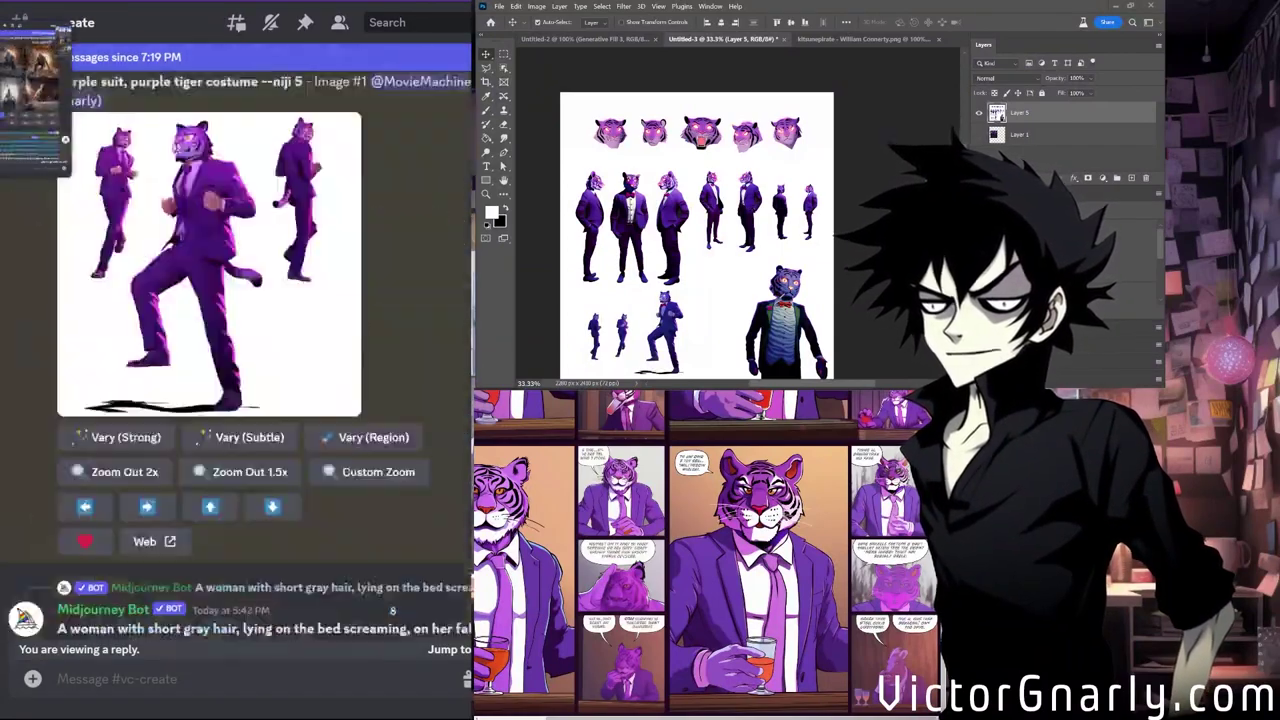
scroll(300, 380, "up", 10)
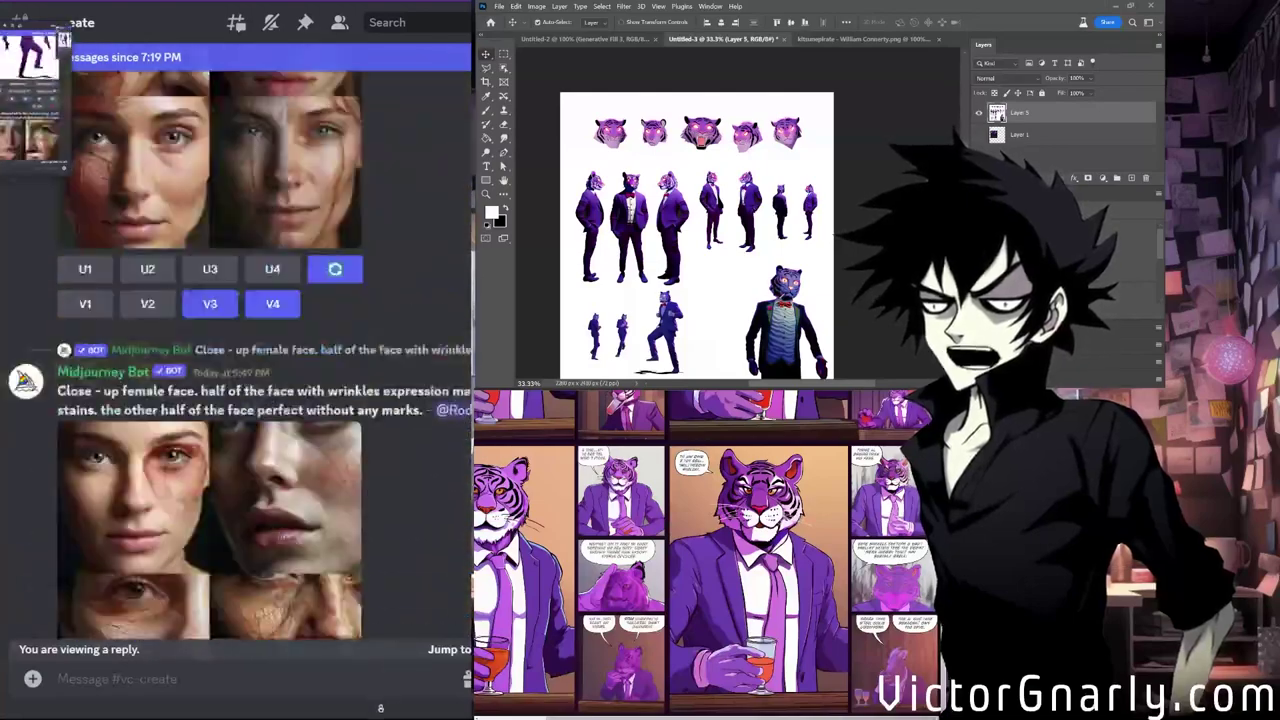
left_click(263, 443)
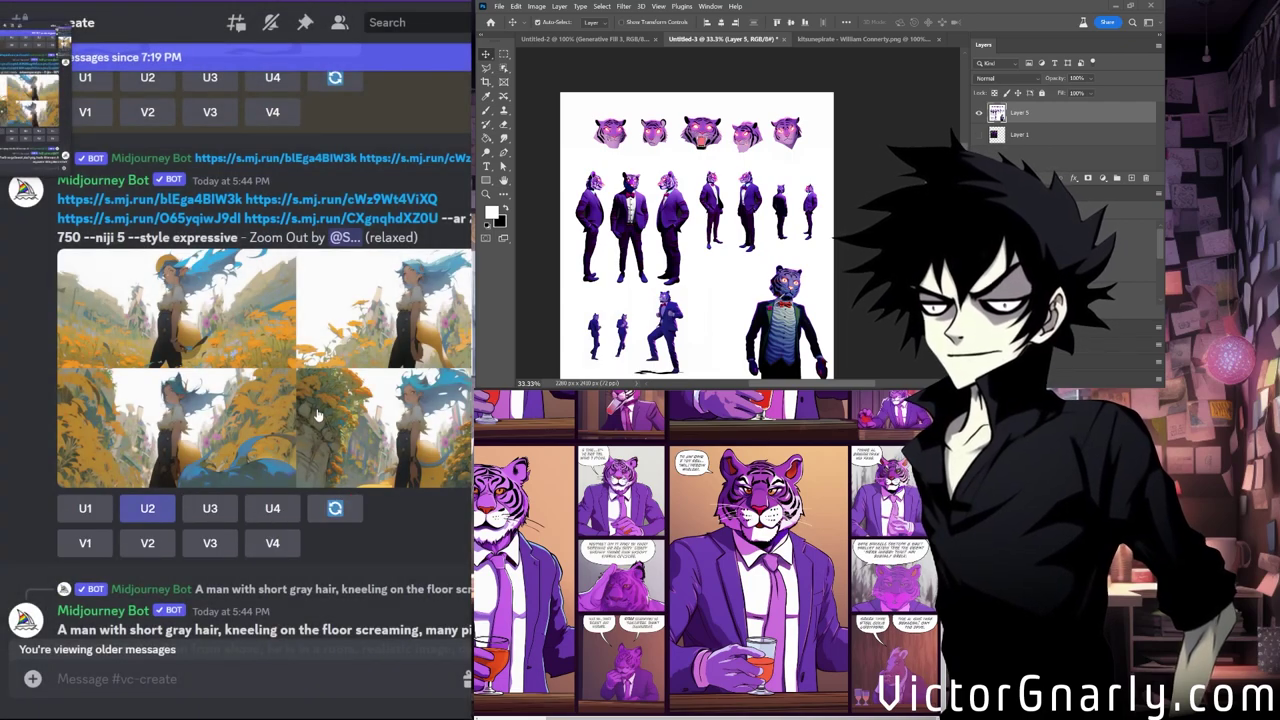
View the newly upscaled blue-haired woman image at a larger size and request a pan to the left for it.
scroll(323, 437, "down", 10)
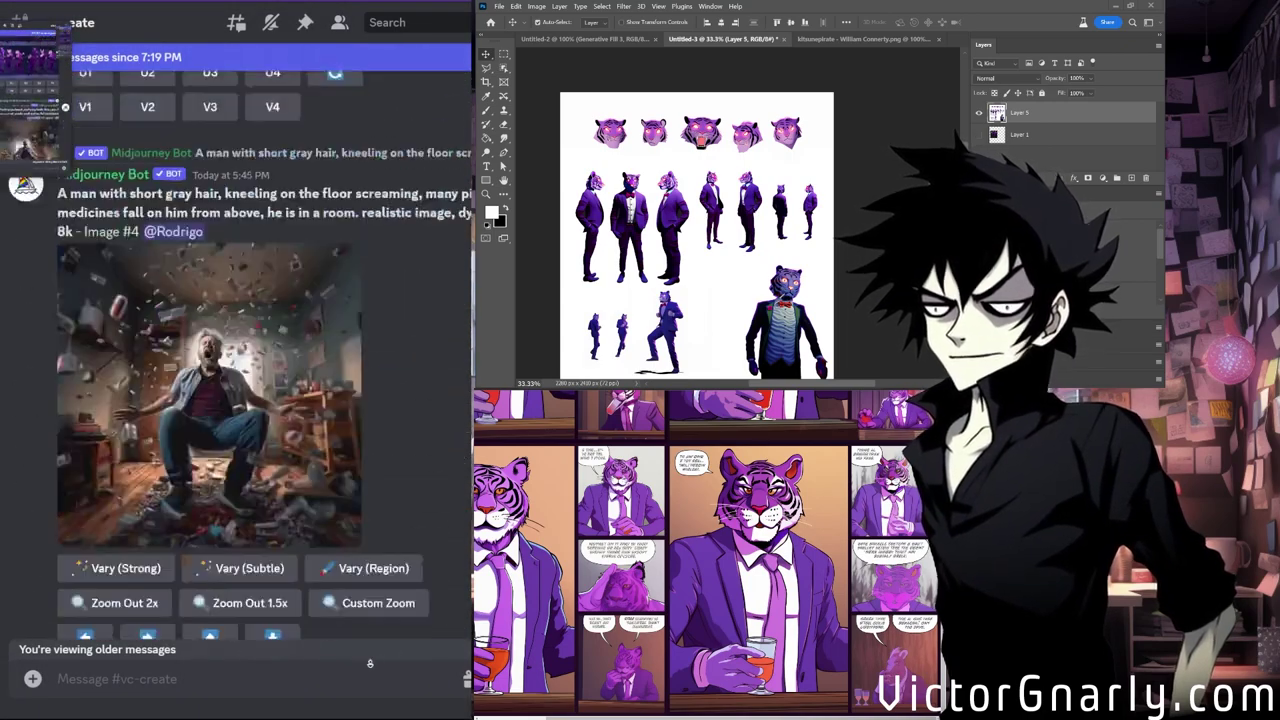
scroll(411, 641, "down", 15)
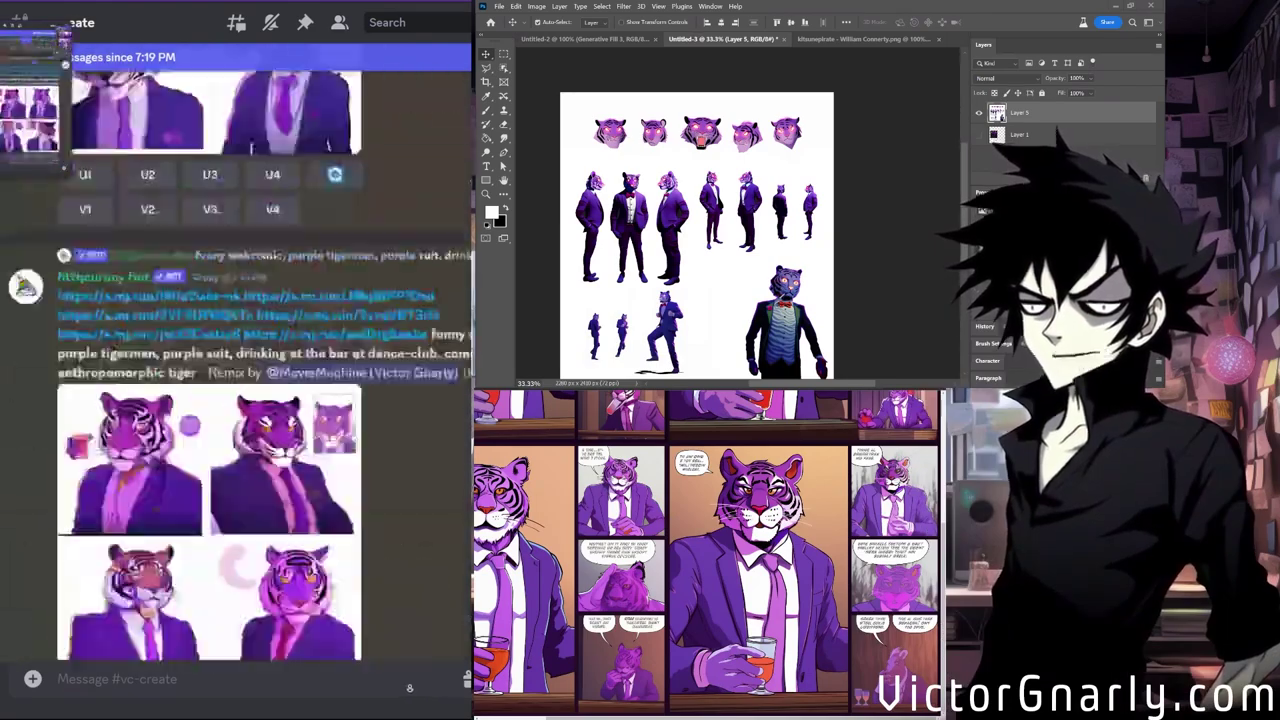
scroll(411, 641, "down", 10)
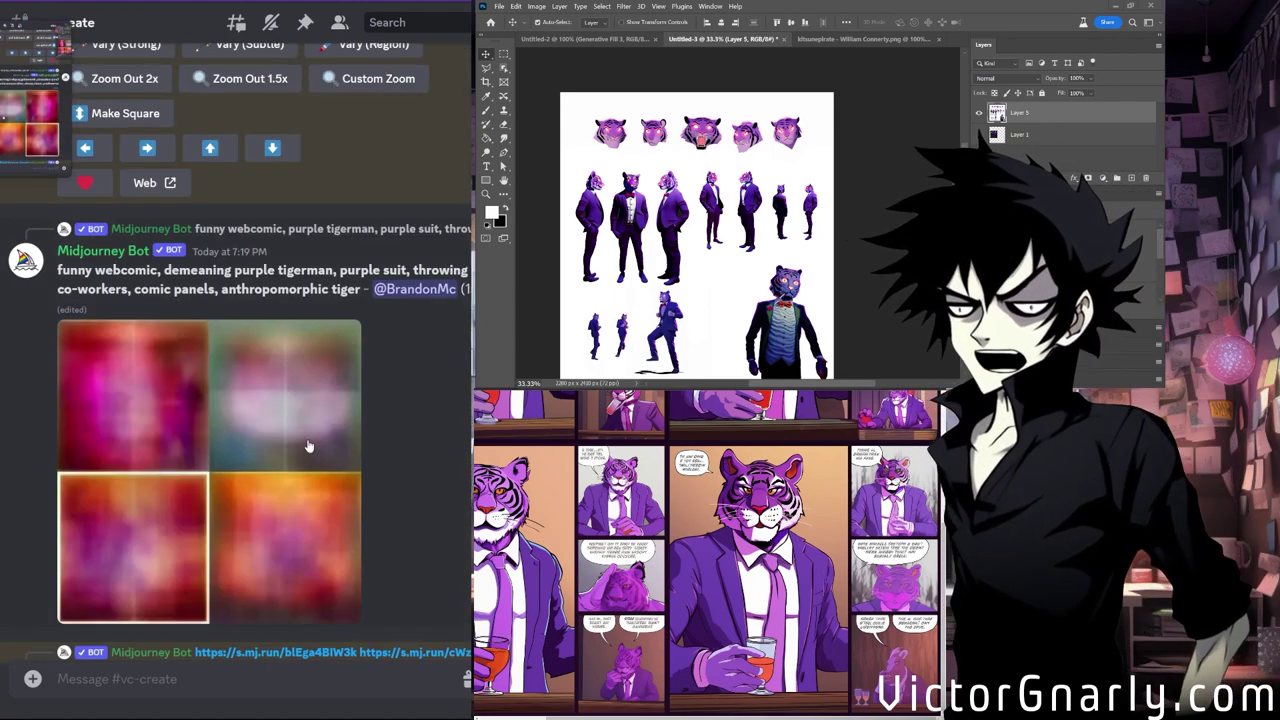
left_click(296, 348)
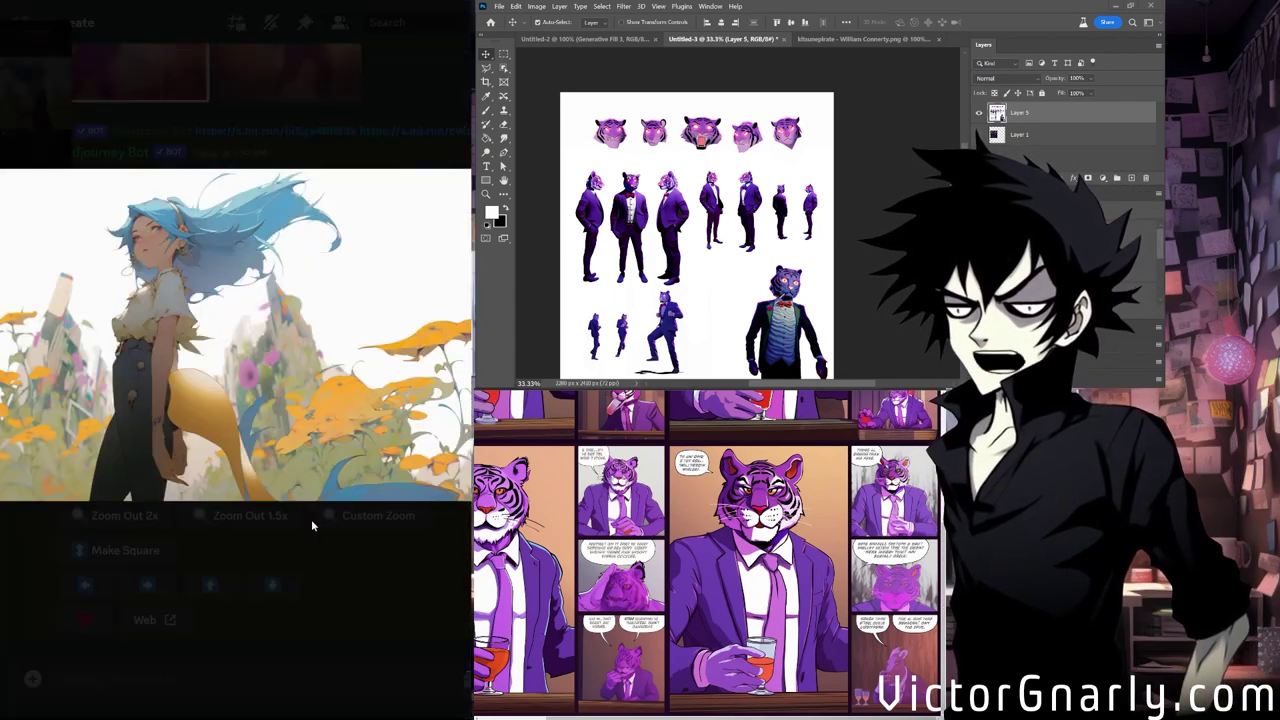
left_click(292, 593)
left_click(88, 590)
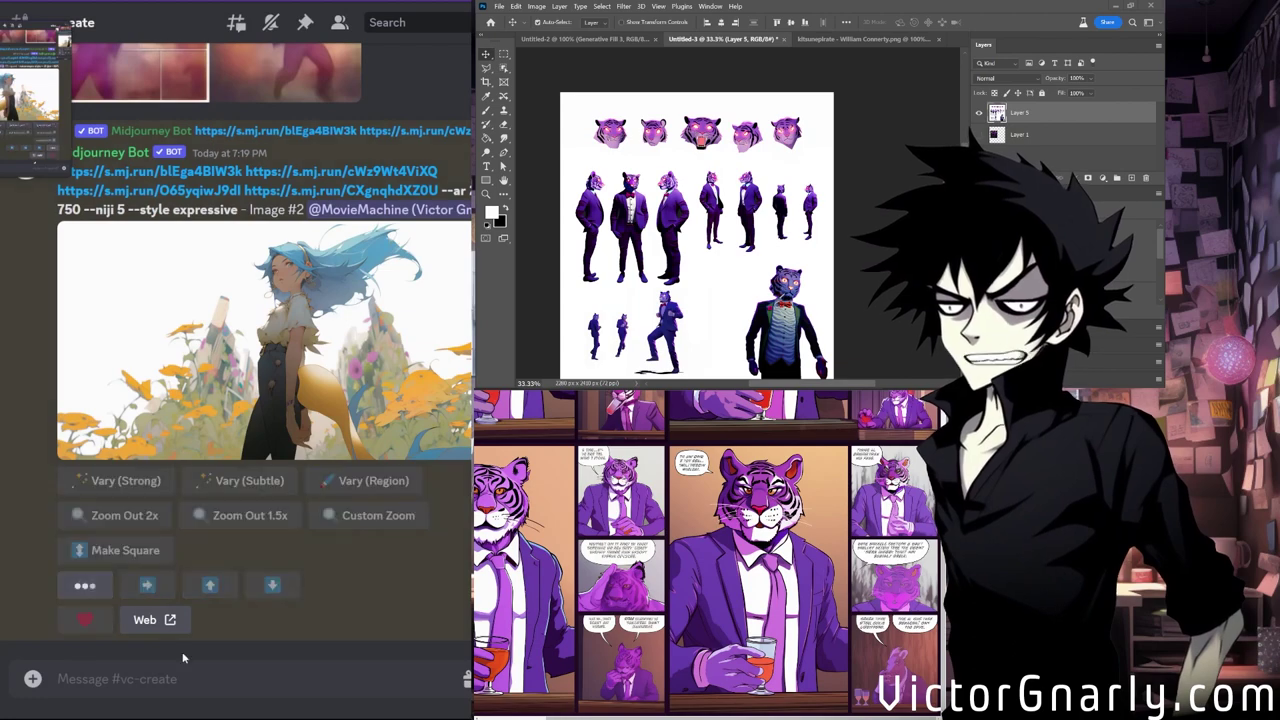
Replace the Pan Left prompt for the blue-haired woman image with only --boogey and submit it.
left_click(57, 346)
key("ctrl+a")
key("BackSpace")
type("--boogey")
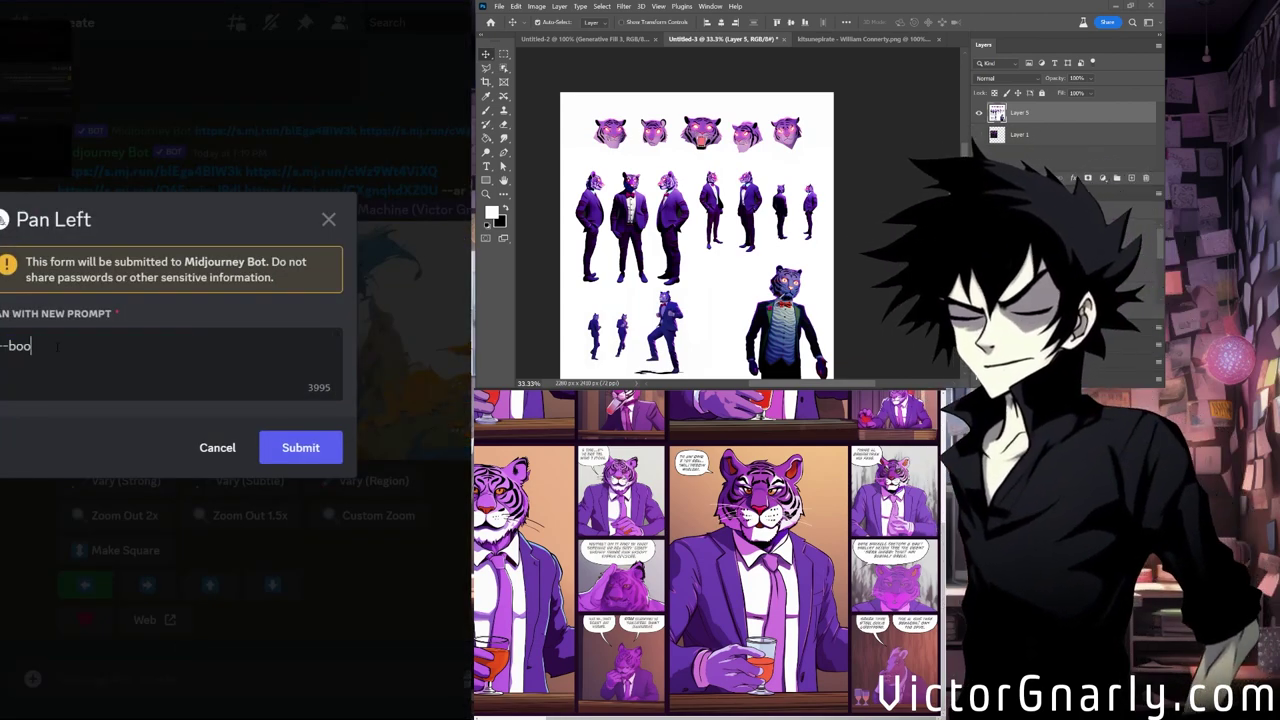
left_click(296, 447)
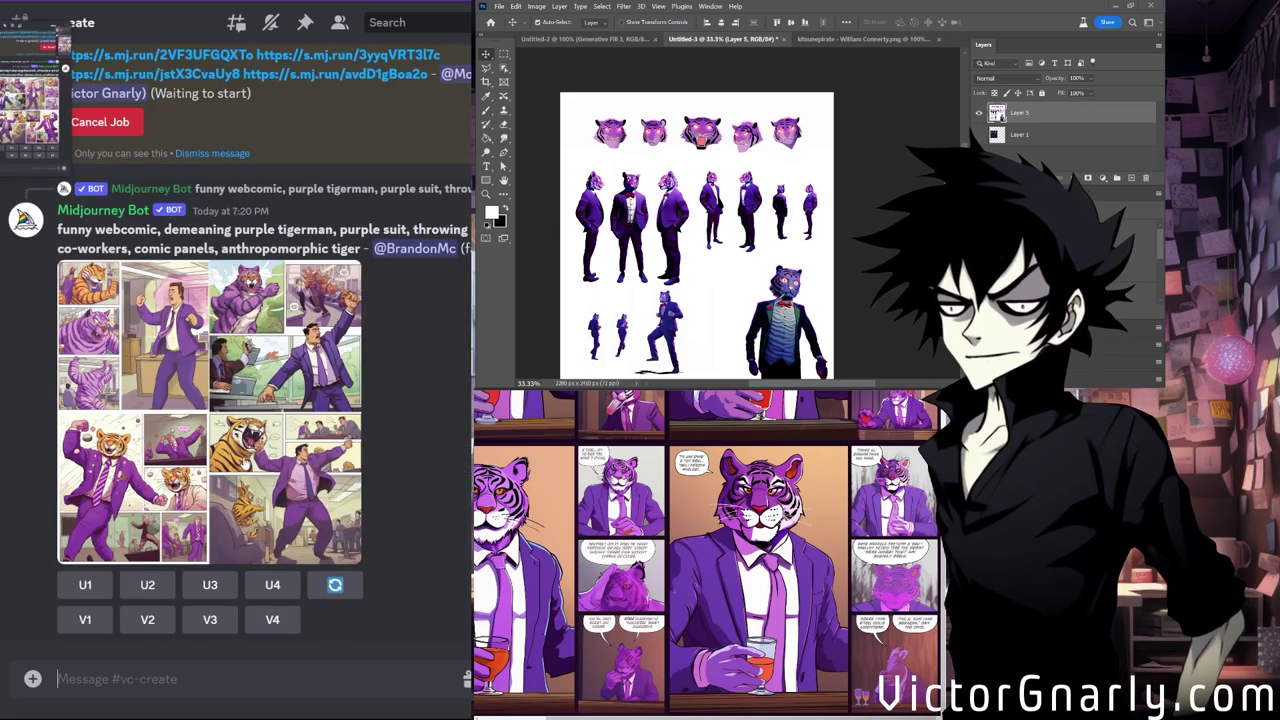
Examine the pan-left result grid at a larger size to see what was added beside the blue-haired woman.
left_click(218, 550)
left_click(210, 625)
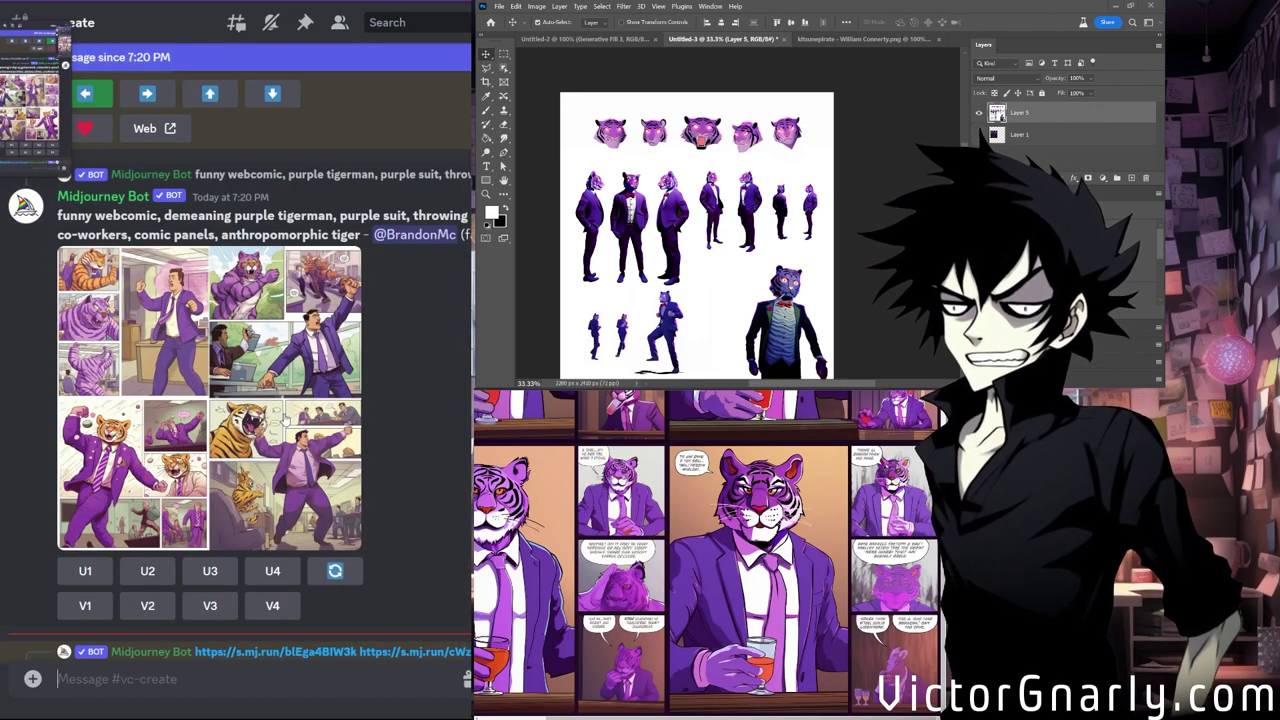
left_click(300, 547)
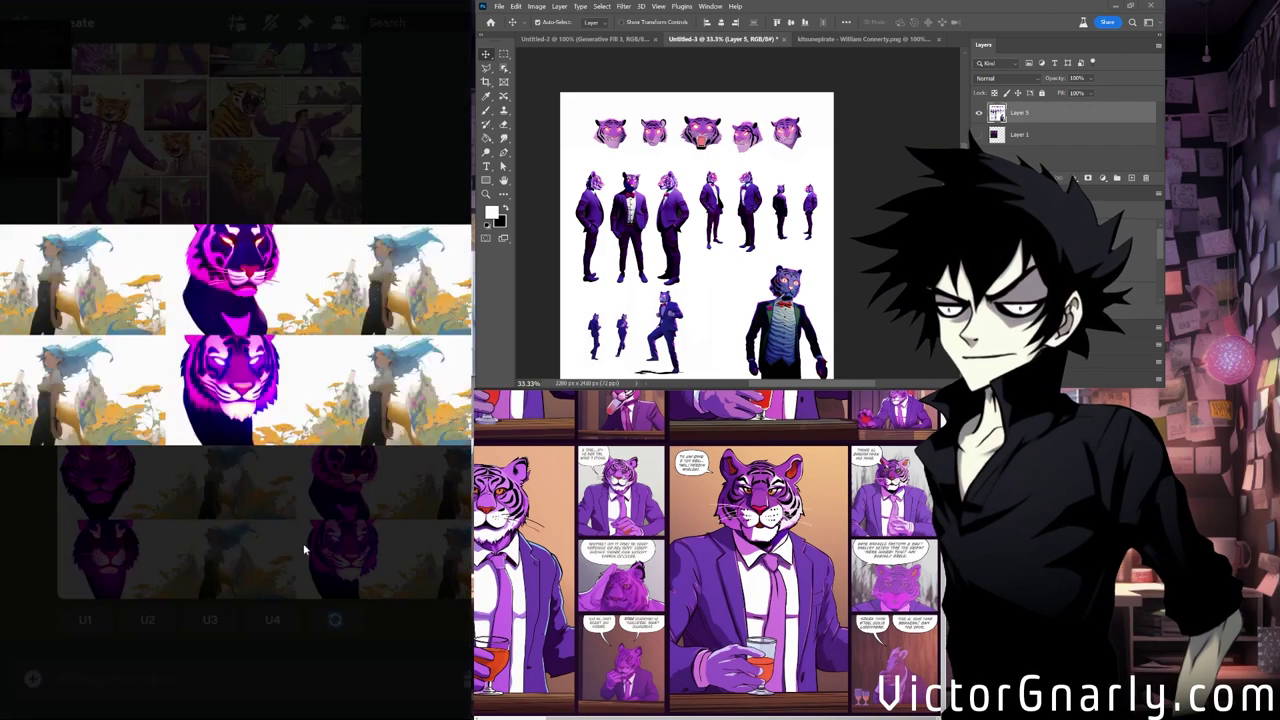
left_click(308, 502)
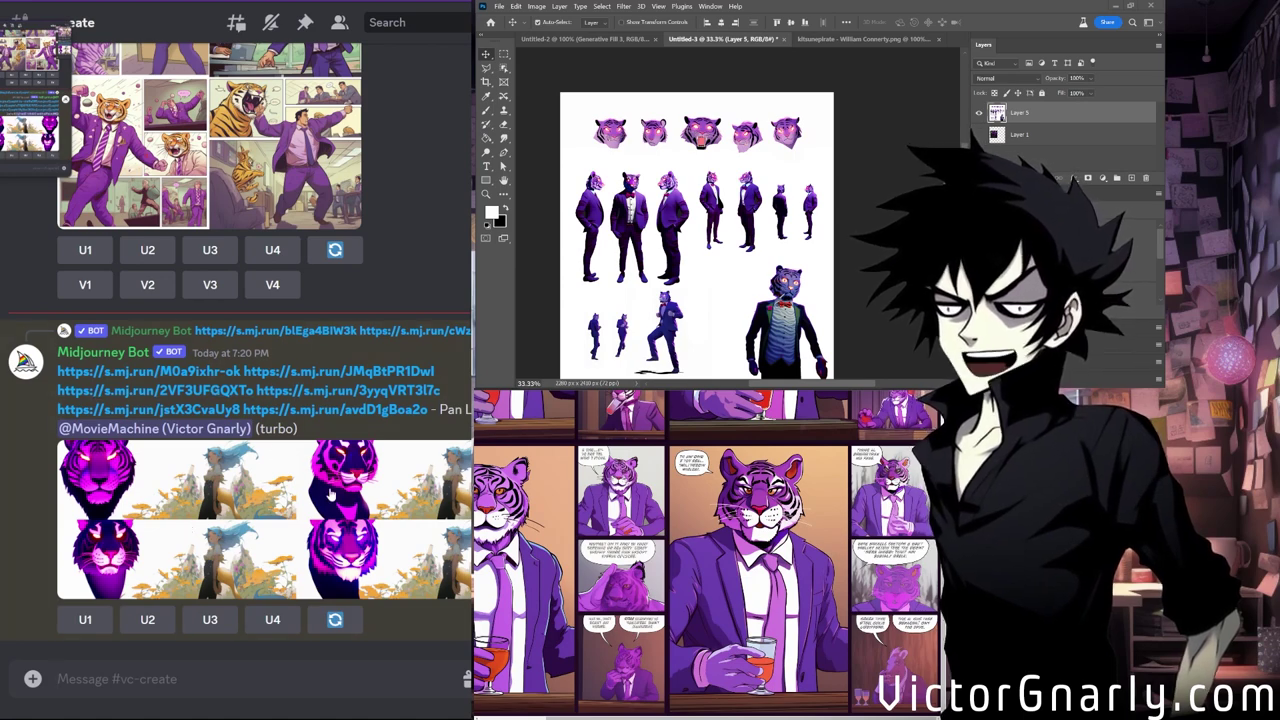
scroll(330, 492, "up", 4)
scroll(330, 492, "down", 4)
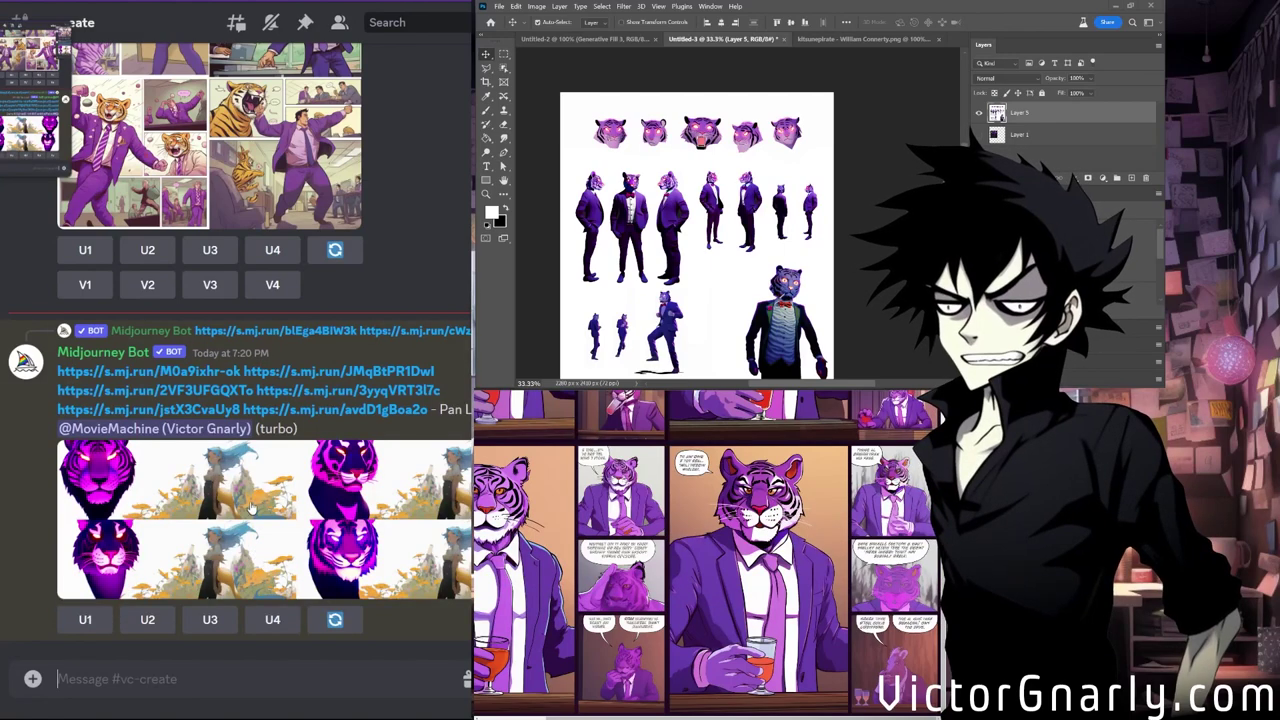
Return to the original upscaled blue-haired woman image and view it enlarged for comparison with the panned results.
scroll(283, 527, "up", 15)
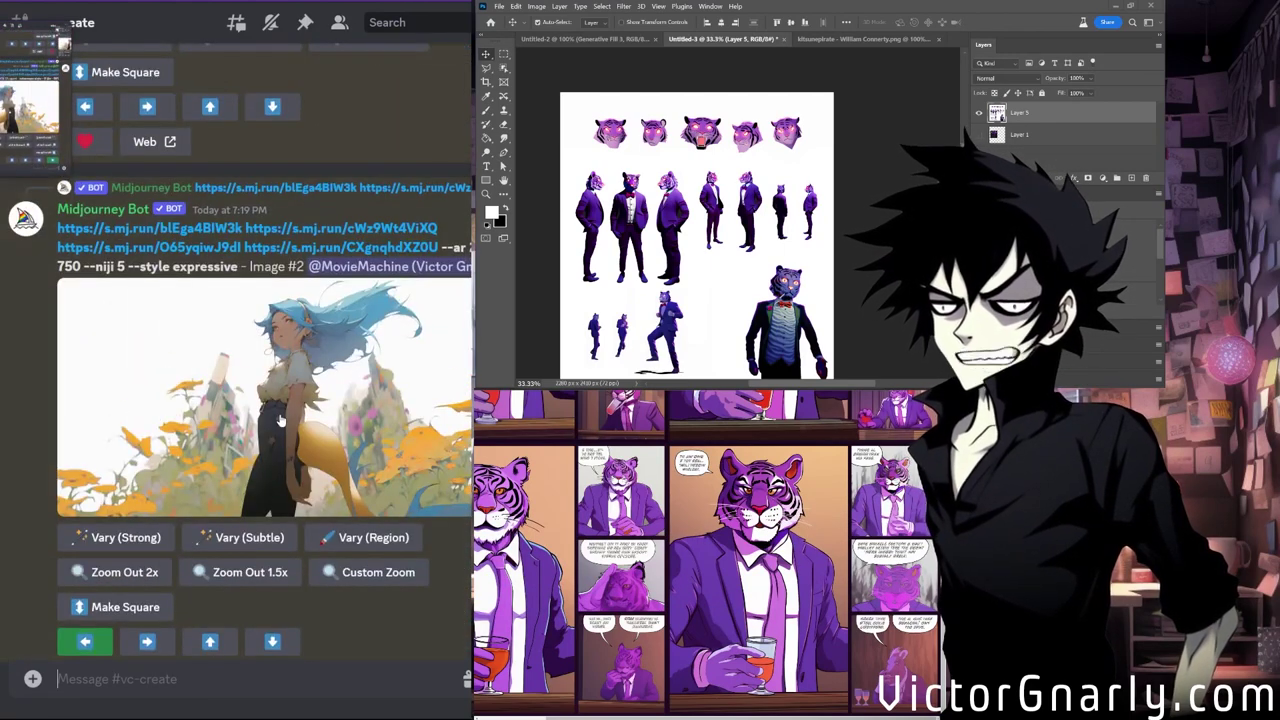
left_click(281, 423)
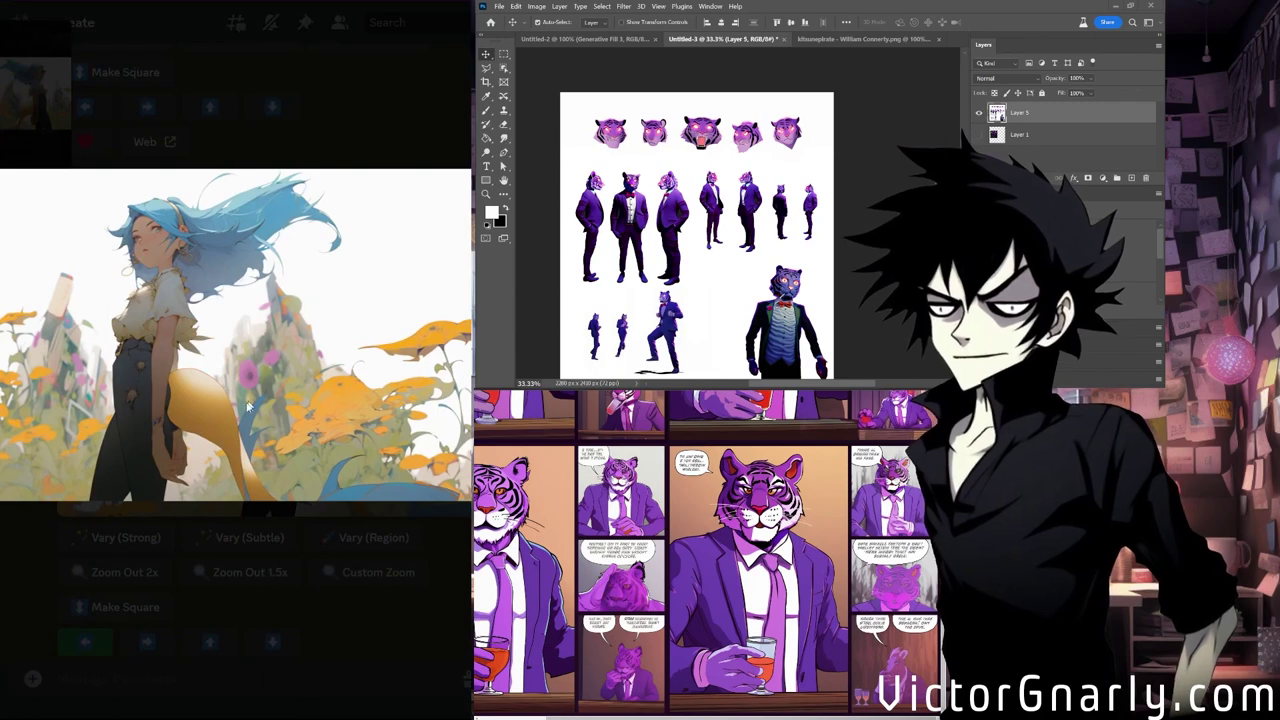
left_click(219, 543)
scroll(195, 490, "down", 2)
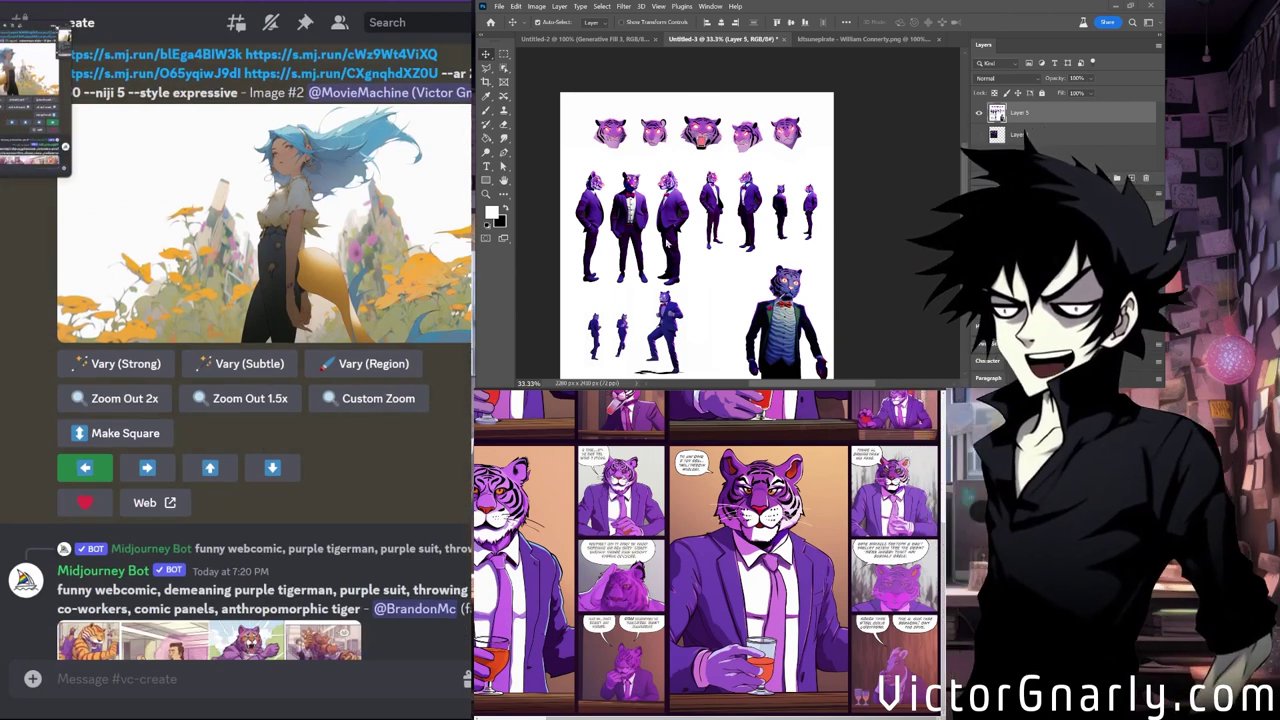
Frame the last tiger head on the Photoshop sheet, then switch to Notepad and copy all image links listed under Tiger_turnaround.
left_click_drag(768, 113, 806, 153)
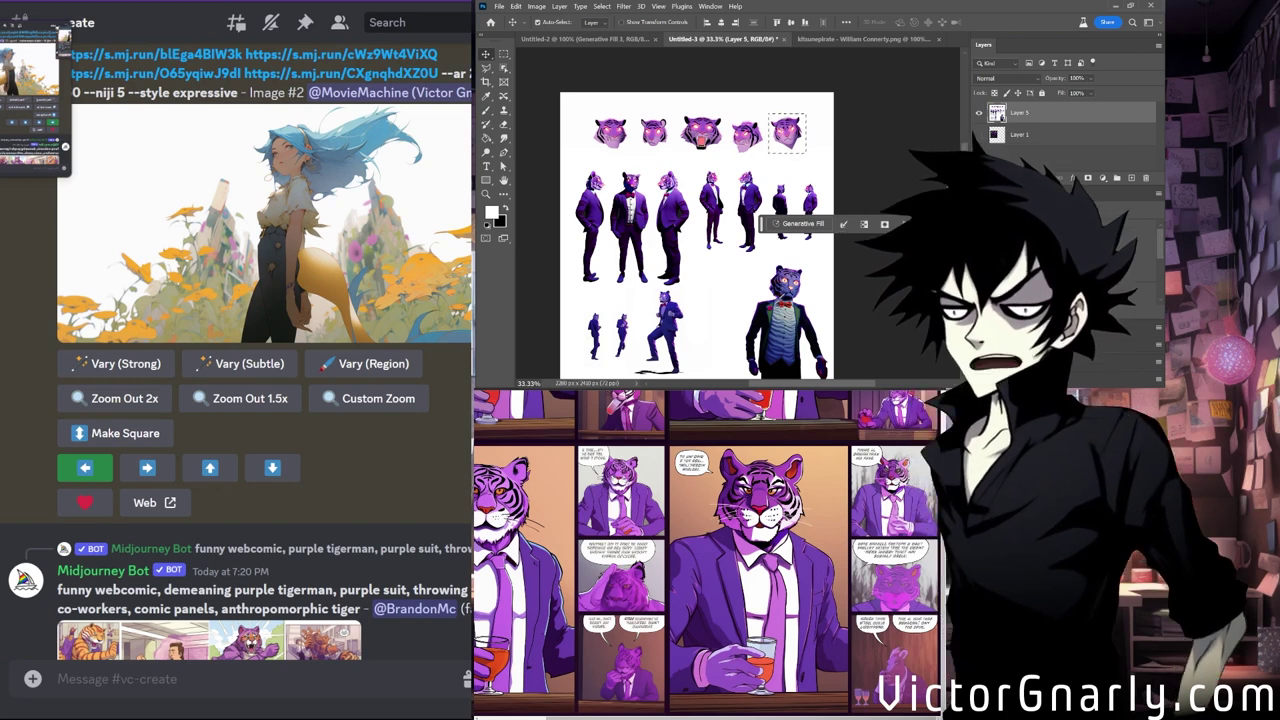
key("alt+Tab")
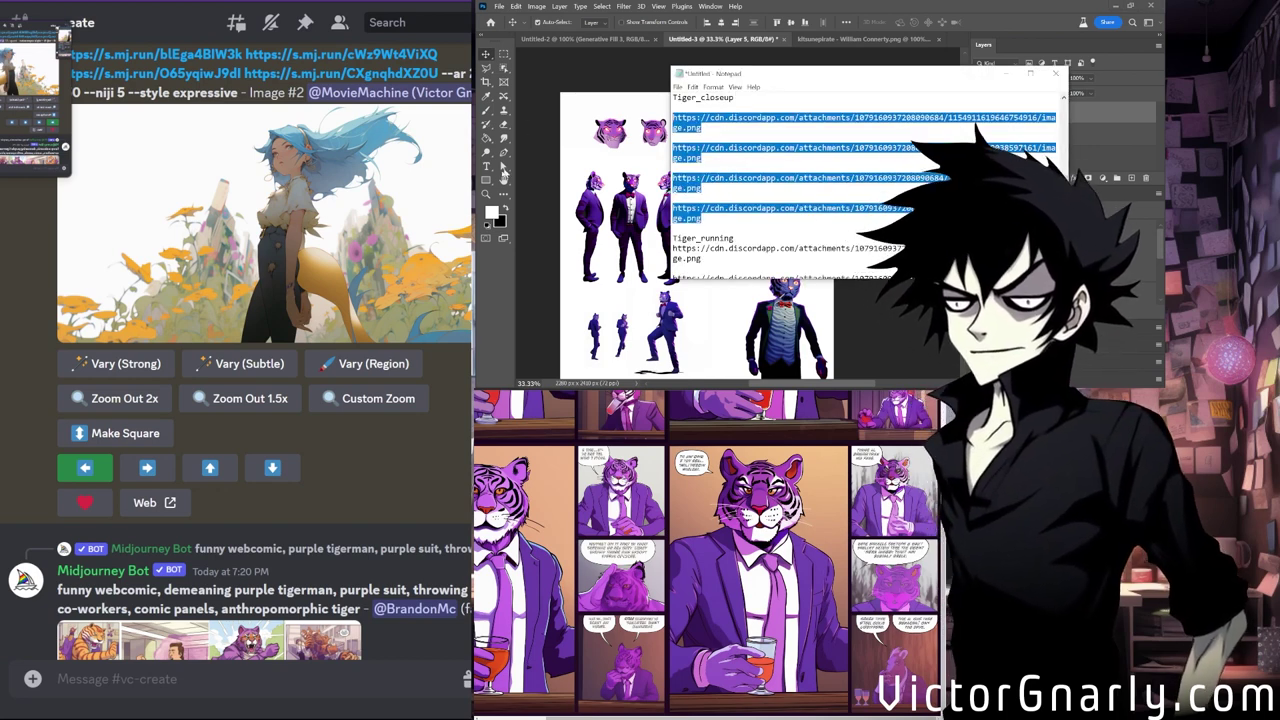
scroll(740, 210, "up", 4)
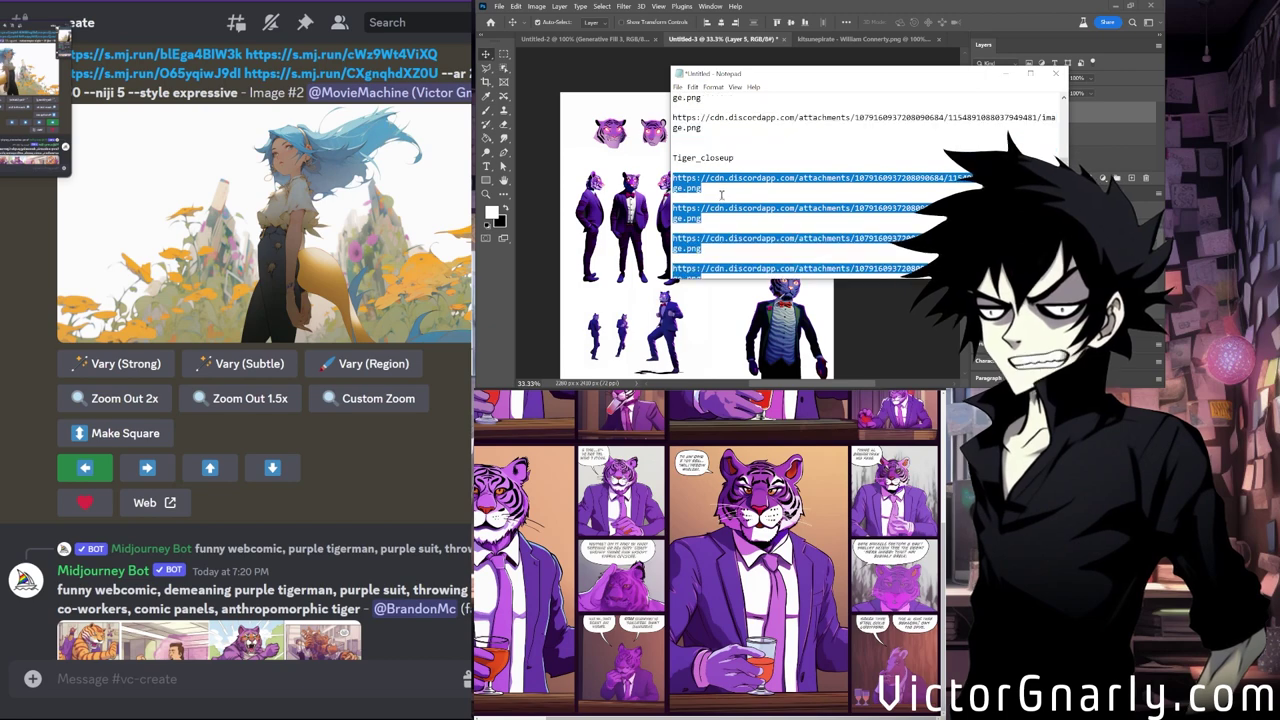
scroll(728, 188, "up", 5)
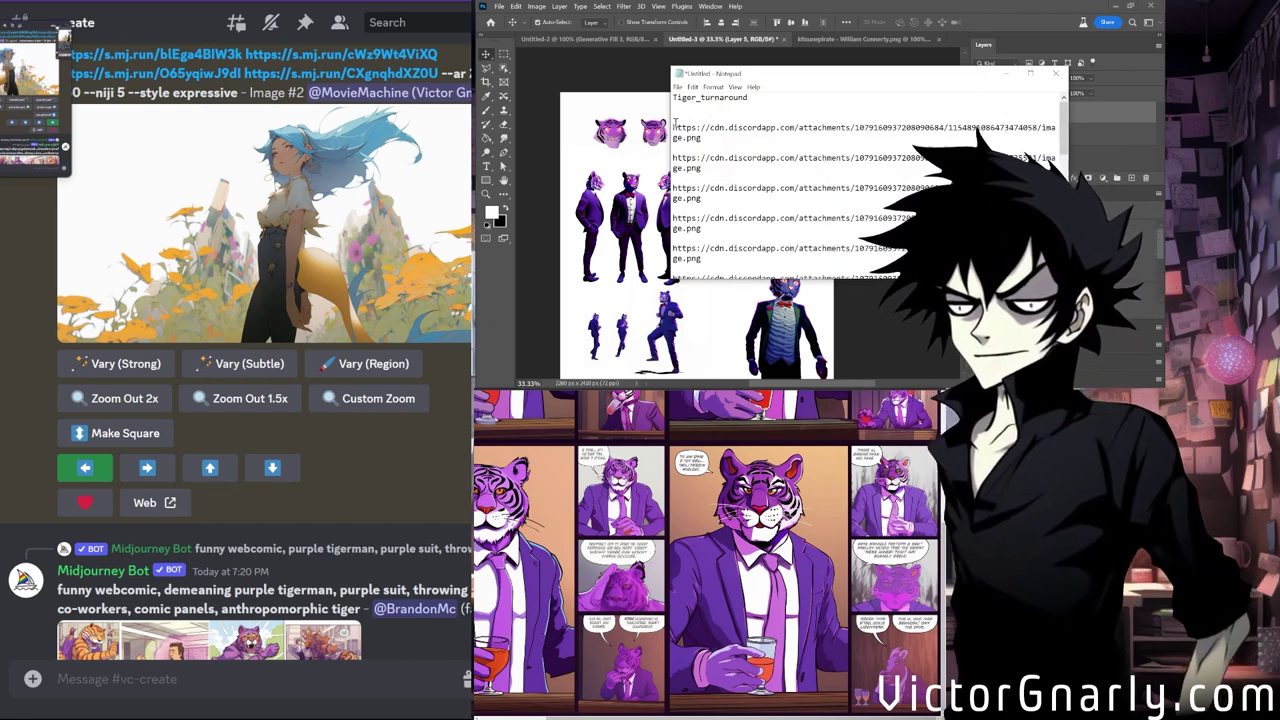
left_click_drag(673, 127, 787, 246)
left_click_drag(786, 160, 814, 200)
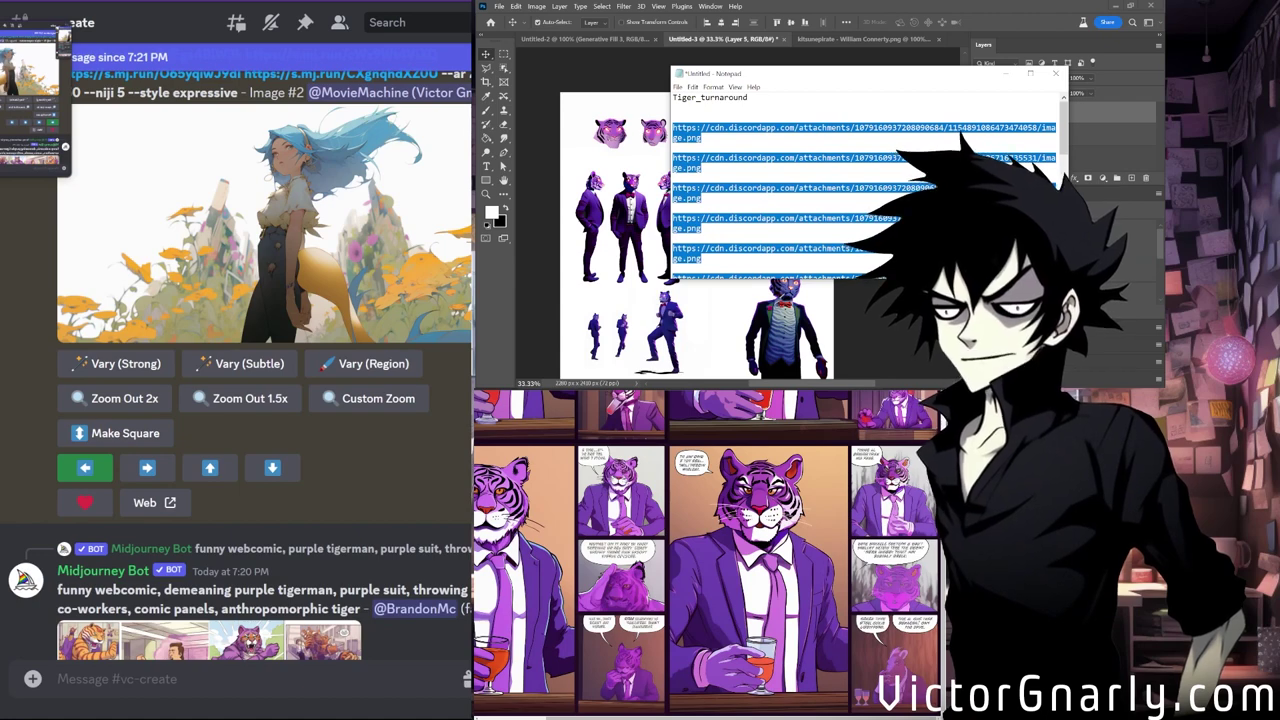
Submit another Pan Left request for the blue-haired woman image in Discord, using the copied turnaround links as the whole prompt.
left_click(100, 474)
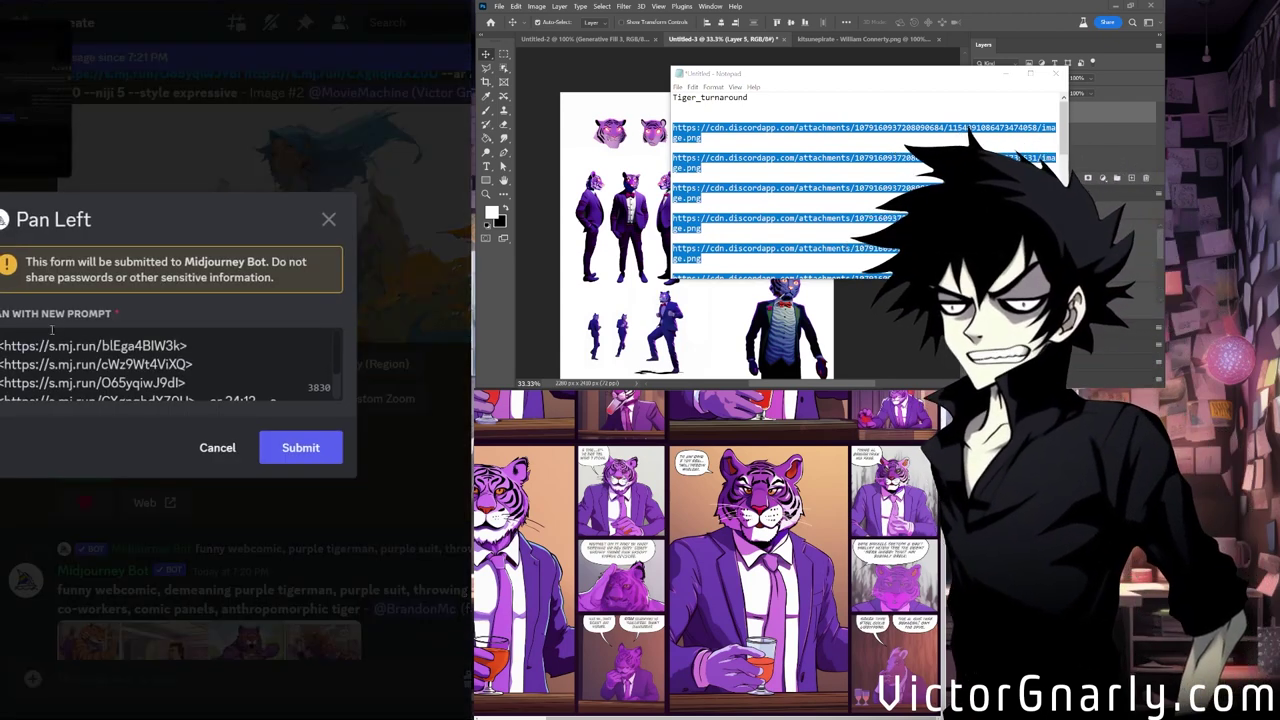
key("ctrl+a")
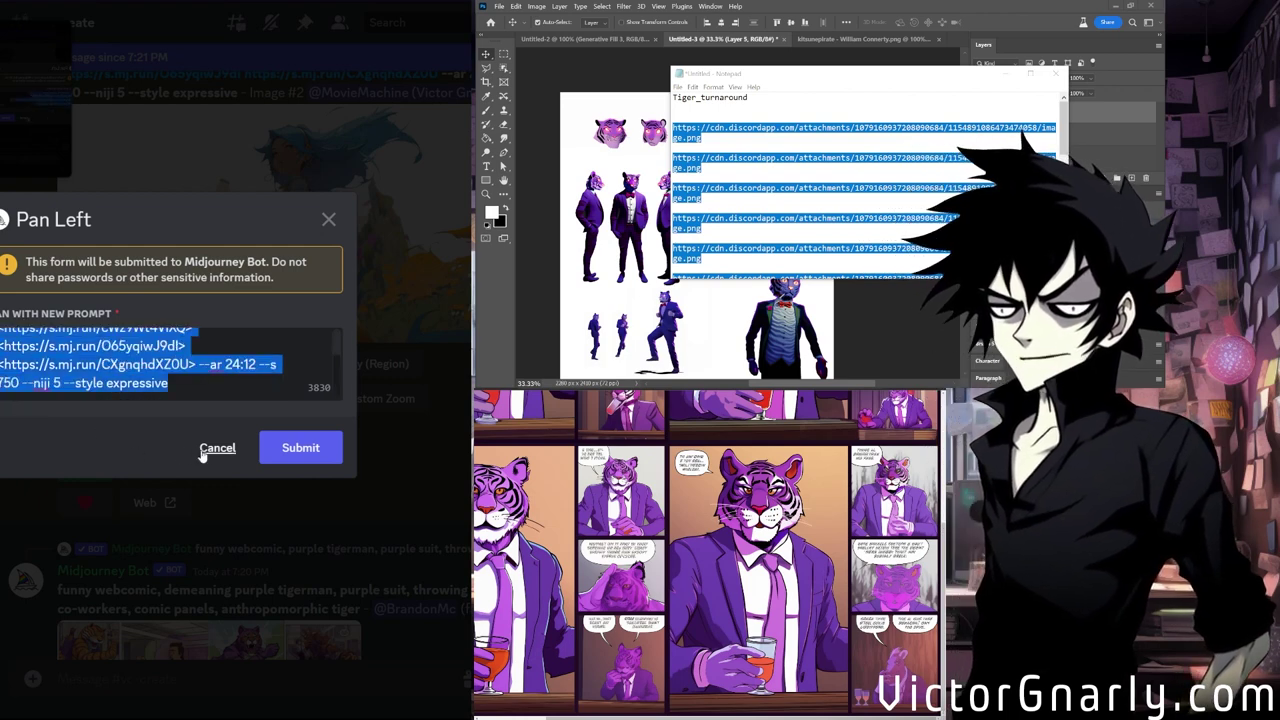
key("ctrl+v")
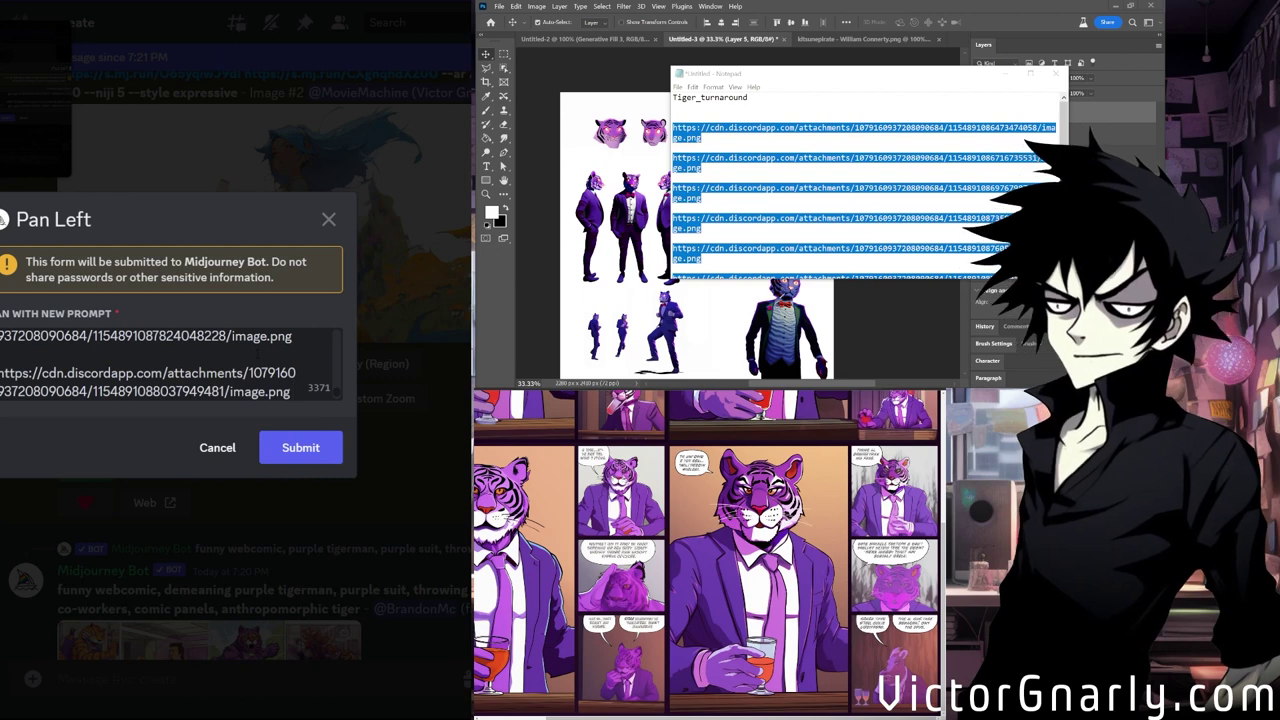
key("Return")
key("BackSpace")
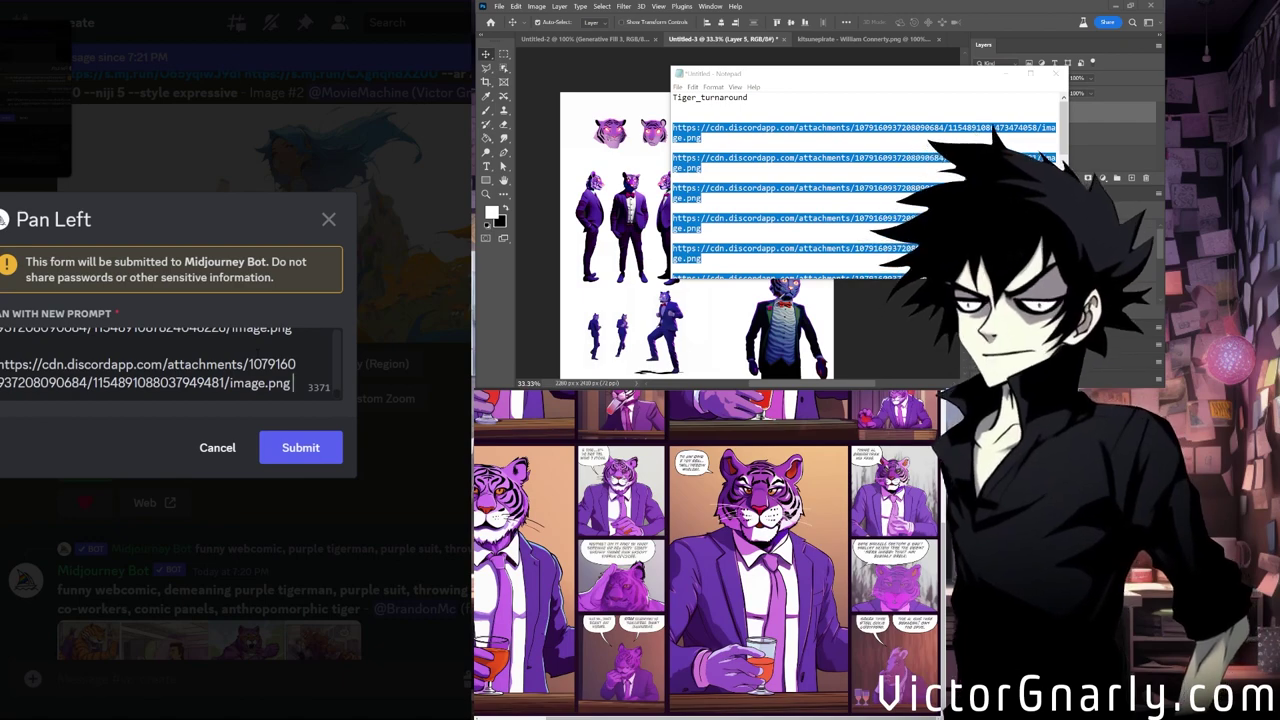
left_click(290, 448)
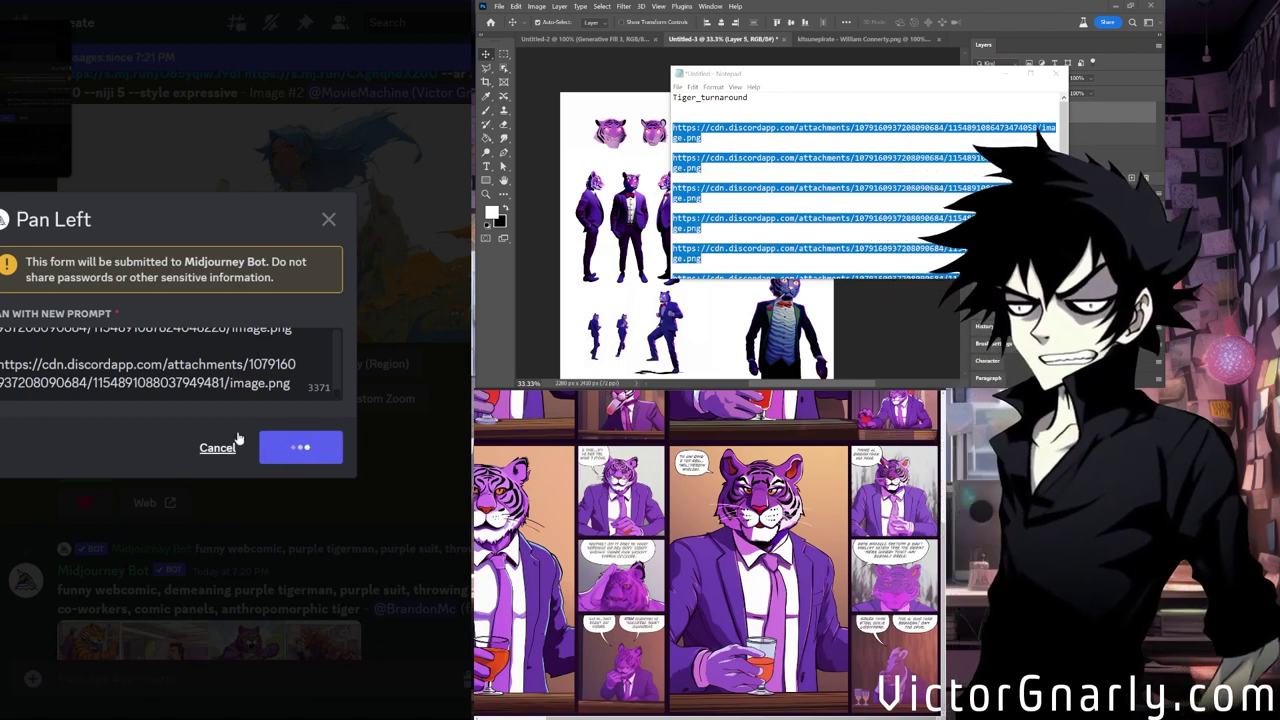
View the earlier pan grid of full-body tigermen enlarged, and examine the new turnaround-based pan as it renders.
scroll(160, 480, "down", 2)
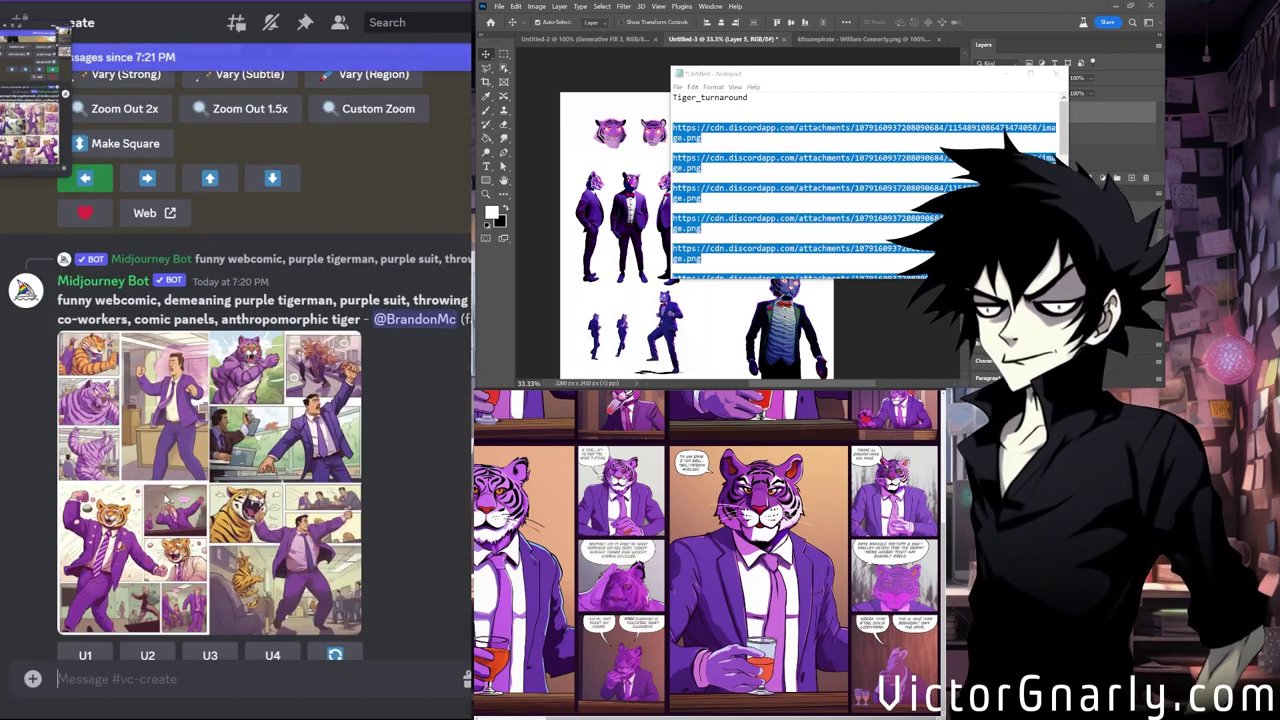
scroll(165, 478, "up", 2)
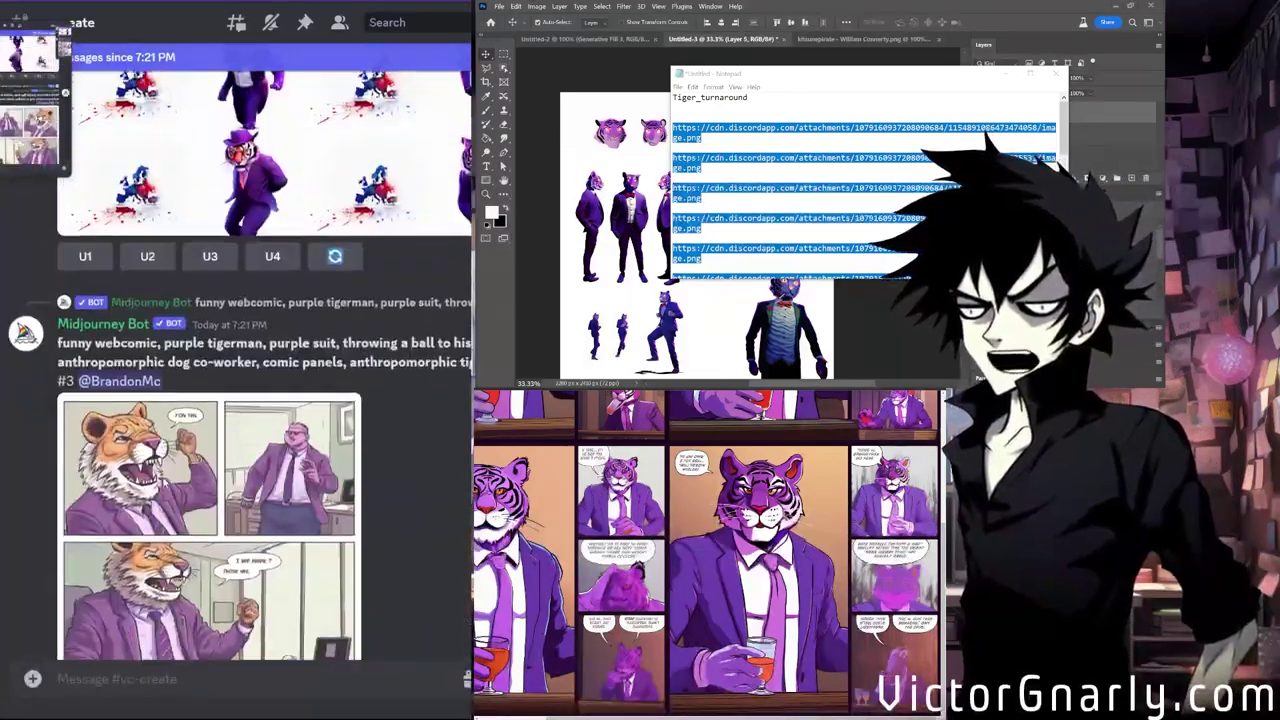
left_click(255, 463)
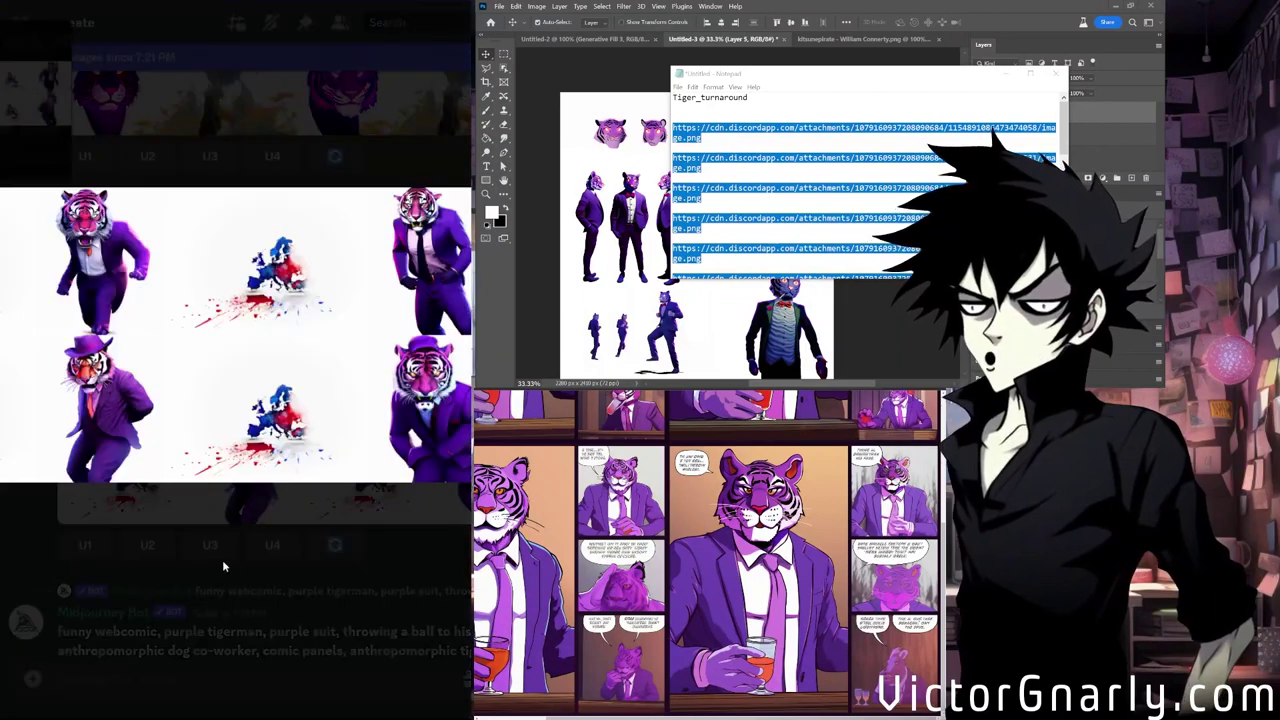
left_click(250, 574)
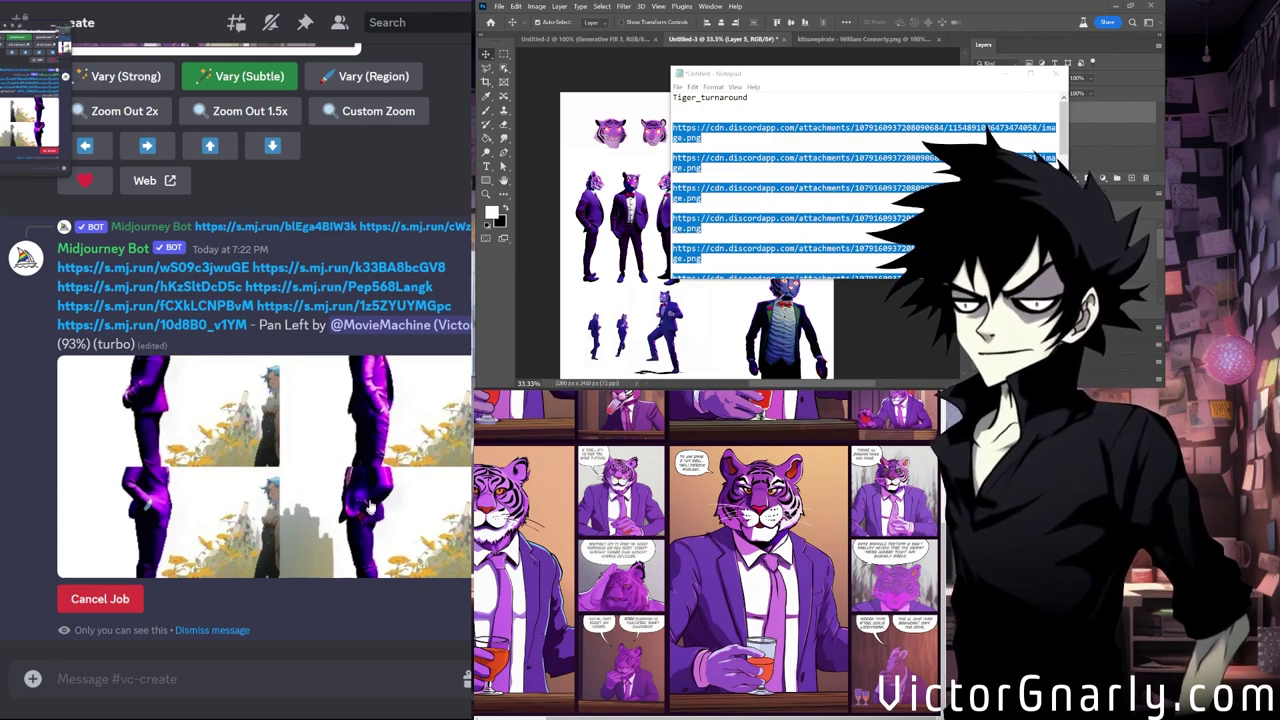
left_click(350, 508)
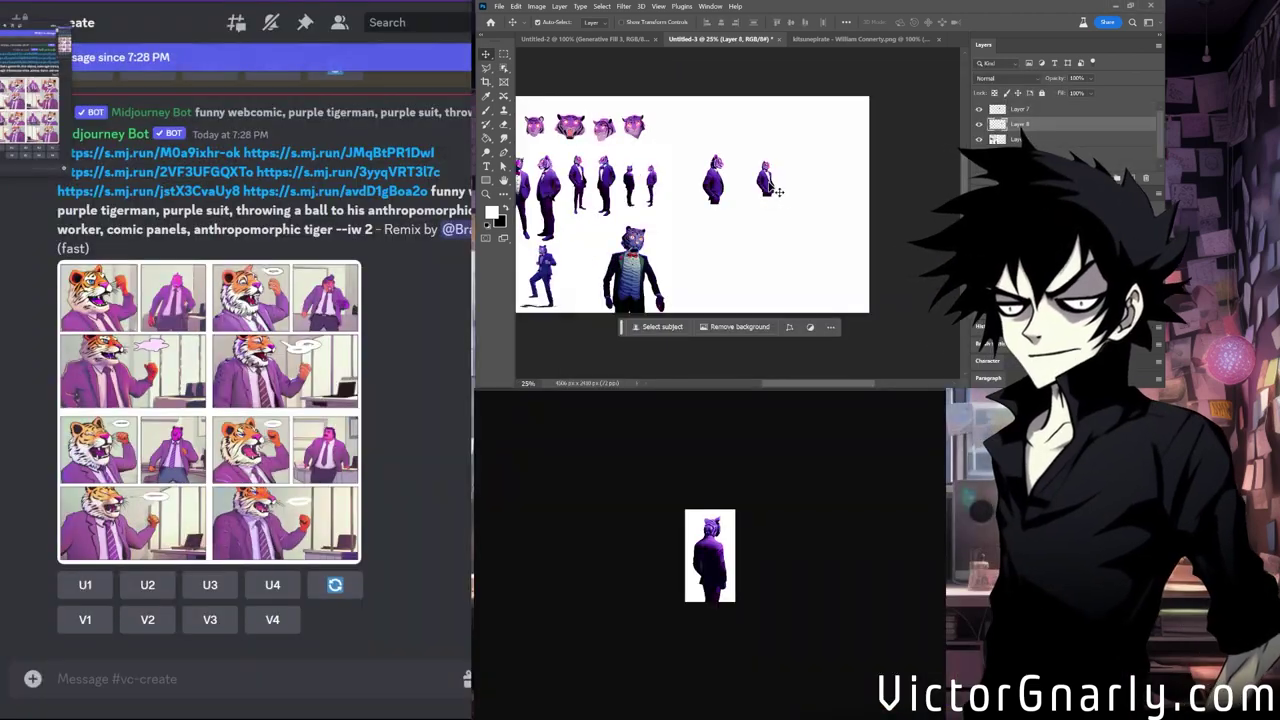
Copy one of the small standing tigermen to its own layer in Photoshop and place it beside the two separated figures.
left_click_drag(766, 184, 770, 180)
left_click(635, 184)
left_click(503, 53)
left_click_drag(621, 162, 683, 190)
key("v")
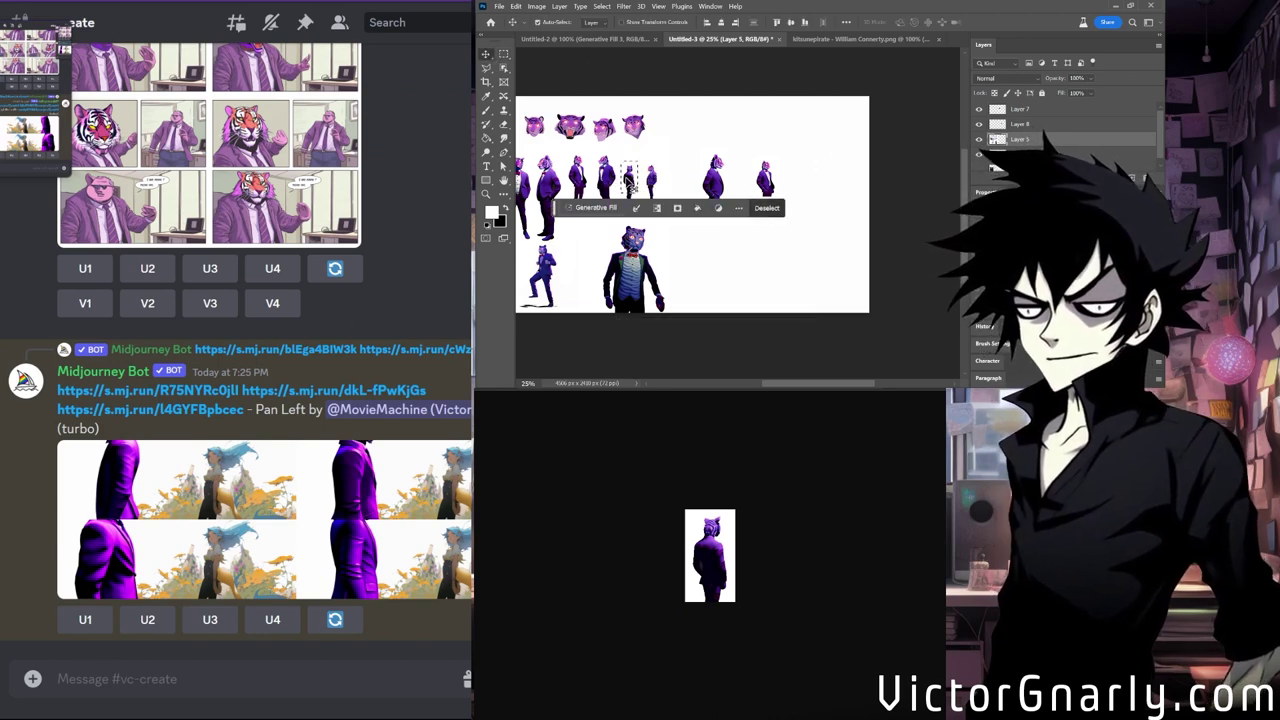
key("ctrl+j")
left_click_drag(650, 178, 818, 183)
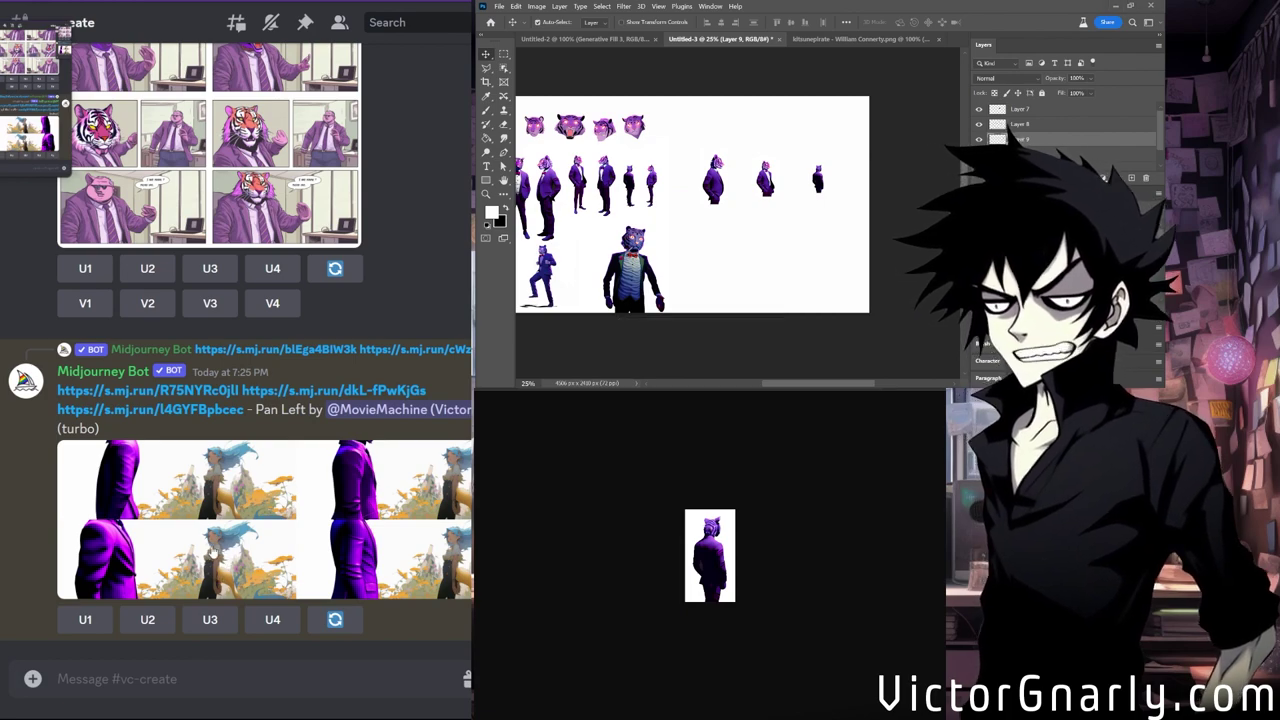
Check the latest pan grid at a larger size, then spread the three separated tigermen diagonally across the blank canvas area.
left_click(222, 555)
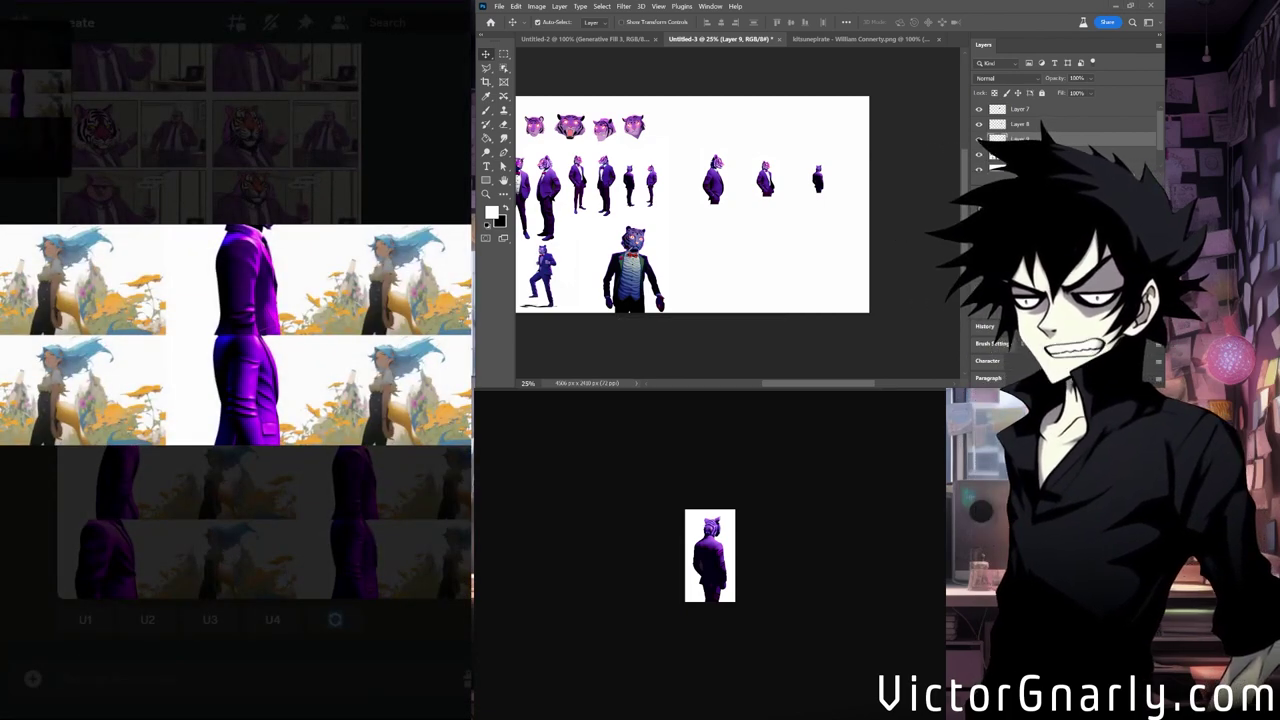
left_click(173, 541)
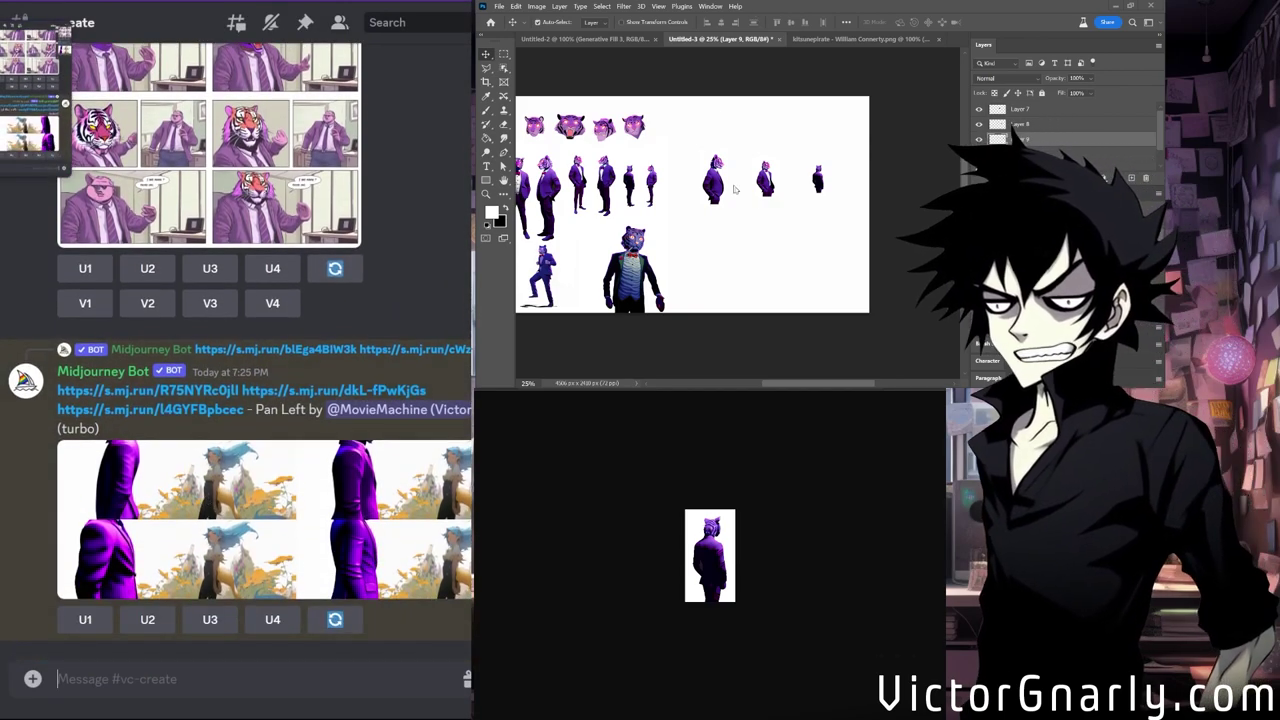
left_click_drag(766, 182, 774, 230)
left_click_drag(821, 186, 835, 284)
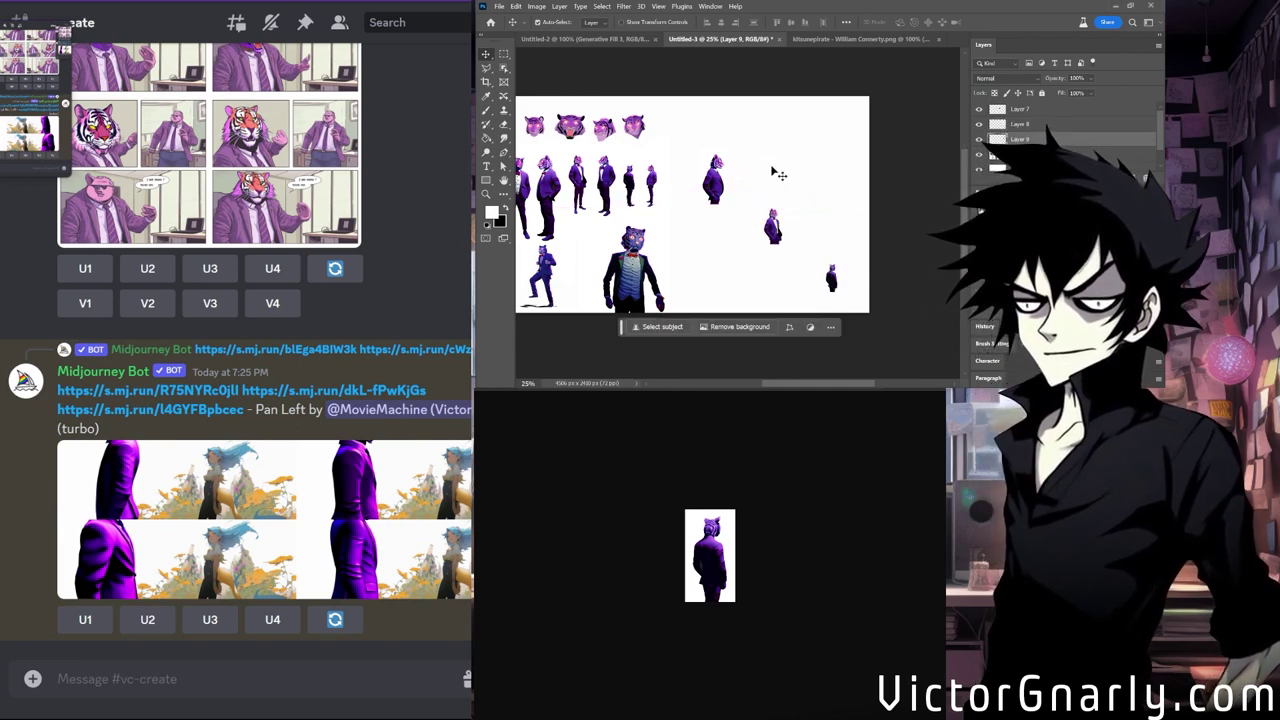
left_click_drag(717, 190, 740, 175)
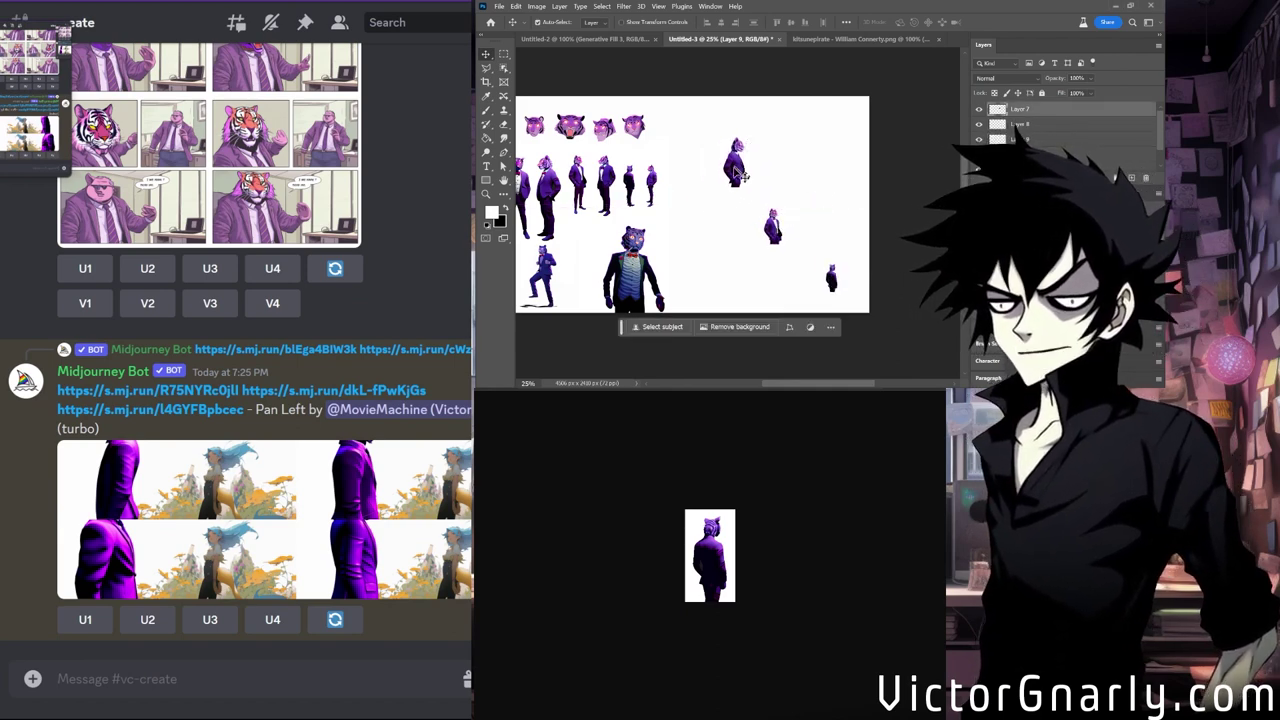
Merge the tigerman layers into one and paste a copy of the uppermost separated figure, framed with white space, into the Discord message.
left_click(503, 53)
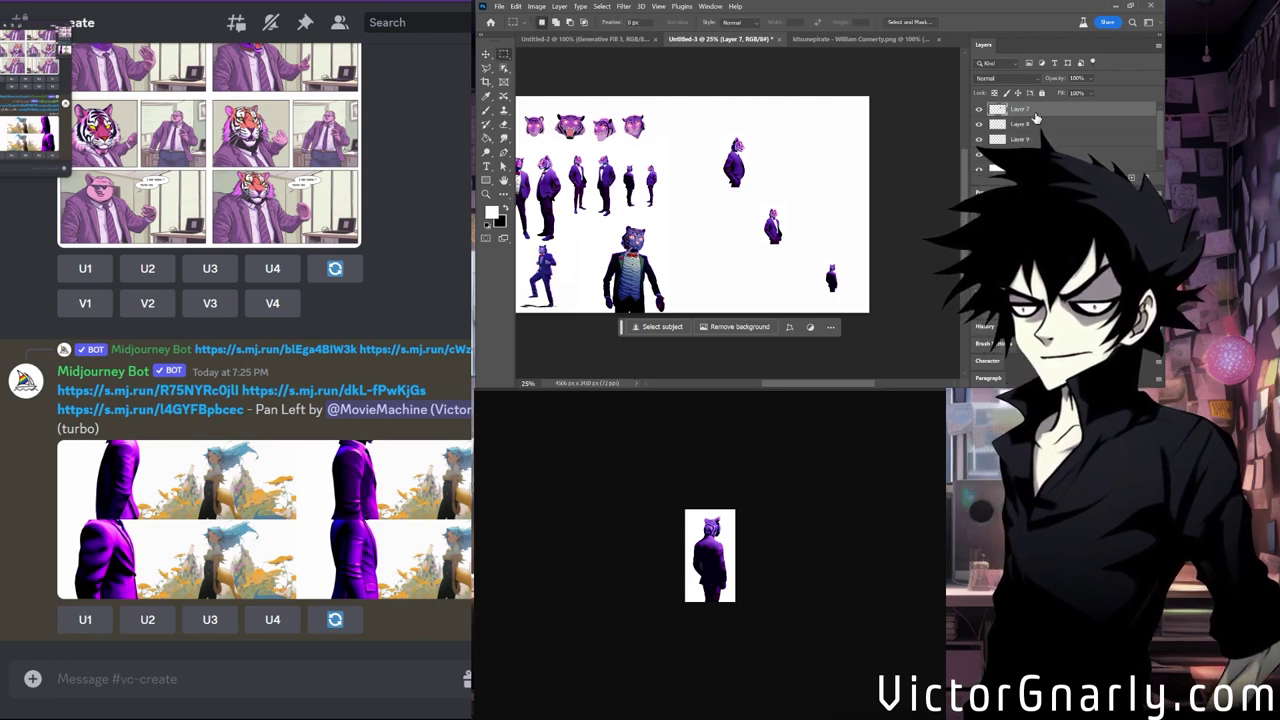
key("ctrl+e")
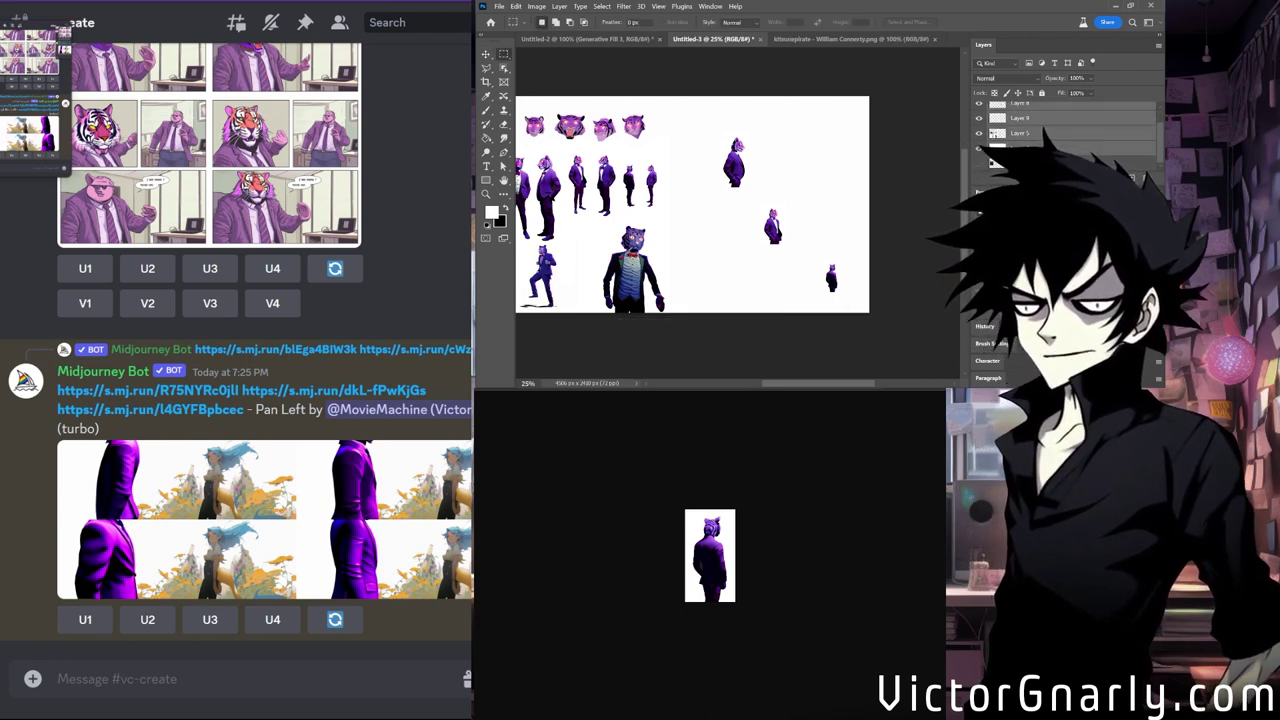
left_click_drag(678, 129, 794, 187)
left_click(486, 53)
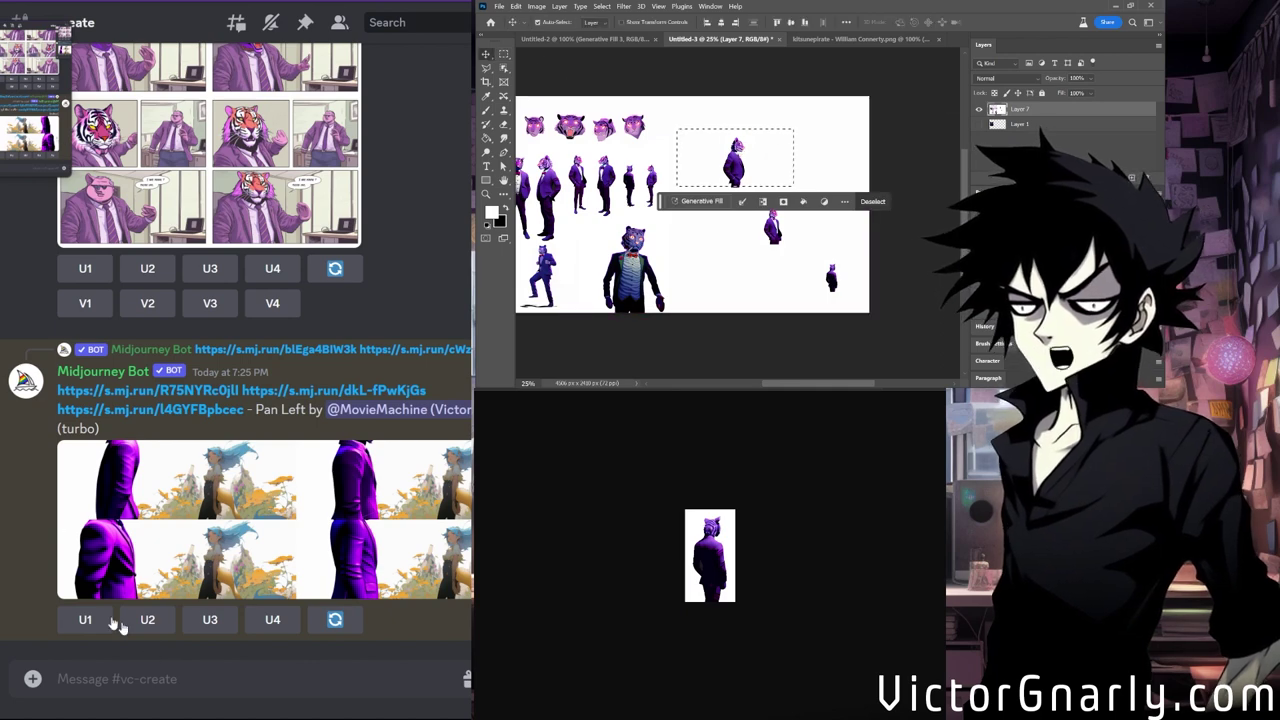
key("ctrl+d")
key("ctrl+v")
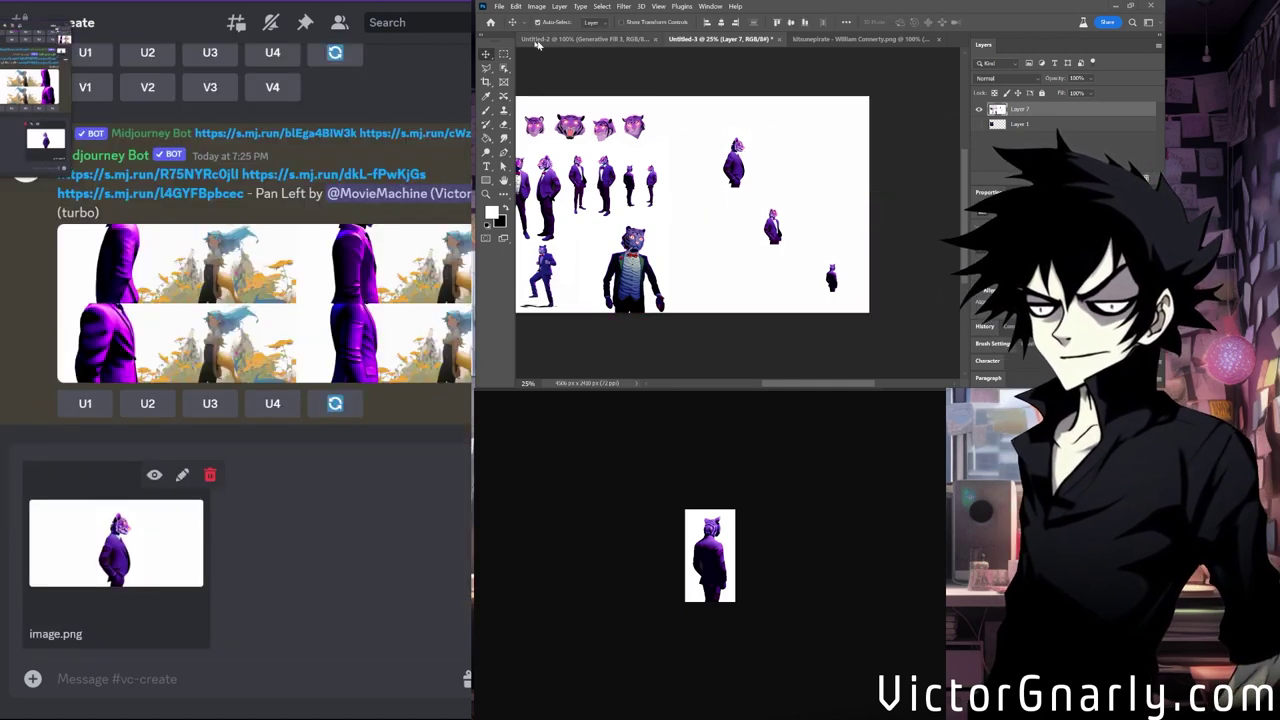
key("ctrl+z")
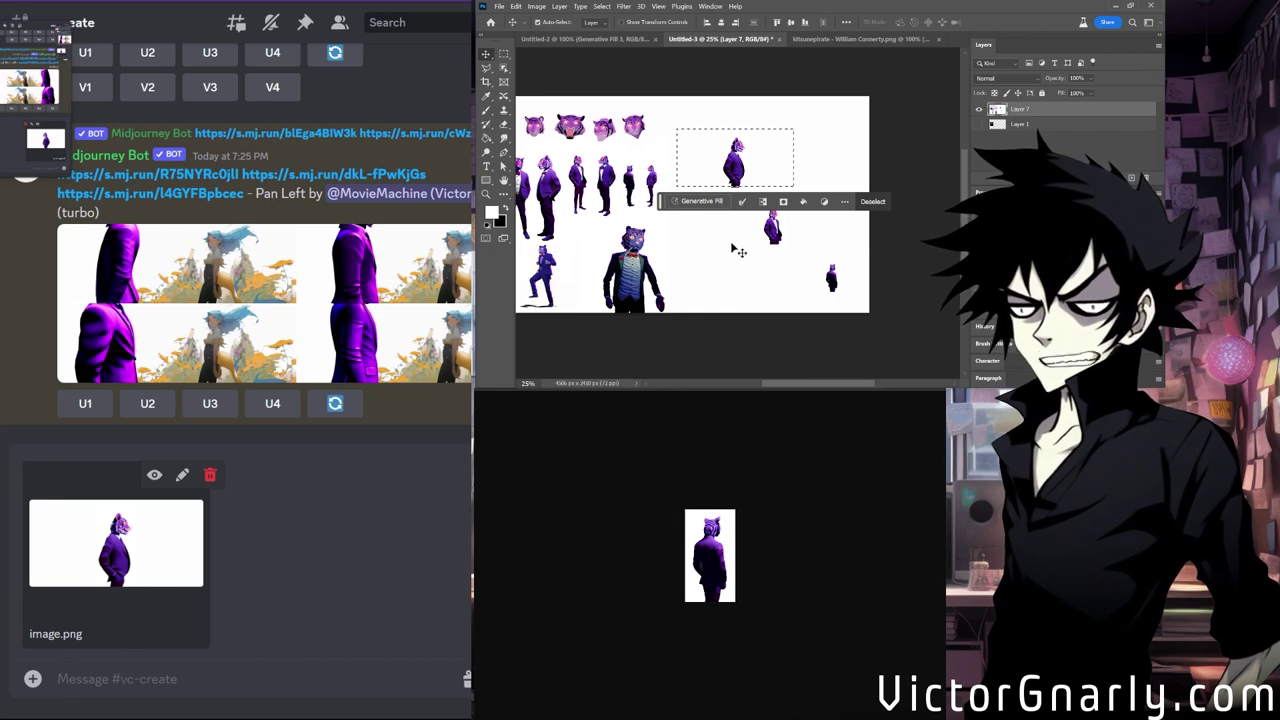
Copy the middle separated tigerman with a wide margin of white space and paste it into the Discord message as a second image.
key("ctrl+d")
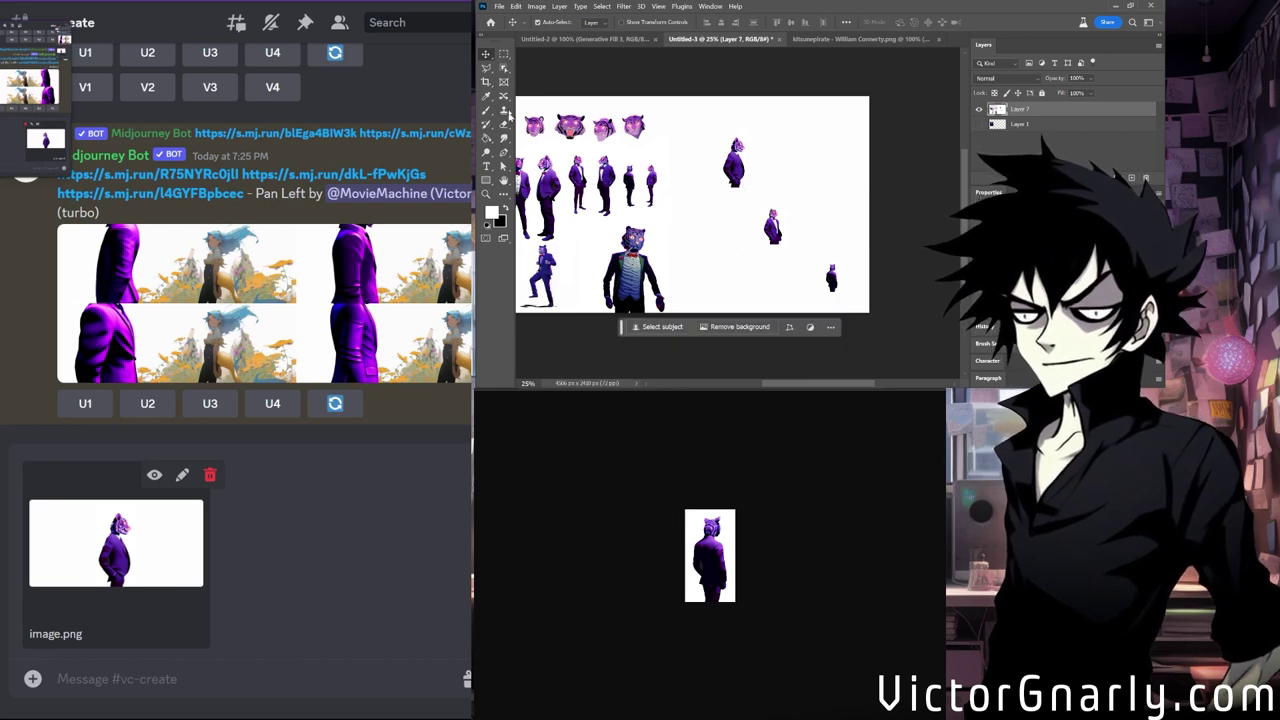
left_click(503, 56)
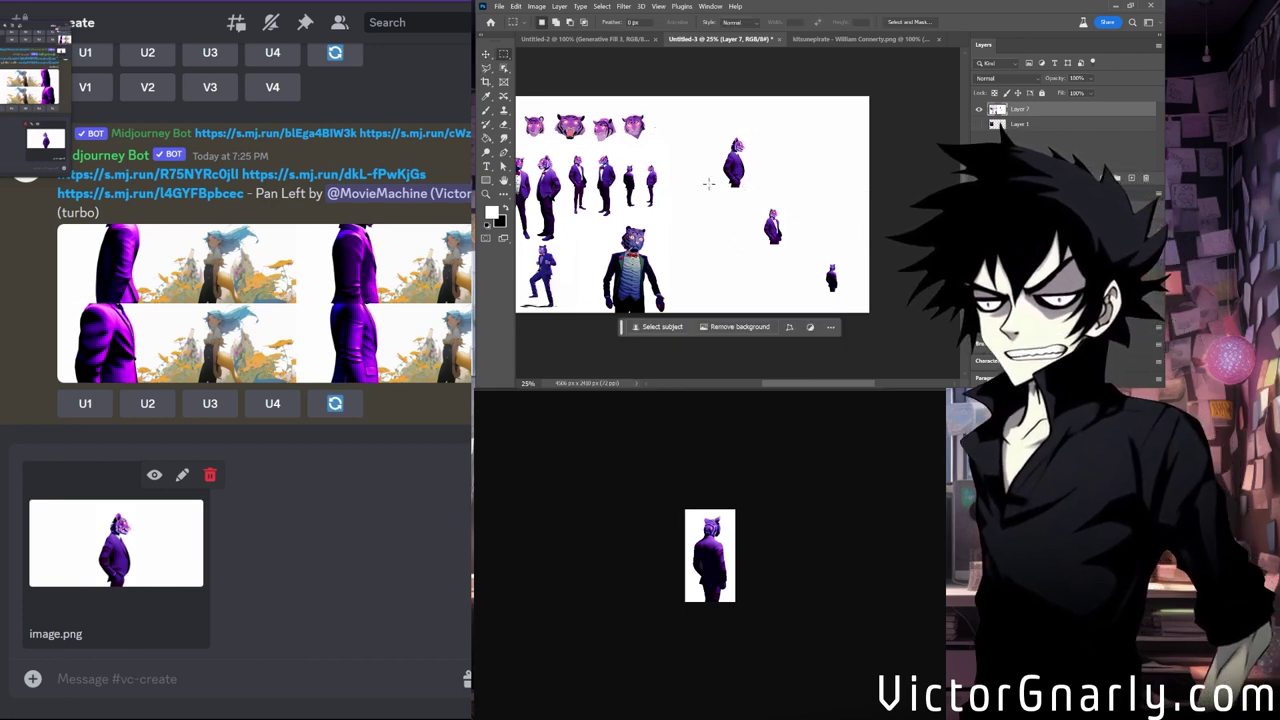
left_click_drag(724, 243, 808, 219)
left_click_drag(818, 203, 818, 195)
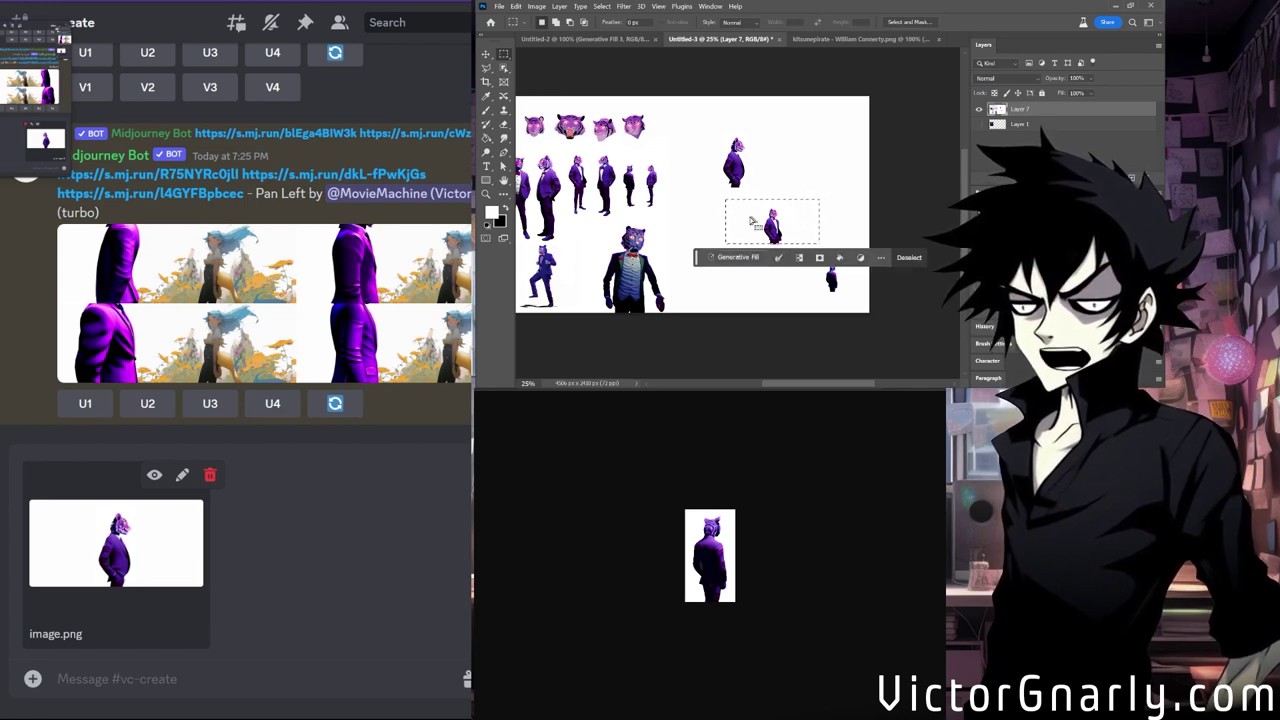
left_click(486, 53)
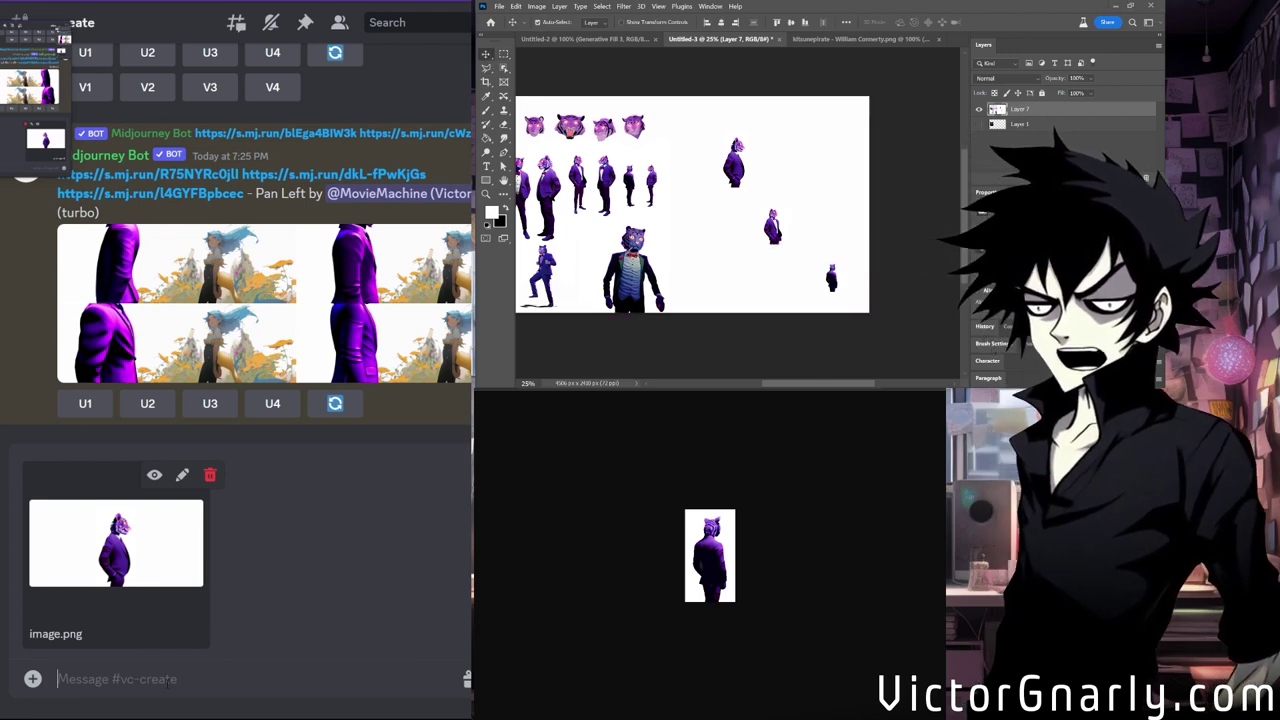
key("ctrl+v")
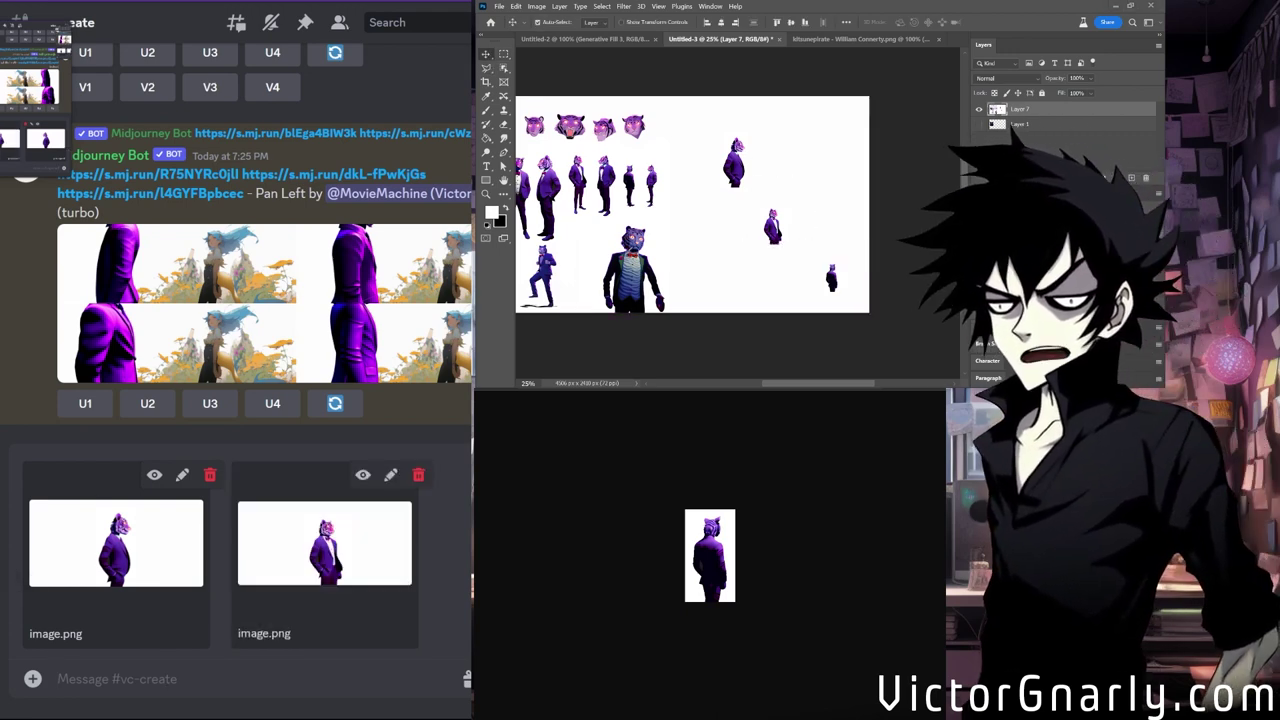
Copy the smallest separated tigerman framed with white space, add it to the Discord message as a third image, and send the message.
left_click(504, 54)
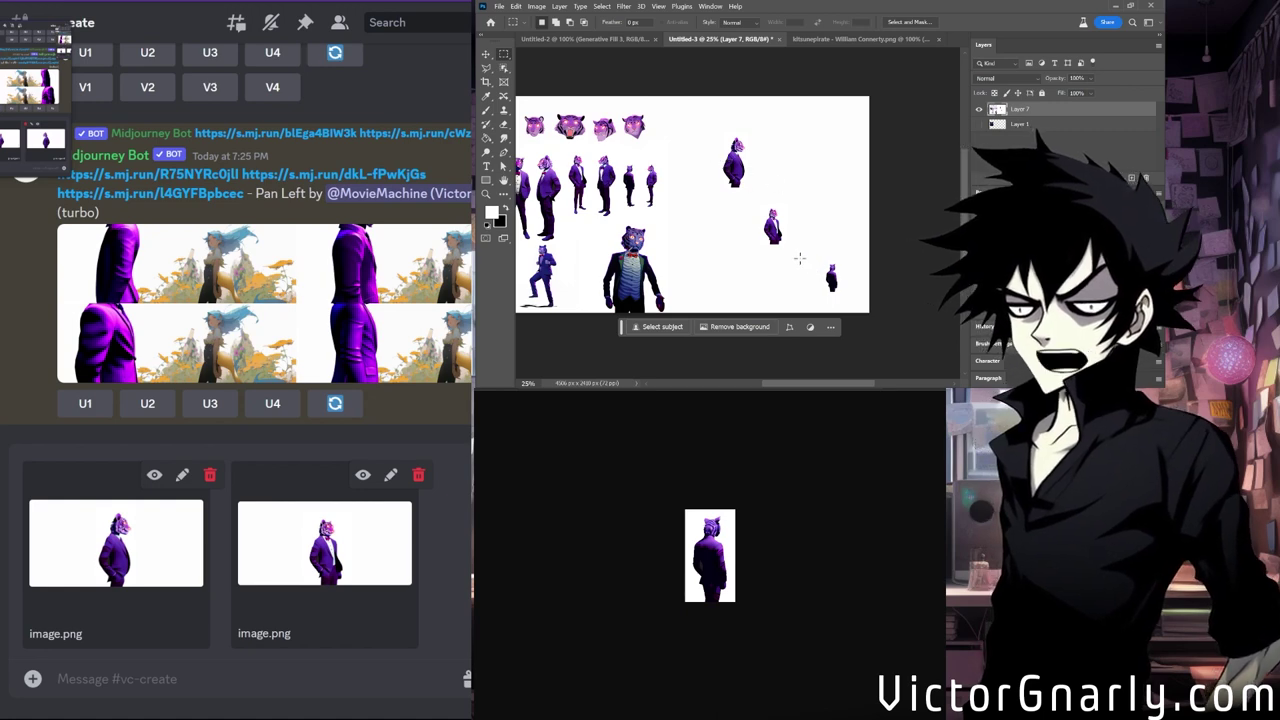
left_click_drag(792, 257, 861, 289)
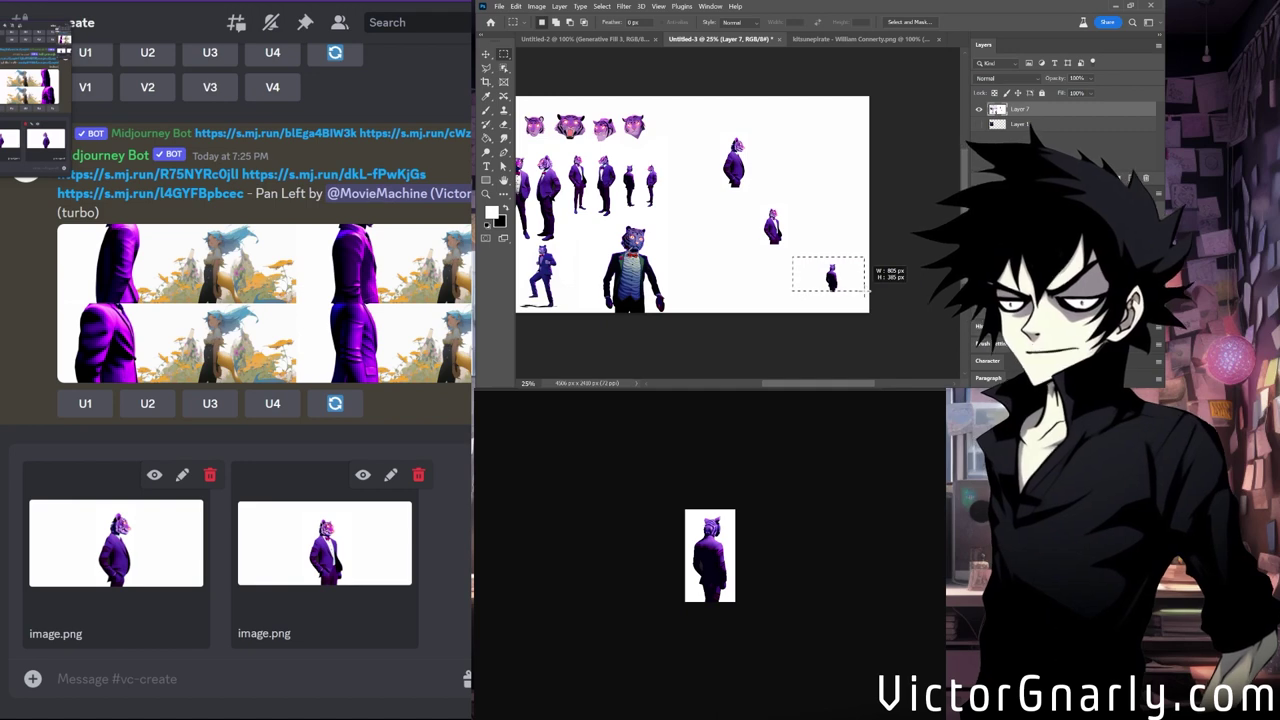
left_click_drag(841, 281, 844, 281)
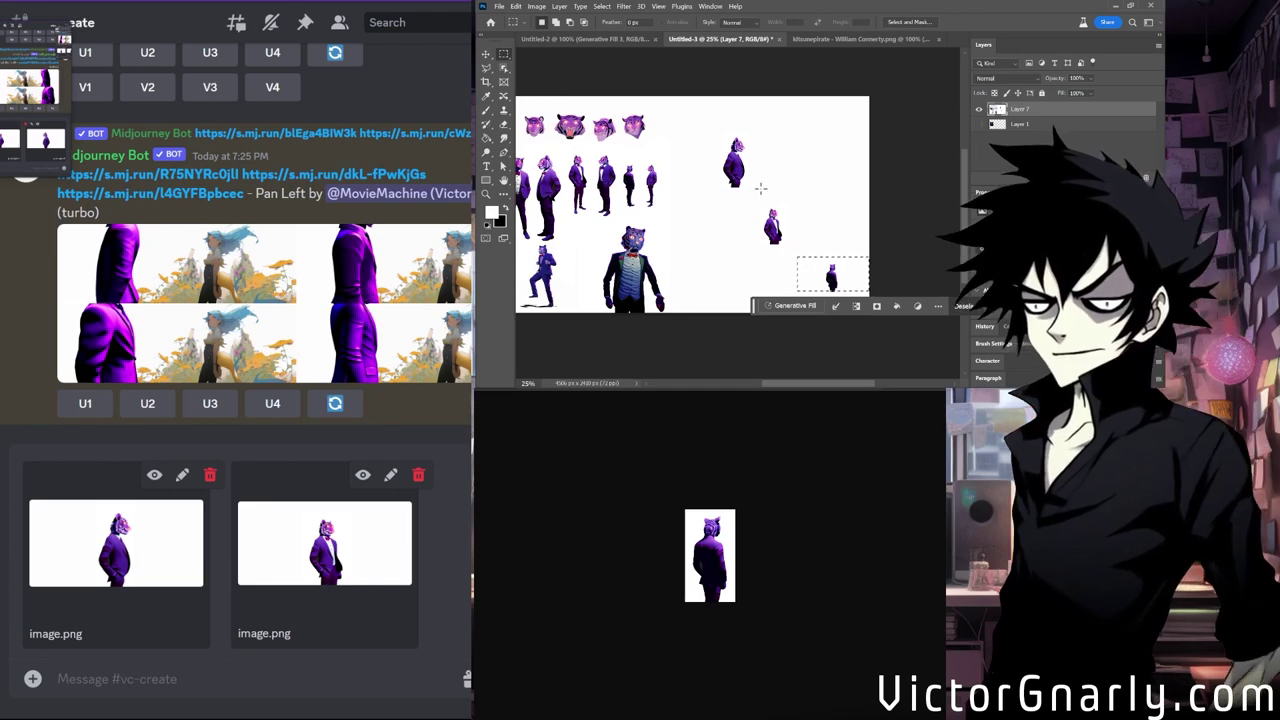
left_click(486, 55)
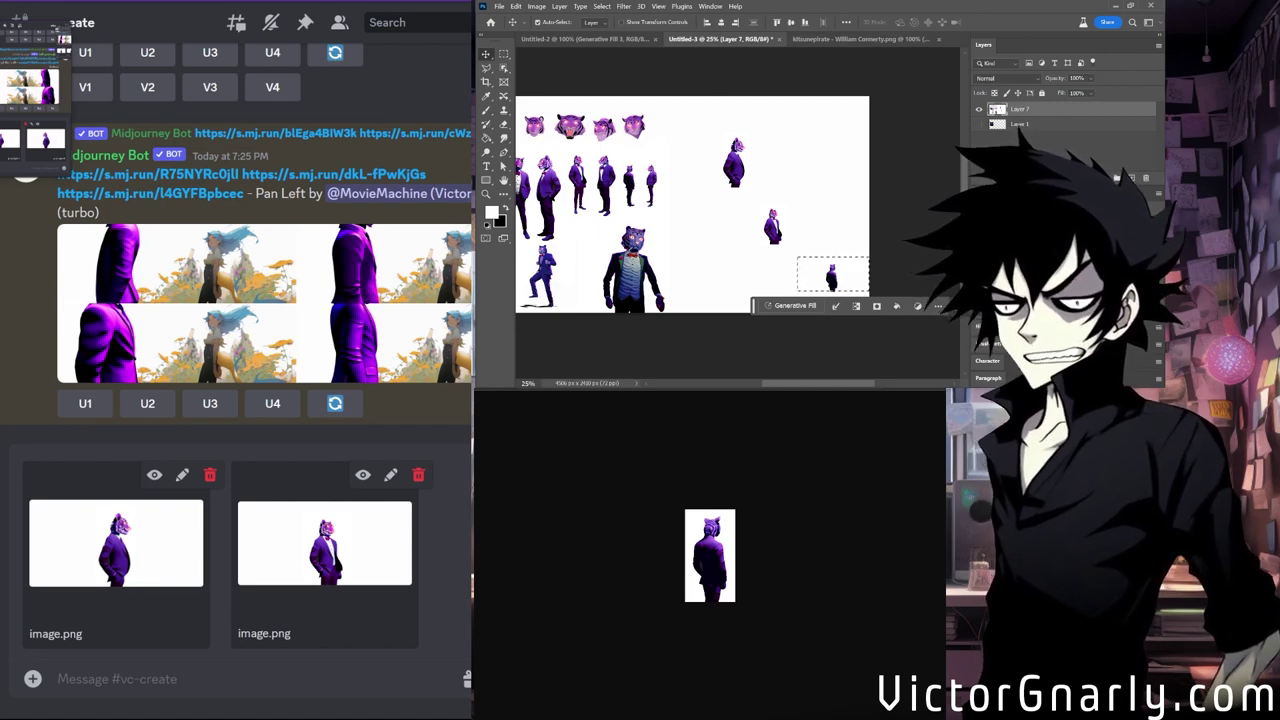
key("Return")
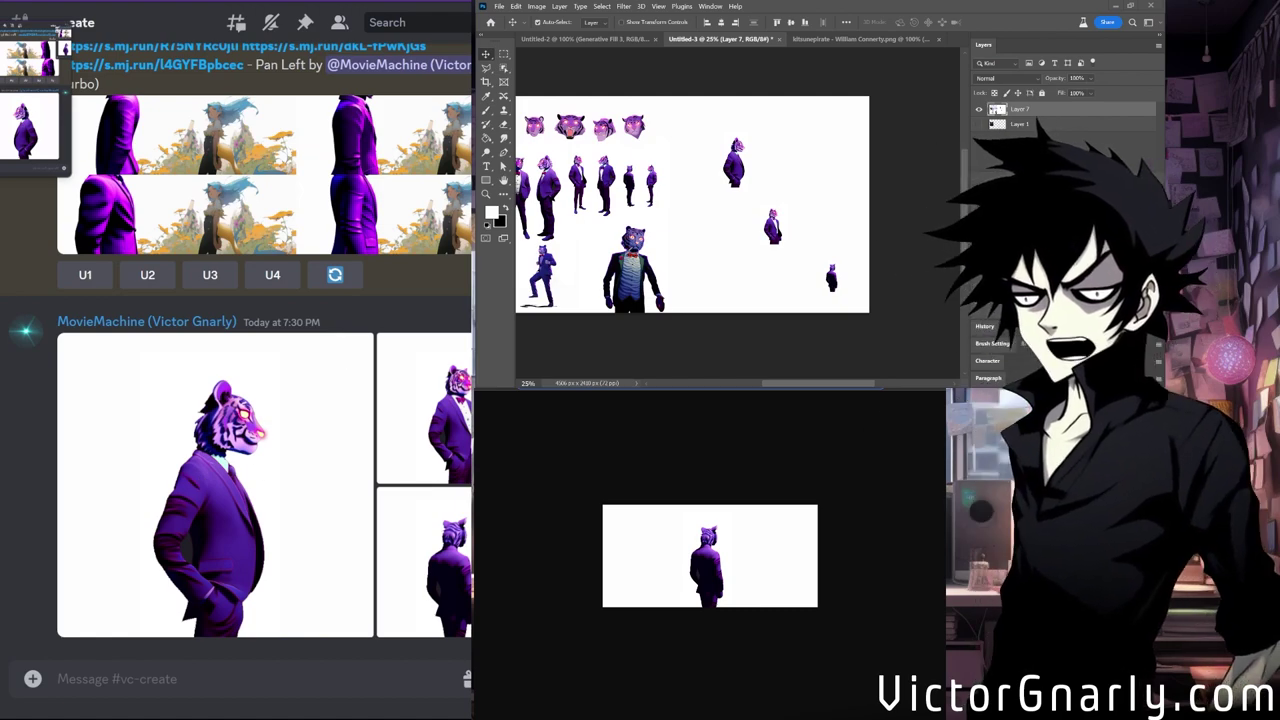
Pan the blue-haired woman image left, replacing the whole prompt with the links of the three newly posted tigerman images.
scroll(237, 205, "up", 2)
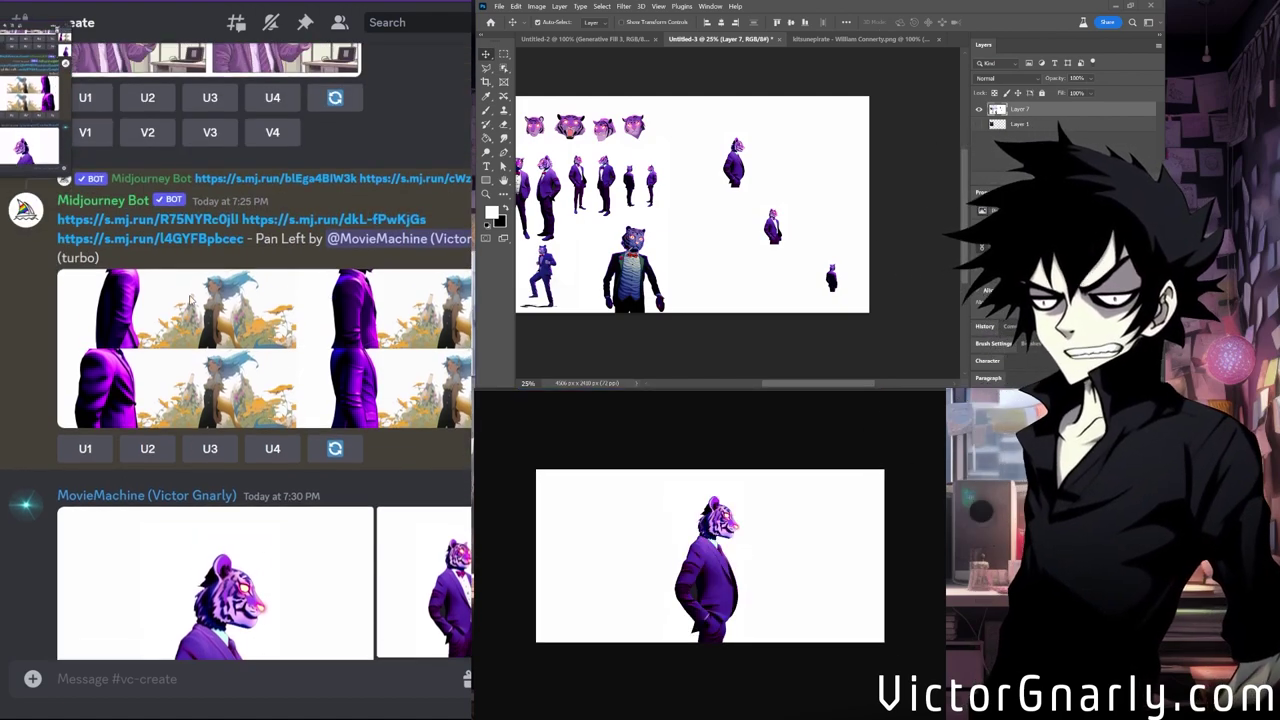
scroll(232, 183, "up", 5)
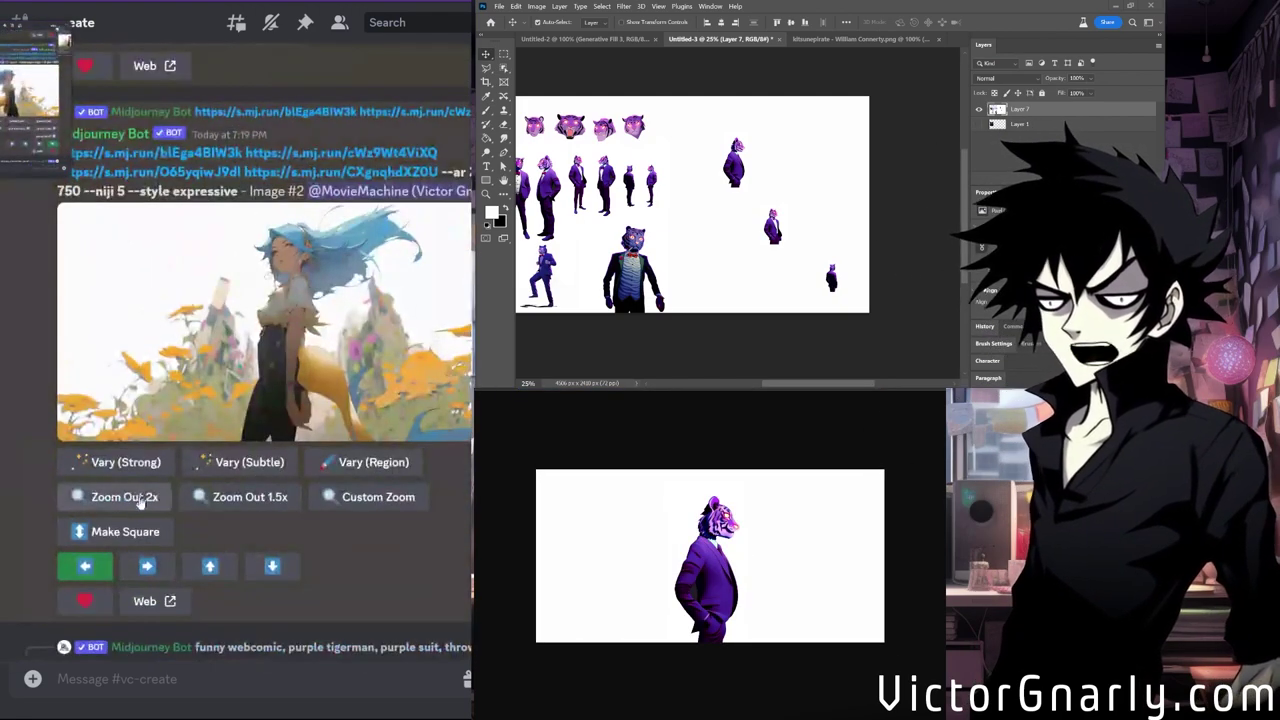
left_click(85, 567)
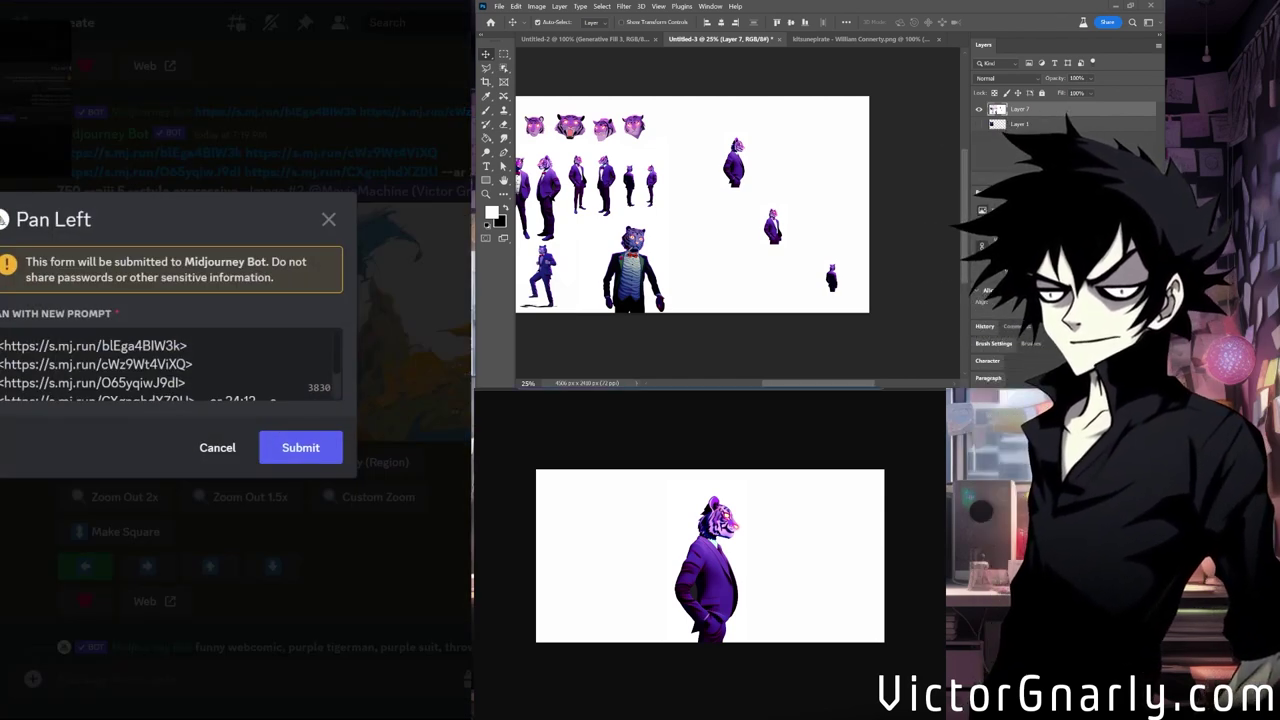
key("ctrl+a")
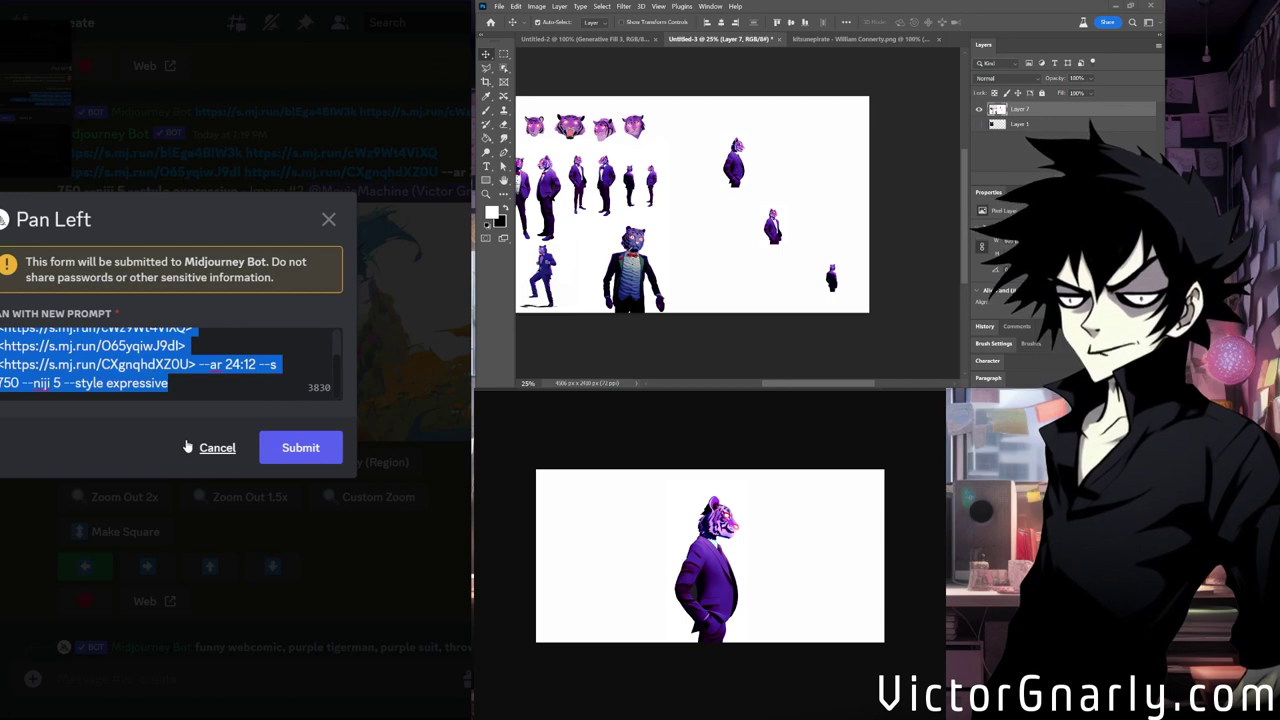
key("ctrl+v")
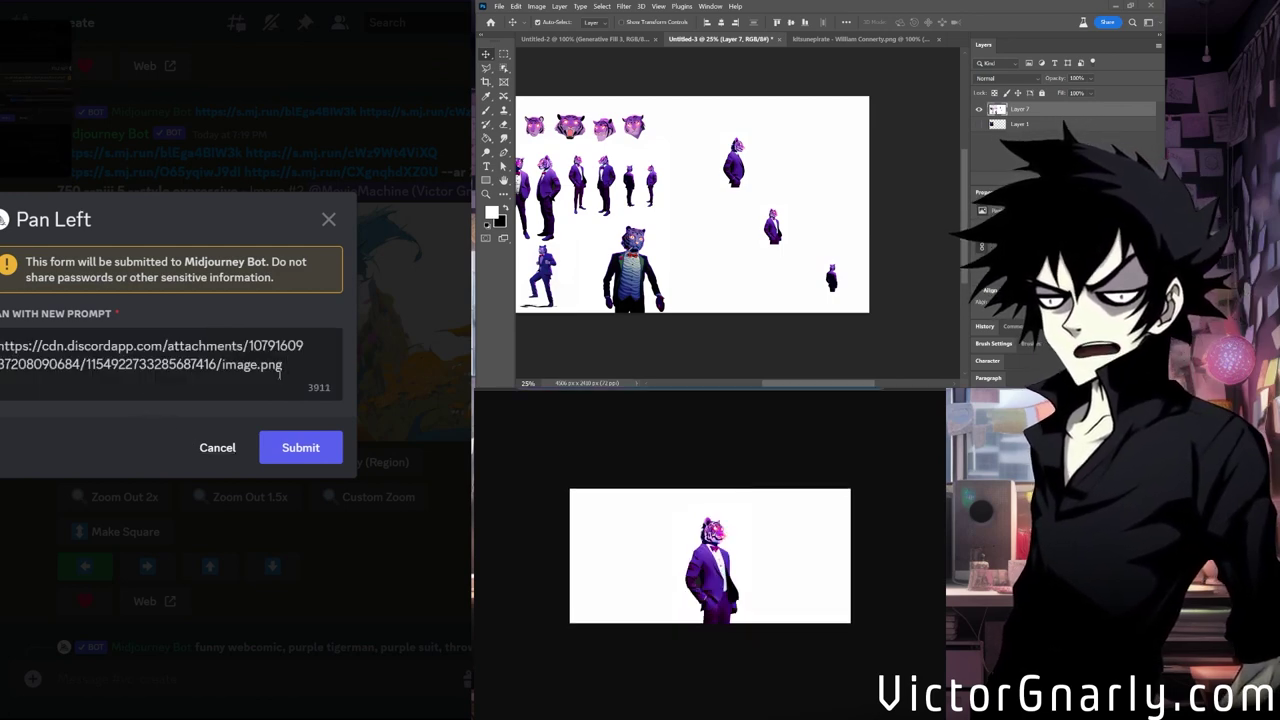
key("ctrl+v")
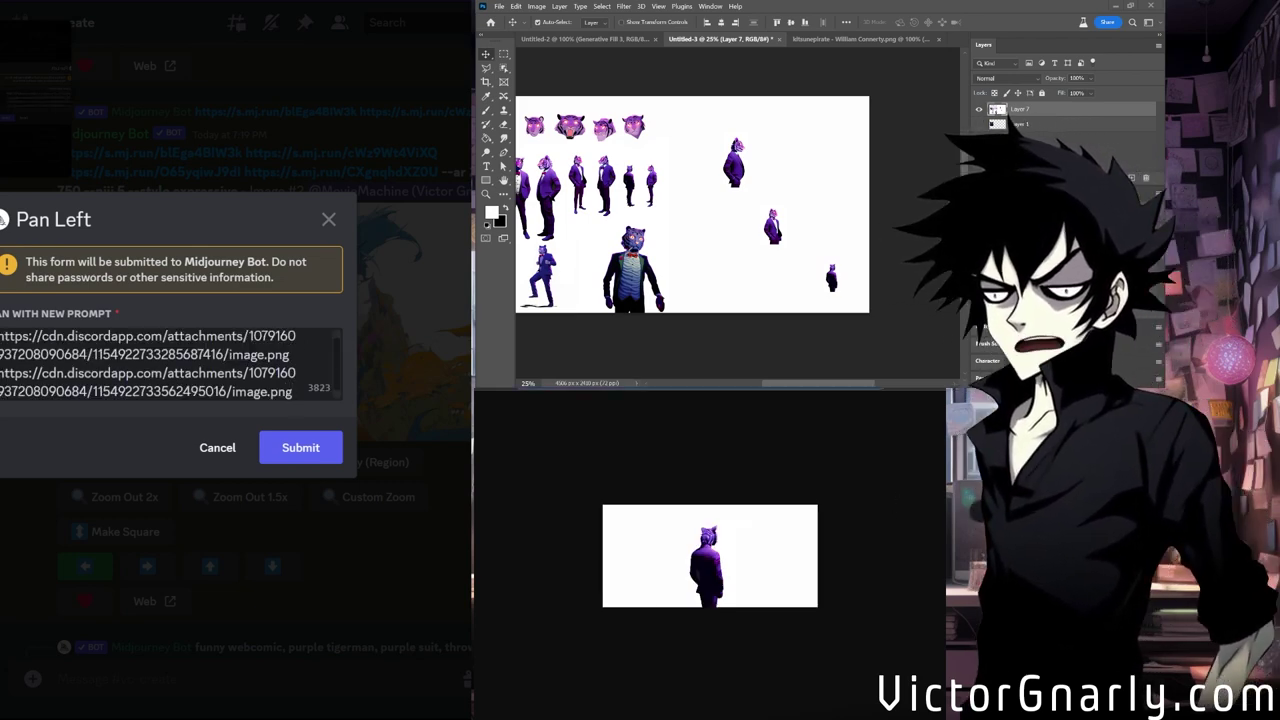
left_click(300, 447)
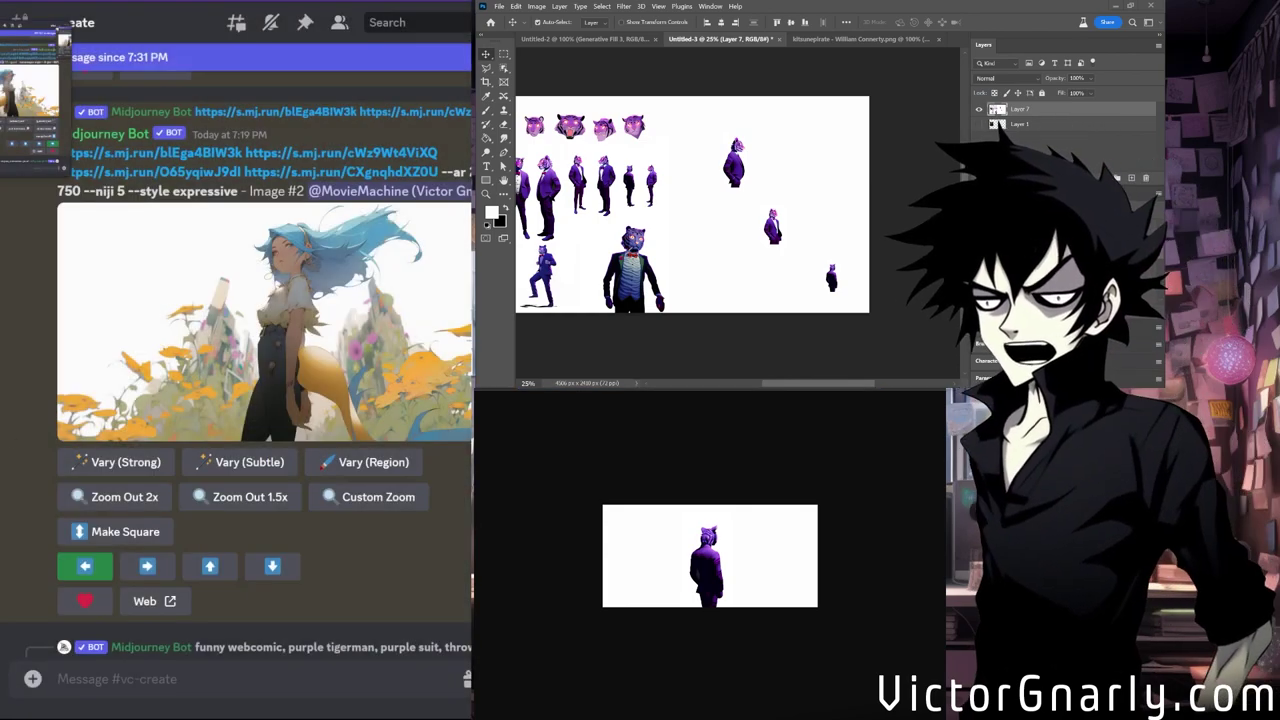
Examine the new left-pan grid as it renders below the three posted reference images.
scroll(138, 443, "down", 15)
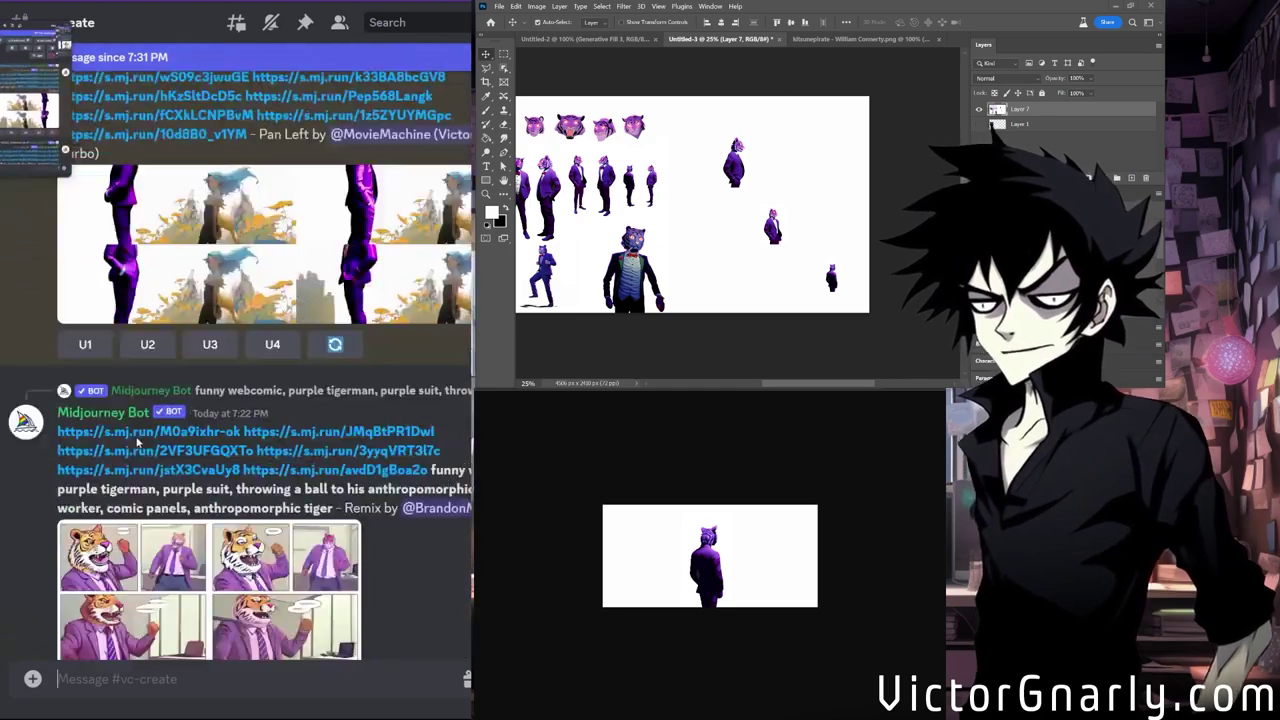
scroll(138, 443, "down", 10)
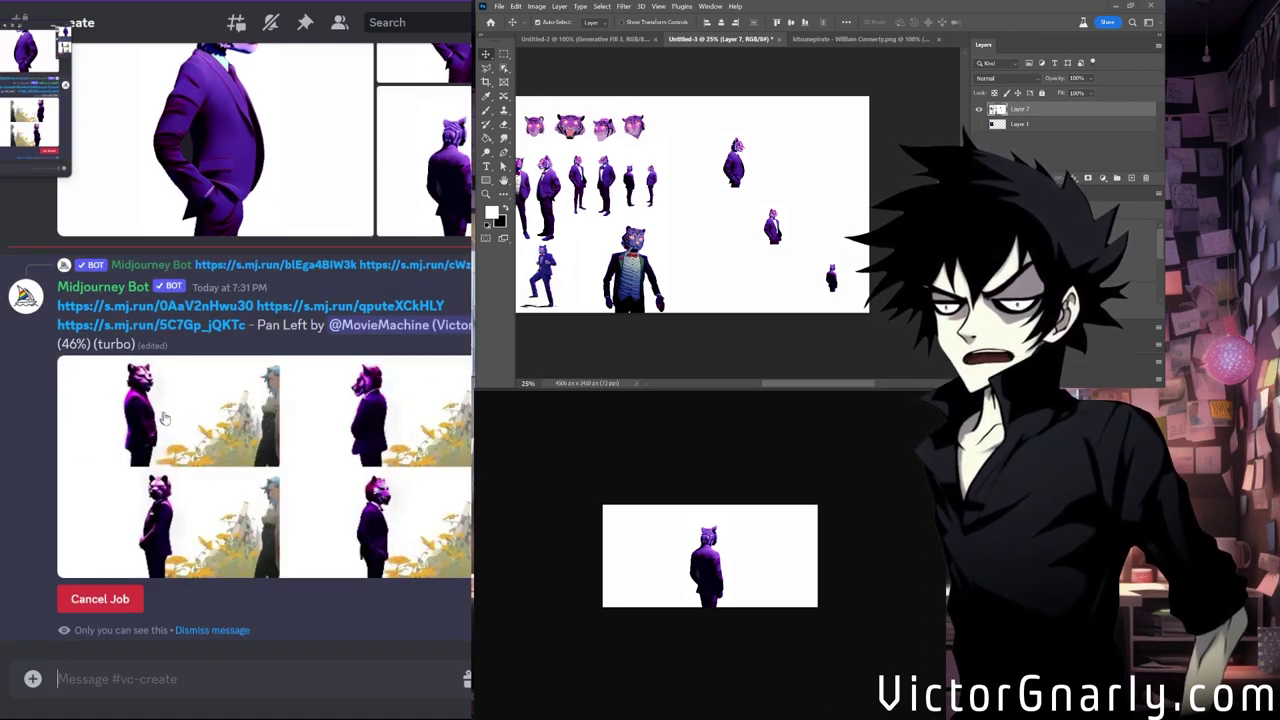
scroll(218, 425, "up", 3)
scroll(244, 362, "down", 3)
scroll(242, 420, "down", 1)
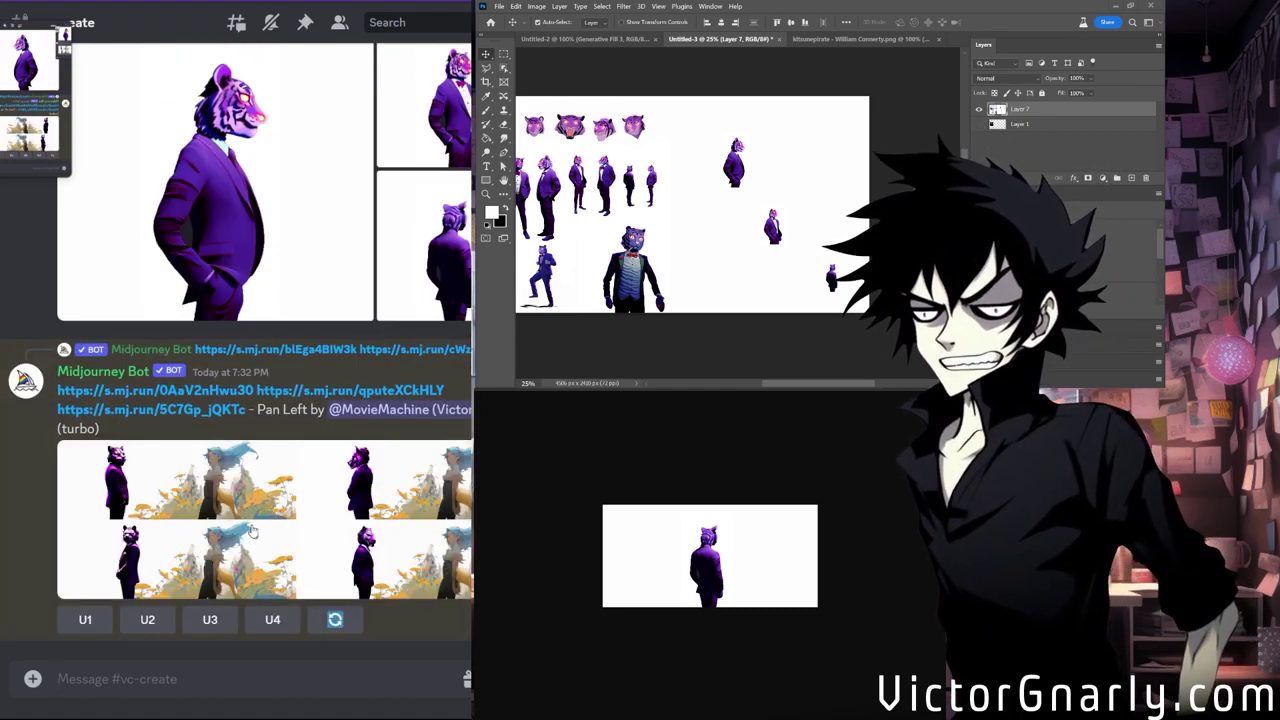
left_click(285, 535)
left_click(352, 549)
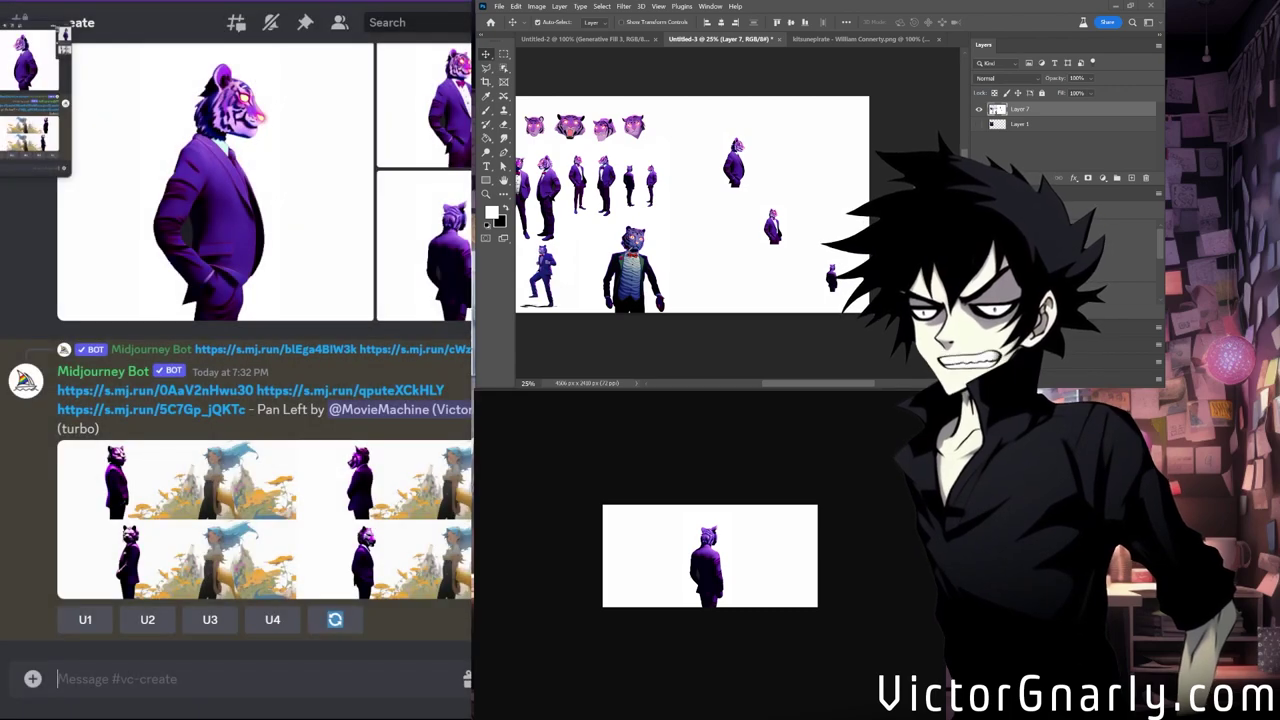
Upscale the first and third images of the new pan grid and view the upscaled results enlarged.
left_click(86, 620)
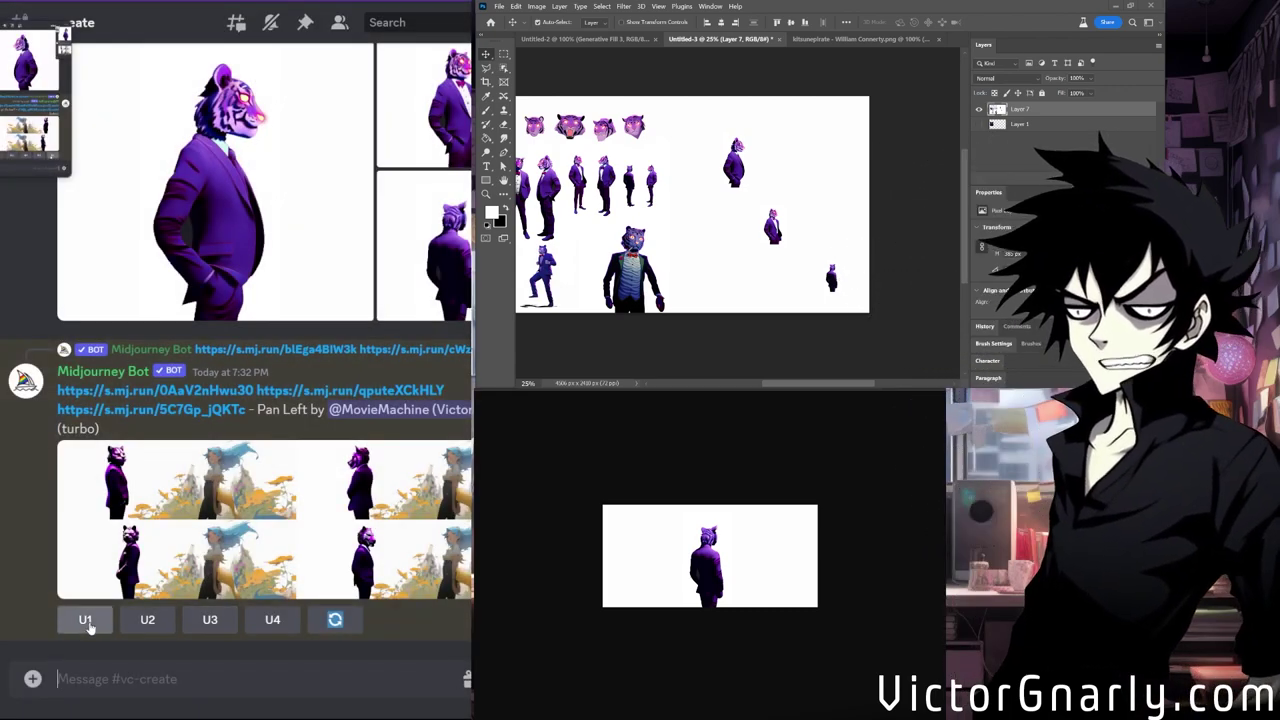
left_click(210, 445)
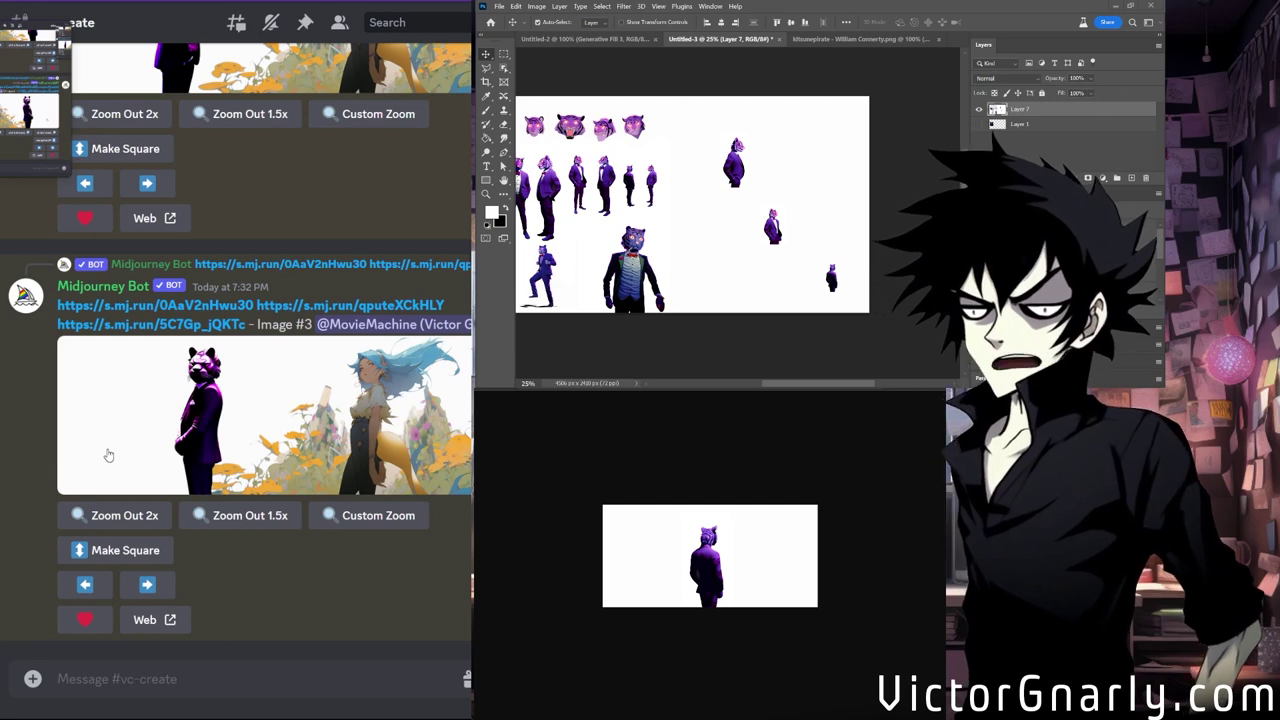
left_click(161, 452)
left_click(246, 554)
left_click(228, 442)
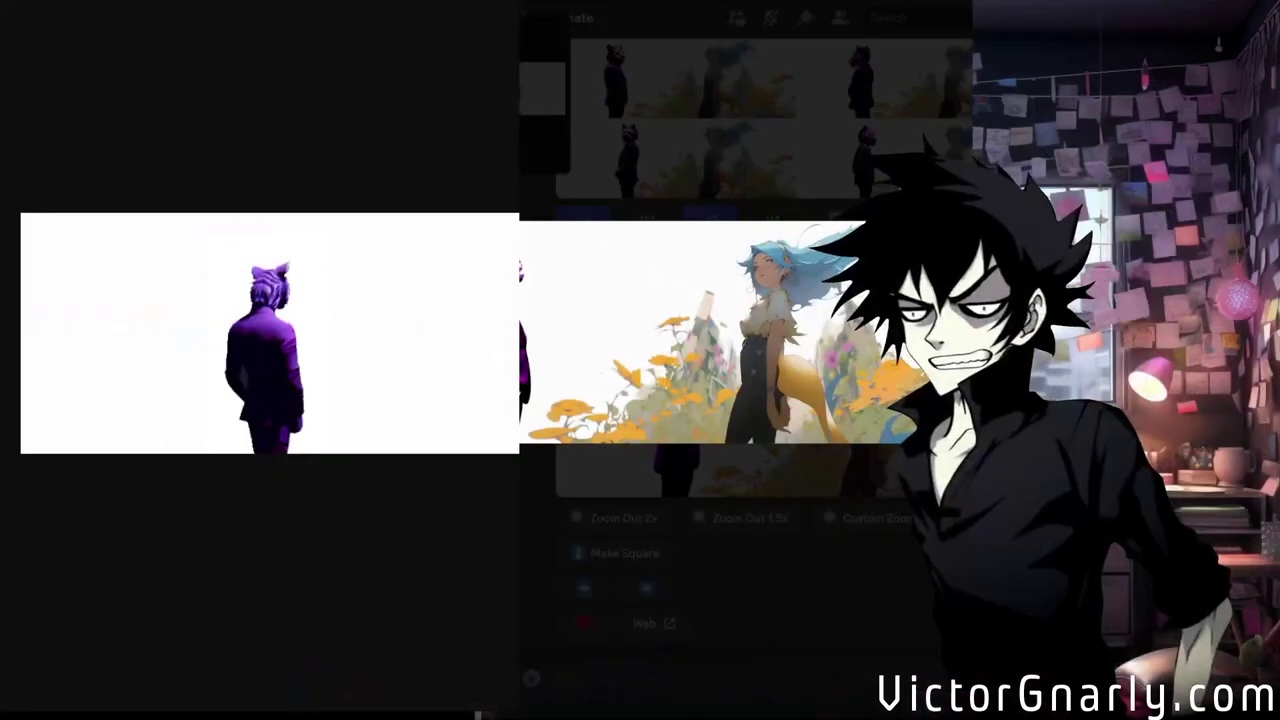
key("Escape")
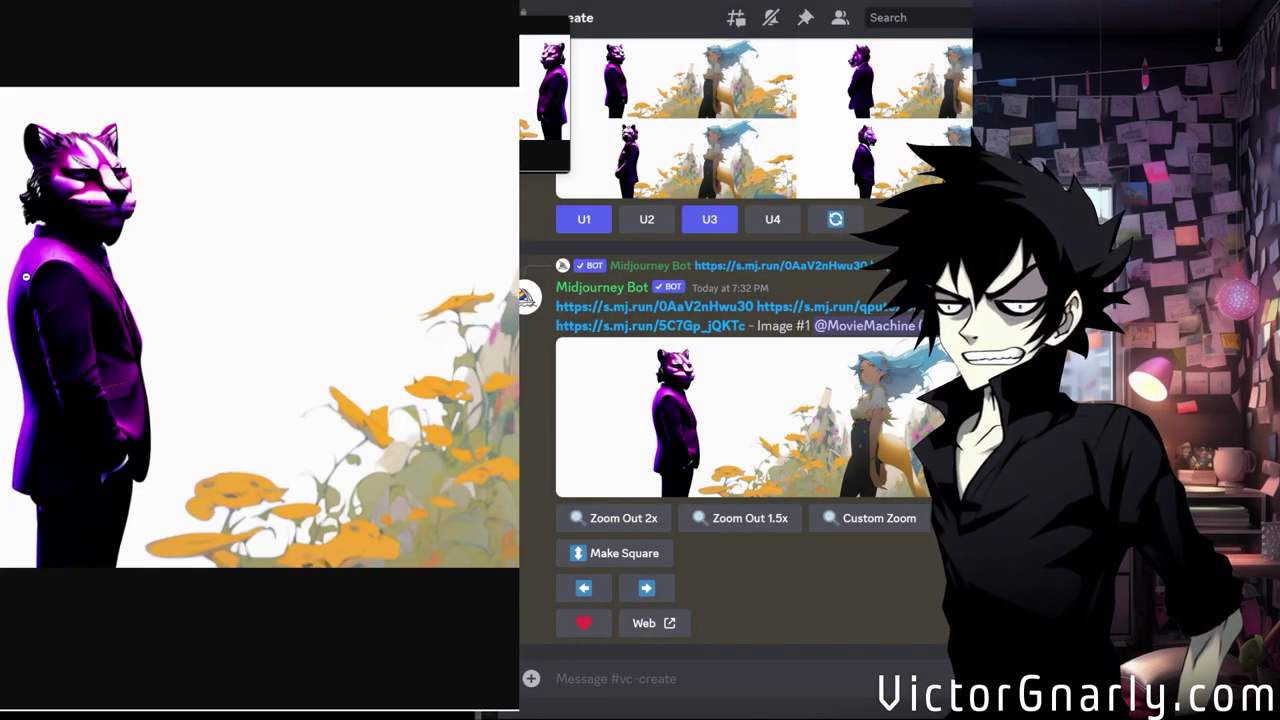
Compare the tigerman and the blue-haired woman close up in the enlarged first upscale.
left_click(143, 300)
left_click(445, 253)
left_click(390, 260)
left_click(70, 245)
left_click(95, 231)
left_click(381, 251)
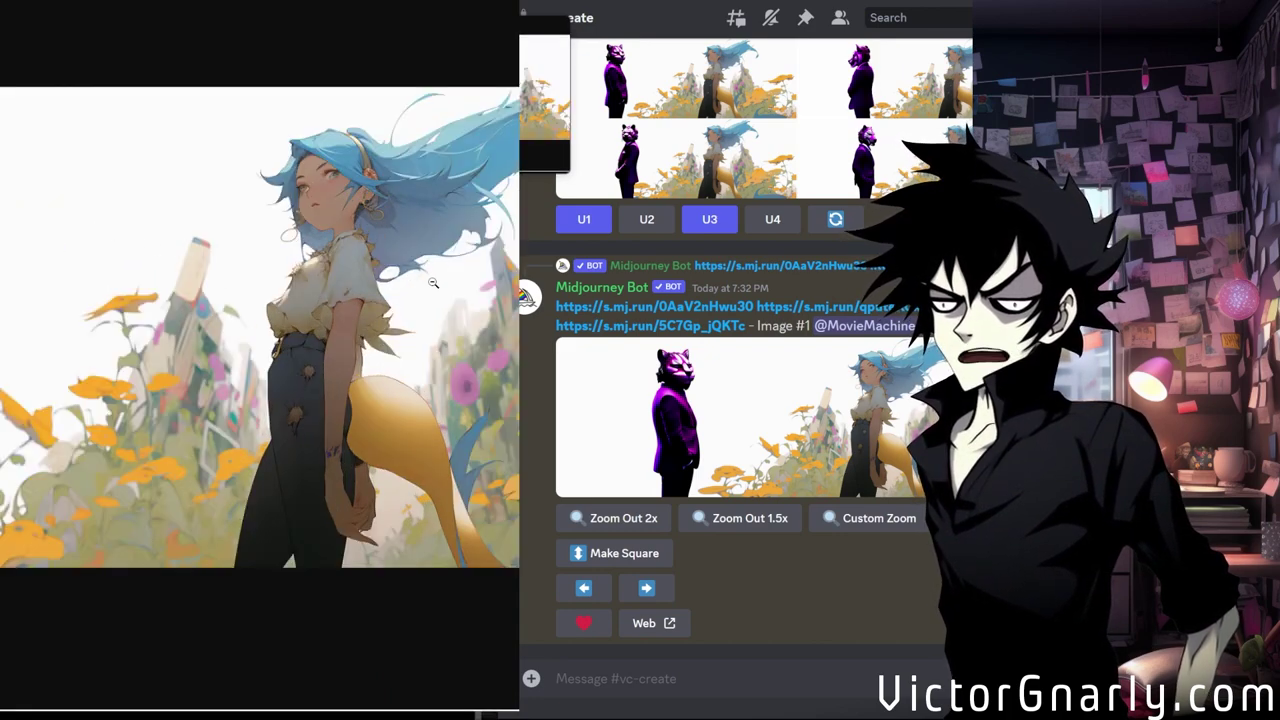
left_click(398, 232)
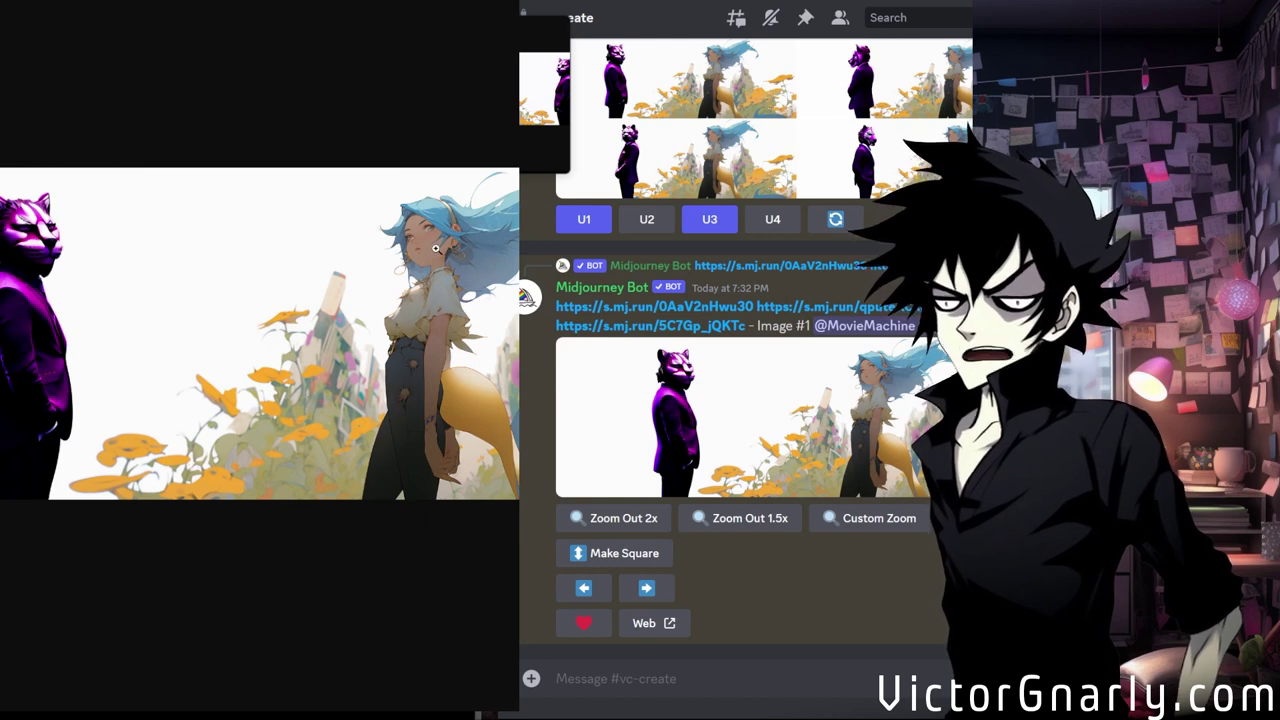
left_click(48, 230)
left_click(100, 248)
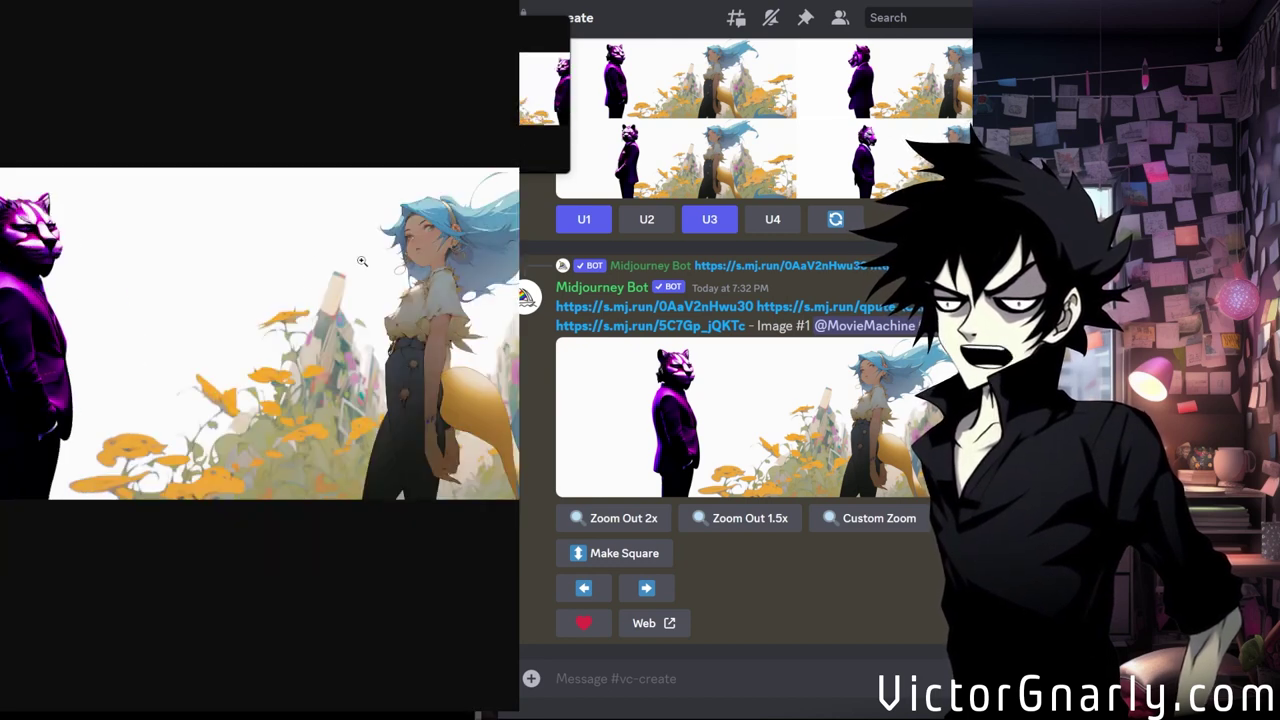
left_click(426, 248)
left_click(317, 232)
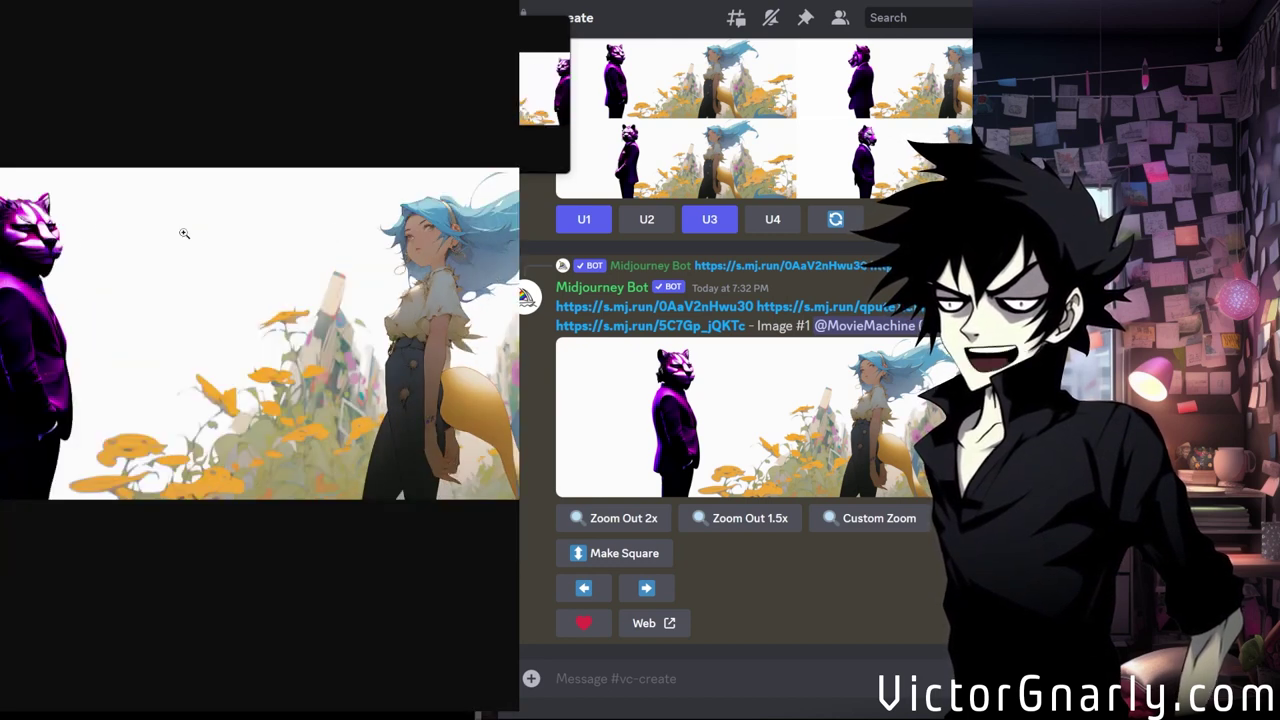
left_click(31, 218)
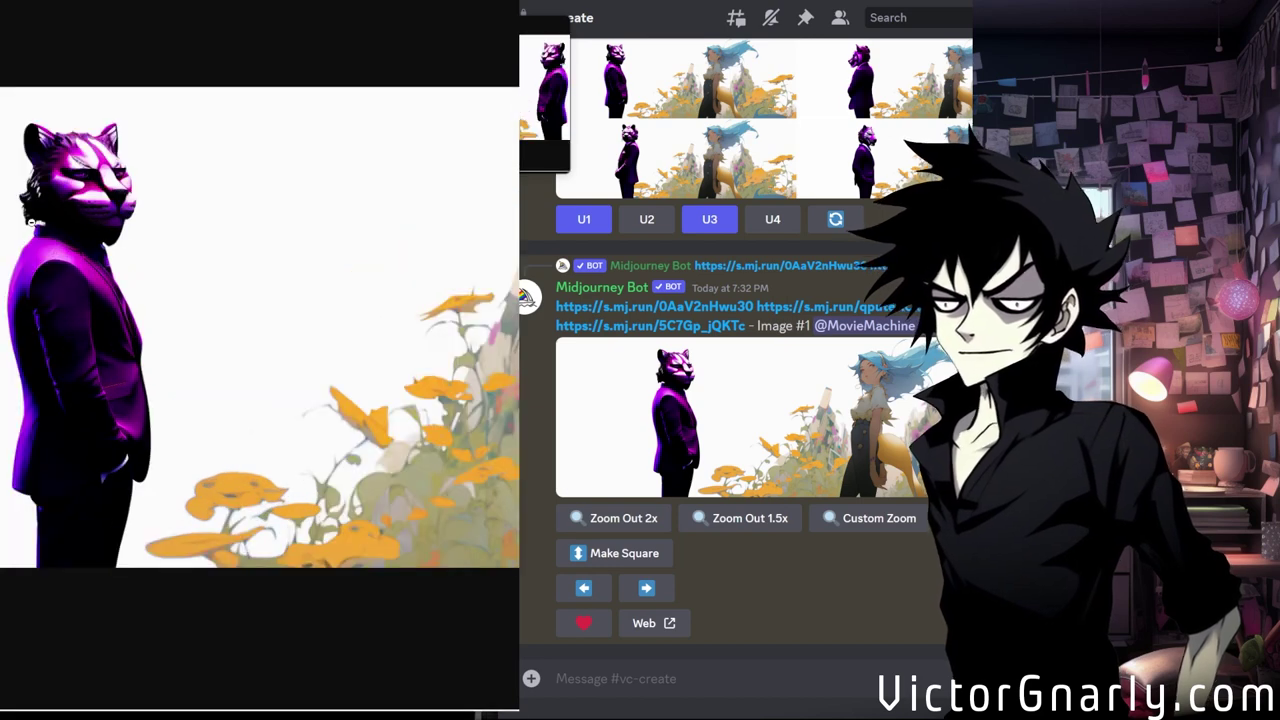
left_click(118, 246)
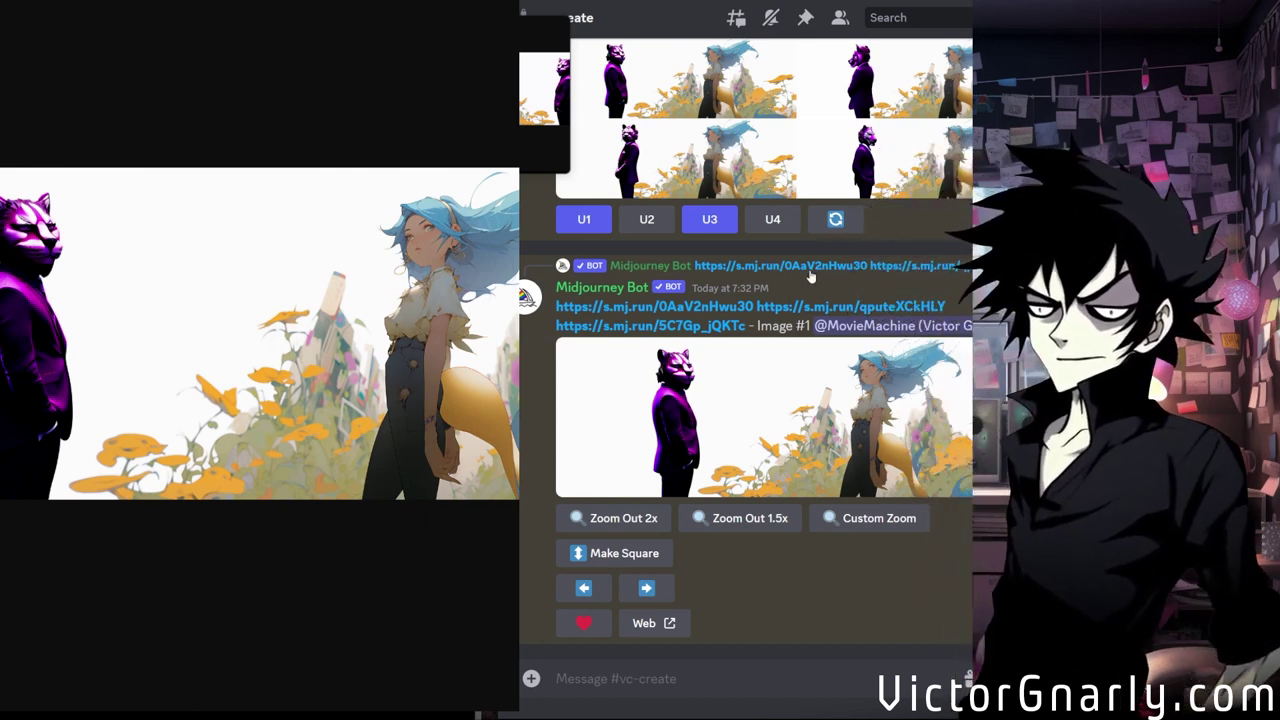
Pan the blue-haired woman image left, replacing the old reference links with the three tigerman links while keeping "--niji 5 --style expressive".
scroll(780, 320, "up", 6)
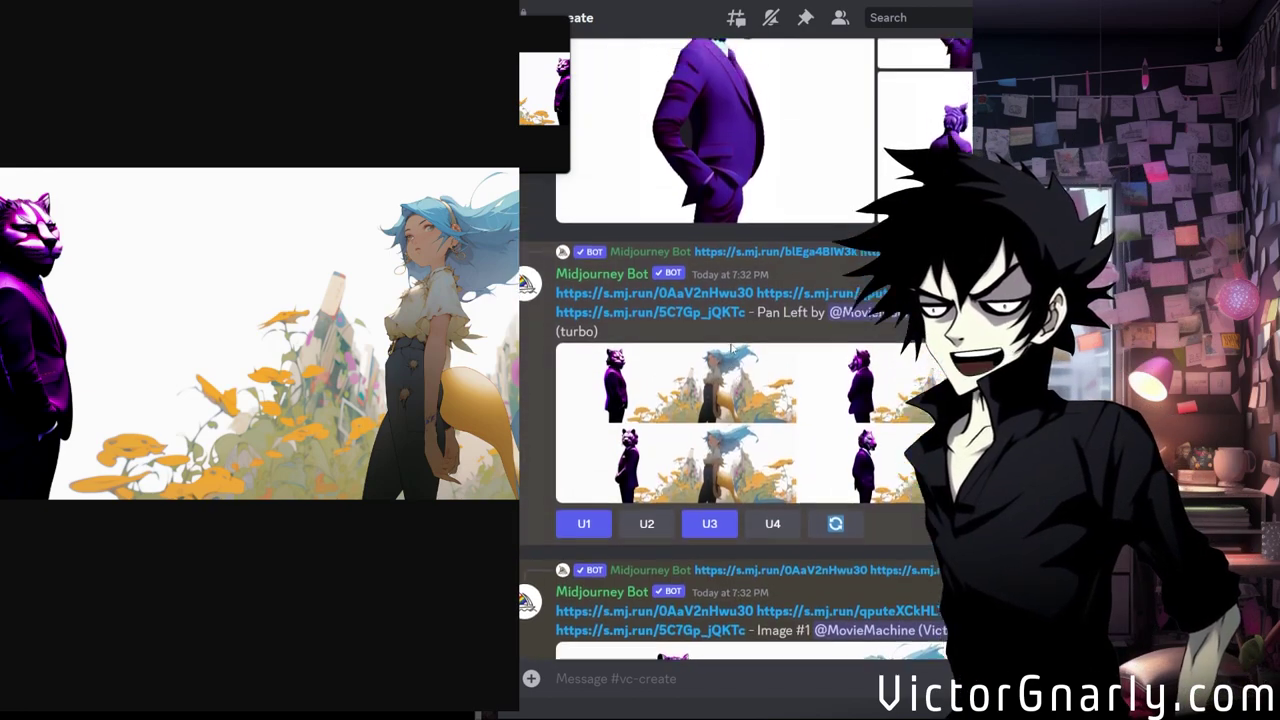
scroll(745, 353, "up", 3)
scroll(760, 300, "down", 10)
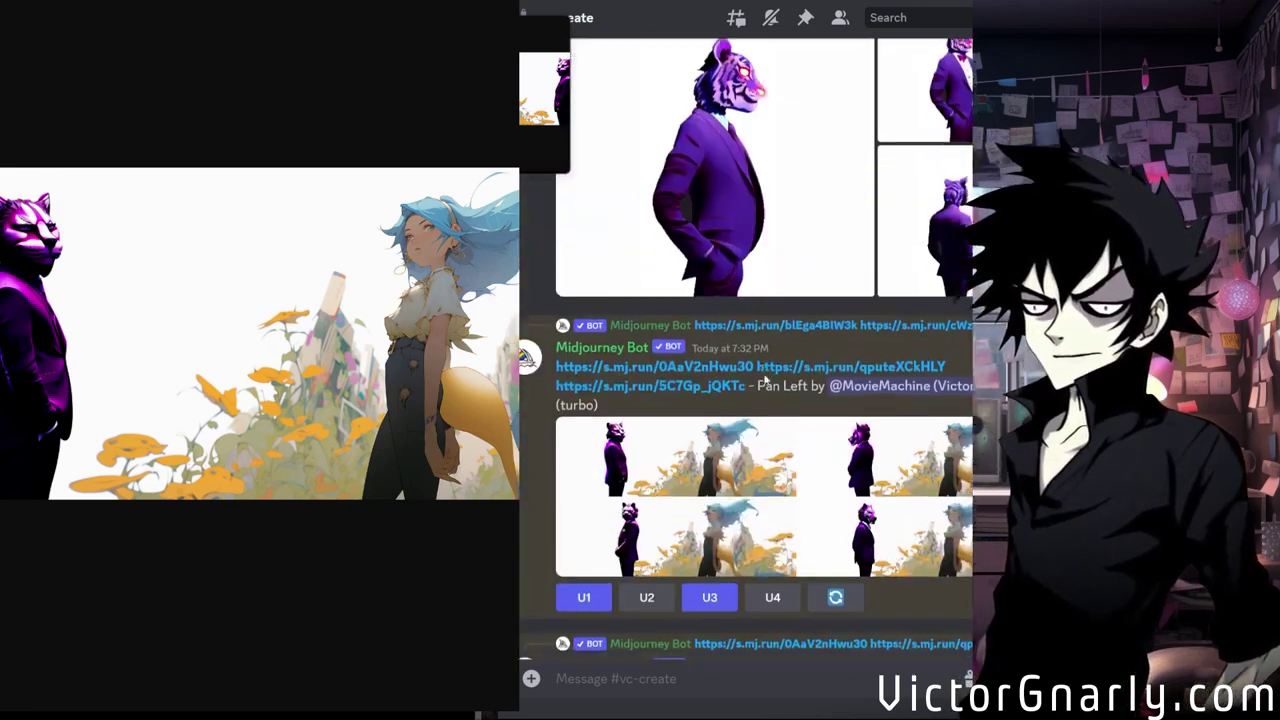
left_click(800, 45)
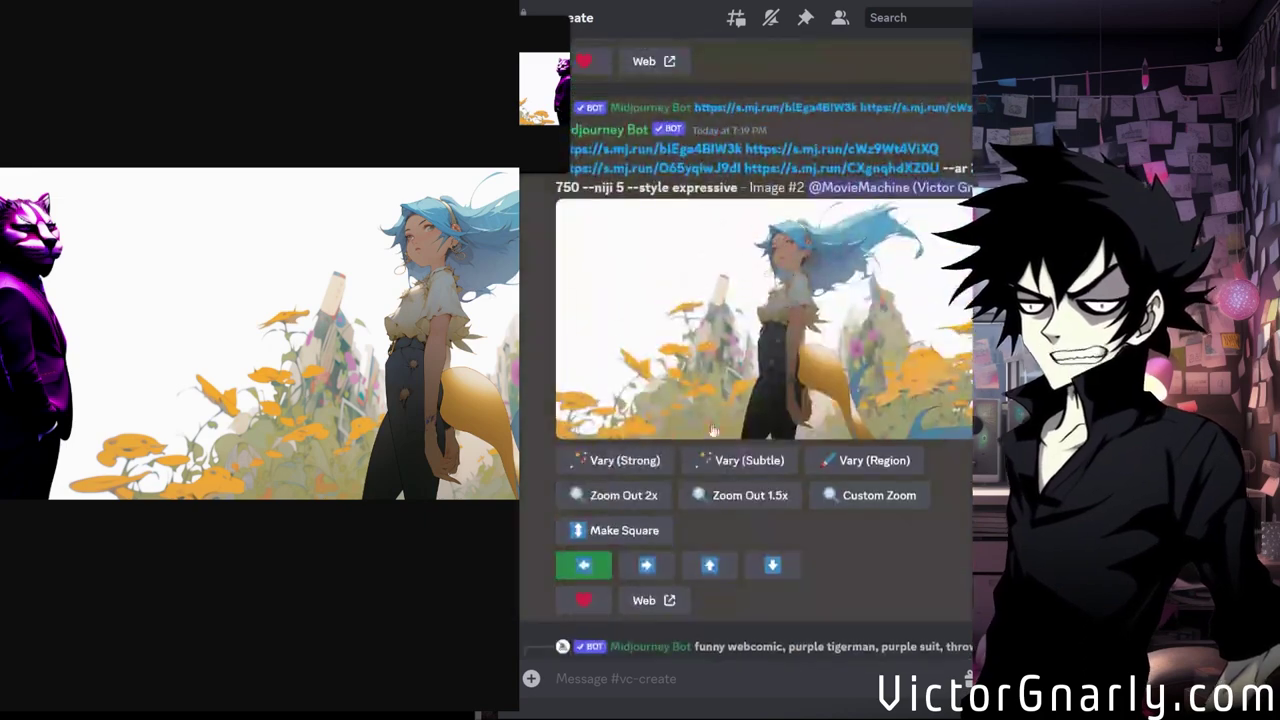
left_click(567, 567)
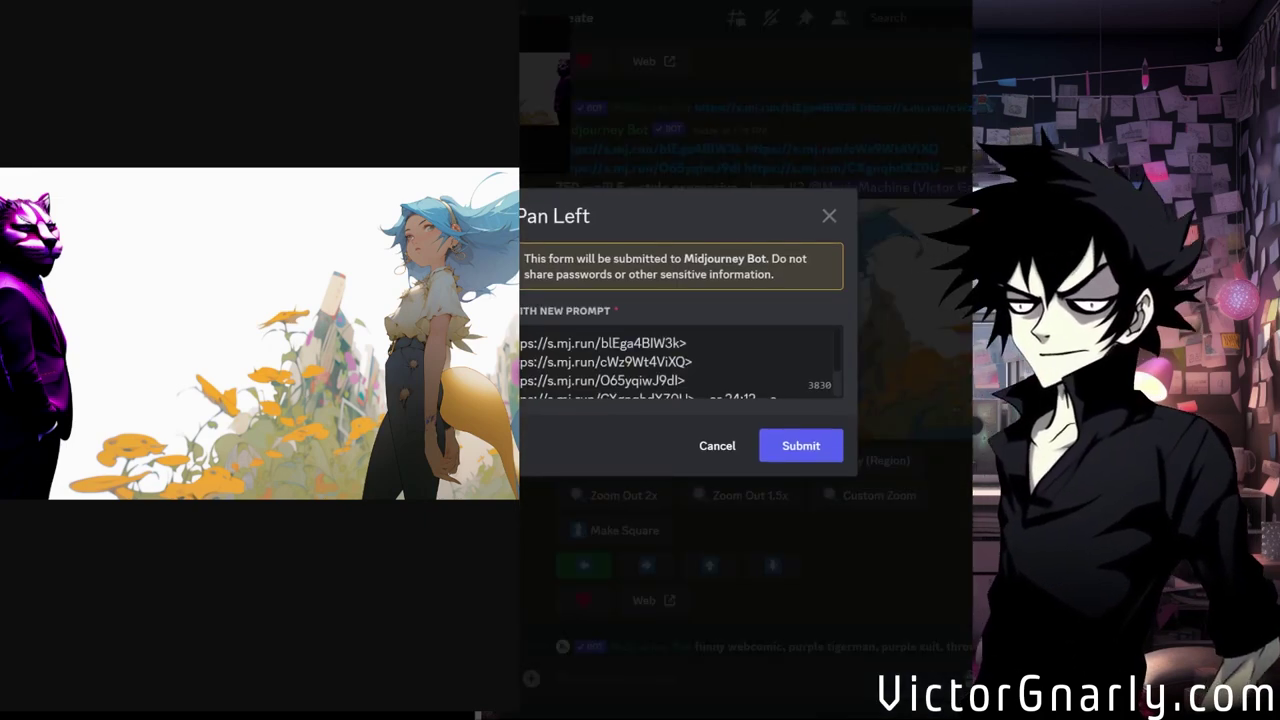
left_click_drag(505, 343, 520, 381)
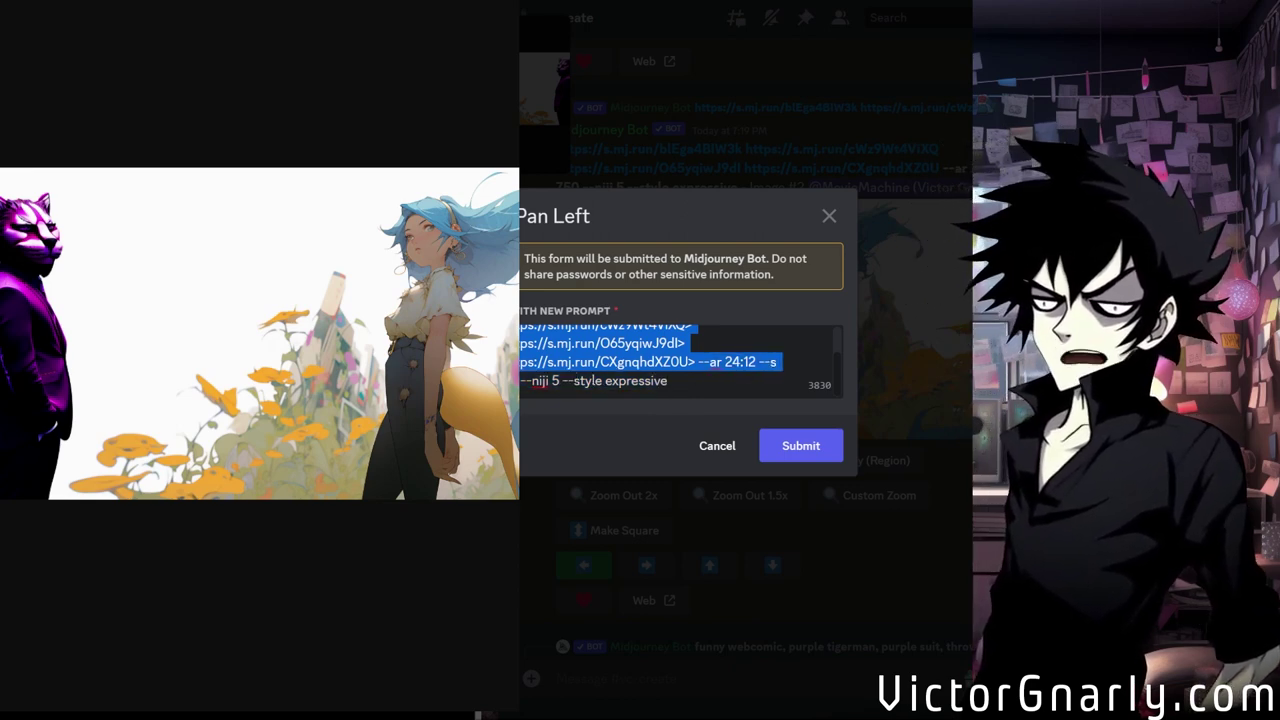
key("ctrl+v")
left_click(802, 460)
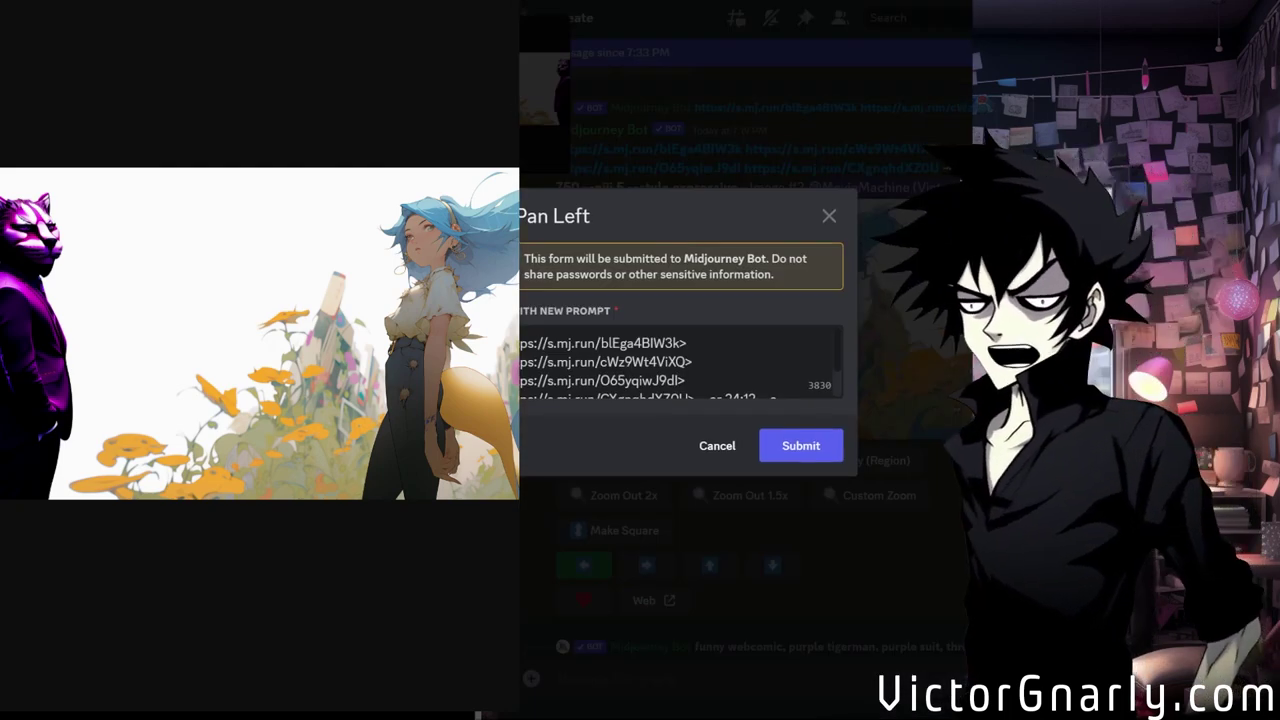
Pan the blue-haired woman image left again, replacing the whole prompt with the three tigerman links followed by "smoking sarcastically".
left_click_drag(518, 343, 721, 381)
key("ctrl+v")
type("cute")
left_click(800, 446)
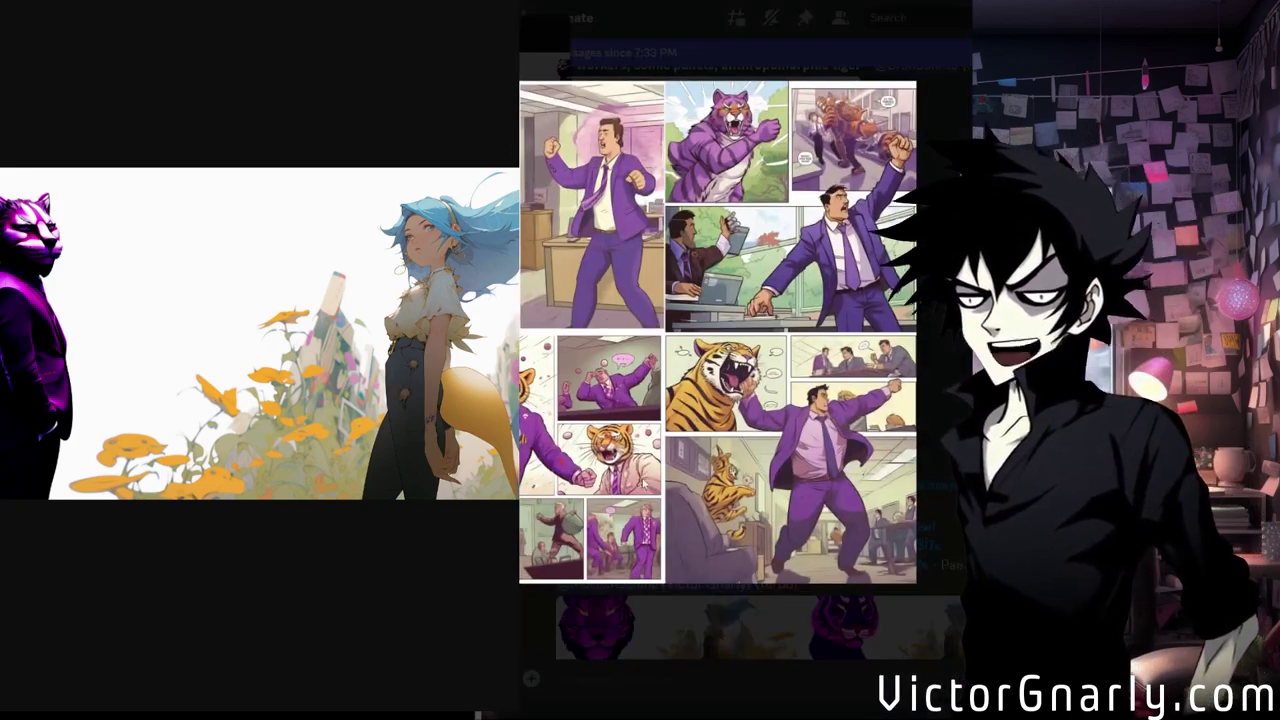
Look through the purple tigerman webcomic images in the channel and examine the two new left-pan grids as they render.
left_click(690, 604)
scroll(693, 458, "down", 10)
scroll(694, 458, "down", 4)
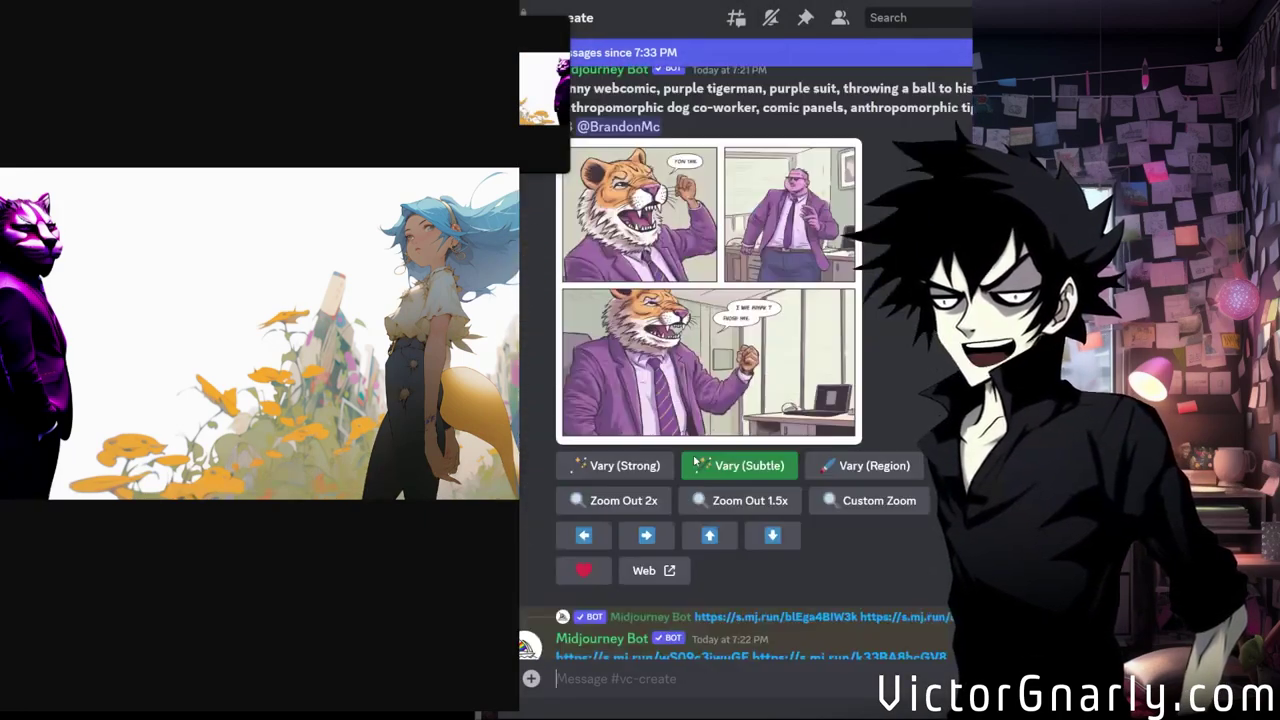
left_click(740, 400)
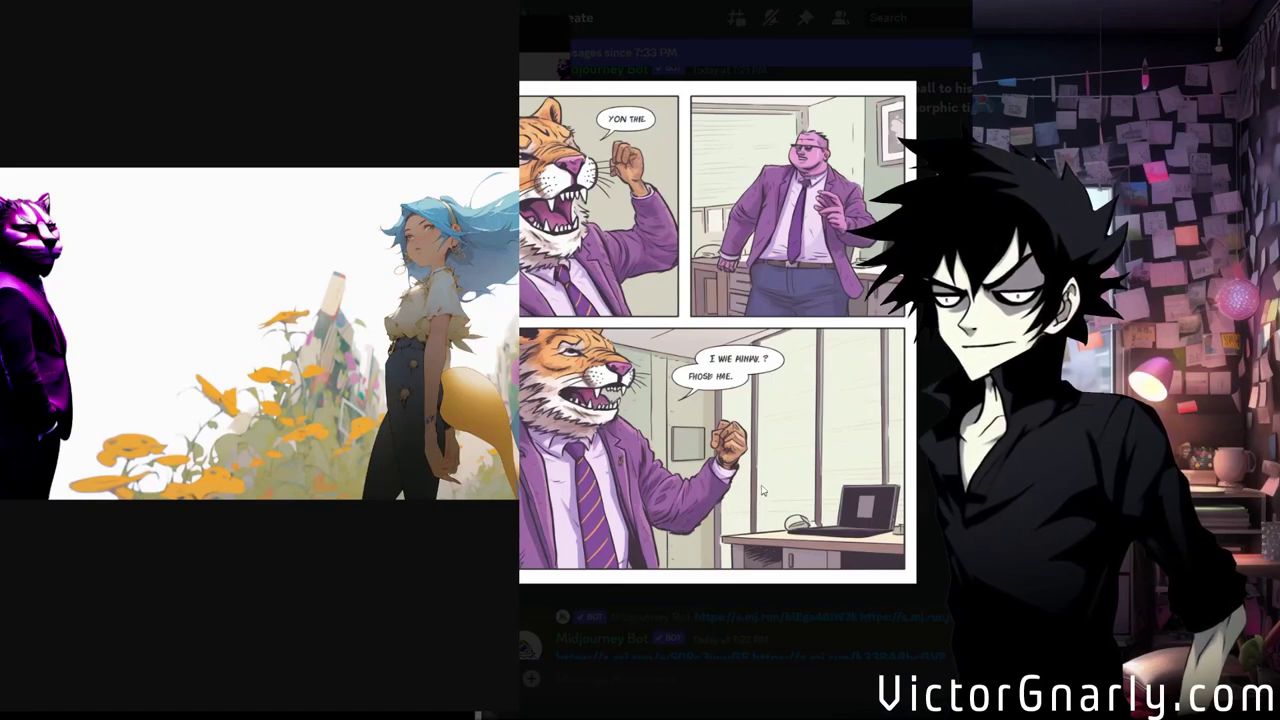
left_click(727, 570)
scroll(735, 522, "up", 5)
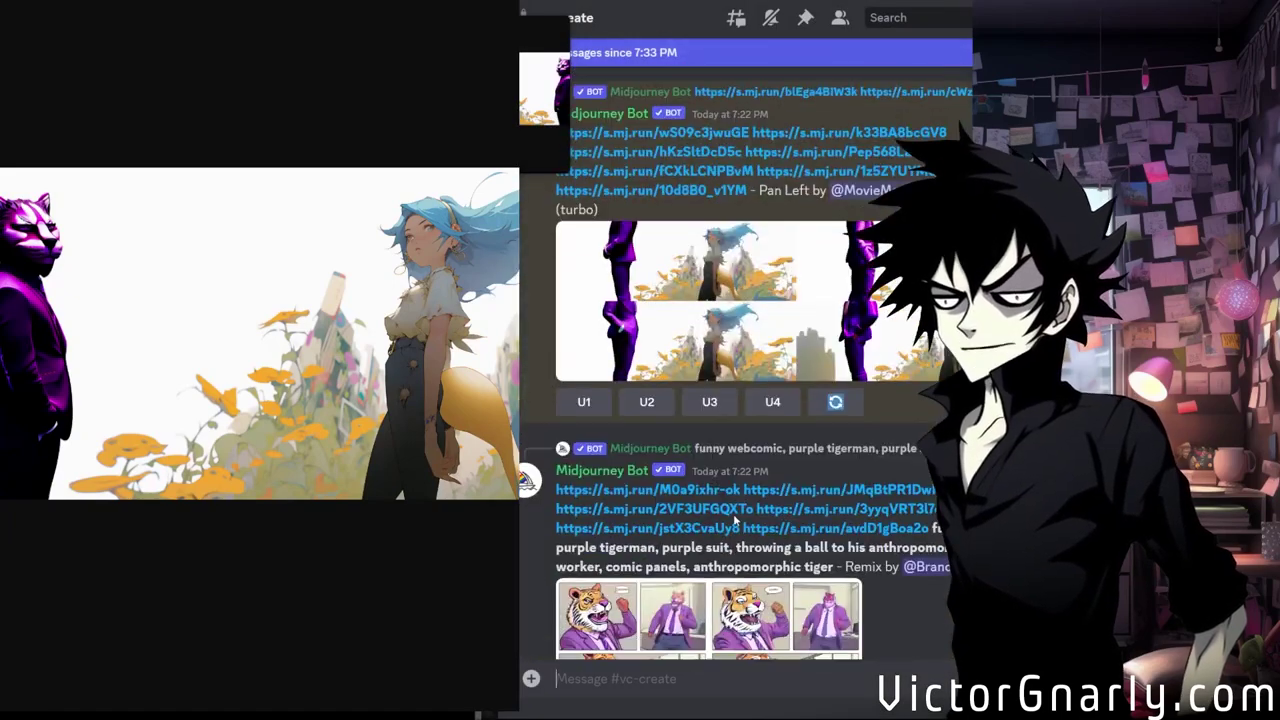
scroll(735, 518, "down", 10)
left_click(764, 540)
left_click(770, 540)
scroll(849, 488, "up", 2)
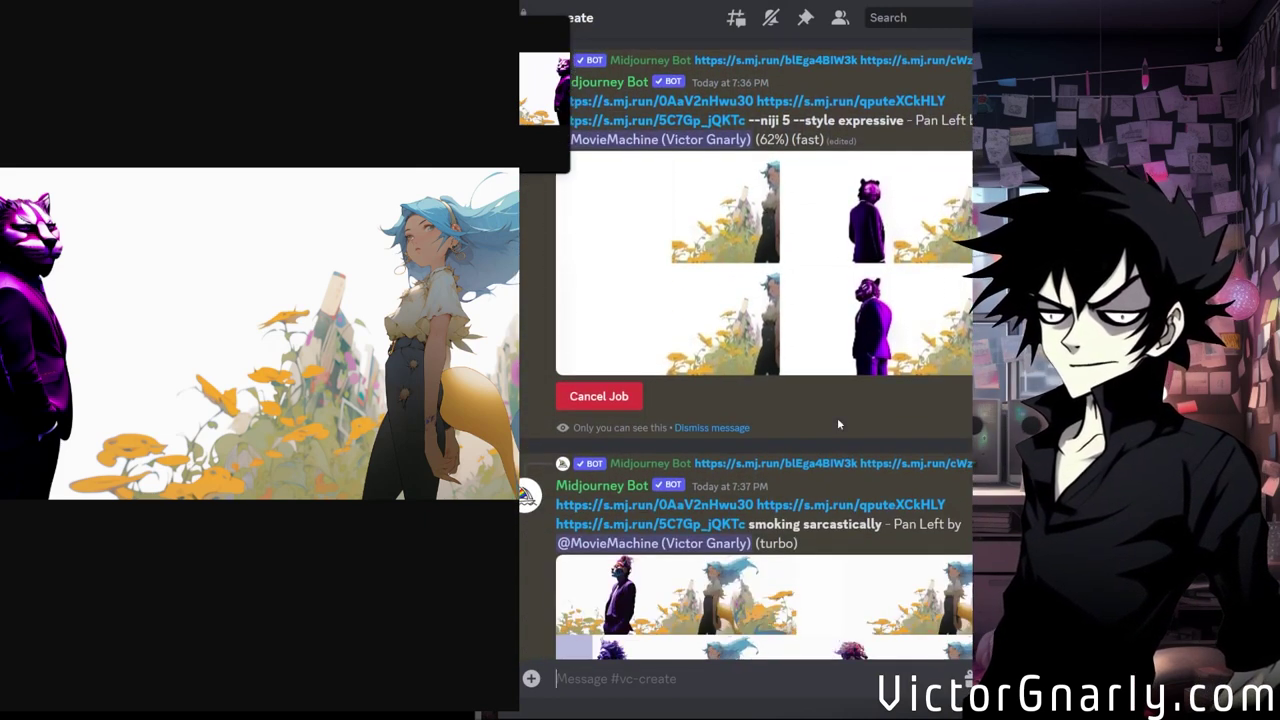
scroll(838, 424, "up", 1)
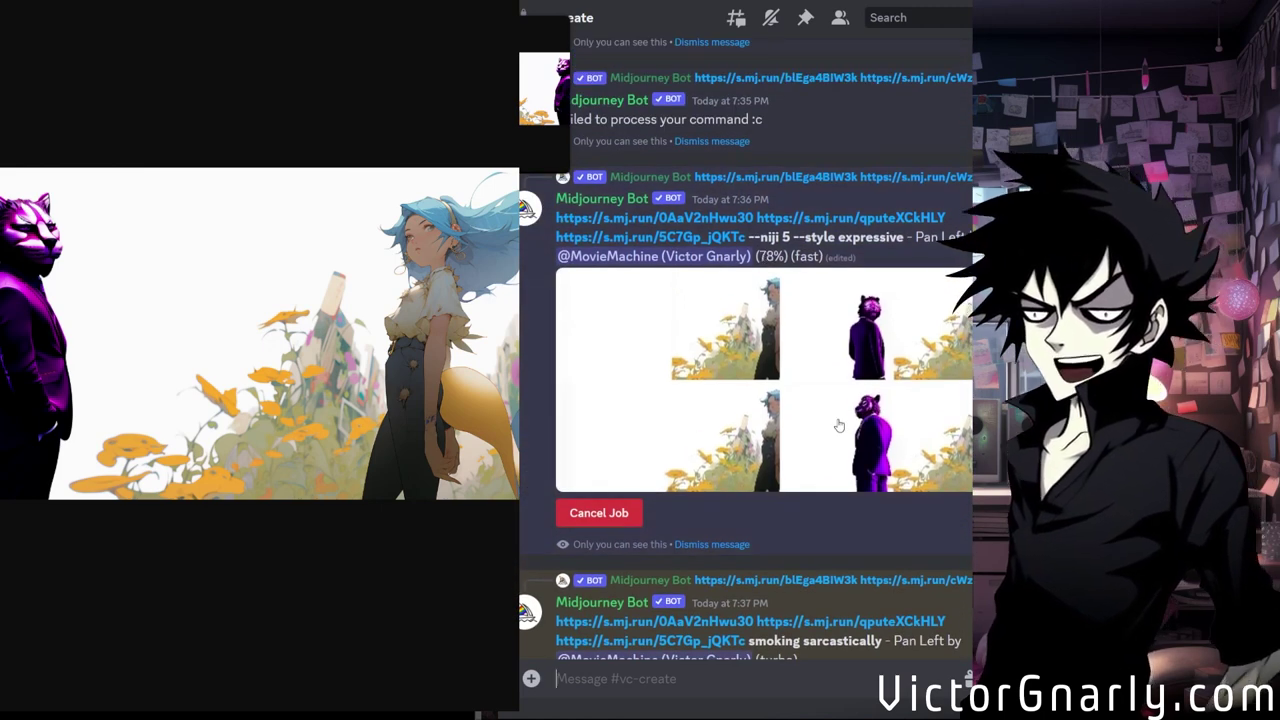
scroll(838, 424, "down", 2)
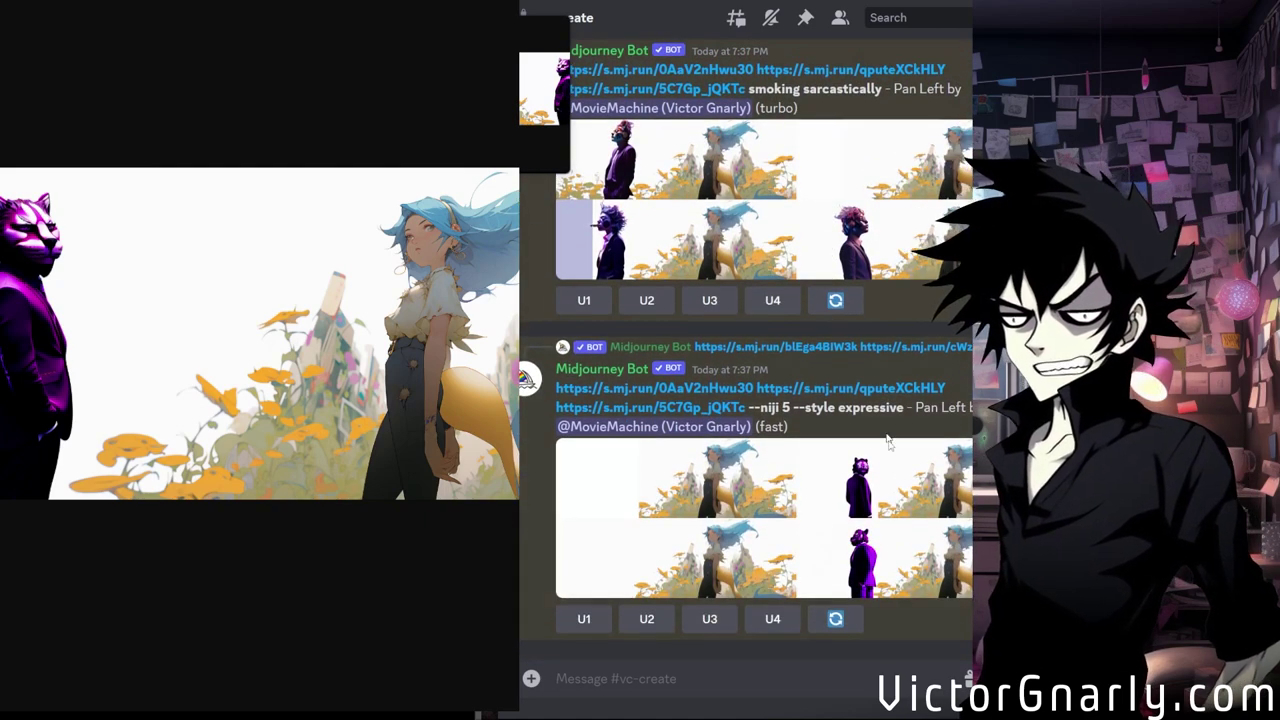
Inspect the "--niji 5 --style expressive" pan grid enlarged, upscale its second image, and view the upscaled result.
left_click(885, 494)
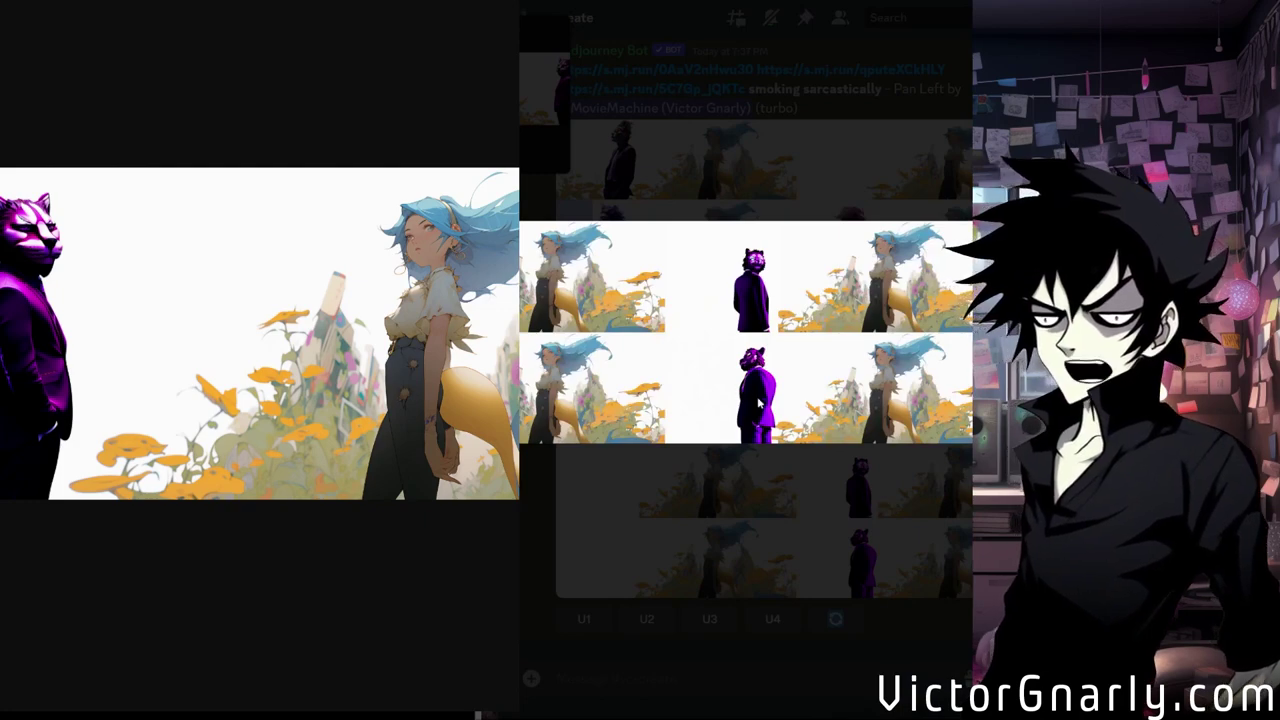
left_click(785, 470)
left_click(647, 620)
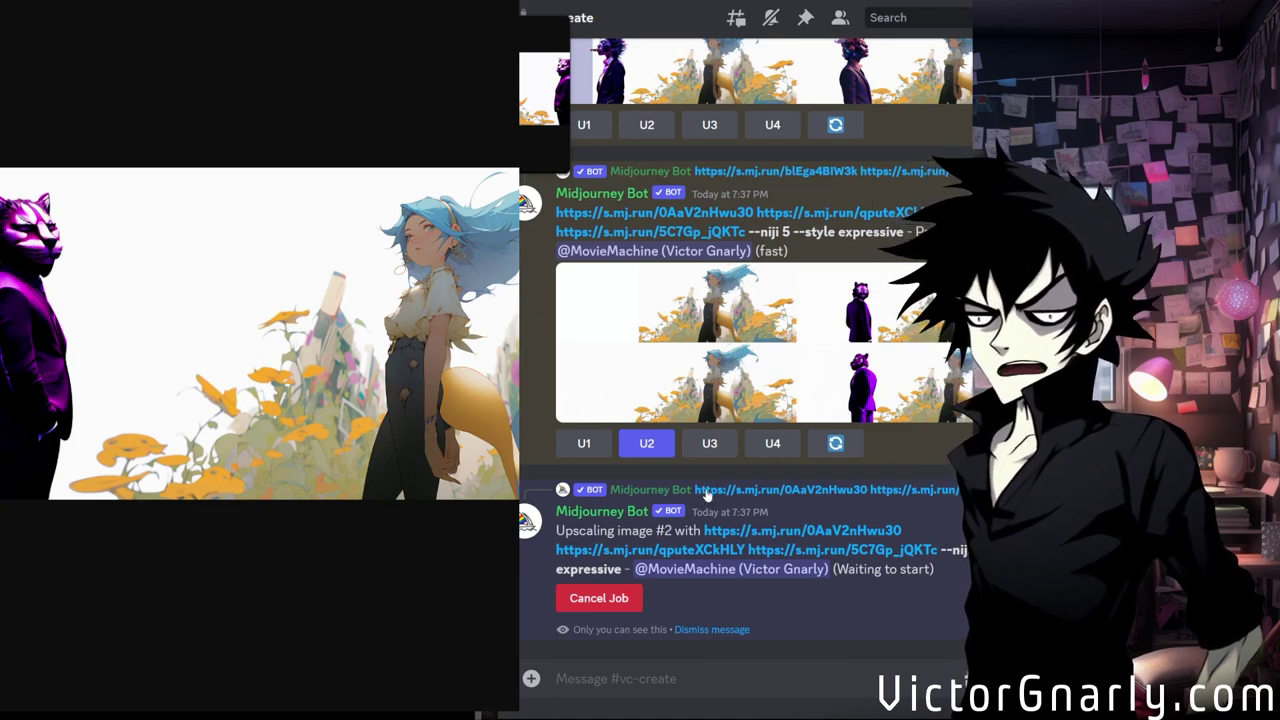
left_click(723, 410)
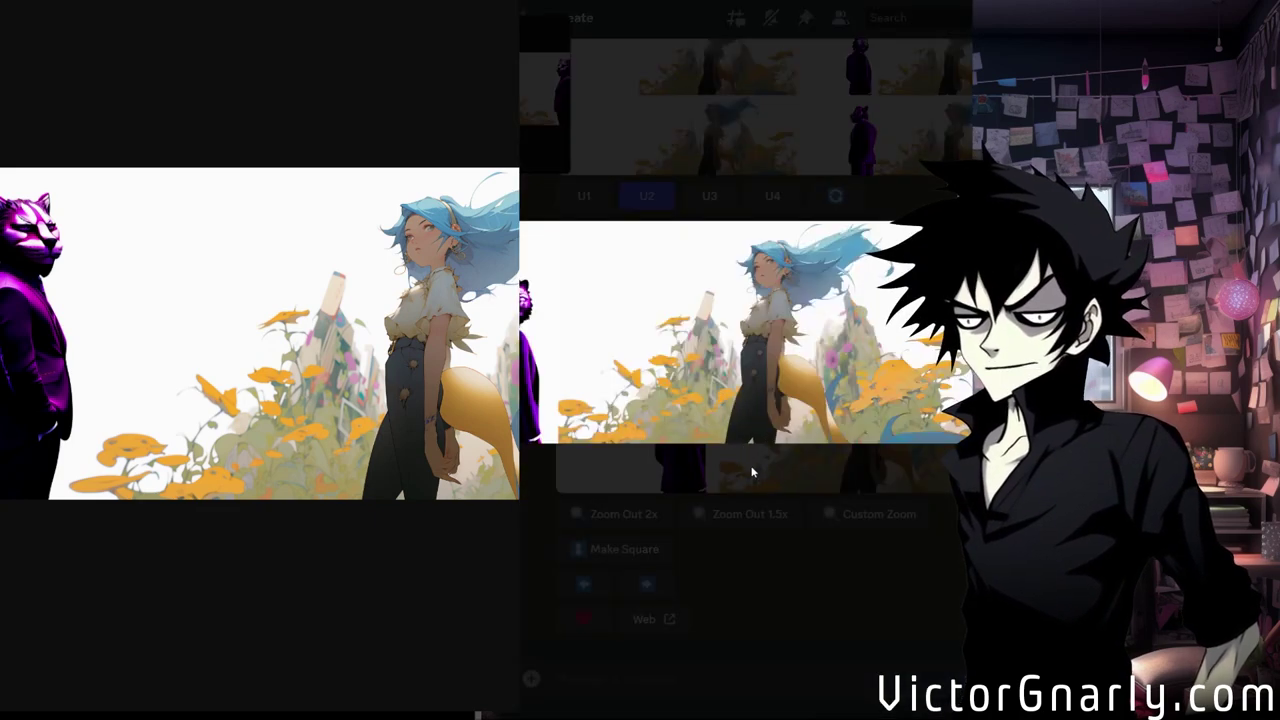
left_click(742, 521)
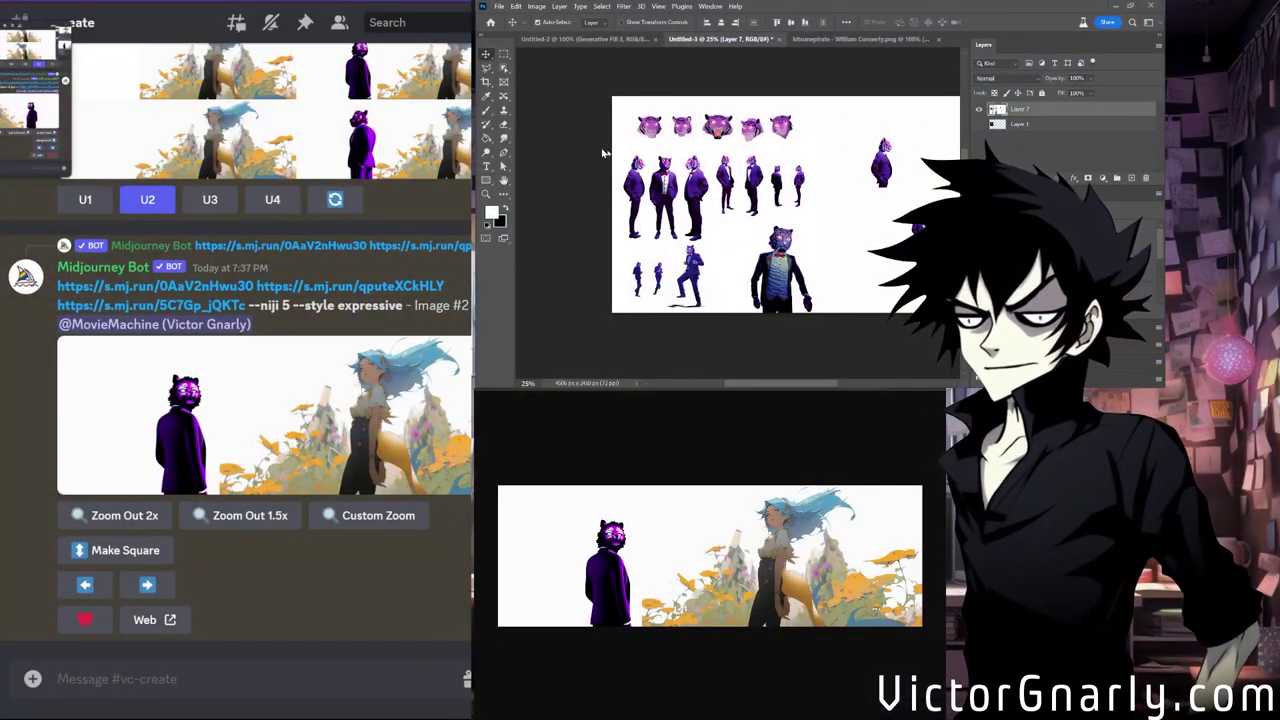
Copy the first tiger head in the top row of the Photoshop reference sheet into the Discord message as an attachment.
key("m")
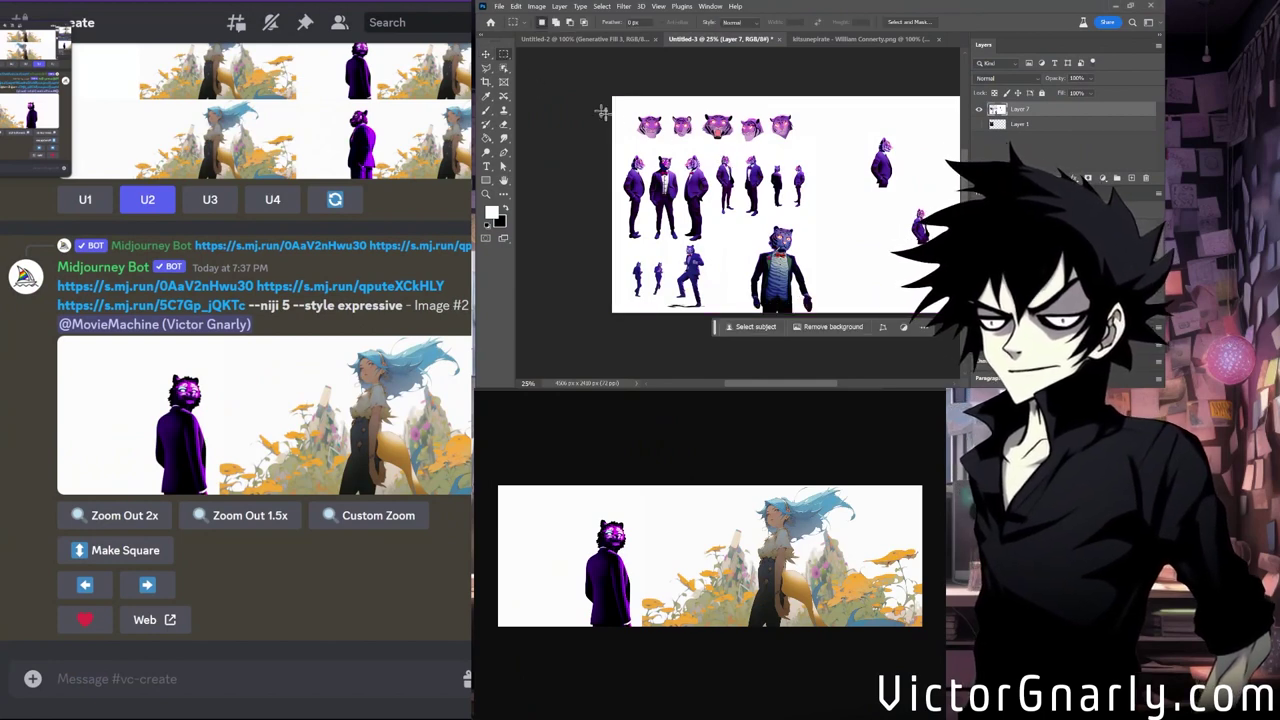
left_click_drag(637, 114, 666, 143)
key("v")
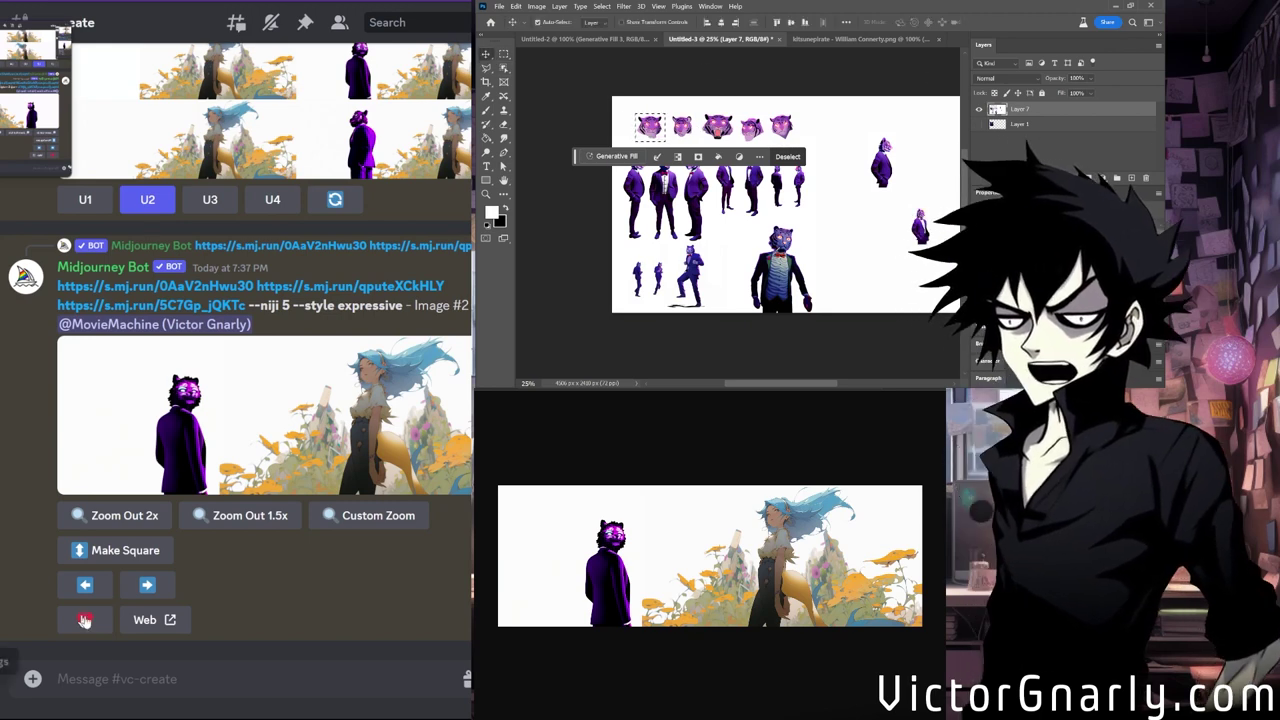
left_click(101, 676)
key("ctrl+v")
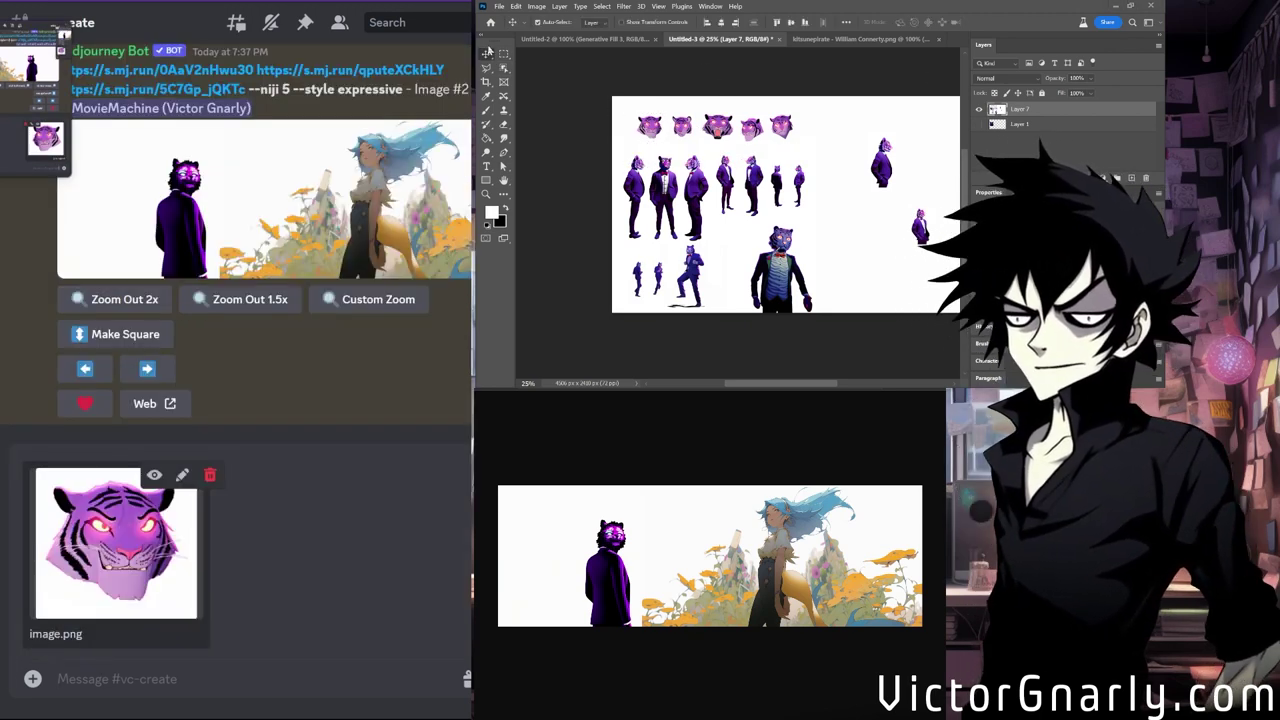
Frame the second tiger head on the Photoshop sheet at about 309 px wide and add it to the Discord message.
left_click(773, 109)
key("m")
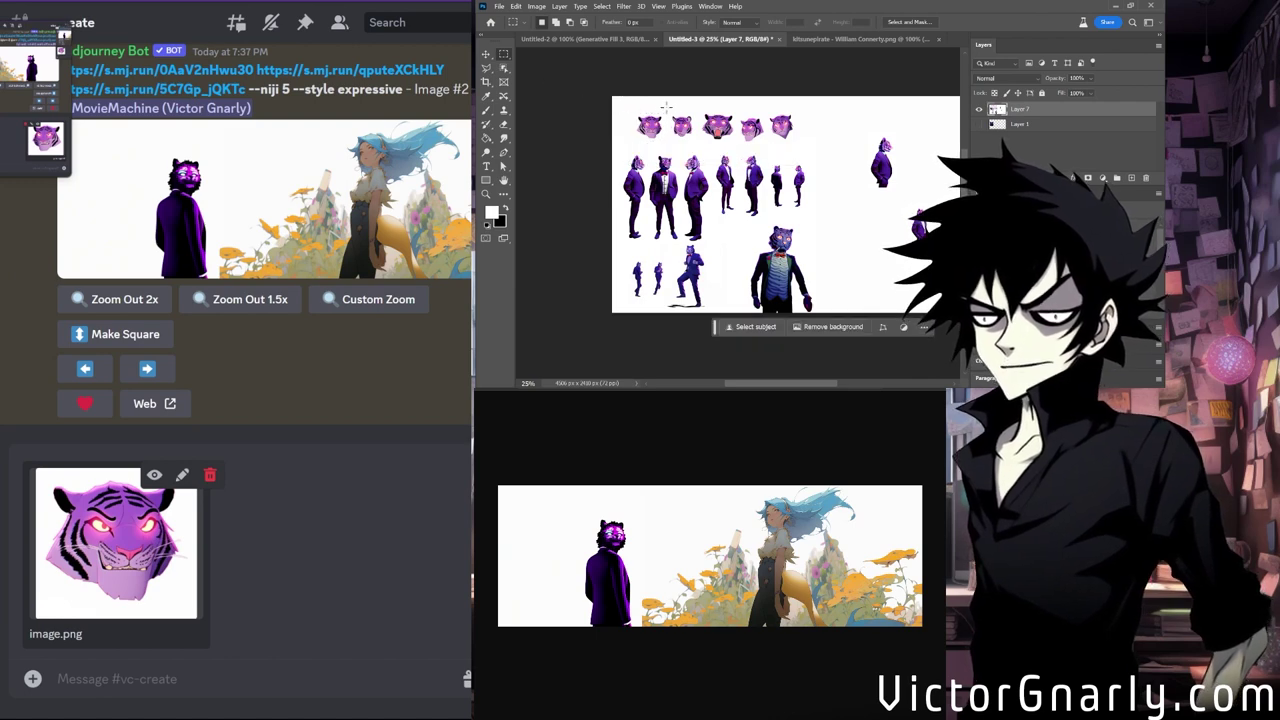
left_click_drag(668, 114, 696, 141)
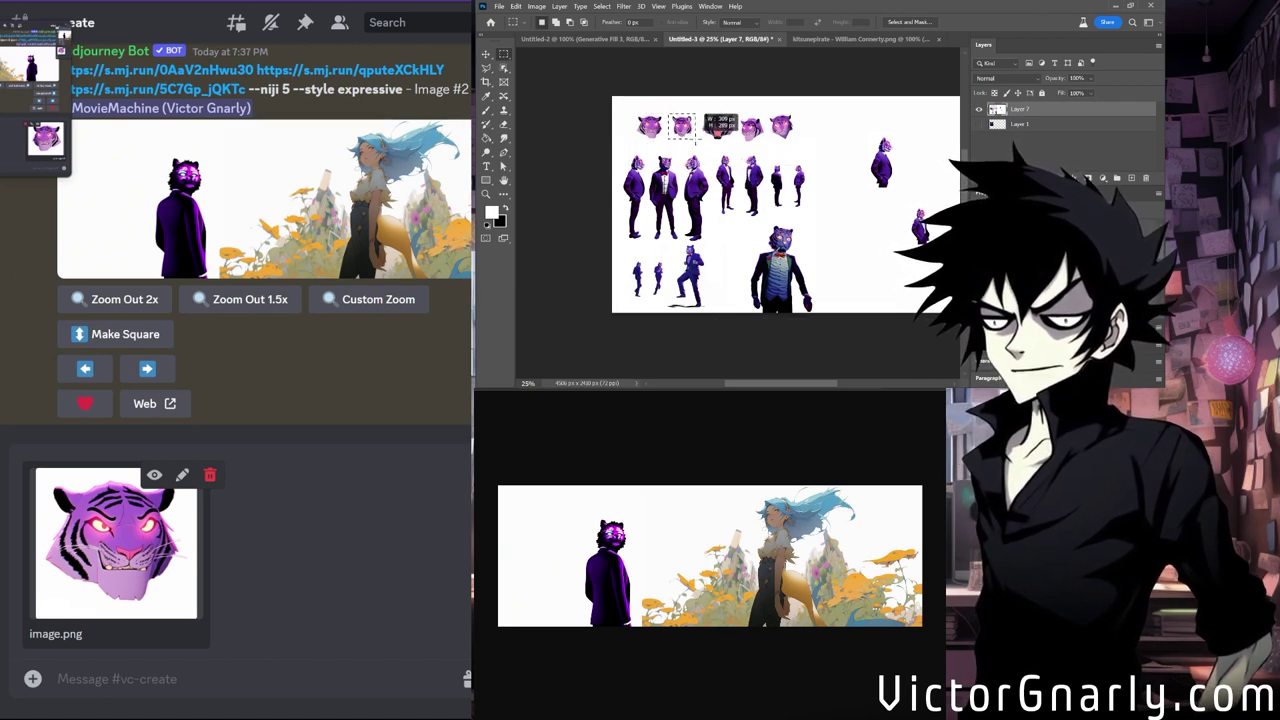
left_click(486, 54)
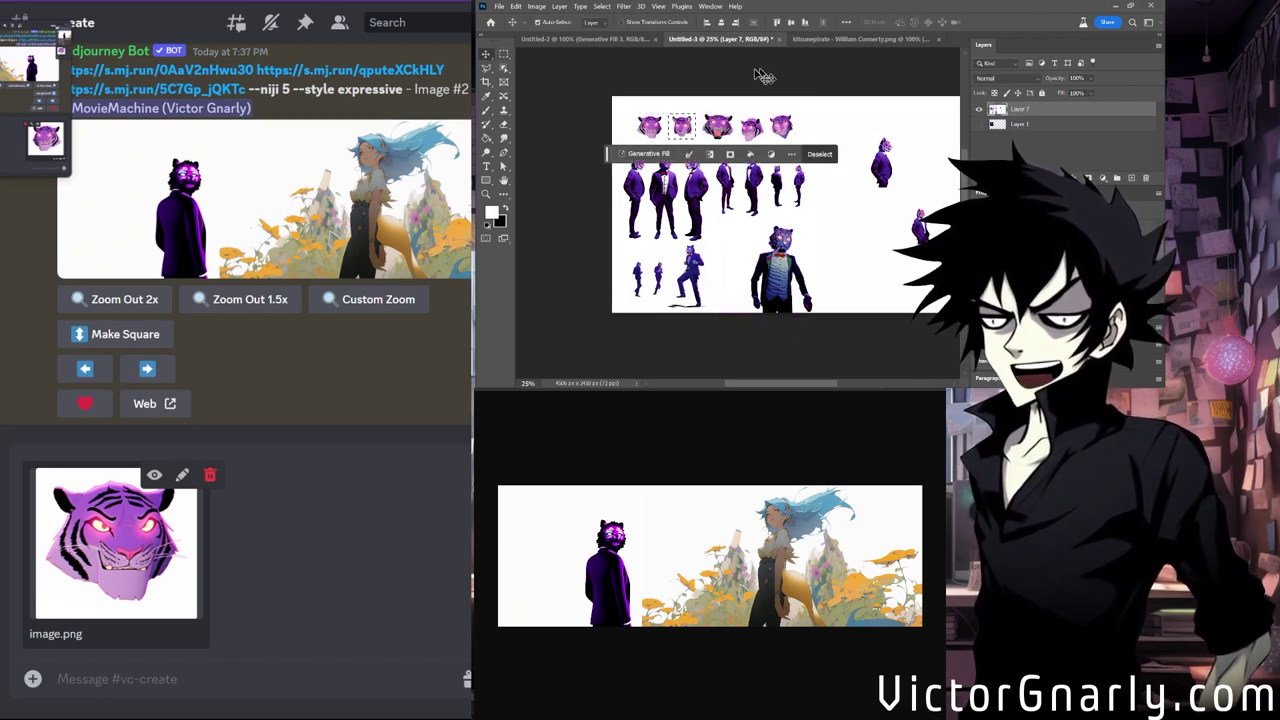
left_click(2, 710)
key("ctrl+v")
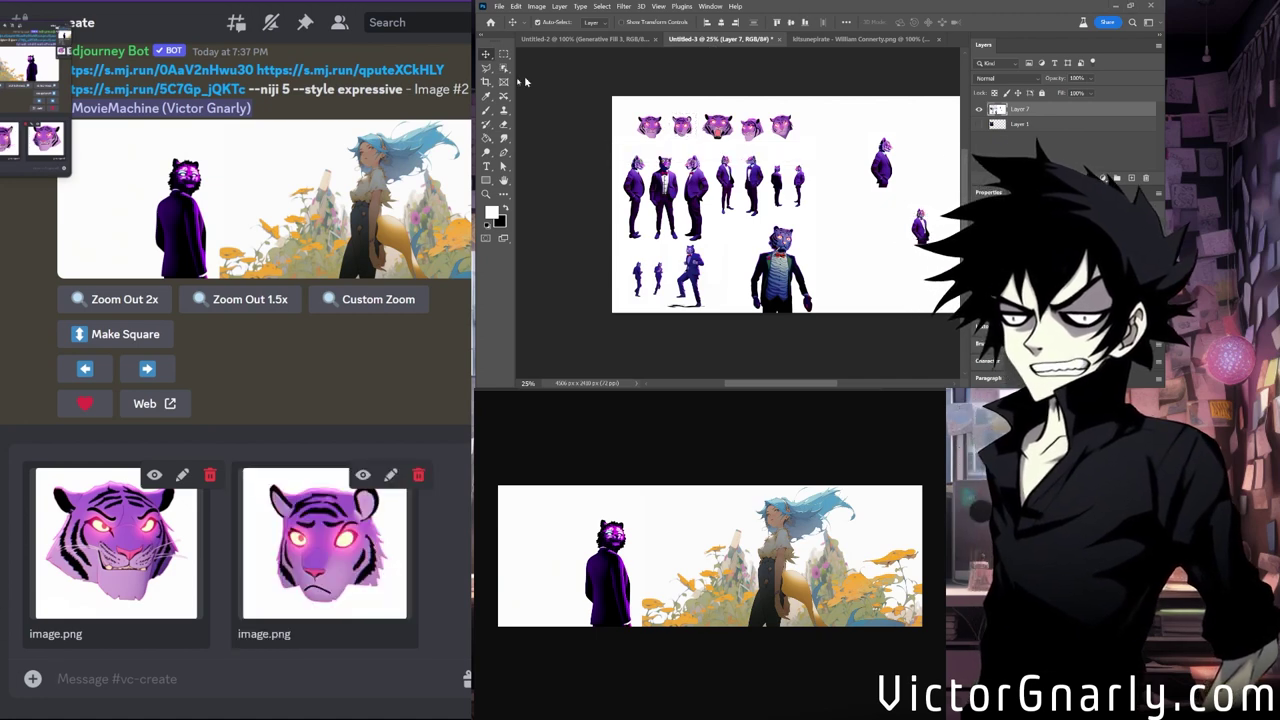
Copy the roaring third tiger head from the Photoshop sheet and attach it to the Discord message.
left_click(503, 54)
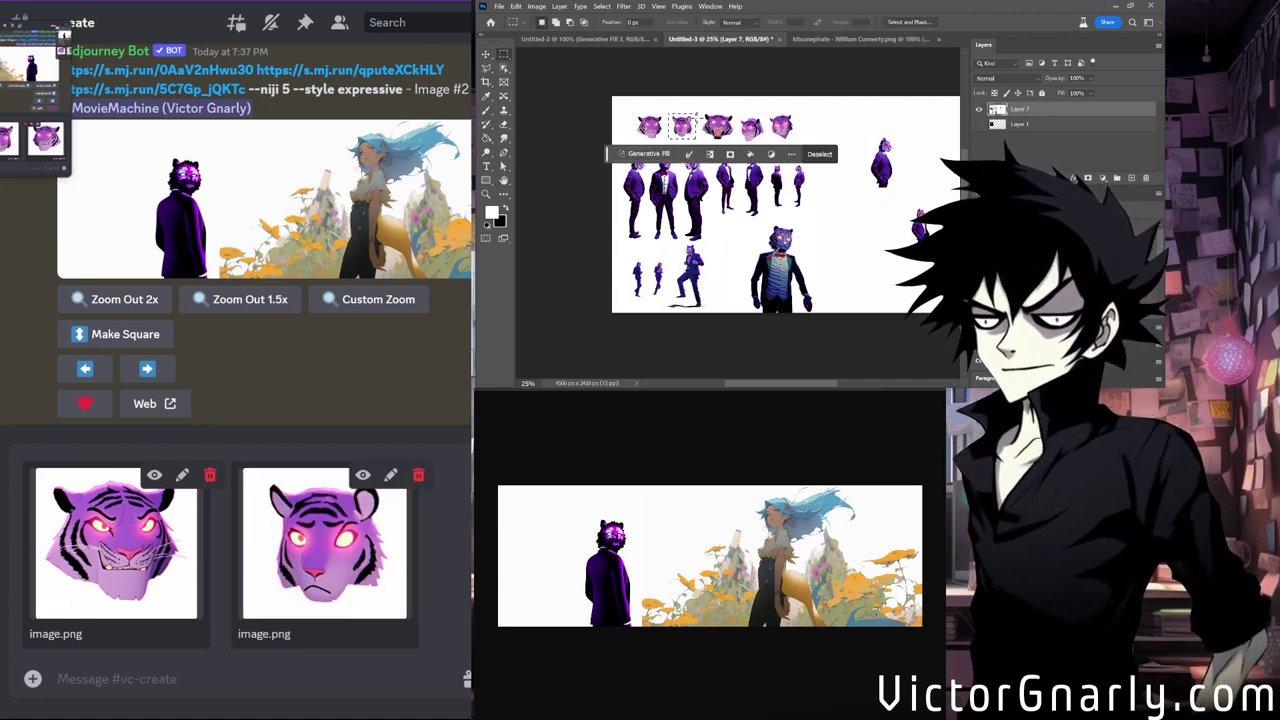
left_click_drag(699, 111, 739, 145)
left_click(488, 55)
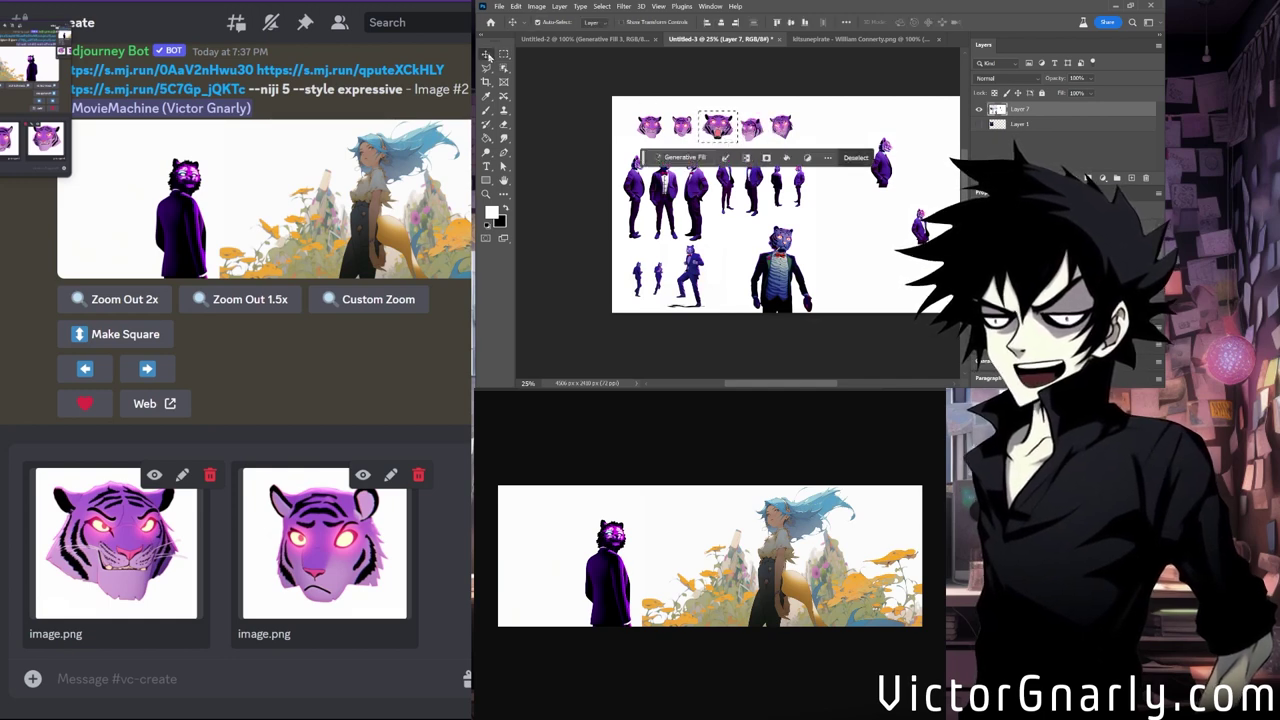
left_click(180, 688)
key("ctrl+v")
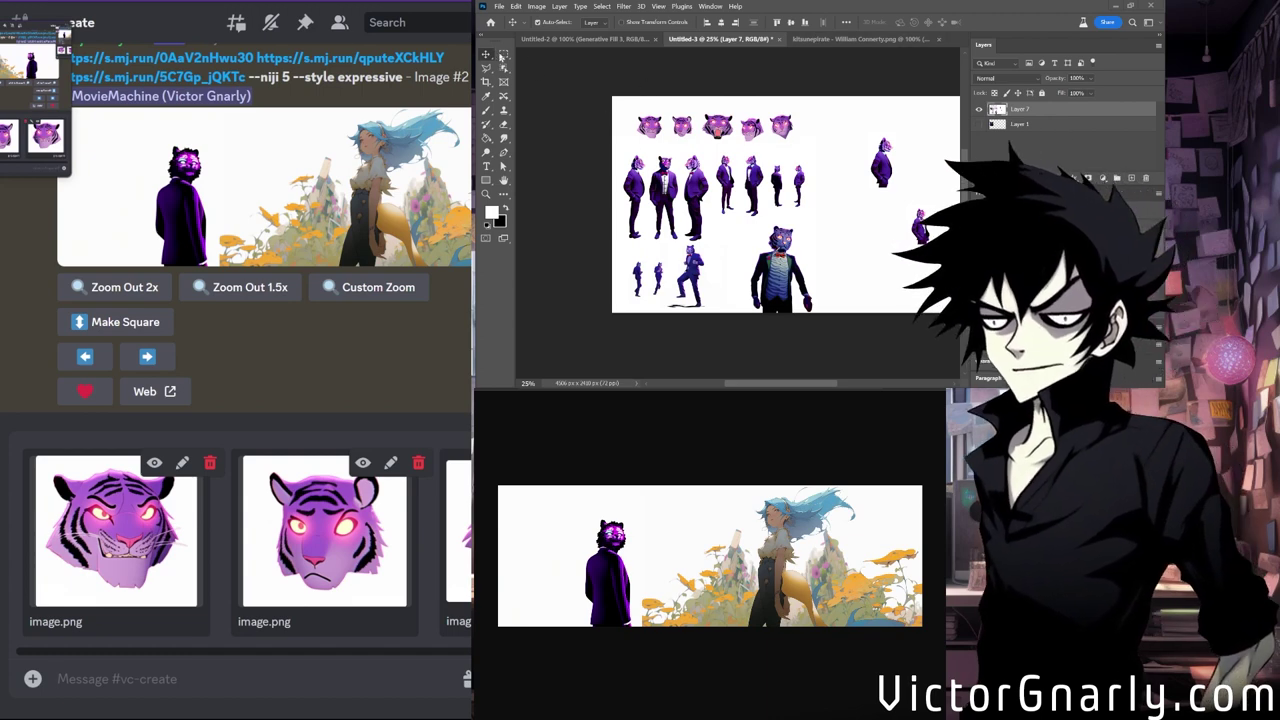
Frame the fourth tiger head on the Photoshop sheet and attach the copy to the Discord message.
left_click(503, 56)
left_click(740, 115)
left_click_drag(740, 115, 762, 144)
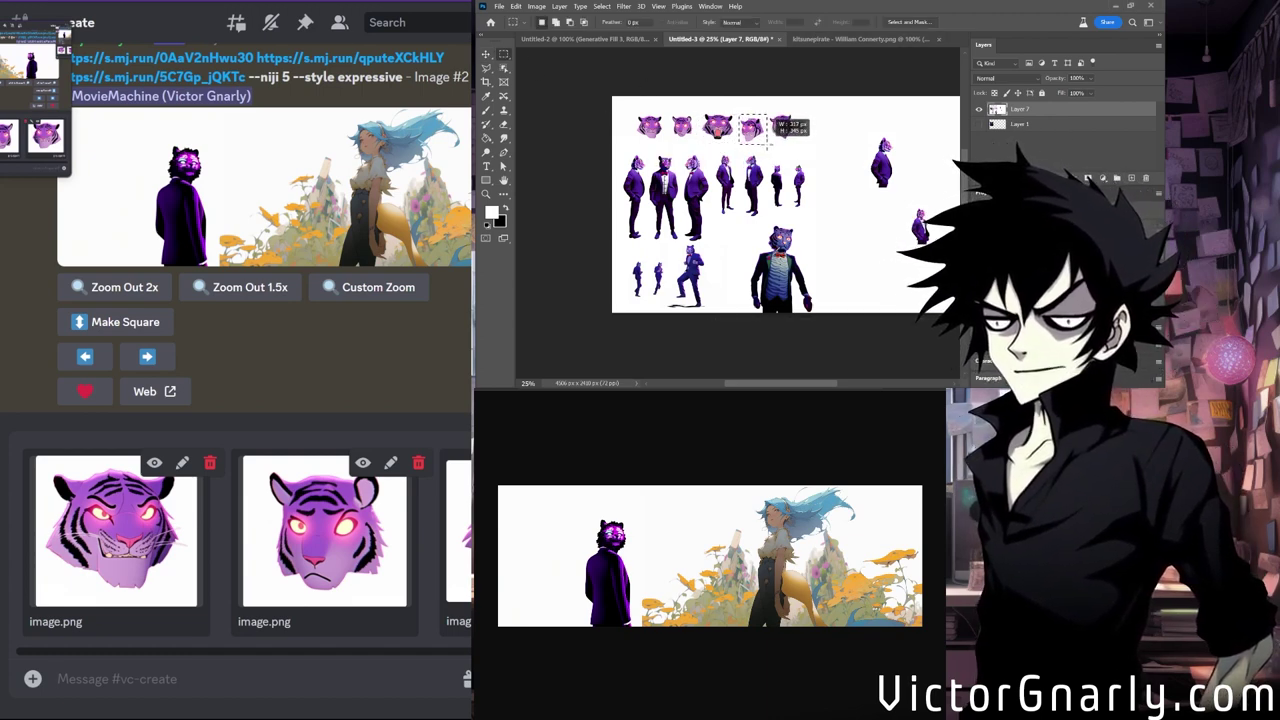
left_click(486, 54)
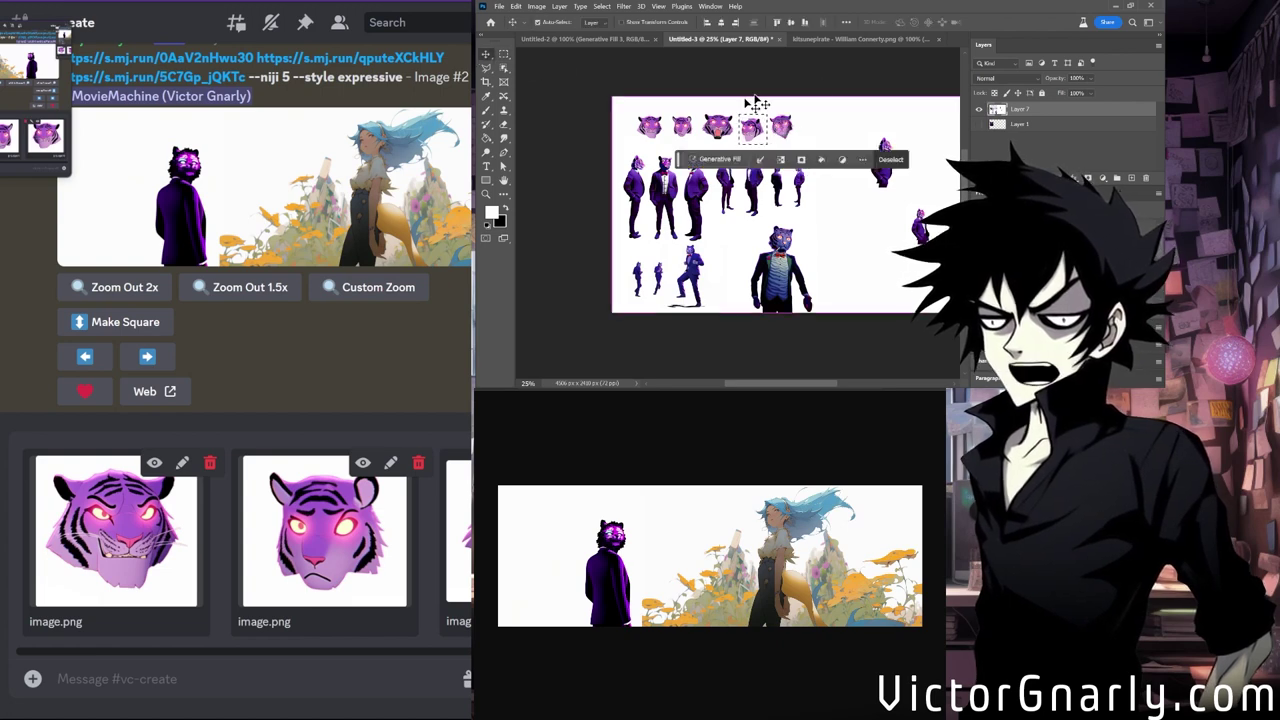
left_click(50, 686)
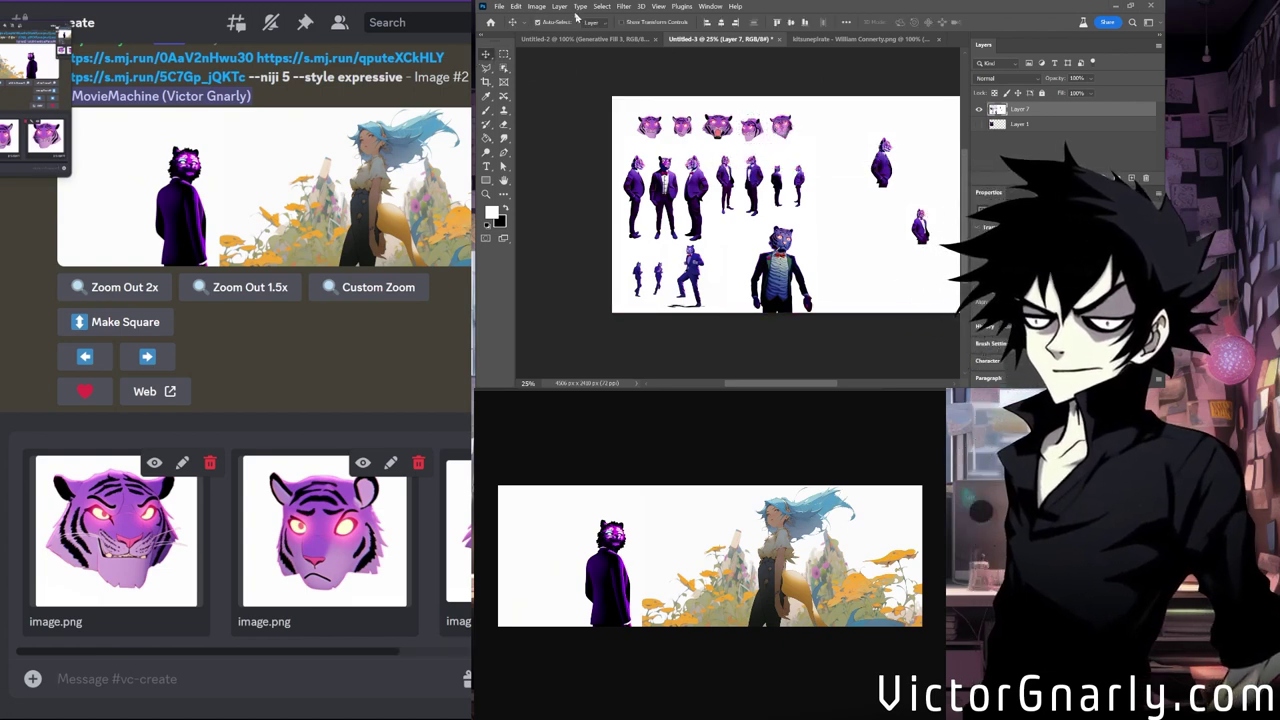
Add the fifth tiger head from the Photoshop sheet to the Discord message and post all five head images.
left_click(504, 54)
left_click(773, 113)
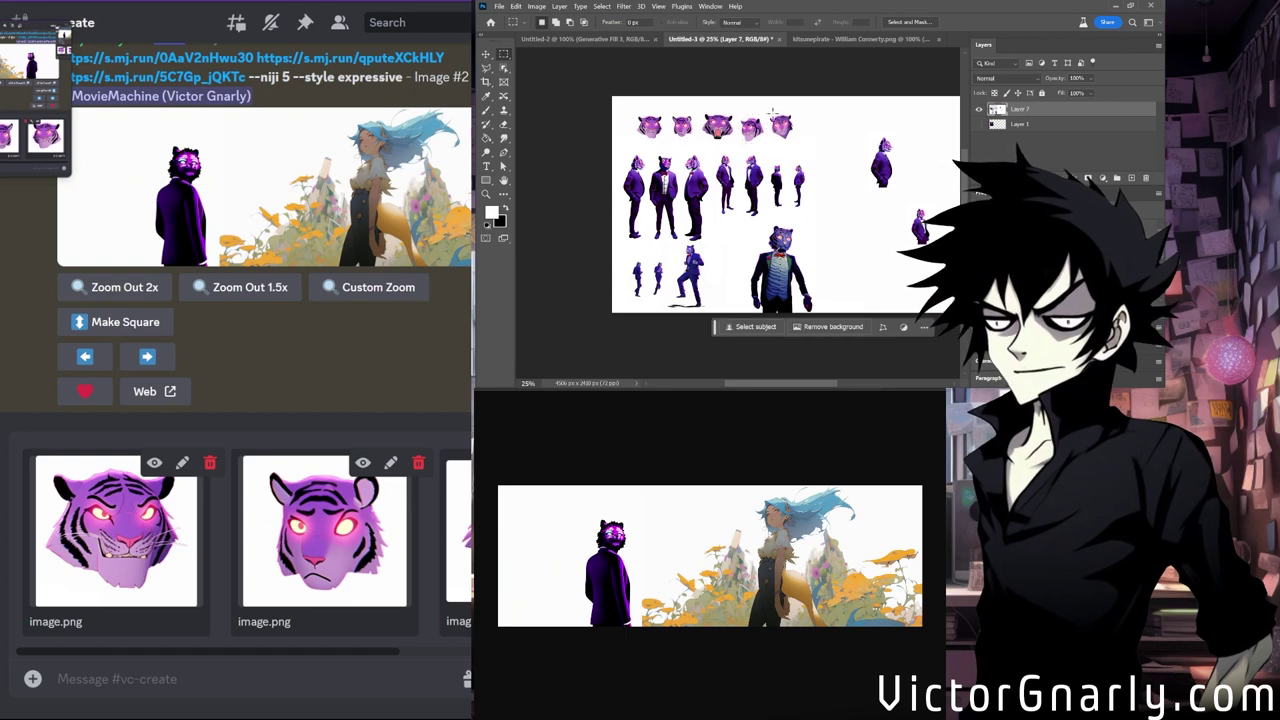
left_click_drag(767, 113, 797, 143)
left_click(488, 56)
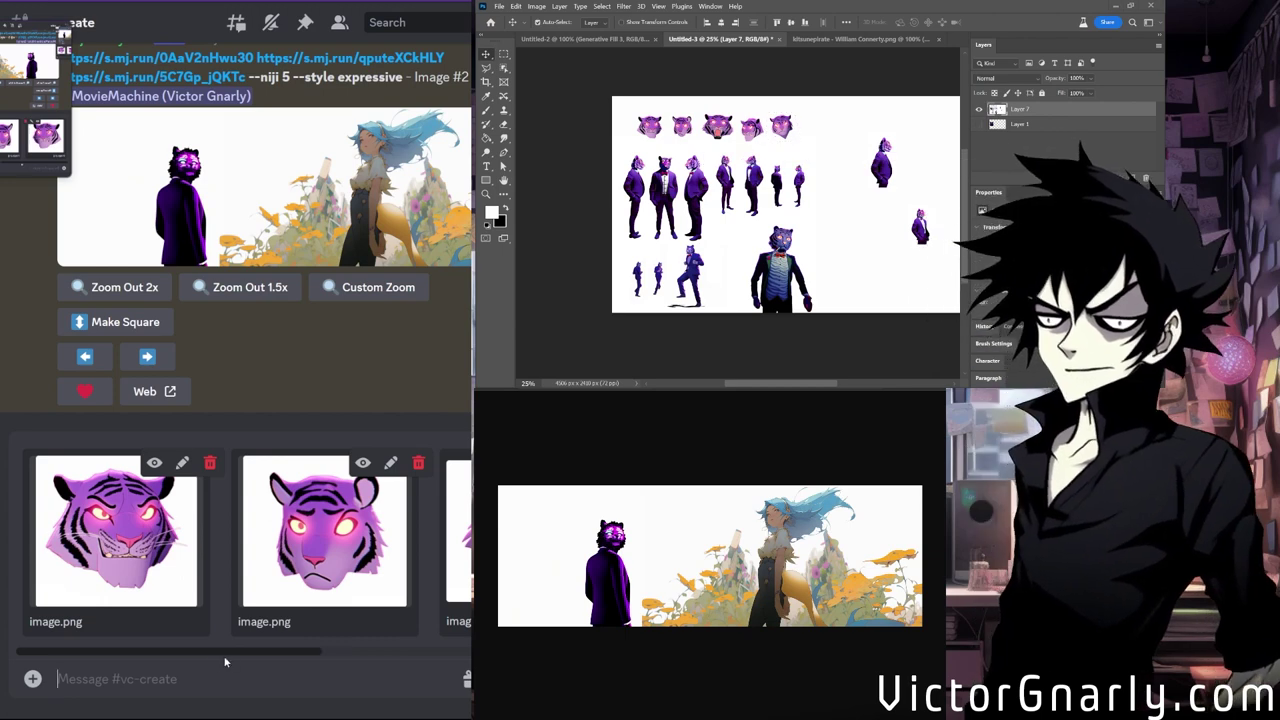
key("Return")
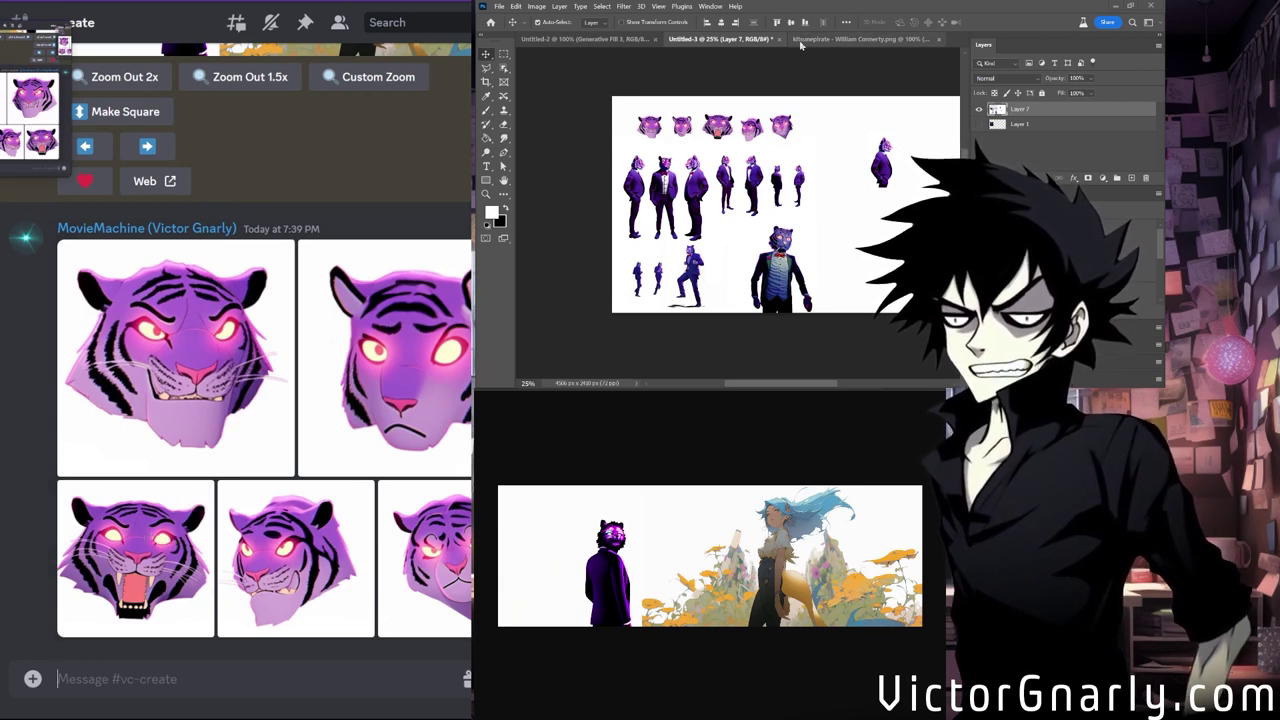
Frame the large tuxedo tigerman's upper body on the Photoshop sheet at about 784 by 825 px and post the copy in Discord.
scroll(824, 243, "up", 2)
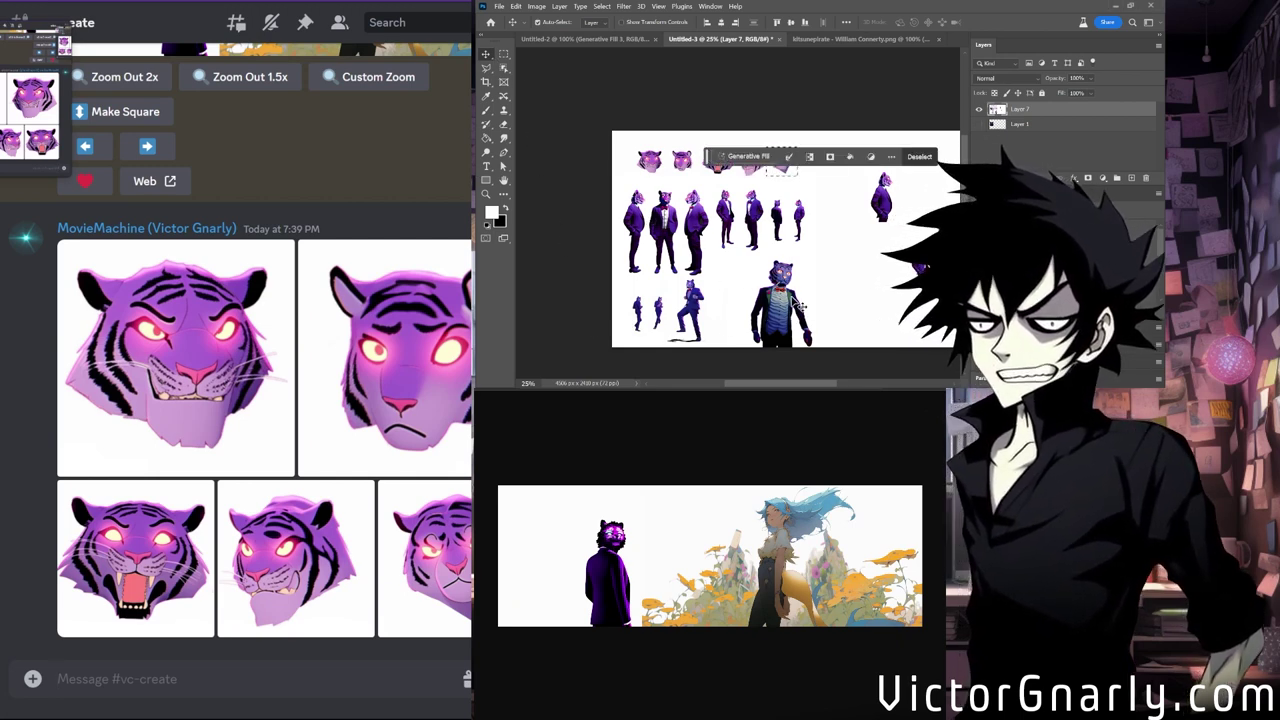
key("ctrl+d")
left_click(503, 53)
left_click_drag(750, 258, 814, 331)
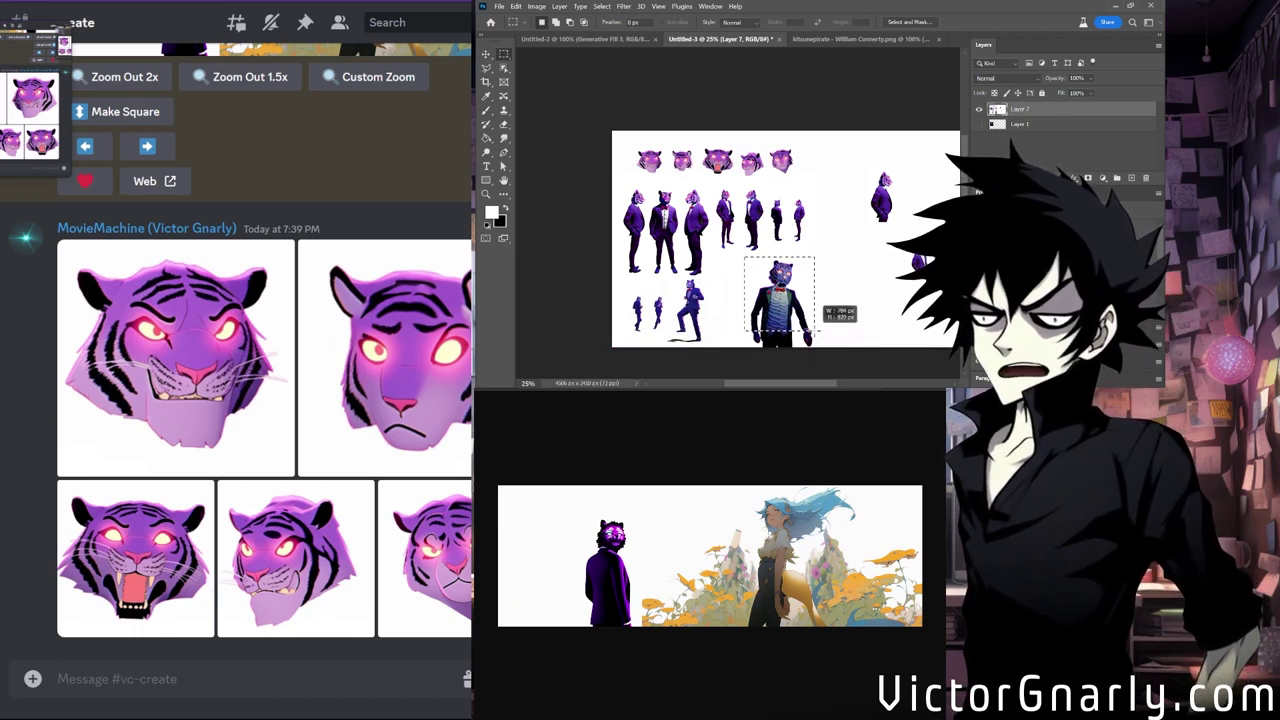
left_click_drag(814, 332, 814, 333)
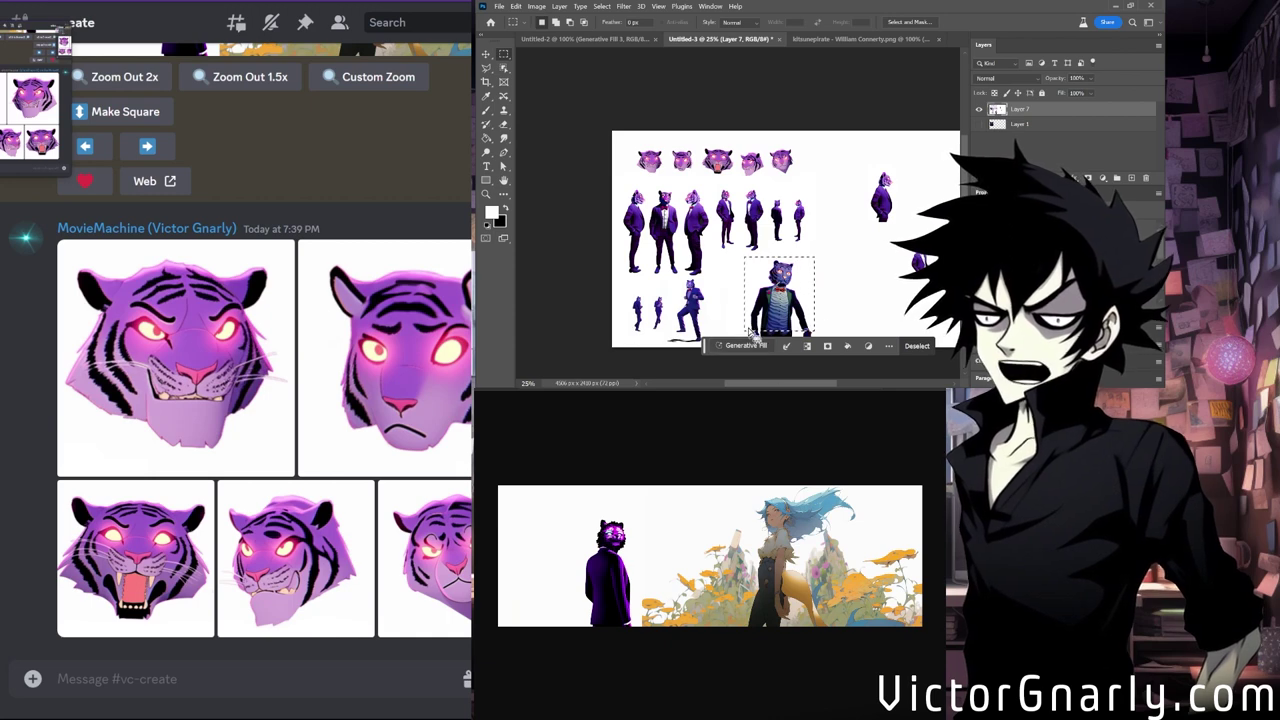
left_click(487, 55)
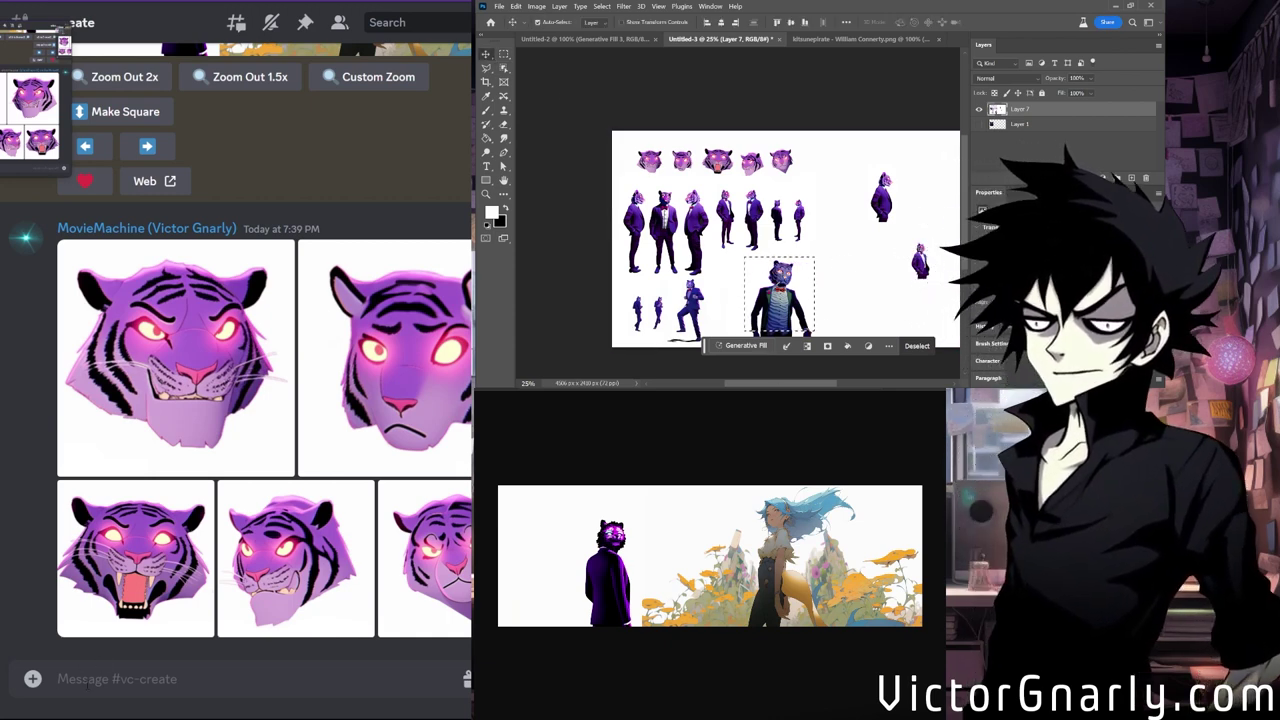
left_click(88, 680)
key("ctrl+v")
key("Return")
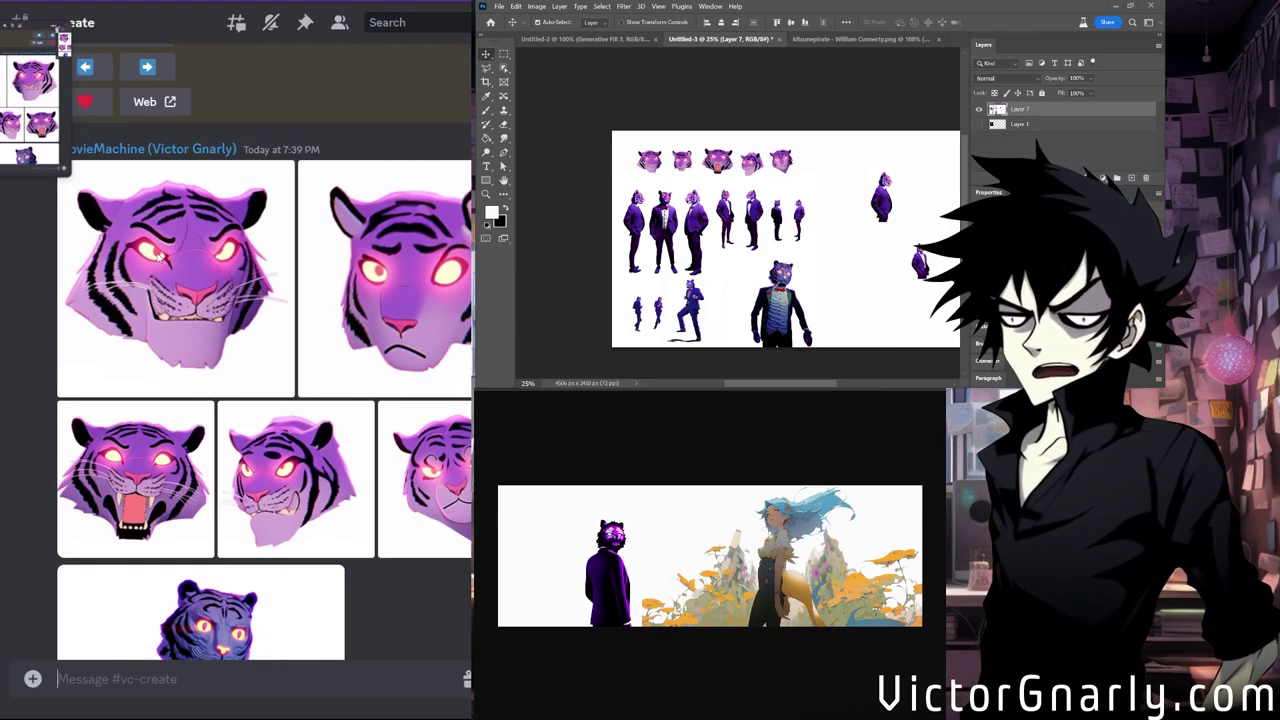
Start a /prefer option set command in Discord and name the custom option boogey_face.
scroll(170, 380, "down", 3)
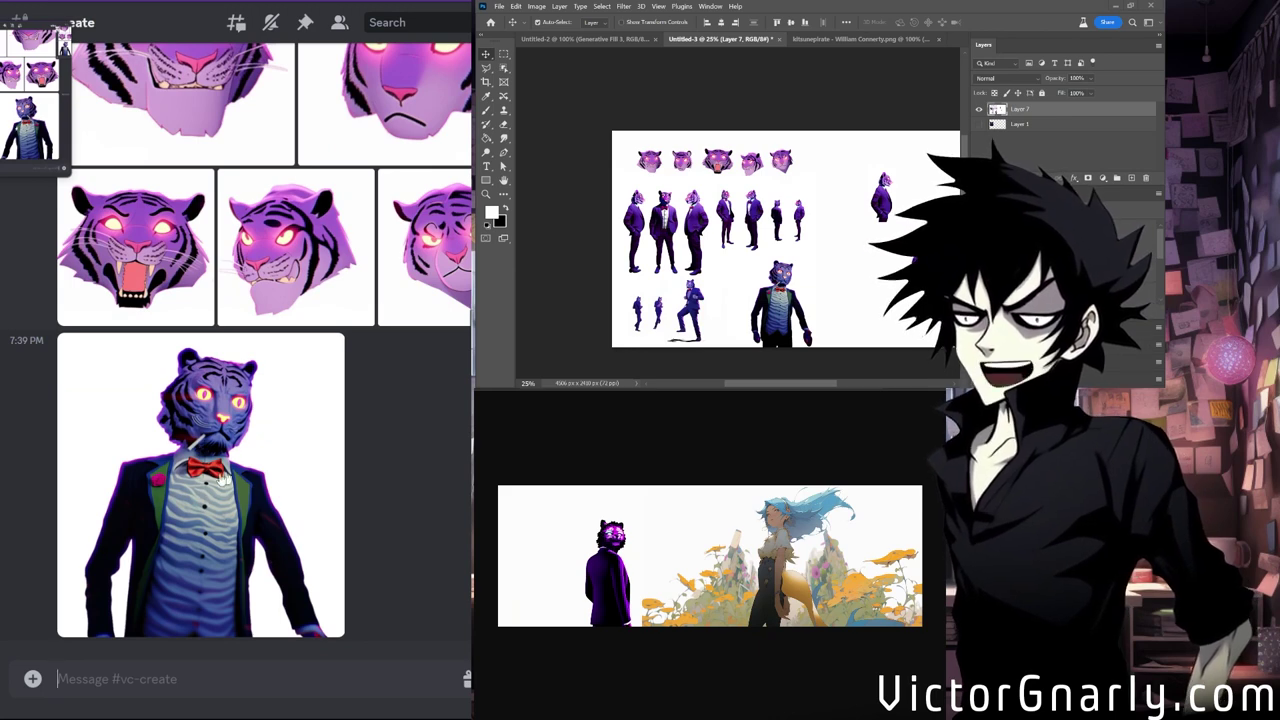
scroll(228, 520, "up", 5)
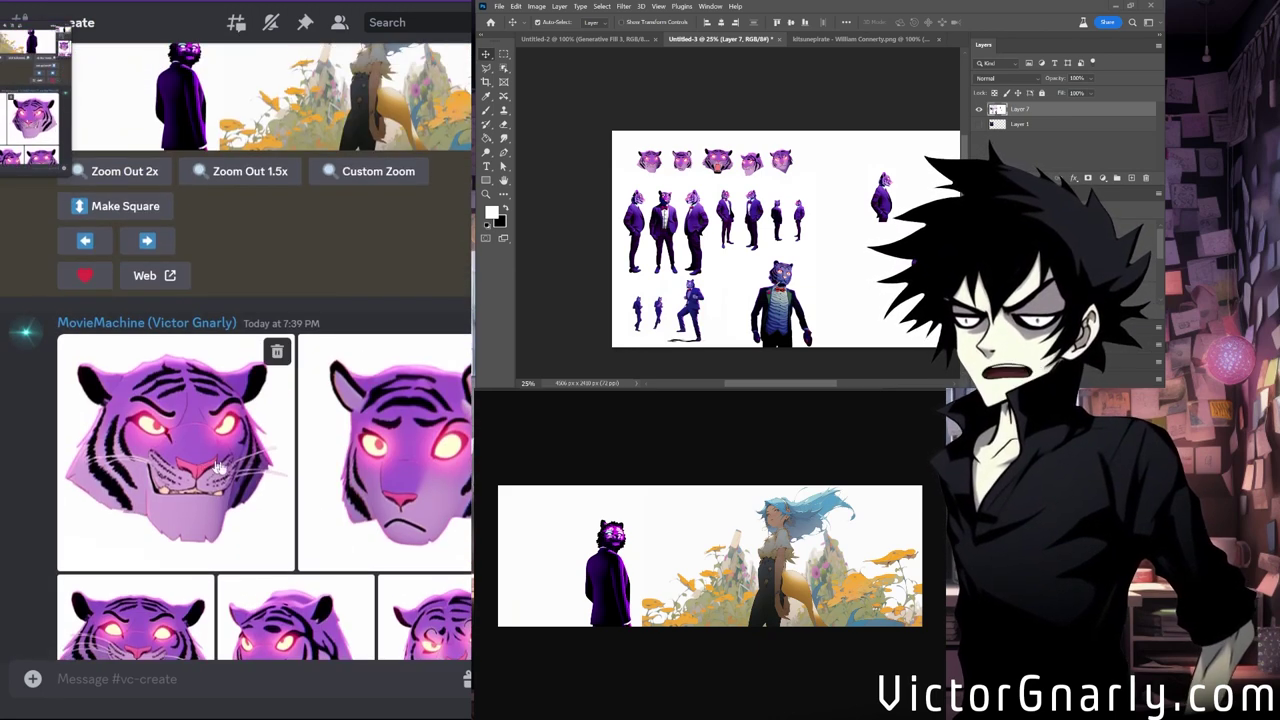
scroll(360, 484, "down", 3)
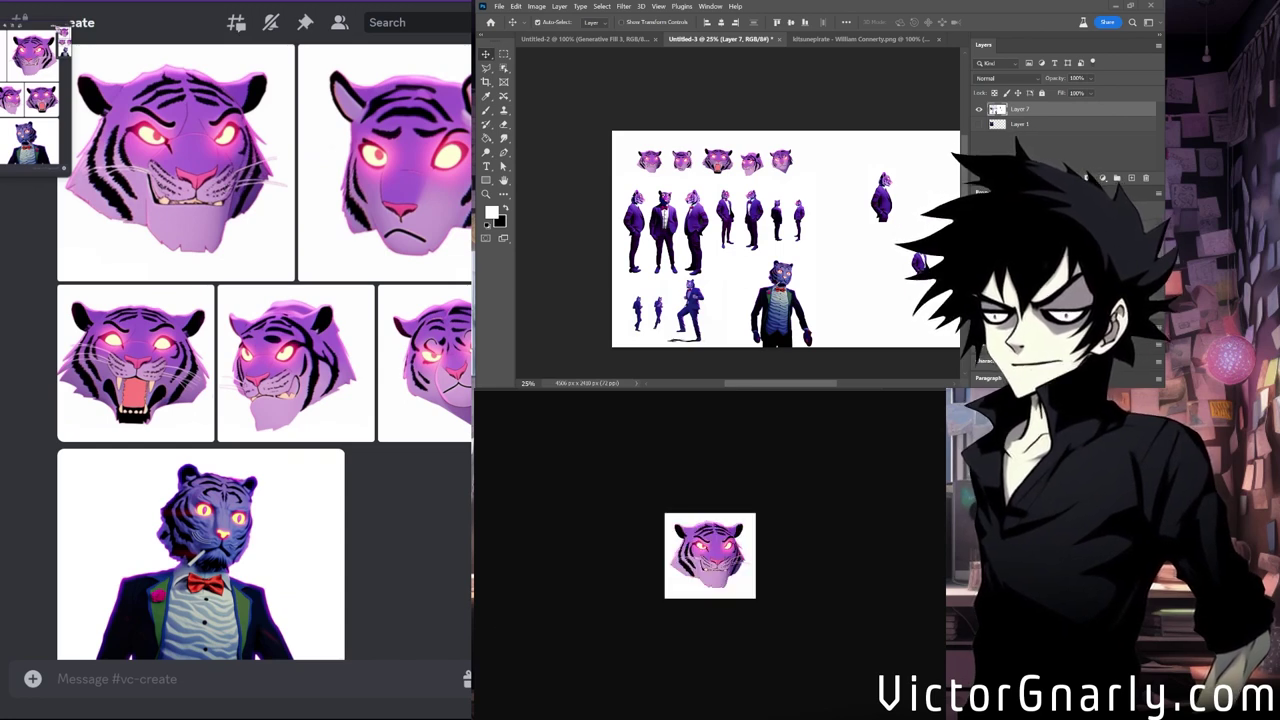
scroll(113, 588, "down", 2)
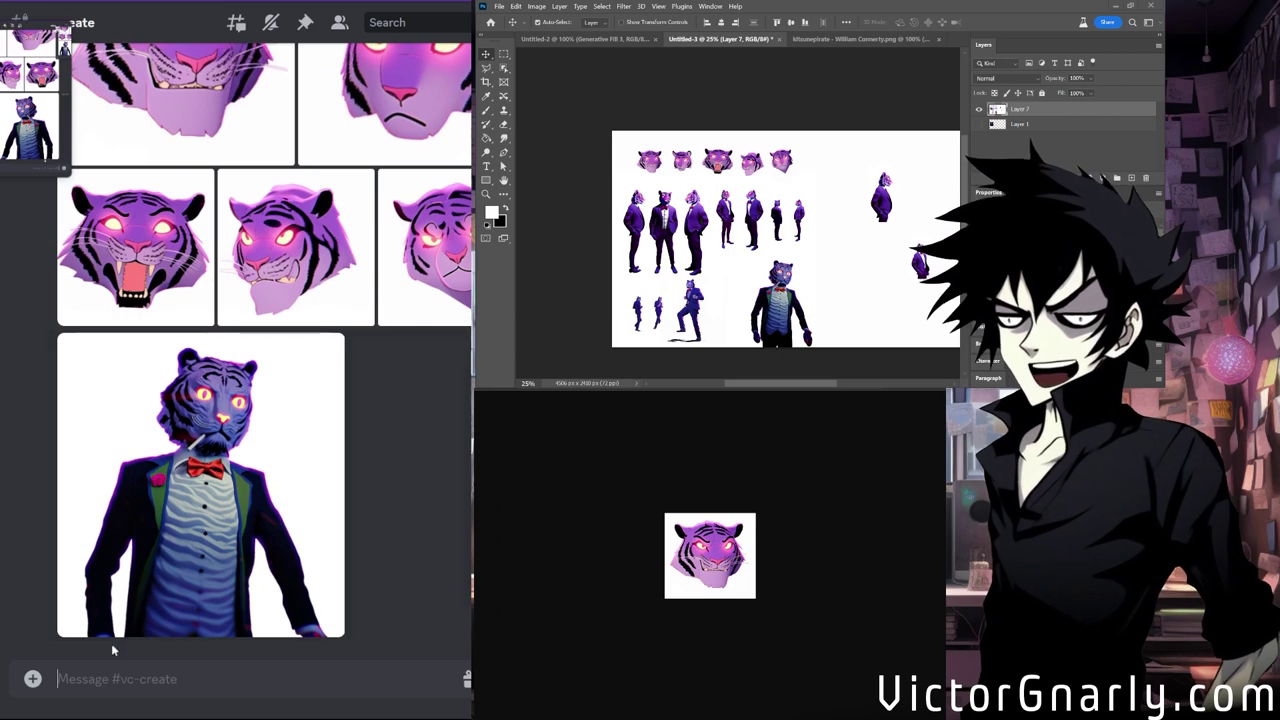
type("/prefer")
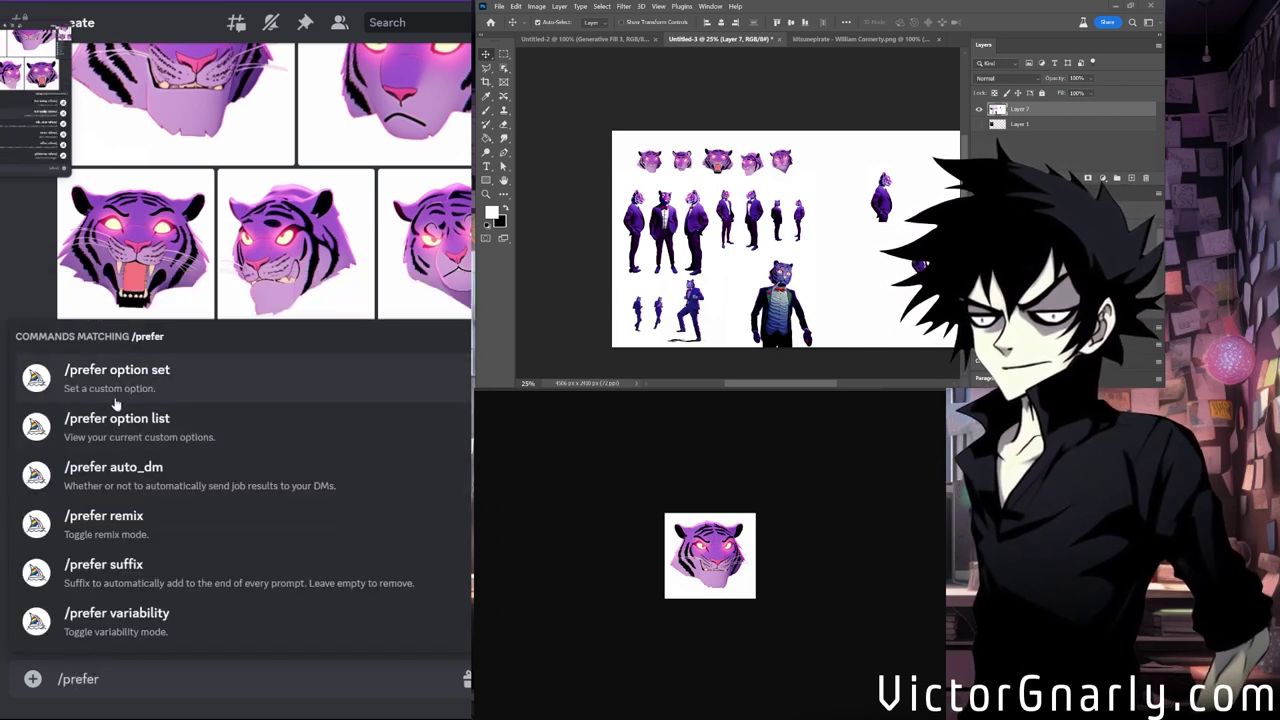
key("Tab")
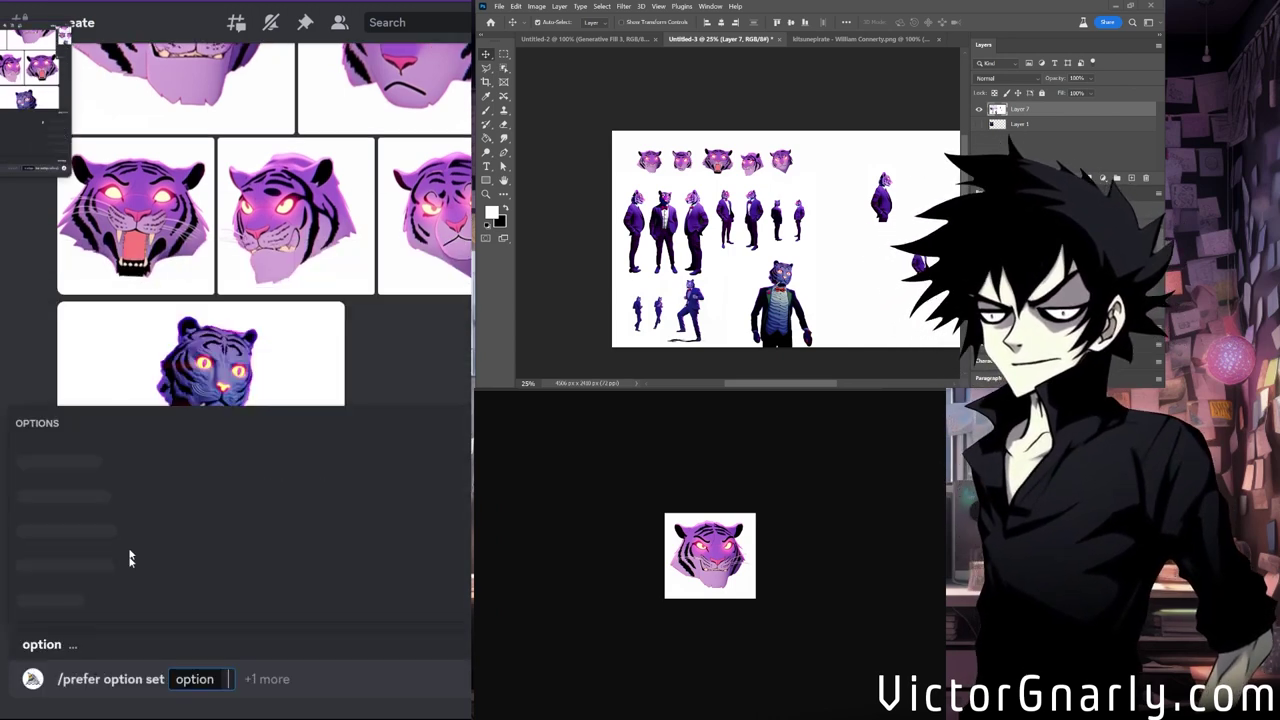
type("boog")
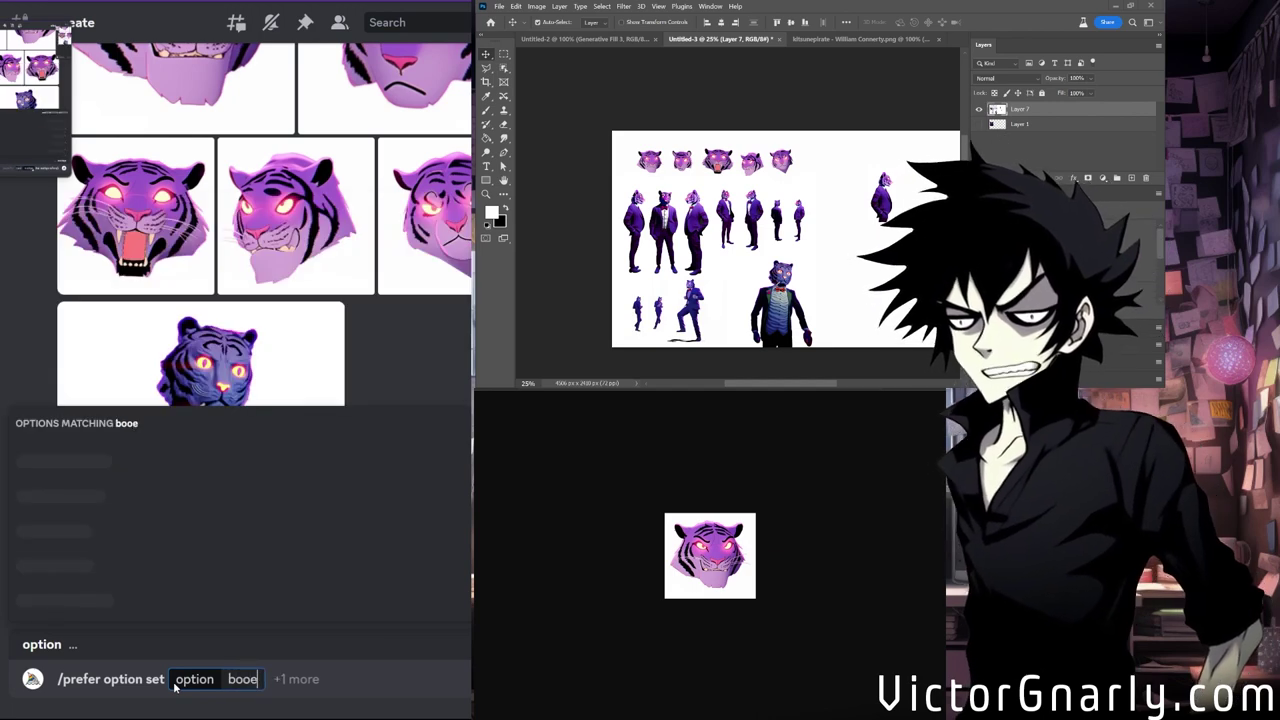
key("BackSpace")
type("gey_face")
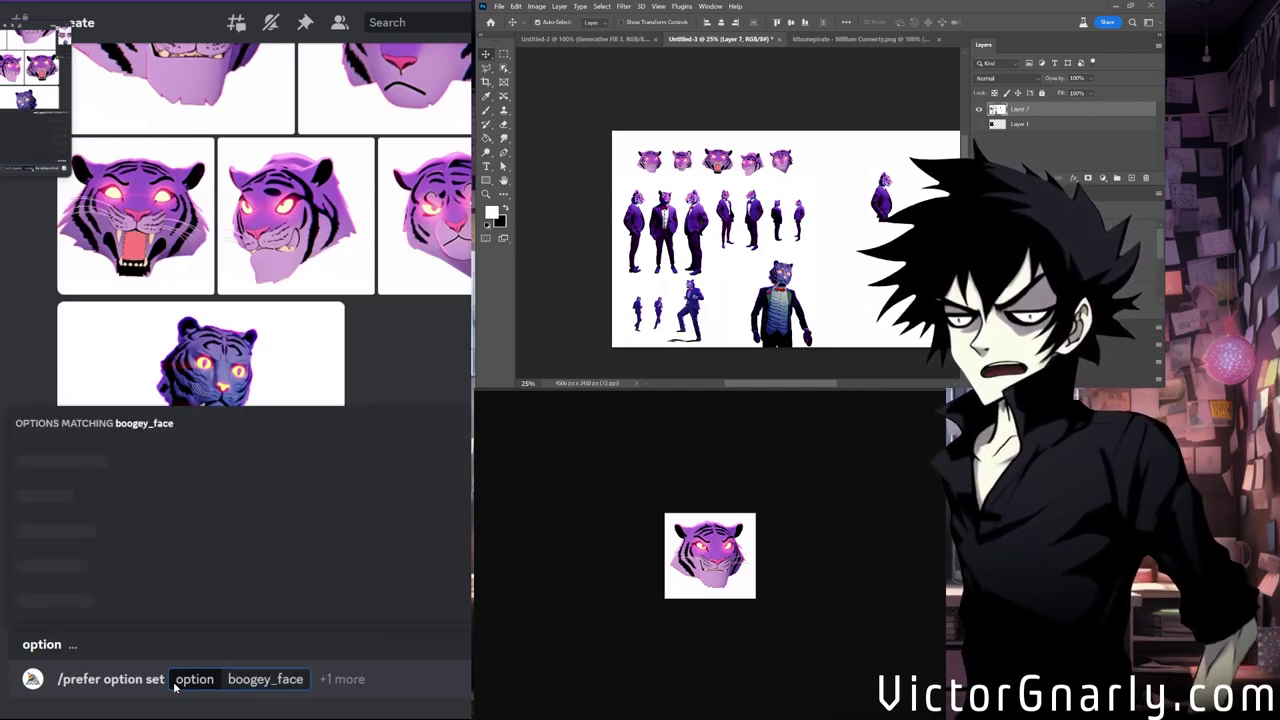
key("Tab")
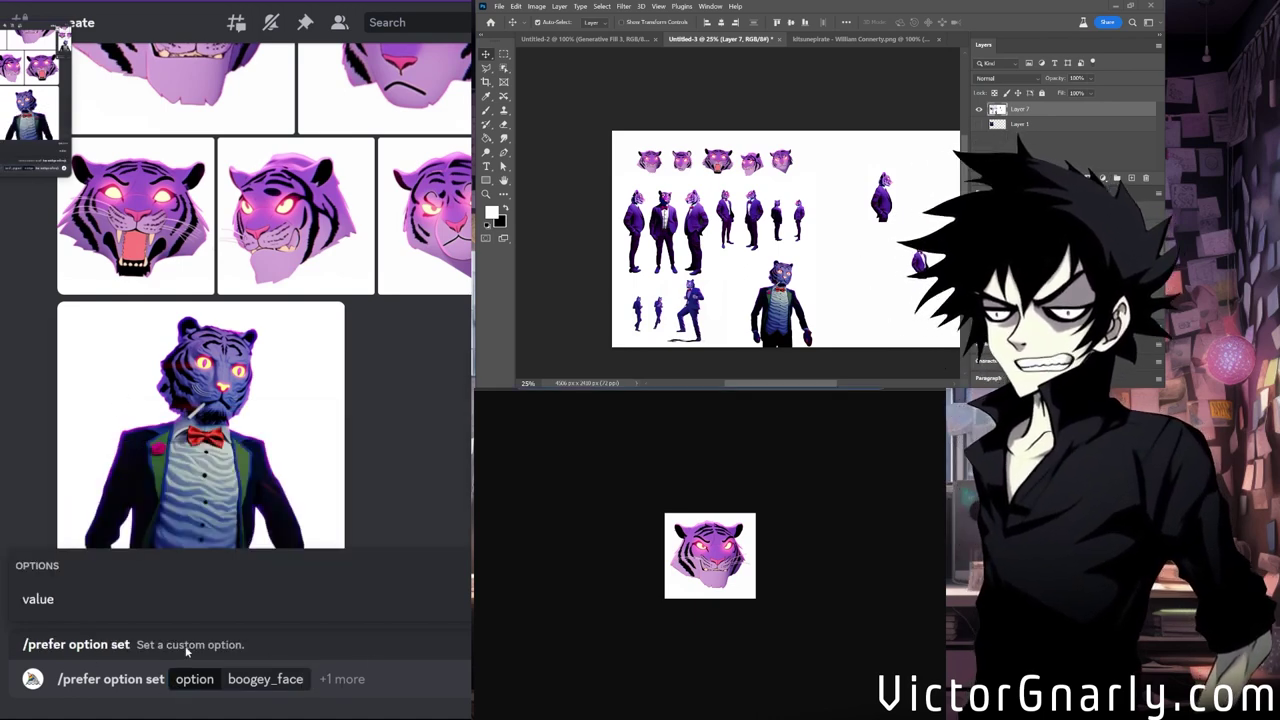
Fill the boogey_face value with the image links of the five tiger heads and the tuxedo bust, and submit the option.
key("Tab")
key("ctrl+v")
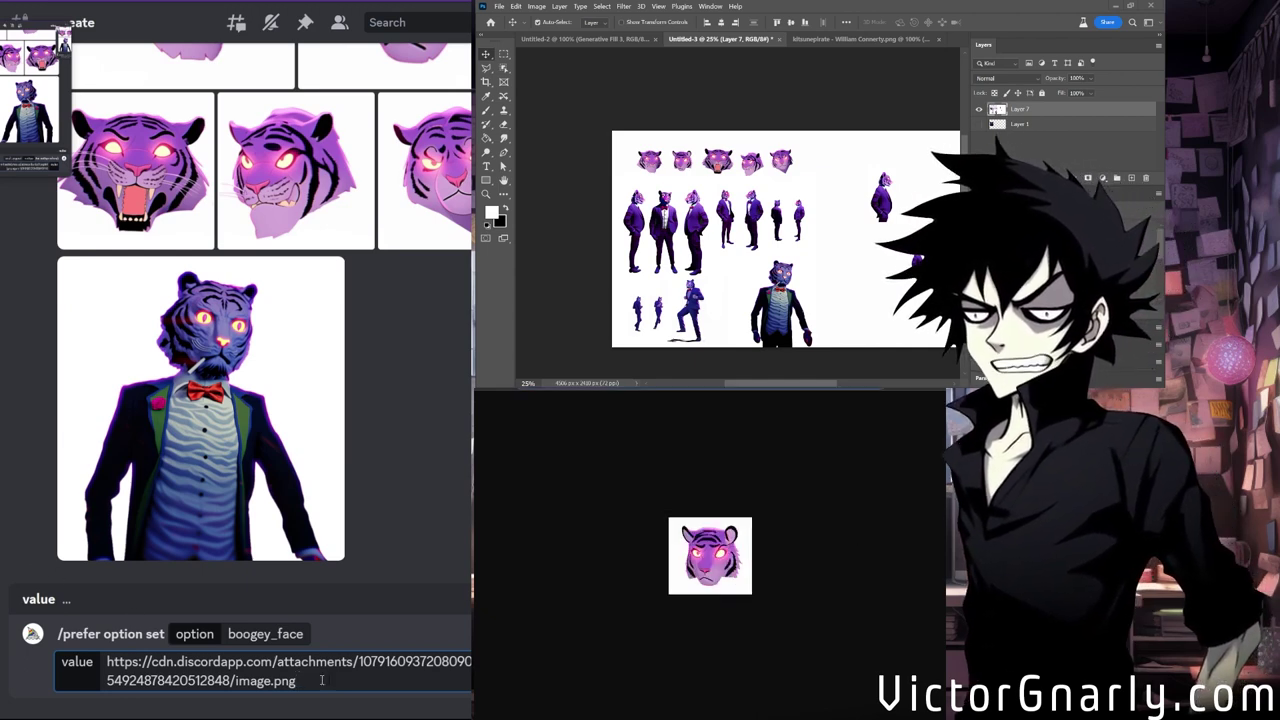
key("ctrl+v")
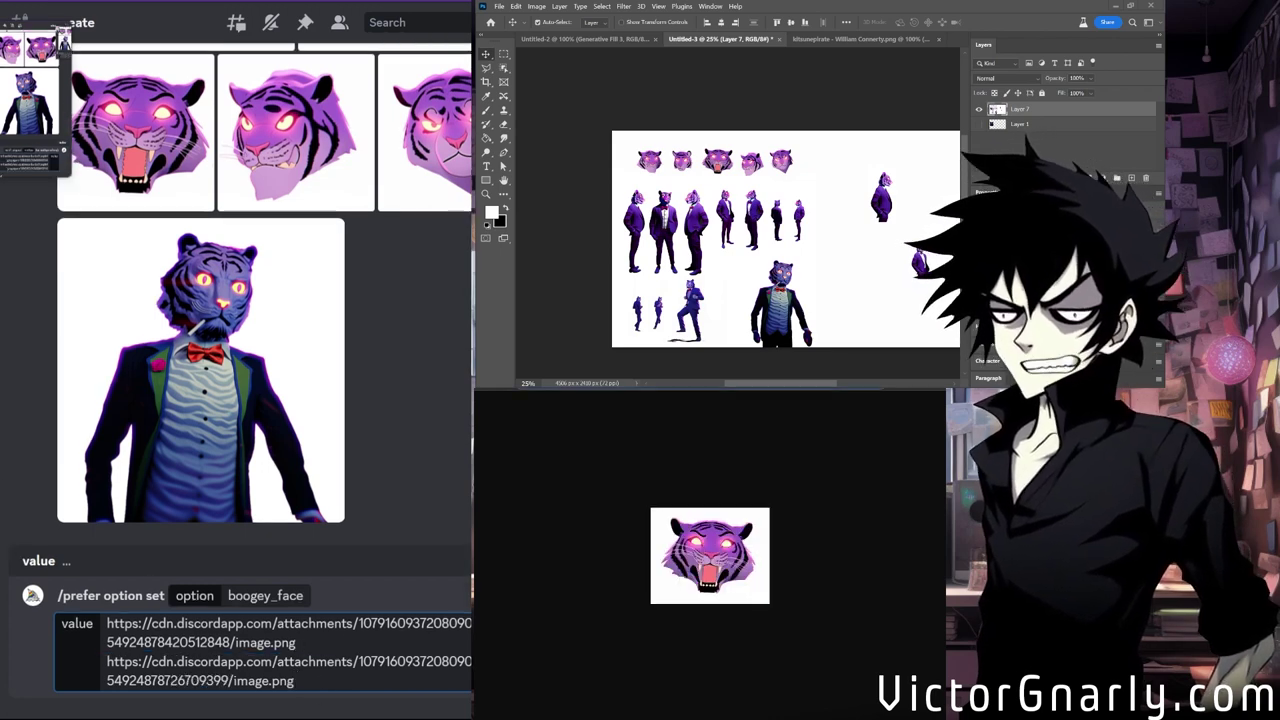
key("ctrl+v")
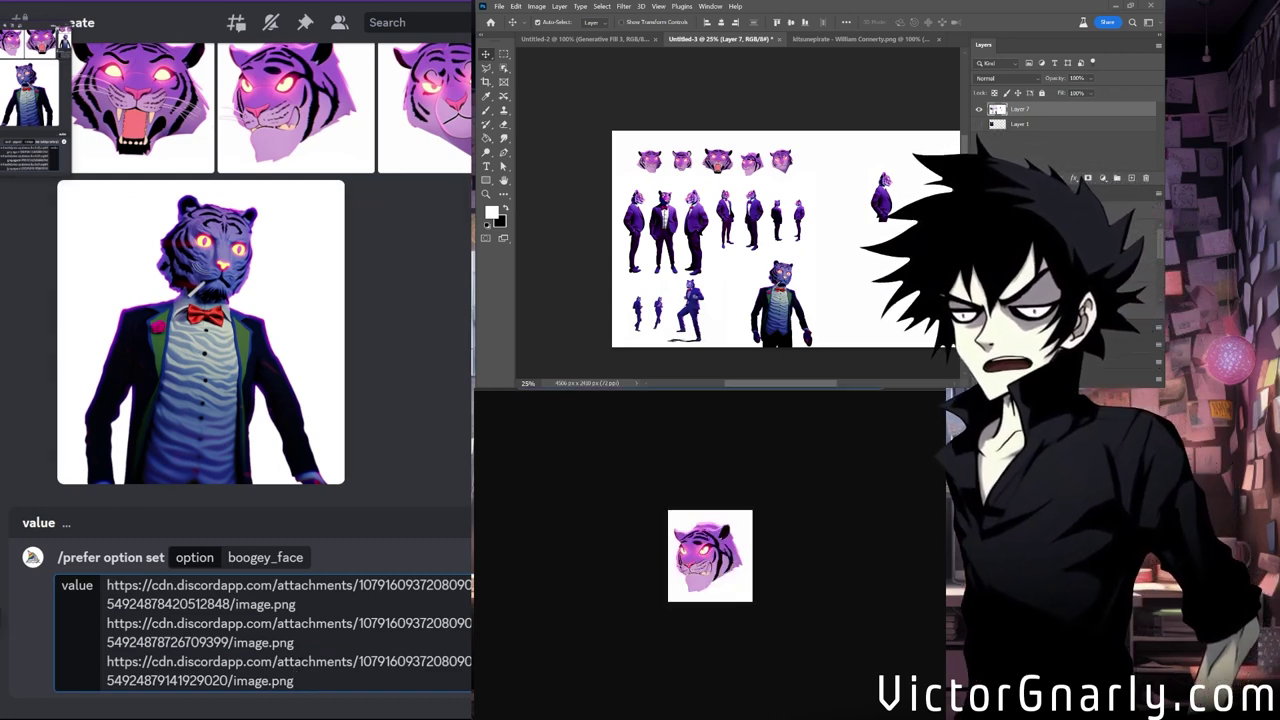
key("ctrl+v")
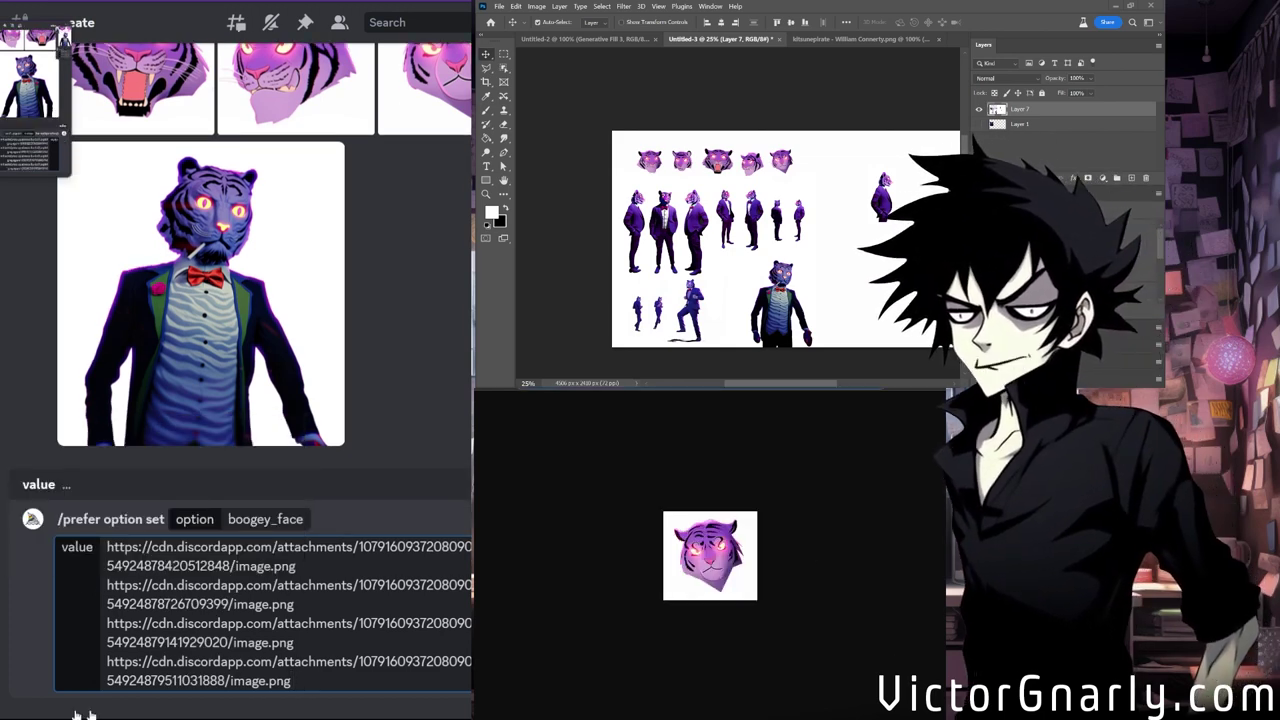
key("ctrl+v")
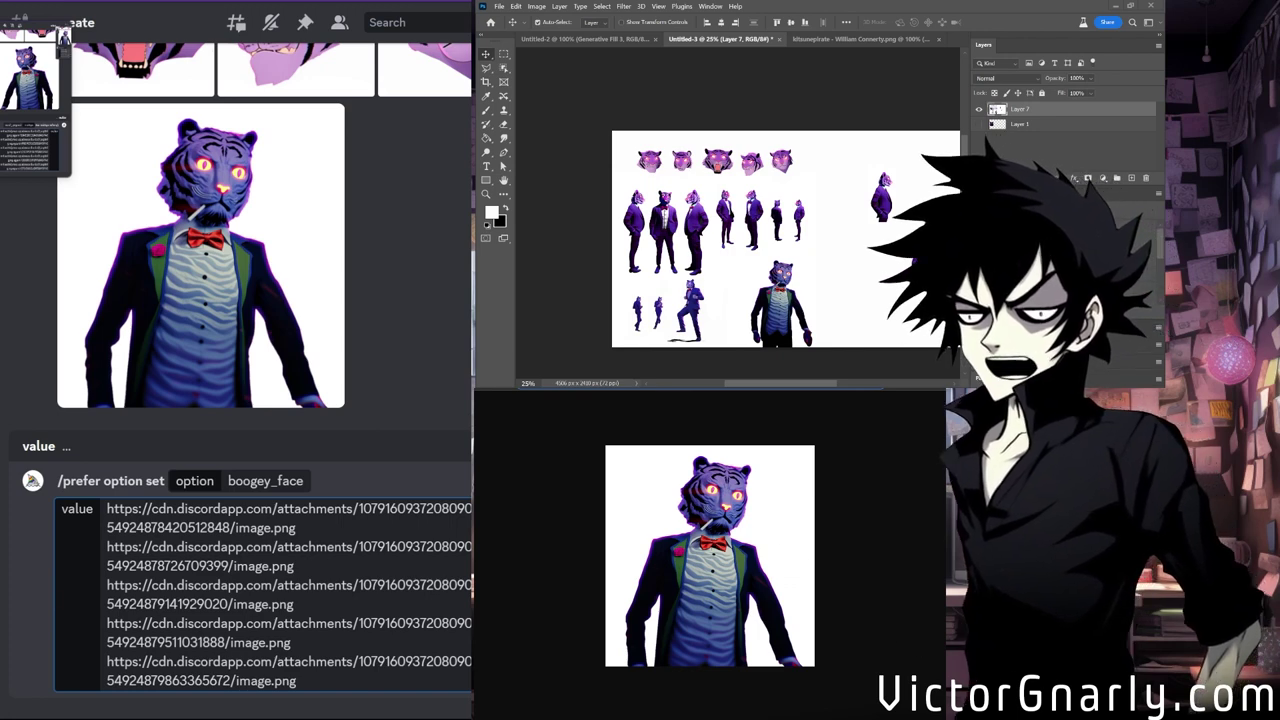
key("ctrl+v")
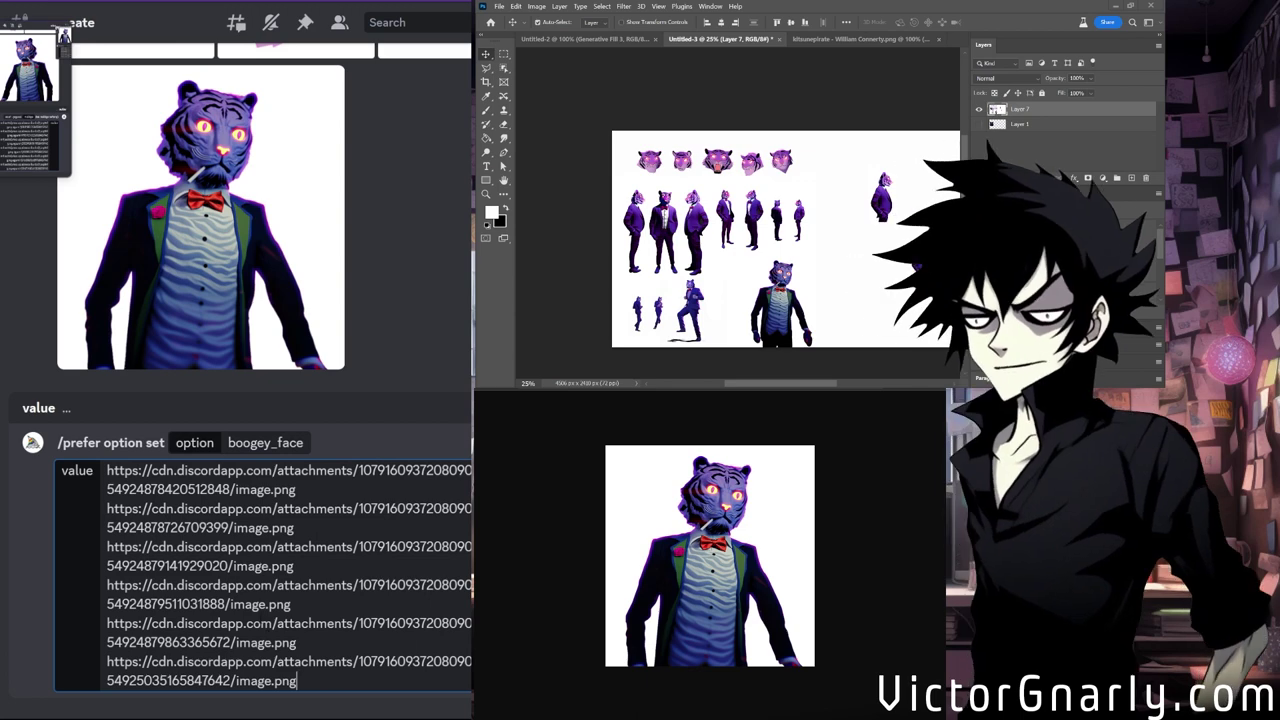
key("Return")
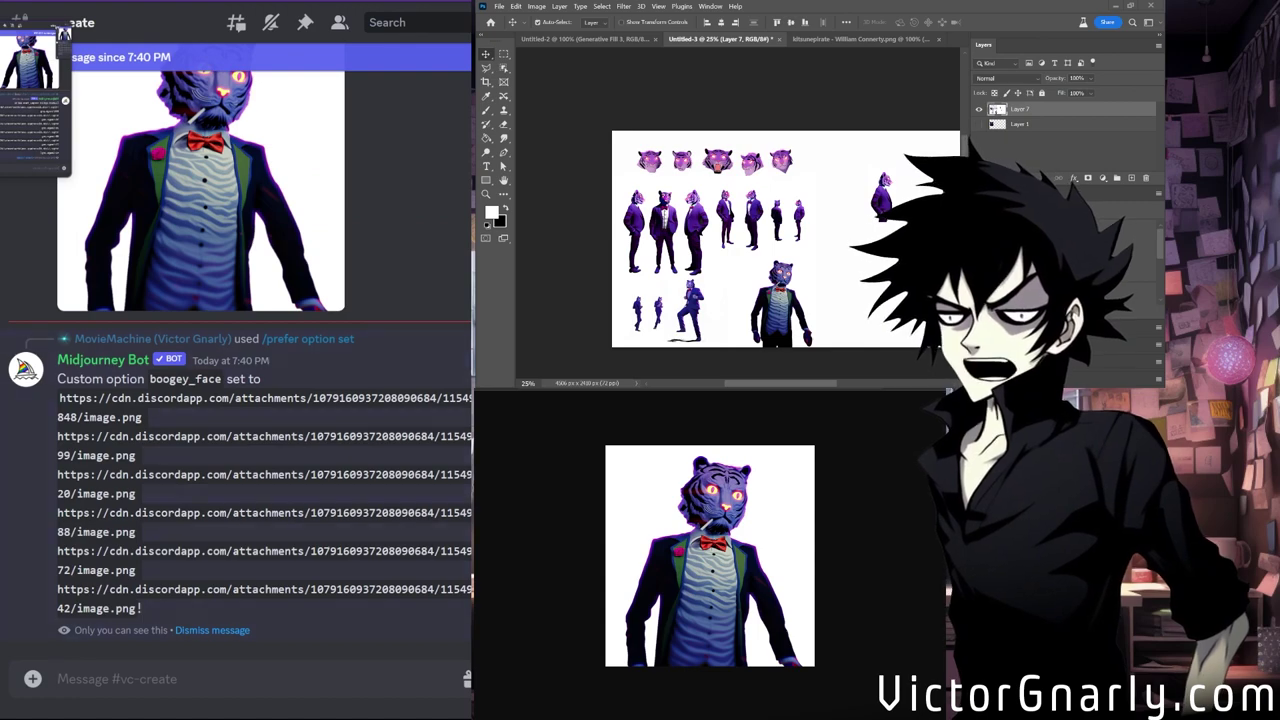
Run Make Square on the wide upscaled image of the tigerman beside the blue-haired woman.
scroll(339, 470, "up", 3)
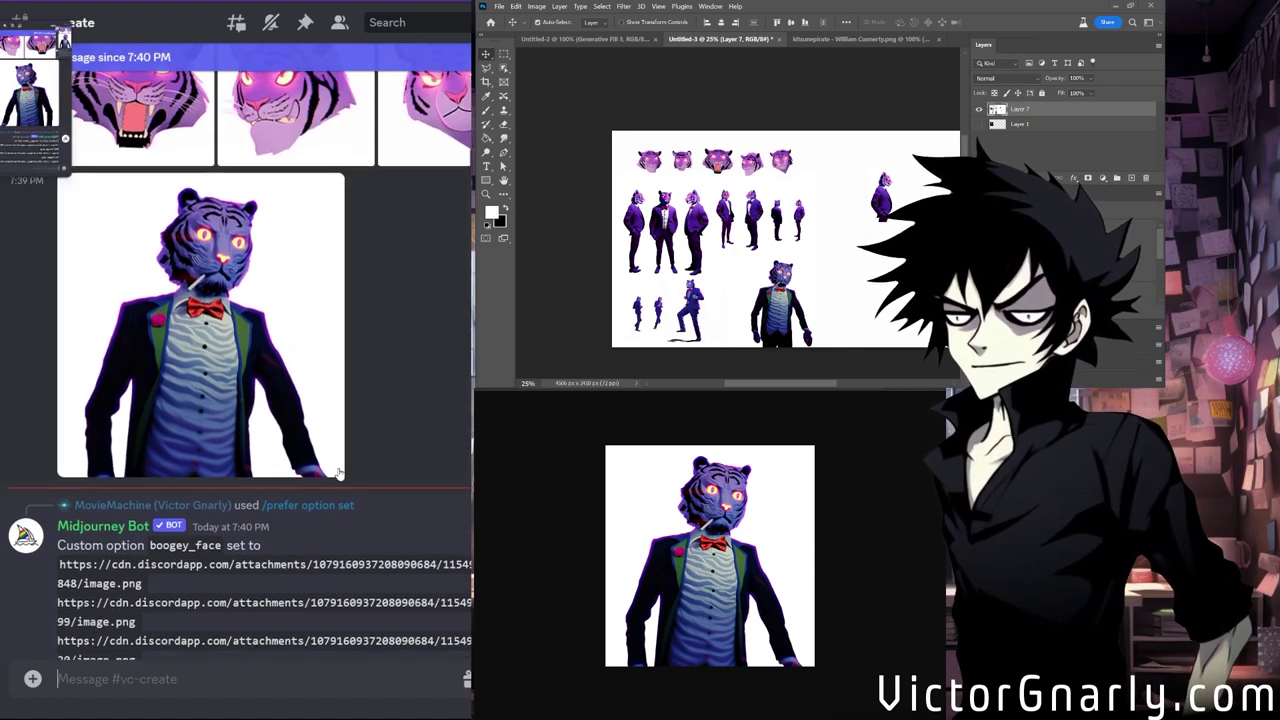
scroll(197, 467, "up", 5)
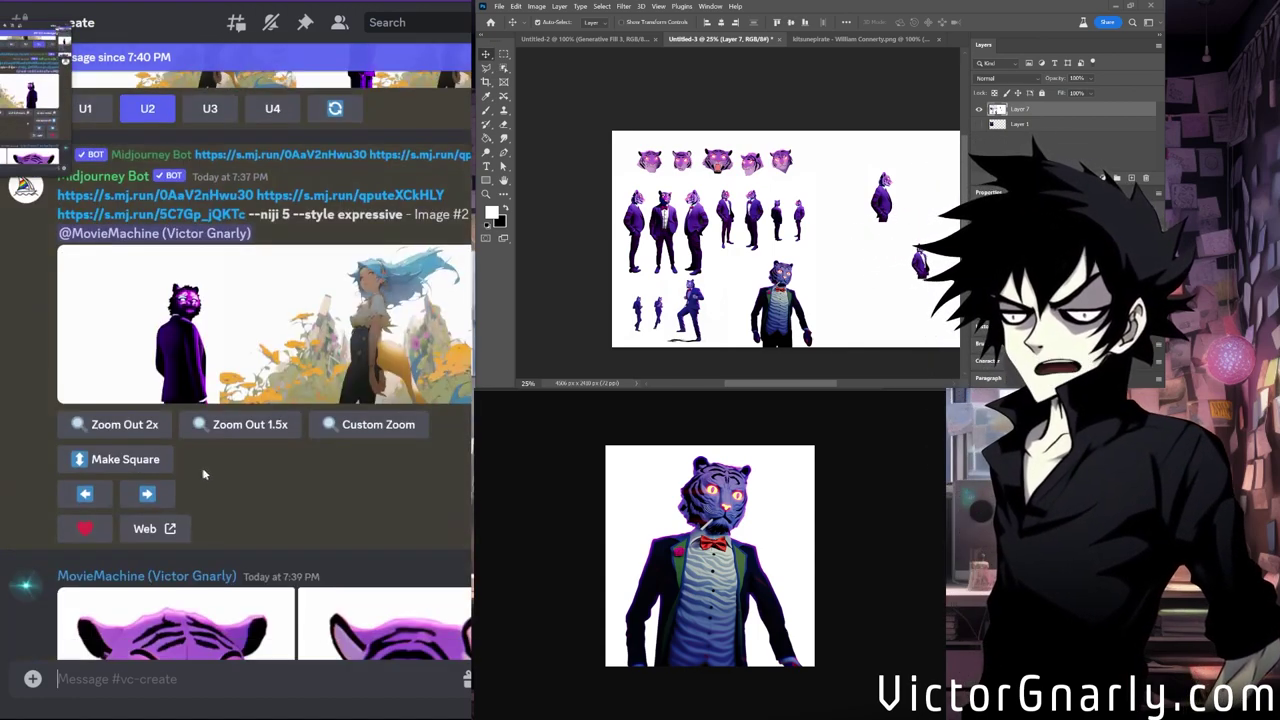
left_click(160, 459)
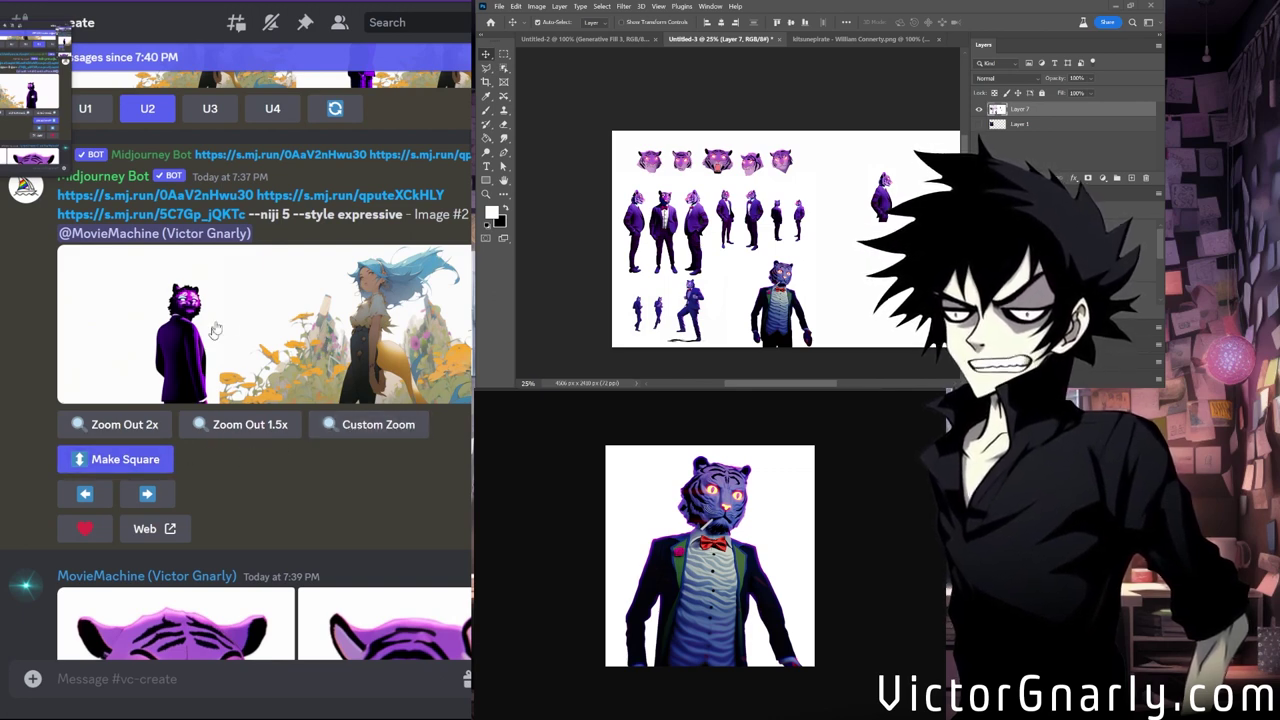
Examine the four squared variants at full size, comparing the tigerman's face, coat and the flowers around his legs.
scroll(200, 347, "down", 10)
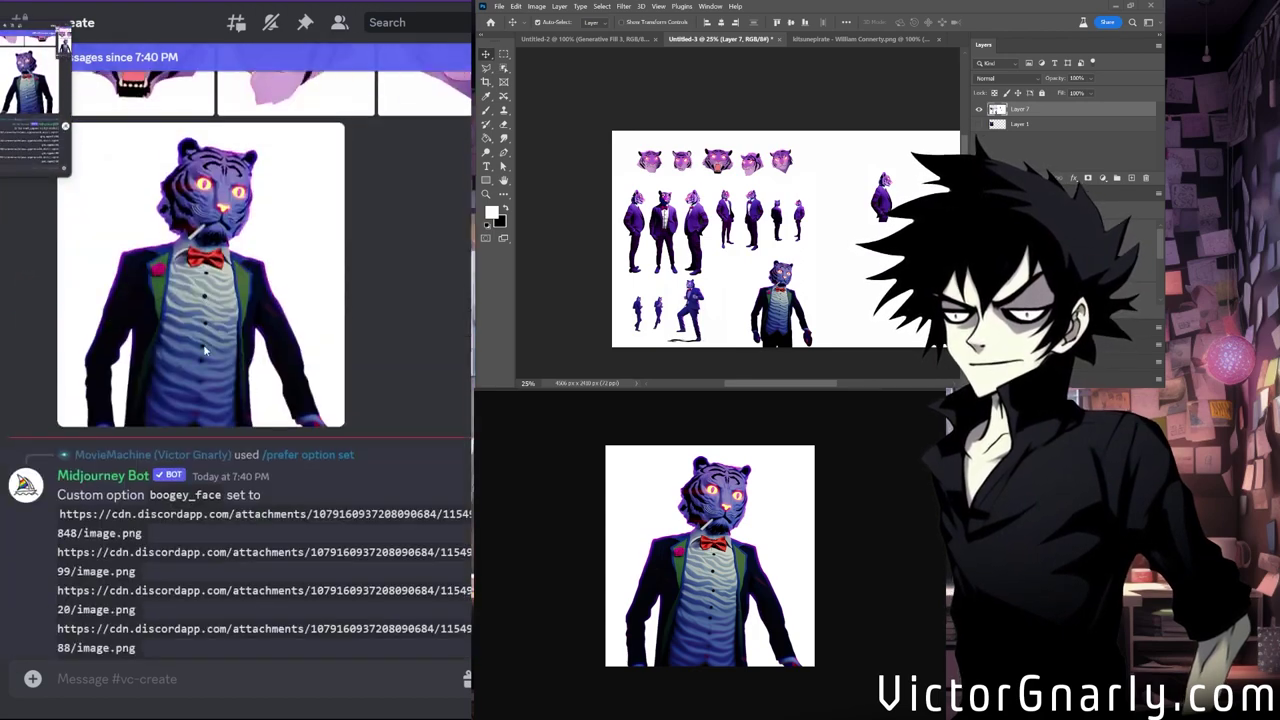
scroll(204, 349, "down", 5)
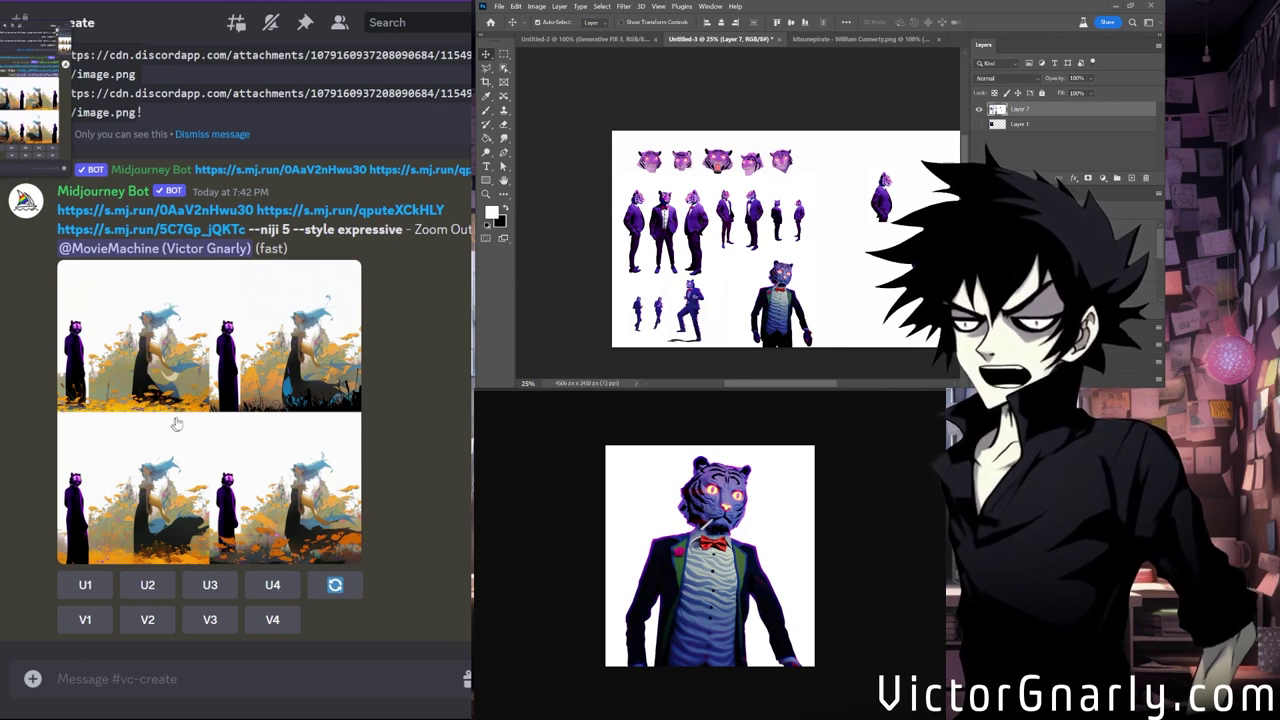
left_click(255, 503)
scroll(447, 583, "down", 3)
scroll(445, 585, "up", 2)
scroll(446, 580, "down", 4)
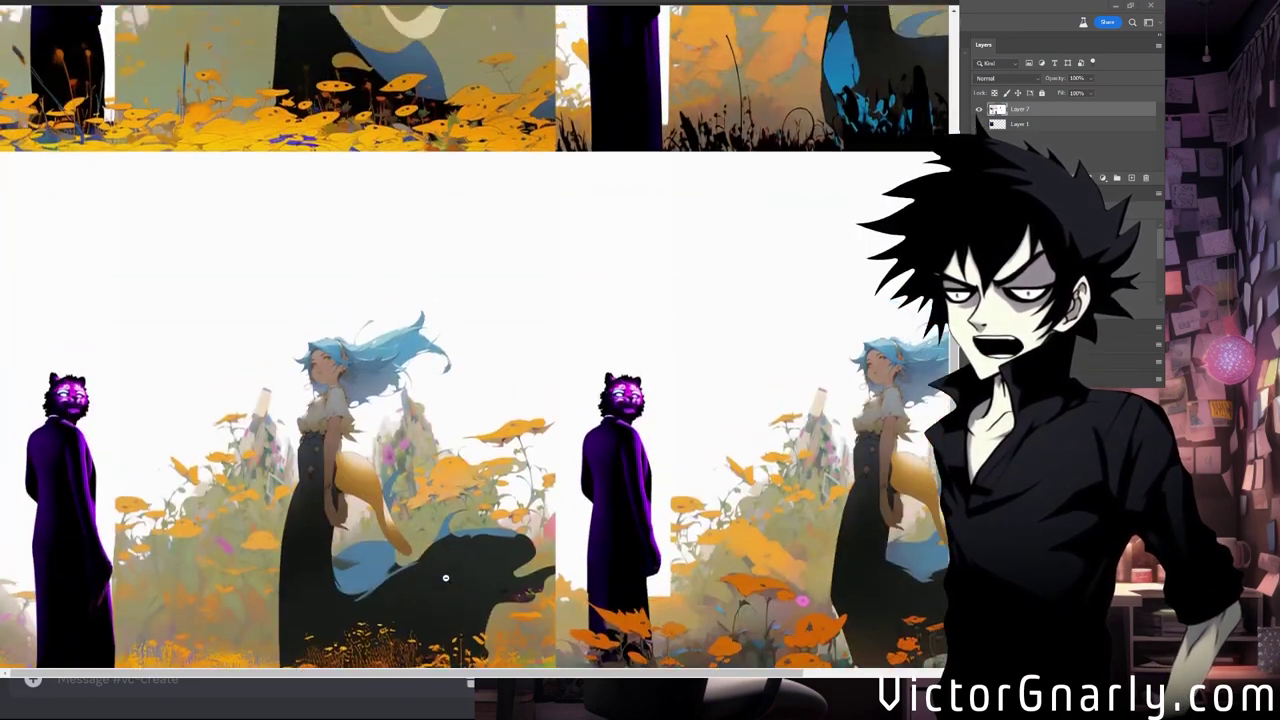
scroll(446, 578, "down", 6)
left_click_drag(520, 676, 600, 676)
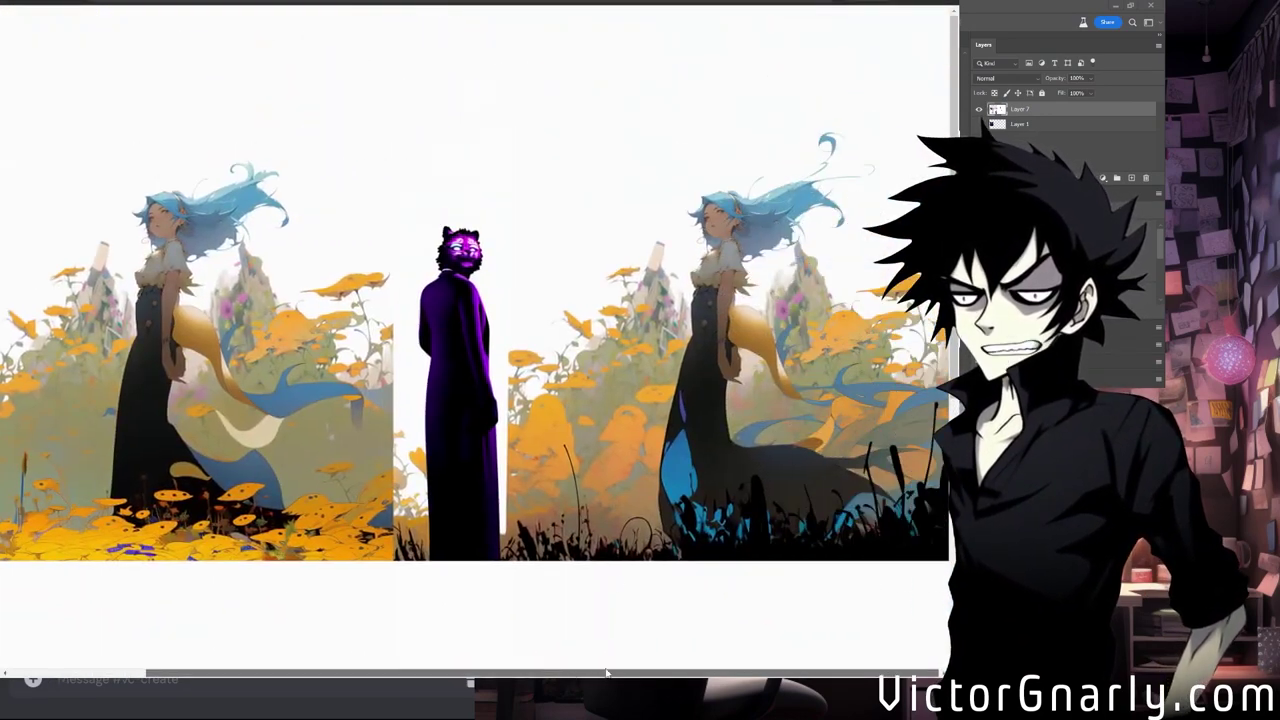
scroll(580, 542, "down", 5)
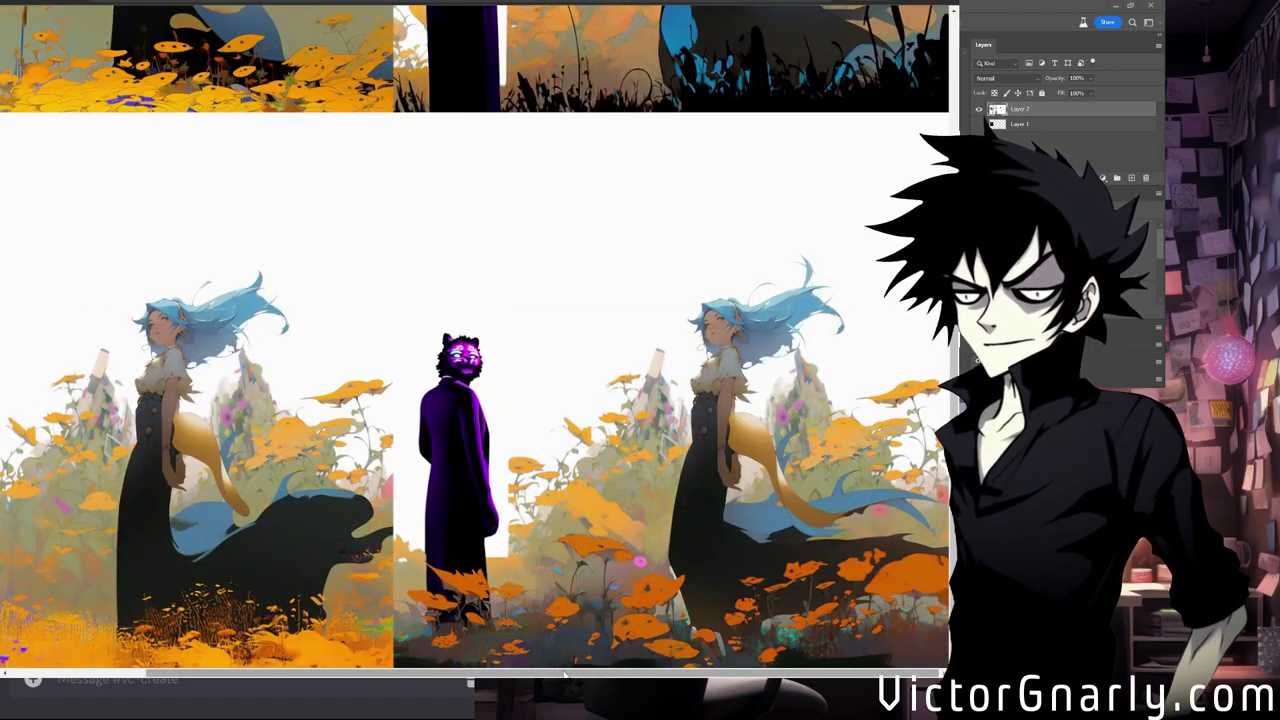
scroll(500, 660, "left", 3)
scroll(500, 650, "right", 3)
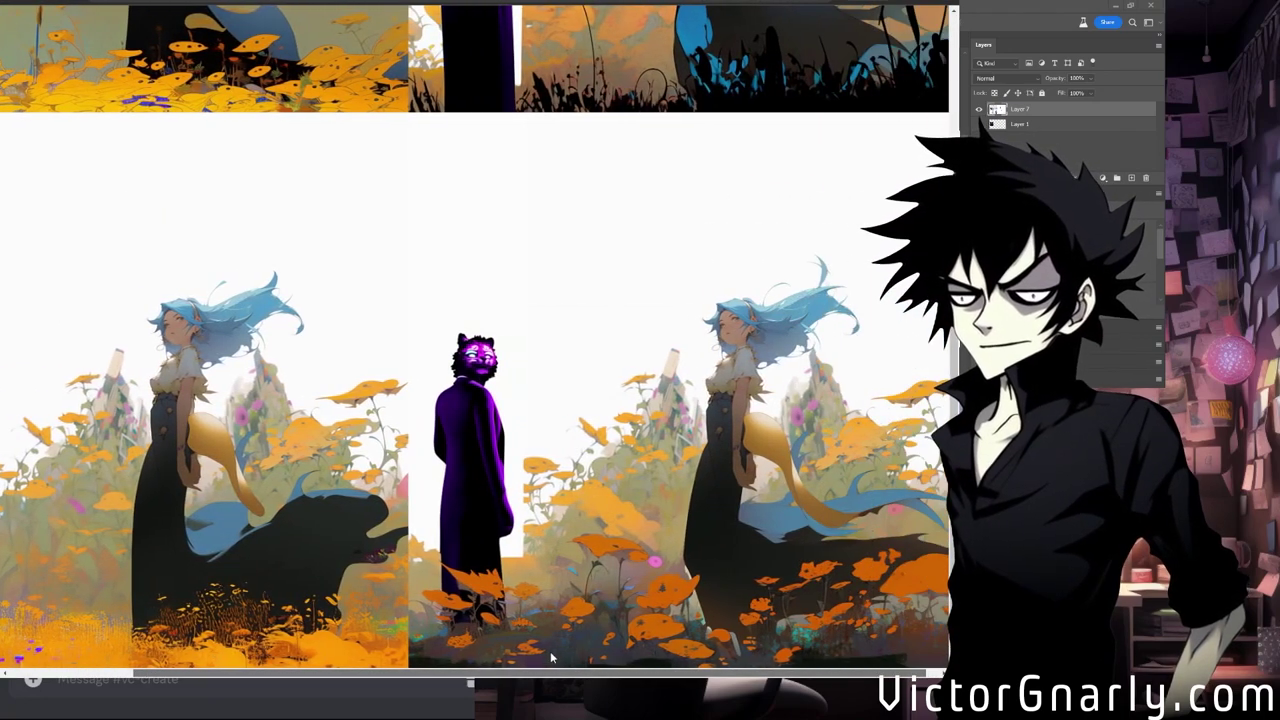
scroll(238, 540, "left", 3)
scroll(238, 540, "down", 3)
scroll(238, 540, "up", 3)
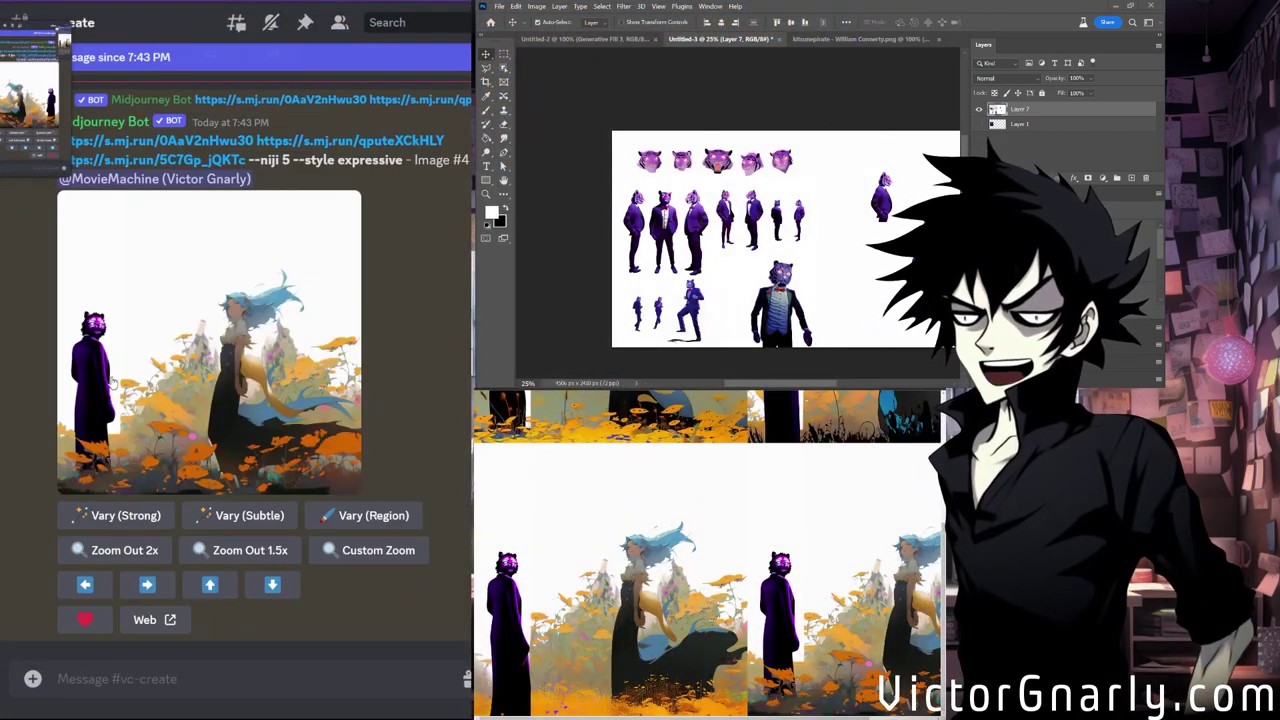
Run a region variation on the tigerman's head in upscaled image #4, replacing the whole prompt with --boogey_face.
left_click(371, 516)
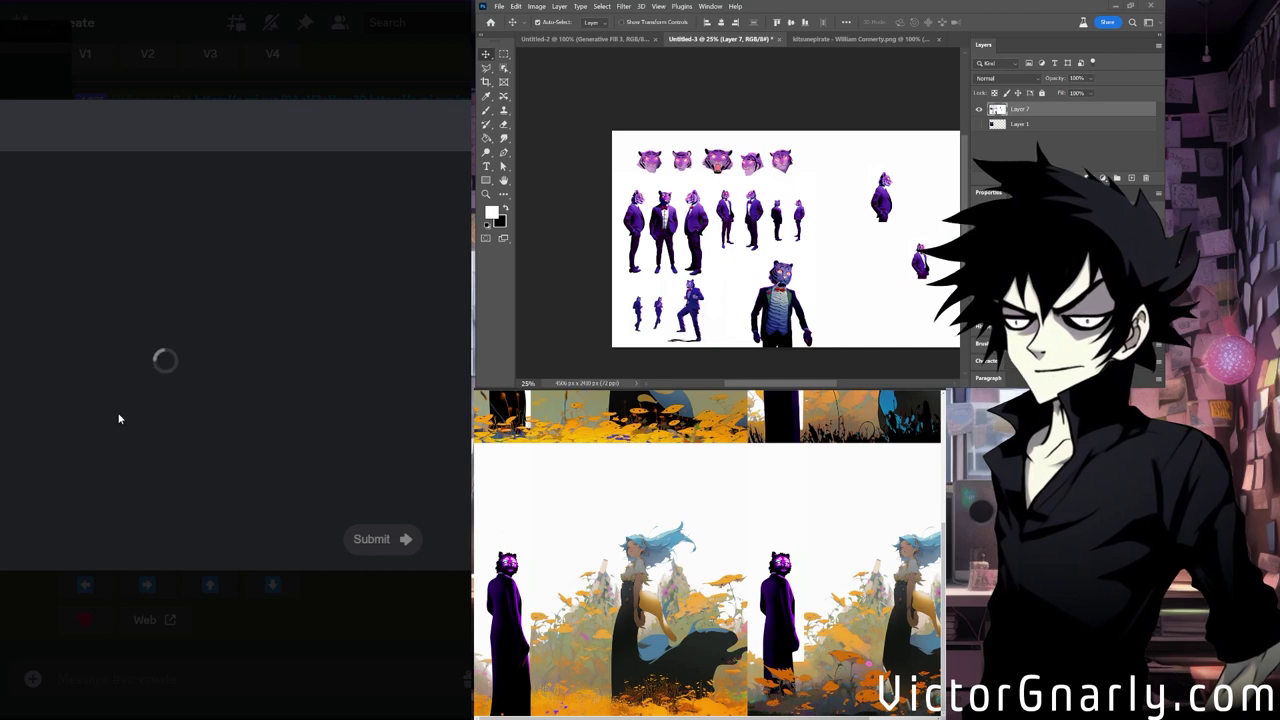
left_click_drag(30, 279, 70, 316)
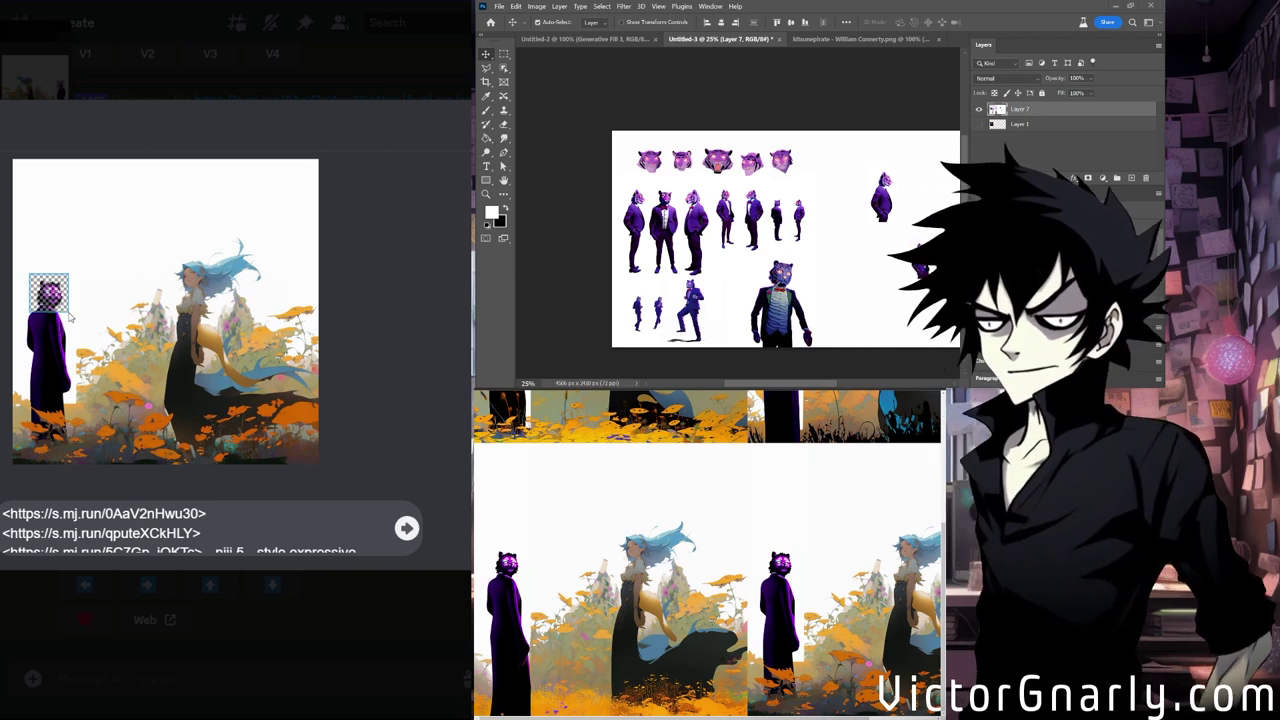
left_click_drag(3, 513, 325, 579)
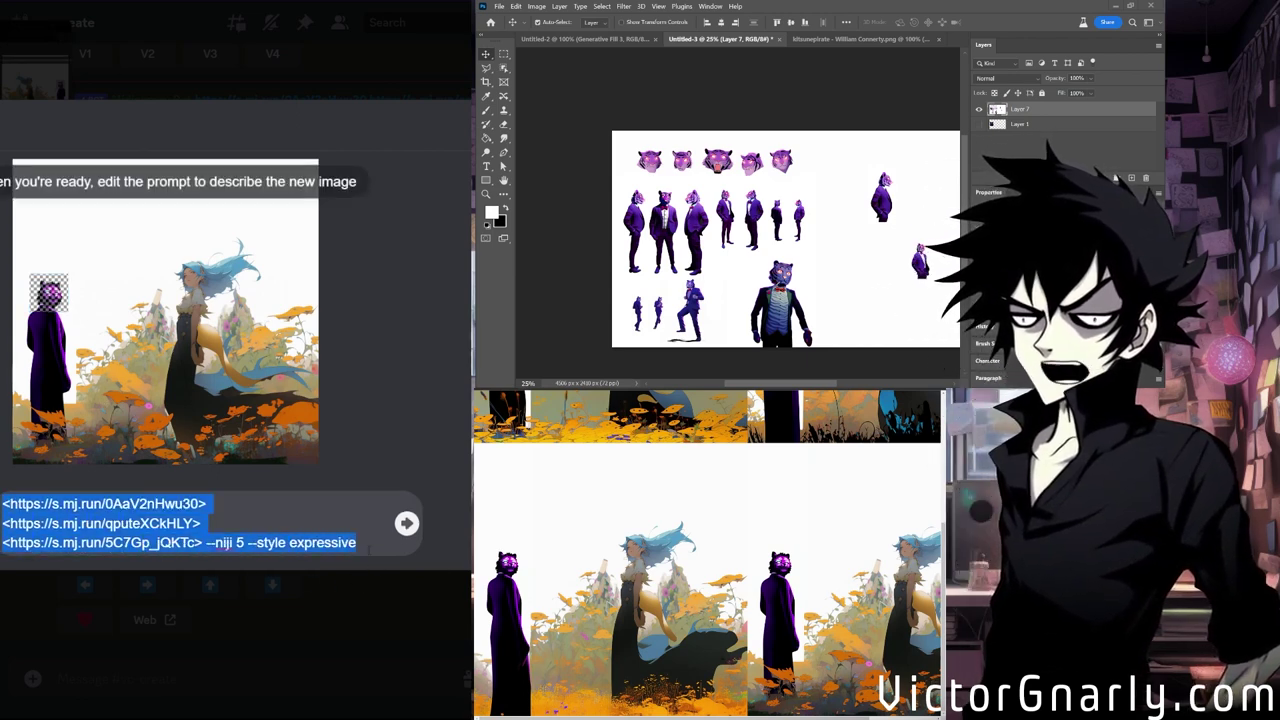
key("BackSpace")
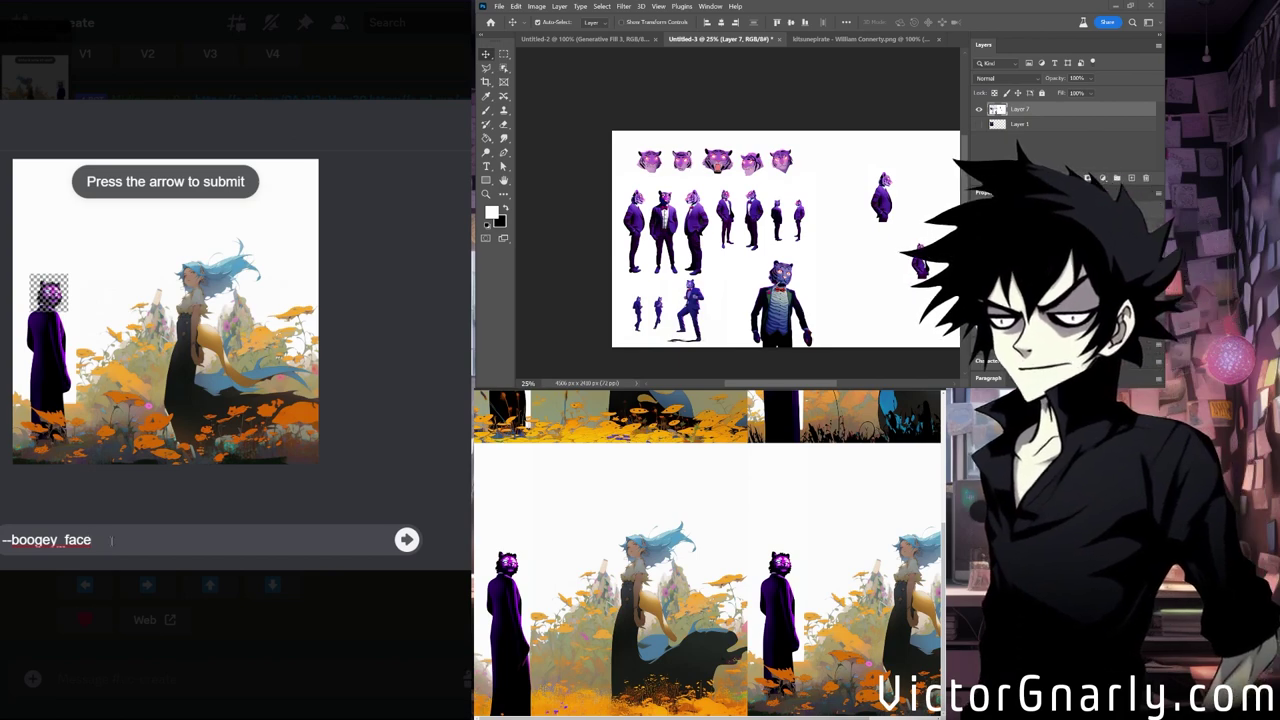
key("Return")
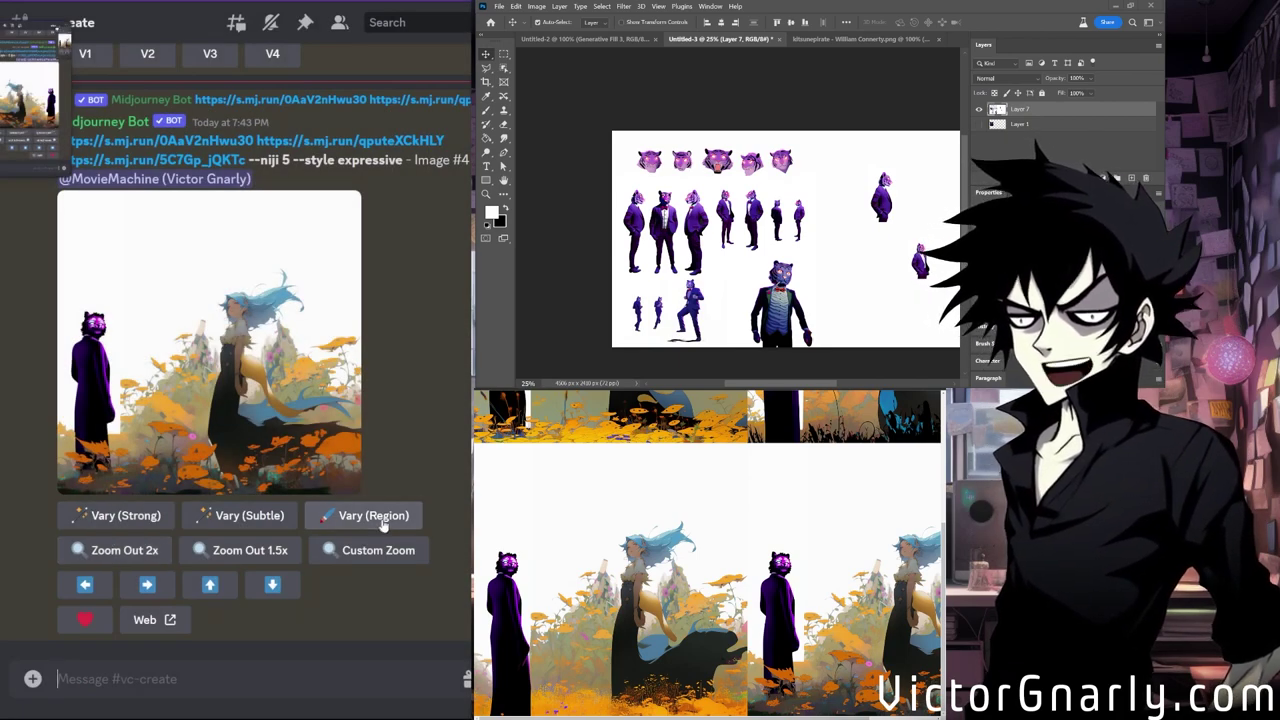
Try to submit another variation of the same head region with the prompt --boogey_face --niji 5 --style expression.
left_click(383, 516)
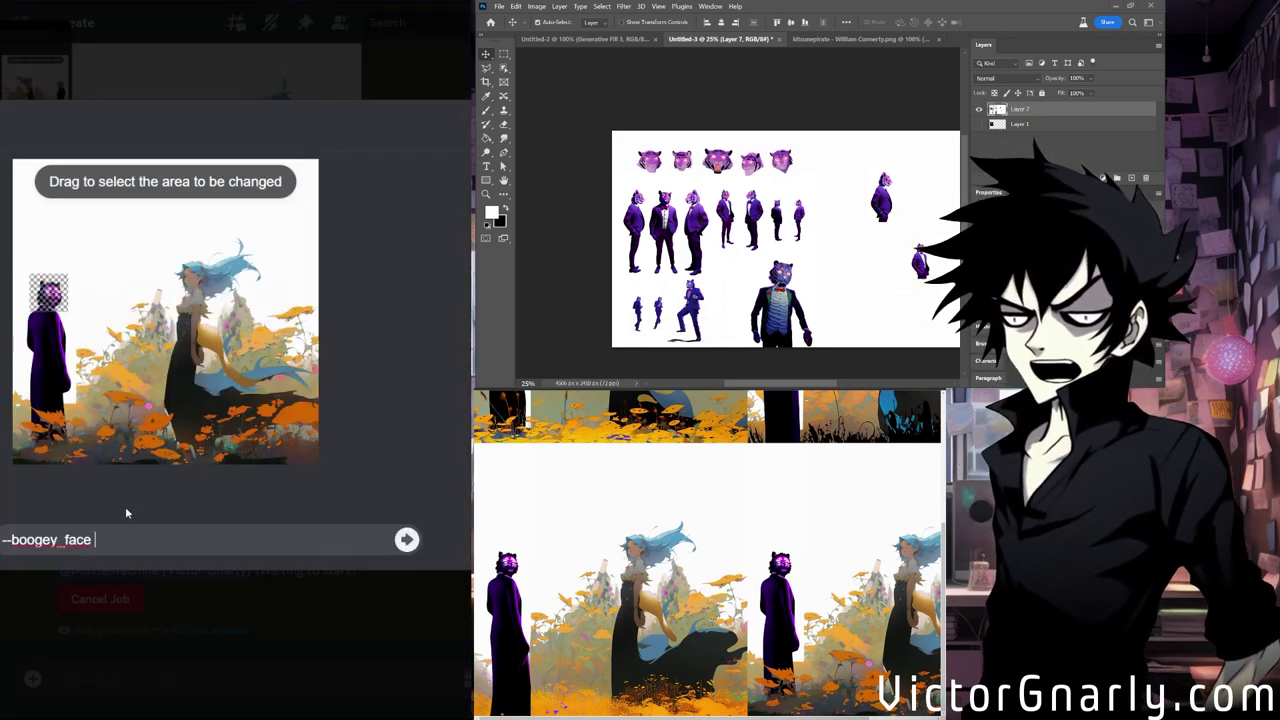
type("--niji ")
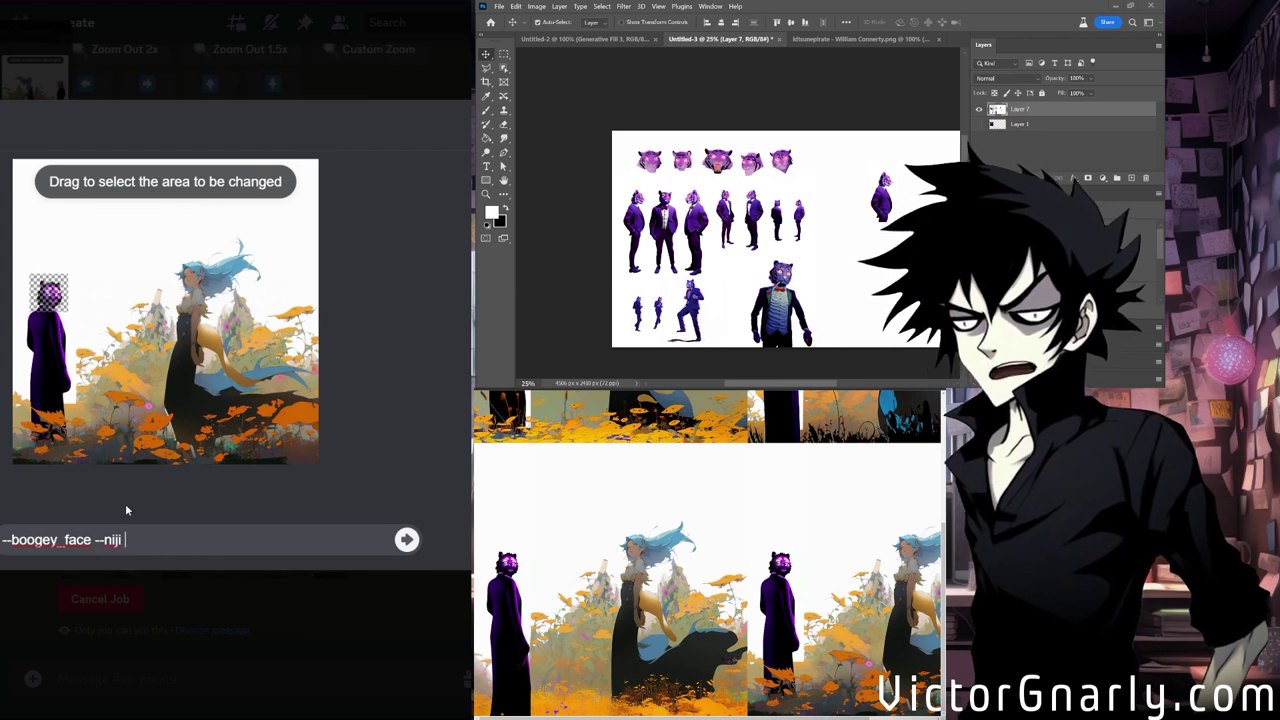
type("5 --s")
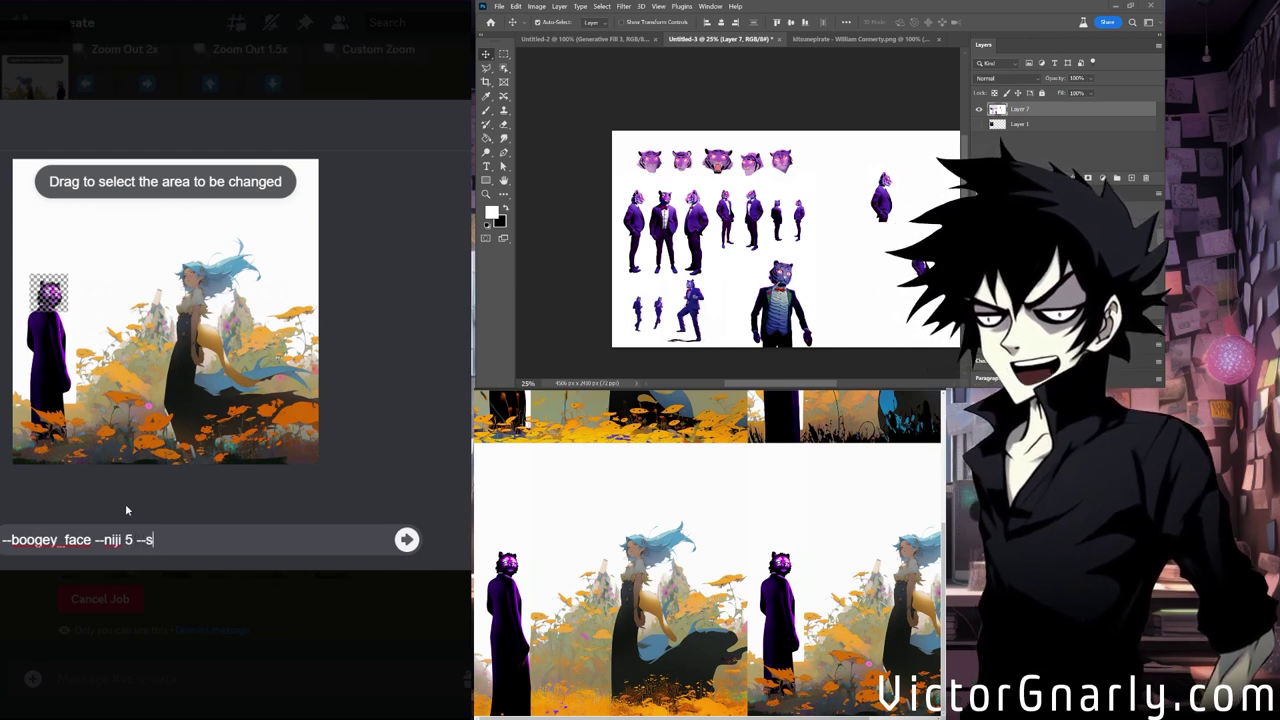
type("tyle expression")
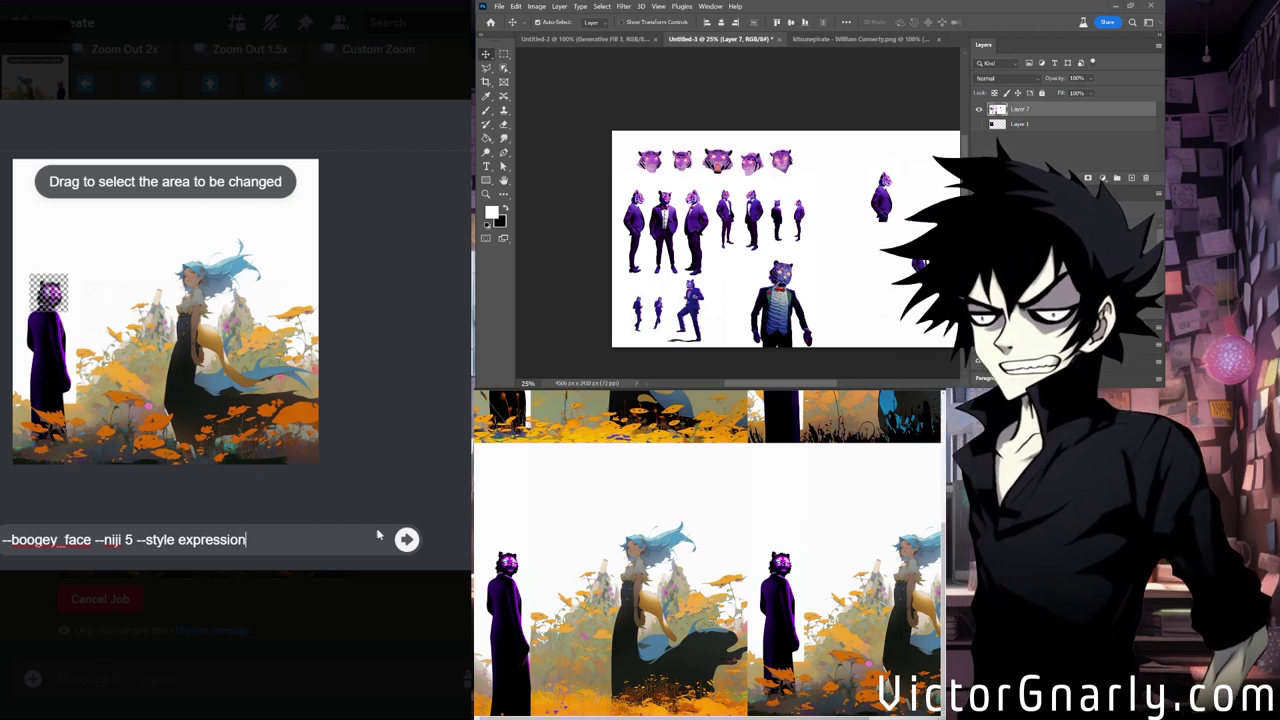
left_click(407, 541)
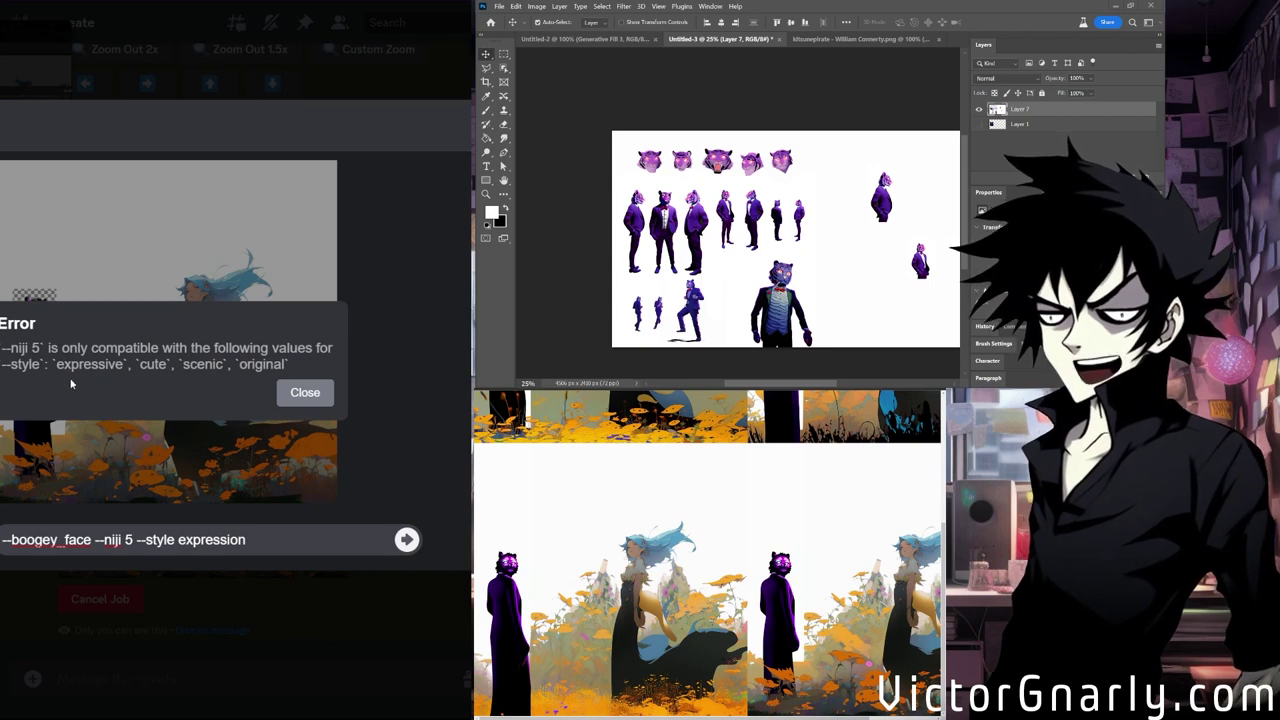
Dismiss the error, correct the prompt's style value to expressive, and resubmit the region variation.
left_click(295, 395)
key("shift+Left")
key("shift+Left")
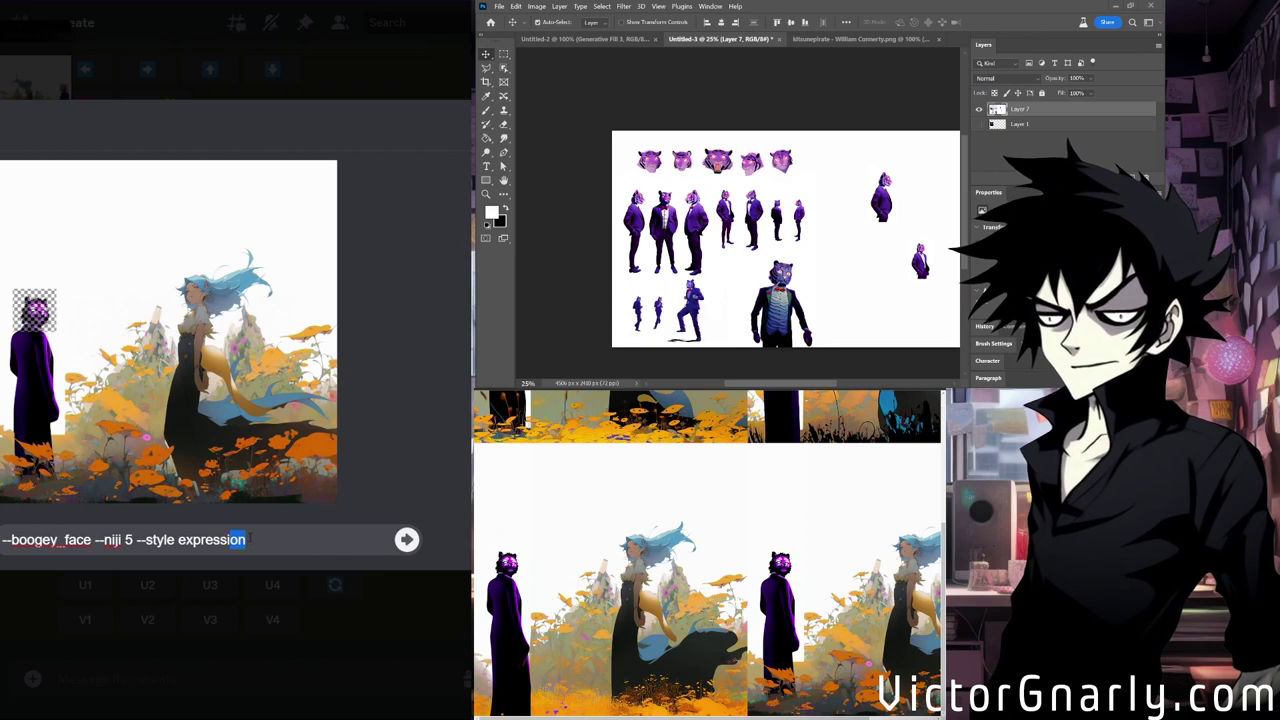
type("ive")
left_click(407, 541)
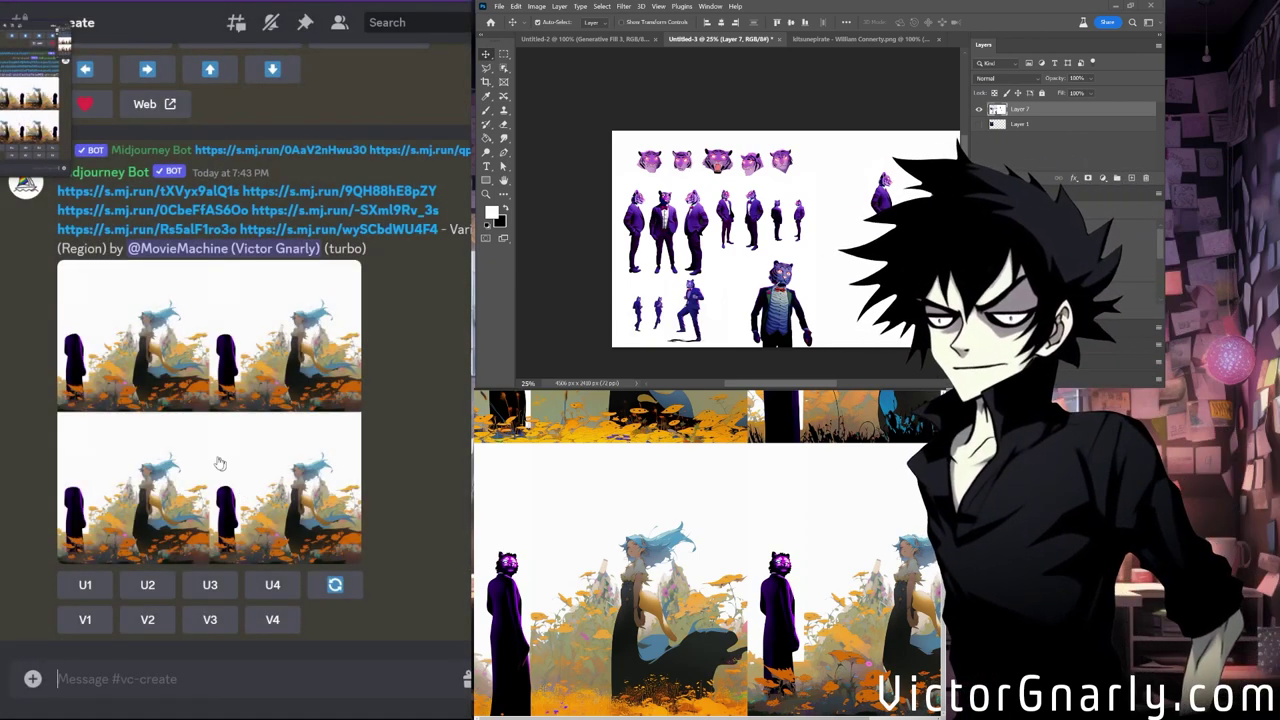
View the first grid of boogey_face head variations enlarged, and return to the channel to check the newer variations.
left_click(120, 470)
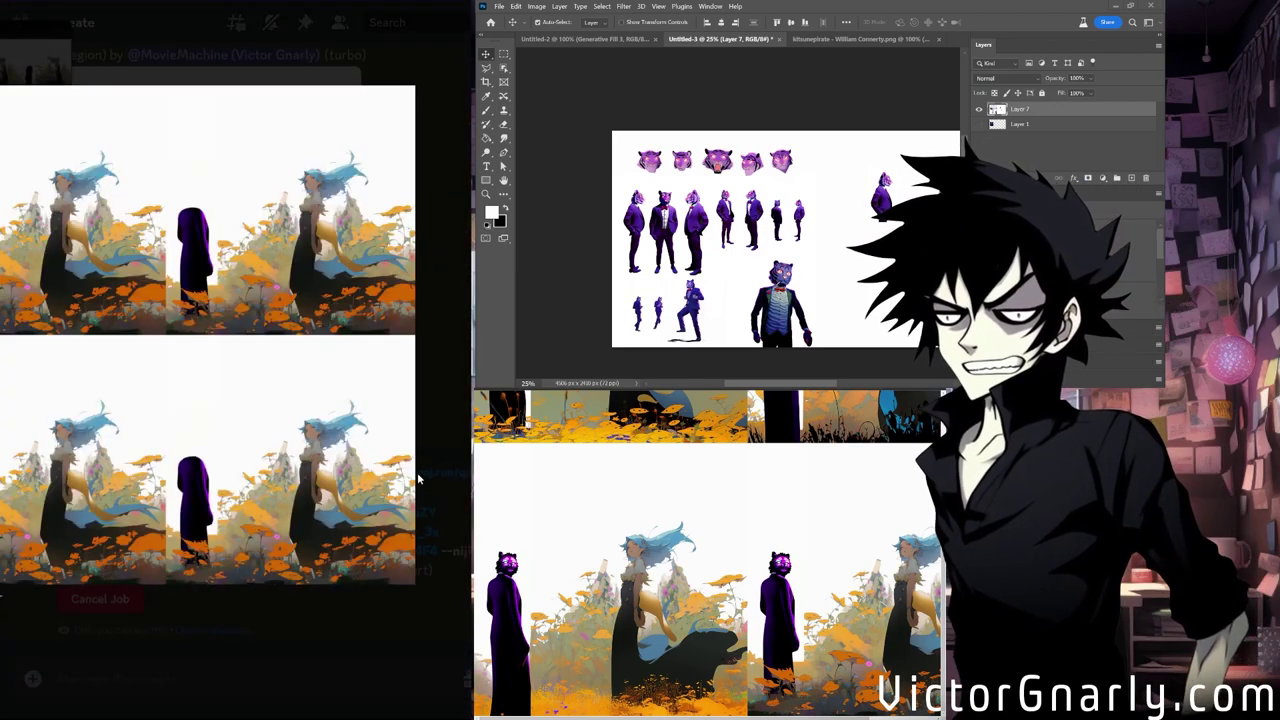
left_click(420, 478)
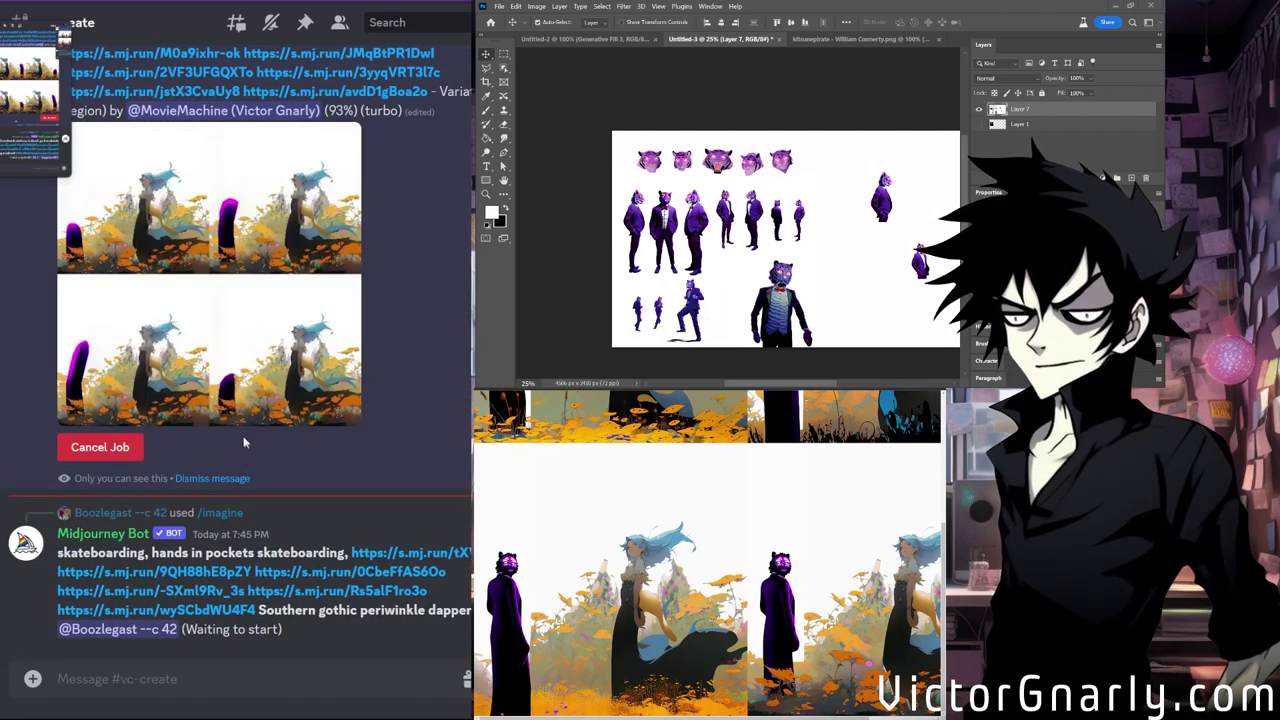
scroll(224, 440, "up", 1)
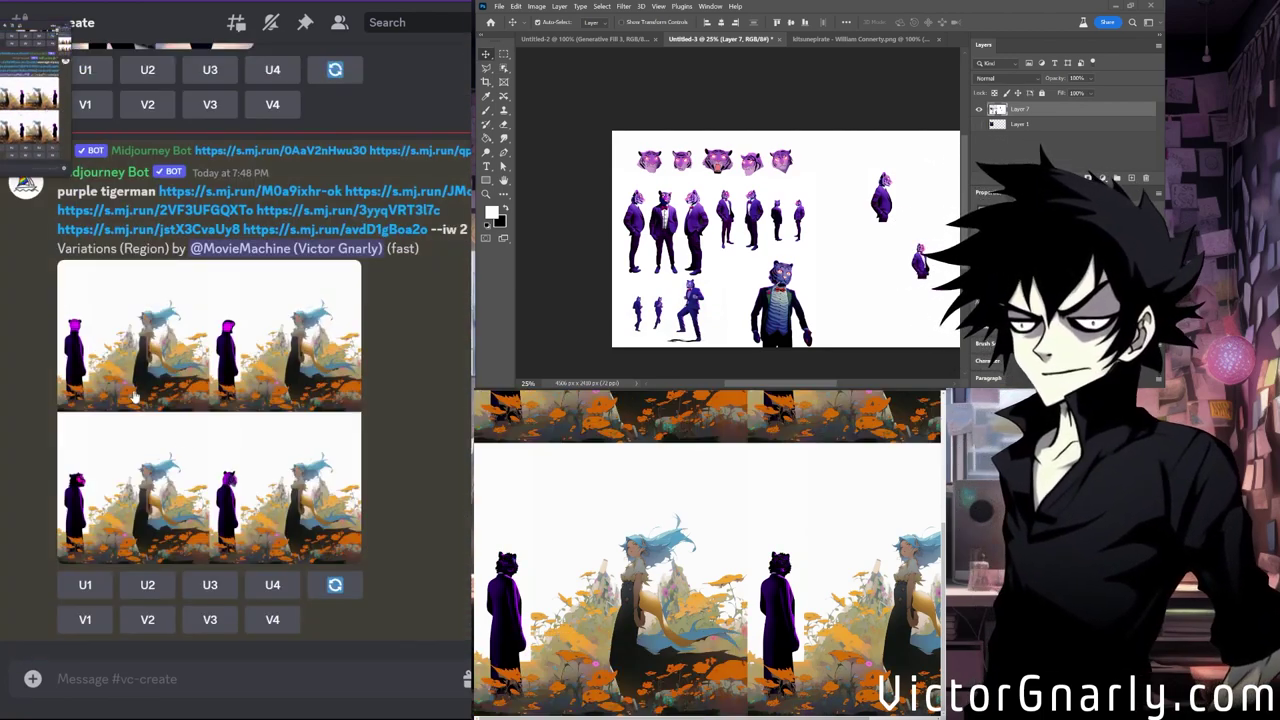
Examine the four purple tigerman variations at full size, comparing how the head is drawn in each.
left_click(135, 397)
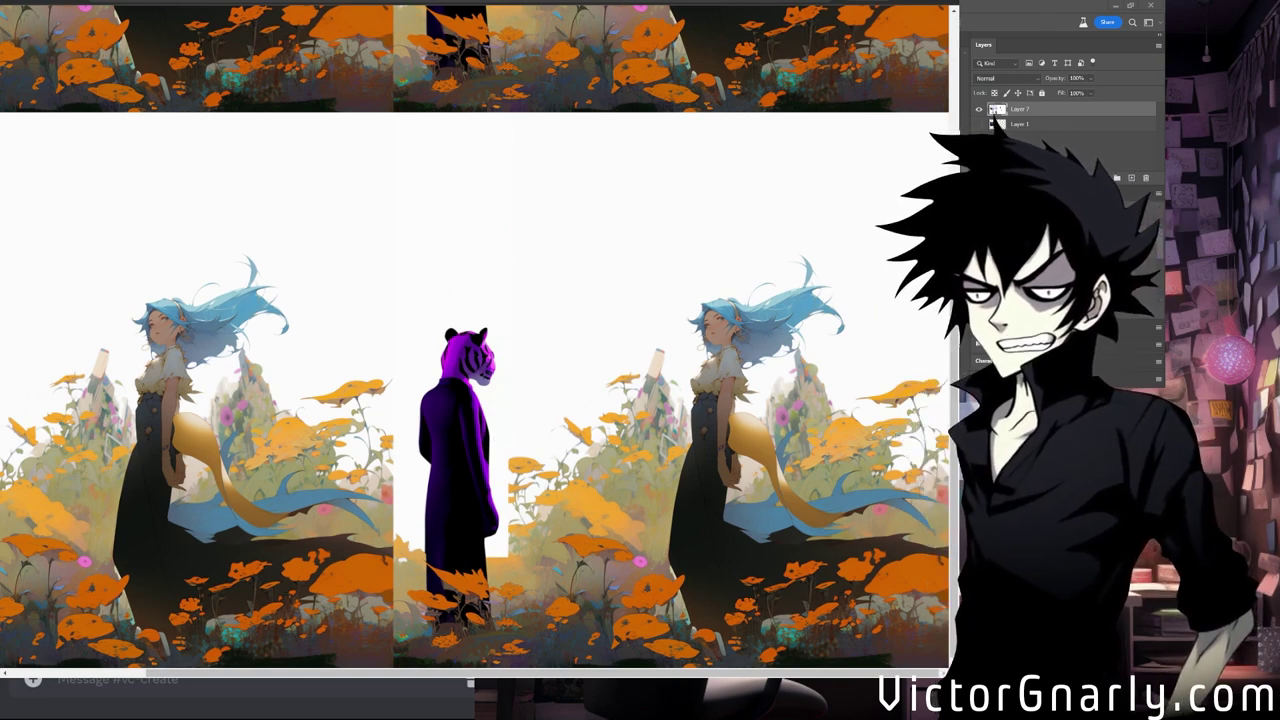
scroll(475, 340, "down", 5)
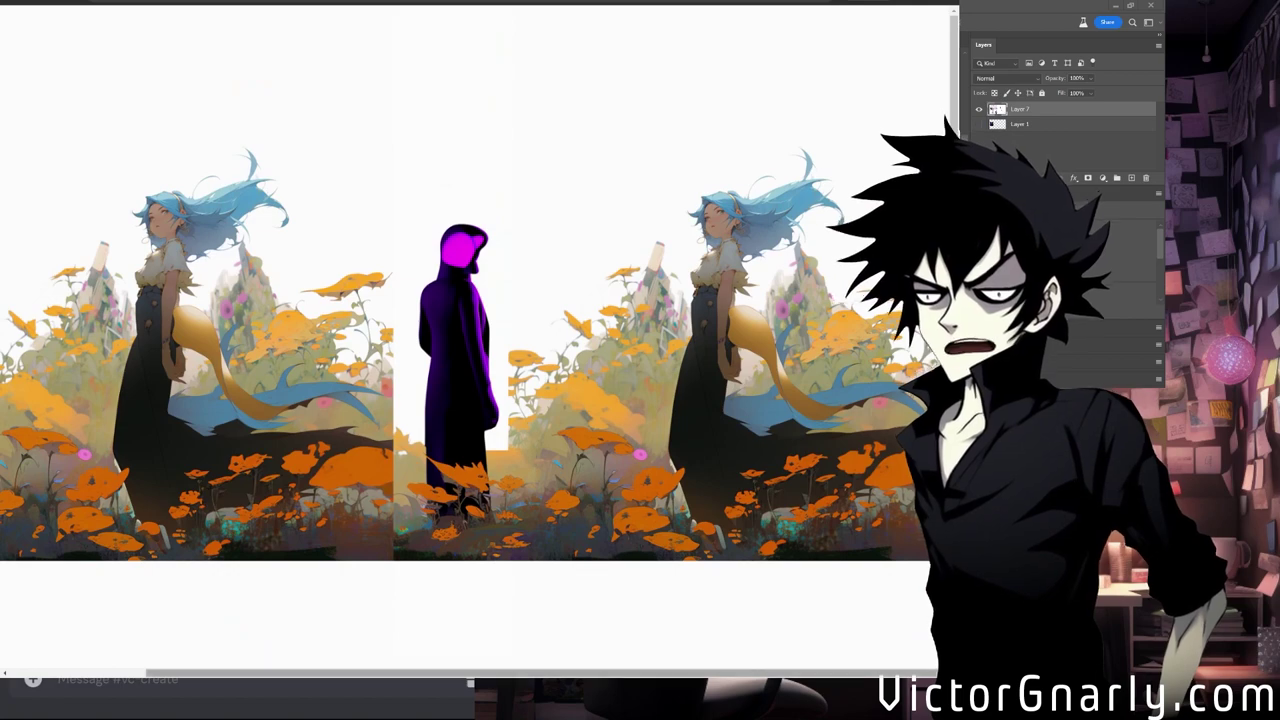
scroll(133, 673, "left", 3)
scroll(133, 673, "right", 3)
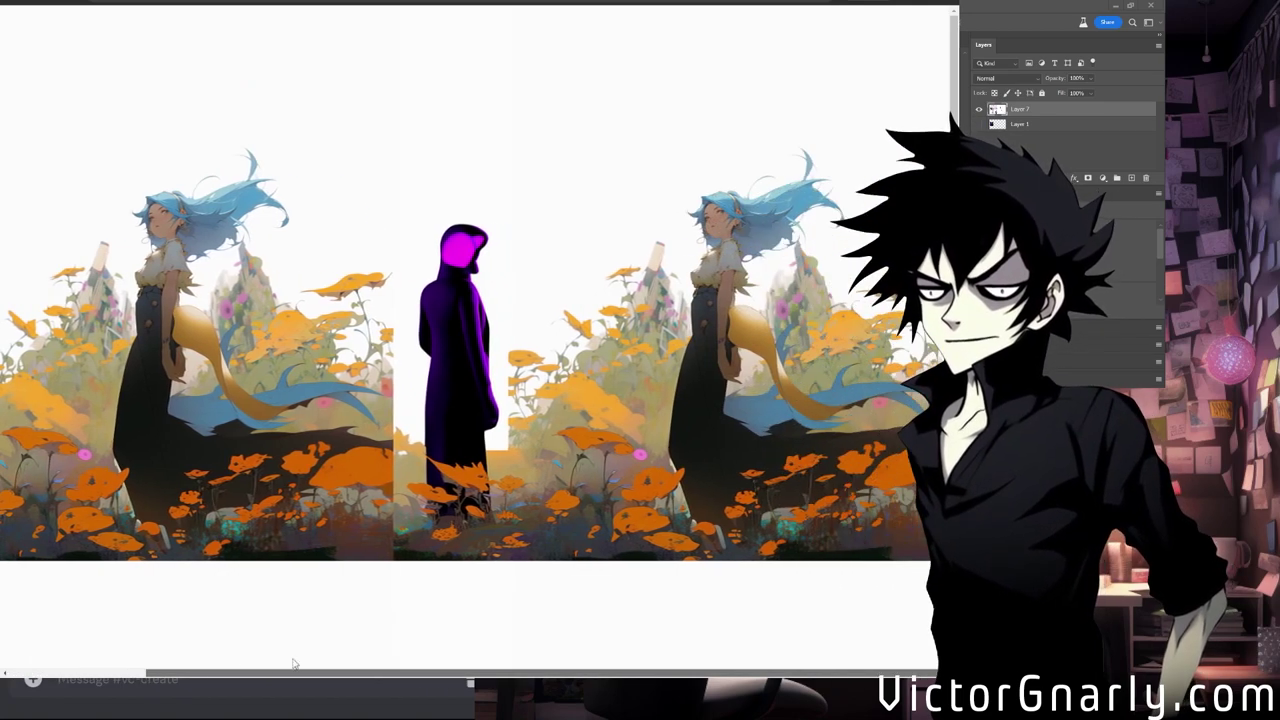
scroll(346, 541, "up", 2)
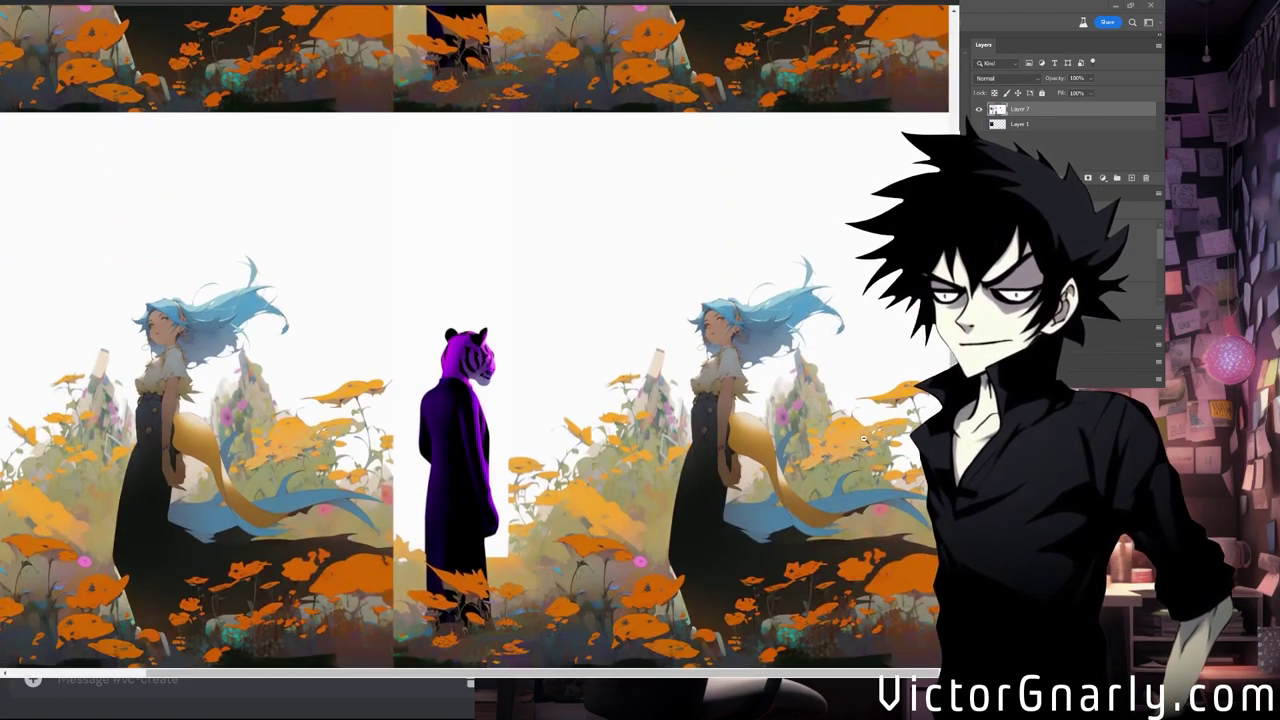
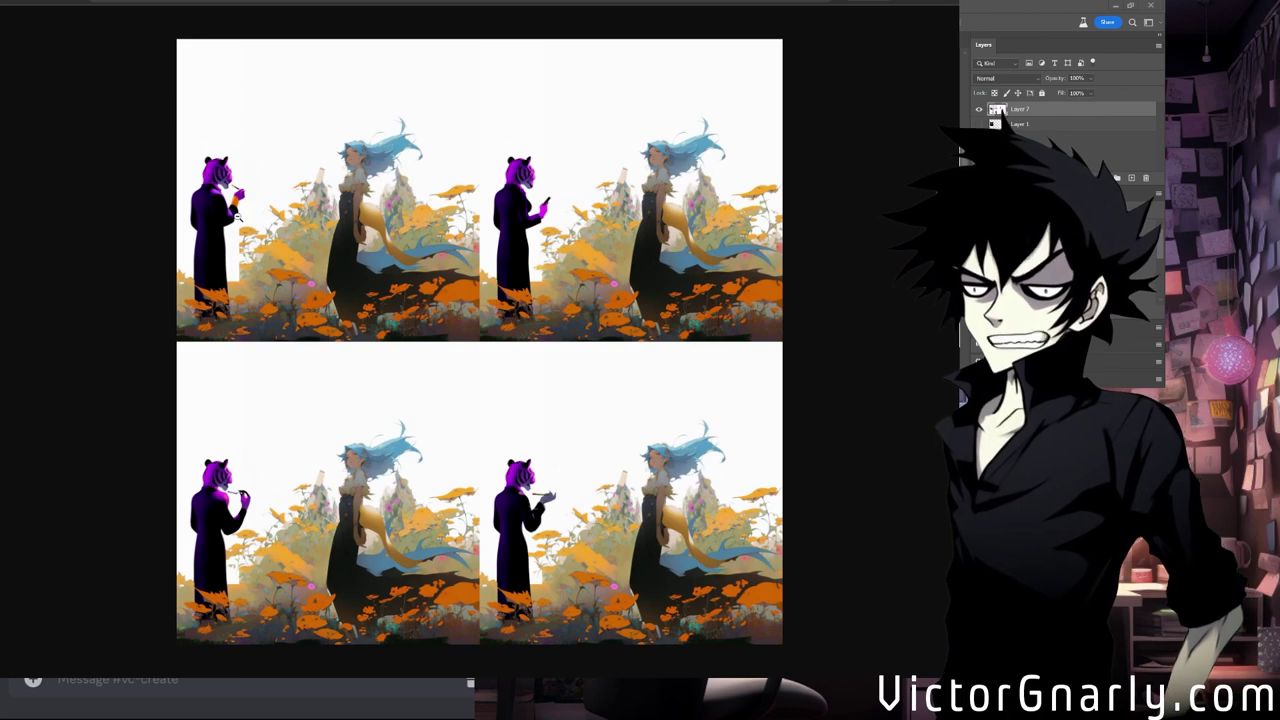
Zoom into the four smoking cigarette variations and compare the tigerman's head, hand and cigarette in each.
scroll(230, 218, "up", 2)
scroll(260, 449, "up", 2)
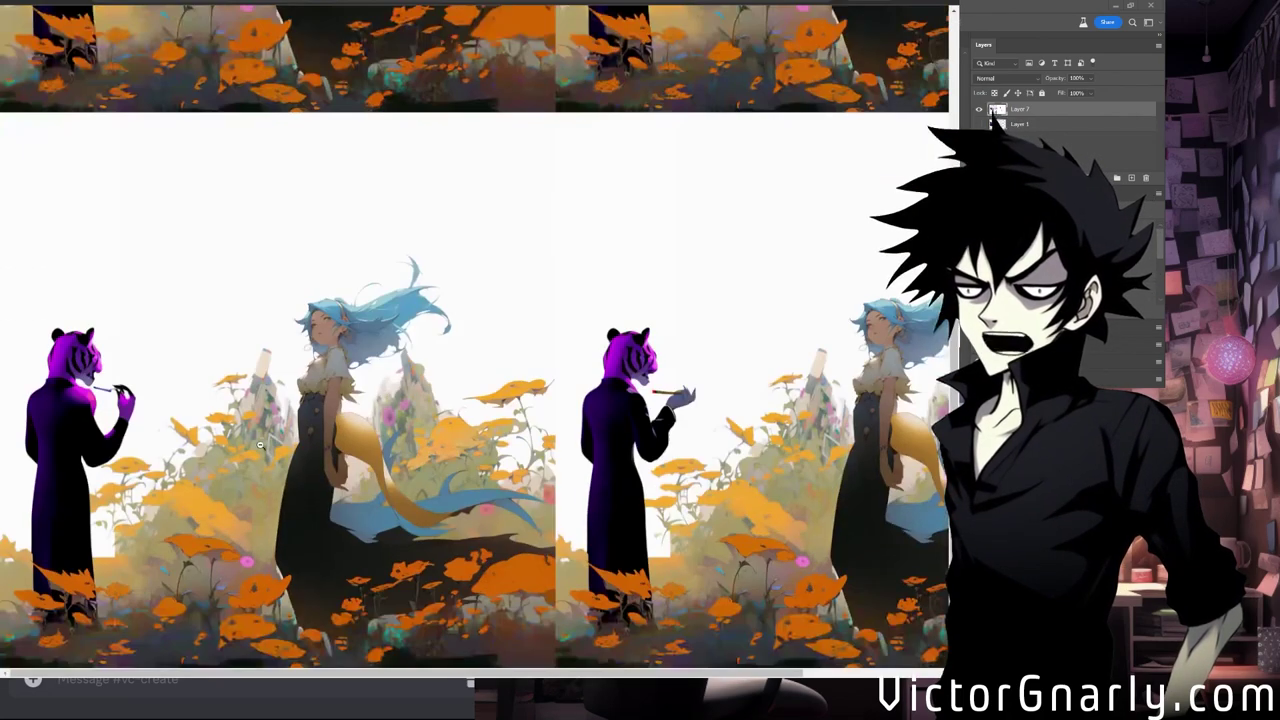
scroll(320, 593, "down", 10)
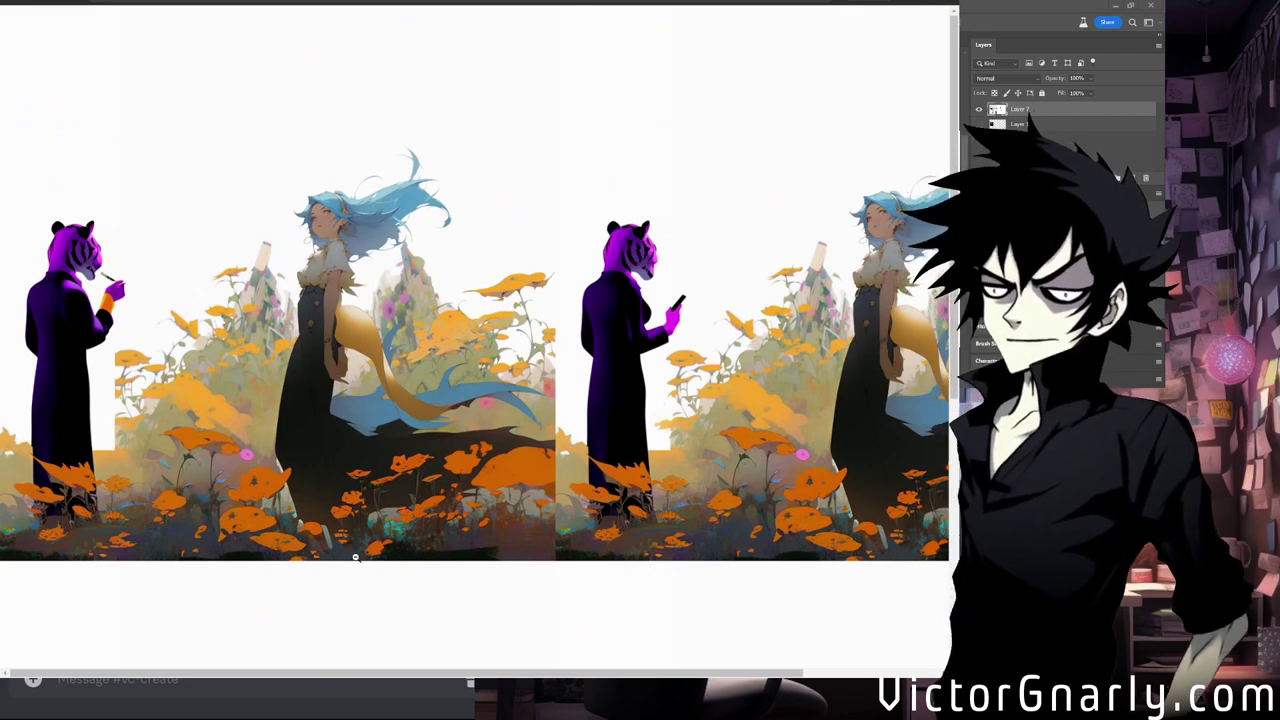
scroll(355, 557, "up", 2)
scroll(355, 557, "down", 2)
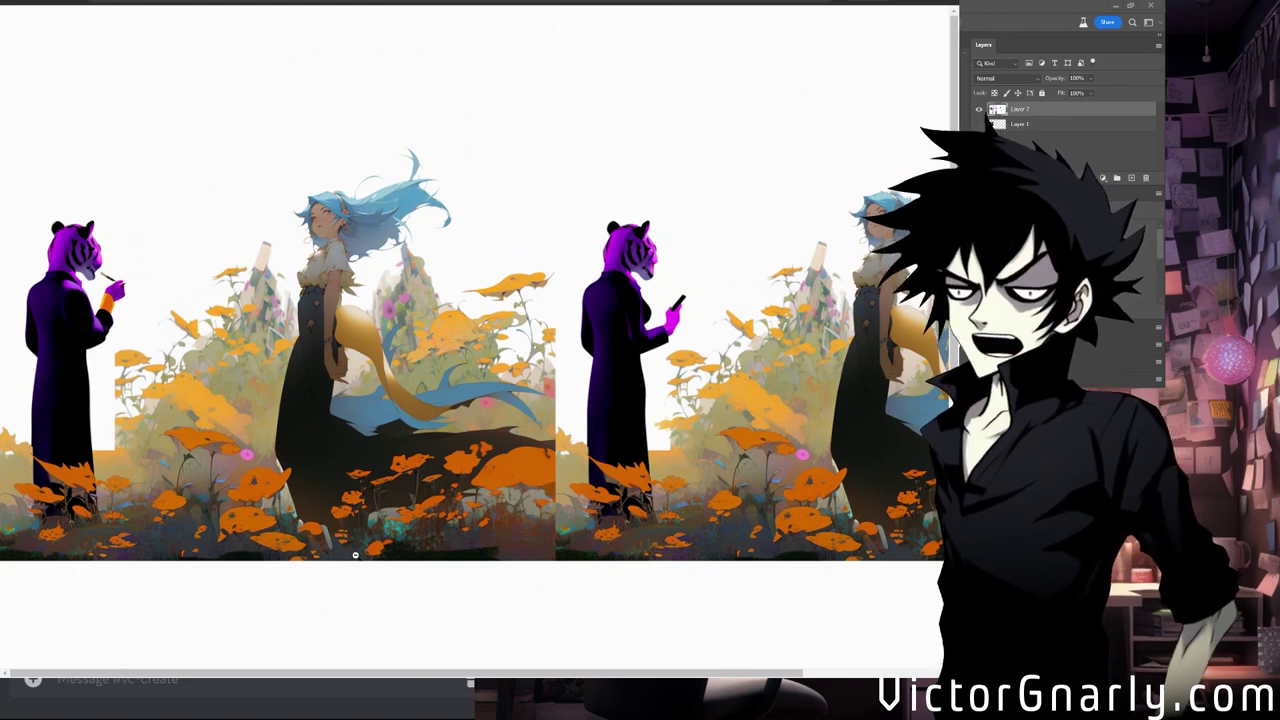
scroll(355, 555, "down", 8)
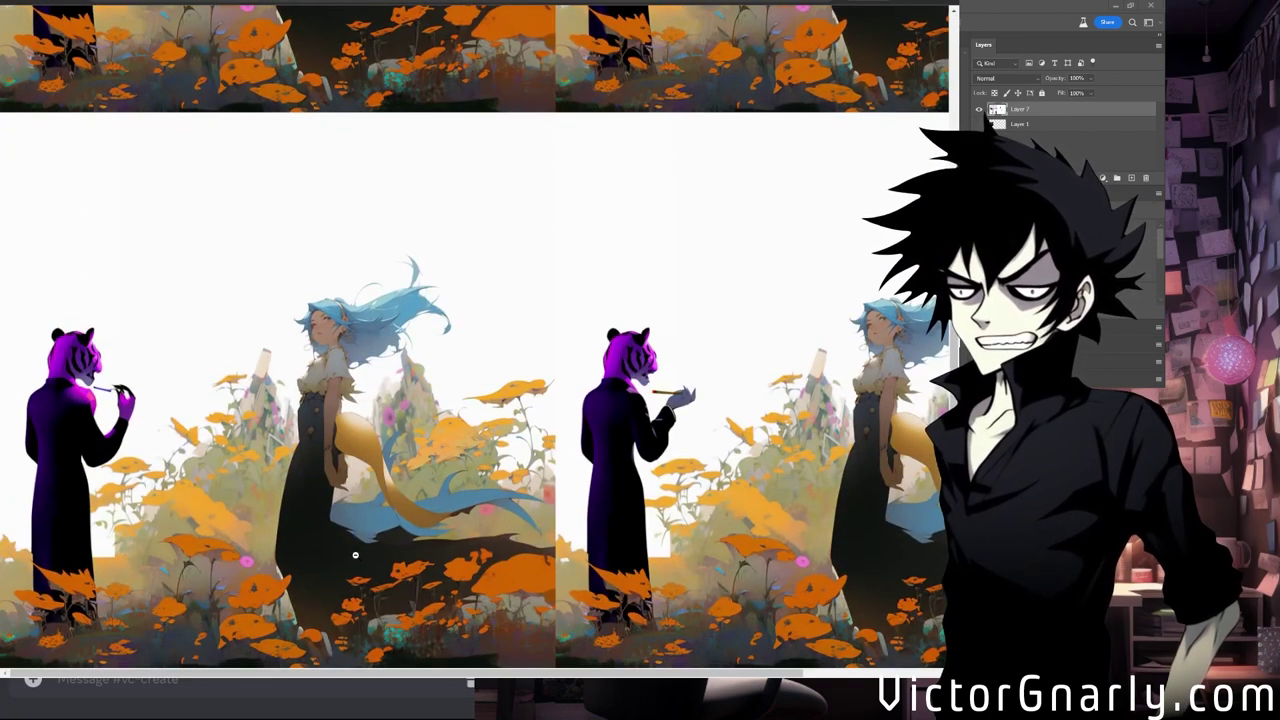
scroll(355, 555, "down", 10)
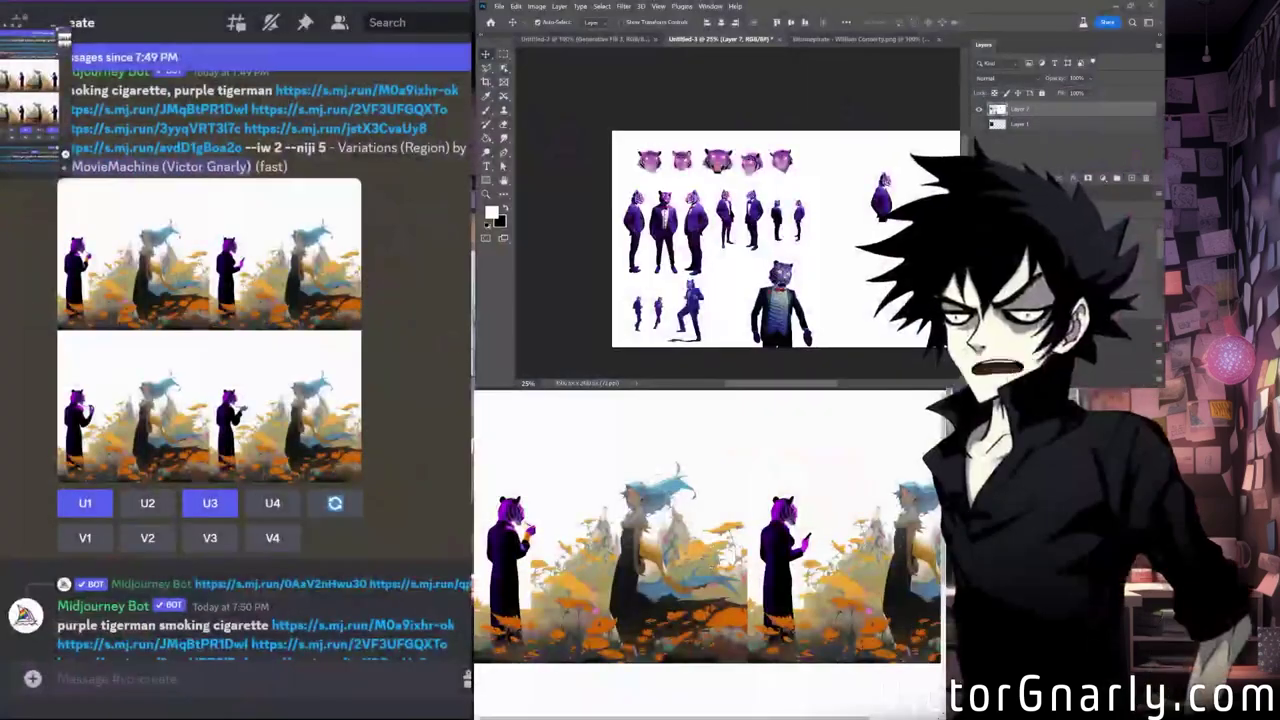
Find the upscaled image #3 of the smoking purple tigerman in the channel and open it in the browser.
scroll(708, 552, "down", 3)
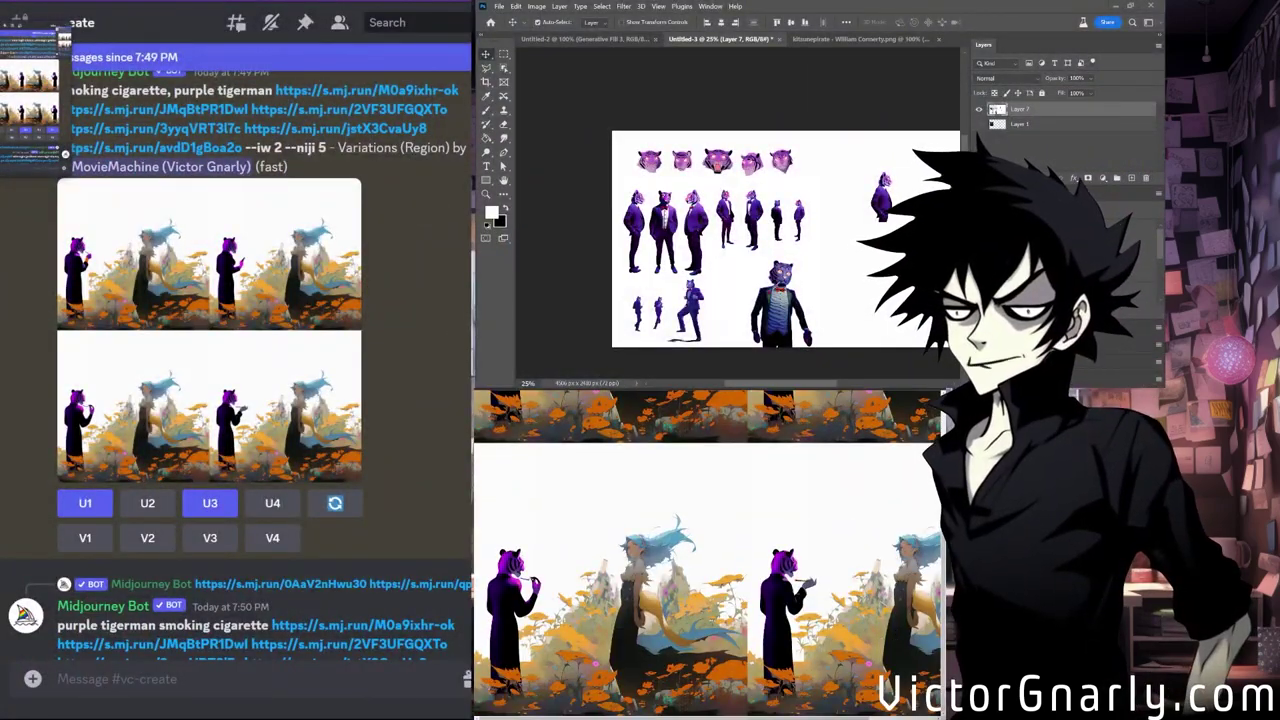
scroll(215, 385, "down", 15)
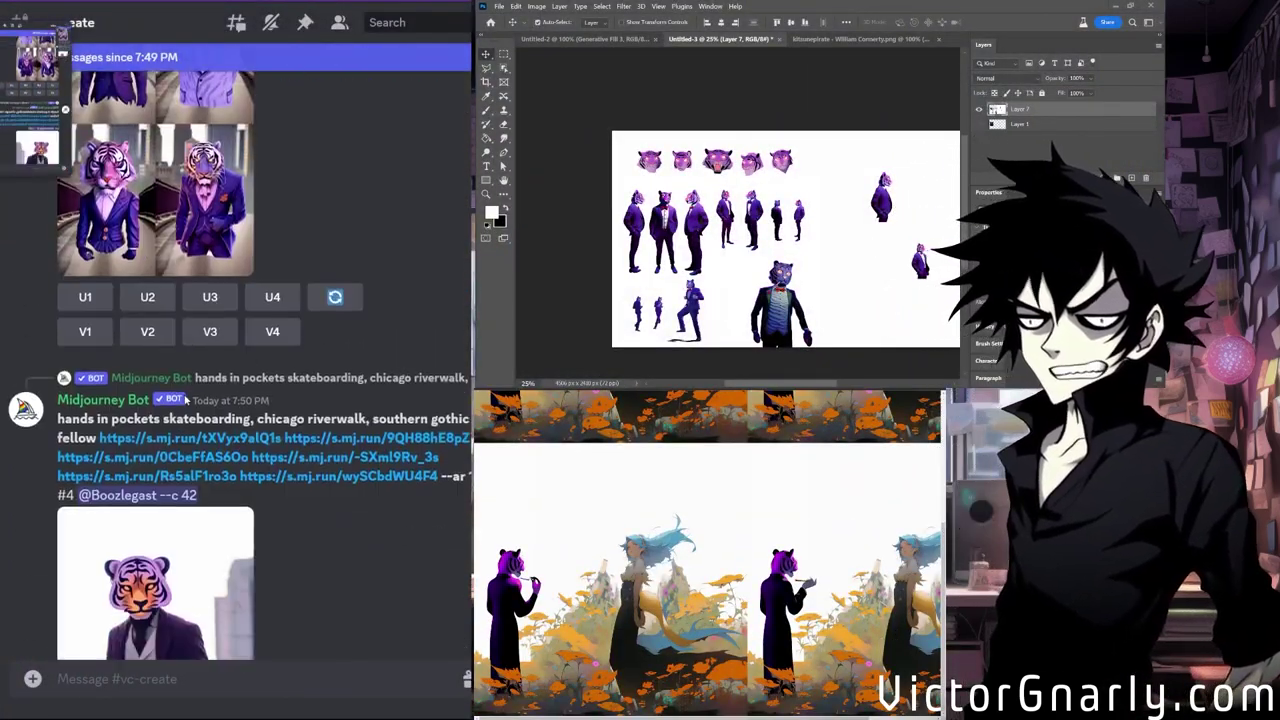
scroll(190, 400, "up", 10)
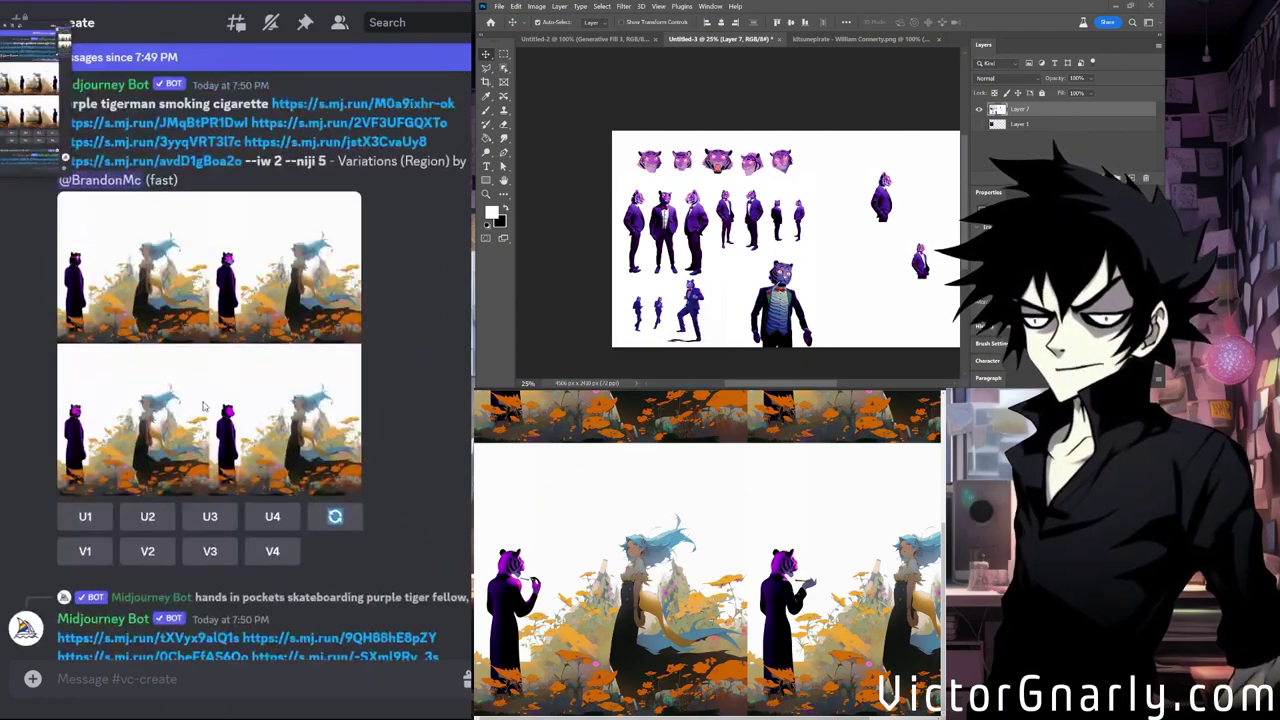
scroll(210, 432, "down", 10)
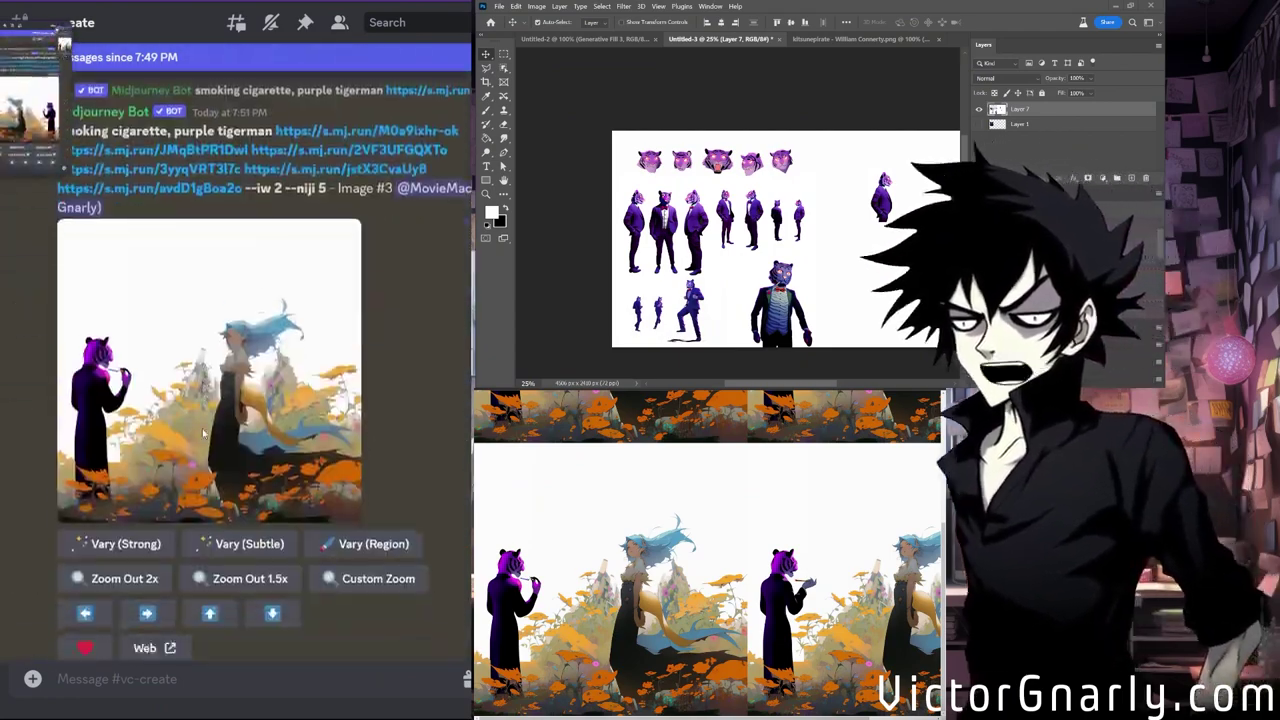
left_click(168, 392)
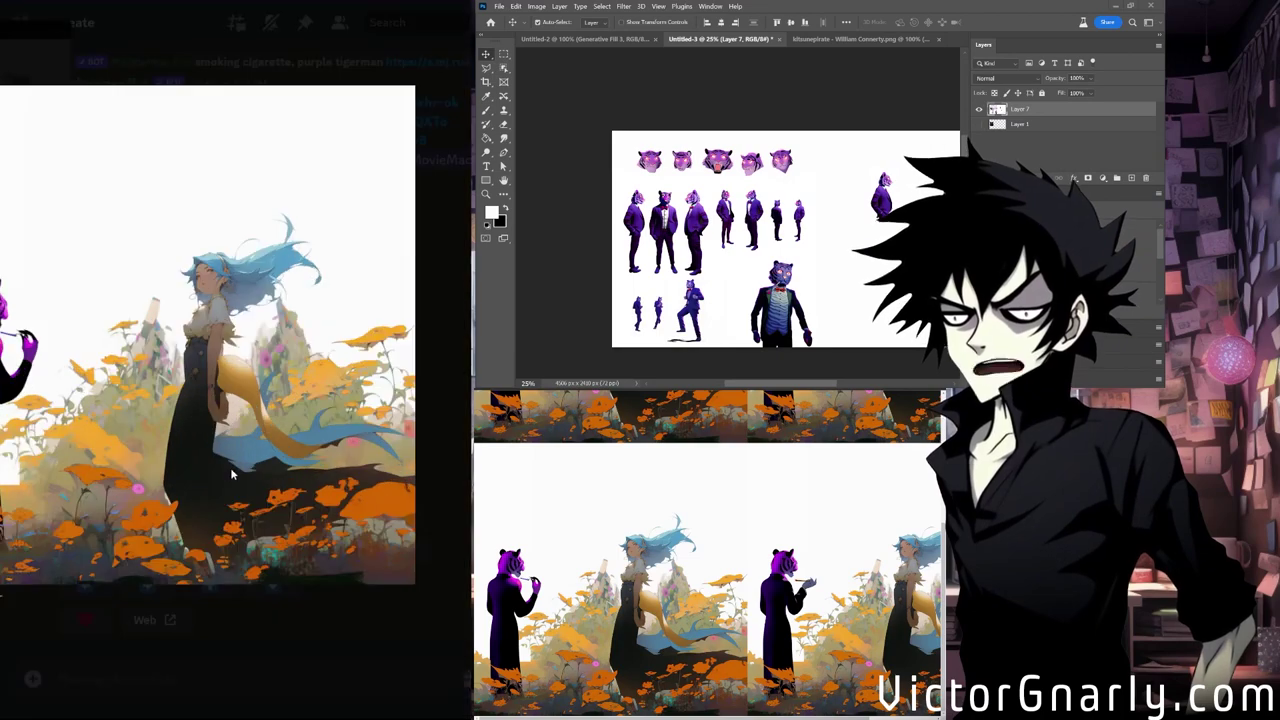
left_click(178, 590)
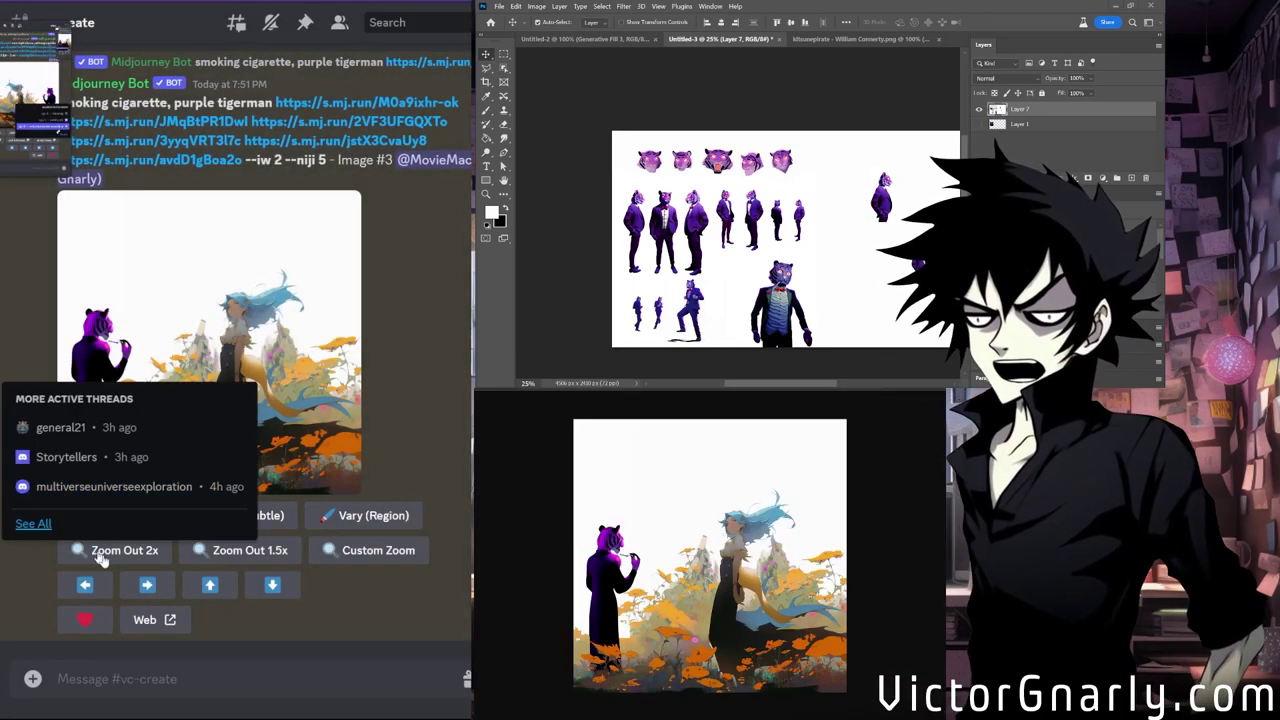
Vary the region above the tigerman's cigarette in image #3, adding "plume of smoke," to the start of the prompt, and submit it.
left_click(333, 515)
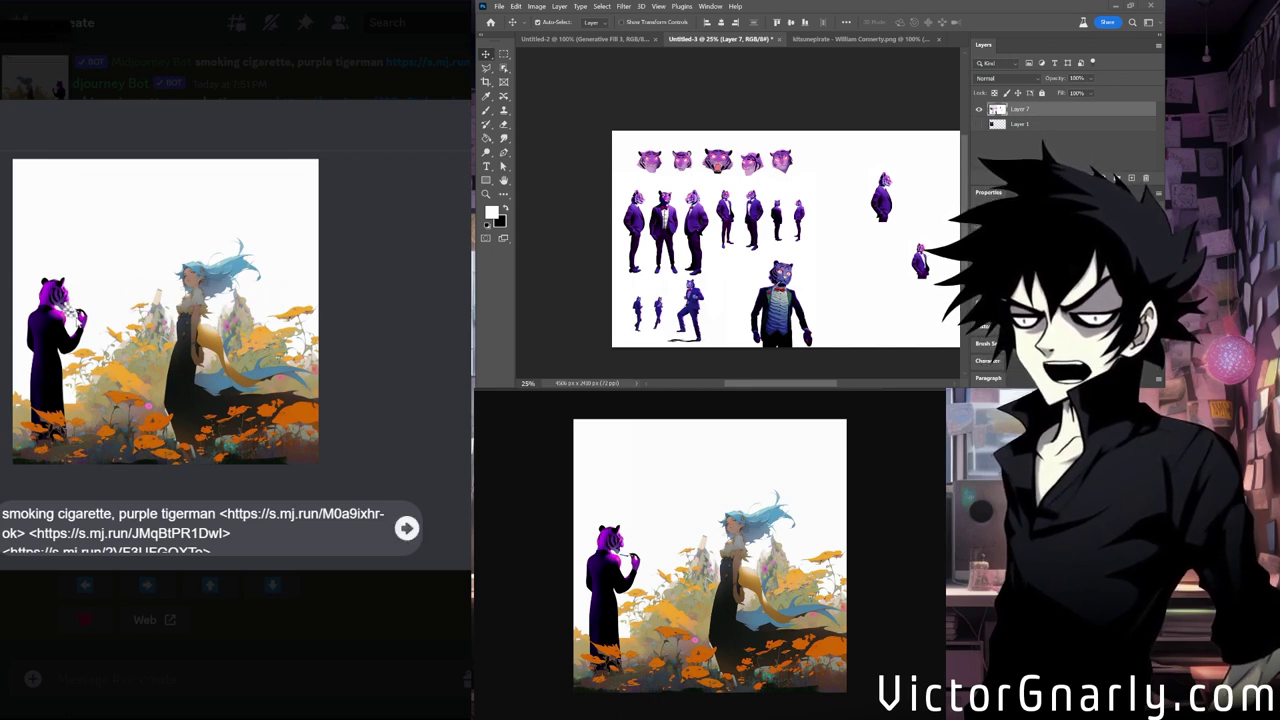
mouse_move(90, 312)
left_mouse_down()
mouse_move(148, 279)
mouse_move(163, 210)
mouse_move(137, 179)
mouse_move(93, 163)
mouse_move(61, 214)
left_mouse_up()
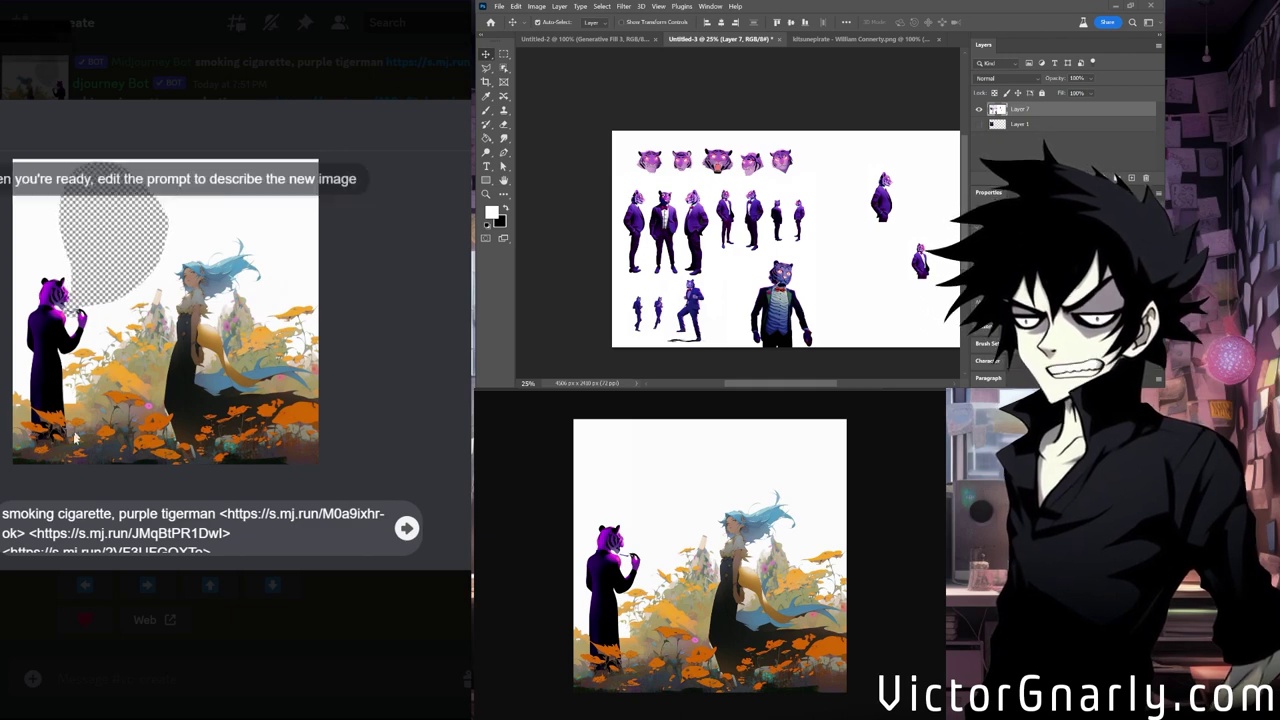
left_click(6, 503)
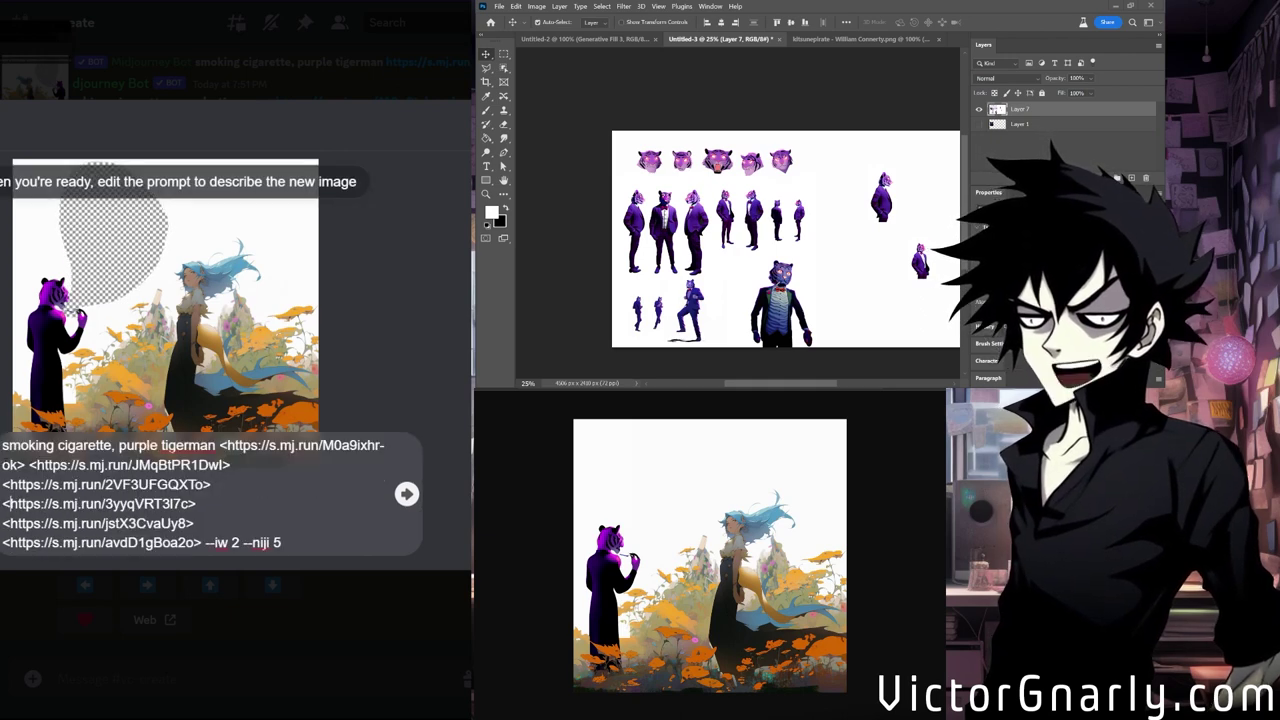
type("pl")
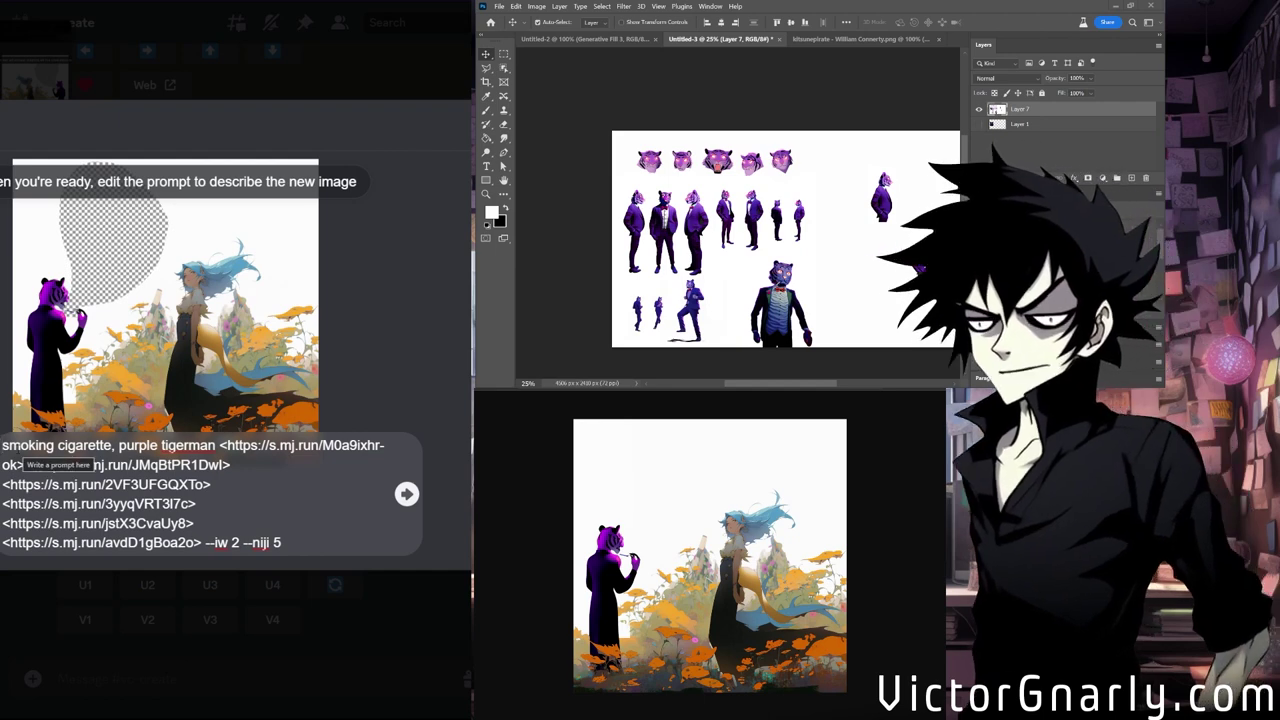
type("ume of smoke,")
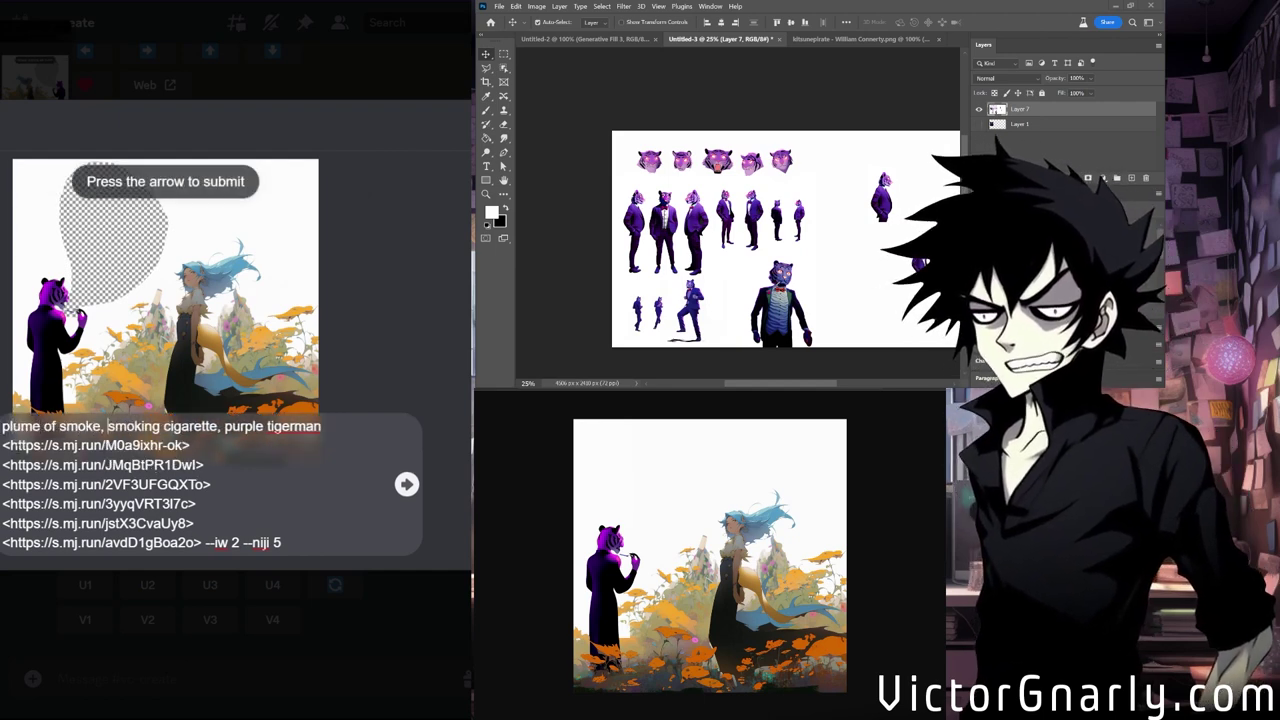
left_click(408, 491)
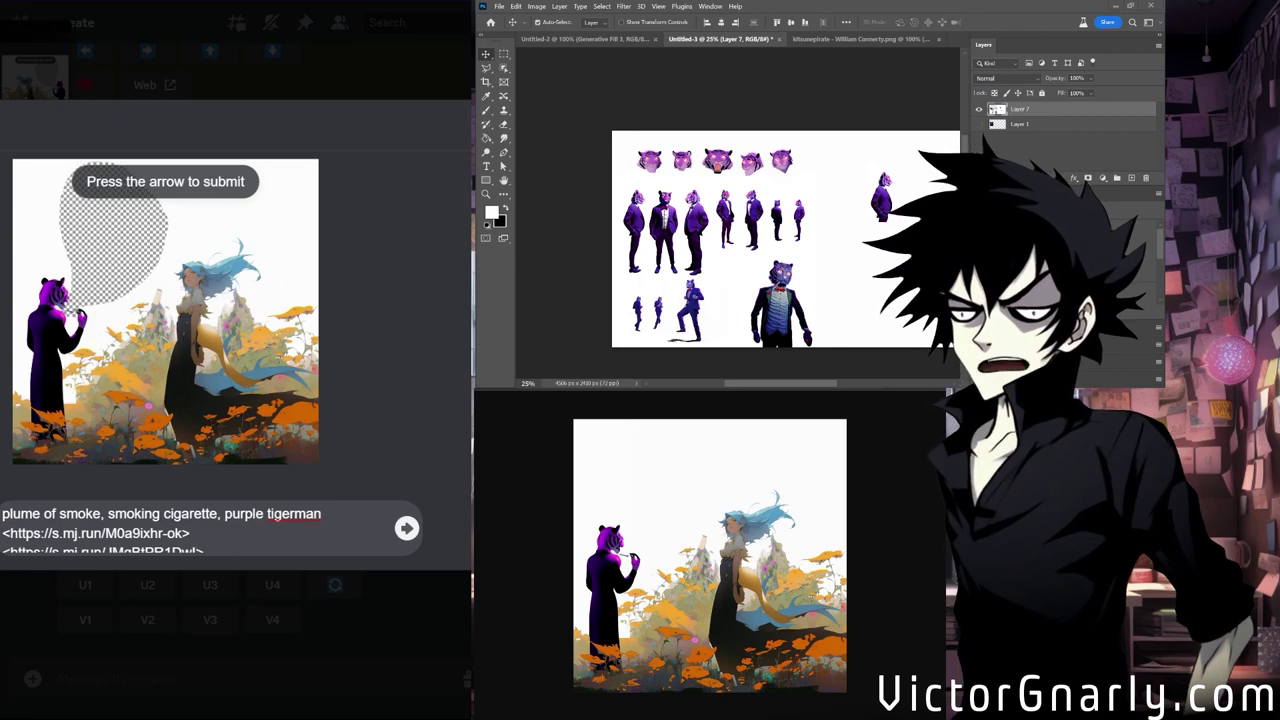
left_click(406, 528)
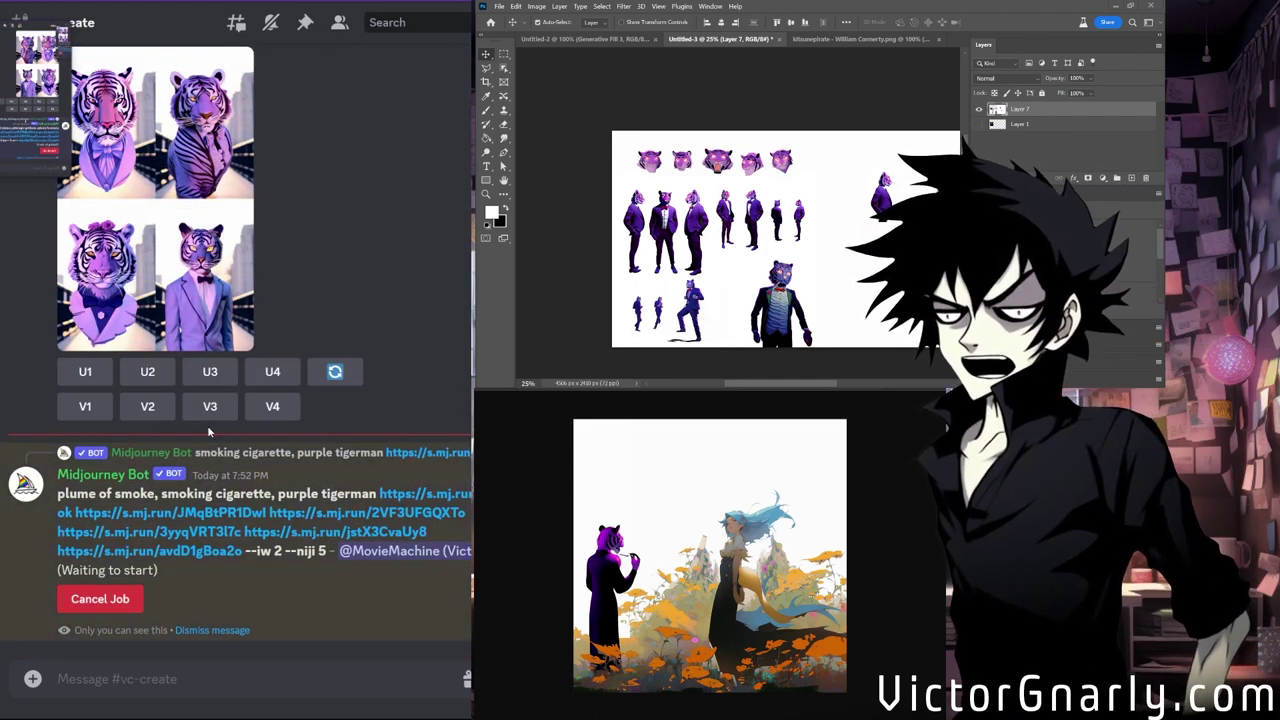
Look back at the earlier upscaled smoking tigerman and return to the new plume of smoke variations.
scroll(203, 468, "up", 10)
scroll(203, 468, "down", 5)
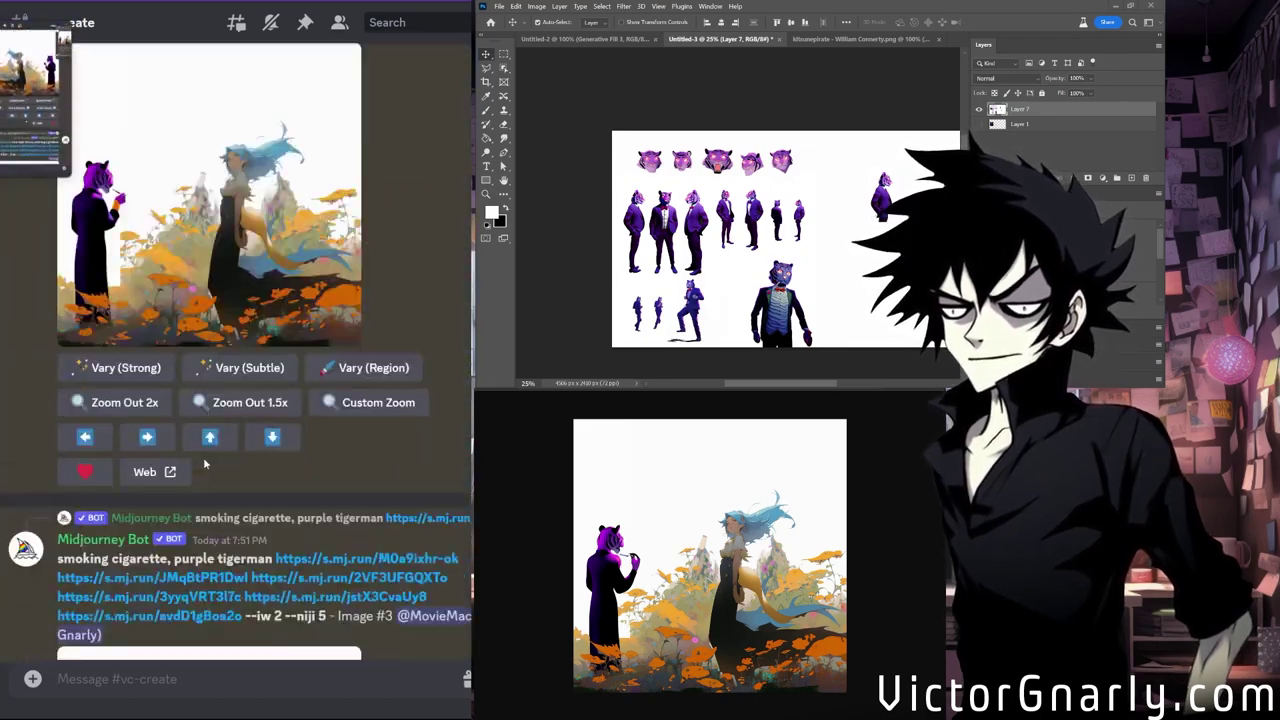
scroll(205, 462, "down", 3)
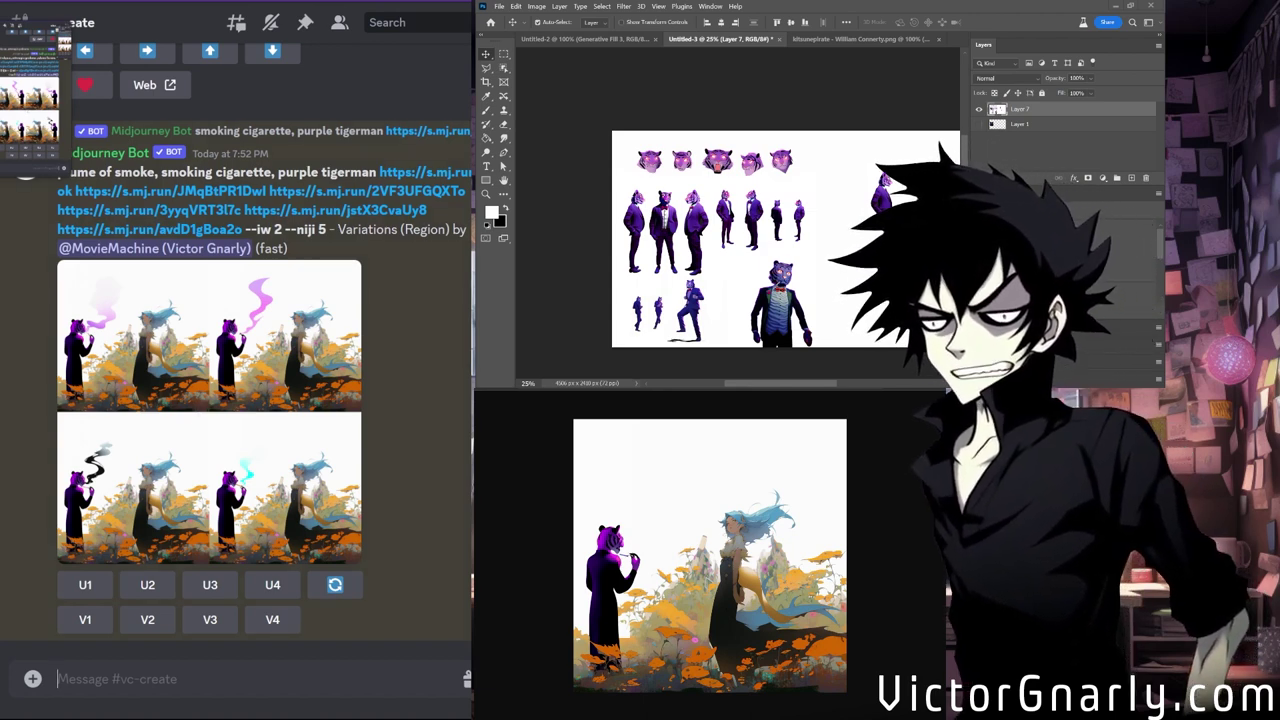
Switch to Photoshop and zoom to 100% on the three large standing tigermen in the character sheet.
left_click(705, 228)
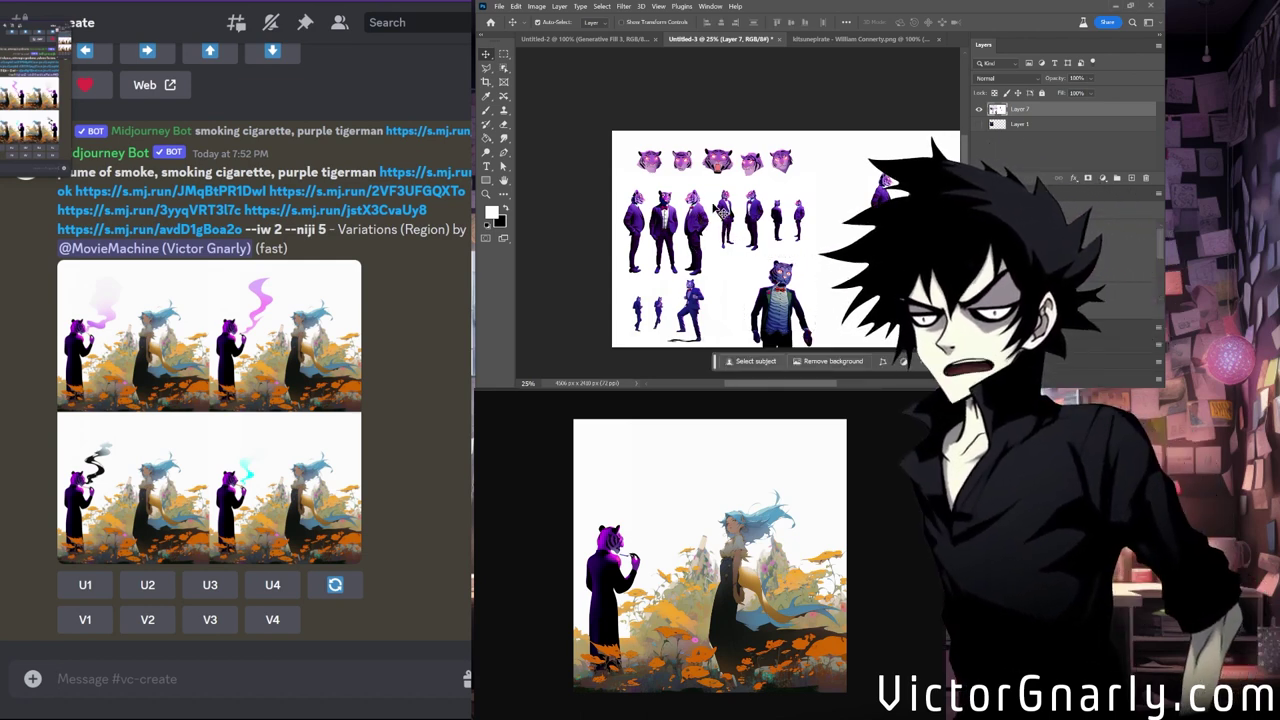
scroll(728, 228, "down", 1)
scroll(728, 228, "up", 4)
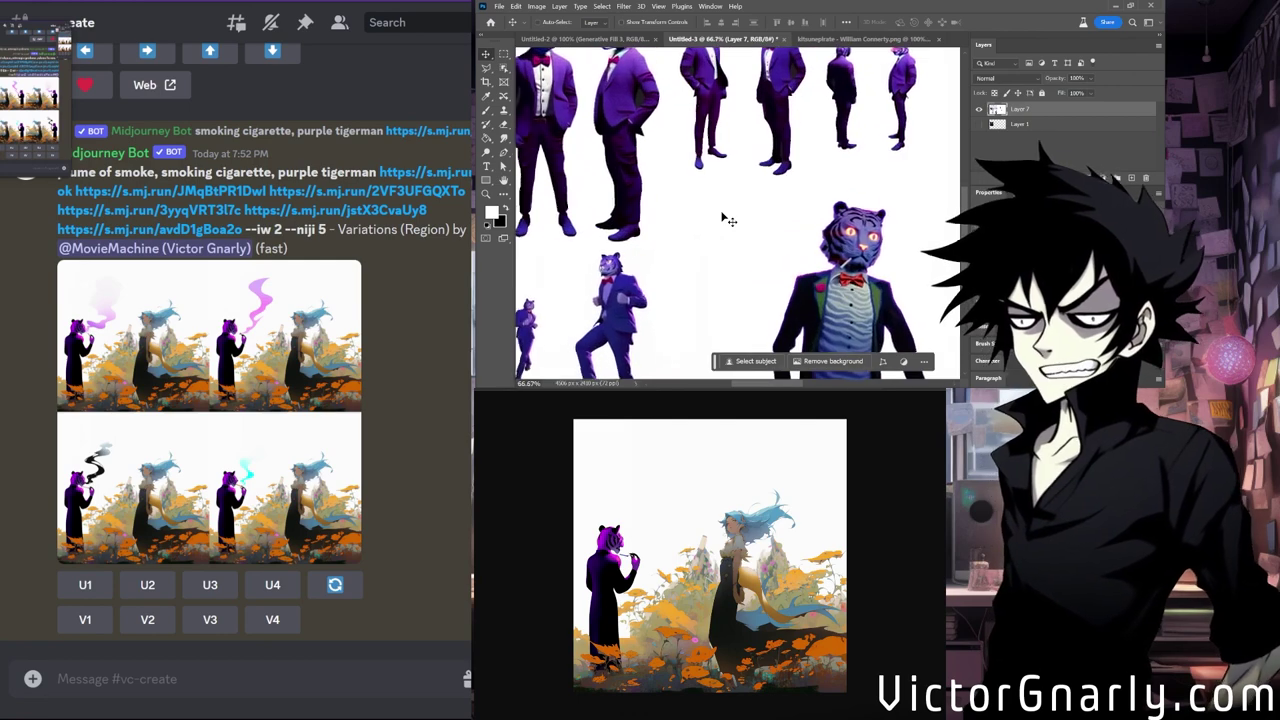
scroll(740, 250, "up", 4)
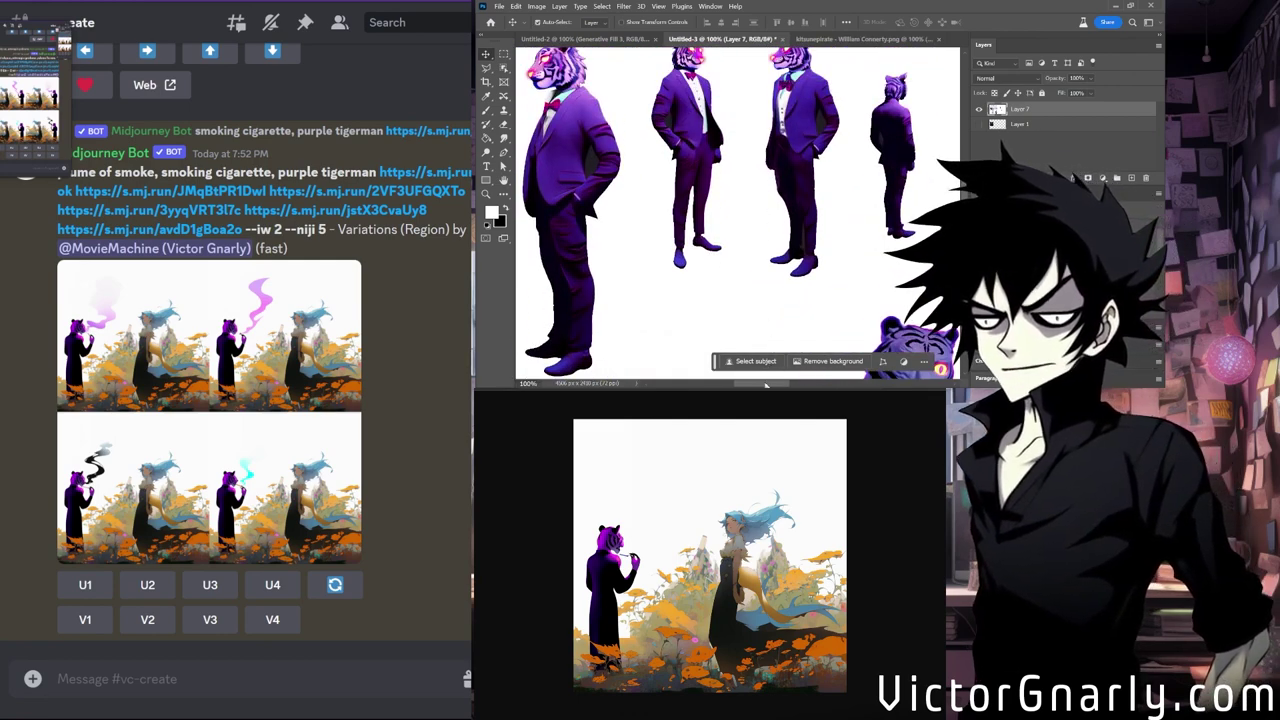
left_click_drag(772, 383, 728, 383)
scroll(728, 375, "up", 2)
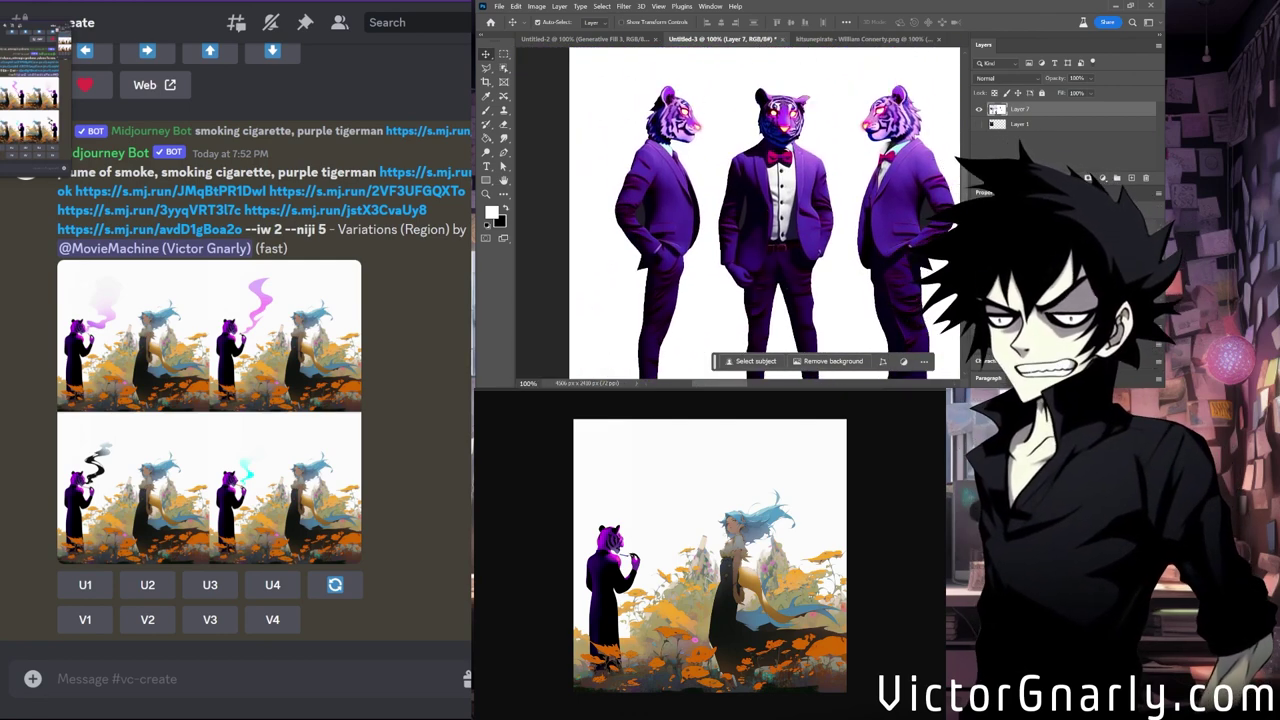
Try a Curves adjustment on Layer 7, brightening the RGB curve and resetting its midpoint to input 132, output 138.
left_click(532, 7)
mouse_move(600, 33)
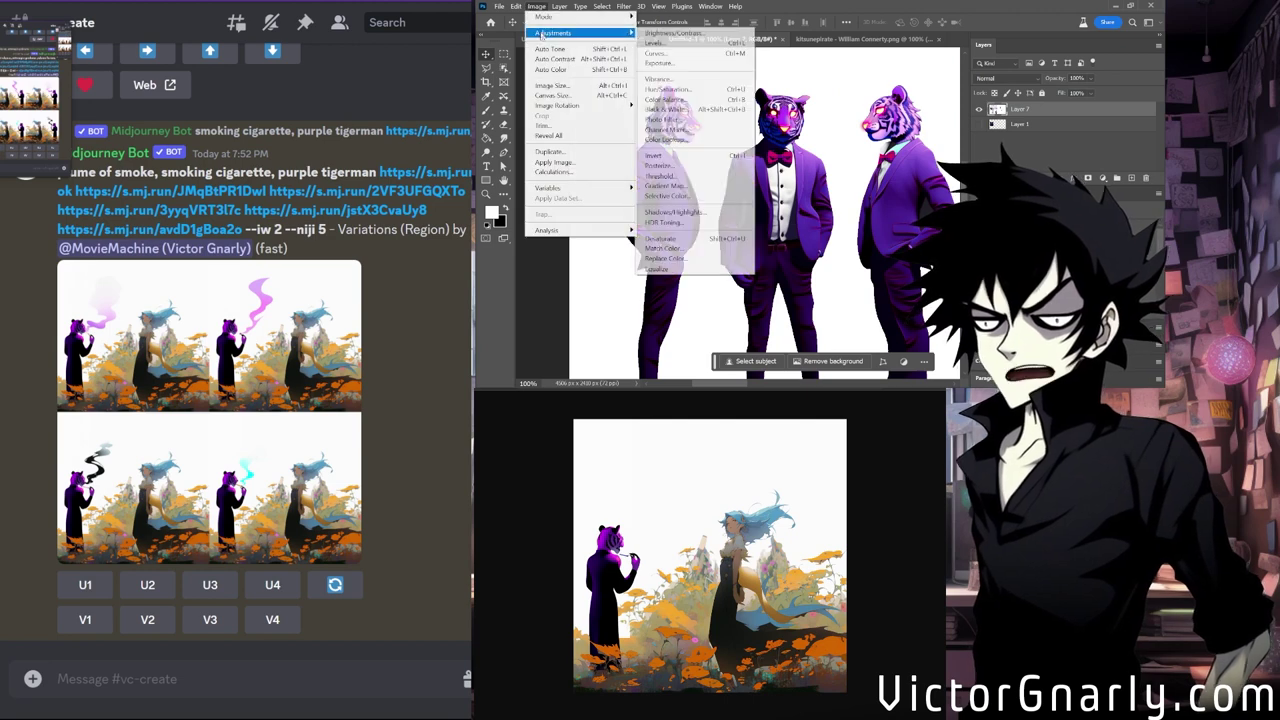
left_click(687, 55)
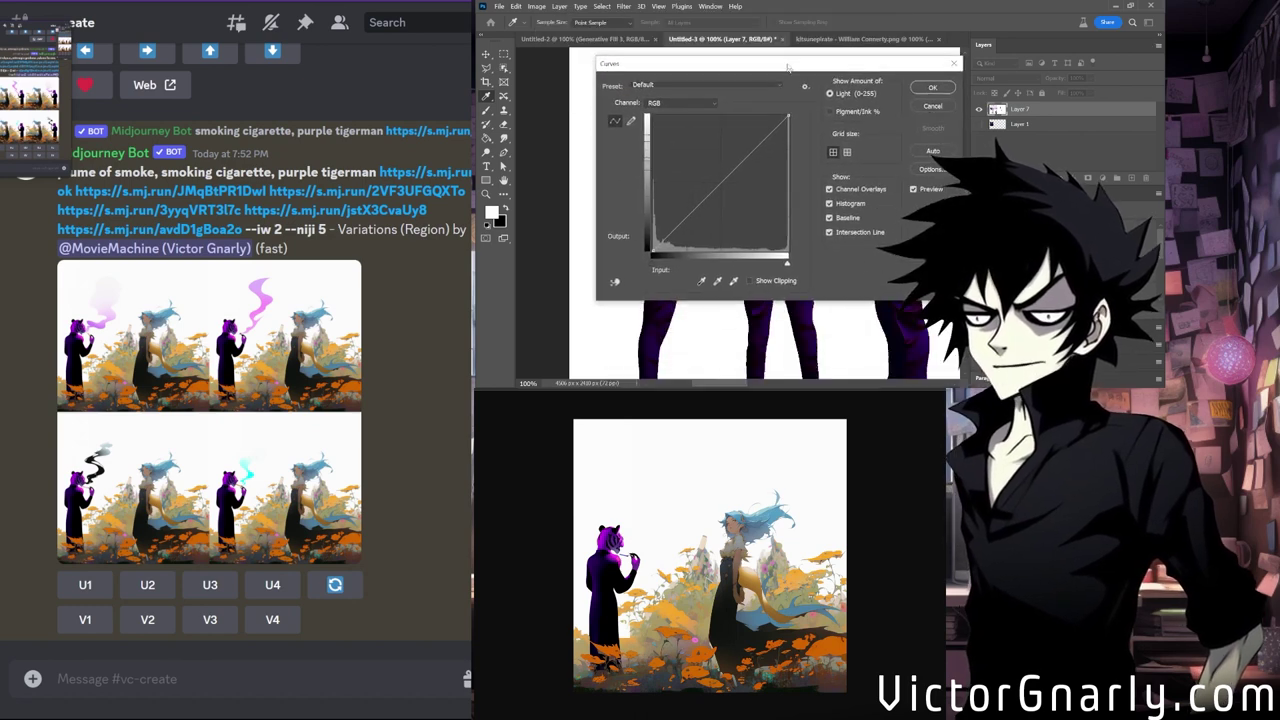
left_click_drag(656, 250, 745, 237)
mouse_move(724, 184)
left_mouse_down()
mouse_move(700, 205)
mouse_move(708, 163)
mouse_move(734, 193)
mouse_move(715, 164)
mouse_move(729, 190)
mouse_move(727, 177)
left_mouse_up()
left_click_drag(759, 78, 1050, 132)
left_click_drag(1080, 178, 1077, 168)
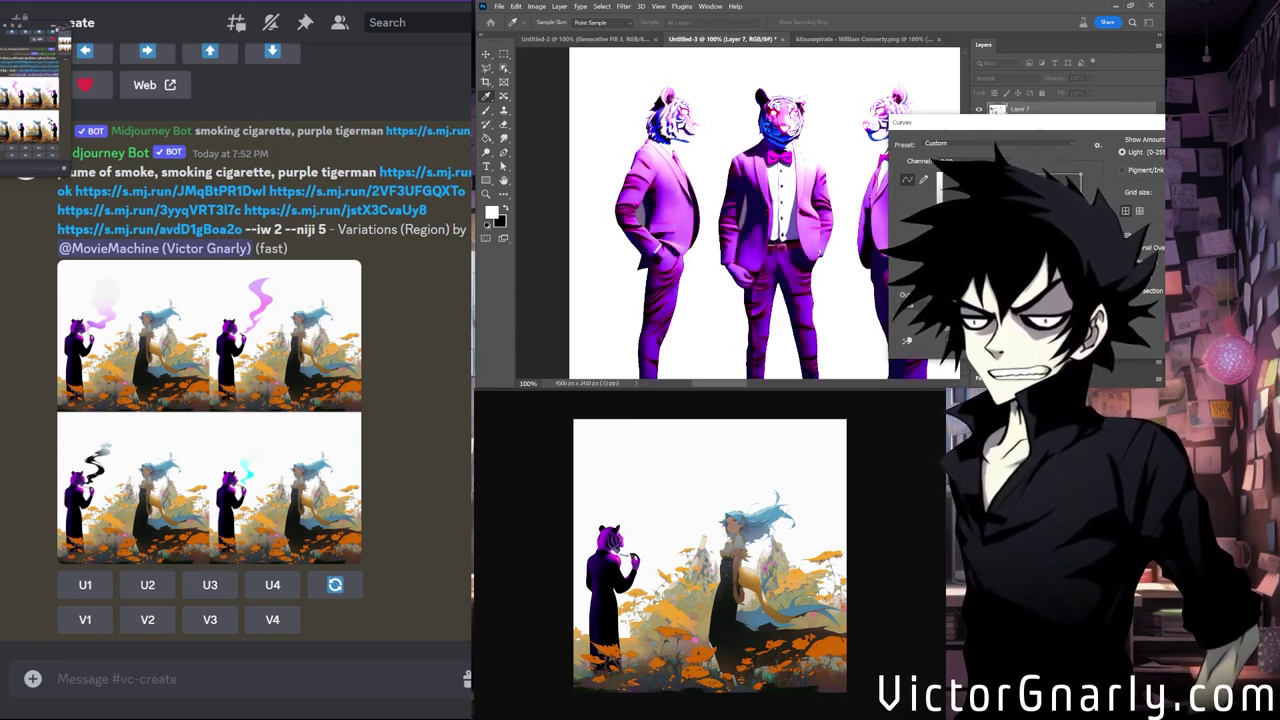
left_click_drag(973, 228, 1025, 233)
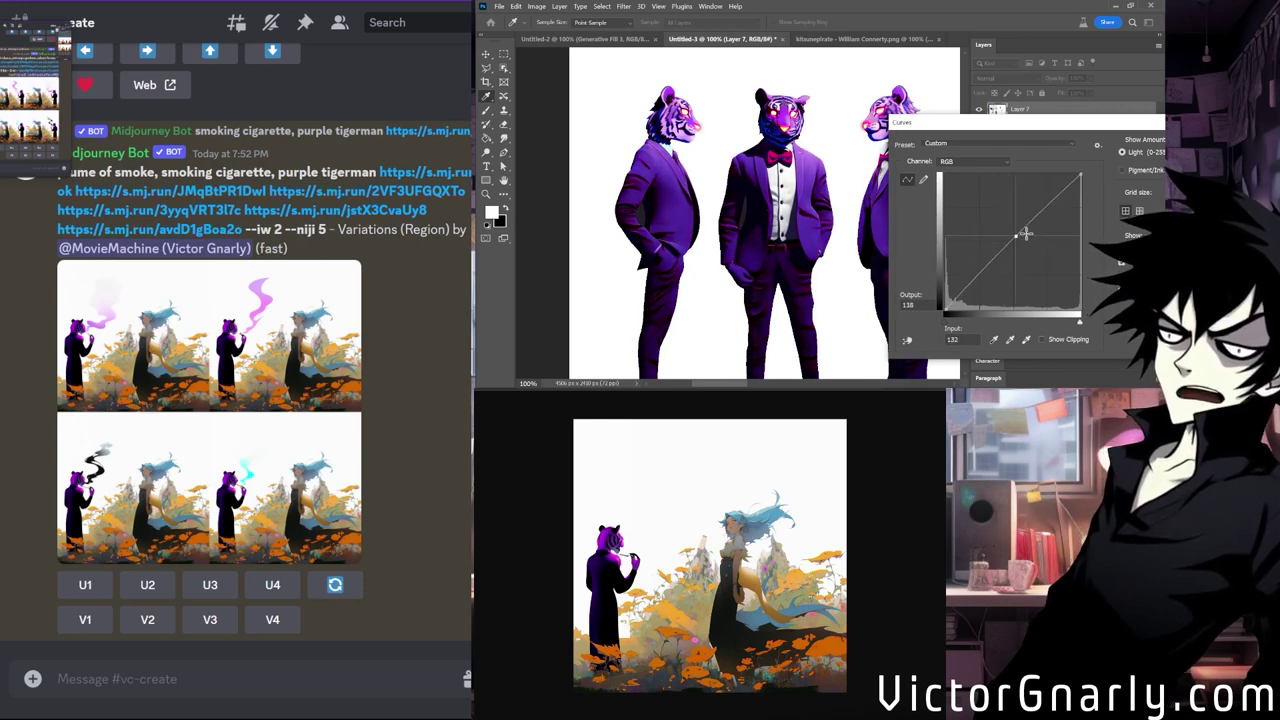
Try reshaping the Red channel curve for Layer 7, and discard the whole Curves adjustment.
left_click(973, 161)
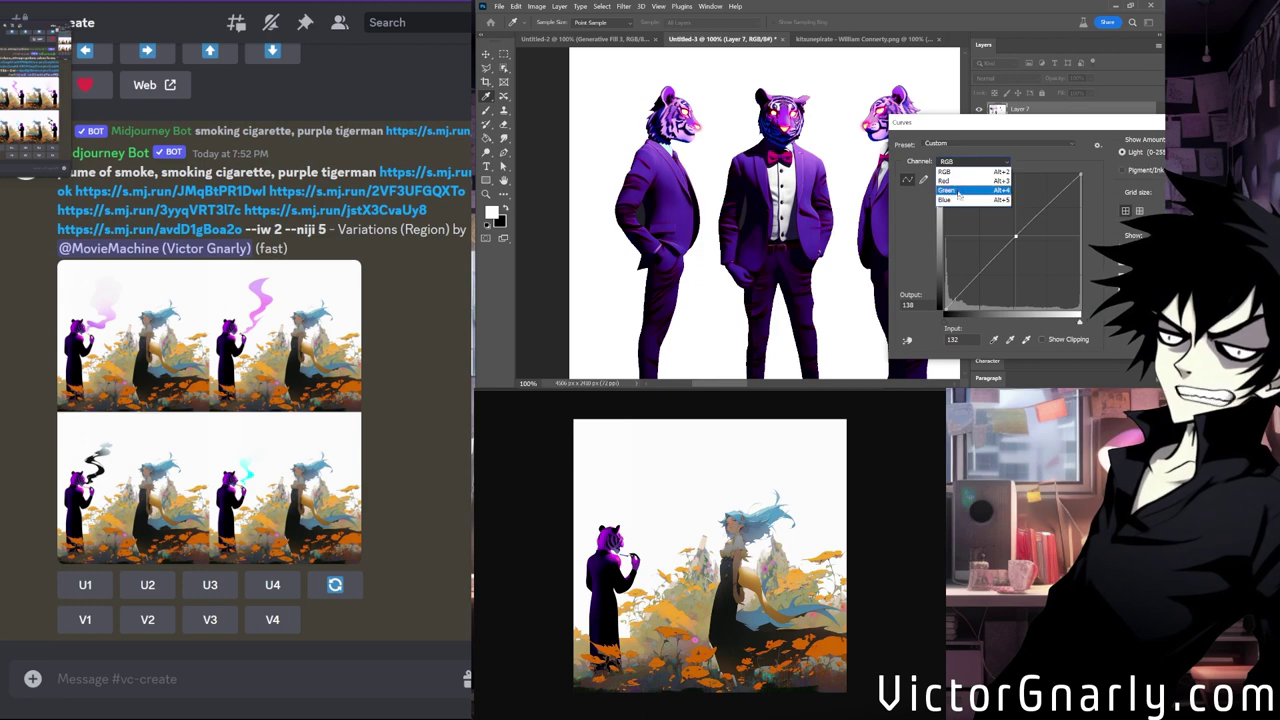
left_click(958, 181)
left_click_drag(998, 254, 1105, 295)
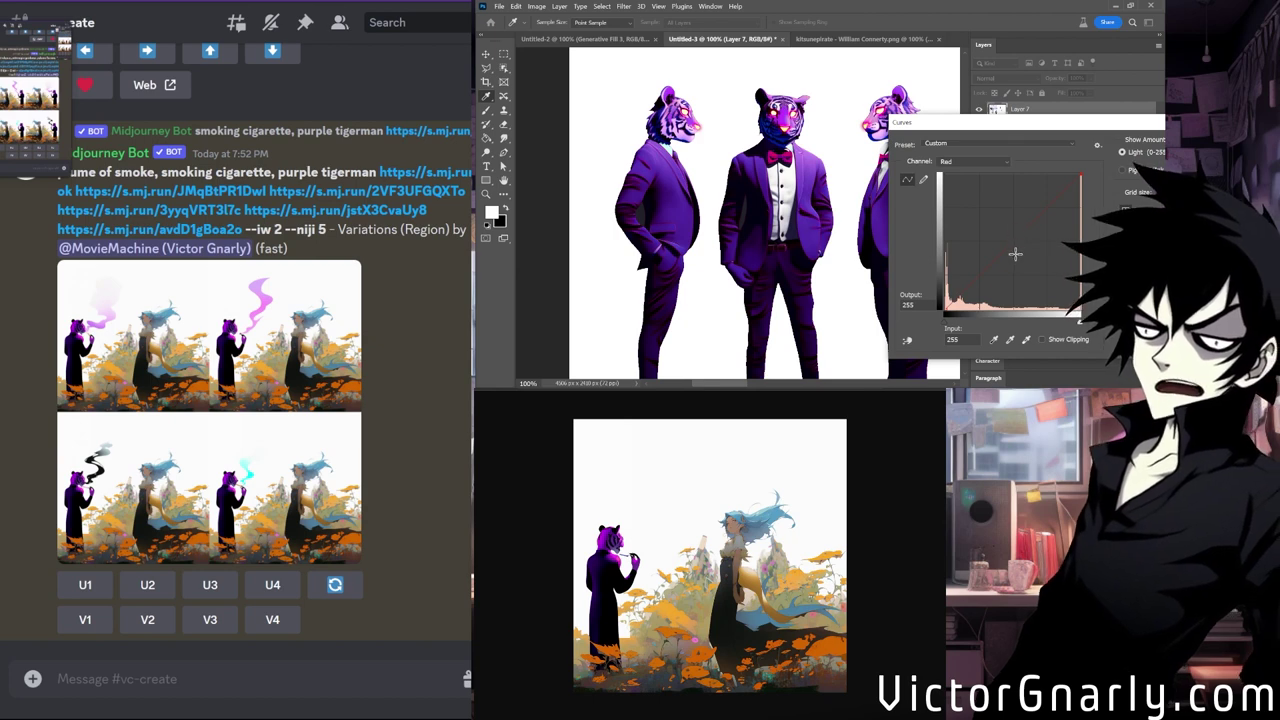
left_click_drag(1013, 244, 983, 226)
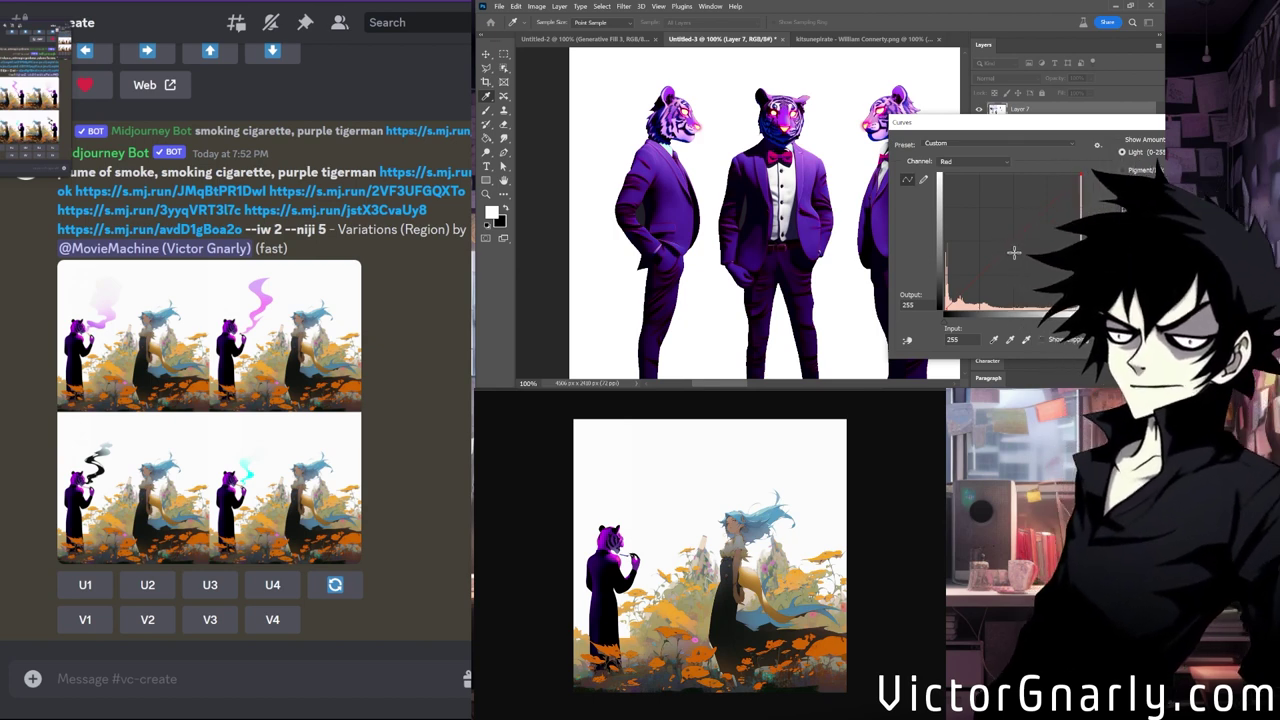
left_click_drag(1013, 272, 1095, 205)
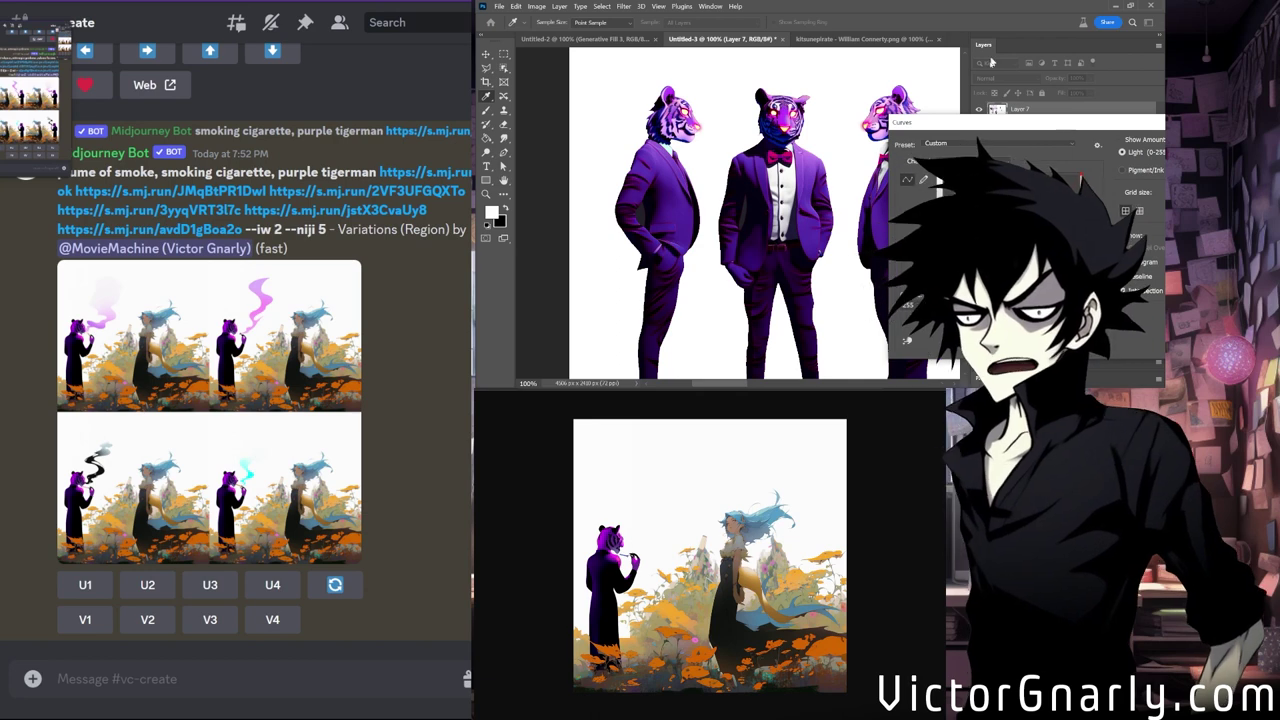
left_click_drag(1000, 122, 800, 140)
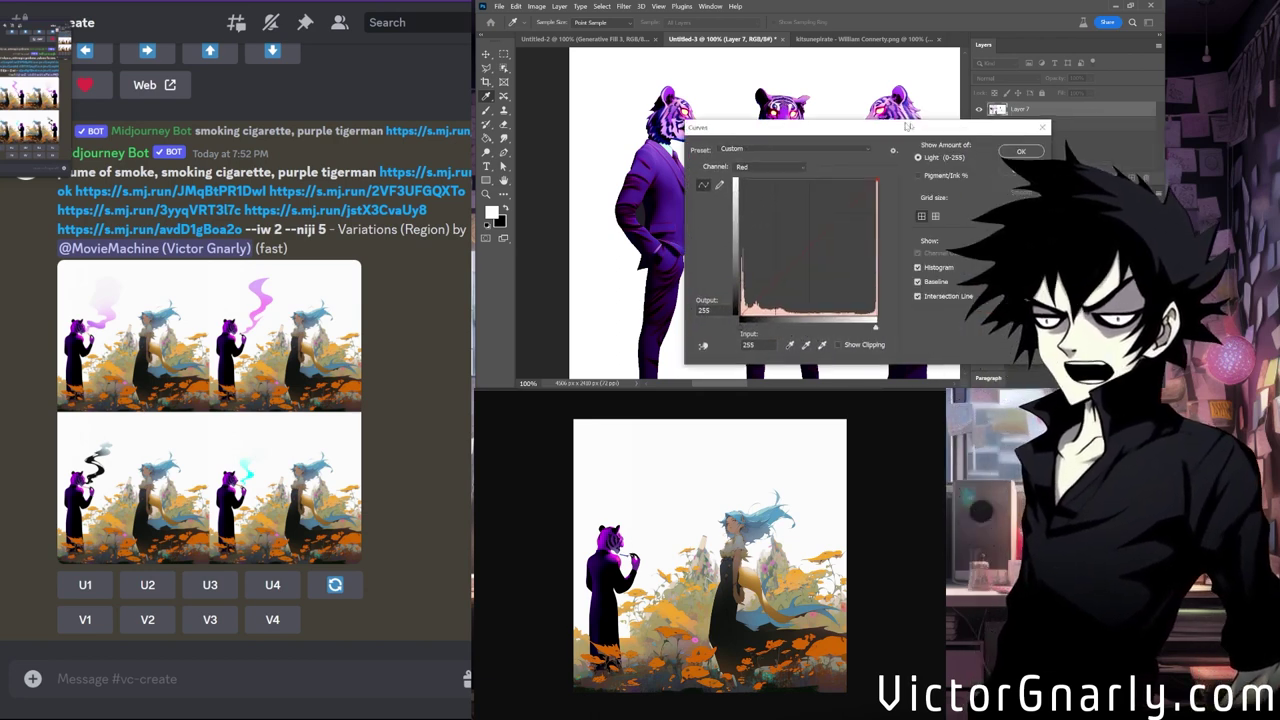
key("Escape")
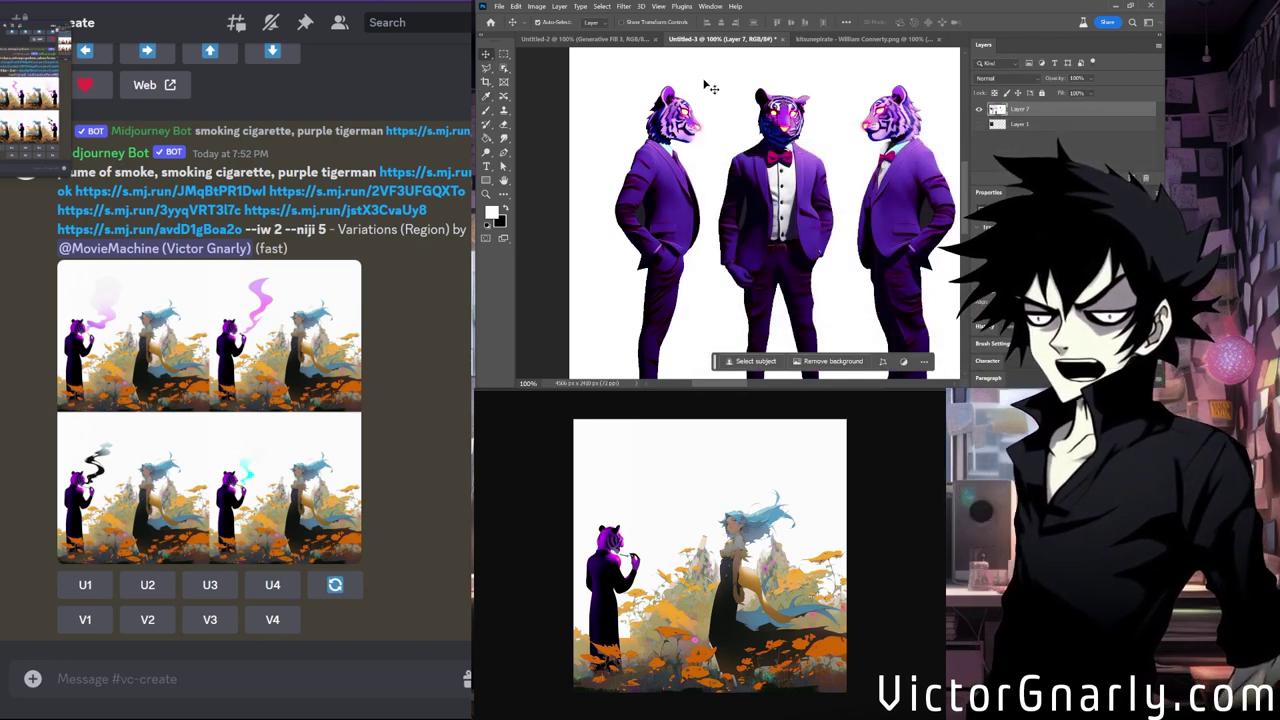
left_click(536, 6)
mouse_move(605, 37)
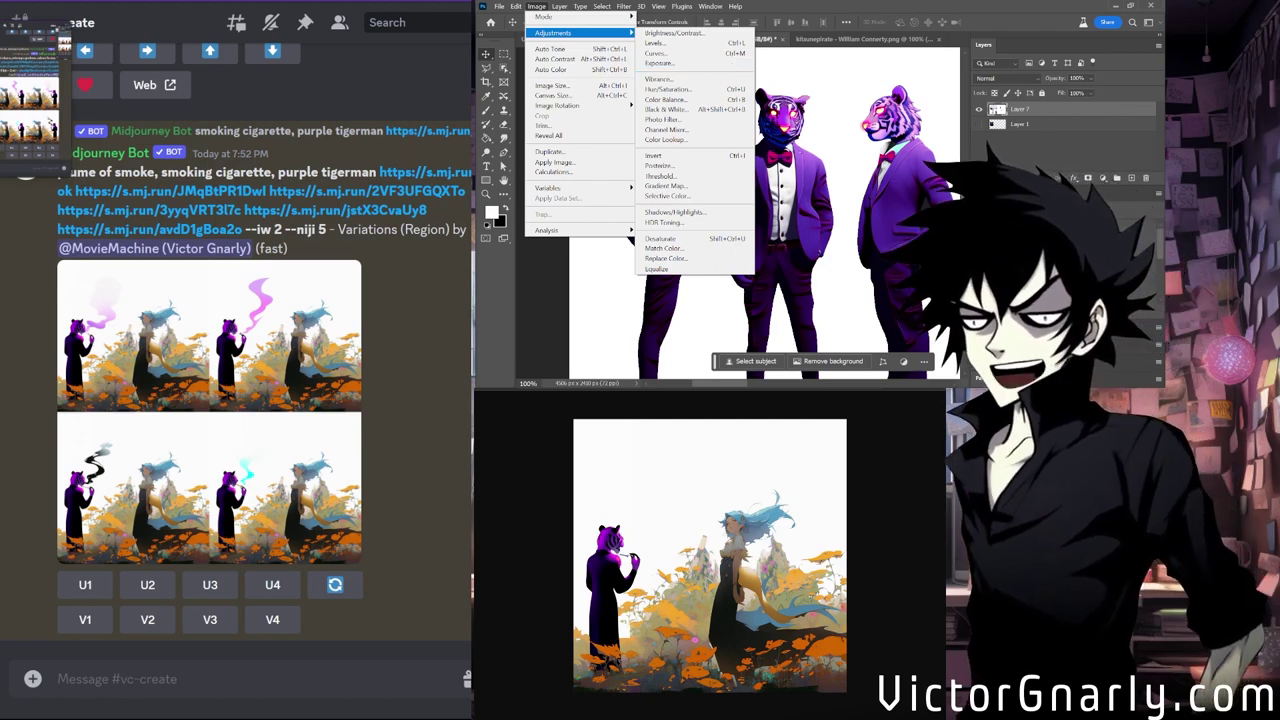
View the plume of smoke variations enlarged in Discord and upscale image #4 with the cyan smoke.
left_click(318, 387)
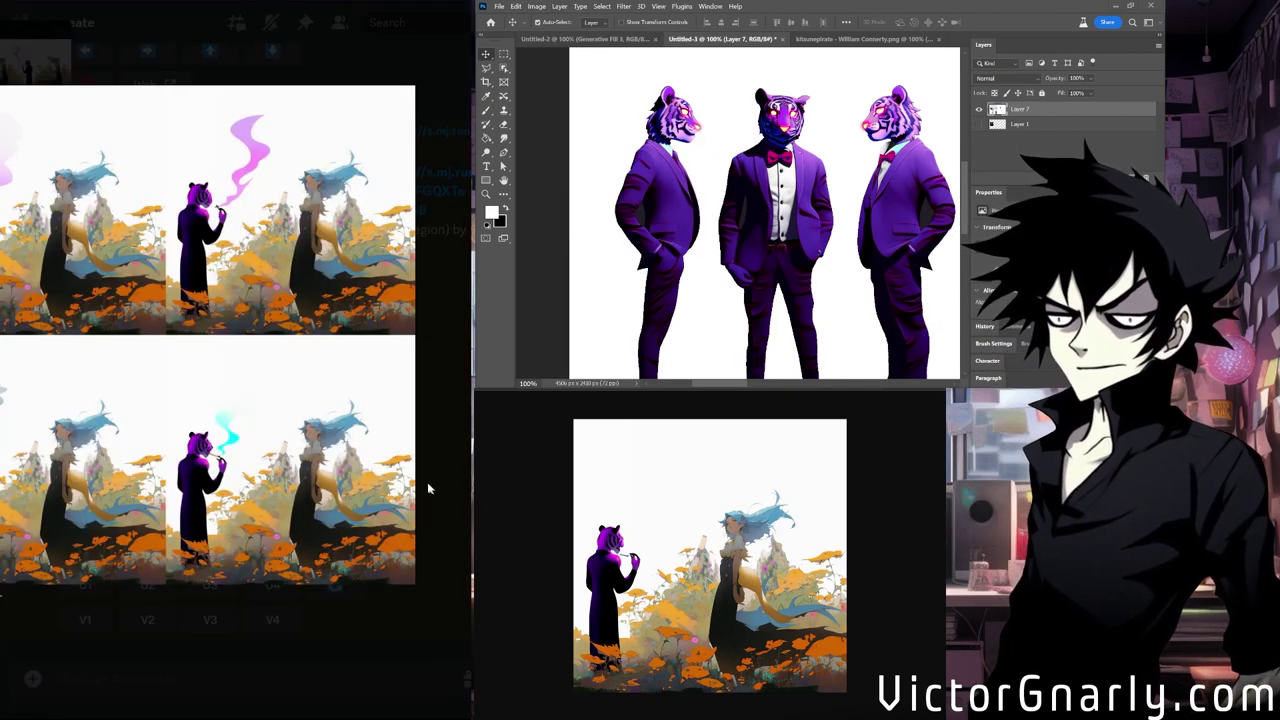
left_click(452, 464)
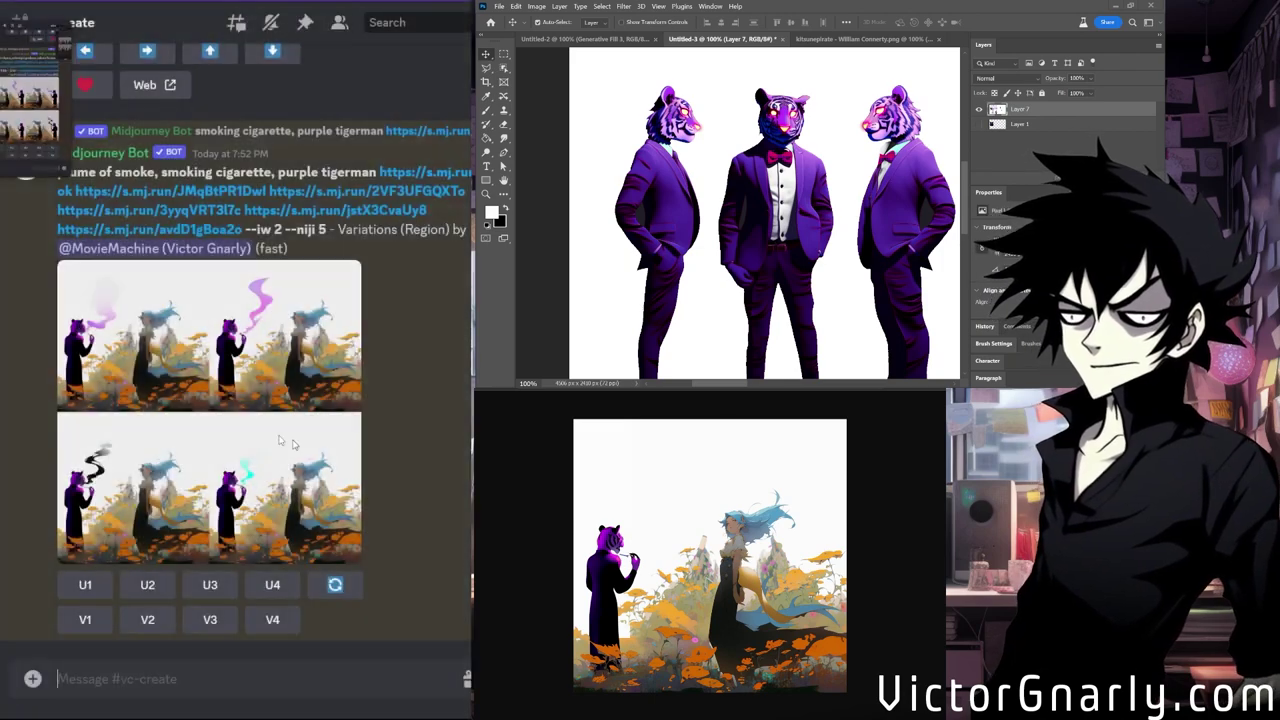
left_click(272, 584)
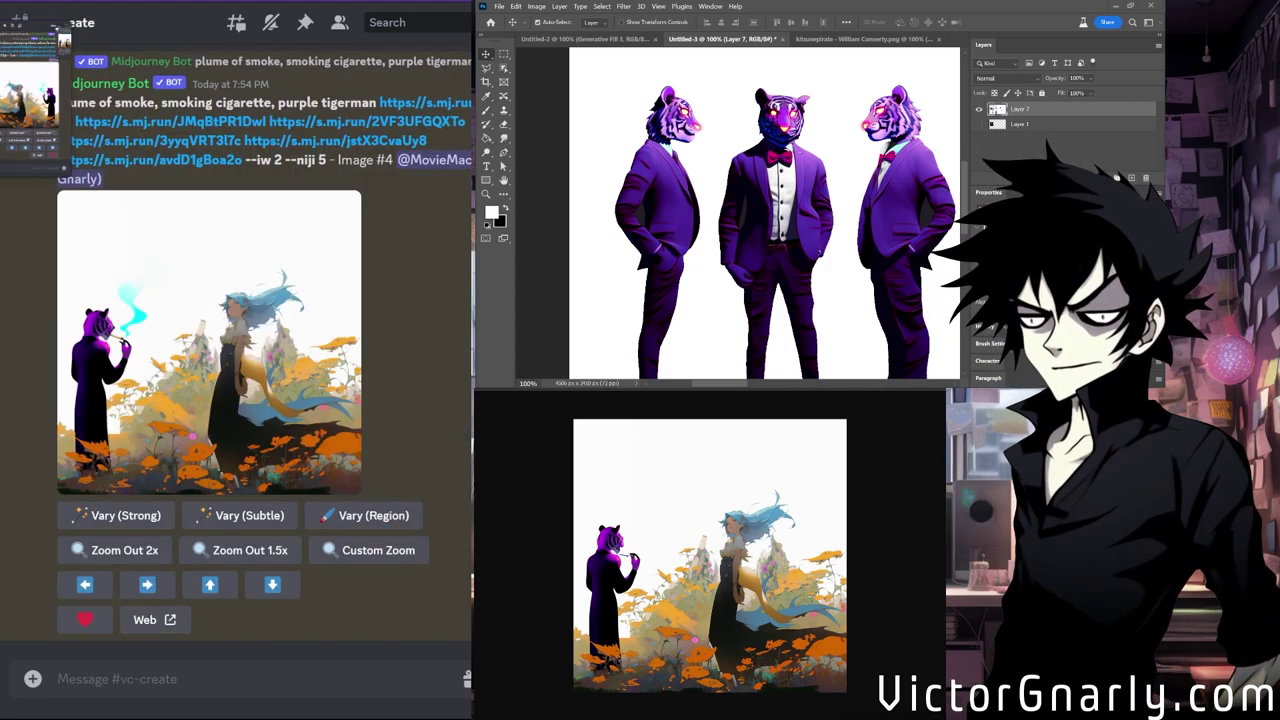
Read through the recent messages in the vc-text channel, including the questions and the shared character sheet of the boy in a brown hoodie.
key("alt+Down")
scroll(296, 520, "down", 5)
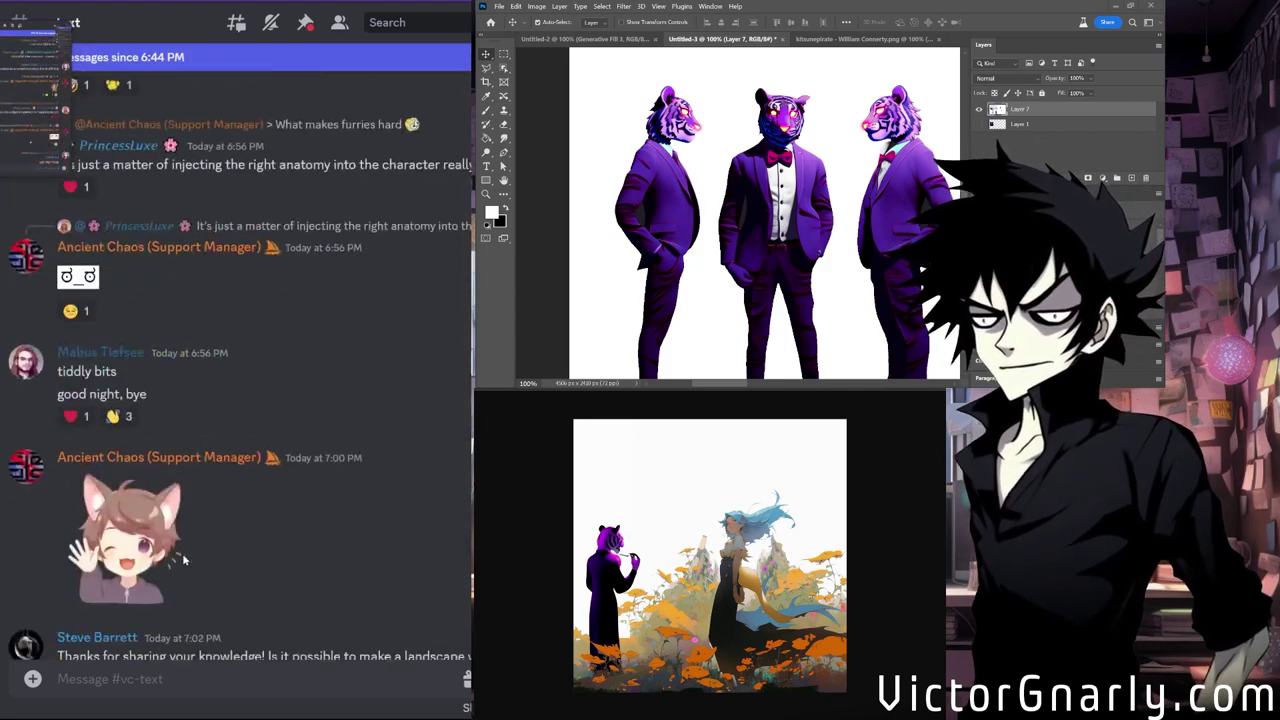
scroll(182, 553, "down", 10)
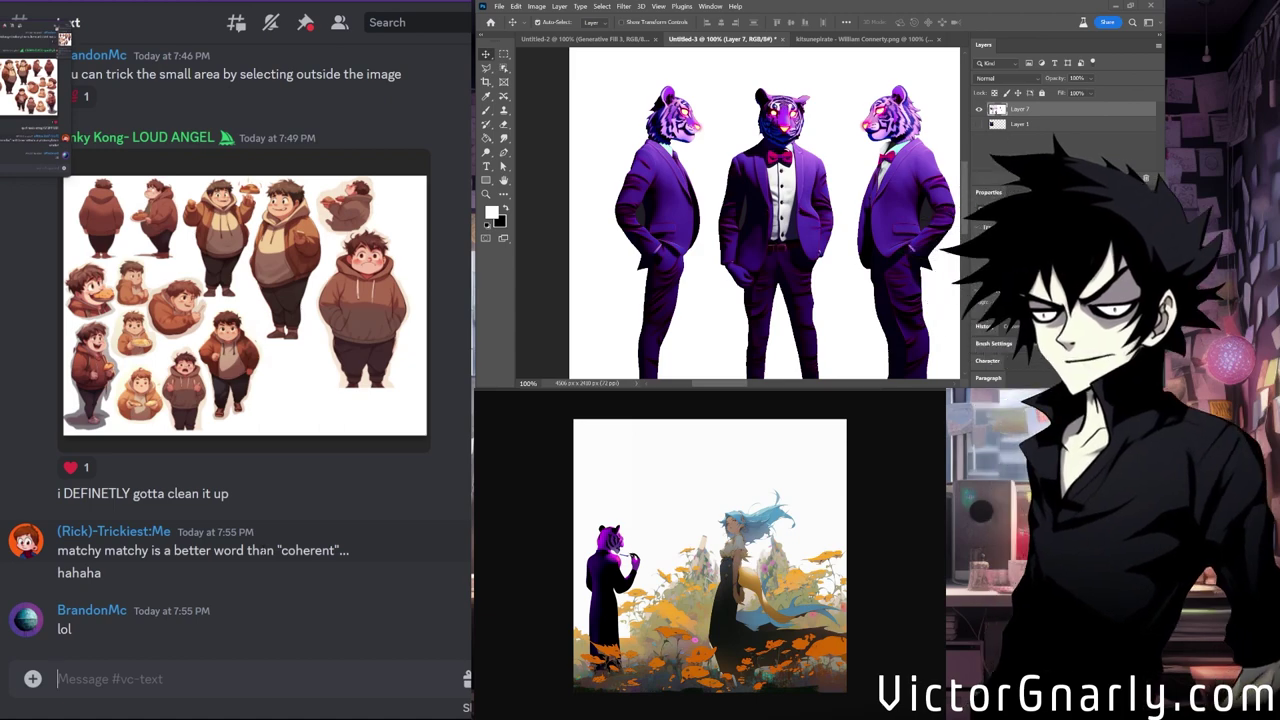
scroll(349, 398, "up", 3)
scroll(349, 398, "up", 5)
scroll(345, 402, "down", 8)
scroll(329, 403, "up", 3)
scroll(329, 403, "down", 3)
left_click(330, 335)
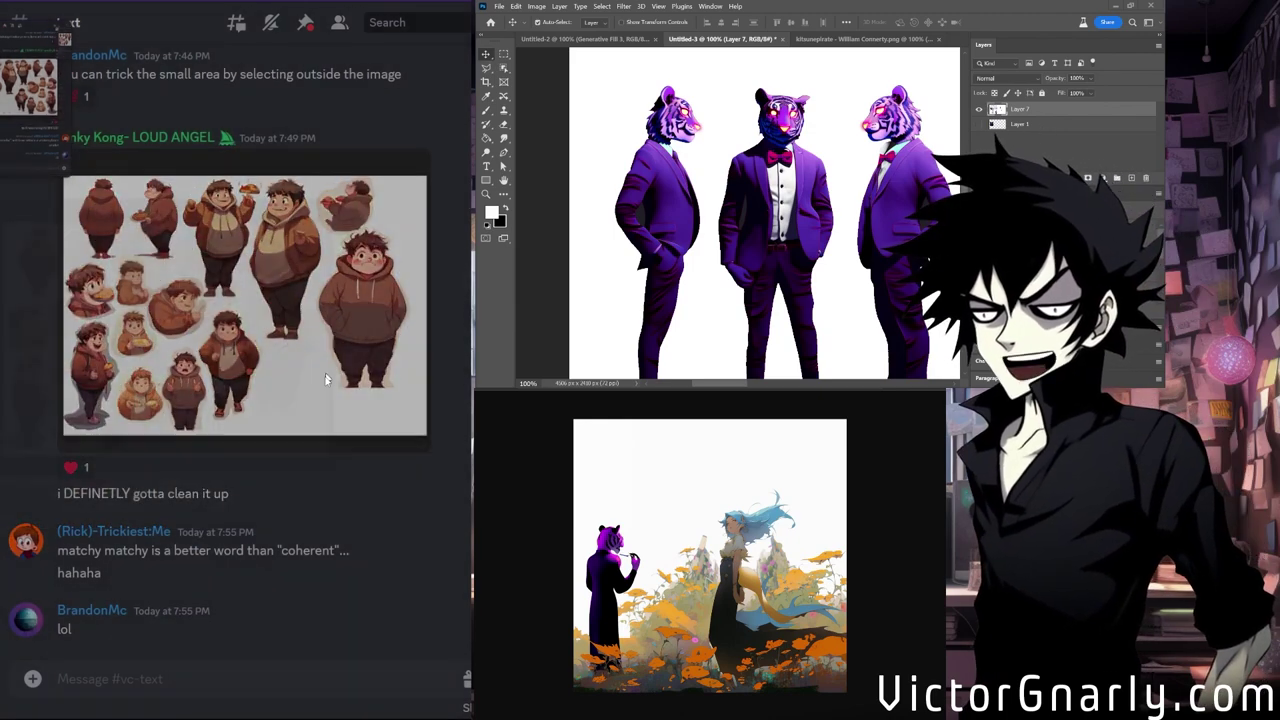
left_click(280, 550)
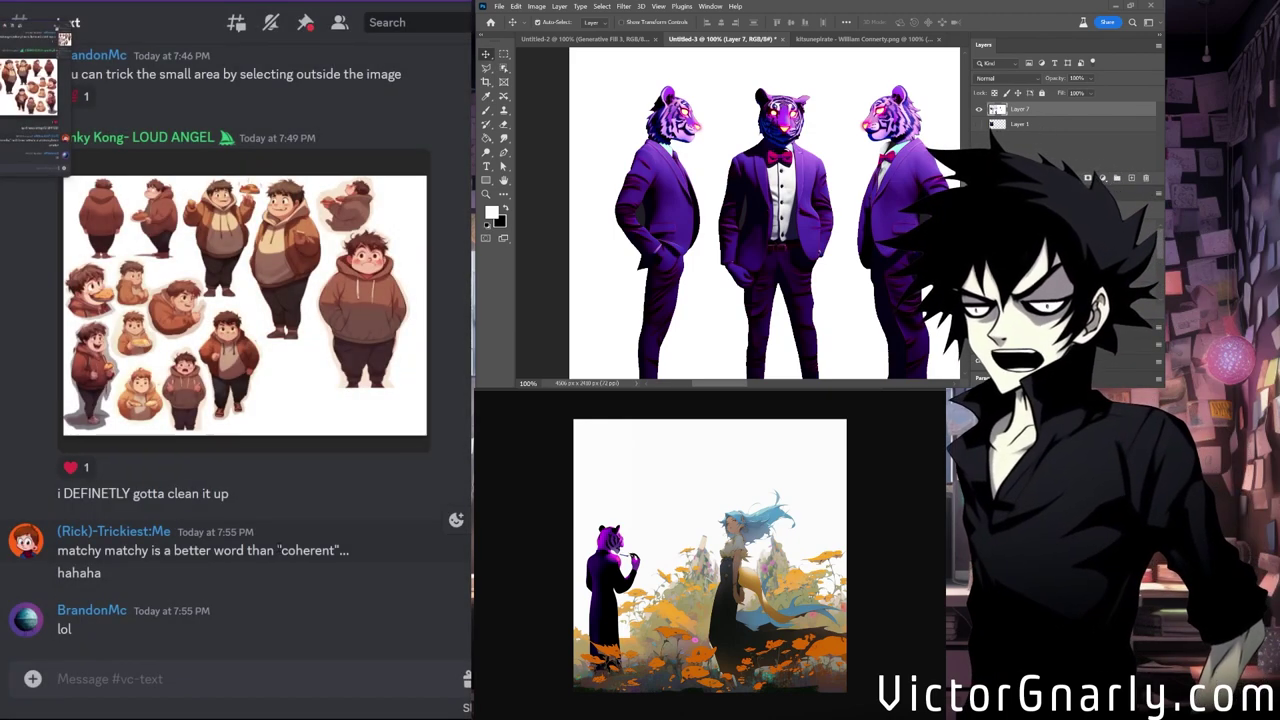
scroll(280, 527, "up", 12)
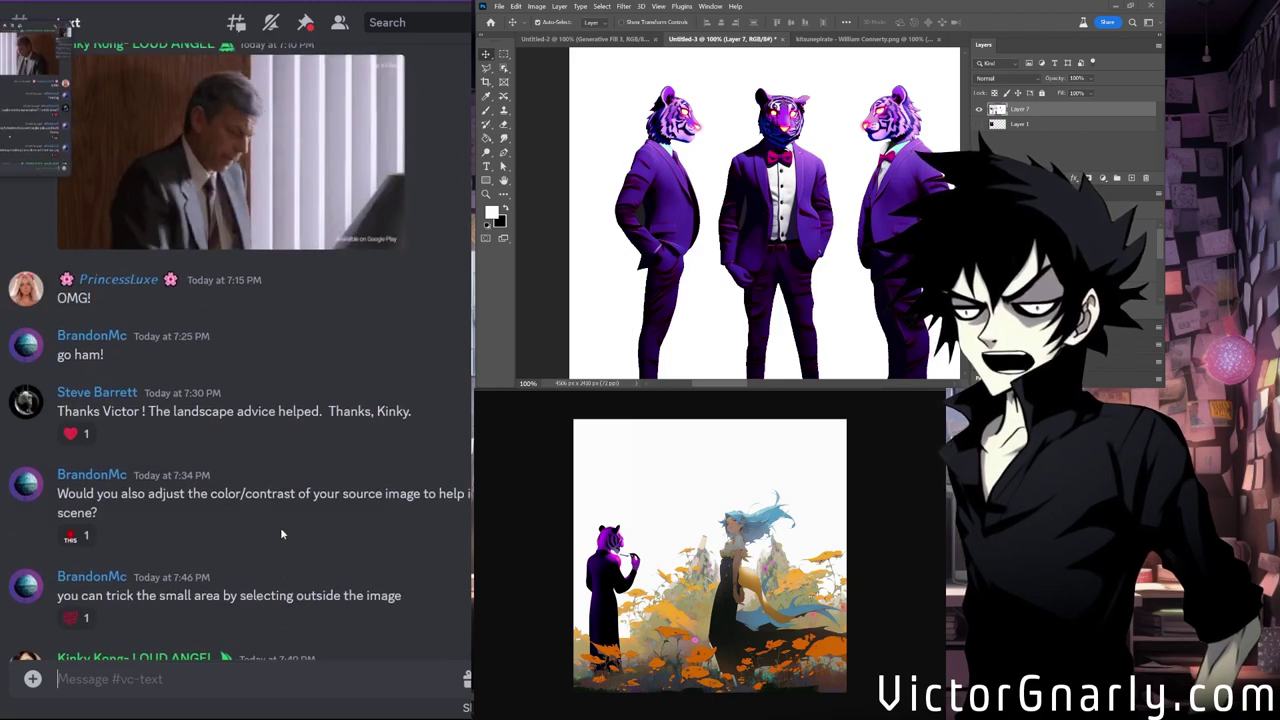
scroll(280, 527, "down", 12)
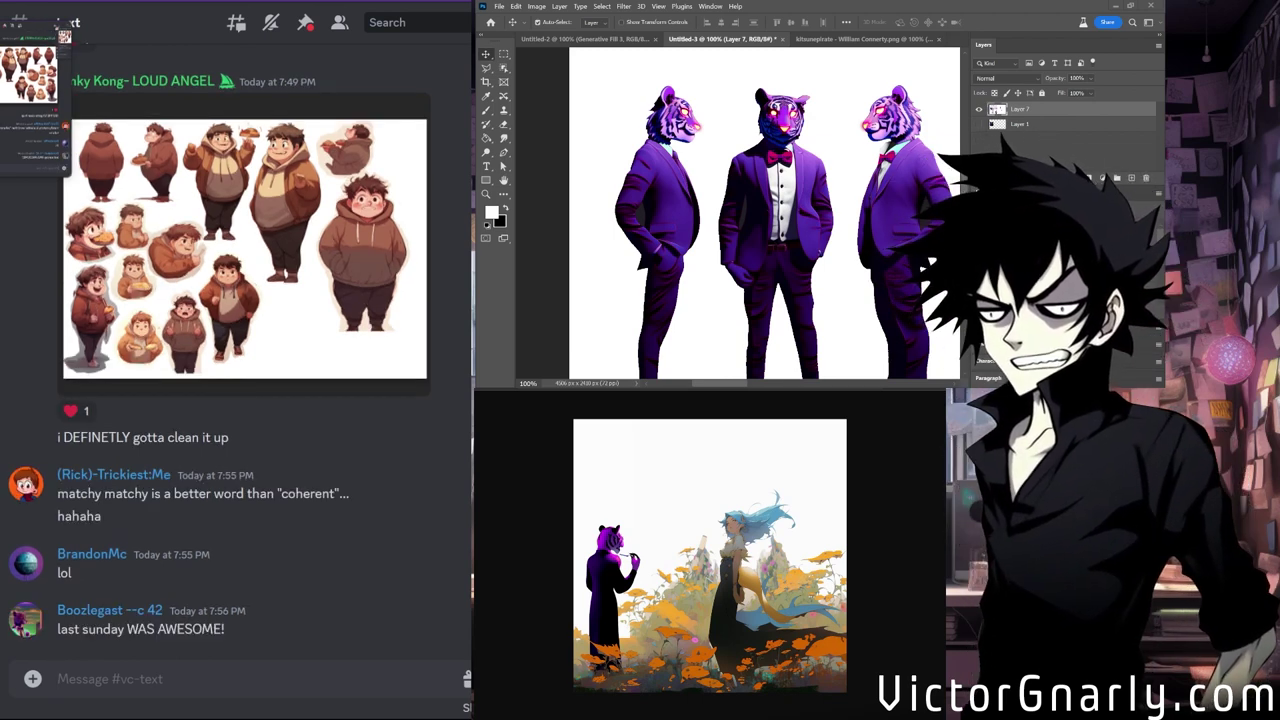
Switch to the creator's own channel and look over the recent posts around the "Garbage Day! (anime remake)" video.
key("alt+Down")
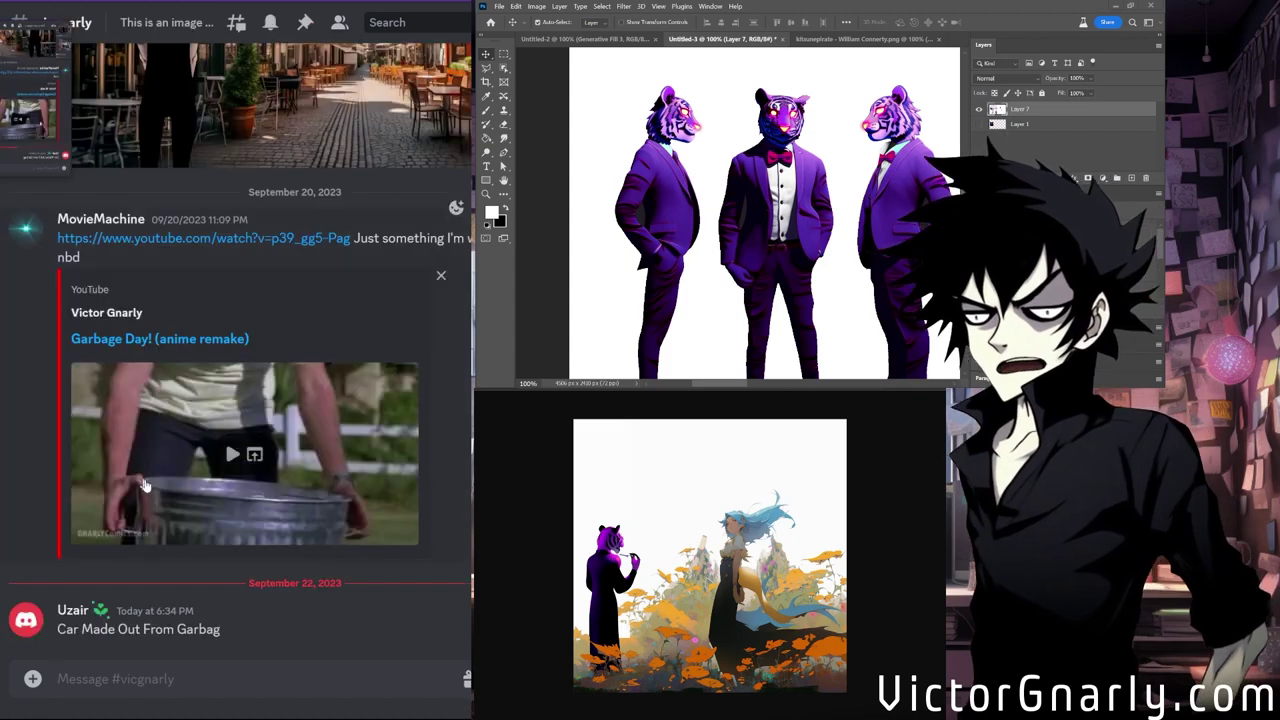
scroll(193, 485, "up", 5)
scroll(193, 485, "down", 5)
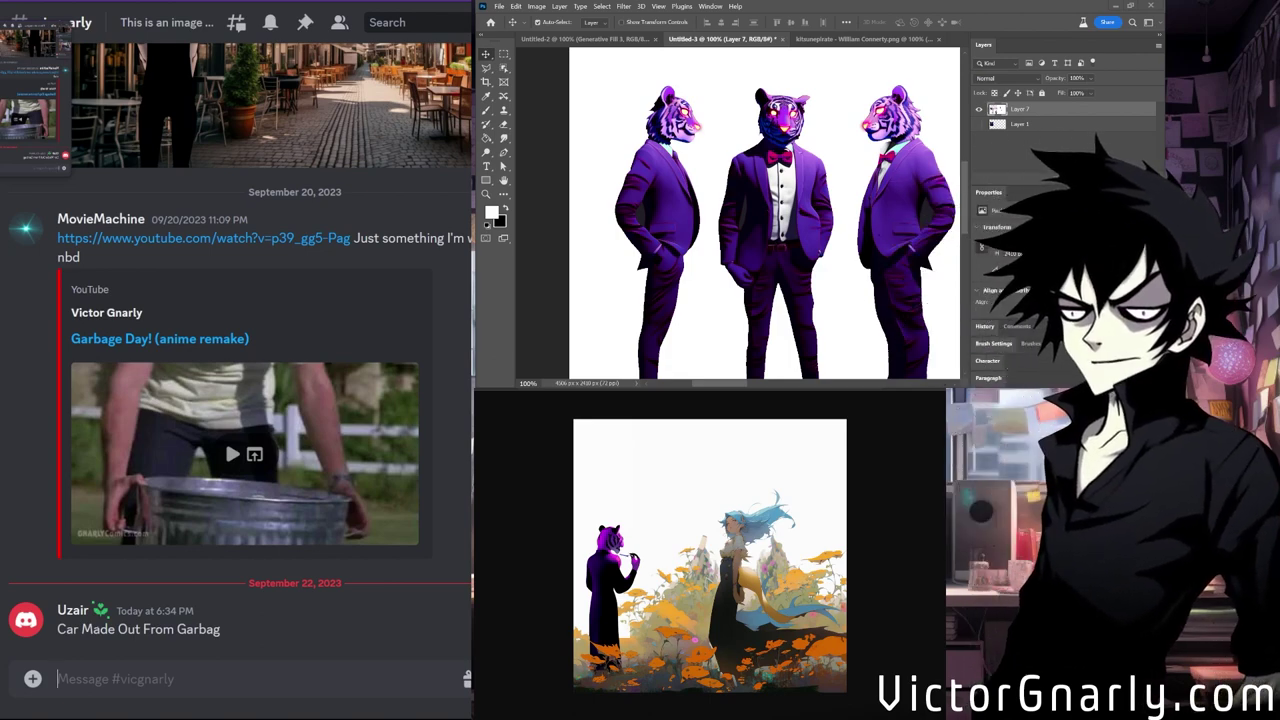
Switch to the 1930s-expressionism channel and play the black-and-white art deco hall clip posted with the question about longer clips.
key("alt+Down")
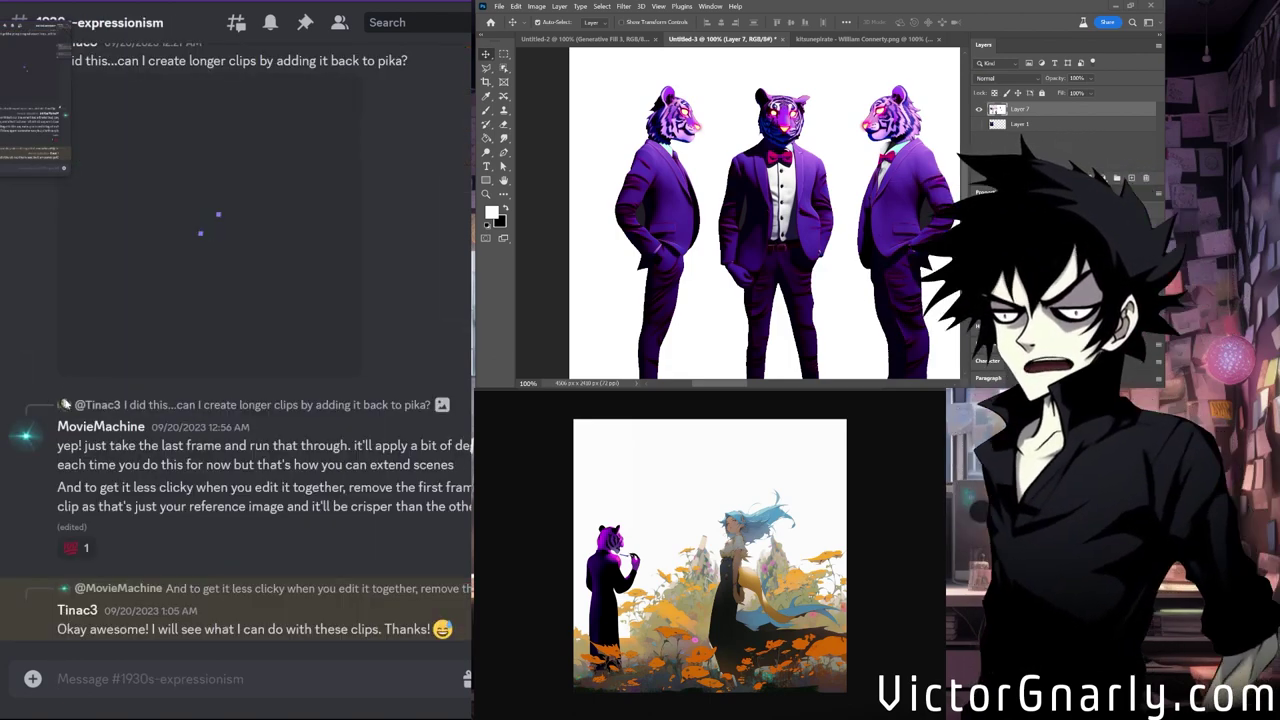
scroll(150, 430, "up", 5)
scroll(230, 463, "down", 3)
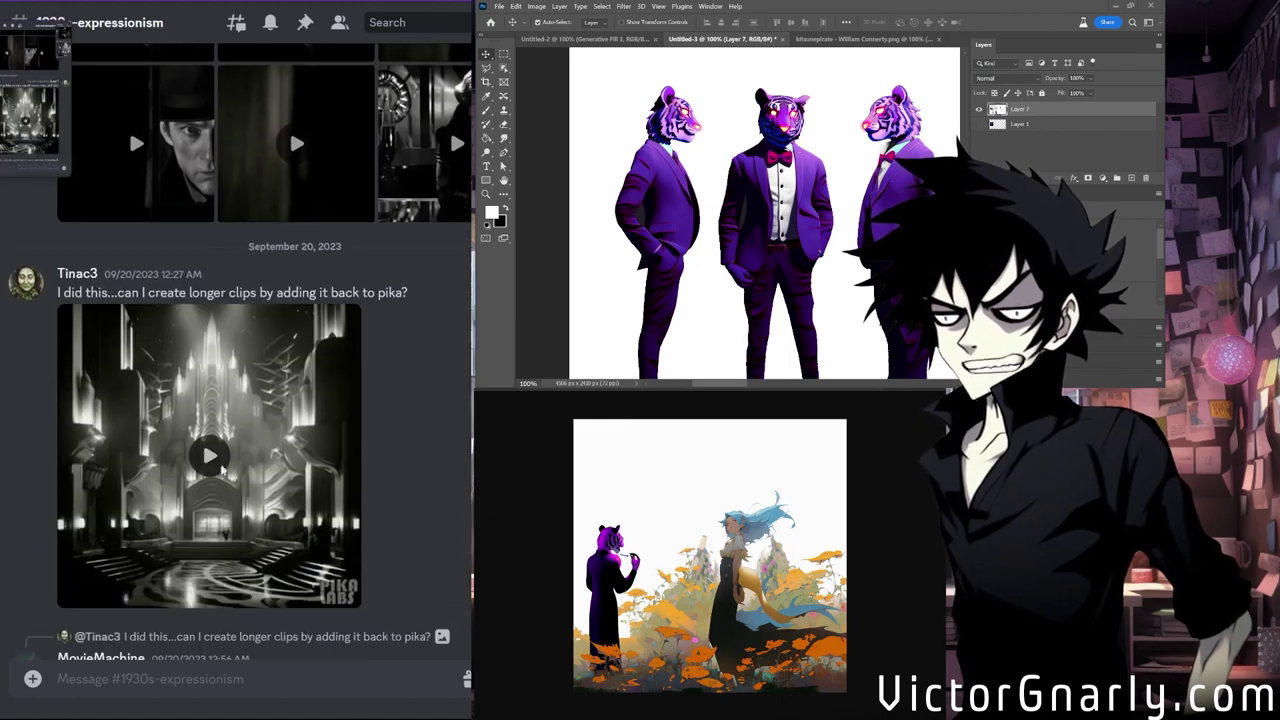
left_click(212, 458)
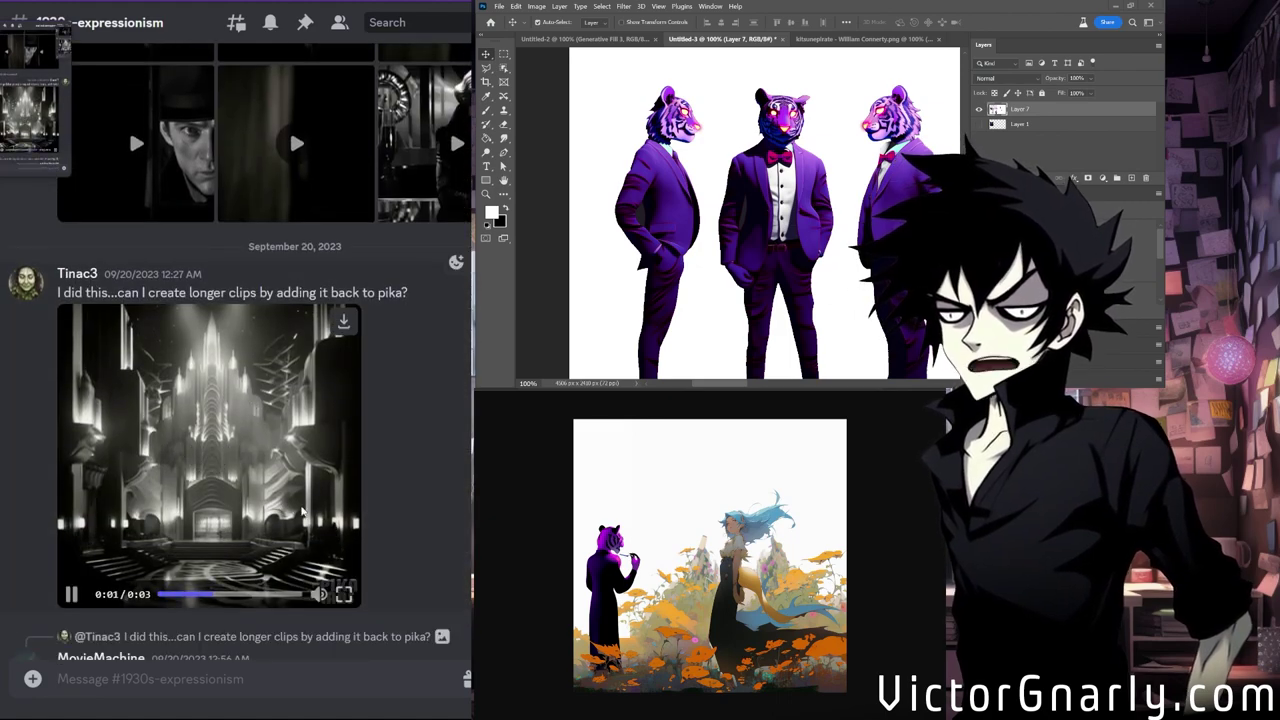
Go back to the earlier noir posts, view the dark silhouette clip below the middle stitch frame enlarged, and close it.
scroll(297, 512, "up", 5)
scroll(297, 522, "up", 10)
scroll(278, 456, "up", 10)
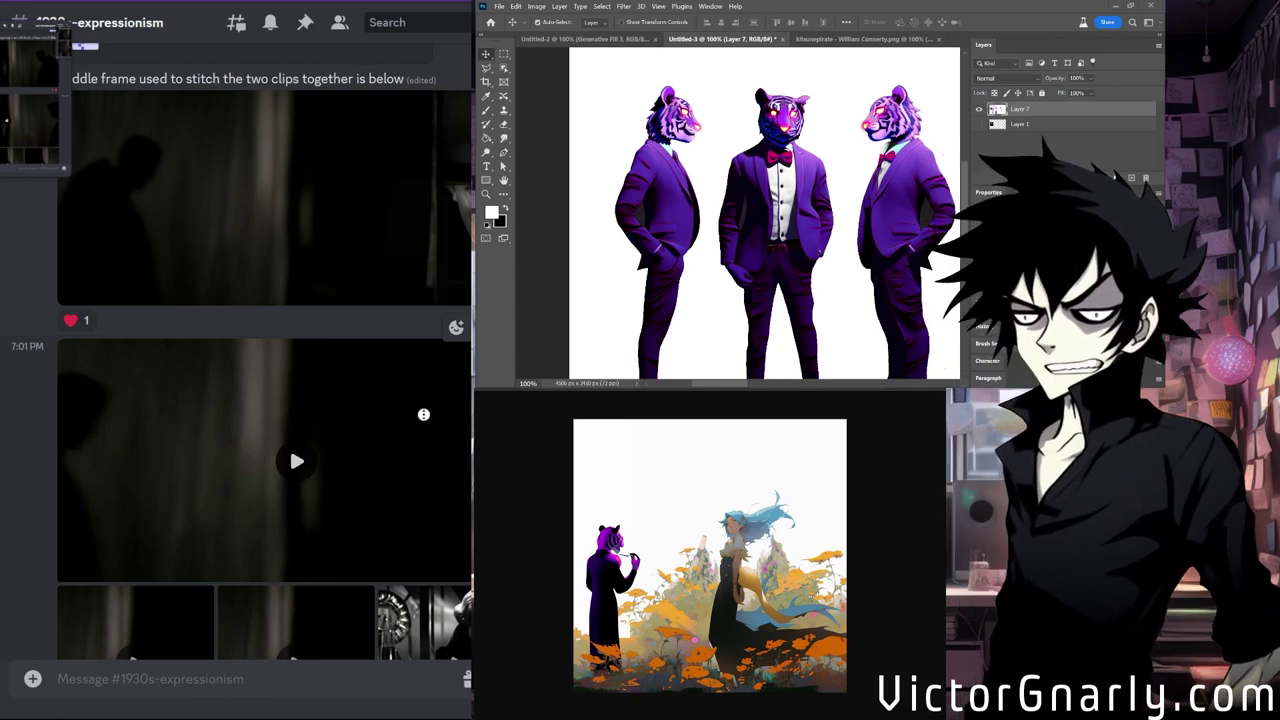
left_click(296, 460)
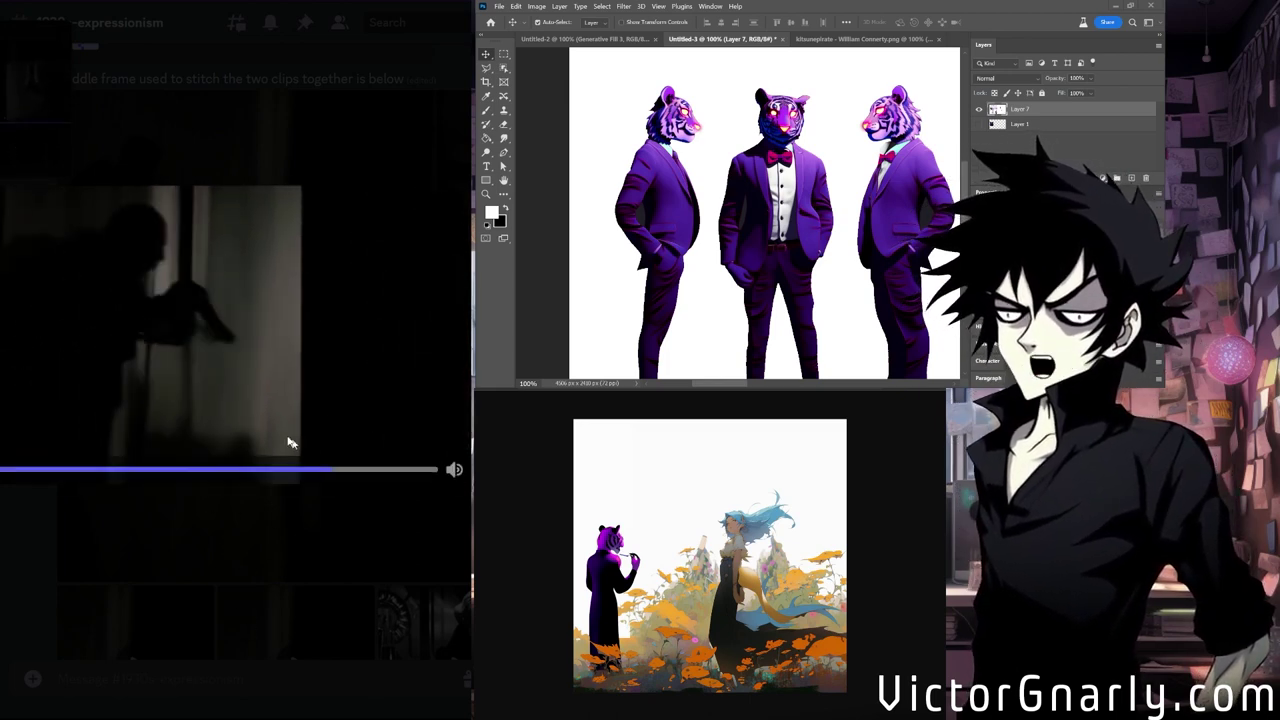
left_click(247, 508)
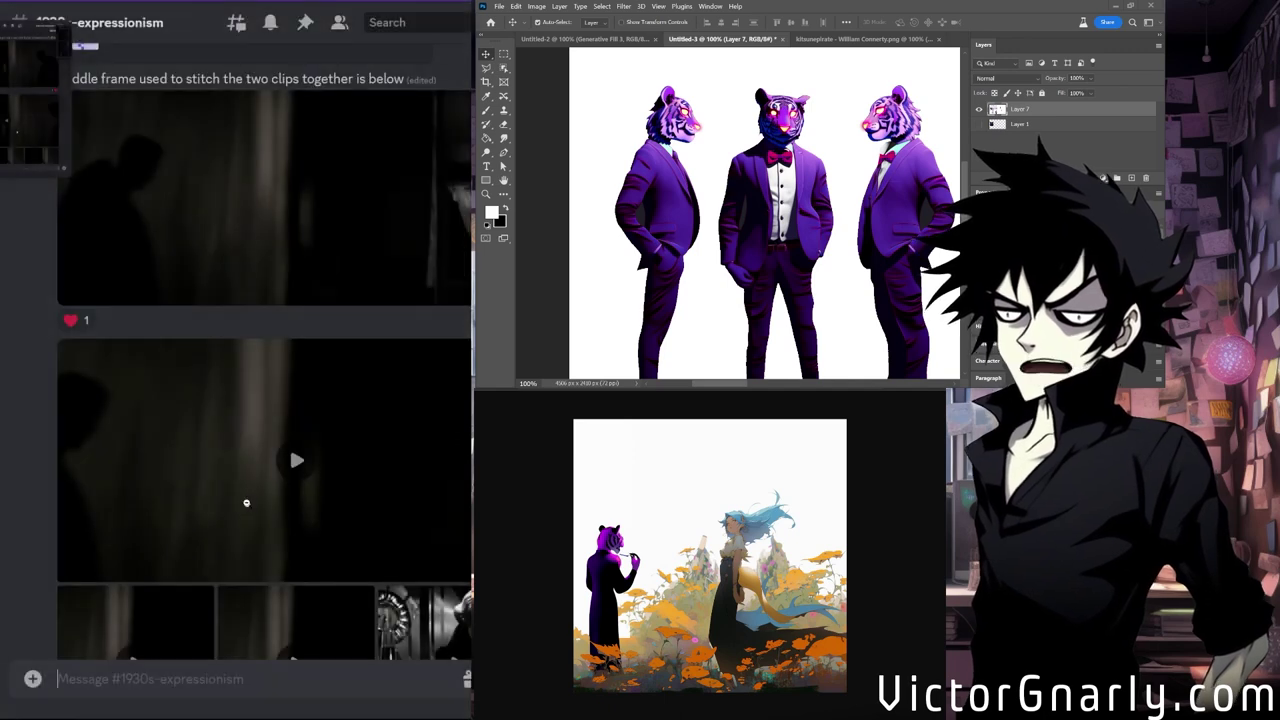
Play the noir pan shot video above the noir_1930s_panshot.rar file, view it in full screen, and return to the channel.
scroll(247, 508, "up", 5)
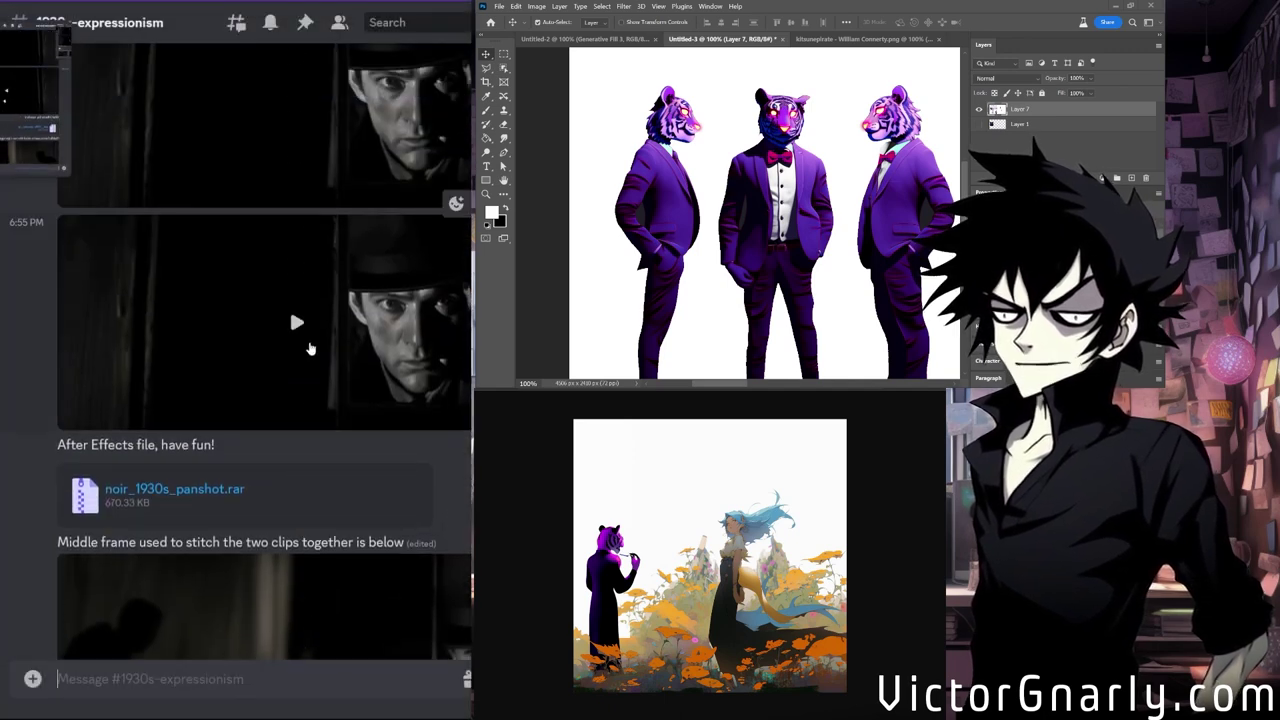
scroll(310, 351, "up", 3)
scroll(308, 387, "down", 2)
left_click(300, 382)
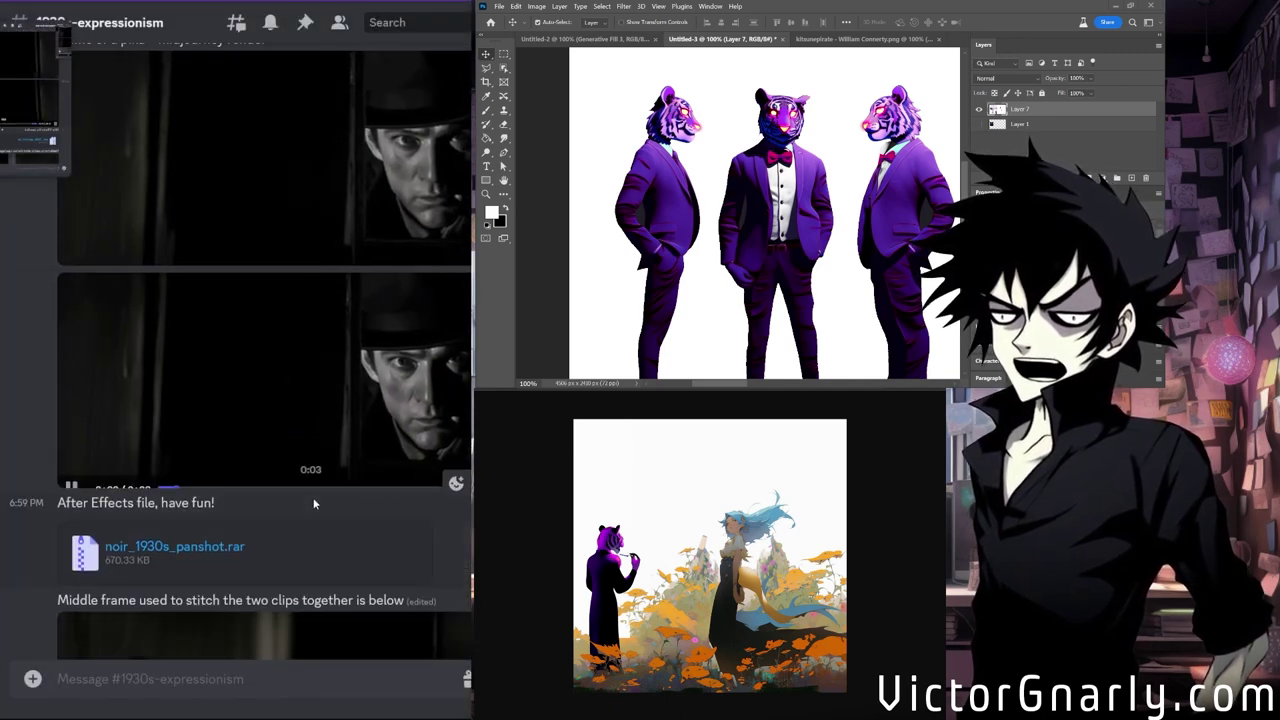
left_click(418, 414)
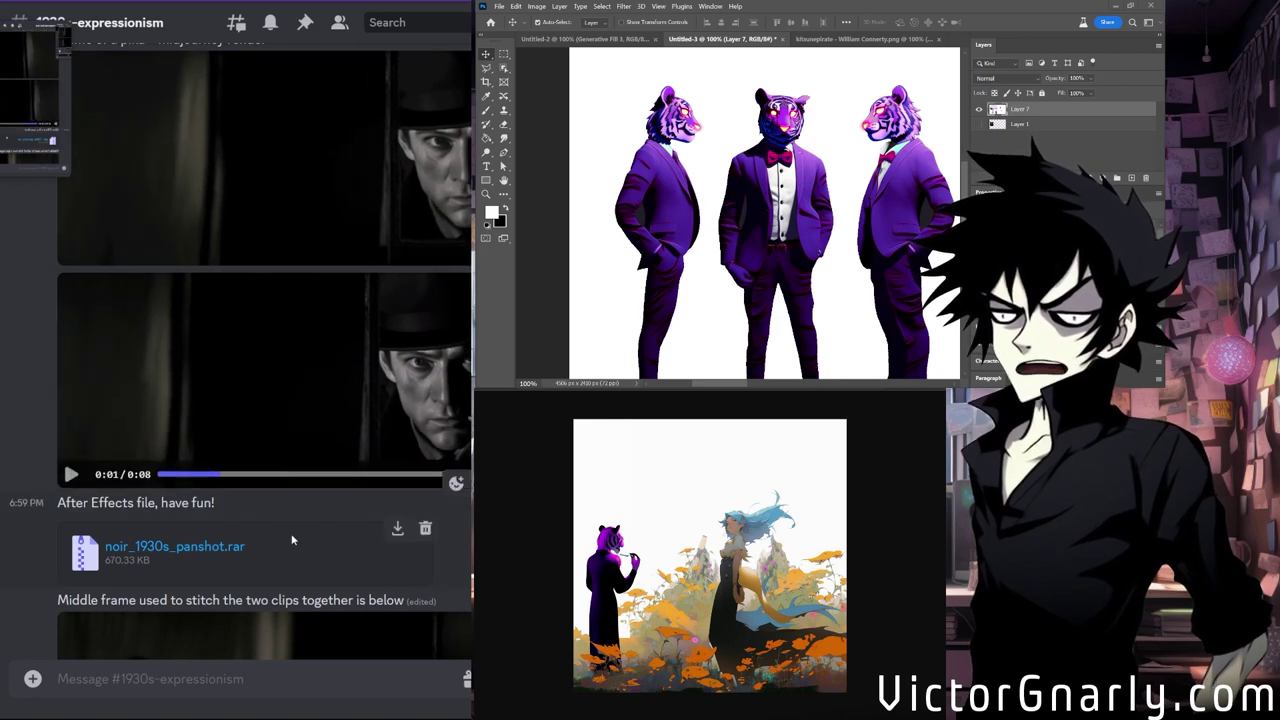
left_click(152, 476)
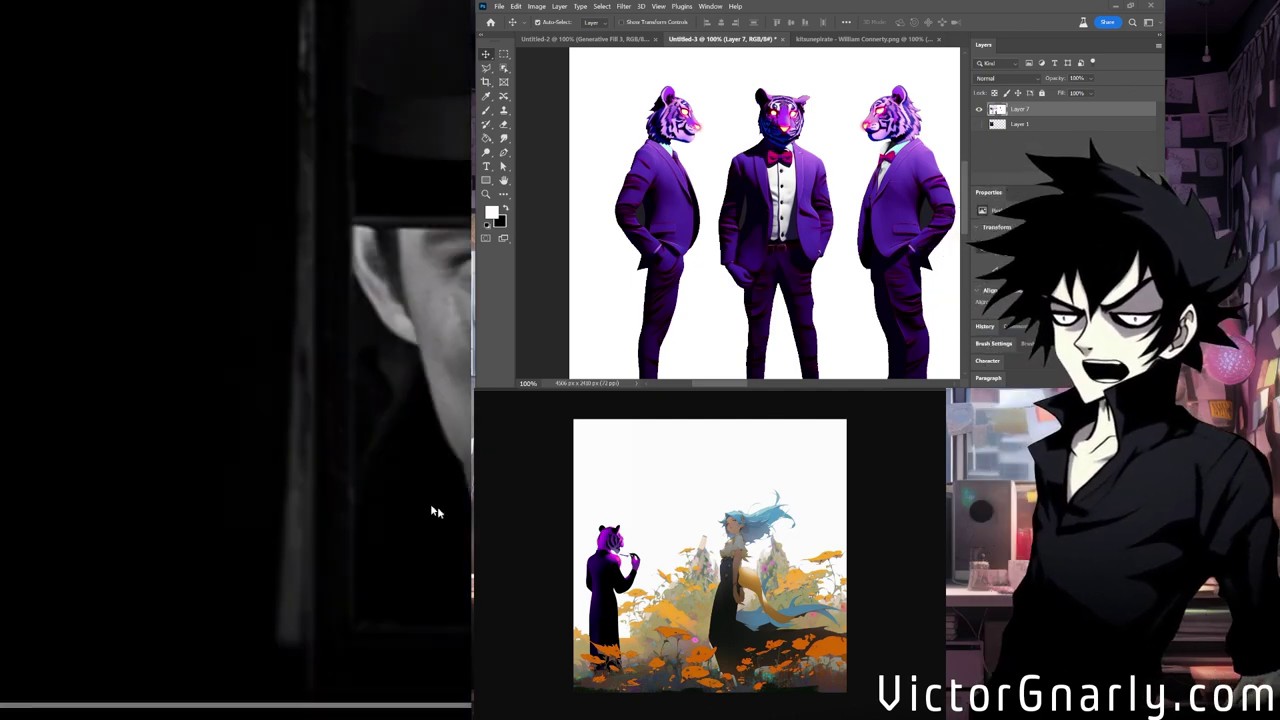
key("Escape")
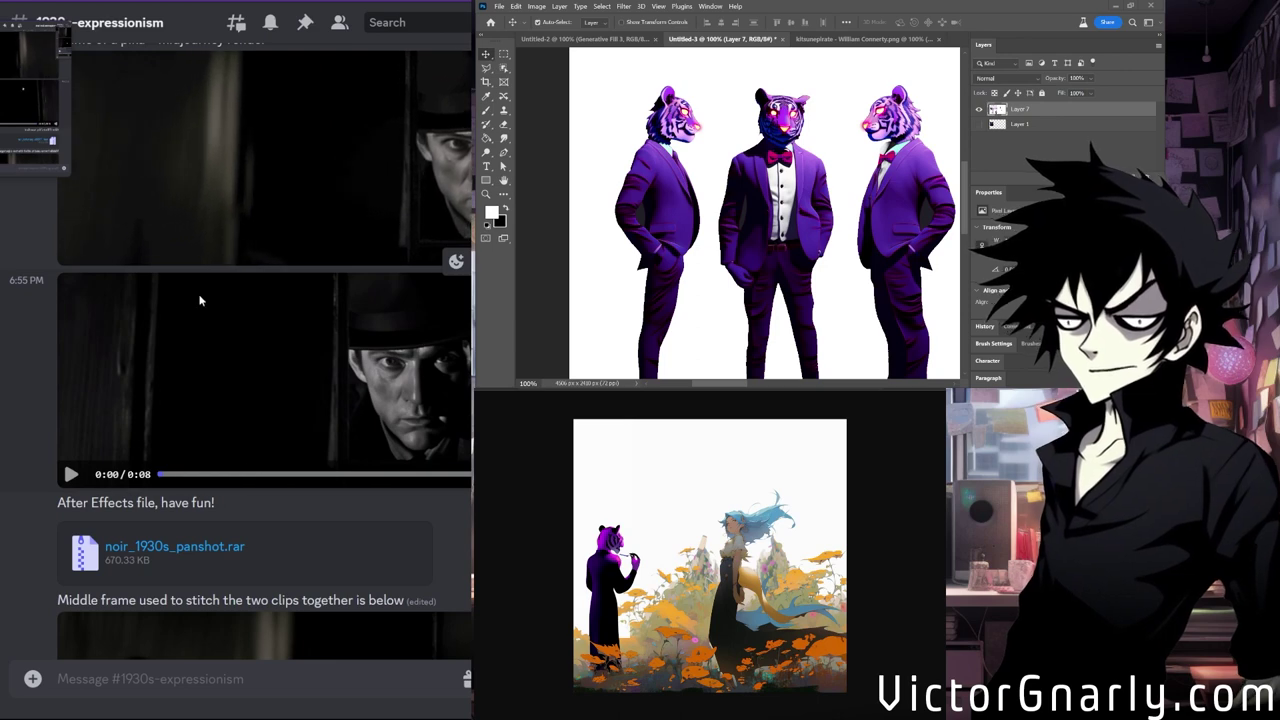
View the spliced pika animation of the man in the hat enlarged, close it, and look over the earlier noir posts.
scroll(207, 309, "up", 2)
left_click(223, 355)
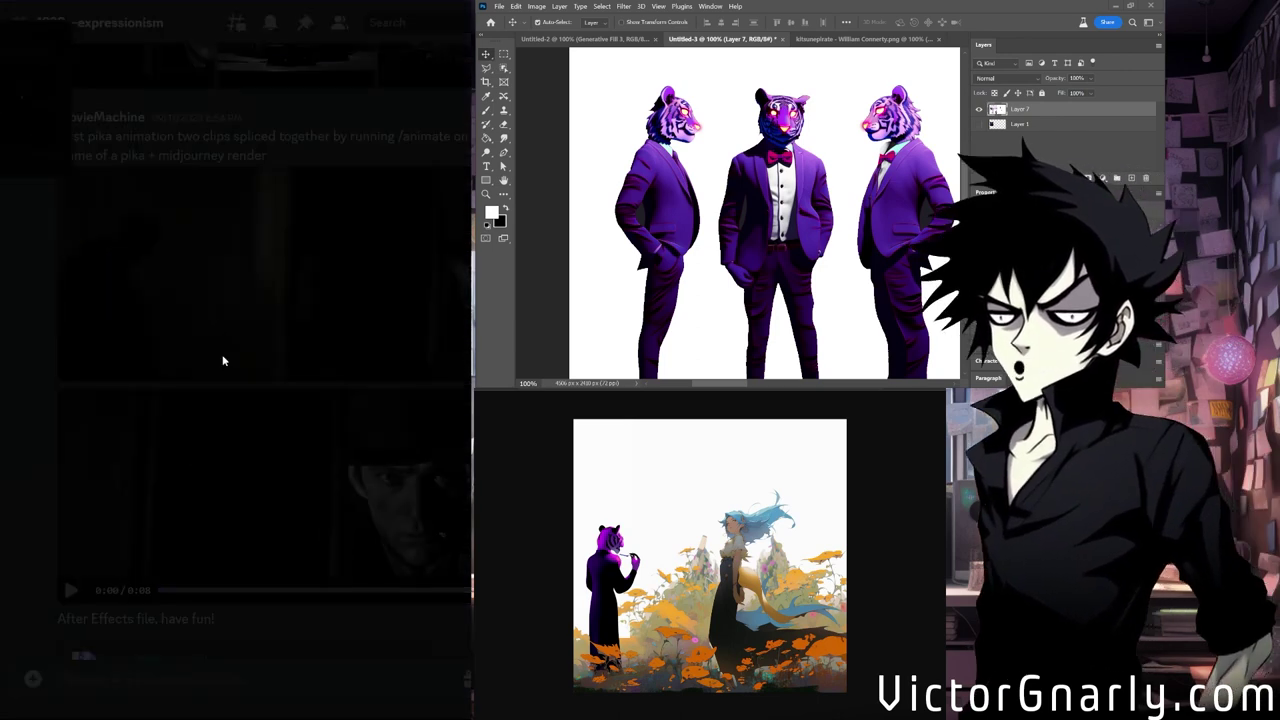
left_click(307, 610)
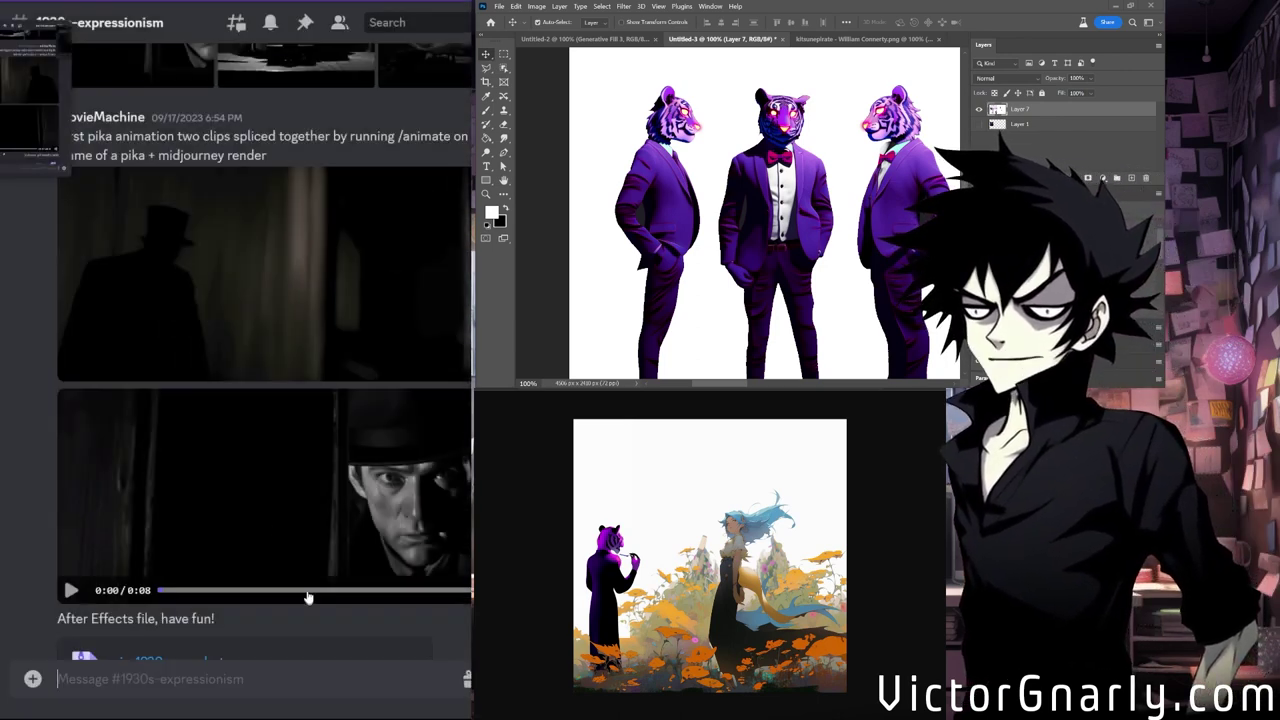
left_click(297, 477)
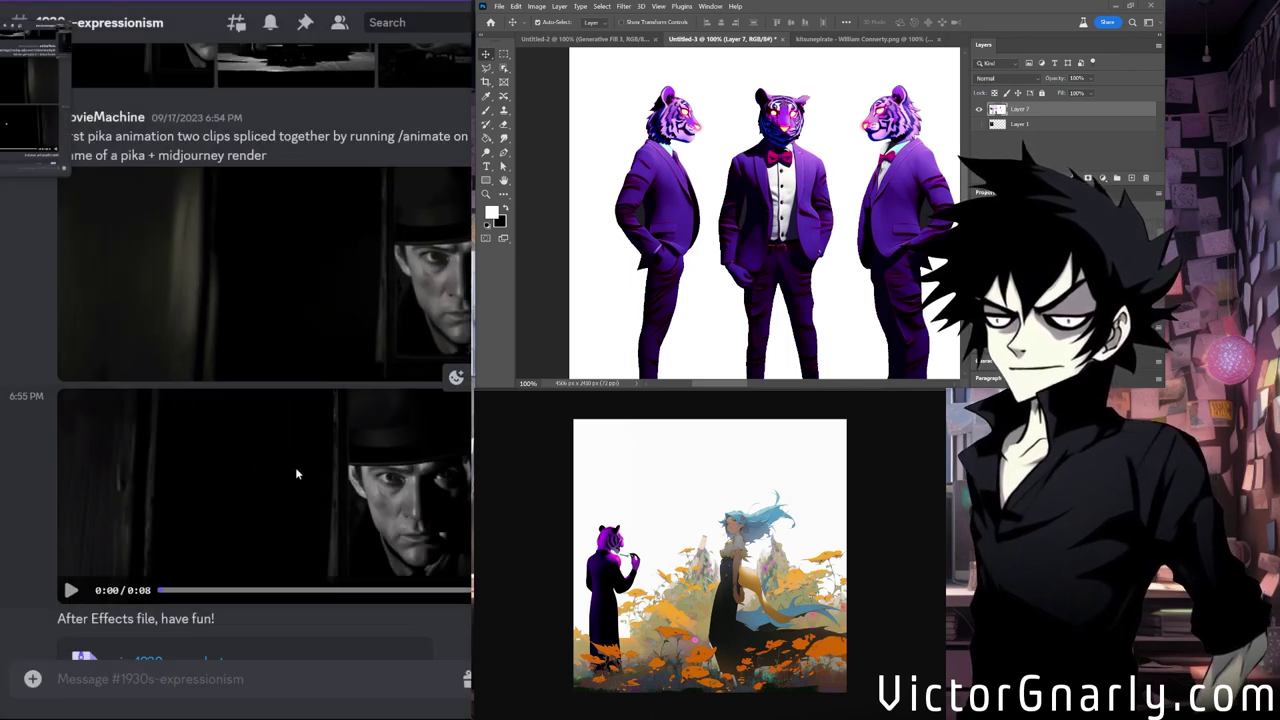
scroll(299, 450, "up", 2)
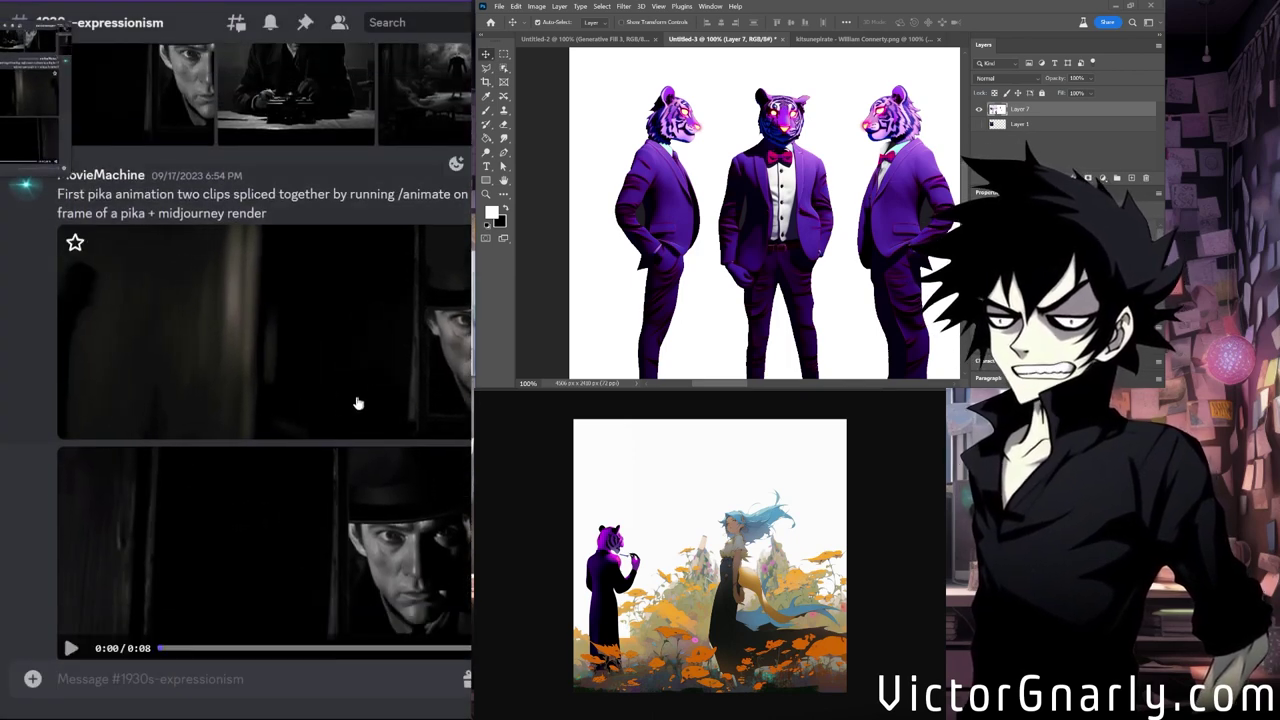
scroll(326, 486, "up", 2)
scroll(327, 486, "up", 15)
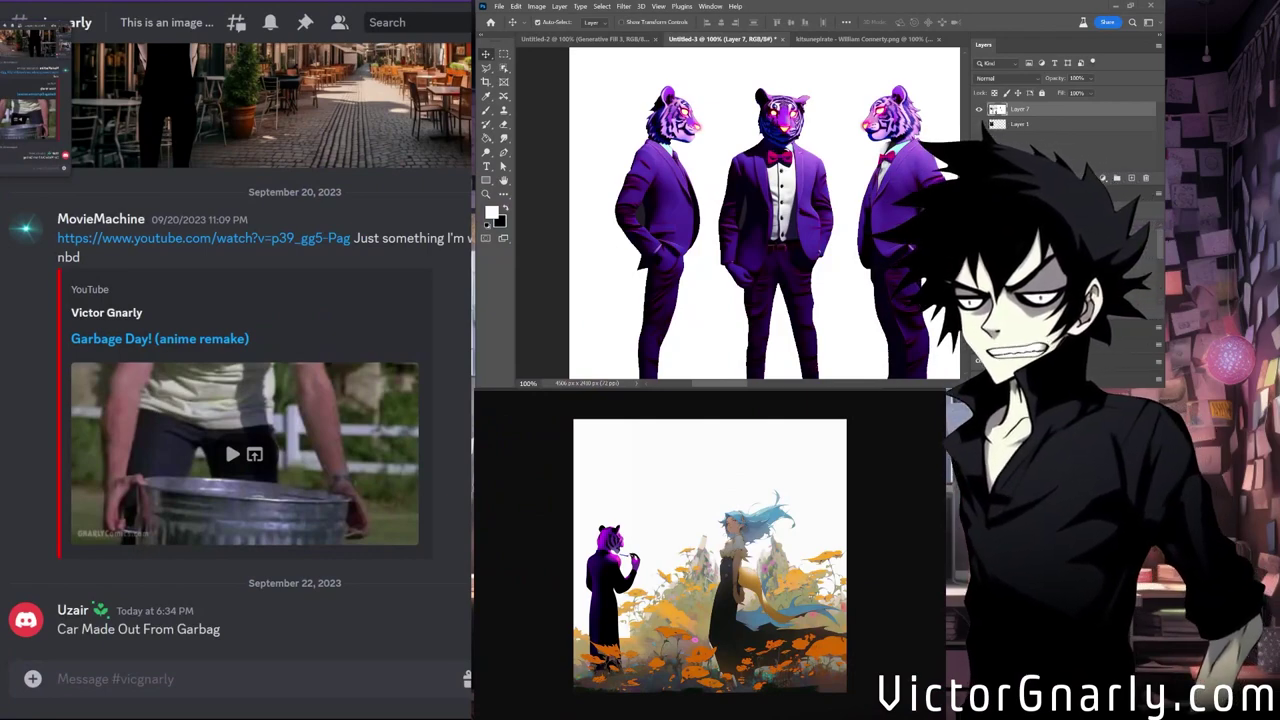
Switch to the vc-text channel and read the recent reactions around the applause GIF and the AI animation video link.
key("alt+Down")
scroll(147, 447, "down", 10)
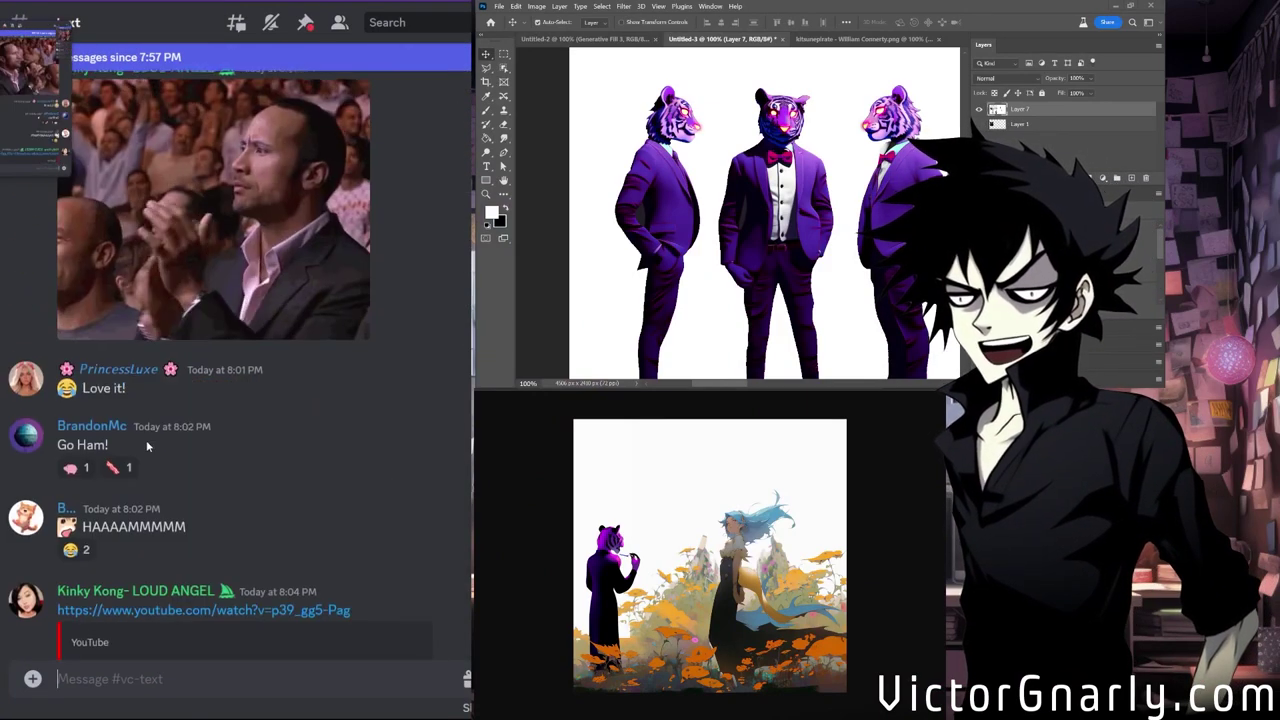
scroll(147, 447, "down", 4)
scroll(173, 465, "up", 5)
scroll(158, 465, "down", 1)
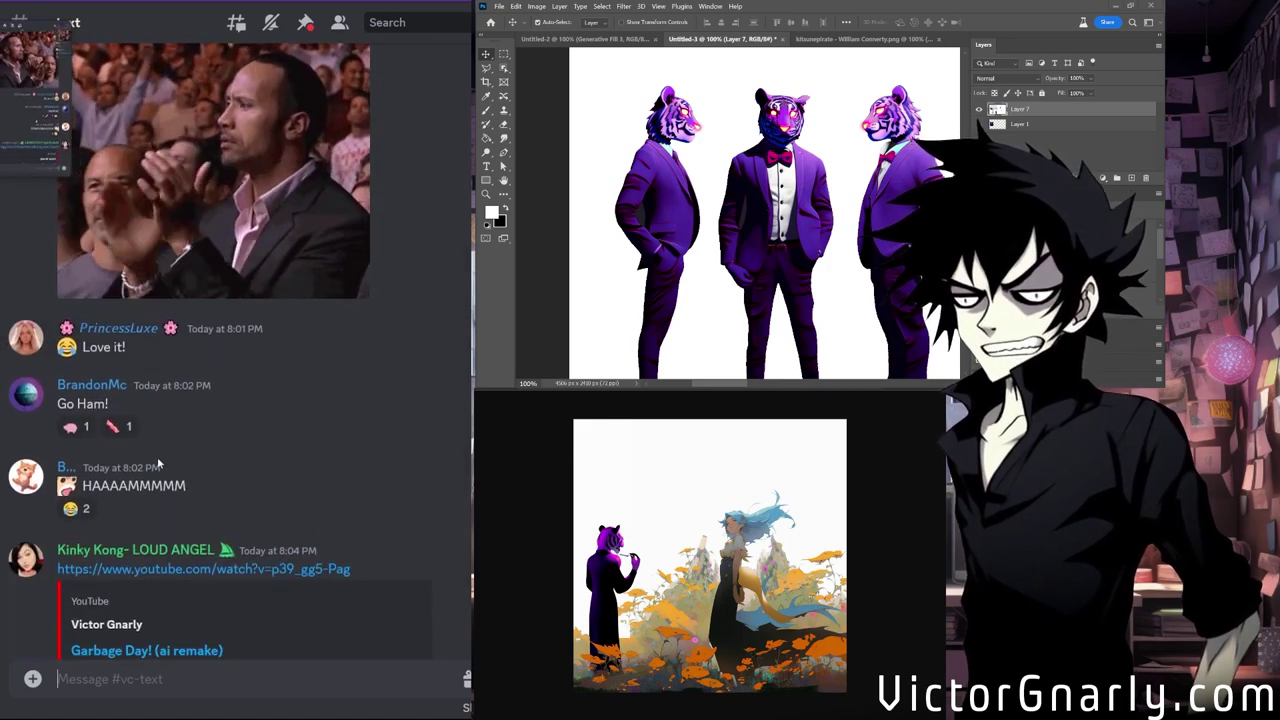
scroll(157, 463, "up", 7)
scroll(157, 463, "down", 4)
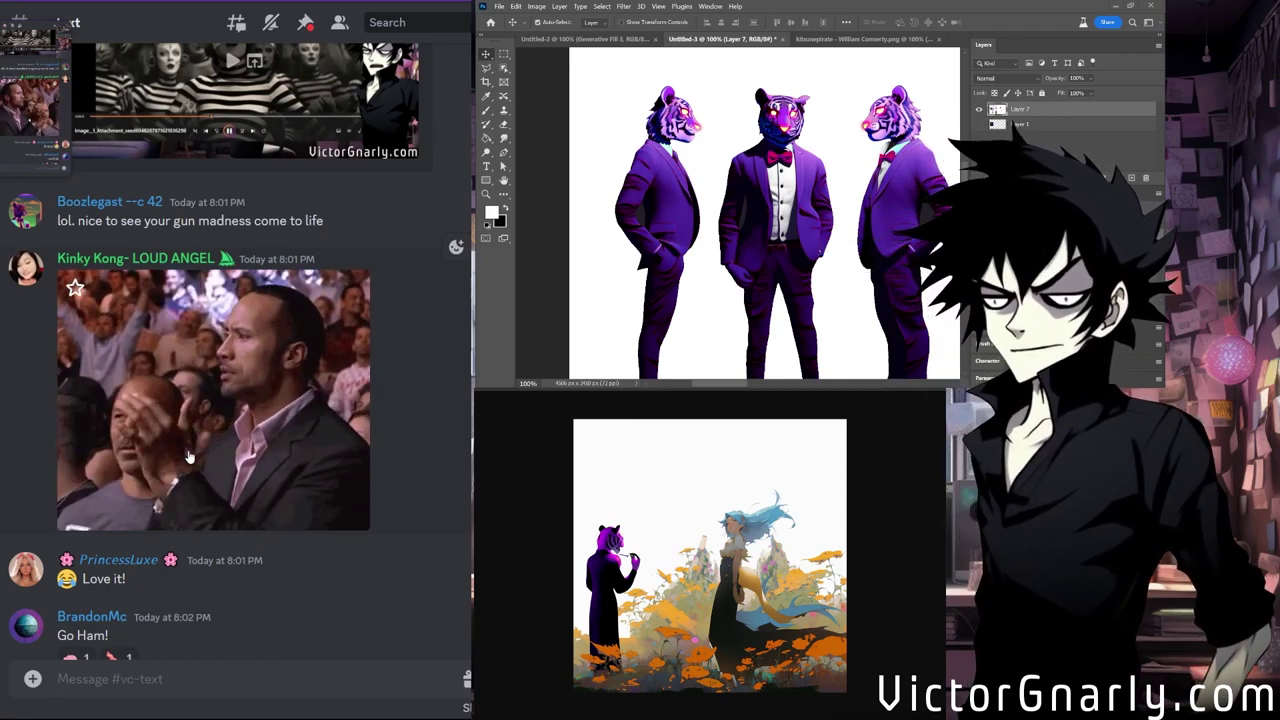
scroll(185, 465, "up", 2)
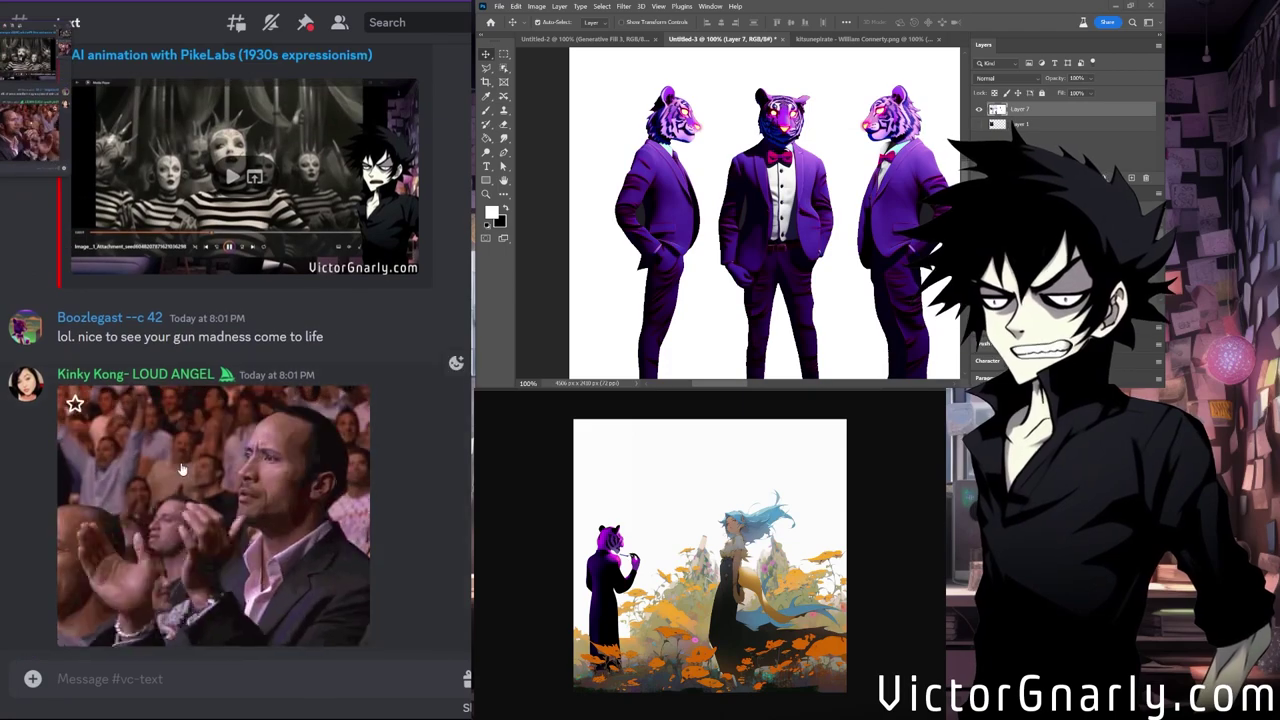
Look back through vc-text to the question about landscapes with the turnaround character technique, and return to the "Garbage Day! (ai remake)" post.
scroll(183, 469, "down", 10)
scroll(185, 465, "up", 8)
scroll(185, 465, "up", 15)
scroll(185, 465, "up", 10)
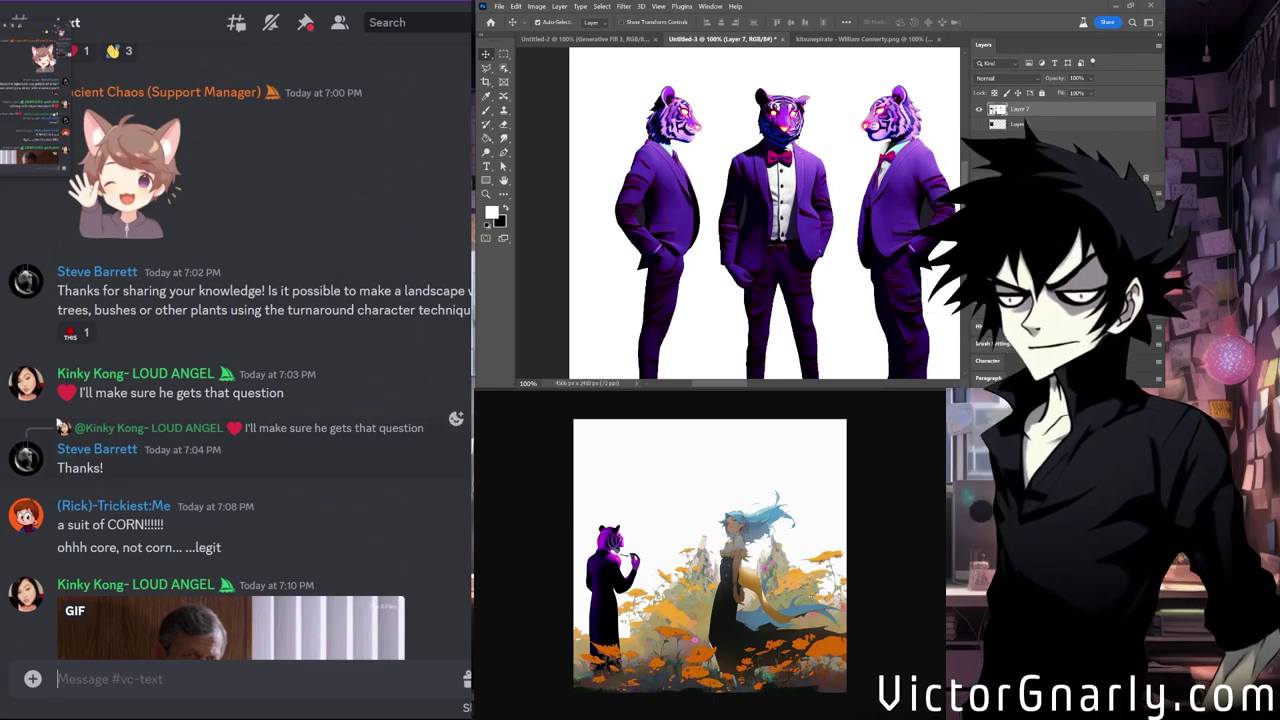
scroll(116, 430, "down", 5)
scroll(117, 429, "down", 20)
scroll(118, 426, "down", 5)
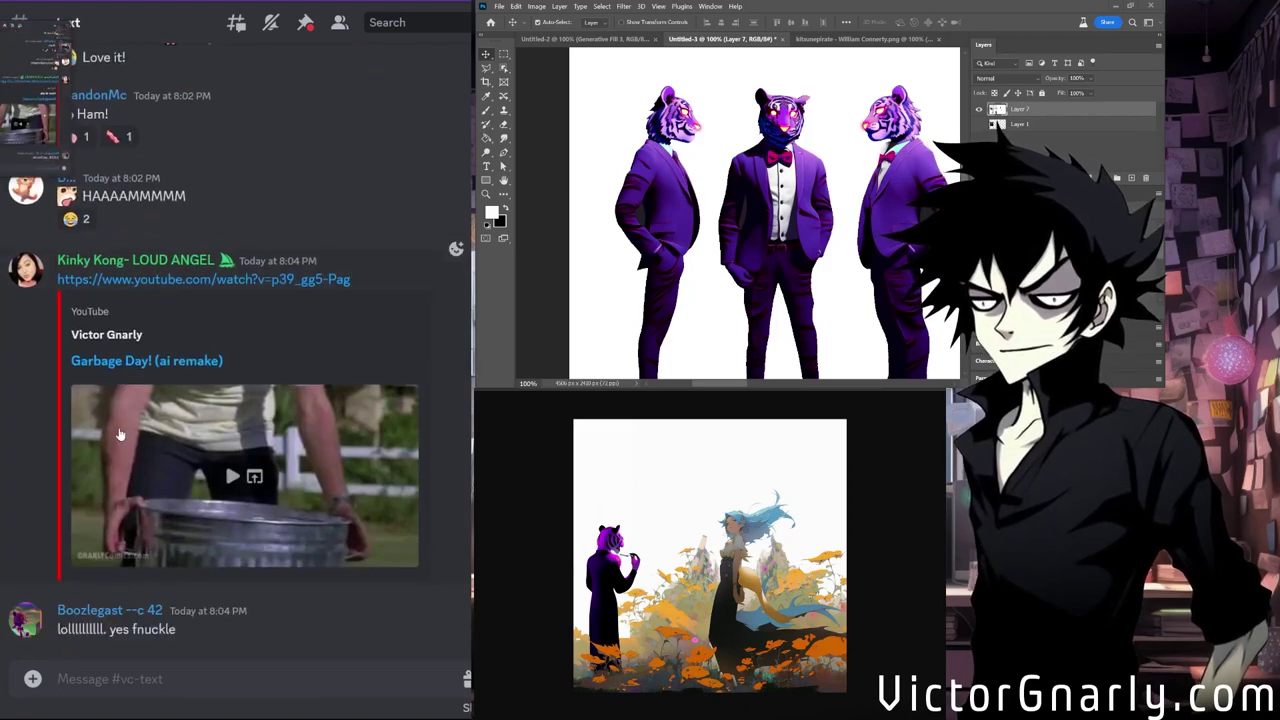